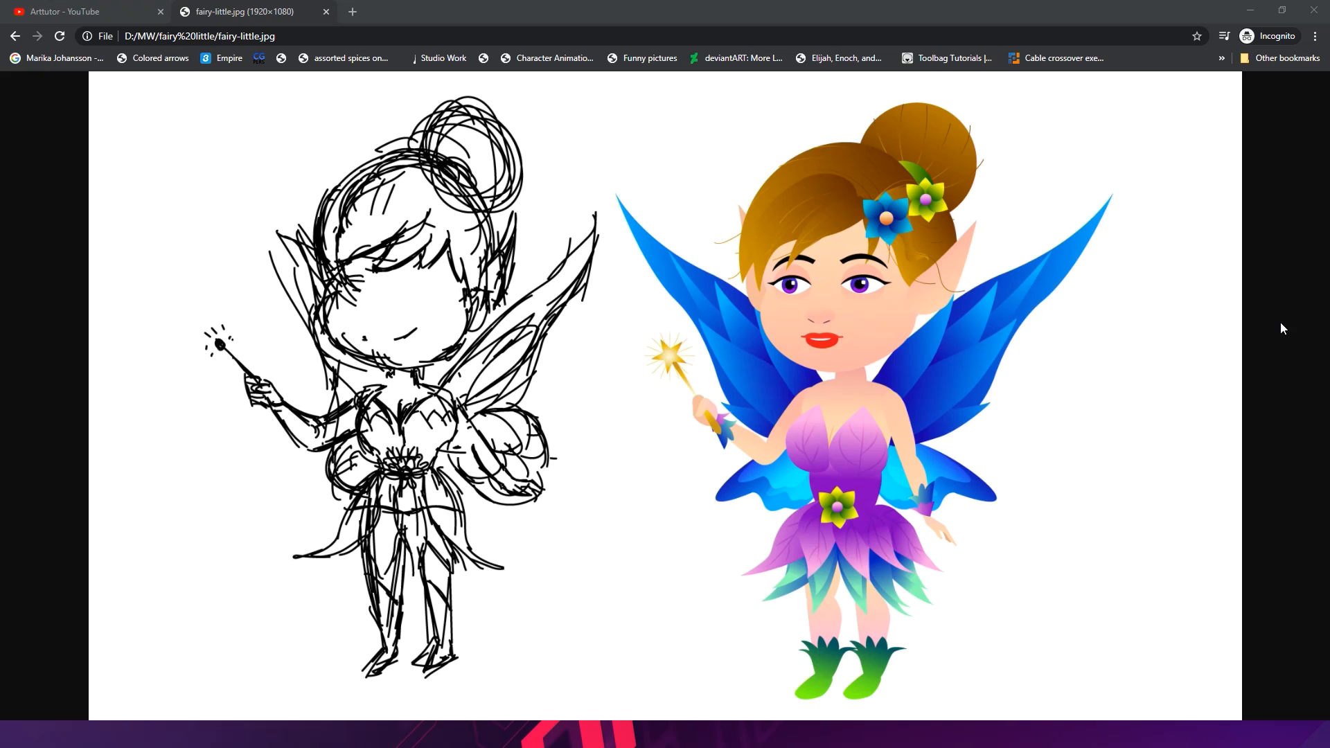
# - Browse the Arttutor YouTube channel's uploaded videos, then close the browser with the fairy reference image
pyautogui.click(97, 11)
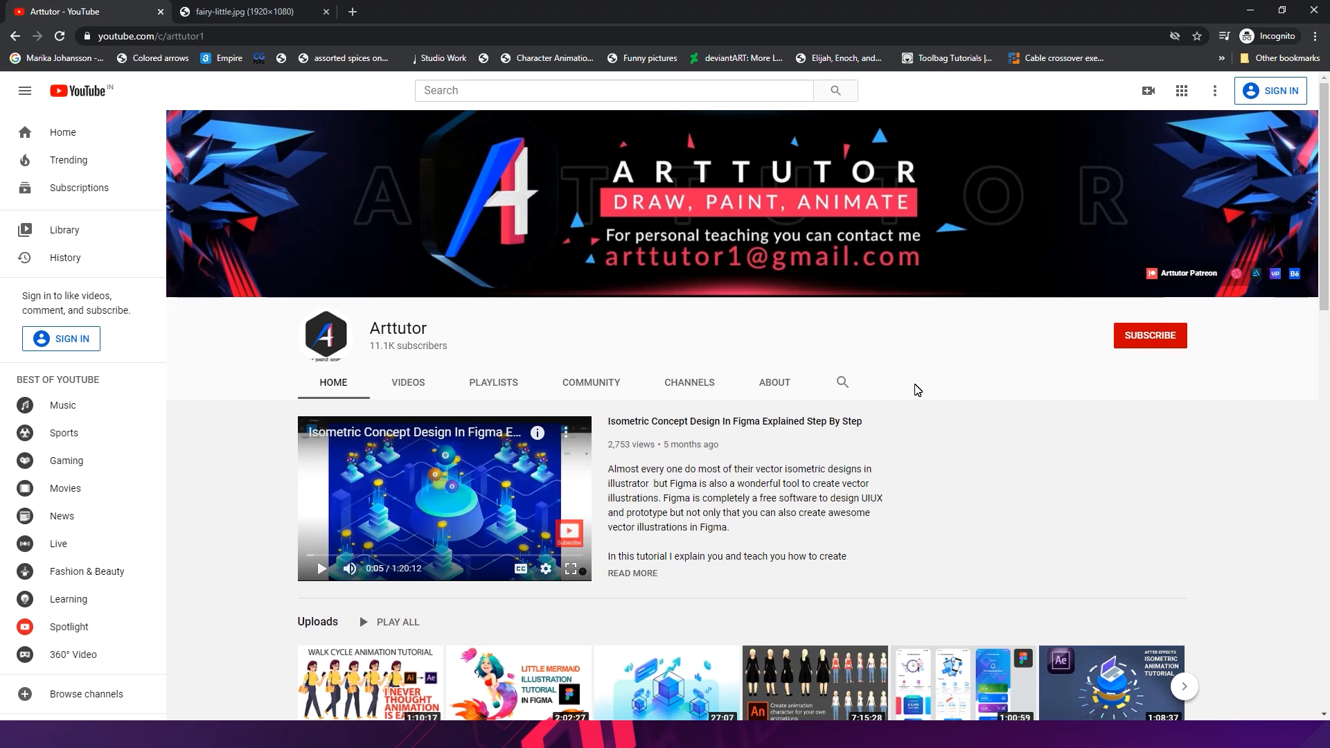
pyautogui.scroll(-2, 918, 390)
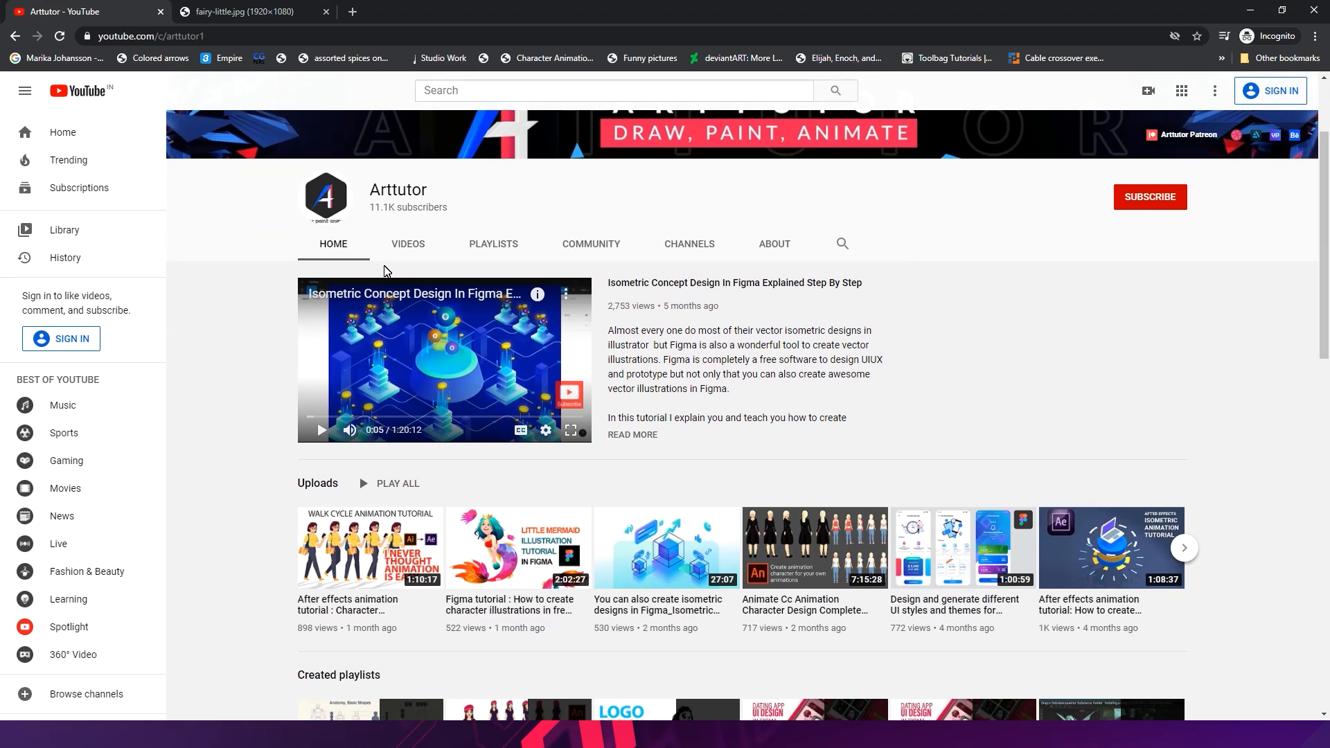
pyautogui.click(406, 247)
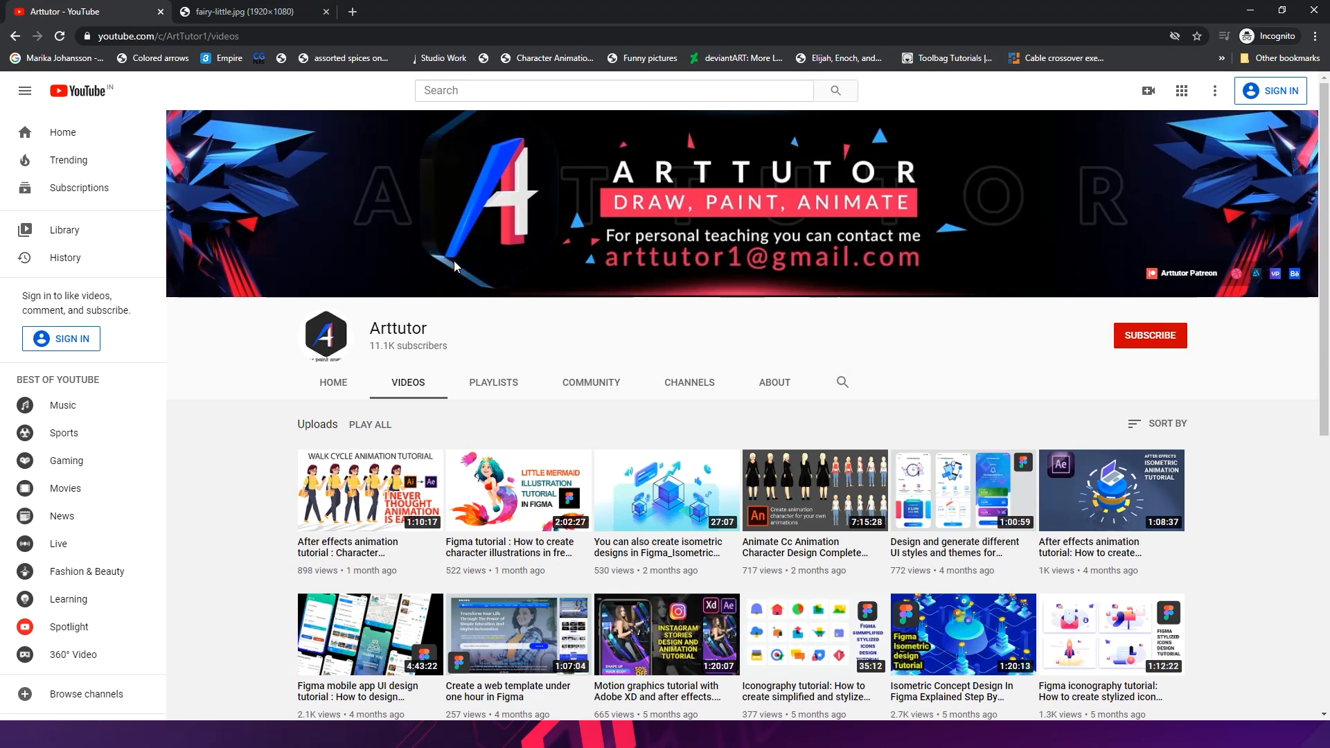
pyautogui.scroll(-1, 493, 271)
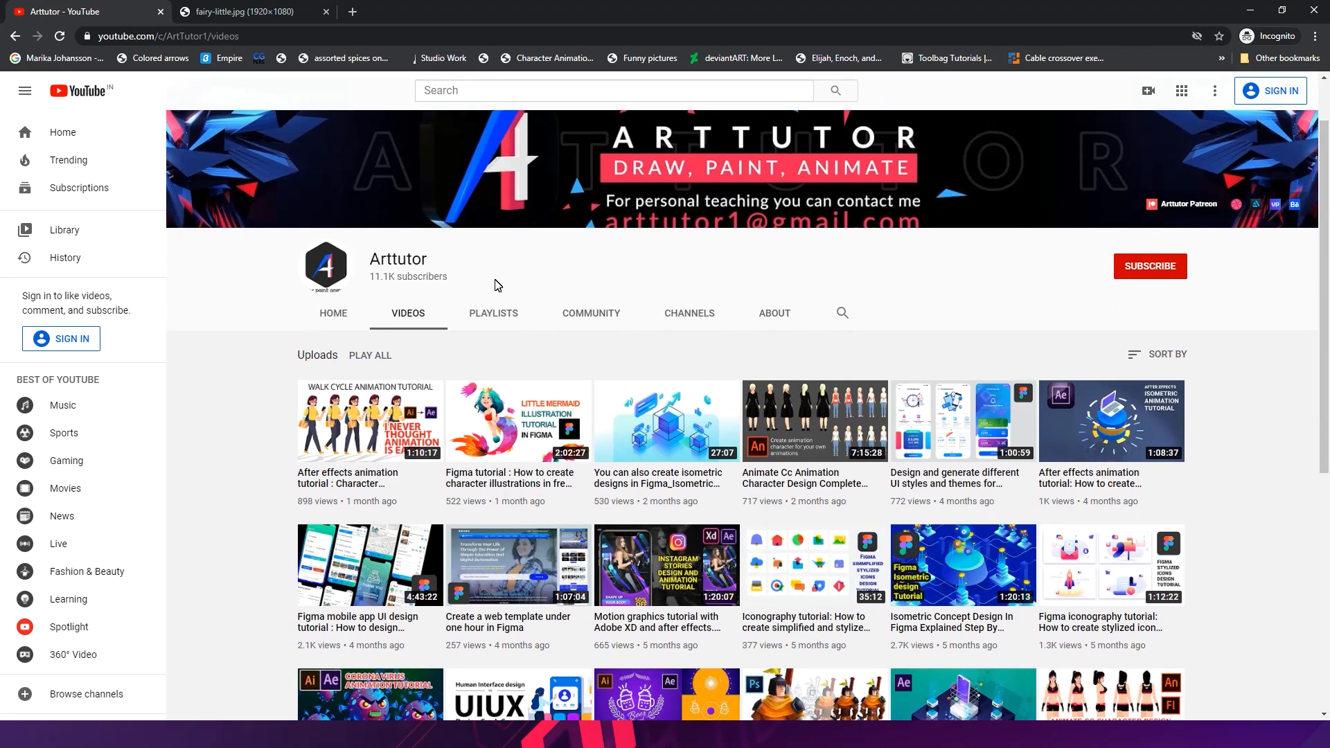
pyautogui.scroll(-1, 533, 308)
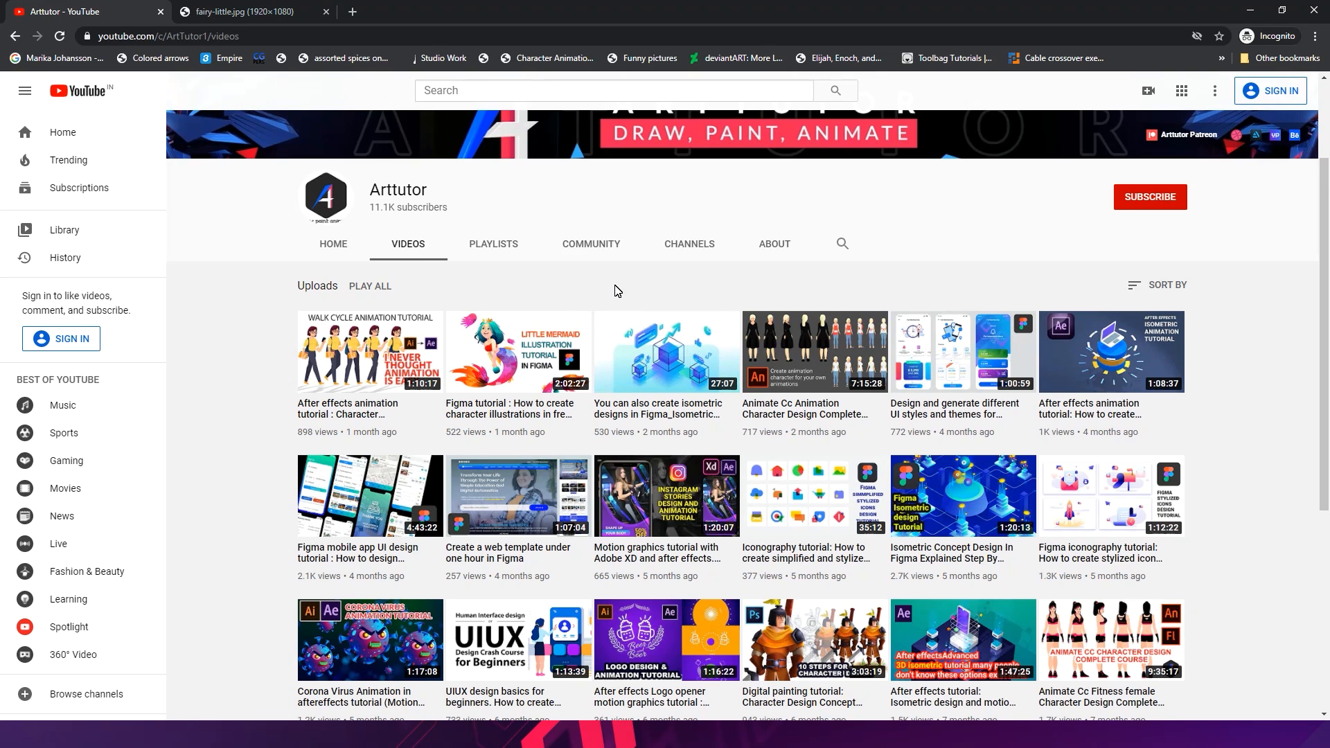
pyautogui.scroll(-1, 617, 291)
pyautogui.scroll(-3, 1282, 450)
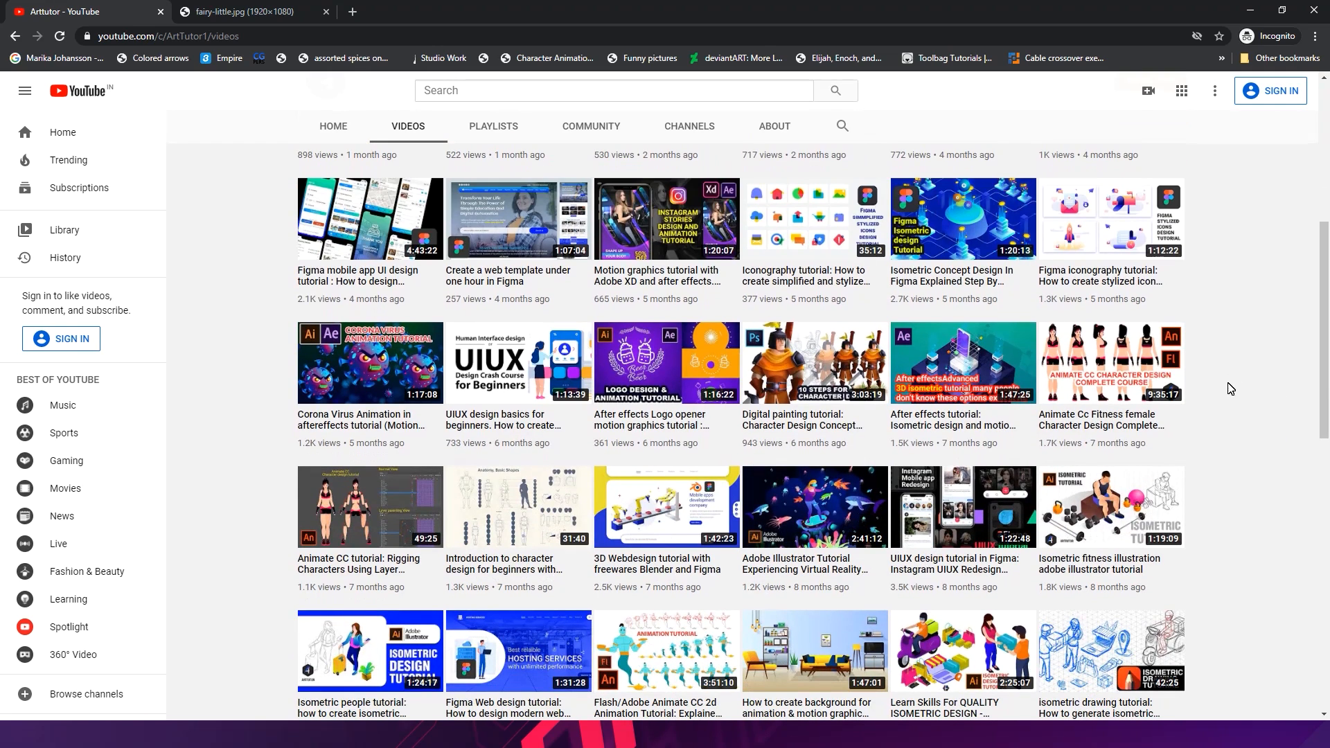
pyautogui.moveTo(1157, 384)
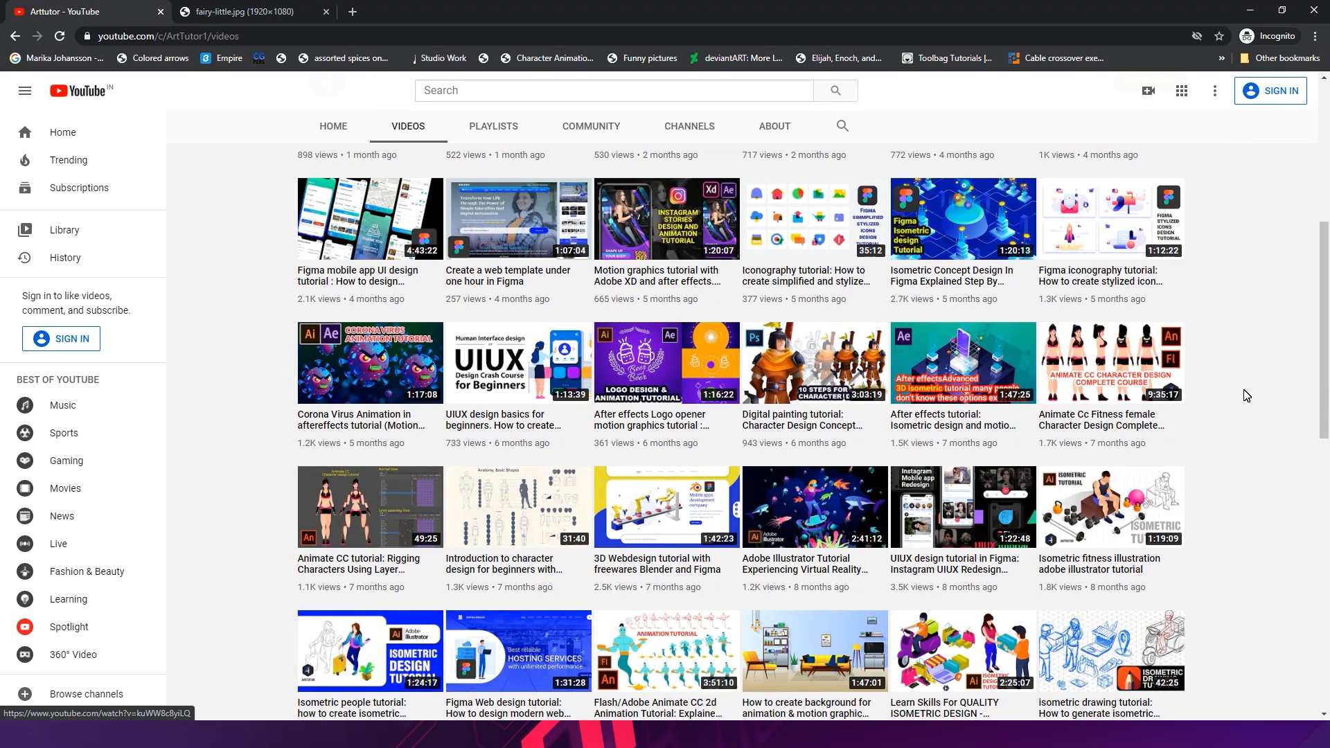
pyautogui.scroll(-1, 1243, 395)
pyautogui.click(269, 11)
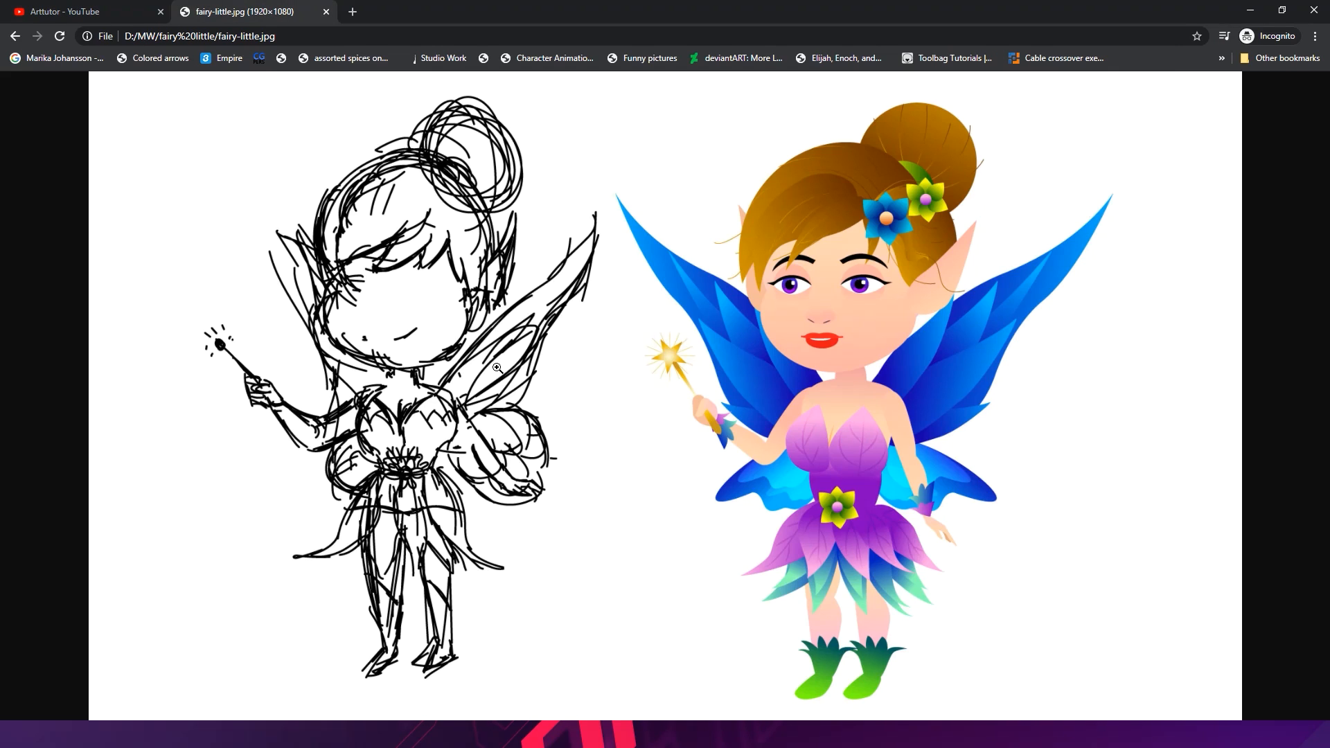
pyautogui.click(1319, 10)
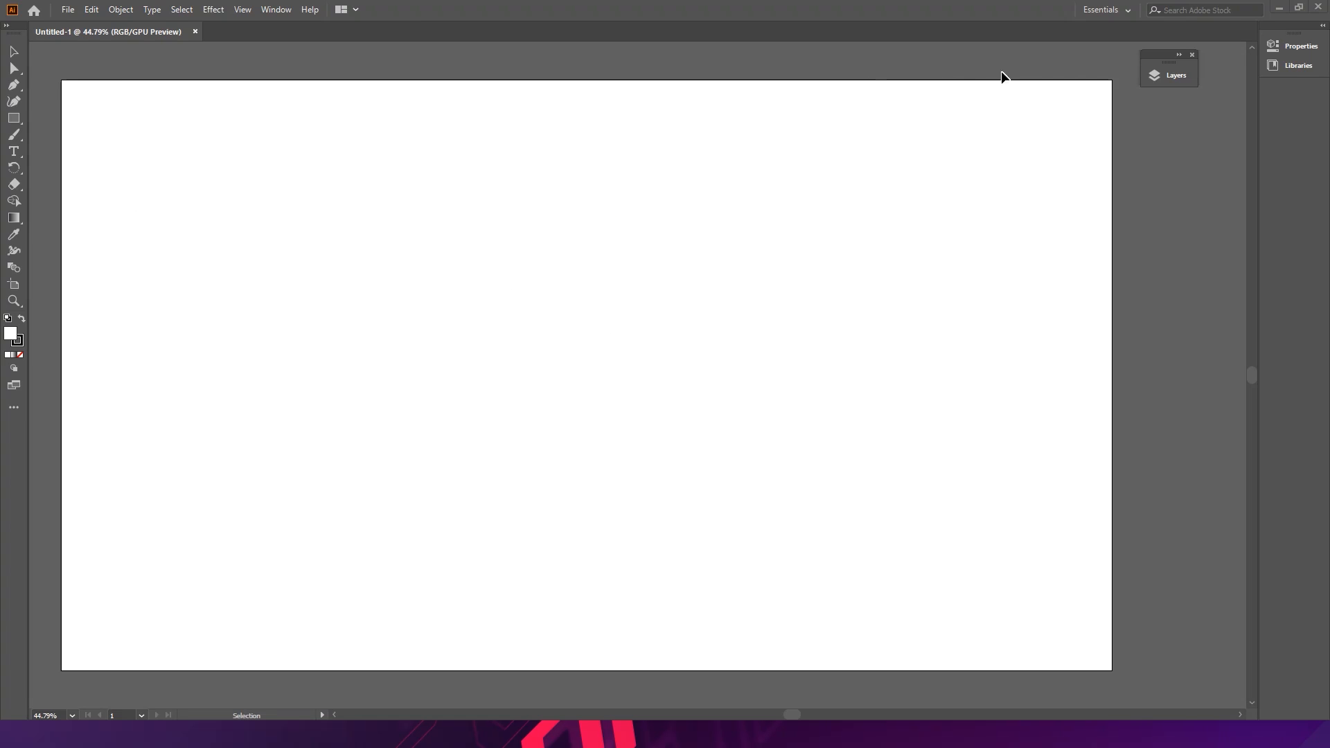
# - Open the Layers panel and sketch the fairy's round head shape with the Paintbrush tool
pyautogui.click(1171, 78)
pyautogui.moveTo(1083, 70); pyautogui.dragTo(1171, 88)
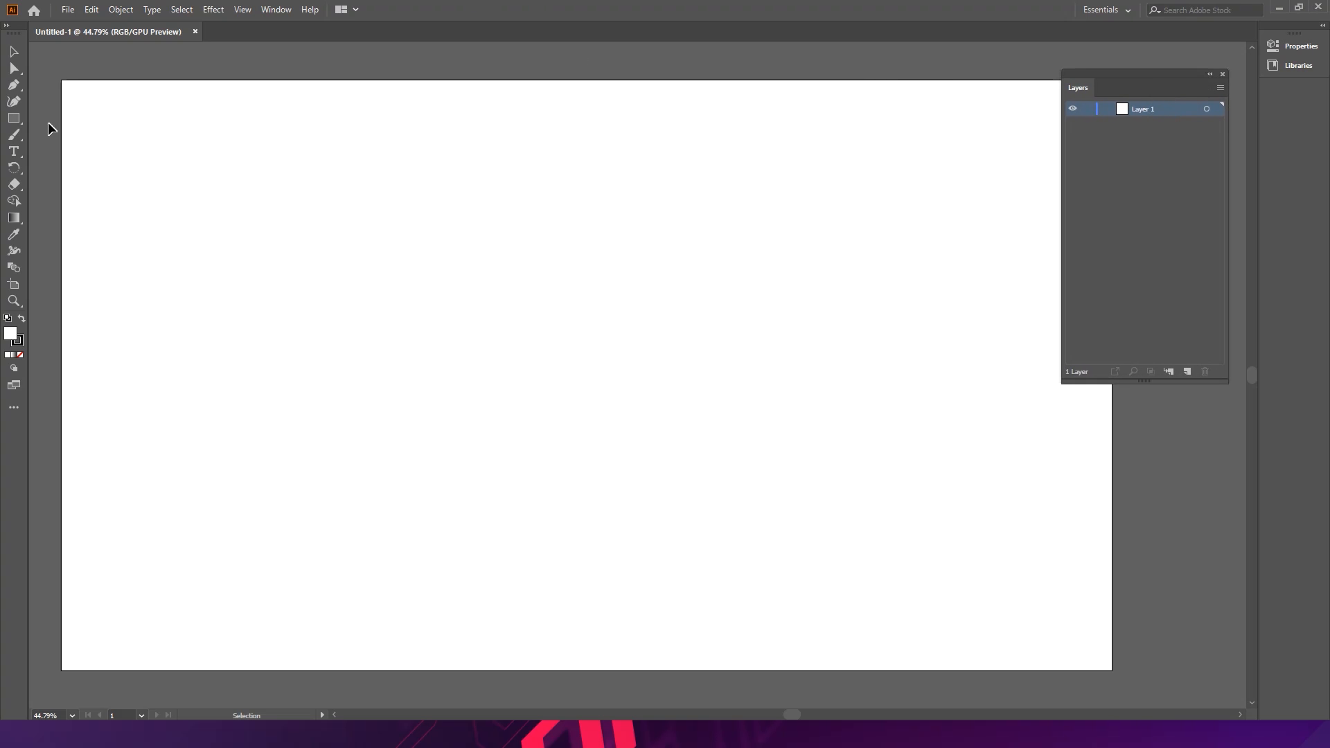
pyautogui.click(15, 135)
pyautogui.hotkey('ctrl', 'space')
pyautogui.moveTo(419, 225); pyautogui.dragTo(449, 224)
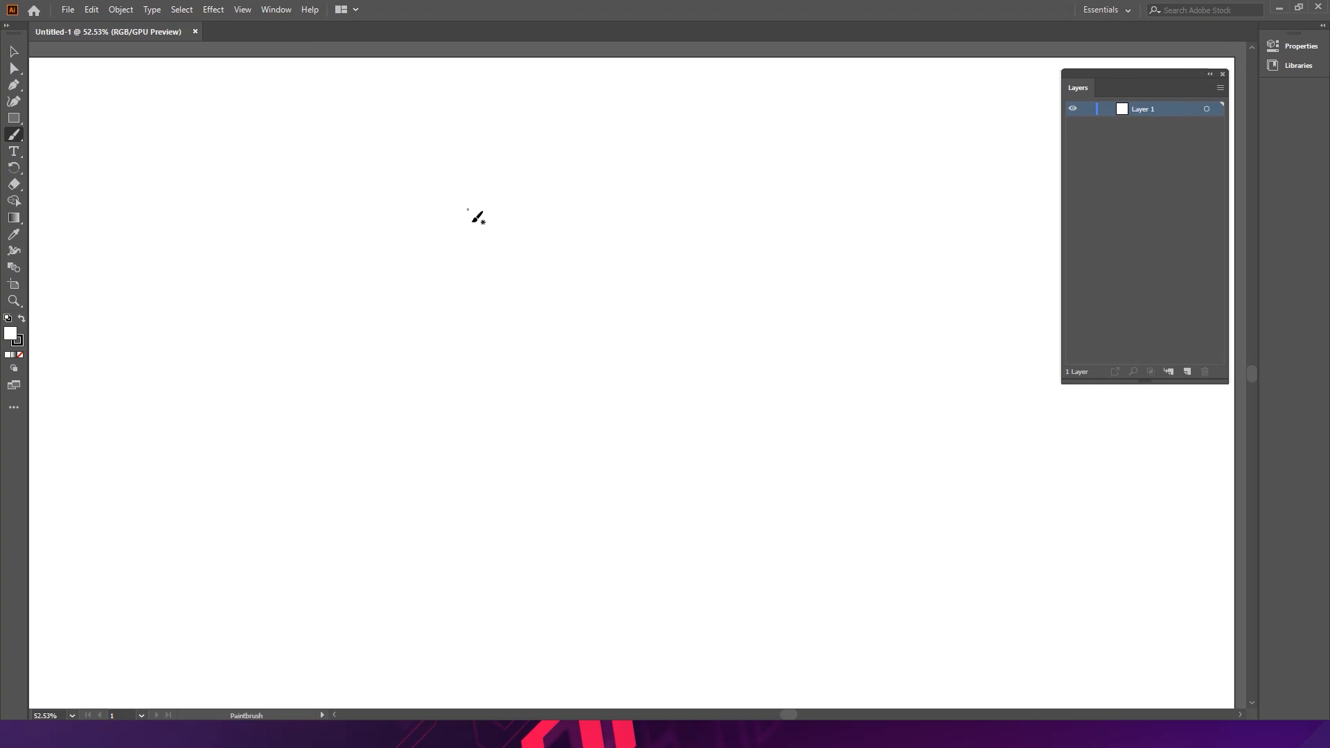
pyautogui.moveTo(472, 179)
pyautogui.mouseDown()
pyautogui.moveTo(484, 281)
pyautogui.moveTo(432, 235)
pyautogui.moveTo(464, 178)
pyautogui.moveTo(422, 305)
pyautogui.moveTo(434, 291)
pyautogui.moveTo(471, 304)
pyautogui.moveTo(458, 315)
pyautogui.moveTo(524, 266)
pyautogui.mouseUp()
pyautogui.moveTo(525, 260)
pyautogui.mouseDown()
pyautogui.moveTo(523, 277)
pyautogui.moveTo(534, 231)
pyautogui.moveTo(533, 259)
pyautogui.mouseUp()
pyautogui.moveTo(530, 243)
pyautogui.mouseDown()
pyautogui.moveTo(527, 261)
pyautogui.moveTo(522, 237)
pyautogui.mouseUp()
# - Refine the head sketch with crossing guide strokes and additional outline strokes
pyautogui.press('space')
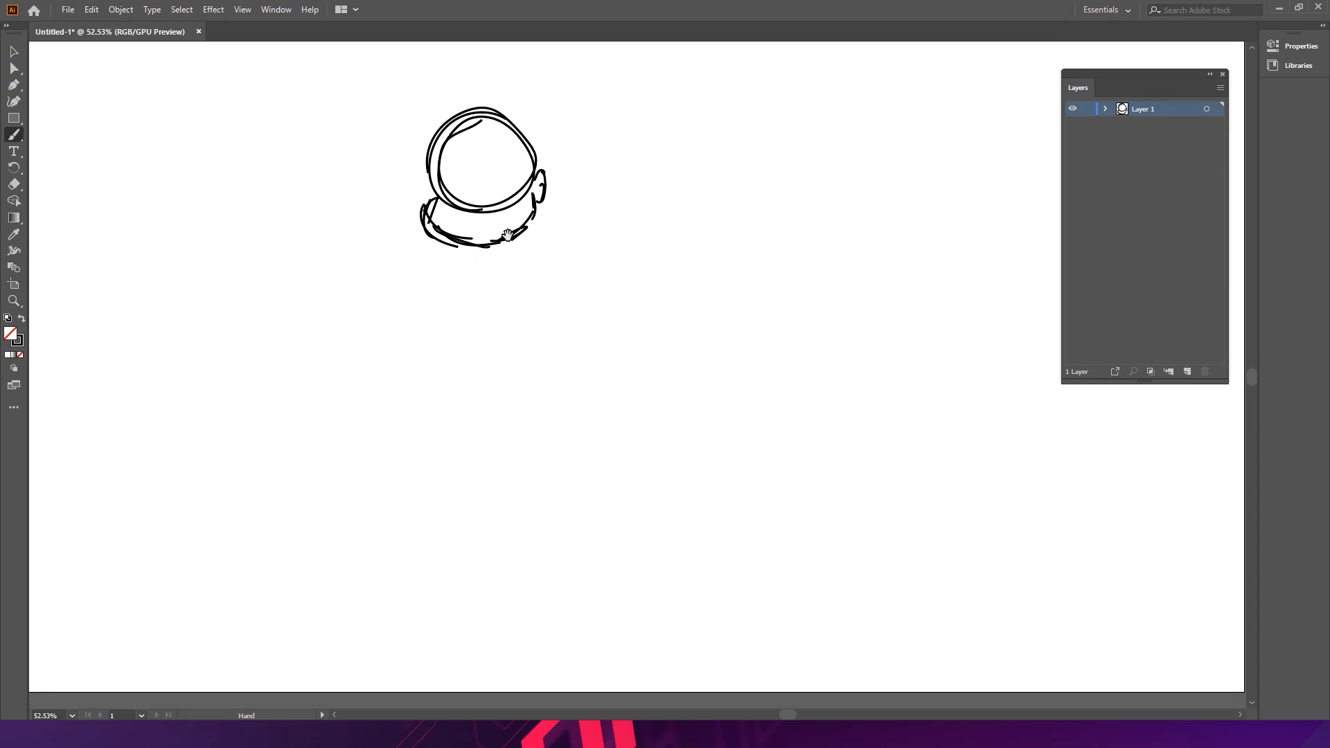
pyautogui.moveTo(455, 189)
pyautogui.mouseDown()
pyautogui.moveTo(511, 191)
pyautogui.moveTo(498, 204)
pyautogui.moveTo(527, 175)
pyautogui.mouseUp()
pyautogui.moveTo(450, 146)
pyautogui.mouseDown()
pyautogui.moveTo(513, 123)
pyautogui.moveTo(538, 172)
pyautogui.mouseUp()
pyautogui.moveTo(494, 118)
pyautogui.mouseDown()
pyautogui.moveTo(510, 181)
pyautogui.moveTo(486, 158)
pyautogui.moveTo(465, 174)
pyautogui.mouseUp()
pyautogui.press('space')
pyautogui.moveTo(477, 97)
pyautogui.mouseDown()
pyautogui.moveTo(464, 215)
pyautogui.moveTo(485, 200)
pyautogui.mouseUp()
pyautogui.press('space')
pyautogui.press('space')
pyautogui.moveTo(485, 276); pyautogui.dragTo(468, 287)
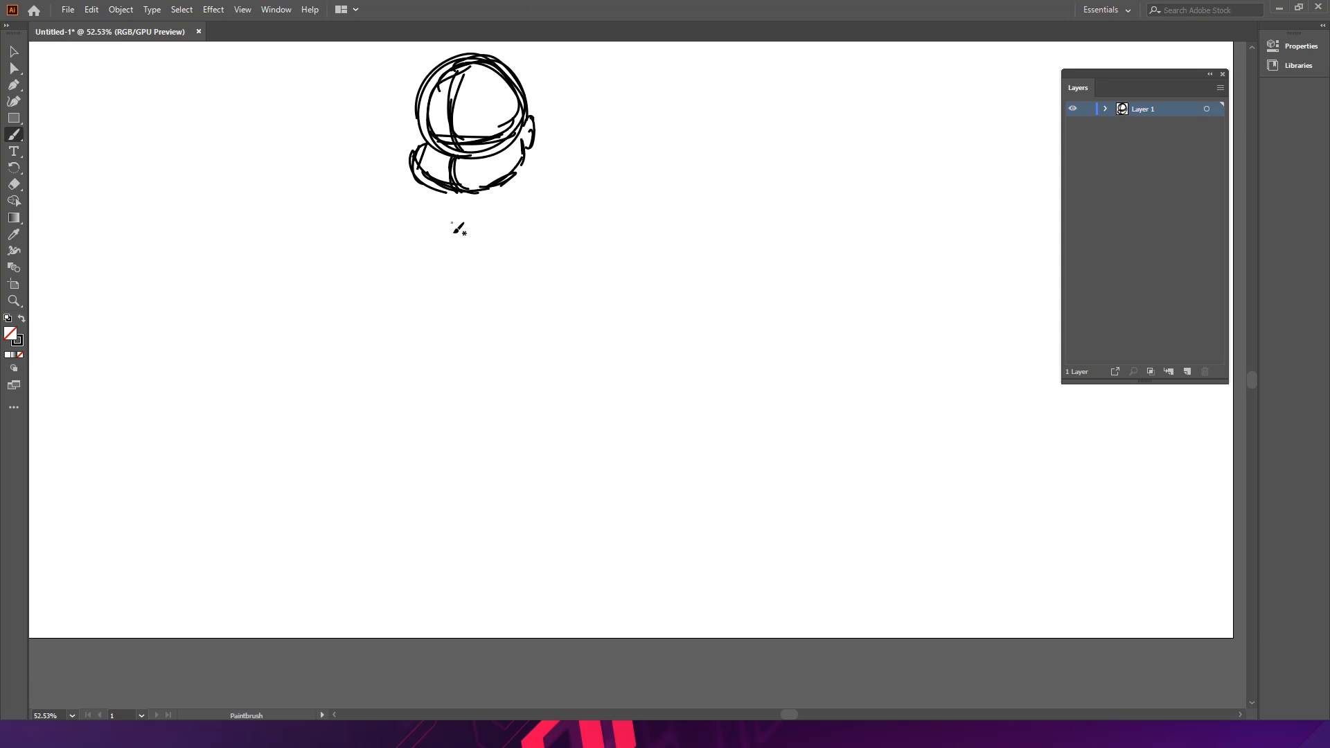
# - Sketch the fairy's bodice with a petal-shaped neckline below the head
pyautogui.moveTo(446, 222)
pyautogui.mouseDown()
pyautogui.moveTo(454, 276)
pyautogui.moveTo(449, 265)
pyautogui.mouseUp()
pyautogui.moveTo(517, 223)
pyautogui.mouseDown()
pyautogui.moveTo(485, 285)
pyautogui.moveTo(454, 267)
pyautogui.moveTo(464, 296)
pyautogui.moveTo(501, 274)
pyautogui.mouseUp()
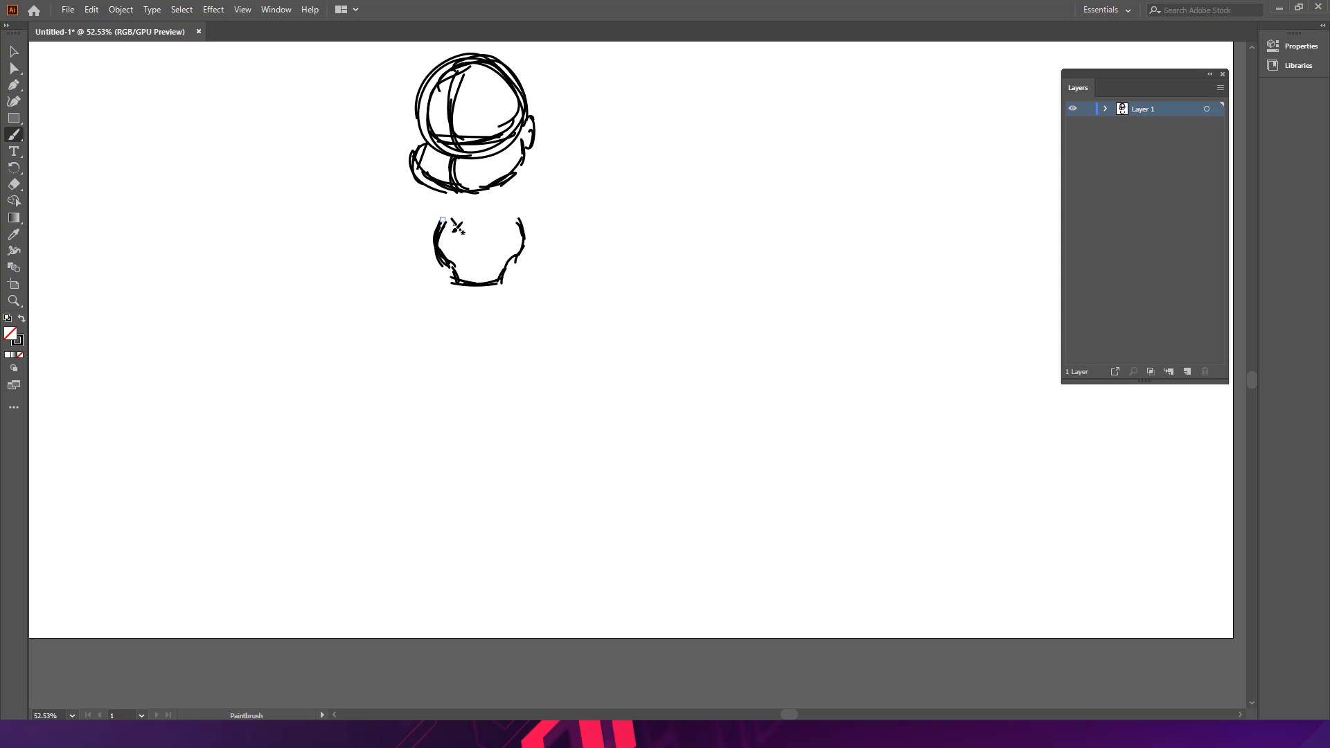
pyautogui.moveTo(449, 218)
pyautogui.mouseDown()
pyautogui.moveTo(467, 242)
pyautogui.moveTo(506, 214)
pyautogui.moveTo(524, 234)
pyautogui.moveTo(501, 220)
pyautogui.moveTo(478, 247)
pyautogui.moveTo(449, 247)
pyautogui.moveTo(523, 240)
pyautogui.mouseUp()
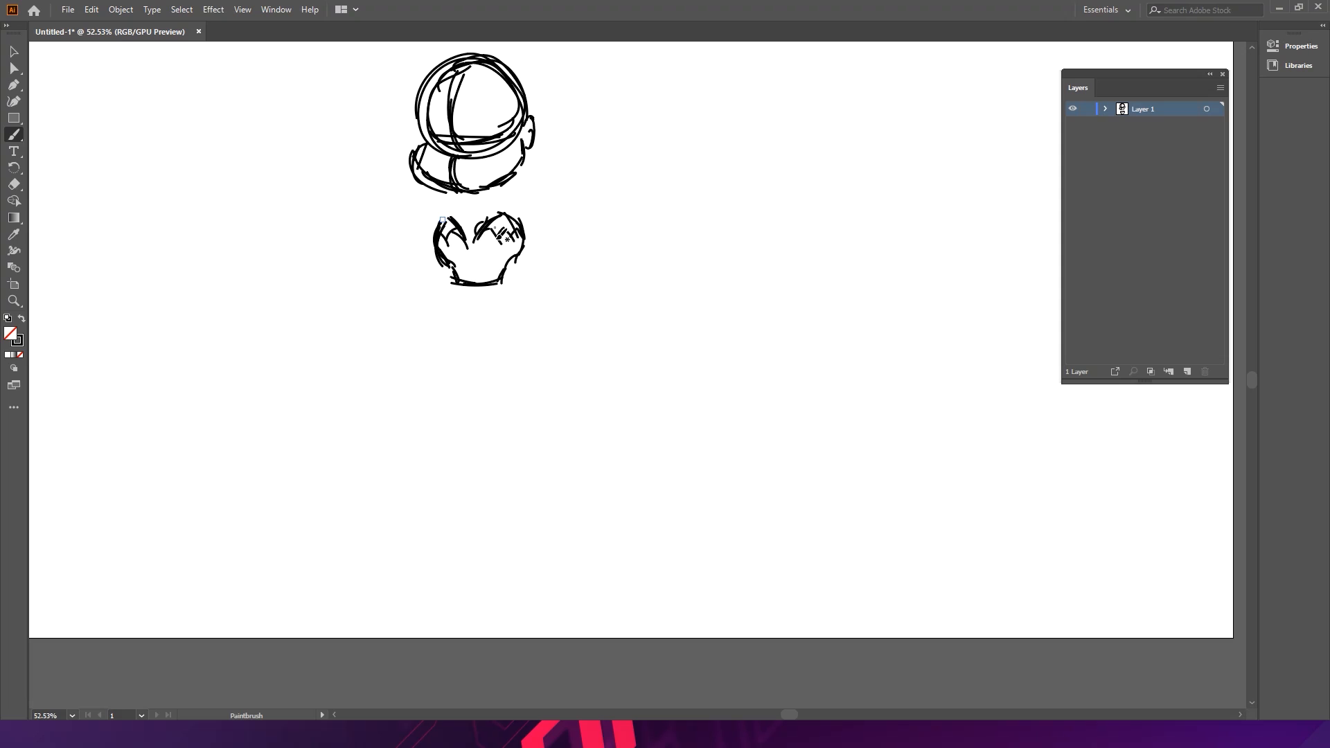
pyautogui.moveTo(450, 218); pyautogui.dragTo(476, 253)
# - Draw long petal strands forming the left and middle of the skirt below the bodice
pyautogui.moveTo(457, 284); pyautogui.dragTo(426, 370)
pyautogui.moveTo(441, 315)
pyautogui.mouseDown()
pyautogui.moveTo(420, 399)
pyautogui.moveTo(395, 418)
pyautogui.mouseUp()
pyautogui.moveTo(408, 418)
pyautogui.mouseDown()
pyautogui.moveTo(383, 430)
pyautogui.moveTo(421, 427)
pyautogui.moveTo(456, 337)
pyautogui.mouseUp()
pyautogui.moveTo(454, 285)
pyautogui.mouseDown()
pyautogui.moveTo(461, 356)
pyautogui.moveTo(470, 295)
pyautogui.moveTo(452, 377)
pyautogui.mouseUp()
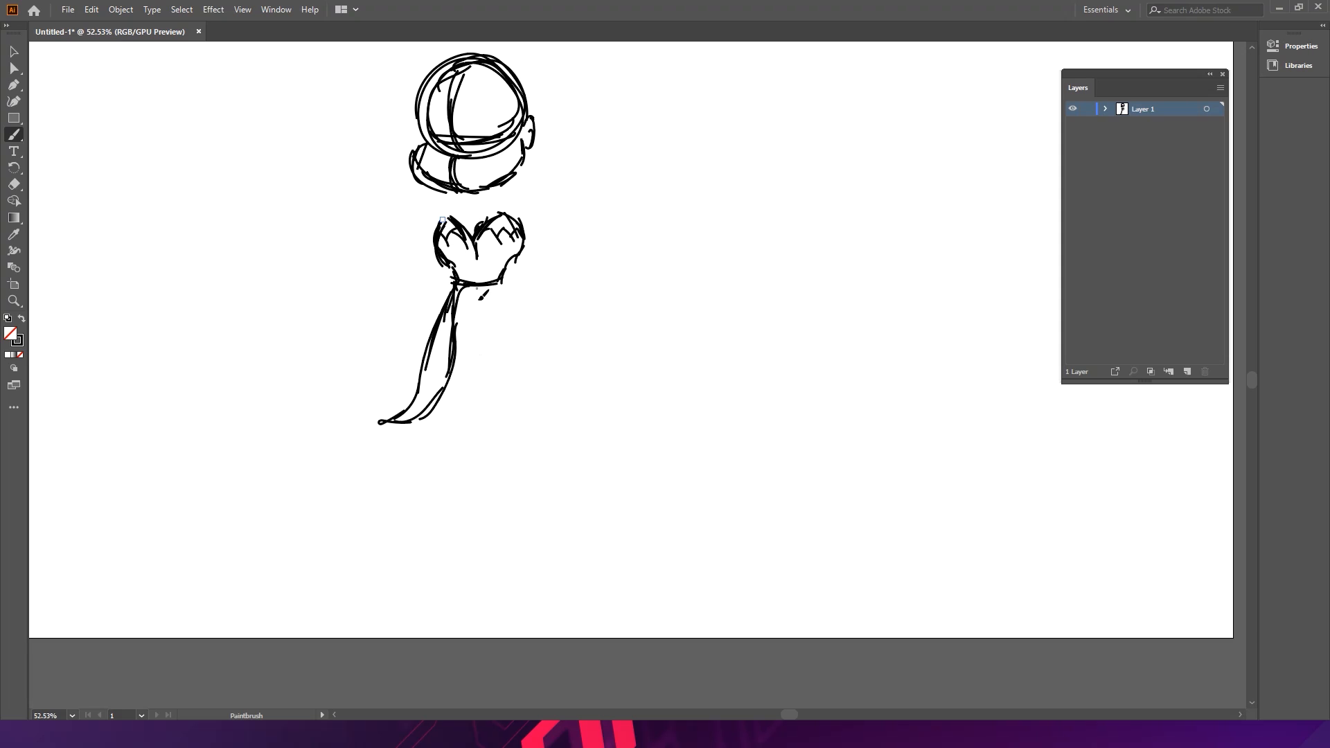
pyautogui.moveTo(476, 287); pyautogui.dragTo(470, 372)
pyautogui.moveTo(468, 322)
pyautogui.mouseDown()
pyautogui.moveTo(484, 457)
pyautogui.moveTo(496, 416)
pyautogui.moveTo(487, 447)
pyautogui.moveTo(494, 350)
pyautogui.moveTo(483, 408)
pyautogui.moveTo(449, 447)
pyautogui.moveTo(448, 410)
pyautogui.moveTo(461, 466)
pyautogui.moveTo(472, 383)
pyautogui.mouseUp()
pyautogui.moveTo(467, 430); pyautogui.dragTo(464, 307)
pyautogui.moveTo(467, 309); pyautogui.dragTo(472, 373)
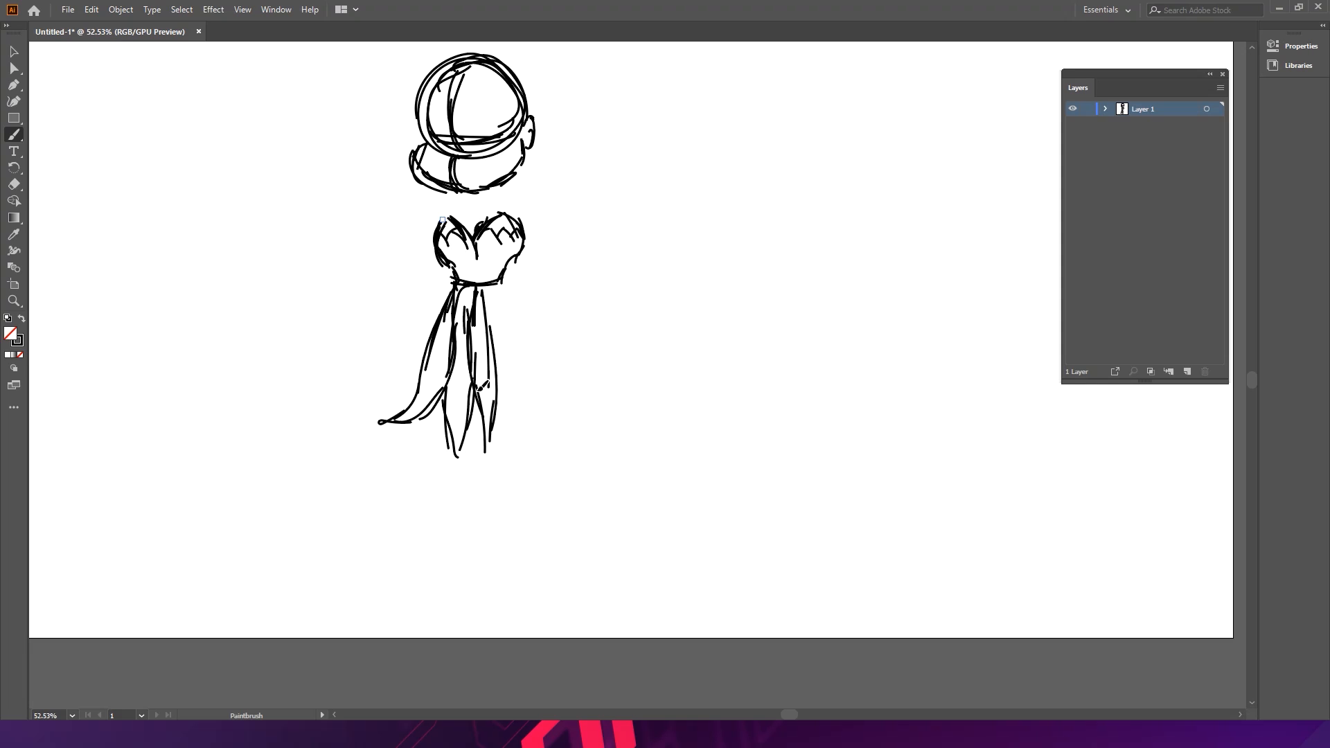
# - Add right-side skirt strands and a scalloped overskirt band across the waist
pyautogui.moveTo(500, 281)
pyautogui.mouseDown()
pyautogui.moveTo(509, 307)
pyautogui.moveTo(493, 326)
pyautogui.moveTo(532, 444)
pyautogui.mouseUp()
pyautogui.moveTo(516, 391)
pyautogui.mouseDown()
pyautogui.moveTo(544, 446)
pyautogui.moveTo(531, 424)
pyautogui.moveTo(569, 451)
pyautogui.moveTo(534, 409)
pyautogui.moveTo(513, 289)
pyautogui.moveTo(532, 388)
pyautogui.moveTo(527, 363)
pyautogui.moveTo(520, 414)
pyautogui.moveTo(500, 403)
pyautogui.moveTo(522, 458)
pyautogui.moveTo(509, 385)
pyautogui.mouseUp()
pyautogui.moveTo(503, 280); pyautogui.dragTo(518, 325)
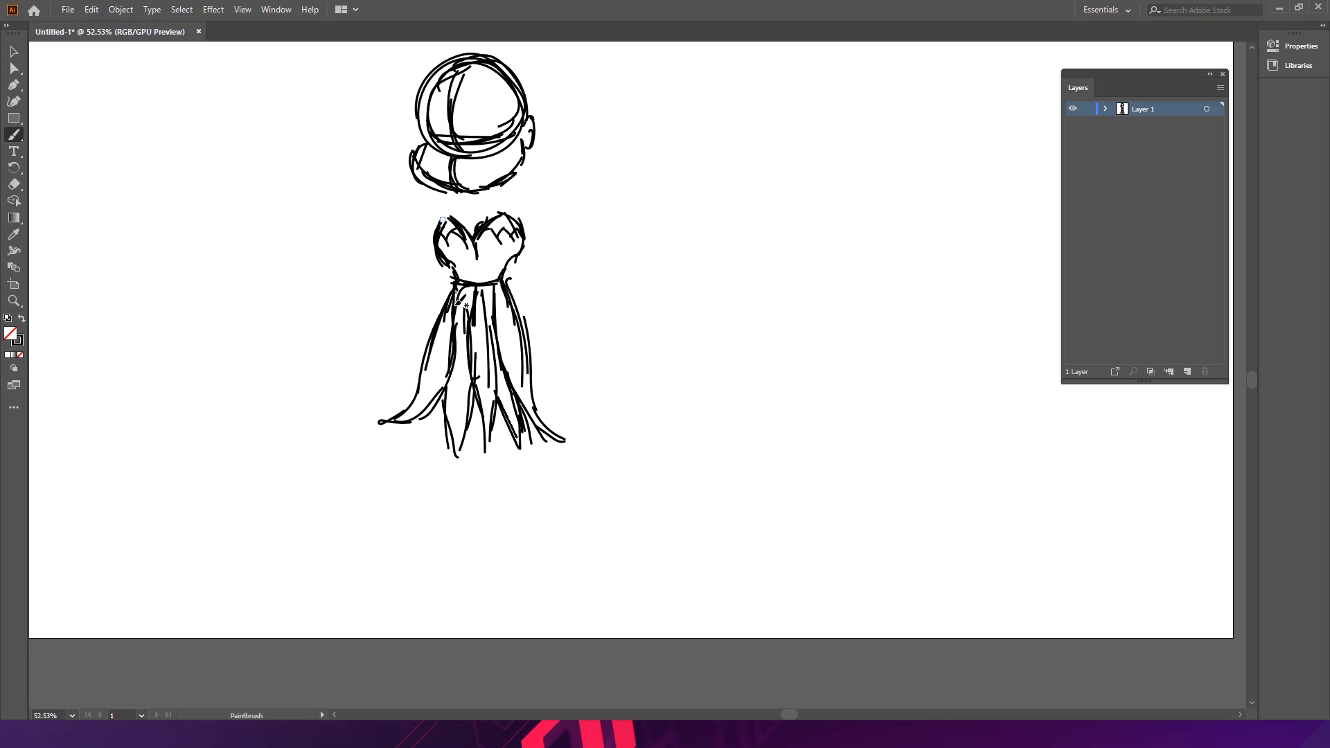
pyautogui.moveTo(453, 283)
pyautogui.mouseDown()
pyautogui.moveTo(412, 349)
pyautogui.moveTo(434, 326)
pyautogui.moveTo(414, 344)
pyautogui.moveTo(542, 337)
pyautogui.mouseUp()
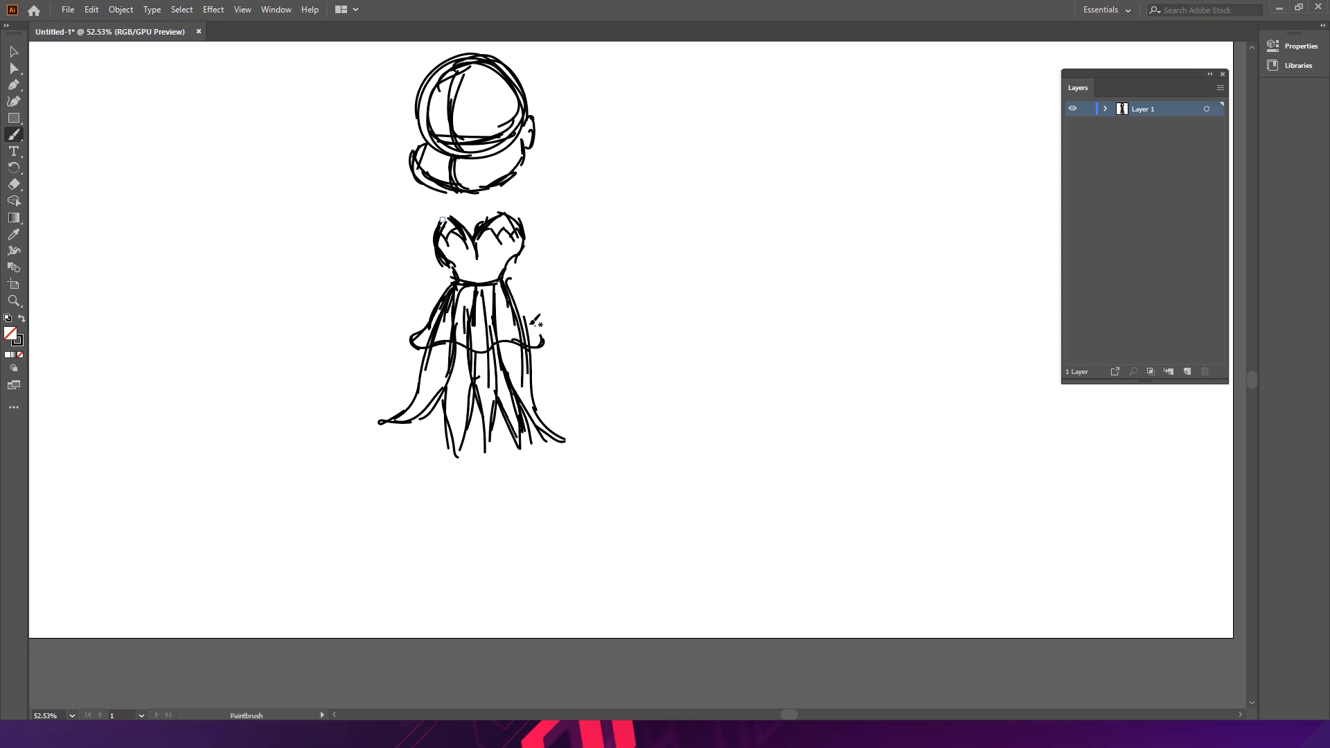
pyautogui.moveTo(507, 280); pyautogui.dragTo(549, 346)
pyautogui.moveTo(444, 298)
pyautogui.mouseDown()
pyautogui.moveTo(413, 338)
pyautogui.moveTo(429, 347)
pyautogui.mouseUp()
pyautogui.moveTo(423, 345); pyautogui.dragTo(541, 344)
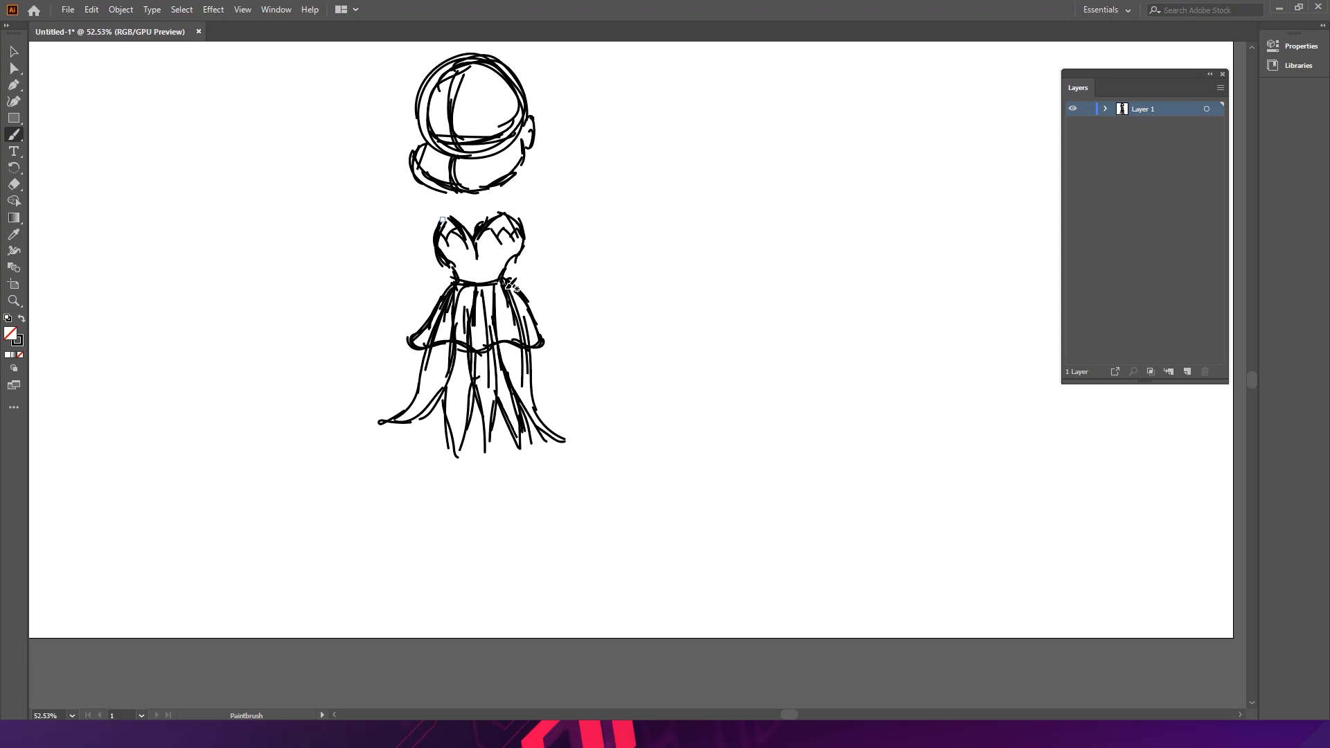
# - Add extra vertical strokes to the lower skirt
pyautogui.scroll(-2, 543, 298)
pyautogui.scroll(1, 464, 346)
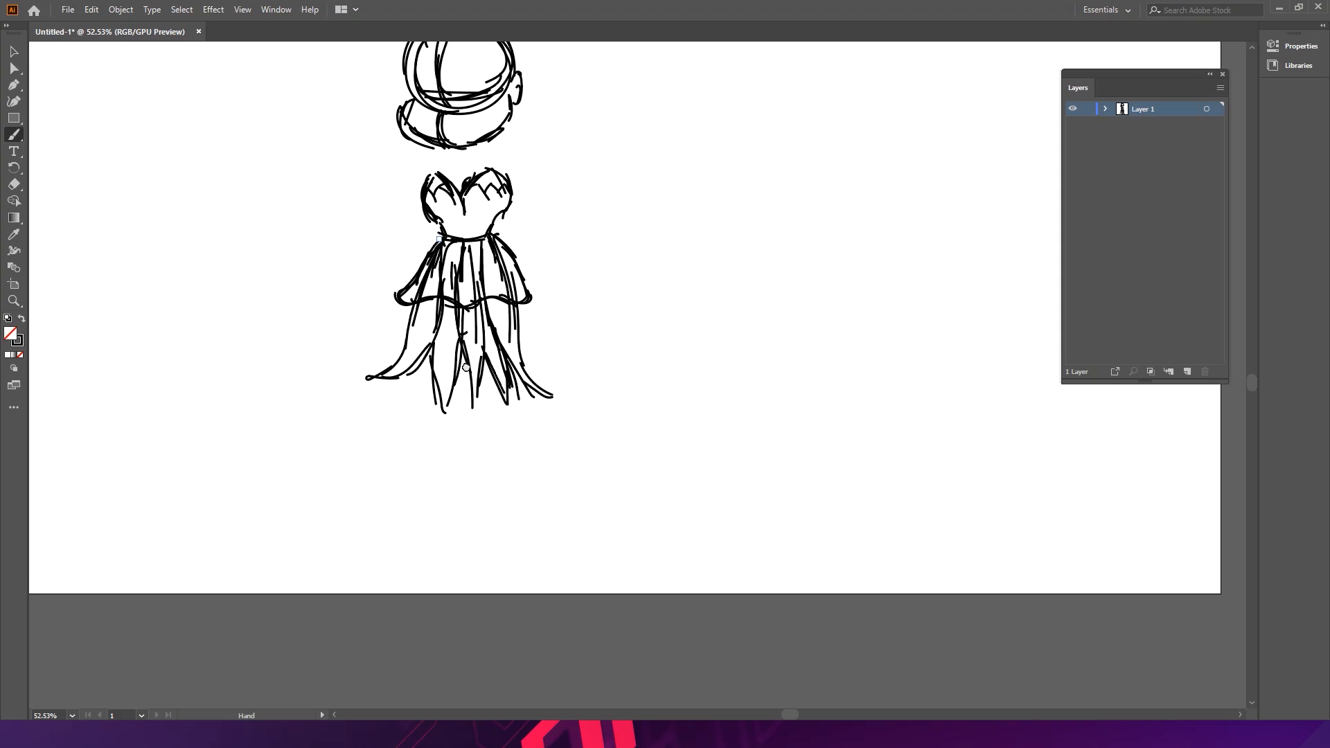
pyautogui.moveTo(435, 281); pyautogui.dragTo(429, 371)
pyautogui.moveTo(436, 320); pyautogui.dragTo(433, 386)
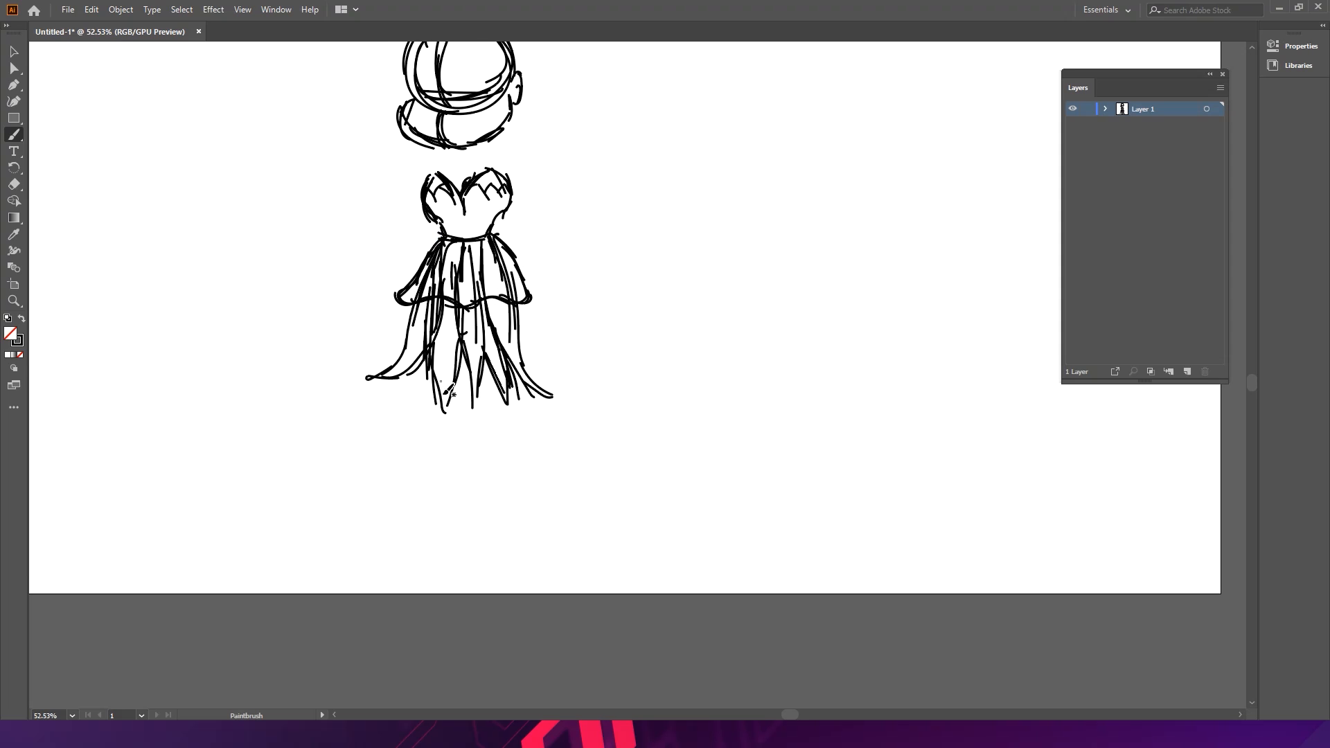
pyautogui.scroll(3, 540, 326)
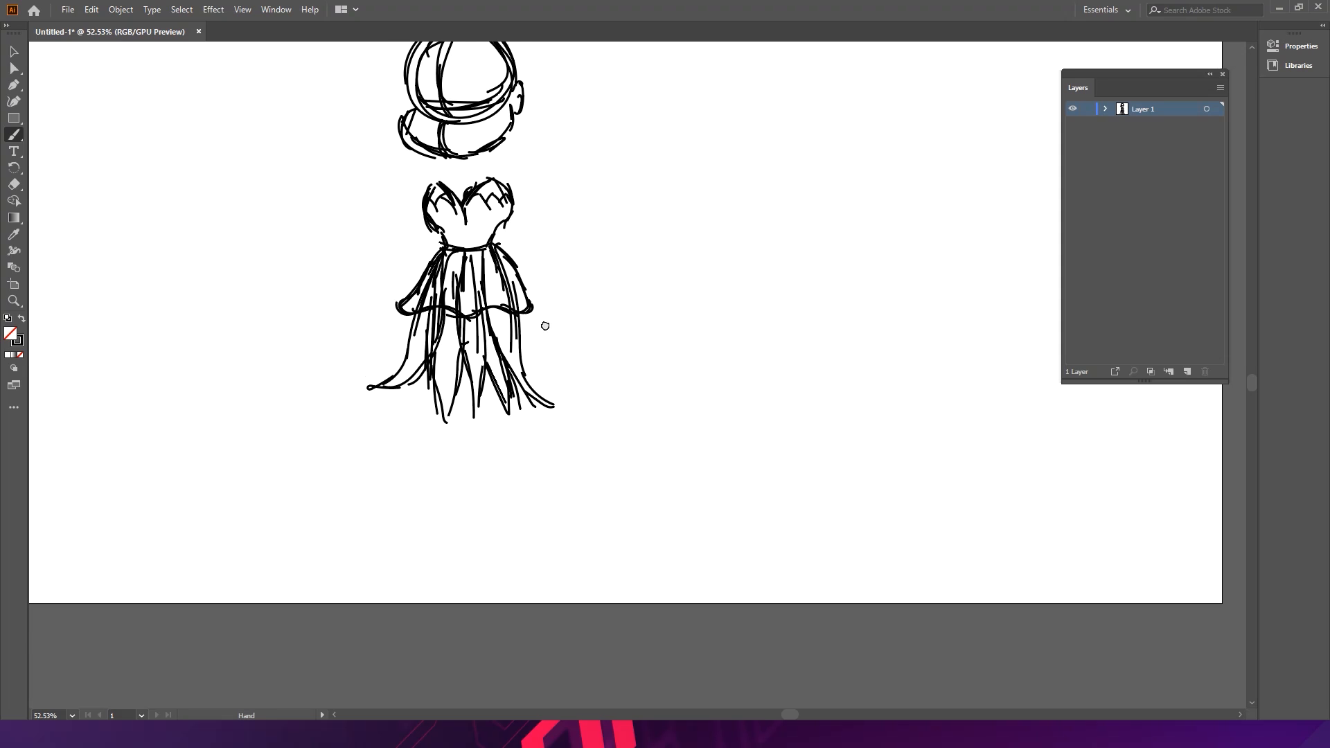
# - Select all the skirt strokes and scale them shorter vertically toward the bodice
pyautogui.click(14, 53)
pyautogui.moveTo(323, 220)
pyautogui.mouseDown()
pyautogui.moveTo(377, 333)
pyautogui.moveTo(594, 497)
pyautogui.moveTo(507, 440)
pyautogui.moveTo(513, 410)
pyautogui.moveTo(491, 397)
pyautogui.mouseUp()
pyautogui.moveTo(432, 302)
pyautogui.mouseDown()
pyautogui.moveTo(465, 294)
pyautogui.moveTo(454, 297)
pyautogui.mouseUp()
pyautogui.click(537, 324)
pyautogui.hotkey('ctrl', 'space')
pyautogui.moveTo(348, 222); pyautogui.dragTo(435, 324)
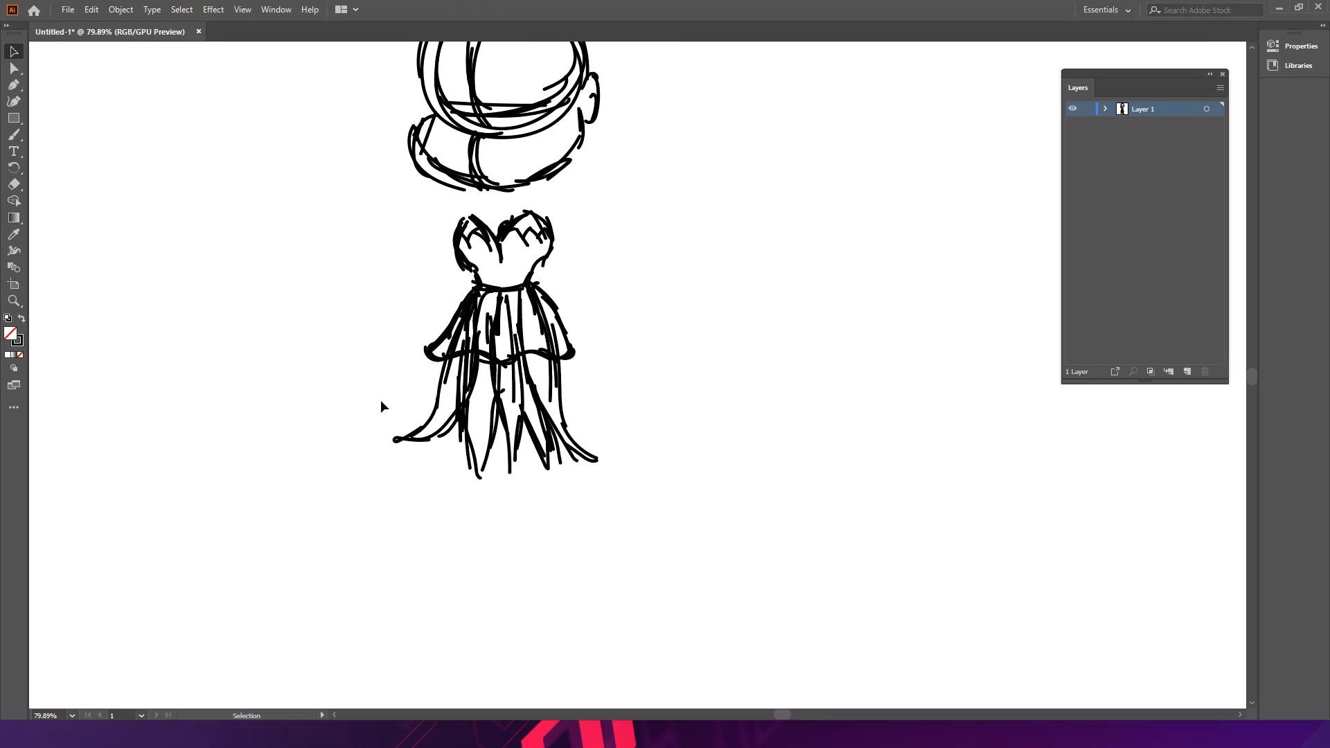
pyautogui.moveTo(435, 365); pyautogui.dragTo(436, 369)
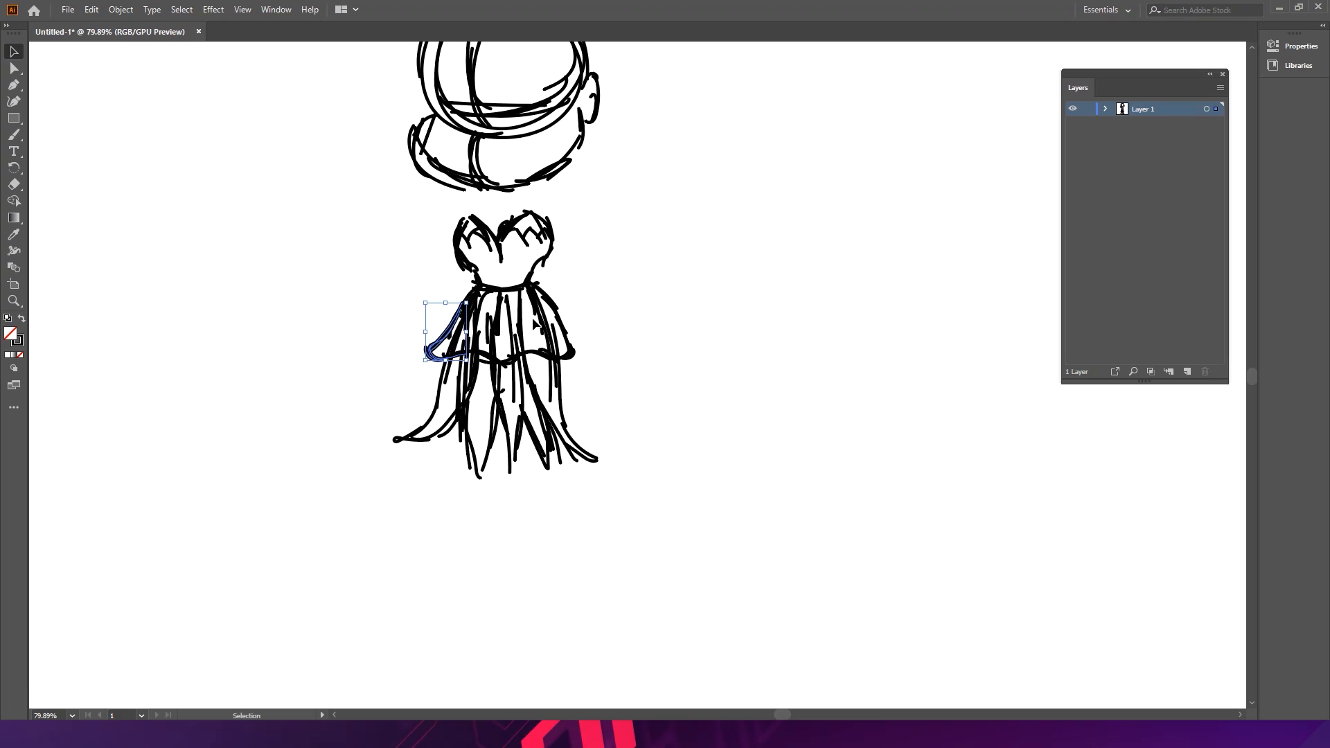
pyautogui.moveTo(535, 323); pyautogui.dragTo(552, 316)
pyautogui.moveTo(564, 368); pyautogui.dragTo(566, 367)
pyautogui.click(586, 355)
pyautogui.moveTo(393, 464); pyautogui.dragTo(592, 386)
pyautogui.moveTo(352, 501); pyautogui.dragTo(655, 310)
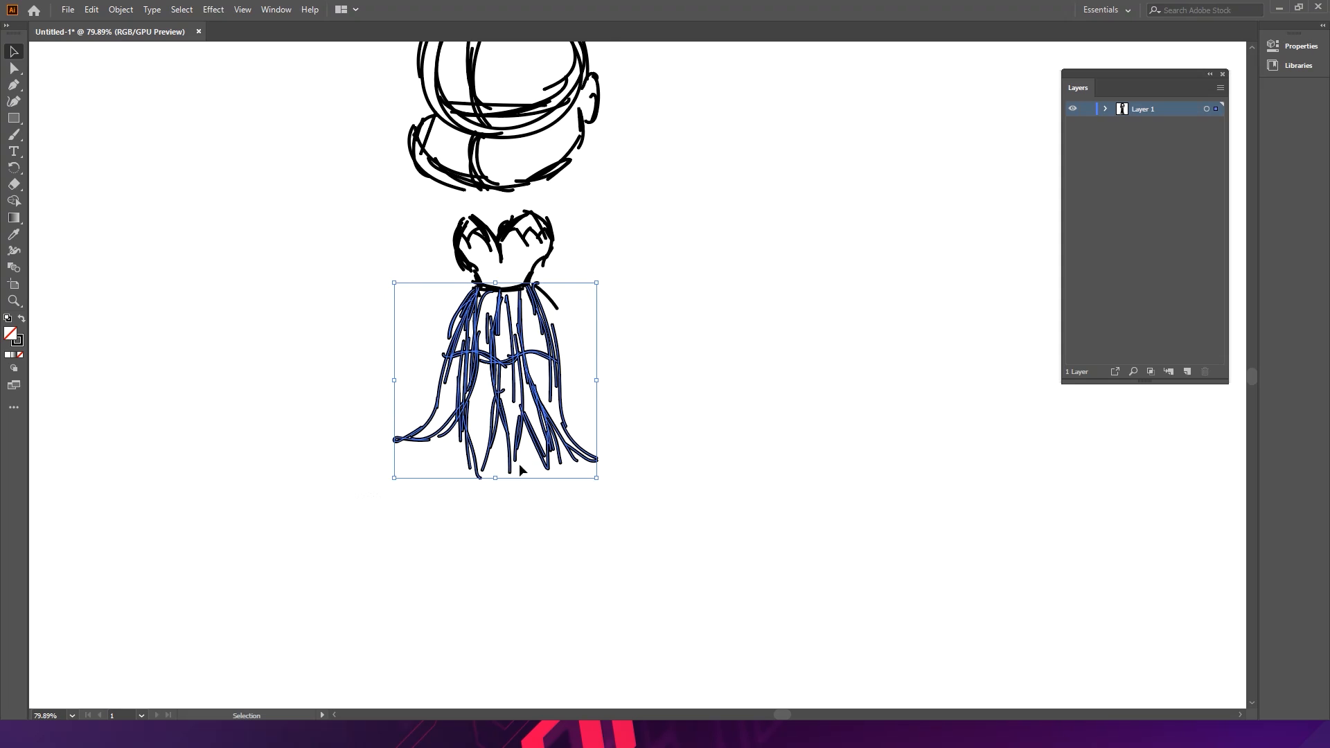
pyautogui.moveTo(503, 484)
pyautogui.mouseDown()
pyautogui.moveTo(537, 444)
pyautogui.moveTo(531, 391)
pyautogui.mouseUp()
pyautogui.click(635, 361)
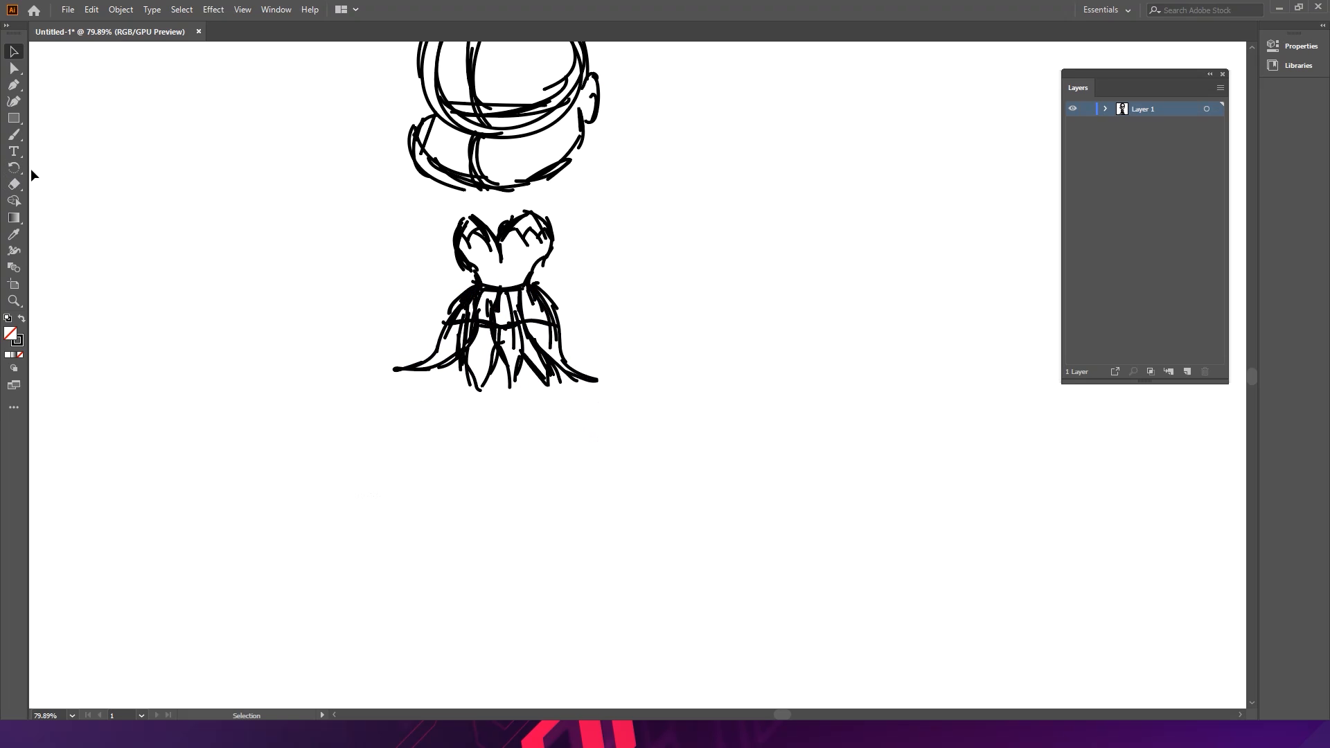
# - Sketch the fairy's left leg and foot below the shortened skirt with the Paintbrush tool
pyautogui.click(14, 134)
pyautogui.moveTo(470, 337); pyautogui.dragTo(476, 415)
pyautogui.moveTo(467, 360)
pyautogui.mouseDown()
pyautogui.moveTo(479, 420)
pyautogui.moveTo(499, 340)
pyautogui.moveTo(484, 436)
pyautogui.mouseUp()
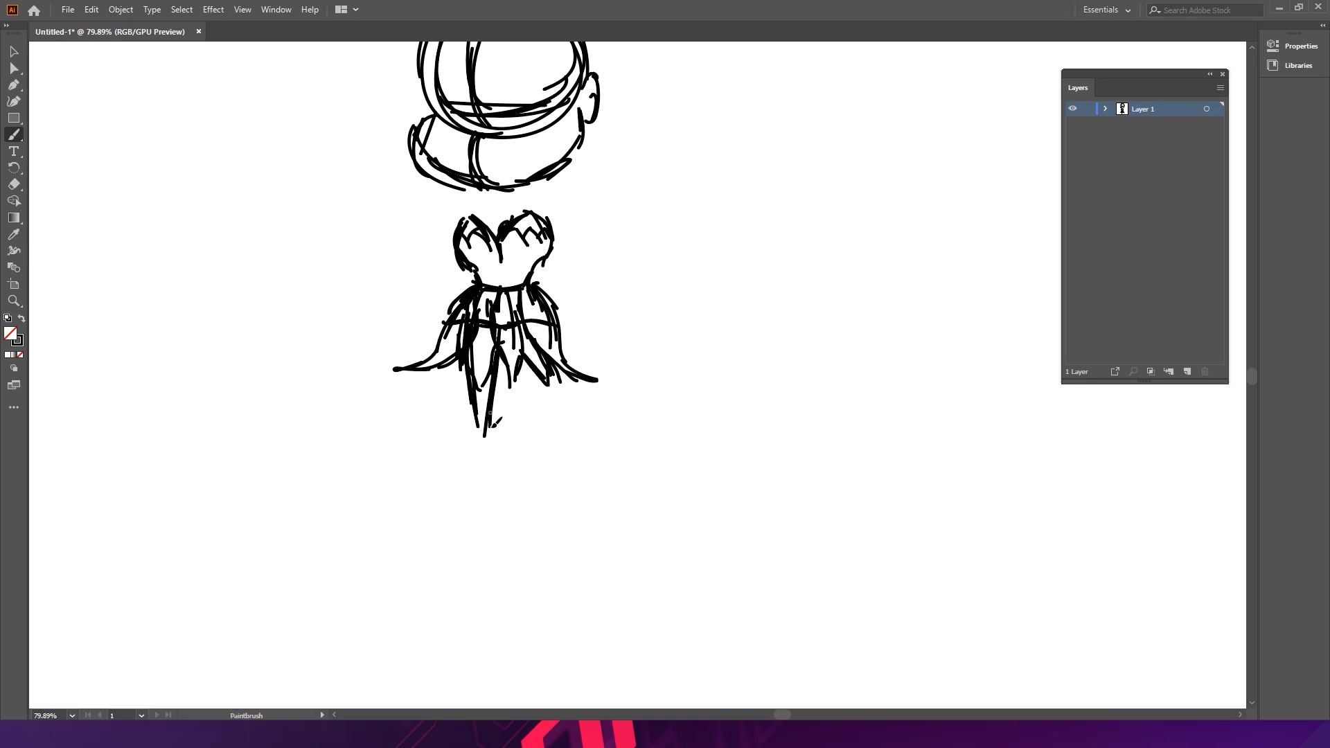
pyautogui.moveTo(502, 361); pyautogui.dragTo(493, 438)
pyautogui.moveTo(474, 410); pyautogui.dragTo(481, 459)
pyautogui.moveTo(461, 366)
pyautogui.mouseDown()
pyautogui.moveTo(479, 440)
pyautogui.moveTo(480, 419)
pyautogui.moveTo(495, 450)
pyautogui.mouseUp()
pyautogui.moveTo(468, 417)
pyautogui.mouseDown()
pyautogui.moveTo(484, 459)
pyautogui.moveTo(462, 481)
pyautogui.moveTo(494, 471)
pyautogui.mouseUp()
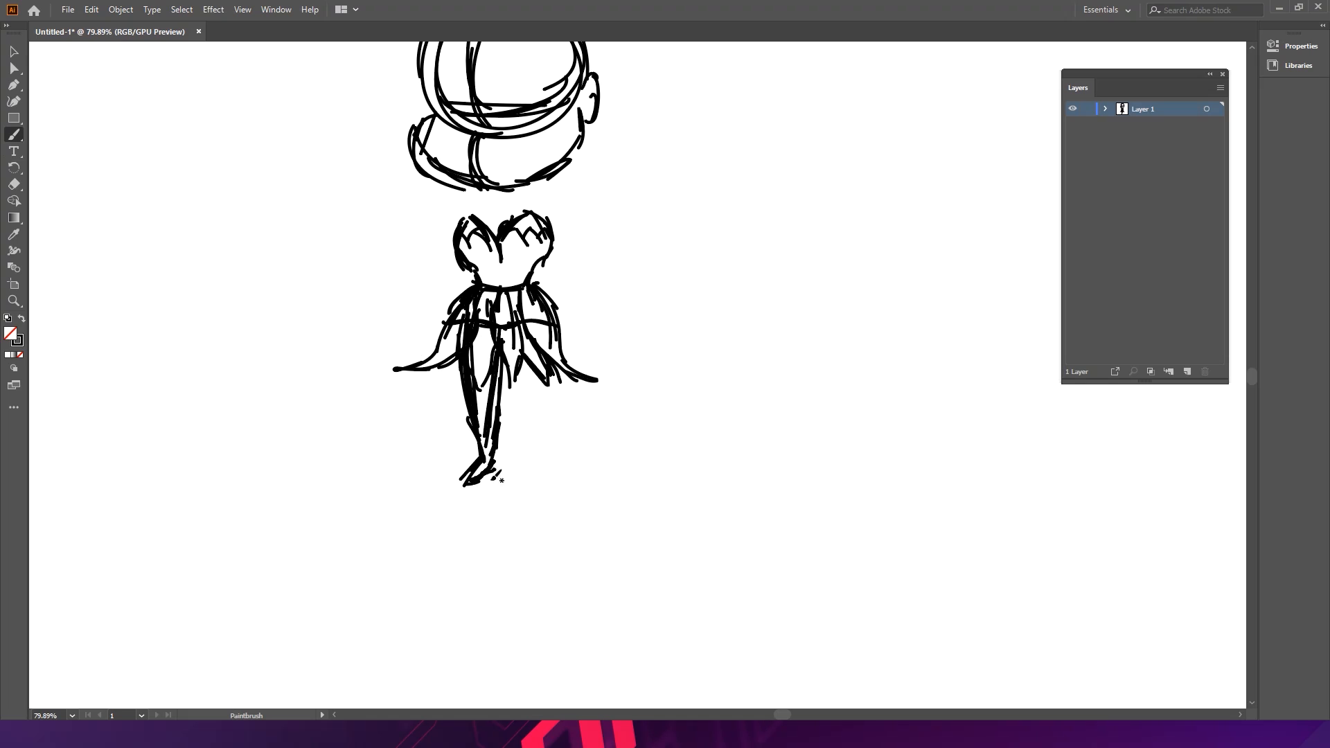
pyautogui.moveTo(469, 393); pyautogui.dragTo(498, 421)
# - Sketch the fairy's right leg and foot beside the left one
pyautogui.moveTo(518, 367)
pyautogui.mouseDown()
pyautogui.moveTo(527, 411)
pyautogui.moveTo(519, 370)
pyautogui.moveTo(524, 453)
pyautogui.mouseUp()
pyautogui.moveTo(514, 360); pyautogui.dragTo(531, 438)
pyautogui.moveTo(519, 381); pyautogui.dragTo(534, 449)
pyautogui.moveTo(545, 385)
pyautogui.mouseDown()
pyautogui.moveTo(548, 455)
pyautogui.moveTo(546, 396)
pyautogui.moveTo(530, 490)
pyautogui.moveTo(548, 466)
pyautogui.moveTo(534, 455)
pyautogui.moveTo(509, 473)
pyautogui.mouseUp()
pyautogui.moveTo(509, 472); pyautogui.dragTo(540, 473)
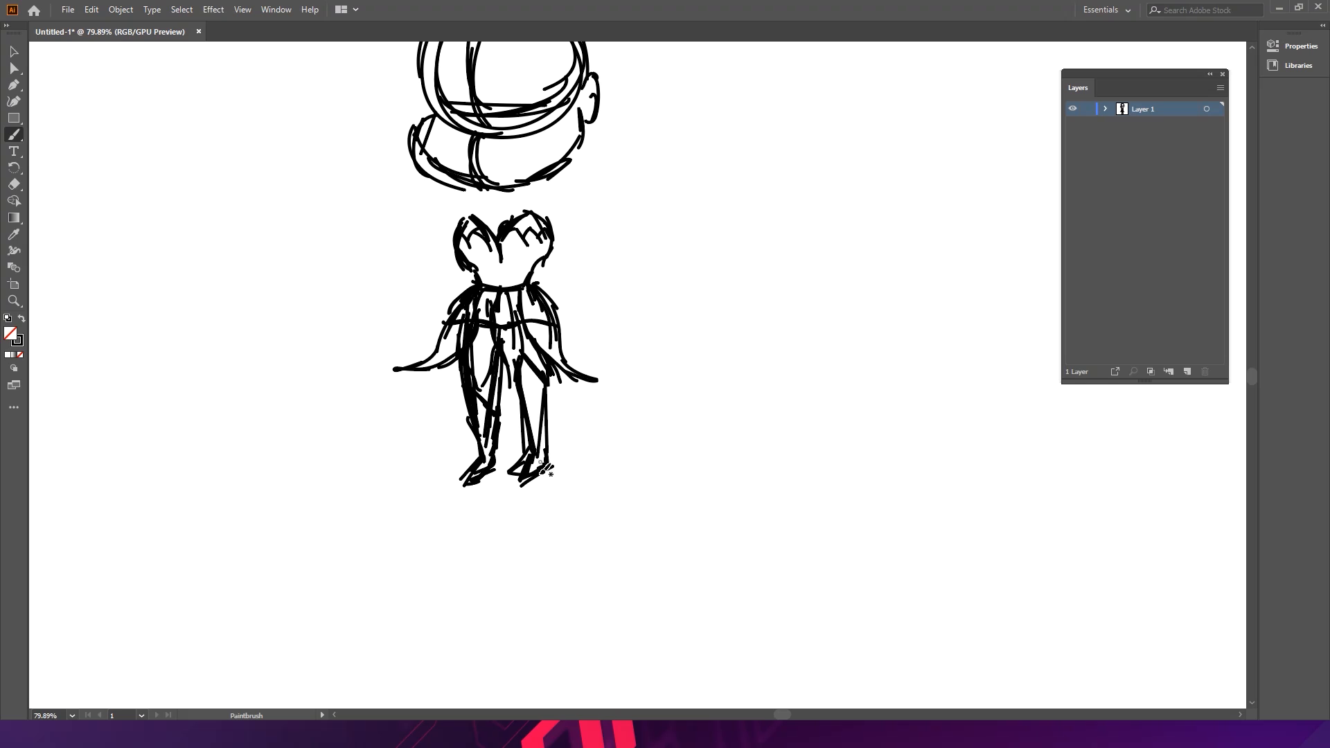
pyautogui.moveTo(524, 392); pyautogui.dragTo(545, 422)
# - Sketch the neck and an arm reaching outward from the fairy's left shoulder
pyautogui.moveTo(509, 143); pyautogui.dragTo(506, 179)
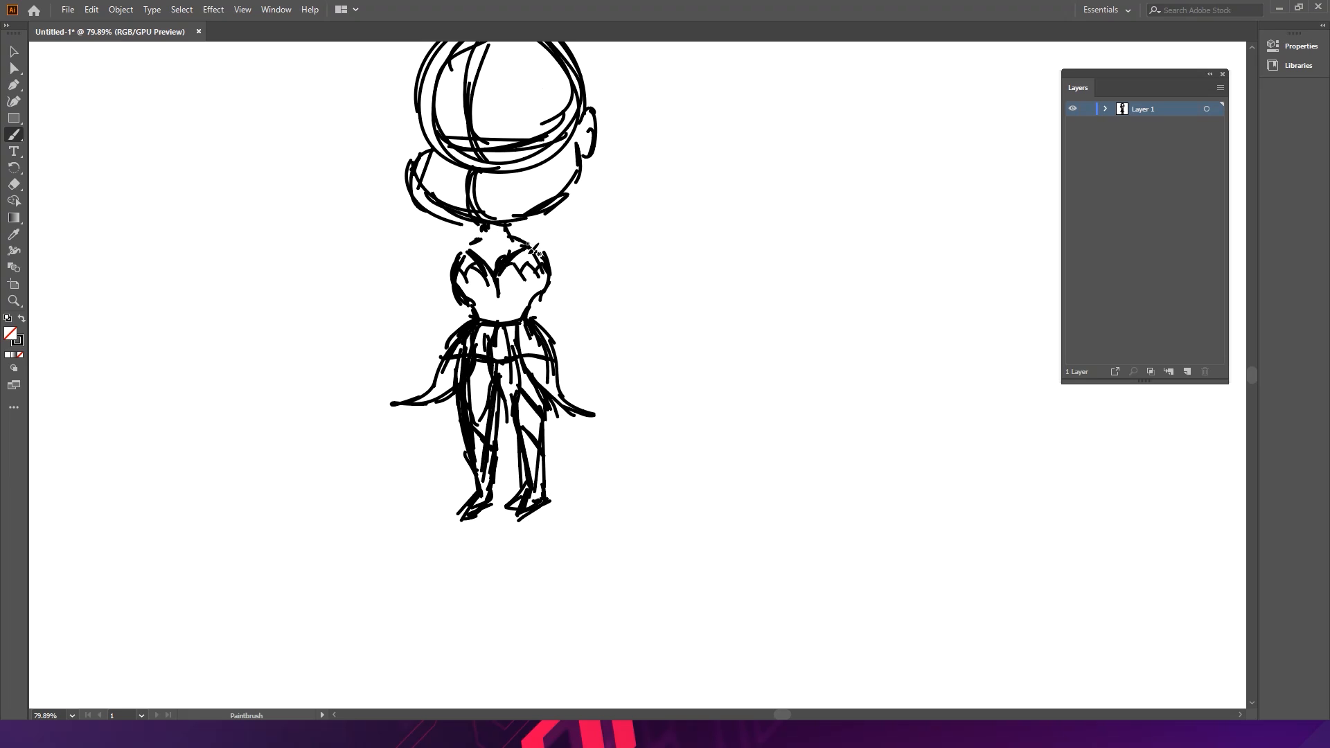
pyautogui.moveTo(513, 222); pyautogui.dragTo(517, 242)
pyautogui.moveTo(484, 238); pyautogui.dragTo(455, 267)
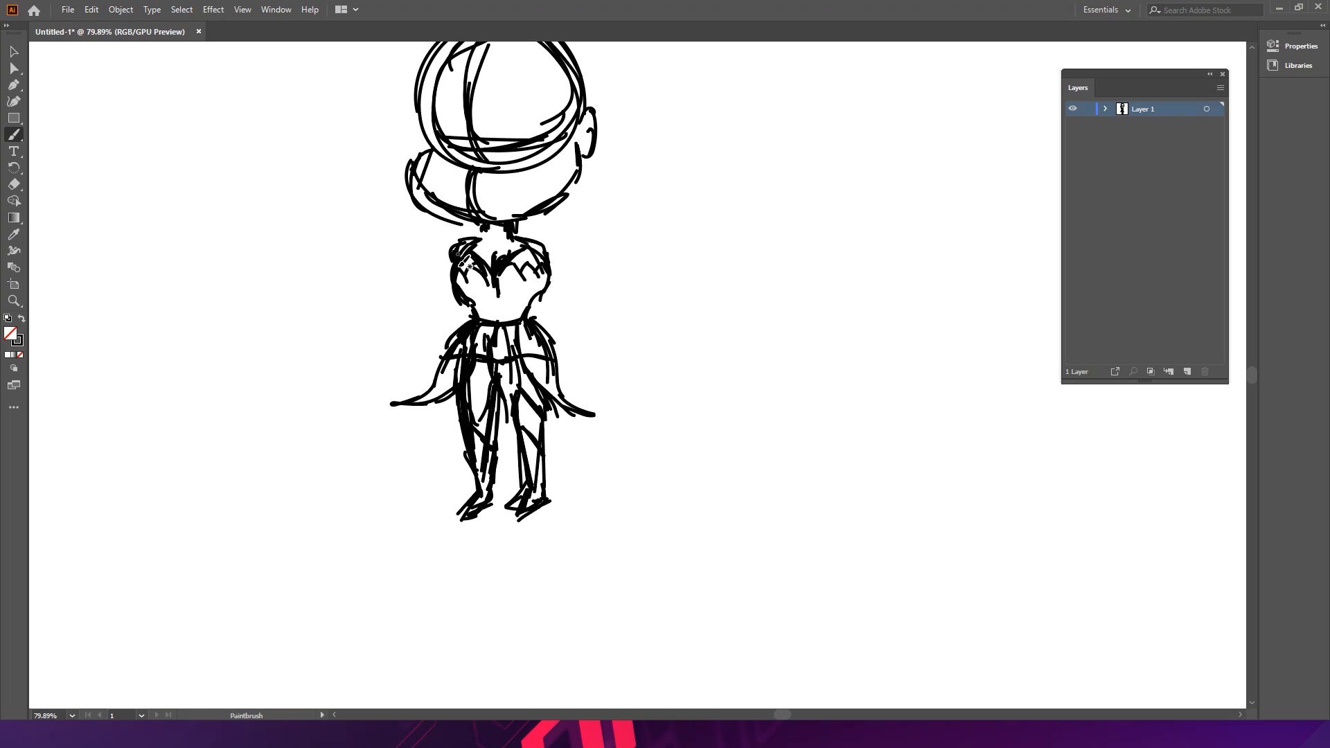
pyautogui.moveTo(452, 257)
pyautogui.mouseDown()
pyautogui.moveTo(400, 282)
pyautogui.moveTo(428, 294)
pyautogui.mouseUp()
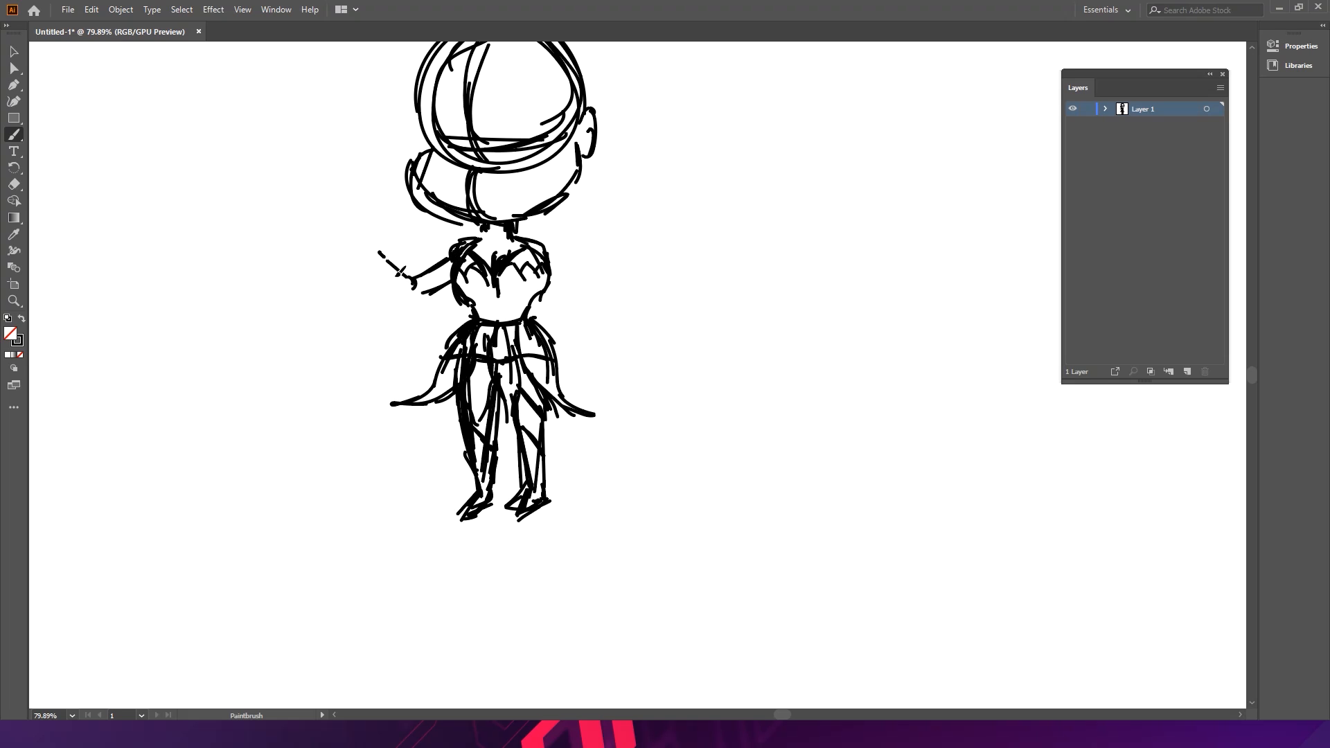
pyautogui.moveTo(372, 263)
pyautogui.mouseDown()
pyautogui.moveTo(409, 305)
pyautogui.moveTo(450, 282)
pyautogui.mouseUp()
pyautogui.moveTo(450, 282)
pyautogui.mouseDown()
pyautogui.moveTo(408, 307)
pyautogui.moveTo(401, 273)
pyautogui.moveTo(440, 282)
pyautogui.moveTo(456, 264)
pyautogui.moveTo(416, 277)
pyautogui.moveTo(451, 257)
pyautogui.mouseUp()
pyautogui.moveTo(410, 300); pyautogui.dragTo(456, 281)
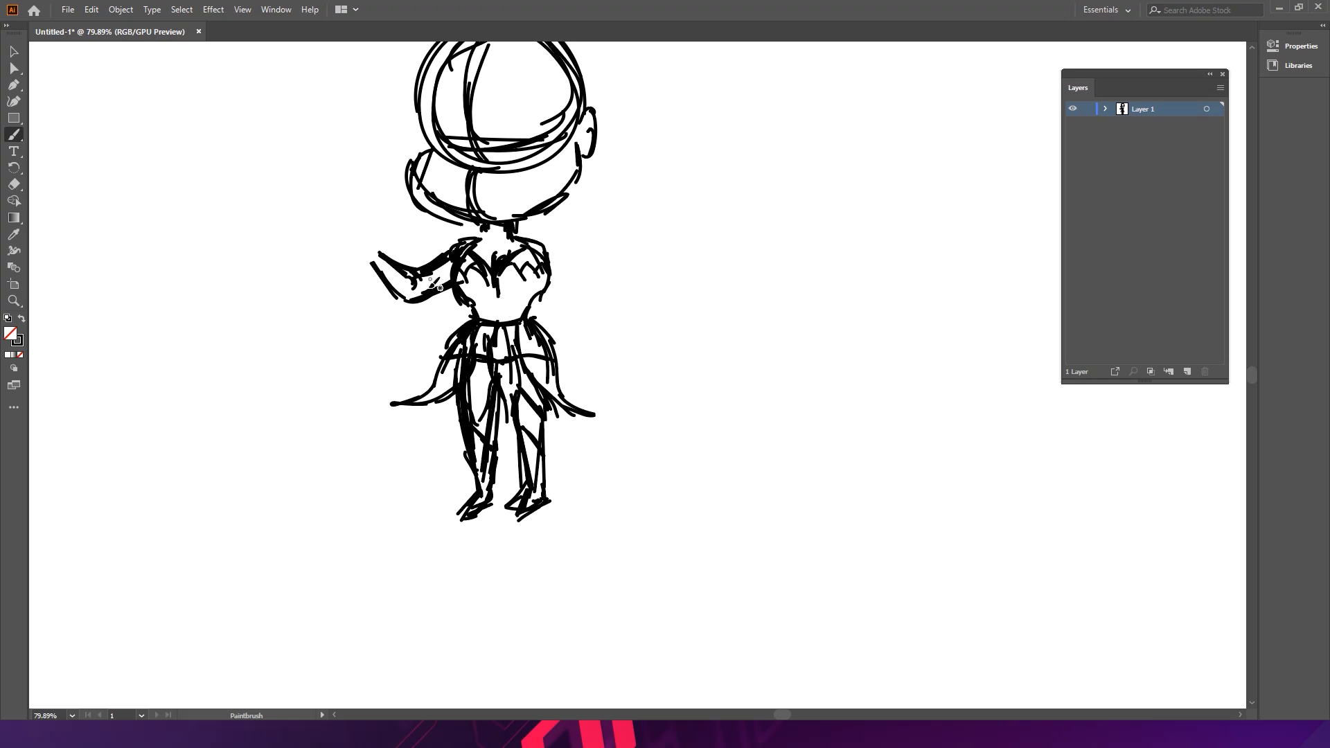
pyautogui.scroll(5, 385, 261)
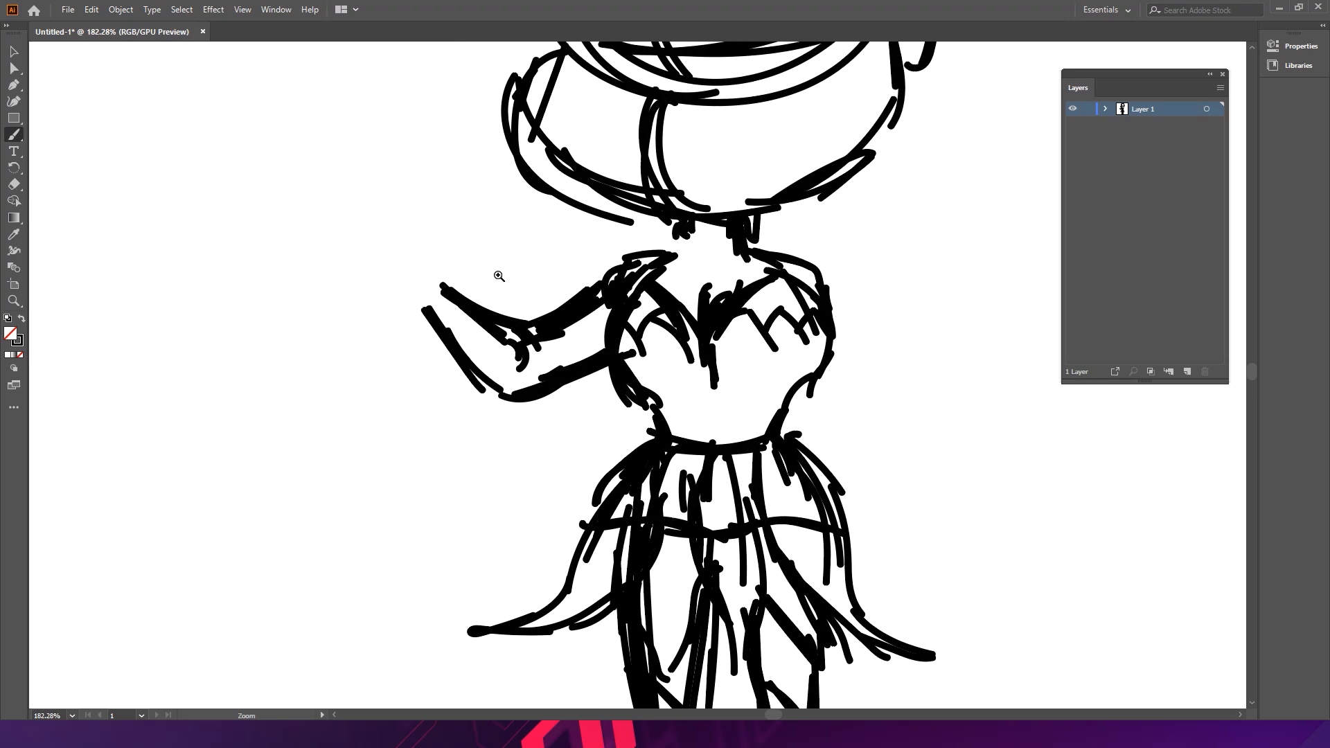
# - Sketch the raised hand gripping a magic wand with a round tip and small sparkle marks around it
pyautogui.moveTo(419, 255); pyautogui.dragTo(390, 260)
pyautogui.moveTo(337, 194); pyautogui.dragTo(399, 258)
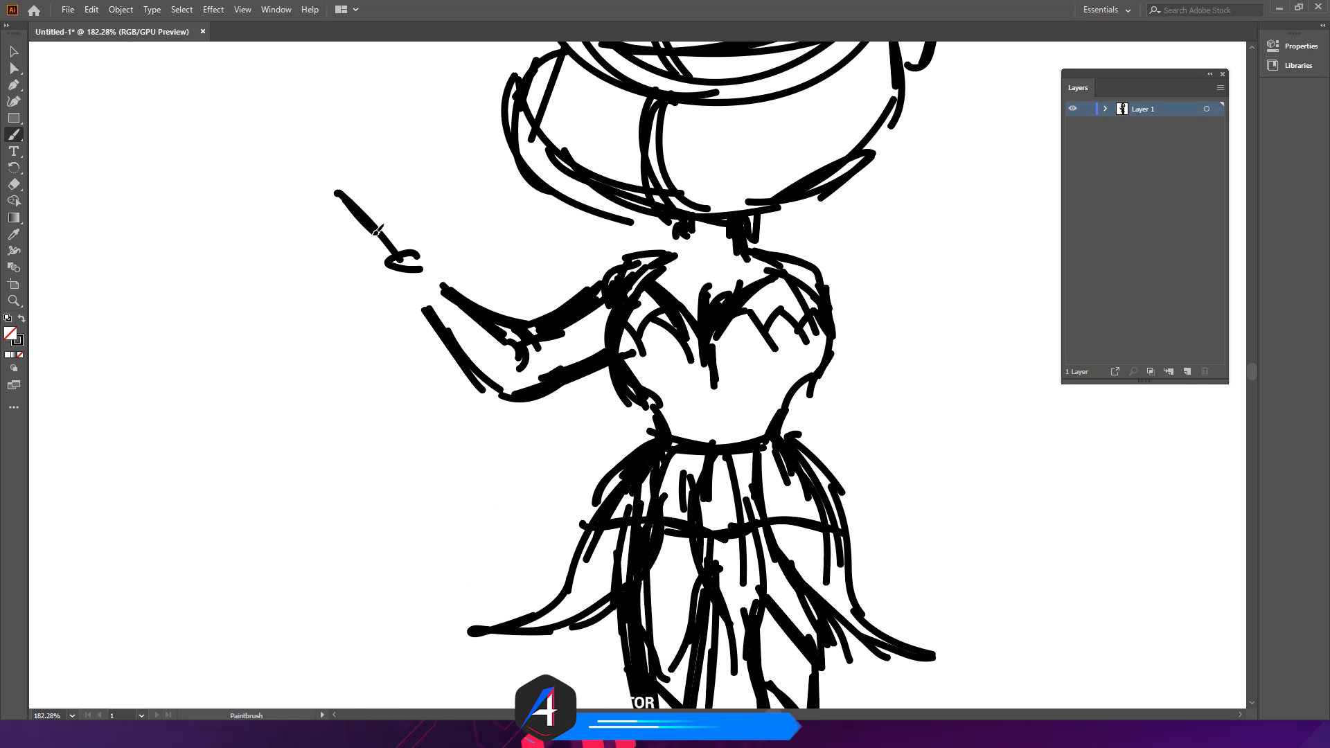
pyautogui.moveTo(336, 193)
pyautogui.mouseDown()
pyautogui.moveTo(286, 147)
pyautogui.moveTo(318, 131)
pyautogui.mouseUp()
pyautogui.moveTo(292, 182); pyautogui.dragTo(288, 192)
pyautogui.click(327, 147)
pyautogui.click(335, 153)
pyautogui.moveTo(415, 254); pyautogui.dragTo(421, 271)
pyautogui.moveTo(364, 237)
pyautogui.mouseDown()
pyautogui.moveTo(406, 253)
pyautogui.moveTo(377, 253)
pyautogui.moveTo(403, 253)
pyautogui.moveTo(375, 269)
pyautogui.moveTo(403, 281)
pyautogui.mouseUp()
pyautogui.moveTo(363, 228)
pyautogui.mouseDown()
pyautogui.moveTo(379, 299)
pyautogui.moveTo(406, 297)
pyautogui.mouseUp()
pyautogui.moveTo(377, 284); pyautogui.dragTo(411, 303)
pyautogui.moveTo(405, 242)
pyautogui.mouseDown()
pyautogui.moveTo(460, 291)
pyautogui.moveTo(411, 283)
pyautogui.moveTo(448, 316)
pyautogui.moveTo(418, 291)
pyautogui.moveTo(453, 300)
pyautogui.mouseUp()
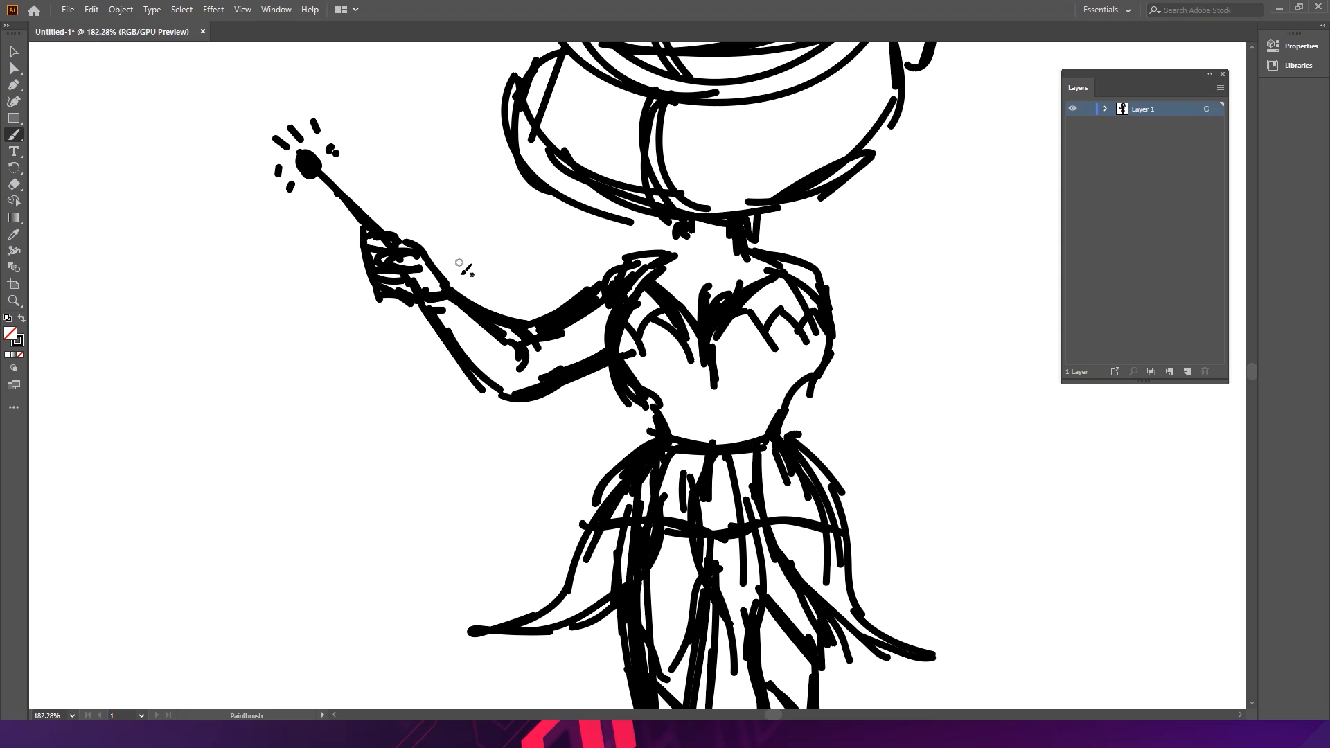
# - Try sketching the fairy's right arm hanging down beside the bodice
pyautogui.moveTo(826, 198)
pyautogui.mouseDown()
pyautogui.moveTo(616, 140)
pyautogui.moveTo(648, 242)
pyautogui.mouseUp()
pyautogui.moveTo(613, 186); pyautogui.dragTo(678, 300)
pyautogui.moveTo(604, 253); pyautogui.dragTo(672, 326)
pyautogui.moveTo(623, 207); pyautogui.dragTo(694, 327)
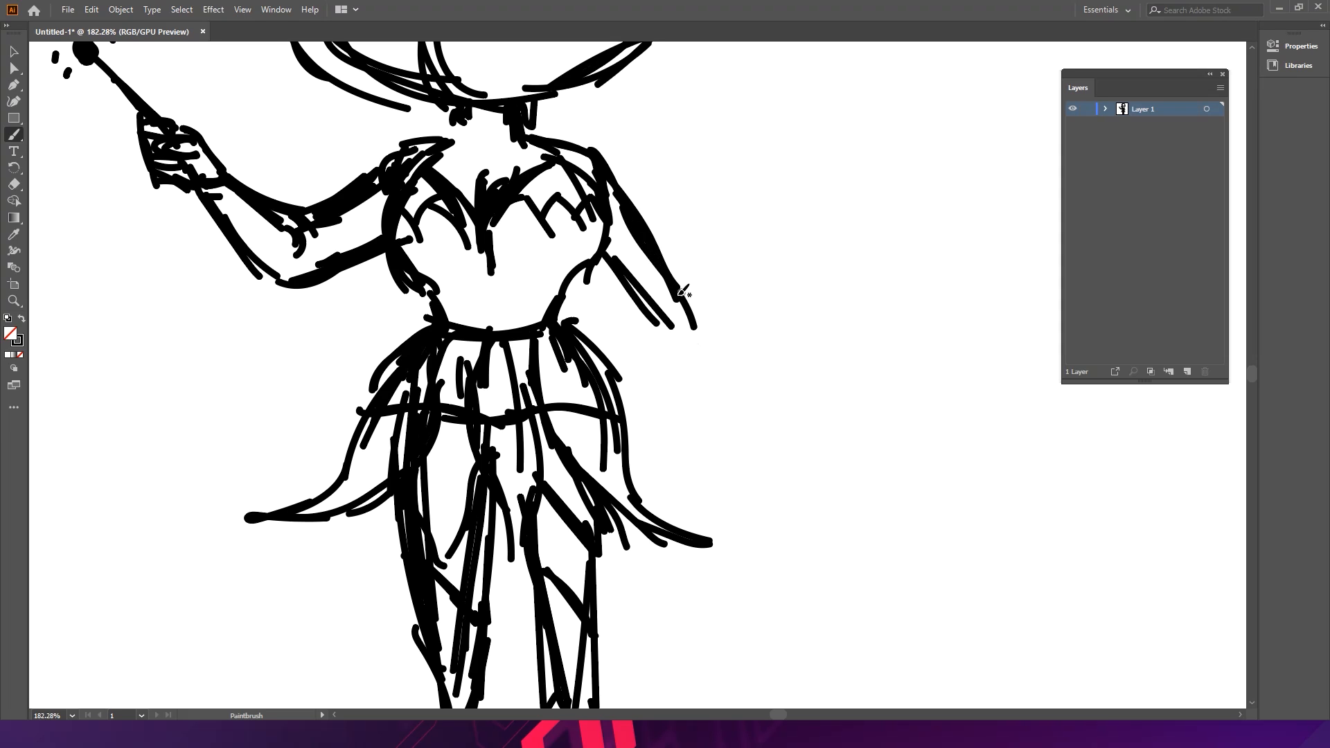
pyautogui.moveTo(613, 179)
pyautogui.mouseDown()
pyautogui.moveTo(703, 316)
pyautogui.moveTo(693, 297)
pyautogui.moveTo(712, 382)
pyautogui.mouseUp()
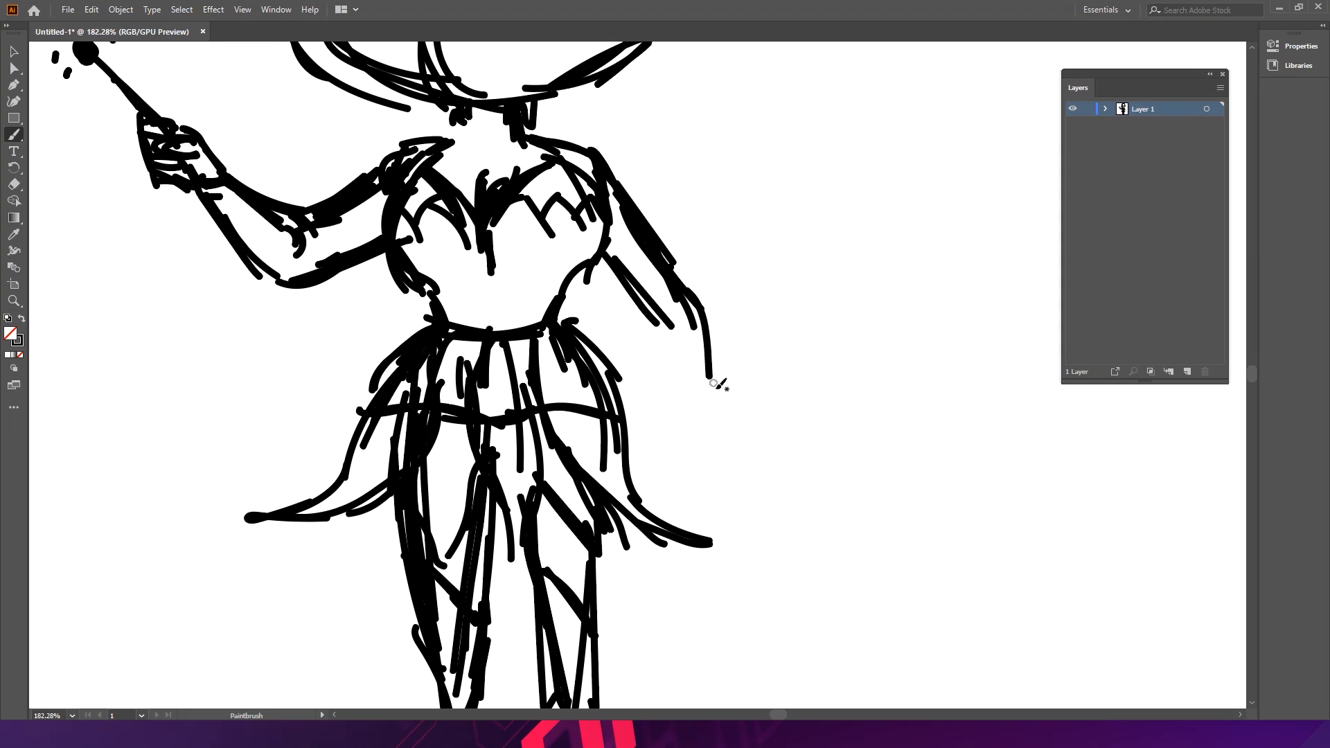
pyautogui.press('v')
pyautogui.click(692, 296)
pyautogui.hotkey('ctrl', 'z')
pyautogui.hotkey('ctrl', 'z')
pyautogui.hotkey('ctrl', 'z')
pyautogui.hotkey('ctrl', 'z')
pyautogui.hotkey('ctrl', 'z')
pyautogui.hotkey('ctrl', 'z')
pyautogui.hotkey('ctrl', 'z')
pyautogui.hotkey('ctrl', 'z')
pyautogui.hotkey('ctrl', 'z')
# - Sketch the fairy's right arm hanging down from the shoulder, ending in an open hand
pyautogui.moveTo(604, 172)
pyautogui.mouseDown()
pyautogui.moveTo(706, 317)
pyautogui.moveTo(704, 344)
pyautogui.mouseUp()
pyautogui.moveTo(609, 242); pyautogui.dragTo(673, 338)
pyautogui.moveTo(652, 245); pyautogui.dragTo(702, 354)
pyautogui.moveTo(609, 261); pyautogui.dragTo(693, 378)
pyautogui.moveTo(703, 328); pyautogui.dragTo(710, 376)
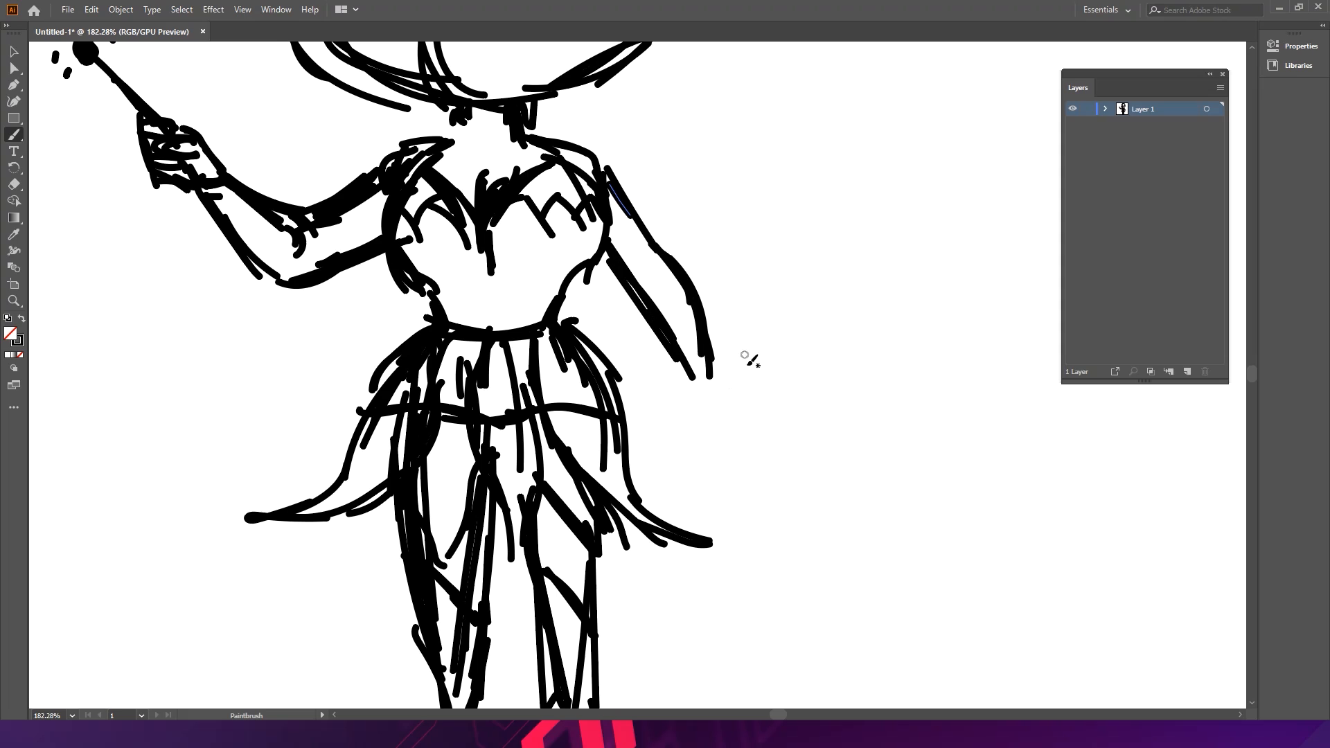
pyautogui.hotkey('ctrl', 'z')
pyautogui.hotkey('ctrl', 'z')
pyautogui.hotkey('ctrl', 'z')
pyautogui.hotkey('ctrl', 'z')
pyautogui.hotkey('ctrl', 'z')
pyautogui.hotkey('ctrl', 'z')
pyautogui.hotkey('ctrl', 'z')
pyautogui.hotkey('ctrl', 'z')
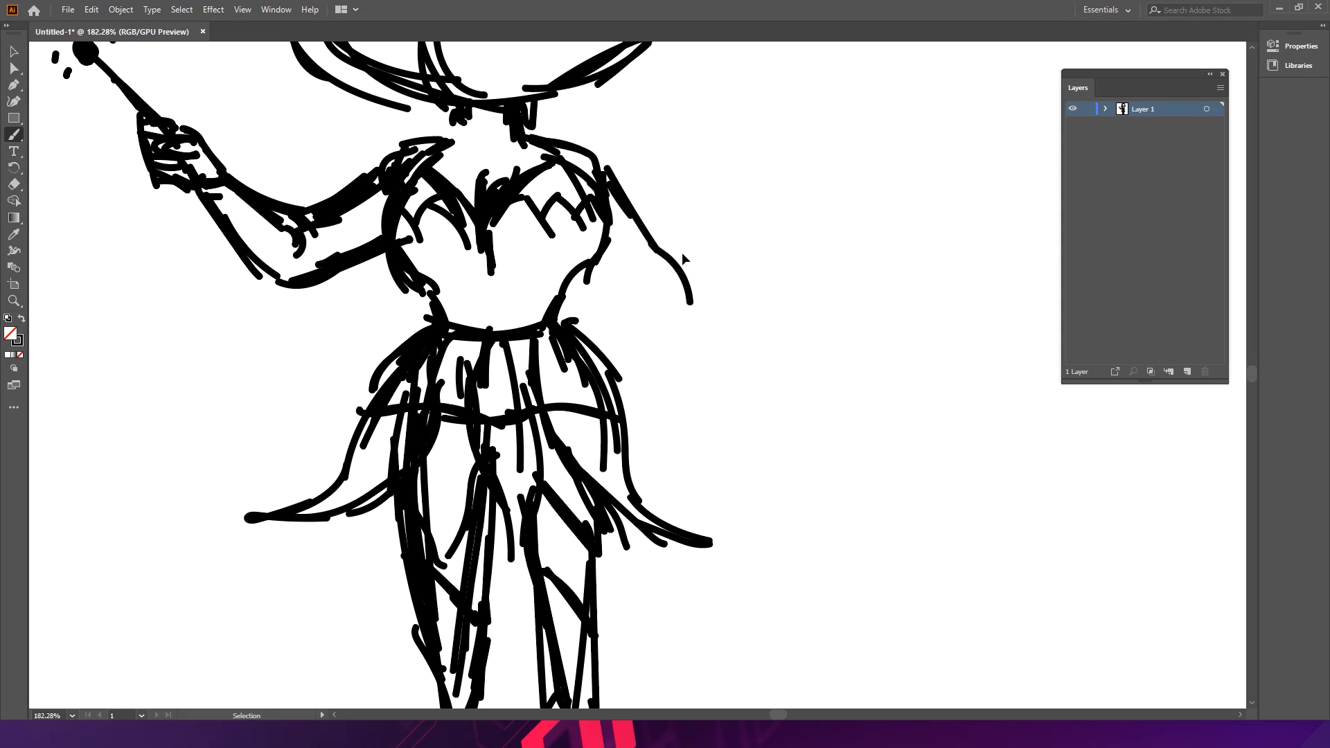
pyautogui.moveTo(631, 235); pyautogui.dragTo(709, 325)
pyautogui.moveTo(648, 285); pyautogui.dragTo(677, 333)
pyautogui.moveTo(643, 271); pyautogui.dragTo(690, 345)
pyautogui.moveTo(646, 295); pyautogui.dragTo(705, 368)
pyautogui.moveTo(708, 314)
pyautogui.mouseDown()
pyautogui.moveTo(738, 349)
pyautogui.moveTo(800, 370)
pyautogui.moveTo(756, 375)
pyautogui.moveTo(769, 381)
pyautogui.mouseUp()
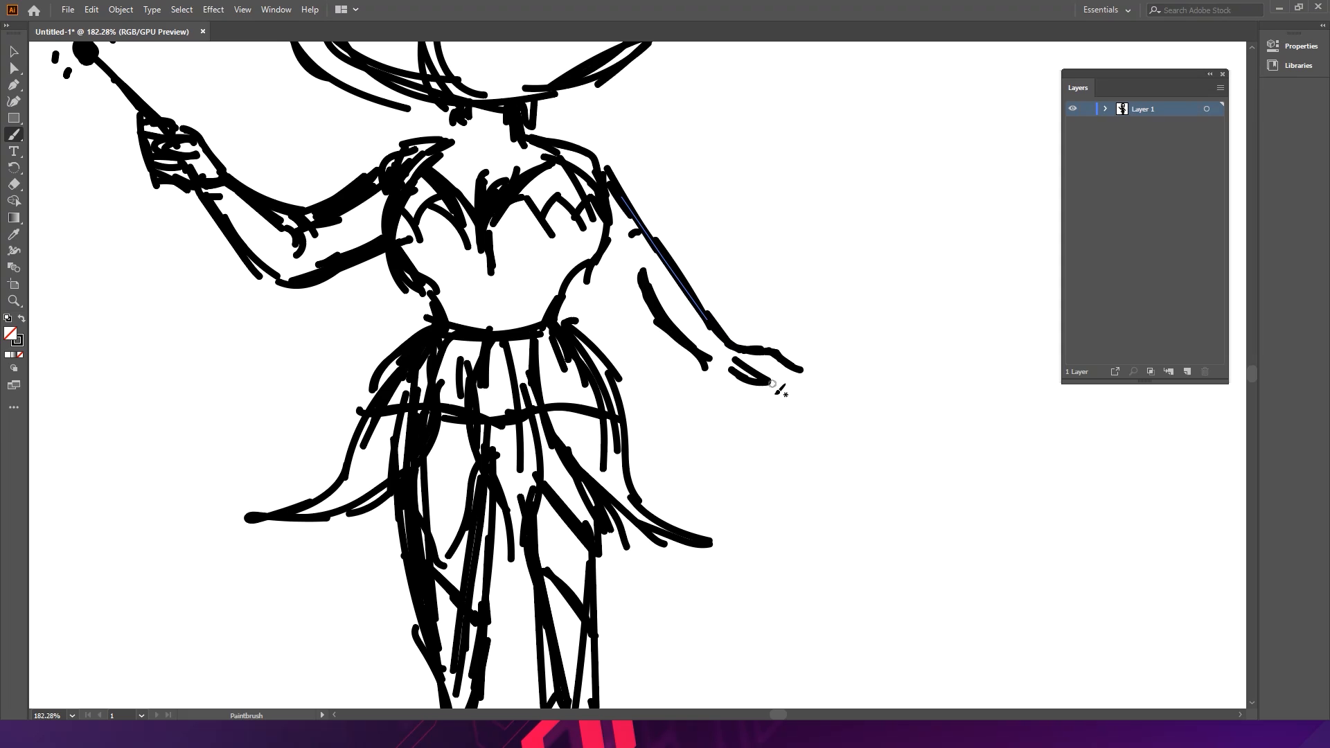
pyautogui.keyDown('ctrl'); pyautogui.click(780, 378); pyautogui.keyUp('ctrl')
pyautogui.hotkey('ctrl', 'z')
pyautogui.moveTo(709, 359); pyautogui.dragTo(736, 376)
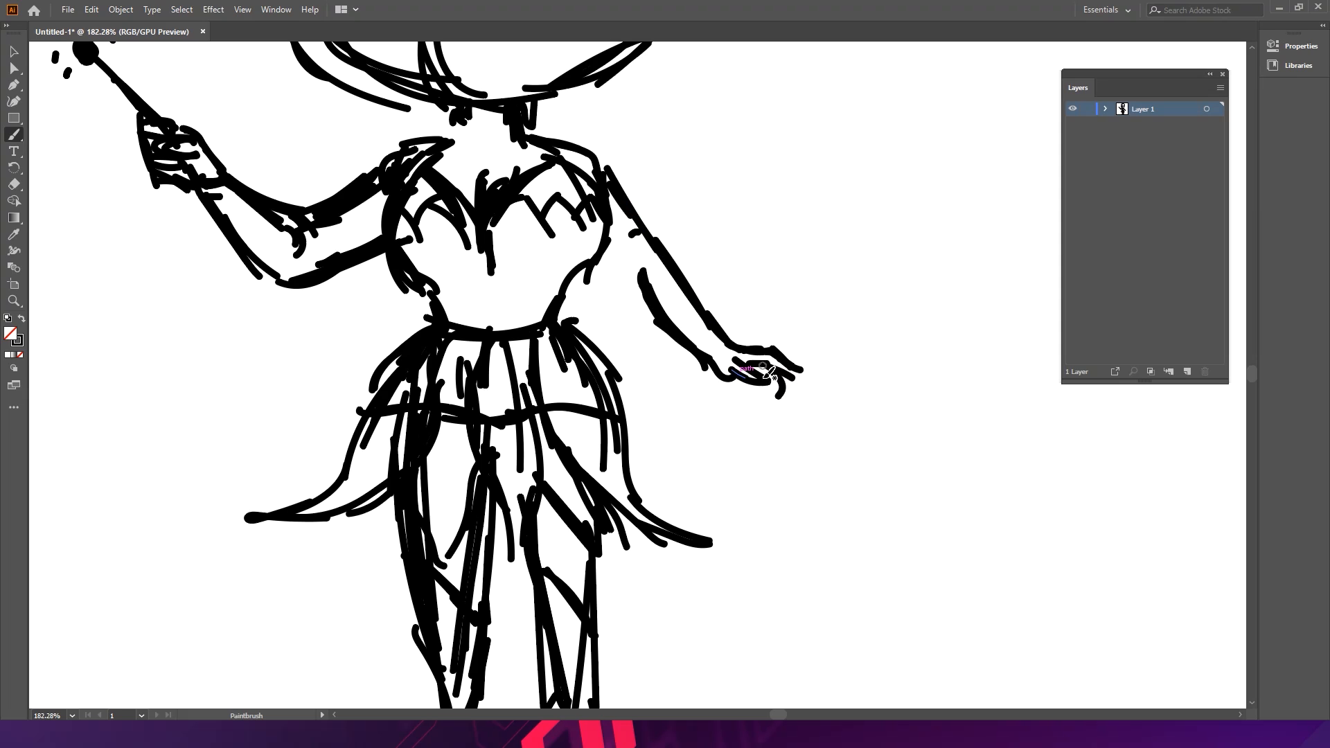
pyautogui.moveTo(707, 364); pyautogui.dragTo(761, 380)
# - Sketch a flower at the fairy's waist where the bodice meets the skirt
pyautogui.scroll(-5, 800, 381)
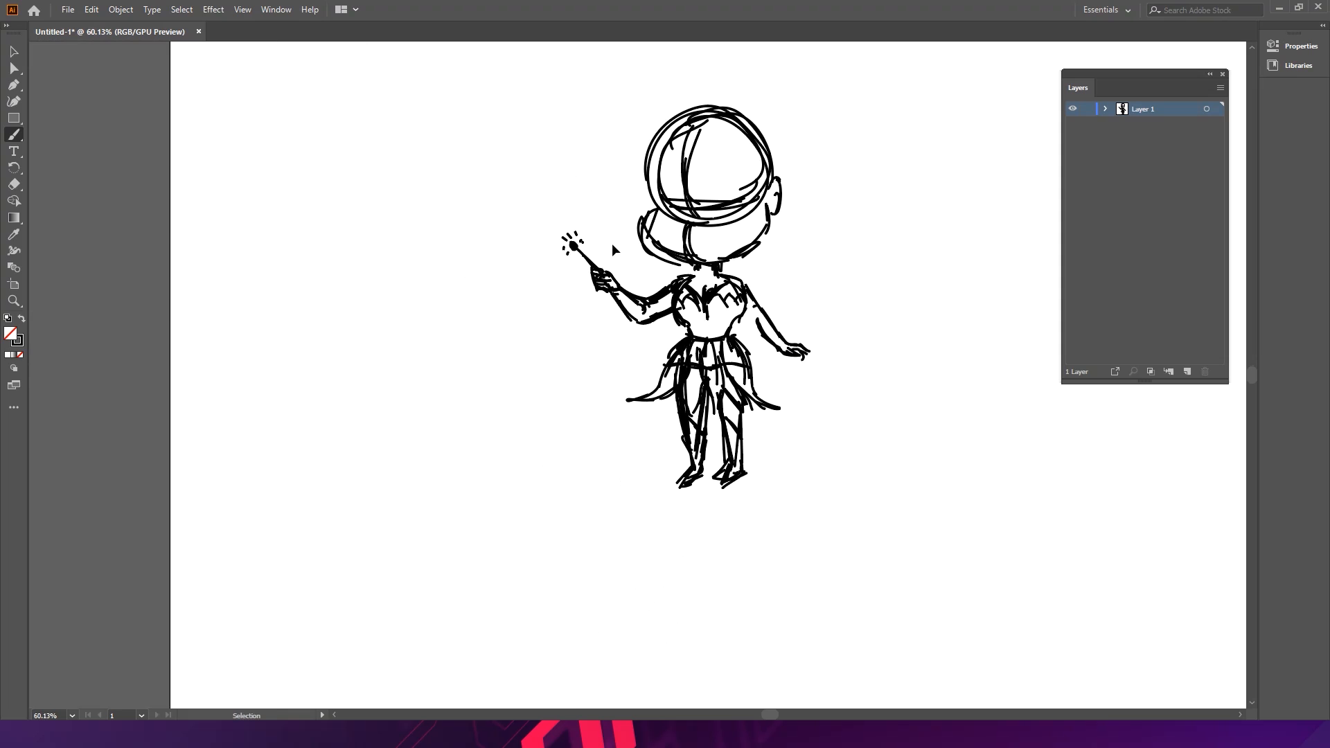
pyautogui.scroll(3, 746, 168)
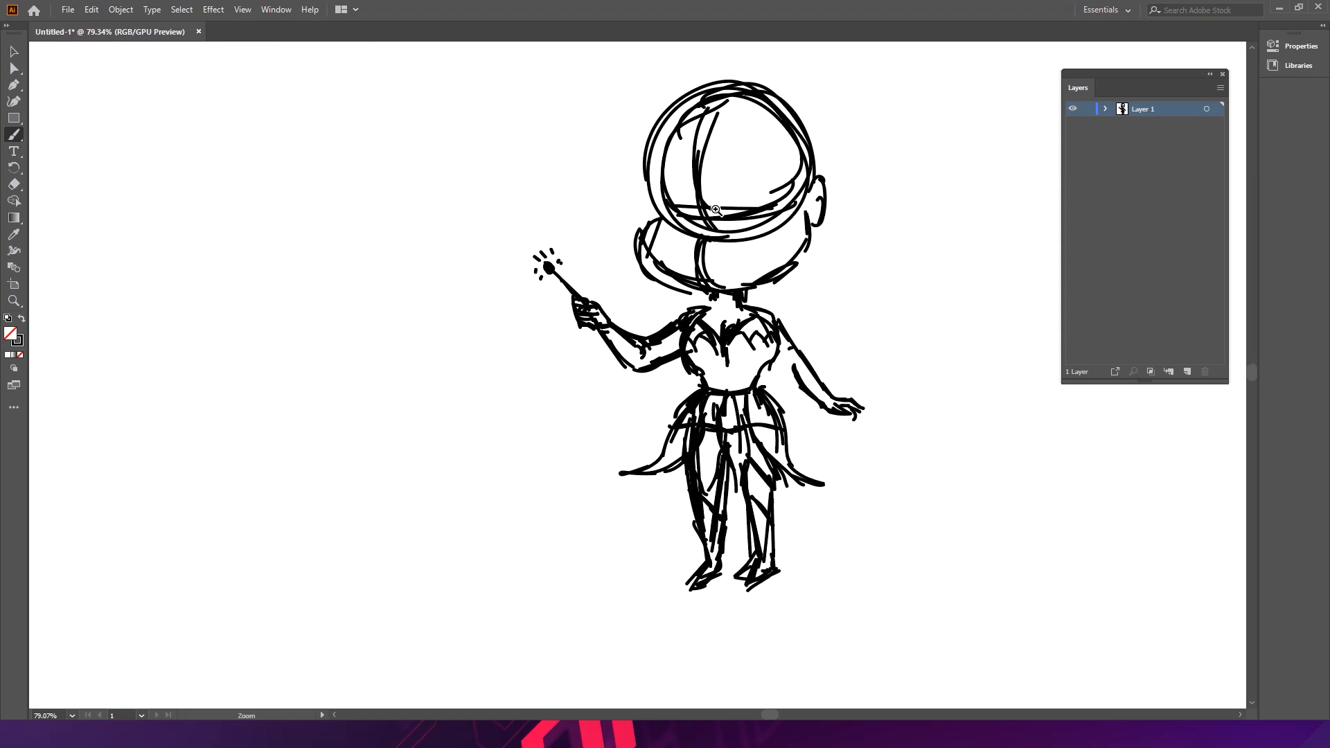
pyautogui.moveTo(674, 201); pyautogui.dragTo(641, 201)
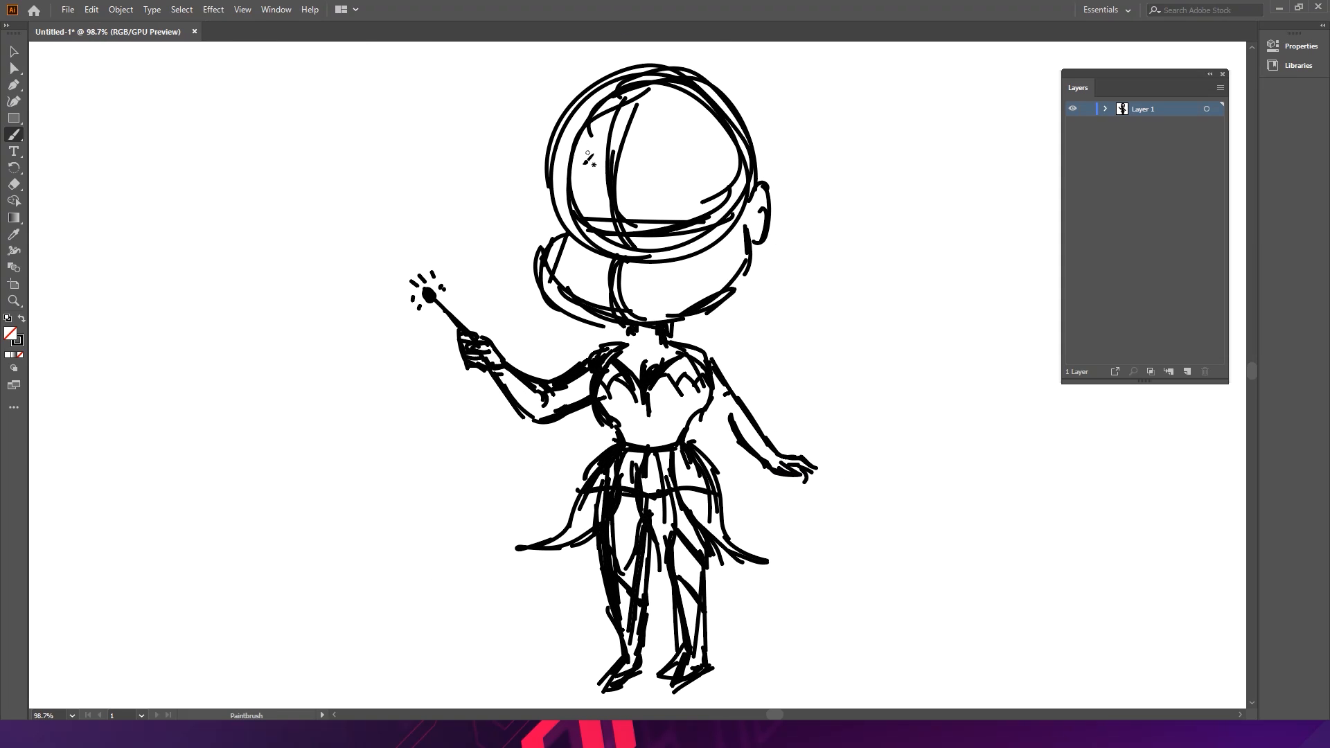
pyautogui.scroll(5, 685, 354)
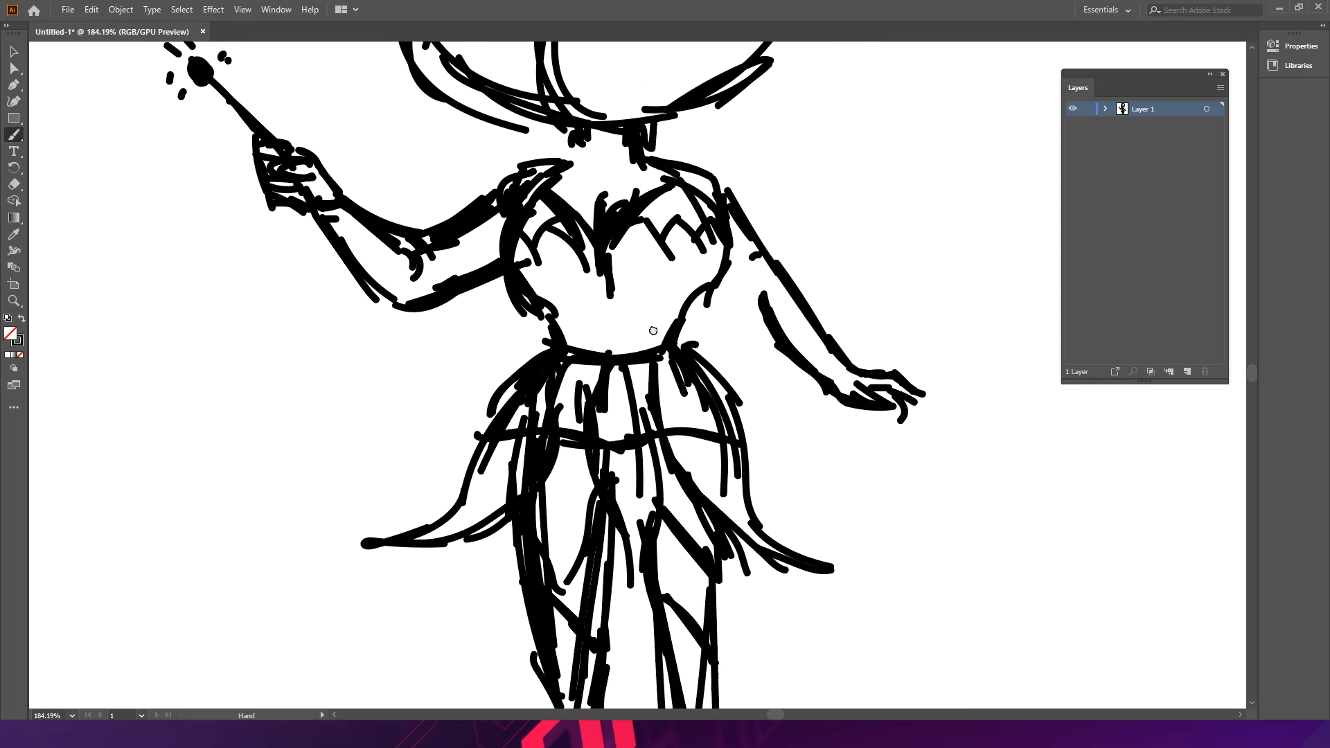
pyautogui.scroll(2, 685, 354)
pyautogui.moveTo(605, 276)
pyautogui.mouseDown()
pyautogui.moveTo(585, 297)
pyautogui.moveTo(623, 288)
pyautogui.moveTo(576, 301)
pyautogui.moveTo(617, 279)
pyautogui.moveTo(648, 288)
pyautogui.moveTo(613, 324)
pyautogui.moveTo(637, 320)
pyautogui.moveTo(541, 308)
pyautogui.moveTo(630, 302)
pyautogui.mouseUp()
pyautogui.scroll(2, 629, 302)
pyautogui.moveTo(531, 302)
pyautogui.mouseDown()
pyautogui.moveTo(547, 336)
pyautogui.moveTo(555, 305)
pyautogui.moveTo(579, 305)
pyautogui.moveTo(594, 340)
pyautogui.moveTo(623, 334)
pyautogui.moveTo(646, 356)
pyautogui.moveTo(554, 346)
pyautogui.moveTo(597, 353)
pyautogui.mouseUp()
pyautogui.moveTo(624, 289); pyautogui.dragTo(563, 255)
pyautogui.moveTo(644, 255); pyautogui.dragTo(538, 307)
pyautogui.moveTo(589, 203); pyautogui.dragTo(591, 309)
pyautogui.moveTo(561, 227); pyautogui.dragTo(548, 324)
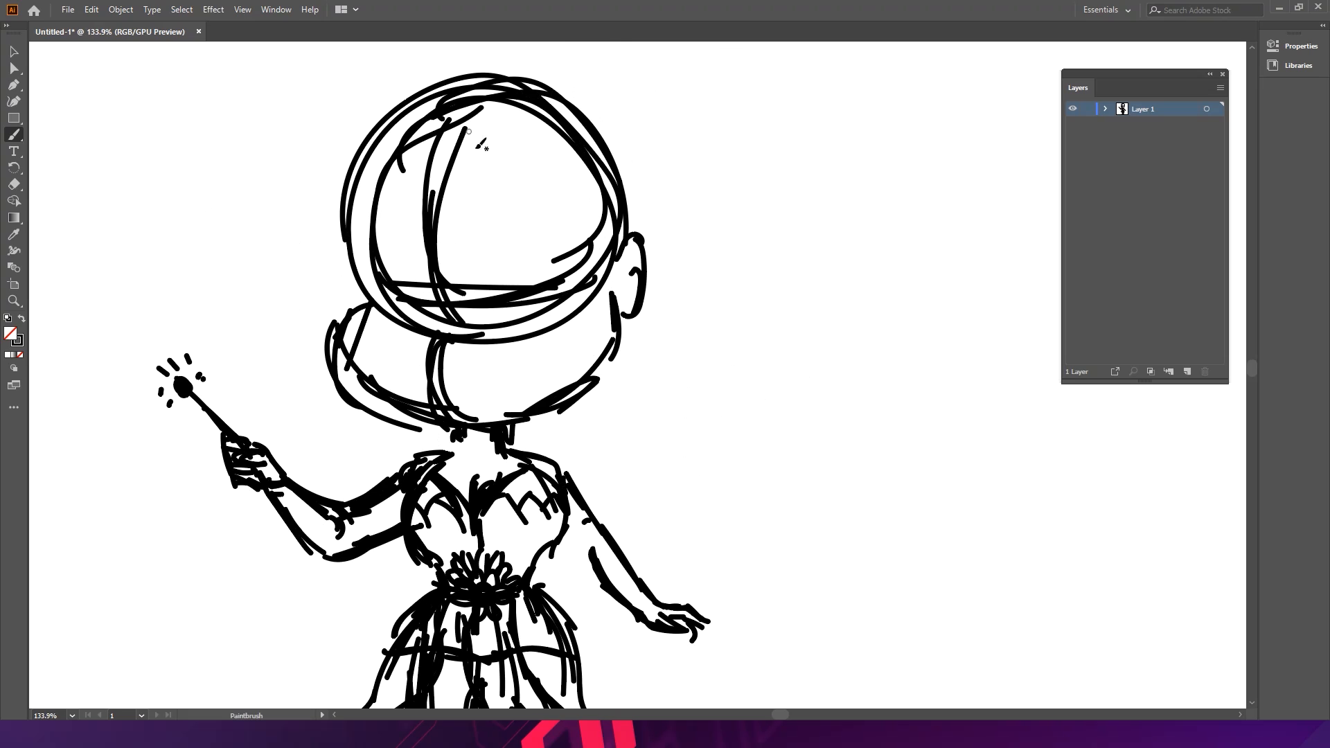
# - Sketch hair strands sweeping across the top of the fairy's head
pyautogui.moveTo(412, 122)
pyautogui.mouseDown()
pyautogui.moveTo(400, 228)
pyautogui.moveTo(444, 241)
pyautogui.mouseUp()
pyautogui.moveTo(427, 123); pyautogui.dragTo(499, 229)
pyautogui.moveTo(401, 147)
pyautogui.mouseDown()
pyautogui.moveTo(514, 236)
pyautogui.moveTo(543, 223)
pyautogui.mouseUp()
pyautogui.moveTo(395, 198)
pyautogui.mouseDown()
pyautogui.moveTo(559, 235)
pyautogui.moveTo(578, 223)
pyautogui.moveTo(582, 263)
pyautogui.moveTo(625, 302)
pyautogui.mouseUp()
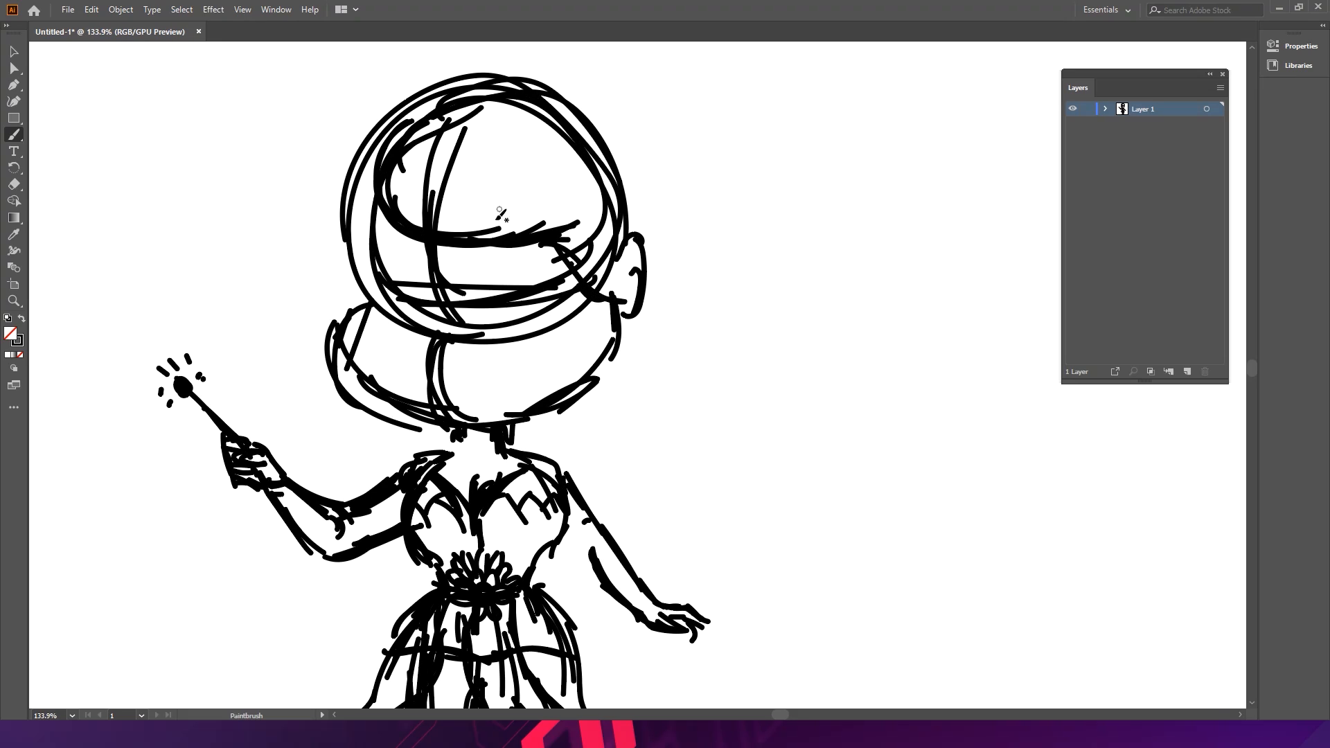
pyautogui.moveTo(397, 159); pyautogui.dragTo(433, 120)
pyautogui.moveTo(442, 119)
pyautogui.mouseDown()
pyautogui.moveTo(396, 193)
pyautogui.moveTo(367, 205)
pyautogui.moveTo(390, 283)
pyautogui.mouseUp()
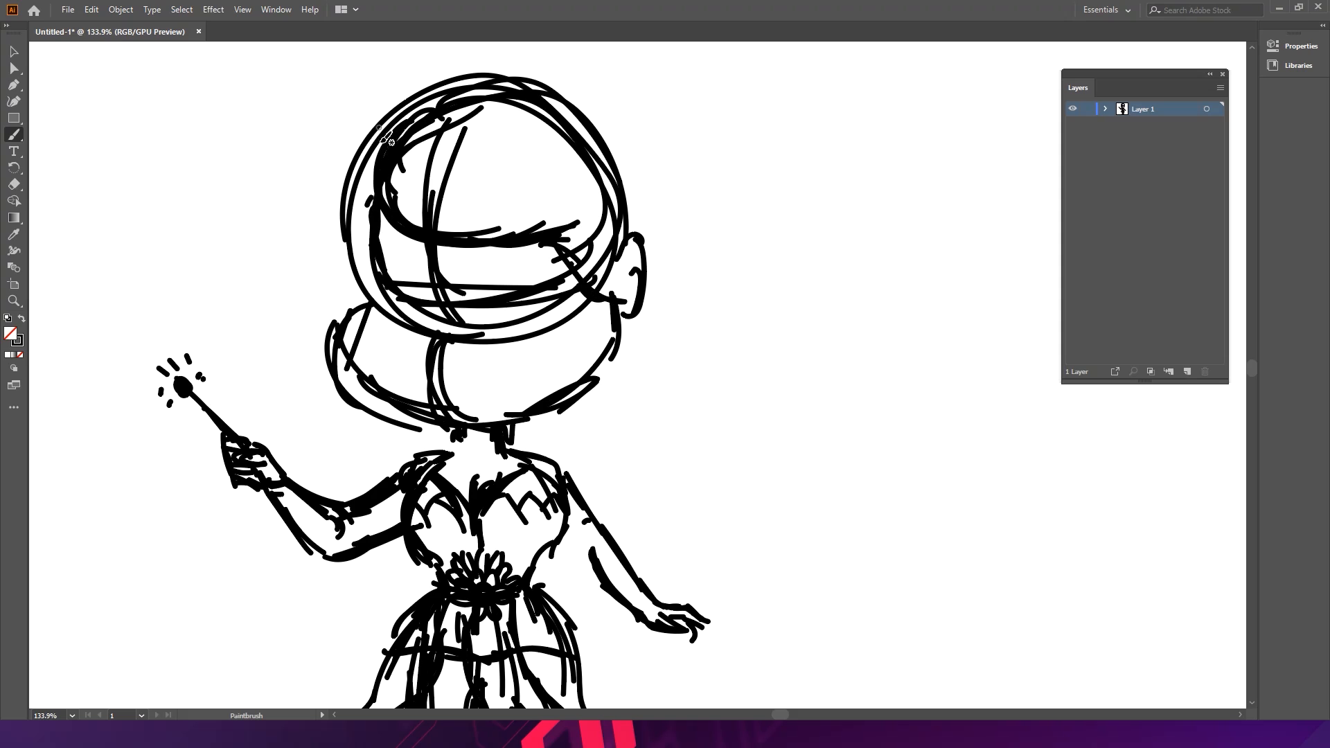
pyautogui.moveTo(350, 234)
pyautogui.mouseDown()
pyautogui.moveTo(366, 148)
pyautogui.moveTo(369, 266)
pyautogui.mouseUp()
pyautogui.moveTo(343, 182)
pyautogui.mouseDown()
pyautogui.moveTo(380, 292)
pyautogui.moveTo(352, 256)
pyautogui.mouseUp()
pyautogui.moveTo(377, 212); pyautogui.dragTo(373, 328)
pyautogui.moveTo(365, 153); pyautogui.dragTo(344, 222)
pyautogui.moveTo(365, 282)
pyautogui.mouseDown()
pyautogui.moveTo(356, 371)
pyautogui.moveTo(416, 402)
pyautogui.mouseUp()
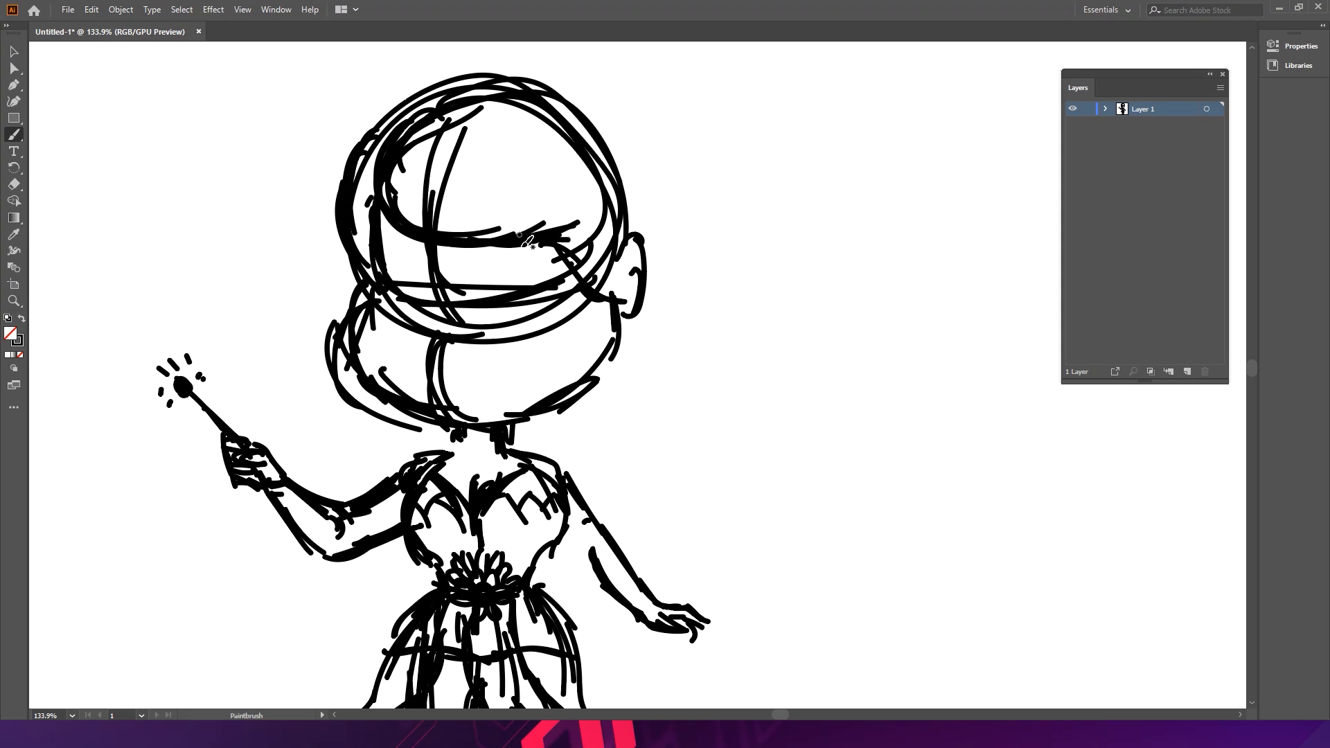
pyautogui.moveTo(432, 191)
pyautogui.mouseDown()
pyautogui.moveTo(544, 222)
pyautogui.moveTo(579, 325)
pyautogui.mouseUp()
pyautogui.moveTo(463, 176)
pyautogui.mouseDown()
pyautogui.moveTo(542, 207)
pyautogui.moveTo(508, 196)
pyautogui.moveTo(580, 260)
pyautogui.moveTo(577, 247)
pyautogui.moveTo(591, 308)
pyautogui.moveTo(495, 183)
pyautogui.mouseUp()
pyautogui.moveTo(466, 173)
pyautogui.mouseDown()
pyautogui.moveTo(553, 224)
pyautogui.moveTo(581, 311)
pyautogui.mouseUp()
# - Sketch hair falling down the left side of the fairy's face
pyautogui.press('space')
pyautogui.moveTo(665, 247); pyautogui.dragTo(585, 217)
pyautogui.press('space')
pyautogui.moveTo(566, 318); pyautogui.dragTo(595, 426)
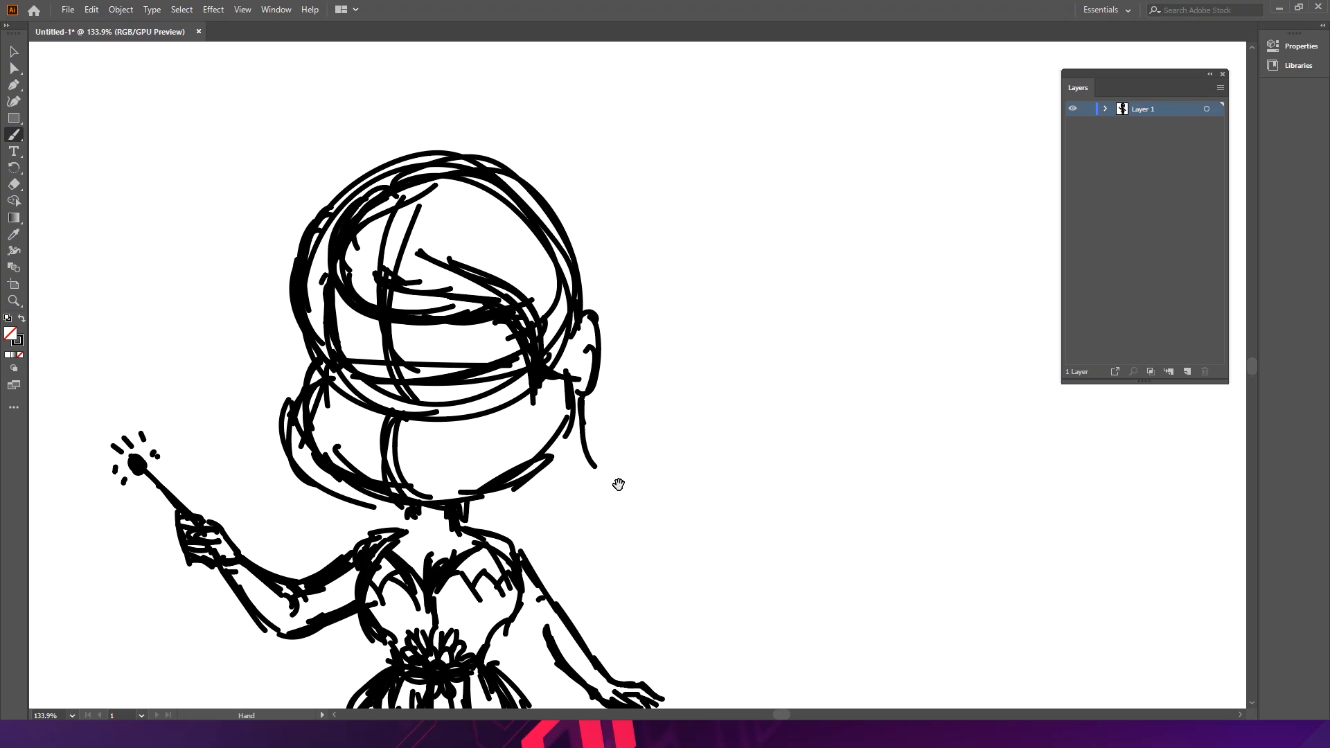
pyautogui.press('space')
pyautogui.moveTo(624, 484); pyautogui.dragTo(647, 356)
pyautogui.moveTo(344, 139); pyautogui.dragTo(349, 242)
pyautogui.moveTo(375, 365); pyautogui.dragTo(372, 406)
pyautogui.moveTo(365, 375)
pyautogui.mouseDown()
pyautogui.moveTo(353, 497)
pyautogui.moveTo(374, 483)
pyautogui.moveTo(365, 530)
pyautogui.mouseUp()
pyautogui.click(348, 498)
pyautogui.moveTo(372, 538); pyautogui.dragTo(430, 511)
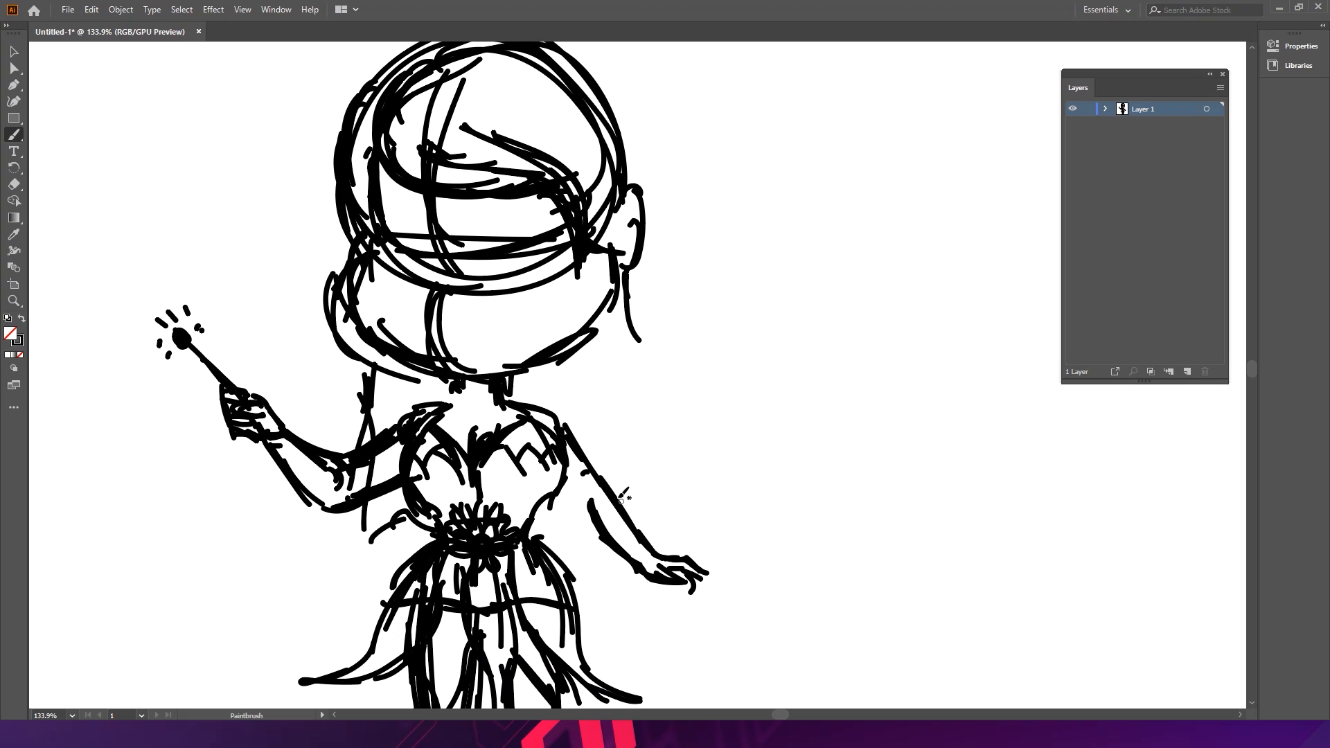
# - Sketch long hair flowing down past the right shoulder and pointed ears on both sides of the head
pyautogui.moveTo(629, 285); pyautogui.dragTo(681, 471)
pyautogui.moveTo(640, 401)
pyautogui.mouseDown()
pyautogui.moveTo(725, 518)
pyautogui.moveTo(674, 507)
pyautogui.moveTo(609, 402)
pyautogui.moveTo(652, 512)
pyautogui.mouseUp()
pyautogui.moveTo(599, 379); pyautogui.dragTo(654, 500)
pyautogui.moveTo(654, 500); pyautogui.dragTo(586, 412)
pyautogui.moveTo(562, 367)
pyautogui.mouseDown()
pyautogui.moveTo(626, 506)
pyautogui.moveTo(557, 504)
pyautogui.mouseUp()
pyautogui.moveTo(627, 272)
pyautogui.mouseDown()
pyautogui.moveTo(668, 460)
pyautogui.moveTo(695, 493)
pyautogui.mouseUp()
pyautogui.moveTo(691, 352)
pyautogui.mouseDown()
pyautogui.moveTo(668, 325)
pyautogui.moveTo(597, 308)
pyautogui.moveTo(612, 227)
pyautogui.moveTo(576, 279)
pyautogui.mouseUp()
pyautogui.moveTo(610, 214); pyautogui.dragTo(588, 324)
pyautogui.moveTo(610, 244); pyautogui.dragTo(588, 323)
pyautogui.moveTo(608, 273)
pyautogui.mouseDown()
pyautogui.moveTo(587, 321)
pyautogui.moveTo(609, 253)
pyautogui.mouseUp()
pyautogui.moveTo(380, 277)
pyautogui.mouseDown()
pyautogui.moveTo(353, 237)
pyautogui.moveTo(374, 284)
pyautogui.moveTo(352, 230)
pyautogui.moveTo(381, 316)
pyautogui.mouseUp()
pyautogui.moveTo(552, 275); pyautogui.dragTo(487, 211)
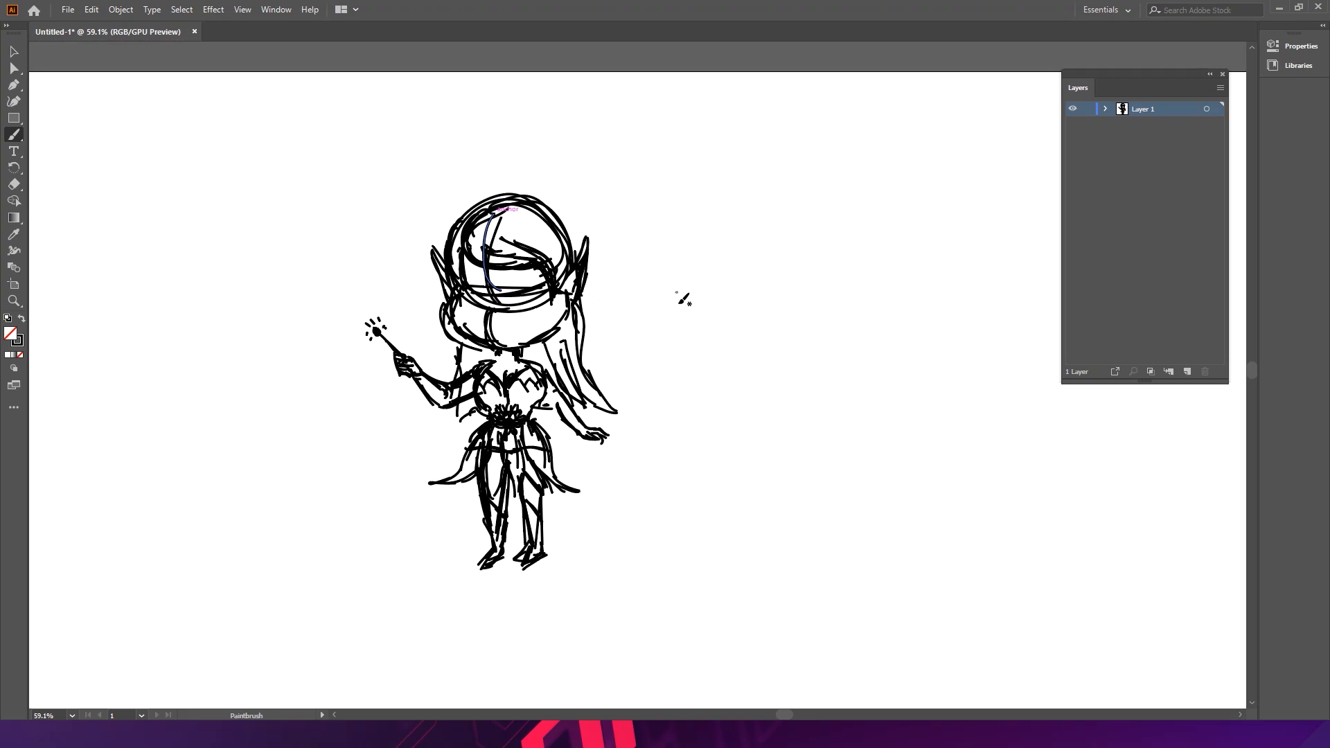
# - Draw a smiling mouth on the fairy's face
pyautogui.hotkey('ctrl', 'space')
pyautogui.moveTo(648, 290)
pyautogui.mouseDown()
pyautogui.moveTo(662, 317)
pyautogui.moveTo(709, 256)
pyautogui.mouseUp()
pyautogui.moveTo(411, 304); pyautogui.dragTo(483, 304)
pyautogui.moveTo(412, 377)
pyautogui.mouseDown()
pyautogui.moveTo(483, 381)
pyautogui.moveTo(503, 363)
pyautogui.mouseUp()
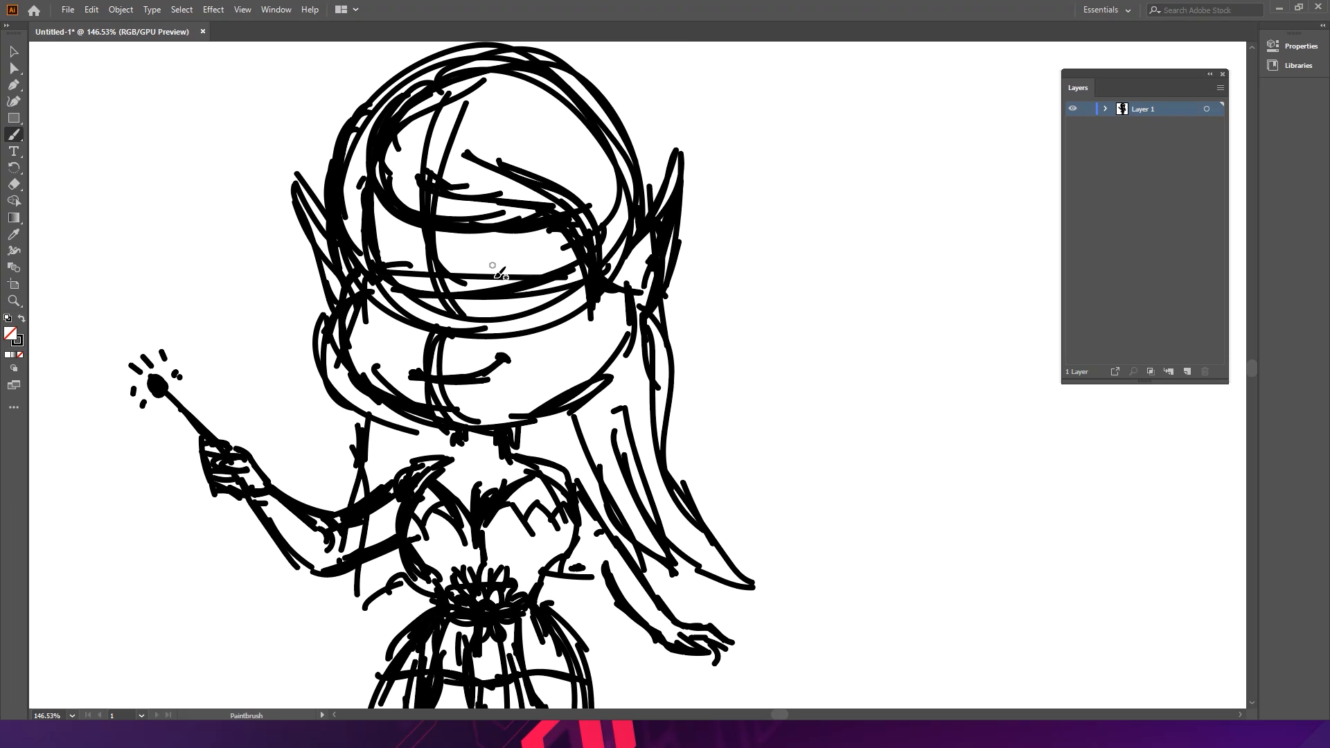
pyautogui.hotkey('ctrl', 'space')
pyautogui.moveTo(528, 273); pyautogui.dragTo(420, 263)
pyautogui.moveTo(579, 295); pyautogui.dragTo(508, 259)
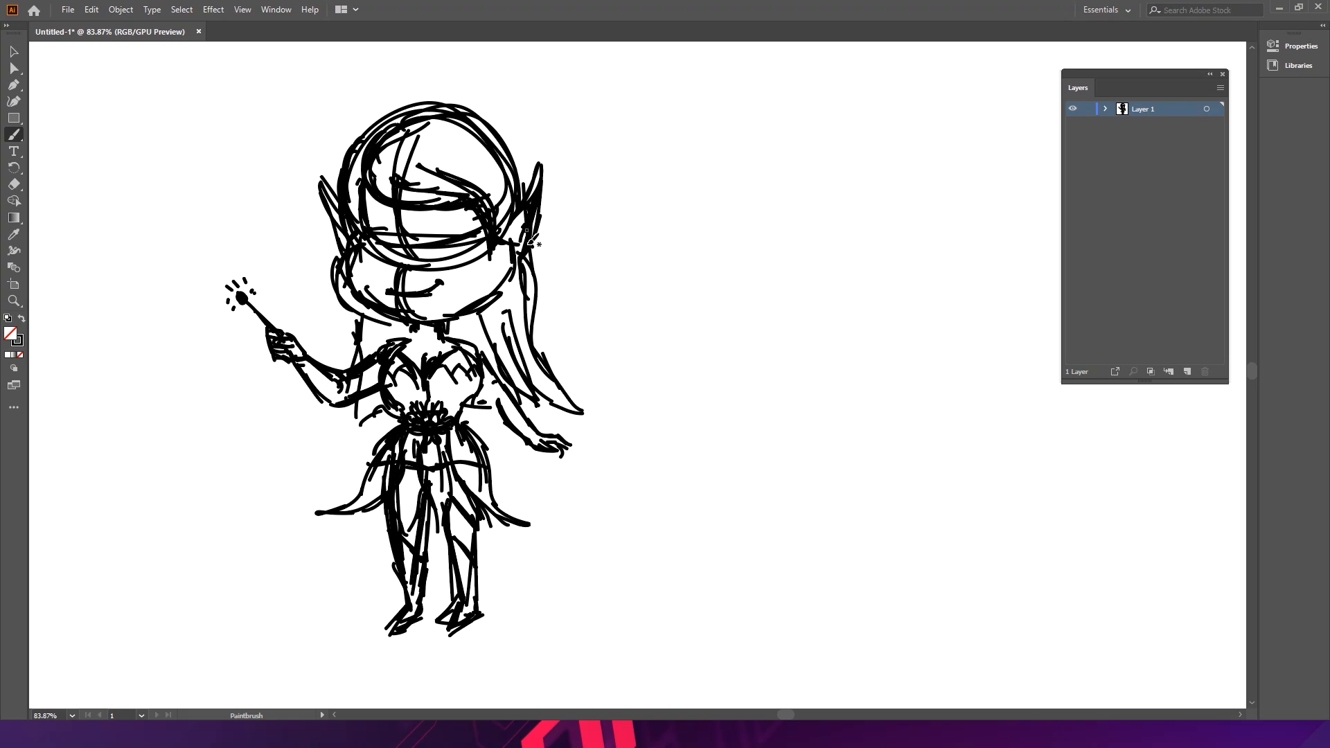
# - Erase the construction lines crossing the fairy's face with the Eraser tool
pyautogui.moveTo(426, 173); pyautogui.dragTo(370, 218)
pyautogui.click(14, 185)
pyautogui.moveTo(411, 200)
pyautogui.mouseDown()
pyautogui.moveTo(384, 202)
pyautogui.moveTo(395, 193)
pyautogui.moveTo(414, 207)
pyautogui.moveTo(443, 171)
pyautogui.moveTo(463, 229)
pyautogui.moveTo(490, 200)
pyautogui.moveTo(491, 211)
pyautogui.moveTo(462, 217)
pyautogui.moveTo(423, 193)
pyautogui.moveTo(481, 186)
pyautogui.mouseUp()
pyautogui.moveTo(541, 273)
pyautogui.mouseDown()
pyautogui.moveTo(500, 340)
pyautogui.moveTo(494, 326)
pyautogui.moveTo(497, 353)
pyautogui.moveTo(519, 385)
pyautogui.moveTo(525, 313)
pyautogui.moveTo(533, 371)
pyautogui.moveTo(538, 360)
pyautogui.moveTo(559, 392)
pyautogui.mouseUp()
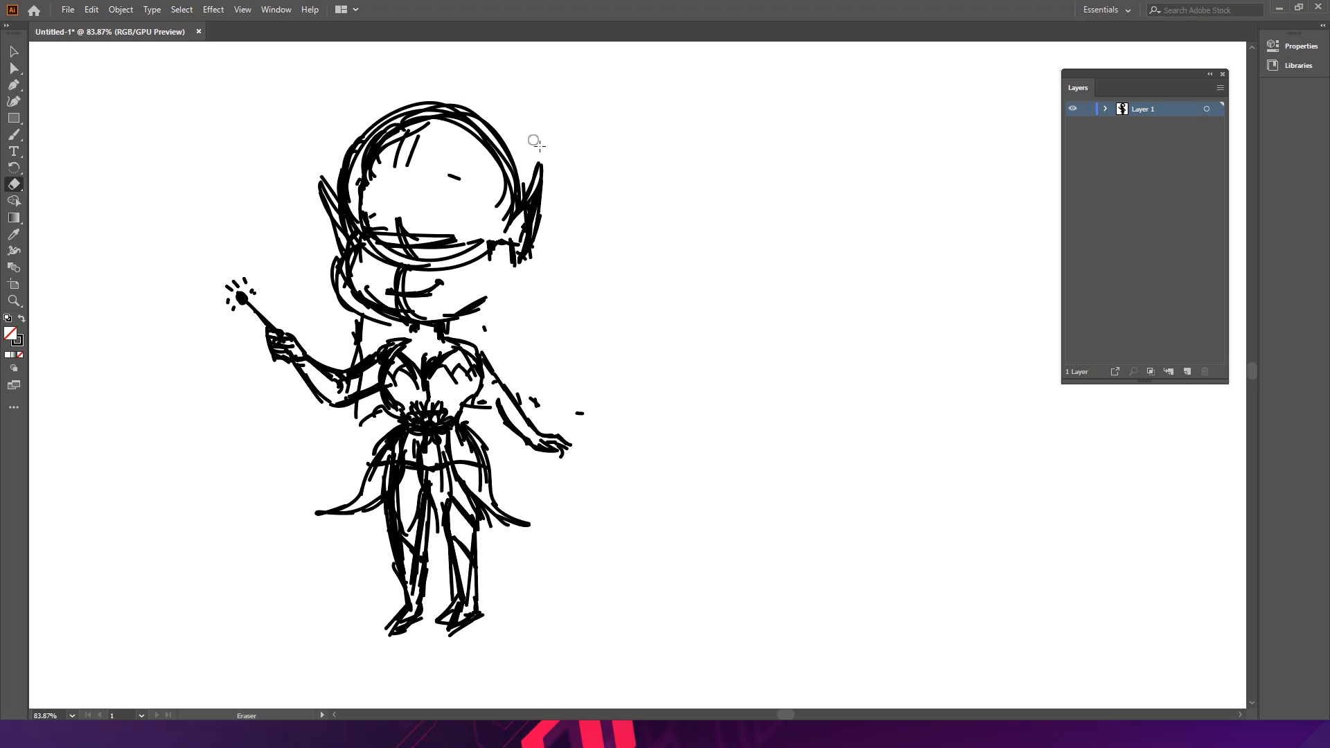
pyautogui.moveTo(408, 263)
pyautogui.mouseDown()
pyautogui.moveTo(447, 273)
pyautogui.moveTo(407, 262)
pyautogui.moveTo(447, 264)
pyautogui.moveTo(419, 253)
pyautogui.moveTo(402, 294)
pyautogui.moveTo(464, 278)
pyautogui.moveTo(436, 253)
pyautogui.moveTo(474, 244)
pyautogui.mouseUp()
pyautogui.click(14, 135)
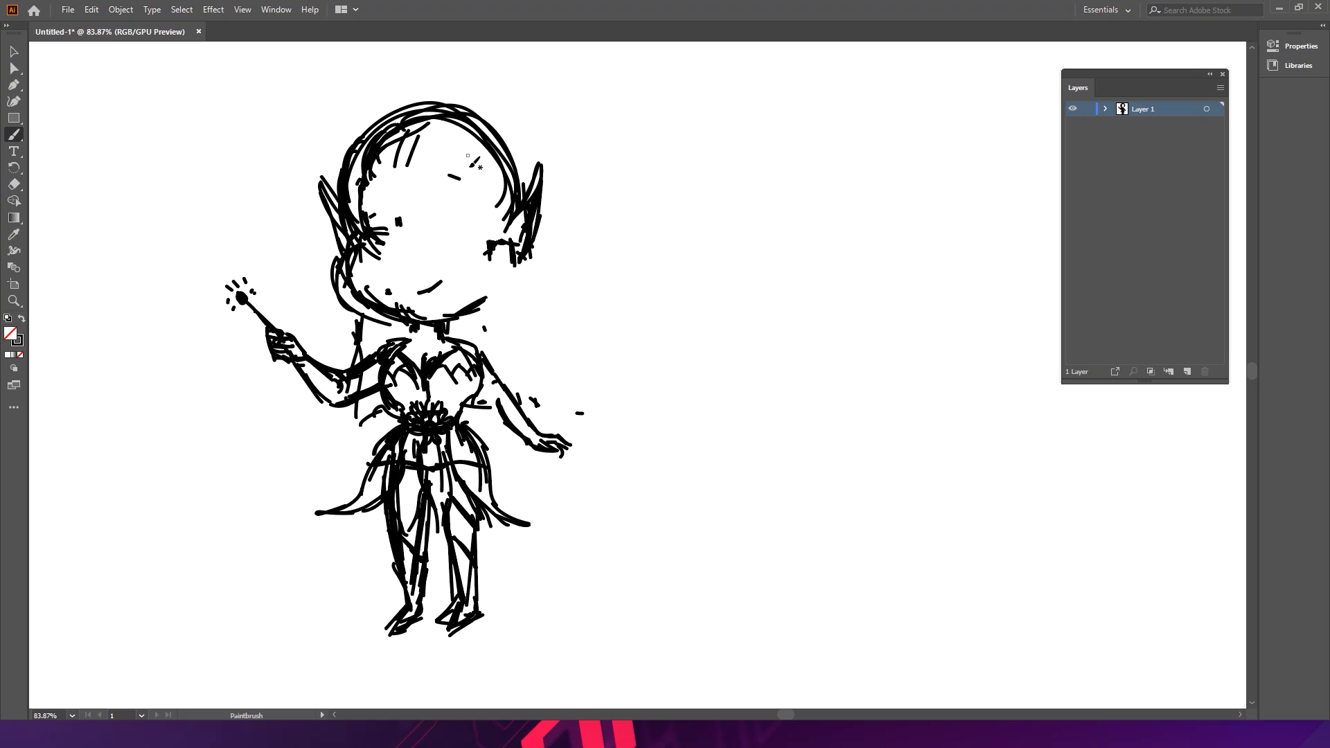
# - Sketch bangs sweeping across the fairy's forehead
pyautogui.moveTo(491, 139)
pyautogui.mouseDown()
pyautogui.moveTo(414, 115)
pyautogui.moveTo(463, 113)
pyautogui.moveTo(381, 154)
pyautogui.moveTo(337, 196)
pyautogui.mouseUp()
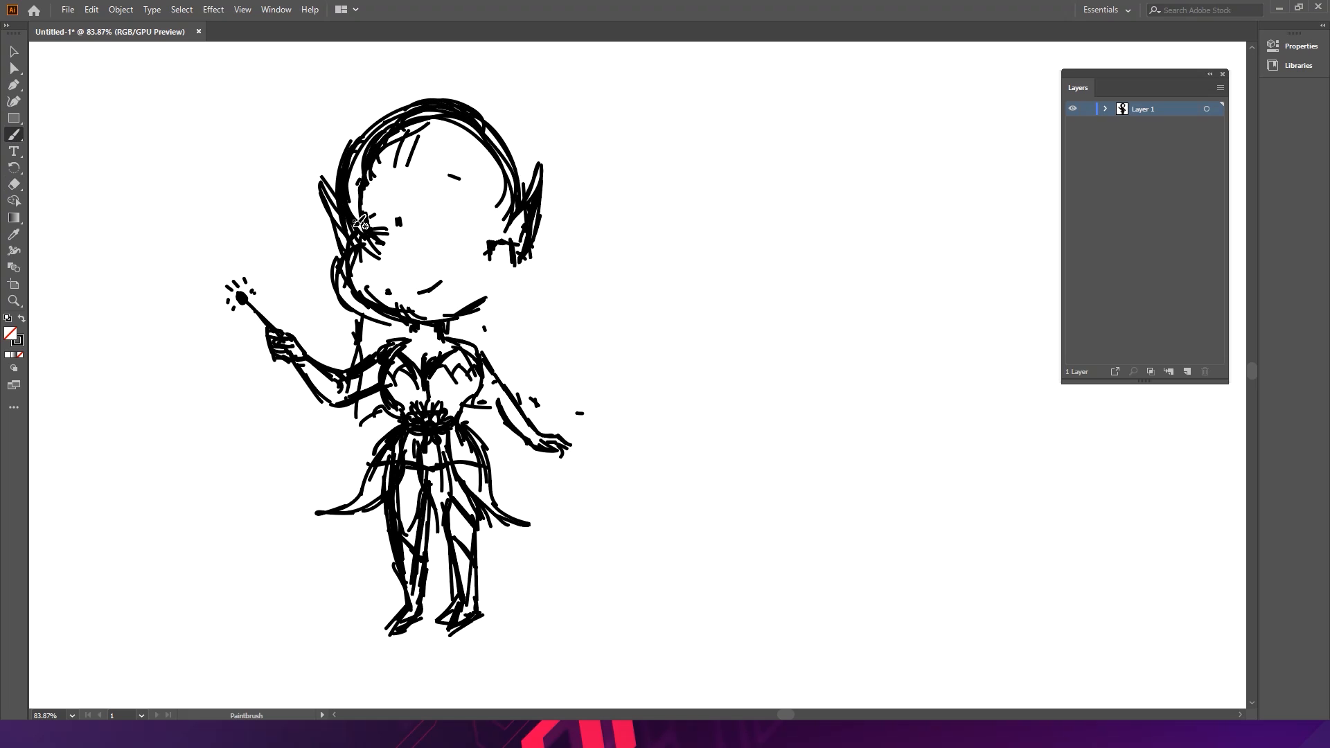
pyautogui.moveTo(429, 188)
pyautogui.mouseDown()
pyautogui.moveTo(377, 210)
pyautogui.moveTo(454, 162)
pyautogui.moveTo(405, 195)
pyautogui.moveTo(411, 212)
pyautogui.moveTo(445, 198)
pyautogui.mouseUp()
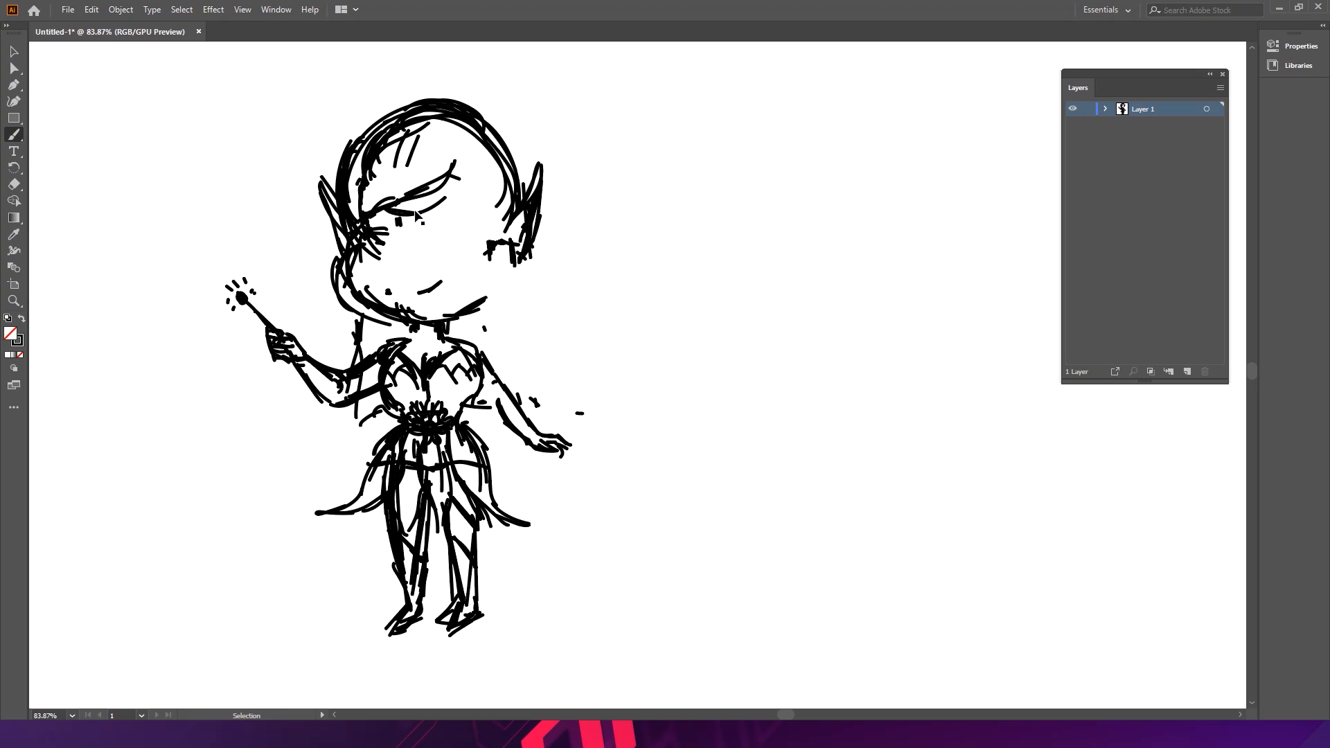
pyautogui.moveTo(418, 197); pyautogui.dragTo(400, 220)
pyautogui.moveTo(391, 222)
pyautogui.mouseDown()
pyautogui.moveTo(437, 211)
pyautogui.moveTo(404, 212)
pyautogui.moveTo(423, 182)
pyautogui.moveTo(401, 210)
pyautogui.mouseUp()
pyautogui.moveTo(399, 222); pyautogui.dragTo(455, 193)
pyautogui.moveTo(416, 220); pyautogui.dragTo(456, 188)
pyautogui.moveTo(474, 183)
pyautogui.mouseDown()
pyautogui.moveTo(497, 261)
pyautogui.moveTo(504, 239)
pyautogui.moveTo(512, 257)
pyautogui.moveTo(473, 314)
pyautogui.mouseUp()
pyautogui.moveTo(502, 251); pyautogui.dragTo(495, 284)
# - Try sketching a hair bun on top of the fairy's head
pyautogui.press('space')
pyautogui.moveTo(514, 143); pyautogui.dragTo(500, 240)
pyautogui.moveTo(384, 199)
pyautogui.mouseDown()
pyautogui.moveTo(425, 186)
pyautogui.moveTo(466, 202)
pyautogui.moveTo(453, 203)
pyautogui.mouseUp()
pyautogui.moveTo(390, 201)
pyautogui.mouseDown()
pyautogui.moveTo(393, 156)
pyautogui.moveTo(478, 173)
pyautogui.moveTo(476, 149)
pyautogui.moveTo(495, 200)
pyautogui.moveTo(449, 220)
pyautogui.moveTo(460, 181)
pyautogui.moveTo(451, 231)
pyautogui.mouseUp()
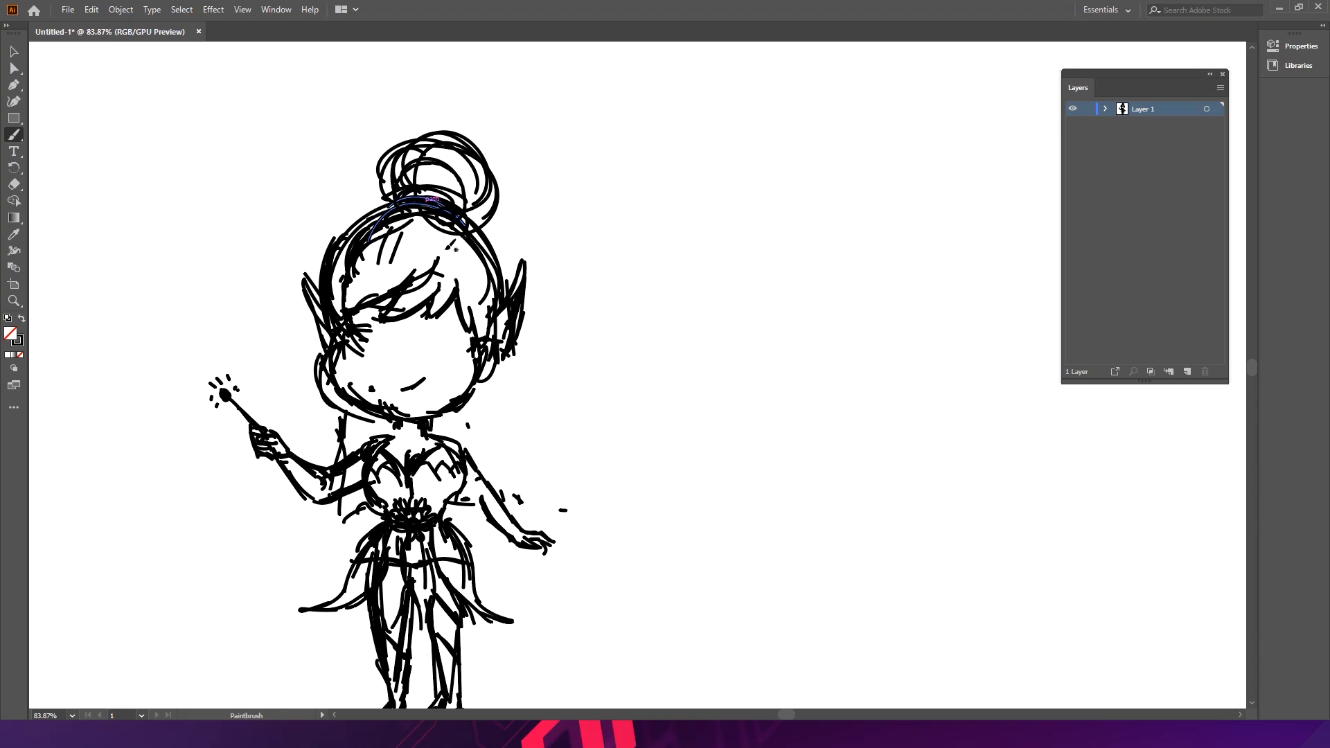
pyautogui.hotkey('ctrl', 'space')
pyautogui.hotkey('ctrl', 'z')
pyautogui.hotkey('ctrl', 'z')
pyautogui.hotkey('ctrl', 'z')
pyautogui.hotkey('ctrl', 'z')
pyautogui.hotkey('ctrl', 'z')
pyautogui.hotkey('ctrl', 'z')
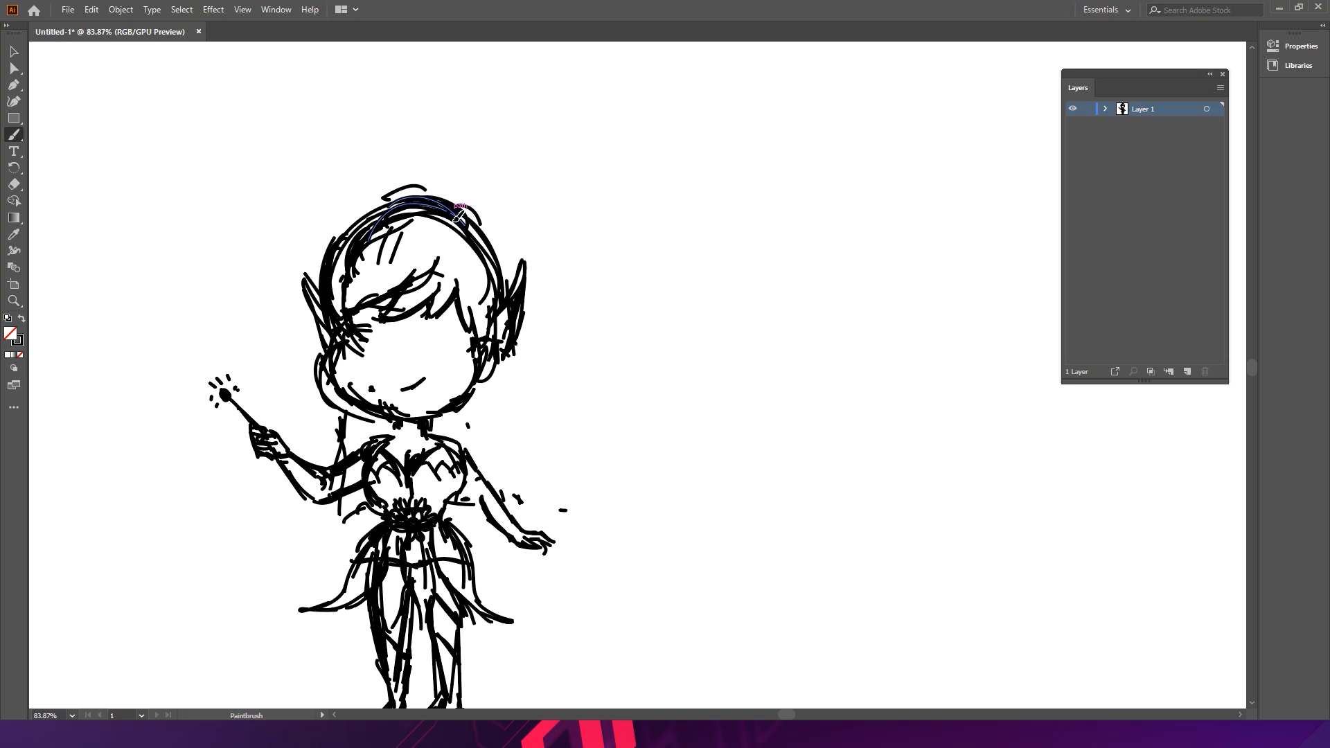
# - Sketch a round hair bun on top of the fairy's head
pyautogui.moveTo(416, 188); pyautogui.dragTo(475, 205)
pyautogui.moveTo(431, 195); pyautogui.dragTo(440, 160)
pyautogui.moveTo(459, 159)
pyautogui.mouseDown()
pyautogui.moveTo(469, 150)
pyautogui.moveTo(446, 235)
pyautogui.moveTo(443, 183)
pyautogui.moveTo(488, 172)
pyautogui.moveTo(504, 228)
pyautogui.mouseUp()
pyautogui.scroll(-5, 509, 225)
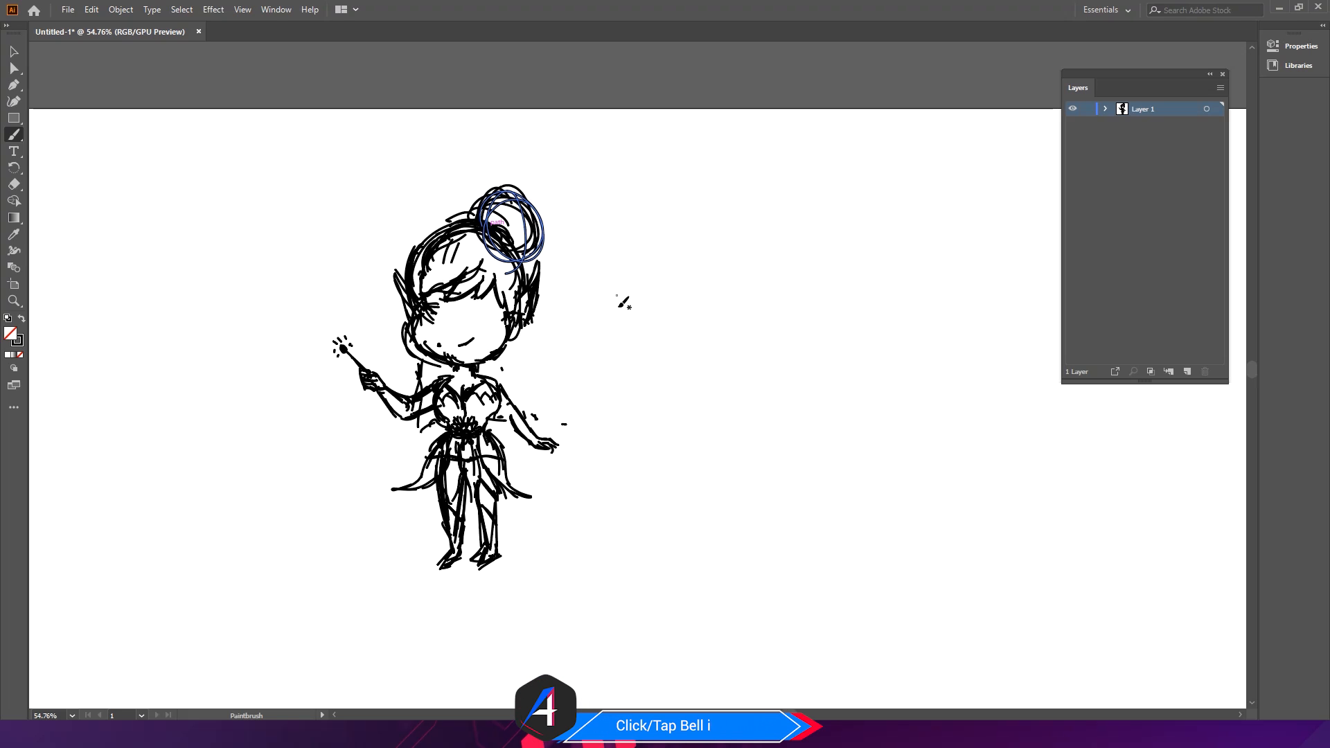
# - Sketch a tall pointed upper wing rising behind the fairy's right shoulder
pyautogui.hotkey('ctrl', 'space')
pyautogui.moveTo(557, 329); pyautogui.dragTo(632, 359)
pyautogui.moveTo(591, 365); pyautogui.dragTo(618, 321)
pyautogui.moveTo(484, 354)
pyautogui.mouseDown()
pyautogui.moveTo(634, 187)
pyautogui.moveTo(591, 297)
pyautogui.mouseUp()
pyautogui.moveTo(627, 253); pyautogui.dragTo(589, 289)
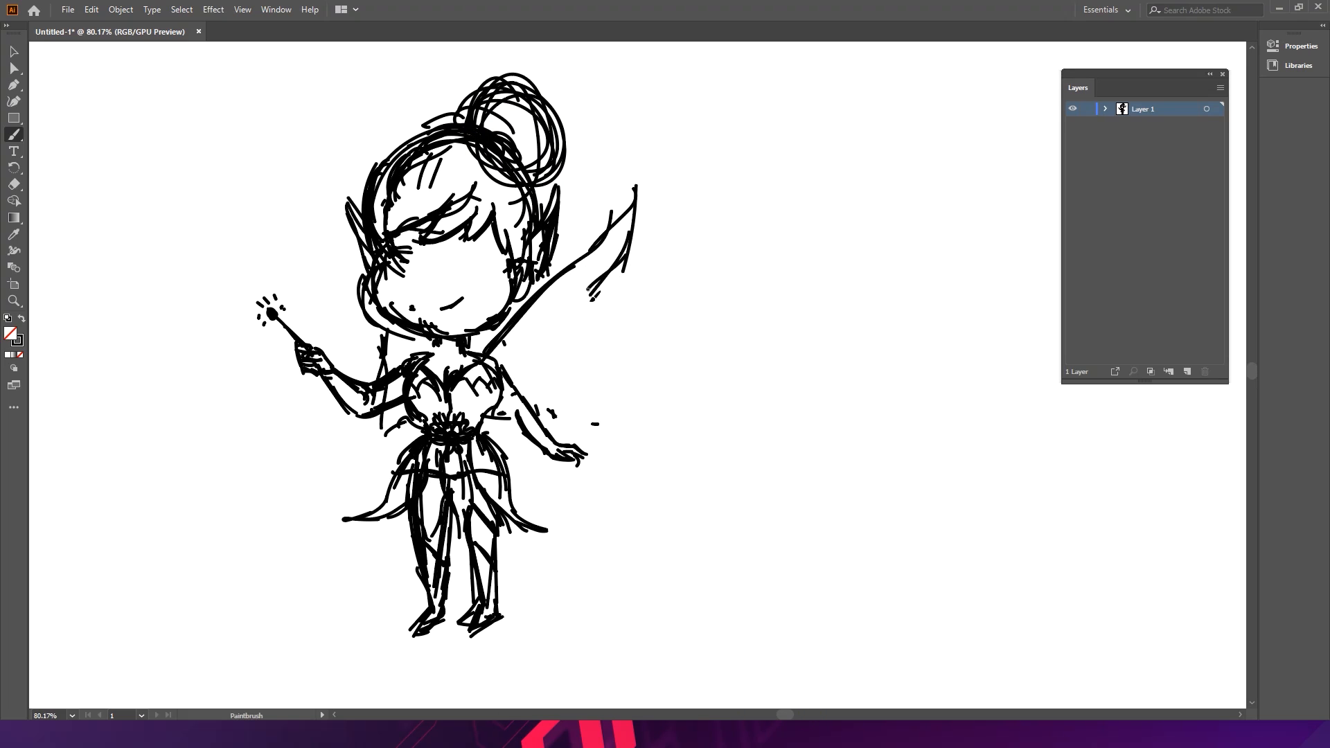
pyautogui.moveTo(636, 208); pyautogui.dragTo(553, 339)
pyautogui.moveTo(598, 288); pyautogui.dragTo(541, 383)
pyautogui.moveTo(580, 340); pyautogui.dragTo(510, 378)
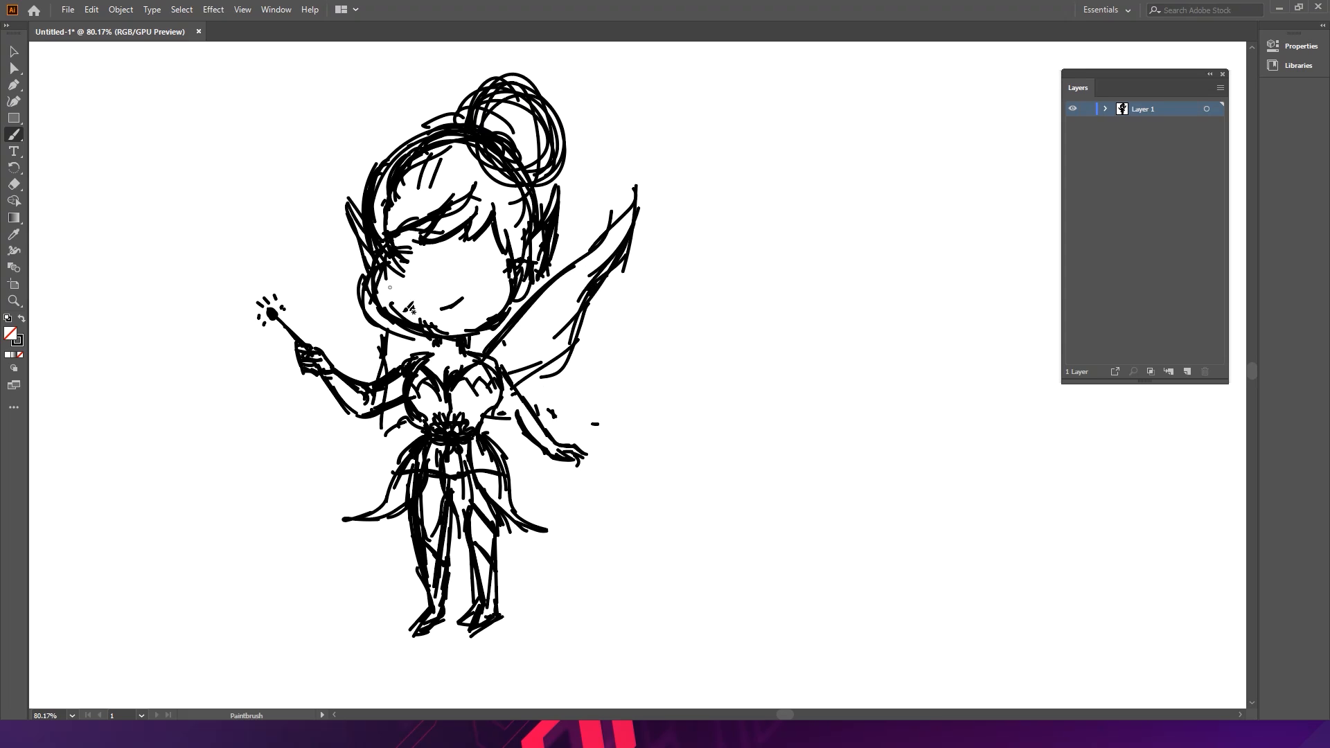
pyautogui.moveTo(513, 374)
pyautogui.mouseDown()
pyautogui.moveTo(580, 303)
pyautogui.moveTo(541, 375)
pyautogui.moveTo(520, 374)
pyautogui.moveTo(564, 299)
pyautogui.moveTo(510, 360)
pyautogui.moveTo(579, 288)
pyautogui.mouseUp()
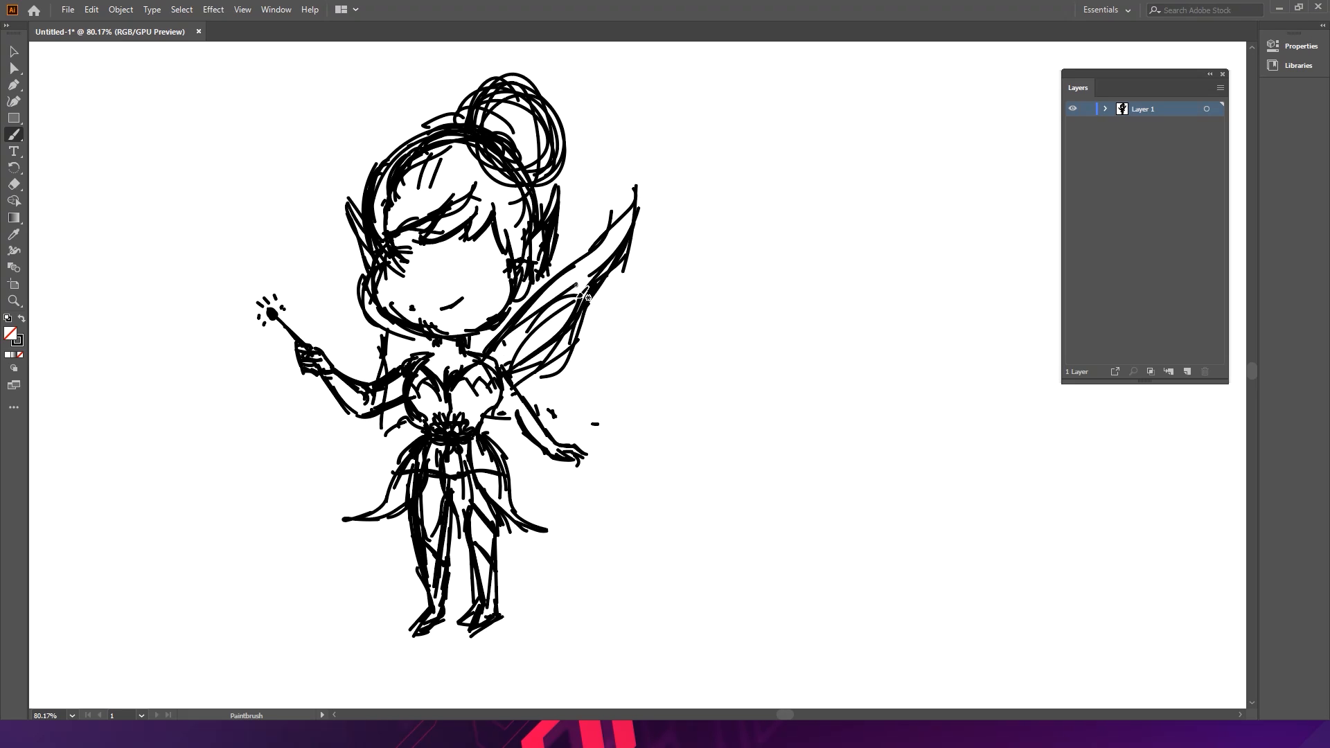
# - Sketch a rounded lower wing beneath the upper wing near the waist
pyautogui.moveTo(532, 396)
pyautogui.mouseDown()
pyautogui.moveTo(575, 385)
pyautogui.moveTo(593, 403)
pyautogui.moveTo(584, 433)
pyautogui.mouseUp()
pyautogui.moveTo(503, 432); pyautogui.dragTo(518, 446)
pyautogui.moveTo(500, 435)
pyautogui.mouseDown()
pyautogui.moveTo(537, 466)
pyautogui.moveTo(586, 443)
pyautogui.mouseUp()
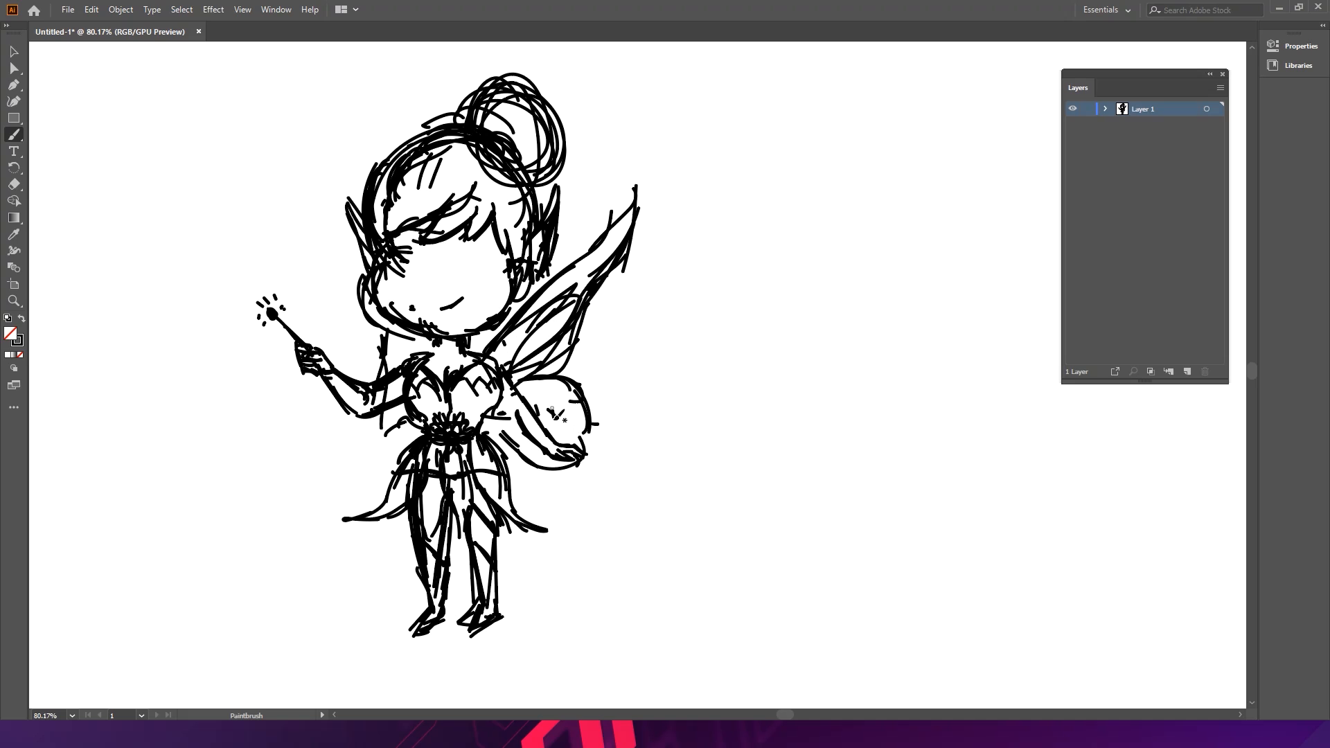
pyautogui.moveTo(521, 381)
pyautogui.mouseDown()
pyautogui.moveTo(560, 420)
pyautogui.moveTo(525, 444)
pyautogui.moveTo(545, 435)
pyautogui.moveTo(554, 458)
pyautogui.moveTo(570, 442)
pyautogui.mouseUp()
pyautogui.moveTo(559, 420)
pyautogui.mouseDown()
pyautogui.moveTo(586, 425)
pyautogui.moveTo(570, 379)
pyautogui.mouseUp()
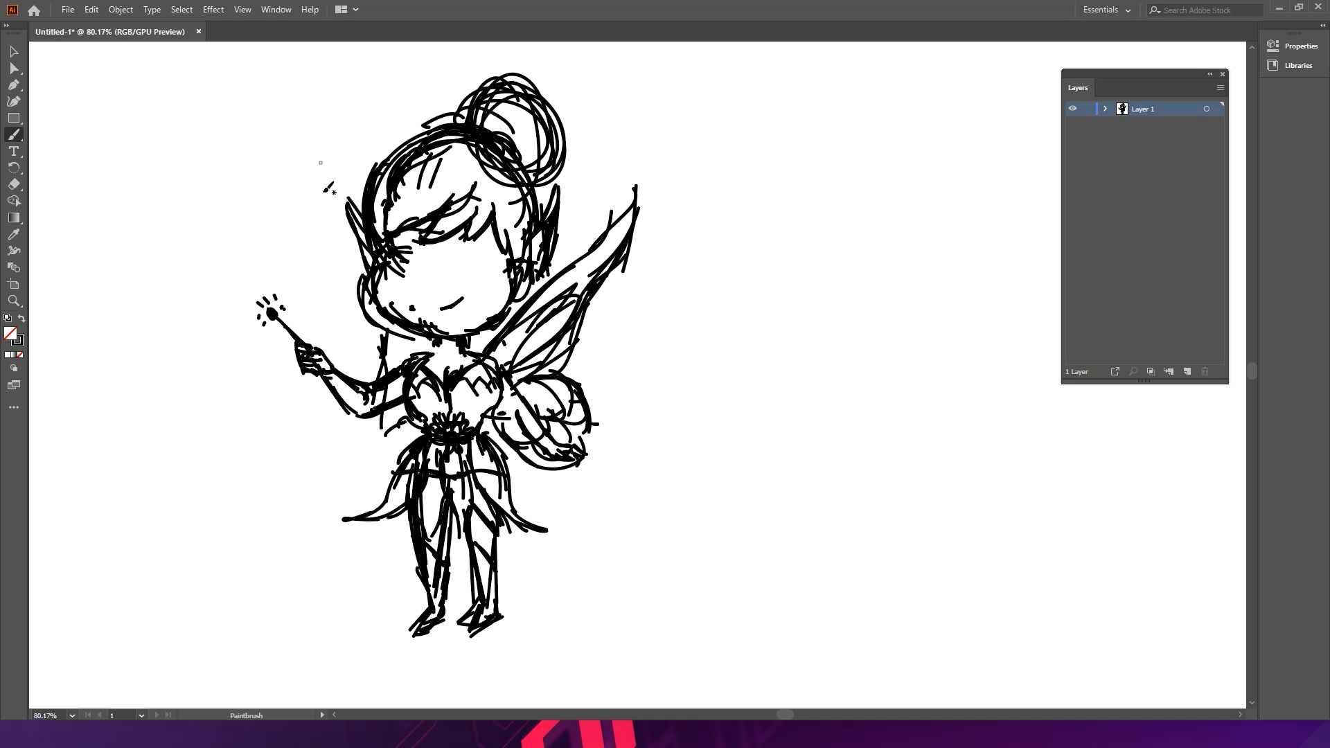
# - Sketch the wing edges peeking out behind the fairy's left side
pyautogui.moveTo(328, 205); pyautogui.dragTo(361, 260)
pyautogui.moveTo(345, 240)
pyautogui.mouseDown()
pyautogui.moveTo(384, 338)
pyautogui.moveTo(329, 221)
pyautogui.moveTo(407, 362)
pyautogui.mouseUp()
pyautogui.moveTo(401, 433)
pyautogui.mouseDown()
pyautogui.moveTo(380, 443)
pyautogui.moveTo(388, 464)
pyautogui.moveTo(424, 450)
pyautogui.mouseUp()
pyautogui.moveTo(389, 409); pyautogui.dragTo(417, 459)
# - Add a new layer above the sketch layer
pyautogui.hotkey('ctrl', 'space')
pyautogui.keyDown('alt'); pyautogui.click(575, 344); pyautogui.keyUp('alt')
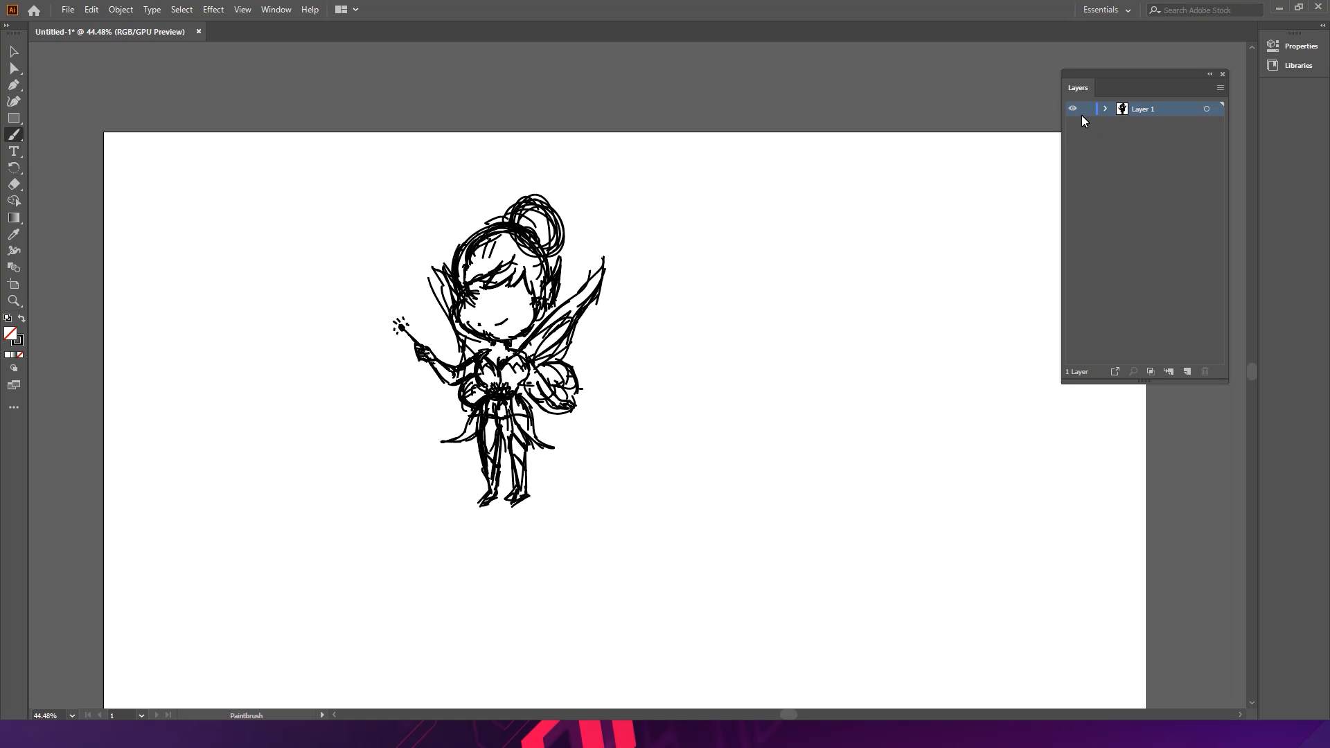
pyautogui.click(1187, 372)
pyautogui.press('space')
pyautogui.moveTo(653, 270)
pyautogui.mouseDown()
pyautogui.moveTo(515, 202)
pyautogui.moveTo(602, 255)
pyautogui.mouseUp()
pyautogui.hotkey('ctrl', 'space')
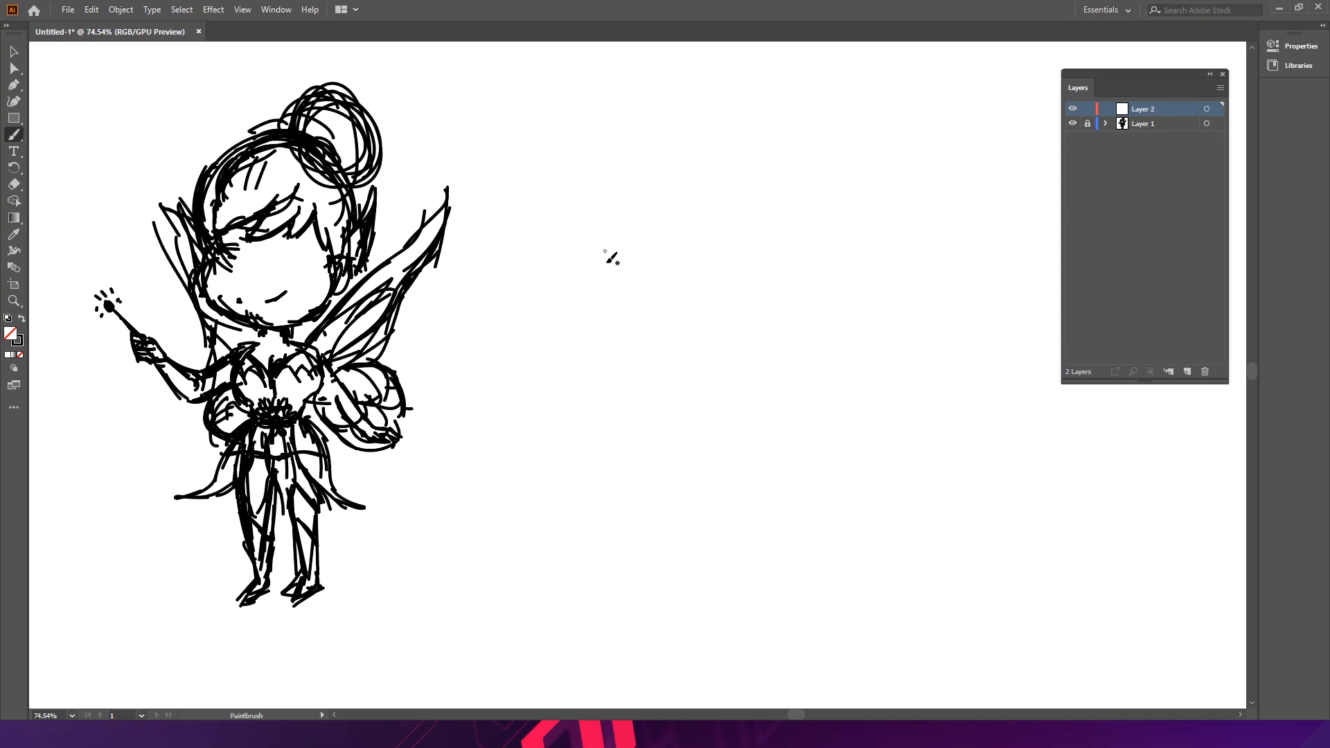
# - Draw a circle to the right of the fairy sketch with the Ellipse tool
pyautogui.moveTo(16, 126); pyautogui.dragTo(69, 134)
pyautogui.moveTo(531, 229); pyautogui.dragTo(563, 227)
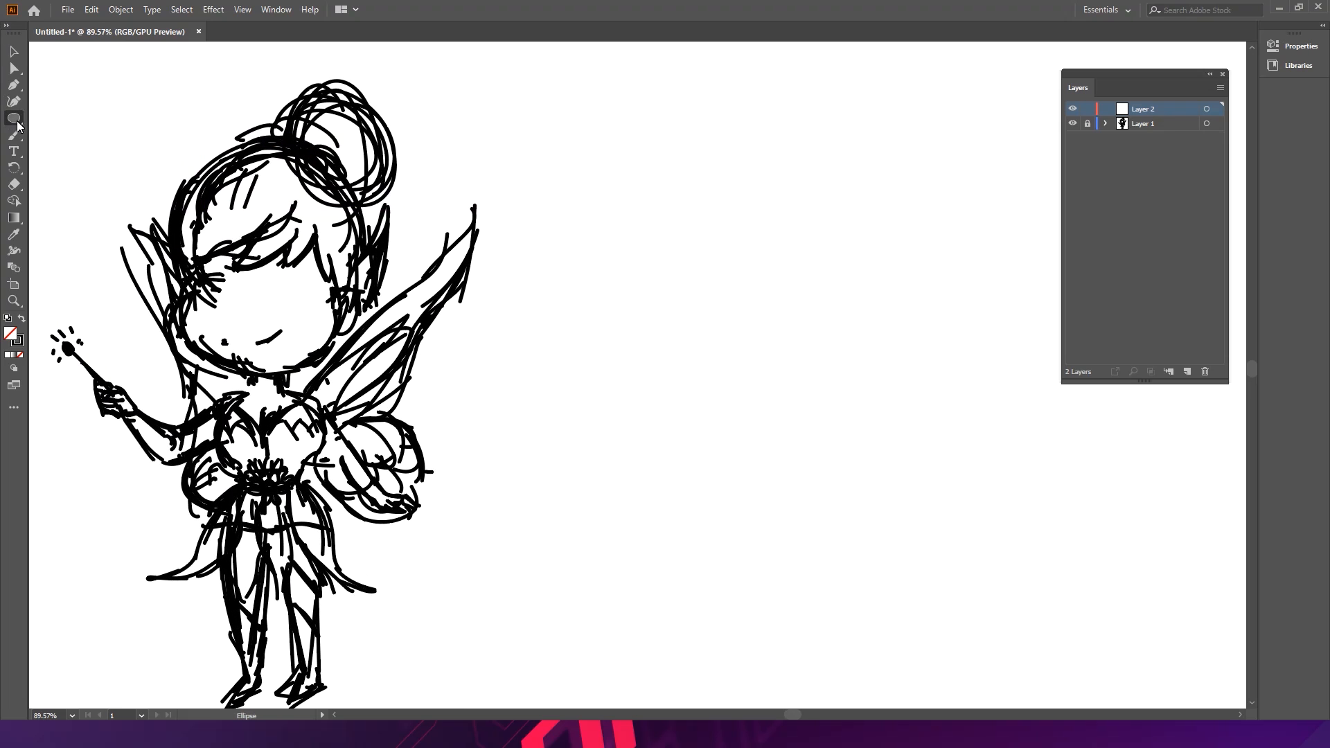
pyautogui.moveTo(443, 242)
pyautogui.mouseDown()
pyautogui.moveTo(433, 176)
pyautogui.moveTo(442, 221)
pyautogui.mouseUp()
pyautogui.moveTo(593, 158); pyautogui.dragTo(751, 312)
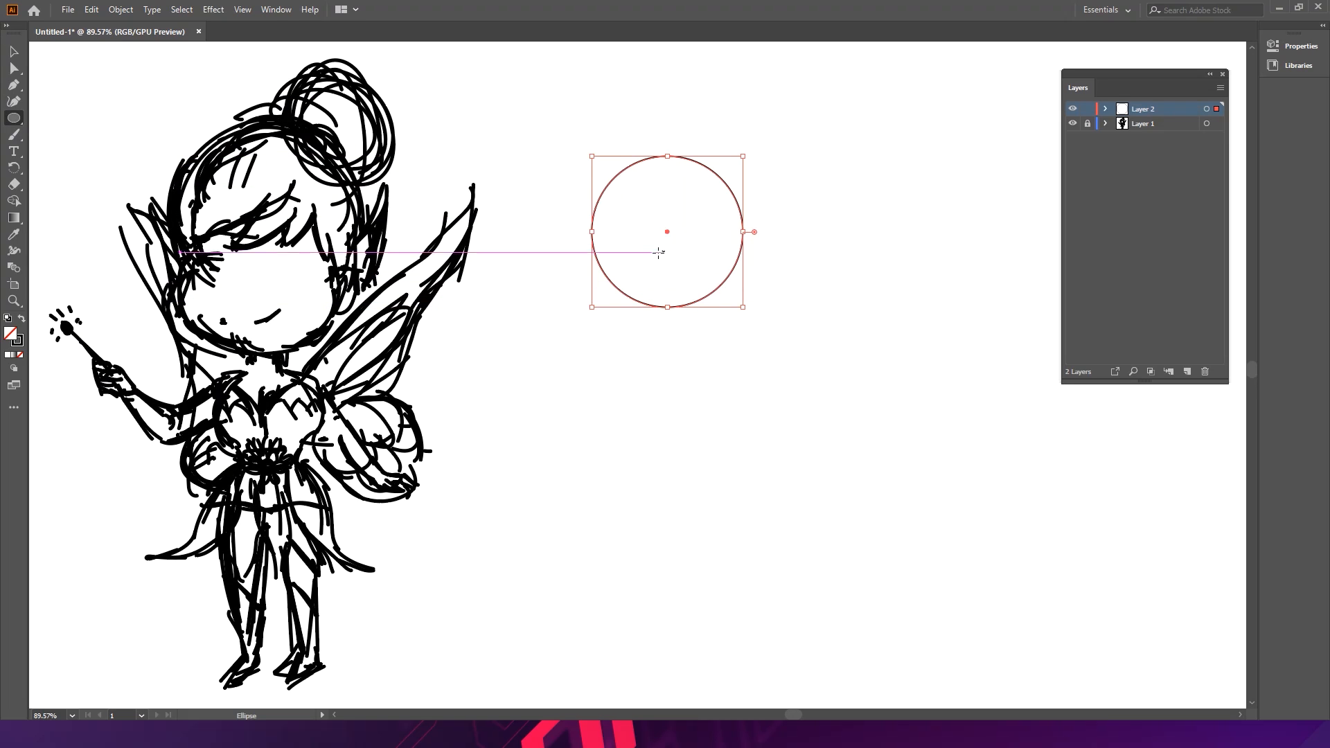
# - Remove the circle's stroke and fill it with the peach skin colour #FFDBAB
pyautogui.click(21, 354)
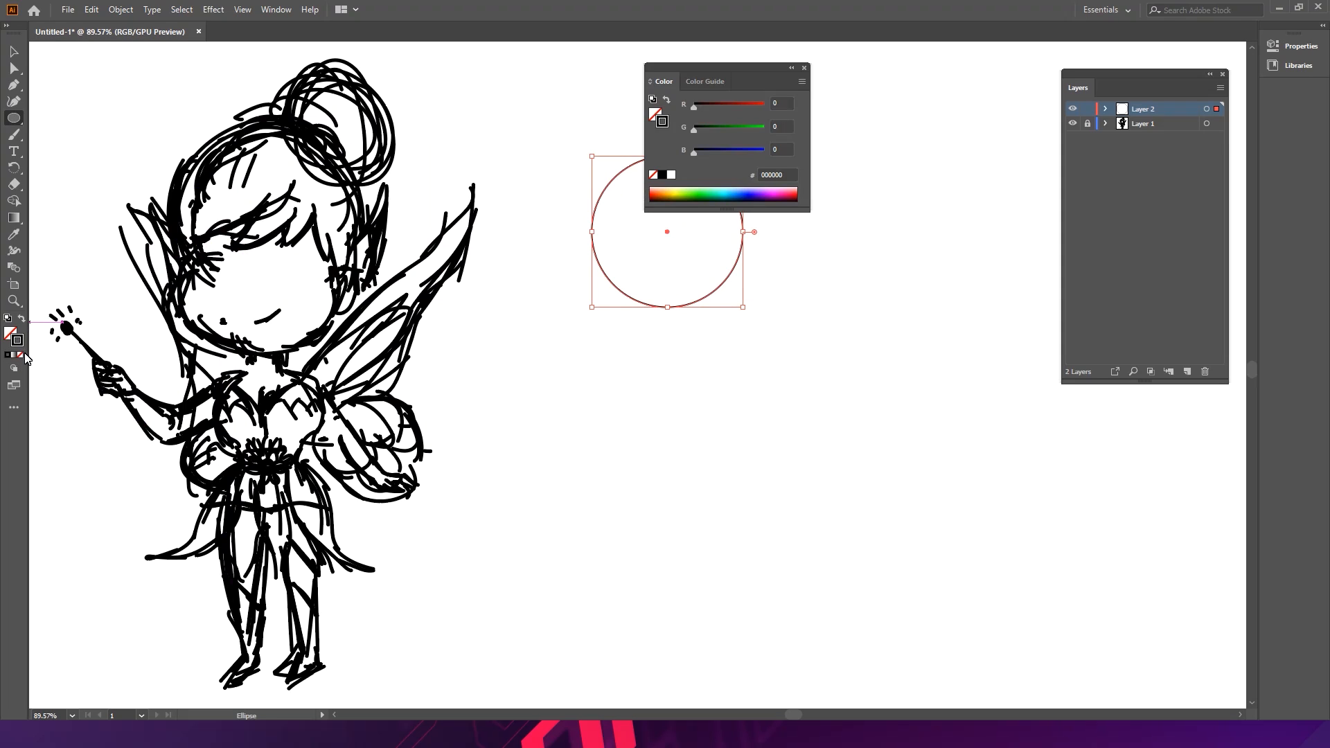
pyautogui.click(22, 356)
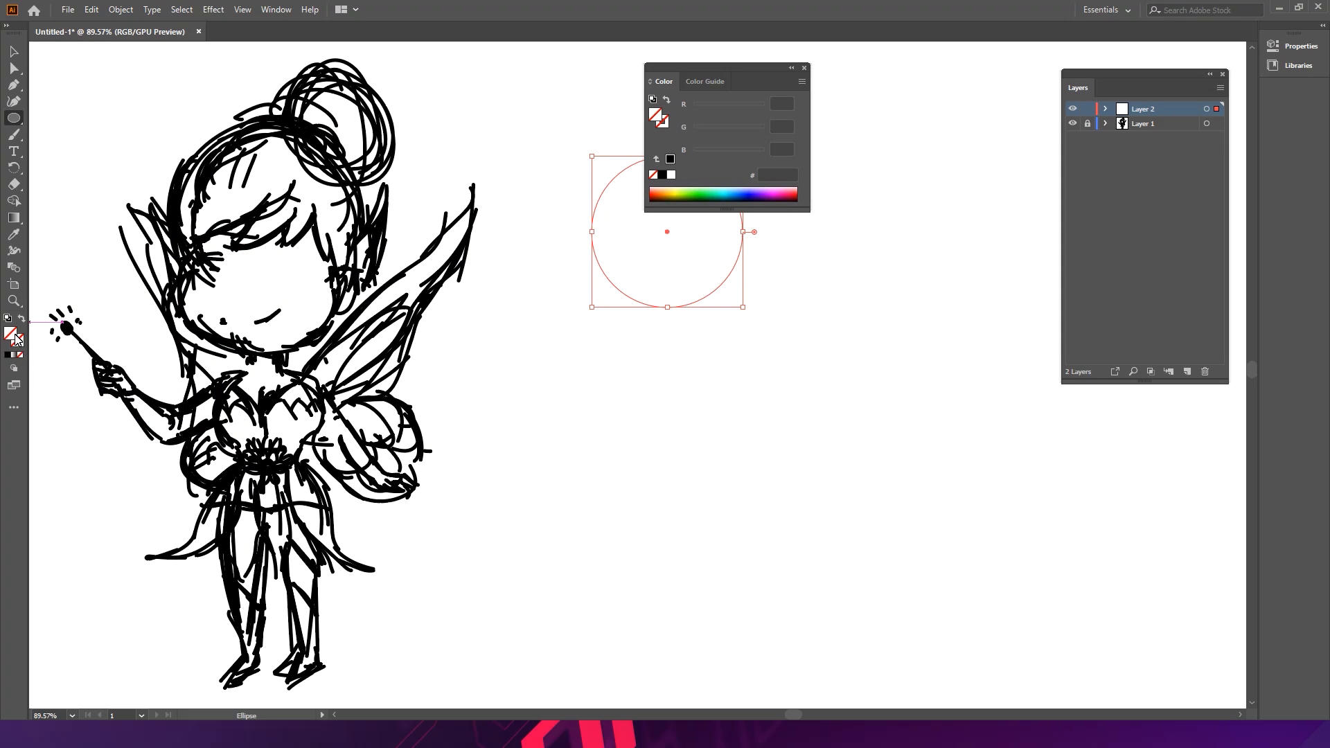
pyautogui.doubleClick(12, 334)
pyautogui.moveTo(696, 248); pyautogui.dragTo(930, 243)
pyautogui.moveTo(928, 411); pyautogui.dragTo(941, 421)
pyautogui.moveTo(885, 351)
pyautogui.mouseDown()
pyautogui.moveTo(815, 266)
pyautogui.moveTo(796, 264)
pyautogui.mouseUp()
pyautogui.click(939, 425)
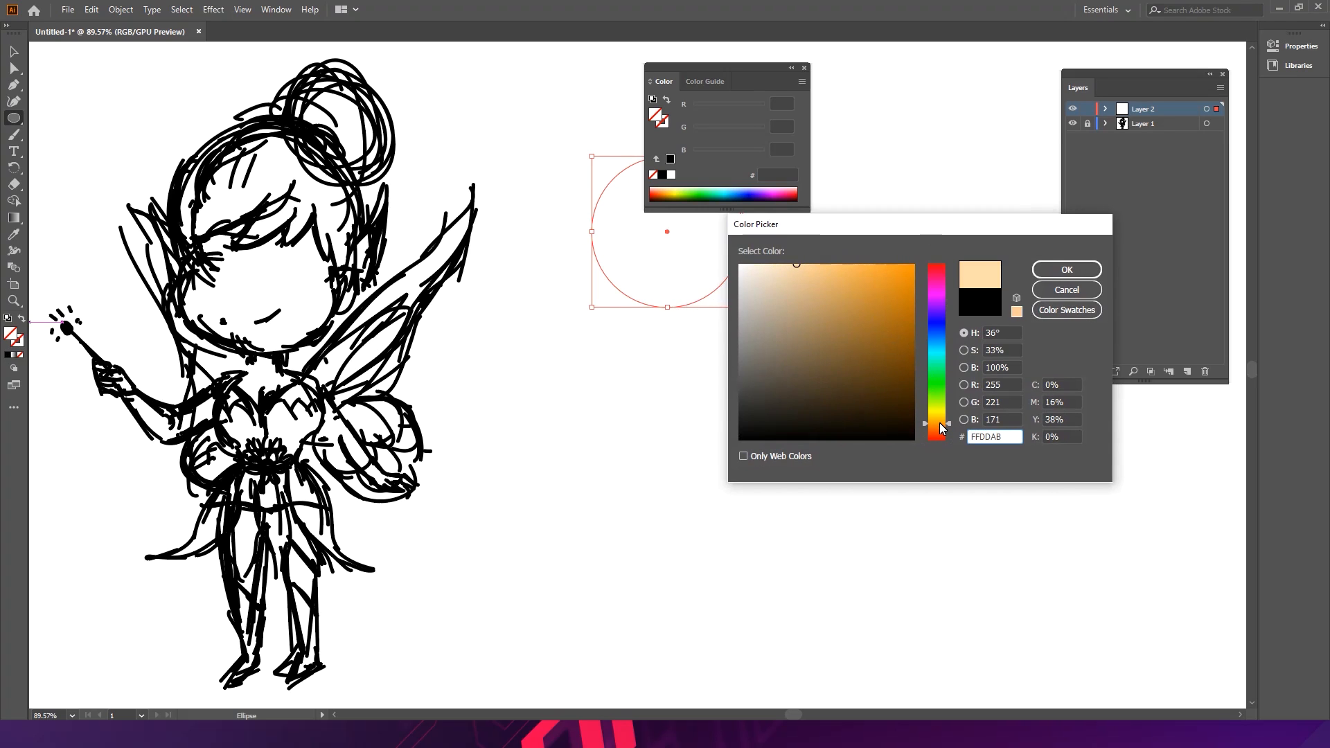
pyautogui.click(940, 423)
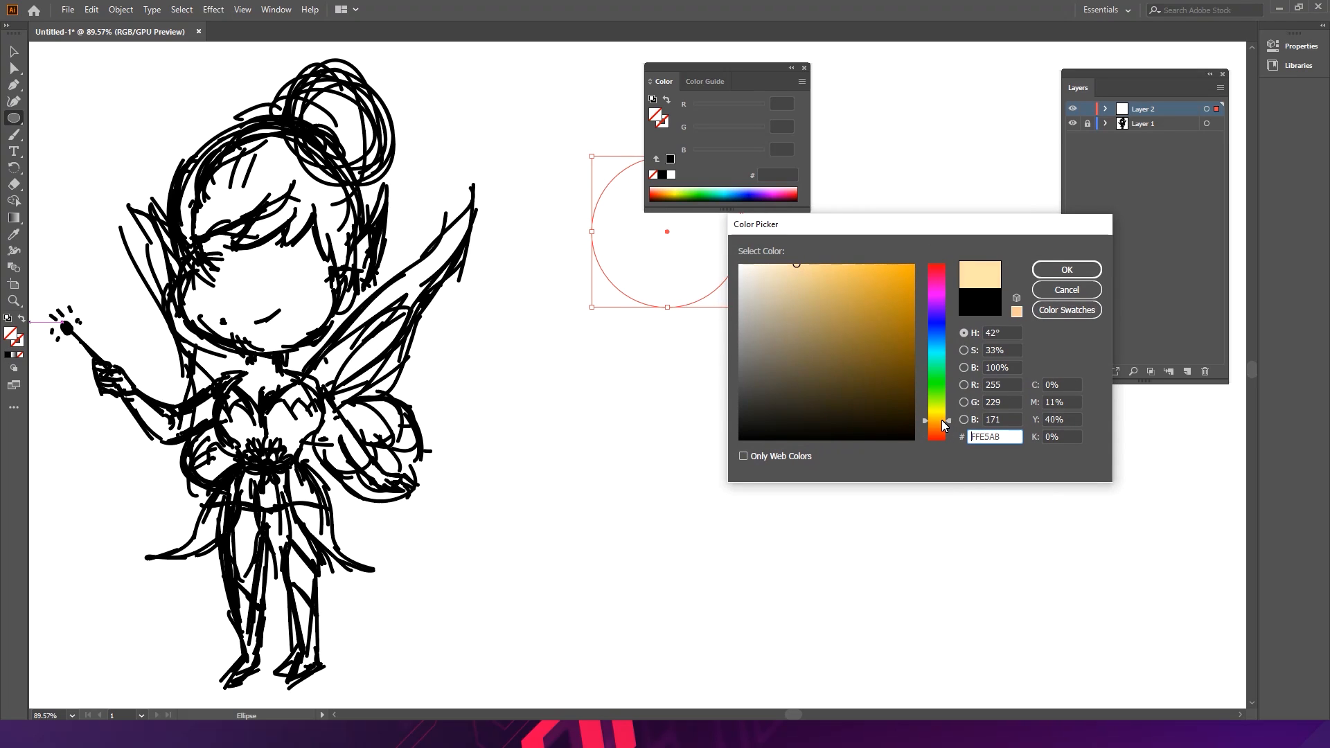
pyautogui.click(942, 423)
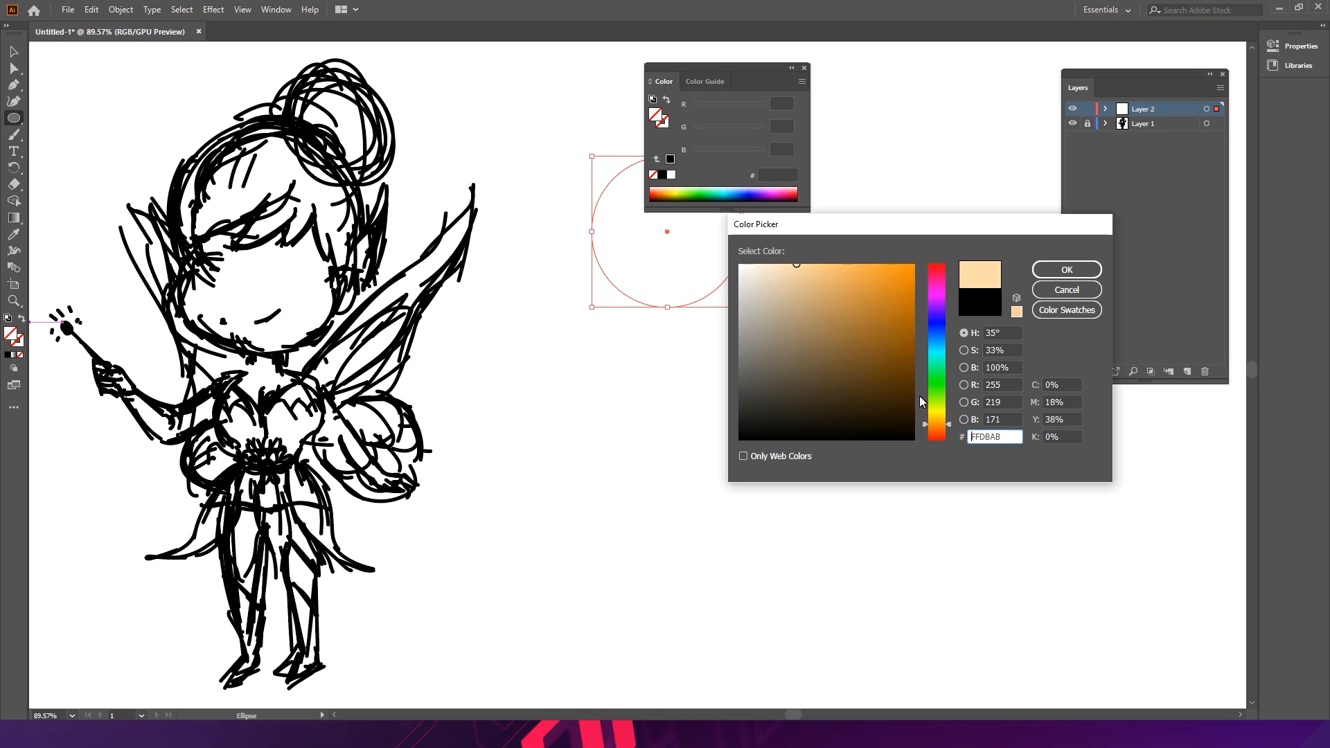
pyautogui.click(1067, 270)
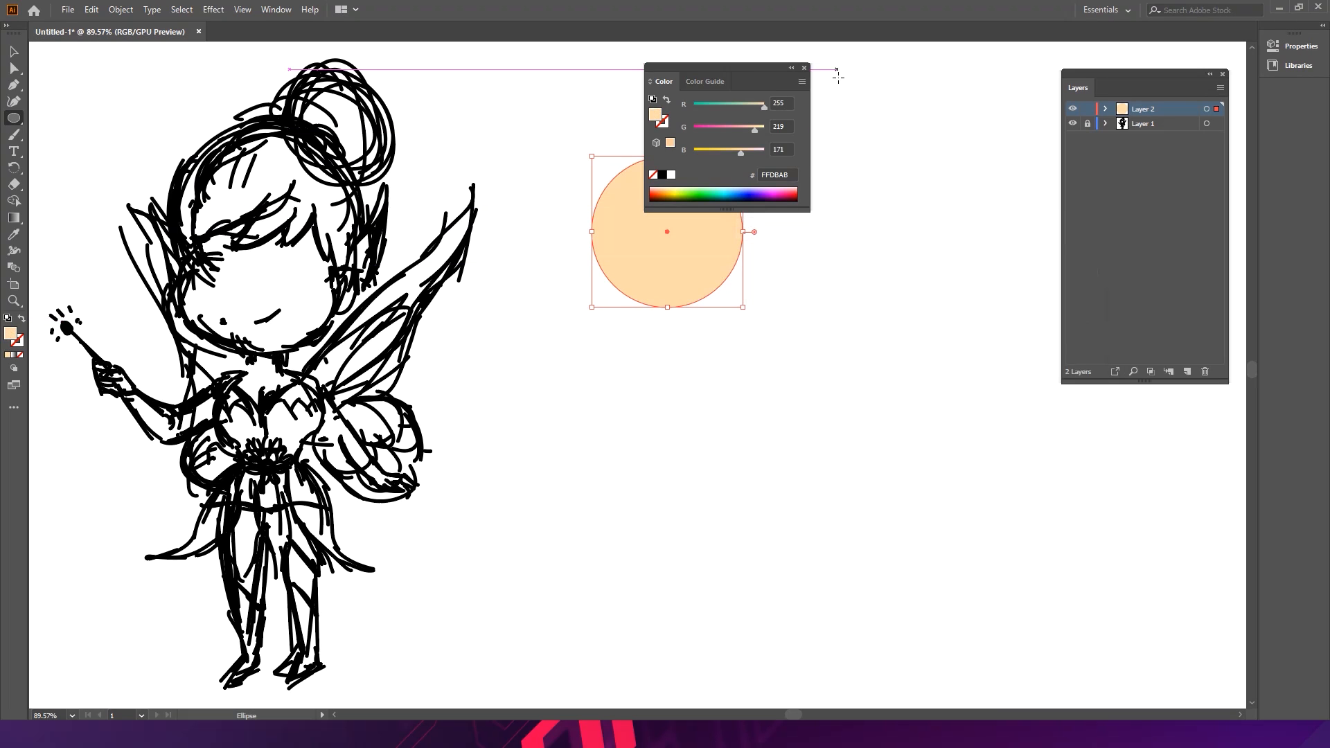
pyautogui.click(794, 67)
# - Place a wider ellipse over the circle's lower half to form the head's cheeks
pyautogui.click(18, 51)
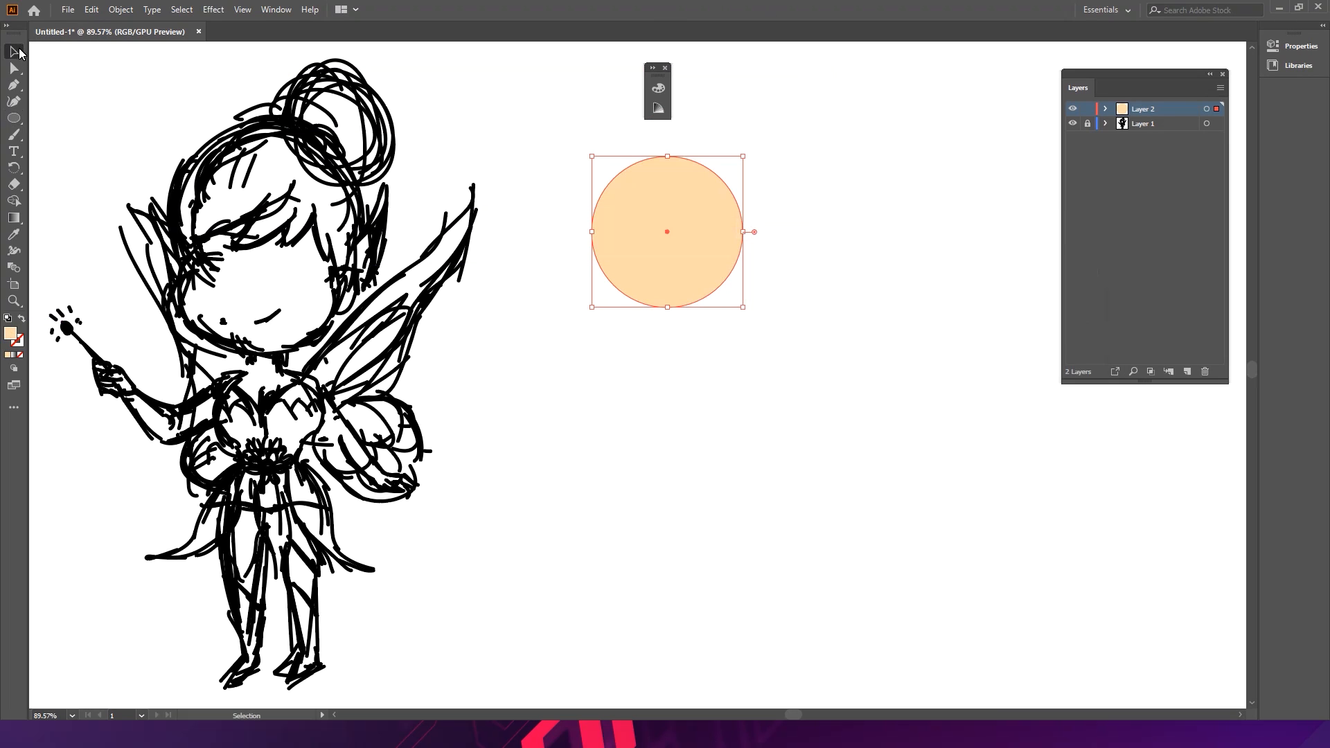
pyautogui.click(821, 268)
pyautogui.moveTo(711, 280)
pyautogui.mouseDown()
pyautogui.moveTo(688, 282)
pyautogui.moveTo(677, 356)
pyautogui.moveTo(679, 294)
pyautogui.moveTo(723, 270)
pyautogui.moveTo(689, 288)
pyautogui.mouseUp()
pyautogui.click(764, 305)
pyautogui.click(780, 270)
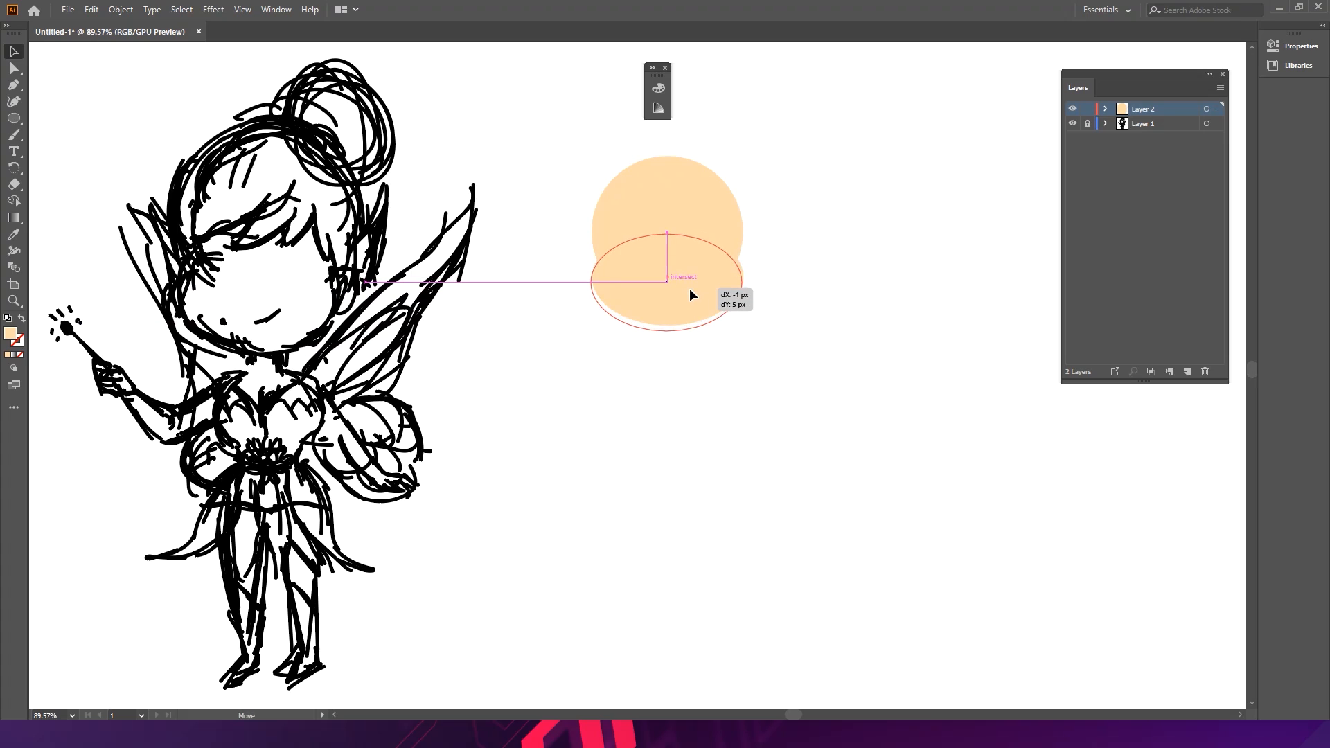
pyautogui.click(773, 275)
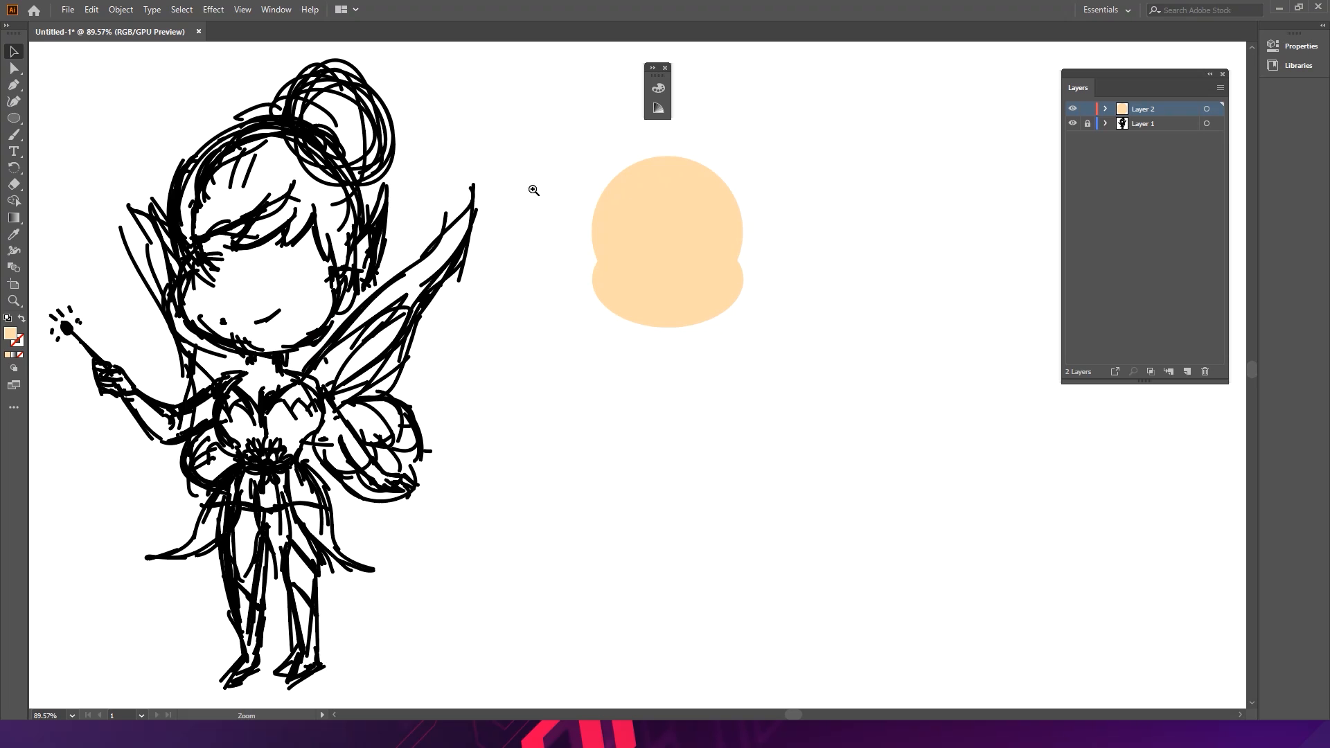
# - Draw an ellipse beside the head and rotate it diagonally
pyautogui.scroll(1, 682, 223)
pyautogui.moveTo(754, 243); pyautogui.dragTo(637, 242)
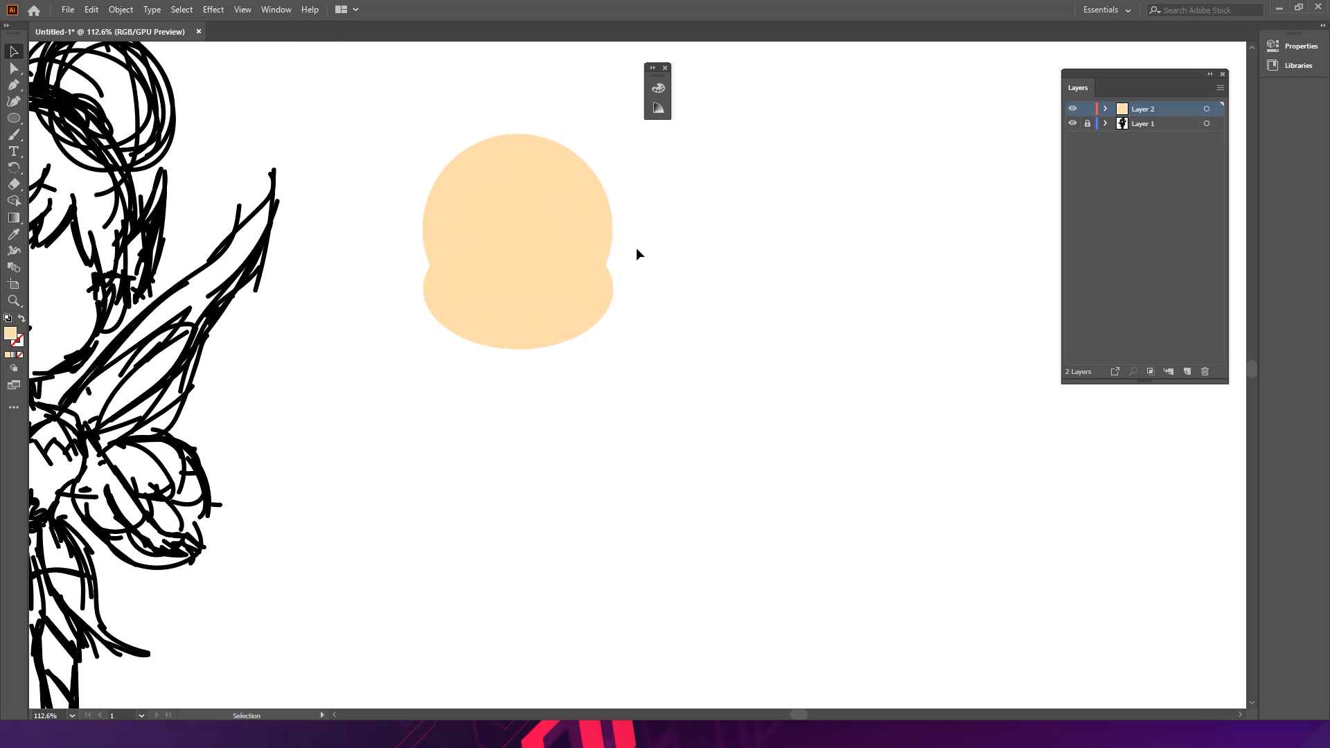
pyautogui.moveTo(588, 289); pyautogui.dragTo(755, 272)
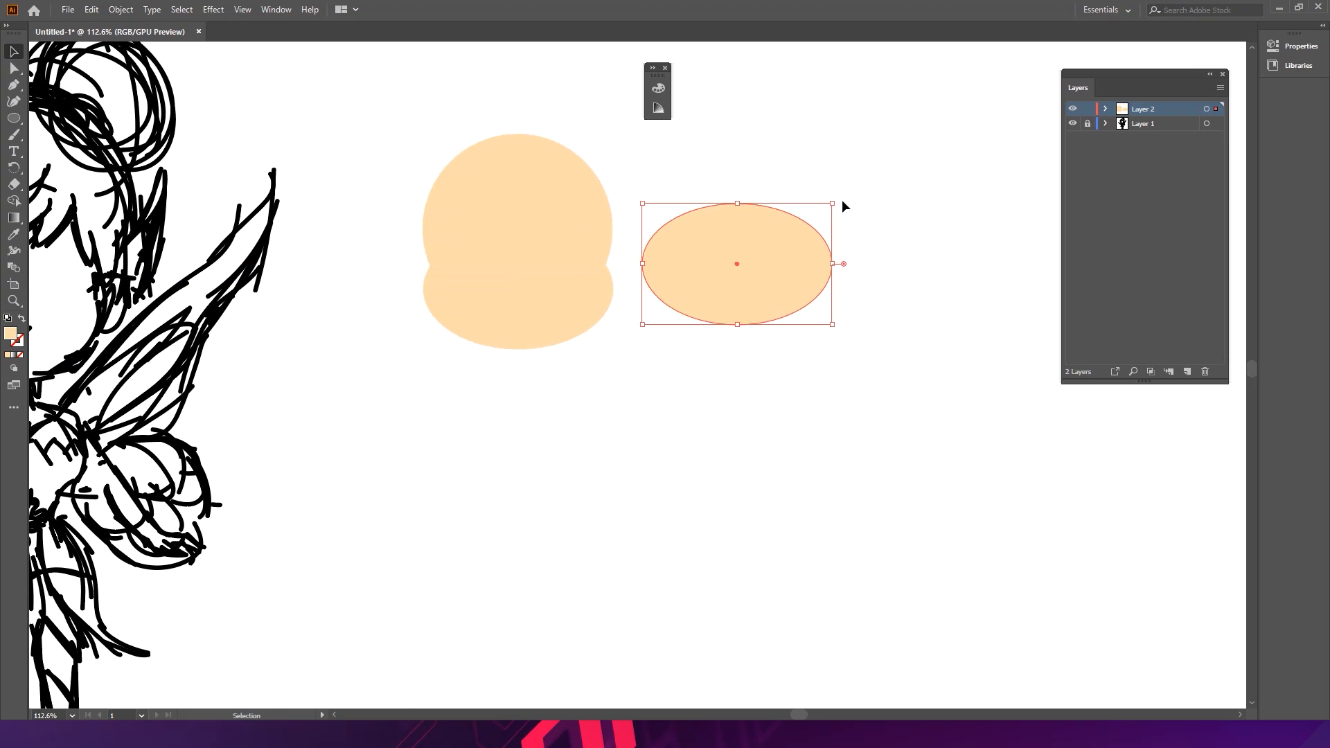
pyautogui.moveTo(845, 201); pyautogui.dragTo(770, 122)
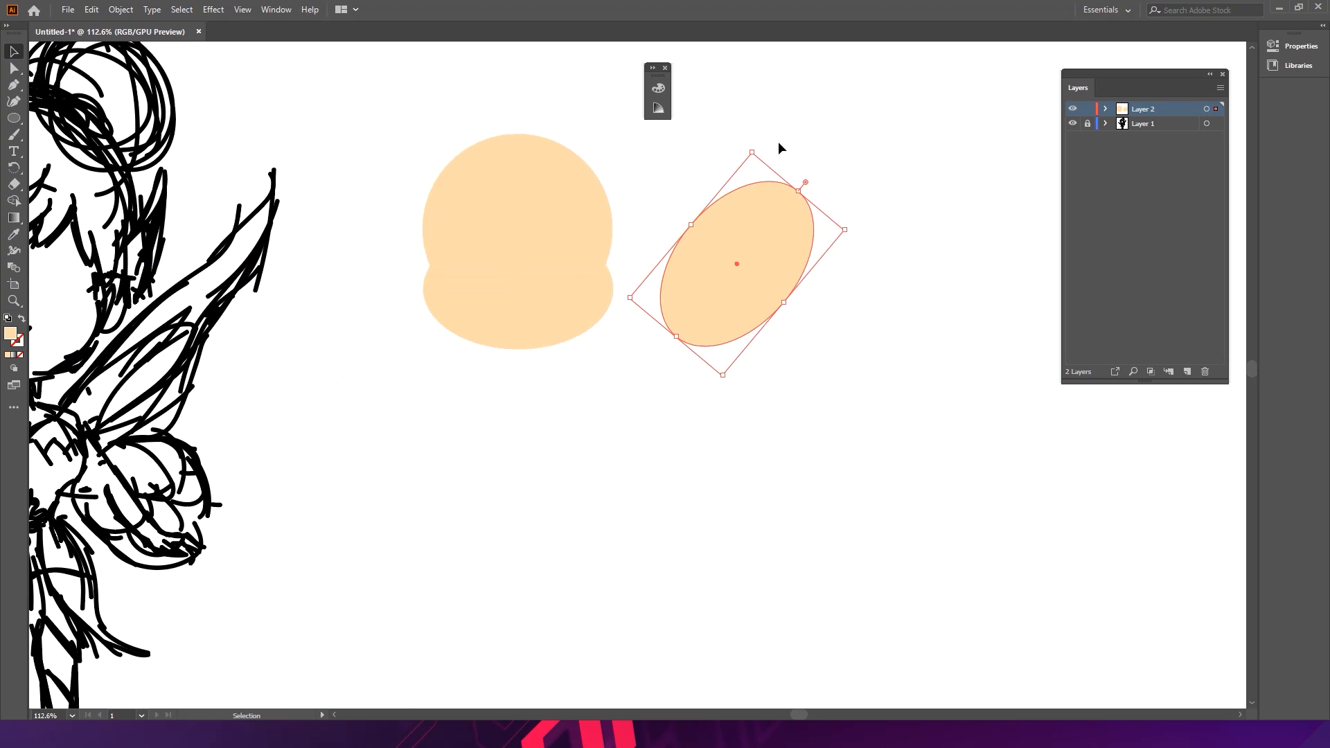
pyautogui.doubleClick(783, 224)
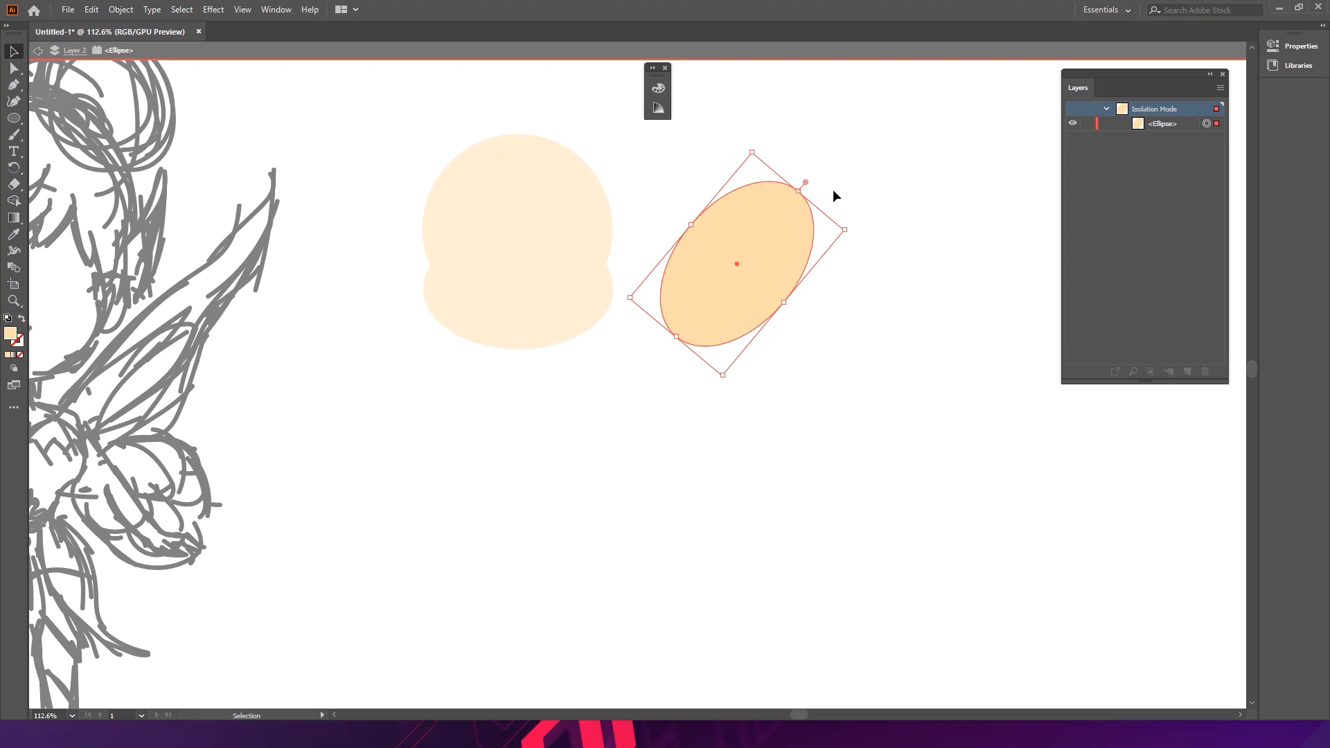
pyautogui.doubleClick(831, 191)
pyautogui.click(777, 223)
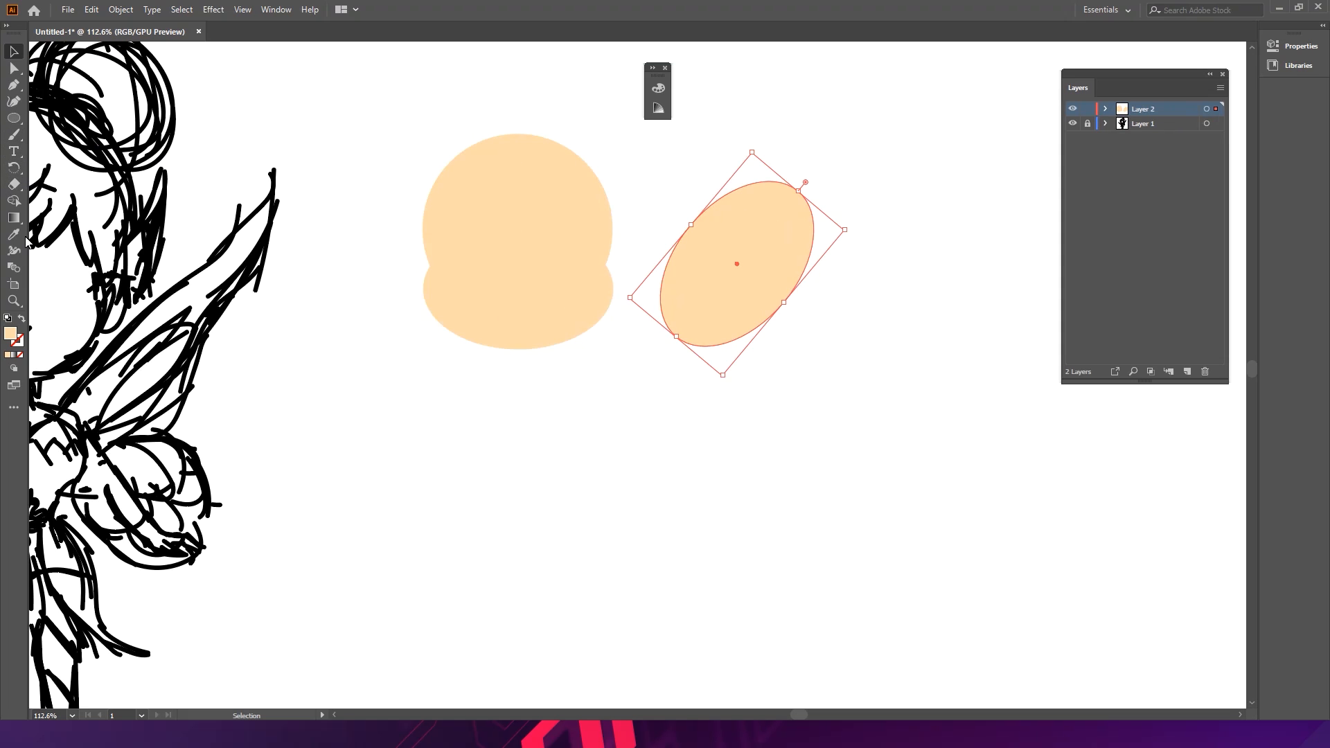
# - Convert the ellipse's top anchor to a corner and pull it upward into a pointed ear
pyautogui.moveTo(13, 84); pyautogui.dragTo(82, 108)
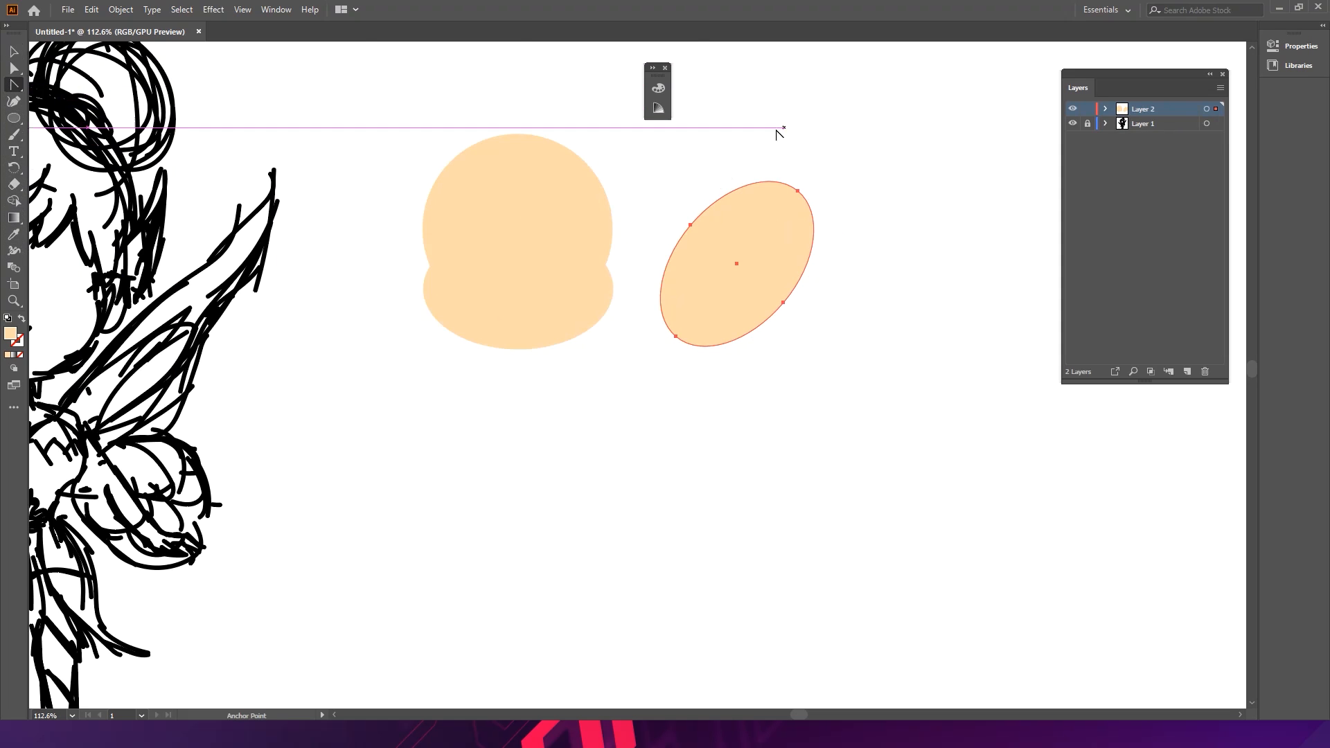
pyautogui.click(797, 191)
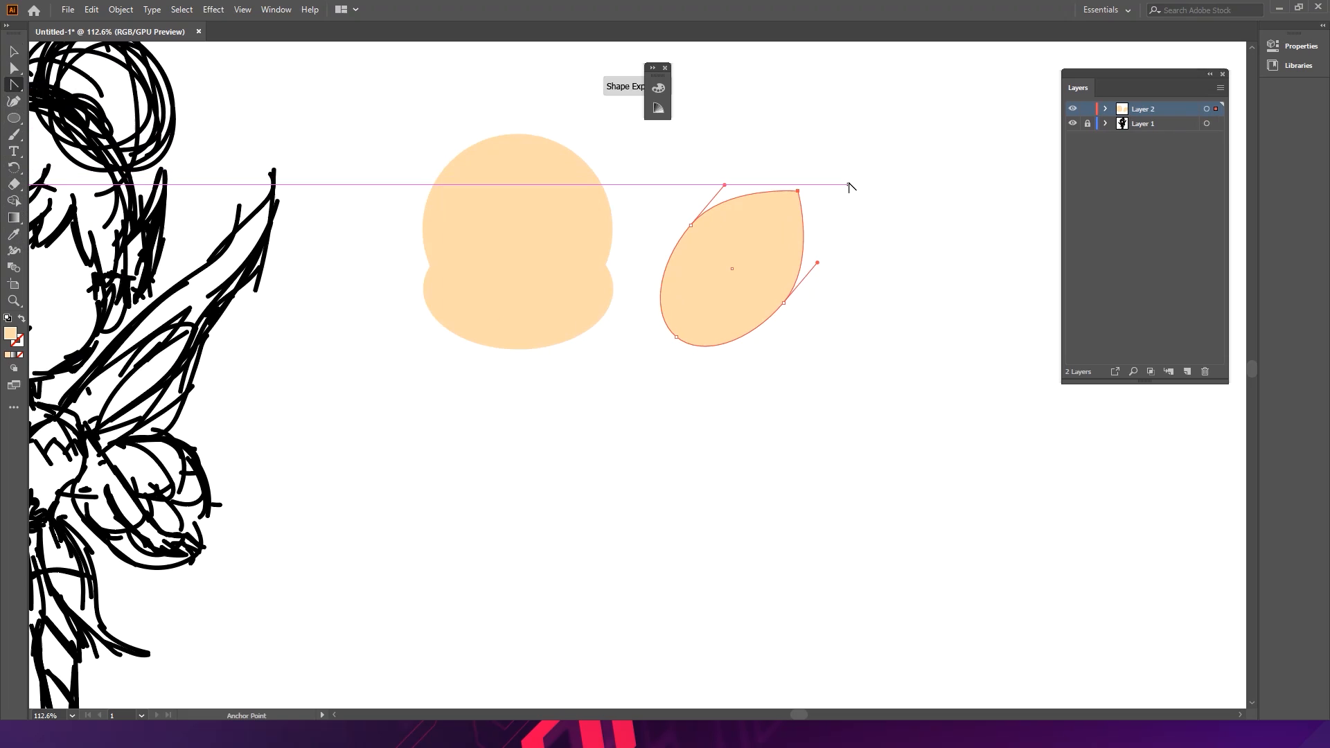
pyautogui.click(14, 67)
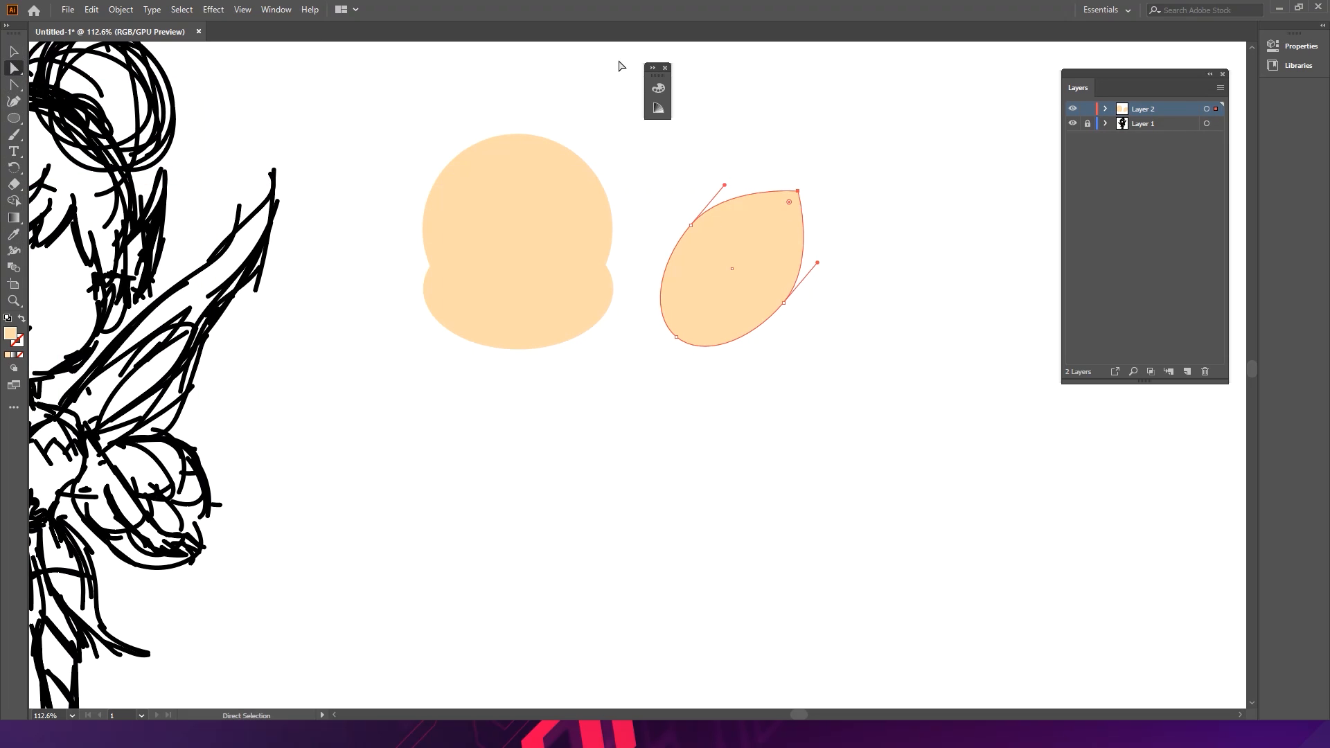
pyautogui.moveTo(794, 191); pyautogui.dragTo(793, 121)
pyautogui.moveTo(787, 301)
pyautogui.mouseDown()
pyautogui.moveTo(770, 292)
pyautogui.moveTo(775, 303)
pyautogui.mouseUp()
pyautogui.press('v')
pyautogui.click(831, 213)
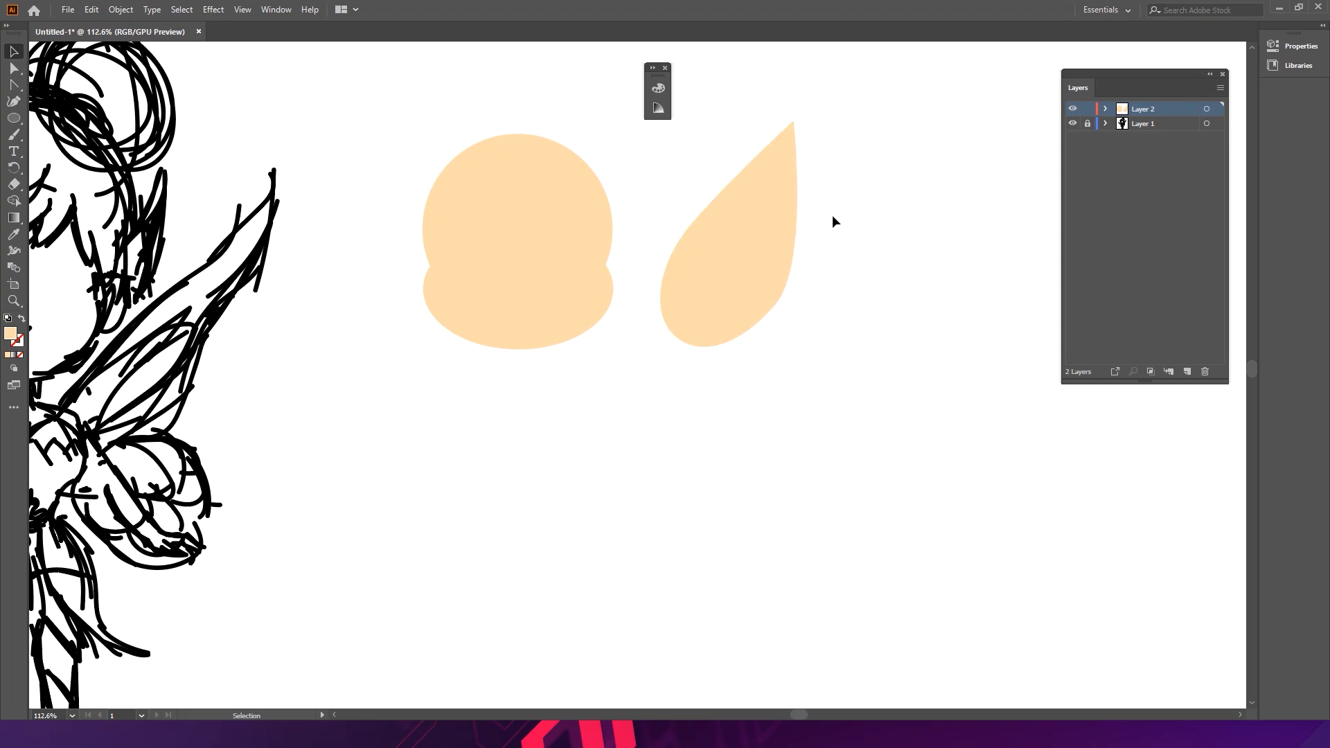
# - Shrink the ear, attach it to the head's right side and reshape its tip
pyautogui.click(789, 222)
pyautogui.moveTo(874, 190); pyautogui.dragTo(748, 245)
pyautogui.moveTo(667, 264); pyautogui.dragTo(628, 234)
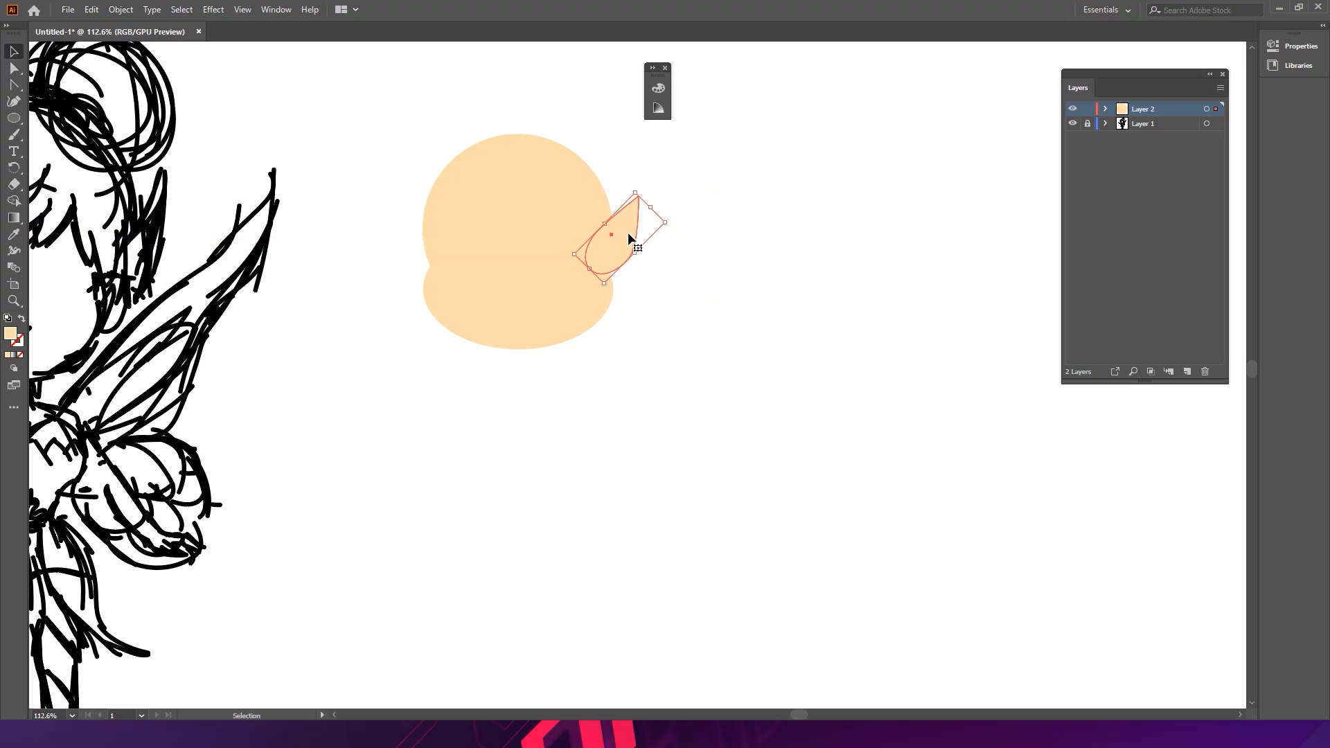
pyautogui.doubleClick(629, 230)
pyautogui.click(656, 191)
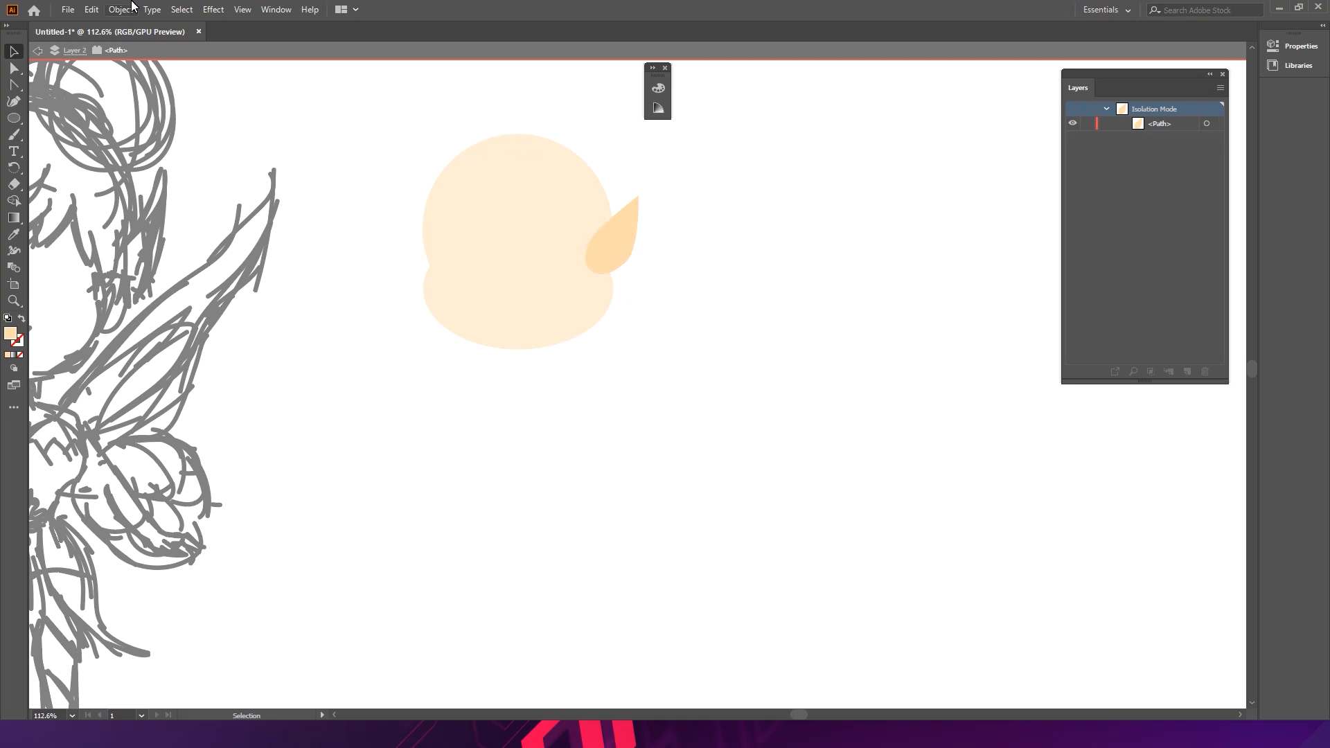
pyautogui.click(22, 71)
pyautogui.moveTo(638, 198); pyautogui.dragTo(644, 170)
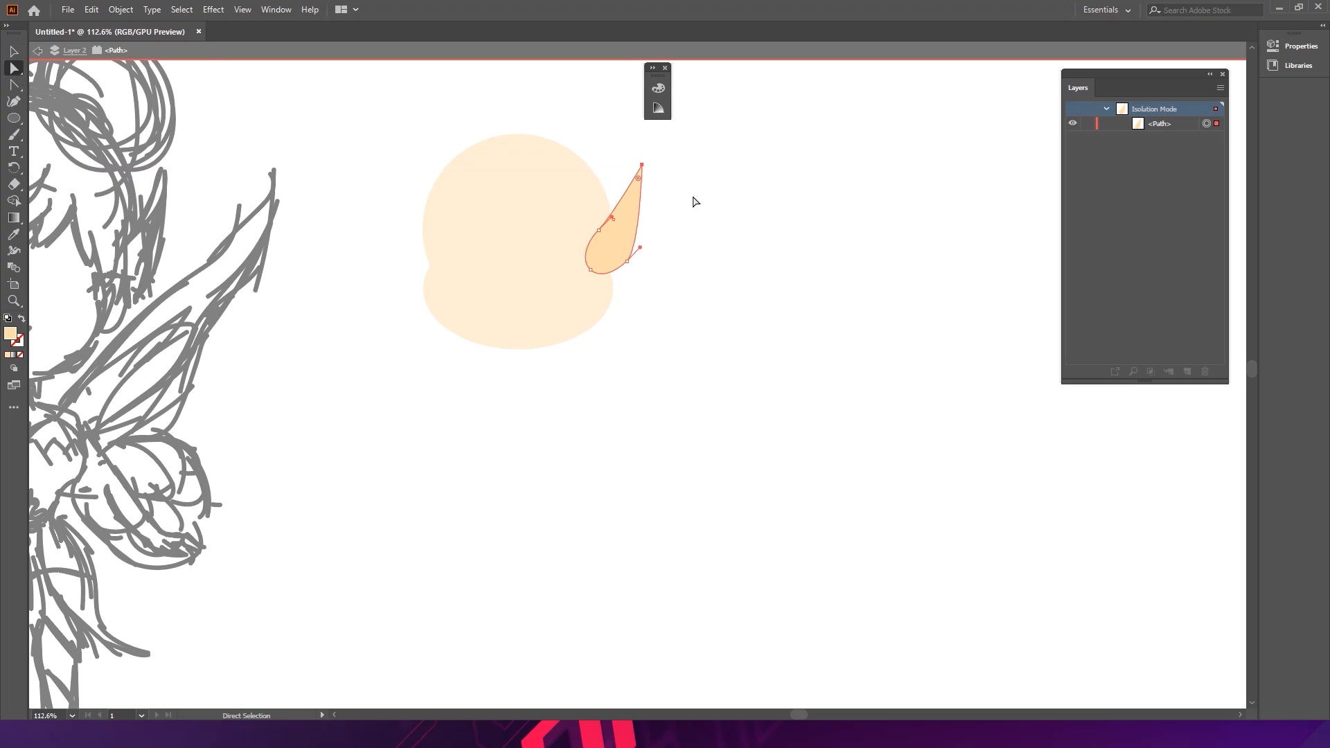
pyautogui.moveTo(628, 263); pyautogui.dragTo(497, 176)
# - Position the second ear against the head's left side
pyautogui.press('v')
pyautogui.doubleClick(664, 241)
pyautogui.moveTo(455, 246); pyautogui.dragTo(433, 247)
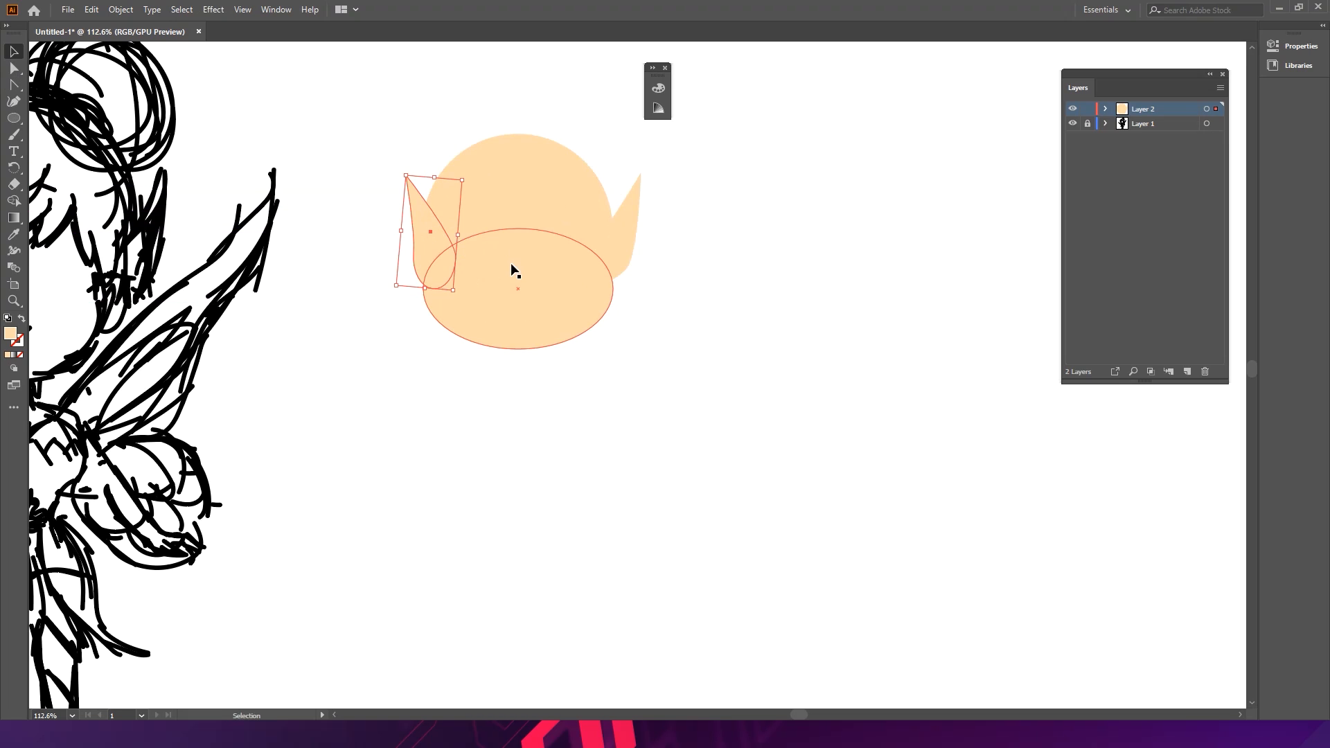
# - Fill the left ear with a darker peach, #F4BB9A
pyautogui.doubleClick(11, 336)
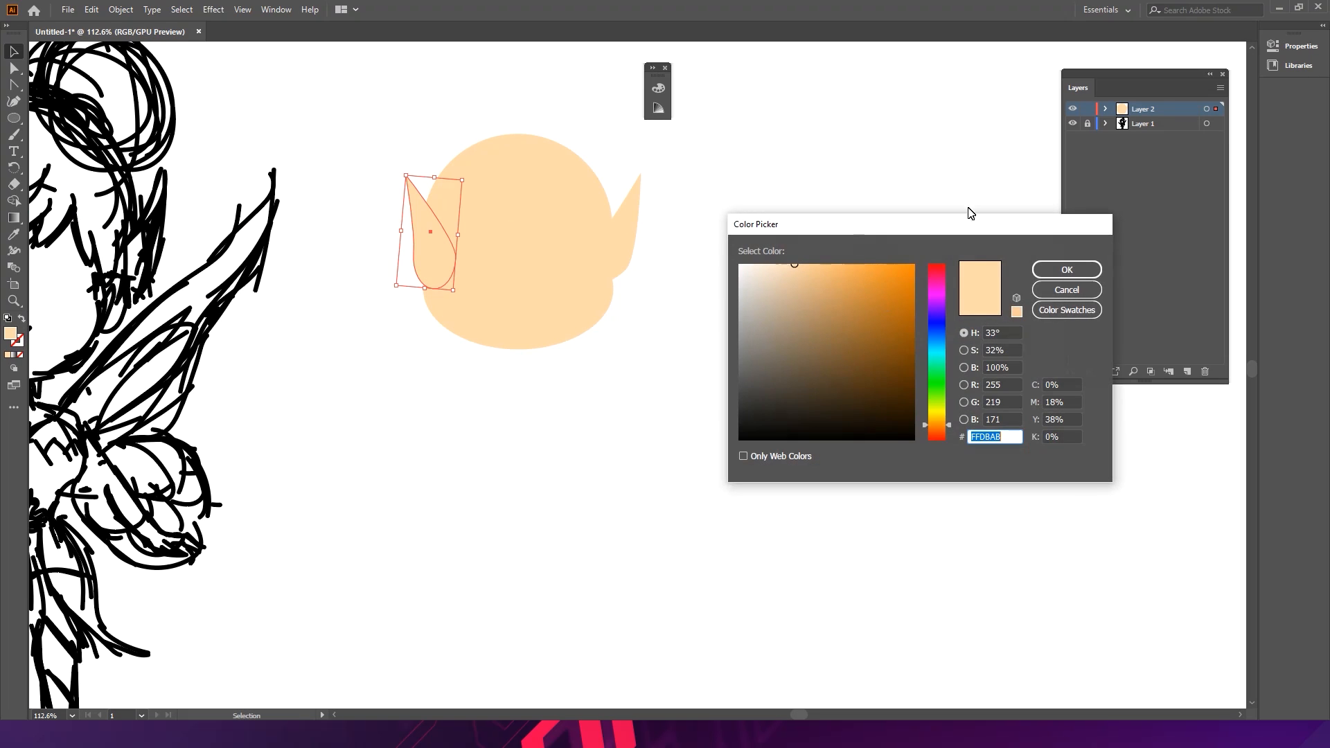
pyautogui.click(949, 429)
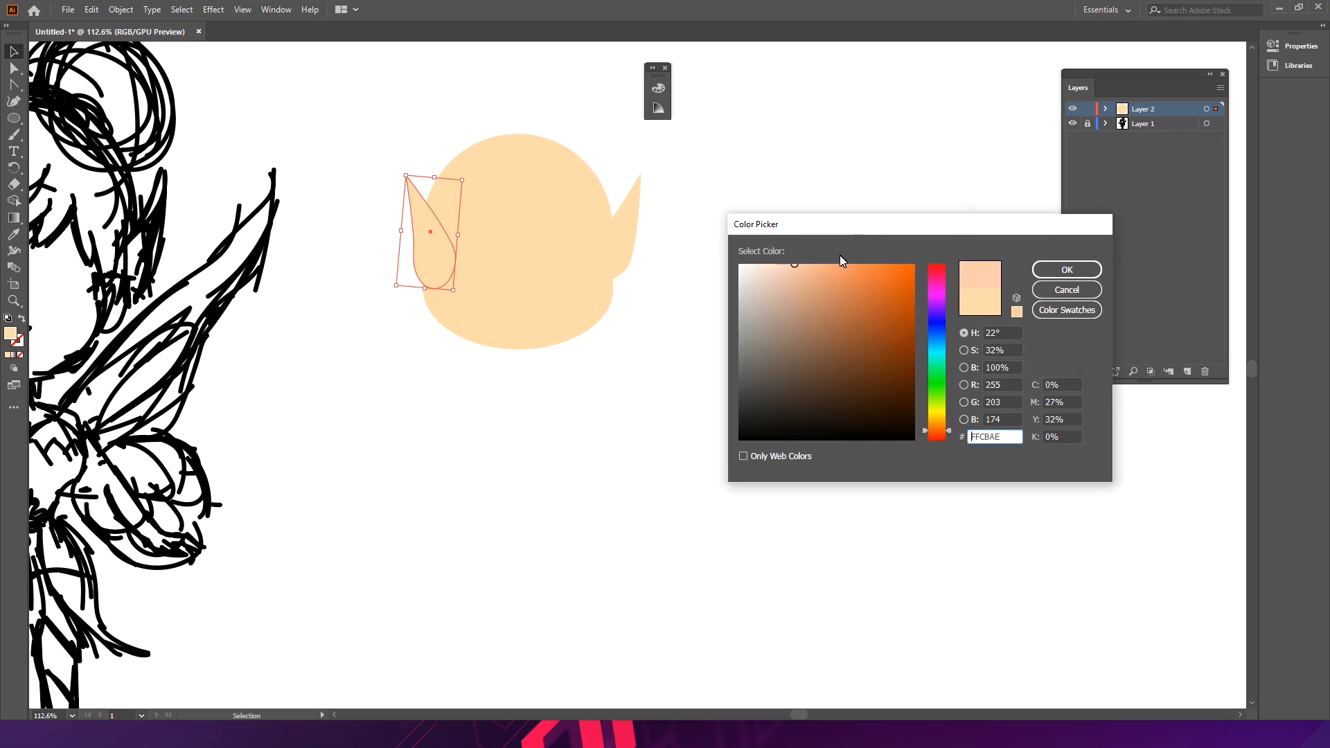
pyautogui.click(801, 272)
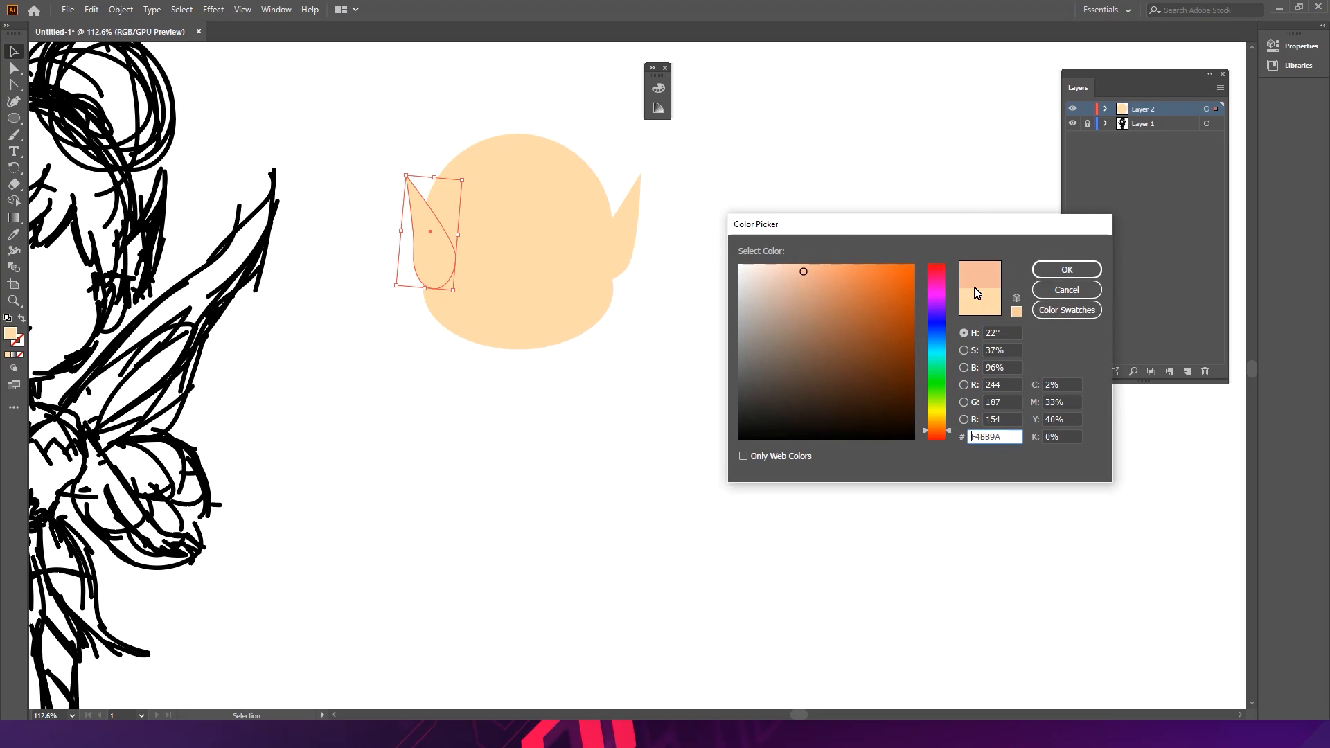
pyautogui.click(1067, 270)
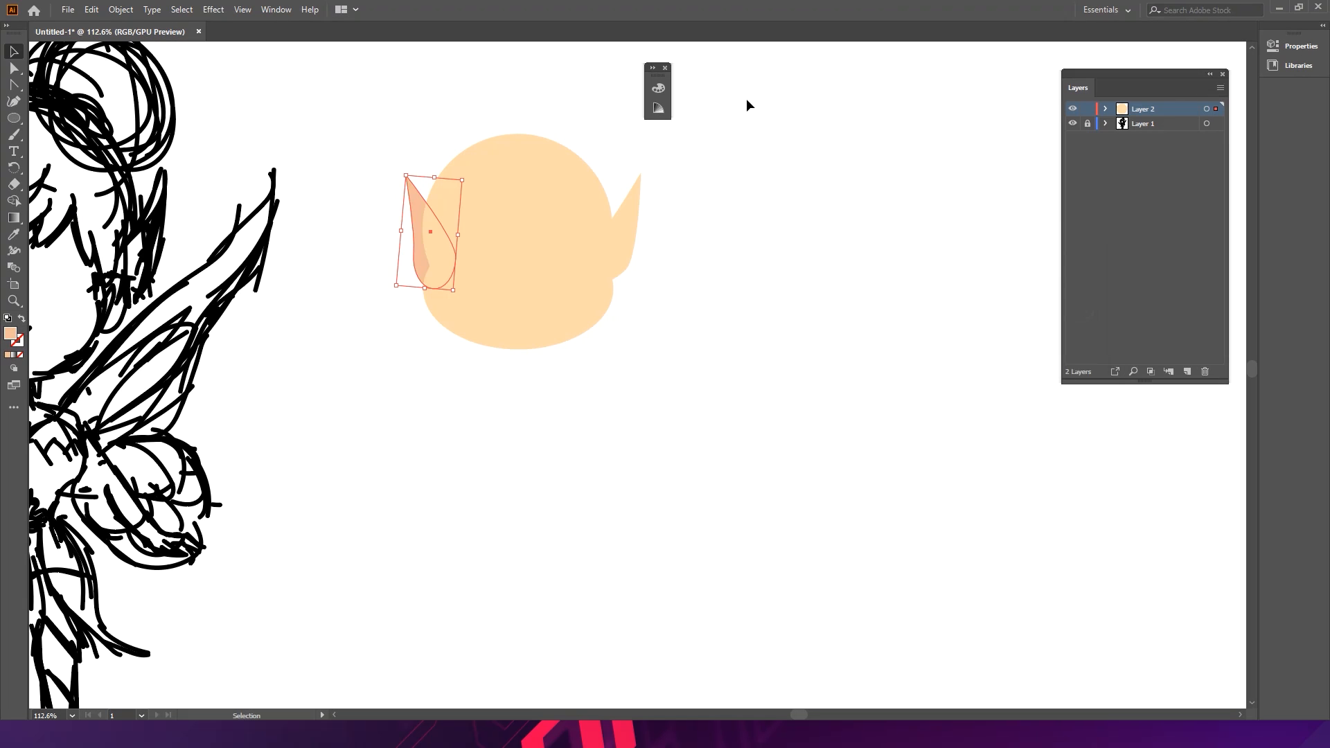
# - Nudge the left ear slightly further left, six small steps
pyautogui.press('Left')
pyautogui.press('Left')
pyautogui.press('Left')
pyautogui.press('Left')
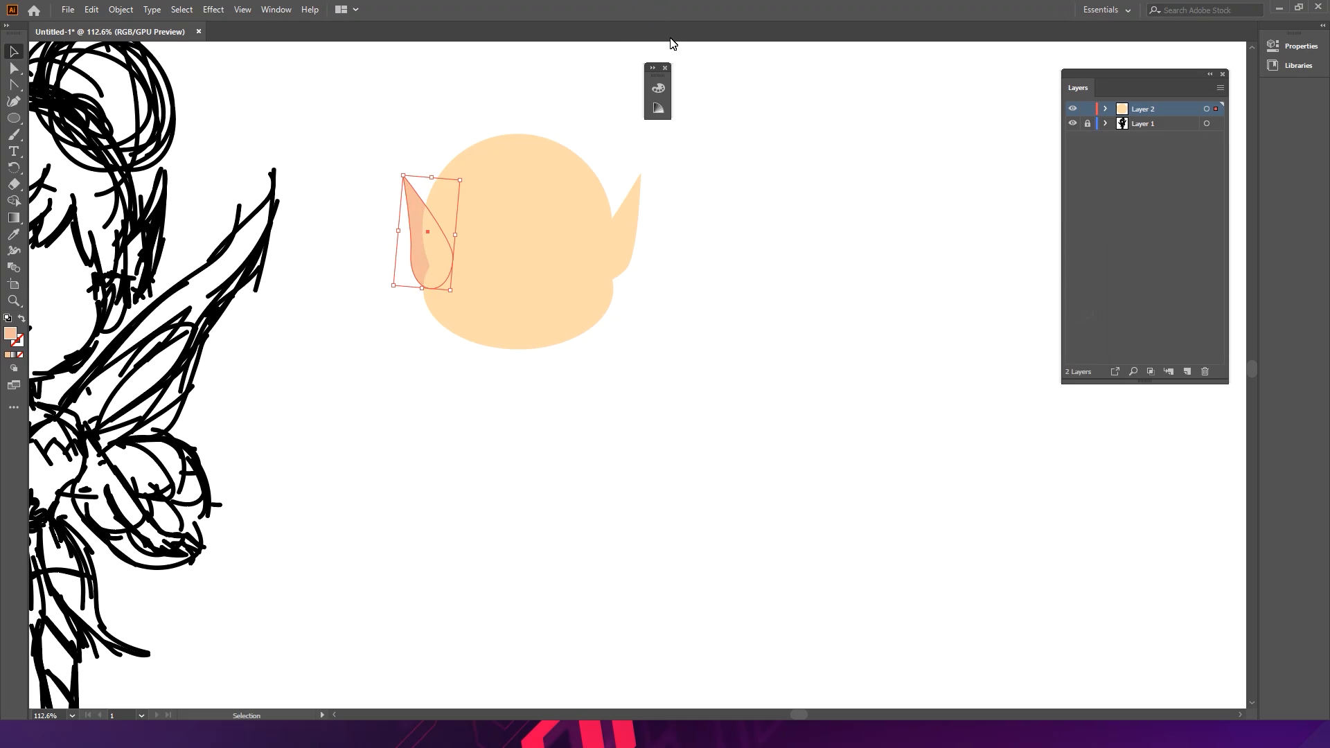
pyautogui.press('Left')
pyautogui.press('Left')
pyautogui.press('Left')
pyautogui.press('Left')
pyautogui.click(699, 260)
# - Try dragging the head's lower ellipse downward twice and undo both moves
pyautogui.moveTo(576, 297)
pyautogui.mouseDown()
pyautogui.moveTo(700, 241)
pyautogui.moveTo(761, 257)
pyautogui.mouseUp()
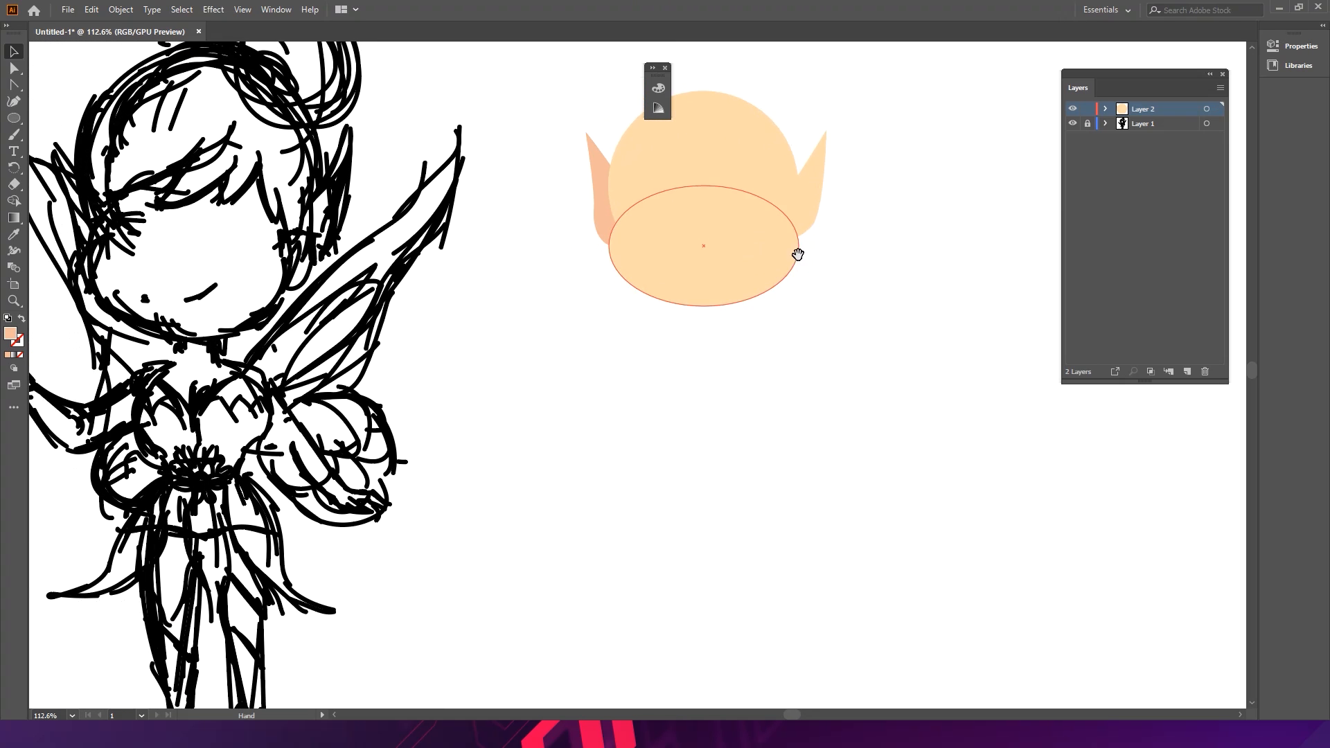
pyautogui.click(721, 304)
pyautogui.click(631, 647)
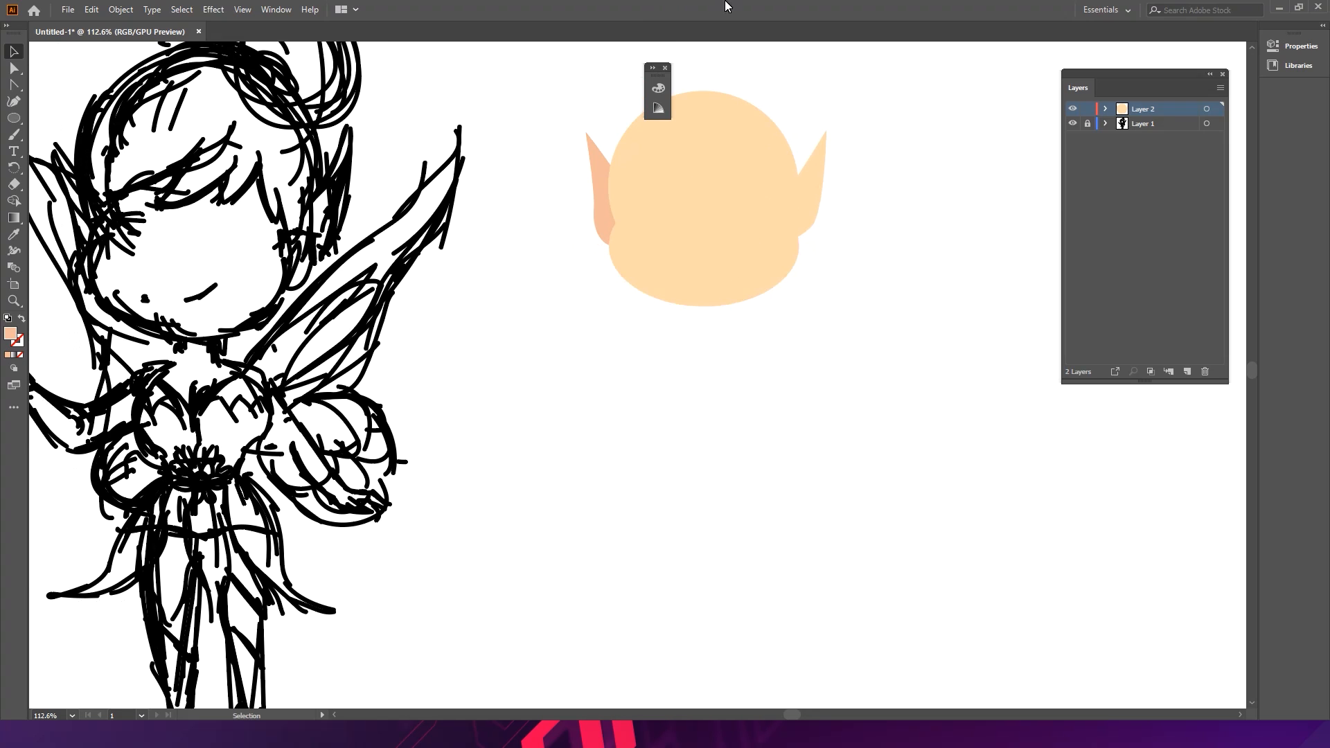
pyautogui.click(716, 169)
pyautogui.moveTo(709, 207); pyautogui.dragTo(713, 356)
pyautogui.hotkey('ctrl', 'z')
pyautogui.press('a')
pyautogui.click(725, 291)
pyautogui.moveTo(727, 273); pyautogui.dragTo(735, 306)
pyautogui.hotkey('ctrl', 'z')
pyautogui.press('v')
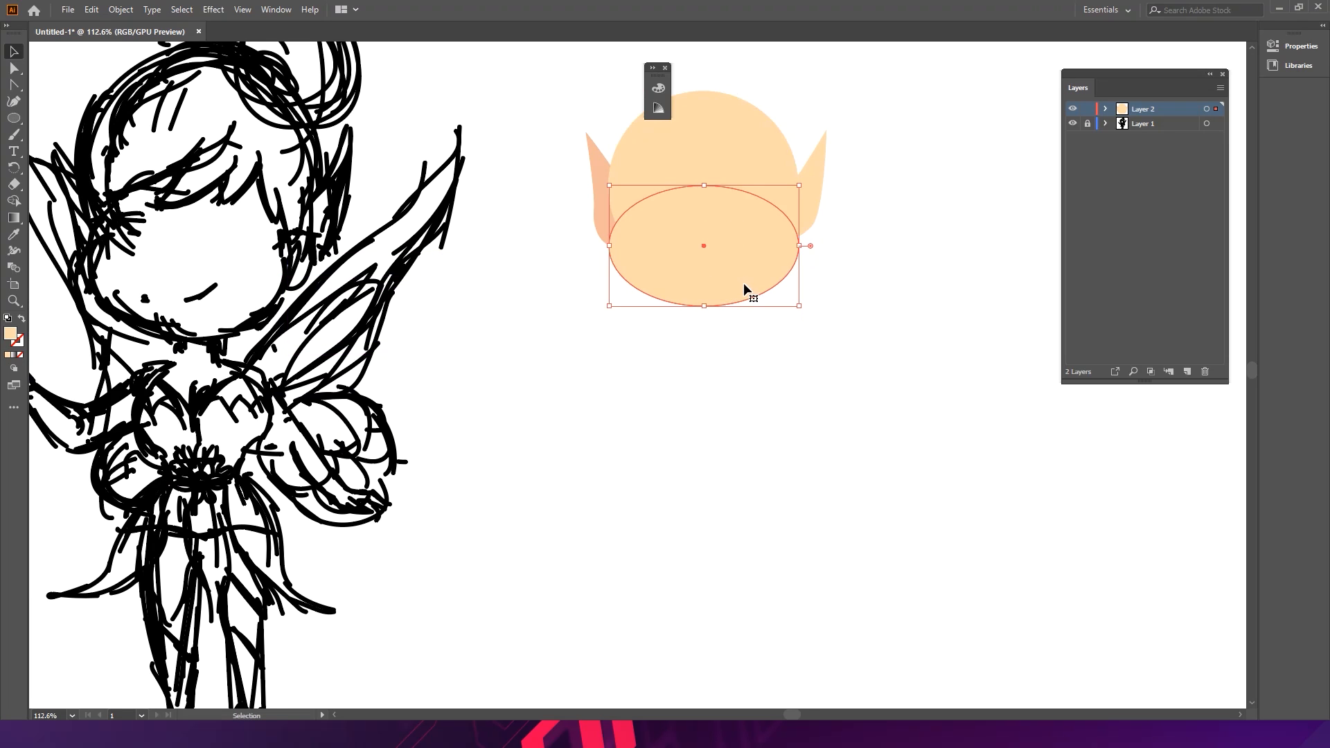
# - Copy the head's lower ellipse below the head and narrow it to start the torso
pyautogui.moveTo(743, 262); pyautogui.dragTo(737, 450)
pyautogui.click(796, 405)
pyautogui.moveTo(785, 407); pyautogui.dragTo(761, 406)
pyautogui.click(824, 405)
pyautogui.scroll(-2, 804, 388)
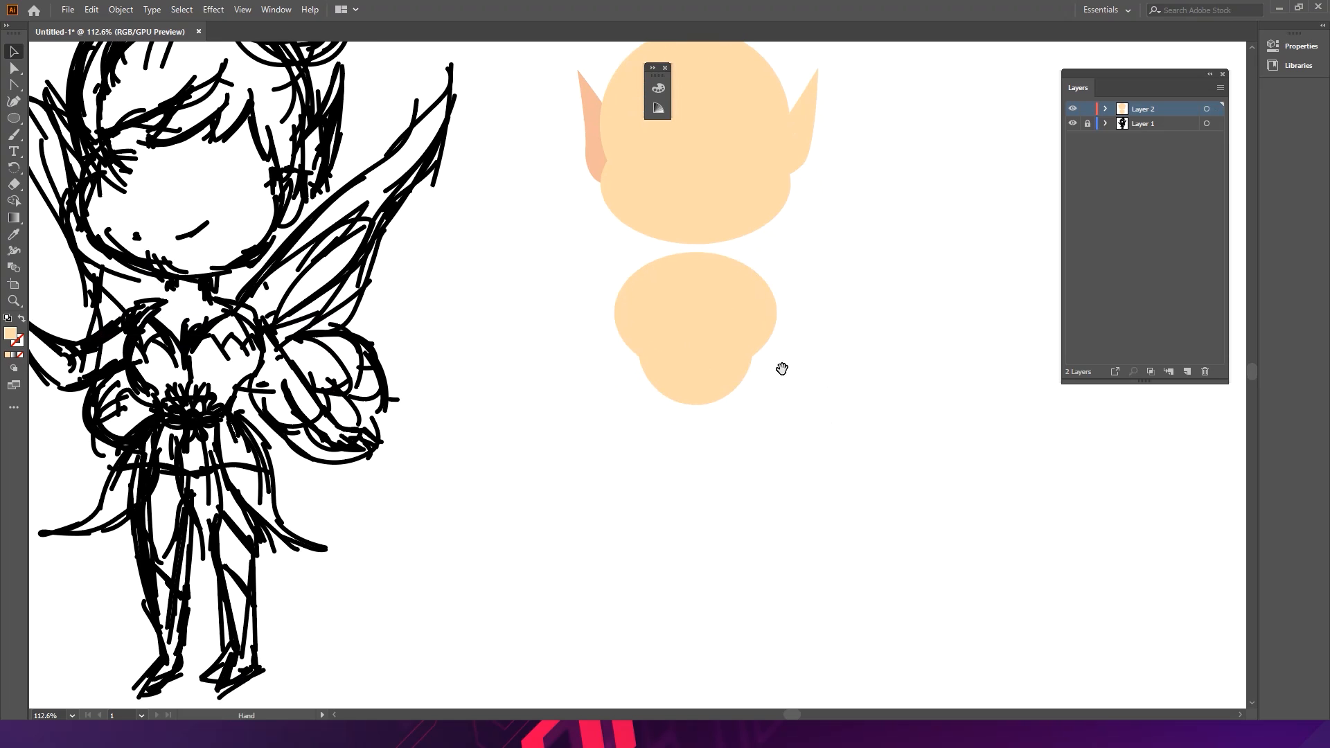
pyautogui.moveTo(720, 392); pyautogui.dragTo(721, 407)
pyautogui.scroll(1, 762, 407)
pyautogui.click(796, 374)
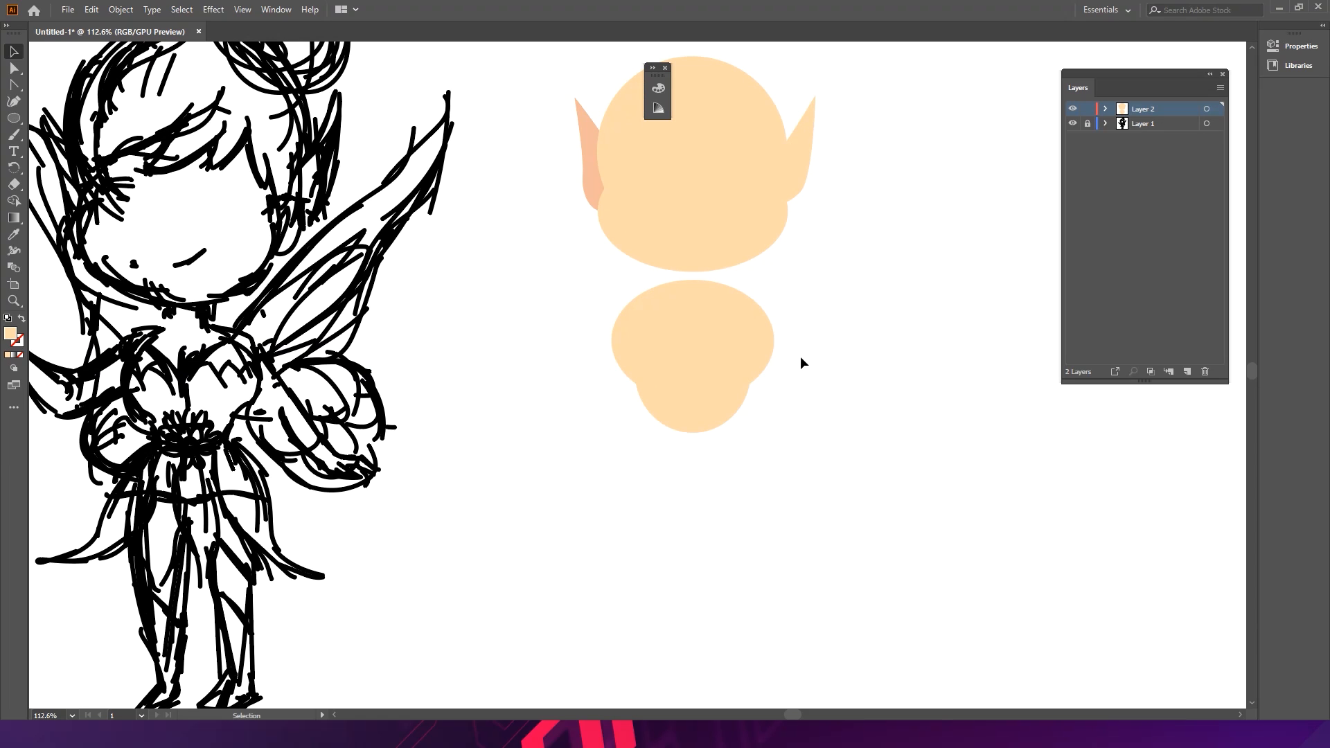
# - Add a small neck shape linking the bottom of the head to the top of the torso
pyautogui.moveTo(696, 370); pyautogui.dragTo(725, 340)
pyautogui.moveTo(696, 323); pyautogui.dragTo(696, 306)
pyautogui.moveTo(698, 260); pyautogui.dragTo(702, 286)
pyautogui.click(760, 283)
pyautogui.click(706, 292)
pyautogui.moveTo(834, 326); pyautogui.dragTo(603, 472)
pyautogui.moveTo(695, 343); pyautogui.dragTo(805, 281)
pyautogui.press('ctrl')
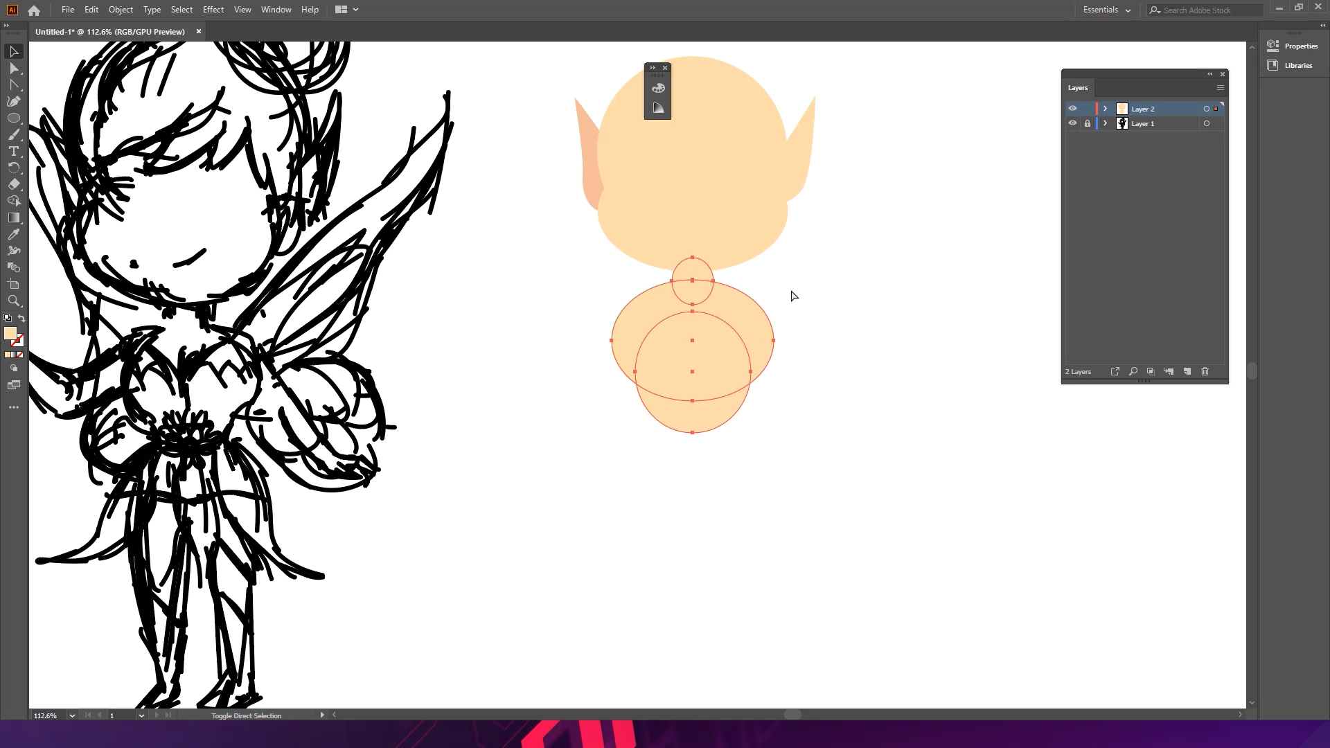
pyautogui.click(985, 373)
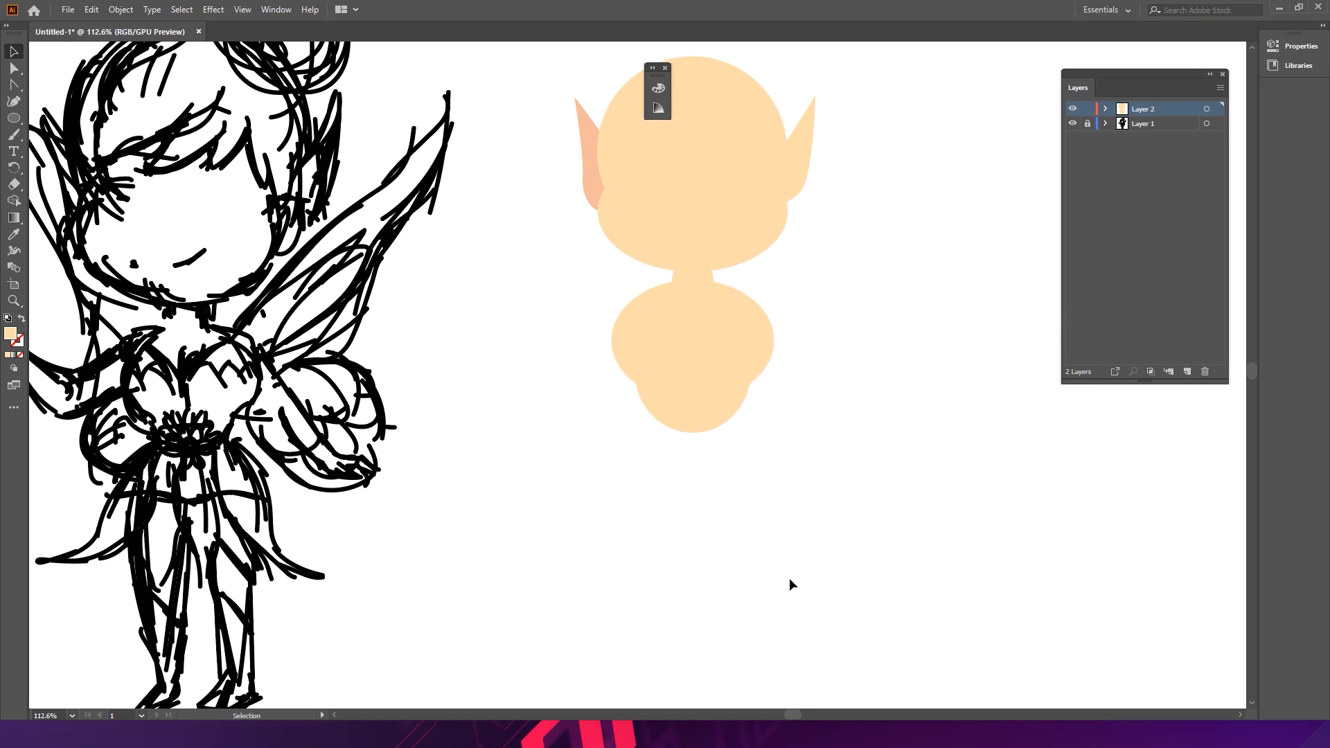
# - Narrow the torso's upper ellipse slightly from its right side
pyautogui.click(747, 348)
pyautogui.click(771, 342)
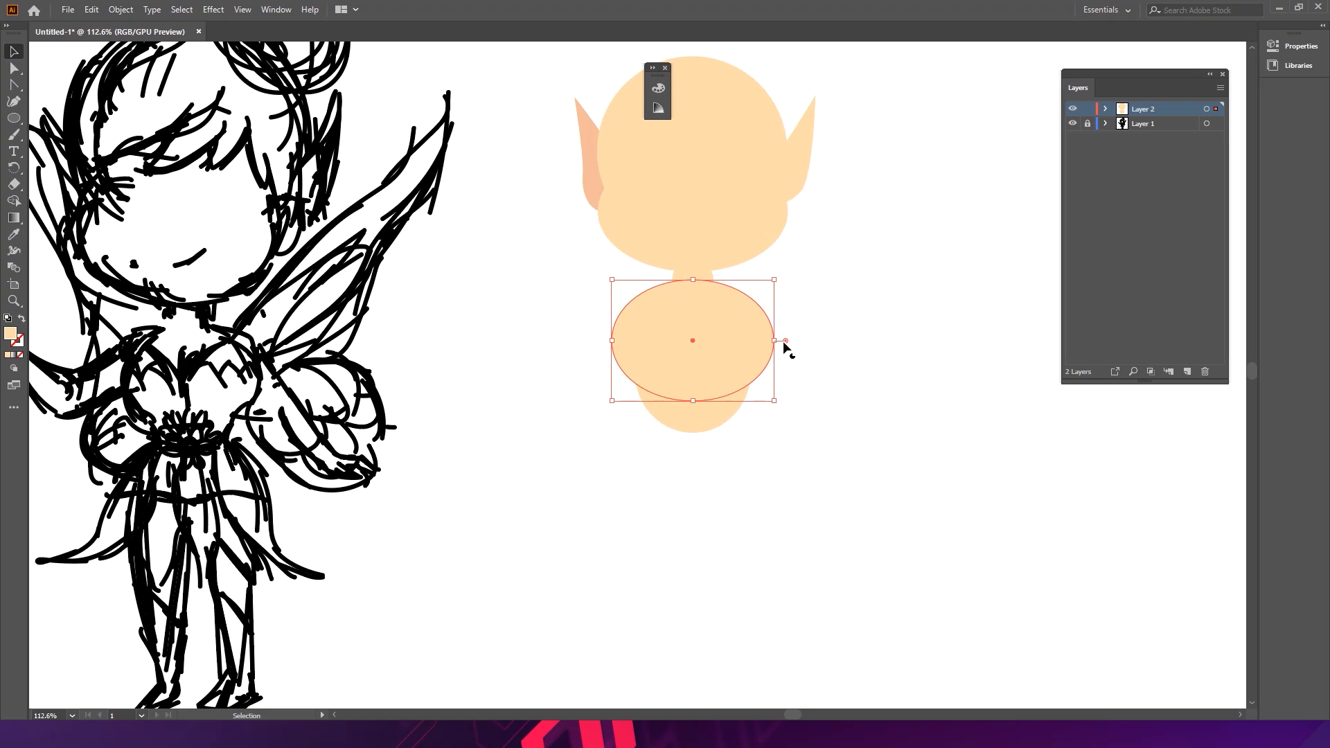
pyautogui.moveTo(777, 345); pyautogui.dragTo(759, 352)
pyautogui.click(816, 407)
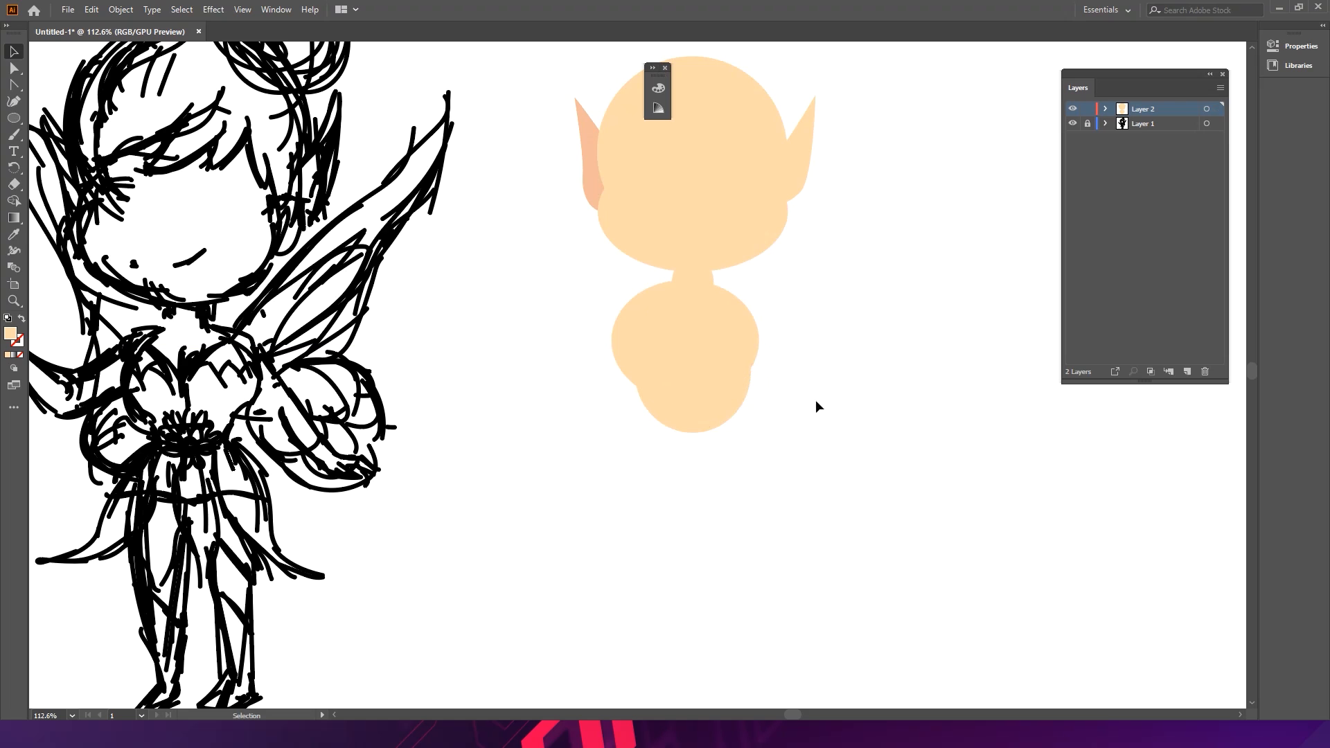
# - Try moving the torso's upper ellipse upward and undo the moves
pyautogui.click(715, 322)
pyautogui.hotkey('ctrl', 'z')
pyautogui.click(794, 311)
pyautogui.moveTo(735, 316); pyautogui.dragTo(740, 236)
pyautogui.click(794, 309)
pyautogui.press('space')
pyautogui.hotkey('ctrl', 'z')
pyautogui.click(630, 257)
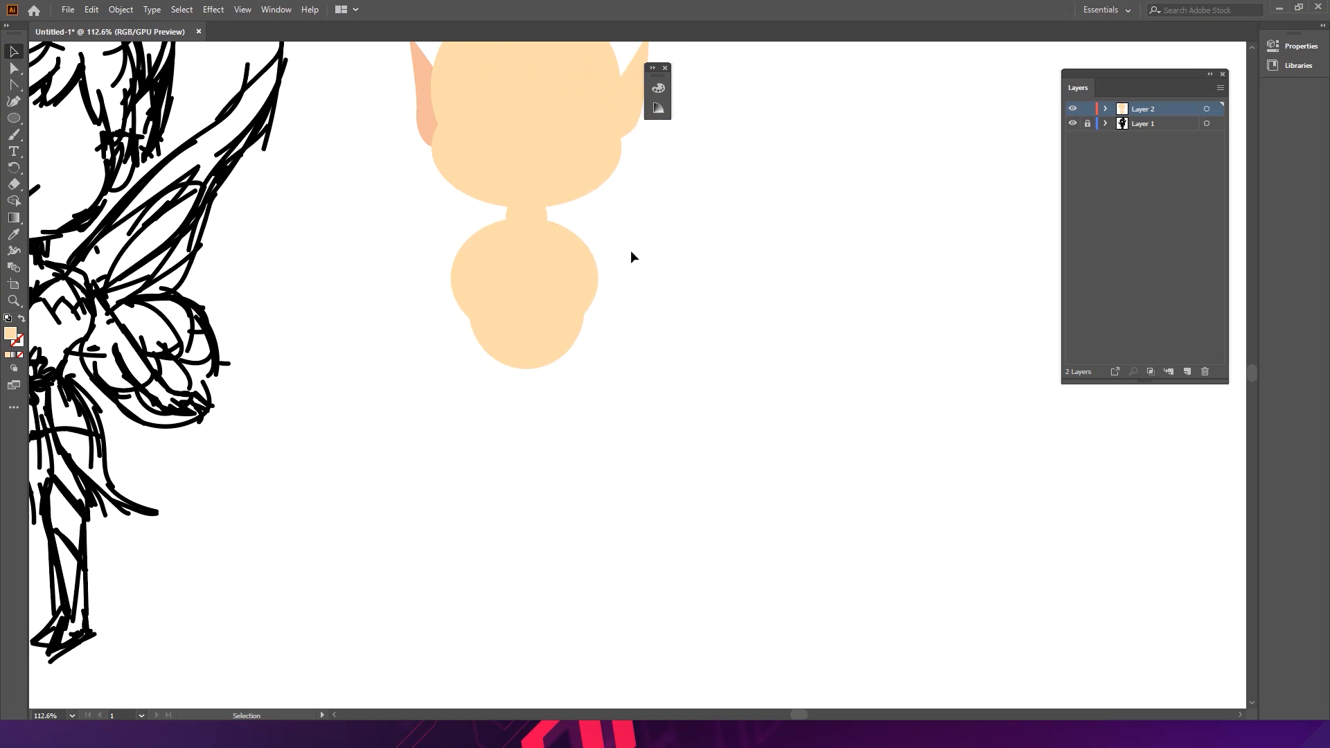
# - Duplicate the torso's upper ellipse as a separate shape to the right of the figure
pyautogui.keyDown('alt'); pyautogui.moveTo(583, 255); pyautogui.dragTo(795, 240); pyautogui.keyUp('alt')
pyautogui.moveTo(796, 240); pyautogui.dragTo(711, 239)
pyautogui.moveTo(703, 239); pyautogui.dragTo(687, 200)
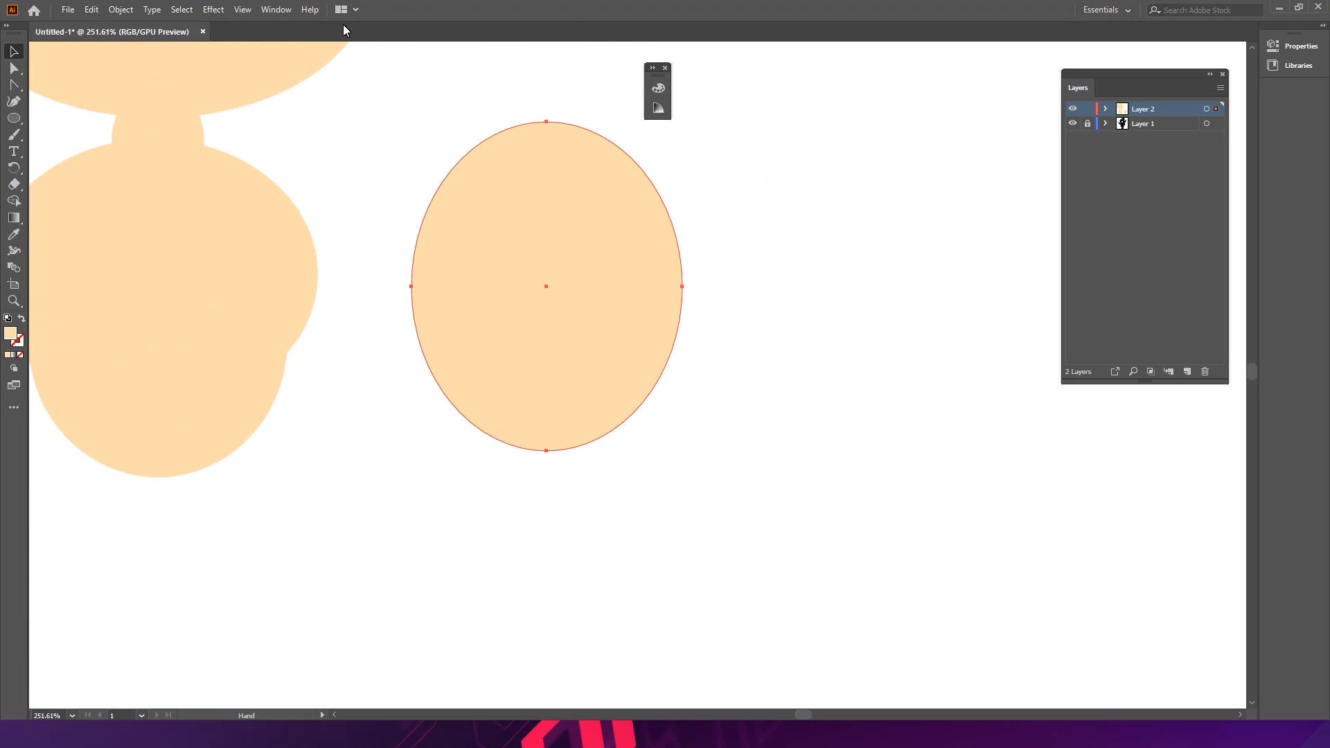
# - Convert the copied ellipse's top anchor into a sharp corner, forming a teardrop
pyautogui.click(14, 68)
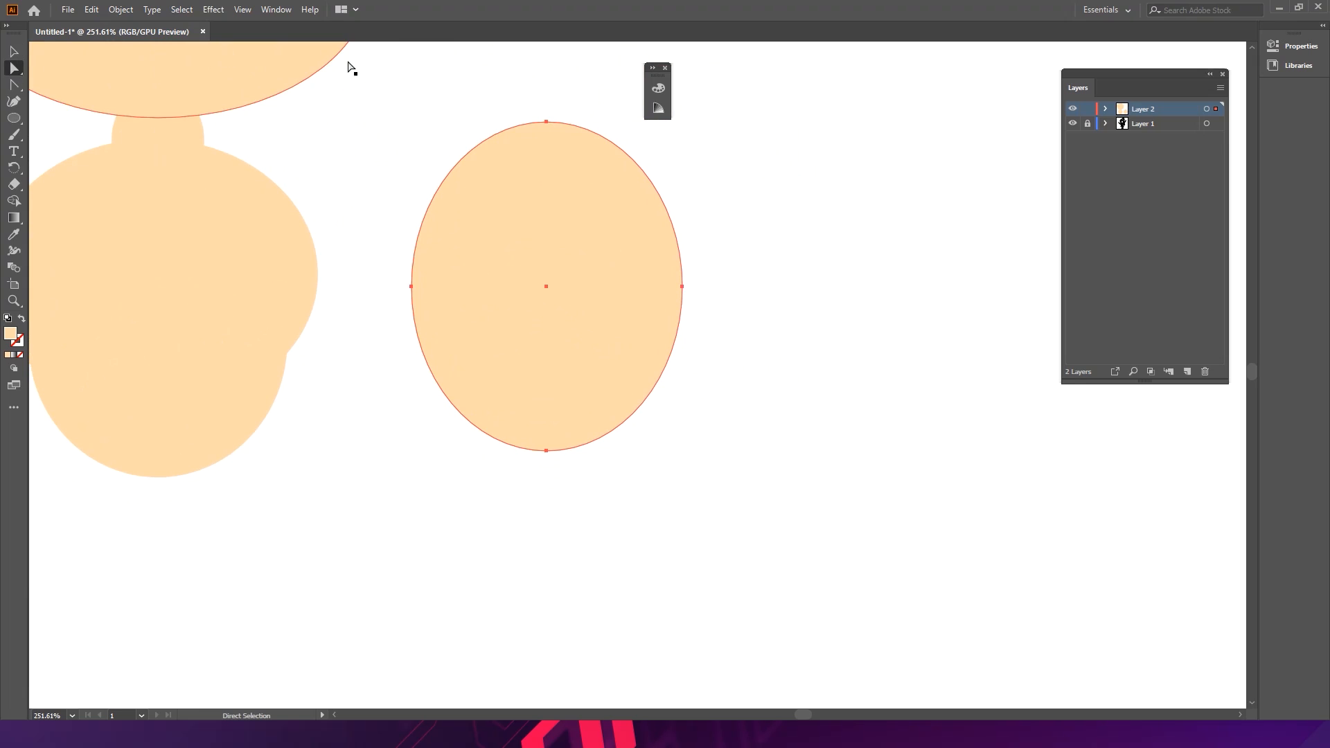
pyautogui.click(548, 124)
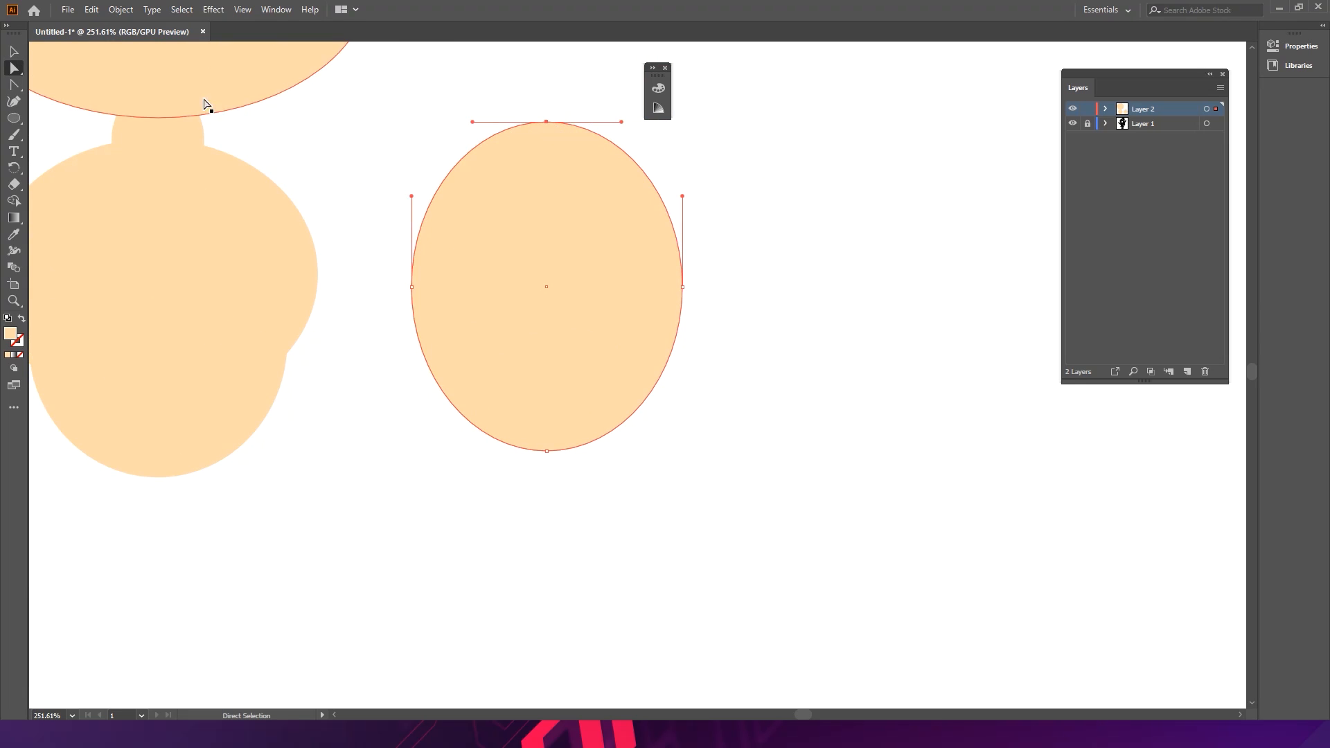
pyautogui.click(14, 85)
pyautogui.click(546, 121)
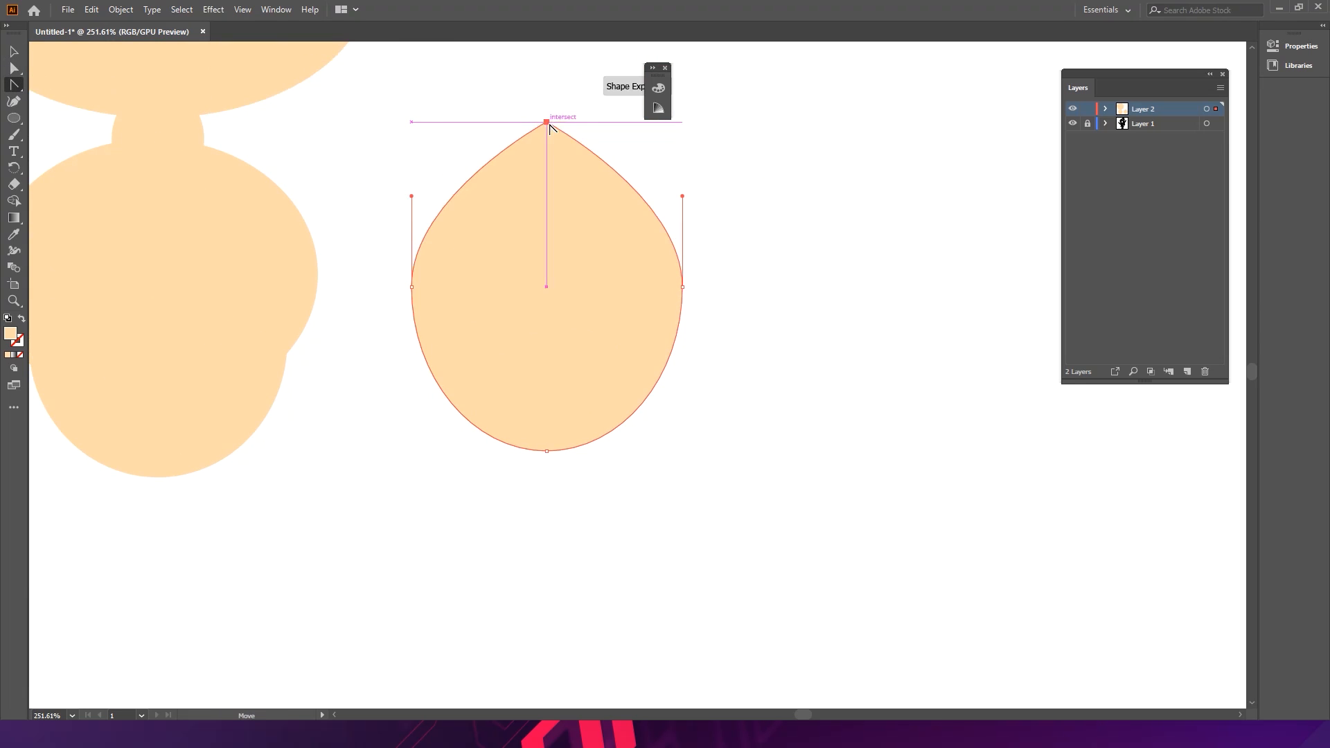
pyautogui.click(16, 52)
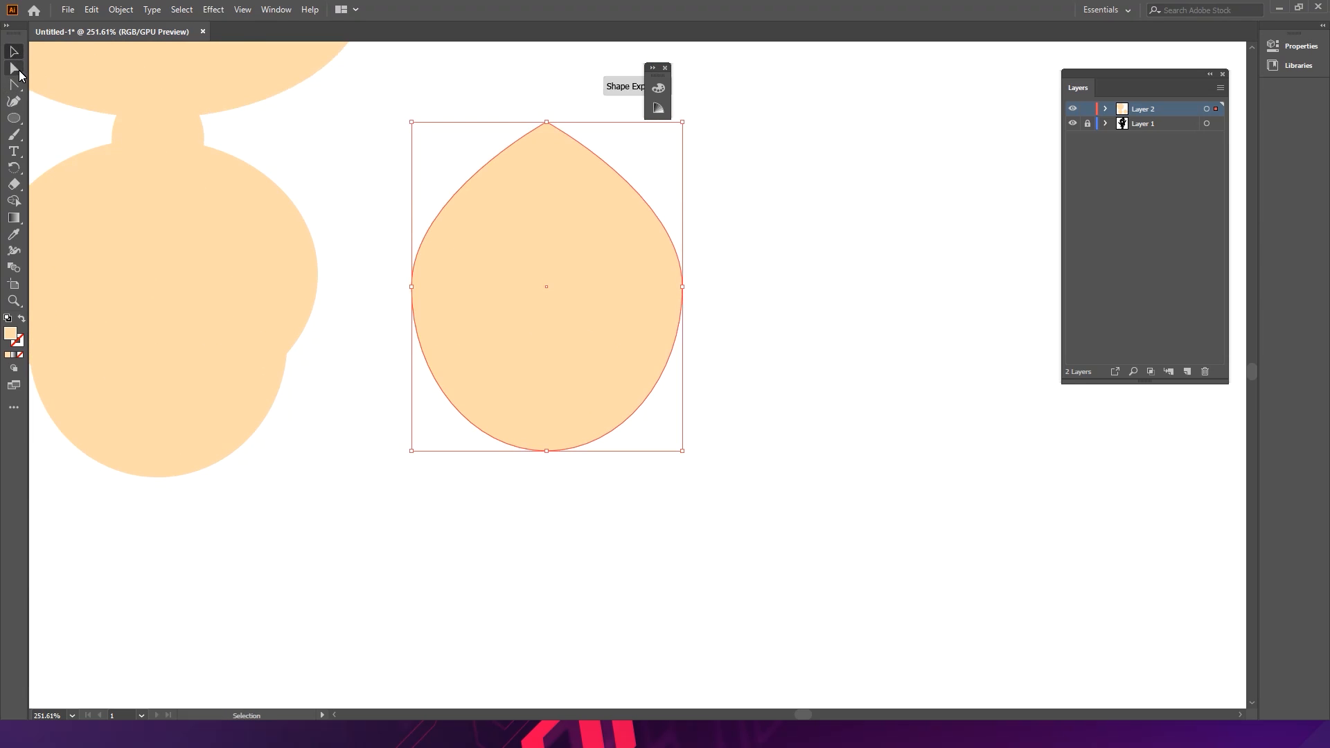
# - Lower the teardrop's side anchors to round out its base, and shift the teardrop down and left
pyautogui.click(14, 68)
pyautogui.moveTo(395, 269); pyautogui.dragTo(680, 335)
pyautogui.click(759, 313)
pyautogui.press('v')
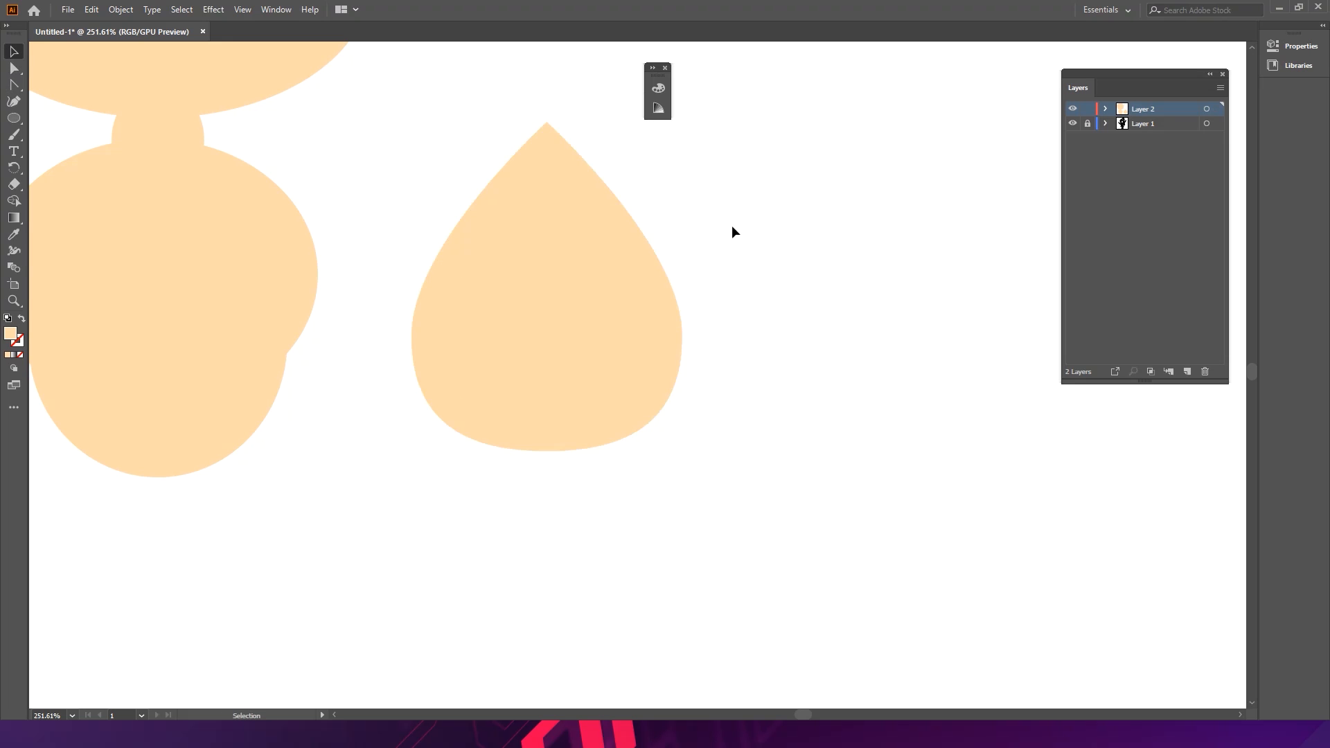
pyautogui.moveTo(611, 274); pyautogui.dragTo(568, 339)
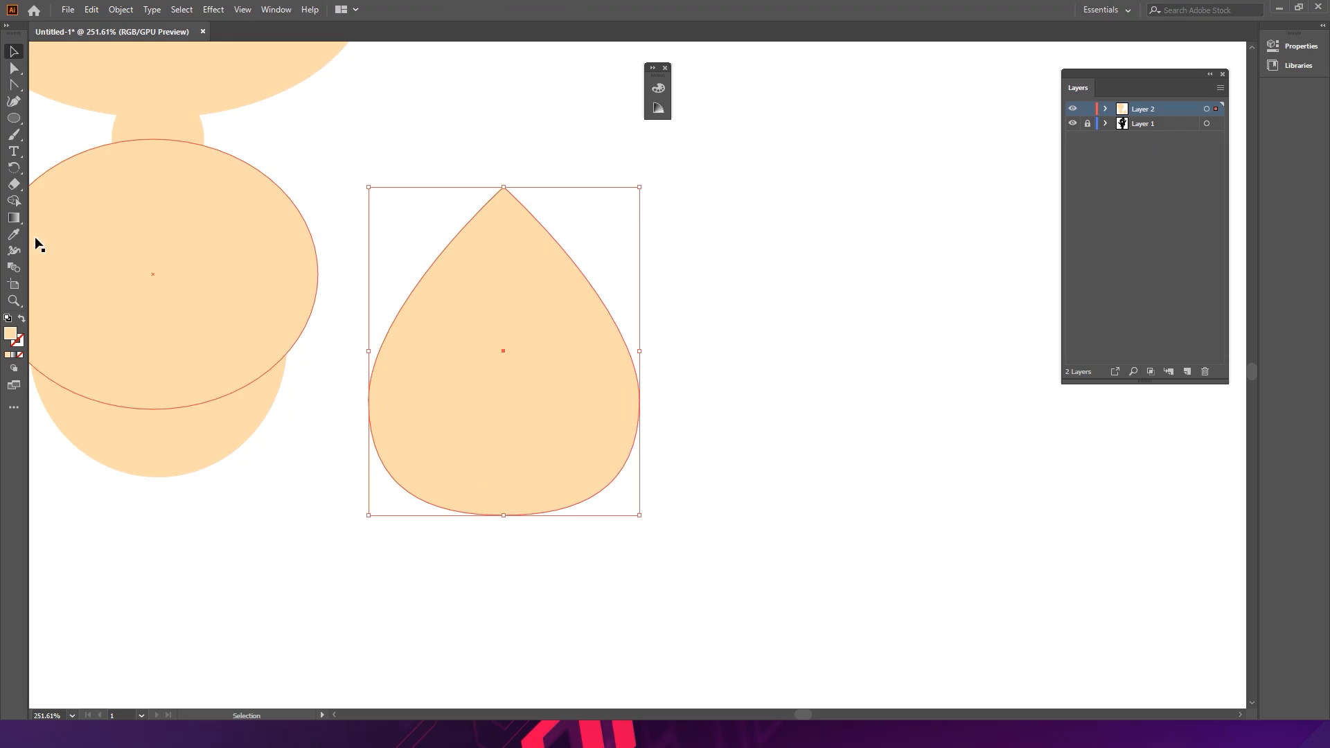
# - Apply a linear gradient to the teardrop running from its tip down to its base
pyautogui.click(14, 217)
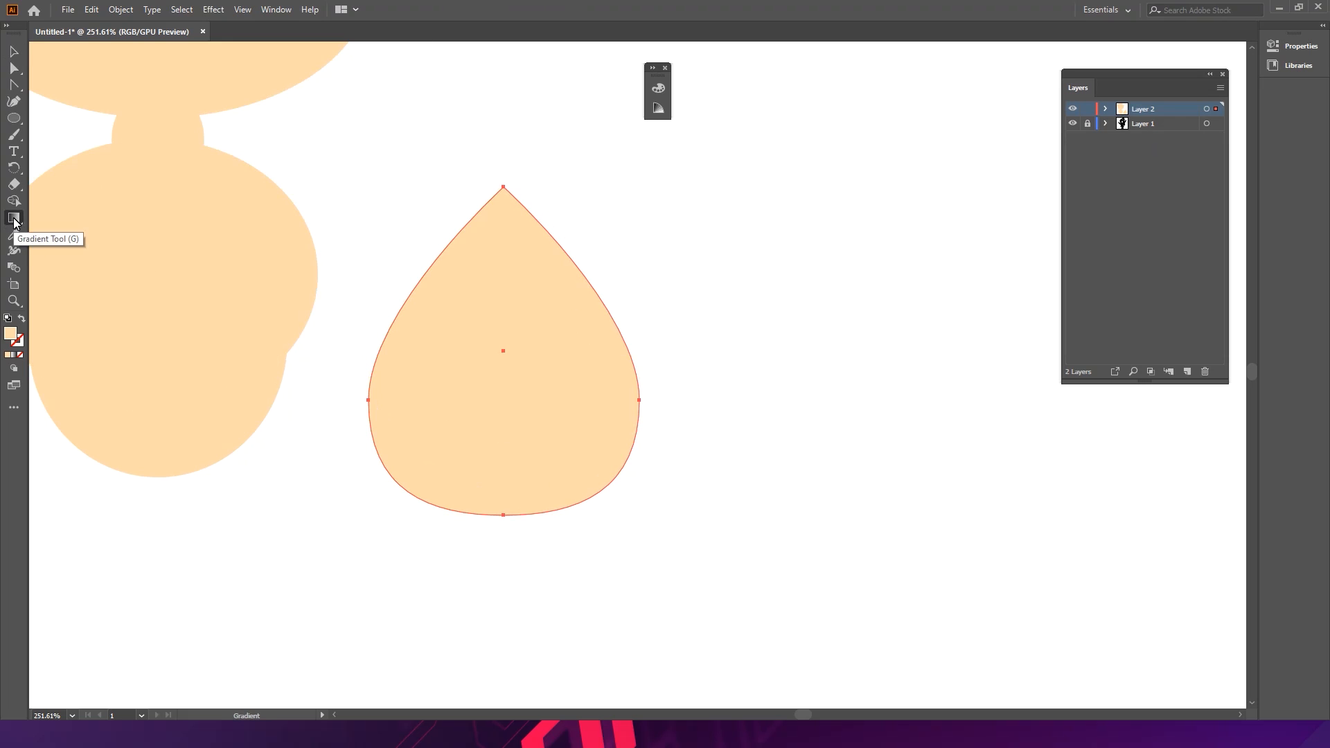
pyautogui.click(1288, 46)
pyautogui.moveTo(1070, 79); pyautogui.dragTo(900, 68)
pyautogui.click(1133, 309)
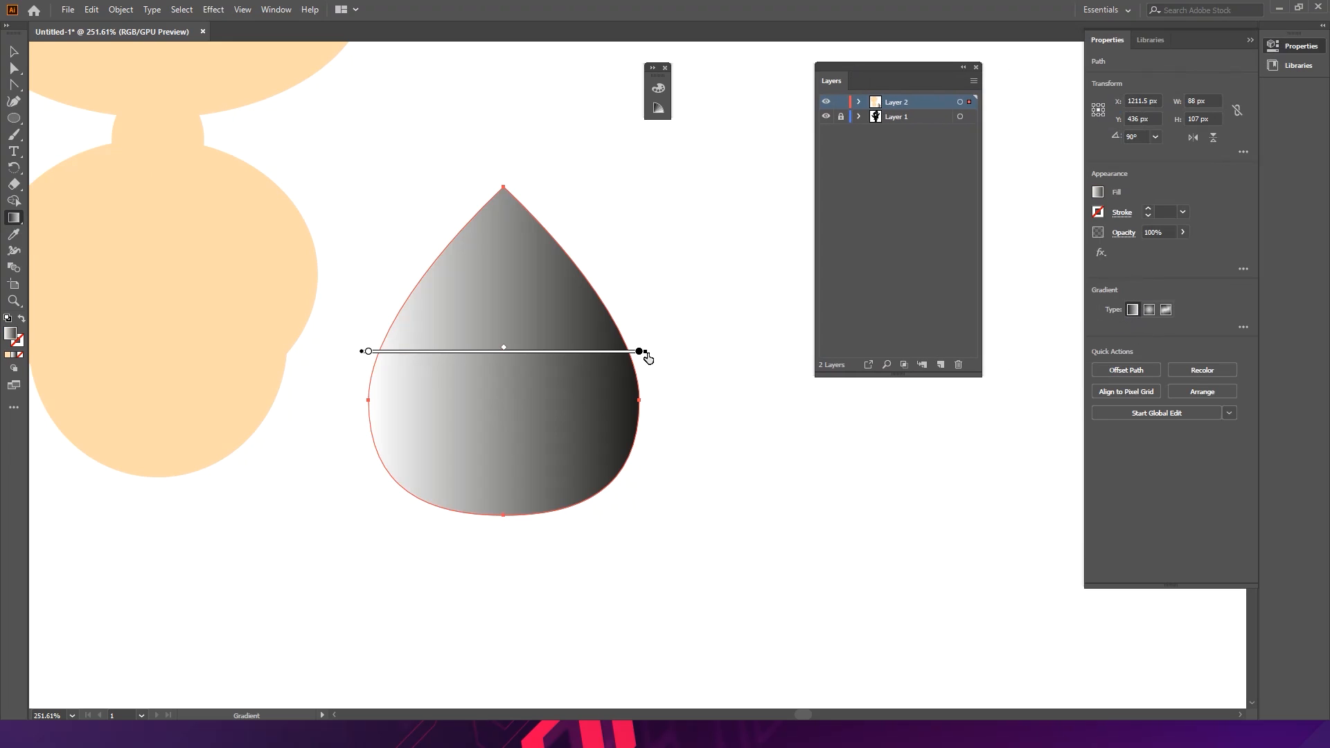
pyautogui.moveTo(658, 360)
pyautogui.mouseDown()
pyautogui.moveTo(591, 475)
pyautogui.moveTo(396, 472)
pyautogui.mouseUp()
pyautogui.moveTo(507, 430); pyautogui.dragTo(496, 294)
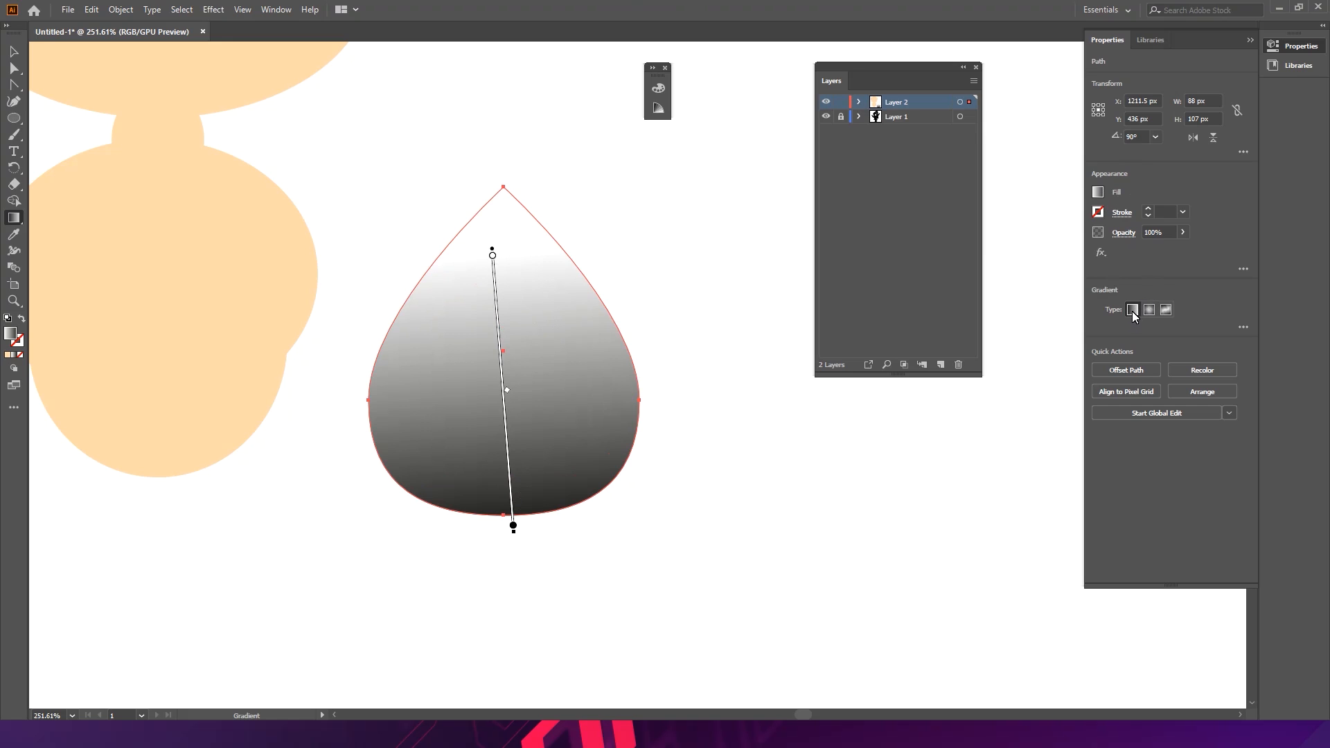
# - Open the Gradient panel and place it beside the Layers panel
pyautogui.click(1249, 42)
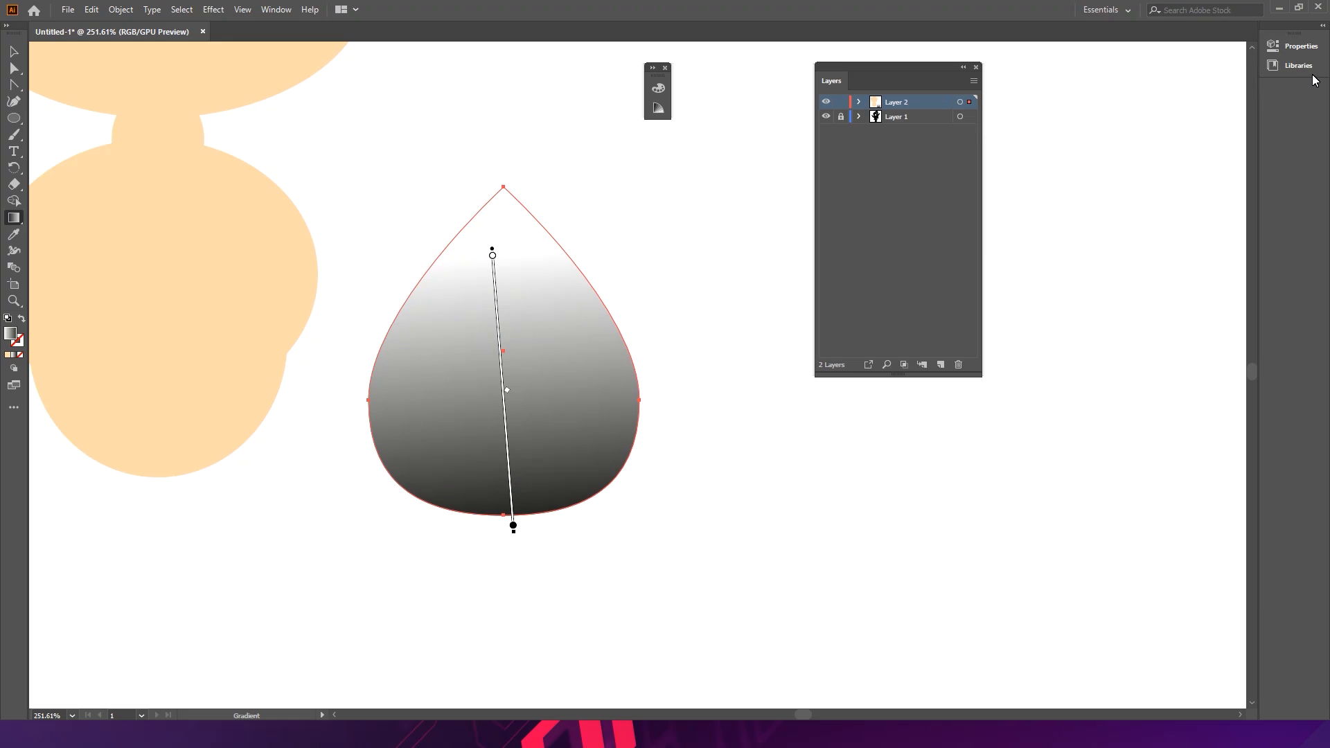
pyautogui.click(279, 15)
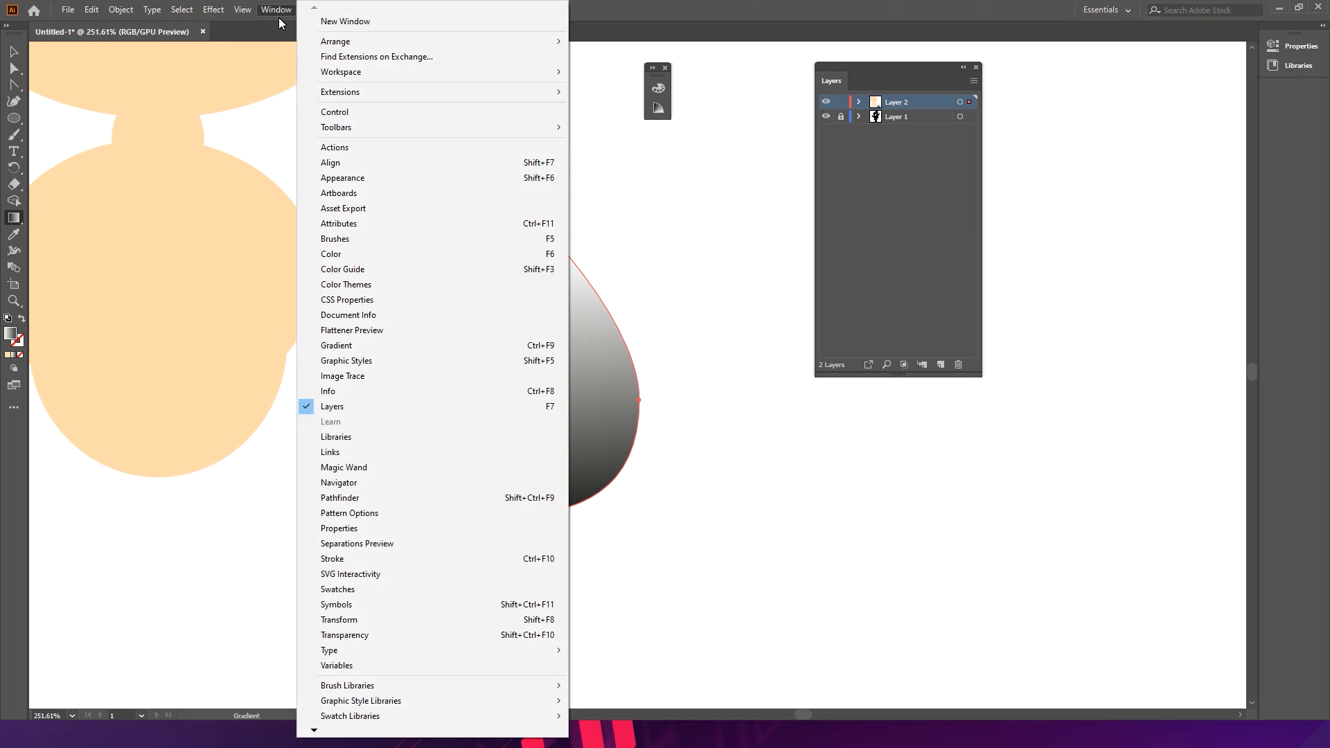
pyautogui.click(367, 353)
pyautogui.moveTo(629, 413); pyautogui.dragTo(1155, 166)
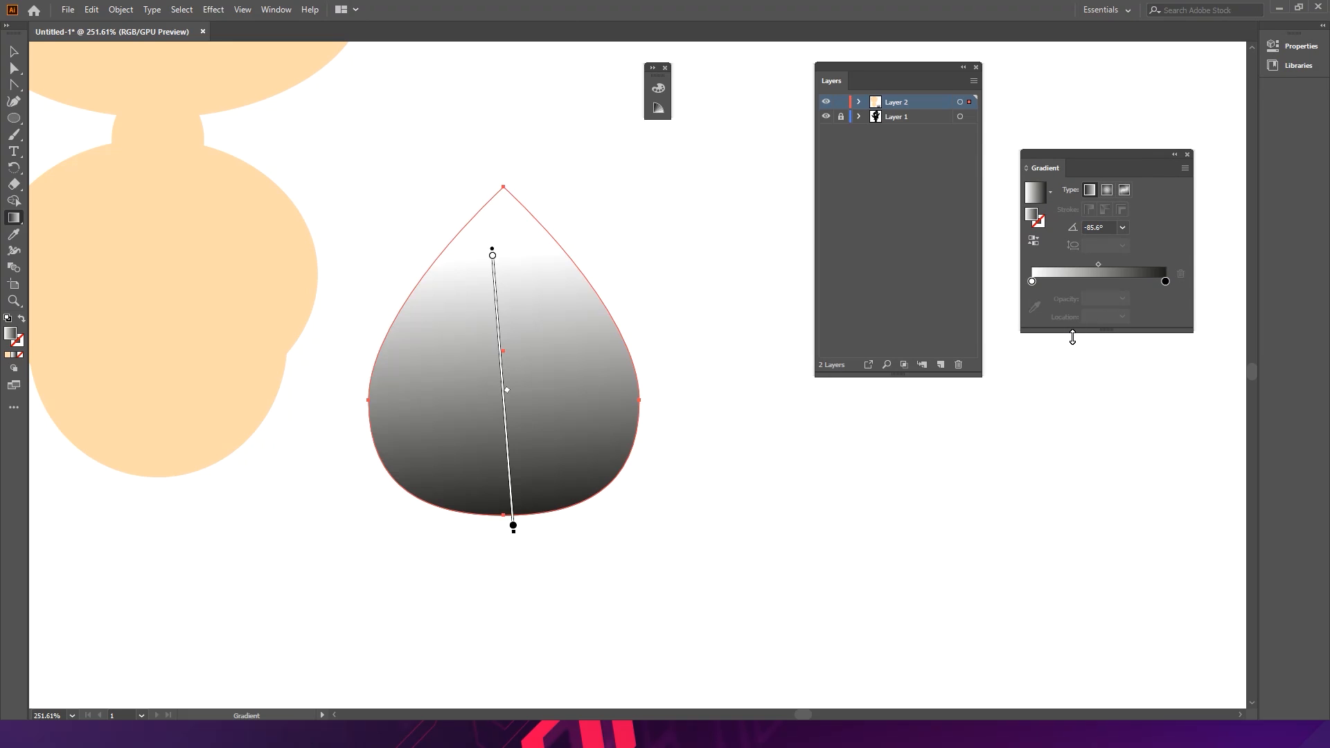
pyautogui.moveTo(1072, 337); pyautogui.dragTo(1091, 391)
# - Set the gradient's dark end stop to purple, #8300BF, in RGB mode
pyautogui.doubleClick(1165, 355)
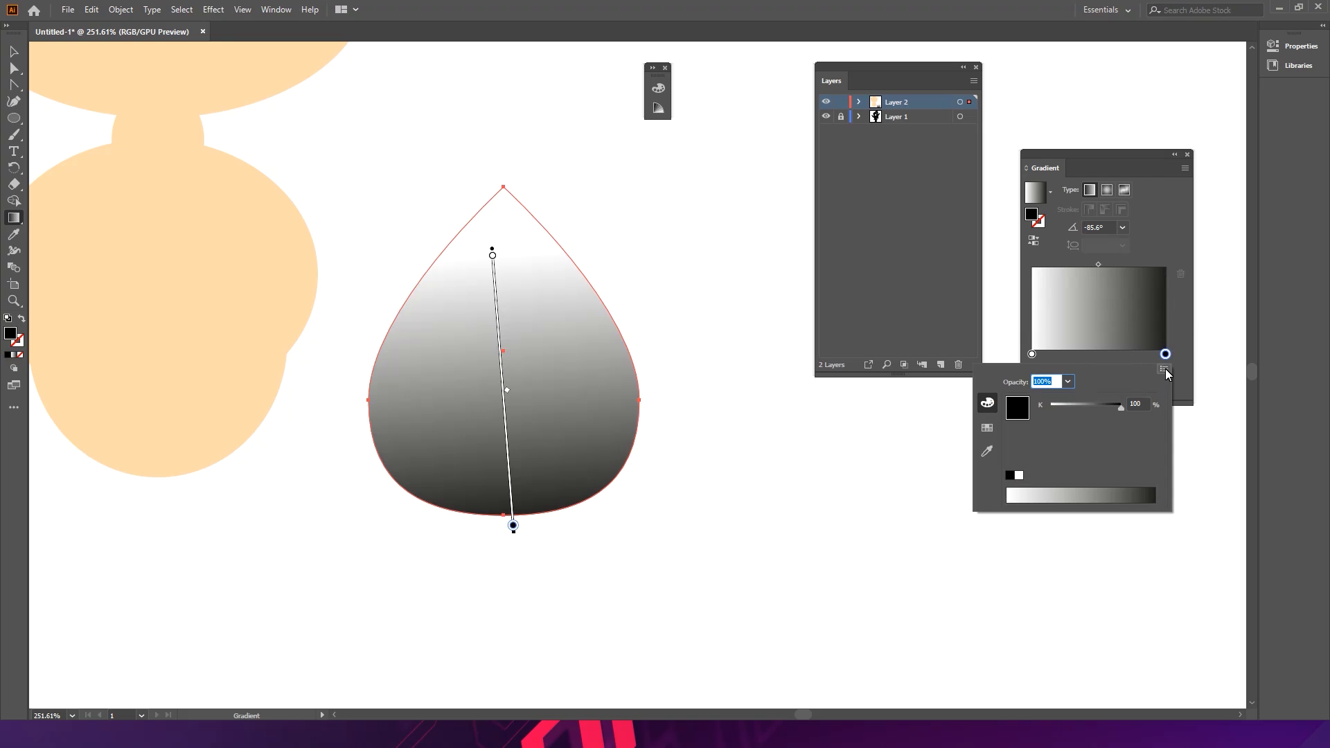
pyautogui.click(1165, 369)
pyautogui.click(1182, 389)
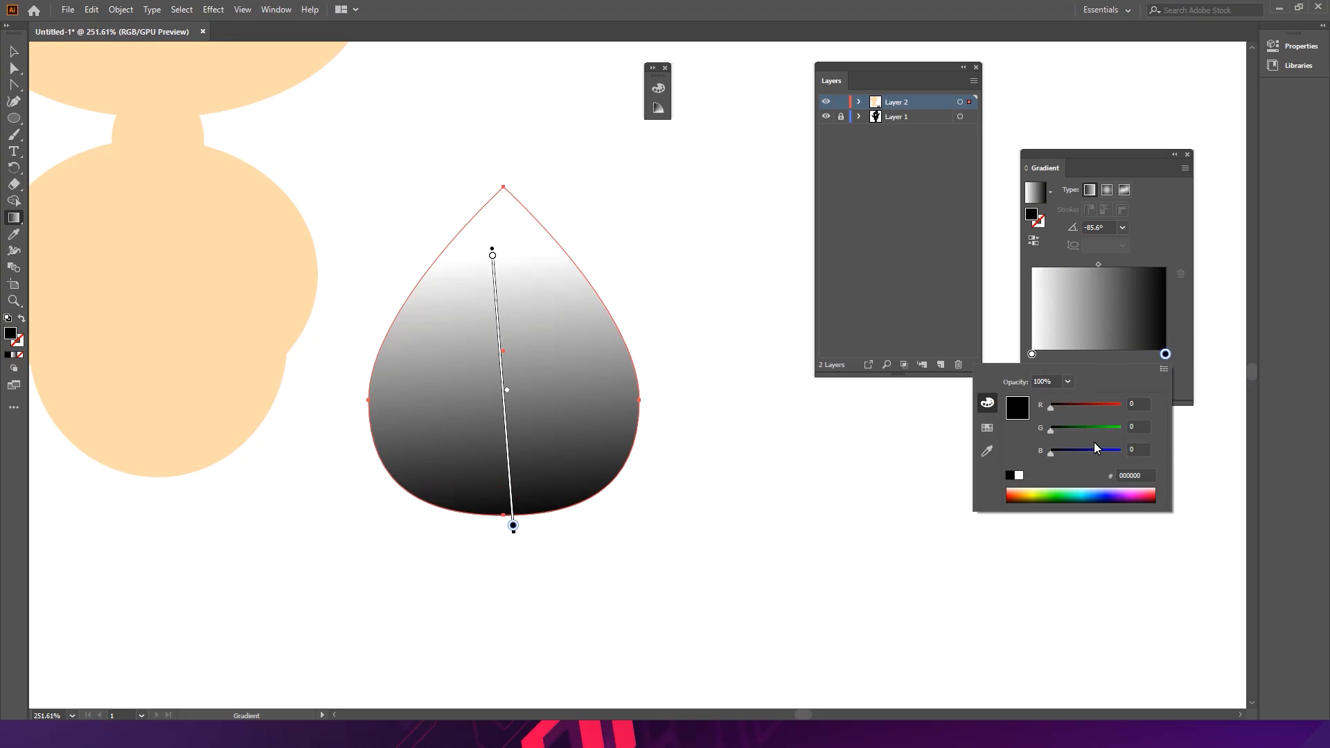
pyautogui.click(1059, 499)
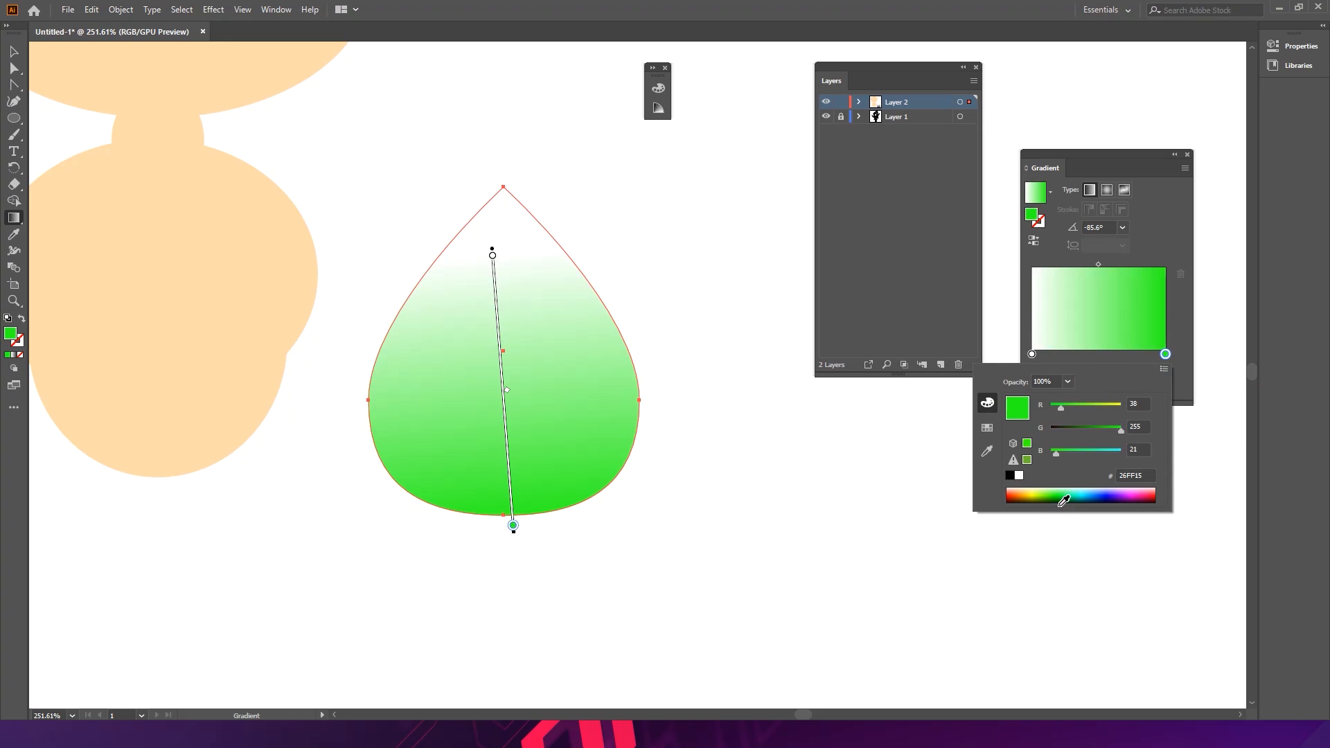
pyautogui.click(1128, 501)
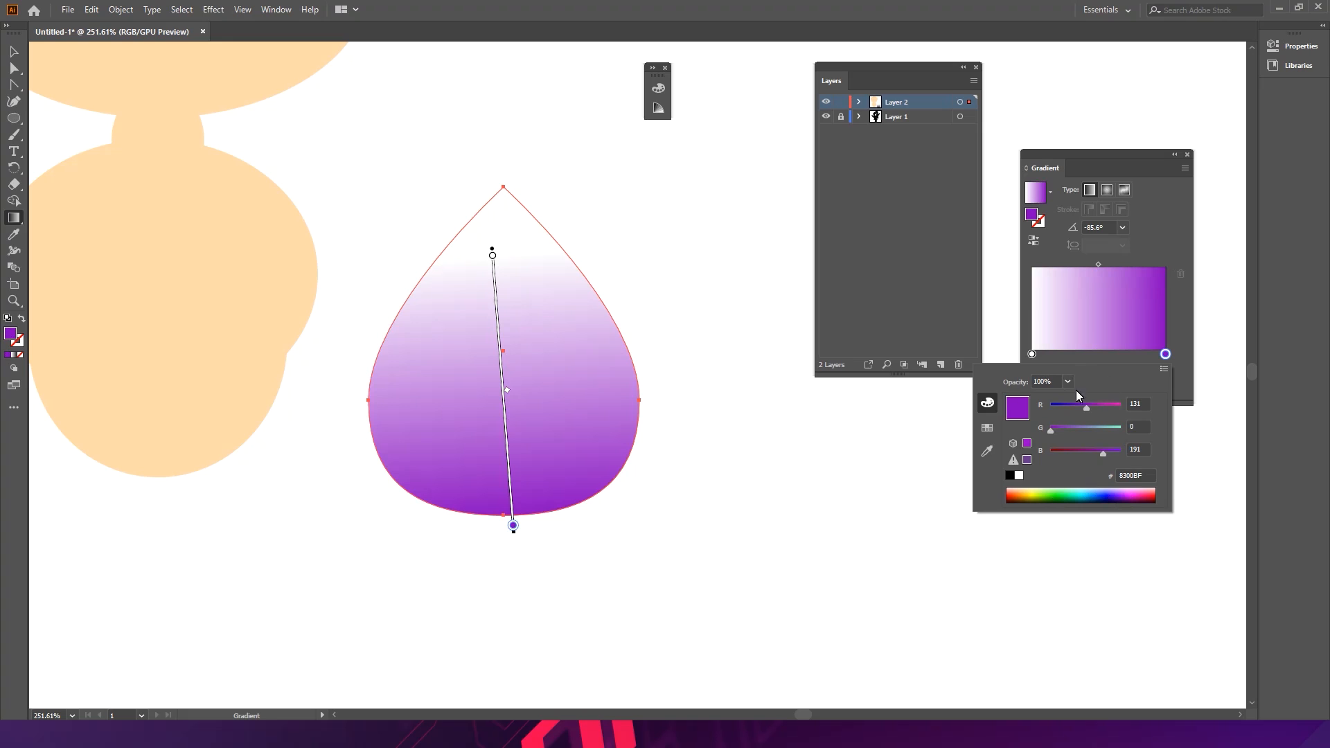
# - Set the gradient's light start stop to a pale pink in RGB mode
pyautogui.click(1033, 356)
pyautogui.doubleClick(1032, 354)
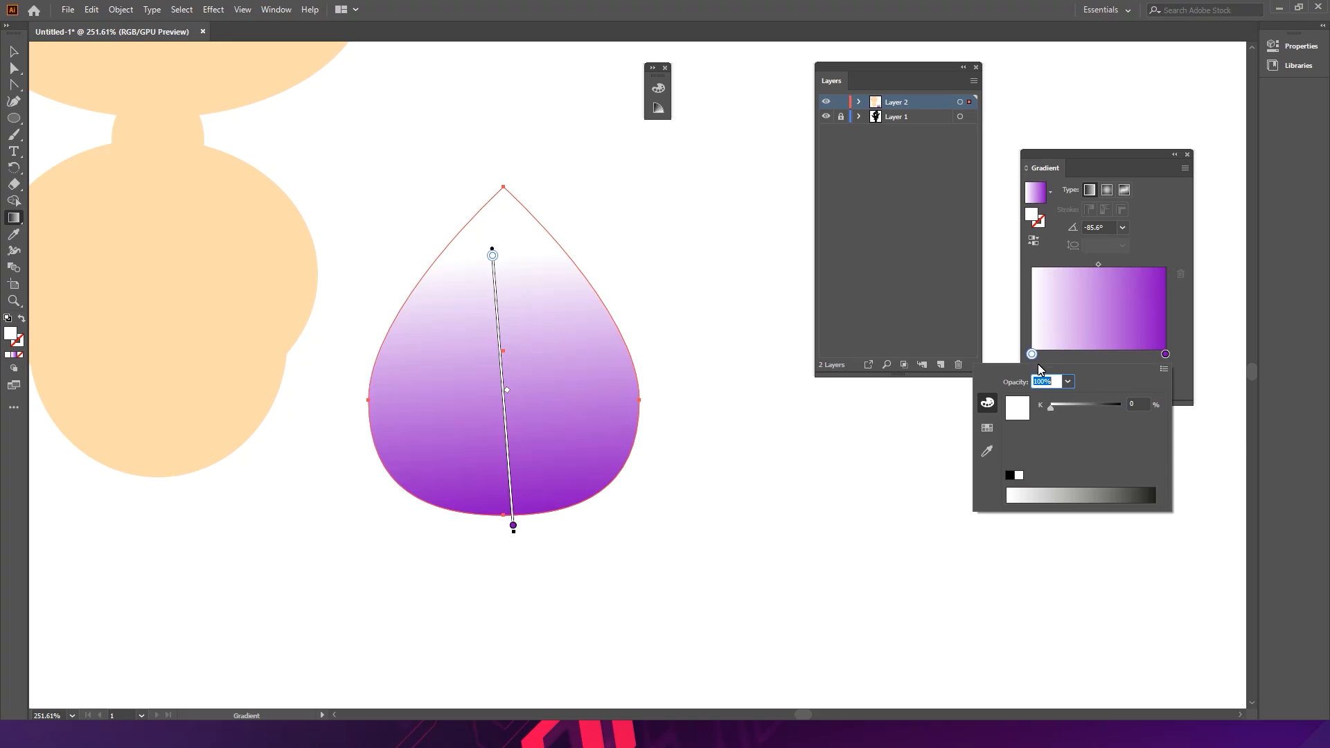
pyautogui.click(1165, 371)
pyautogui.click(1196, 389)
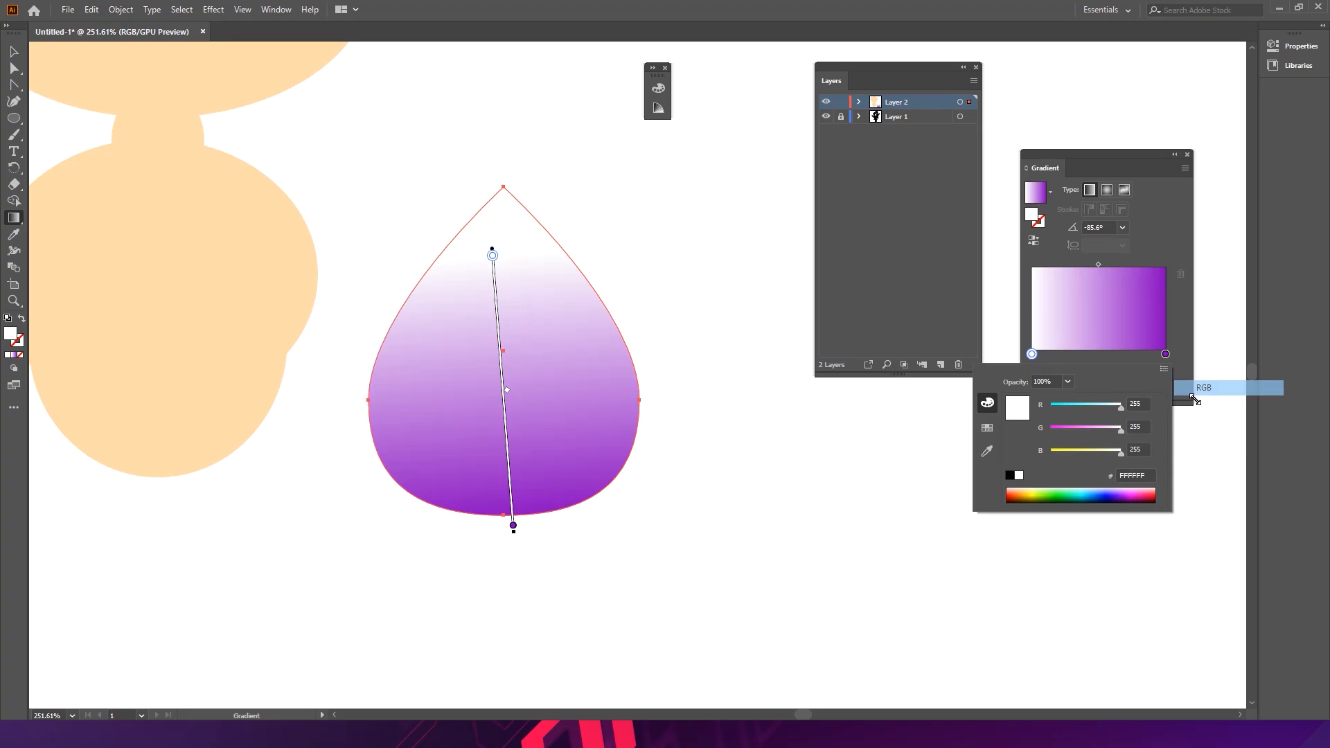
pyautogui.click(1144, 496)
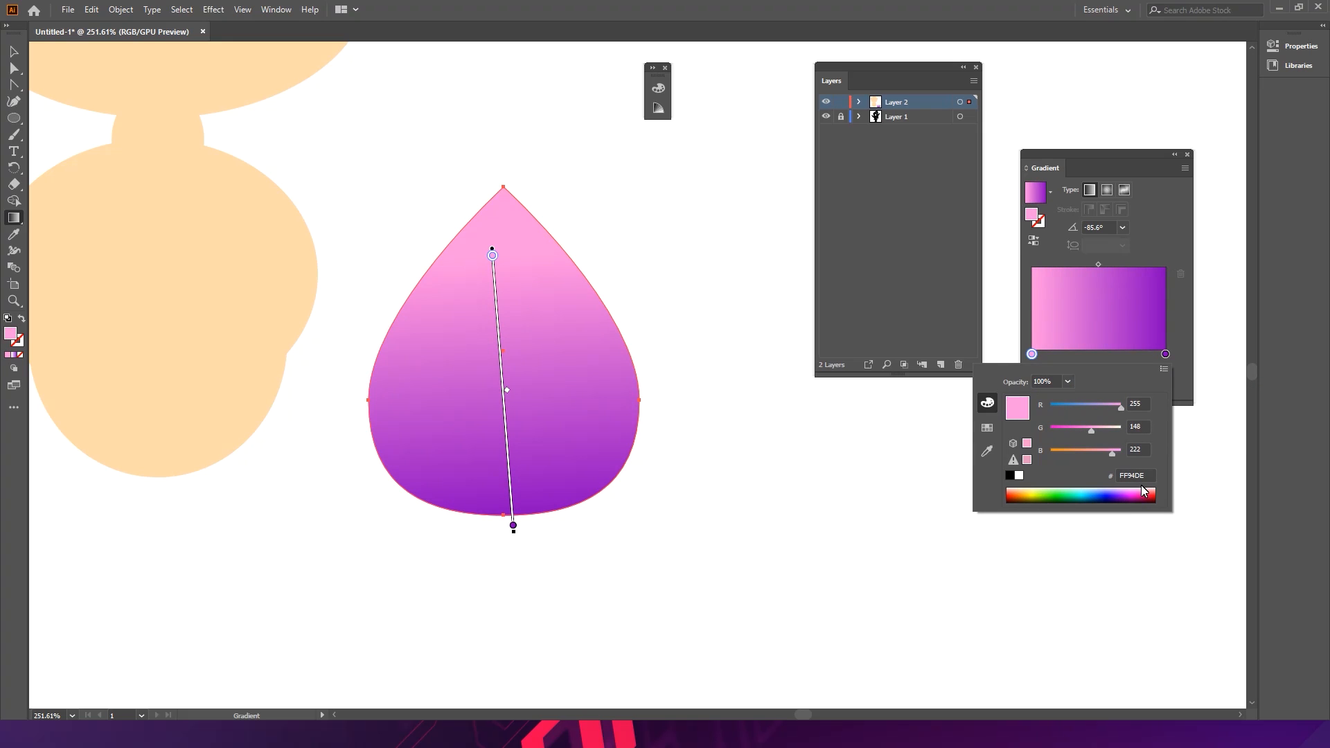
pyautogui.click(1146, 496)
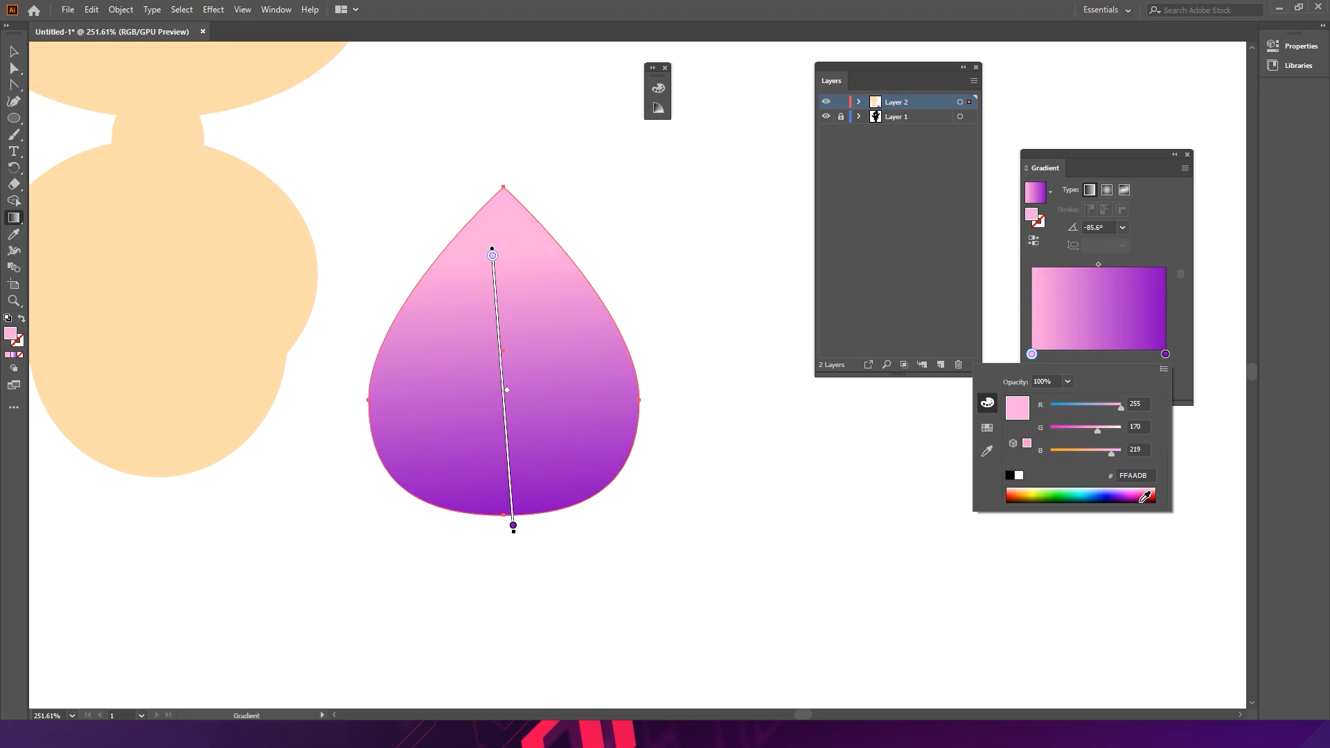
pyautogui.click(1144, 496)
pyautogui.click(1143, 495)
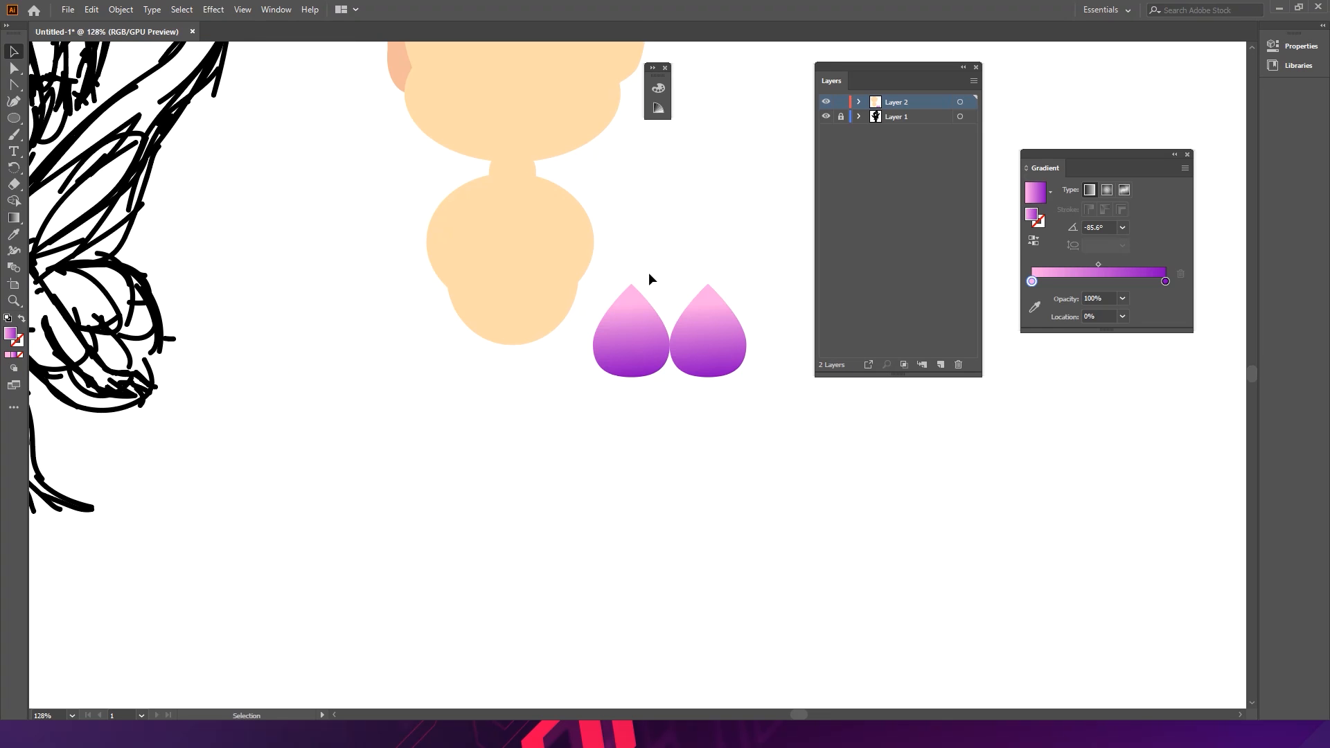
# - Move a gradient teardrop copy onto the upper left of the torso and bring it to the front
pyautogui.press('space')
pyautogui.moveTo(442, 276); pyautogui.dragTo(542, 279)
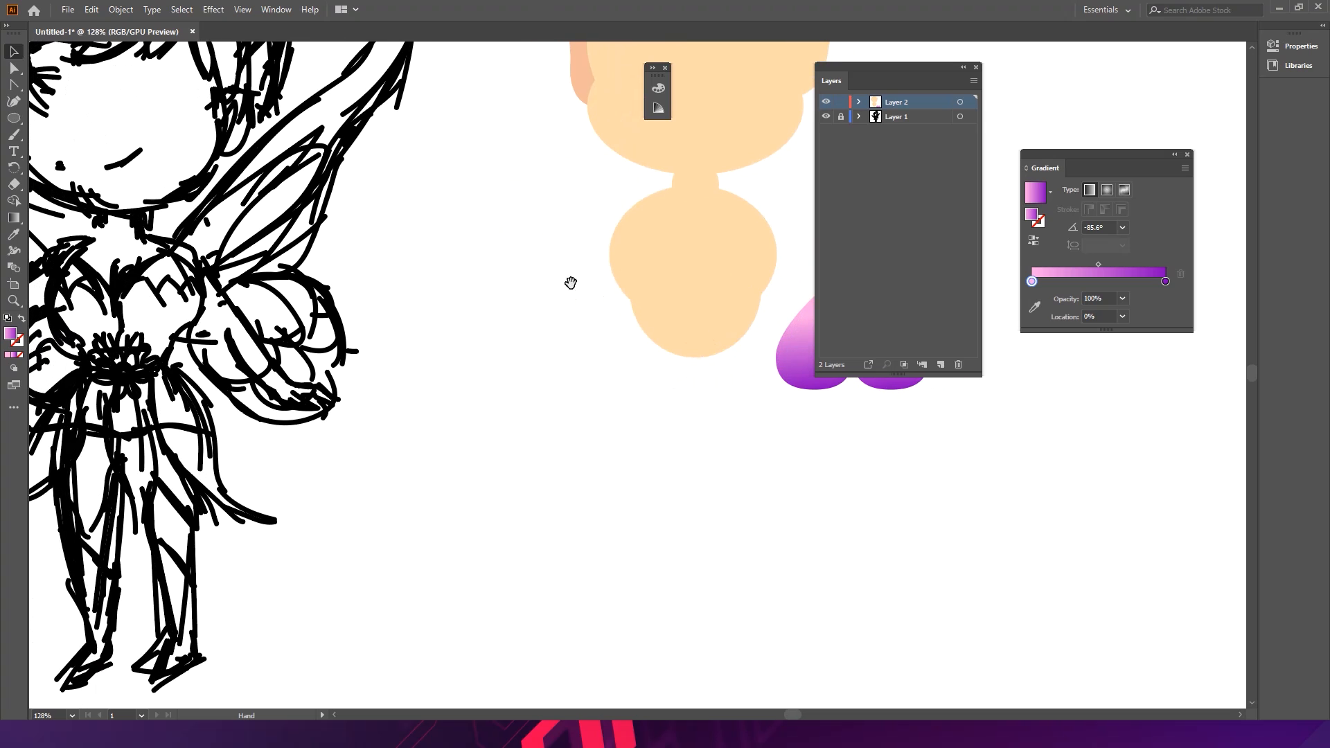
pyautogui.click(965, 67)
pyautogui.moveTo(807, 355); pyautogui.dragTo(650, 270)
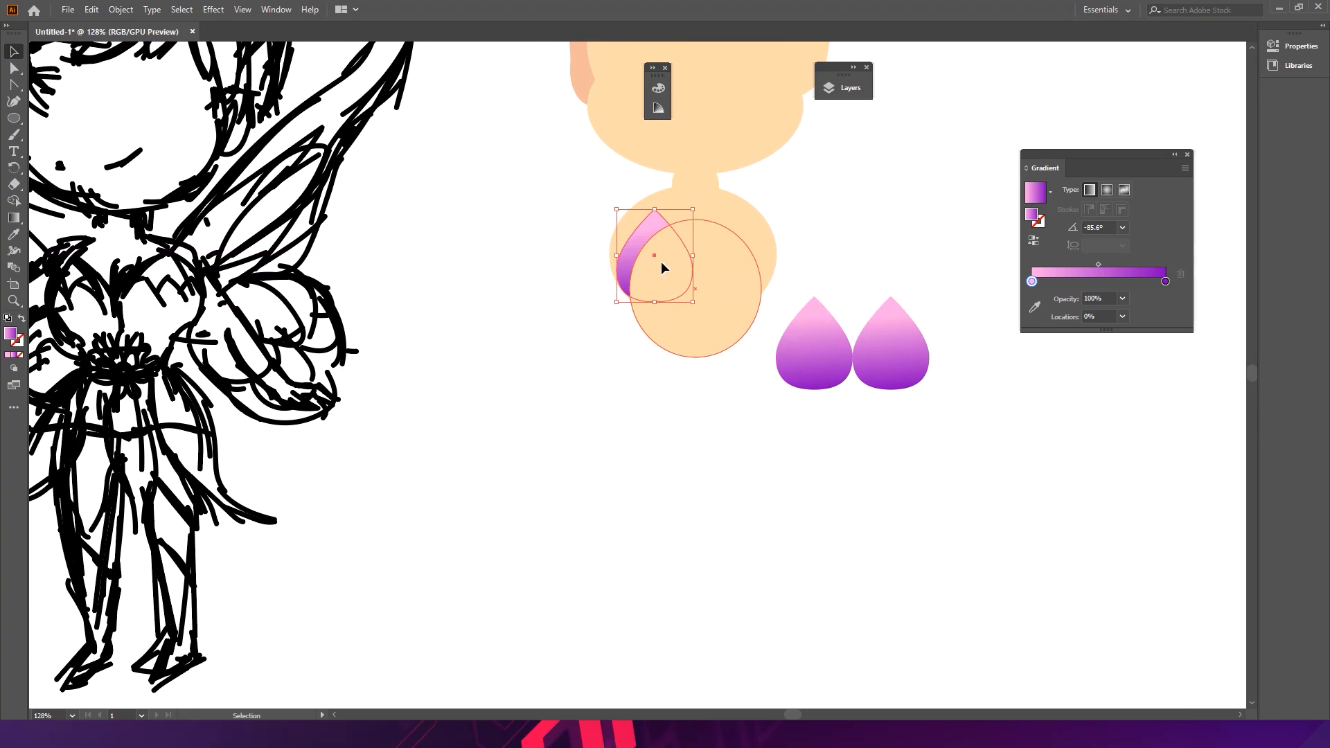
pyautogui.hotkey('ctrl', 'shift', ']')
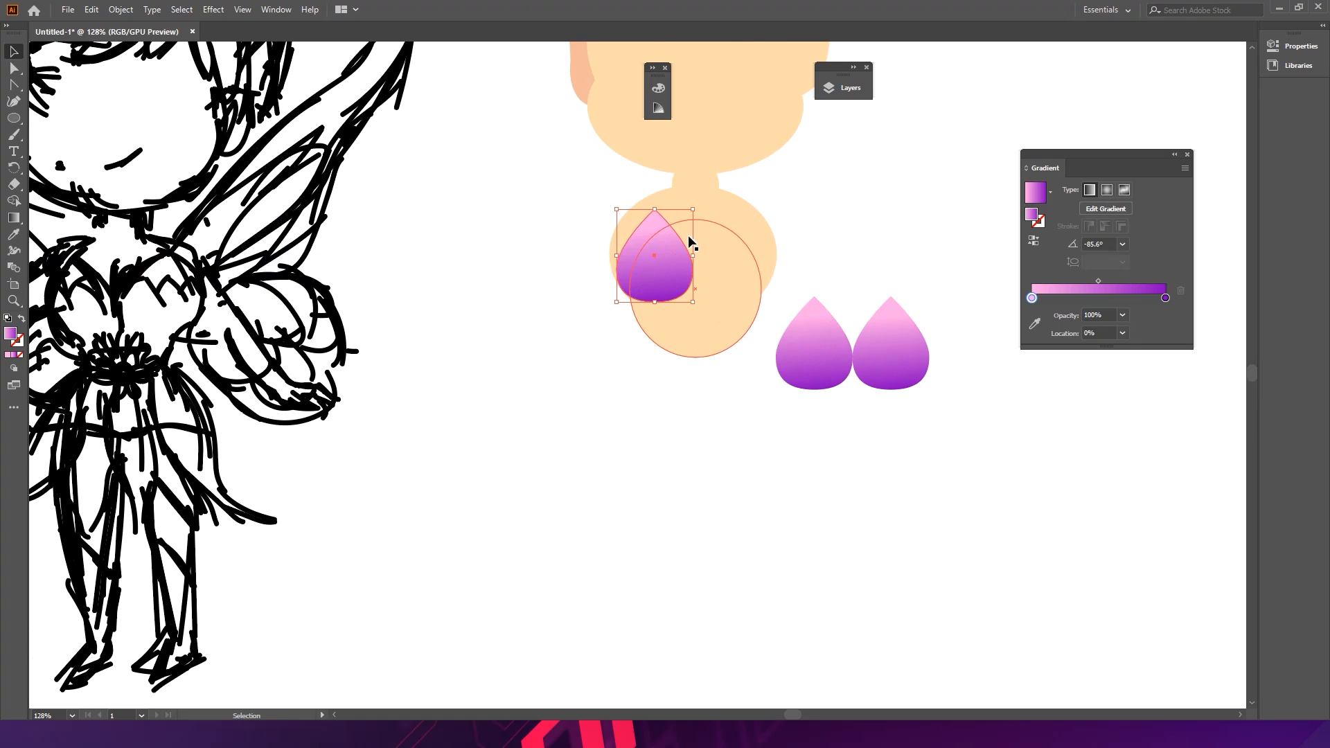
# - Narrow the teardrop on the torso and reshape its anchors into a curved petal
pyautogui.moveTo(693, 256); pyautogui.dragTo(660, 256)
pyautogui.doubleClick(632, 256)
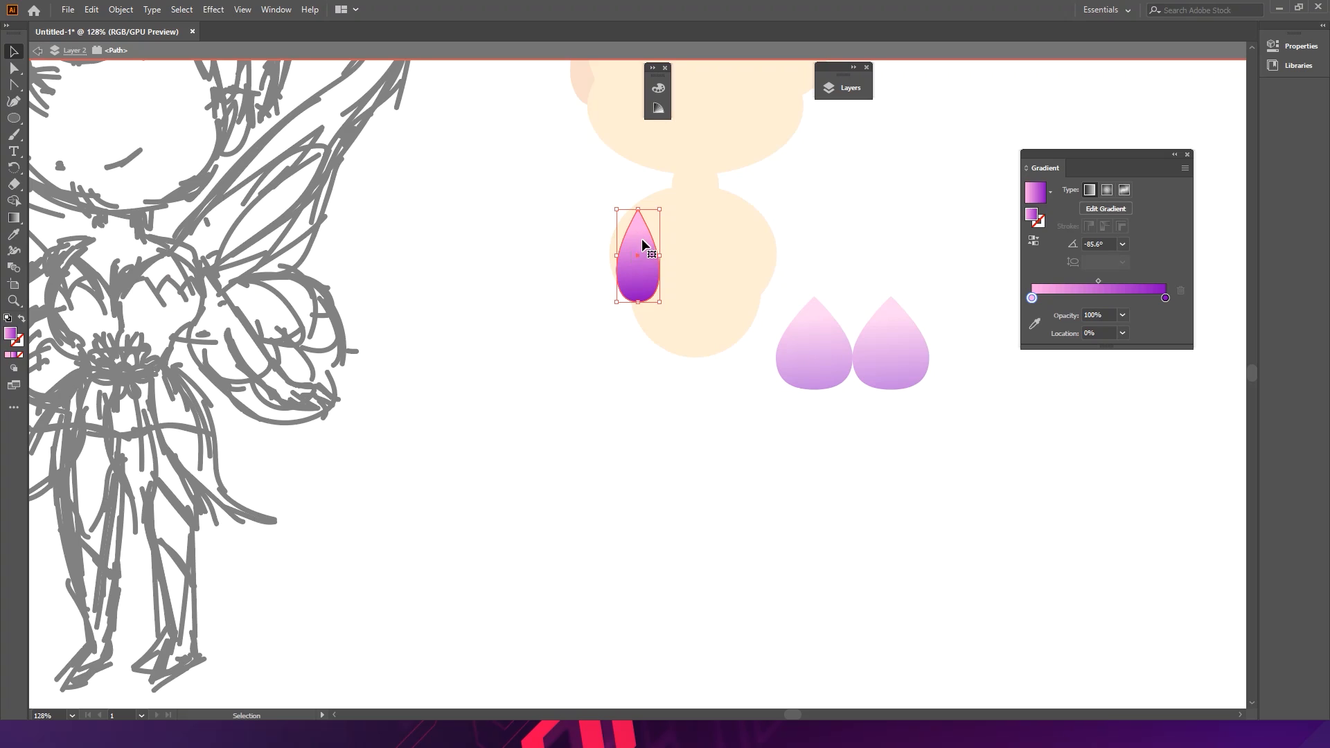
pyautogui.click(14, 67)
pyautogui.moveTo(613, 268)
pyautogui.mouseDown()
pyautogui.moveTo(658, 268)
pyautogui.moveTo(638, 272)
pyautogui.mouseUp()
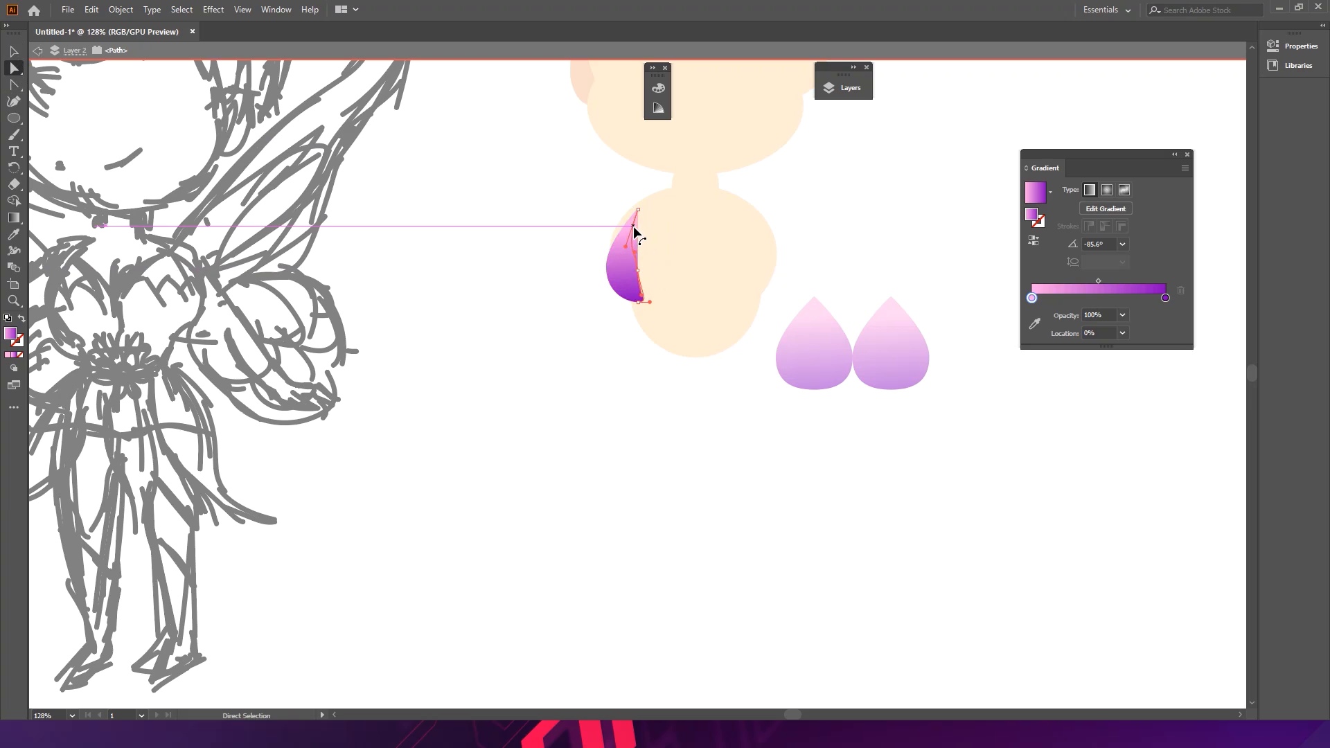
pyautogui.moveTo(639, 212); pyautogui.dragTo(632, 228)
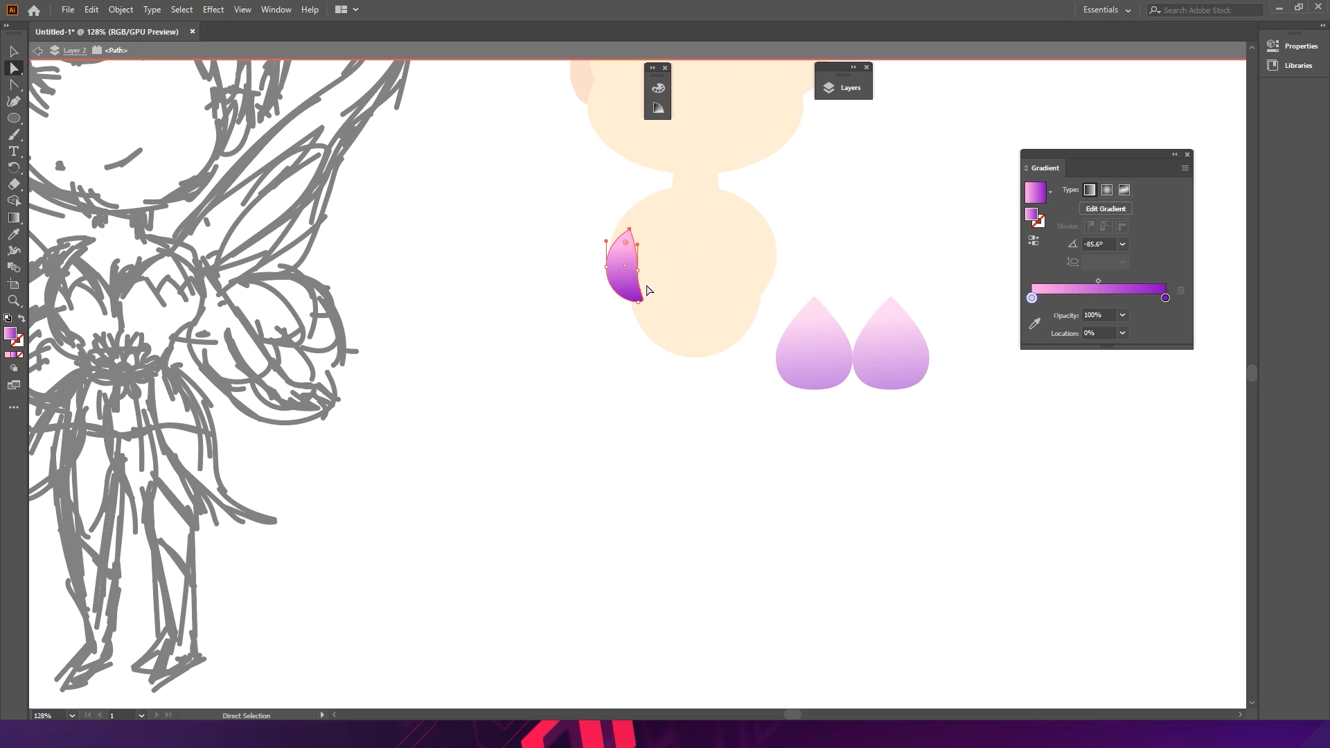
pyautogui.moveTo(637, 275); pyautogui.dragTo(775, 320)
# - Place another gradient teardrop copy on the torso beside the curved petal
pyautogui.hotkey('ctrl', 'space')
pyautogui.click(676, 301)
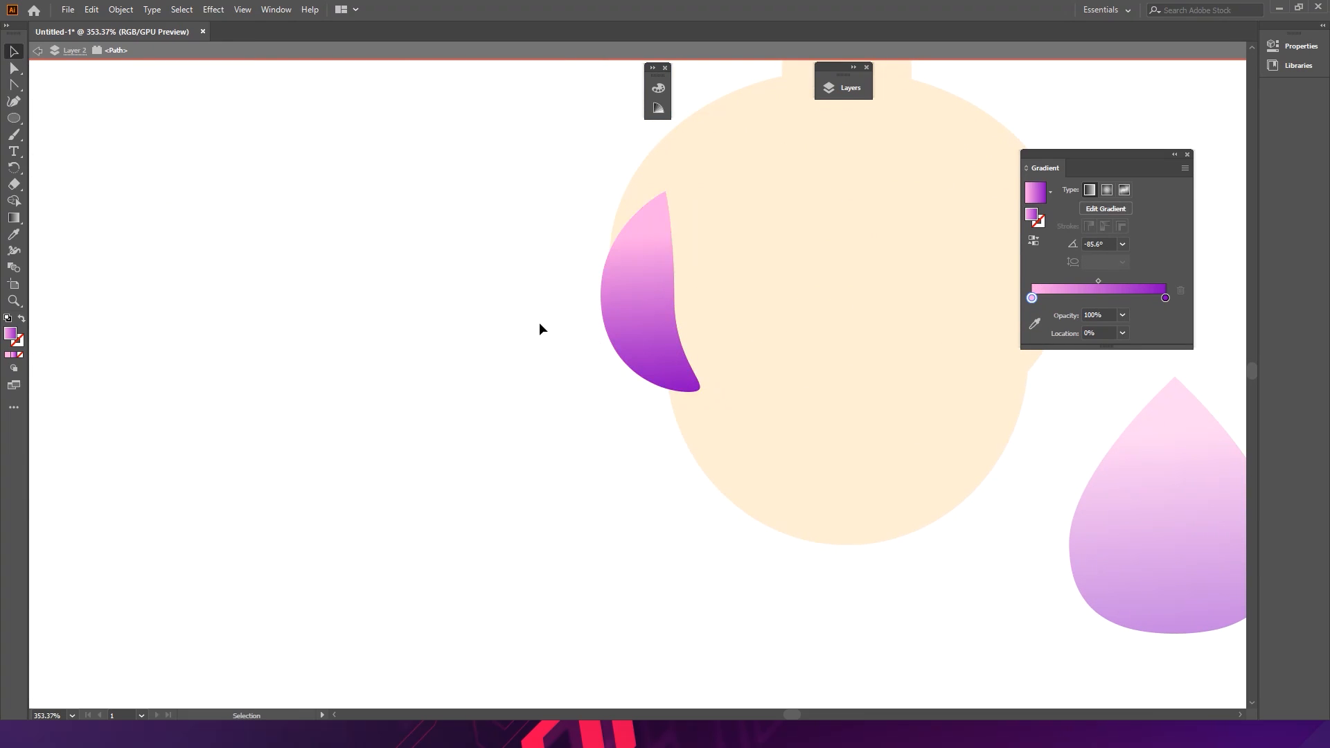
pyautogui.hotkey('ctrl', '-')
pyautogui.hotkey('ctrl', '-')
pyautogui.hotkey('ctrl', '-')
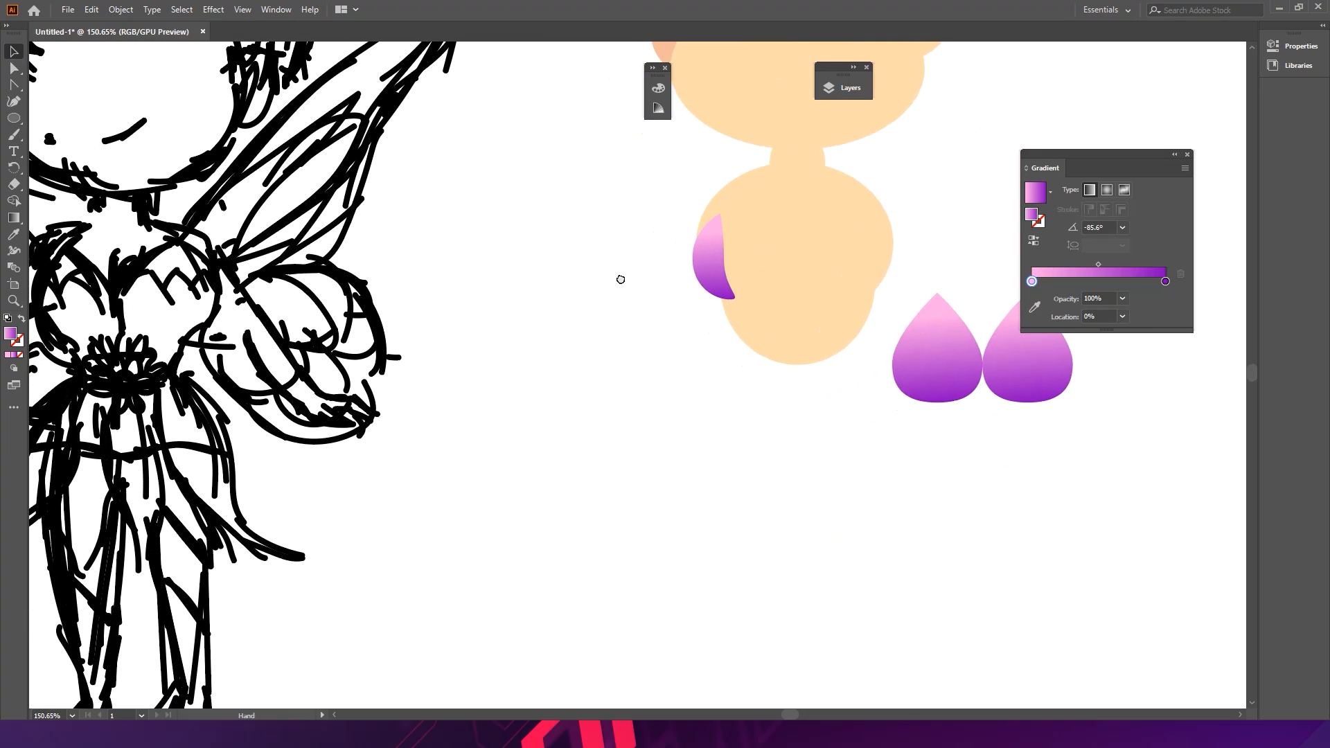
pyautogui.moveTo(942, 342); pyautogui.dragTo(756, 253)
pyautogui.moveTo(802, 208)
pyautogui.mouseDown()
pyautogui.moveTo(807, 199)
pyautogui.moveTo(796, 209)
pyautogui.mouseUp()
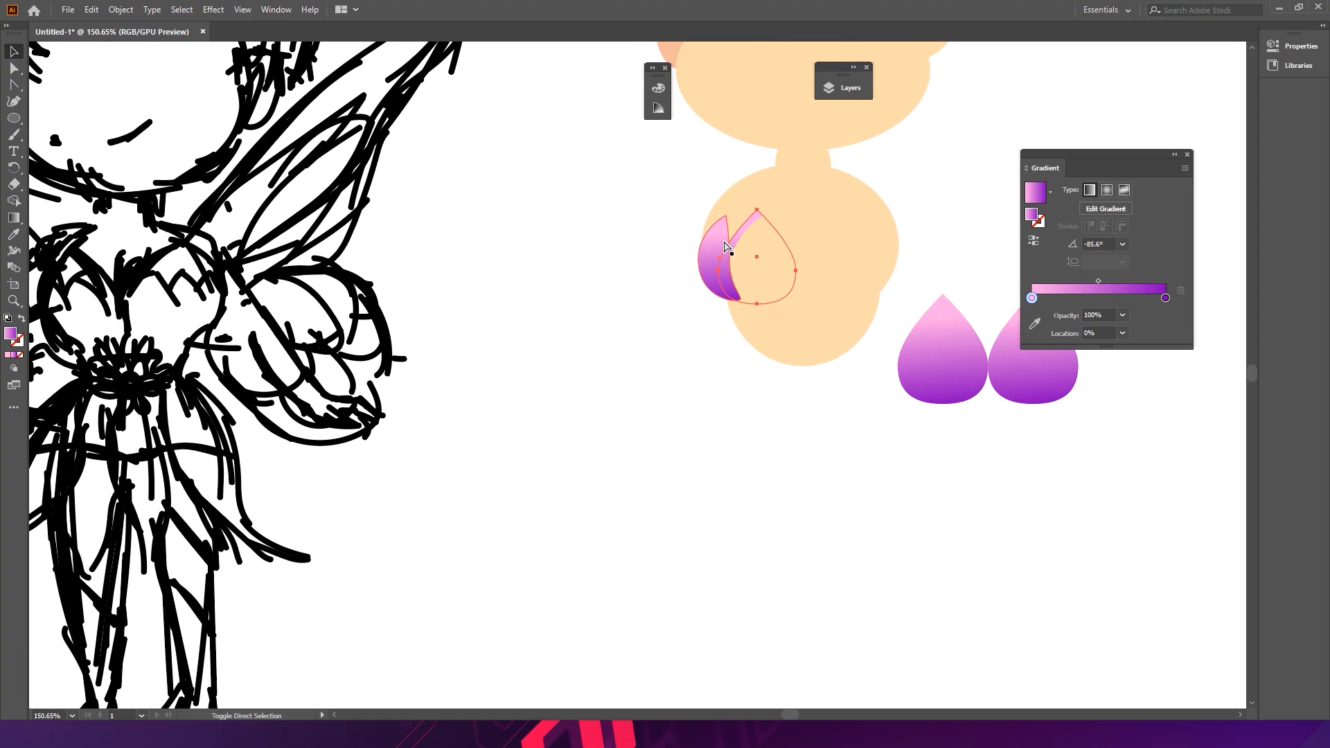
# - Bring the second gradient teardrop to the front and position it overlapping the curved petal on the torso
pyautogui.hotkey('ctrl', 'shift', ']')
pyautogui.click(660, 251)
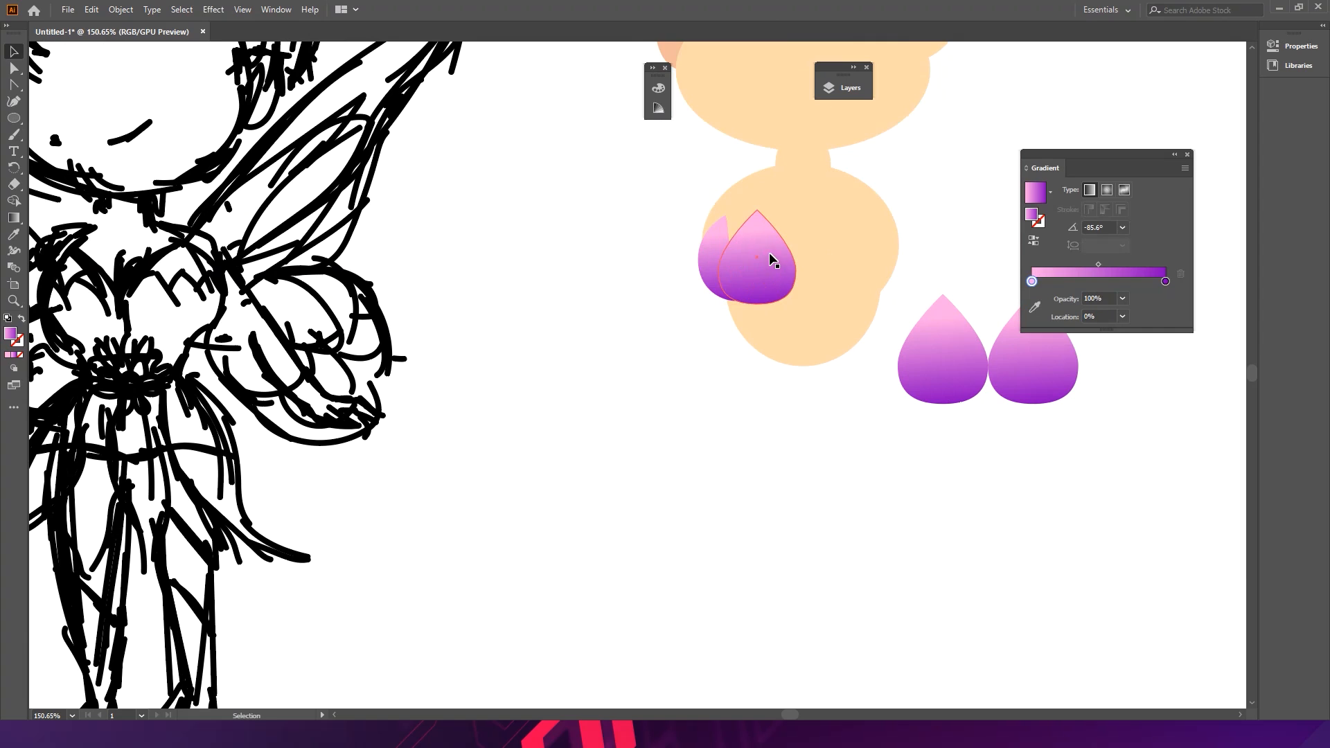
pyautogui.moveTo(765, 255); pyautogui.dragTo(762, 256)
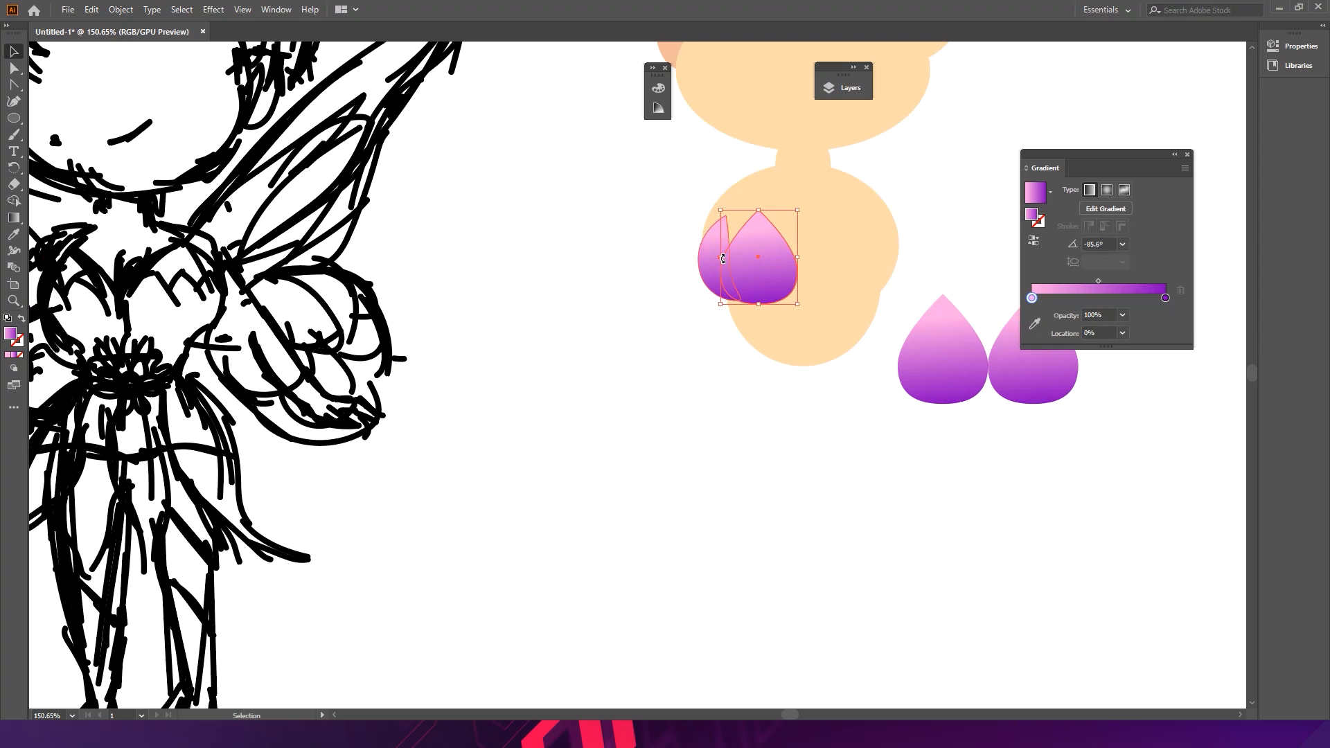
pyautogui.scroll(5, 703, 267)
pyautogui.moveTo(796, 263); pyautogui.dragTo(762, 229)
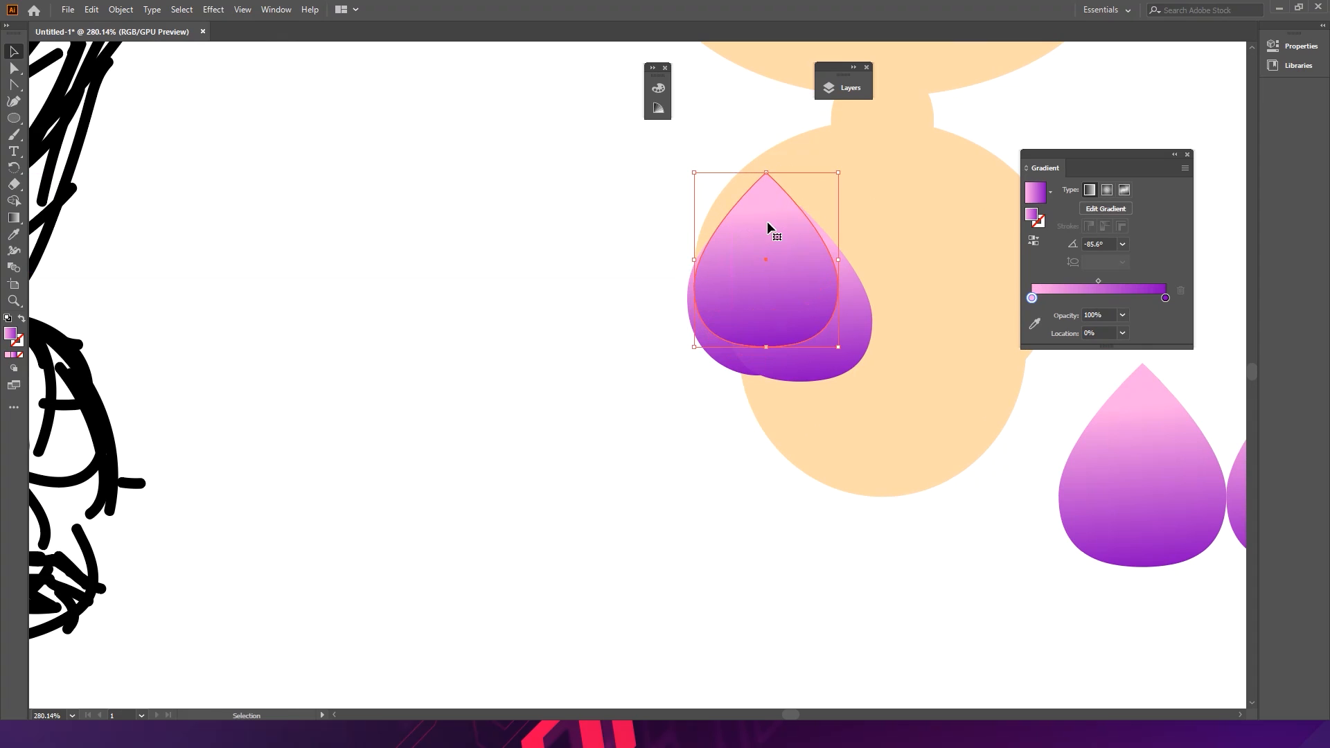
pyautogui.press('a')
pyautogui.press('v')
pyautogui.click(639, 400)
pyautogui.moveTo(774, 205); pyautogui.dragTo(782, 204)
pyautogui.moveTo(849, 180); pyautogui.dragTo(756, 193)
pyautogui.click(621, 300)
pyautogui.moveTo(750, 310); pyautogui.dragTo(676, 282)
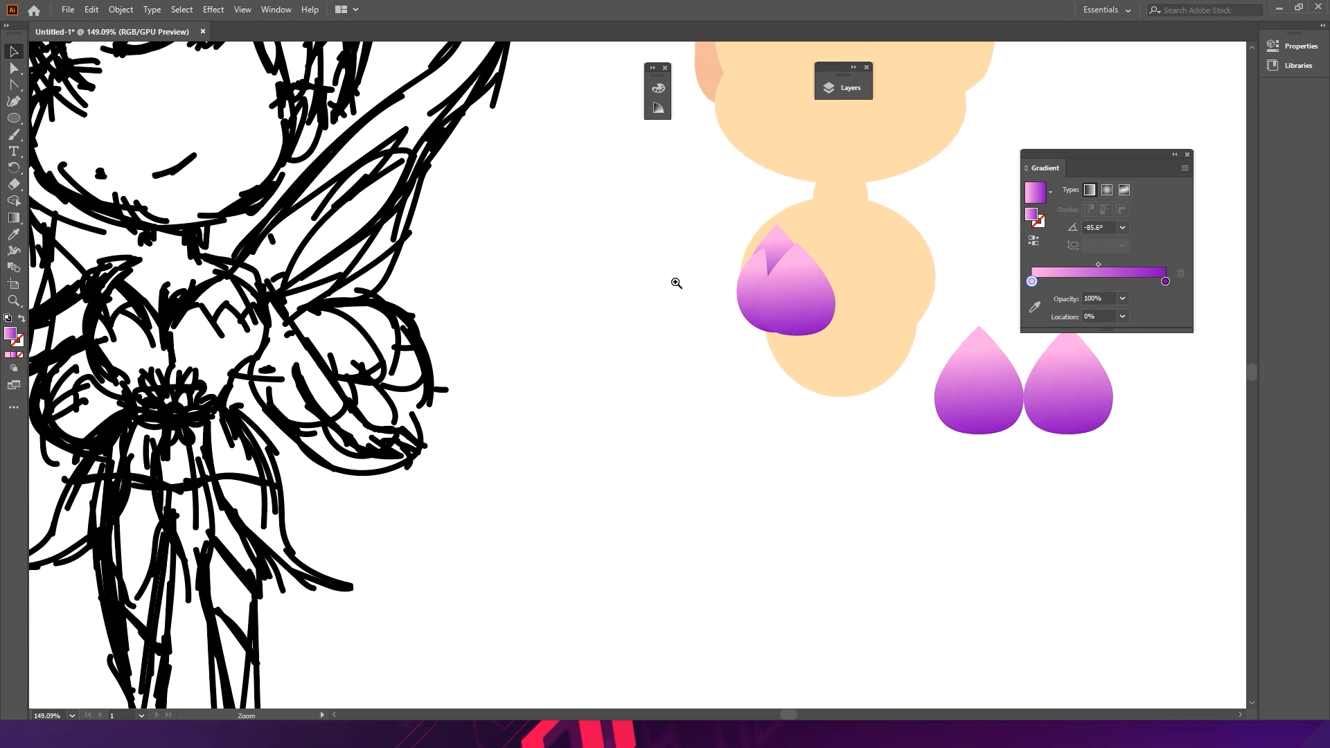
pyautogui.moveTo(836, 308); pyautogui.dragTo(766, 280)
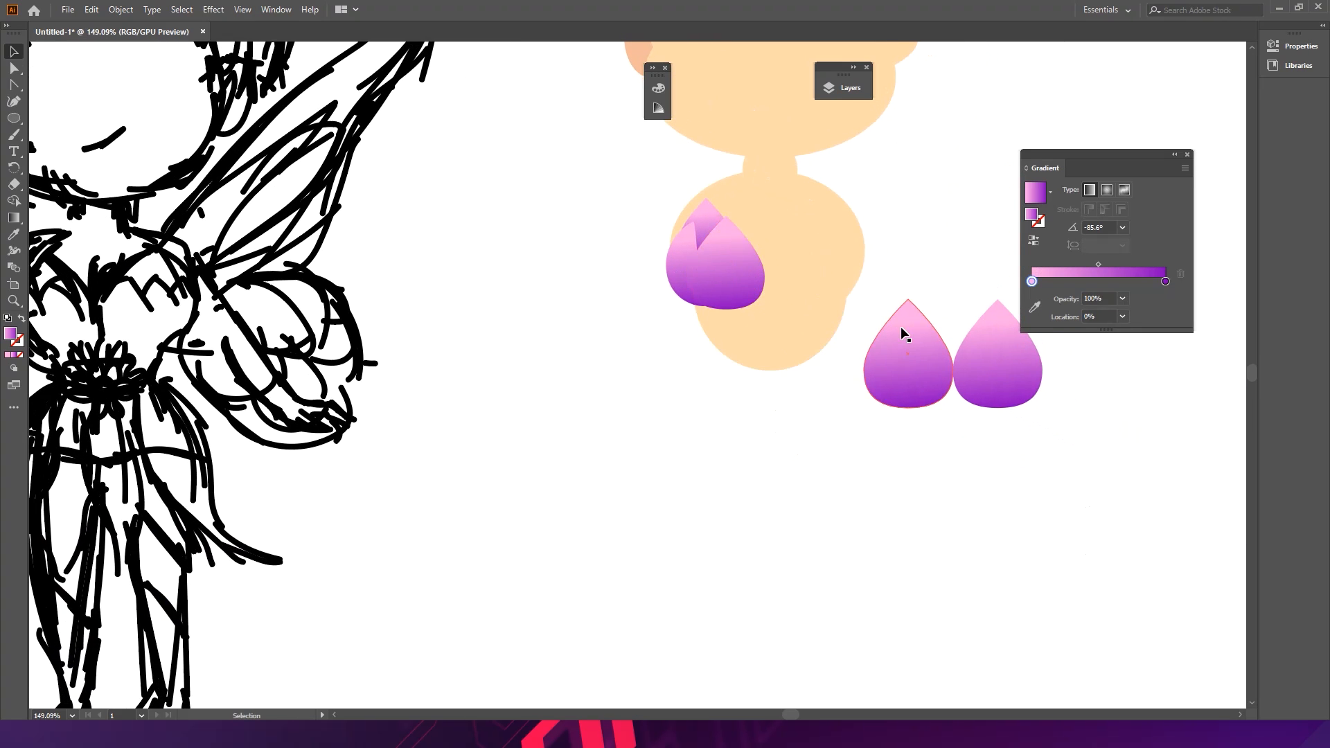
# - Copy the gradient teardrop petals across the top of the torso to form a row of four
pyautogui.moveTo(916, 355); pyautogui.dragTo(810, 259)
pyautogui.hotkey('ctrl', 'z')
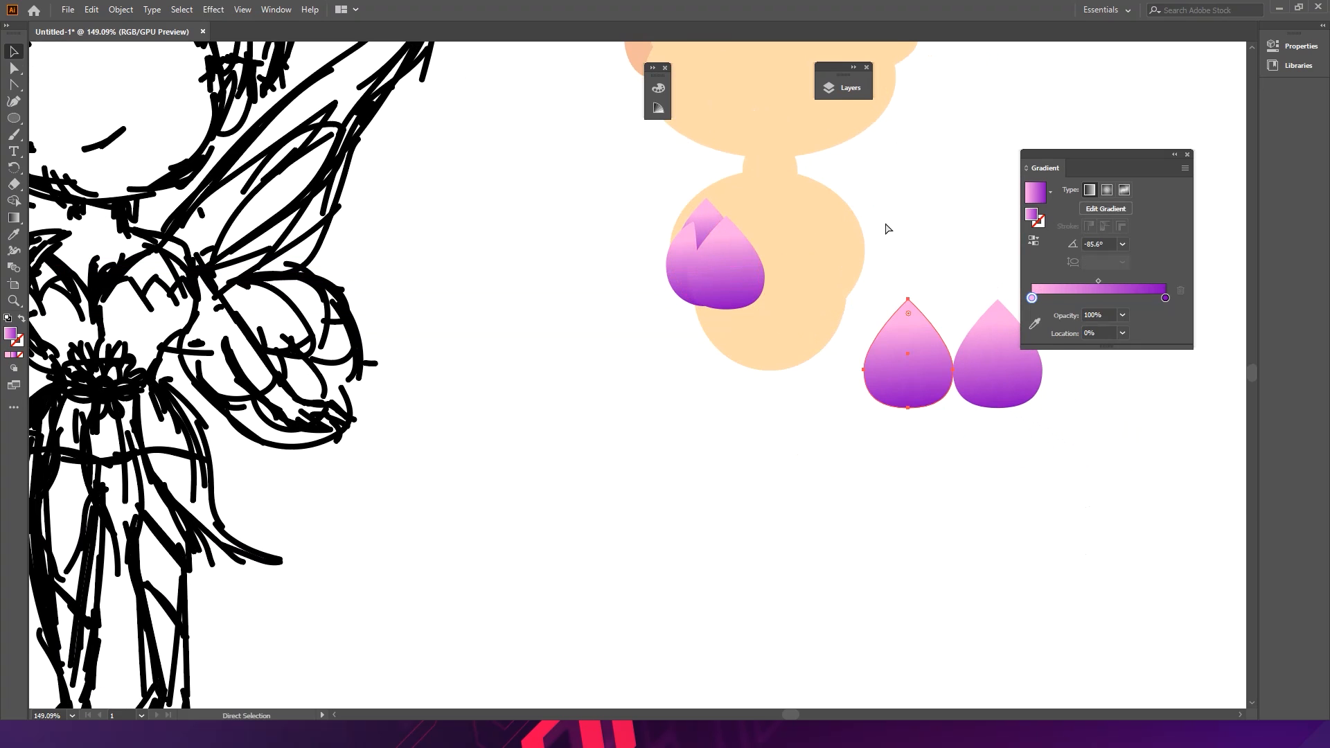
pyautogui.click(882, 266)
pyautogui.moveTo(744, 282); pyautogui.dragTo(812, 252)
pyautogui.hotkey('ctrl', 'z')
pyautogui.click(708, 221)
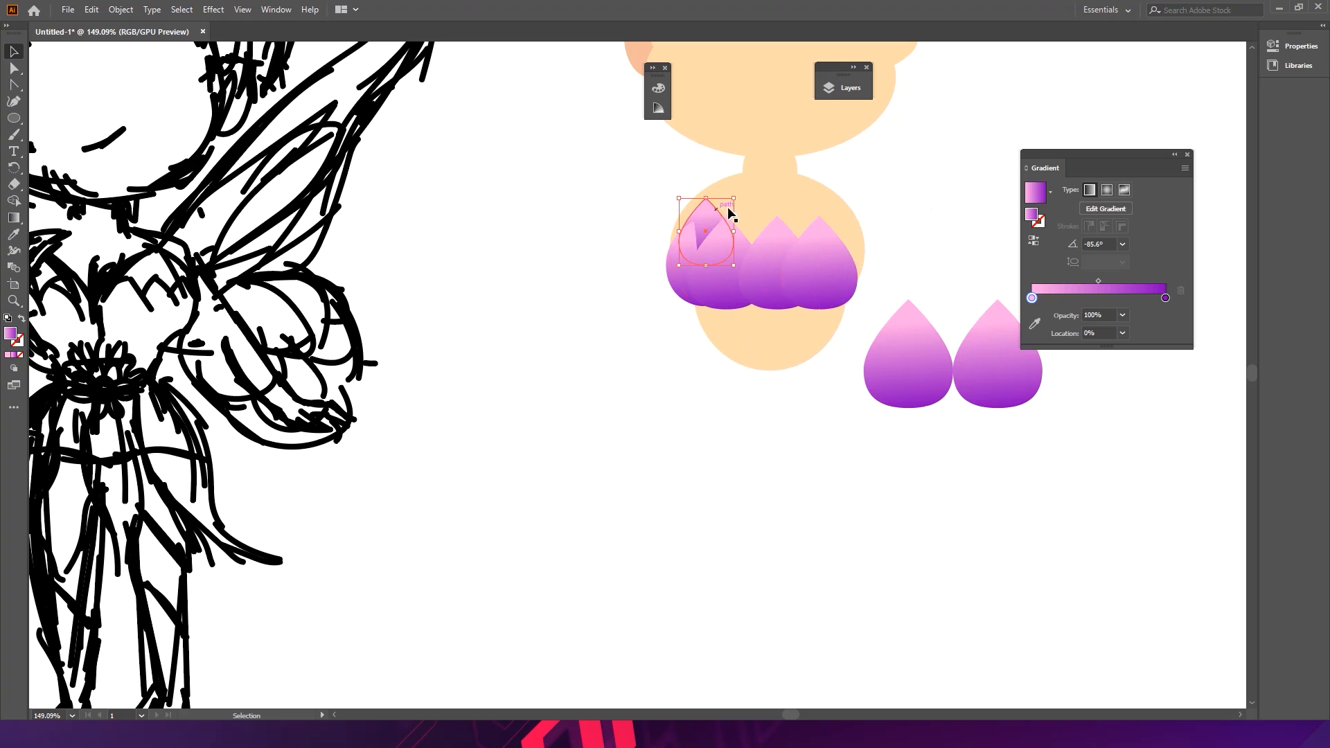
pyautogui.moveTo(707, 221); pyautogui.dragTo(800, 222)
# - Apply the petal gradient to the torso circle with the Eyedropper
pyautogui.click(907, 169)
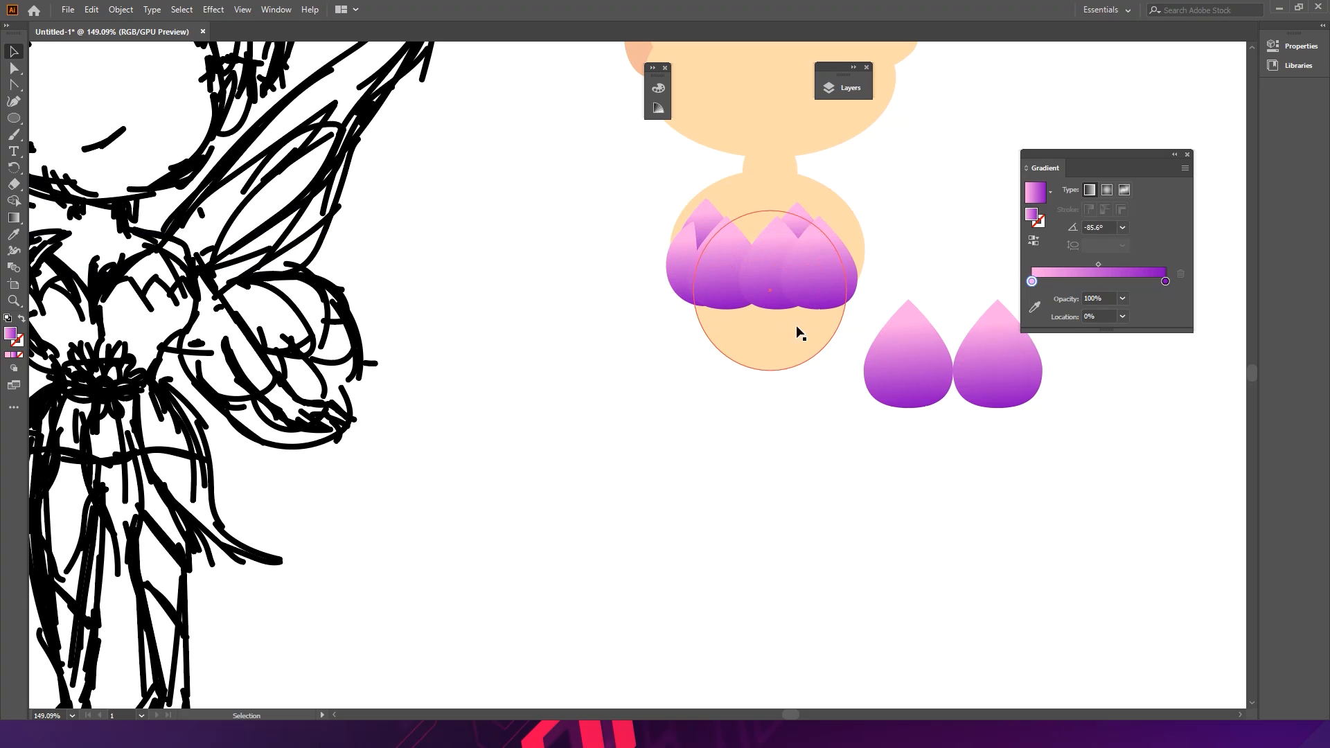
pyautogui.click(774, 344)
pyautogui.press('i')
pyautogui.click(769, 286)
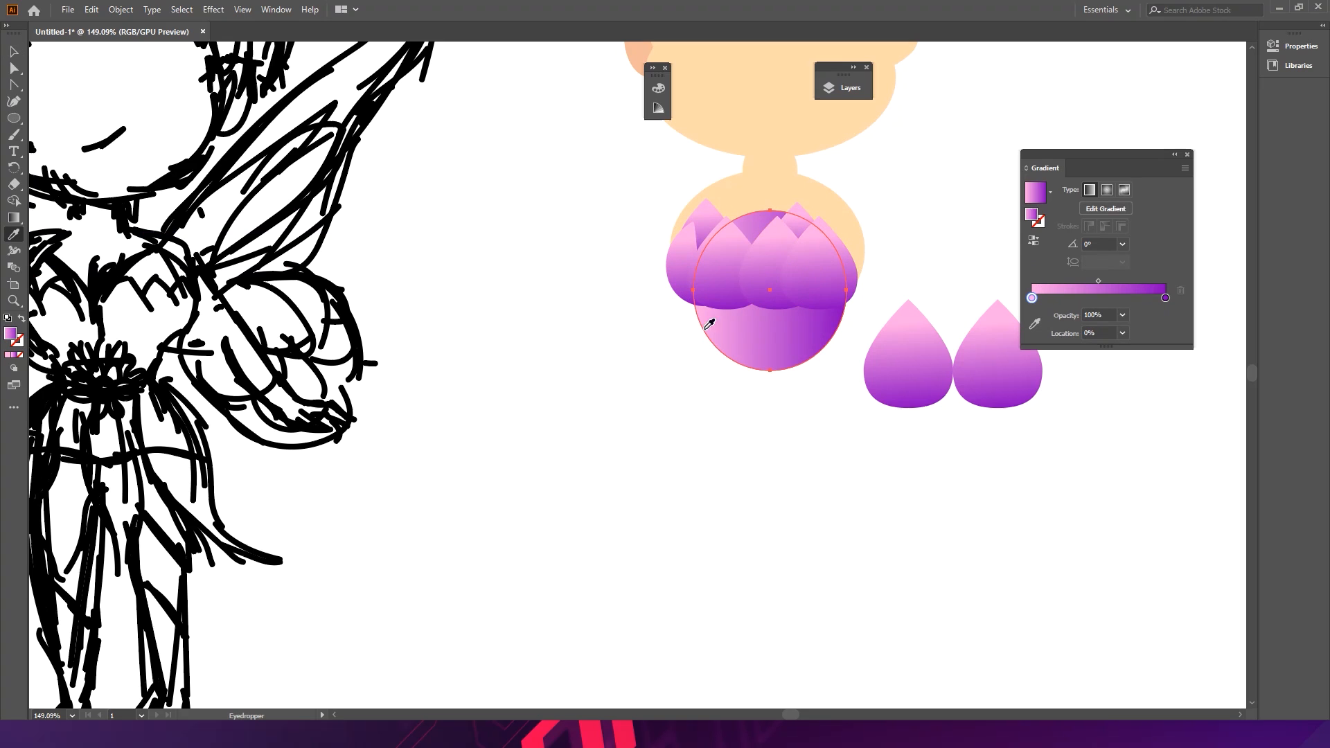
pyautogui.press('v')
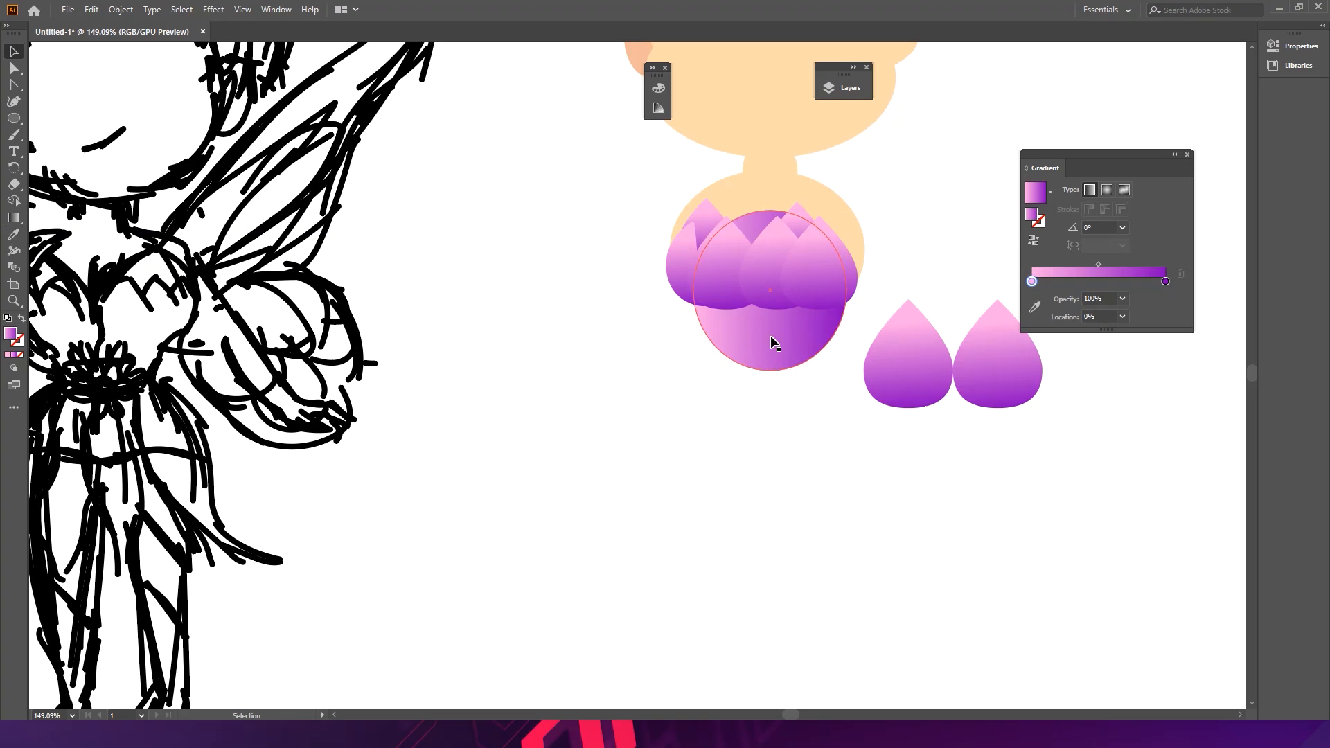
# - Move the gradient circle down and squash it into a rounded base beneath the petal row
pyautogui.click(770, 332)
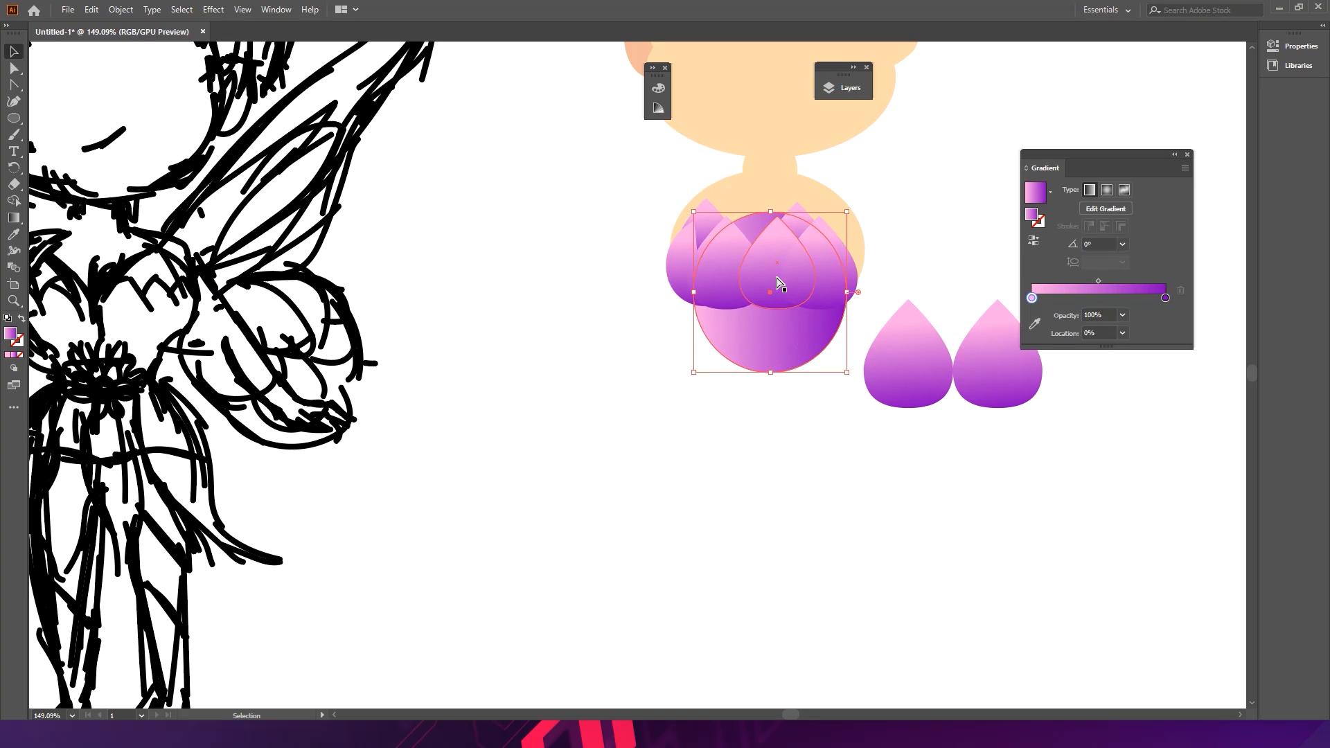
pyautogui.moveTo(785, 353); pyautogui.dragTo(781, 386)
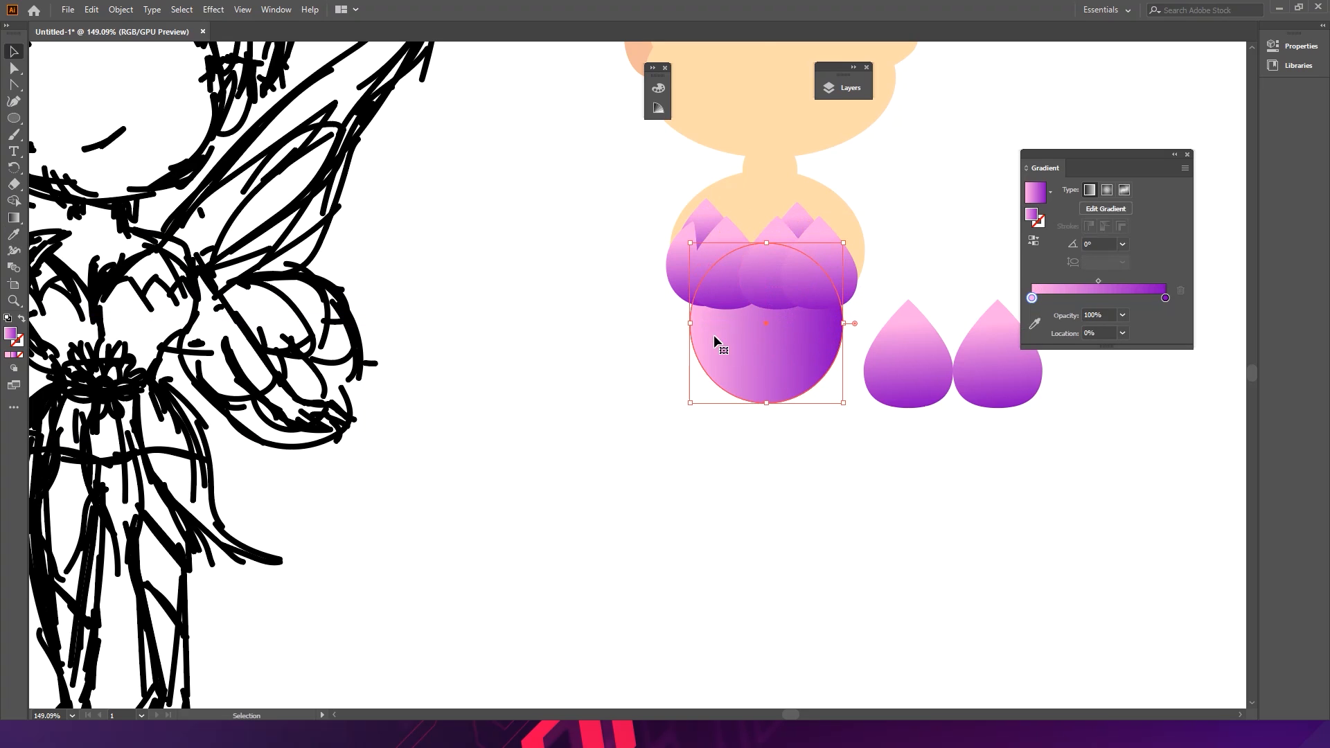
pyautogui.moveTo(697, 331); pyautogui.dragTo(772, 336)
pyautogui.hotkey('ctrl', 'z')
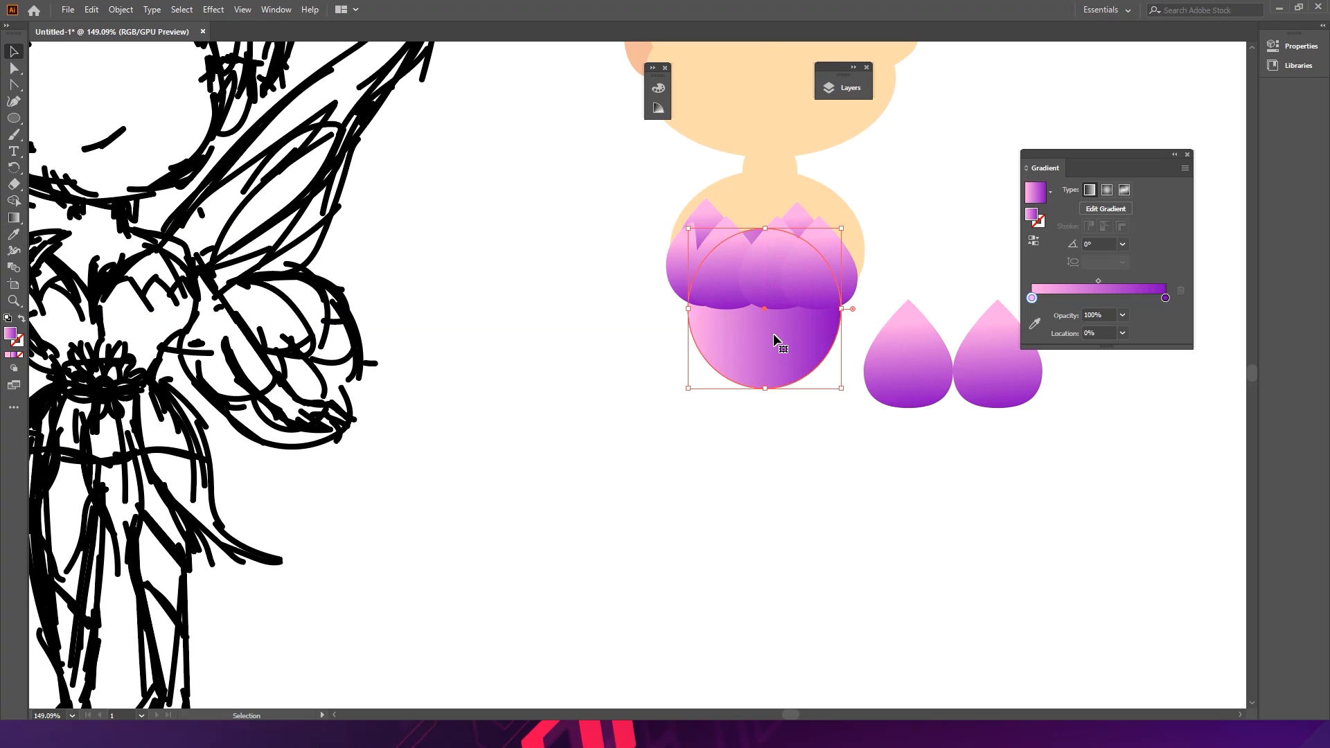
pyautogui.moveTo(765, 228); pyautogui.dragTo(765, 288)
pyautogui.moveTo(765, 341); pyautogui.dragTo(767, 332)
pyautogui.moveTo(850, 315); pyautogui.dragTo(837, 311)
pyautogui.click(800, 397)
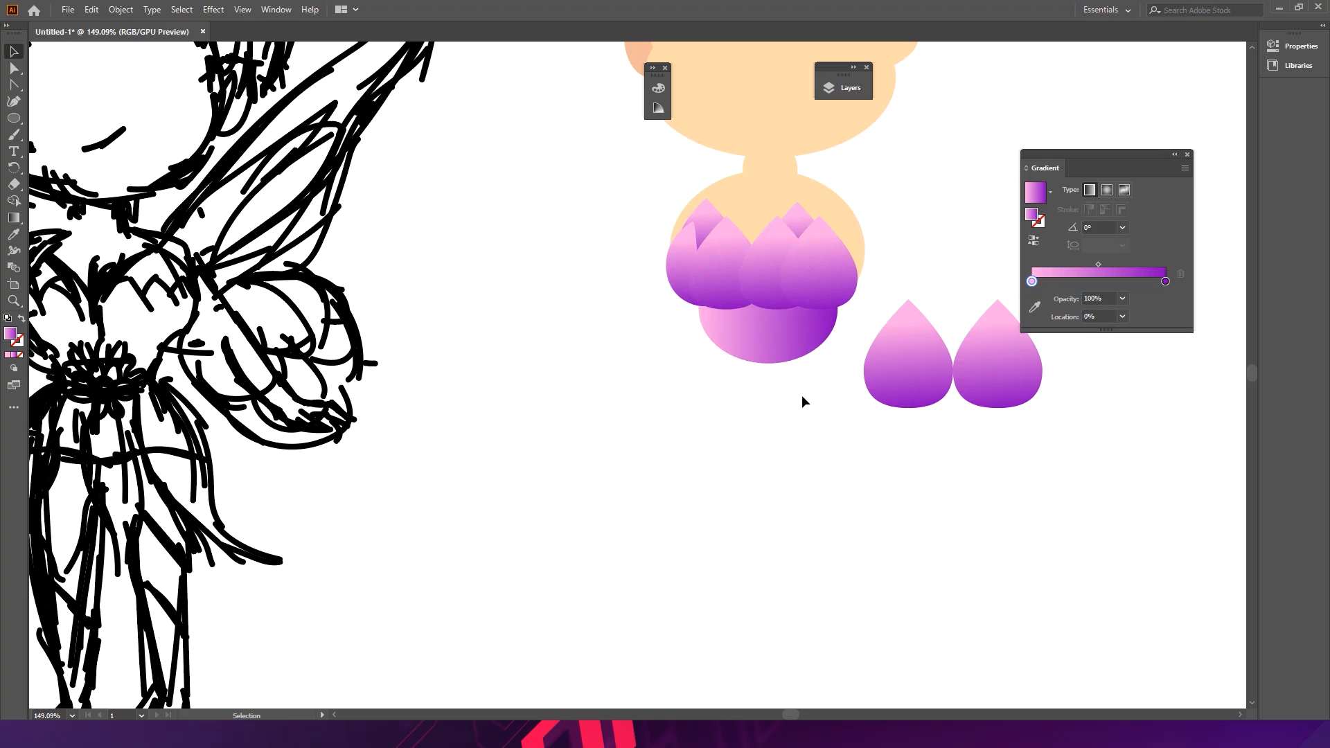
# - Redirect the base circle's gradient to run vertically from top to bottom with the Gradient tool
pyautogui.click(782, 350)
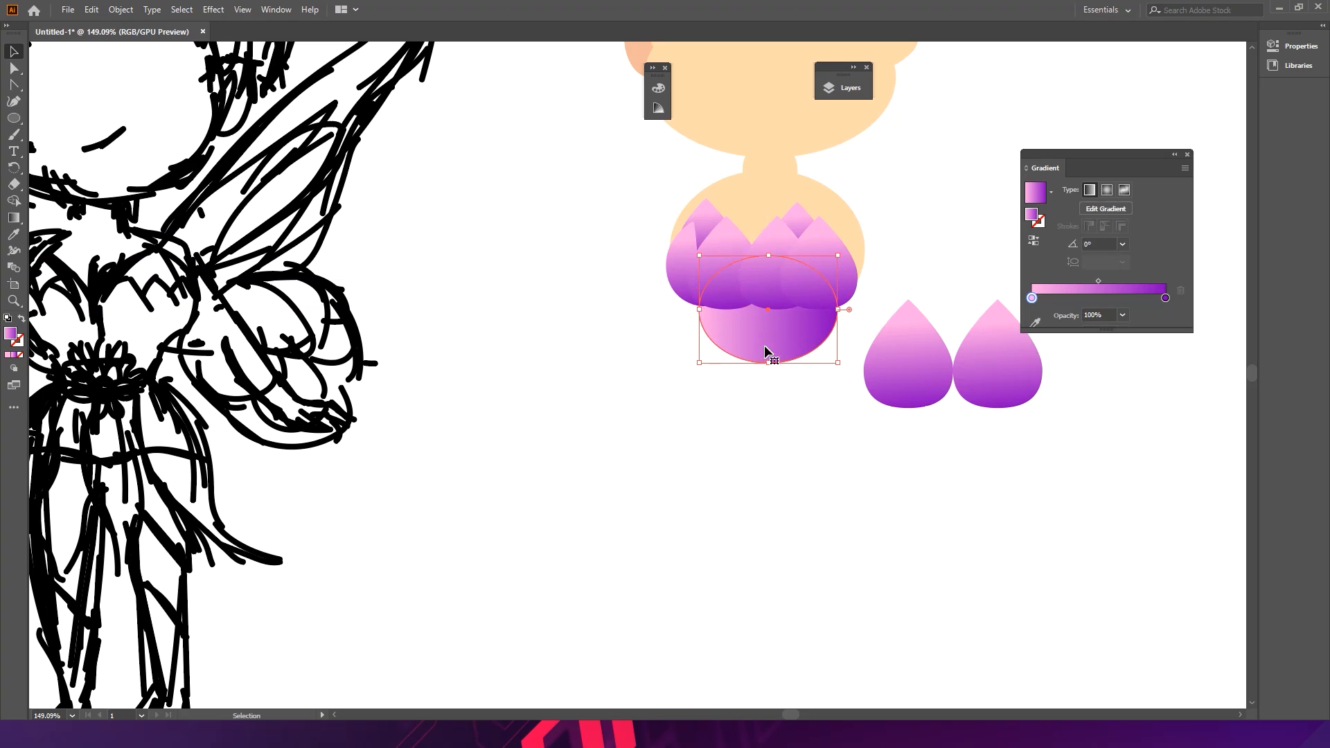
pyautogui.click(14, 217)
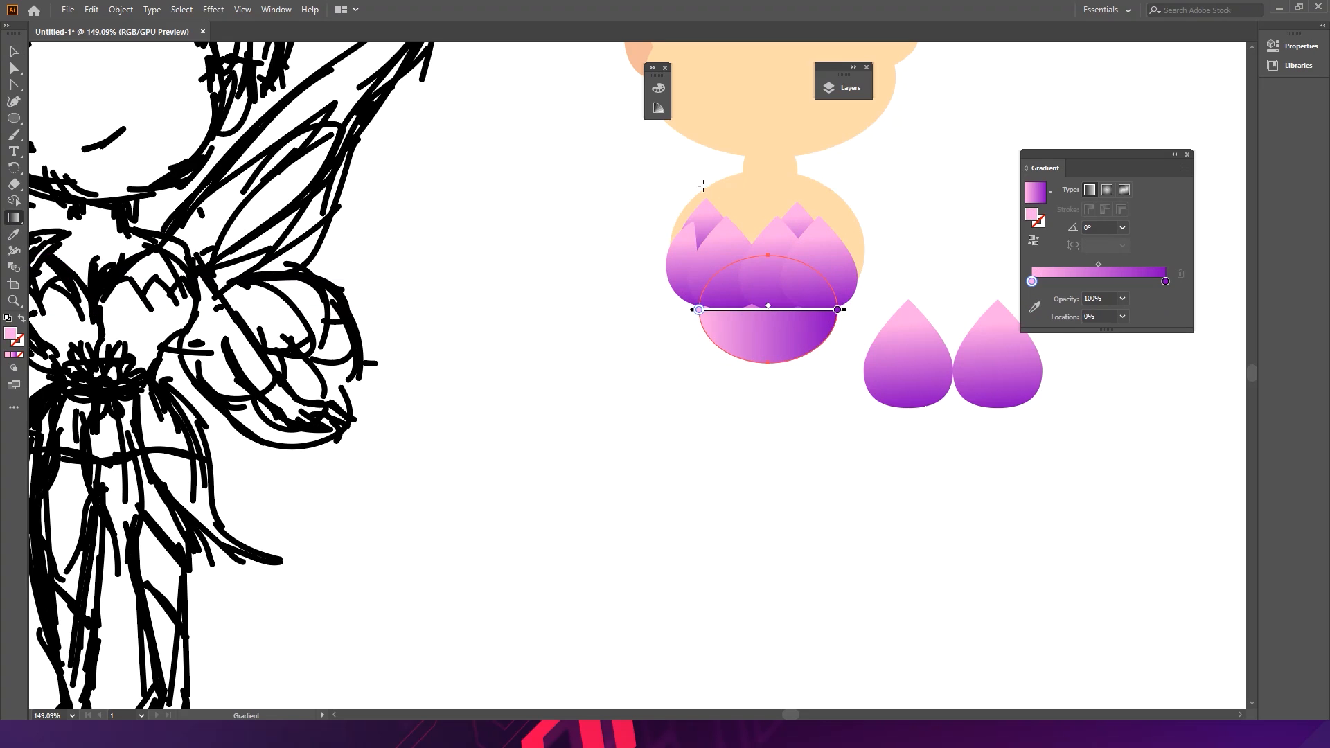
pyautogui.moveTo(760, 258); pyautogui.dragTo(775, 353)
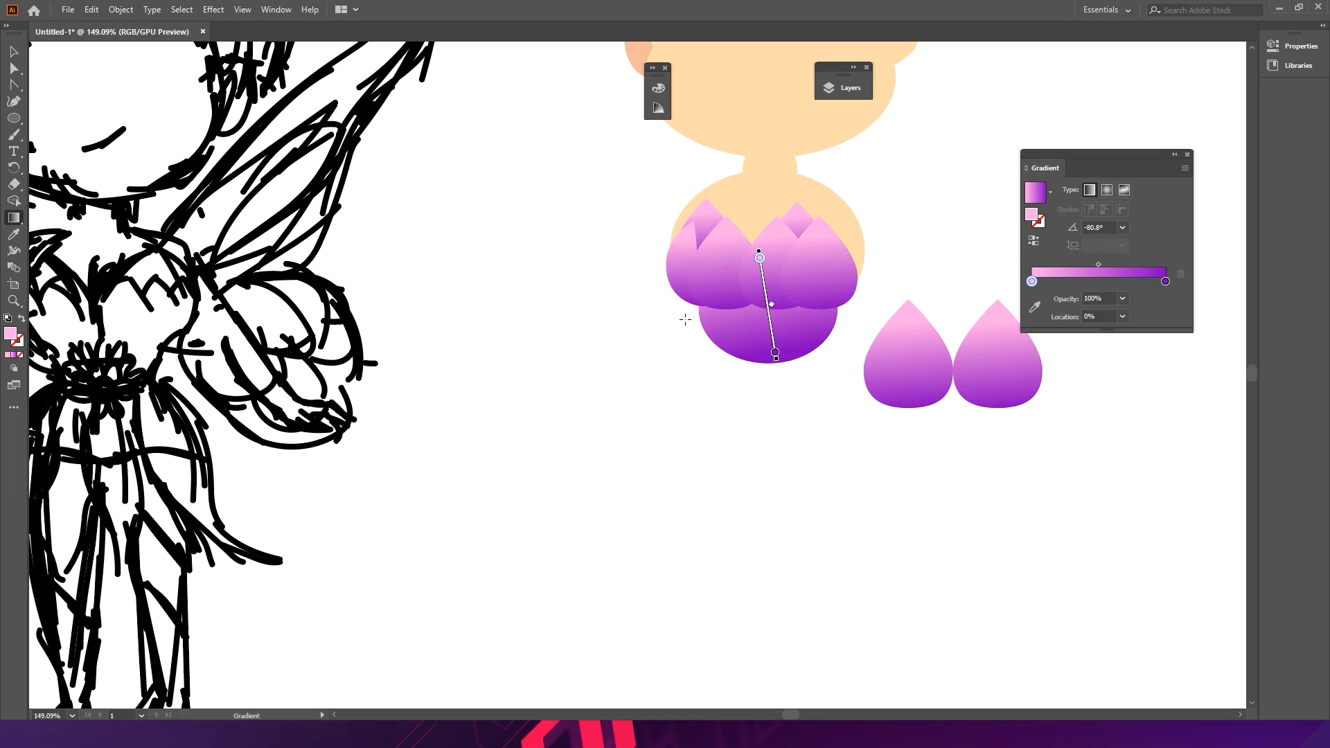
# - Delete the two spare gradient teardrops beside the torso
pyautogui.press('v')
pyautogui.hotkey('ctrl', 'space')
pyautogui.moveTo(751, 312); pyautogui.dragTo(559, 265)
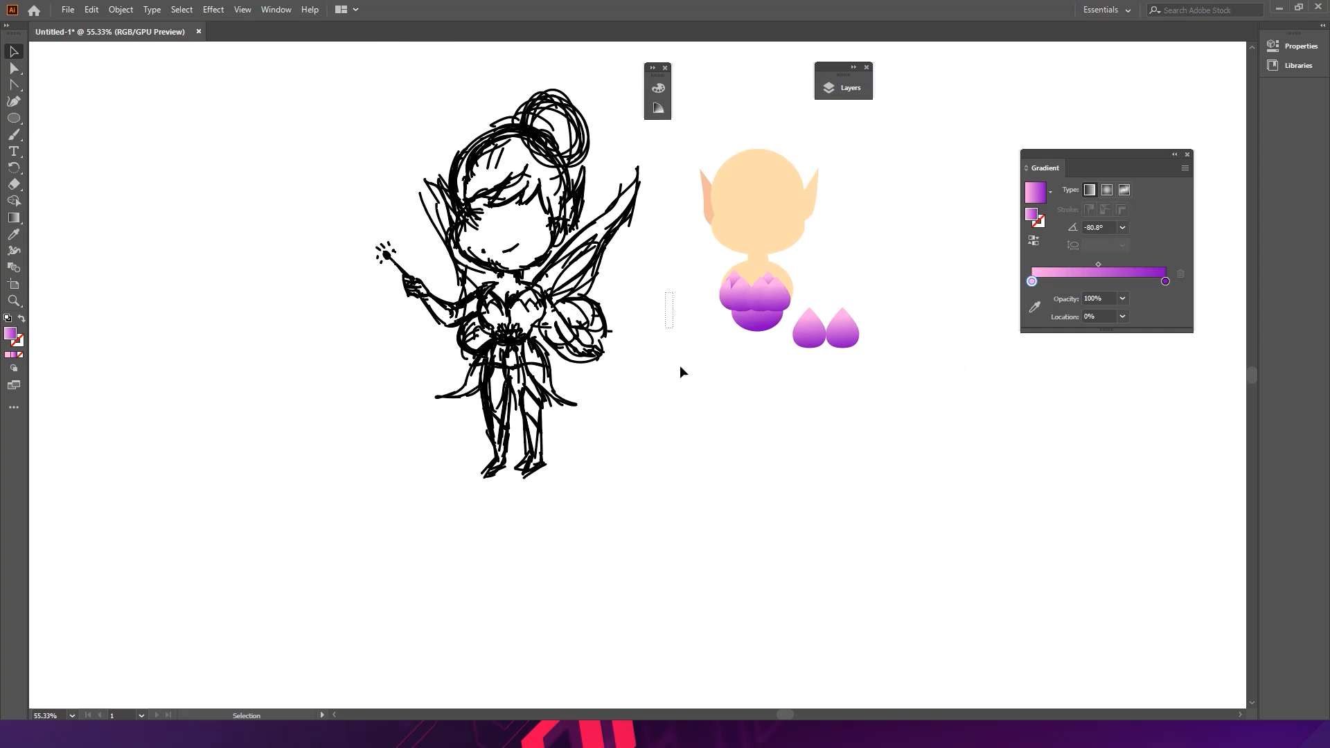
pyautogui.hotkey('ctrl', 'space')
pyautogui.moveTo(754, 361); pyautogui.dragTo(841, 327)
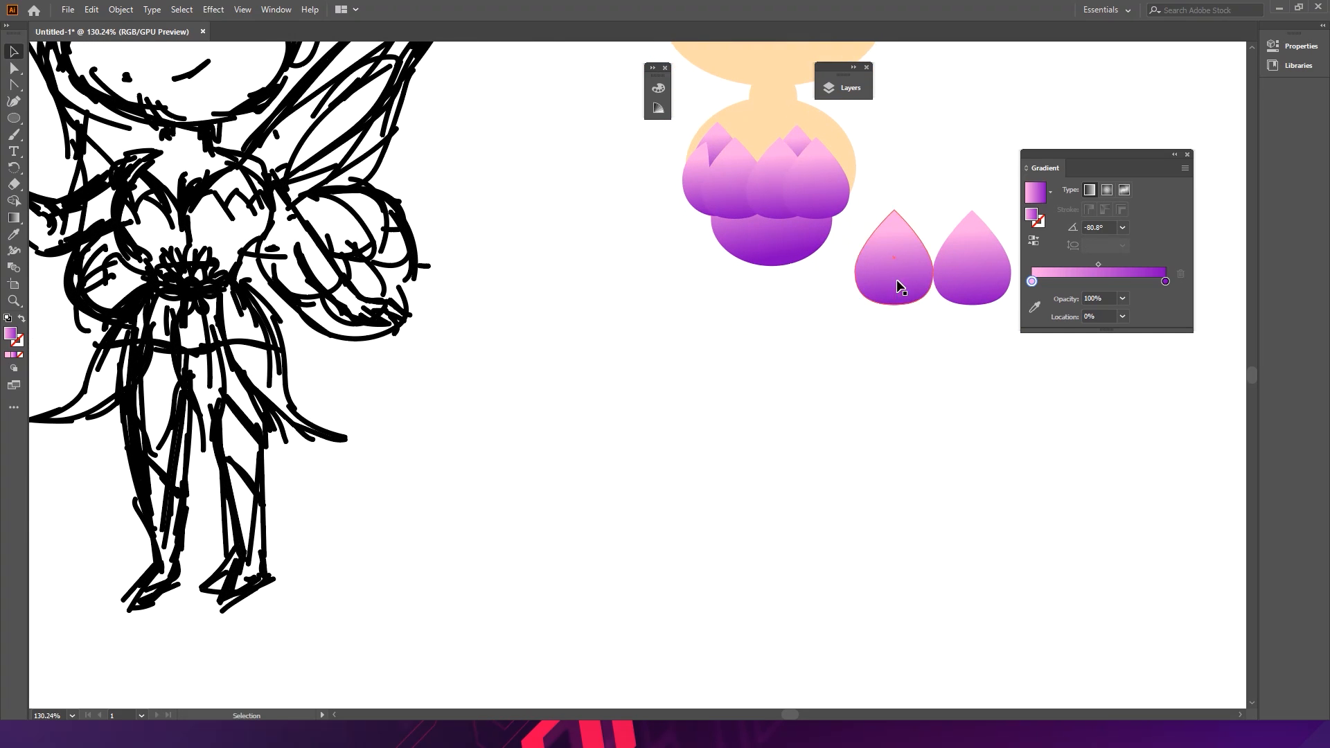
pyautogui.moveTo(903, 298); pyautogui.dragTo(940, 296)
pyautogui.keyDown('shift'); pyautogui.click(974, 248); pyautogui.keyUp('shift')
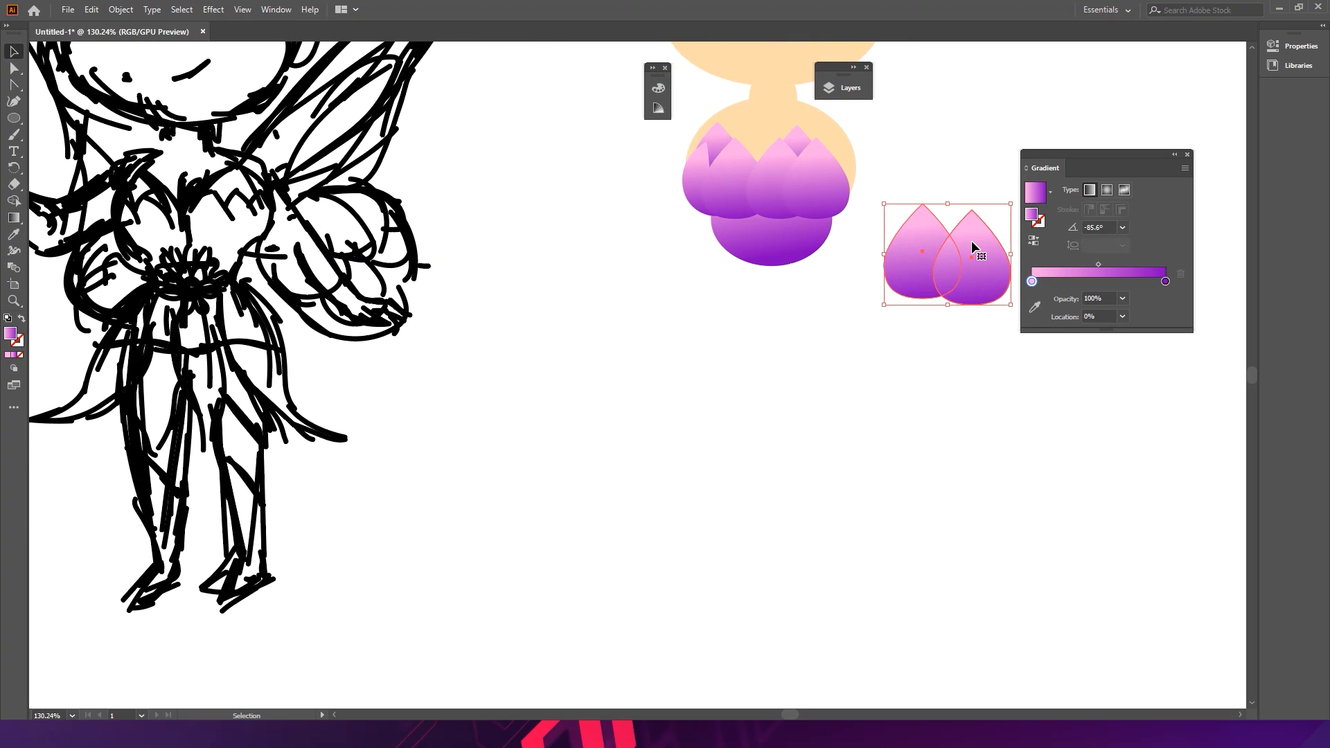
pyautogui.press('Delete')
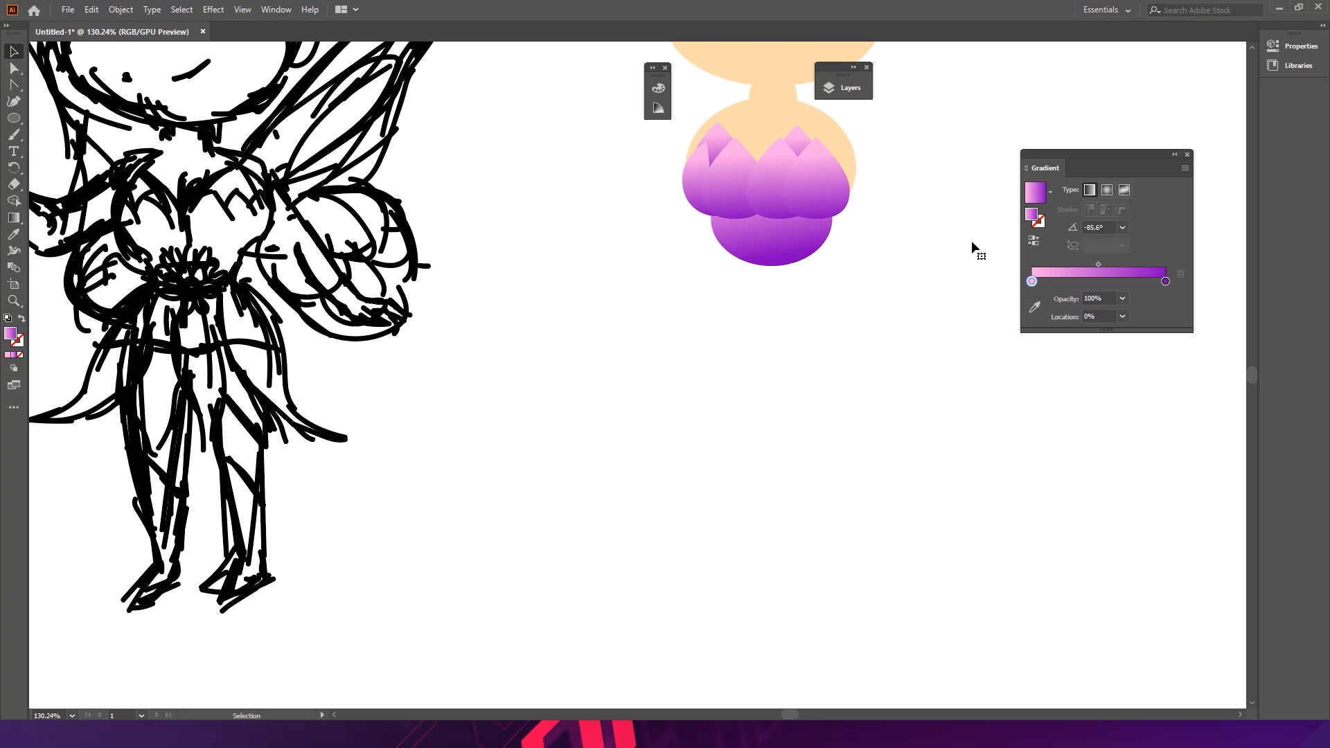
# - Draw a curved leaf-shaped skirt panel with the Pencil under the left side and fill it with the petal gradient
pyautogui.click(14, 137)
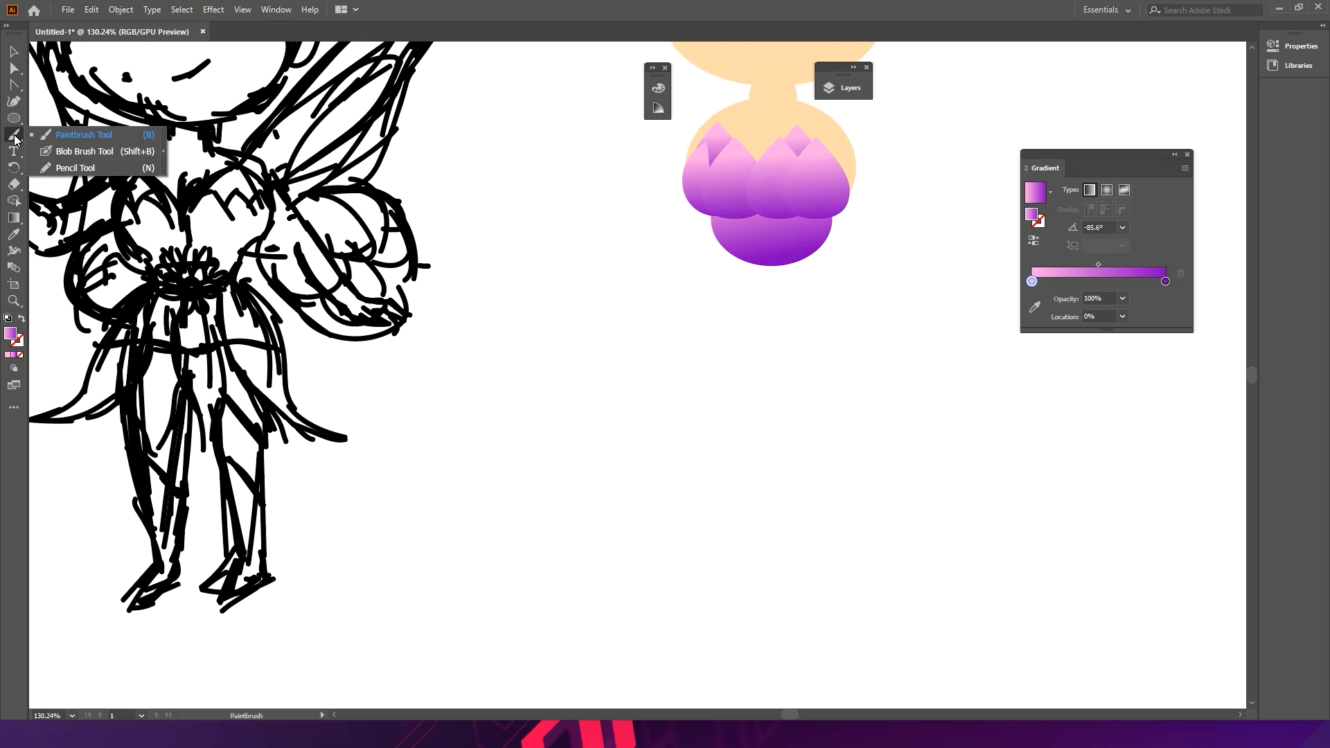
pyautogui.click(70, 168)
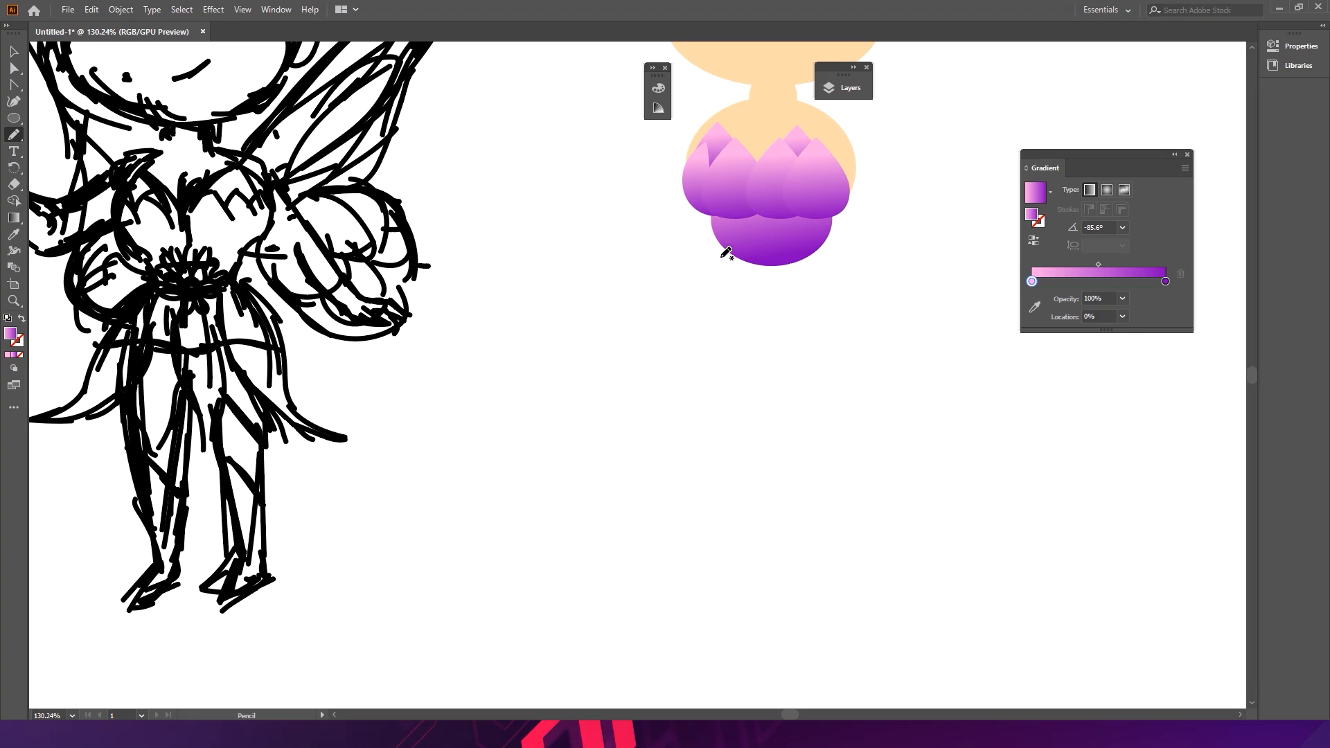
pyautogui.moveTo(727, 244)
pyautogui.mouseDown()
pyautogui.moveTo(682, 297)
pyautogui.moveTo(658, 388)
pyautogui.moveTo(623, 434)
pyautogui.moveTo(694, 397)
pyautogui.moveTo(728, 327)
pyautogui.mouseUp()
pyautogui.moveTo(737, 248); pyautogui.dragTo(731, 242)
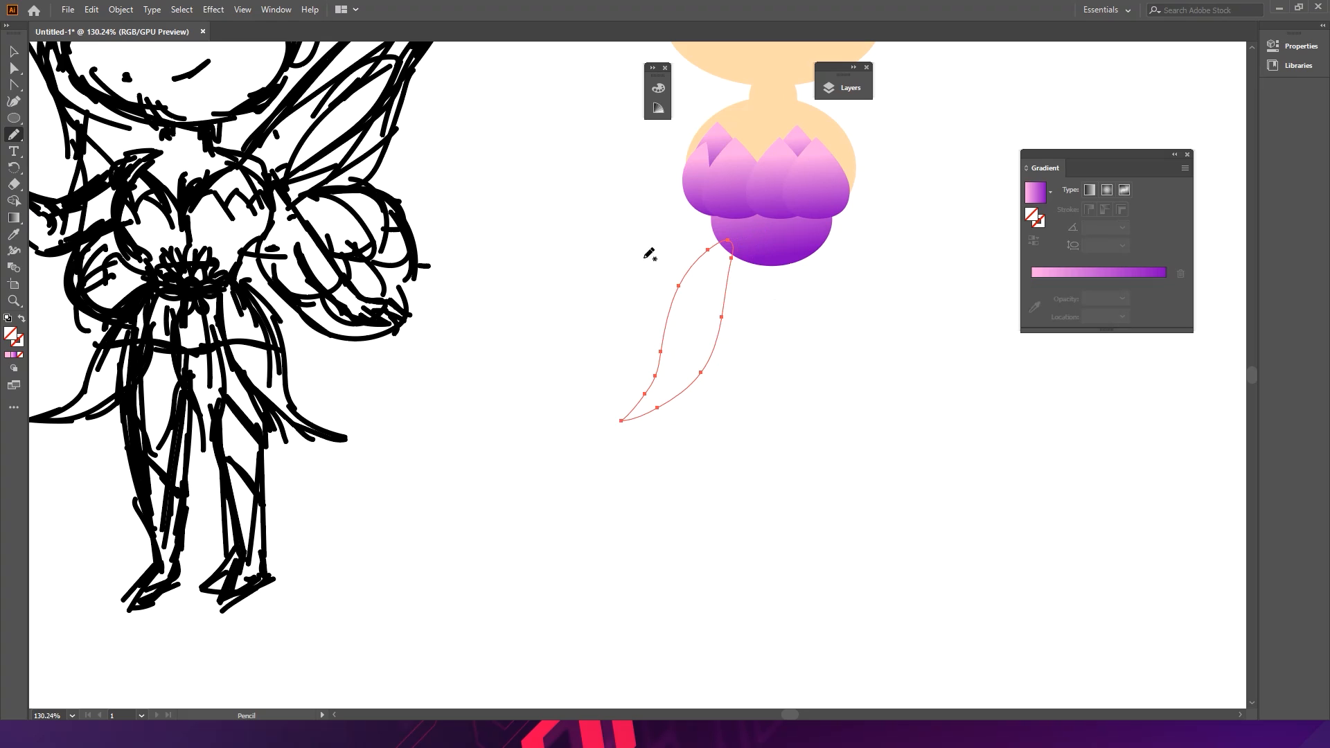
pyautogui.click(22, 235)
pyautogui.click(755, 250)
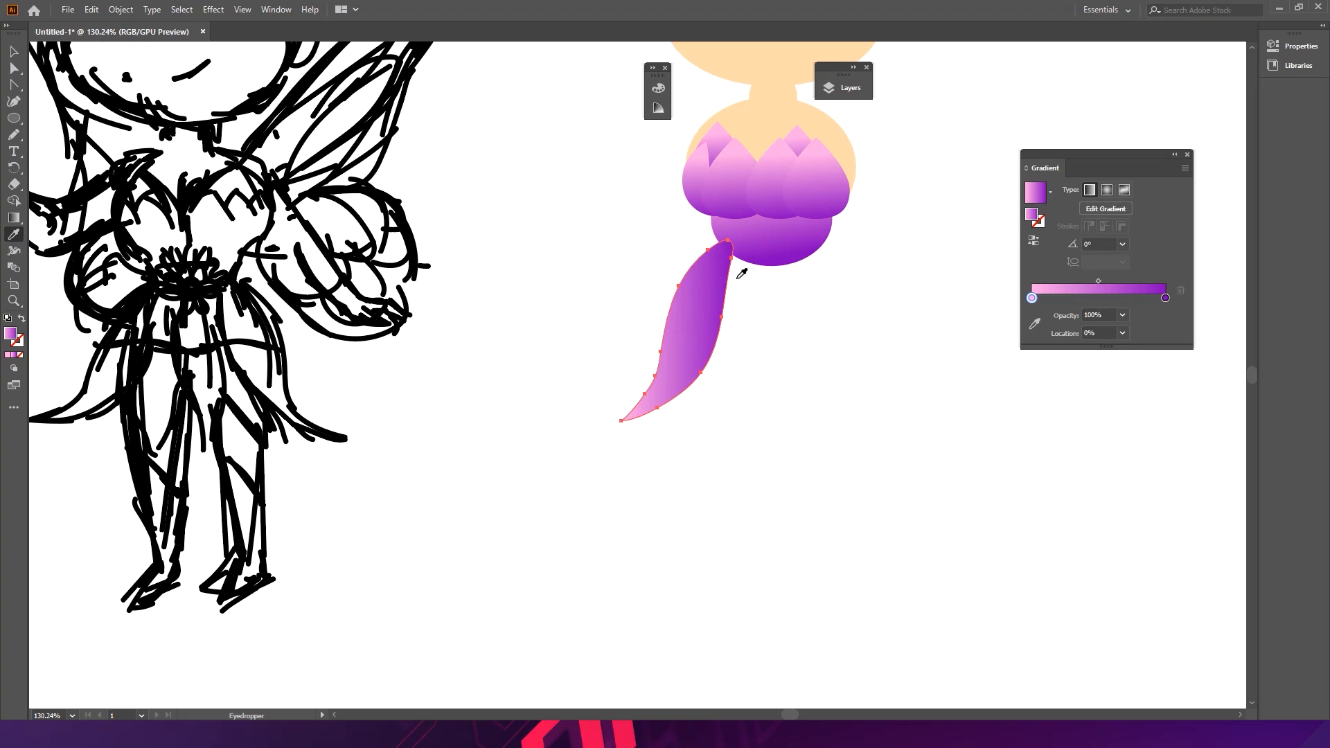
# - Draw a second skirt panel hanging down the middle and sample the petal gradient onto it
pyautogui.click(14, 51)
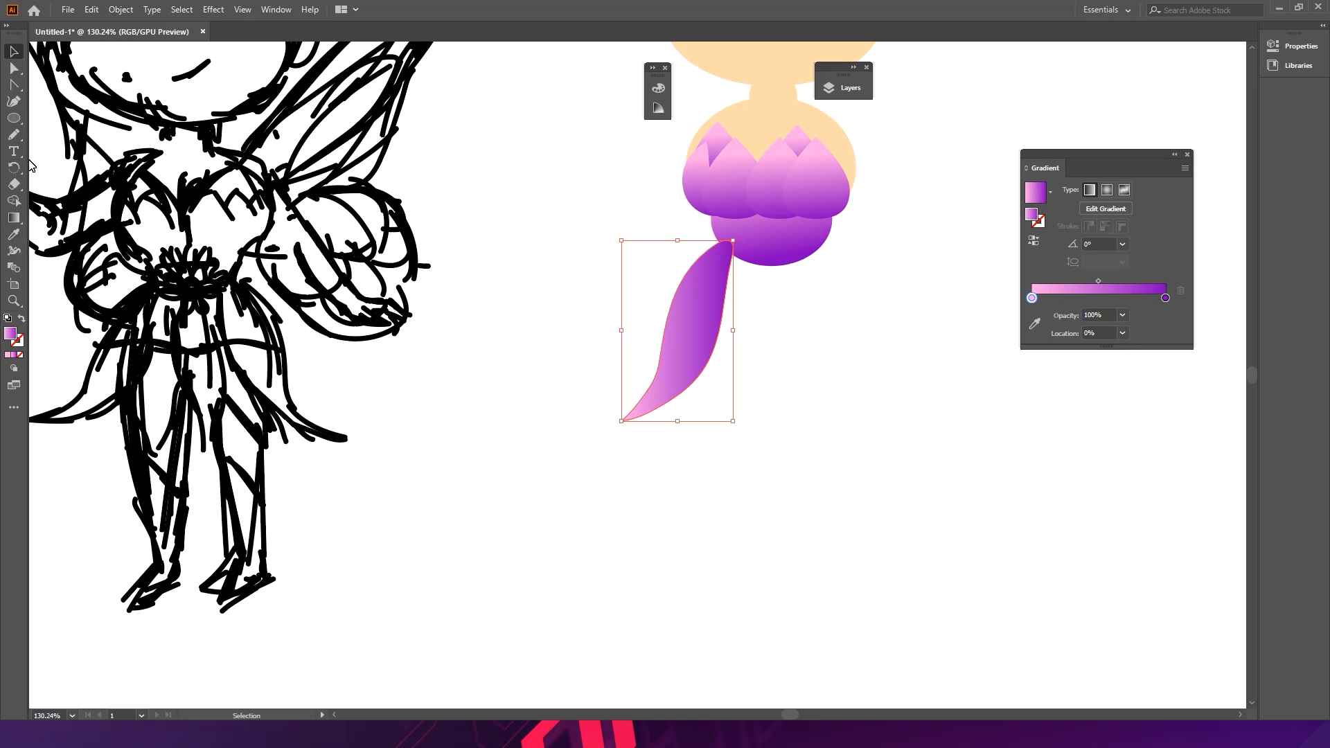
pyautogui.click(14, 135)
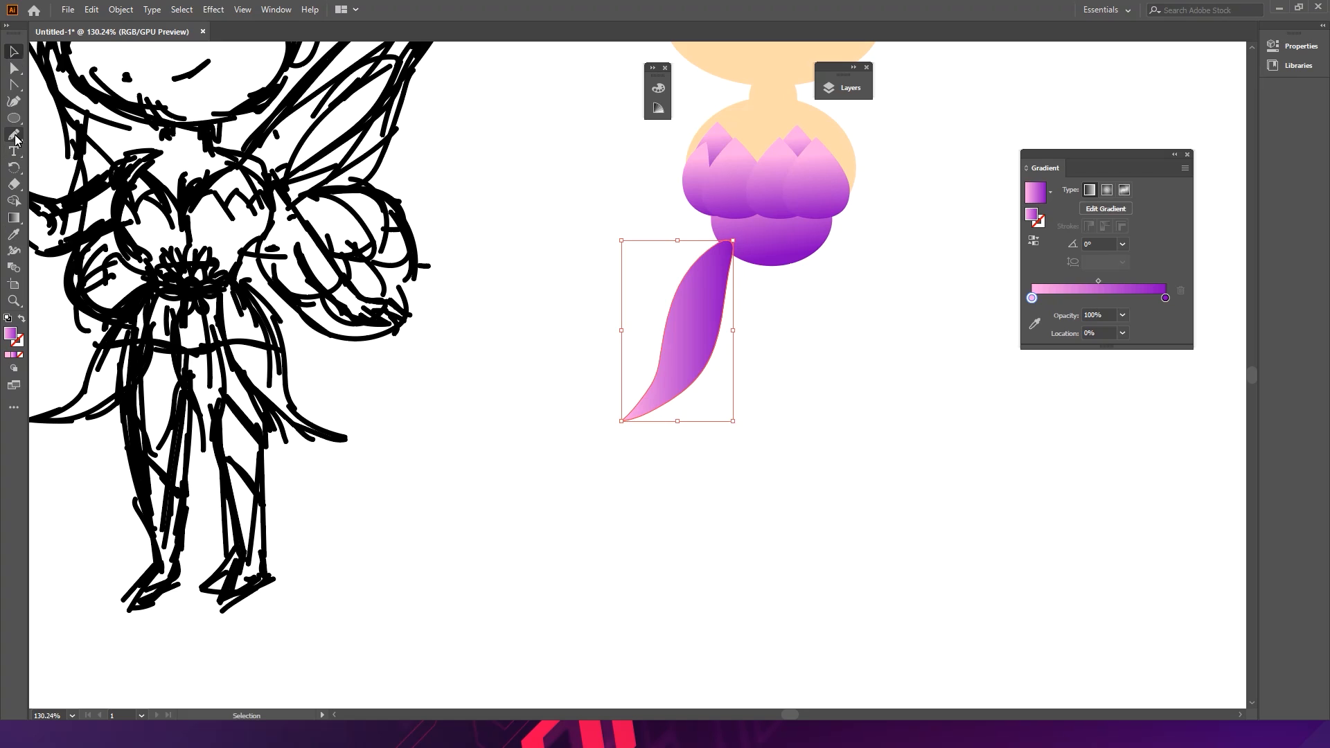
pyautogui.keyDown('ctrl'); pyautogui.click(762, 298); pyautogui.keyUp('ctrl')
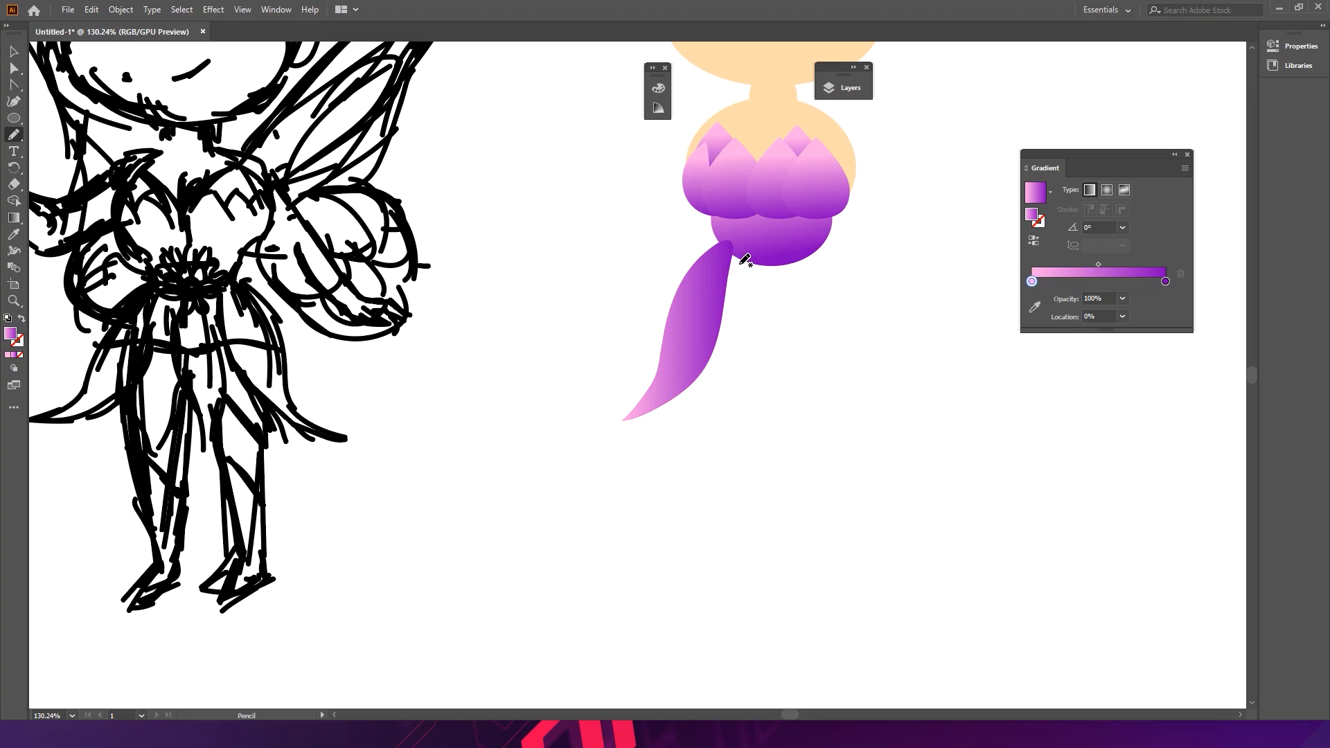
pyautogui.moveTo(748, 254); pyautogui.dragTo(732, 344)
pyautogui.moveTo(751, 392); pyautogui.dragTo(760, 430)
pyautogui.moveTo(786, 296); pyautogui.dragTo(761, 246)
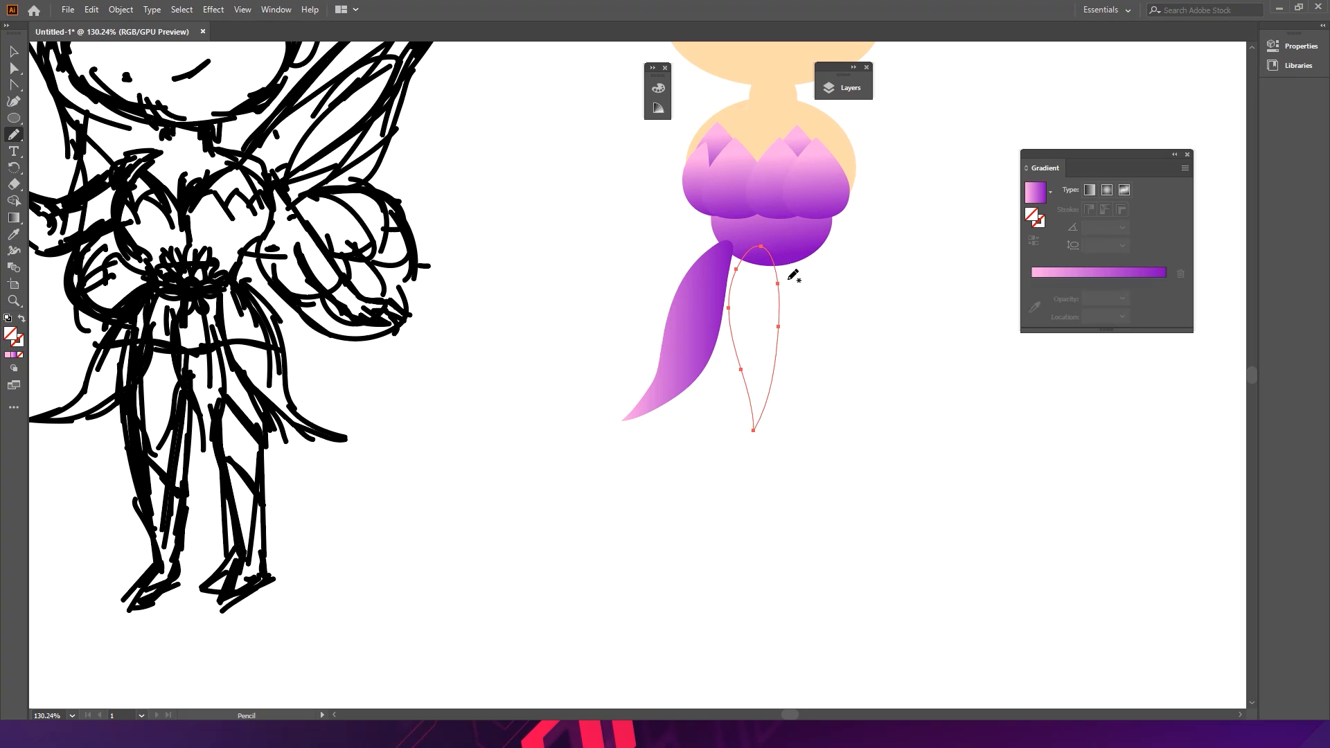
pyautogui.press('i')
pyautogui.click(661, 378)
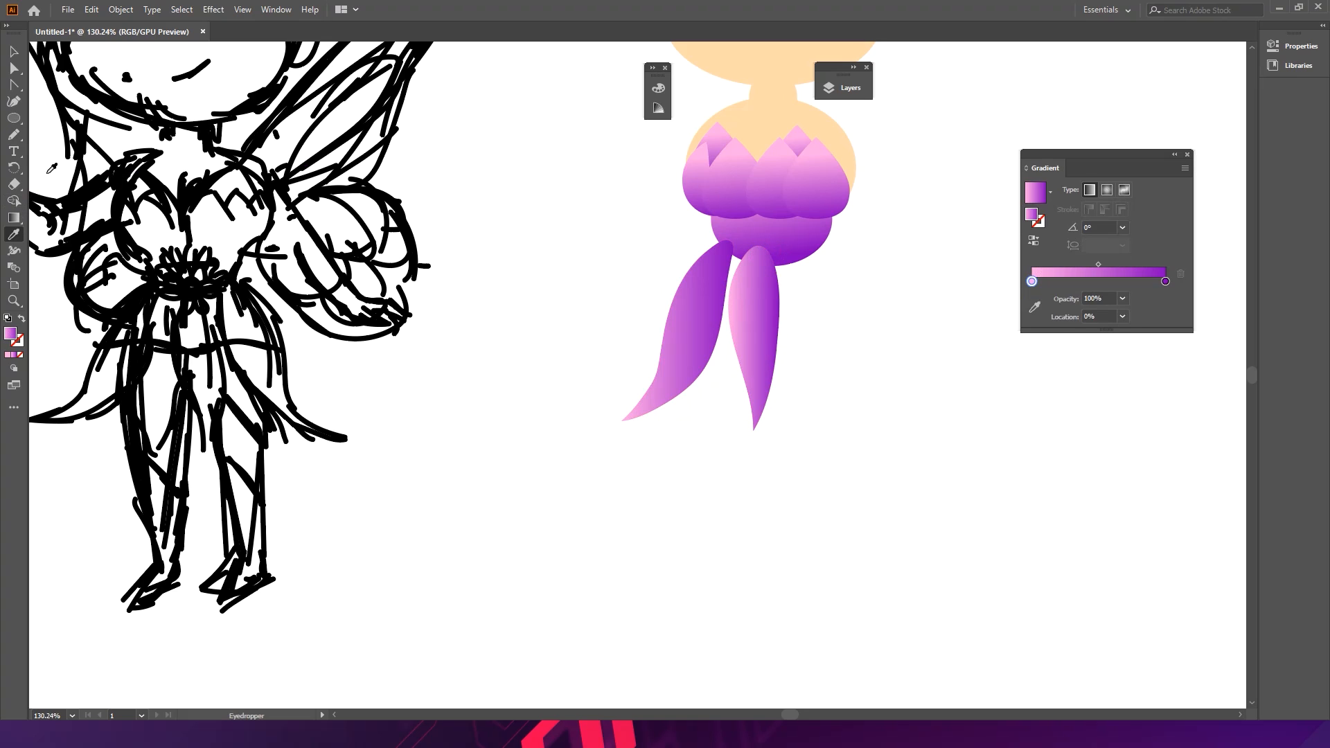
# - Draw a third skirt panel to the right and sample the petal gradient onto it
pyautogui.click(14, 135)
pyautogui.moveTo(787, 304); pyautogui.dragTo(830, 431)
pyautogui.moveTo(831, 385); pyautogui.dragTo(813, 249)
pyautogui.press('i')
pyautogui.click(762, 310)
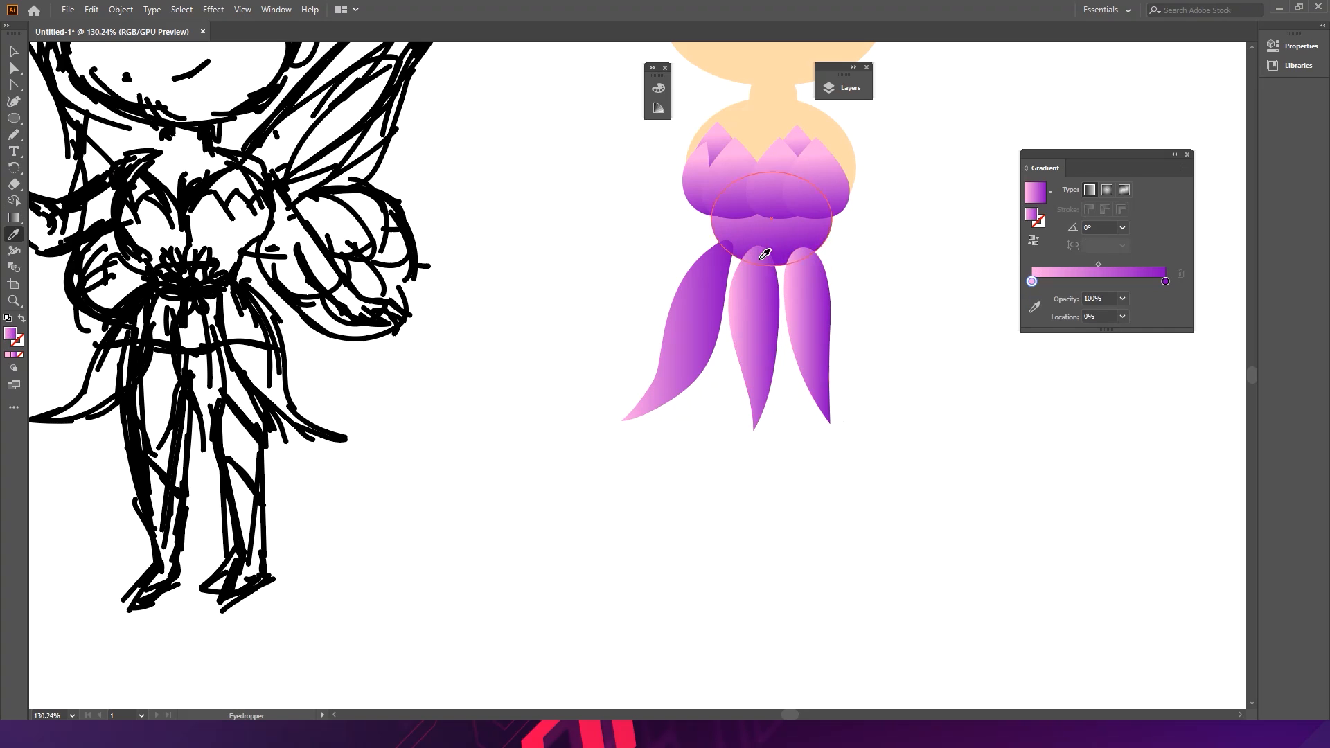
# - Reposition the skirt panels so they overlap closely beneath the bodice
pyautogui.click(20, 138)
pyautogui.moveTo(813, 286); pyautogui.dragTo(793, 286)
pyautogui.moveTo(774, 331)
pyautogui.mouseDown()
pyautogui.moveTo(751, 356)
pyautogui.moveTo(760, 321)
pyautogui.mouseUp()
pyautogui.moveTo(774, 244); pyautogui.dragTo(787, 267)
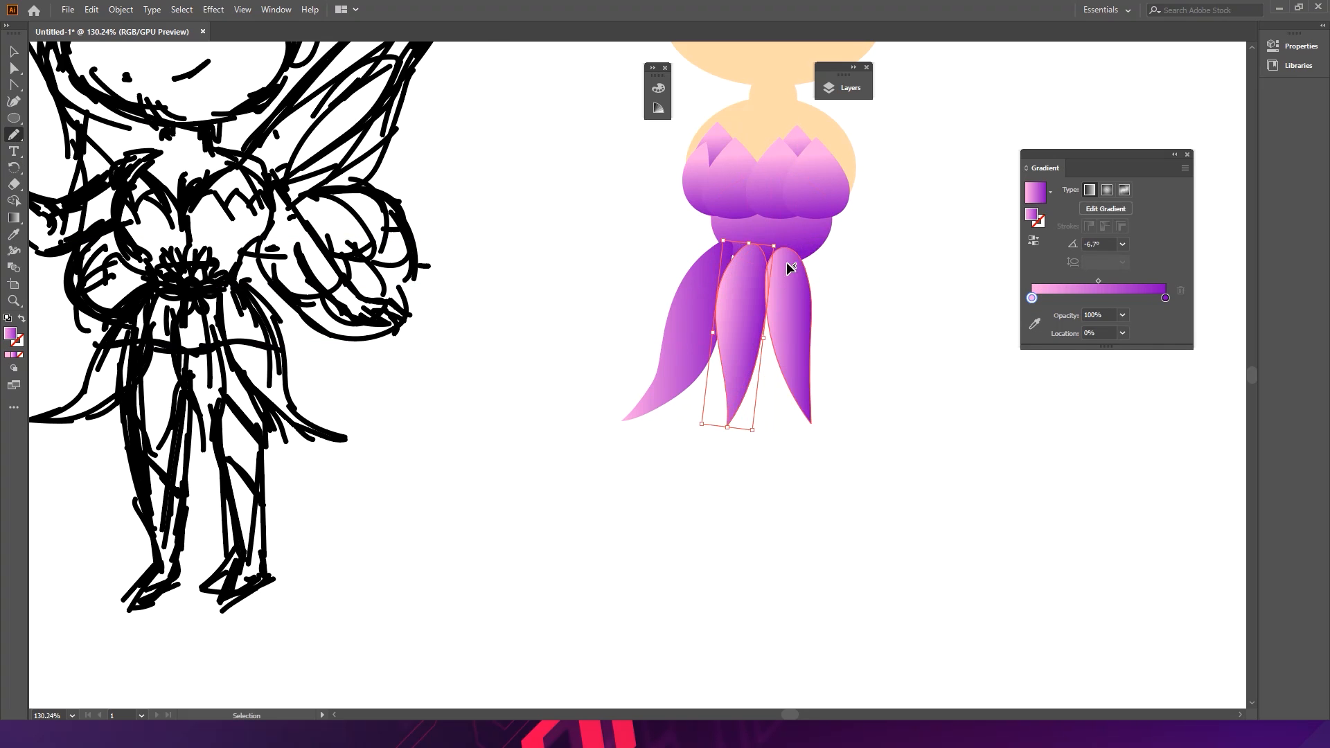
pyautogui.moveTo(796, 326); pyautogui.dragTo(792, 294)
pyautogui.click(837, 302)
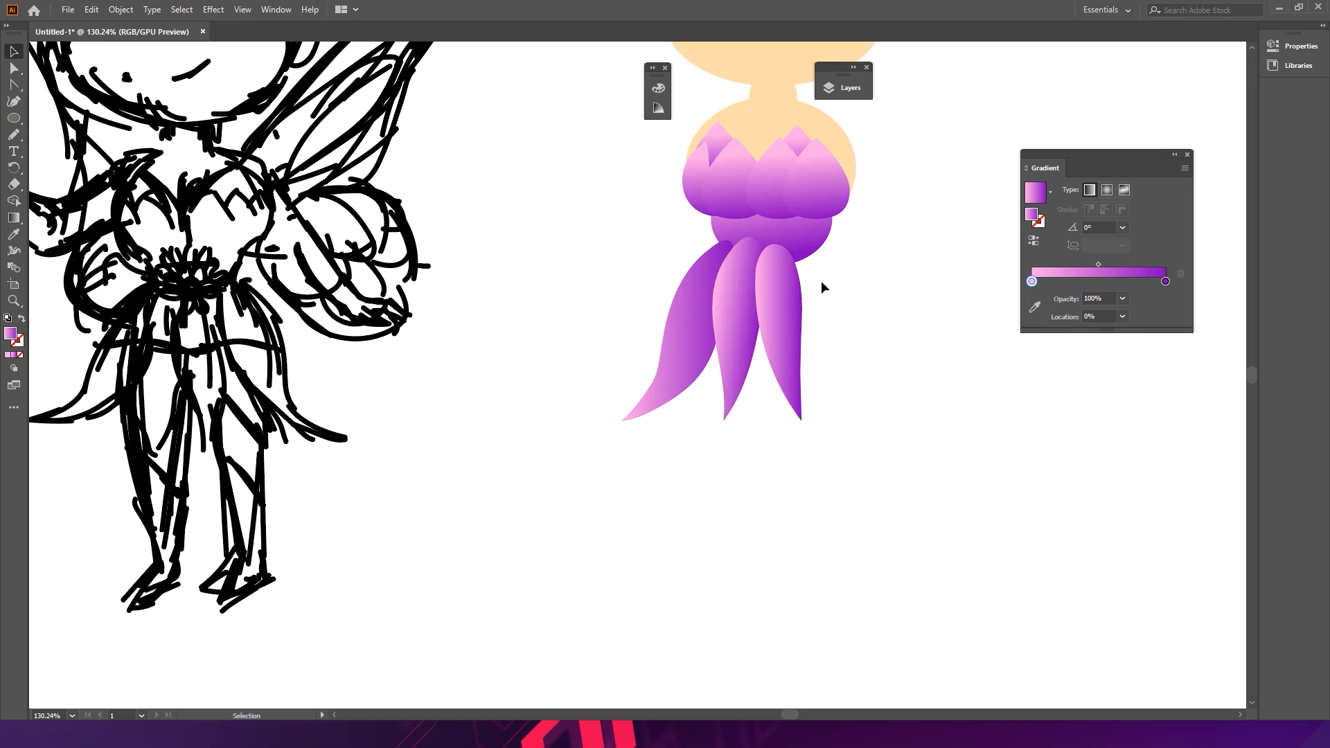
pyautogui.moveTo(712, 305); pyautogui.dragTo(725, 301)
pyautogui.click(840, 288)
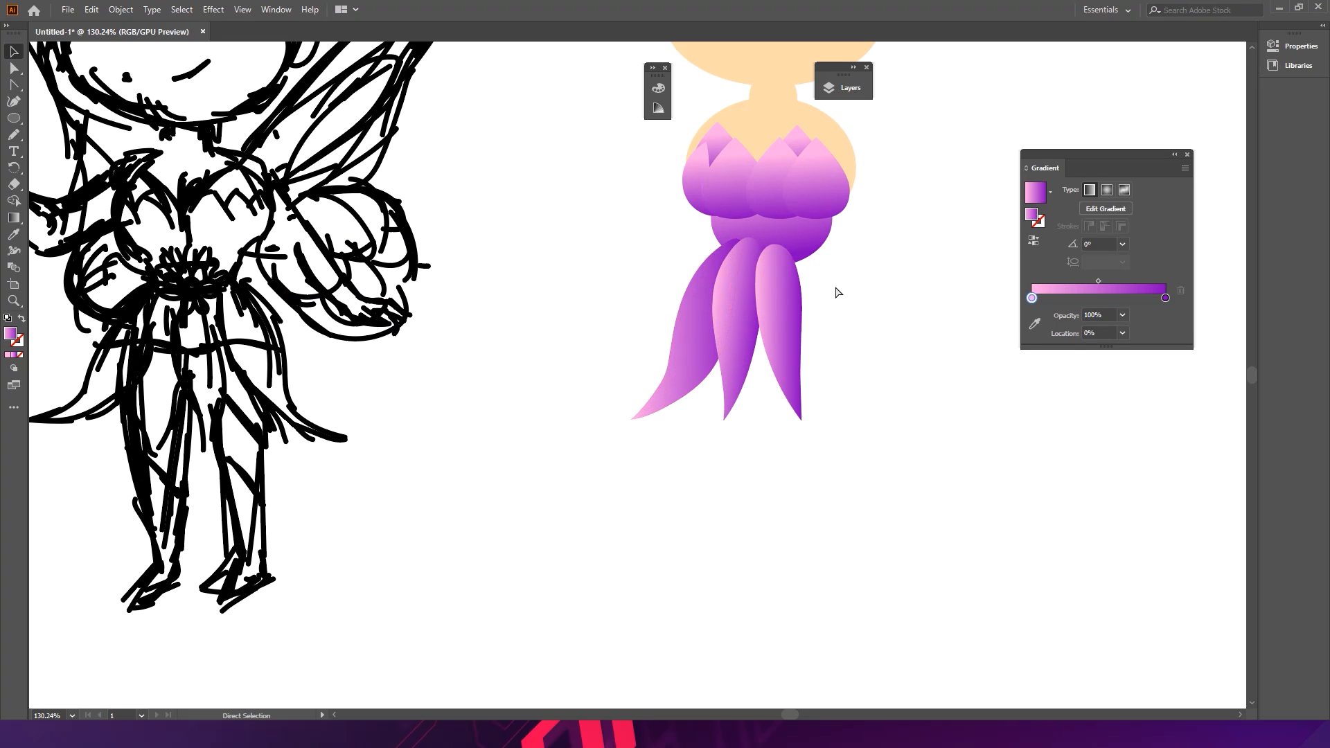
# - Draw a fourth skirt panel on the right side and fill it with the petal gradient
pyautogui.click(14, 134)
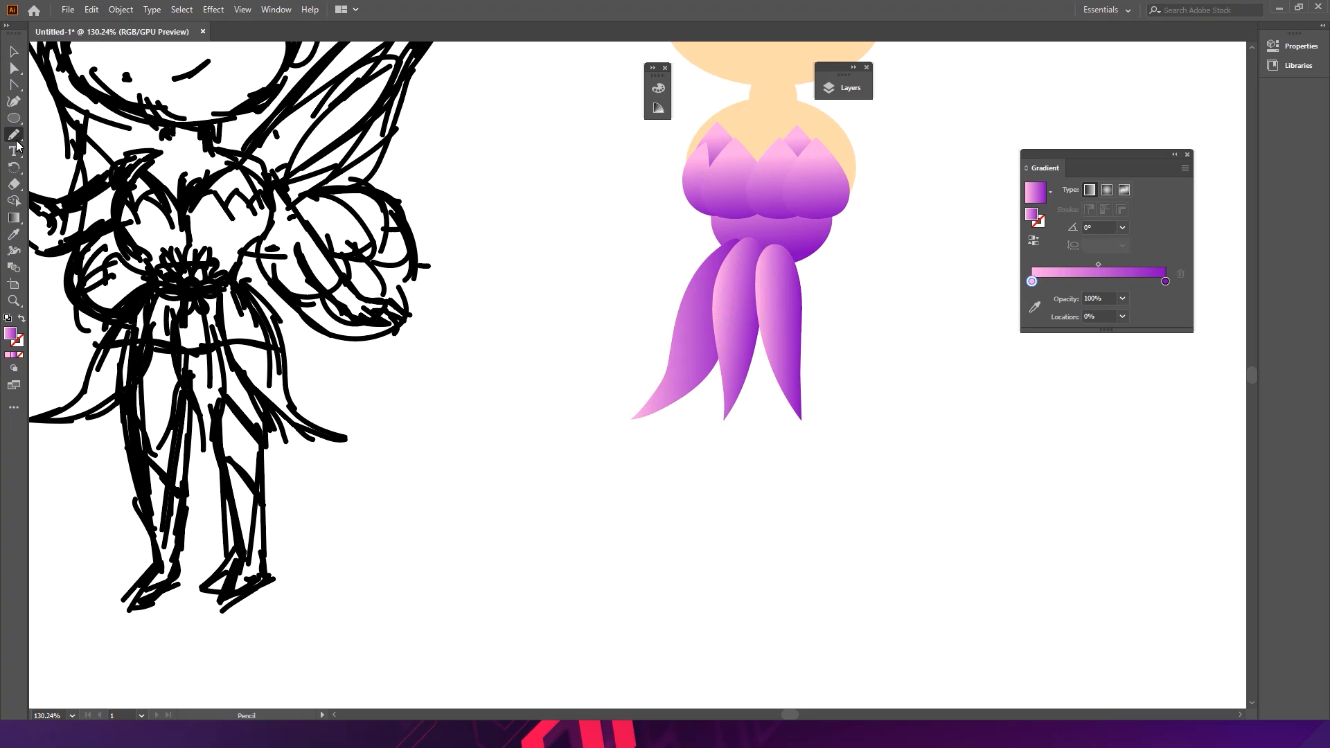
pyautogui.moveTo(801, 243); pyautogui.dragTo(793, 292)
pyautogui.moveTo(822, 360)
pyautogui.mouseDown()
pyautogui.moveTo(852, 416)
pyautogui.moveTo(845, 385)
pyautogui.mouseUp()
pyautogui.hotkey('ctrl', 'z')
pyautogui.moveTo(798, 249)
pyautogui.mouseDown()
pyautogui.moveTo(792, 327)
pyautogui.moveTo(868, 415)
pyautogui.mouseUp()
pyautogui.moveTo(831, 324)
pyautogui.mouseDown()
pyautogui.moveTo(814, 270)
pyautogui.moveTo(780, 297)
pyautogui.mouseUp()
pyautogui.press('i')
pyautogui.click(775, 297)
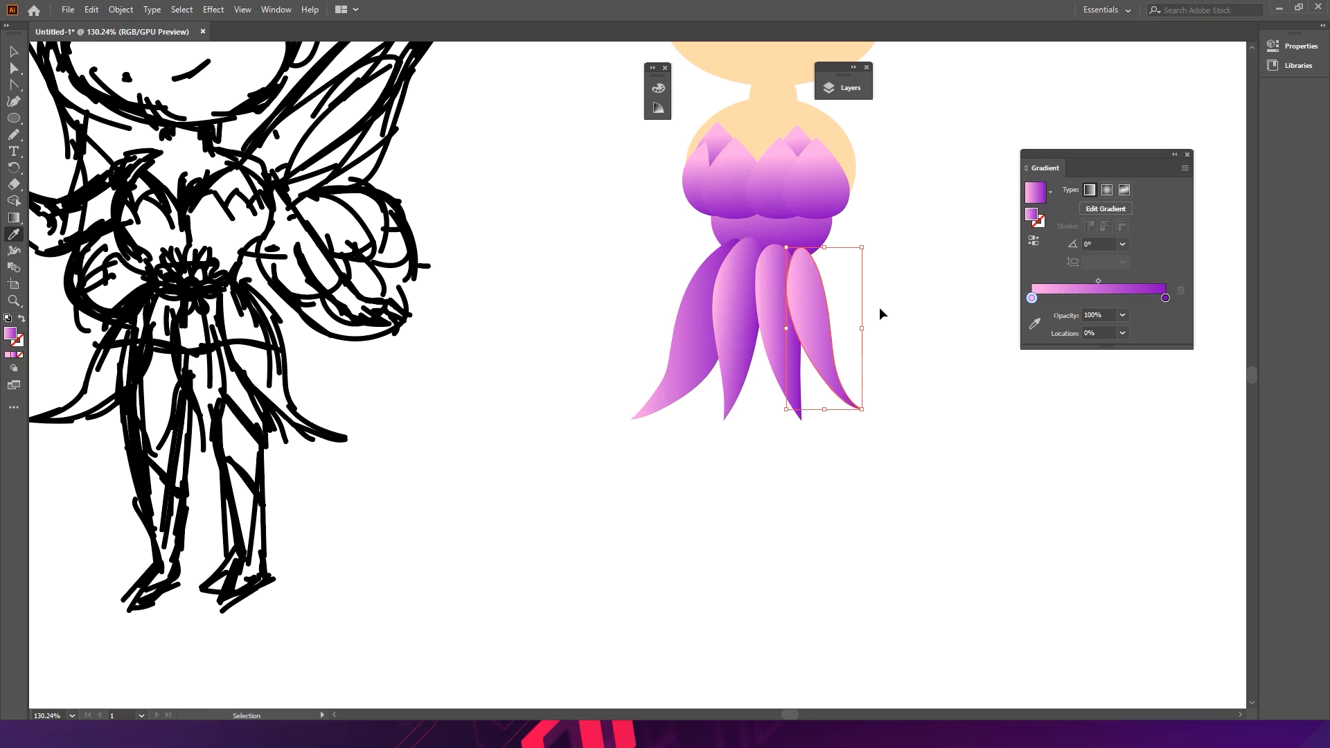
# - Draw a fifth skirt panel at the far right and sample the petal gradient onto it
pyautogui.keyDown('ctrl'); pyautogui.click(880, 313); pyautogui.keyUp('ctrl')
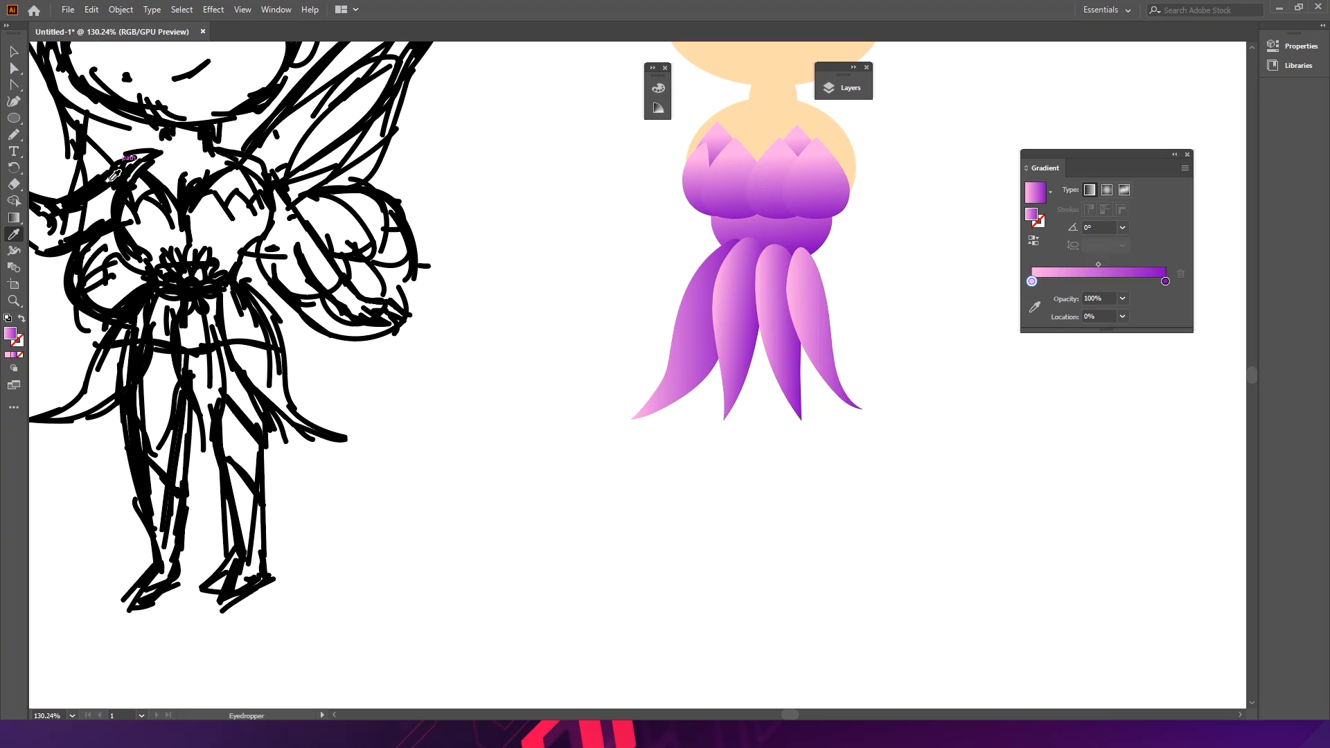
pyautogui.click(14, 135)
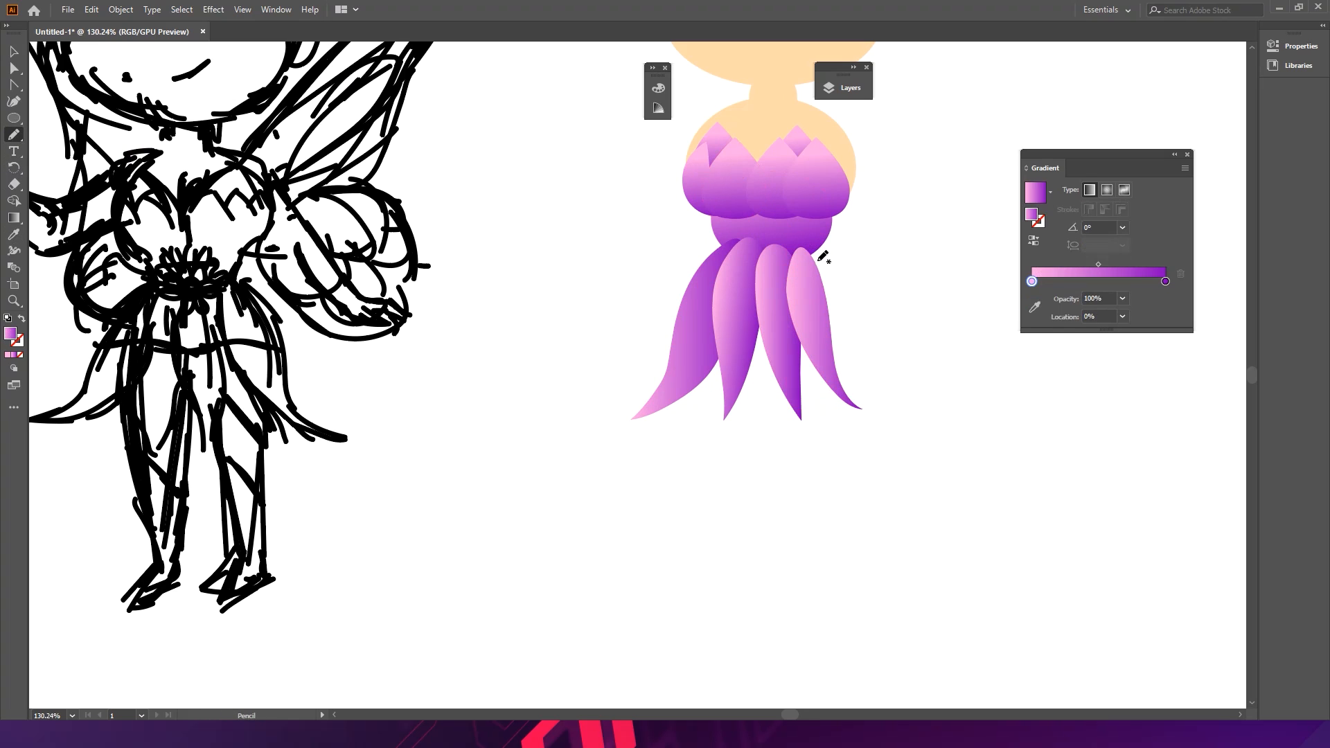
pyautogui.moveTo(814, 250)
pyautogui.mouseDown()
pyautogui.moveTo(891, 407)
pyautogui.moveTo(819, 353)
pyautogui.moveTo(802, 253)
pyautogui.mouseUp()
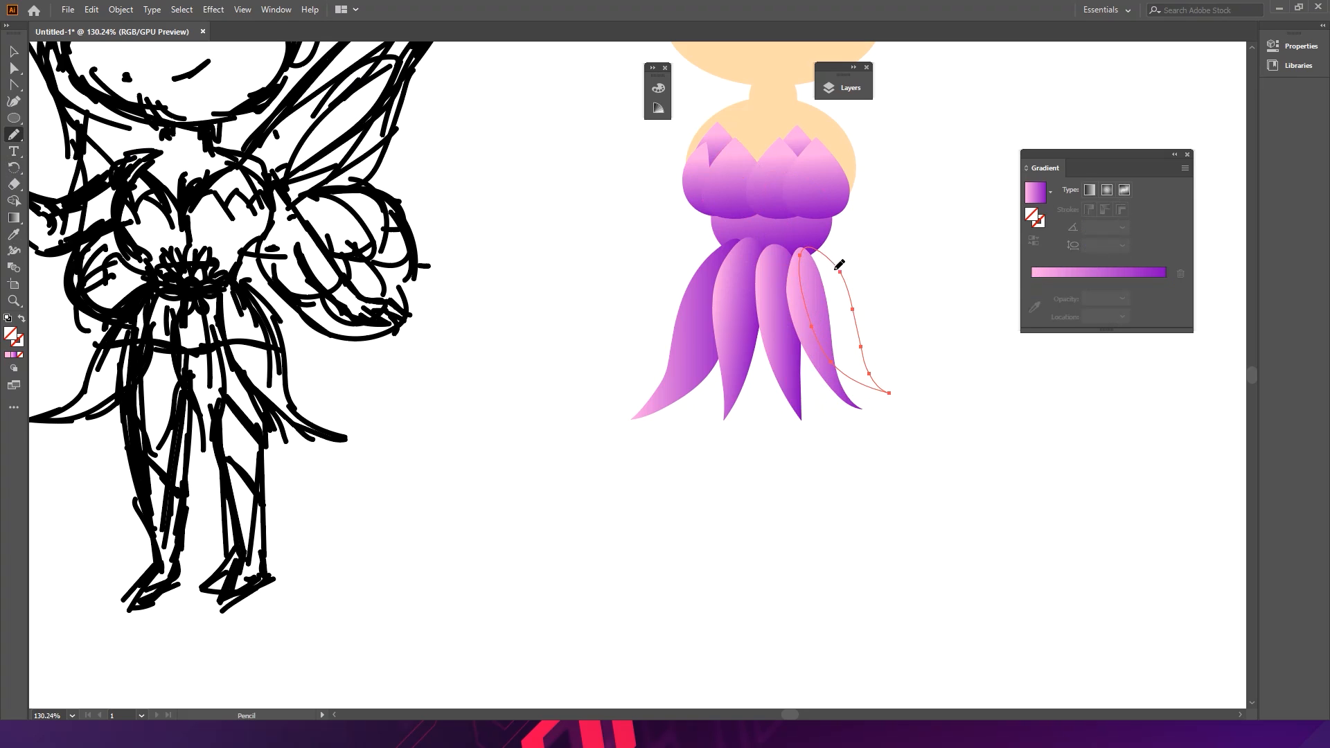
pyautogui.press('i')
pyautogui.click(789, 304)
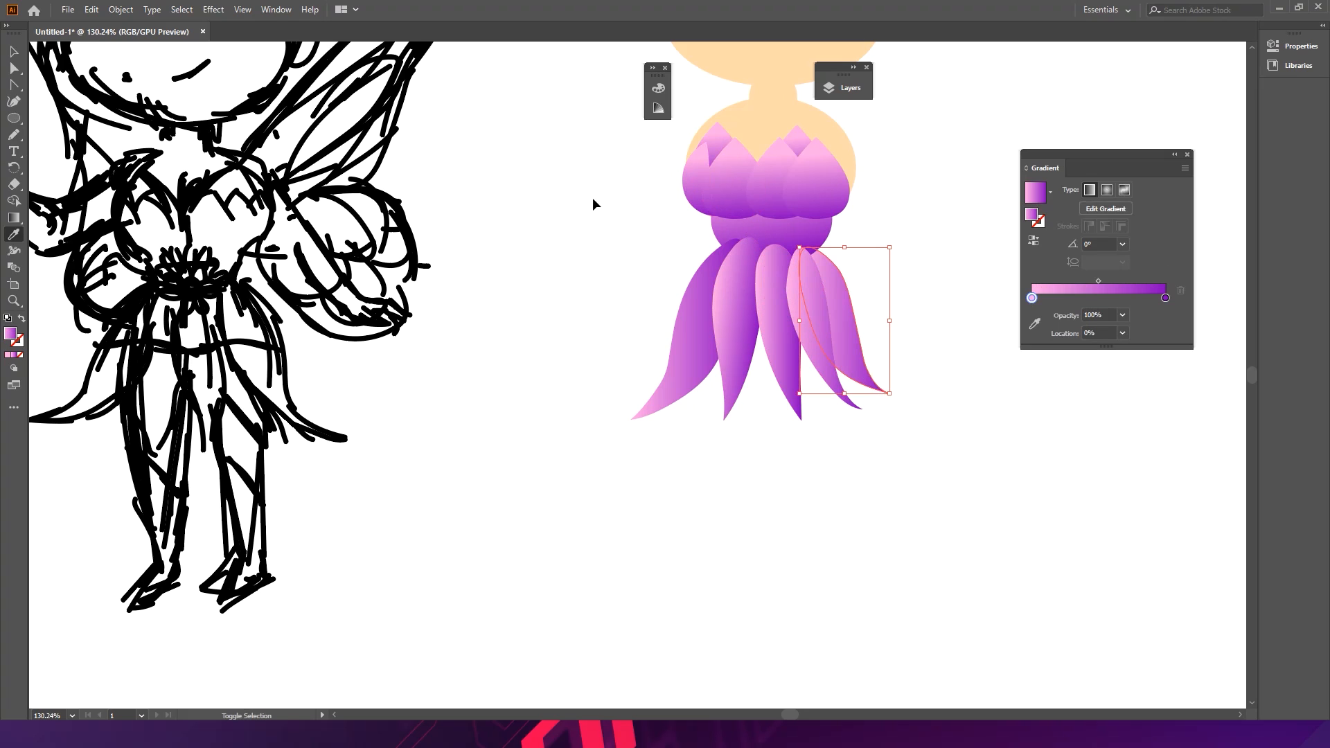
# - Rearrange the skirt panels so they fan out evenly beneath the bodice
pyautogui.press('v')
pyautogui.click(868, 459)
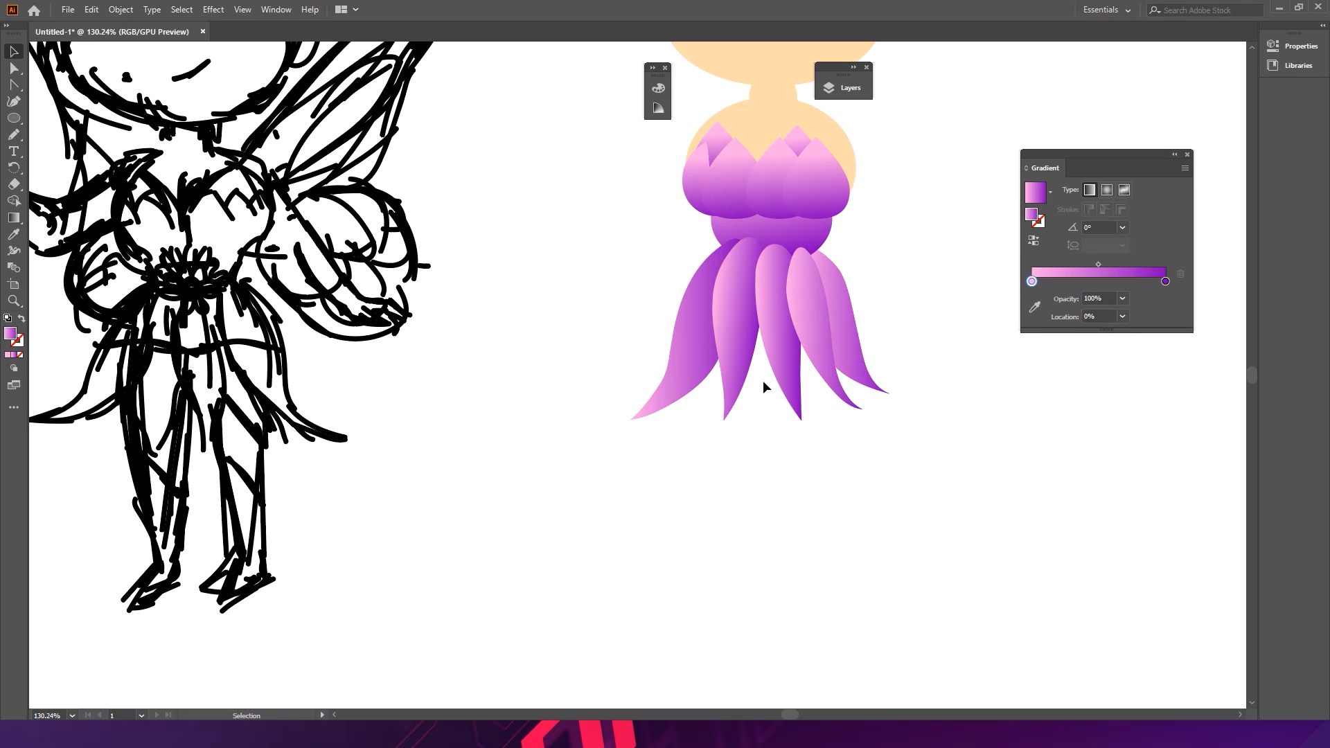
pyautogui.moveTo(777, 311)
pyautogui.mouseDown()
pyautogui.moveTo(629, 315)
pyautogui.moveTo(561, 287)
pyautogui.moveTo(818, 305)
pyautogui.mouseUp()
pyautogui.moveTo(610, 426); pyautogui.dragTo(850, 333)
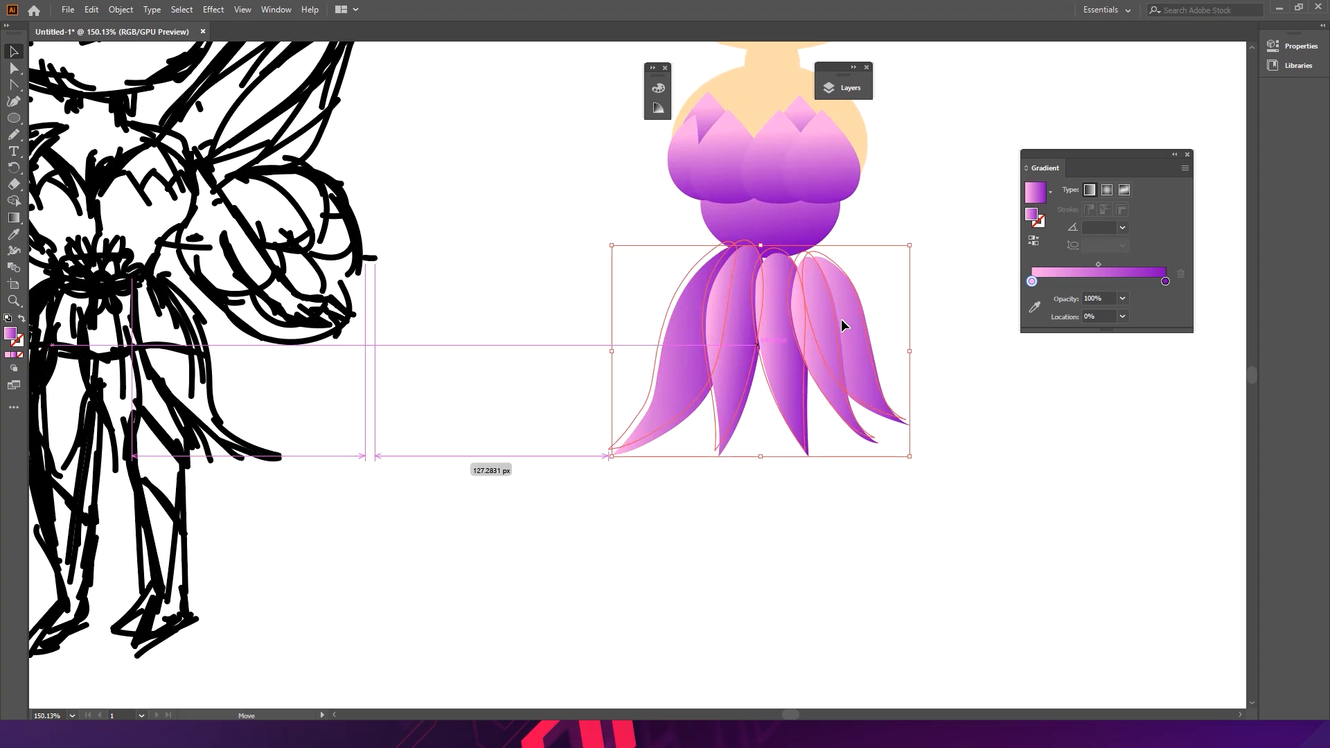
pyautogui.click(865, 310)
pyautogui.click(832, 285)
pyautogui.moveTo(795, 306); pyautogui.dragTo(841, 289)
pyautogui.click(891, 242)
pyautogui.moveTo(777, 328); pyautogui.dragTo(773, 326)
pyautogui.click(900, 320)
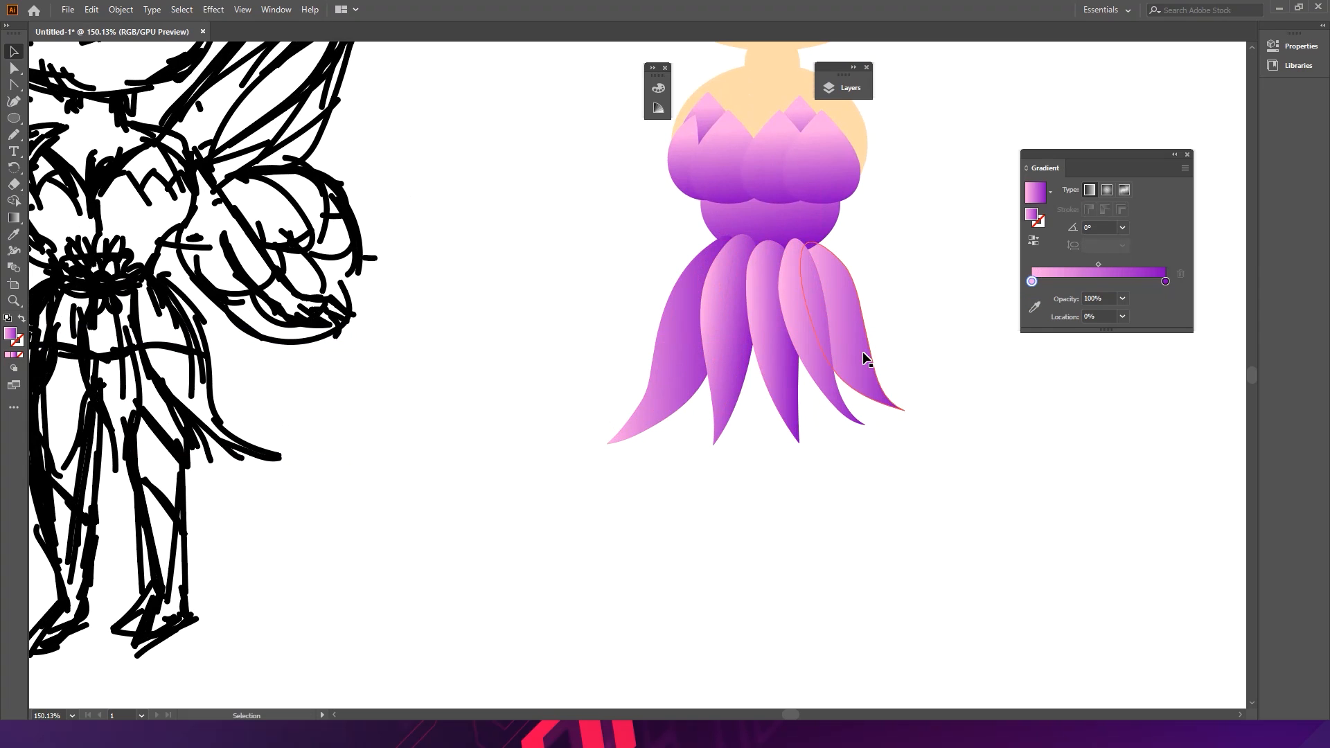
# - Re-aim the gradient on the two centre skirt panels to run from purple at the waist to pink tips
pyautogui.click(741, 384)
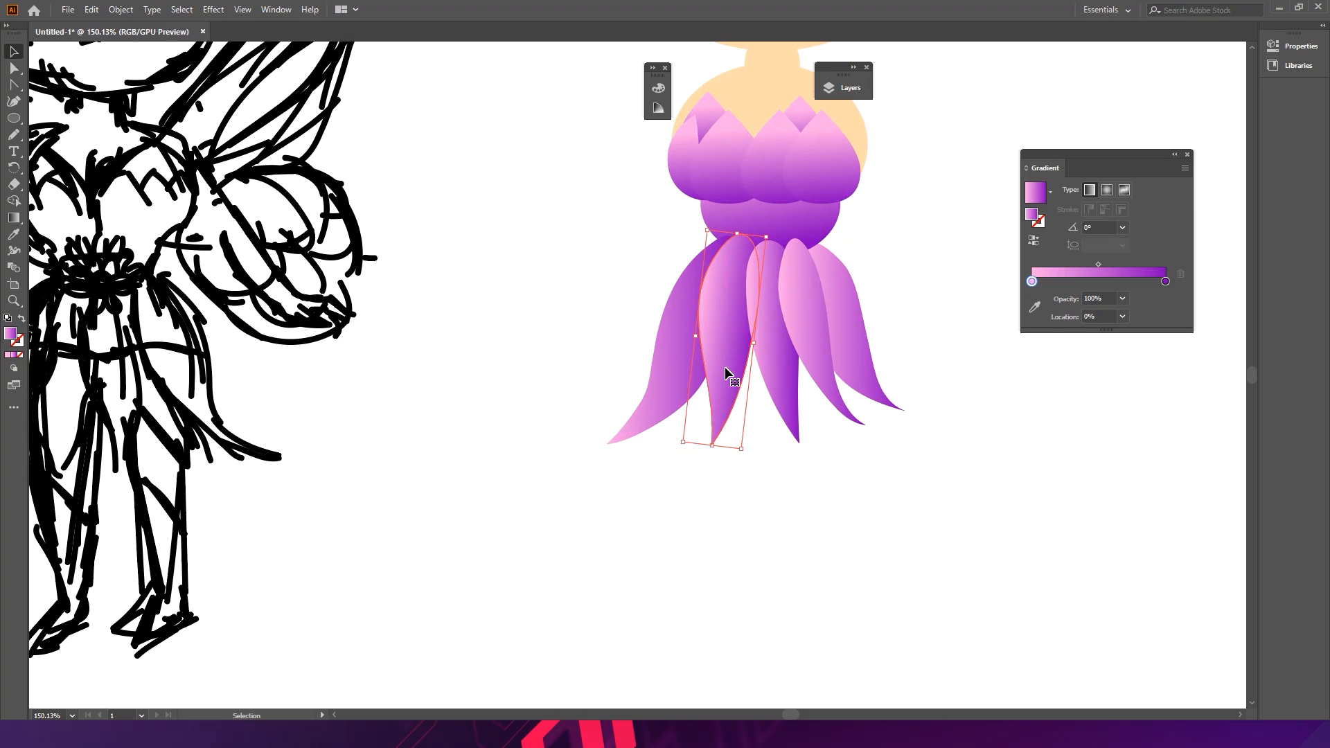
pyautogui.click(14, 216)
pyautogui.press('v')
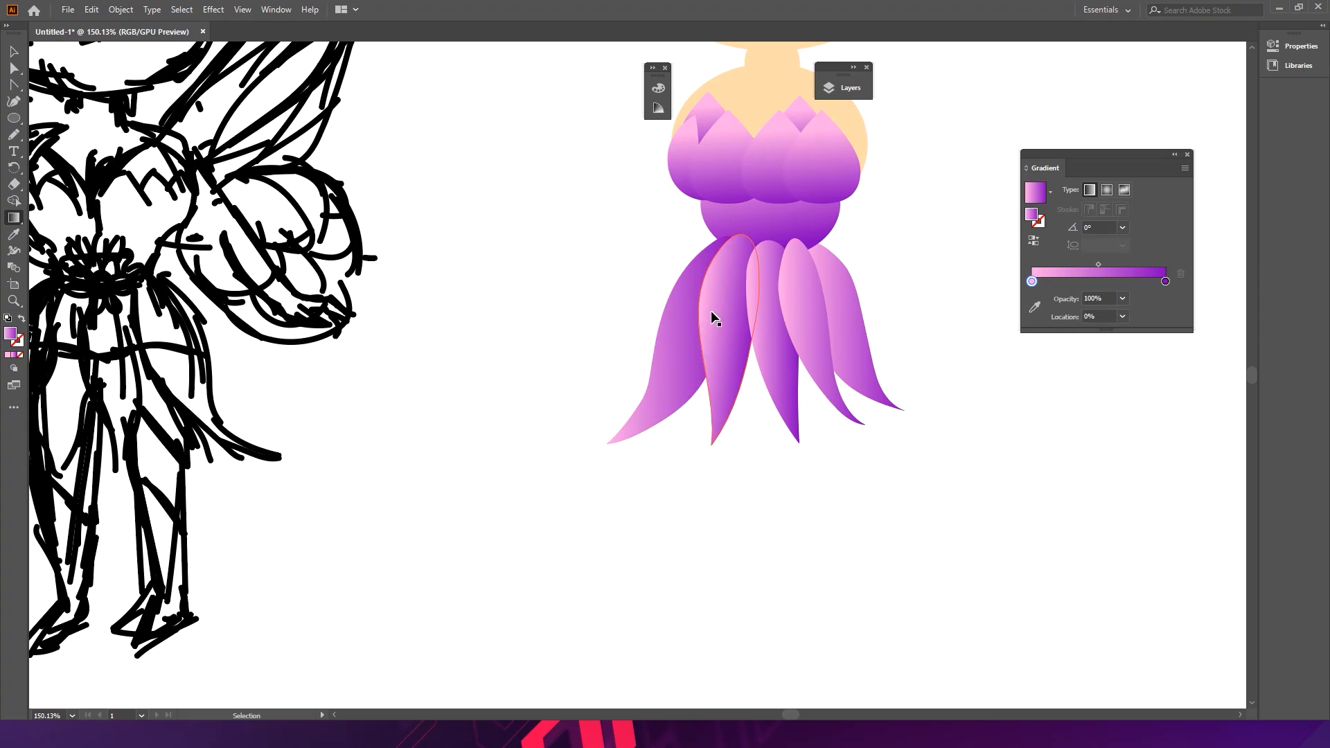
pyautogui.press('g')
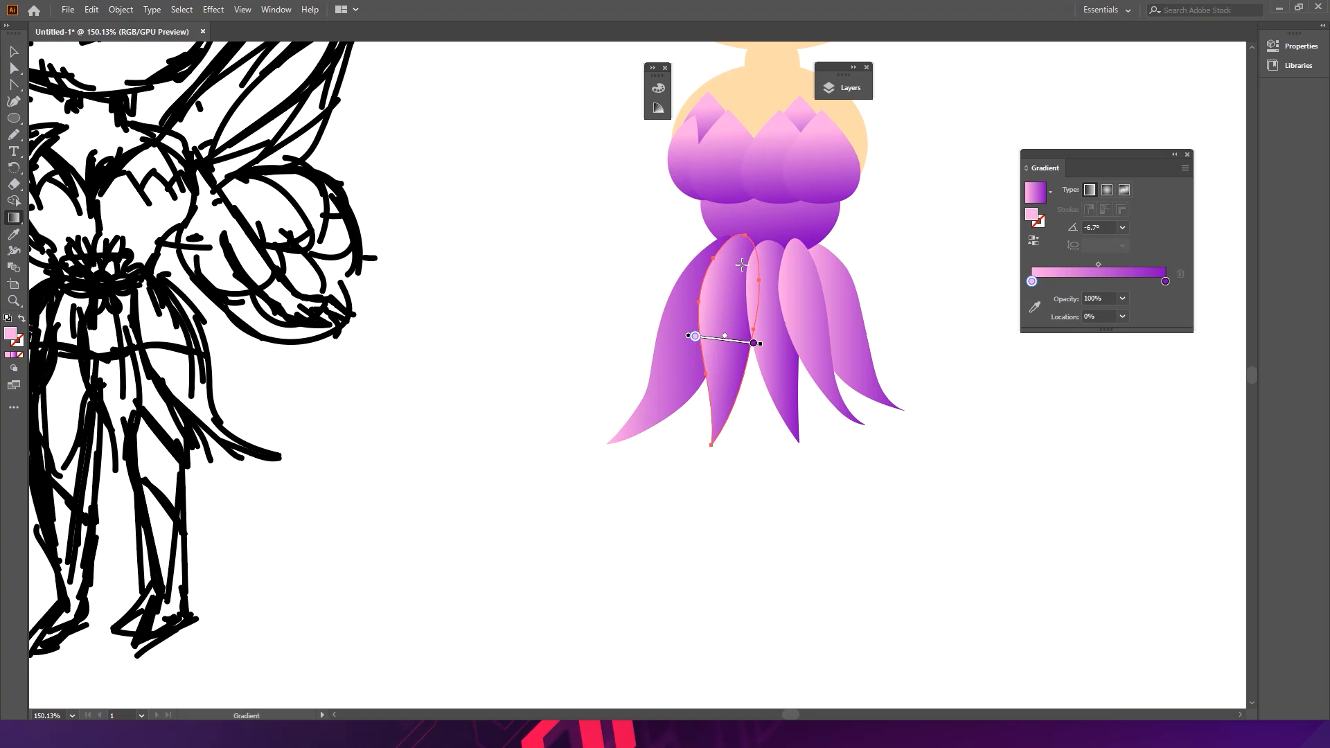
pyautogui.moveTo(729, 253); pyautogui.dragTo(727, 381)
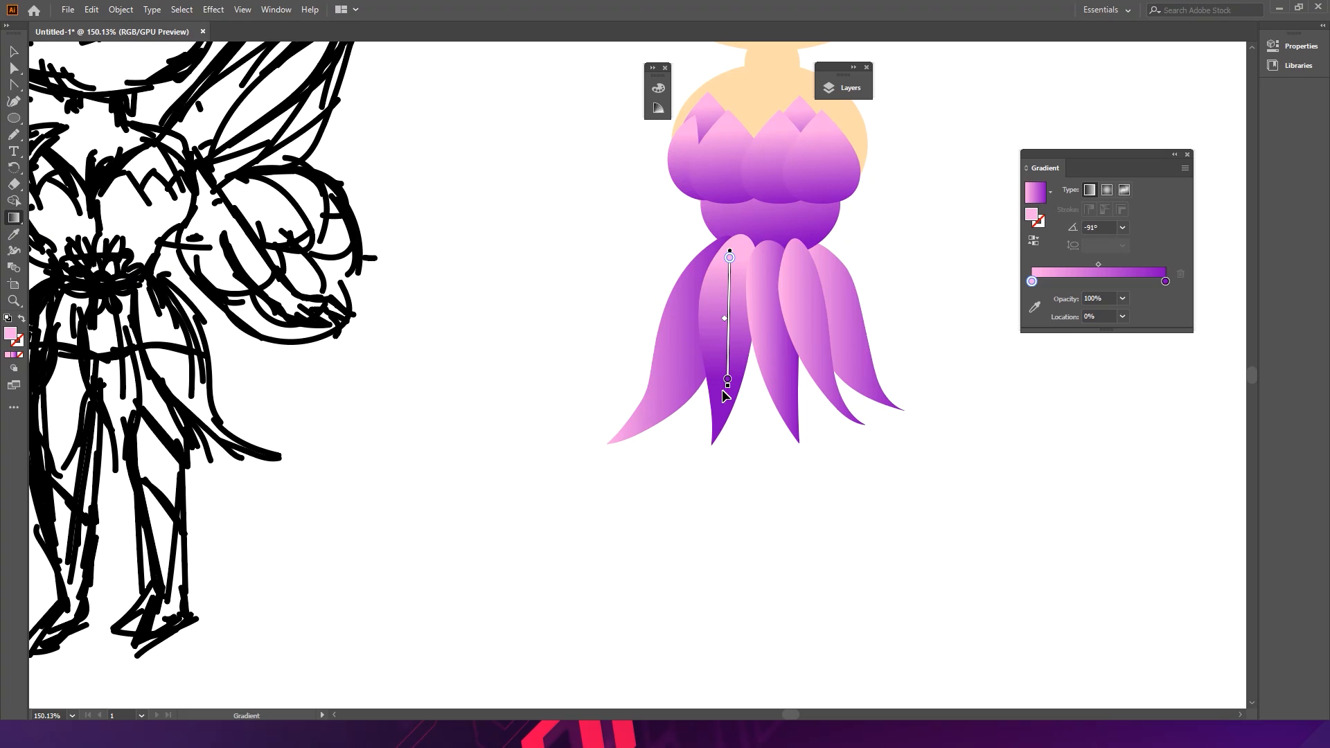
pyautogui.moveTo(722, 426); pyautogui.dragTo(731, 271)
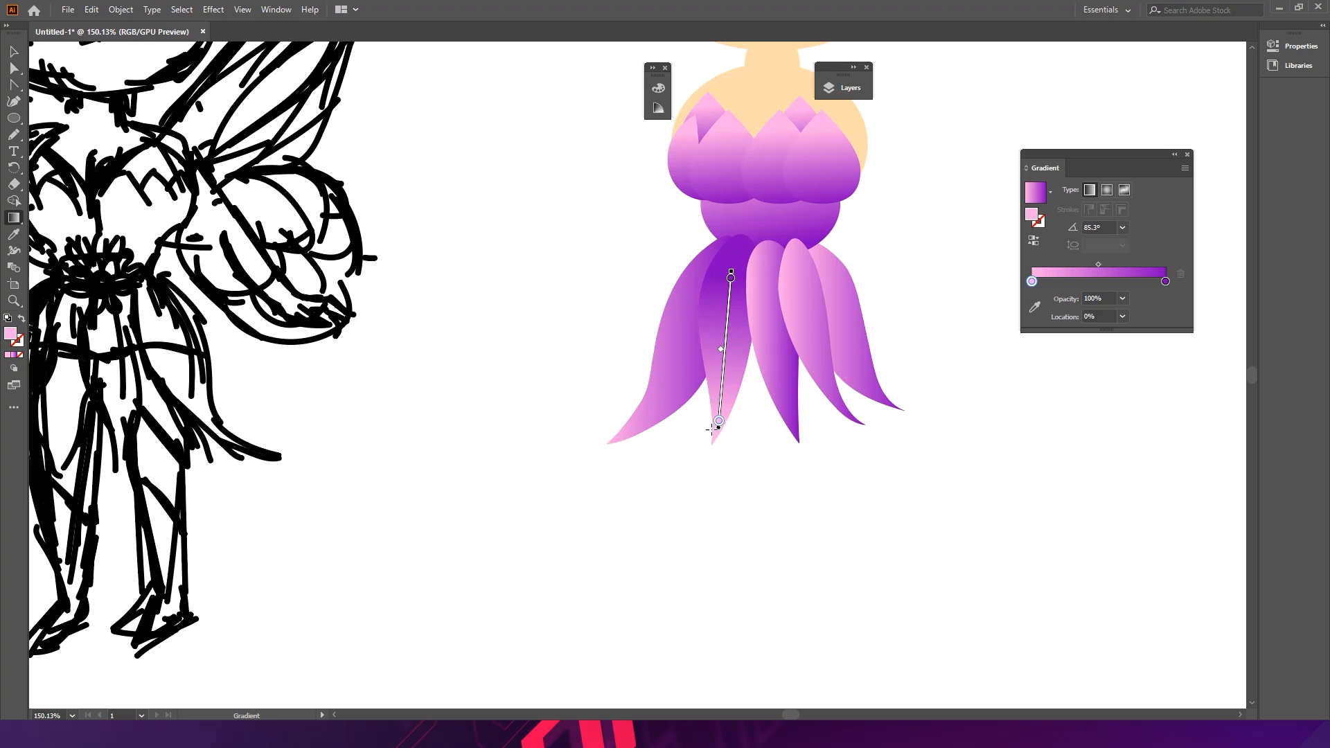
pyautogui.keyDown('ctrl'); pyautogui.click(780, 386); pyautogui.keyUp('ctrl')
pyautogui.moveTo(794, 420); pyautogui.dragTo(771, 295)
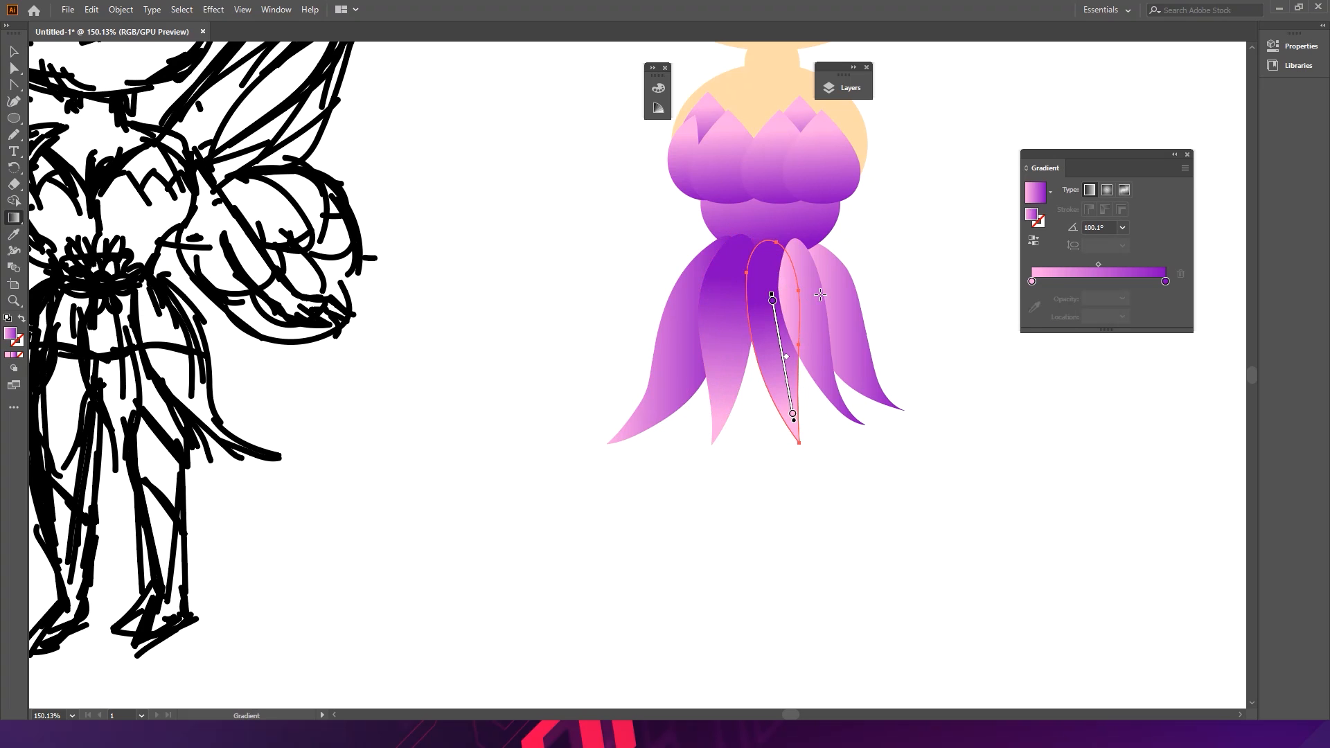
# - Re-aim the gradients on the two right-hand skirt panels so they also fade to pink tips
pyautogui.keyDown('ctrl'); pyautogui.click(840, 386); pyautogui.keyUp('ctrl')
pyautogui.moveTo(841, 406); pyautogui.dragTo(801, 296)
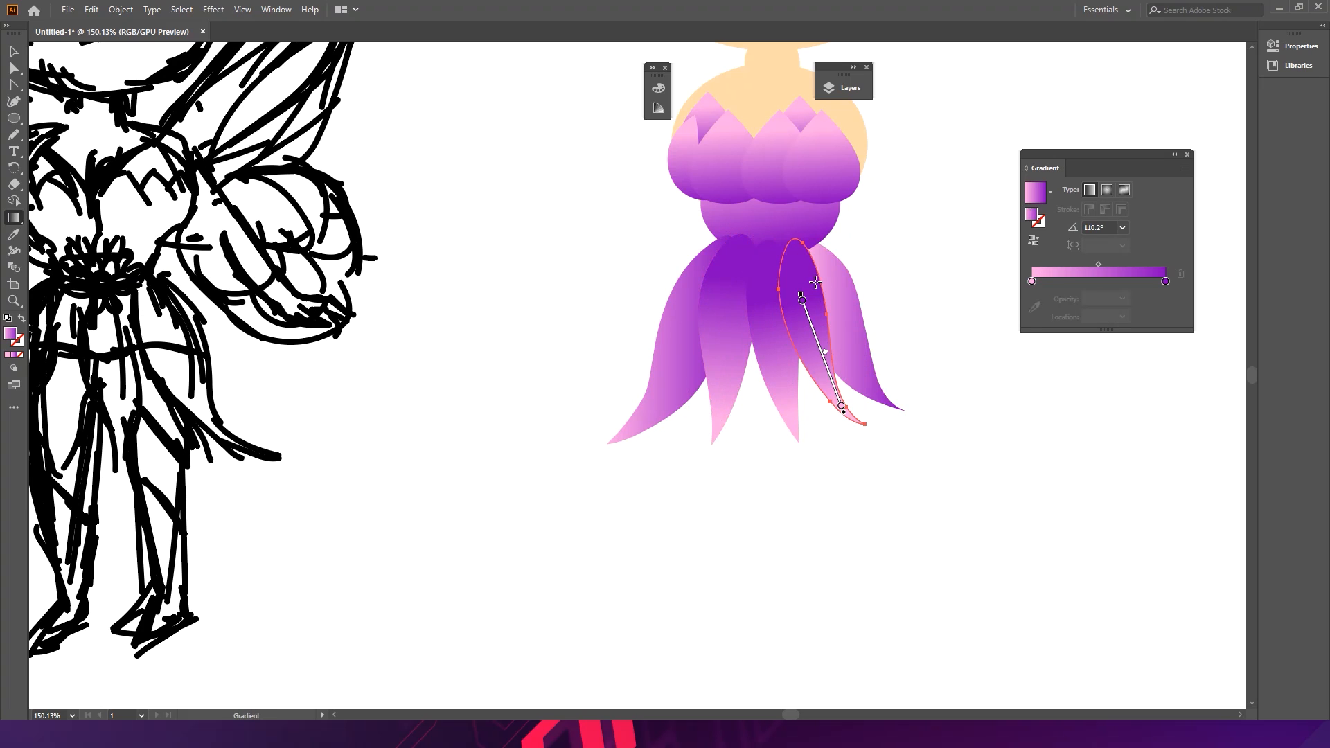
pyautogui.keyDown('ctrl'); pyautogui.click(859, 331); pyautogui.keyUp('ctrl')
pyautogui.moveTo(881, 404); pyautogui.dragTo(818, 274)
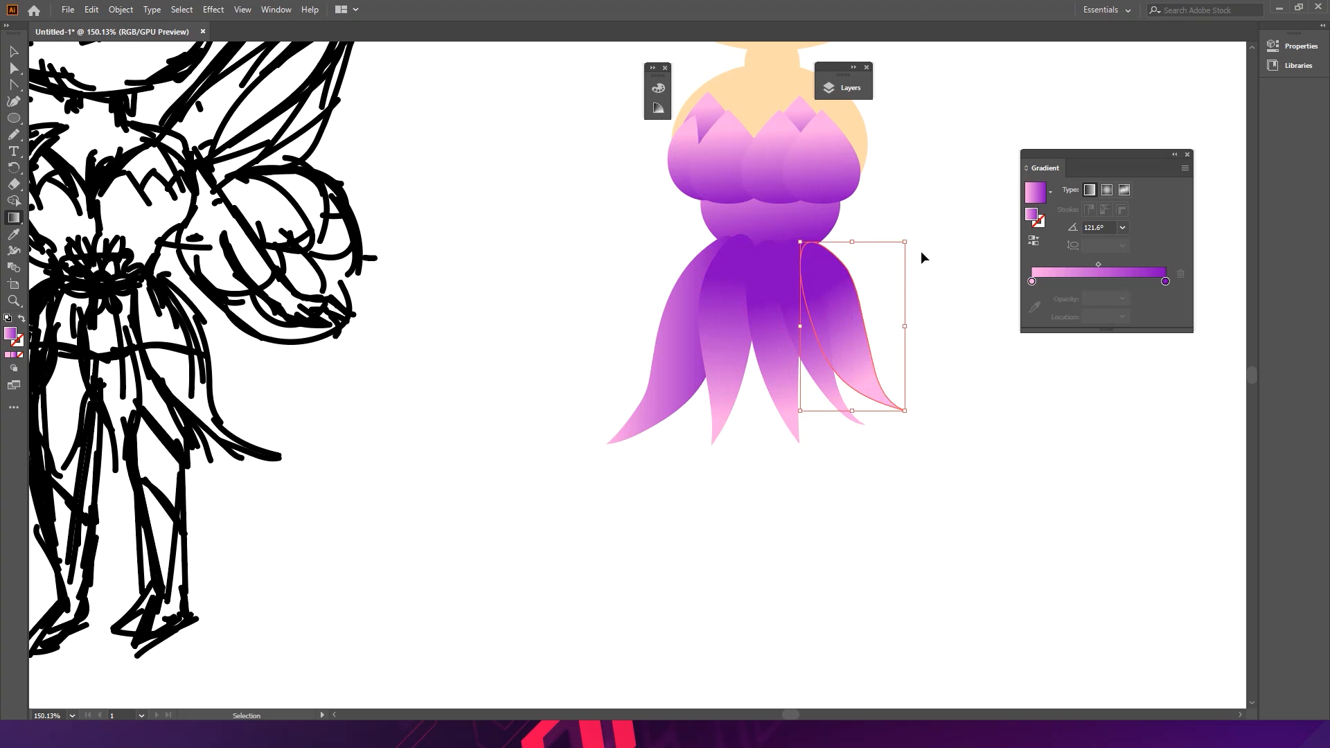
# - Try re-aiming the far-left panel's gradient the same way and undo it
pyautogui.keyDown('ctrl'); pyautogui.click(667, 374); pyautogui.keyUp('ctrl')
pyautogui.moveTo(658, 405); pyautogui.dragTo(703, 284)
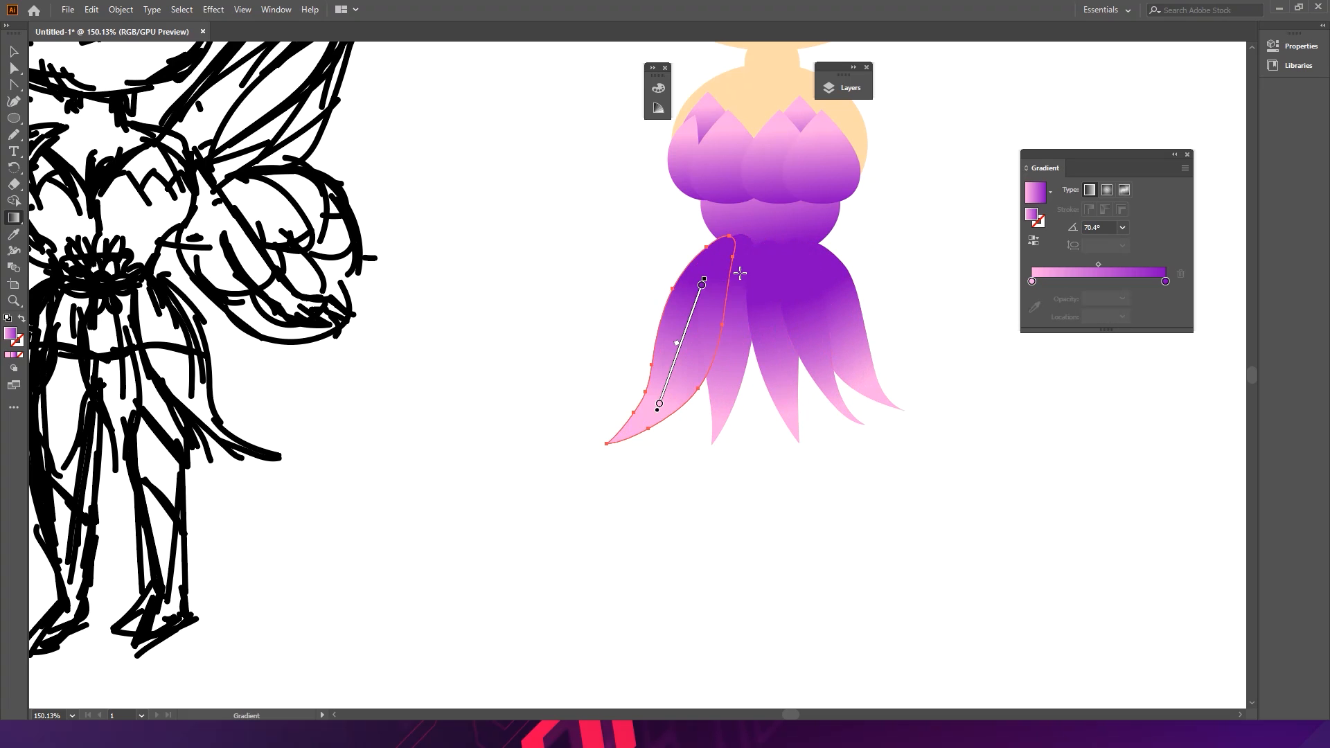
pyautogui.hotkey('ctrl', 'z')
pyautogui.keyDown('ctrl'); pyautogui.click(593, 285); pyautogui.keyUp('ctrl')
pyautogui.press('v')
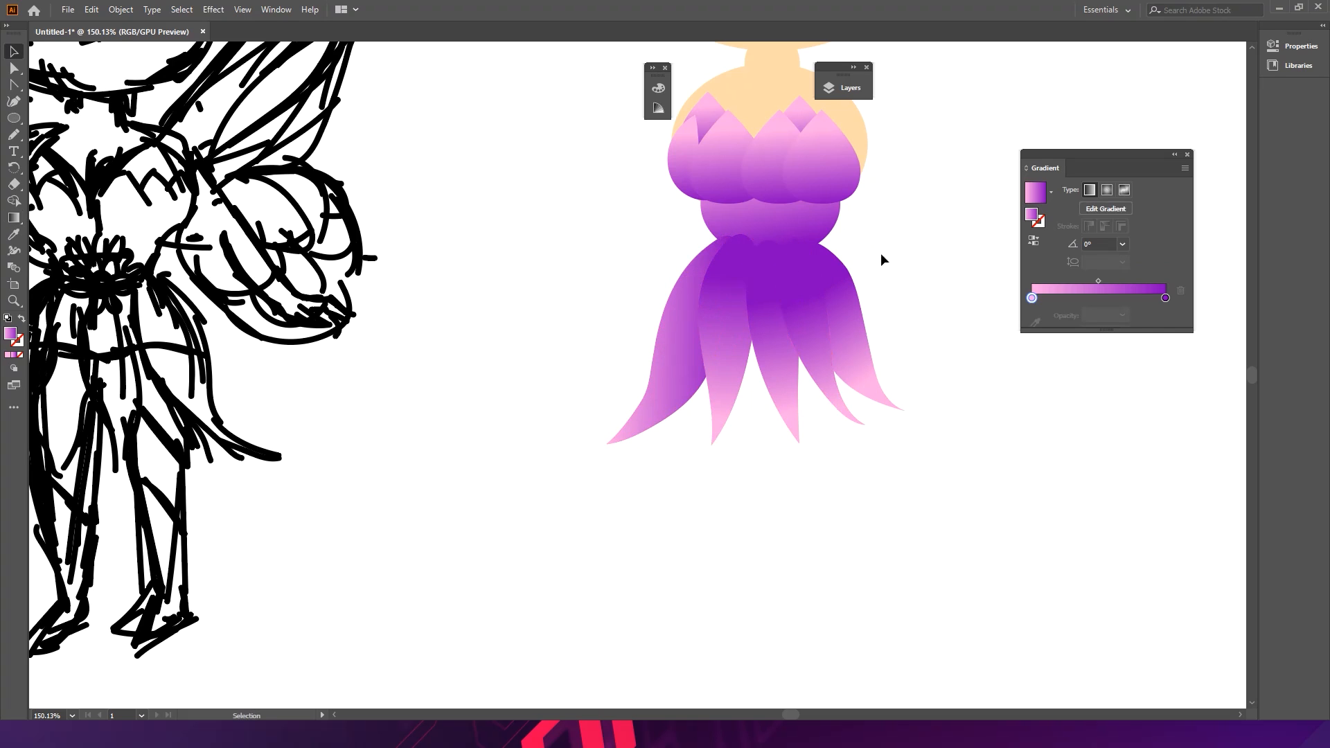
# - Try reshaping the waist ellipse and redirecting its gradient, undoing both changes
pyautogui.click(809, 229)
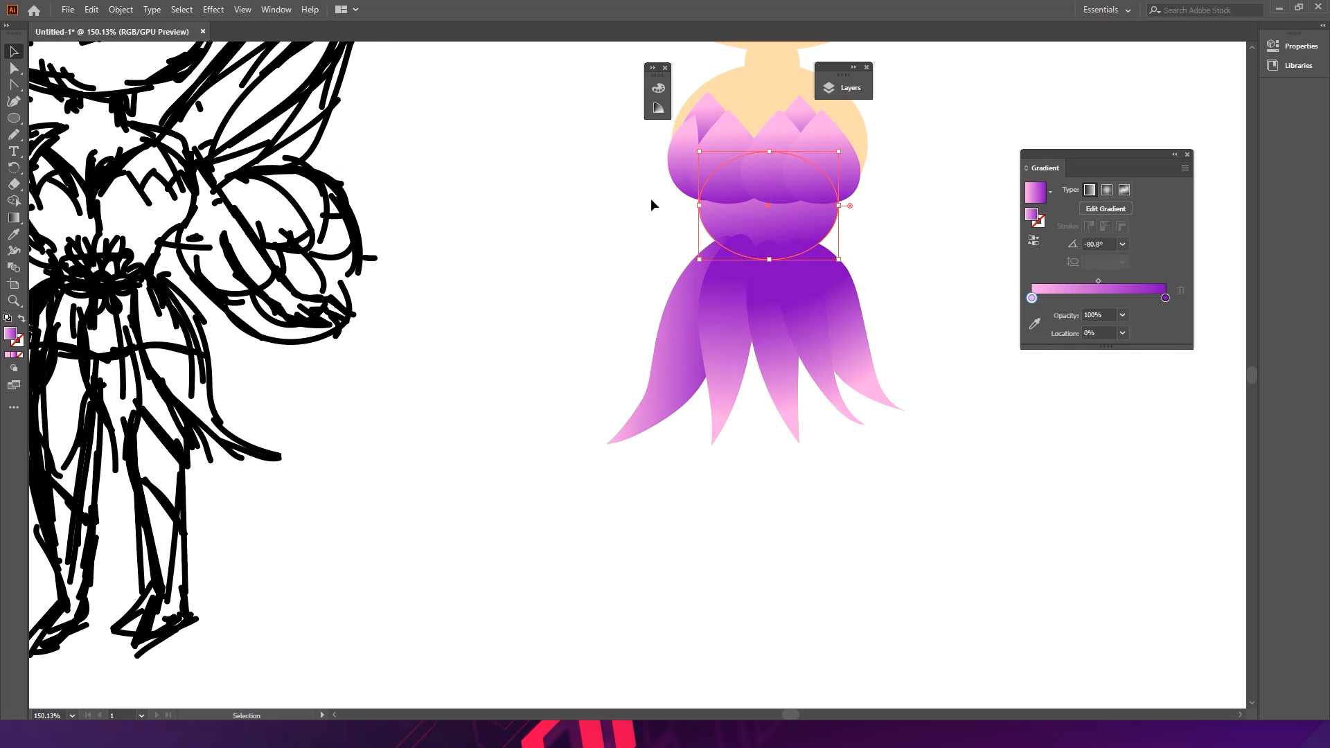
pyautogui.moveTo(703, 214); pyautogui.dragTo(776, 292)
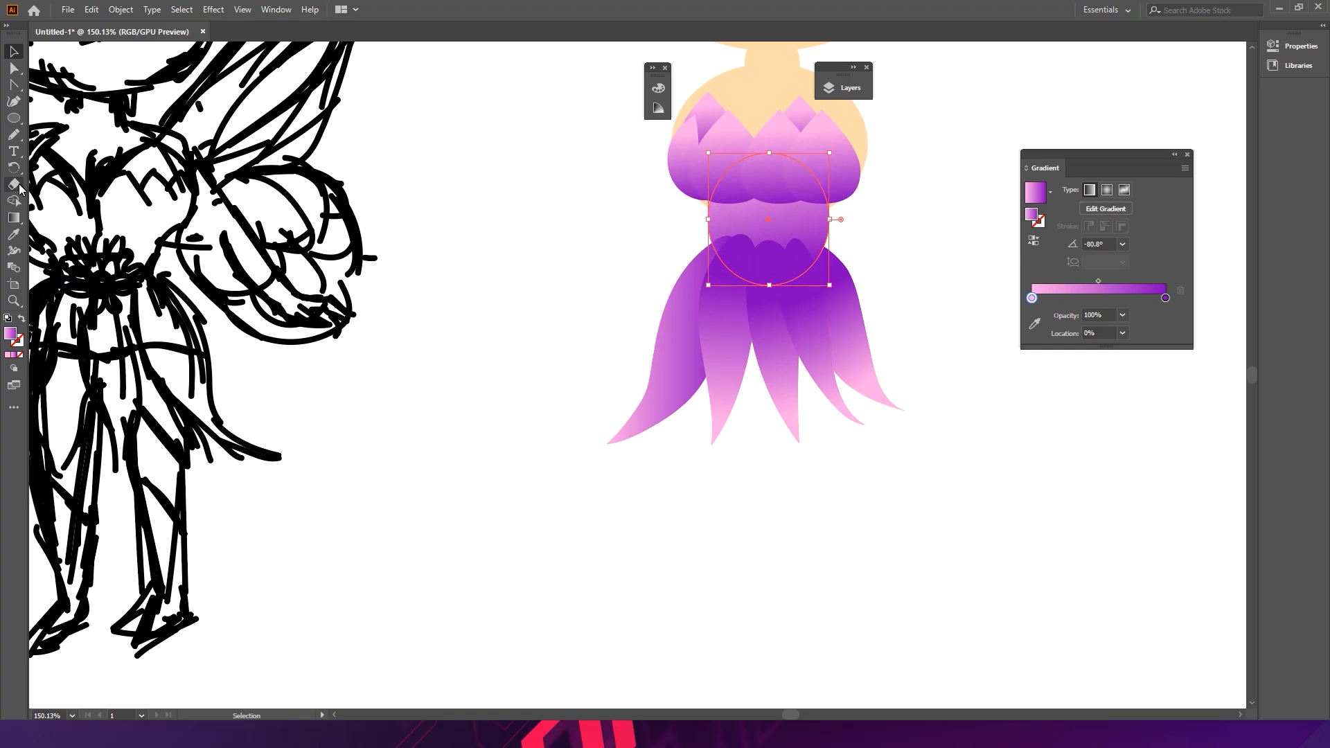
pyautogui.click(13, 217)
pyautogui.moveTo(762, 179)
pyautogui.mouseDown()
pyautogui.moveTo(772, 242)
pyautogui.moveTo(767, 165)
pyautogui.moveTo(768, 220)
pyautogui.mouseUp()
pyautogui.hotkey('ctrl', 'z')
pyautogui.hotkey('ctrl', 'z')
pyautogui.keyDown('ctrl'); pyautogui.click(878, 241); pyautogui.keyUp('ctrl')
pyautogui.moveTo(899, 294); pyautogui.dragTo(724, 261)
pyautogui.moveTo(892, 265); pyautogui.dragTo(744, 276)
# - Reshape the far-right skirt panel in isolation mode by moving its tip anchor lower and its top point inward
pyautogui.press('v')
pyautogui.click(817, 302)
pyautogui.moveTo(725, 355); pyautogui.dragTo(969, 365)
pyautogui.moveTo(743, 309); pyautogui.dragTo(747, 336)
pyautogui.moveTo(723, 270); pyautogui.dragTo(717, 253)
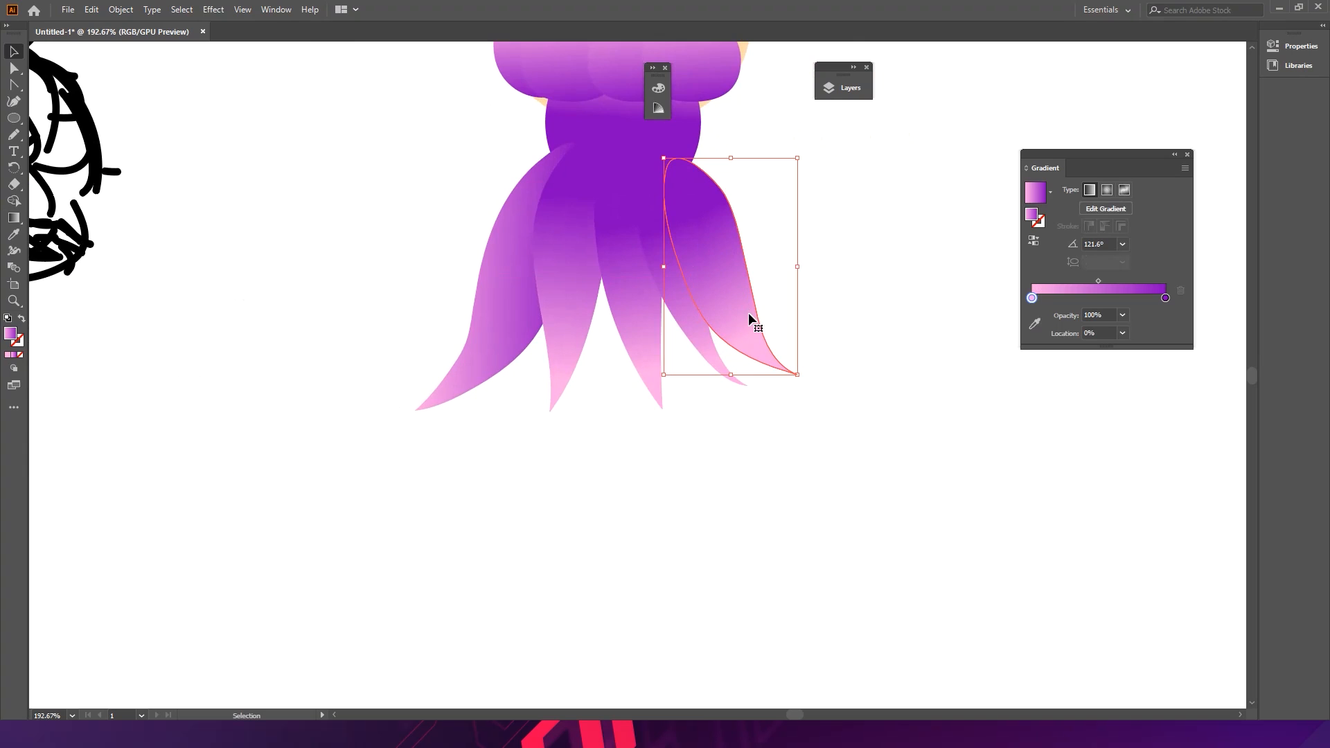
pyautogui.doubleClick(756, 351)
pyautogui.moveTo(801, 373); pyautogui.dragTo(815, 401)
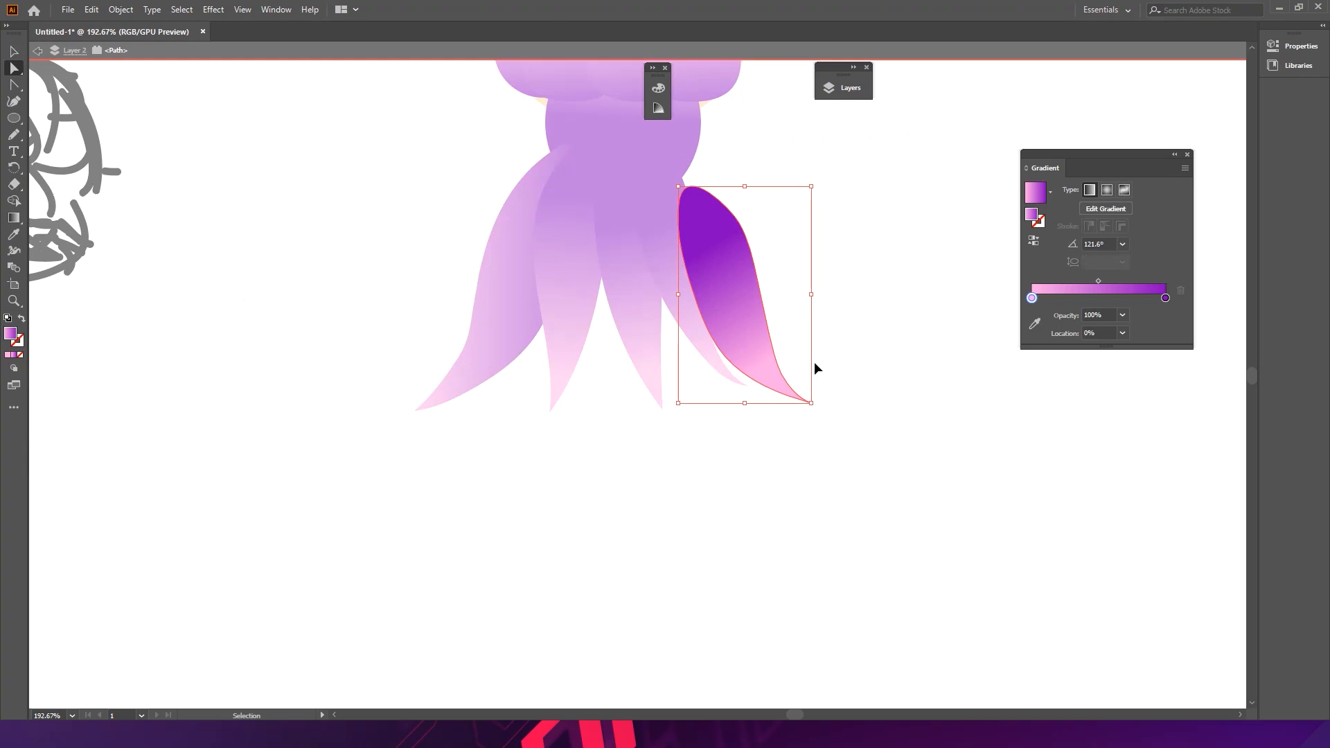
pyautogui.hotkey('ctrl', 'z')
pyautogui.moveTo(797, 374); pyautogui.dragTo(797, 397)
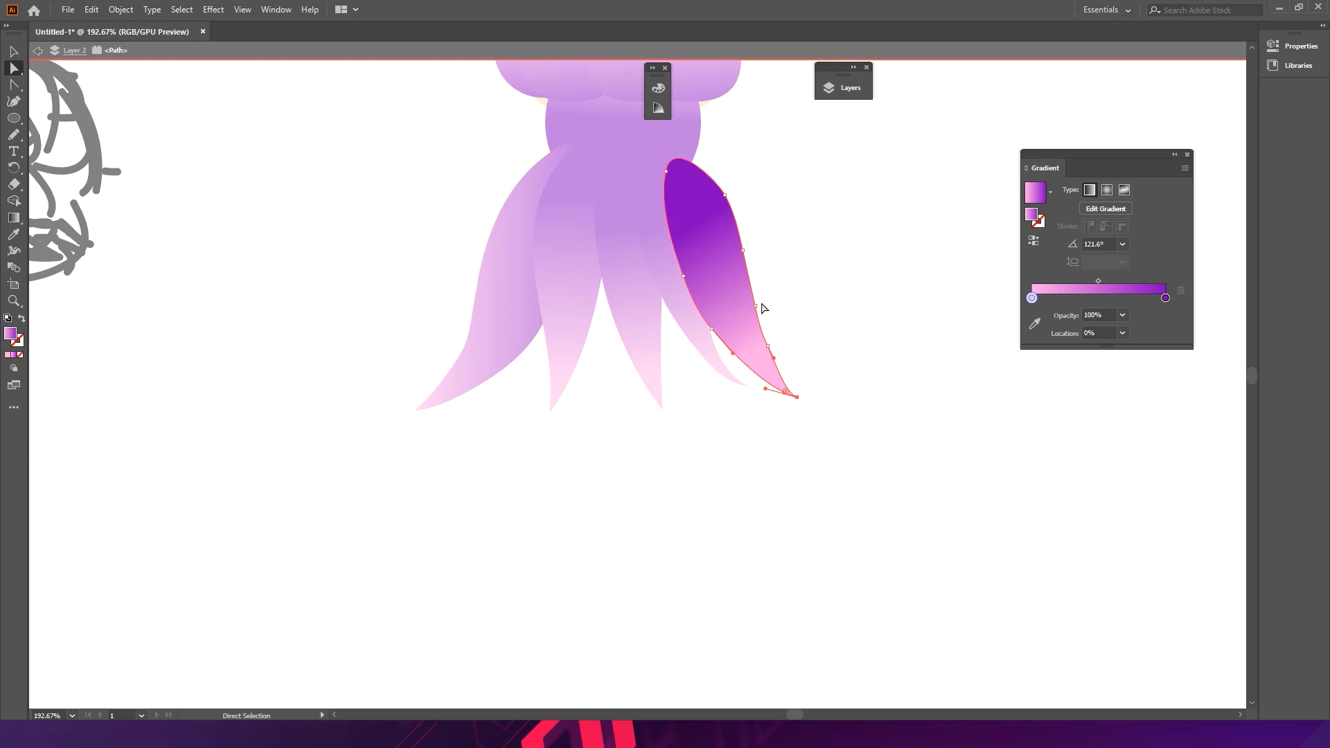
pyautogui.moveTo(666, 170); pyautogui.dragTo(707, 184)
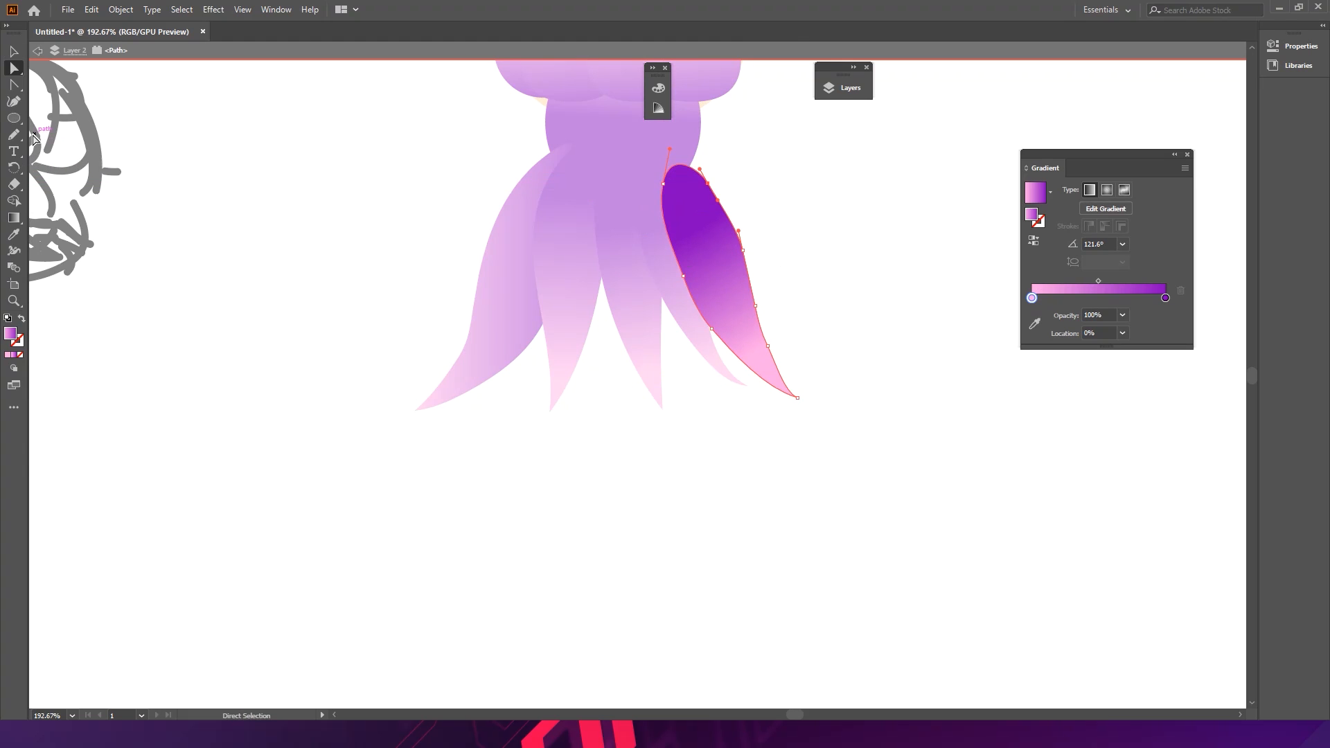
# - Undock the tools panel so it floats over the canvas edge
pyautogui.click(13, 150)
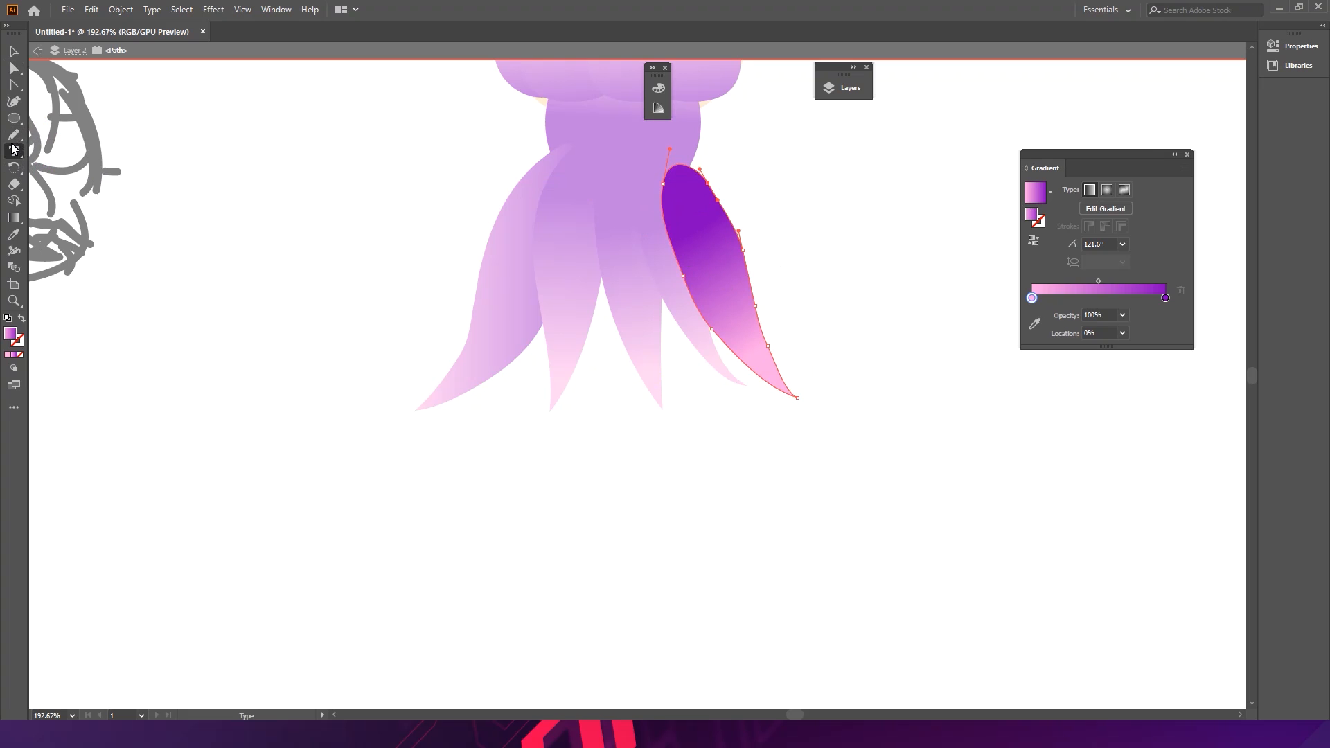
pyautogui.click(14, 134)
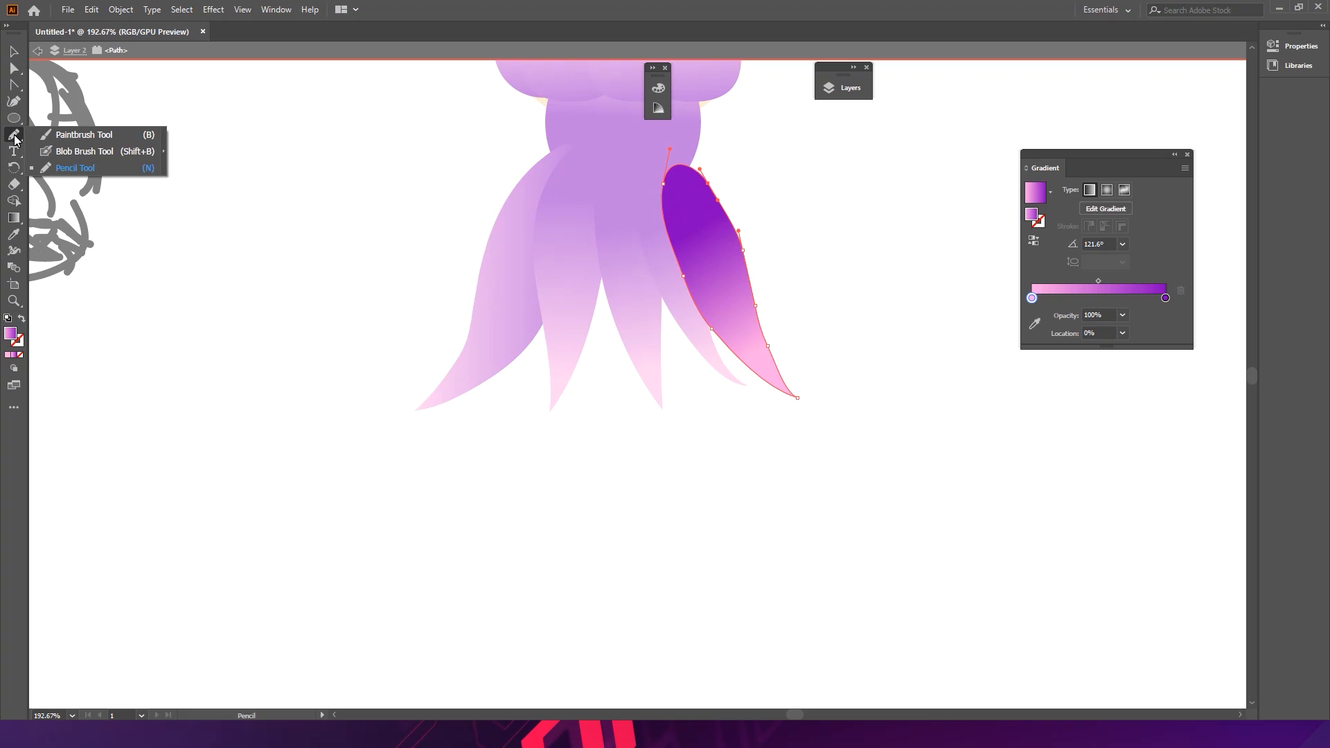
pyautogui.click(61, 152)
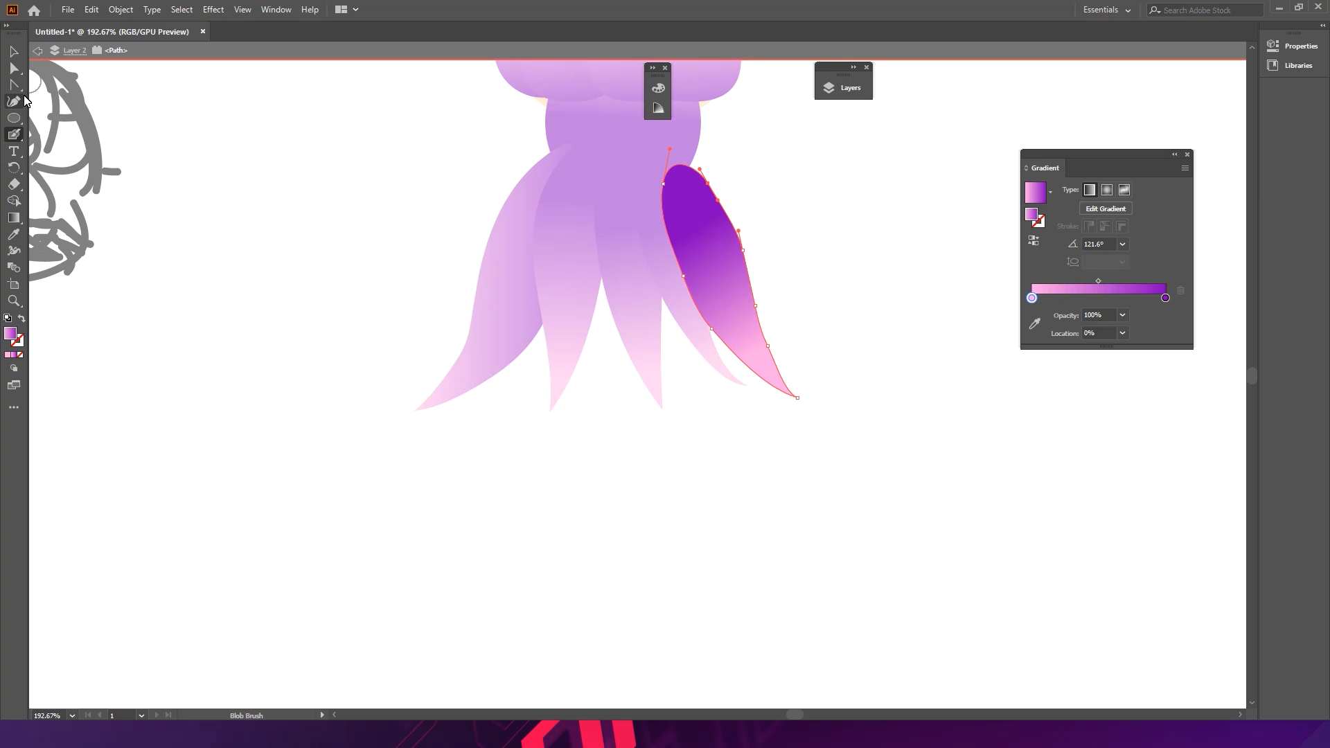
pyautogui.click(19, 142)
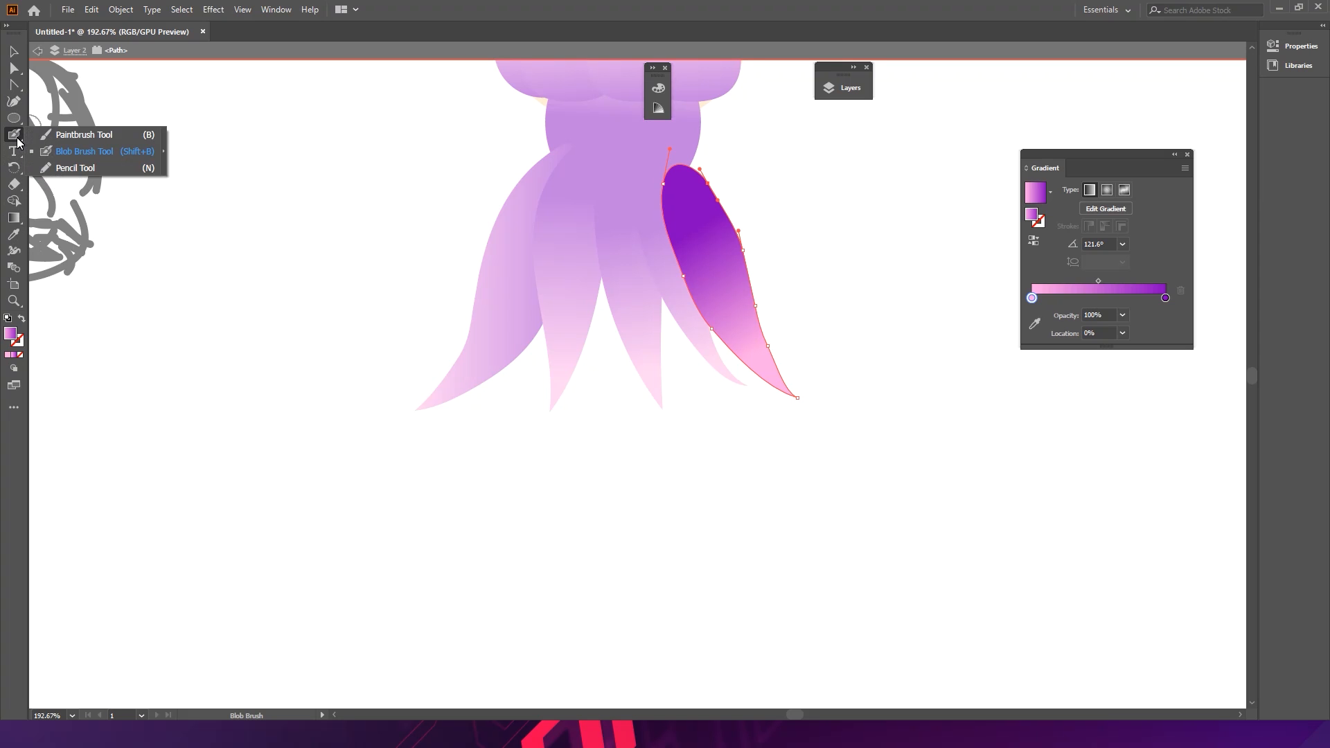
pyautogui.click(72, 168)
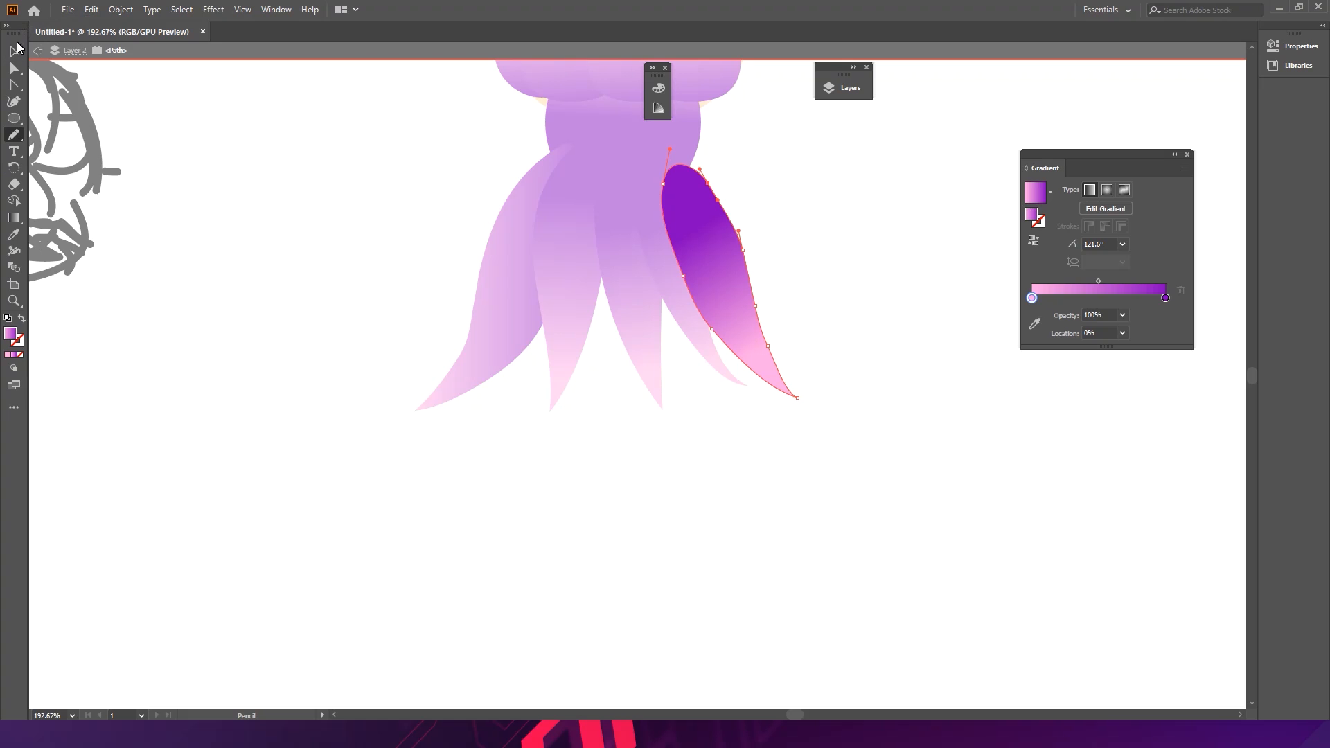
pyautogui.moveTo(11, 32); pyautogui.dragTo(11, 29)
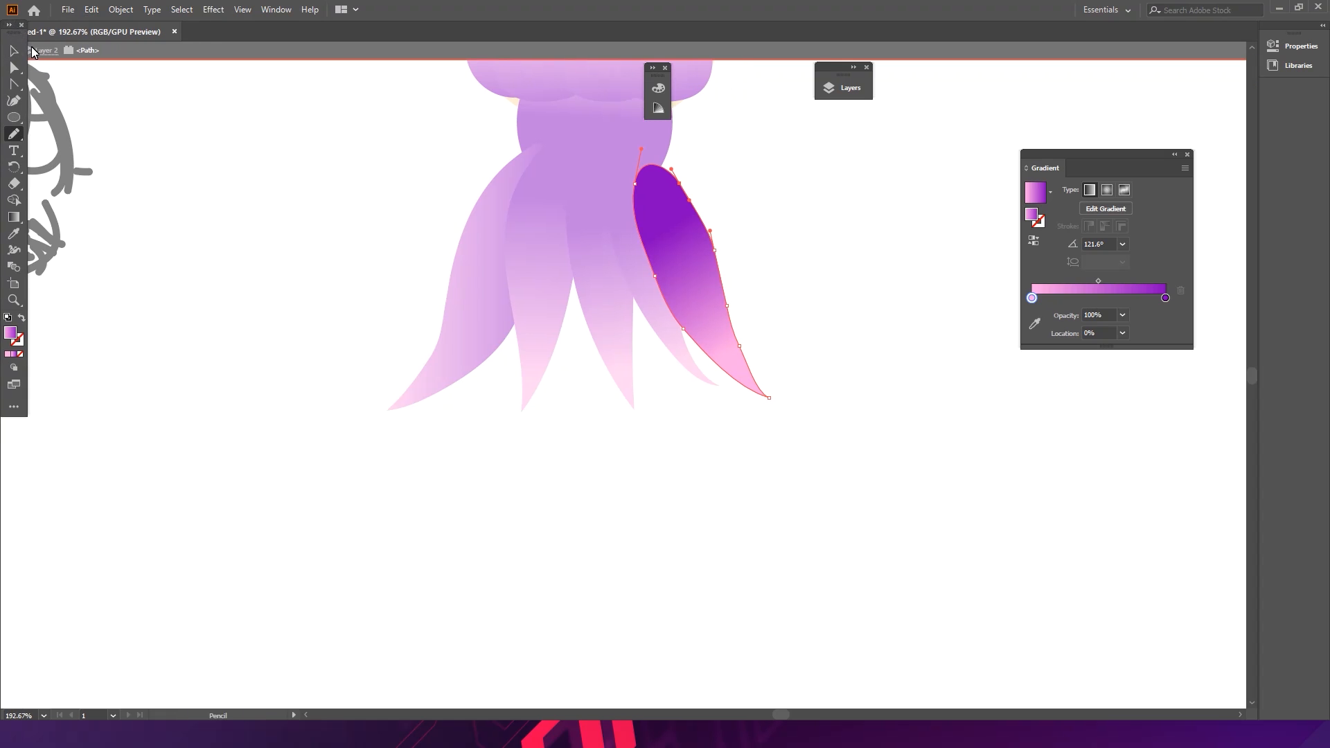
pyautogui.moveTo(18, 35); pyautogui.dragTo(37, 63)
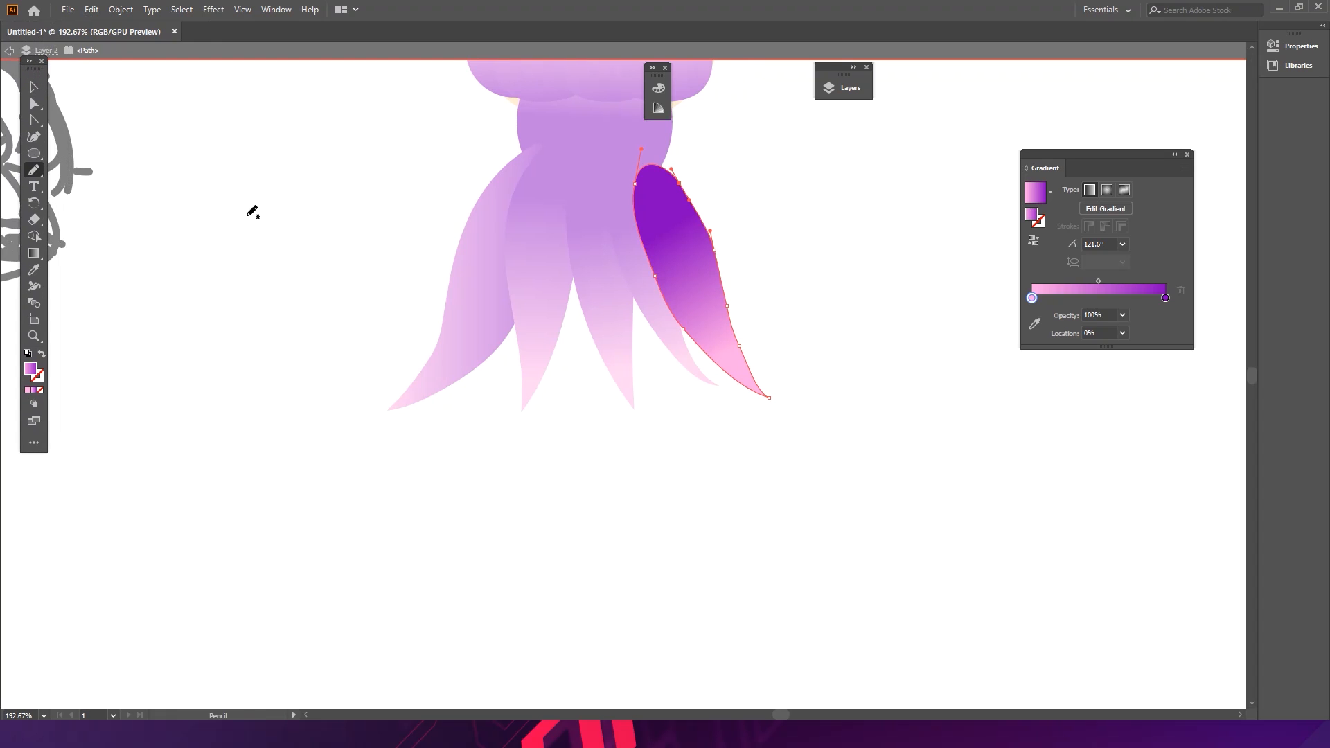
# - Exit isolation mode and review the whole fairy figure beside the sketch
pyautogui.press('Escape')
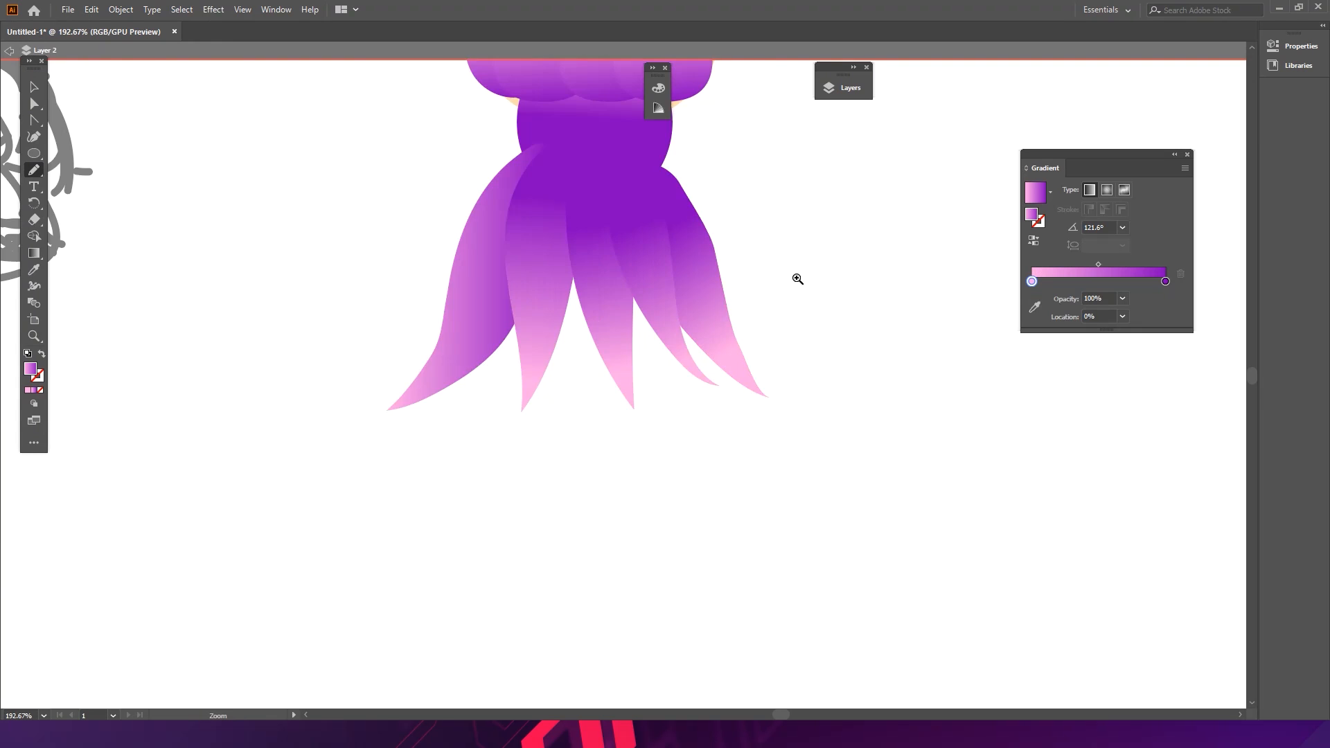
pyautogui.moveTo(799, 277); pyautogui.dragTo(603, 240)
pyautogui.press('v')
pyautogui.moveTo(807, 239); pyautogui.dragTo(735, 332)
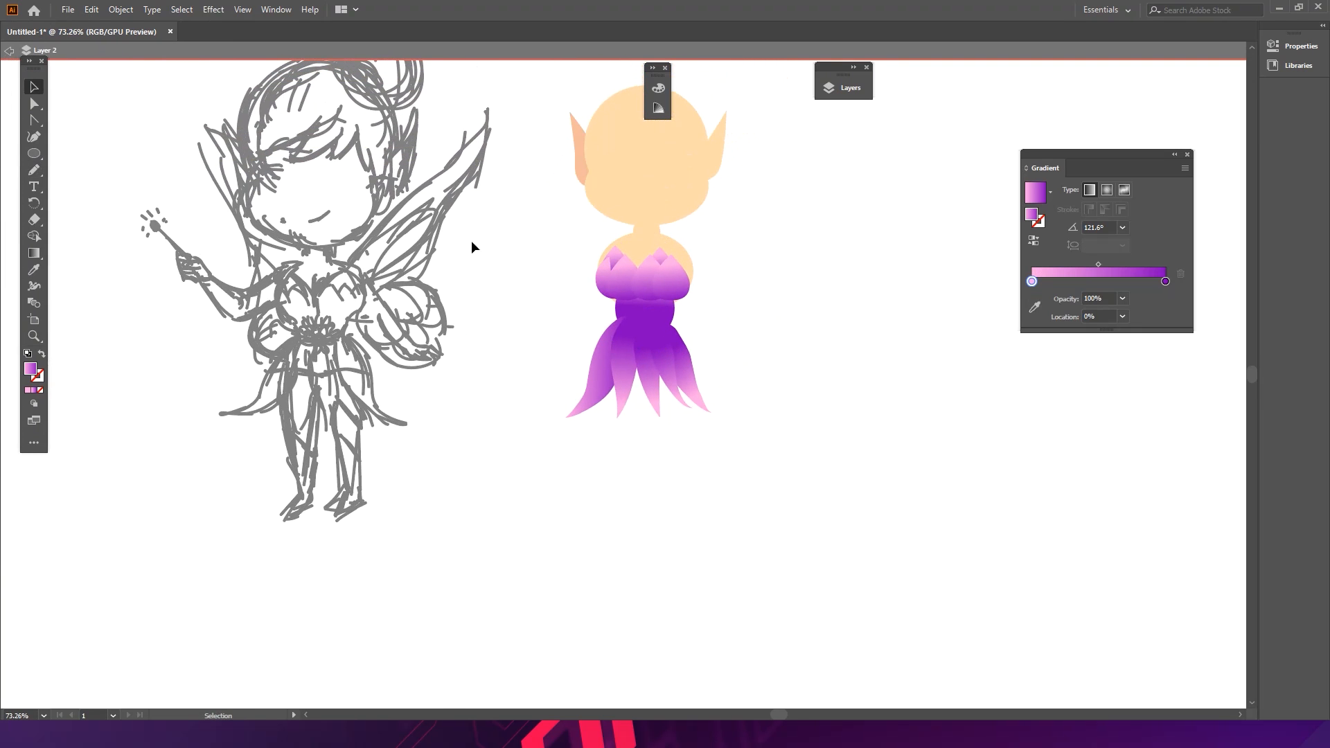
pyautogui.press('Escape')
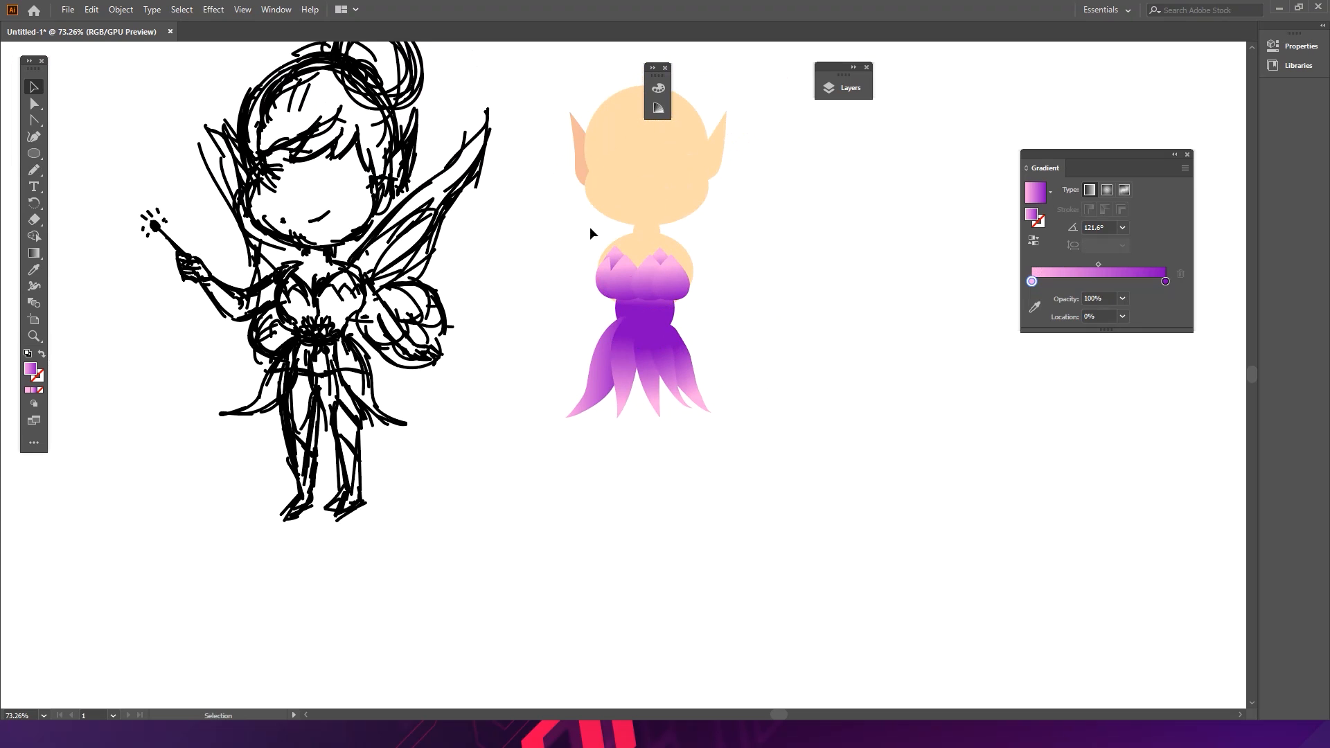
pyautogui.hscroll(2, 590, 208)
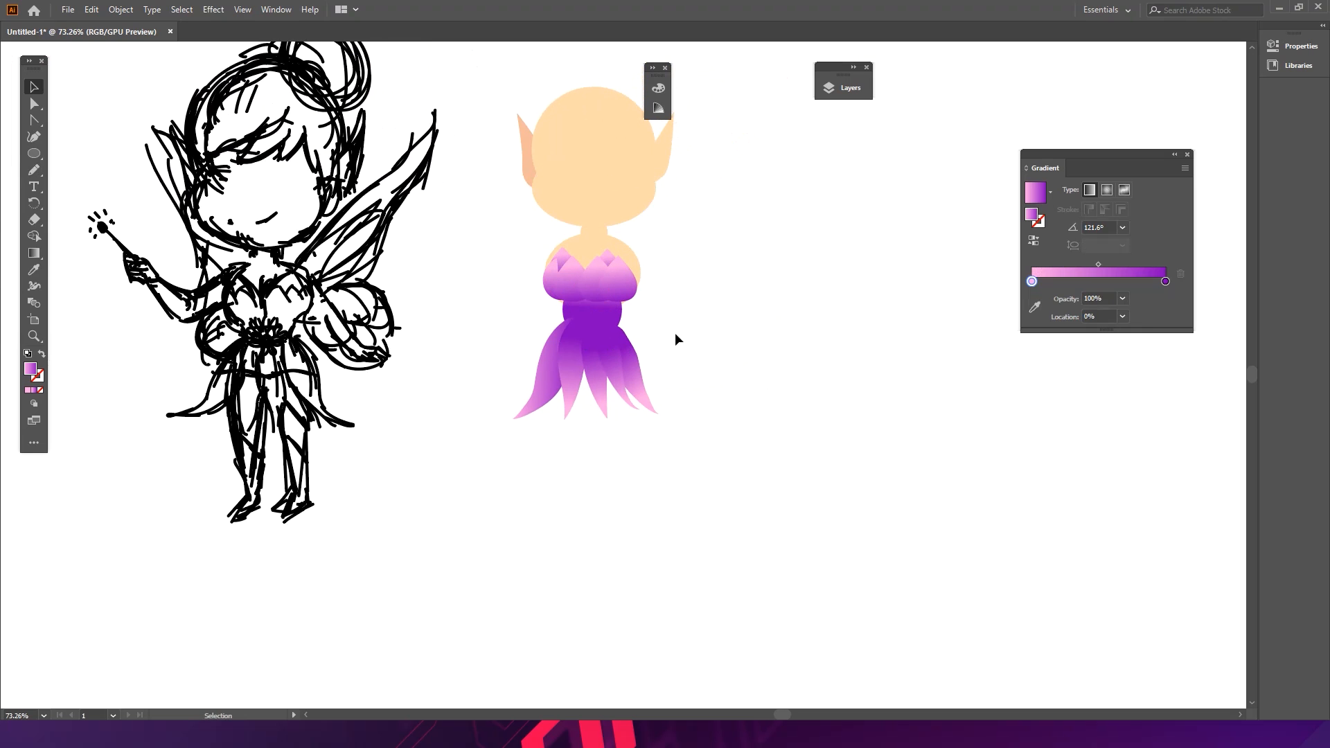
pyautogui.moveTo(569, 320); pyautogui.dragTo(669, 300)
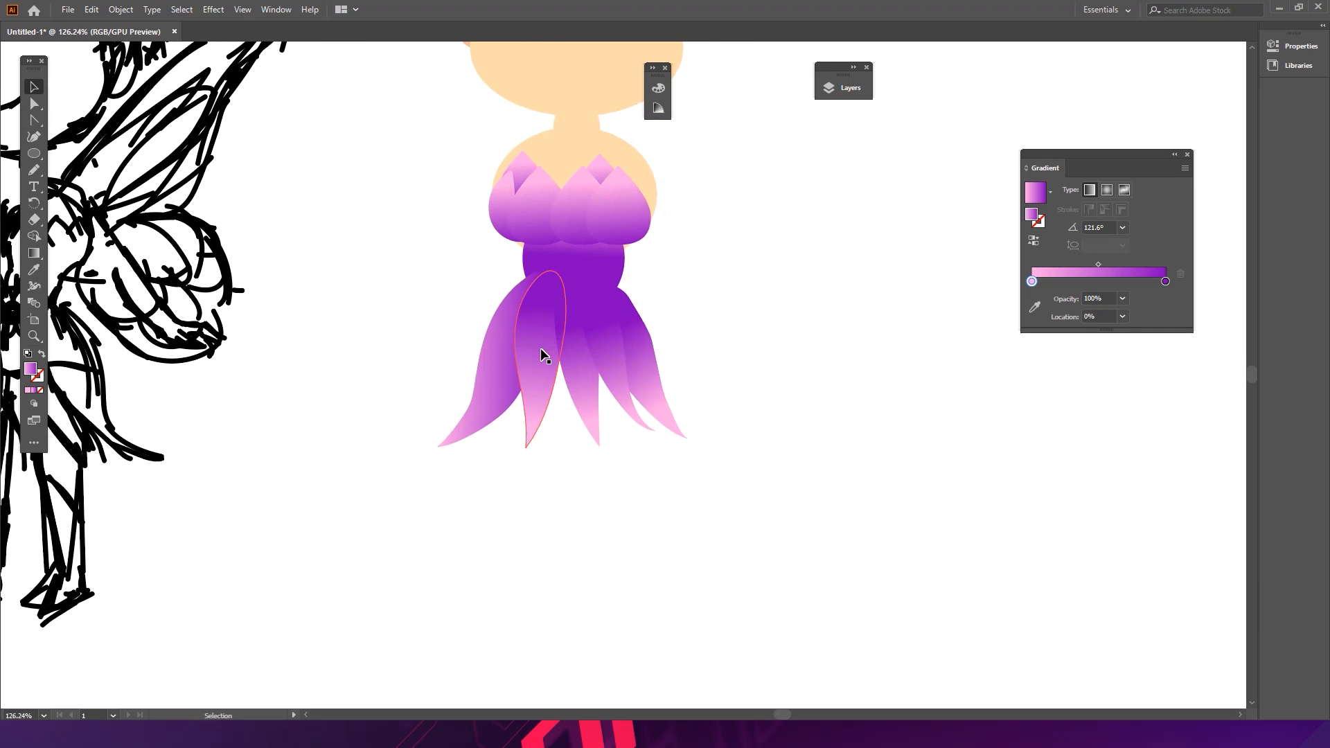
pyautogui.moveTo(710, 275); pyautogui.dragTo(665, 279)
pyautogui.moveTo(664, 279); pyautogui.dragTo(625, 226)
pyautogui.moveTo(626, 290); pyautogui.dragTo(623, 286)
pyautogui.click(701, 234)
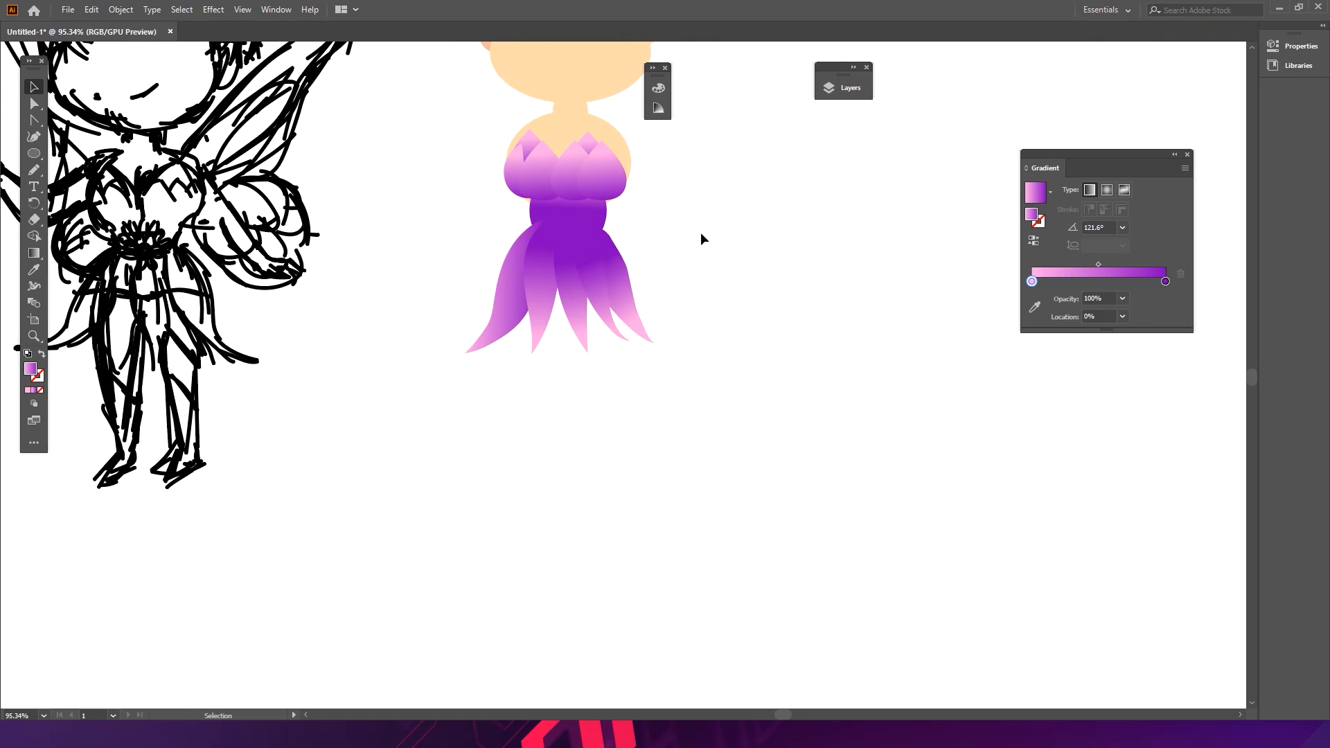
# - Arrange copies of the gradient petals into a five-petal flower beside the skirt
pyautogui.hotkey('ctrl', 'space')
pyautogui.moveTo(592, 222); pyautogui.dragTo(735, 263)
pyautogui.click(599, 227)
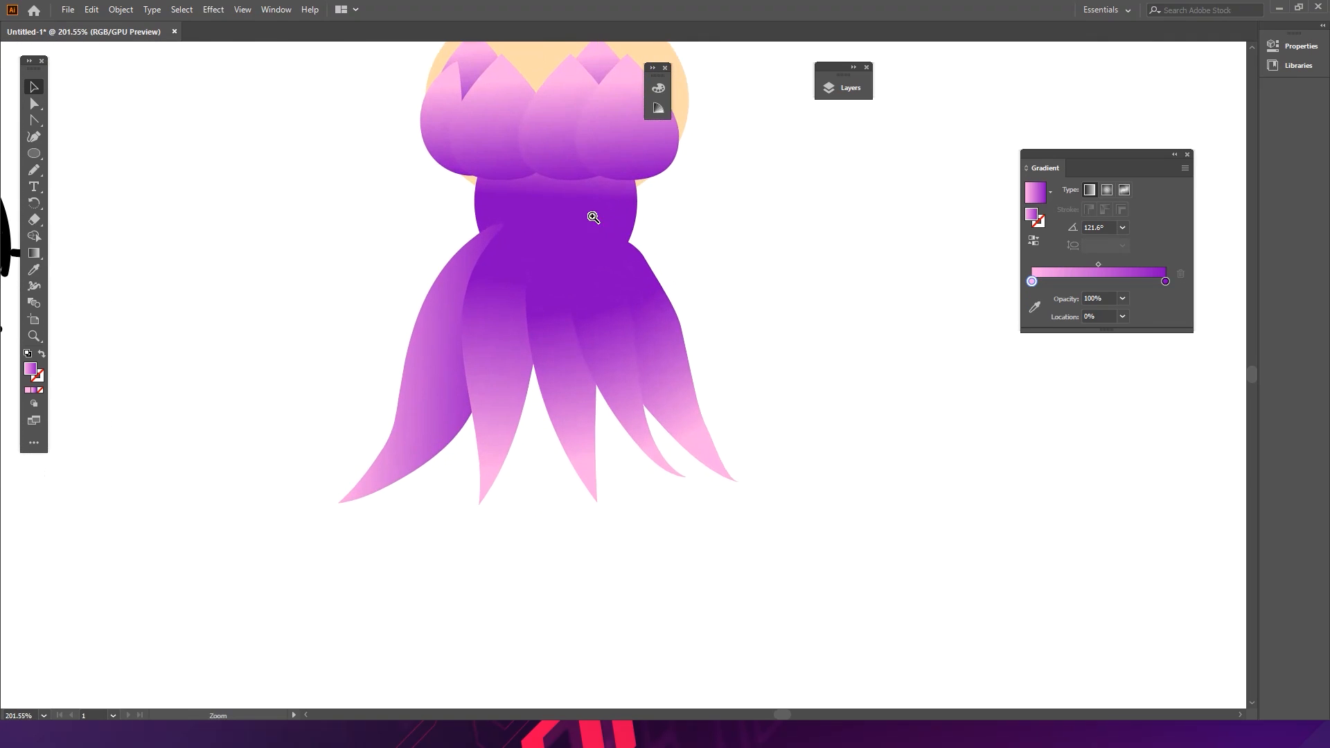
pyautogui.moveTo(450, 191); pyautogui.dragTo(566, 225)
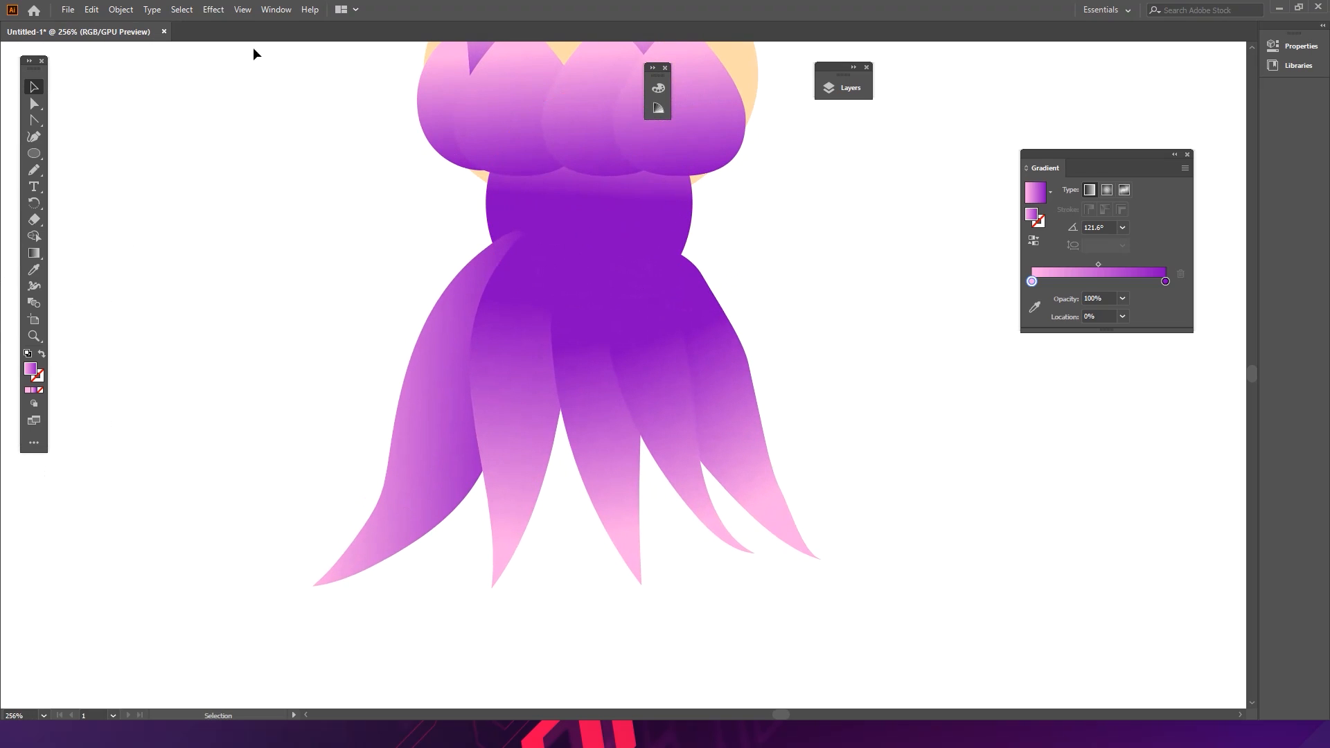
pyautogui.moveTo(481, 125); pyautogui.dragTo(183, 267)
pyautogui.moveTo(238, 171); pyautogui.dragTo(165, 146)
pyautogui.moveTo(202, 230); pyautogui.dragTo(239, 303)
pyautogui.moveTo(320, 284); pyautogui.dragTo(379, 251)
pyautogui.moveTo(334, 316); pyautogui.dragTo(344, 218)
pyautogui.moveTo(381, 272); pyautogui.dragTo(410, 287)
pyautogui.moveTo(410, 287); pyautogui.dragTo(391, 206)
pyautogui.moveTo(509, 200); pyautogui.dragTo(450, 122)
pyautogui.moveTo(400, 194)
pyautogui.mouseDown()
pyautogui.moveTo(389, 151)
pyautogui.moveTo(393, 194)
pyautogui.mouseUp()
pyautogui.click(400, 300)
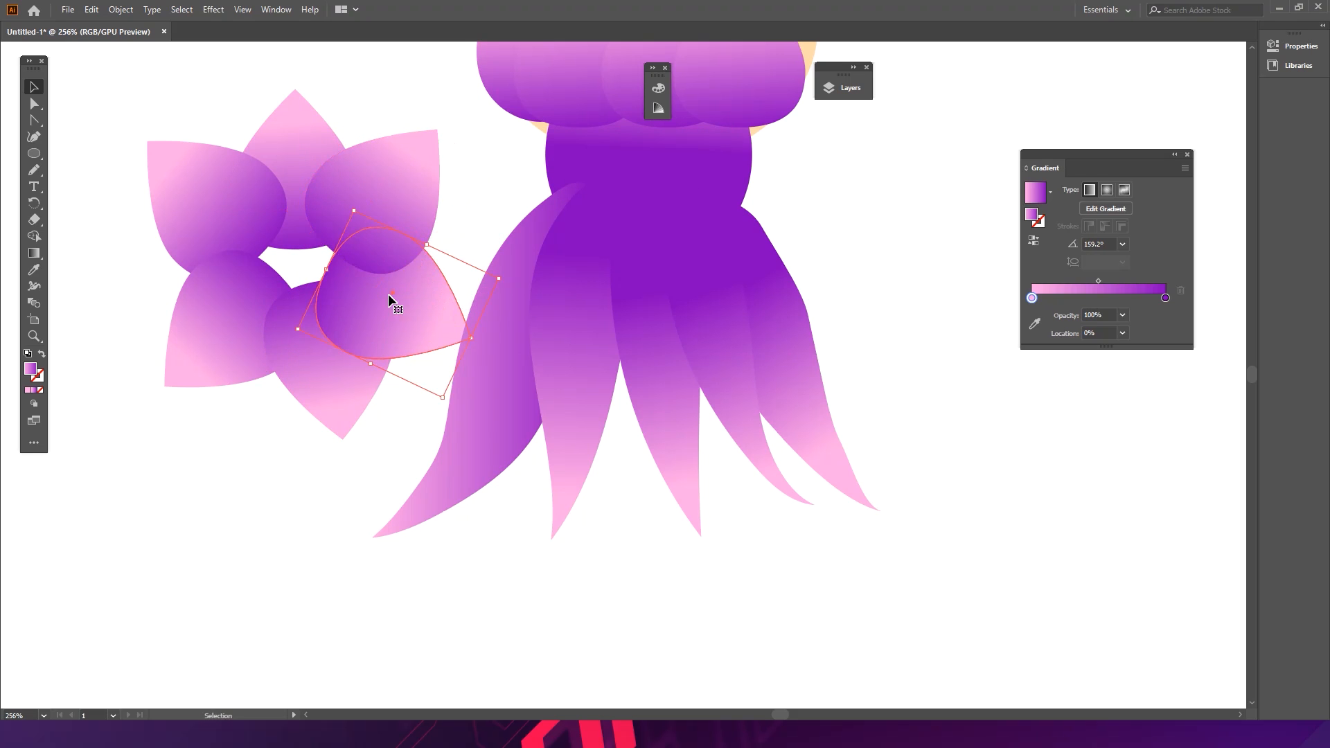
pyautogui.moveTo(330, 376); pyautogui.dragTo(324, 376)
pyautogui.click(305, 457)
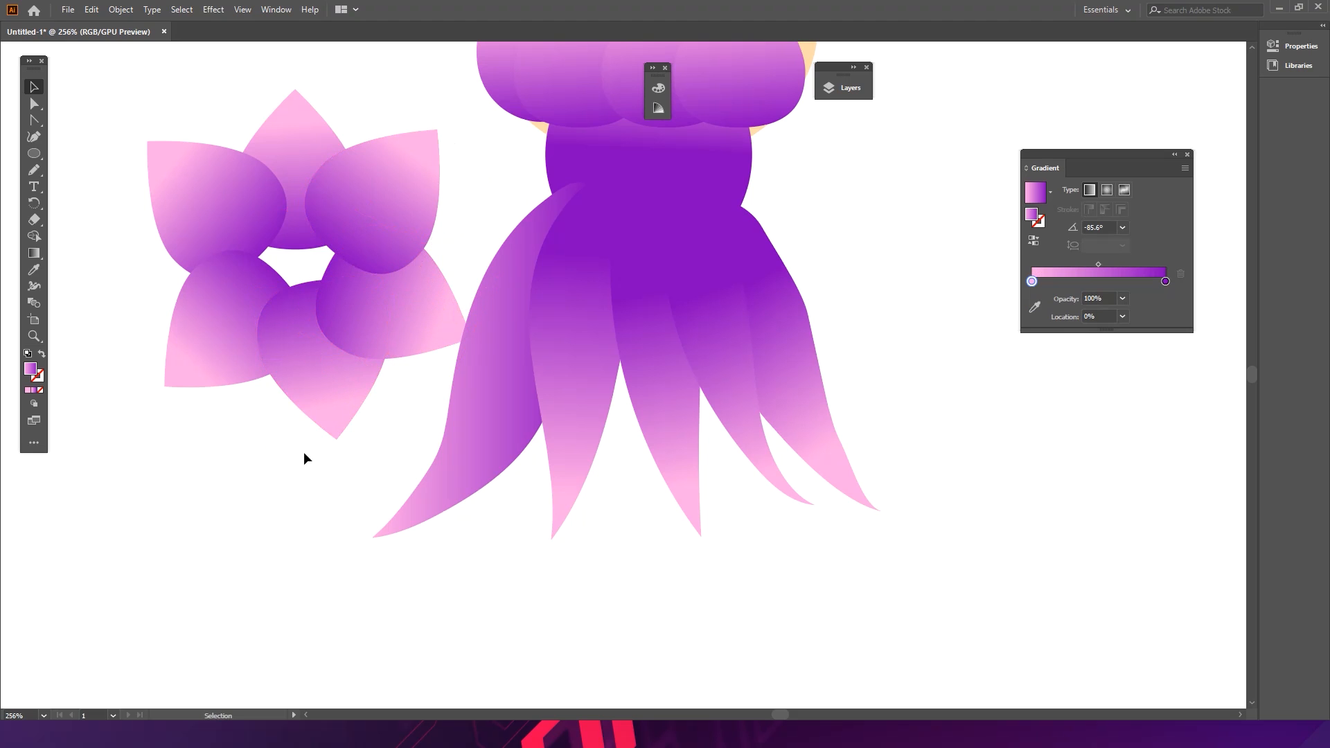
# - Draw a circle at the flower's centre and nudge the lower petal slightly into place
pyautogui.click(33, 153)
pyautogui.moveTo(311, 276); pyautogui.dragTo(359, 282)
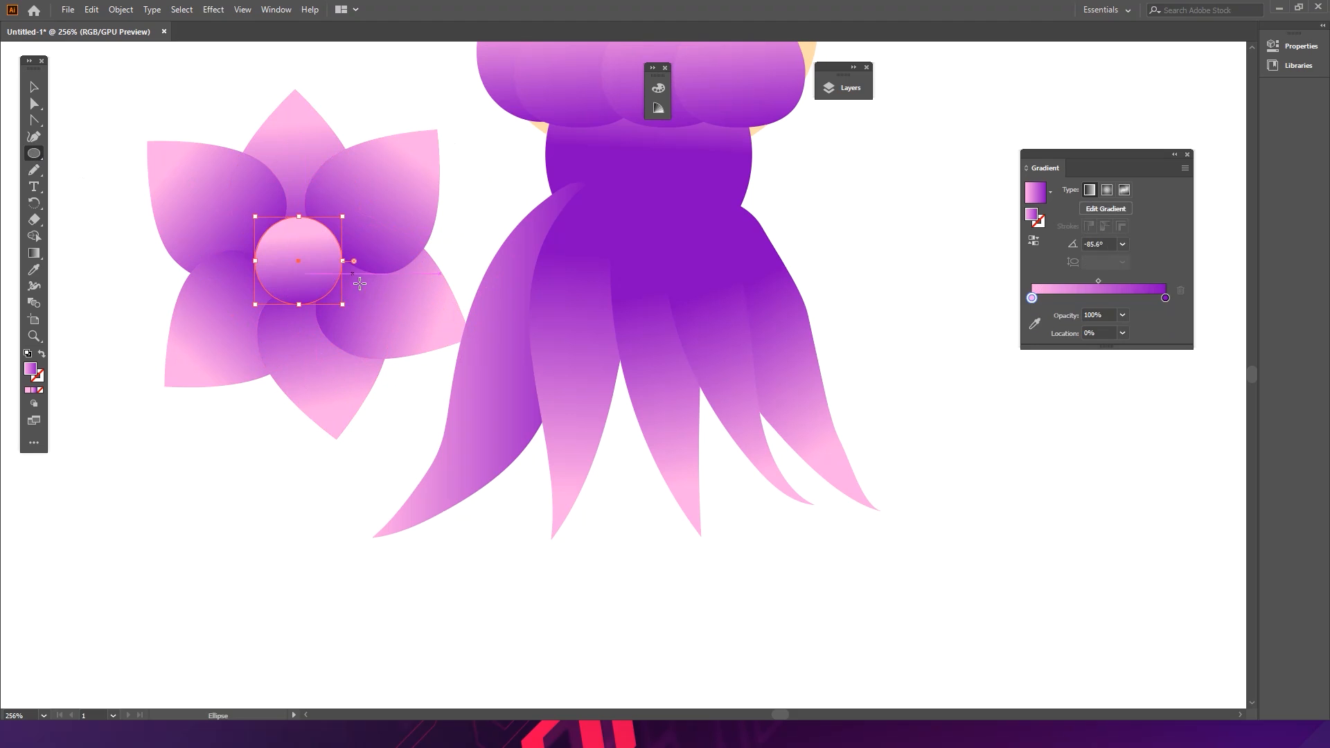
pyautogui.press('v')
pyautogui.click(256, 460)
pyautogui.moveTo(297, 399); pyautogui.dragTo(286, 394)
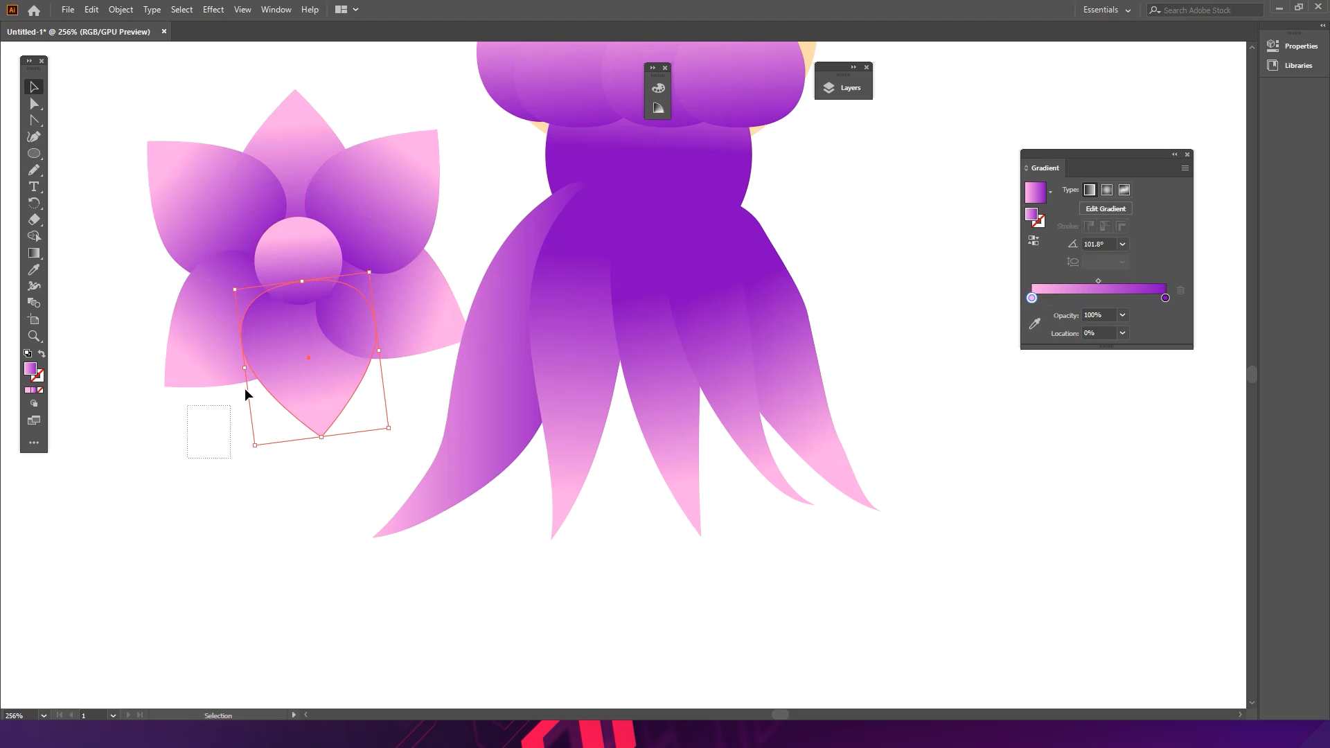
# - Select all the flower pieces, scale the flower down and place it at the centre of the waist
pyautogui.hotkey('ctrl', 'a')
pyautogui.press('a')
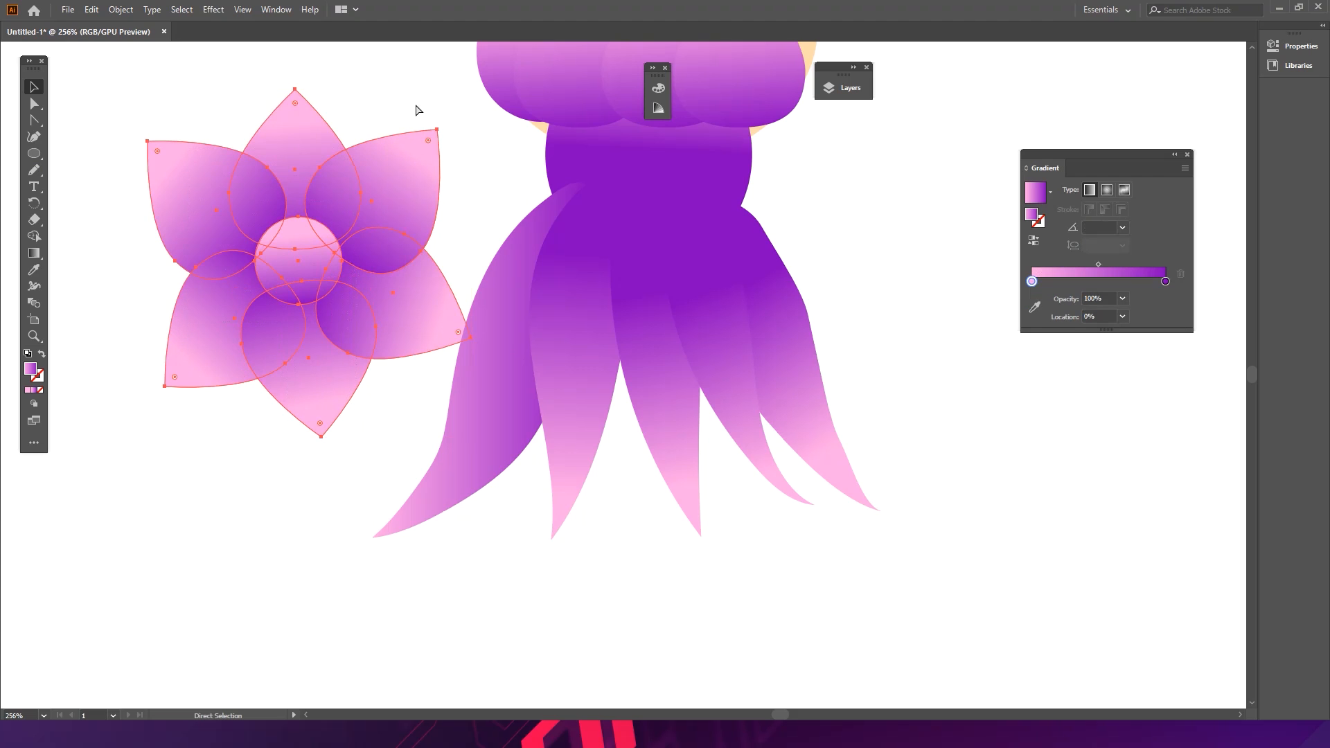
pyautogui.press('v')
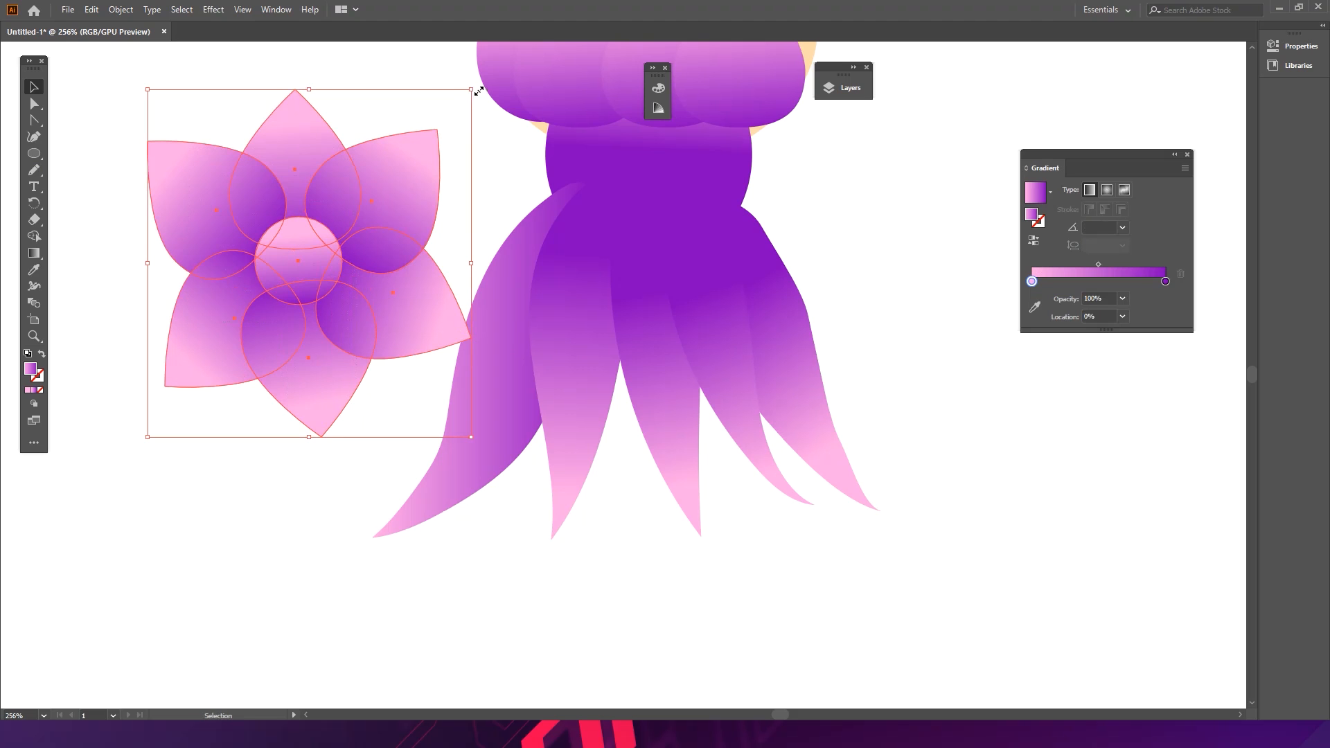
pyautogui.moveTo(478, 92); pyautogui.dragTo(328, 242)
pyautogui.moveTo(273, 318); pyautogui.dragTo(439, 250)
pyautogui.moveTo(527, 158); pyautogui.dragTo(438, 260)
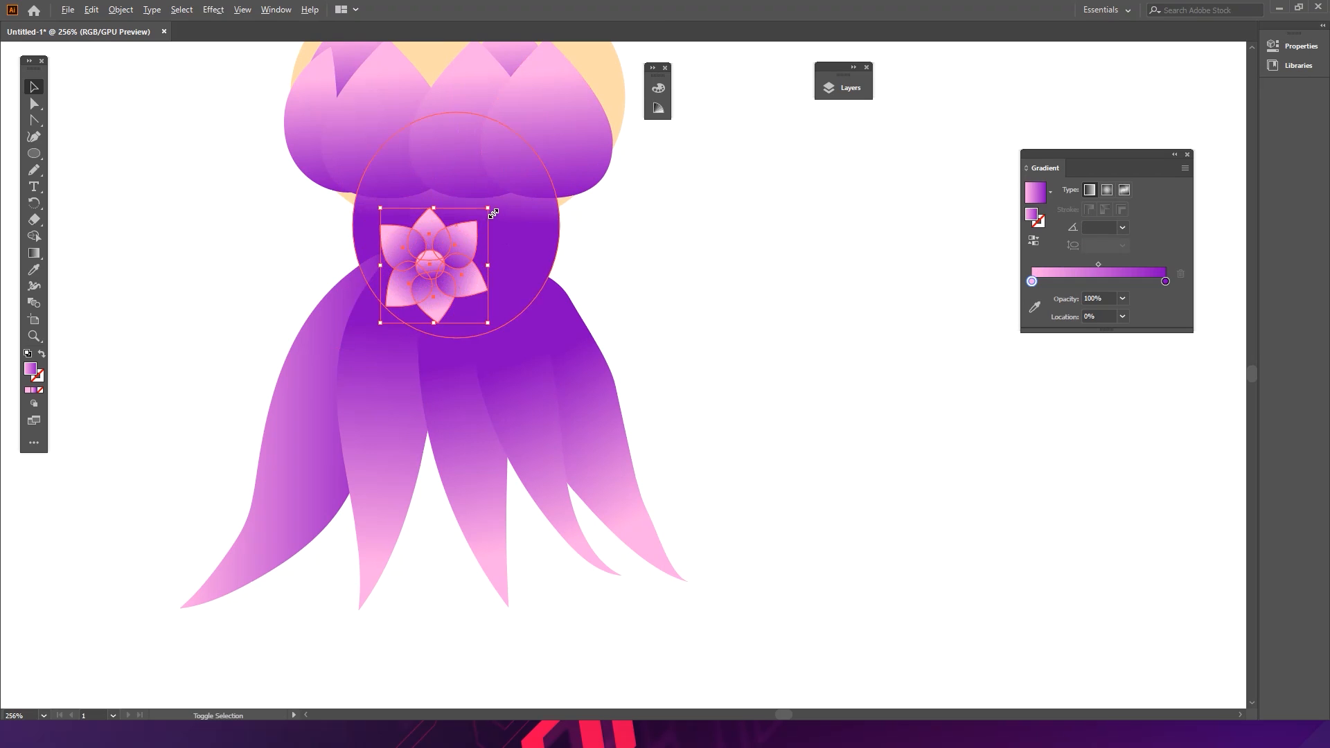
pyautogui.moveTo(488, 208); pyautogui.dragTo(478, 217)
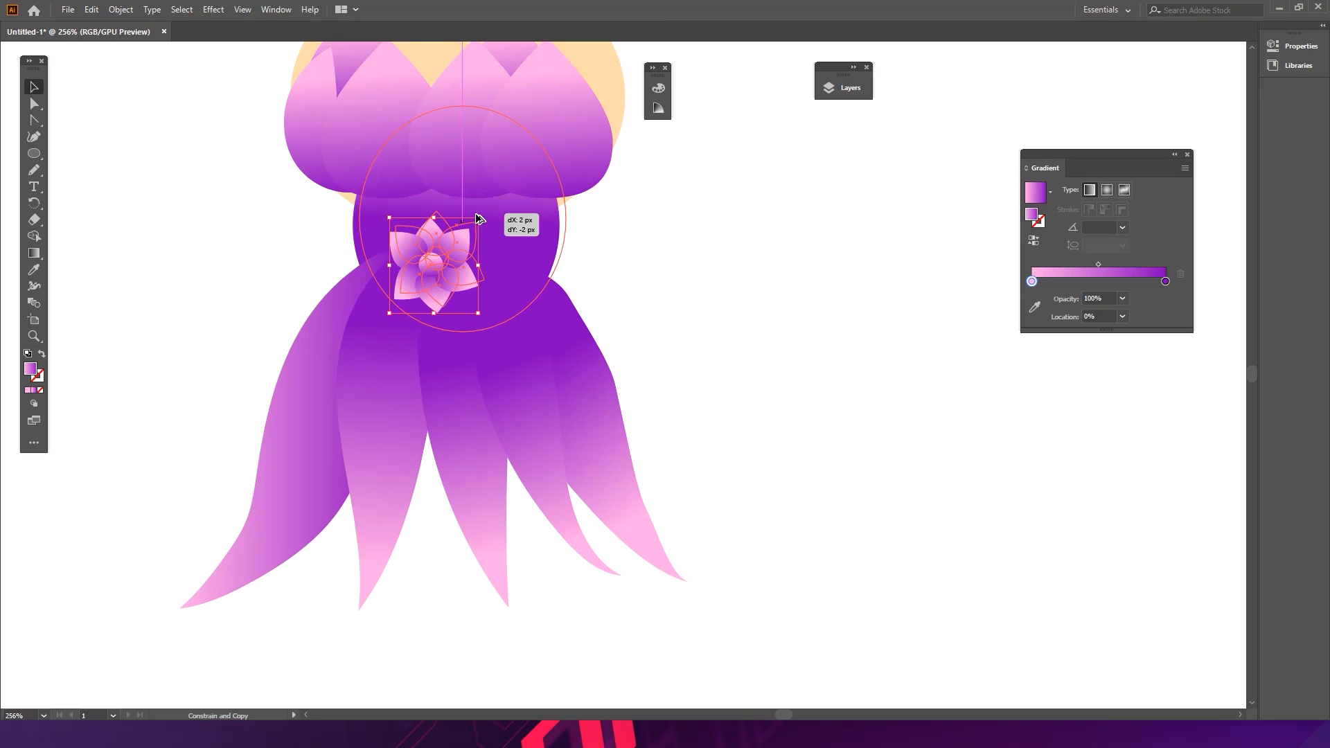
pyautogui.click(482, 231)
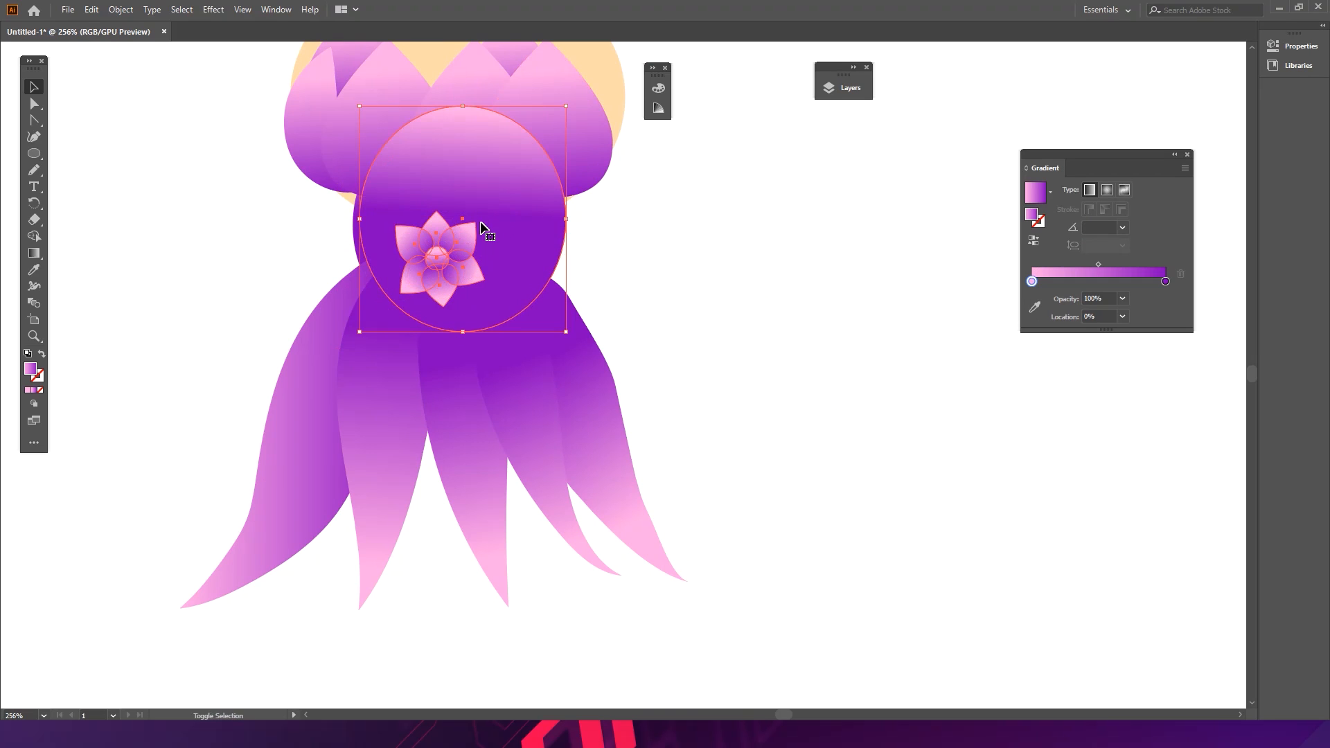
pyautogui.click(458, 260)
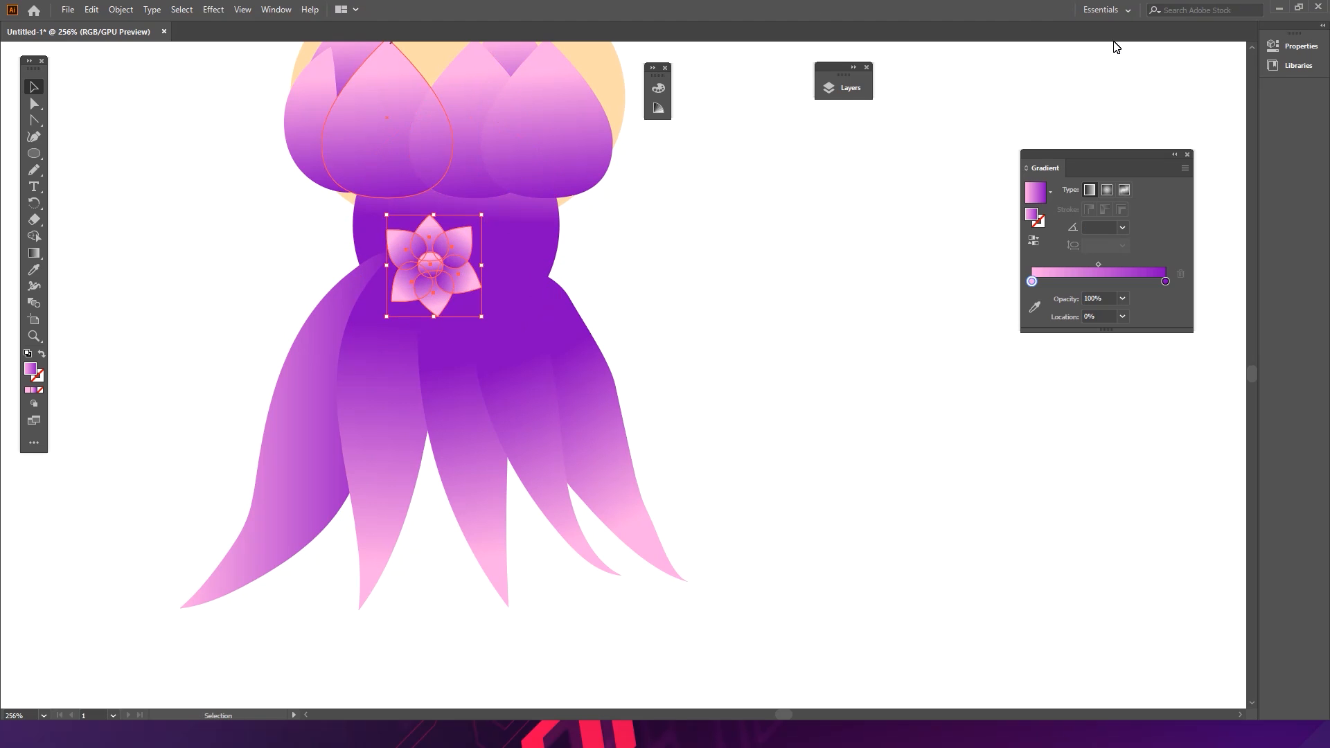
# - Recolor the flower with linked harmony colours, shifting it from purple and pink to green and yellow
pyautogui.click(1275, 46)
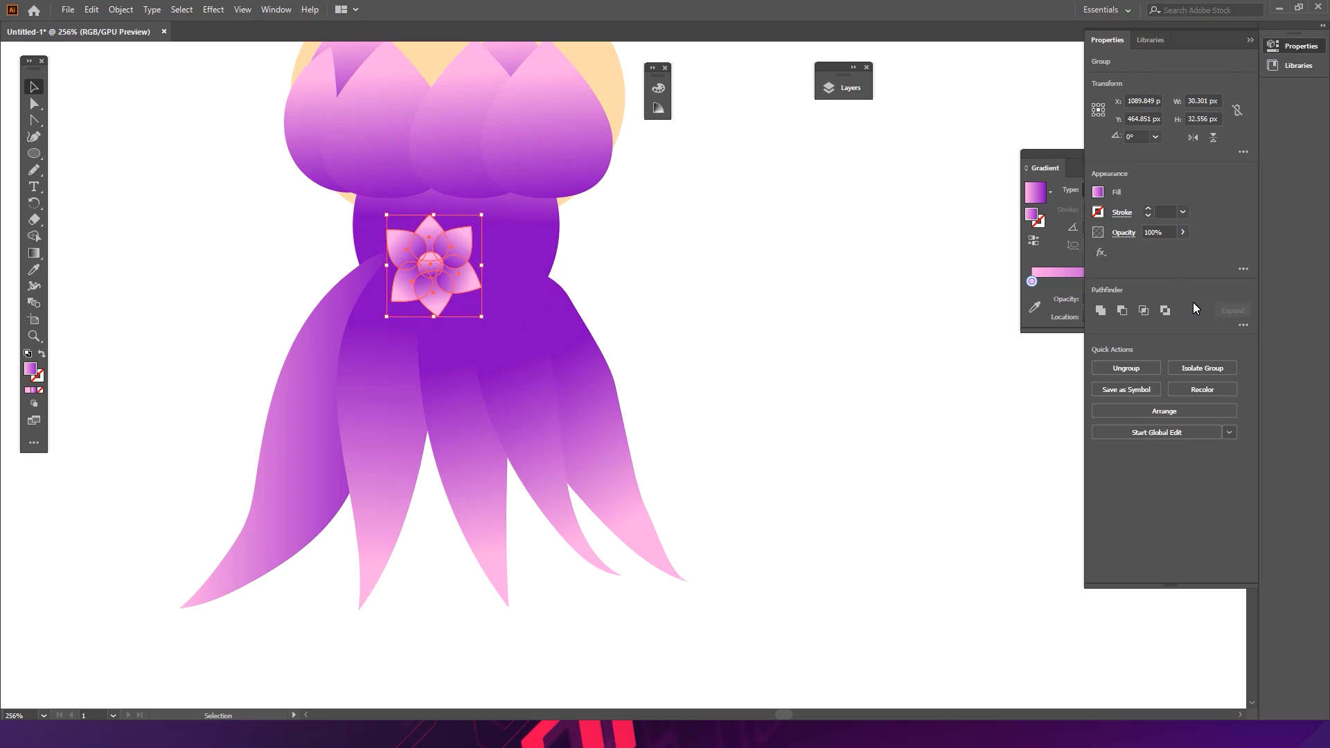
pyautogui.click(1202, 390)
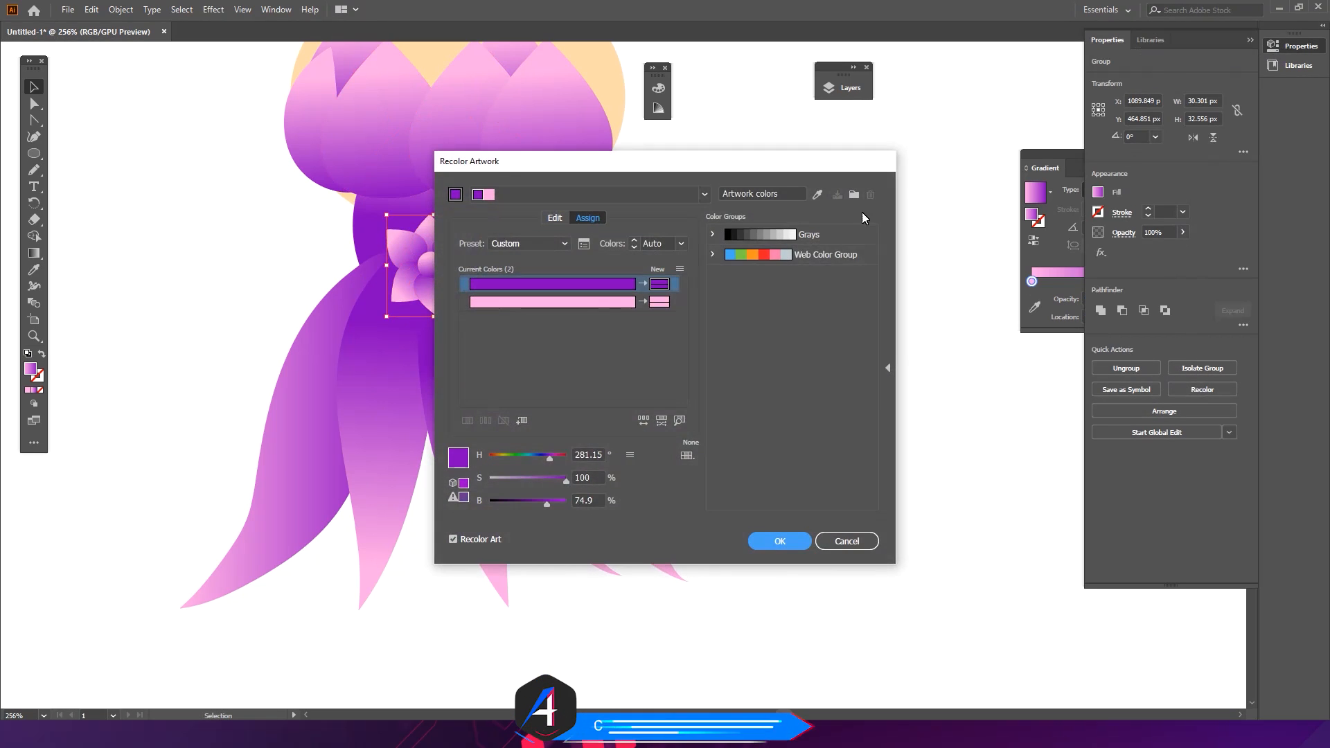
pyautogui.moveTo(739, 167); pyautogui.dragTo(893, 161)
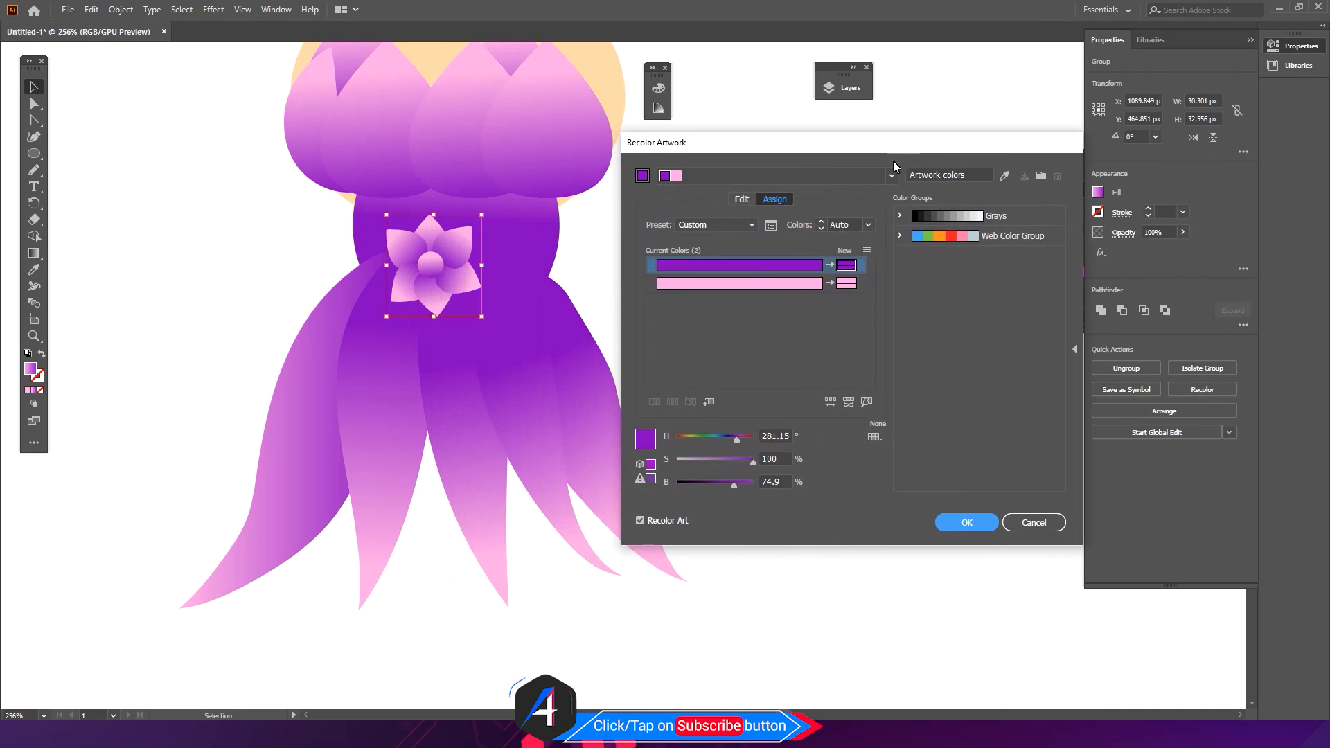
pyautogui.click(741, 199)
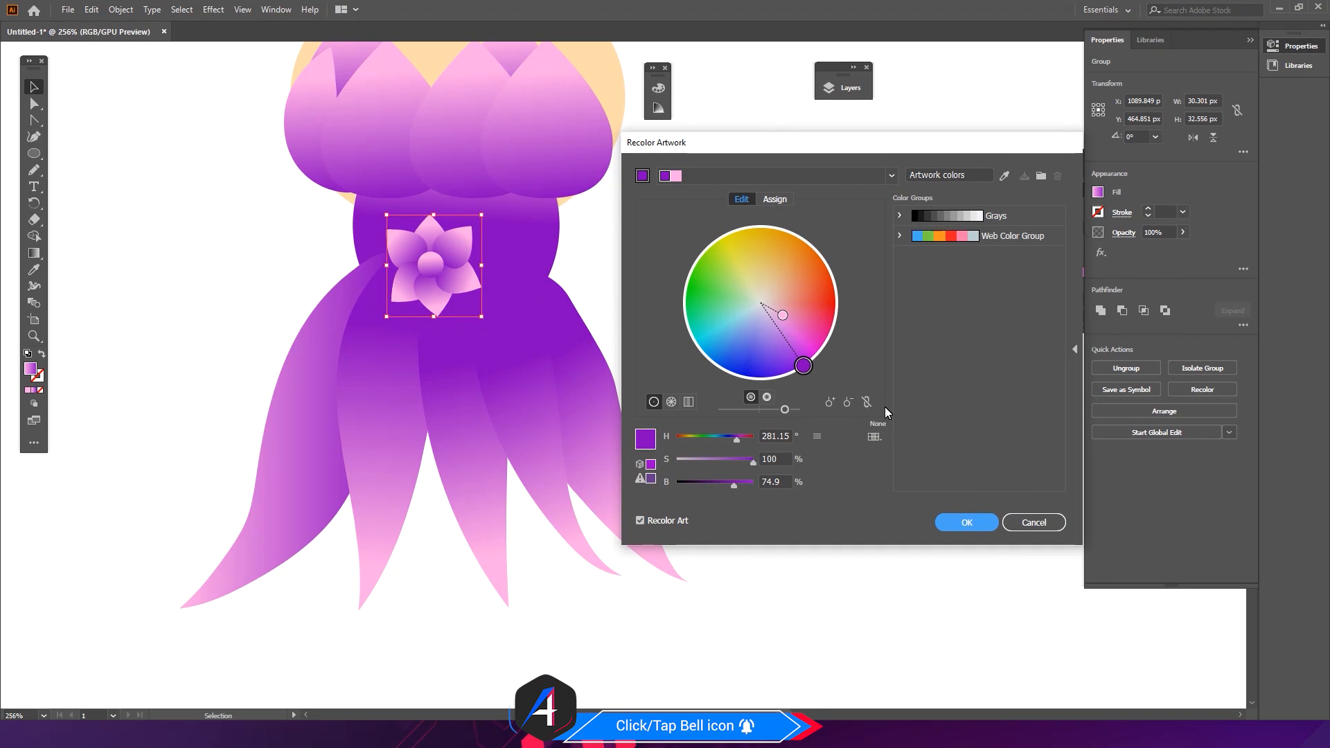
pyautogui.click(867, 402)
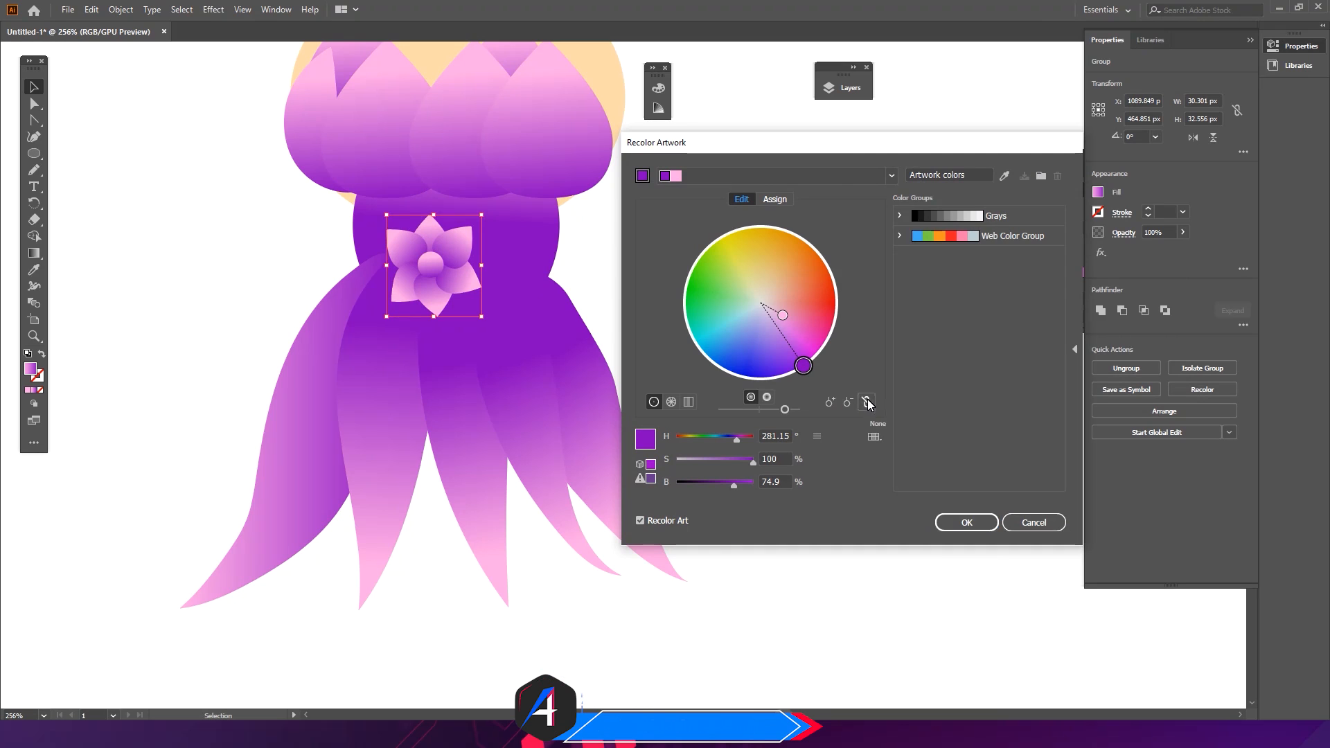
pyautogui.moveTo(738, 440)
pyautogui.mouseDown()
pyautogui.moveTo(679, 435)
pyautogui.moveTo(754, 440)
pyautogui.moveTo(738, 439)
pyautogui.mouseUp()
pyautogui.click(867, 402)
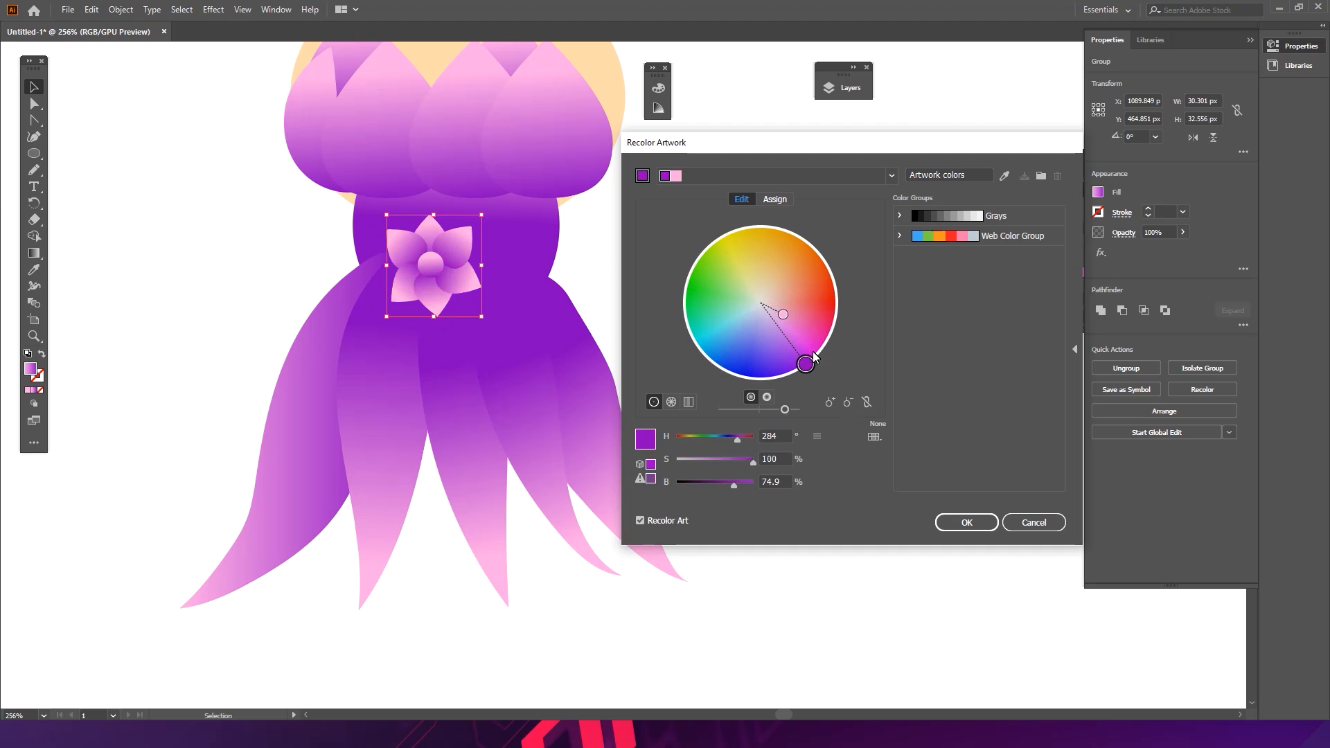
pyautogui.moveTo(782, 314)
pyautogui.mouseDown()
pyautogui.moveTo(789, 273)
pyautogui.moveTo(746, 266)
pyautogui.mouseUp()
pyautogui.moveTo(807, 362)
pyautogui.mouseDown()
pyautogui.moveTo(696, 307)
pyautogui.moveTo(760, 269)
pyautogui.moveTo(717, 315)
pyautogui.moveTo(712, 286)
pyautogui.moveTo(759, 268)
pyautogui.moveTo(802, 273)
pyautogui.mouseUp()
pyautogui.moveTo(702, 289)
pyautogui.mouseDown()
pyautogui.moveTo(808, 296)
pyautogui.moveTo(835, 316)
pyautogui.mouseUp()
pyautogui.moveTo(798, 273)
pyautogui.mouseDown()
pyautogui.moveTo(743, 270)
pyautogui.moveTo(740, 249)
pyautogui.mouseUp()
pyautogui.moveTo(838, 318)
pyautogui.mouseDown()
pyautogui.moveTo(823, 286)
pyautogui.moveTo(783, 377)
pyautogui.moveTo(720, 374)
pyautogui.moveTo(692, 270)
pyautogui.moveTo(738, 291)
pyautogui.moveTo(713, 287)
pyautogui.moveTo(732, 260)
pyautogui.moveTo(709, 278)
pyautogui.moveTo(731, 248)
pyautogui.moveTo(691, 272)
pyautogui.moveTo(735, 290)
pyautogui.moveTo(687, 285)
pyautogui.mouseUp()
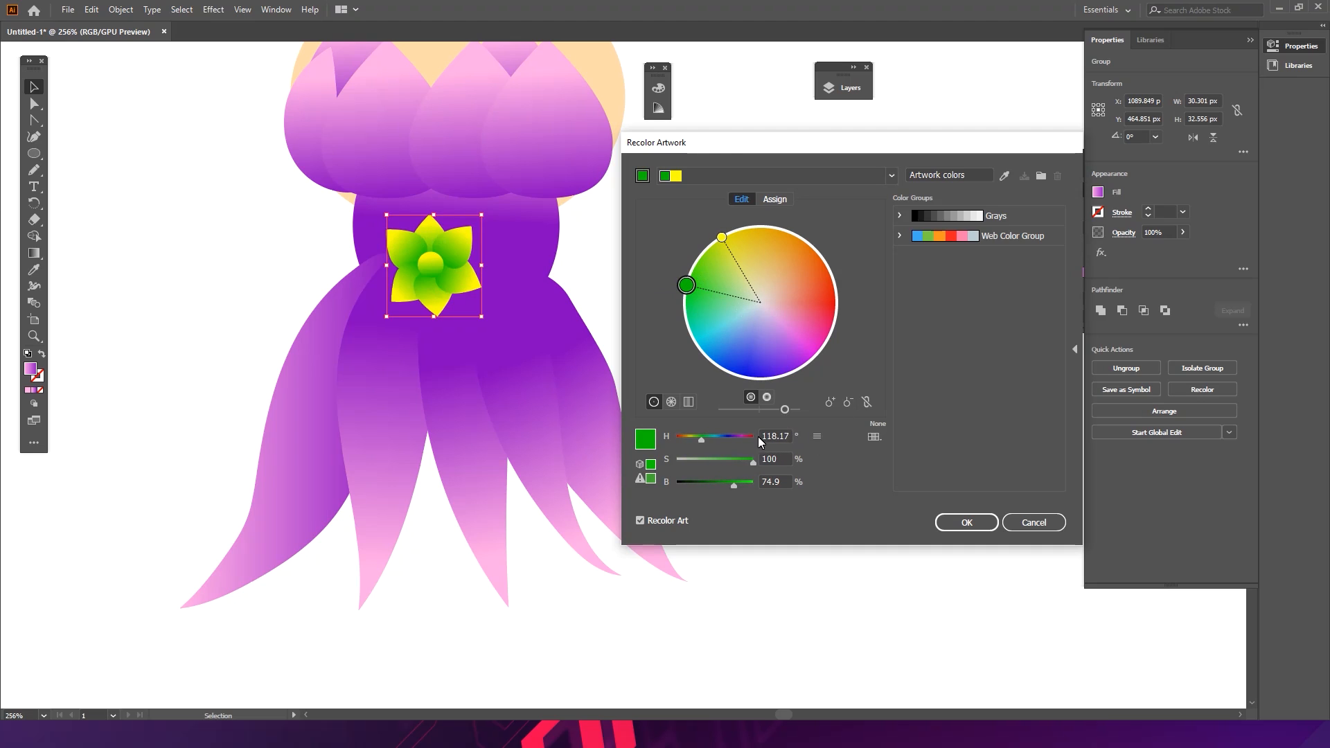
pyautogui.moveTo(734, 486); pyautogui.dragTo(704, 482)
pyautogui.click(960, 523)
pyautogui.click(813, 443)
# - Nudge the flower on the waist and zoom out to review the whole figure
pyautogui.hotkey('ctrl', 'alt', 'space')
pyautogui.moveTo(684, 289)
pyautogui.mouseDown()
pyautogui.moveTo(495, 301)
pyautogui.moveTo(665, 293)
pyautogui.mouseUp()
pyautogui.click(556, 254)
pyautogui.moveTo(556, 254)
pyautogui.mouseDown()
pyautogui.moveTo(550, 230)
pyautogui.moveTo(561, 262)
pyautogui.mouseUp()
pyautogui.moveTo(563, 158); pyautogui.dragTo(575, 265)
pyautogui.click(518, 158)
pyautogui.click(460, 181)
pyautogui.moveTo(367, 237); pyautogui.dragTo(380, 237)
pyautogui.click(674, 247)
pyautogui.click(601, 176)
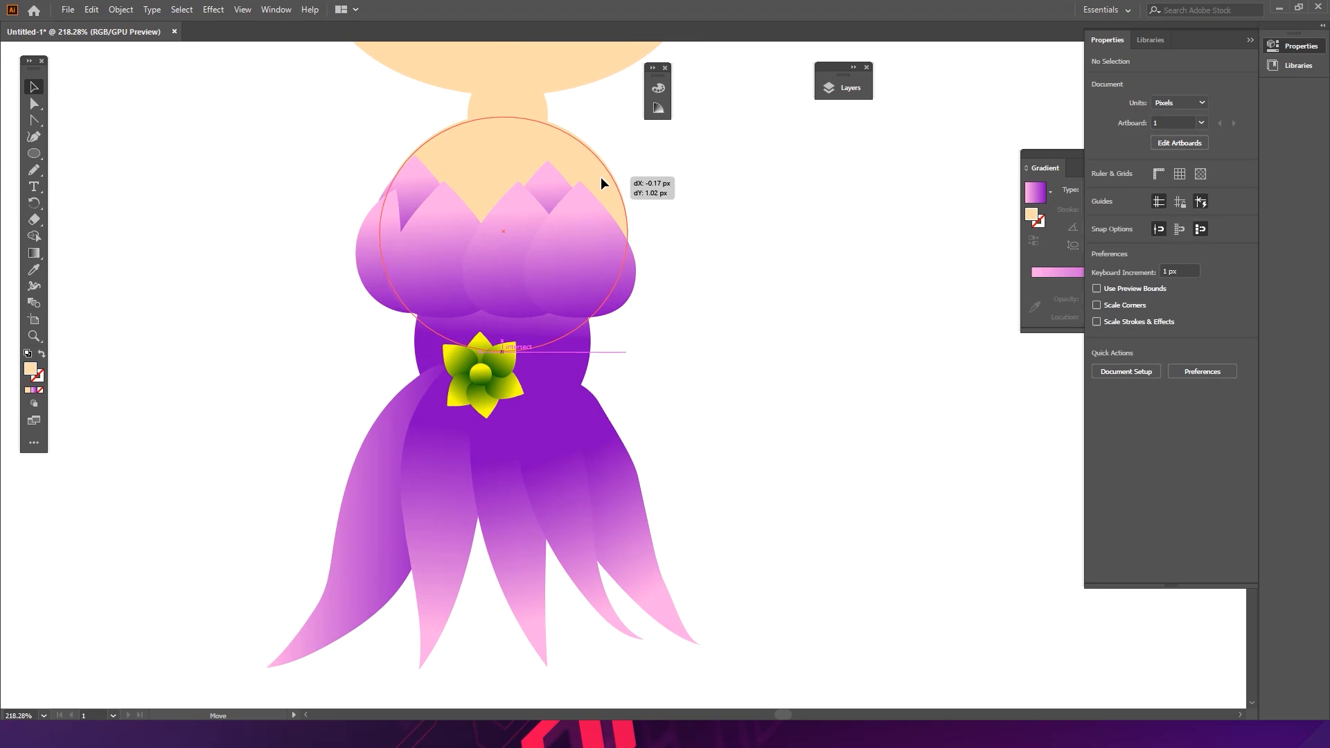
pyautogui.click(682, 235)
pyautogui.moveTo(609, 291); pyautogui.dragTo(446, 256)
pyautogui.click(668, 291)
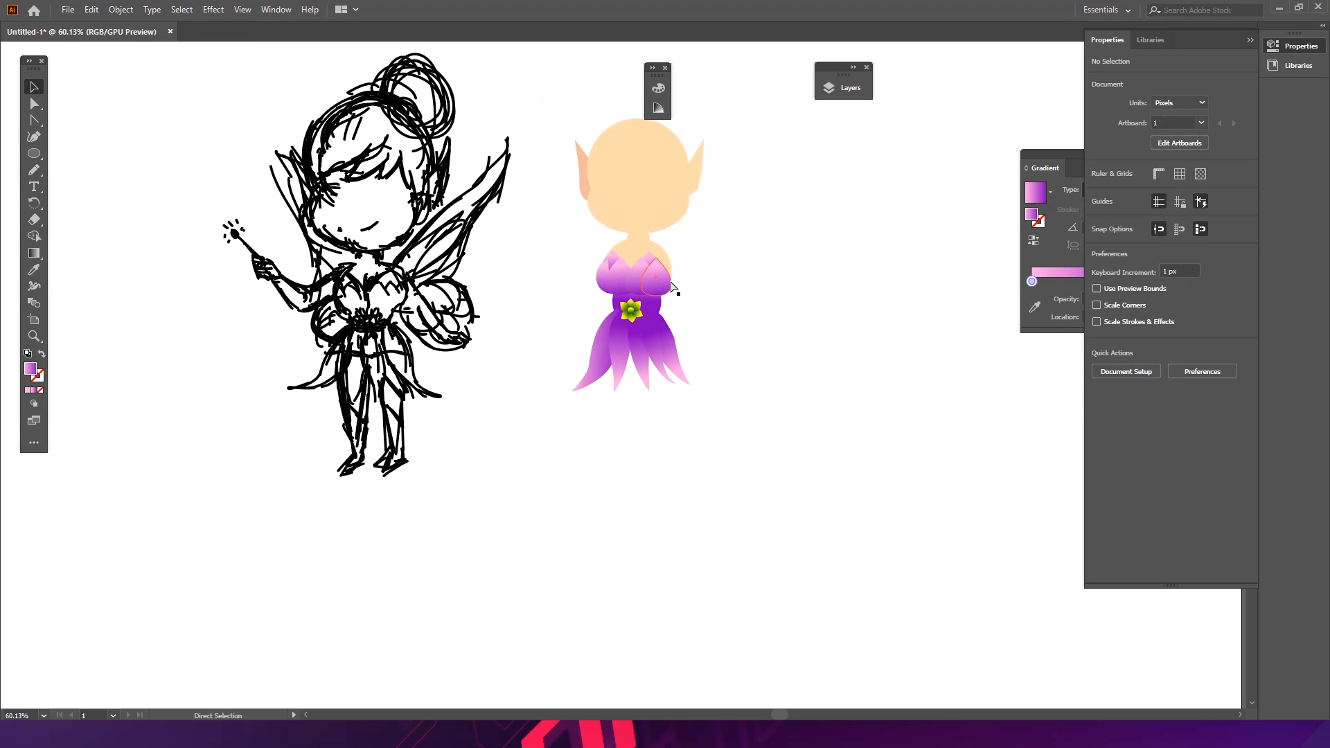
pyautogui.moveTo(669, 283); pyautogui.dragTo(672, 281)
pyautogui.click(708, 290)
# - Start saving the document and create a new folder named fairy little inside MW on New Volume D:
pyautogui.hotkey('ctrl', 's')
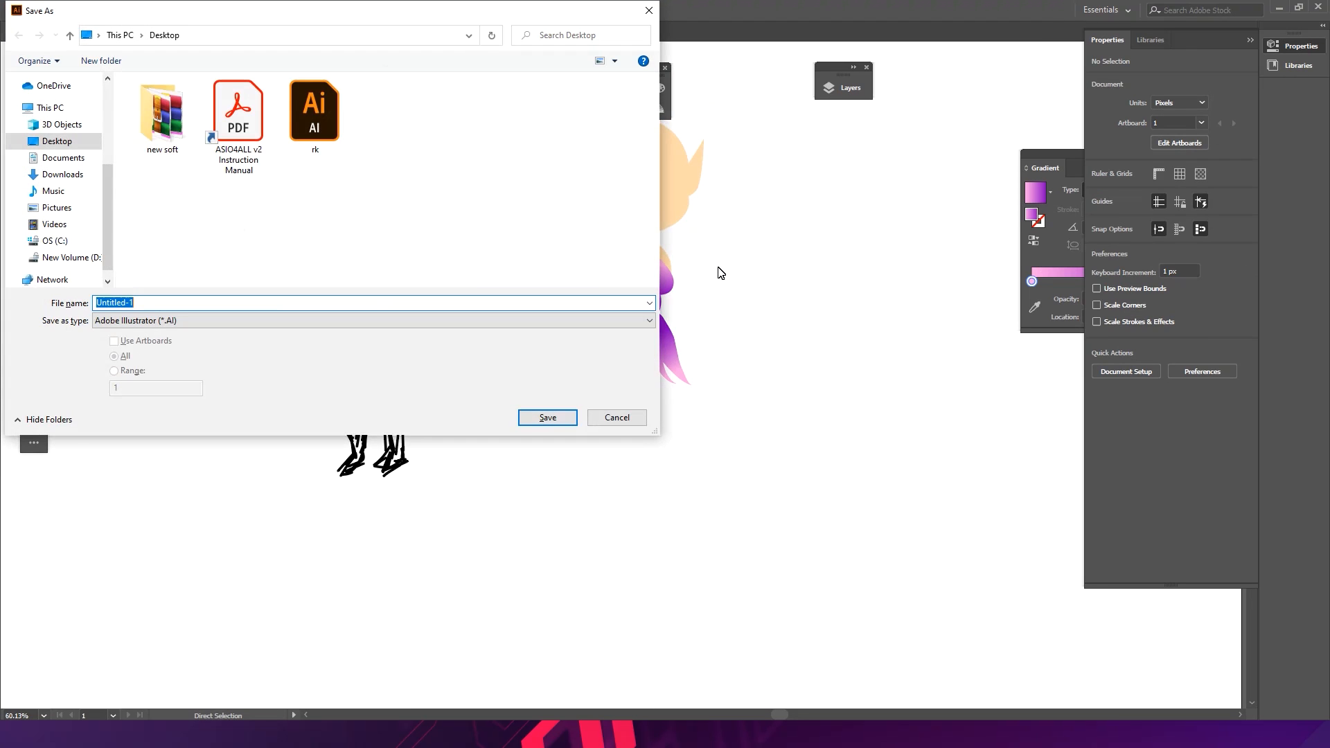
pyautogui.click(87, 257)
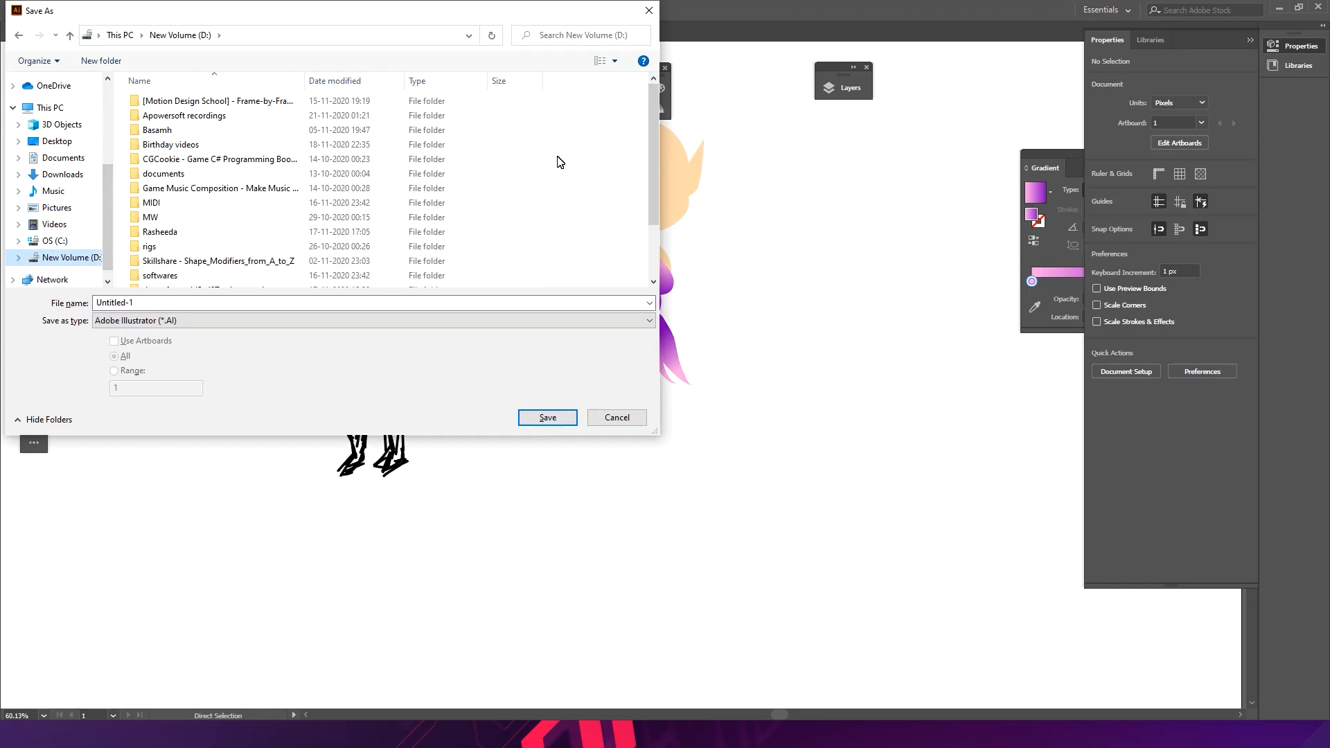
pyautogui.moveTo(649, 160); pyautogui.dragTo(656, 131)
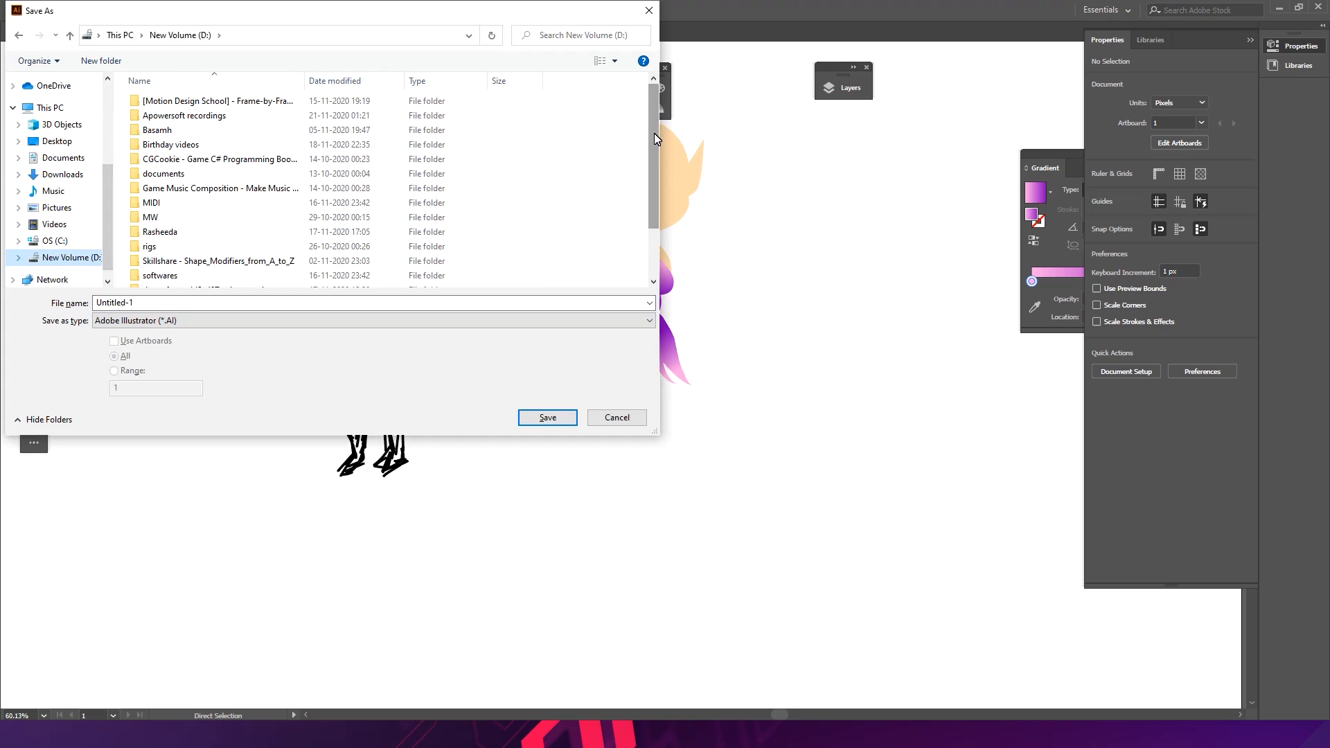
pyautogui.moveTo(653, 138); pyautogui.dragTo(655, 169)
pyautogui.doubleClick(281, 170)
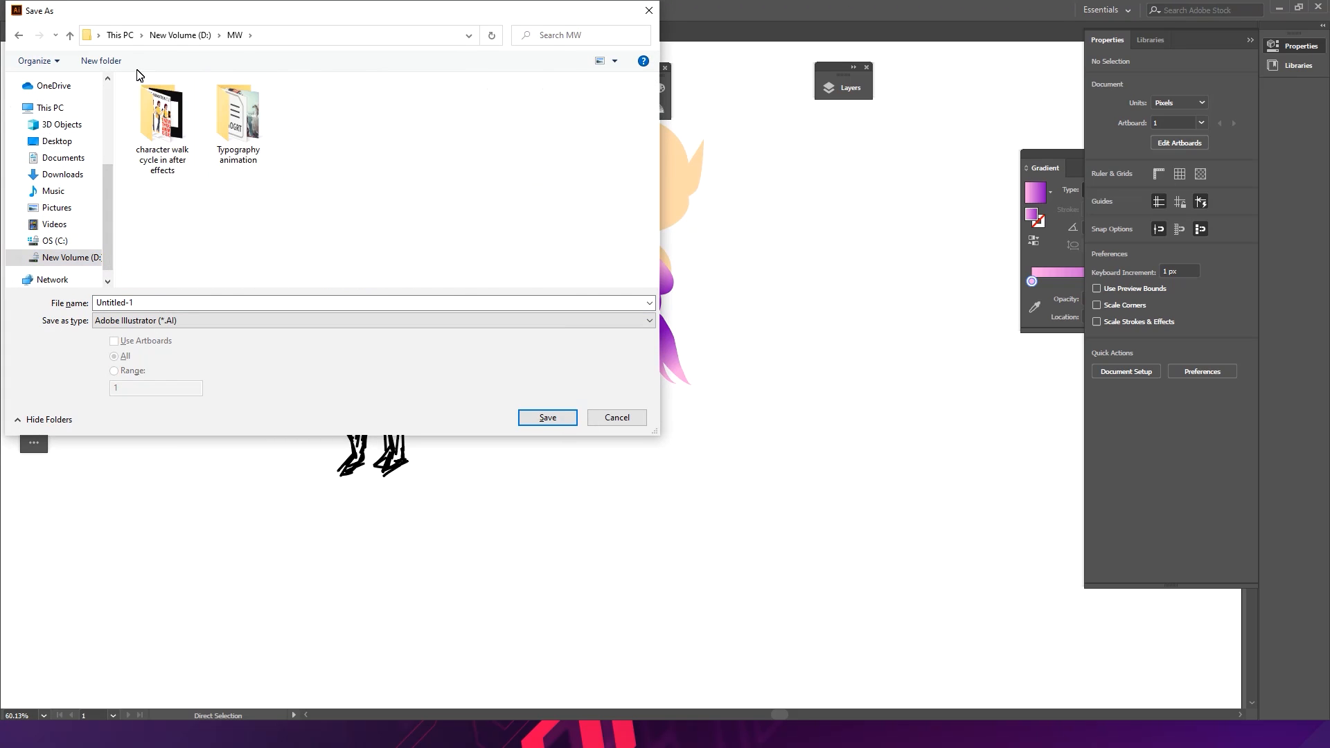
pyautogui.click(101, 61)
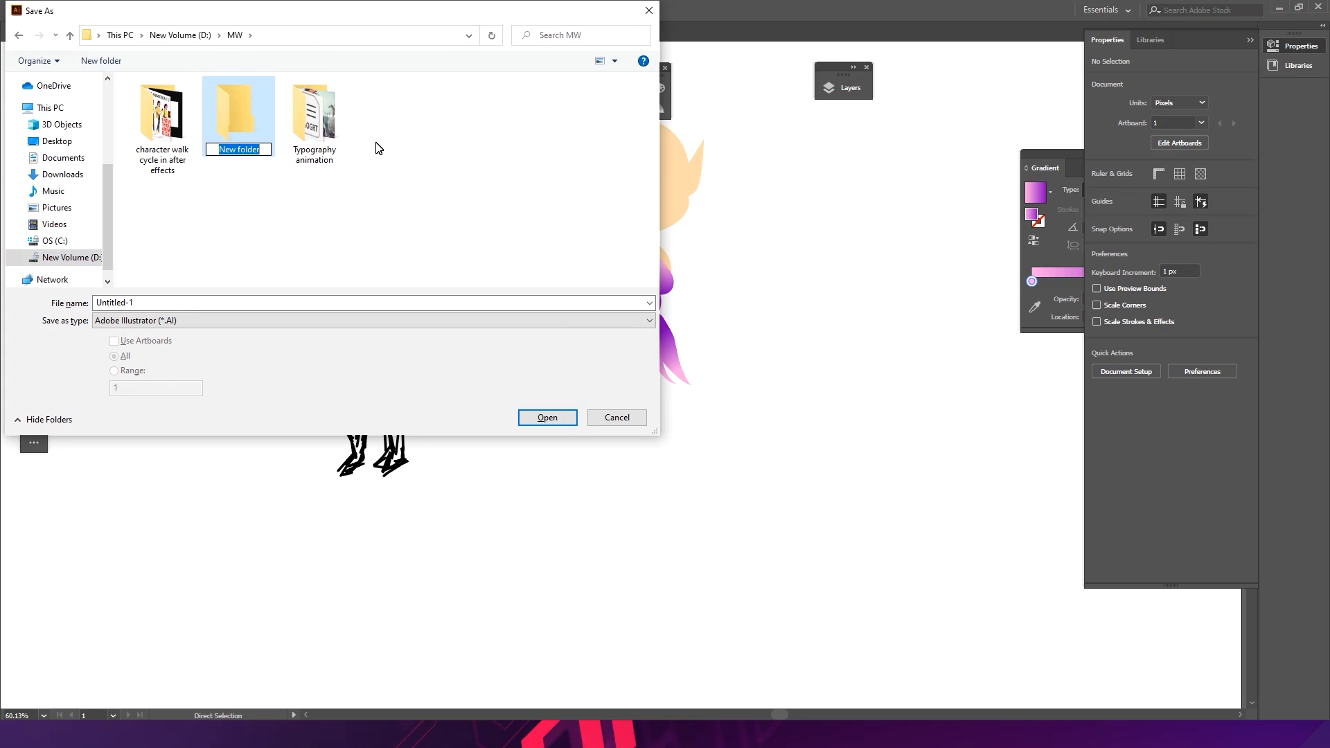
pyautogui.write('fairy little')
pyautogui.press('Return')
pyautogui.press('Return')
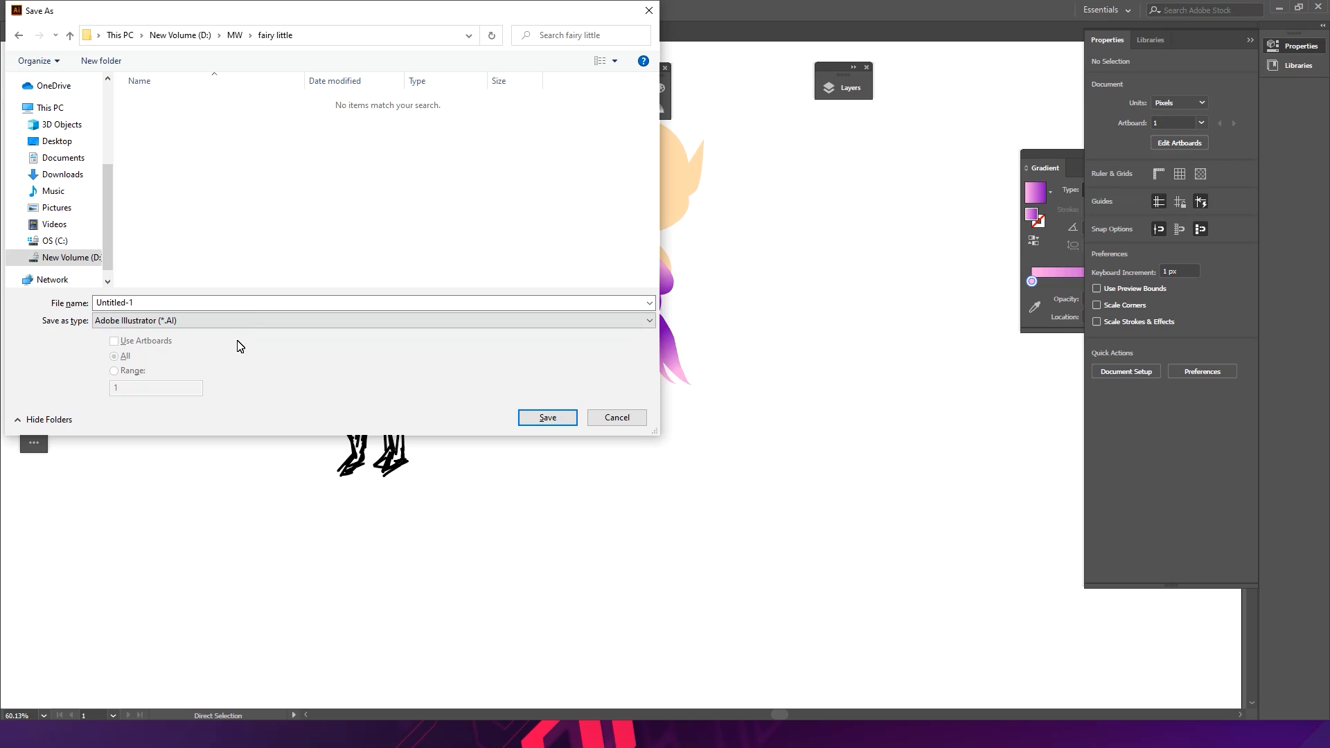
# - Save the file as fairy little in that folder with the default Illustrator 2020 options
pyautogui.click(254, 312)
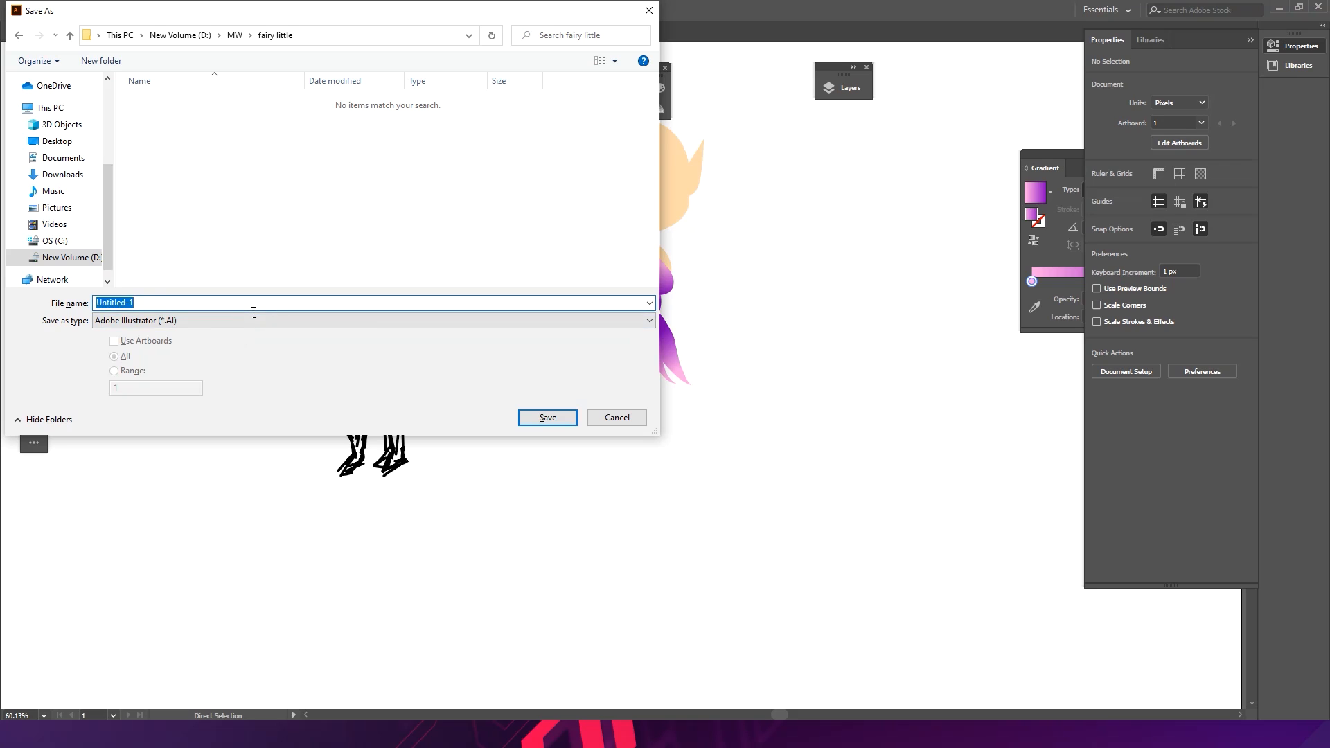
pyautogui.write('fairy little')
pyautogui.press('Return')
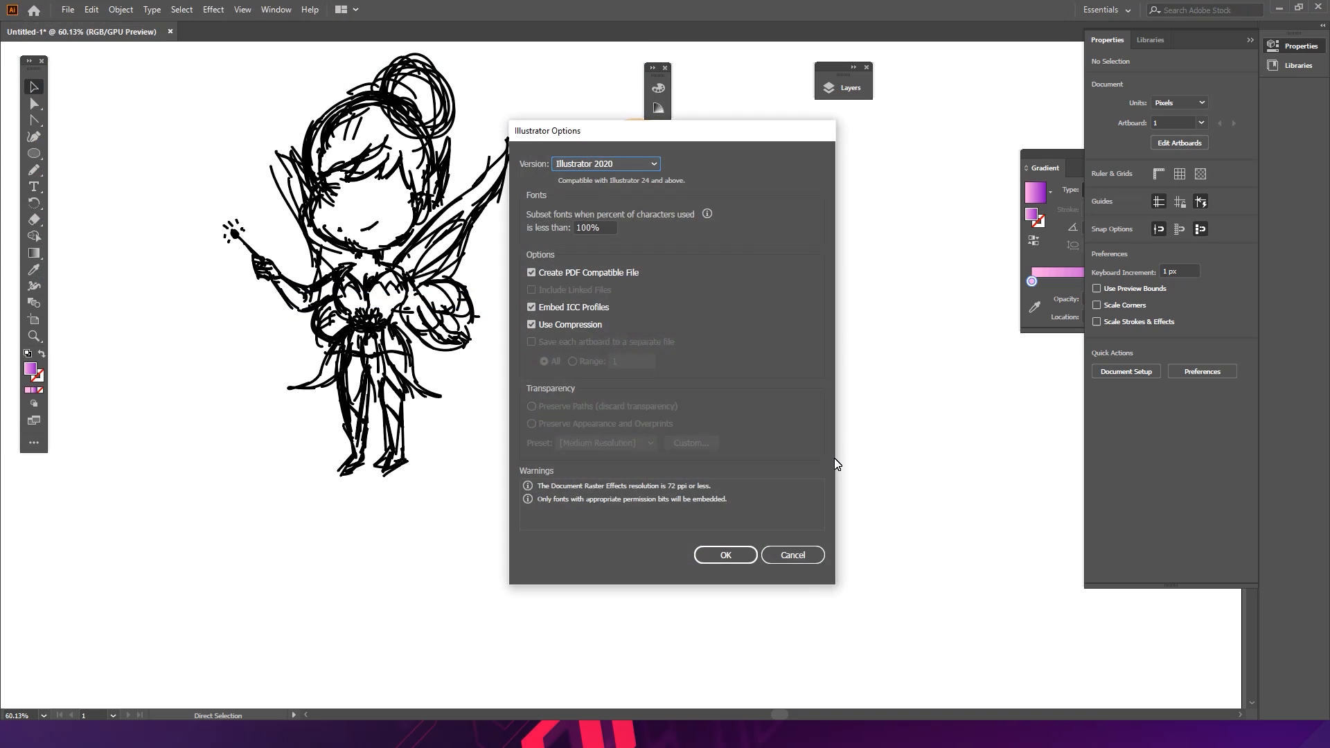
pyautogui.click(744, 557)
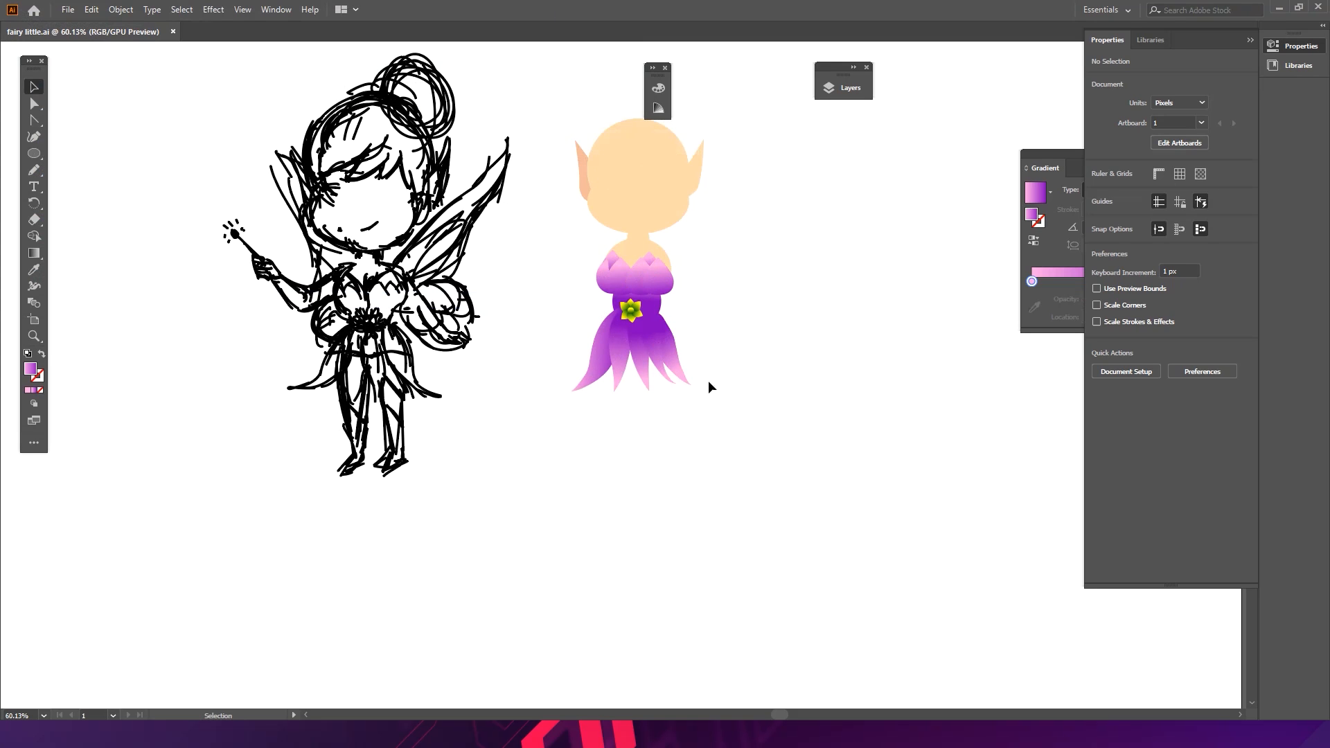
# - Try shortening and narrowing the skirt panels, then undo those resizes
pyautogui.moveTo(662, 348); pyautogui.dragTo(757, 382)
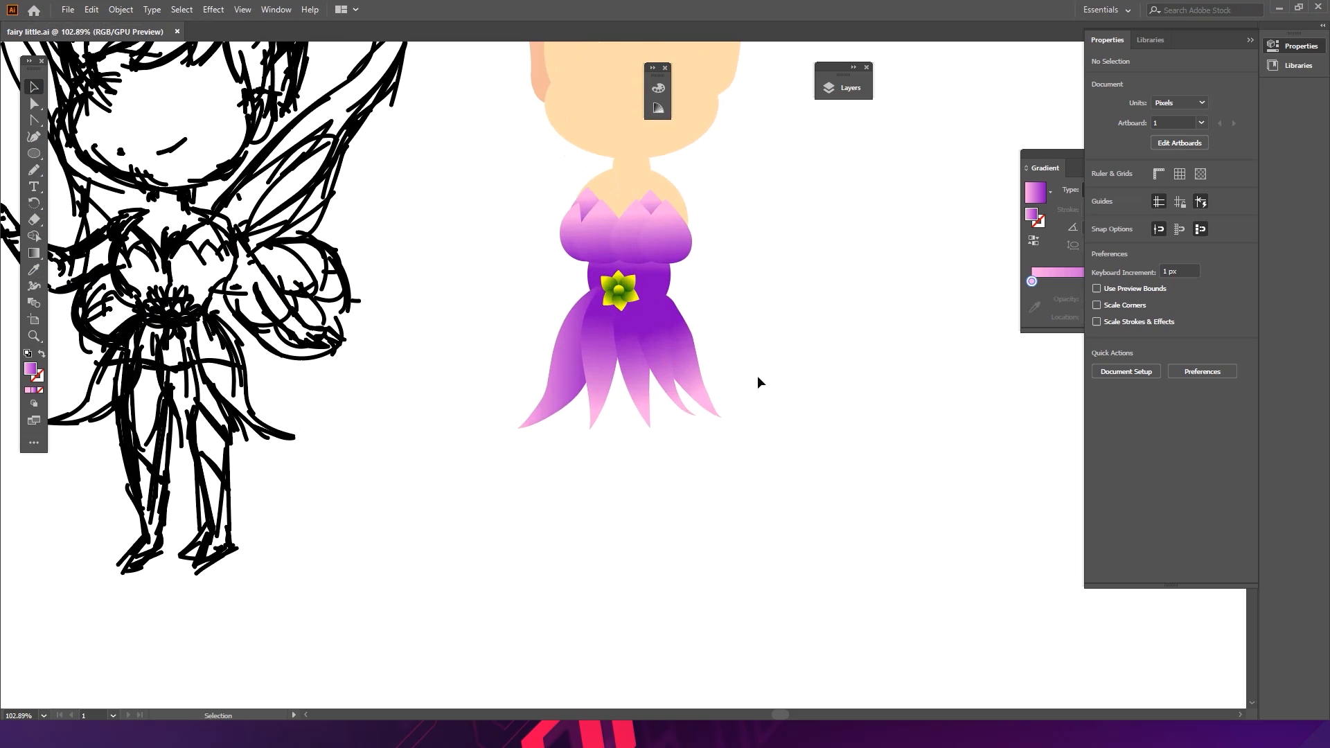
pyautogui.moveTo(634, 389); pyautogui.dragTo(669, 401)
pyautogui.click(715, 444)
pyautogui.moveTo(564, 419)
pyautogui.mouseDown()
pyautogui.moveTo(413, 426)
pyautogui.moveTo(572, 416)
pyautogui.mouseUp()
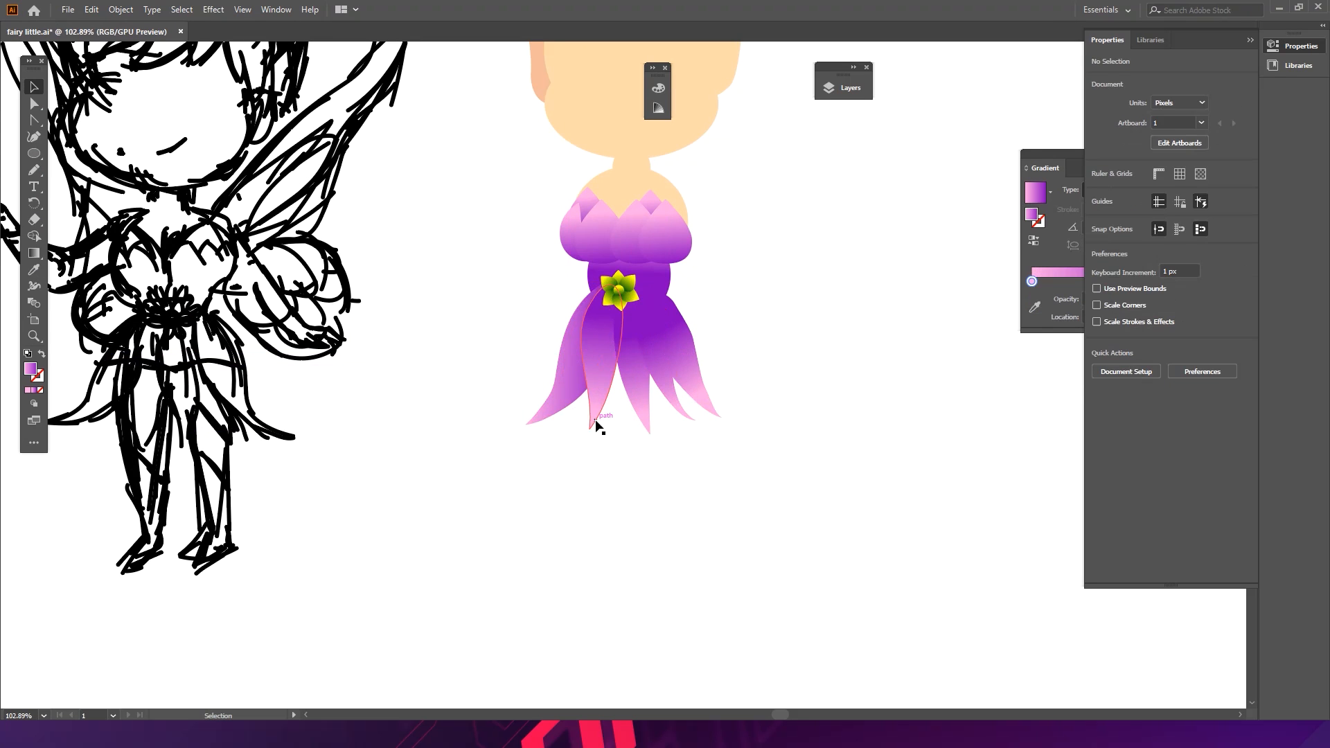
pyautogui.moveTo(478, 462); pyautogui.dragTo(748, 372)
pyautogui.moveTo(623, 435); pyautogui.dragTo(623, 369)
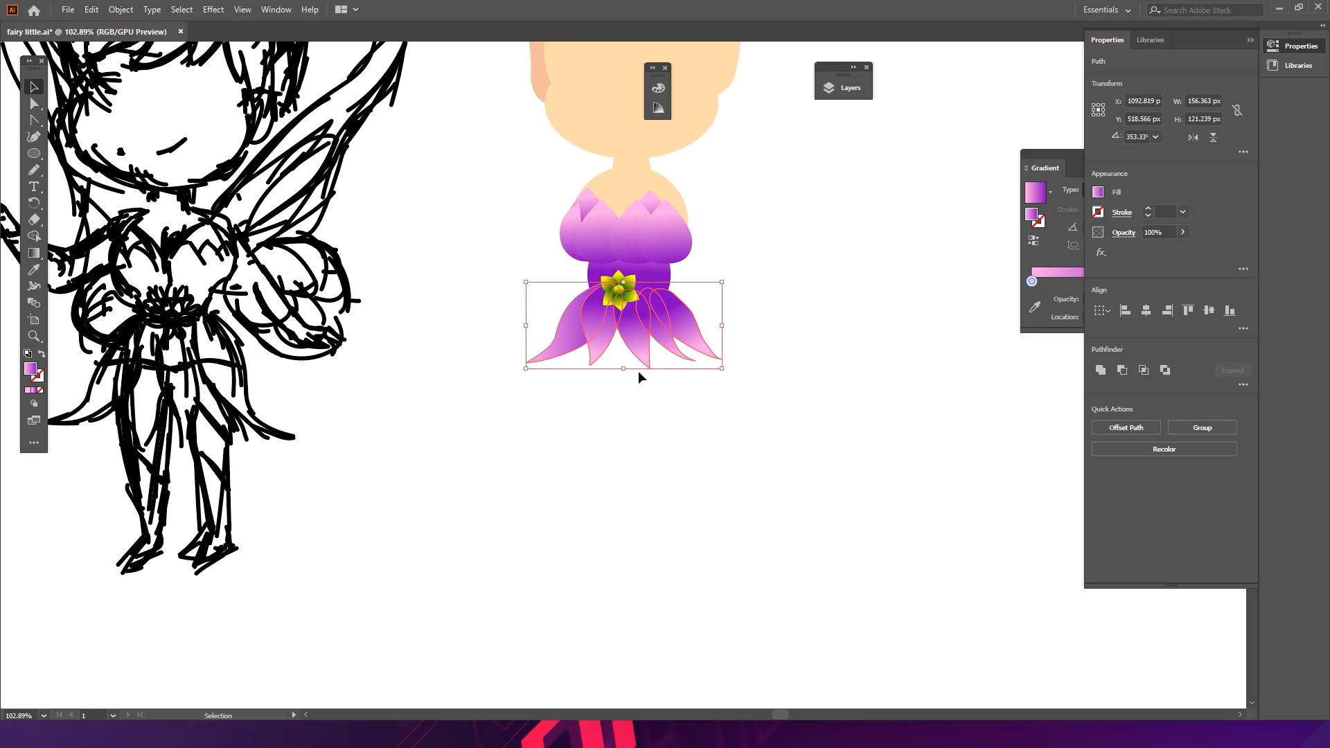
pyautogui.moveTo(639, 336); pyautogui.dragTo(639, 354)
pyautogui.moveTo(730, 352); pyautogui.dragTo(692, 352)
pyautogui.press('ctrl')
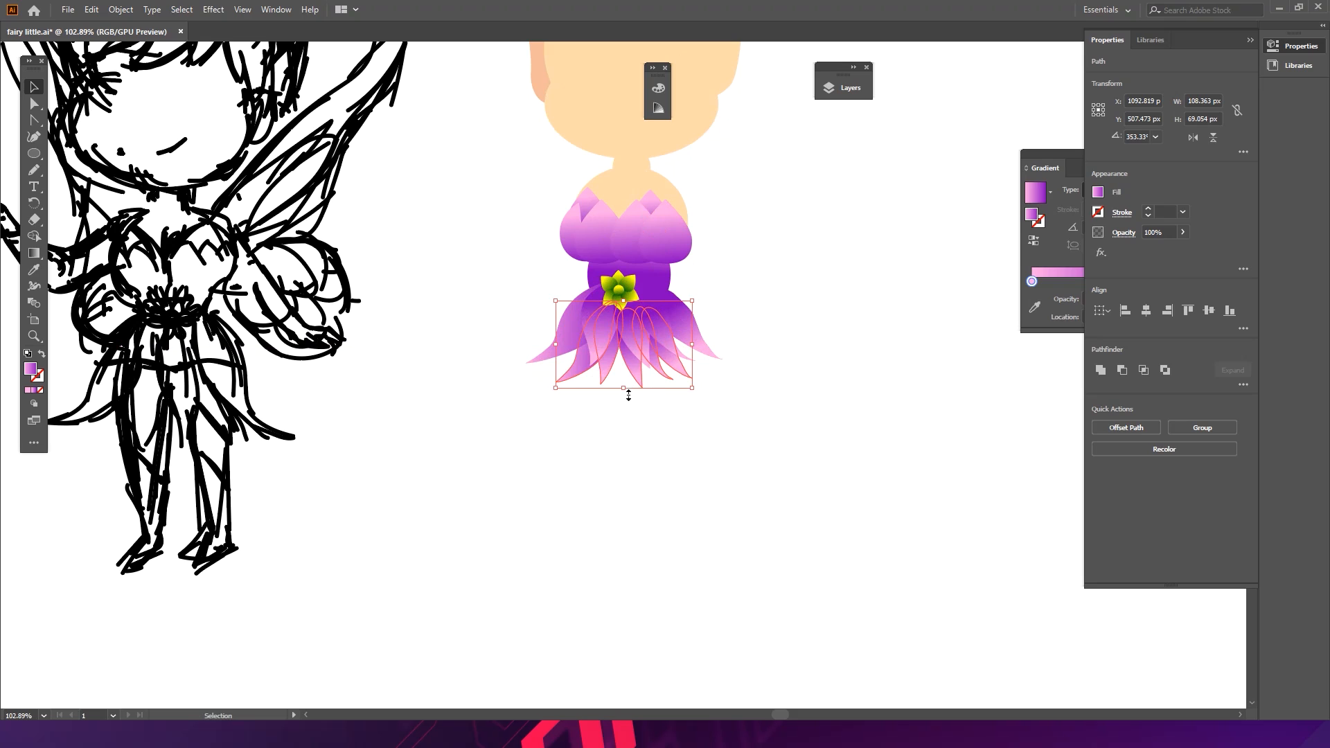
pyautogui.moveTo(628, 395); pyautogui.dragTo(626, 414)
pyautogui.moveTo(689, 367); pyautogui.dragTo(708, 367)
pyautogui.hotkey('ctrl', 'z')
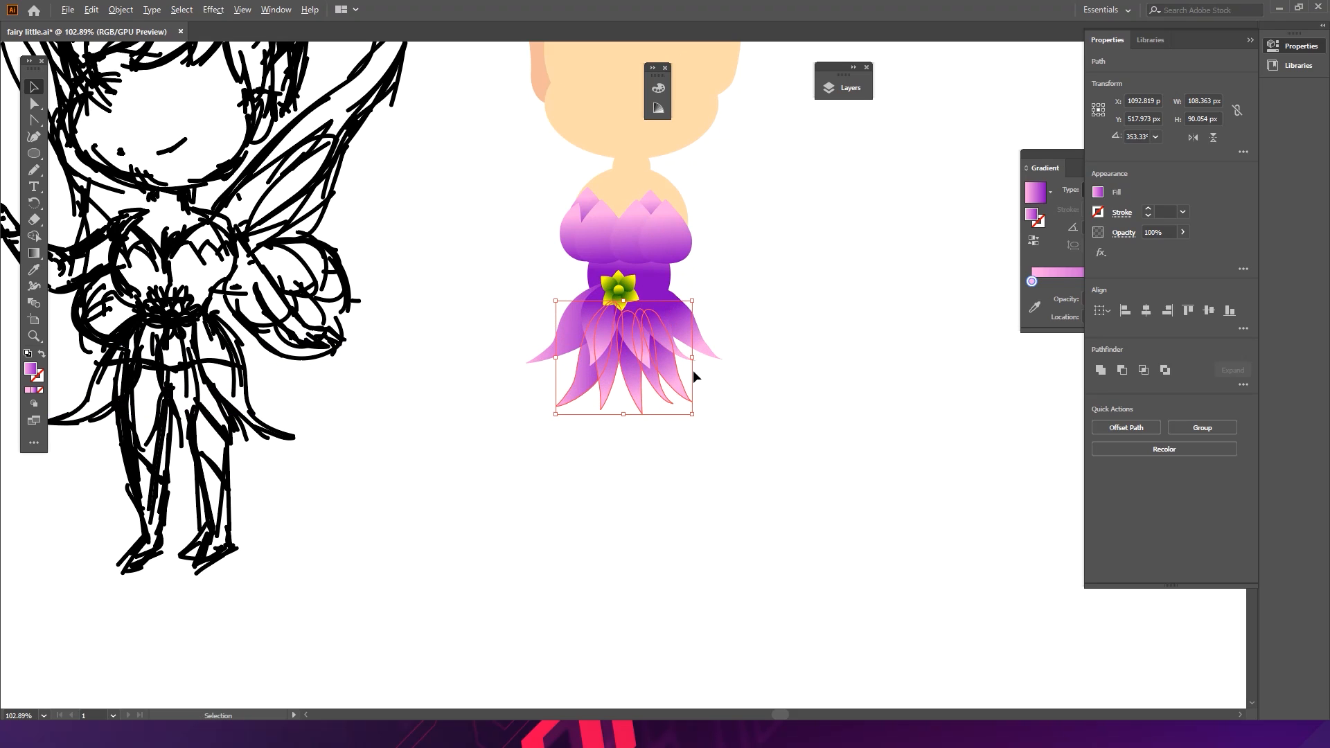
pyautogui.hotkey('ctrl', 'z')
pyautogui.hotkey('ctrl', 'z')
pyautogui.hotkey('ctrl', 'z')
pyautogui.hotkey('ctrl', 'z')
# - Select all skirt panels and scale them vertically to about 63 px tall, shortening the skirt
pyautogui.press('v')
pyautogui.click(466, 475)
pyautogui.moveTo(466, 475); pyautogui.dragTo(697, 383)
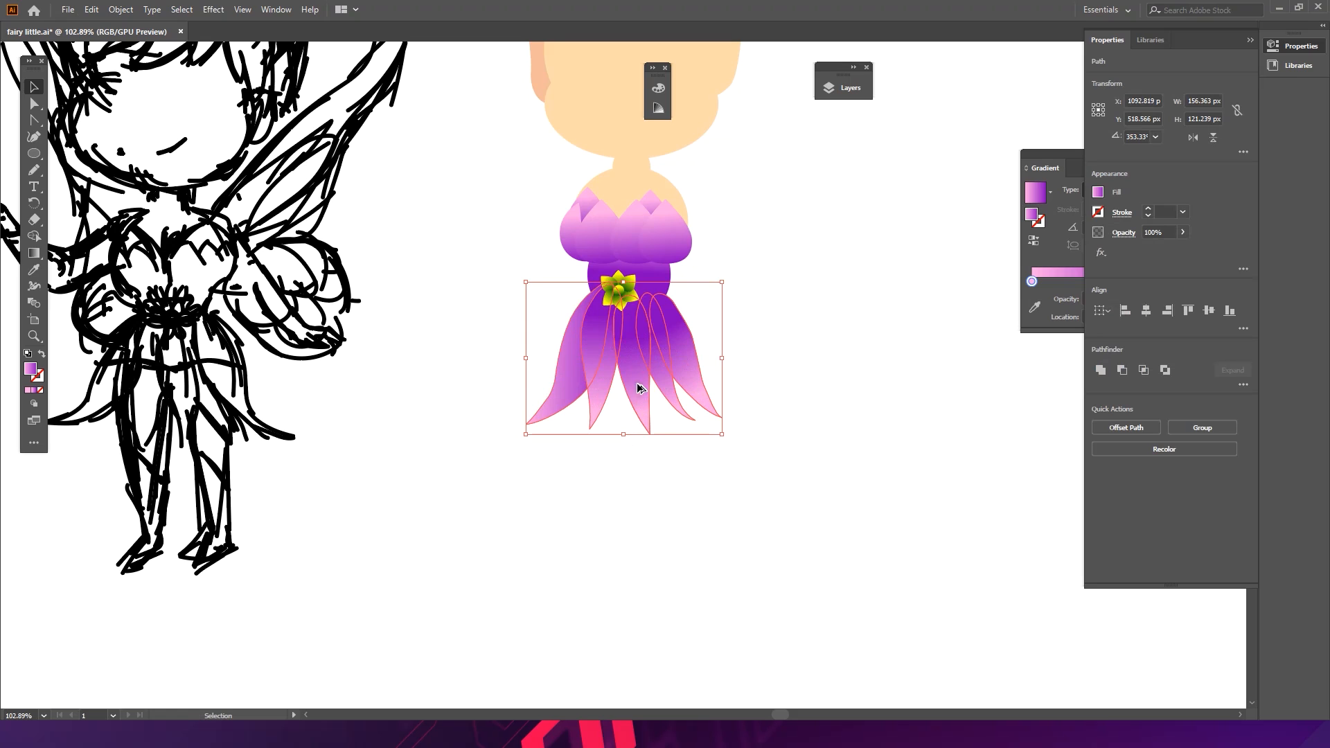
pyautogui.moveTo(630, 441); pyautogui.dragTo(630, 363)
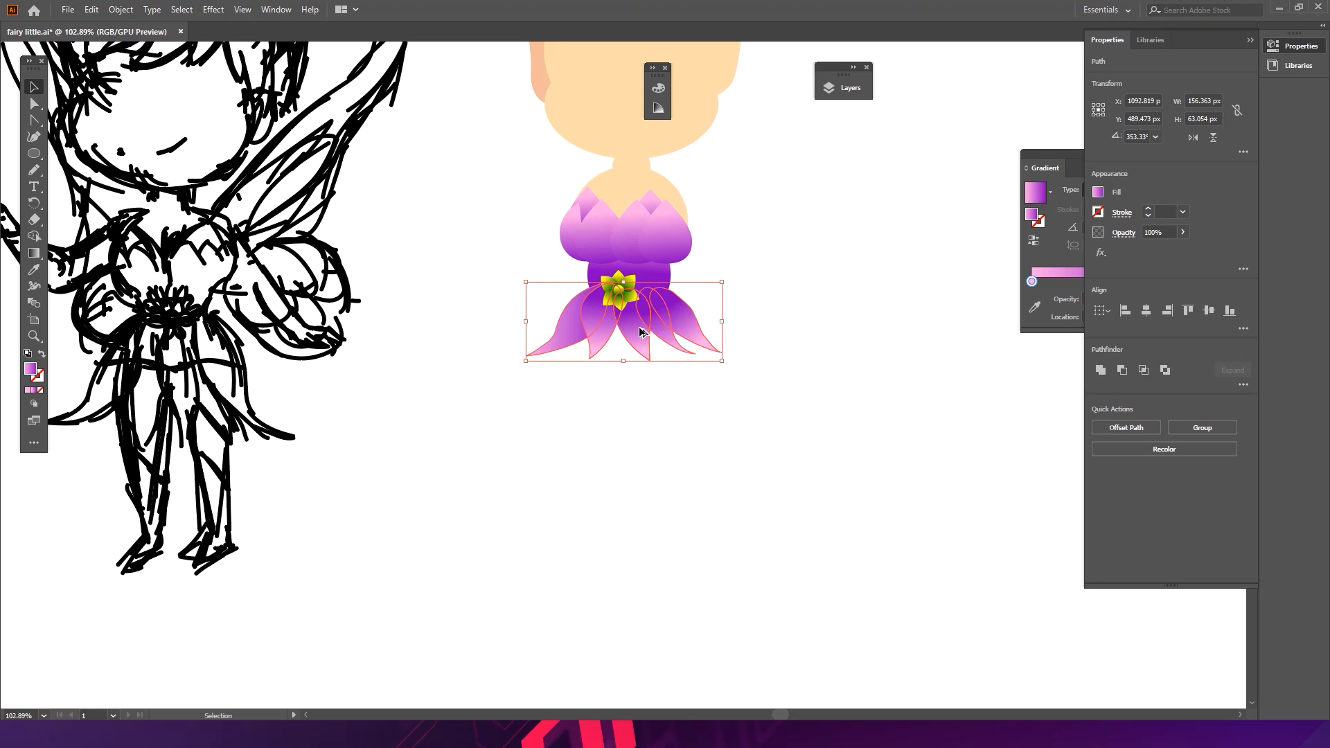
# - Rescale the selected skirt panels to about 132 px wide and 86 px tall, lengthening the skirt
pyautogui.moveTo(638, 333); pyautogui.dragTo(625, 409)
pyautogui.moveTo(697, 361); pyautogui.dragTo(704, 362)
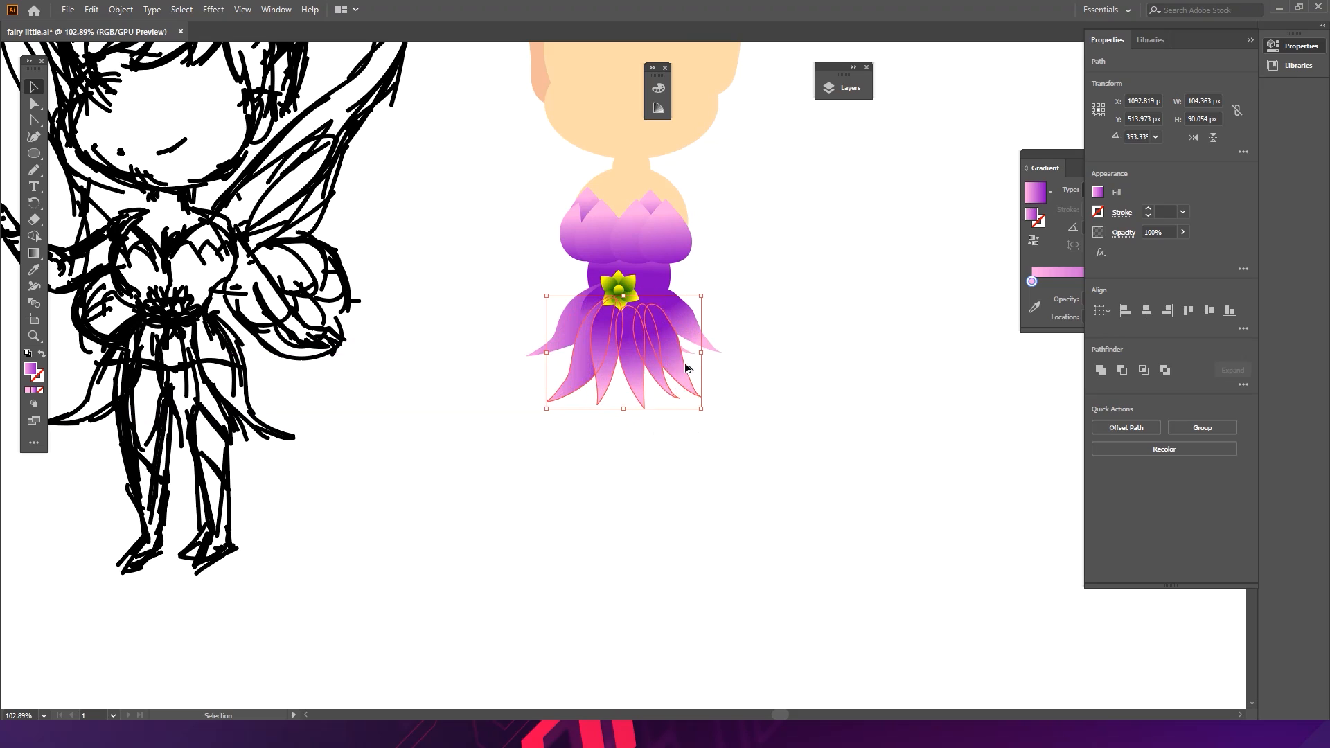
pyautogui.moveTo(629, 409); pyautogui.dragTo(627, 417)
pyautogui.press('ctrl')
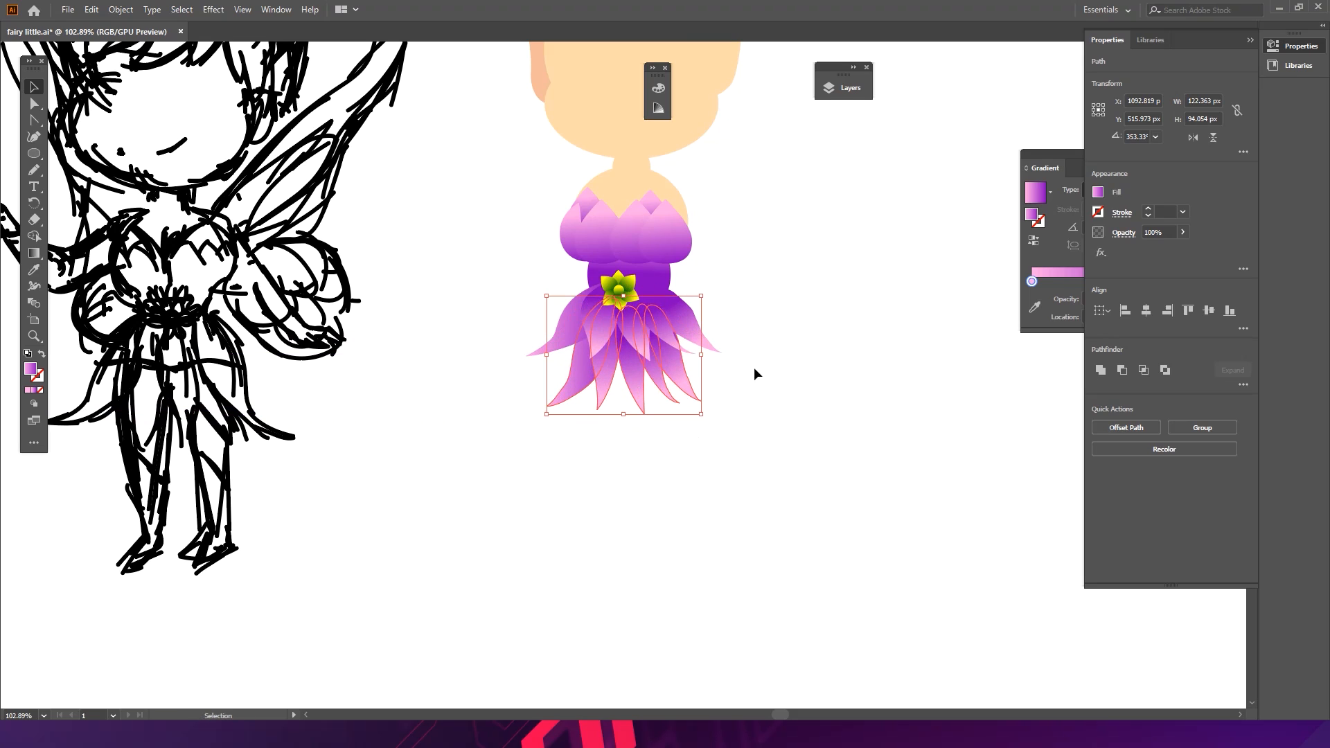
pyautogui.moveTo(708, 363); pyautogui.dragTo(714, 363)
pyautogui.moveTo(632, 421); pyautogui.dragTo(632, 408)
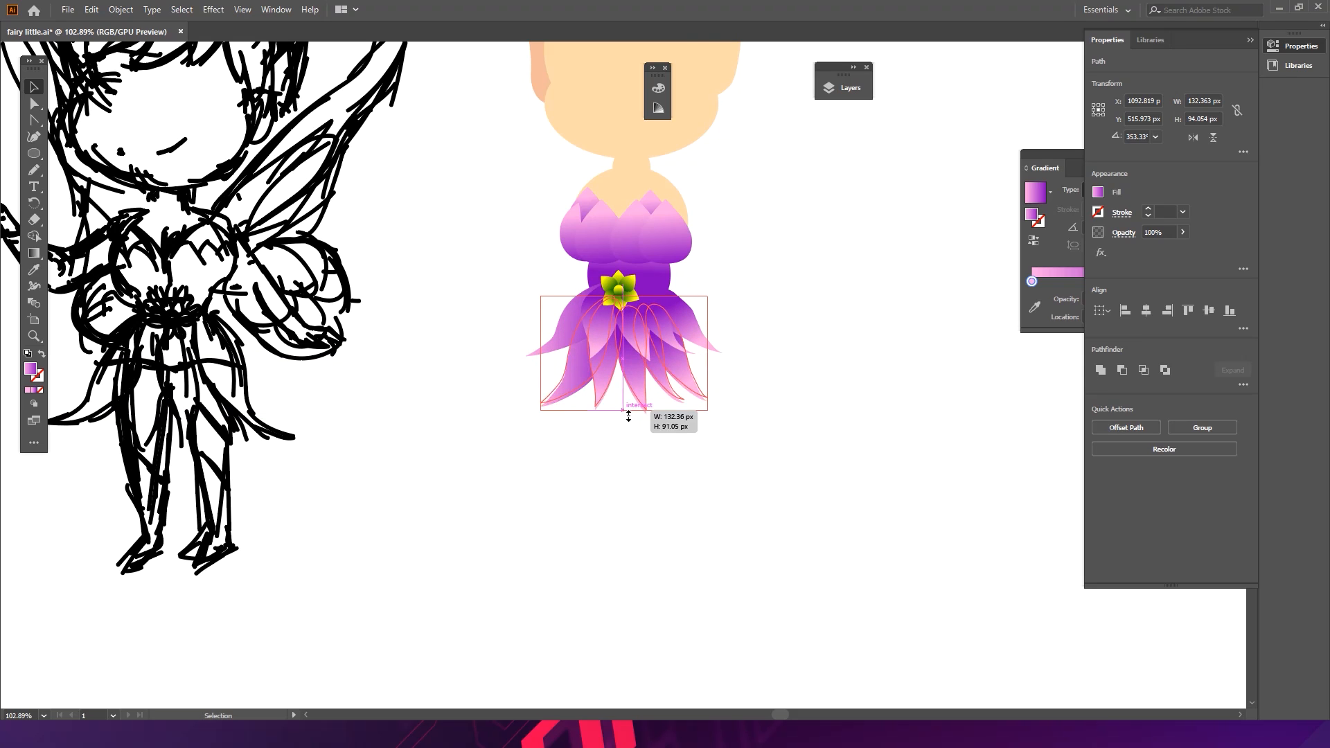
pyautogui.click(753, 367)
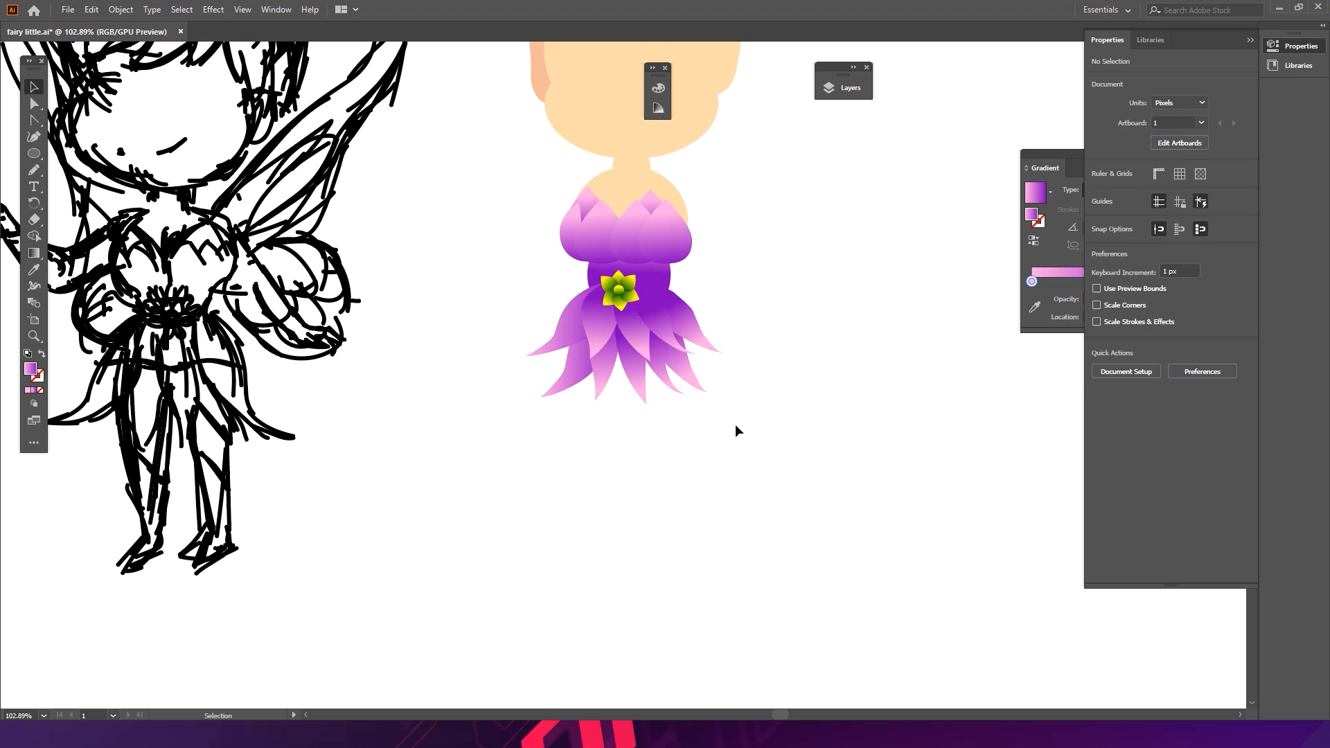
# - Try sending the left bodice petal backward, then undo the change
pyautogui.moveTo(637, 244); pyautogui.dragTo(772, 243)
pyautogui.press('space')
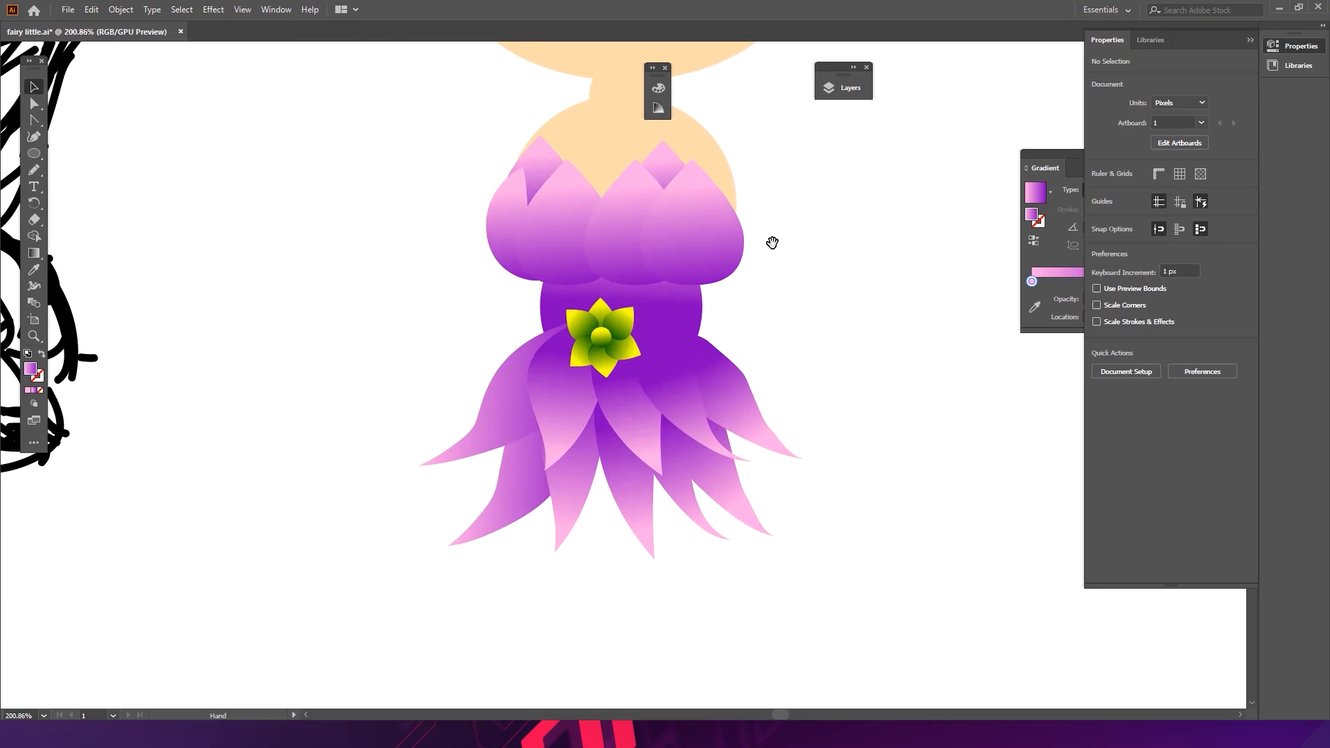
pyautogui.click(508, 228)
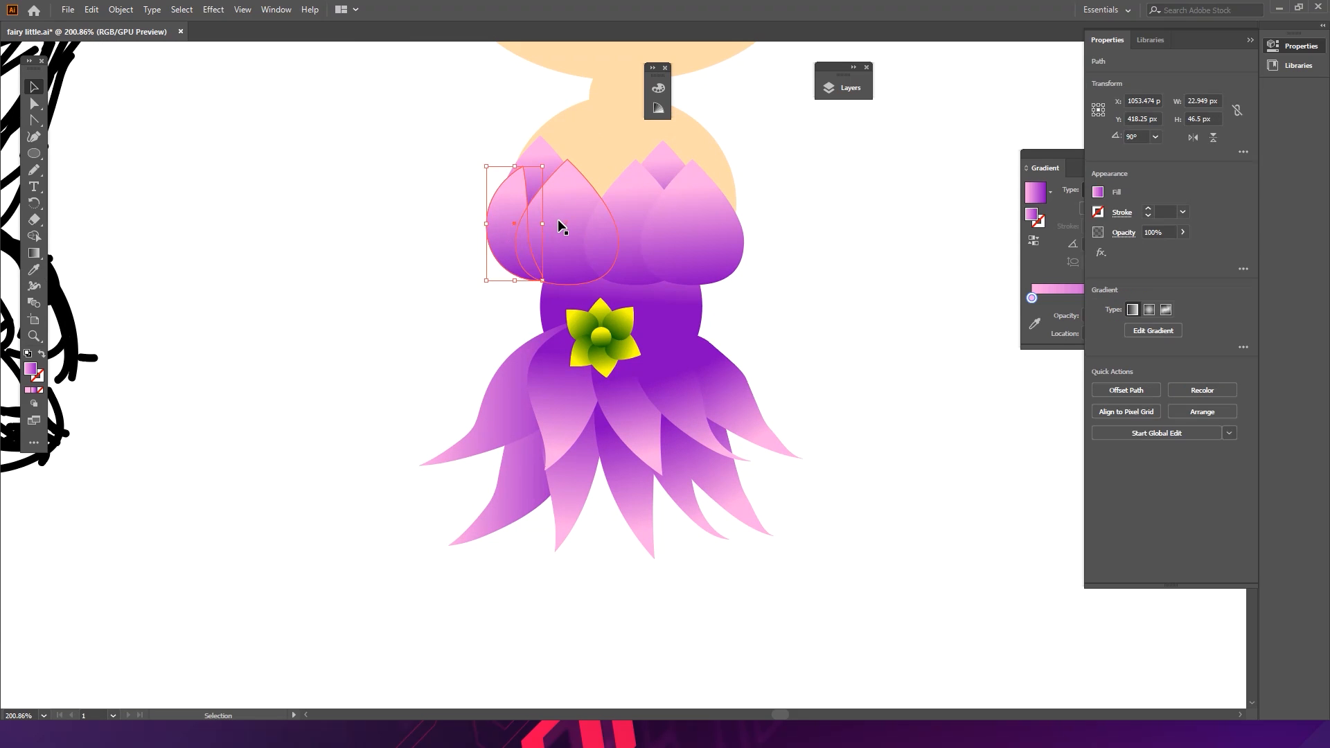
pyautogui.click(562, 220)
pyautogui.hotkey('ctrl', '[')
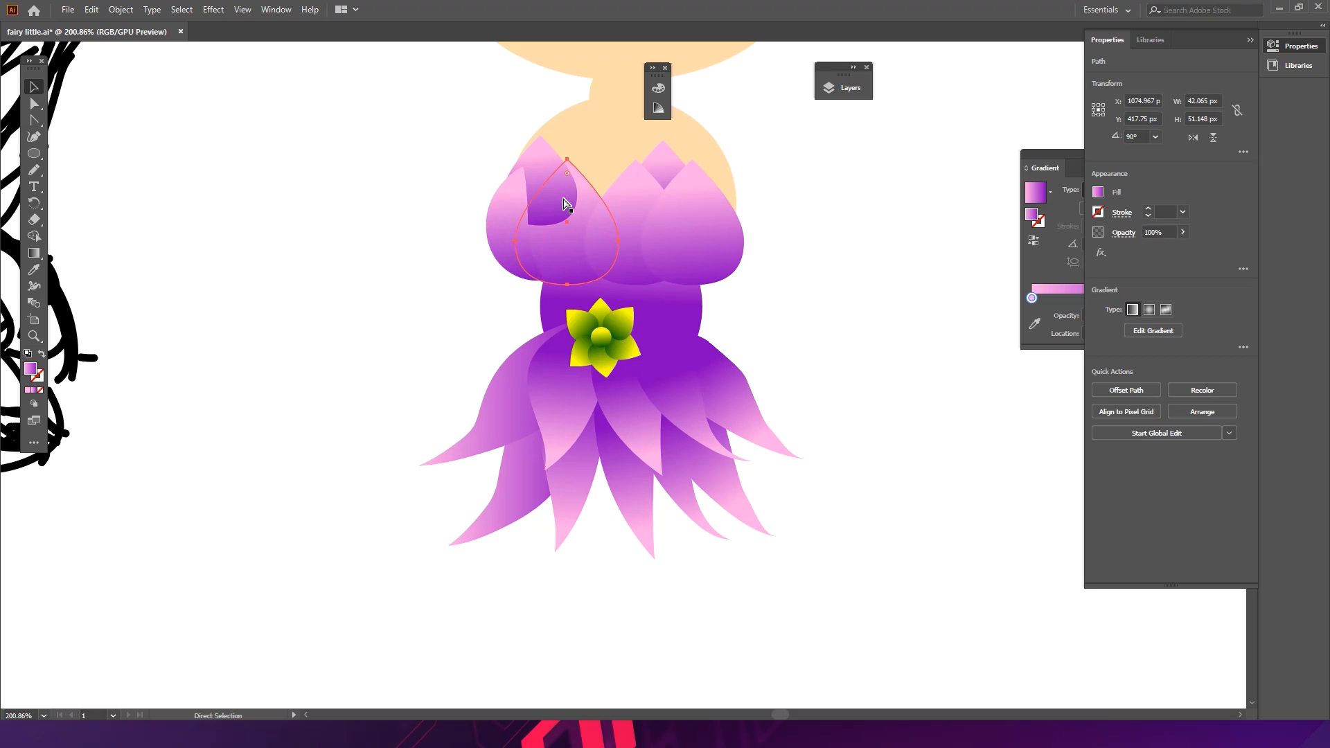
pyautogui.press('v')
pyautogui.click(448, 316)
pyautogui.press('a')
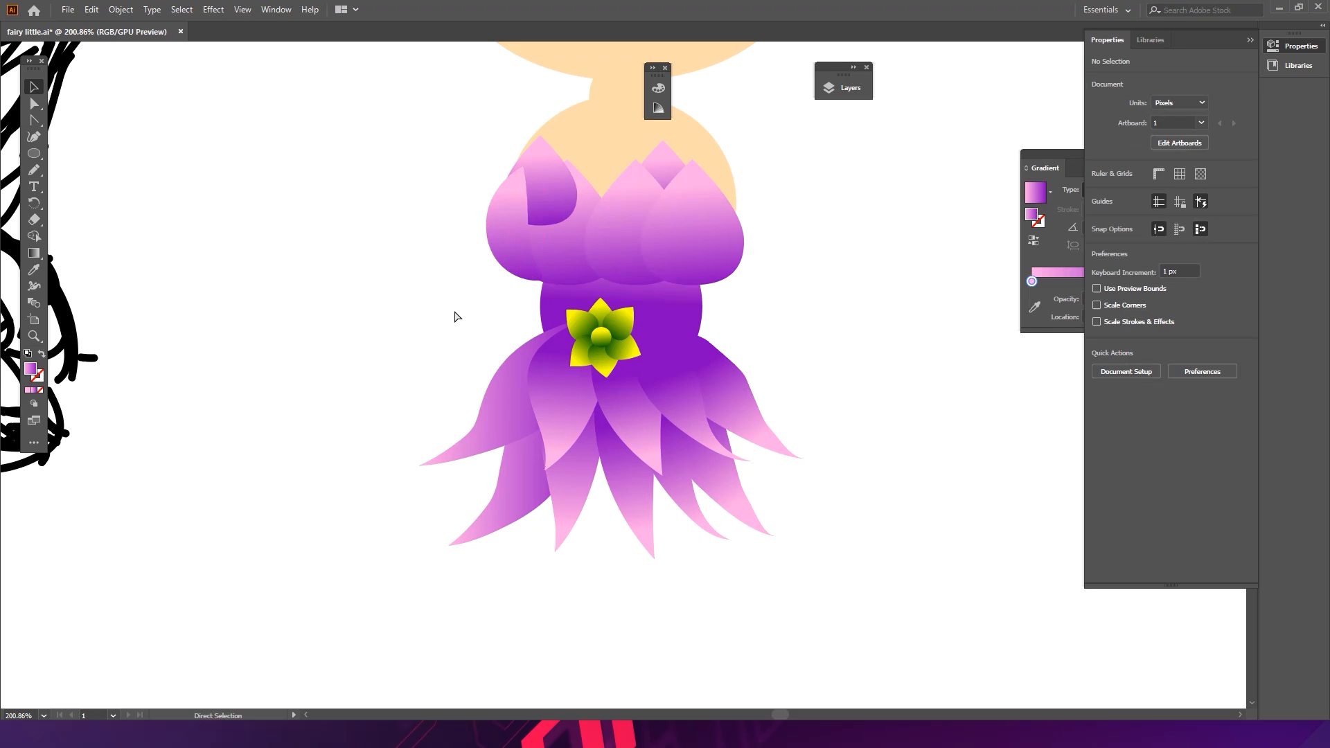
pyautogui.hotkey('ctrl', 'z')
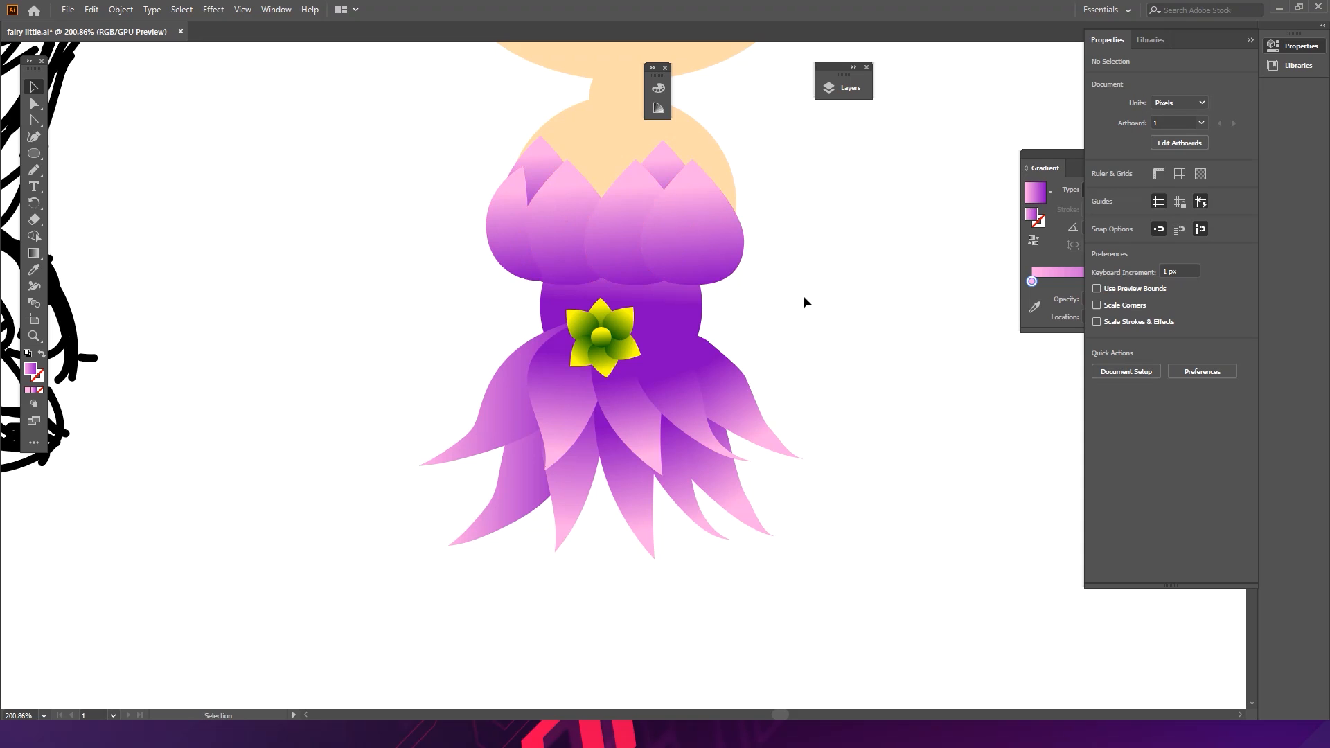
# - Recolor the lower skirt panels from purple to a blue-and-mint gradient in Recolor Artwork
pyautogui.moveTo(800, 383); pyautogui.dragTo(744, 268)
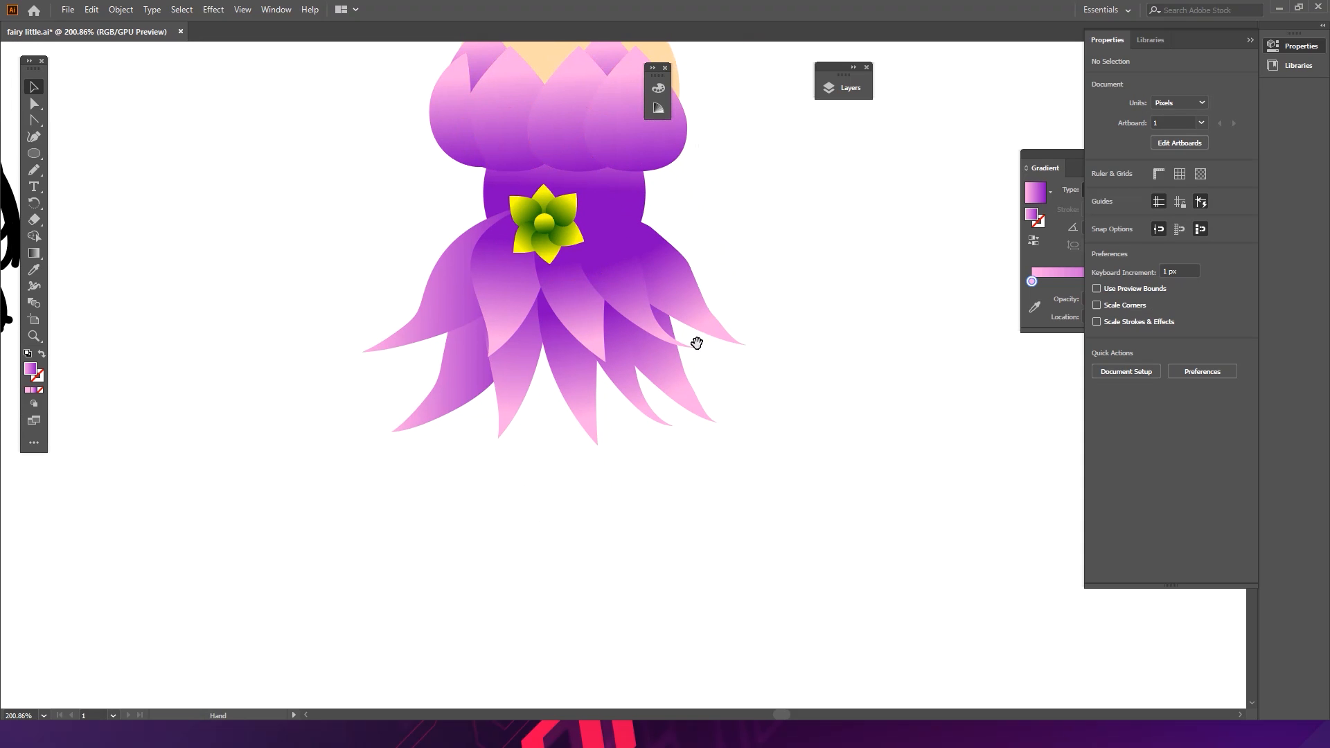
pyautogui.moveTo(365, 477); pyautogui.dragTo(720, 392)
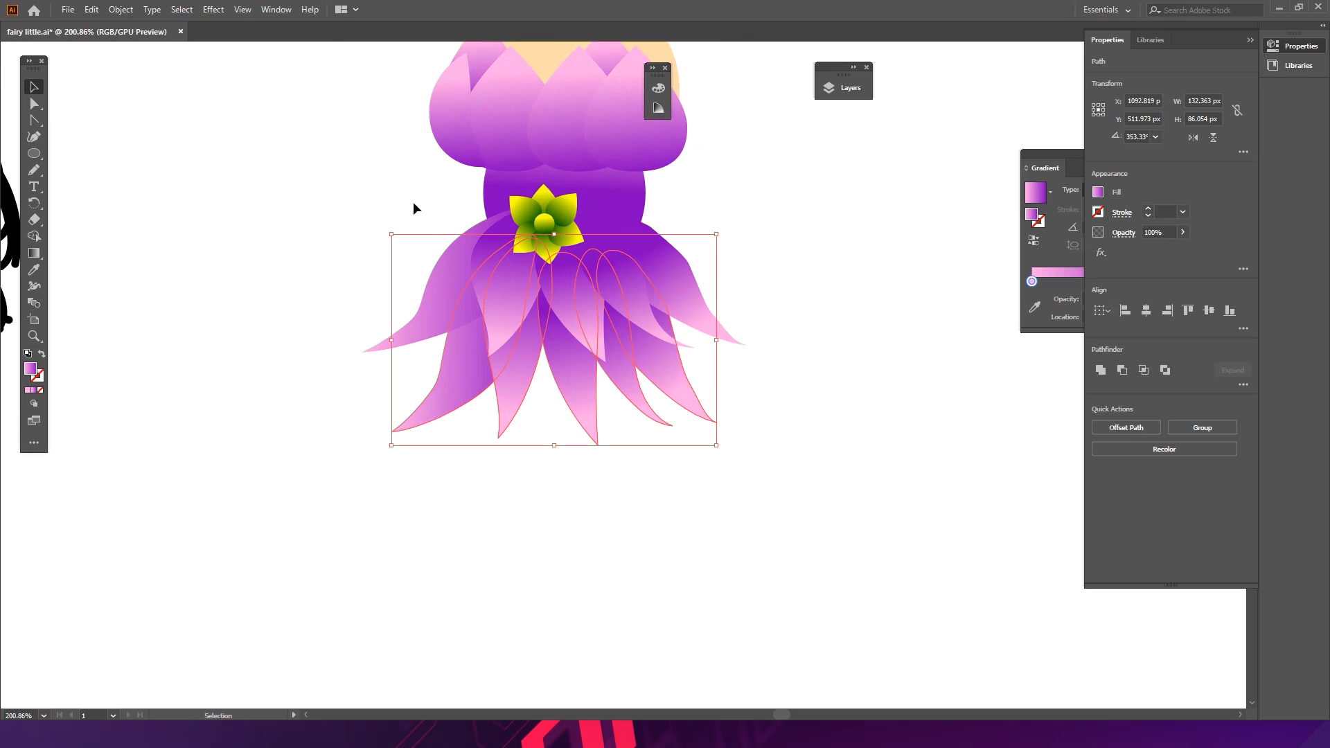
pyautogui.click(1170, 448)
pyautogui.click(747, 200)
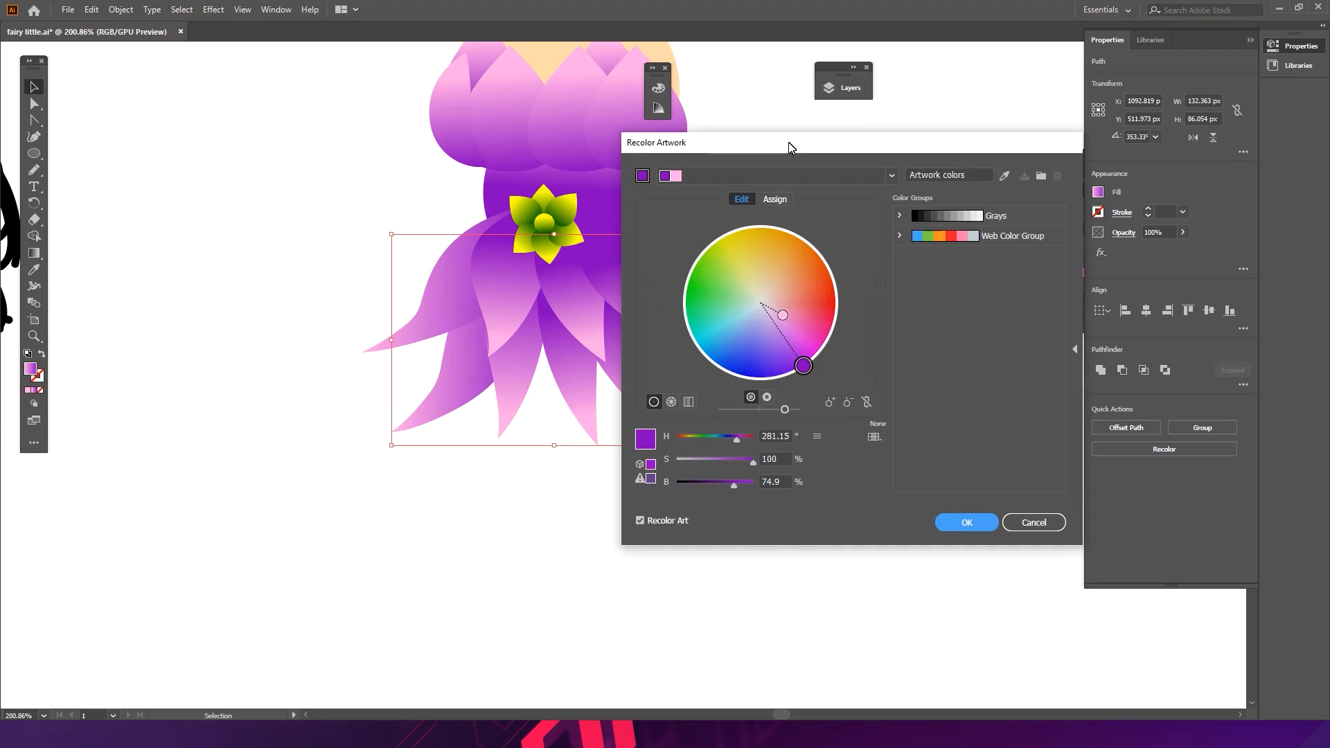
pyautogui.moveTo(787, 146); pyautogui.dragTo(923, 115)
pyautogui.moveTo(873, 408)
pyautogui.mouseDown()
pyautogui.moveTo(810, 410)
pyautogui.moveTo(857, 411)
pyautogui.mouseUp()
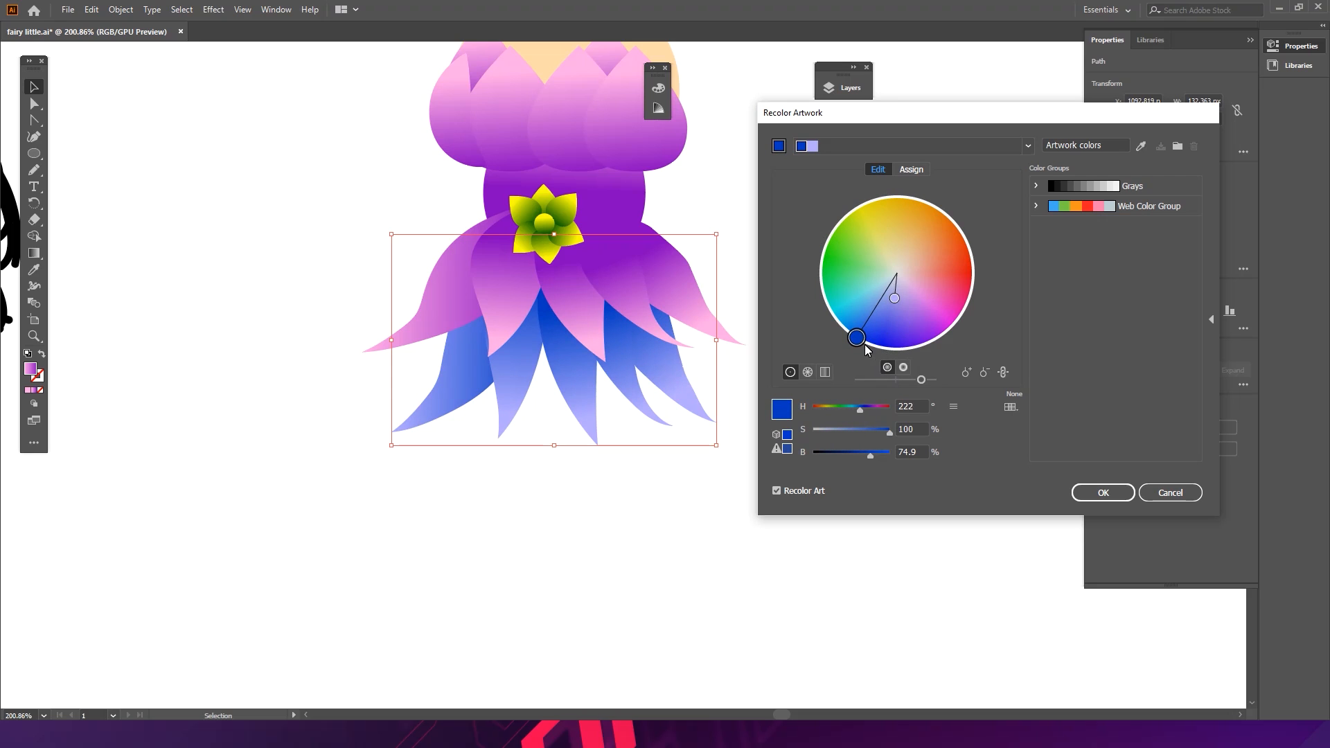
pyautogui.moveTo(894, 300); pyautogui.dragTo(863, 280)
pyautogui.moveTo(872, 345)
pyautogui.mouseDown()
pyautogui.moveTo(862, 322)
pyautogui.moveTo(873, 353)
pyautogui.mouseUp()
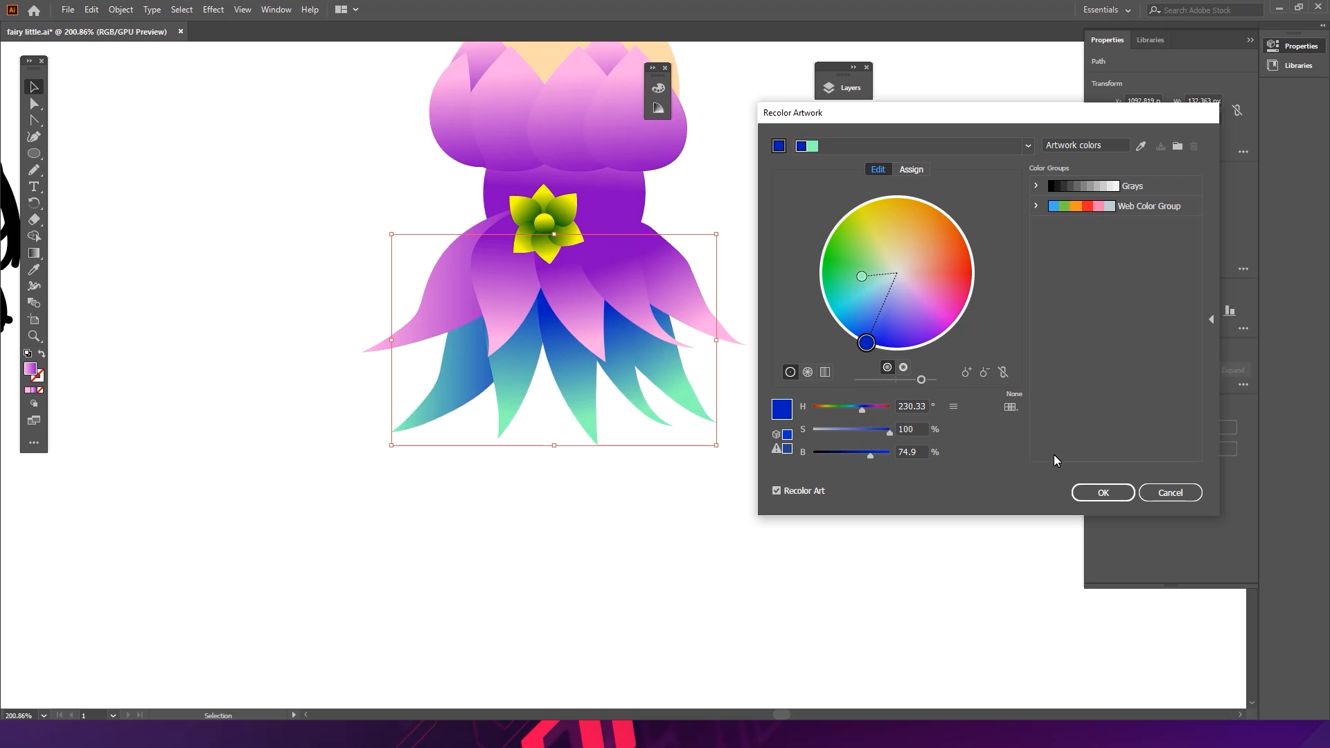
pyautogui.click(1103, 492)
pyautogui.click(672, 414)
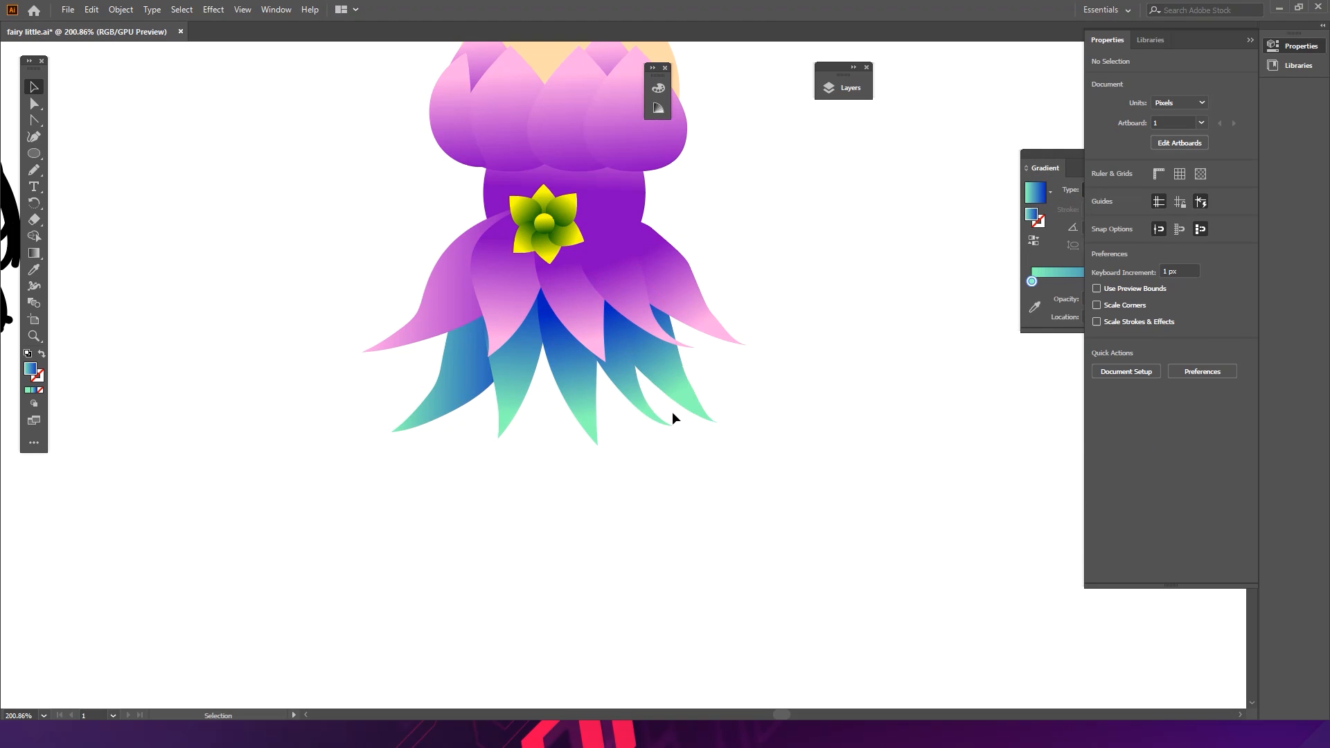
# - Redraw the gradient direction on the right lower skirt panel with the Gradient tool
pyautogui.click(651, 365)
pyautogui.click(33, 253)
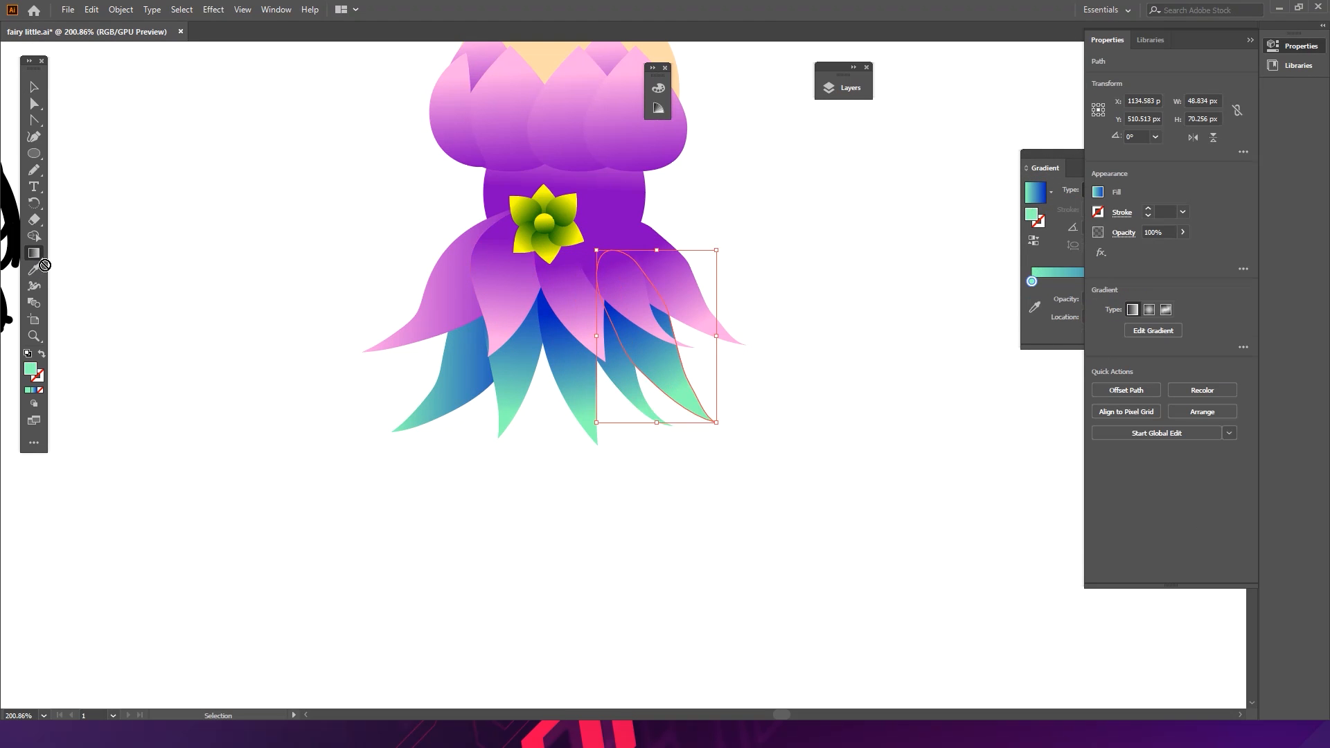
pyautogui.moveTo(631, 312)
pyautogui.mouseDown()
pyautogui.moveTo(663, 338)
pyautogui.moveTo(616, 300)
pyautogui.mouseUp()
pyautogui.moveTo(689, 386)
pyautogui.mouseDown()
pyautogui.moveTo(594, 311)
pyautogui.moveTo(675, 380)
pyautogui.moveTo(610, 324)
pyautogui.mouseUp()
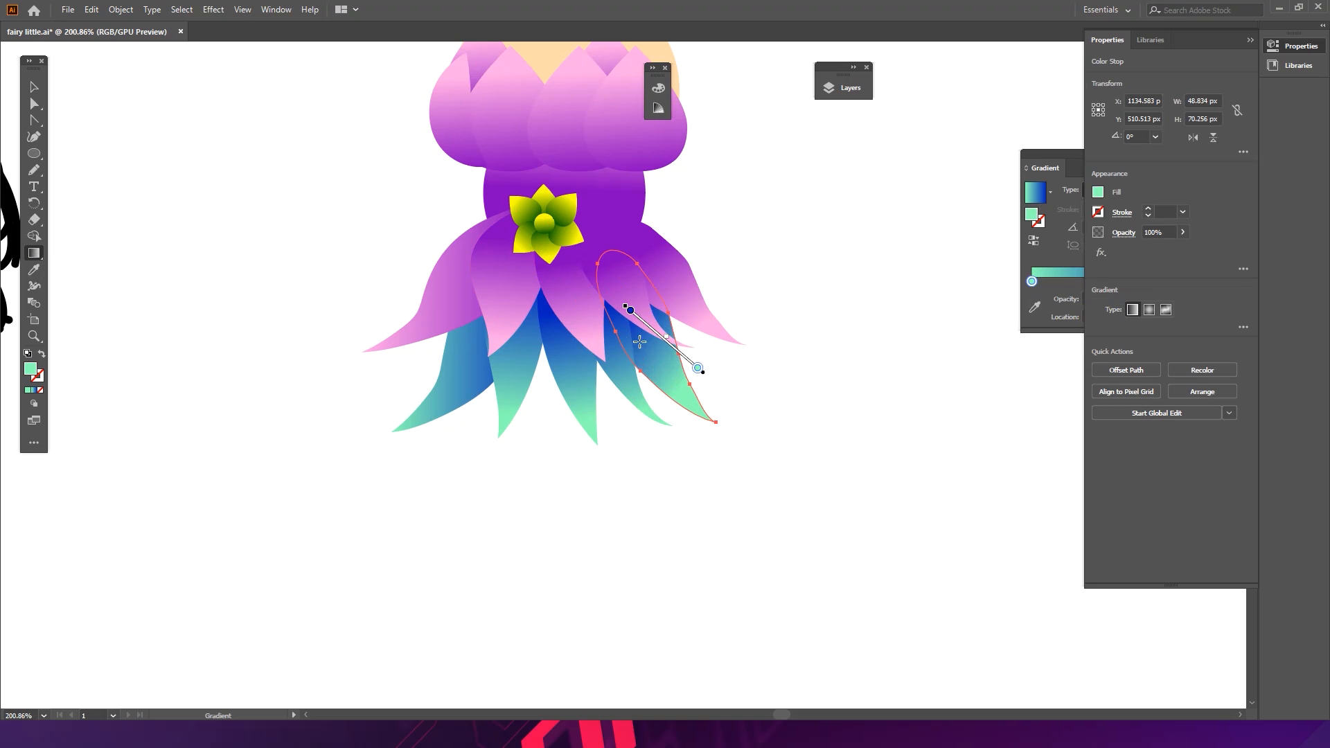
pyautogui.moveTo(681, 393); pyautogui.dragTo(615, 323)
pyautogui.keyDown('ctrl'); pyautogui.click(767, 380); pyautogui.keyUp('ctrl')
# - Select all skirt panels and rescale them to about 140 px wide and 79 px tall
pyautogui.keyDown('ctrl'); pyautogui.click(666, 287); pyautogui.keyUp('ctrl')
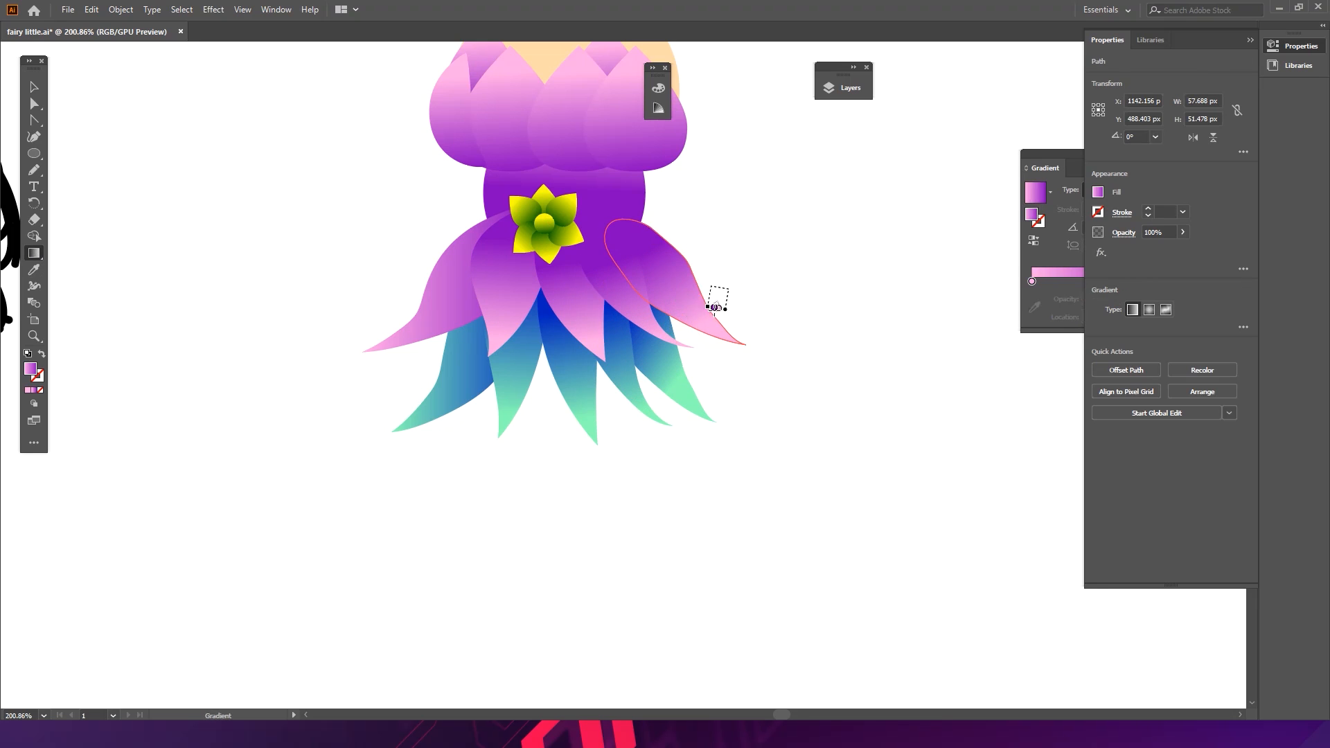
pyautogui.keyDown('ctrl'); pyautogui.click(741, 254); pyautogui.keyUp('ctrl')
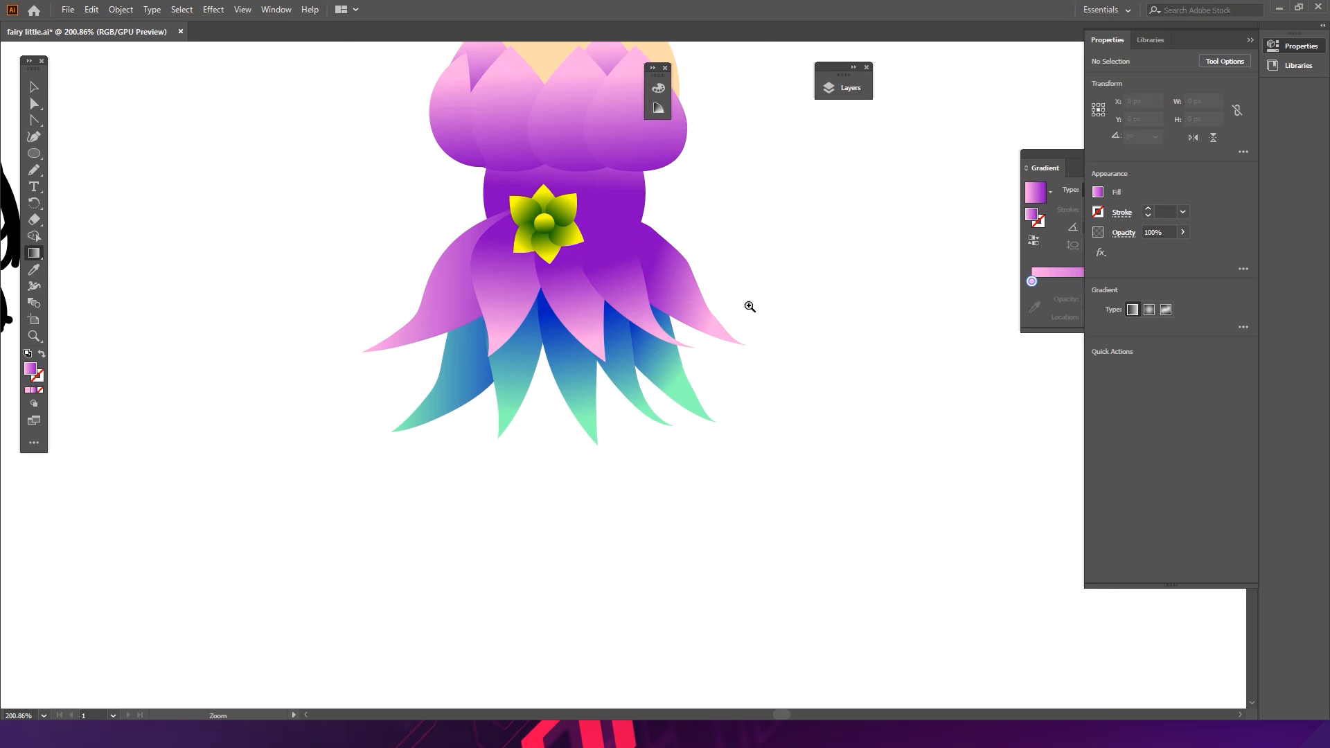
pyautogui.scroll(-4, 745, 314)
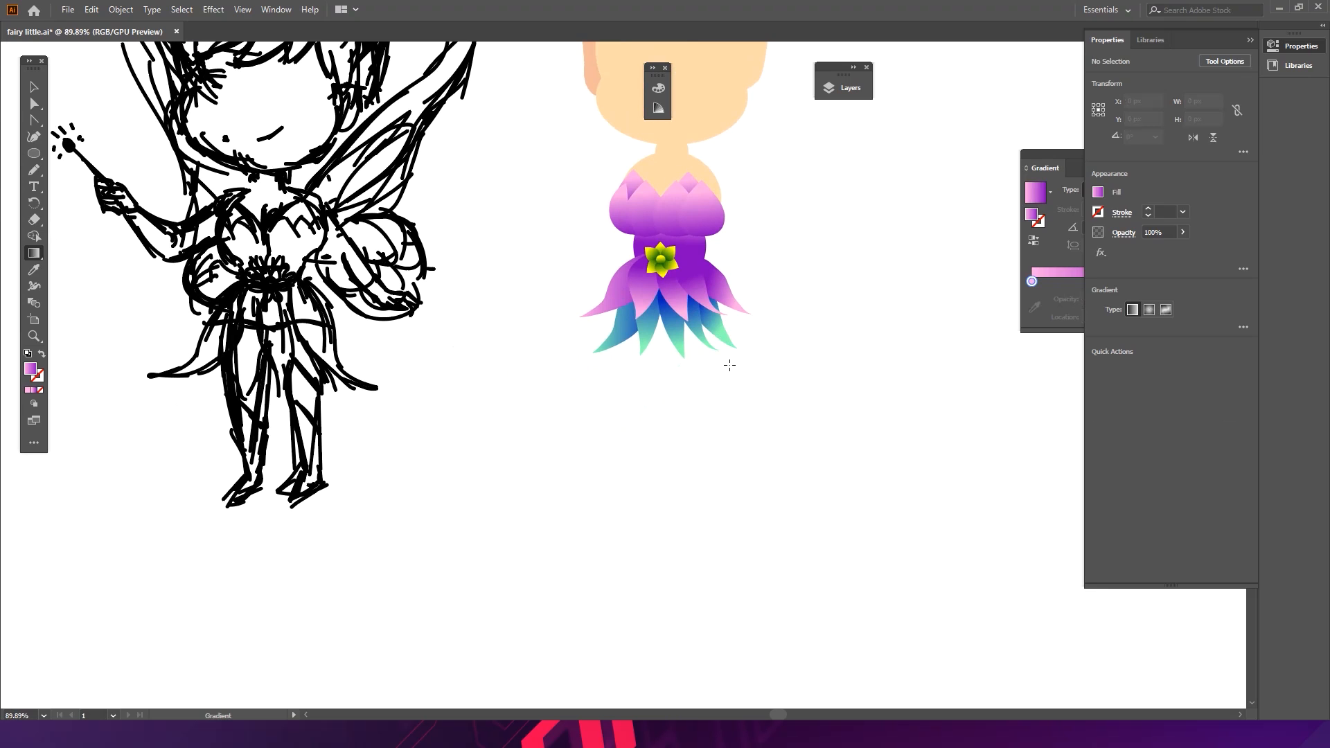
pyautogui.press('v')
pyautogui.scroll(3, 677, 398)
pyautogui.moveTo(755, 372); pyautogui.dragTo(698, 390)
pyautogui.click(851, 375)
pyautogui.click(811, 406)
pyautogui.click(734, 463)
pyautogui.moveTo(632, 345); pyautogui.dragTo(635, 378)
pyautogui.click(663, 405)
pyautogui.click(699, 406)
pyautogui.moveTo(746, 383); pyautogui.dragTo(586, 351)
pyautogui.moveTo(748, 341); pyautogui.dragTo(627, 373)
pyautogui.moveTo(661, 430); pyautogui.dragTo(553, 407)
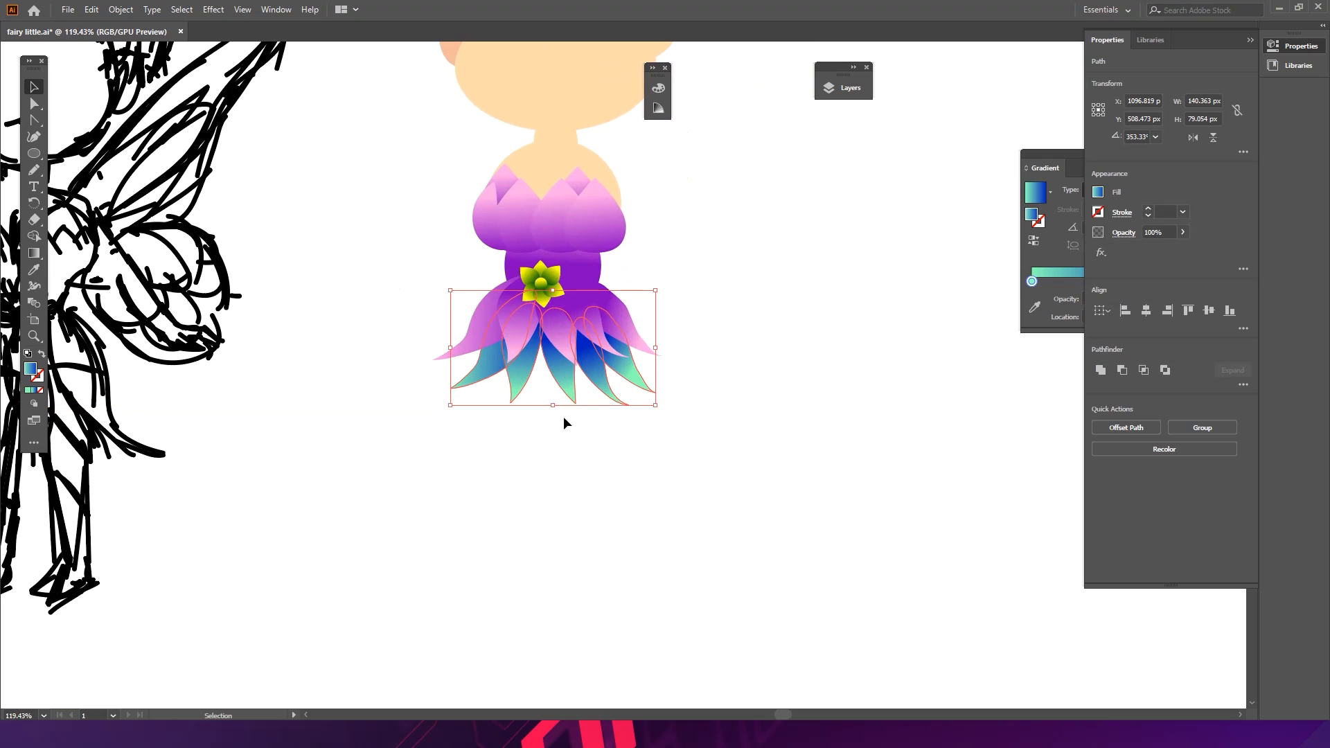
pyautogui.moveTo(656, 347); pyautogui.dragTo(649, 350)
pyautogui.click(696, 335)
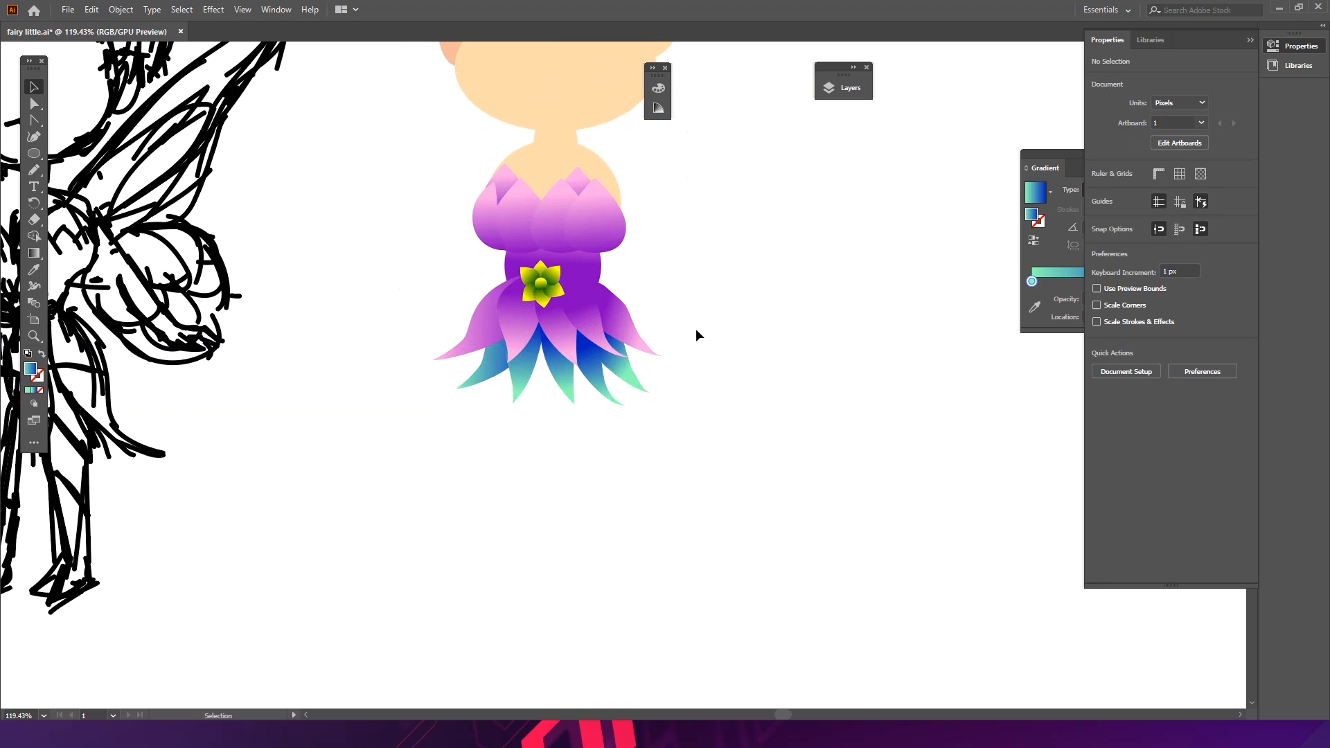
# - Save the document
pyautogui.scroll(-5, 697, 336)
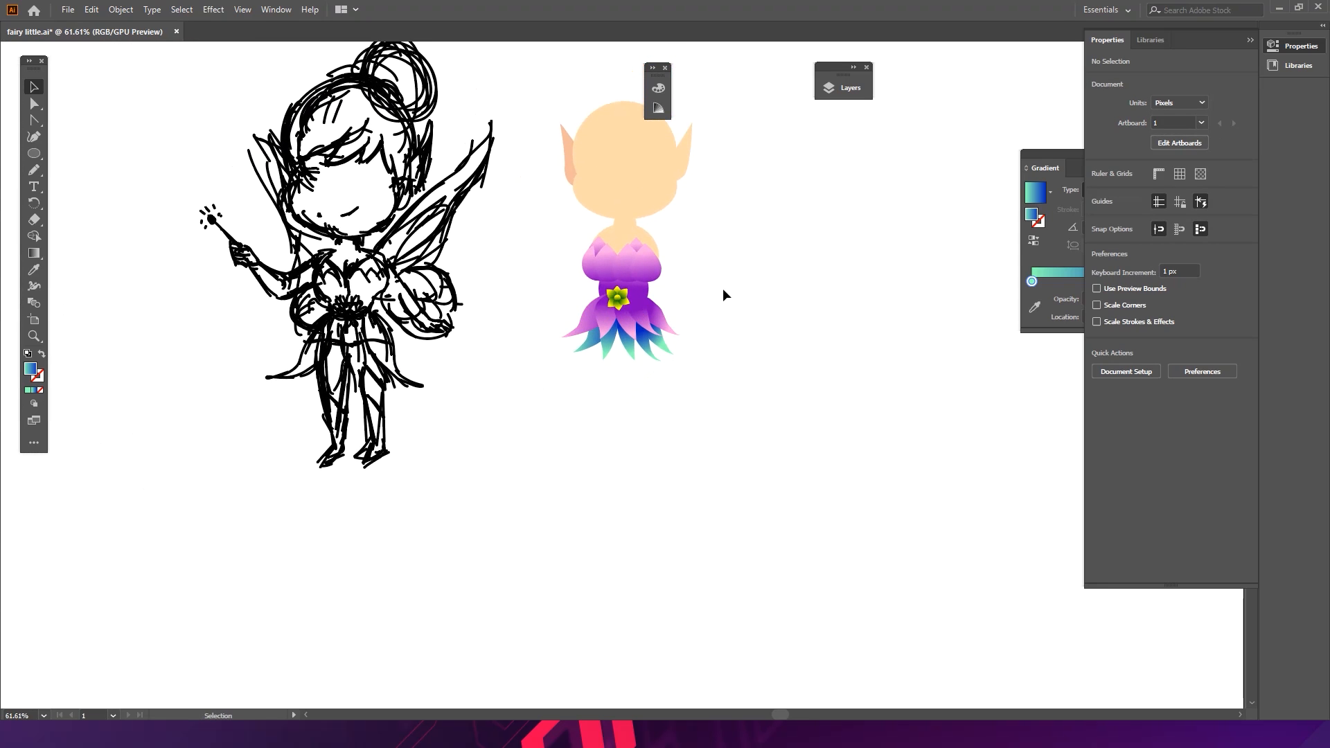
pyautogui.hotkey('ctrl', 's')
# - Ungroup the belt flower and sample the blue skirt gradient onto its centre with the Eyedropper
pyautogui.scroll(8, 595, 297)
pyautogui.moveTo(687, 290); pyautogui.dragTo(667, 289)
pyautogui.click(604, 297)
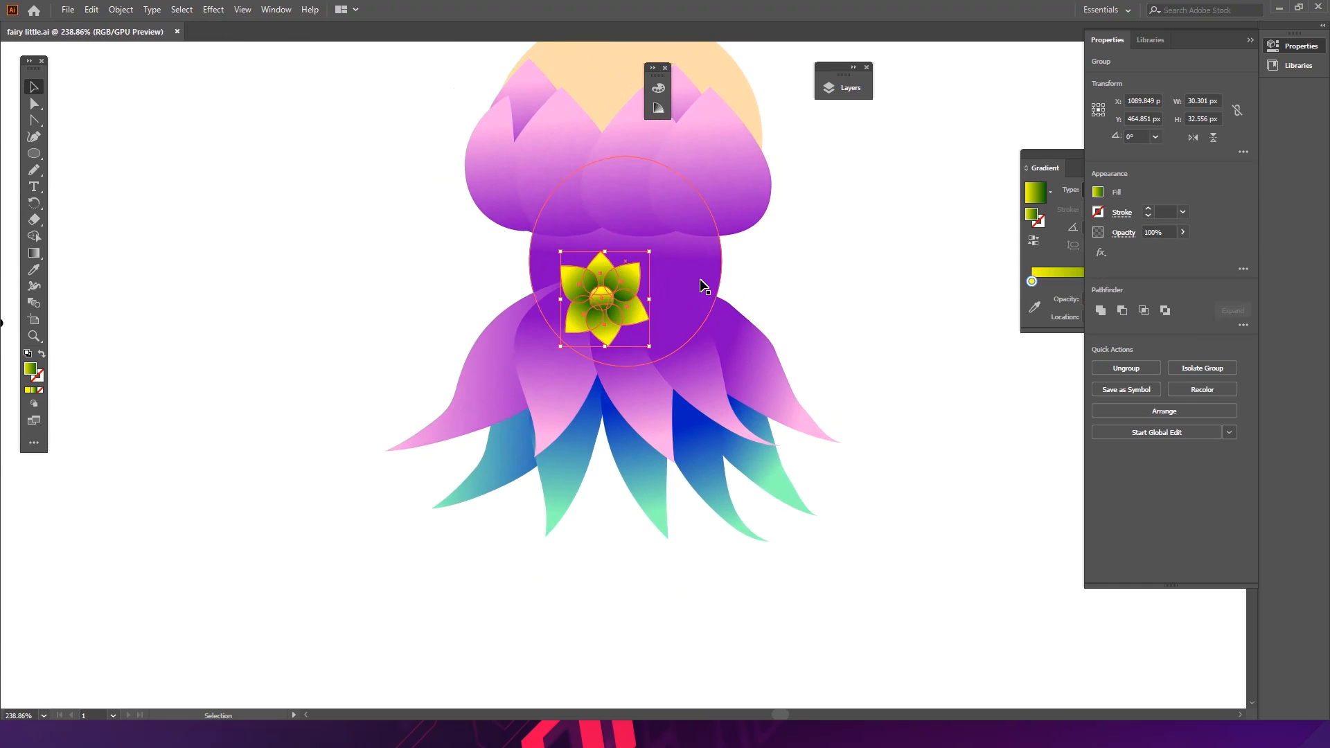
pyautogui.hotkey('ctrl', 'shift', 'g')
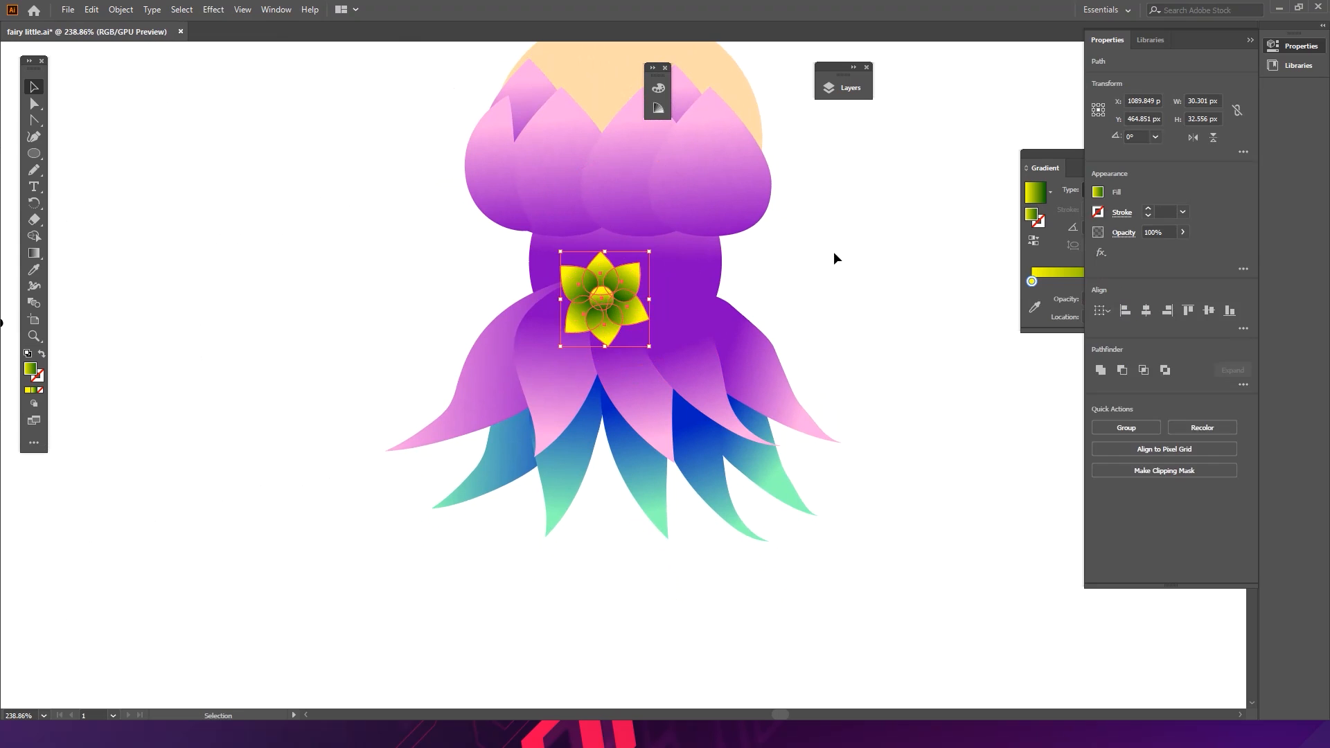
pyautogui.click(603, 298)
pyautogui.press('i')
pyautogui.click(634, 443)
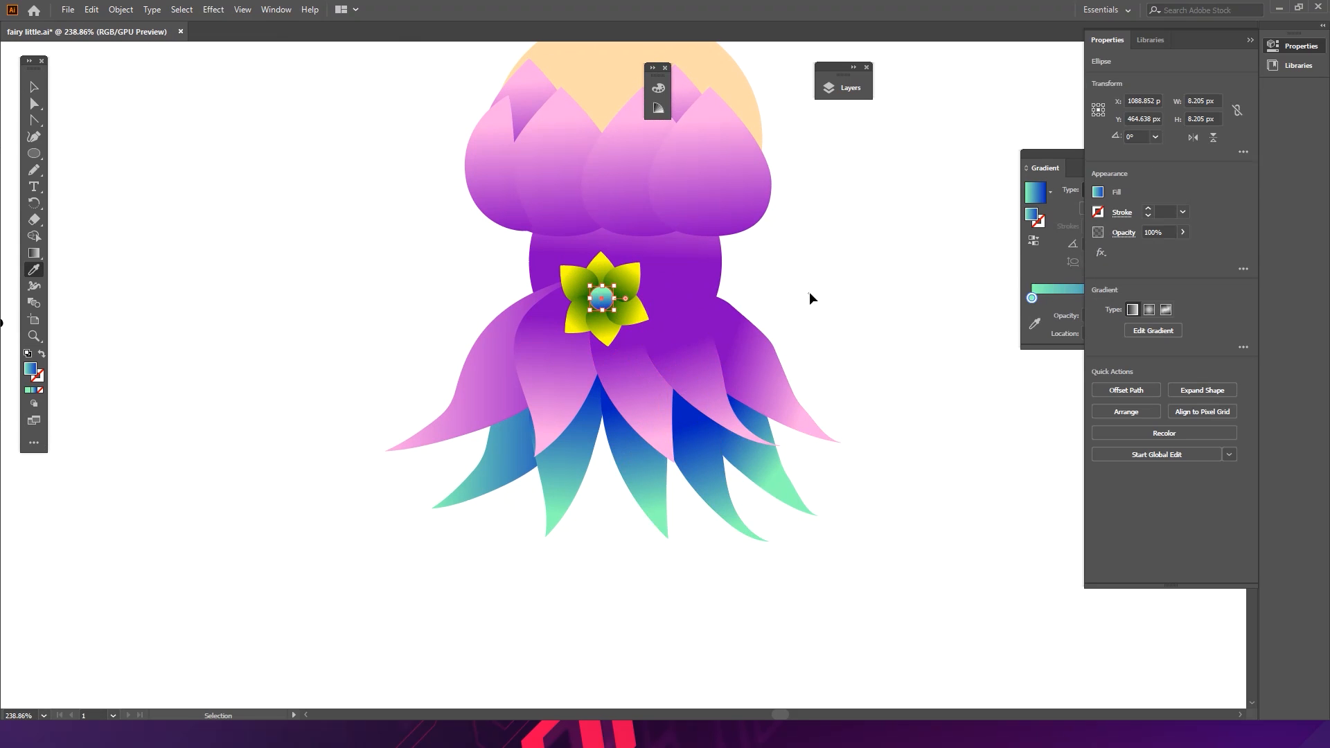
pyautogui.hotkey('ctrl', 'shift', 'a')
# - Try filling the two bodice tip petals with sampled skirt and flower gradients using the Eyedropper
pyautogui.moveTo(812, 270); pyautogui.dragTo(760, 281)
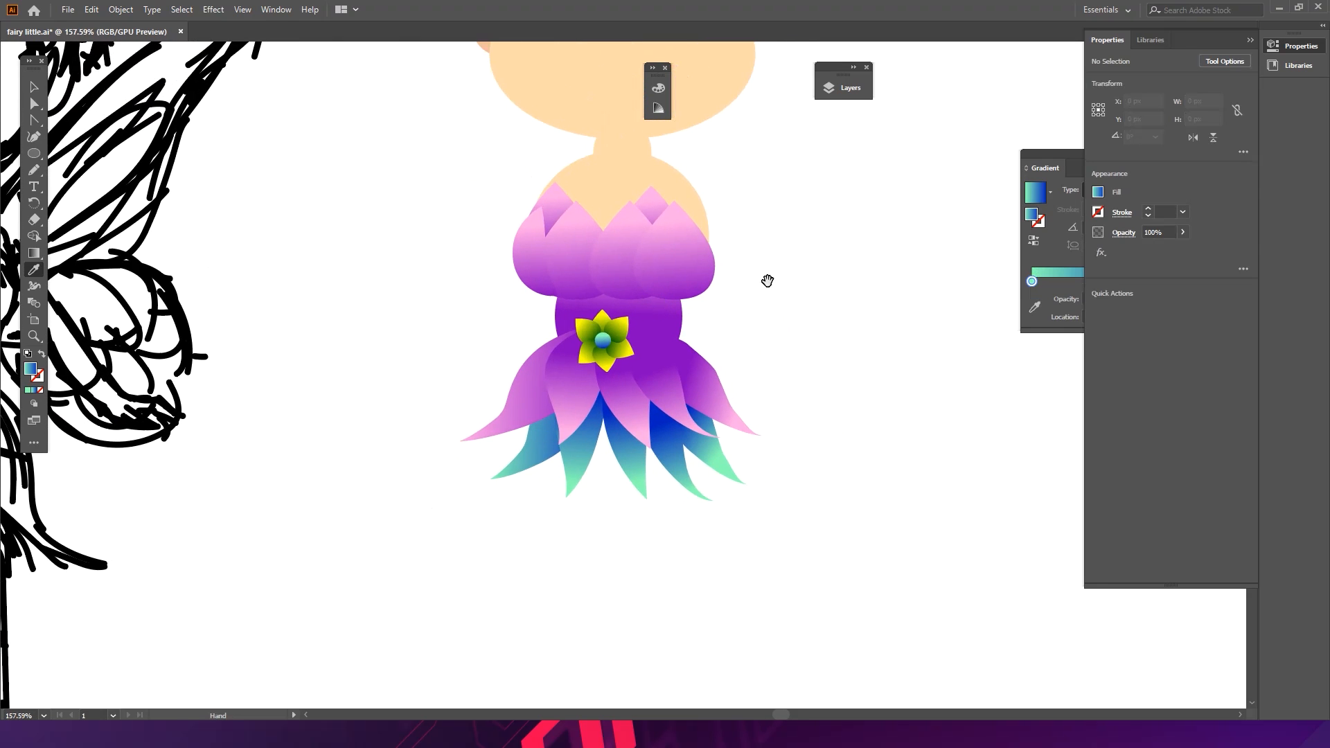
pyautogui.press('v')
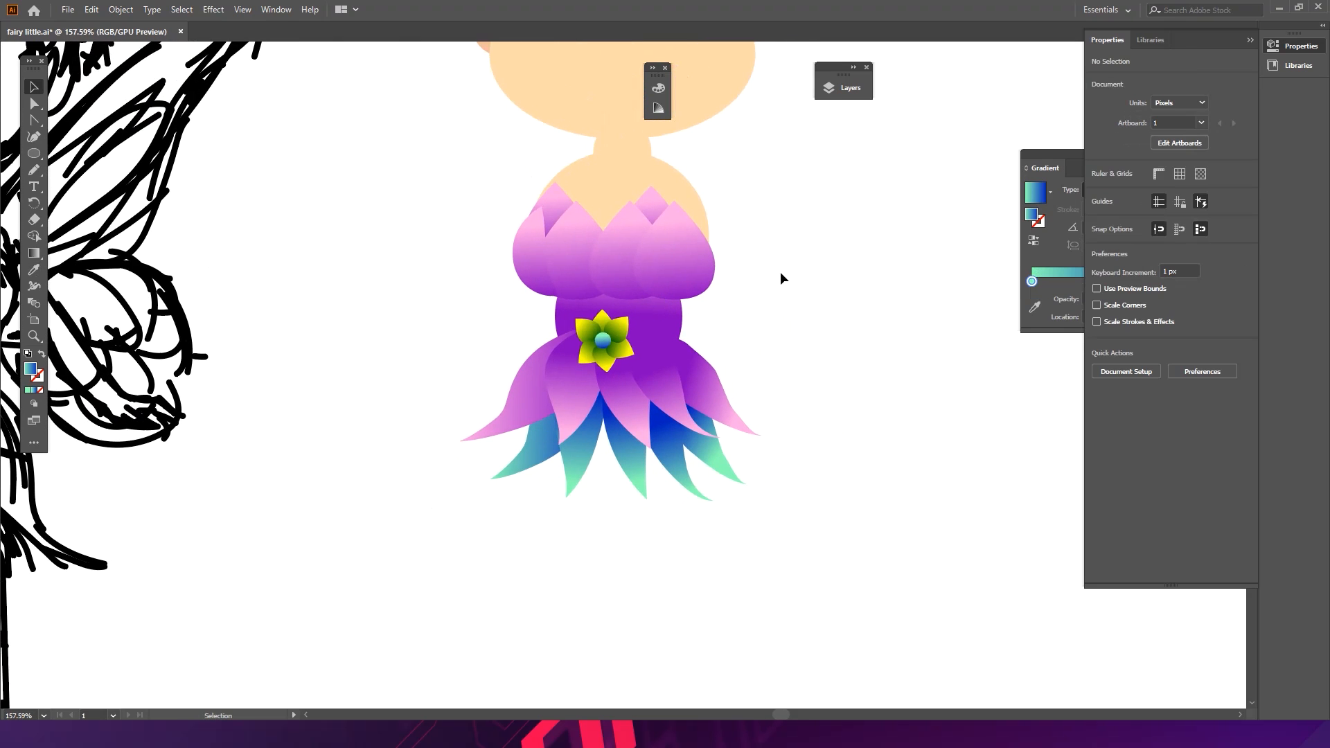
pyautogui.click(654, 201)
pyautogui.keyDown('shift'); pyautogui.click(548, 203); pyautogui.keyUp('shift')
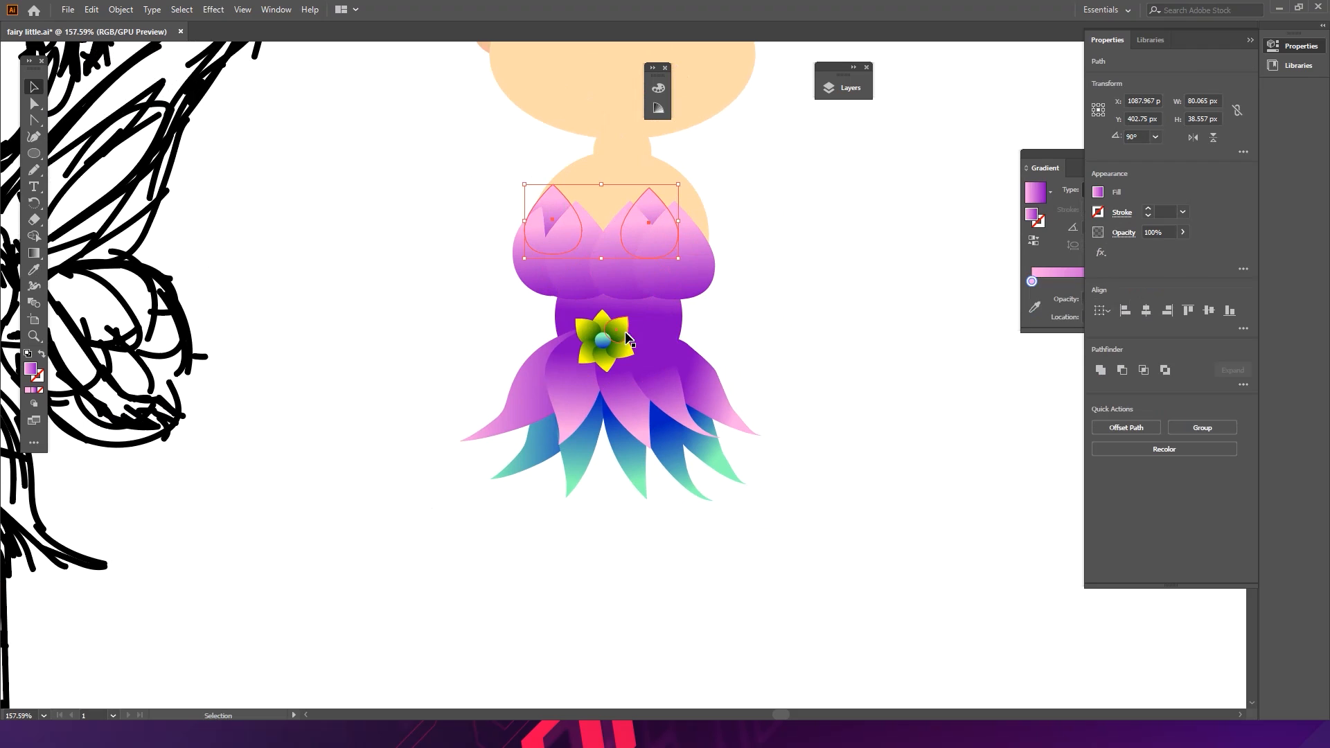
pyautogui.press('i')
pyautogui.click(630, 451)
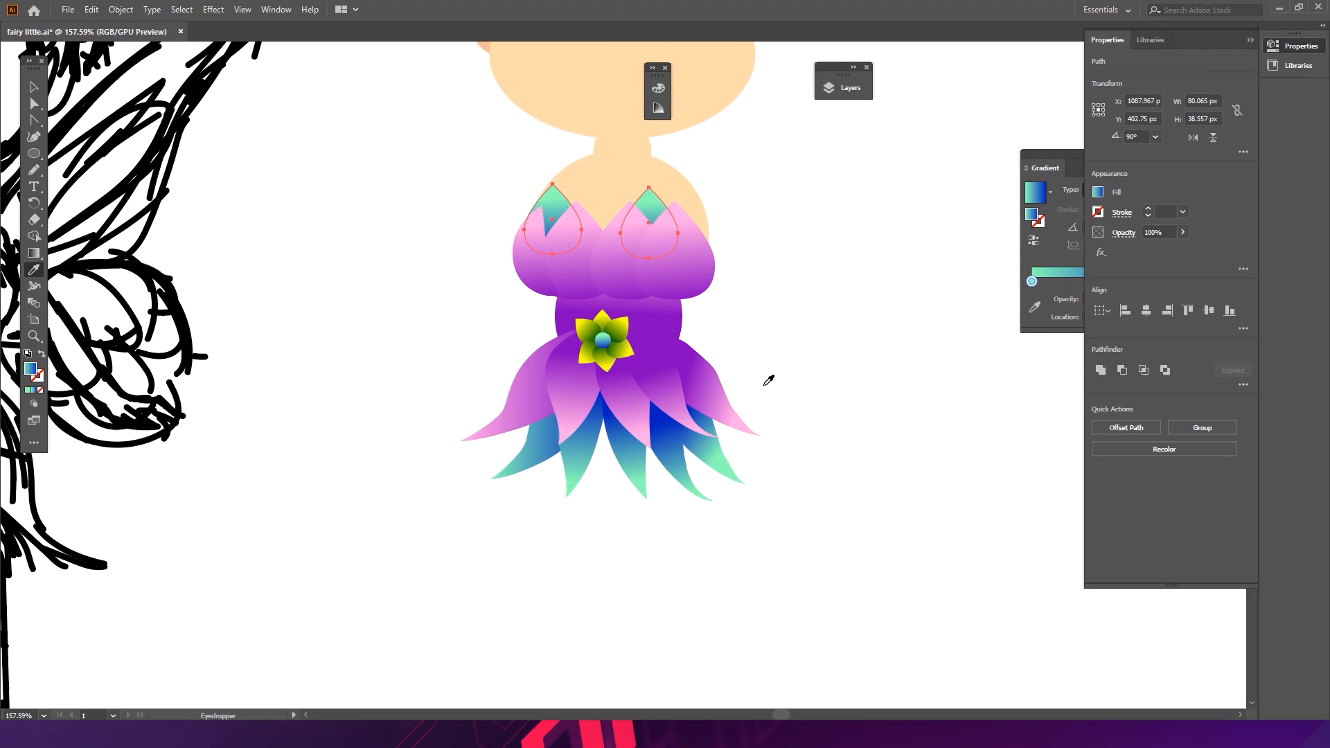
pyautogui.click(647, 362)
pyautogui.click(619, 357)
pyautogui.press('v')
pyautogui.click(752, 320)
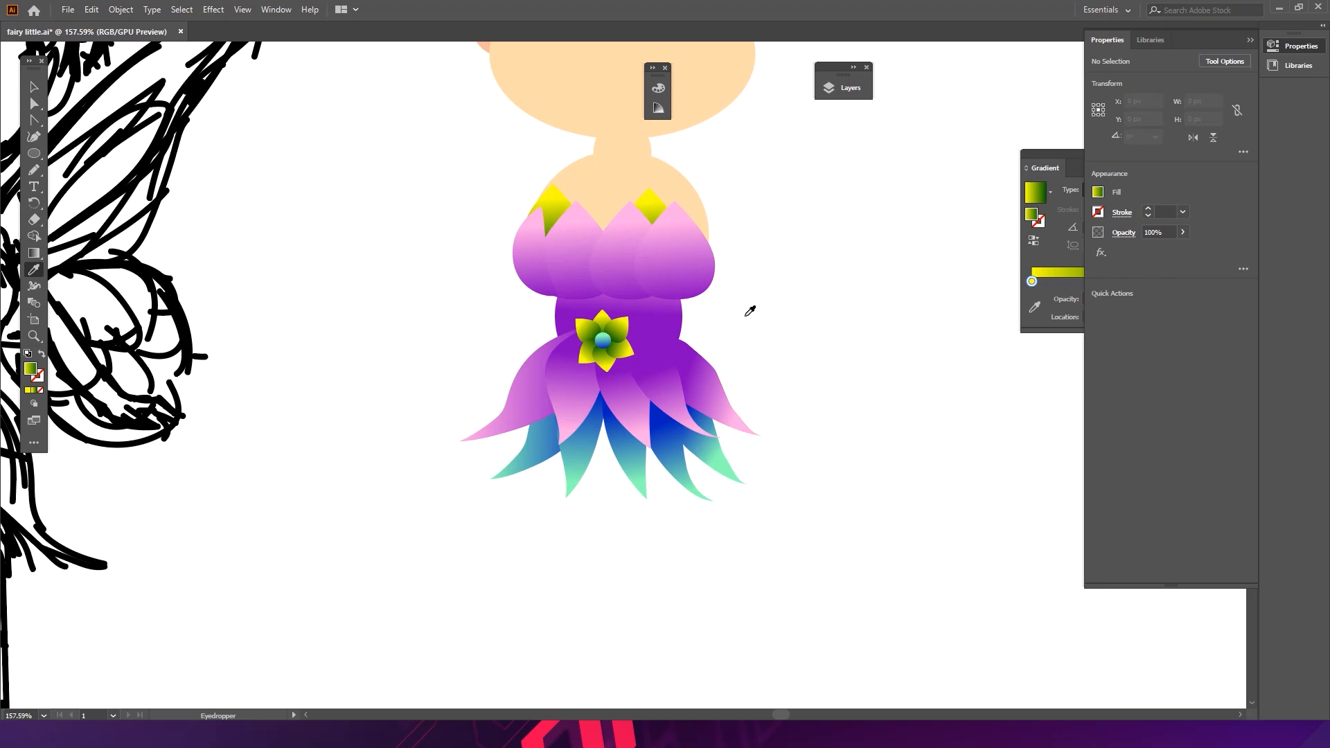
# - Undo the three eyedropper fills on the bodice tip petals
pyautogui.press('v')
pyautogui.scroll(3, 598, 211)
pyautogui.moveTo(518, 201); pyautogui.dragTo(527, 203)
pyautogui.click(405, 210)
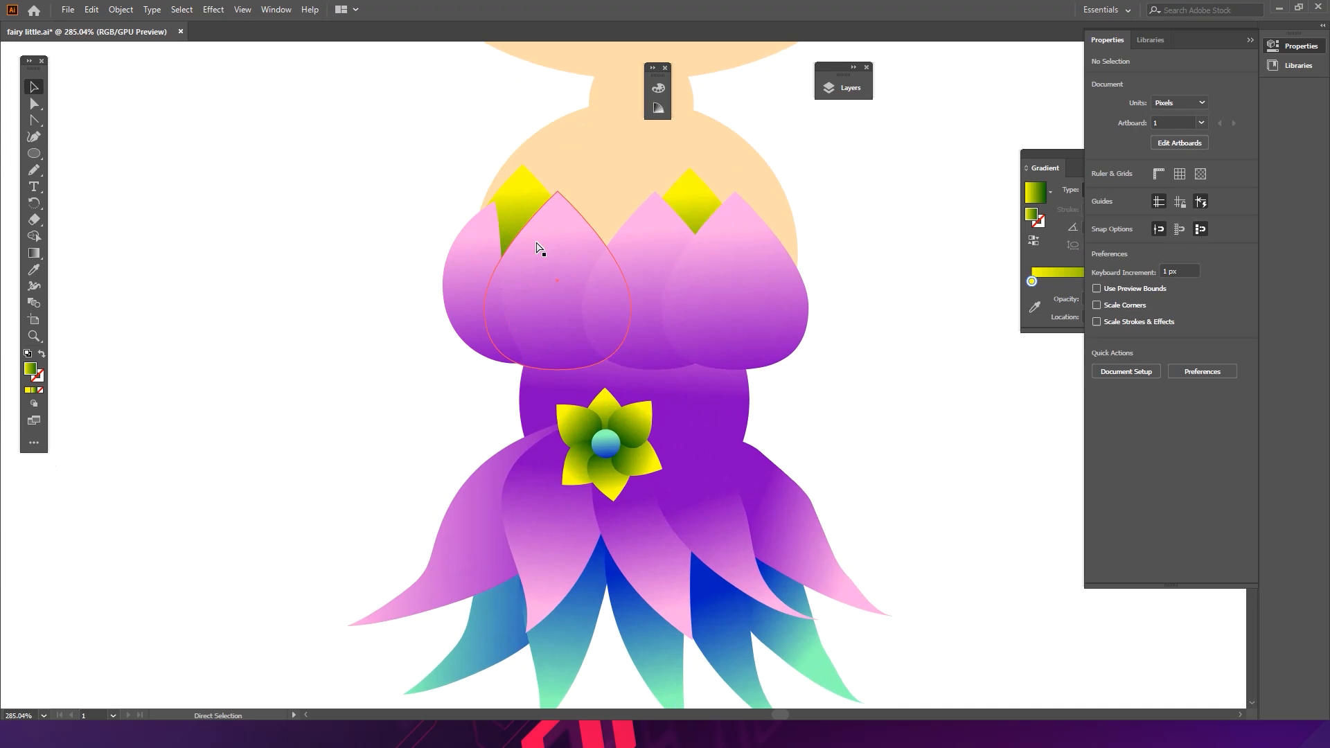
pyautogui.hotkey('ctrl', 'space')
pyautogui.moveTo(572, 228)
pyautogui.mouseDown()
pyautogui.moveTo(490, 256)
pyautogui.moveTo(354, 224)
pyautogui.moveTo(487, 220)
pyautogui.moveTo(604, 235)
pyautogui.mouseUp()
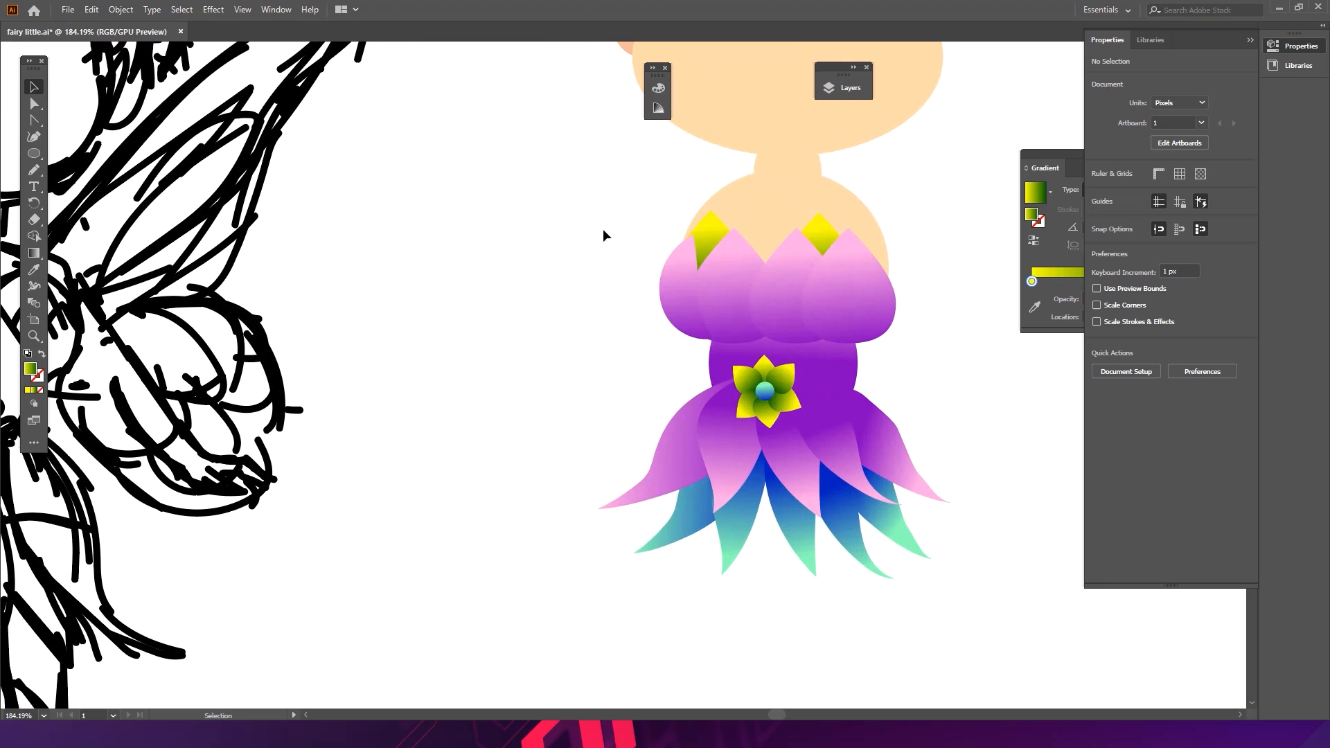
pyautogui.hotkey('ctrl', 'space')
pyautogui.moveTo(638, 351)
pyautogui.mouseDown()
pyautogui.moveTo(567, 293)
pyautogui.moveTo(445, 276)
pyautogui.moveTo(418, 109)
pyautogui.mouseUp()
pyautogui.hotkey('ctrl', 'z')
pyautogui.hotkey('ctrl', 'z')
pyautogui.hotkey('ctrl', 'z')
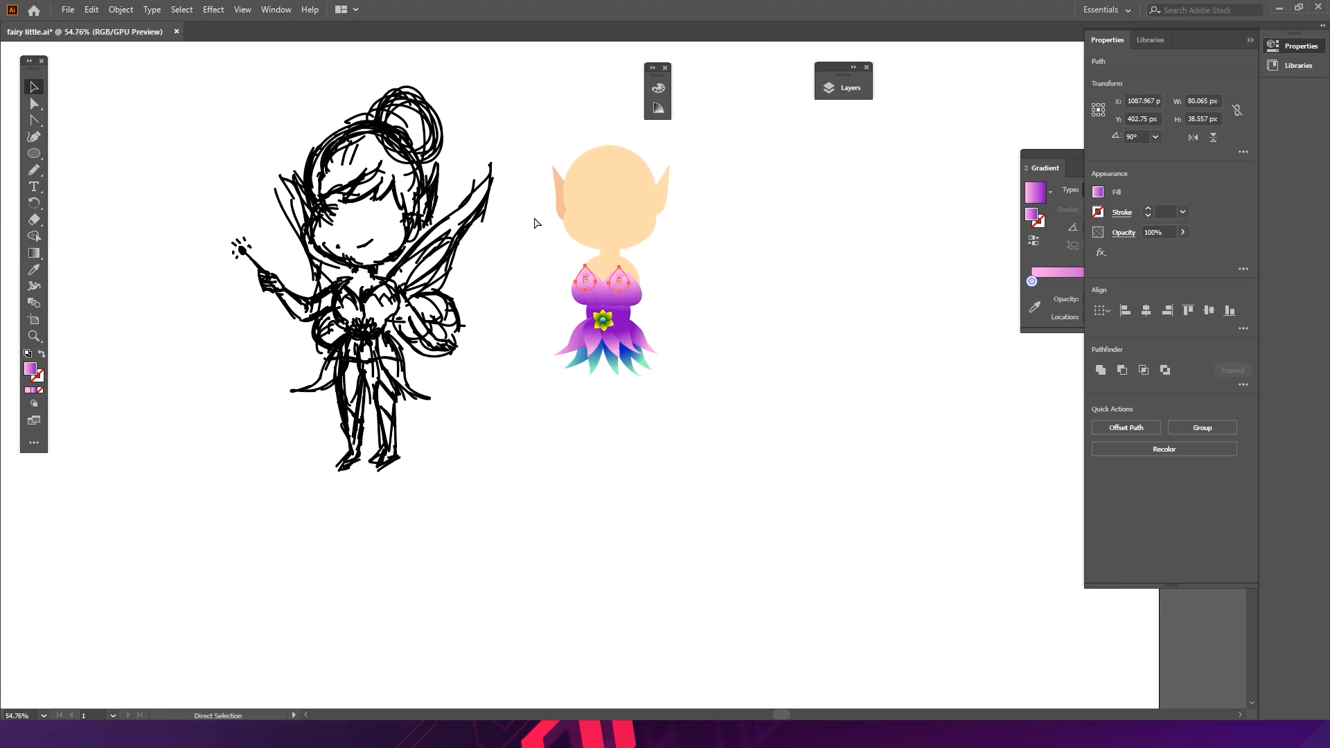
pyautogui.click(713, 289)
pyautogui.hotkey('ctrl', 'space')
pyautogui.moveTo(608, 306); pyautogui.dragTo(831, 279)
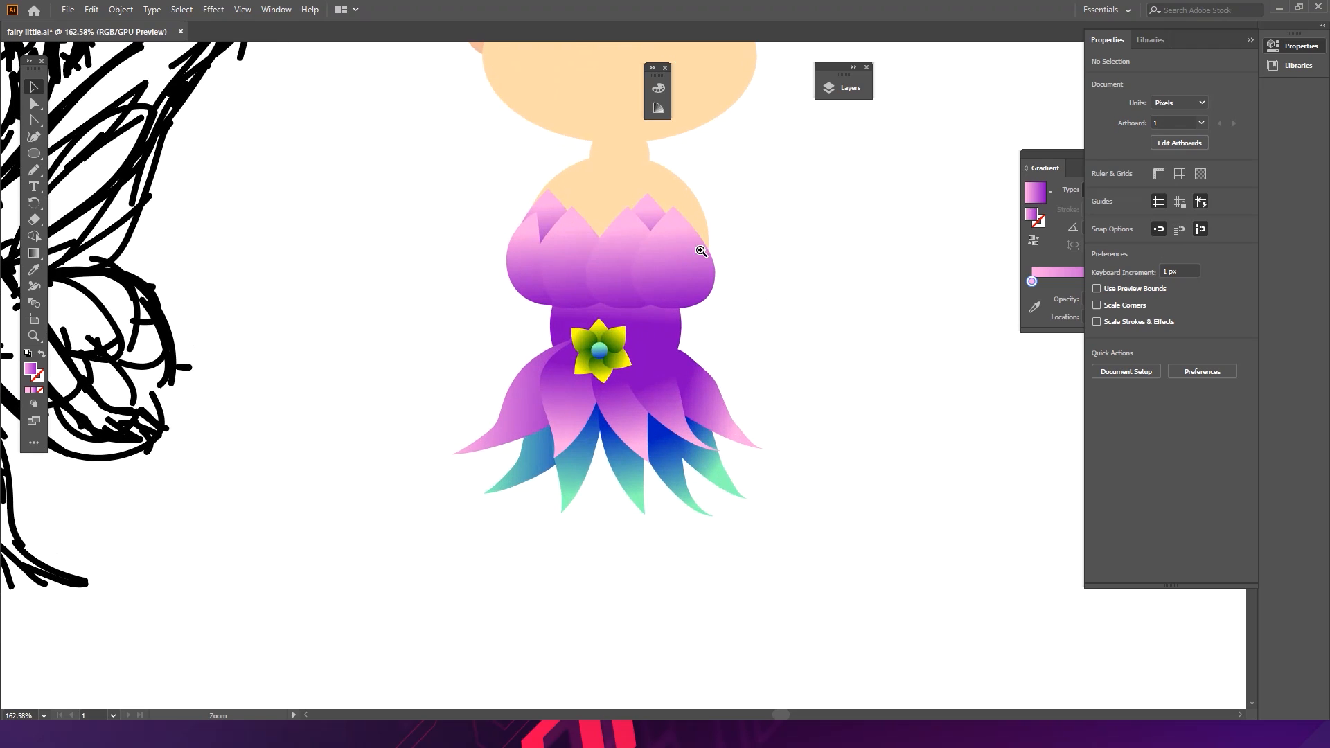
# - Nudge the left bodice tip petal slightly up and to the left
pyautogui.click(651, 217)
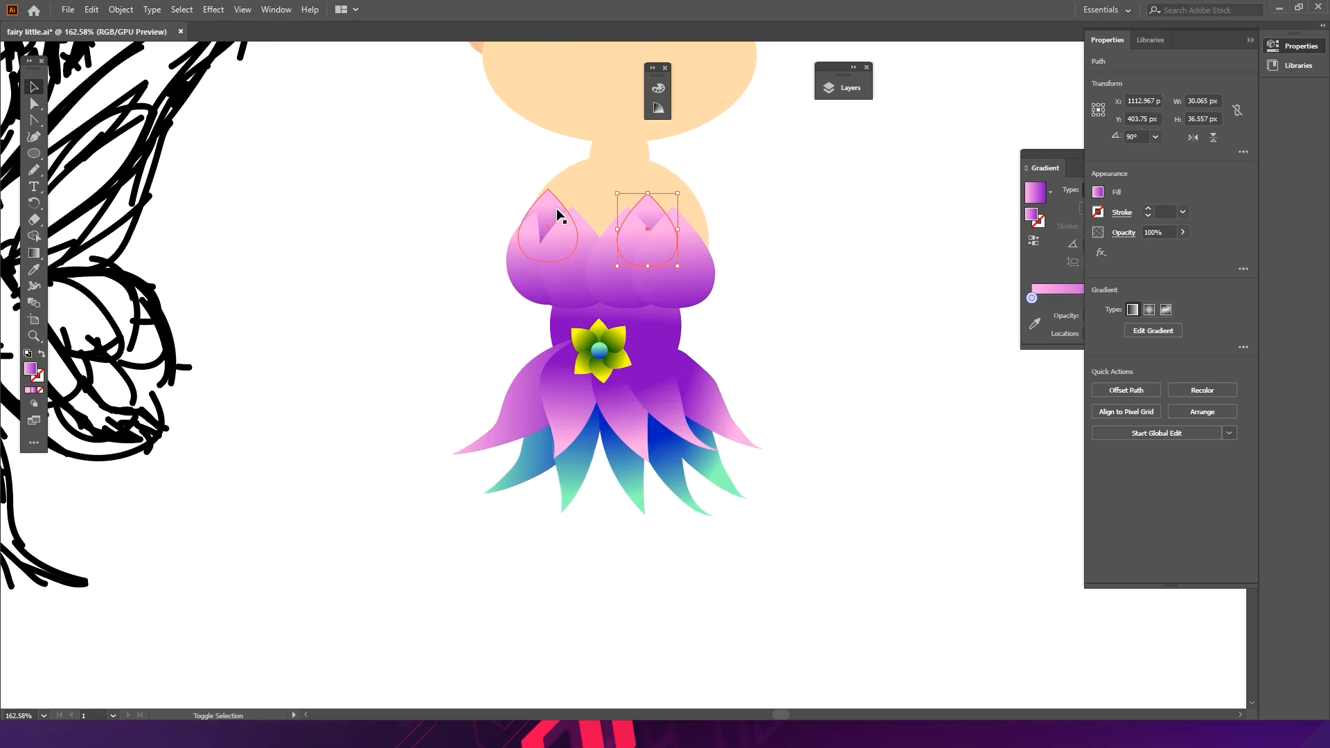
pyautogui.click(558, 207)
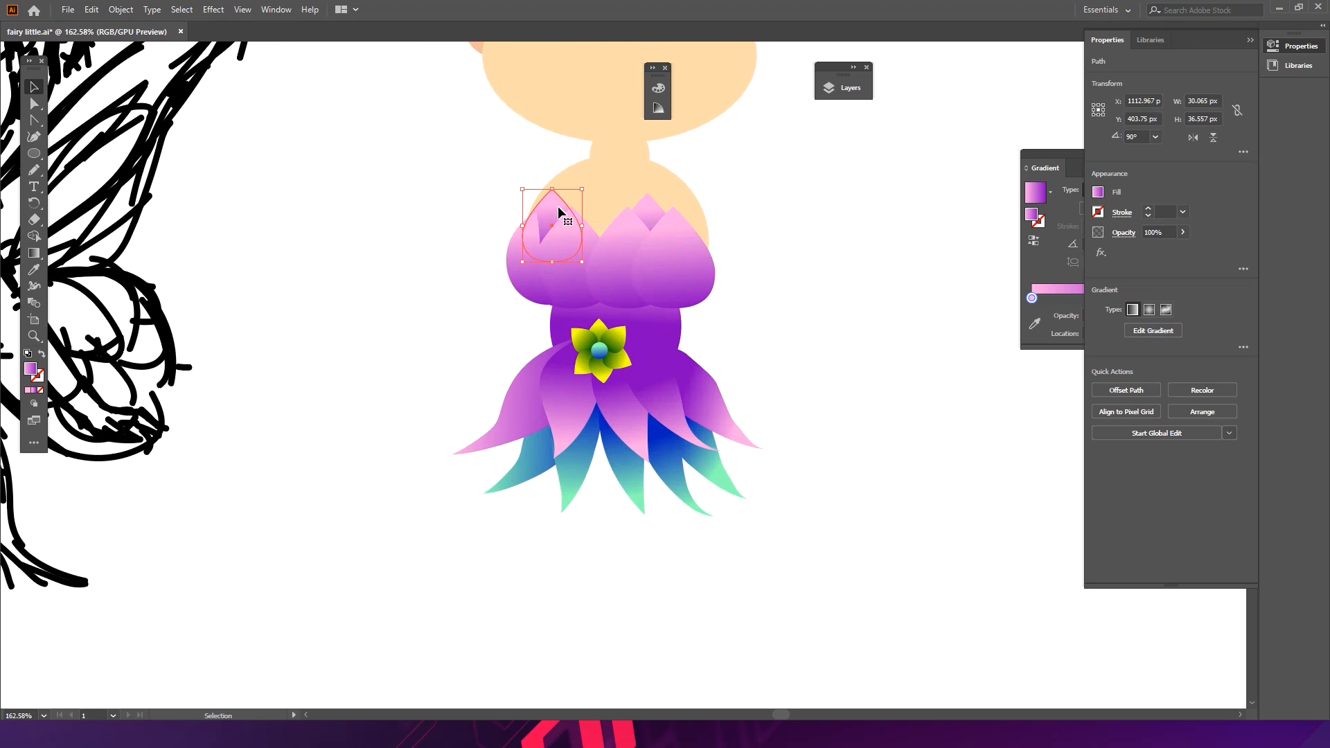
pyautogui.click(519, 241)
pyautogui.moveTo(565, 210); pyautogui.dragTo(558, 206)
pyautogui.click(457, 232)
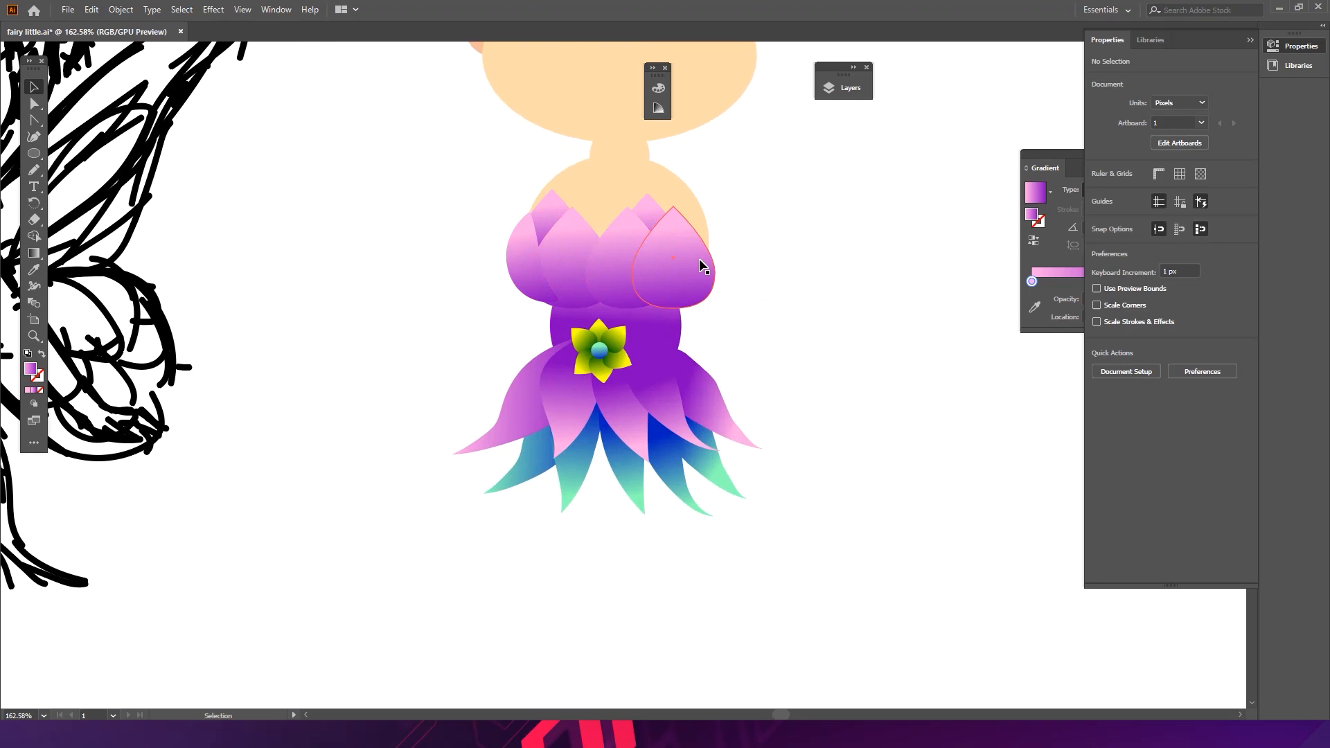
# - Rearrange the right bodice cup petals by moving and rotating them into a more even overlap
pyautogui.moveTo(618, 285); pyautogui.dragTo(699, 292)
pyautogui.click(734, 214)
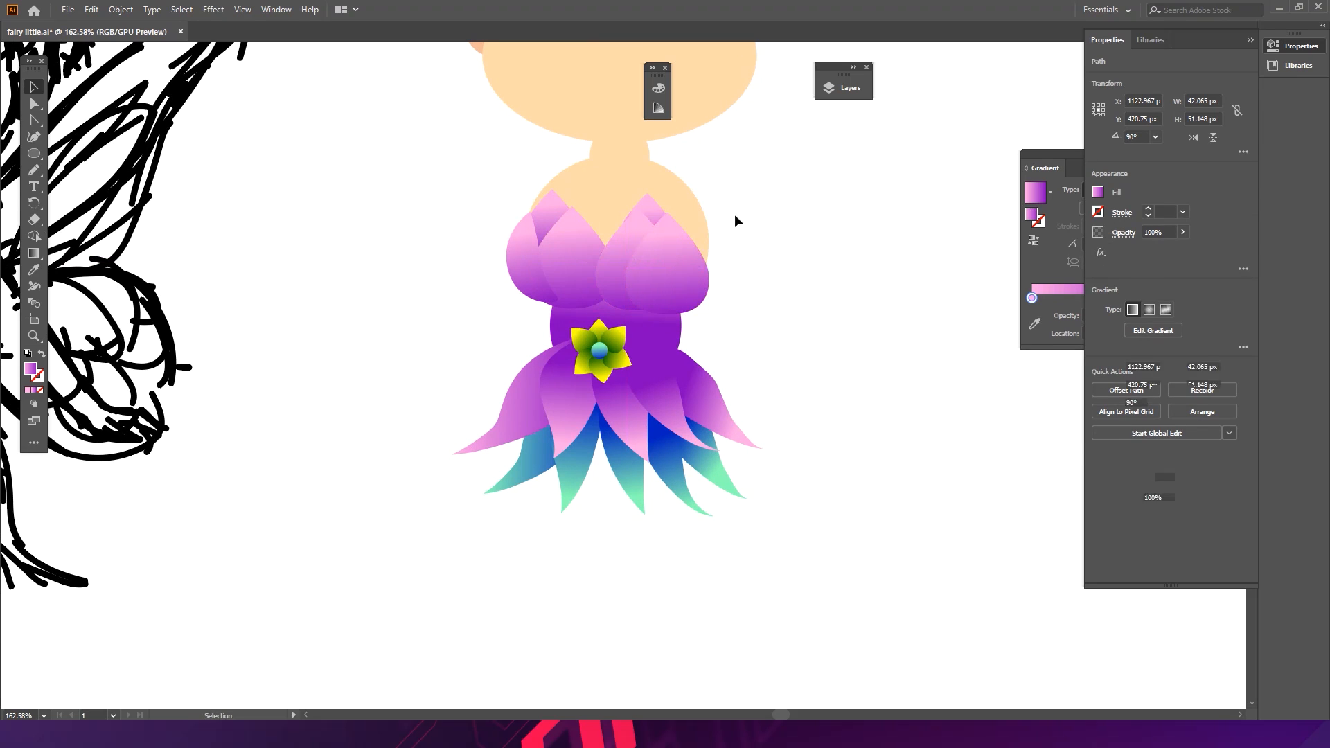
pyautogui.moveTo(675, 249); pyautogui.dragTo(619, 262)
pyautogui.moveTo(708, 286); pyautogui.dragTo(699, 277)
pyautogui.moveTo(722, 213); pyautogui.dragTo(729, 223)
pyautogui.moveTo(679, 267); pyautogui.dragTo(682, 270)
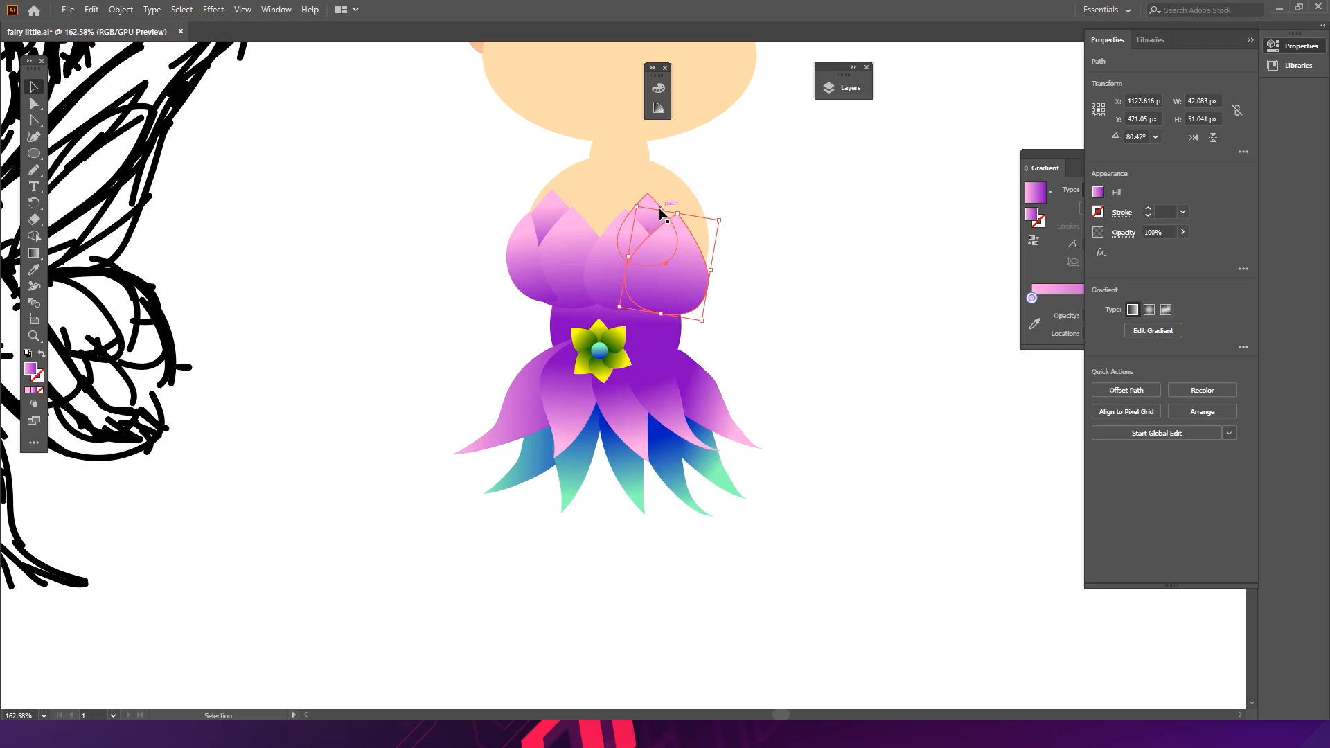
pyautogui.click(652, 222)
pyautogui.moveTo(688, 192); pyautogui.dragTo(653, 216)
pyautogui.click(724, 225)
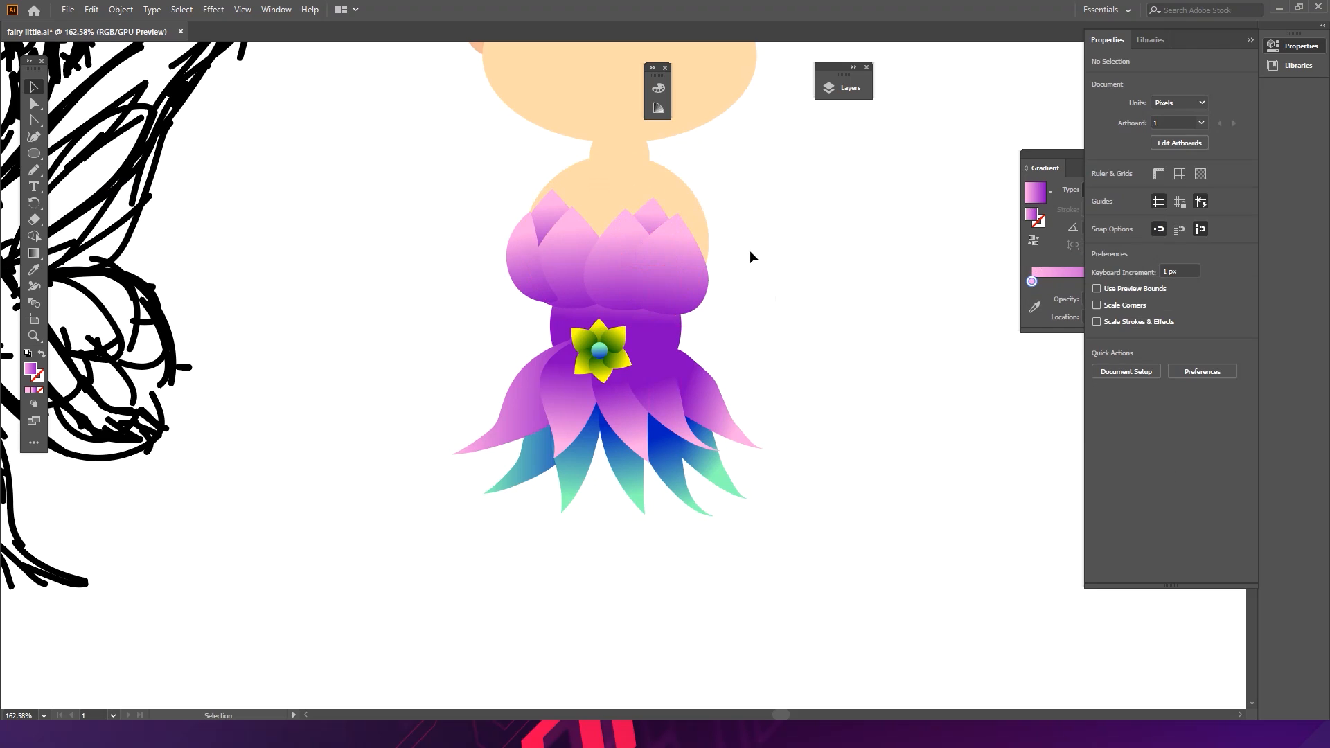
pyautogui.moveTo(622, 300); pyautogui.dragTo(627, 296)
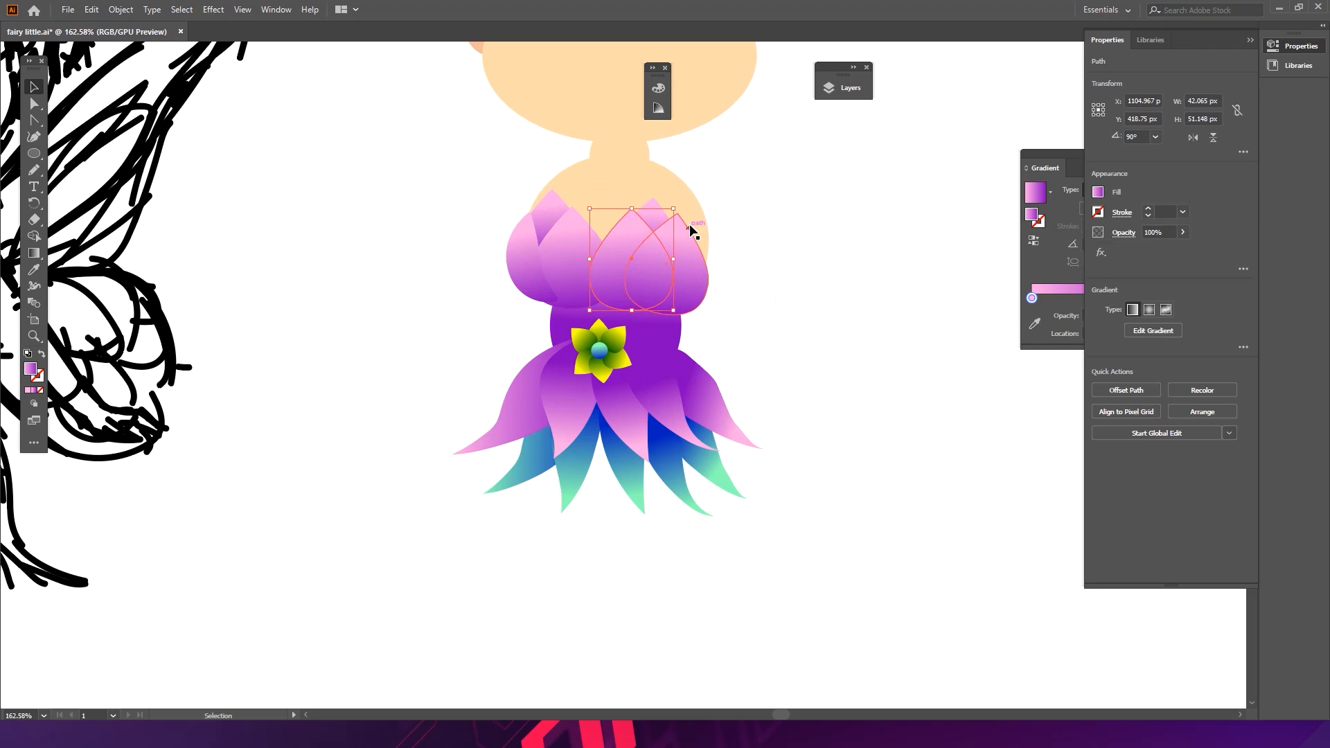
pyautogui.moveTo(682, 209); pyautogui.dragTo(676, 205)
pyautogui.click(753, 214)
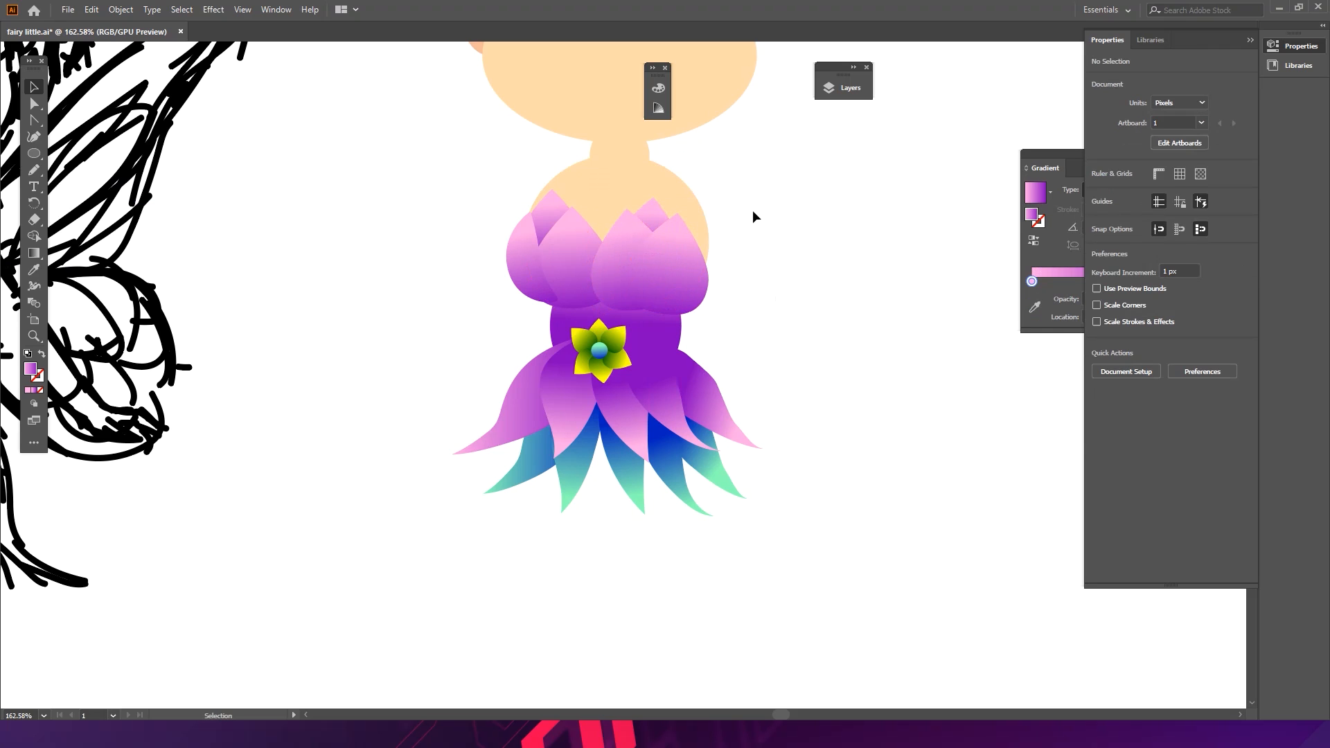
# - Examine the whole fairy figure beside the sketch at different zoom levels
pyautogui.hotkey('ctrl', 'space')
pyautogui.moveTo(750, 244)
pyautogui.mouseDown()
pyautogui.moveTo(571, 227)
pyautogui.moveTo(764, 216)
pyautogui.mouseUp()
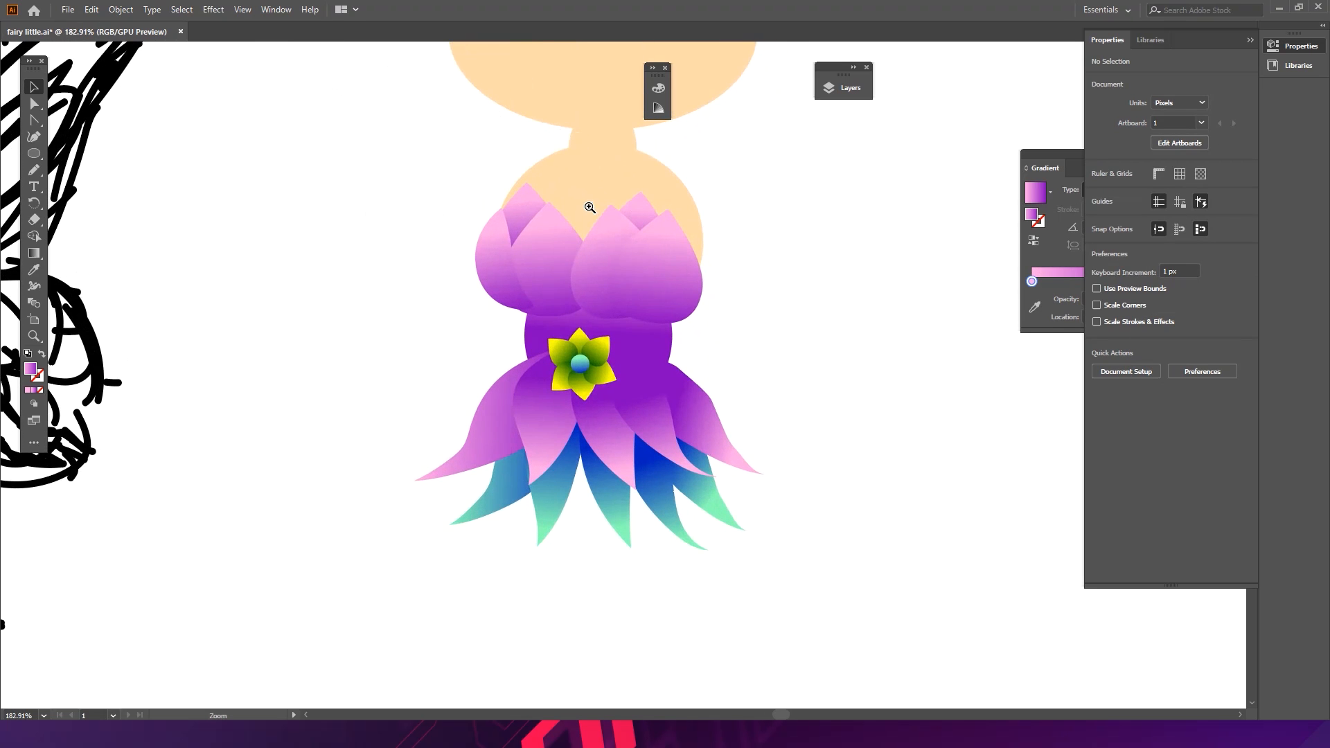
pyautogui.moveTo(601, 202); pyautogui.dragTo(716, 198)
pyautogui.moveTo(554, 202); pyautogui.dragTo(542, 232)
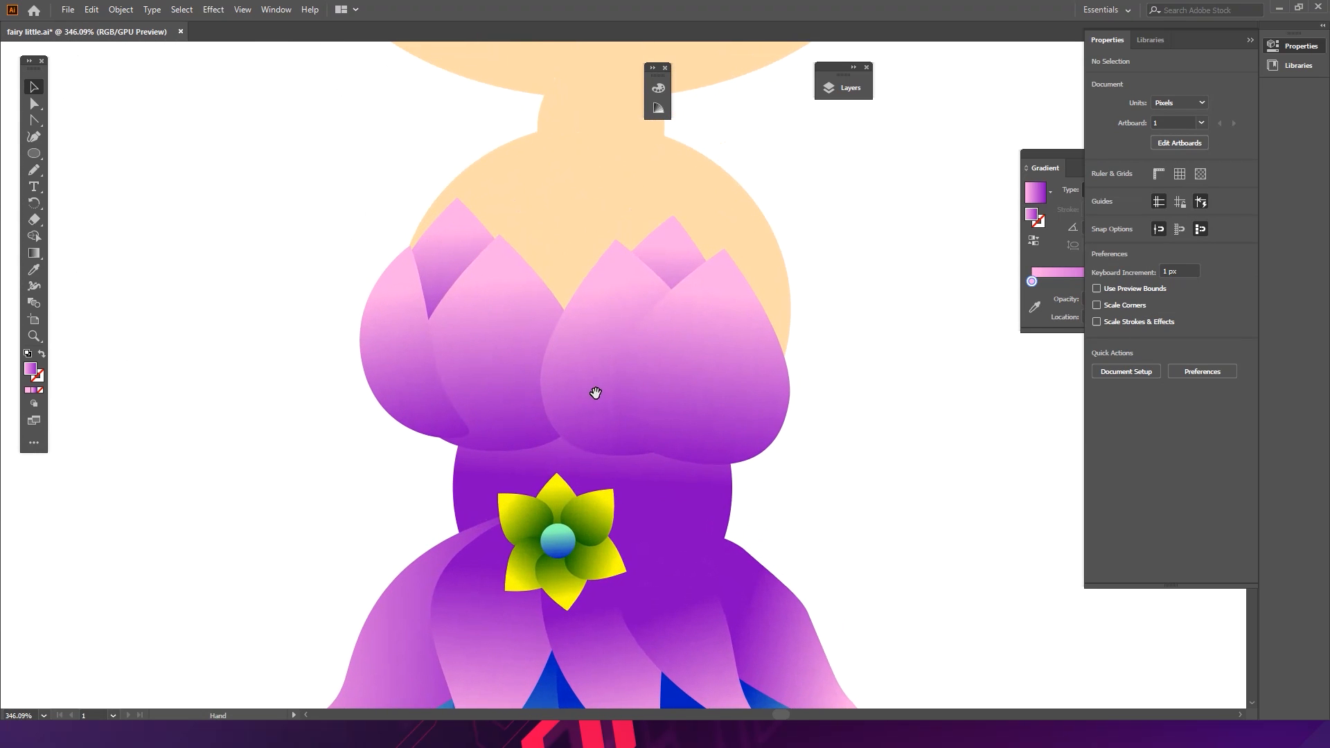
pyautogui.scroll(-5, 581, 349)
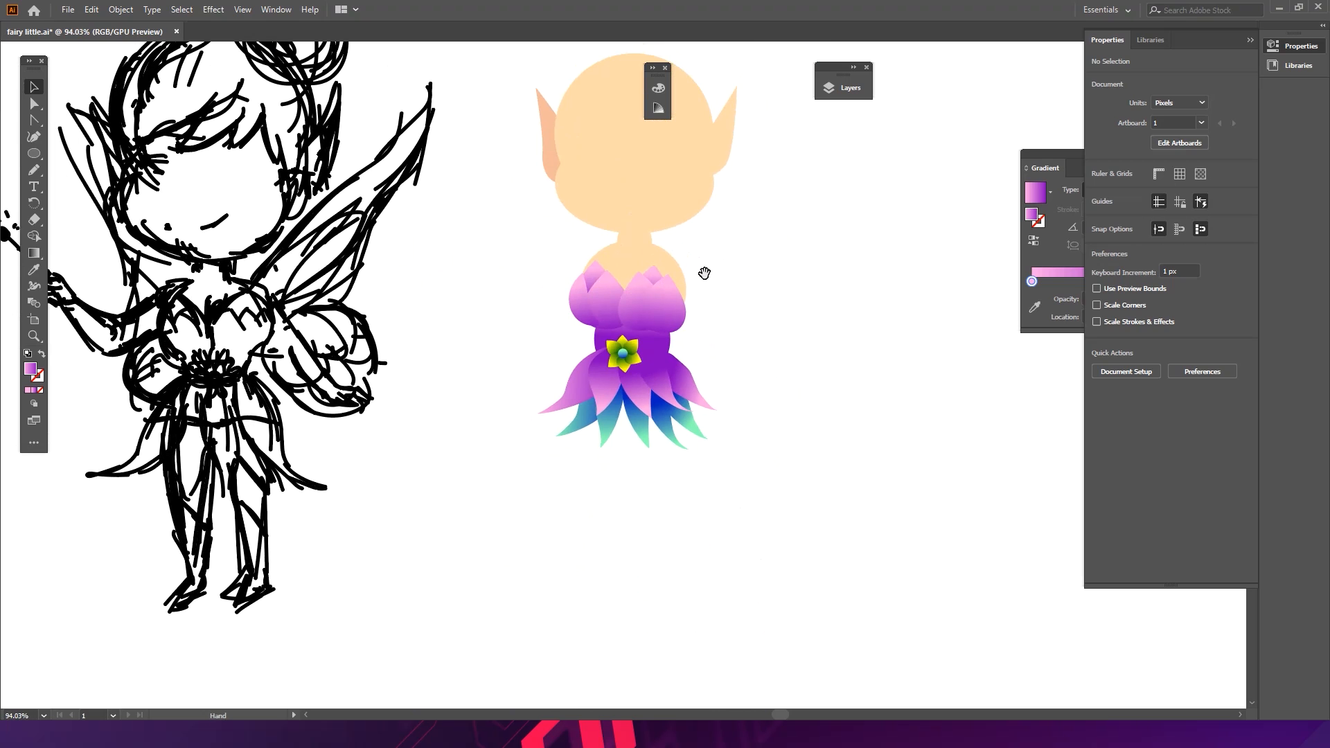
pyautogui.moveTo(729, 310); pyautogui.dragTo(717, 227)
pyautogui.moveTo(737, 272); pyautogui.dragTo(601, 272)
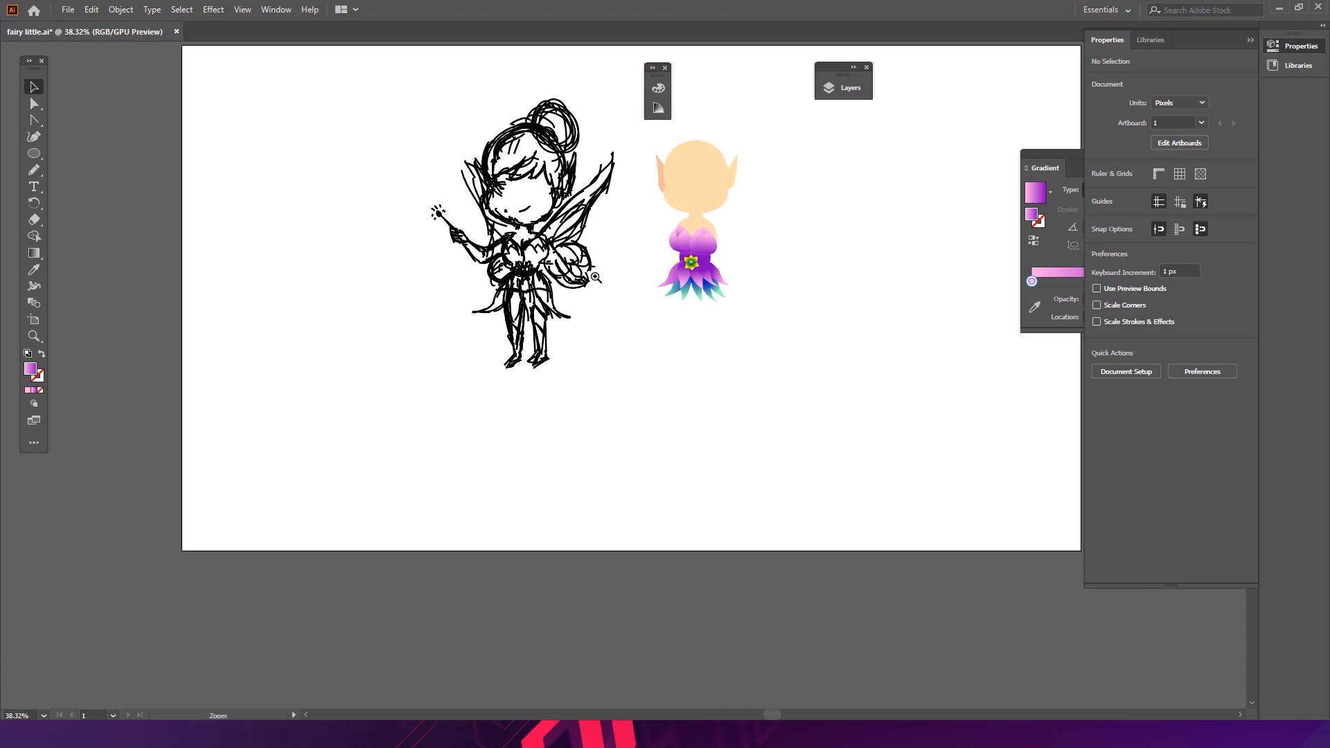
pyautogui.moveTo(684, 268); pyautogui.dragTo(837, 269)
pyautogui.scroll(2, 762, 228)
pyautogui.moveTo(685, 279); pyautogui.dragTo(654, 293)
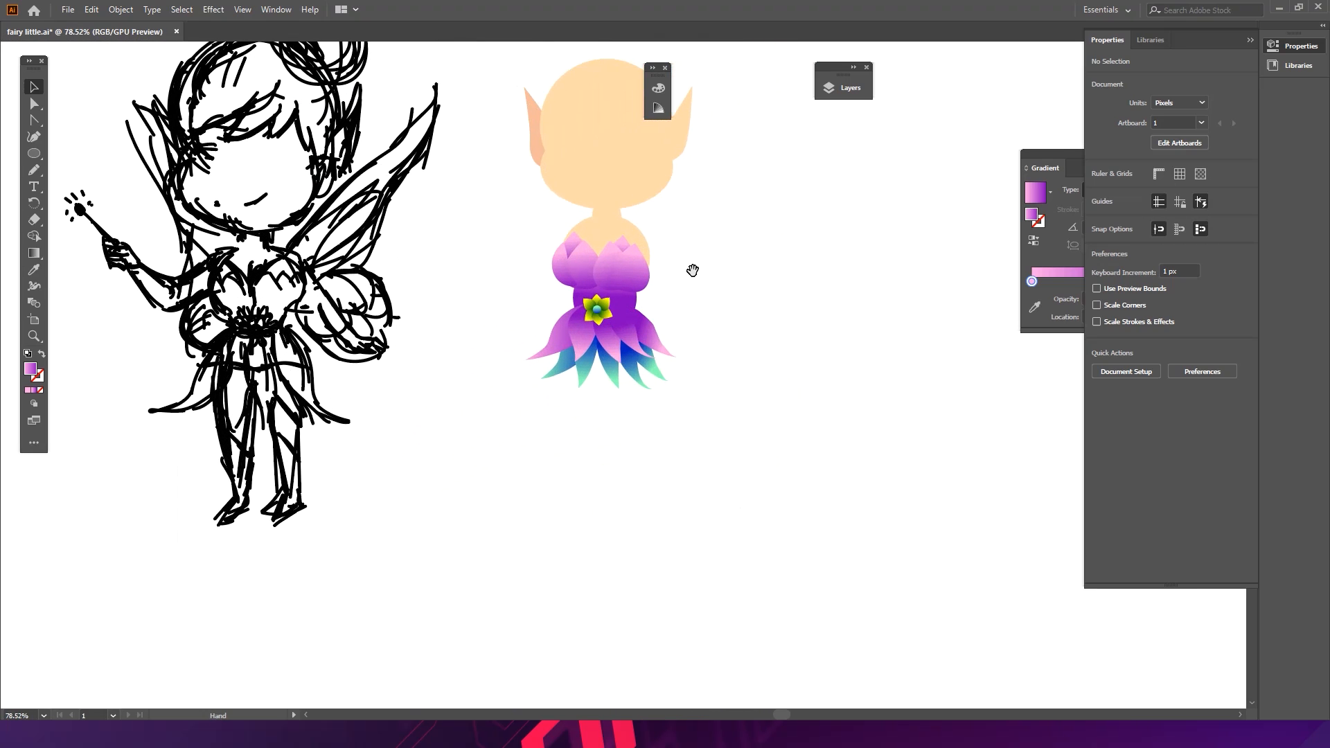
pyautogui.scroll(5, 609, 277)
pyautogui.moveTo(609, 277)
pyautogui.mouseDown()
pyautogui.moveTo(563, 277)
pyautogui.moveTo(625, 266)
pyautogui.moveTo(589, 276)
pyautogui.mouseUp()
# - Try building a small cluster of shrunken petal copies on the left bodice cup
pyautogui.moveTo(675, 172); pyautogui.dragTo(635, 222)
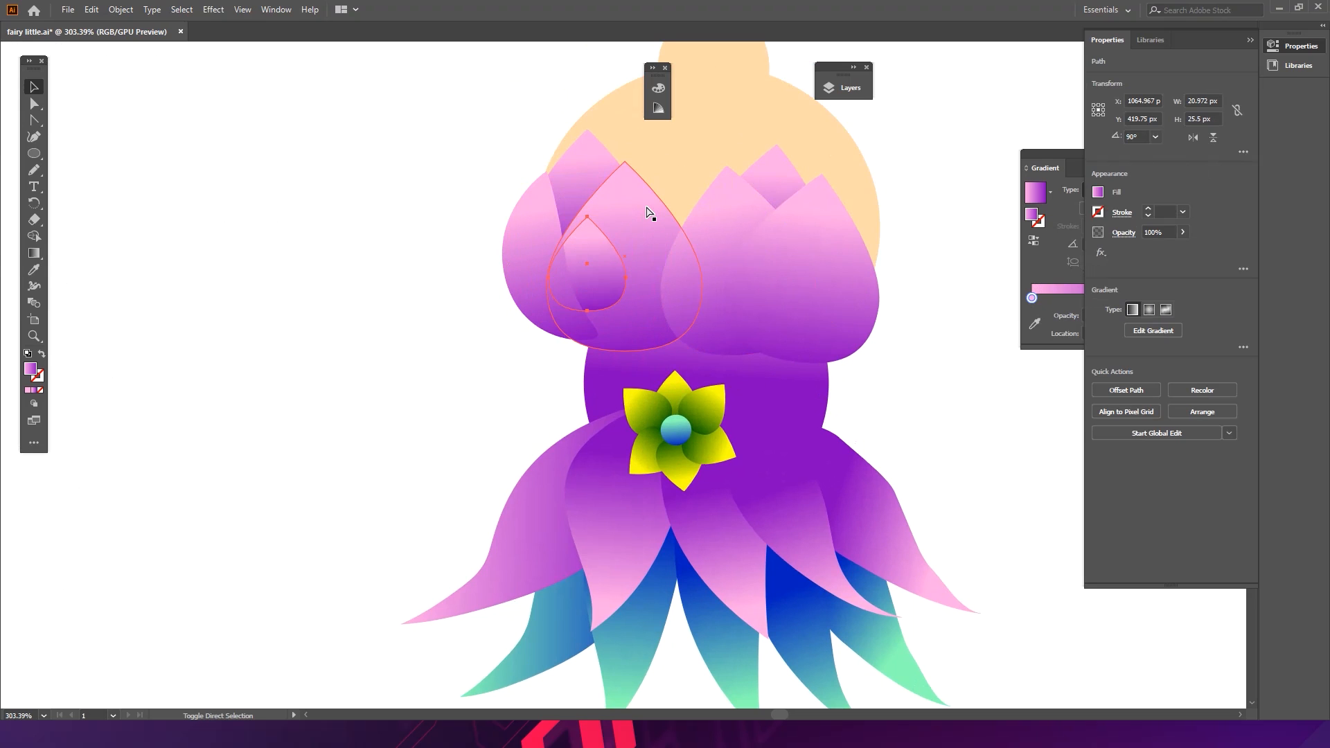
pyautogui.moveTo(605, 264); pyautogui.dragTo(599, 298)
pyautogui.moveTo(629, 251); pyautogui.dragTo(602, 331)
pyautogui.moveTo(609, 327); pyautogui.dragTo(649, 327)
pyautogui.moveTo(663, 253); pyautogui.dragTo(713, 266)
pyautogui.click(597, 351)
pyautogui.moveTo(644, 309); pyautogui.dragTo(650, 245)
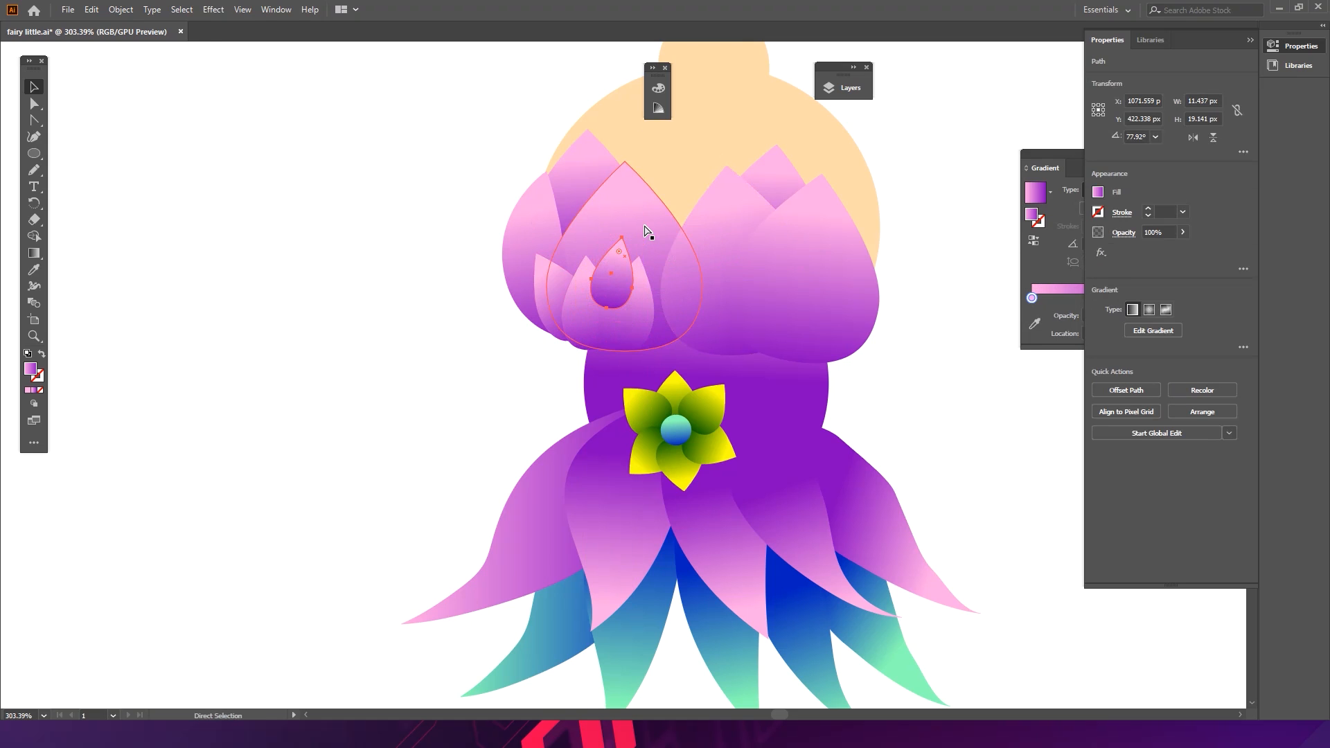
pyautogui.hotkey('ctrl', '[')
pyautogui.press('v')
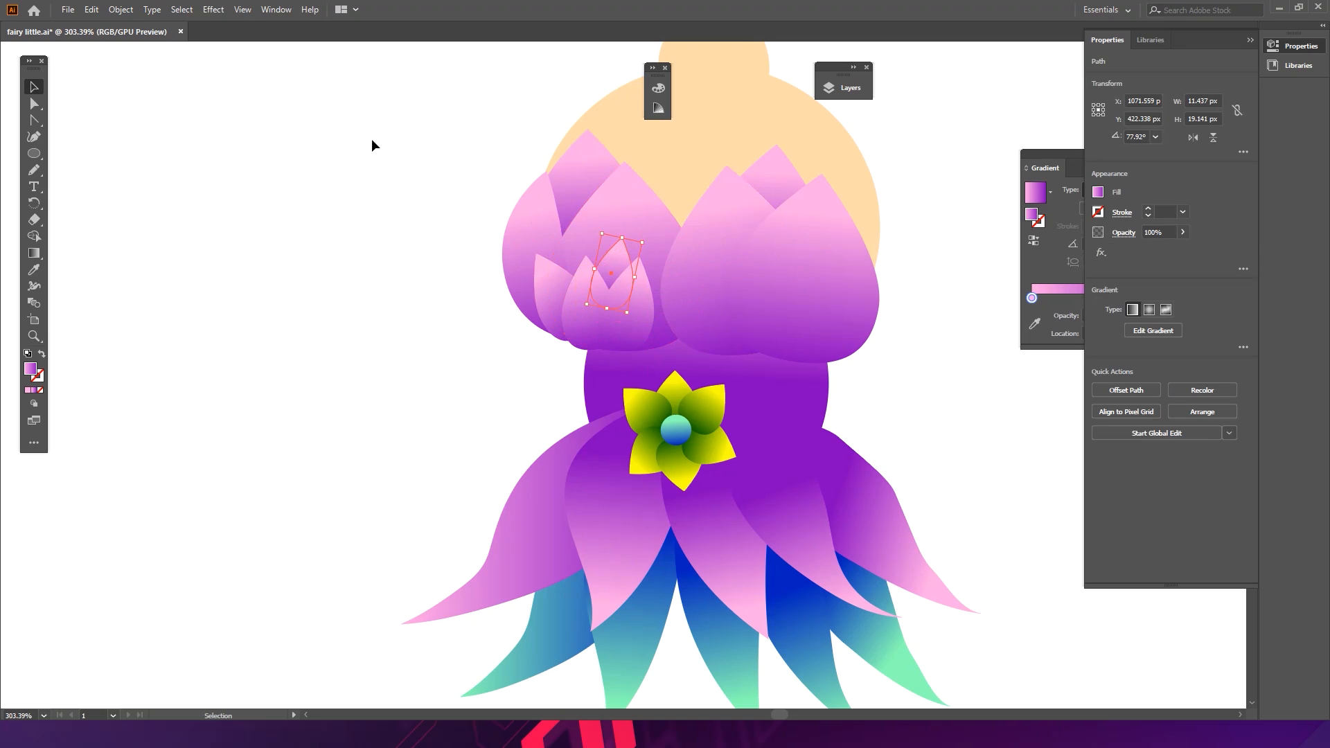
pyautogui.click(394, 344)
pyautogui.click(554, 298)
pyautogui.moveTo(619, 327); pyautogui.dragTo(561, 328)
pyautogui.click(558, 380)
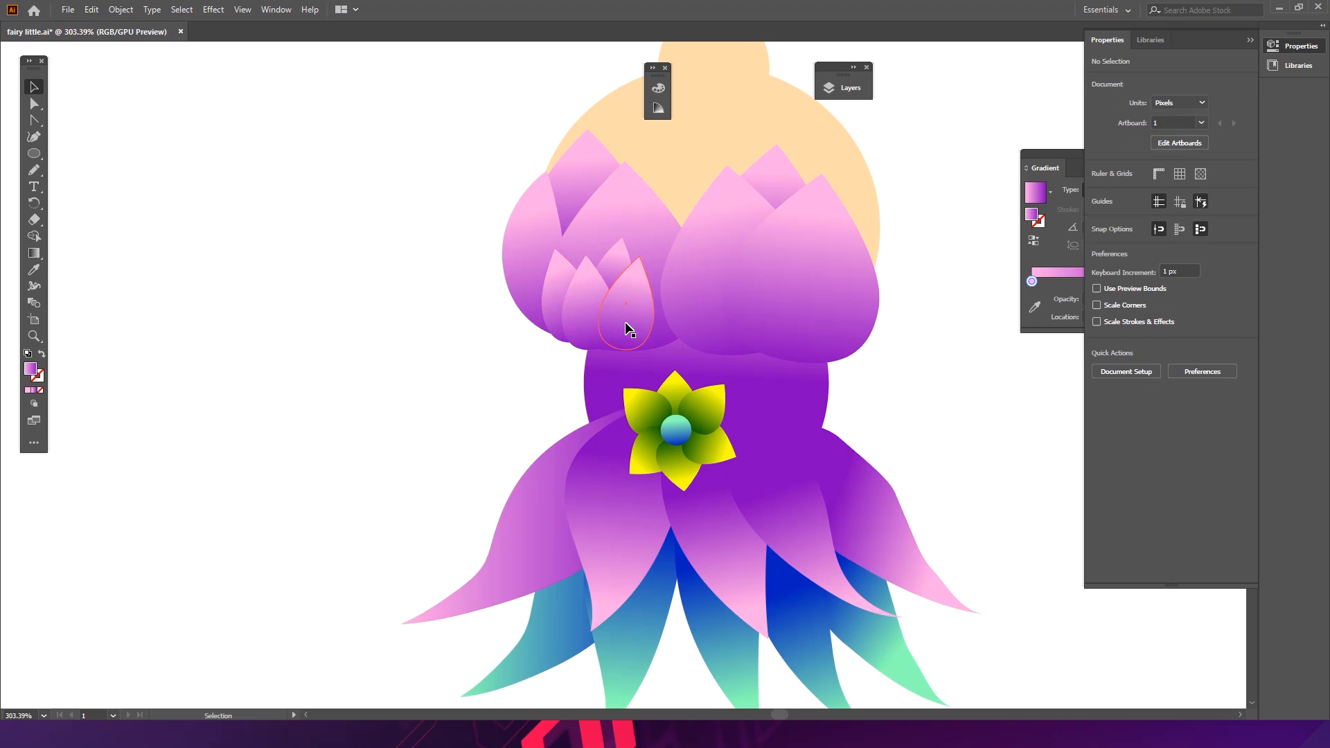
# - Try rotating, sending backward and nudging the small petals into place within the cluster
pyautogui.moveTo(655, 305); pyautogui.dragTo(539, 277)
pyautogui.moveTo(587, 230); pyautogui.dragTo(563, 267)
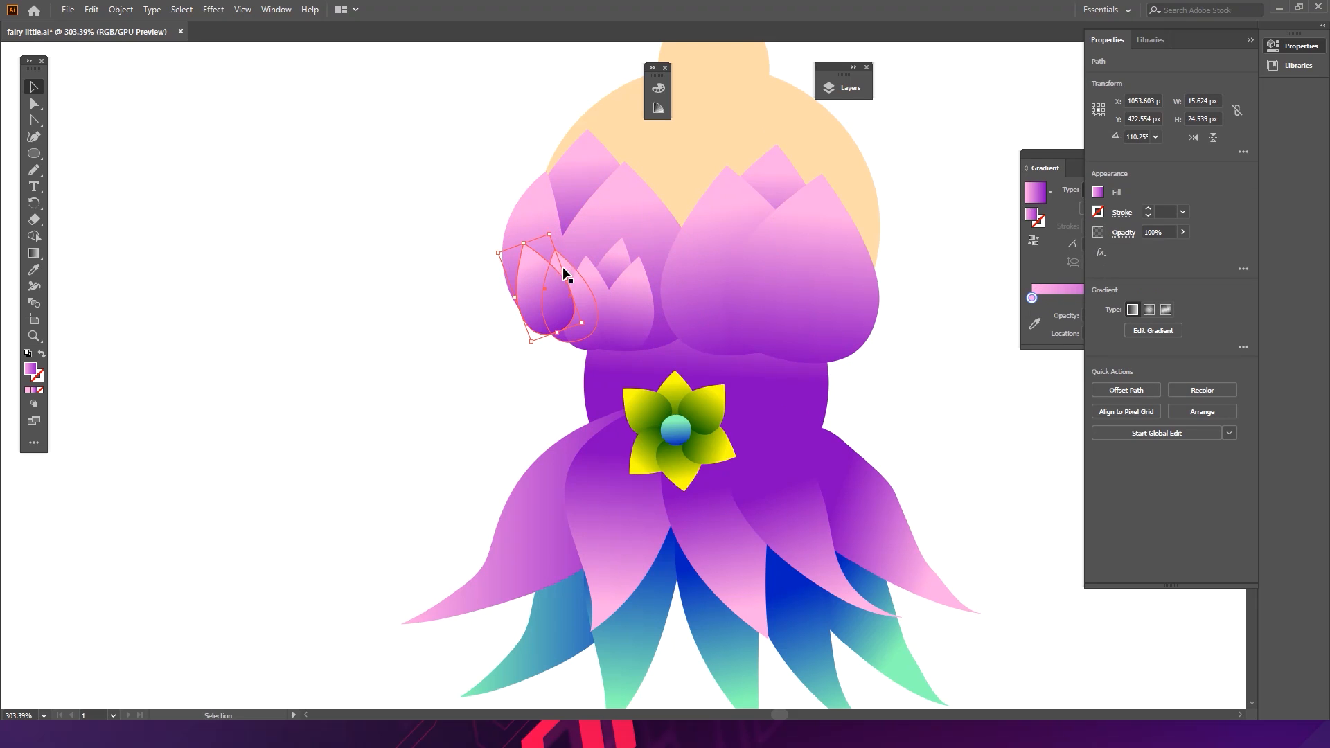
pyautogui.press('a')
pyautogui.hotkey('ctrl', '[')
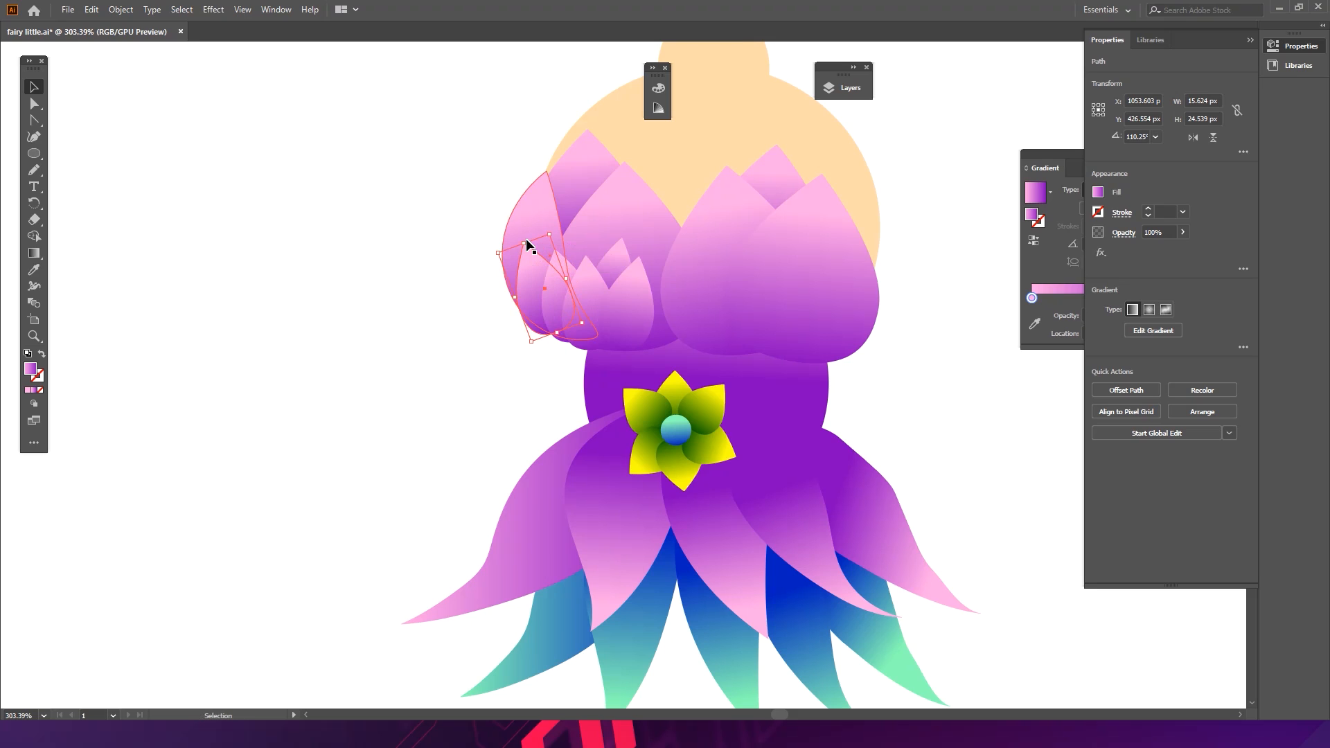
pyautogui.press('Right')
pyautogui.press('Right')
pyautogui.press('Right')
pyautogui.press('Down')
pyautogui.press('Down')
pyautogui.press('Down')
pyautogui.press('Right')
pyautogui.press('Right')
pyautogui.press('Up')
pyautogui.press('Up')
pyautogui.press('Up')
pyautogui.press('Up')
pyautogui.press('Up')
pyautogui.press('Right')
pyautogui.press('Right')
pyautogui.press('Left')
pyautogui.press('Left')
pyautogui.press('Left')
pyautogui.press('Left')
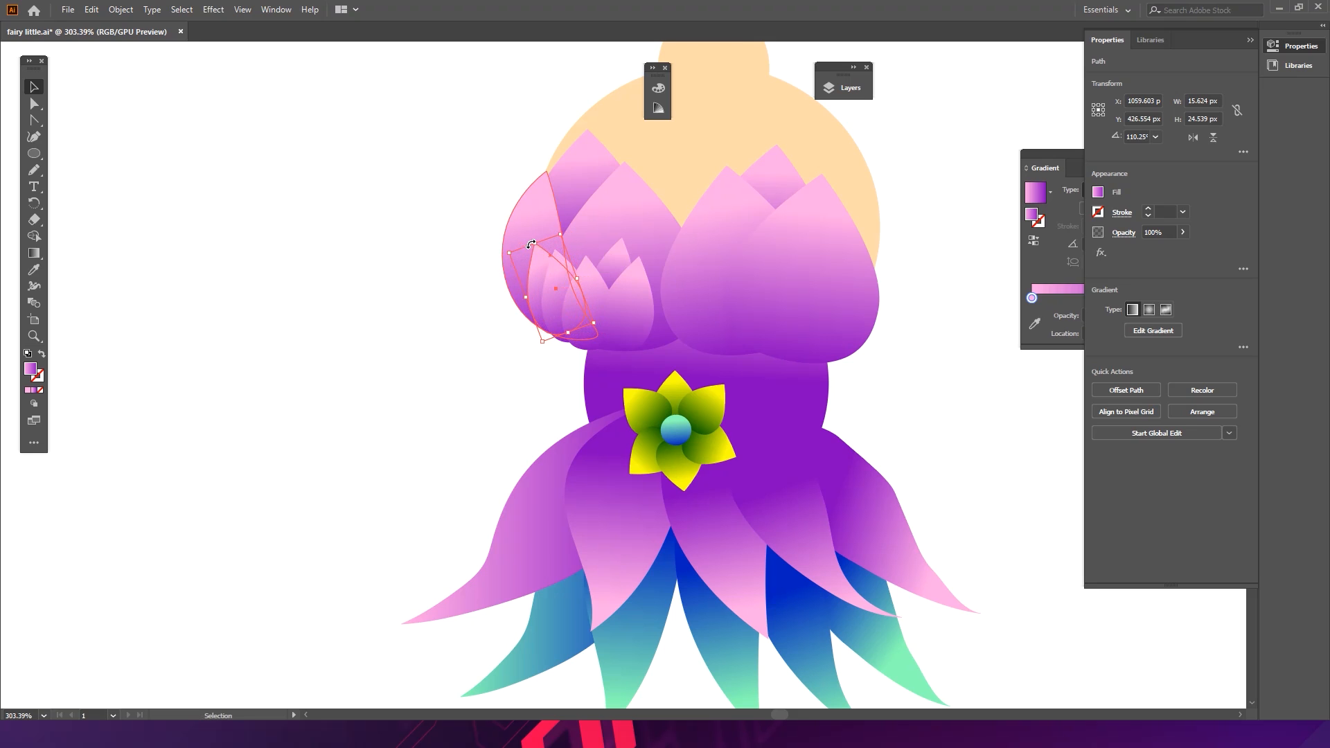
pyautogui.press('Down')
pyautogui.click(455, 373)
pyautogui.moveTo(577, 346); pyautogui.dragTo(633, 316)
pyautogui.moveTo(637, 312); pyautogui.dragTo(543, 318)
pyautogui.moveTo(535, 243); pyautogui.dragTo(519, 201)
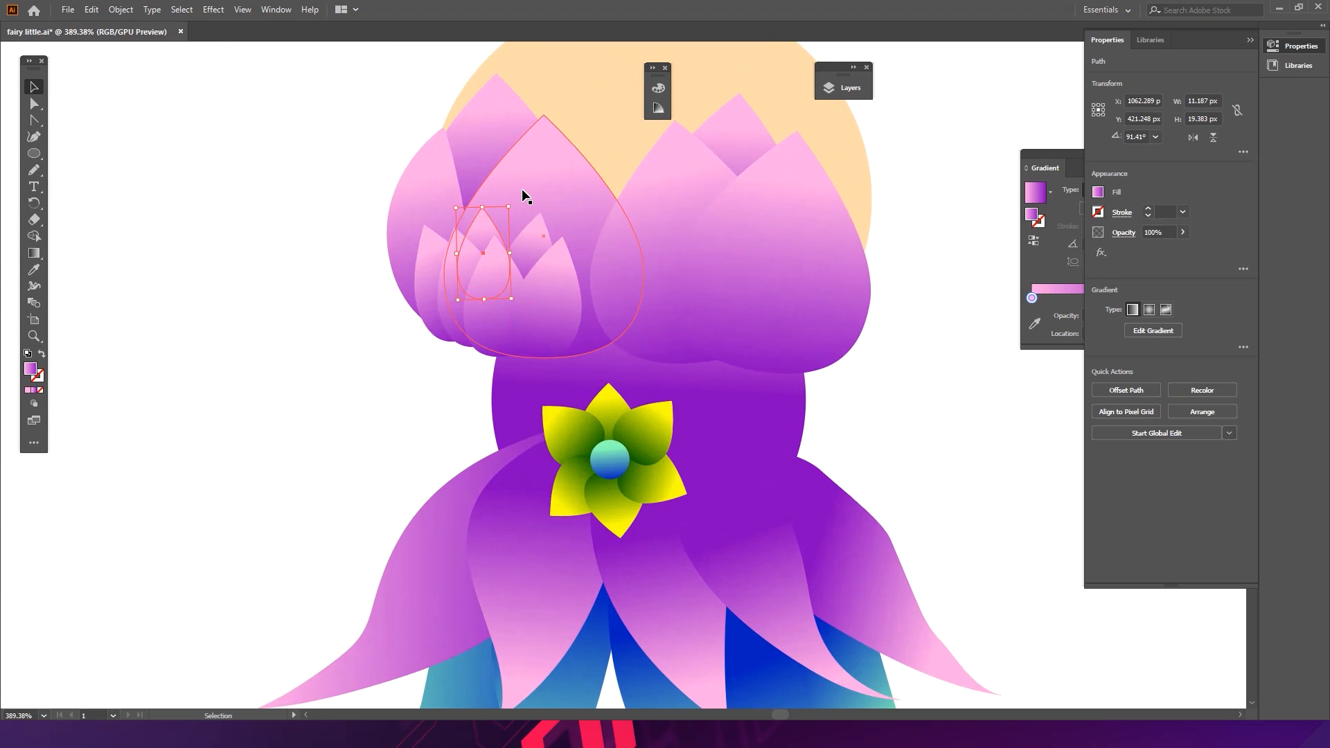
pyautogui.click(401, 335)
# - Delete all the small cluster petals from the left bodice cup
pyautogui.moveTo(651, 231); pyautogui.dragTo(588, 252)
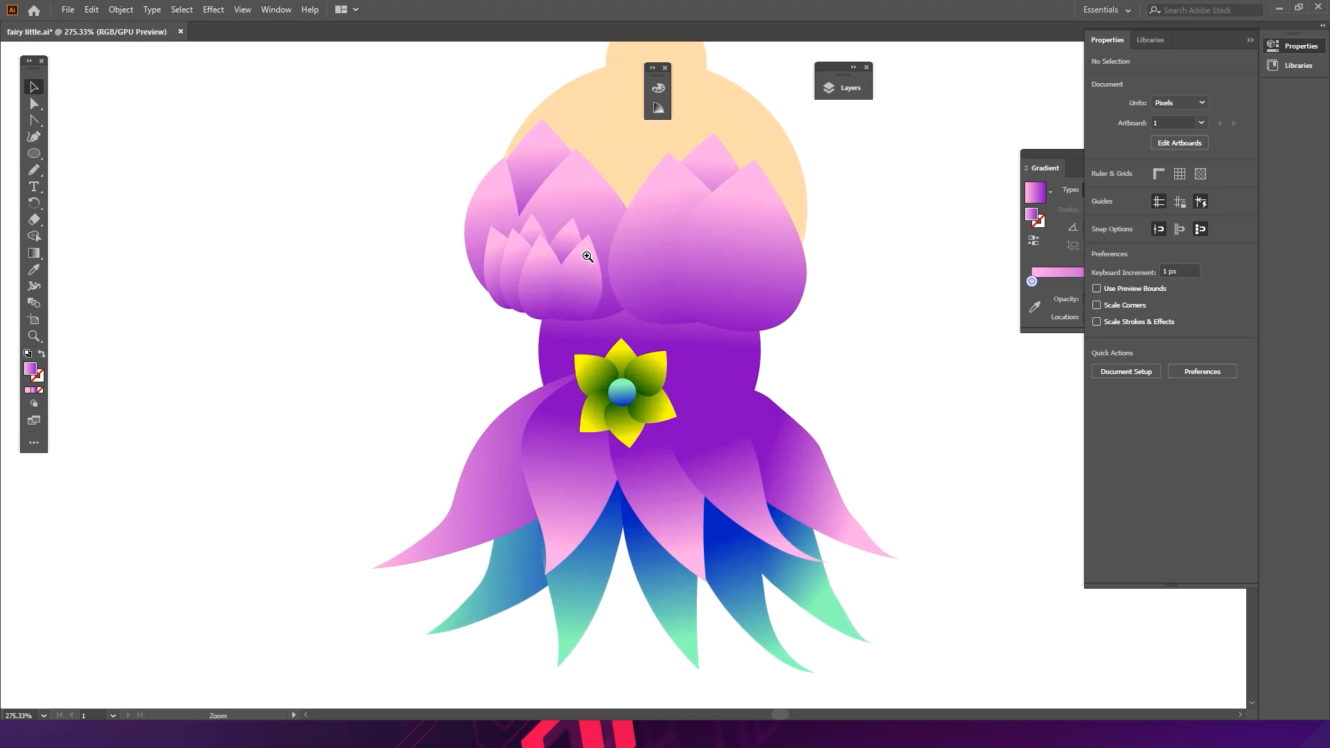
pyautogui.moveTo(498, 253); pyautogui.dragTo(626, 268)
pyautogui.keyDown('shift'); pyautogui.click(562, 280); pyautogui.keyUp('shift')
pyautogui.keyDown('shift'); pyautogui.click(568, 282); pyautogui.keyUp('shift')
pyautogui.keyDown('shift'); pyautogui.click(704, 288); pyautogui.keyUp('shift')
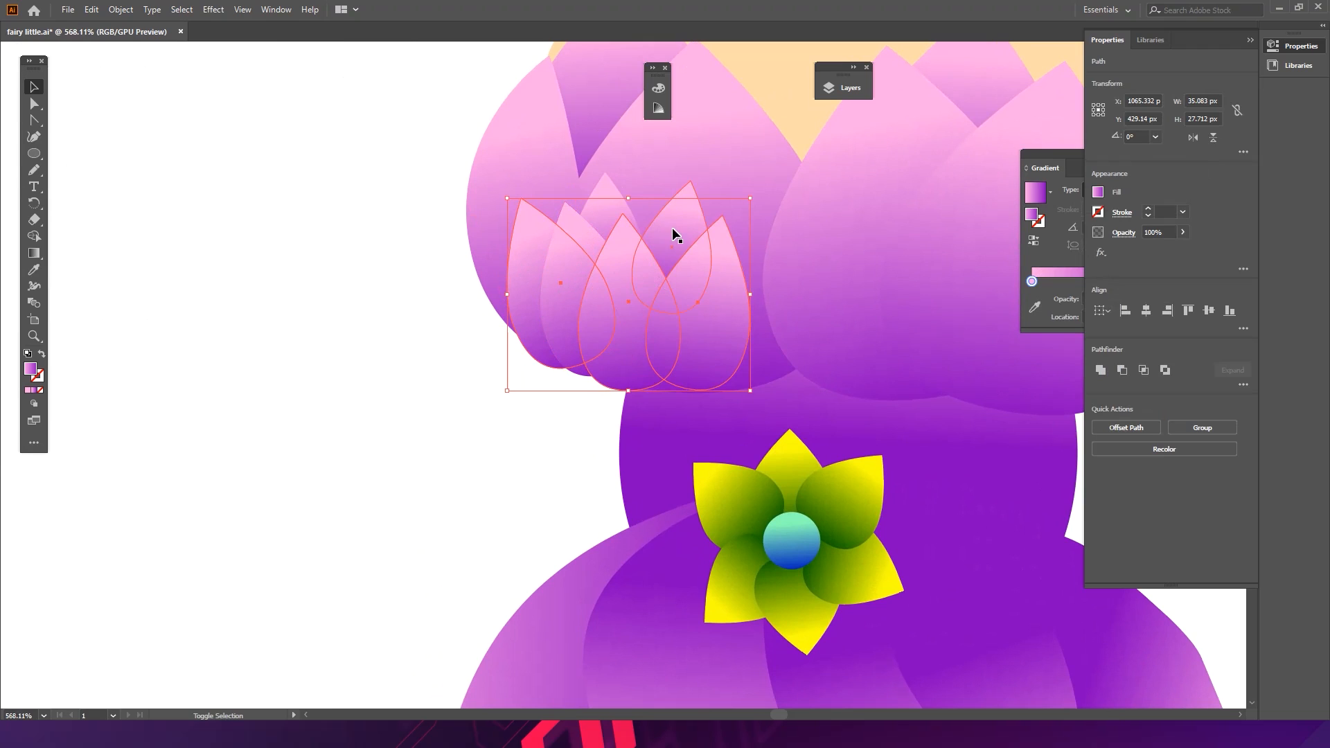
pyautogui.keyDown('shift'); pyautogui.click(612, 214); pyautogui.keyUp('shift')
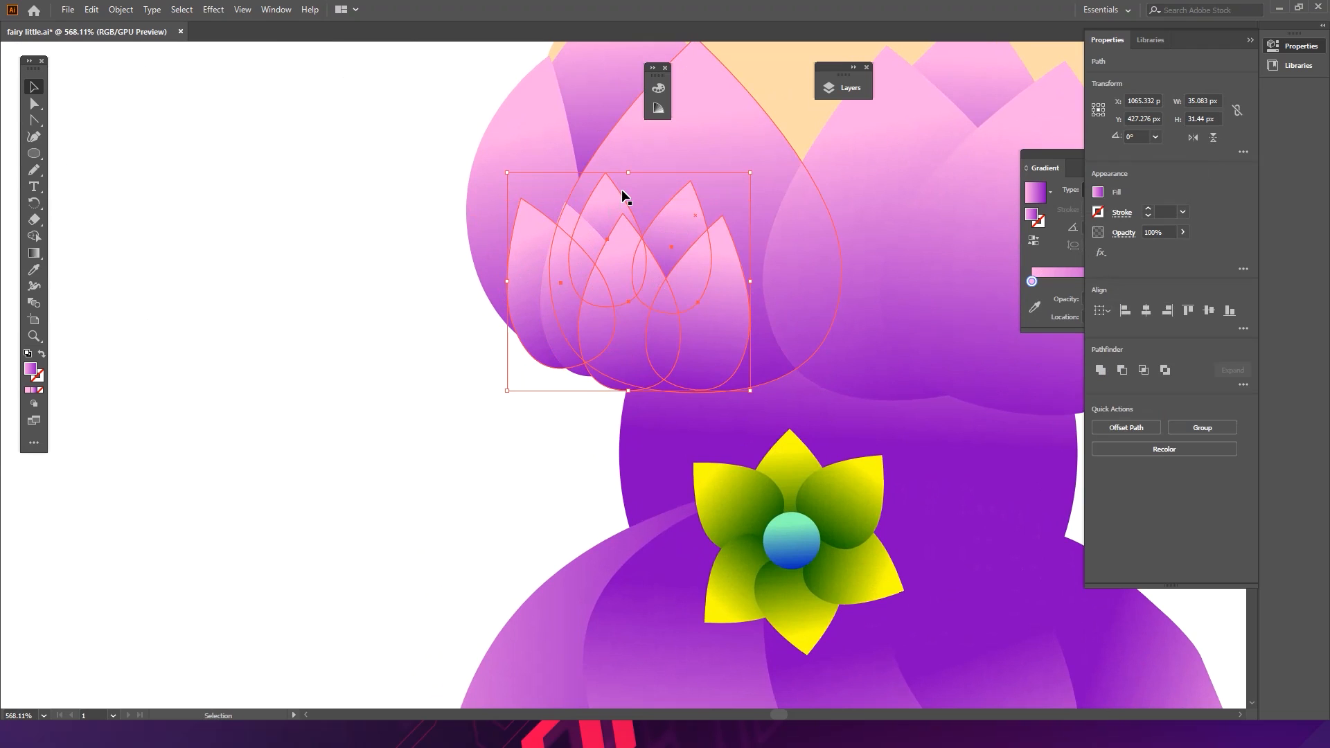
pyautogui.press('Delete')
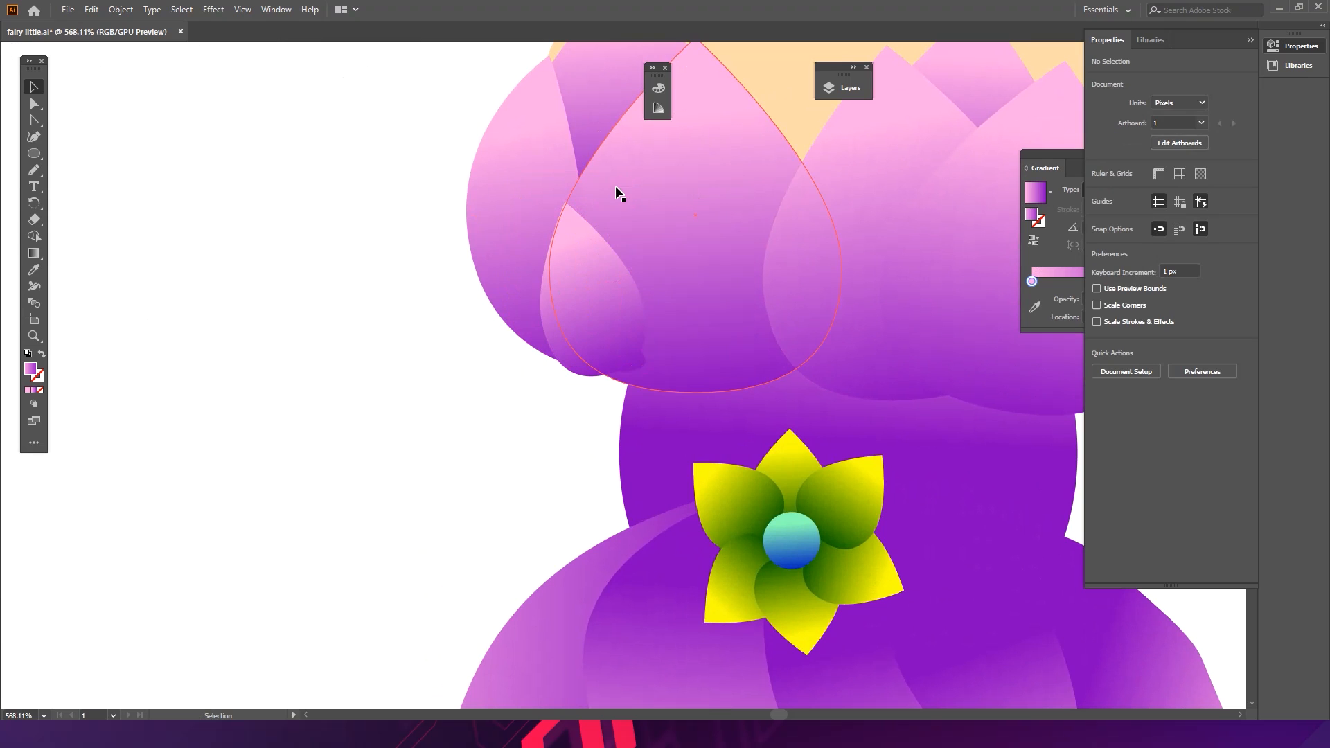
pyautogui.moveTo(651, 306); pyautogui.dragTo(476, 383)
pyautogui.hotkey('ctrl', 'z')
pyautogui.click(590, 352)
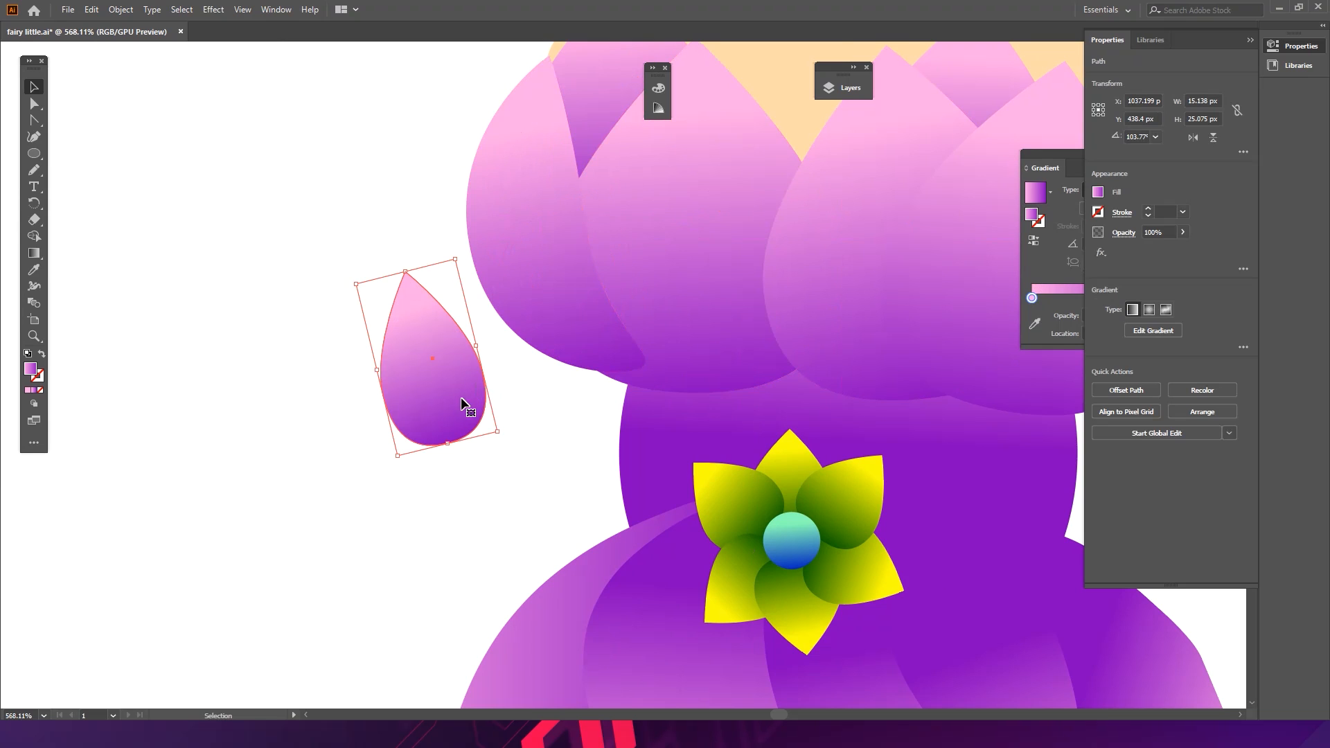
pyautogui.press('Delete')
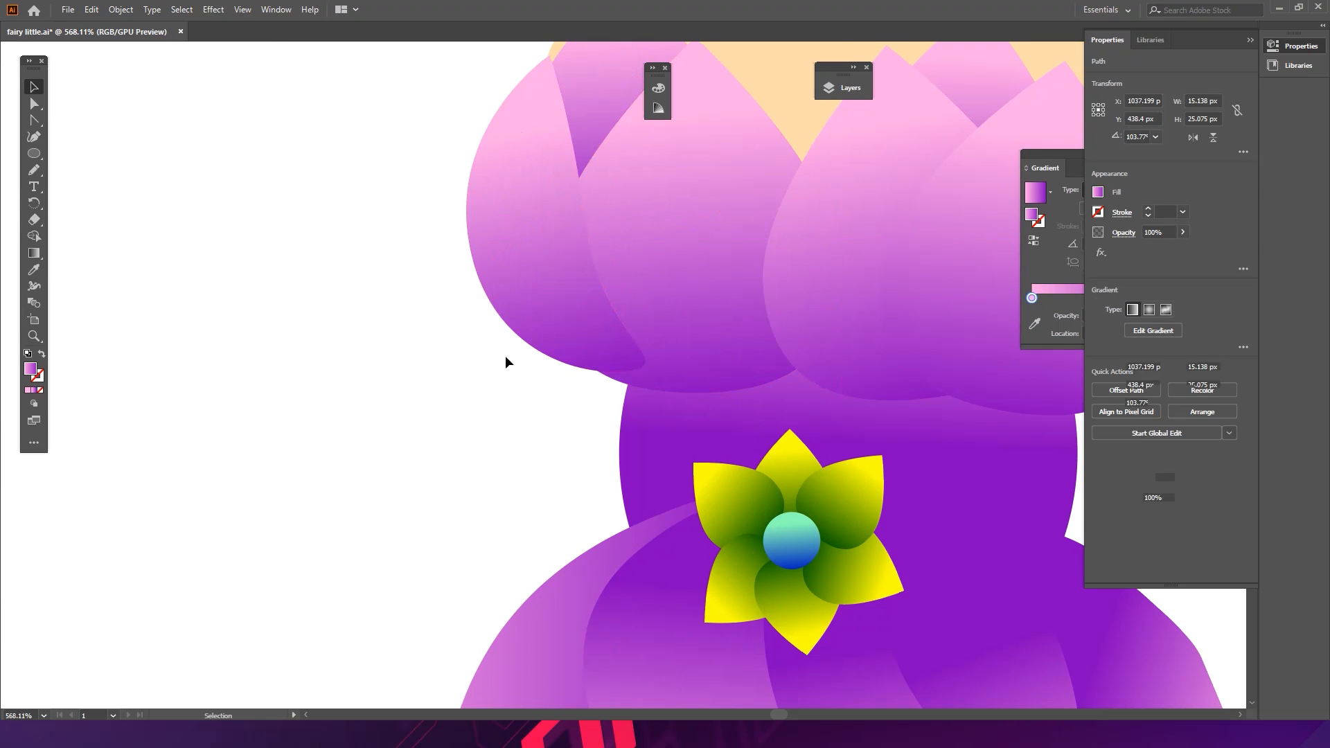
# - Send the outer left bodice petal one level backward in the stacking order
pyautogui.moveTo(651, 258); pyautogui.dragTo(579, 285)
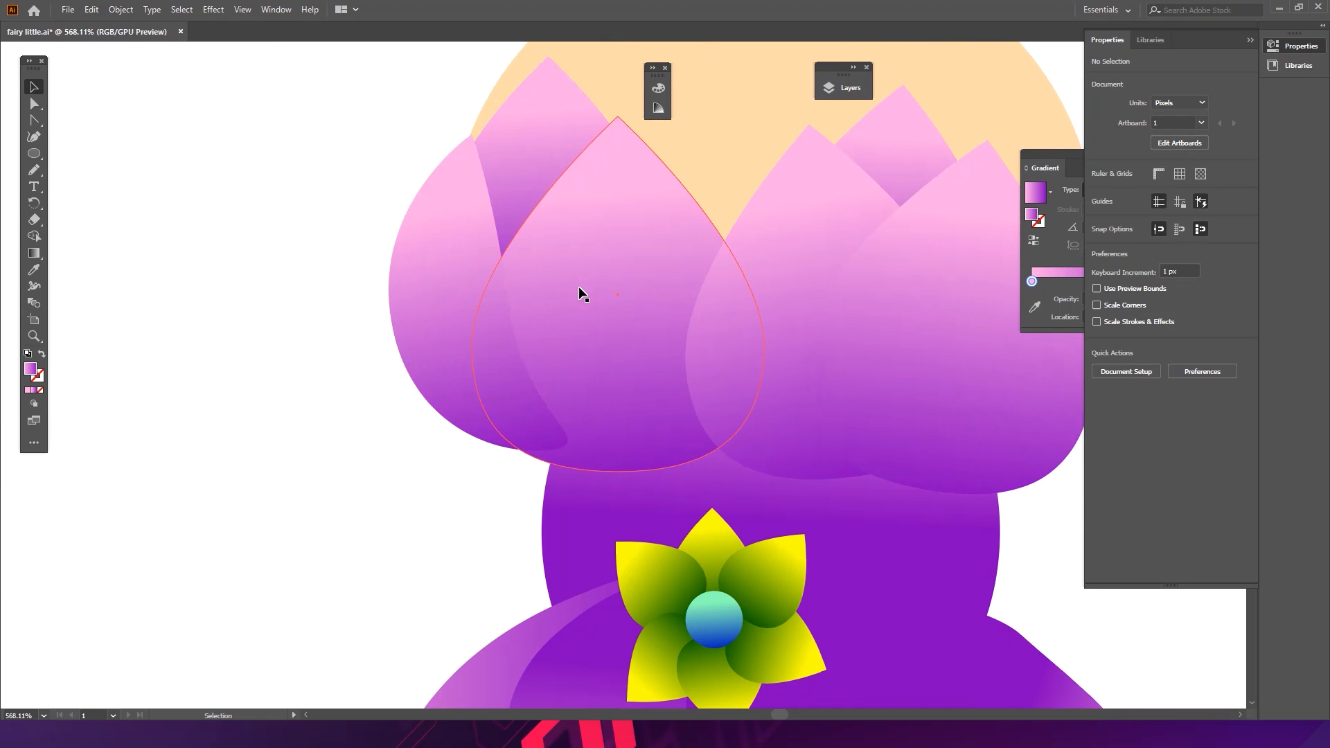
pyautogui.click(471, 263)
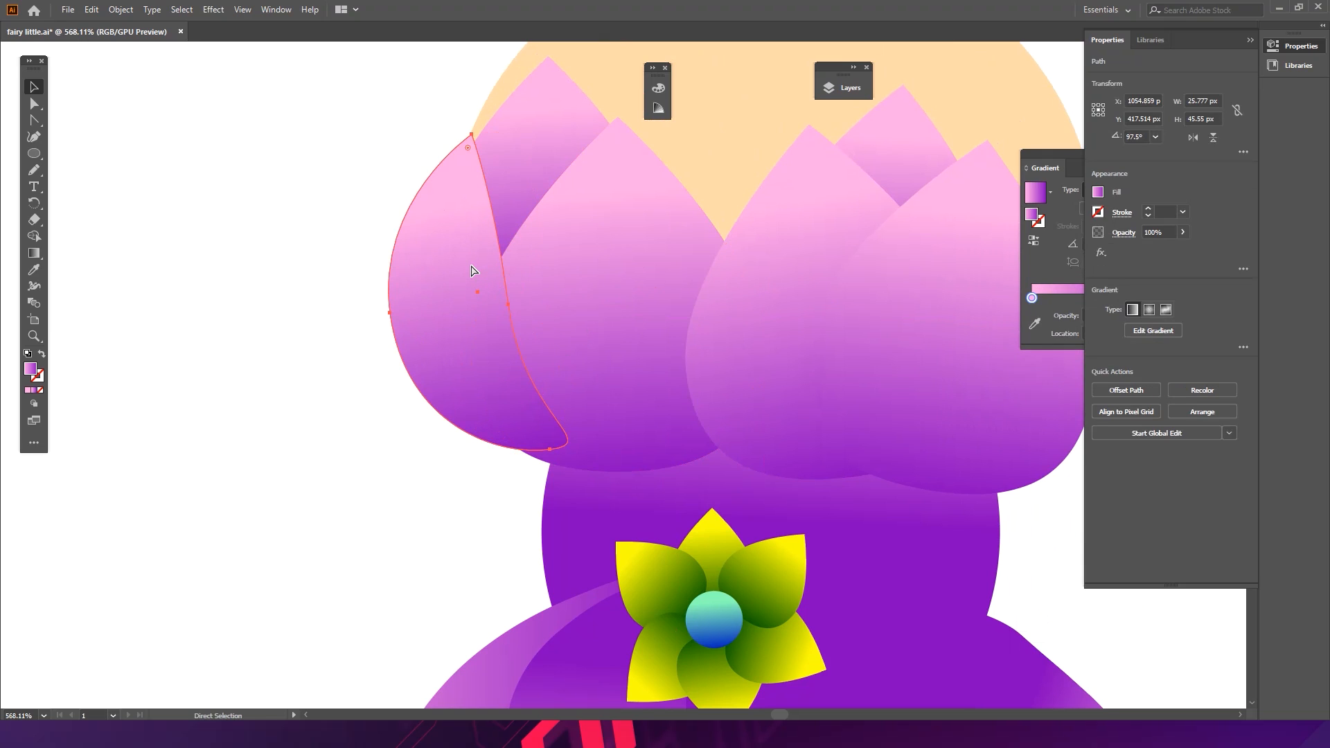
pyautogui.hotkey('ctrl', '[')
pyautogui.hotkey('ctrl', '[')
pyautogui.hotkey('ctrl', ']')
pyautogui.press('v')
pyautogui.click(365, 449)
pyautogui.click(443, 344)
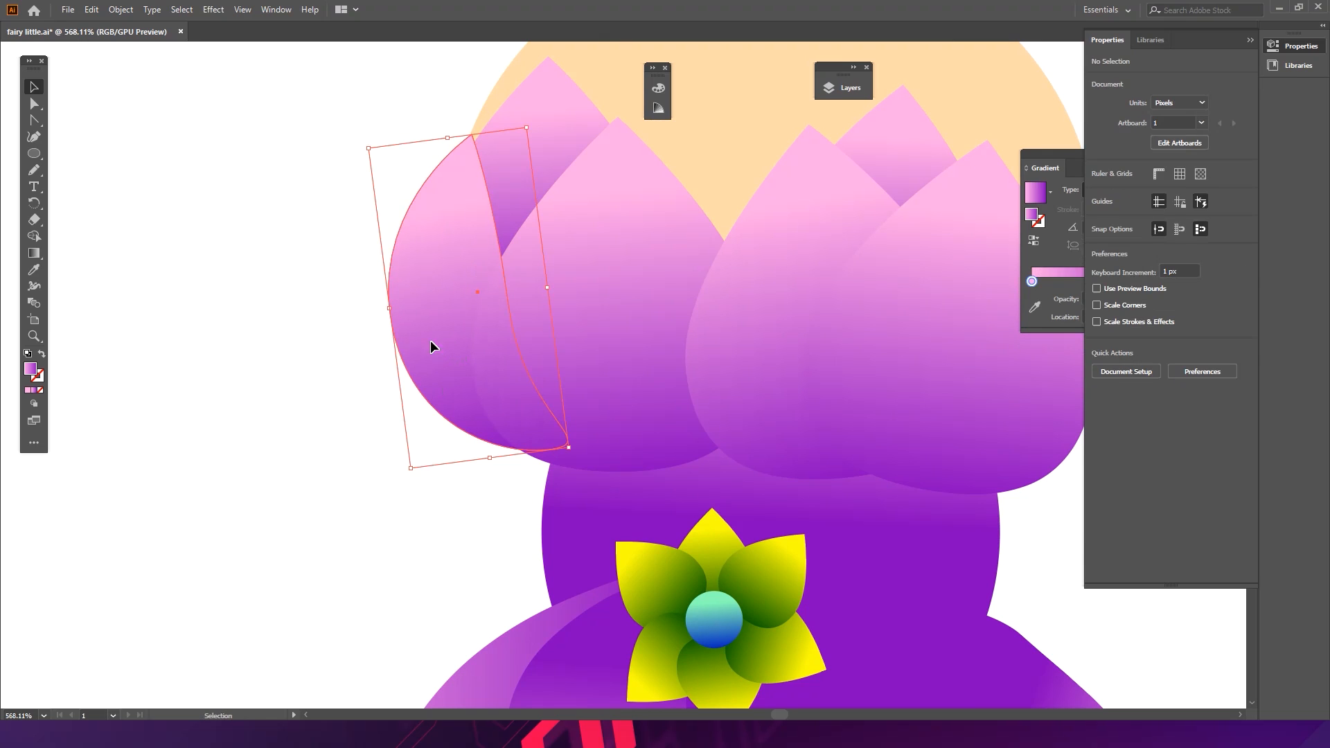
# - Redraw the gradient direction on the left bodice petals with the Gradient tool
pyautogui.click(41, 259)
pyautogui.moveTo(500, 334)
pyautogui.mouseDown()
pyautogui.moveTo(426, 254)
pyautogui.moveTo(504, 326)
pyautogui.mouseUp()
pyautogui.moveTo(441, 214); pyautogui.dragTo(526, 385)
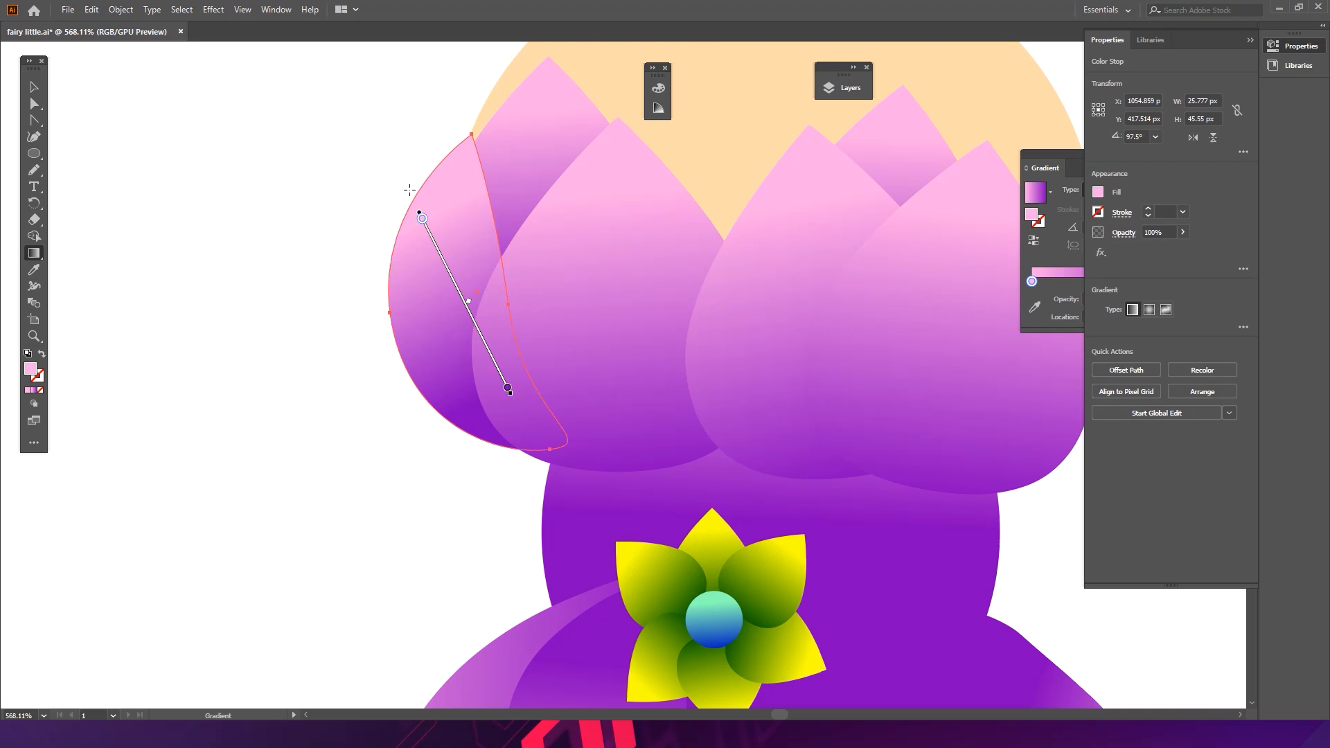
pyautogui.moveTo(398, 186); pyautogui.dragTo(361, 348)
pyautogui.keyDown('ctrl'); pyautogui.click(434, 424); pyautogui.keyUp('ctrl')
pyautogui.moveTo(559, 347); pyautogui.dragTo(466, 291)
pyautogui.moveTo(614, 293); pyautogui.dragTo(741, 293)
pyautogui.keyDown('ctrl'); pyautogui.click(520, 297); pyautogui.keyUp('ctrl')
pyautogui.press('g')
pyautogui.moveTo(499, 231); pyautogui.dragTo(561, 351)
pyautogui.keyDown('ctrl'); pyautogui.click(821, 306); pyautogui.keyUp('ctrl')
pyautogui.moveTo(806, 301); pyautogui.dragTo(615, 301)
pyautogui.press('v')
pyautogui.moveTo(669, 360)
pyautogui.mouseDown()
pyautogui.moveTo(786, 337)
pyautogui.moveTo(547, 285)
pyautogui.moveTo(589, 275)
pyautogui.mouseUp()
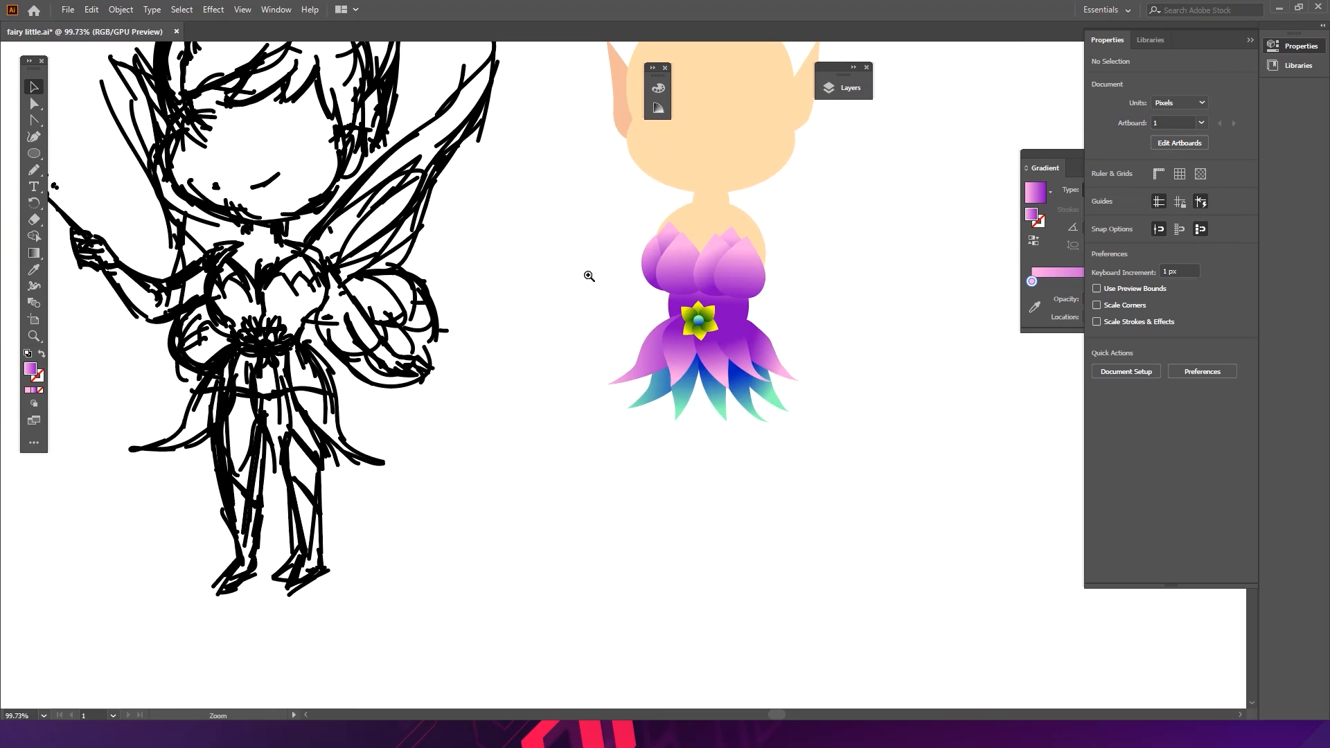
# - Examine the finished bodice and skirt at different zoom levels
pyautogui.moveTo(749, 259); pyautogui.dragTo(760, 267)
pyautogui.click(760, 267)
pyautogui.moveTo(818, 228); pyautogui.dragTo(823, 271)
pyautogui.click(833, 293)
pyautogui.press('z')
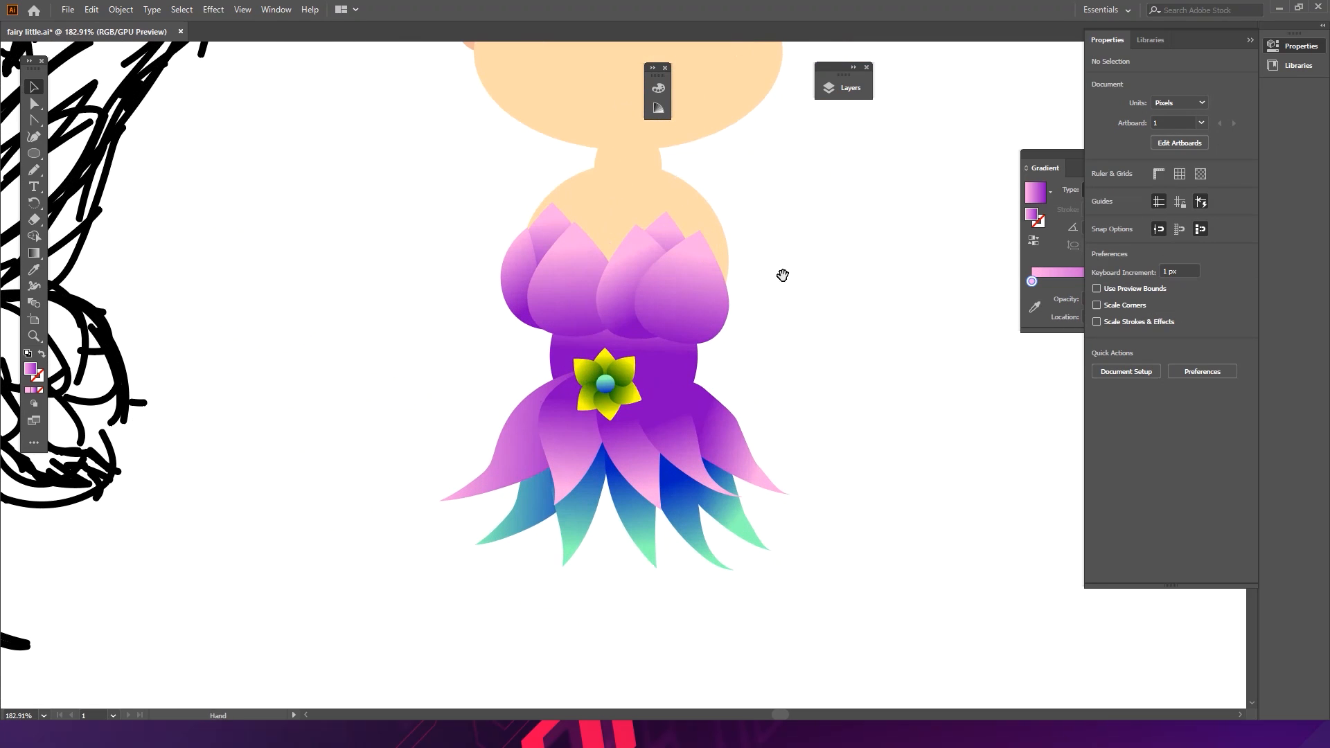
pyautogui.moveTo(709, 287); pyautogui.dragTo(870, 292)
pyautogui.click(784, 274)
pyautogui.hotkey('ctrl', 'space')
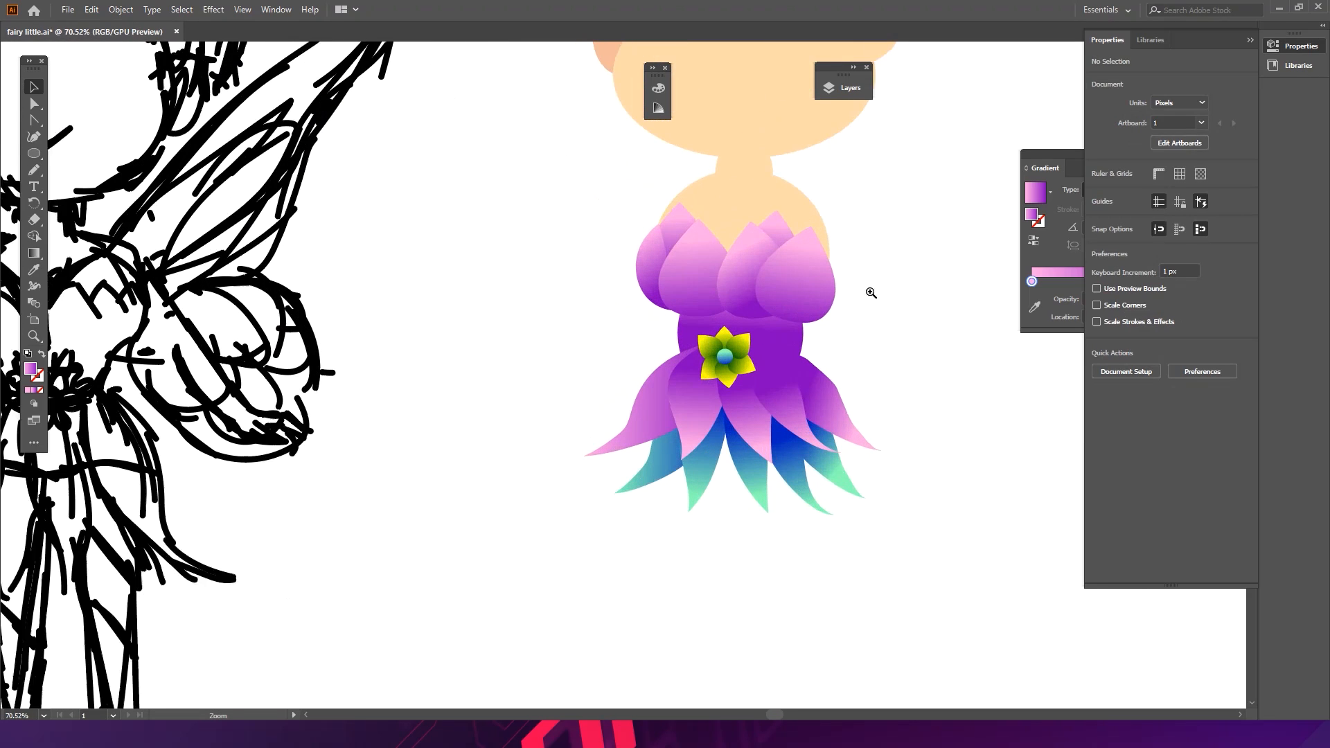
pyautogui.moveTo(745, 302); pyautogui.dragTo(739, 272)
pyautogui.click(856, 298)
pyautogui.click(874, 275)
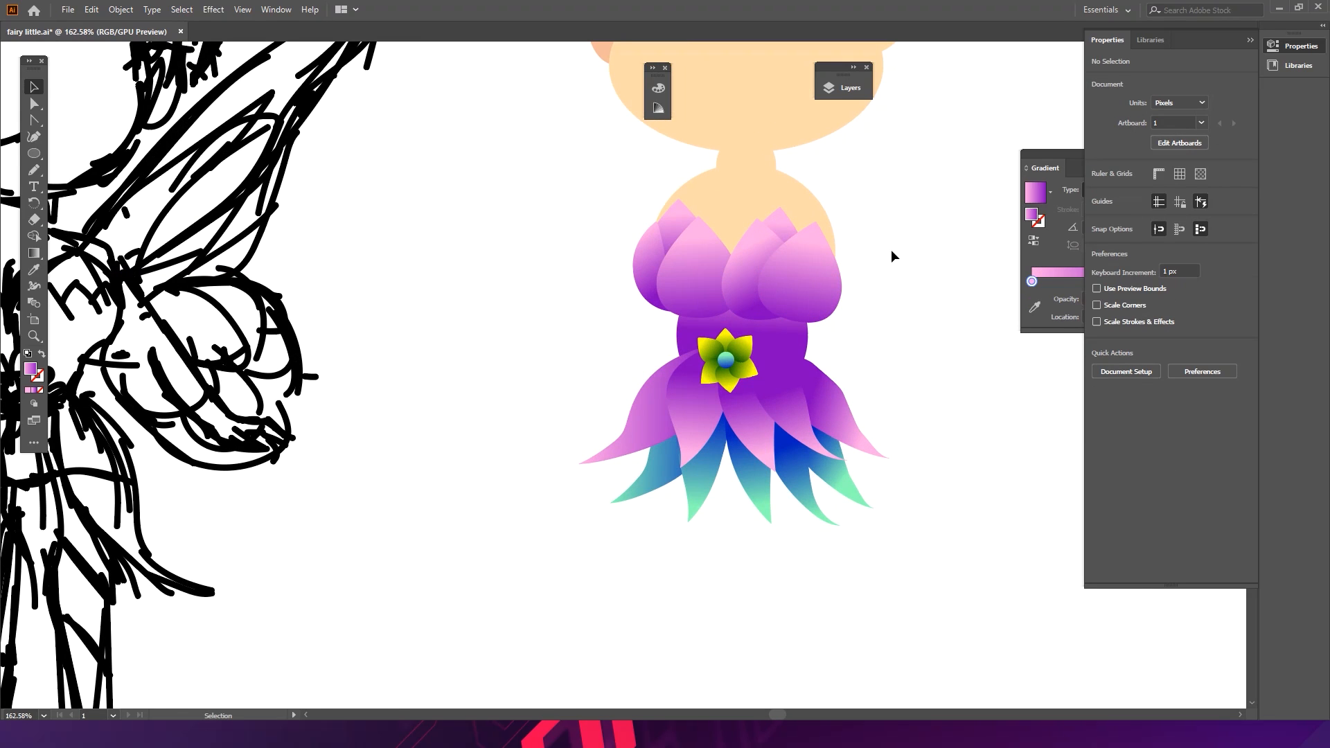
# - Separate the bodice petals, setting the outer left and outer right petals aside beside the body
pyautogui.moveTo(633, 261); pyautogui.dragTo(510, 260)
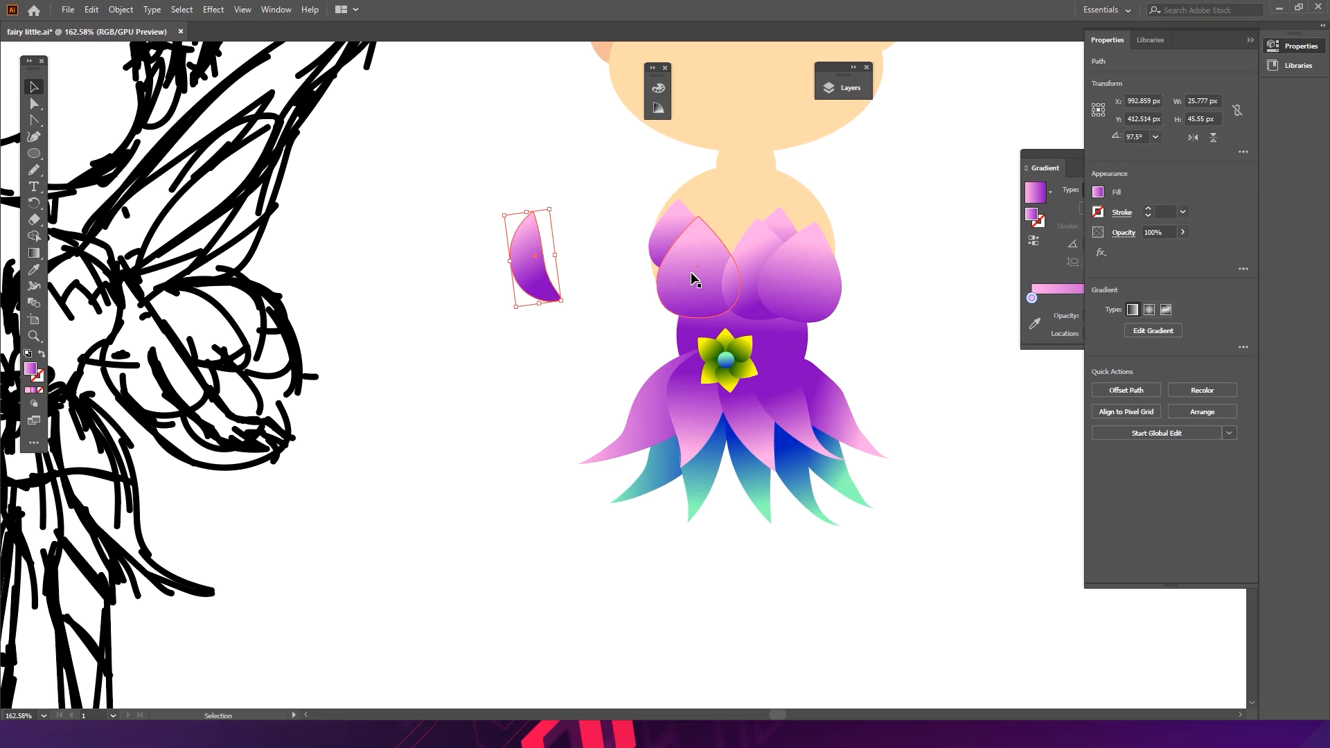
pyautogui.moveTo(692, 273); pyautogui.dragTo(515, 272)
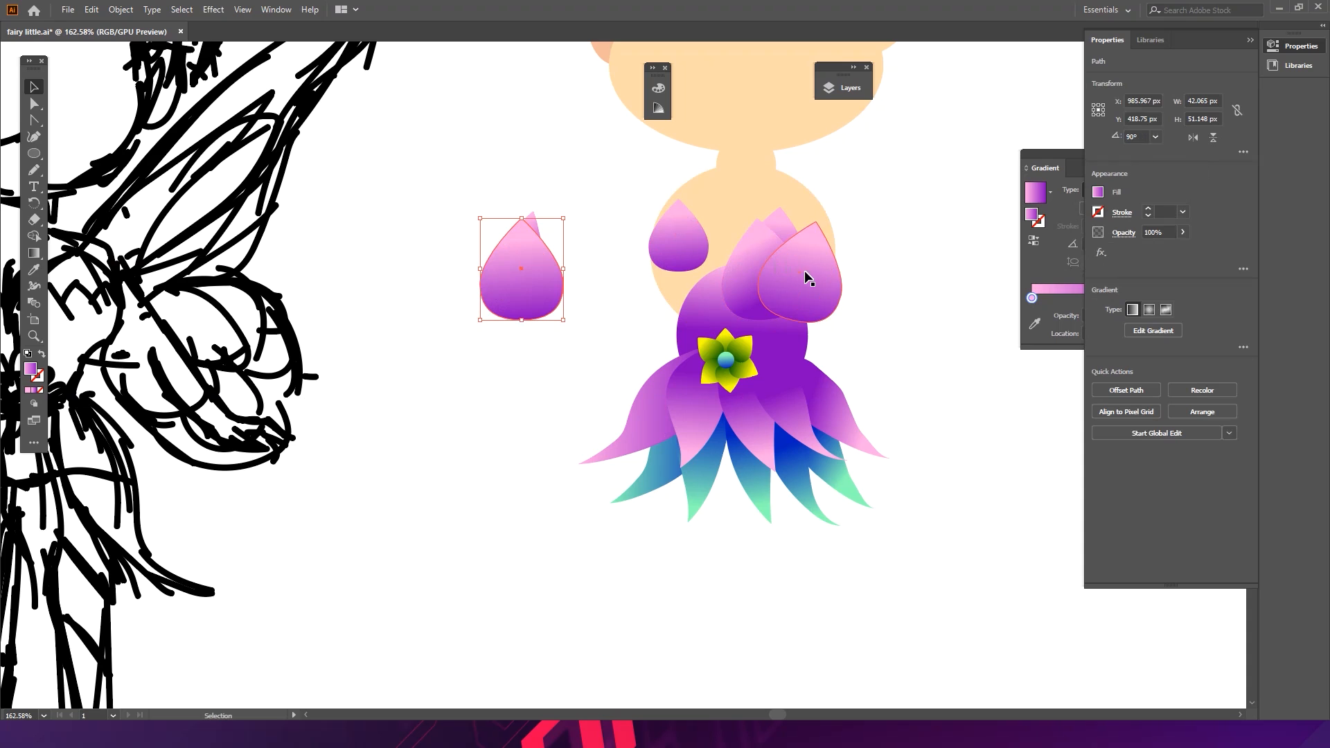
pyautogui.moveTo(804, 270); pyautogui.dragTo(906, 273)
pyautogui.moveTo(686, 255); pyautogui.dragTo(695, 271)
pyautogui.moveTo(718, 215); pyautogui.dragTo(733, 195)
pyautogui.moveTo(700, 253); pyautogui.dragTo(698, 243)
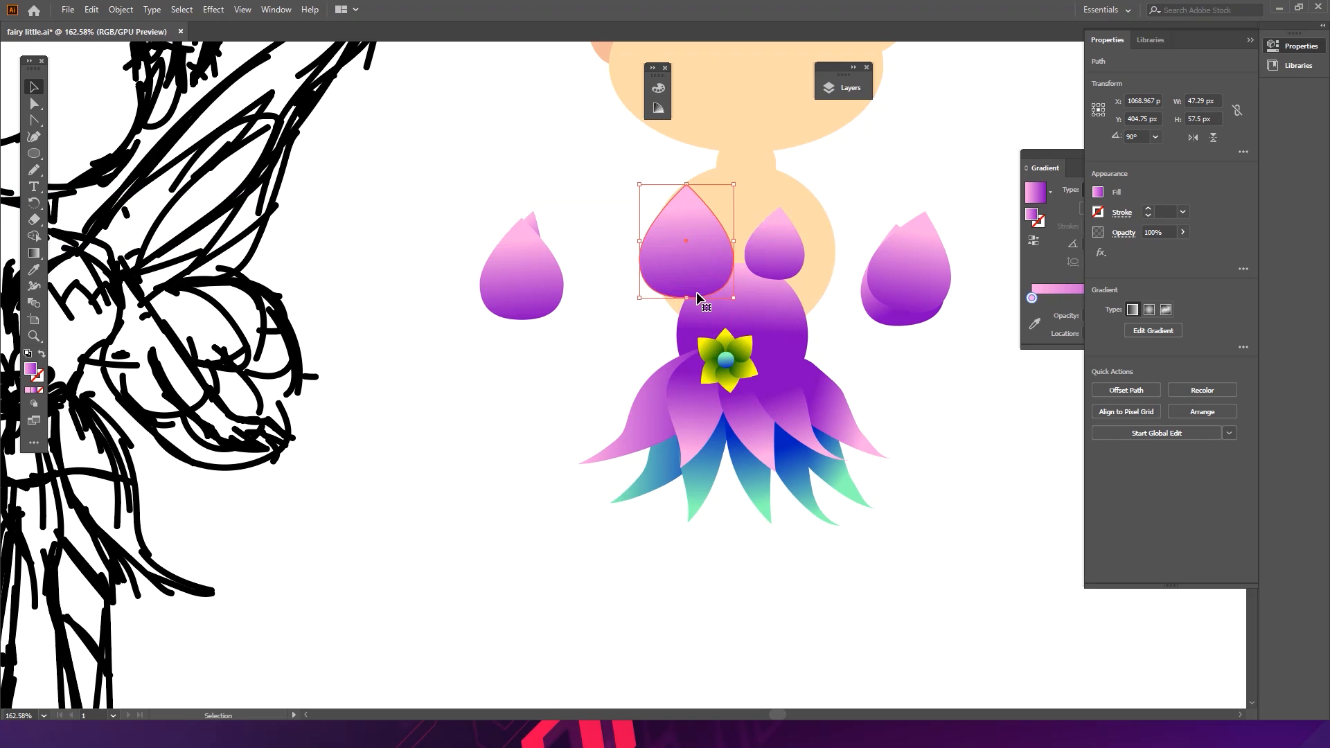
# - Reshape the left cup petal into a narrower crescent by moving its anchor points
pyautogui.doubleClick(699, 296)
pyautogui.press('a')
pyautogui.moveTo(686, 298); pyautogui.dragTo(690, 307)
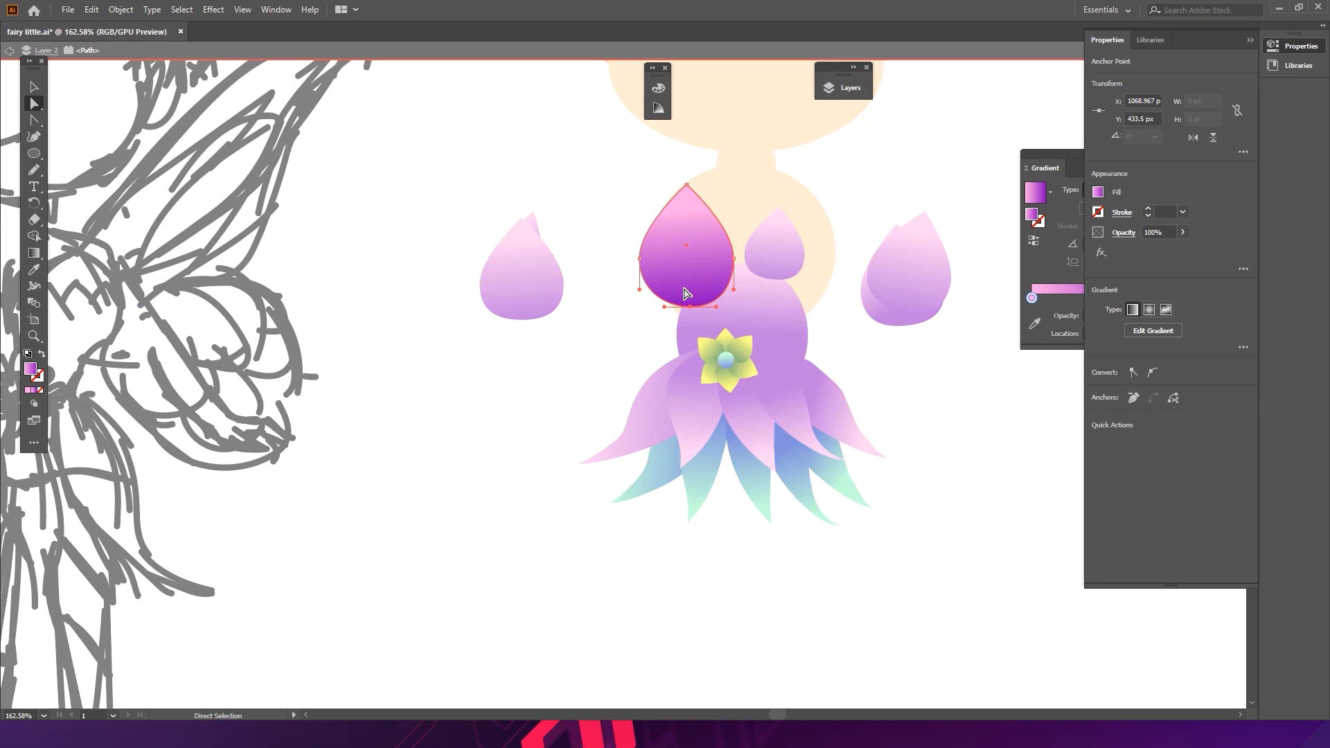
pyautogui.moveTo(734, 260); pyautogui.dragTo(698, 263)
pyautogui.hotkey('ctrl', 'z')
pyautogui.moveTo(688, 192); pyautogui.dragTo(692, 208)
pyautogui.click(692, 256)
pyautogui.moveTo(696, 263); pyautogui.dragTo(694, 262)
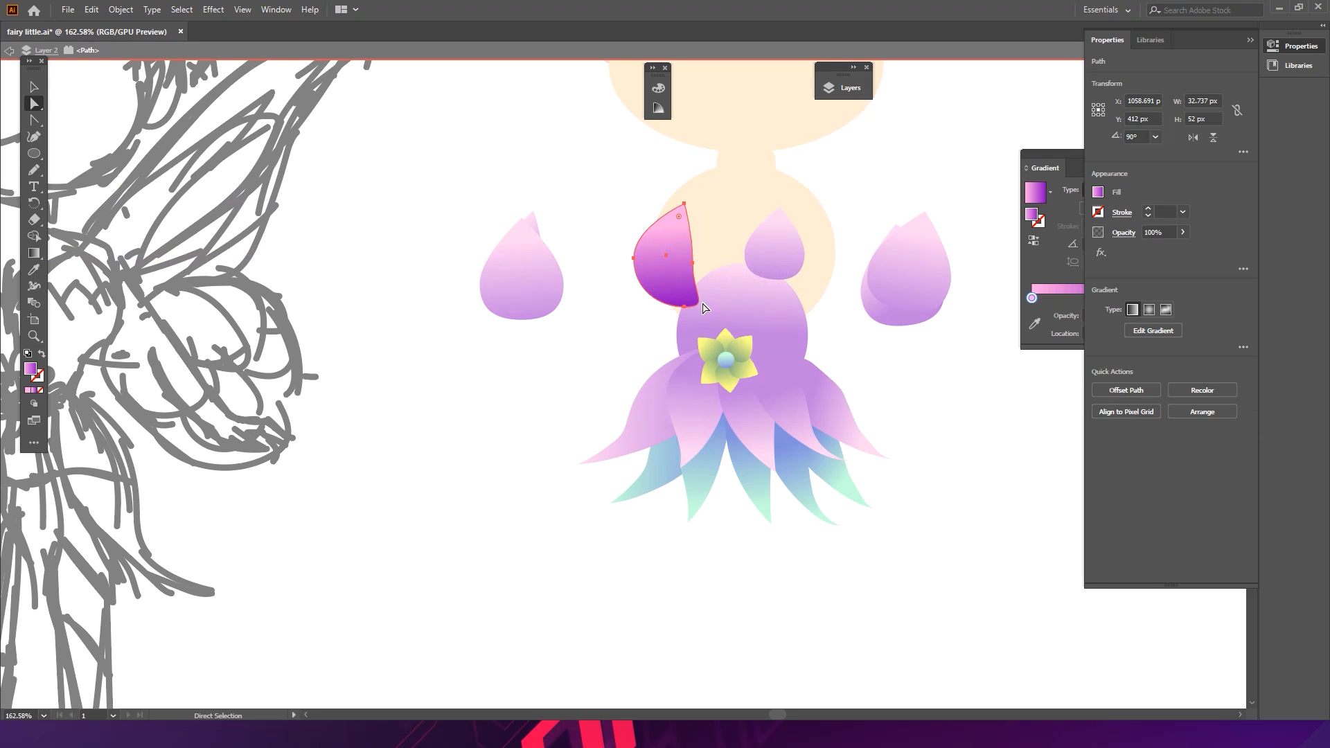
pyautogui.press('v')
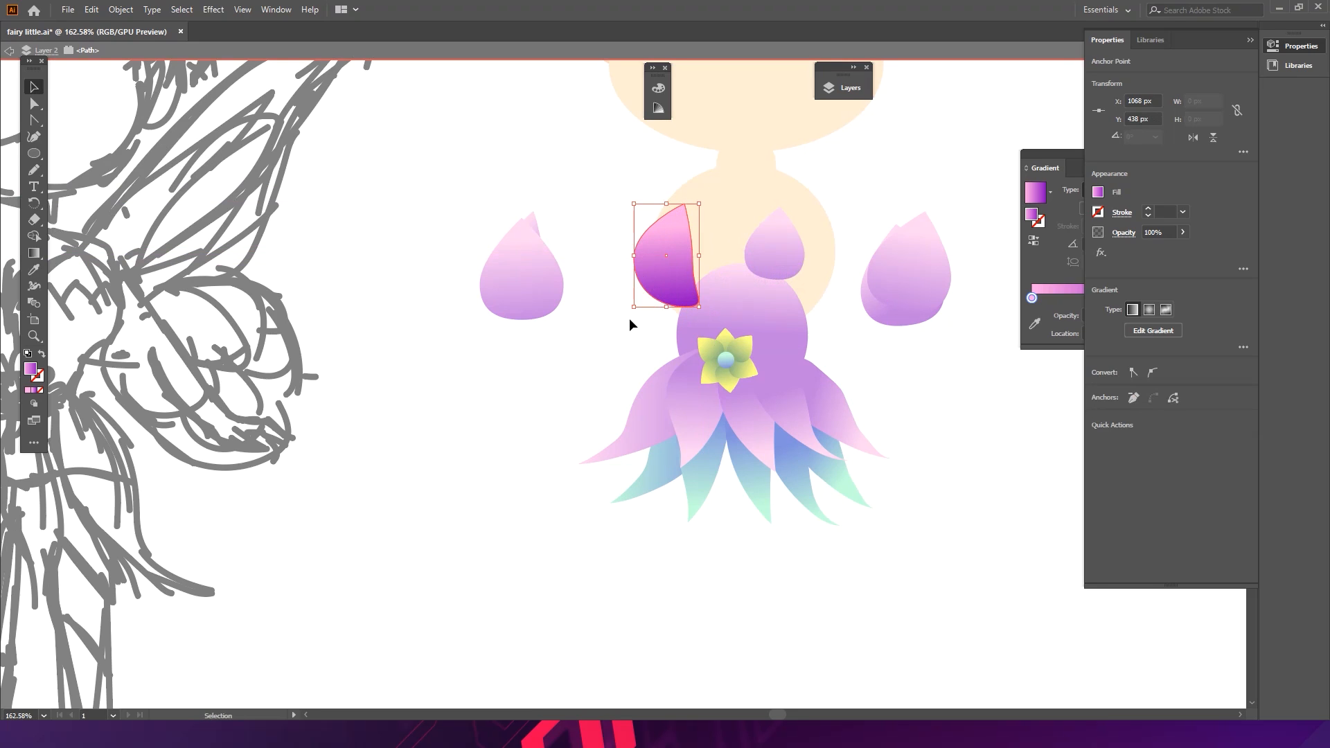
# - Enlarge the right cup petal to about 45 × 55 px and position both cup petals side by side over the chest
pyautogui.doubleClick(632, 317)
pyautogui.moveTo(783, 250); pyautogui.dragTo(782, 221)
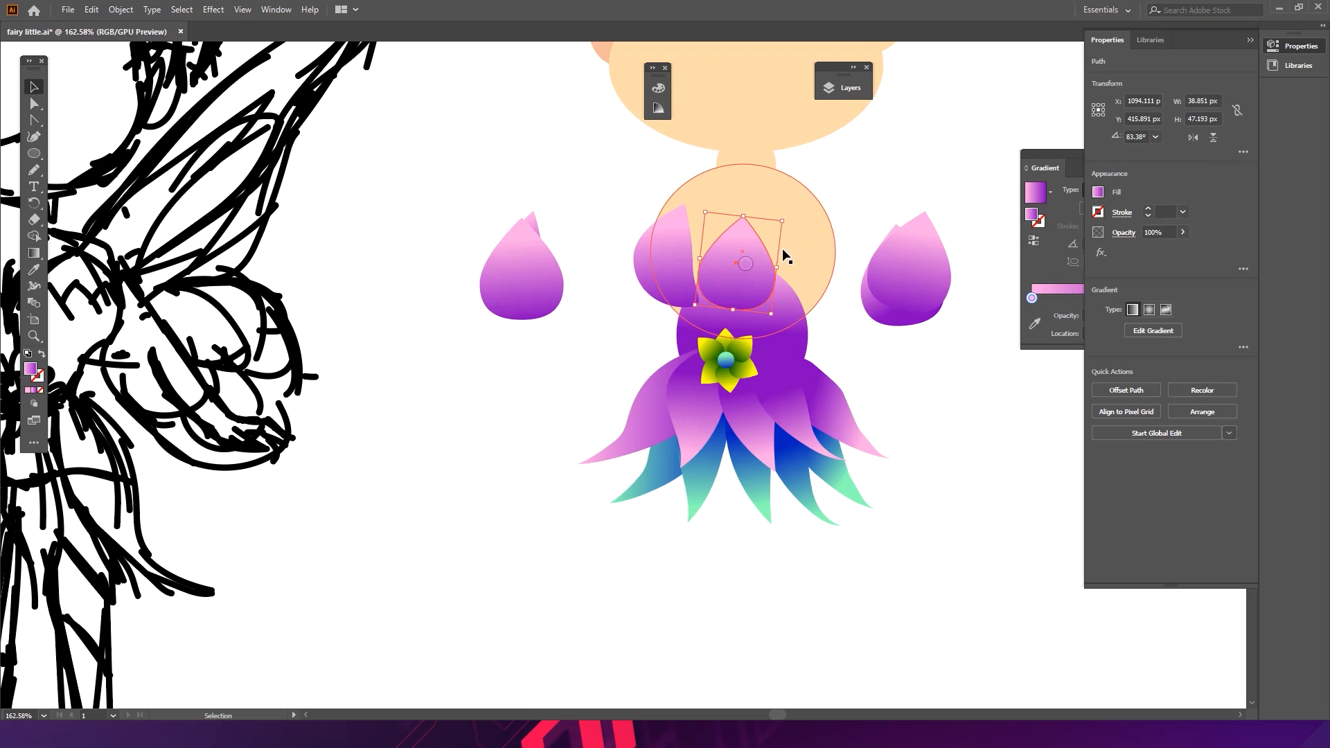
pyautogui.click(863, 332)
pyautogui.click(769, 271)
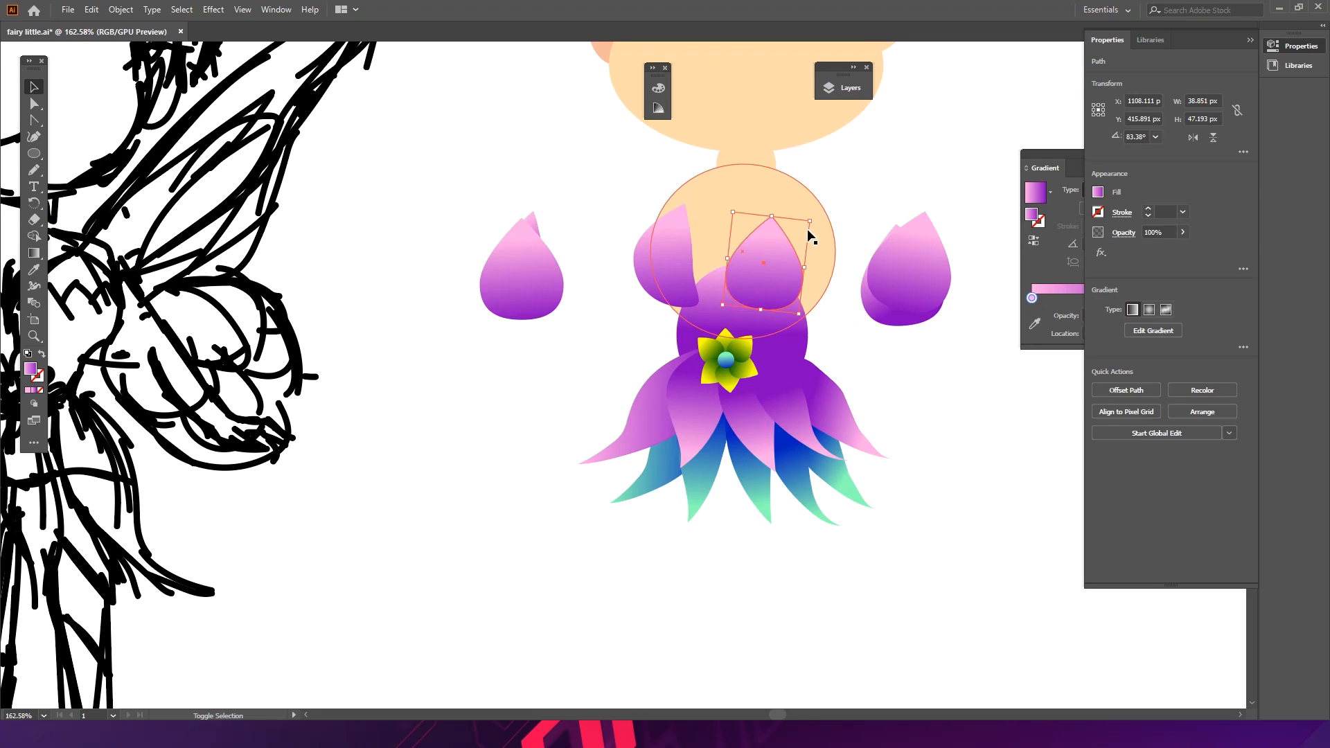
pyautogui.moveTo(814, 232); pyautogui.dragTo(825, 221)
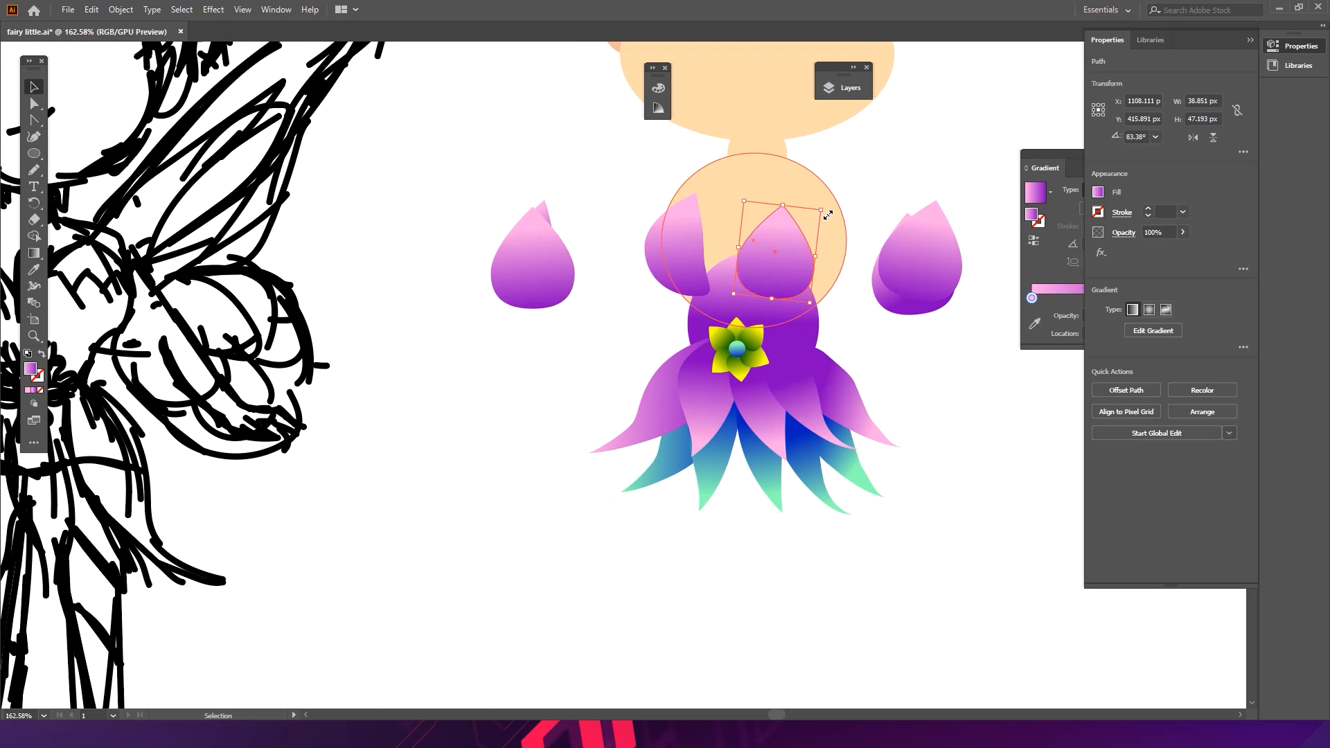
pyautogui.moveTo(825, 218); pyautogui.dragTo(827, 208)
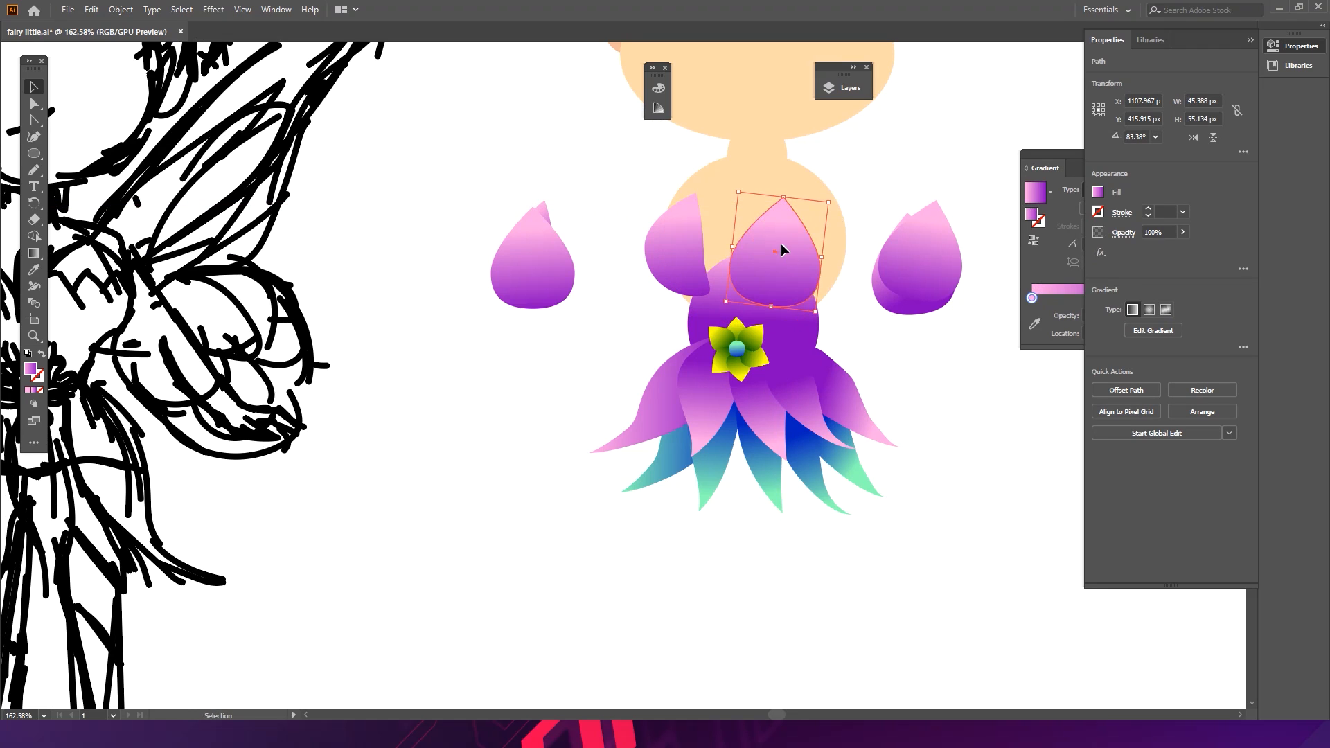
pyautogui.moveTo(694, 270)
pyautogui.mouseDown()
pyautogui.moveTo(769, 255)
pyautogui.moveTo(708, 267)
pyautogui.mouseUp()
pyautogui.moveTo(770, 247); pyautogui.dragTo(767, 248)
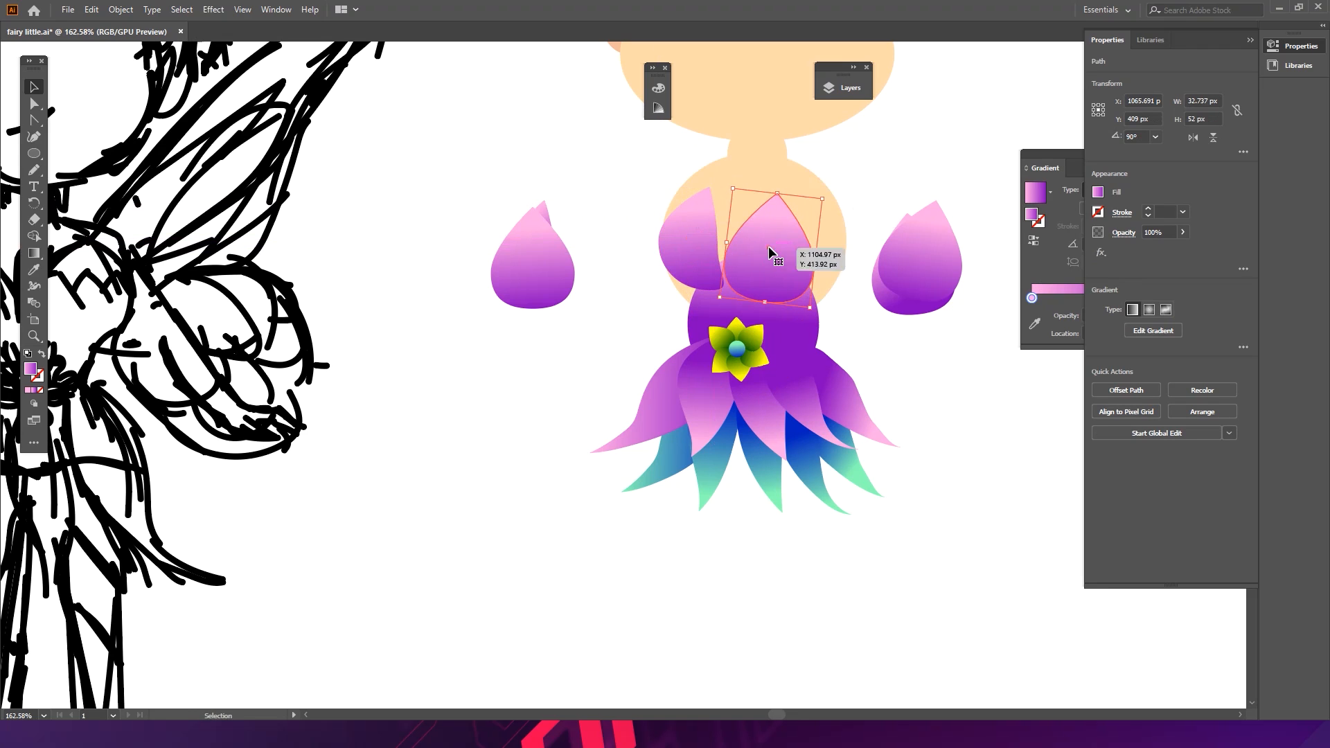
pyautogui.moveTo(701, 269); pyautogui.dragTo(699, 271)
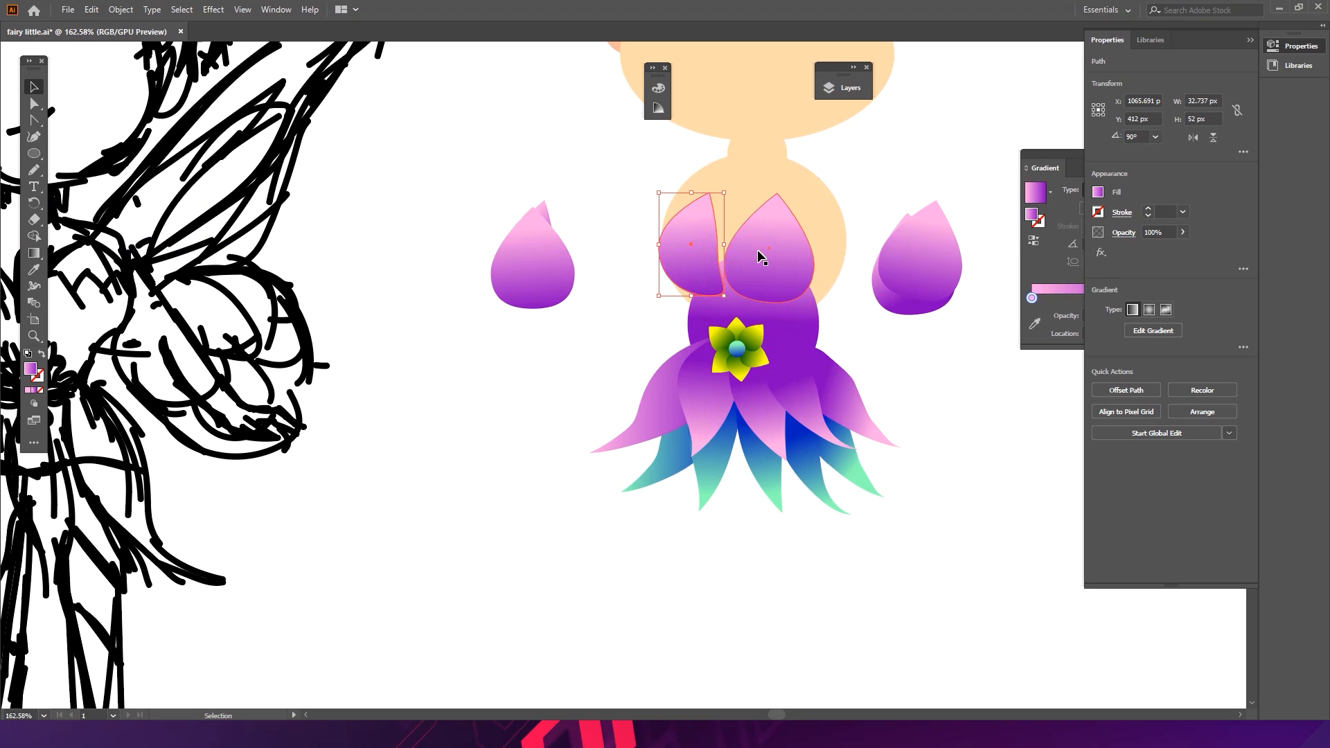
pyautogui.click(772, 225)
pyautogui.moveTo(785, 230); pyautogui.dragTo(778, 247)
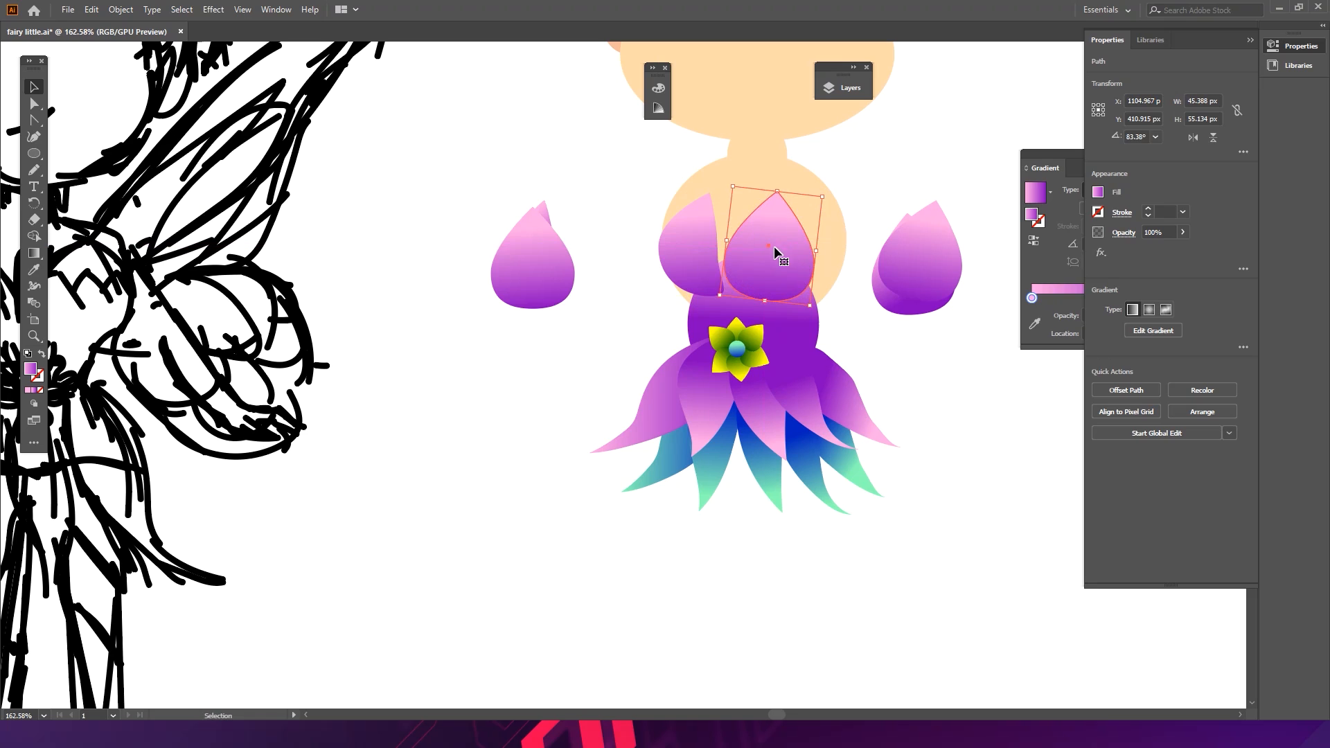
# - Nudge the right cup petal slightly into place beside the left one
pyautogui.click(718, 185)
pyautogui.press('a')
pyautogui.moveTo(662, 244); pyautogui.dragTo(827, 239)
pyautogui.press('v')
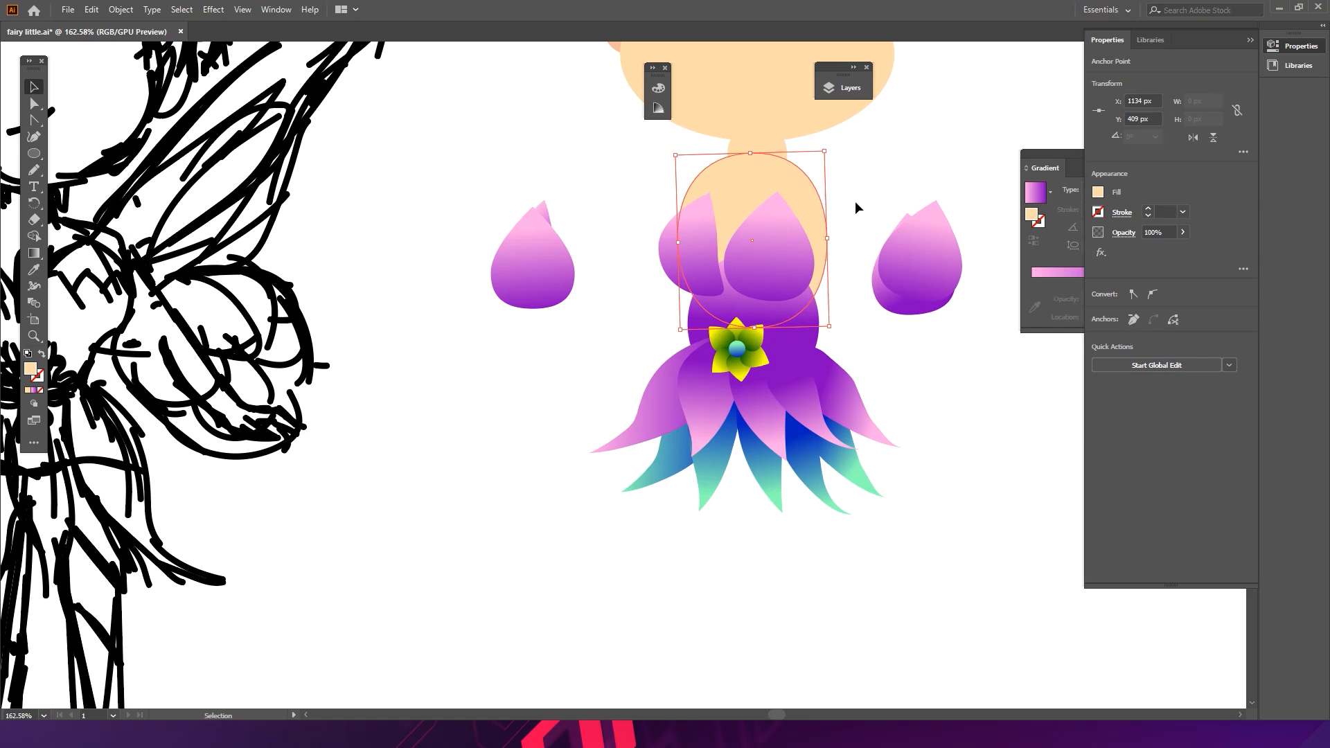
pyautogui.click(852, 205)
pyautogui.hotkey('ctrl', 'space')
pyautogui.moveTo(846, 212); pyautogui.dragTo(873, 205)
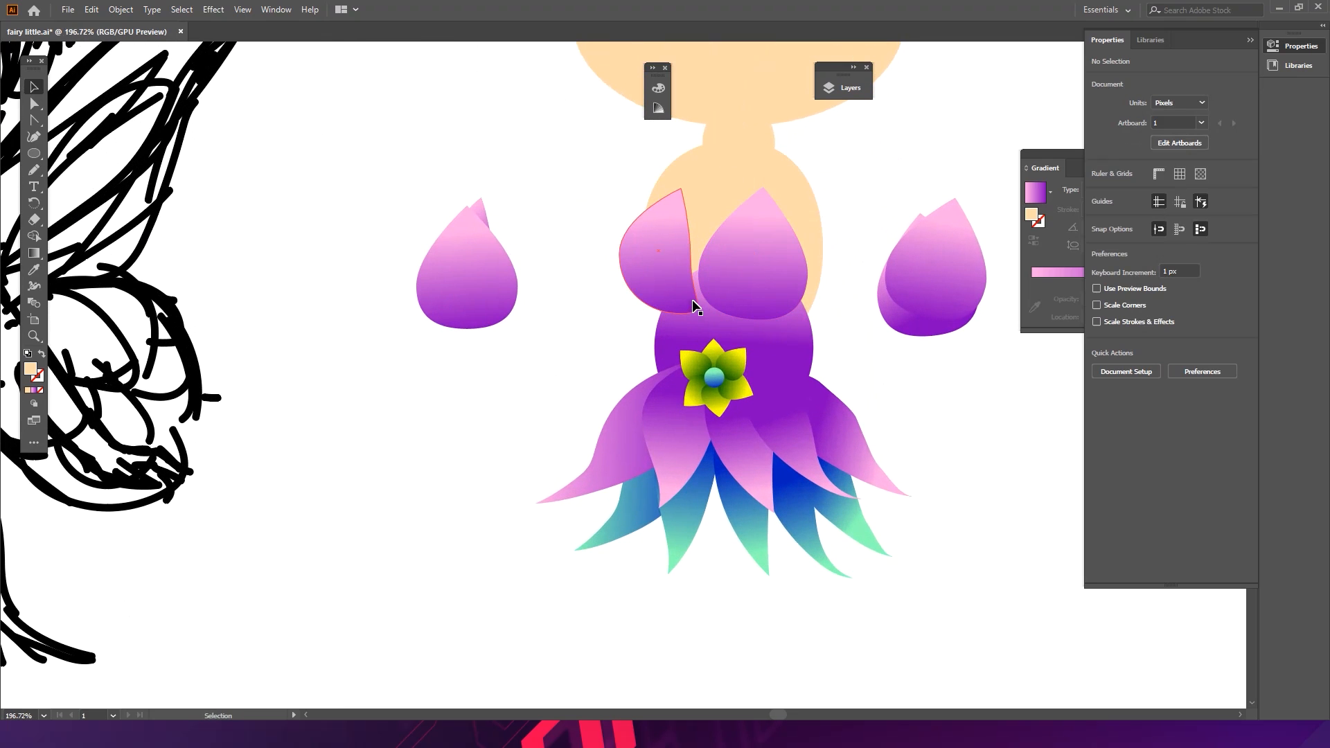
pyautogui.moveTo(695, 294); pyautogui.dragTo(737, 289)
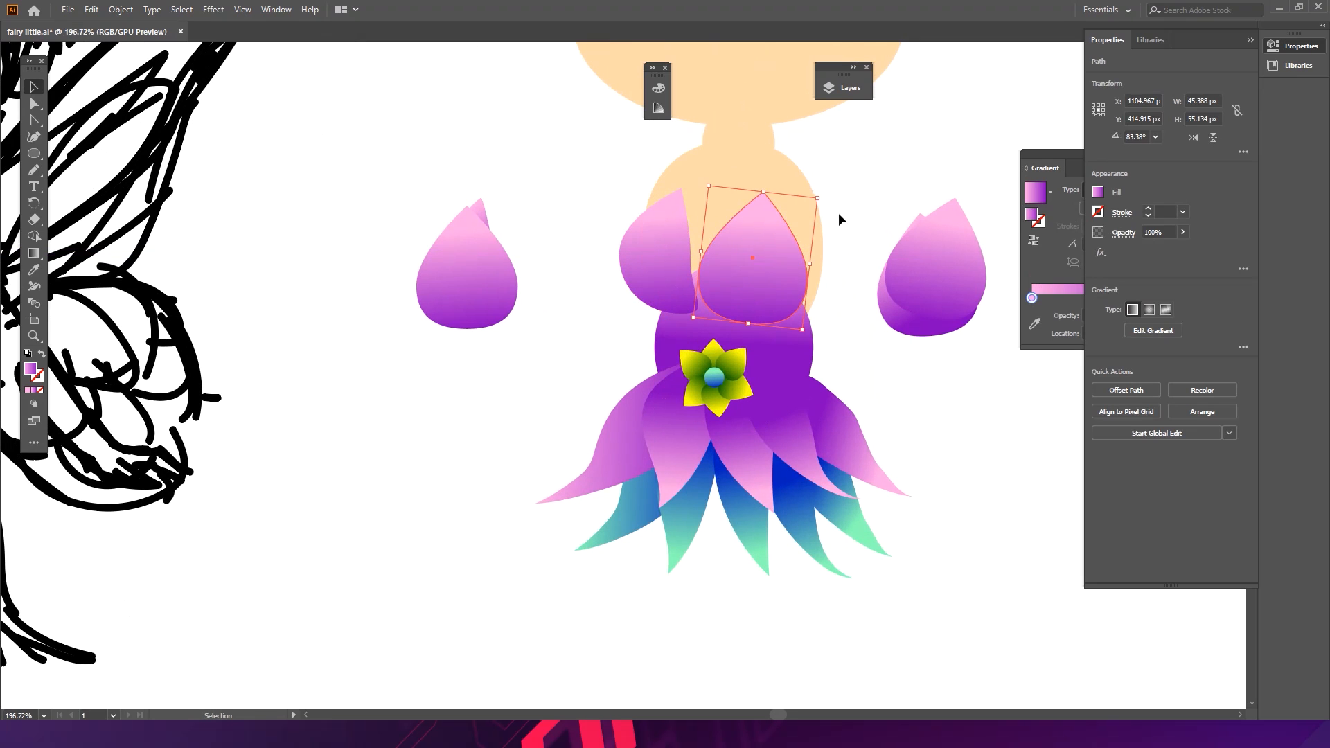
pyautogui.click(843, 222)
pyautogui.press('z')
pyautogui.moveTo(846, 226); pyautogui.dragTo(602, 249)
pyautogui.moveTo(760, 231); pyautogui.dragTo(623, 262)
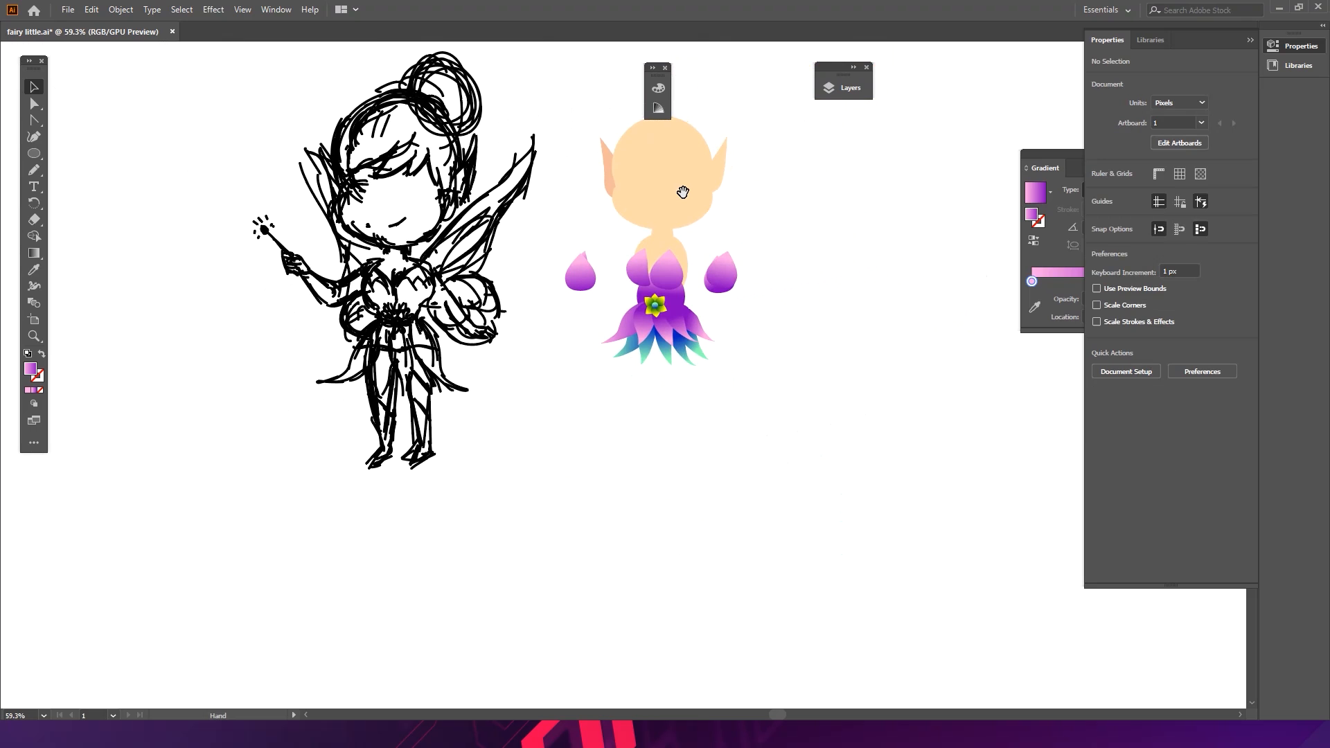
pyautogui.moveTo(669, 275); pyautogui.dragTo(794, 284)
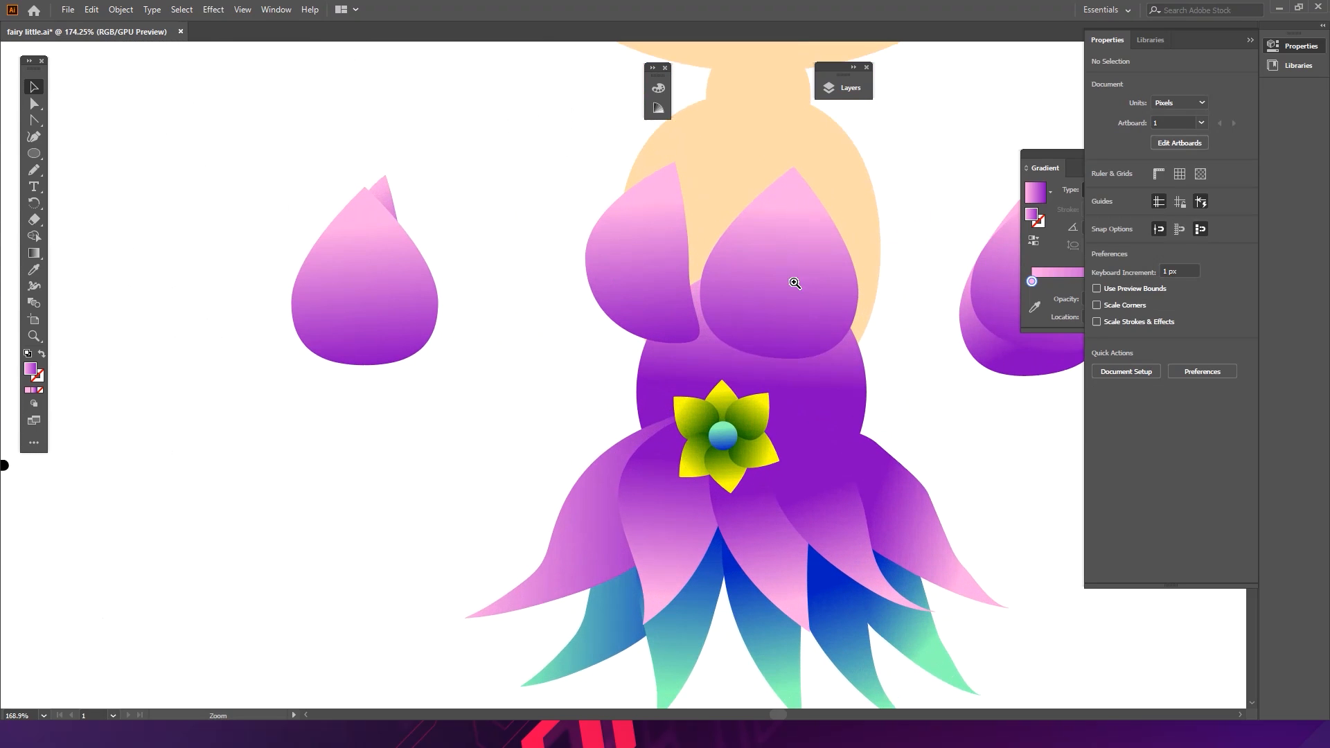
# - Move a small petal between the two cups, shrink it, and send it one level backward
pyautogui.moveTo(383, 239); pyautogui.dragTo(729, 262)
pyautogui.click(485, 226)
pyautogui.moveTo(771, 182); pyautogui.dragTo(748, 210)
pyautogui.moveTo(692, 262); pyautogui.dragTo(697, 276)
pyautogui.moveTo(759, 231); pyautogui.dragTo(760, 228)
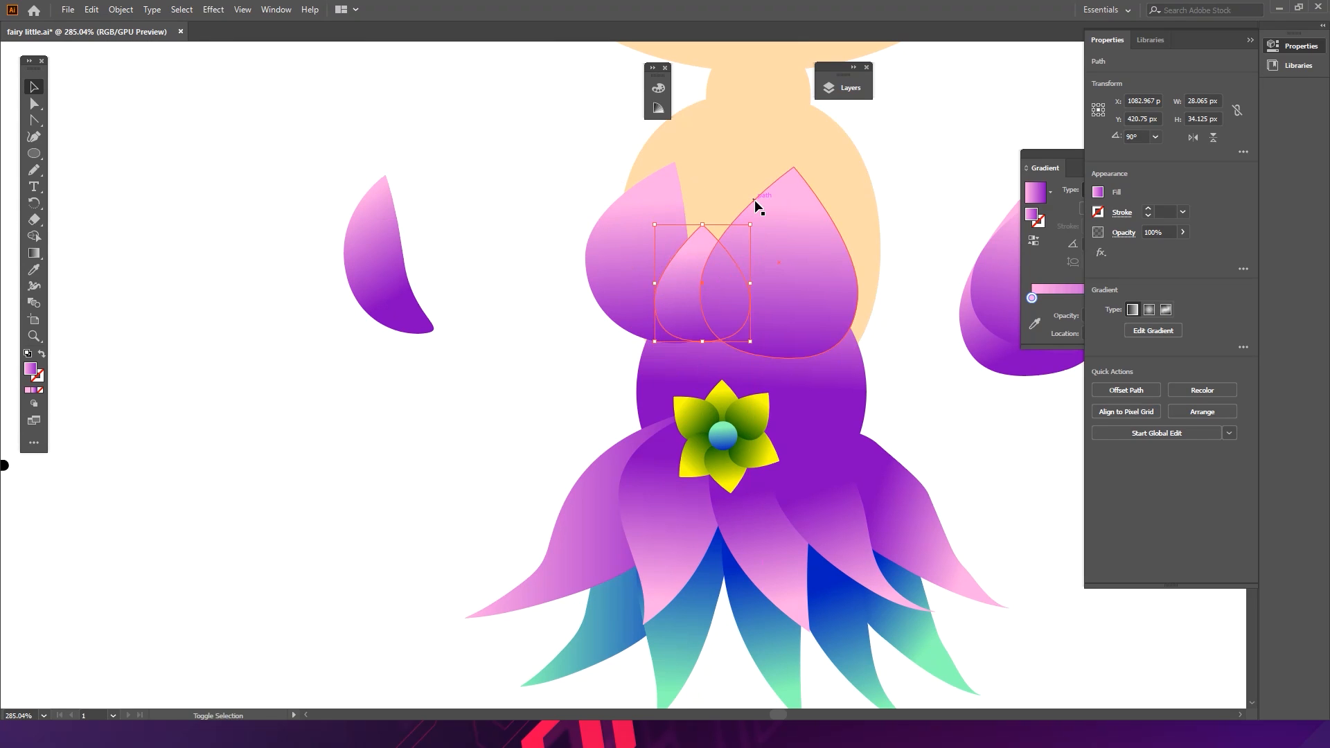
pyautogui.hotkey('ctrl', '[')
pyautogui.press('v')
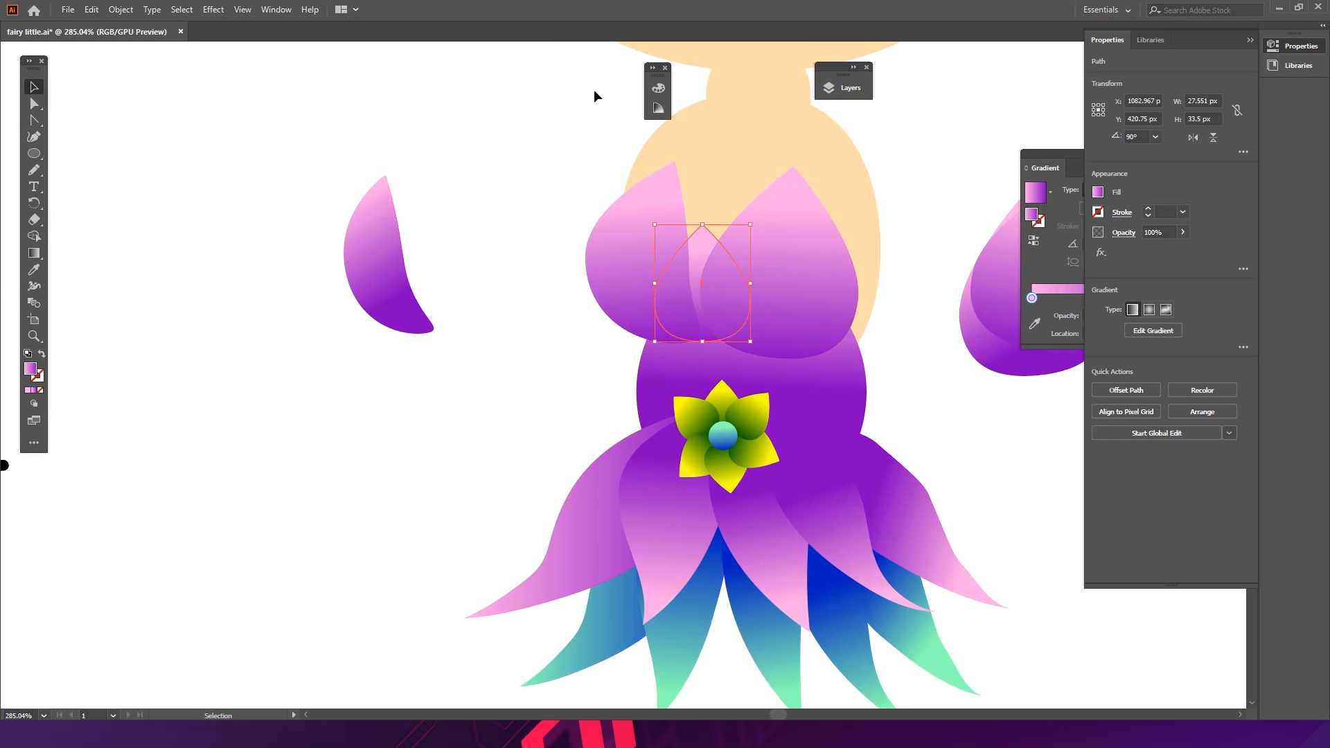
pyautogui.click(556, 384)
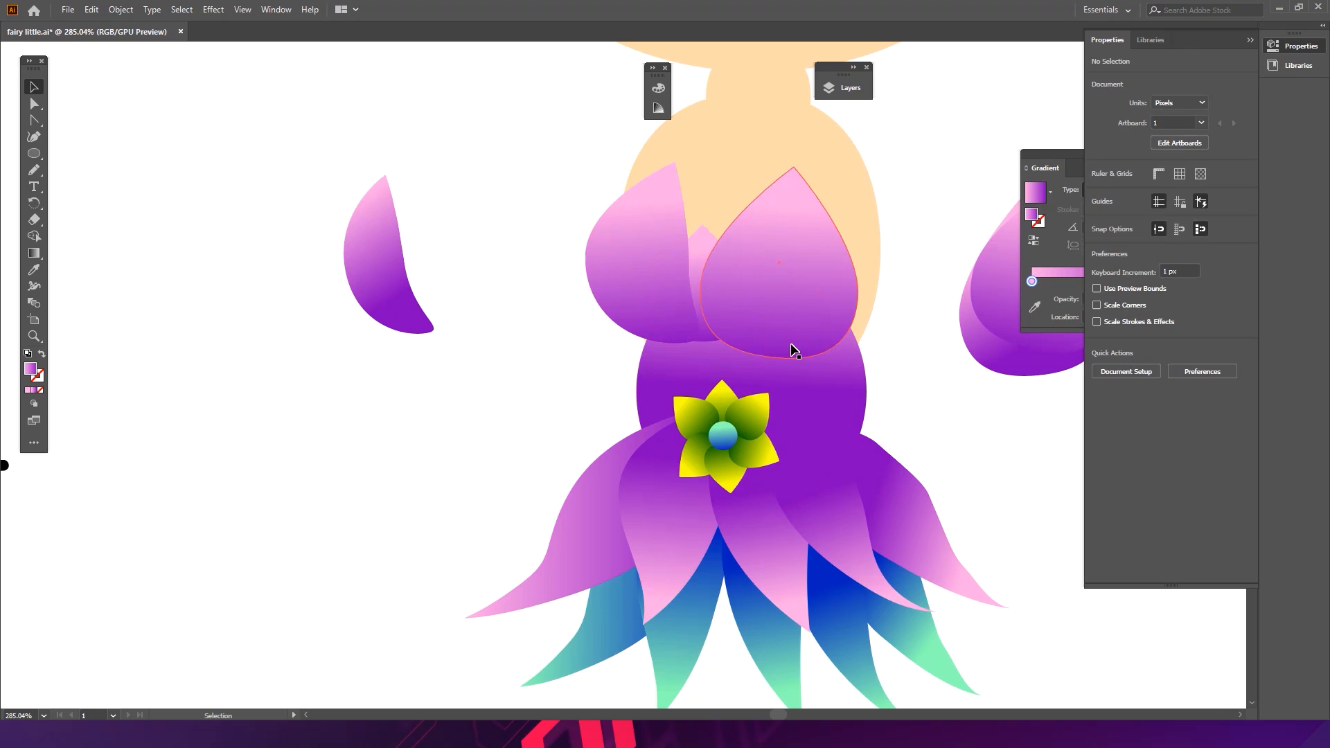
# - Reshape the purple torso shape by adjusting its anchors and handles to narrow and shorten it above the belt
pyautogui.doubleClick(861, 383)
pyautogui.press('a')
pyautogui.moveTo(866, 392); pyautogui.dragTo(835, 394)
pyautogui.moveTo(835, 326); pyautogui.dragTo(849, 312)
pyautogui.moveTo(636, 392); pyautogui.dragTo(653, 392)
pyautogui.moveTo(654, 323); pyautogui.dragTo(637, 308)
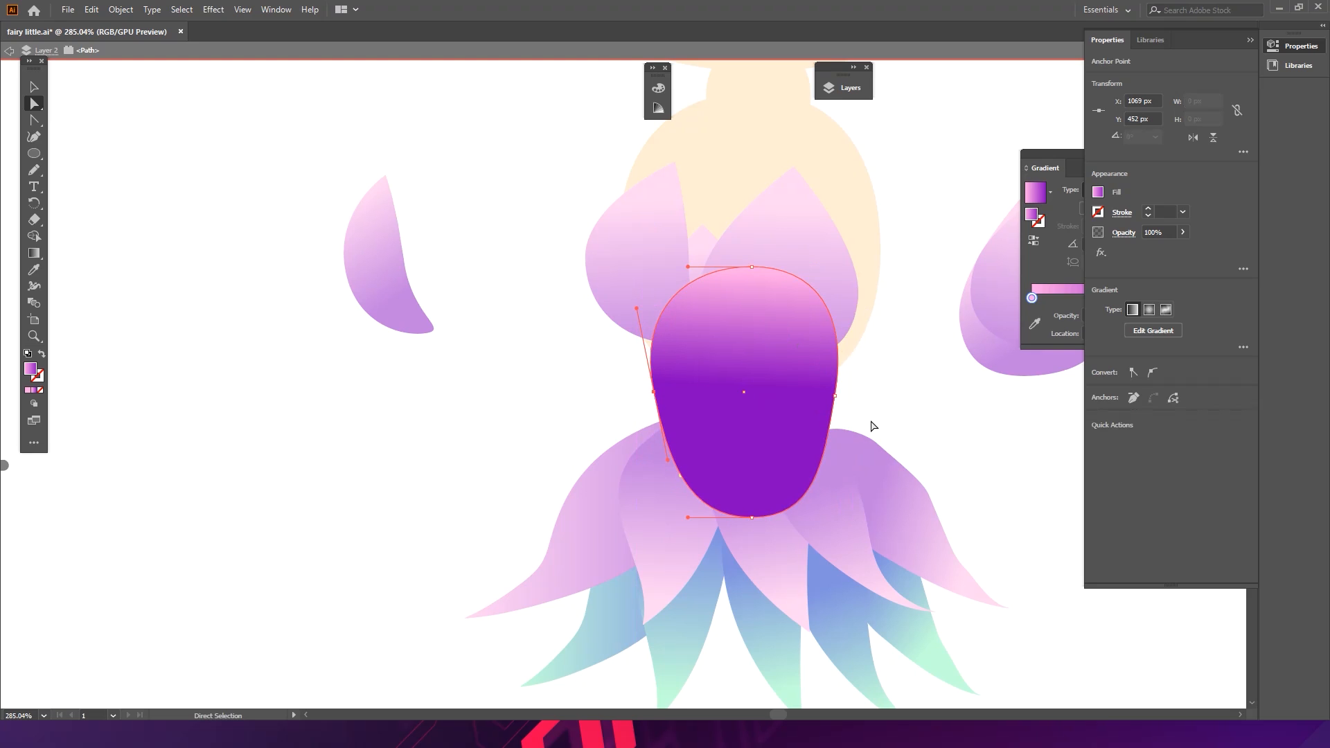
pyautogui.click(752, 518)
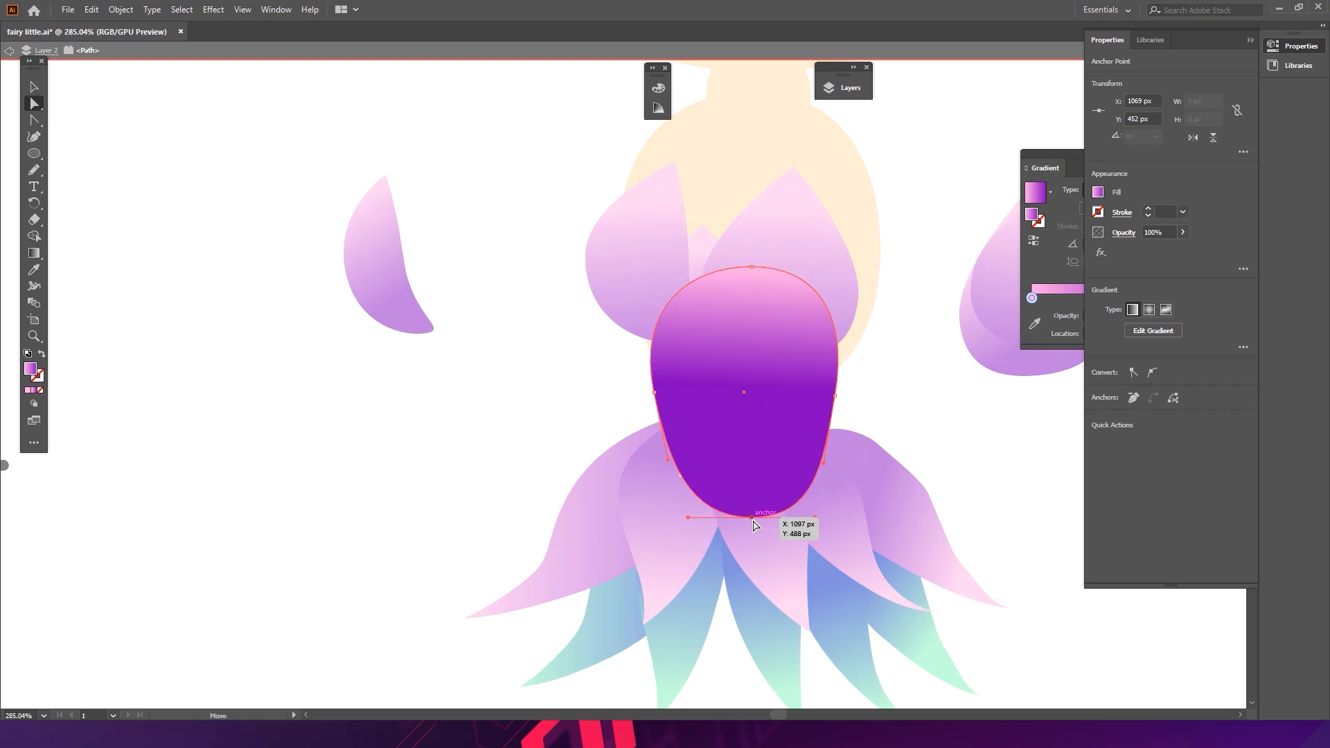
pyautogui.moveTo(754, 521); pyautogui.dragTo(672, 437)
pyautogui.moveTo(825, 461); pyautogui.dragTo(821, 449)
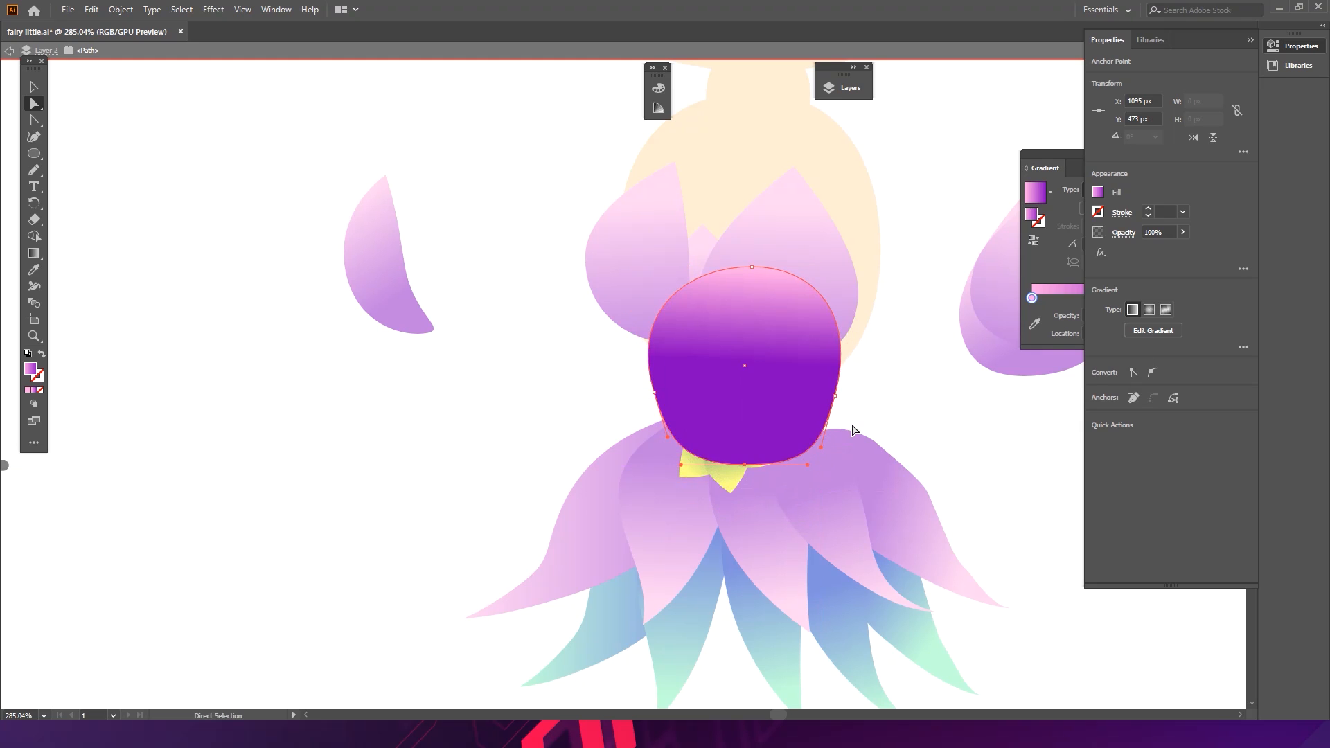
pyautogui.press('v')
pyautogui.doubleClick(872, 391)
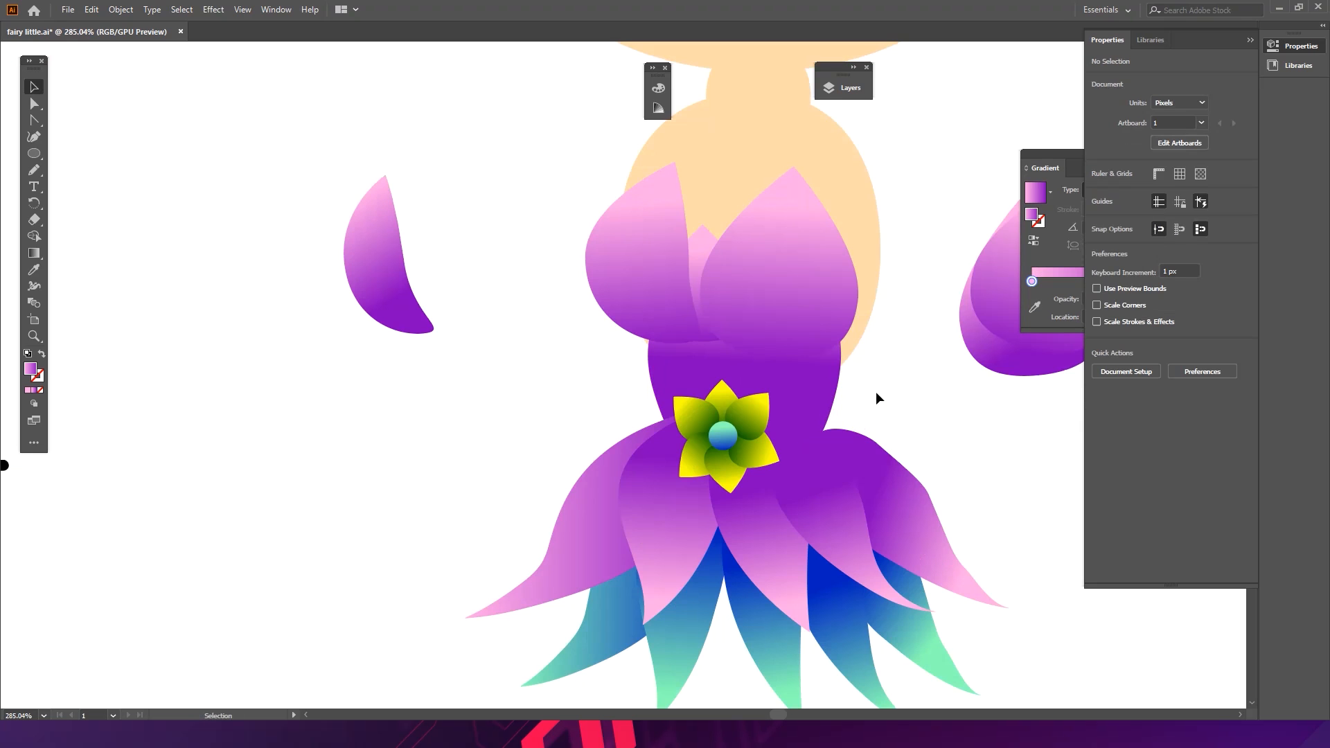
# - Narrow the skin-coloured torso shape by pulling its side anchor points inward
pyautogui.moveTo(901, 294); pyautogui.dragTo(860, 368)
pyautogui.click(833, 316)
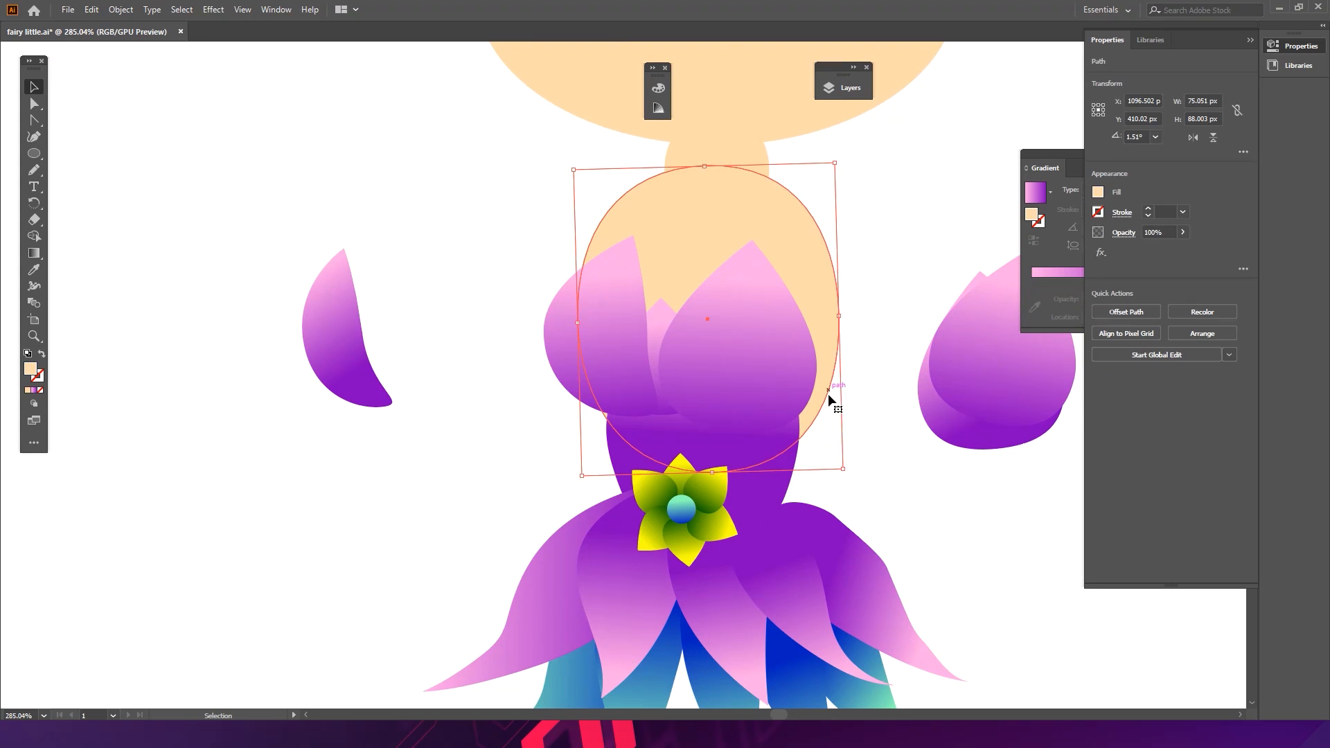
pyautogui.click(911, 452)
pyautogui.doubleClick(673, 272)
pyautogui.press('a')
pyautogui.click(579, 321)
pyautogui.moveTo(579, 320); pyautogui.dragTo(588, 322)
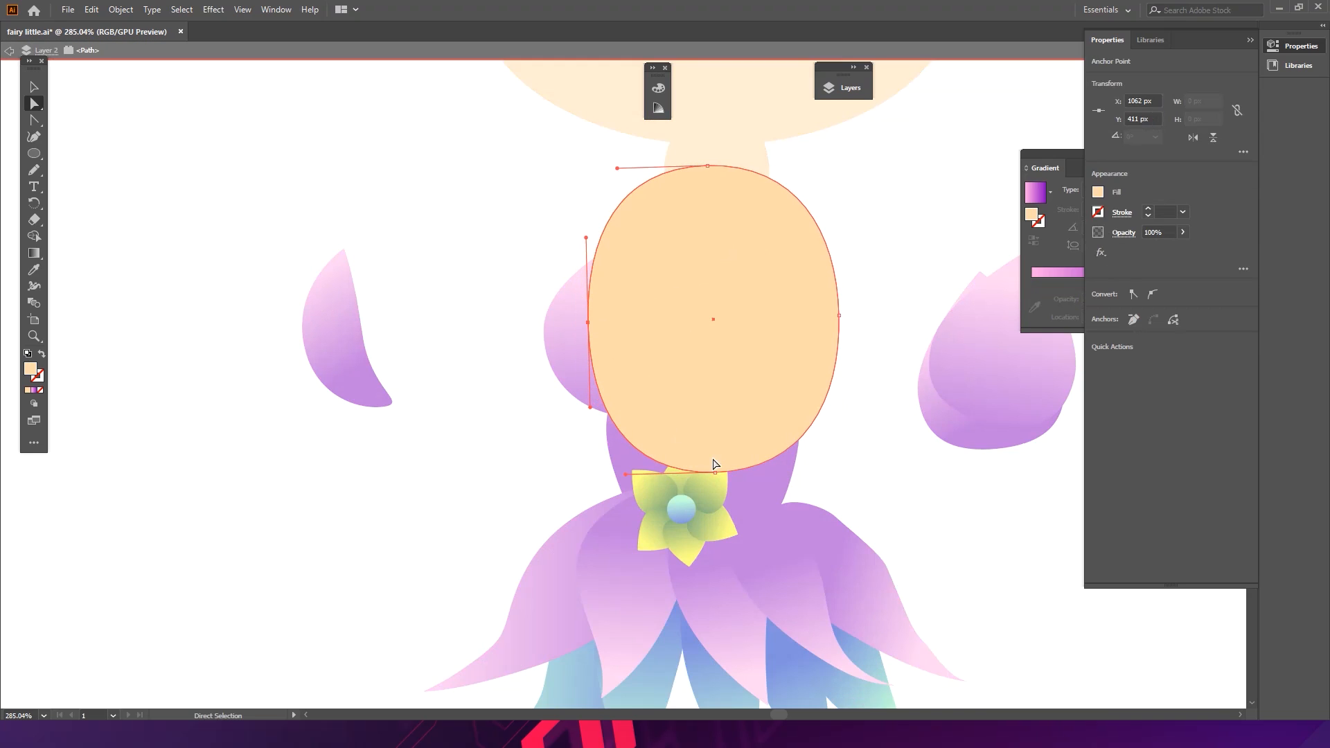
pyautogui.moveTo(840, 316); pyautogui.dragTo(833, 318)
pyautogui.doubleClick(873, 319)
pyautogui.click(809, 417)
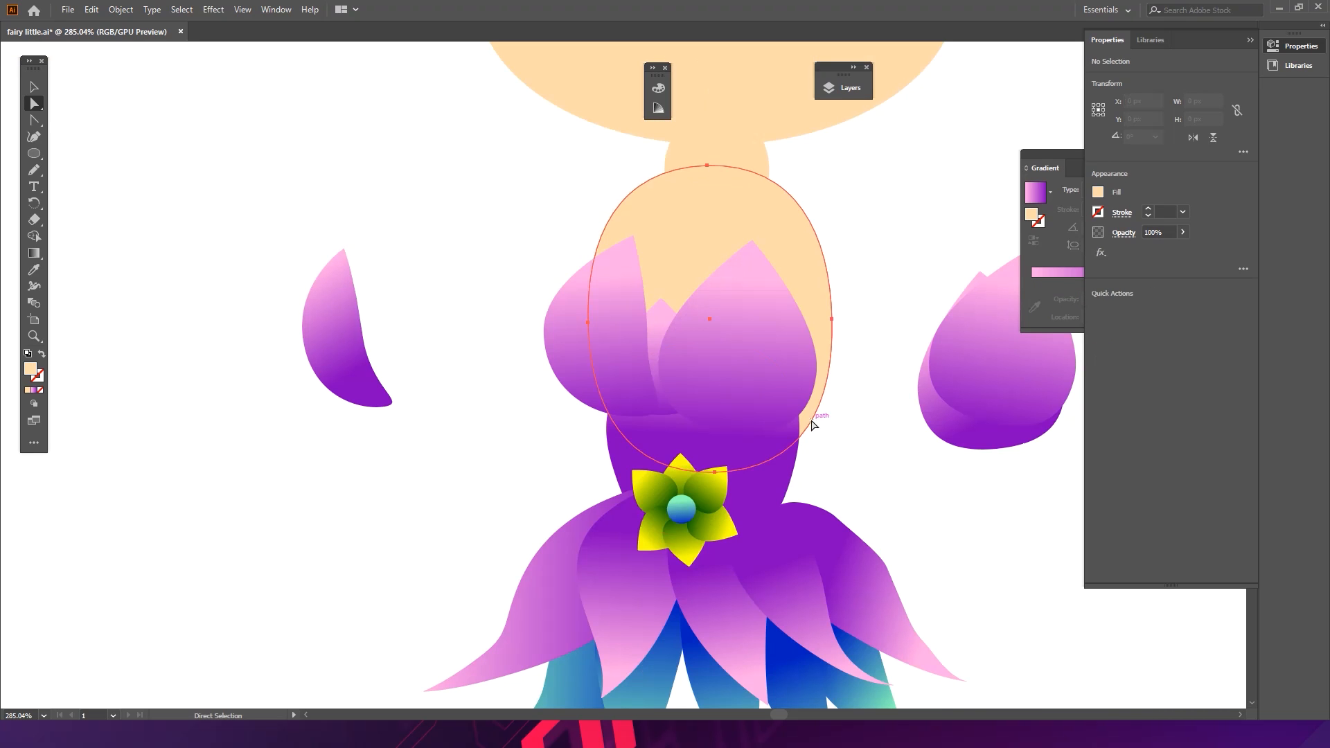
pyautogui.click(861, 454)
# - Delete the spare petals set aside beside the bodice
pyautogui.moveTo(858, 441); pyautogui.dragTo(682, 411)
pyautogui.moveTo(810, 381); pyautogui.dragTo(670, 351)
pyautogui.moveTo(671, 357); pyautogui.dragTo(778, 323)
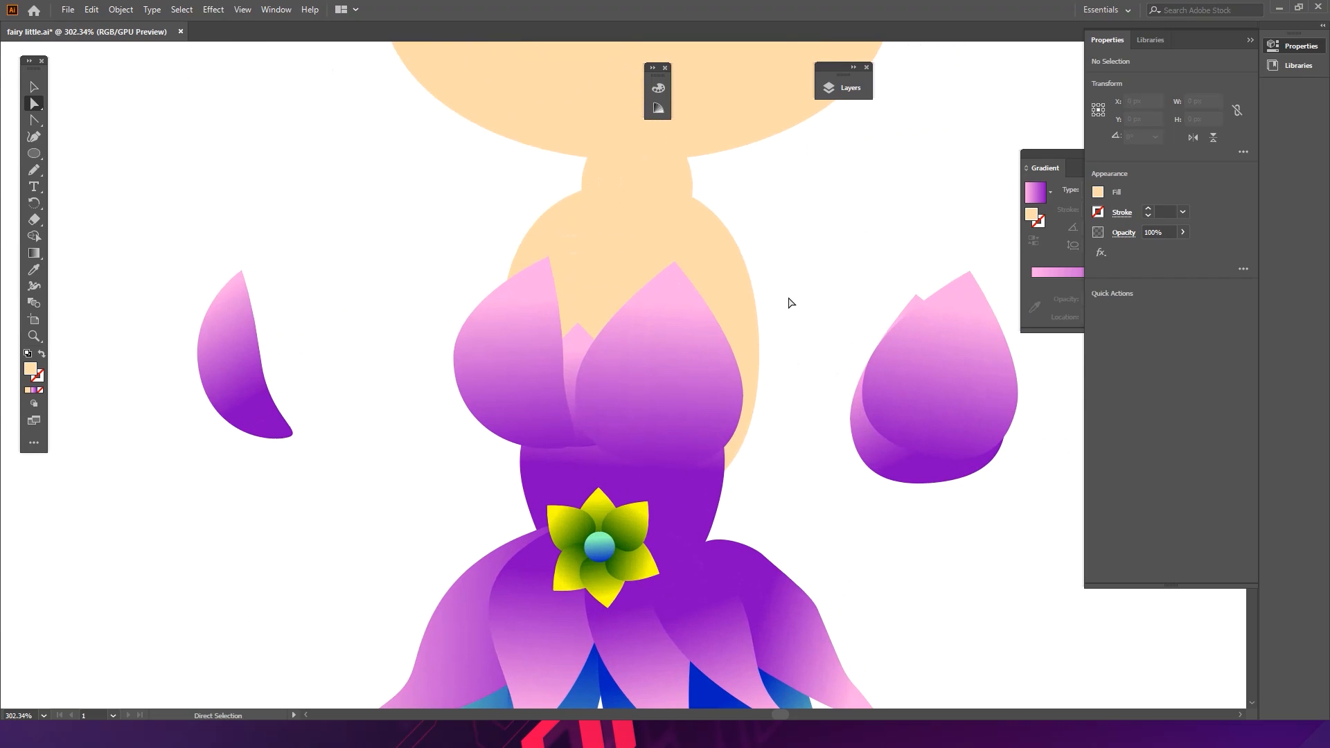
pyautogui.press('v')
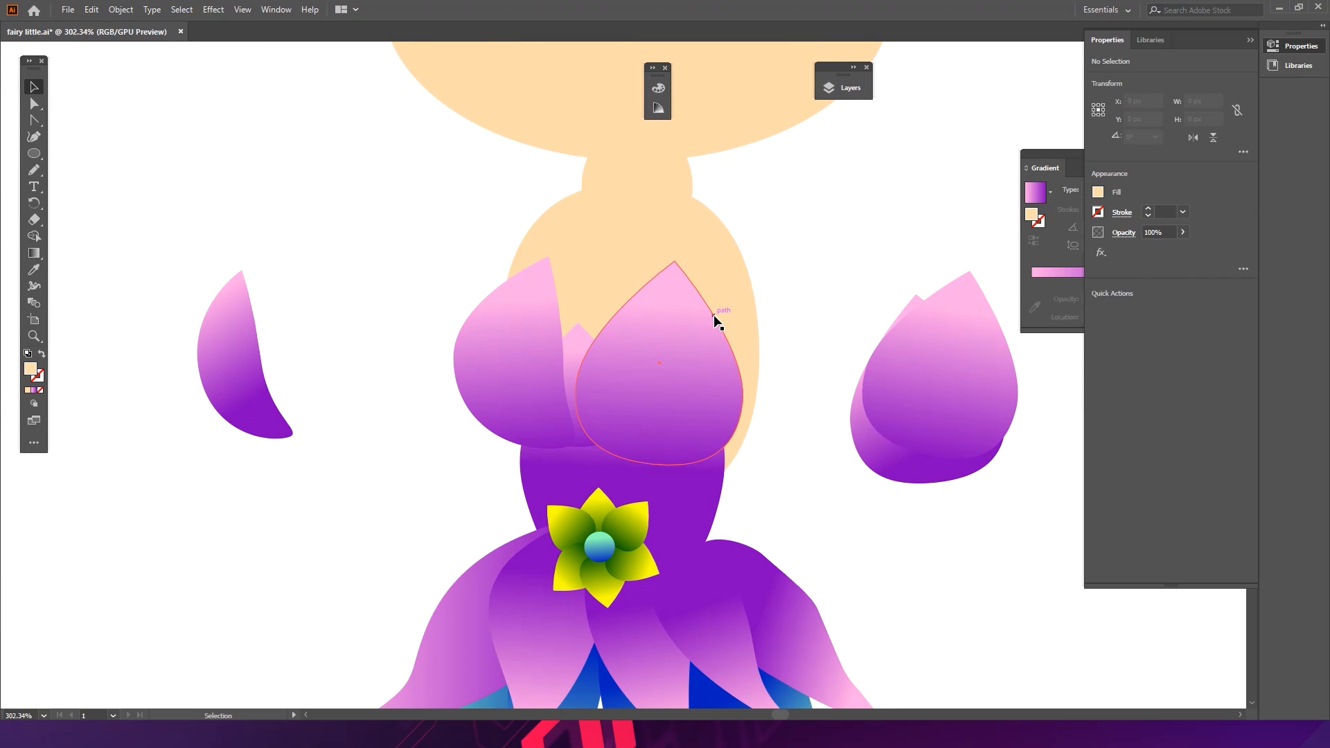
pyautogui.press('space')
pyautogui.scroll(2, 538, 380)
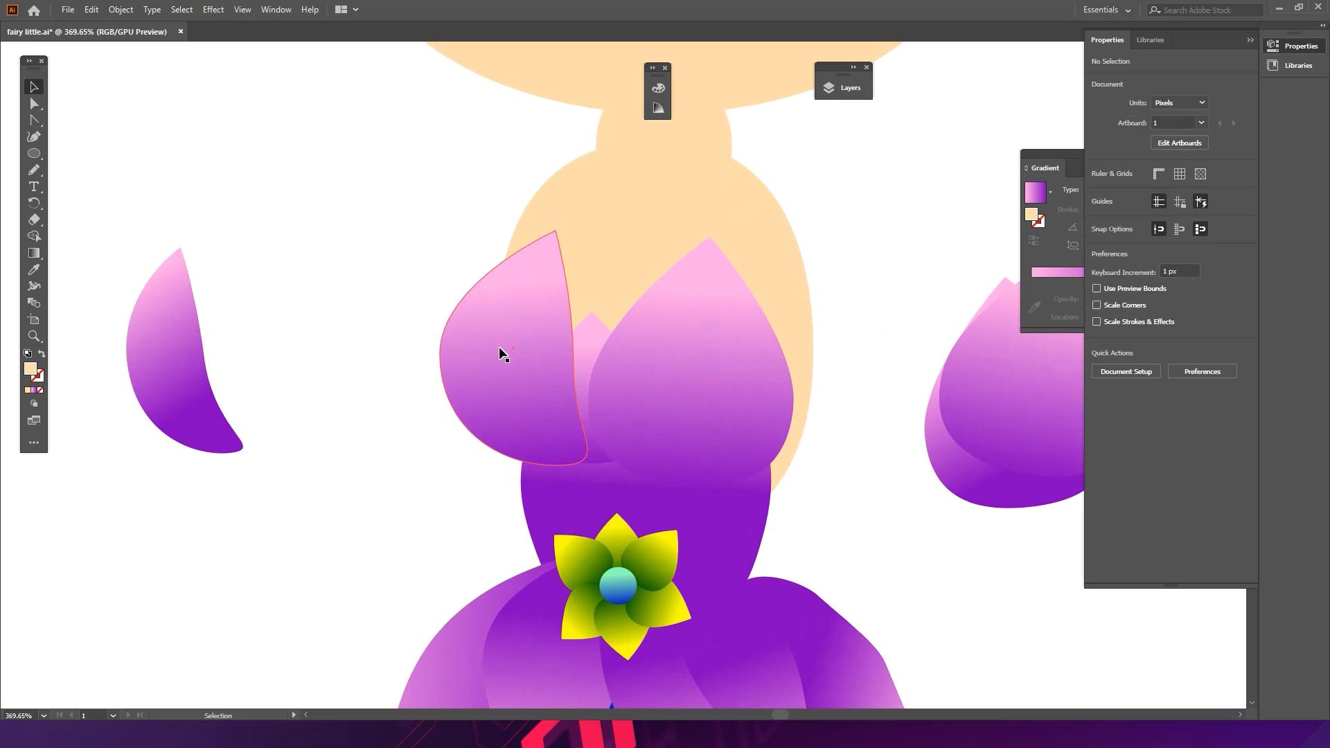
pyautogui.hotkey('ctrl', 'space')
pyautogui.moveTo(785, 288)
pyautogui.mouseDown()
pyautogui.moveTo(611, 273)
pyautogui.moveTo(695, 276)
pyautogui.moveTo(621, 326)
pyautogui.moveTo(571, 302)
pyautogui.mouseUp()
pyautogui.moveTo(755, 307); pyautogui.dragTo(696, 365)
pyautogui.keyDown('shift'); pyautogui.moveTo(516, 330); pyautogui.dragTo(563, 355); pyautogui.keyUp('shift')
pyautogui.press('Delete')
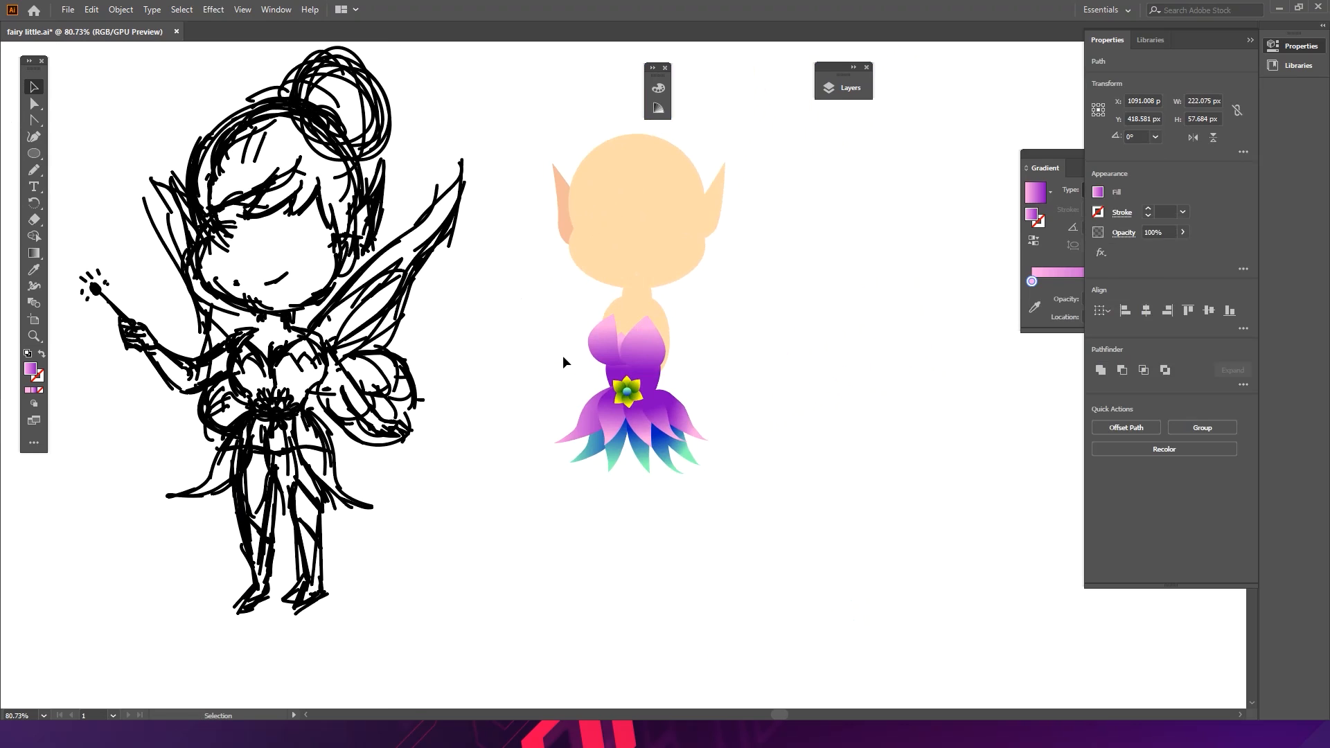
# - Save the document
pyautogui.hotkey('ctrl', 's')
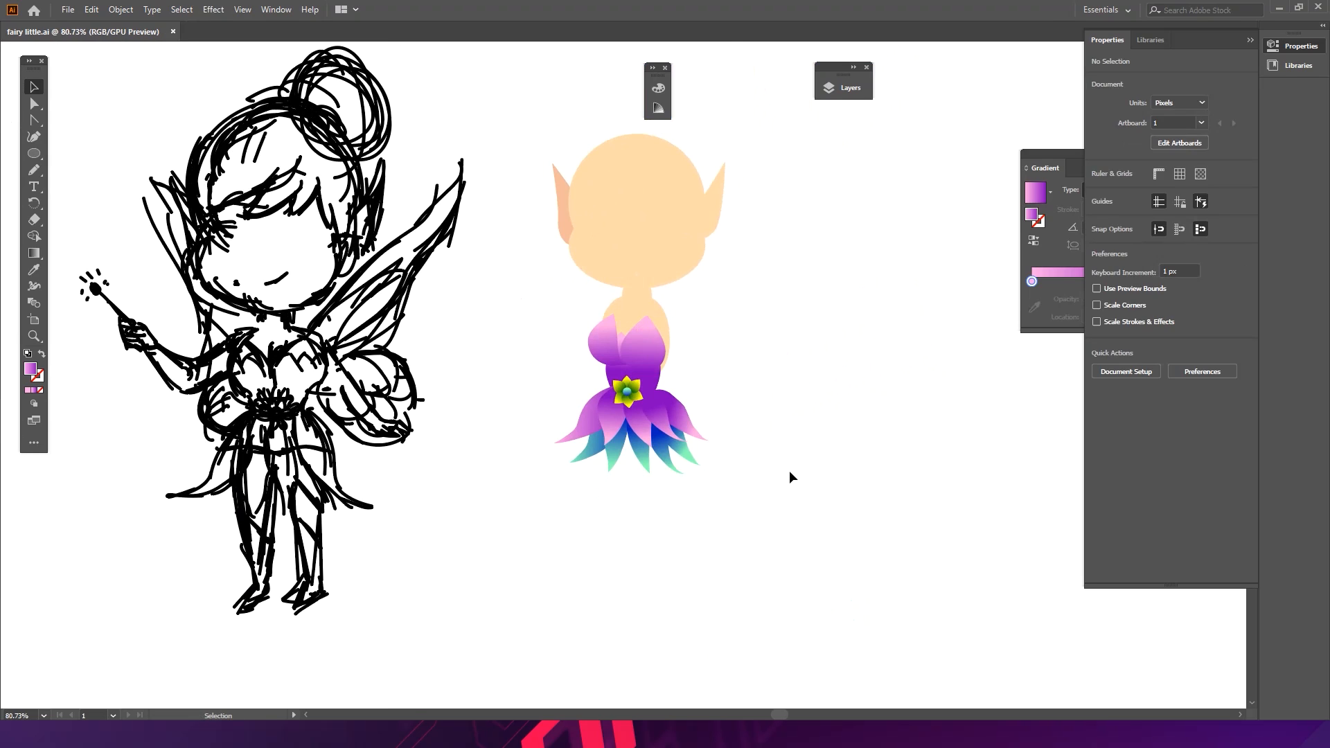
pyautogui.moveTo(604, 349); pyautogui.dragTo(638, 344)
pyautogui.moveTo(633, 264)
pyautogui.mouseDown()
pyautogui.moveTo(613, 338)
pyautogui.moveTo(606, 288)
pyautogui.mouseUp()
pyautogui.click(601, 299)
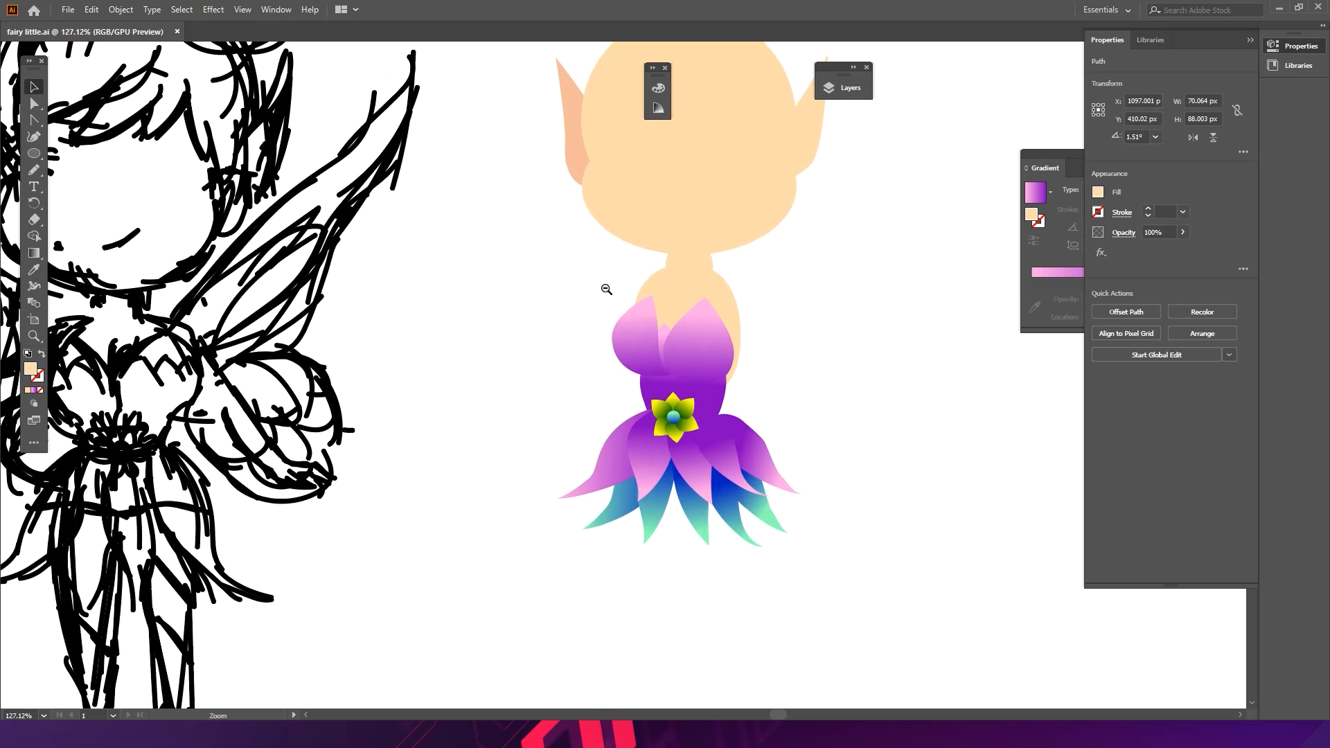
pyautogui.moveTo(707, 288); pyautogui.dragTo(787, 297)
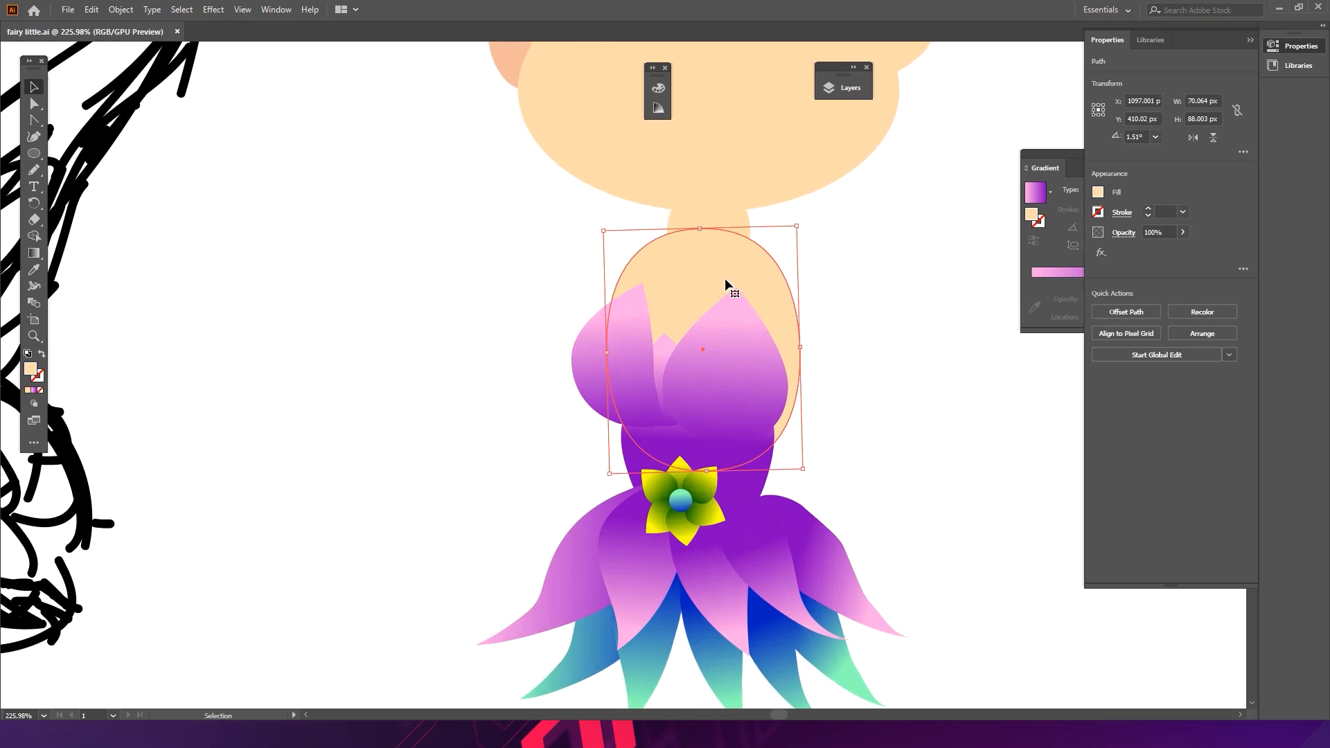
# - Narrow the neck ellipse by pulling its left and right anchor points inward
pyautogui.moveTo(645, 304); pyautogui.dragTo(761, 300)
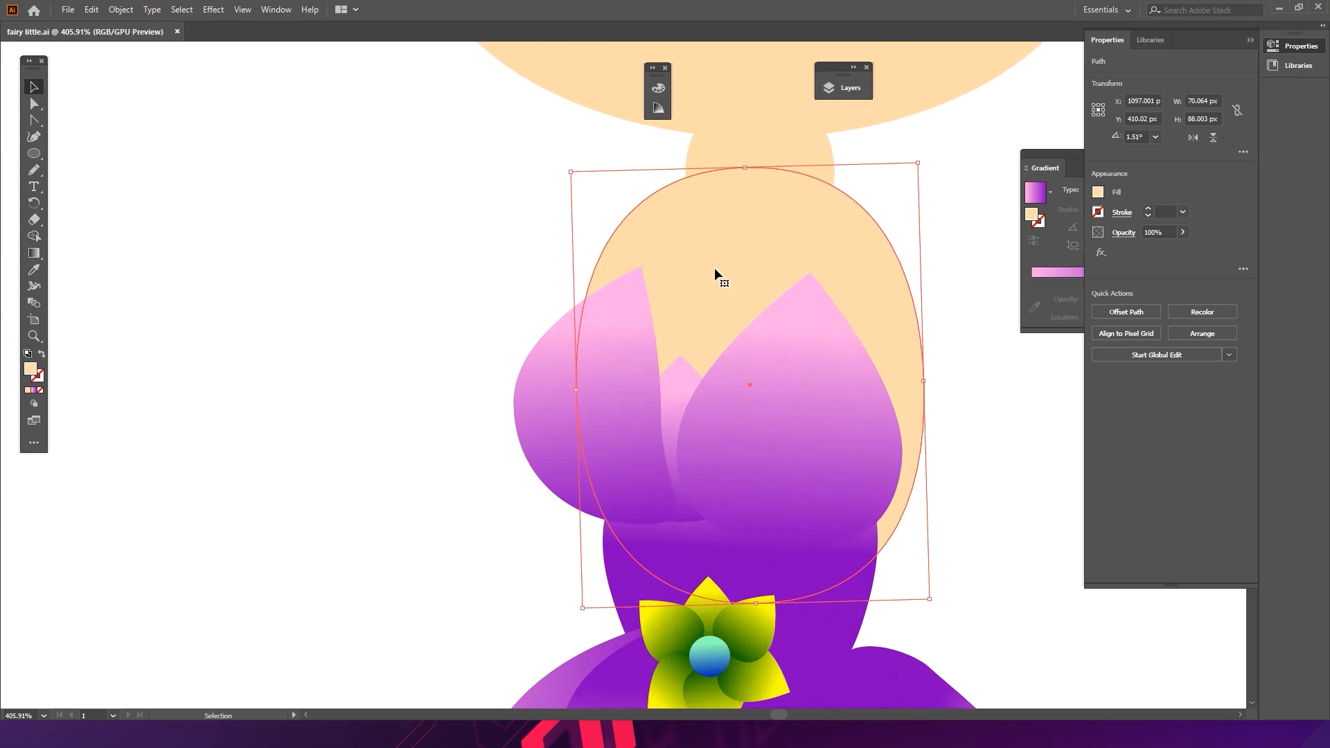
pyautogui.keyDown('shift'); pyautogui.click(760, 193); pyautogui.keyUp('shift')
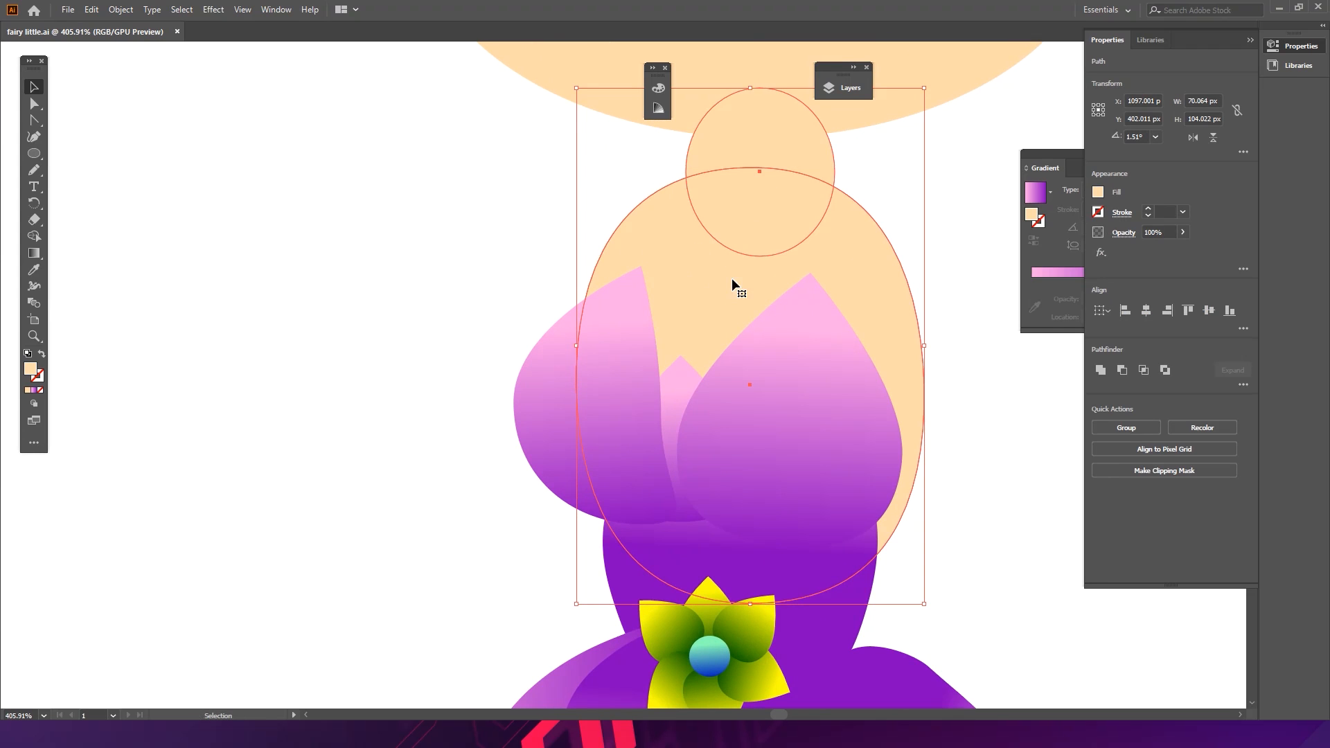
pyautogui.click(650, 176)
pyautogui.click(797, 168)
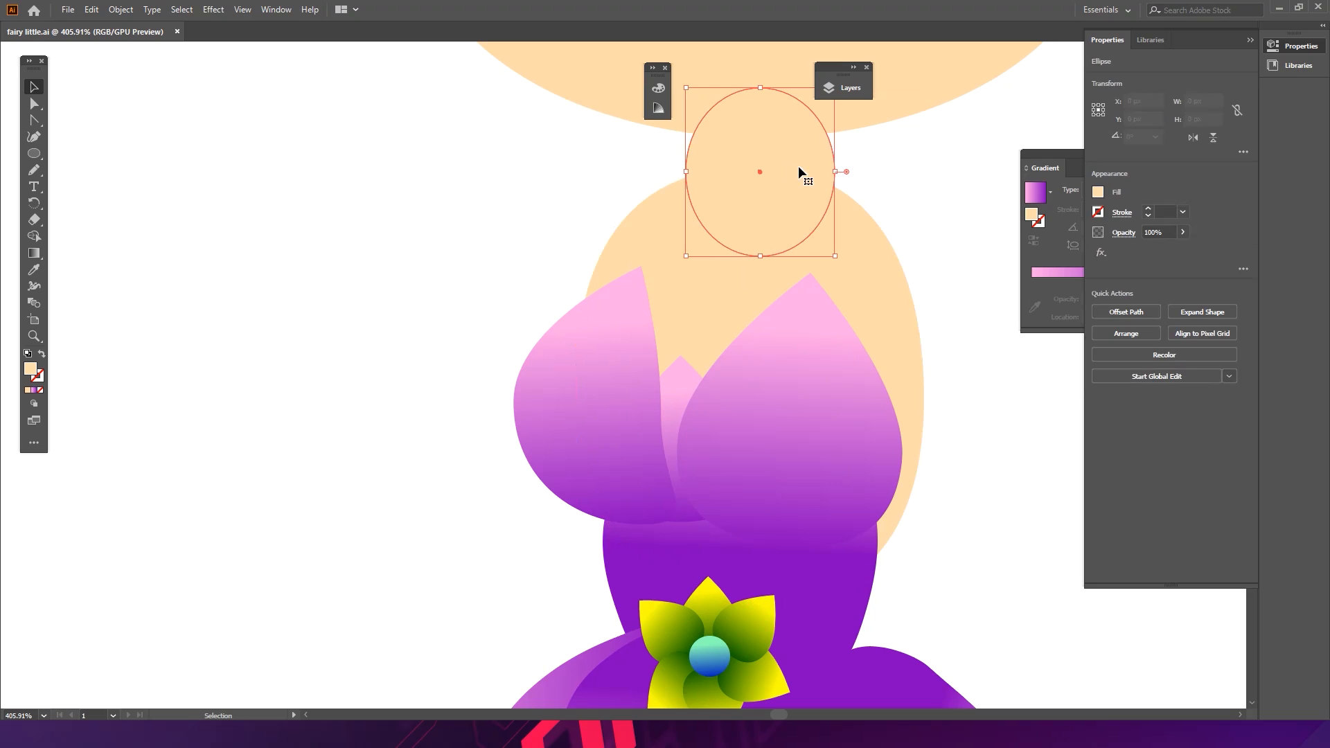
pyautogui.press('a')
pyautogui.moveTo(795, 165); pyautogui.dragTo(710, 216)
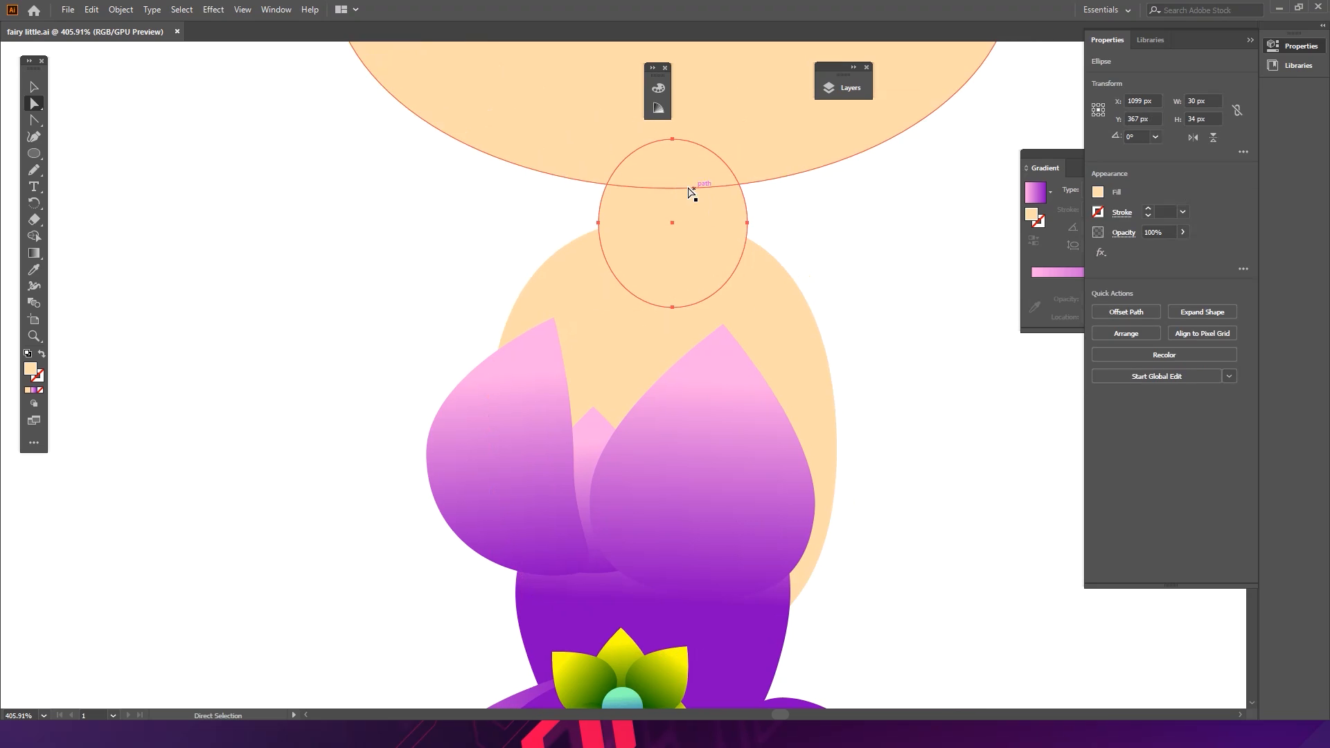
pyautogui.moveTo(599, 222); pyautogui.dragTo(621, 224)
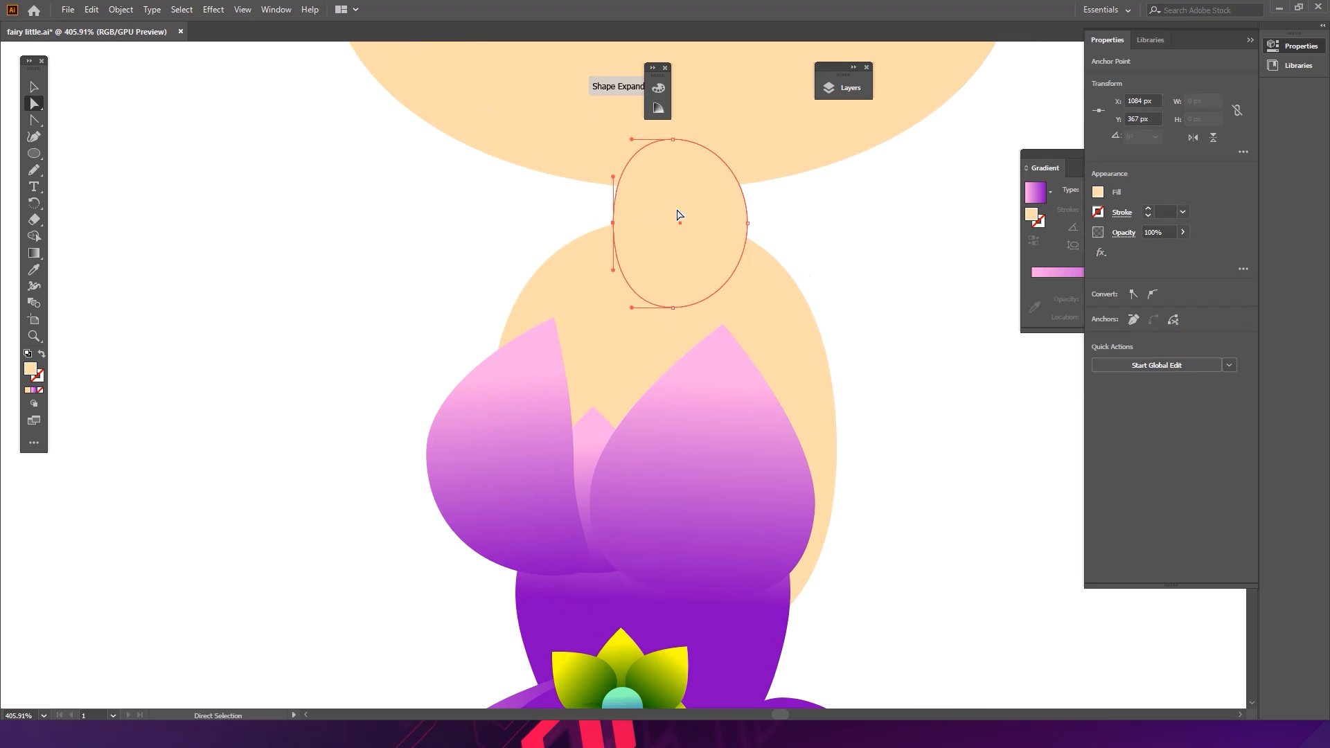
pyautogui.moveTo(747, 223); pyautogui.dragTo(732, 223)
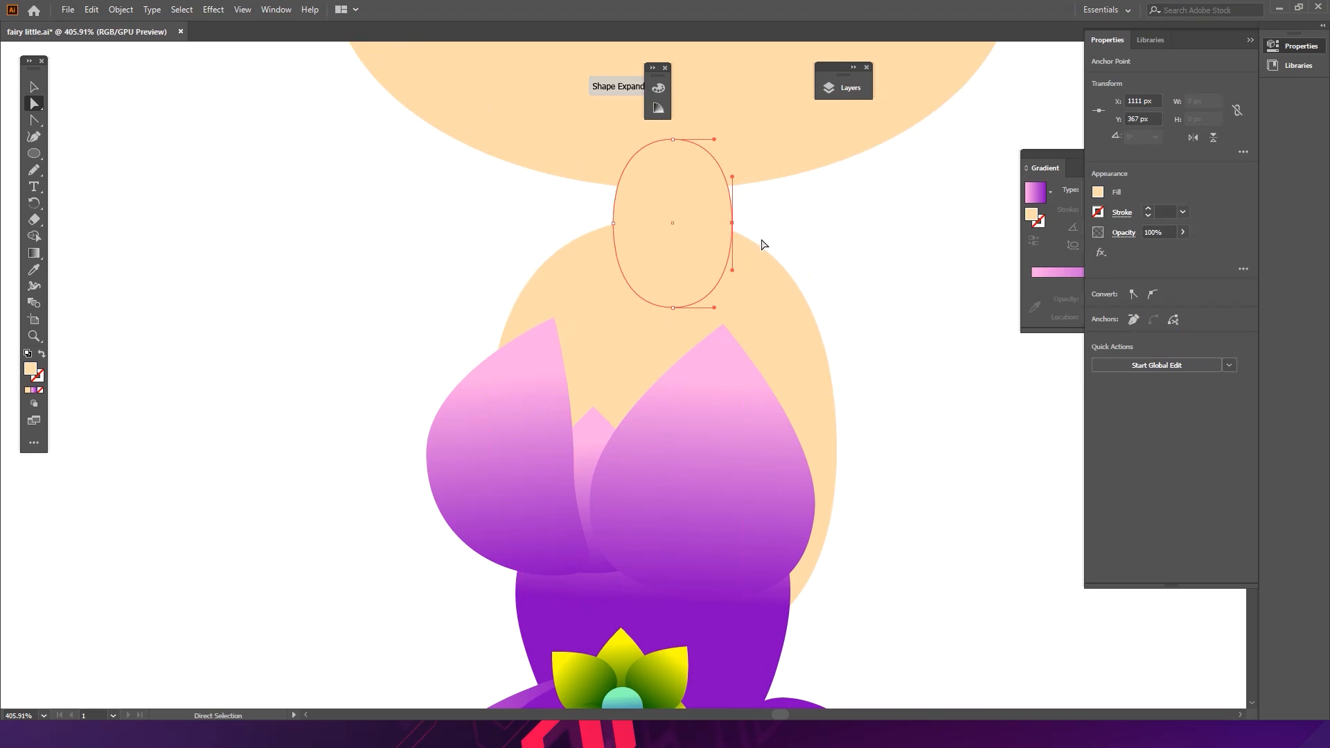
# - Give the neck and torso shapes a gradient running from the head's skin colour to pink
pyautogui.press('v')
pyautogui.click(775, 226)
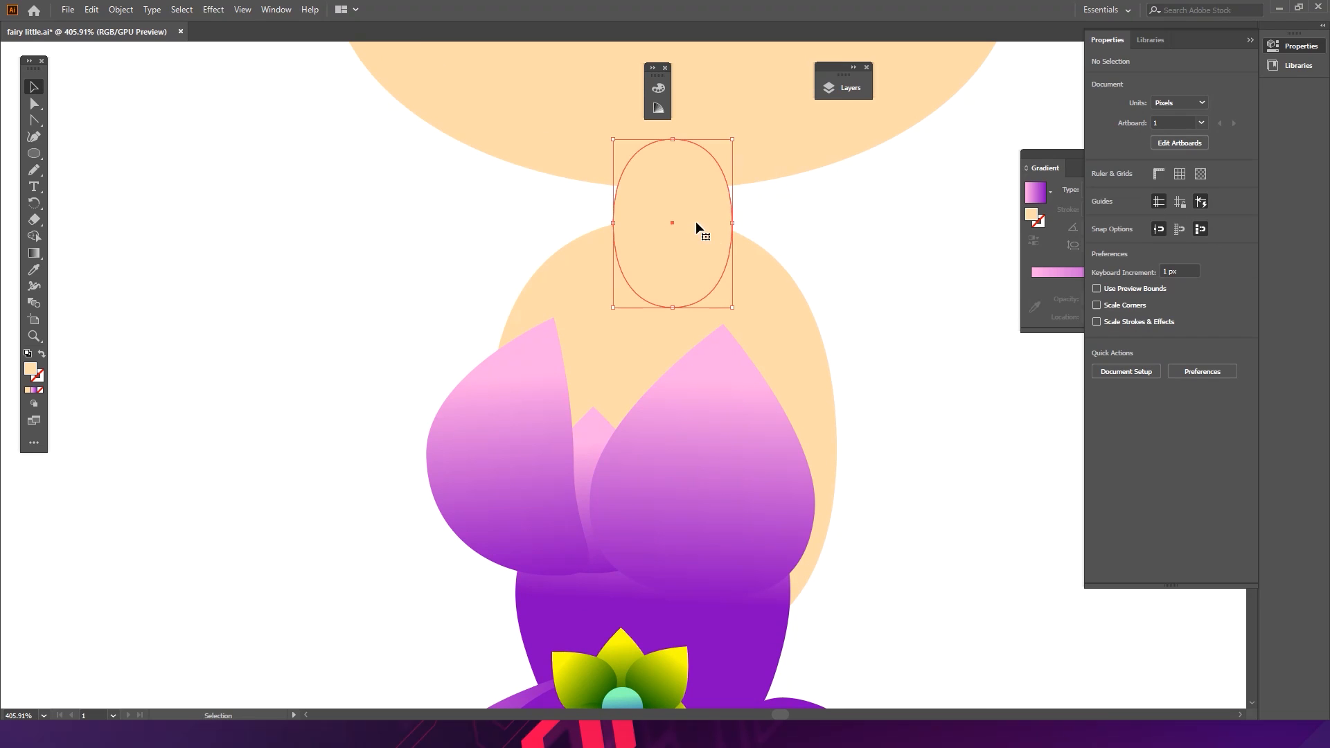
pyautogui.click(693, 219)
pyautogui.keyDown('shift'); pyautogui.click(761, 280); pyautogui.keyUp('shift')
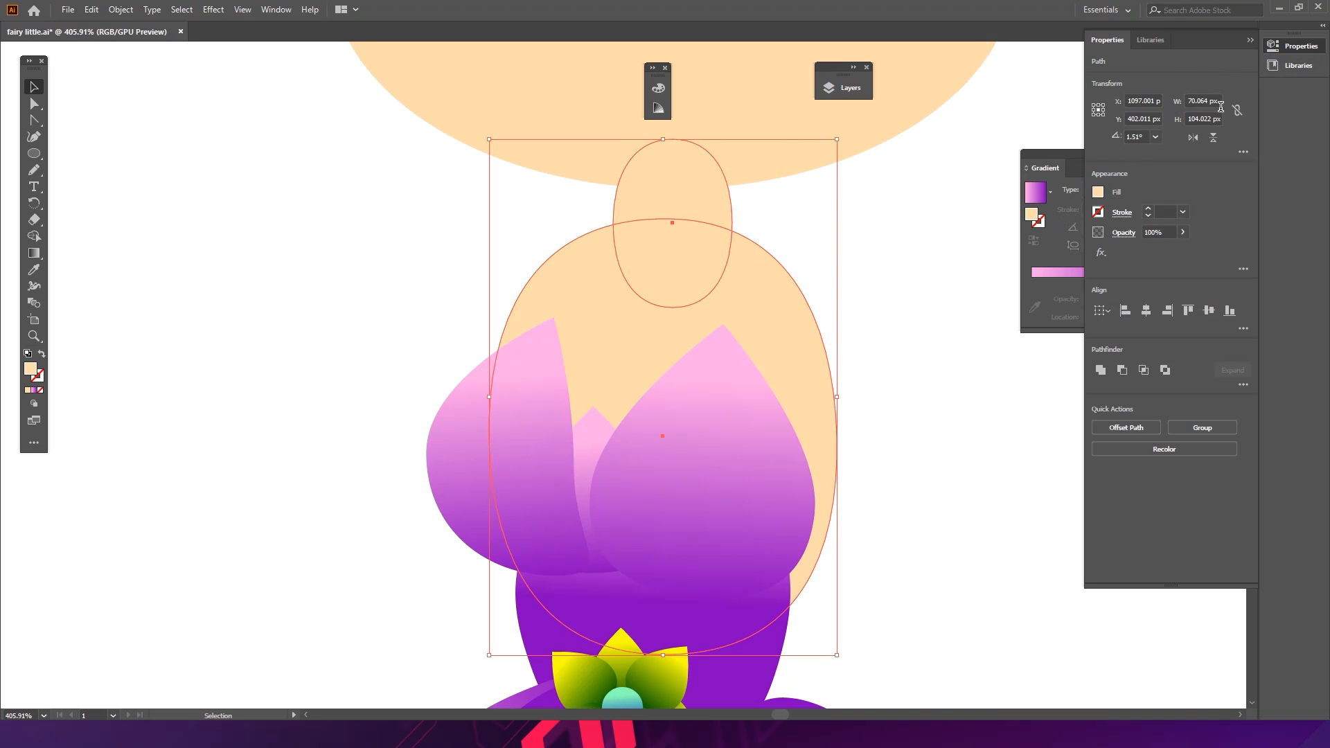
pyautogui.click(1250, 40)
pyautogui.click(1084, 194)
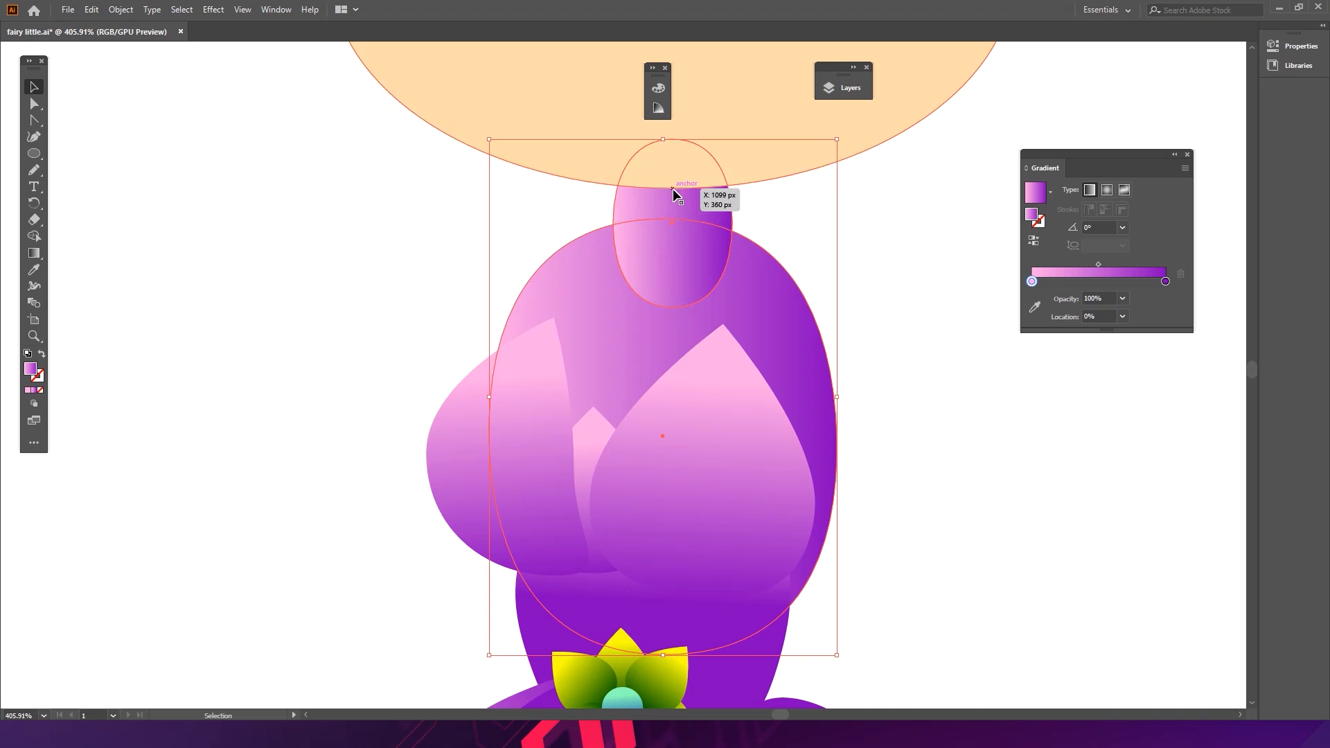
pyautogui.click(1166, 282)
pyautogui.click(1035, 307)
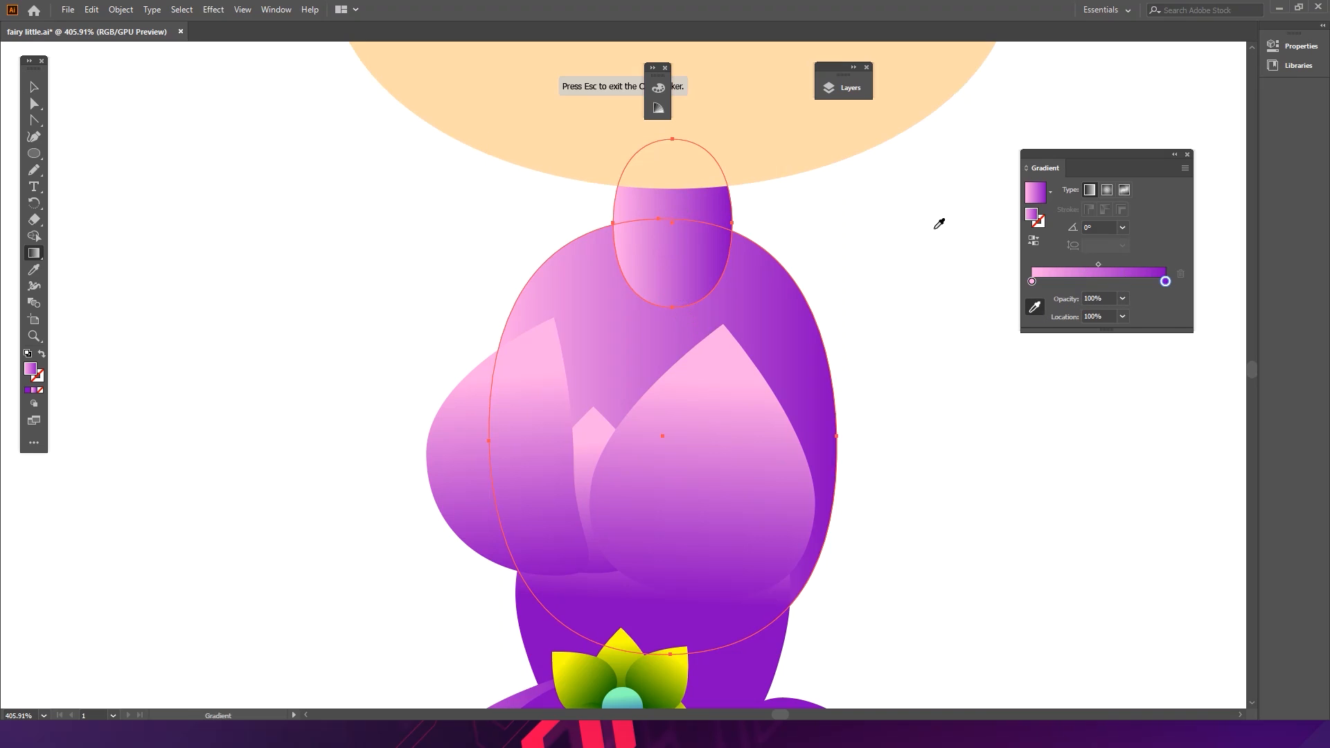
pyautogui.click(849, 143)
pyautogui.moveTo(1031, 281)
pyautogui.mouseDown()
pyautogui.moveTo(1121, 281)
pyautogui.moveTo(1032, 282)
pyautogui.mouseUp()
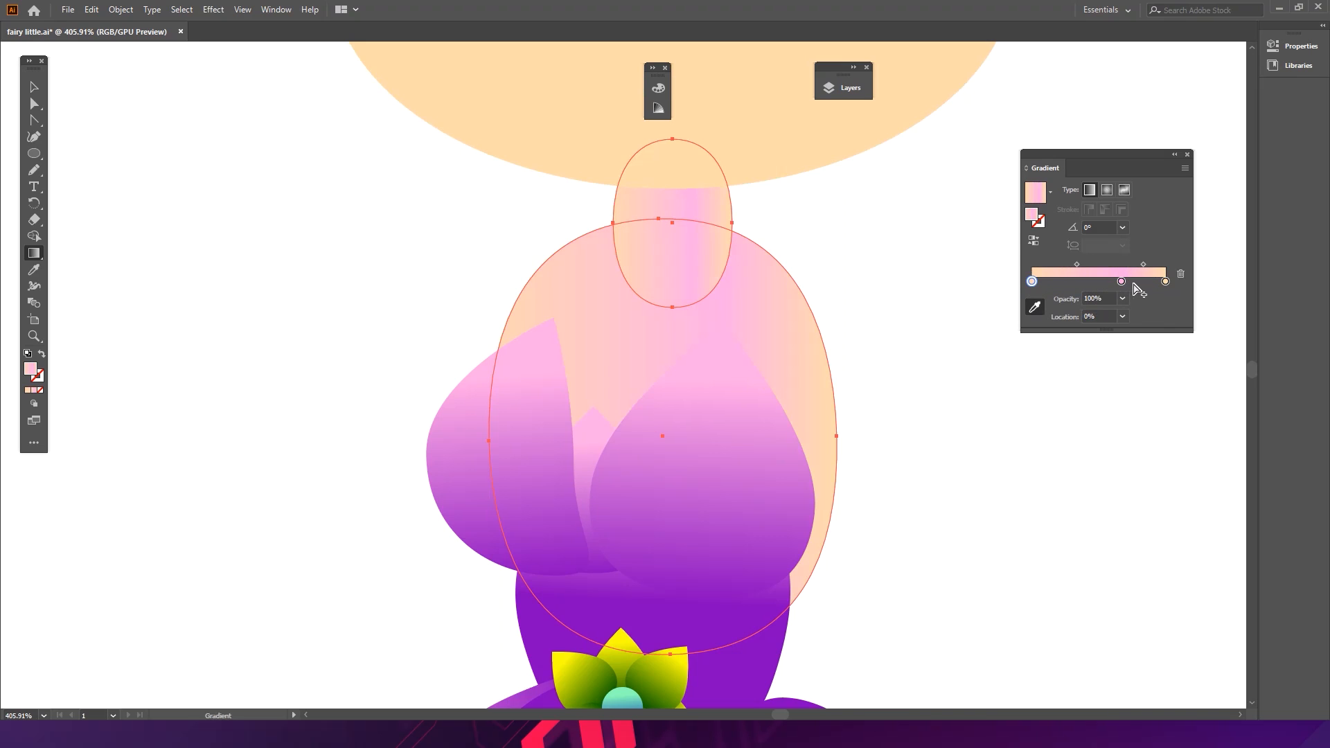
pyautogui.moveTo(1165, 282)
pyautogui.mouseDown()
pyautogui.moveTo(1160, 319)
pyautogui.moveTo(1165, 281)
pyautogui.mouseUp()
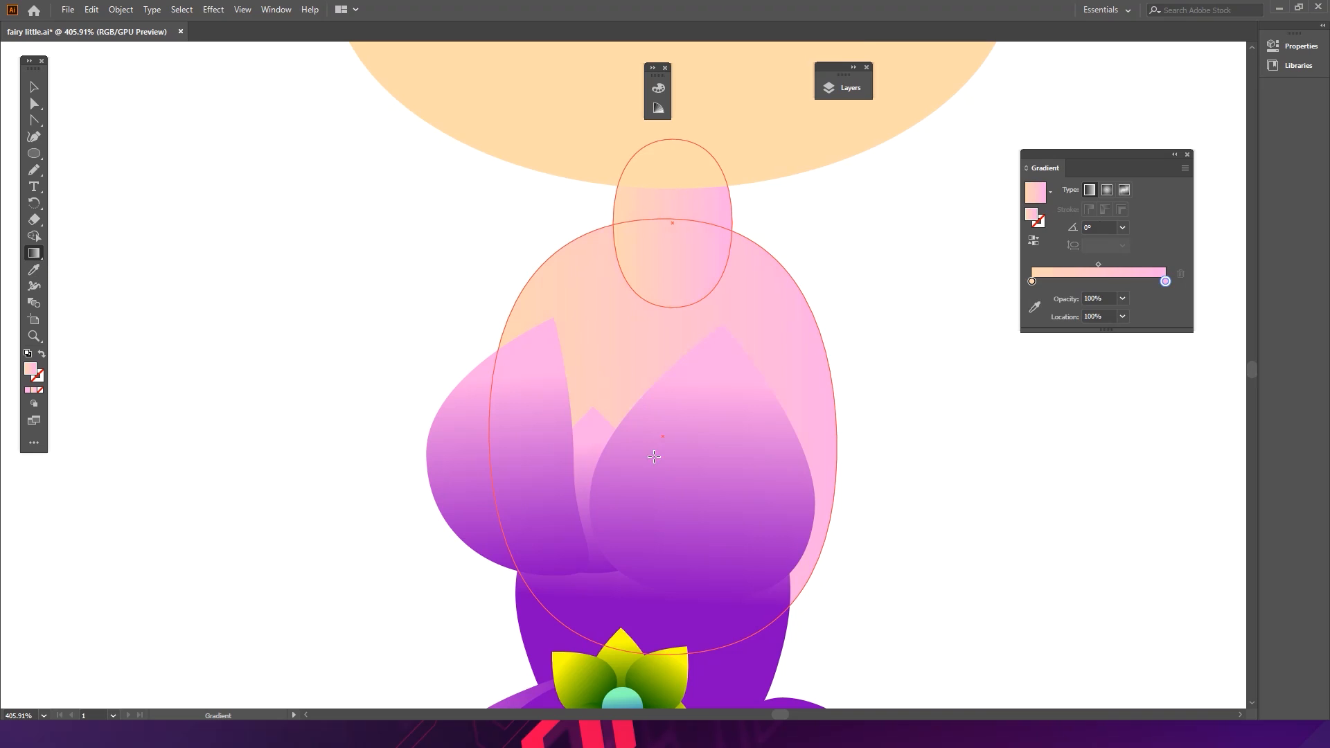
# - Redirect the neck and torso gradient vertically with the Gradient tool, pink at the neck's top
pyautogui.moveTo(654, 456); pyautogui.dragTo(660, 227)
pyautogui.moveTo(657, 293); pyautogui.dragTo(666, 402)
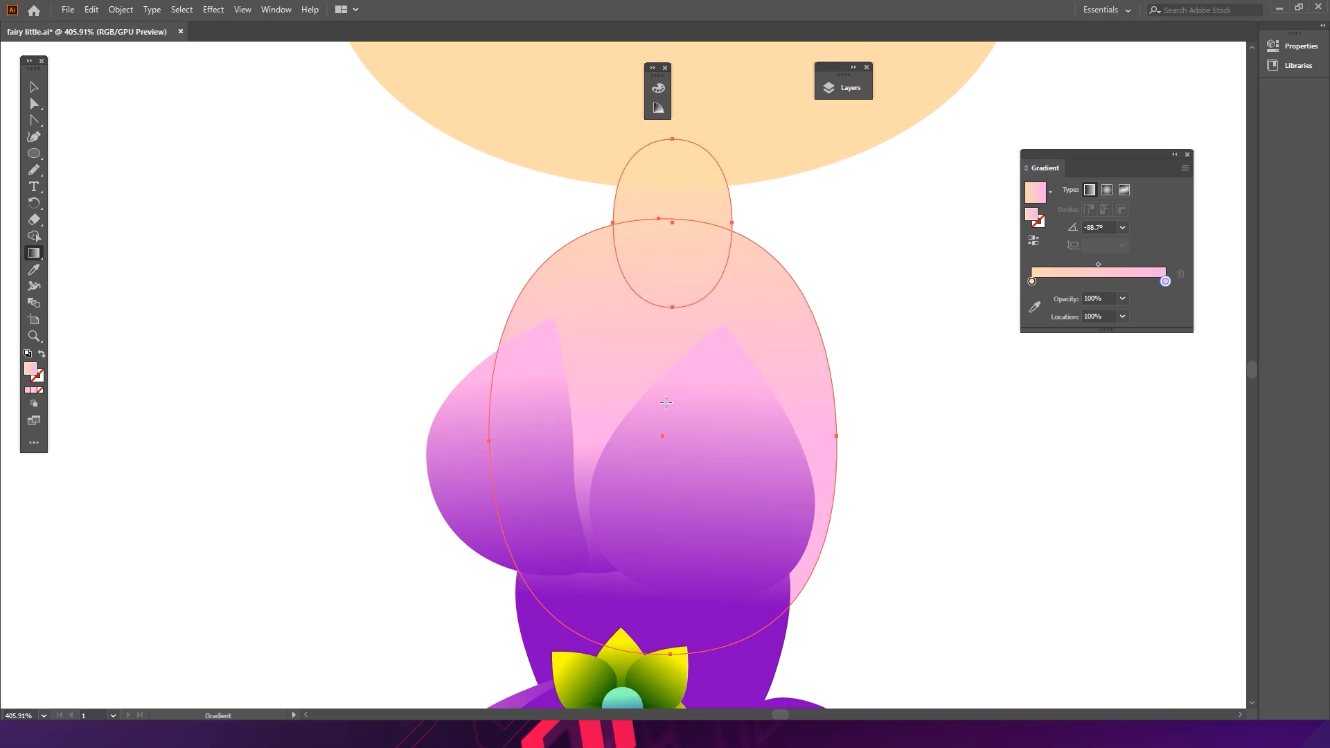
pyautogui.moveTo(617, 492); pyautogui.dragTo(643, 409)
pyautogui.moveTo(628, 277); pyautogui.dragTo(629, 158)
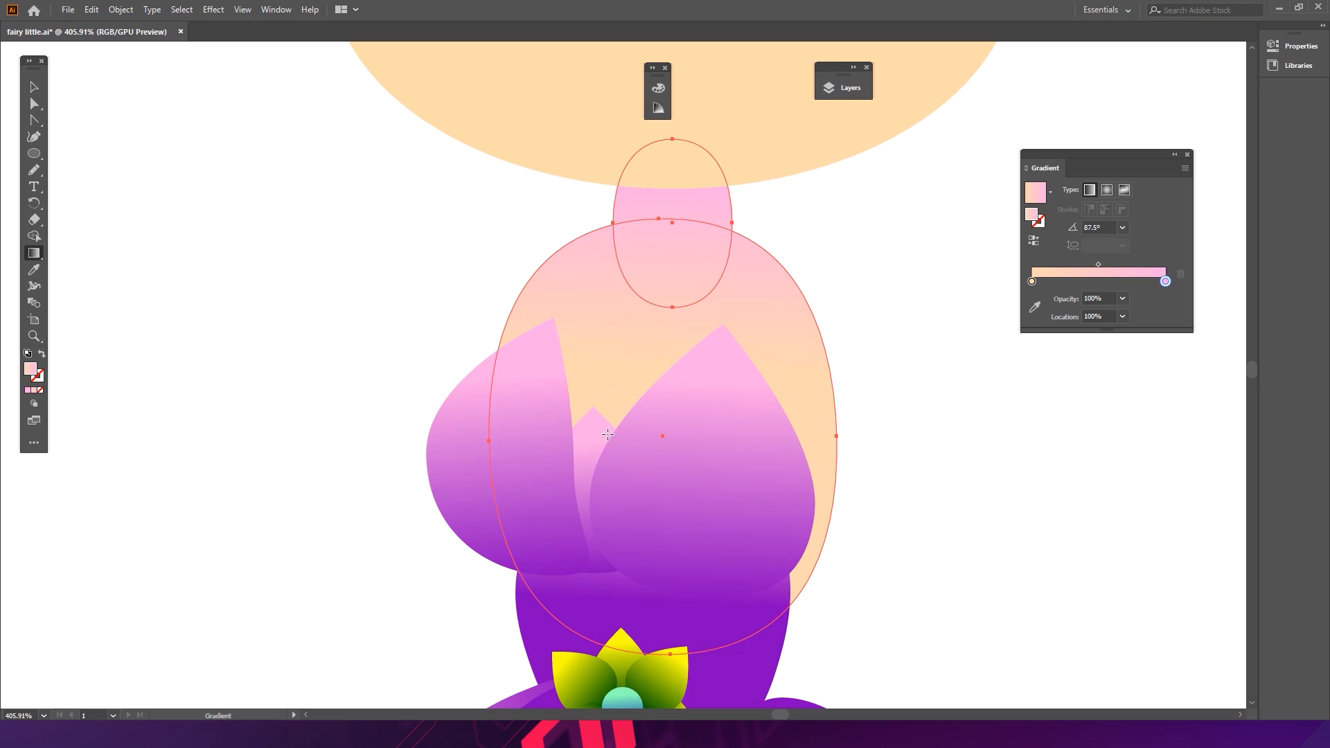
# - Save the document
pyautogui.press('v')
pyautogui.click(434, 313)
pyautogui.moveTo(577, 325)
pyautogui.mouseDown()
pyautogui.moveTo(369, 300)
pyautogui.moveTo(314, 228)
pyautogui.mouseUp()
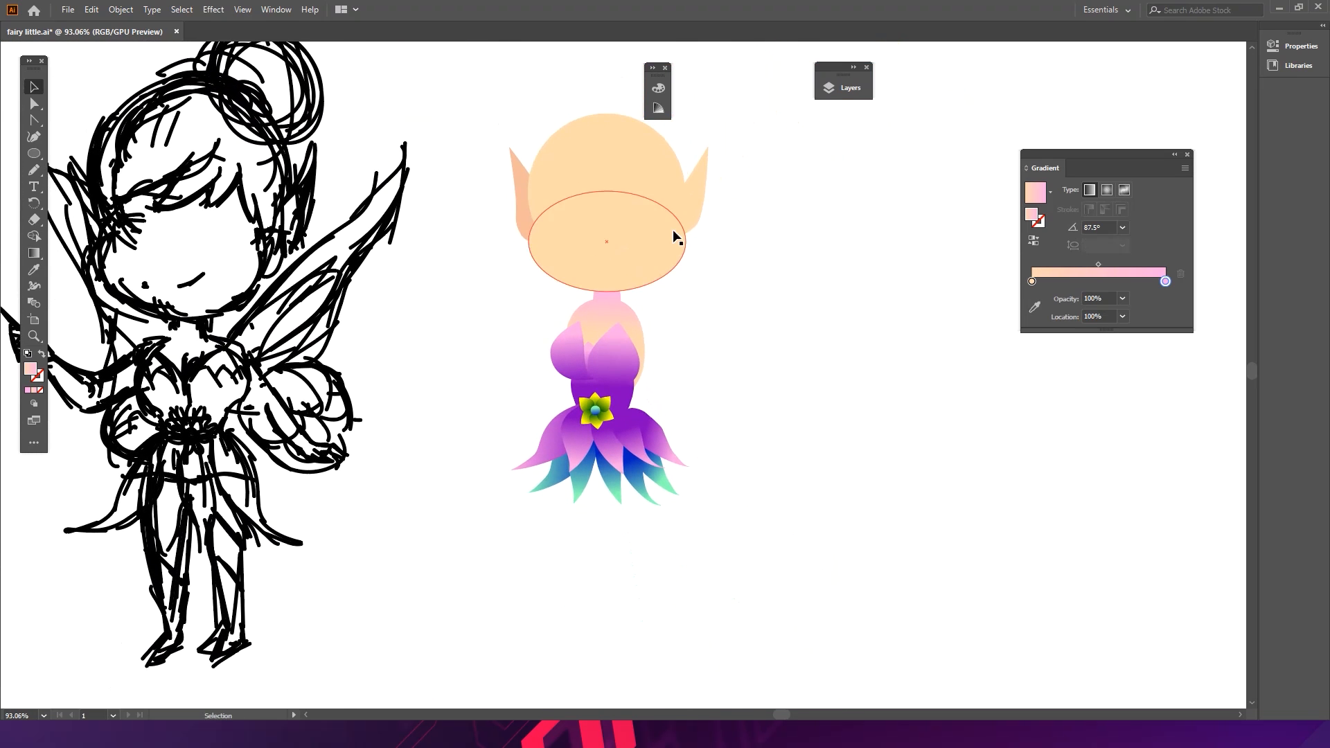
pyautogui.press('a')
pyautogui.hotkey('ctrl', 's')
pyautogui.press('v')
# - Sample the neck's gradient onto the selected head shapes with the Eyedropper
pyautogui.click(651, 250)
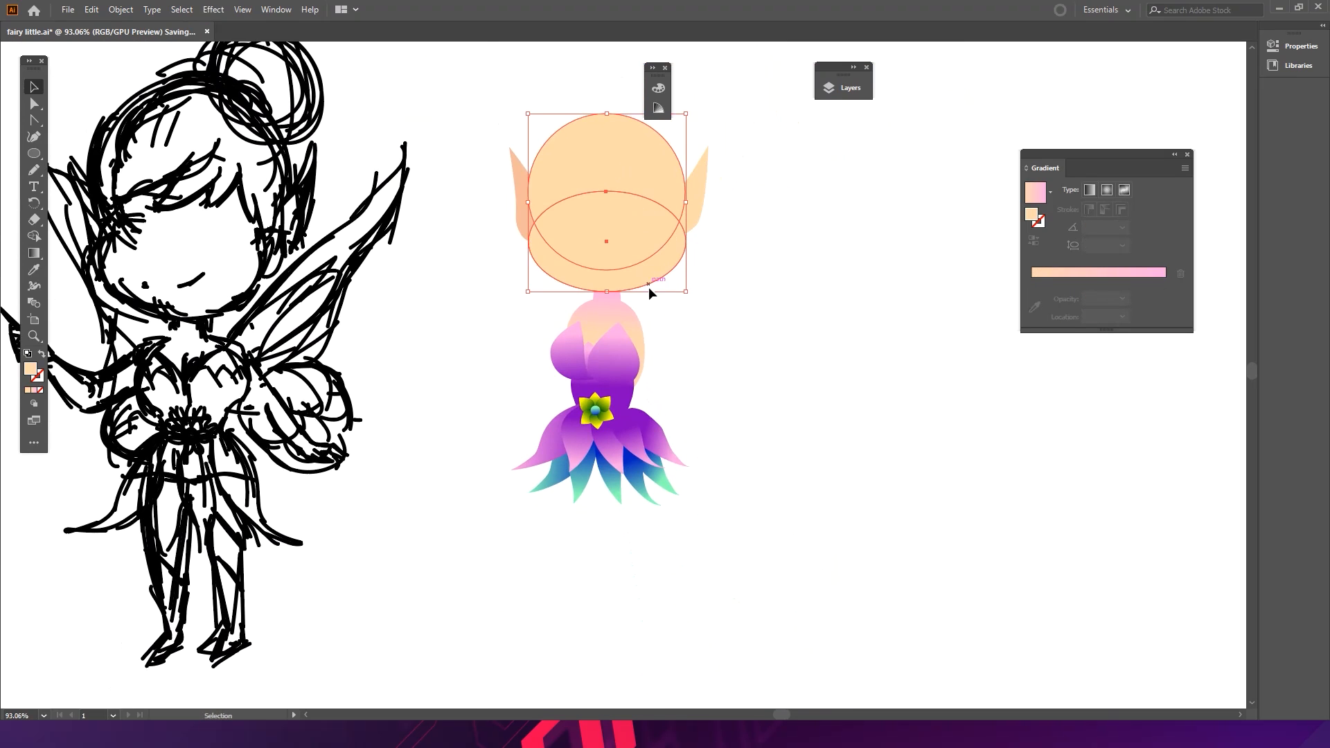
pyautogui.keyDown('alt'); pyautogui.scroll(3, 651, 284); pyautogui.keyUp('alt')
pyautogui.press('i')
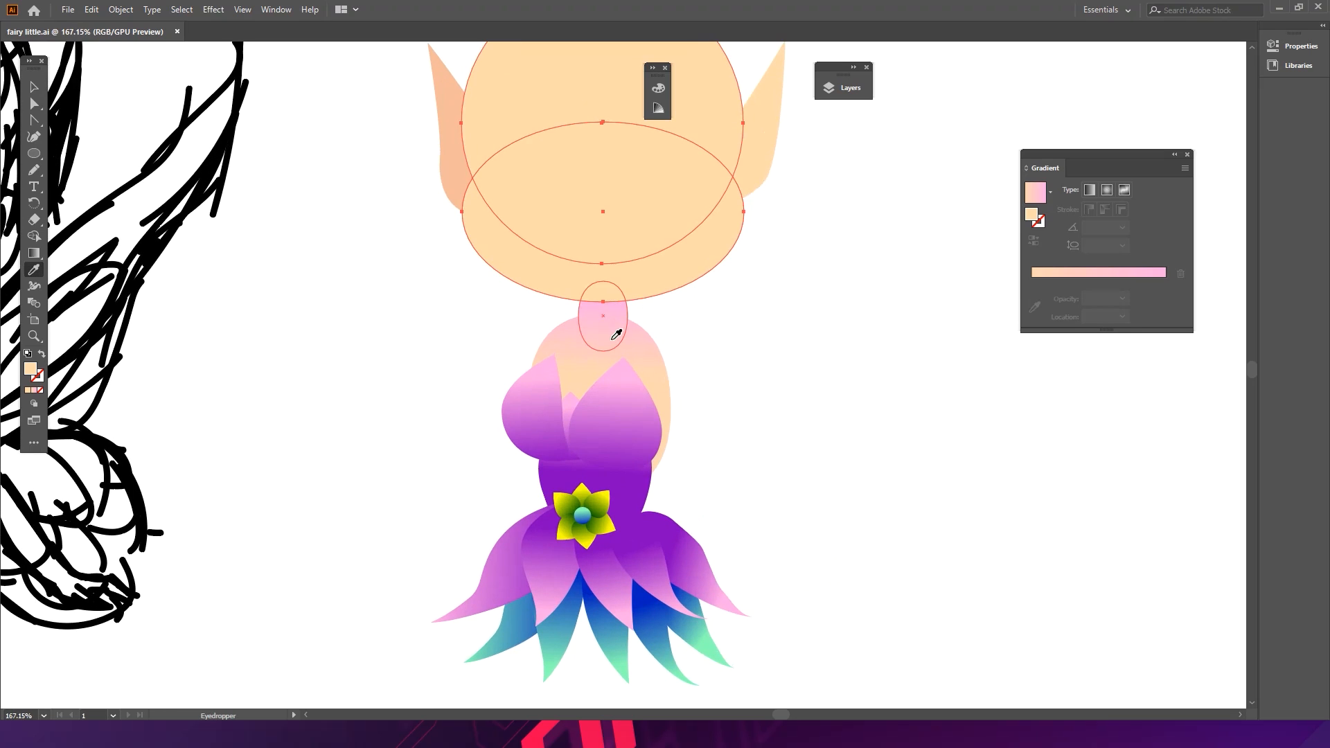
pyautogui.click(608, 318)
# - Redirect the head's gradient vertically with pink at the top using the Gradient tool
pyautogui.moveTo(728, 303); pyautogui.dragTo(725, 388)
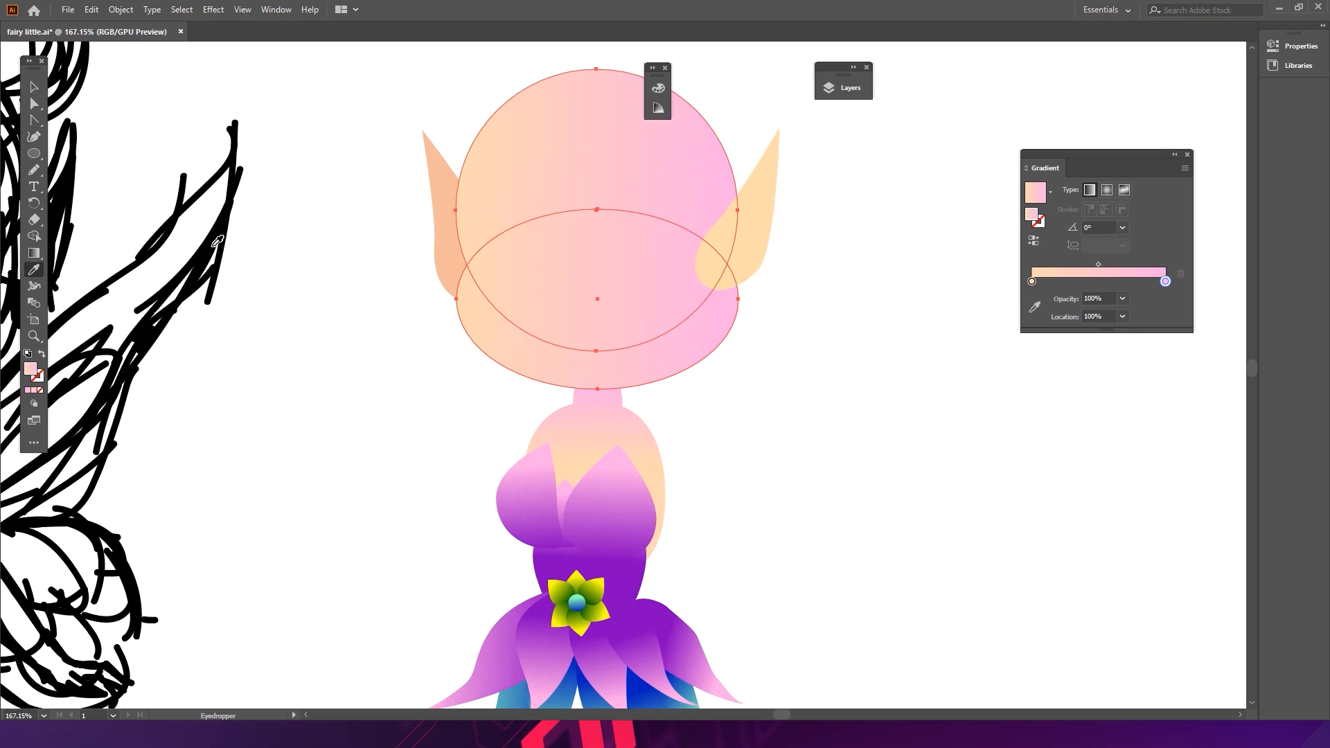
pyautogui.click(34, 253)
pyautogui.moveTo(587, 150); pyautogui.dragTo(576, 181)
pyautogui.moveTo(568, 304); pyautogui.dragTo(554, 111)
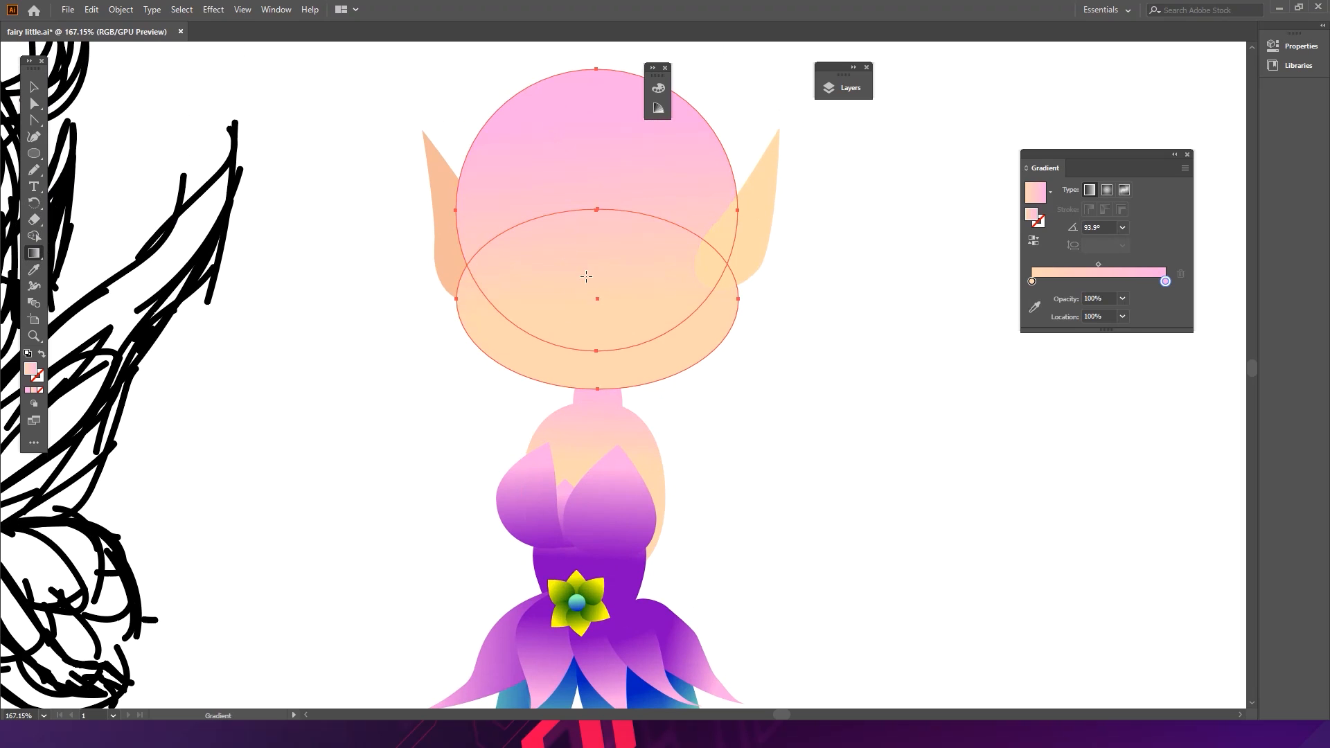
# - Undo the head's gradient direction changes
pyautogui.keyDown('ctrl'); pyautogui.click(787, 341); pyautogui.keyUp('ctrl')
pyautogui.moveTo(797, 325); pyautogui.dragTo(765, 319)
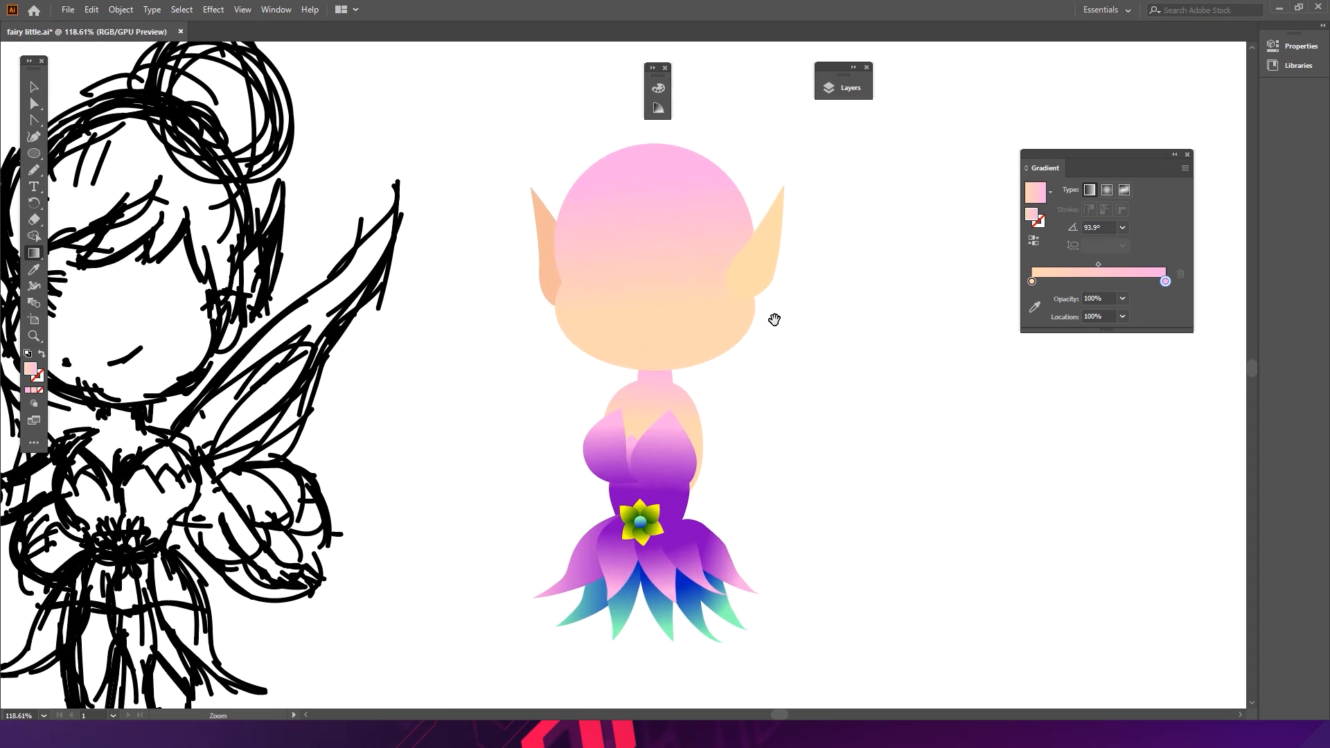
pyautogui.press('v')
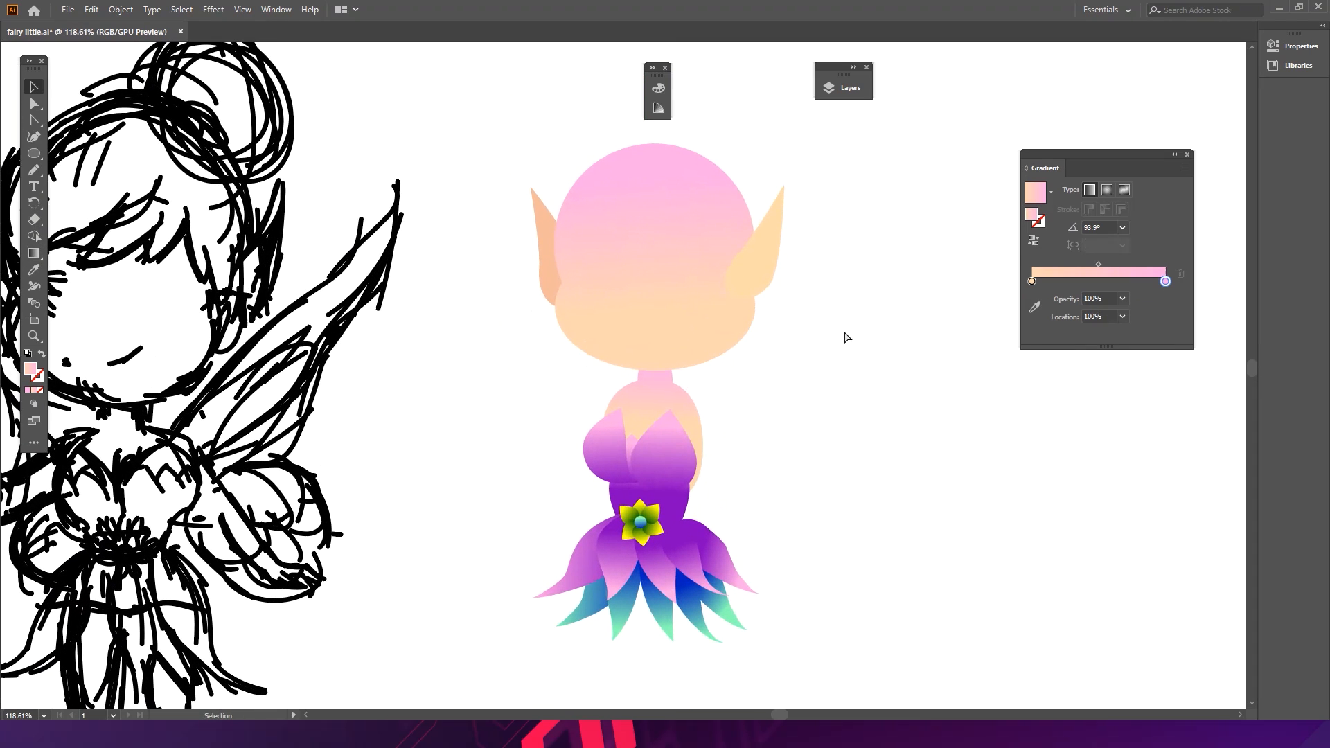
pyautogui.hotkey('ctrl', 'z')
pyautogui.hotkey('ctrl', 'z')
pyautogui.hotkey('ctrl', 'z')
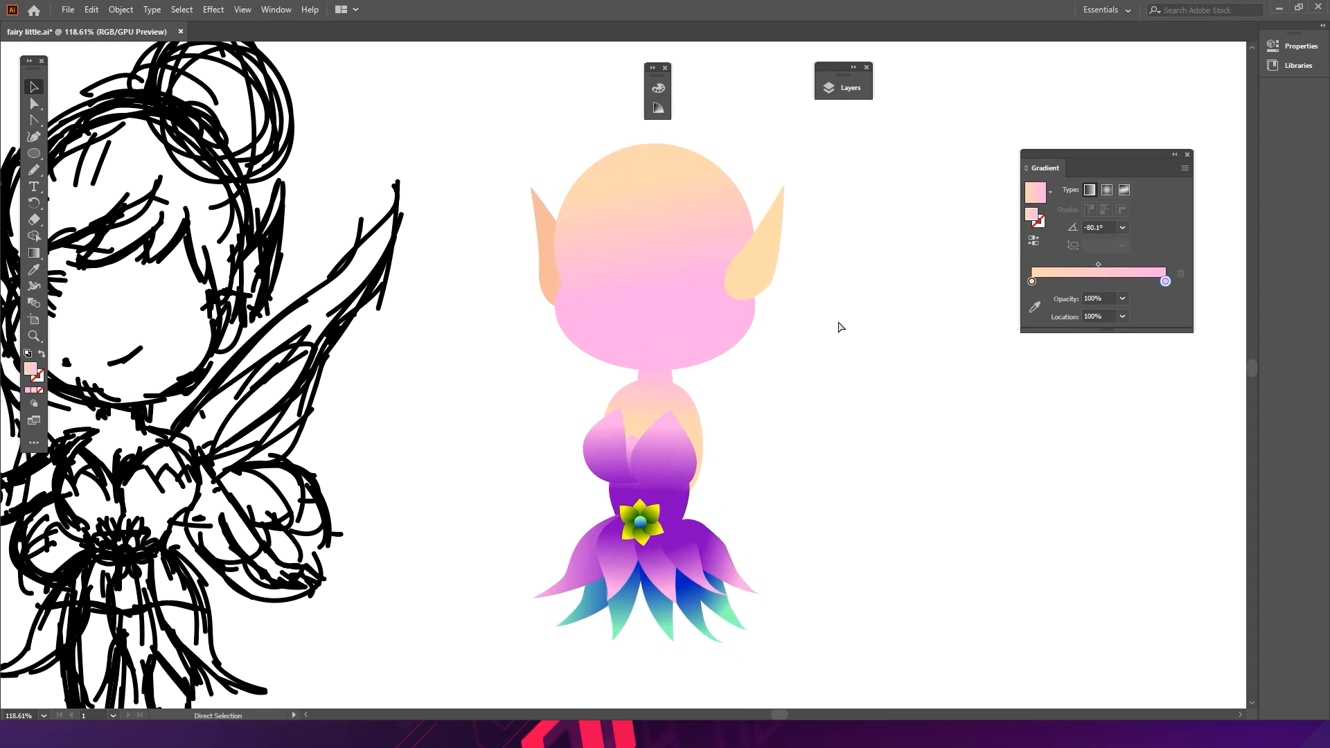
pyautogui.hotkey('ctrl', 'z')
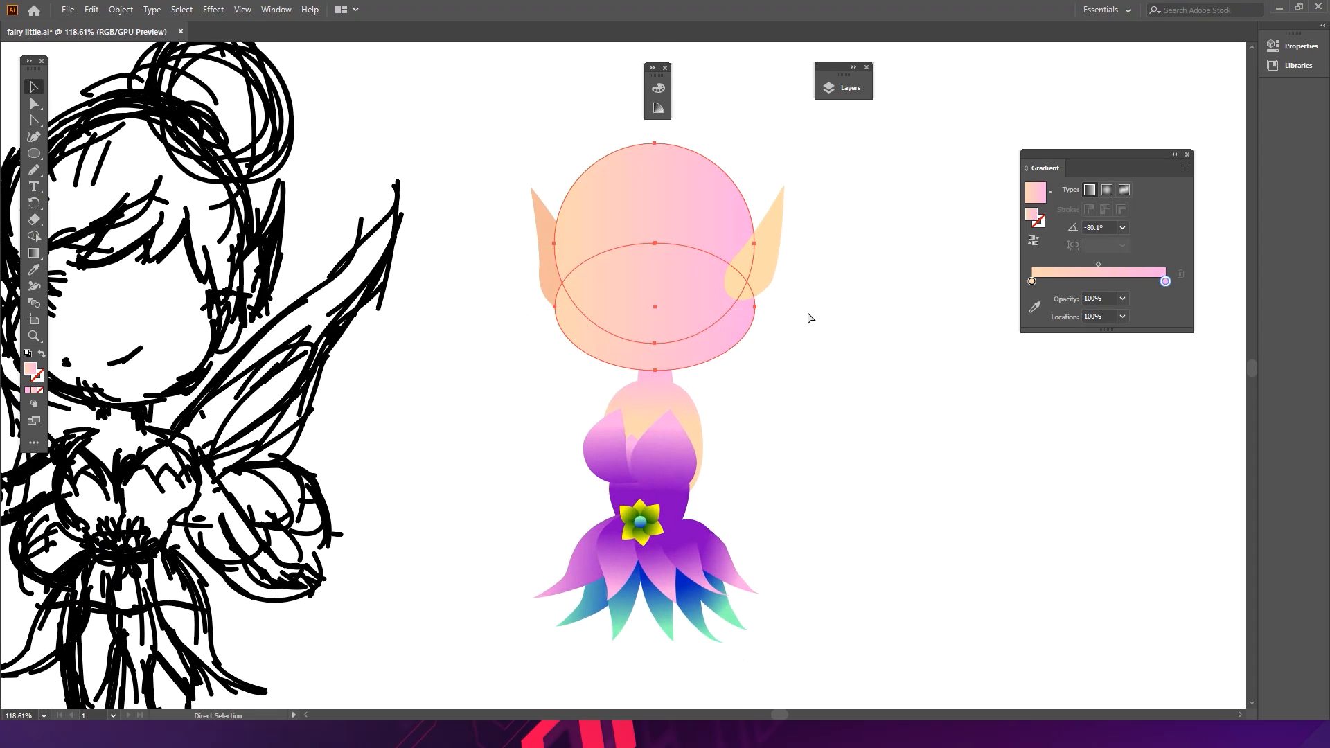
pyautogui.hotkey('ctrl', 'z')
pyautogui.hotkey('ctrl', 'shift', 'z')
# - Drag the head's gradient vertically from skin colour at the top to pink at the chin, and save
pyautogui.click(34, 253)
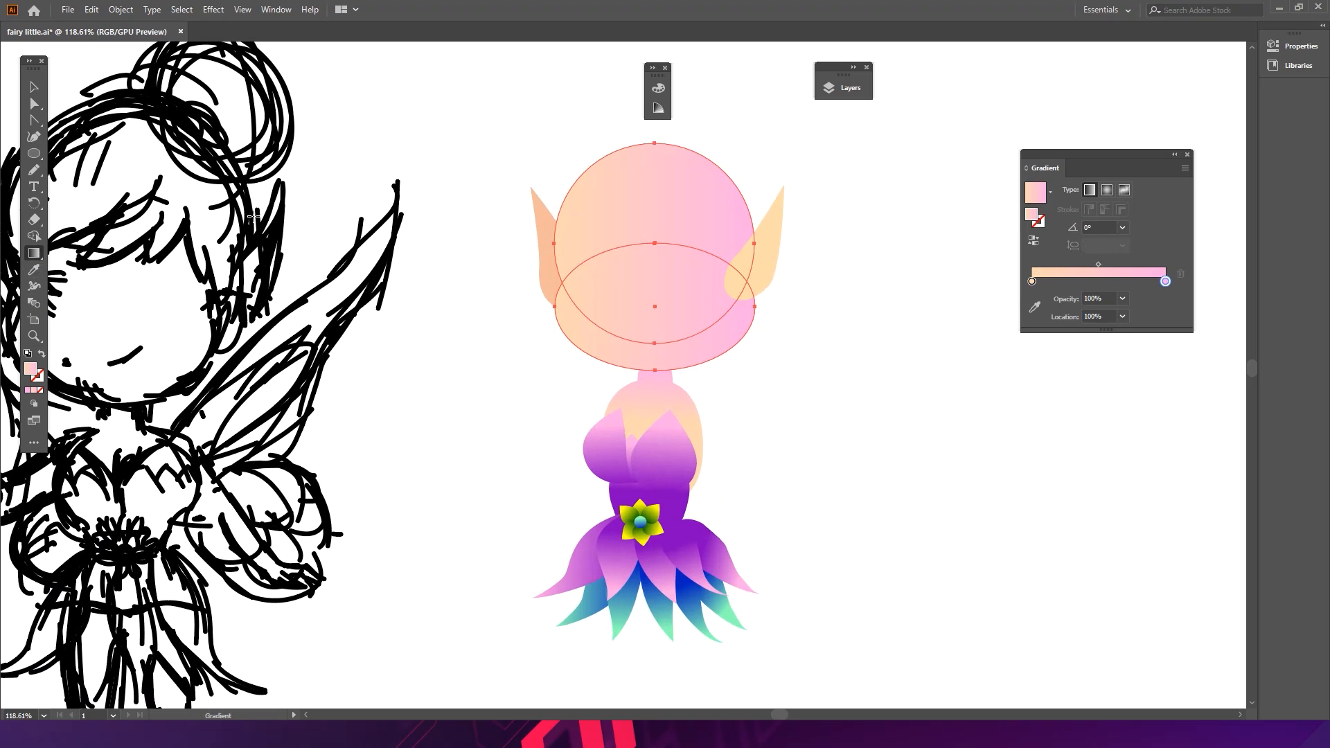
pyautogui.moveTo(698, 187); pyautogui.dragTo(672, 352)
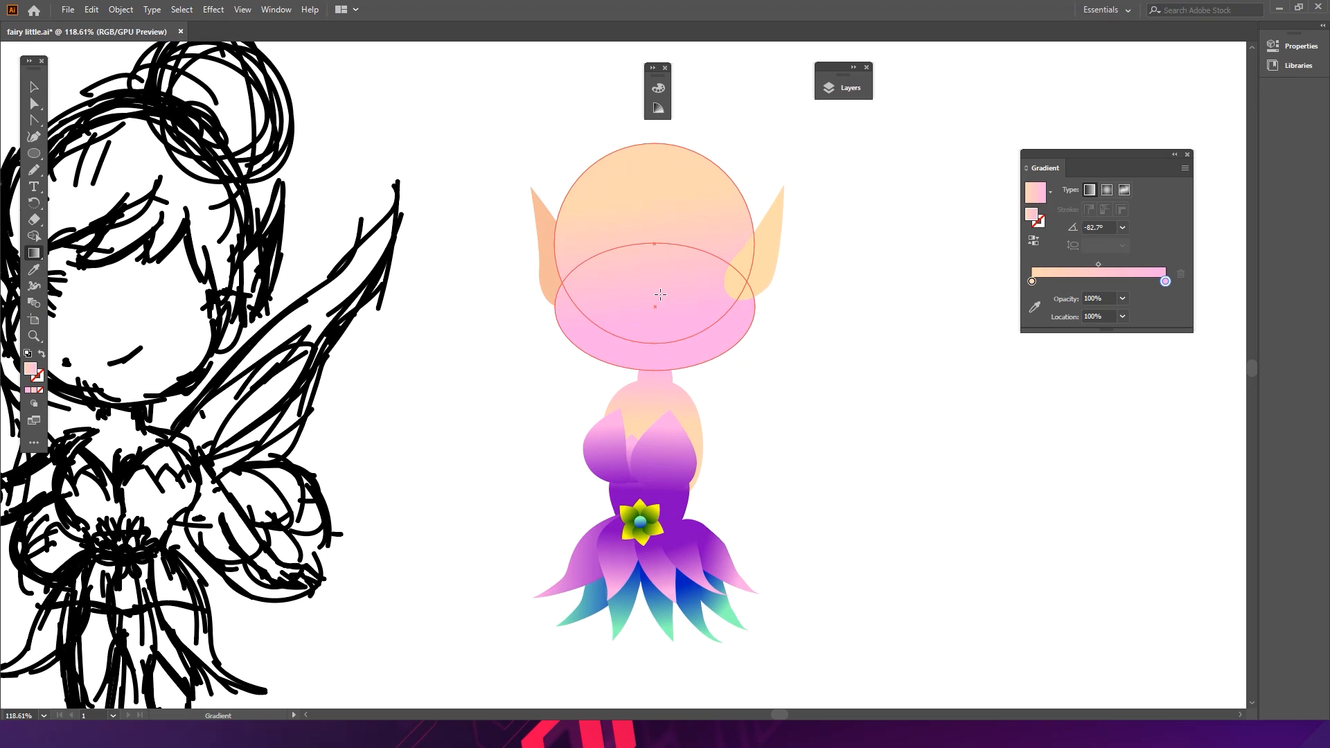
pyautogui.press('v')
pyautogui.press('g')
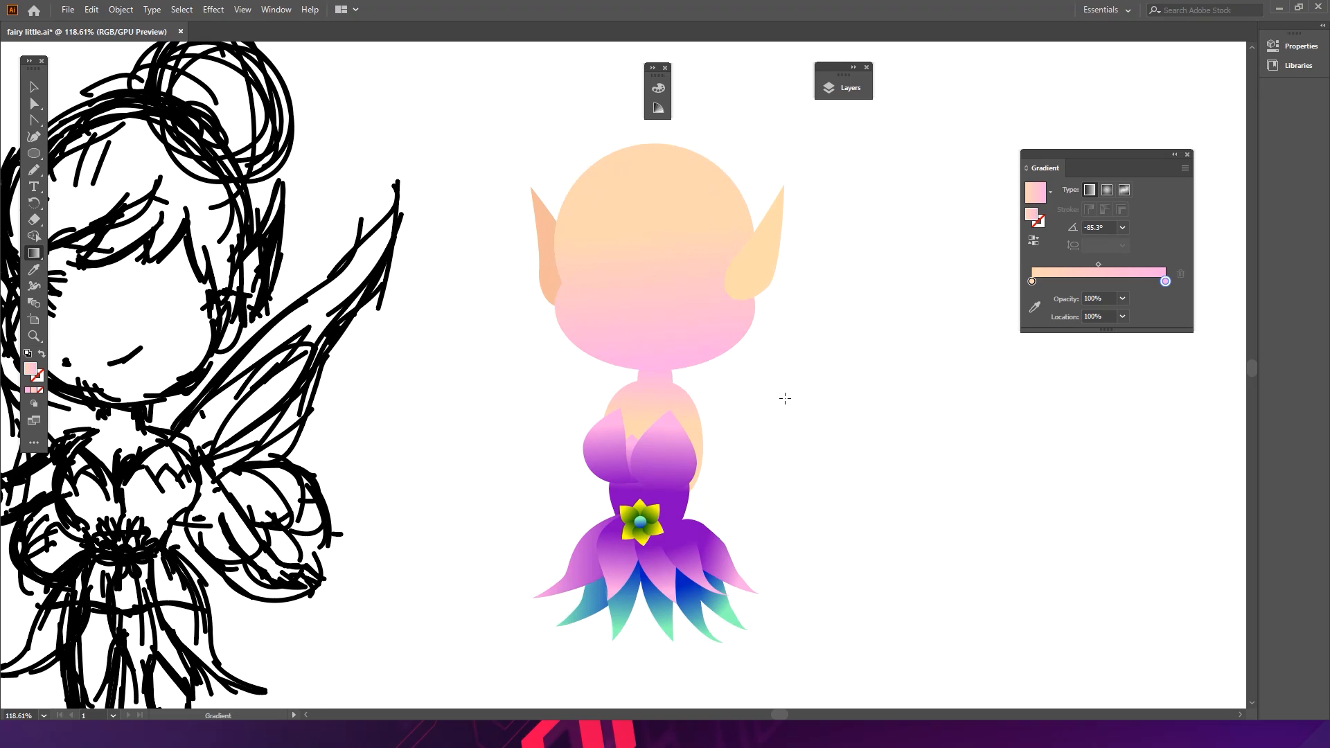
pyautogui.press('a')
pyautogui.moveTo(792, 366); pyautogui.dragTo(683, 340)
pyautogui.hotkey('ctrl', 's')
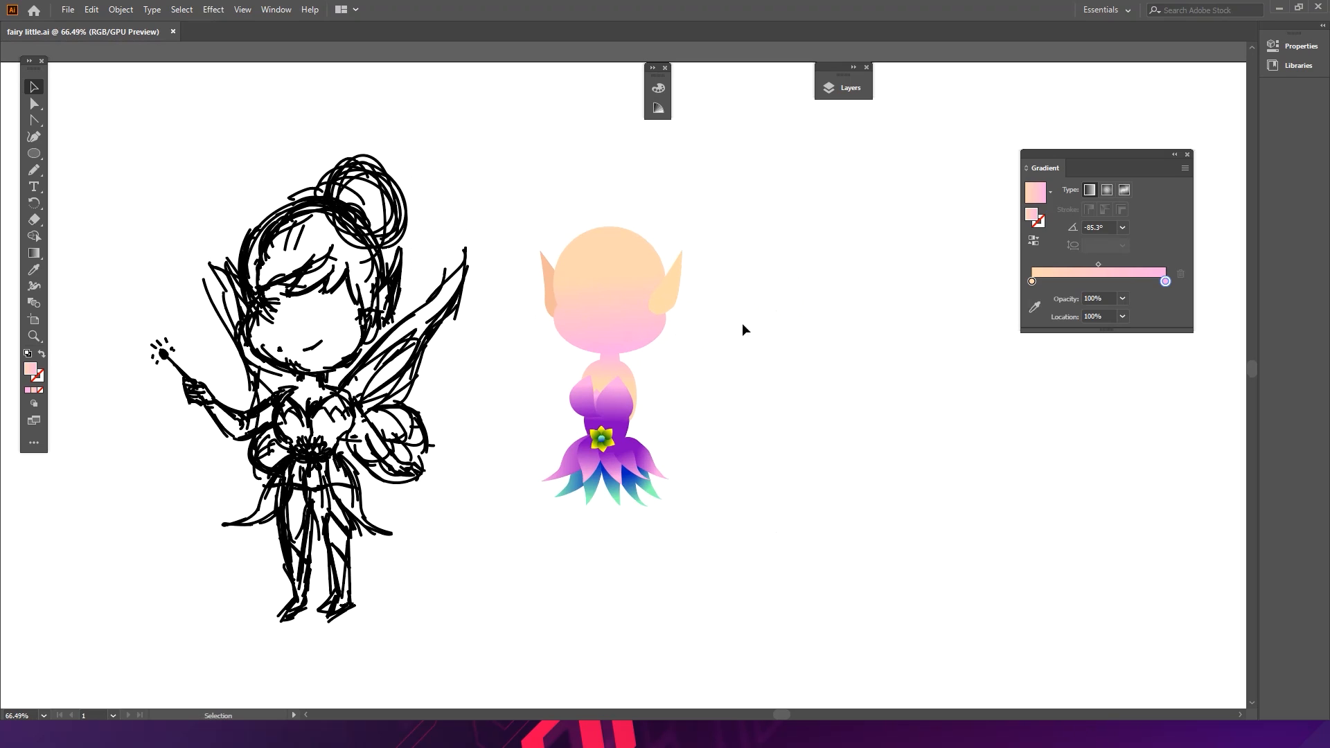
# - Sample the head's gradient onto the right ear and angle it diagonally along the ear
pyautogui.scroll(5, 626, 309)
pyautogui.click(715, 260)
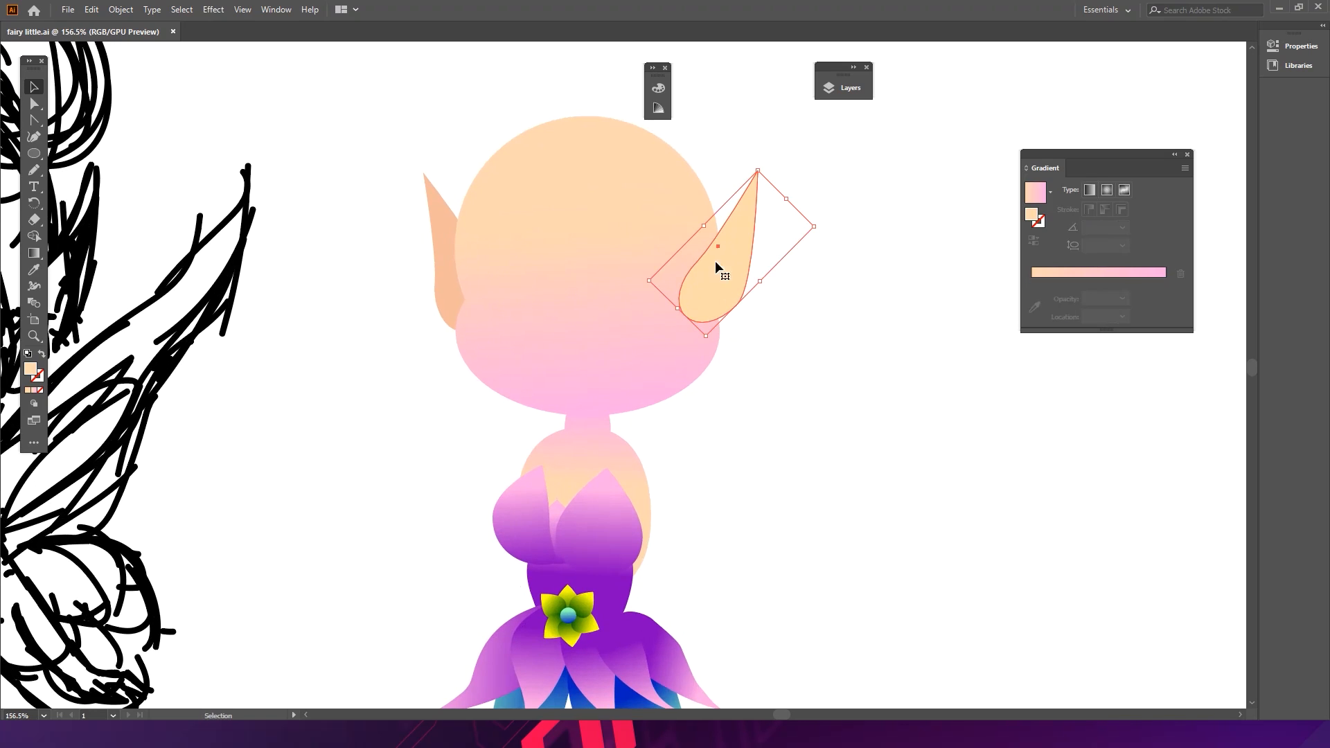
pyautogui.press('i')
pyautogui.click(634, 326)
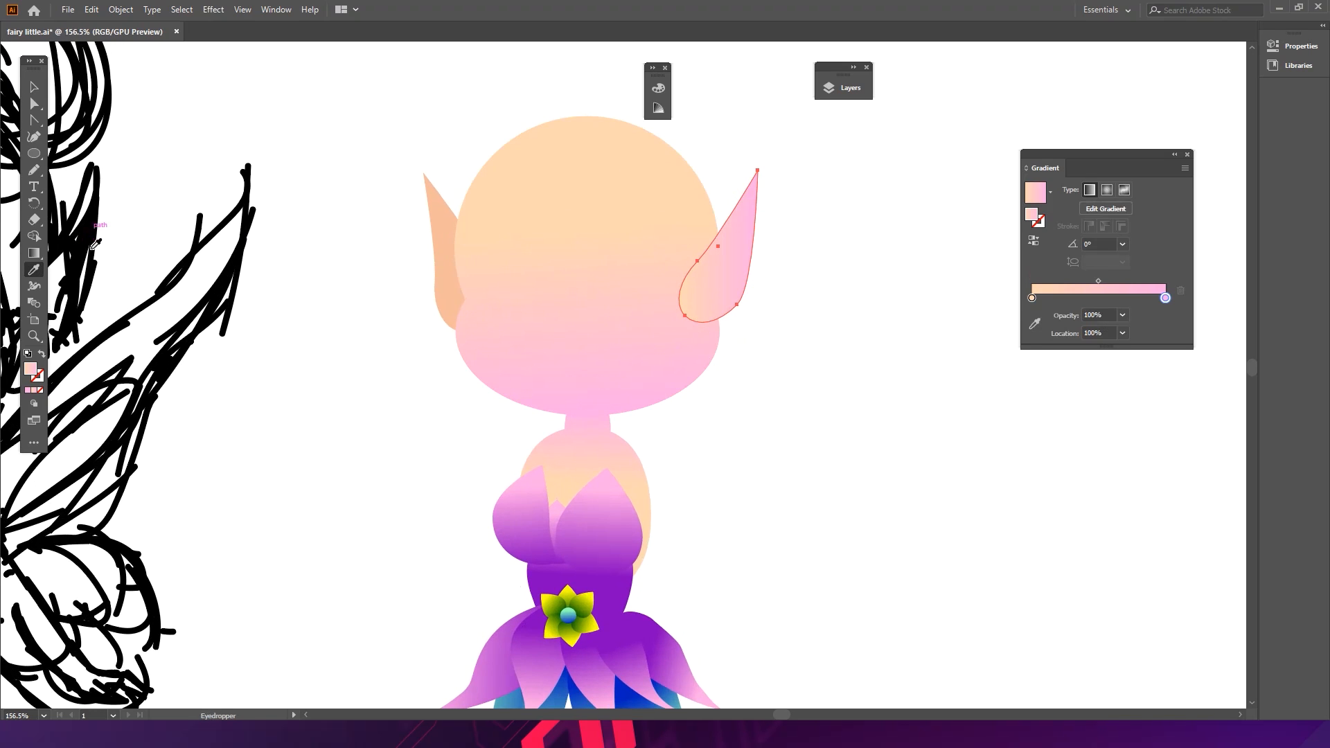
pyautogui.click(33, 256)
pyautogui.moveTo(768, 286); pyautogui.dragTo(716, 232)
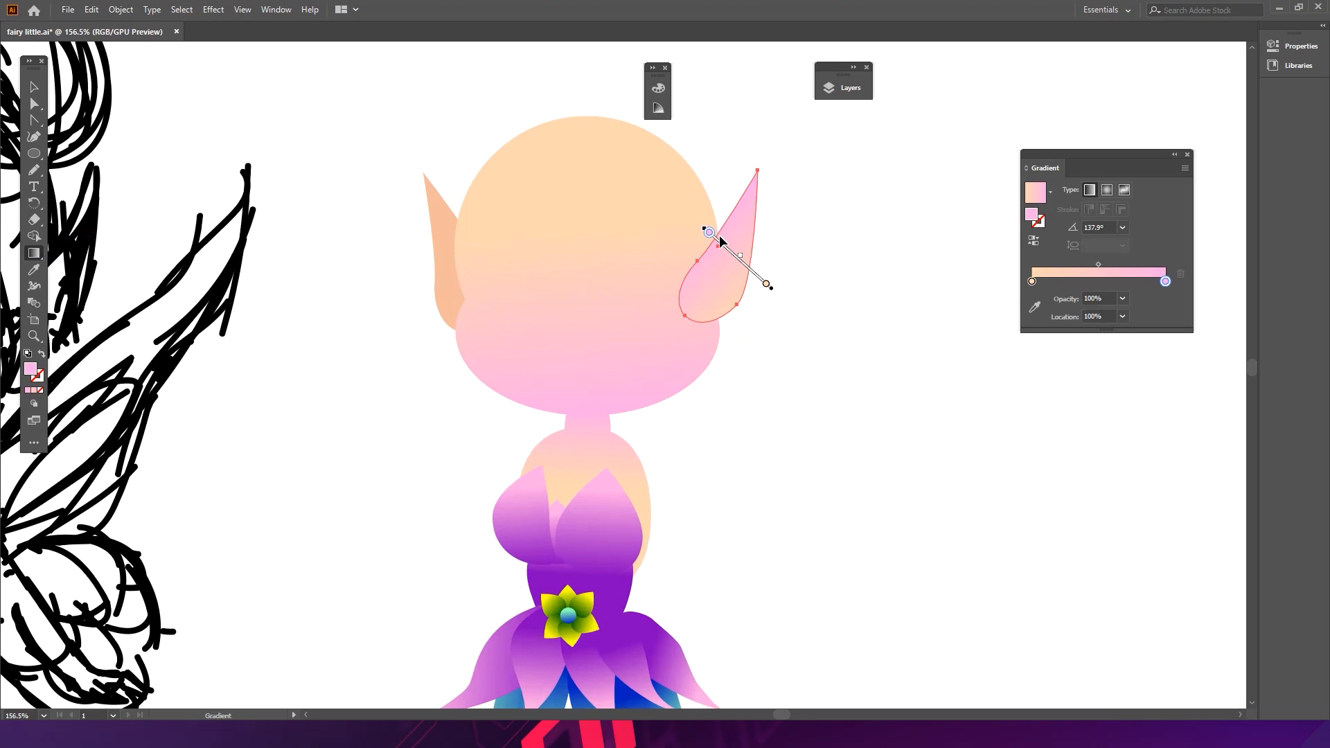
# - Save the document
pyautogui.press('v')
pyautogui.click(831, 263)
pyautogui.press('g')
pyautogui.press('v')
pyautogui.hotkey('ctrl', 's')
pyautogui.moveTo(771, 453)
pyautogui.mouseDown()
pyautogui.moveTo(653, 425)
pyautogui.moveTo(692, 335)
pyautogui.mouseUp()
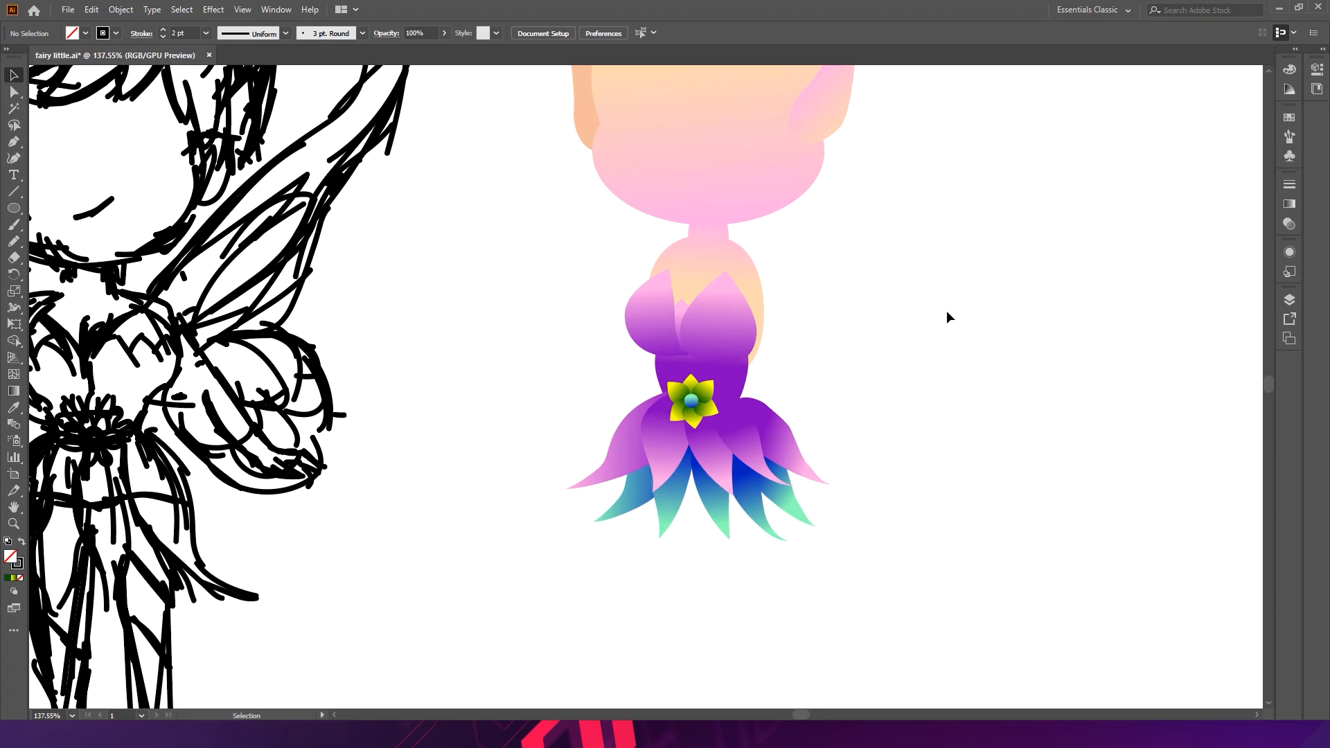
# - Draw a 44 px circle beside the dress and sample the head's gradient onto it with the Eyedropper
pyautogui.moveTo(948, 316)
pyautogui.mouseDown()
pyautogui.moveTo(929, 282)
pyautogui.moveTo(888, 344)
pyautogui.moveTo(953, 300)
pyautogui.mouseUp()
pyautogui.moveTo(912, 437)
pyautogui.mouseDown()
pyautogui.moveTo(935, 371)
pyautogui.moveTo(930, 332)
pyautogui.mouseUp()
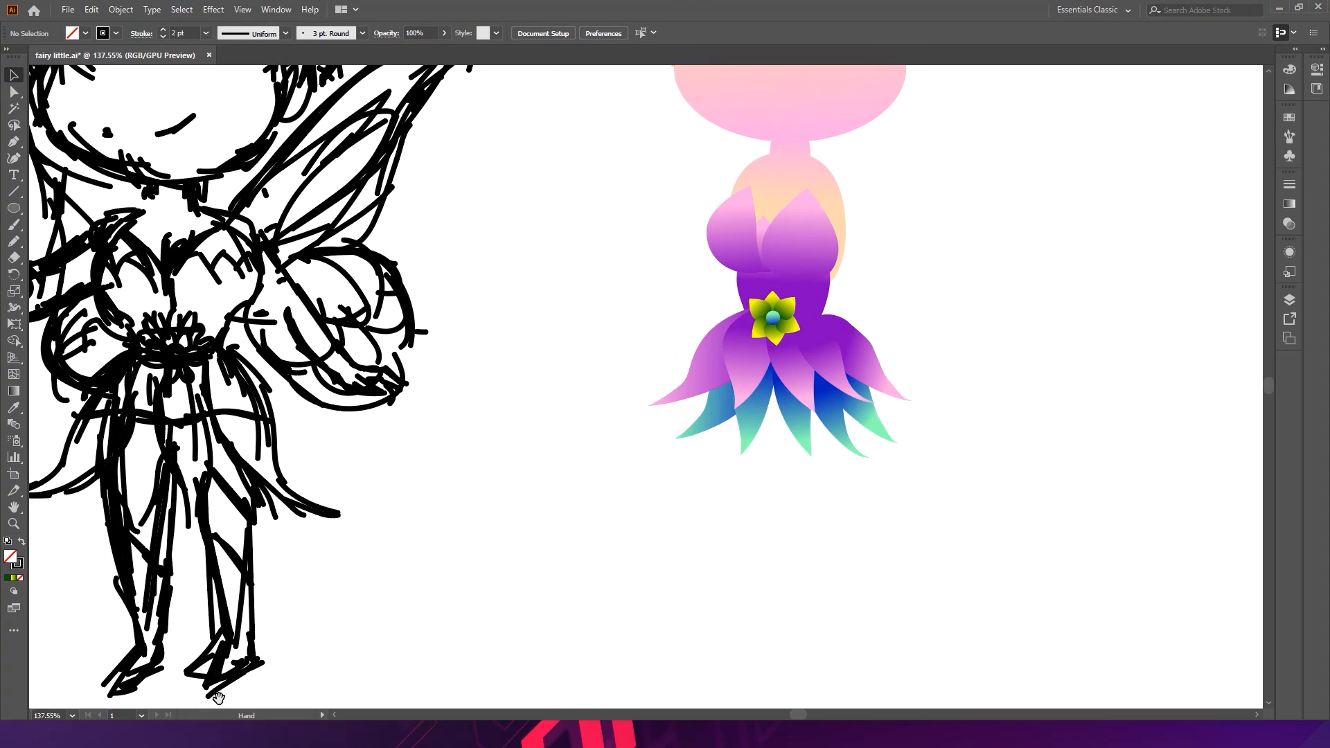
pyautogui.moveTo(576, 418); pyautogui.dragTo(512, 364)
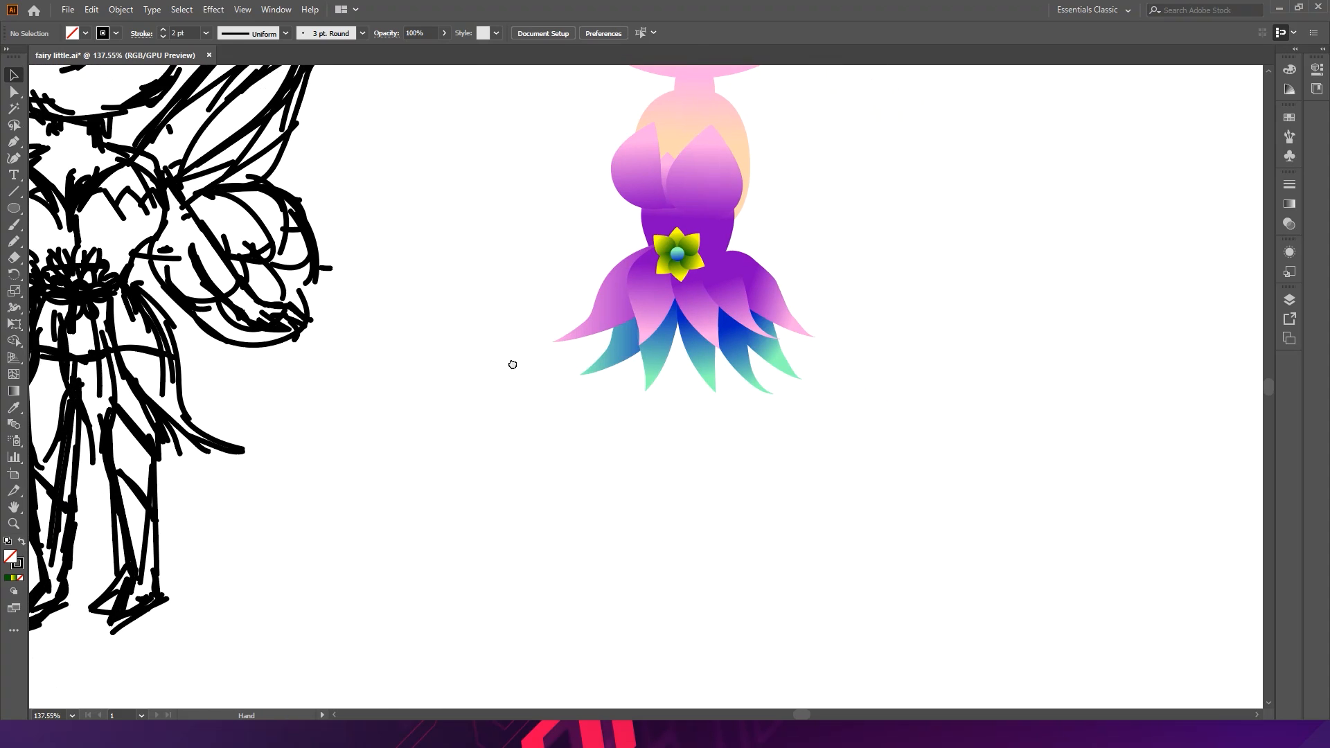
pyautogui.click(14, 208)
pyautogui.moveTo(881, 268); pyautogui.dragTo(956, 341)
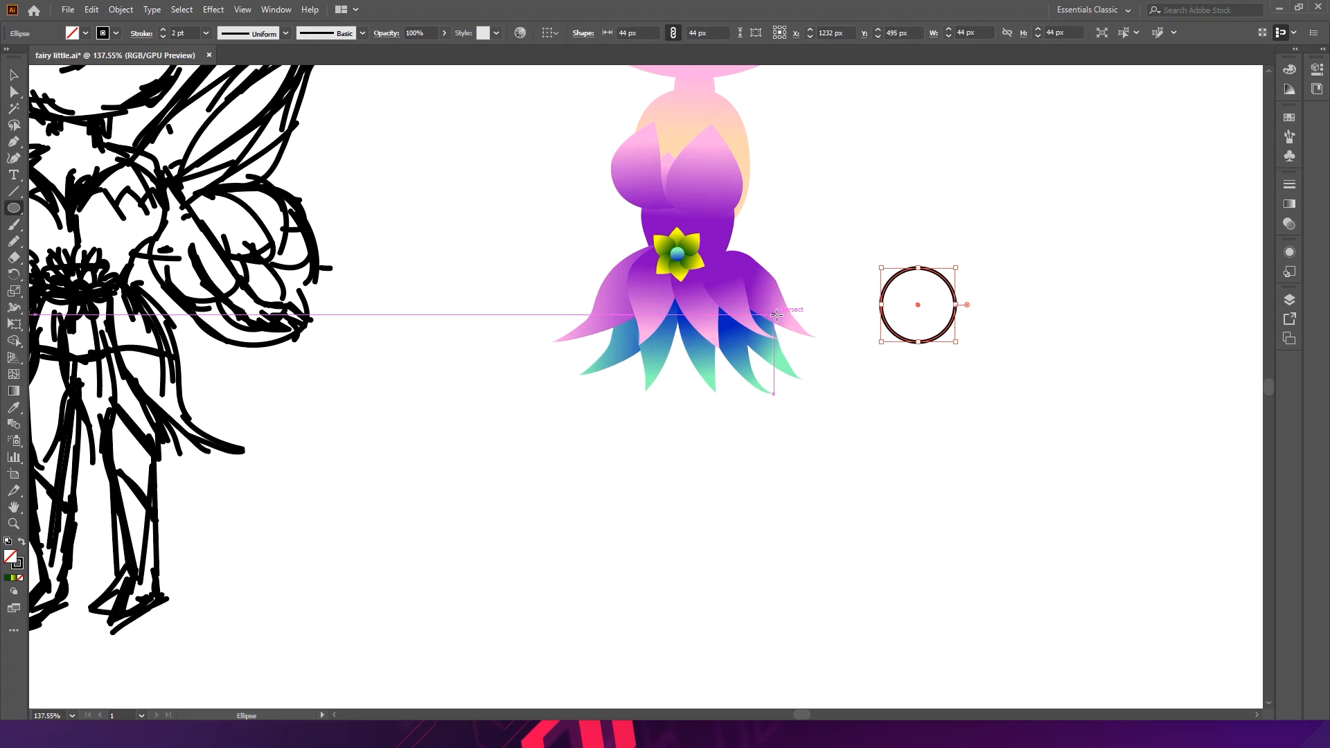
pyautogui.press('i')
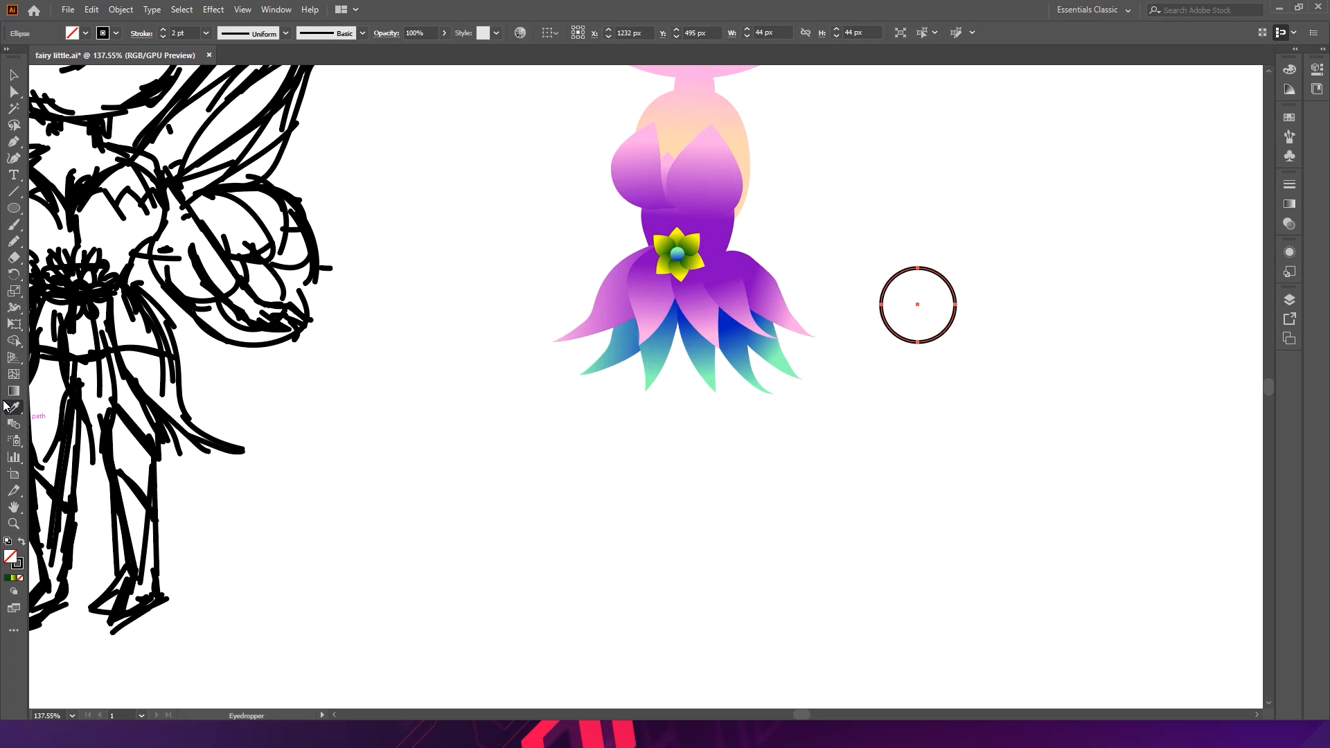
pyautogui.click(695, 132)
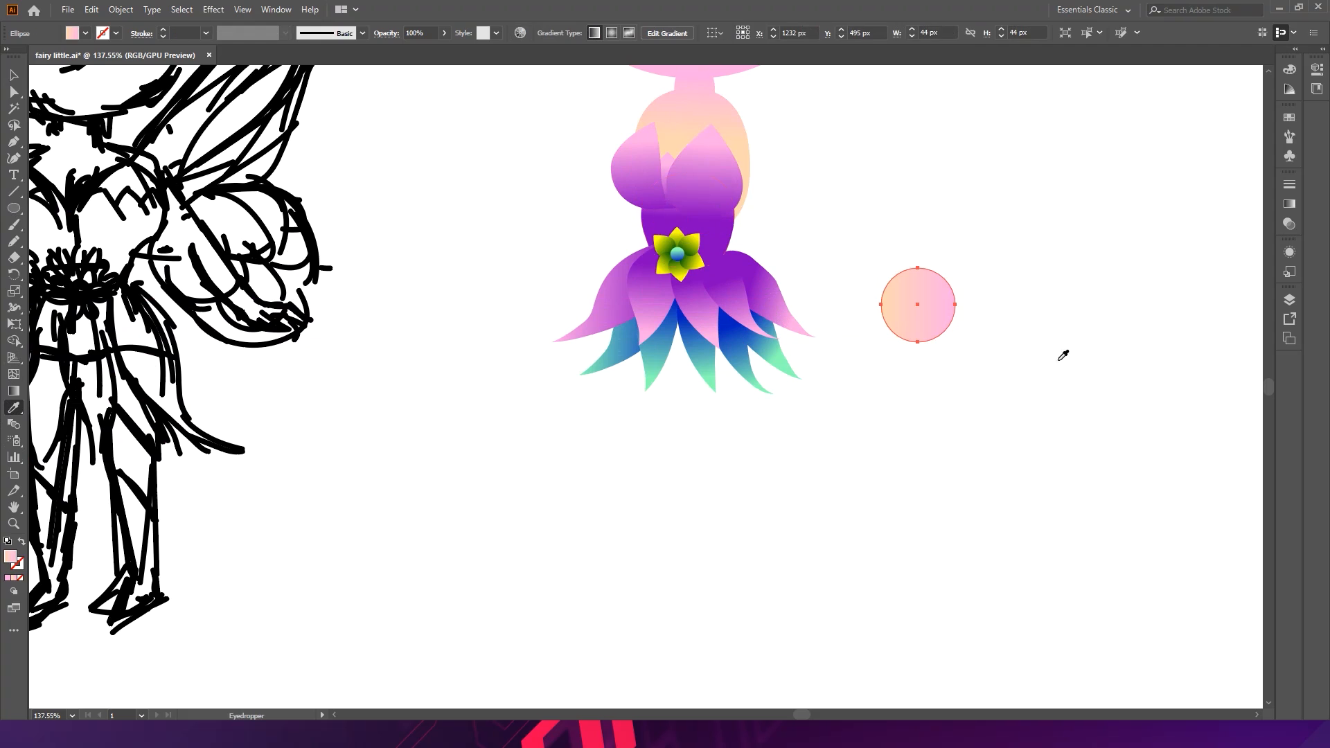
# - Stretch the circle's bottom anchor far downward into a long tapered leg shape
pyautogui.press('a')
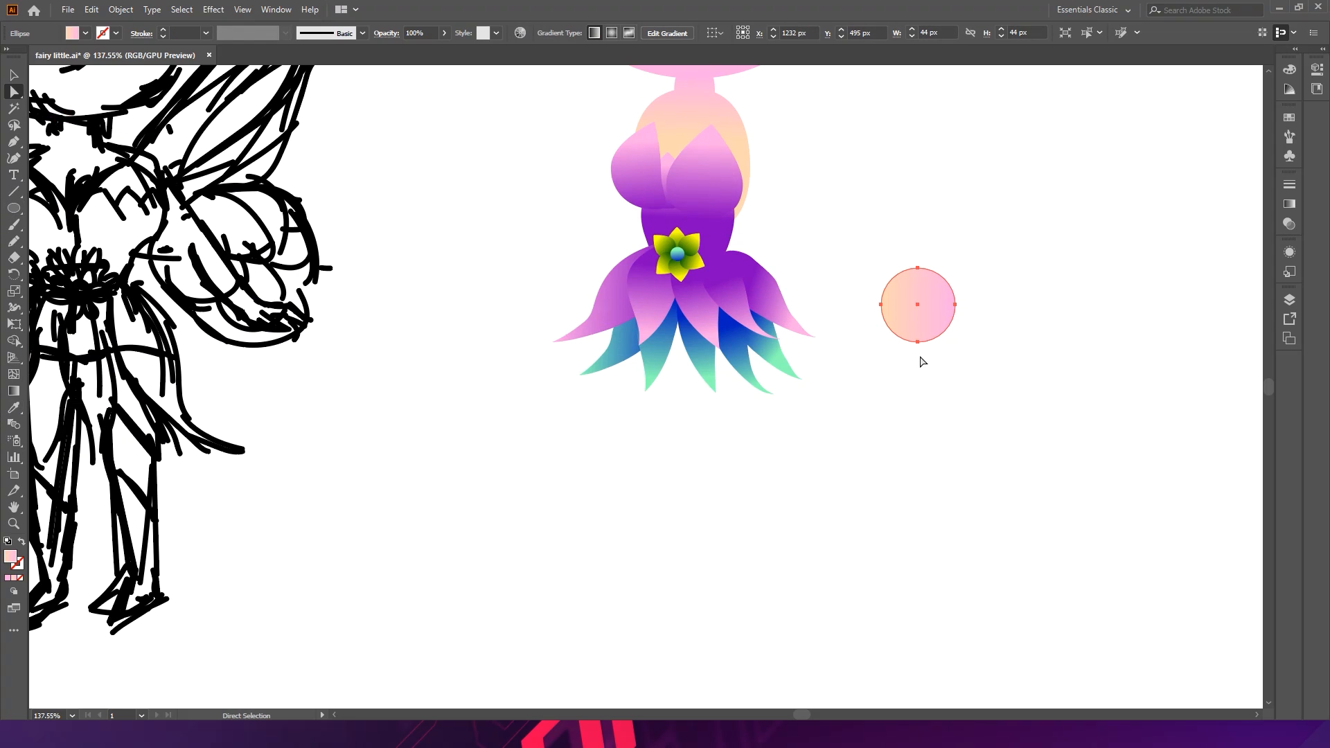
pyautogui.moveTo(916, 342); pyautogui.dragTo(913, 515)
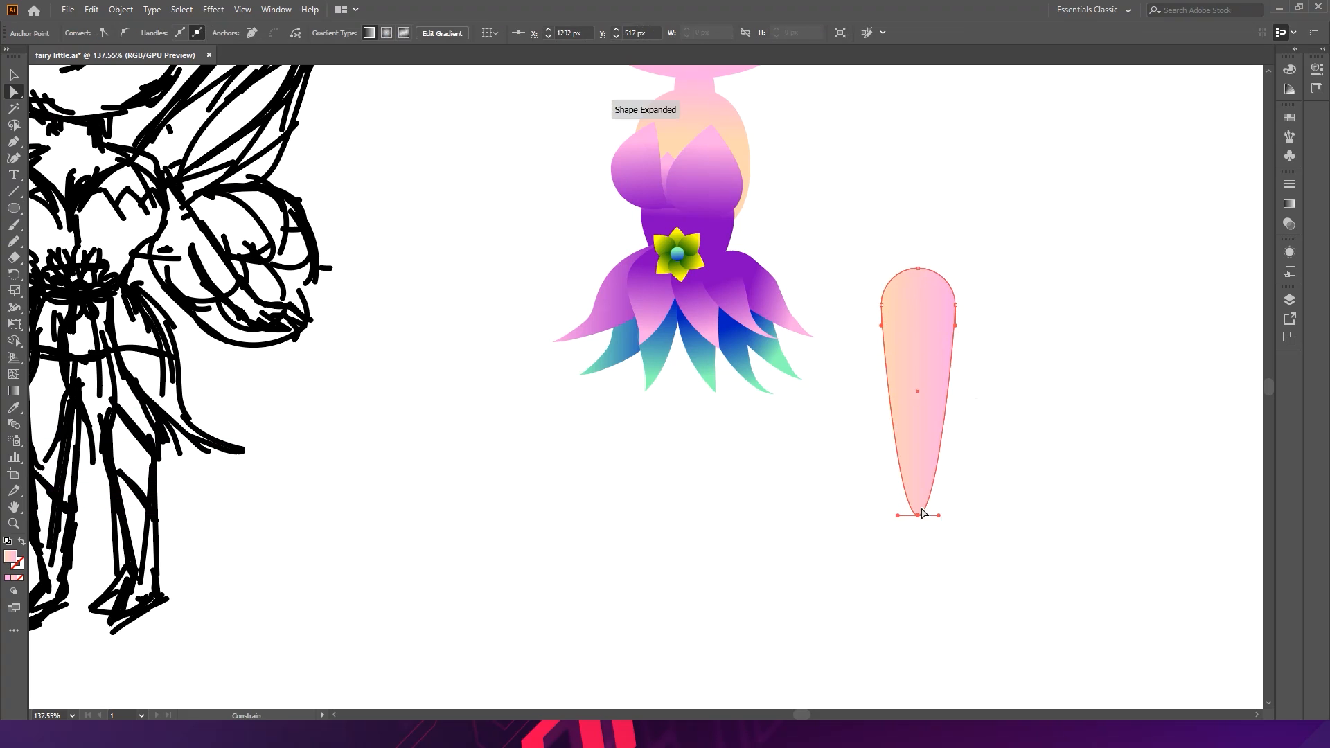
pyautogui.click(971, 448)
# - Move the leg shape under the dress and send it to the back
pyautogui.press('v')
pyautogui.moveTo(925, 397); pyautogui.dragTo(675, 414)
pyautogui.moveTo(712, 543); pyautogui.dragTo(696, 500)
pyautogui.moveTo(659, 429); pyautogui.dragTo(646, 413)
pyautogui.moveTo(679, 478); pyautogui.dragTo(658, 455)
pyautogui.hotkey('ctrl', 'z')
pyautogui.hotkey('ctrl', 'z')
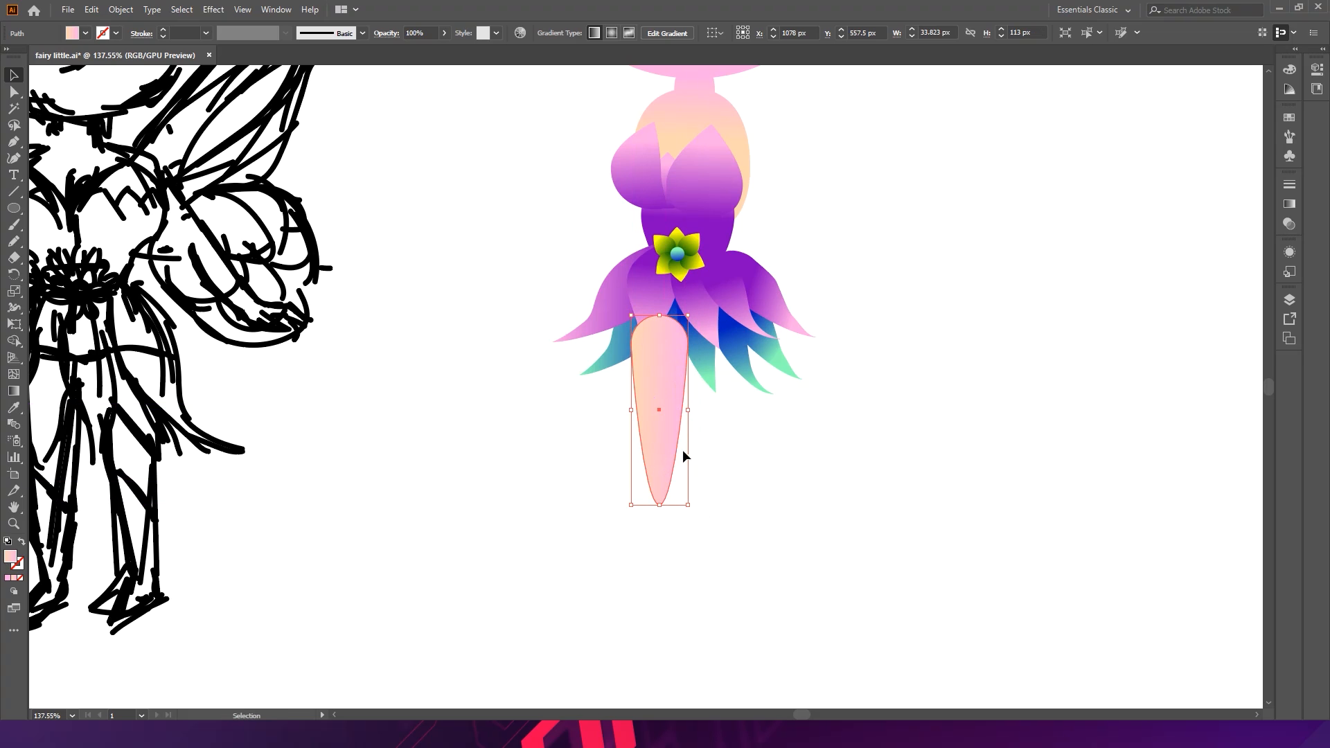
pyautogui.hotkey('ctrl', 'shift', '[')
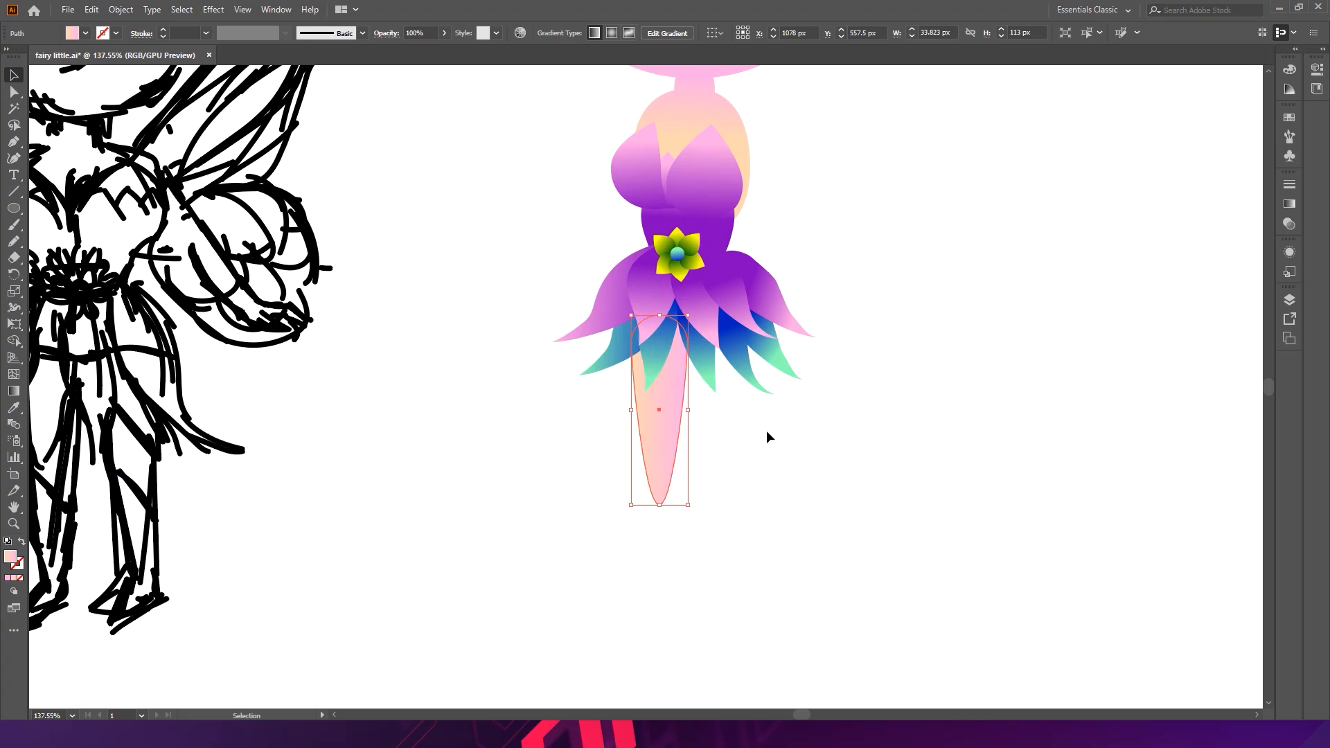
# - Move the leg shape off to the right of the dress for editing
pyautogui.click(755, 438)
pyautogui.moveTo(676, 427); pyautogui.dragTo(626, 395)
pyautogui.click(703, 462)
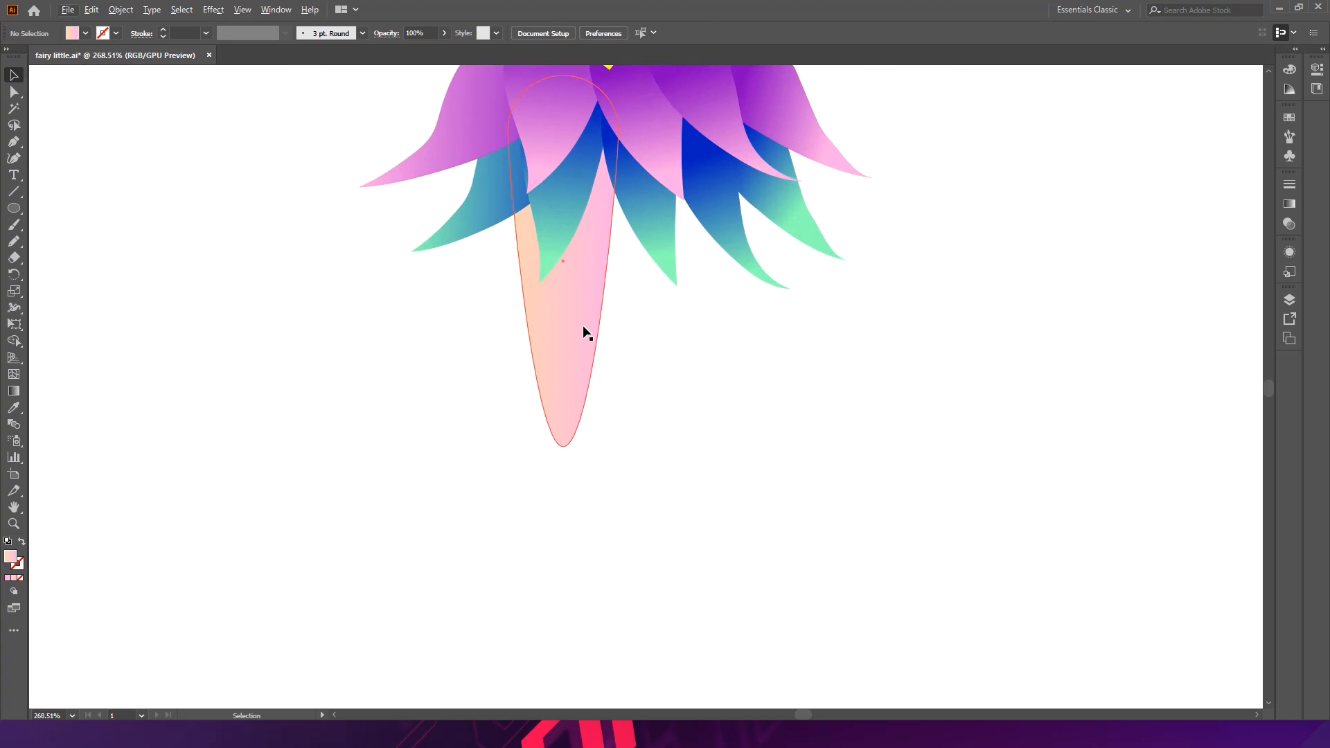
pyautogui.moveTo(584, 325); pyautogui.dragTo(1048, 351)
pyautogui.hotkey('ctrl', 'z')
pyautogui.moveTo(598, 316); pyautogui.dragTo(1031, 323)
pyautogui.moveTo(1075, 338); pyautogui.dragTo(837, 450)
pyautogui.moveTo(706, 356); pyautogui.dragTo(871, 385)
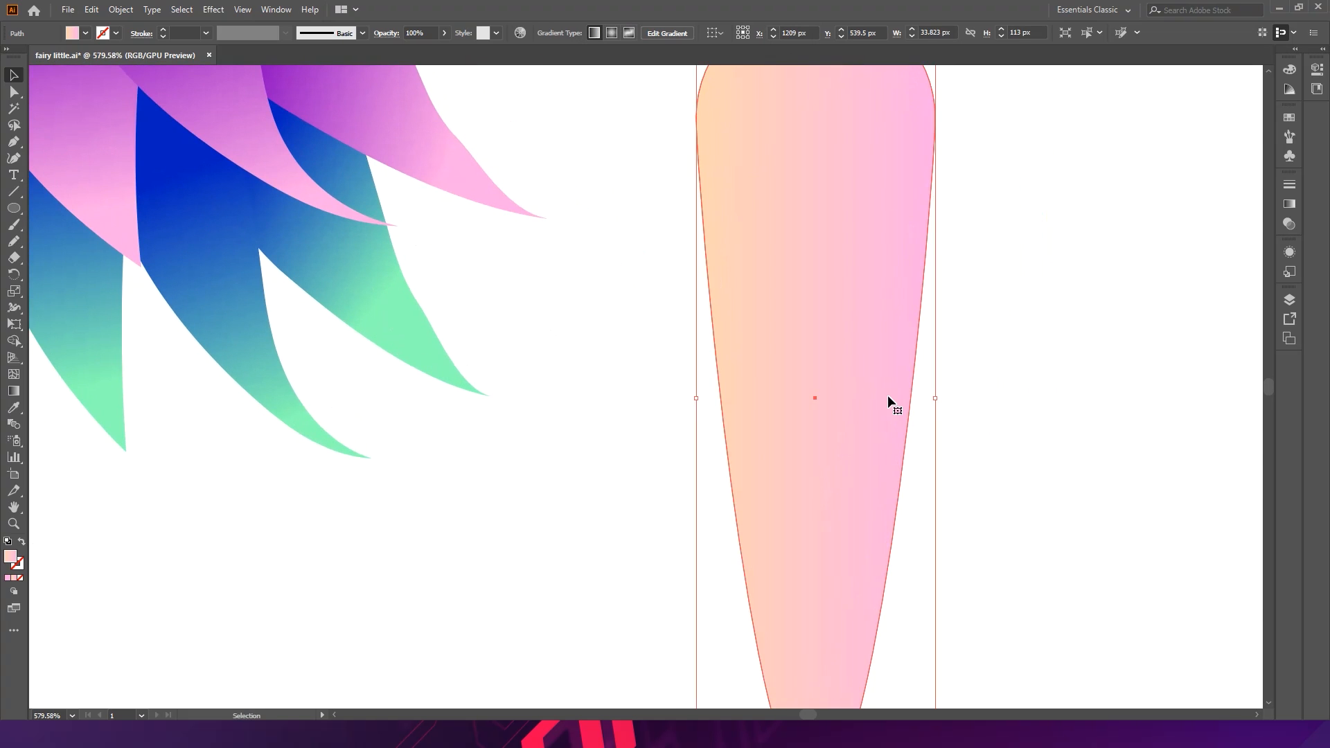
pyautogui.scroll(-1, 928, 392)
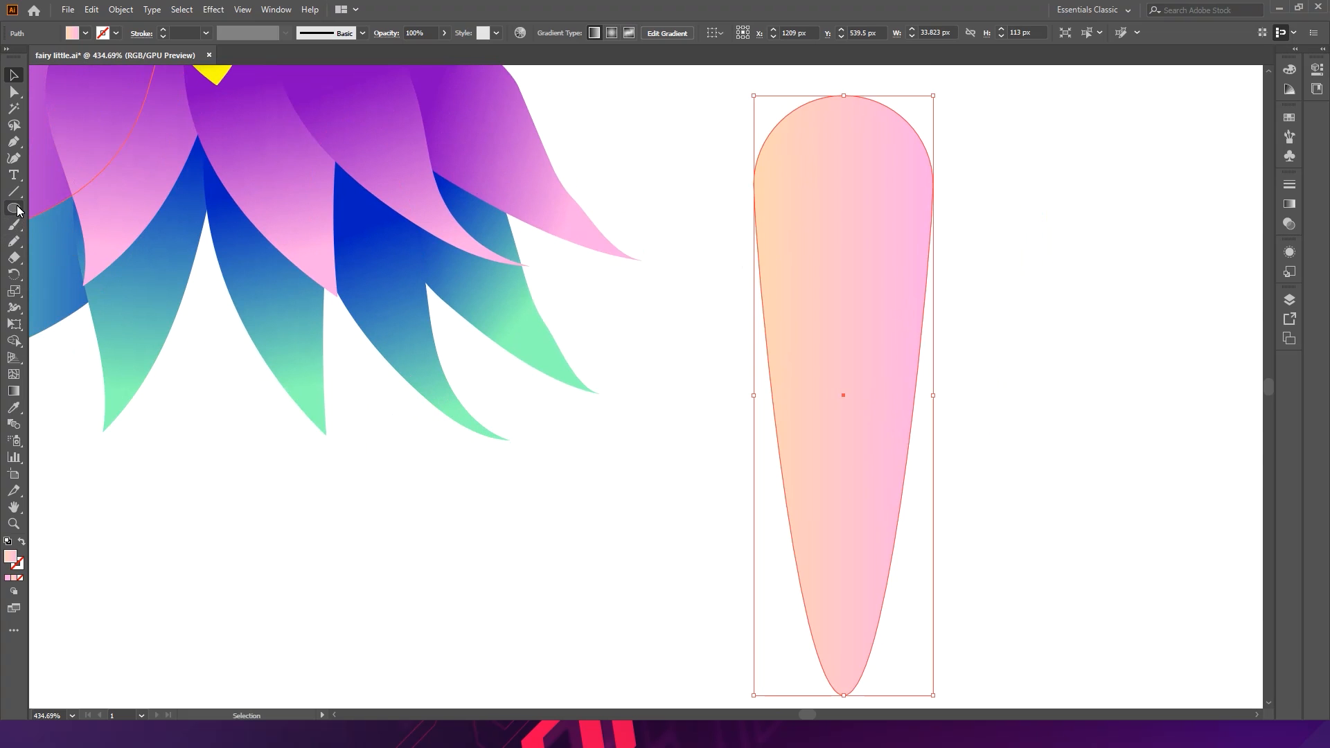
# - Cut the leg shape horizontally across its middle with the Knife tool
pyautogui.click(21, 261)
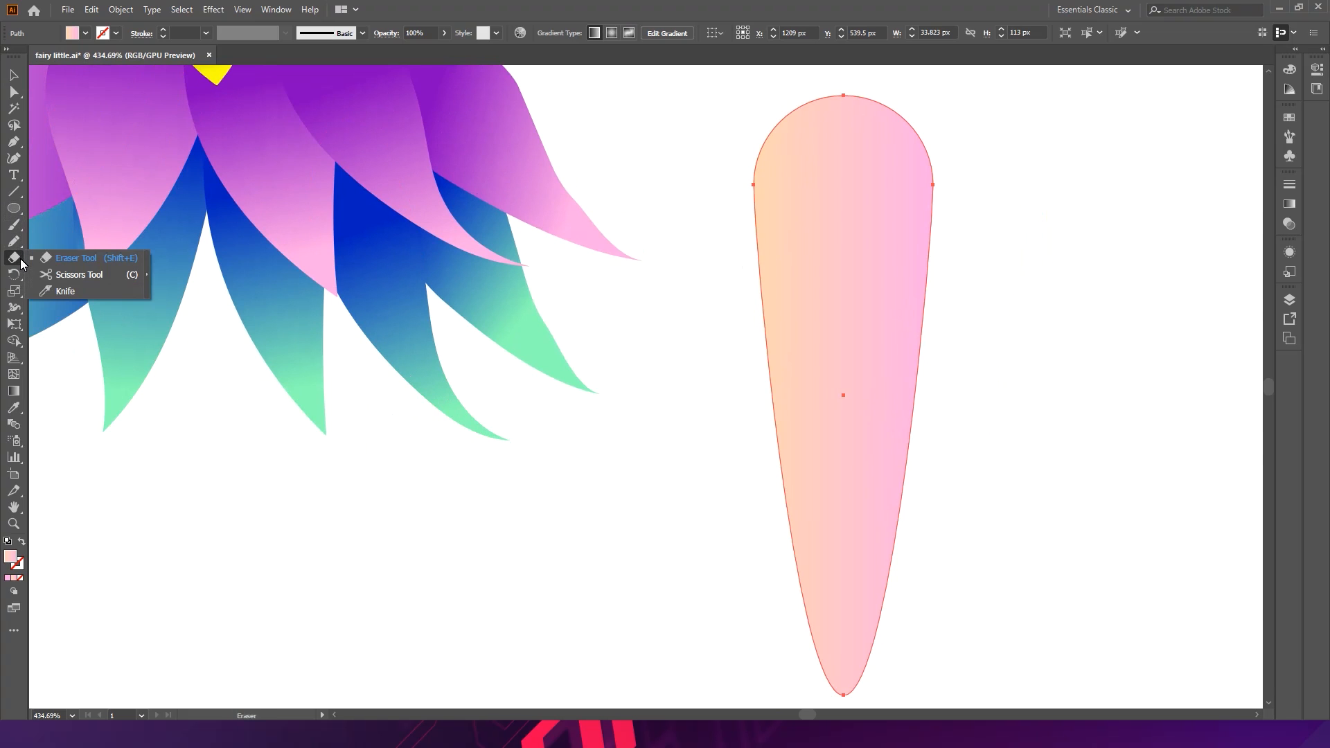
pyautogui.click(80, 291)
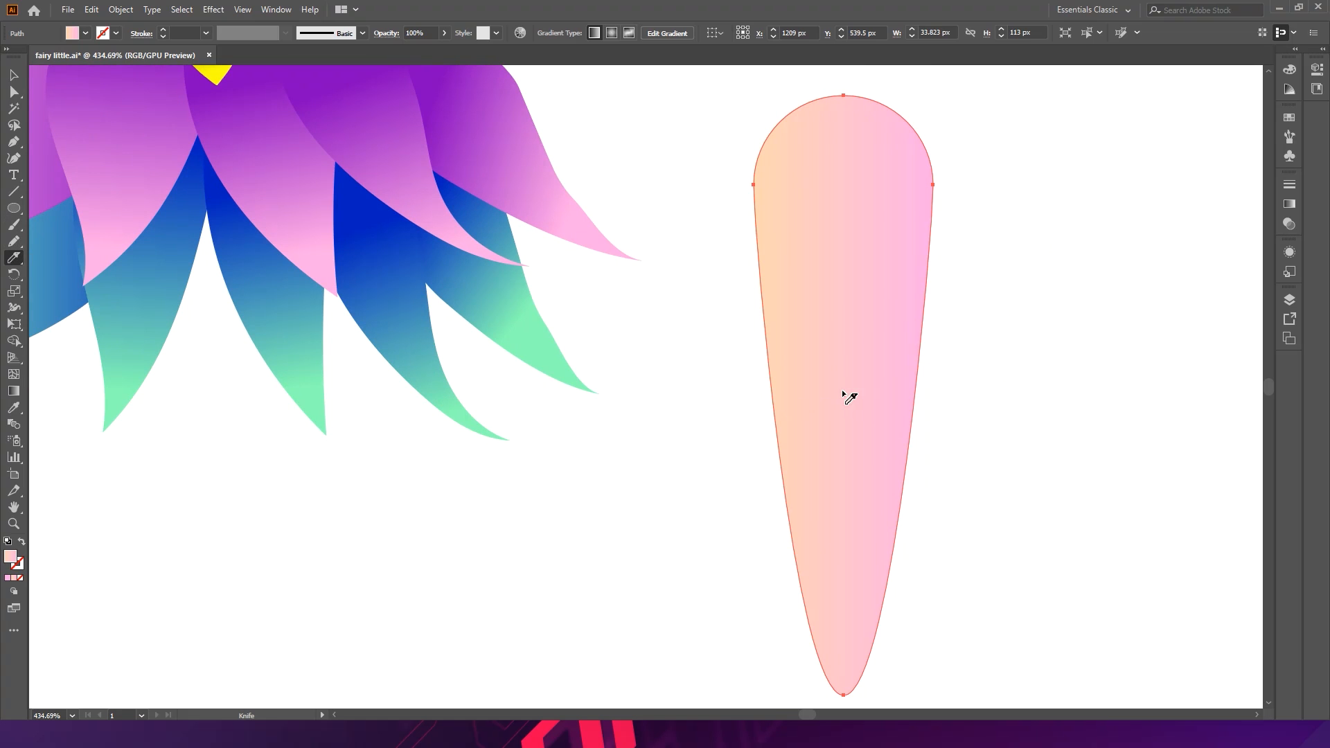
pyautogui.moveTo(760, 402); pyautogui.dragTo(1046, 388)
pyautogui.press('a')
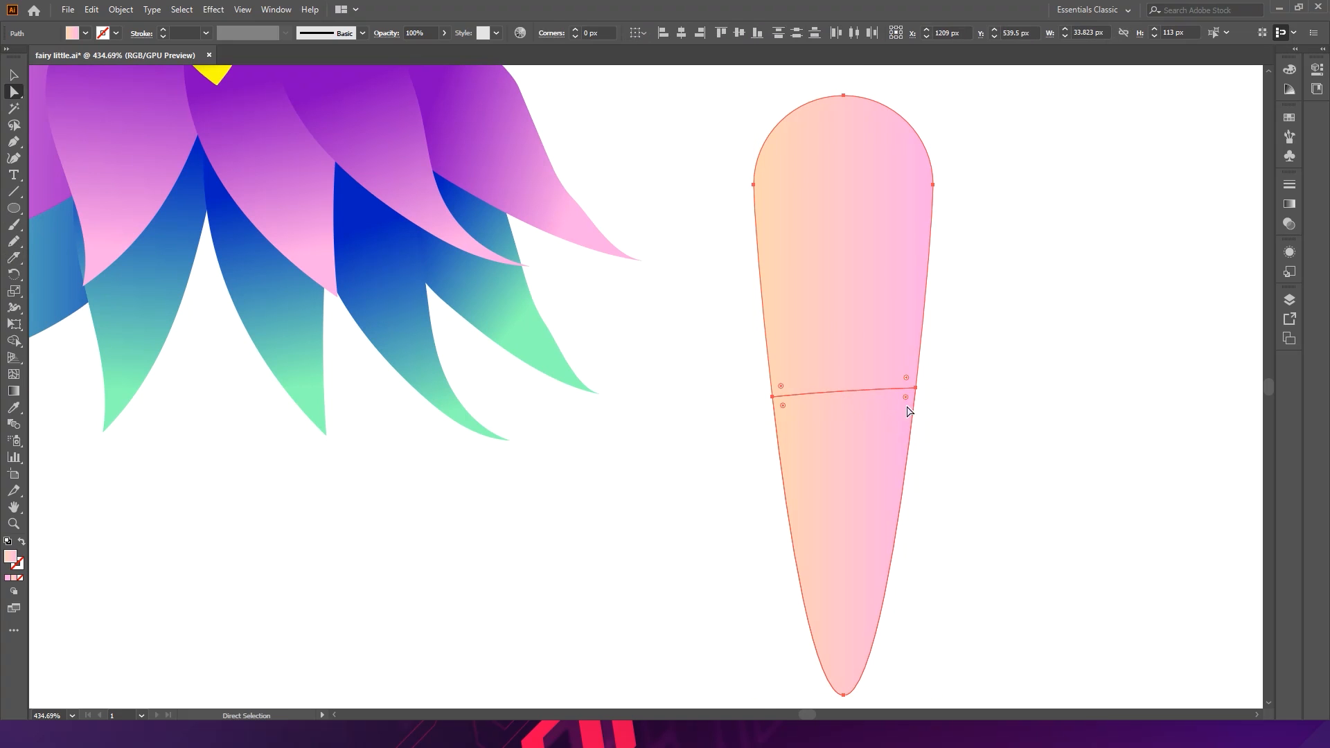
pyautogui.click(959, 415)
# - Move the lower leg piece down and to the right, apart from the upper piece
pyautogui.press('v')
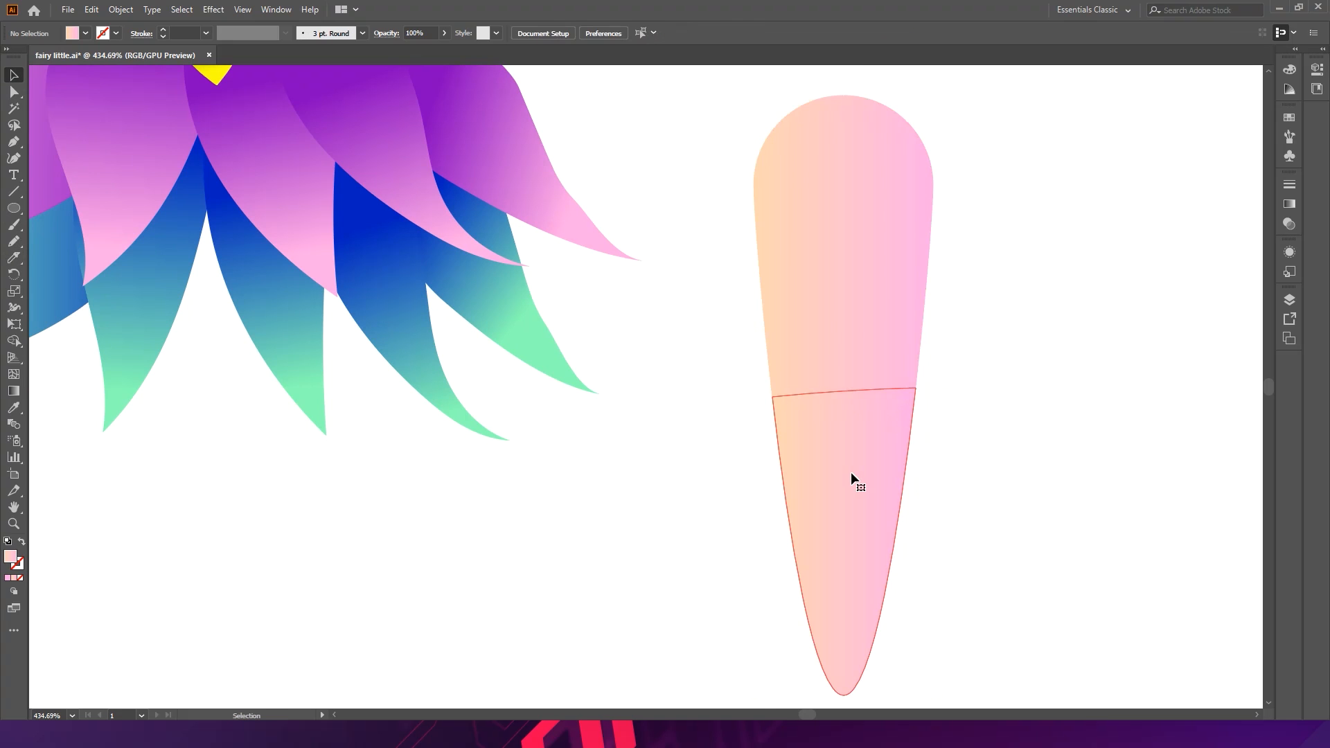
pyautogui.click(850, 472)
pyautogui.moveTo(853, 459); pyautogui.dragTo(1007, 459)
pyautogui.click(928, 367)
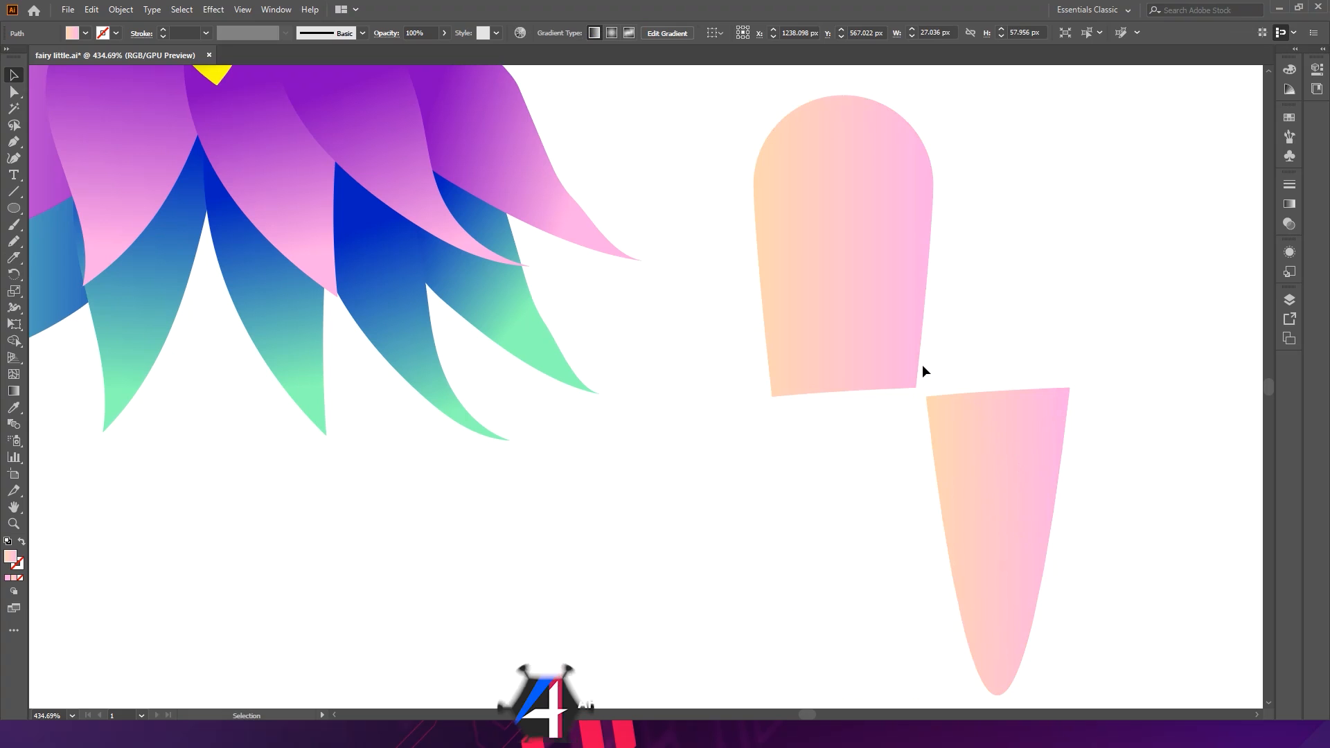
# - Reshape the upper leg piece's cut bottom edge into a rounded curve
pyautogui.press('a')
pyautogui.click(864, 392)
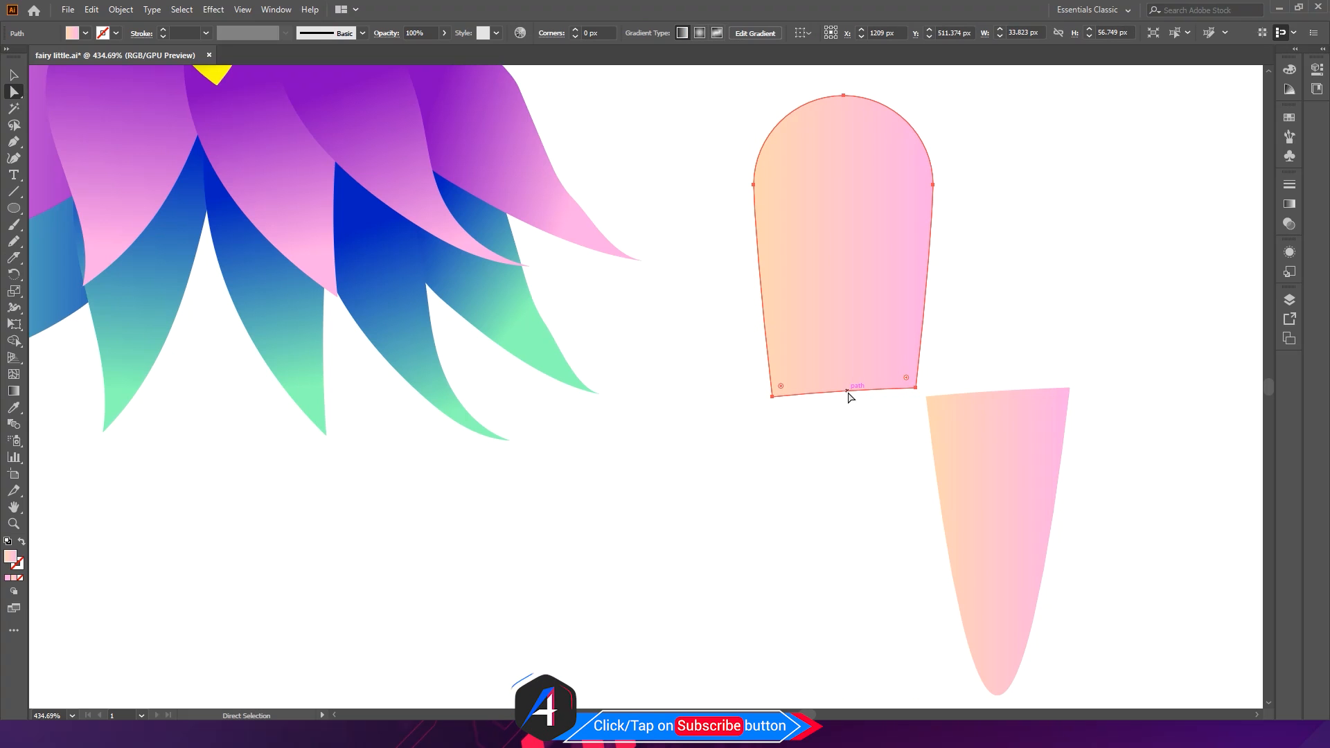
pyautogui.moveTo(914, 387); pyautogui.dragTo(917, 398)
pyautogui.moveTo(820, 394); pyautogui.dragTo(881, 451)
pyautogui.click(816, 418)
# - Round the top of the lower leg piece by adjusting its top anchors and handles
pyautogui.click(963, 396)
pyautogui.click(928, 398)
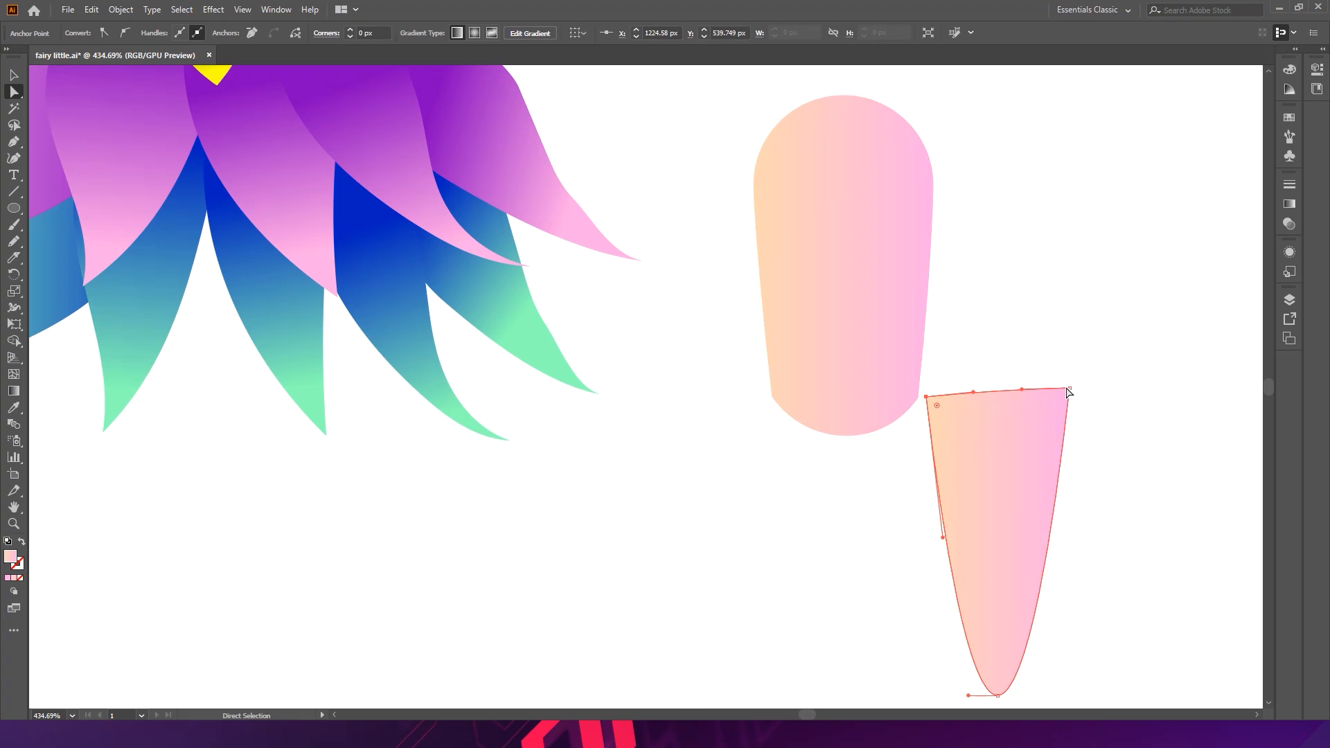
pyautogui.moveTo(1069, 390); pyautogui.dragTo(934, 348)
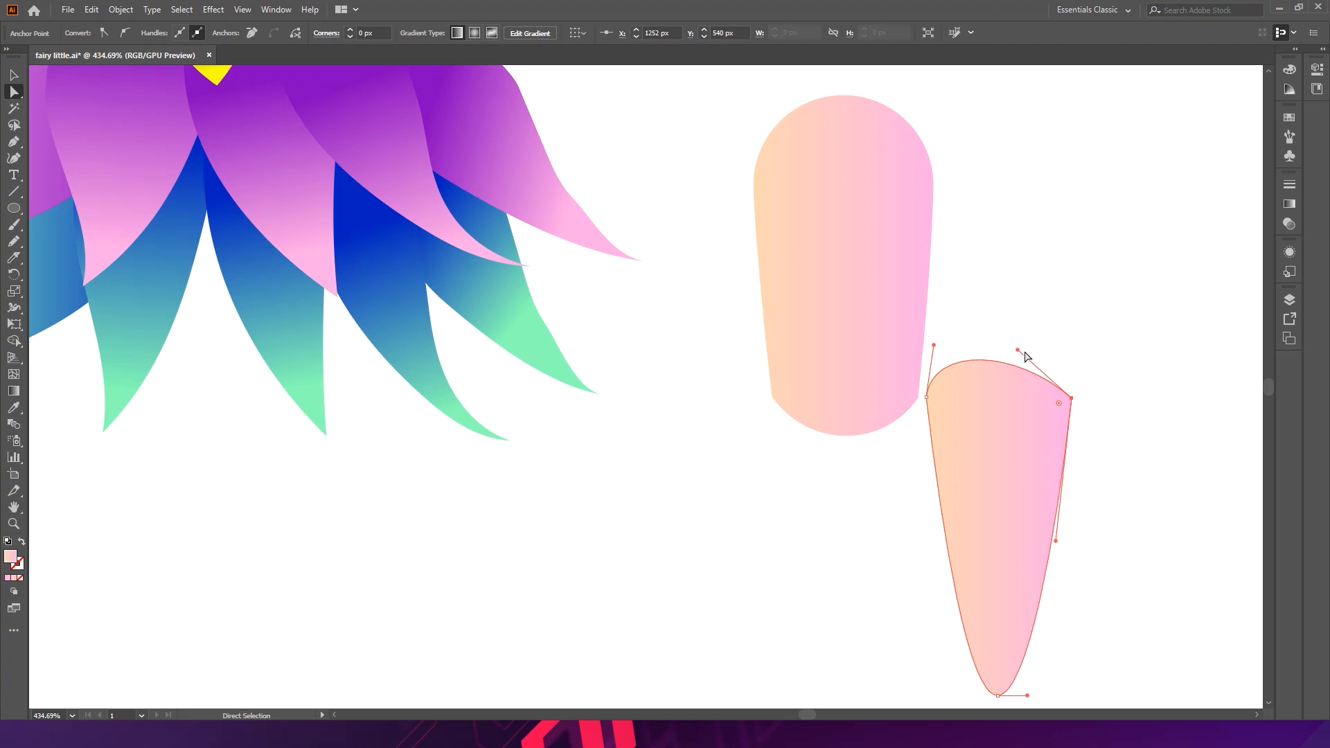
pyautogui.moveTo(1017, 353); pyautogui.dragTo(1050, 339)
pyautogui.moveTo(1071, 399); pyautogui.dragTo(1074, 403)
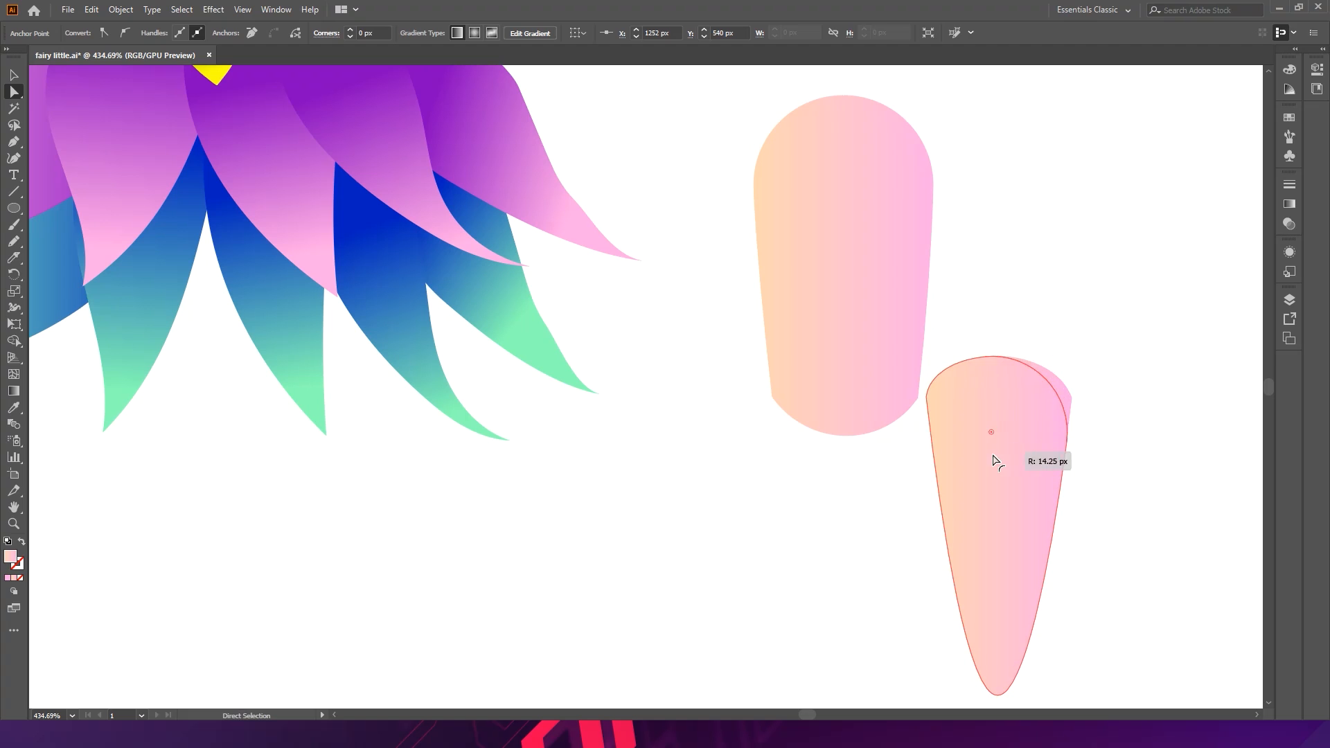
pyautogui.keyDown('ctrl'); pyautogui.click(1000, 415); pyautogui.keyUp('ctrl')
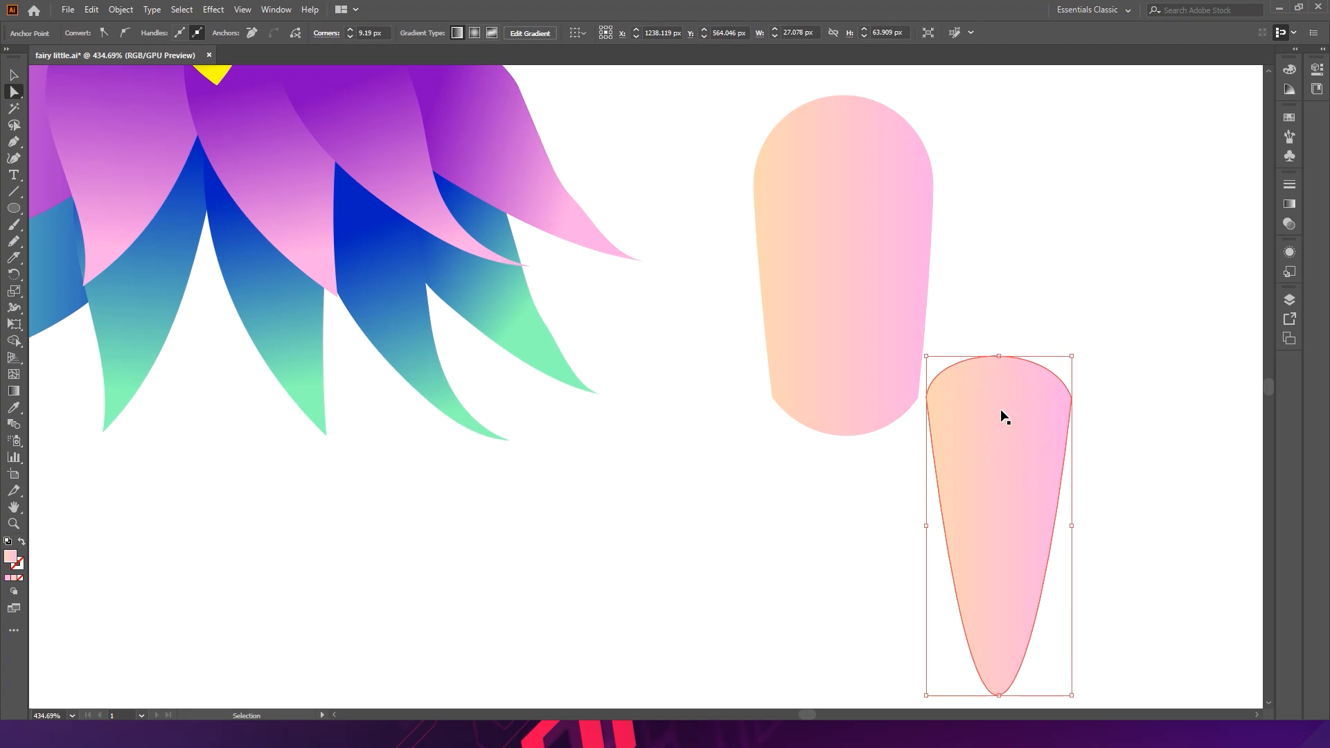
pyautogui.keyDown('shift'); pyautogui.click(927, 397); pyautogui.keyUp('shift')
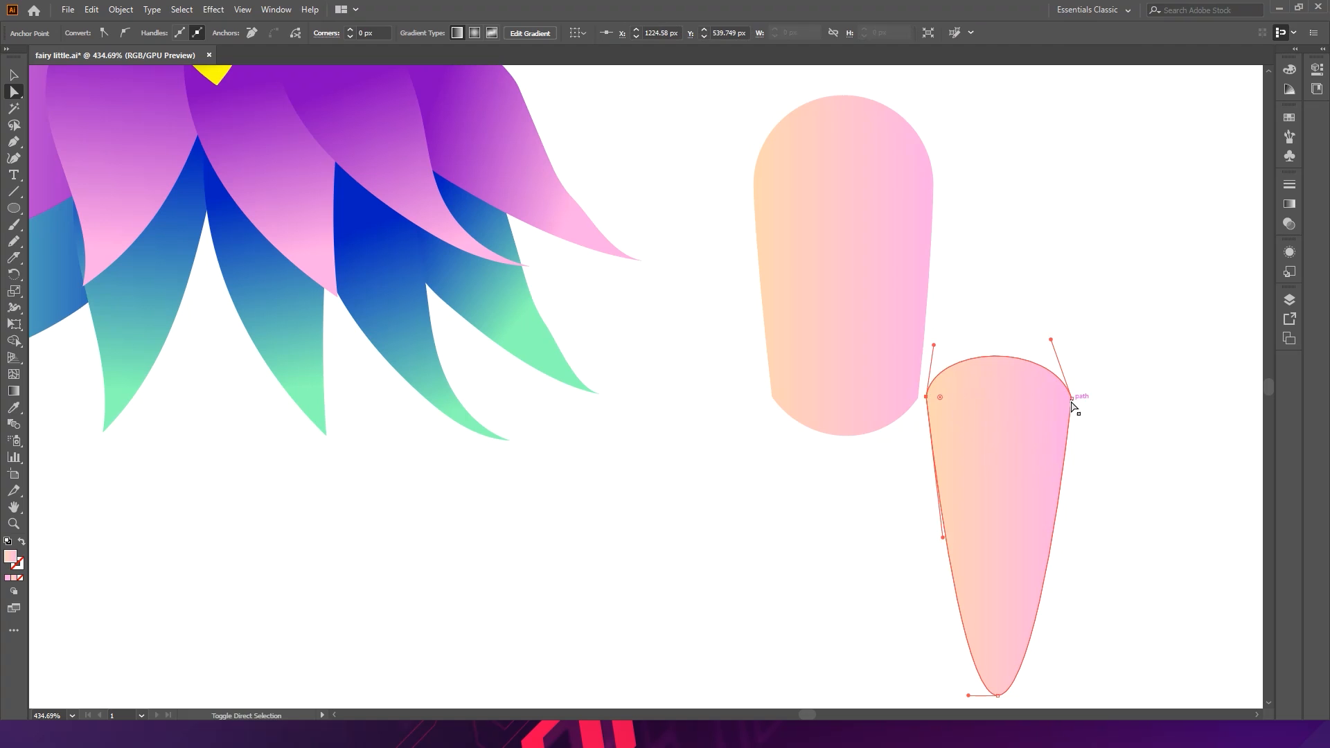
pyautogui.moveTo(1059, 400); pyautogui.dragTo(1029, 434)
# - Reshape the upper leg piece's bottom corner anchors to narrow it toward the knee
pyautogui.click(776, 403)
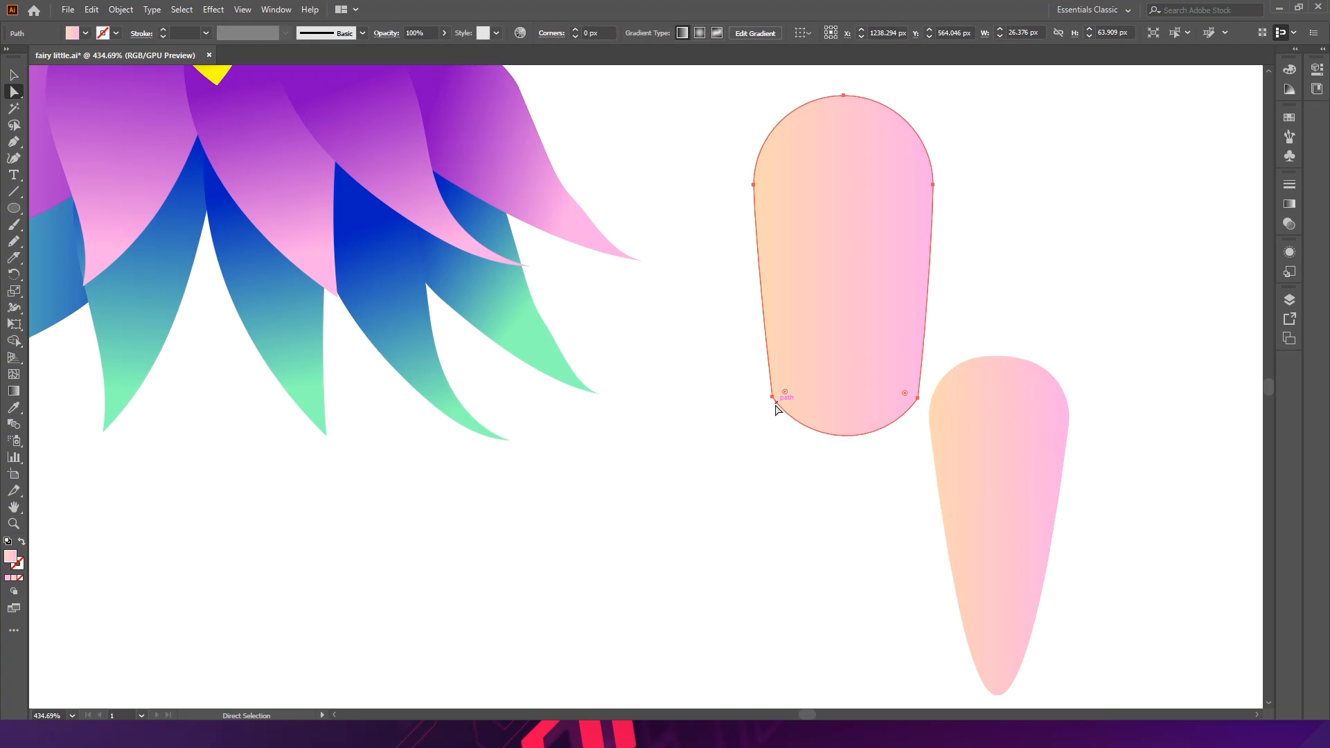
pyautogui.click(772, 397)
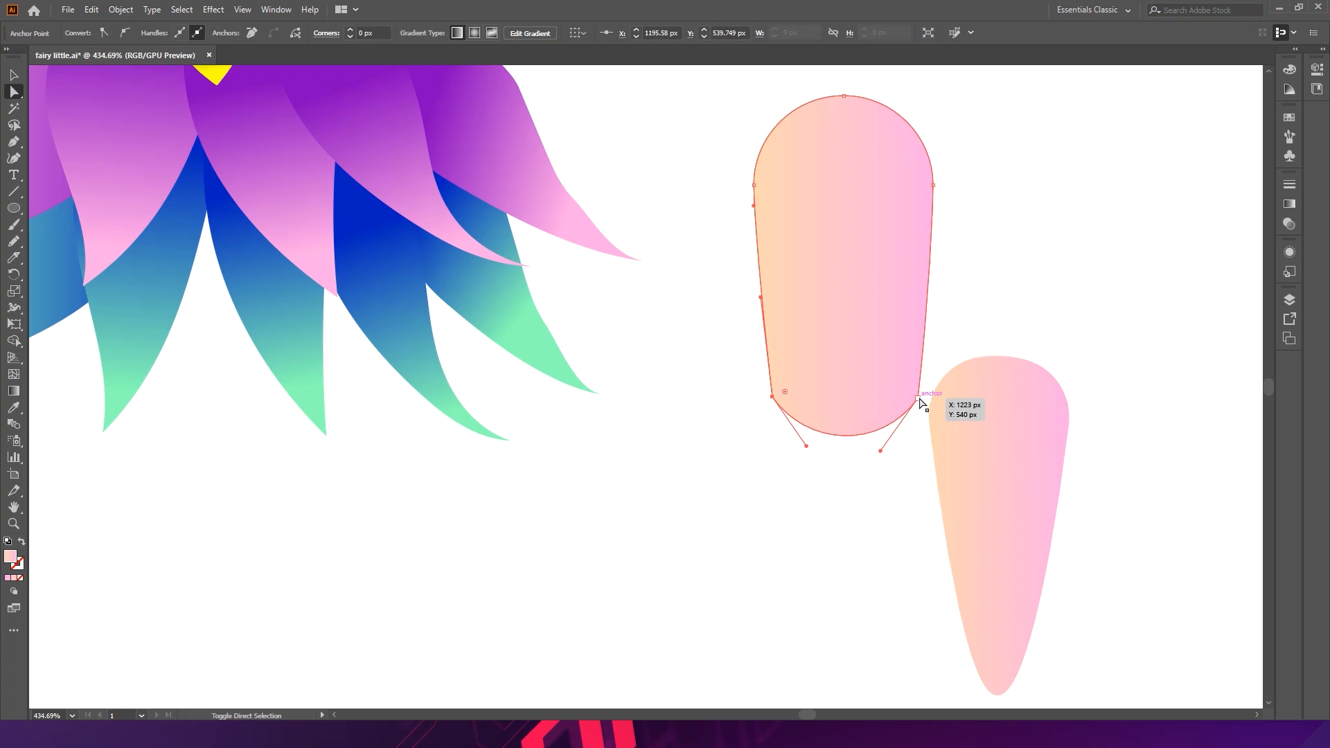
pyautogui.keyDown('shift'); pyautogui.click(918, 399); pyautogui.keyUp('shift')
pyautogui.moveTo(906, 393); pyautogui.dragTo(850, 357)
# - Move the lower leg piece up beneath the upper piece so they overlap at the knee
pyautogui.press('v')
pyautogui.moveTo(997, 454); pyautogui.dragTo(845, 455)
pyautogui.click(953, 449)
pyautogui.moveTo(953, 449); pyautogui.dragTo(895, 385)
pyautogui.moveTo(763, 396); pyautogui.dragTo(813, 393)
pyautogui.click(897, 383)
pyautogui.click(932, 381)
# - Adjust the lower leg piece's top-left anchor at the knee
pyautogui.press('a')
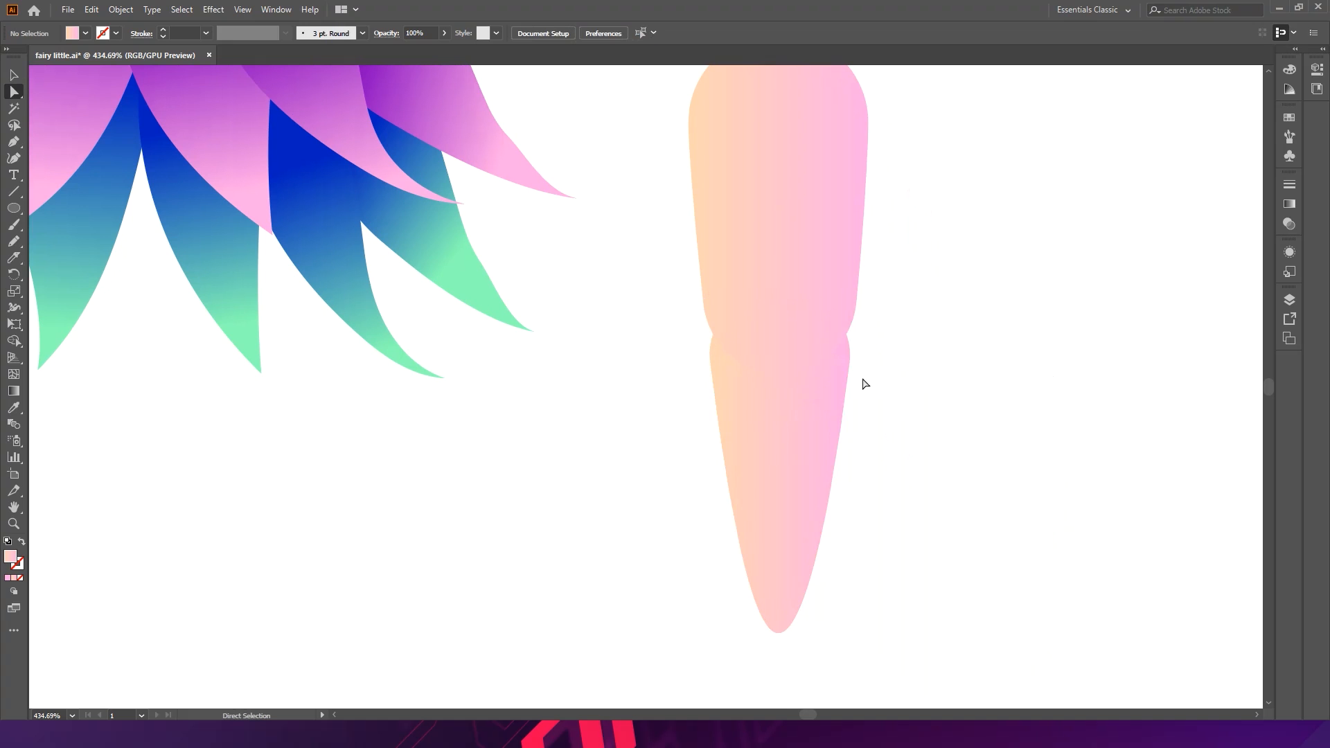
pyautogui.click(848, 370)
pyautogui.moveTo(850, 365)
pyautogui.mouseDown()
pyautogui.moveTo(853, 383)
pyautogui.moveTo(870, 385)
pyautogui.moveTo(859, 391)
pyautogui.moveTo(898, 386)
pyautogui.moveTo(834, 451)
pyautogui.moveTo(874, 428)
pyautogui.moveTo(861, 426)
pyautogui.moveTo(872, 371)
pyautogui.mouseUp()
pyautogui.click(900, 367)
pyautogui.click(850, 414)
pyautogui.hotkey('ctrl', 'z')
pyautogui.hotkey('ctrl', 'z')
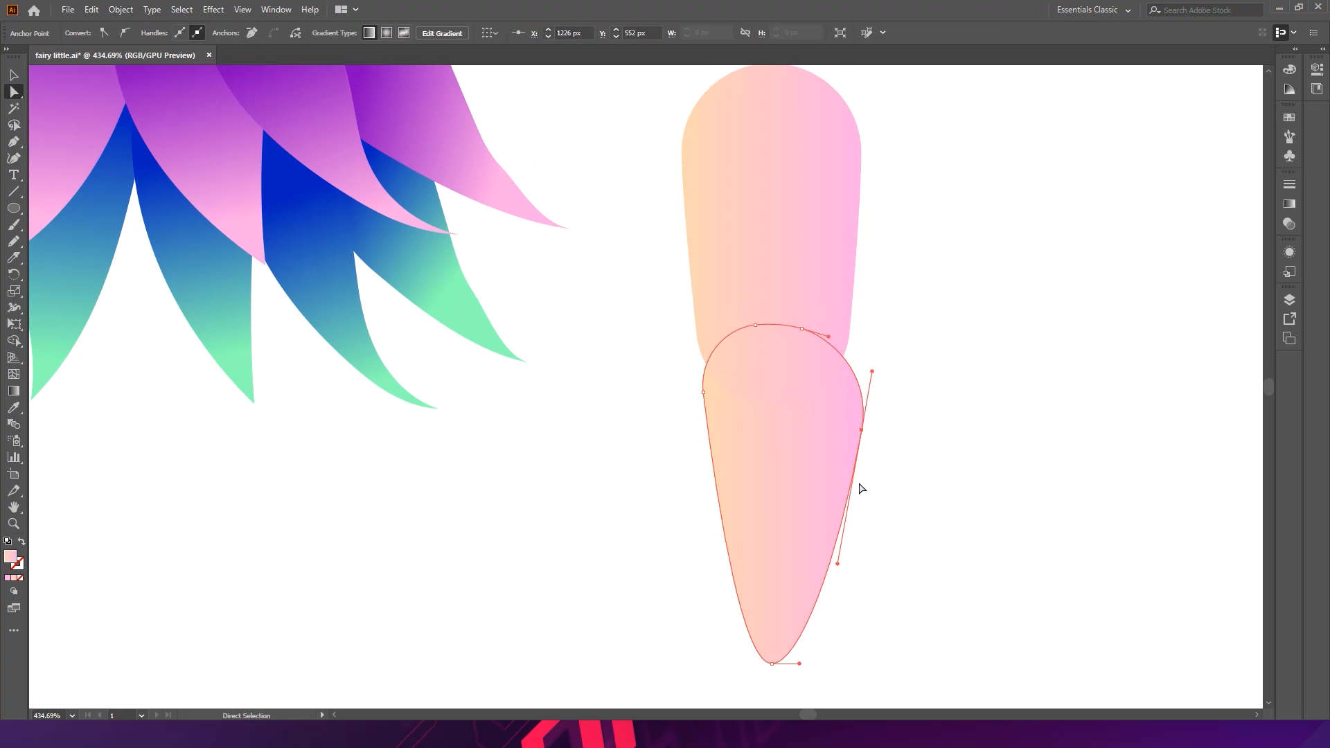
pyautogui.moveTo(708, 395); pyautogui.dragTo(708, 376)
pyautogui.click(915, 361)
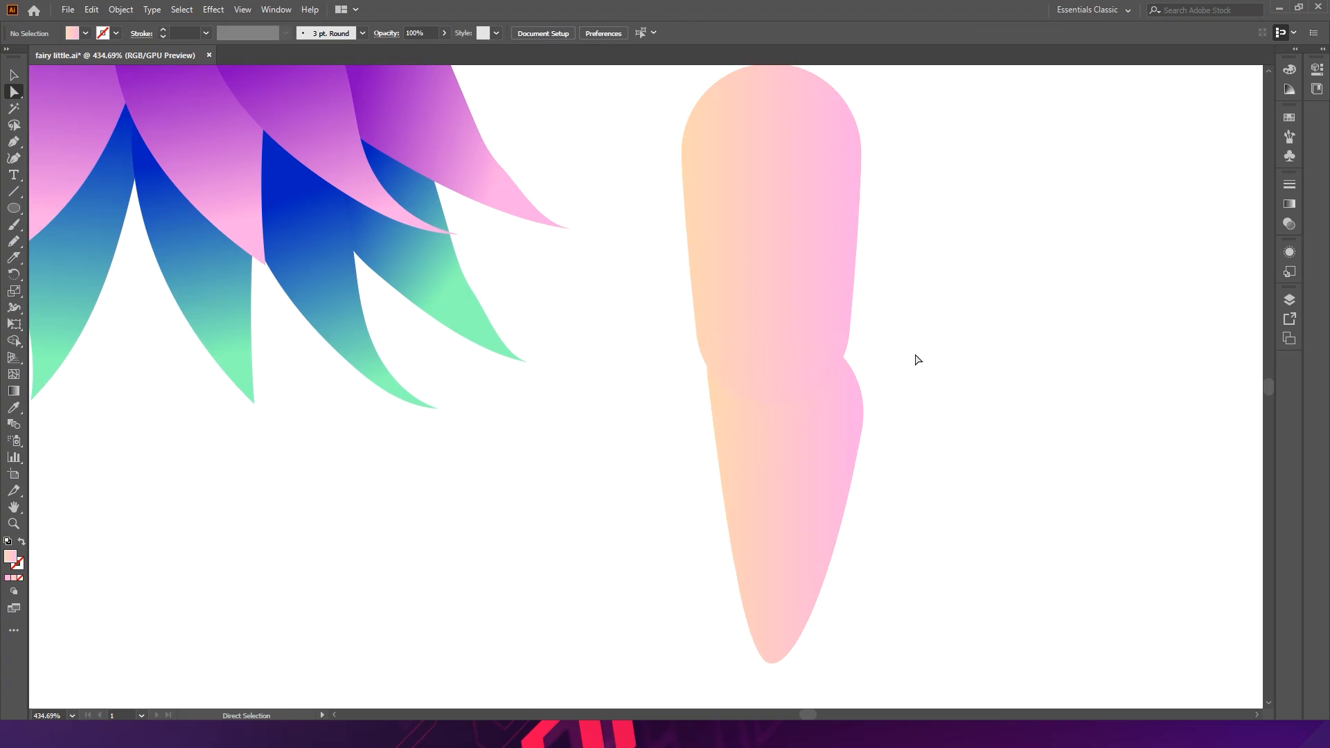
# - Adjust the curve handles on the upper leg piece's right side near the knee
pyautogui.scroll(1, 817, 343)
pyautogui.click(742, 344)
pyautogui.moveTo(697, 353); pyautogui.dragTo(704, 353)
pyautogui.hotkey('ctrl', 'z')
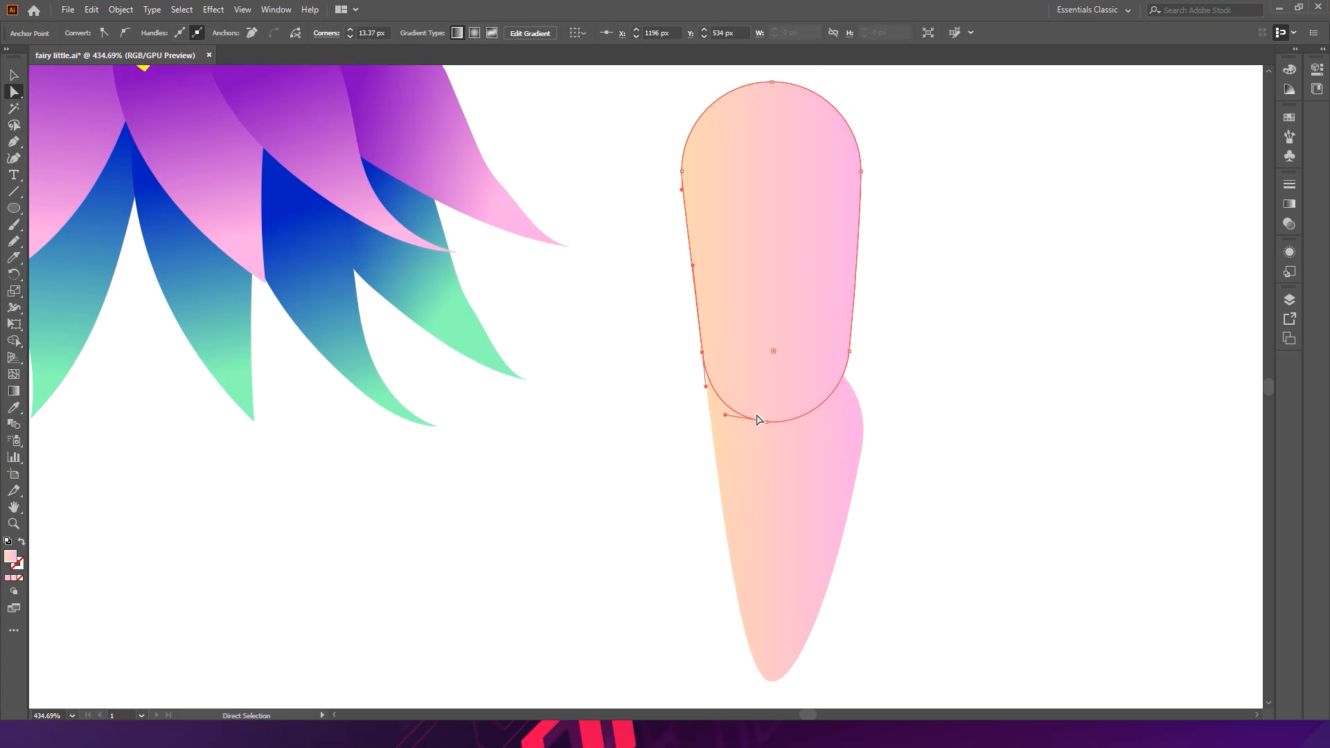
pyautogui.moveTo(851, 353); pyautogui.dragTo(856, 318)
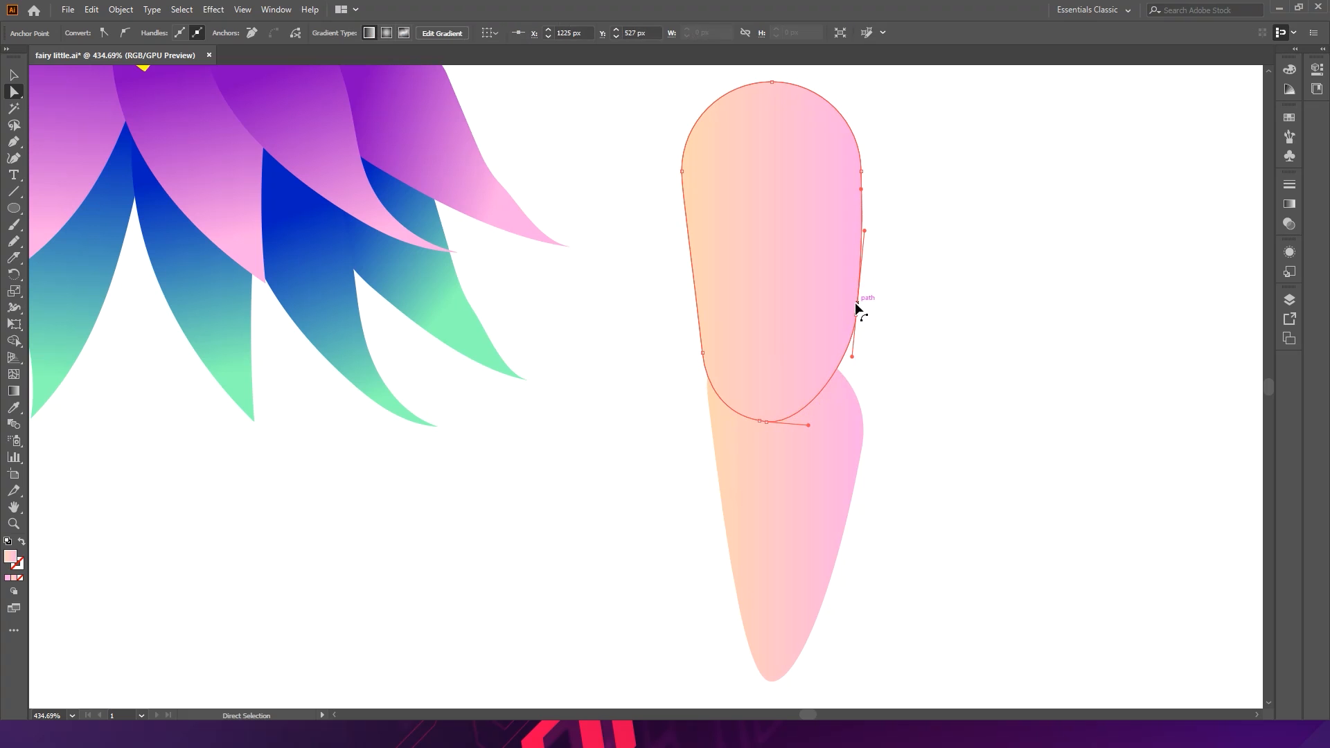
pyautogui.moveTo(856, 316); pyautogui.dragTo(858, 290)
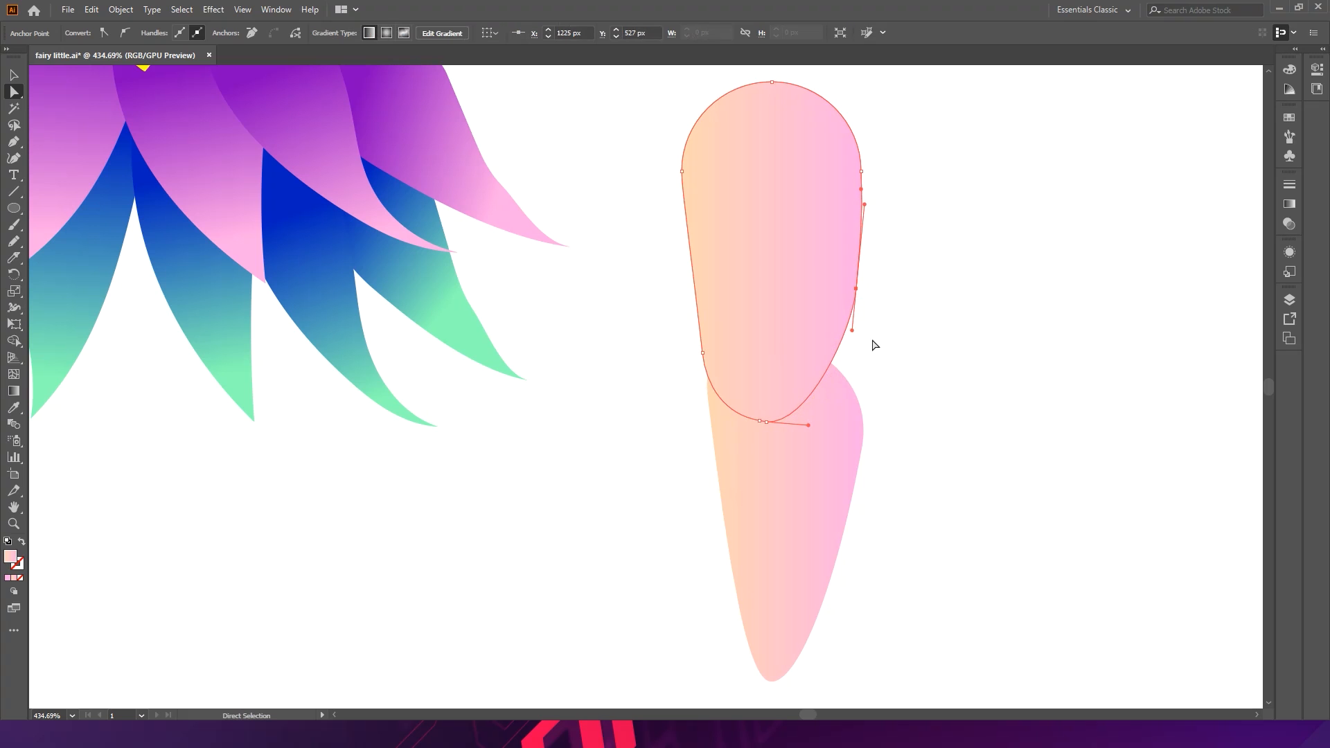
pyautogui.click(897, 380)
# - Move the lower leg piece's right-side anchor down to smooth the calf curve
pyautogui.click(846, 413)
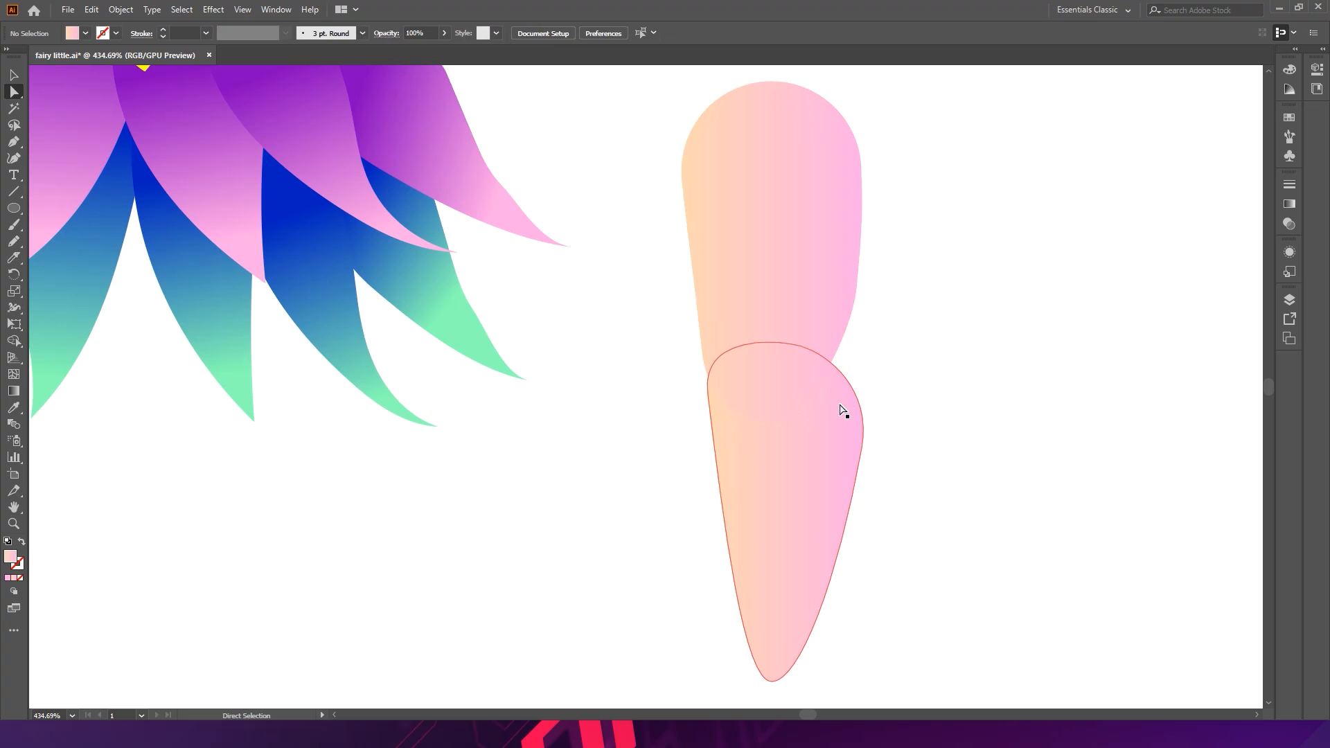
pyautogui.moveTo(862, 448); pyautogui.dragTo(863, 469)
pyautogui.click(910, 457)
pyautogui.press('v')
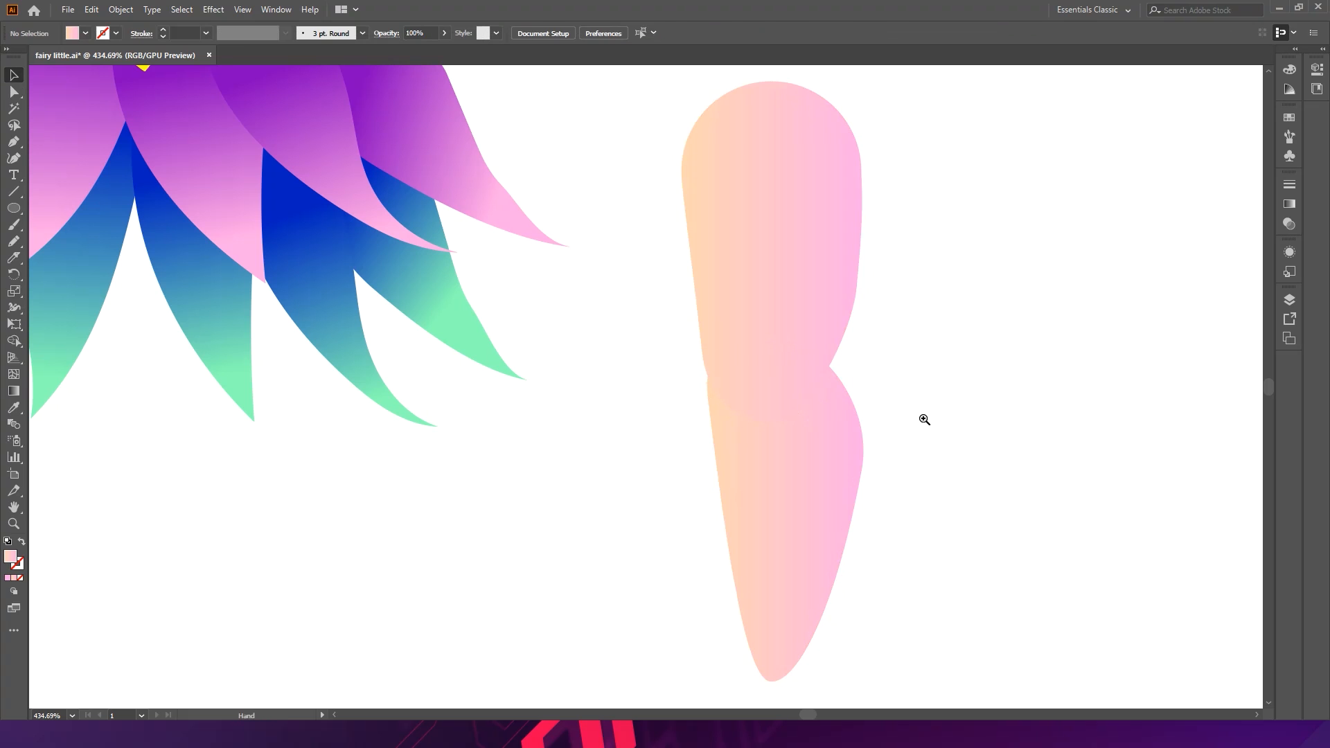
# - Apply a vertical gradient across both leg pieces, running from pink at the thigh to peach at the ankle
pyautogui.moveTo(922, 417); pyautogui.dragTo(705, 354)
pyautogui.scroll(3, 989, 436)
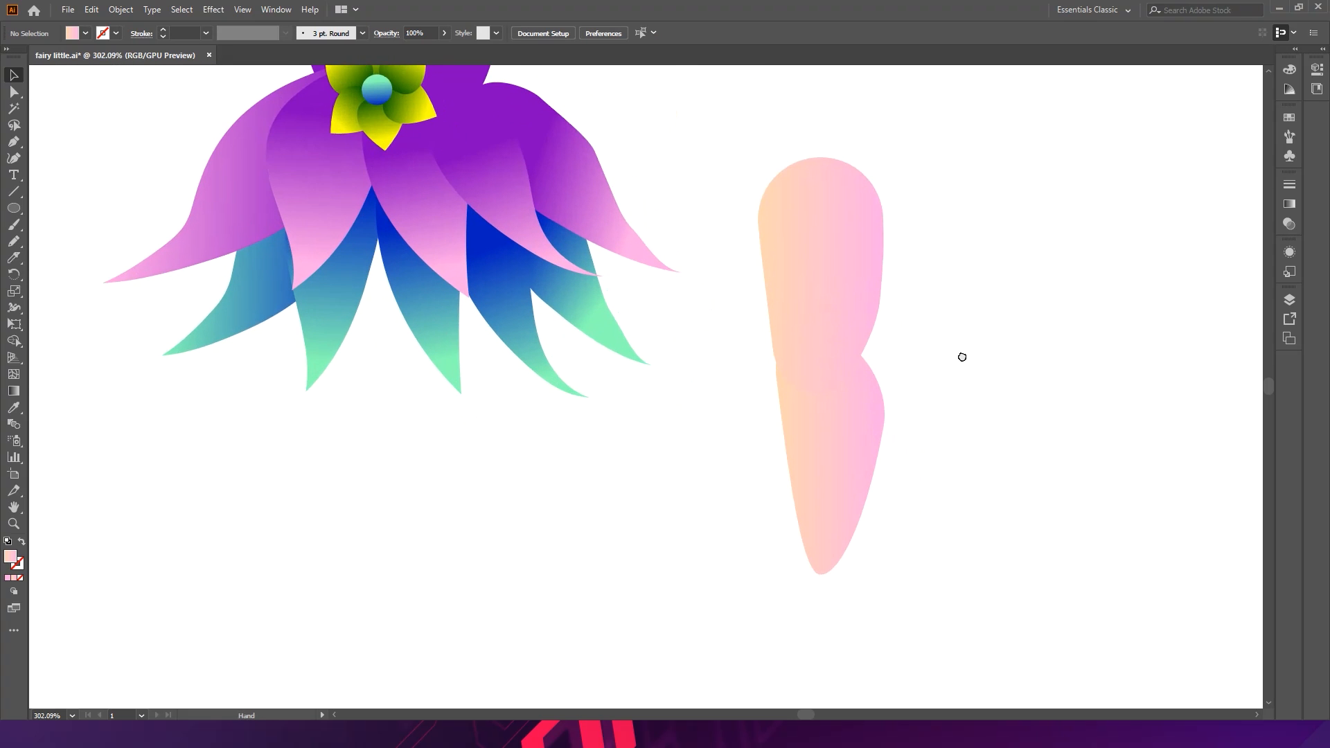
pyautogui.moveTo(858, 437); pyautogui.dragTo(749, 560)
pyautogui.click(14, 390)
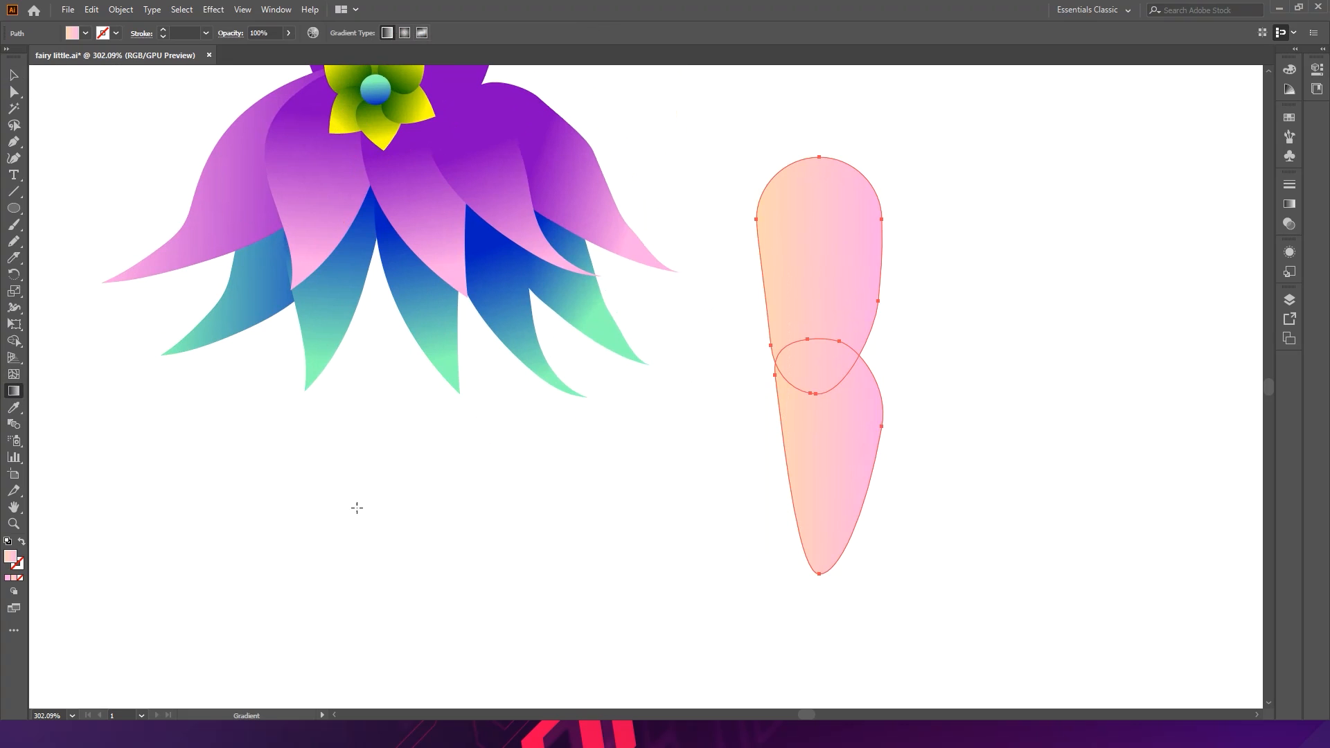
pyautogui.moveTo(831, 361); pyautogui.dragTo(830, 506)
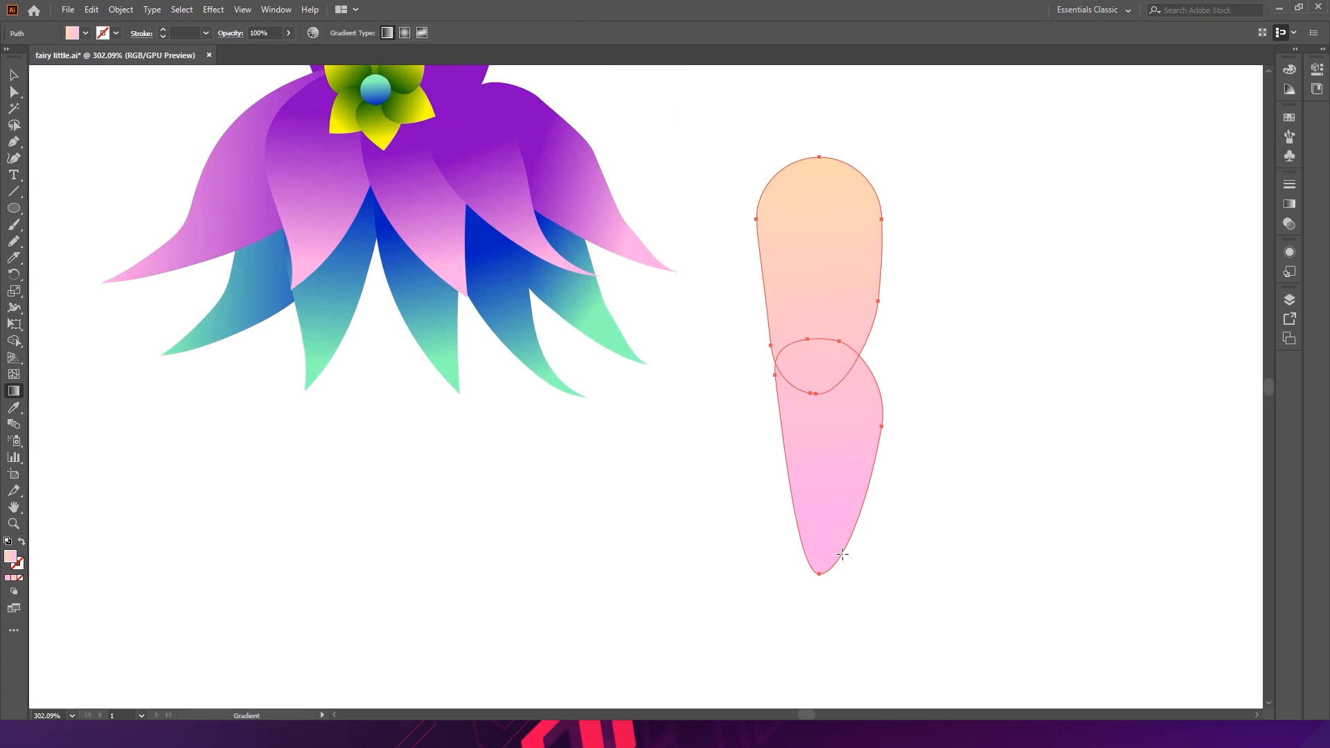
pyautogui.moveTo(840, 313); pyautogui.dragTo(846, 247)
pyautogui.click(951, 453)
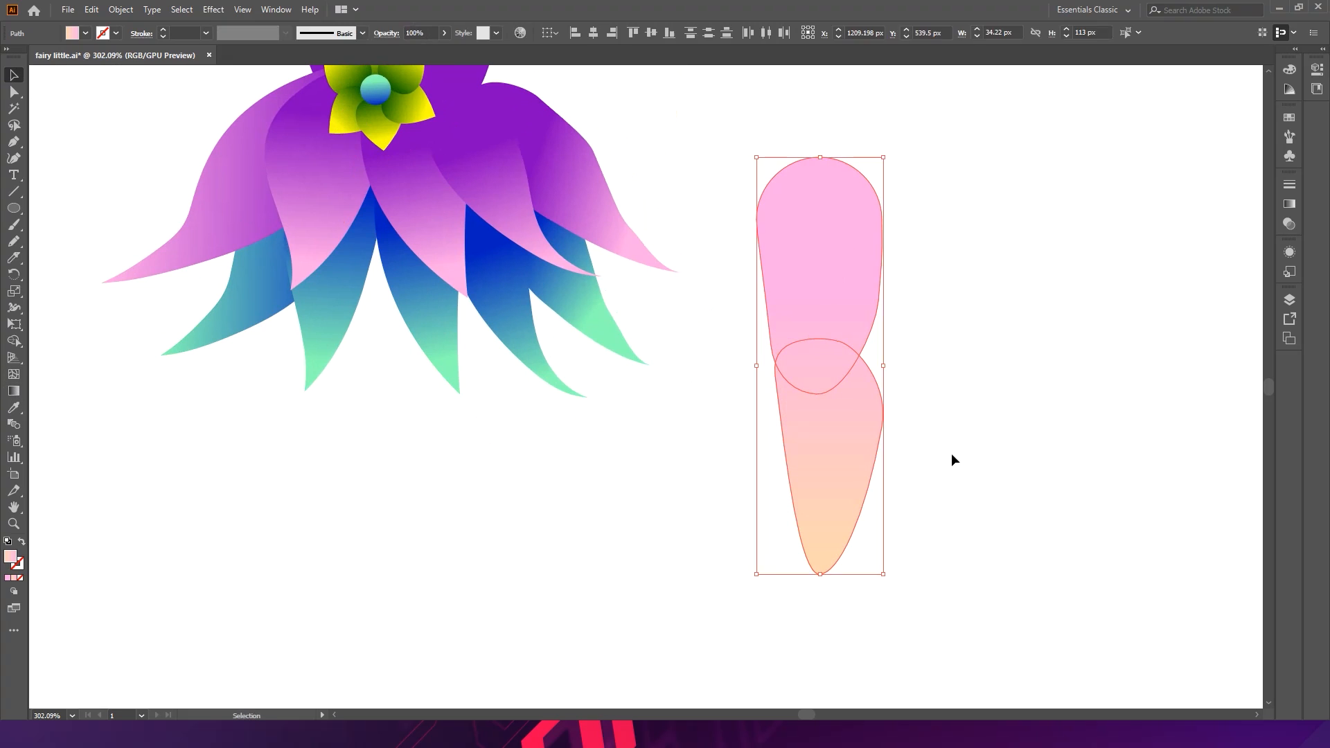
pyautogui.press('v')
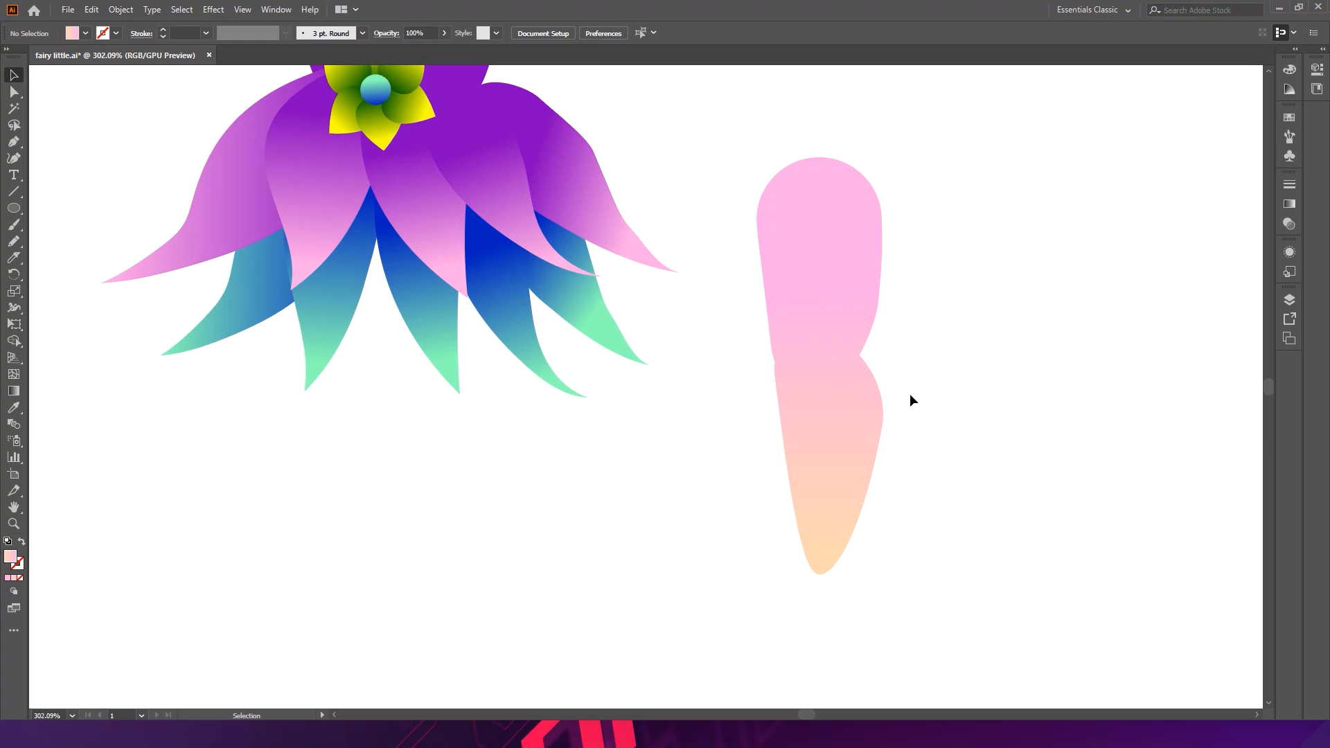
# - Draw an angled oval foot shape at the bottom of the lower leg
pyautogui.scroll(2, 885, 492)
pyautogui.moveTo(917, 496); pyautogui.dragTo(889, 380)
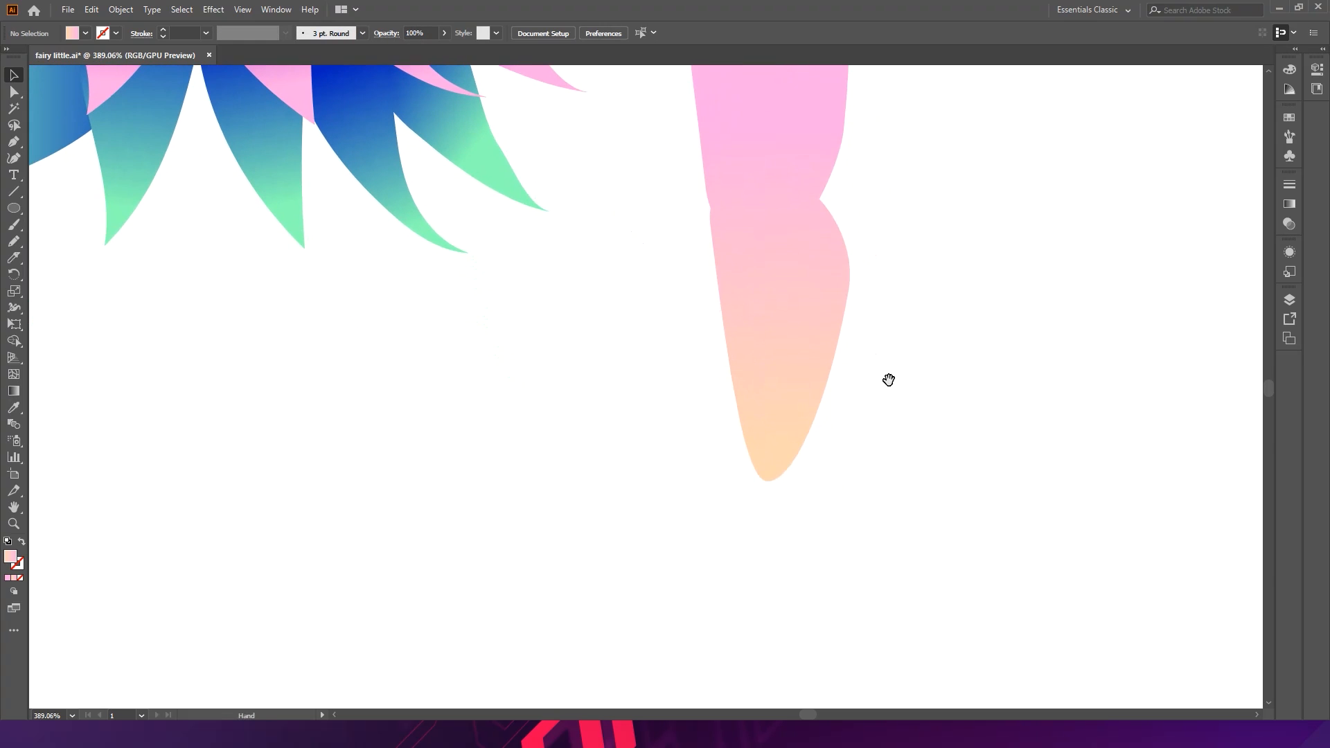
pyautogui.moveTo(795, 341); pyautogui.dragTo(870, 475)
pyautogui.moveTo(929, 321); pyautogui.dragTo(769, 541)
pyautogui.moveTo(851, 538)
pyautogui.mouseDown()
pyautogui.moveTo(822, 519)
pyautogui.moveTo(778, 522)
pyautogui.moveTo(825, 501)
pyautogui.moveTo(843, 520)
pyautogui.moveTo(858, 513)
pyautogui.mouseUp()
pyautogui.press('a')
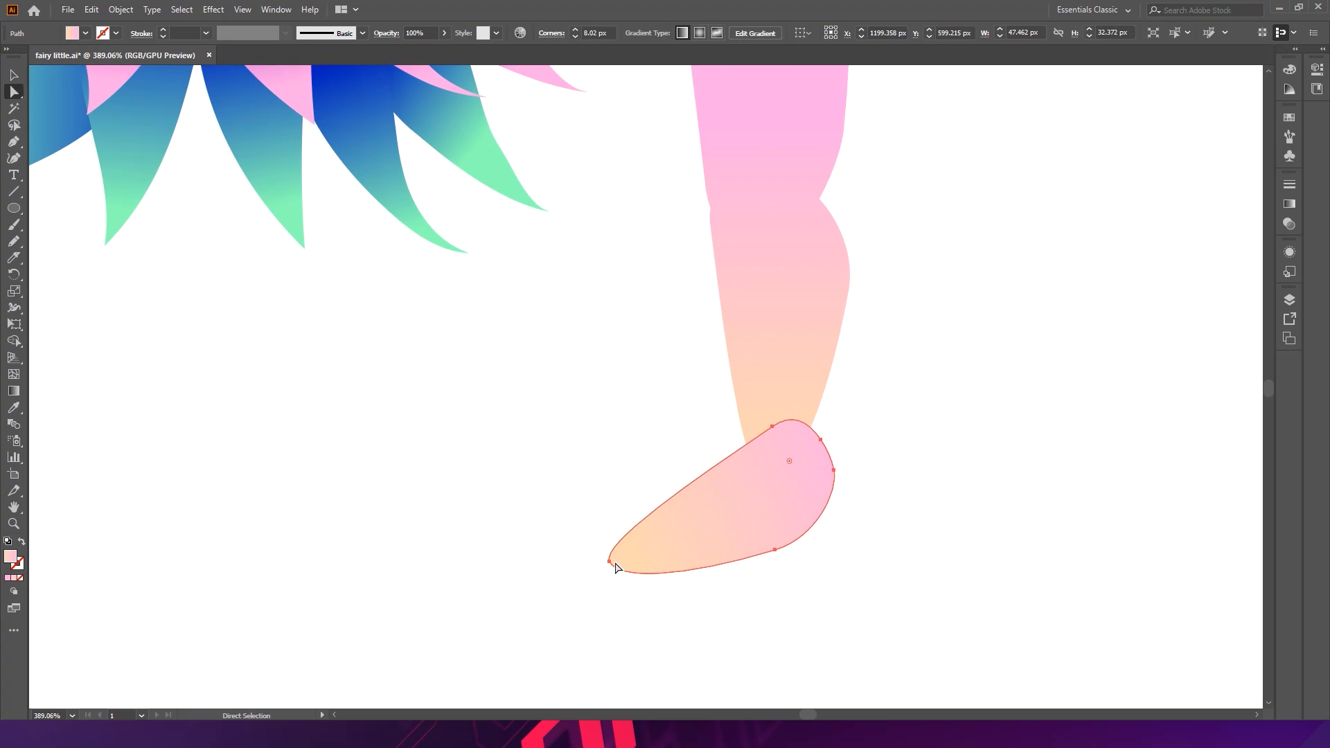
# - Reshape the foot by moving its toe anchor and adjusting a curve handle along the sole
pyautogui.moveTo(609, 560); pyautogui.dragTo(634, 557)
pyautogui.moveTo(775, 550); pyautogui.dragTo(756, 576)
pyautogui.click(884, 551)
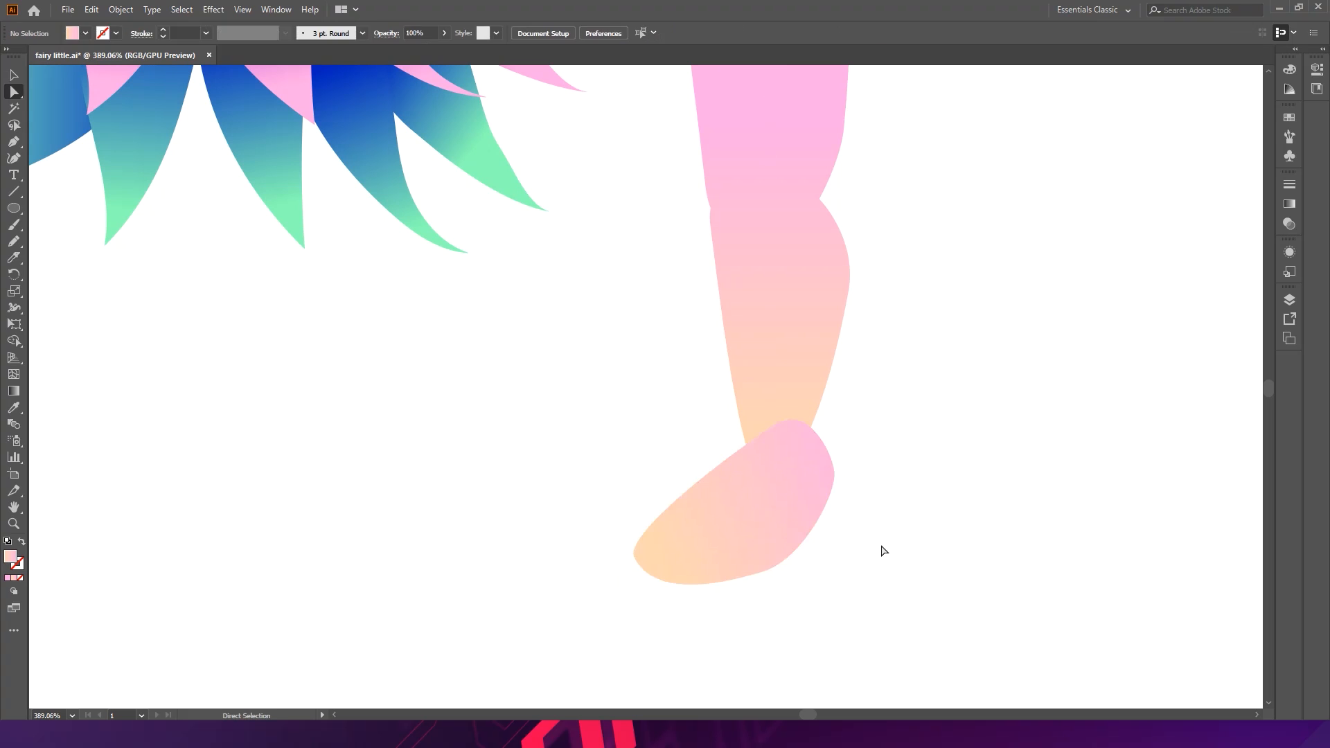
# - Send the foot backward behind the leg and shift it slightly toward the ankle
pyautogui.moveTo(930, 446); pyautogui.dragTo(891, 465)
pyautogui.hotkey('ctrl', 'z')
pyautogui.hotkey('ctrl', '[')
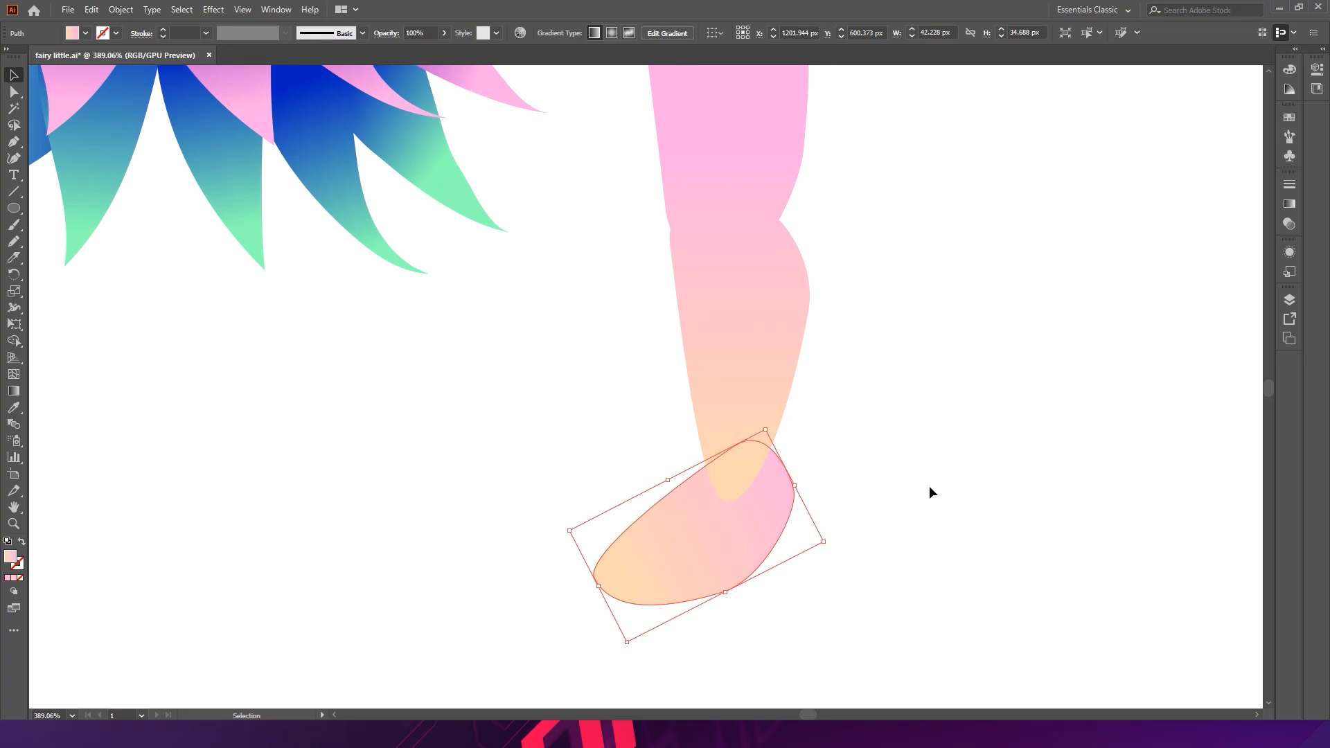
pyautogui.moveTo(764, 517)
pyautogui.mouseDown()
pyautogui.moveTo(733, 543)
pyautogui.moveTo(748, 529)
pyautogui.mouseUp()
pyautogui.click(929, 439)
# - Move the foot rightward so it sits beneath the lower leg's ankle
pyautogui.keyDown('ctrl'); pyautogui.keyDown('alt'); pyautogui.click(828, 406); pyautogui.keyUp('alt'); pyautogui.keyUp('ctrl')
pyautogui.moveTo(828, 405); pyautogui.dragTo(860, 436)
pyautogui.click(787, 523)
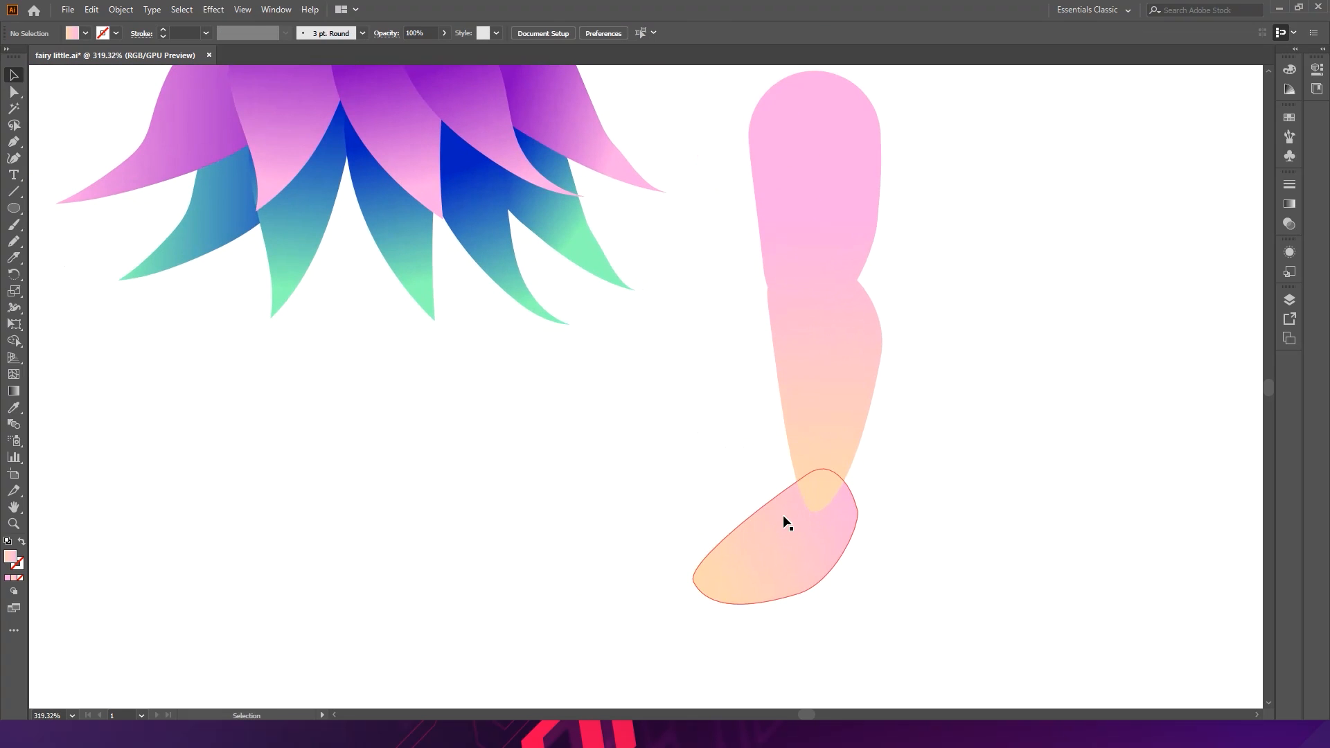
pyautogui.moveTo(681, 551); pyautogui.dragTo(746, 554)
pyautogui.moveTo(827, 540)
pyautogui.mouseDown()
pyautogui.moveTo(808, 525)
pyautogui.moveTo(832, 534)
pyautogui.mouseUp()
pyautogui.click(928, 475)
# - With the Pen tool, start a petal-shaped cuff around the ankle, drawing pointed petals on its left side down to the ankle
pyautogui.click(862, 493)
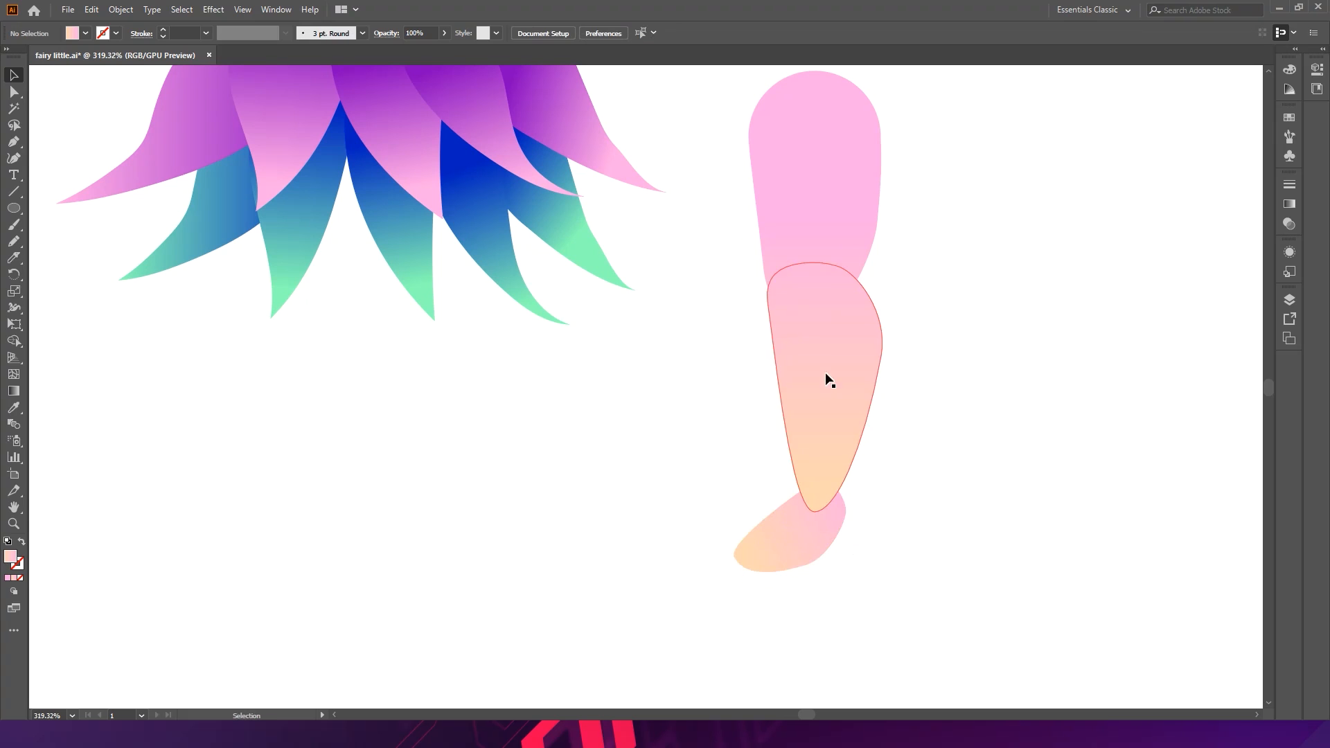
pyautogui.press('space')
pyautogui.scroll(2, 830, 554)
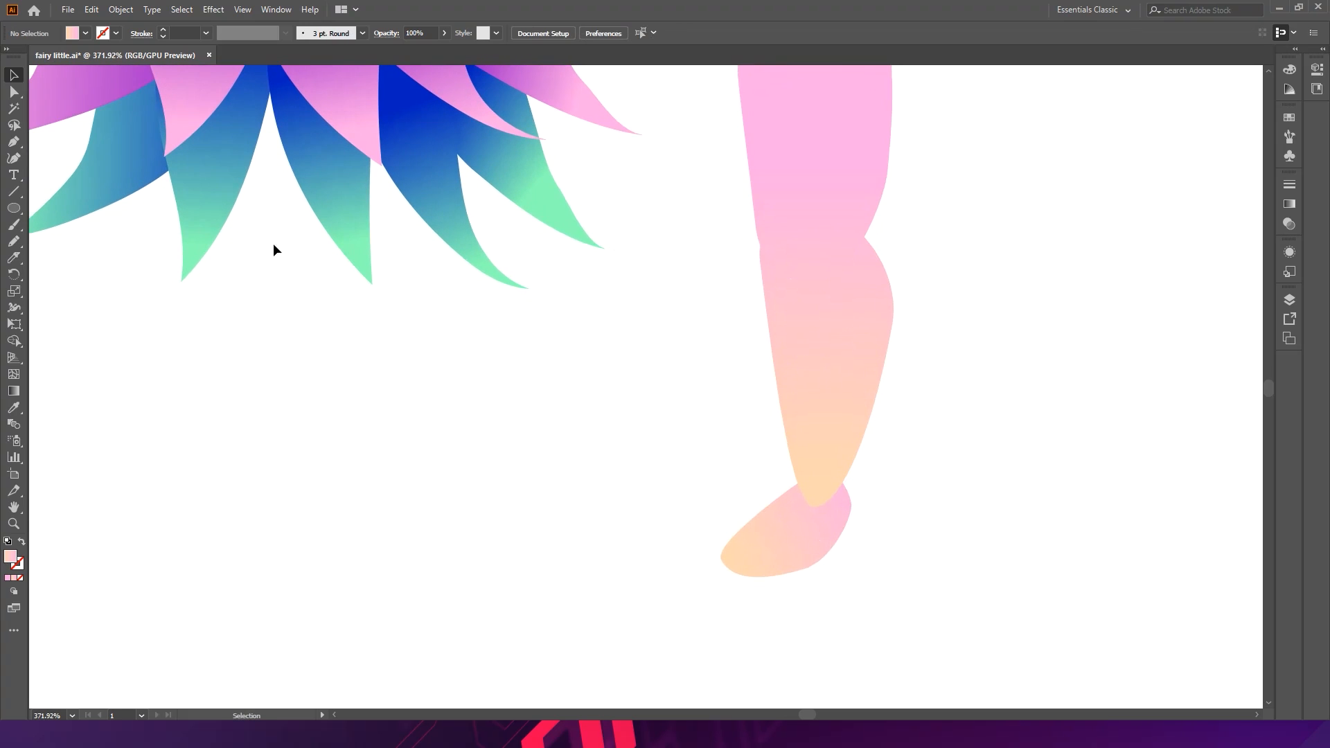
pyautogui.click(14, 142)
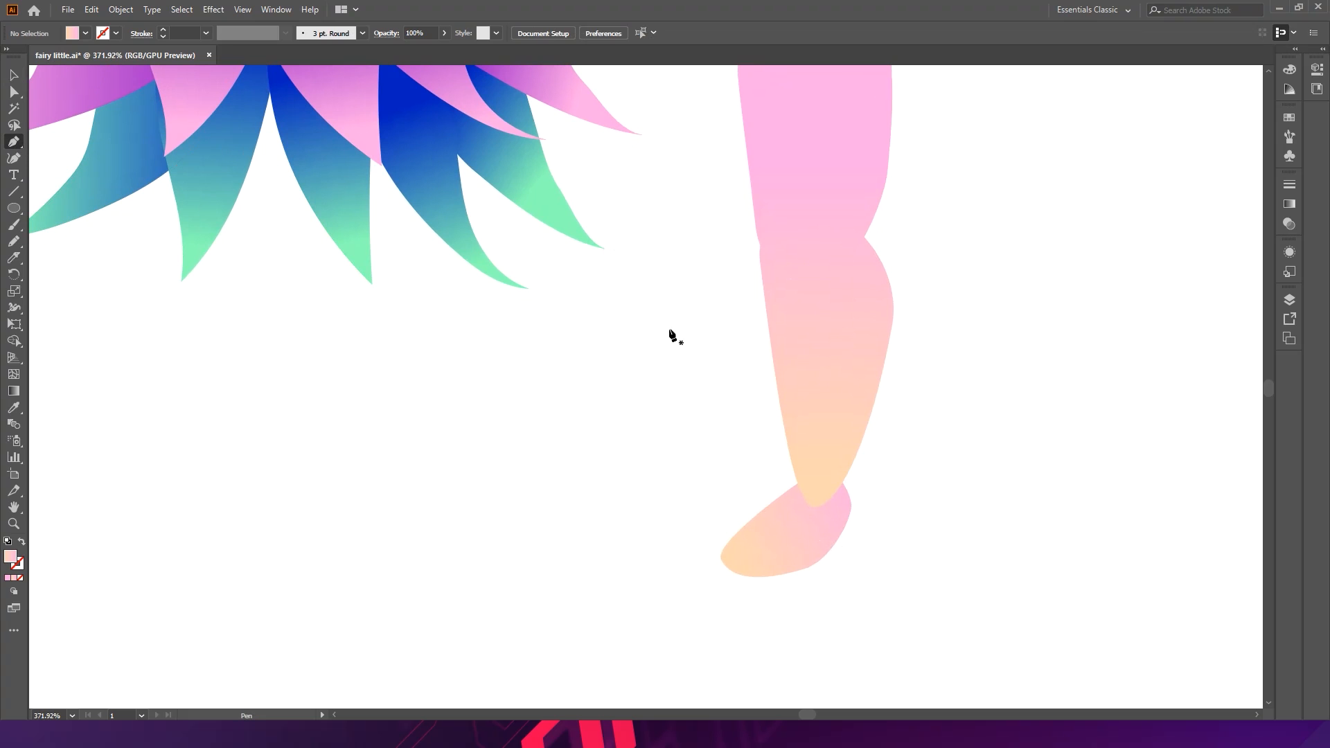
pyautogui.click(810, 334)
pyautogui.click(728, 289)
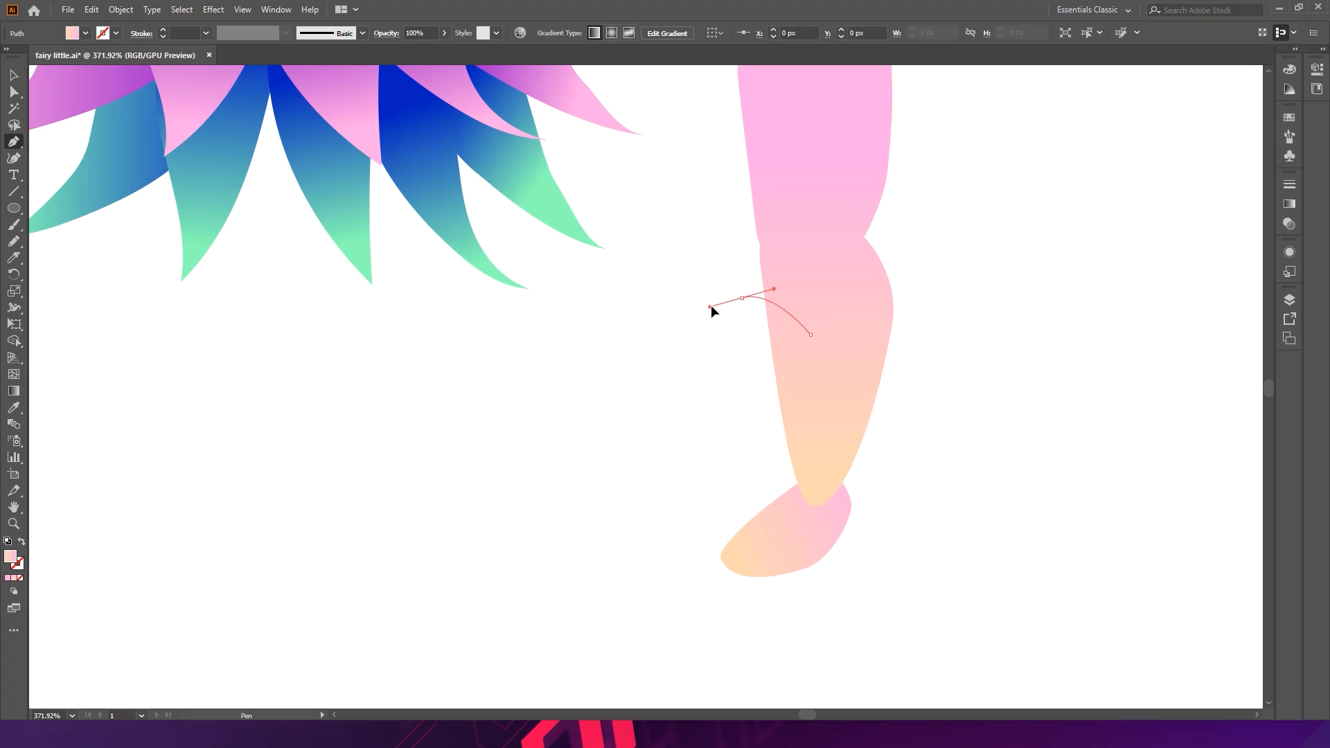
pyautogui.click(742, 298)
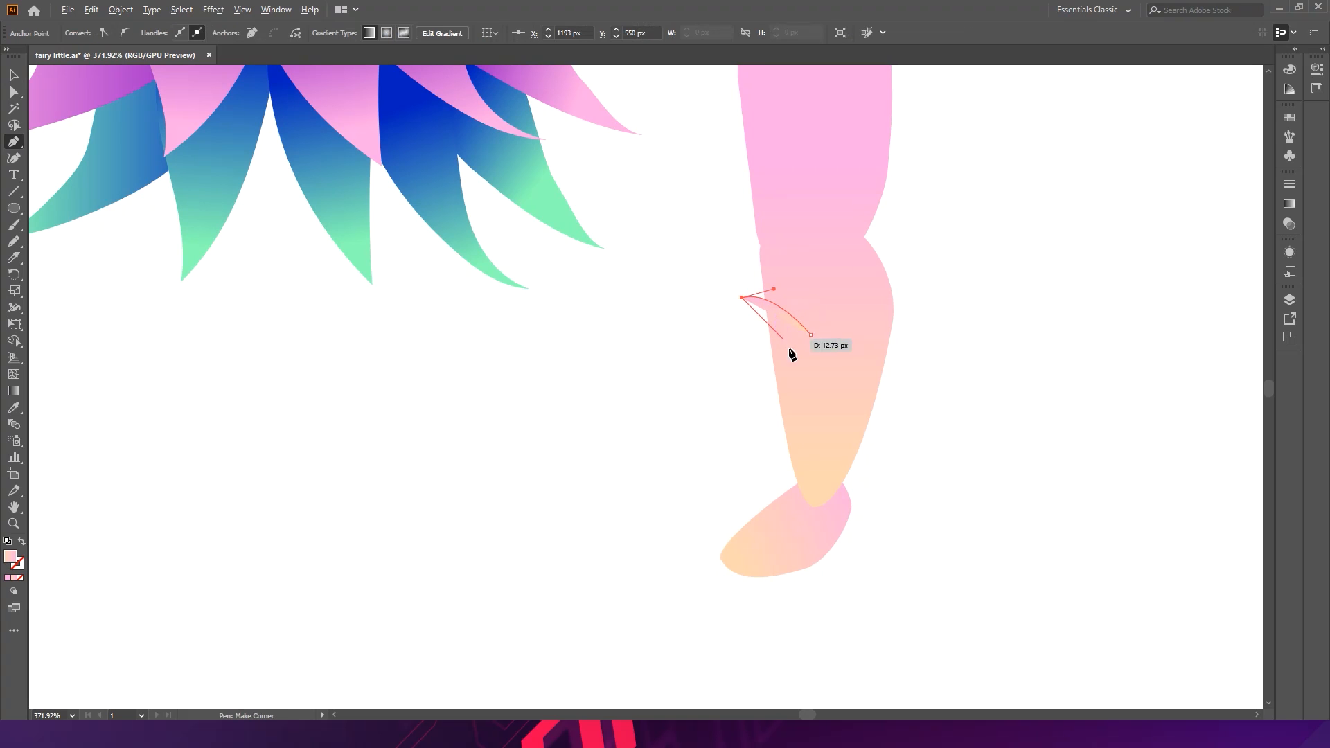
pyautogui.moveTo(772, 350); pyautogui.dragTo(719, 362)
pyautogui.click(771, 351)
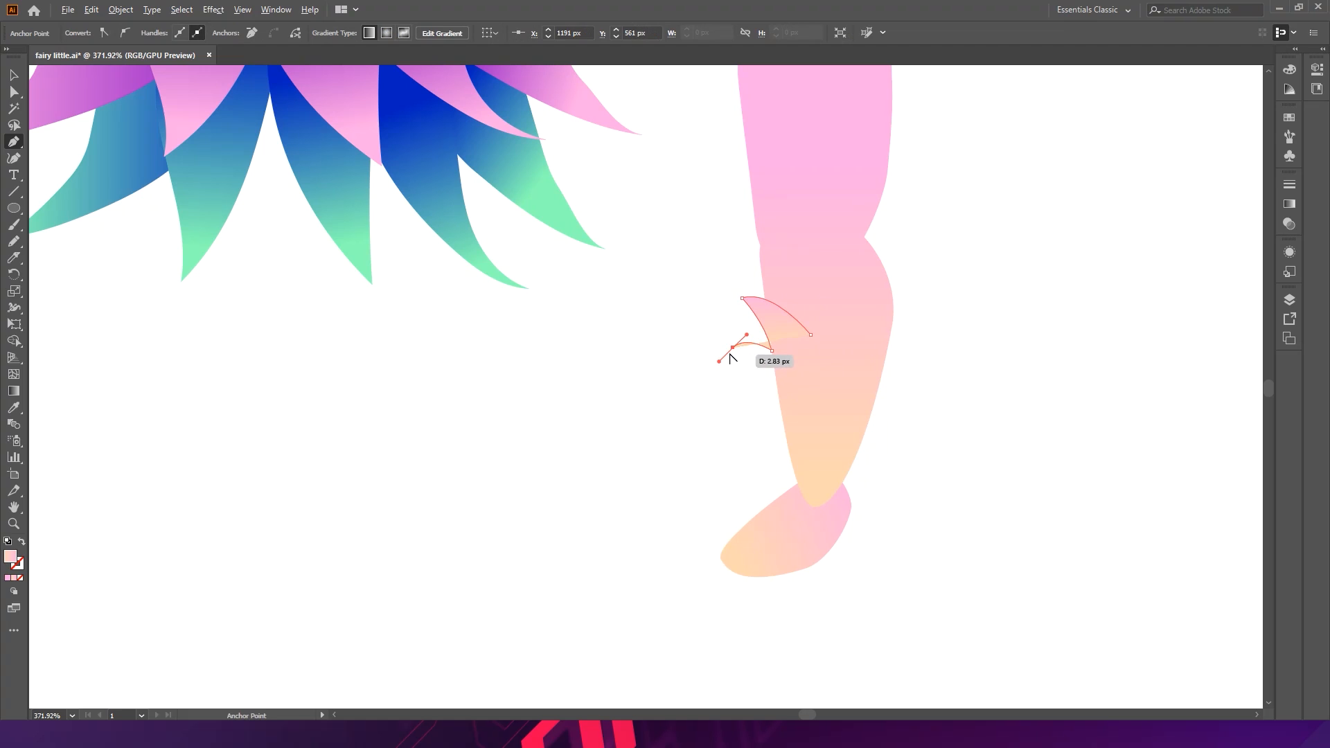
pyautogui.keyDown('alt'); pyautogui.click(732, 349); pyautogui.keyUp('alt')
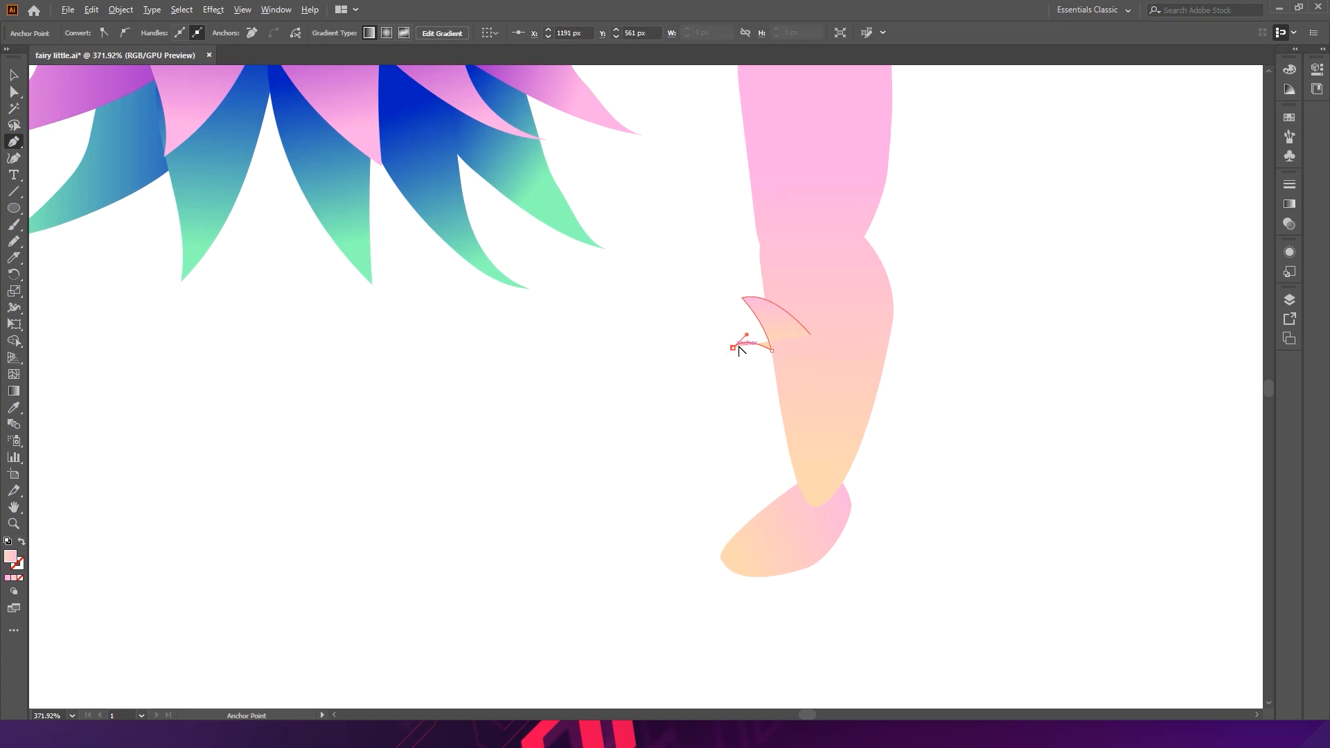
pyautogui.click(781, 409)
pyautogui.click(793, 476)
pyautogui.moveTo(793, 477); pyautogui.dragTo(795, 494)
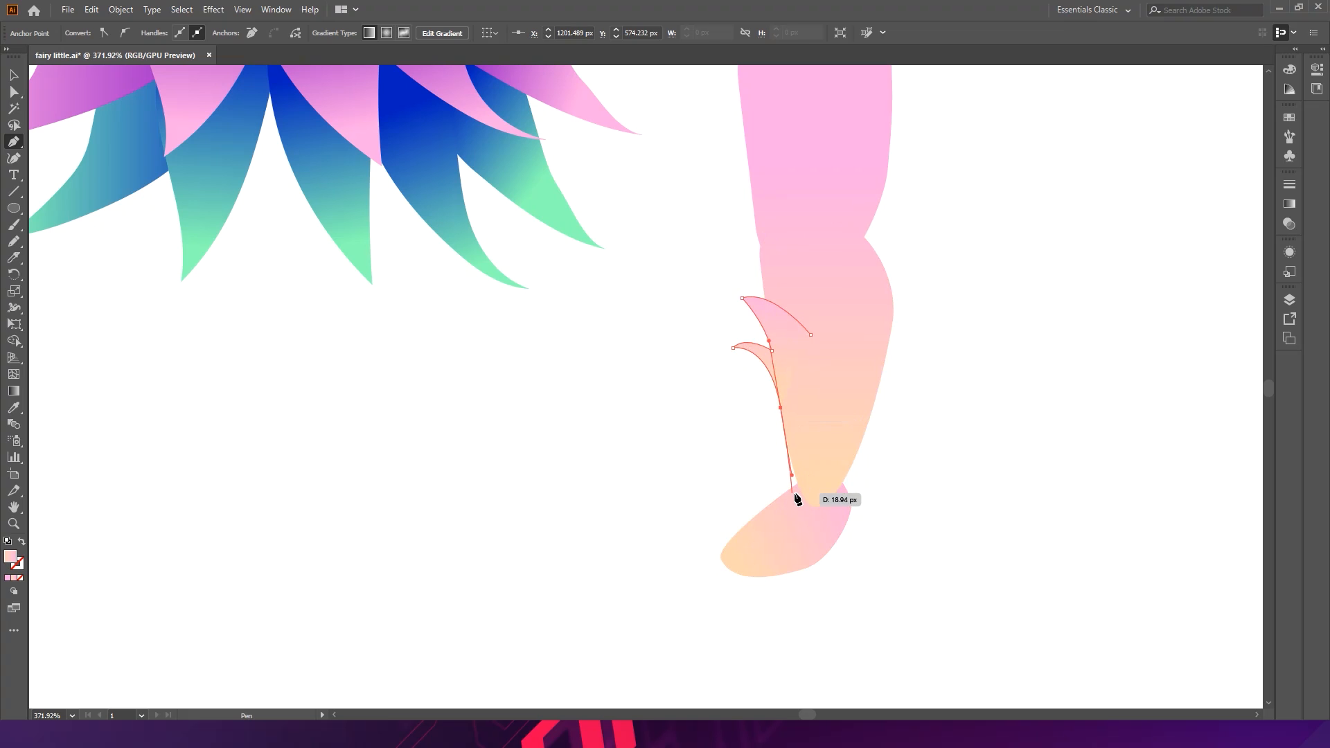
pyautogui.click(796, 507)
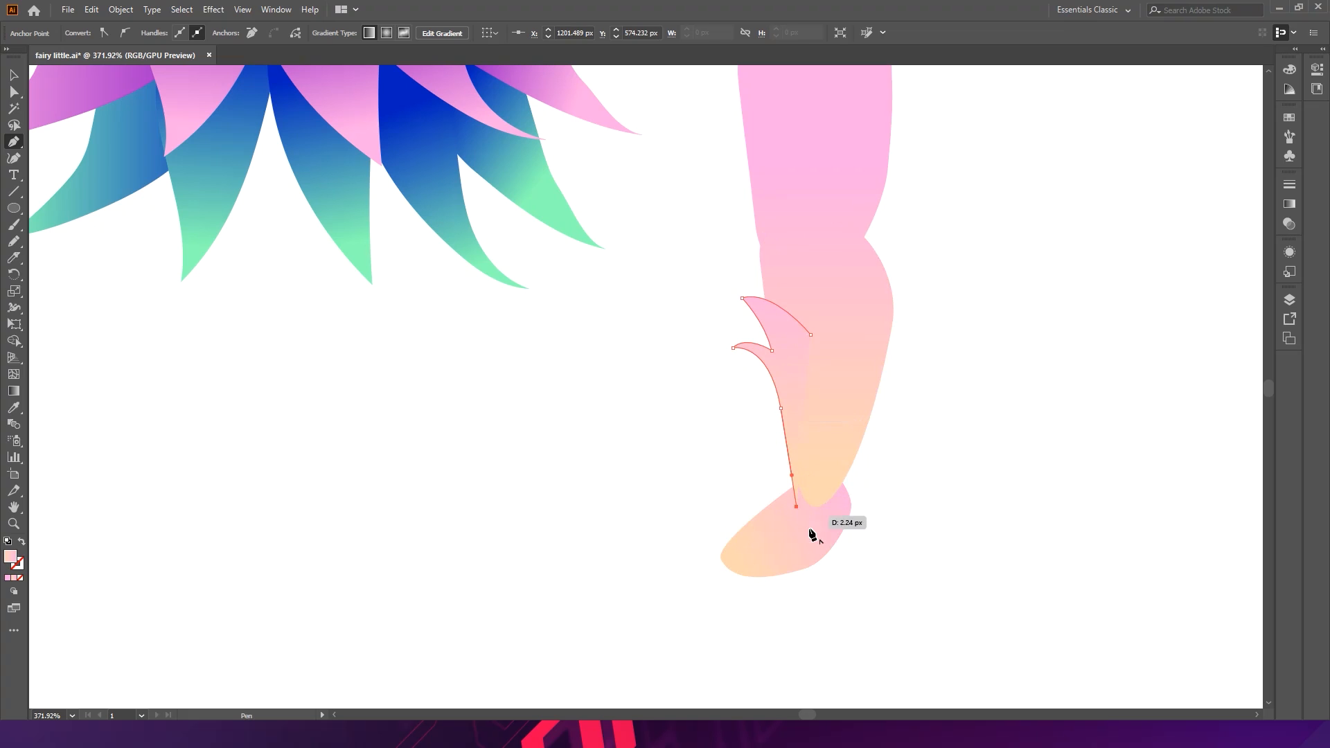
# - Continue the cuff path up the right side with an outward petal and add pointed central petals to close the shape
pyautogui.moveTo(842, 503); pyautogui.dragTo(870, 475)
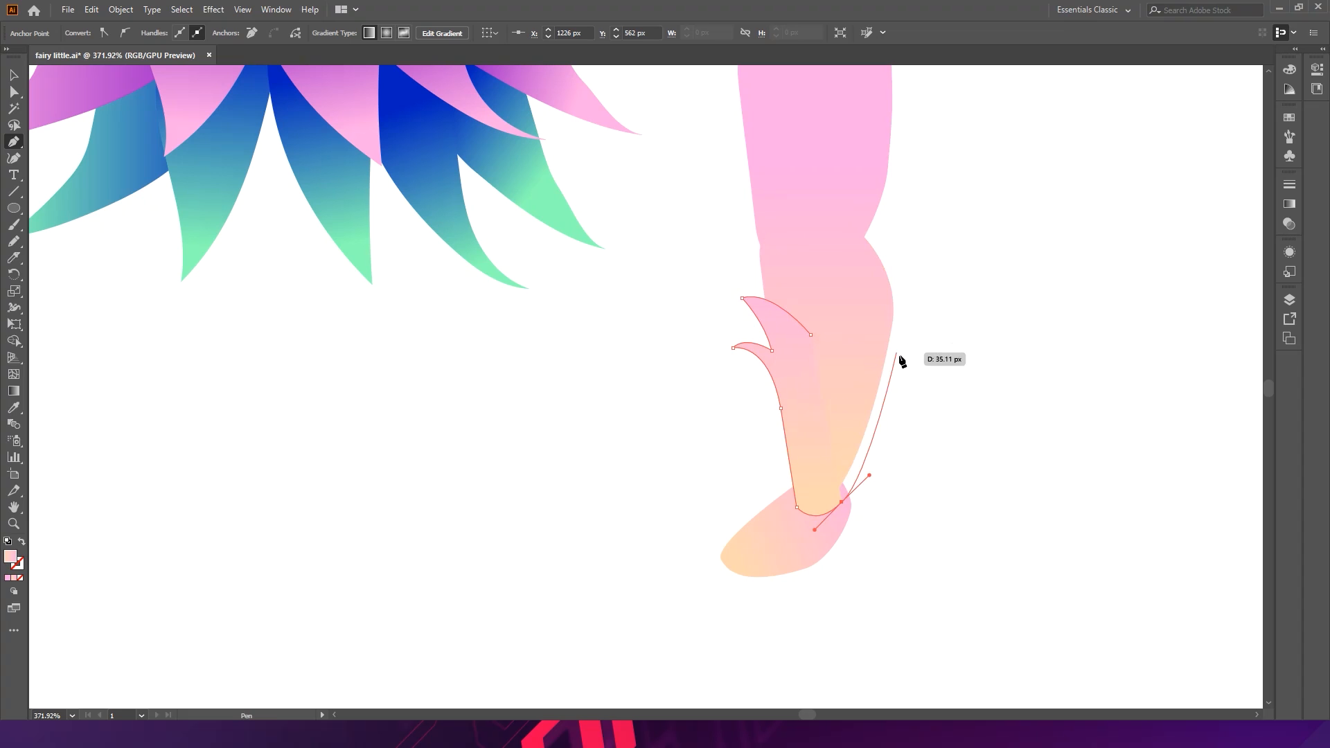
pyautogui.moveTo(901, 352); pyautogui.dragTo(860, 380)
pyautogui.click(942, 339)
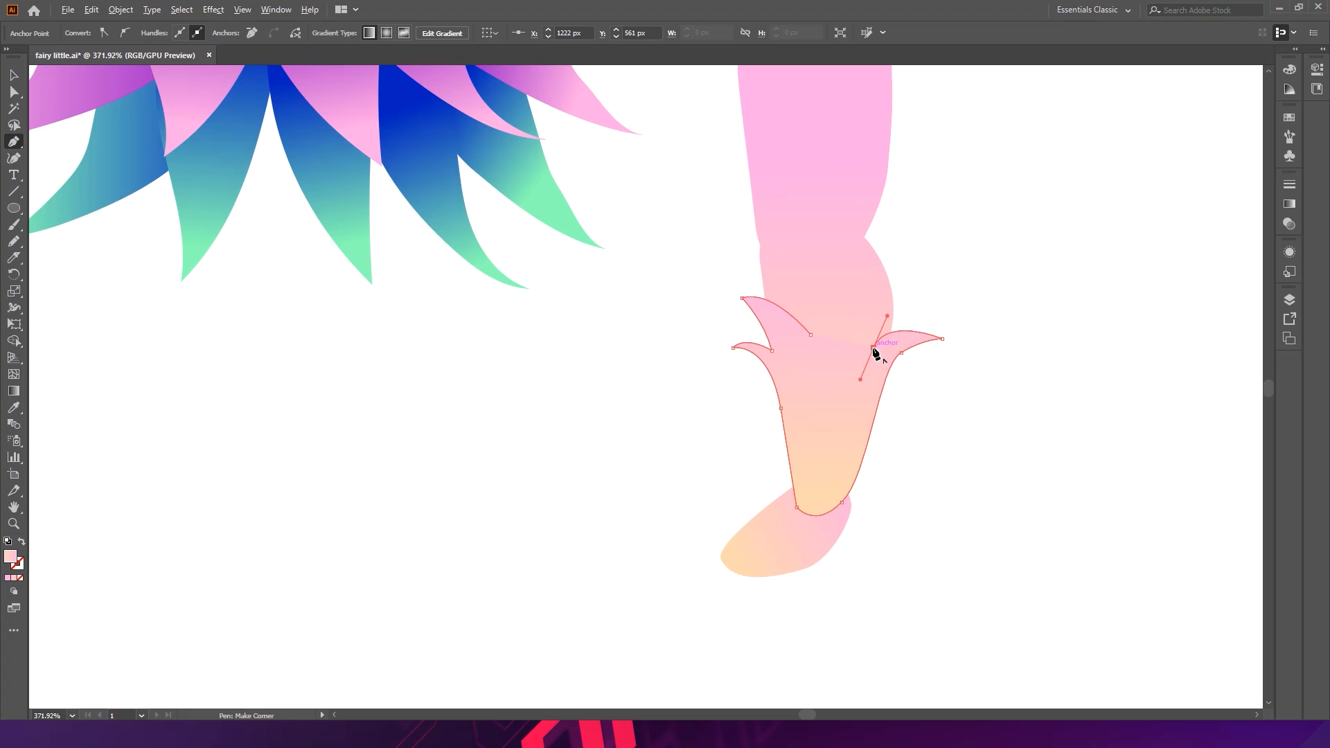
pyautogui.moveTo(845, 264); pyautogui.dragTo(854, 277)
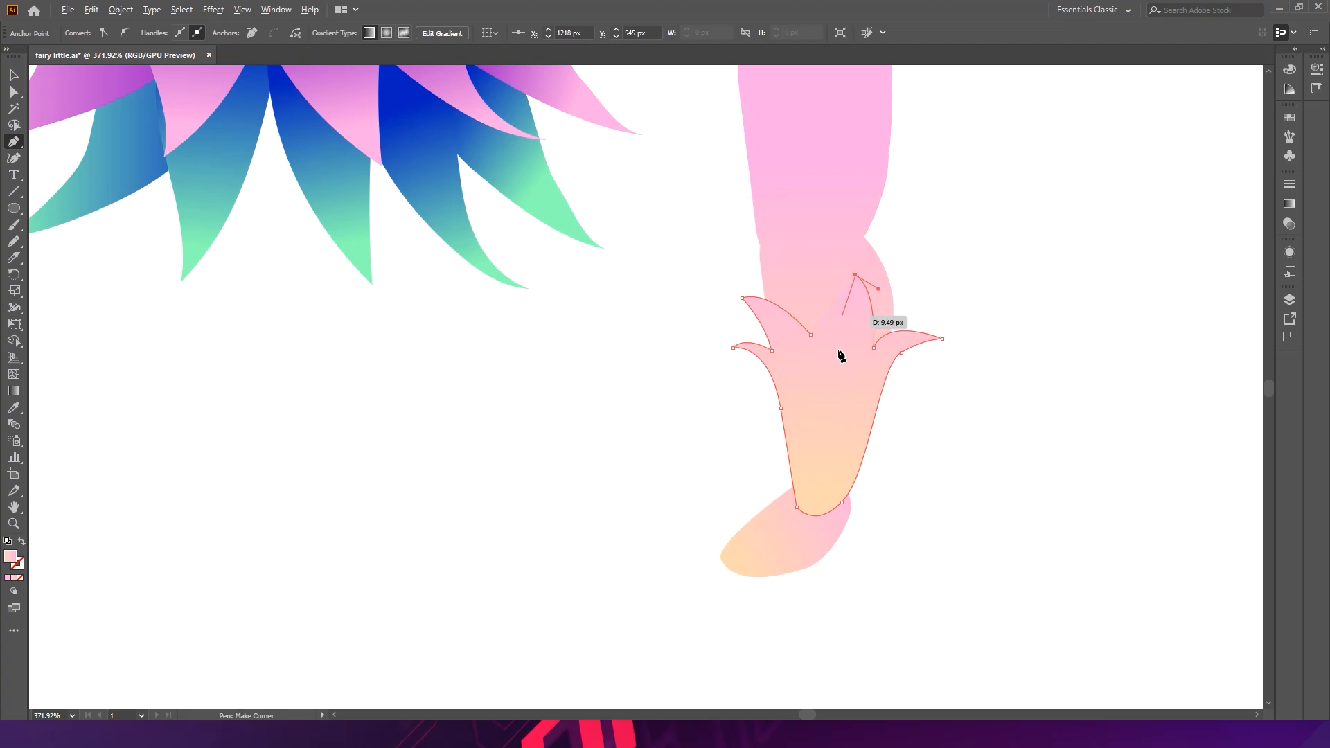
pyautogui.moveTo(833, 339); pyautogui.dragTo(834, 363)
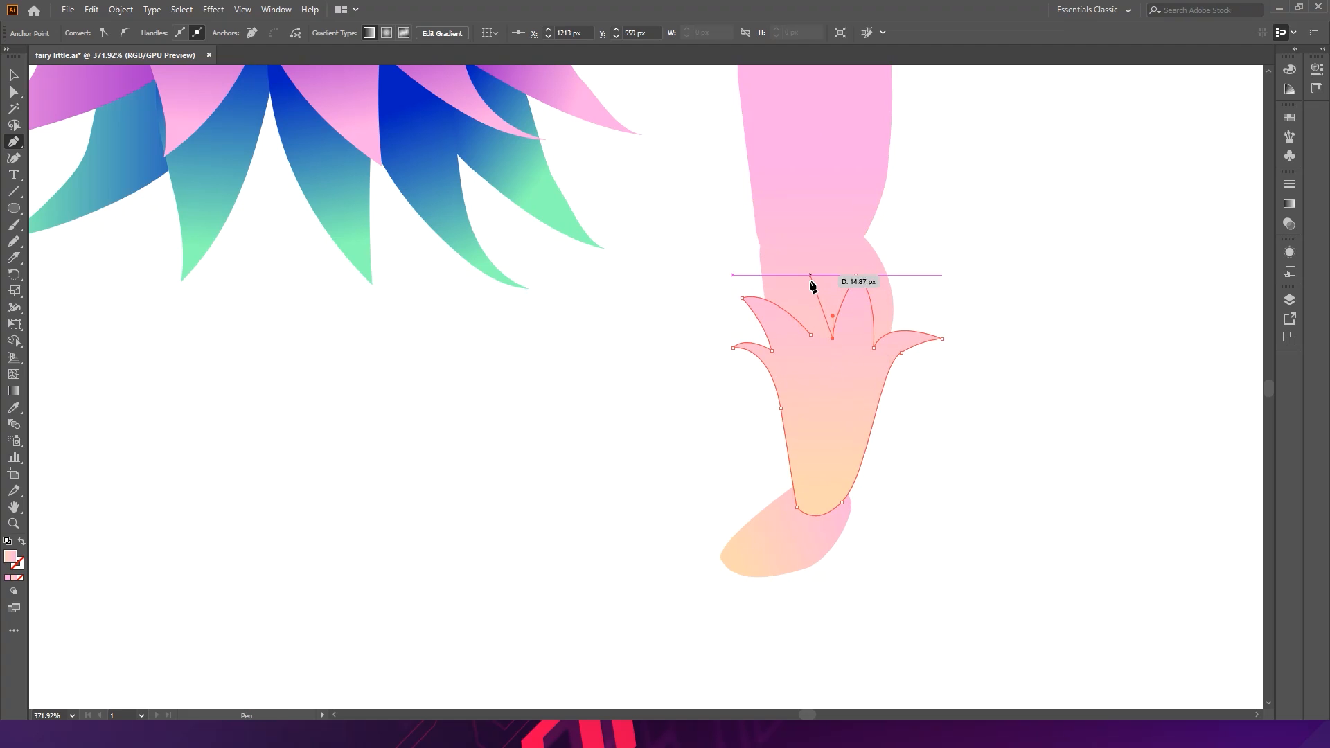
pyautogui.moveTo(787, 266); pyautogui.dragTo(823, 275)
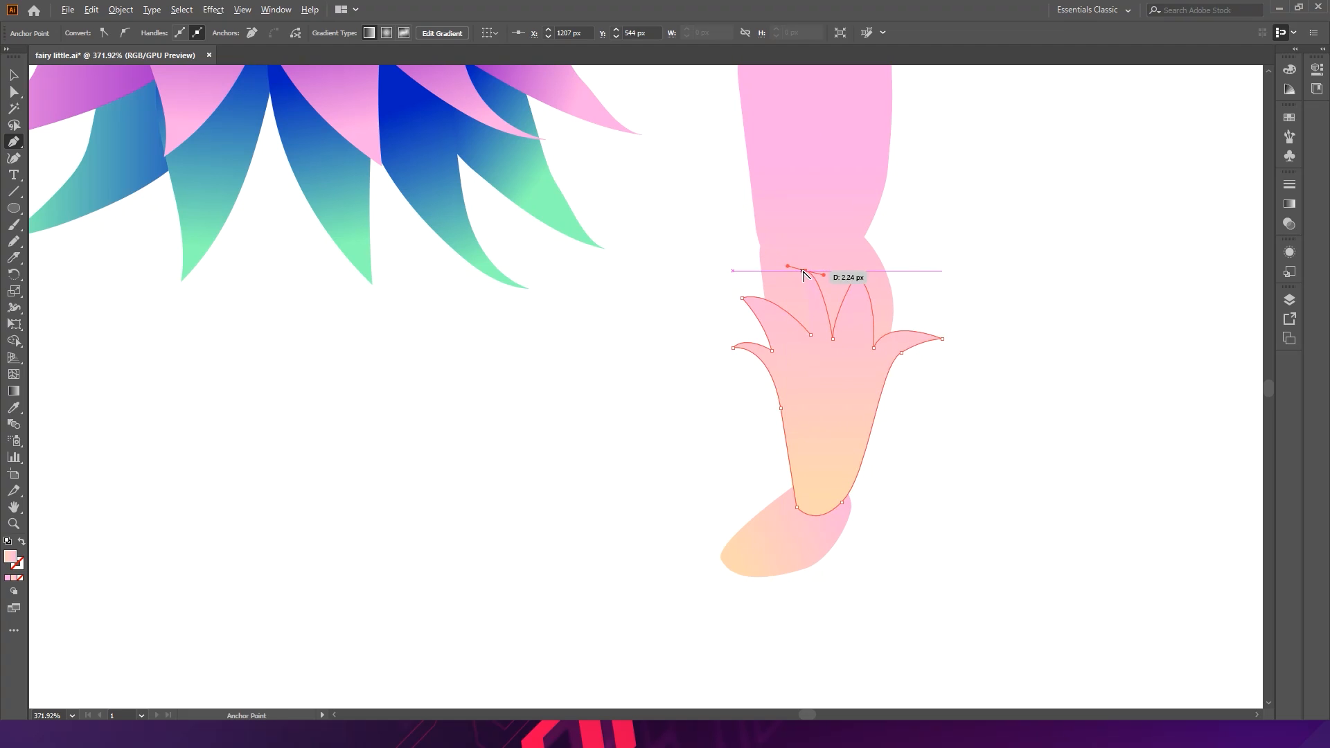
pyautogui.moveTo(811, 338); pyautogui.dragTo(818, 356)
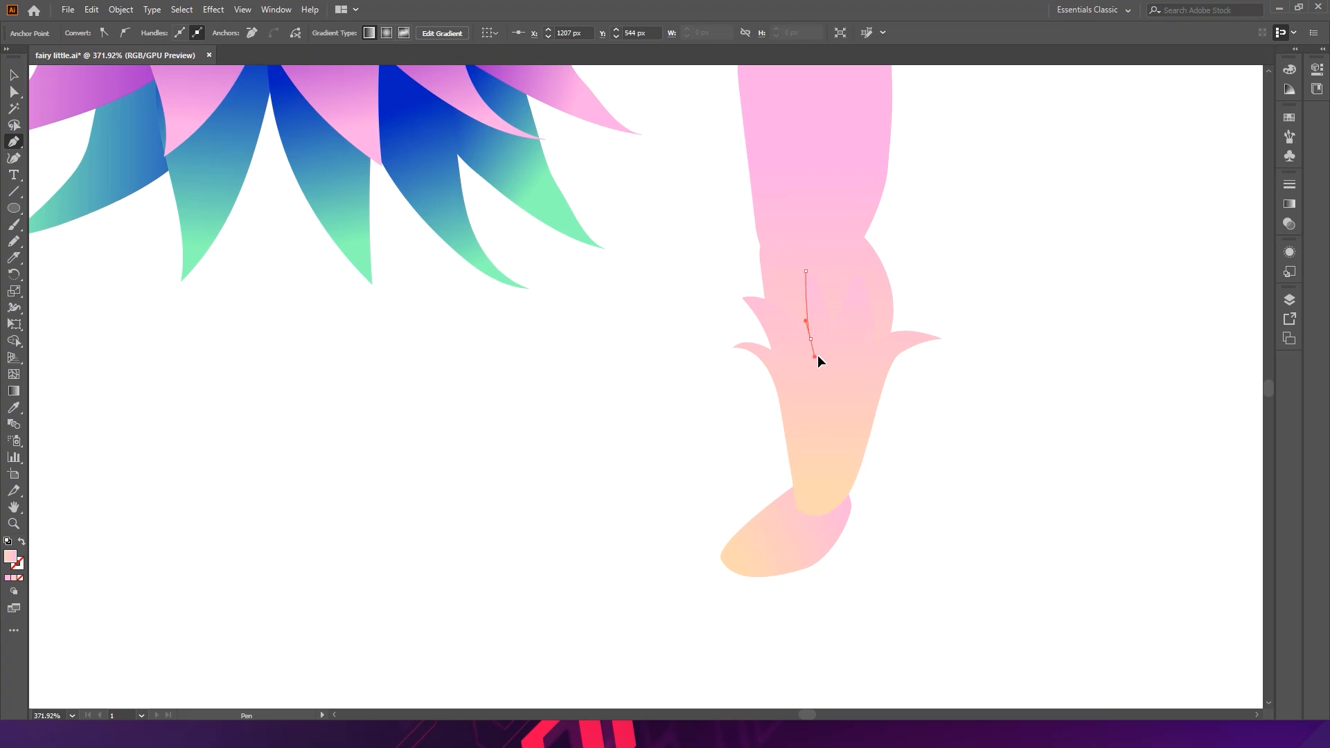
pyautogui.press('v')
pyautogui.click(1005, 446)
pyautogui.moveTo(1005, 446); pyautogui.dragTo(854, 364)
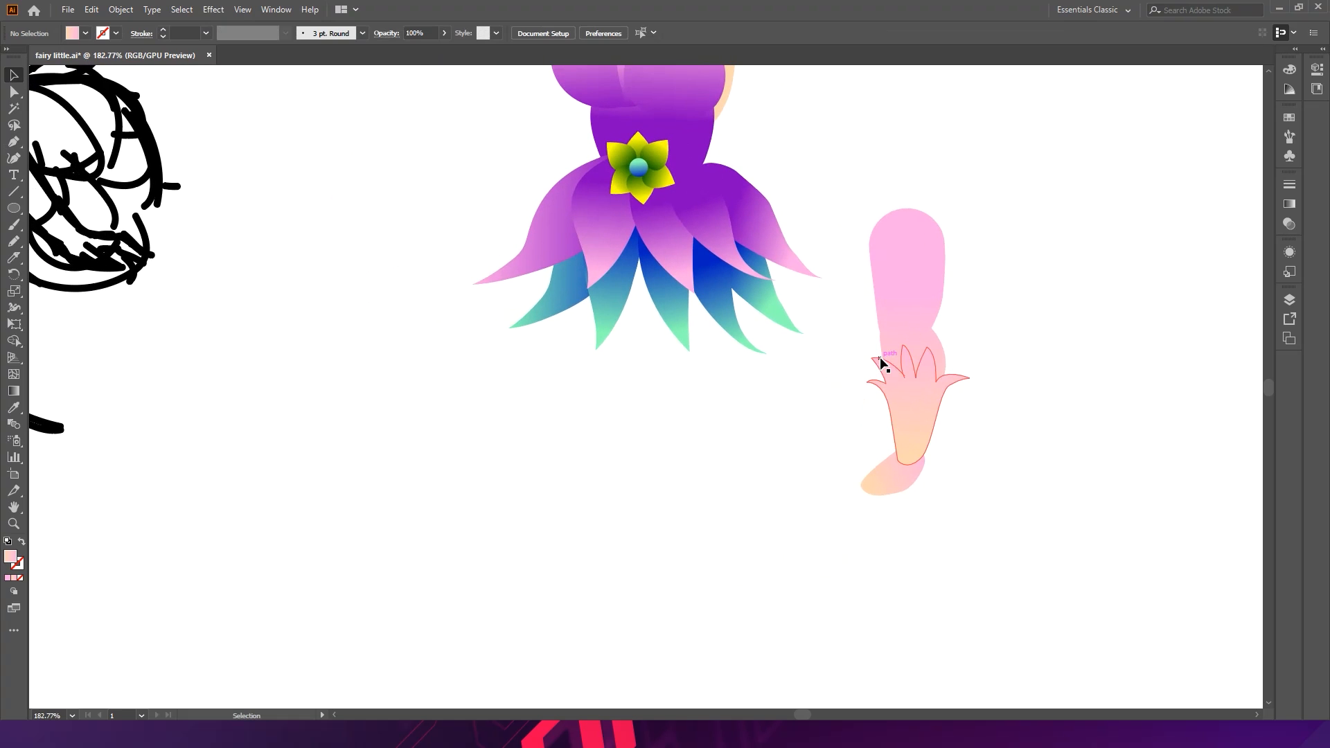
pyautogui.click(910, 402)
pyautogui.keyDown('shift'); pyautogui.click(885, 488); pyautogui.keyUp('shift')
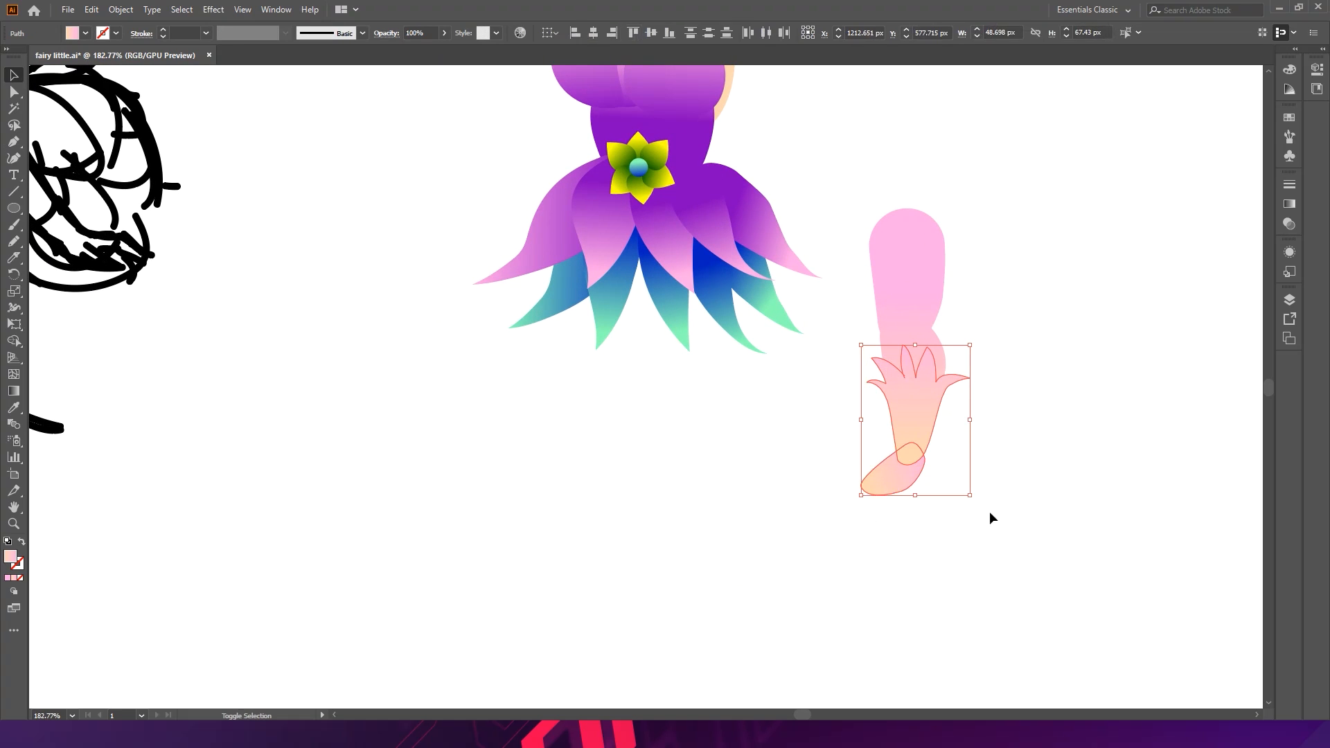
pyautogui.click(1054, 437)
pyautogui.moveTo(929, 395); pyautogui.dragTo(1041, 409)
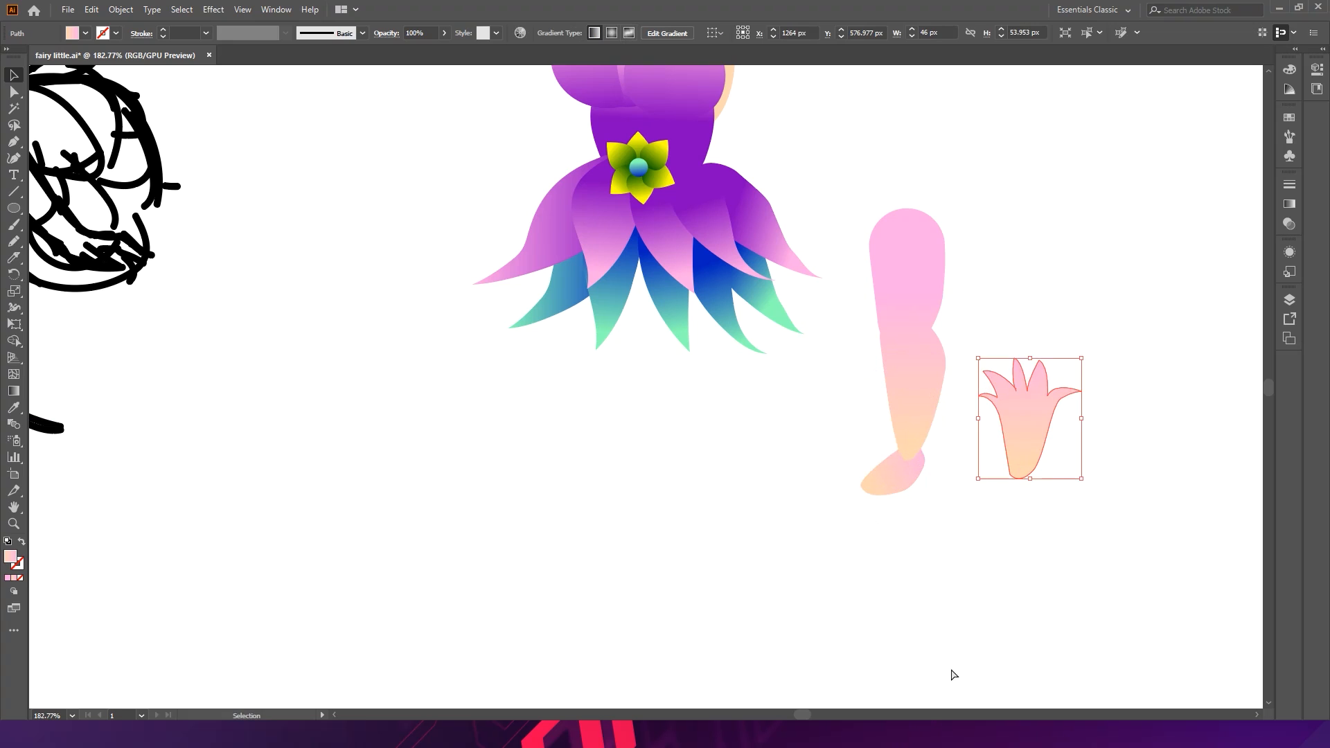
pyautogui.hotkey('ctrl', 'z')
pyautogui.moveTo(886, 484); pyautogui.dragTo(952, 498)
pyautogui.hotkey('ctrl', 'z')
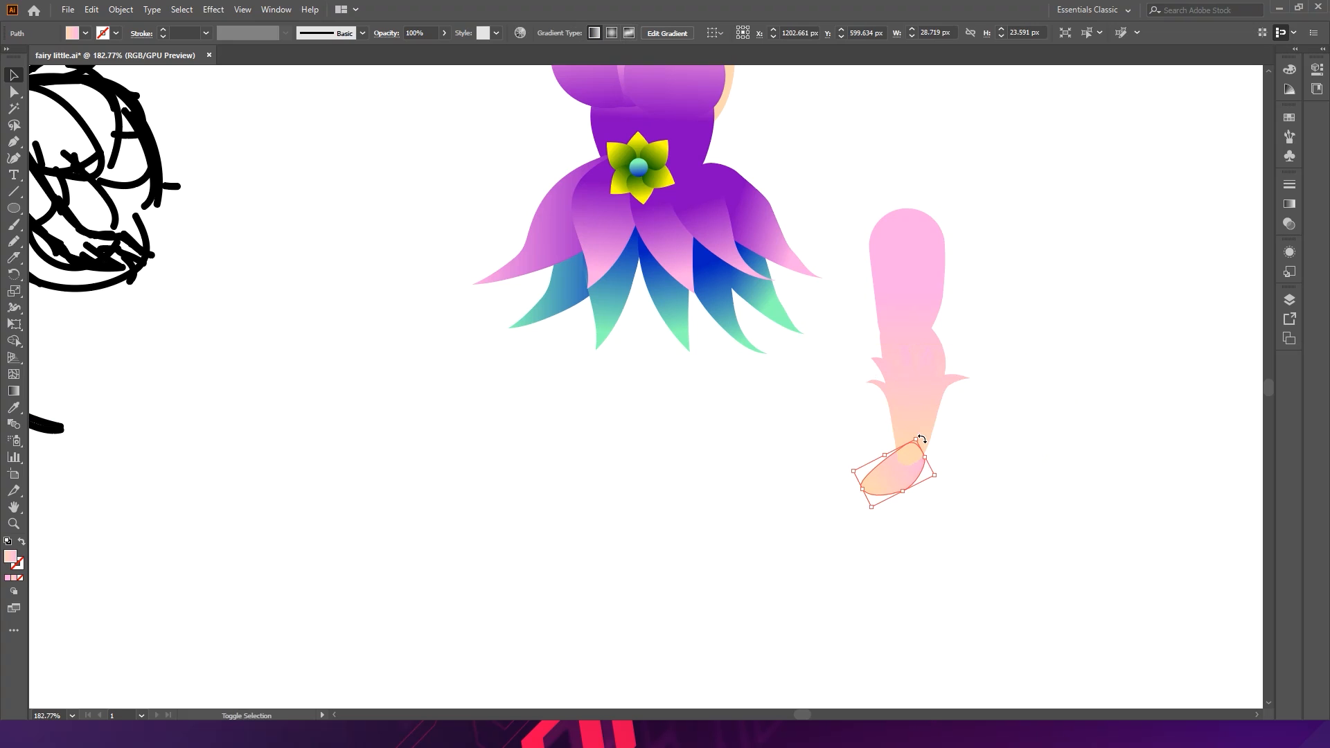
# - Select the cuff and foot together and fill them with the purple gradient sampled from a dress petal
pyautogui.keyDown('shift'); pyautogui.click(914, 426); pyautogui.keyUp('shift')
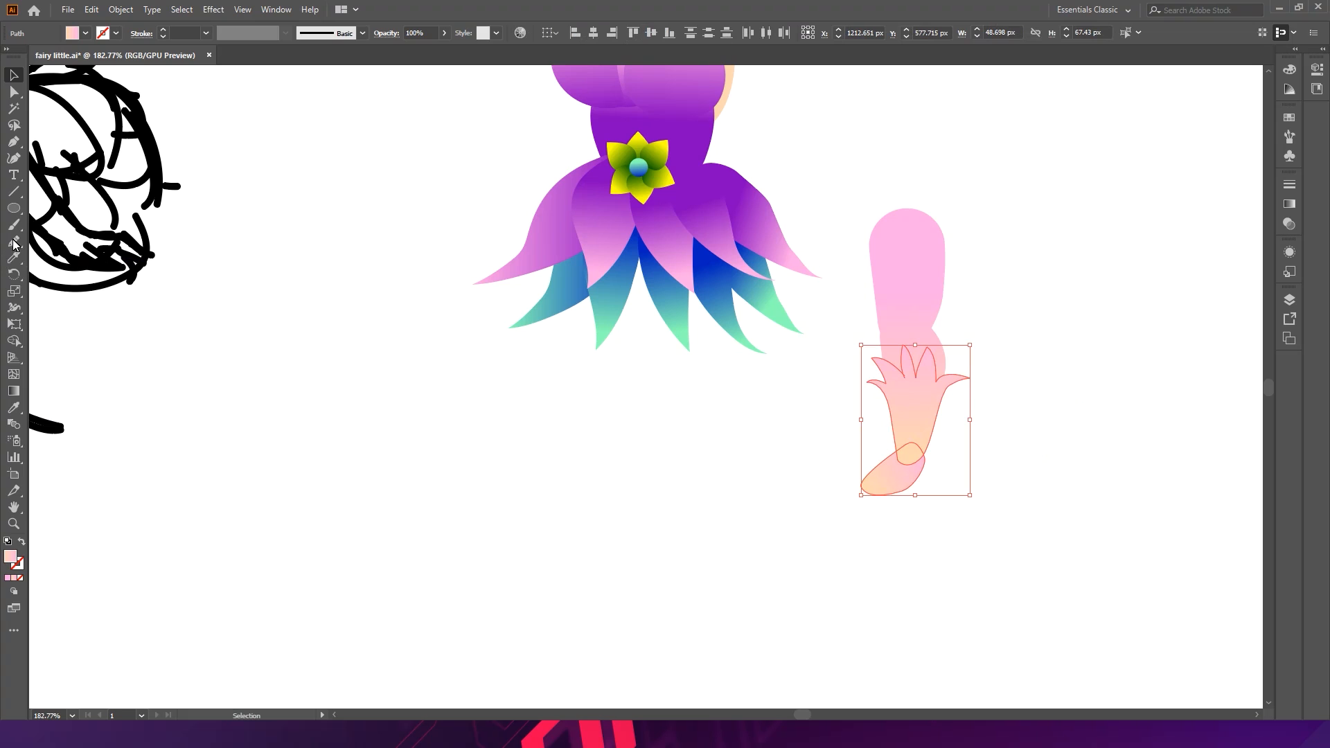
pyautogui.click(13, 410)
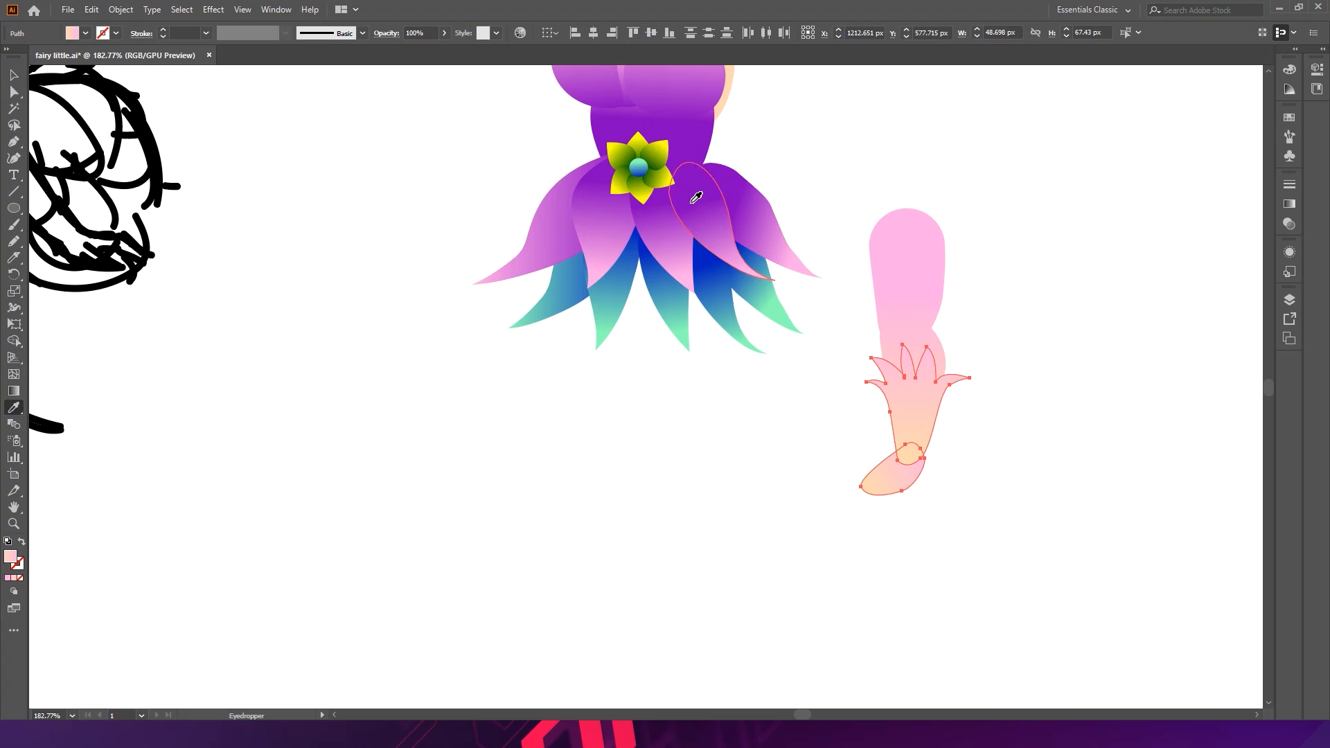
pyautogui.click(661, 182)
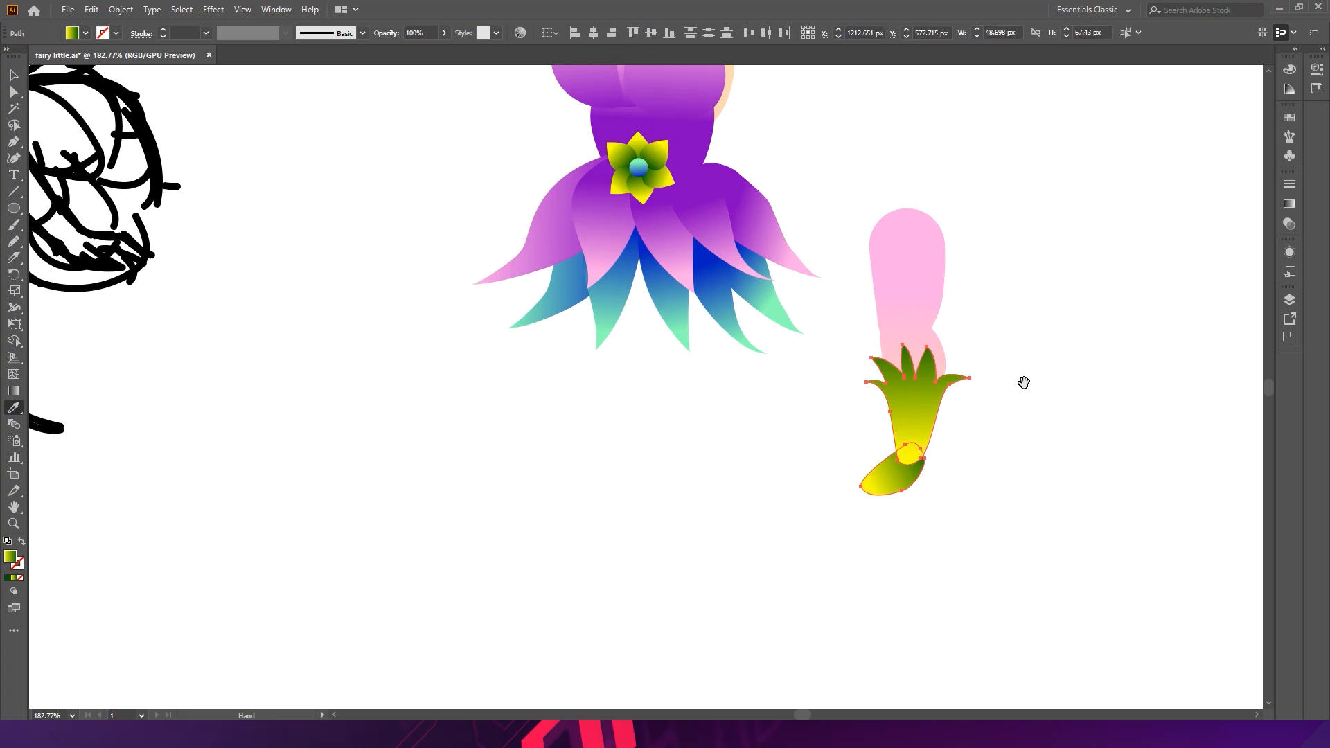
pyautogui.click(684, 308)
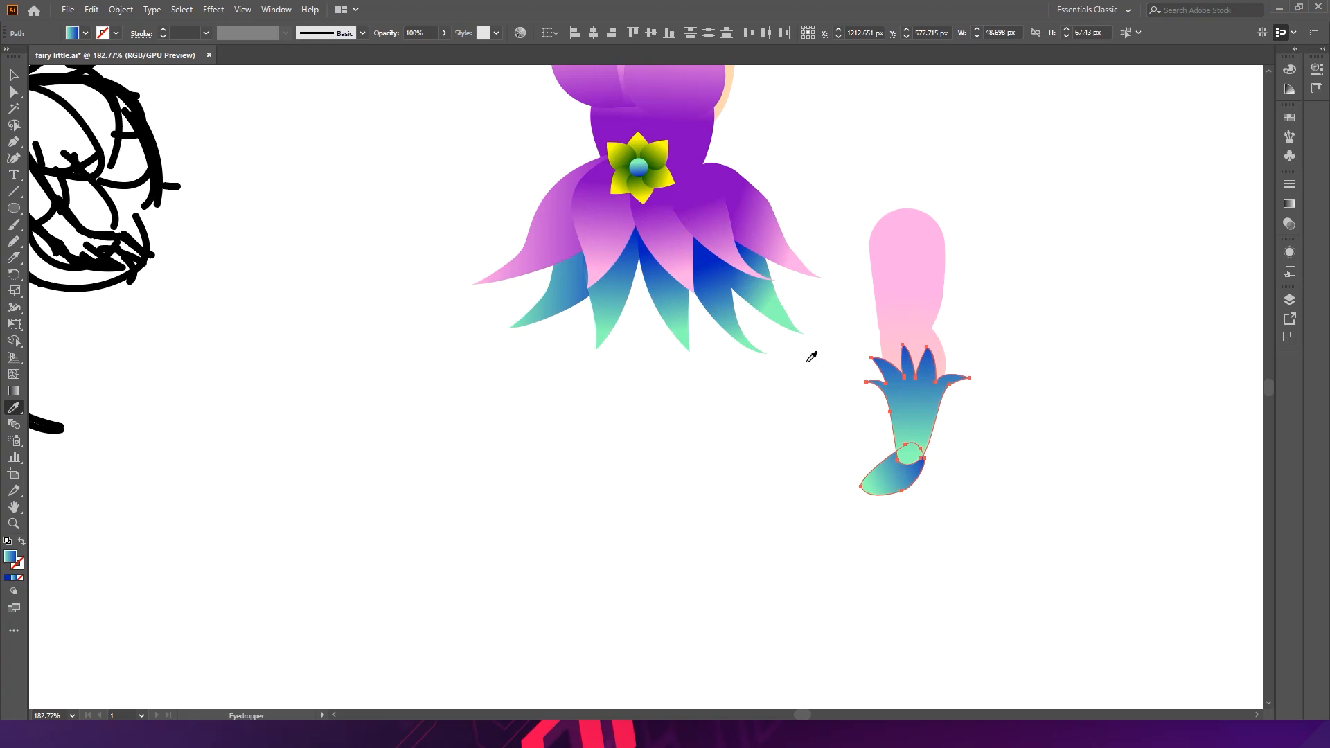
pyautogui.click(664, 189)
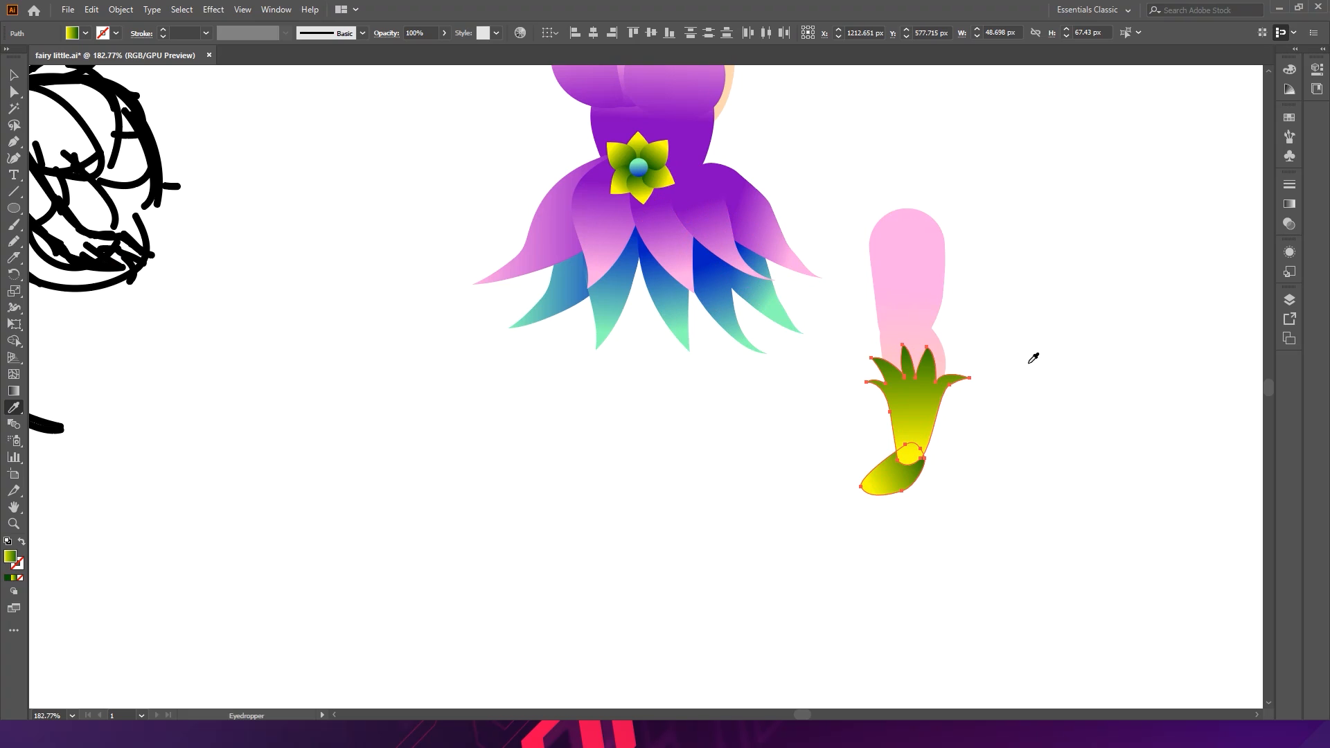
pyautogui.click(734, 194)
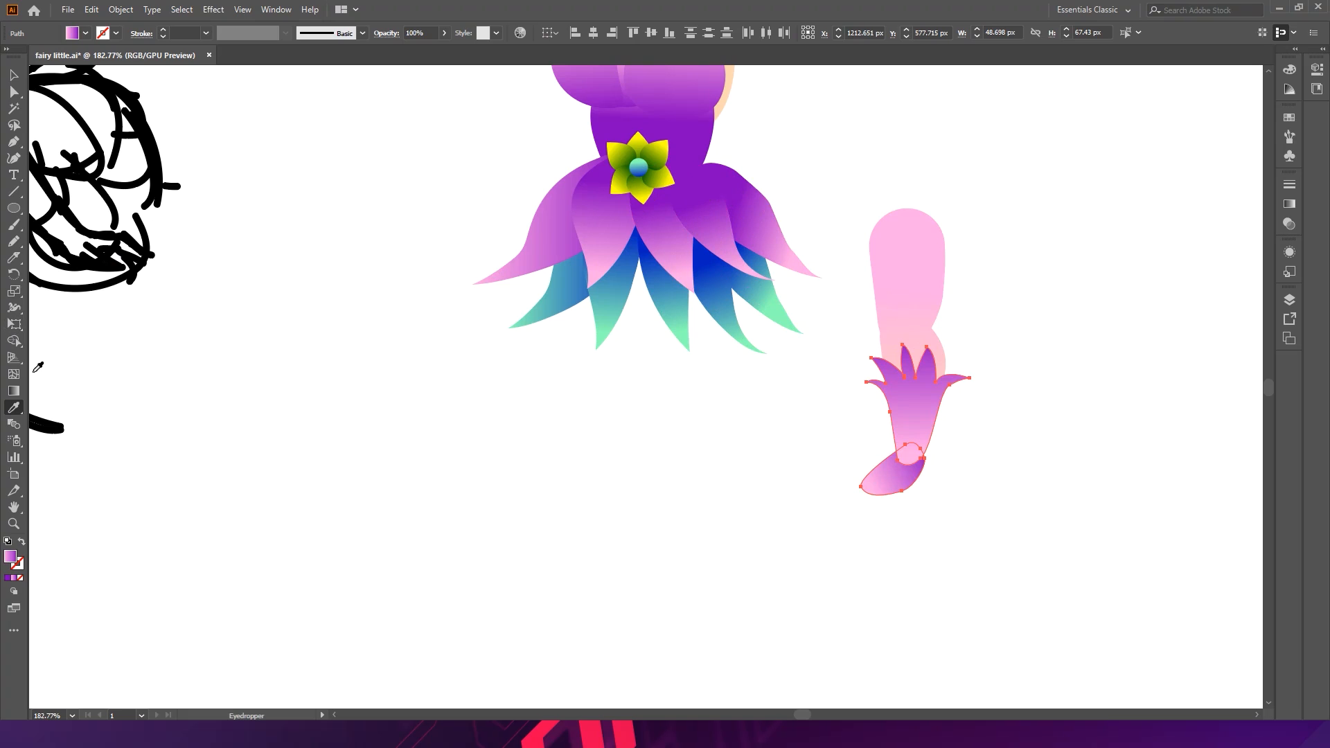
# - With the Gradient tool, redirect the gradients across the foot and the petal cuff
pyautogui.click(17, 391)
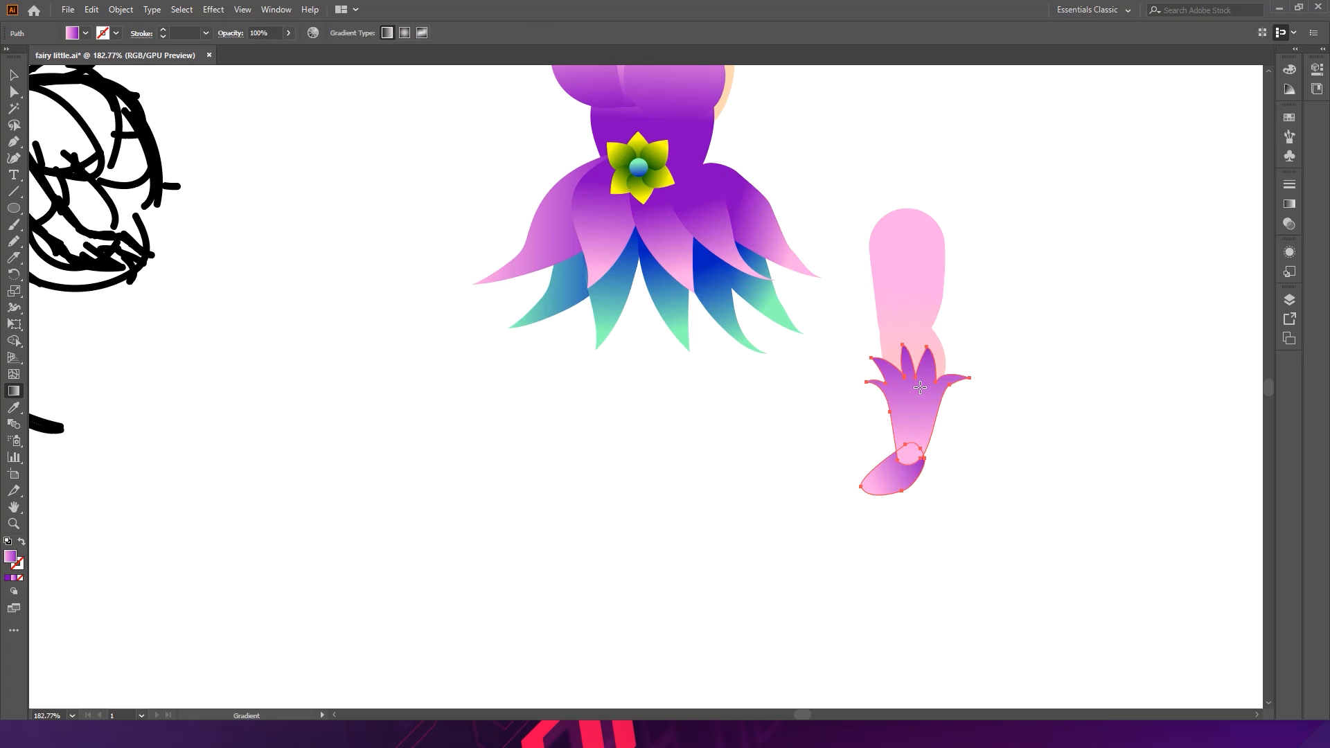
pyautogui.moveTo(911, 486); pyautogui.dragTo(768, 530)
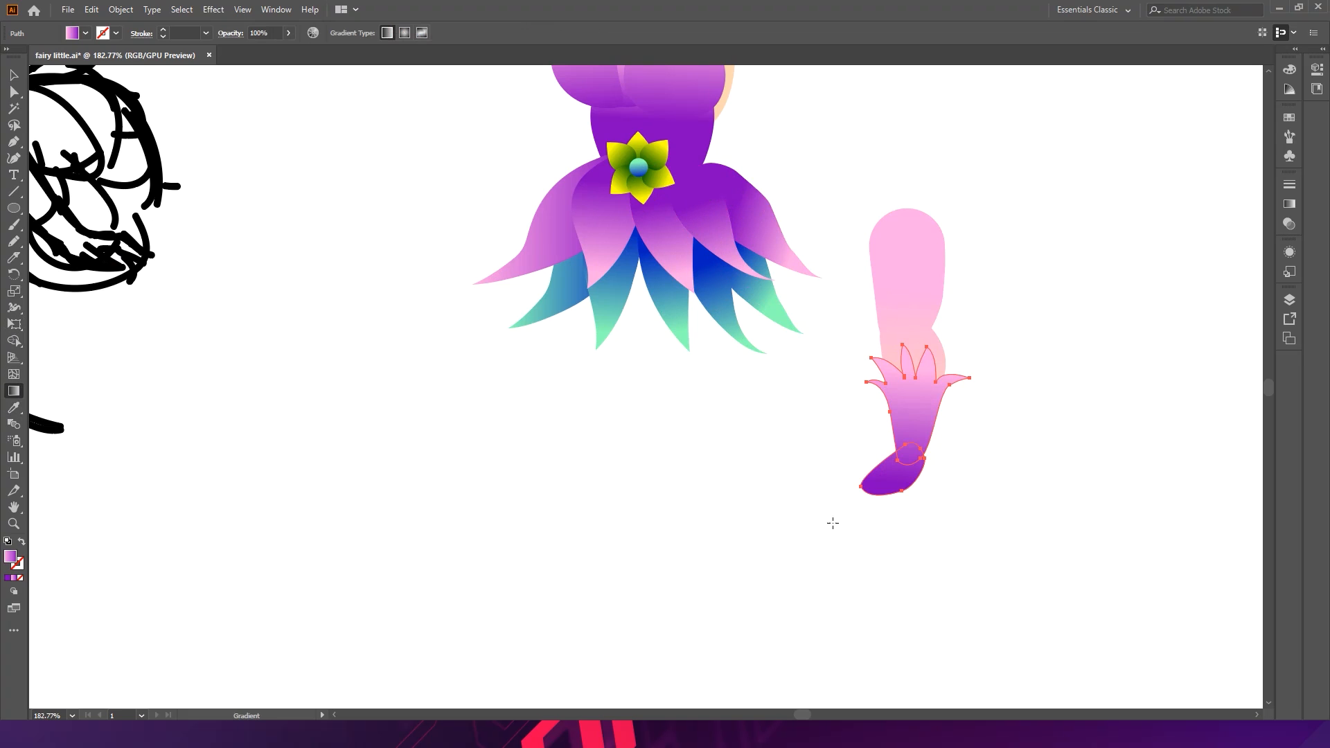
pyautogui.moveTo(926, 393); pyautogui.dragTo(960, 352)
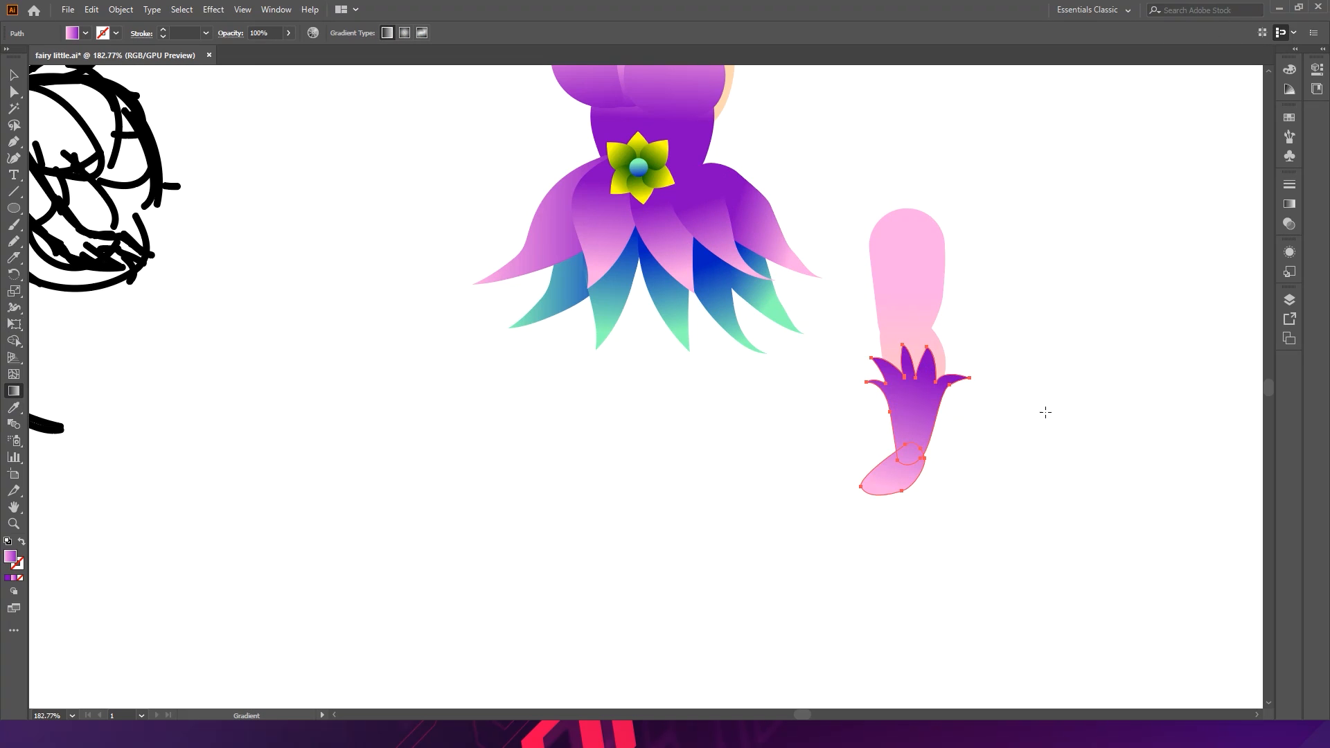
# - Move the cuff and foot together up under the lower leg beneath the dress
pyautogui.press('space')
pyautogui.moveTo(894, 281); pyautogui.dragTo(678, 398)
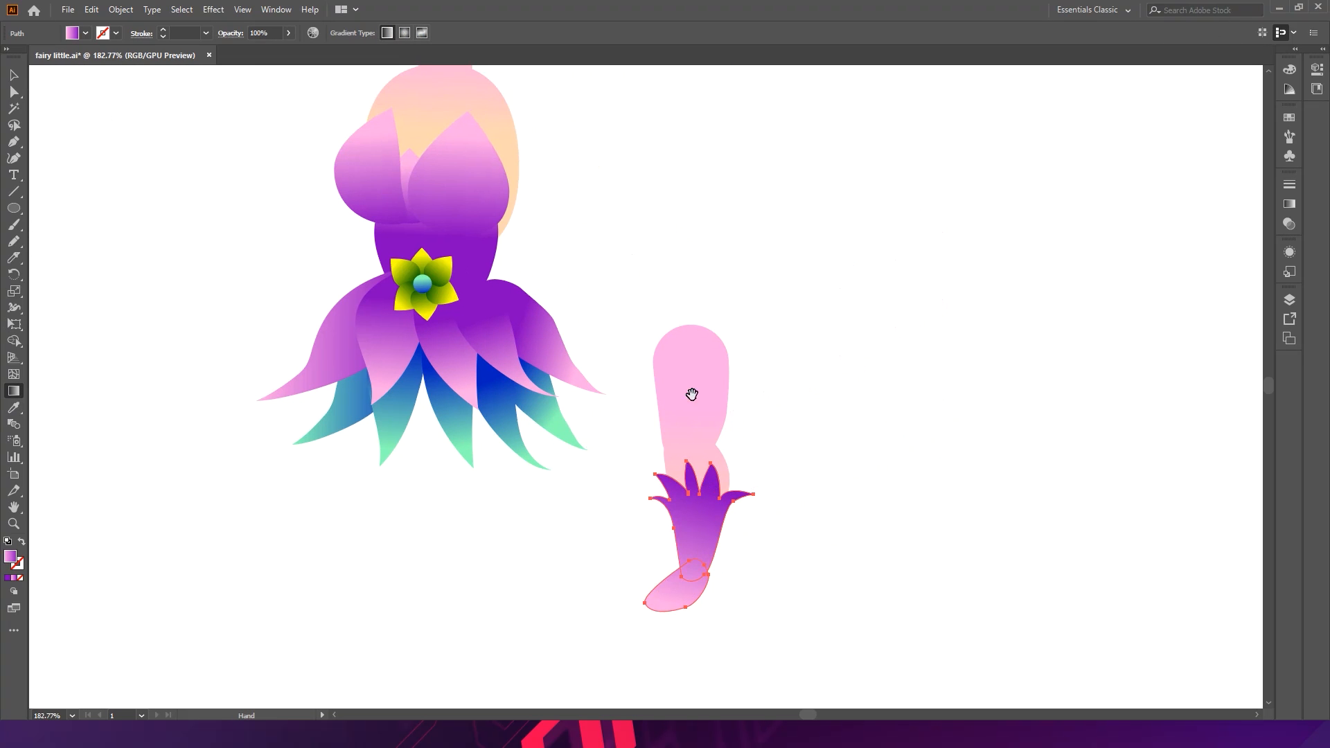
pyautogui.press('v')
pyautogui.moveTo(829, 381); pyautogui.dragTo(643, 589)
pyautogui.moveTo(702, 494); pyautogui.dragTo(409, 488)
pyautogui.click(575, 553)
pyautogui.hotkey('ctrl', 'space')
pyautogui.moveTo(572, 518)
pyautogui.mouseDown()
pyautogui.moveTo(443, 487)
pyautogui.moveTo(499, 504)
pyautogui.moveTo(582, 502)
pyautogui.mouseUp()
pyautogui.press('space')
pyautogui.moveTo(467, 530); pyautogui.dragTo(534, 490)
pyautogui.hotkey('ctrl', 'space')
pyautogui.click(447, 501)
pyautogui.press('space')
pyautogui.moveTo(462, 354); pyautogui.dragTo(489, 413)
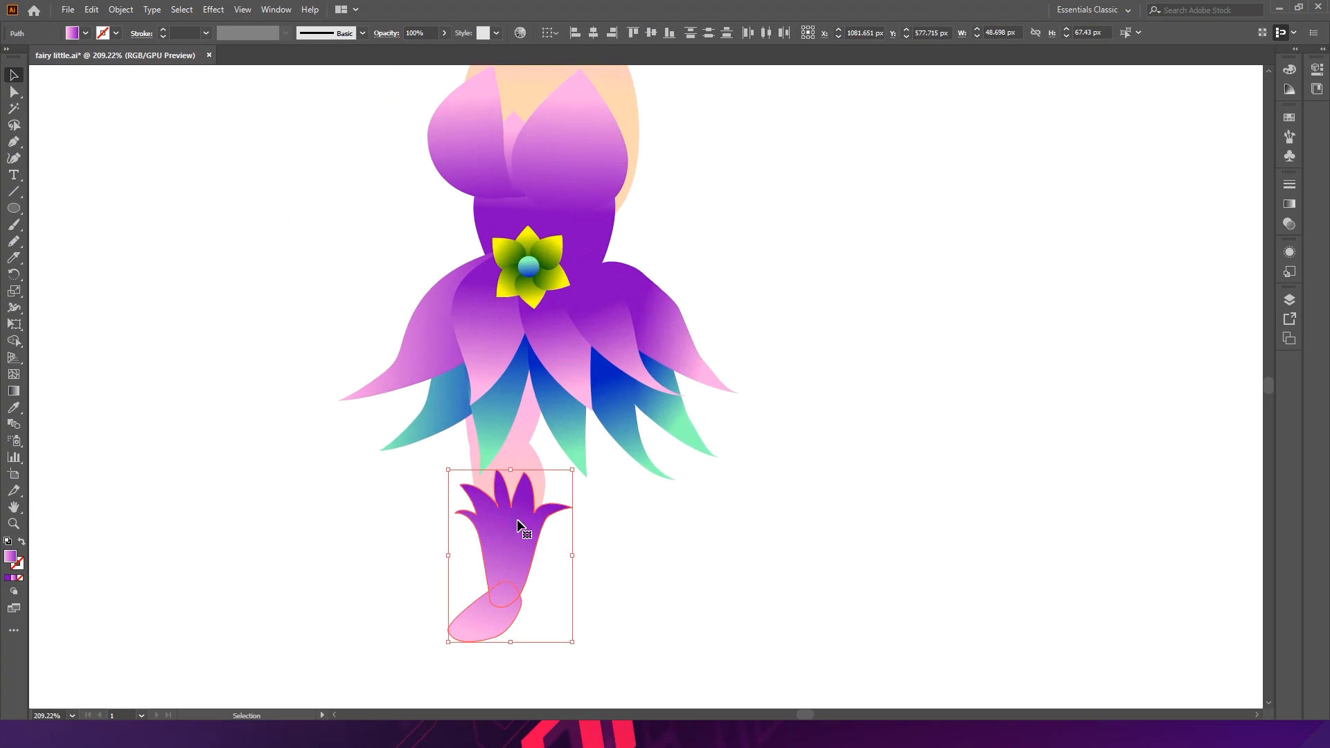
# - Nudge the cuff and foot into place so they line up with the leg
pyautogui.click(525, 420)
pyautogui.moveTo(536, 468); pyautogui.dragTo(542, 455)
pyautogui.click(529, 622)
pyautogui.click(492, 616)
pyautogui.press('Left')
pyautogui.press('Right')
pyautogui.press('Right')
pyautogui.press('Right')
# - Fill the cuff and foot with the green-to-yellow gradient sampled from the waist flower
pyautogui.press('i')
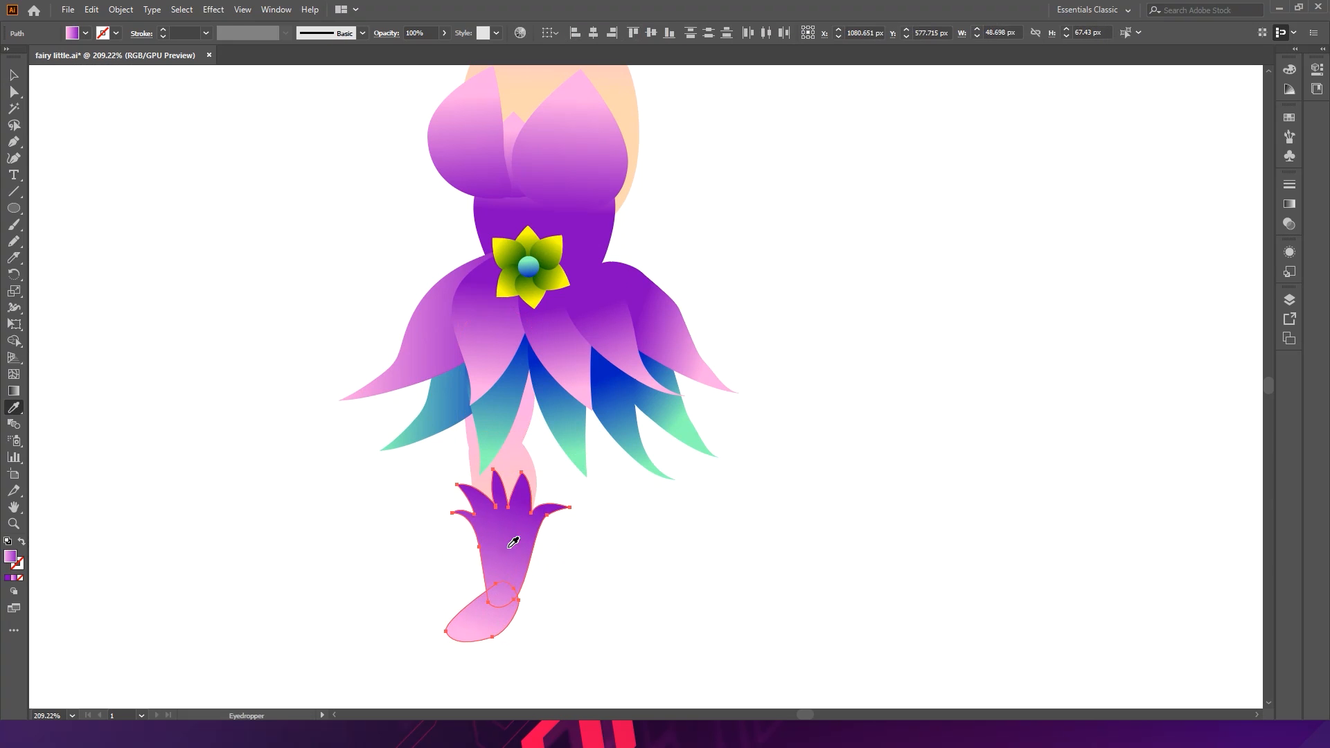
pyautogui.click(543, 298)
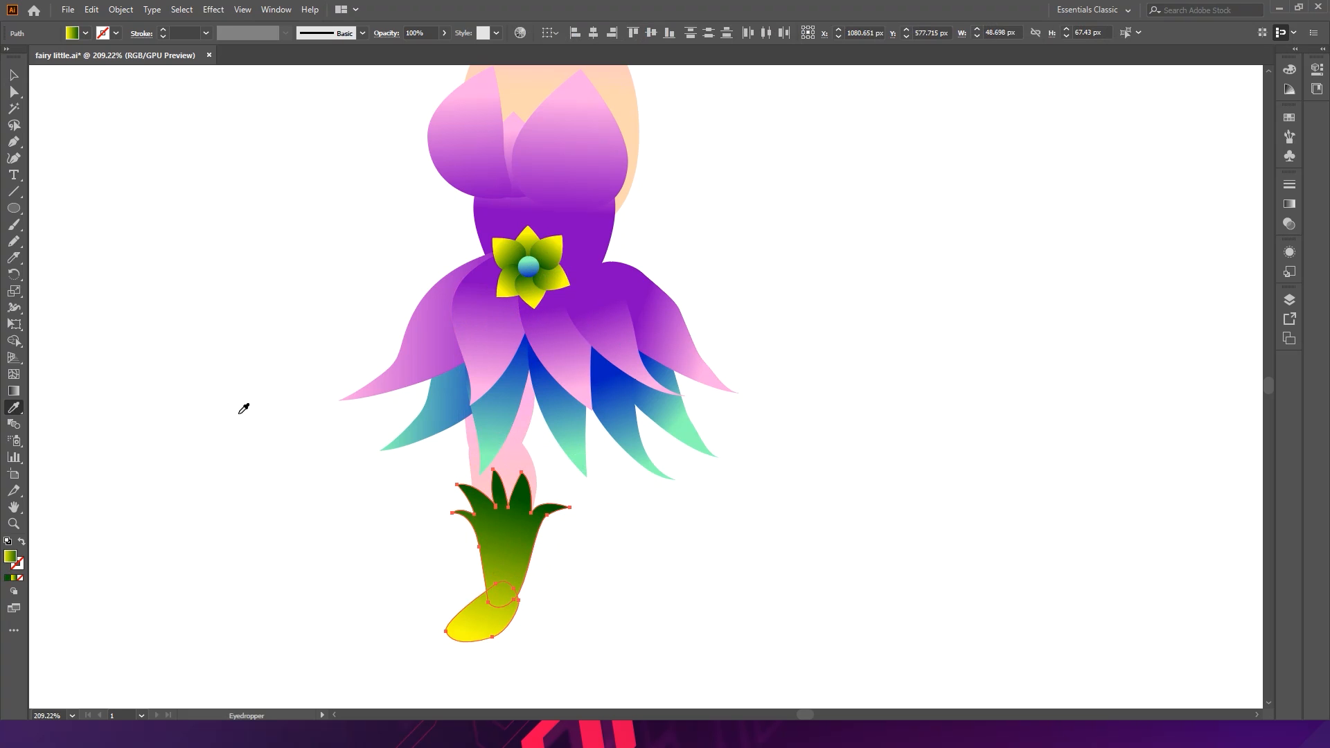
pyautogui.keyDown('ctrl'); pyautogui.click(632, 566); pyautogui.keyUp('ctrl')
pyautogui.moveTo(676, 541)
pyautogui.mouseDown()
pyautogui.moveTo(562, 511)
pyautogui.moveTo(665, 525)
pyautogui.mouseUp()
pyautogui.moveTo(747, 514); pyautogui.dragTo(718, 528)
pyautogui.moveTo(600, 533); pyautogui.dragTo(618, 428)
pyautogui.press('v')
pyautogui.click(580, 421)
pyautogui.moveTo(571, 372); pyautogui.dragTo(584, 426)
pyautogui.click(688, 480)
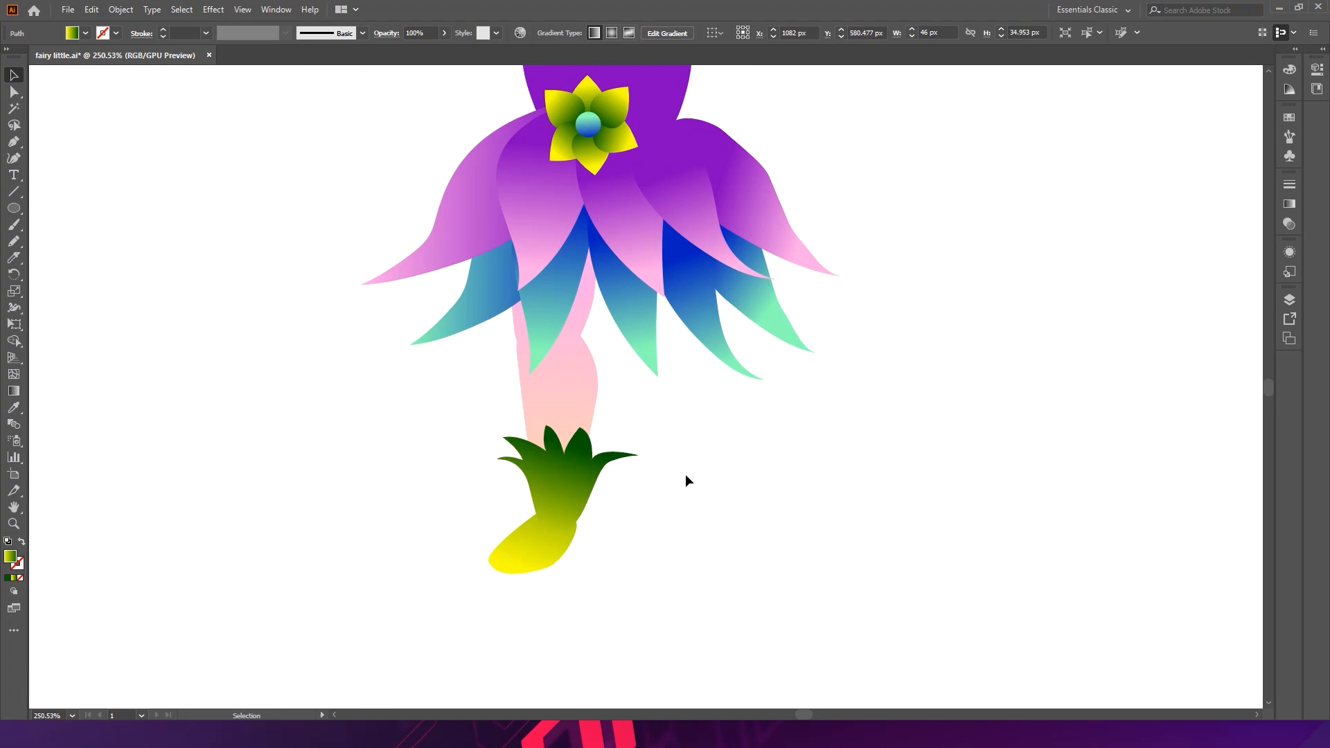
# - Try the blue-green gradient sampled from a dress petal on the cuff and foot, then undo it
pyautogui.click(561, 506)
pyautogui.keyDown('shift'); pyautogui.click(543, 547); pyautogui.keyUp('shift')
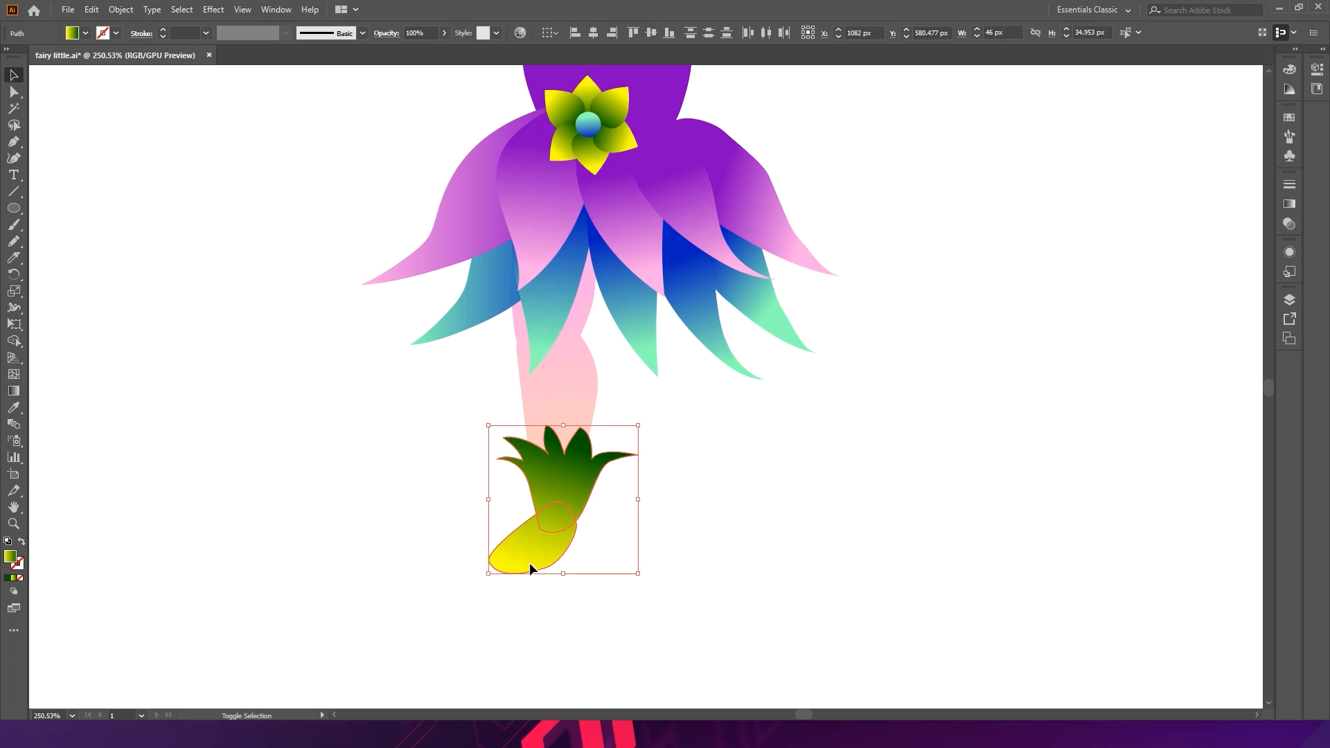
pyautogui.press('i')
pyautogui.click(709, 344)
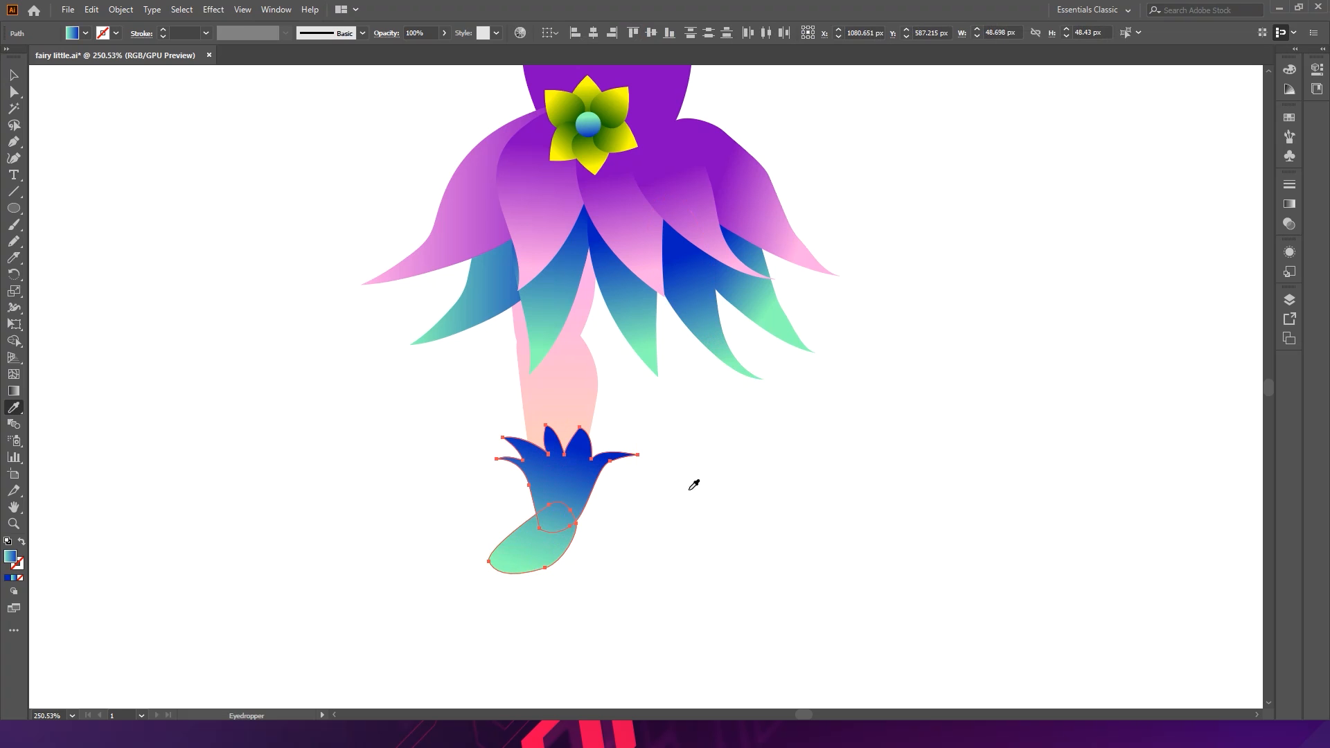
pyautogui.keyDown('ctrl'); pyautogui.click(701, 512); pyautogui.keyUp('ctrl')
pyautogui.moveTo(710, 465)
pyautogui.mouseDown()
pyautogui.moveTo(499, 440)
pyautogui.moveTo(698, 451)
pyautogui.moveTo(810, 440)
pyautogui.mouseUp()
pyautogui.hotkey('ctrl', 'z')
# - With the Pencil tool, draw a curved crease line down the cuff's left petal
pyautogui.keyDown('ctrl'); pyautogui.click(671, 449); pyautogui.keyUp('ctrl')
pyautogui.moveTo(486, 517); pyautogui.dragTo(624, 527)
pyautogui.moveTo(572, 469); pyautogui.dragTo(612, 362)
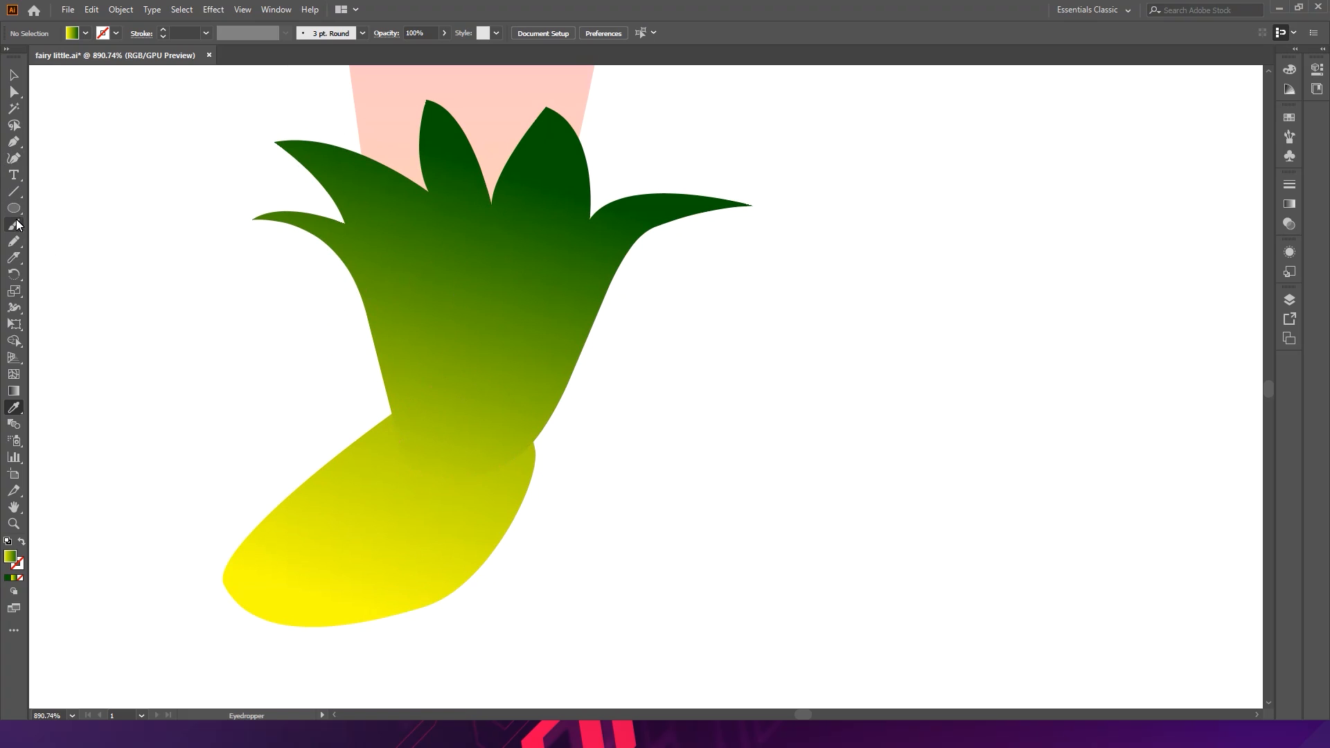
pyautogui.click(22, 239)
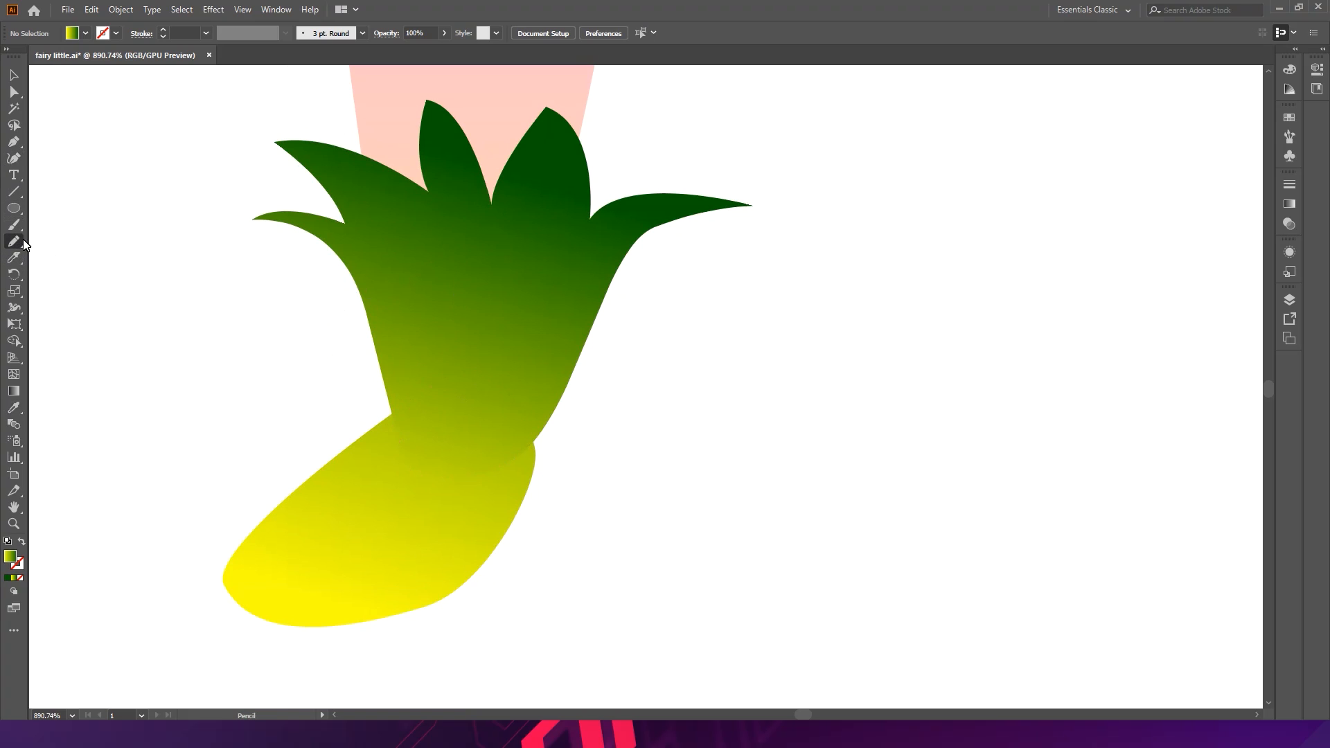
pyautogui.moveTo(405, 294); pyautogui.dragTo(433, 384)
pyautogui.hotkey('ctrl', 'z')
pyautogui.moveTo(311, 153)
pyautogui.mouseDown()
pyautogui.moveTo(403, 247)
pyautogui.moveTo(451, 352)
pyautogui.mouseUp()
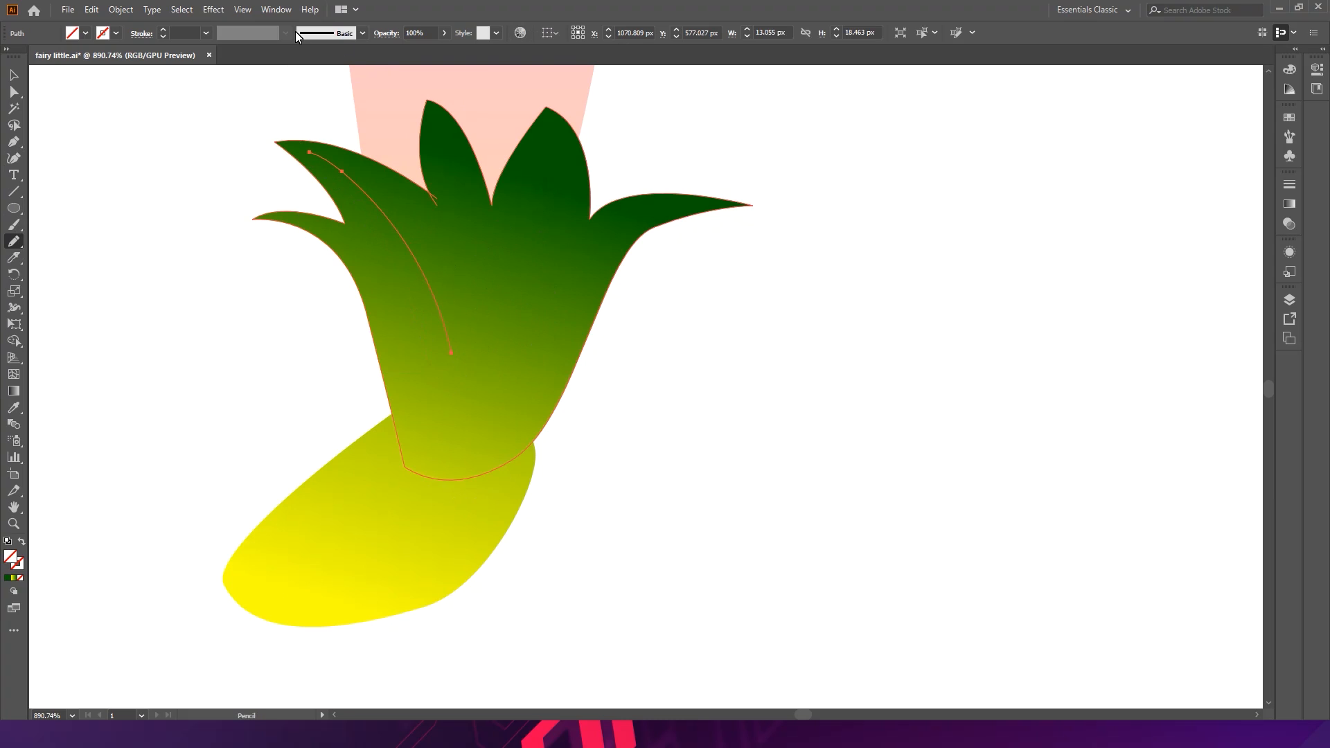
# - Give the crease line a 1 pt black stroke with a tapered width profile
pyautogui.click(196, 34)
pyautogui.press('Return')
pyautogui.click(194, 35)
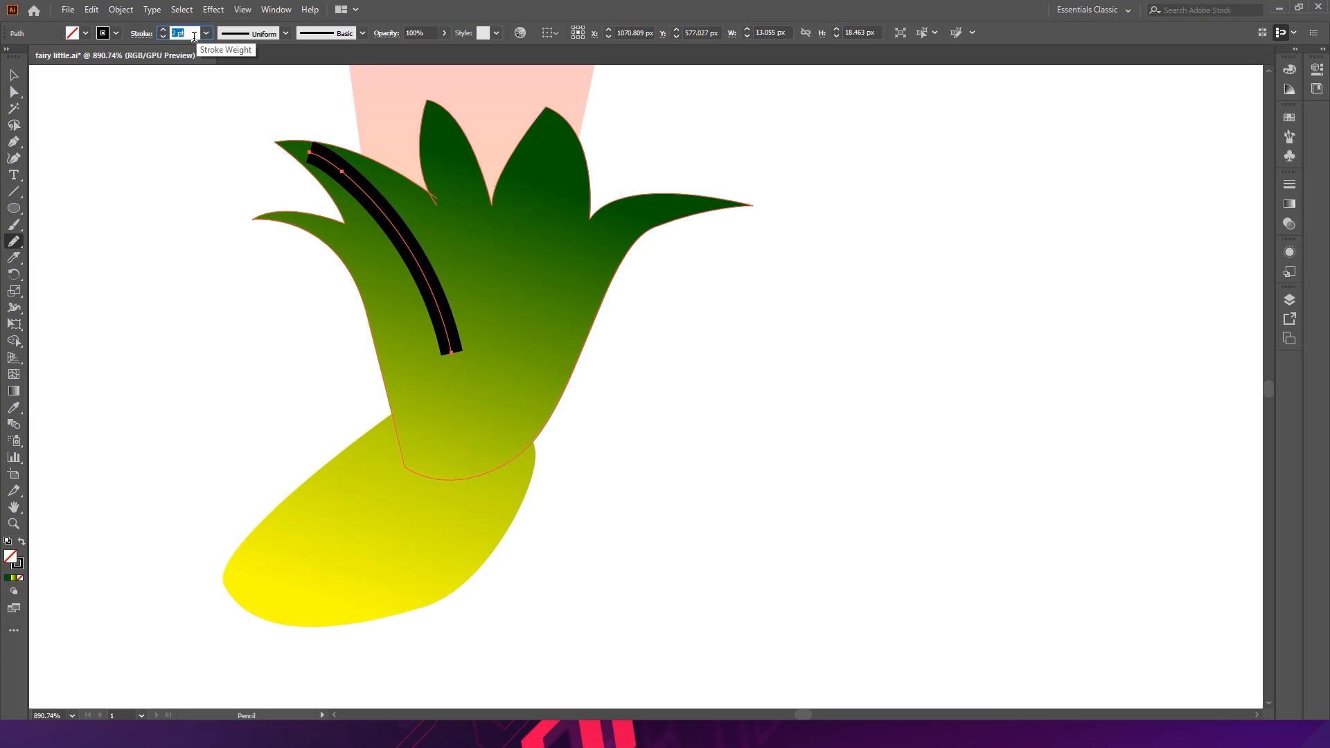
pyautogui.write('1')
pyautogui.press('Return')
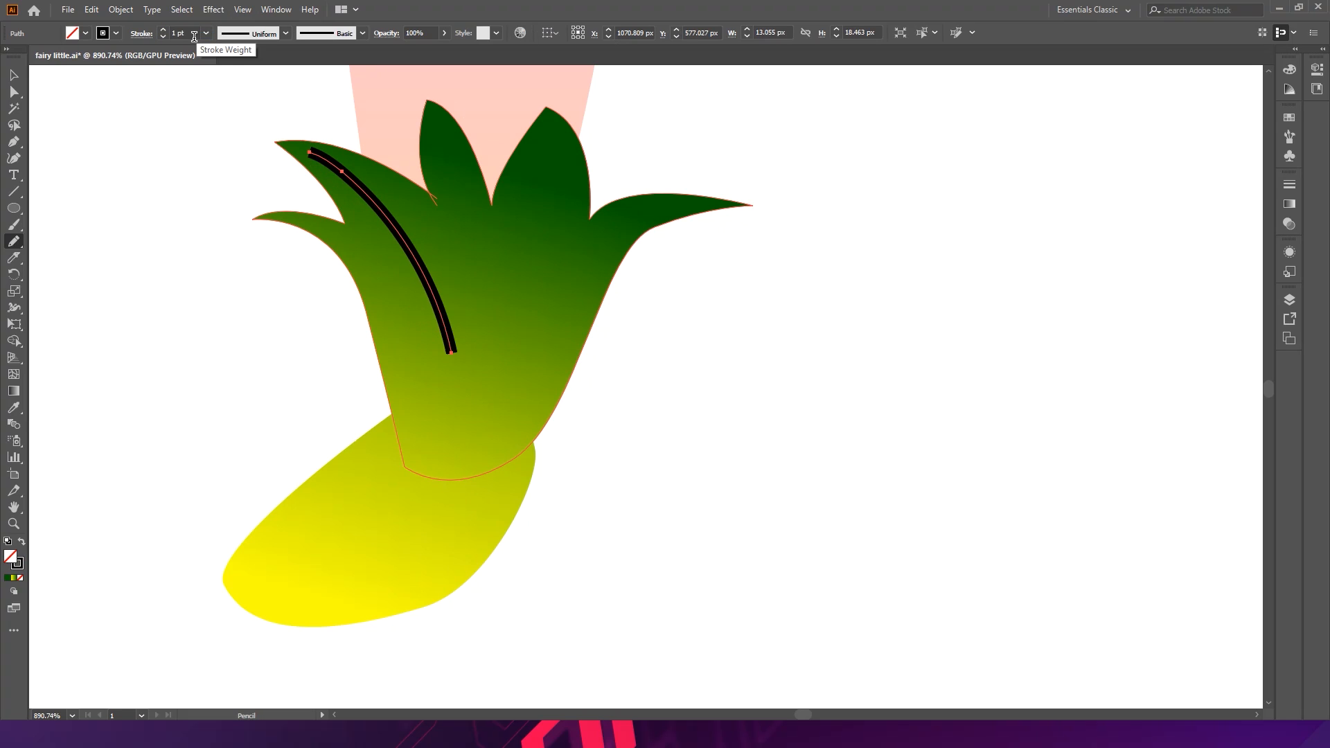
pyautogui.click(284, 33)
pyautogui.click(271, 84)
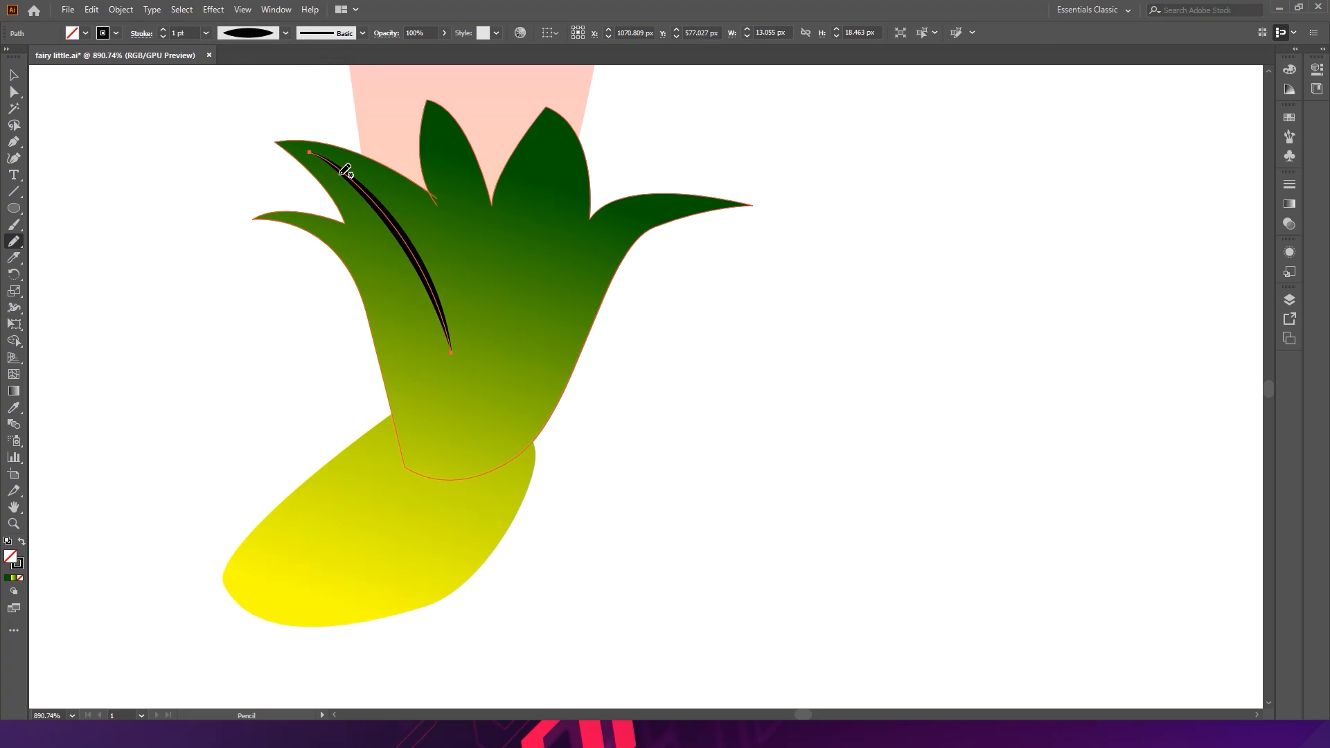
pyautogui.click(12, 77)
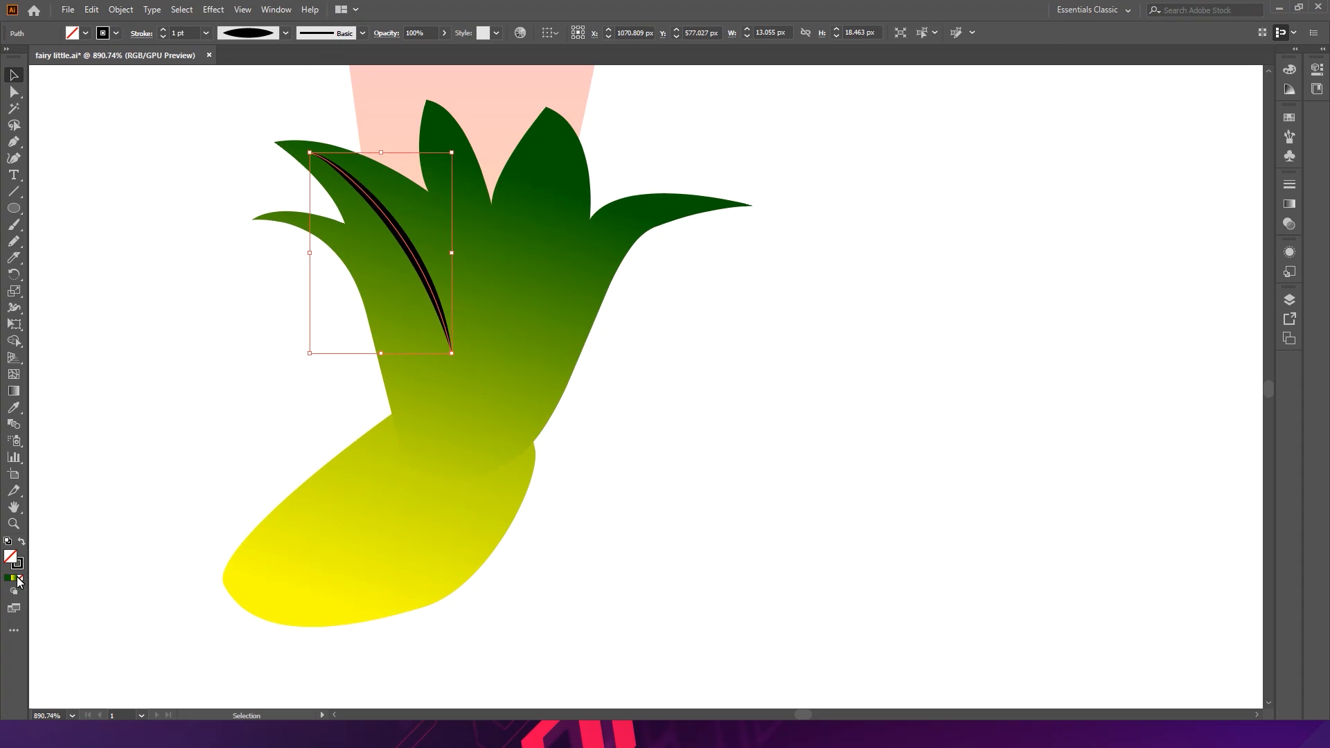
pyautogui.click(174, 518)
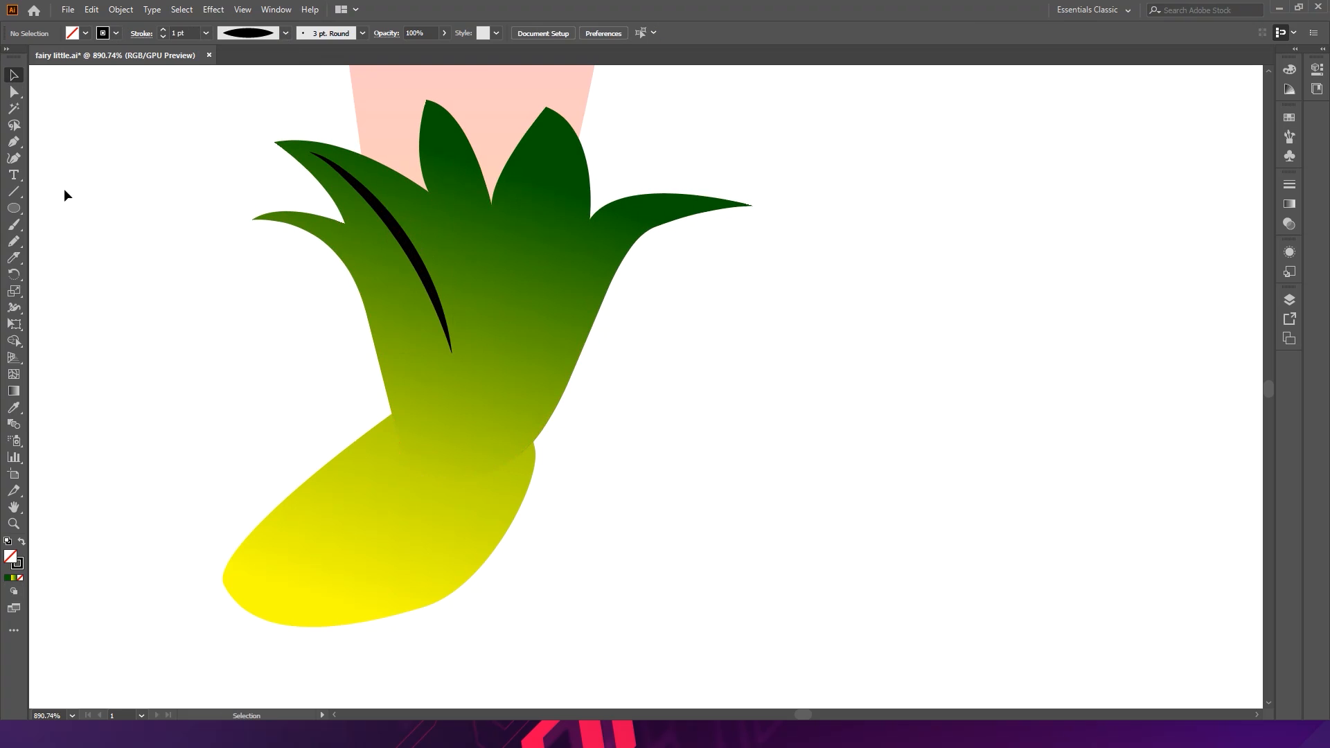
# - Isolate the cuff and delete the stray anchor point at the notch between its left petals
pyautogui.click(456, 211)
pyautogui.press('a')
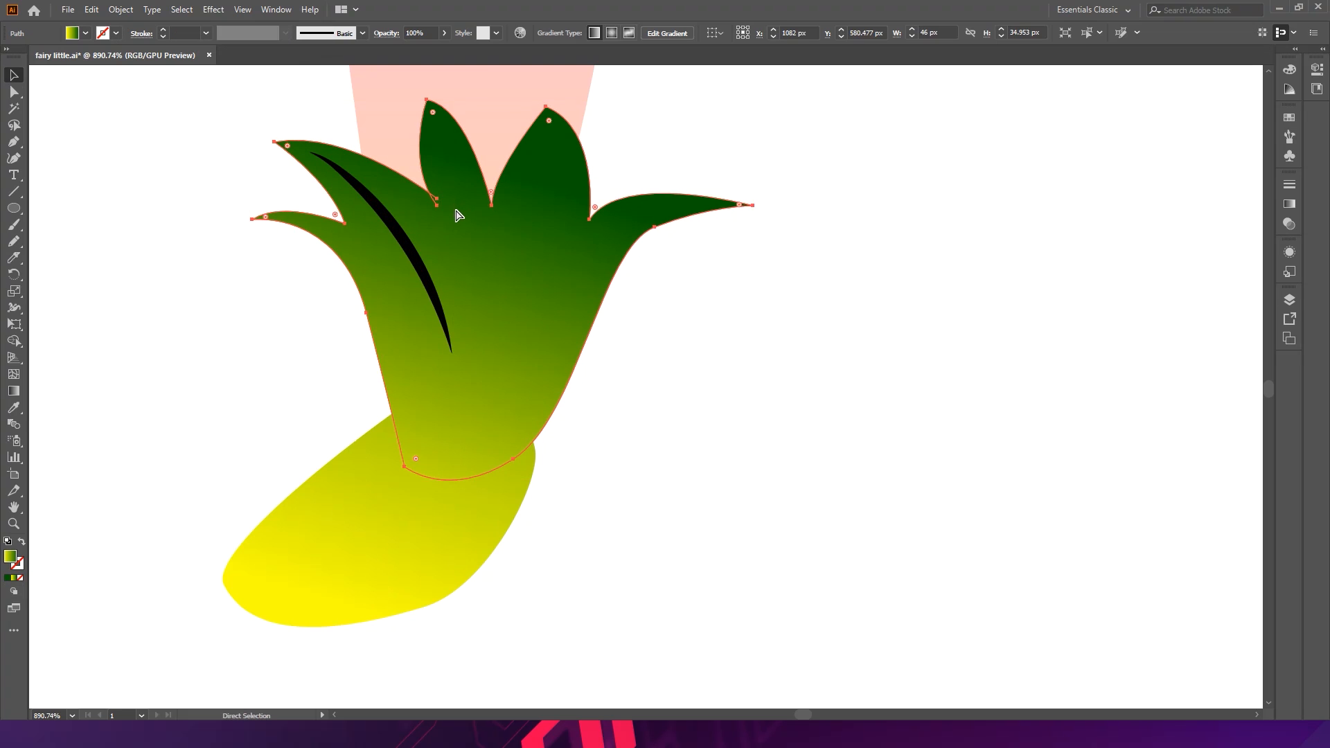
pyautogui.press('v')
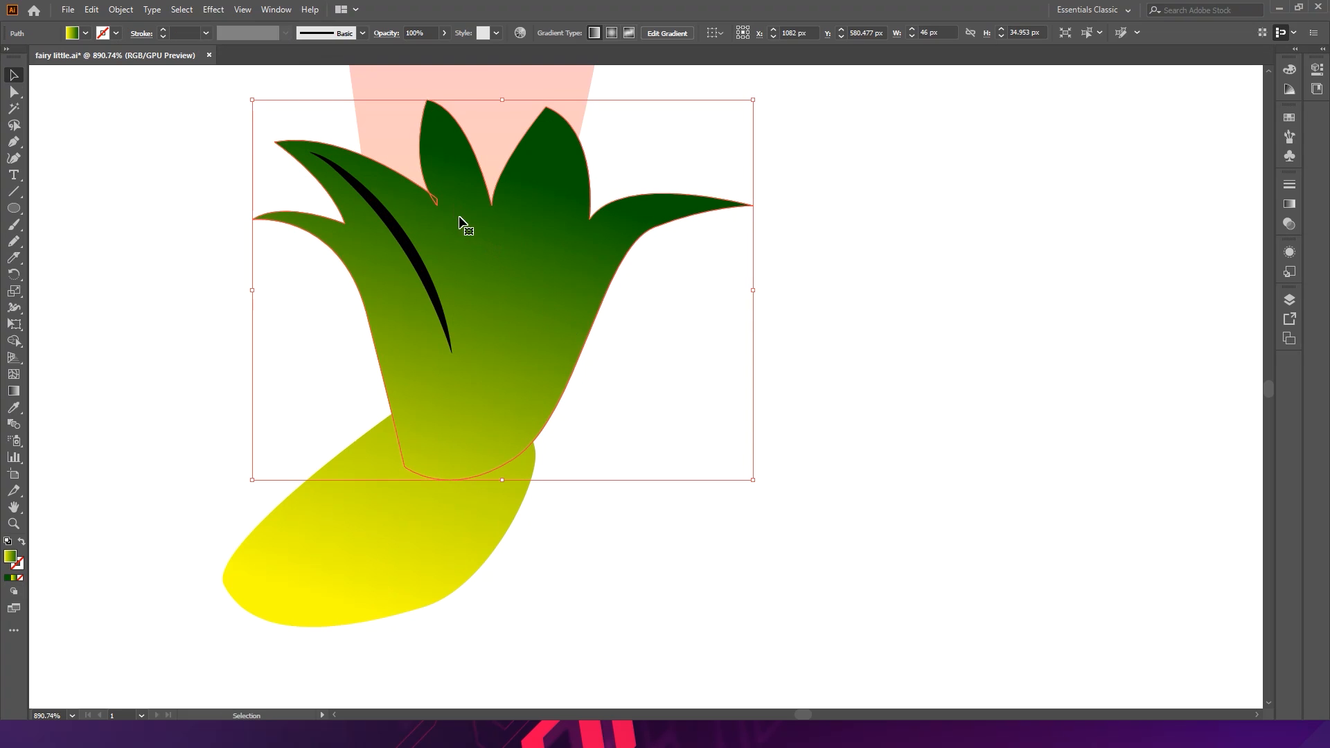
pyautogui.moveTo(419, 190); pyautogui.dragTo(683, 299)
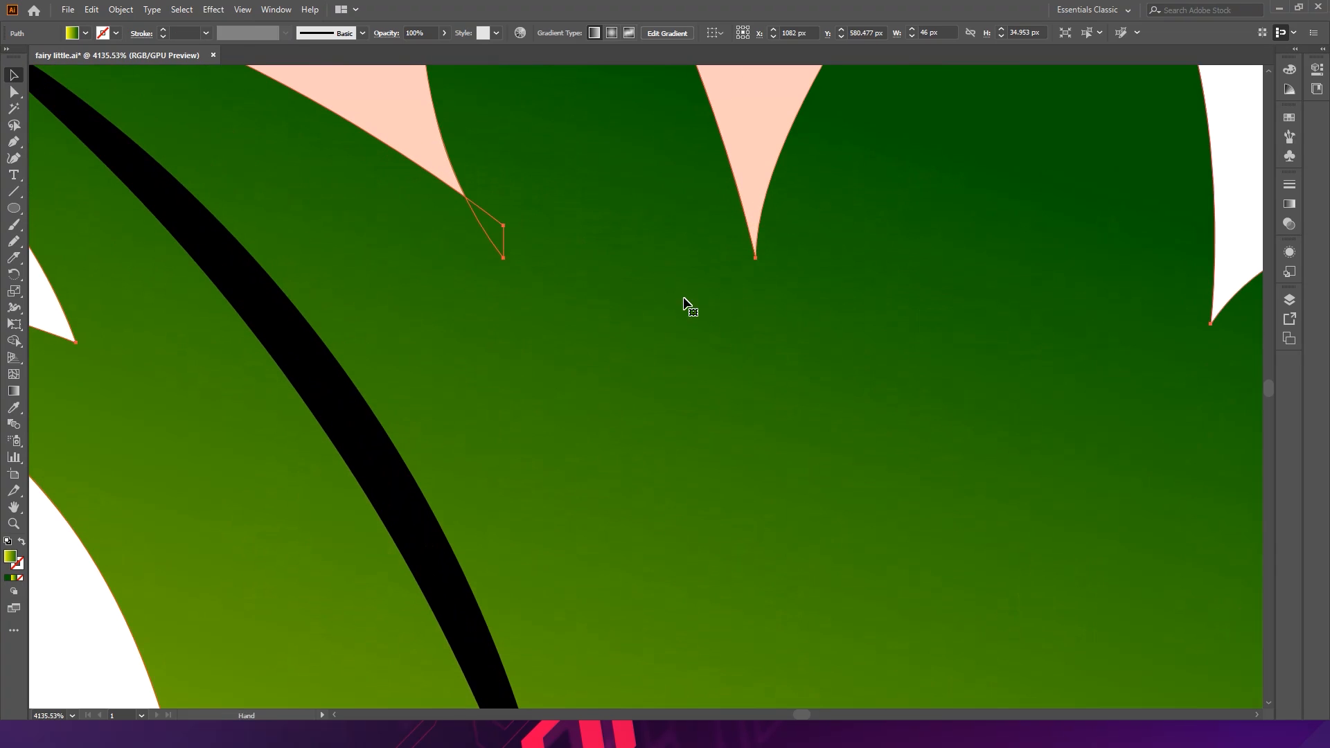
pyautogui.doubleClick(496, 231)
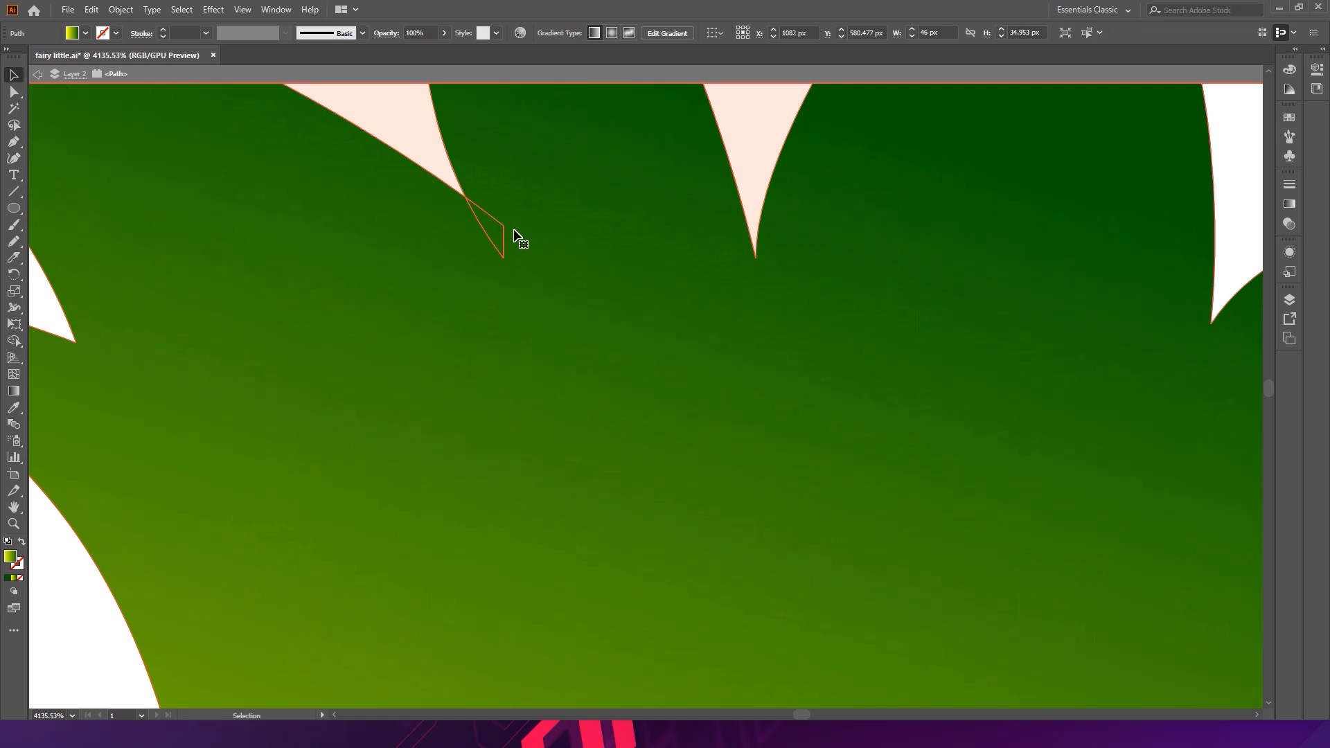
pyautogui.press('p')
pyautogui.click(503, 226)
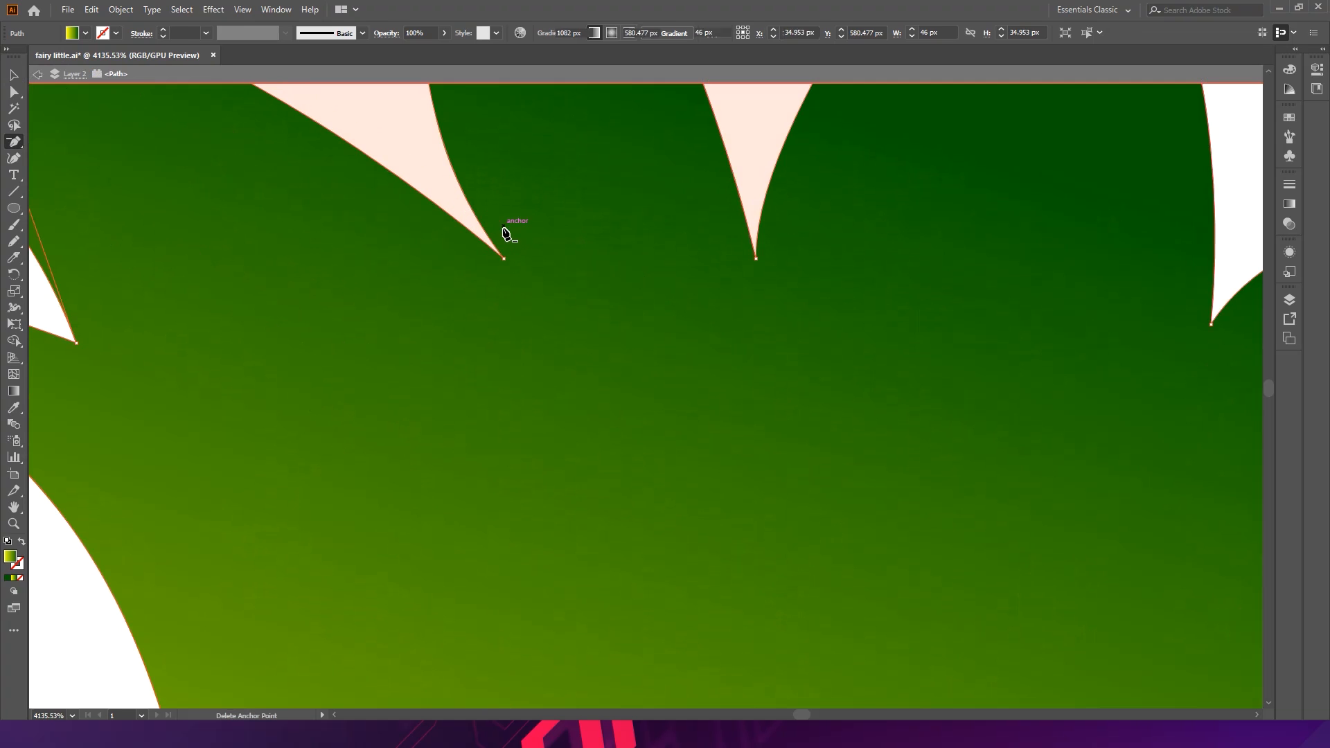
pyautogui.keyDown('ctrl'); pyautogui.keyDown('alt'); pyautogui.click(374, 227); pyautogui.keyUp('alt'); pyautogui.keyUp('ctrl')
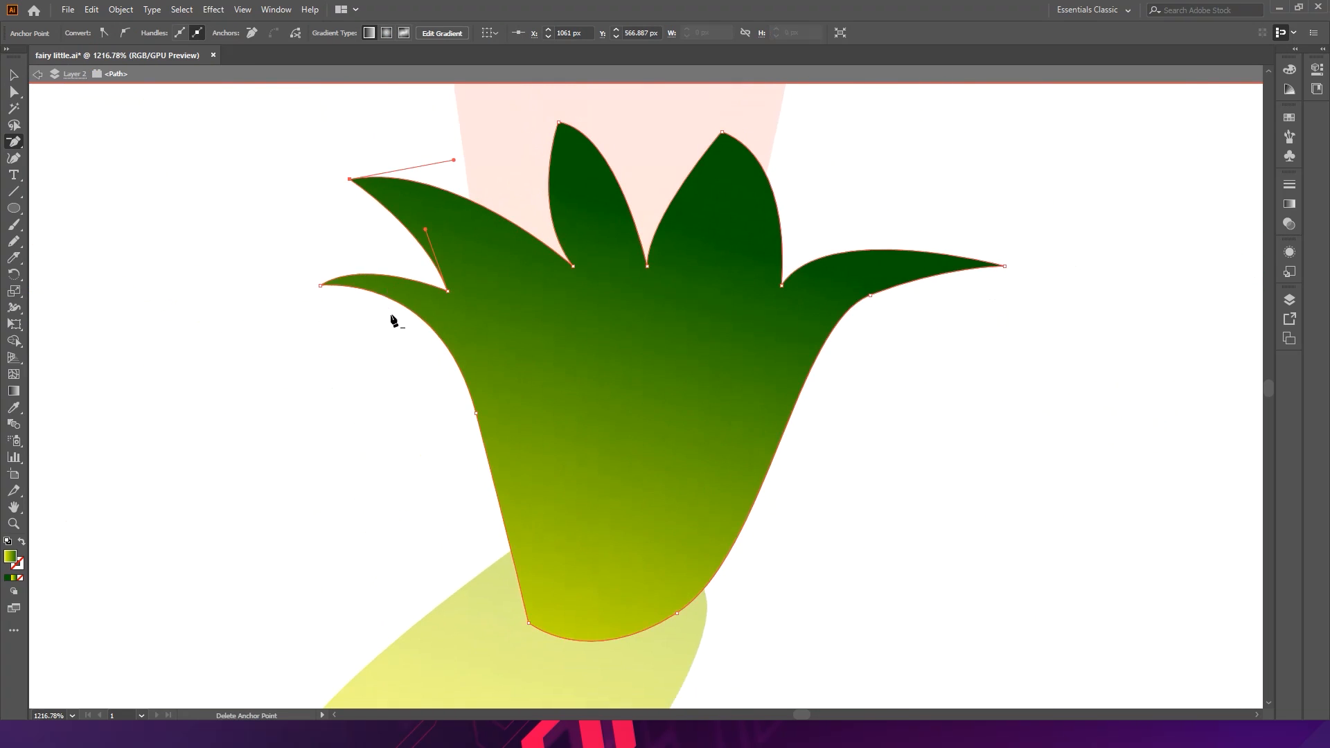
# - Reshape the notch beside the cuff's central petal by moving its anchor and handle, then leave isolation
pyautogui.press('a')
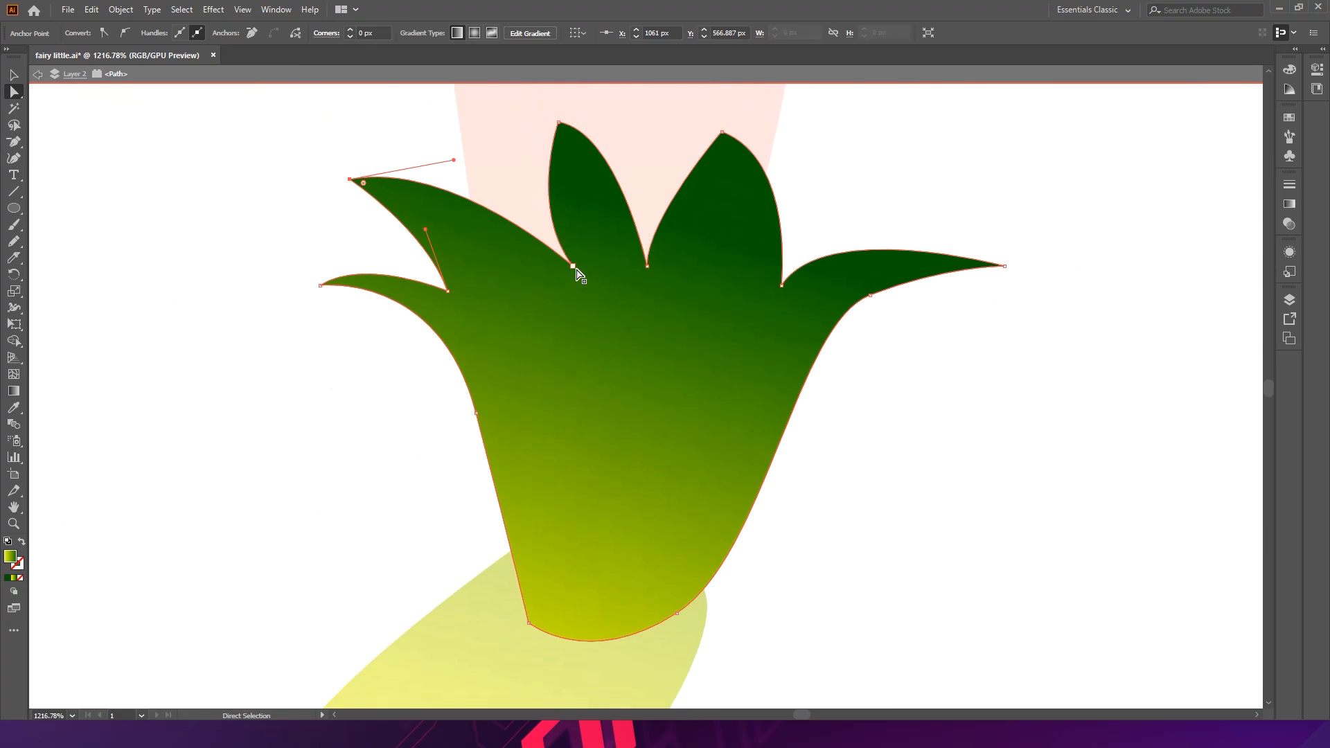
pyautogui.moveTo(576, 268); pyautogui.dragTo(562, 273)
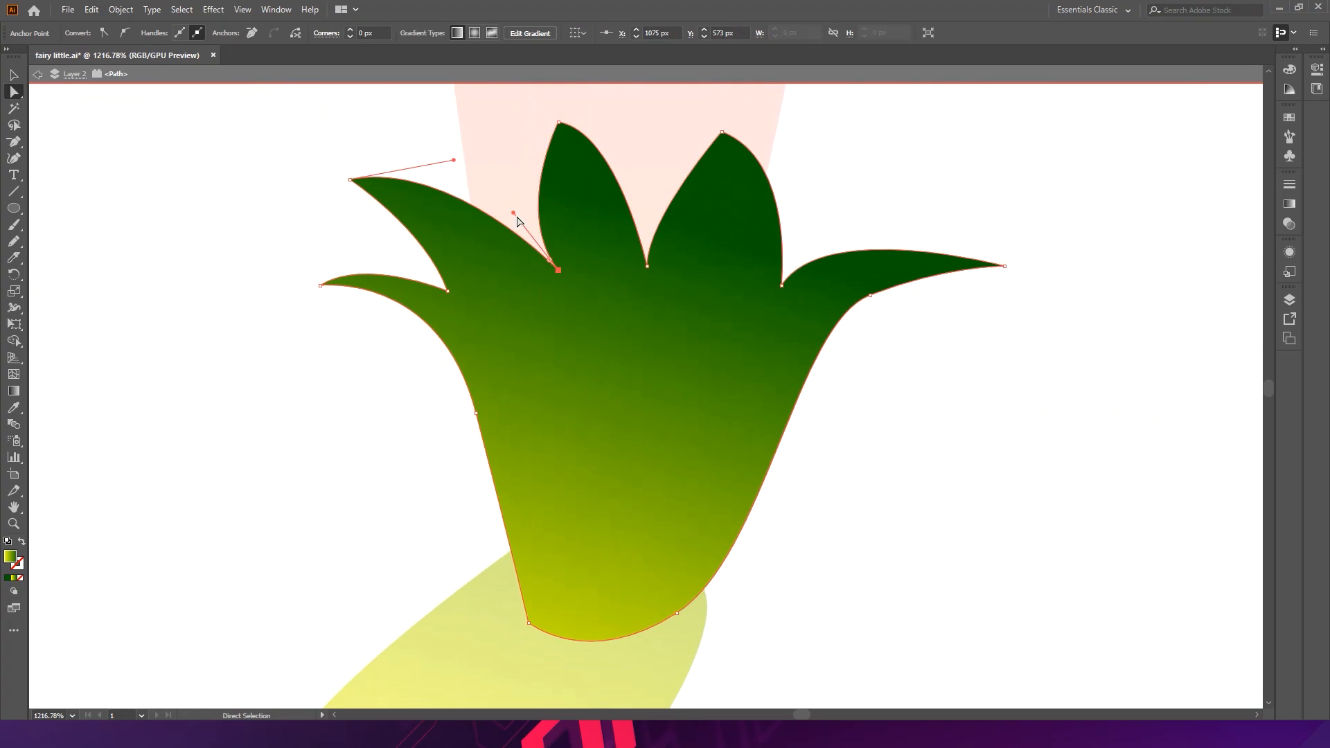
pyautogui.moveTo(513, 210); pyautogui.dragTo(546, 184)
pyautogui.moveTo(559, 270); pyautogui.dragTo(544, 272)
pyautogui.doubleClick(288, 420)
# - Select the cuff and foot and change the gradient's start colour to light green (95FF0A)
pyautogui.moveTo(623, 388)
pyautogui.mouseDown()
pyautogui.moveTo(539, 383)
pyautogui.moveTo(462, 349)
pyautogui.mouseUp()
pyautogui.press('v')
pyautogui.click(512, 345)
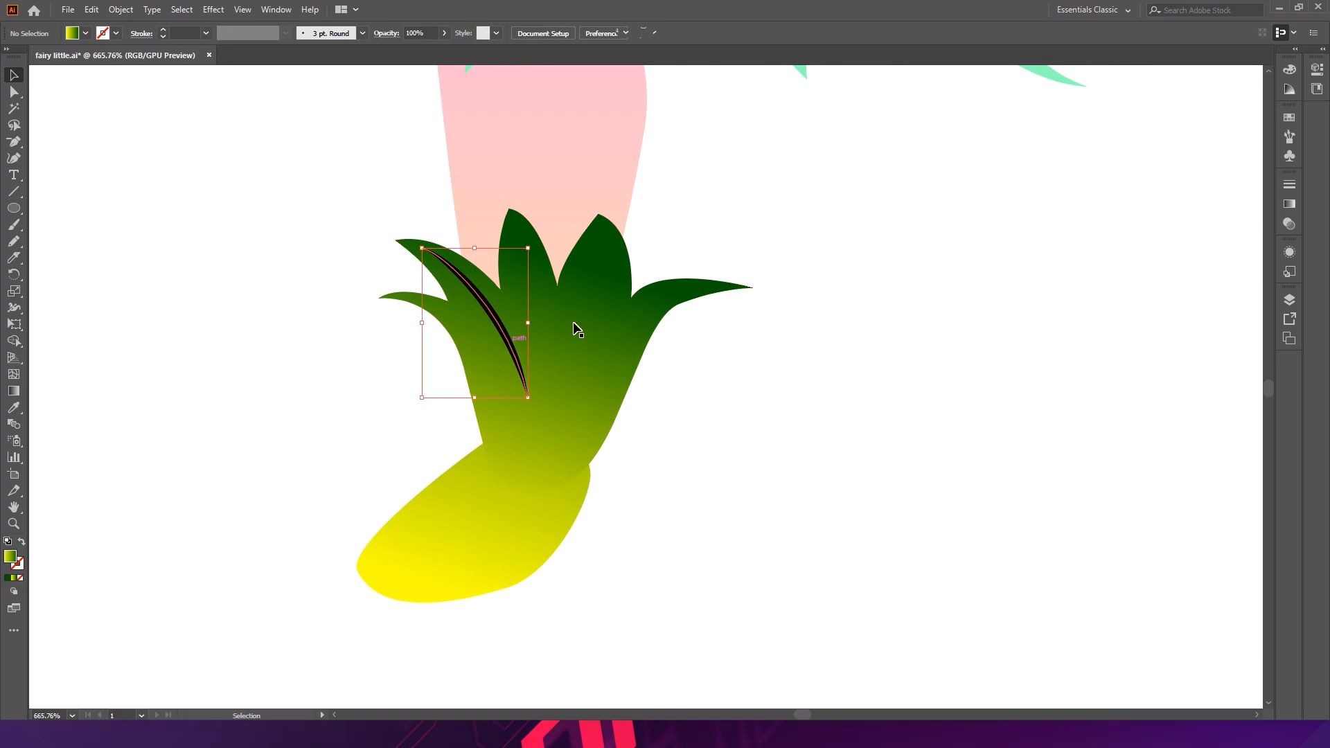
pyautogui.hotkey('ctrl', 'shift', 'a')
pyautogui.scroll(-5, 603, 415)
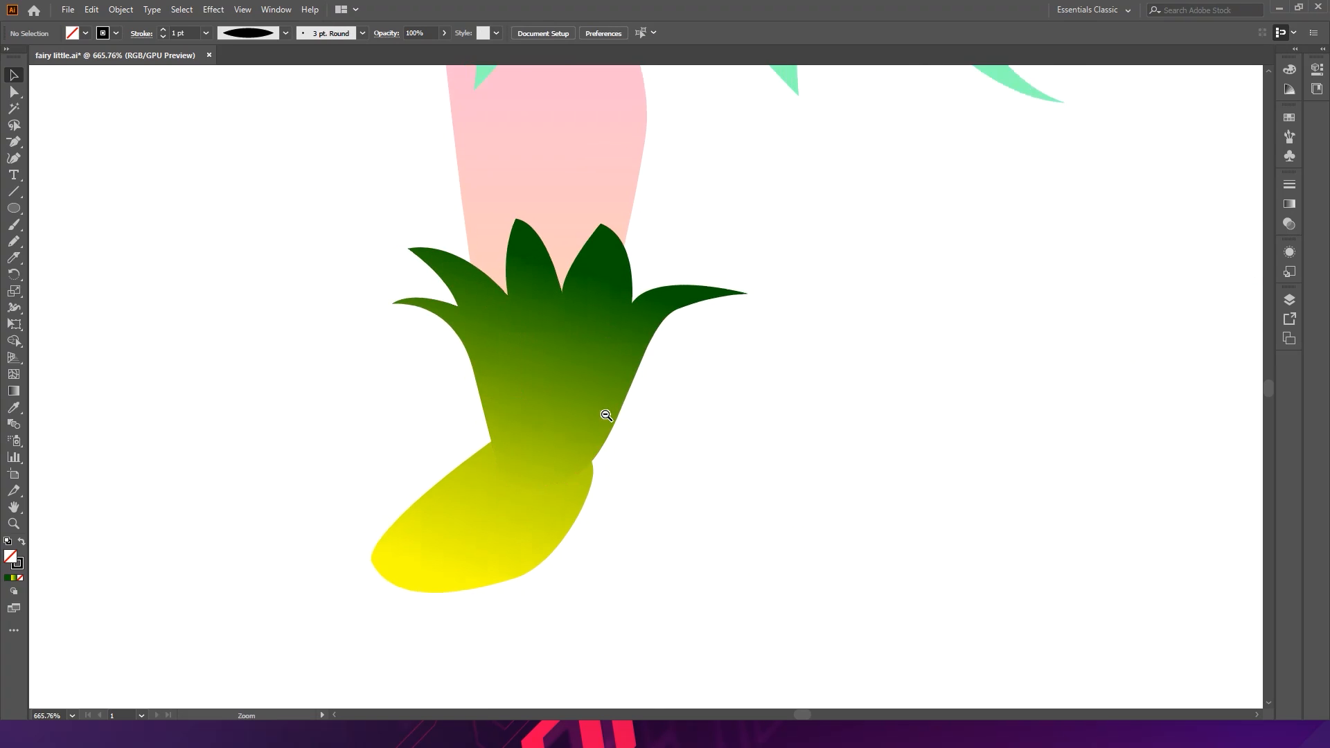
pyautogui.moveTo(533, 366); pyautogui.dragTo(371, 469)
pyautogui.scroll(3, 416, 505)
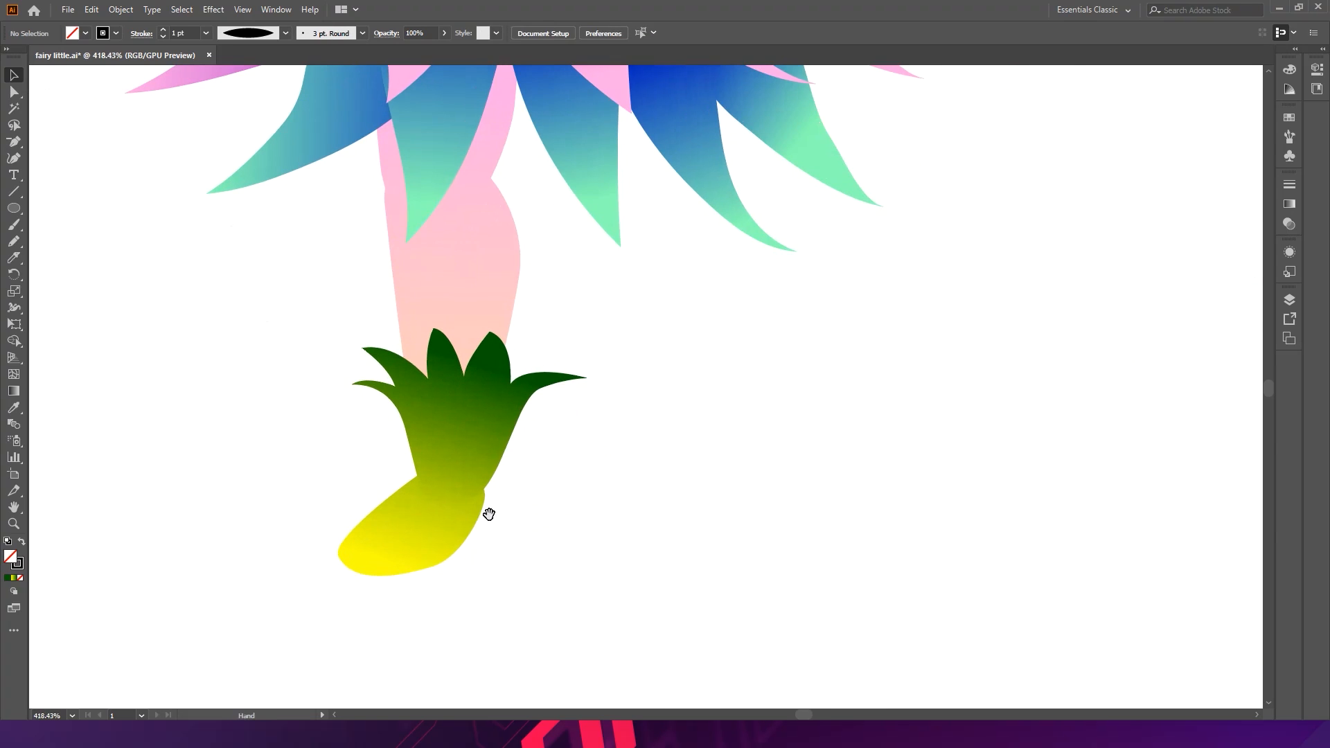
pyautogui.click(485, 433)
pyautogui.keyDown('shift'); pyautogui.click(430, 537); pyautogui.keyUp('shift')
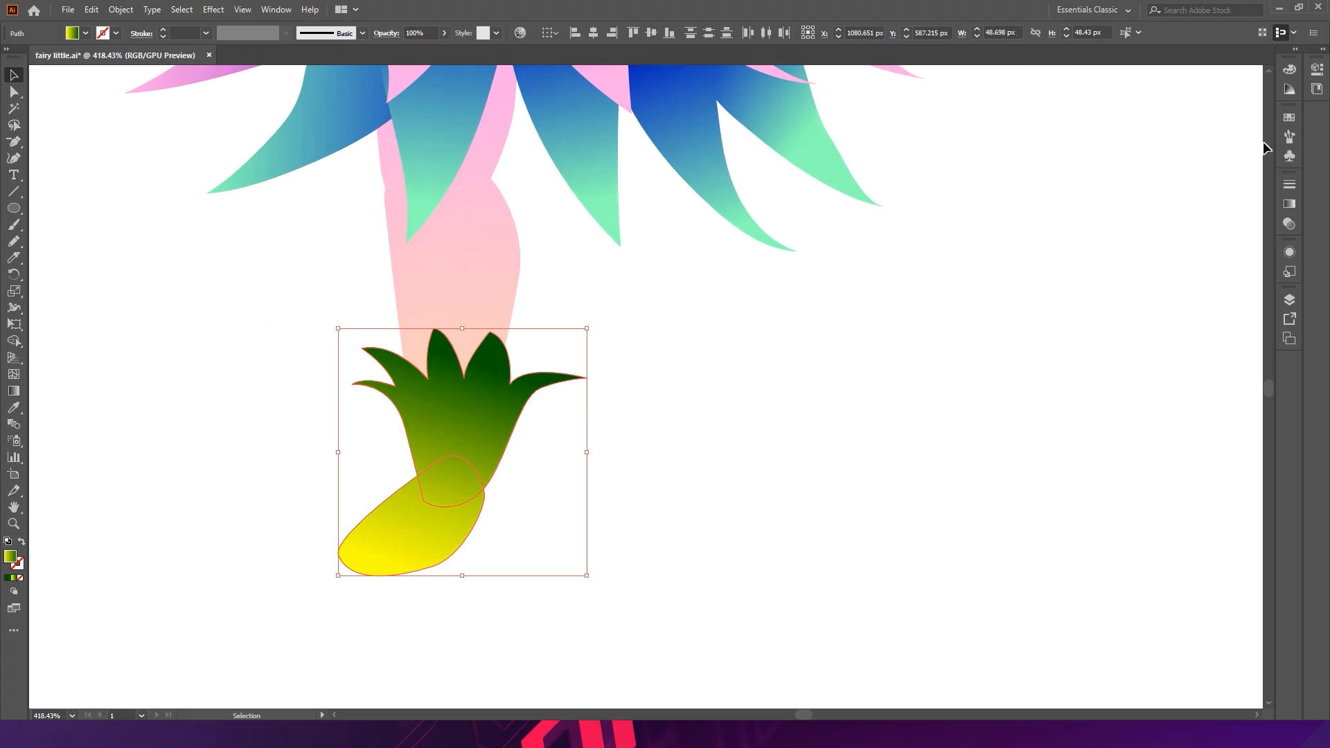
pyautogui.click(1290, 204)
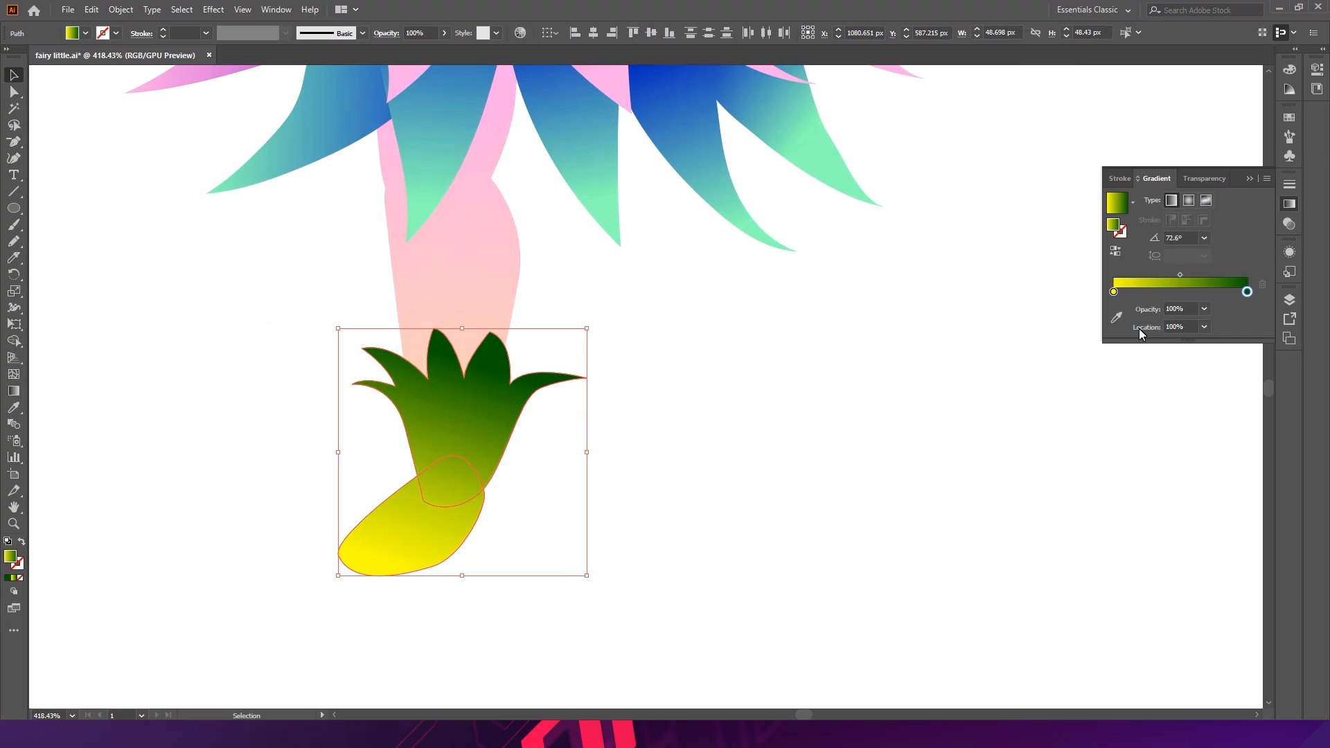
pyautogui.moveTo(1140, 352); pyautogui.dragTo(1153, 375)
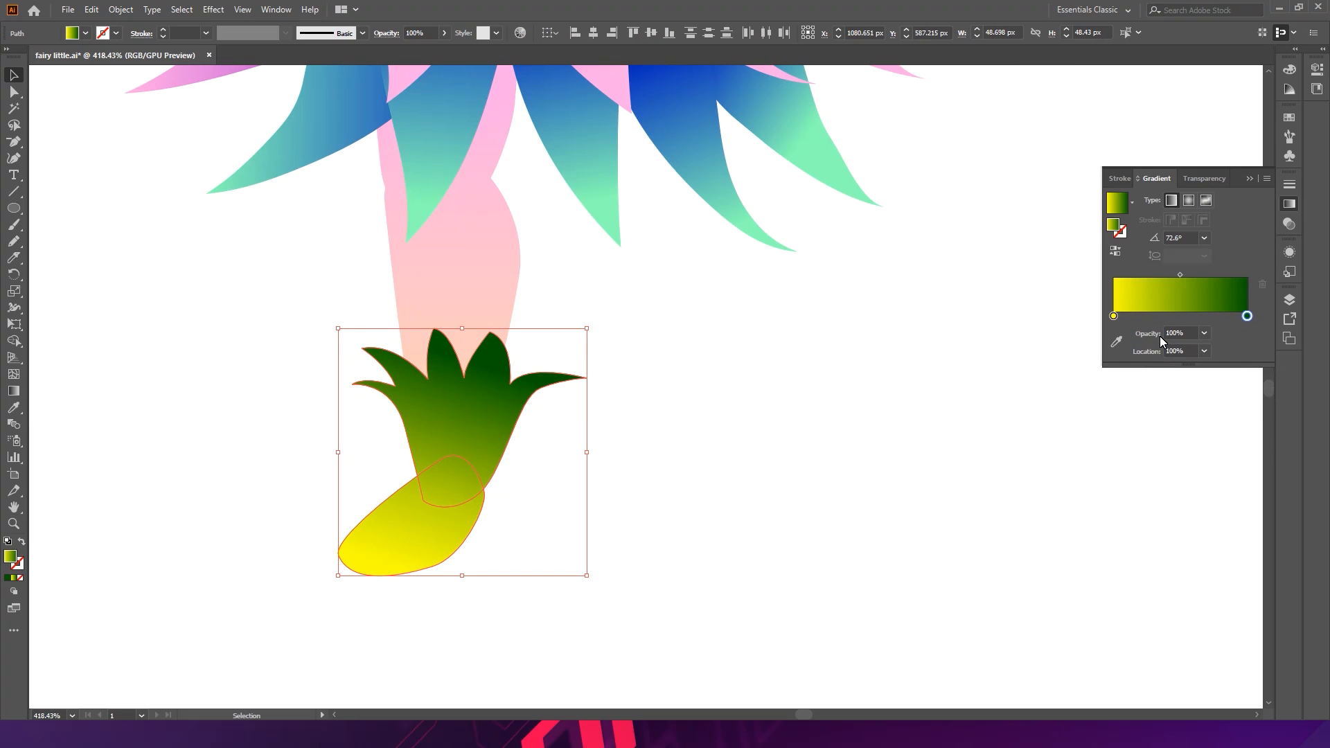
pyautogui.doubleClick(1113, 316)
pyautogui.moveTo(1178, 368); pyautogui.dragTo(1167, 372)
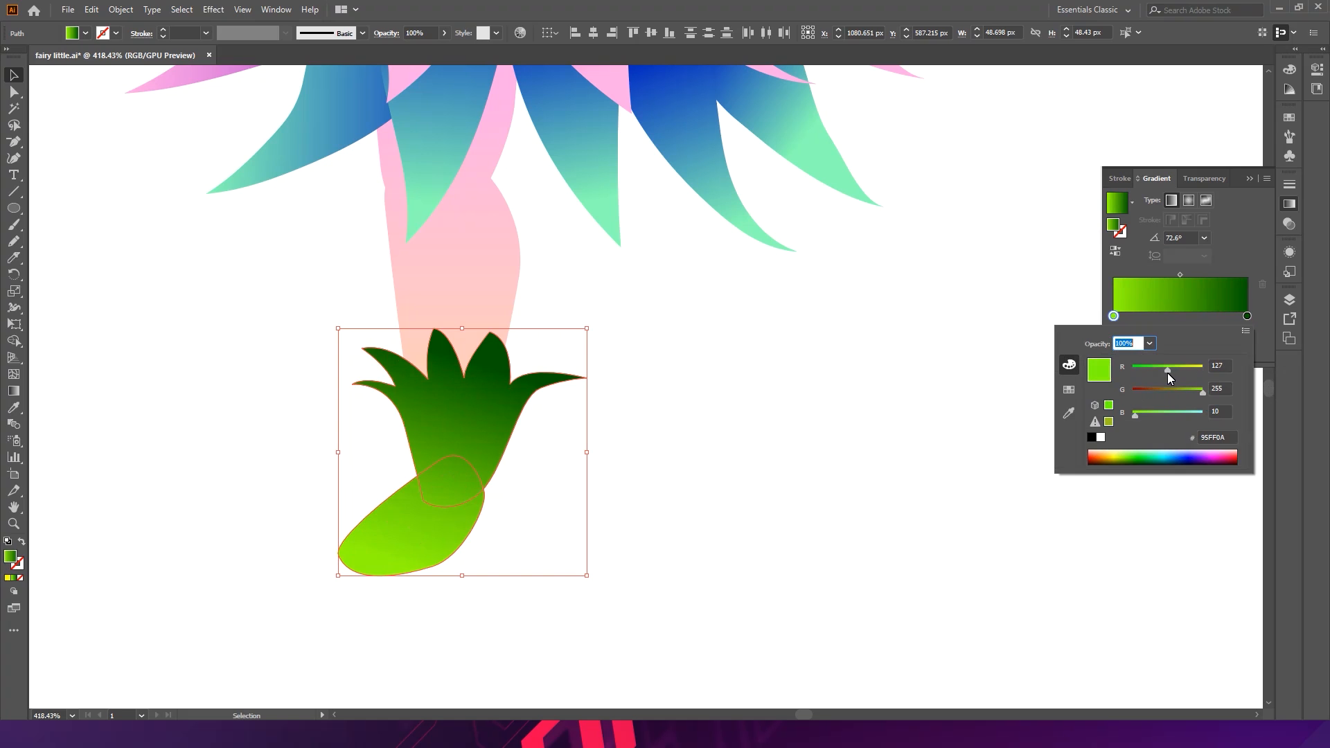
# - Change the cuff and foot gradient's end colour to dark teal (035970), then deselect
pyautogui.click(1248, 317)
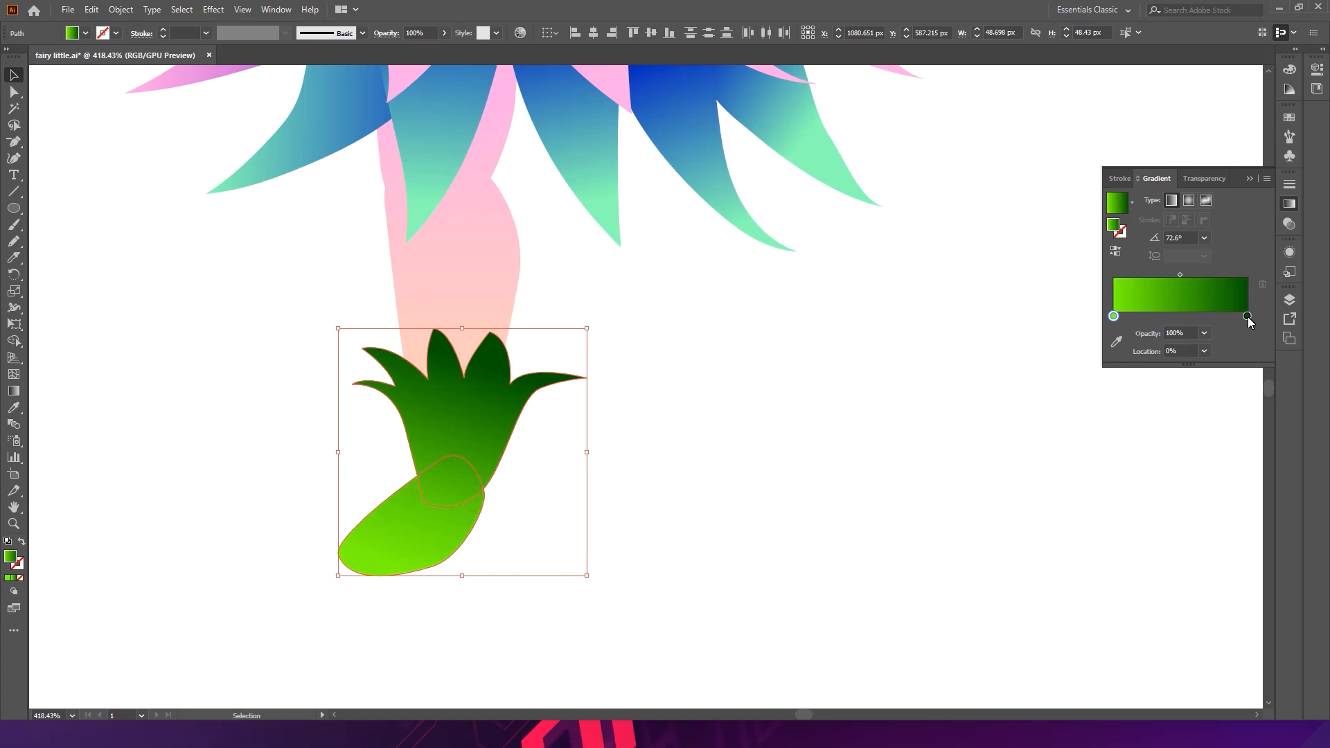
pyautogui.doubleClick(1248, 317)
pyautogui.moveTo(1158, 417); pyautogui.dragTo(1162, 414)
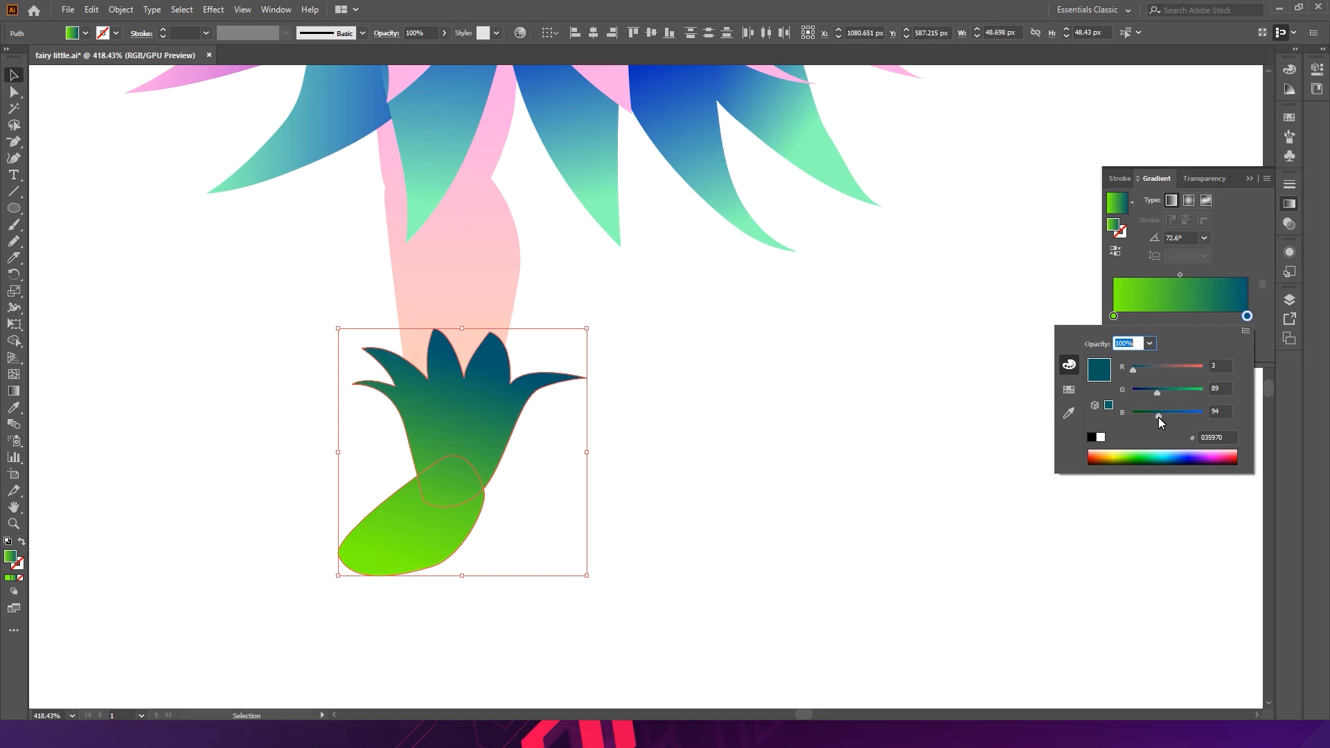
pyautogui.click(966, 466)
pyautogui.click(966, 467)
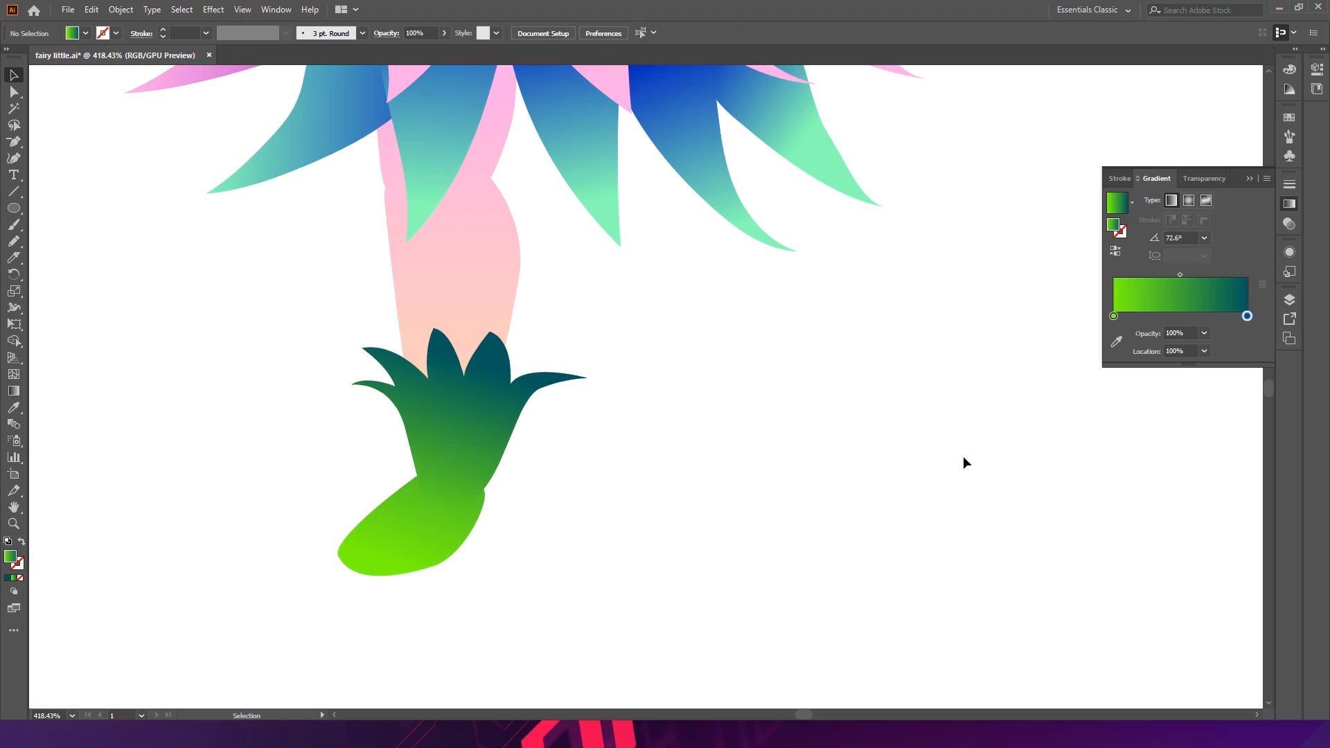
# - Duplicate the leg with its cuff and foot to the right as a second leg, and send the copy to the back
pyautogui.scroll(-3, 689, 367)
pyautogui.press('space')
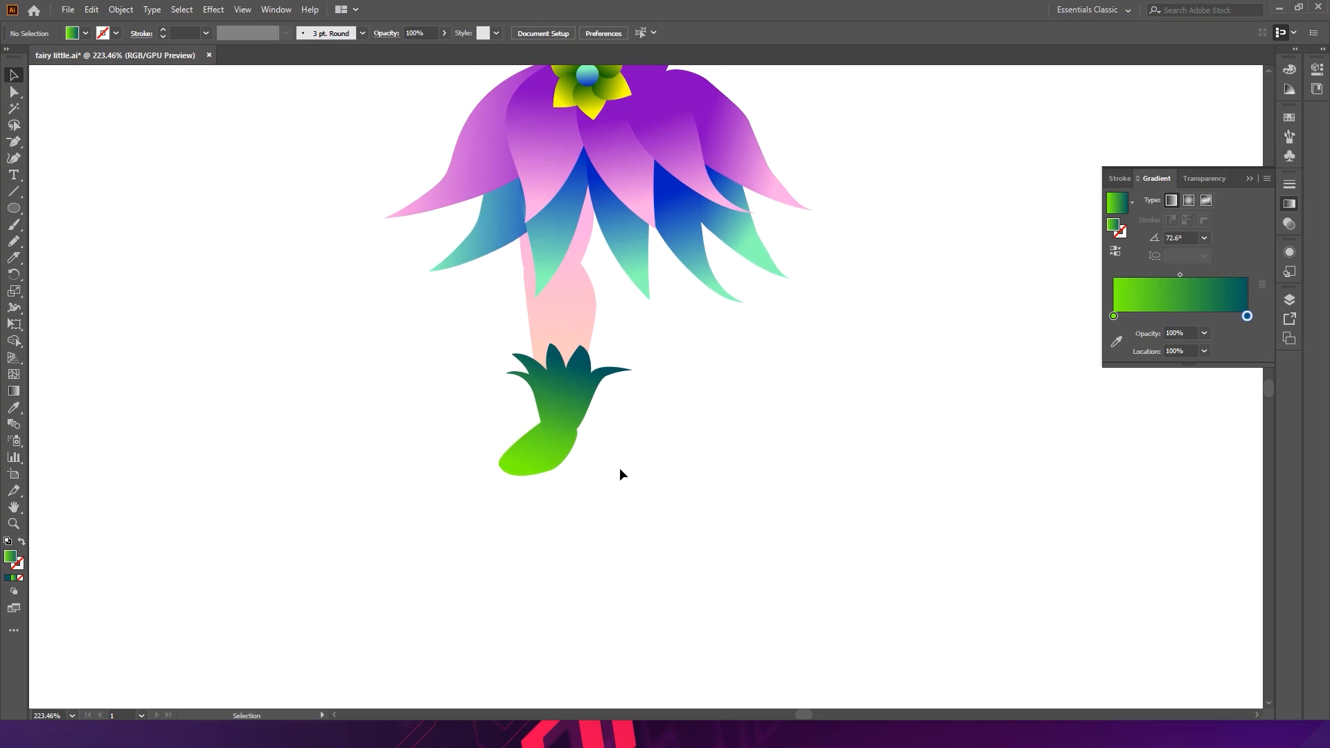
pyautogui.click(567, 298)
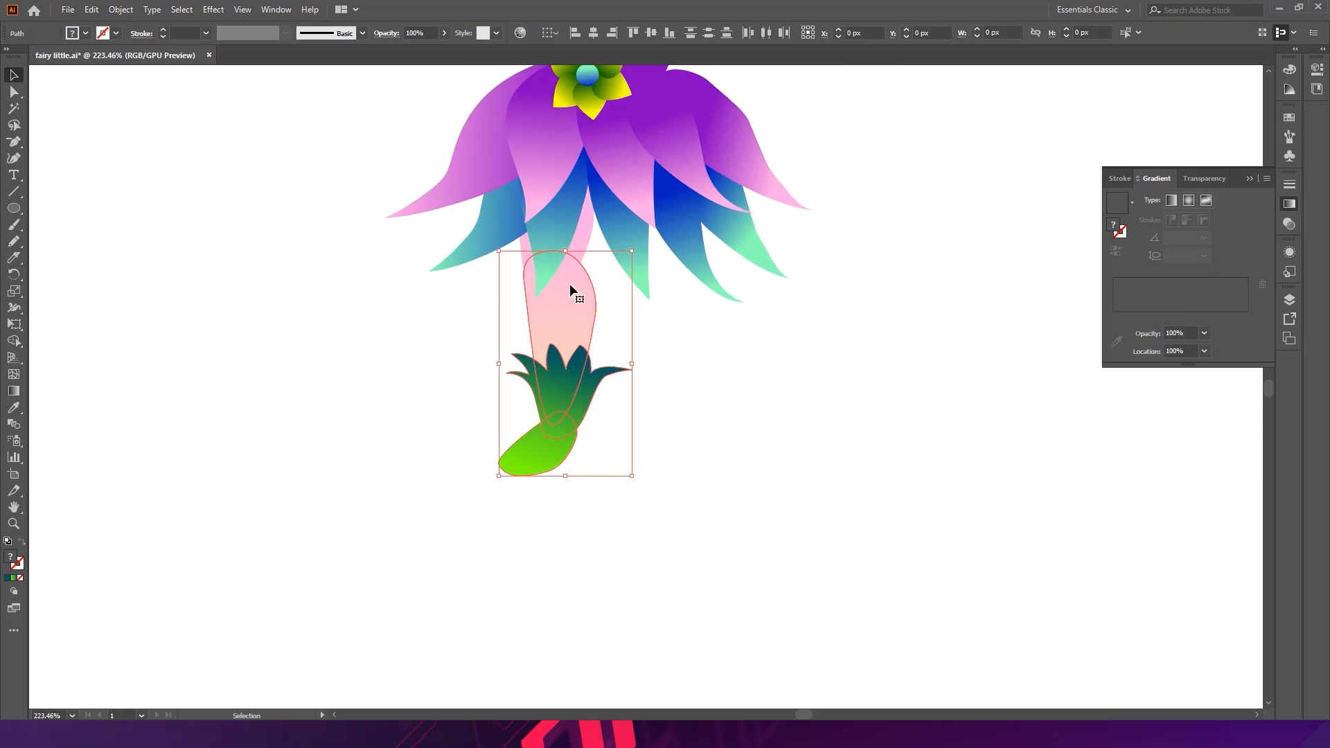
pyautogui.moveTo(605, 332); pyautogui.dragTo(669, 338)
pyautogui.press('ctrl')
pyautogui.hotkey('ctrl', 'shift', '[')
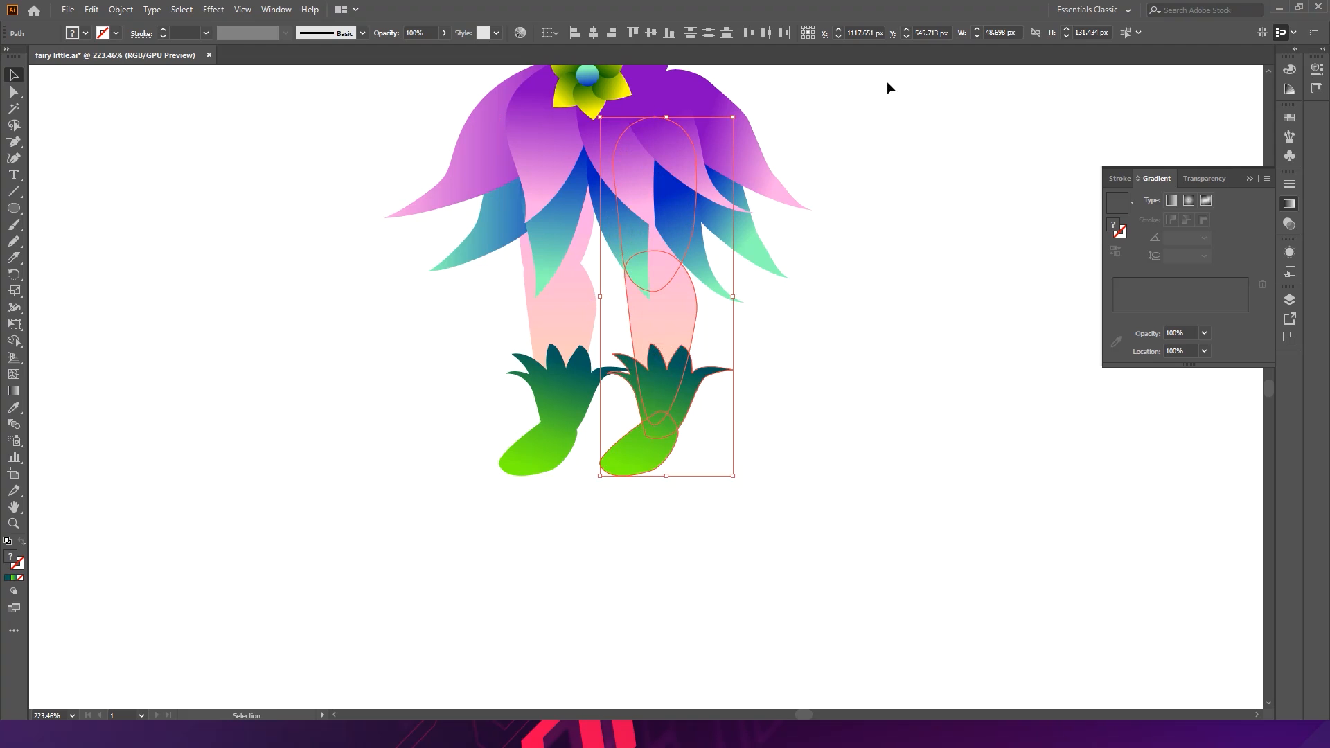
# - Select both upper leg shapes and switch to the Gradient tool to adjust their pink gradient
pyautogui.click(790, 382)
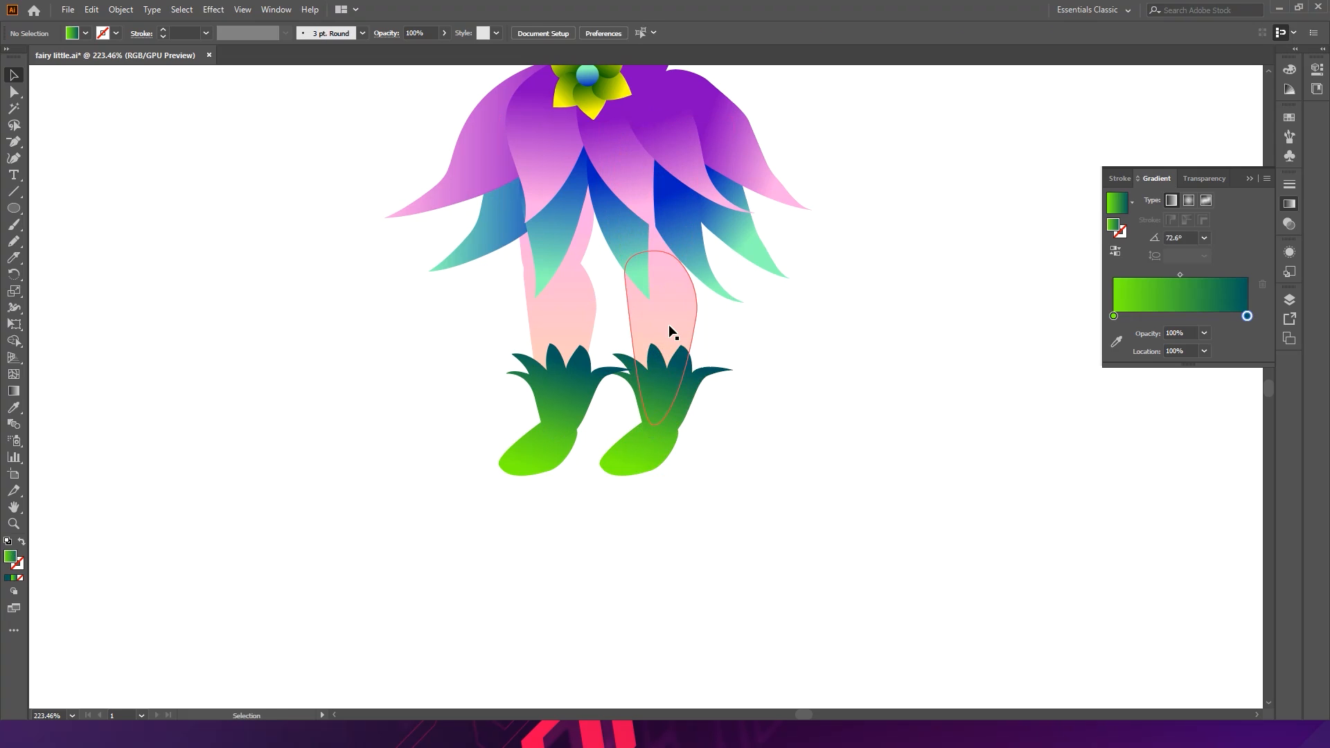
pyautogui.click(667, 324)
pyautogui.keyDown('shift'); pyautogui.click(655, 238); pyautogui.keyUp('shift')
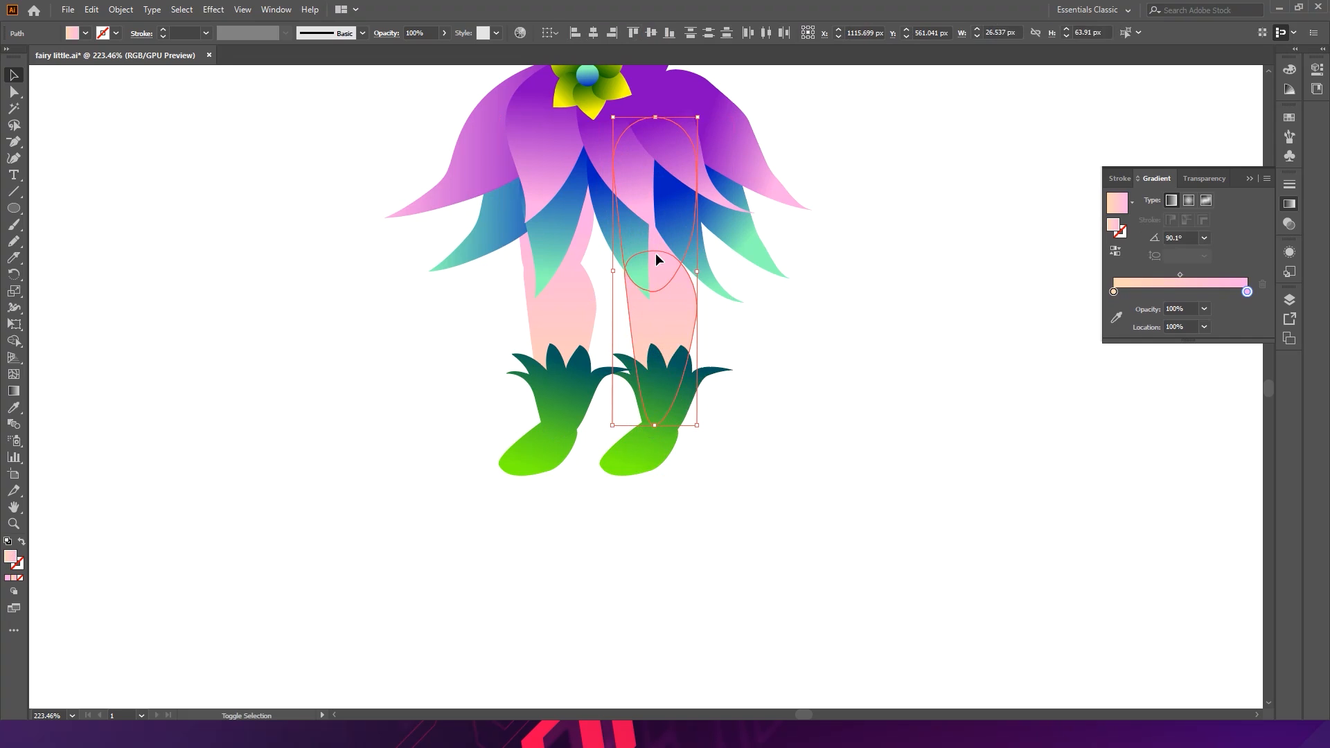
pyautogui.keyDown('shift'); pyautogui.click(572, 304); pyautogui.keyUp('shift')
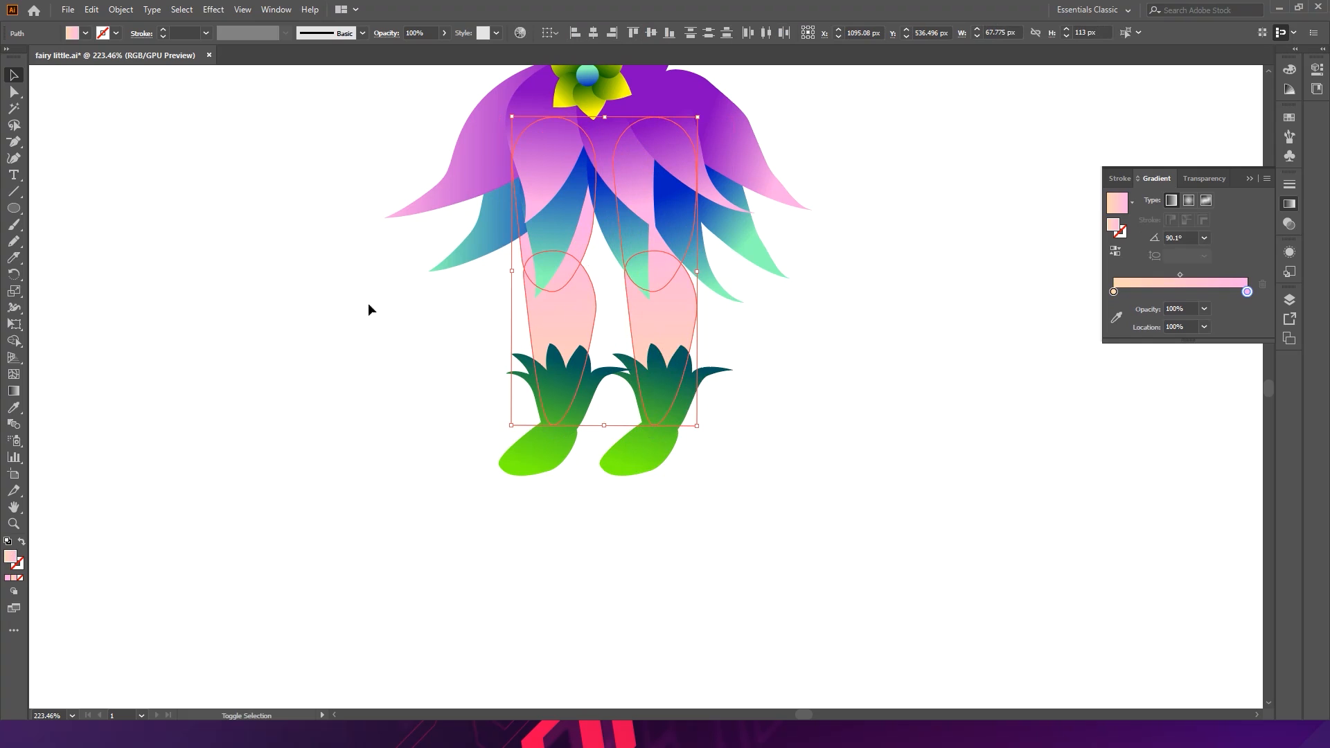
pyautogui.click(14, 391)
pyautogui.moveTo(552, 290); pyautogui.dragTo(500, 433)
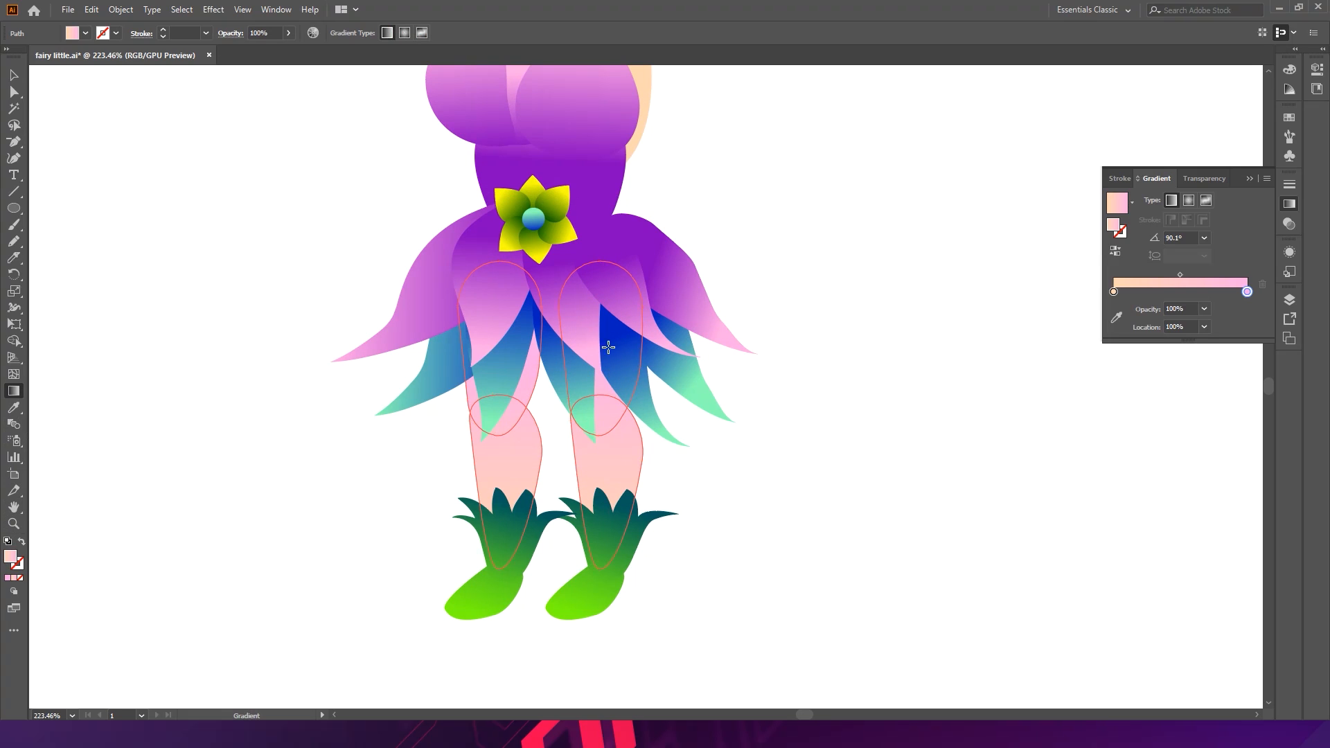
# - Adjust the pink gradient direction on both upper leg shapes, then deselect
pyautogui.moveTo(608, 316); pyautogui.dragTo(555, 440)
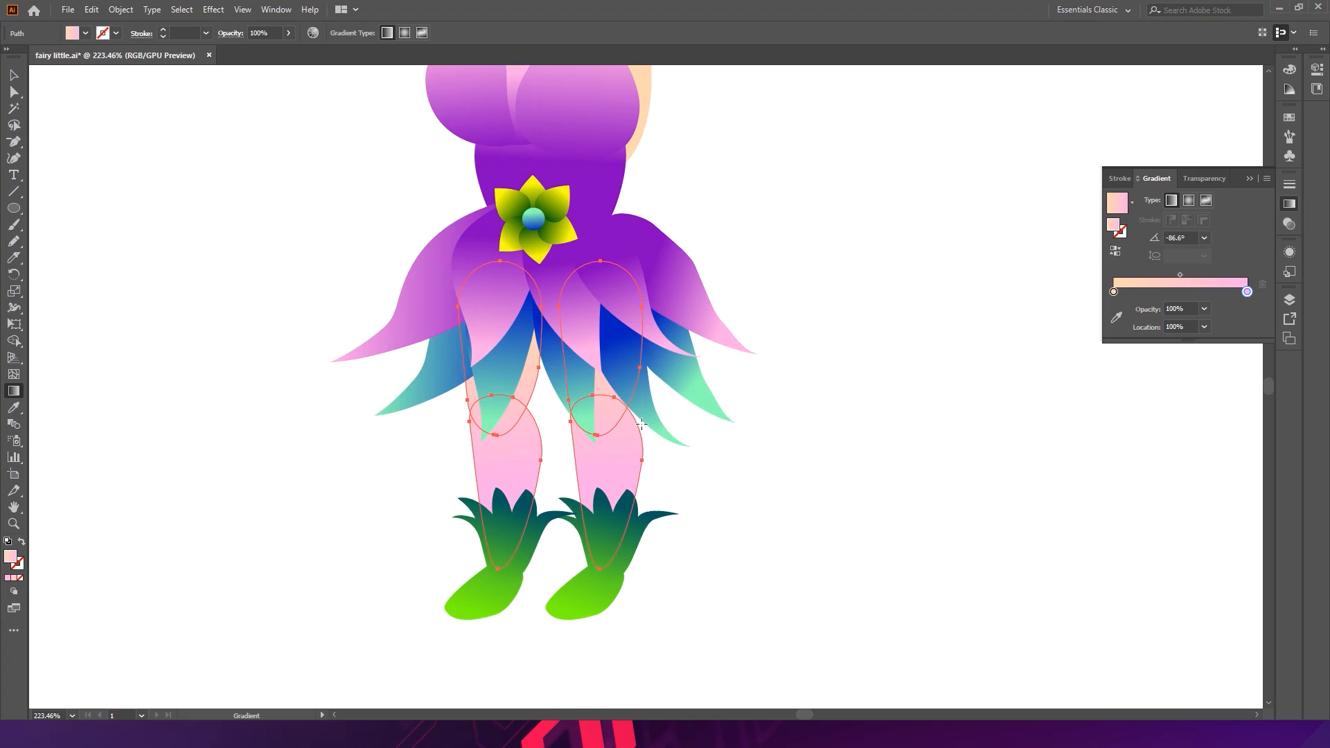
pyautogui.moveTo(610, 371); pyautogui.dragTo(616, 547)
pyautogui.click(721, 521)
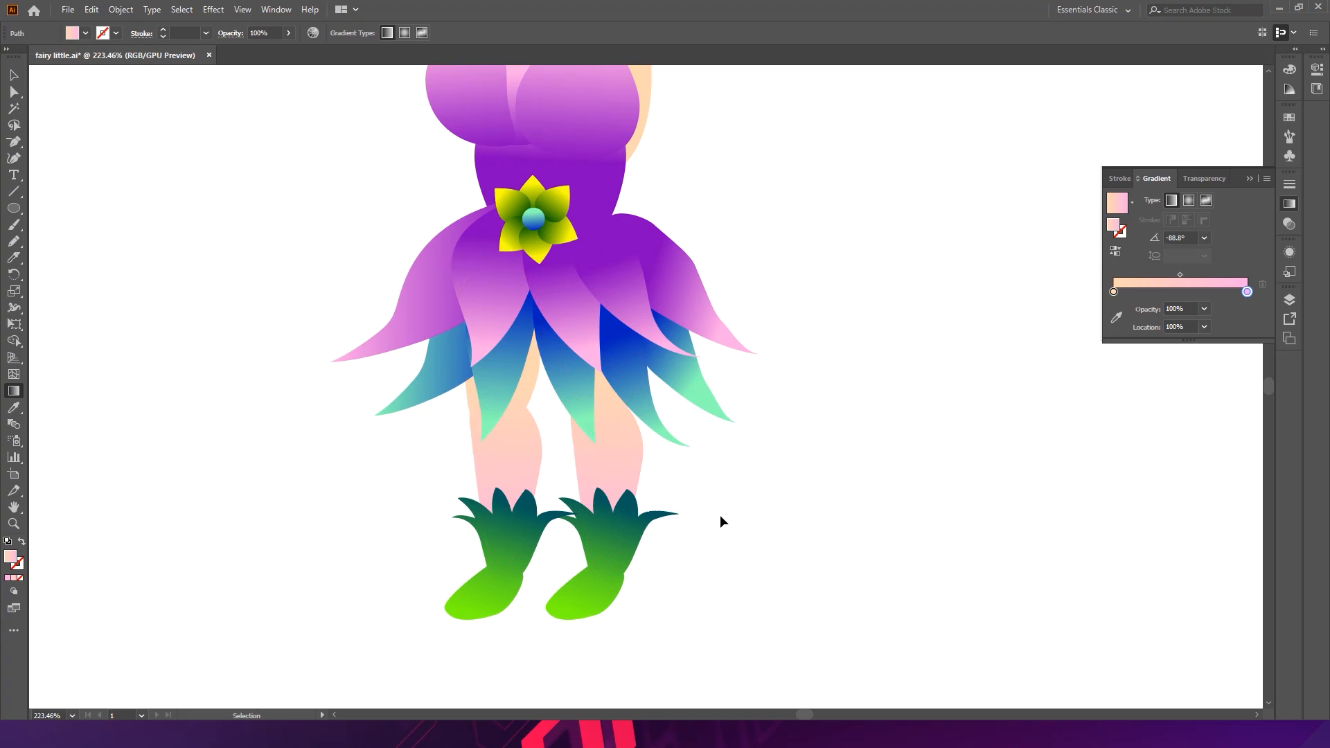
# - Zoom and pan across the canvas to compare the character's legs and feet with the sketch
pyautogui.press('v')
pyautogui.moveTo(765, 466)
pyautogui.mouseDown()
pyautogui.moveTo(568, 447)
pyautogui.moveTo(715, 434)
pyautogui.moveTo(745, 437)
pyautogui.moveTo(757, 457)
pyautogui.mouseUp()
pyautogui.scroll(2, 665, 547)
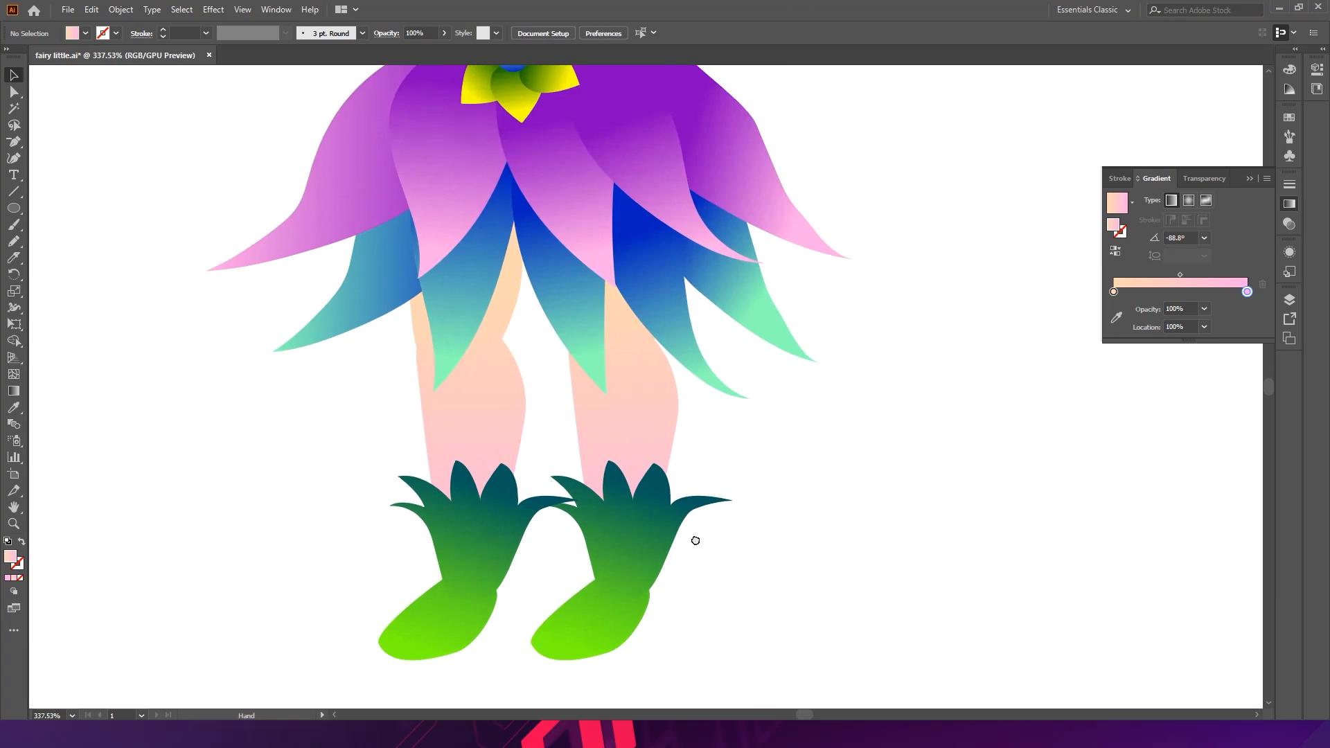
pyautogui.click(617, 481)
pyautogui.click(682, 470)
pyautogui.moveTo(754, 445); pyautogui.dragTo(574, 404)
pyautogui.moveTo(758, 341); pyautogui.dragTo(588, 525)
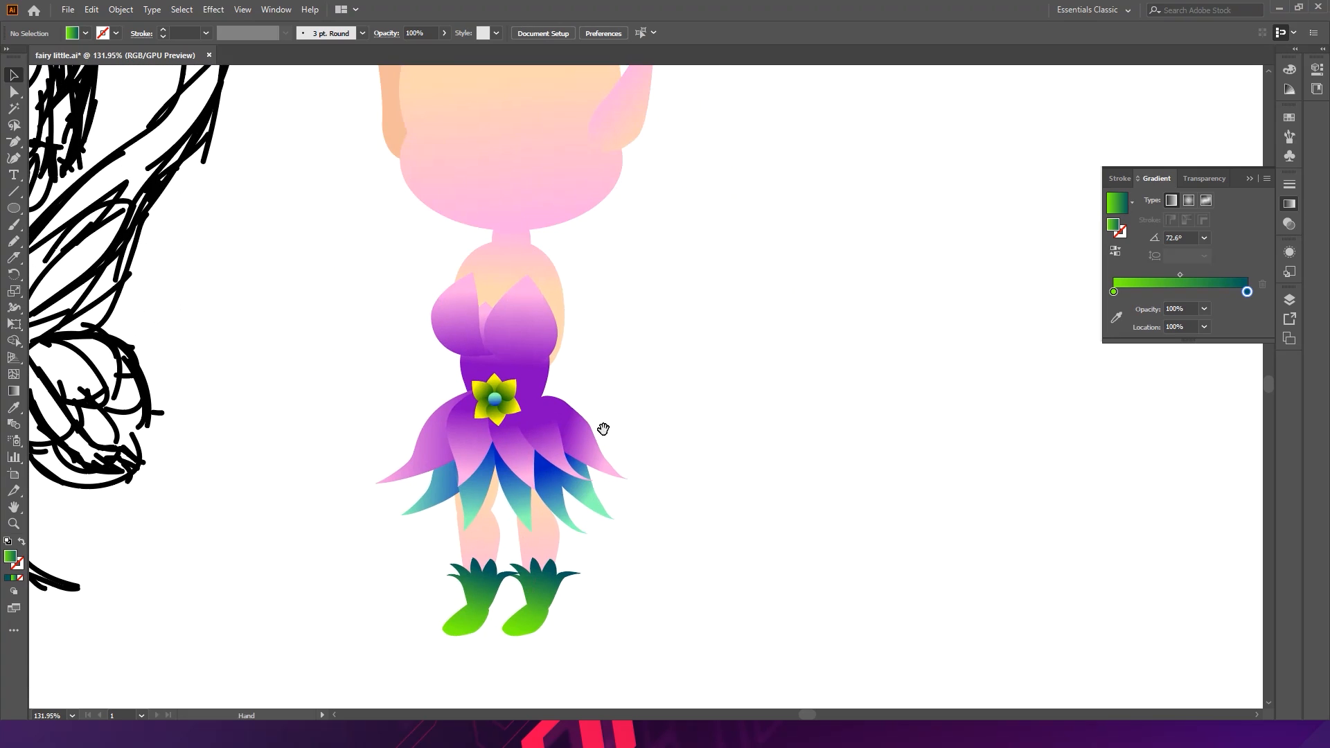
pyautogui.moveTo(612, 578); pyautogui.dragTo(728, 421)
pyautogui.moveTo(423, 419)
pyautogui.mouseDown()
pyautogui.moveTo(778, 415)
pyautogui.moveTo(762, 404)
pyautogui.mouseUp()
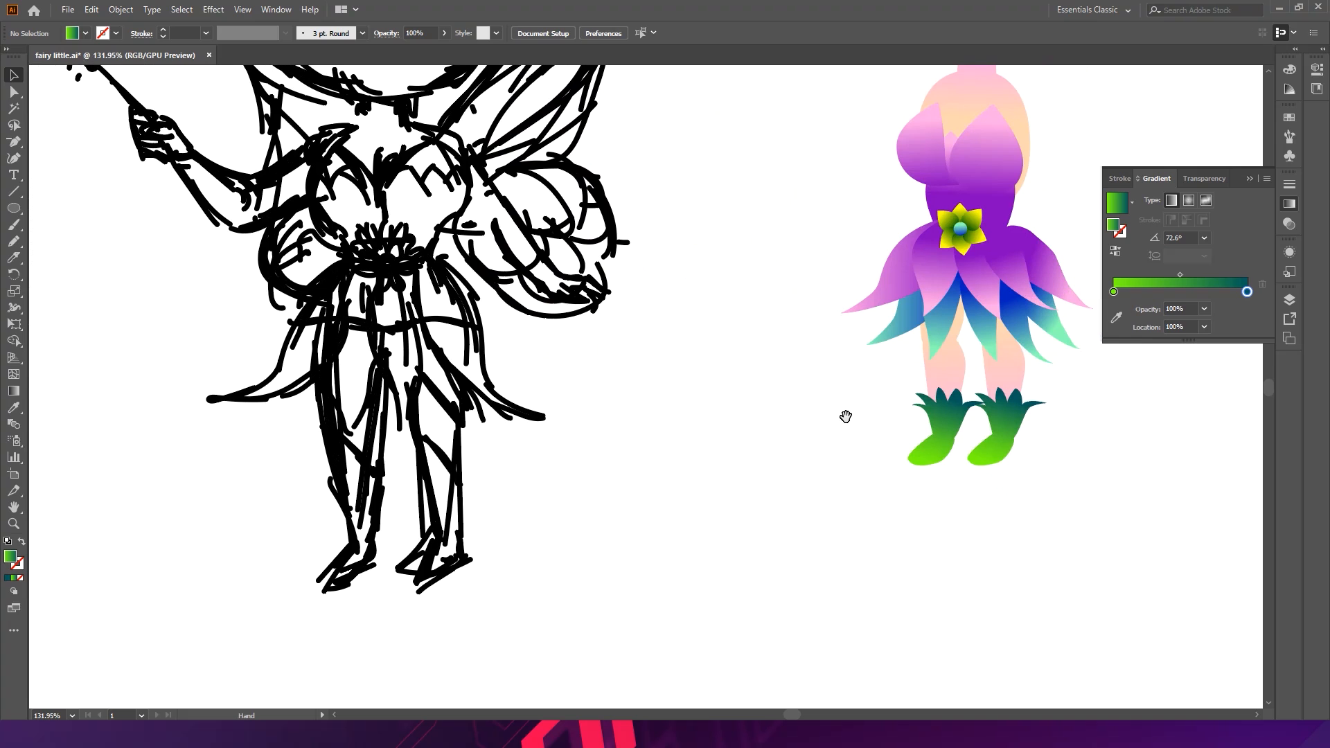
pyautogui.moveTo(894, 318); pyautogui.dragTo(776, 439)
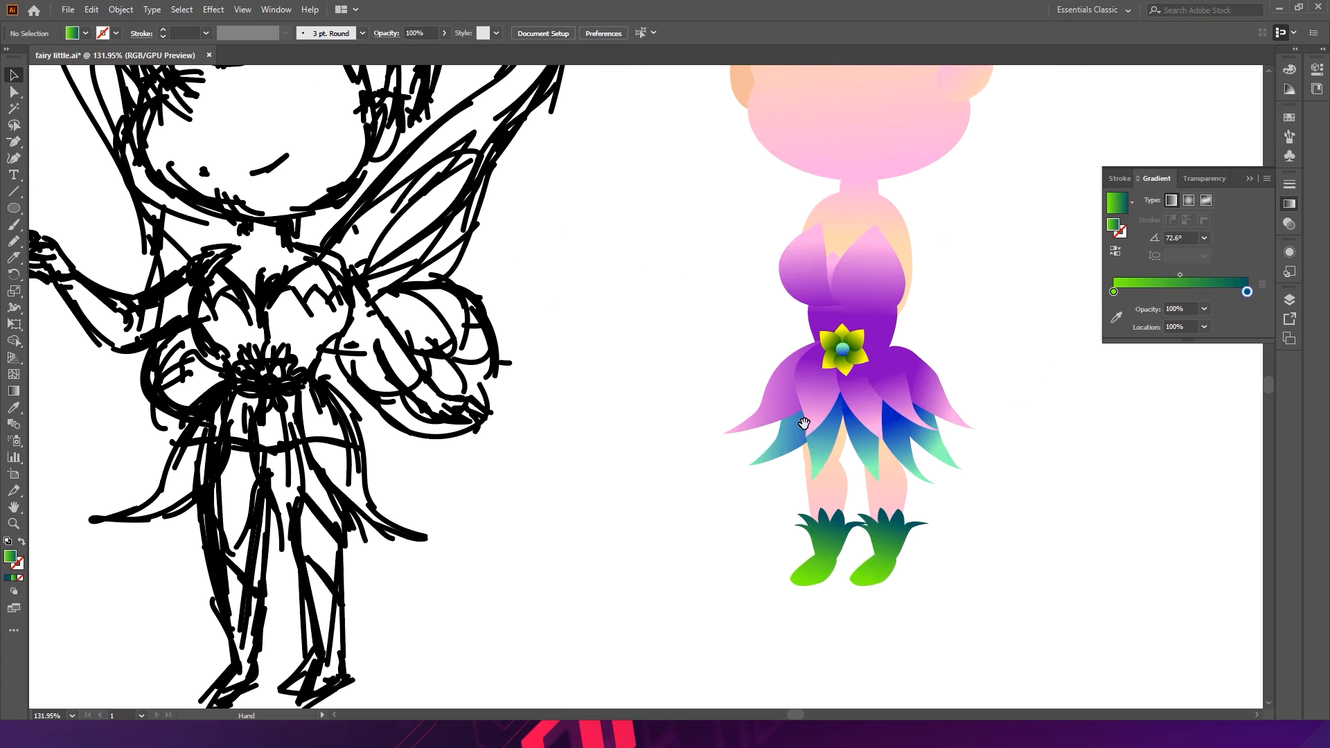
pyautogui.moveTo(835, 521); pyautogui.dragTo(744, 367)
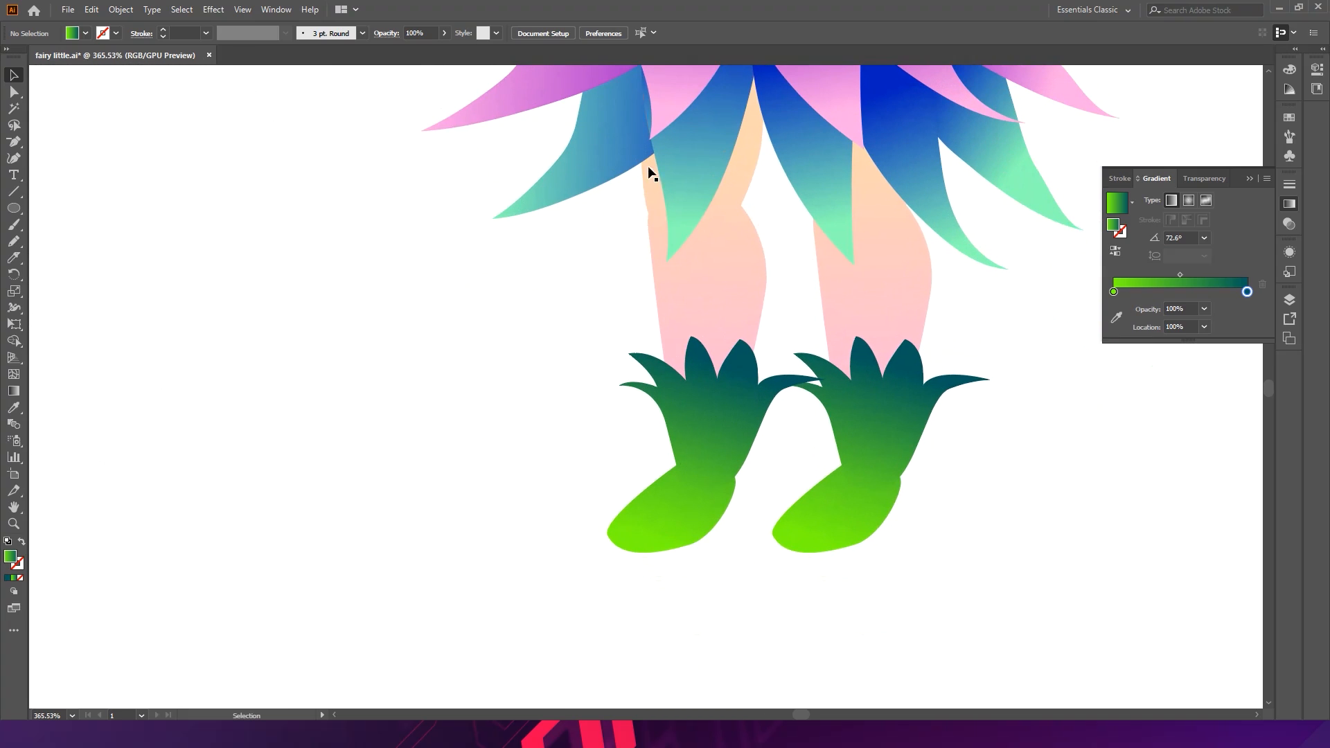
# - Select the lower blue skirt petals and duplicate them down beside the left foot
pyautogui.click(696, 153)
pyautogui.keyDown('shift'); pyautogui.click(626, 157); pyautogui.keyUp('shift')
pyautogui.keyDown('shift'); pyautogui.click(792, 164); pyautogui.keyUp('shift')
pyautogui.keyDown('shift'); pyautogui.click(909, 171); pyautogui.keyUp('shift')
pyautogui.keyDown('shift'); pyautogui.click(974, 164); pyautogui.keyUp('shift')
pyautogui.press('space')
pyautogui.moveTo(810, 193); pyautogui.dragTo(490, 451)
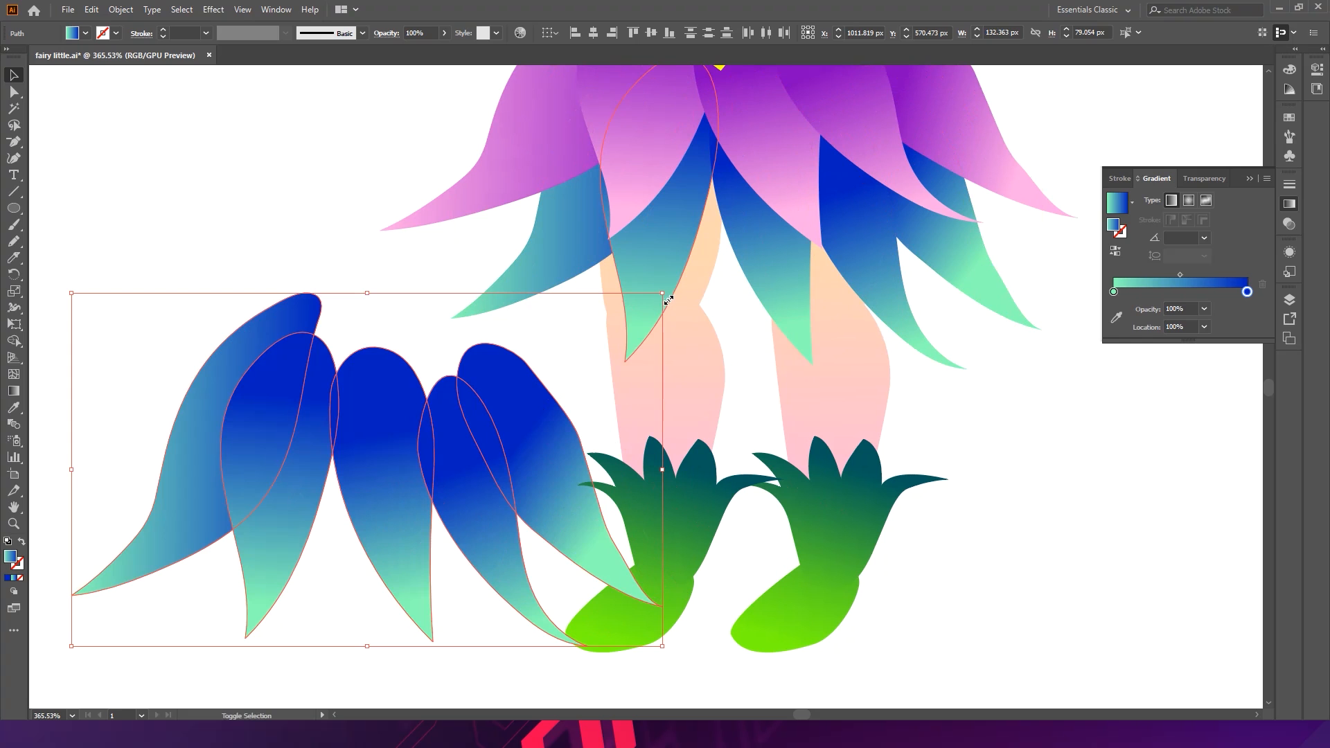
# - Scale the petal copy down, place it over the left shoe cuff, and bring it to the front
pyautogui.moveTo(663, 289); pyautogui.dragTo(325, 513)
pyautogui.moveTo(651, 287); pyautogui.dragTo(417, 420)
pyautogui.moveTo(383, 463); pyautogui.dragTo(687, 539)
pyautogui.hotkey('ctrl', '[')
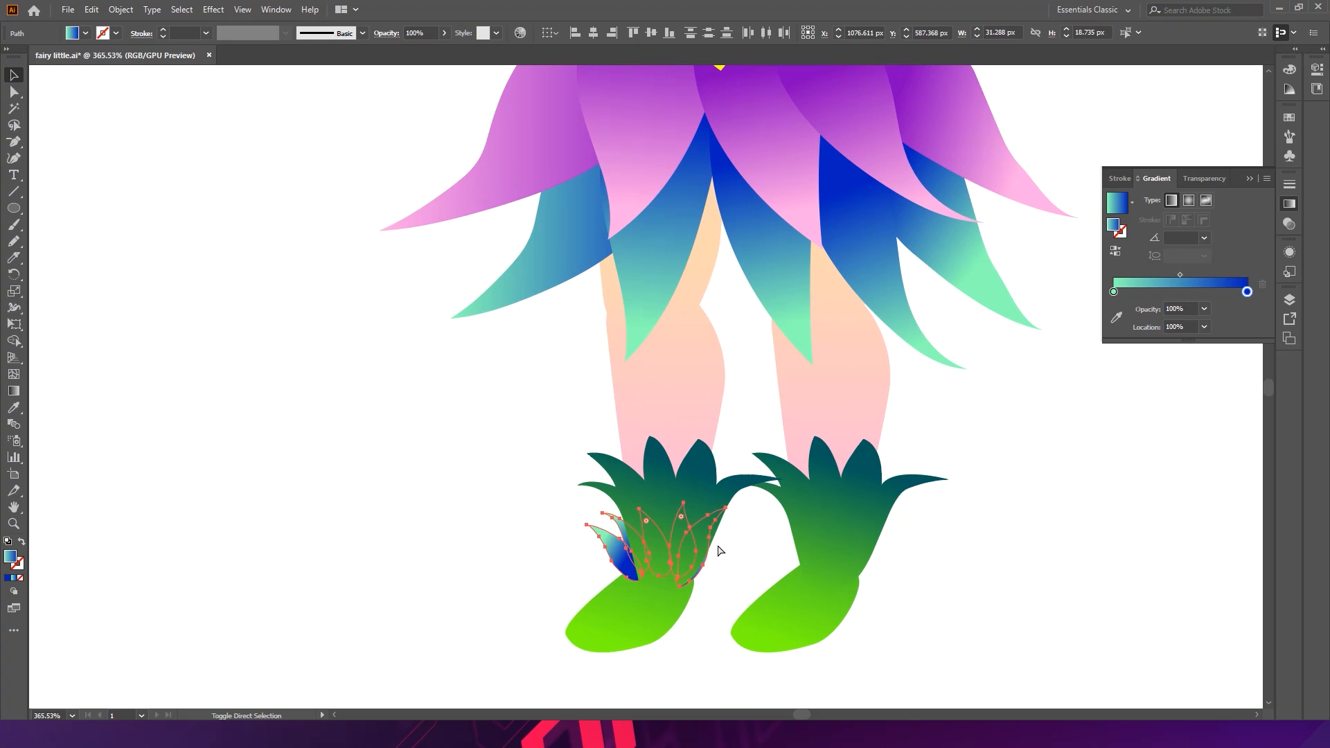
pyautogui.hotkey('ctrl', 'shift', ']')
pyautogui.press('Right')
pyautogui.press('Right')
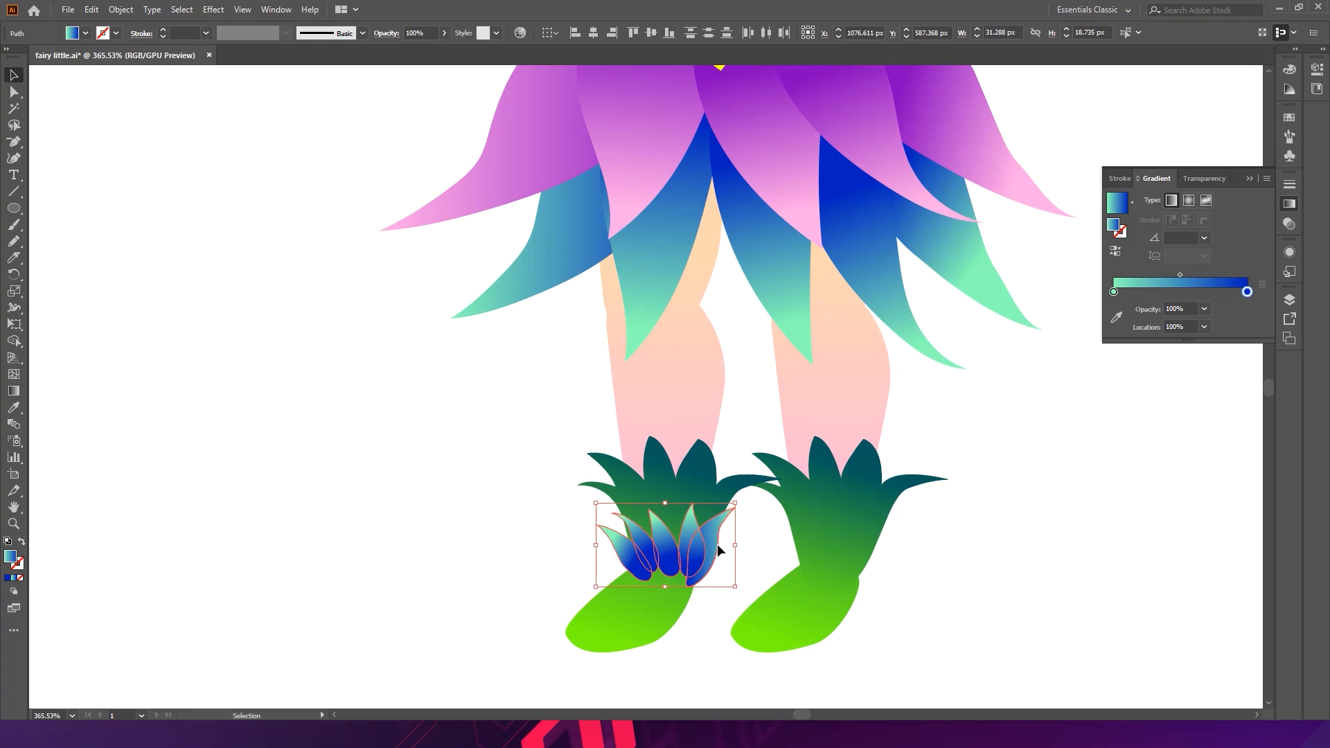
# - Zoom out and pan to review the new petal cuff on the left shoe against the sketch
pyautogui.moveTo(729, 545); pyautogui.dragTo(436, 195)
pyautogui.click(722, 613)
pyautogui.moveTo(835, 343); pyautogui.dragTo(580, 346)
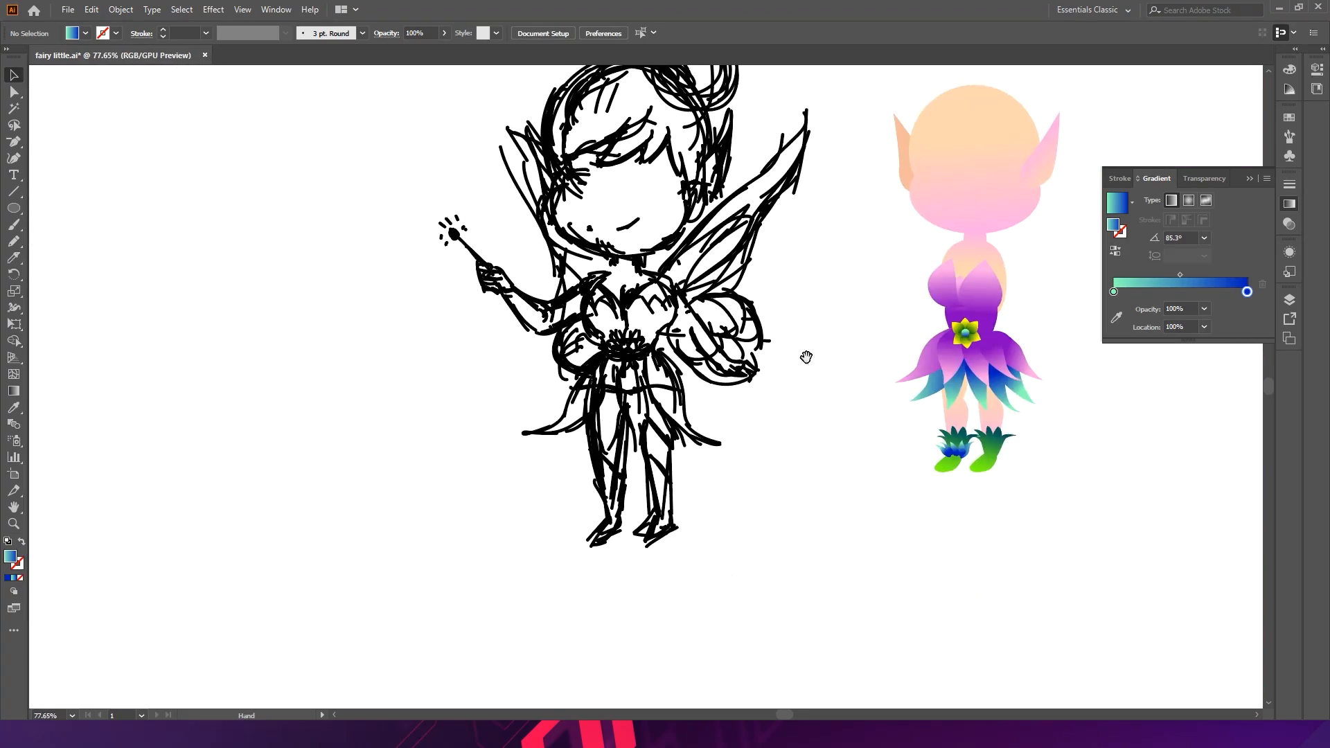
pyautogui.moveTo(810, 433); pyautogui.dragTo(914, 490)
pyautogui.moveTo(970, 434); pyautogui.dragTo(647, 279)
pyautogui.click(730, 309)
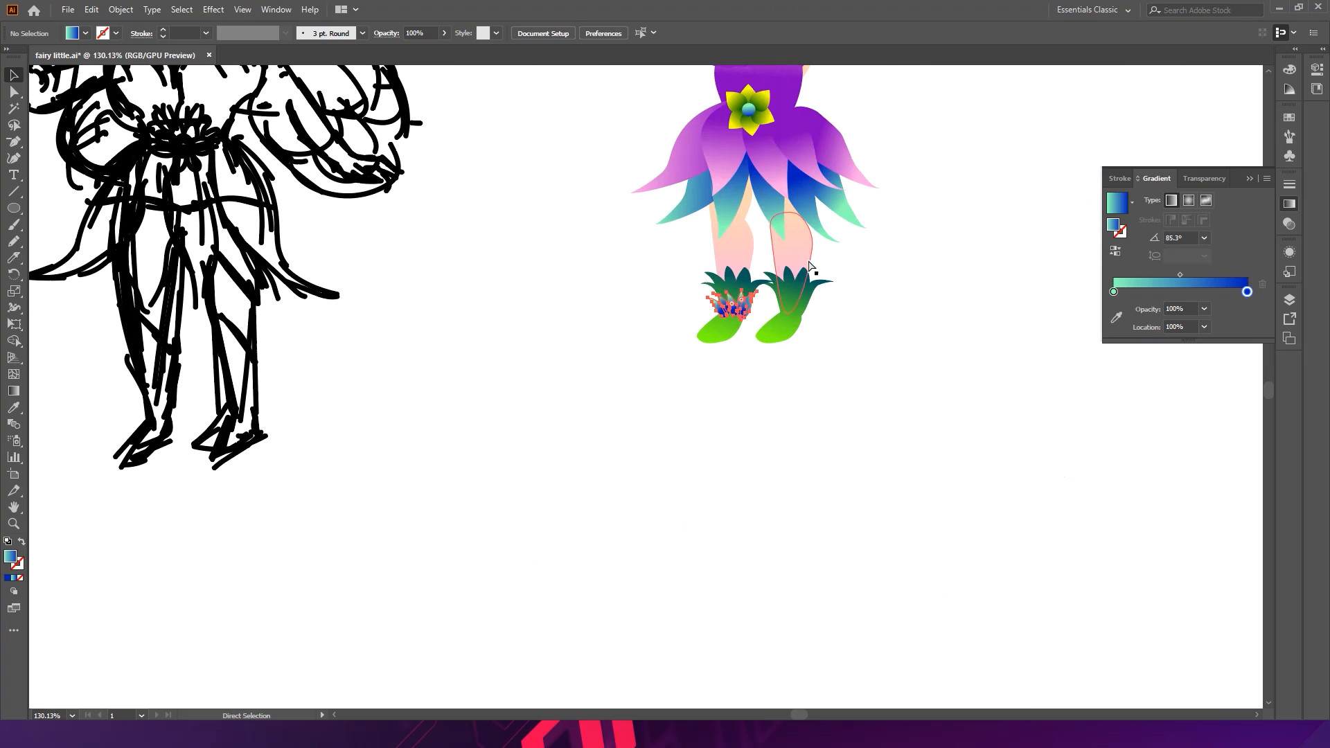
pyautogui.click(898, 294)
pyautogui.moveTo(903, 293); pyautogui.dragTo(867, 486)
pyautogui.moveTo(745, 282); pyautogui.dragTo(958, 365)
pyautogui.moveTo(733, 267); pyautogui.dragTo(789, 297)
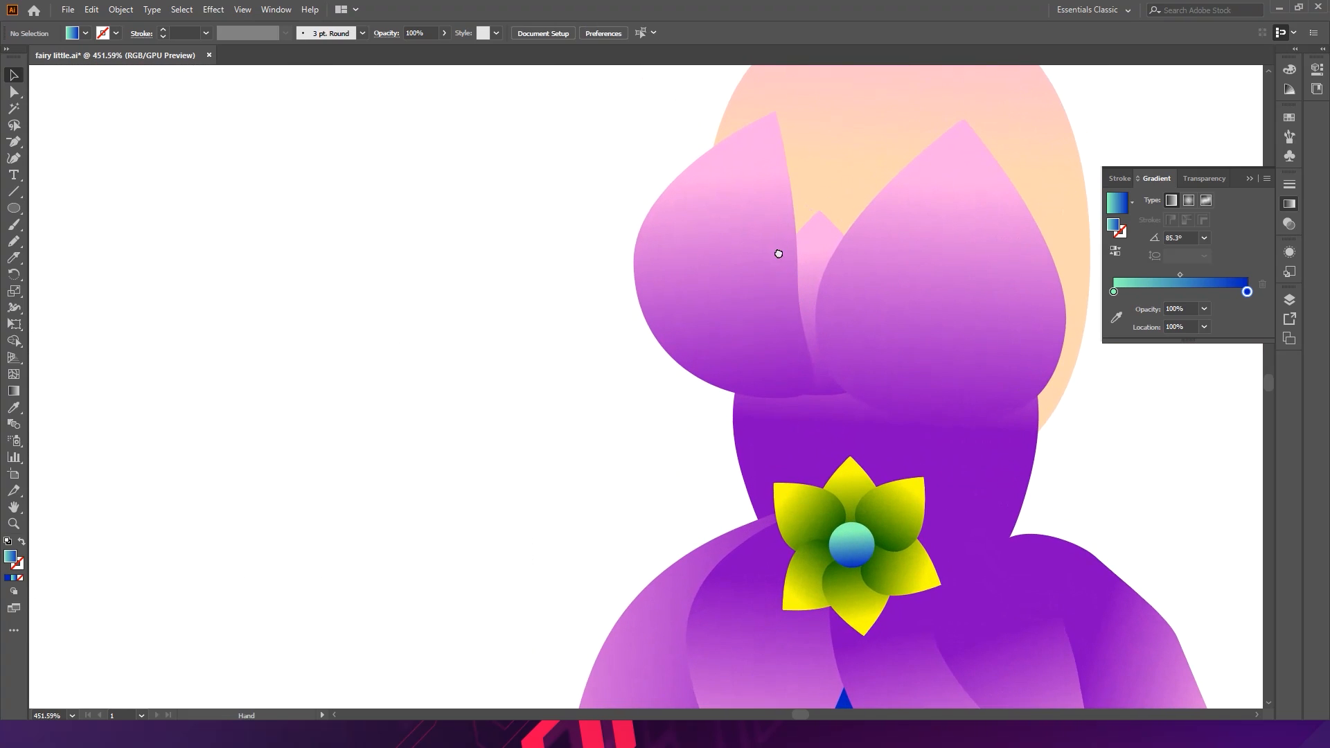
pyautogui.moveTo(781, 251); pyautogui.dragTo(665, 226)
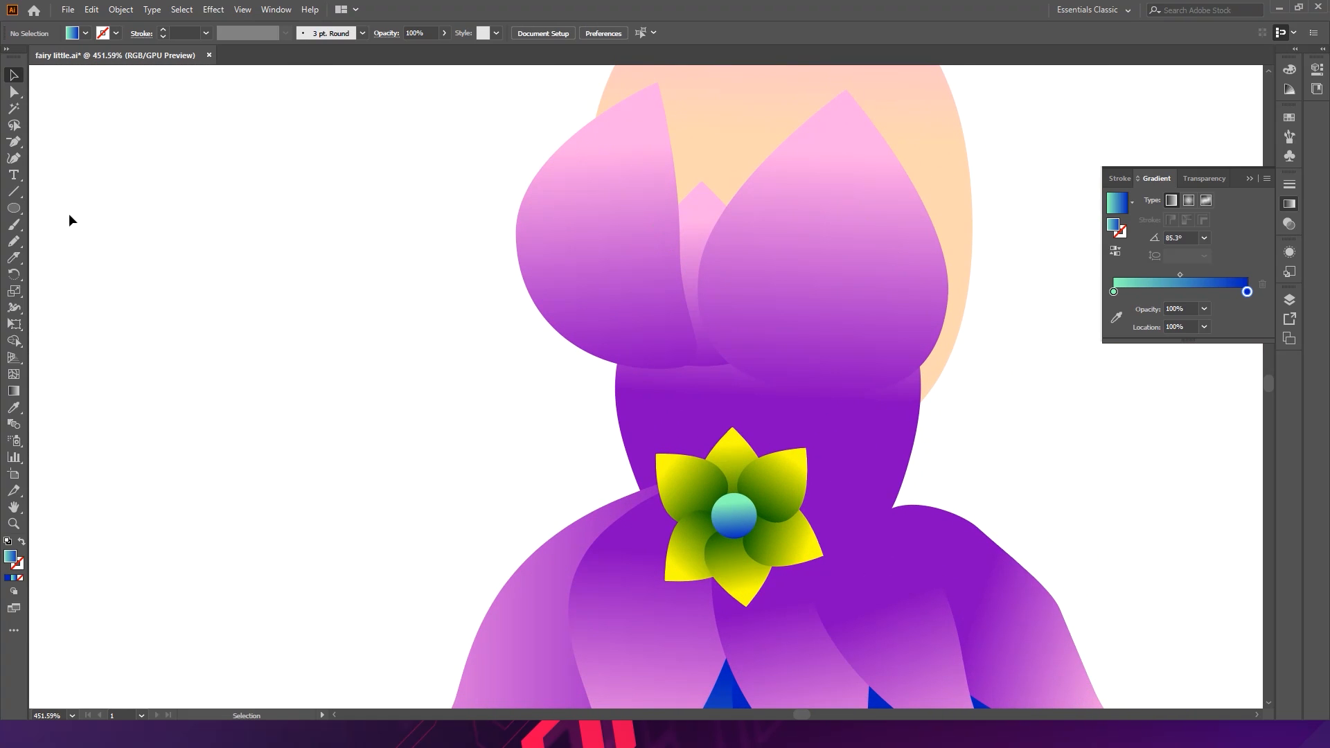
pyautogui.click(13, 240)
pyautogui.moveTo(646, 99)
pyautogui.mouseDown()
pyautogui.moveTo(595, 201)
pyautogui.moveTo(590, 300)
pyautogui.mouseUp()
pyautogui.hotkey('ctrl', 'z')
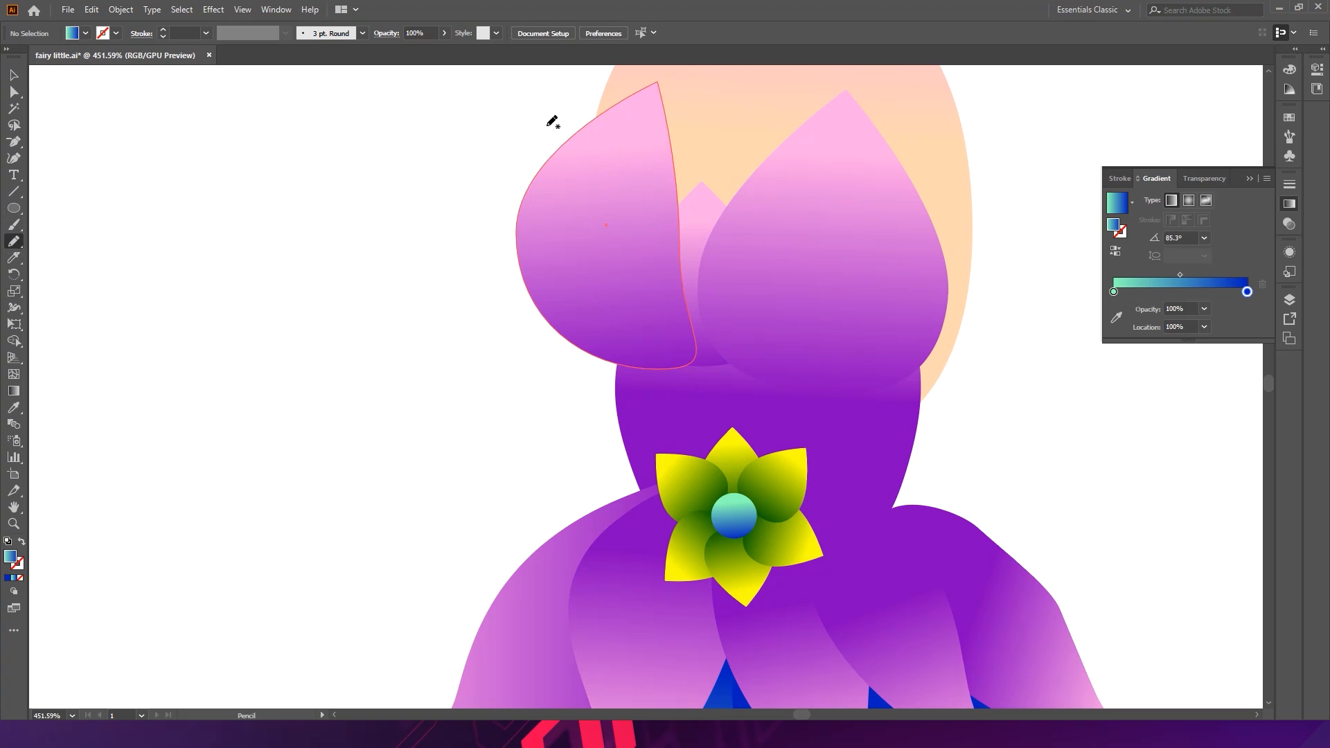
# - Draw a curved vein stroke with the Pencil down the left bodice cup
pyautogui.doubleClick(17, 240)
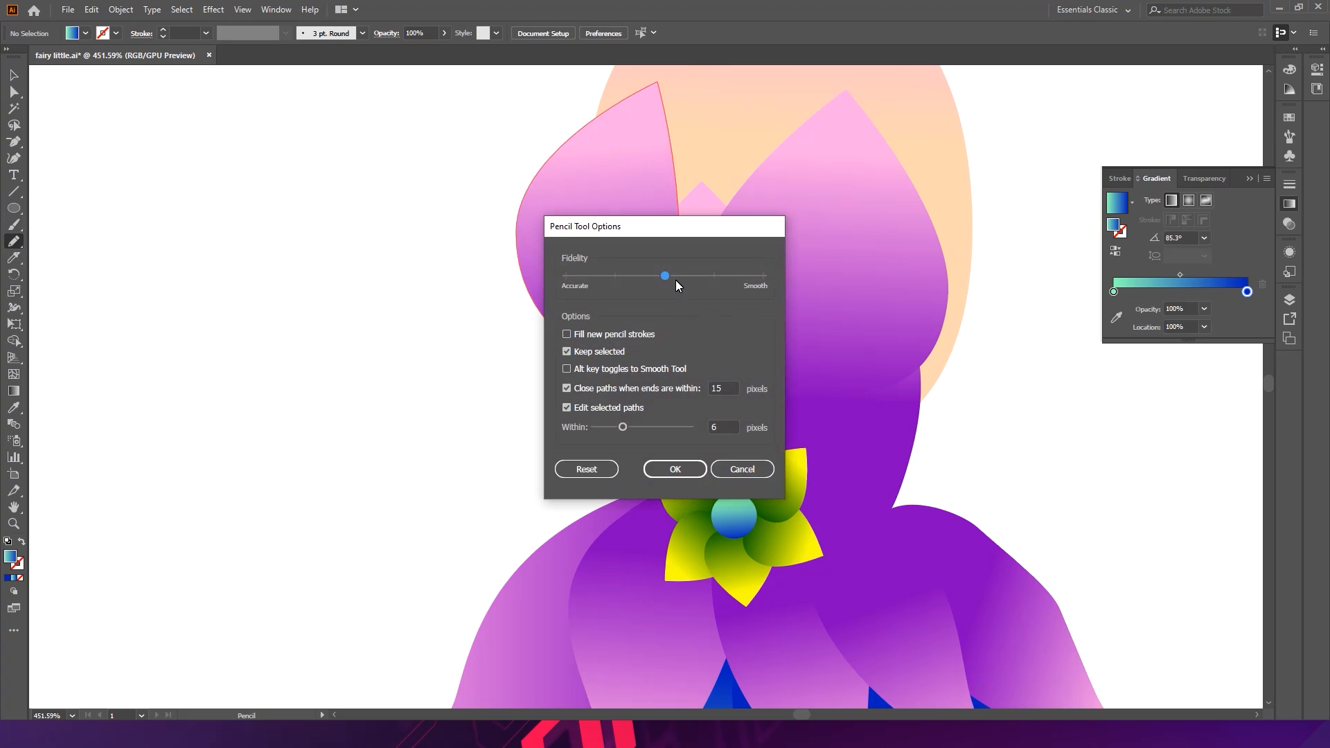
pyautogui.click(668, 473)
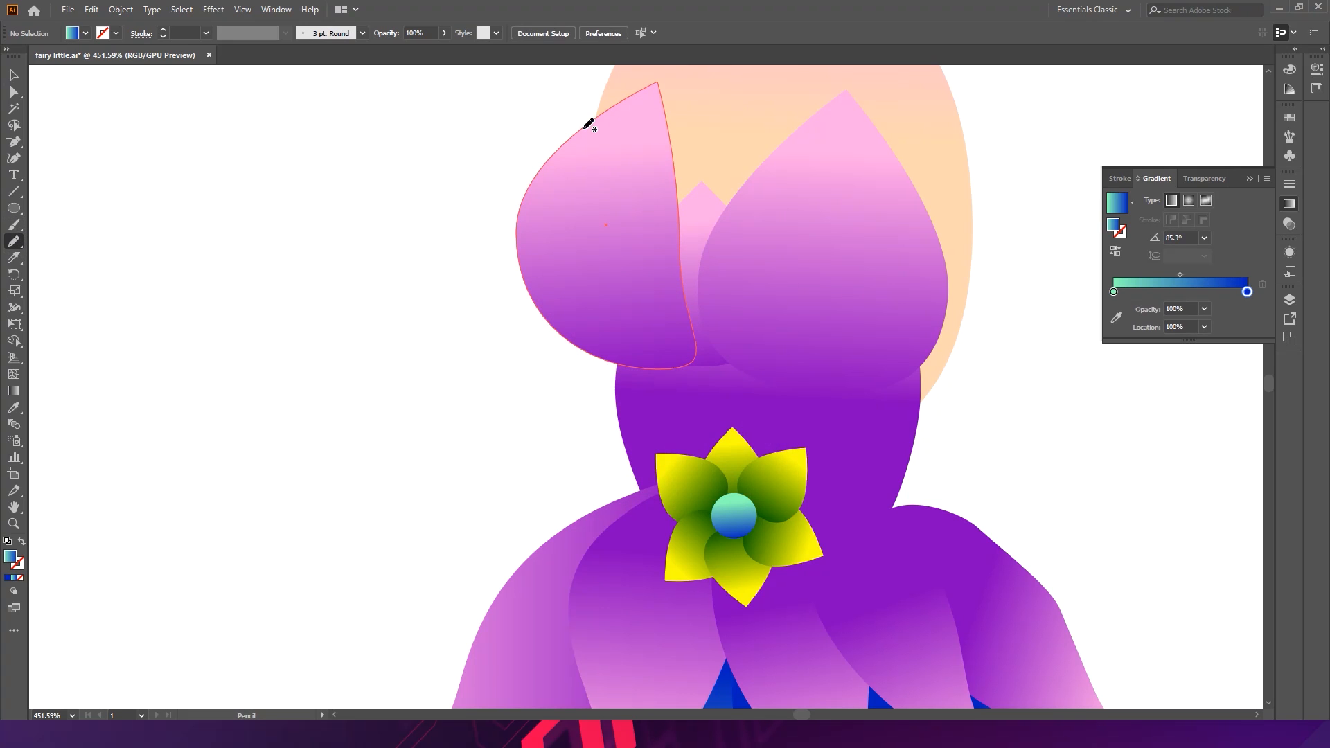
pyautogui.moveTo(638, 126)
pyautogui.mouseDown()
pyautogui.moveTo(589, 255)
pyautogui.moveTo(602, 316)
pyautogui.moveTo(655, 370)
pyautogui.mouseUp()
pyautogui.hotkey('ctrl', 'z')
pyautogui.moveTo(635, 102)
pyautogui.mouseDown()
pyautogui.moveTo(595, 187)
pyautogui.moveTo(591, 263)
pyautogui.moveTo(623, 322)
pyautogui.mouseUp()
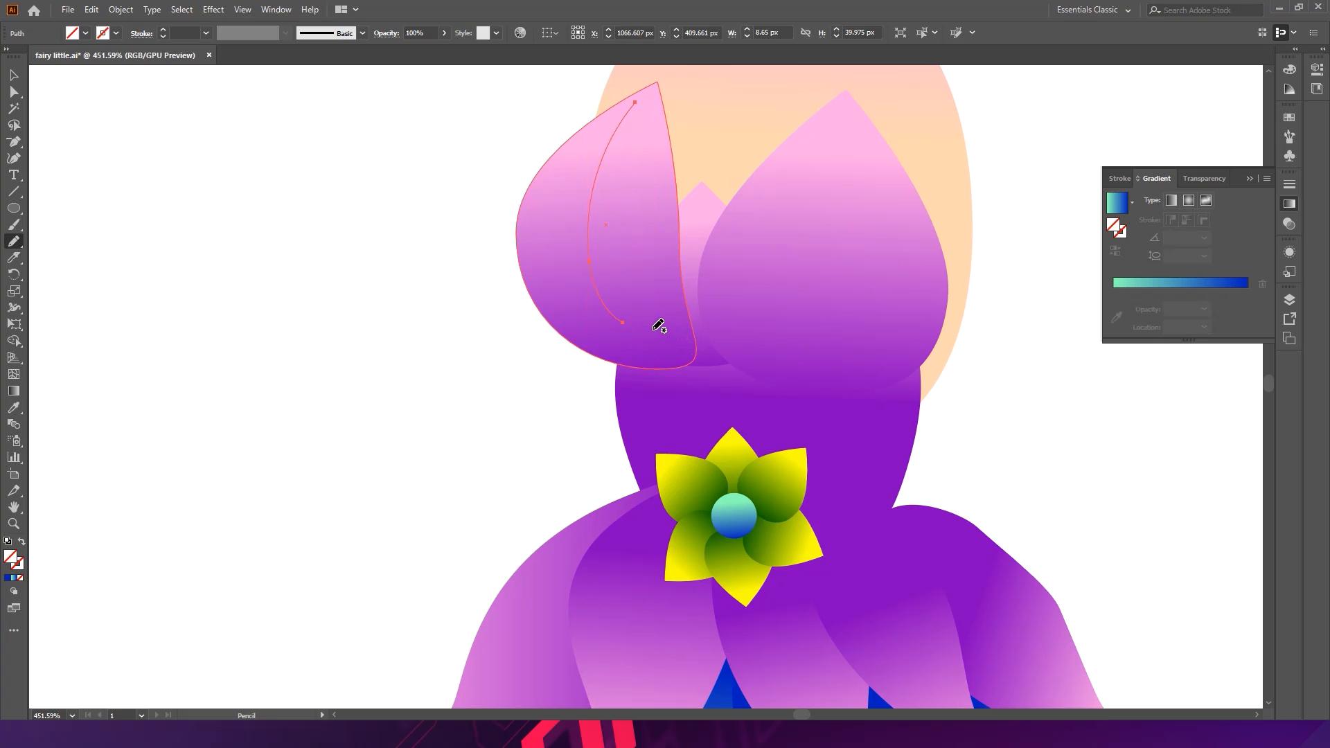
# - Adjust the vein's lower anchor point and set its stroke weight to 1 pt
pyautogui.press('a')
pyautogui.moveTo(629, 336); pyautogui.dragTo(641, 351)
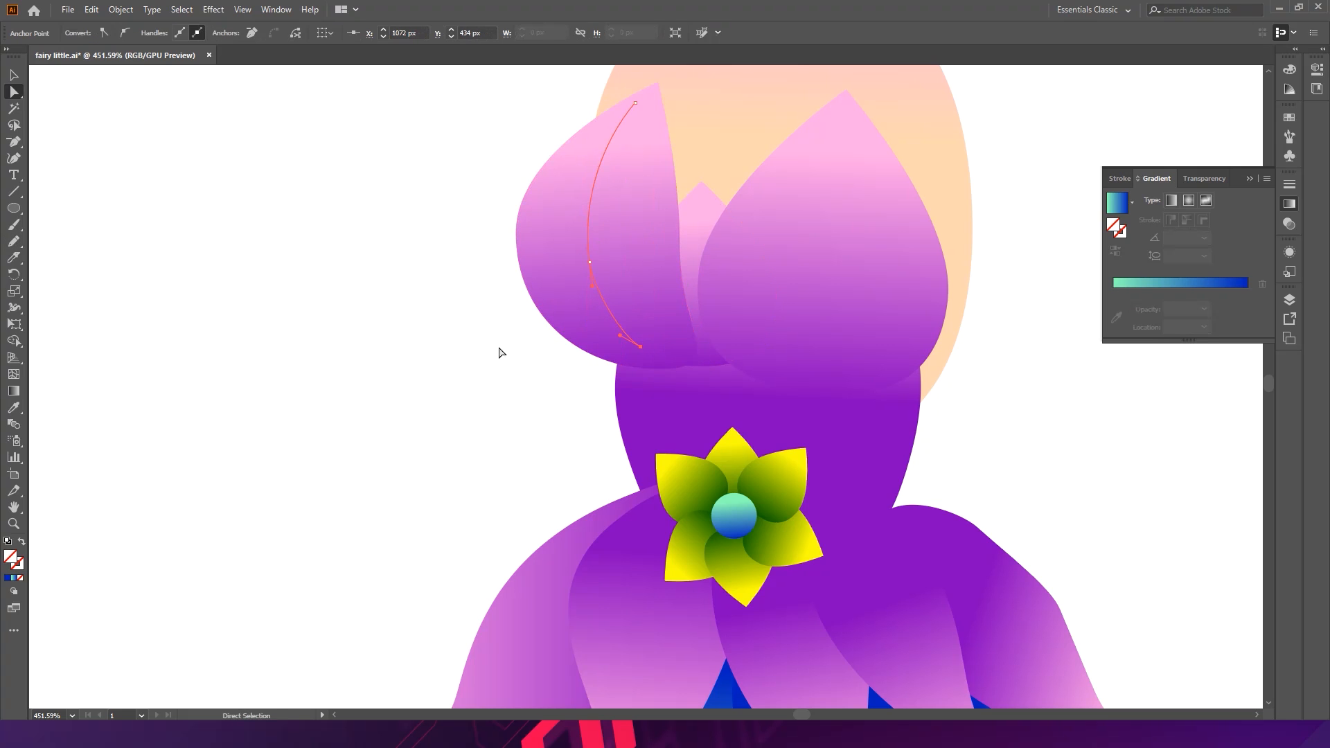
pyautogui.press('v')
pyautogui.click(297, 250)
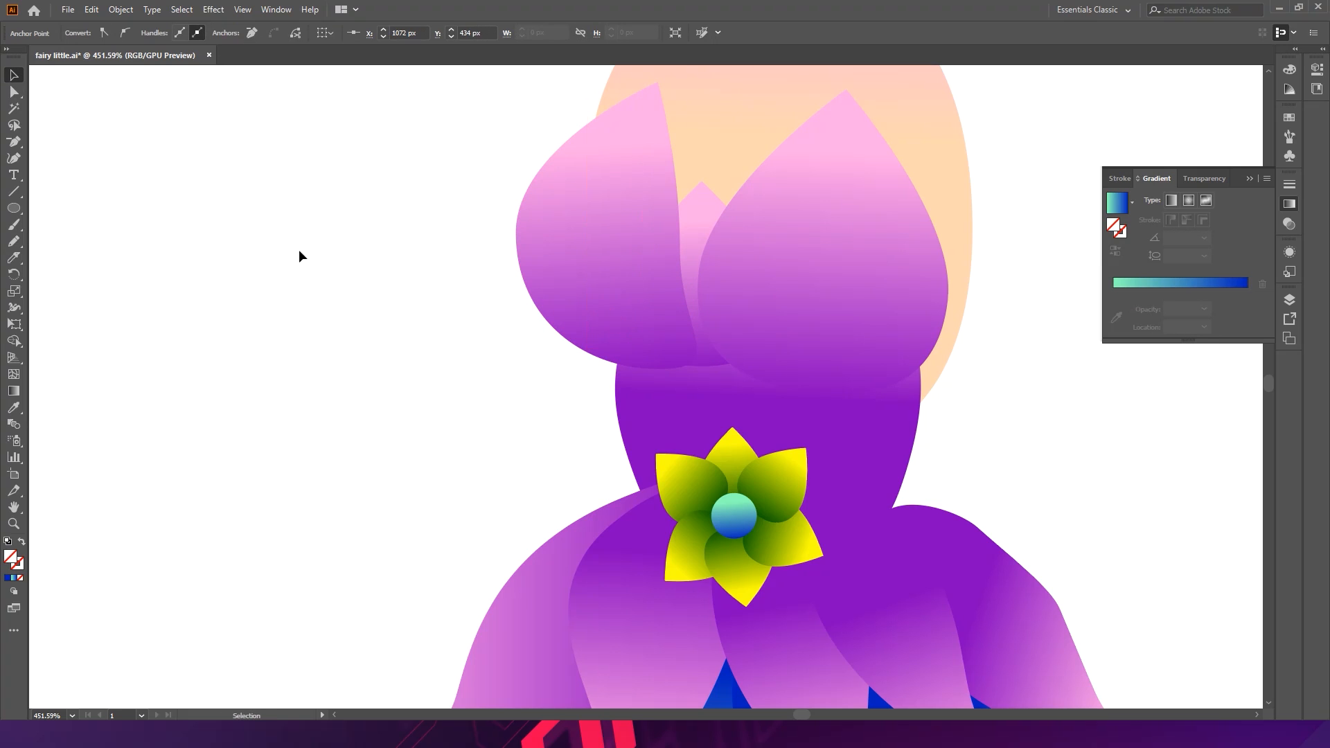
pyautogui.click(592, 192)
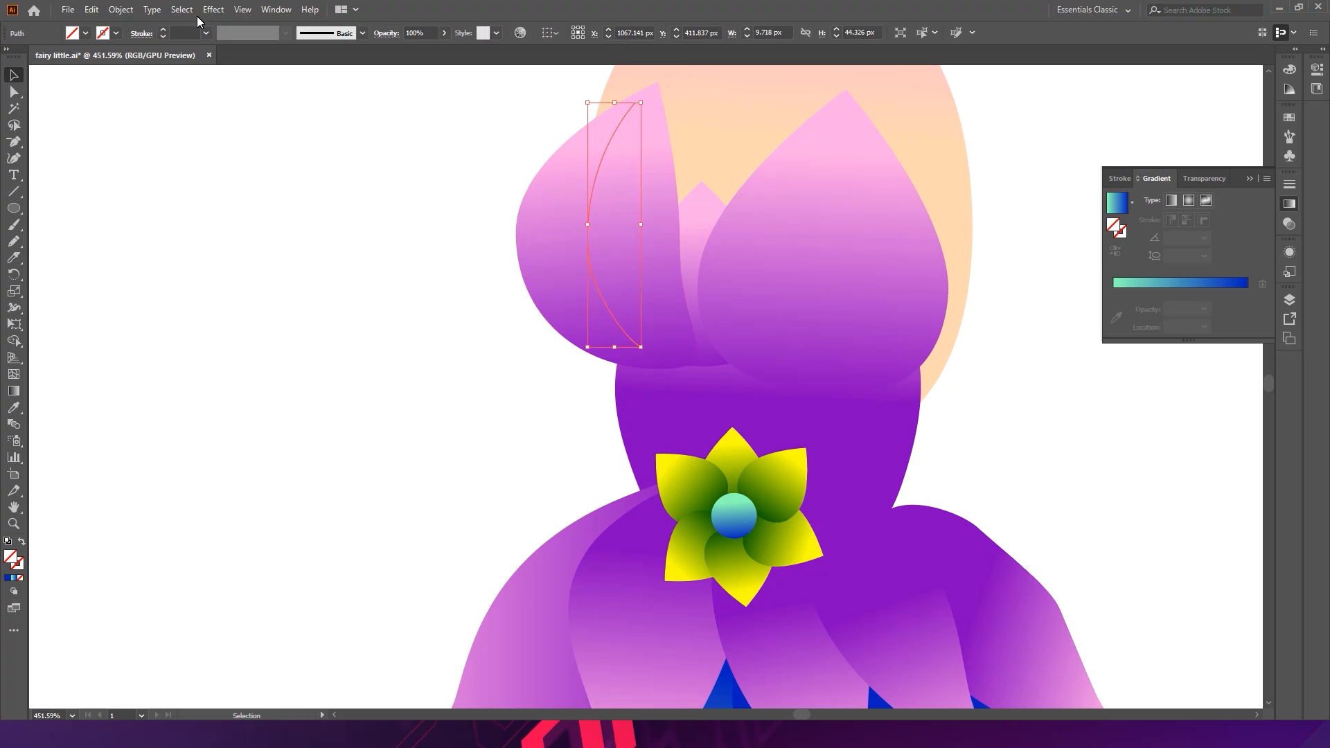
pyautogui.click(185, 33)
pyautogui.write('1')
pyautogui.press('Return')
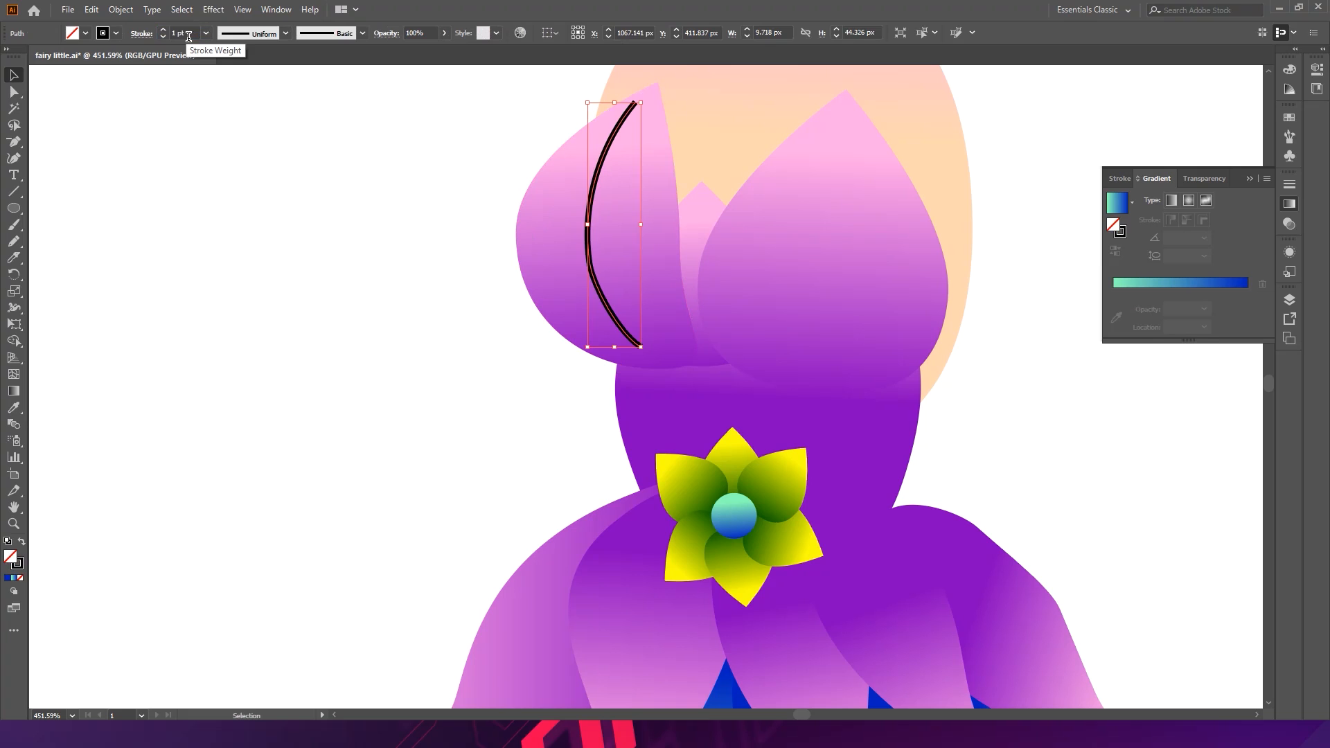
# - Apply the oval tapered width profile to the vein stroke, then deselect
pyautogui.click(285, 33)
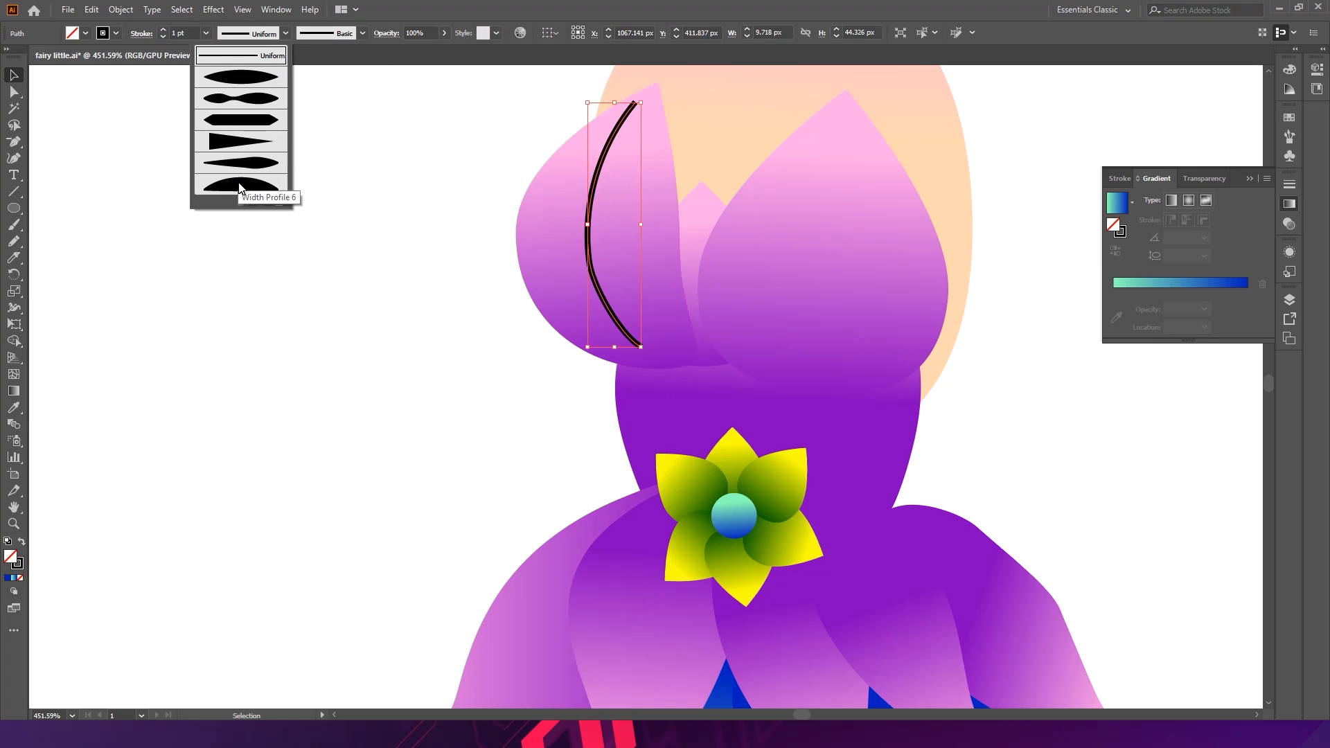
pyautogui.click(269, 195)
pyautogui.click(283, 33)
pyautogui.click(241, 78)
pyautogui.click(310, 225)
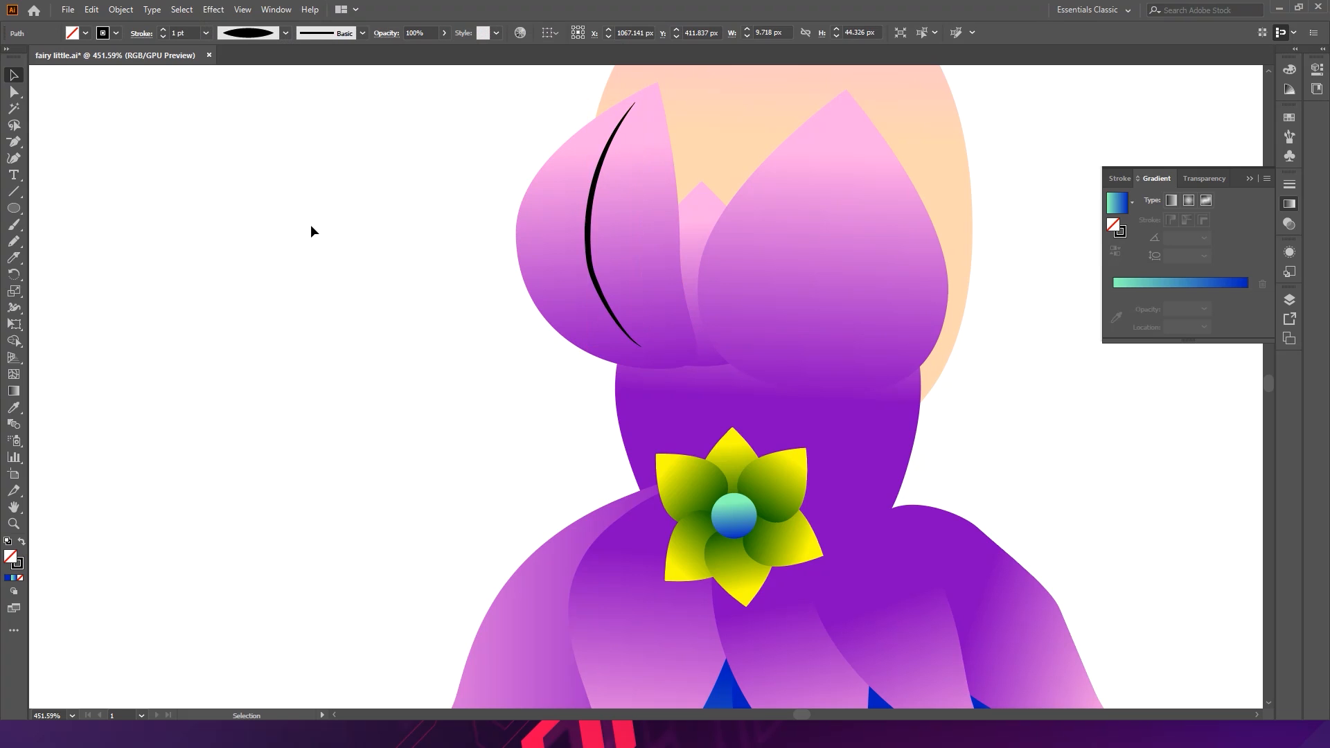
# - Draw two branch strokes off the vein with the Pencil
pyautogui.click(13, 241)
pyautogui.moveTo(643, 164)
pyautogui.mouseDown()
pyautogui.moveTo(613, 251)
pyautogui.moveTo(589, 264)
pyautogui.moveTo(554, 240)
pyautogui.mouseUp()
pyautogui.moveTo(626, 332); pyautogui.dragTo(657, 255)
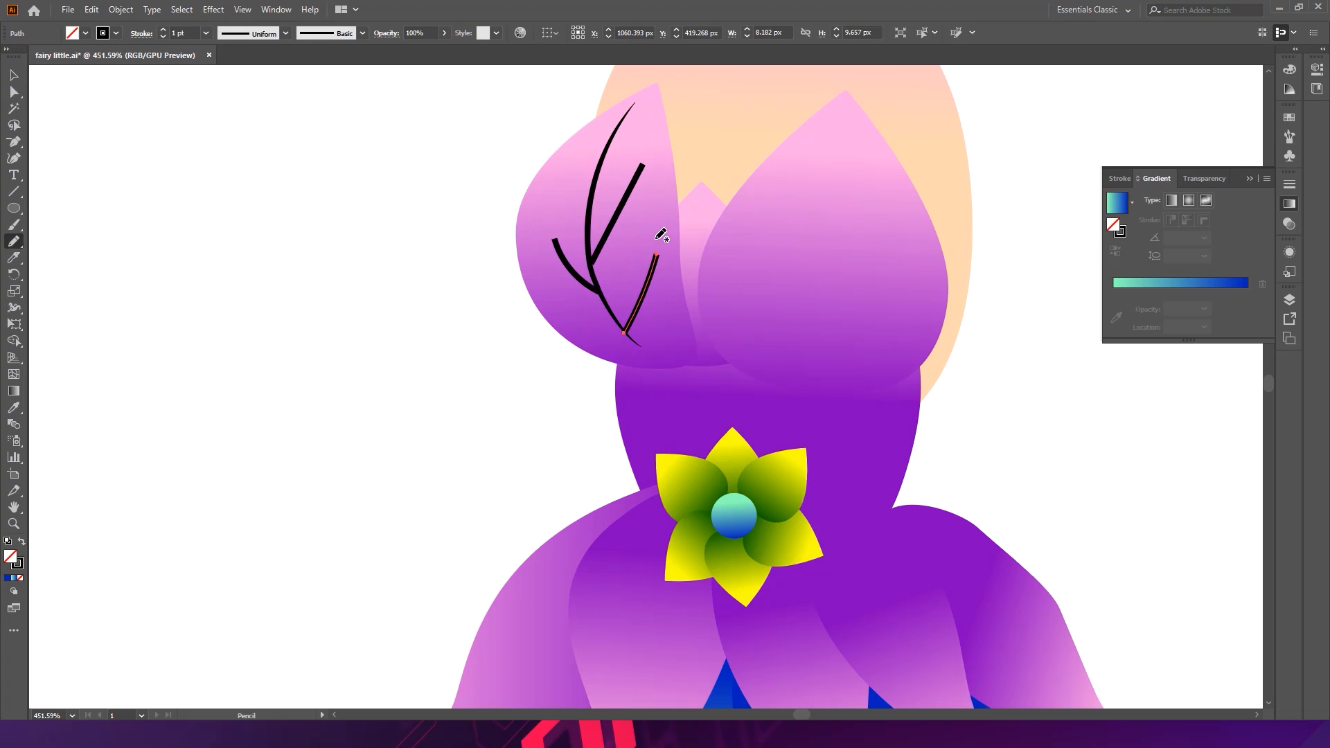
# - Select both branch strokes and apply the same oval tapered width profile
pyautogui.press('ctrl')
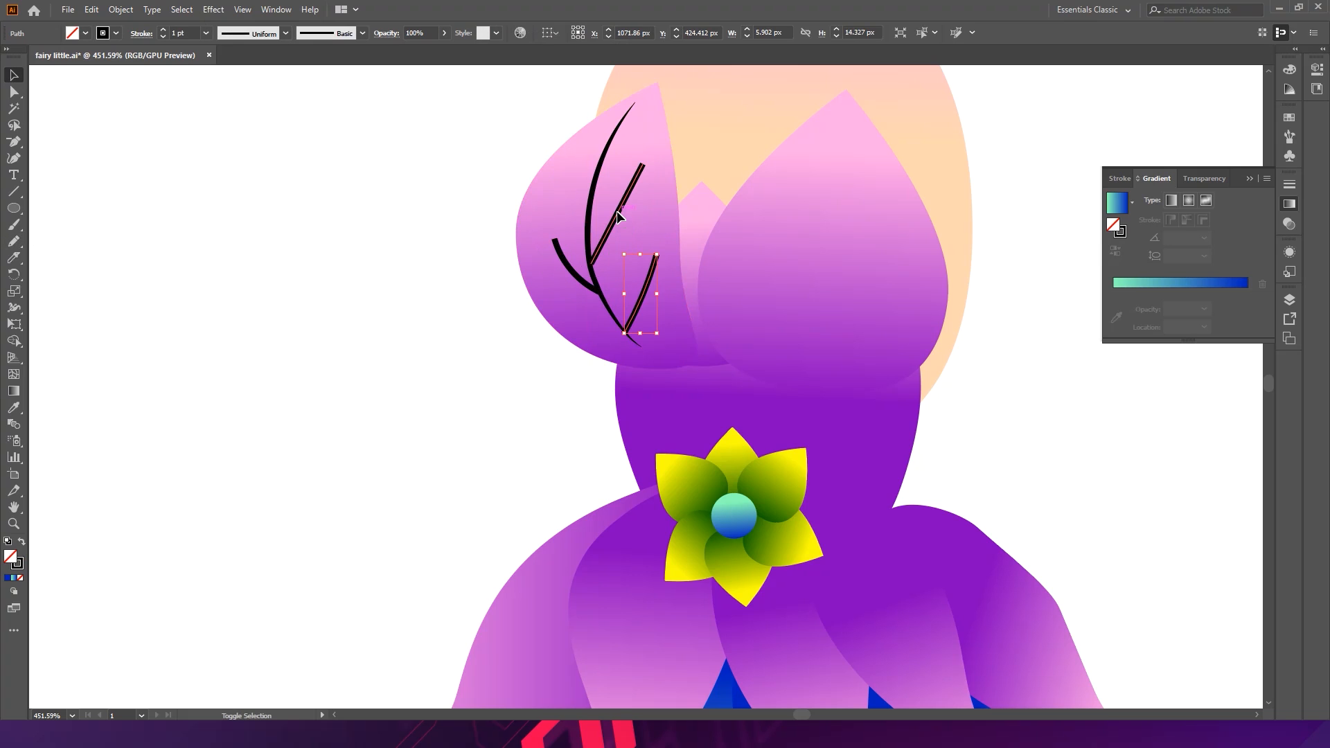
pyautogui.keyDown('shift'); pyautogui.click(616, 220); pyautogui.keyUp('shift')
pyautogui.keyDown('shift'); pyautogui.click(562, 261); pyautogui.keyUp('shift')
pyautogui.click(284, 34)
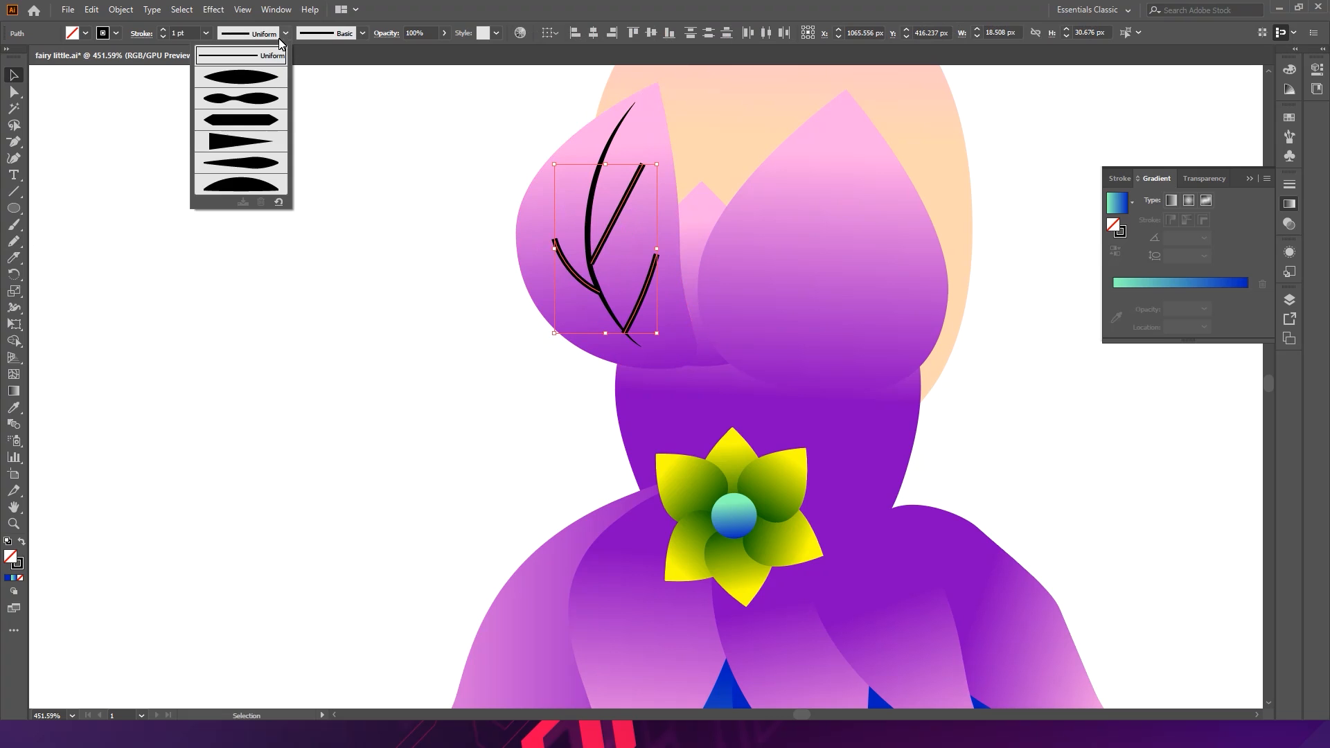
pyautogui.click(253, 79)
pyautogui.click(369, 201)
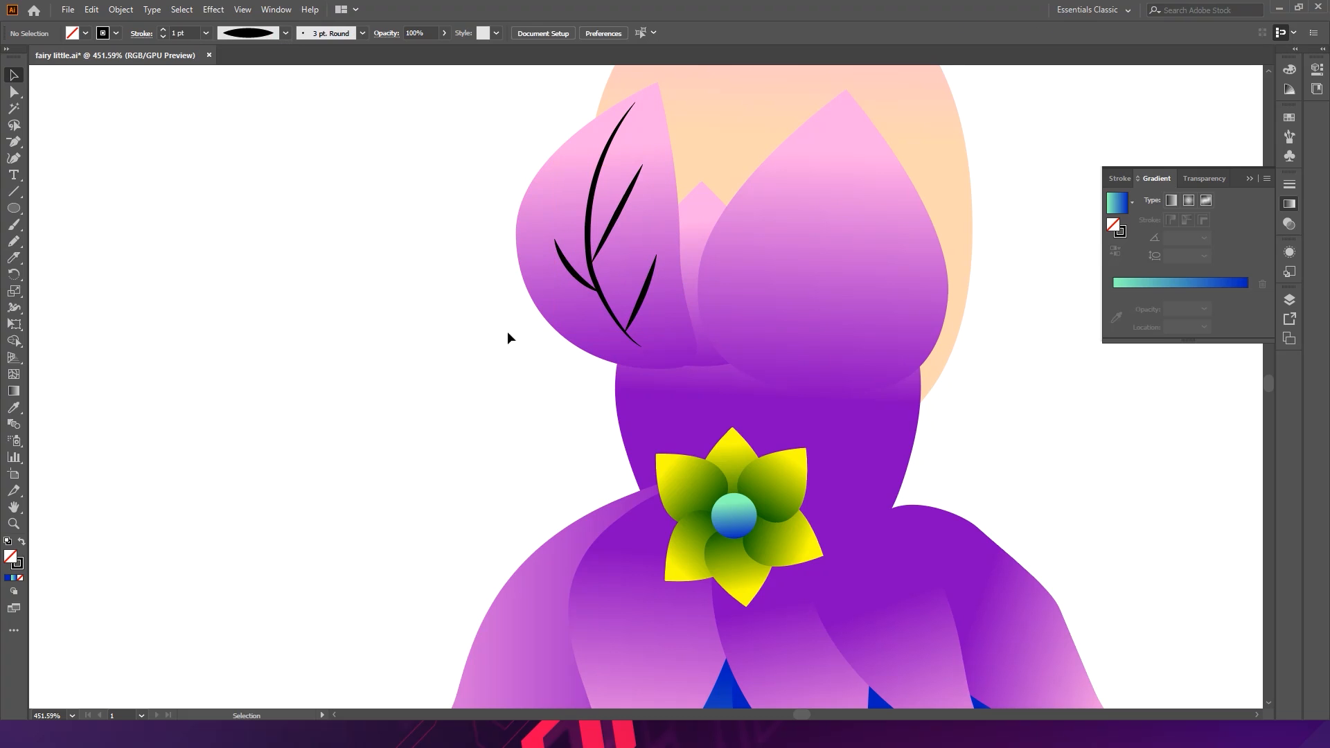
# - Select all three vein strokes and expand their appearance into filled shapes
pyautogui.click(645, 291)
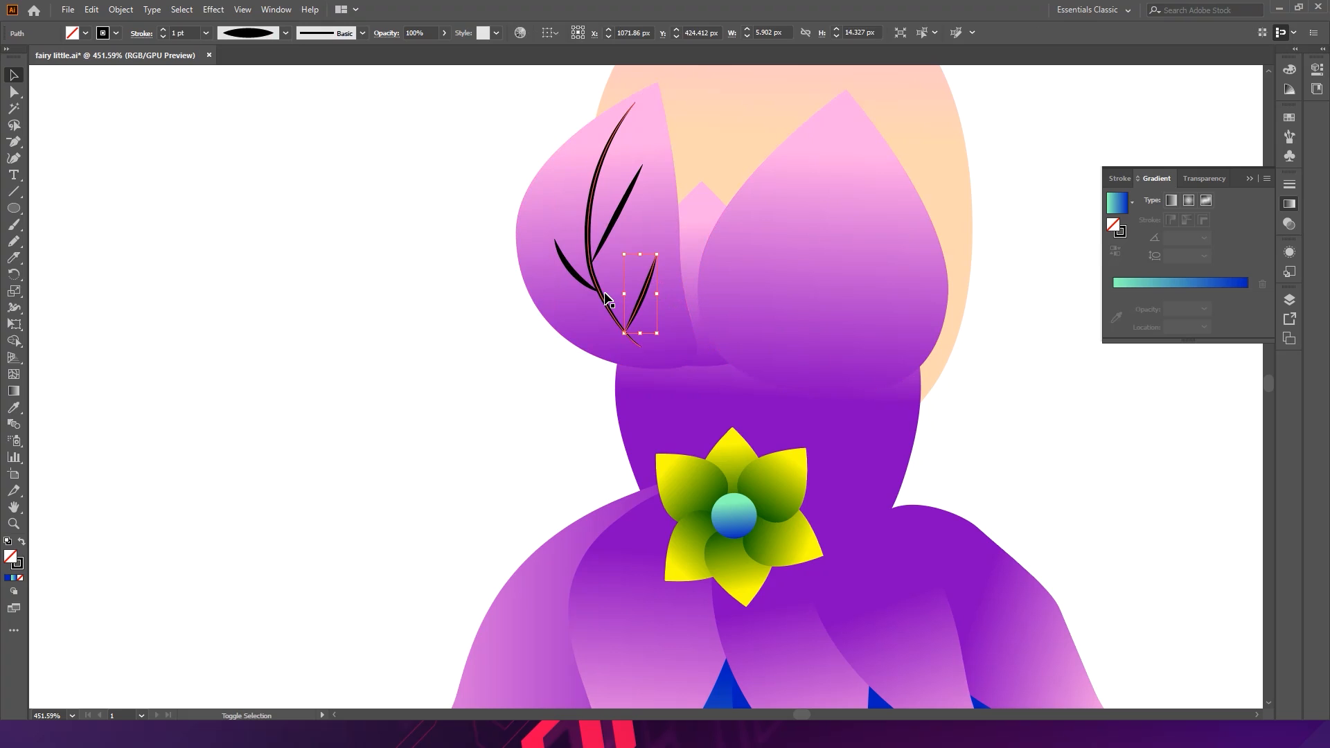
pyautogui.keyDown('shift'); pyautogui.click(604, 298); pyautogui.keyUp('shift')
pyautogui.keyDown('shift'); pyautogui.click(565, 268); pyautogui.keyUp('shift')
pyautogui.keyDown('shift'); pyautogui.click(613, 223); pyautogui.keyUp('shift')
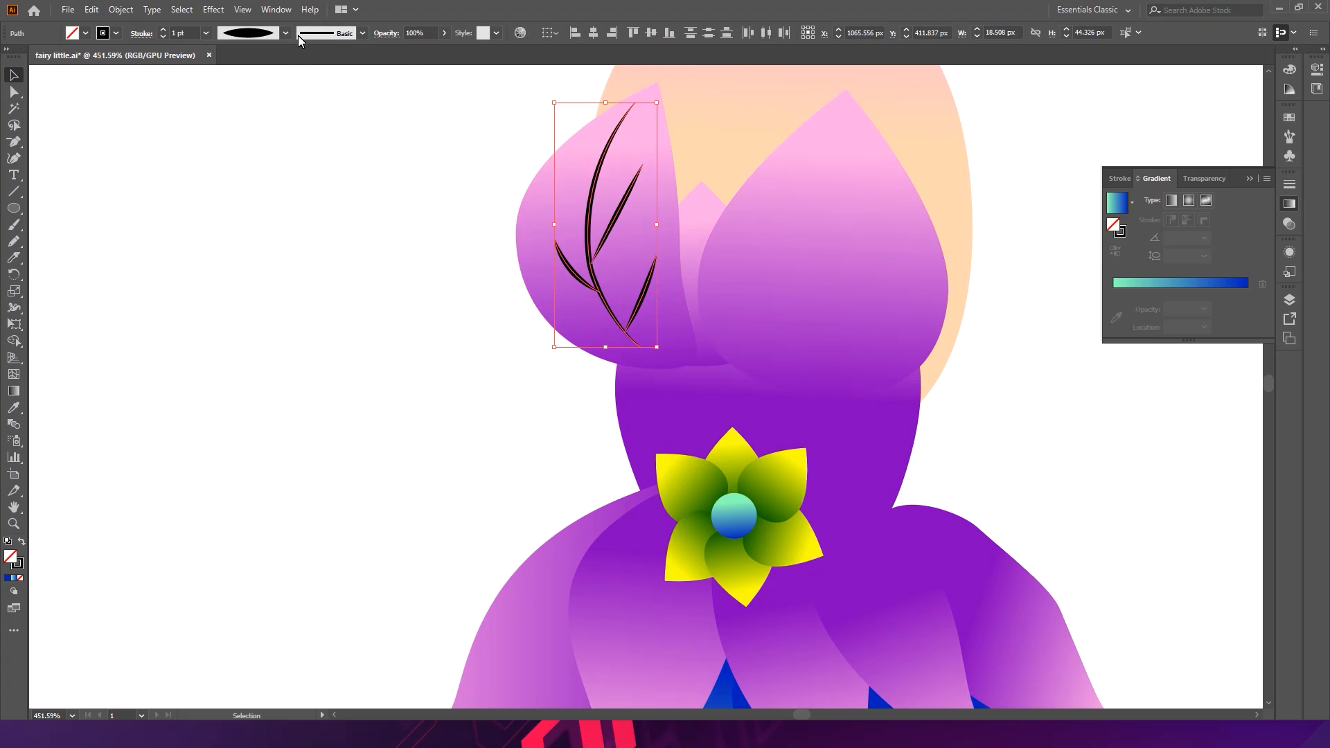
pyautogui.click(1251, 177)
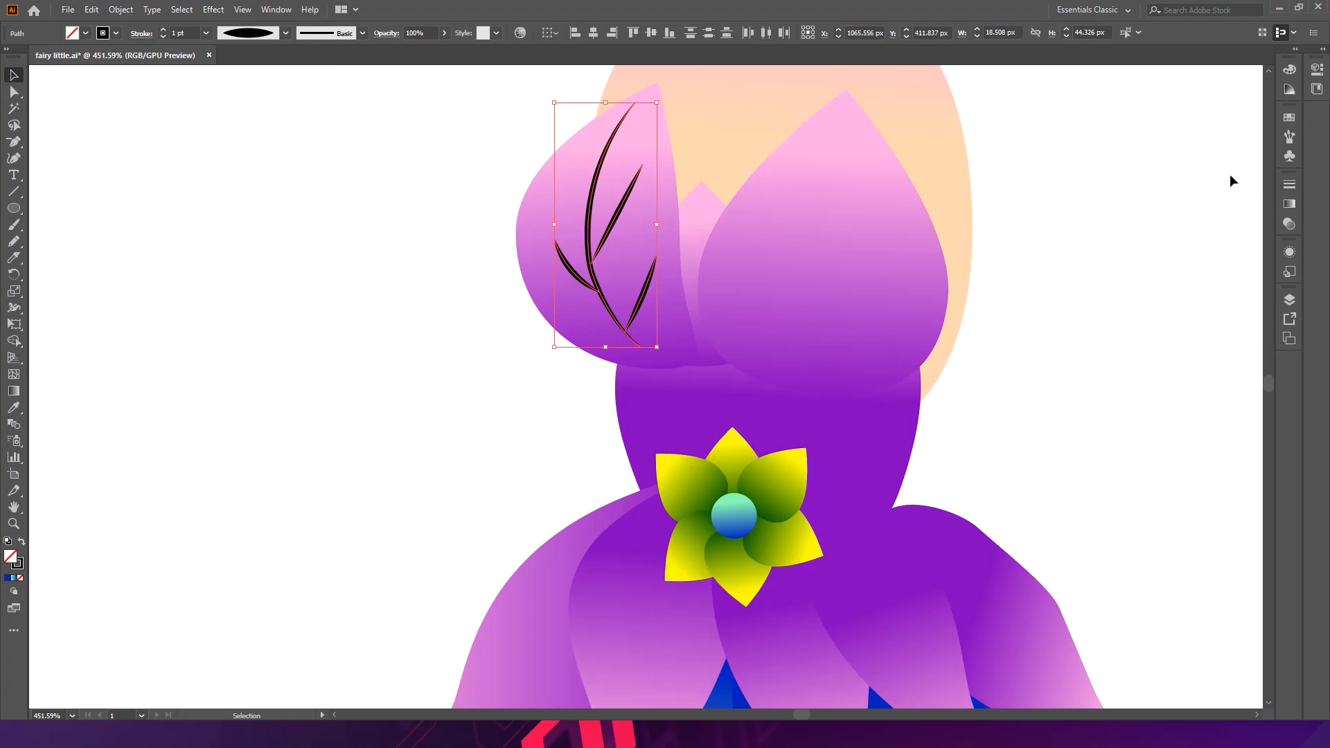
pyautogui.click(121, 9)
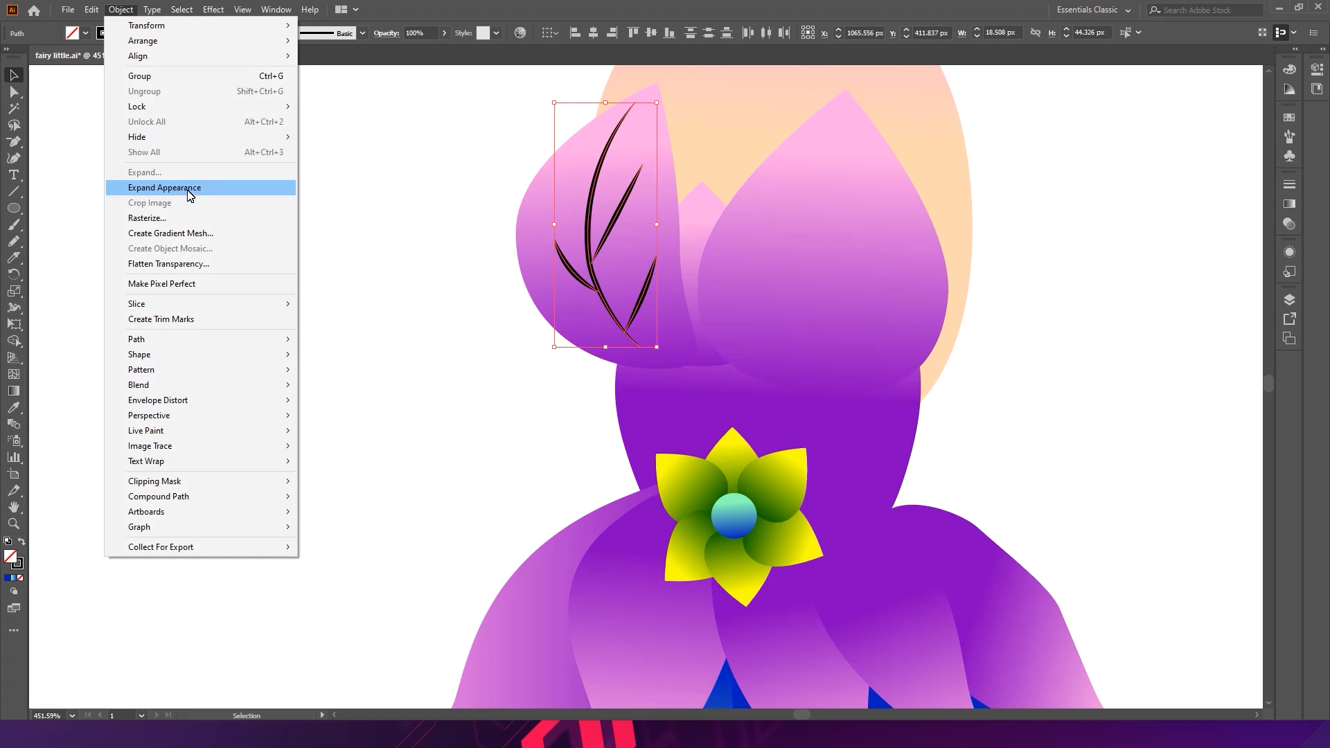
pyautogui.click(190, 187)
# - Fill the expanded vein shapes with white using the Eyedropper on the blank canvas
pyautogui.keyDown('ctrl'); pyautogui.click(558, 222); pyautogui.keyUp('ctrl')
pyautogui.click(763, 270)
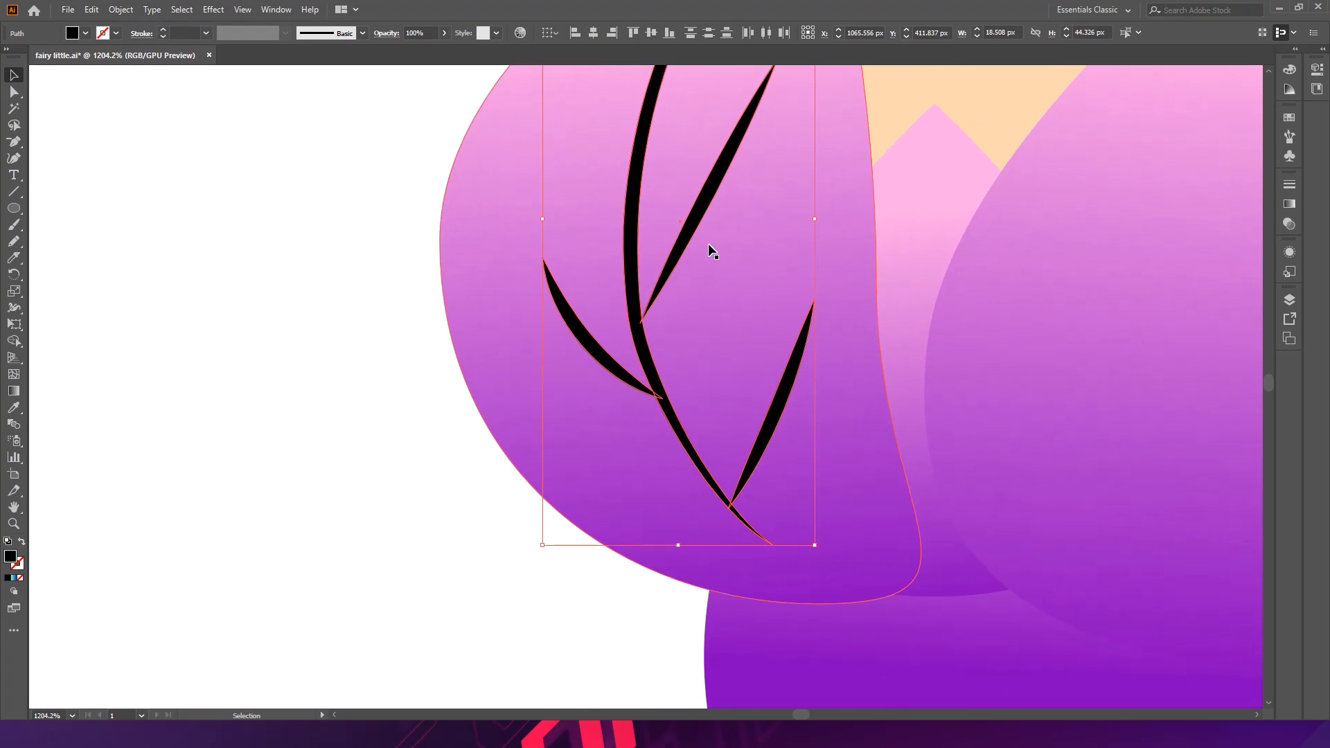
pyautogui.moveTo(724, 285); pyautogui.dragTo(489, 341)
pyautogui.press('space')
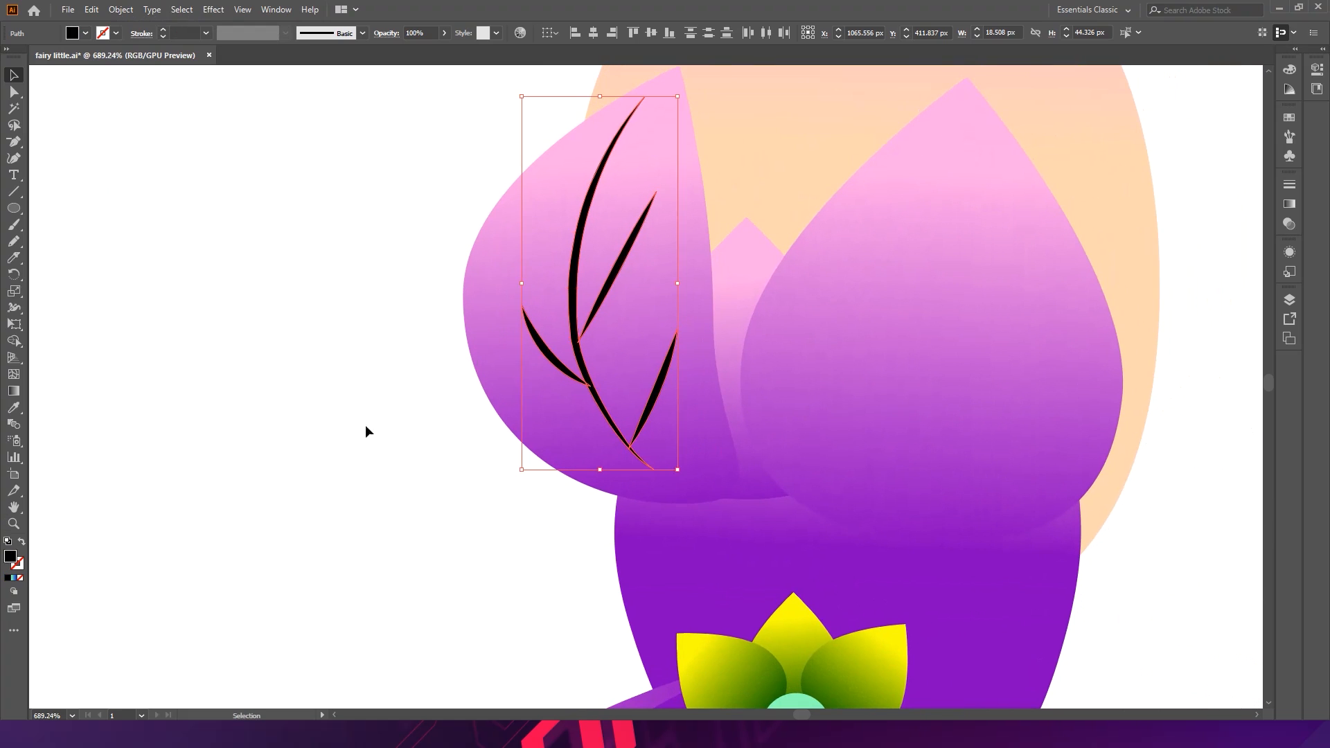
pyautogui.press('i')
pyautogui.click(373, 463)
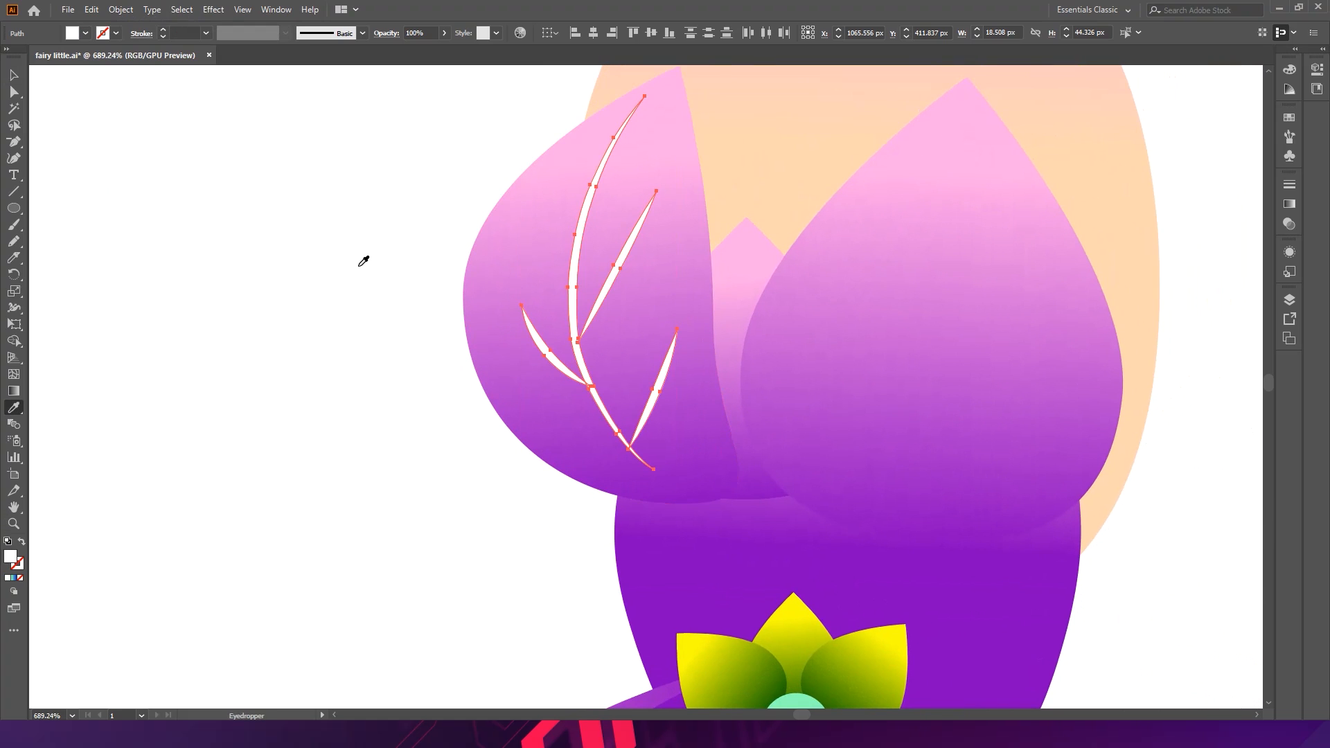
# - Try Multiply, Overlay, Soft Light and Hard Light blending modes on the white vein shapes
pyautogui.click(390, 36)
pyautogui.click(289, 59)
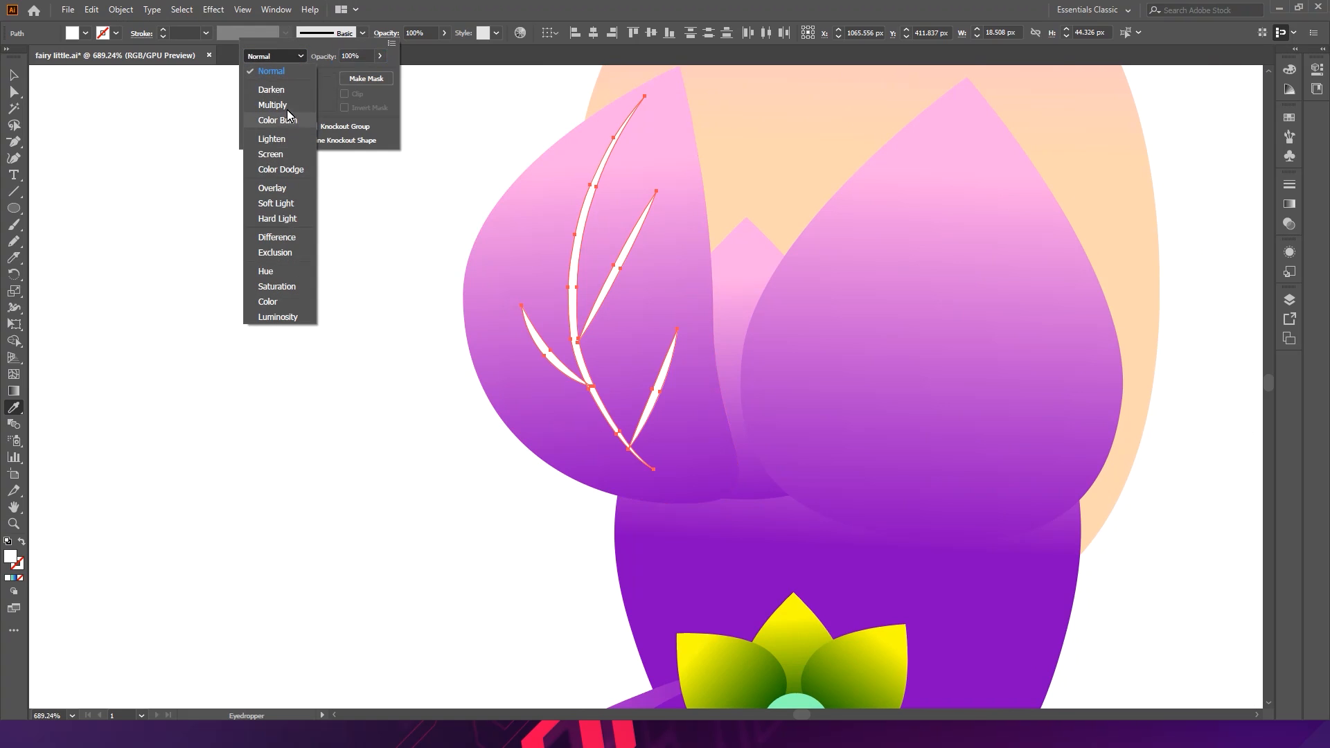
pyautogui.click(288, 106)
pyautogui.click(296, 61)
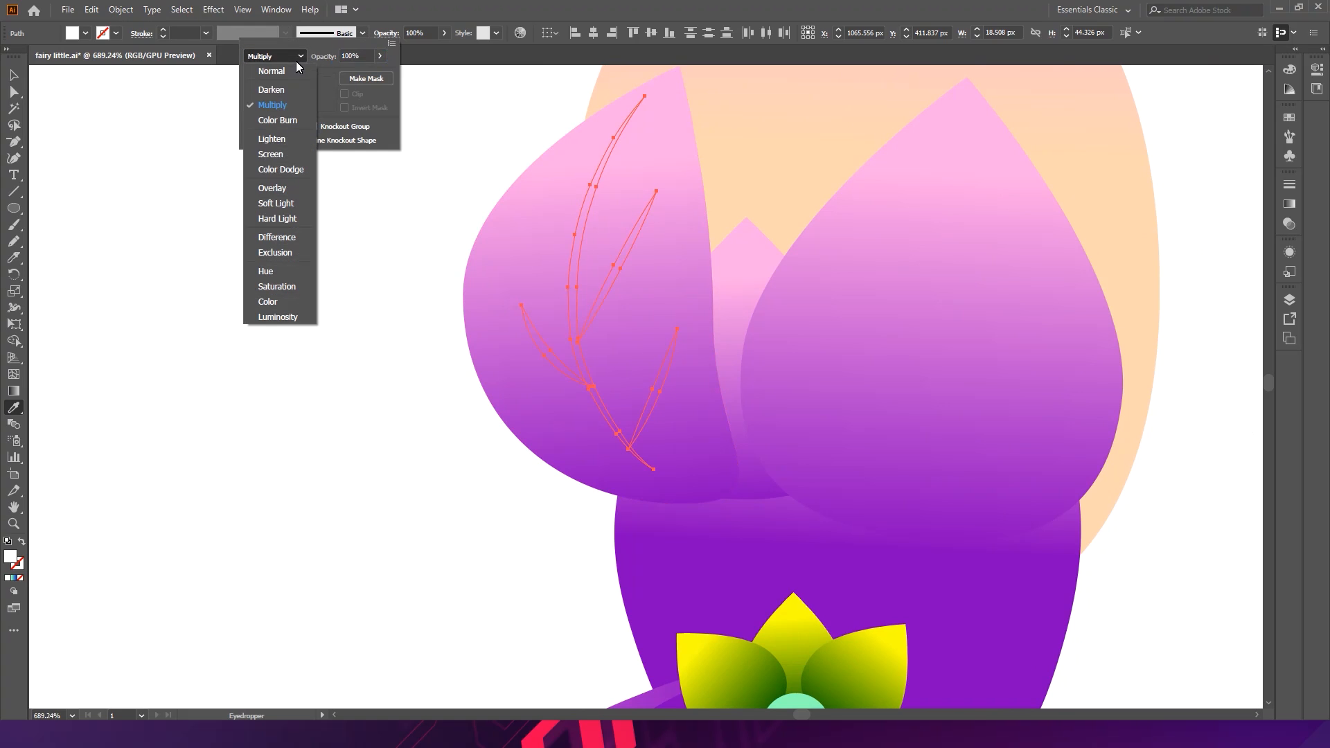
pyautogui.click(285, 189)
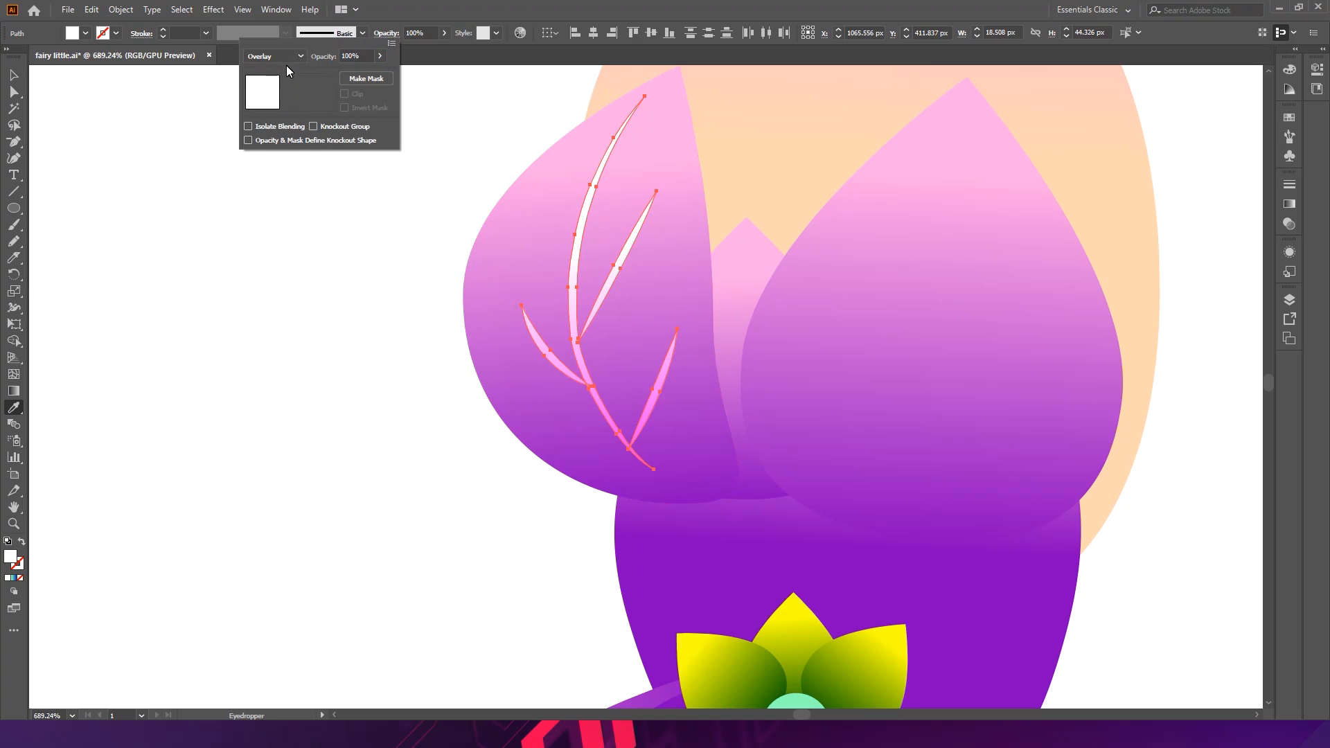
pyautogui.click(288, 58)
pyautogui.click(273, 200)
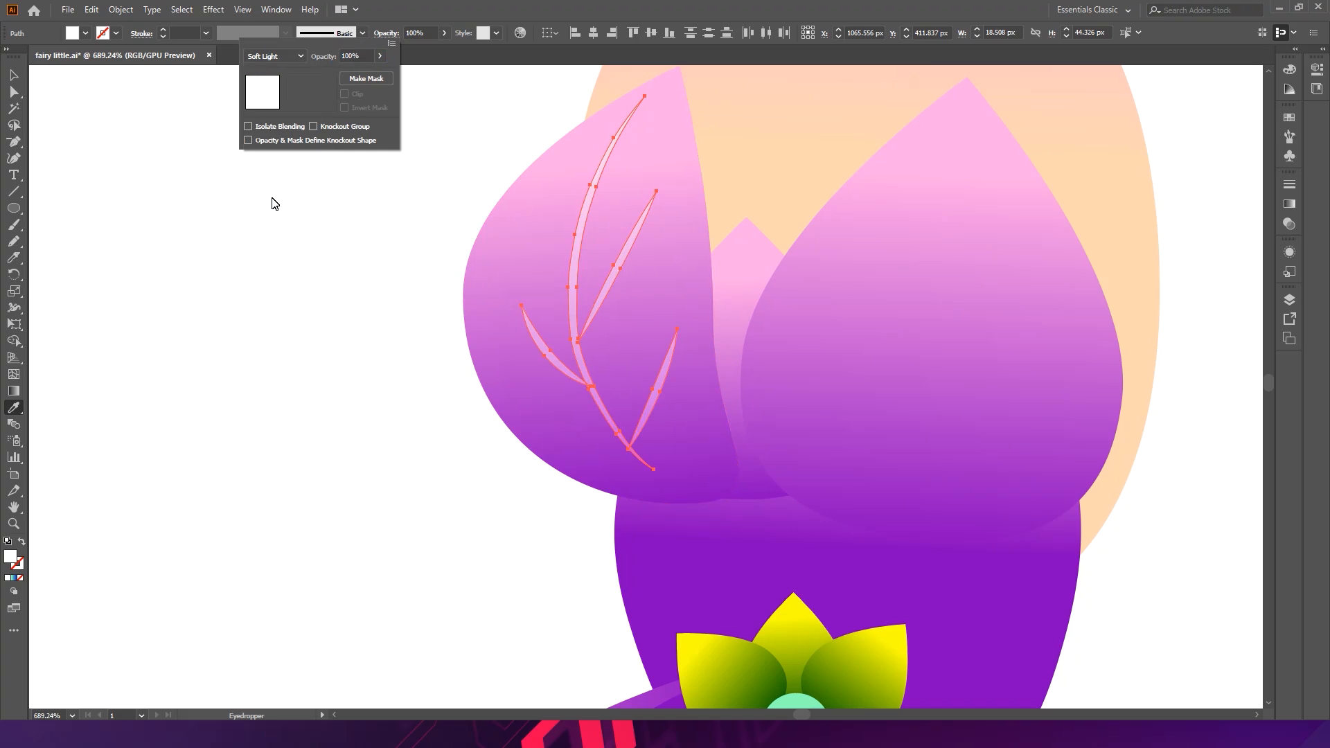
pyautogui.click(302, 56)
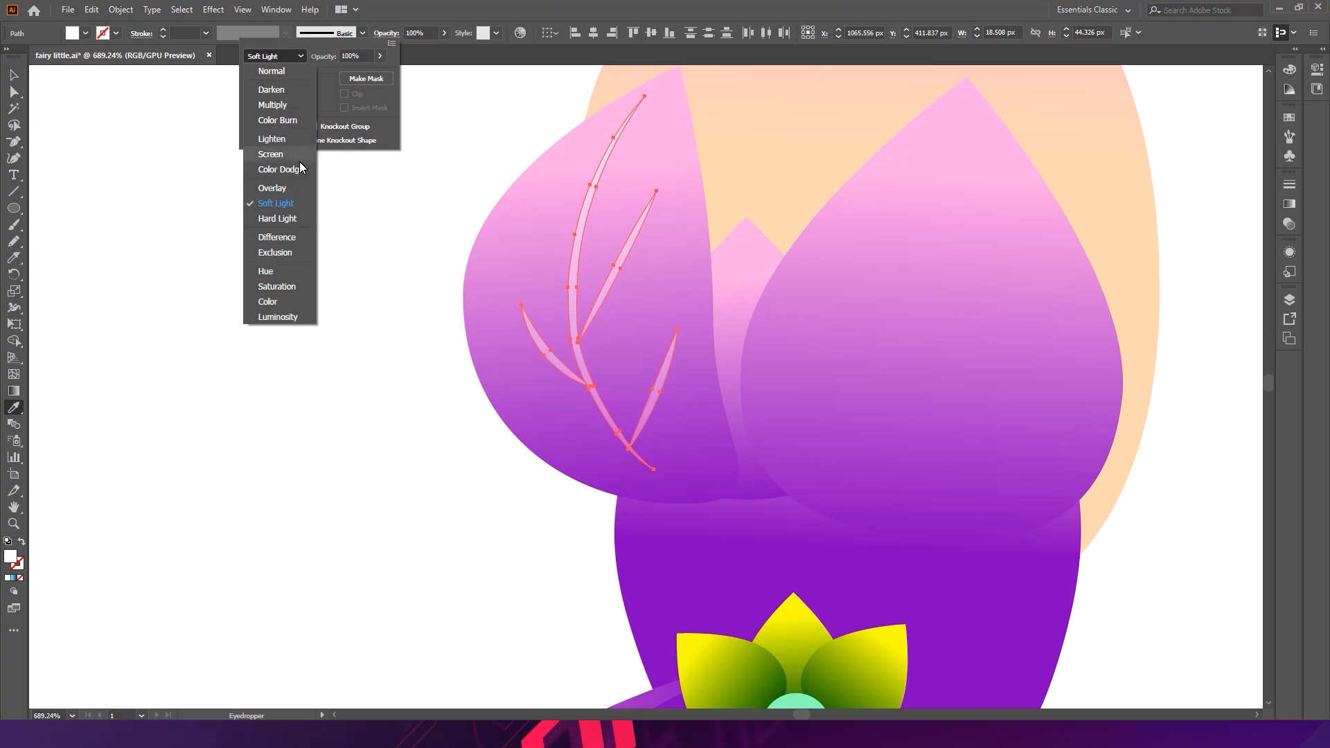
pyautogui.click(296, 219)
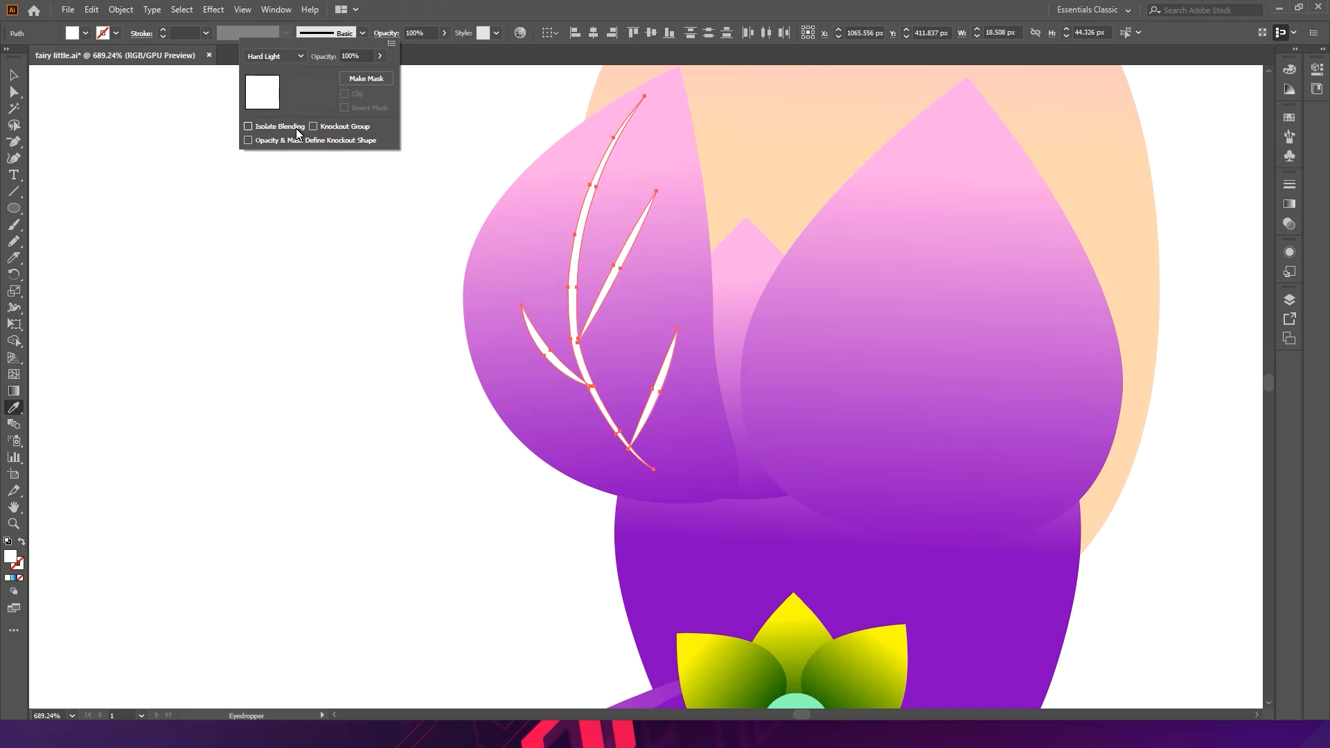
# - Change the vein shapes' fill colour to gray 939393
pyautogui.doubleClick(11, 556)
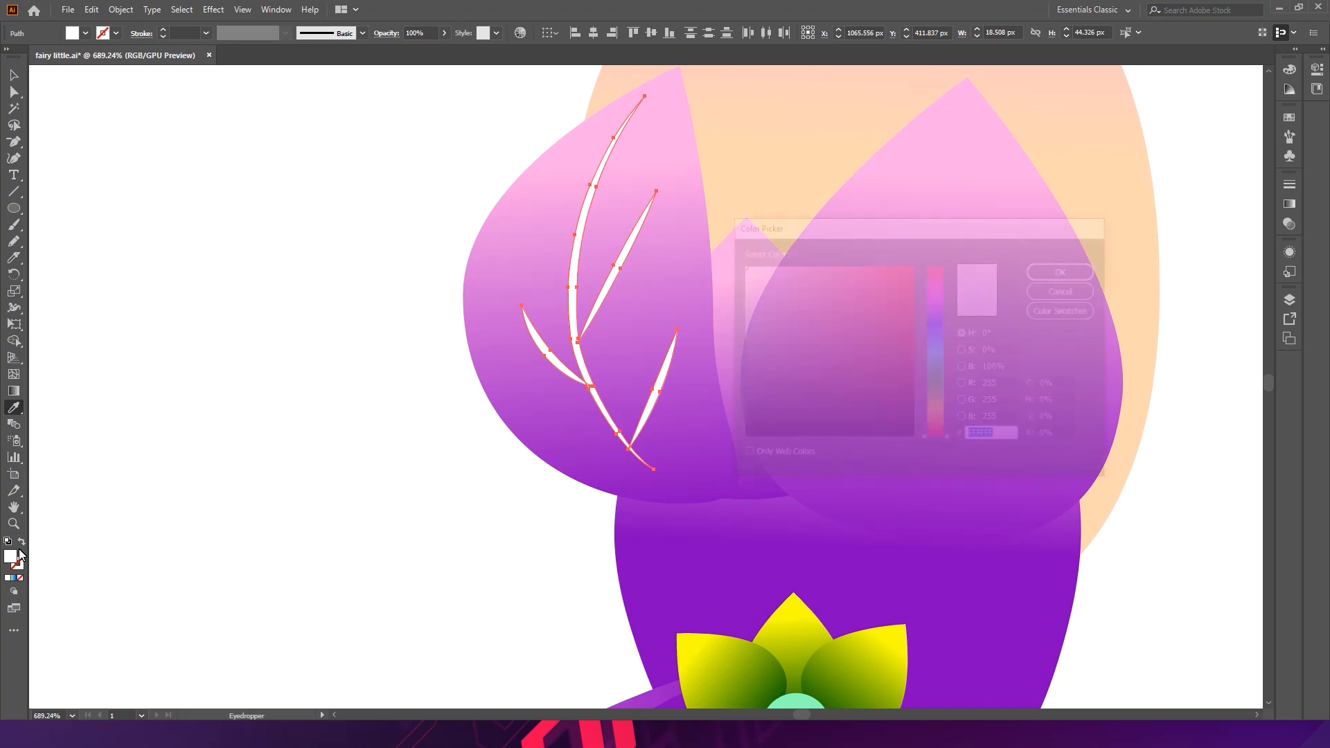
pyautogui.click(1056, 271)
# - Set the gray veins' blending mode to Color Burn after trying Multiply, Overlay, Soft Light and Exclusion
pyautogui.click(383, 34)
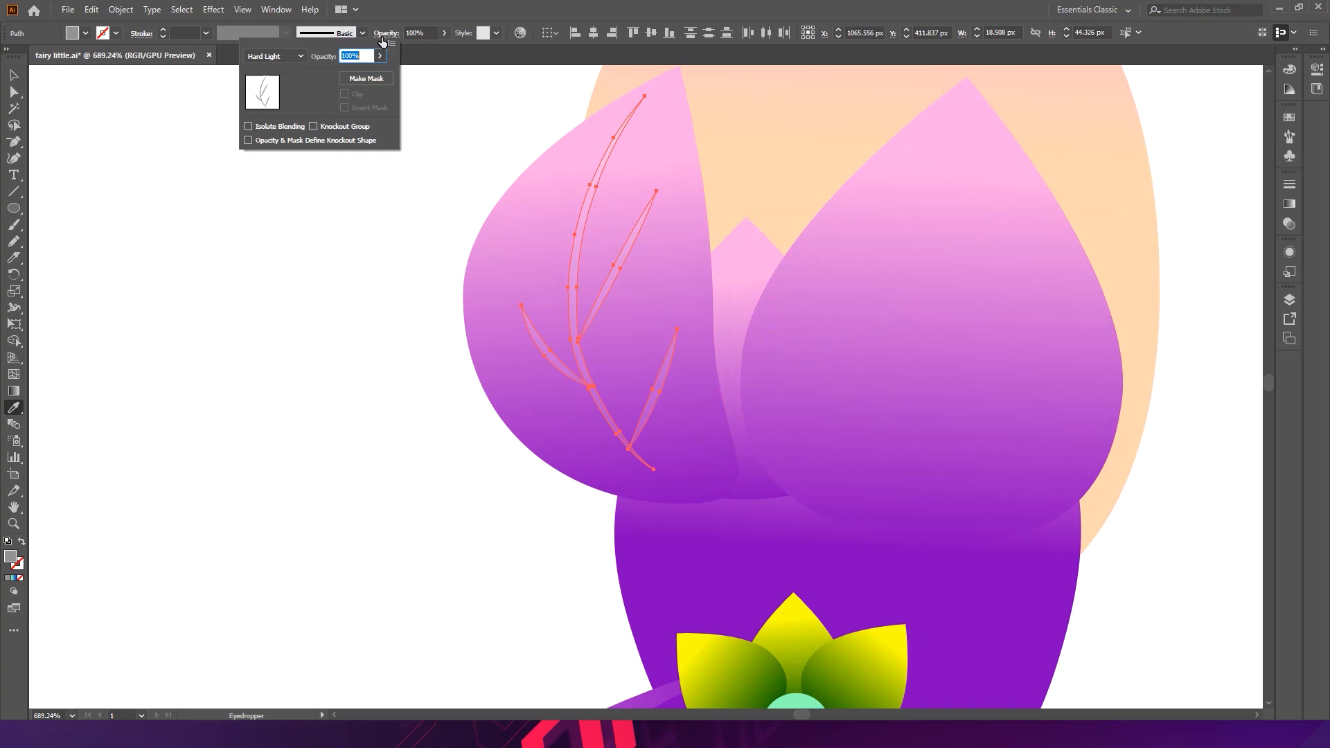
pyautogui.click(274, 55)
pyautogui.click(275, 106)
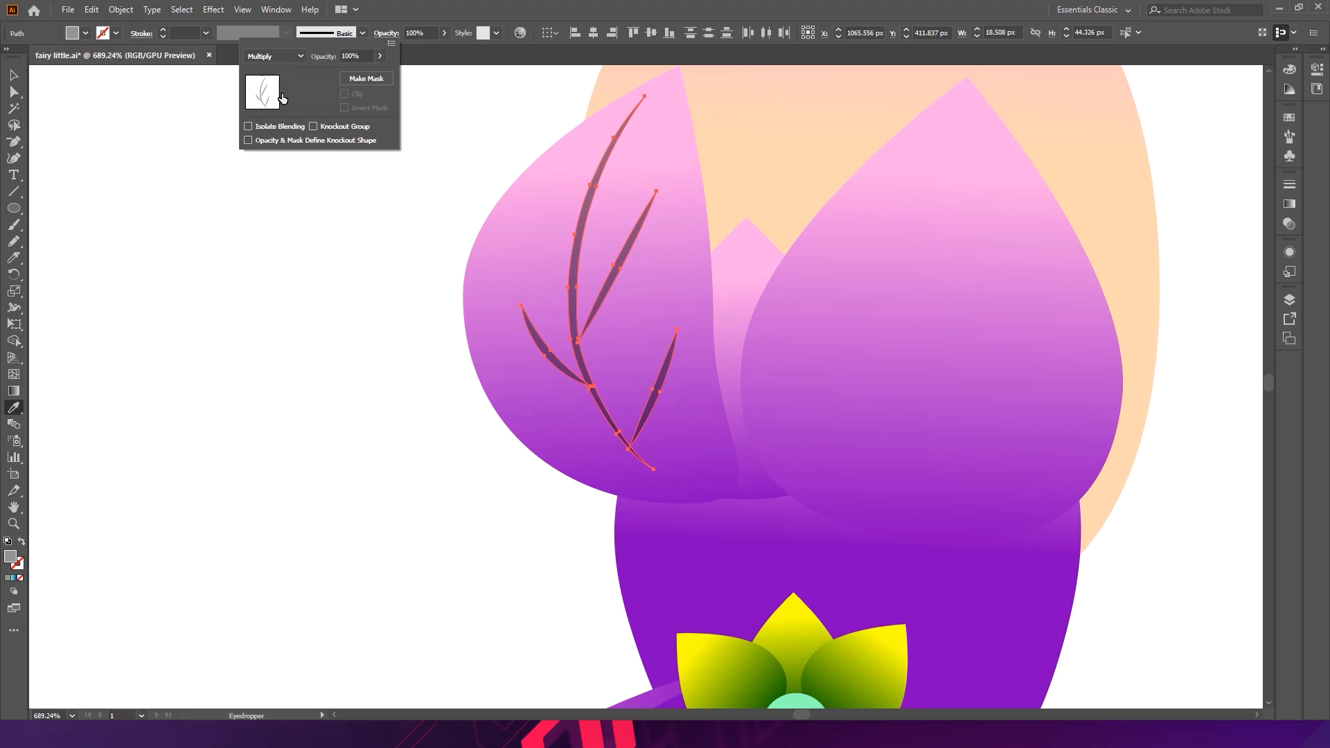
pyautogui.click(294, 53)
pyautogui.click(276, 189)
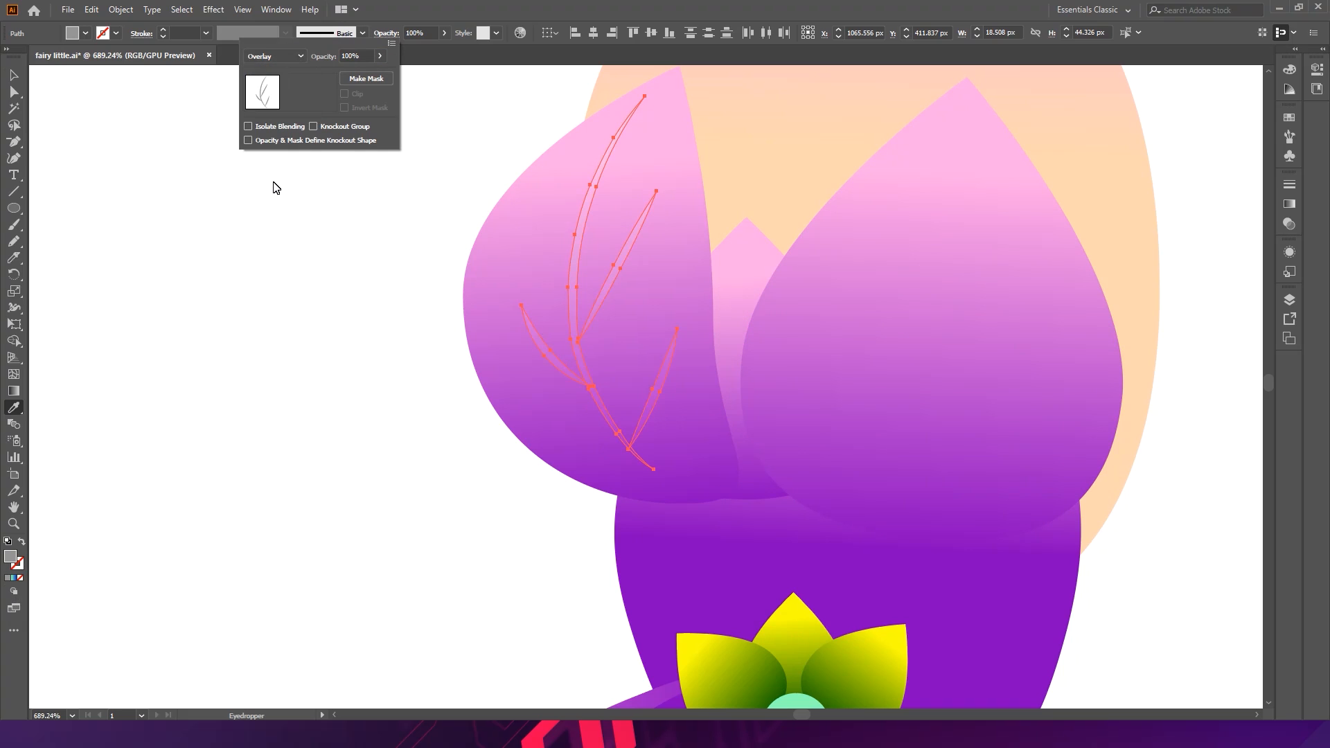
pyautogui.click(293, 56)
pyautogui.click(286, 201)
pyautogui.click(284, 61)
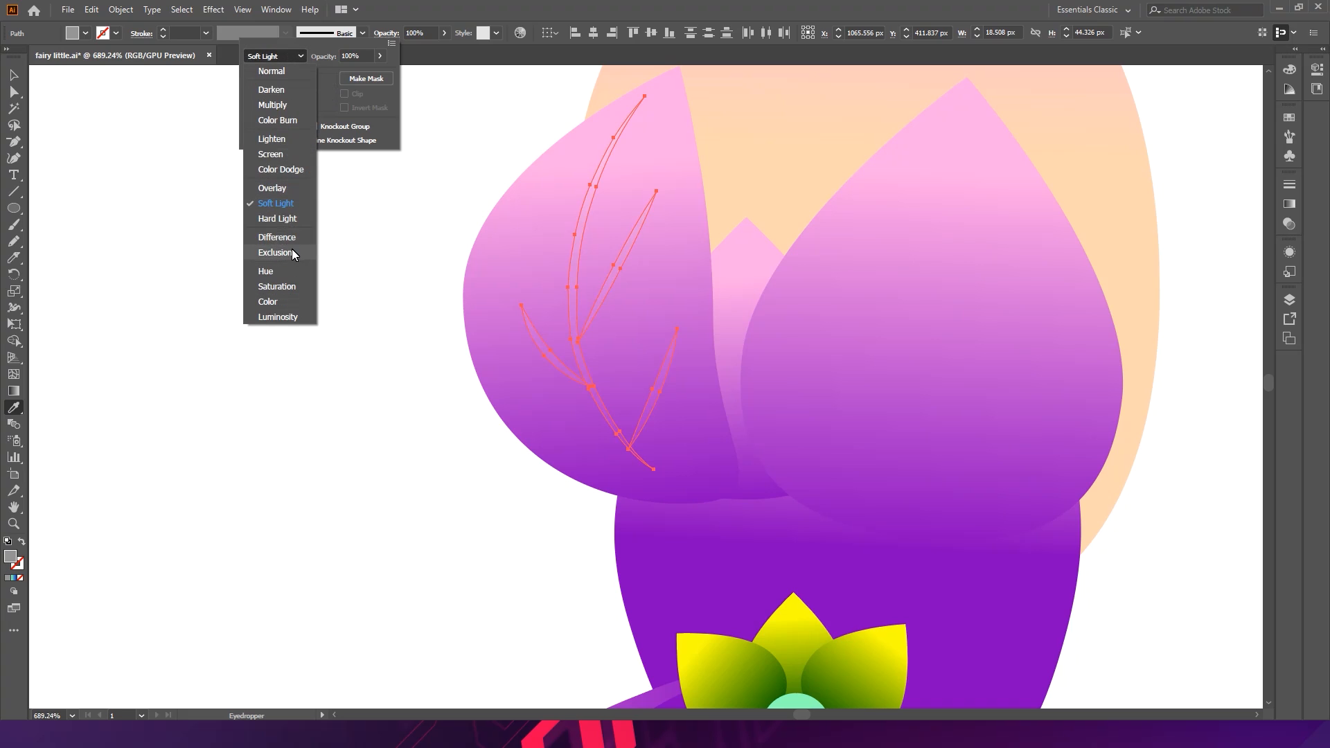
pyautogui.click(293, 253)
pyautogui.click(286, 56)
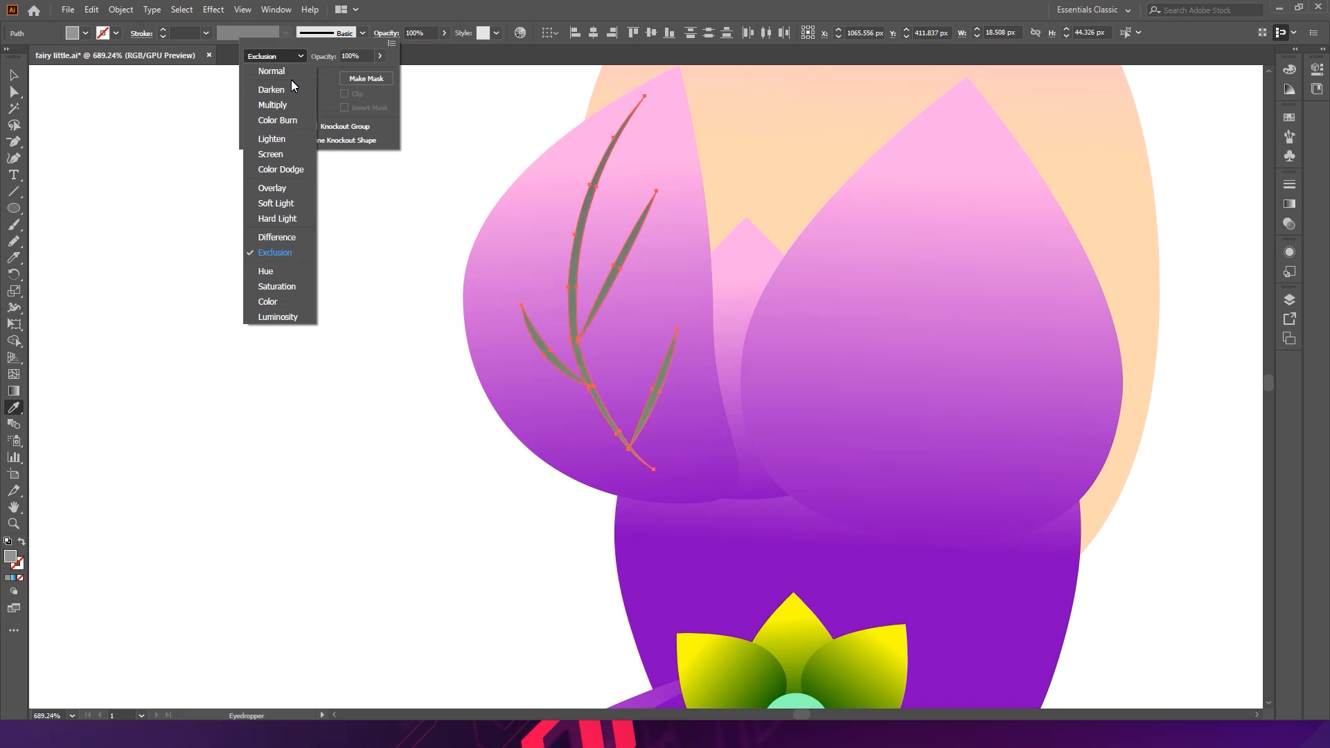
pyautogui.click(290, 122)
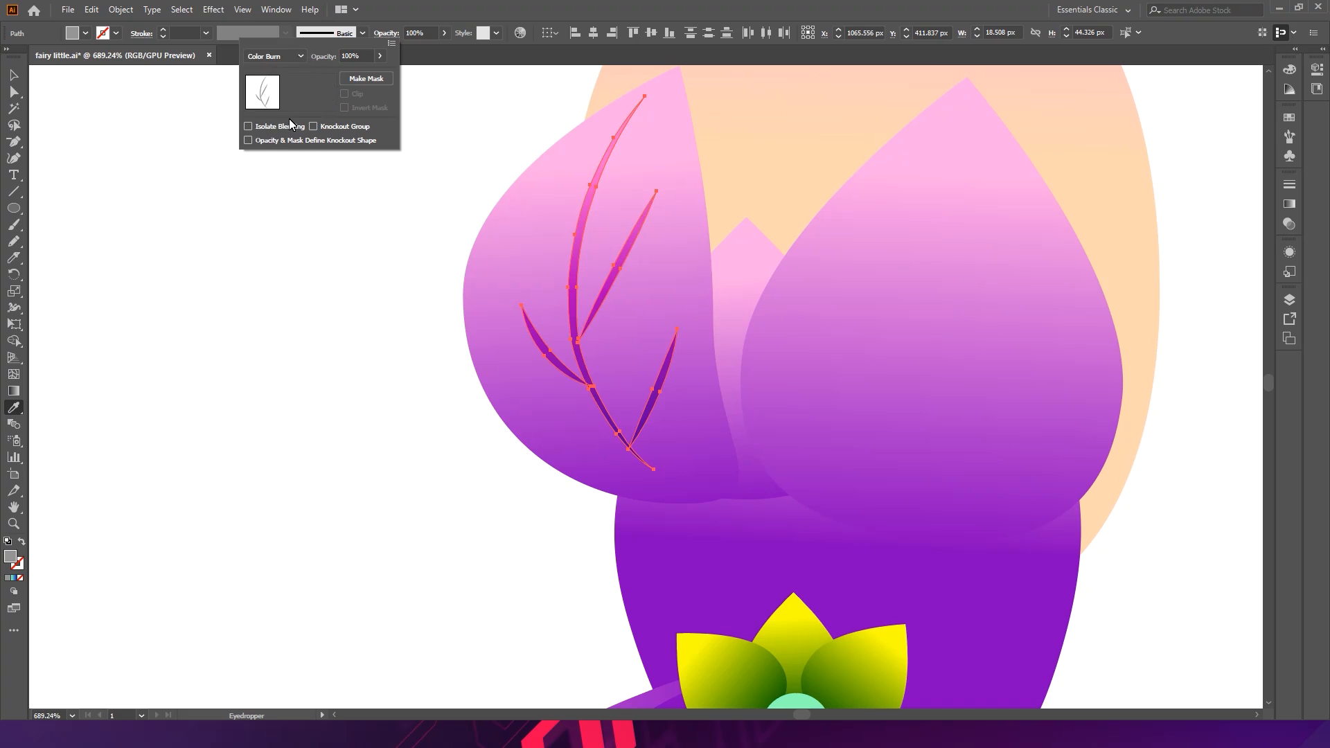
pyautogui.click(353, 265)
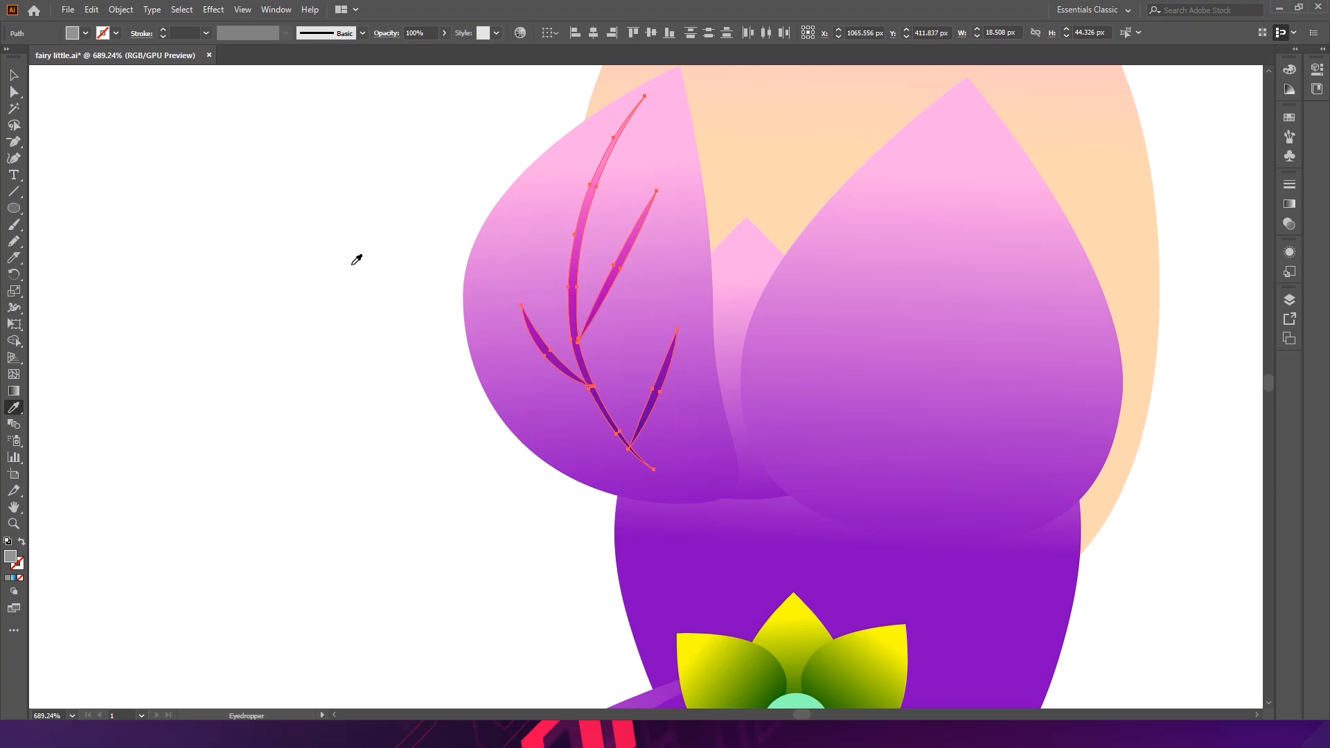
# - Draw a long central vein stroke up the right bodice cup with the Pencil and set its weight to 1 pt
pyautogui.press('v')
pyautogui.click(350, 259)
pyautogui.scroll(-6, 336, 279)
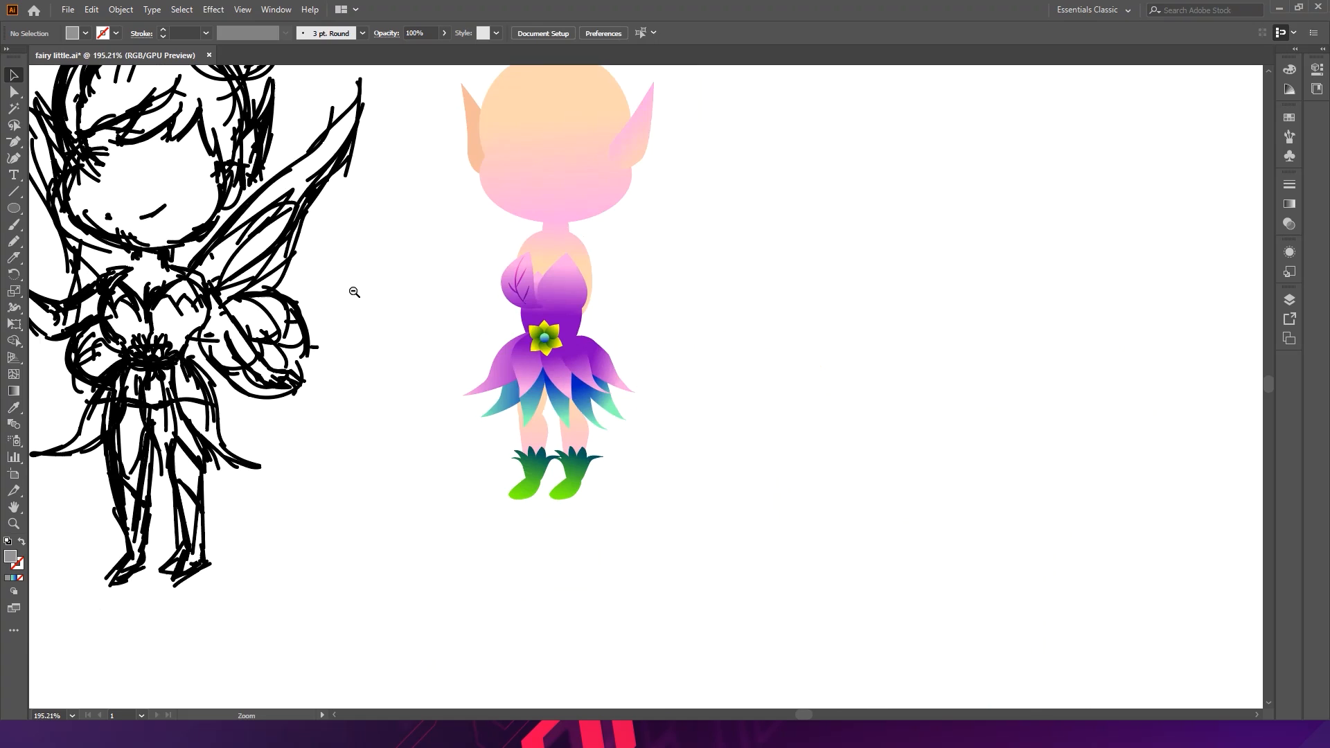
pyautogui.scroll(3, 459, 297)
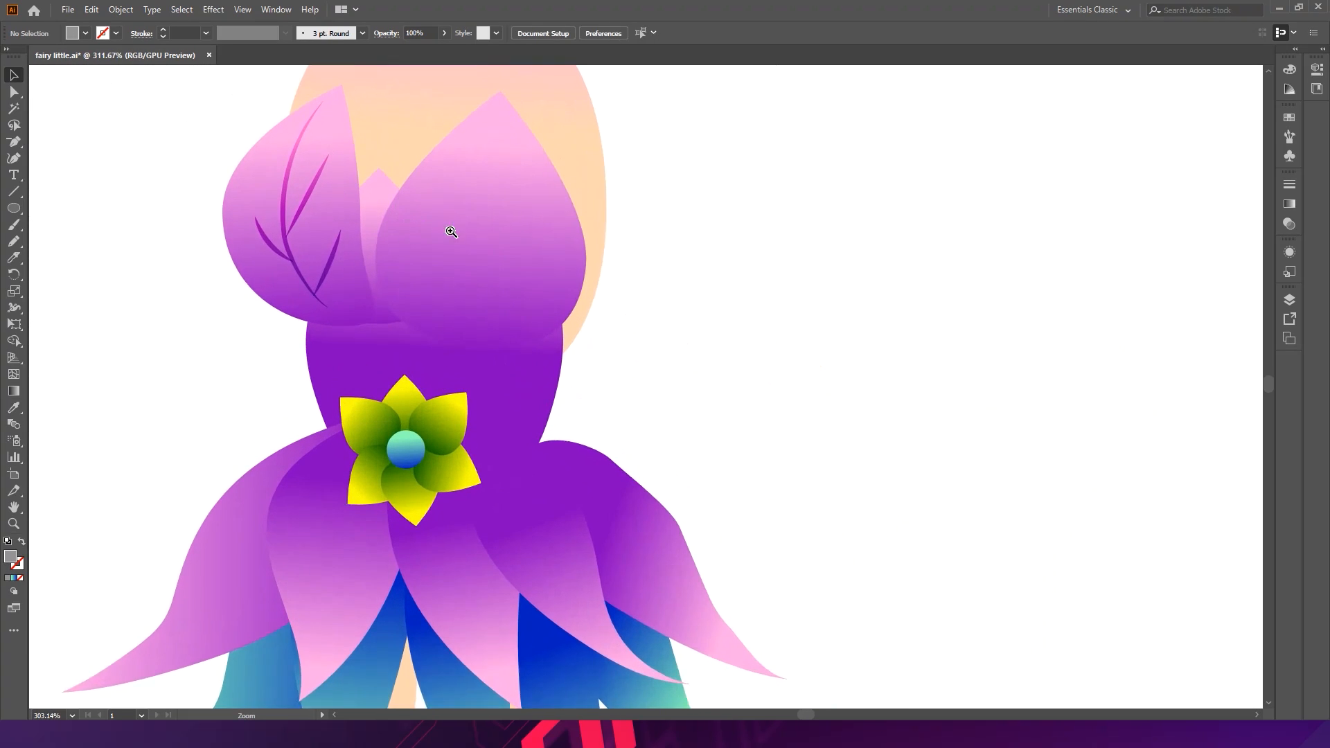
pyautogui.scroll(2, 451, 232)
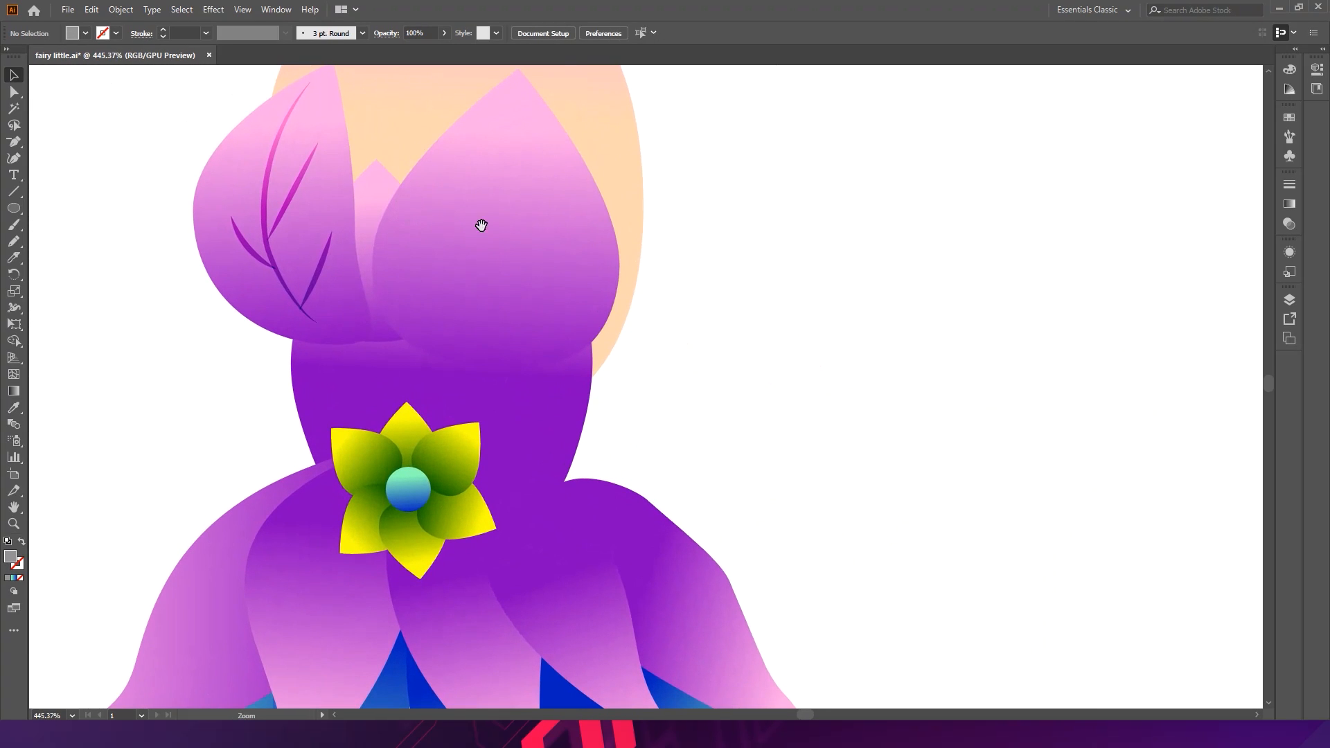
pyautogui.click(14, 241)
pyautogui.moveTo(492, 362); pyautogui.dragTo(516, 105)
pyautogui.click(183, 34)
pyautogui.write('1')
pyautogui.press('Return')
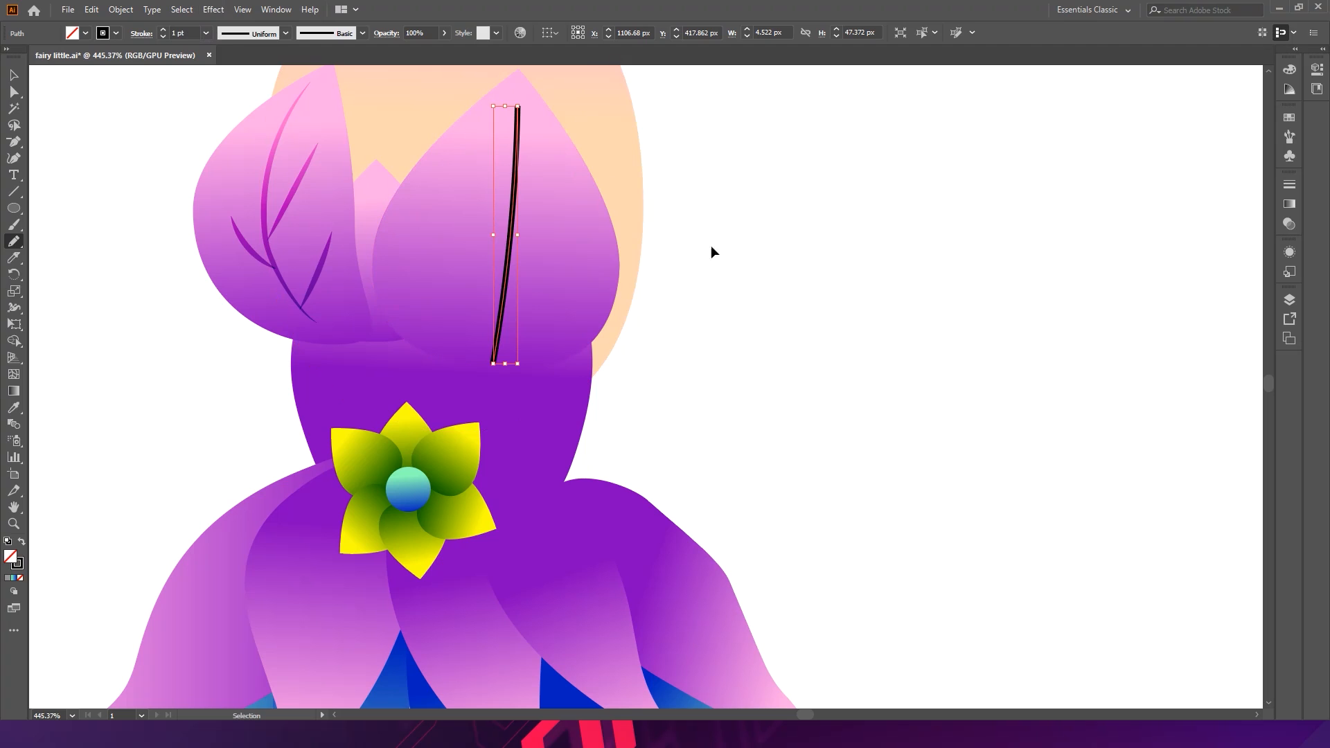
# - Apply the oval tapered width profile to the central vein stroke
pyautogui.click(287, 34)
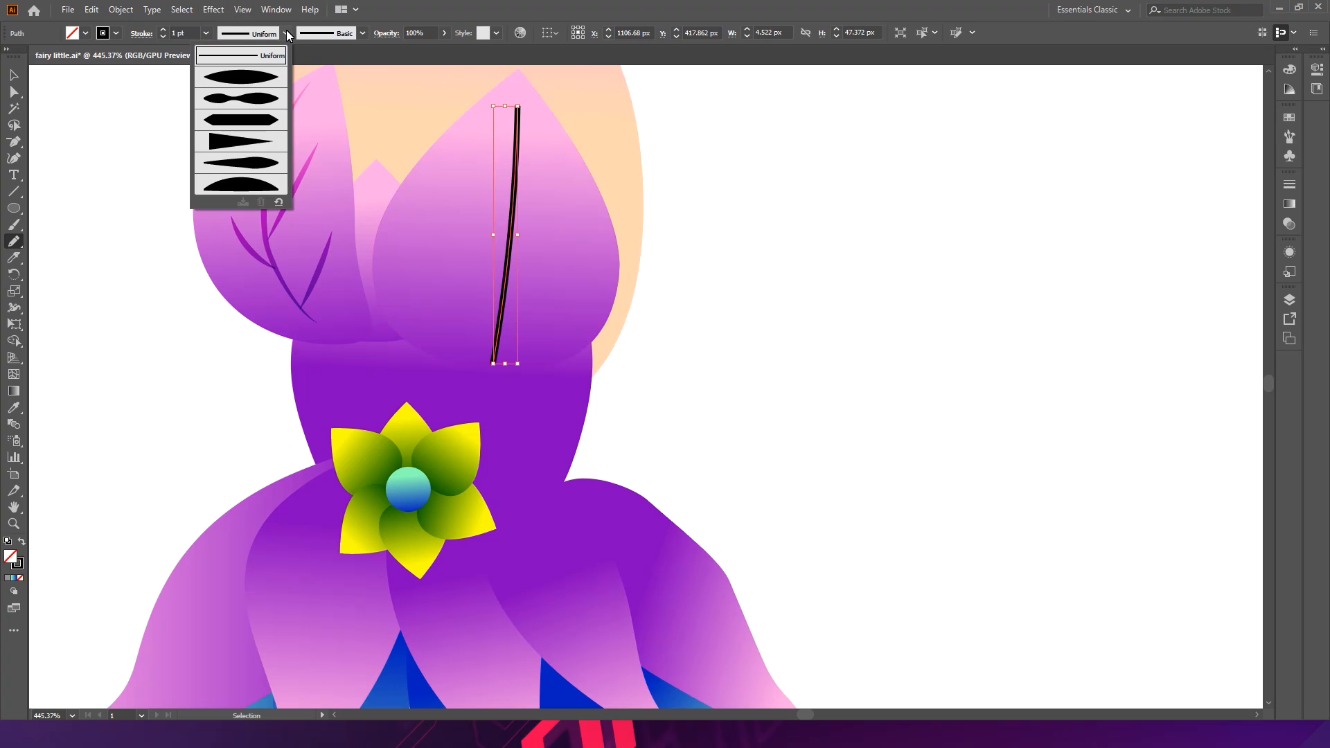
pyautogui.click(246, 79)
pyautogui.keyDown('ctrl'); pyautogui.click(770, 230); pyautogui.keyUp('ctrl')
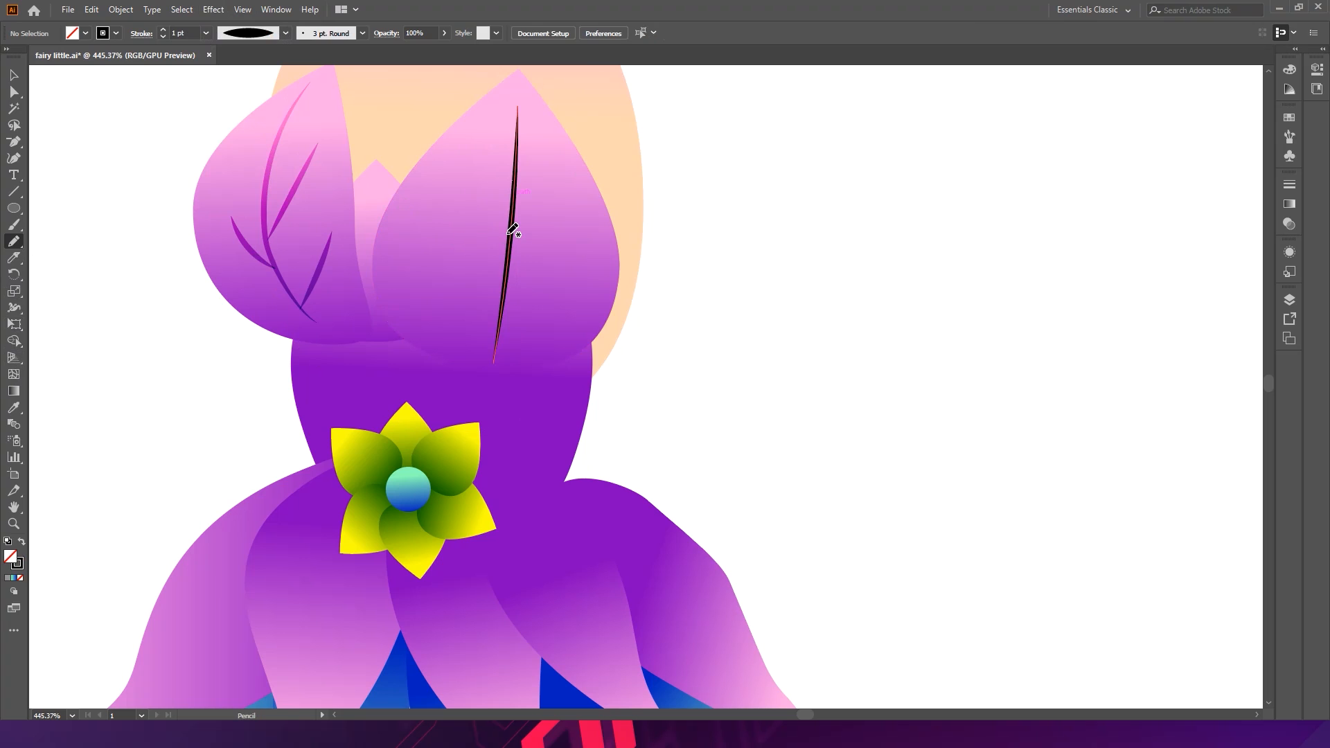
# - Draw four curved branch strokes off the right cup's central vein with the Pencil
pyautogui.moveTo(503, 216); pyautogui.dragTo(460, 127)
pyautogui.moveTo(513, 276)
pyautogui.mouseDown()
pyautogui.moveTo(549, 248)
pyautogui.moveTo(576, 171)
pyautogui.mouseUp()
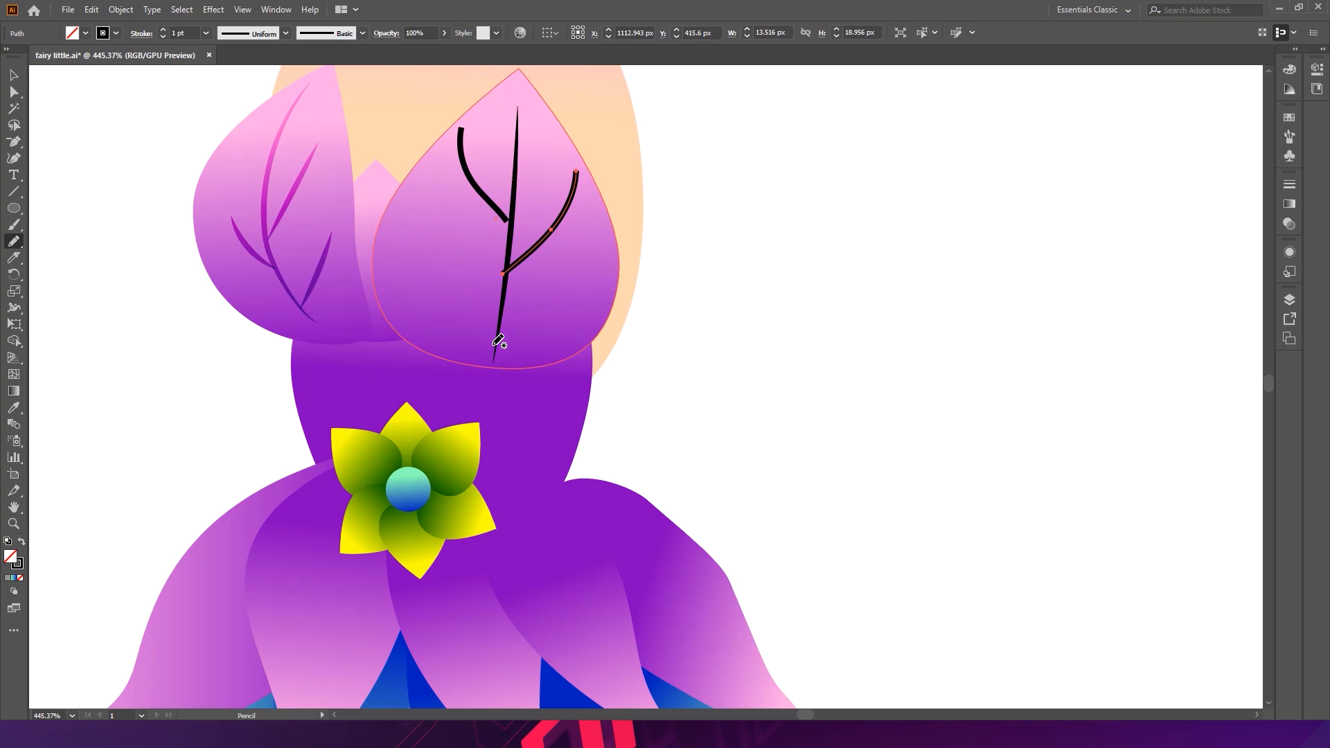
pyautogui.moveTo(493, 334)
pyautogui.mouseDown()
pyautogui.moveTo(413, 288)
pyautogui.moveTo(395, 210)
pyautogui.mouseUp()
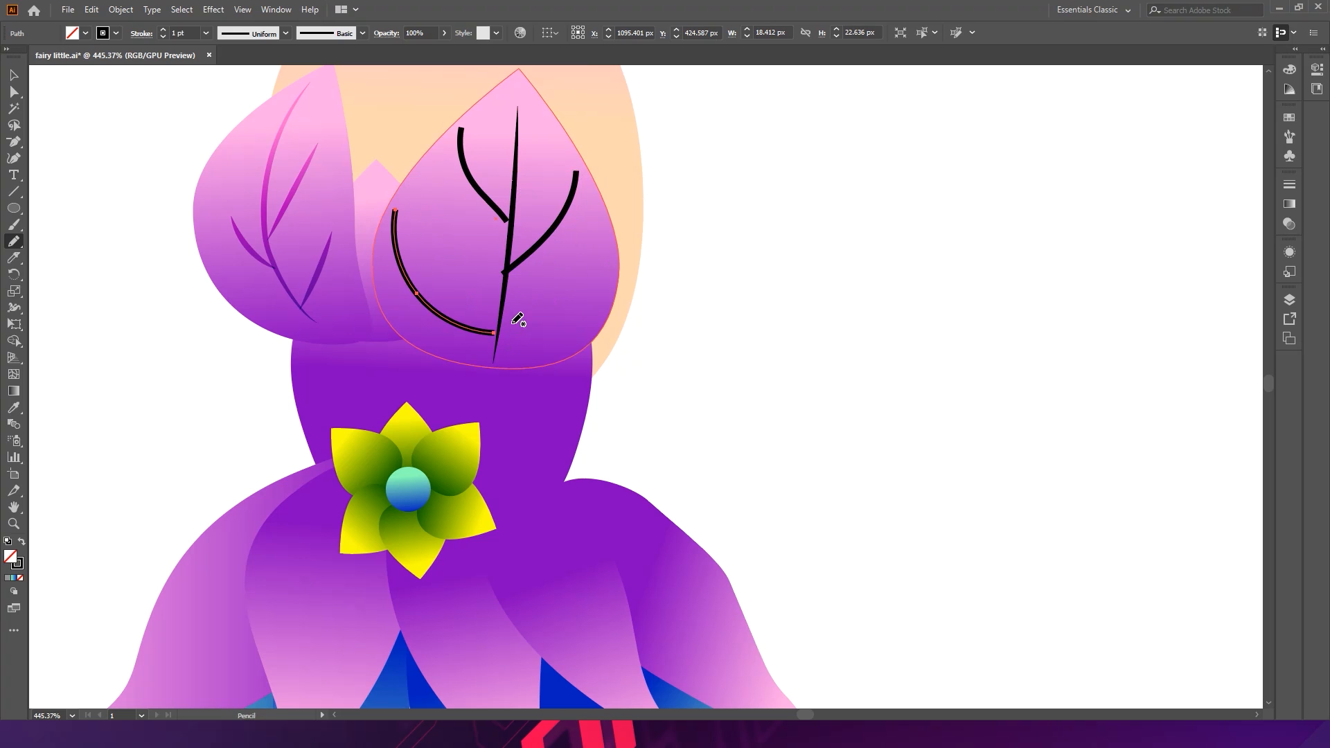
pyautogui.hotkey('ctrl', 'z')
pyautogui.moveTo(498, 320)
pyautogui.mouseDown()
pyautogui.moveTo(446, 253)
pyautogui.moveTo(431, 194)
pyautogui.mouseUp()
pyautogui.hotkey('ctrl', 'z')
pyautogui.moveTo(499, 318)
pyautogui.mouseDown()
pyautogui.moveTo(423, 263)
pyautogui.moveTo(428, 169)
pyautogui.mouseUp()
pyautogui.moveTo(496, 348)
pyautogui.mouseDown()
pyautogui.moveTo(541, 342)
pyautogui.moveTo(611, 255)
pyautogui.moveTo(608, 236)
pyautogui.mouseUp()
pyautogui.press('v')
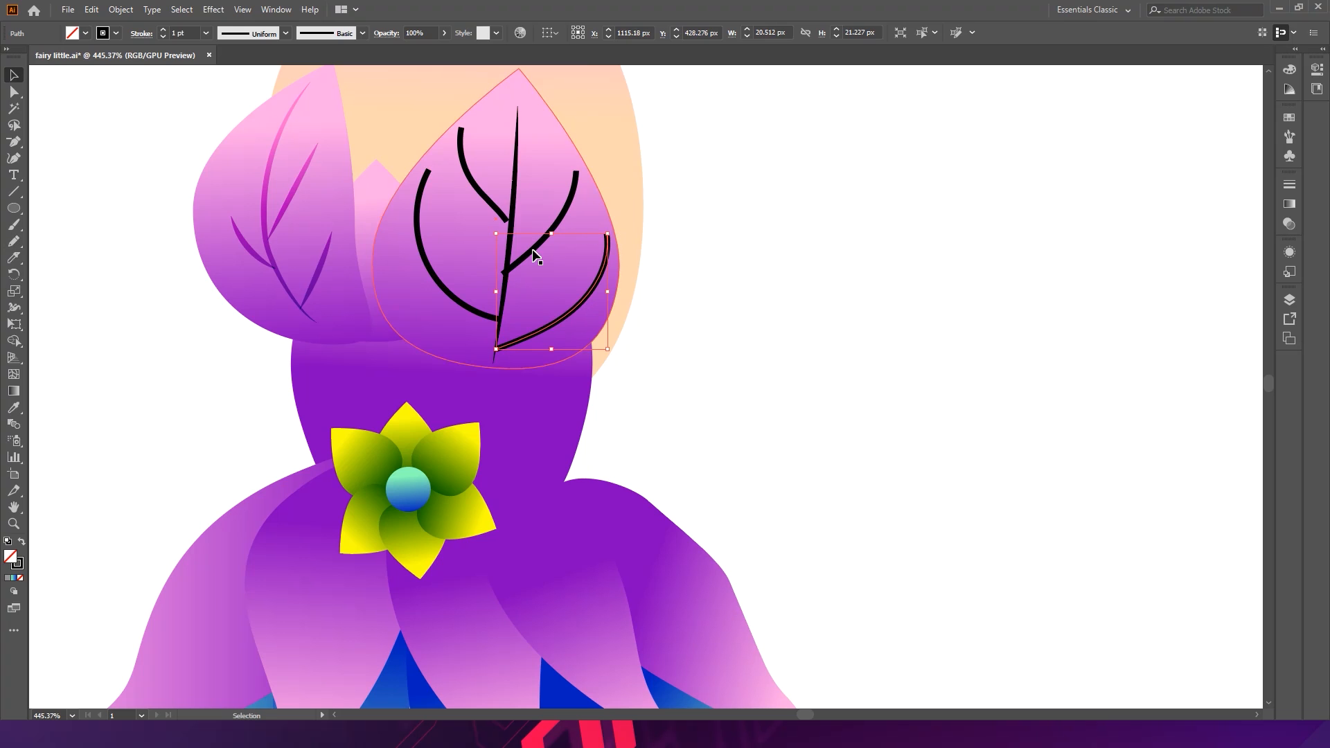
# - Select the four branch strokes and apply Width Profile 1 to them
pyautogui.keyDown('shift'); pyautogui.click(462, 308); pyautogui.keyUp('shift')
pyautogui.keyDown('shift'); pyautogui.click(501, 213); pyautogui.keyUp('shift')
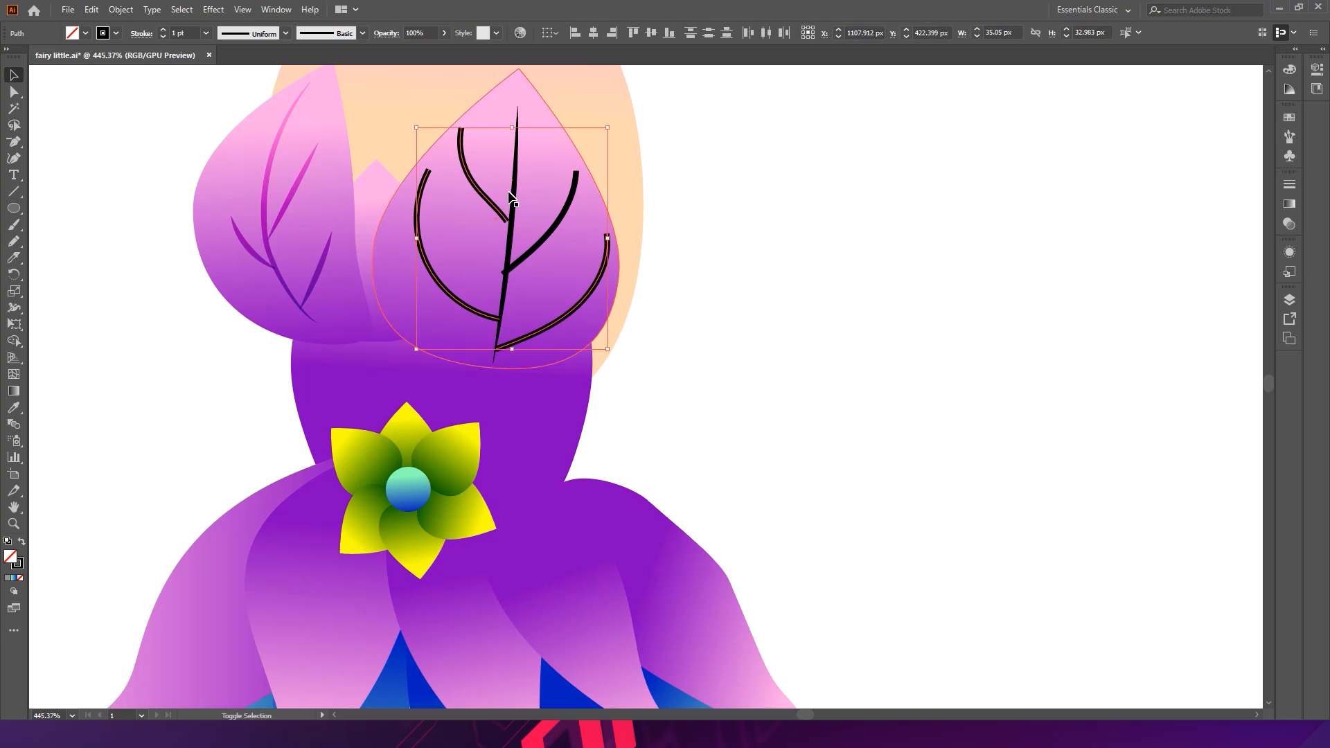
pyautogui.keyDown('shift'); pyautogui.click(550, 234); pyautogui.keyUp('shift')
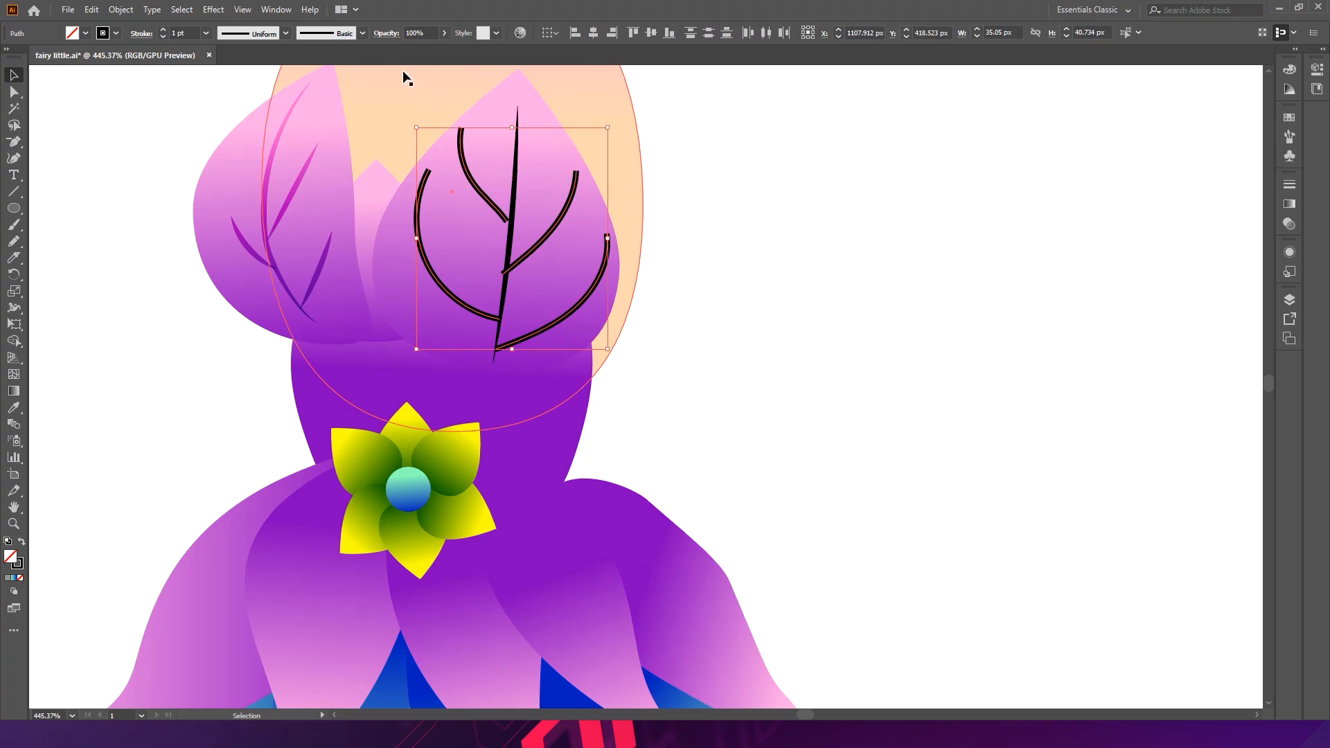
pyautogui.click(283, 34)
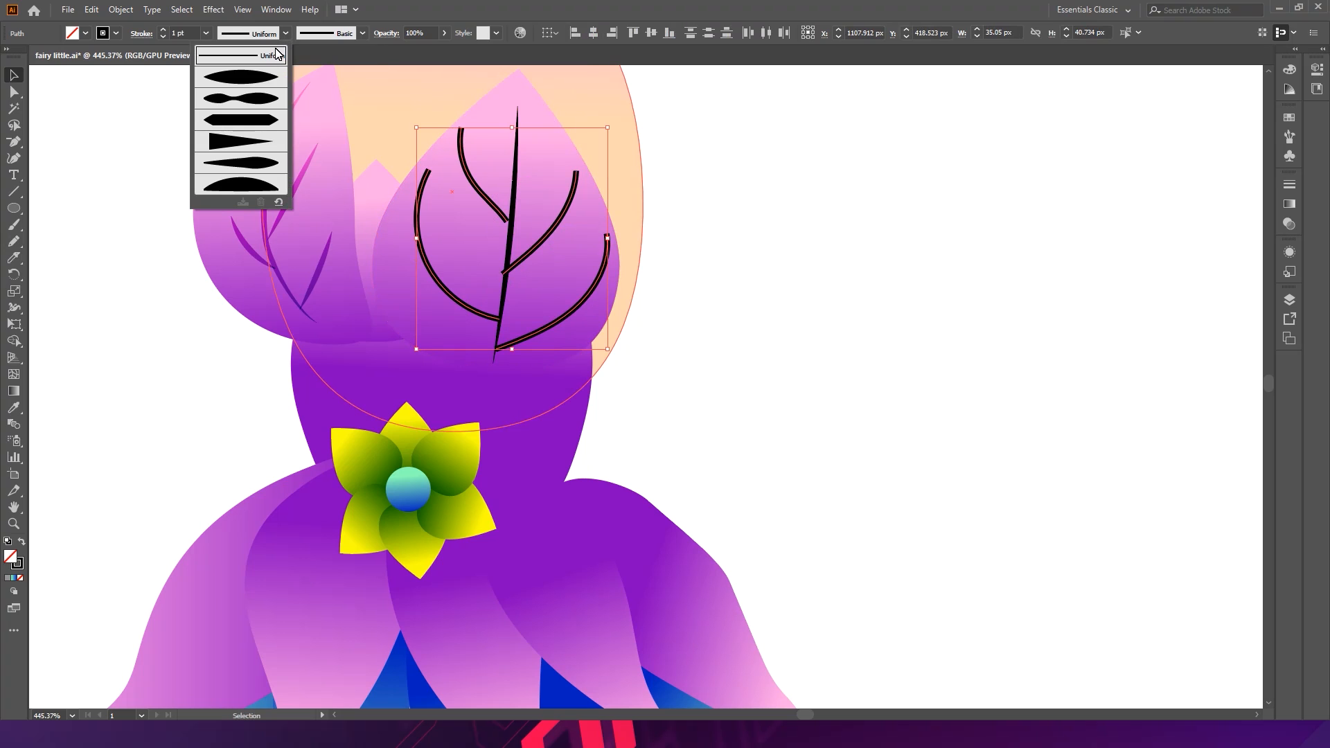
pyautogui.click(255, 87)
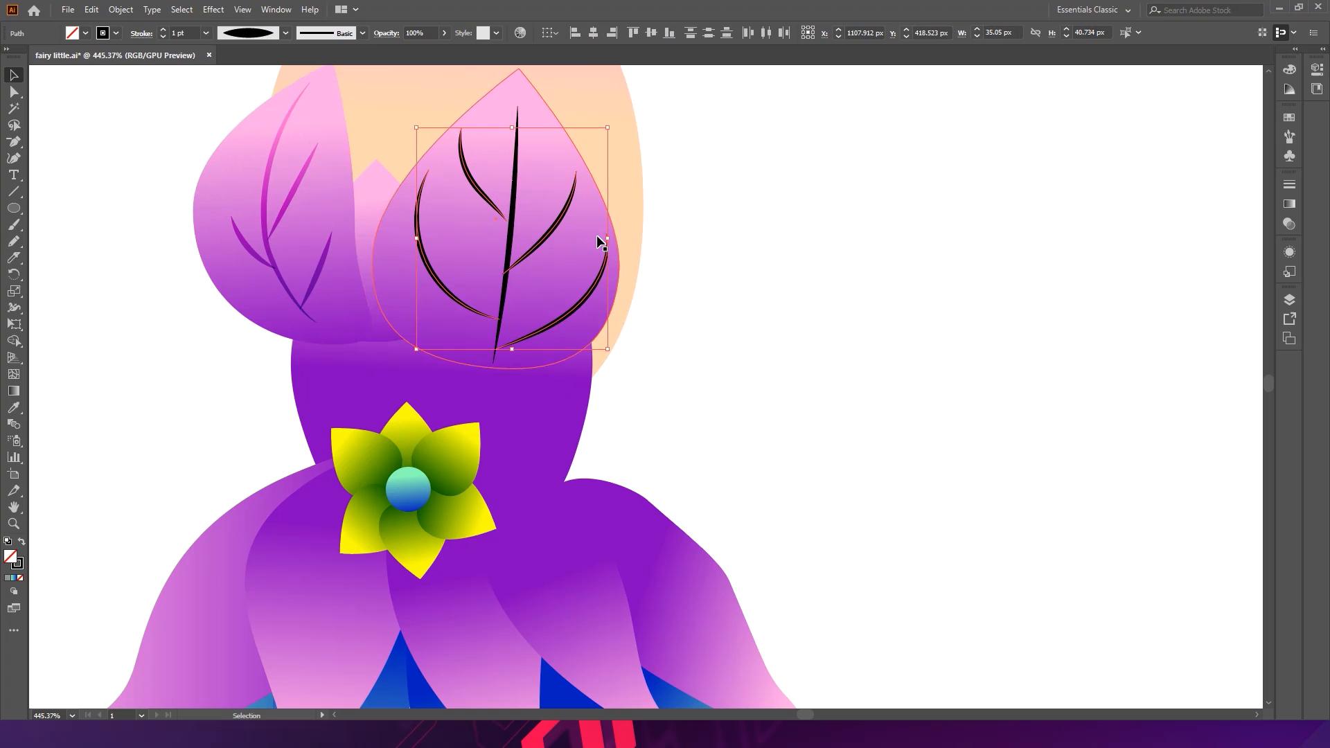
# - Select all five vein strokes on the right cup and expand their appearance into filled shapes
pyautogui.keyDown('shift'); pyautogui.click(513, 210); pyautogui.keyUp('shift')
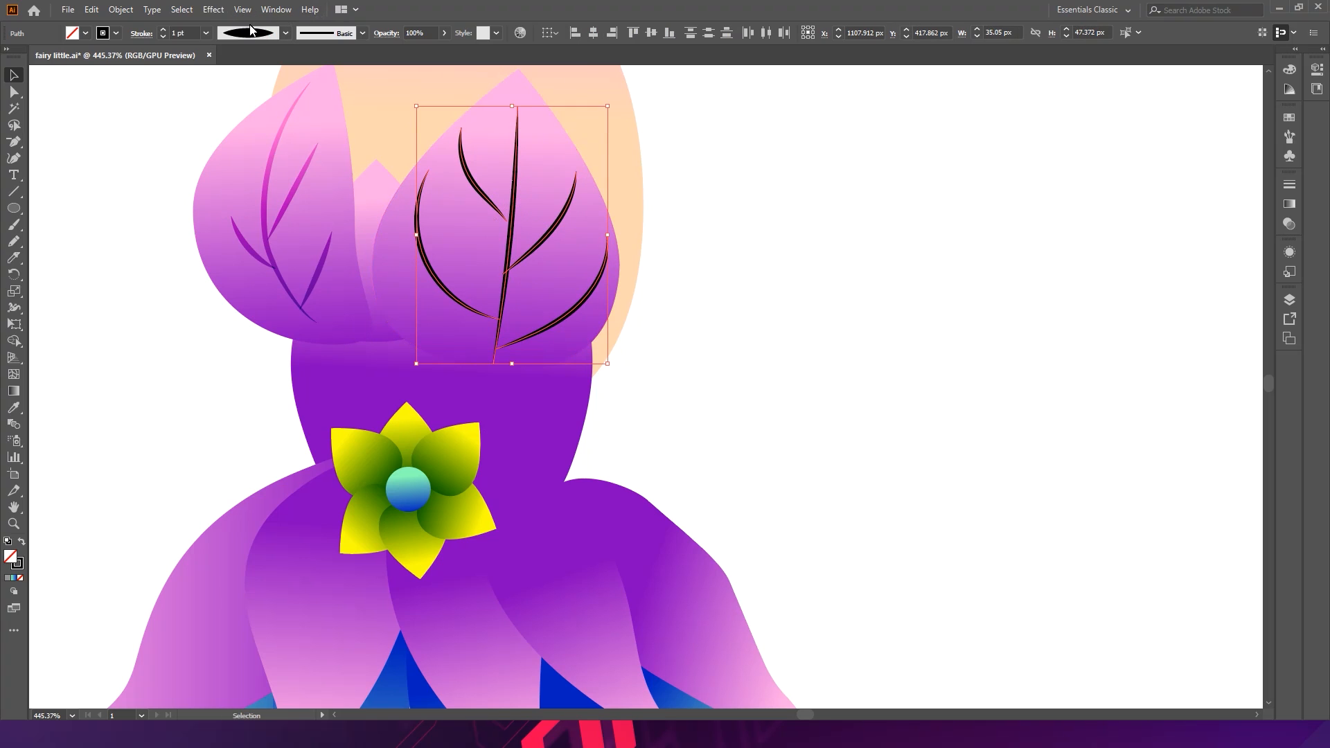
pyautogui.click(120, 10)
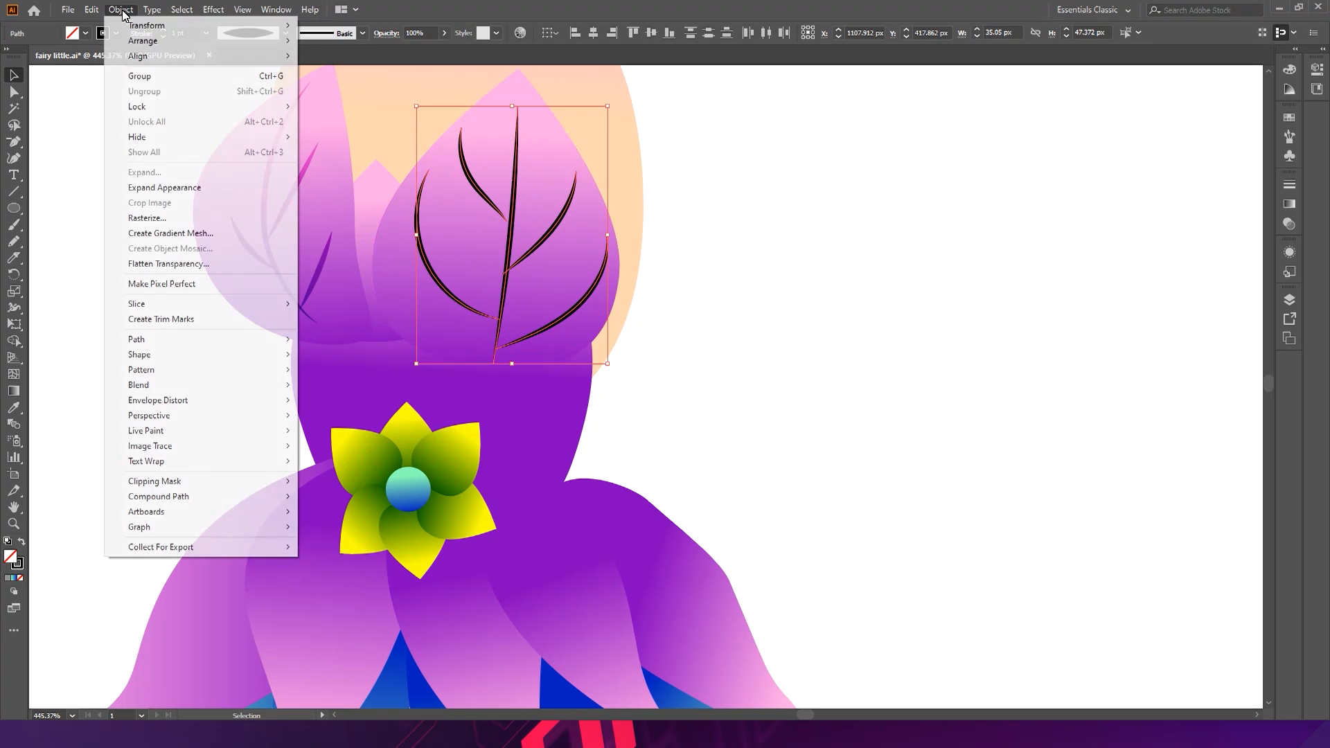
pyautogui.click(180, 188)
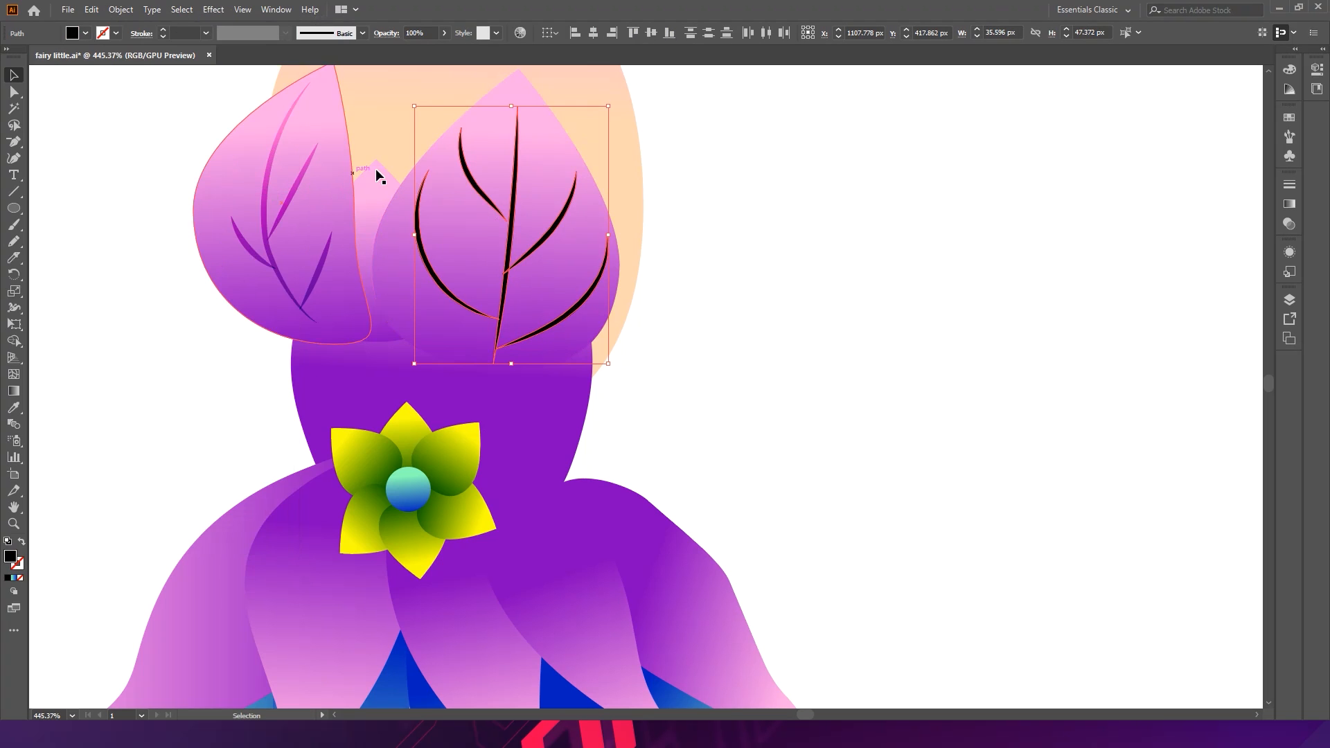
pyautogui.click(387, 33)
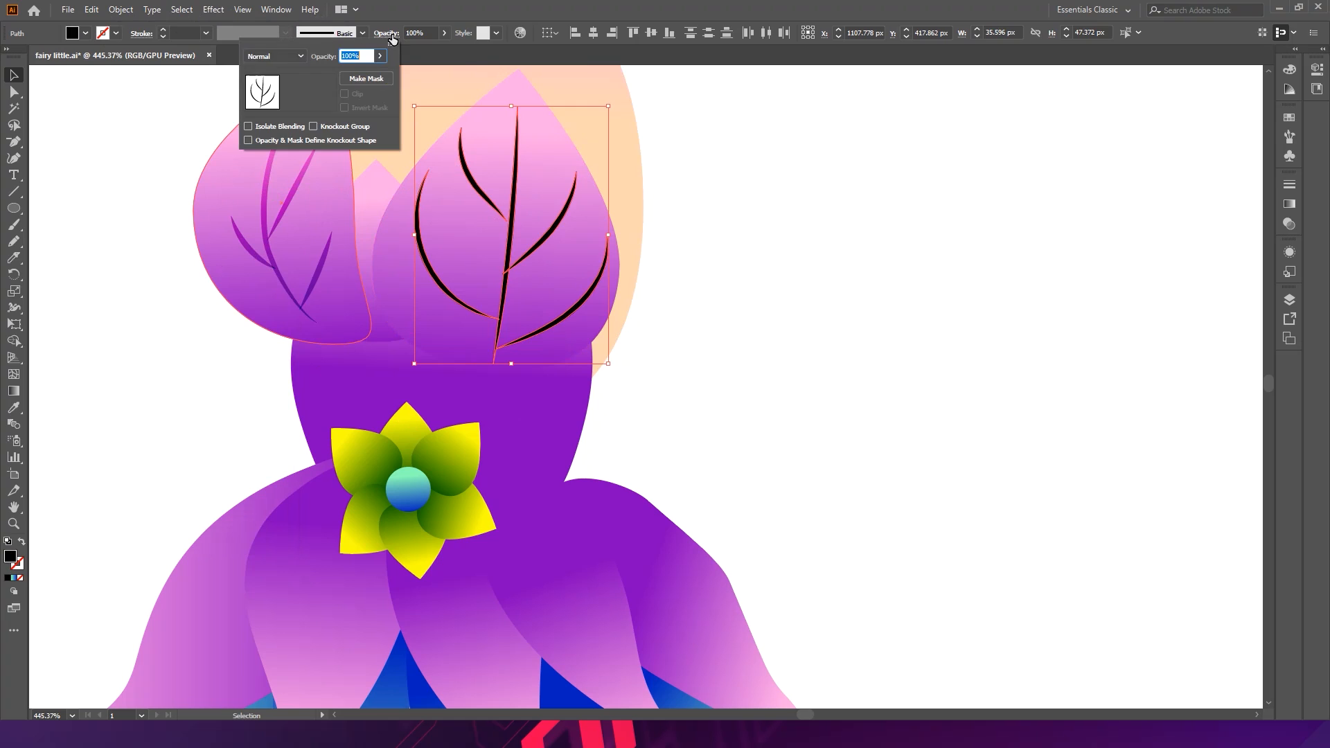
pyautogui.click(281, 55)
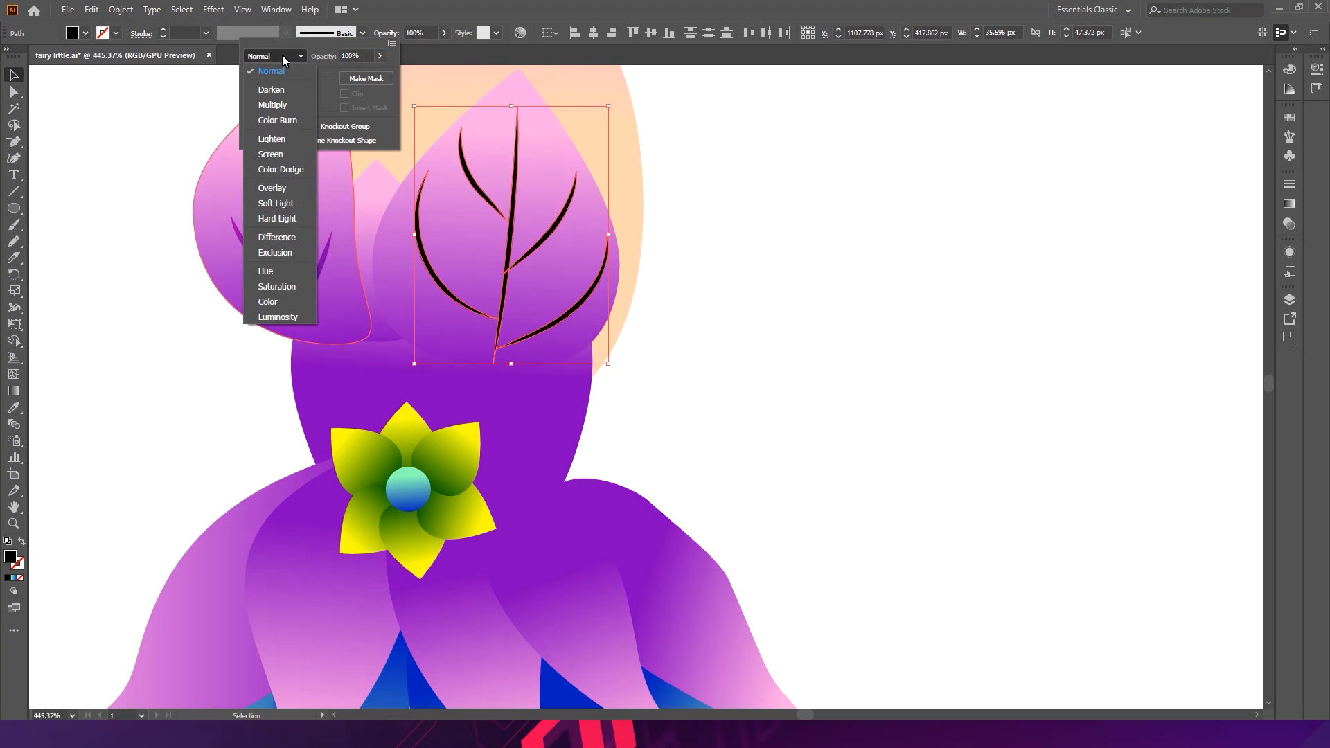
pyautogui.click(532, 9)
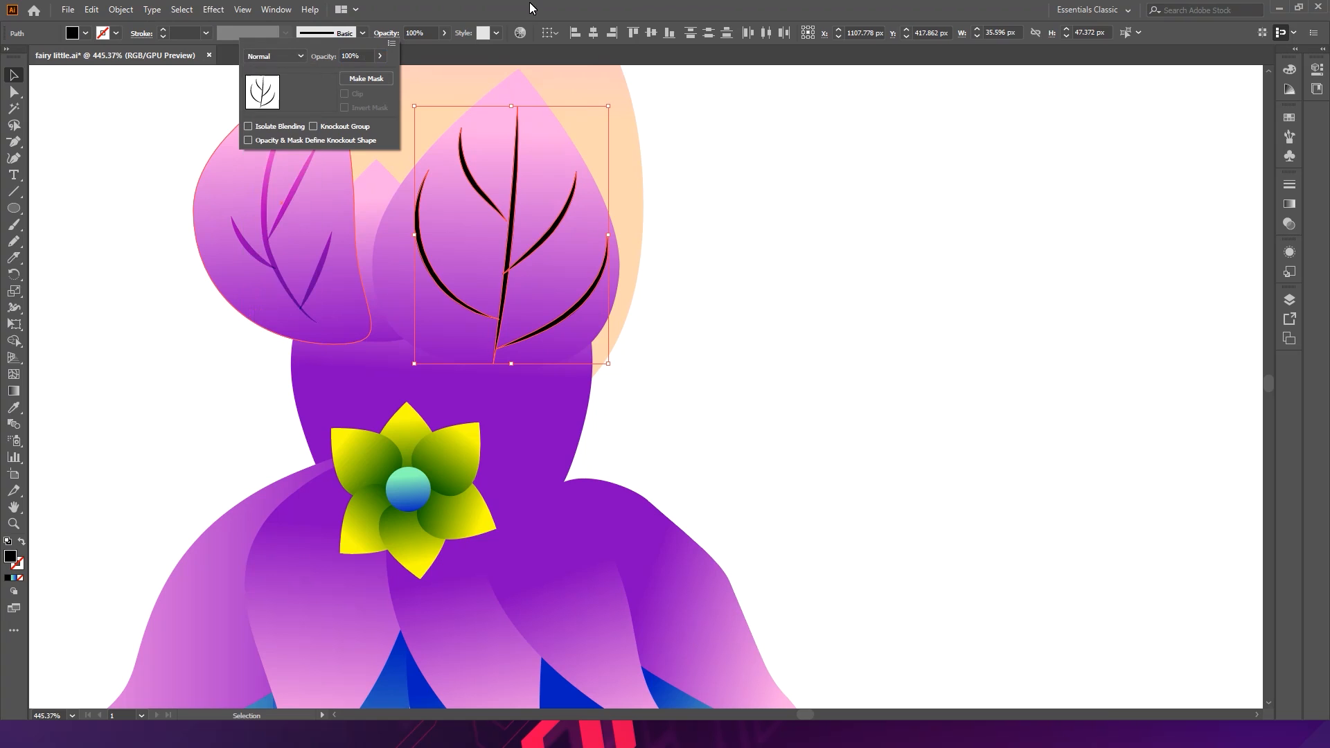
pyautogui.click(405, 61)
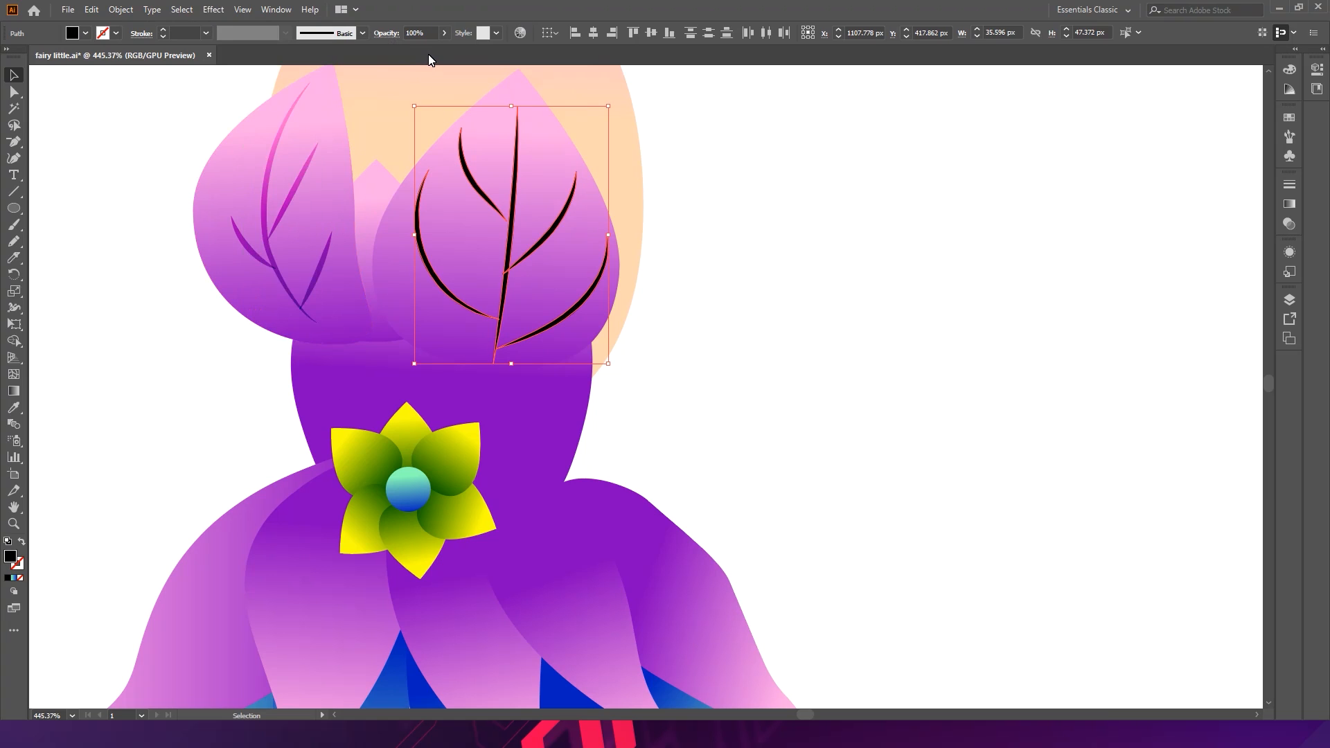
# - Match the right cup's veins to the left cup's vein colour and Color Burn blending with the Eyedropper
pyautogui.click(17, 409)
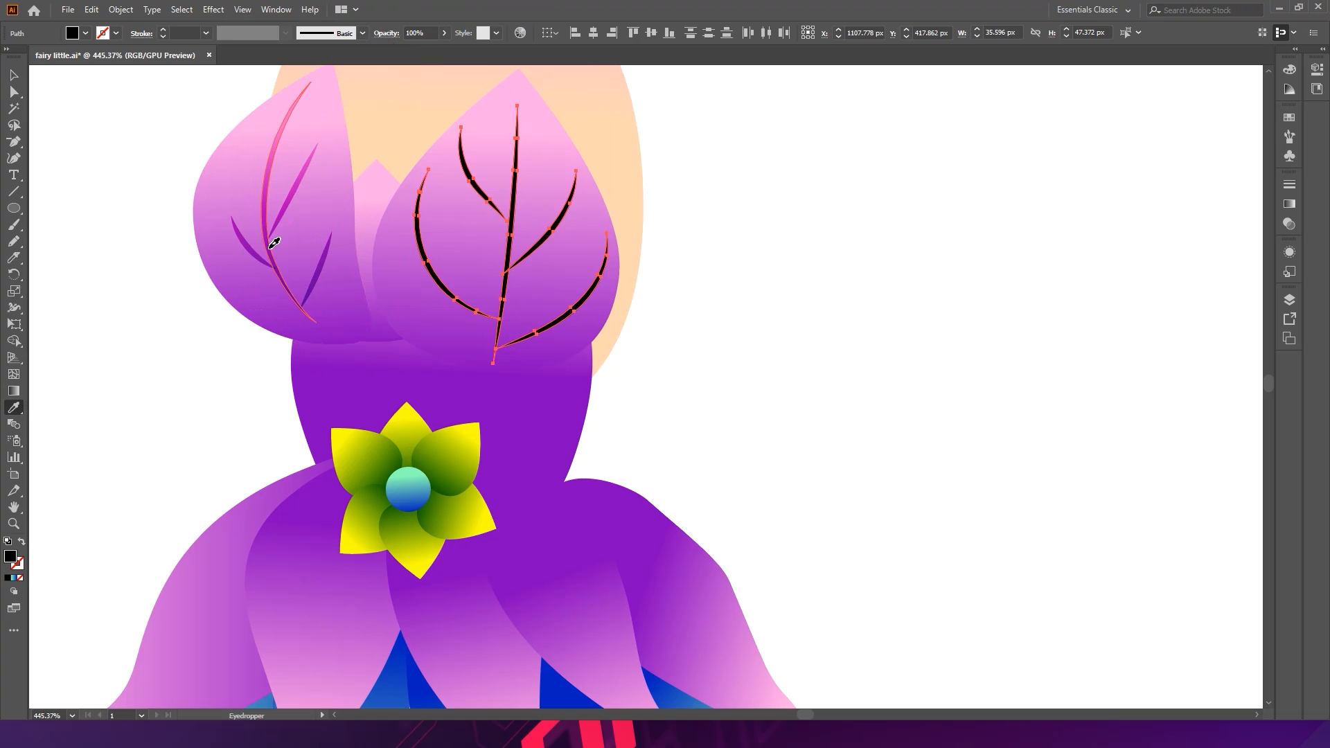
pyautogui.click(274, 242)
pyautogui.click(14, 74)
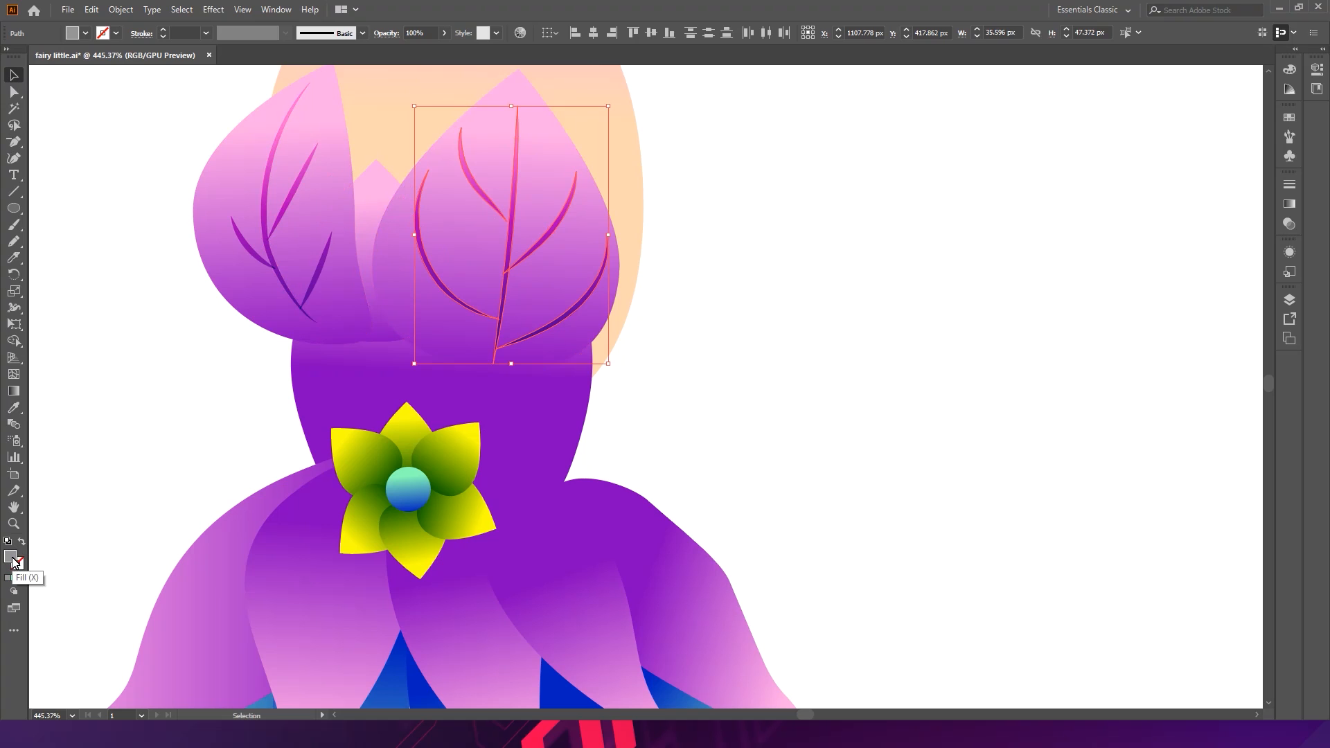
pyautogui.click(391, 34)
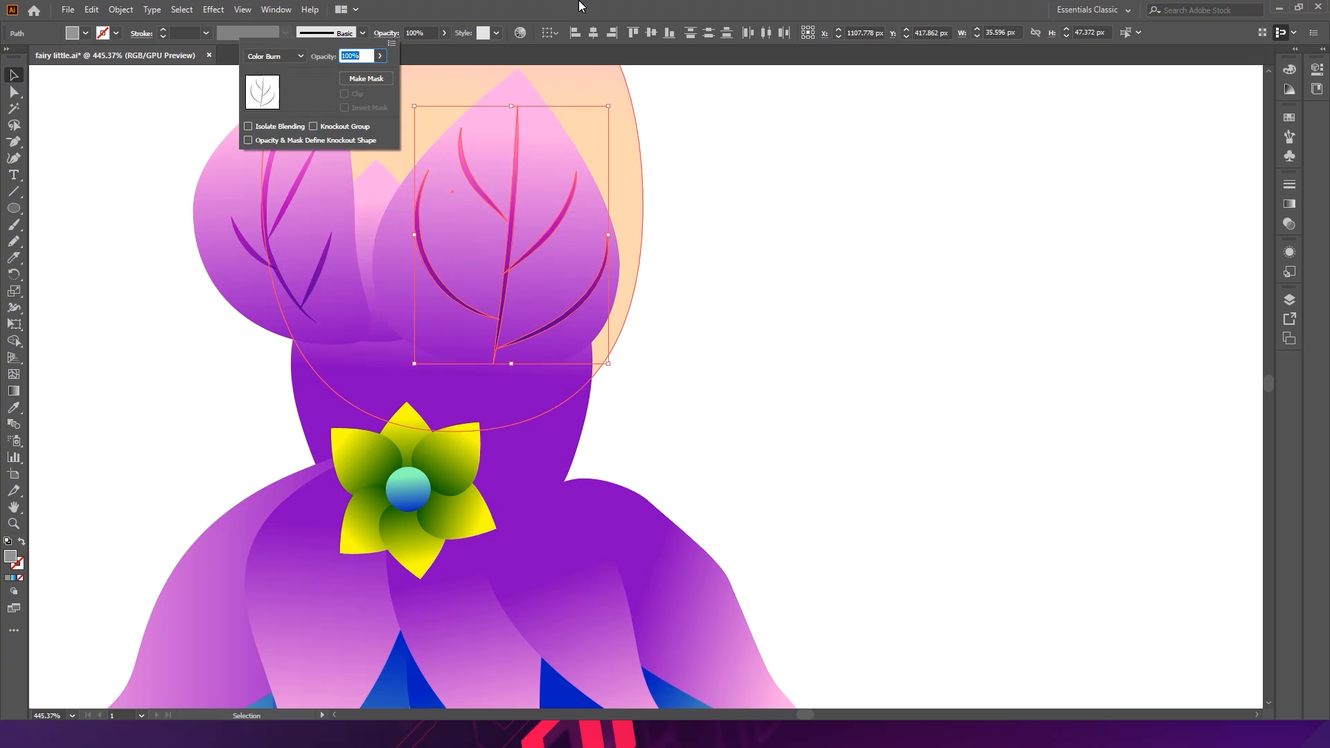
pyautogui.click(839, 327)
# - Draw a curved central vein stroke down the front left skirt petal beside the flower with the Pencil
pyautogui.moveTo(833, 305)
pyautogui.mouseDown()
pyautogui.moveTo(726, 344)
pyautogui.moveTo(599, 306)
pyautogui.moveTo(495, 301)
pyautogui.mouseUp()
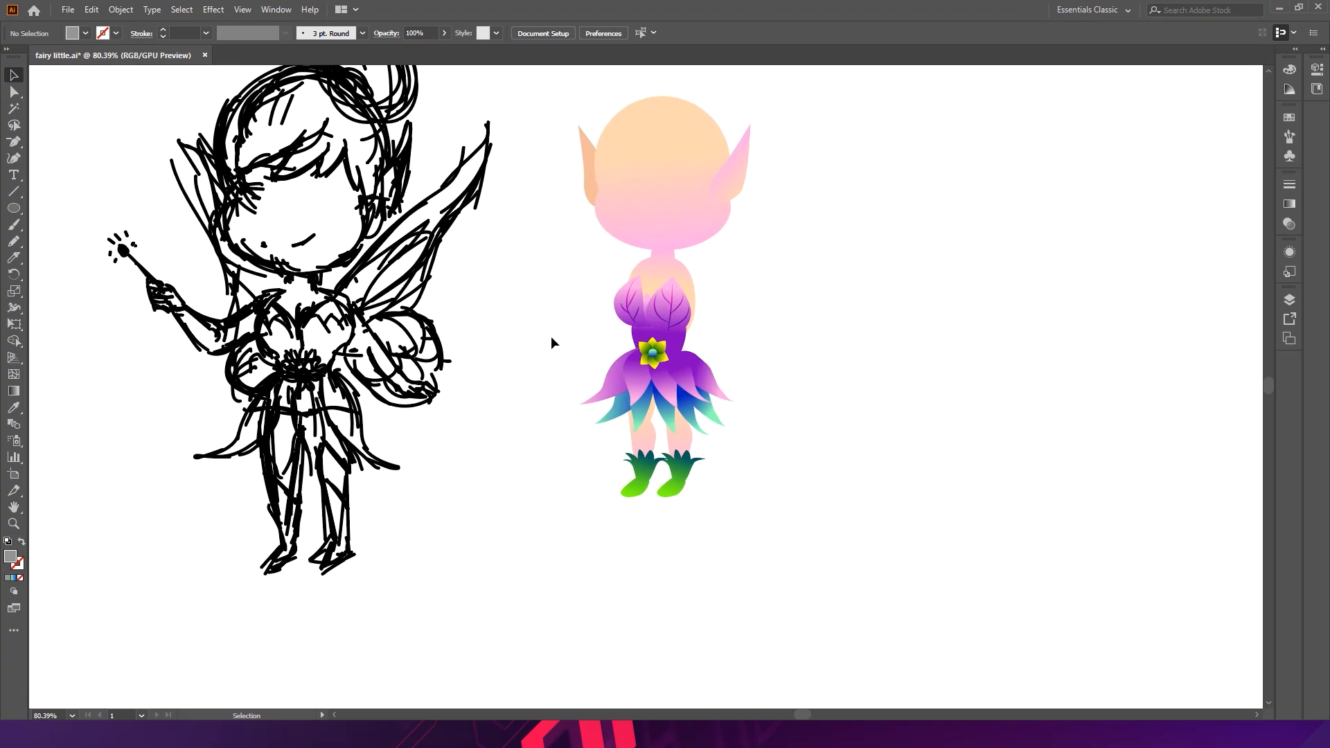
pyautogui.moveTo(638, 374); pyautogui.dragTo(669, 387)
pyautogui.click(665, 393)
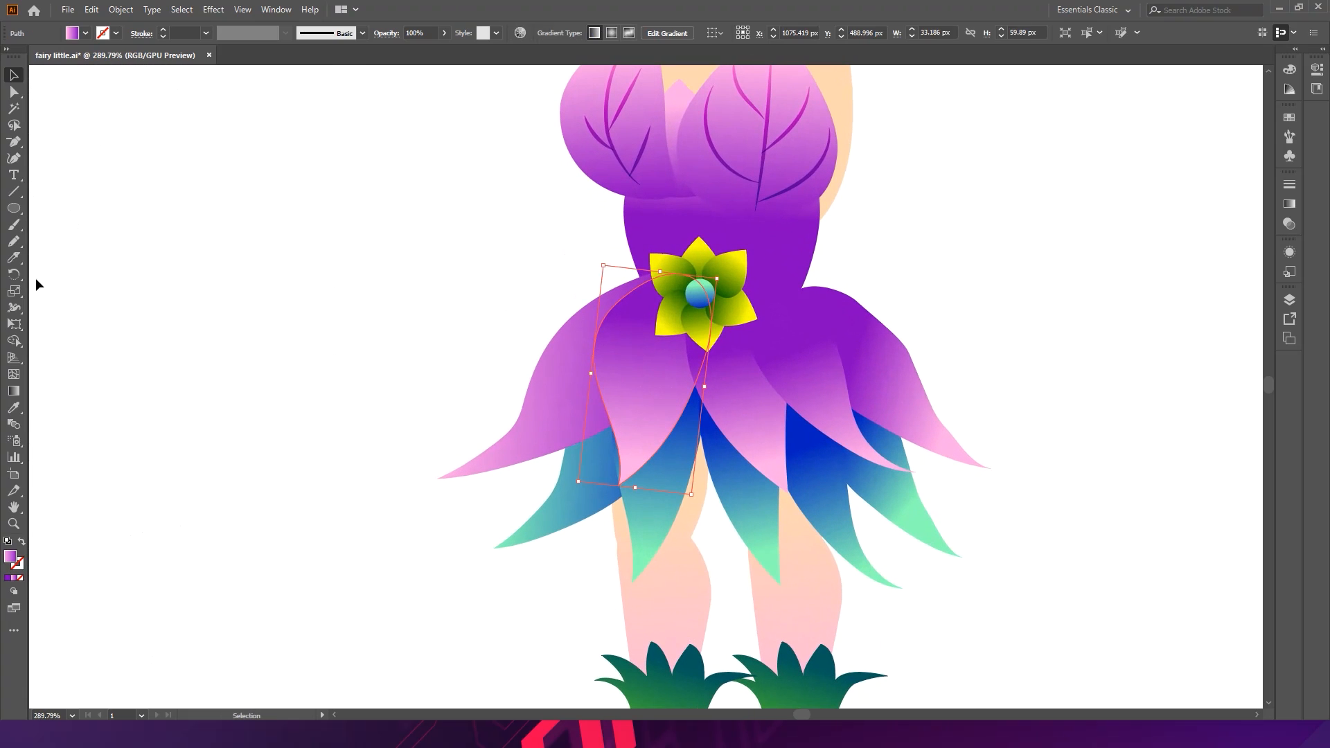
pyautogui.click(14, 241)
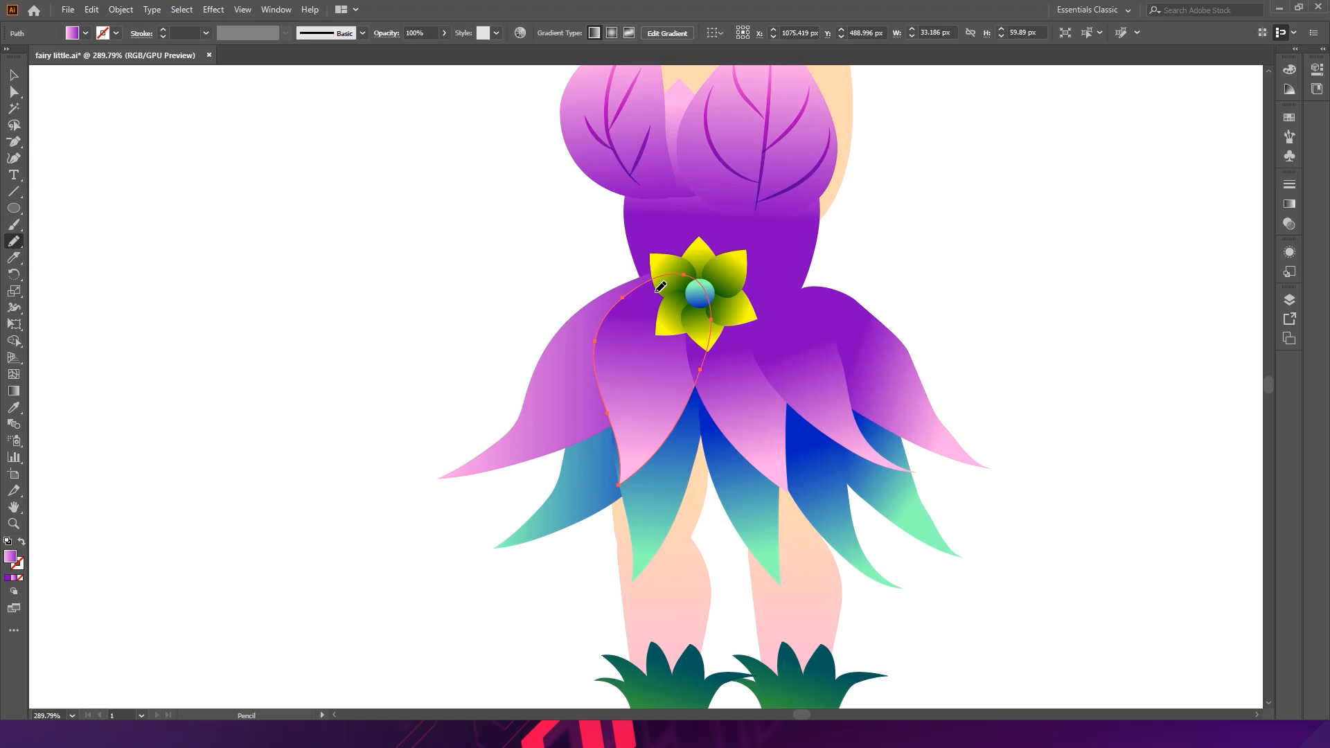
pyautogui.moveTo(652, 447); pyautogui.dragTo(651, 449)
pyautogui.hotkey('ctrl', 'z')
pyautogui.moveTo(671, 291); pyautogui.dragTo(642, 468)
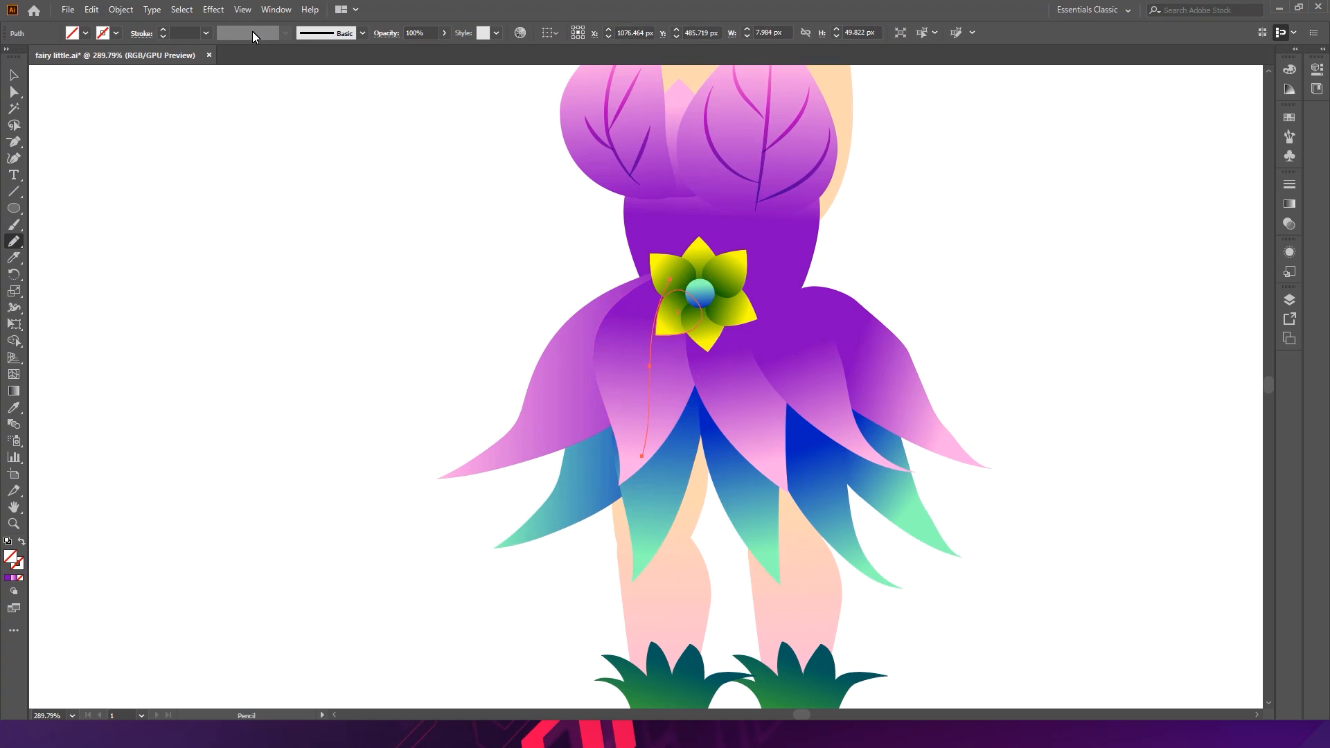
# - Give the skirt vein a 1 pt stroke with the tapered width profile and expand its appearance
pyautogui.click(14, 75)
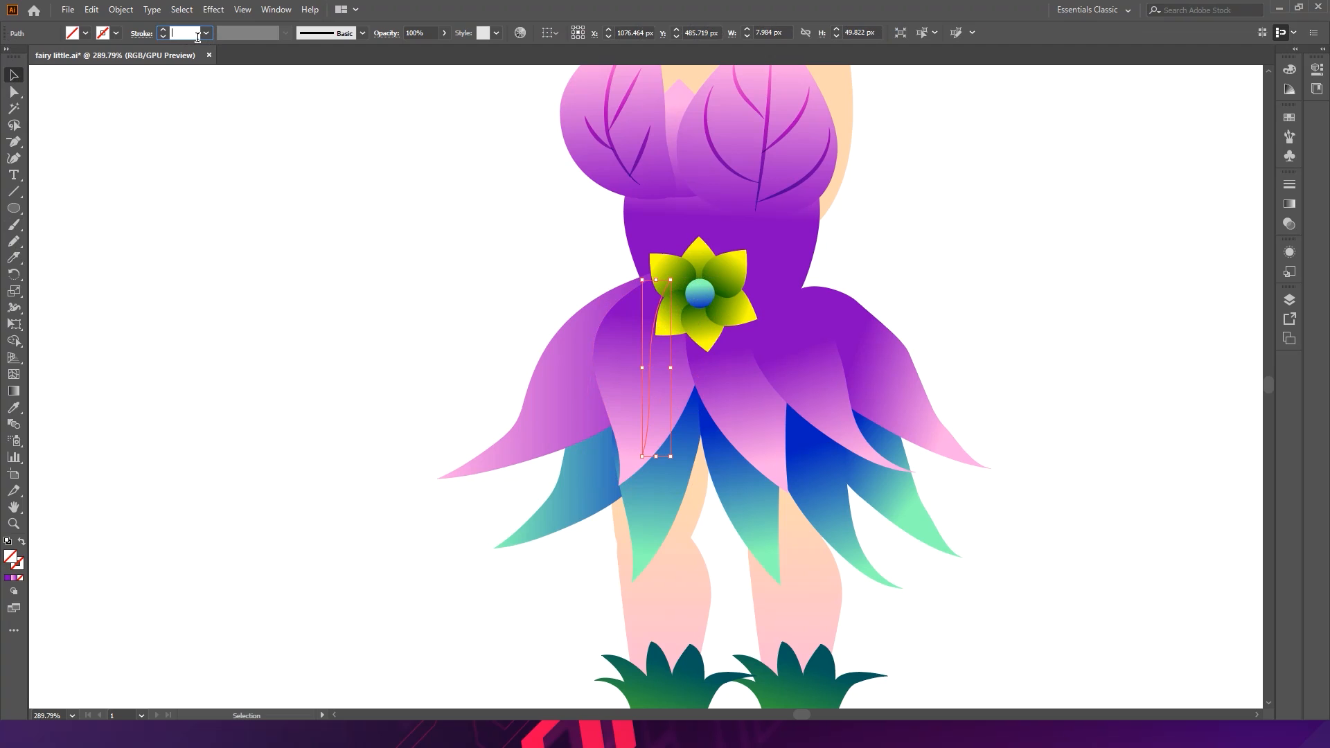
pyautogui.scroll(1, 197, 37)
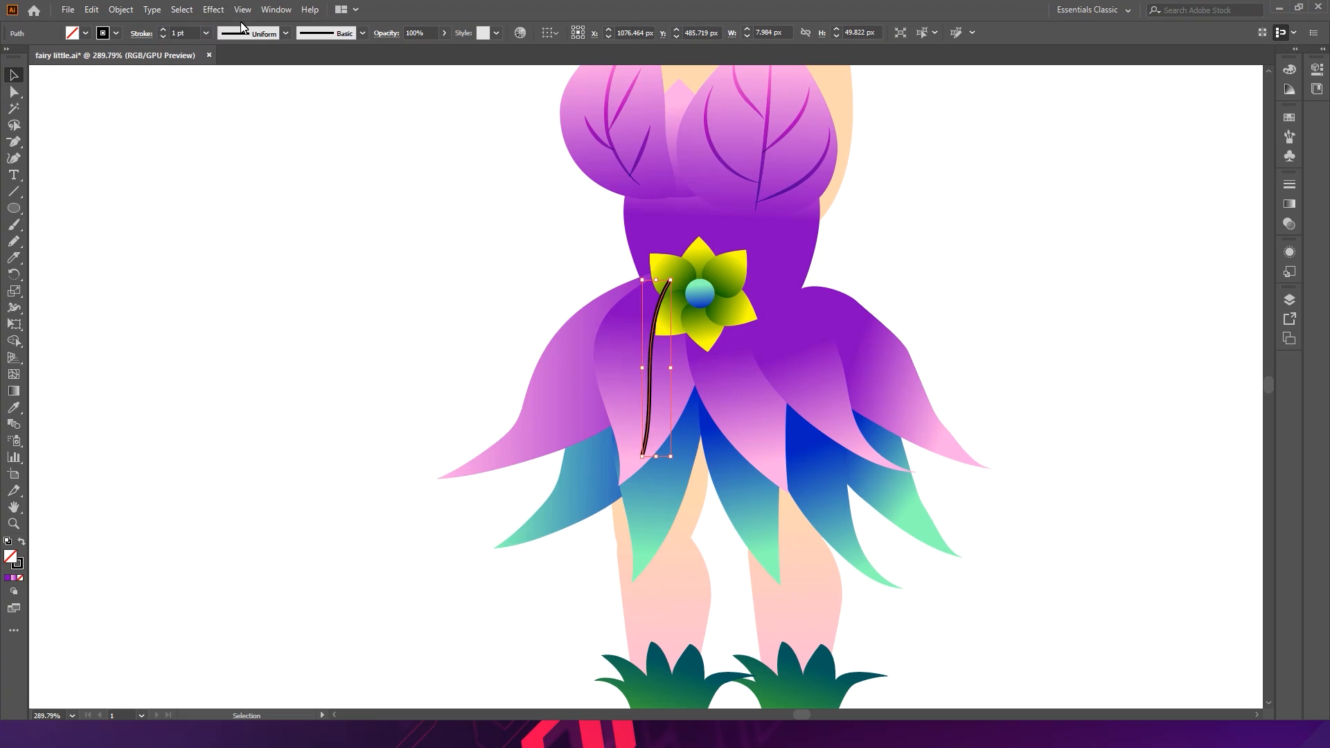
pyautogui.click(270, 36)
pyautogui.click(251, 83)
pyautogui.click(120, 10)
pyautogui.click(175, 187)
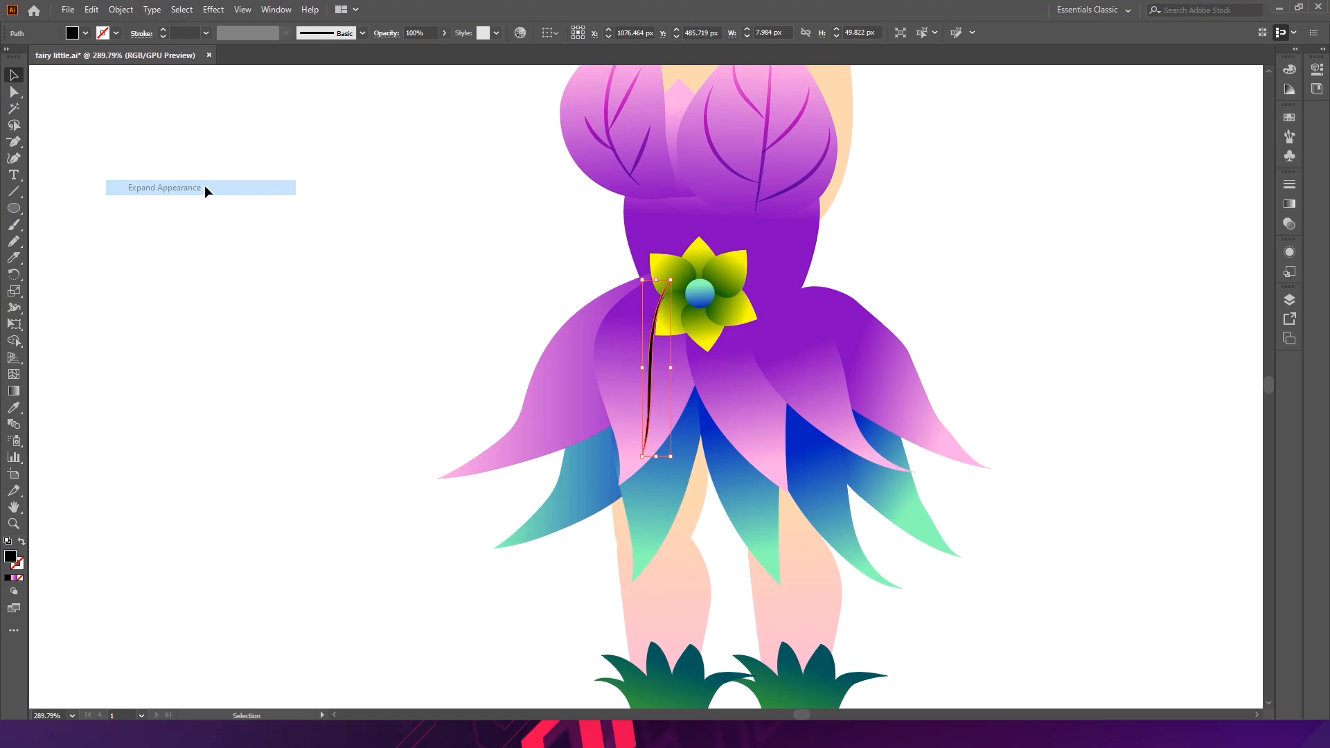
# - Copy the cup vein's colour and blending onto the skirt vein with the Eyedropper
pyautogui.press('i')
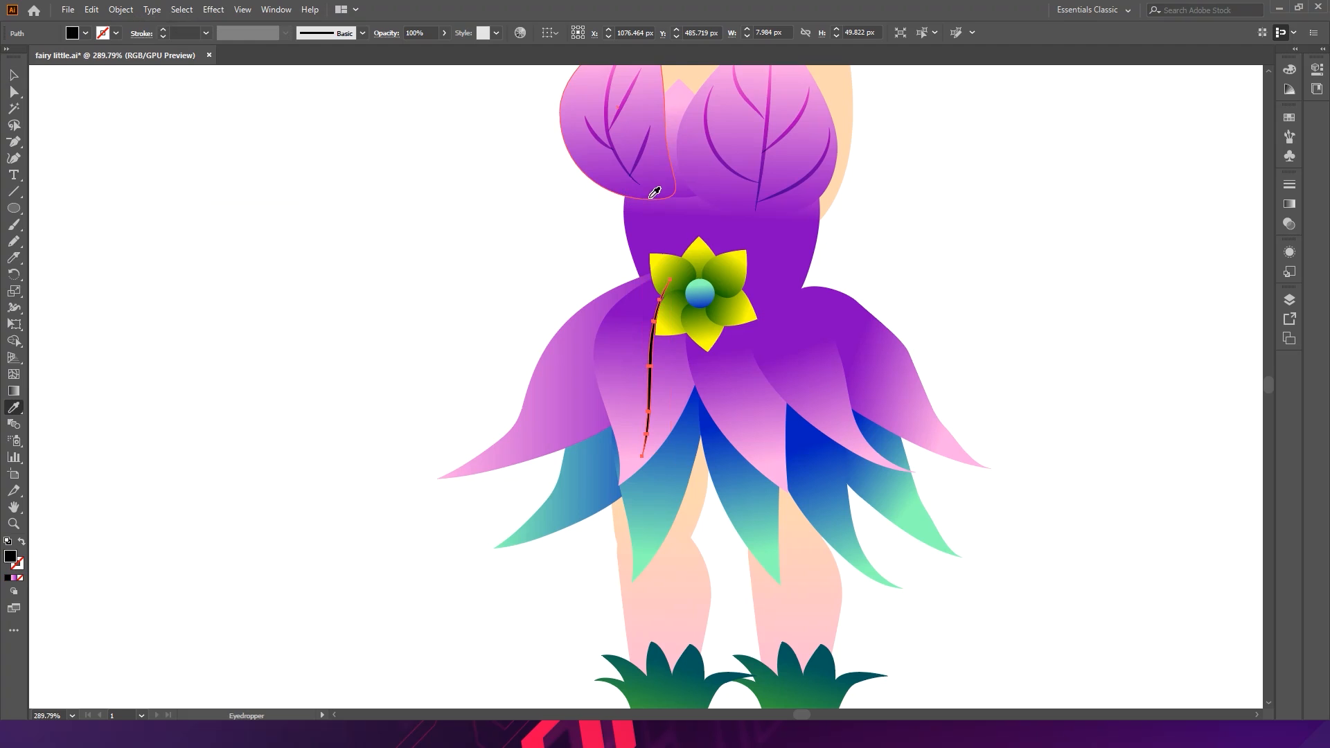
pyautogui.click(635, 182)
pyautogui.press('v')
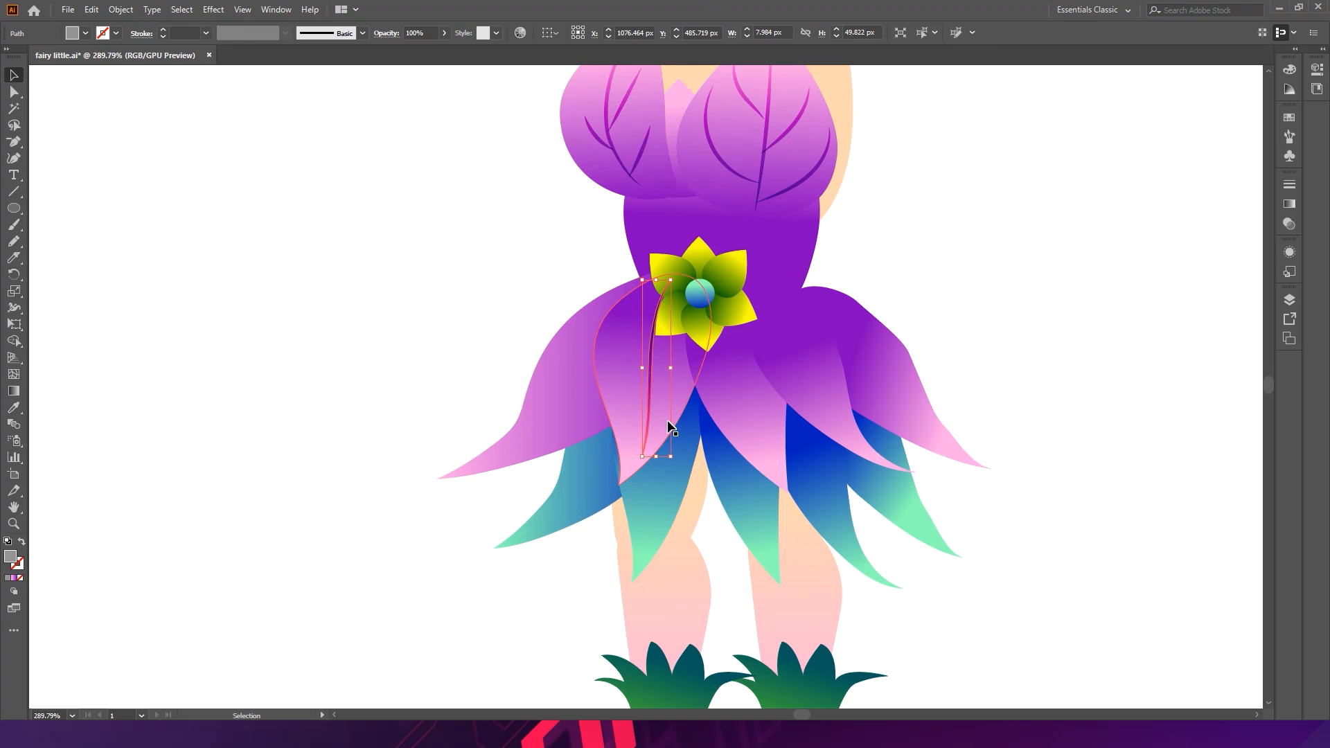
# - Select all the petals and centre of the waist flower and group them
pyautogui.click(708, 302)
pyautogui.scroll(2, 643, 265)
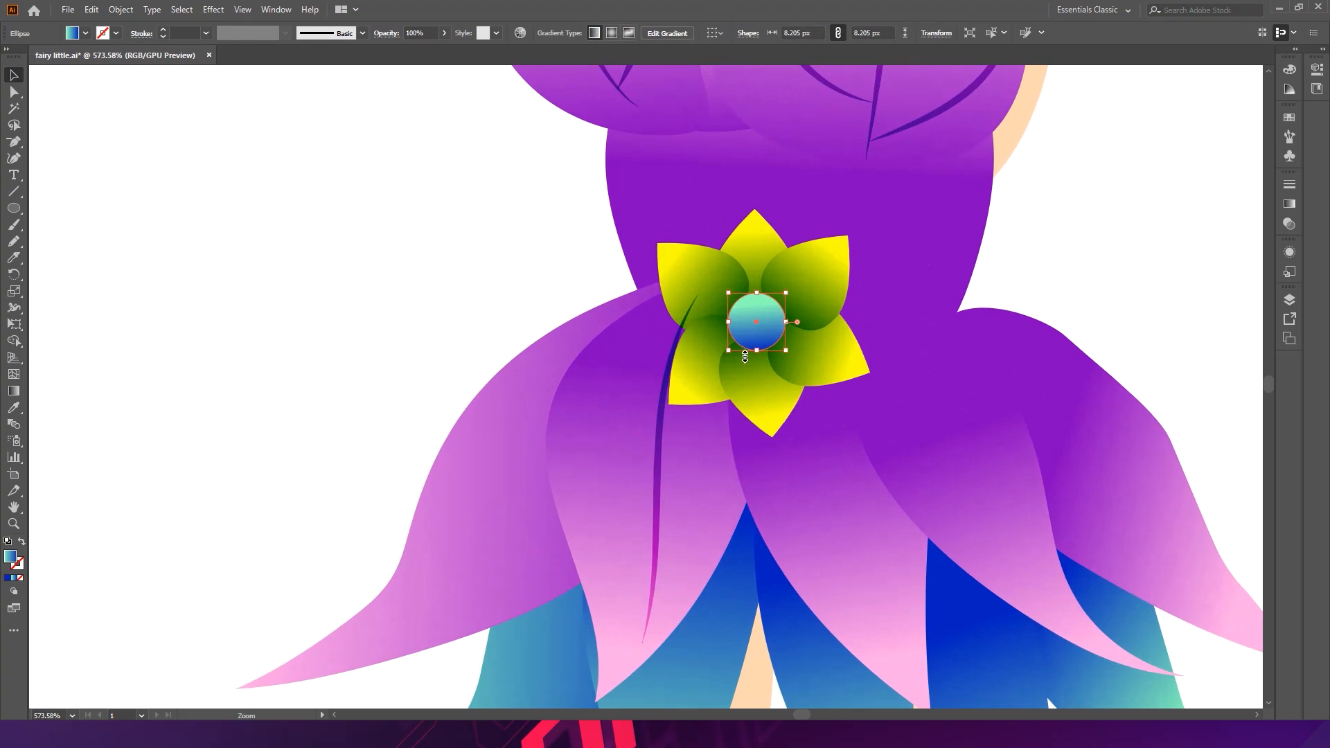
pyautogui.keyDown('shift'); pyautogui.click(762, 392); pyautogui.keyUp('shift')
pyautogui.keyDown('shift'); pyautogui.click(763, 418); pyautogui.keyUp('shift')
pyautogui.keyDown('shift'); pyautogui.click(821, 342); pyautogui.keyUp('shift')
pyautogui.keyDown('shift'); pyautogui.click(824, 247); pyautogui.keyUp('shift')
pyautogui.keyDown('shift'); pyautogui.click(766, 243); pyautogui.keyUp('shift')
pyautogui.keyDown('shift'); pyautogui.click(692, 271); pyautogui.keyUp('shift')
pyautogui.hotkey('ctrl', 'g')
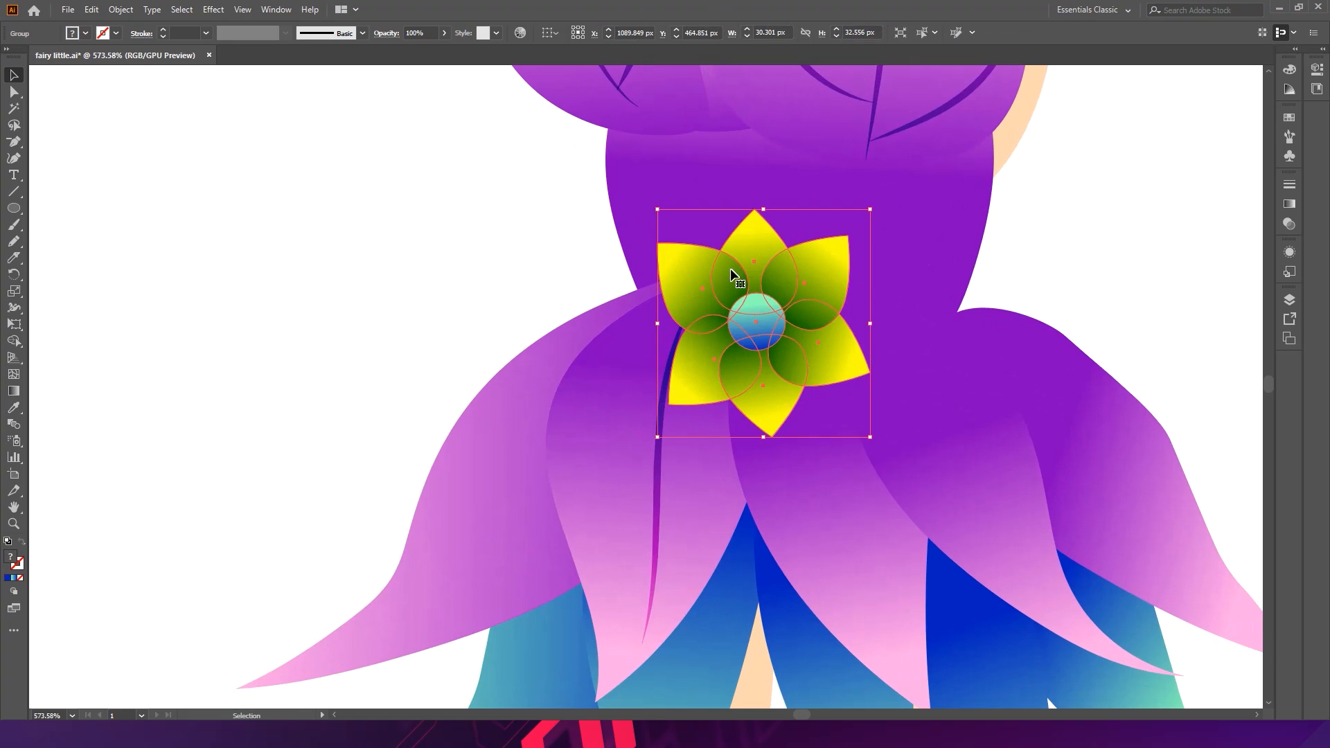
# - Try to rotate and reposition the grouped waist flower
pyautogui.click(1240, 247)
pyautogui.click(733, 304)
pyautogui.moveTo(872, 212); pyautogui.dragTo(876, 321)
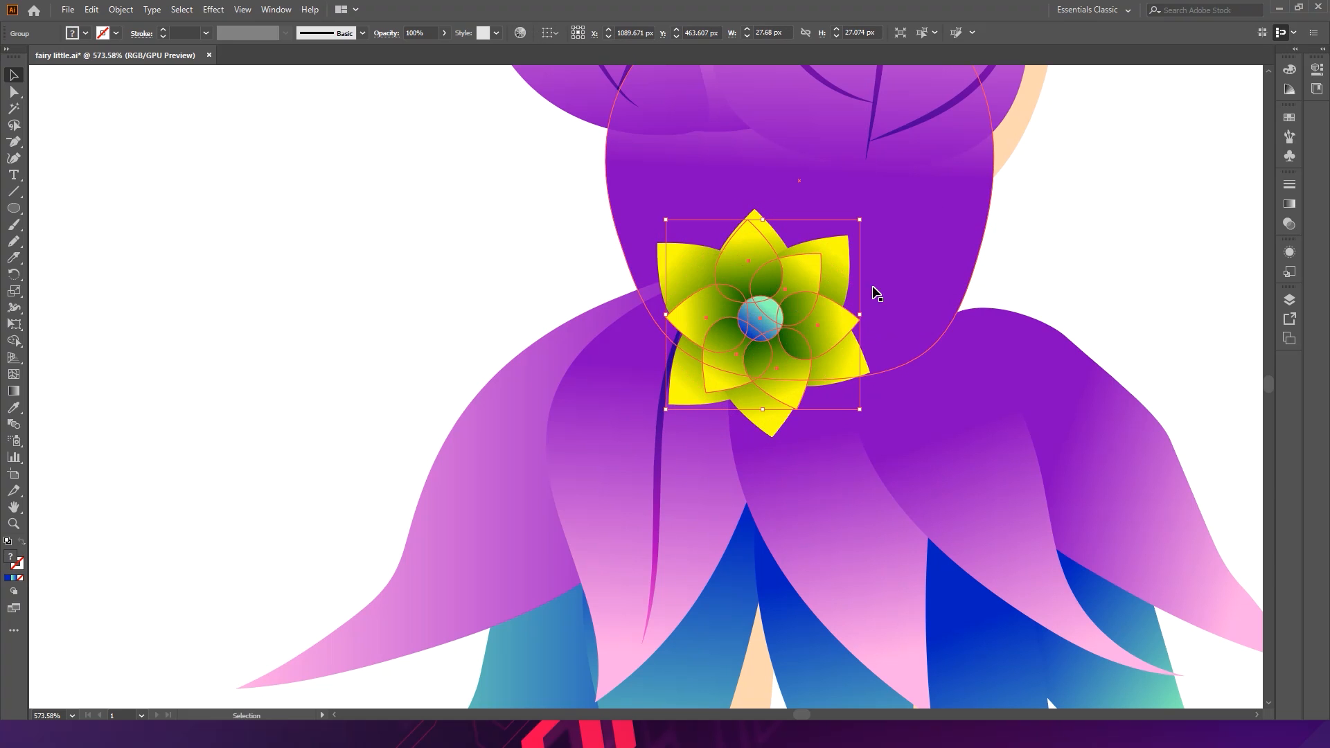
pyautogui.click(868, 215)
pyautogui.hotkey('ctrl', 'z')
pyautogui.click(1205, 265)
pyautogui.moveTo(1147, 293); pyautogui.dragTo(958, 289)
pyautogui.moveTo(687, 355); pyautogui.dragTo(563, 364)
pyautogui.hotkey('ctrl', 'z')
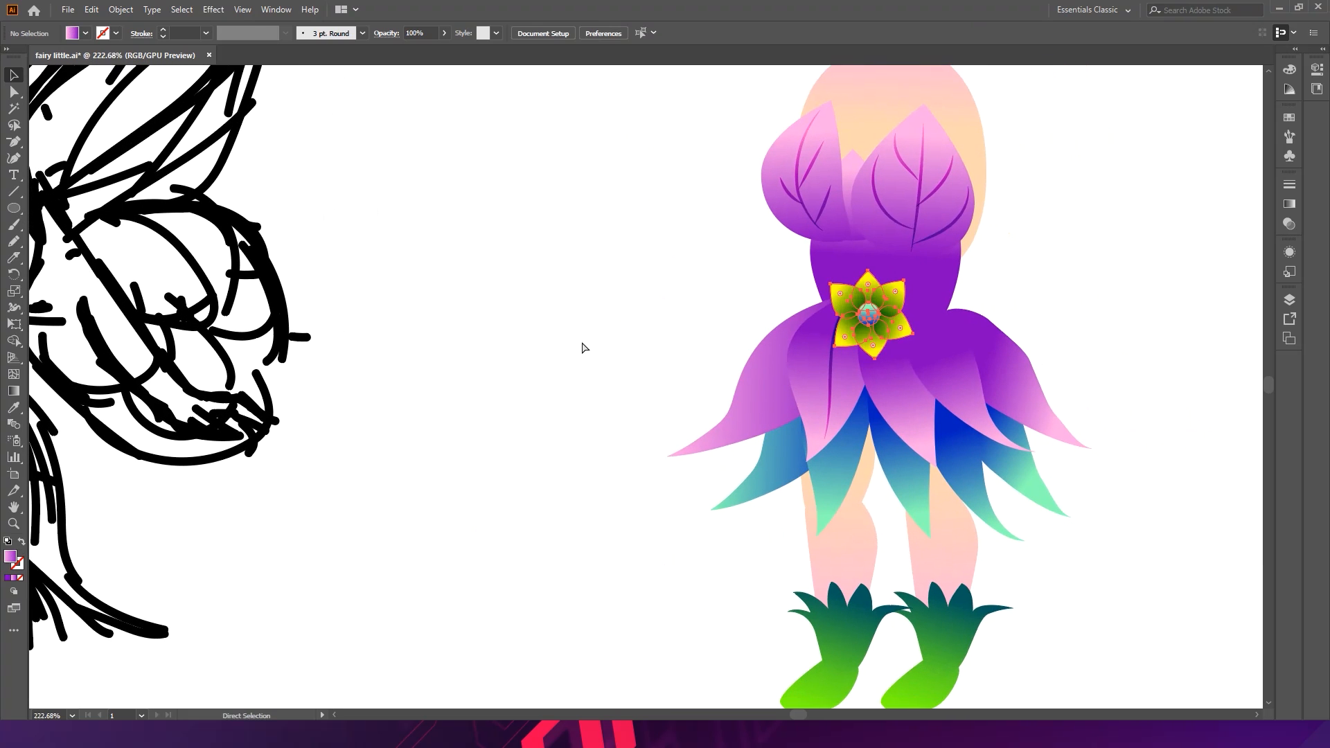
# - Draw short curved branch strokes off the skirt petal's vein with the Pencil
pyautogui.press('v')
pyautogui.click(595, 334)
pyautogui.moveTo(942, 240); pyautogui.dragTo(756, 276)
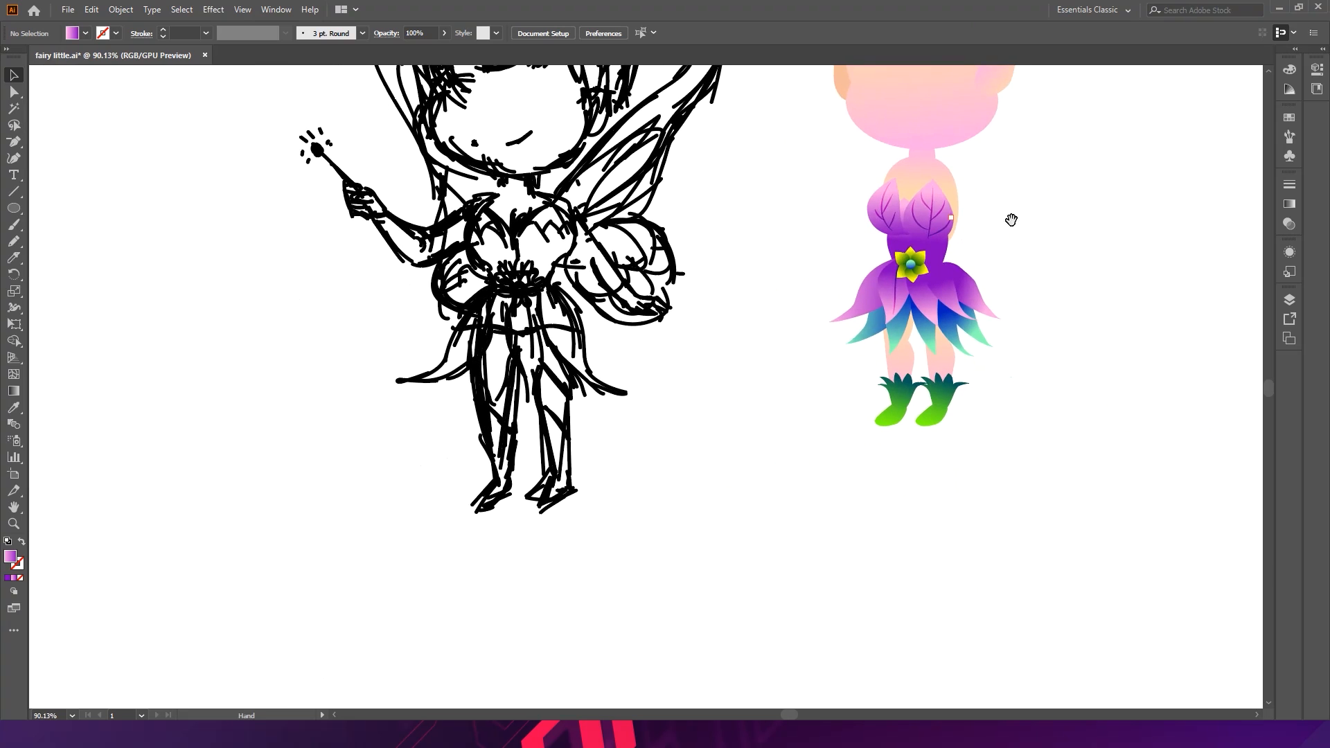
pyautogui.moveTo(998, 228); pyautogui.dragTo(893, 324)
pyautogui.moveTo(757, 333); pyautogui.dragTo(767, 267)
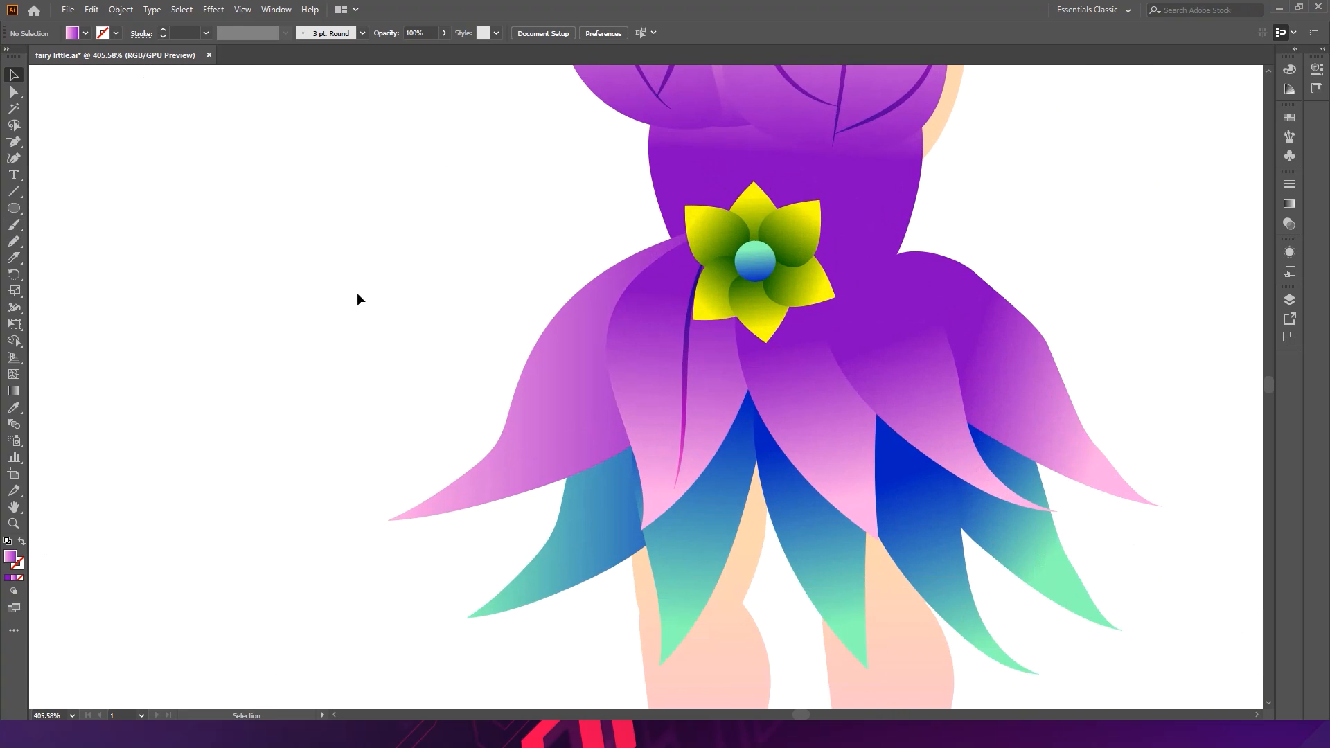
pyautogui.click(648, 358)
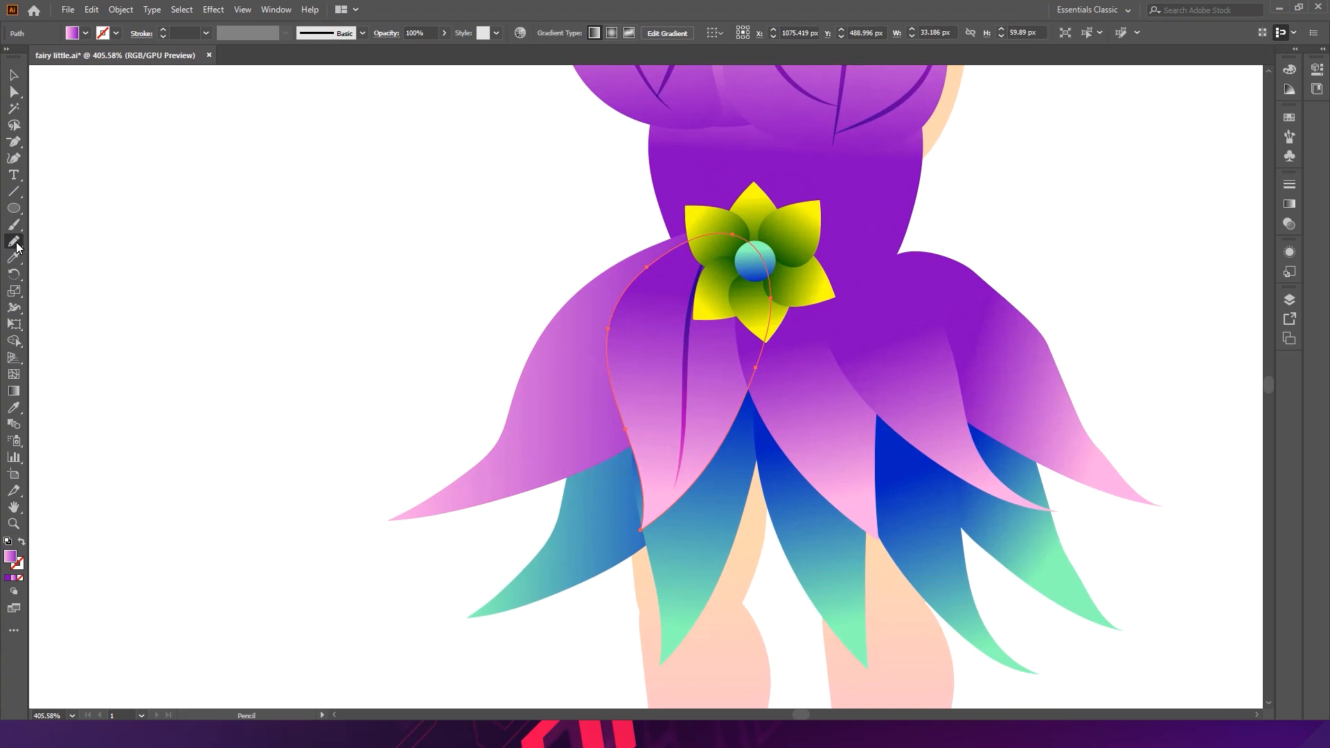
pyautogui.moveTo(696, 289)
pyautogui.mouseDown()
pyautogui.moveTo(627, 374)
pyautogui.moveTo(695, 364)
pyautogui.moveTo(712, 435)
pyautogui.mouseUp()
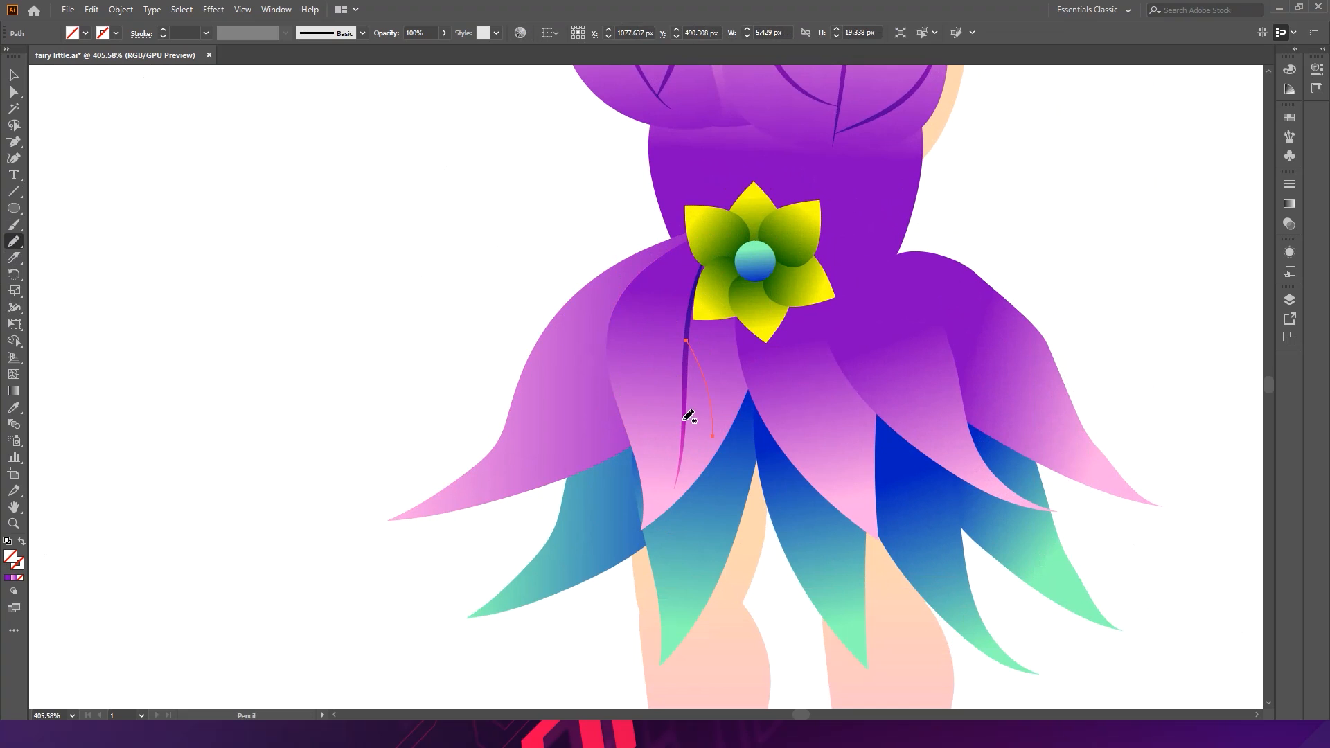
pyautogui.moveTo(689, 469); pyautogui.dragTo(695, 484)
# - Select the skirt branch strokes, give them a 1 pt tapered width profile, and expand their appearance
pyautogui.press('v')
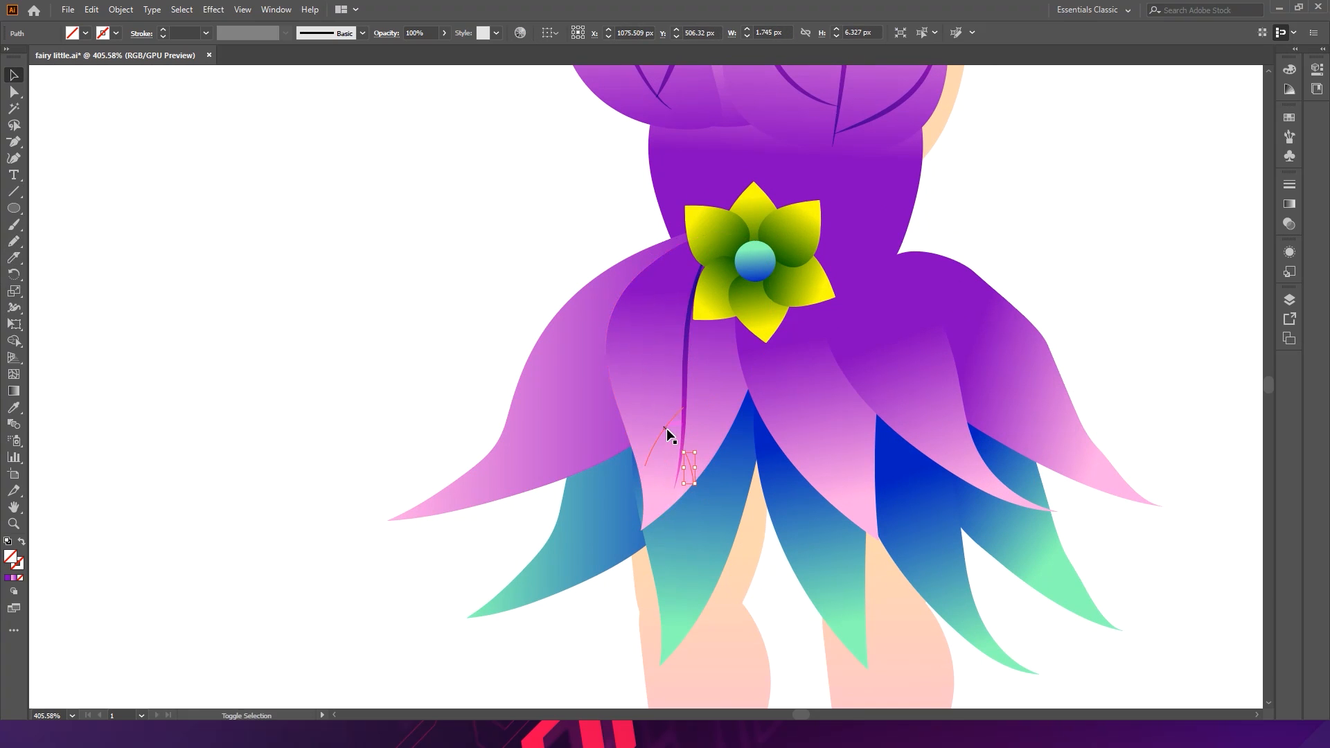
pyautogui.keyDown('shift'); pyautogui.click(667, 427); pyautogui.keyUp('shift')
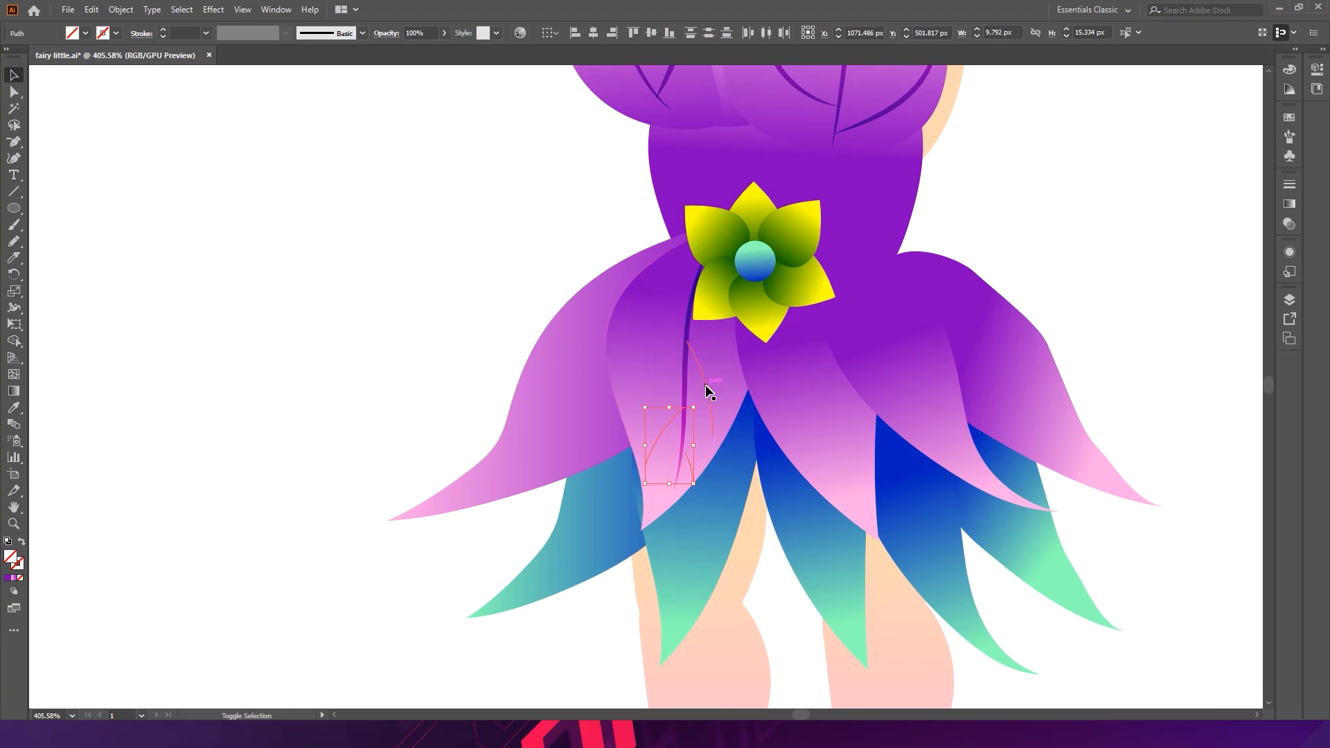
pyautogui.keyDown('shift'); pyautogui.click(685, 363); pyautogui.keyUp('shift')
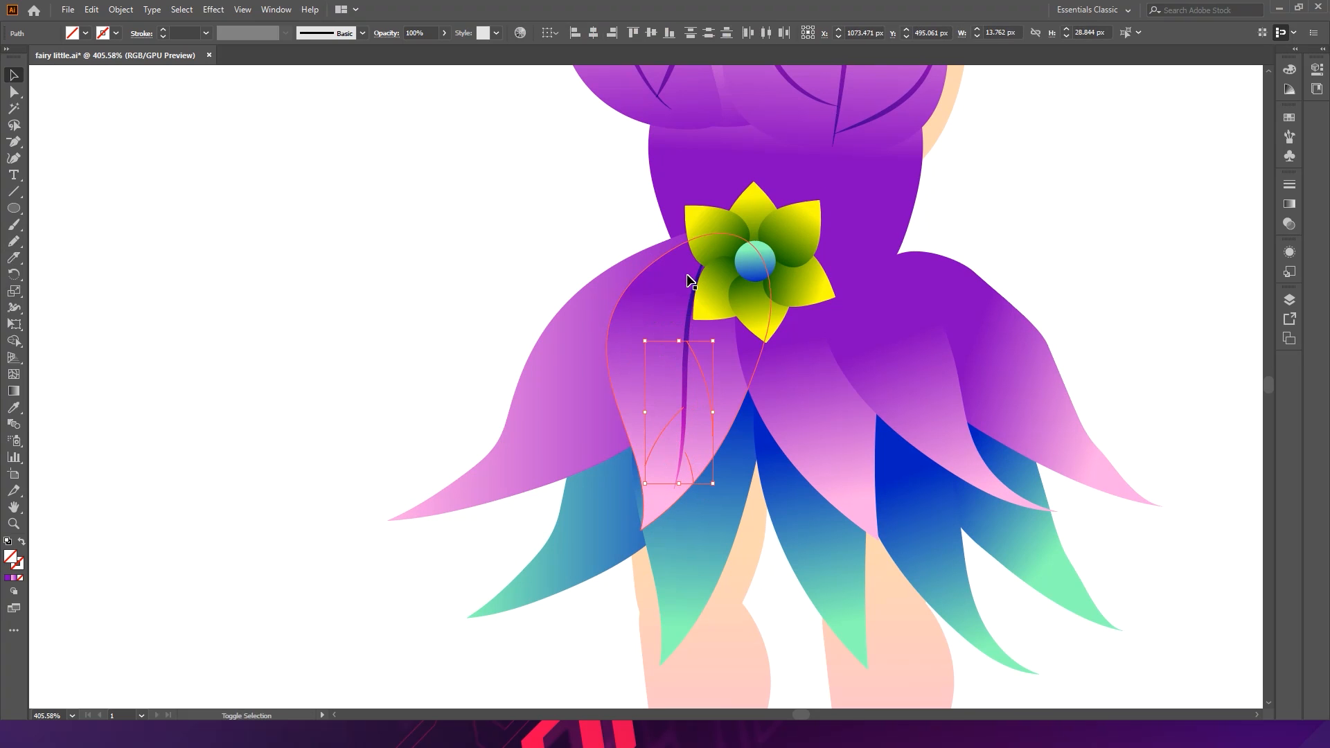
pyautogui.keyDown('shift'); pyautogui.click(687, 296); pyautogui.keyUp('shift')
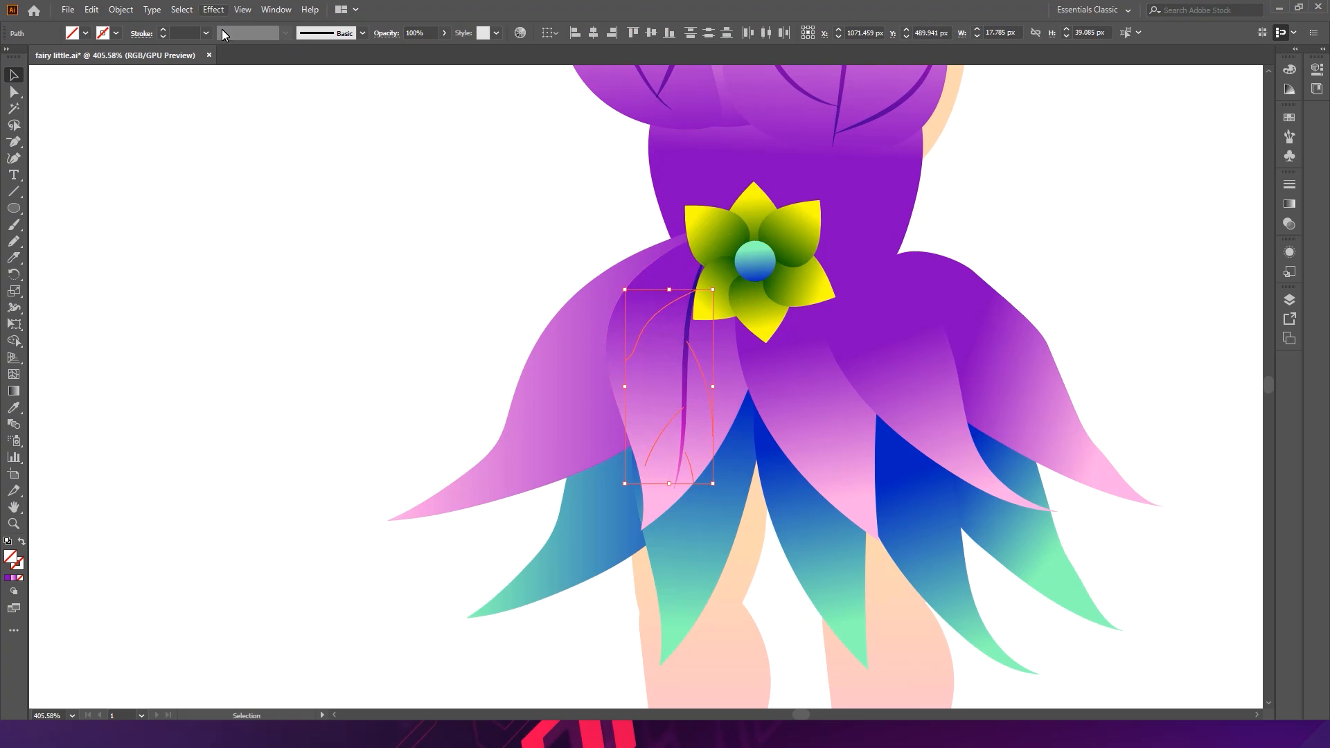
pyautogui.click(190, 40)
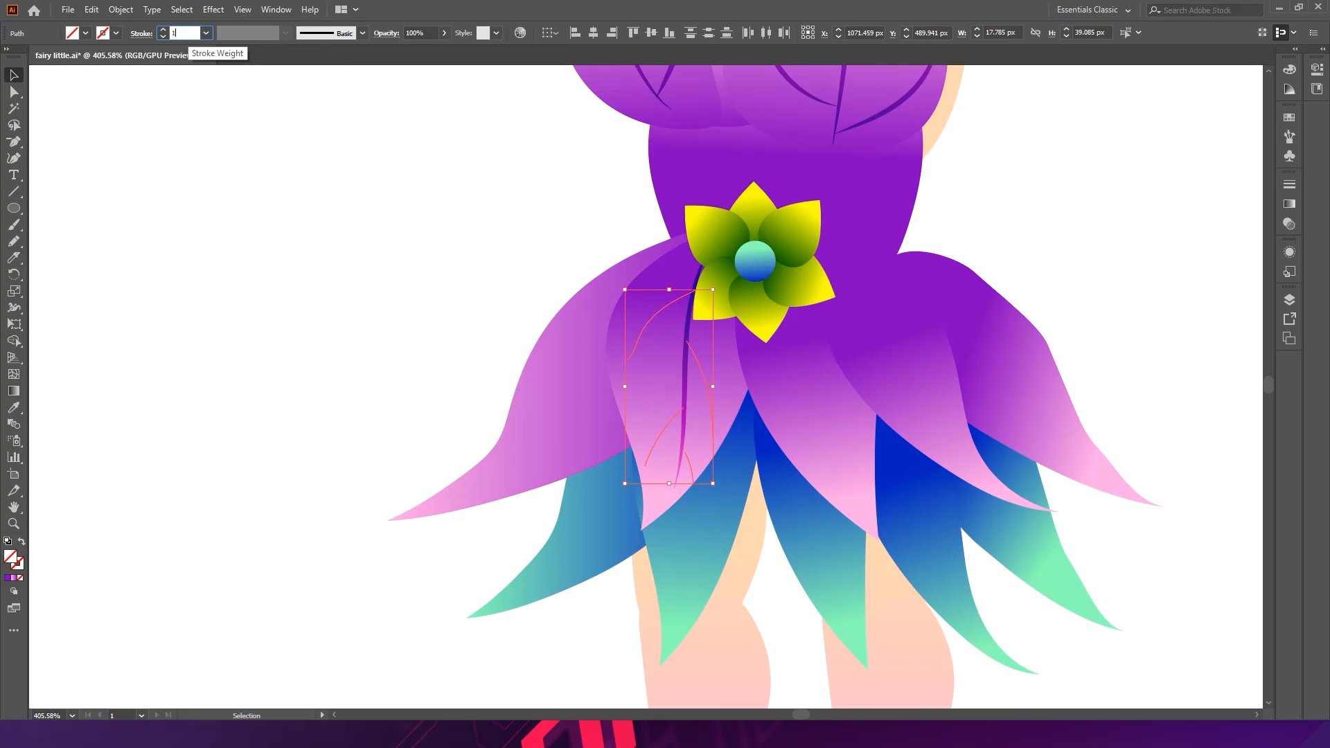
pyautogui.press('Return')
pyautogui.click(270, 40)
pyautogui.click(269, 82)
pyautogui.click(130, 12)
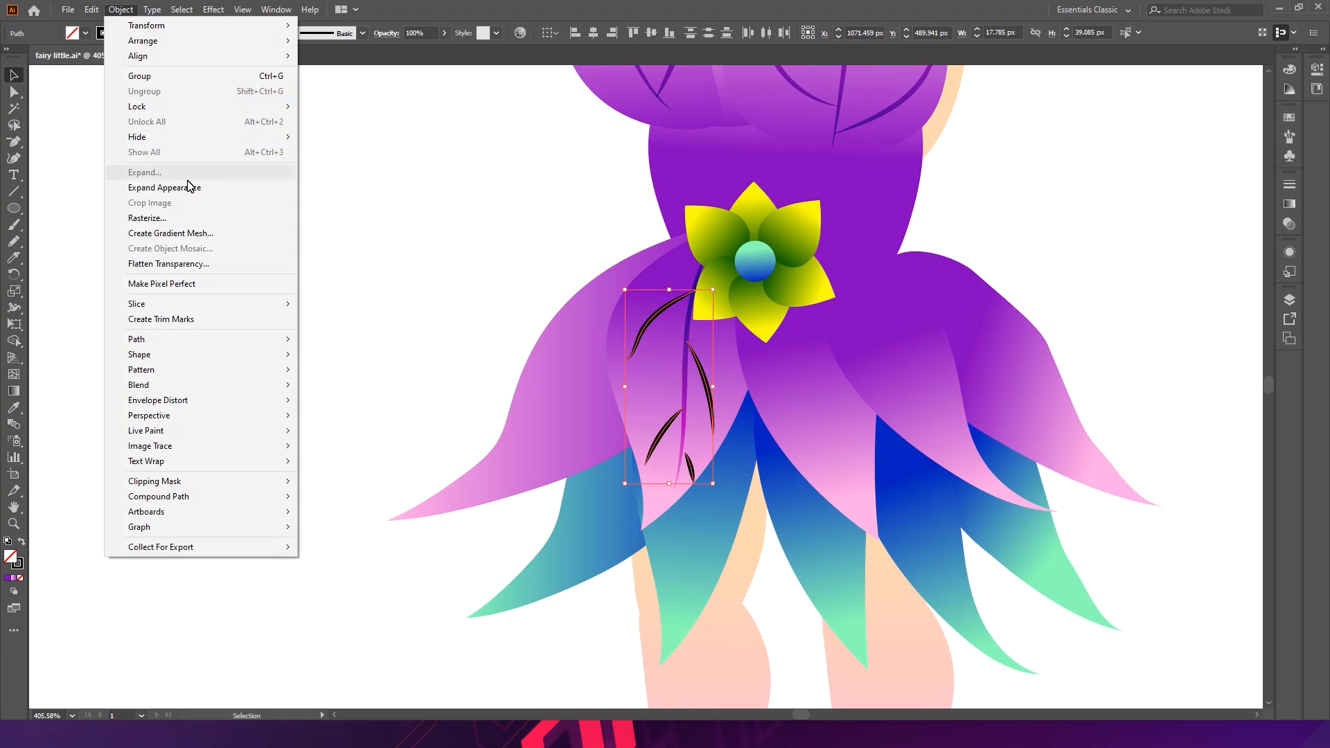
pyautogui.click(208, 188)
# - Apply the cup vein's colour and blending to the skirt branches with the Eyedropper, then deselect
pyautogui.press('i')
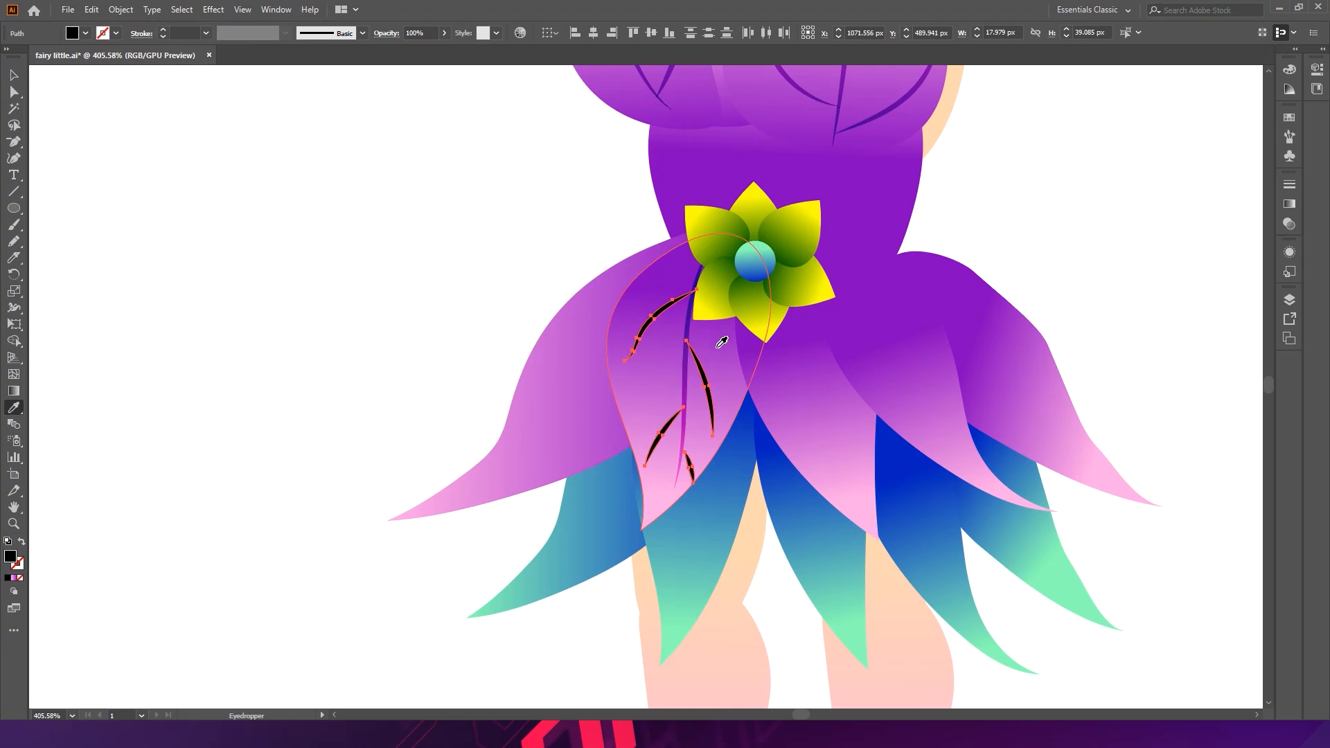
pyautogui.click(692, 335)
pyautogui.hotkey('ctrl', 'shift', 'a')
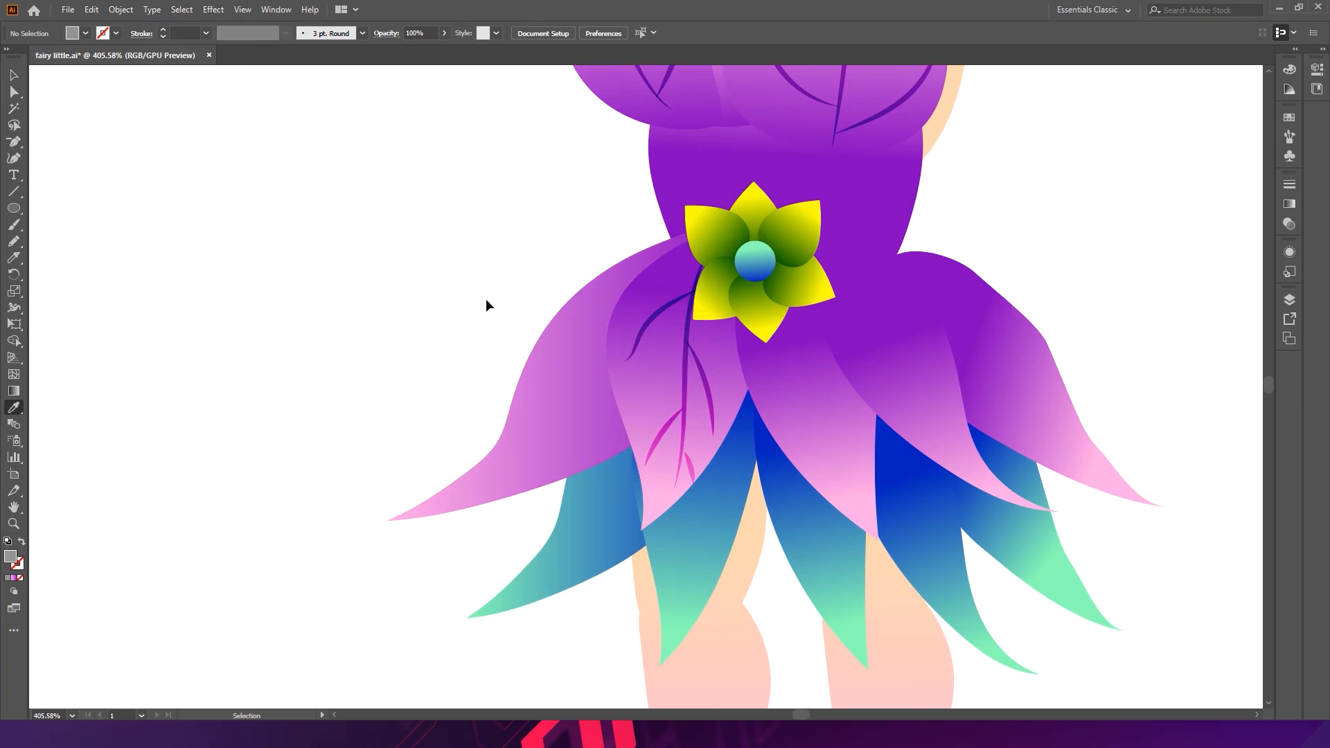
# - Save the document
pyautogui.scroll(-5, 559, 347)
pyautogui.press('v')
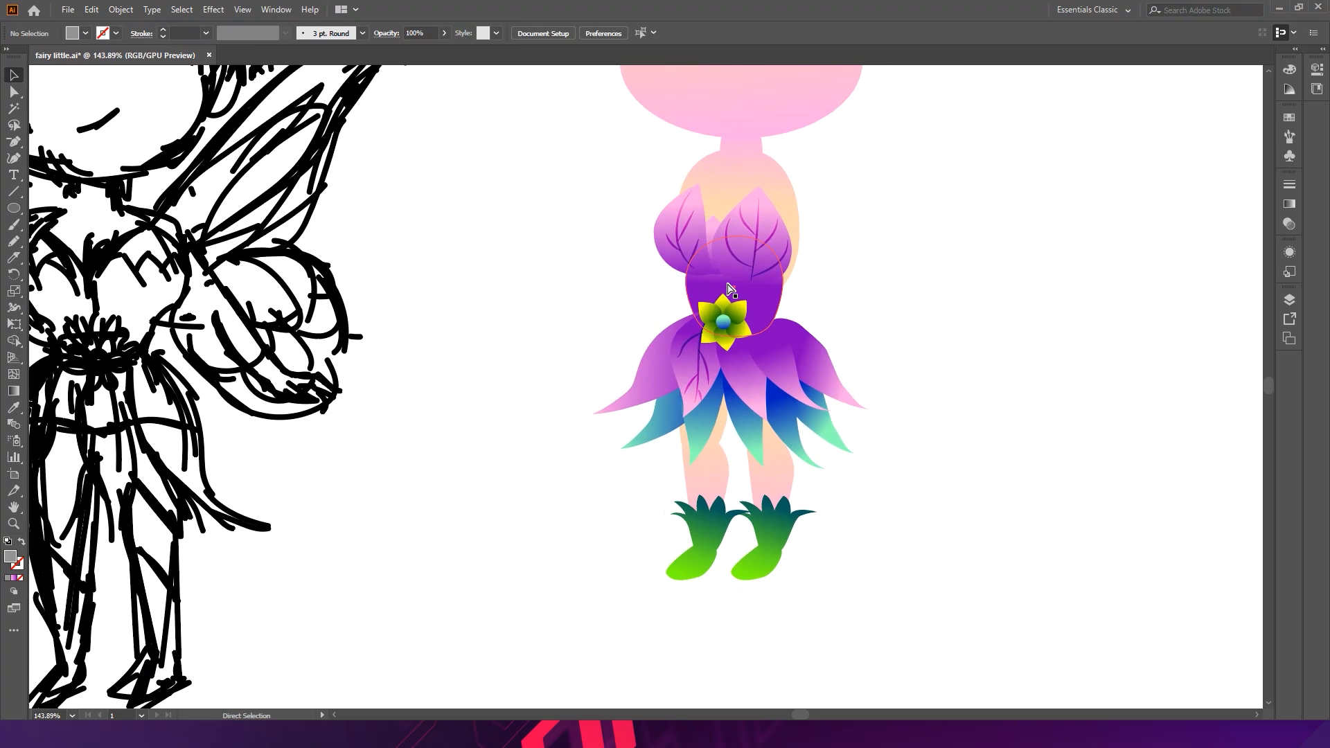
pyautogui.hotkey('ctrl', 's')
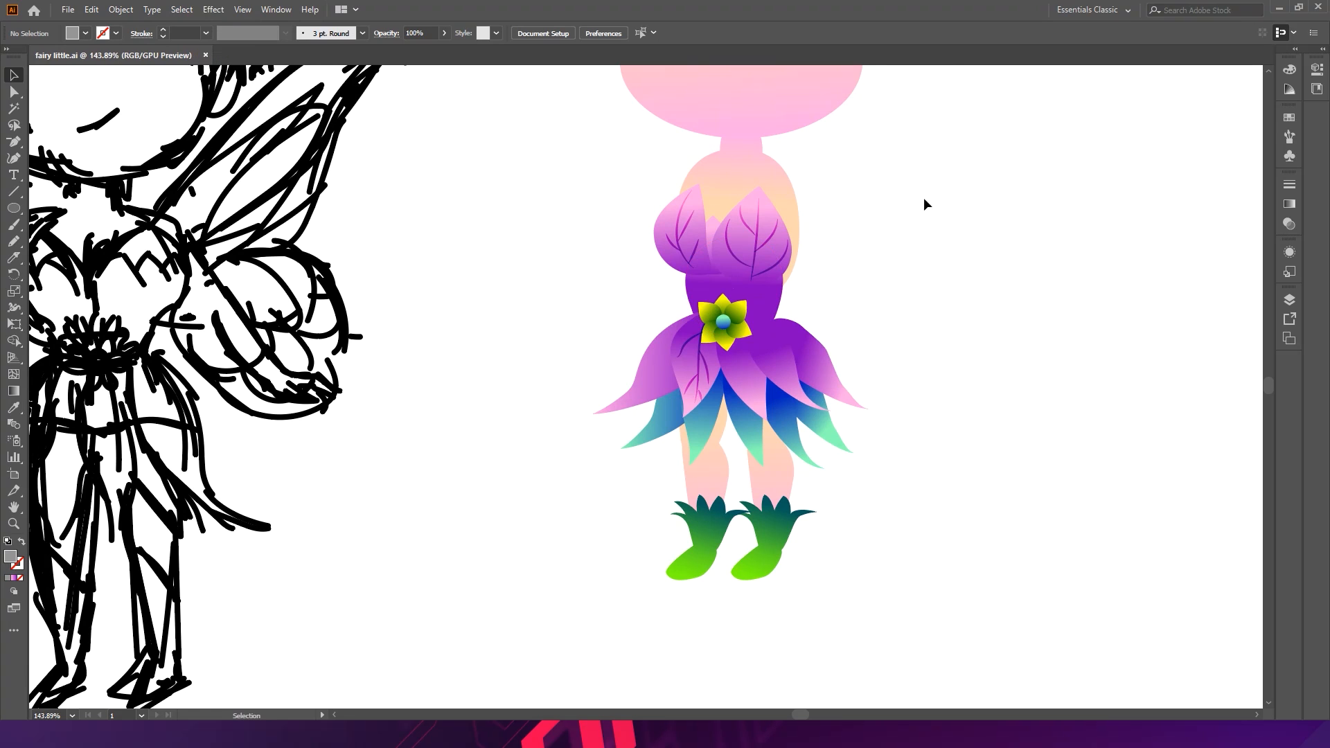
pyautogui.scroll(5, 742, 324)
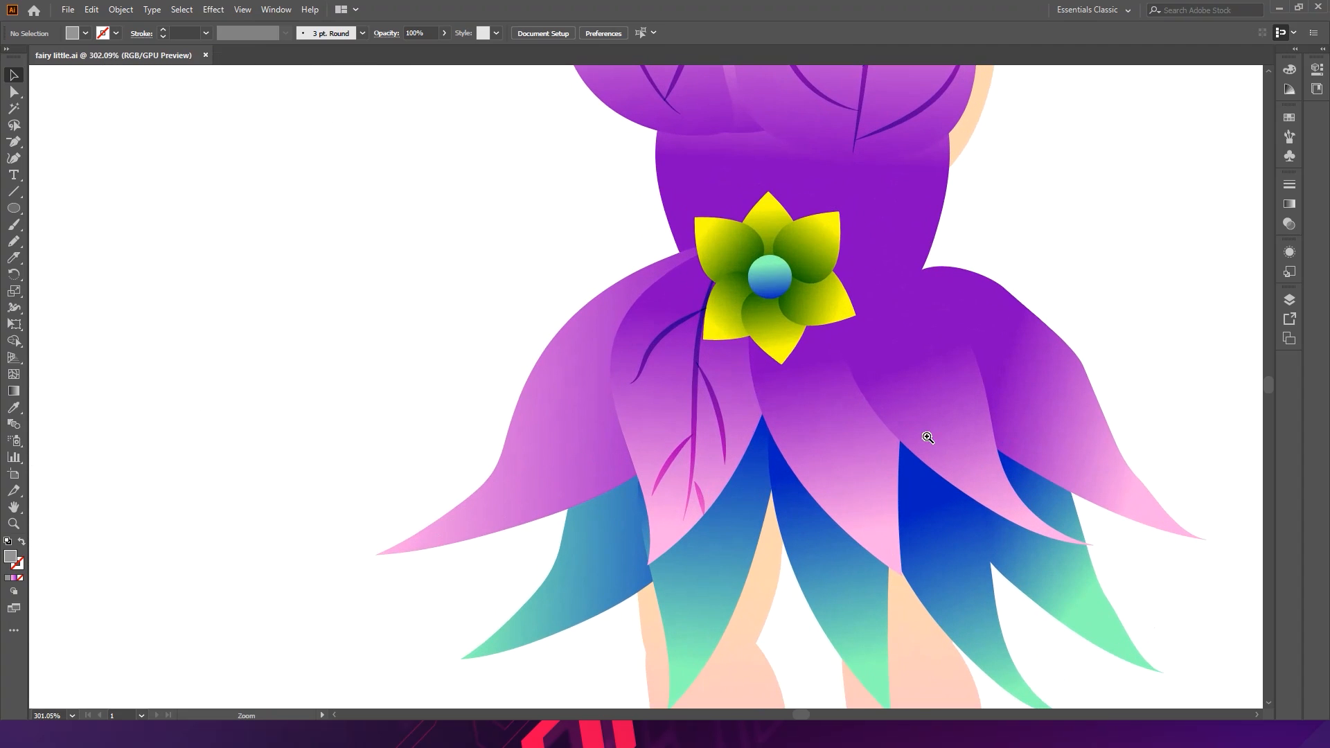
# - Select all the vein strokes on both bodice cups and the skirt petal and set their opacity to 30%
pyautogui.keyDown('shift'); pyautogui.click(664, 469); pyautogui.keyUp('shift')
pyautogui.keyDown('shift'); pyautogui.click(695, 476); pyautogui.keyUp('shift')
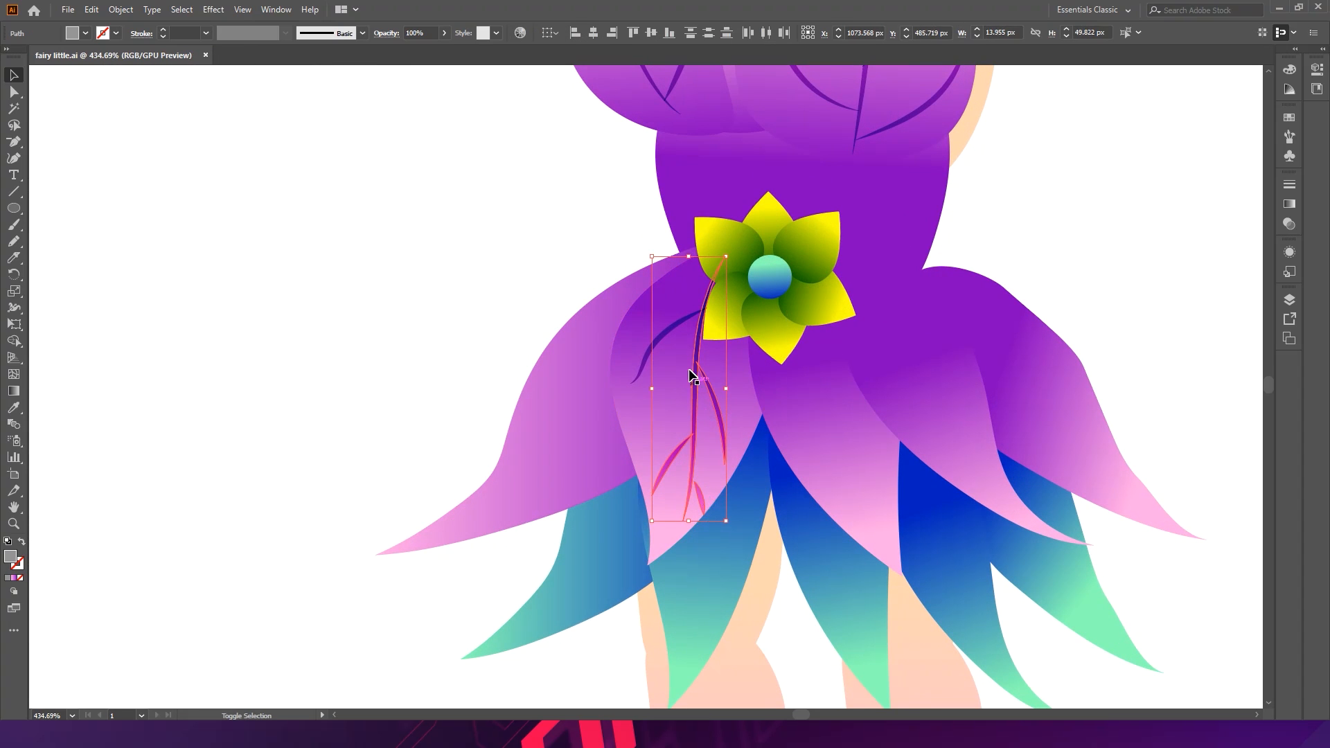
pyautogui.keyDown('shift'); pyautogui.click(670, 323); pyautogui.keyUp('shift')
pyautogui.press('space')
pyautogui.moveTo(671, 176); pyautogui.dragTo(600, 454)
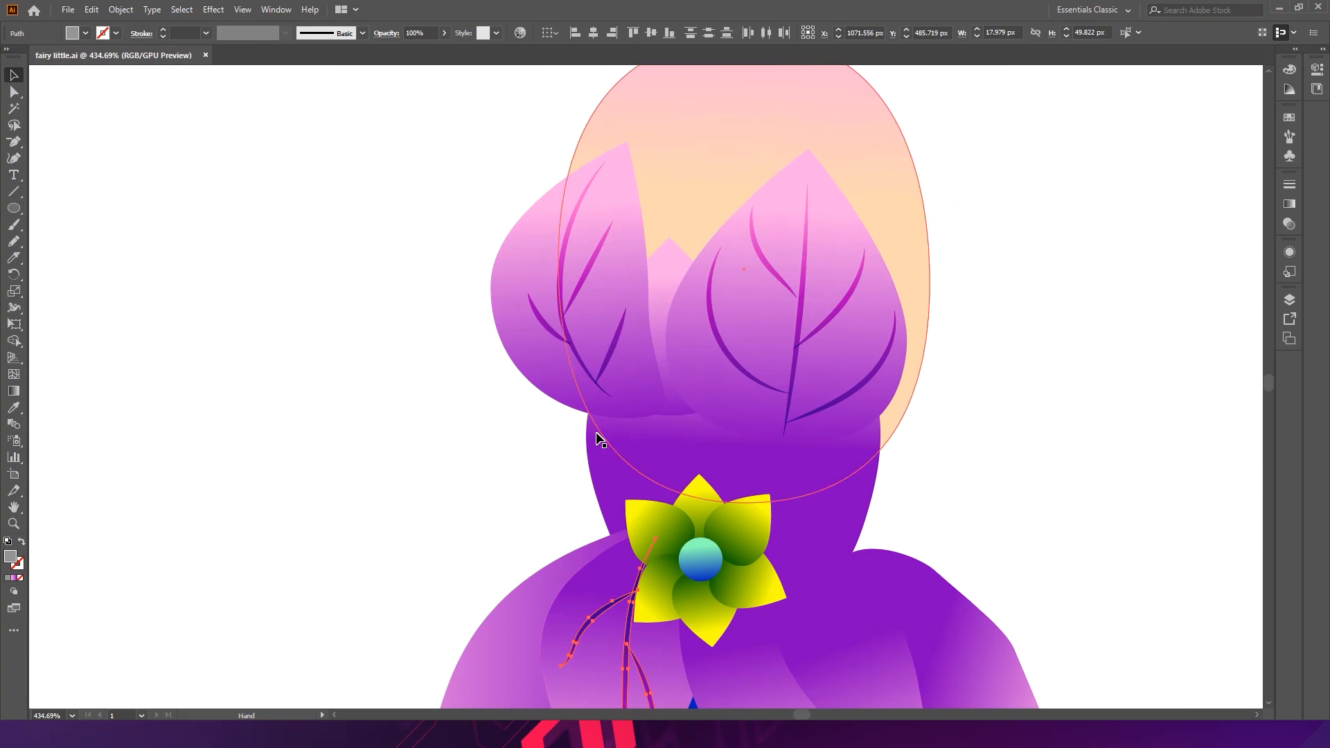
pyautogui.keyDown('shift'); pyautogui.click(571, 292); pyautogui.keyUp('shift')
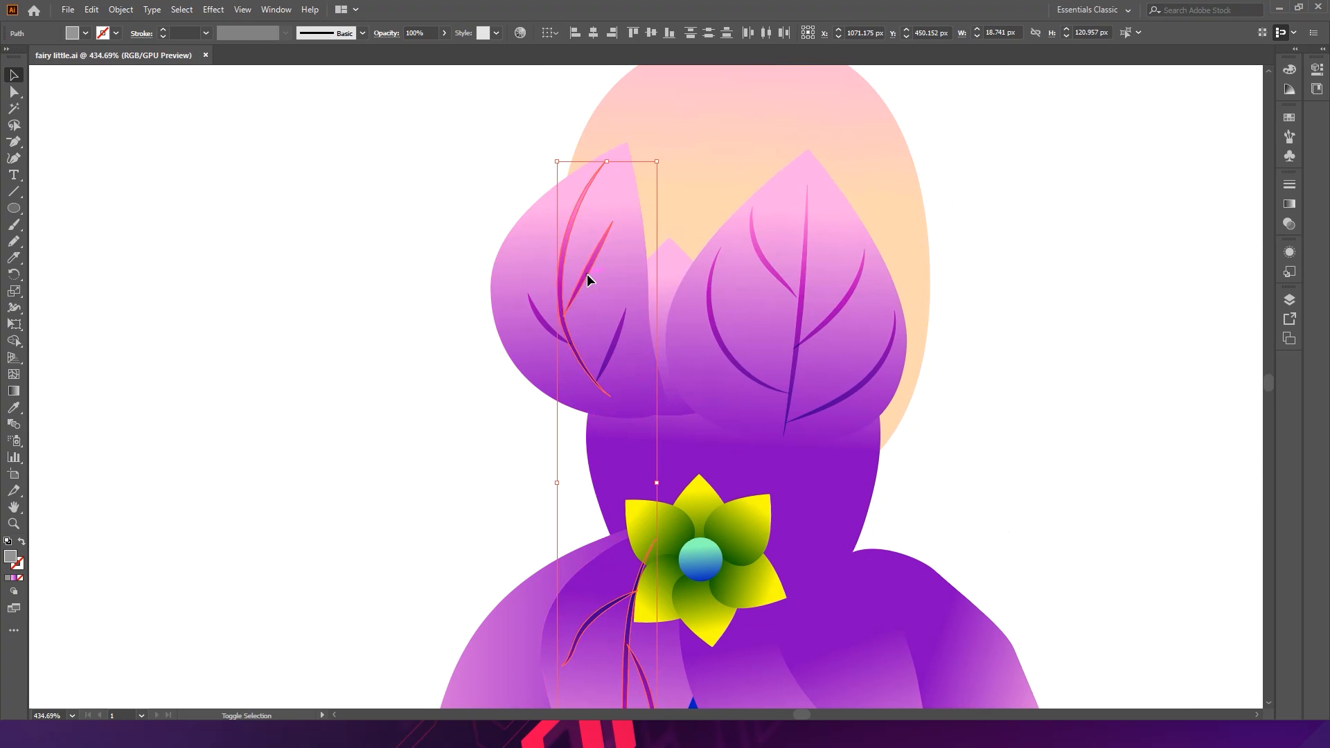
pyautogui.keyDown('shift'); pyautogui.click(549, 330); pyautogui.keyUp('shift')
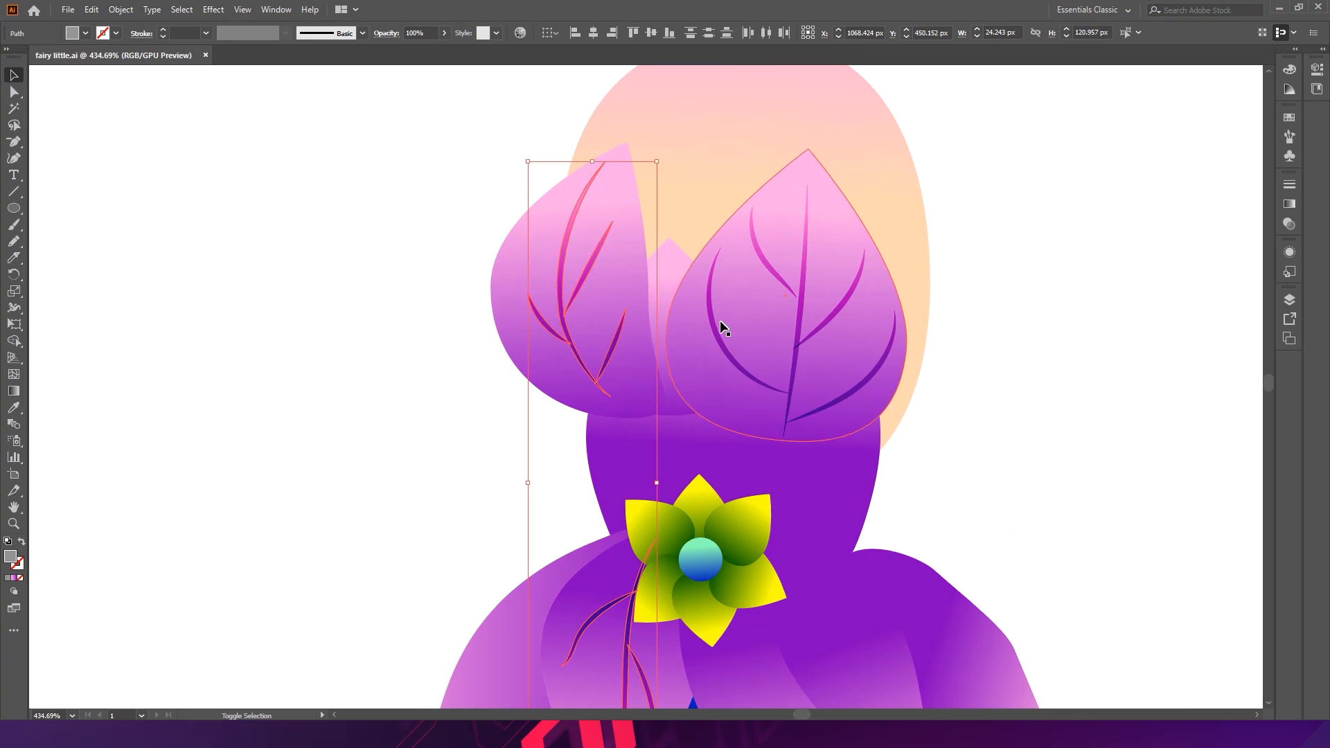
pyautogui.keyDown('shift'); pyautogui.click(717, 339); pyautogui.keyUp('shift')
pyautogui.keyDown('shift'); pyautogui.click(767, 267); pyautogui.keyUp('shift')
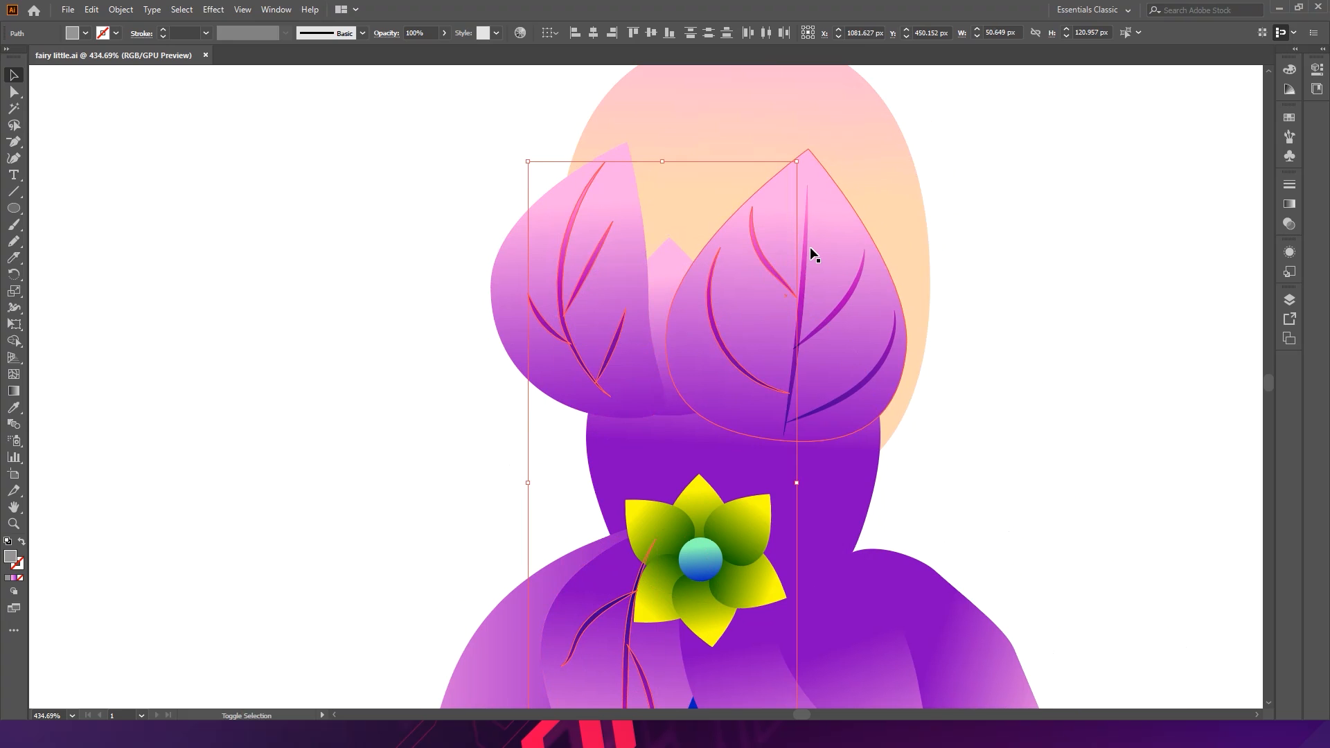
pyautogui.keyDown('shift'); pyautogui.click(807, 251); pyautogui.keyUp('shift')
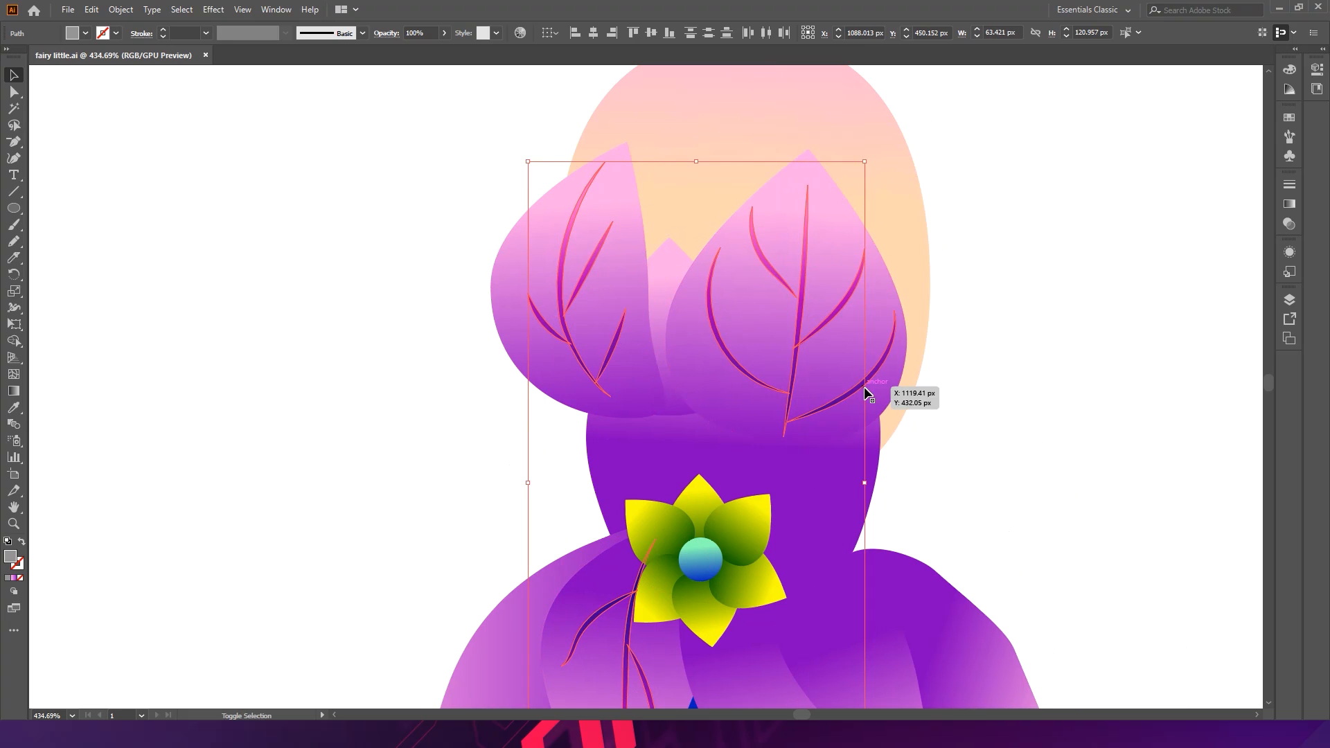
pyautogui.keyDown('shift'); pyautogui.click(866, 374); pyautogui.keyUp('shift')
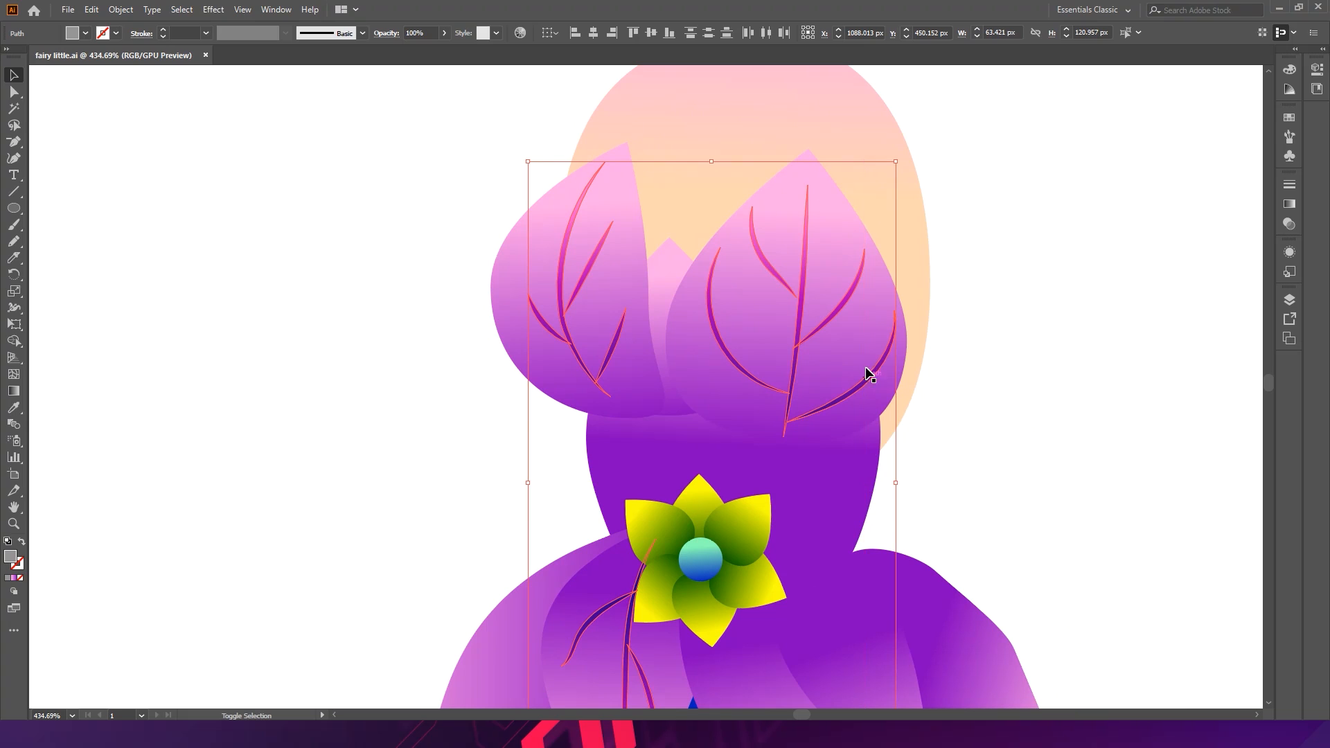
pyautogui.click(428, 39)
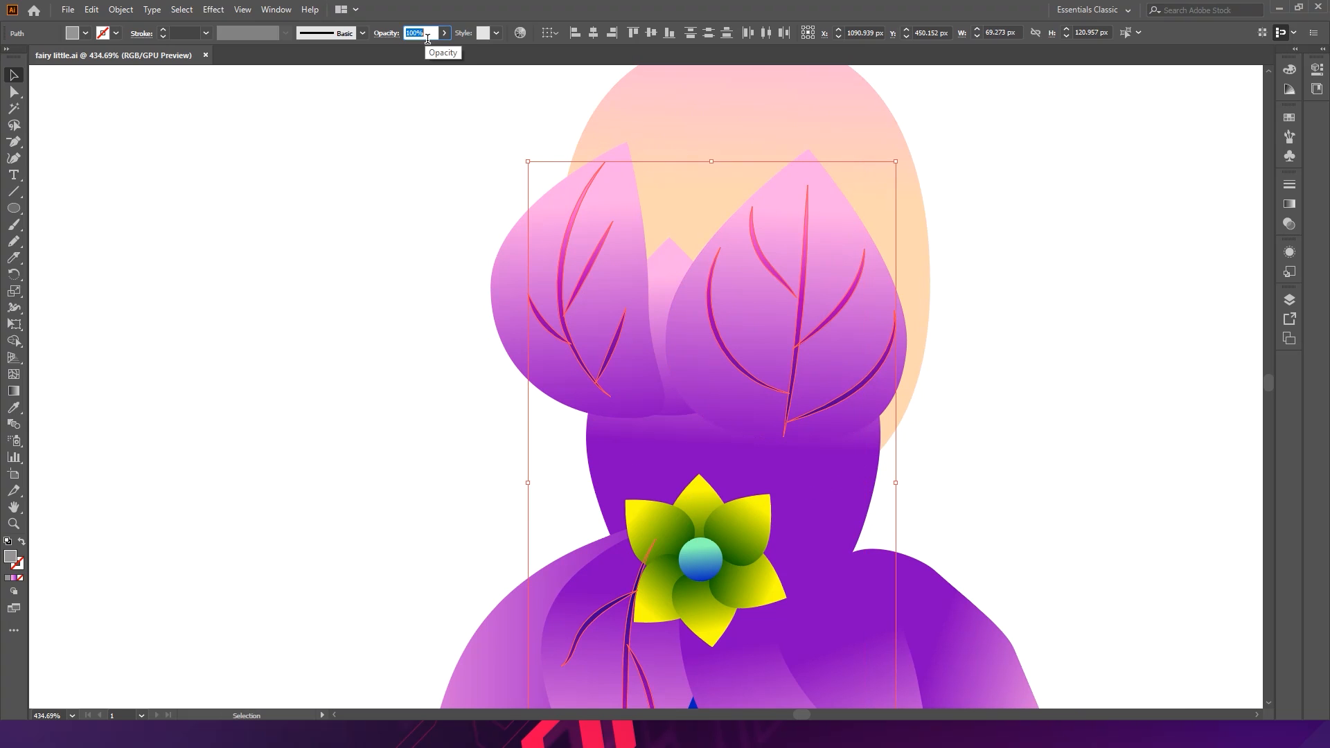
pyautogui.write('30')
pyautogui.press('Return')
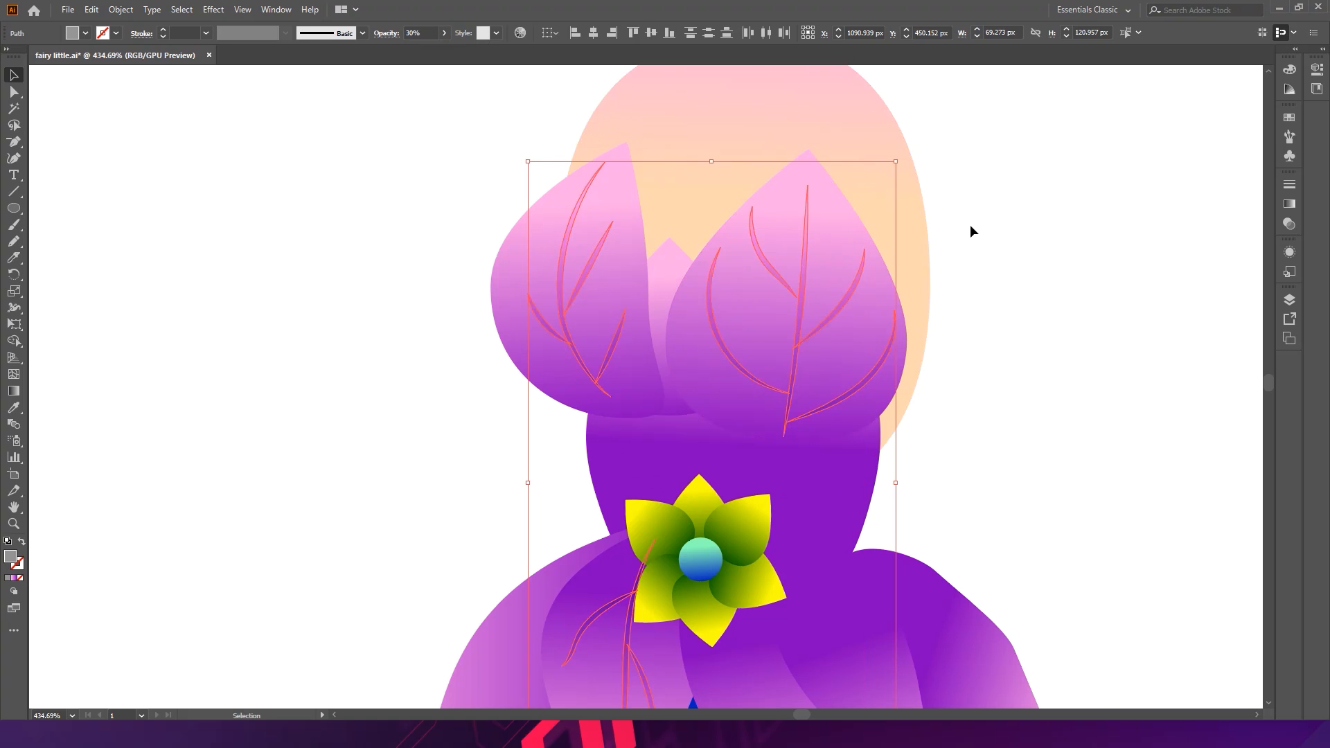
# - Select the left skirt petal and draw a curved centre vein down it with the Pencil
pyautogui.click(969, 225)
pyautogui.scroll(-3, 1092, 274)
pyautogui.scroll(1, 1093, 271)
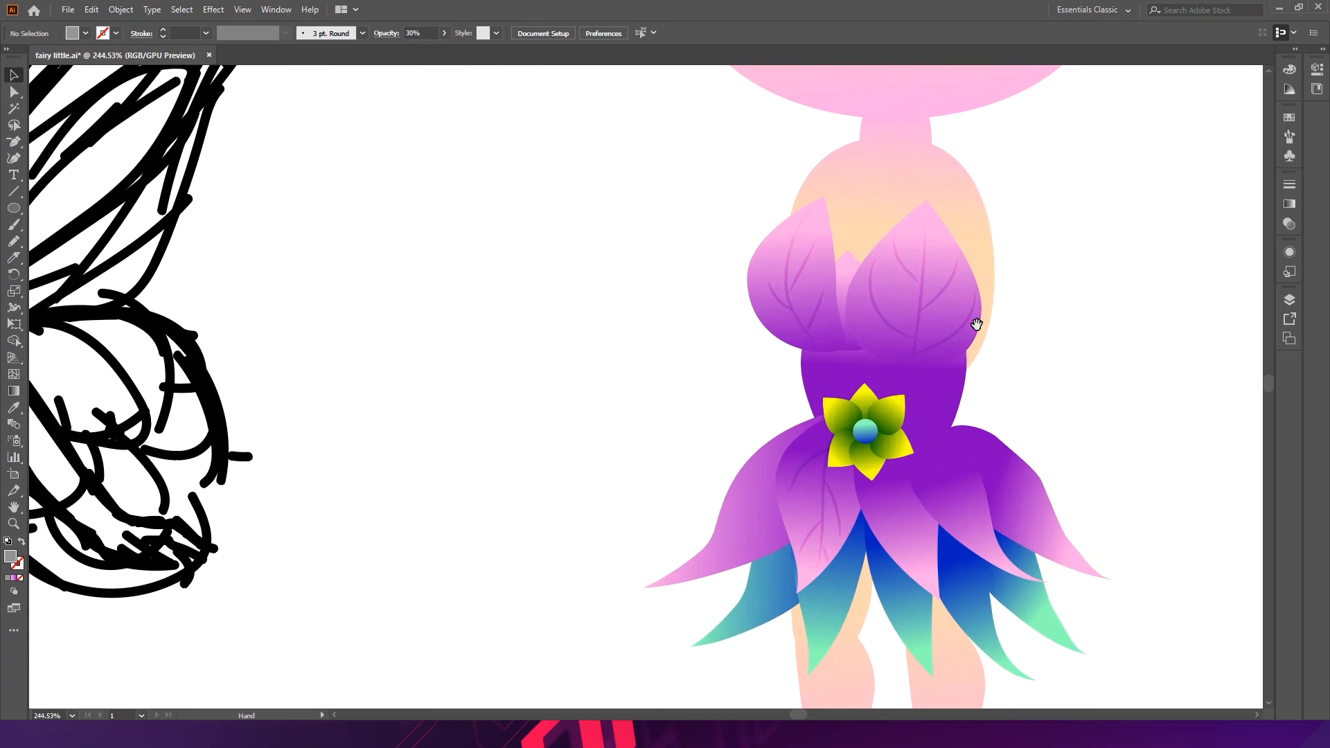
pyautogui.moveTo(983, 330); pyautogui.dragTo(786, 230)
pyautogui.scroll(2, 796, 395)
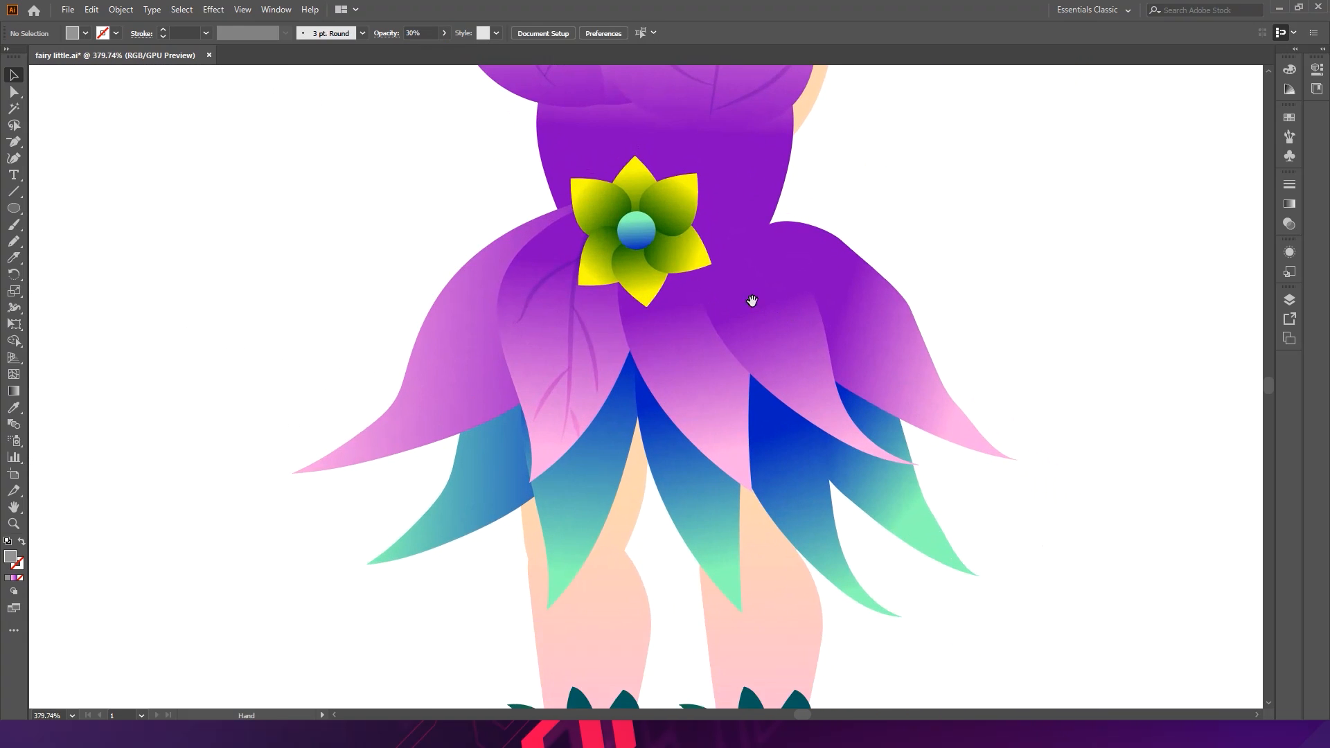
pyautogui.click(441, 349)
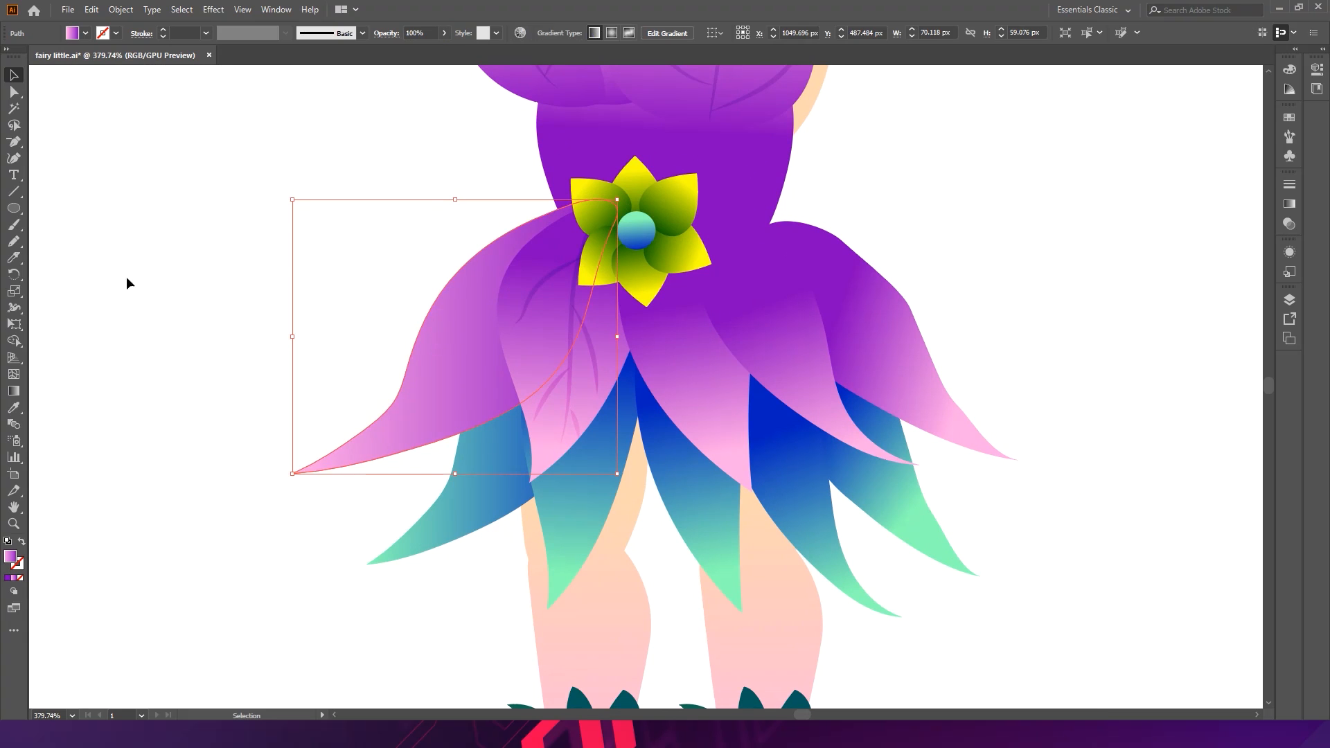
pyautogui.click(19, 245)
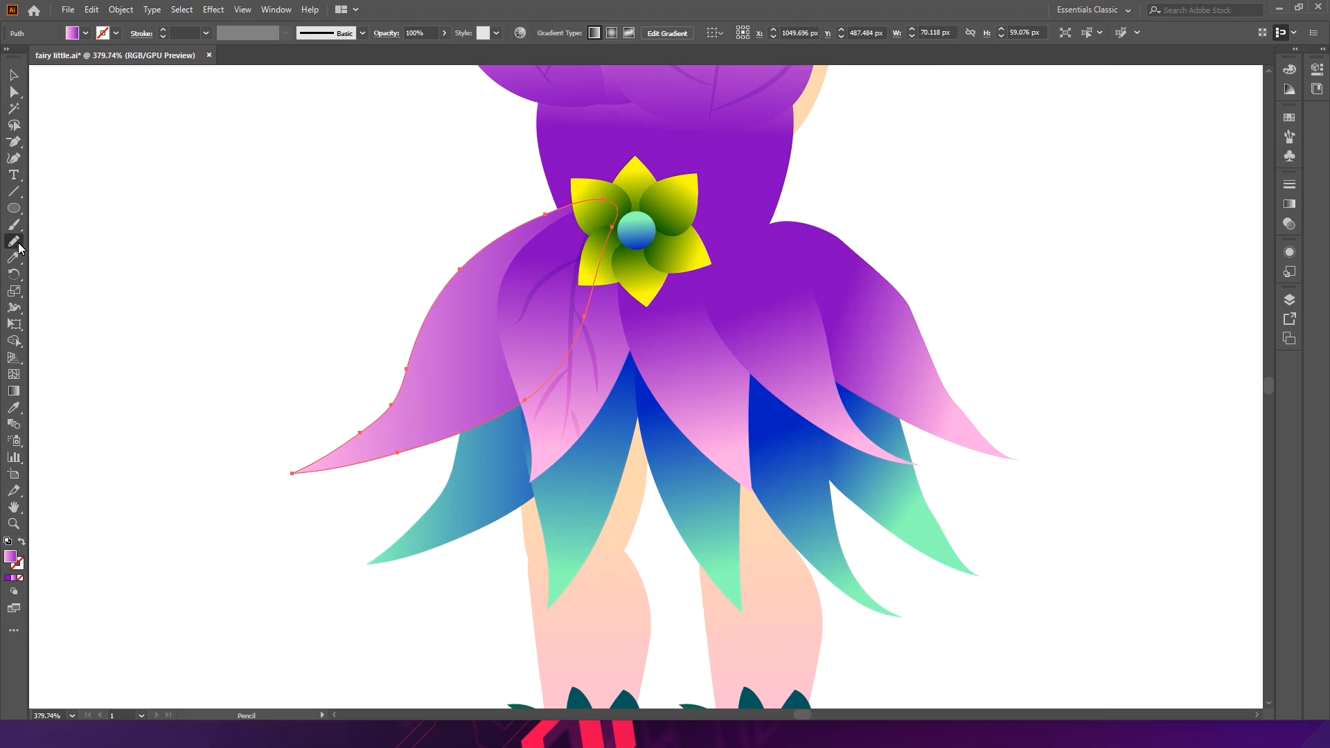
pyautogui.moveTo(618, 232)
pyautogui.mouseDown()
pyautogui.moveTo(585, 229)
pyautogui.moveTo(427, 418)
pyautogui.moveTo(383, 456)
pyautogui.moveTo(368, 445)
pyautogui.mouseUp()
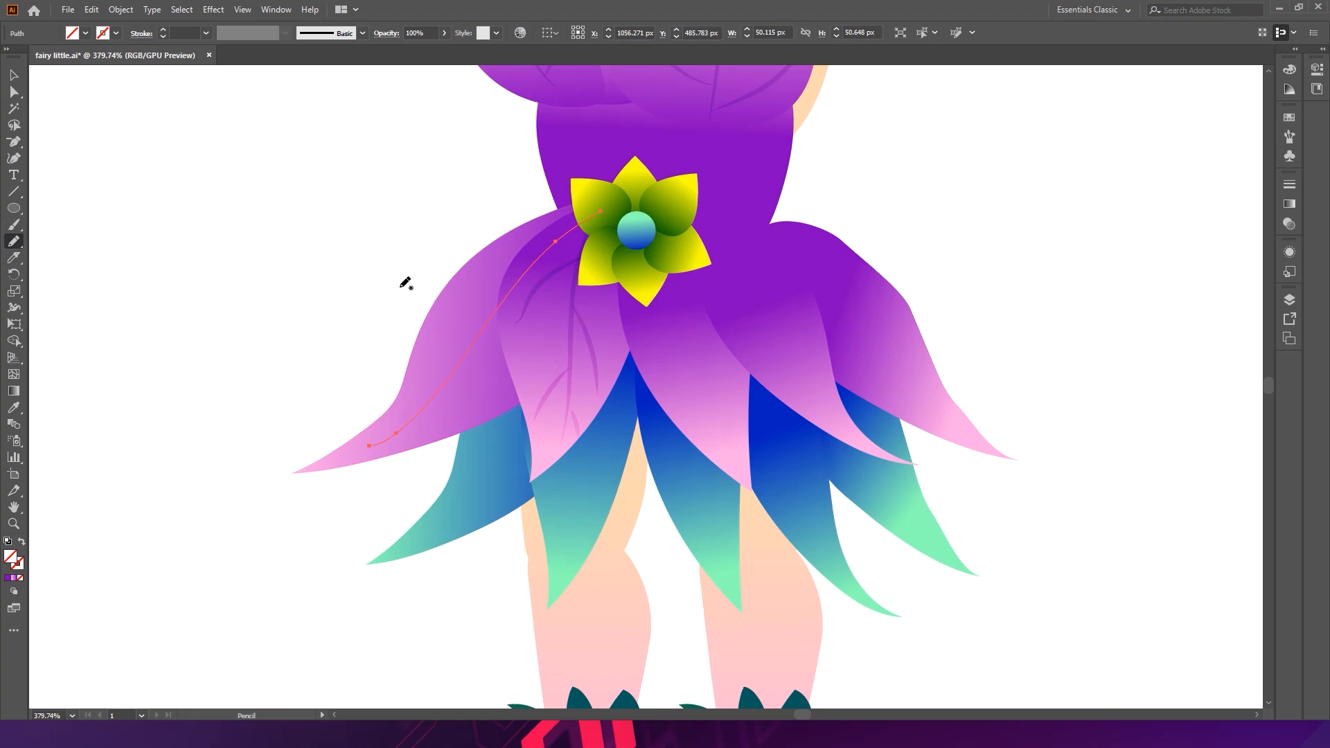
# - Give the new vein a black 1 pt stroke and move it one level backward in the stacking order
pyautogui.click(18, 567)
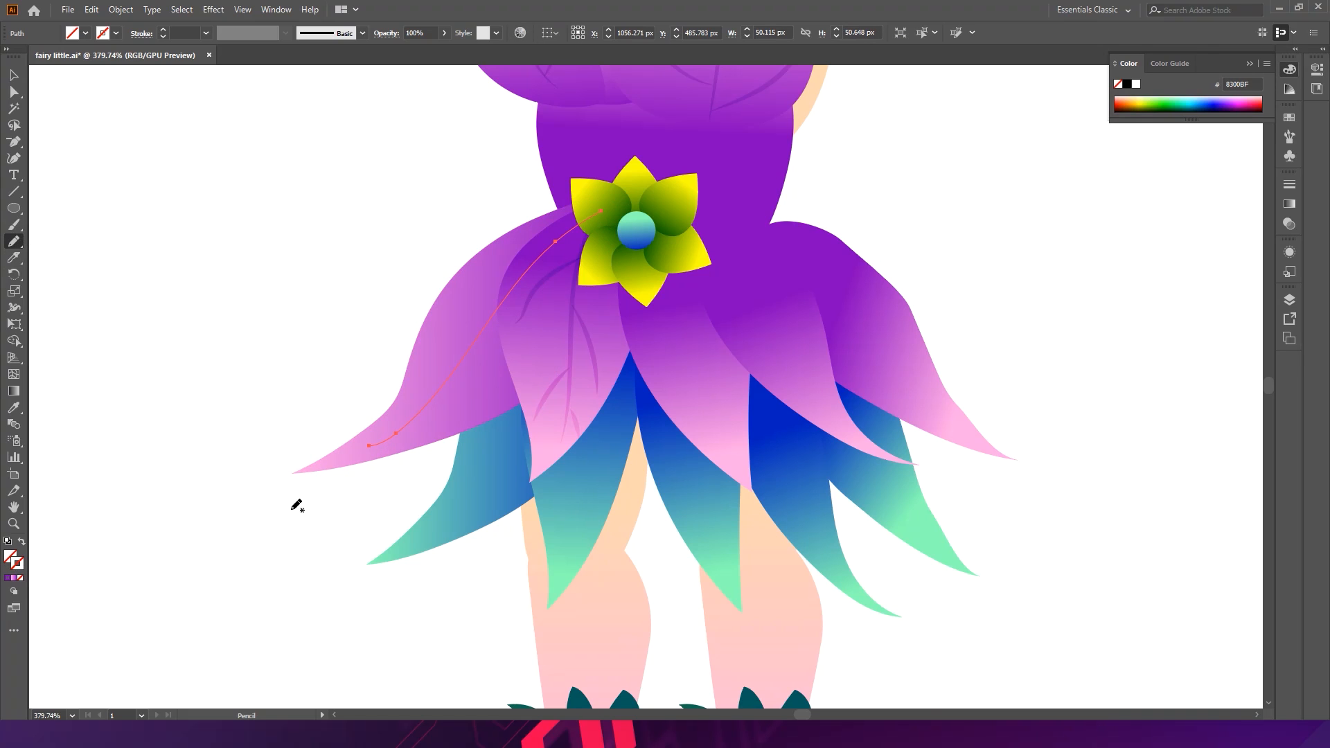
pyautogui.click(1127, 84)
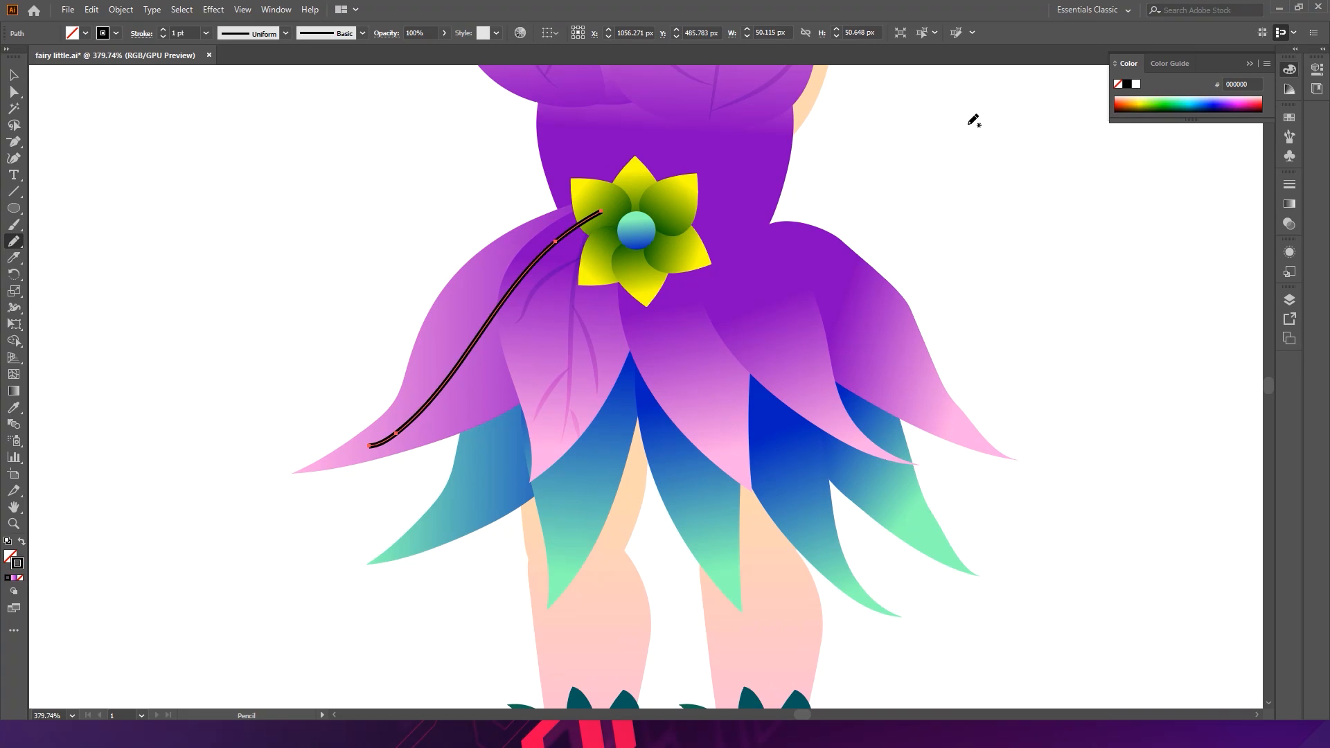
pyautogui.keyDown('ctrl'); pyautogui.click(368, 291); pyautogui.keyUp('ctrl')
pyautogui.keyDown('ctrl'); pyautogui.click(491, 330); pyautogui.keyUp('ctrl')
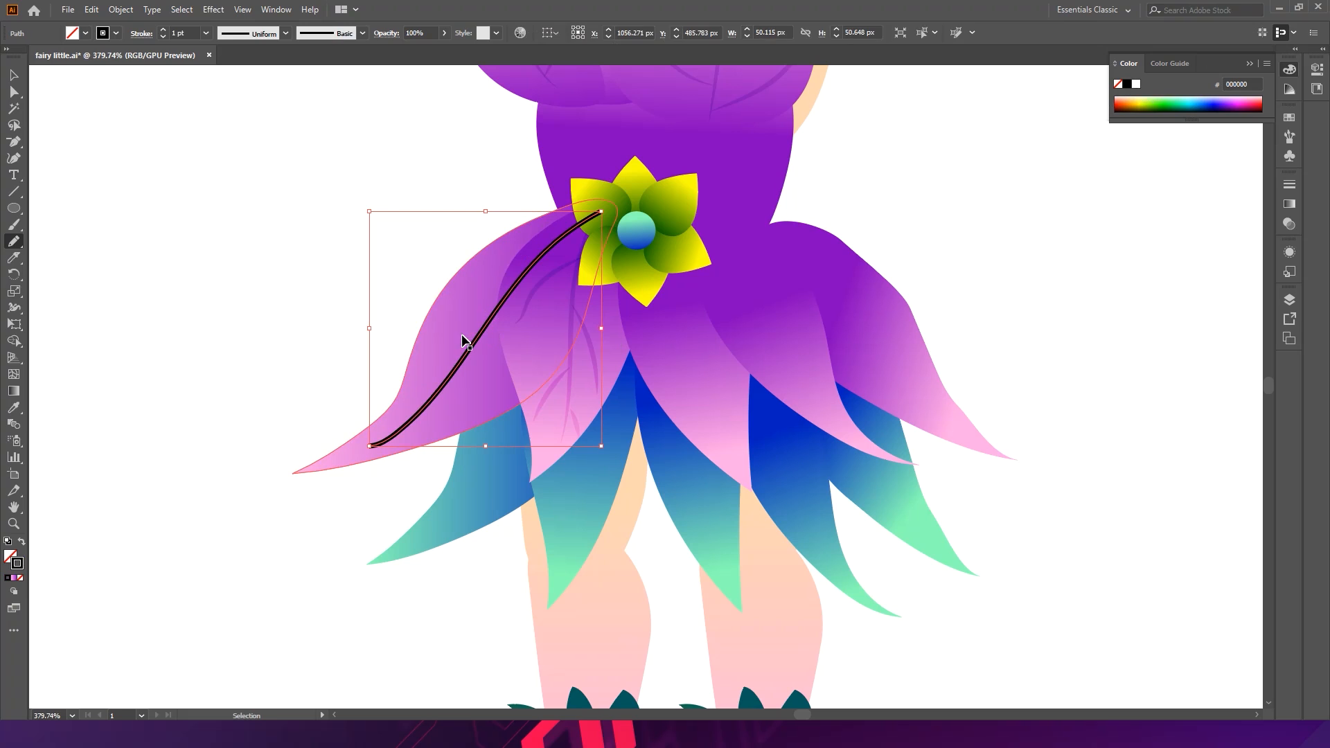
pyautogui.hotkey('ctrl', '[')
pyautogui.hotkey('ctrl', '[')
pyautogui.hotkey('ctrl', ']')
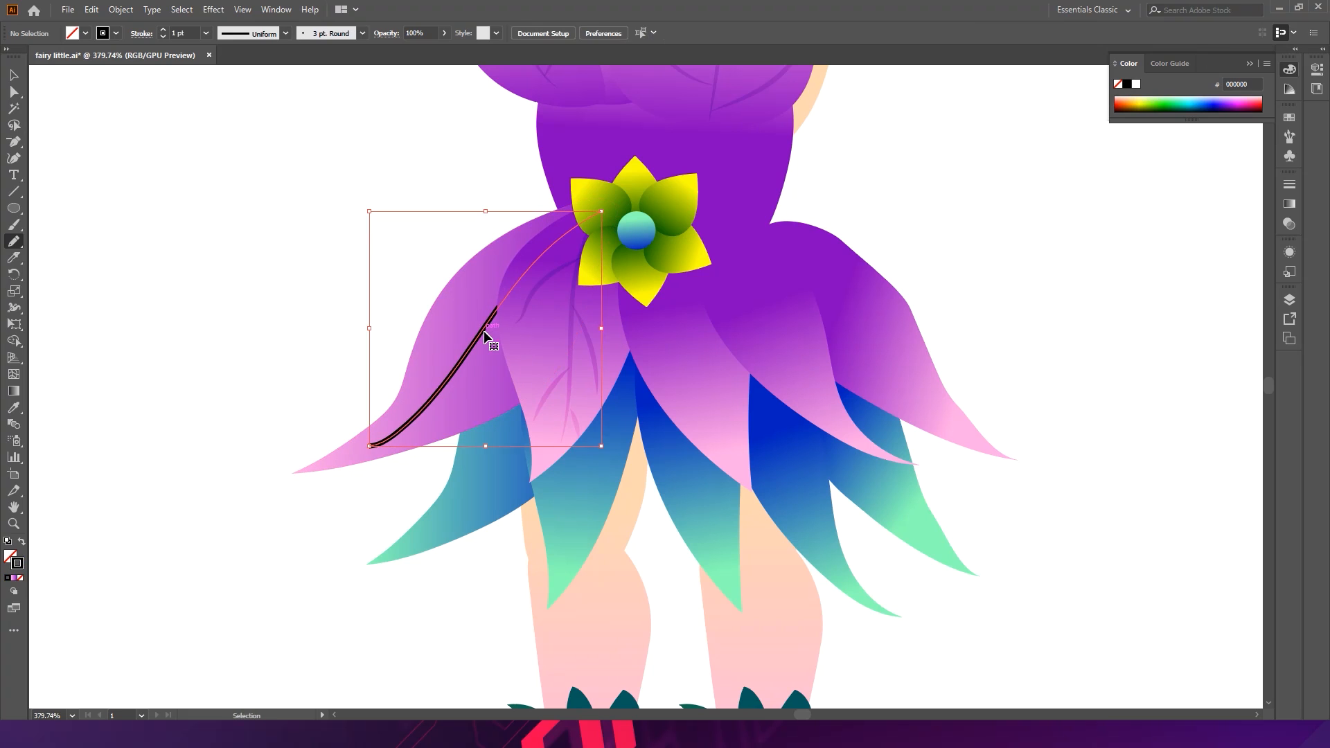
pyautogui.moveTo(430, 367); pyautogui.dragTo(480, 333)
pyautogui.hotkey('ctrl', 'z')
pyautogui.hotkey('ctrl', 'z')
# - Draw two short branch strokes off the left petal's vein with the Pencil
pyautogui.hotkey('ctrl', 'shift', 'a')
pyautogui.moveTo(418, 367)
pyautogui.mouseDown()
pyautogui.moveTo(486, 333)
pyautogui.moveTo(482, 365)
pyautogui.moveTo(462, 368)
pyautogui.moveTo(452, 424)
pyautogui.mouseUp()
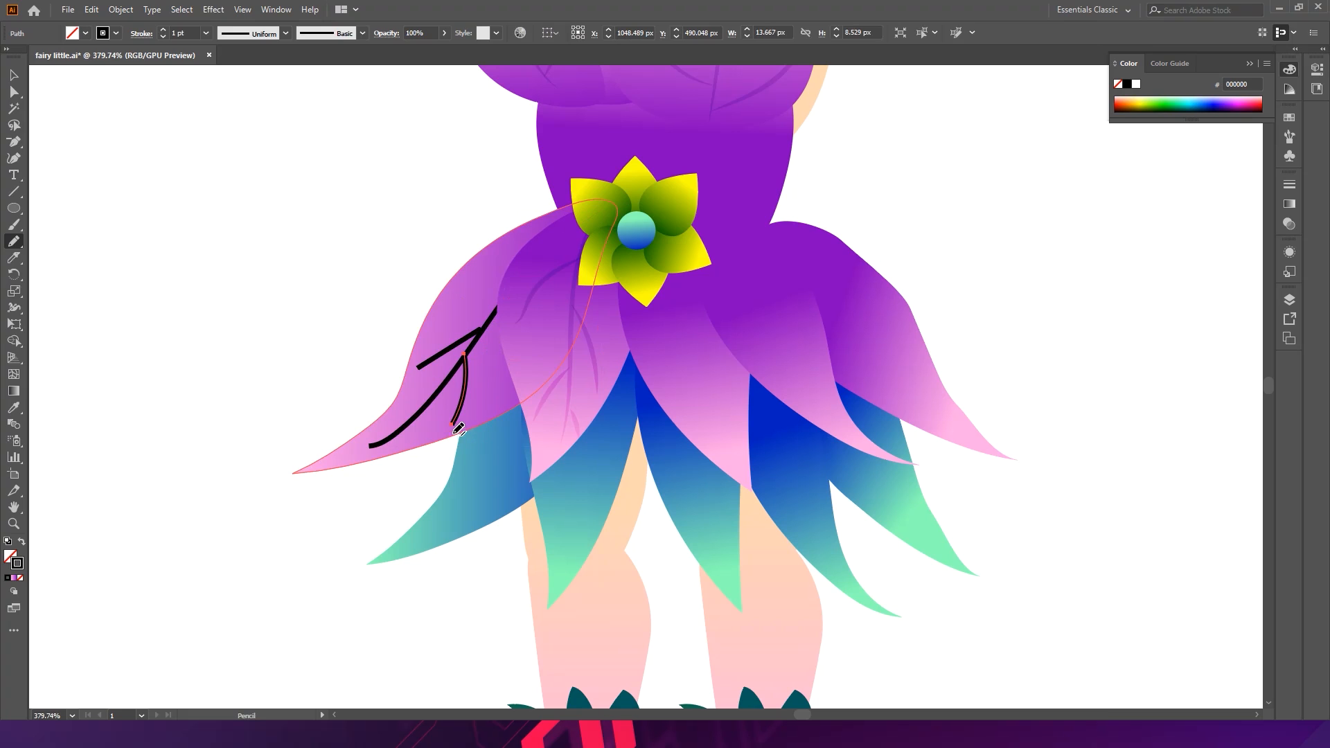
pyautogui.moveTo(451, 300); pyautogui.dragTo(532, 274)
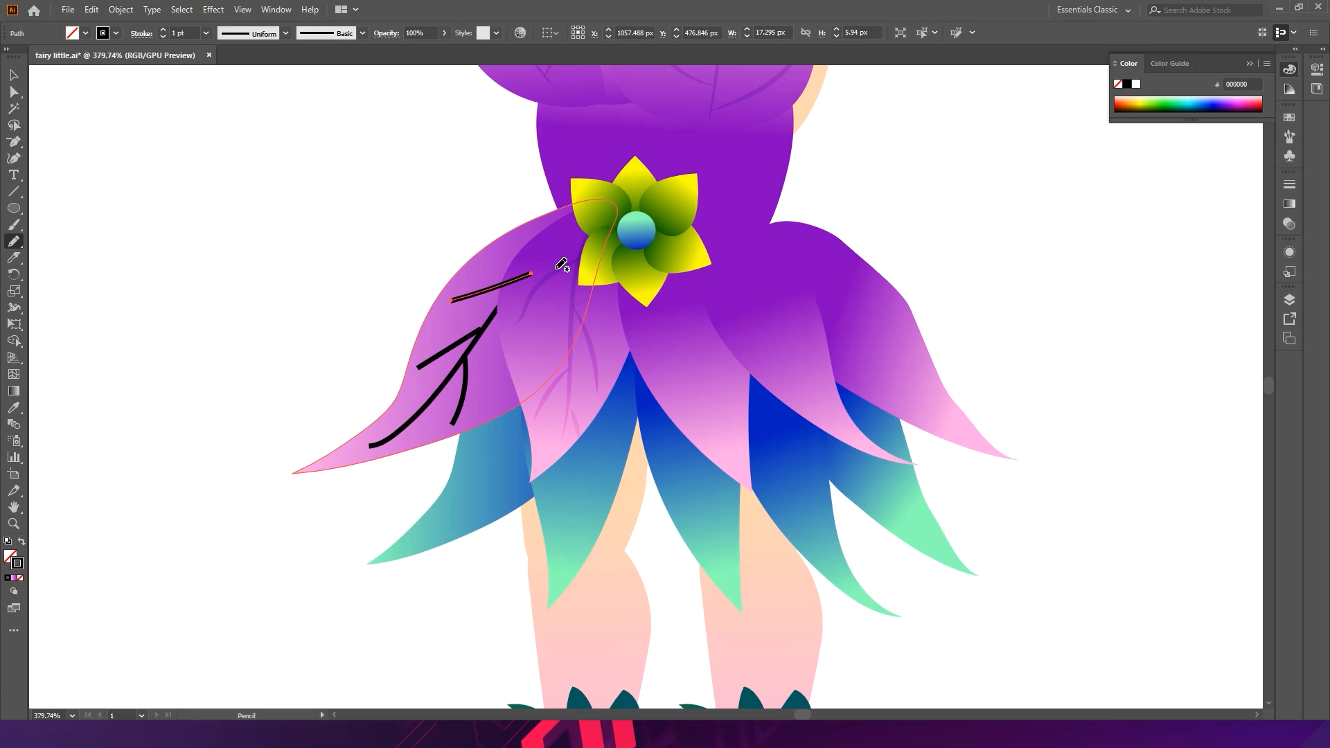
# - Send the upper branch stroke to the back, then bring it forward one level
pyautogui.press('v')
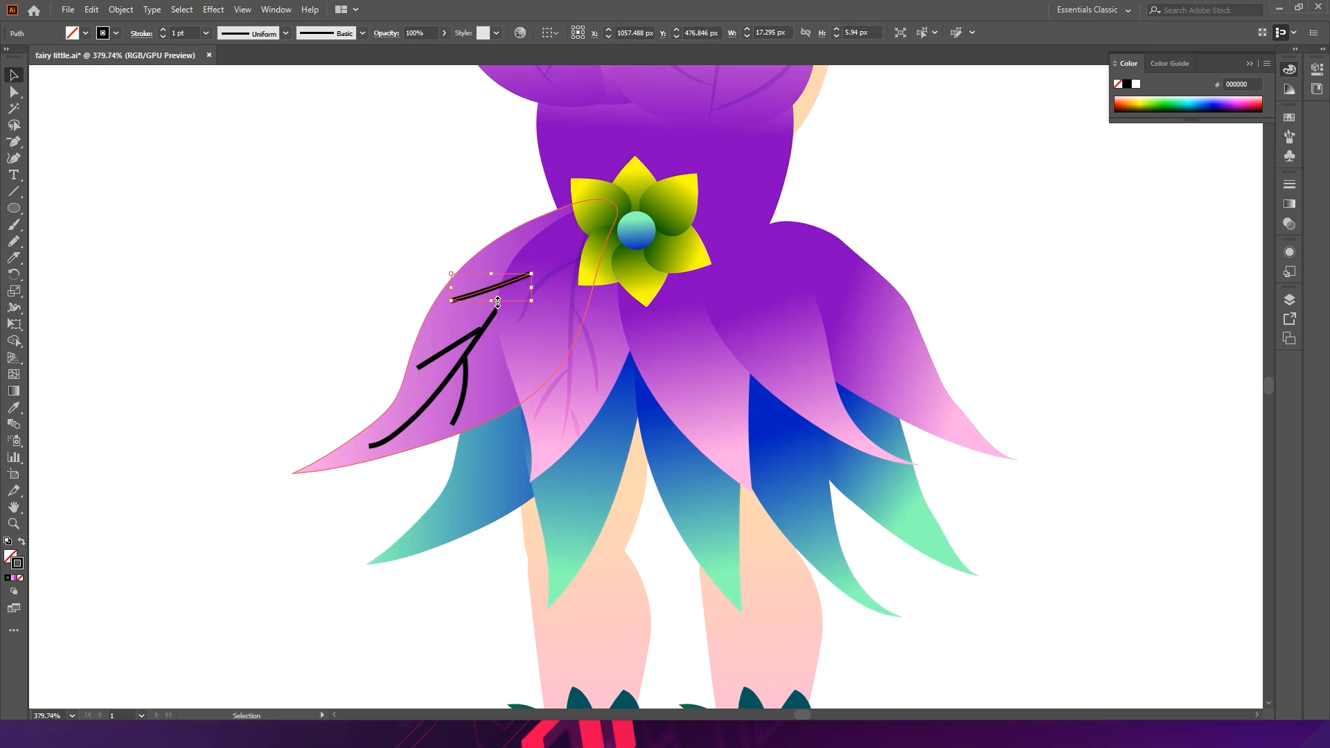
pyautogui.hotkey('ctrl', 'shift', '[')
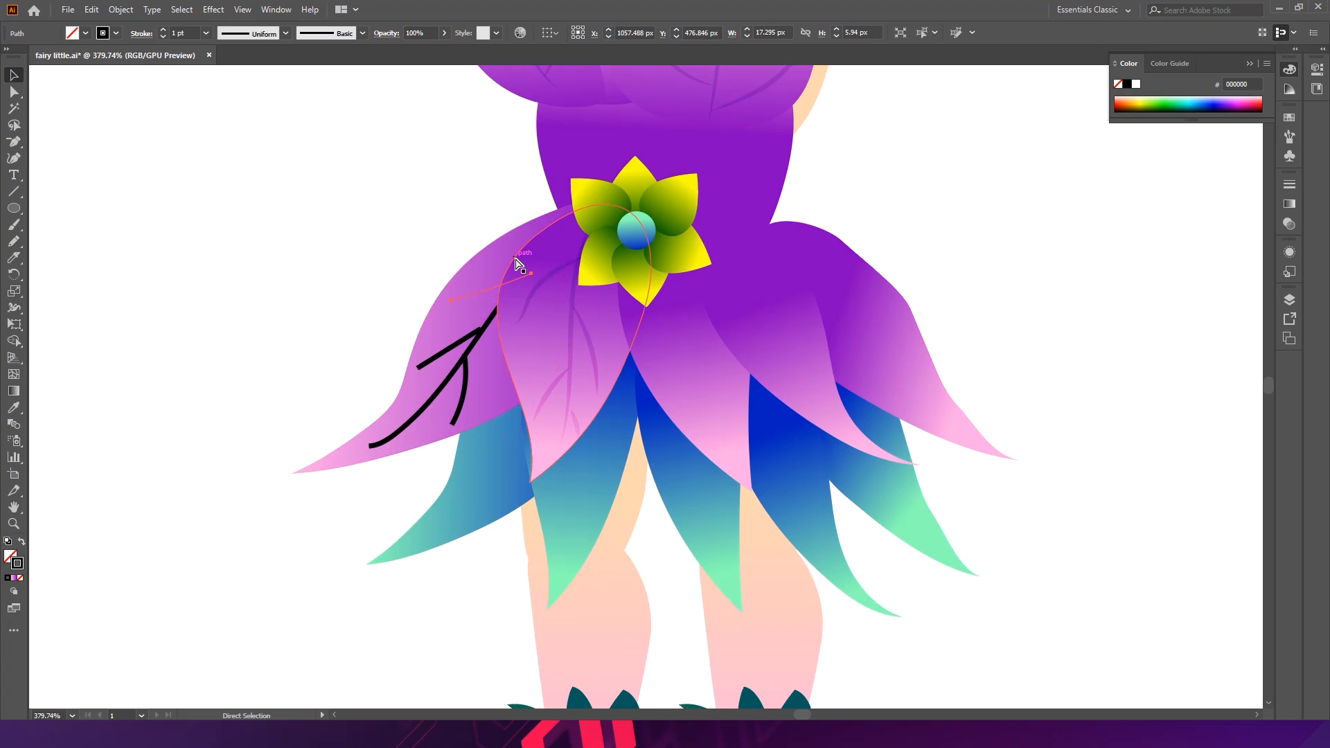
pyautogui.hotkey('ctrl', ']')
# - Select the left petal's vein and branches, give them a tapered width profile, and expand their appearance
pyautogui.keyDown('shift'); pyautogui.click(505, 335); pyautogui.keyUp('shift')
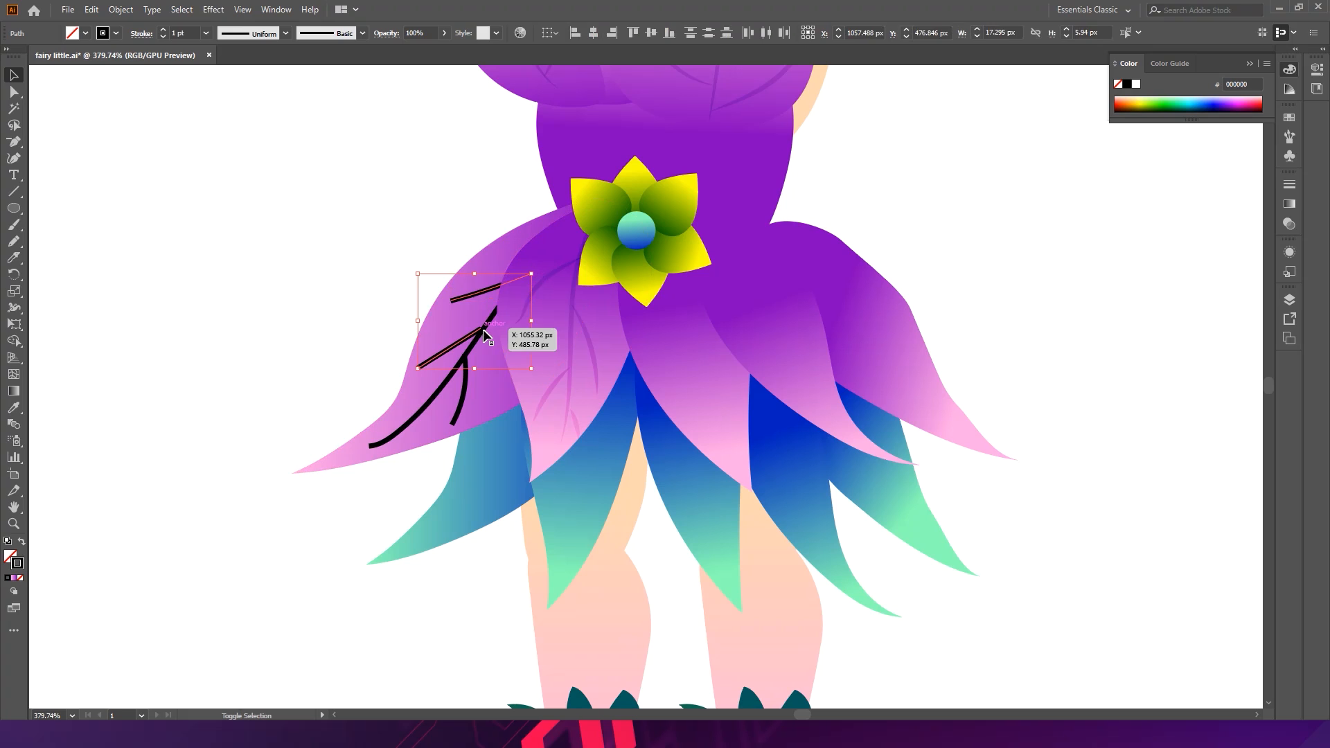
pyautogui.keyDown('shift'); pyautogui.click(471, 392); pyautogui.keyUp('shift')
pyautogui.keyDown('shift'); pyautogui.click(469, 388); pyautogui.keyUp('shift')
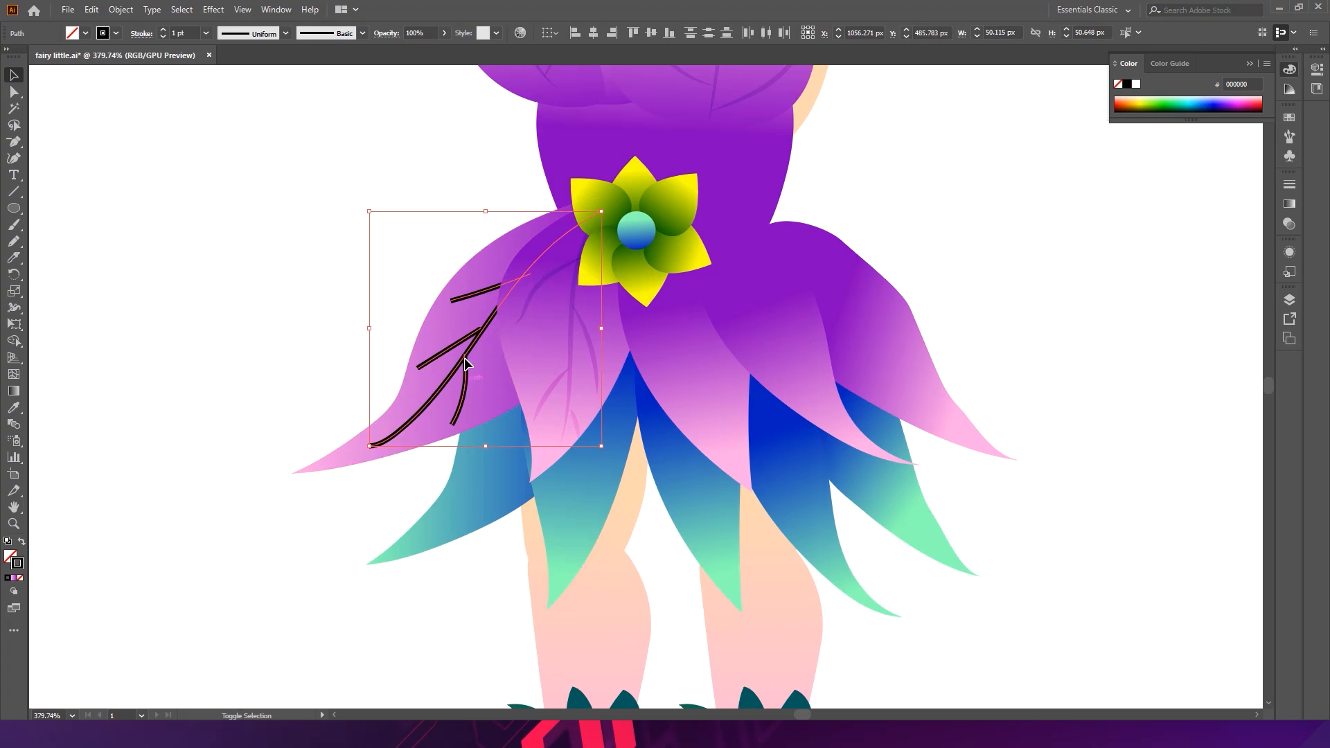
pyautogui.click(286, 33)
pyautogui.click(264, 82)
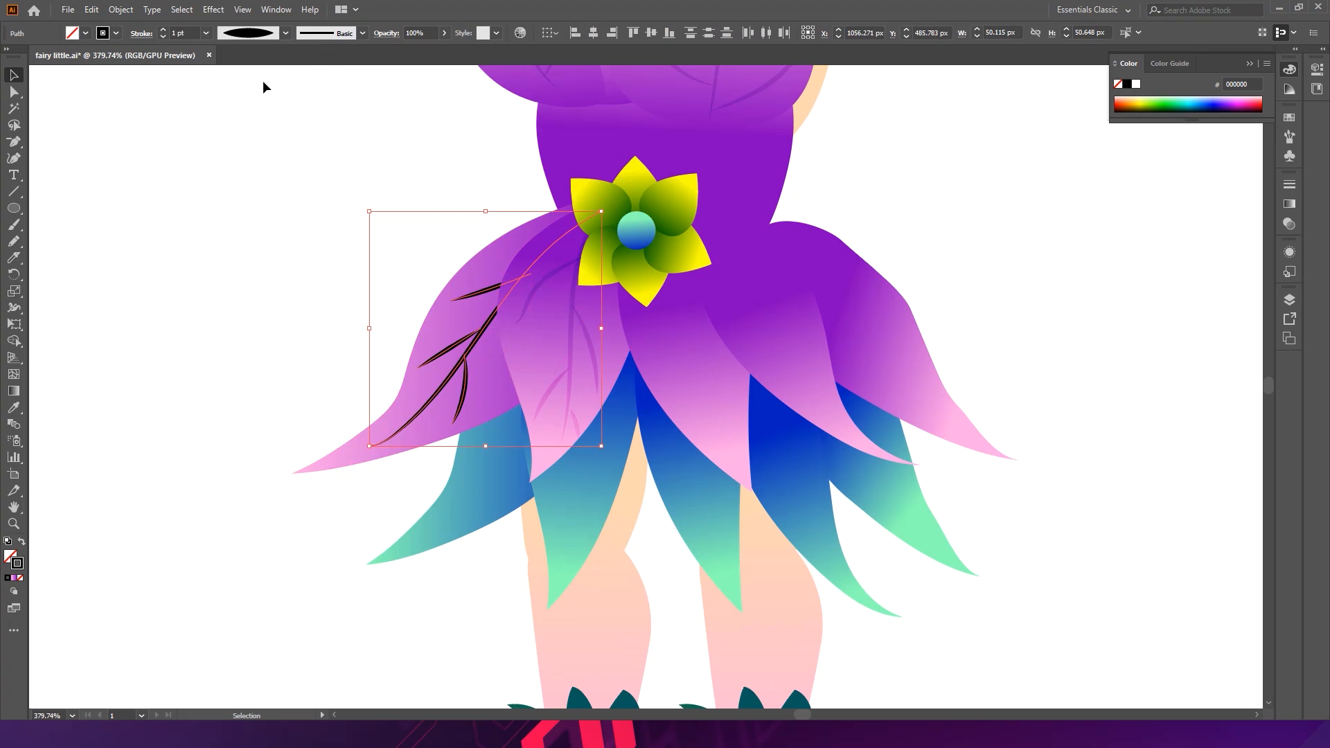
pyautogui.click(130, 8)
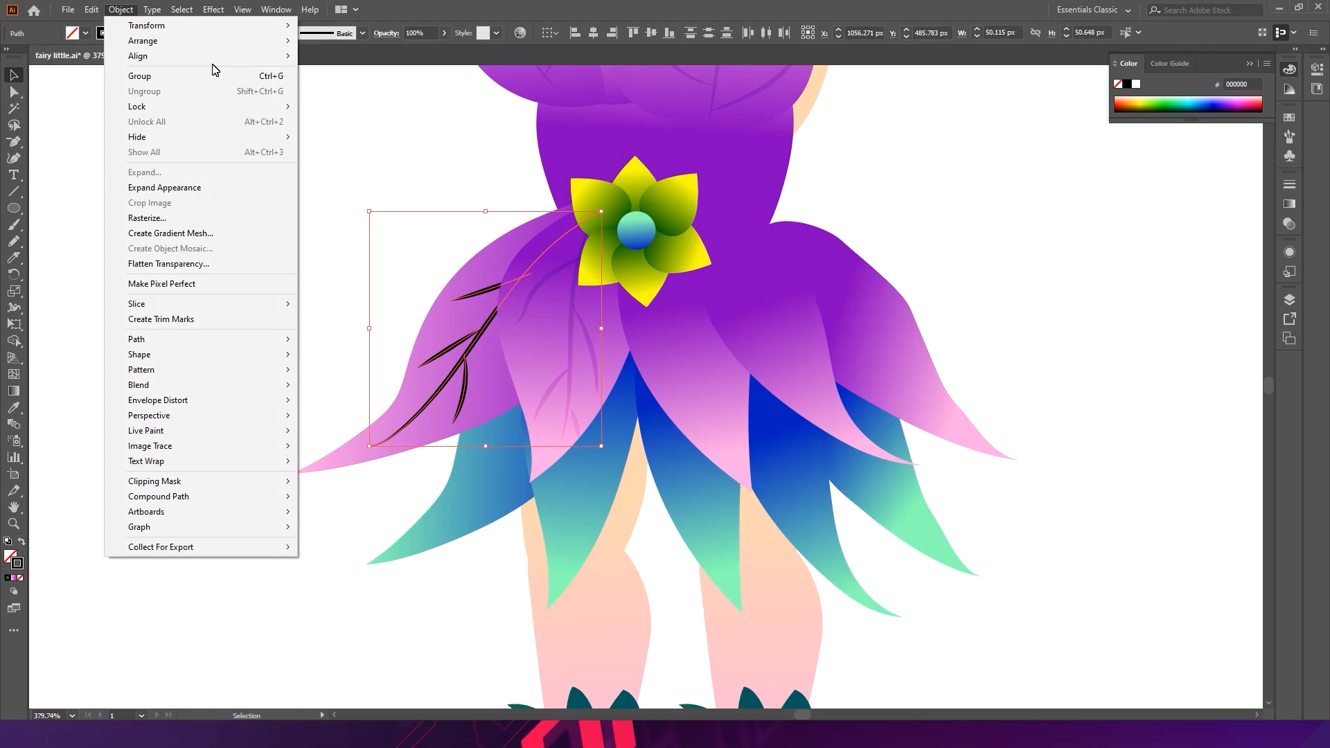
pyautogui.click(164, 187)
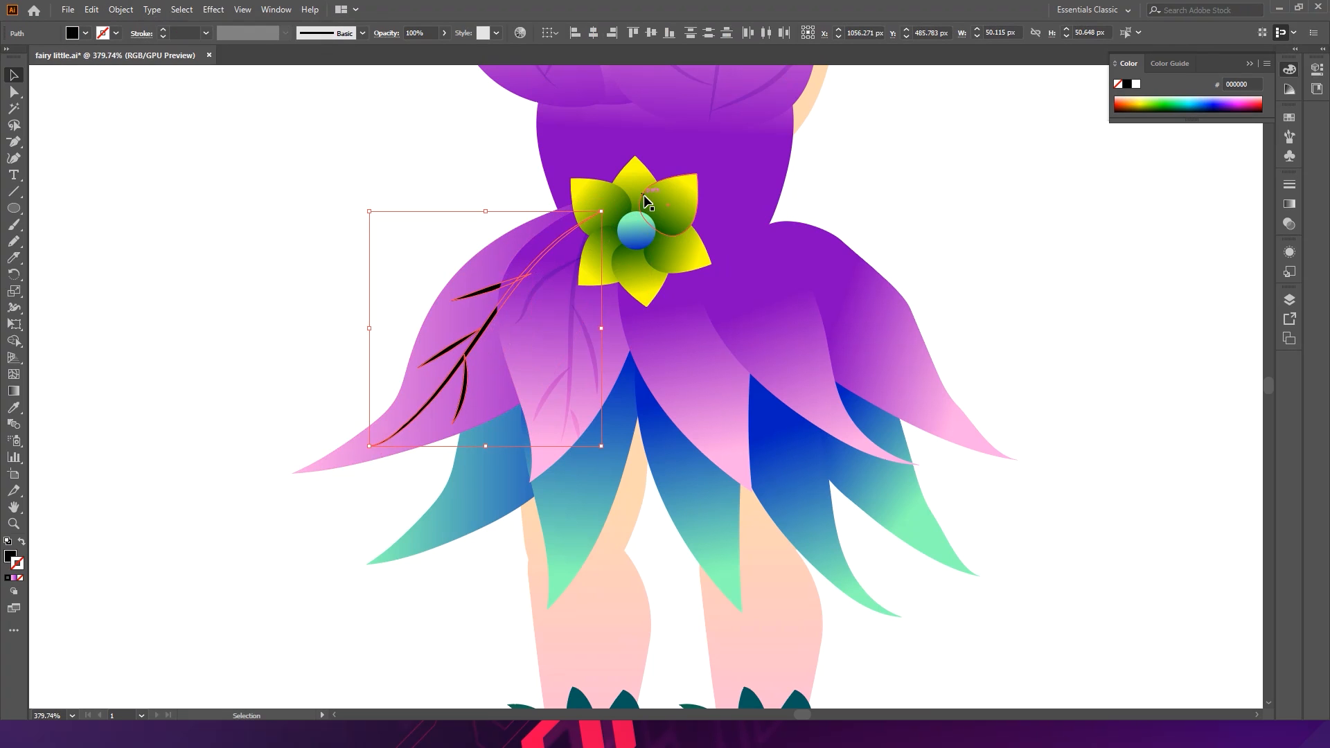
# - Apply the existing skirt vein's colour and blending to the new strokes with the Eyedropper, then deselect
pyautogui.press('i')
pyautogui.click(575, 356)
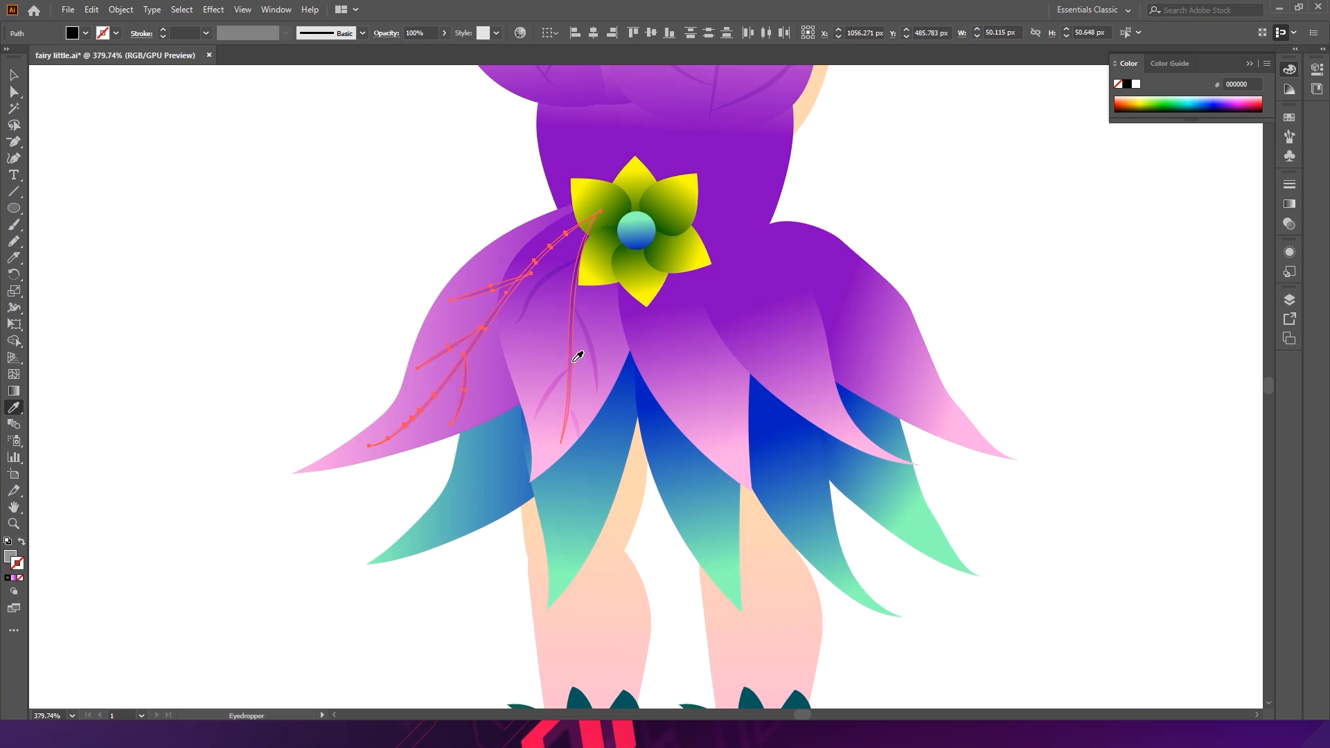
pyautogui.click(13, 74)
pyautogui.click(268, 199)
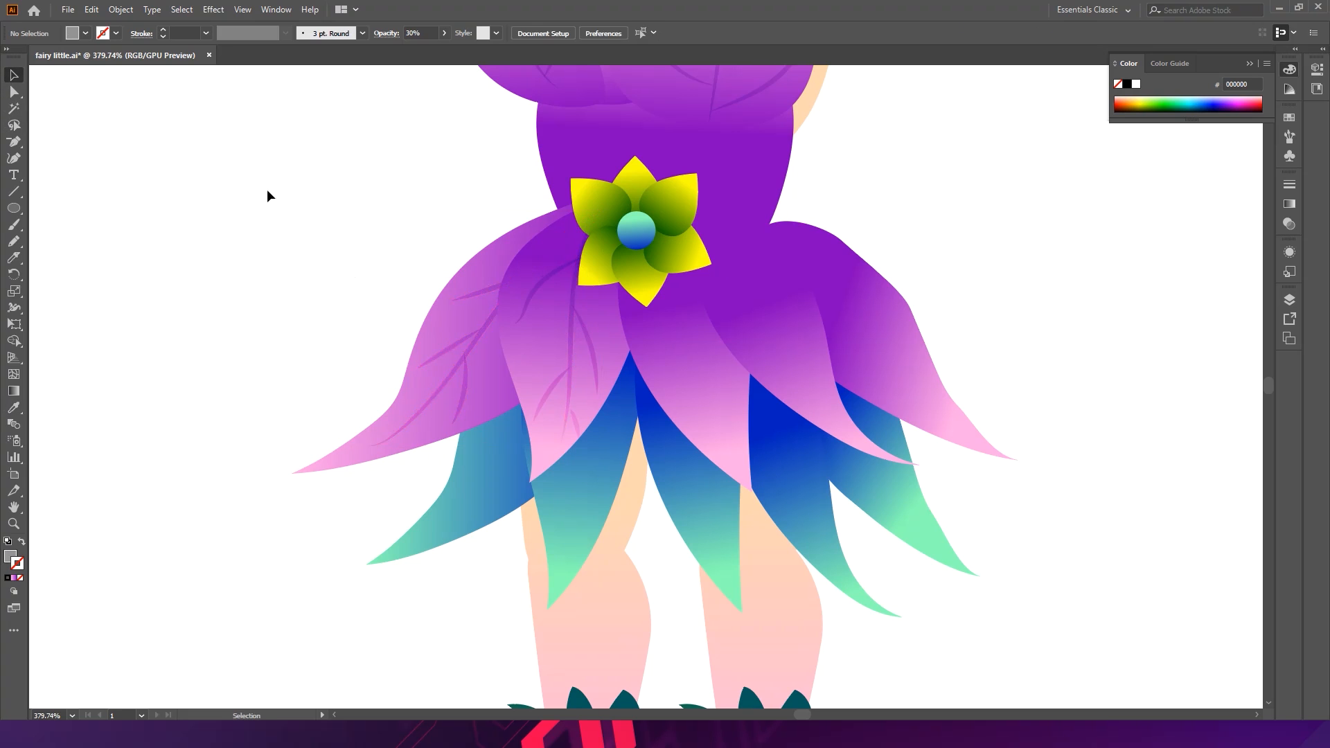
# - Select the middle skirt petal and draw a curved centre vein down it with the Pencil, redrawing it once
pyautogui.moveTo(495, 295); pyautogui.dragTo(385, 292)
pyautogui.moveTo(539, 313); pyautogui.dragTo(380, 375)
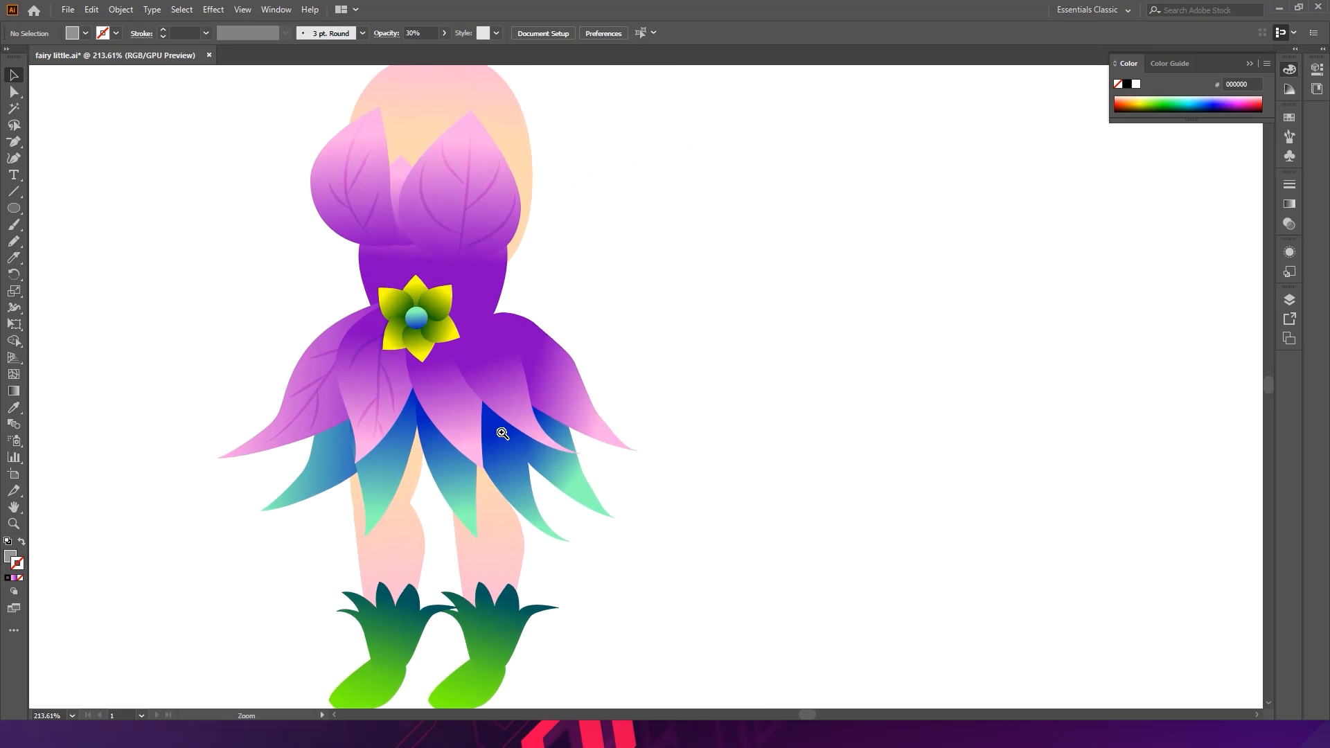
pyautogui.moveTo(451, 403); pyautogui.dragTo(557, 410)
pyautogui.click(449, 378)
pyautogui.click(14, 242)
pyautogui.moveTo(420, 274); pyautogui.dragTo(471, 493)
pyautogui.hotkey('ctrl', 'z')
pyautogui.moveTo(408, 265)
pyautogui.mouseDown()
pyautogui.moveTo(445, 334)
pyautogui.moveTo(480, 486)
pyautogui.mouseUp()
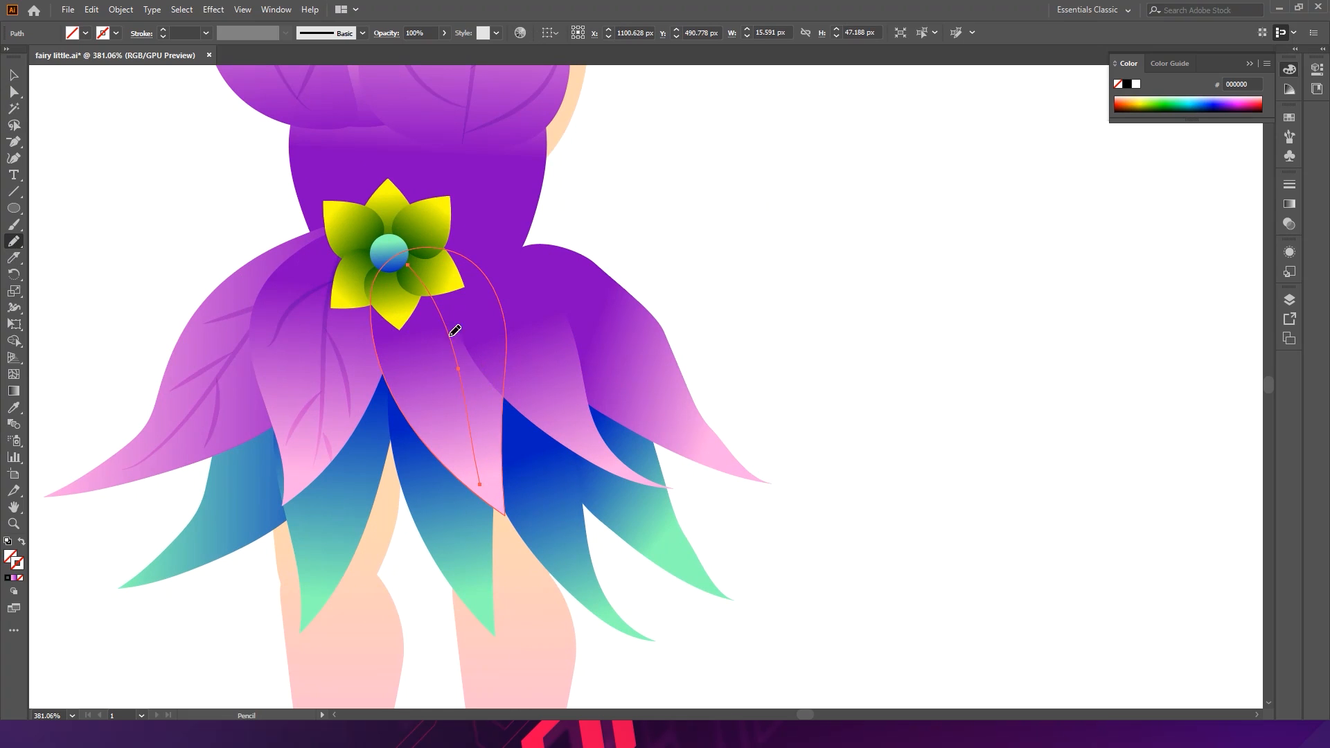
# - Swap fill and stroke, then Pencil a lower branch off the middle skirt petal's vein, undoing one extra stroke
pyautogui.click(6, 577)
pyautogui.keyDown('ctrl'); pyautogui.click(742, 296); pyautogui.keyUp('ctrl')
pyautogui.moveTo(459, 382); pyautogui.dragTo(462, 445)
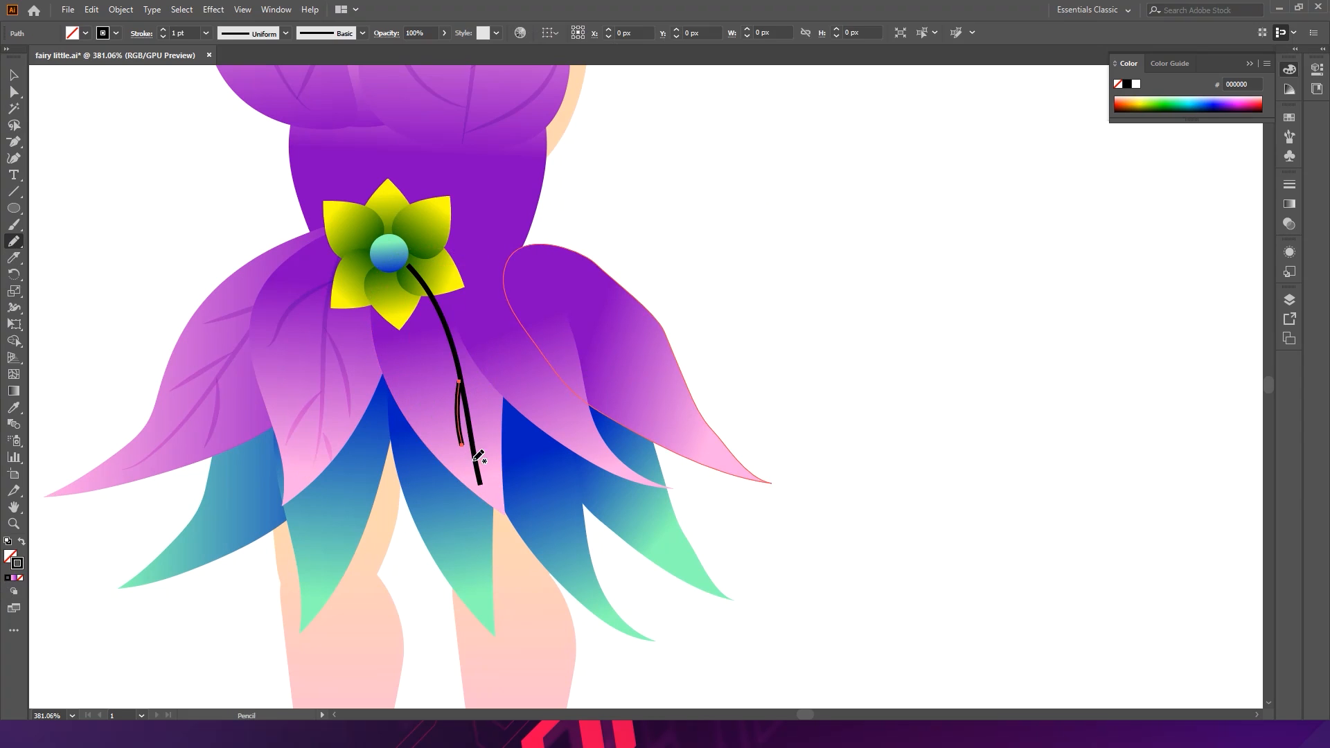
pyautogui.moveTo(458, 367); pyautogui.dragTo(491, 414)
pyautogui.hotkey('ctrl', 'z')
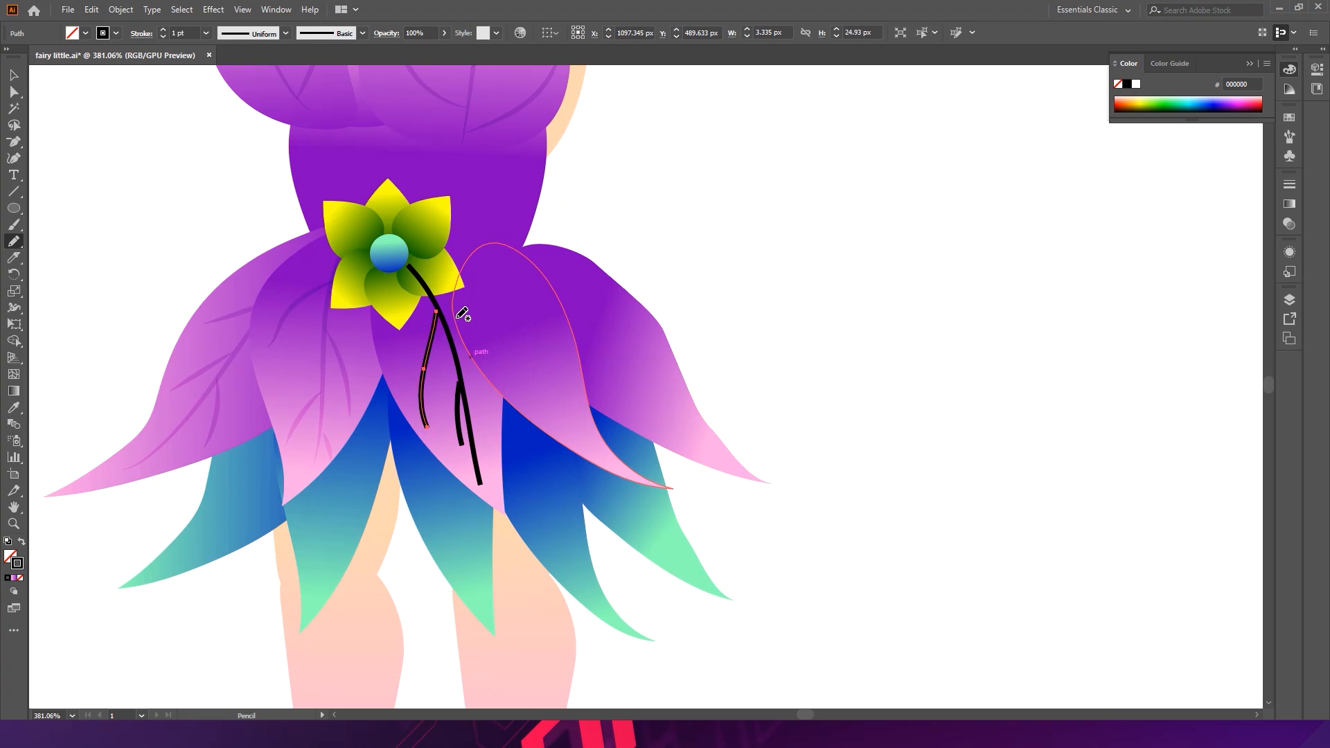
# - Pencil a left branch and a right branch off the middle petal's vein, redrawing the left branch once
pyautogui.moveTo(435, 304); pyautogui.dragTo(417, 442)
pyautogui.hotkey('ctrl', 'z')
pyautogui.moveTo(438, 310); pyautogui.dragTo(422, 428)
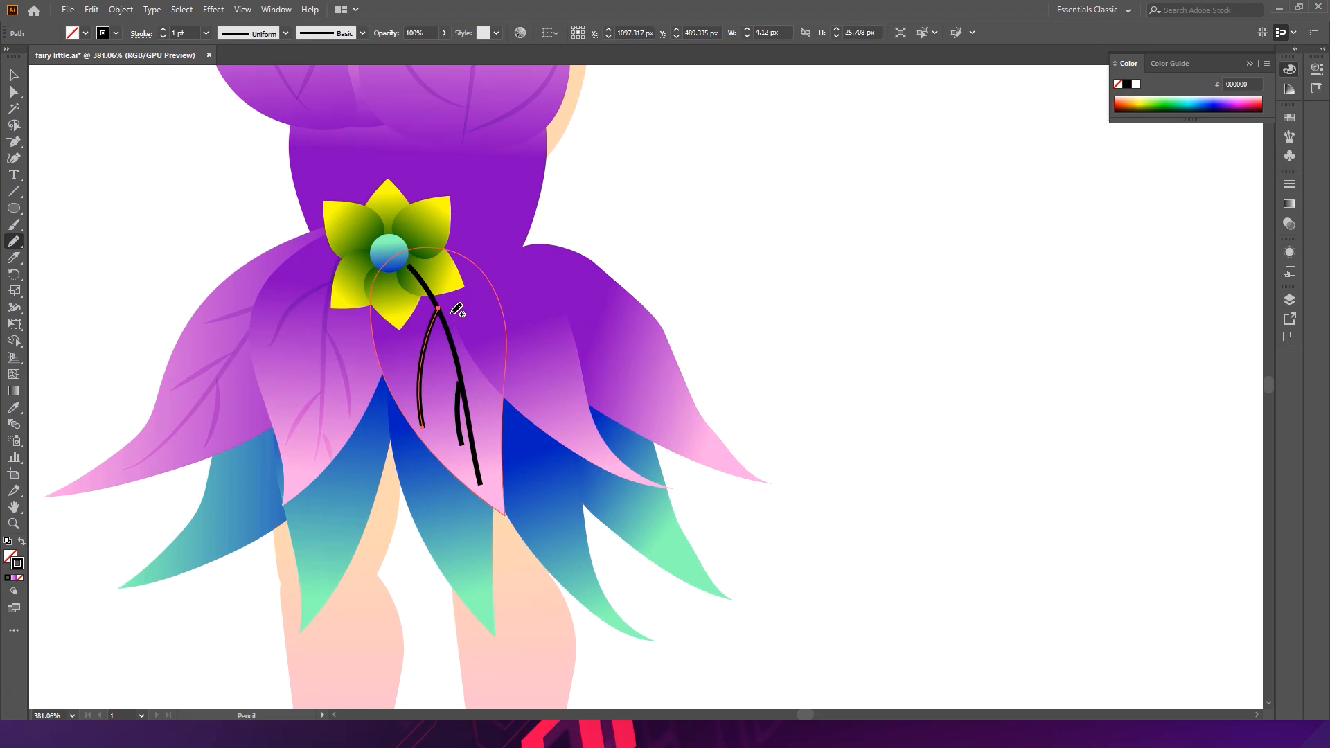
pyautogui.moveTo(447, 326)
pyautogui.mouseDown()
pyautogui.moveTo(484, 362)
pyautogui.moveTo(496, 399)
pyautogui.mouseUp()
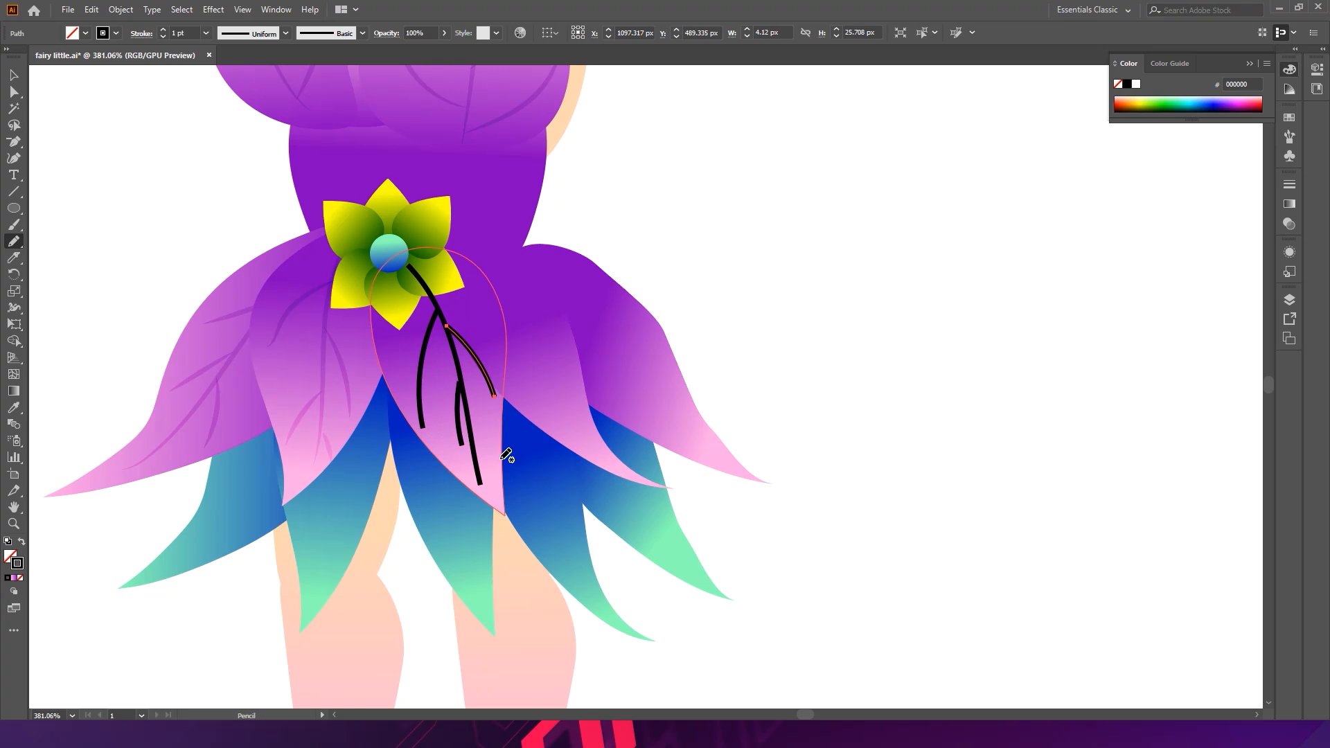
# - Select the middle petal's vein and branches, send them back two levels, then forward one level
pyautogui.press('a')
pyautogui.press('v')
pyautogui.keyDown('shift'); pyautogui.click(424, 361); pyautogui.keyUp('shift')
pyautogui.keyDown('shift'); pyautogui.click(436, 304); pyautogui.keyUp('shift')
pyautogui.keyDown('shift'); pyautogui.click(457, 433); pyautogui.keyUp('shift')
pyautogui.press('a')
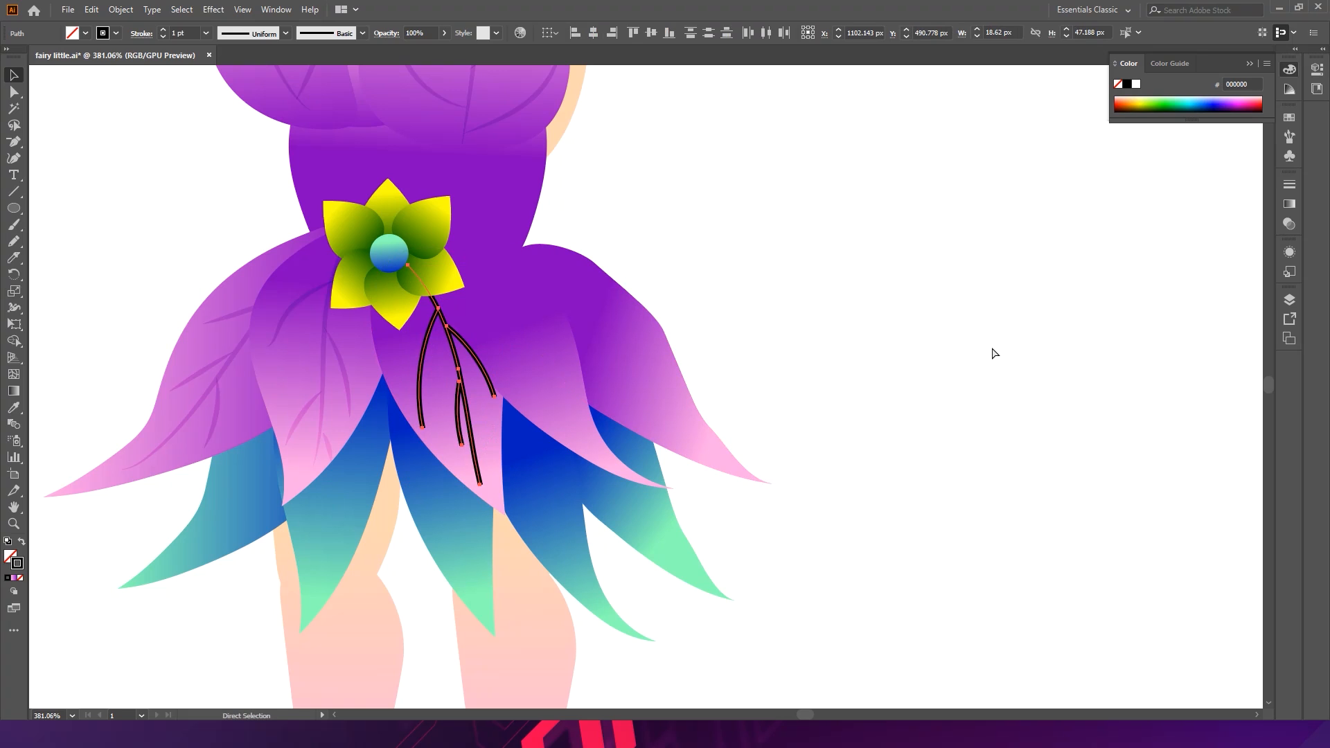
pyautogui.hotkey('ctrl', '[')
pyautogui.hotkey('ctrl', '[')
pyautogui.hotkey('ctrl', ']')
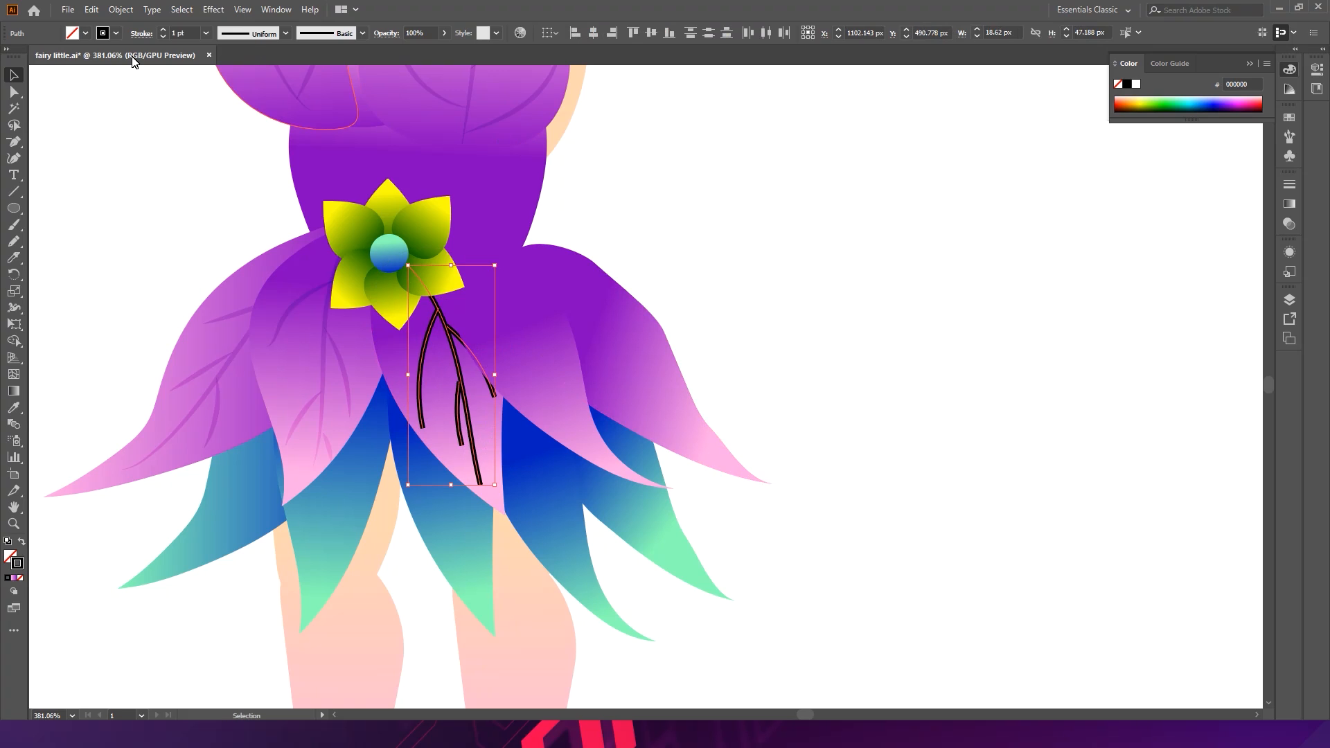
# - Give the middle petal's vein strokes a tapered width profile and expand their appearance
pyautogui.click(262, 33)
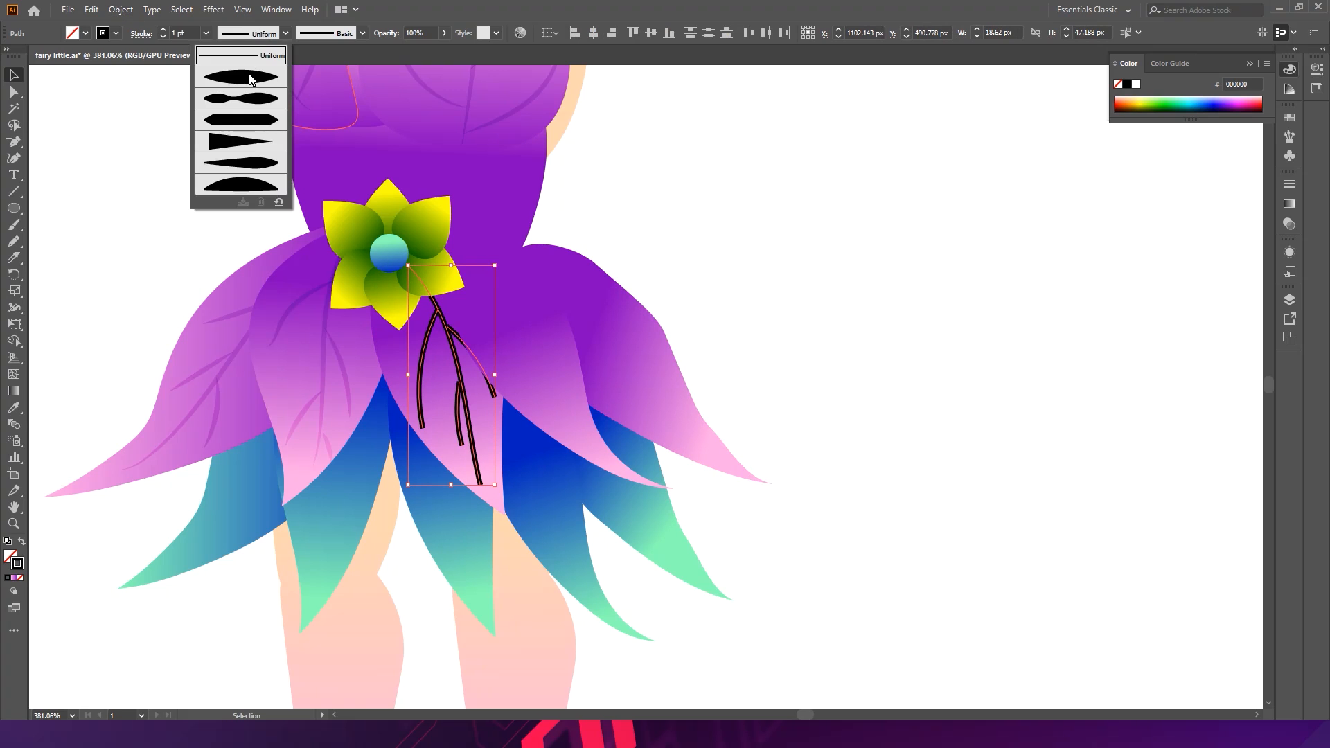
pyautogui.click(252, 80)
pyautogui.click(115, 13)
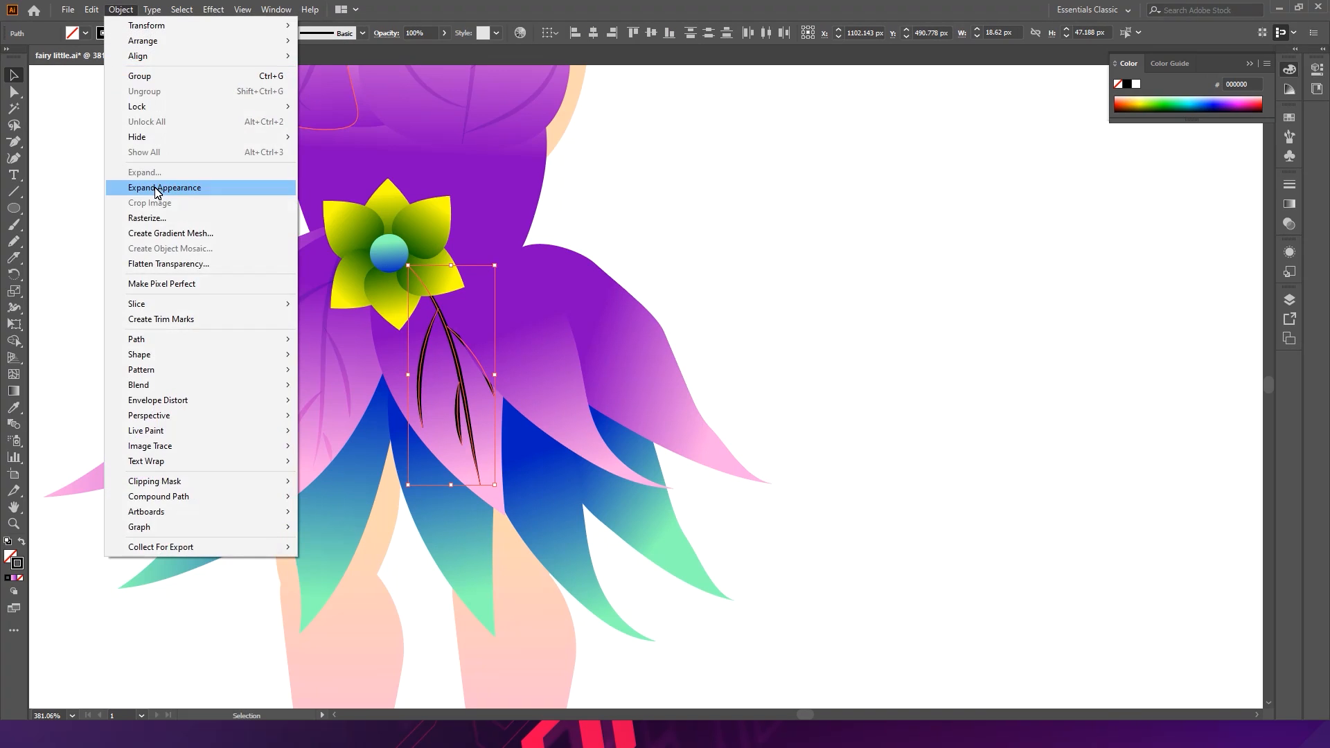
pyautogui.click(173, 187)
# - Apply the existing skirt vein's colour and blending to the middle petal's strokes with the Eyedropper, then deselect
pyautogui.press('i')
pyautogui.click(338, 387)
pyautogui.press('b')
pyautogui.press('v')
pyautogui.click(825, 263)
# - Save the document
pyautogui.press('space')
pyautogui.hotkey('ctrl', 'space')
pyautogui.moveTo(846, 321); pyautogui.dragTo(645, 104)
pyautogui.hotkey('ctrl', 'space')
pyautogui.moveTo(970, 316); pyautogui.dragTo(1127, 348)
pyautogui.hotkey('ctrl', 's')
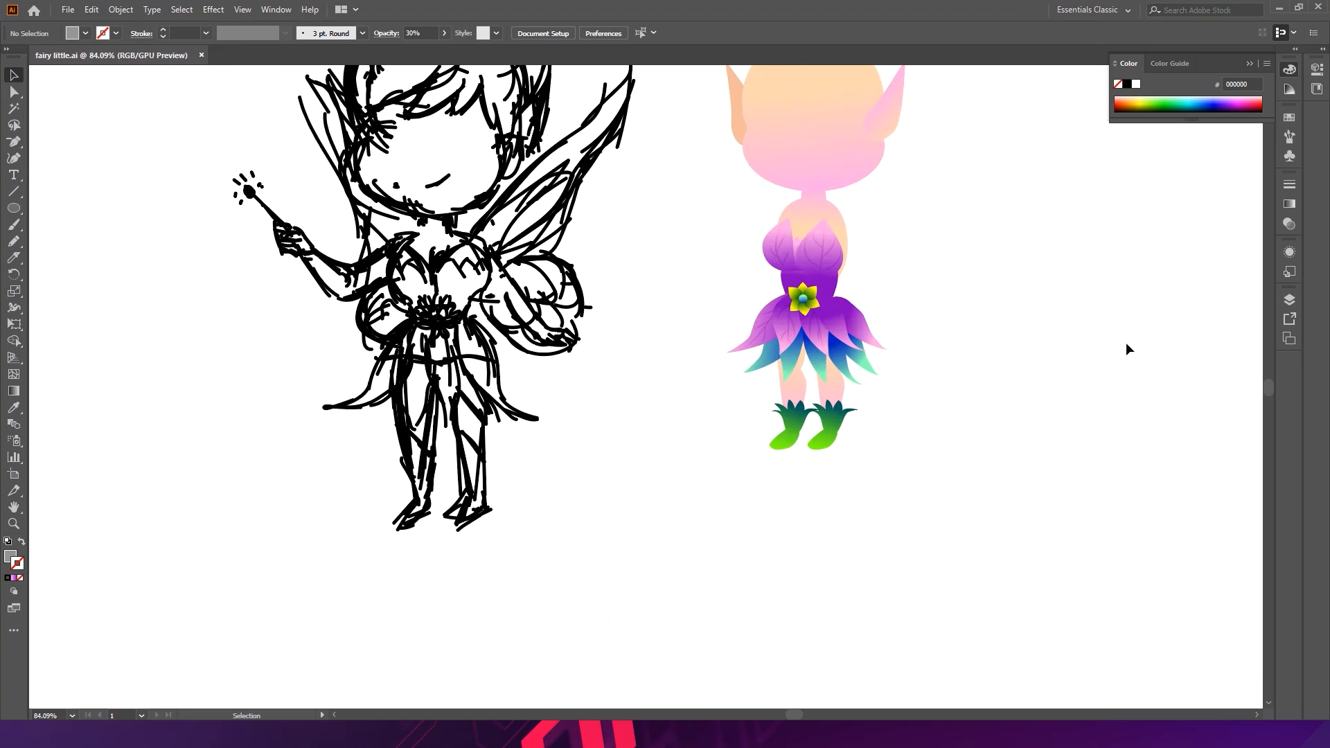
# - Select the right skirt petal and Pencil a curved centre vein down it with a black stroke
pyautogui.moveTo(794, 354); pyautogui.dragTo(670, 392)
pyautogui.moveTo(837, 233); pyautogui.dragTo(762, 267)
pyautogui.click(764, 270)
pyautogui.click(14, 241)
pyautogui.moveTo(748, 214)
pyautogui.mouseDown()
pyautogui.moveTo(813, 385)
pyautogui.moveTo(859, 421)
pyautogui.mouseUp()
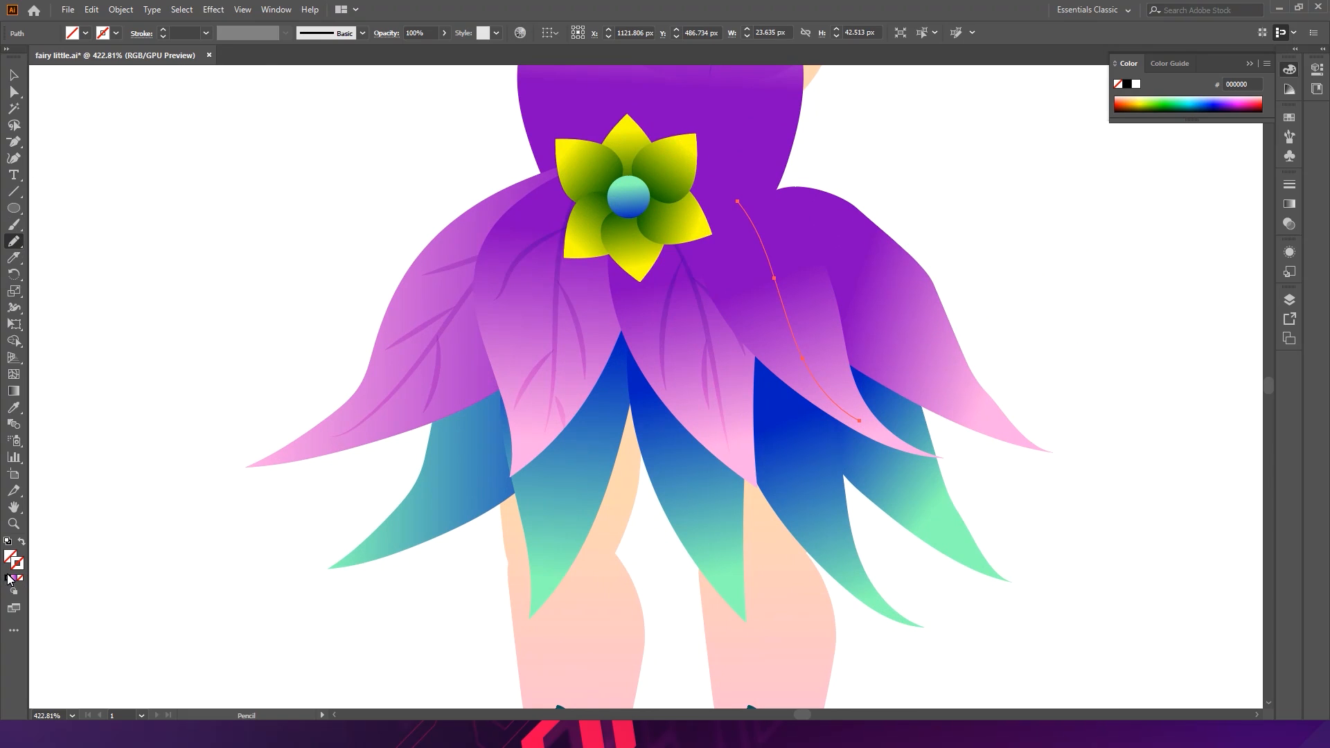
pyautogui.click(1127, 84)
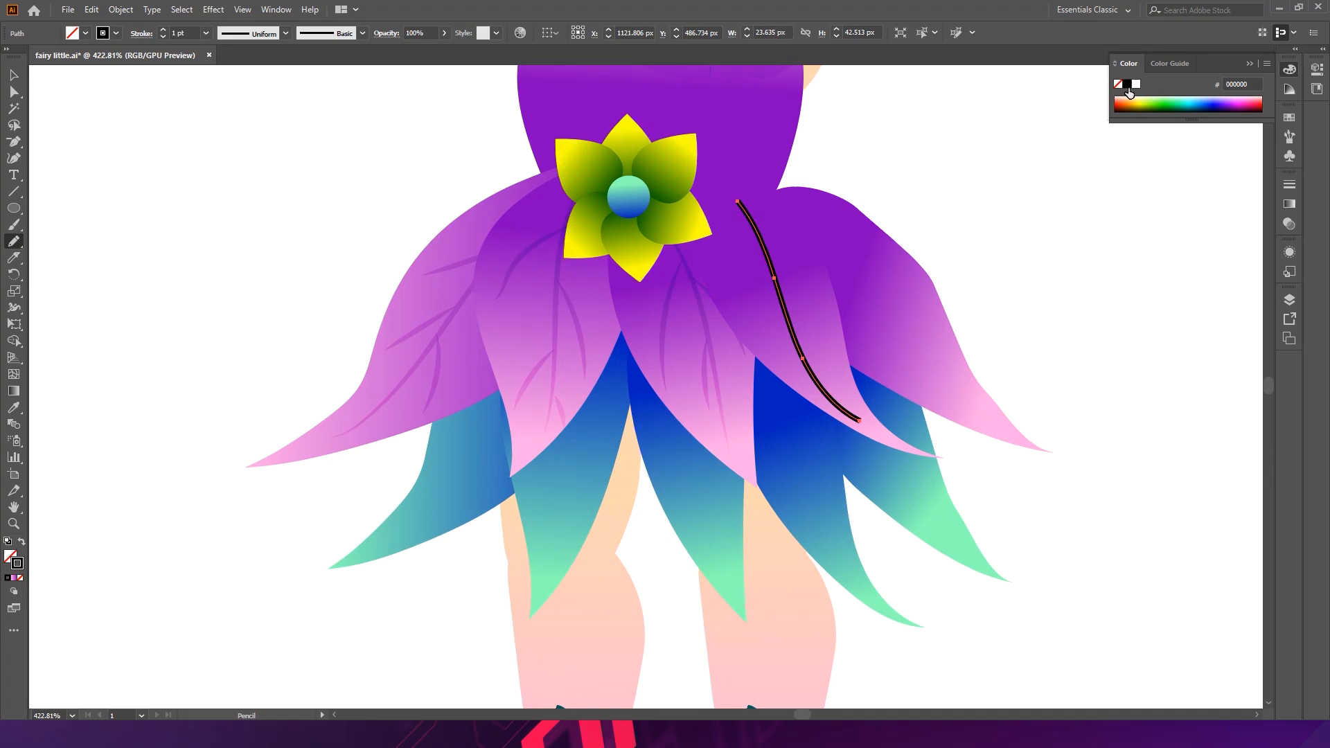
# - Pencil three side branches off the right petal's vein
pyautogui.keyDown('ctrl'); pyautogui.click(1018, 193); pyautogui.keyUp('ctrl')
pyautogui.moveTo(785, 307); pyautogui.dragTo(842, 357)
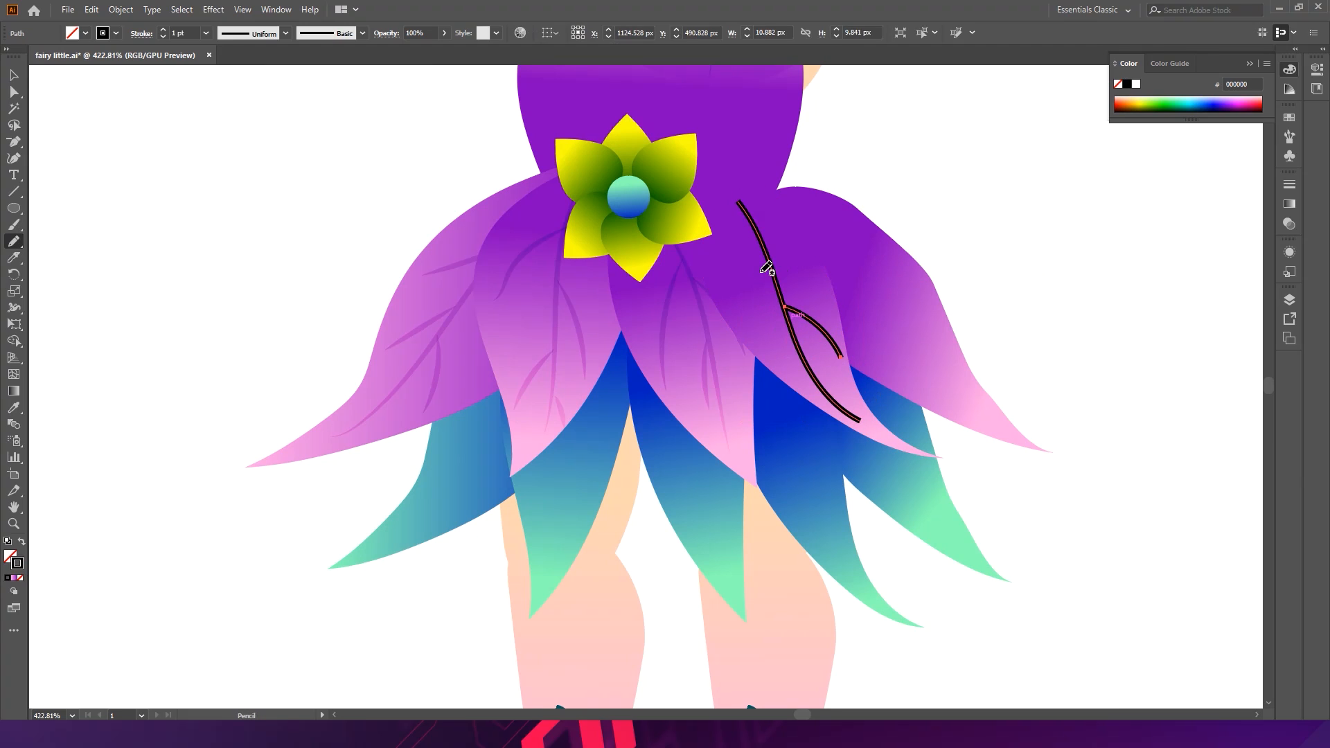
pyautogui.moveTo(764, 263); pyautogui.dragTo(758, 355)
pyautogui.keyDown('ctrl'); pyautogui.click(953, 162); pyautogui.keyUp('ctrl')
pyautogui.moveTo(755, 223); pyautogui.dragTo(820, 275)
pyautogui.keyDown('ctrl'); pyautogui.click(986, 192); pyautogui.keyUp('ctrl')
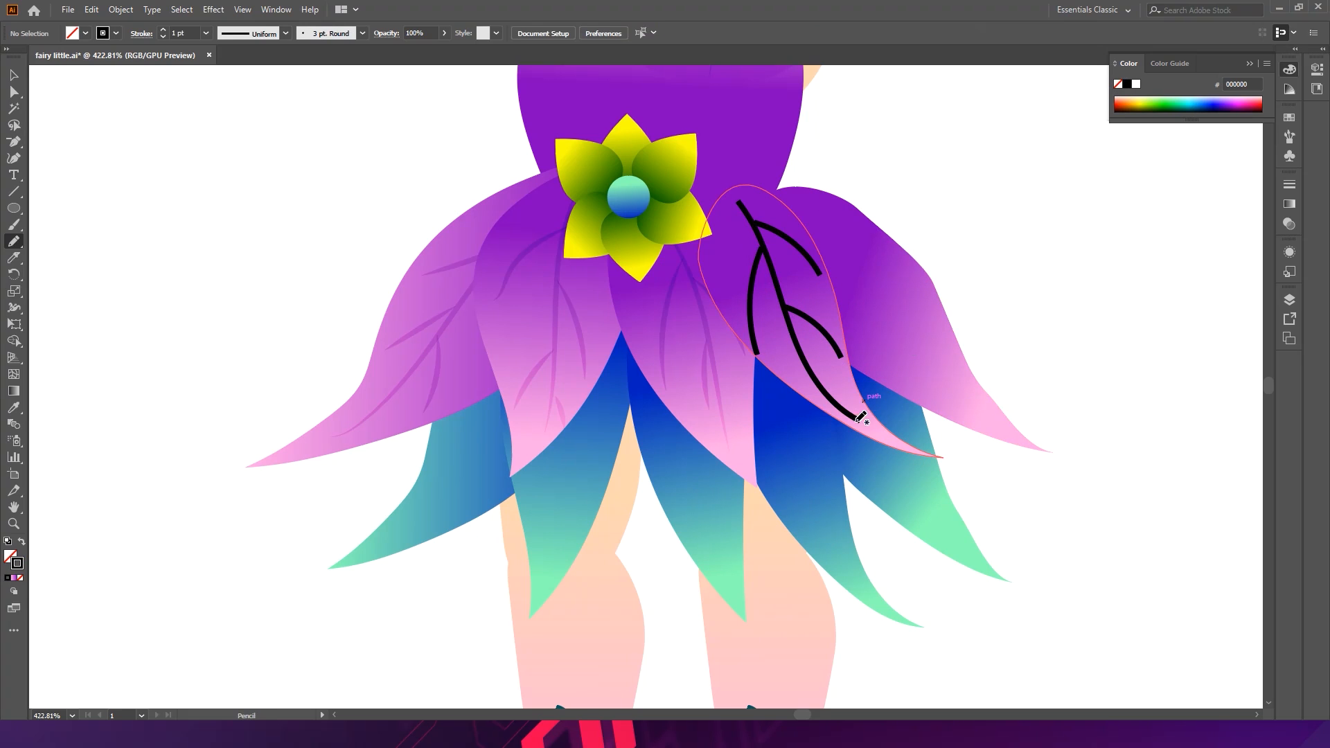
# - Select the right petal's vein and branches, give them a tapered width profile, and expand their appearance
pyautogui.keyDown('ctrl'); pyautogui.click(818, 382); pyautogui.keyUp('ctrl')
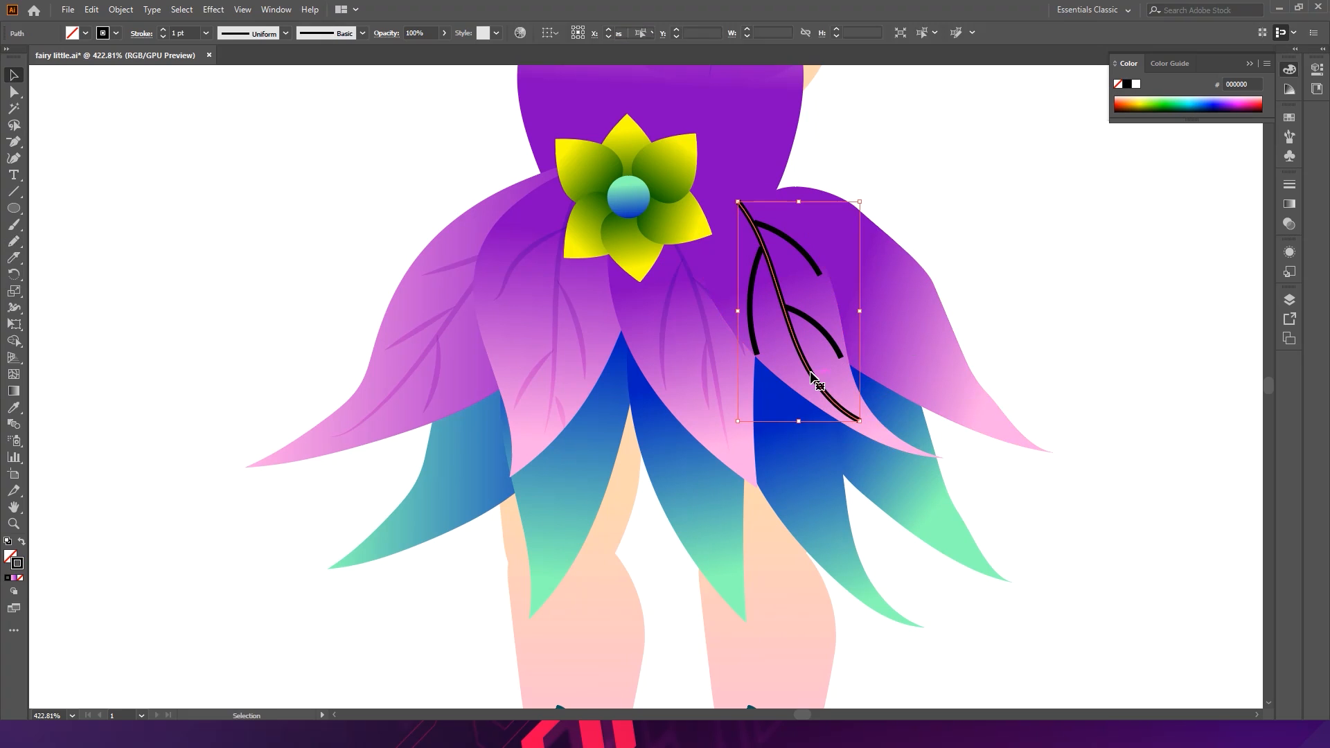
pyautogui.keyDown('shift'); pyautogui.click(754, 291); pyautogui.keyUp('shift')
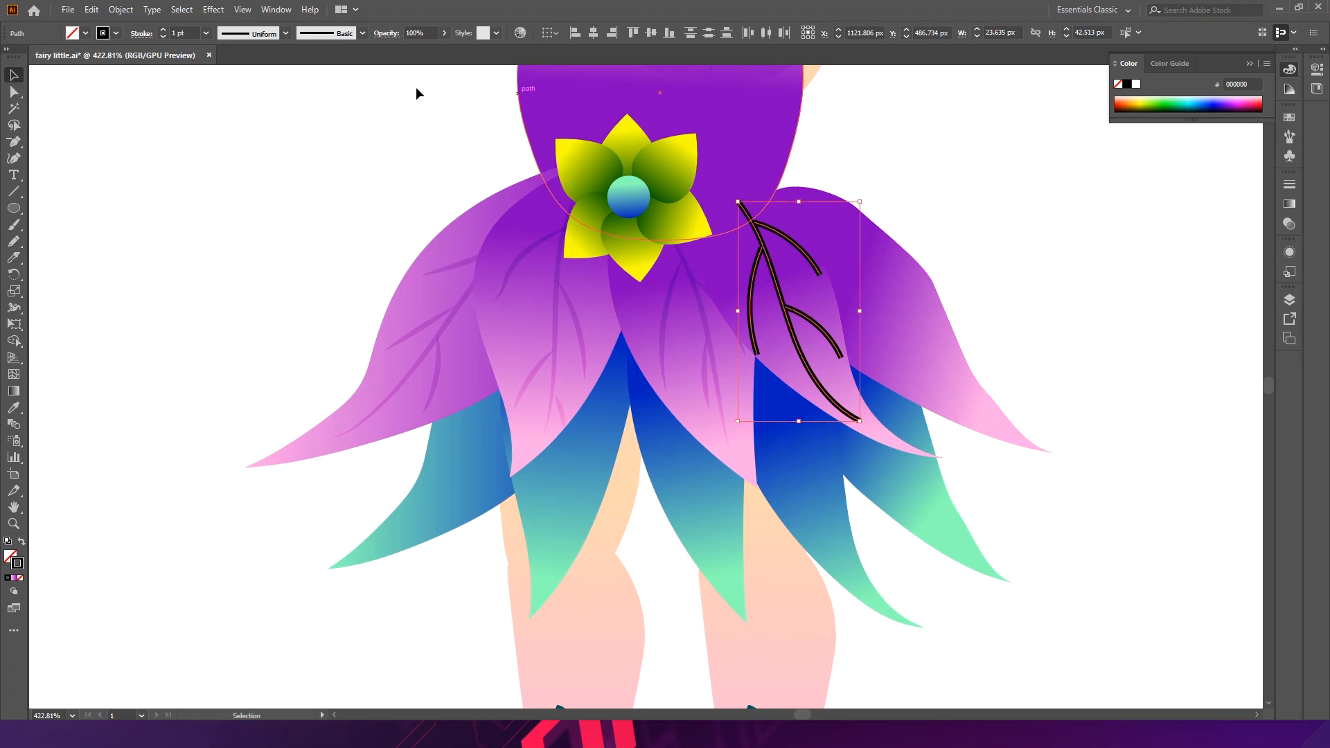
pyautogui.click(283, 35)
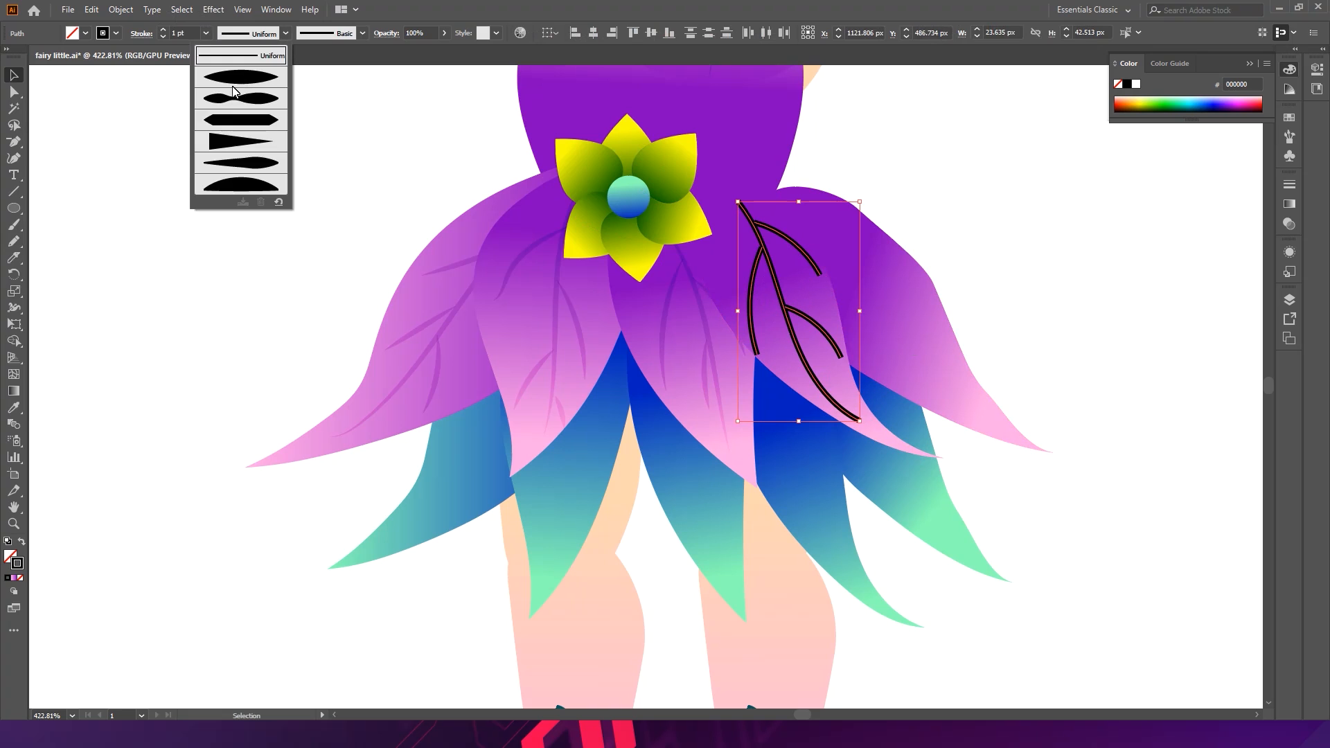
pyautogui.click(235, 92)
pyautogui.click(121, 9)
pyautogui.click(164, 186)
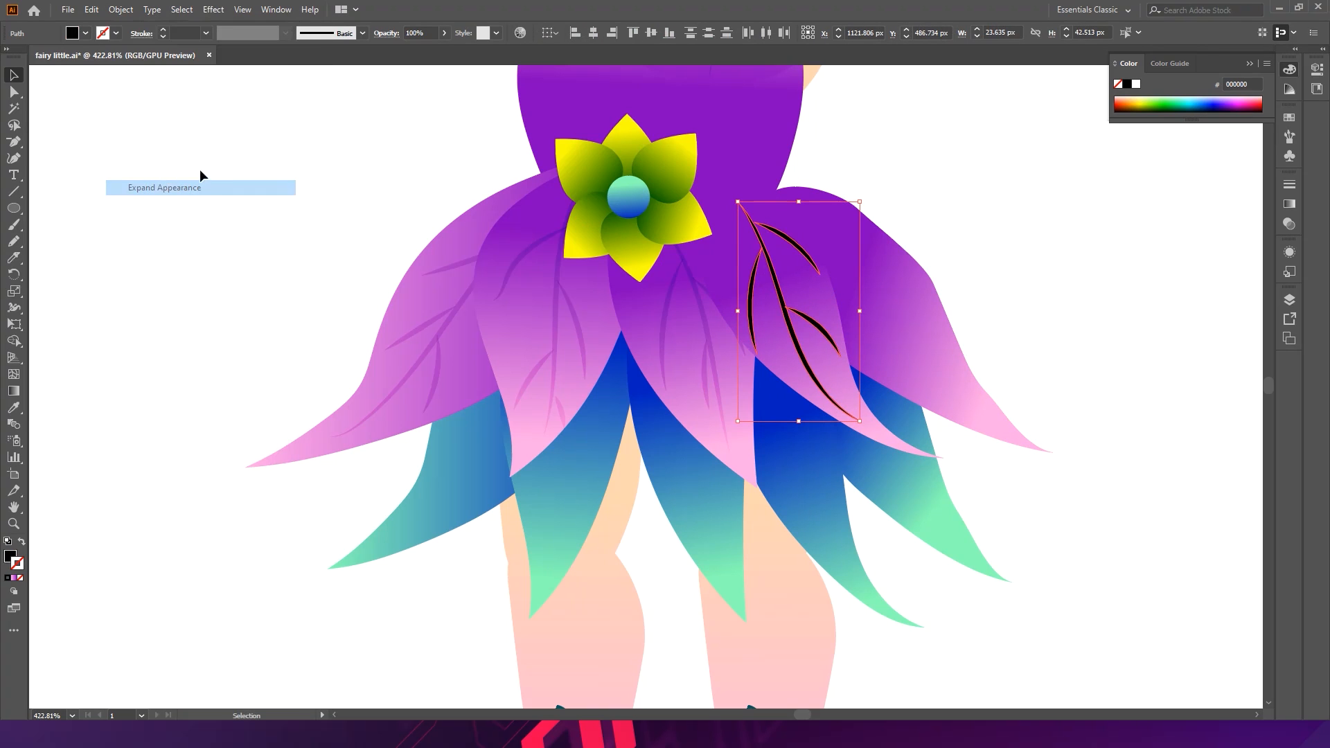
# - Apply the existing skirt vein's colour and blending to the right petal's strokes with the Eyedropper, then deselect
pyautogui.press('i')
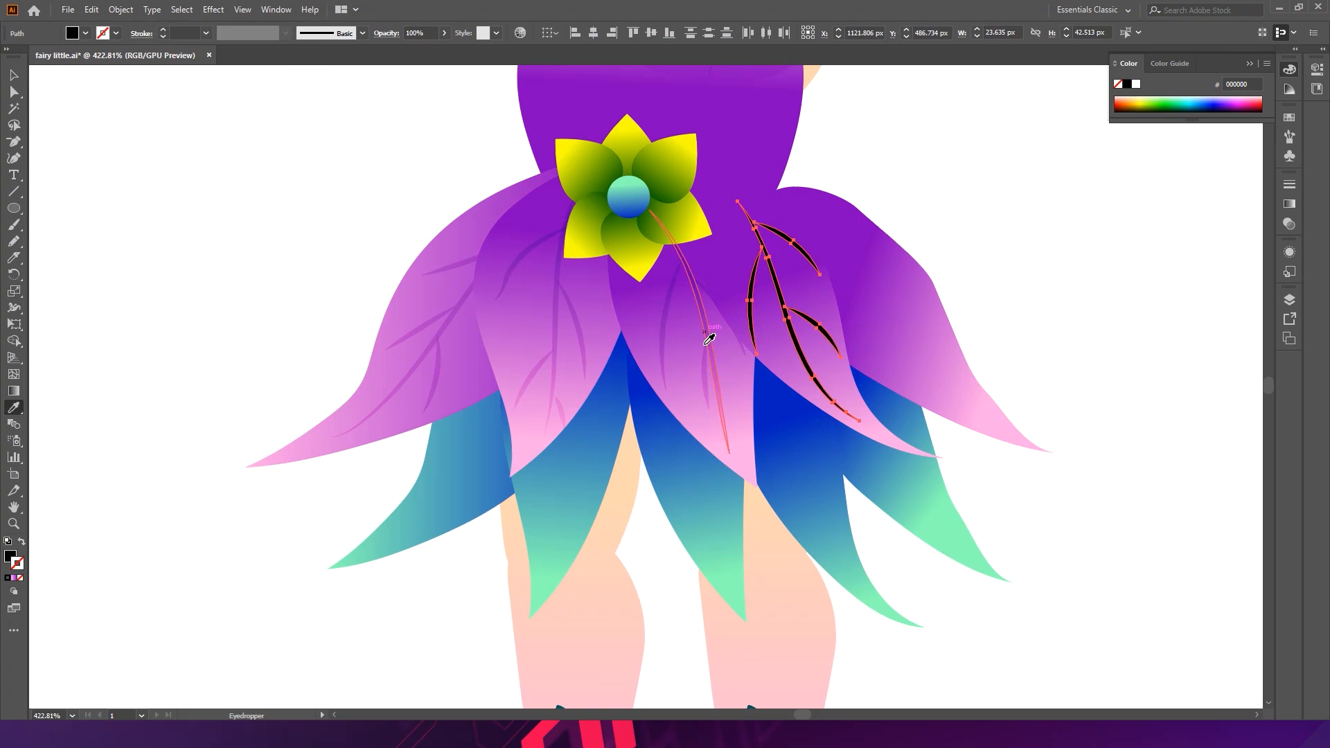
pyautogui.click(706, 341)
pyautogui.press('v')
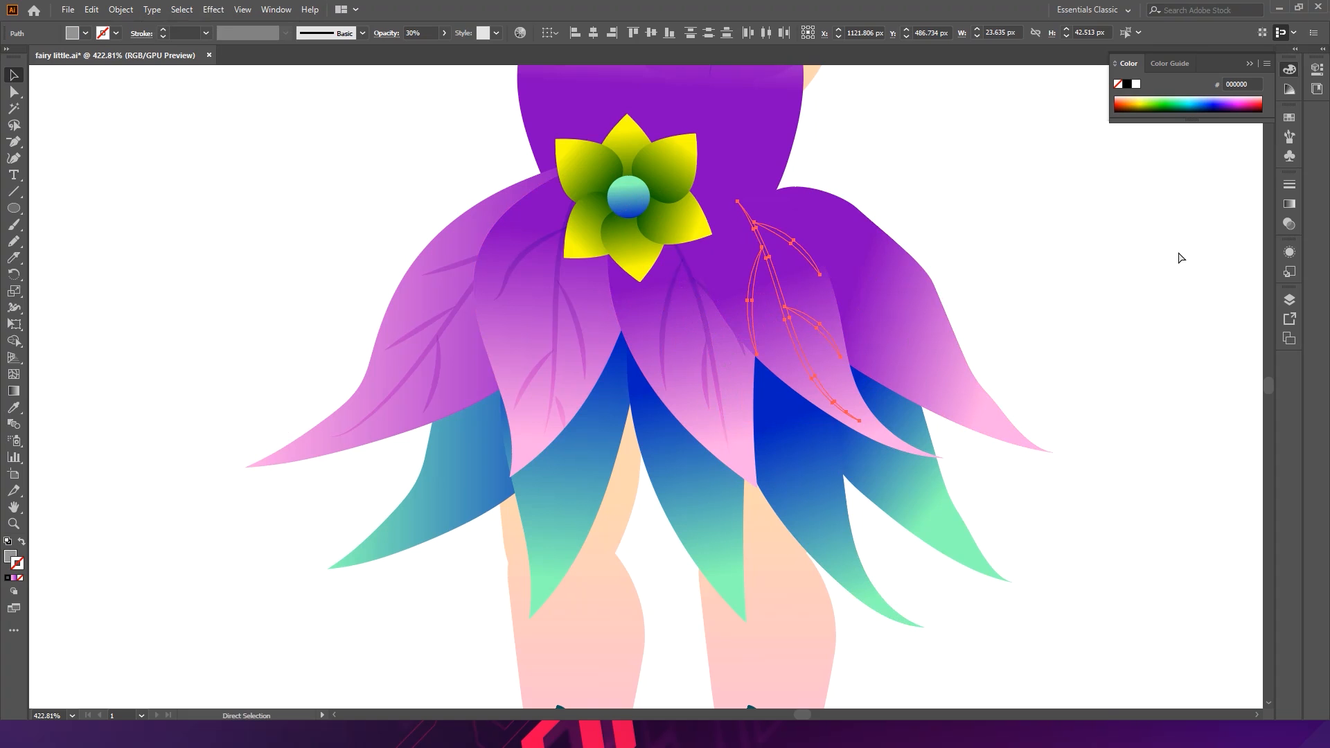
pyautogui.press('v')
pyautogui.click(1180, 258)
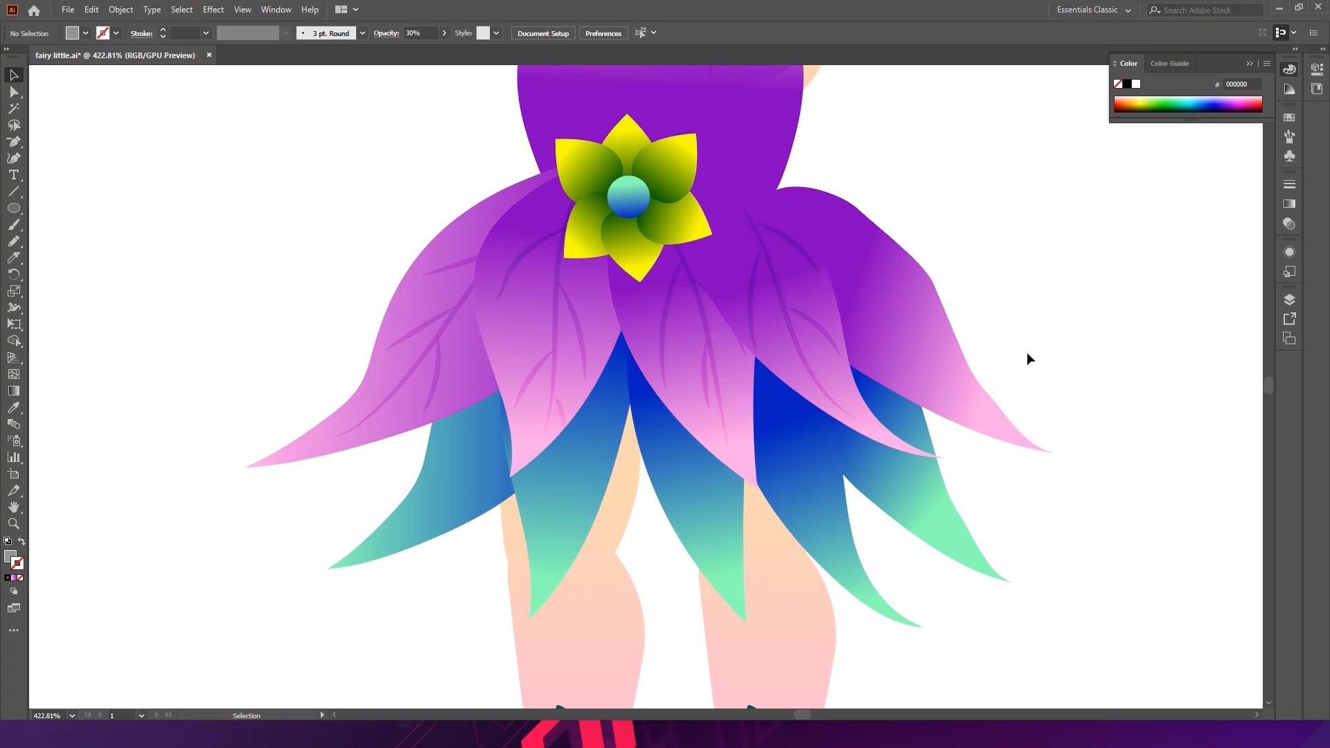
# - Select the rightmost skirt petal and Pencil a curved centre vein down it, redrawing it, with a black stroke
pyautogui.click(953, 320)
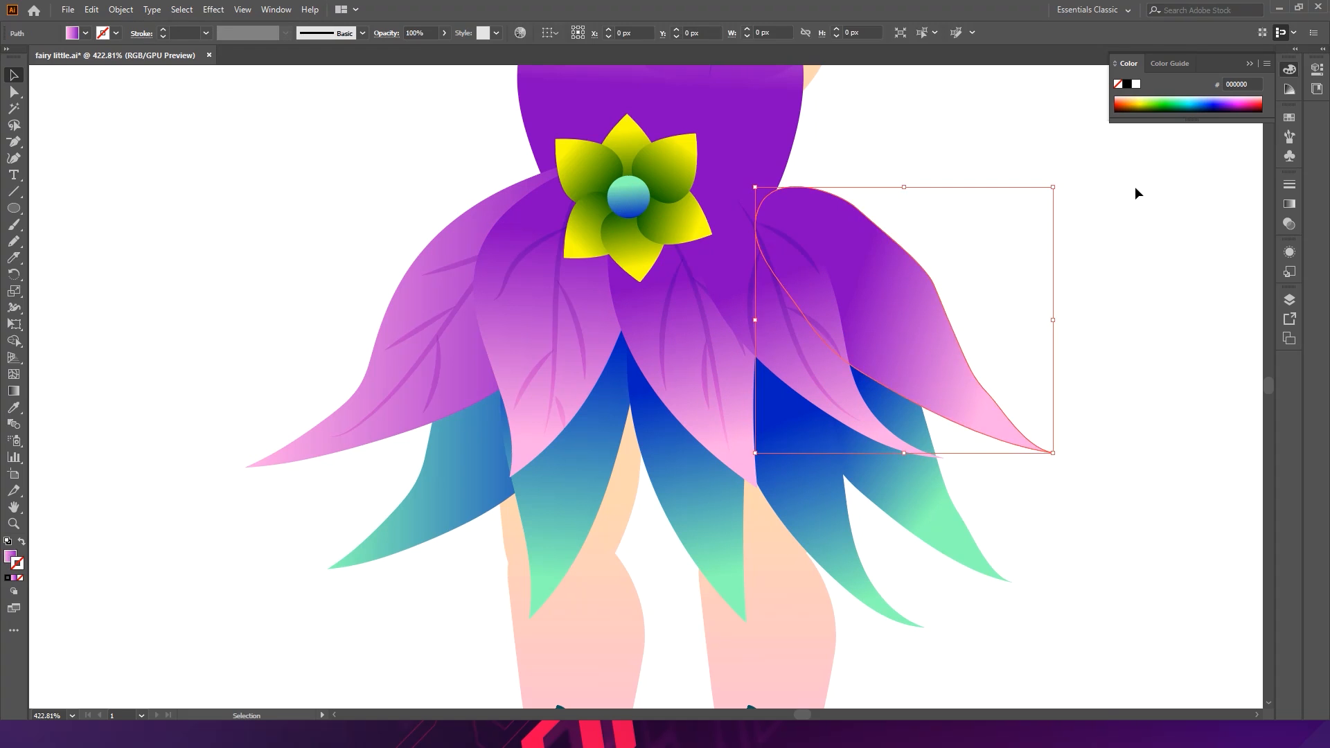
pyautogui.click(13, 241)
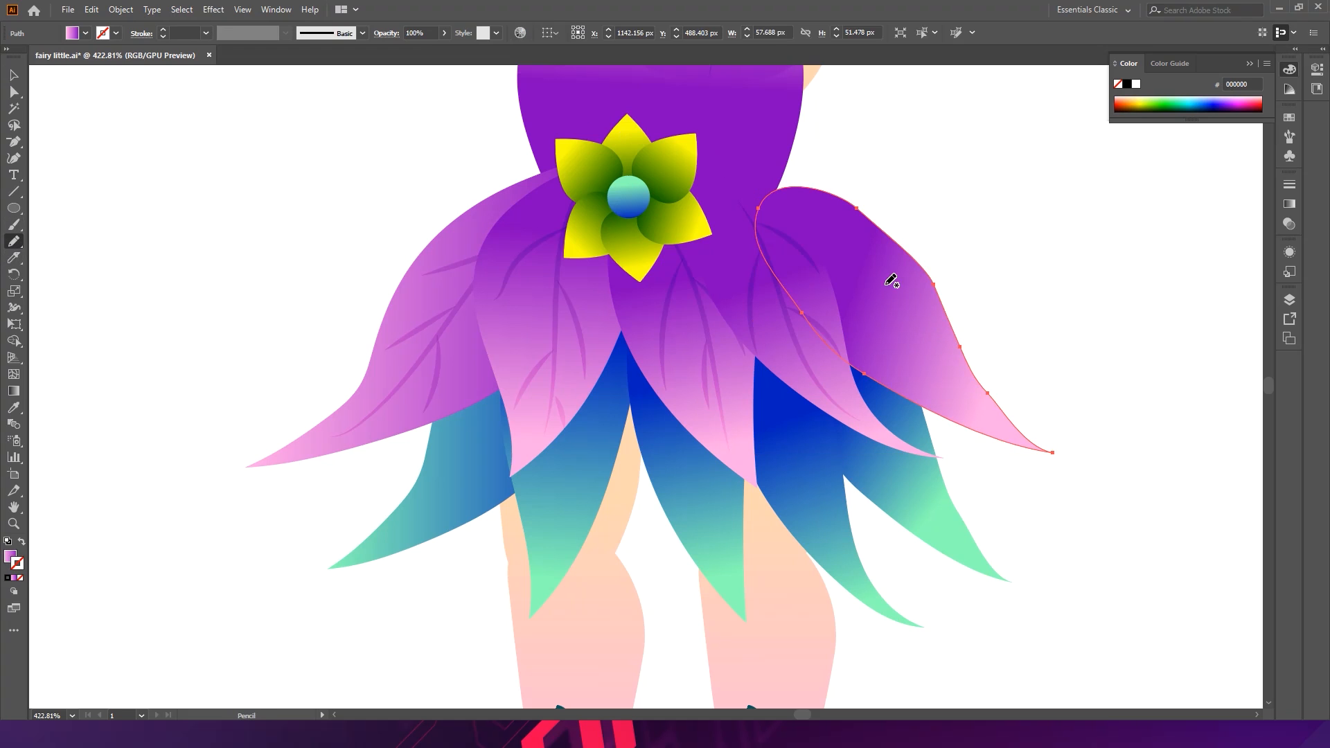
pyautogui.moveTo(766, 213)
pyautogui.mouseDown()
pyautogui.moveTo(910, 319)
pyautogui.moveTo(976, 416)
pyautogui.moveTo(1004, 428)
pyautogui.mouseUp()
pyautogui.moveTo(773, 218)
pyautogui.mouseDown()
pyautogui.moveTo(886, 293)
pyautogui.moveTo(989, 404)
pyautogui.mouseUp()
pyautogui.keyDown('ctrl'); pyautogui.click(931, 302); pyautogui.keyUp('ctrl')
pyautogui.moveTo(769, 214); pyautogui.dragTo(928, 351)
pyautogui.moveTo(970, 410); pyautogui.dragTo(971, 411)
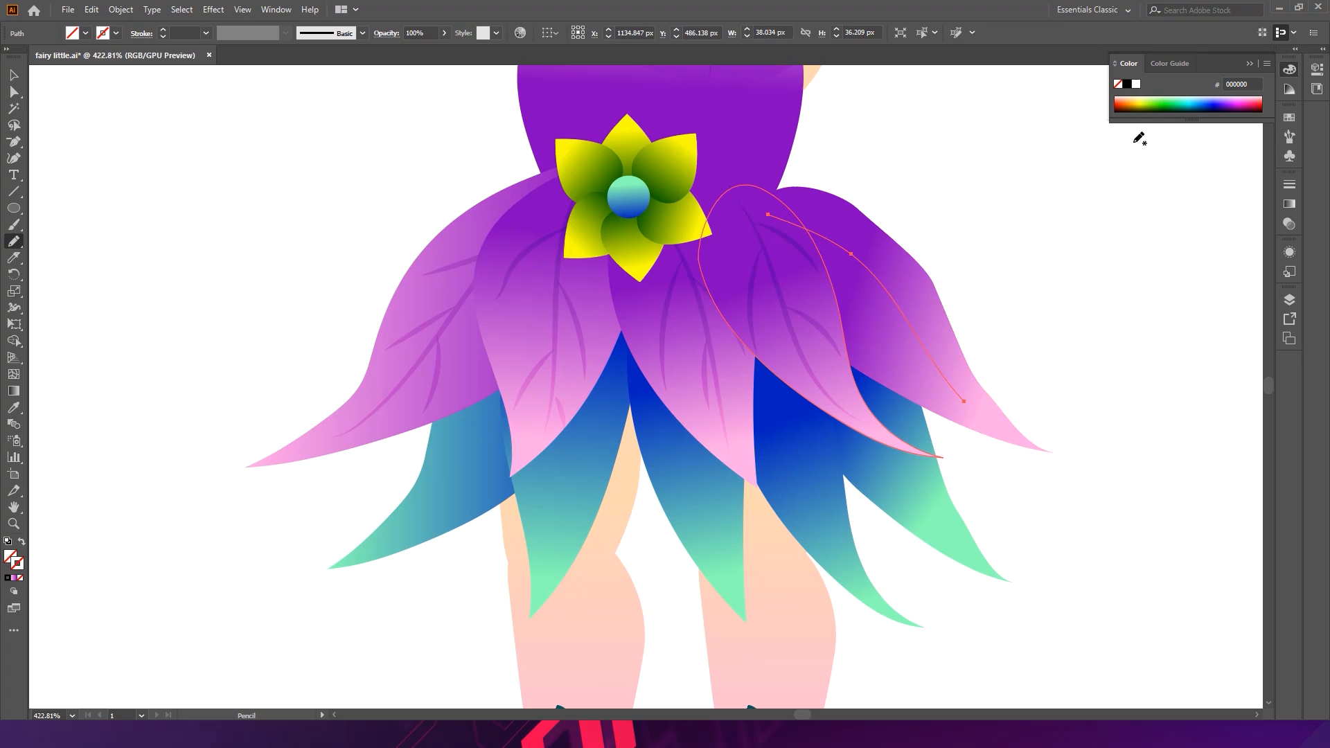
pyautogui.click(1126, 85)
pyautogui.keyDown('ctrl'); pyautogui.click(1104, 178); pyautogui.keyUp('ctrl')
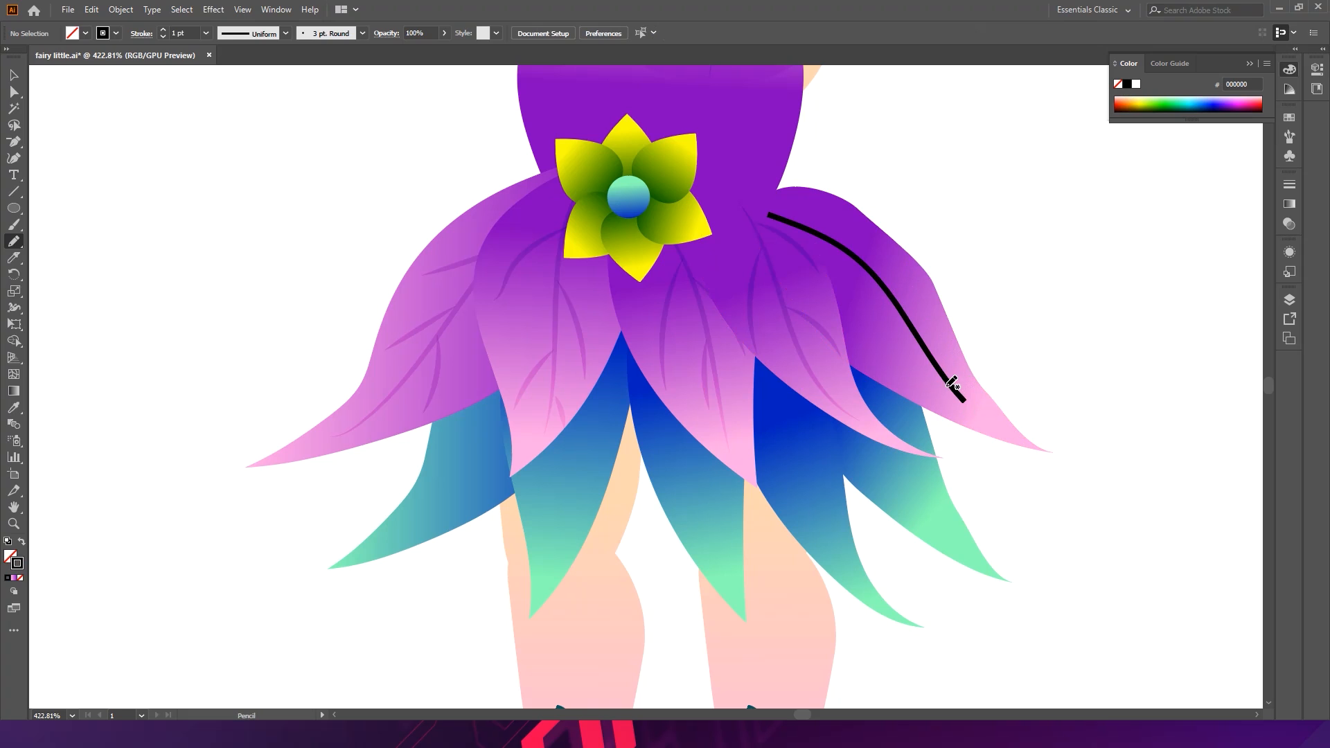
# - Pencil two lower branches off the rightmost petal's vein, undoing one extra stroke
pyautogui.moveTo(966, 374); pyautogui.dragTo(971, 376)
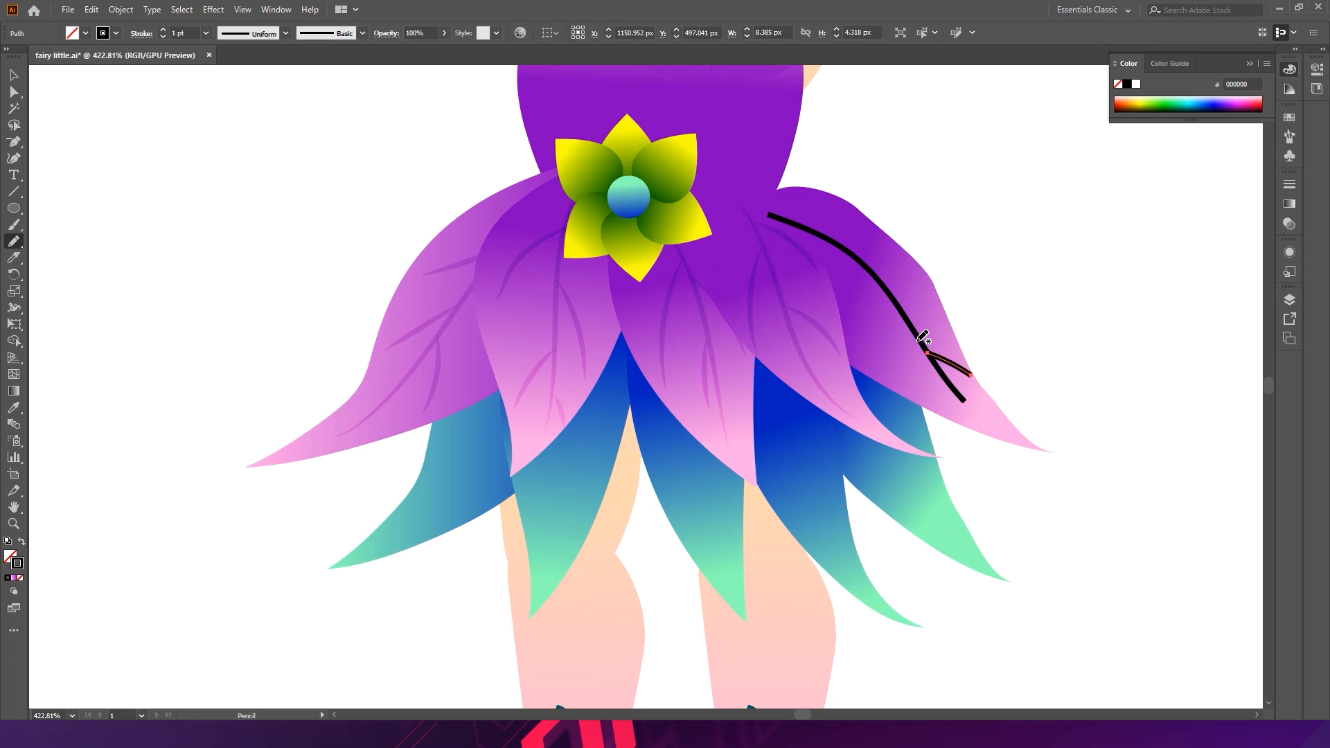
pyautogui.moveTo(942, 418); pyautogui.dragTo(937, 412)
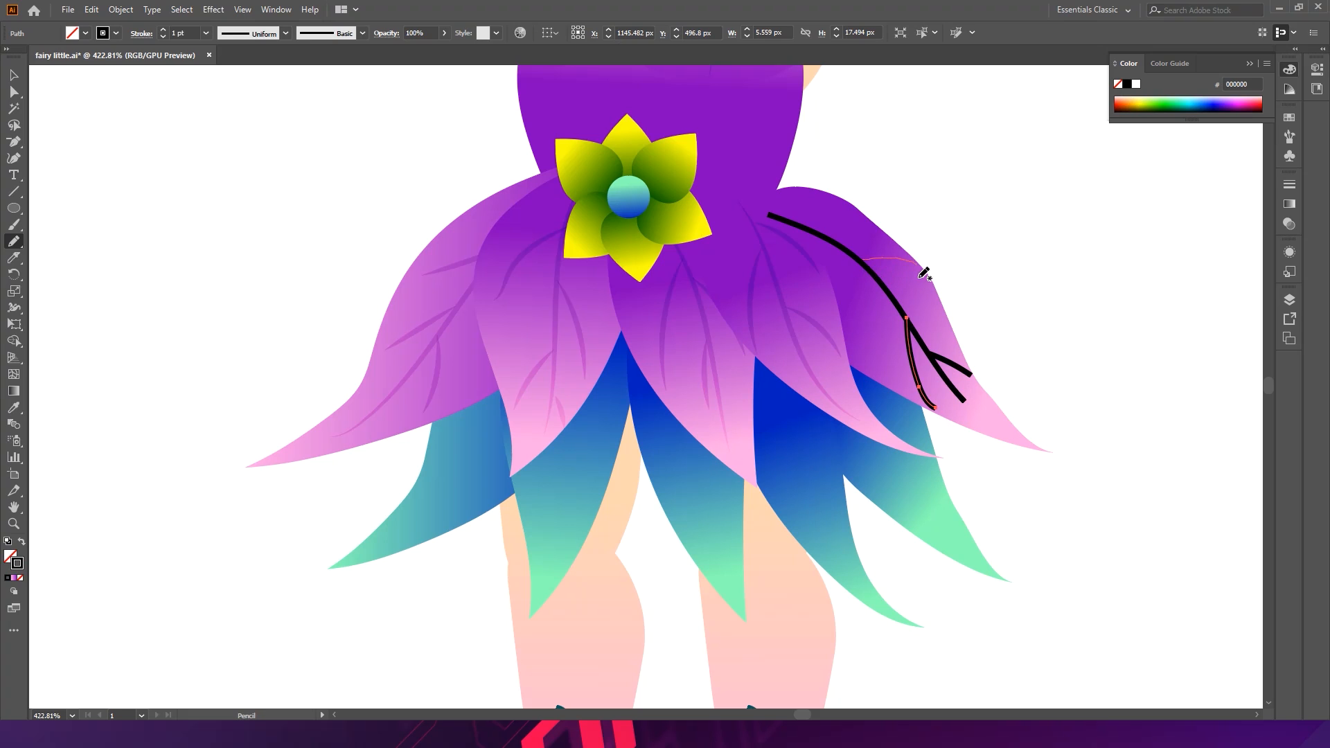
pyautogui.moveTo(923, 273); pyautogui.dragTo(921, 272)
pyautogui.moveTo(875, 379); pyautogui.dragTo(875, 378)
pyautogui.hotkey('ctrl', 'z')
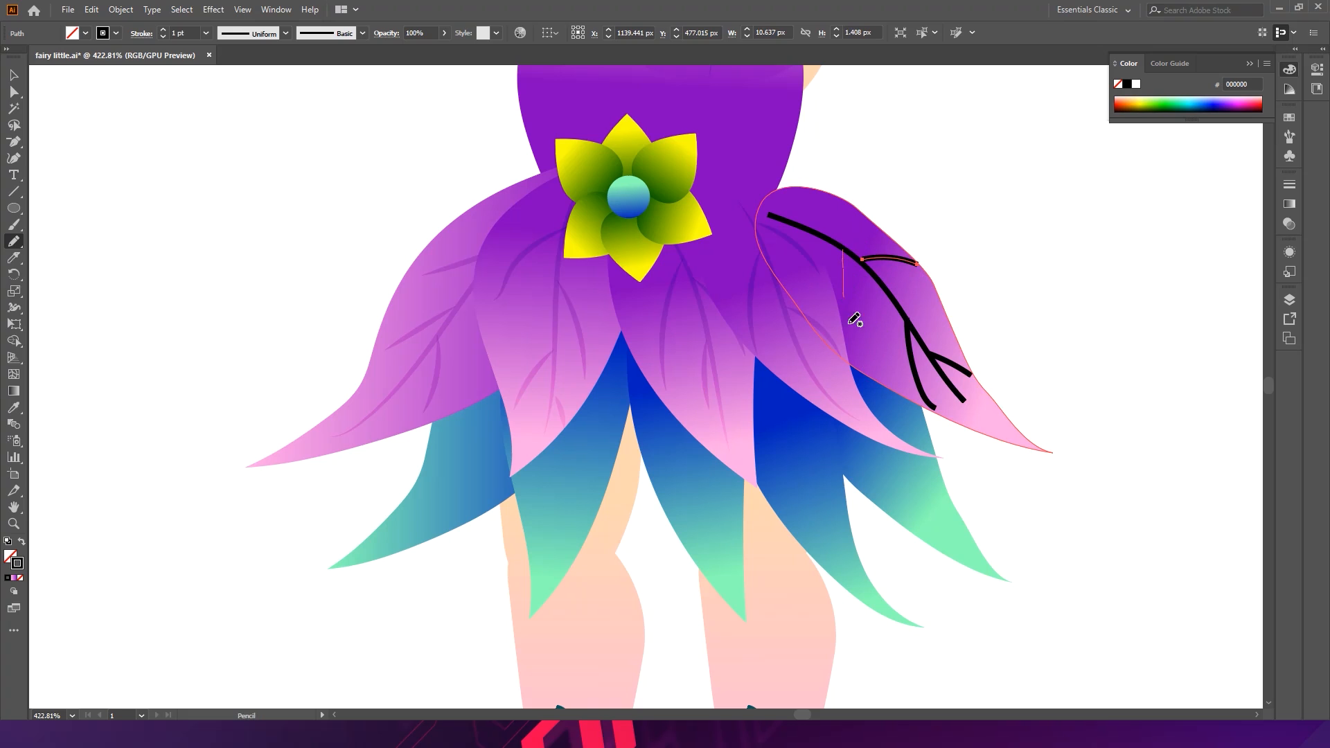
# - Pencil two upper branches off the rightmost petal's vein
pyautogui.moveTo(869, 377)
pyautogui.mouseDown()
pyautogui.moveTo(842, 249)
pyautogui.moveTo(806, 226)
pyautogui.mouseUp()
pyautogui.moveTo(803, 321); pyautogui.dragTo(801, 316)
pyautogui.press('v')
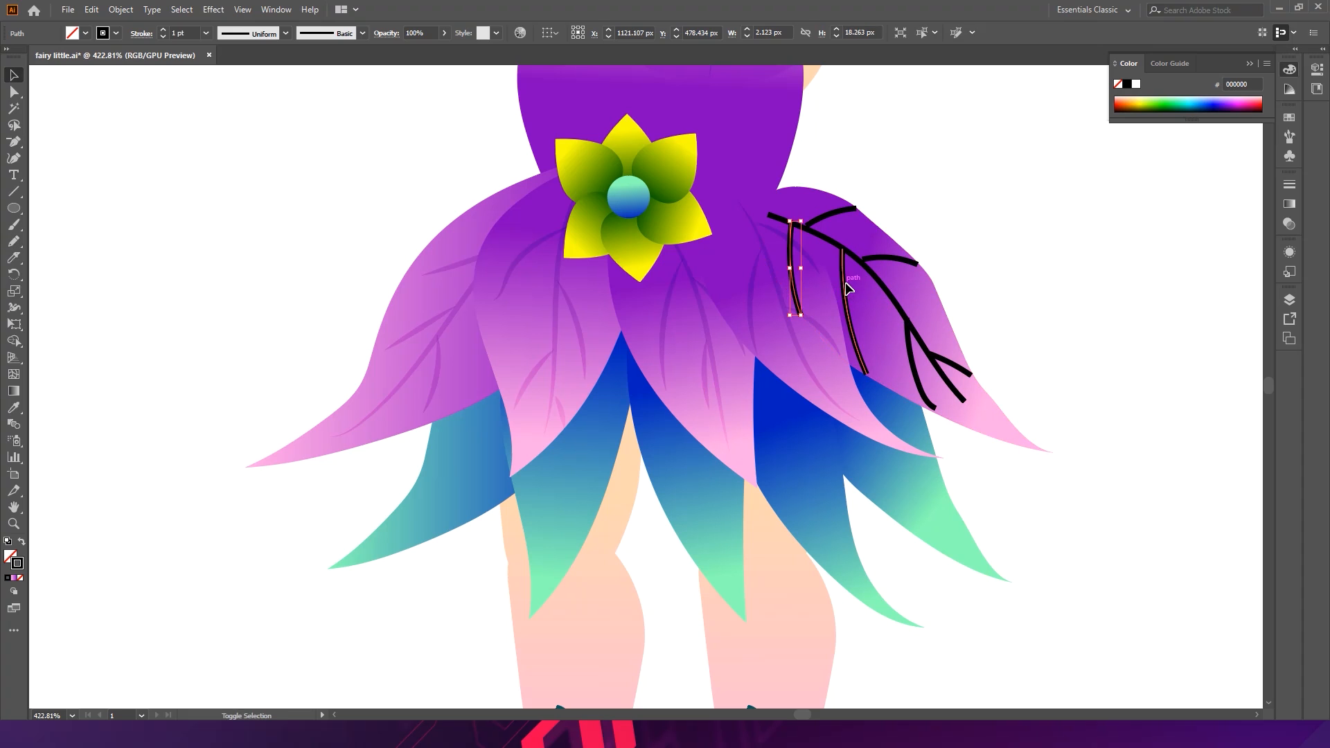
# - Select the rightmost petal's vein and all branches, give them a tapered width profile, and expand their appearance
pyautogui.keyDown('shift'); pyautogui.click(845, 291); pyautogui.keyUp('shift')
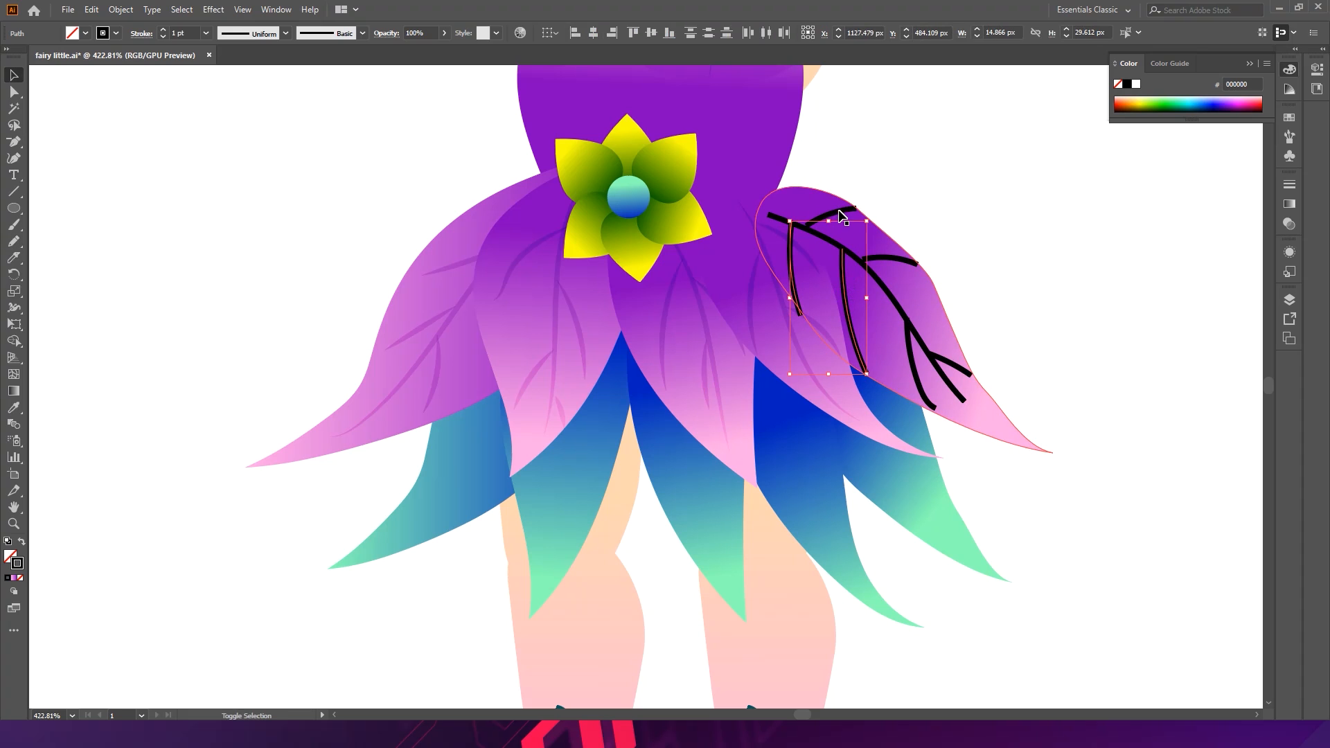
pyautogui.keyDown('shift'); pyautogui.click(839, 214); pyautogui.keyUp('shift')
pyautogui.keyDown('shift'); pyautogui.click(866, 266); pyautogui.keyUp('shift')
pyautogui.keyDown('shift'); pyautogui.click(904, 261); pyautogui.keyUp('shift')
pyautogui.keyDown('shift'); pyautogui.click(926, 386); pyautogui.keyUp('shift')
pyautogui.keyDown('shift'); pyautogui.click(946, 362); pyautogui.keyUp('shift')
pyautogui.click(267, 36)
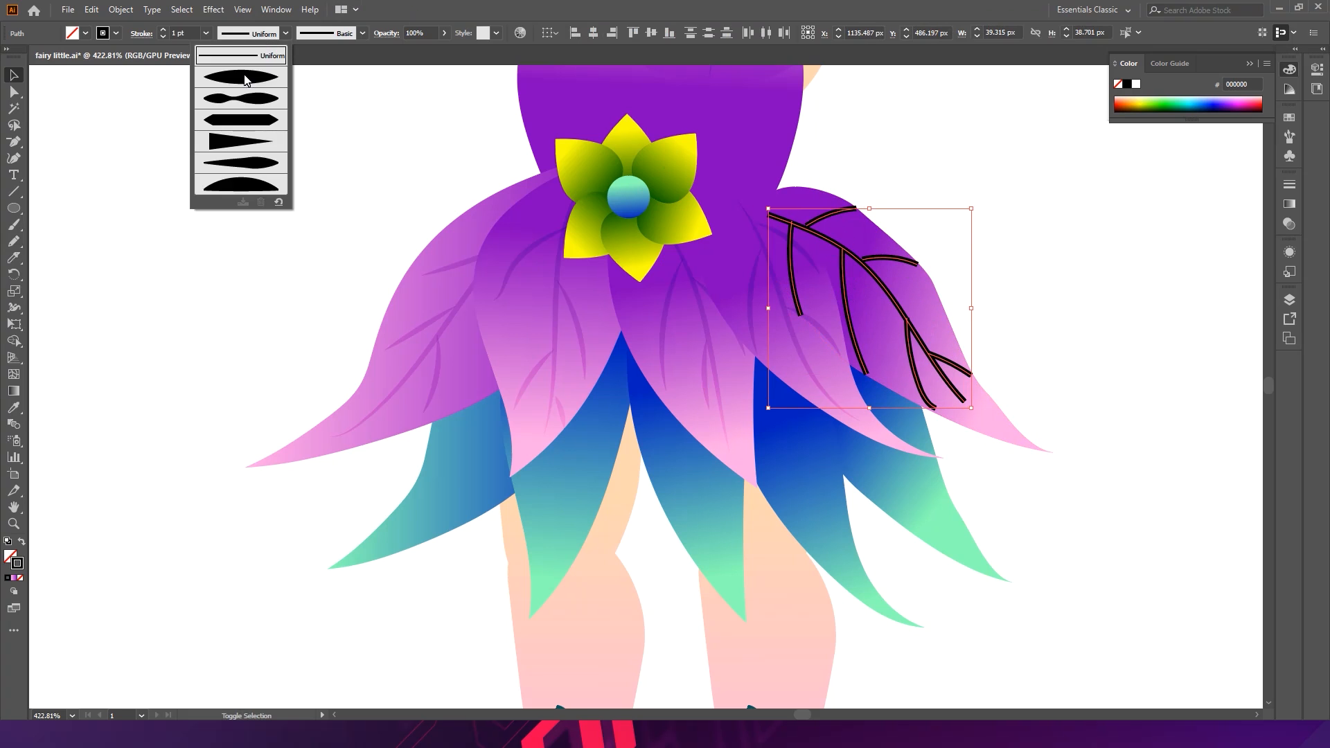
pyautogui.click(247, 81)
pyautogui.click(120, 10)
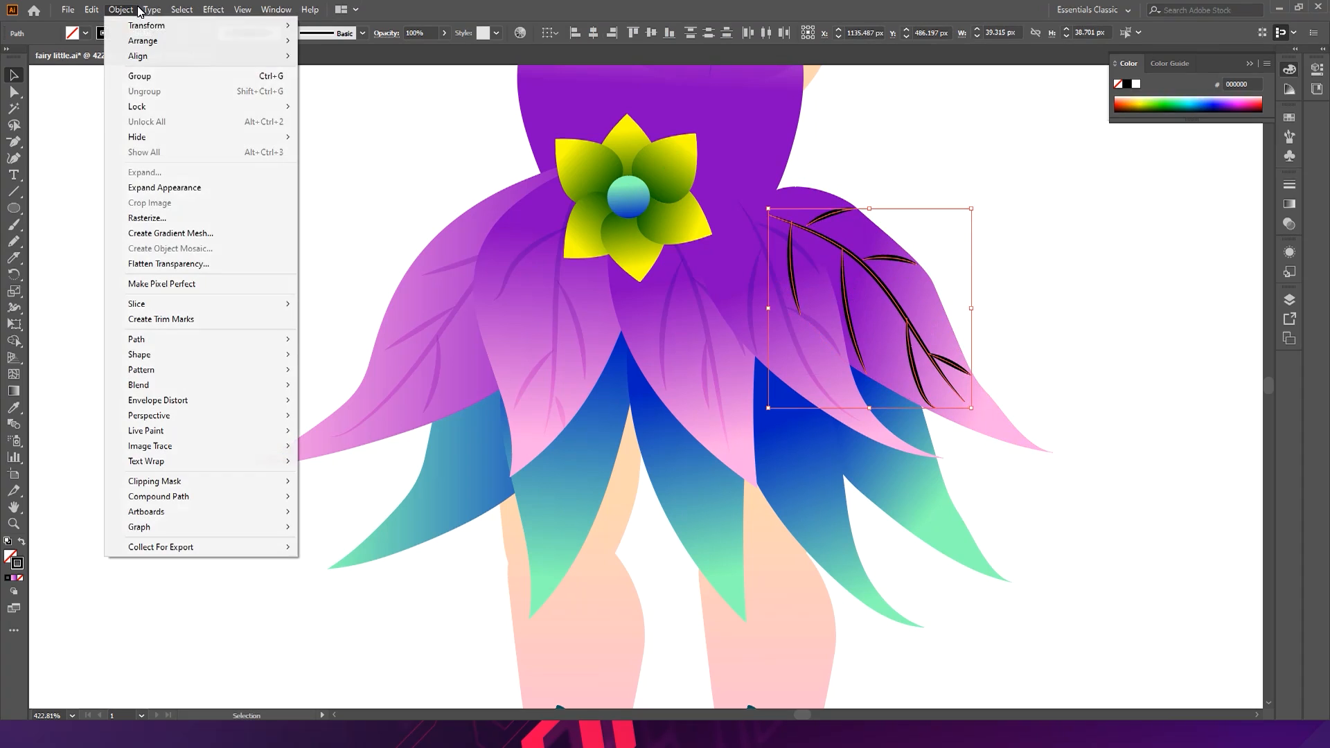
pyautogui.click(164, 188)
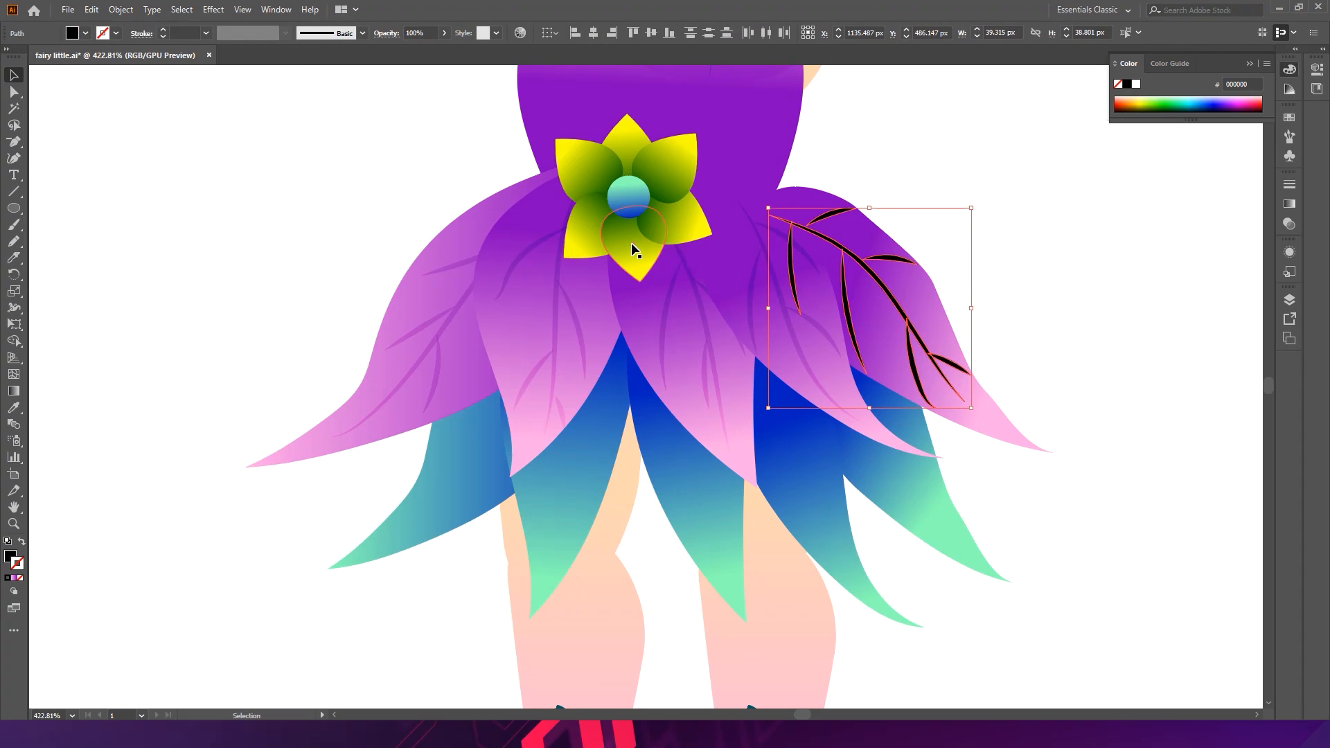
# - Apply the existing skirt vein's colour and blending to the rightmost petal's strokes with the Eyedropper, then deselect
pyautogui.press('i')
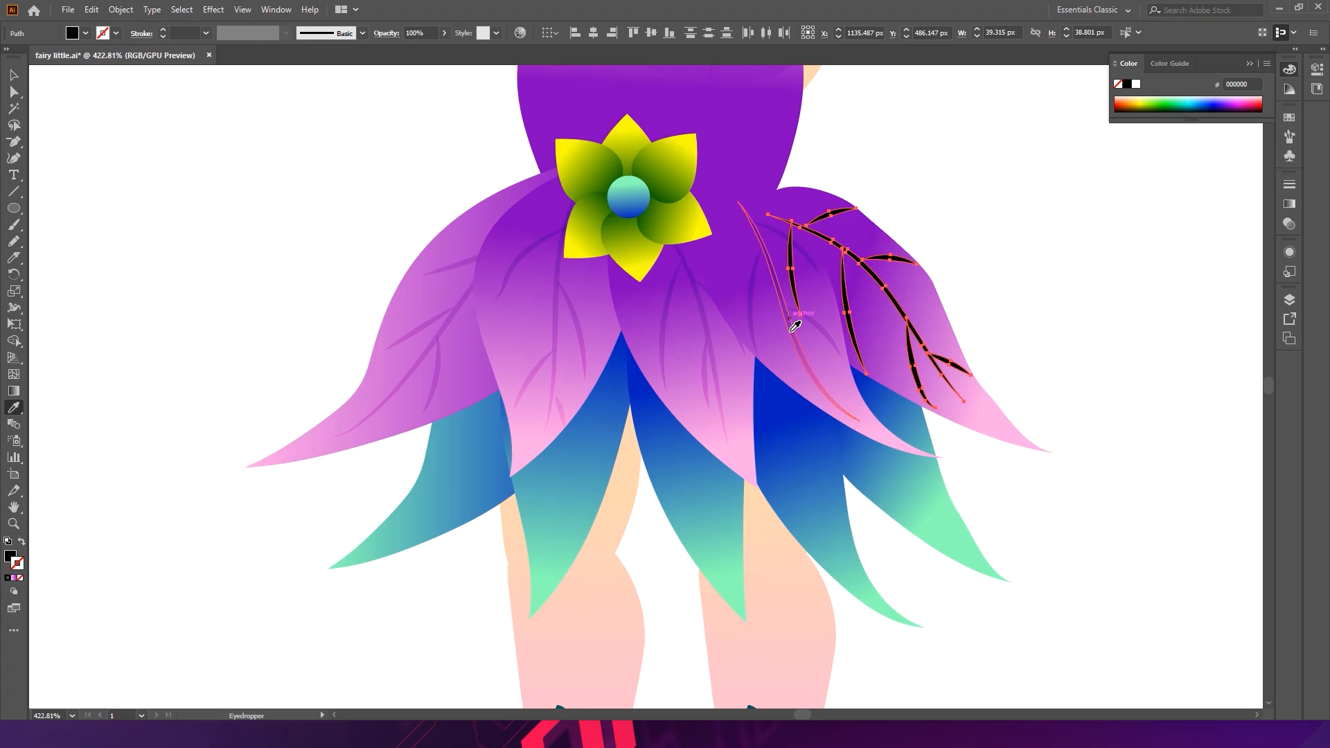
pyautogui.click(795, 326)
pyautogui.press('v')
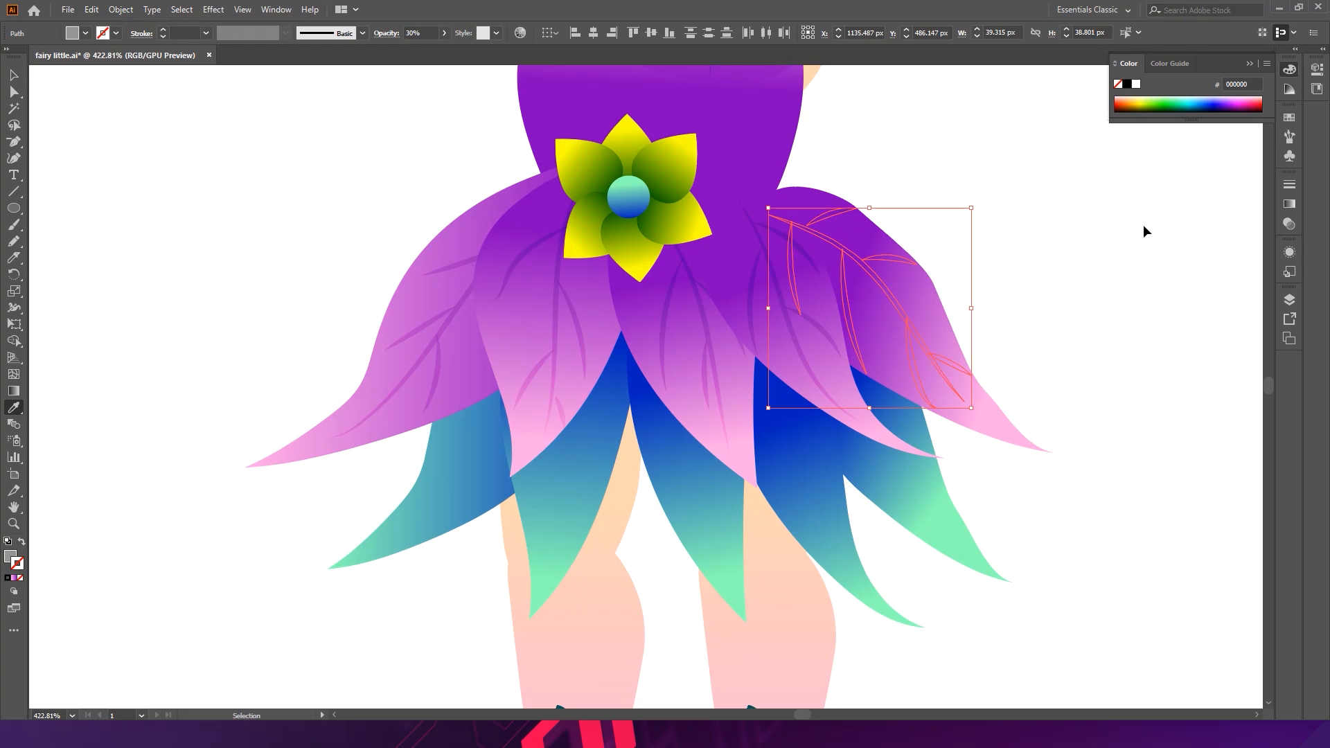
pyautogui.press('i')
pyautogui.press('v')
pyautogui.click(1107, 259)
# - Save the document
pyautogui.moveTo(1093, 270); pyautogui.dragTo(1028, 257)
pyautogui.hotkey('ctrl', 's')
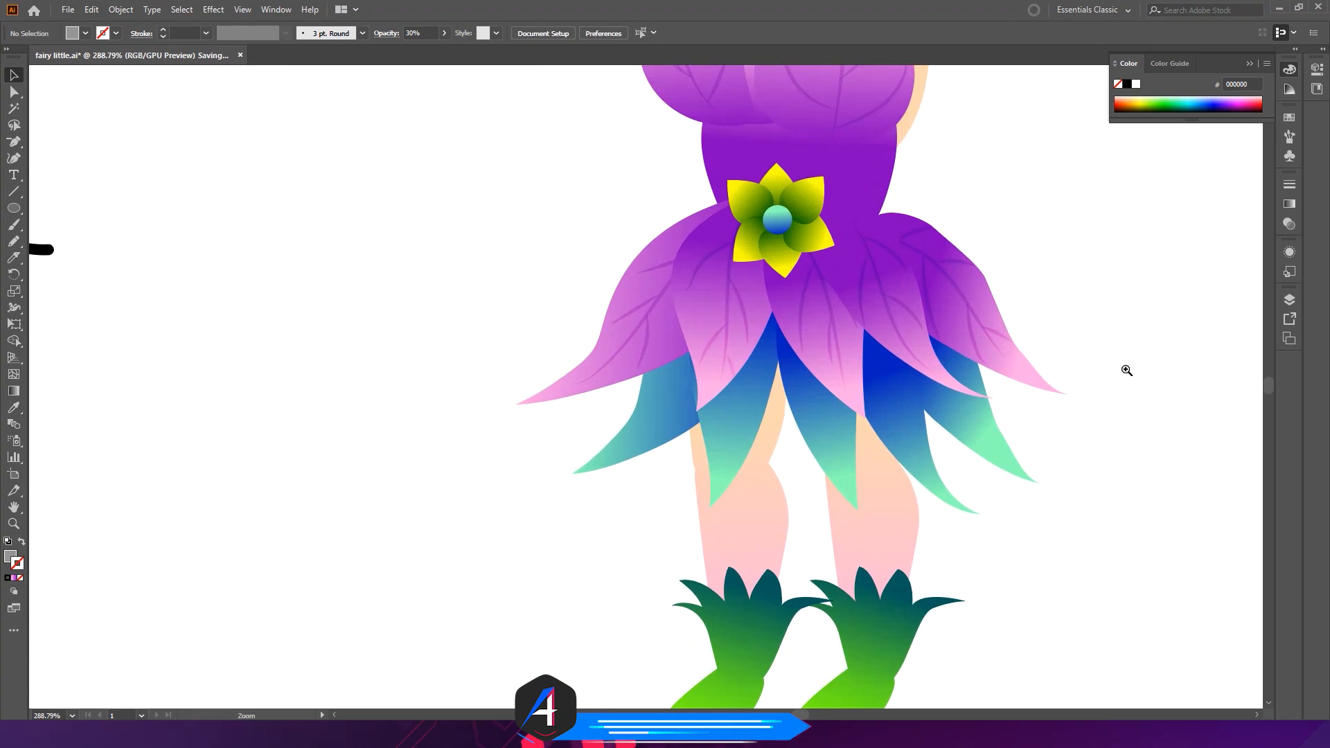
# - Shift the two central lower blue petals beneath the skirt upward and pull their tops down to shorten them
pyautogui.moveTo(1126, 370); pyautogui.dragTo(1130, 369)
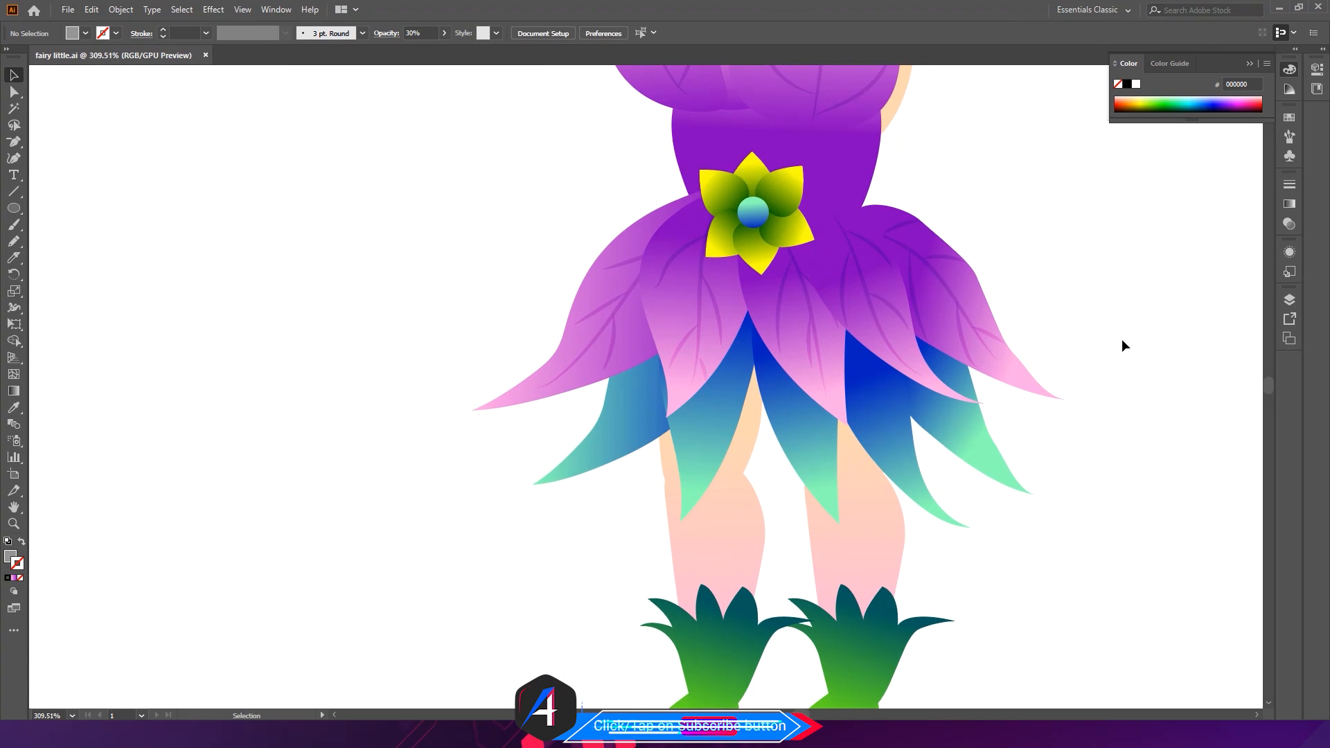
pyautogui.moveTo(1048, 208); pyautogui.dragTo(935, 199)
pyautogui.keyDown('alt'); pyautogui.click(935, 200); pyautogui.keyUp('alt')
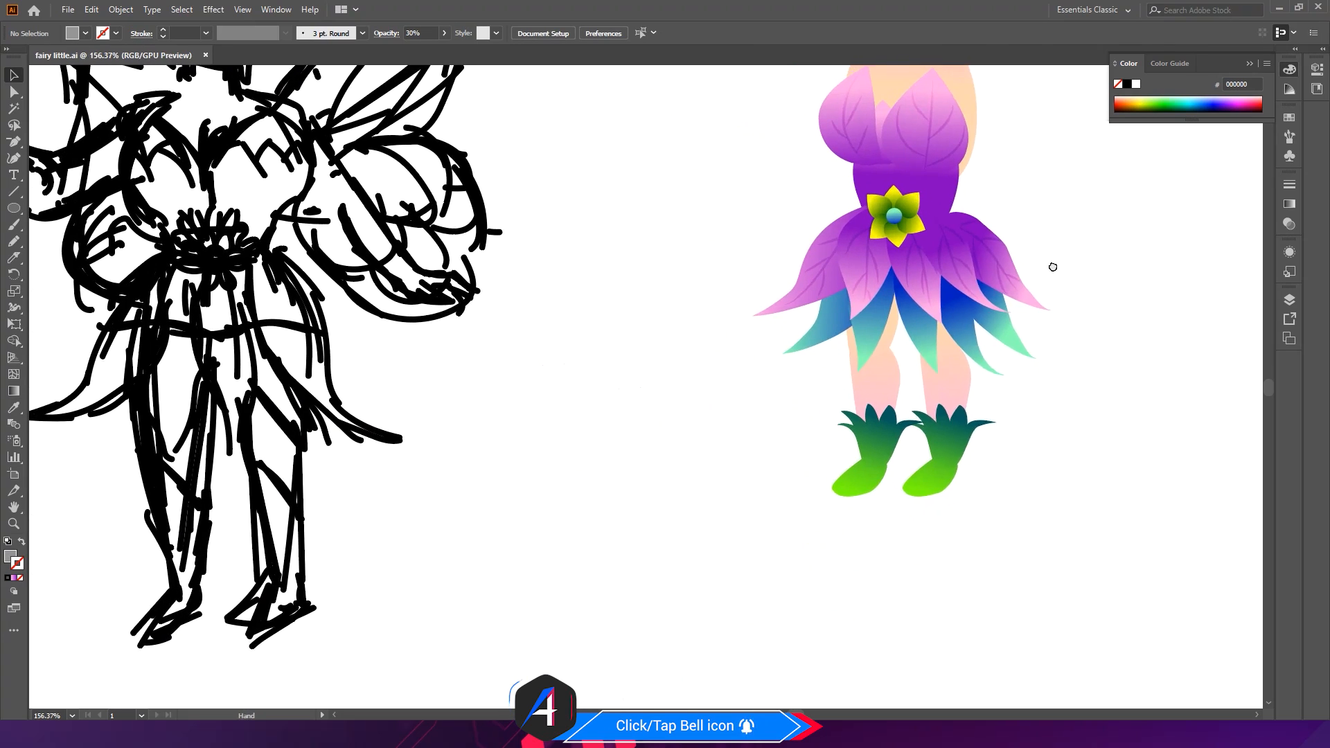
pyautogui.moveTo(1077, 256); pyautogui.dragTo(852, 350)
pyautogui.moveTo(556, 518); pyautogui.dragTo(803, 544)
pyautogui.moveTo(736, 487); pyautogui.dragTo(616, 348)
pyautogui.moveTo(579, 404); pyautogui.dragTo(648, 424)
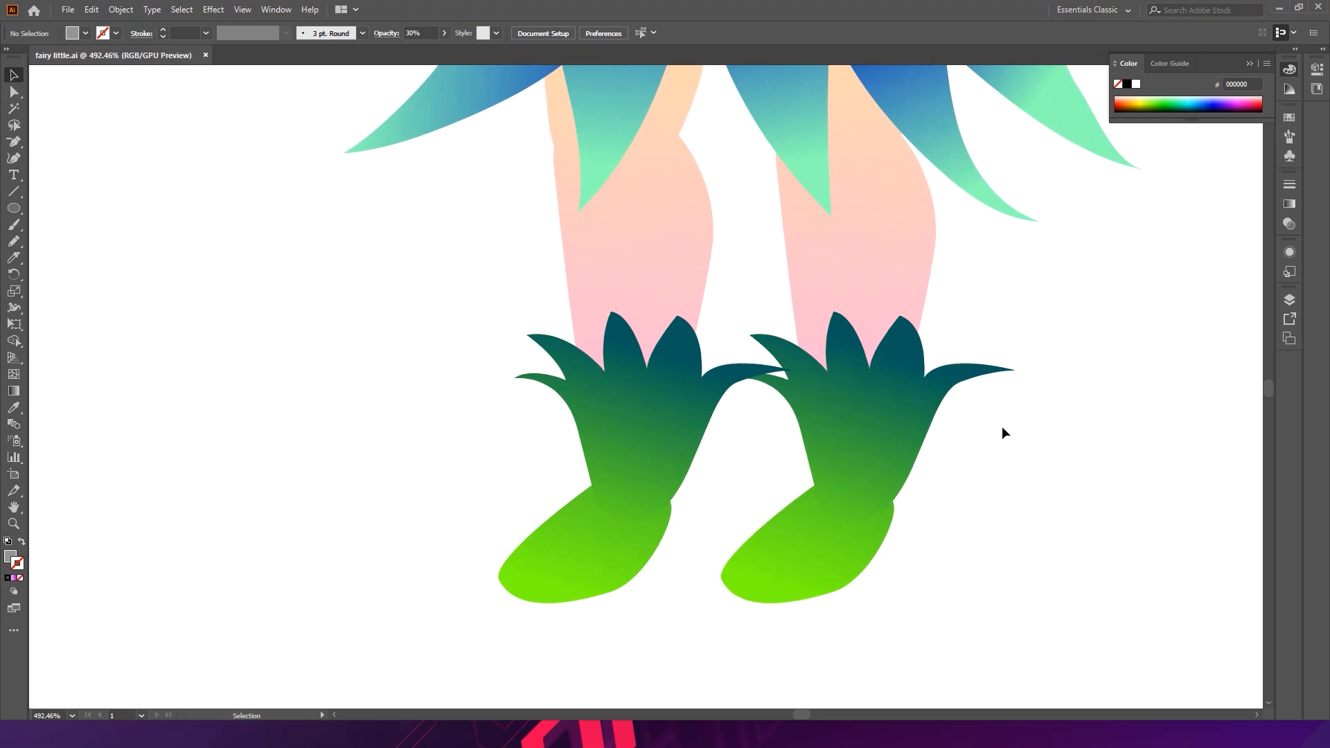
pyautogui.moveTo(1053, 431); pyautogui.dragTo(831, 372)
pyautogui.moveTo(1107, 276); pyautogui.dragTo(908, 436)
pyautogui.moveTo(727, 469); pyautogui.dragTo(998, 512)
pyautogui.moveTo(767, 439); pyautogui.dragTo(742, 432)
pyautogui.click(732, 438)
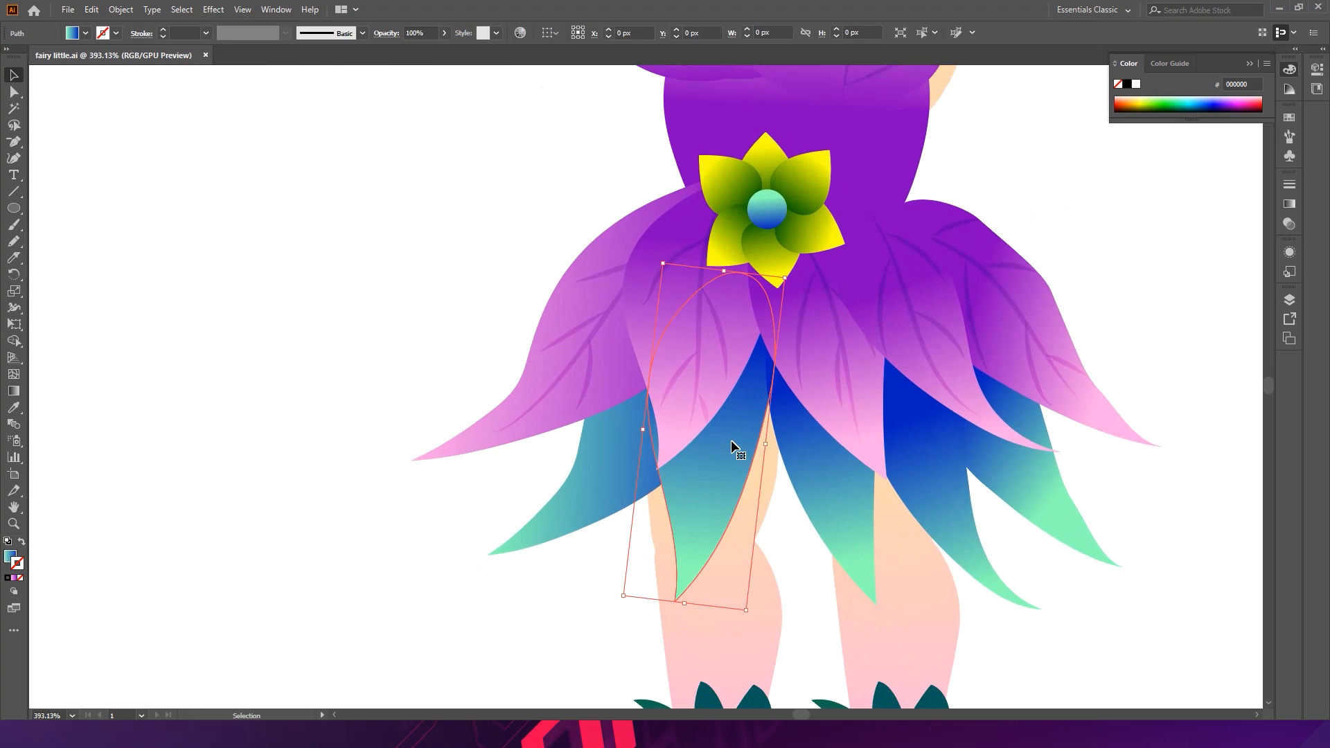
pyautogui.moveTo(716, 474); pyautogui.dragTo(724, 424)
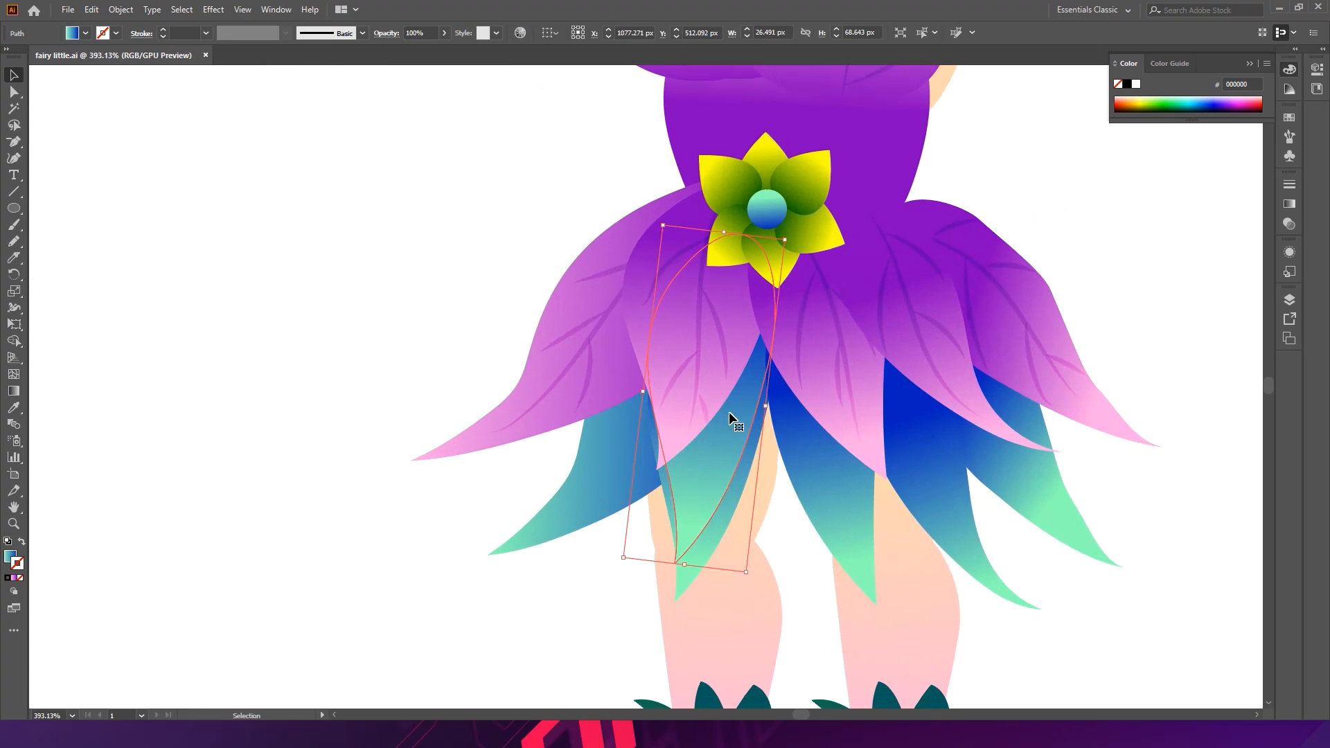
pyautogui.moveTo(786, 253); pyautogui.dragTo(765, 277)
pyautogui.moveTo(715, 454); pyautogui.dragTo(718, 455)
pyautogui.click(845, 514)
pyautogui.moveTo(845, 516); pyautogui.dragTo(835, 476)
pyautogui.moveTo(873, 252); pyautogui.dragTo(871, 277)
pyautogui.click(935, 484)
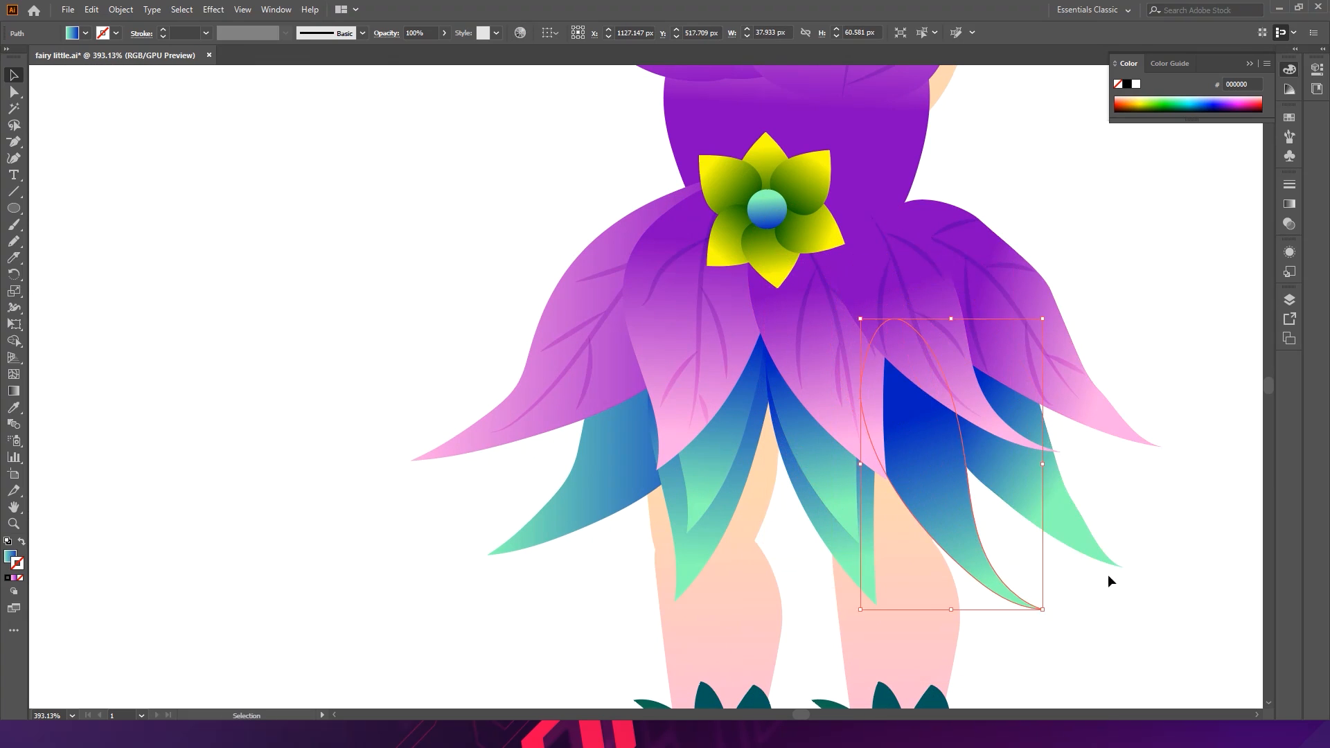
pyautogui.moveTo(939, 501); pyautogui.dragTo(935, 461)
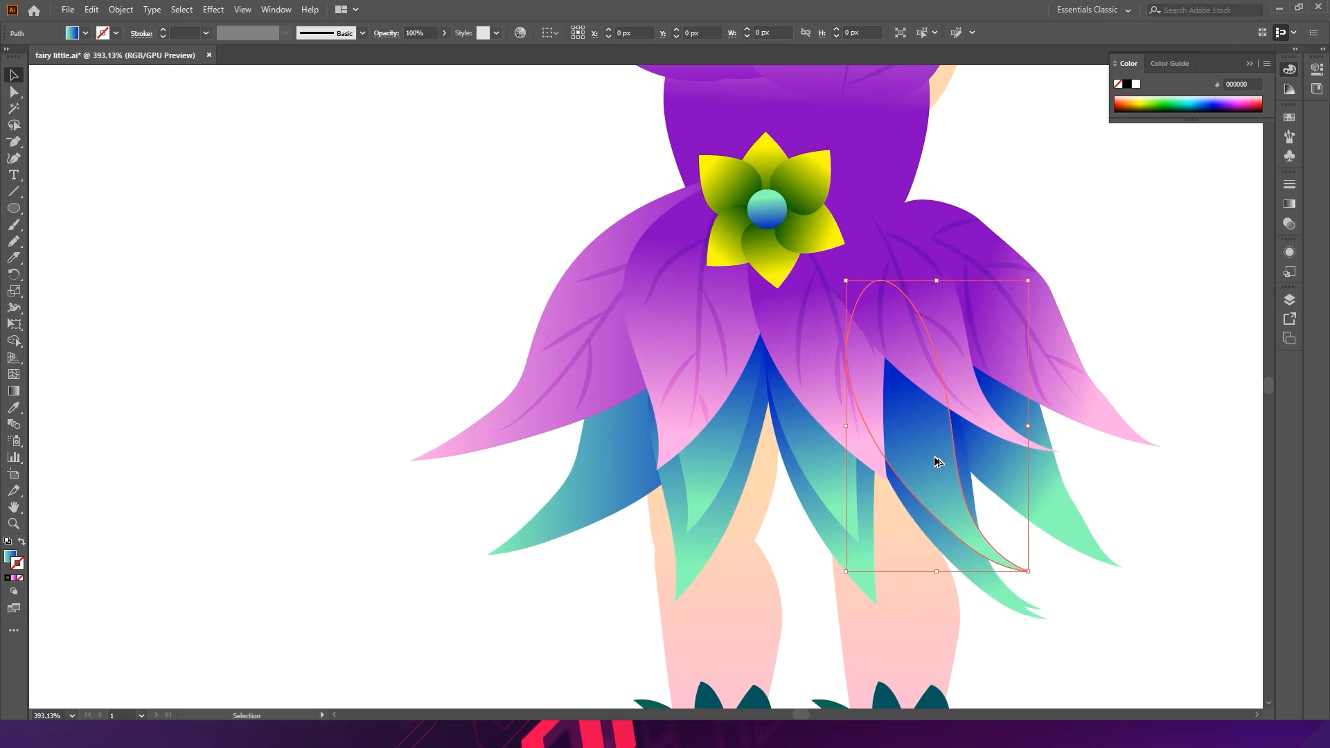
pyautogui.moveTo(1028, 281); pyautogui.dragTo(1022, 289)
pyautogui.hotkey('ctrl', 'z')
pyautogui.hotkey('ctrl', 'z')
# - Reshape the right lower petal's anchor points, then nudge the petal left and down
pyautogui.press('a')
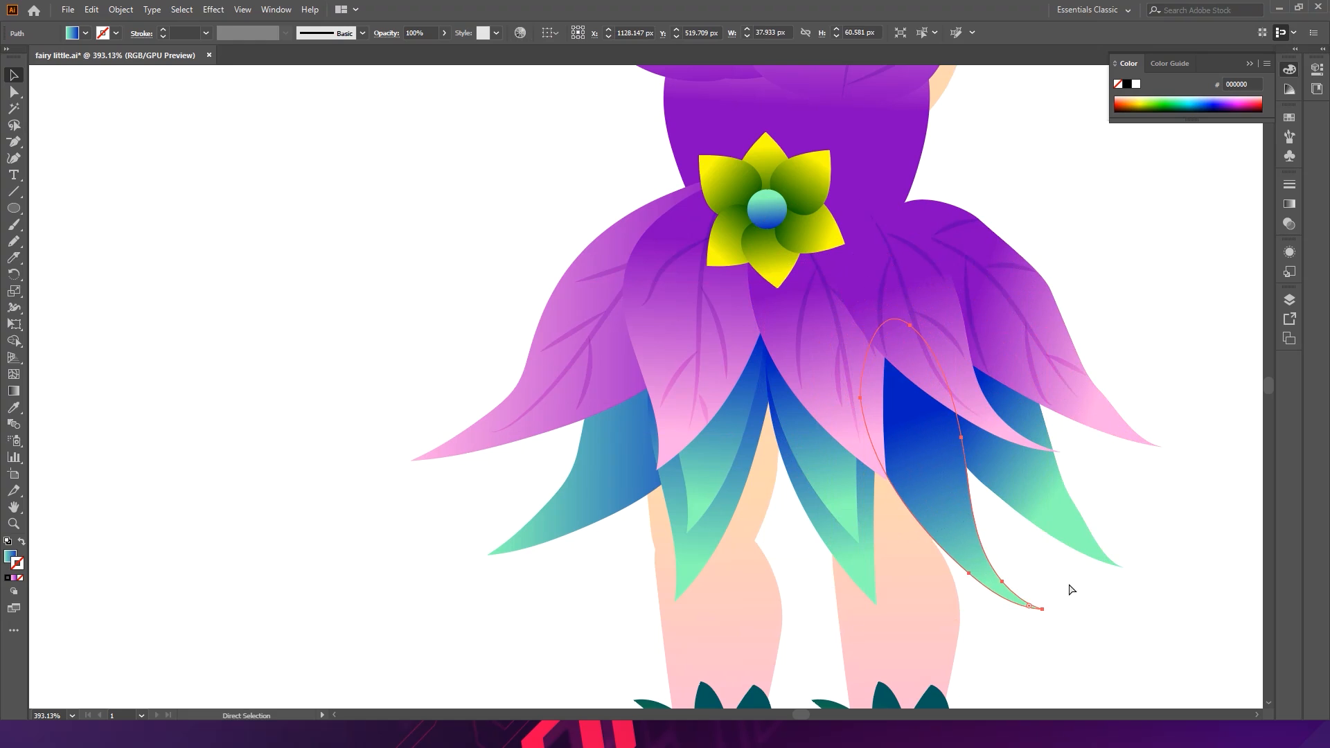
pyautogui.moveTo(970, 559); pyautogui.dragTo(955, 524)
pyautogui.moveTo(1012, 292); pyautogui.dragTo(1021, 285)
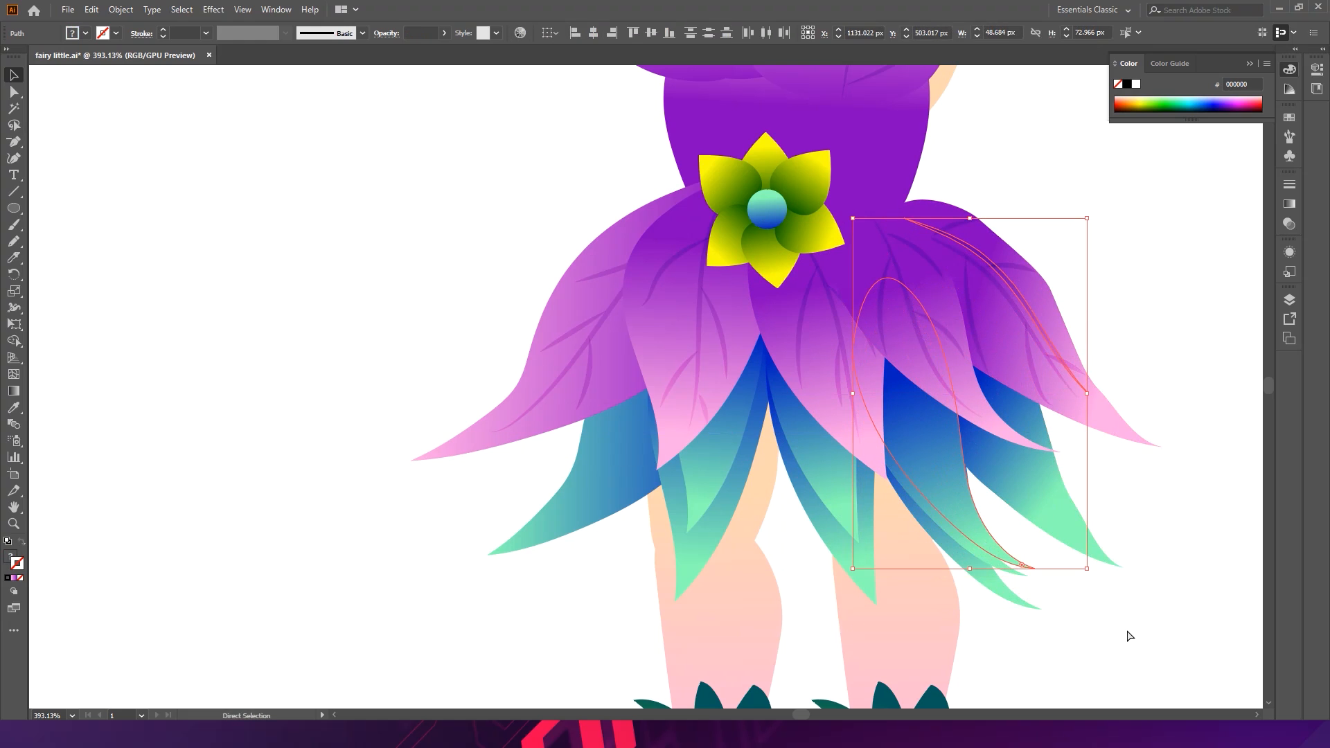
pyautogui.press('v')
pyautogui.press('Left')
pyautogui.press('Down')
pyautogui.click(1111, 610)
# - Scale the outermost right lower petal smaller from its upper corner
pyautogui.click(953, 518)
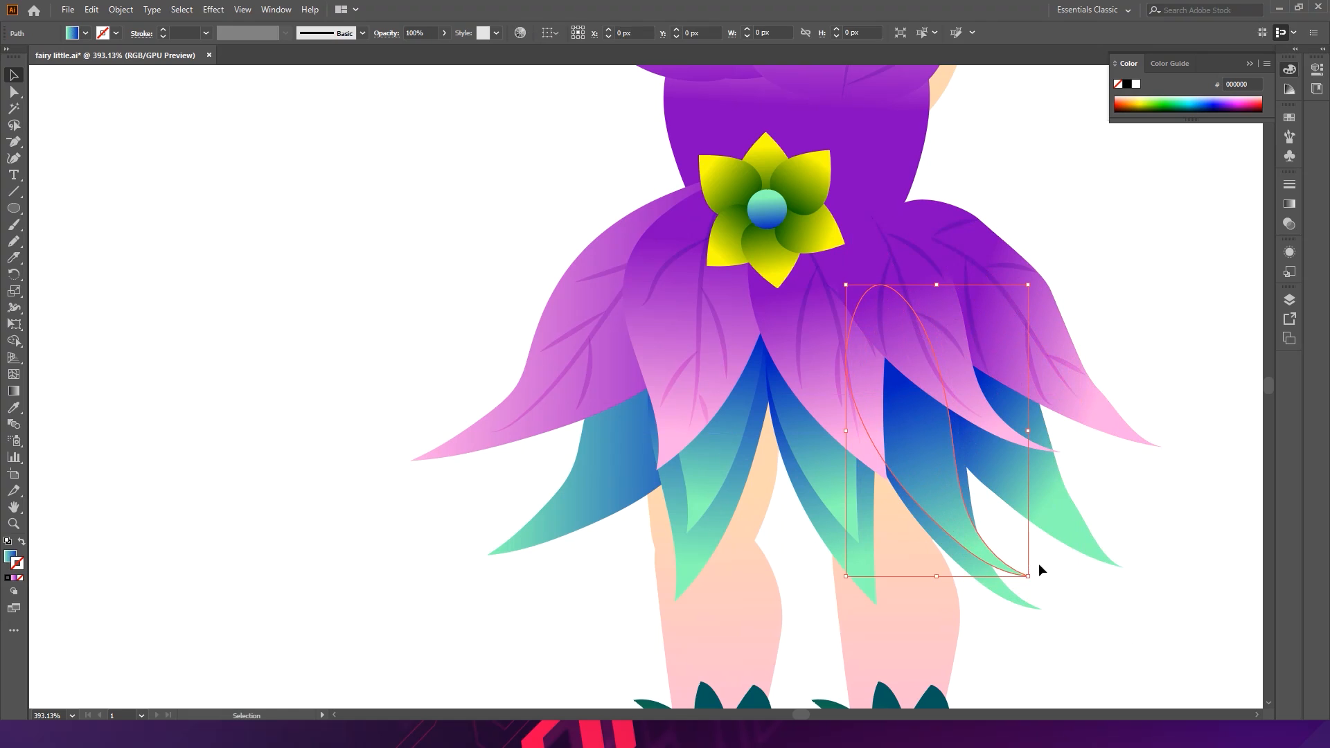
pyautogui.moveTo(1028, 575); pyautogui.dragTo(1025, 568)
pyautogui.click(1049, 573)
pyautogui.click(1061, 502)
pyautogui.moveTo(1061, 502); pyautogui.dragTo(1061, 500)
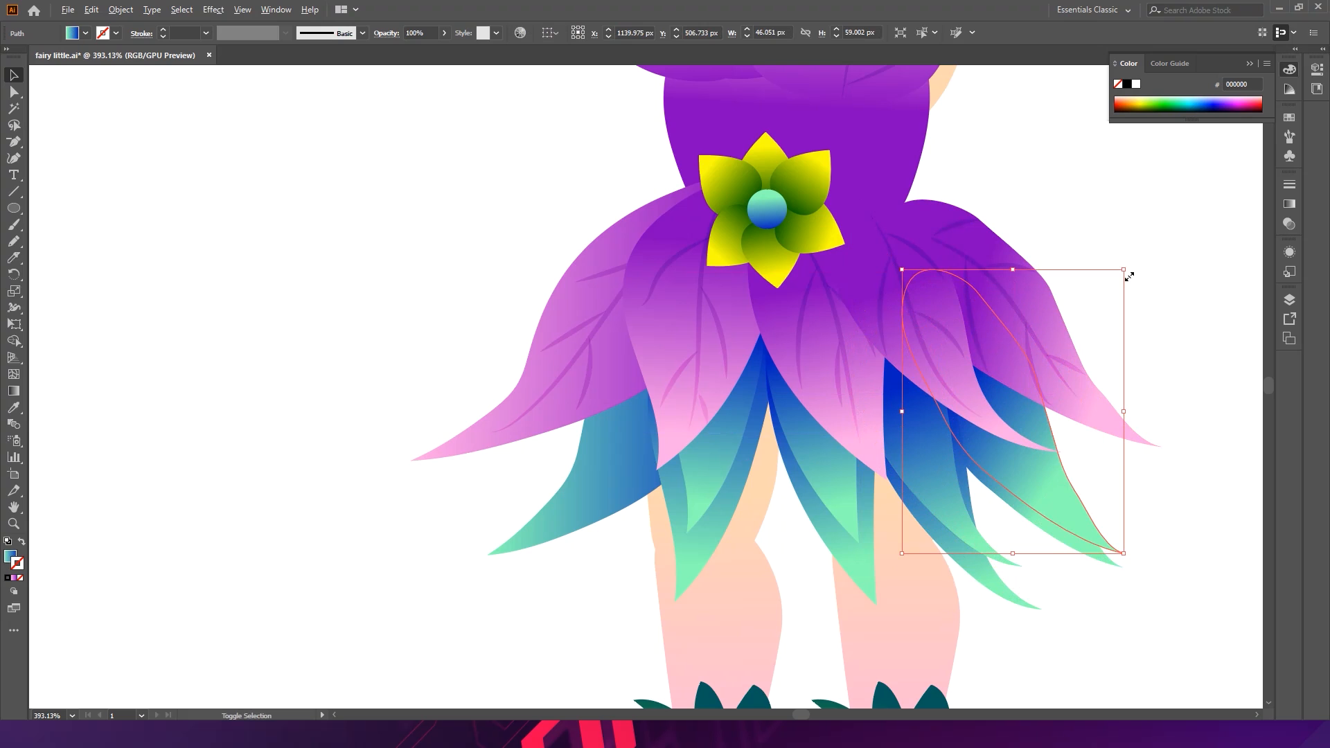
pyautogui.moveTo(1129, 276); pyautogui.dragTo(1087, 308)
pyautogui.moveTo(1050, 486)
pyautogui.mouseDown()
pyautogui.moveTo(1033, 477)
pyautogui.moveTo(1059, 497)
pyautogui.moveTo(1051, 481)
pyautogui.mouseUp()
pyautogui.click(1131, 513)
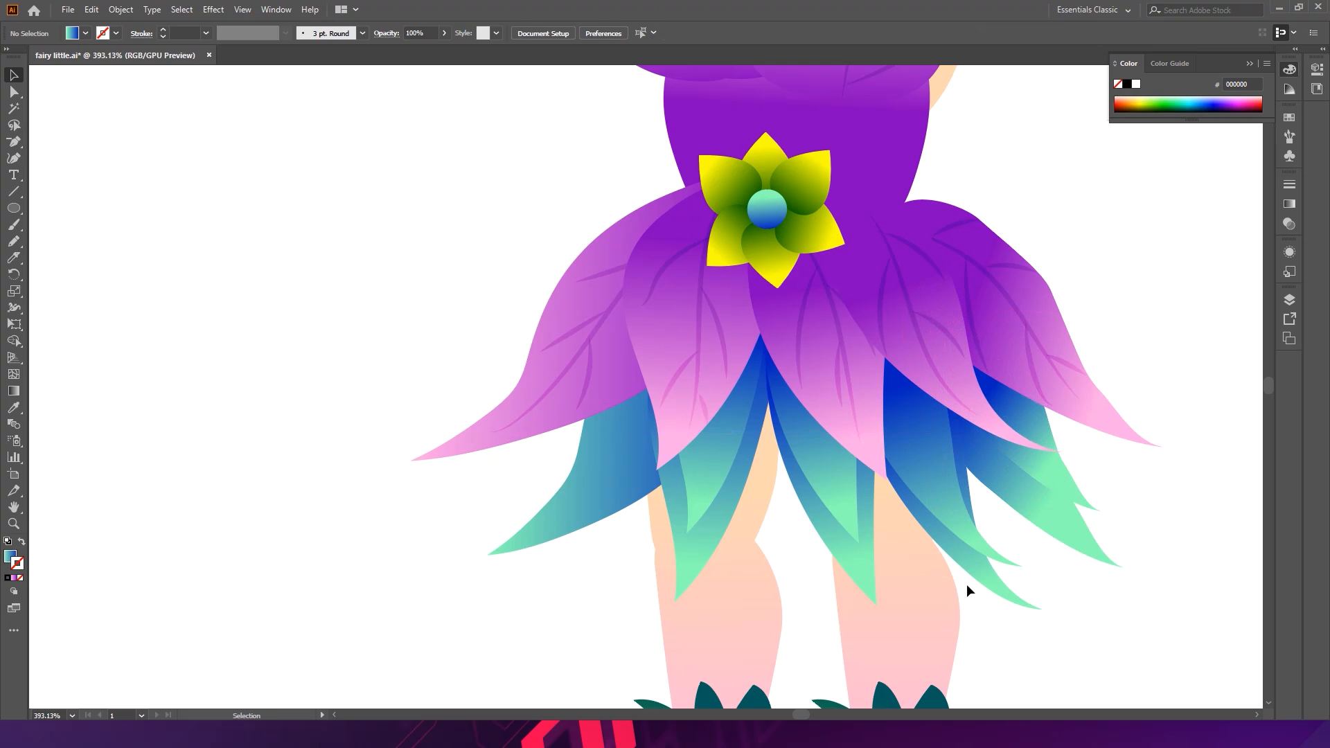
# - Adjust the positions of the left lower blue petals beneath the skirt
pyautogui.moveTo(849, 512); pyautogui.dragTo(838, 505)
pyautogui.moveTo(598, 489); pyautogui.dragTo(600, 470)
pyautogui.moveTo(480, 533); pyautogui.dragTo(606, 488)
pyautogui.moveTo(749, 272); pyautogui.dragTo(742, 267)
pyautogui.moveTo(608, 490); pyautogui.dragTo(601, 484)
pyautogui.click(610, 567)
pyautogui.moveTo(660, 524); pyautogui.dragTo(509, 511)
pyautogui.moveTo(676, 386); pyautogui.dragTo(753, 400)
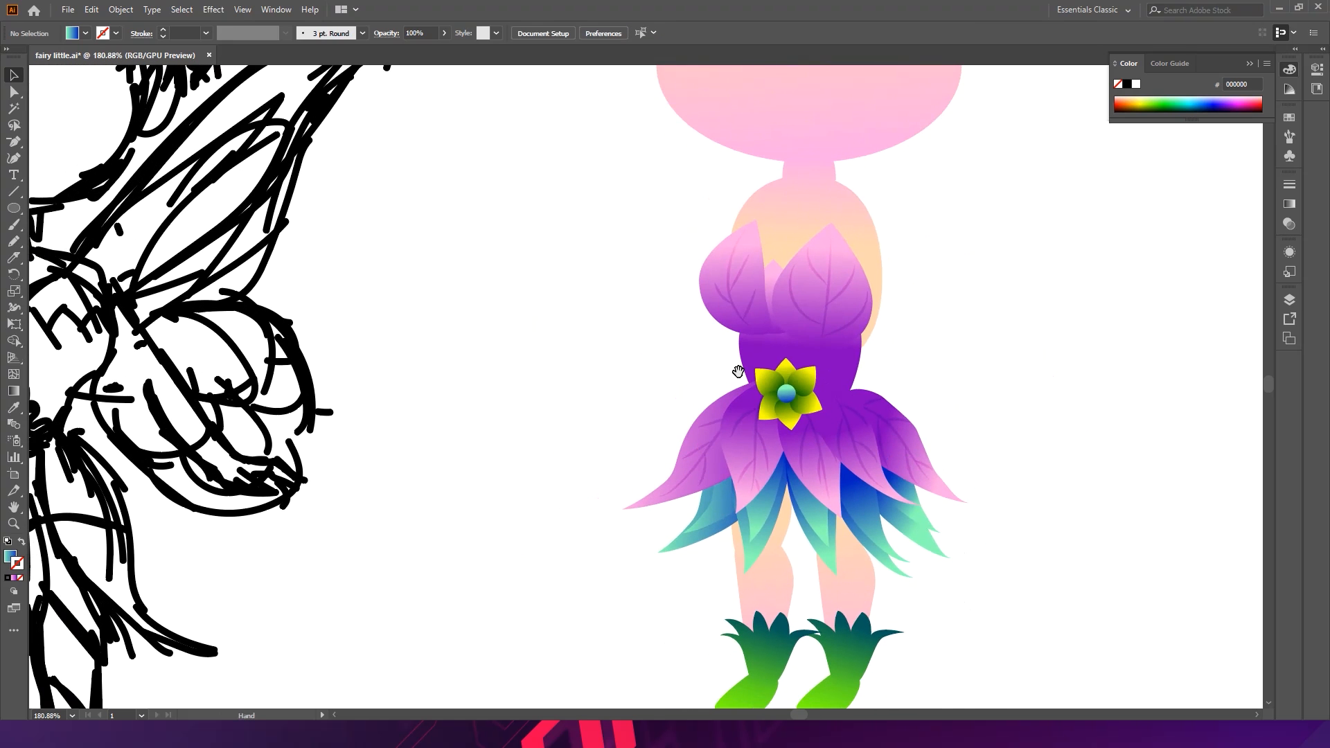
pyautogui.moveTo(952, 406); pyautogui.dragTo(774, 324)
pyautogui.moveTo(520, 370); pyautogui.dragTo(695, 372)
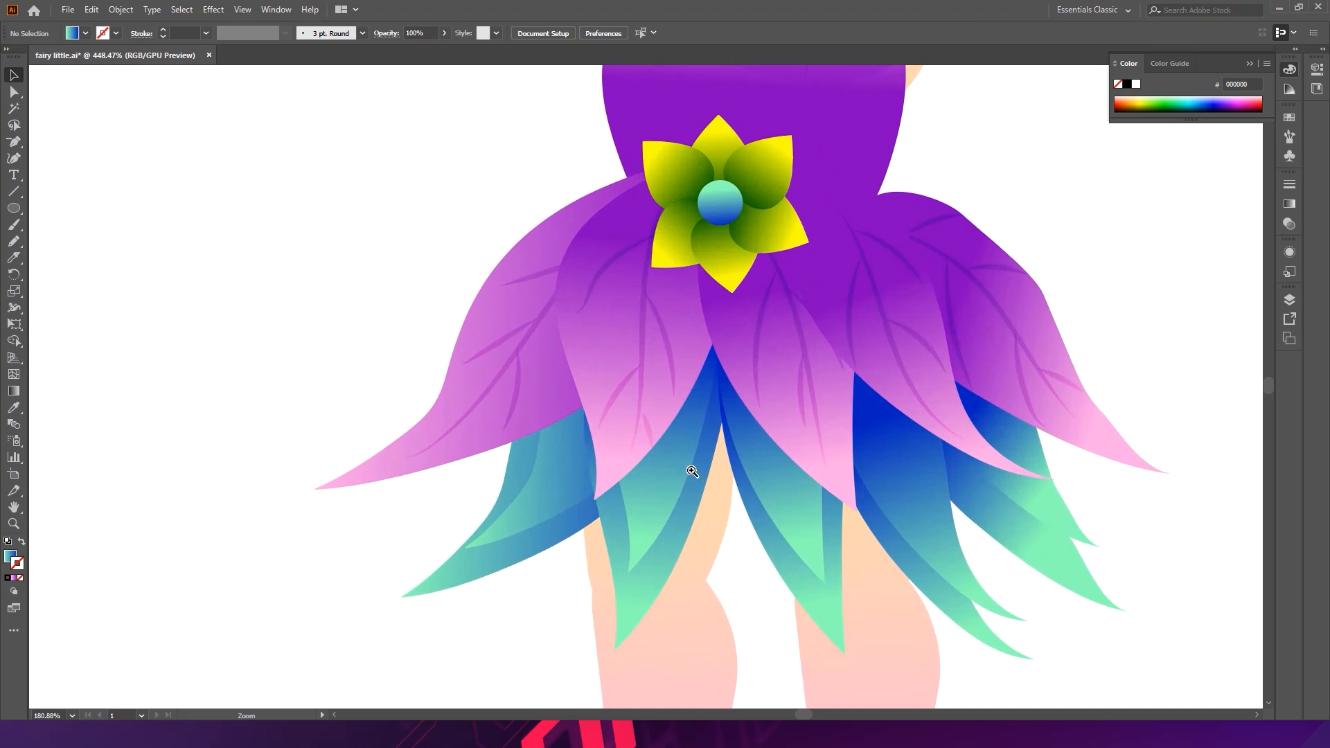
# - Move the leftmost lower petal upward and nudge it two steps left
pyautogui.click(528, 485)
pyautogui.click(552, 587)
pyautogui.moveTo(615, 587); pyautogui.dragTo(604, 562)
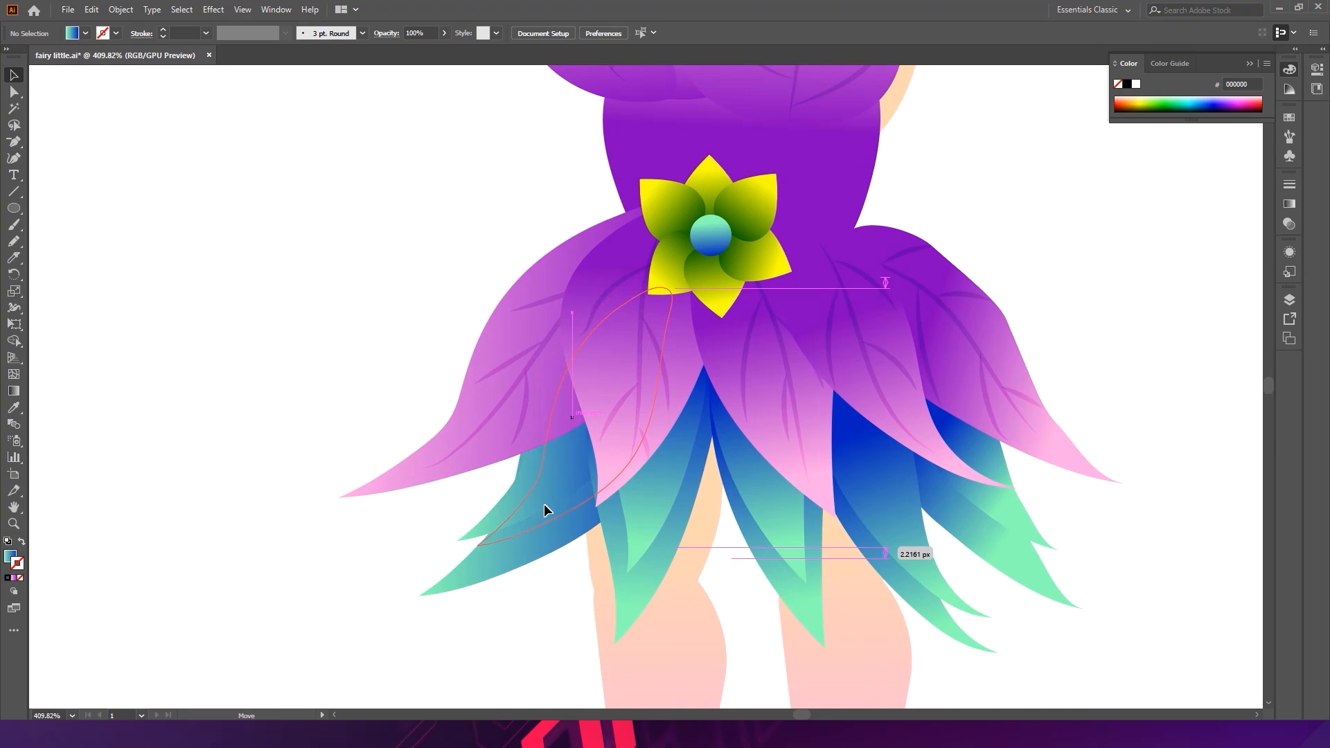
pyautogui.click(543, 505)
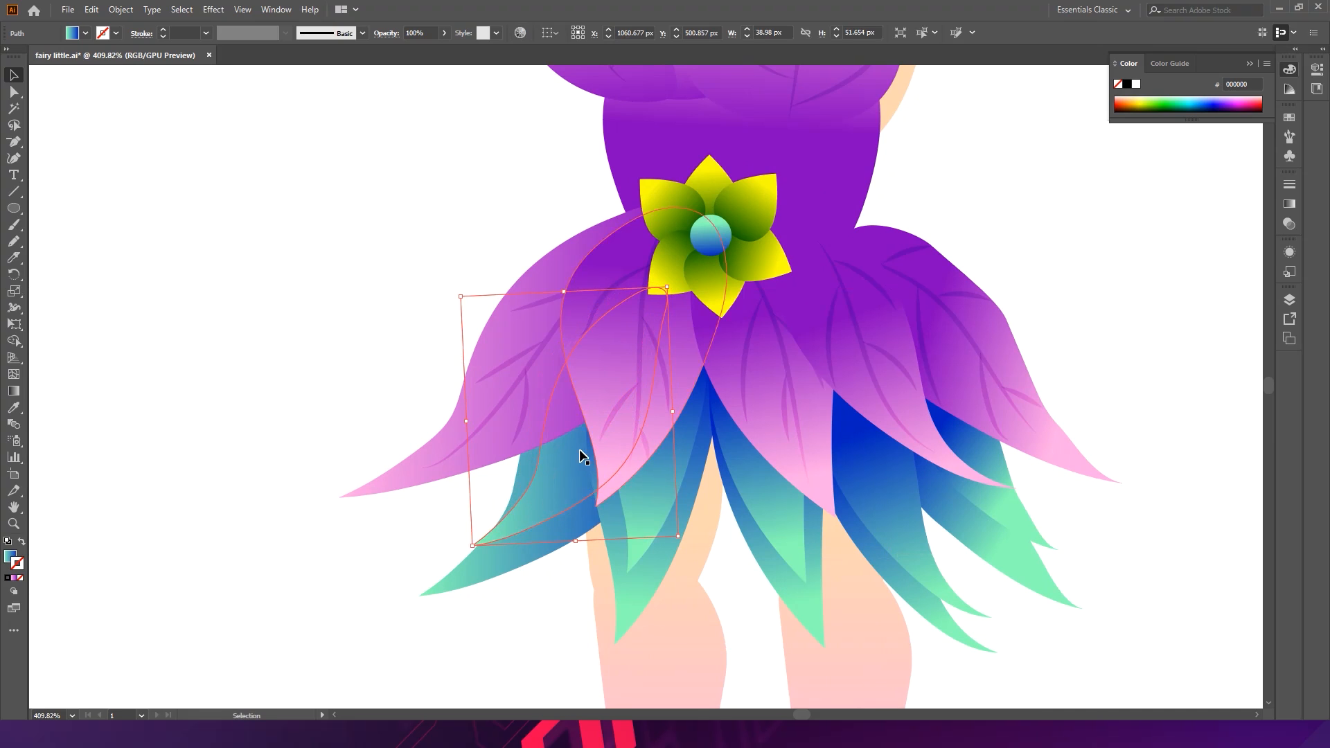
pyautogui.press('Left')
pyautogui.press('Left')
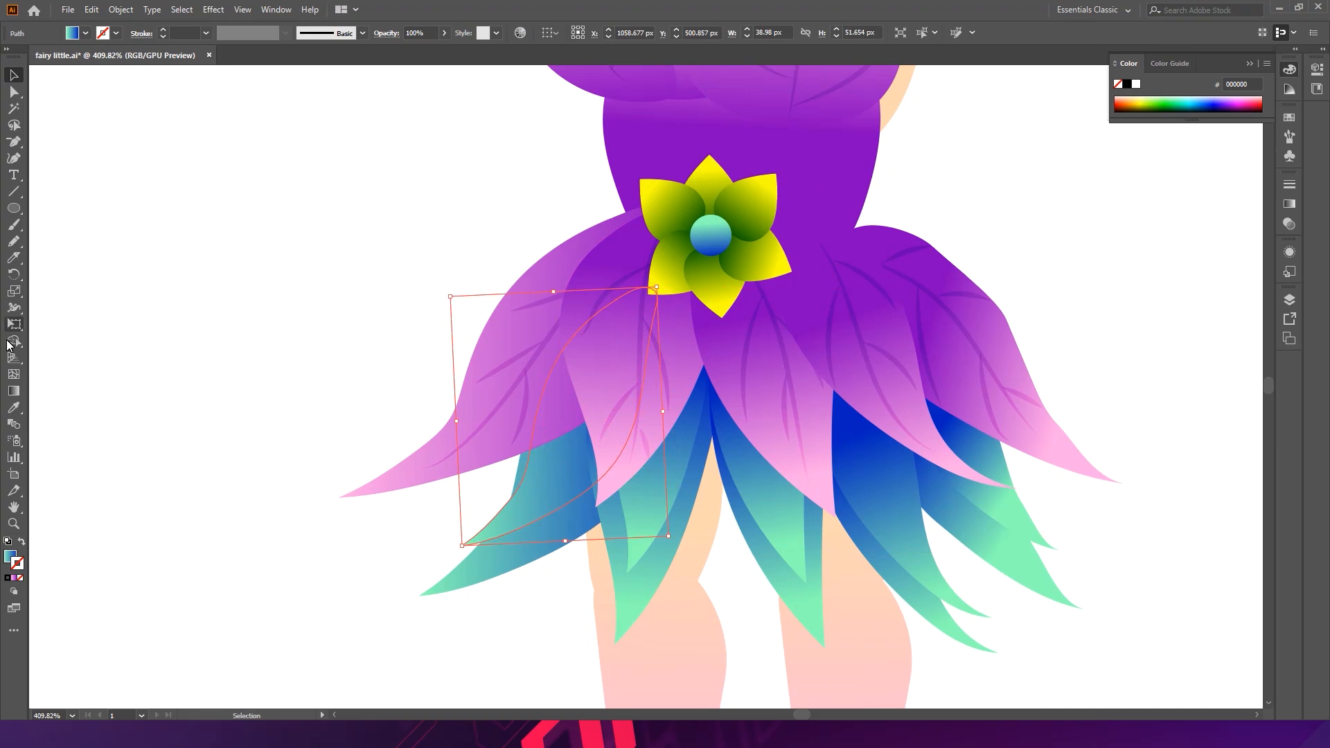
# - Redirect the leftmost lower petal's gradient with the Gradient tool to run from its base down to its tip
pyautogui.click(13, 391)
pyautogui.keyDown('ctrl'); pyautogui.click(498, 506); pyautogui.keyUp('ctrl')
pyautogui.keyDown('ctrl'); pyautogui.click(521, 509); pyautogui.keyUp('ctrl')
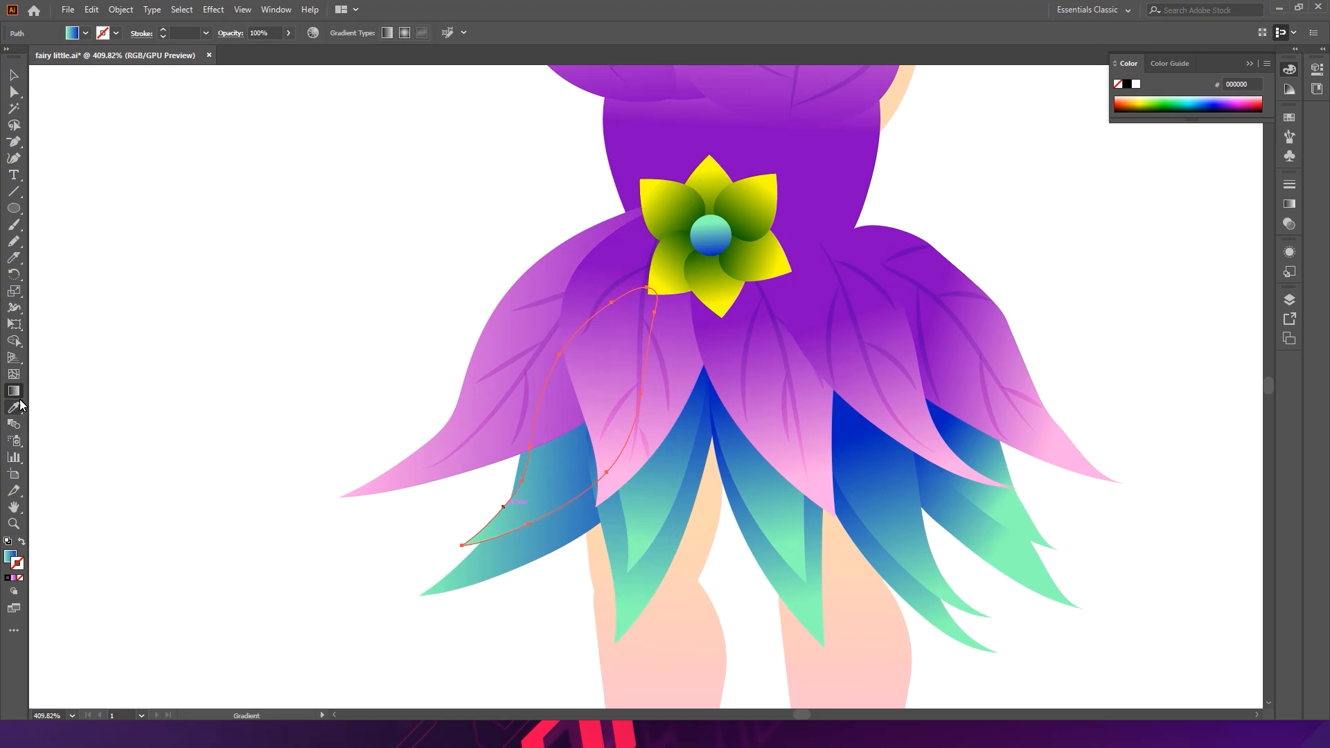
pyautogui.click(9, 557)
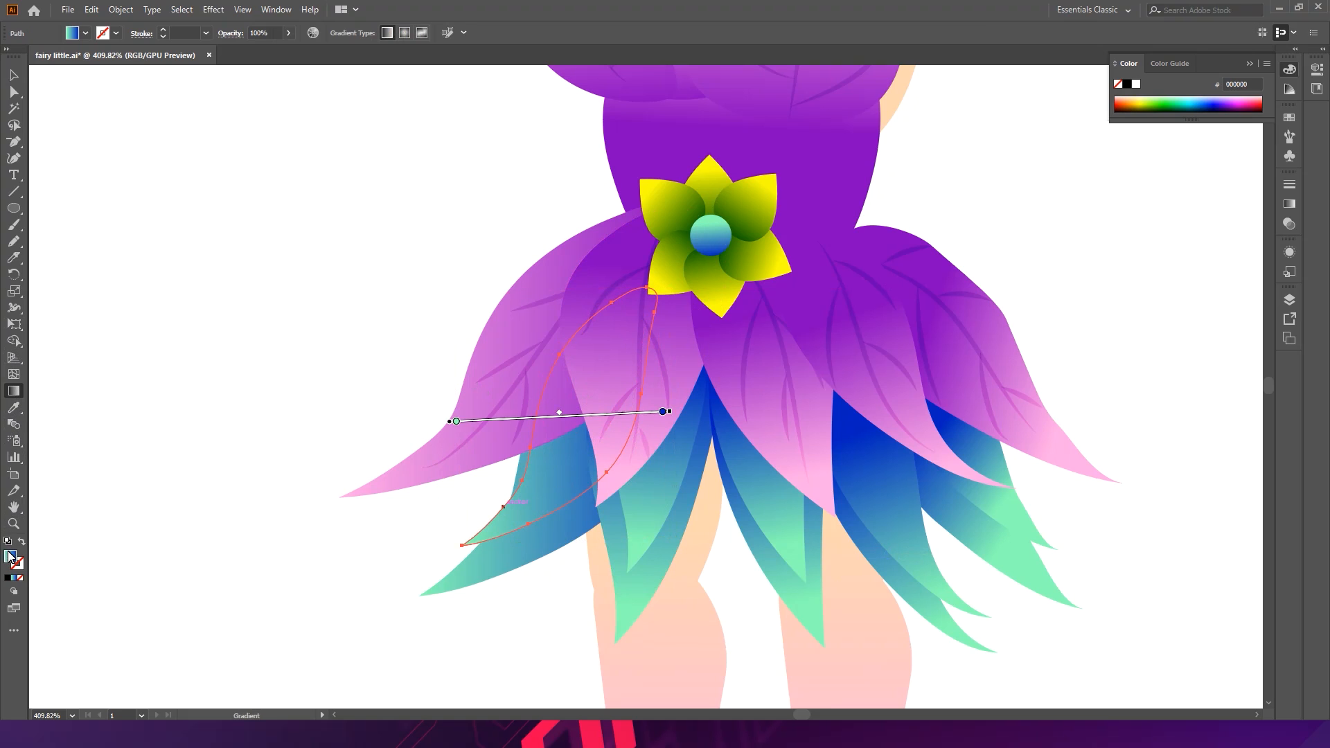
pyautogui.moveTo(547, 489); pyautogui.dragTo(591, 393)
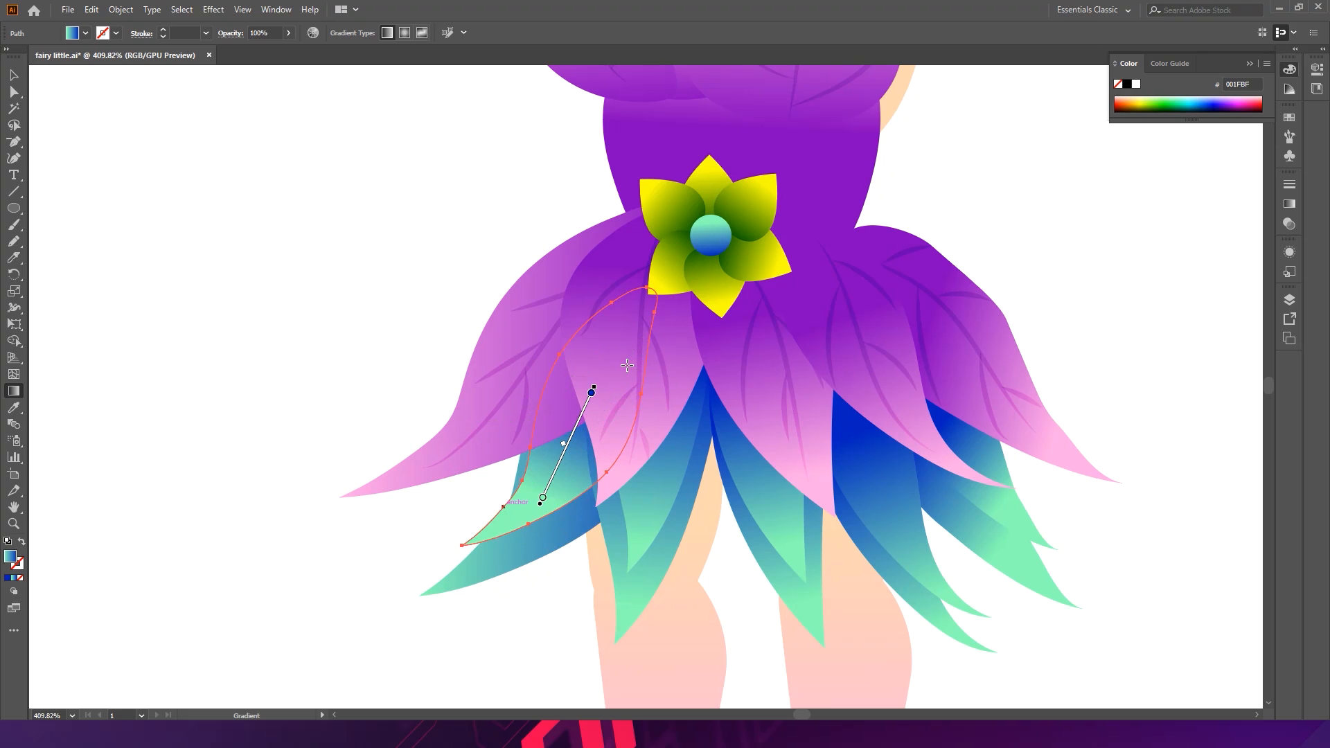
pyautogui.moveTo(659, 300); pyautogui.dragTo(568, 545)
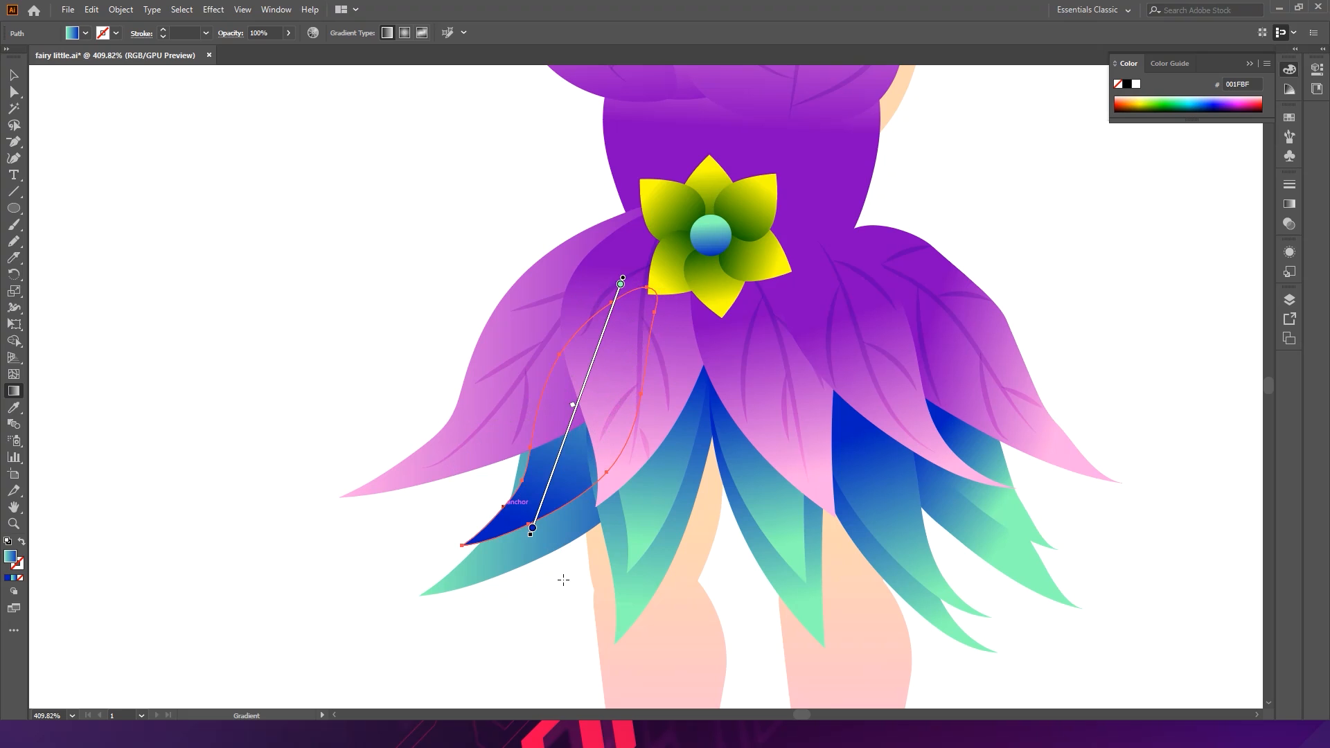
pyautogui.keyDown('ctrl'); pyautogui.click(543, 633); pyautogui.keyUp('ctrl')
# - Redirect the gradients of the two central lower petals to run lengthwise toward their tips
pyautogui.click(646, 511)
pyautogui.moveTo(645, 504); pyautogui.dragTo(626, 703)
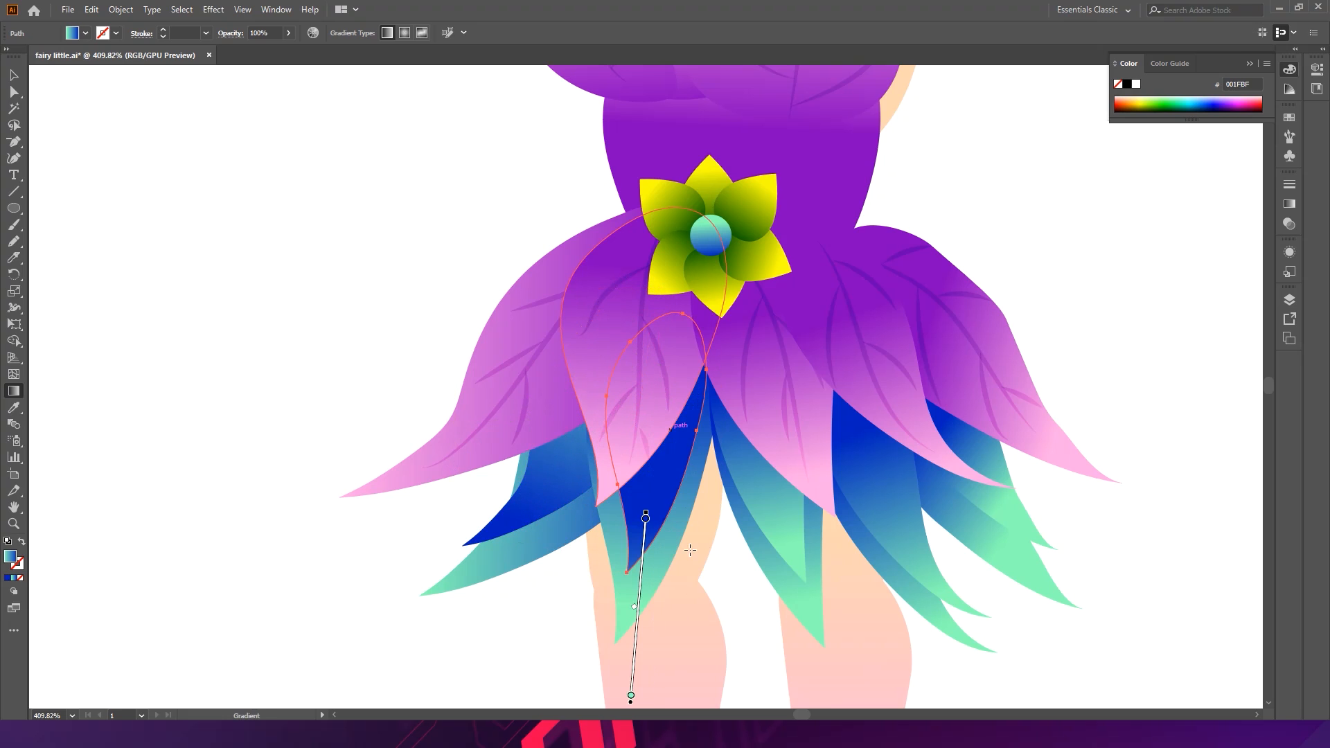
pyautogui.click(746, 485)
pyautogui.moveTo(785, 543)
pyautogui.mouseDown()
pyautogui.moveTo(755, 383)
pyautogui.moveTo(789, 510)
pyautogui.mouseUp()
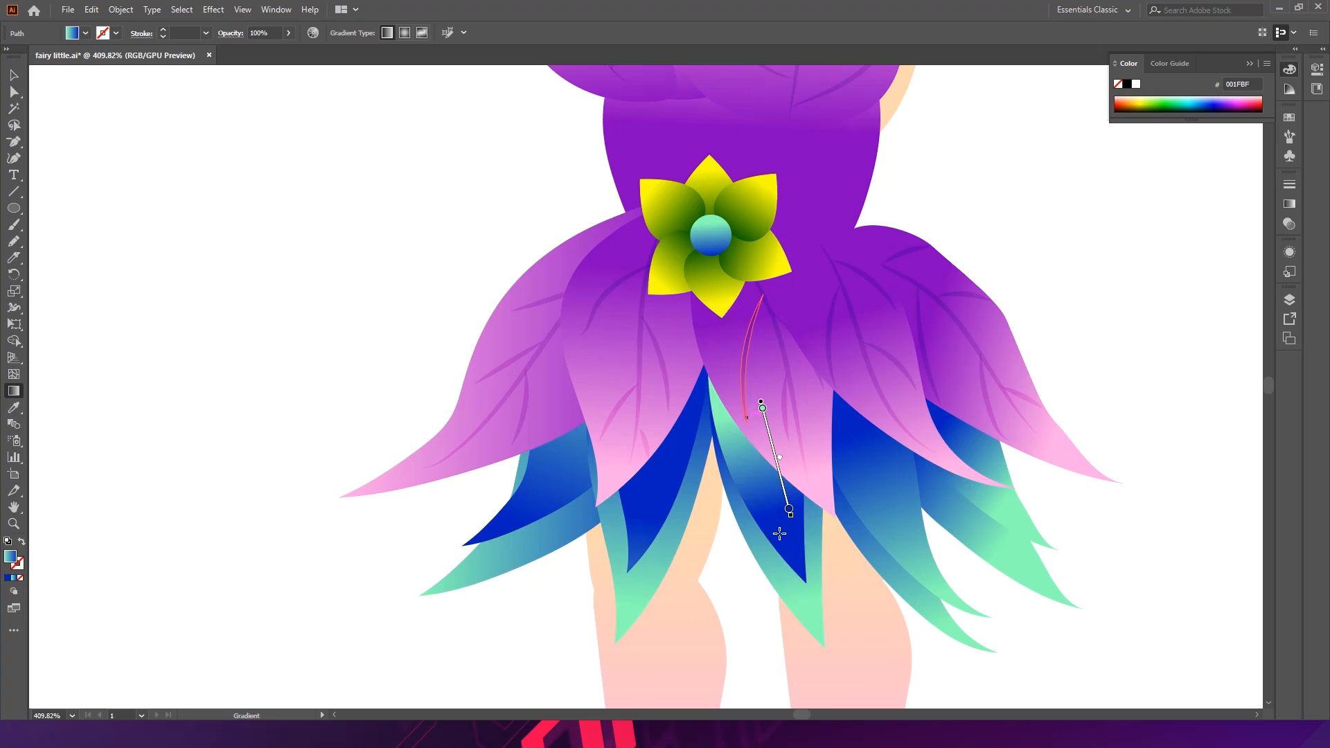
pyautogui.moveTo(741, 335); pyautogui.dragTo(793, 511)
# - Redirect the gradients of the right lower petals lengthwise toward their tips
pyautogui.keyDown('ctrl'); pyautogui.click(870, 459); pyautogui.keyUp('ctrl')
pyautogui.moveTo(839, 373); pyautogui.dragTo(932, 592)
pyautogui.moveTo(860, 317); pyautogui.dragTo(909, 548)
pyautogui.keyDown('ctrl'); pyautogui.click(988, 567); pyautogui.keyUp('ctrl')
pyautogui.keyDown('ctrl'); pyautogui.click(1016, 510); pyautogui.keyUp('ctrl')
pyautogui.moveTo(932, 346); pyautogui.dragTo(1002, 535)
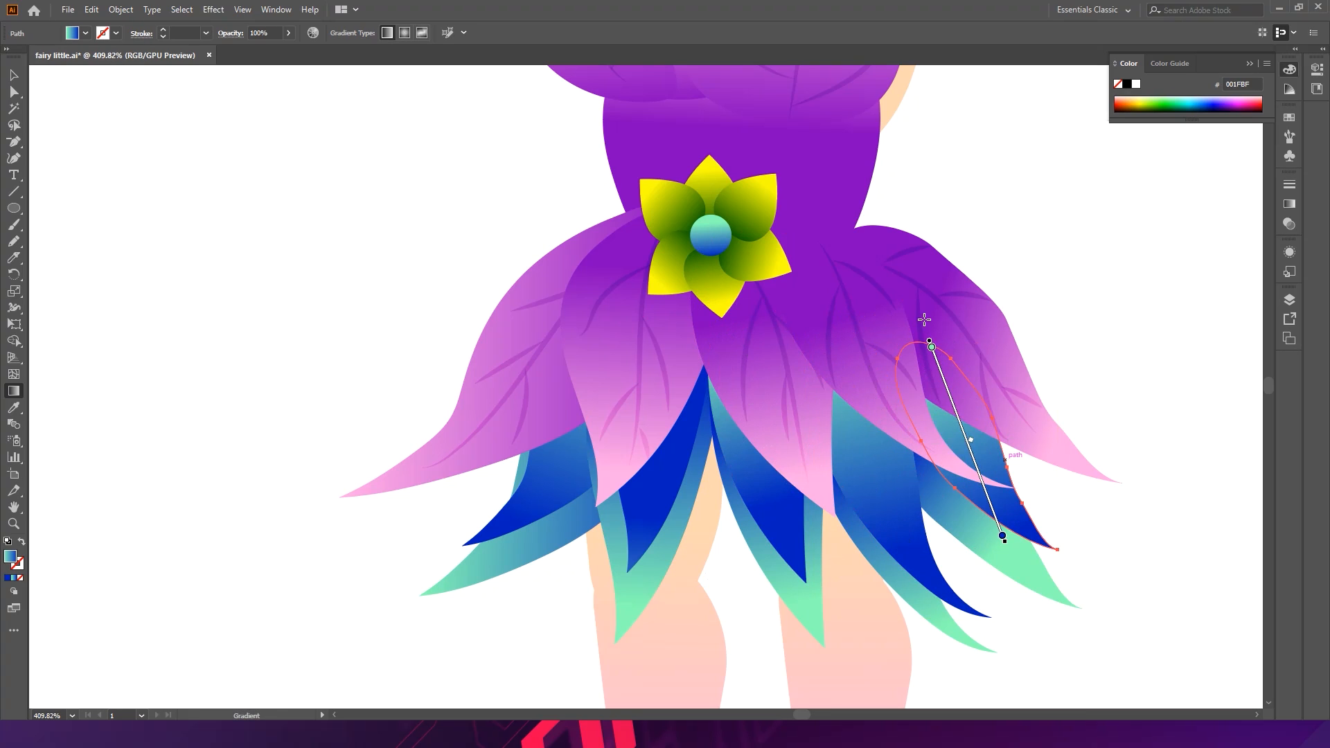
# - Undo the last four gradient edits on the lower petals
pyautogui.keyDown('ctrl'); pyautogui.click(1120, 551); pyautogui.keyUp('ctrl')
pyautogui.moveTo(1120, 550); pyautogui.dragTo(944, 463)
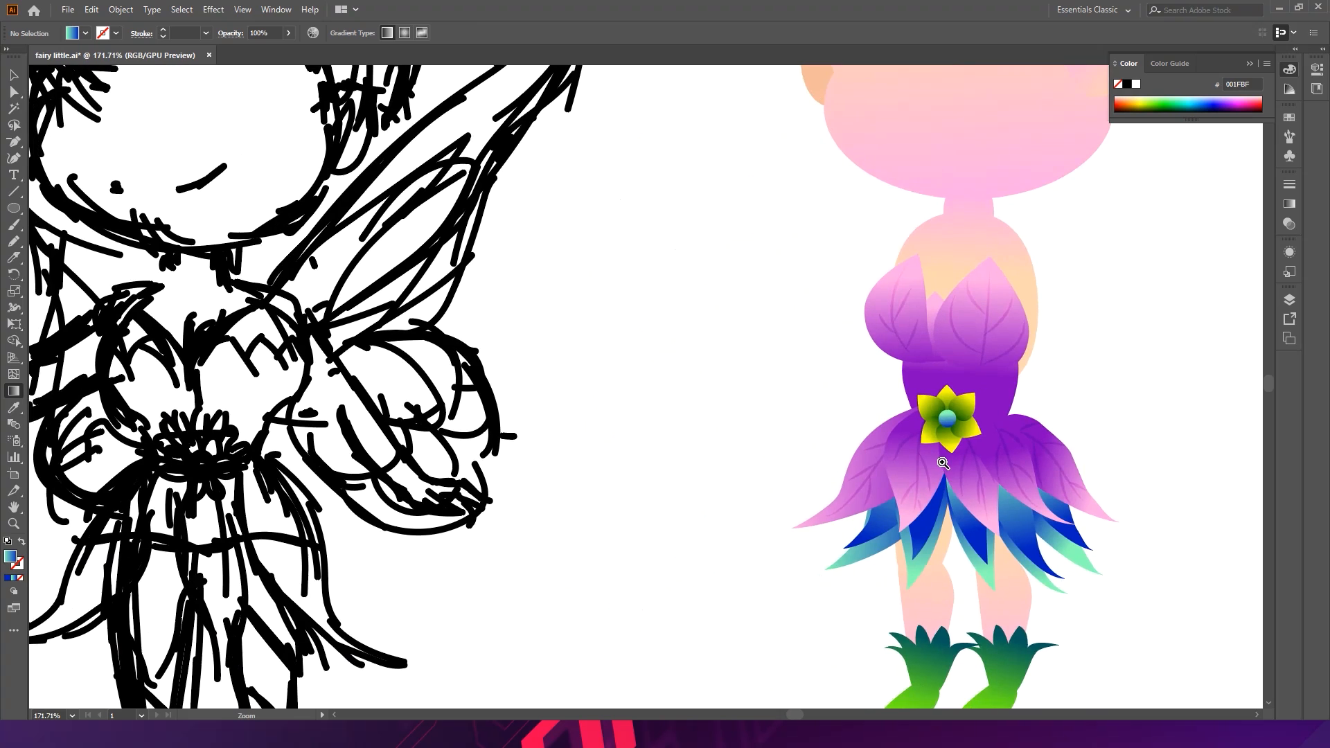
pyautogui.moveTo(1081, 465); pyautogui.dragTo(931, 331)
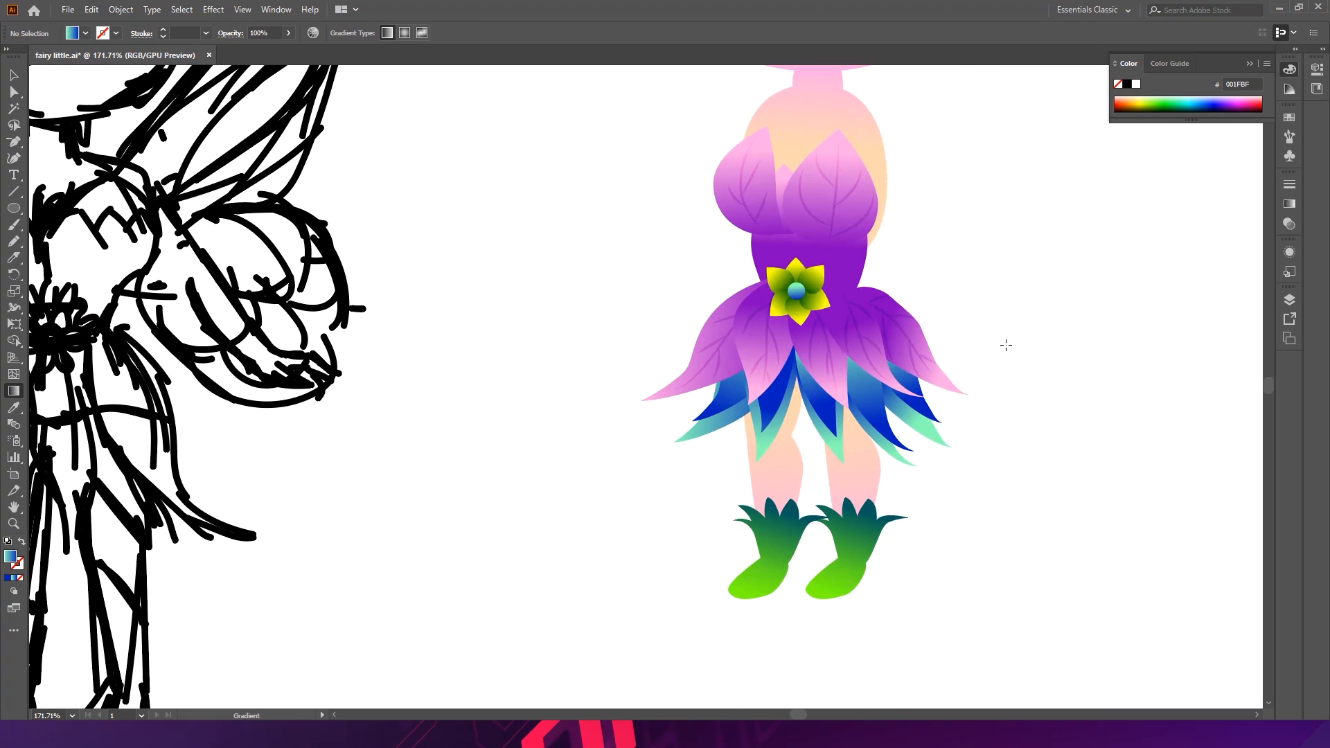
pyautogui.hotkey('ctrl', 'z')
pyautogui.hotkey('ctrl', 'z')
pyautogui.hotkey('ctrl', 'z')
pyautogui.hotkey('ctrl', 'z')
pyautogui.hotkey('ctrl', 'z')
pyautogui.hotkey('ctrl', 'z')
pyautogui.hotkey('ctrl', 'z')
pyautogui.hotkey('ctrl', 'z')
pyautogui.hotkey('ctrl', 'z')
pyautogui.hotkey('ctrl', 'z')
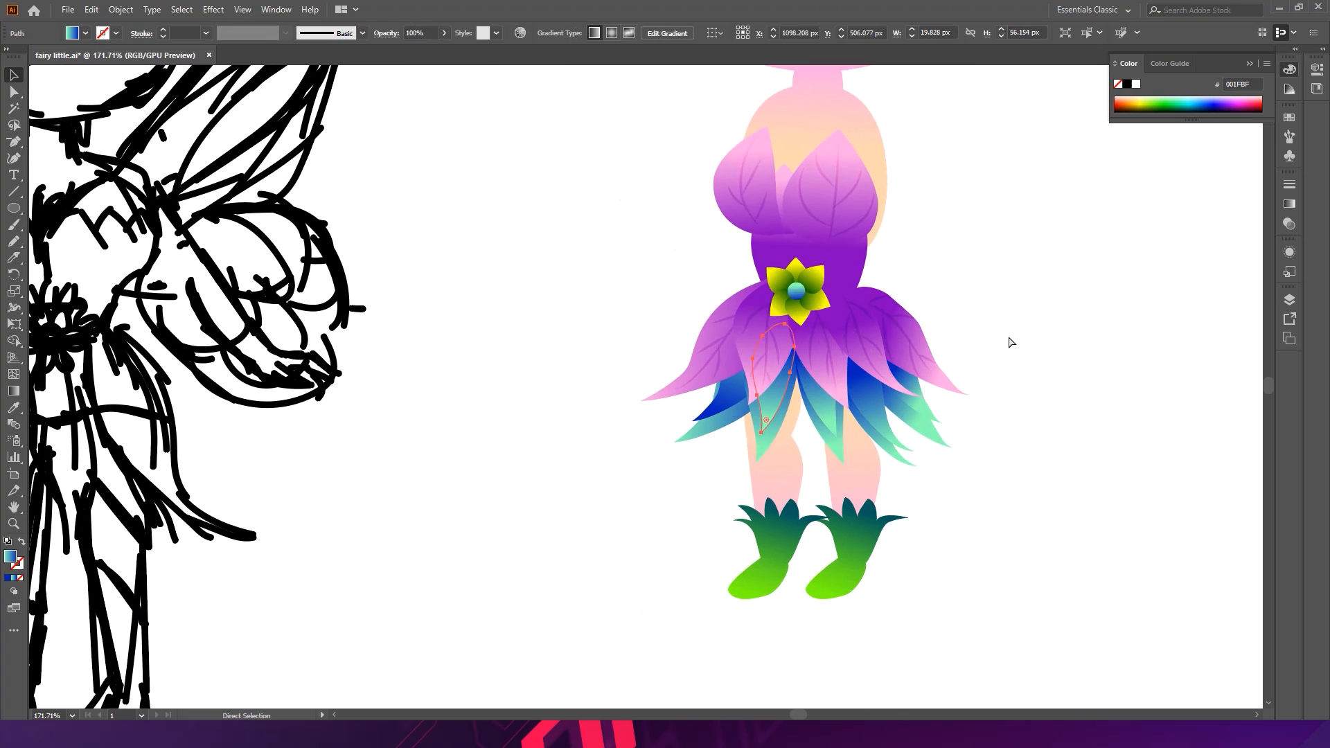
pyautogui.hotkey('ctrl', 'z')
# - Save the document
pyautogui.click(1027, 359)
pyautogui.moveTo(1027, 359); pyautogui.dragTo(936, 336)
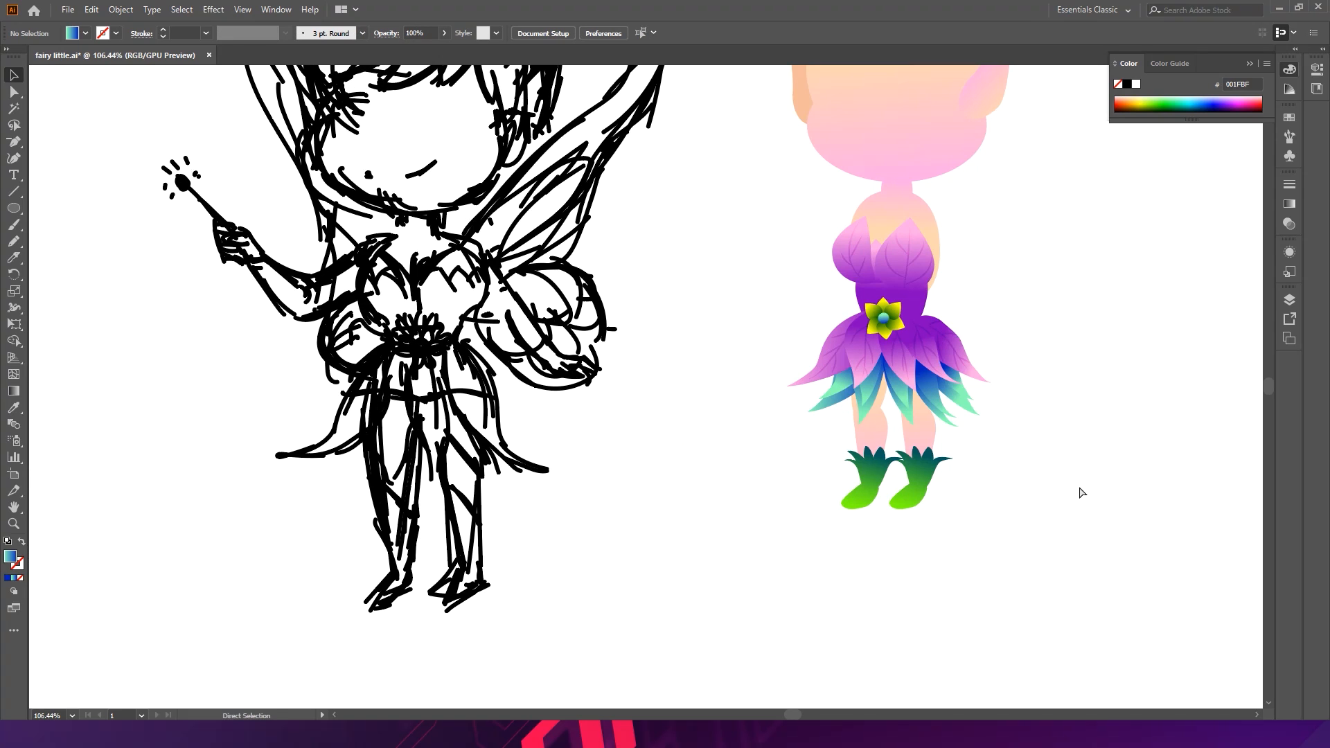
pyautogui.moveTo(1068, 451); pyautogui.dragTo(980, 401)
pyautogui.hotkey('ctrl', 's')
# - Create a second, smaller leafy cuff layered over the left boot's cuff
pyautogui.moveTo(796, 448); pyautogui.dragTo(1092, 531)
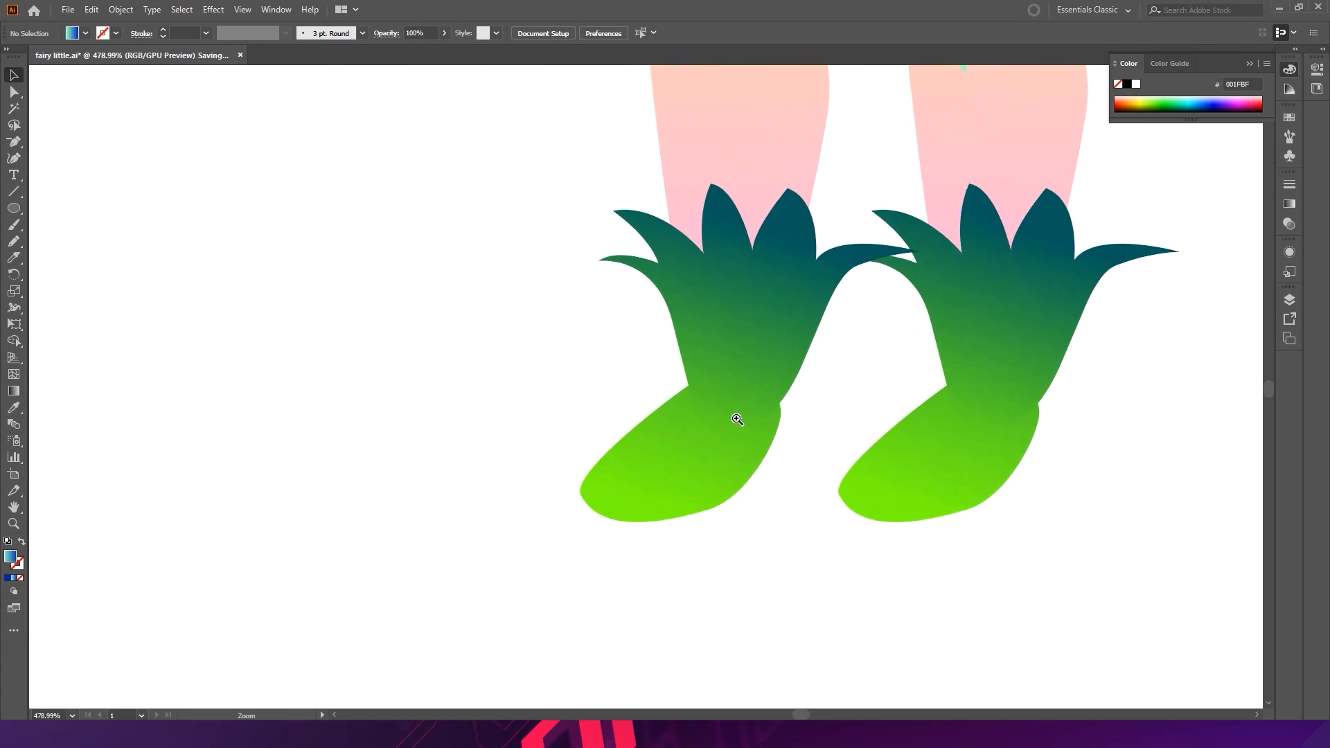
pyautogui.click(758, 354)
pyautogui.moveTo(767, 301); pyautogui.dragTo(767, 315)
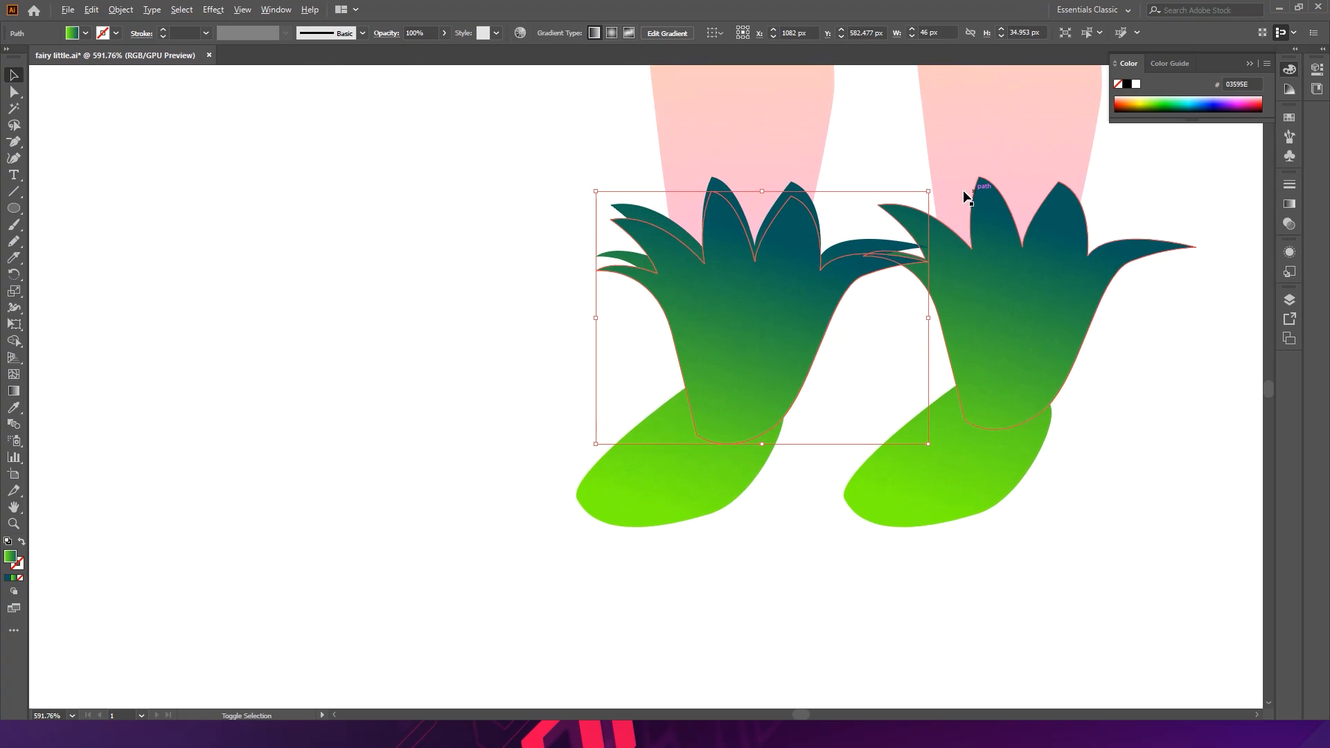
pyautogui.moveTo(929, 191); pyautogui.dragTo(917, 229)
pyautogui.moveTo(776, 289); pyautogui.dragTo(751, 322)
pyautogui.hotkey('ctrl', 'z')
pyautogui.click(855, 367)
pyautogui.moveTo(865, 363); pyautogui.dragTo(756, 326)
pyautogui.moveTo(932, 348); pyautogui.dragTo(757, 321)
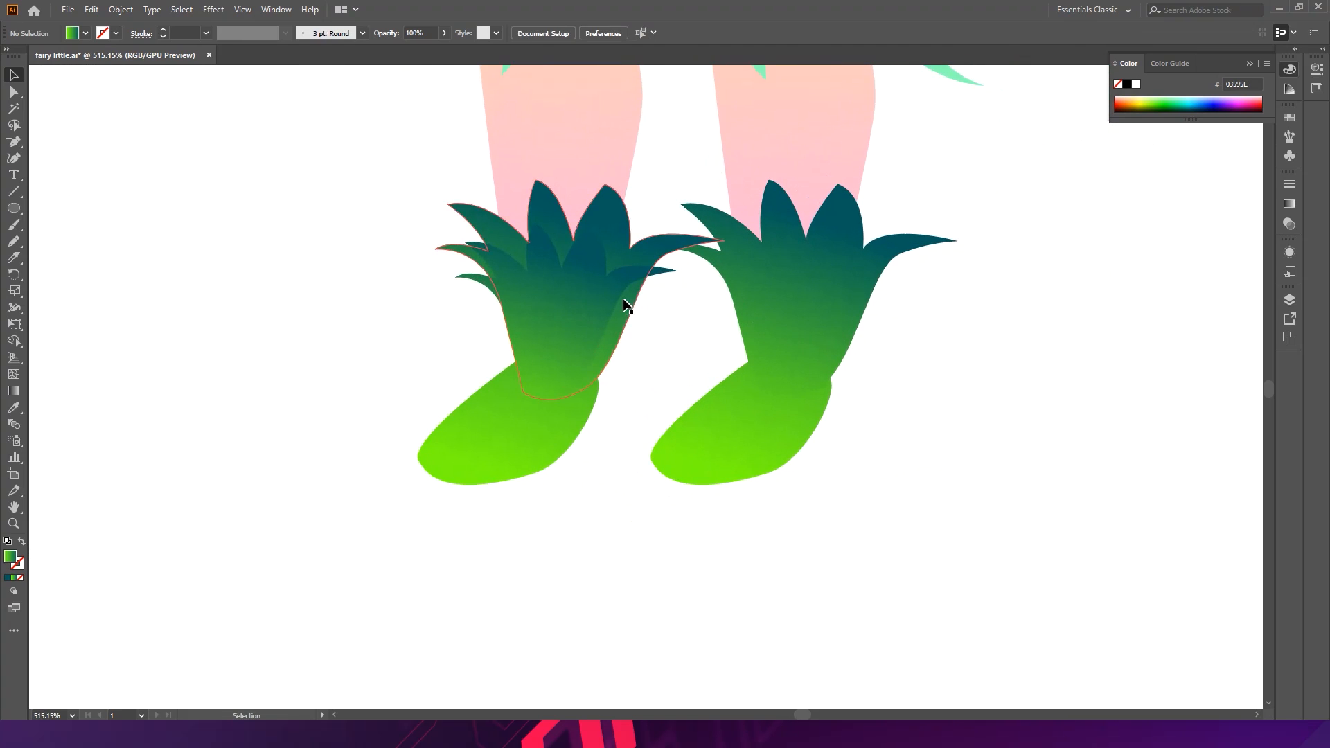
pyautogui.click(600, 300)
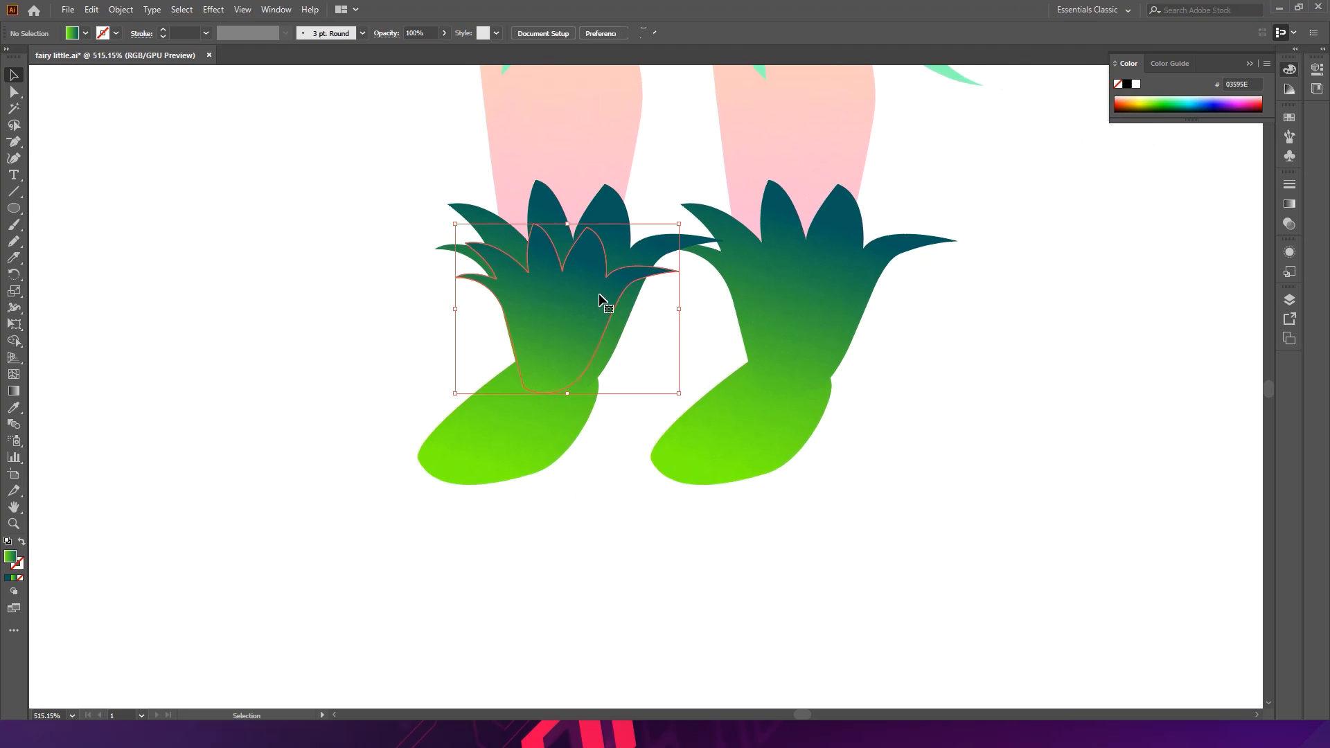
pyautogui.click(722, 370)
# - Move the larger left boot cuff upward and nudge it into place
pyautogui.moveTo(603, 294); pyautogui.dragTo(620, 273)
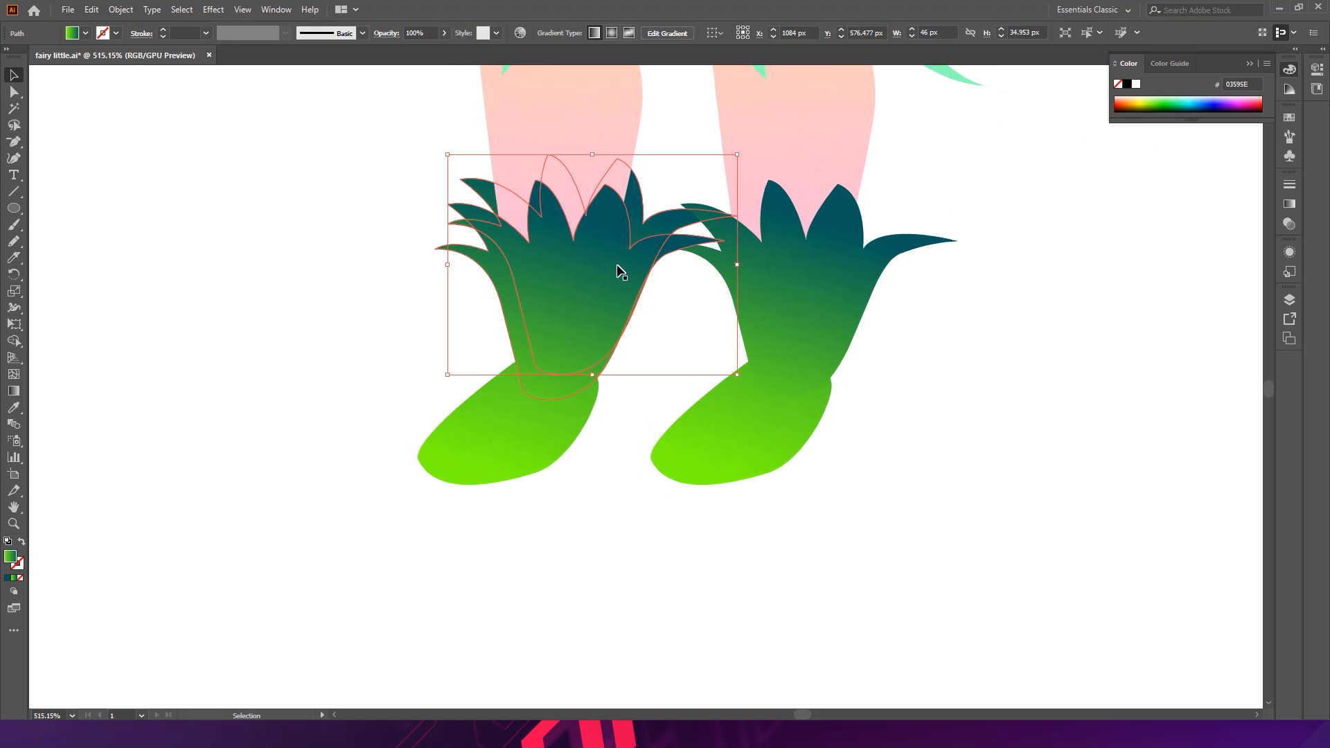
pyautogui.press('Up')
pyautogui.press('Up')
pyautogui.press('Up')
pyautogui.press('Up')
pyautogui.press('Up')
pyautogui.press('Up')
pyautogui.press('Up')
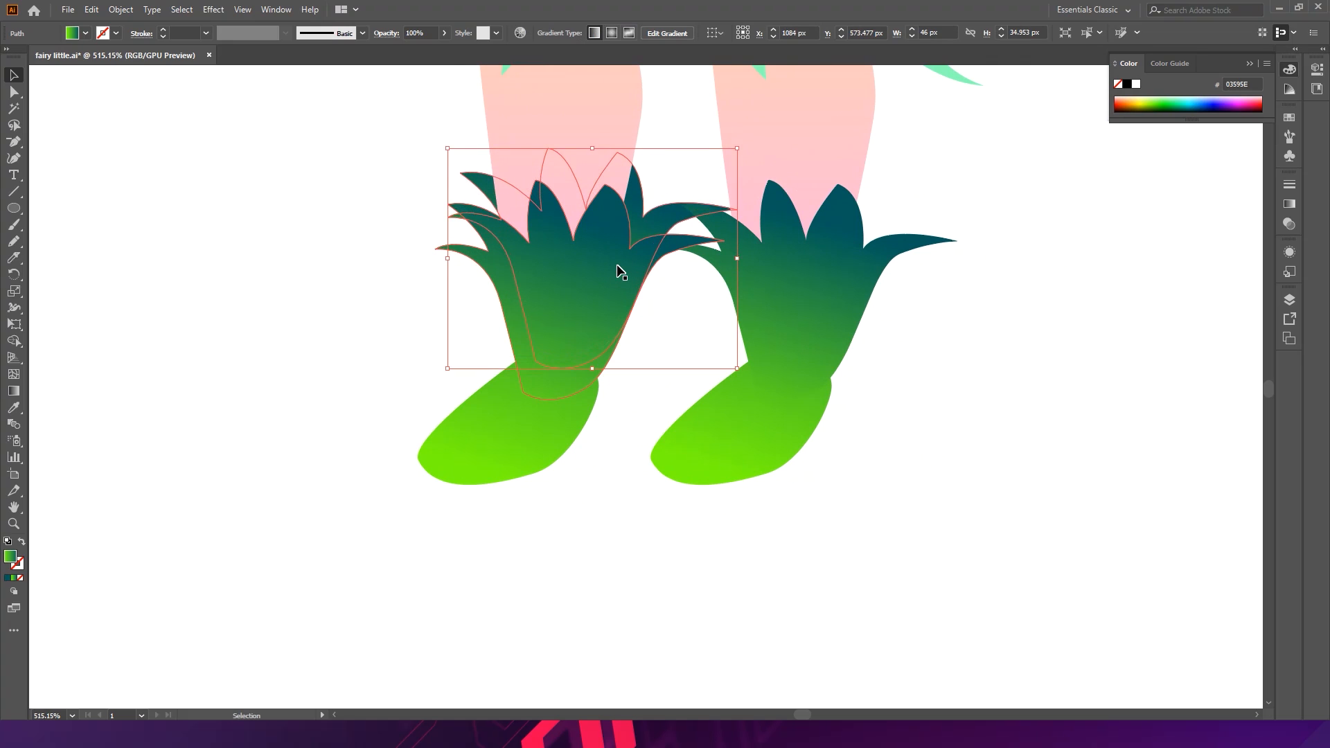
pyautogui.press('Down')
pyautogui.press('Down')
pyautogui.press('Down')
pyautogui.press('Up')
pyautogui.press('Up')
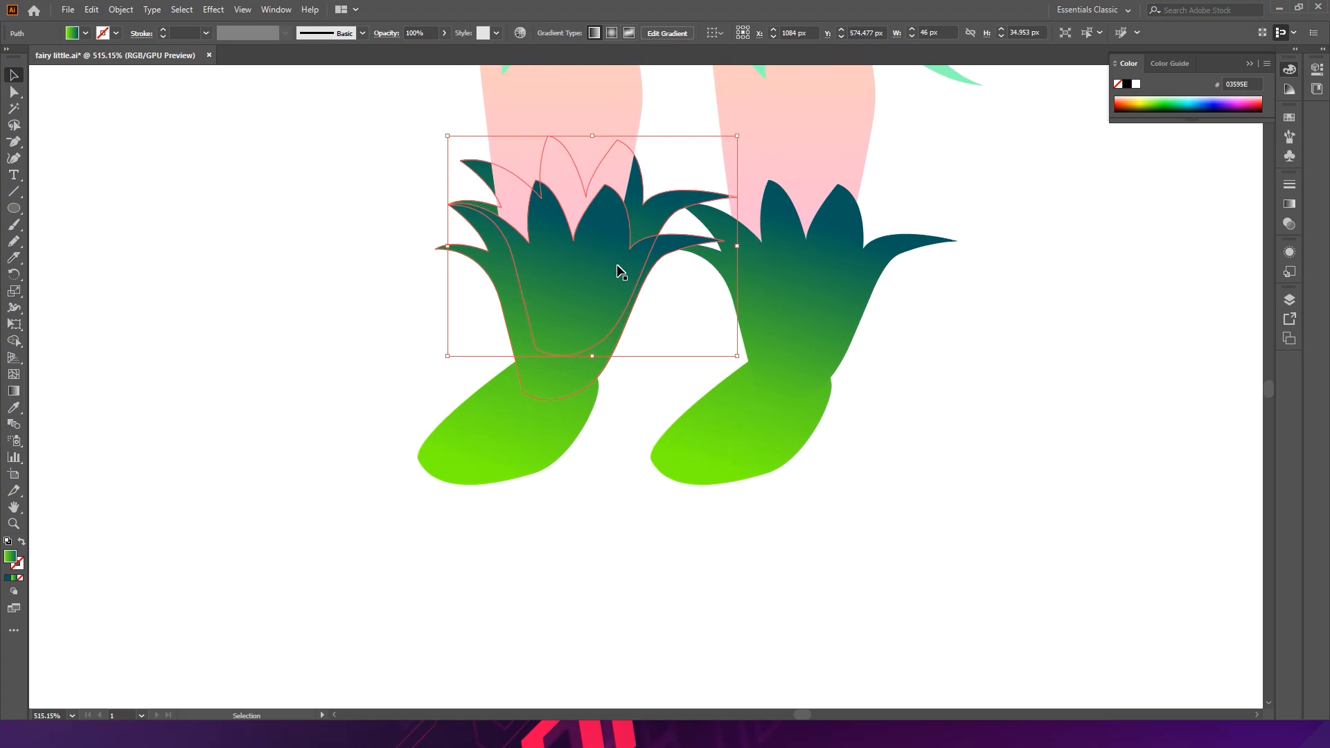
# - Save the document
pyautogui.moveTo(785, 193); pyautogui.dragTo(658, 478)
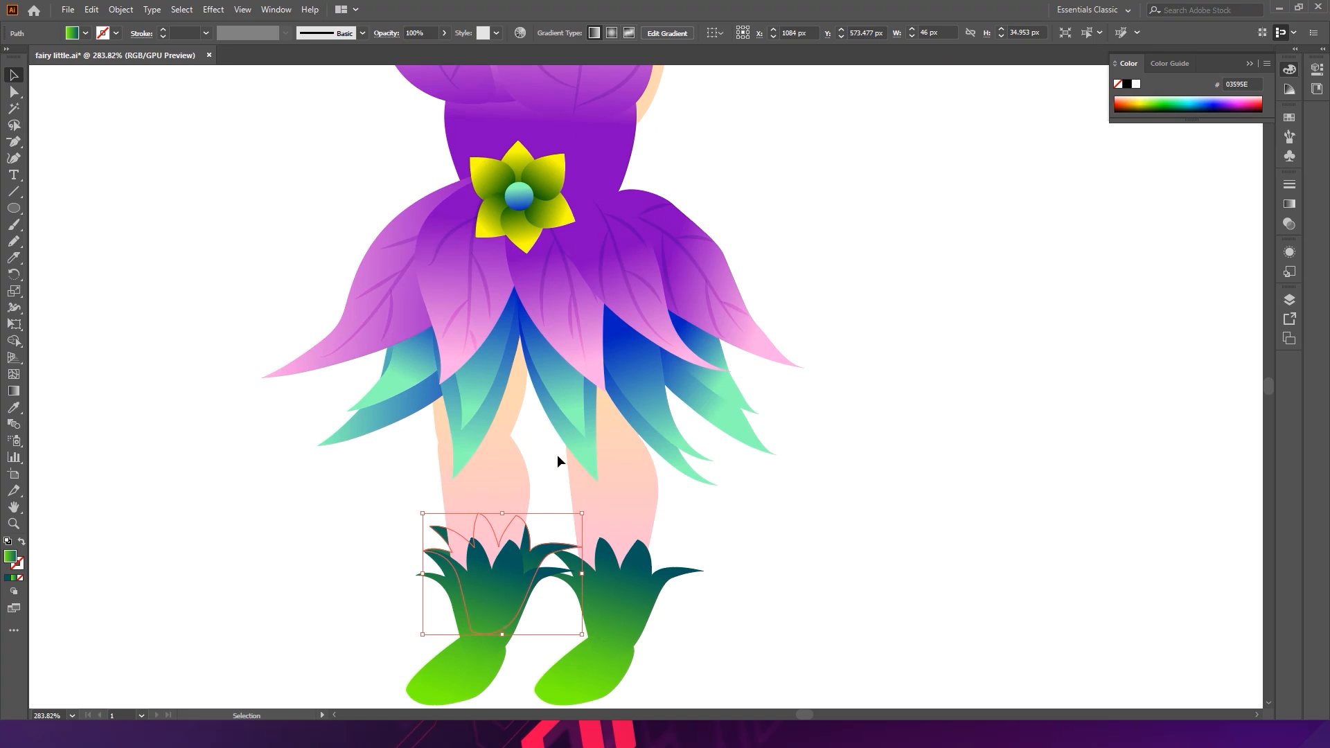
pyautogui.click(792, 502)
pyautogui.moveTo(861, 478); pyautogui.dragTo(617, 405)
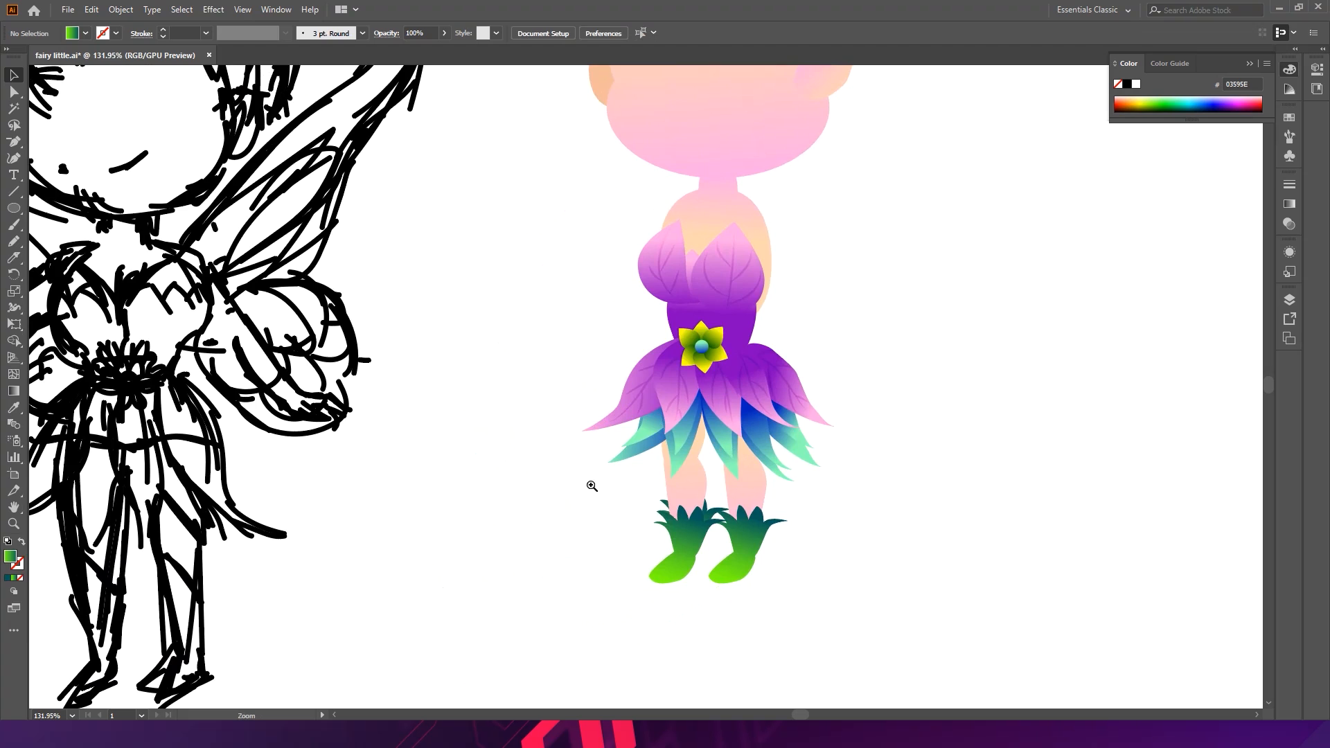
pyautogui.moveTo(590, 484); pyautogui.dragTo(935, 518)
pyautogui.hotkey('ctrl', 'z')
pyautogui.moveTo(611, 349); pyautogui.dragTo(596, 323)
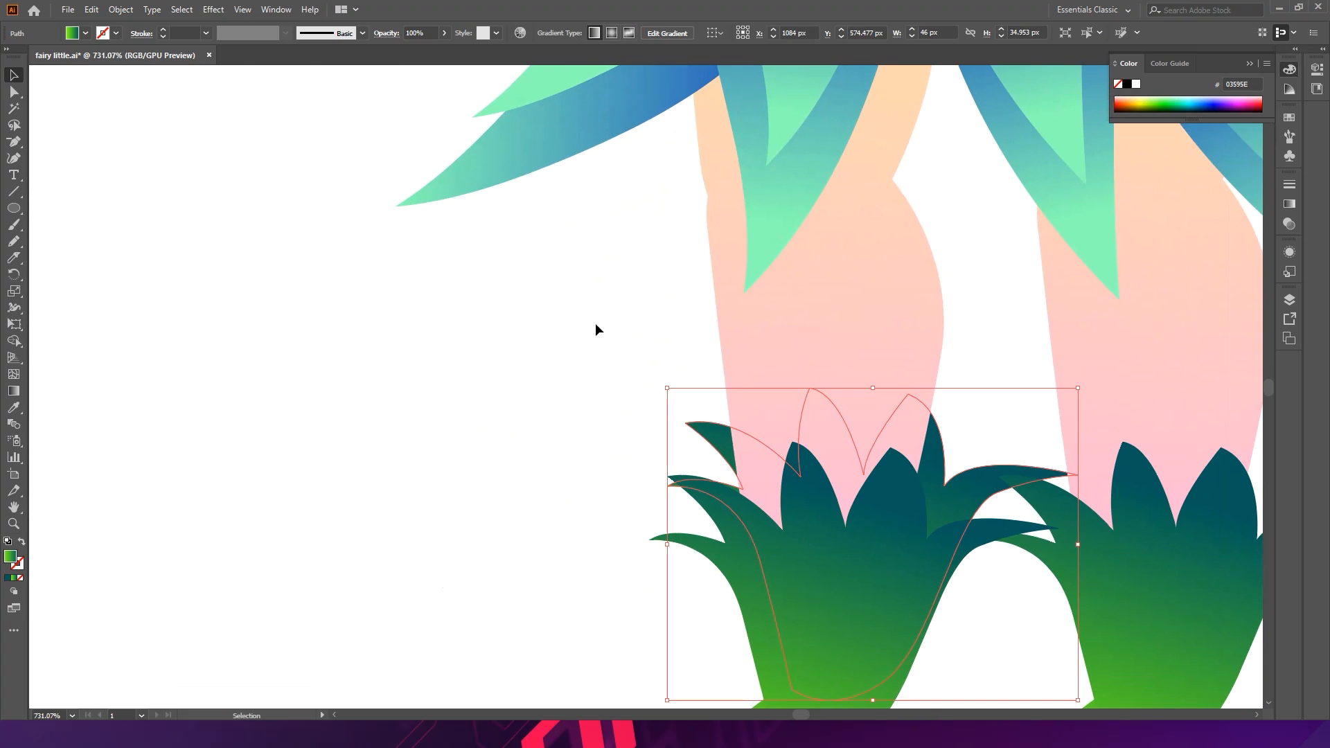
pyautogui.click(595, 323)
pyautogui.scroll(-8, 768, 421)
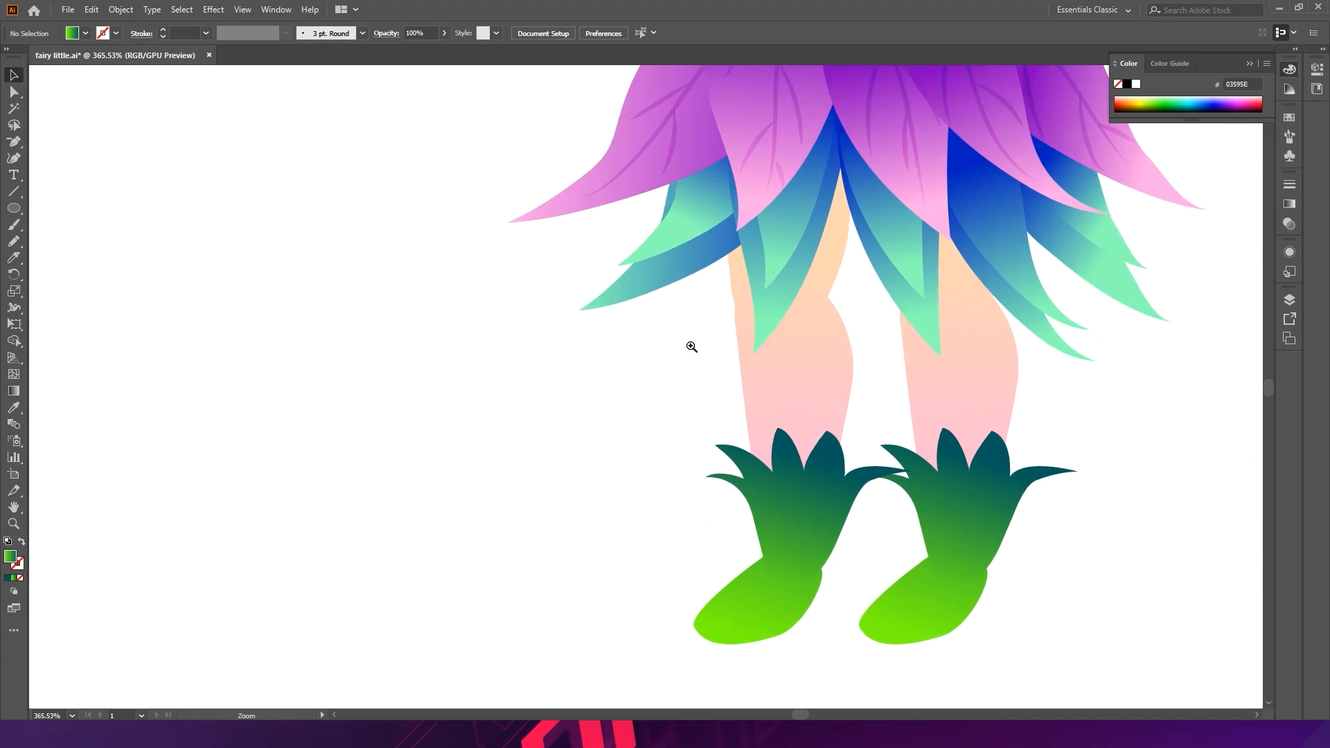
pyautogui.scroll(2, 787, 413)
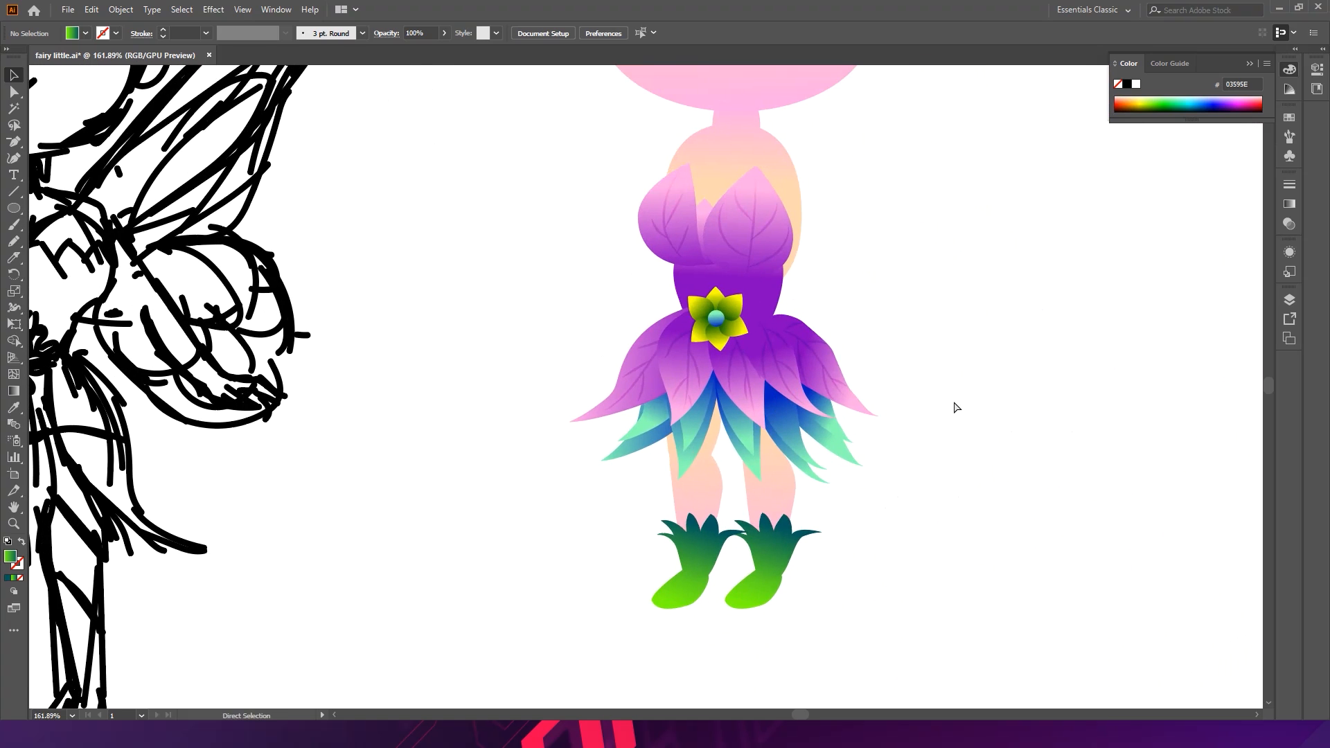
pyautogui.hotkey('ctrl', 's')
# - Fill the flower's centre circle with the bodice's purple gradient using the Eyedropper
pyautogui.moveTo(983, 359); pyautogui.dragTo(871, 414)
pyautogui.moveTo(643, 421); pyautogui.dragTo(893, 370)
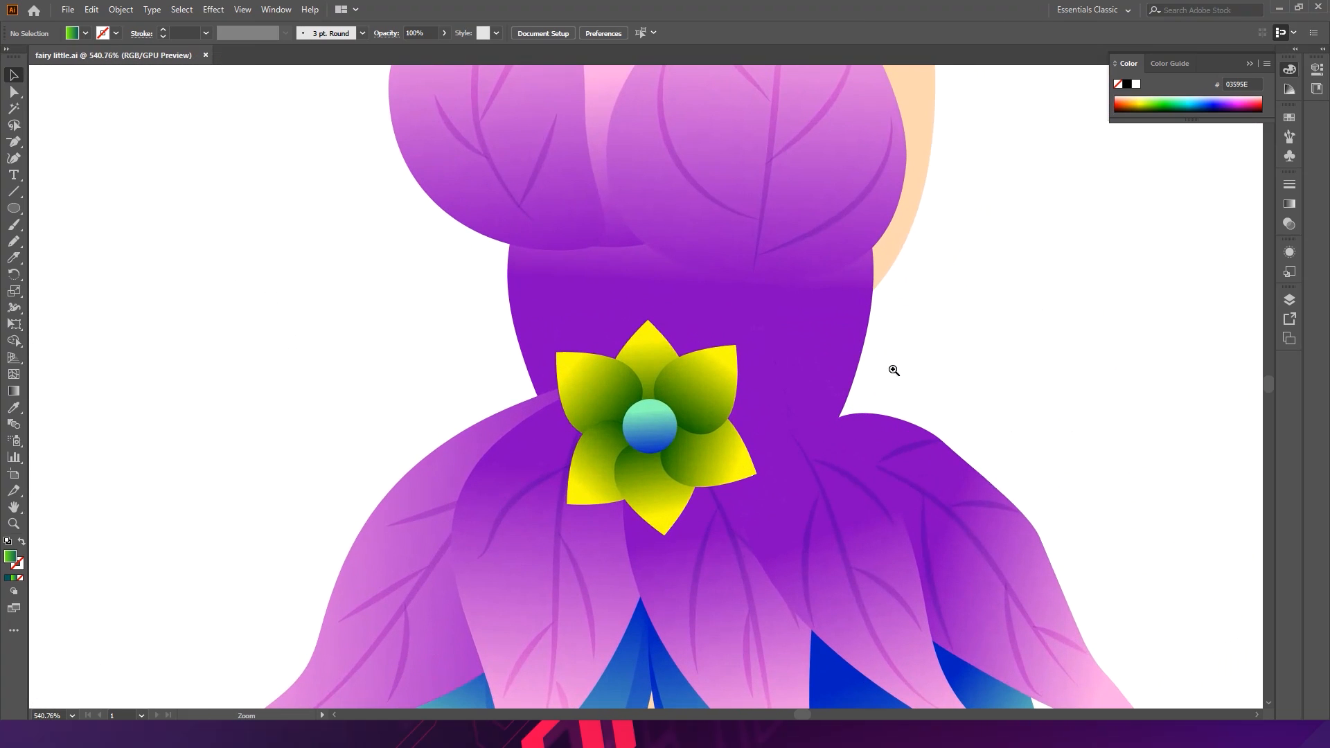
pyautogui.moveTo(740, 400); pyautogui.dragTo(597, 384)
pyautogui.moveTo(713, 390); pyautogui.dragTo(529, 377)
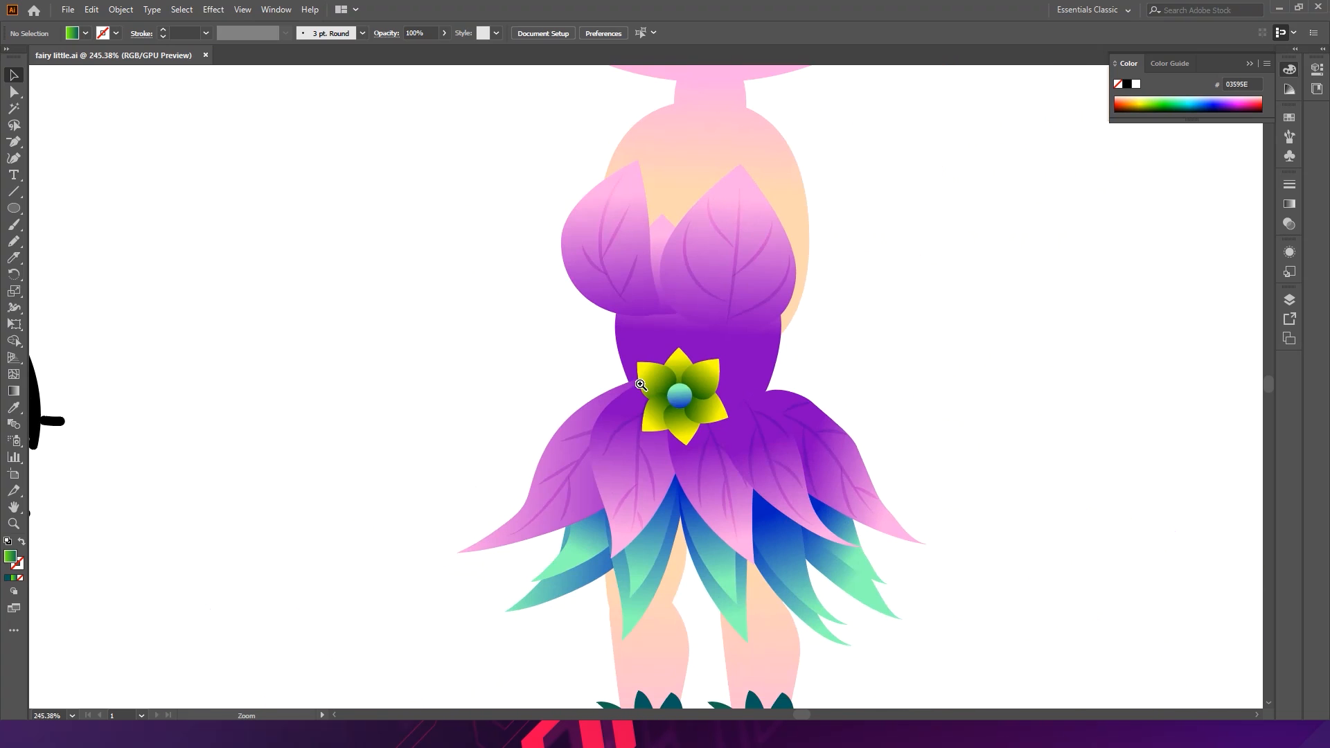
pyautogui.click(686, 404)
pyautogui.press('i')
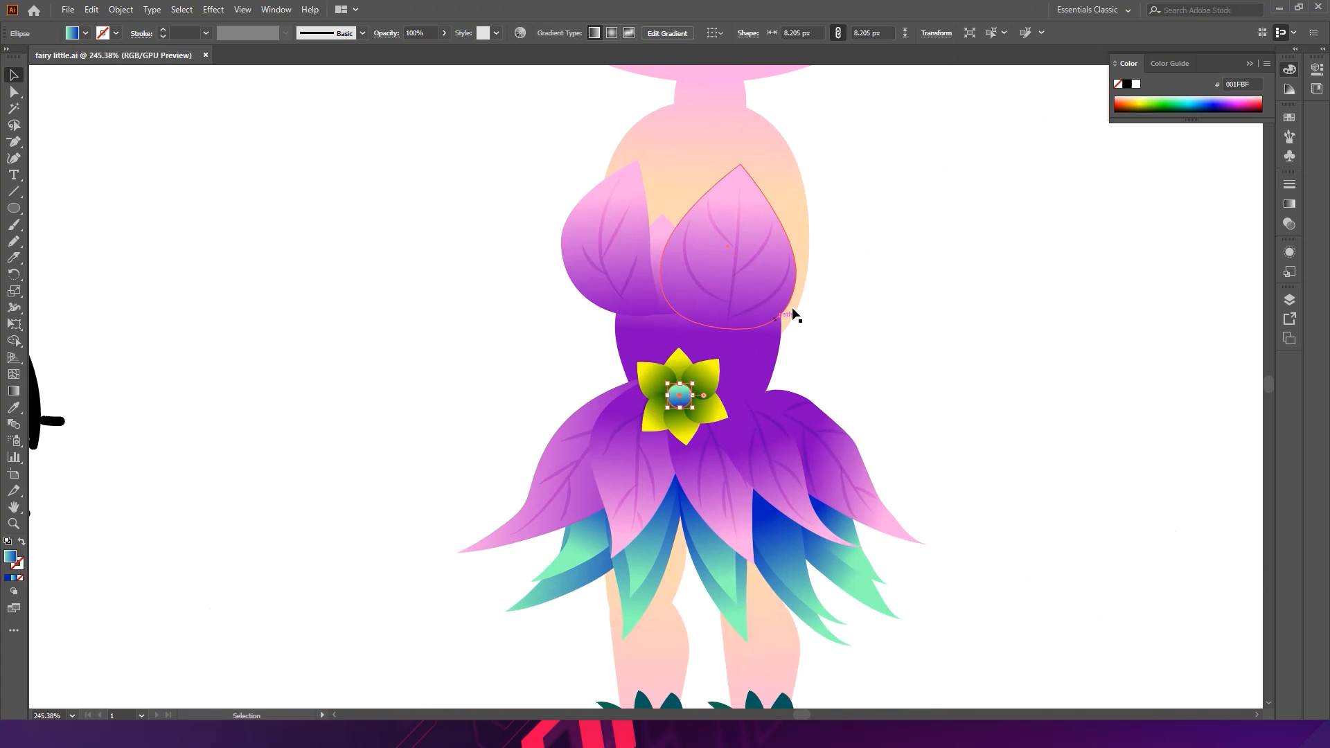
pyautogui.click(766, 371)
# - Deselect the flower centre and save the document
pyautogui.press('v')
pyautogui.click(894, 367)
pyautogui.moveTo(911, 367); pyautogui.dragTo(781, 333)
pyautogui.moveTo(908, 387); pyautogui.dragTo(845, 356)
pyautogui.hotkey('ctrl', 's')
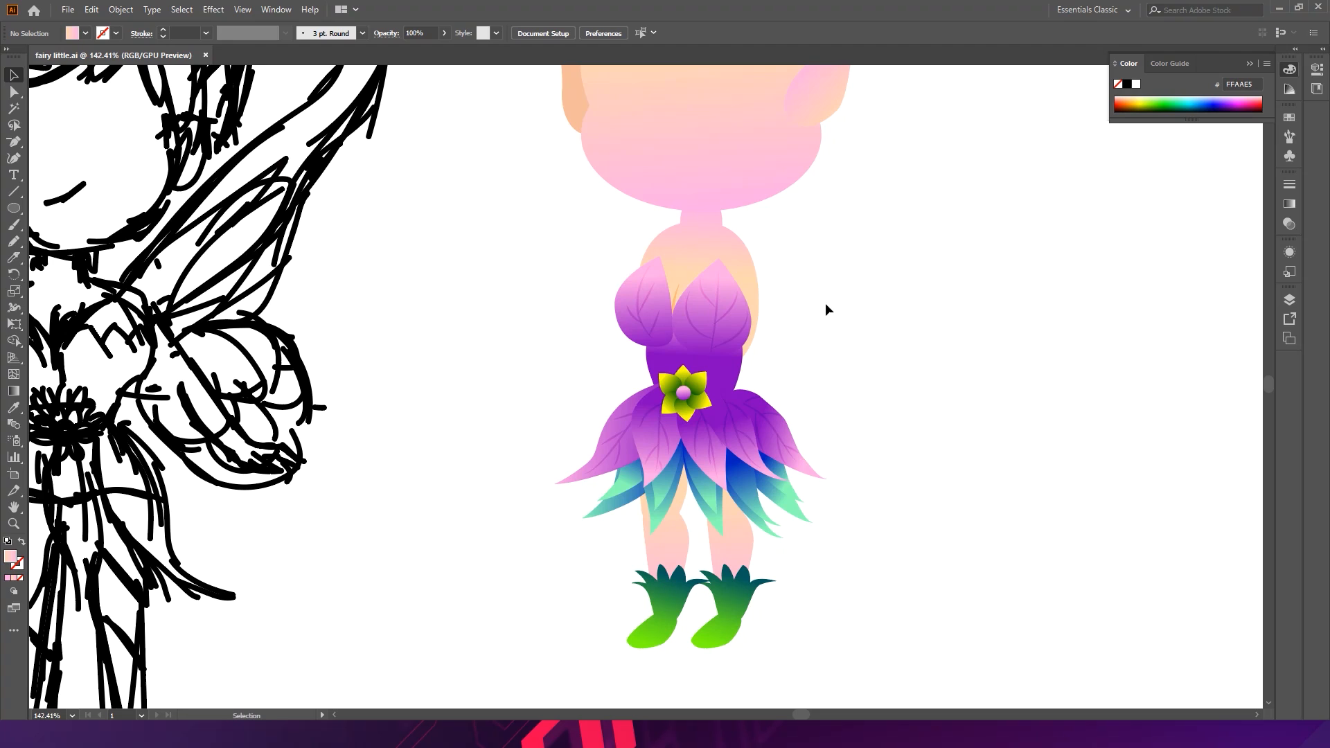
# - Move a spare leg shape beside the bodice and narrow it into an arm about 18 px wide and 113 px tall
pyautogui.moveTo(802, 298); pyautogui.dragTo(889, 401)
pyautogui.moveTo(843, 483); pyautogui.dragTo(959, 326)
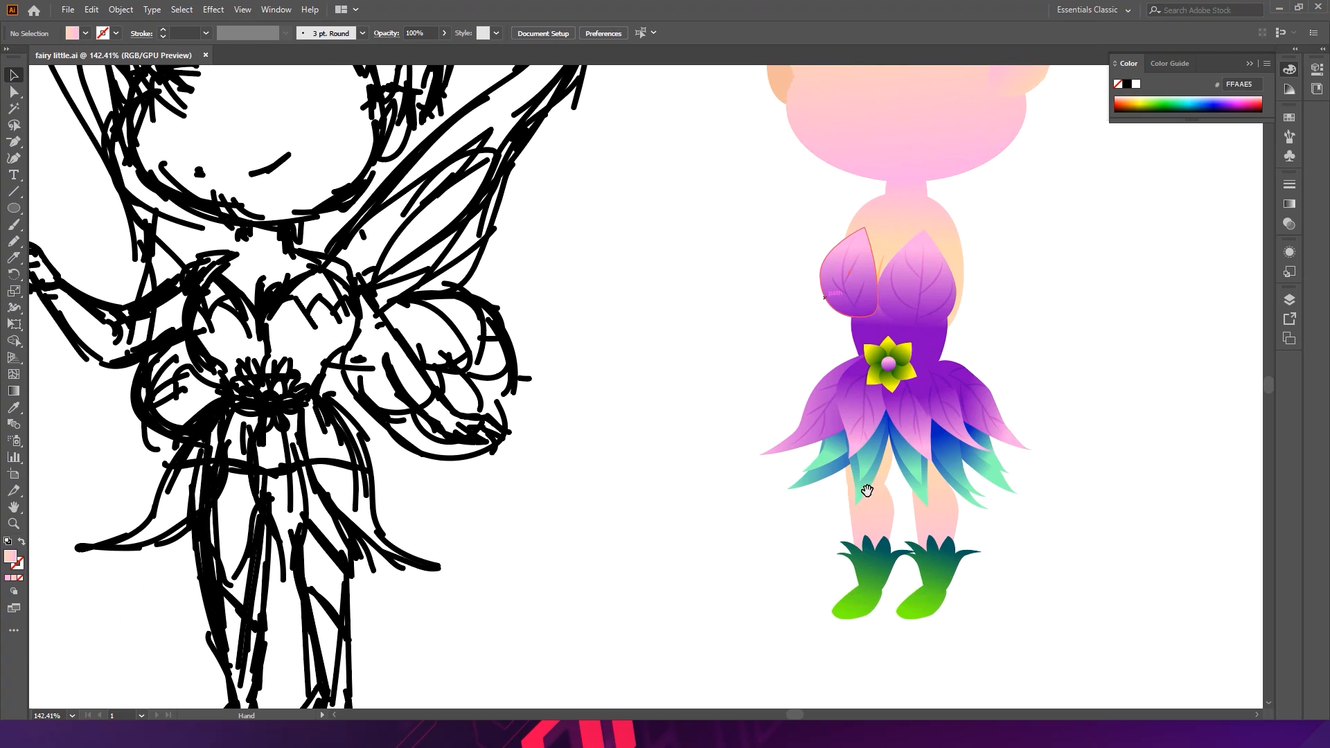
pyautogui.moveTo(883, 545); pyautogui.dragTo(829, 526)
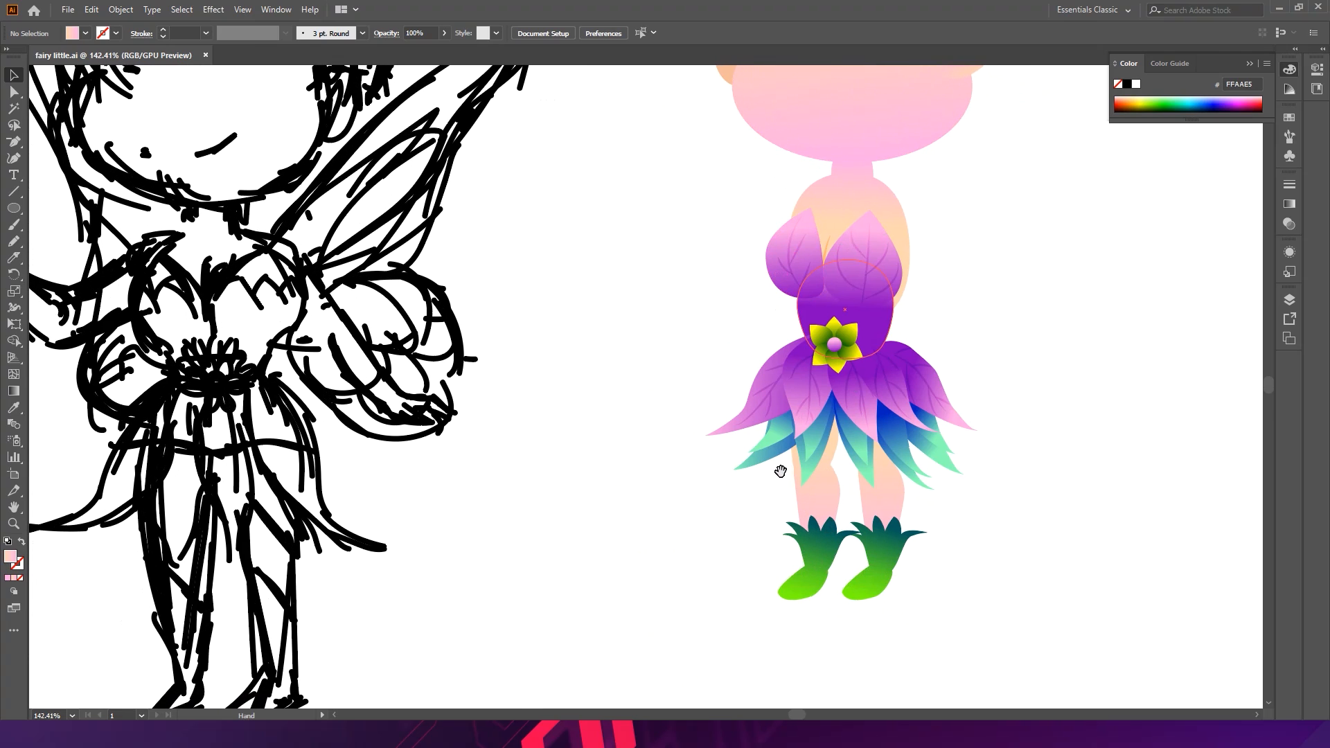
pyautogui.moveTo(757, 460); pyautogui.dragTo(689, 356)
pyautogui.scroll(3, 700, 371)
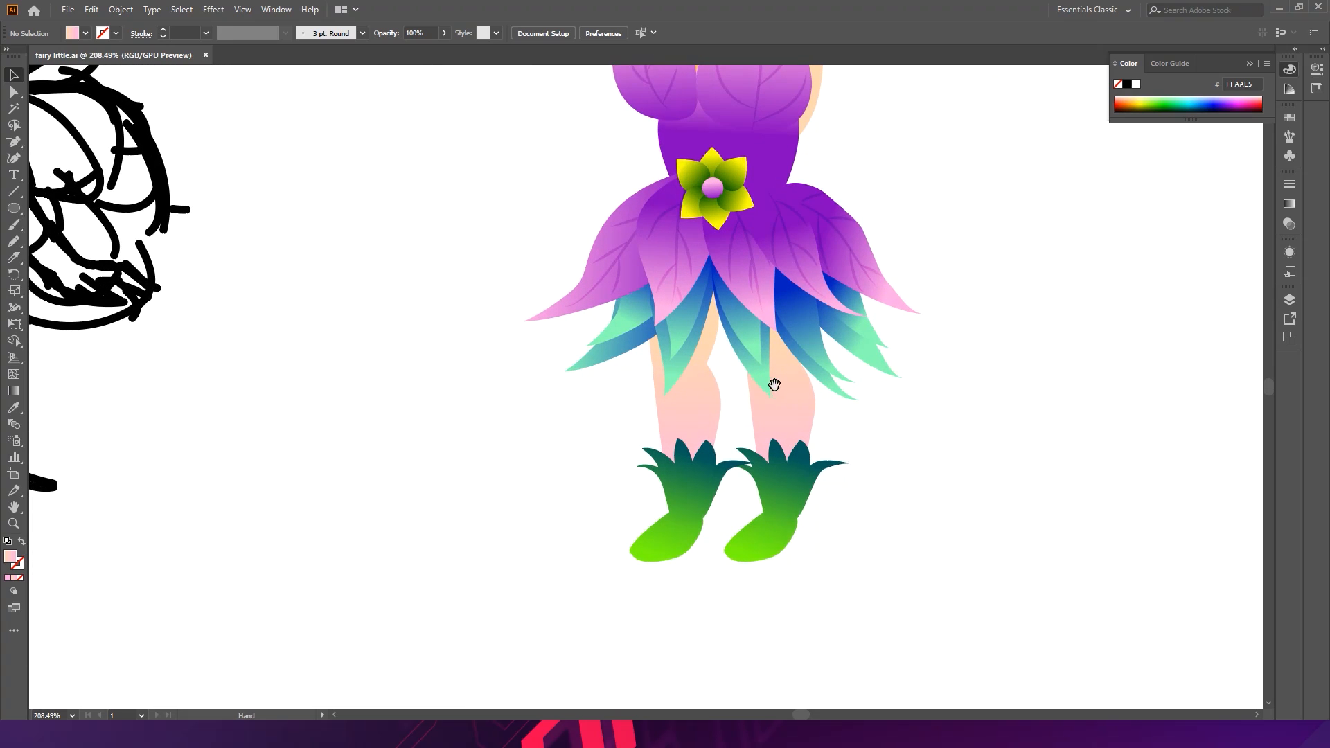
pyautogui.moveTo(775, 385); pyautogui.dragTo(700, 353)
pyautogui.click(643, 326)
pyautogui.keyDown('shift'); pyautogui.click(642, 380); pyautogui.keyUp('shift')
pyautogui.moveTo(642, 380); pyautogui.dragTo(923, 249)
pyautogui.moveTo(953, 199); pyautogui.dragTo(808, 398)
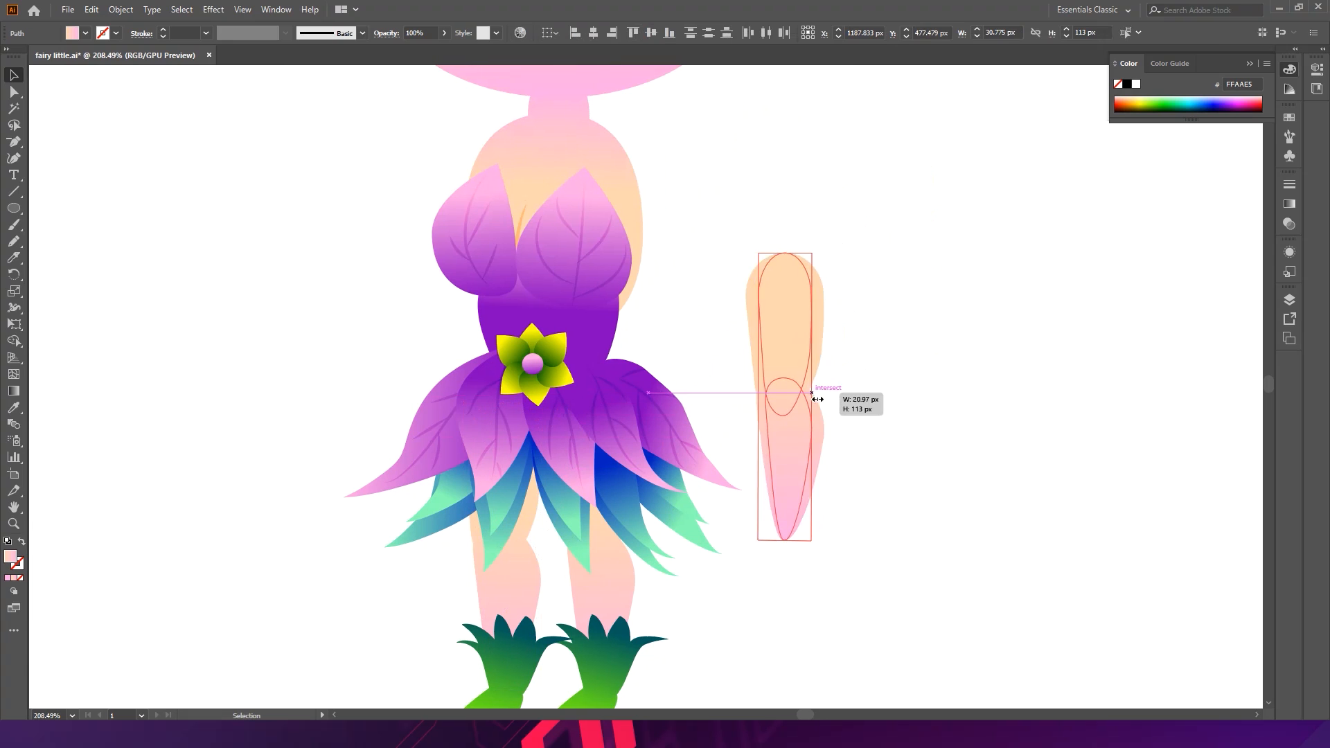
pyautogui.moveTo(789, 308); pyautogui.dragTo(669, 210)
pyautogui.press('ctrl')
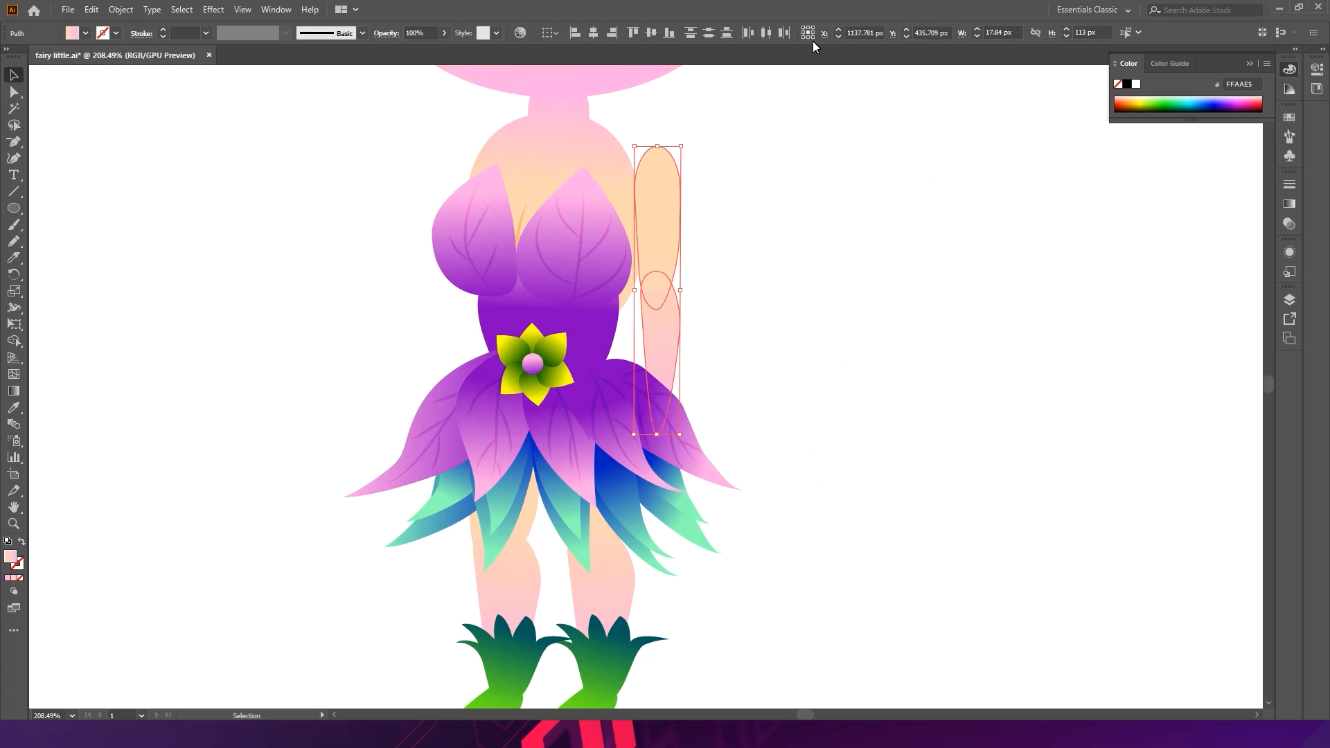
# - Bring the arm shape to the front of the stacking order
pyautogui.rightClick(662, 201)
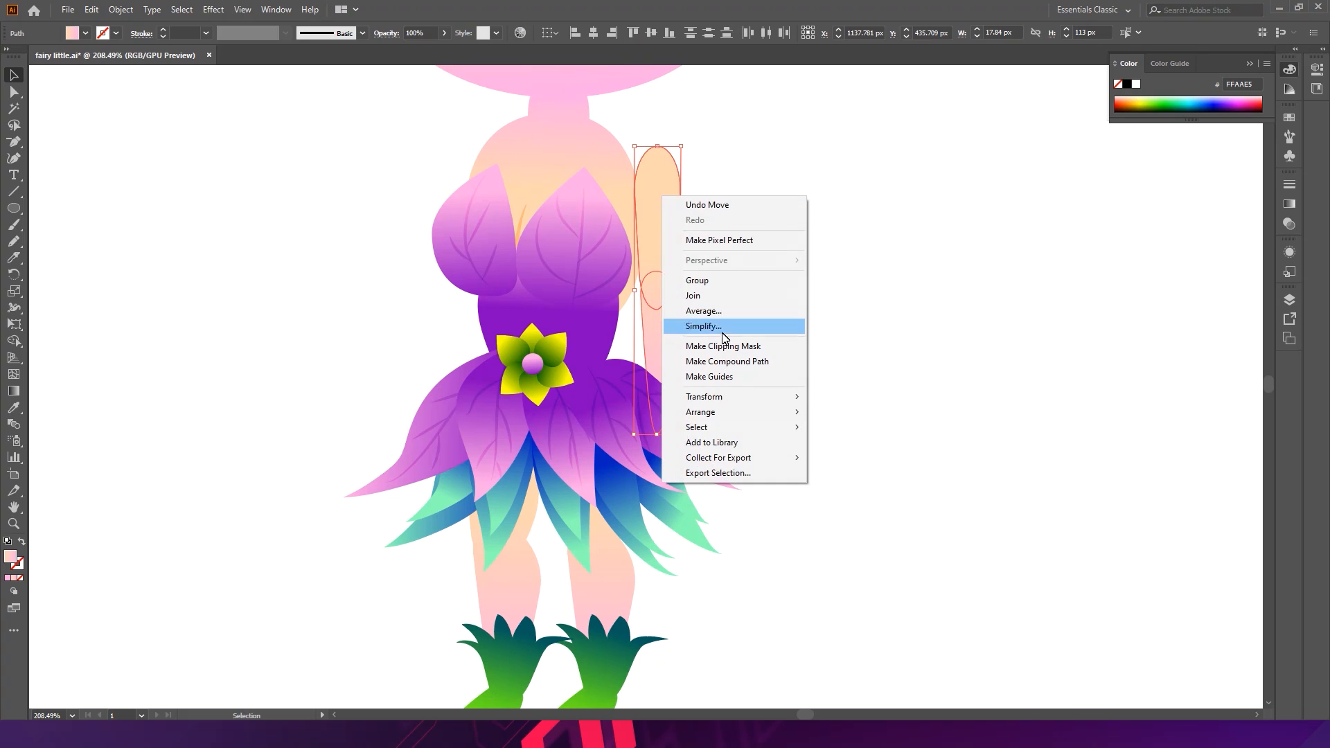
pyautogui.moveTo(727, 412)
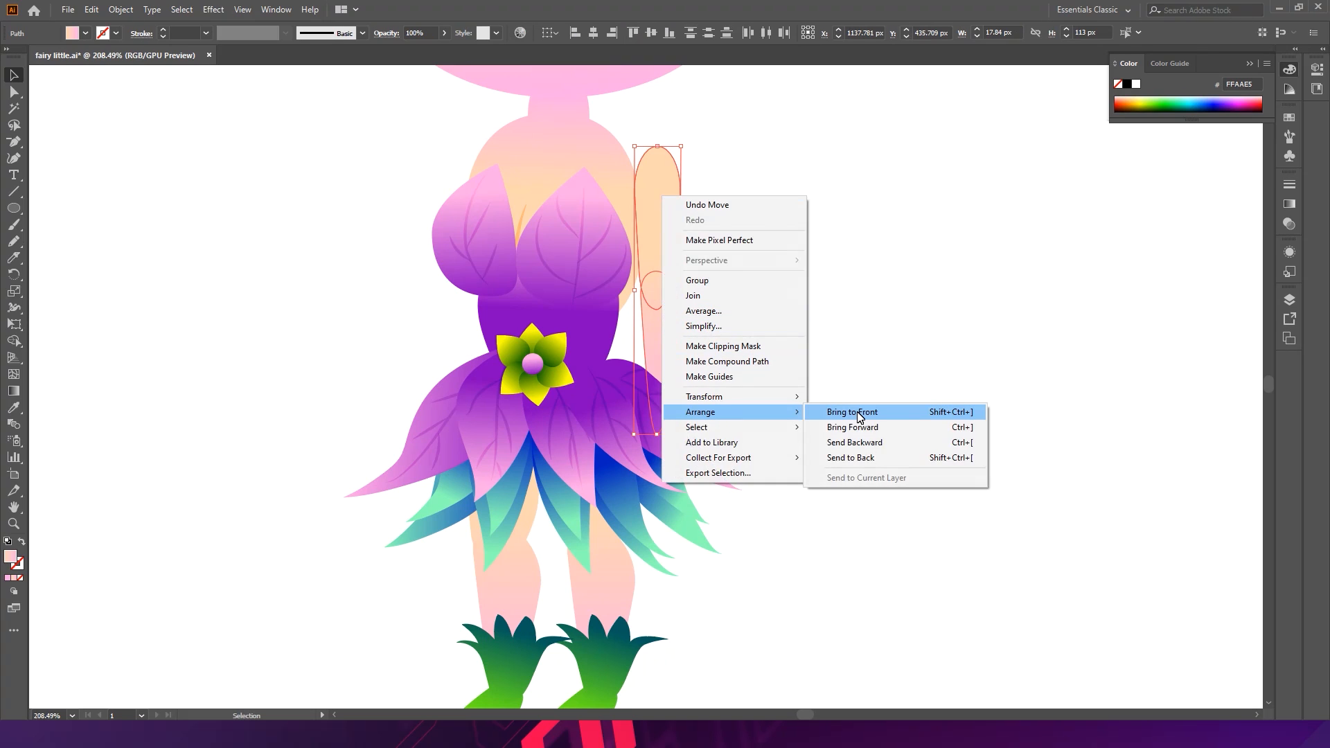
pyautogui.click(941, 414)
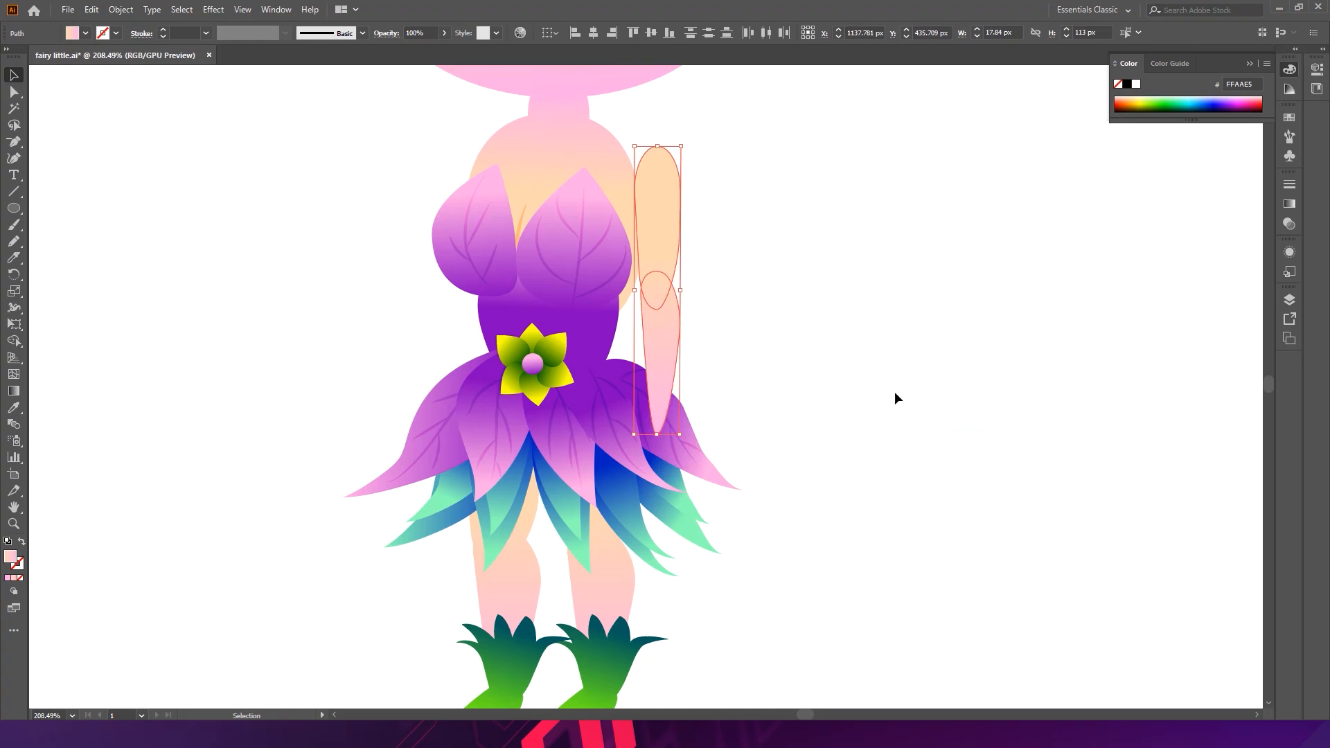
# - Rotate the arm so it slants outward from the shoulder and move it into place
pyautogui.moveTo(659, 201); pyautogui.dragTo(622, 195)
pyautogui.moveTo(654, 141); pyautogui.dragTo(607, 111)
pyautogui.moveTo(639, 265); pyautogui.dragTo(663, 247)
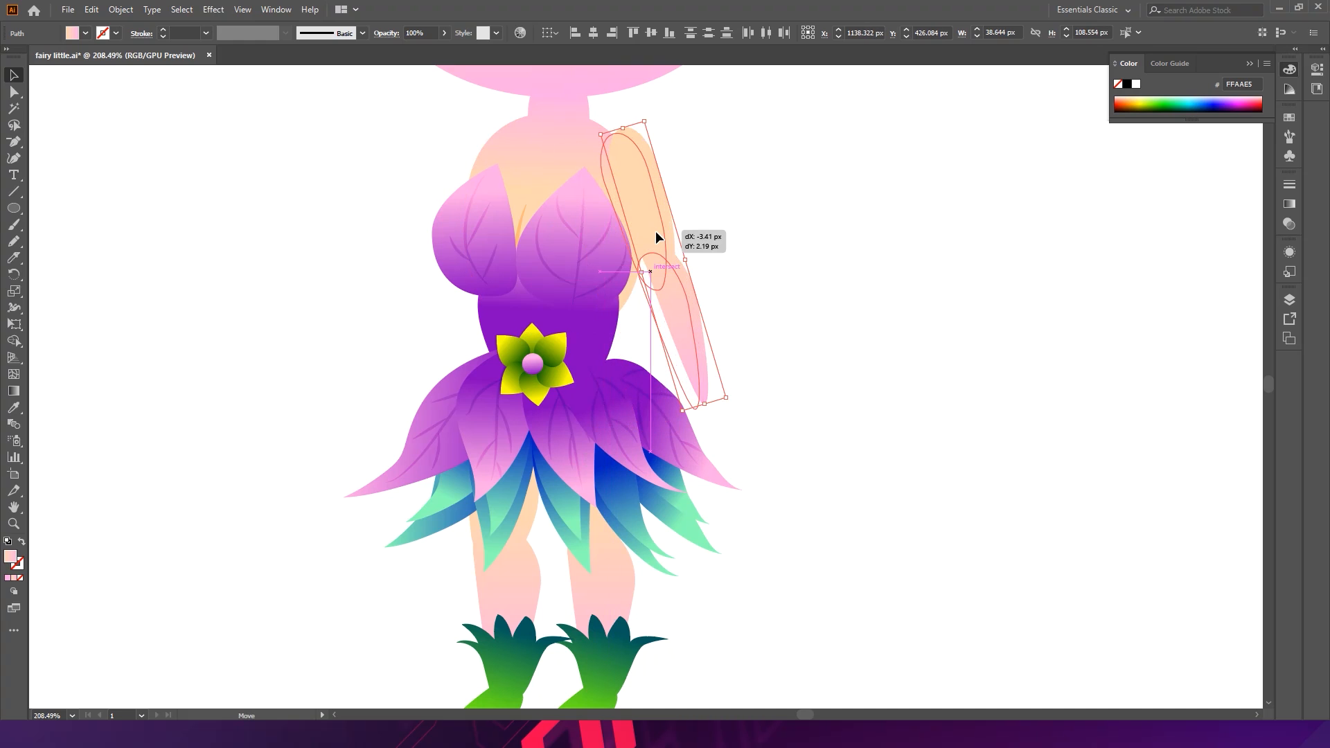
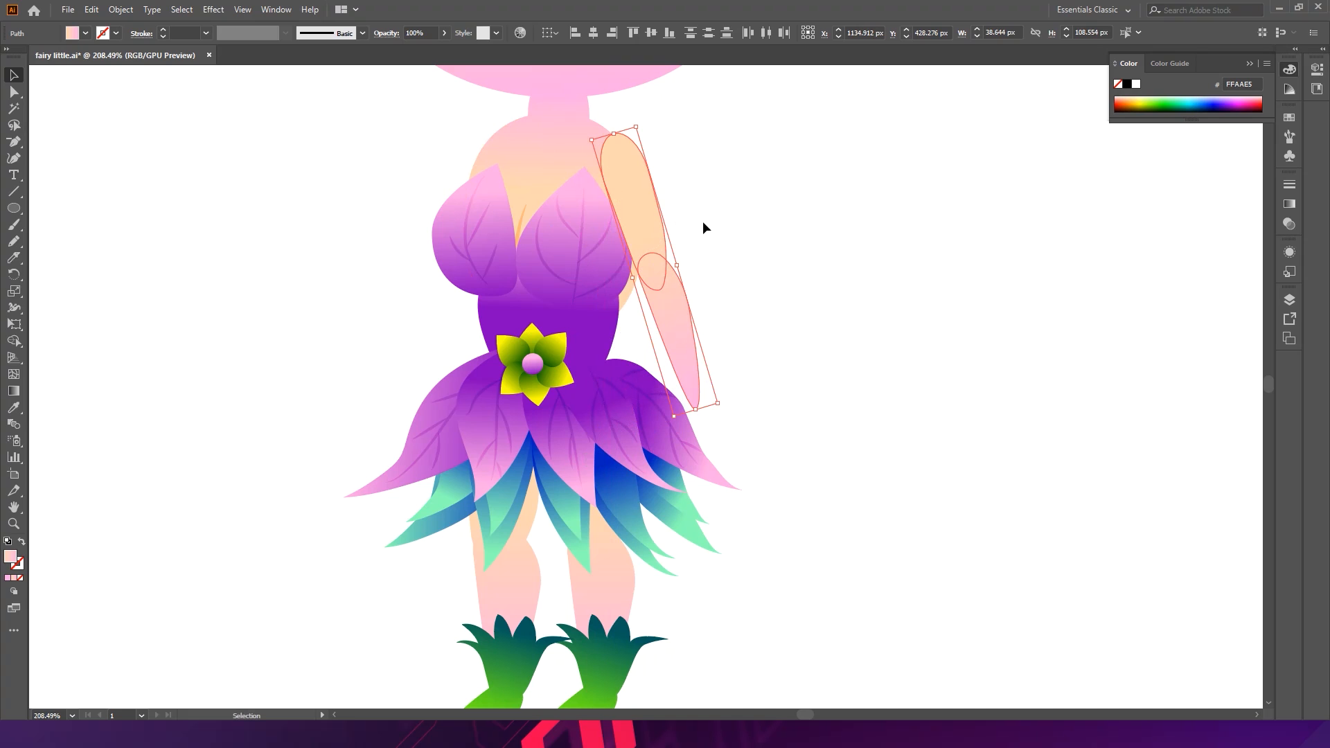
# - Nudge the arm upward and reshape the torso's rounded top by adjusting the handles of its top anchor
pyautogui.moveTo(649, 201); pyautogui.dragTo(668, 167)
pyautogui.scroll(2, 662, 162)
pyautogui.click(594, 154)
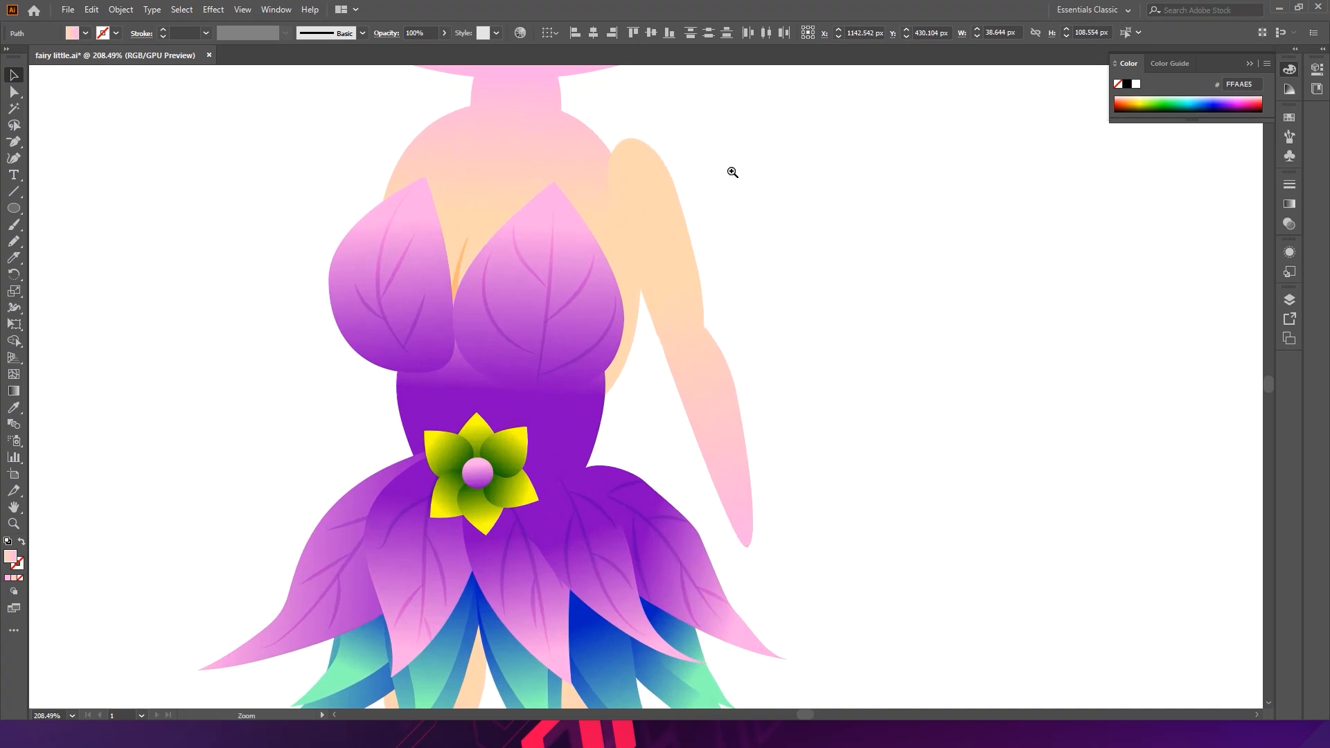
pyautogui.press('a')
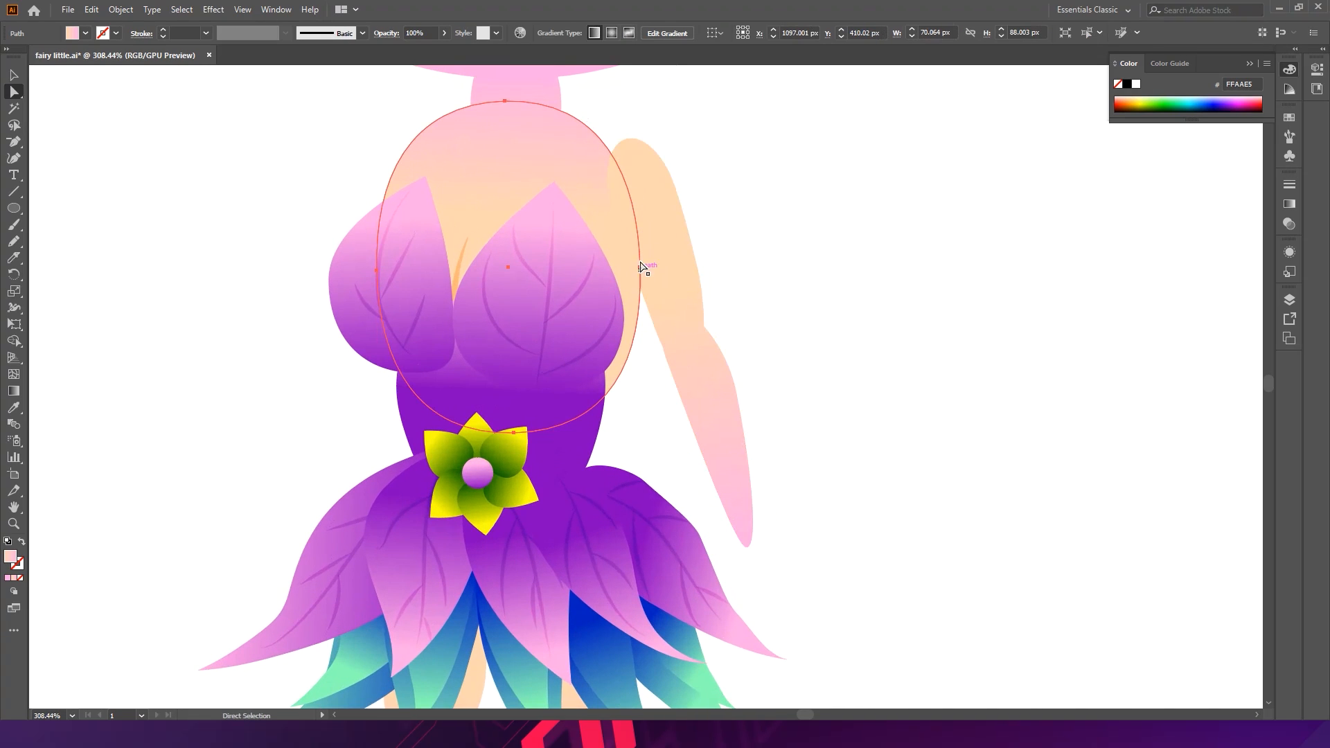
pyautogui.click(508, 111)
pyautogui.click(471, 142)
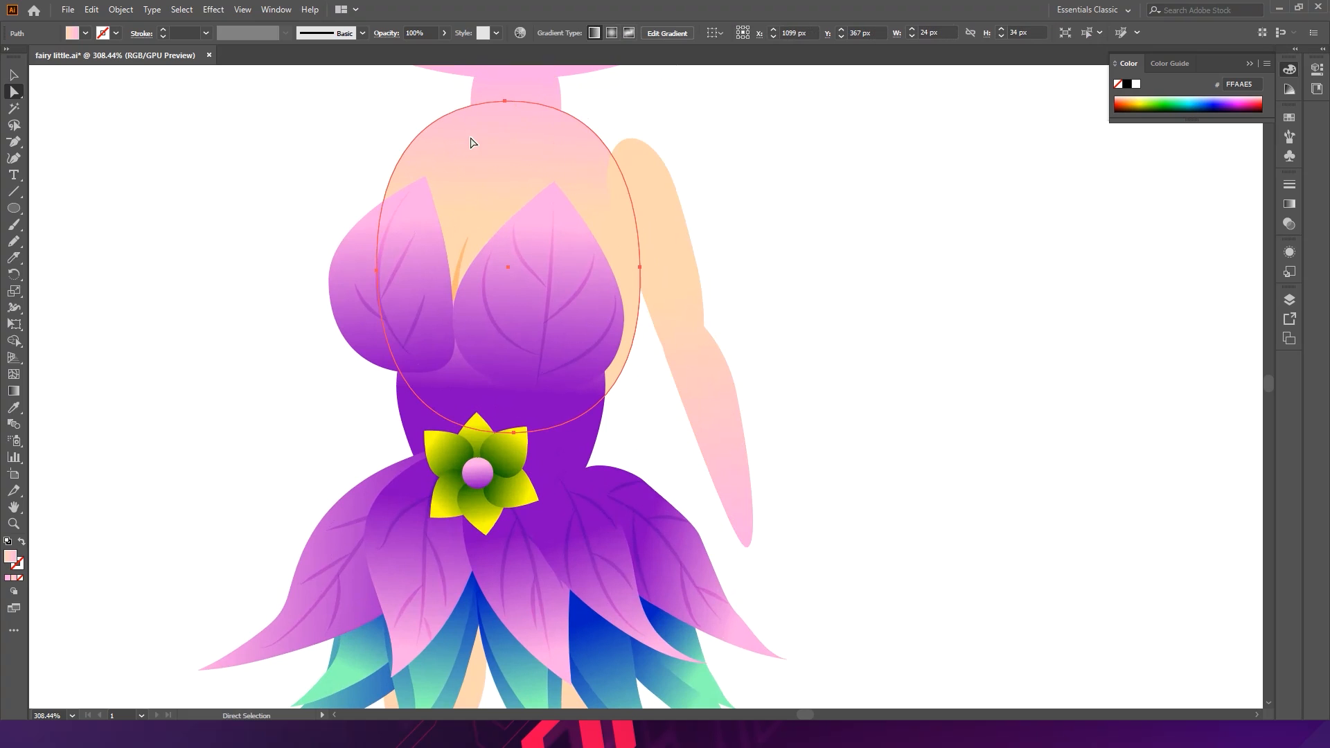
pyautogui.click(503, 102)
pyautogui.moveTo(602, 100); pyautogui.dragTo(641, 117)
pyautogui.moveTo(410, 91); pyautogui.dragTo(385, 106)
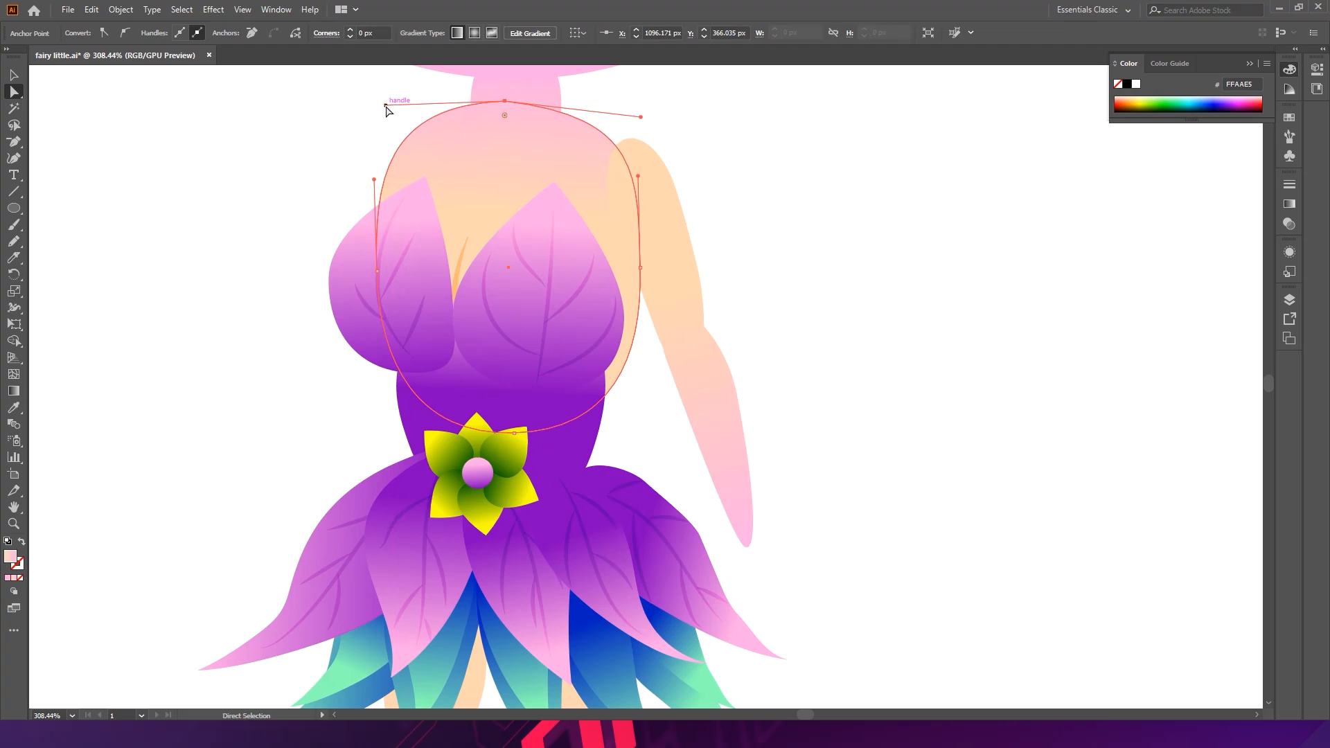
pyautogui.press('v')
pyautogui.click(882, 139)
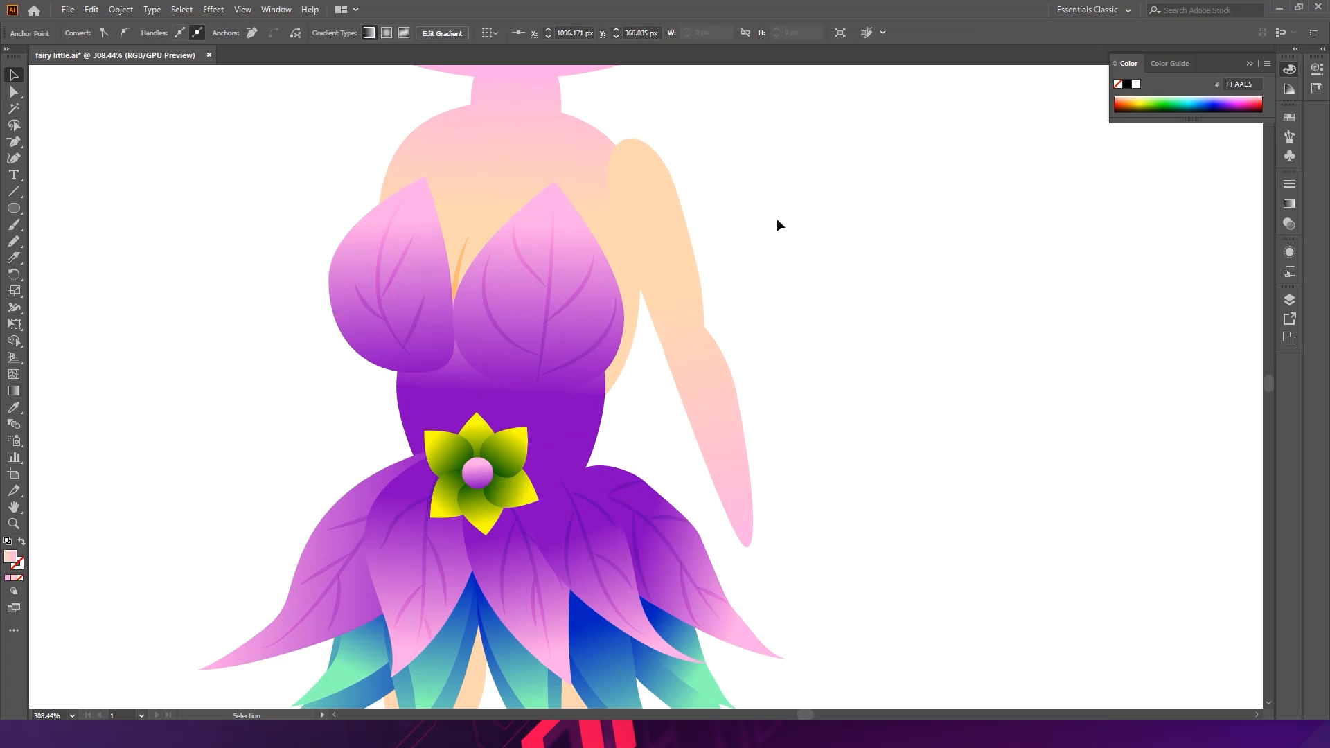
# - Refine the torso's shoulder side by moving its side anchor and handles so it meets the arm smoothly
pyautogui.moveTo(657, 242); pyautogui.dragTo(667, 192)
pyautogui.click(776, 313)
pyautogui.hotkey('ctrl', 'space')
pyautogui.moveTo(794, 315); pyautogui.dragTo(793, 238)
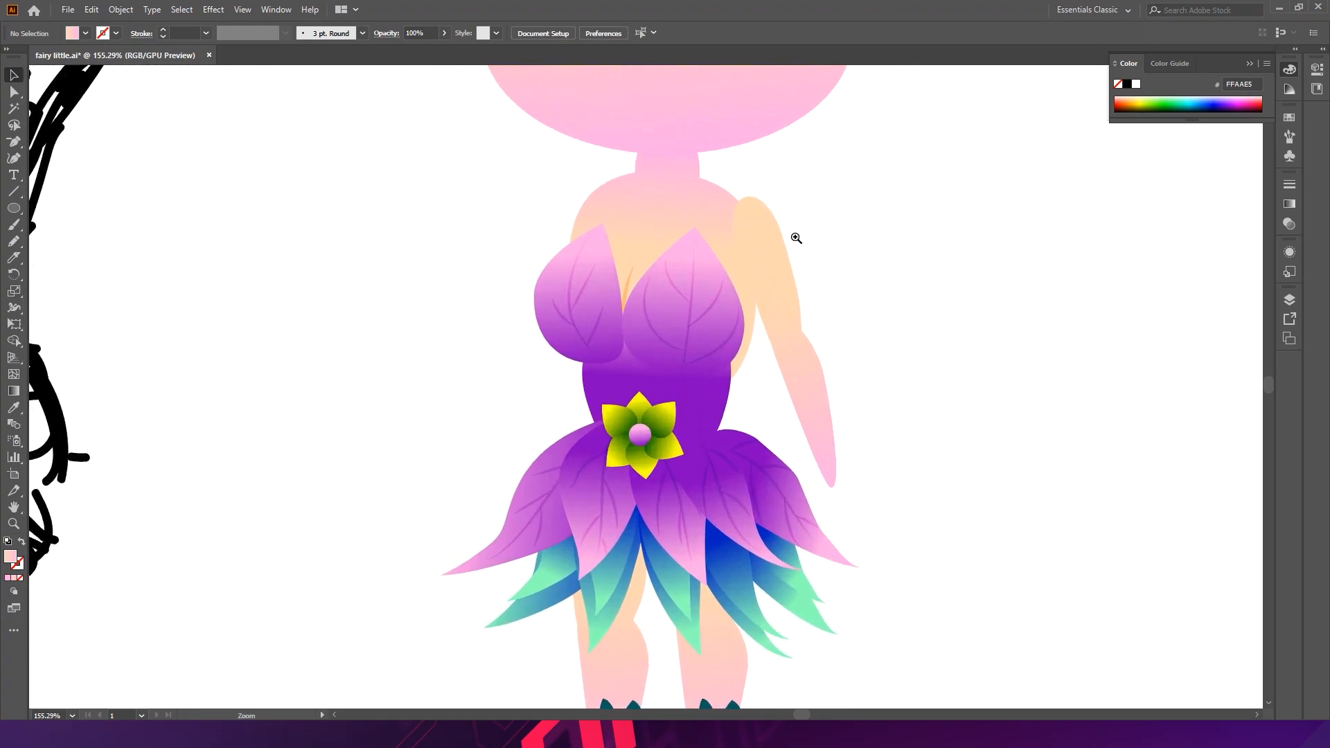
pyautogui.press('s')
pyautogui.press('a')
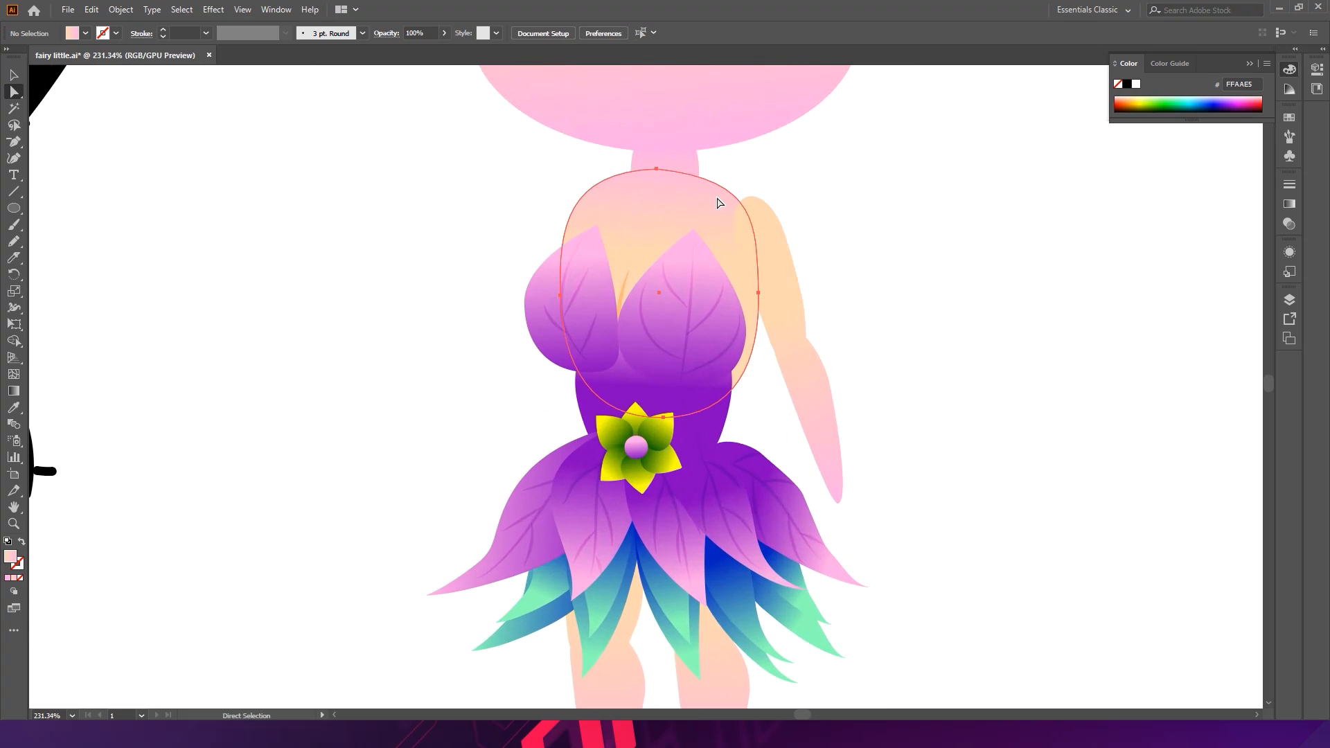
pyautogui.click(720, 202)
pyautogui.moveTo(757, 289); pyautogui.dragTo(755, 274)
pyautogui.hotkey('ctrl', 'z')
pyautogui.moveTo(759, 184); pyautogui.dragTo(786, 181)
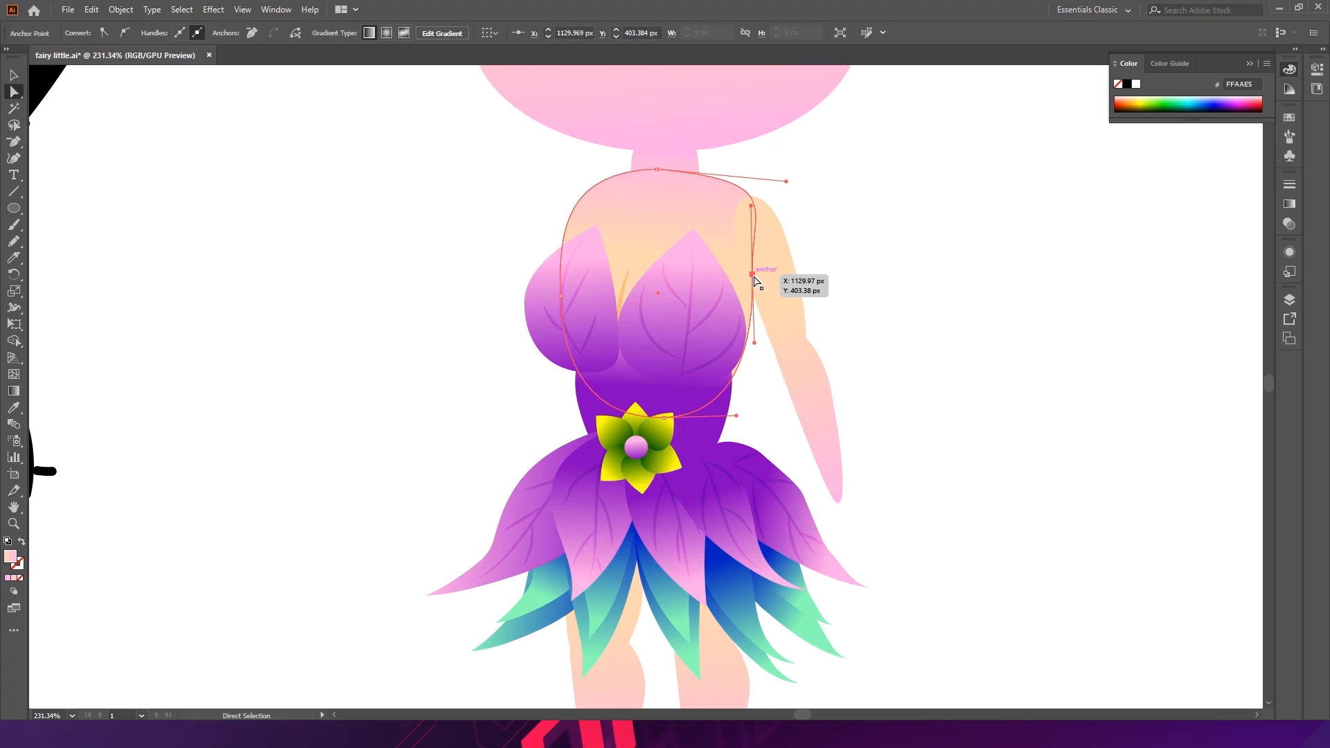
pyautogui.moveTo(758, 274); pyautogui.dragTo(764, 276)
pyautogui.moveTo(766, 344); pyautogui.dragTo(743, 348)
pyautogui.moveTo(763, 277); pyautogui.dragTo(755, 277)
pyautogui.click(855, 233)
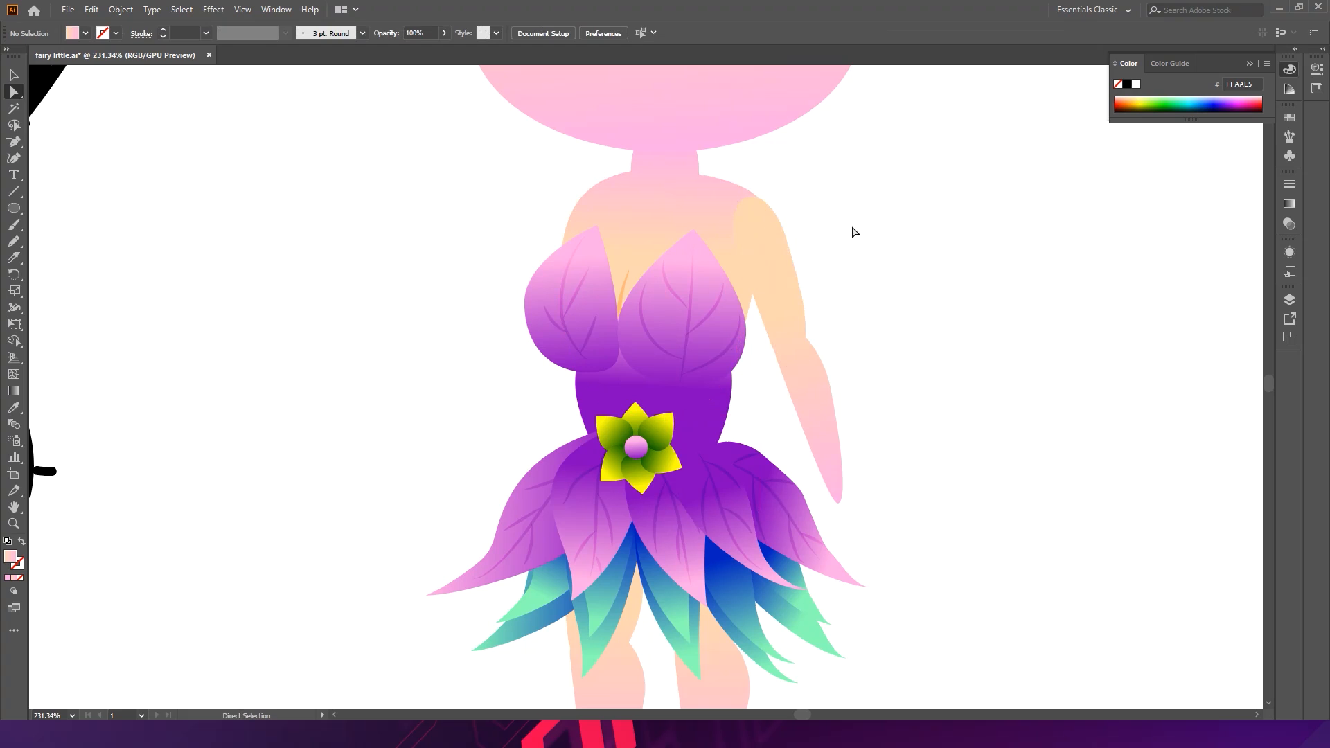
pyautogui.click(592, 215)
pyautogui.moveTo(655, 168); pyautogui.dragTo(655, 168)
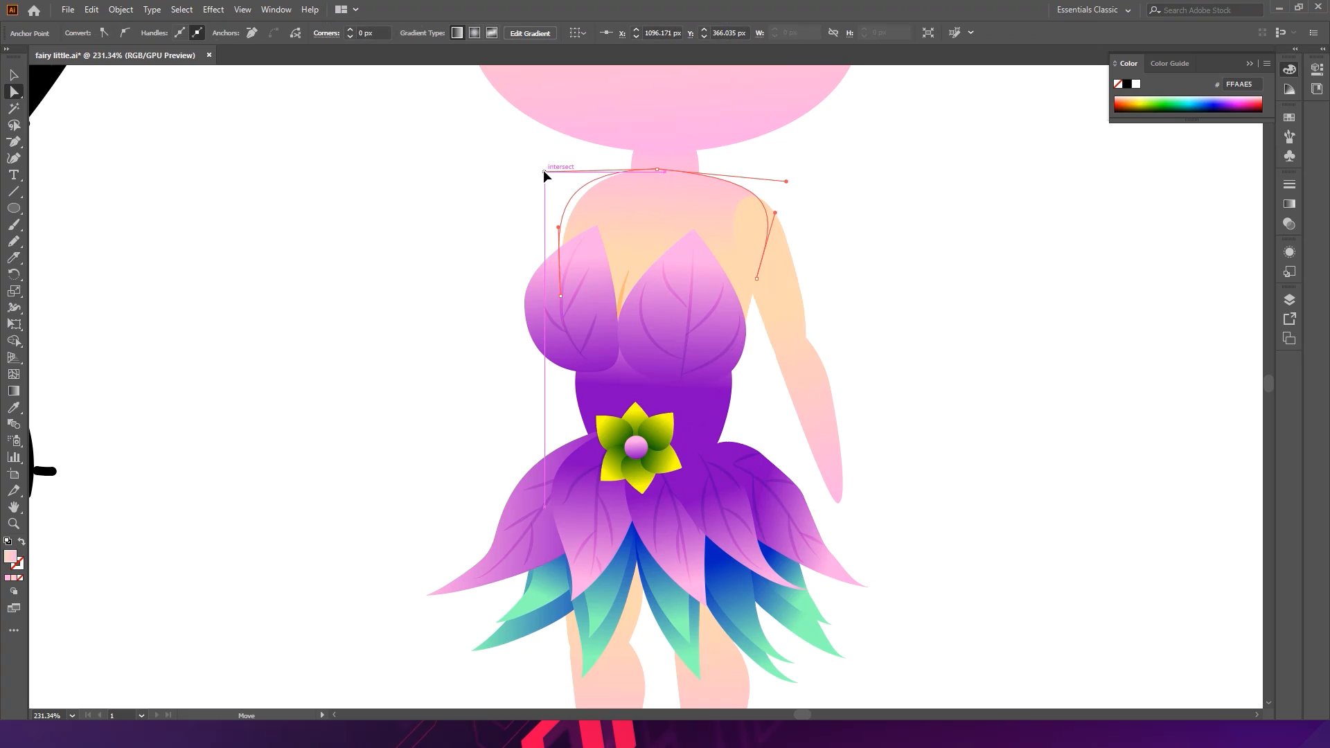
pyautogui.click(833, 305)
pyautogui.press('v')
# - Select both arm pieces and apply a gradient dragged along the arm from shoulder to wrist
pyautogui.scroll(-5, 892, 244)
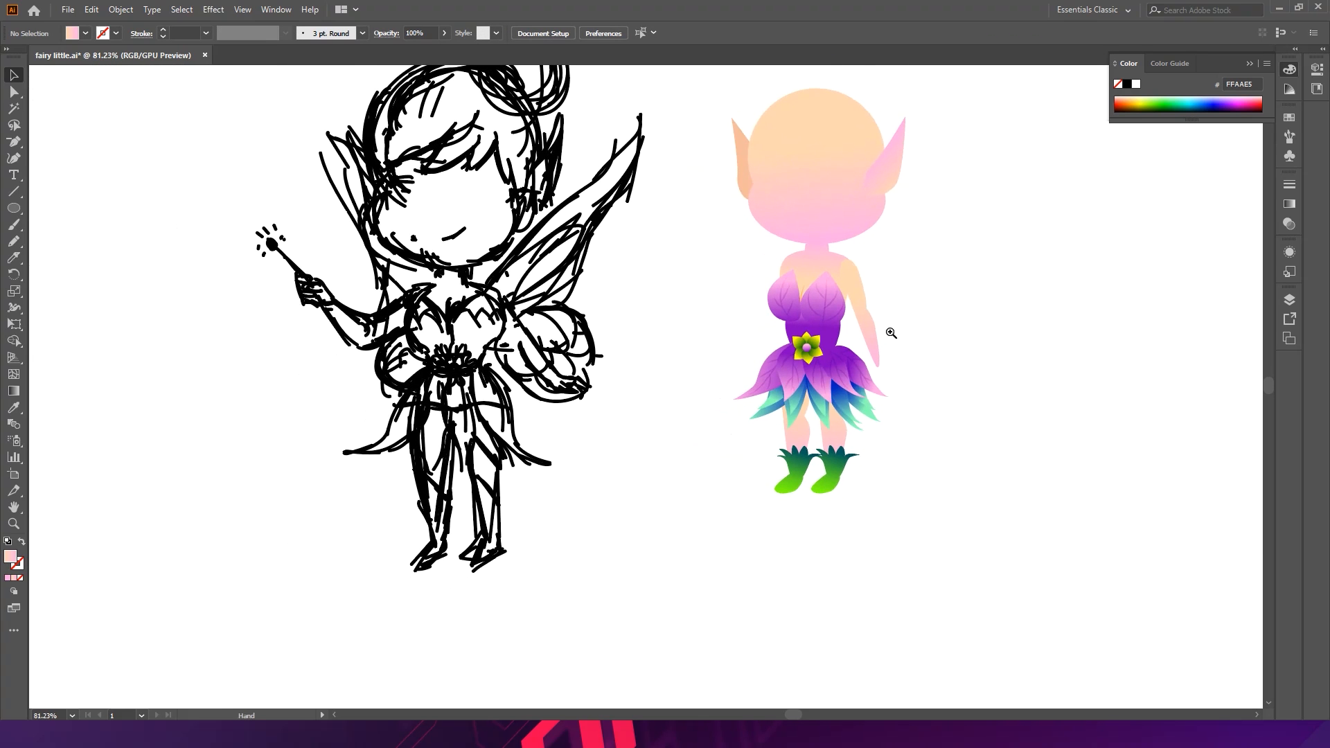
pyautogui.scroll(5, 900, 334)
pyautogui.click(877, 255)
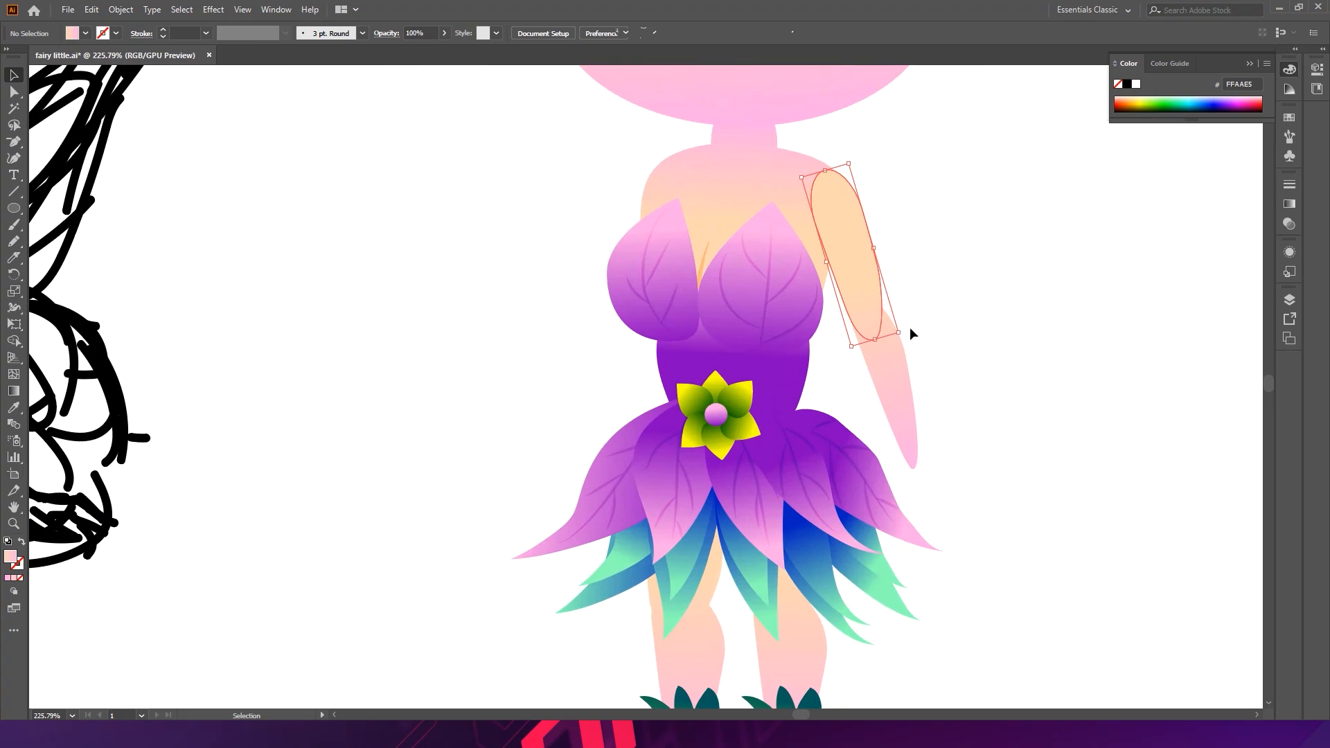
pyautogui.keyDown('shift'); pyautogui.click(900, 395); pyautogui.keyUp('shift')
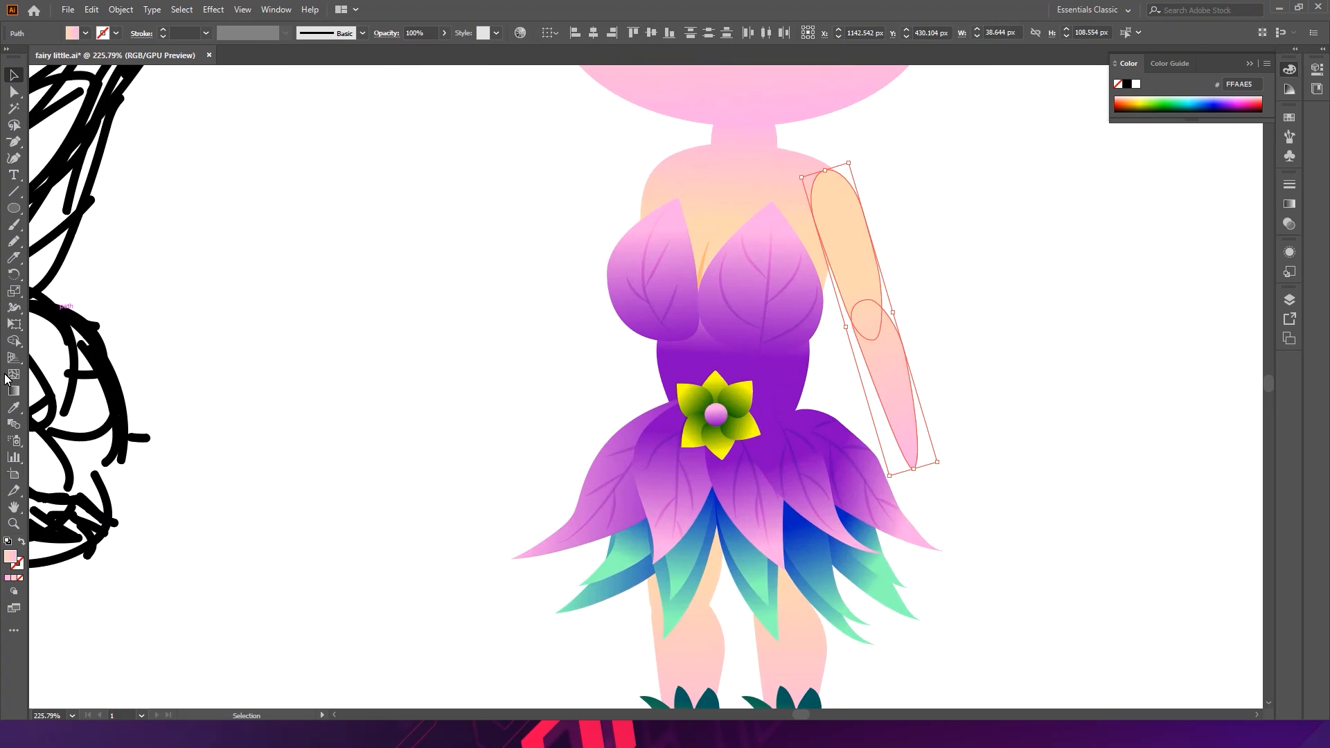
pyautogui.click(21, 391)
pyautogui.moveTo(864, 233); pyautogui.dragTo(905, 386)
pyautogui.moveTo(840, 185); pyautogui.dragTo(840, 183)
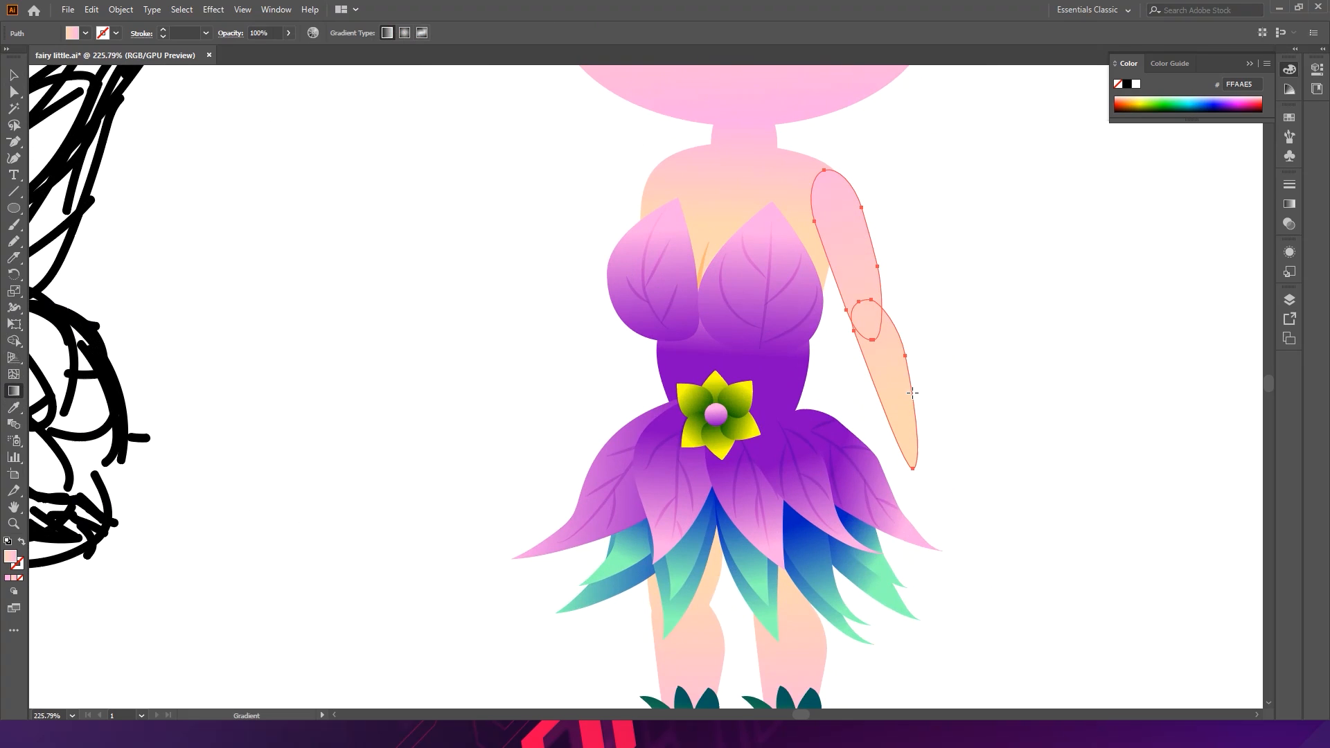
# - Flip the arm horizontally from the Properties panel's transform options and rotate it to hang outward from the shoulder
pyautogui.scroll(3, 912, 392)
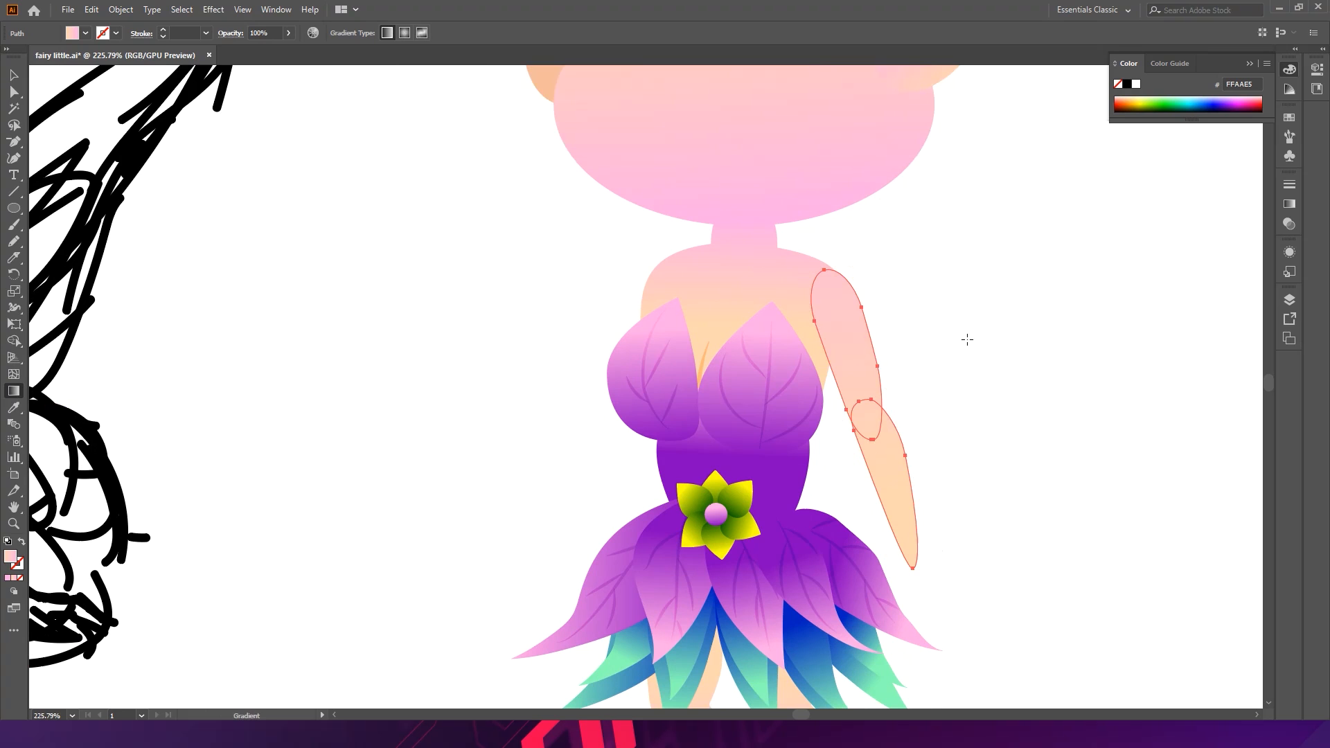
pyautogui.press('v')
pyautogui.click(962, 339)
pyautogui.moveTo(998, 362); pyautogui.dragTo(869, 267)
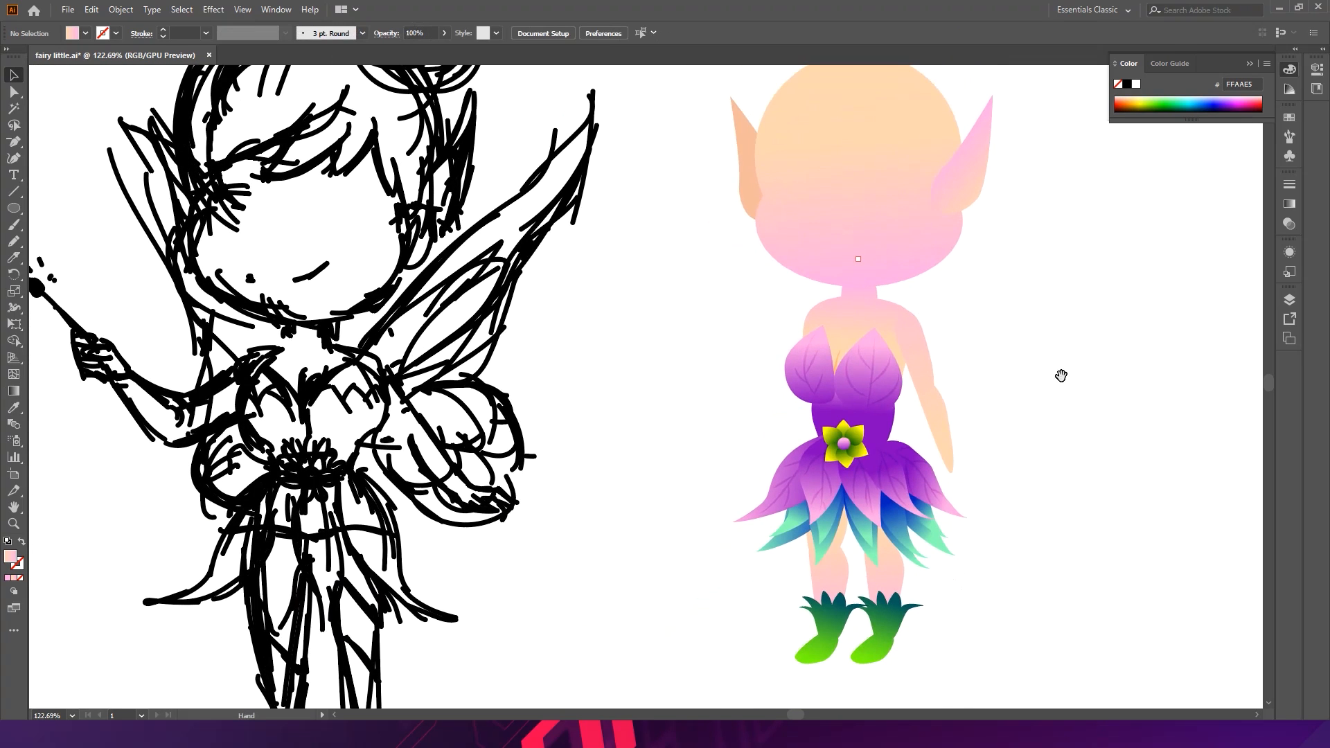
pyautogui.moveTo(1060, 374); pyautogui.dragTo(900, 276)
pyautogui.moveTo(777, 317); pyautogui.dragTo(855, 273)
pyautogui.click(769, 310)
pyautogui.keyDown('shift'); pyautogui.click(746, 225); pyautogui.keyUp('shift')
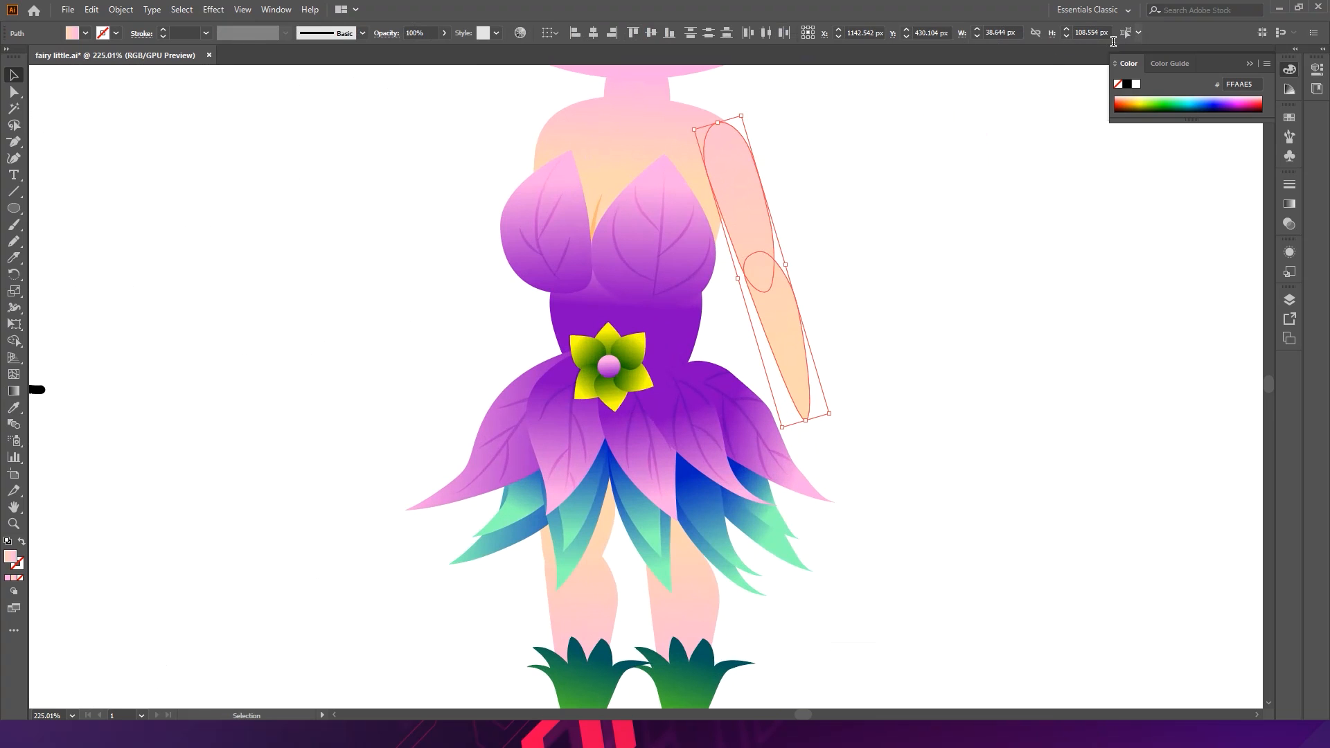
pyautogui.rightClick(736, 205)
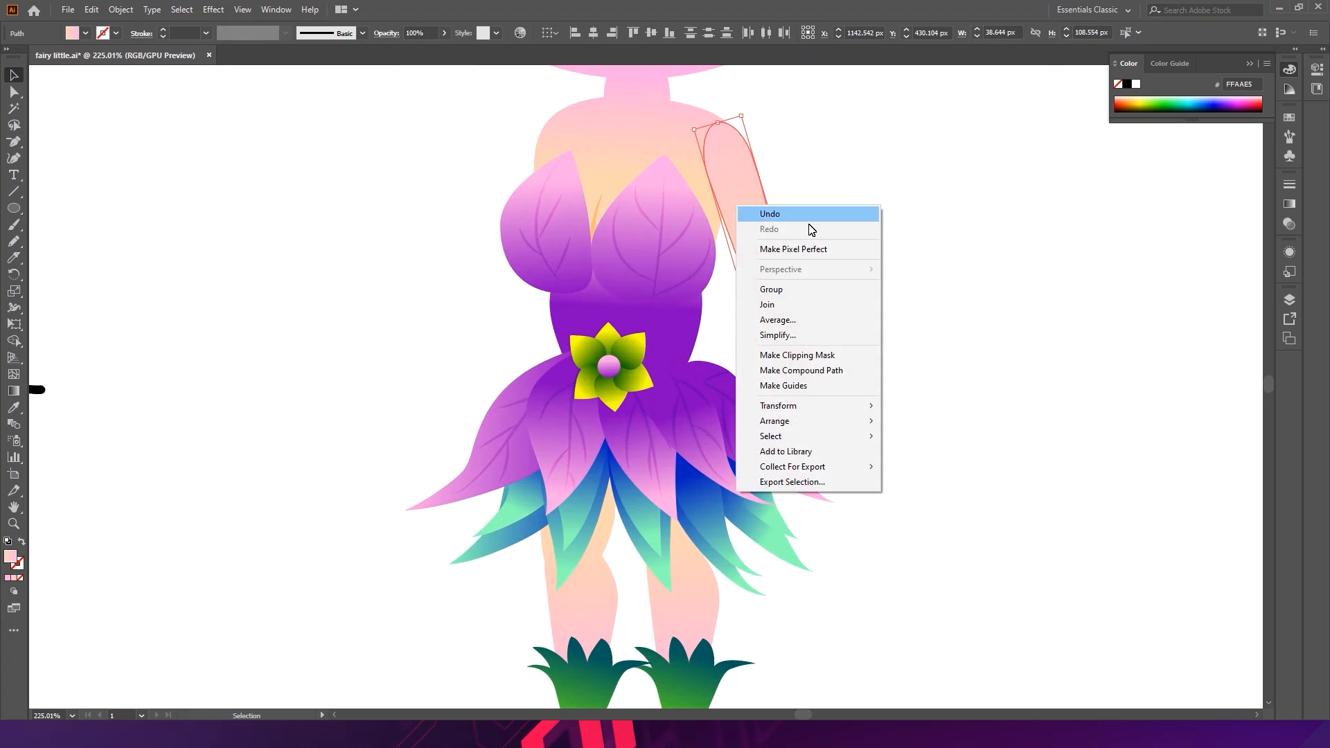
pyautogui.click(1192, 30)
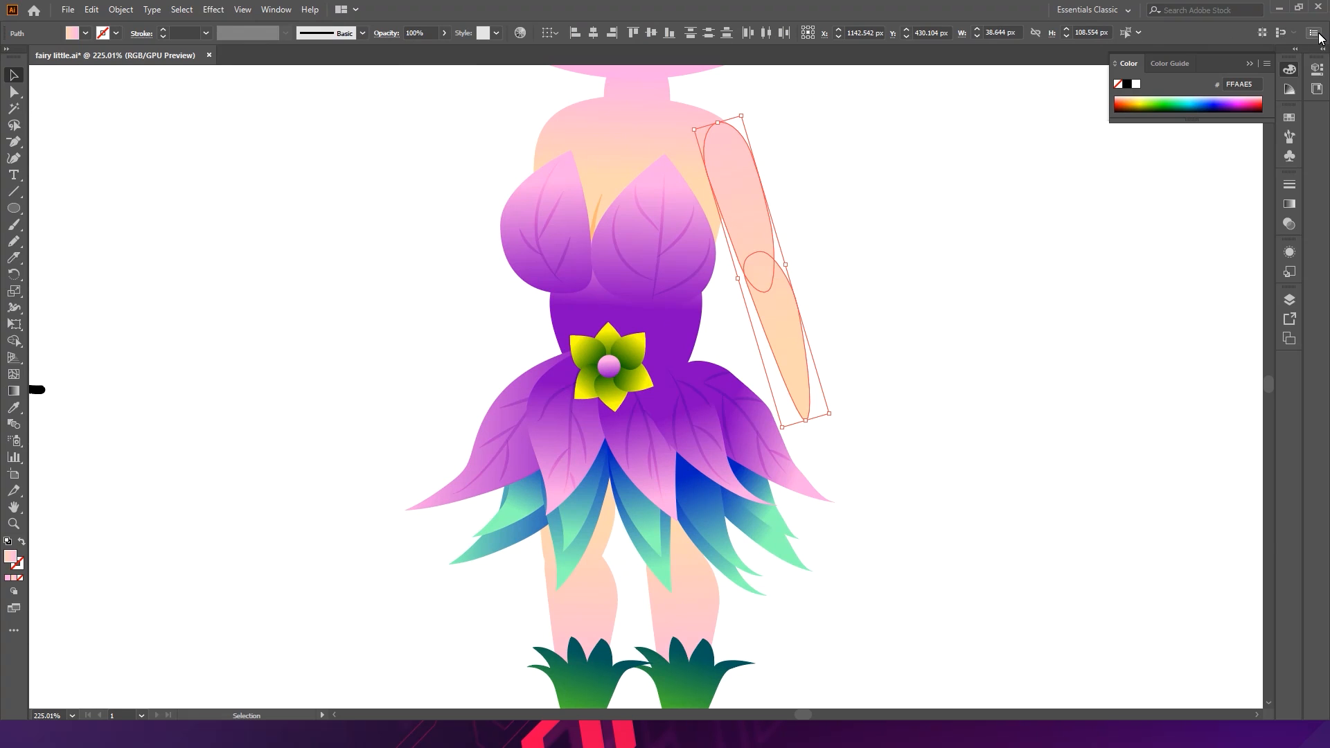
pyautogui.click(1315, 33)
pyautogui.click(1056, 11)
pyautogui.click(1324, 68)
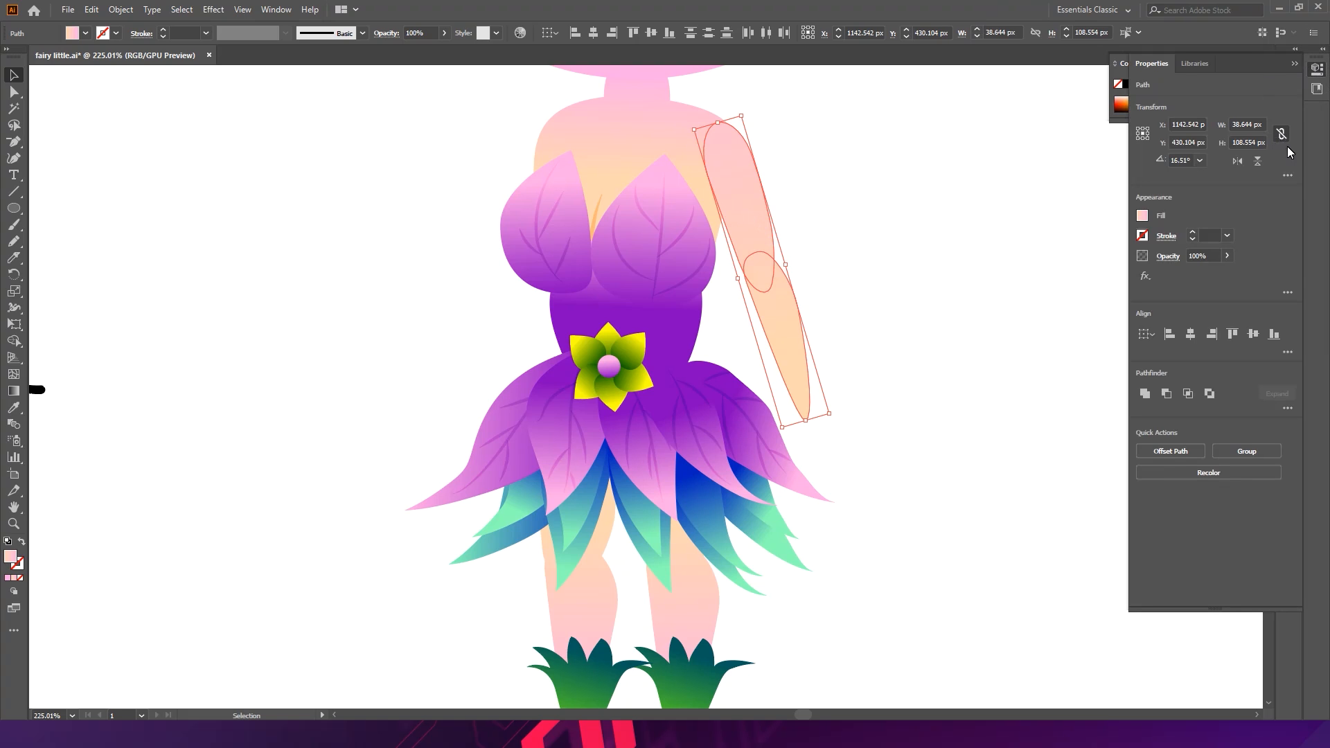
pyautogui.click(1287, 175)
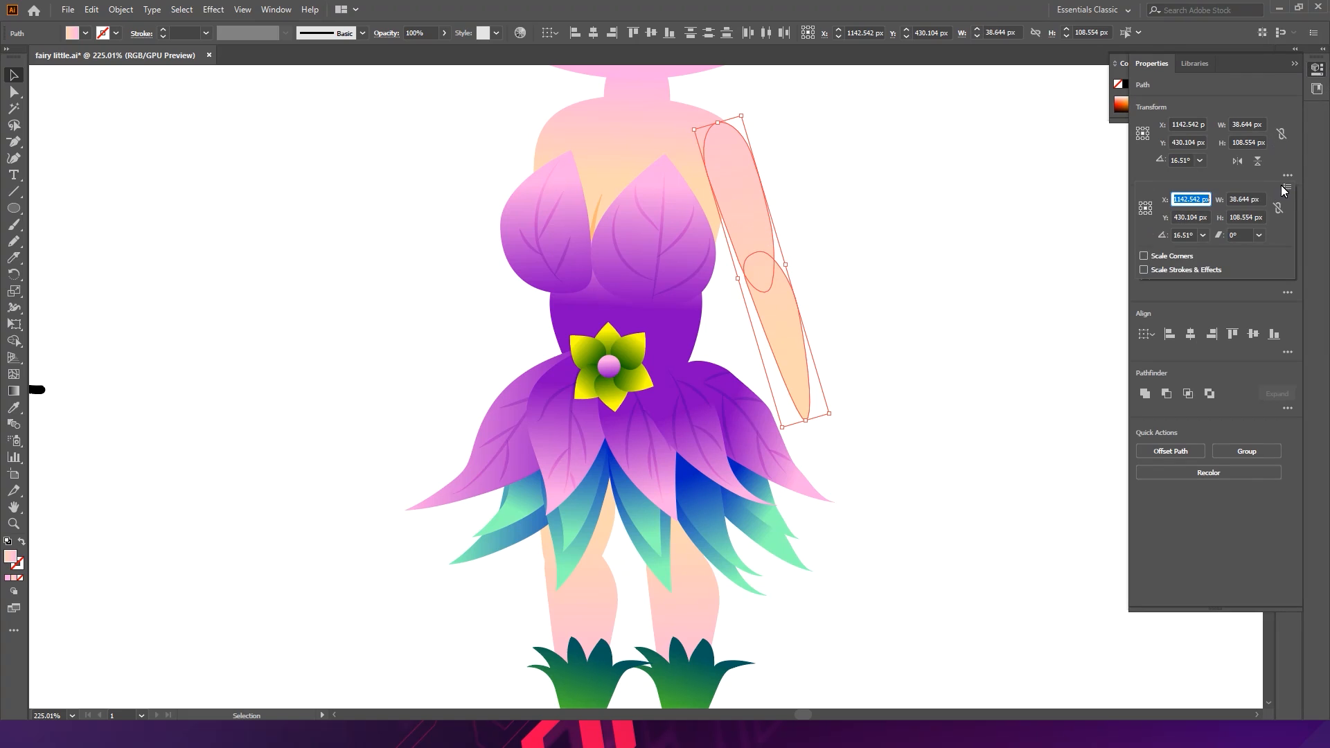
pyautogui.click(1286, 187)
pyautogui.click(1271, 187)
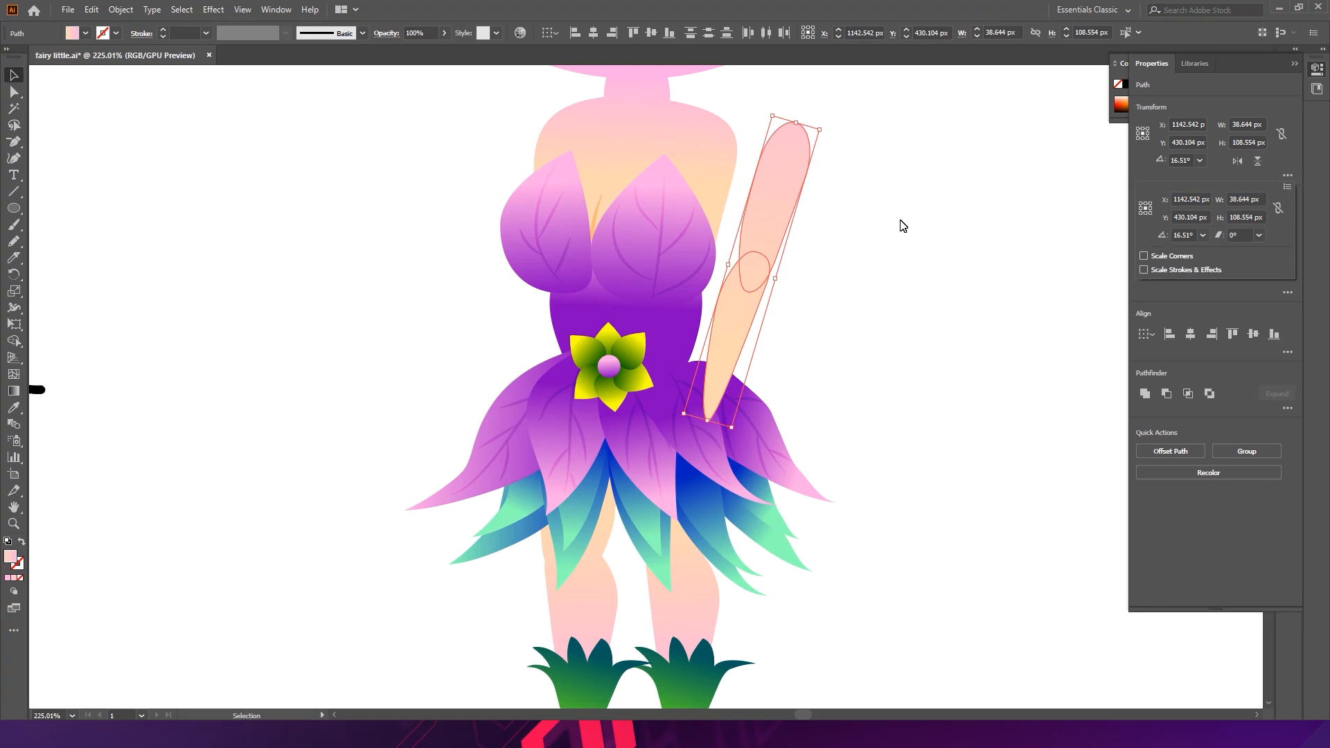
pyautogui.click(1293, 65)
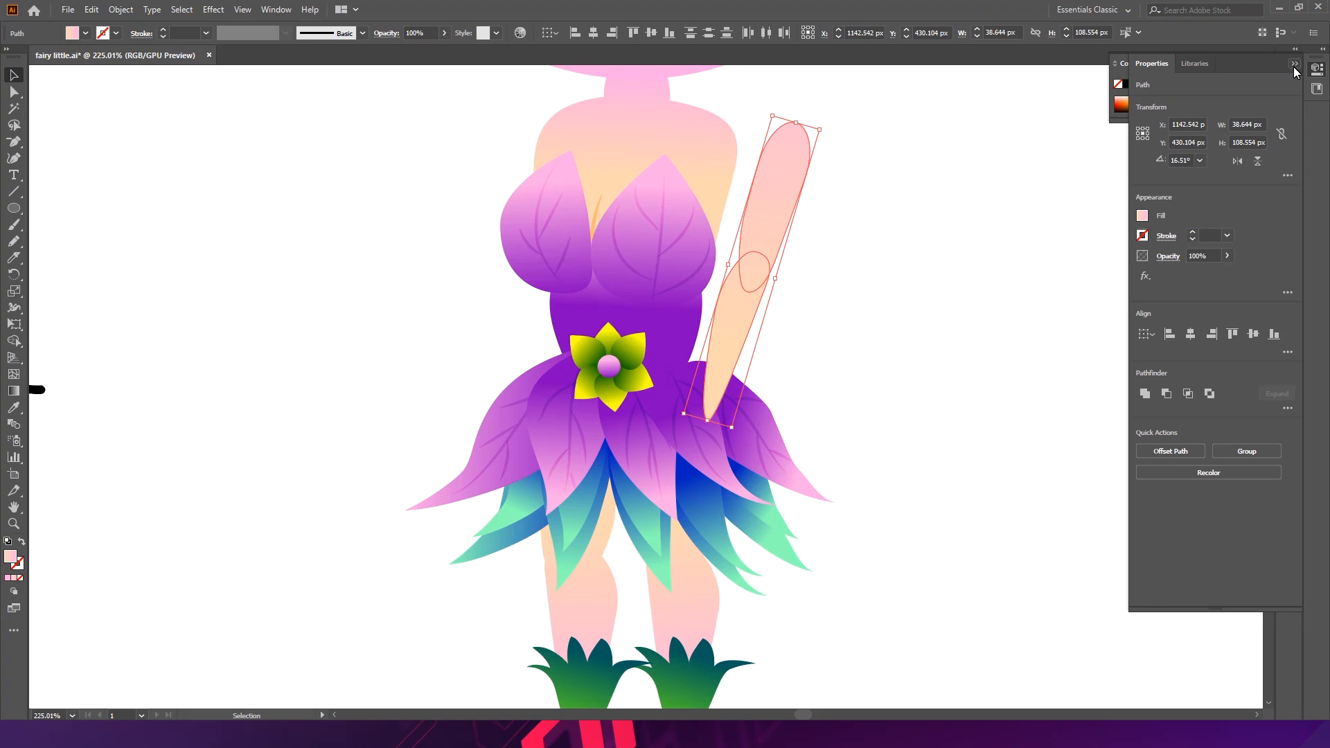
pyautogui.moveTo(832, 130); pyautogui.dragTo(739, 108)
pyautogui.click(816, 169)
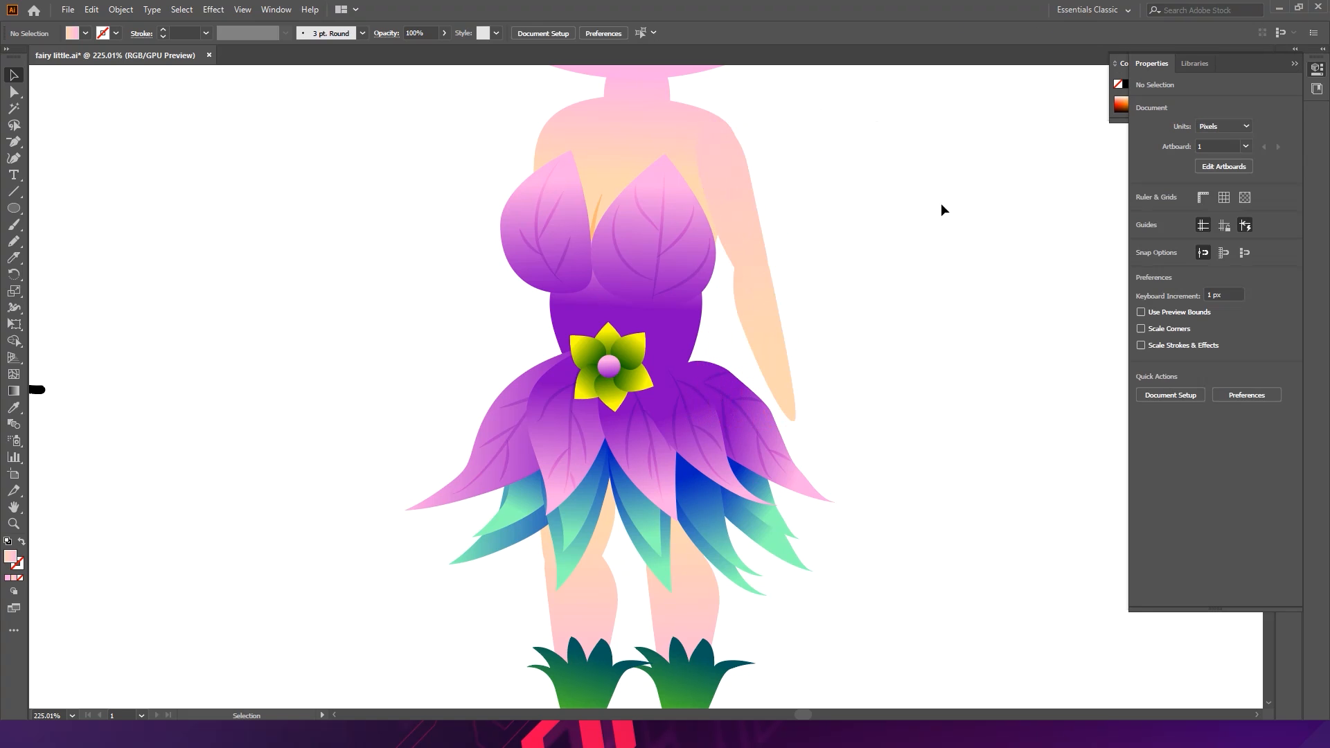
# - Flip the forearm piece horizontally and move it up to join the upper arm at the elbow
pyautogui.click(766, 346)
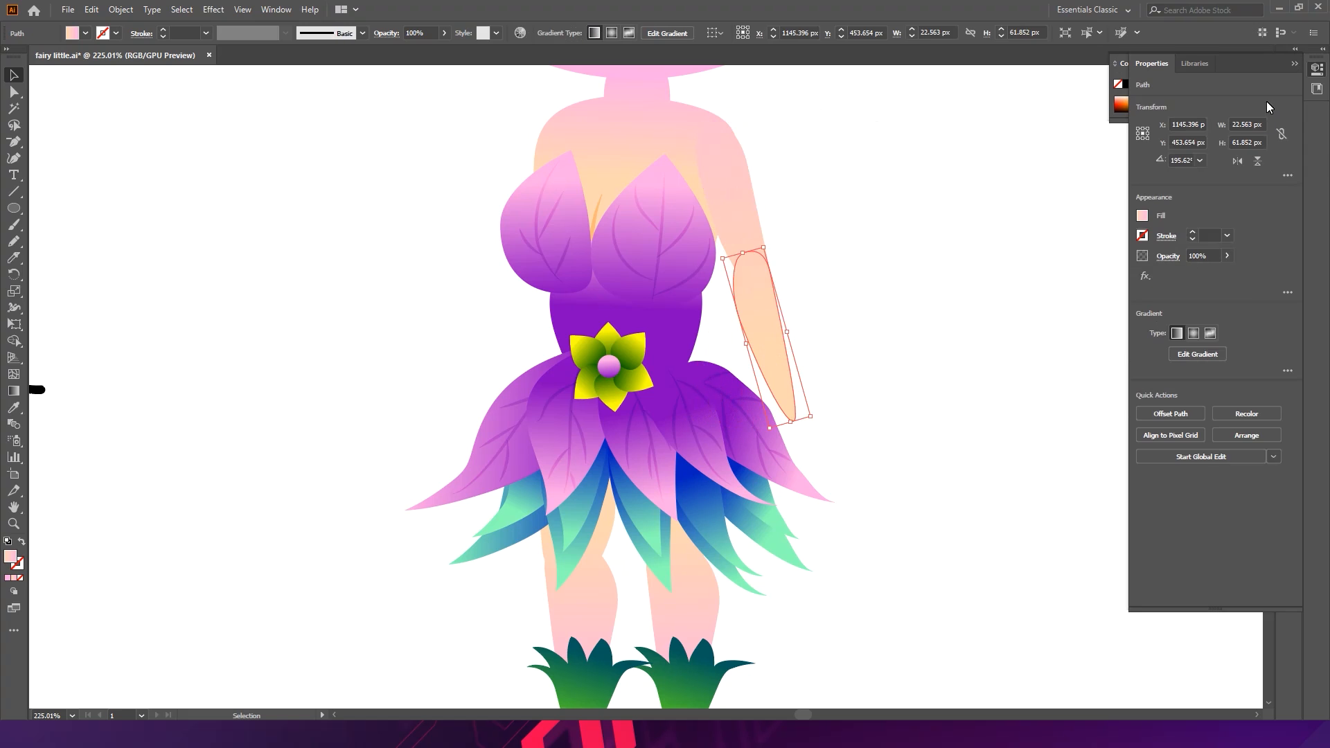
pyautogui.click(1287, 176)
pyautogui.click(1287, 187)
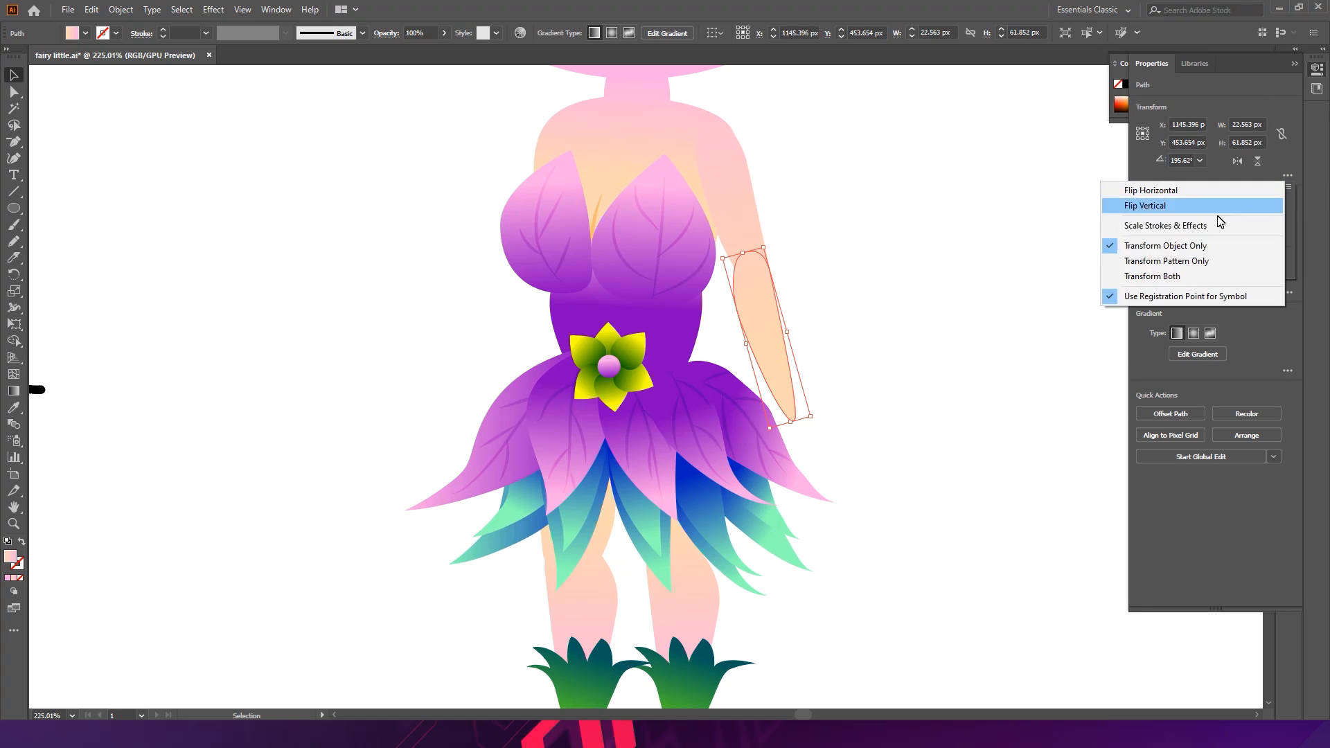
pyautogui.click(1155, 191)
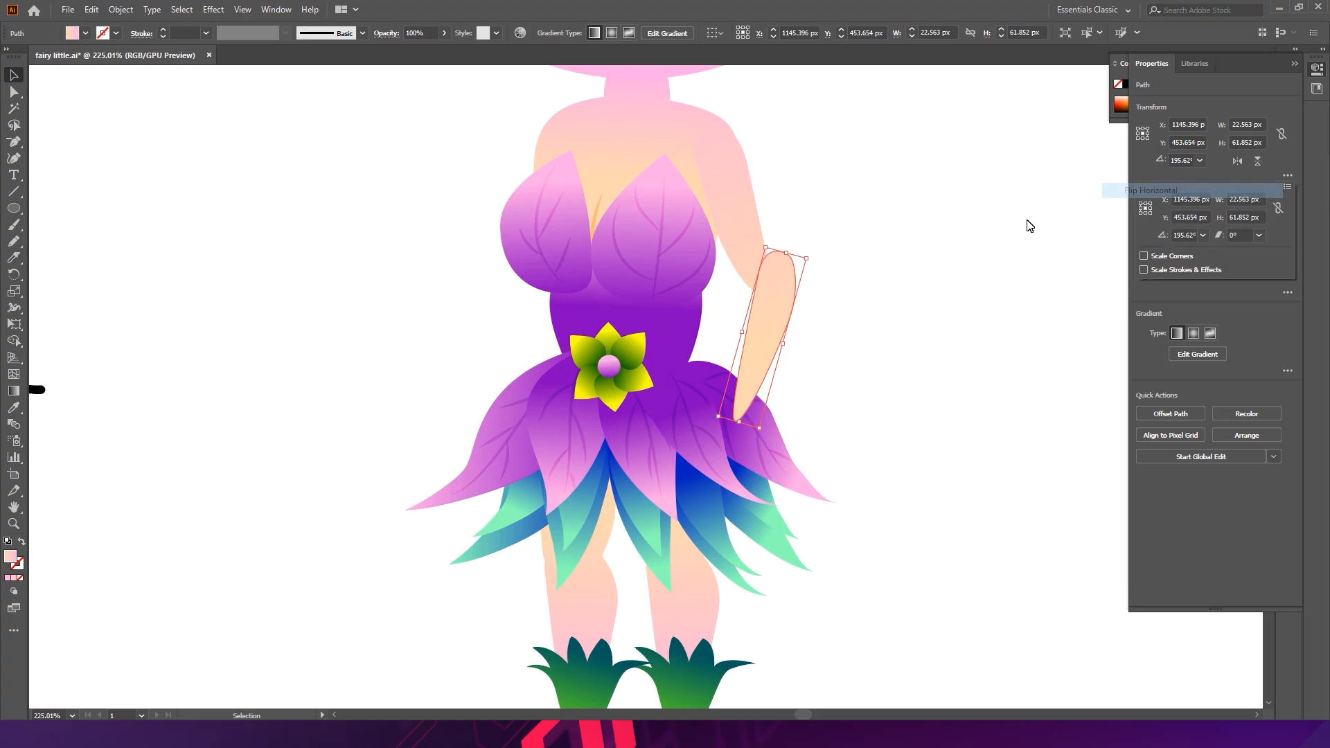
pyautogui.moveTo(816, 262); pyautogui.dragTo(772, 300)
pyautogui.click(842, 258)
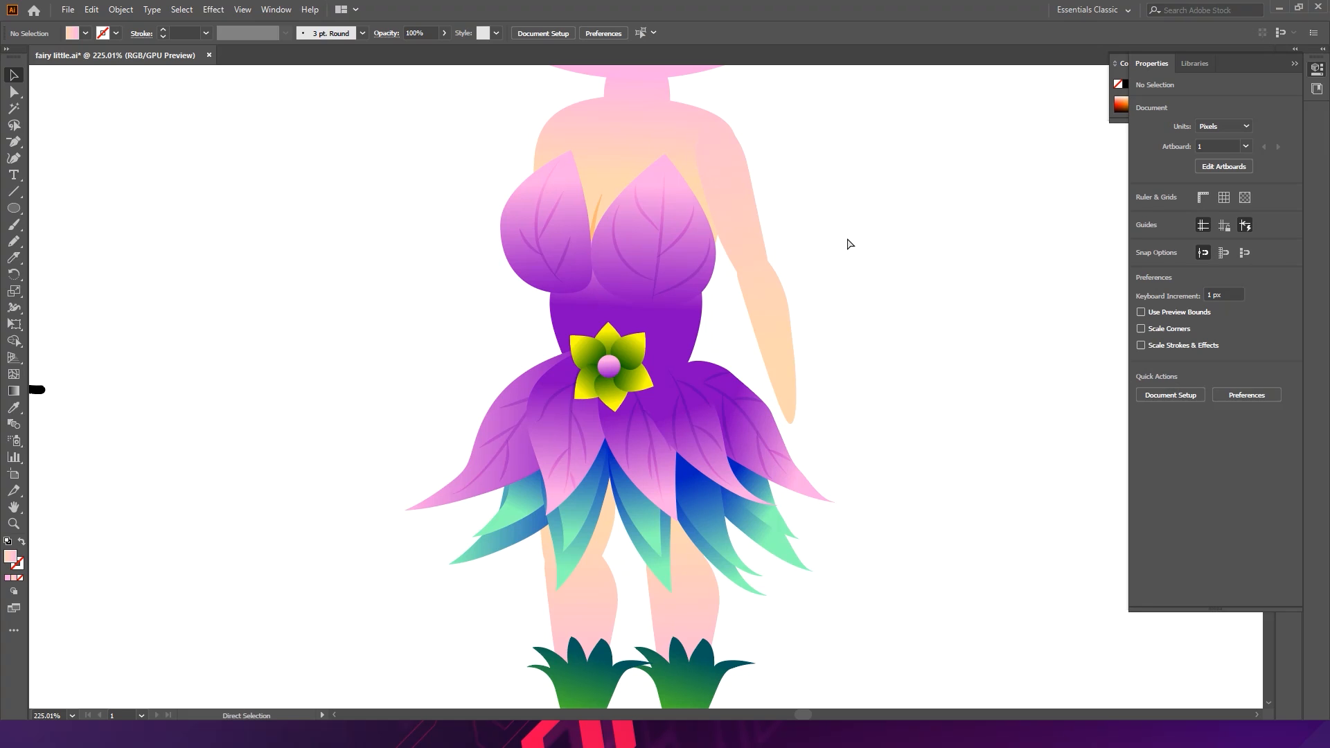
# - Undo the latest arm edits
pyautogui.hotkey('ctrl', 'z')
pyautogui.hotkey('ctrl', 'z')
pyautogui.press('v')
pyautogui.click(863, 298)
pyautogui.hotkey('ctrl', 'z')
pyautogui.press('a')
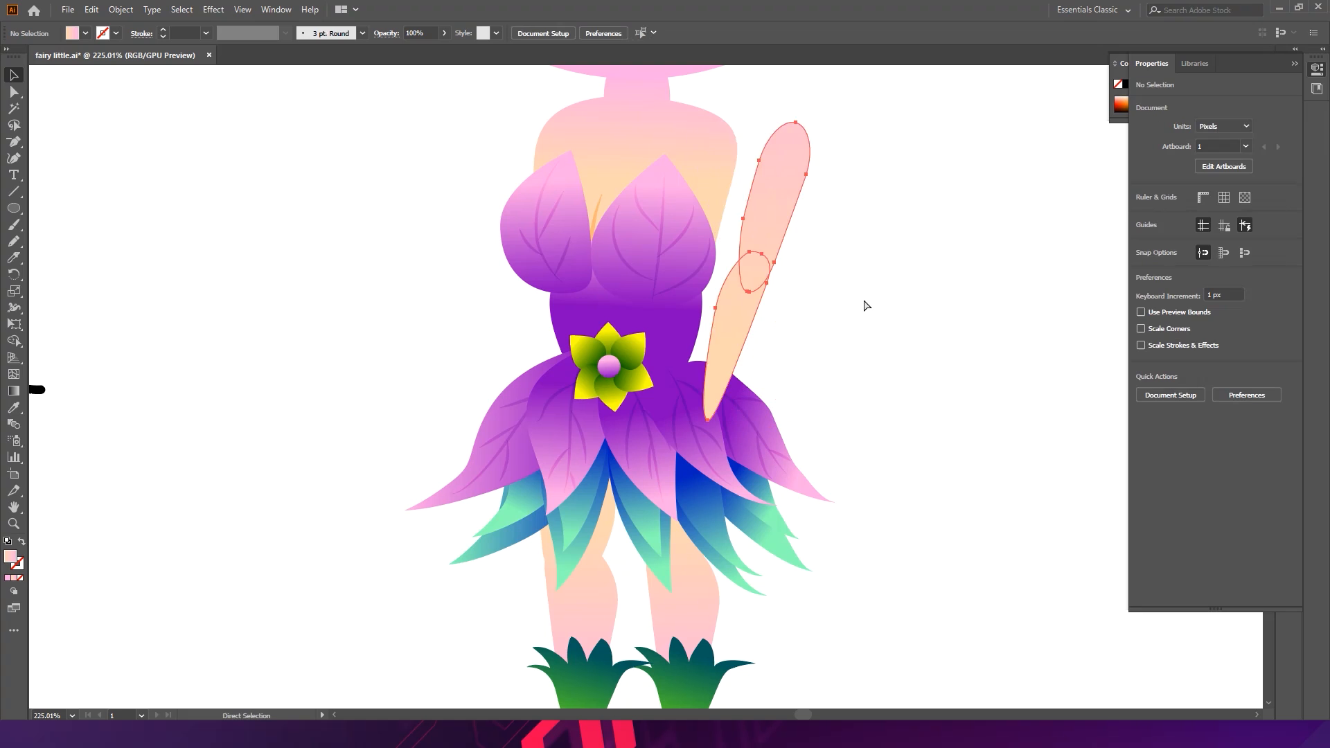
# - Zoom and pan around the figure to inspect how the new arm sits against the body
pyautogui.click(863, 297)
pyautogui.press('z')
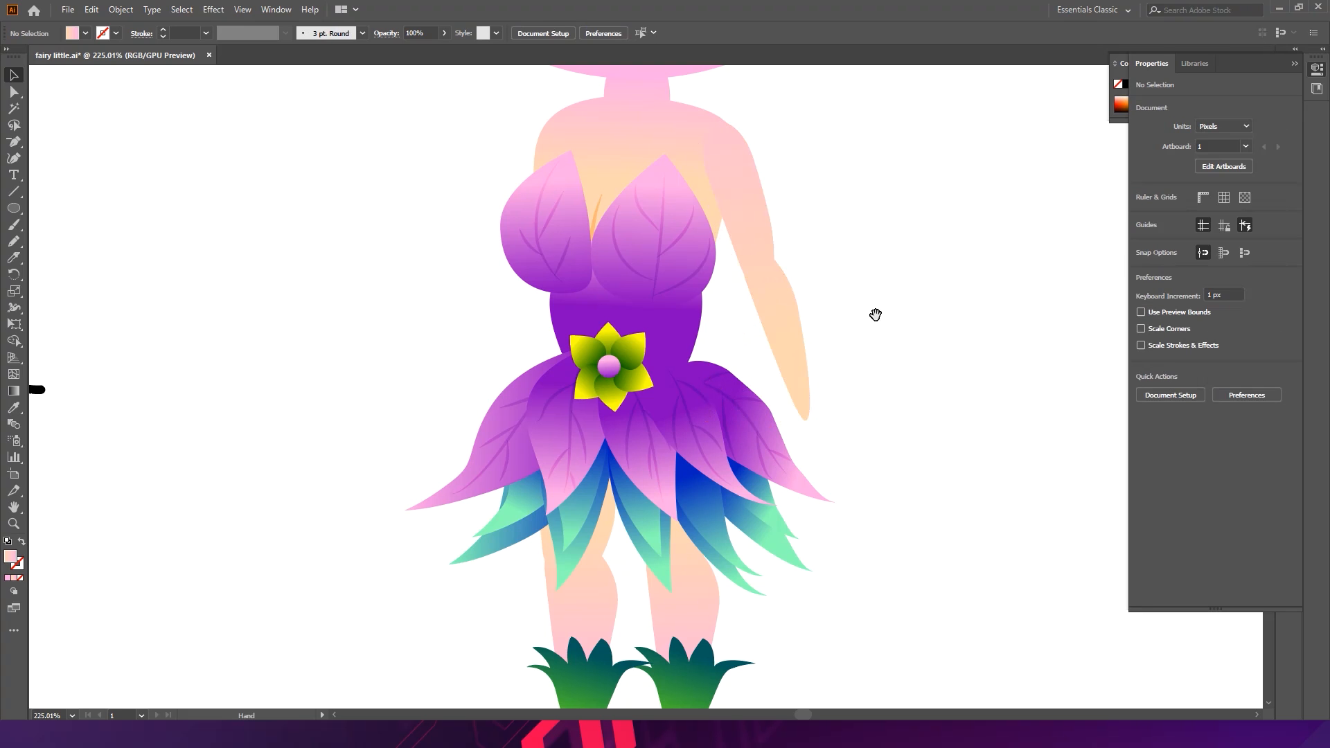
pyautogui.keyDown('alt'); pyautogui.click(854, 298); pyautogui.keyUp('alt')
pyautogui.moveTo(854, 298); pyautogui.dragTo(746, 244)
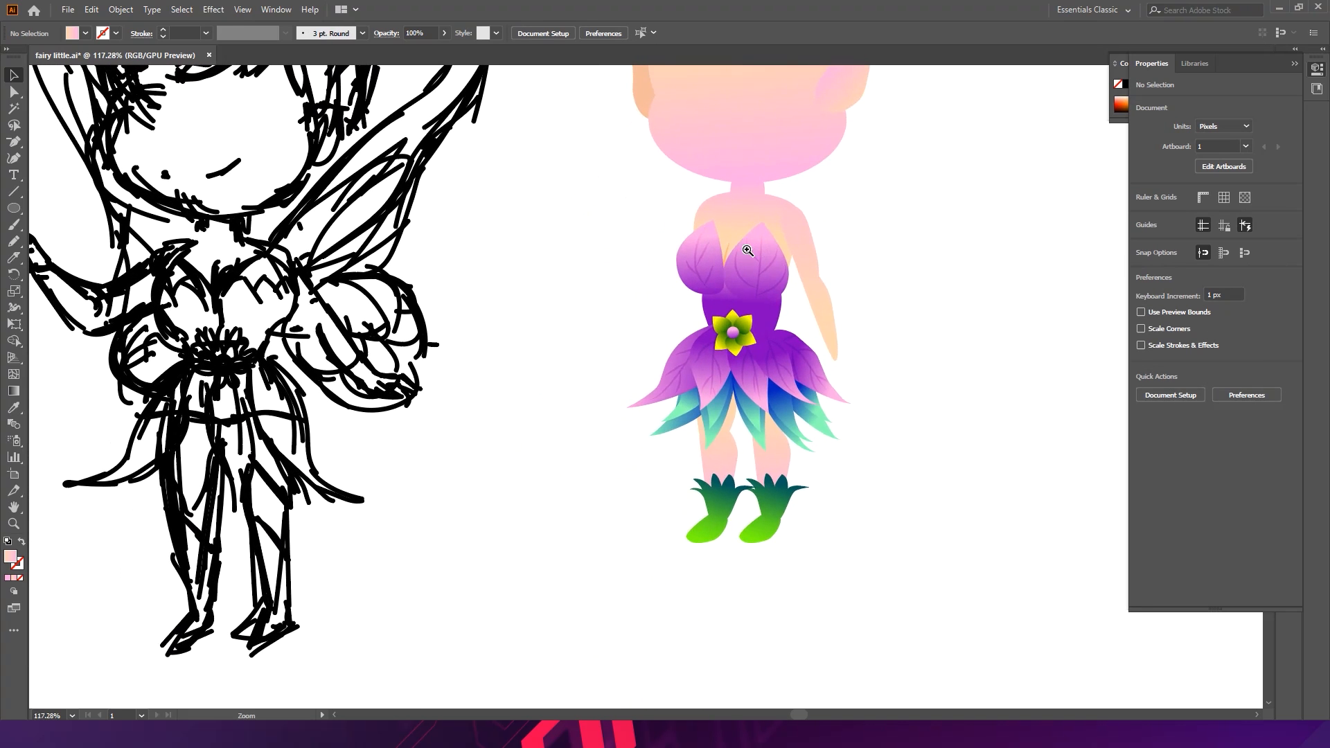
pyautogui.moveTo(818, 315); pyautogui.dragTo(884, 367)
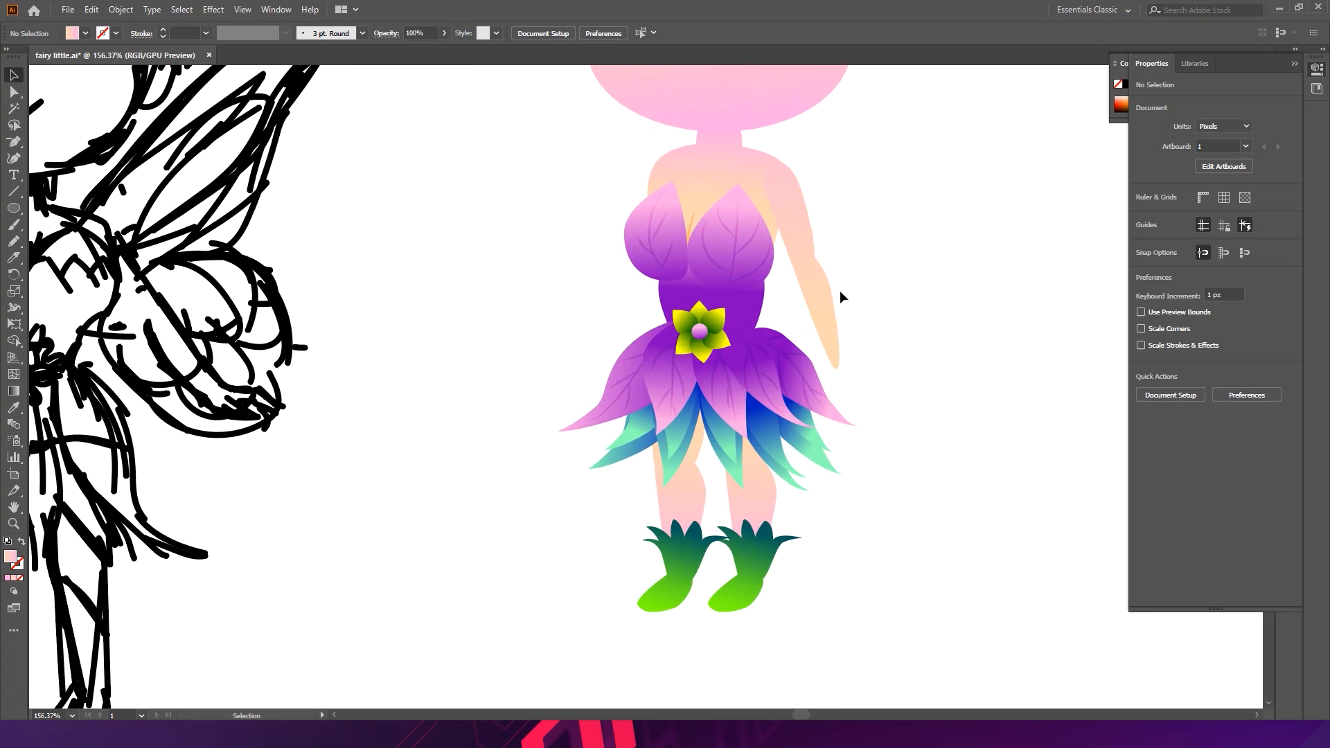
pyautogui.moveTo(862, 354); pyautogui.dragTo(831, 321)
pyautogui.moveTo(792, 191); pyautogui.dragTo(815, 277)
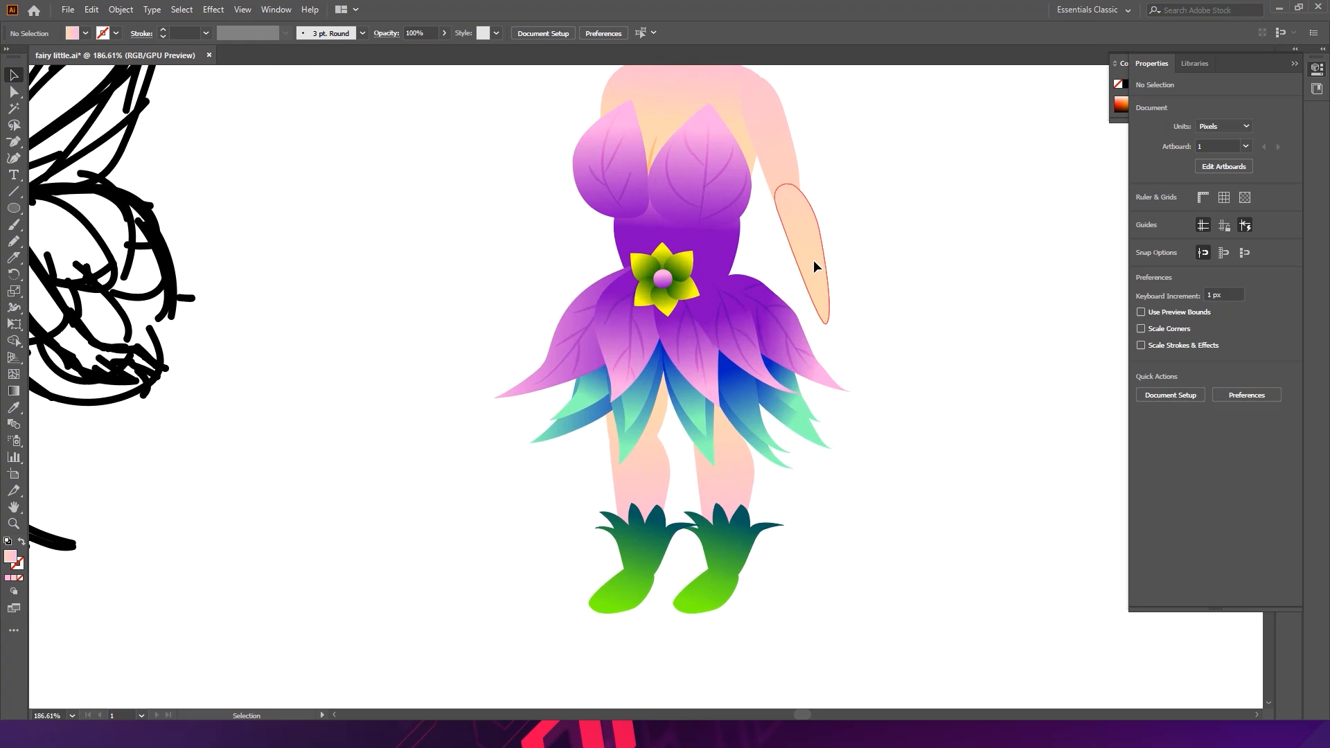
pyautogui.click(803, 270)
pyautogui.moveTo(836, 327); pyautogui.dragTo(893, 196)
pyautogui.click(797, 280)
pyautogui.scroll(1, 824, 270)
pyautogui.moveTo(889, 283); pyautogui.dragTo(839, 257)
pyautogui.scroll(2, 230, 275)
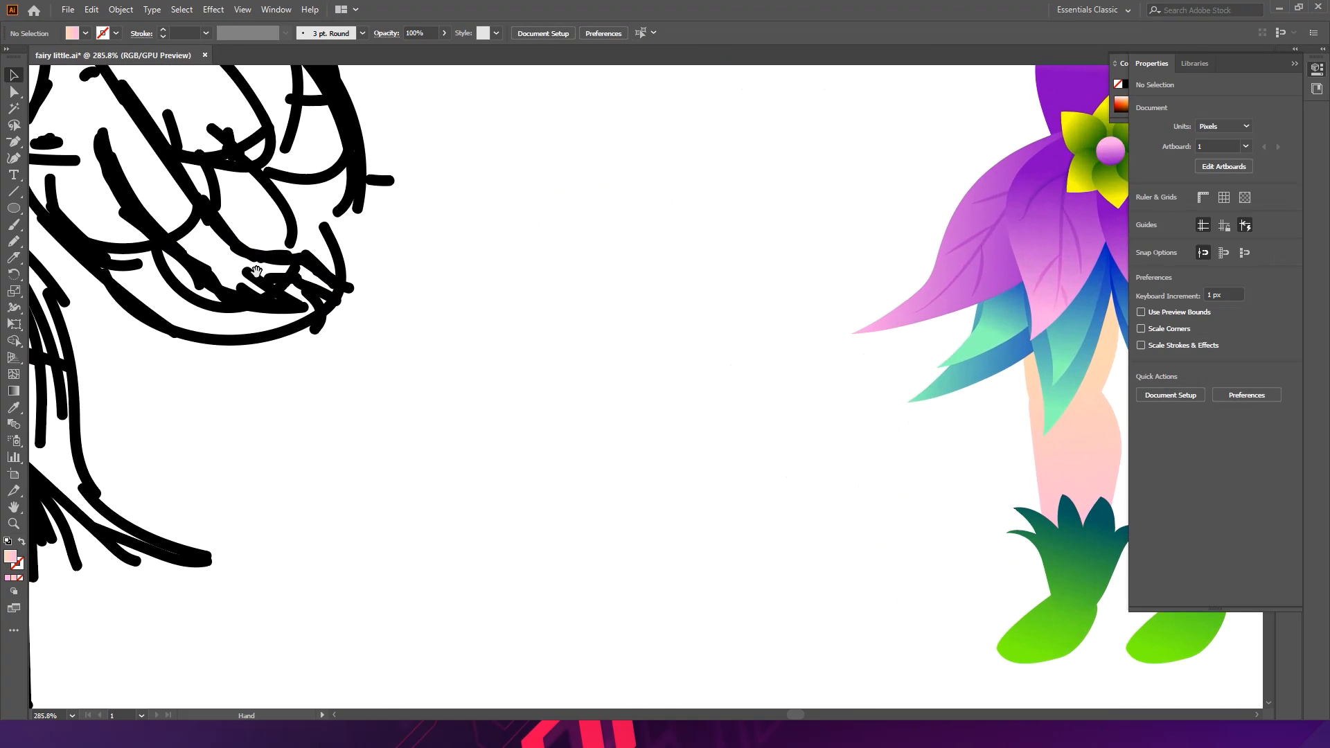
# - Trace a flat hand shape with the Pen tool in the blank space beside the sketch, then deselect it
pyautogui.click(16, 143)
pyautogui.click(70, 142)
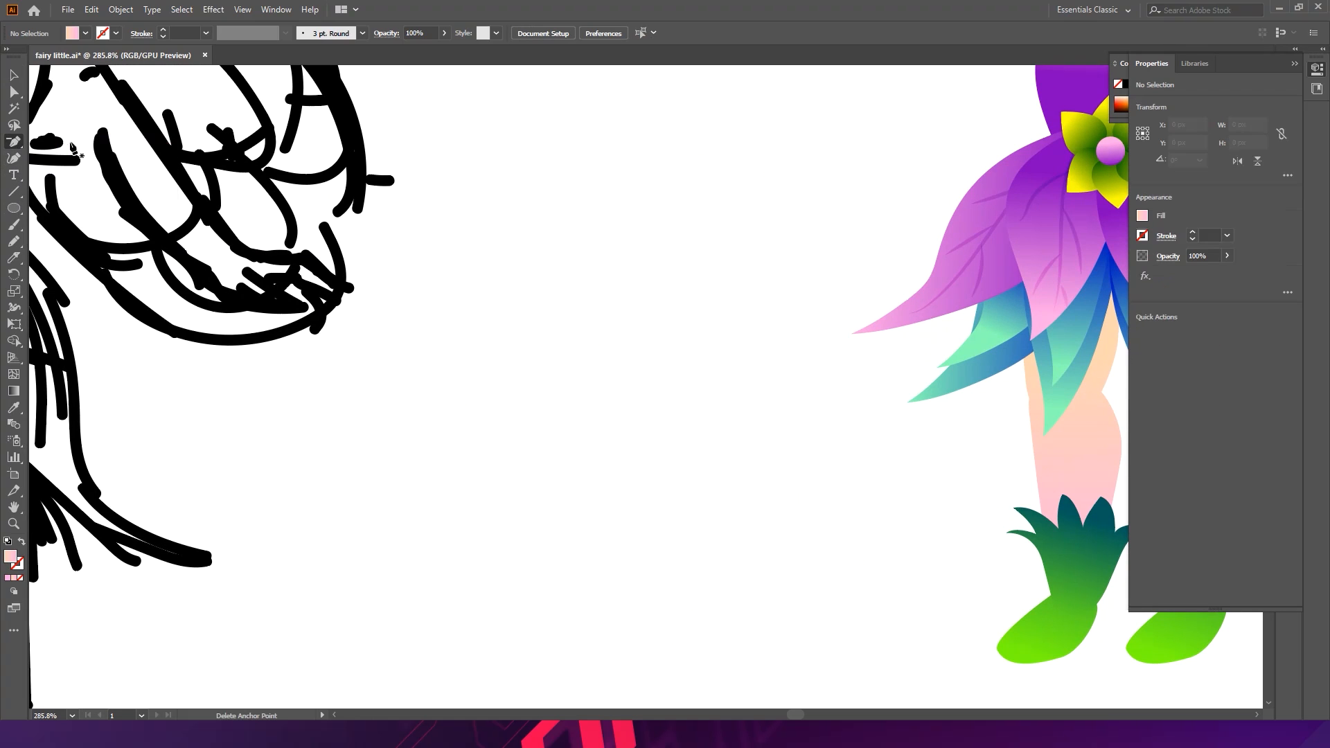
pyautogui.click(303, 290)
pyautogui.click(433, 278)
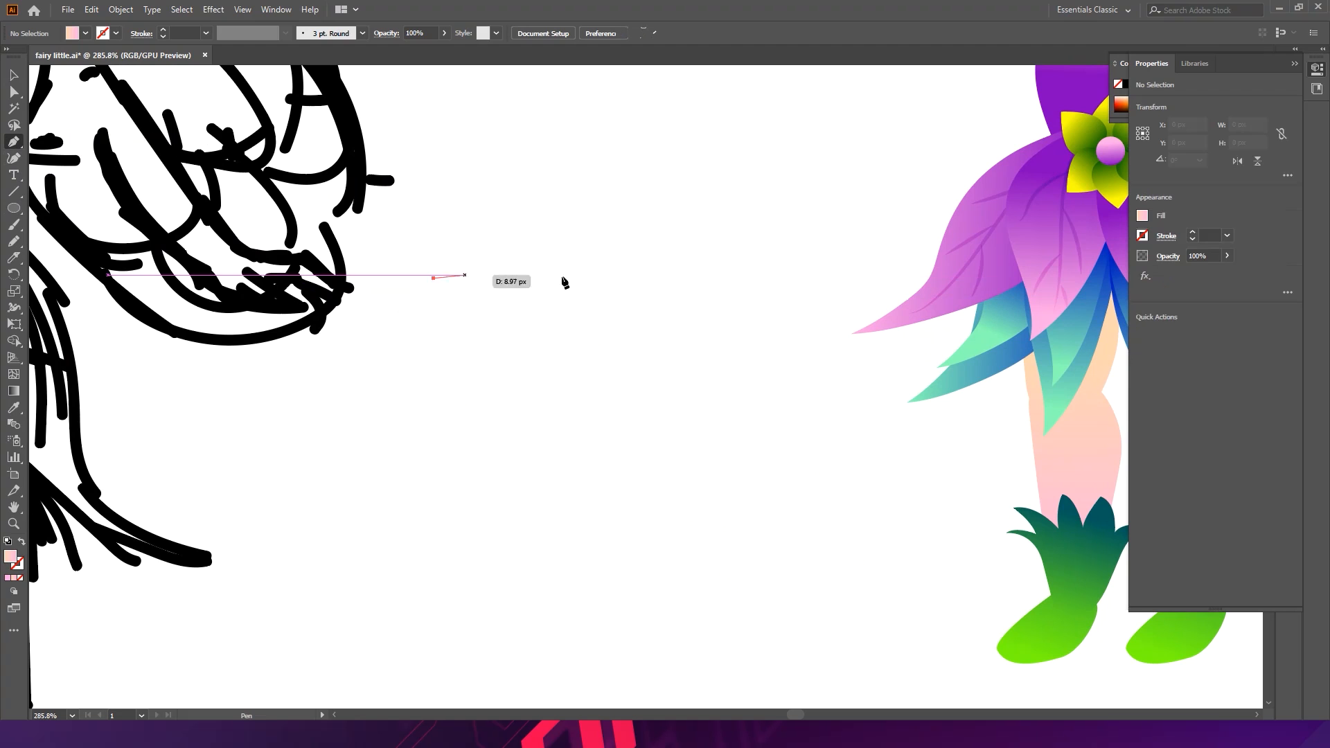
pyautogui.click(520, 278)
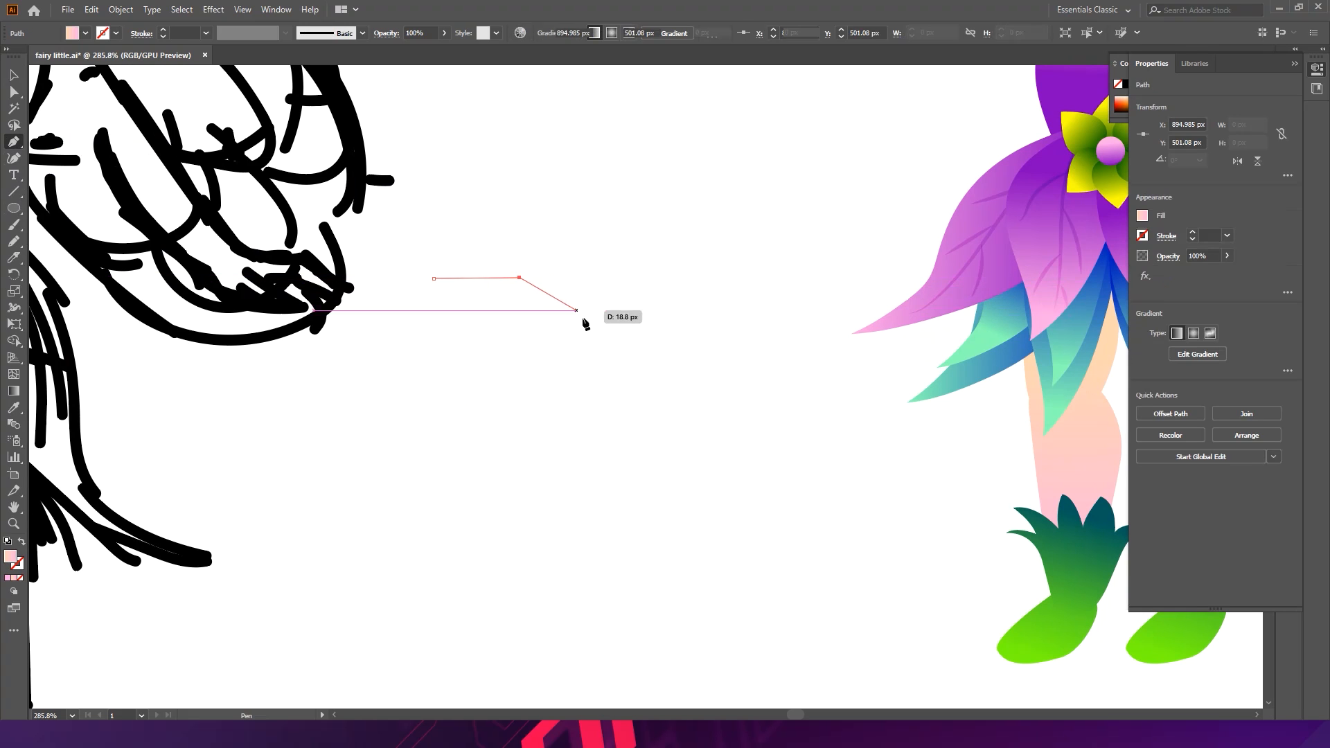
pyautogui.click(627, 328)
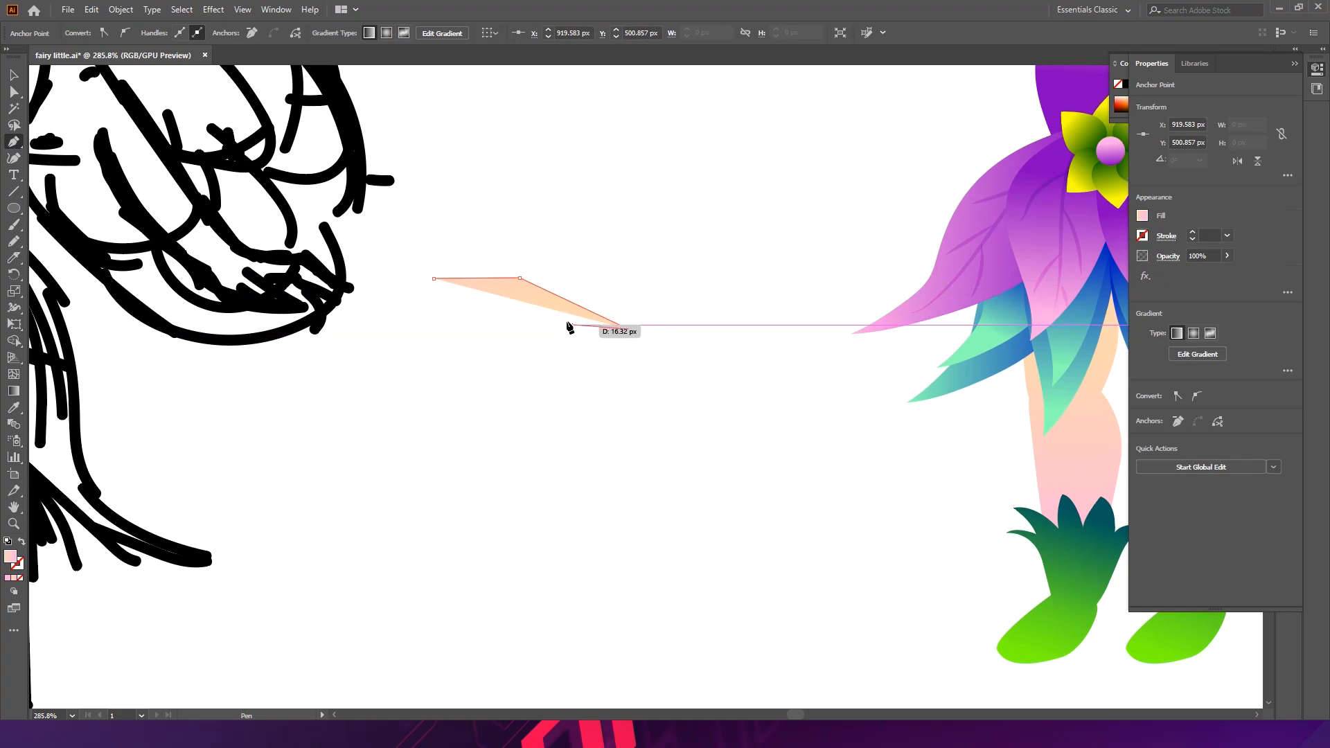
pyautogui.moveTo(556, 311); pyautogui.dragTo(539, 298)
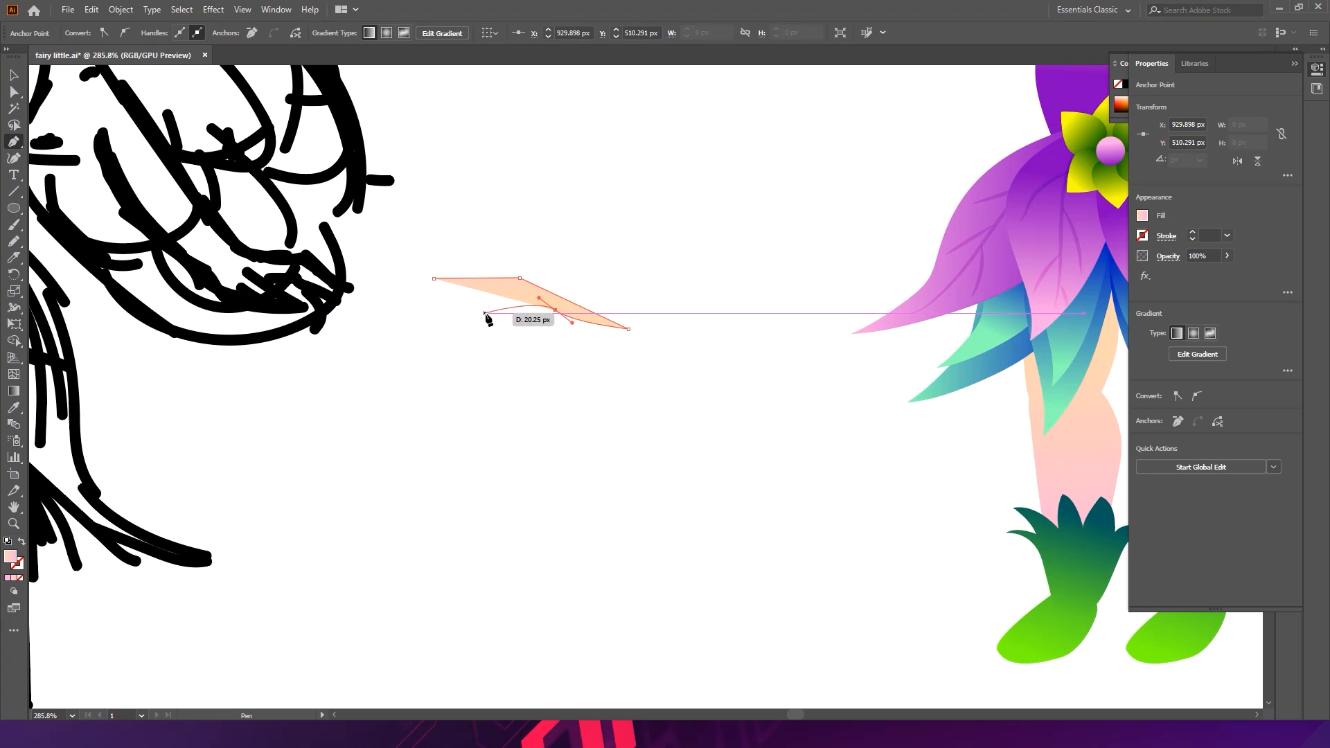
pyautogui.click(500, 310)
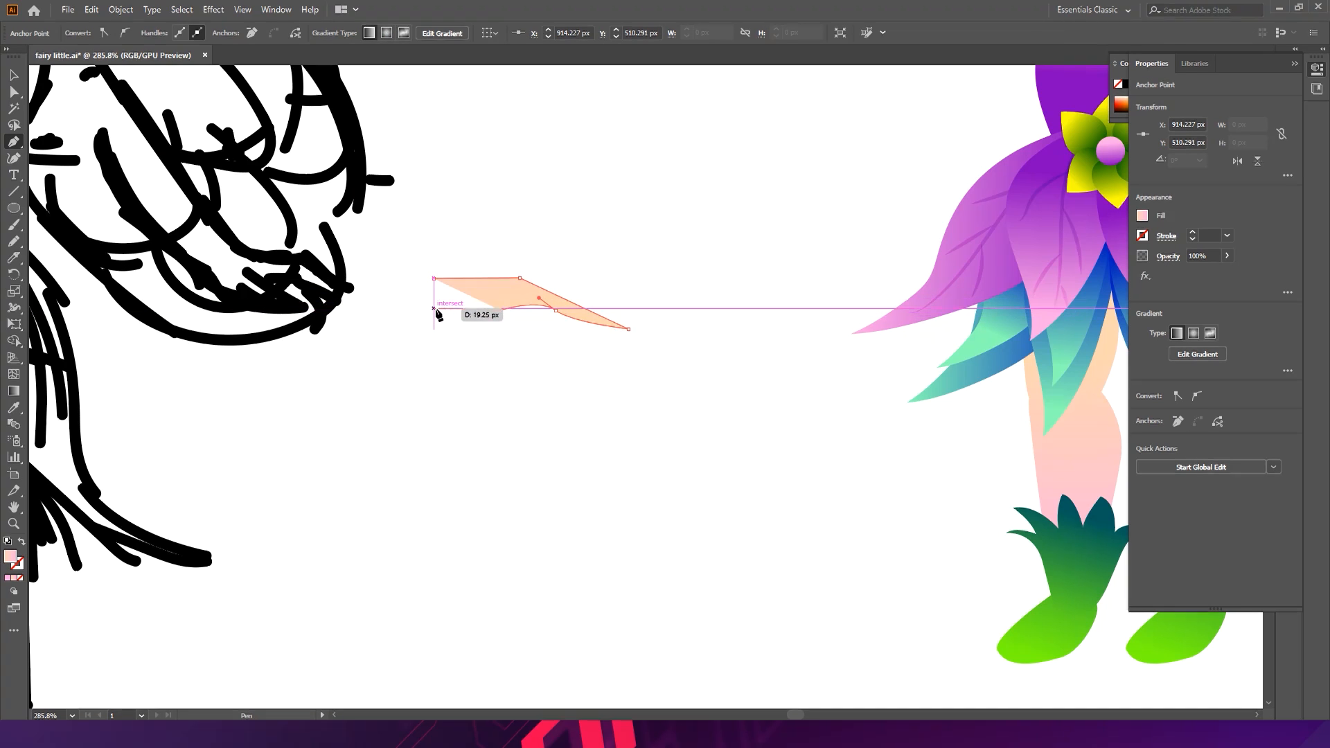
pyautogui.moveTo(436, 315); pyautogui.dragTo(437, 282)
pyautogui.click(435, 279)
pyautogui.click(565, 341)
pyautogui.hotkey('ctrl', 'z')
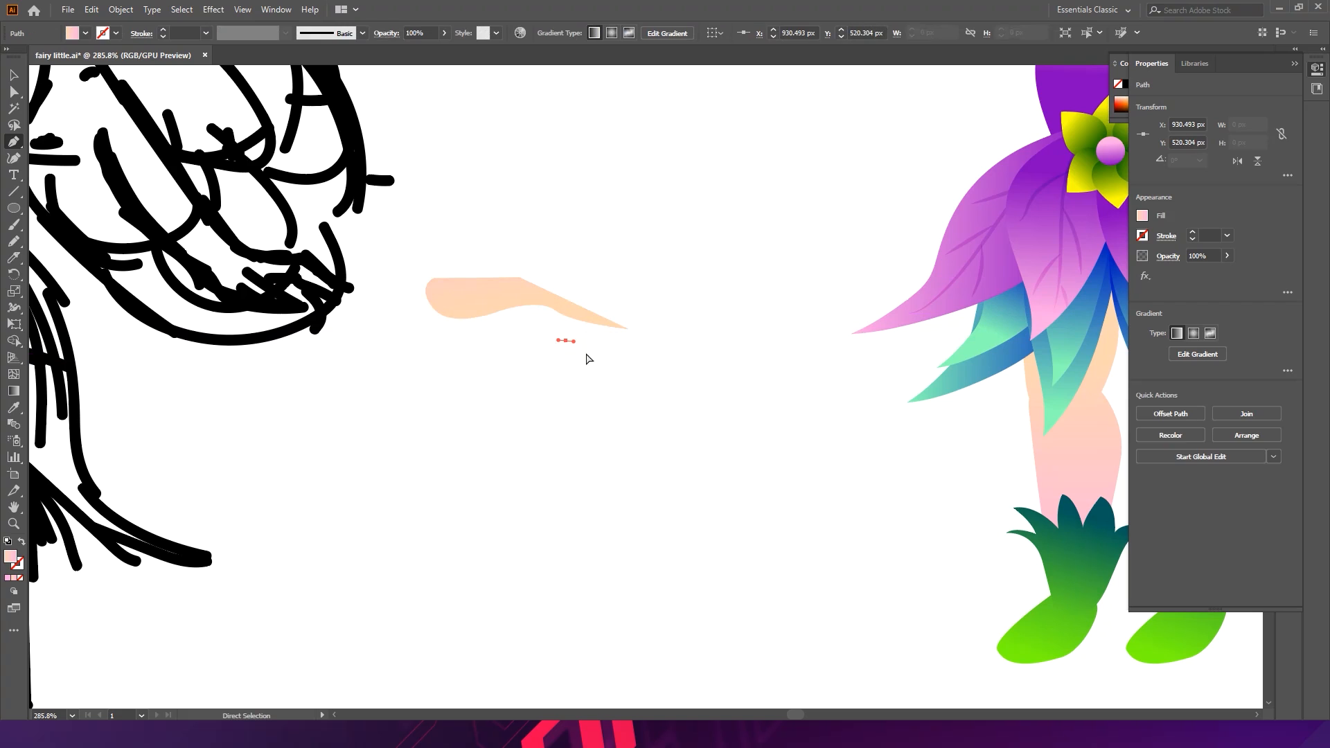
pyautogui.press('v')
pyautogui.click(583, 367)
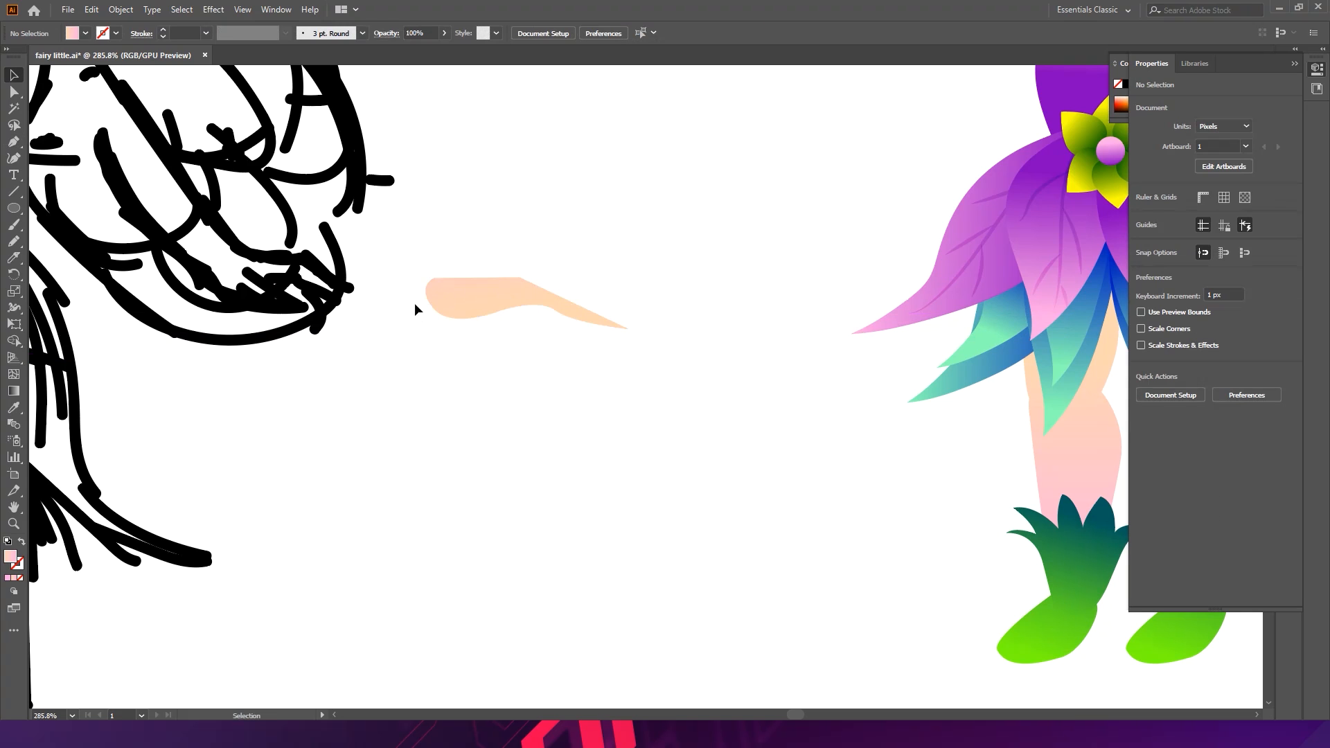
# - Draw a separate finger shape under the hand with the Pen tool and deselect it
pyautogui.click(13, 142)
pyautogui.moveTo(488, 293); pyautogui.dragTo(500, 309)
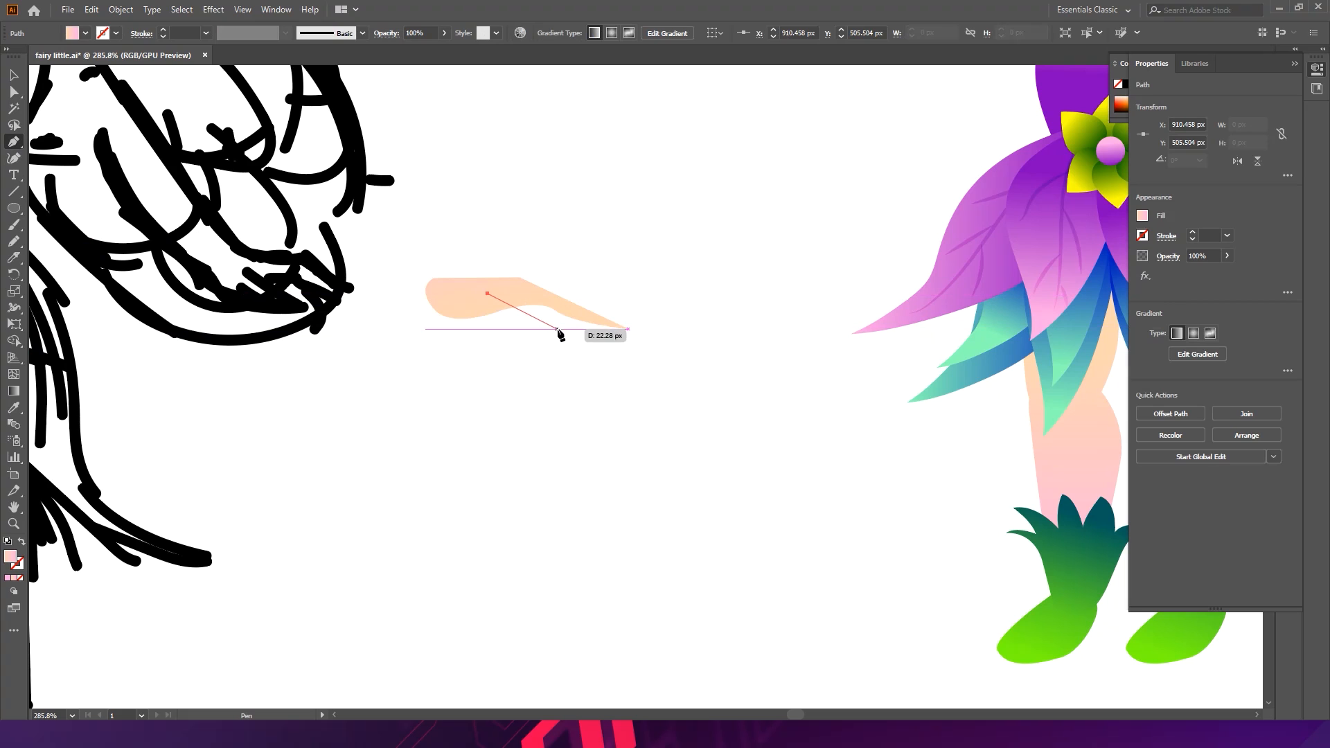
pyautogui.moveTo(557, 328); pyautogui.dragTo(575, 336)
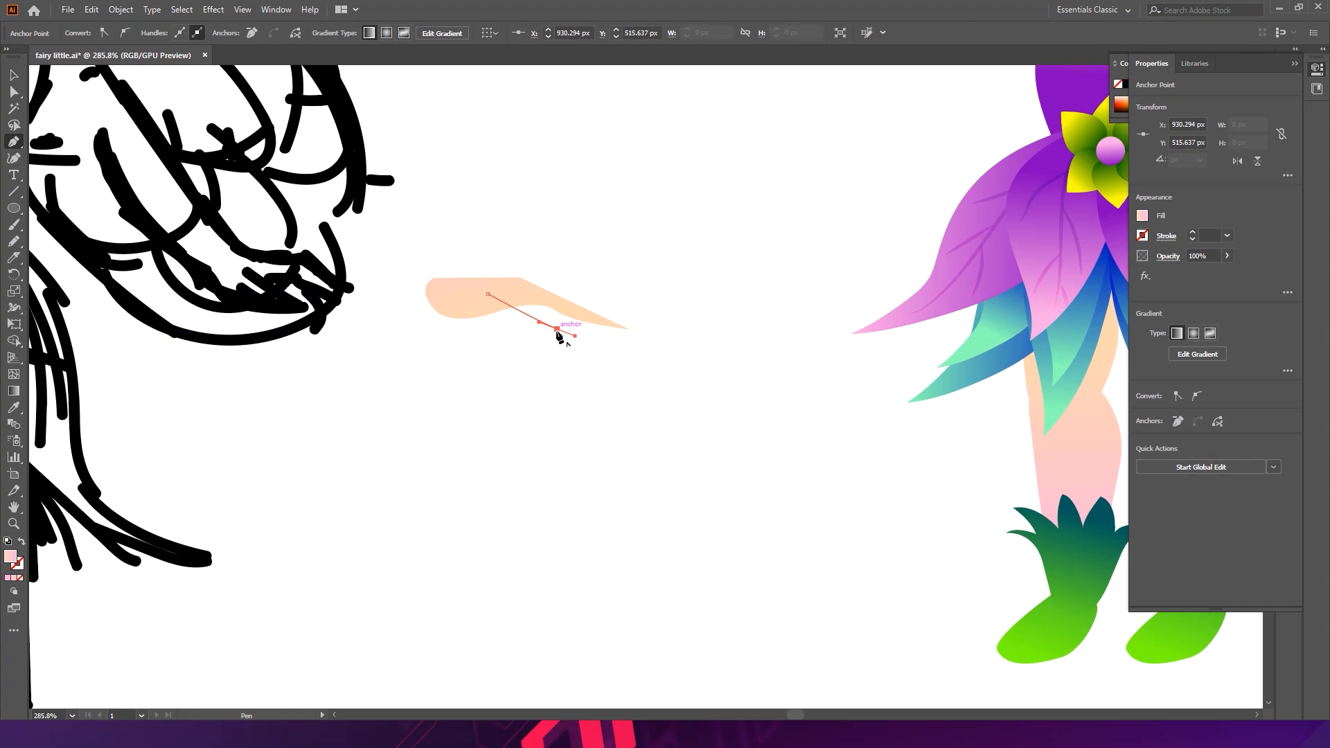
pyautogui.press('super')
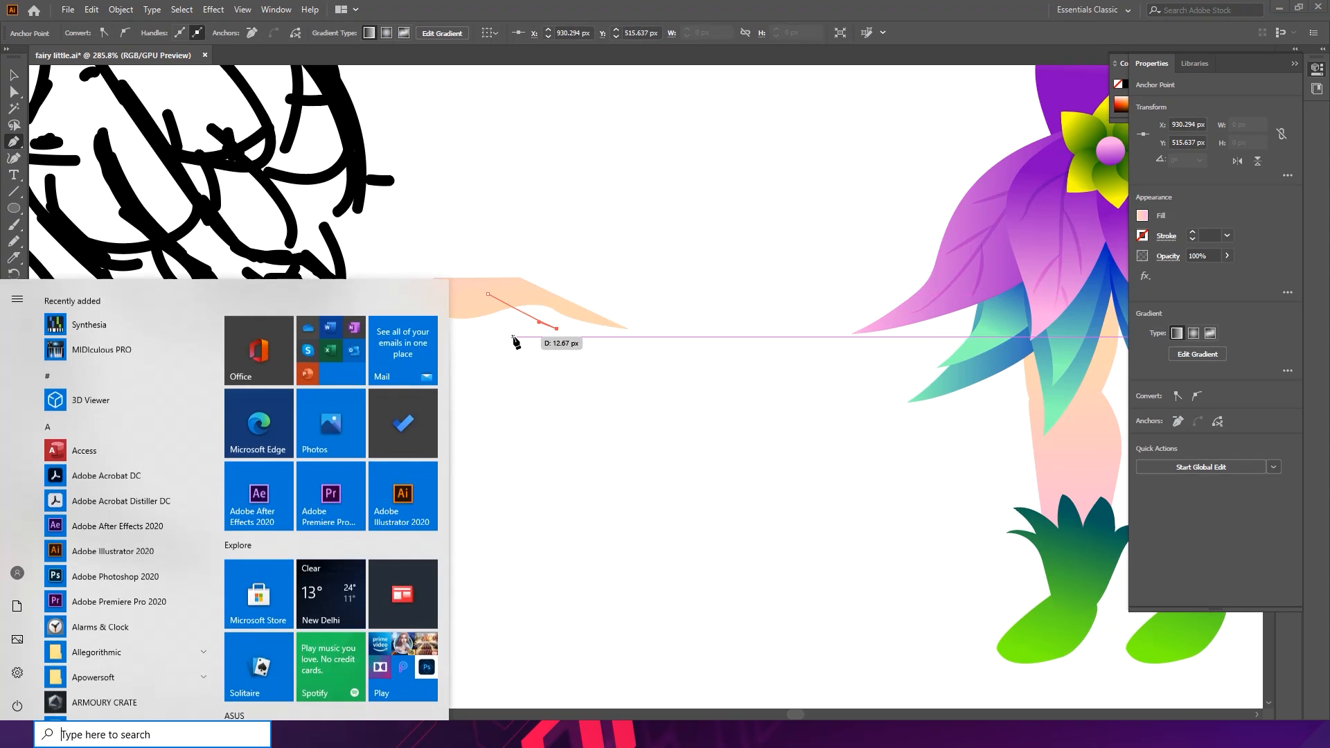
pyautogui.press('Escape')
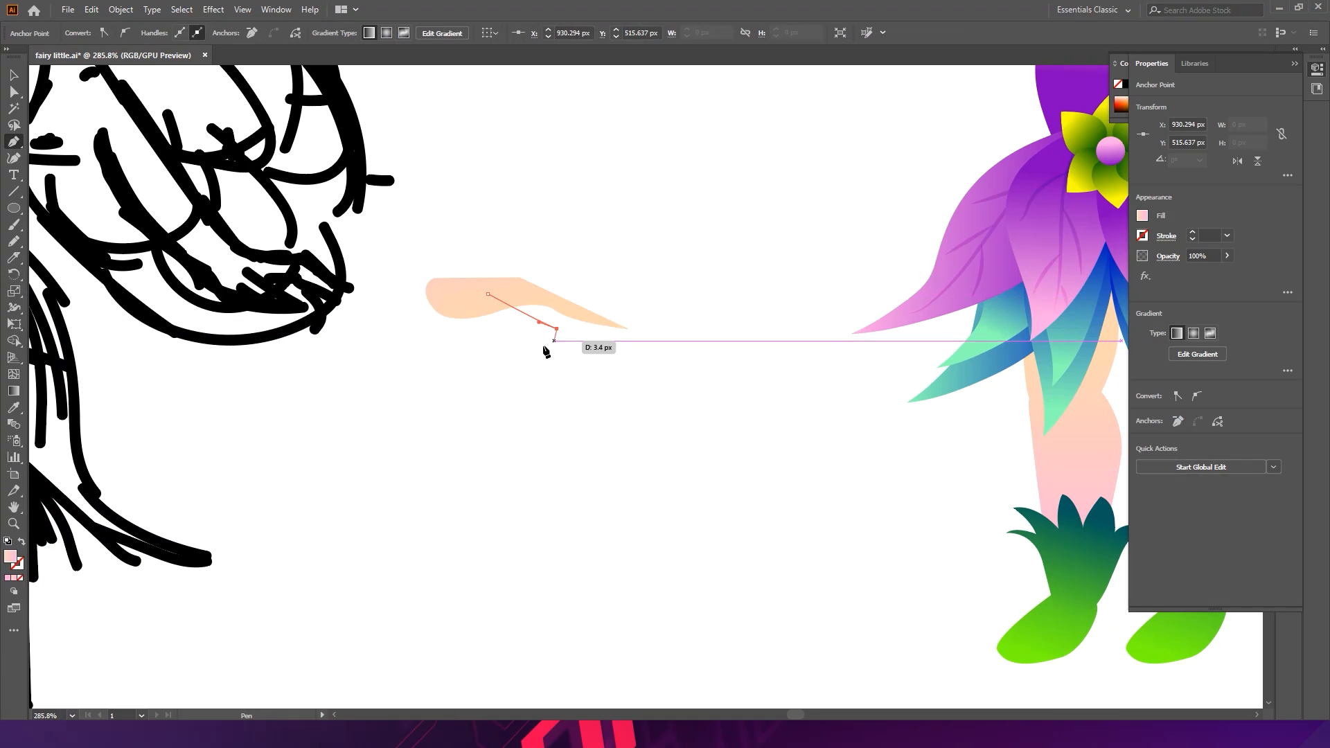
pyautogui.moveTo(501, 316); pyautogui.dragTo(497, 317)
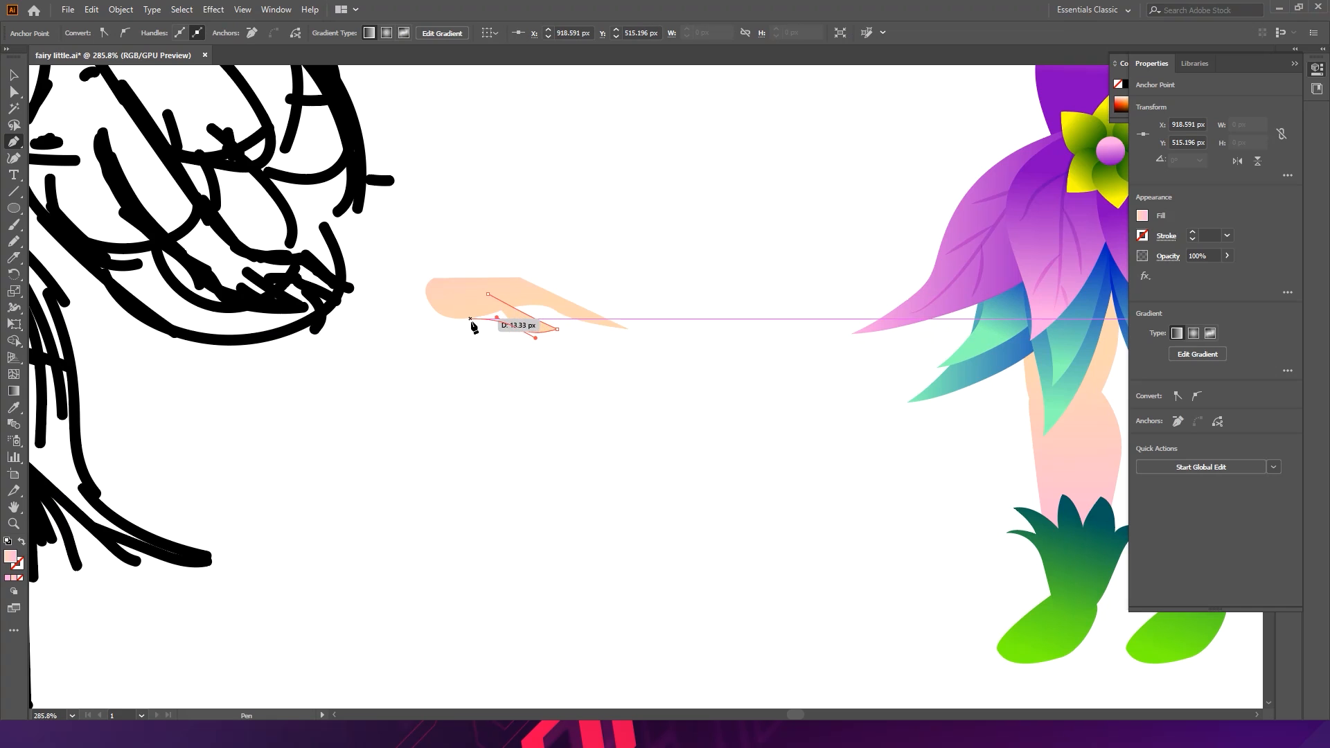
pyautogui.click(465, 320)
pyautogui.moveTo(448, 310); pyautogui.dragTo(510, 305)
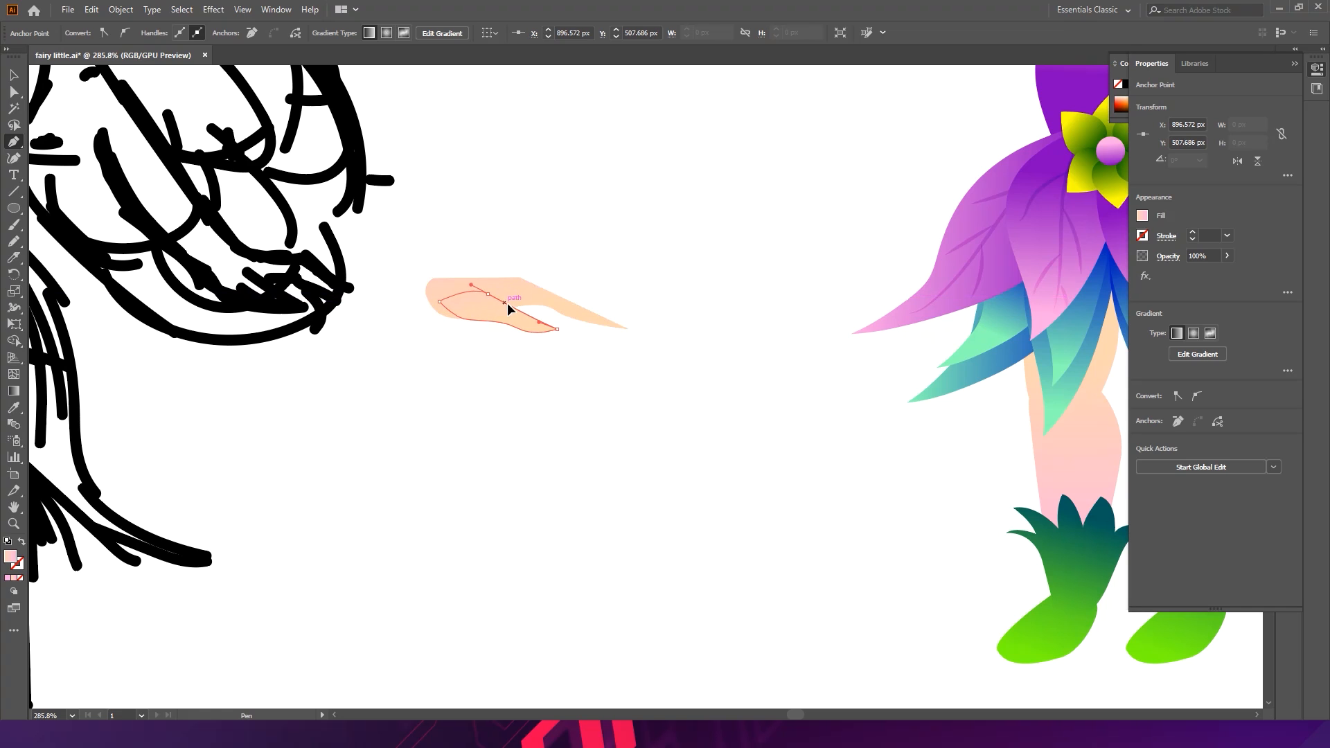
pyautogui.moveTo(548, 367); pyautogui.dragTo(641, 368)
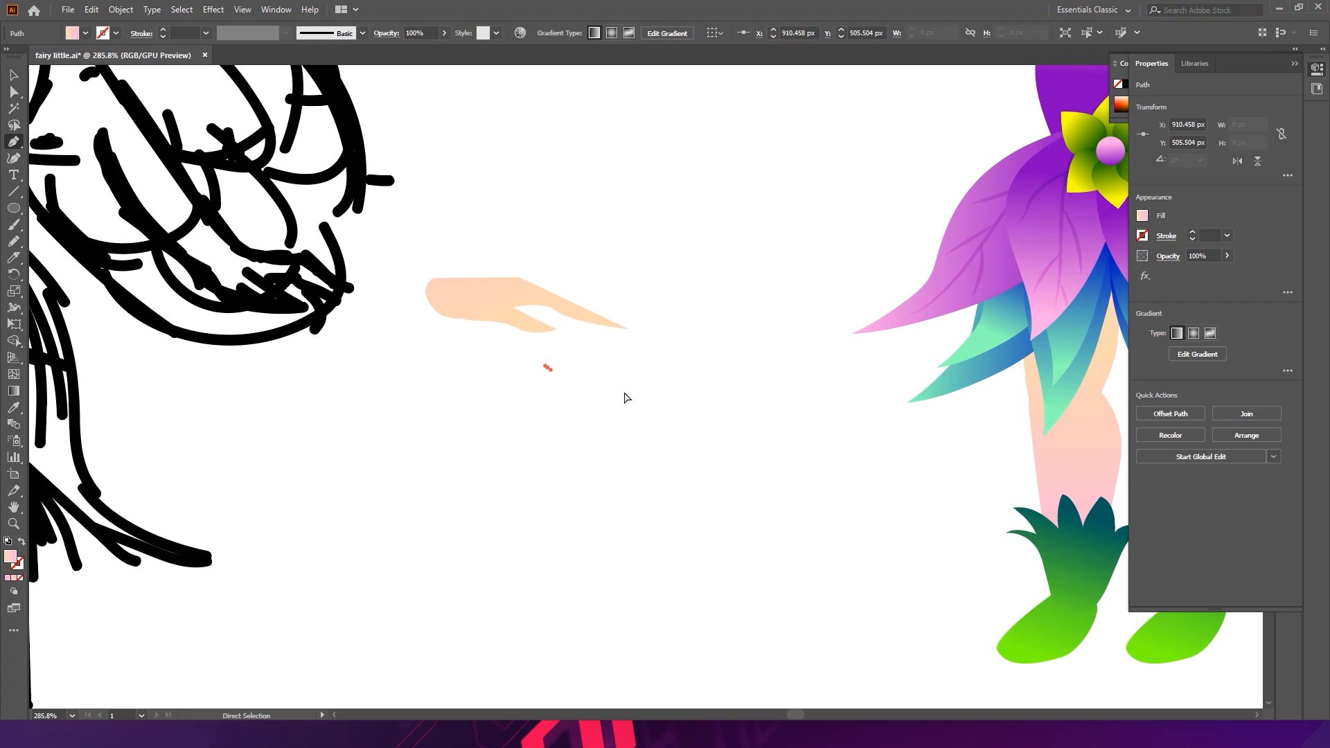
pyautogui.hotkey('ctrl', 'z')
pyautogui.press('v')
pyautogui.click(604, 387)
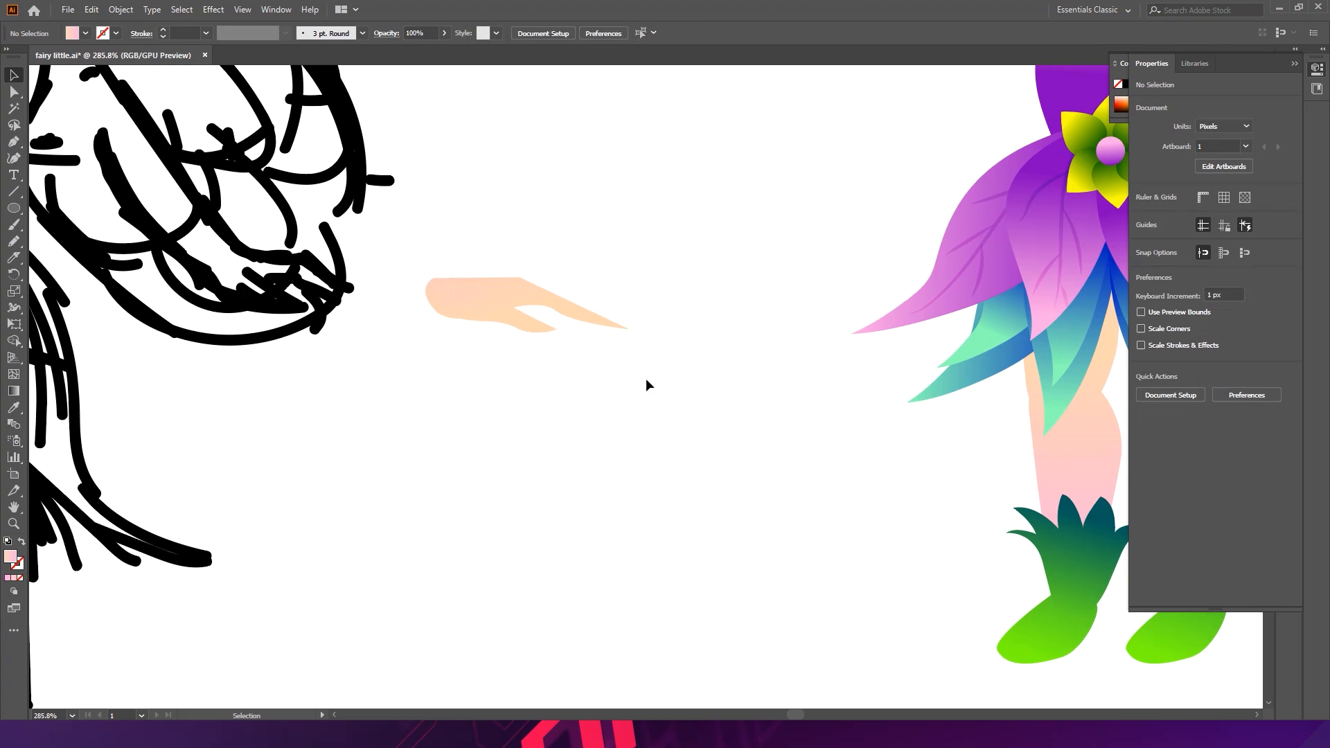
# - Reshape the hand's fingertip and the lower finger by moving their anchor points with Direct Selection
pyautogui.scroll(3, 599, 289)
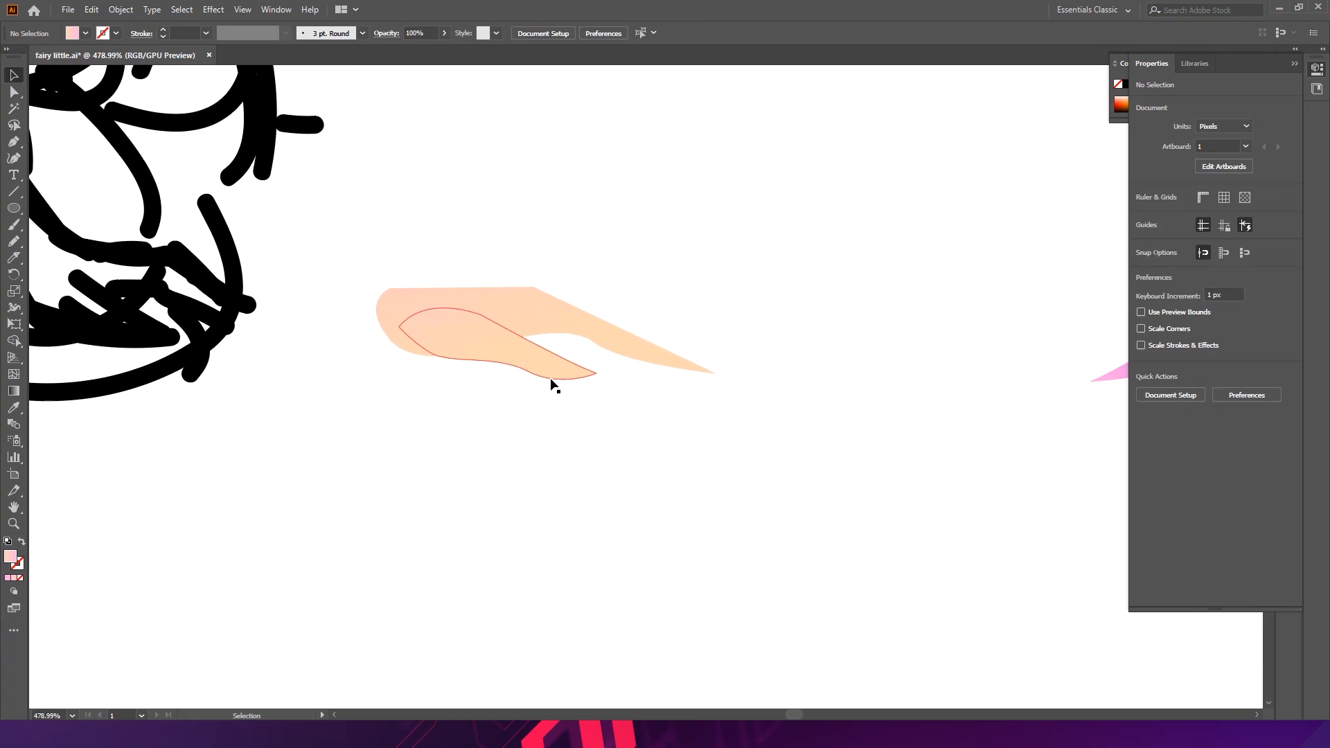
pyautogui.click(575, 376)
pyautogui.moveTo(603, 390); pyautogui.dragTo(597, 392)
pyautogui.moveTo(524, 372); pyautogui.dragTo(529, 368)
pyautogui.click(538, 421)
pyautogui.click(677, 439)
pyautogui.press('a')
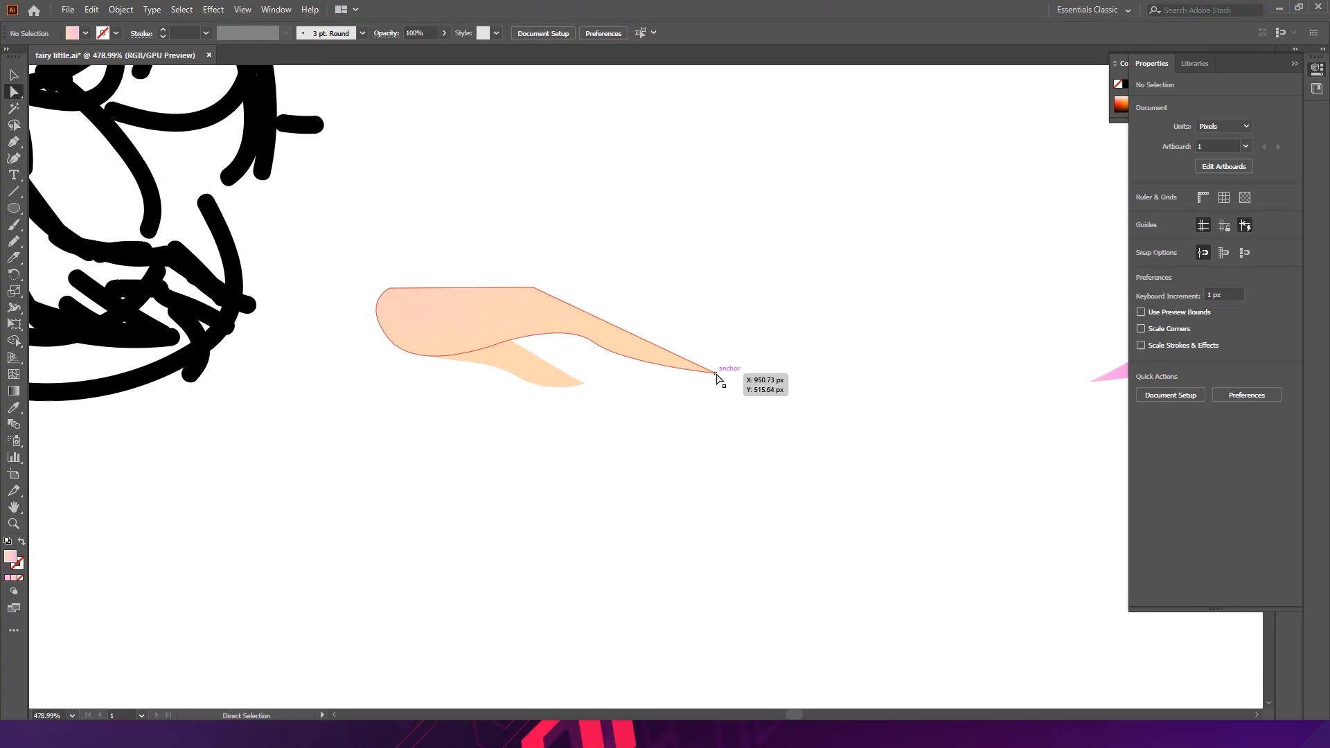
pyautogui.click(718, 379)
pyautogui.moveTo(702, 374); pyautogui.dragTo(691, 368)
pyautogui.click(689, 309)
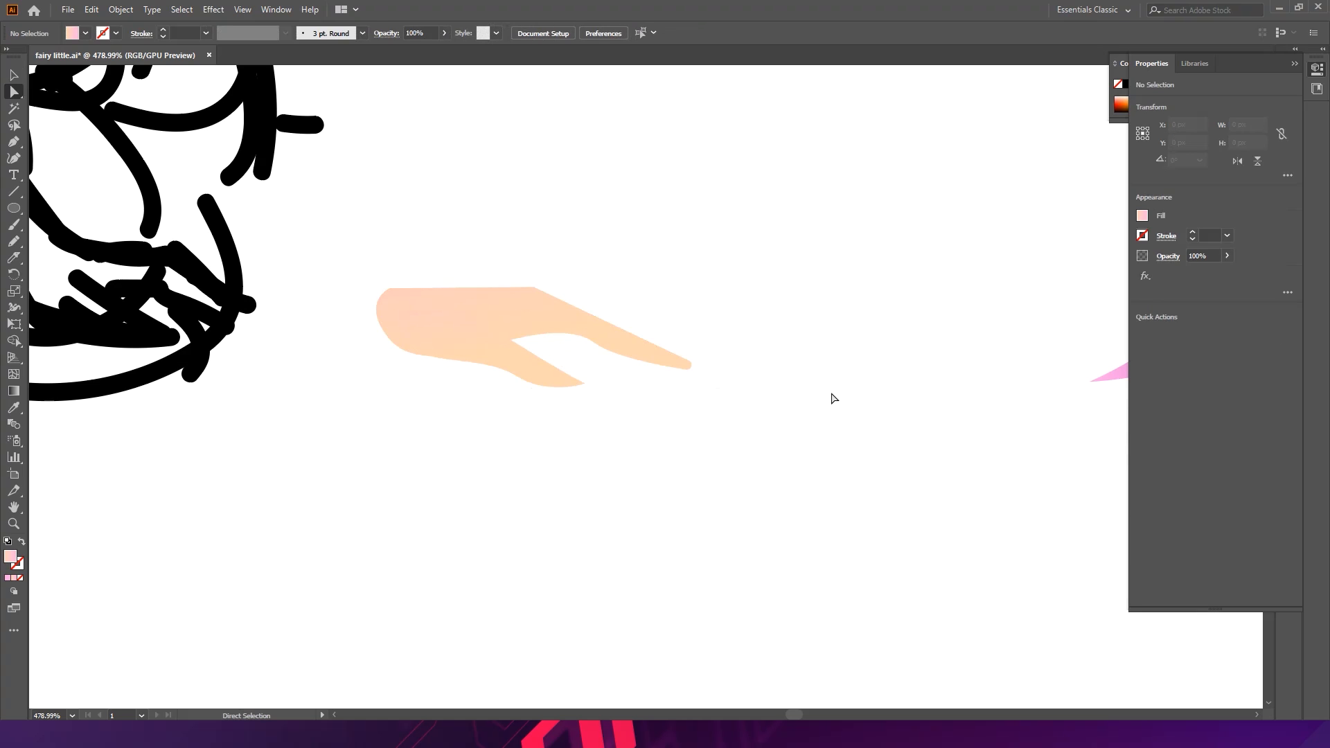
pyautogui.click(584, 384)
pyautogui.moveTo(573, 385); pyautogui.dragTo(569, 380)
pyautogui.click(592, 411)
# - Draw a shading shape in the gap between the fingers with the Pen tool and select it
pyautogui.click(13, 142)
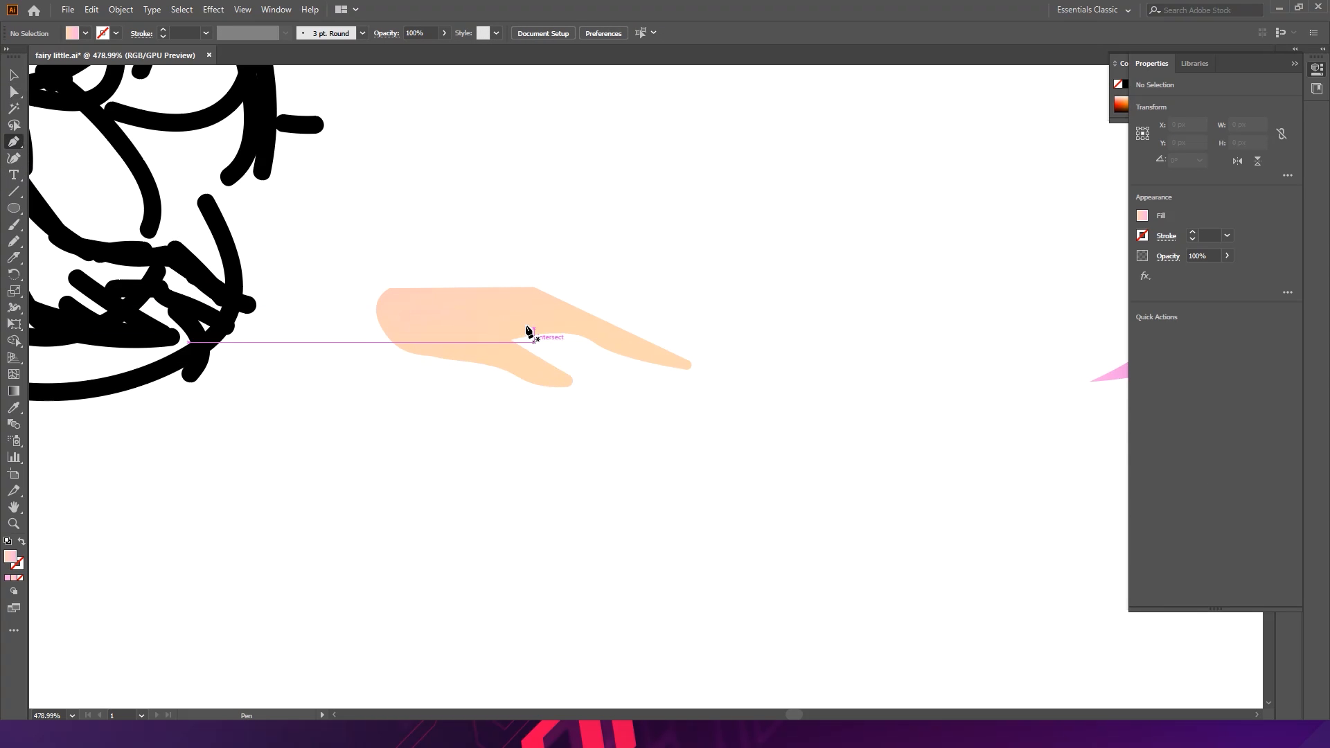
pyautogui.click(519, 312)
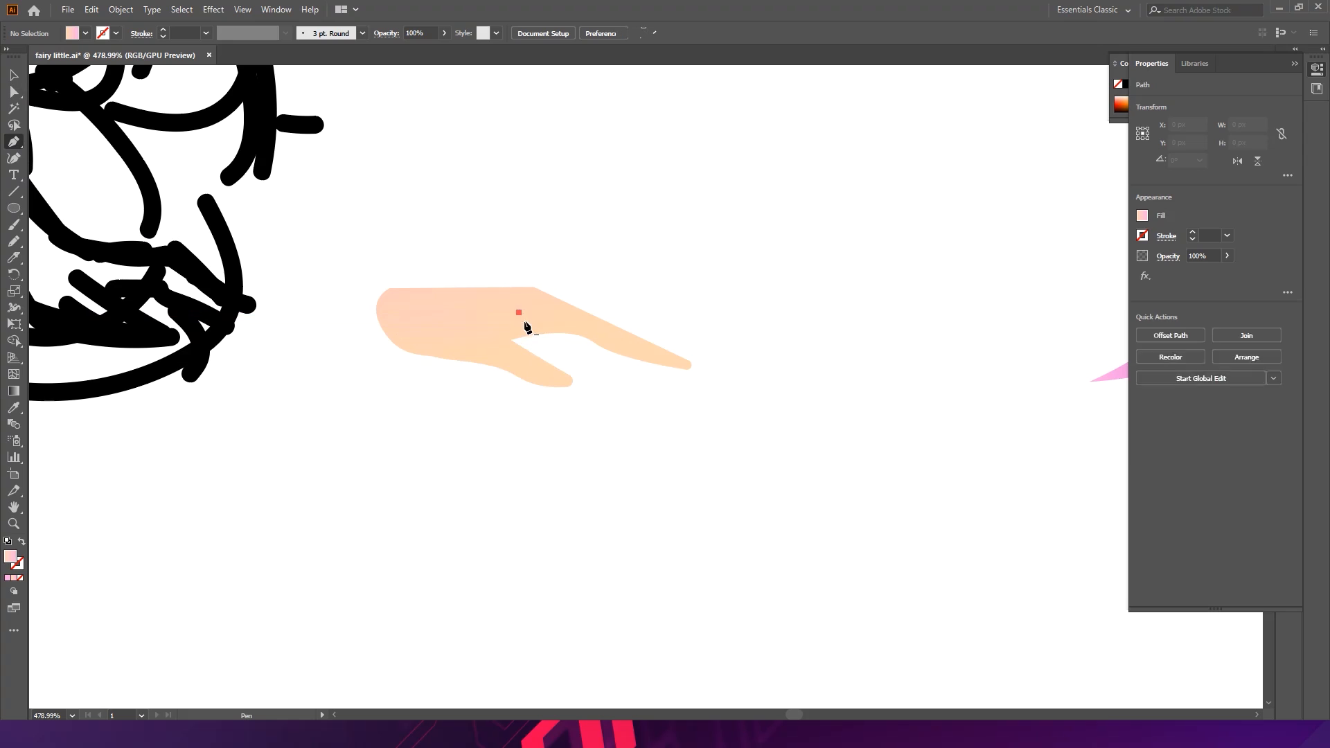
pyautogui.click(554, 353)
pyautogui.moveTo(607, 370); pyautogui.dragTo(624, 364)
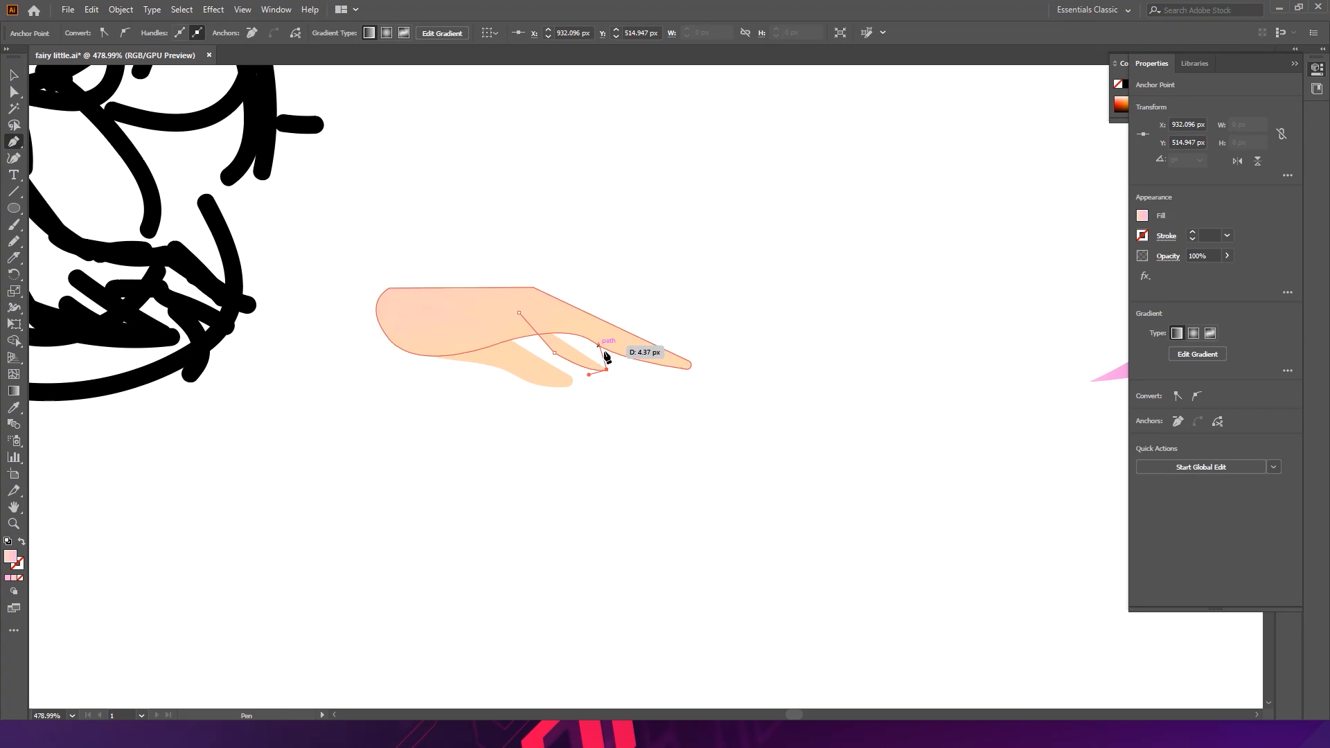
pyautogui.click(611, 352)
pyautogui.moveTo(610, 352); pyautogui.dragTo(593, 332)
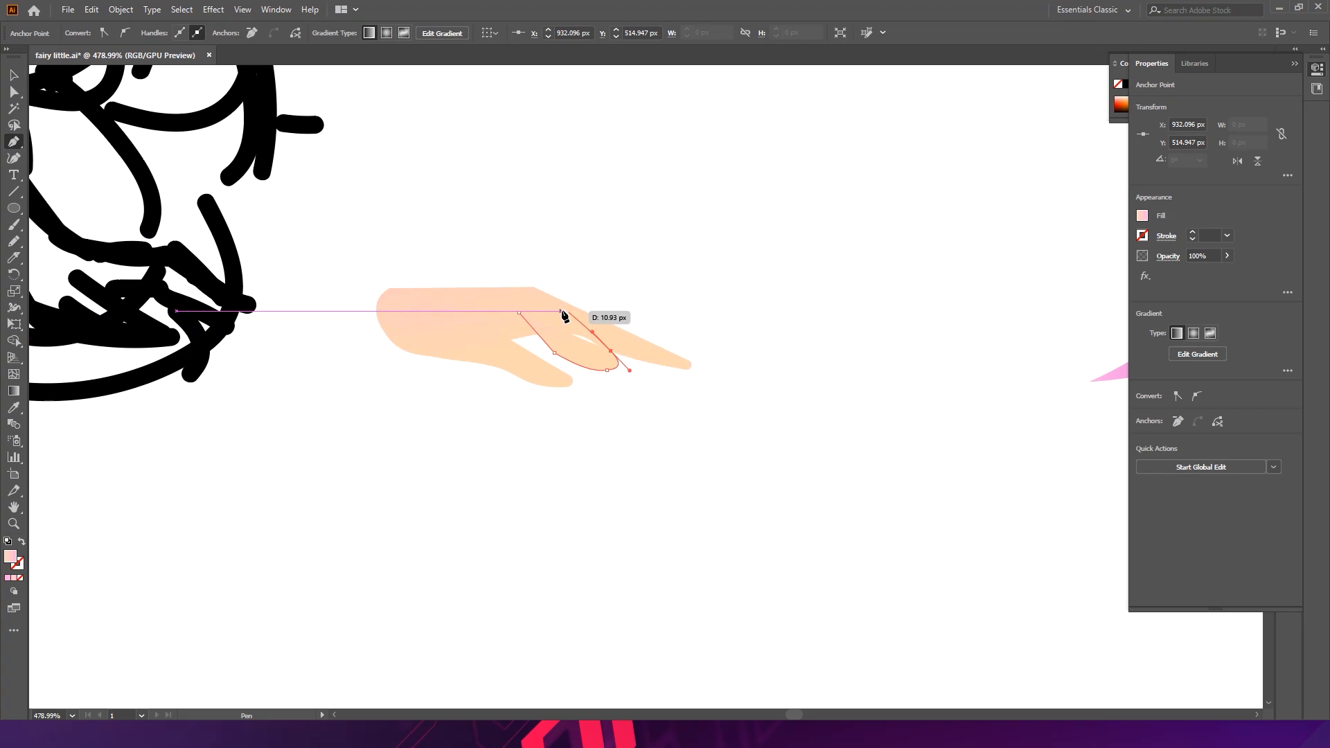
pyautogui.click(561, 307)
pyautogui.click(519, 313)
pyautogui.press('v')
pyautogui.click(584, 383)
pyautogui.click(587, 358)
pyautogui.press('a')
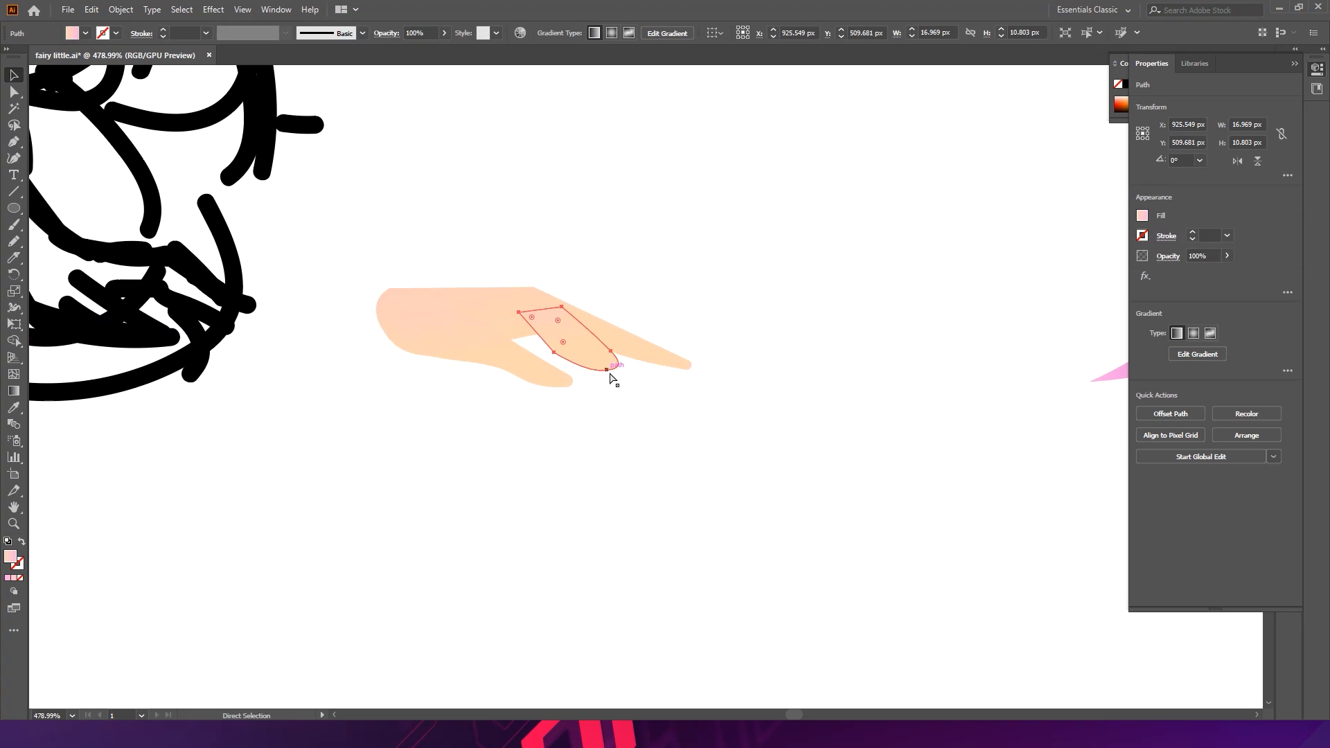
pyautogui.press('v')
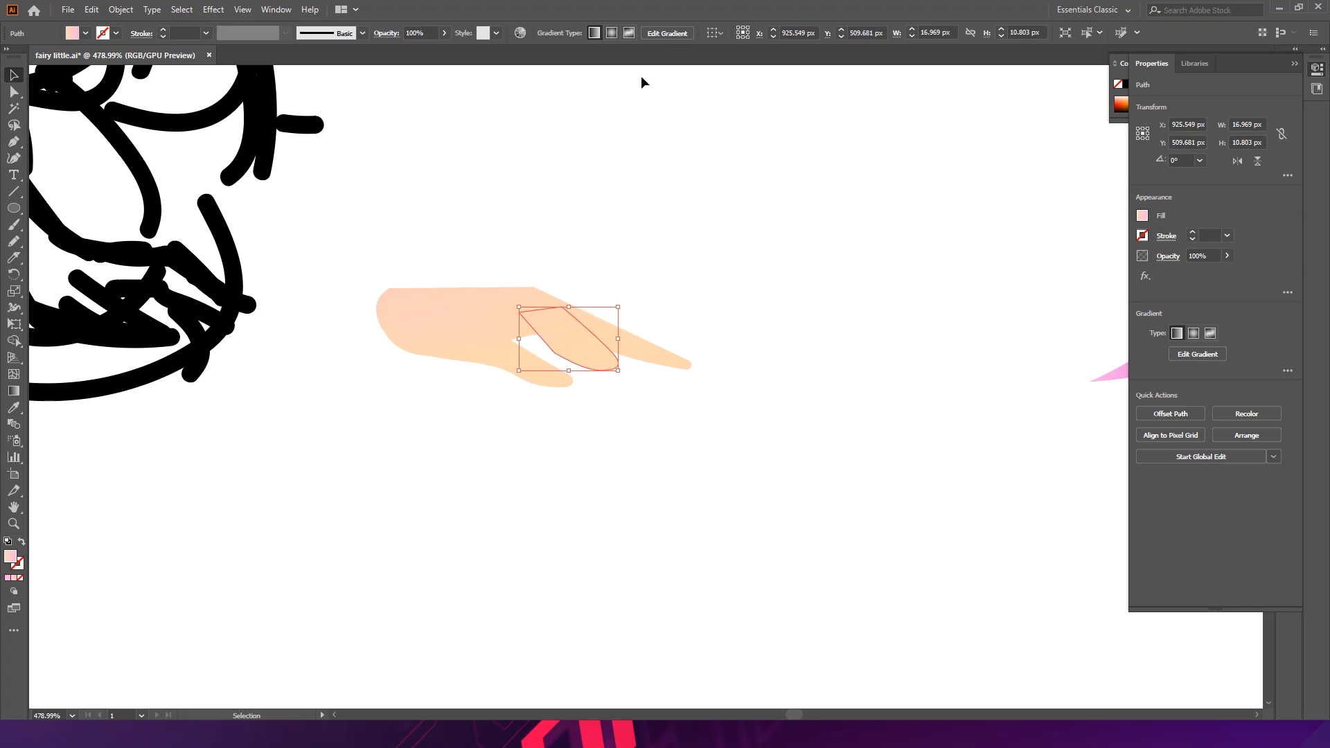
# - Recolor the shading shape darker with Recolor Artwork by raising saturation and lowering brightness
pyautogui.click(1244, 415)
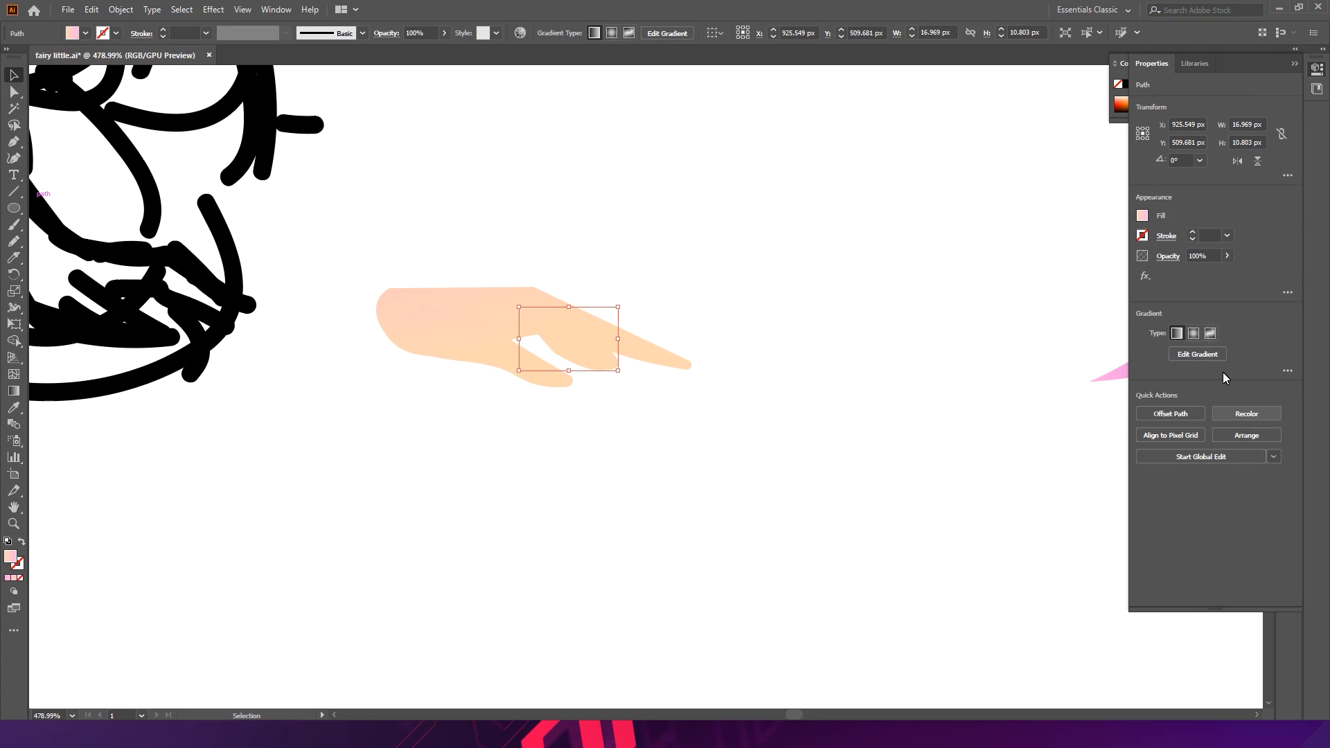
pyautogui.click(873, 172)
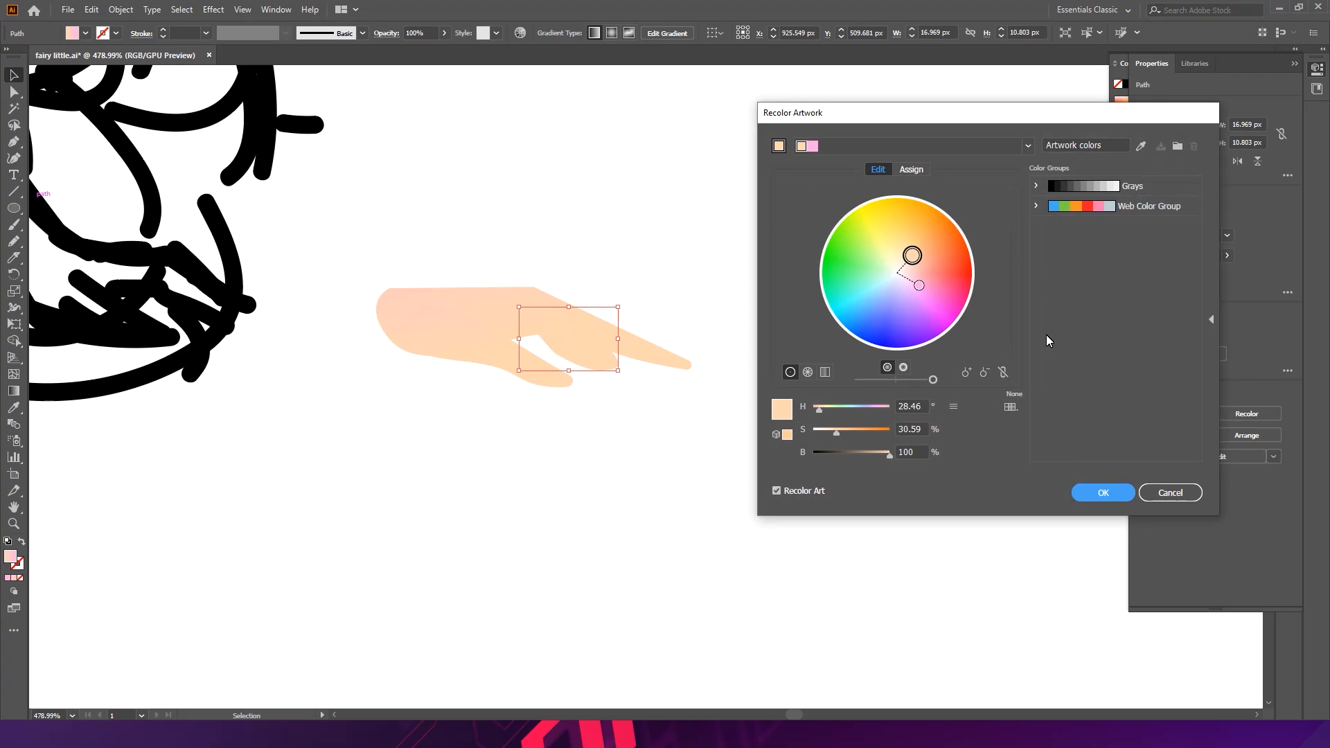
pyautogui.click(1003, 374)
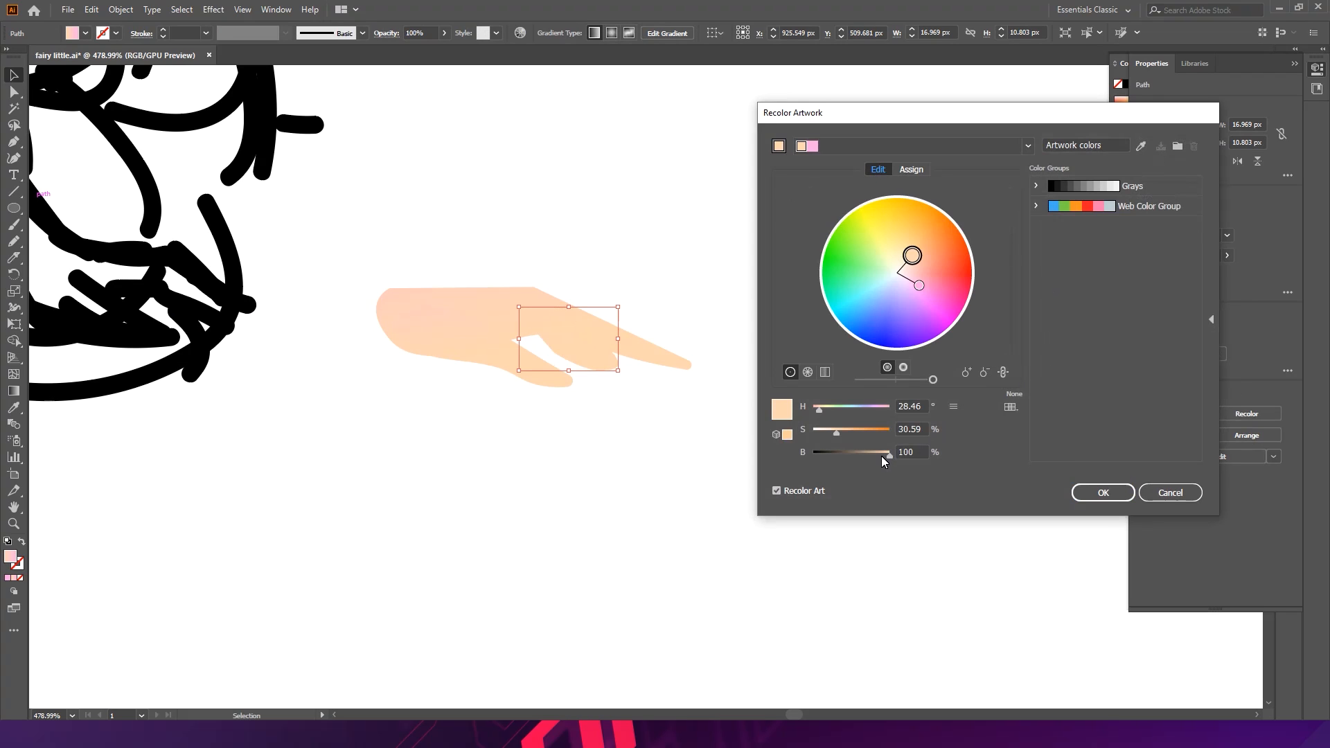
pyautogui.click(878, 456)
pyautogui.click(880, 457)
pyautogui.moveTo(838, 431); pyautogui.dragTo(849, 435)
pyautogui.click(1102, 492)
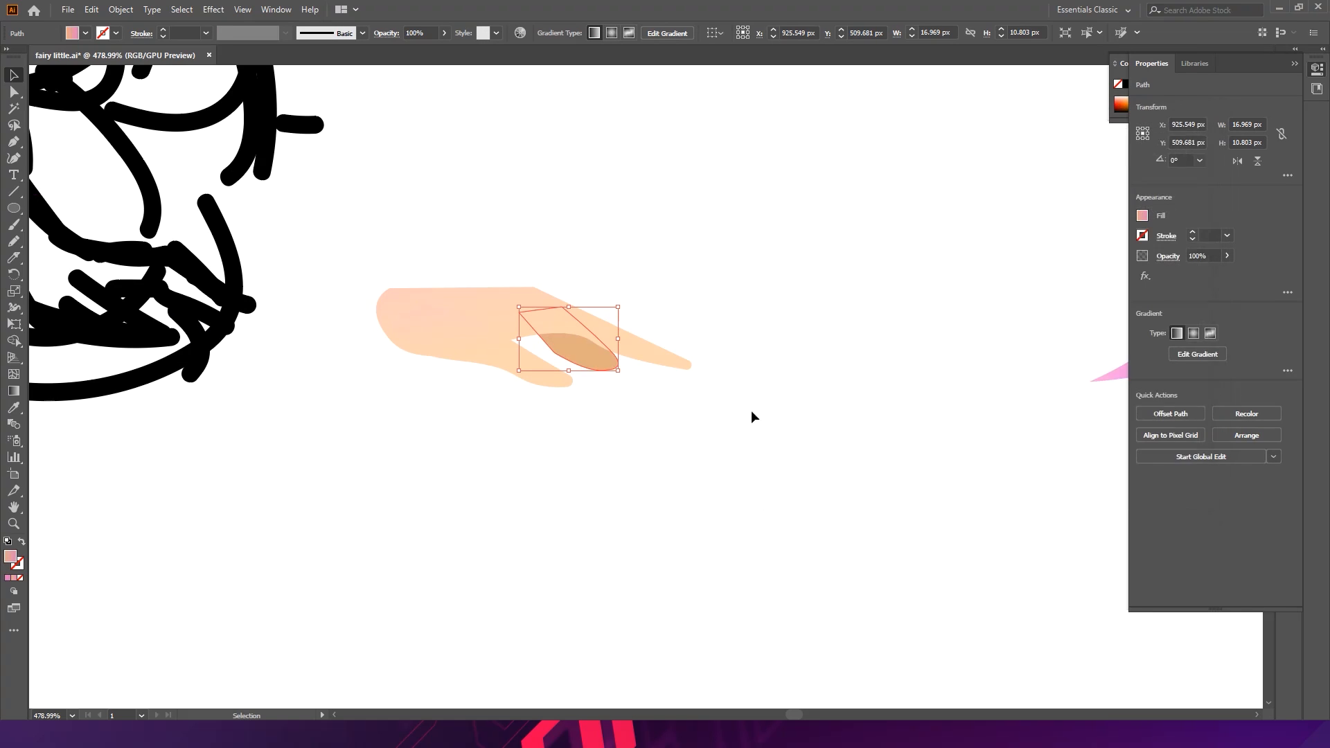
# - Adjust the shading shape's anchor points so it fits along the fingers
pyautogui.scroll(2, 615, 380)
pyautogui.press('s')
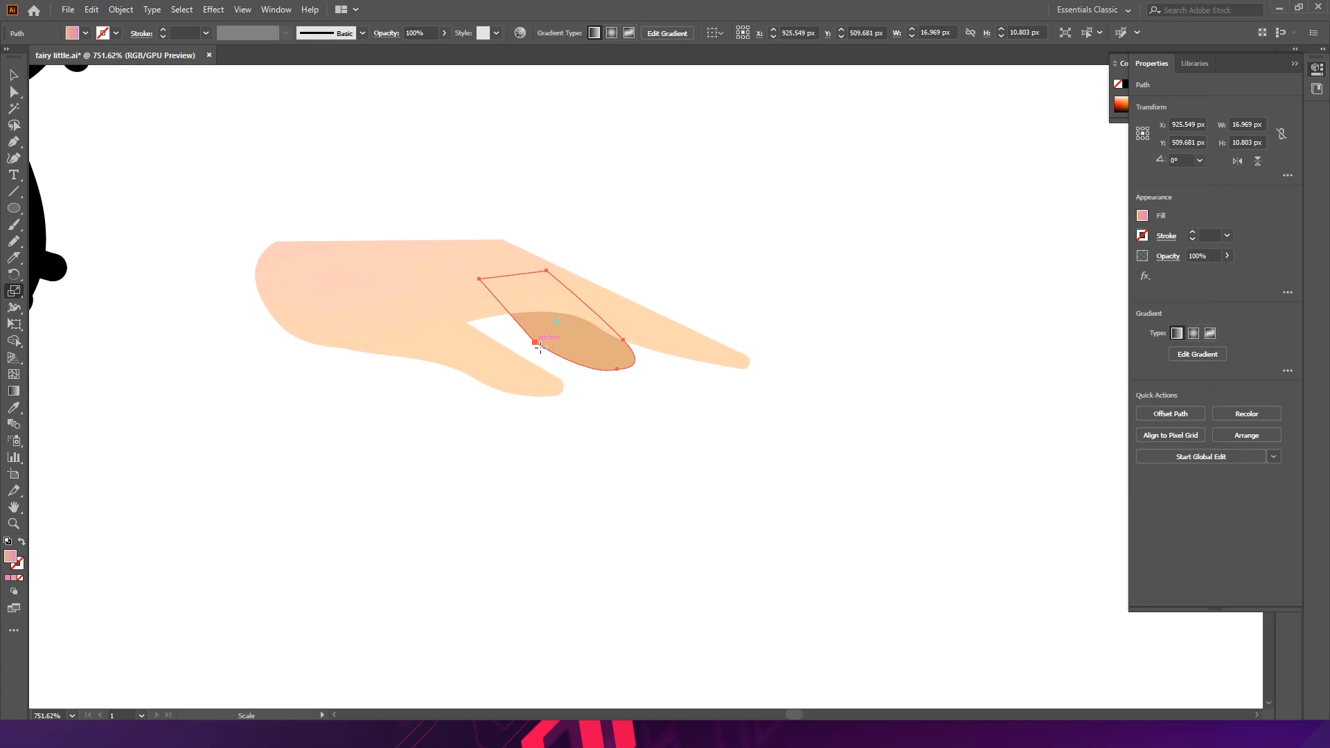
pyautogui.press('a')
pyautogui.moveTo(540, 345); pyautogui.dragTo(557, 340)
pyautogui.moveTo(620, 371); pyautogui.dragTo(667, 351)
pyautogui.hotkey('ctrl', 'z')
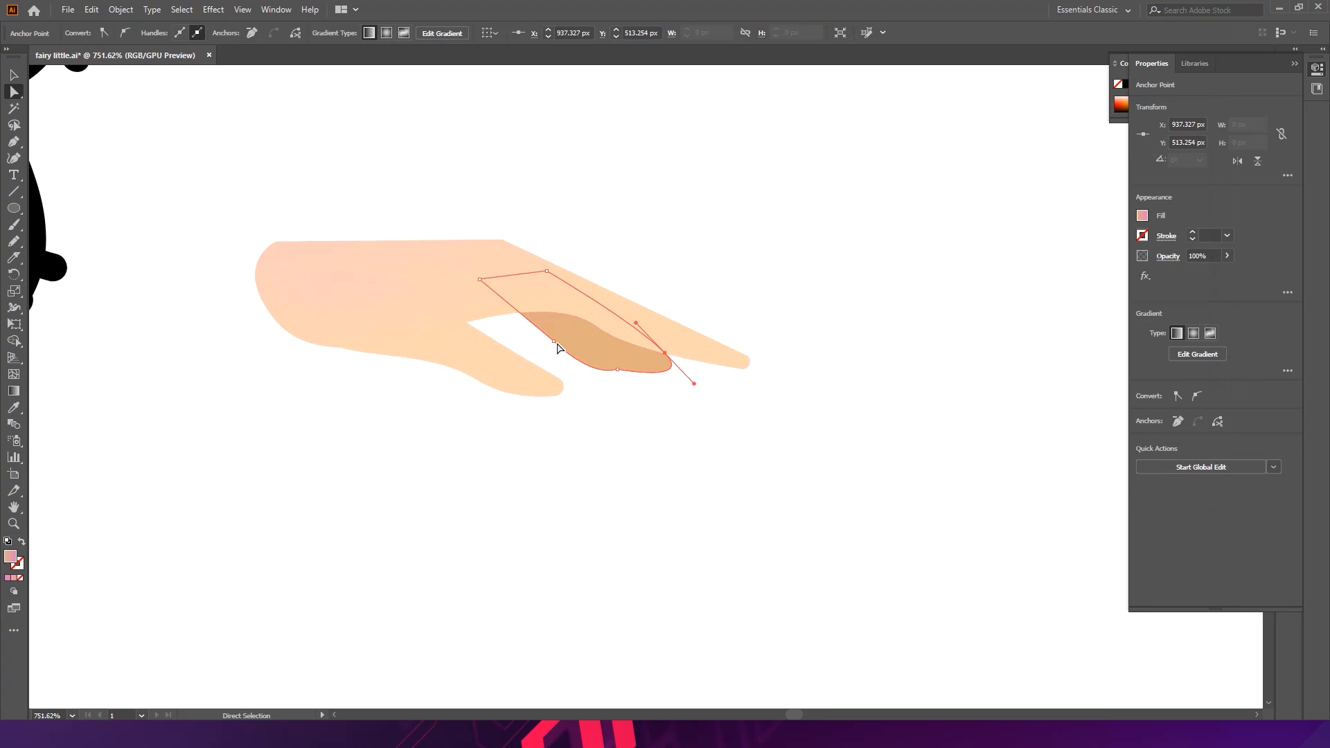
pyautogui.moveTo(479, 279); pyautogui.dragTo(453, 284)
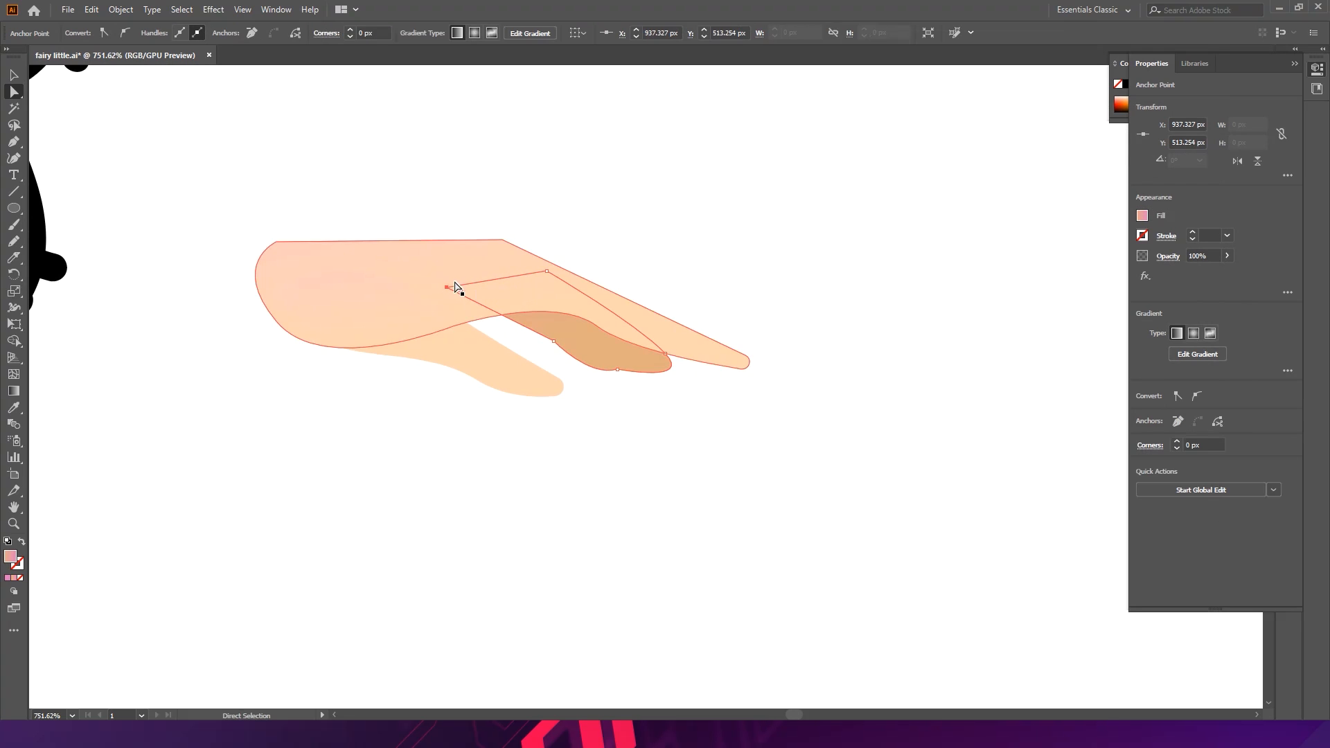
pyautogui.moveTo(554, 347); pyautogui.dragTo(377, 612)
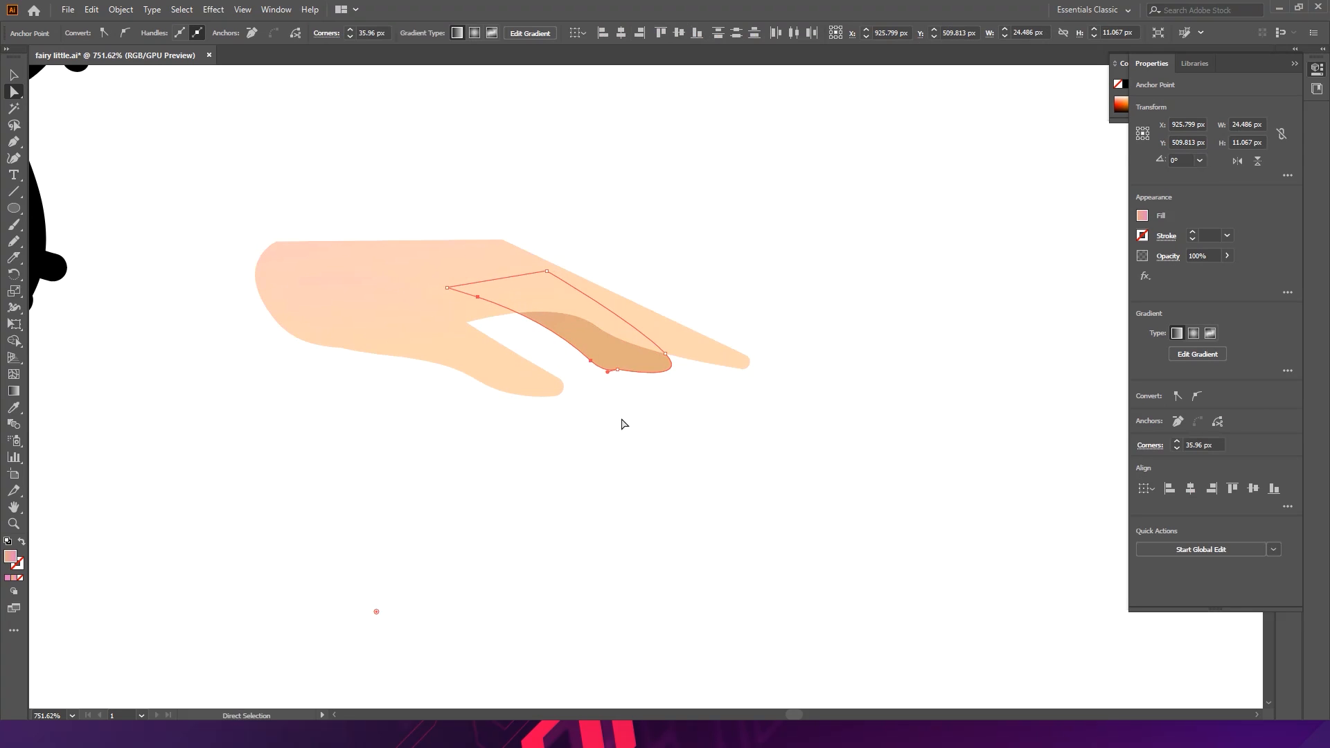
pyautogui.click(745, 402)
# - Select all the hand pieces and group them
pyautogui.press('v')
pyautogui.hotkey('ctrl', 'space')
pyautogui.moveTo(716, 416); pyautogui.dragTo(450, 271)
pyautogui.moveTo(602, 322); pyautogui.dragTo(300, 273)
pyautogui.press('space')
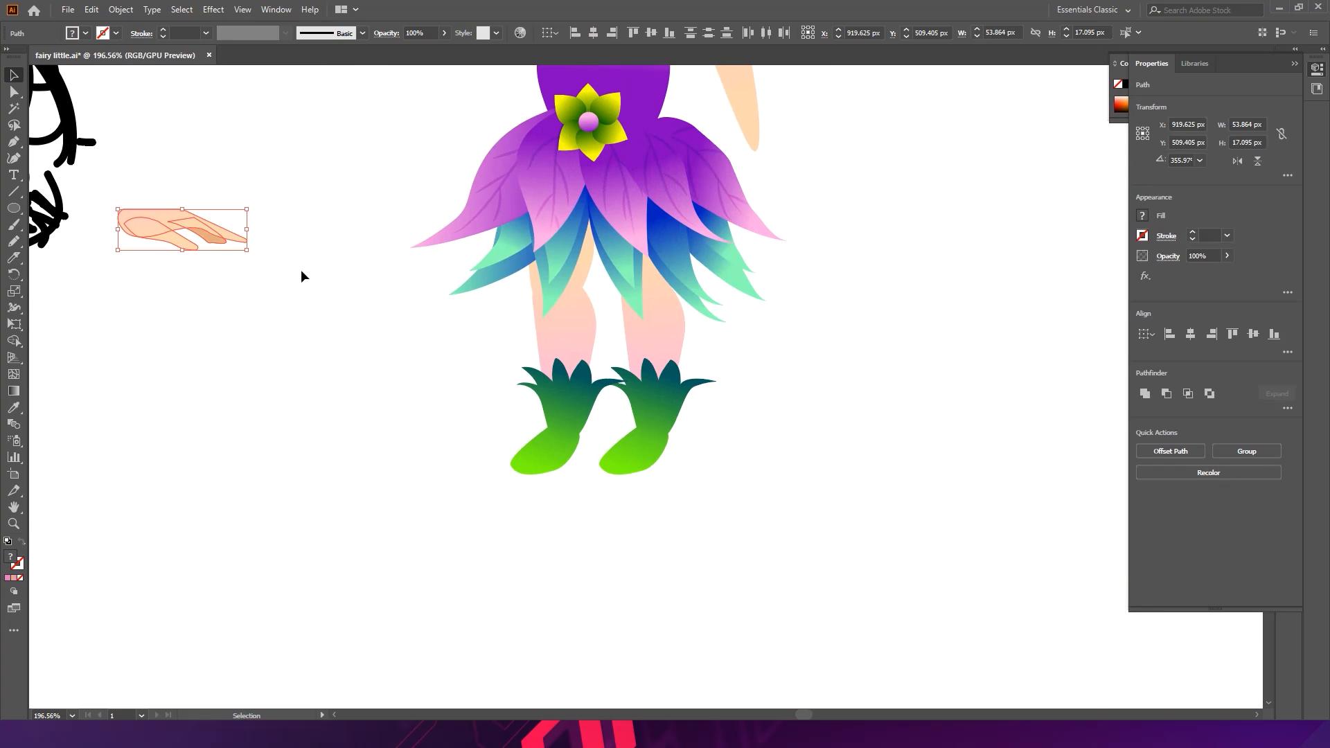
pyautogui.hotkey('ctrl', 'g')
# - Move the grouped hand onto the end of the fairy's raised forearm and position it at the wrist
pyautogui.moveTo(173, 223); pyautogui.dragTo(795, 144)
pyautogui.press('space')
pyautogui.moveTo(819, 140); pyautogui.dragTo(576, 355)
pyautogui.hotkey('ctrl', 'space')
pyautogui.moveTo(632, 318); pyautogui.dragTo(638, 305)
pyautogui.moveTo(563, 340); pyautogui.dragTo(568, 347)
pyautogui.click(713, 293)
pyautogui.moveTo(738, 299); pyautogui.dragTo(487, 273)
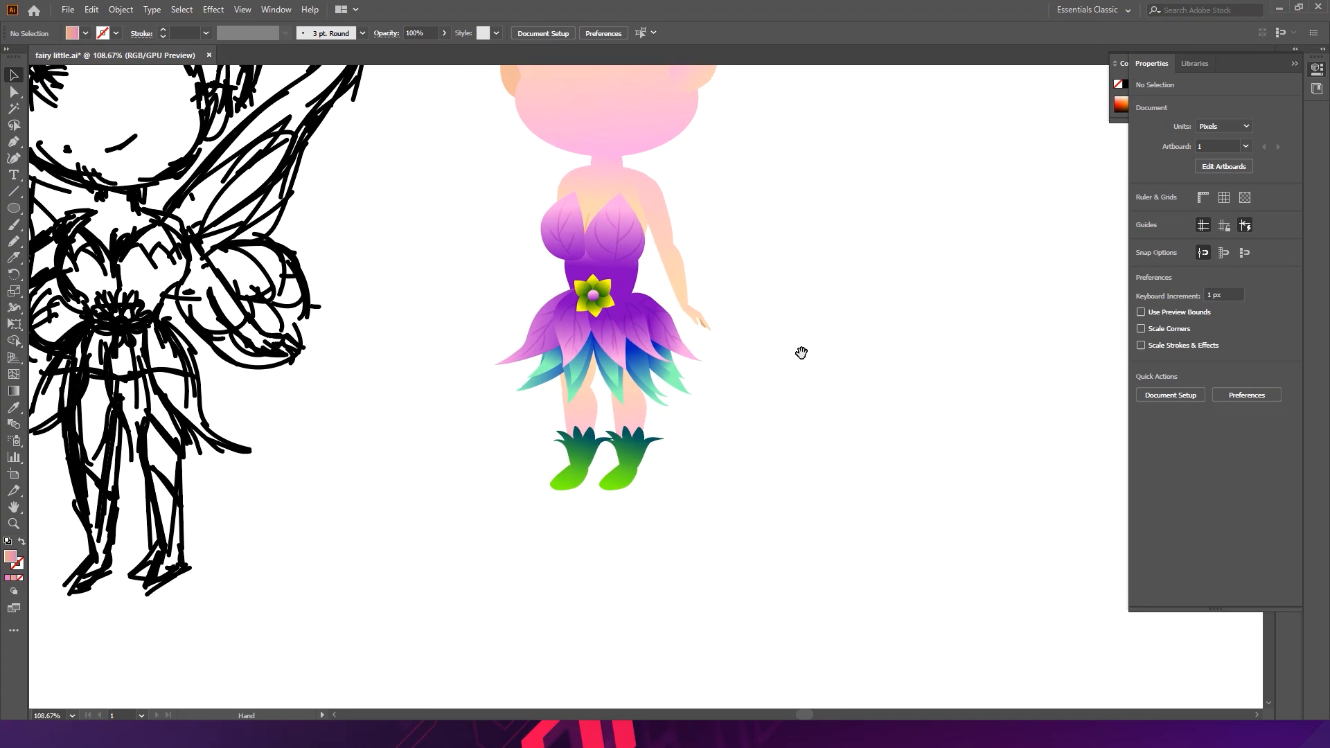
# - Rotate and reposition the grouped hand at the end of the raised forearm, and save the file
pyautogui.scroll(6, 831, 422)
pyautogui.click(867, 374)
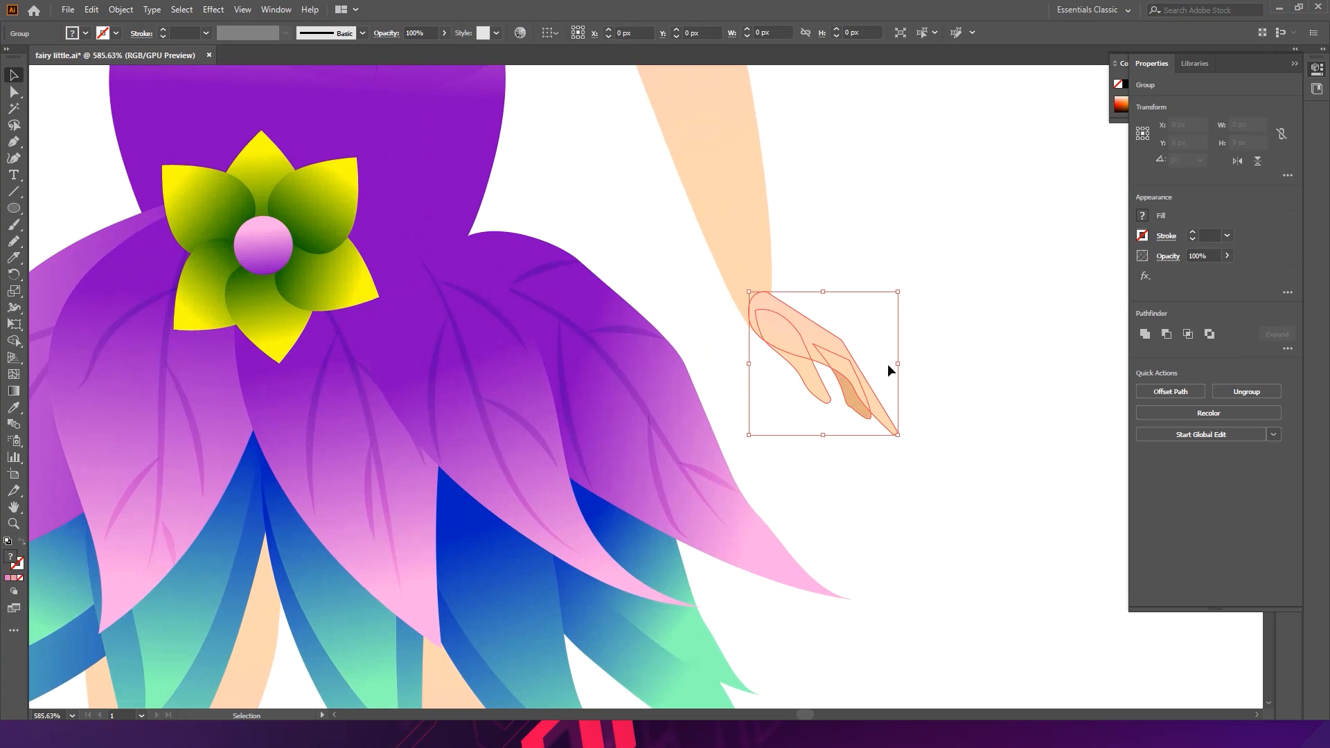
pyautogui.moveTo(903, 297); pyautogui.dragTo(917, 287)
pyautogui.moveTo(825, 351); pyautogui.dragTo(796, 361)
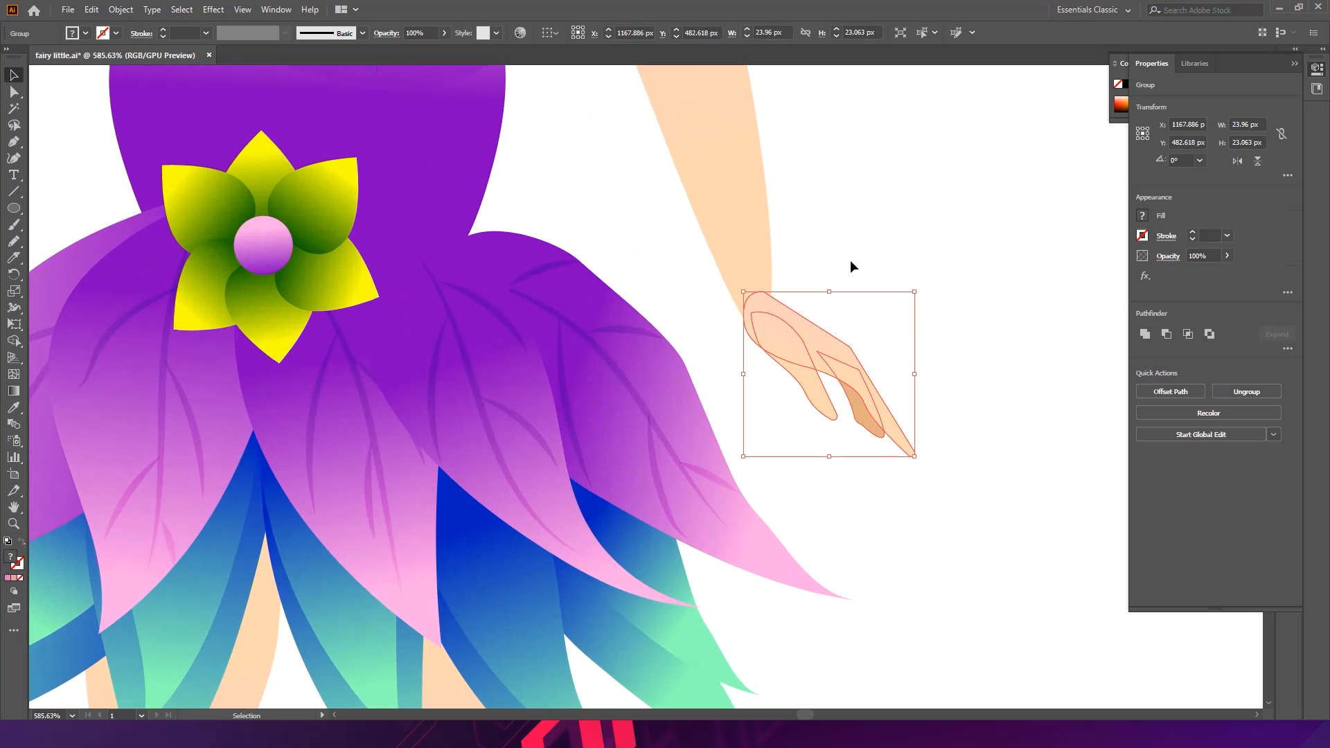
pyautogui.click(850, 260)
pyautogui.moveTo(967, 298); pyautogui.dragTo(699, 383)
pyautogui.hotkey('ctrl', 's')
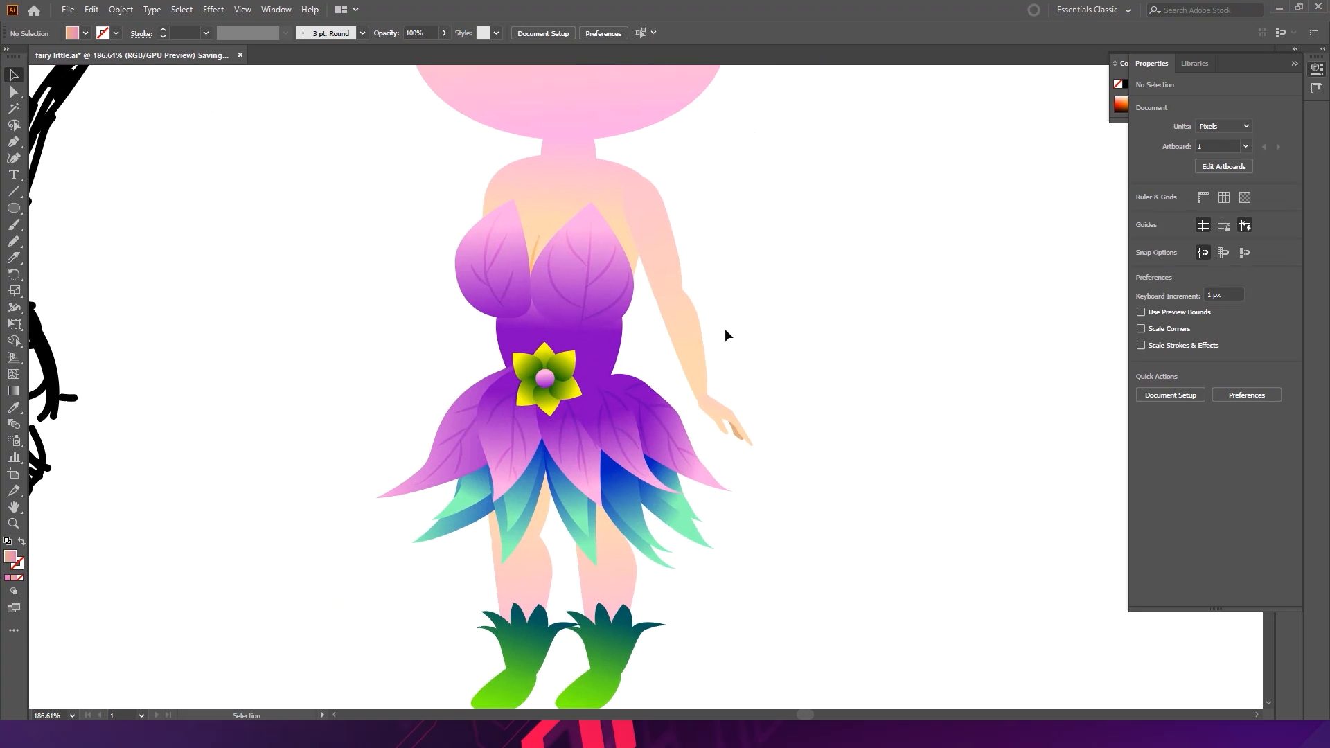
# - Duplicate the upper arm and move the copy over to the fairy's other shoulder
pyautogui.click(677, 277)
pyautogui.moveTo(544, 323); pyautogui.dragTo(840, 385)
pyautogui.scroll(-2, 807, 352)
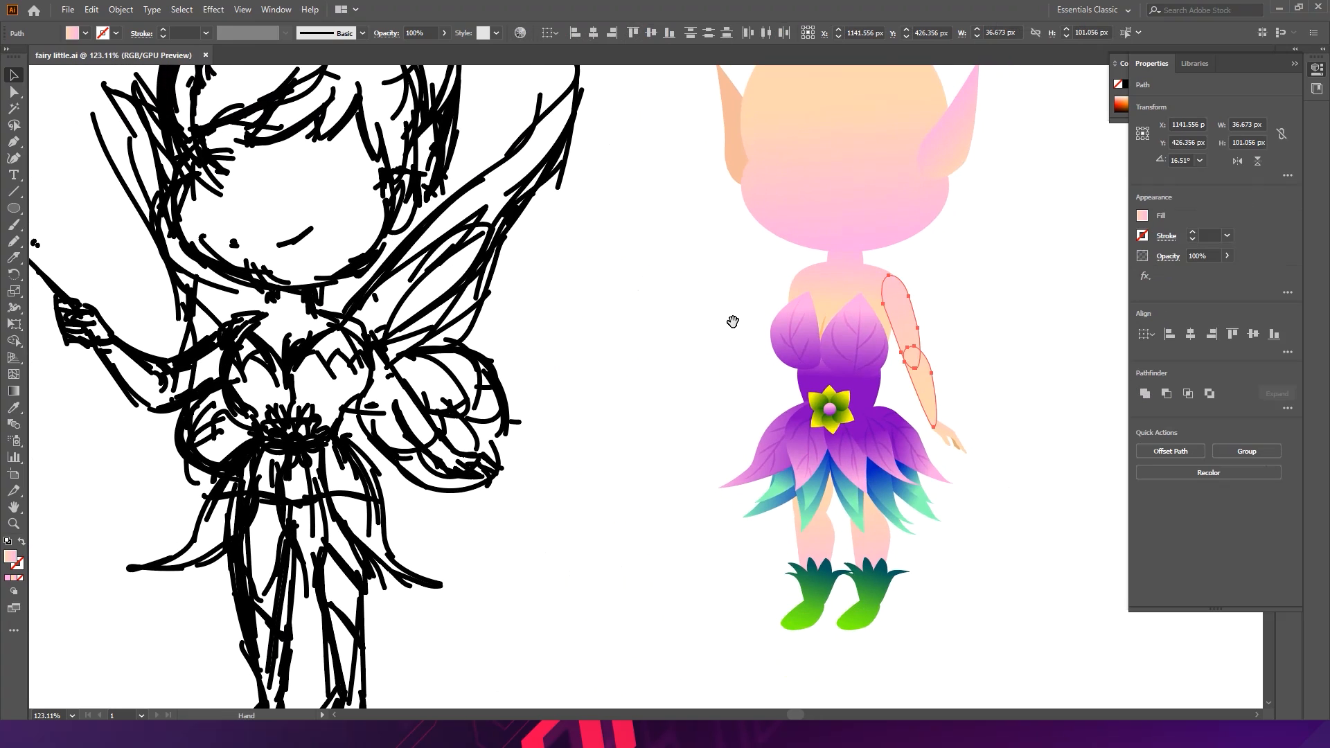
pyautogui.moveTo(924, 394); pyautogui.dragTo(759, 382)
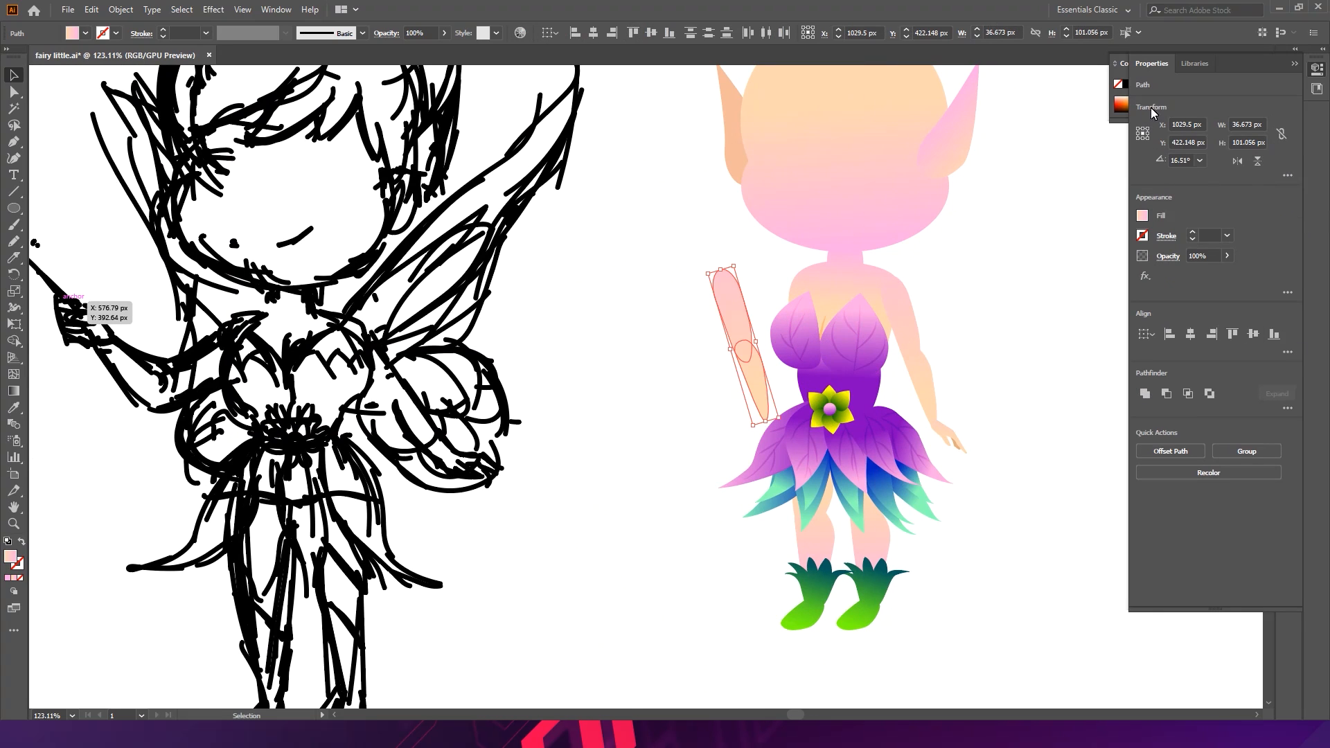
# - Flip the copied upper arm horizontally
pyautogui.click(1289, 176)
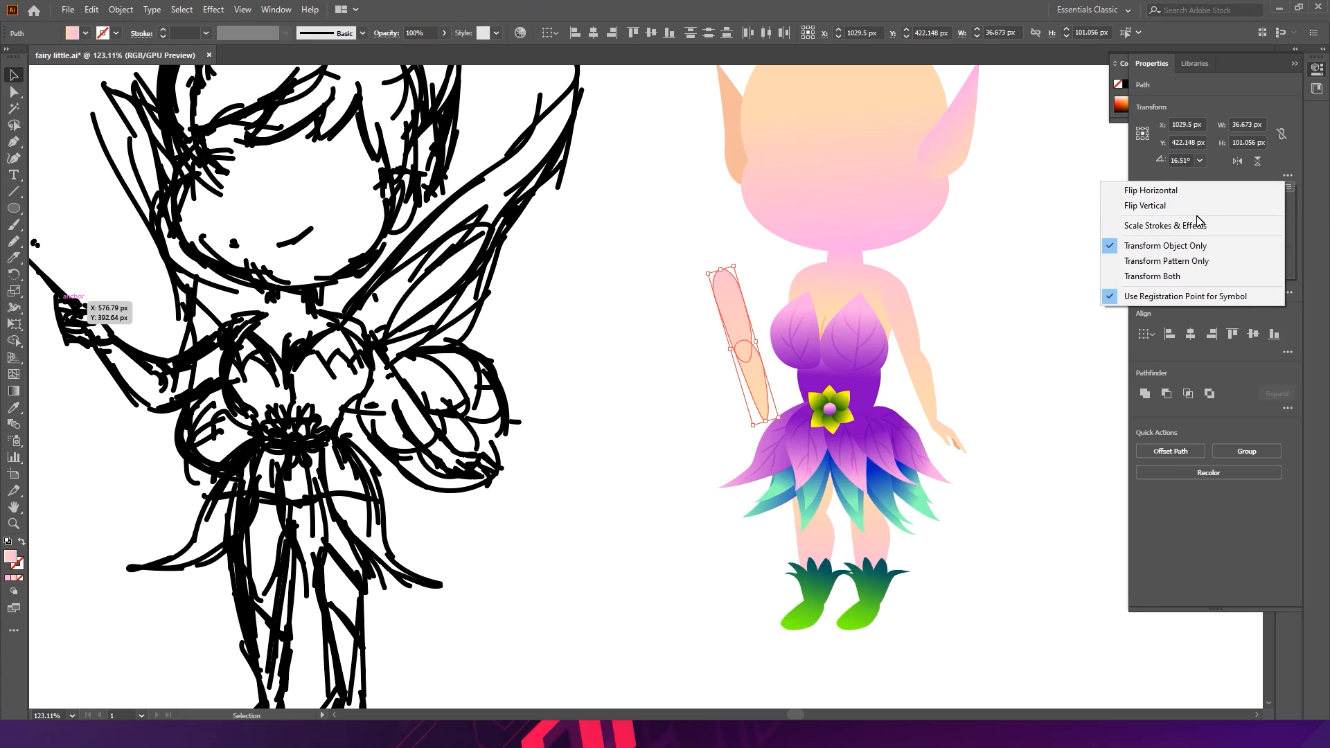
pyautogui.click(1147, 191)
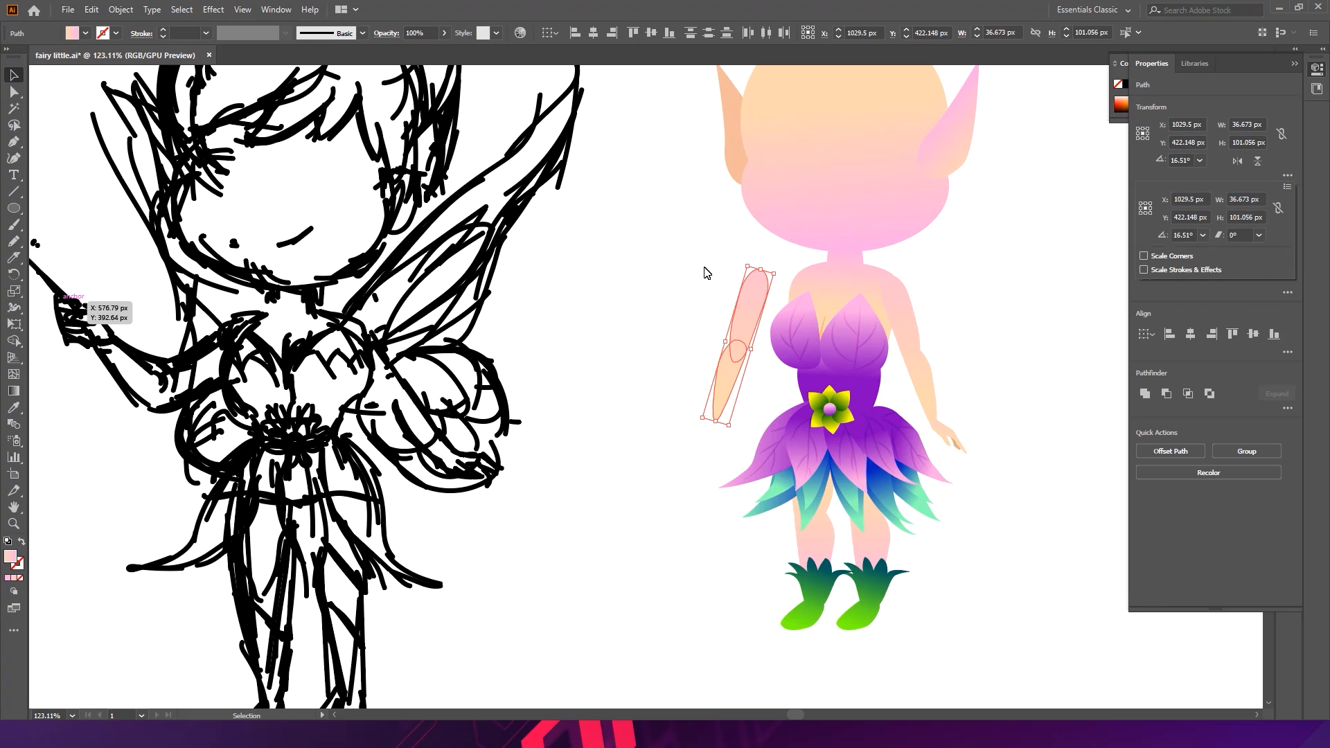
pyautogui.rightClick(746, 313)
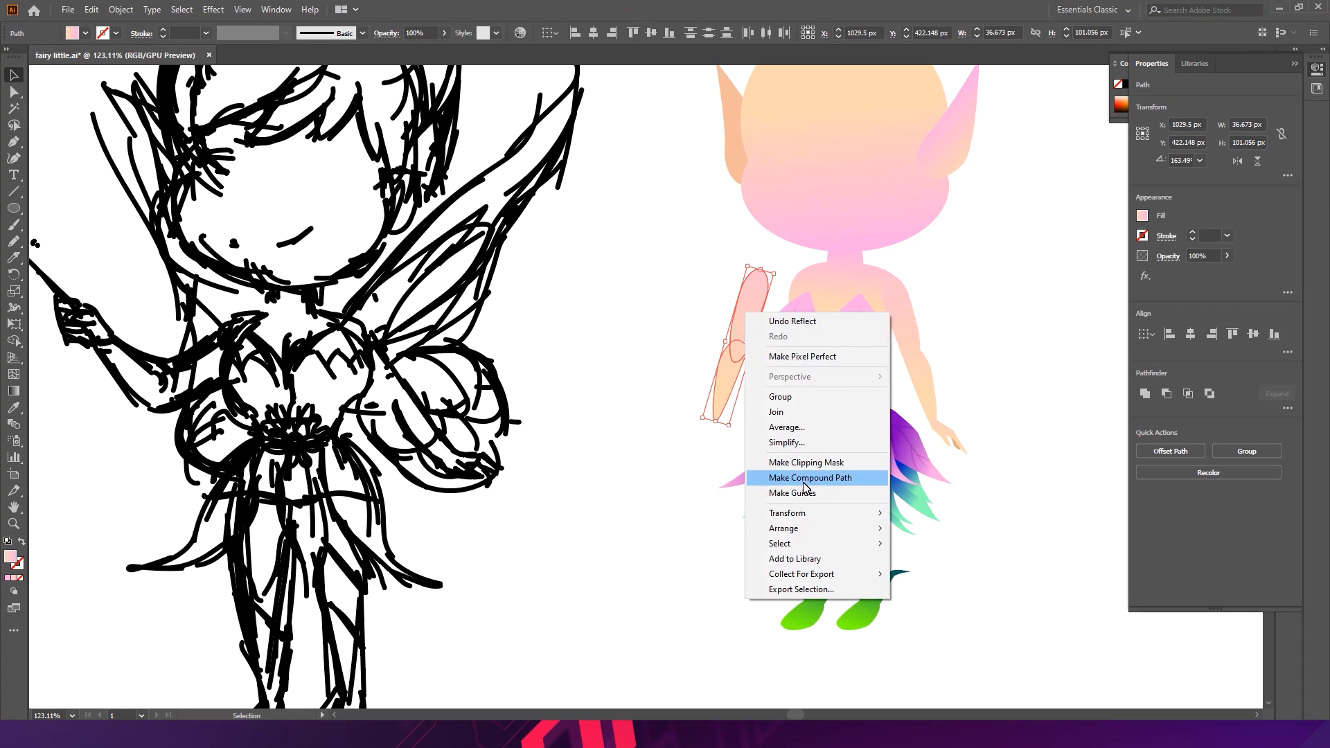
pyautogui.moveTo(798, 515)
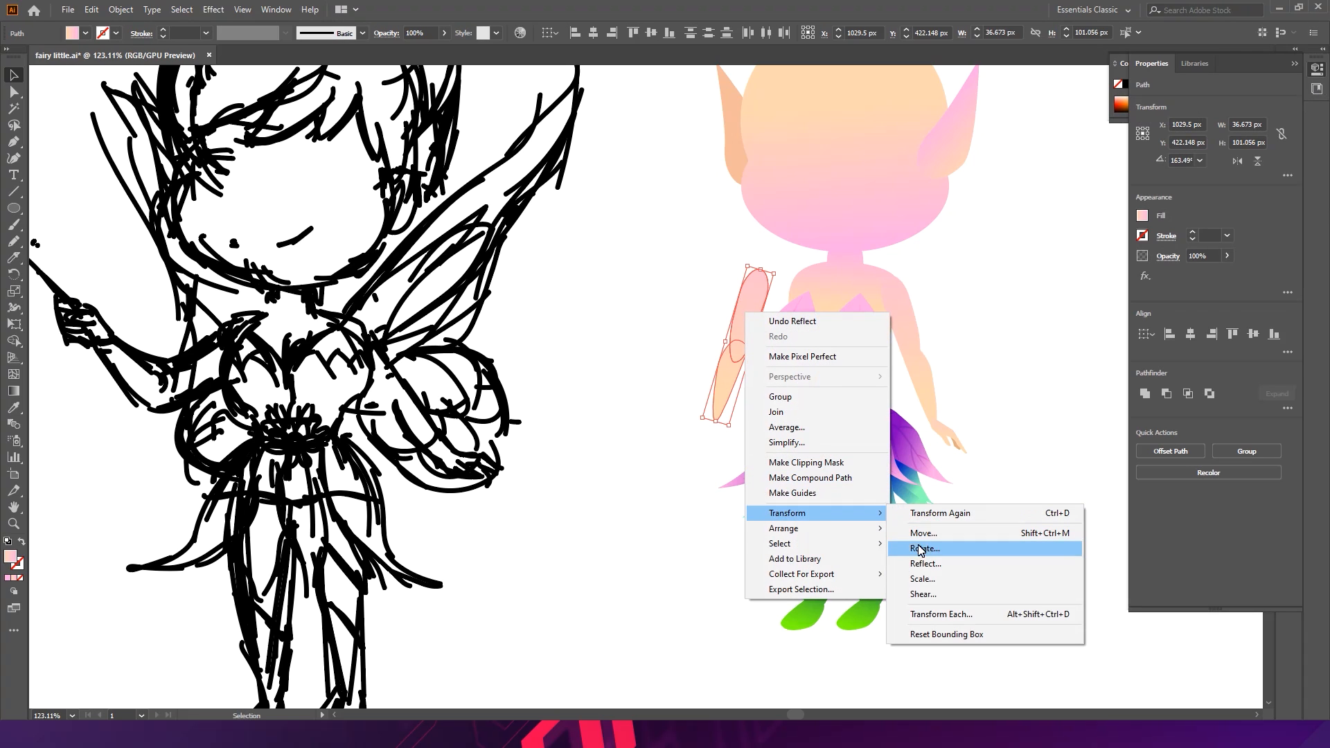
pyautogui.click(753, 311)
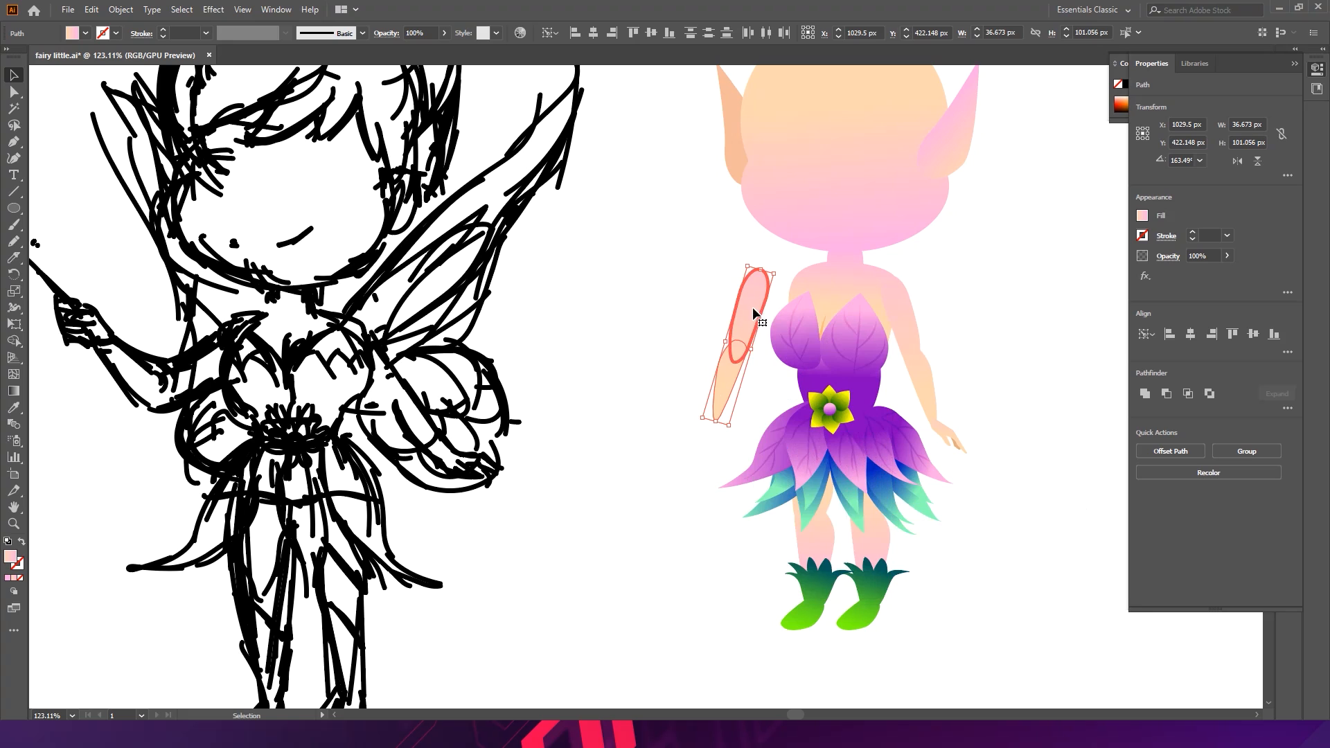
pyautogui.click(633, 360)
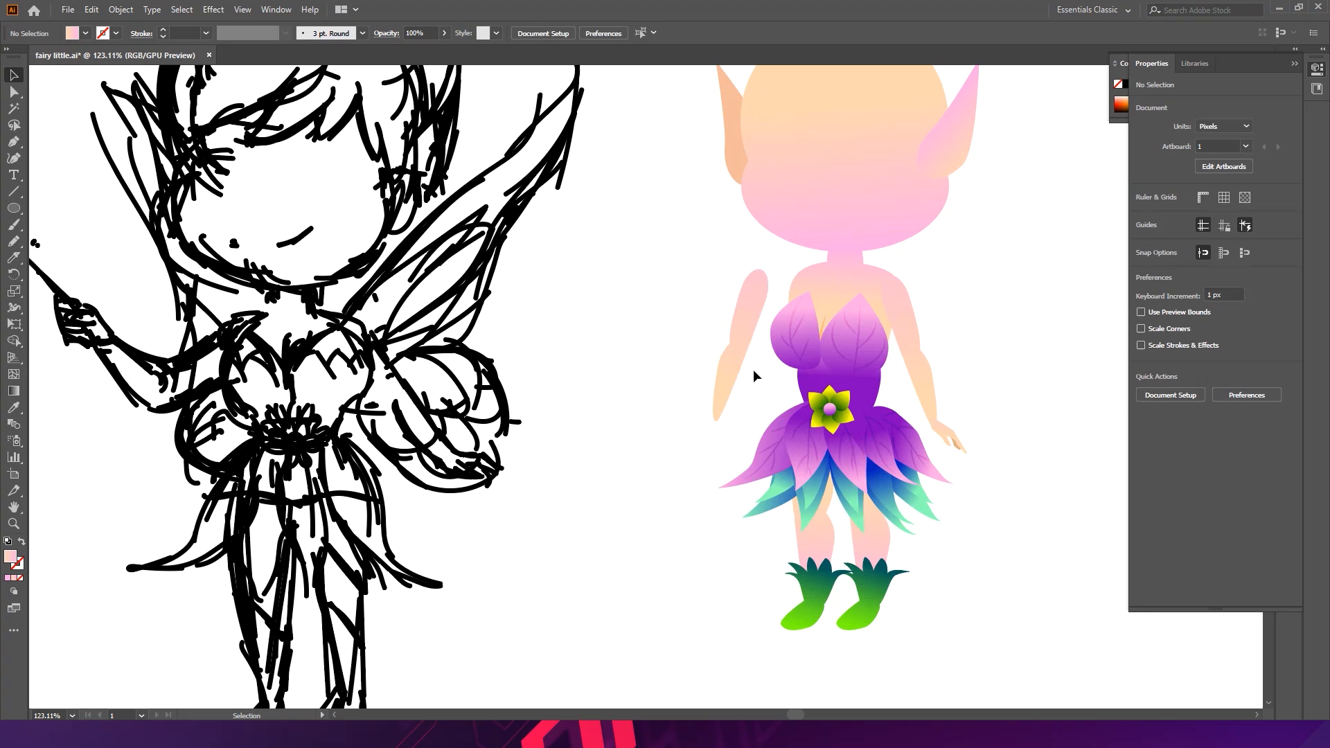
# - Rotate the forearm piece about its elbow end with the Rotate tool so it angles up and outward
pyautogui.click(718, 390)
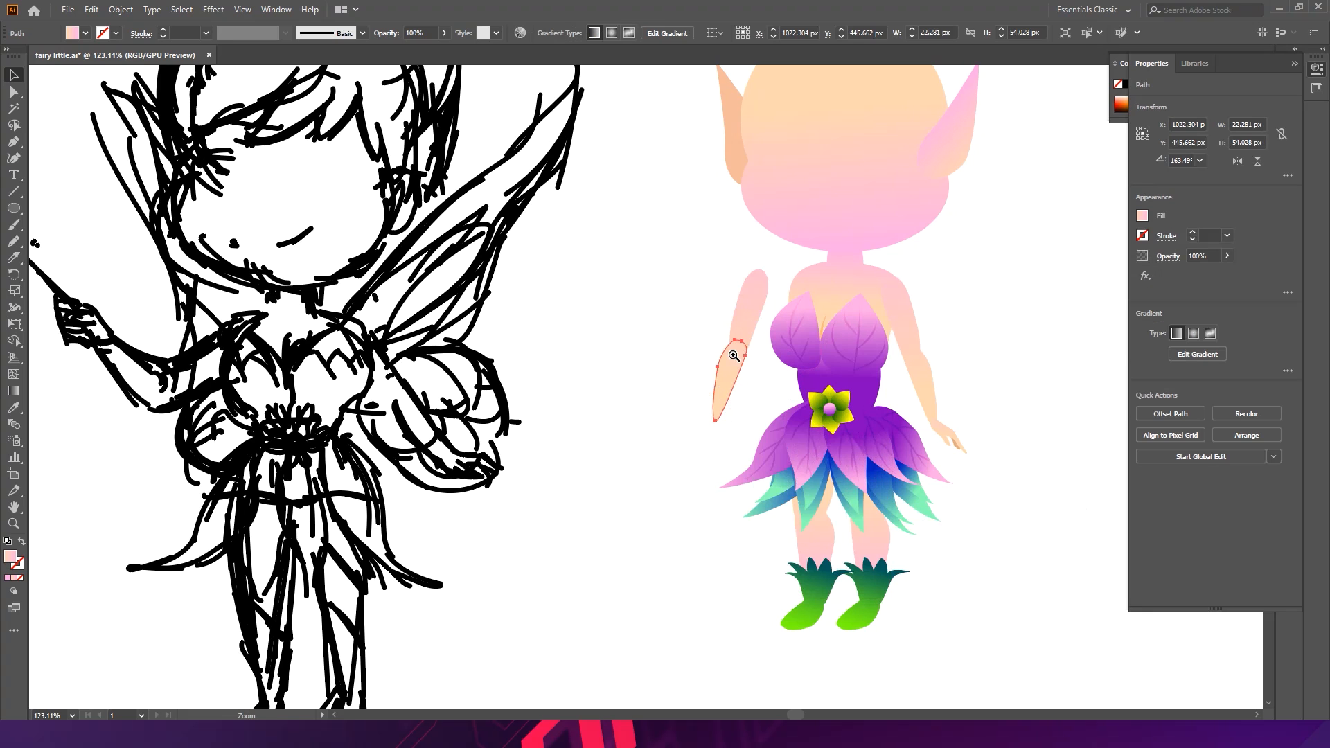
pyautogui.hotkey('ctrl', '+')
pyautogui.hotkey('ctrl', '+')
pyautogui.click(14, 275)
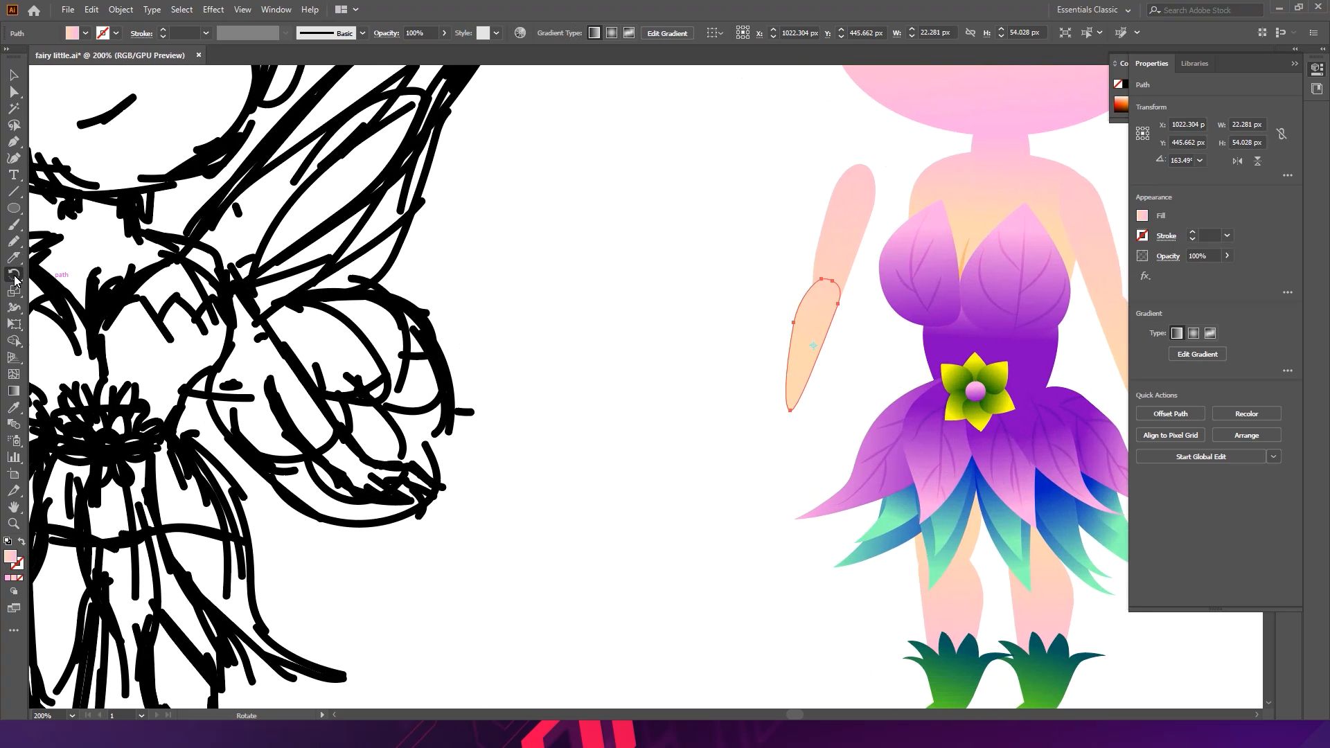
pyautogui.click(824, 291)
pyautogui.moveTo(800, 387); pyautogui.dragTo(729, 215)
pyautogui.press('v')
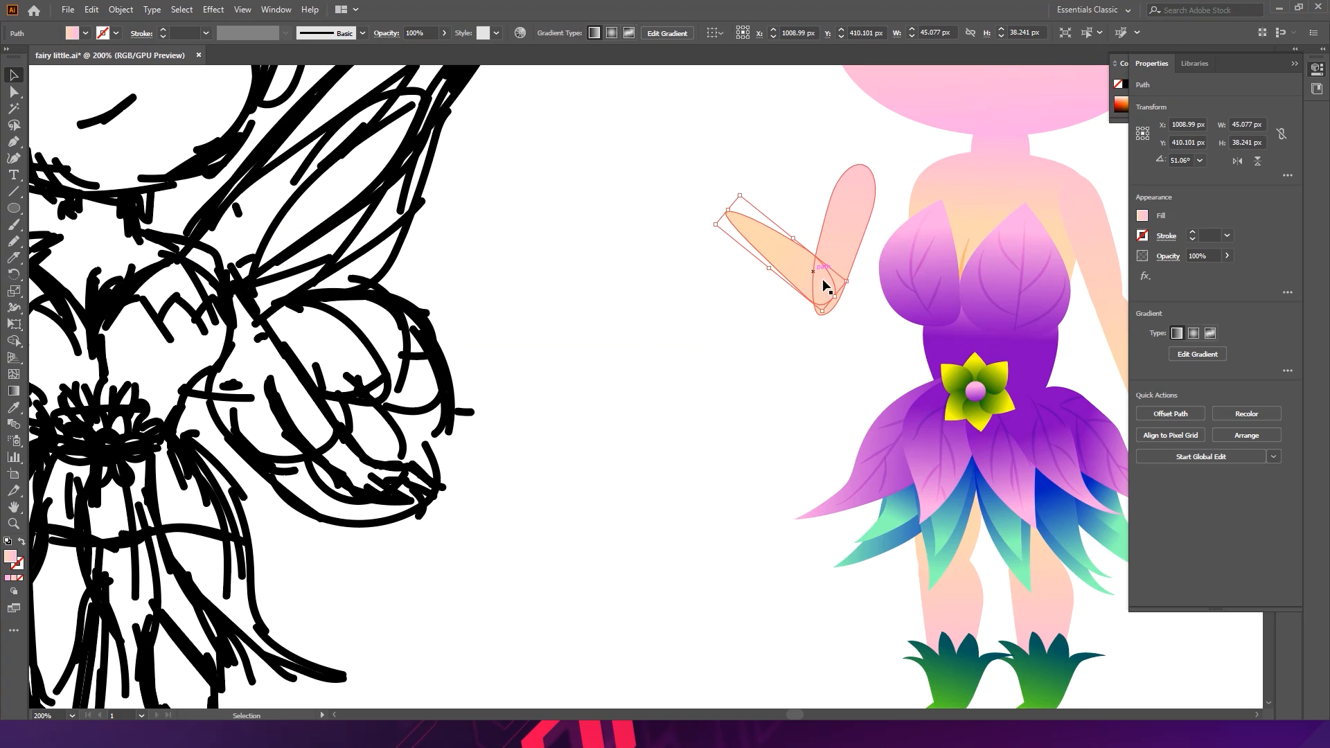
# - Move the rotated forearm so it meets the upper arm at the elbow
pyautogui.moveTo(797, 289); pyautogui.dragTo(777, 284)
pyautogui.click(831, 415)
pyautogui.click(781, 284)
pyautogui.click(831, 350)
# - Redraw the upper arm's gradient along its length with the Gradient tool
pyautogui.click(854, 260)
pyautogui.click(15, 392)
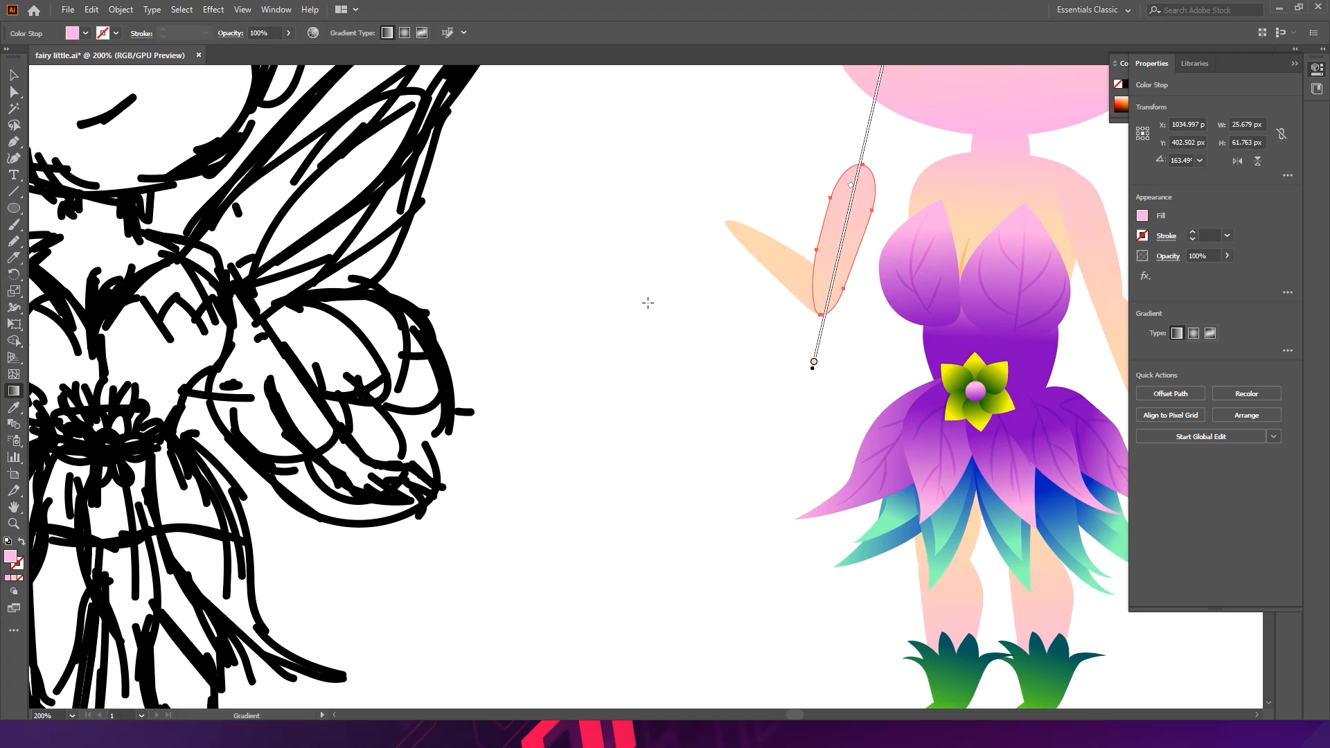
pyautogui.moveTo(833, 264)
pyautogui.mouseDown()
pyautogui.moveTo(817, 374)
pyautogui.moveTo(865, 180)
pyautogui.moveTo(829, 307)
pyautogui.moveTo(847, 218)
pyautogui.moveTo(843, 251)
pyautogui.mouseUp()
pyautogui.moveTo(815, 298); pyautogui.dragTo(858, 194)
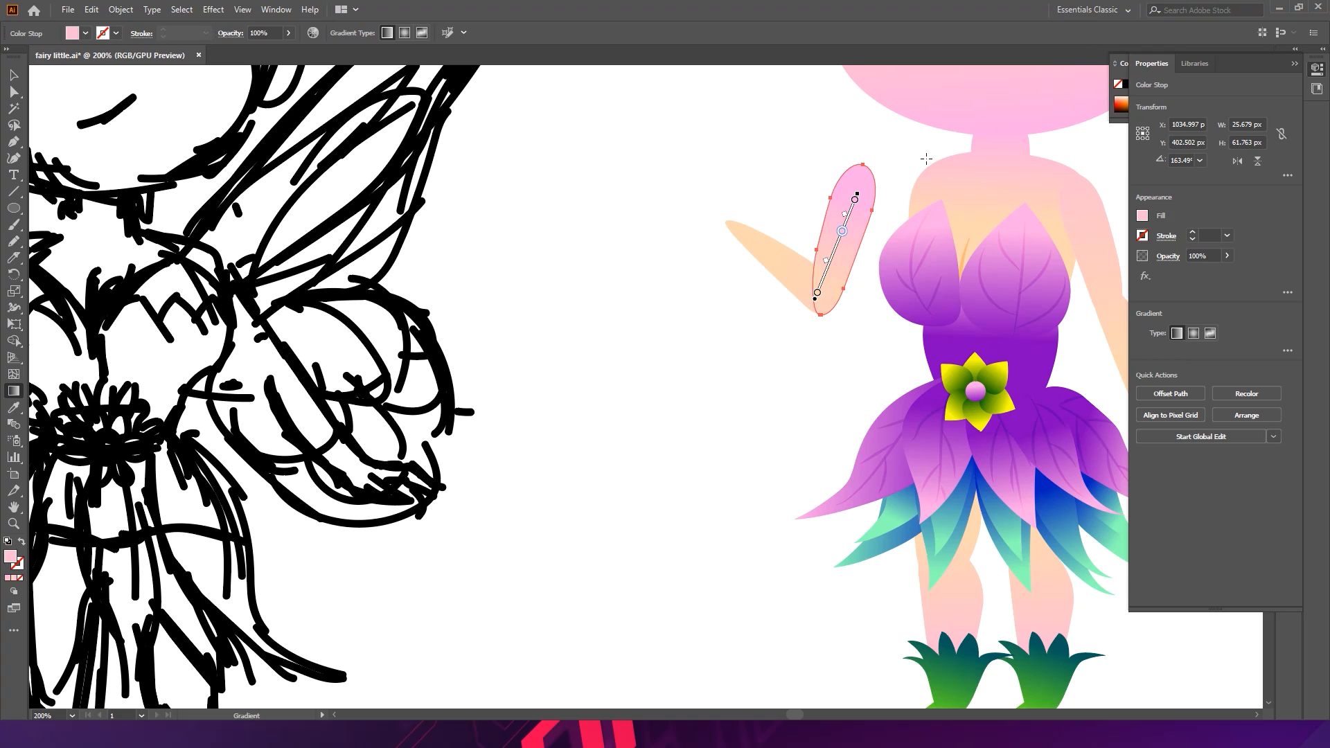
# - Redraw the forearm's gradient along its length with the Gradient tool
pyautogui.press('v')
pyautogui.click(792, 272)
pyautogui.press('g')
pyautogui.moveTo(850, 356); pyautogui.dragTo(814, 290)
pyautogui.moveTo(774, 249); pyautogui.dragTo(834, 325)
pyautogui.press('v')
pyautogui.click(871, 343)
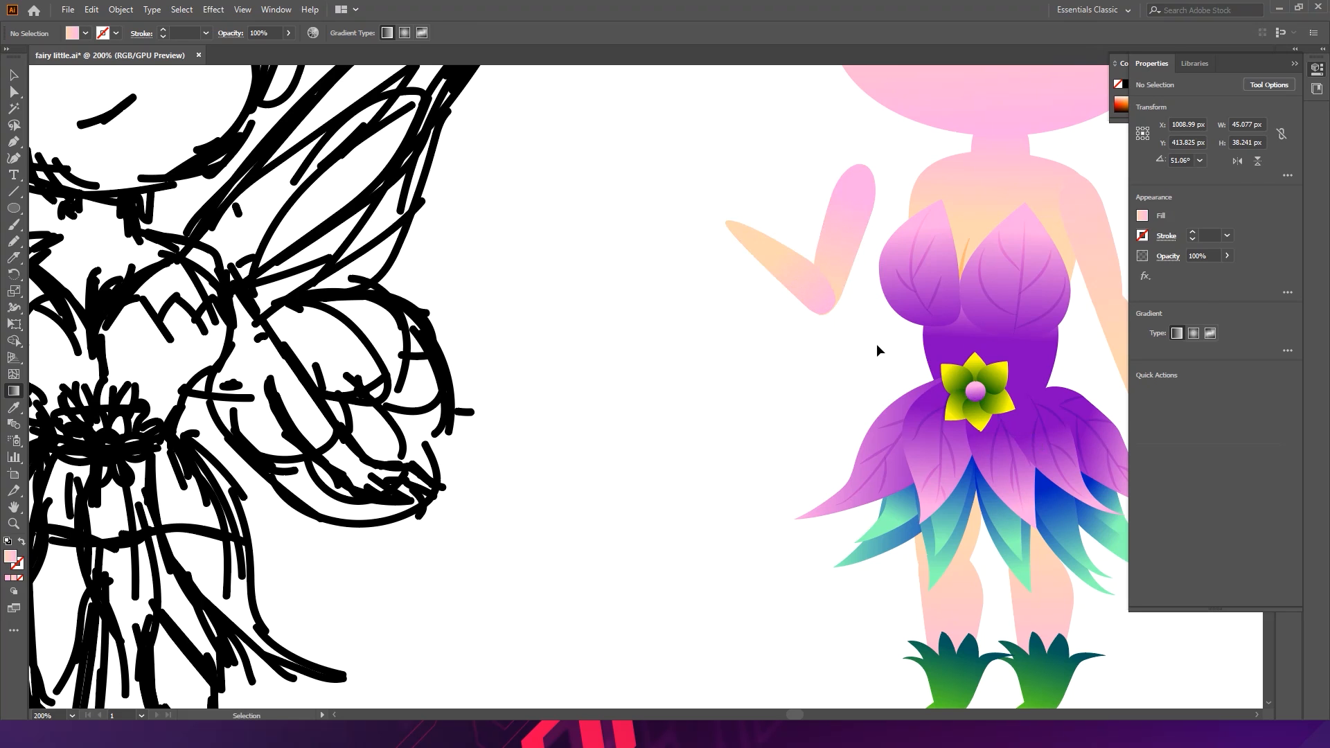
# - Move both arm pieces against the shoulder and send them behind the body
pyautogui.scroll(-1, 867, 359)
pyautogui.moveTo(724, 194); pyautogui.dragTo(828, 357)
pyautogui.moveTo(857, 260)
pyautogui.mouseDown()
pyautogui.moveTo(893, 258)
pyautogui.moveTo(882, 261)
pyautogui.mouseUp()
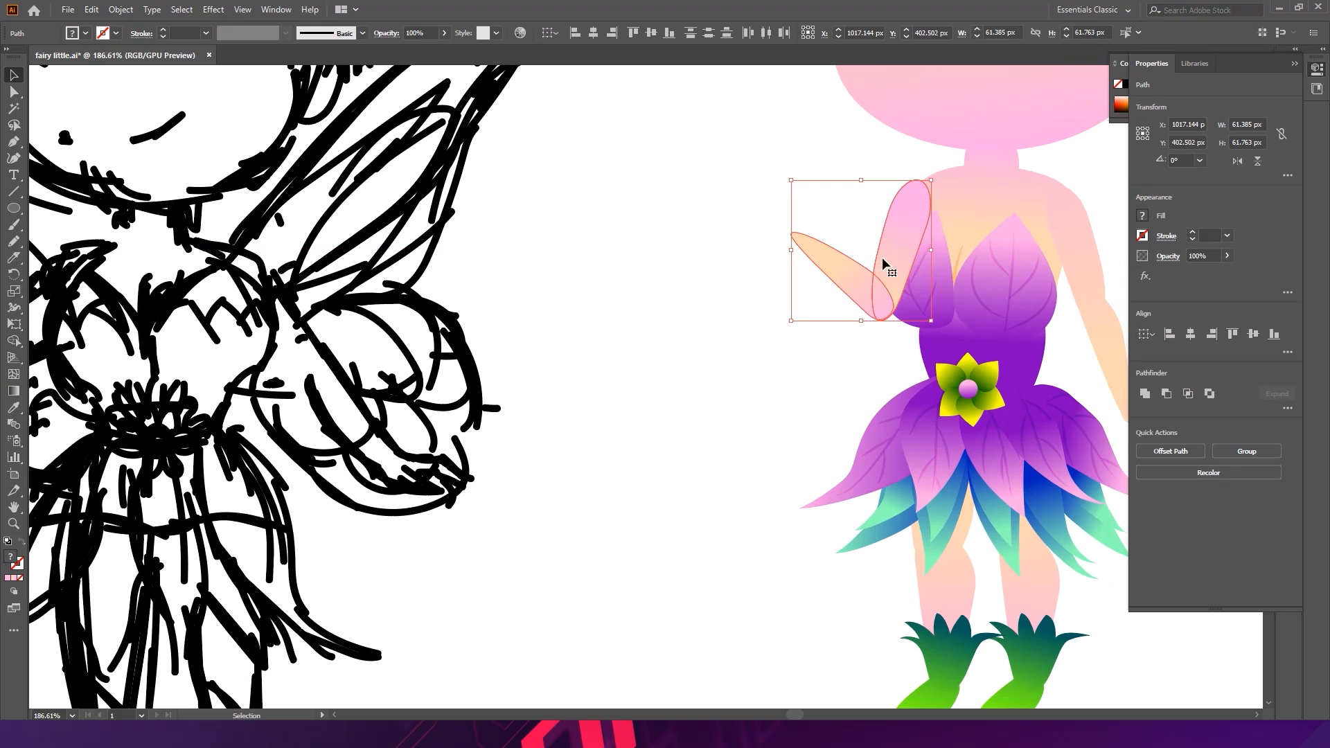
pyautogui.press('ctrl')
pyautogui.hotkey('ctrl', 'shift', '[')
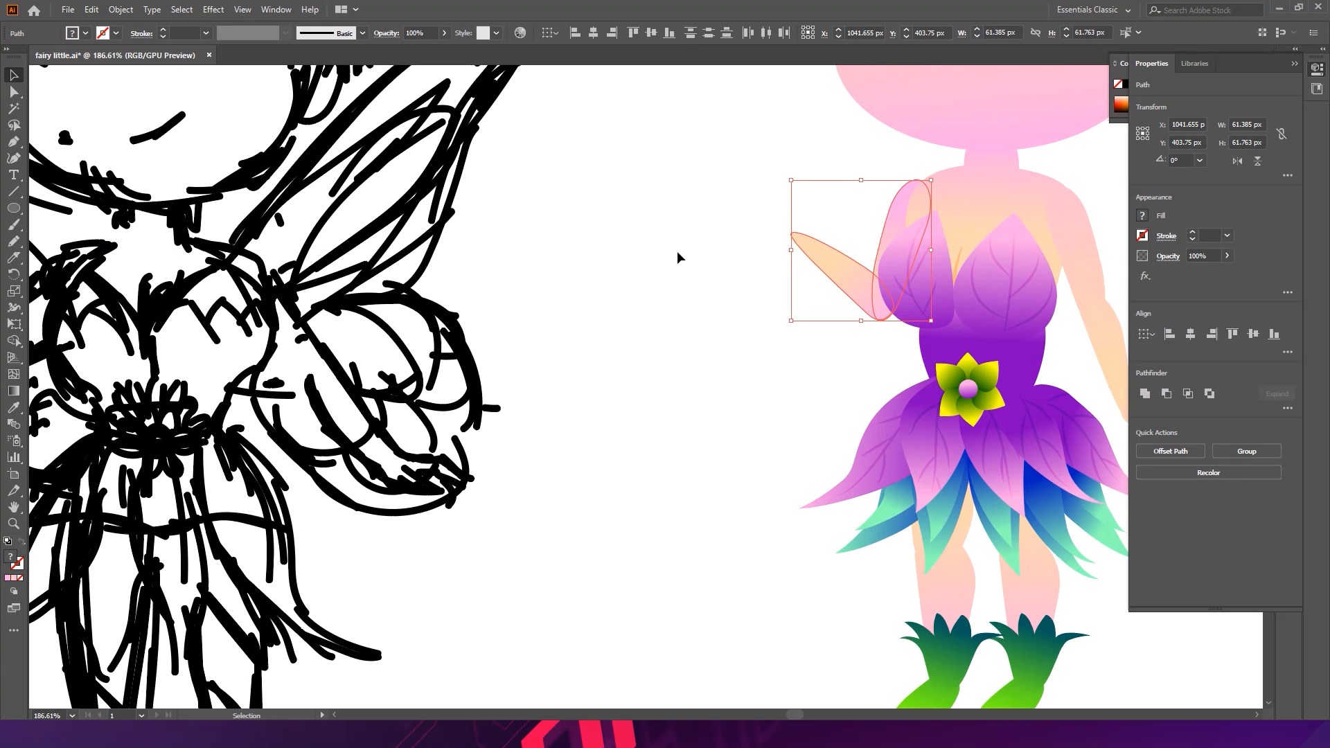
# - Reposition the forearm and upper arm so they join cleanly at the elbow
pyautogui.hotkey('ctrl', 'space')
pyautogui.moveTo(765, 229); pyautogui.dragTo(742, 247)
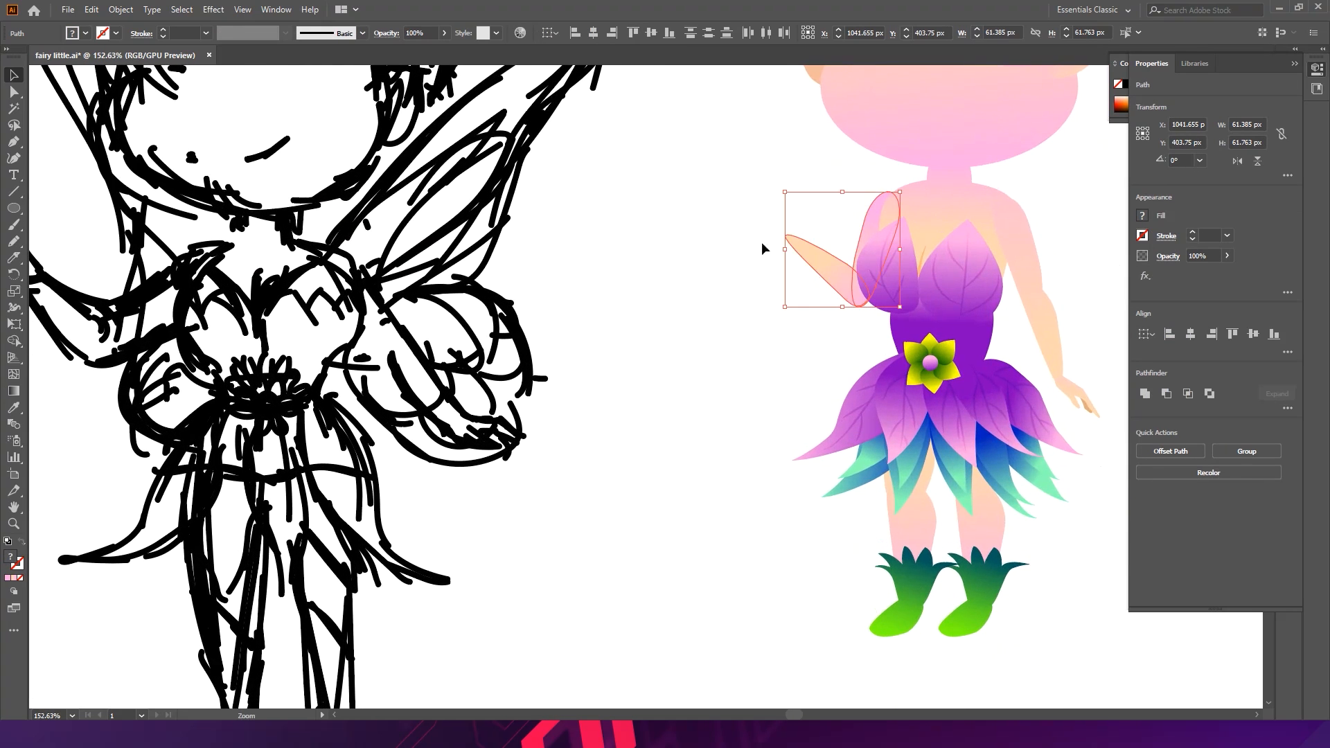
pyautogui.moveTo(786, 318); pyautogui.dragTo(757, 217)
pyautogui.click(749, 327)
pyautogui.click(819, 244)
pyautogui.moveTo(826, 262); pyautogui.dragTo(810, 297)
pyautogui.click(771, 337)
pyautogui.click(842, 273)
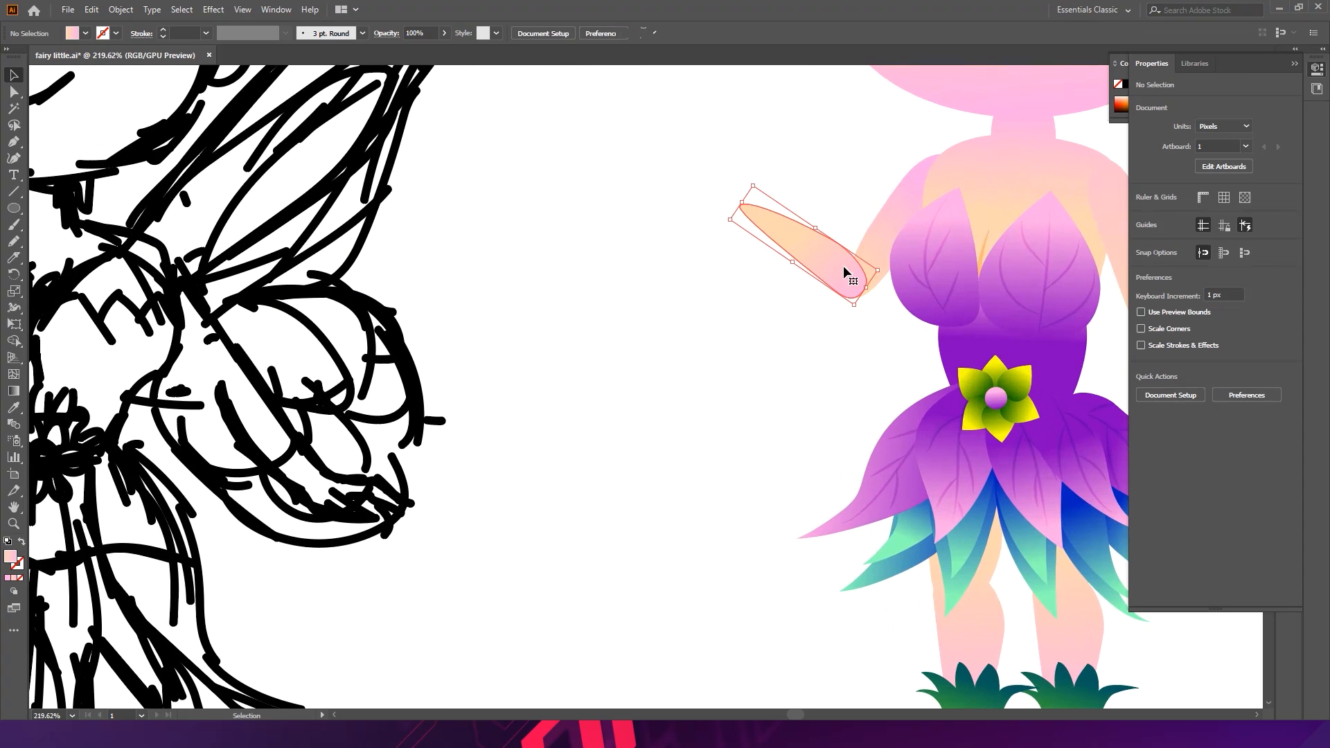
pyautogui.keyDown('shift'); pyautogui.click(881, 243); pyautogui.keyUp('shift')
pyautogui.moveTo(743, 304); pyautogui.dragTo(716, 315)
pyautogui.moveTo(887, 209); pyautogui.dragTo(892, 206)
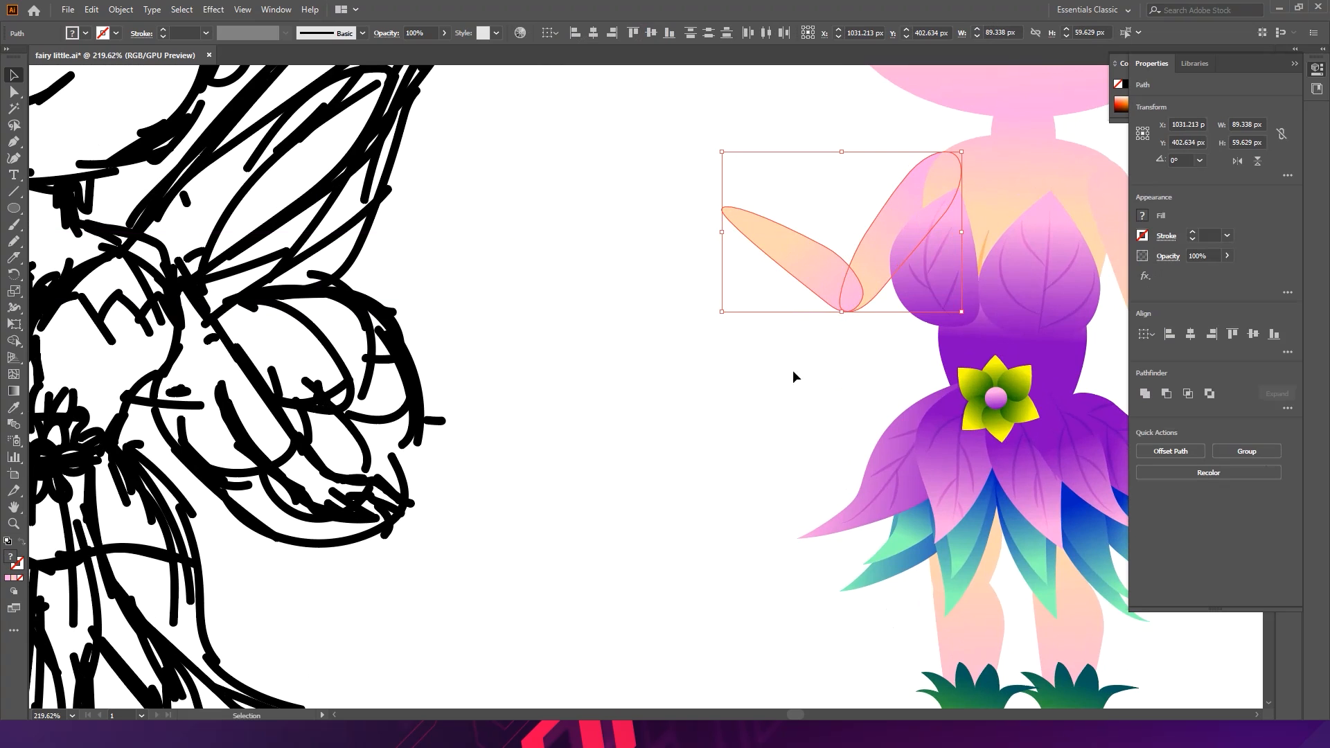
pyautogui.click(15, 392)
pyautogui.moveTo(866, 300); pyautogui.dragTo(863, 298)
pyautogui.hotkey('ctrl', 'z')
pyautogui.press('v')
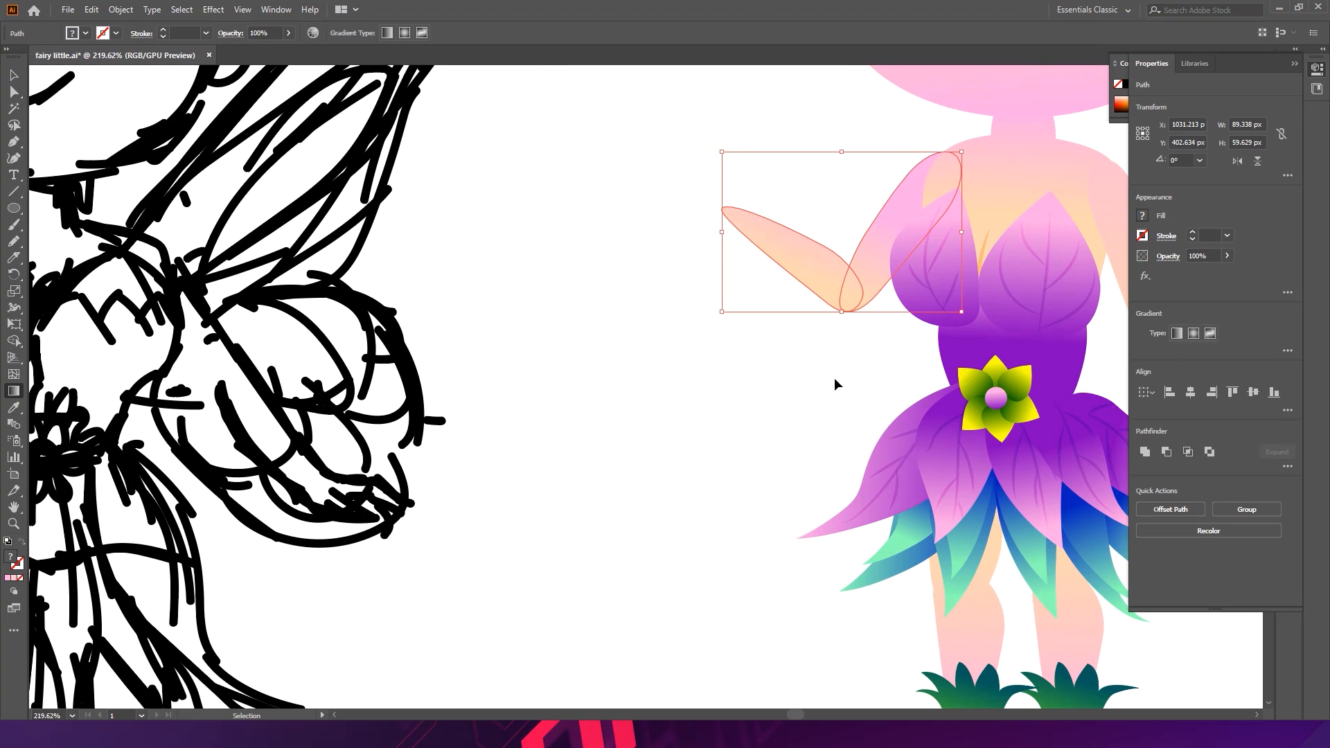
# - Reapply the forearm's gradient with the Gradient tool so it blends into the upper arm, and save the file
pyautogui.click(834, 380)
pyautogui.click(833, 286)
pyautogui.press('g')
pyautogui.moveTo(842, 254); pyautogui.dragTo(759, 315)
pyautogui.keyDown('ctrl'); pyautogui.click(870, 363); pyautogui.keyUp('ctrl')
pyautogui.hotkey('ctrl', 'space')
pyautogui.hotkey('ctrl', 'z')
pyautogui.keyDown('ctrl'); pyautogui.click(776, 331); pyautogui.keyUp('ctrl')
pyautogui.press('v')
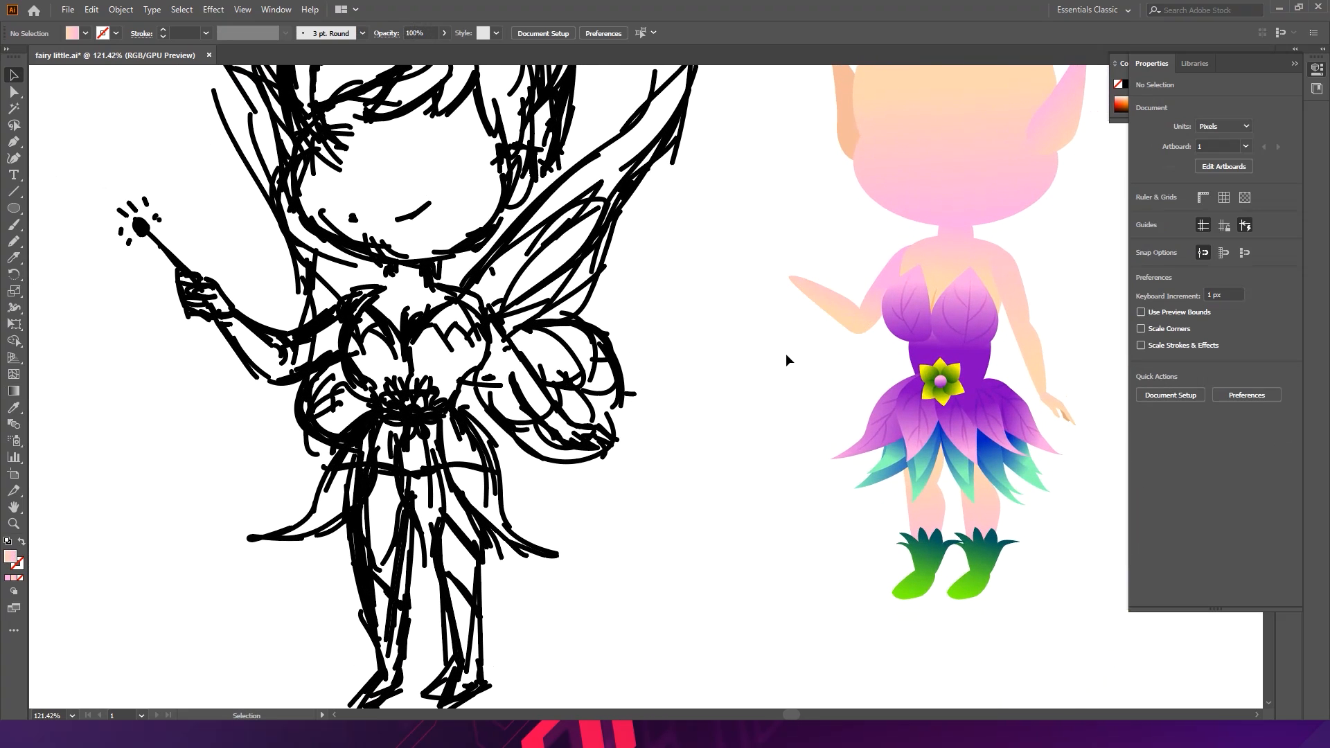
pyautogui.hotkey('ctrl', 's')
# - Draw a diagonal line about 65 by 101 px for the wand beside the sketch, with a 1 pt stroke
pyautogui.moveTo(179, 284); pyautogui.dragTo(647, 288)
pyautogui.moveTo(484, 259); pyautogui.dragTo(540, 287)
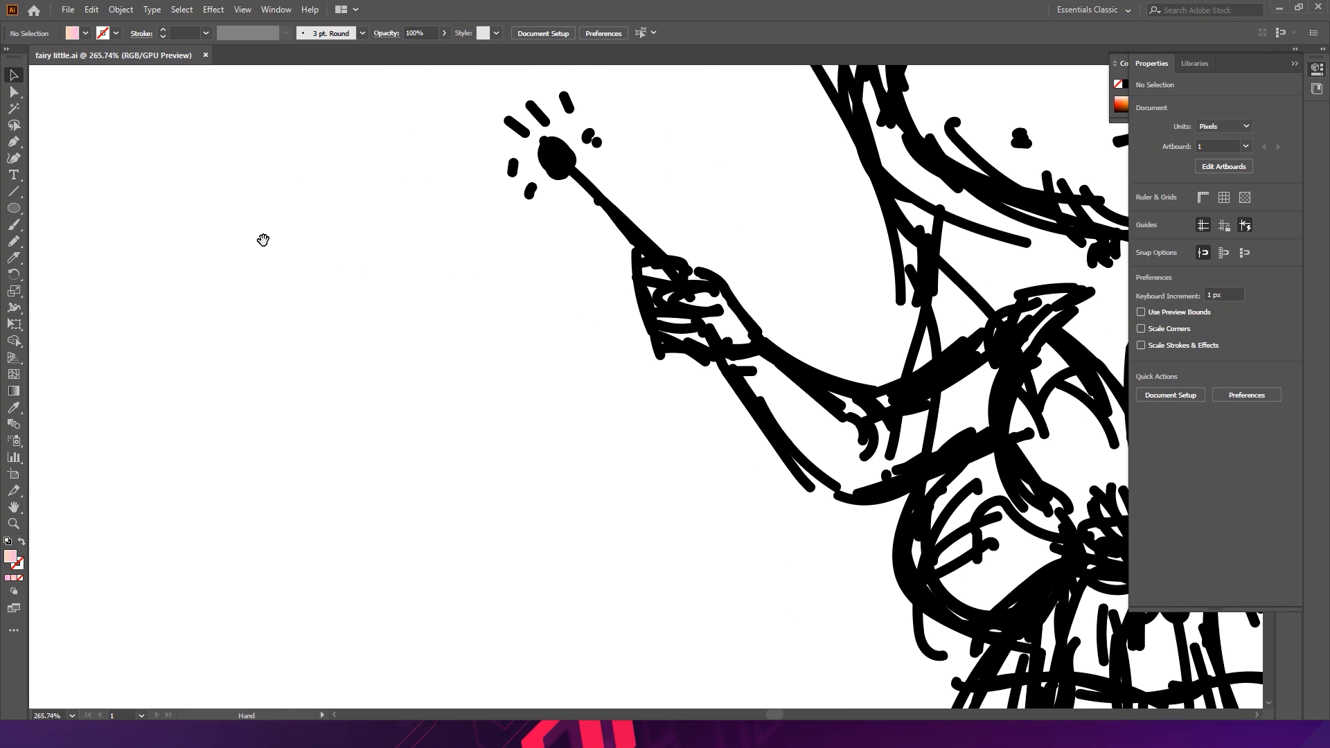
pyautogui.click(15, 192)
pyautogui.moveTo(224, 150); pyautogui.dragTo(442, 484)
pyautogui.click(195, 36)
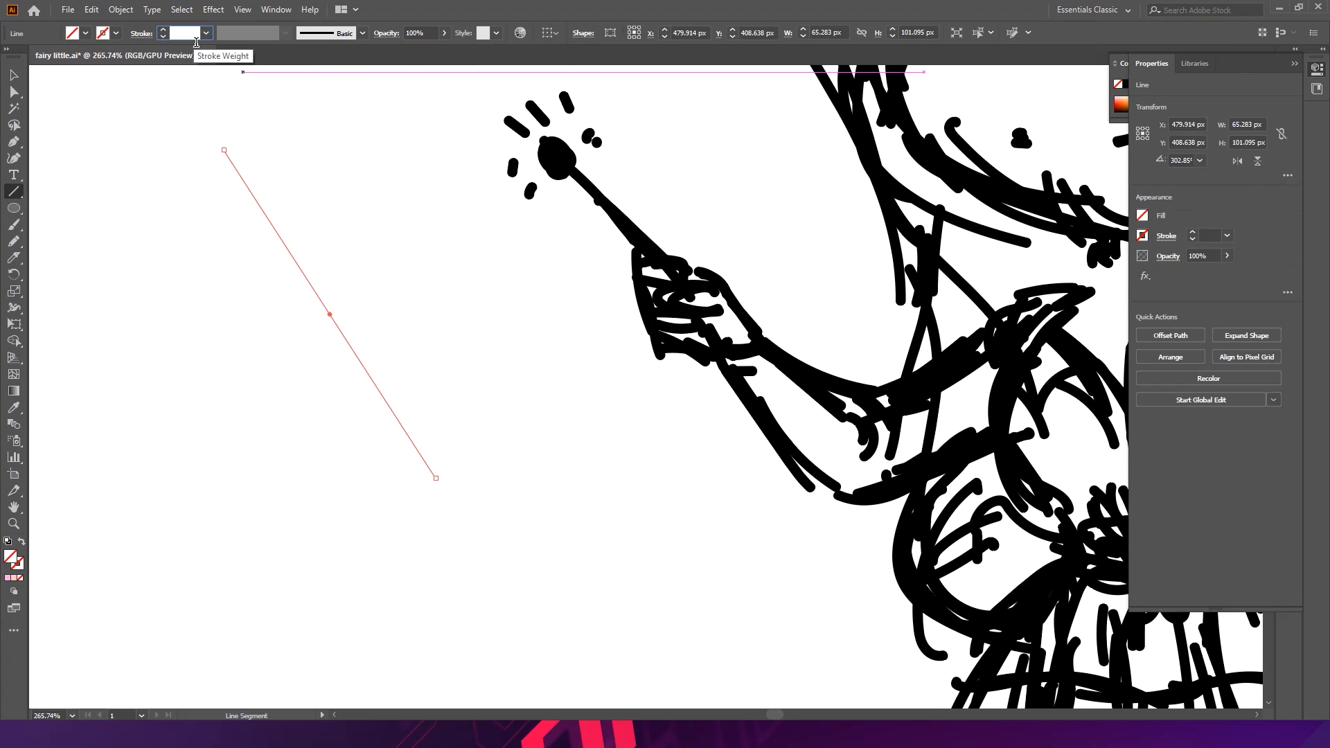
pyautogui.write('1')
pyautogui.press('Return')
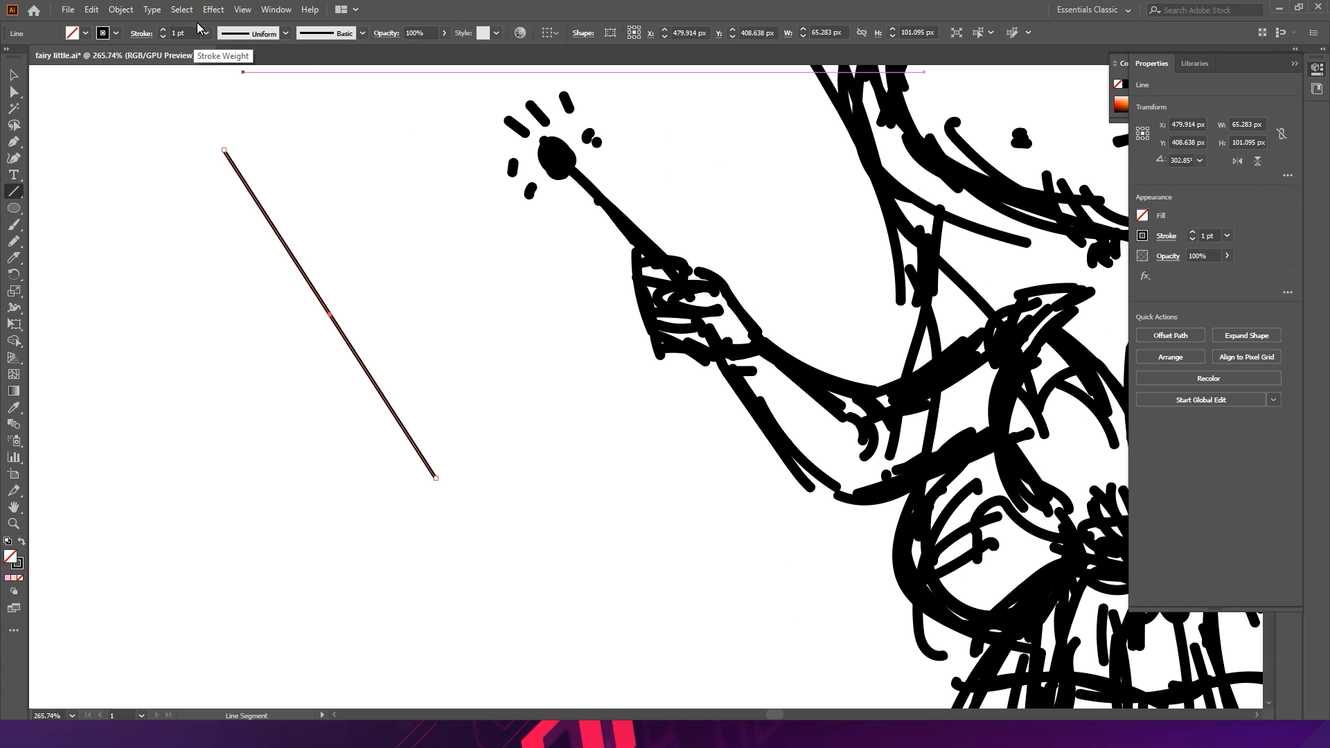
# - Shape the wand line's width profile with the Width tool, widening both ends into rounded tips
pyautogui.click(17, 312)
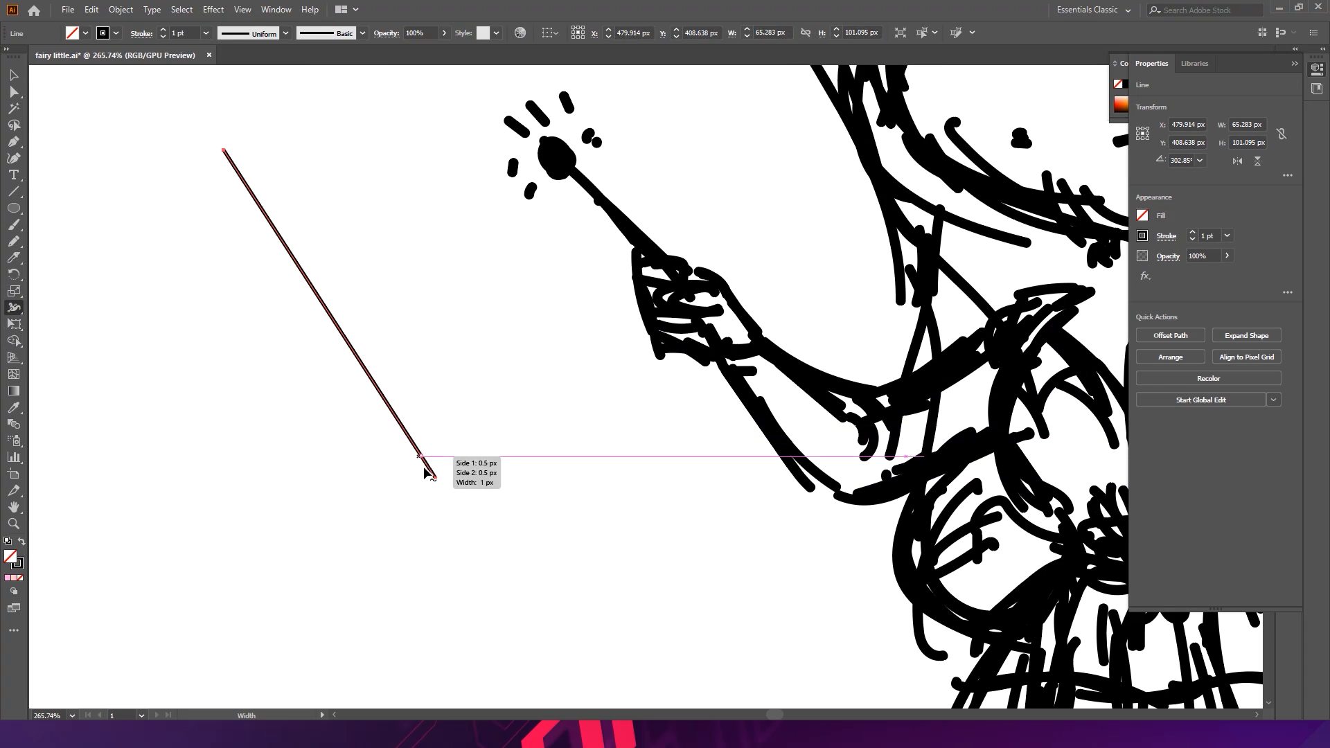
pyautogui.moveTo(436, 481); pyautogui.dragTo(458, 469)
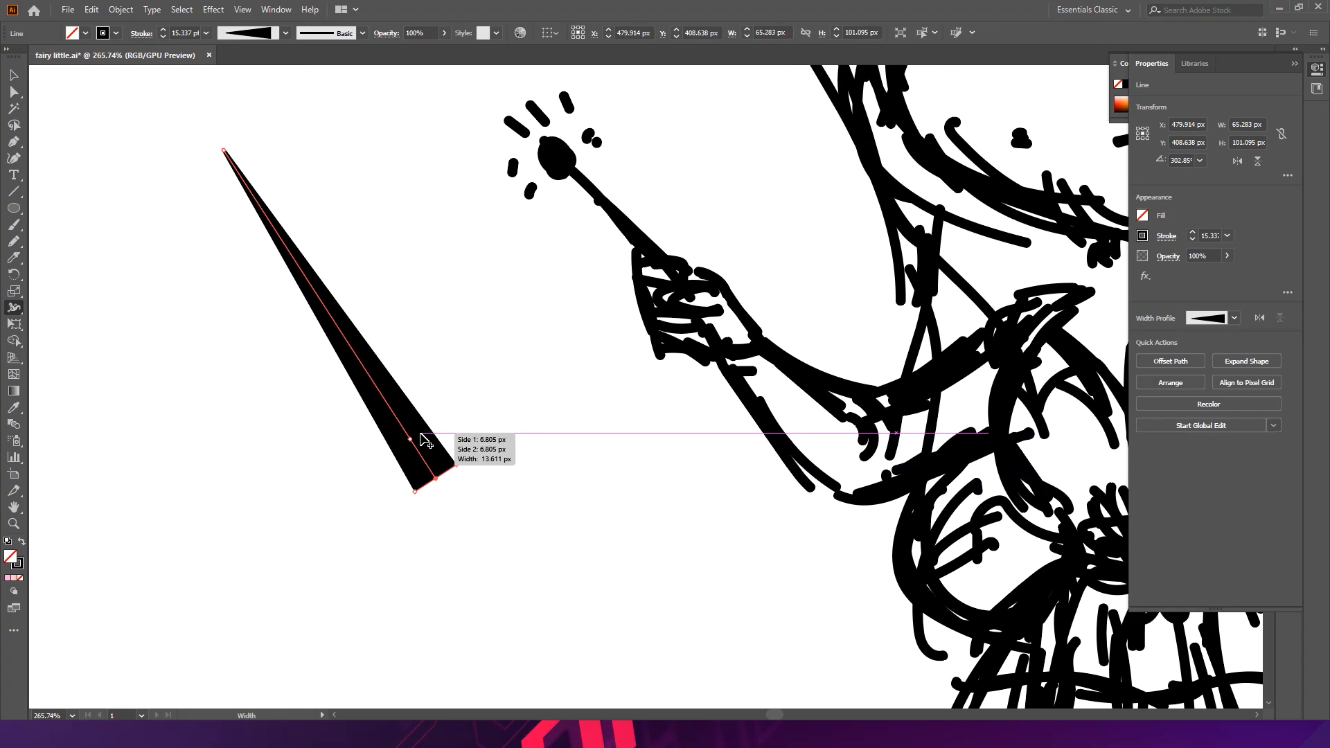
pyautogui.hotkey('ctrl', 'z')
pyautogui.moveTo(422, 457)
pyautogui.mouseDown()
pyautogui.moveTo(457, 439)
pyautogui.moveTo(430, 469)
pyautogui.moveTo(443, 423)
pyautogui.mouseUp()
pyautogui.hotkey('ctrl', 'z')
pyautogui.moveTo(344, 310); pyautogui.dragTo(336, 317)
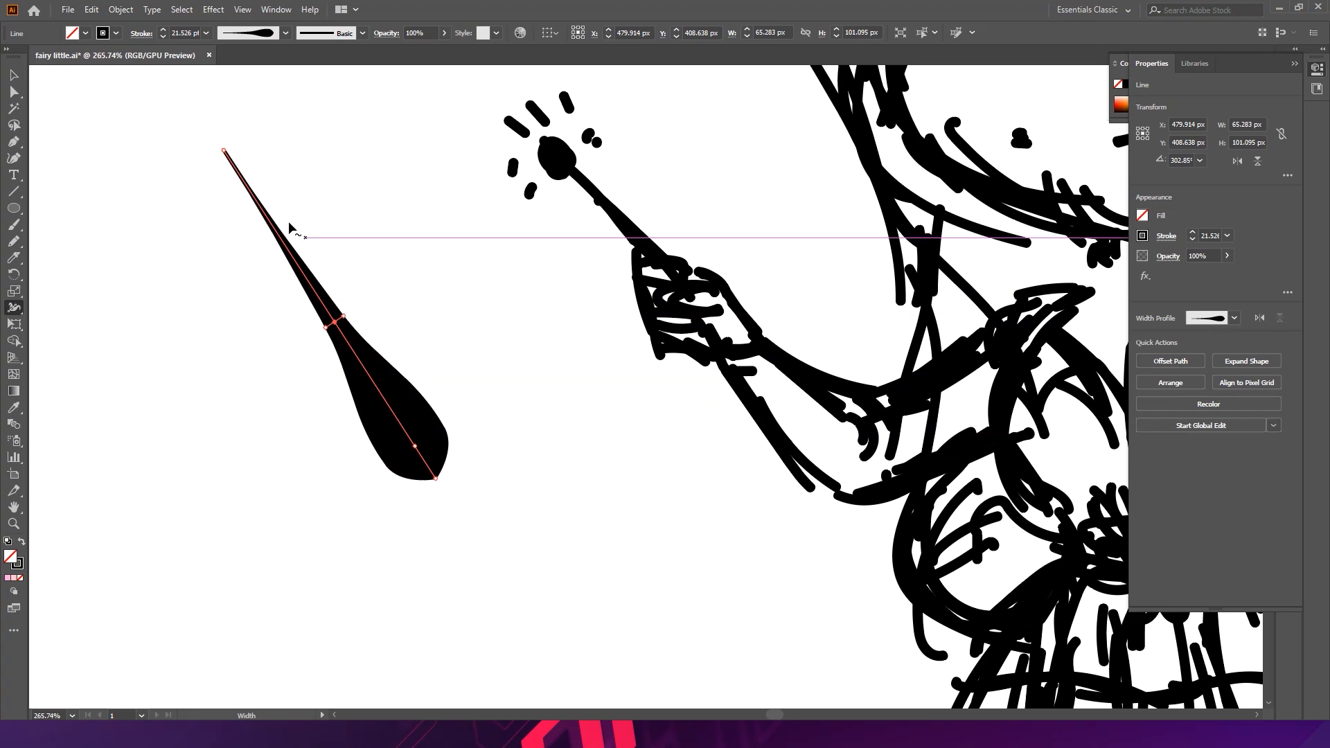
pyautogui.moveTo(256, 200); pyautogui.dragTo(257, 186)
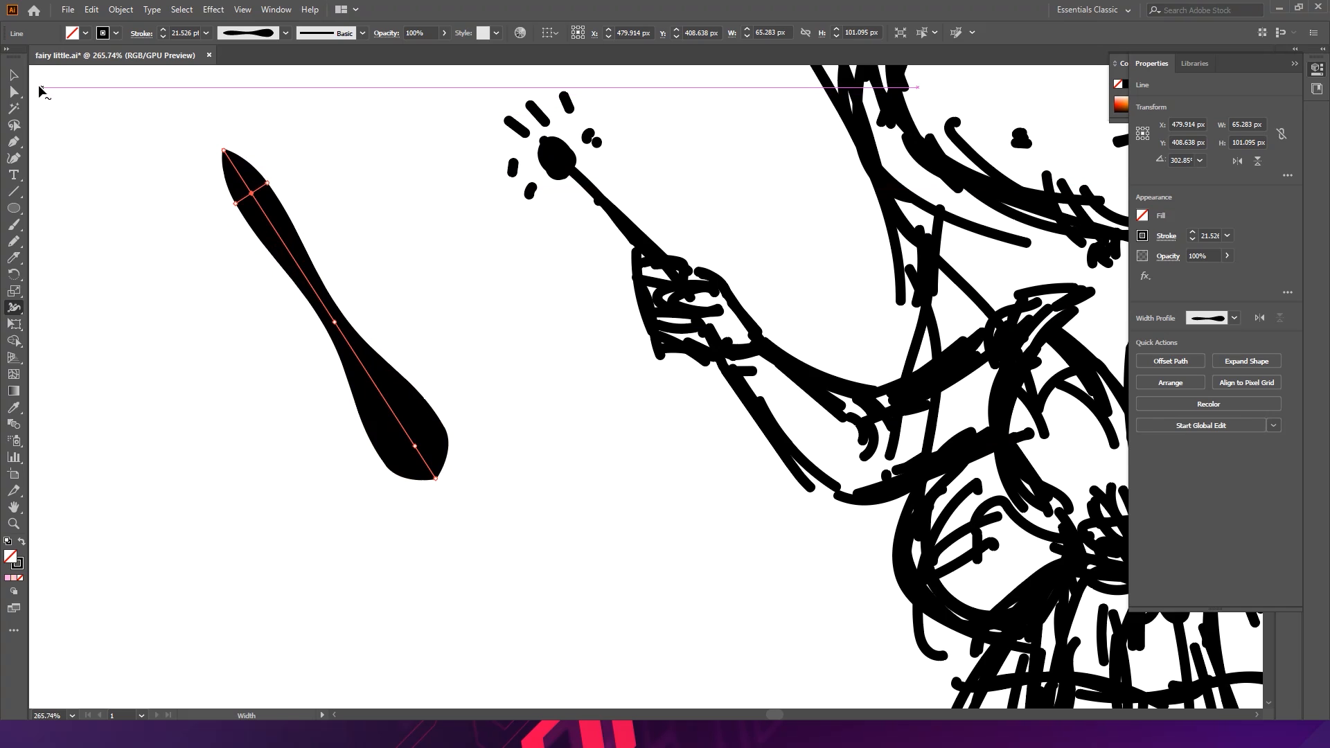
pyautogui.moveTo(253, 193); pyautogui.dragTo(235, 173)
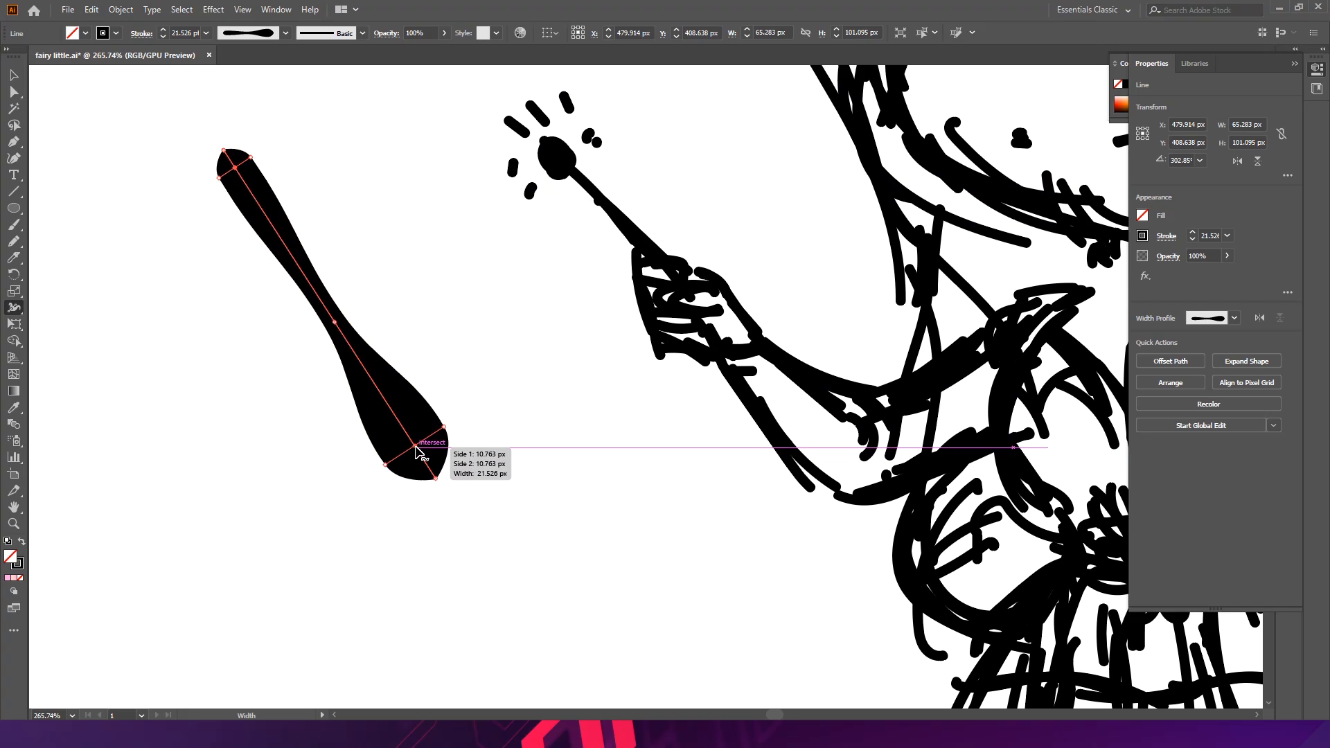
pyautogui.moveTo(415, 450); pyautogui.dragTo(422, 459)
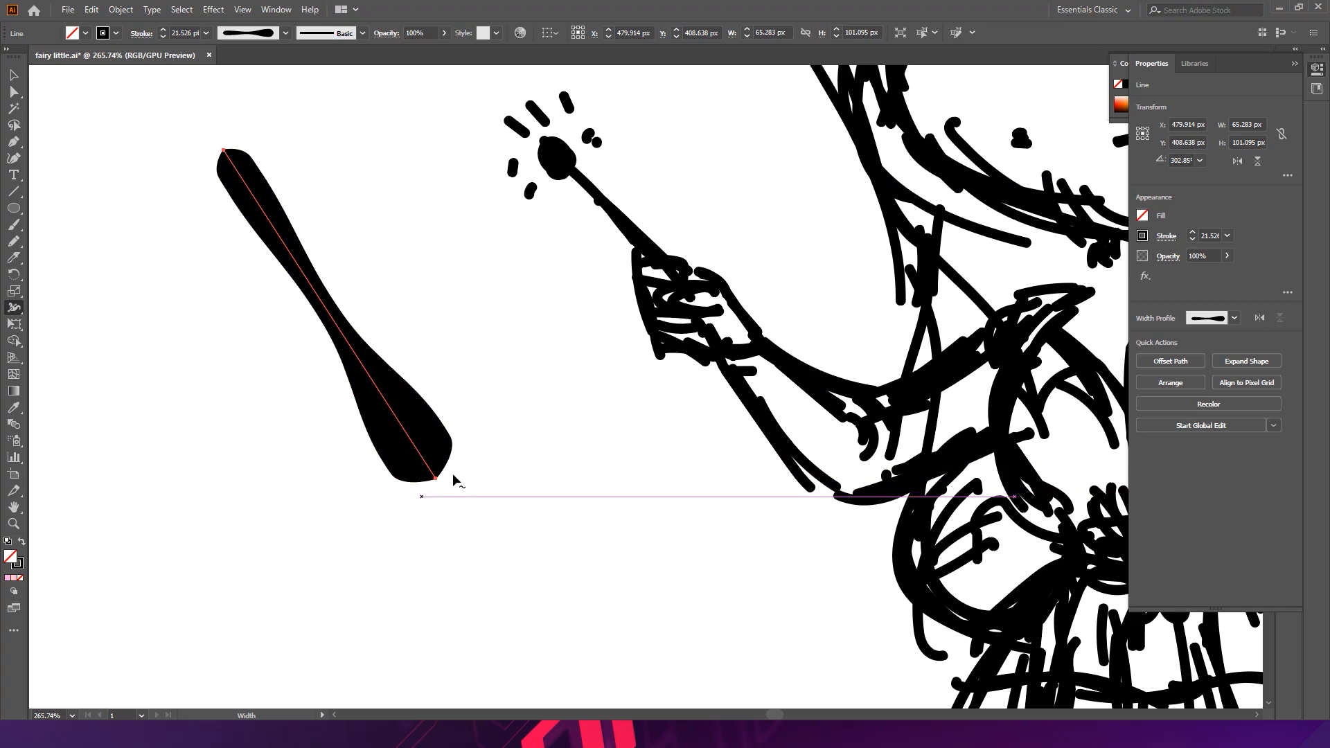
pyautogui.press('v')
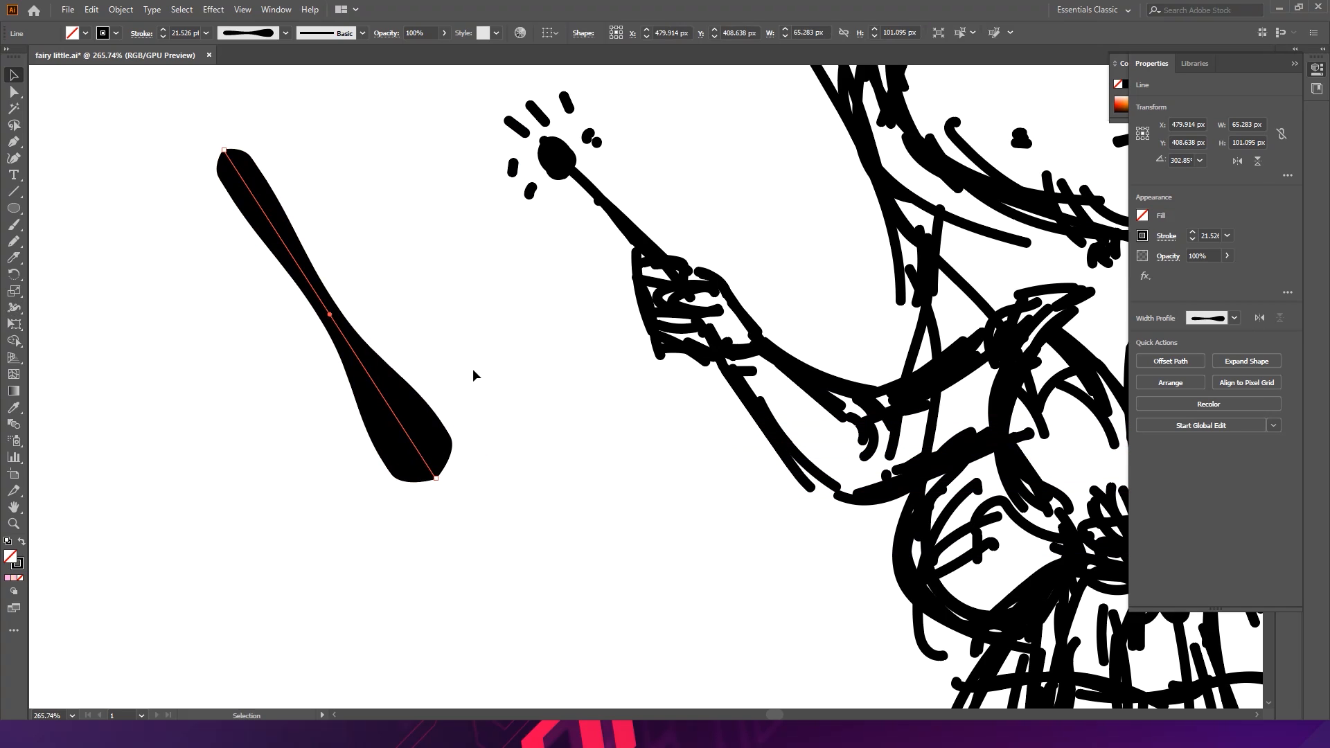
# - Set the wand line's stroke weight to 10 pt
pyautogui.click(474, 367)
pyautogui.click(435, 430)
pyautogui.click(188, 36)
pyautogui.press('Down')
pyautogui.press('Down')
pyautogui.press('Down')
pyautogui.press('Down')
pyautogui.press('Down')
pyautogui.press('Down')
pyautogui.press('Down')
pyautogui.press('Down')
pyautogui.press('Down')
pyautogui.press('Down')
pyautogui.press('Down')
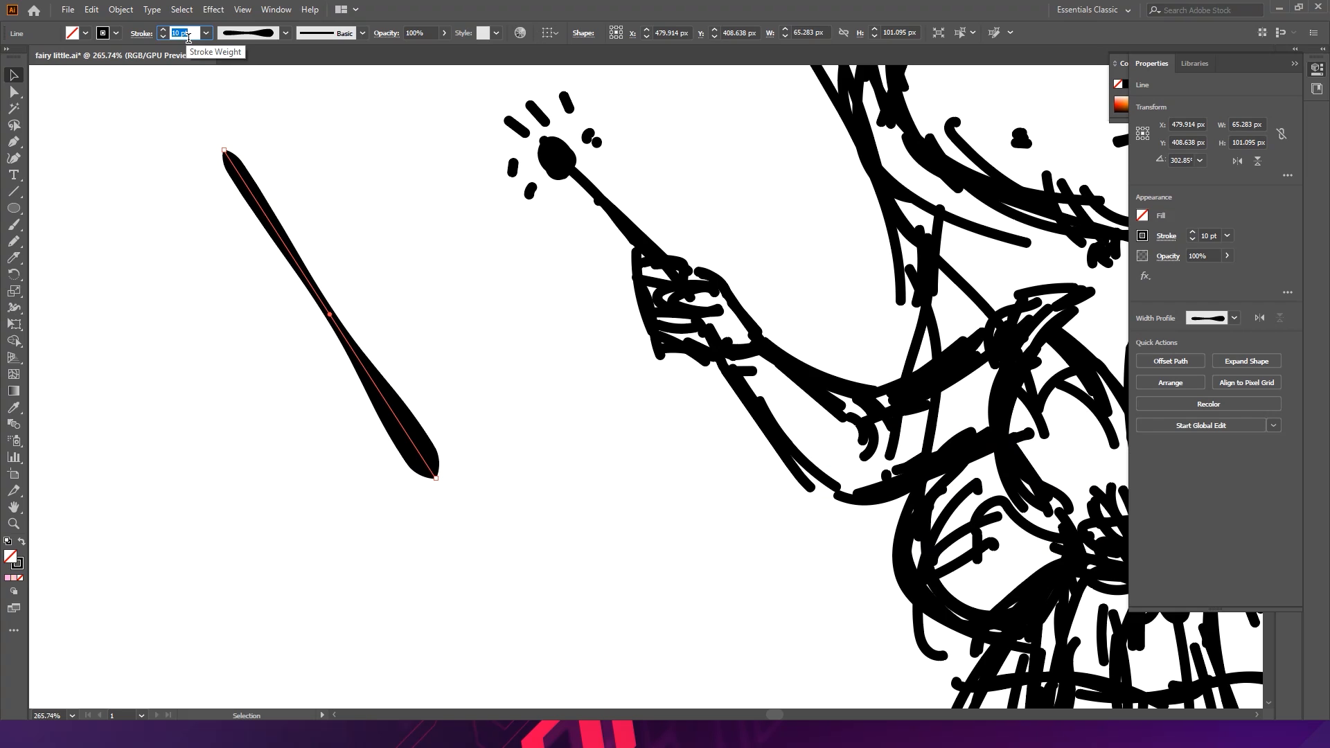
# - Confirm the 10 pt stroke and expand the wand line's appearance into a filled shape
pyautogui.press('Return')
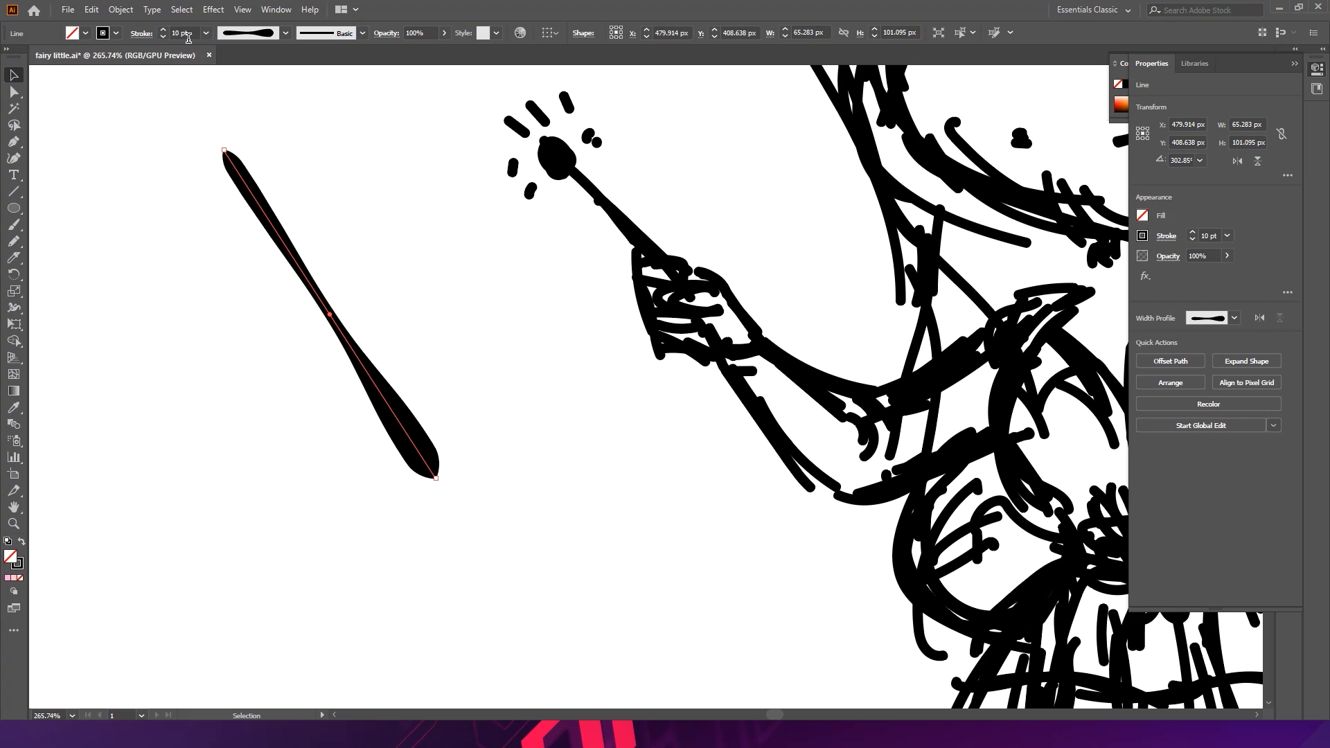
pyautogui.click(123, 10)
pyautogui.click(132, 187)
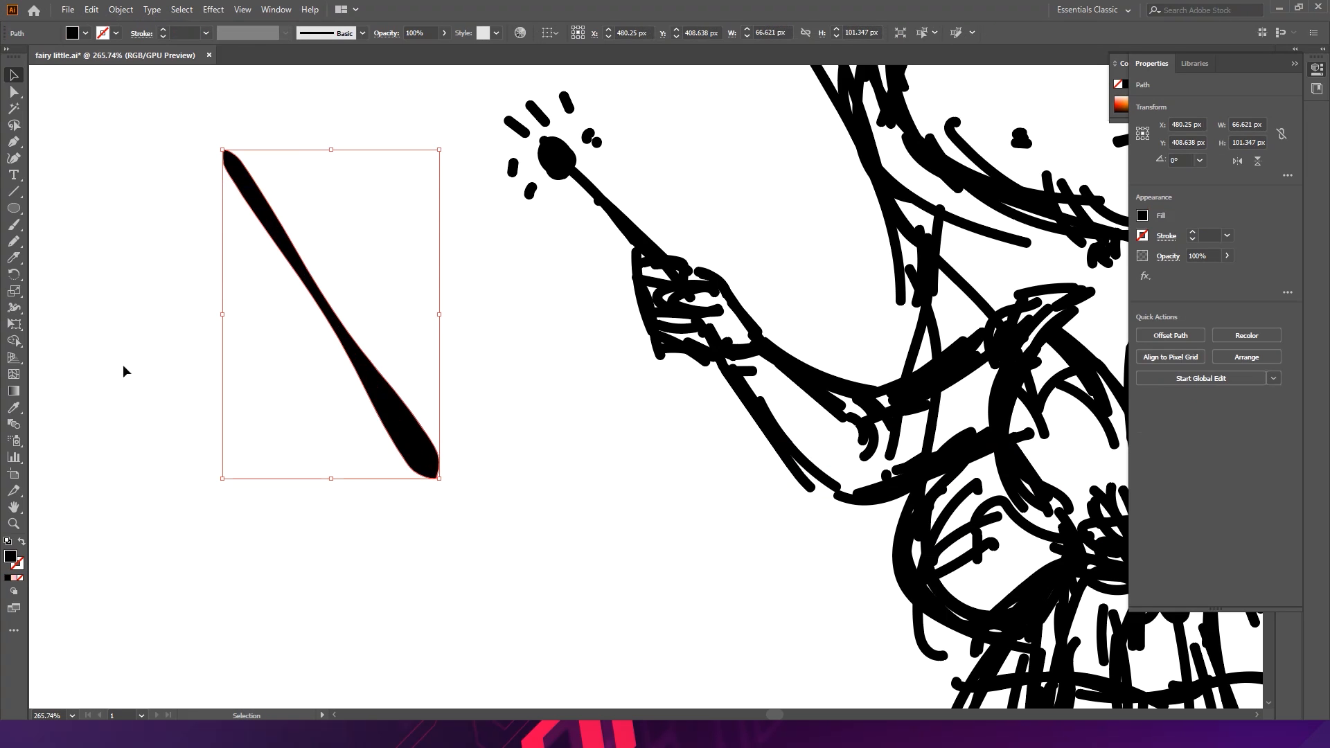
pyautogui.click(116, 178)
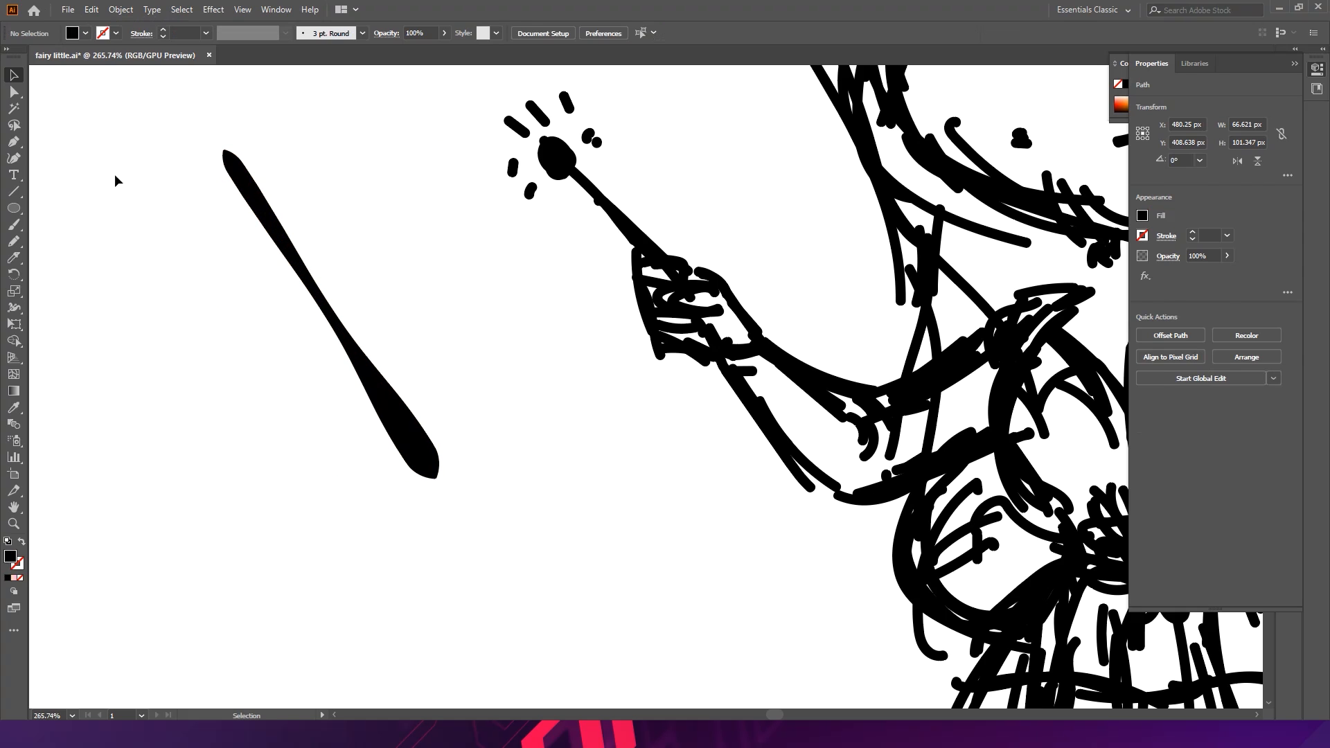
# - Draw a five-point star about 45 by 43 px with the Star tool beside the wand
pyautogui.moveTo(261, 270); pyautogui.dragTo(305, 359)
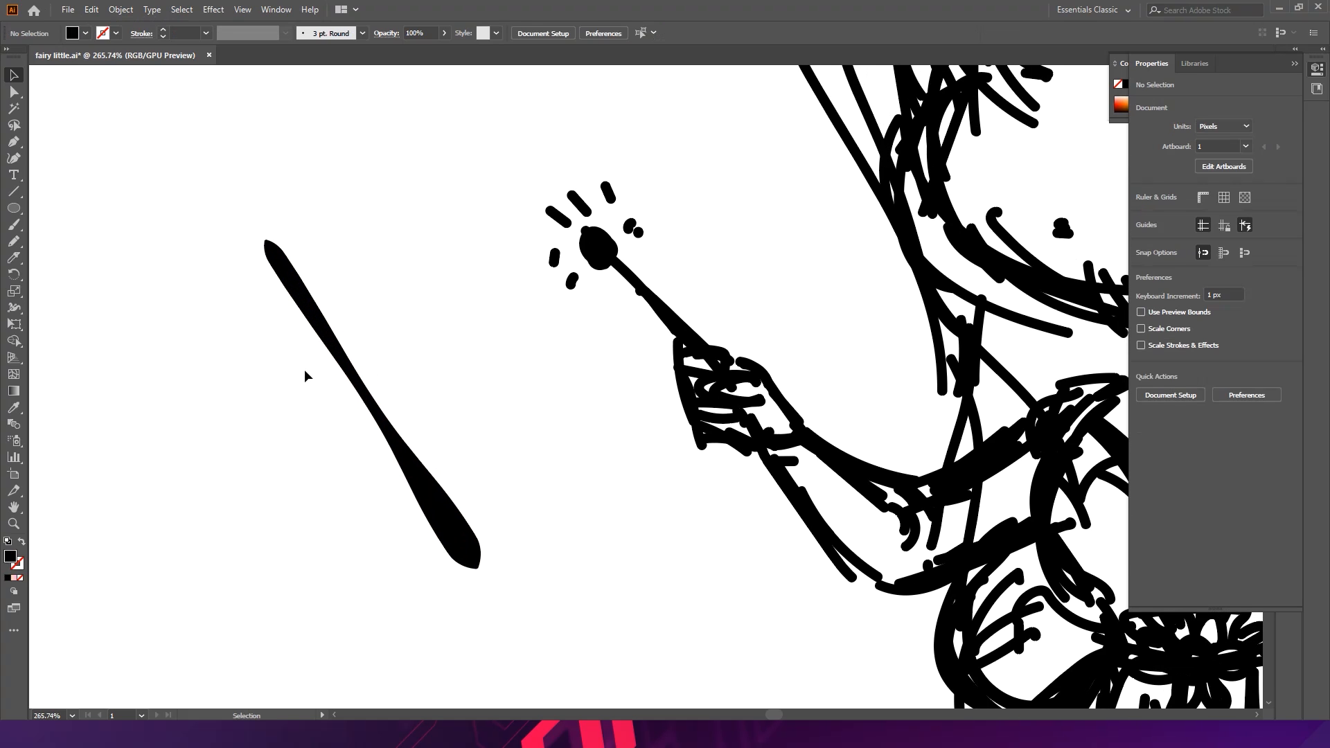
pyautogui.press('space')
pyautogui.moveTo(196, 205); pyautogui.dragTo(383, 231)
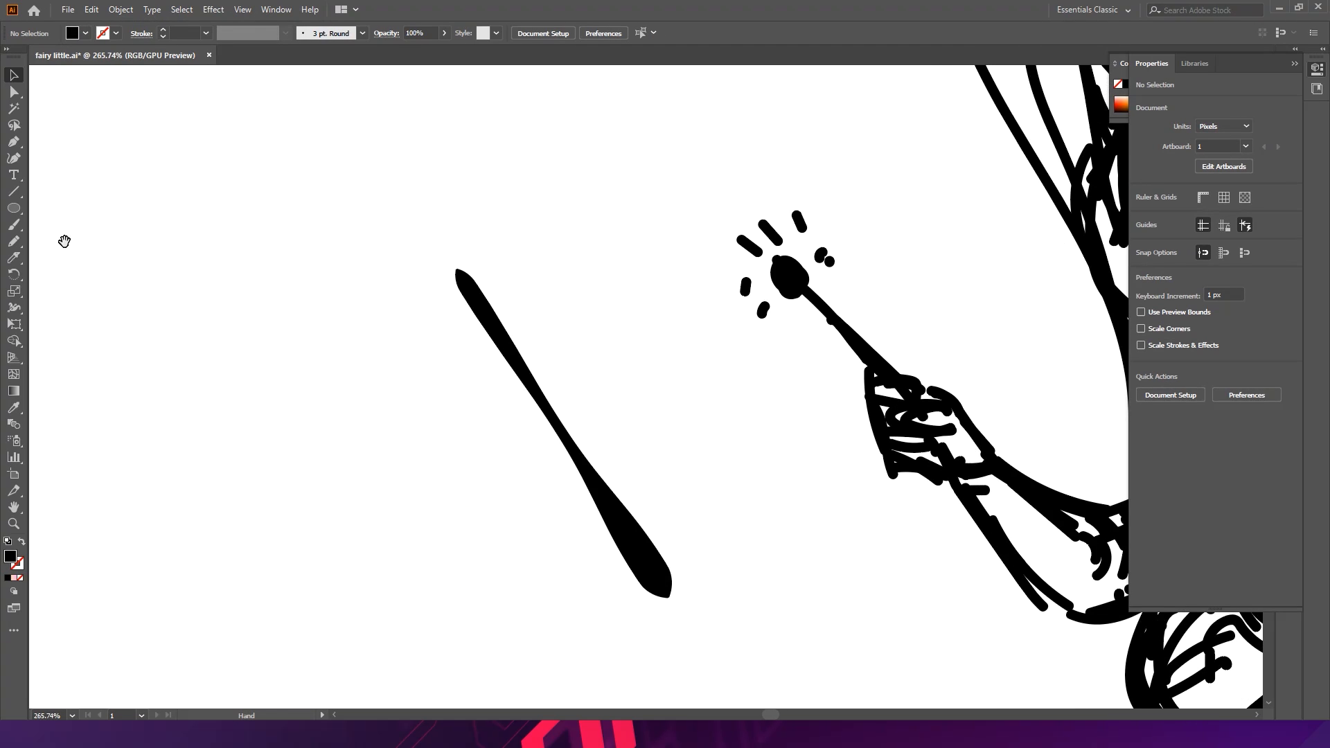
pyautogui.click(21, 216)
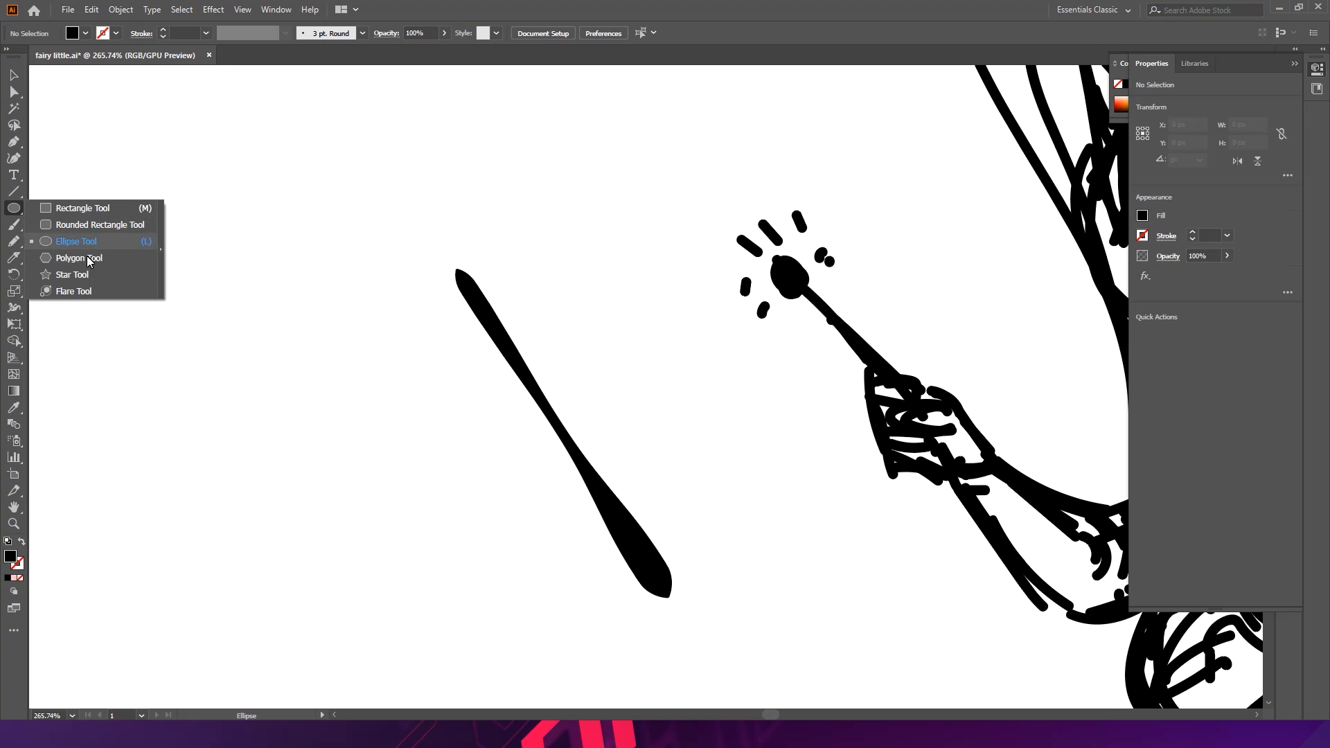
pyautogui.click(72, 274)
pyautogui.moveTo(223, 229); pyautogui.dragTo(277, 301)
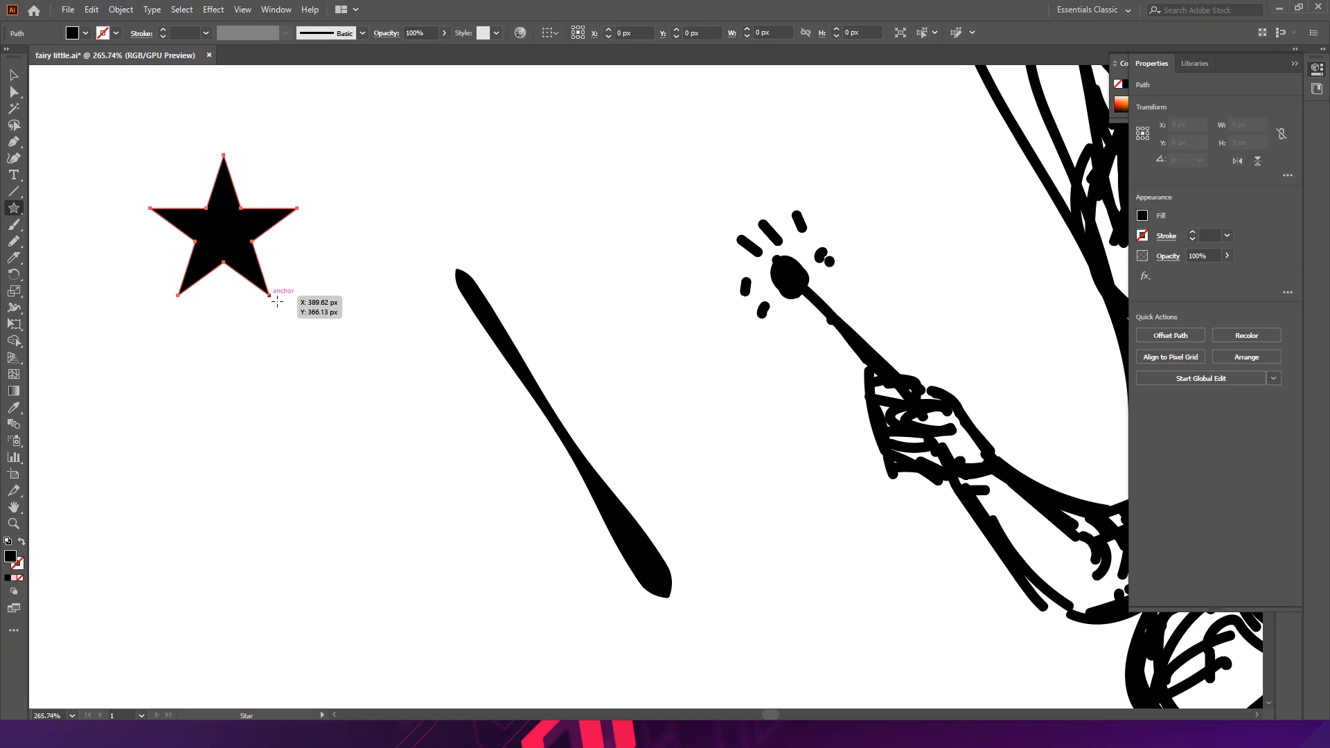
# - Move the wand shape so its upper tip sits under the star
pyautogui.scroll(1, 283, 214)
pyautogui.press('v')
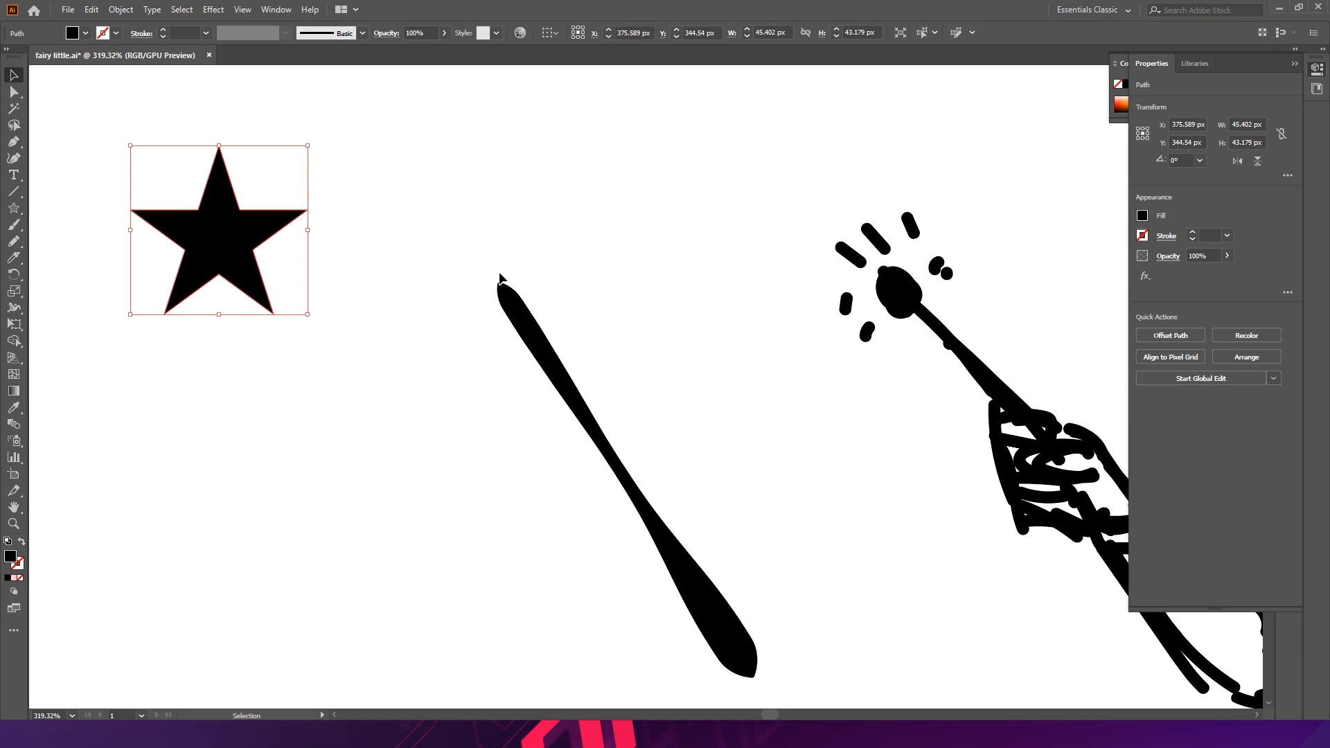
pyautogui.moveTo(543, 339); pyautogui.dragTo(271, 303)
pyautogui.click(353, 285)
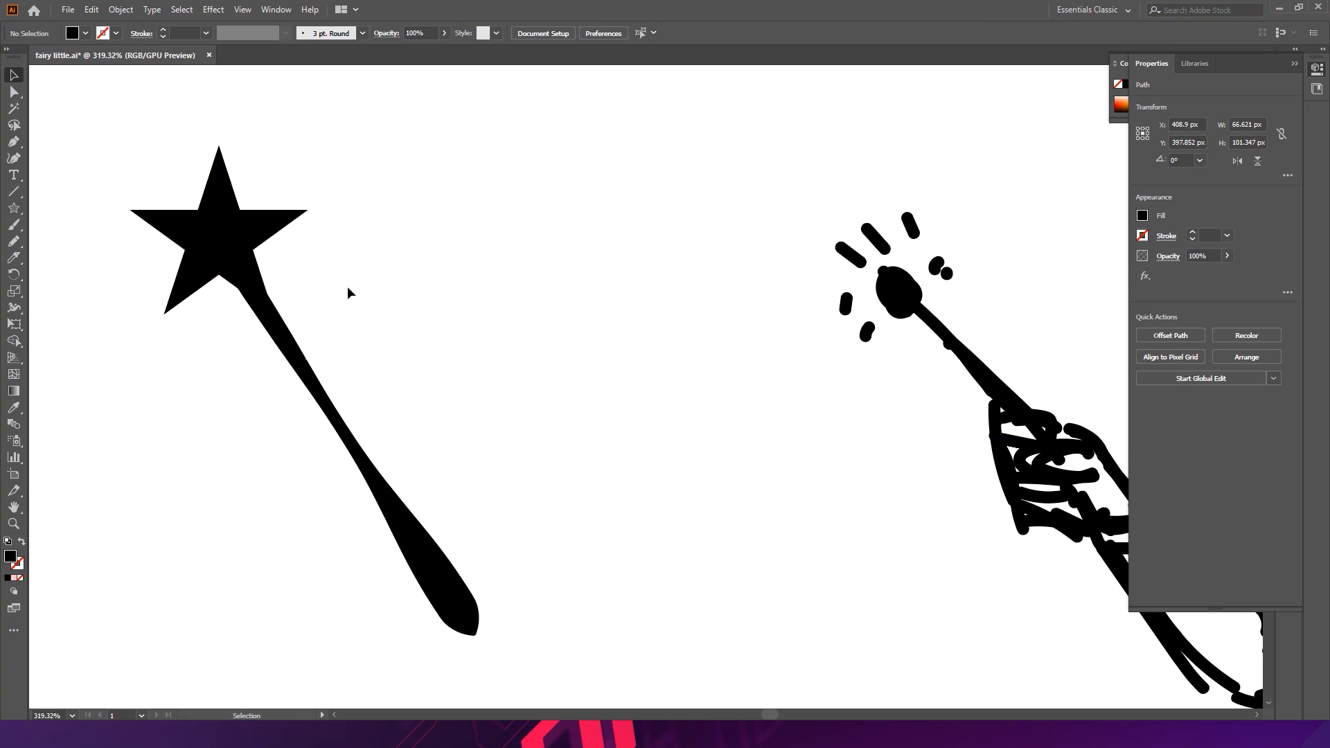
# - Rotate the star at the wand's tip to about 29°
pyautogui.click(262, 234)
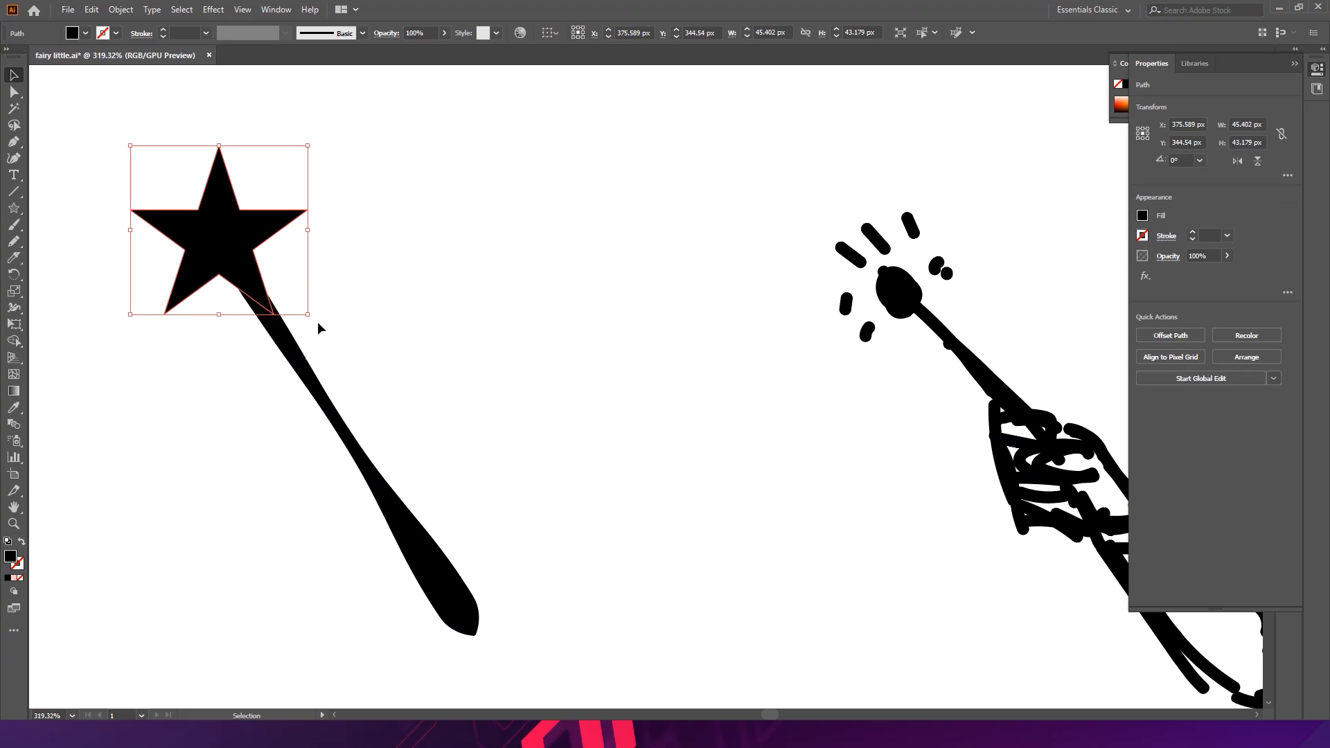
pyautogui.moveTo(318, 323); pyautogui.dragTo(362, 268)
pyautogui.click(282, 325)
pyautogui.click(340, 293)
pyautogui.moveTo(273, 227); pyautogui.dragTo(319, 224)
pyautogui.moveTo(319, 225); pyautogui.dragTo(361, 220)
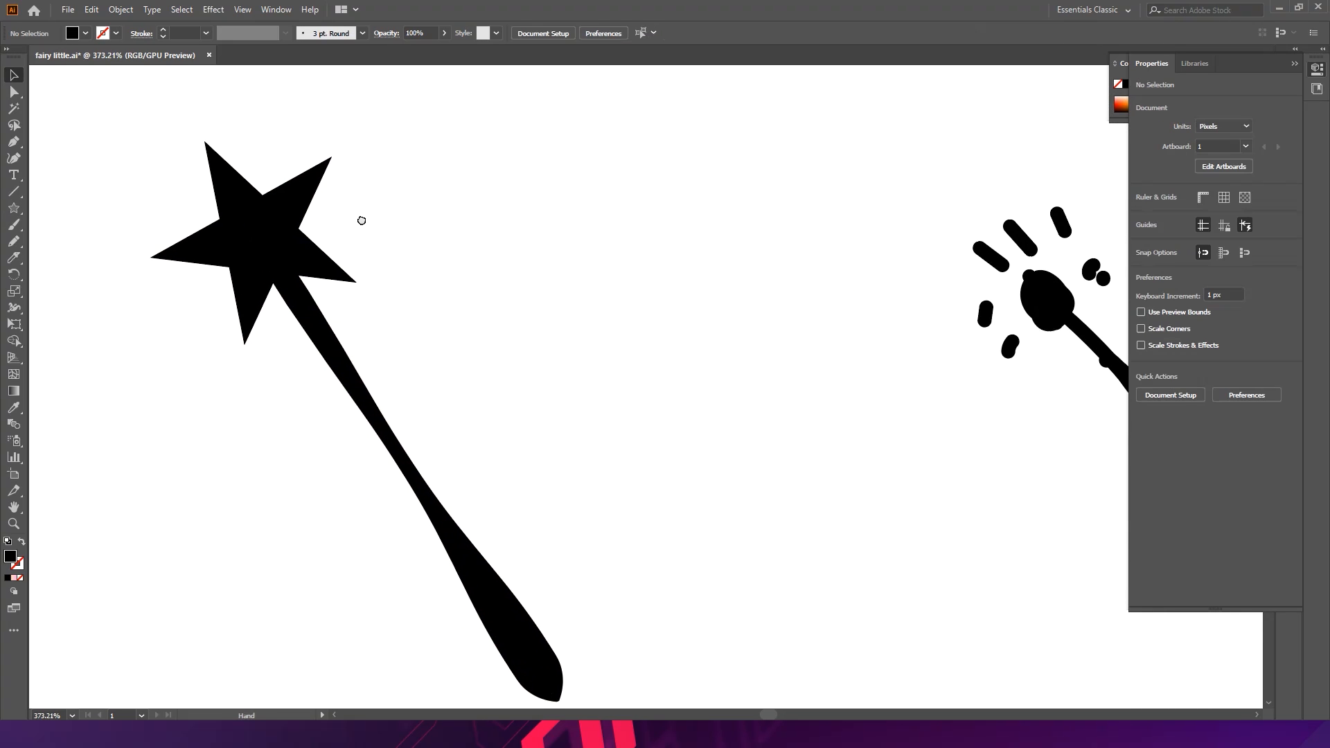
# - Create a 16-point star with radius 1 of 23.869 px and radius 2 of 20 px
pyautogui.click(15, 208)
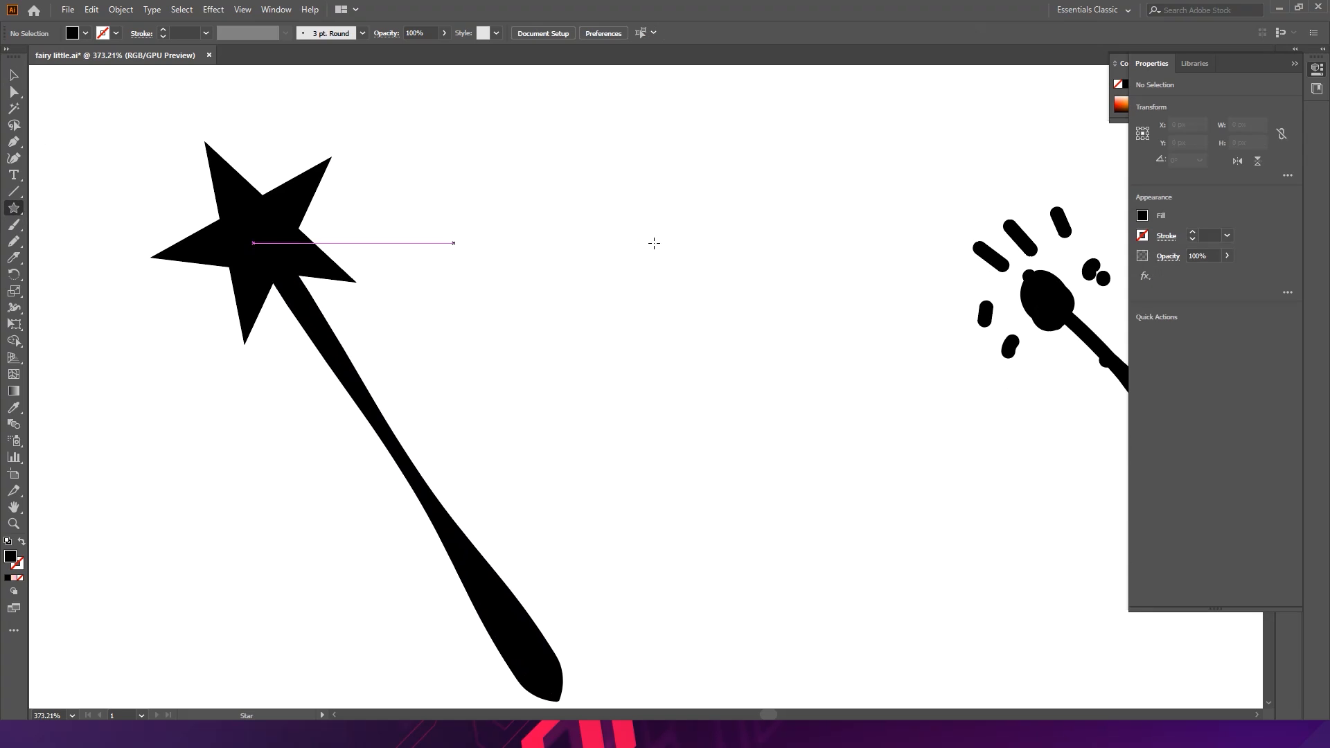
pyautogui.click(619, 231)
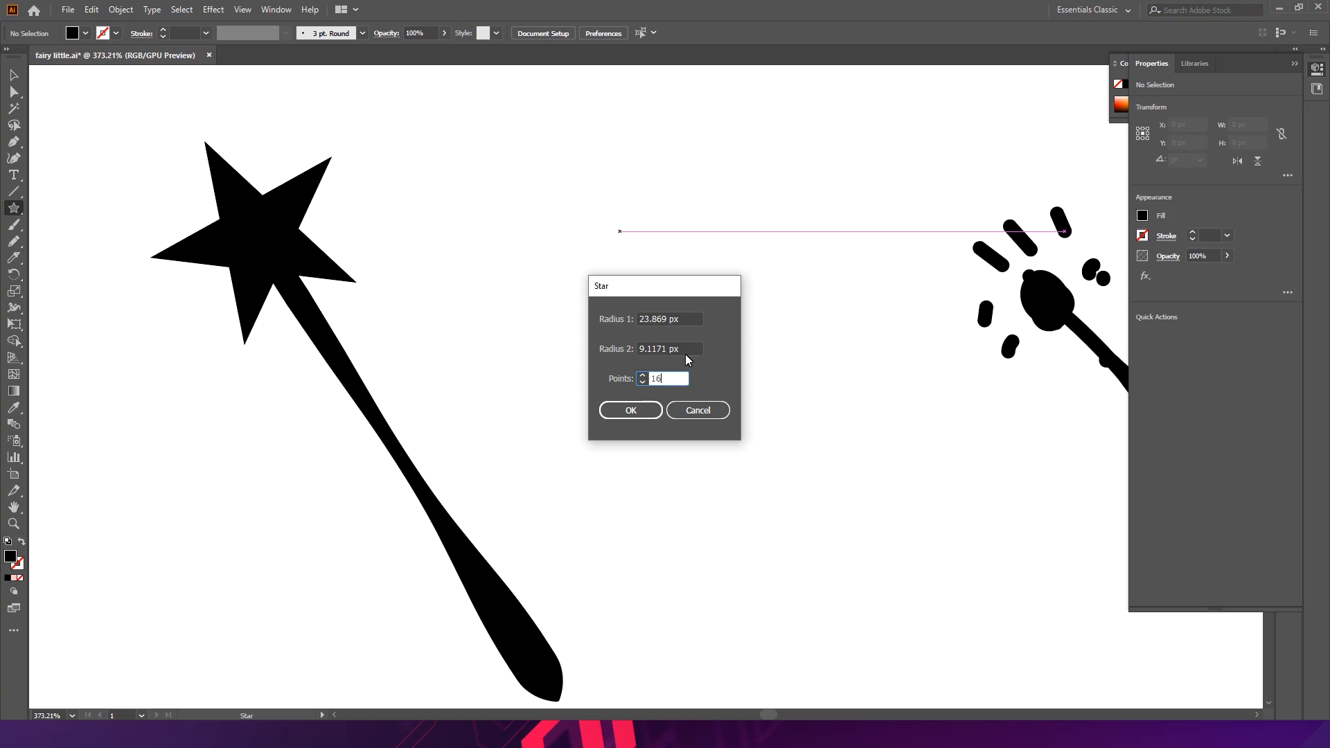
pyautogui.click(688, 355)
pyautogui.write('20')
pyautogui.click(653, 411)
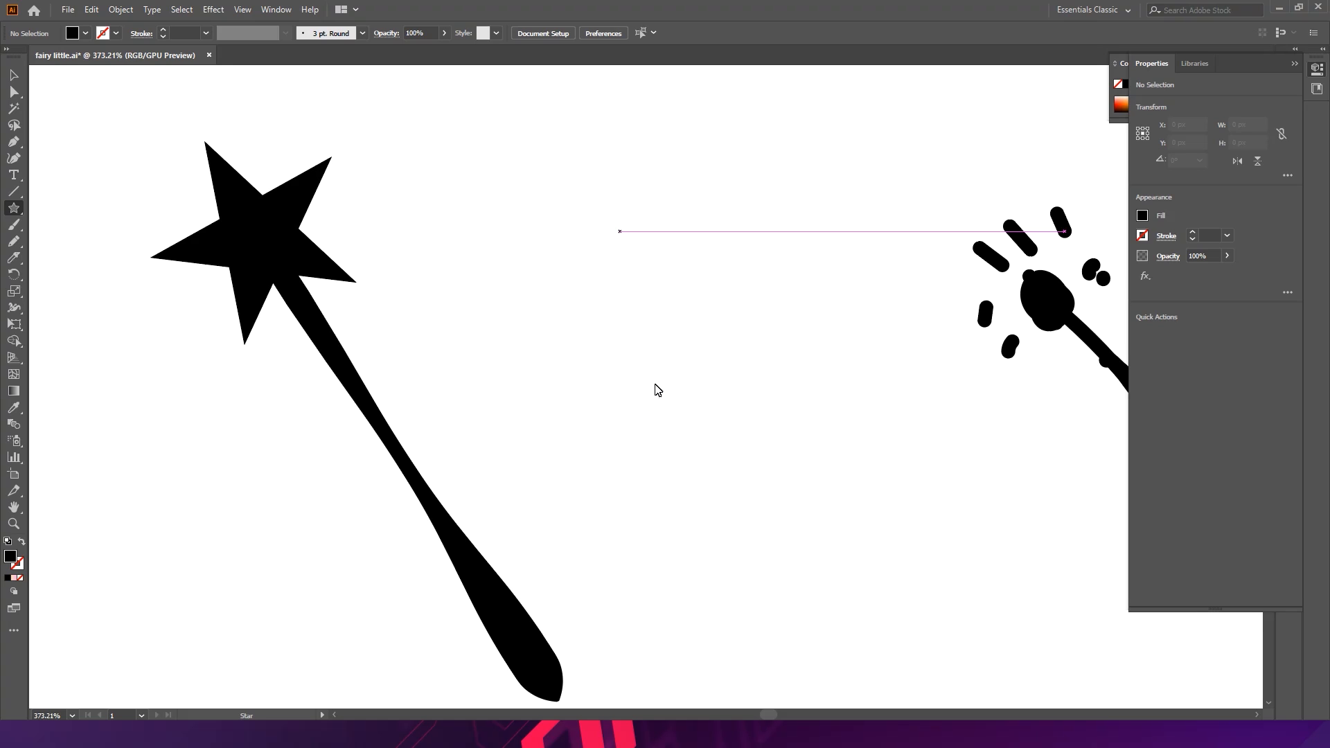
# - Create a second 16-point star with radius 2 set to 1 px for thin spikes
pyautogui.click(594, 269)
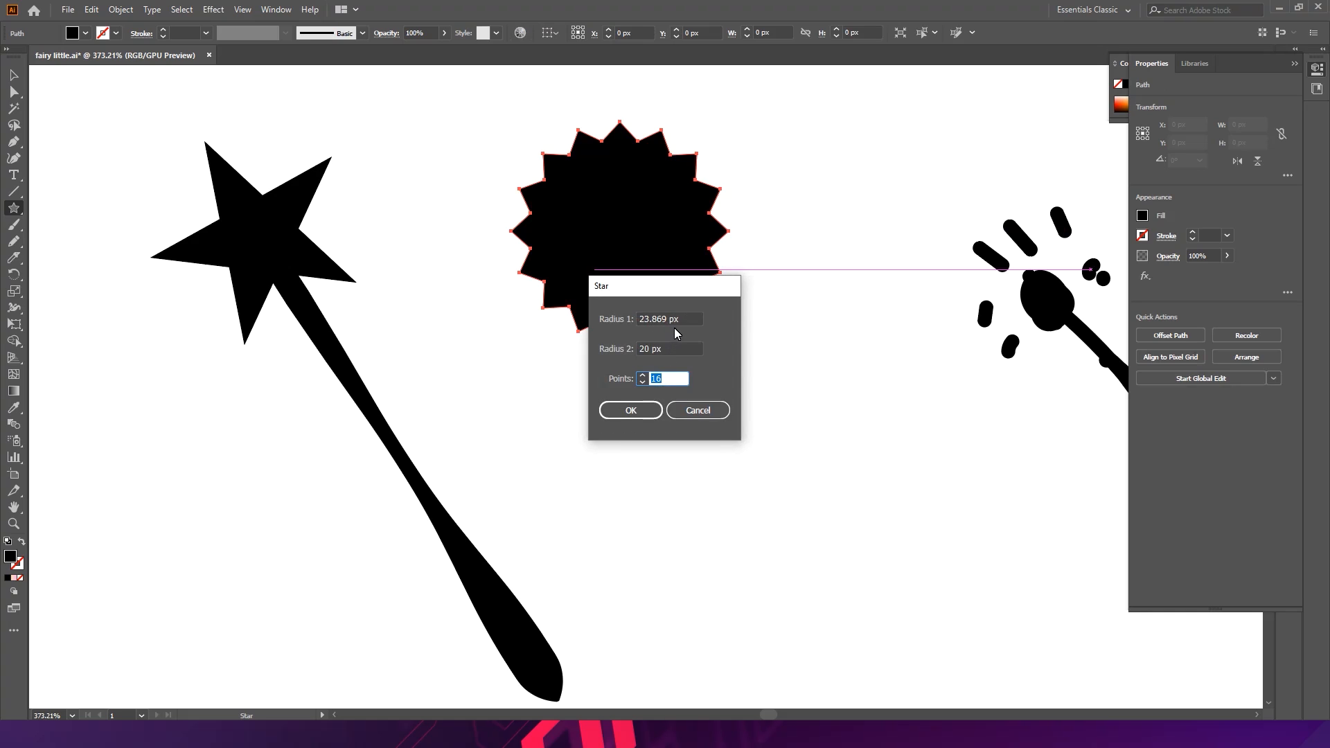
pyautogui.click(671, 355)
pyautogui.write('1')
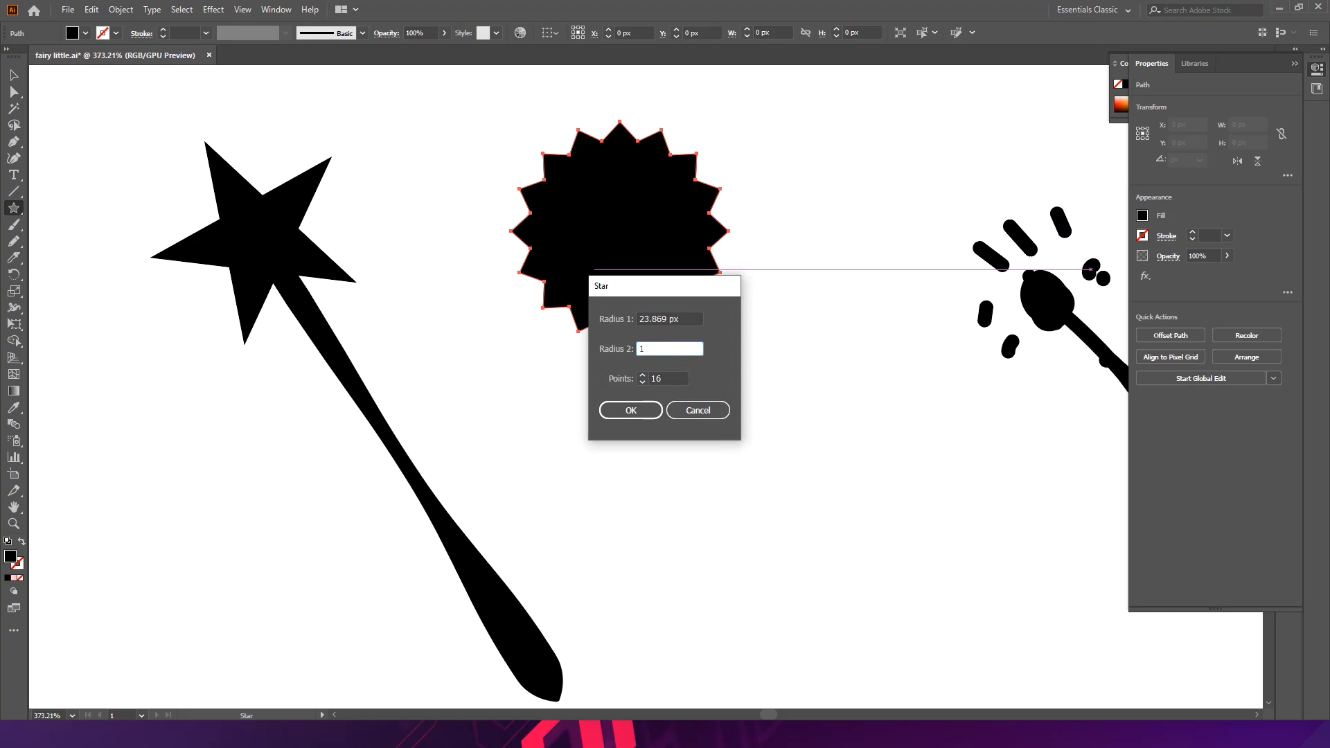
pyautogui.press('Return')
# - Move both 16-point stars behind the wand's star so they radiate around it
pyautogui.press('v')
pyautogui.moveTo(615, 296); pyautogui.dragTo(850, 422)
pyautogui.moveTo(830, 401); pyautogui.dragTo(259, 240)
pyautogui.moveTo(378, 137); pyautogui.dragTo(414, 98)
pyautogui.click(451, 162)
pyautogui.click(594, 253)
pyautogui.moveTo(600, 257); pyautogui.dragTo(242, 265)
pyautogui.click(451, 213)
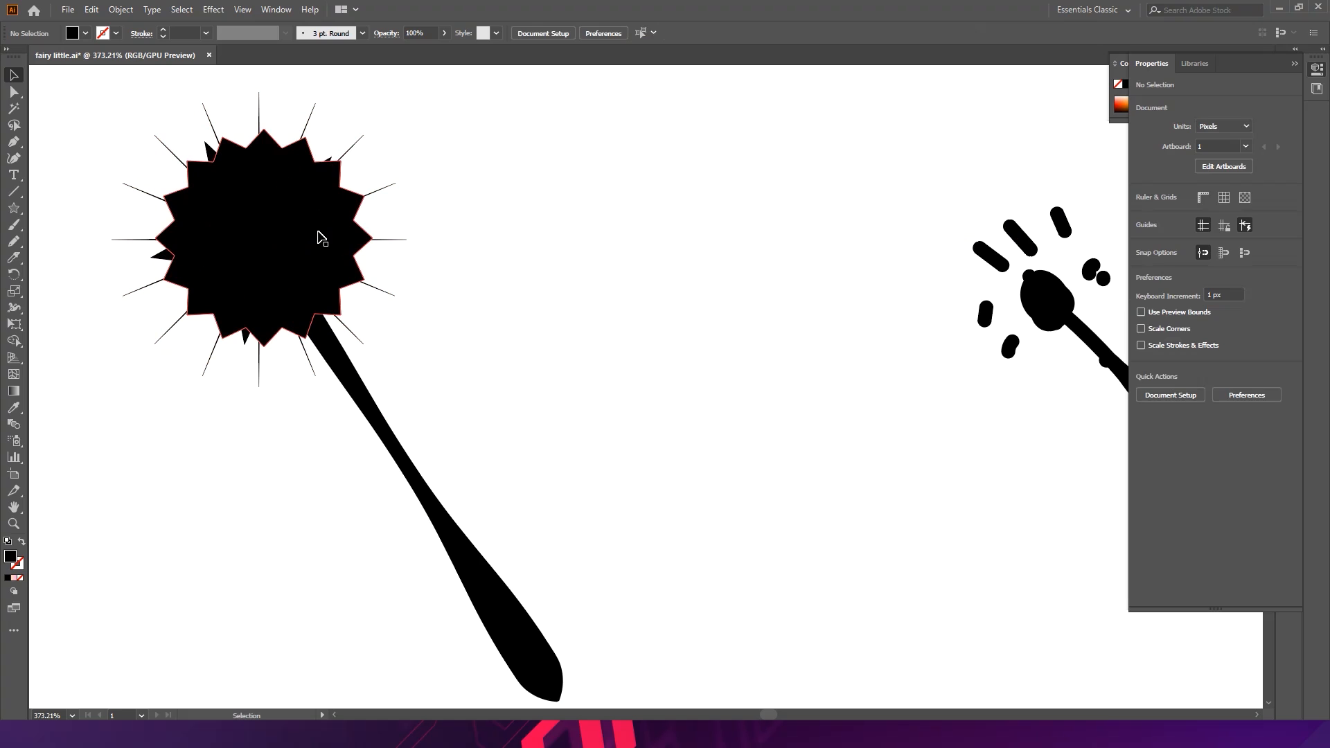
# - Fill the five-point star and wand with the radial gold gradient from the Metals swatch library
pyautogui.click(331, 234)
pyautogui.press('ctrl')
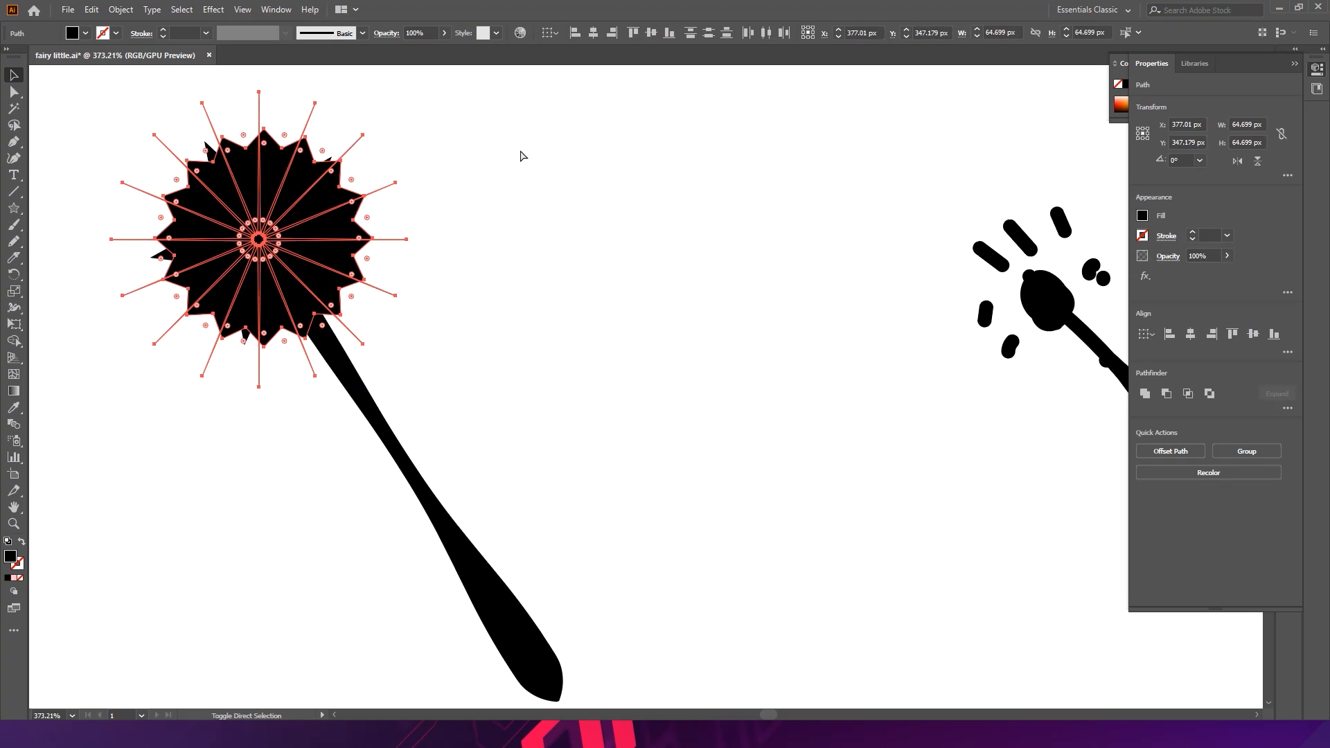
pyautogui.click(603, 367)
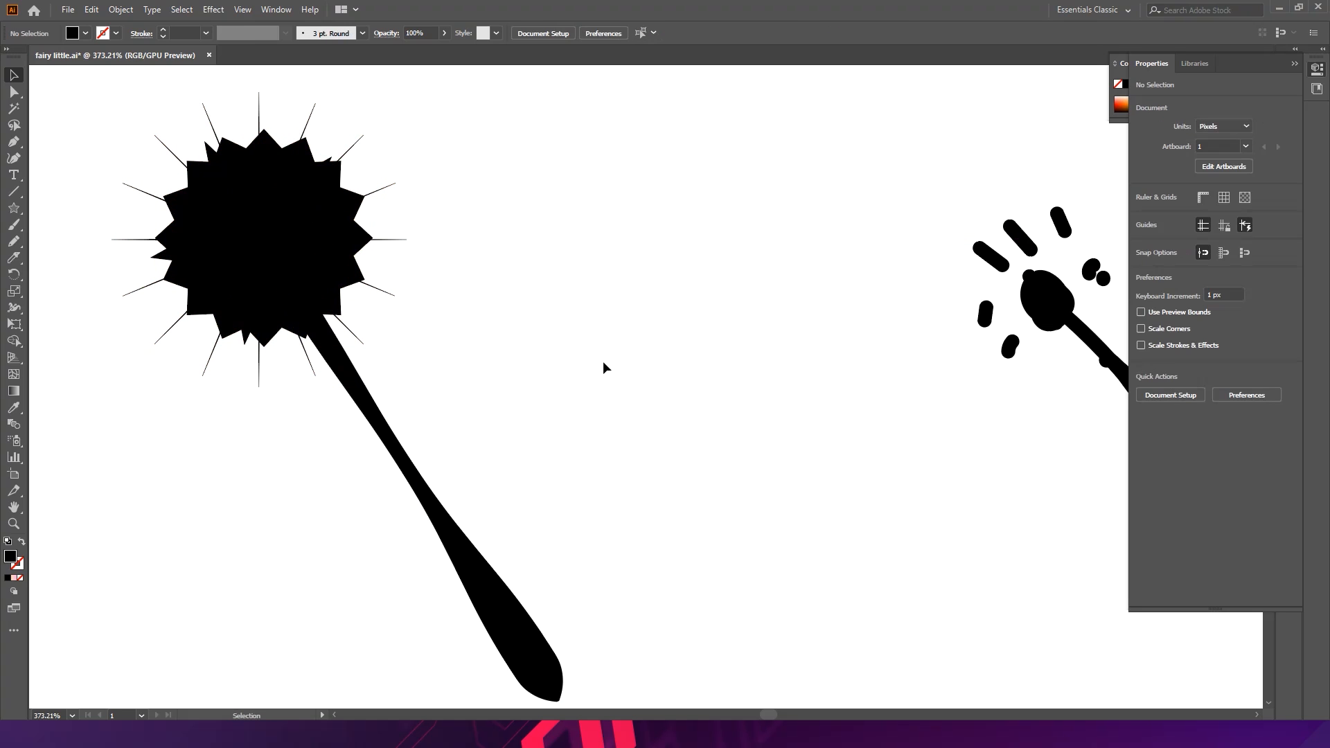
pyautogui.click(298, 254)
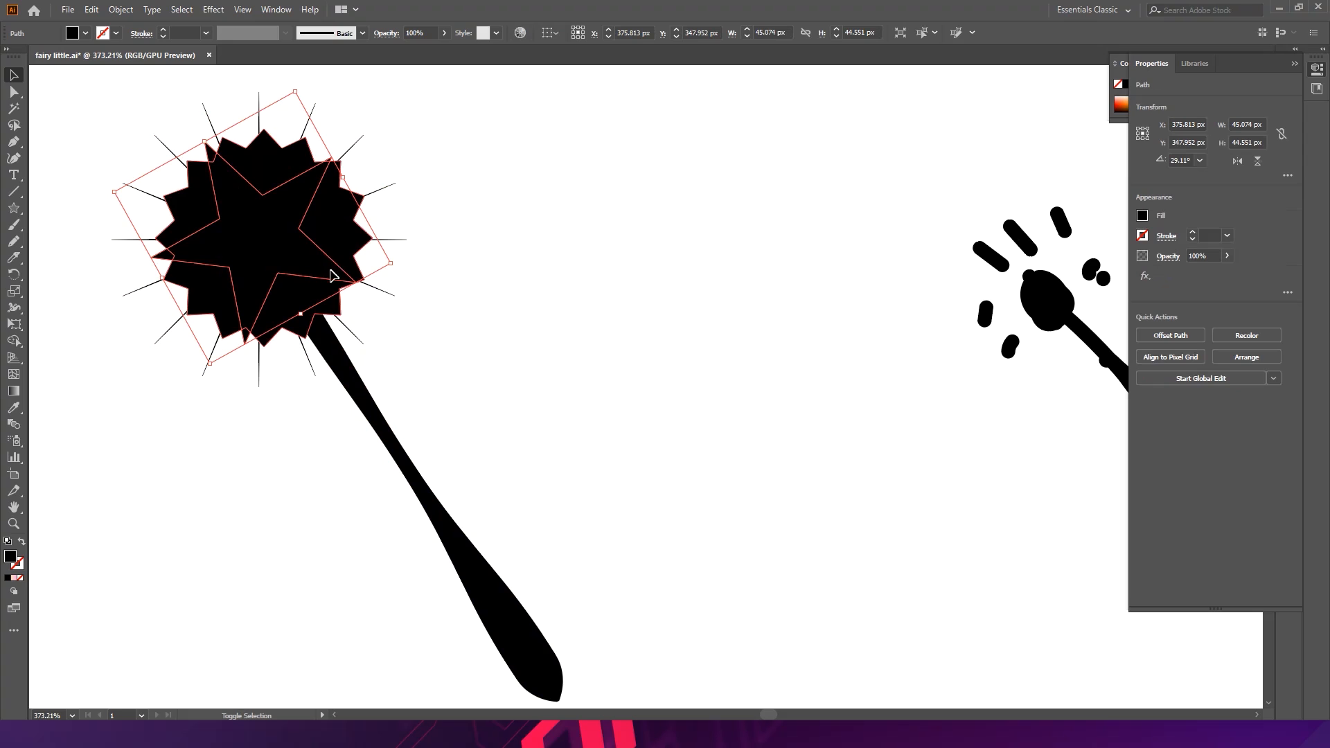
pyautogui.keyDown('shift'); pyautogui.click(349, 369); pyautogui.keyUp('shift')
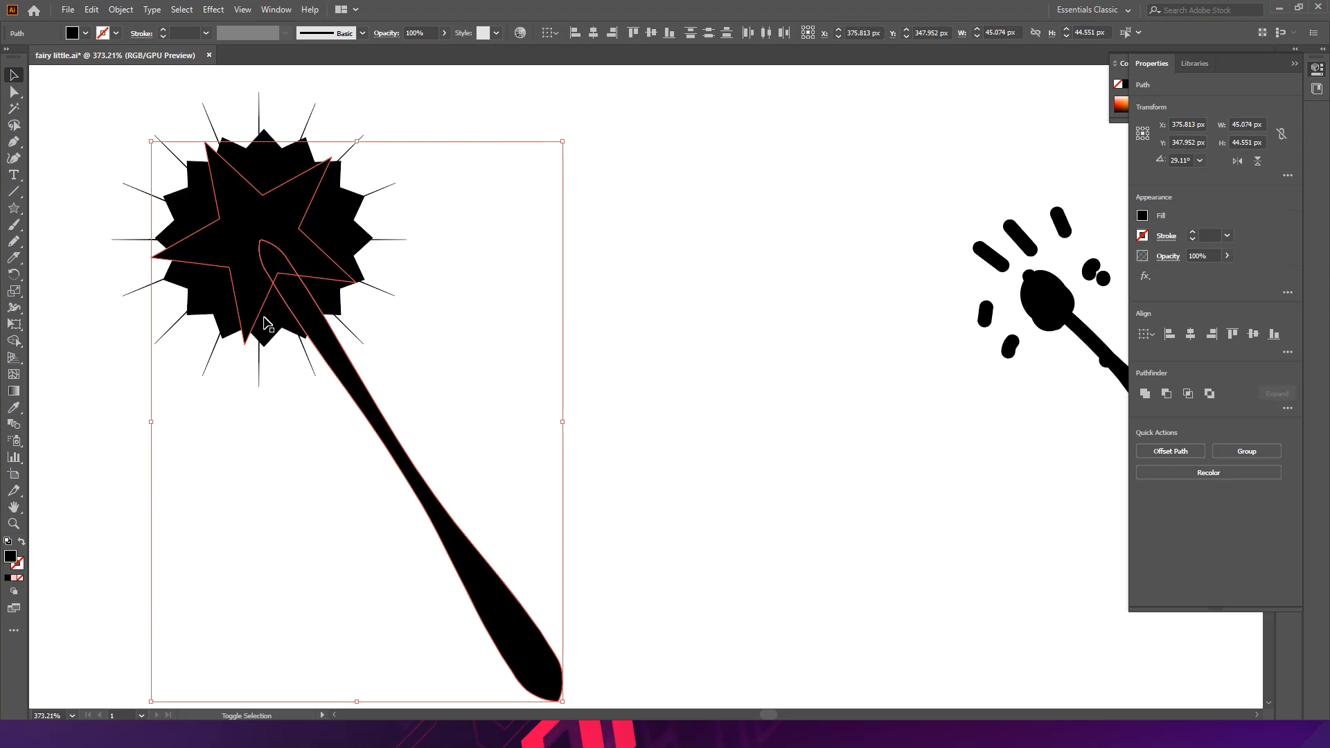
pyautogui.click(86, 35)
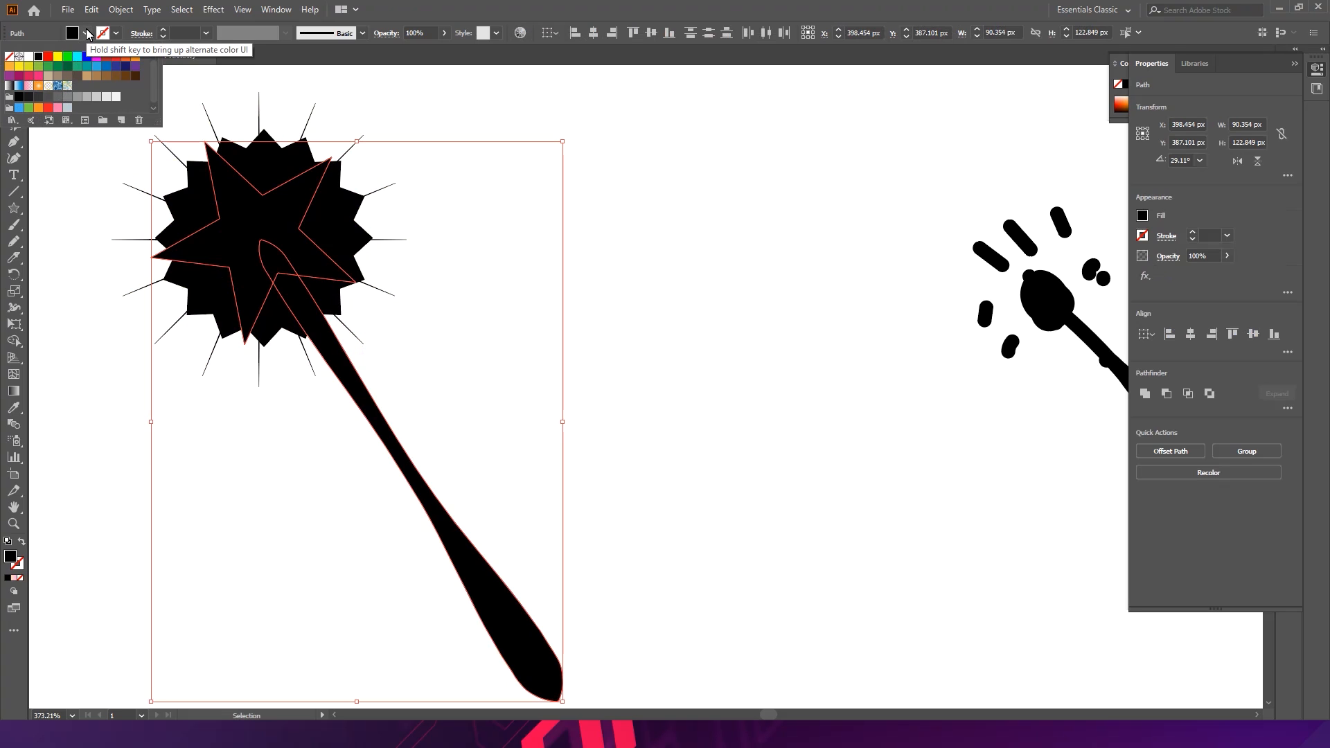
pyautogui.click(19, 124)
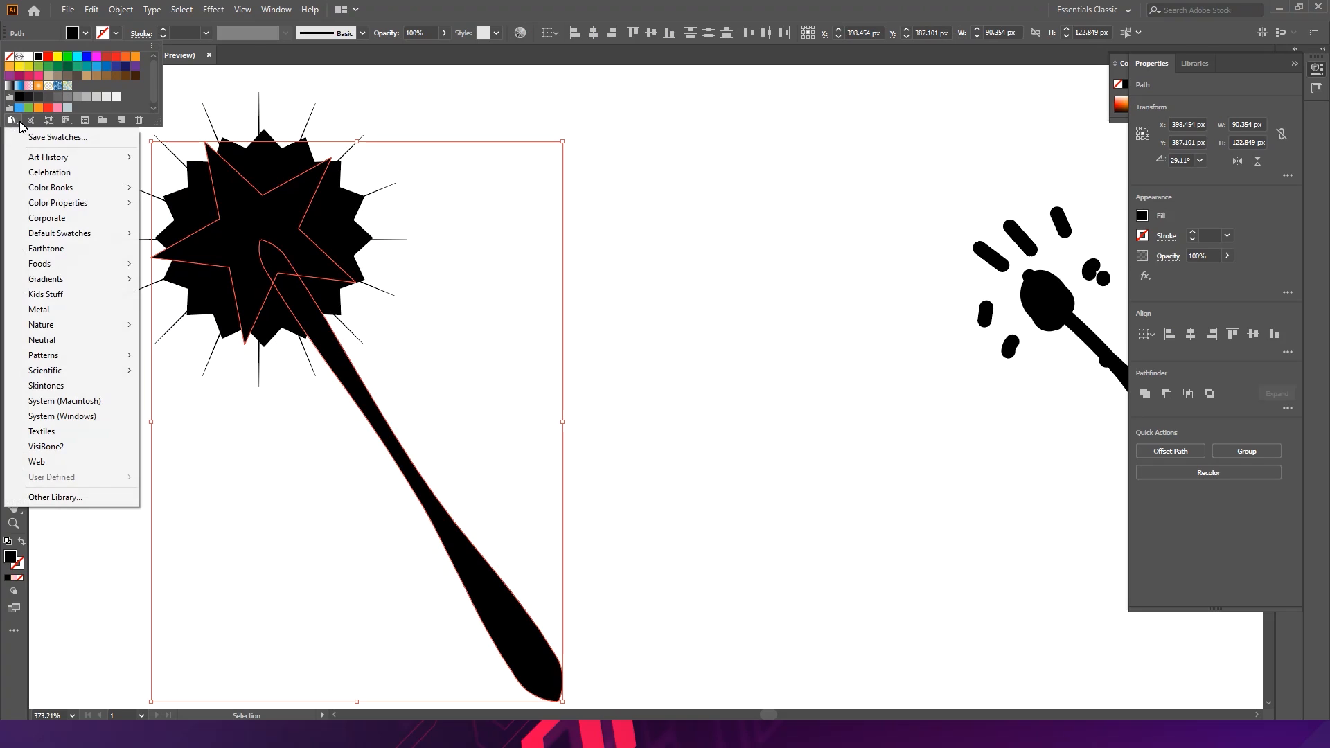
pyautogui.moveTo(78, 289)
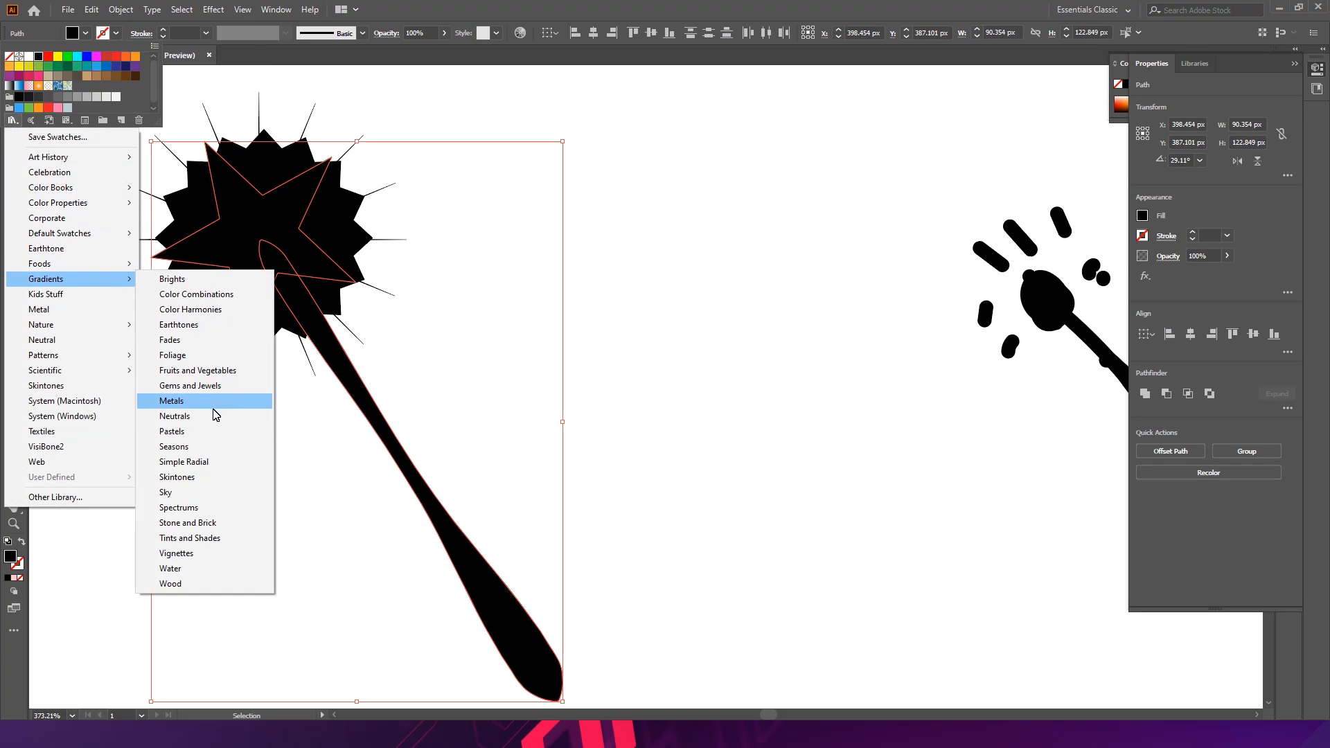
pyautogui.click(212, 385)
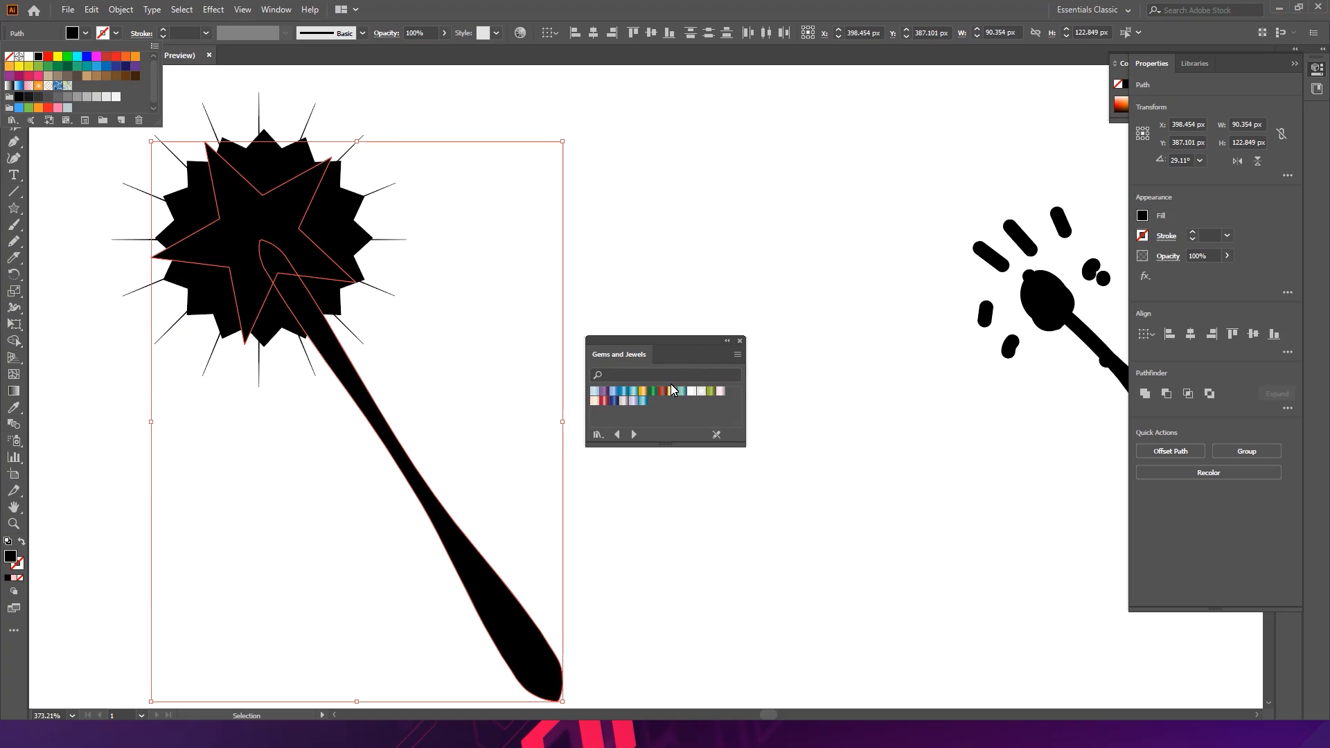
pyautogui.click(636, 434)
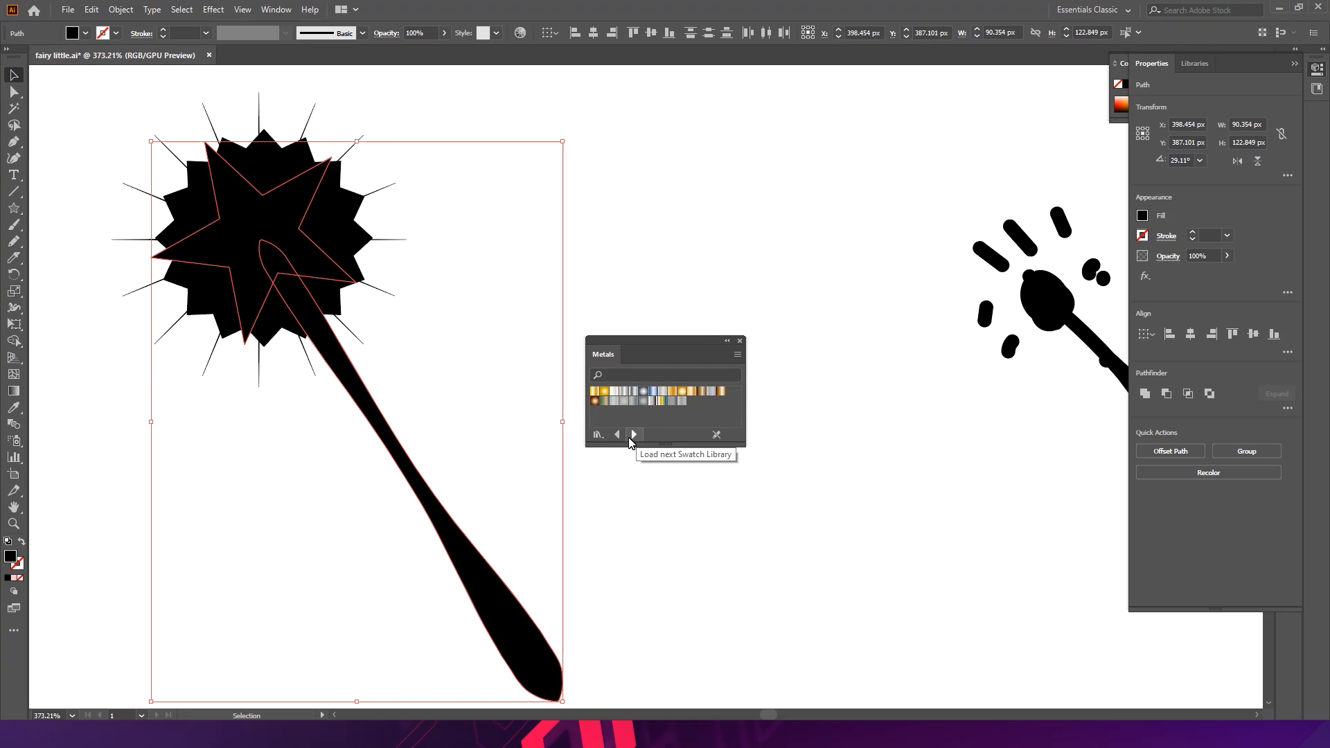
pyautogui.click(609, 398)
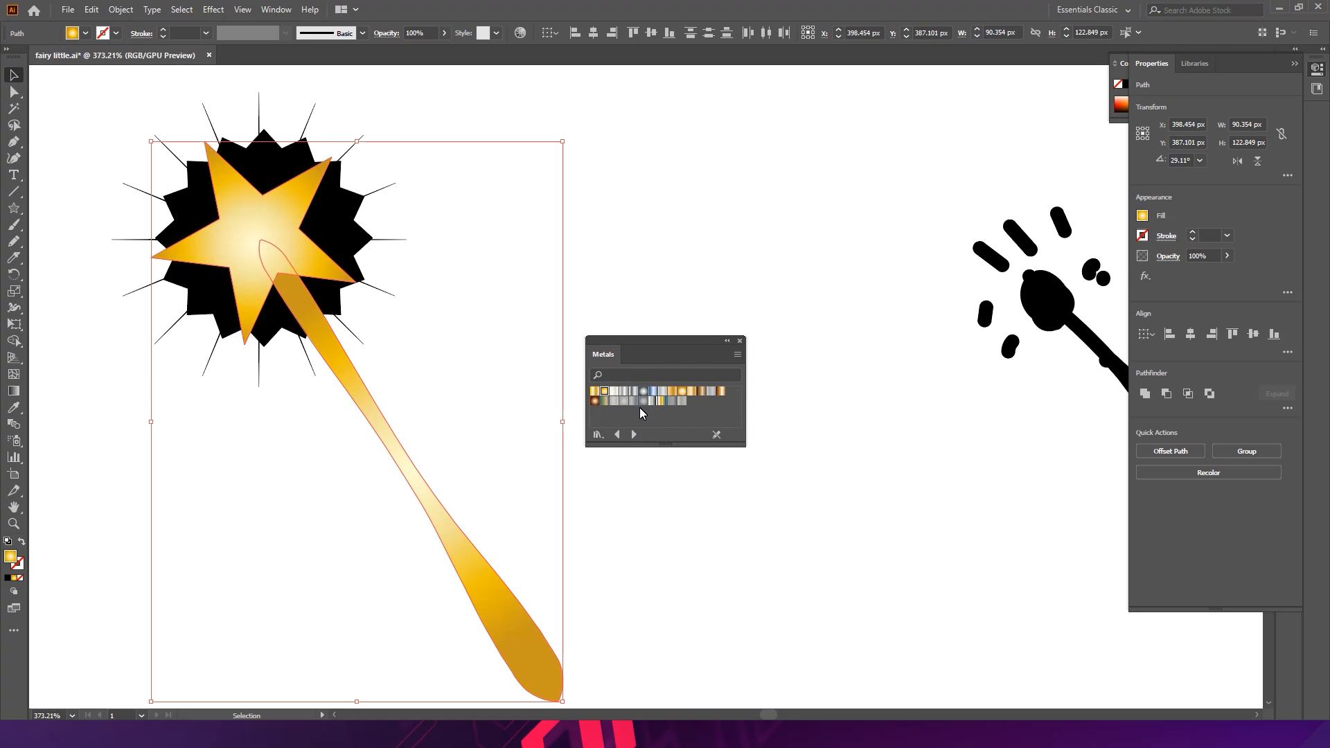
# - Try the Bronze and linear gold Metals gradients before returning to the radial gold
pyautogui.click(691, 392)
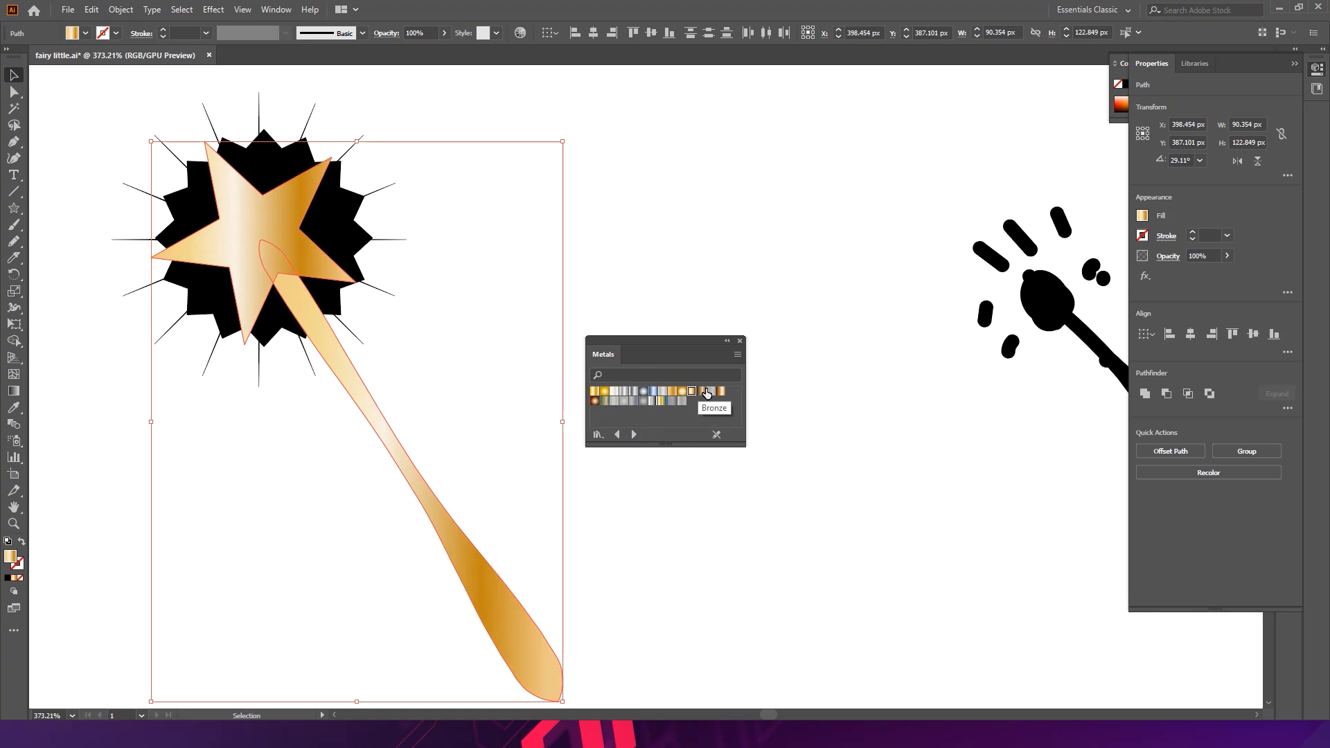
pyautogui.click(722, 393)
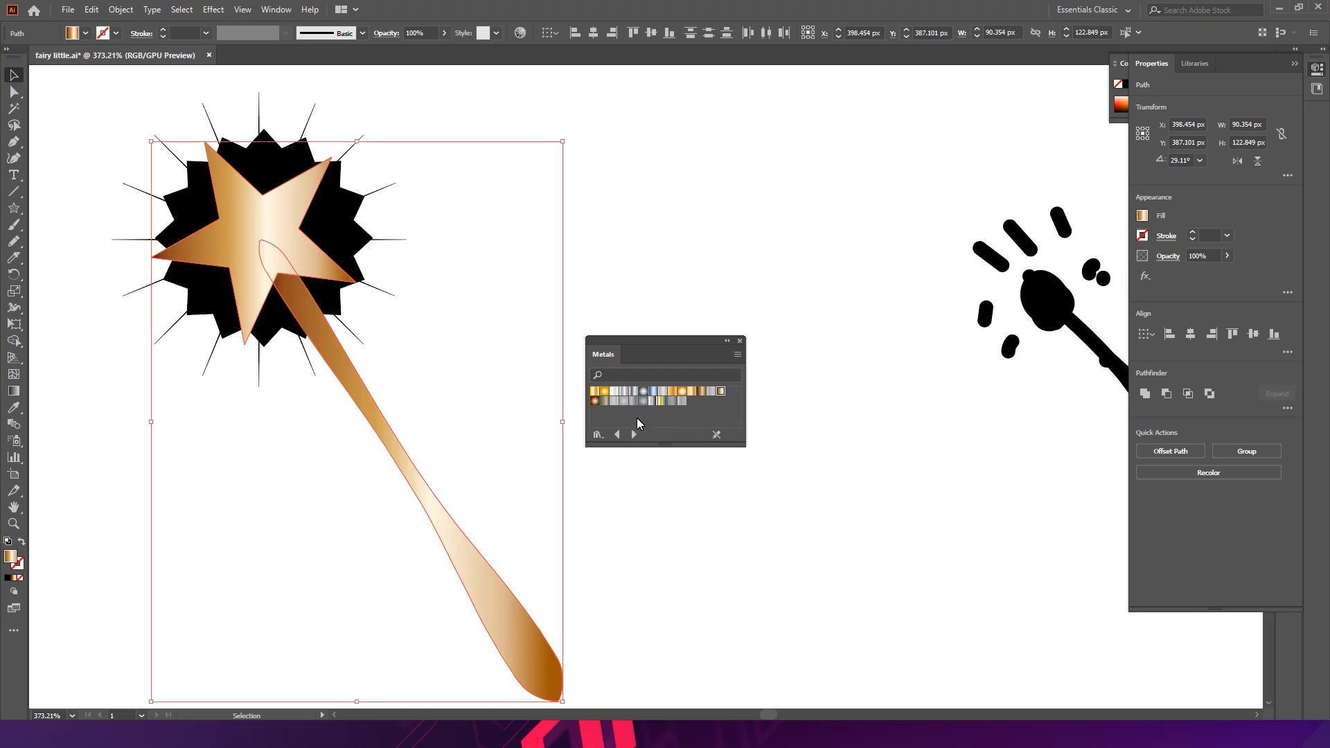
pyautogui.click(608, 393)
pyautogui.click(599, 393)
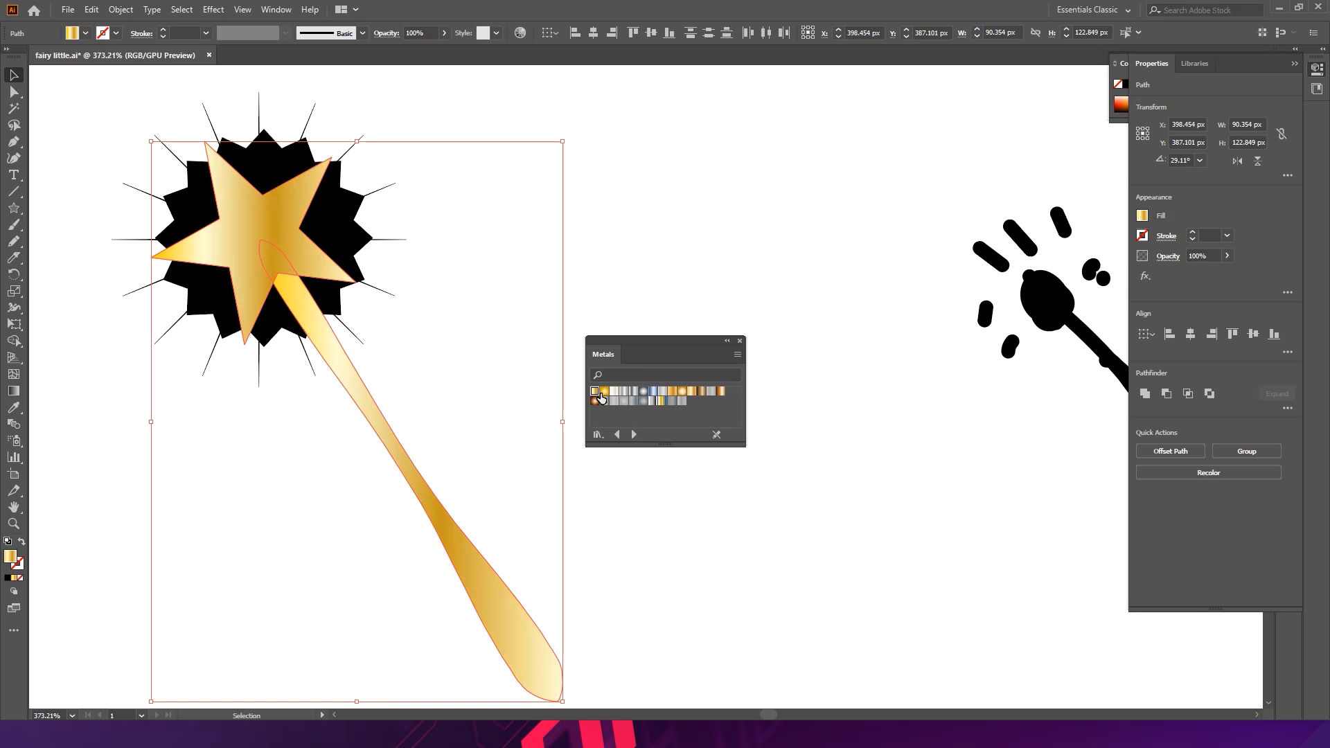
pyautogui.click(607, 394)
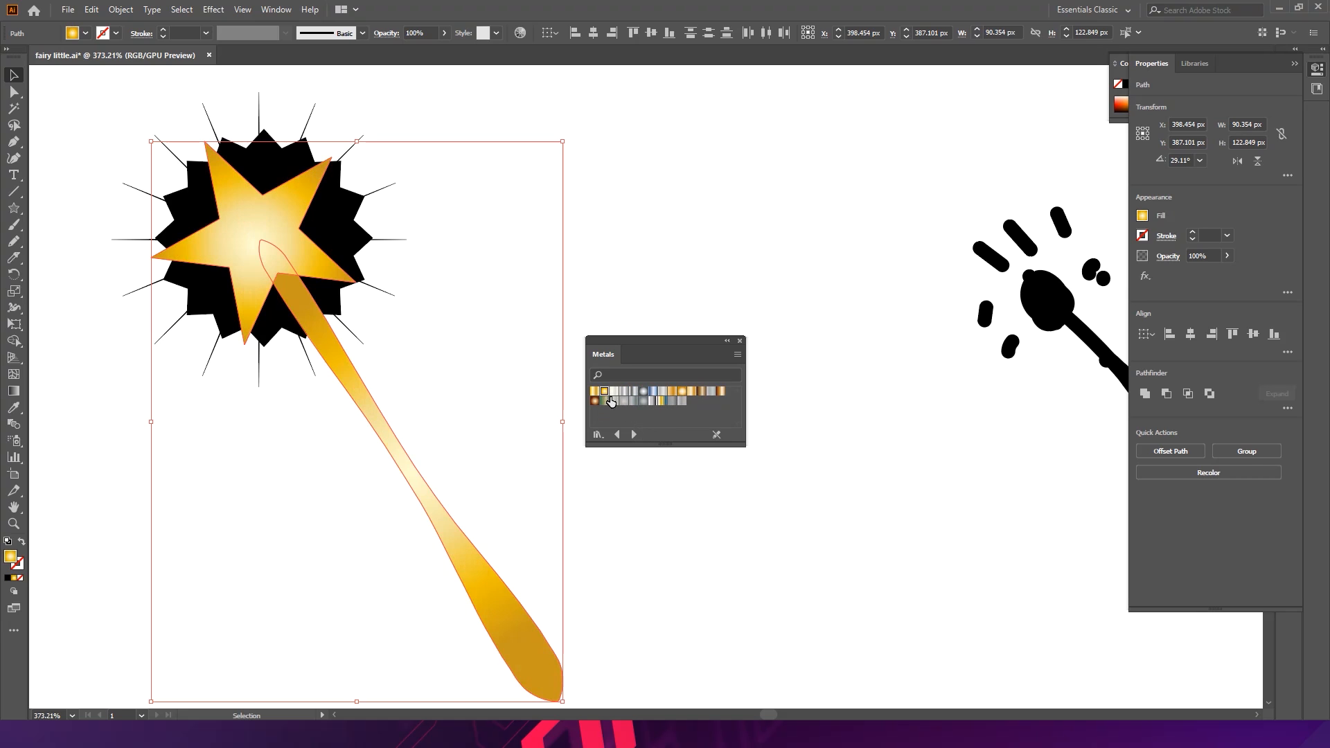
pyautogui.click(598, 392)
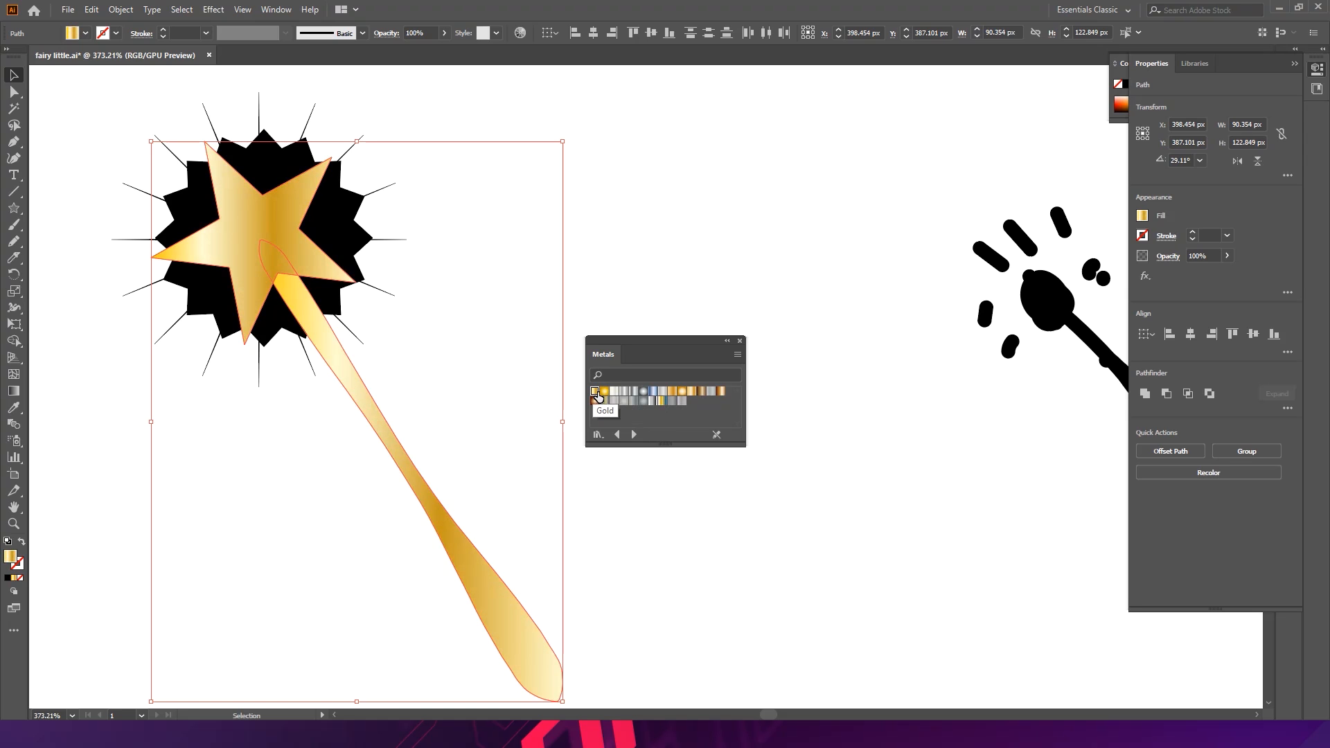
pyautogui.click(607, 393)
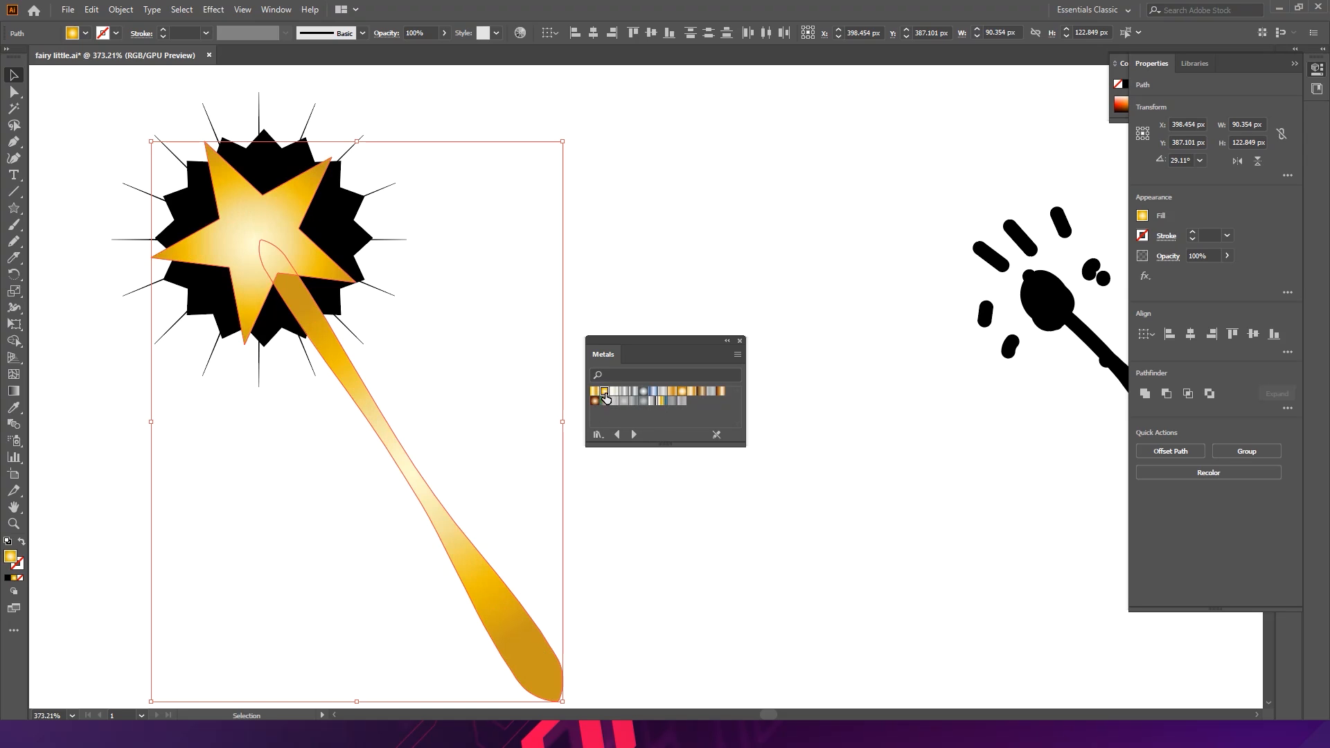
# - Fill the black spiky 16-point star with a brown radial Metals gradient, trying Copper and other swatches first
pyautogui.click(610, 291)
pyautogui.press('a')
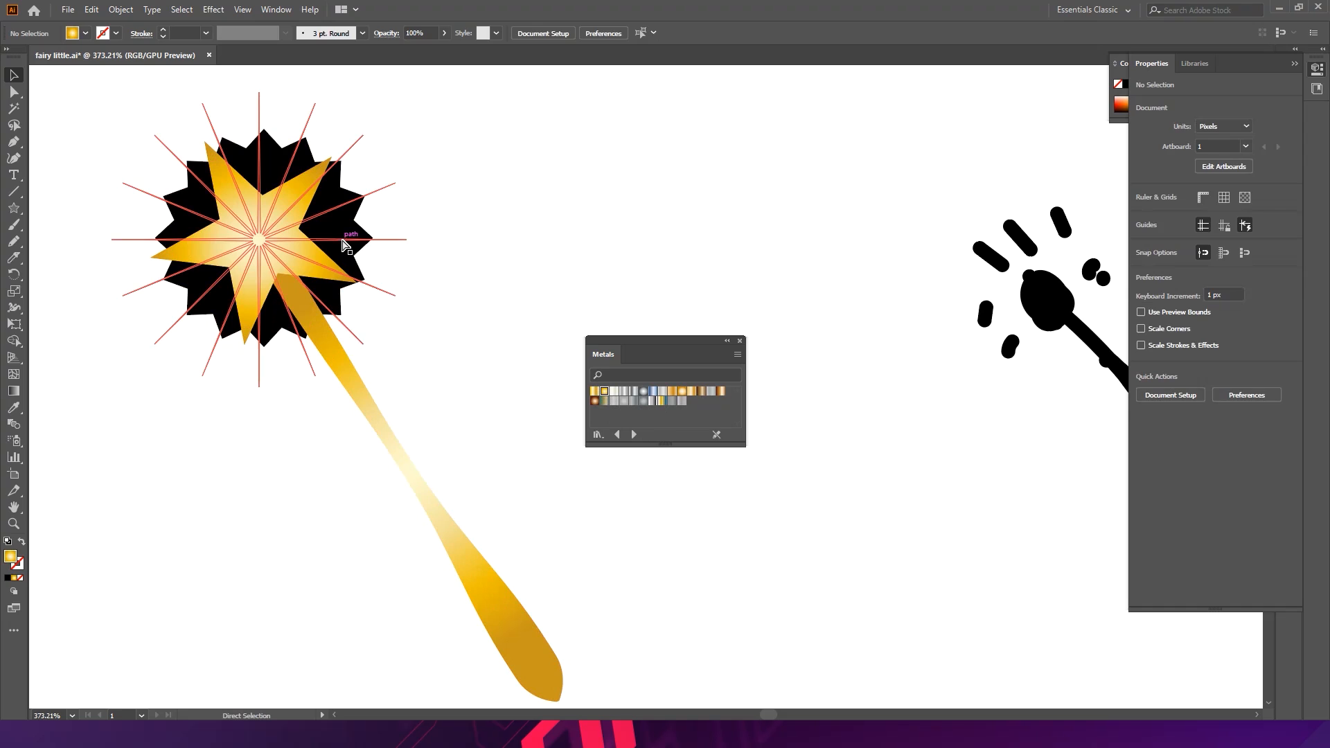
pyautogui.click(343, 244)
pyautogui.click(395, 207)
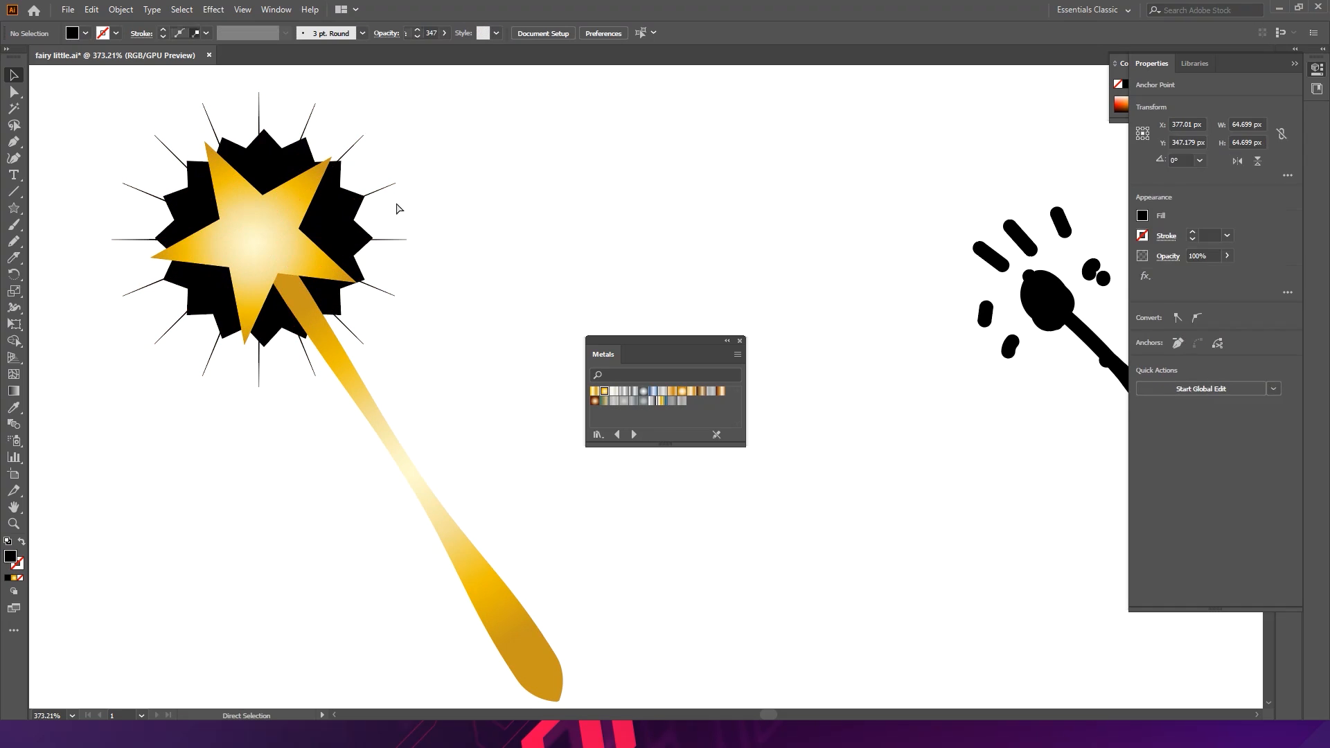
pyautogui.click(363, 234)
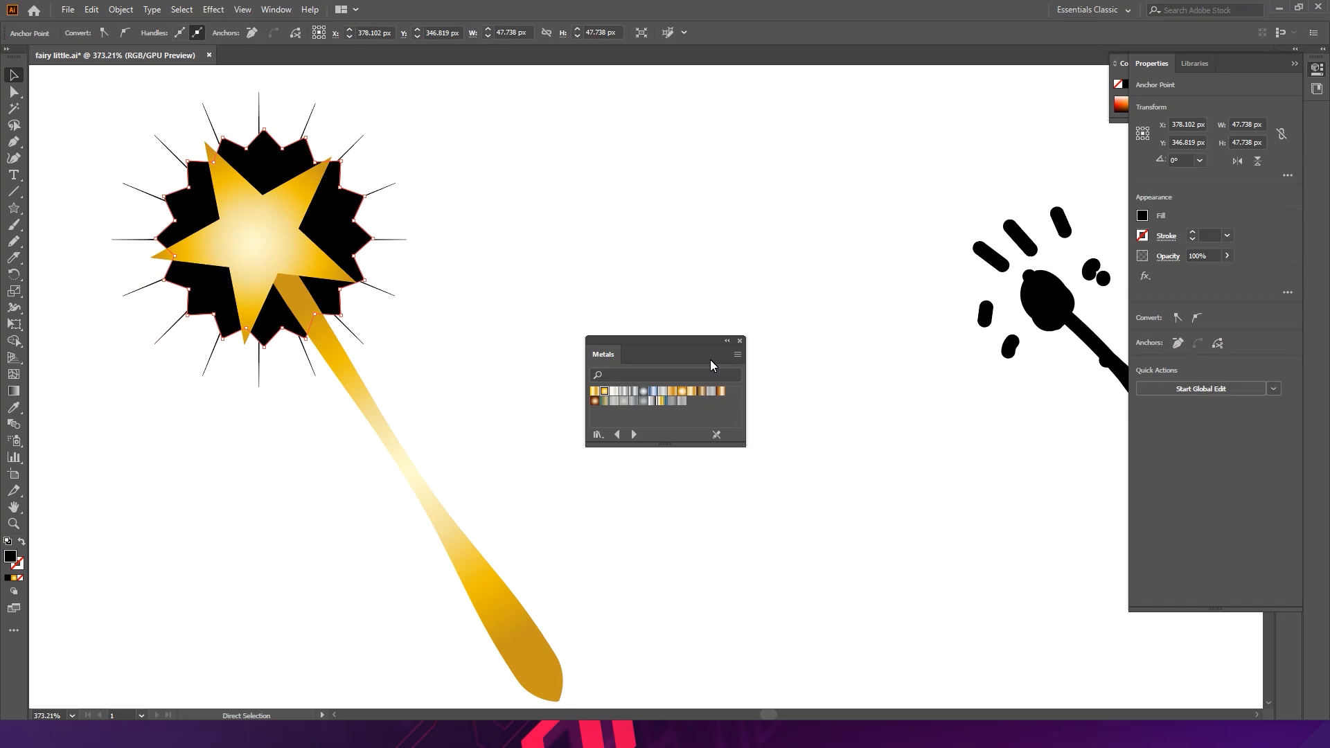
pyautogui.click(679, 402)
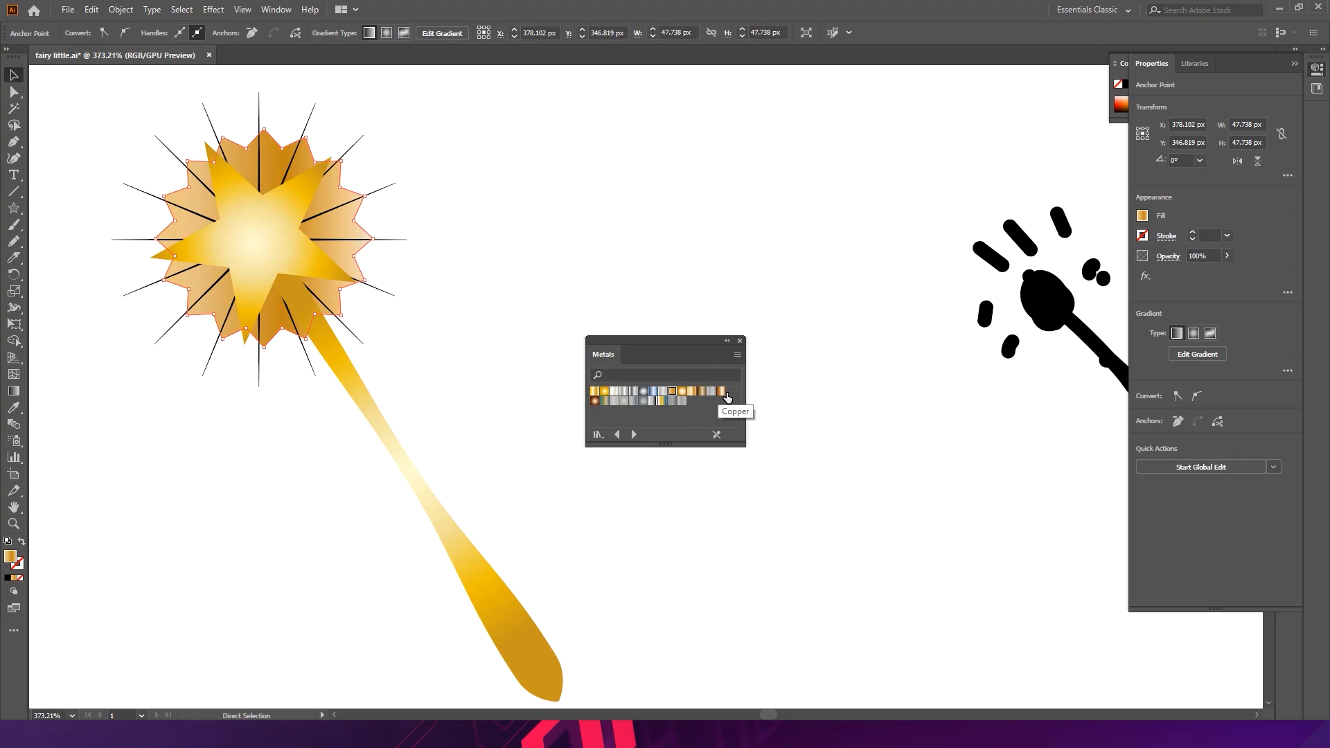
pyautogui.click(725, 393)
pyautogui.click(682, 393)
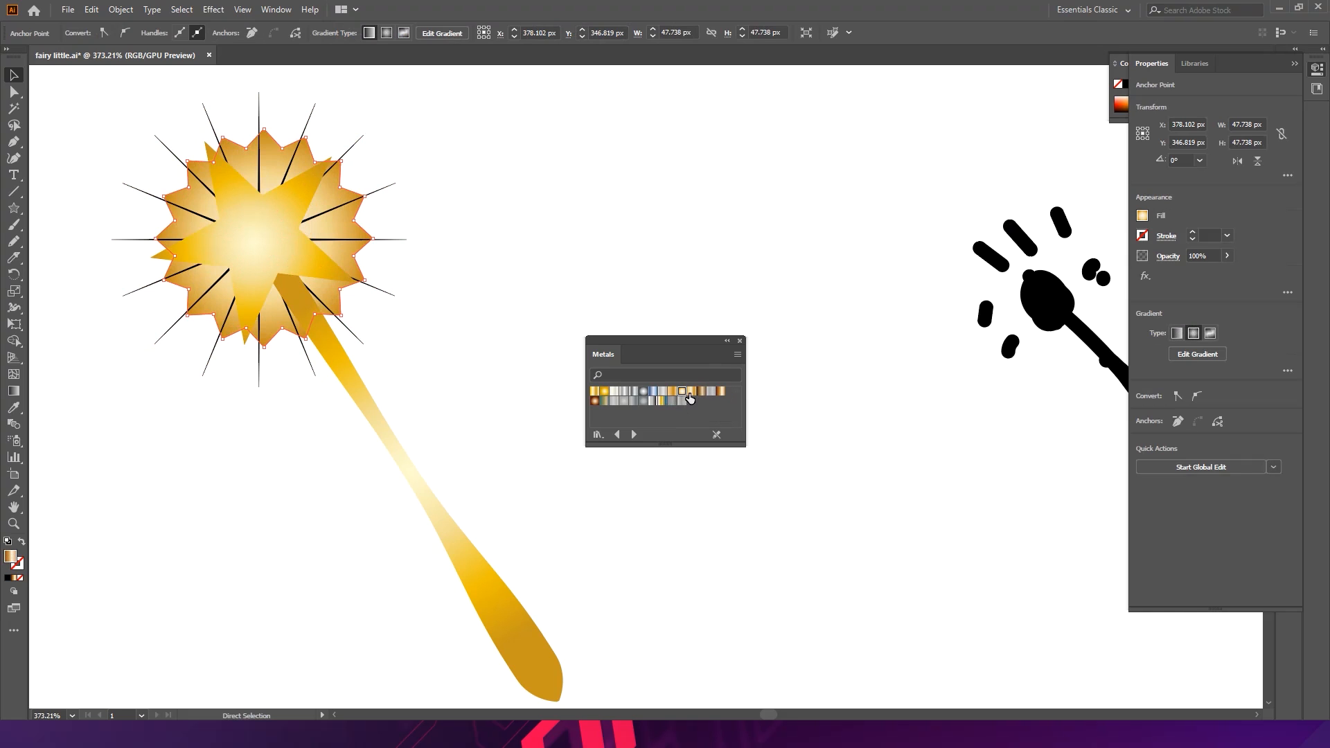
pyautogui.click(600, 400)
pyautogui.press('v')
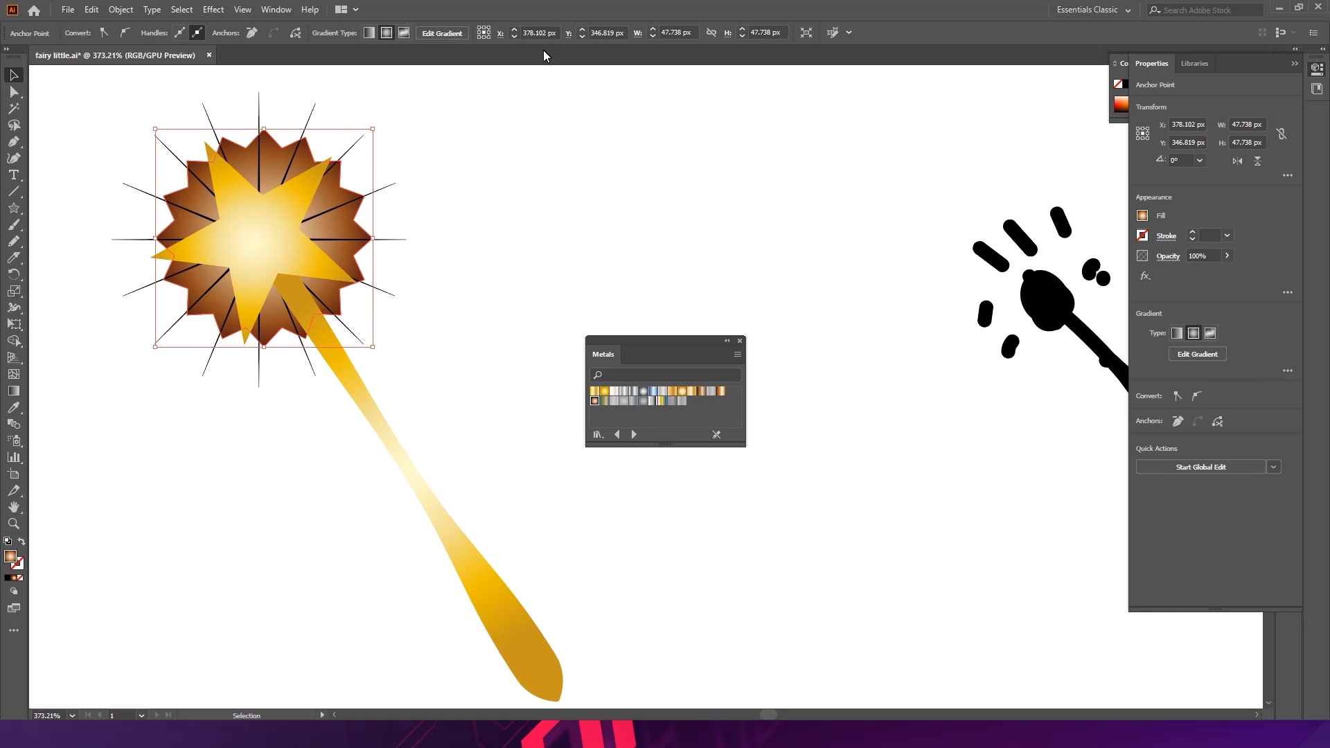
# - Try several Metals gradients on the thin-spike star, including Lead, ending on a gold swatch
pyautogui.keyDown('ctrl'); pyautogui.click(393, 168); pyautogui.keyUp('ctrl')
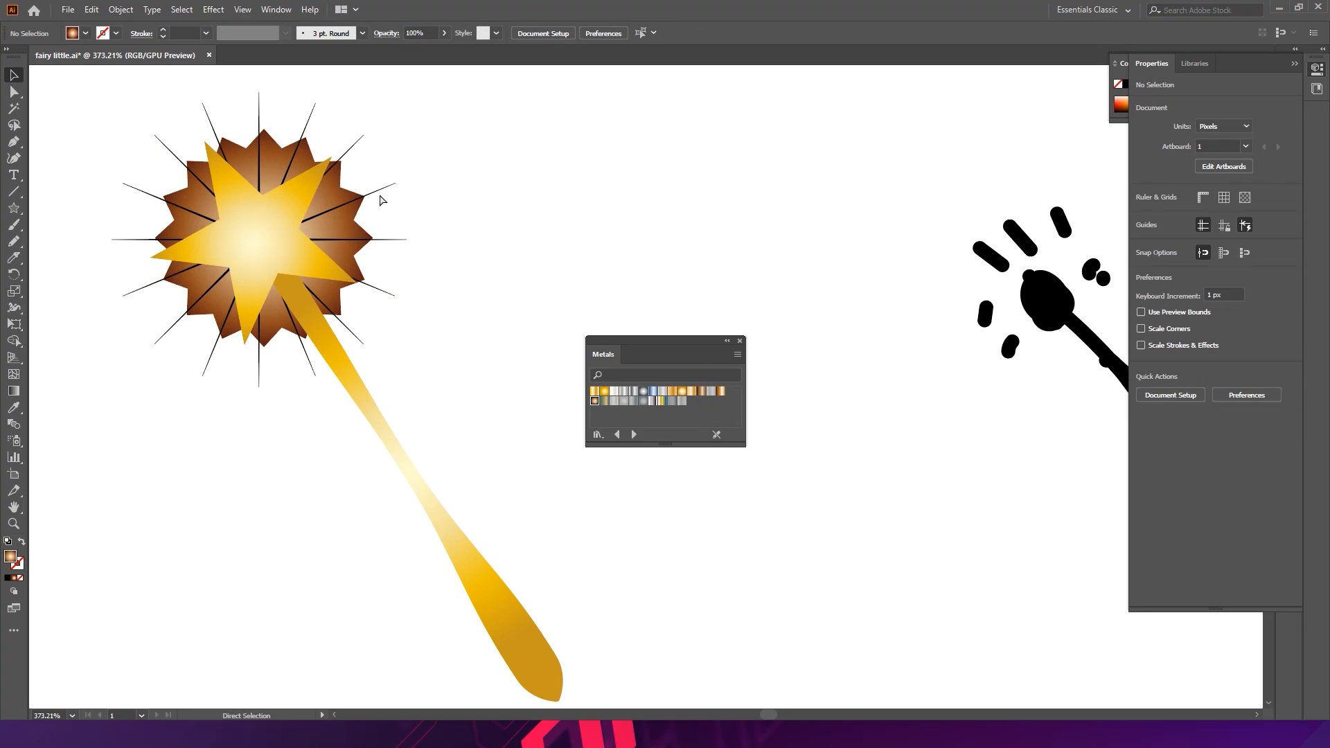
pyautogui.keyDown('ctrl'); pyautogui.click(380, 199); pyautogui.keyUp('ctrl')
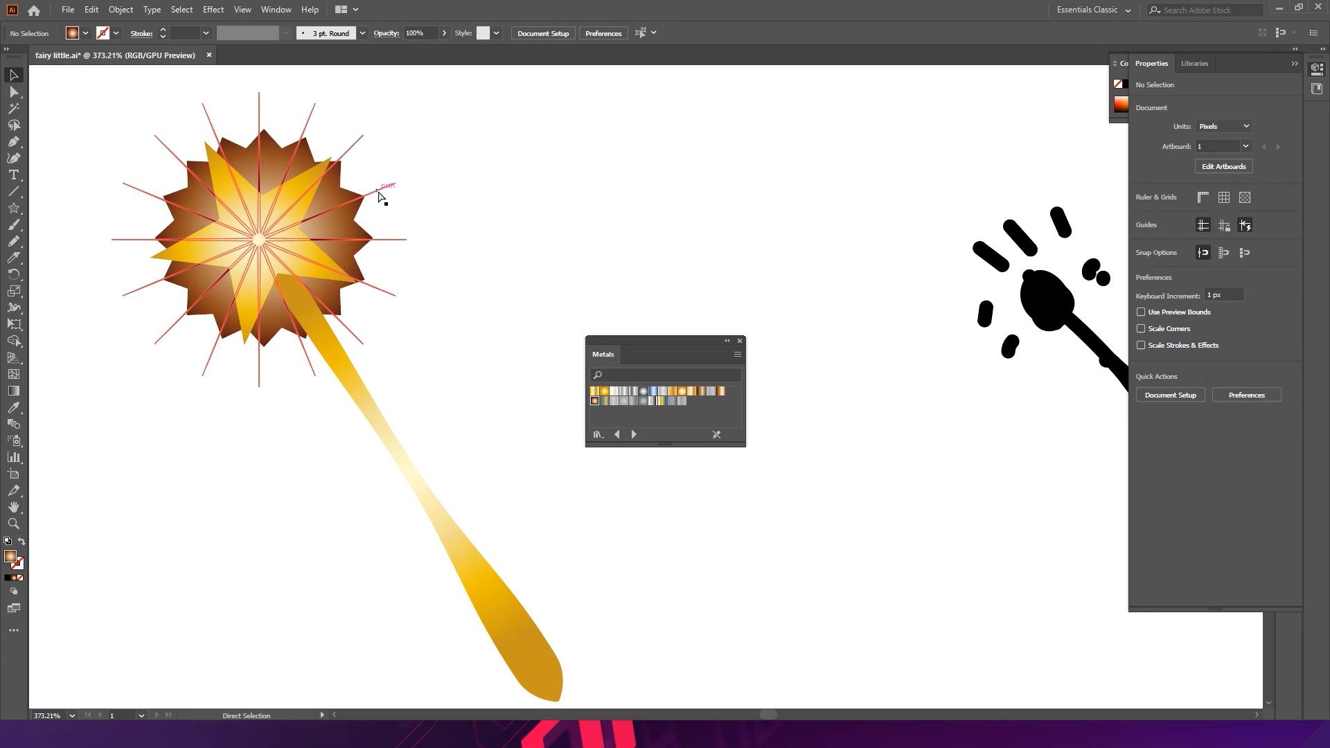
pyautogui.click(658, 400)
pyautogui.keyDown('ctrl'); pyautogui.click(623, 274); pyautogui.keyUp('ctrl')
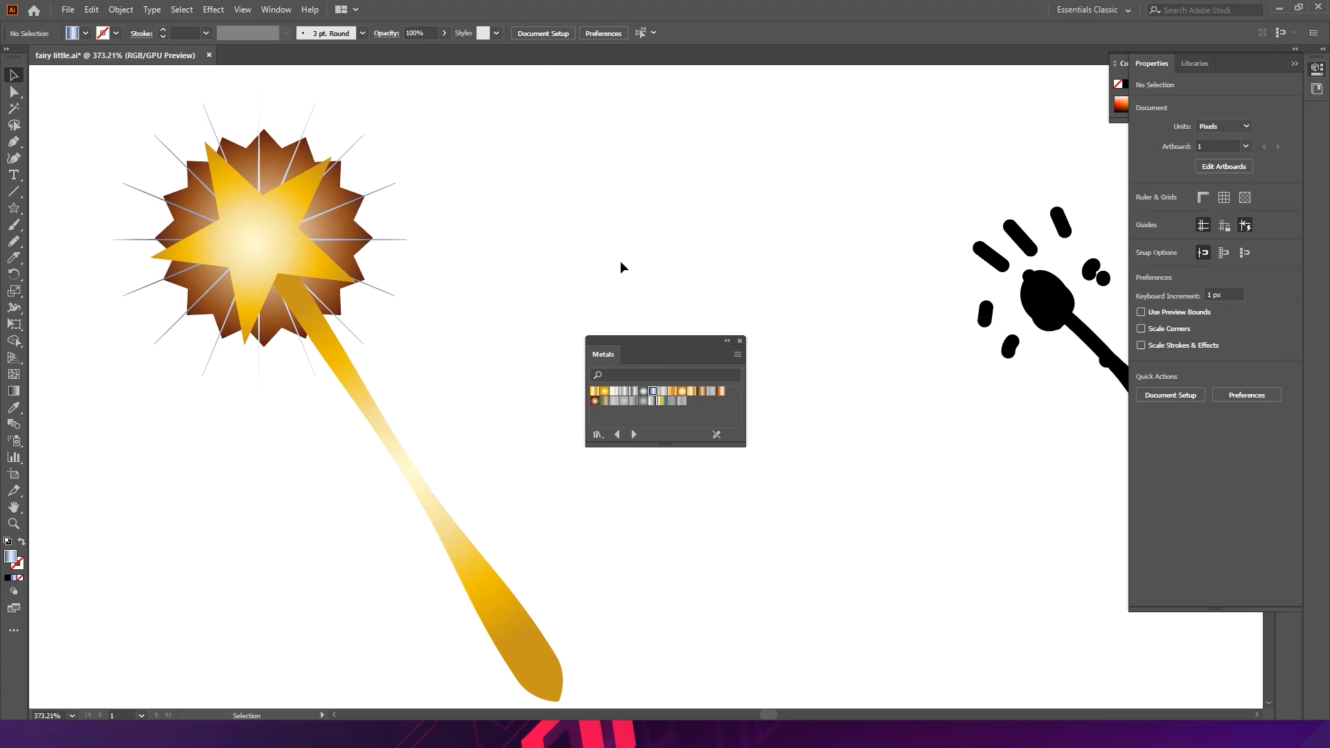
pyautogui.click(404, 240)
pyautogui.click(662, 401)
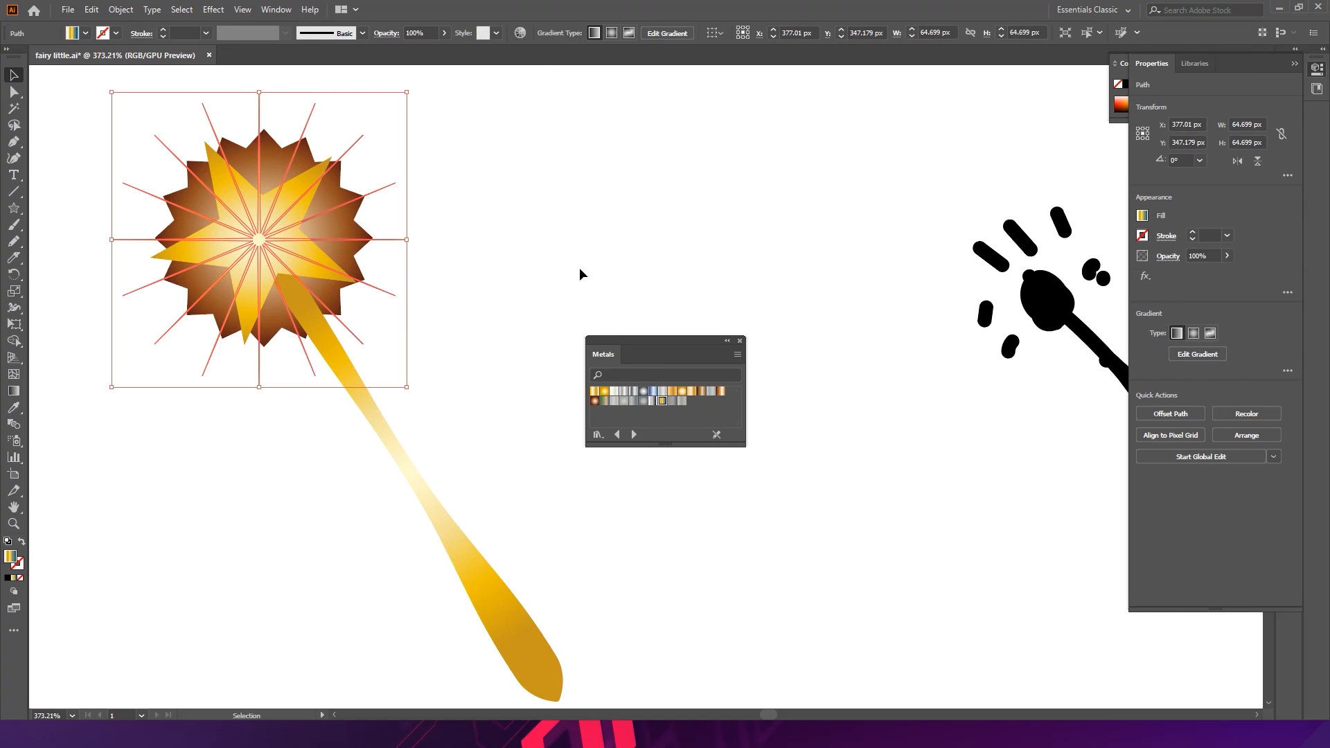
pyautogui.click(579, 267)
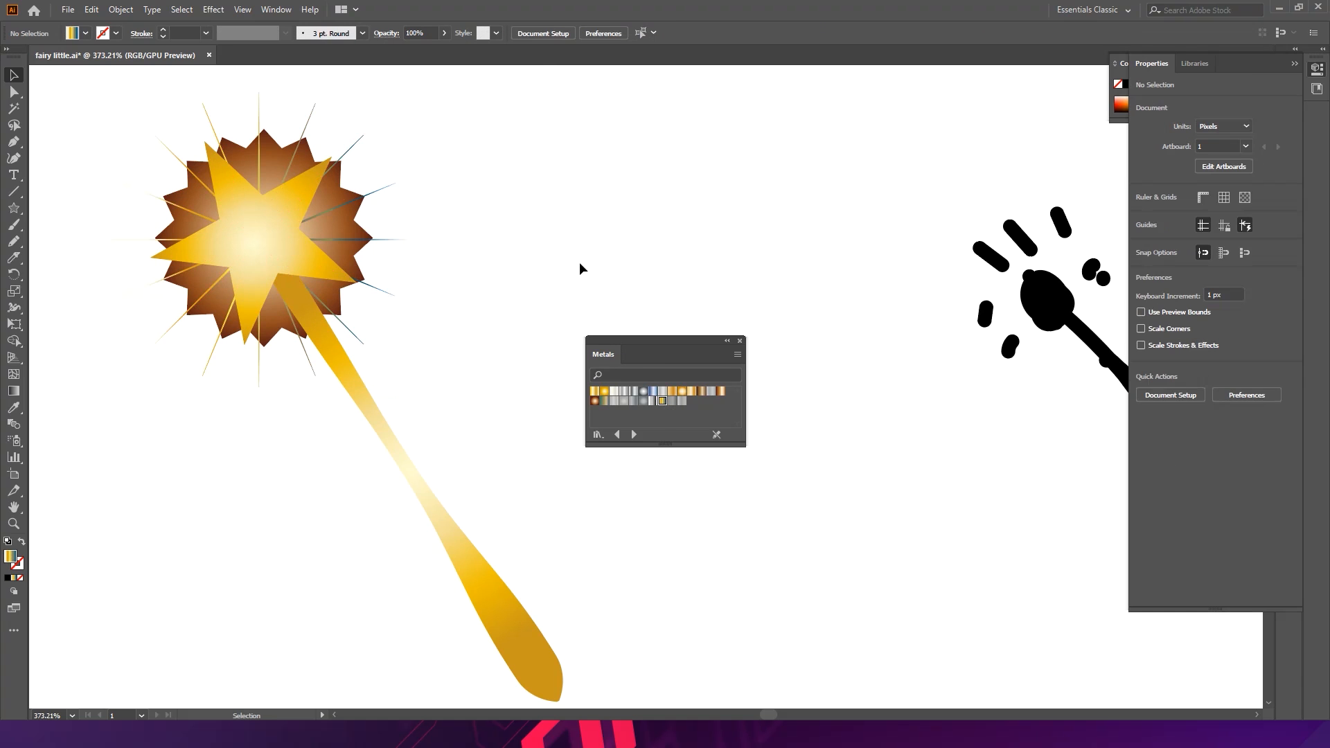
pyautogui.click(396, 245)
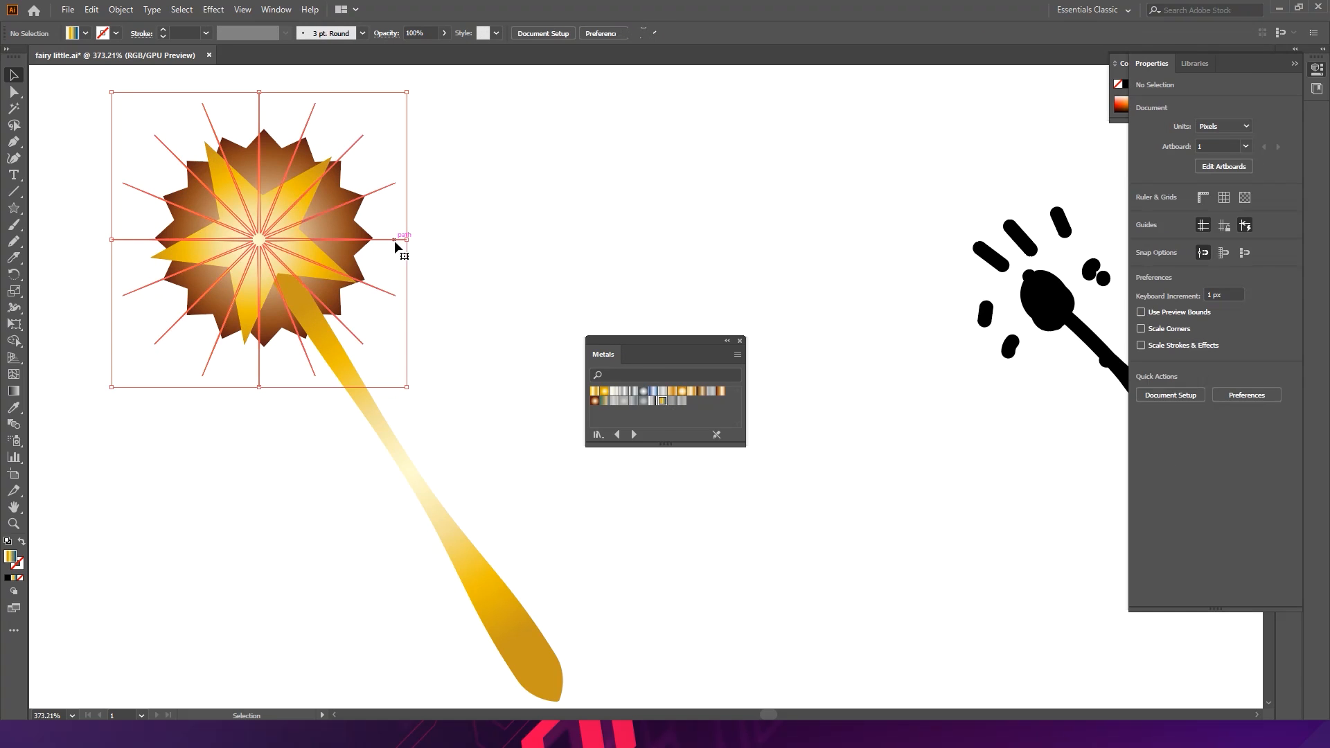
pyautogui.click(644, 392)
pyautogui.click(652, 393)
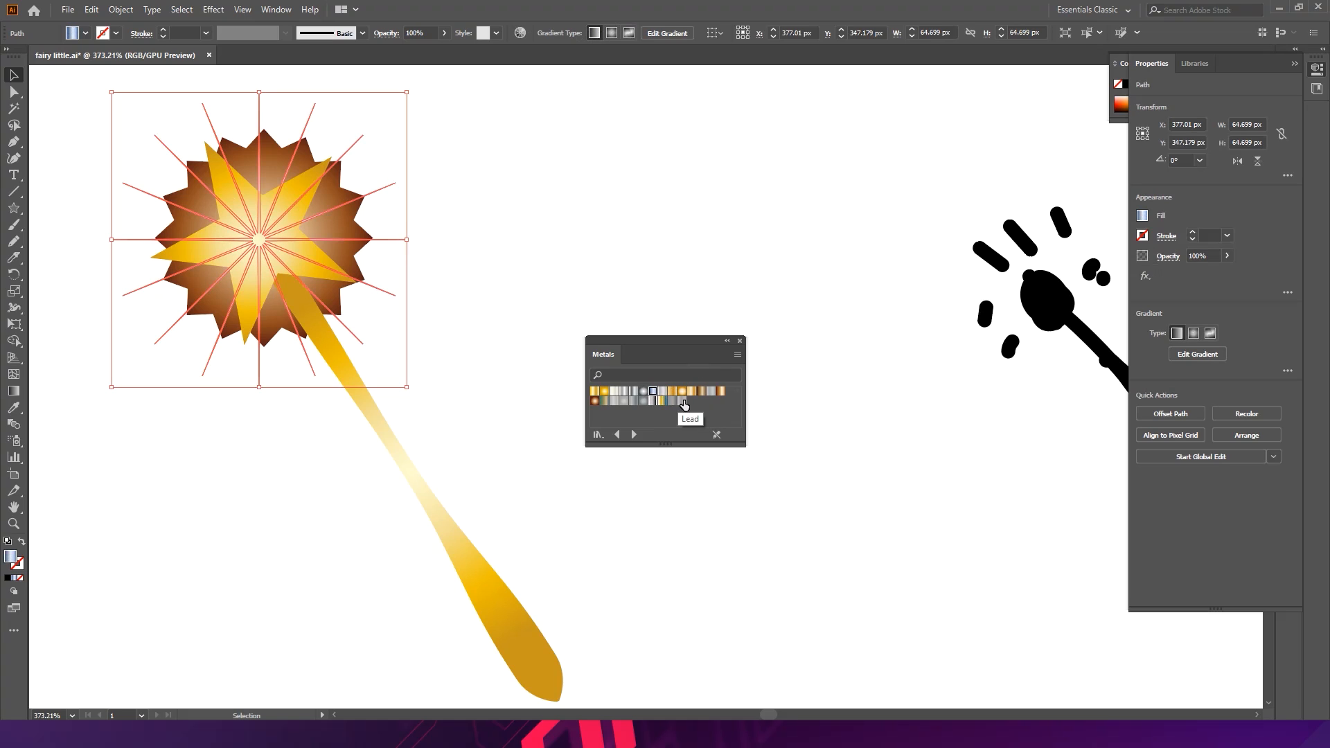
pyautogui.click(683, 393)
pyautogui.click(595, 393)
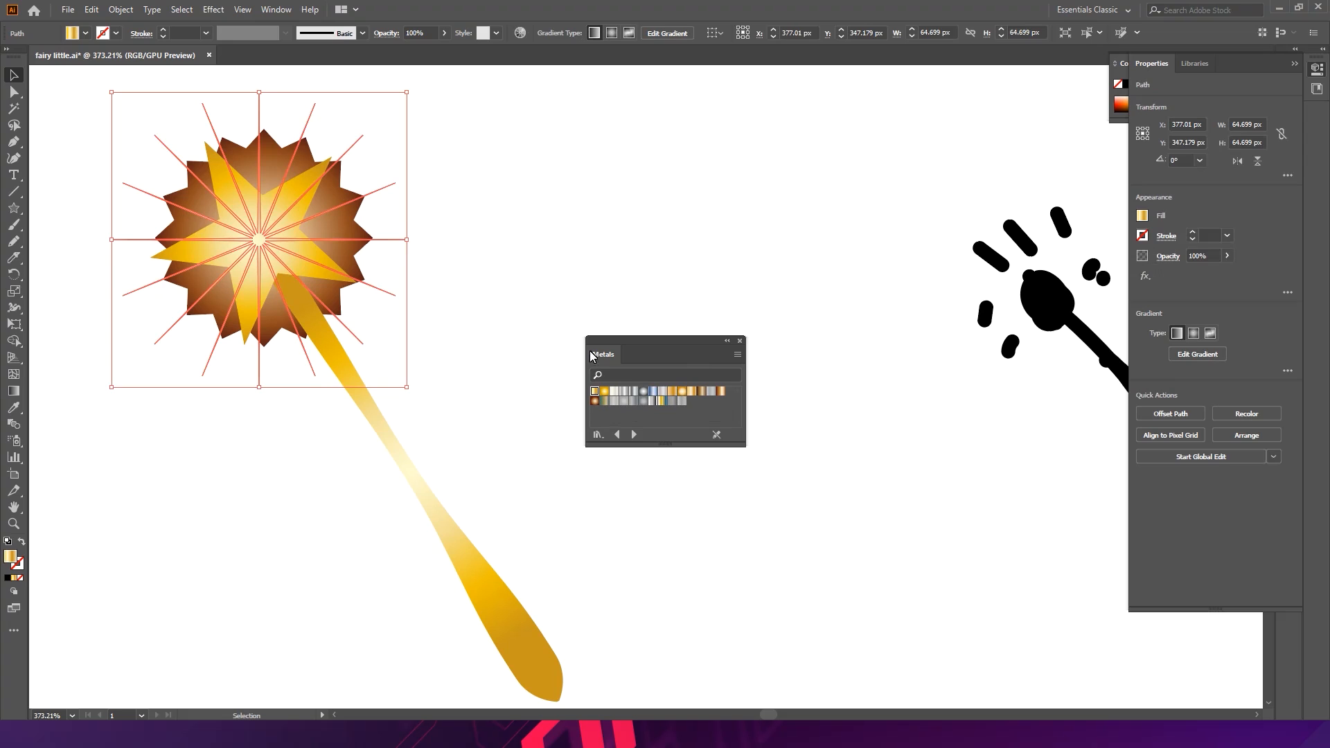
pyautogui.click(568, 242)
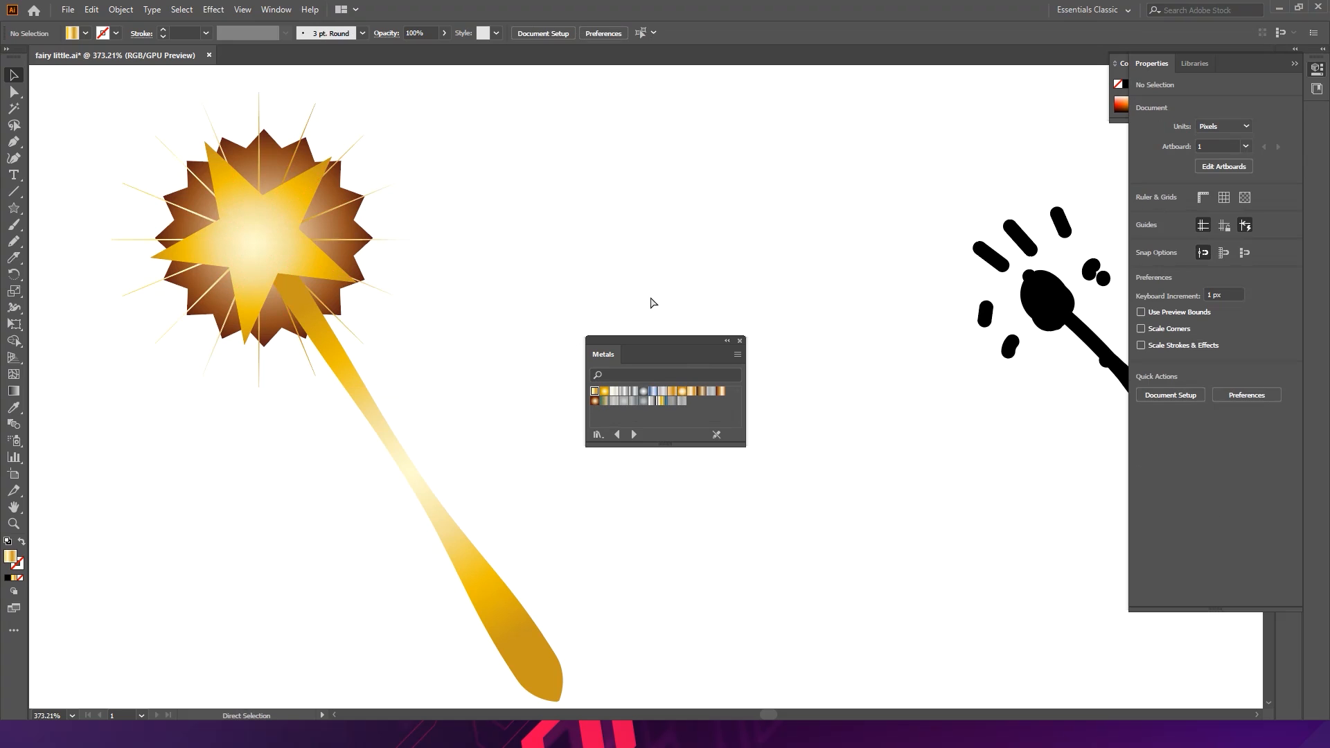
# - Move the spiky 16-point star away from the wand and delete it
pyautogui.click(380, 240)
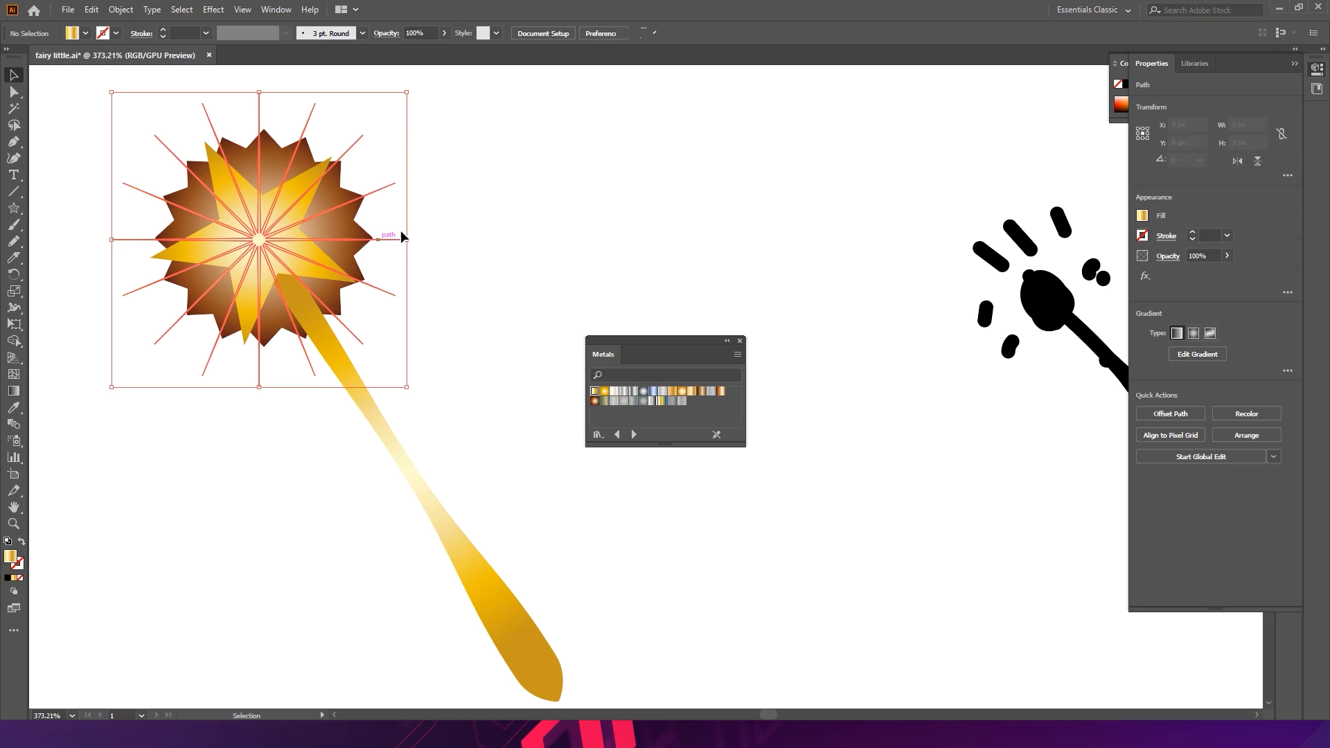
pyautogui.click(605, 267)
pyautogui.moveTo(600, 246); pyautogui.dragTo(408, 223)
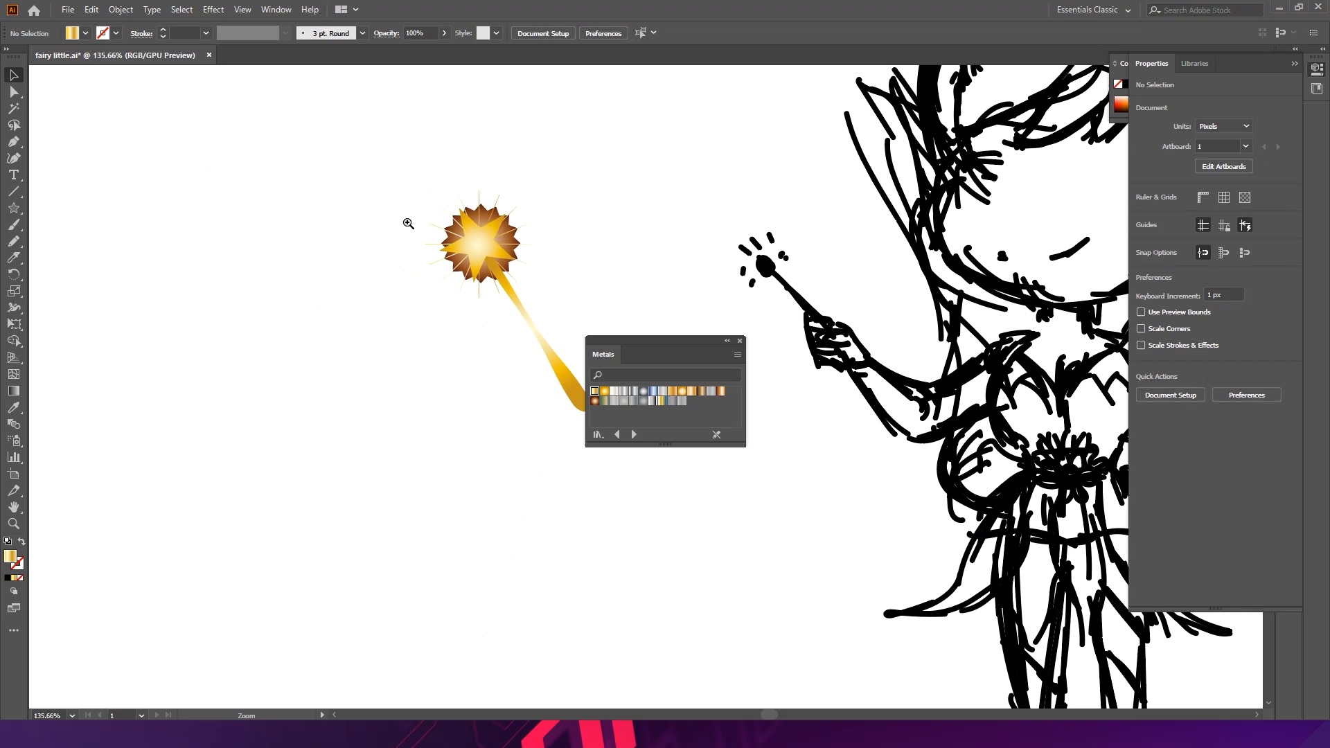
pyautogui.moveTo(645, 342); pyautogui.dragTo(744, 248)
pyautogui.moveTo(500, 246); pyautogui.dragTo(280, 308)
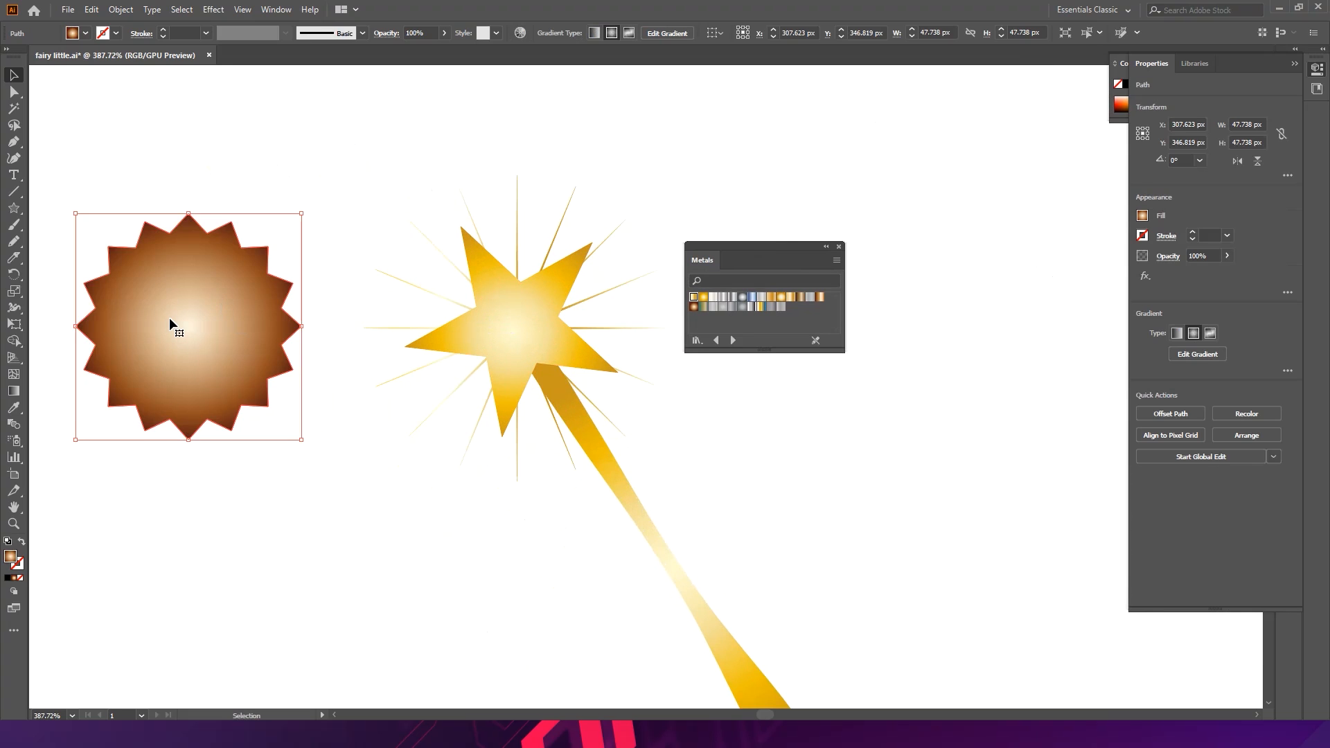
pyautogui.press('Delete')
# - Reapply gold Metals gradients to the thin spikes and the five-point star, then collapse the Metals panel
pyautogui.click(518, 219)
pyautogui.click(701, 310)
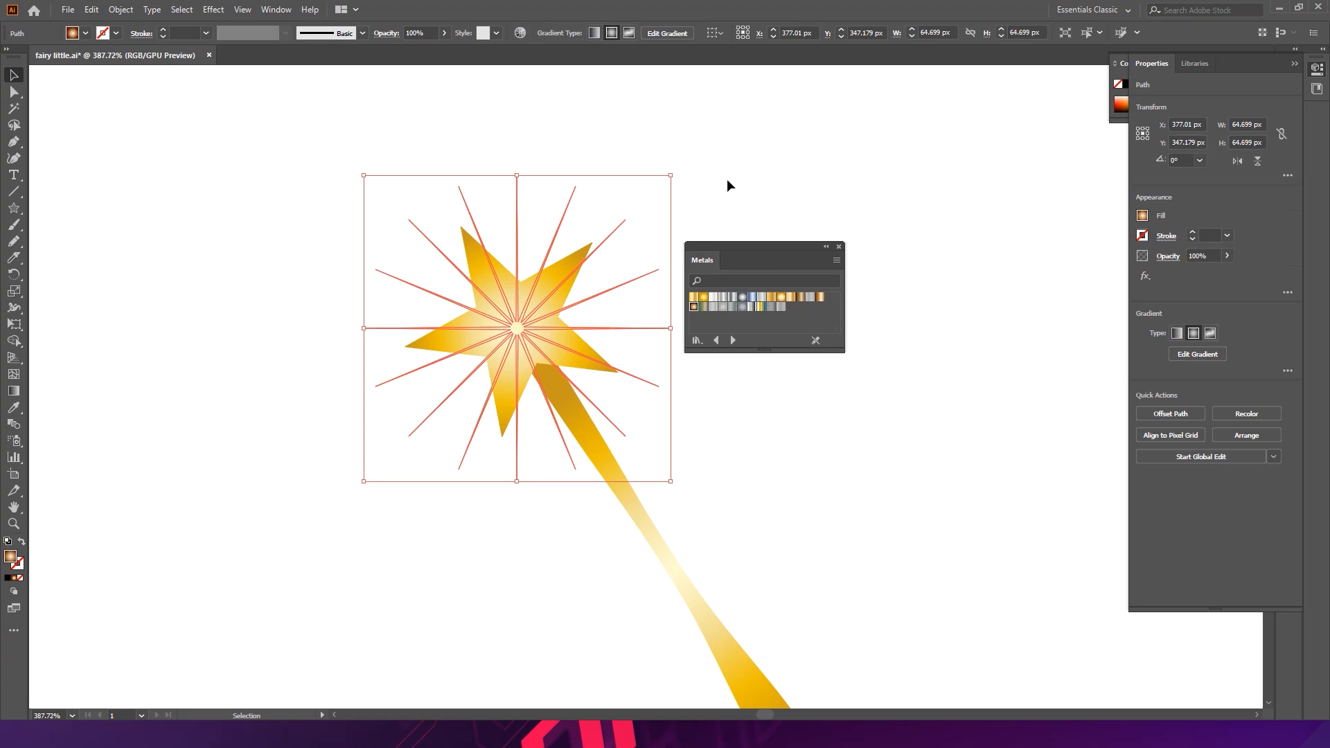
pyautogui.click(725, 182)
pyautogui.click(617, 288)
pyautogui.click(703, 297)
pyautogui.click(704, 193)
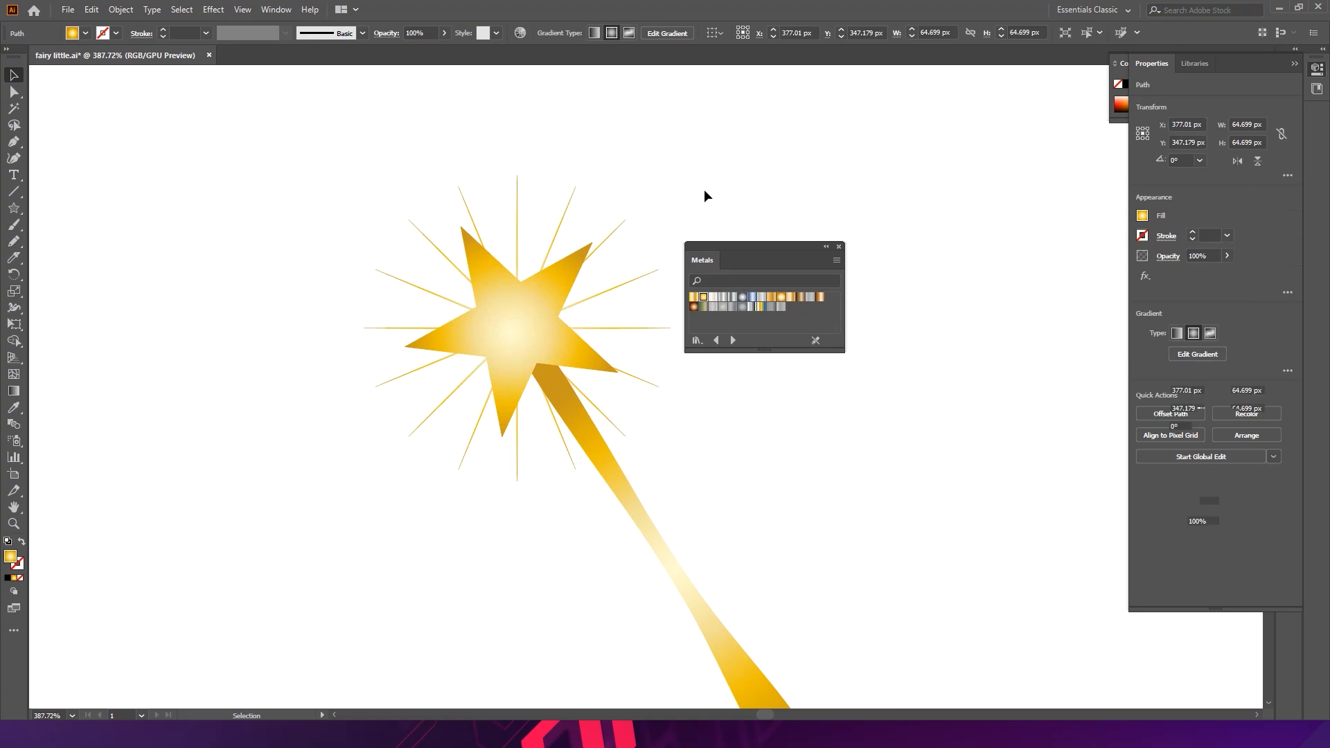
pyautogui.click(826, 246)
# - Select the whole wand with its star and spikes and group them together
pyautogui.scroll(-5, 802, 305)
pyautogui.moveTo(742, 404); pyautogui.dragTo(377, 366)
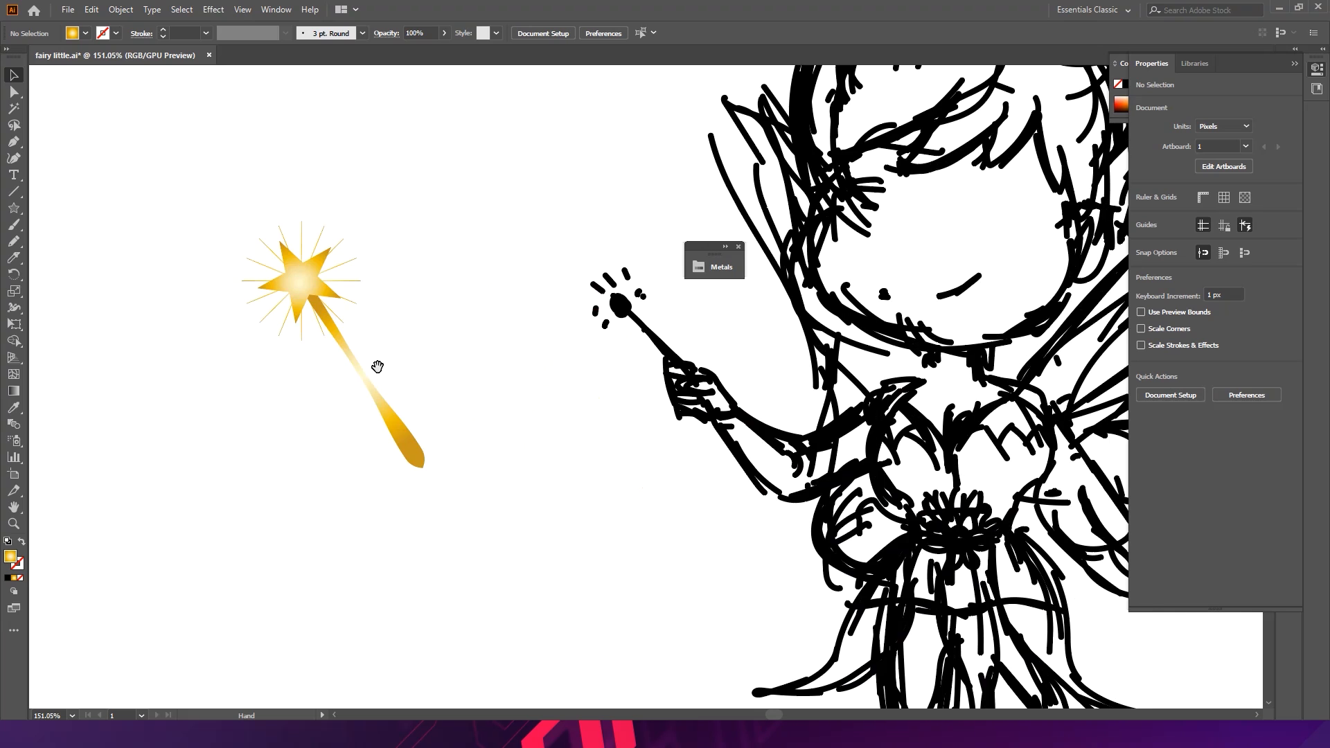
pyautogui.click(392, 436)
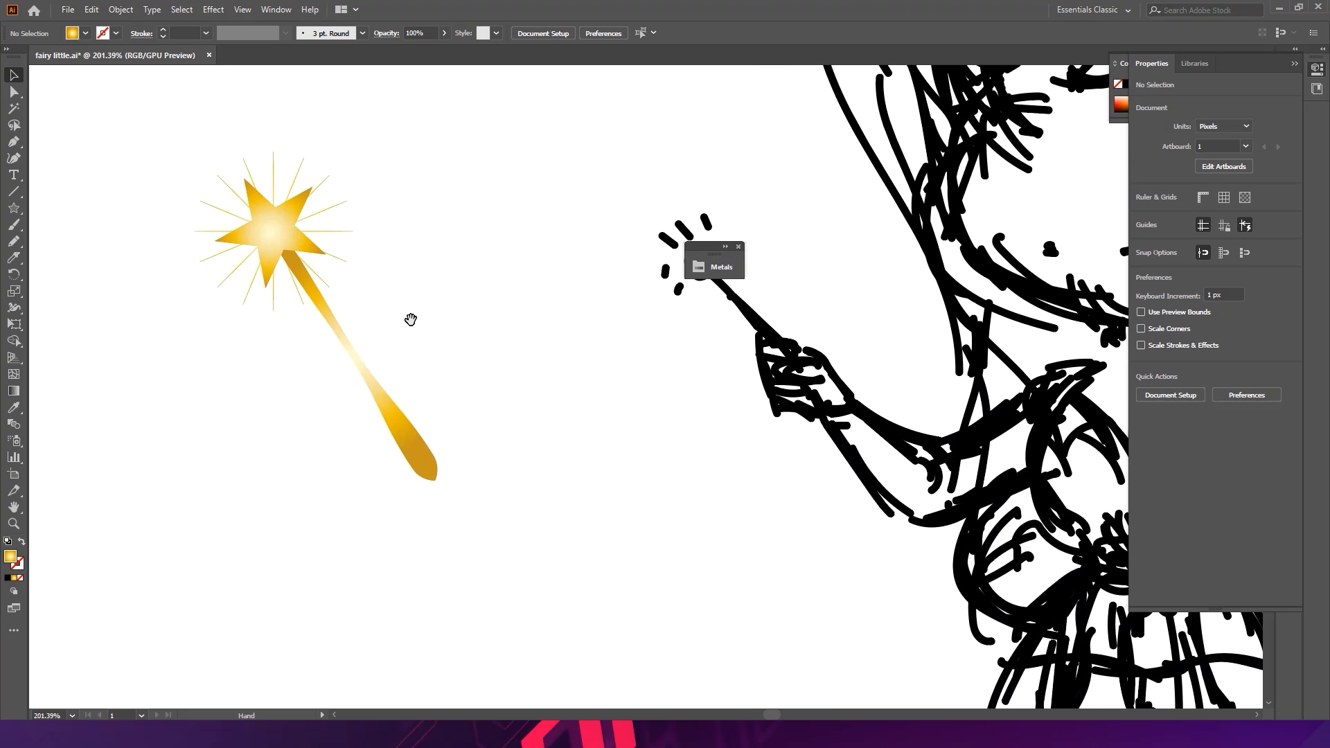
pyautogui.press('a')
pyautogui.moveTo(147, 124); pyautogui.dragTo(454, 490)
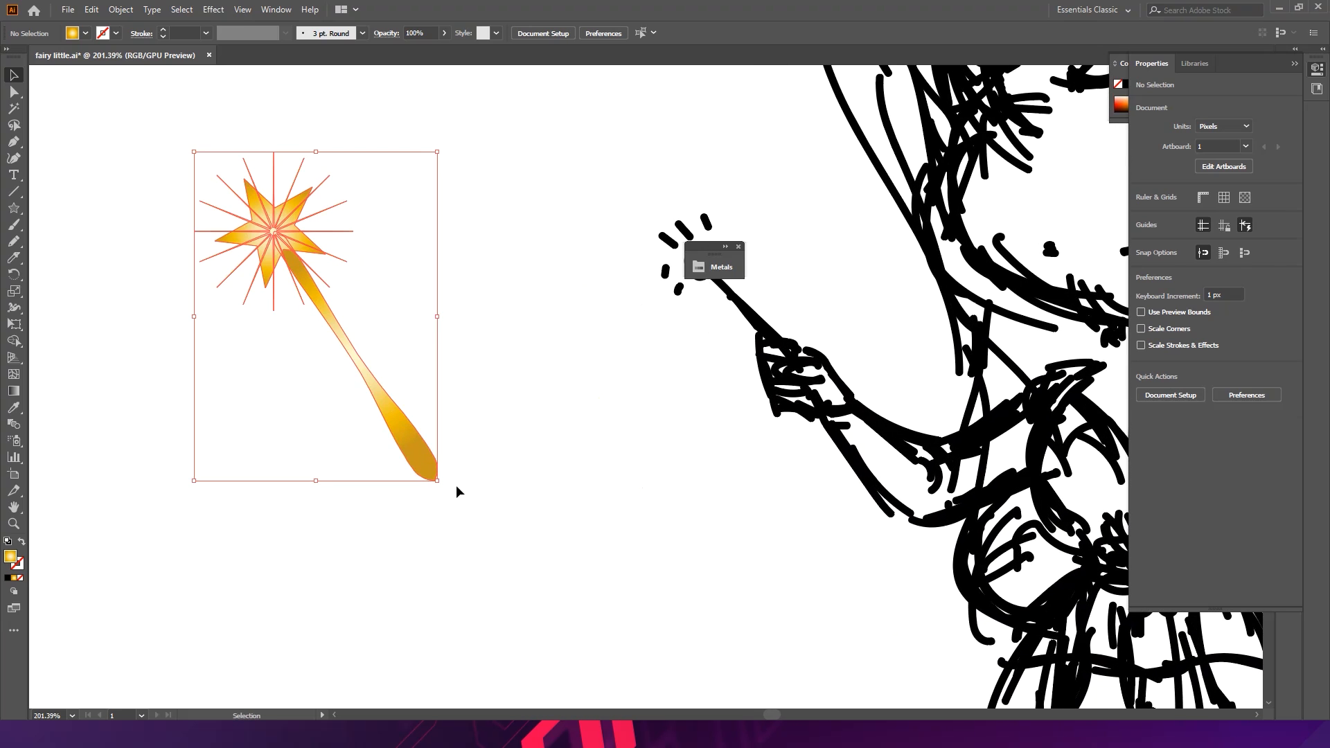
pyautogui.hotkey('ctrl', 'g')
pyautogui.press('v')
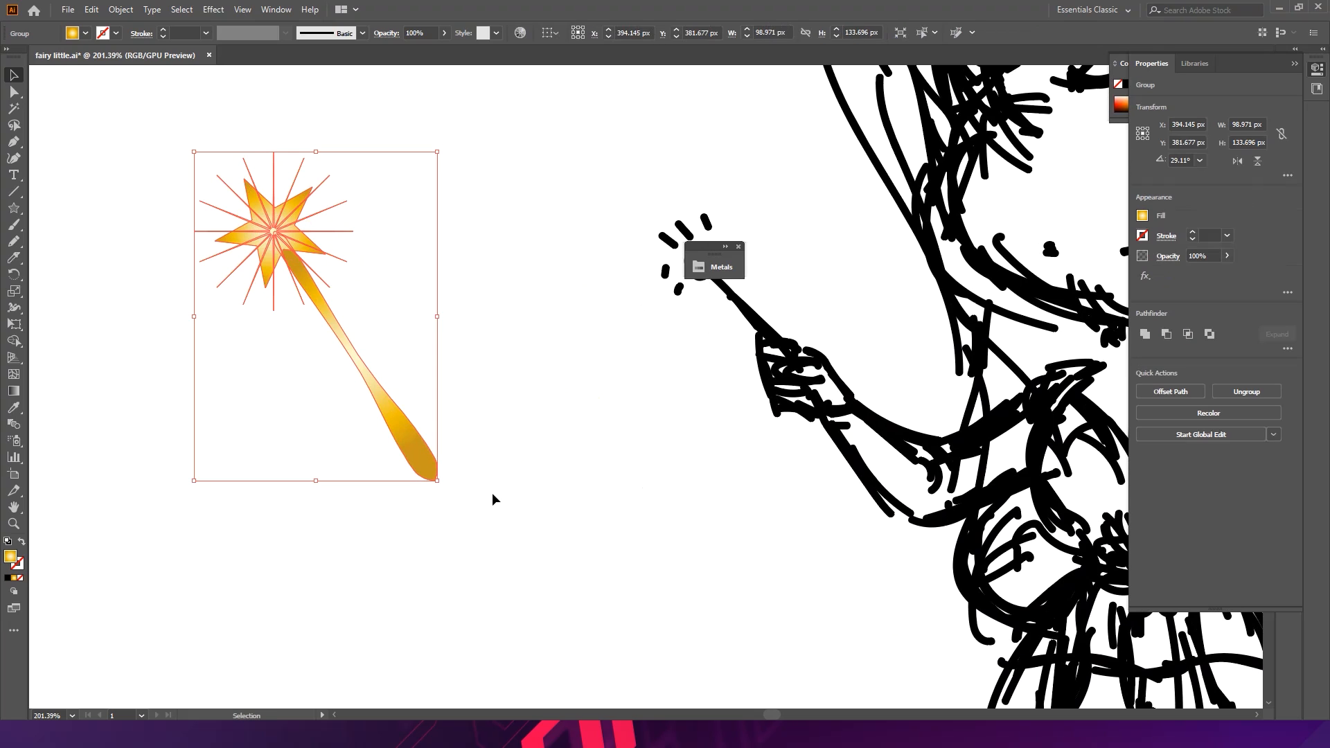
# - Draw a small pointed shading shape with the Pen tool across the middle of the wand's handle
pyautogui.click(498, 405)
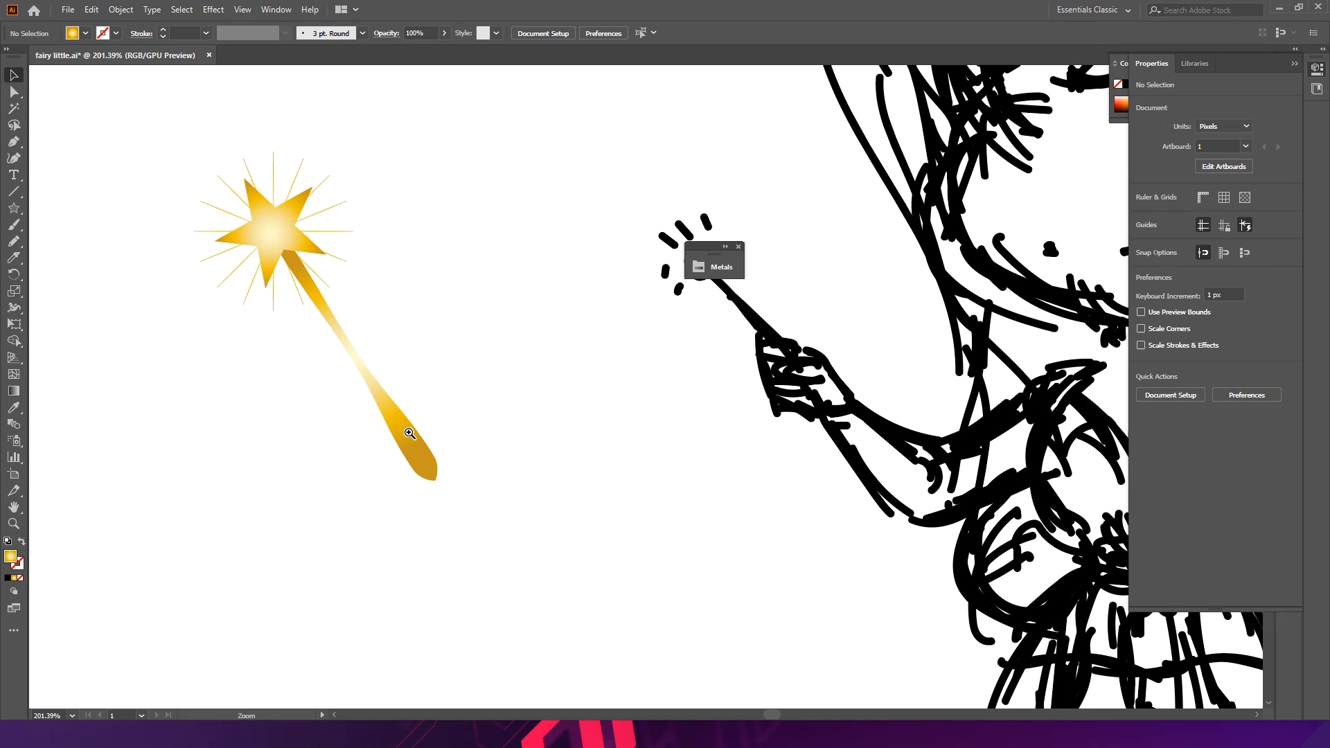
pyautogui.moveTo(409, 433); pyautogui.dragTo(458, 437)
pyautogui.moveTo(484, 381); pyautogui.dragTo(417, 369)
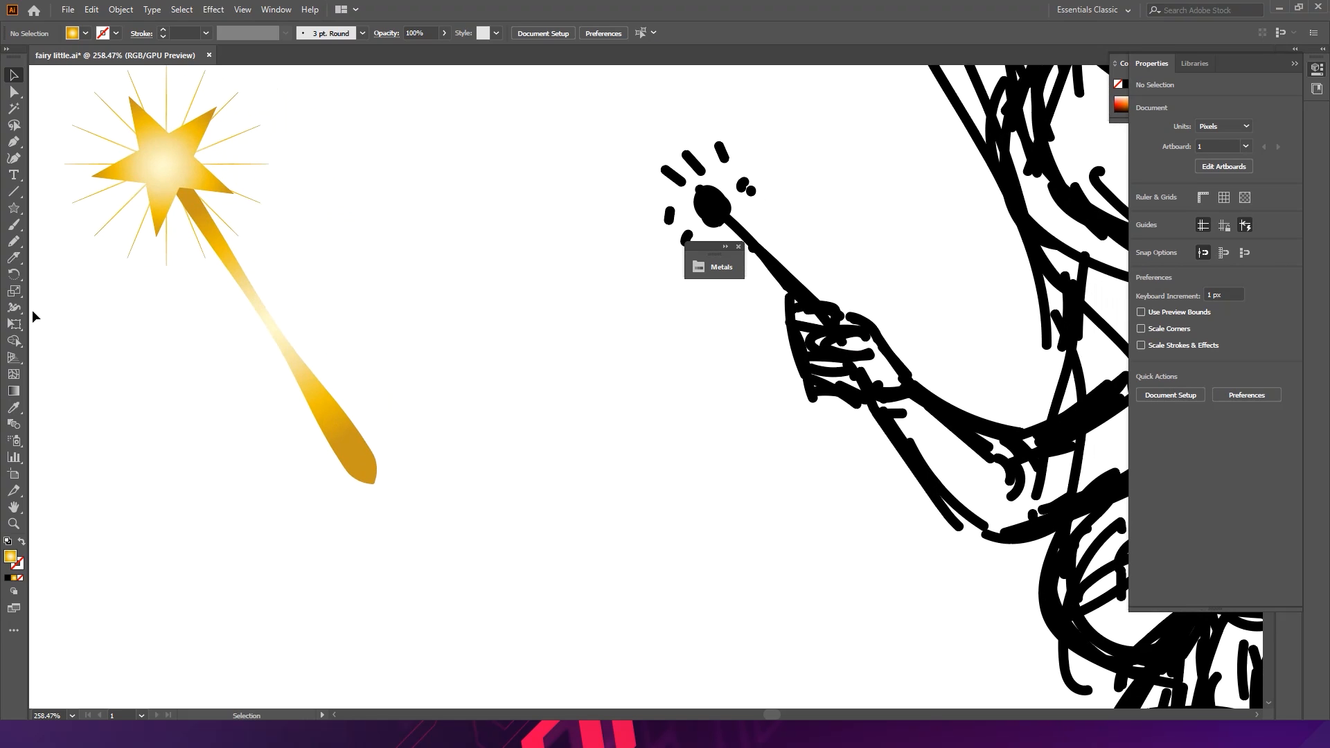
pyautogui.click(18, 138)
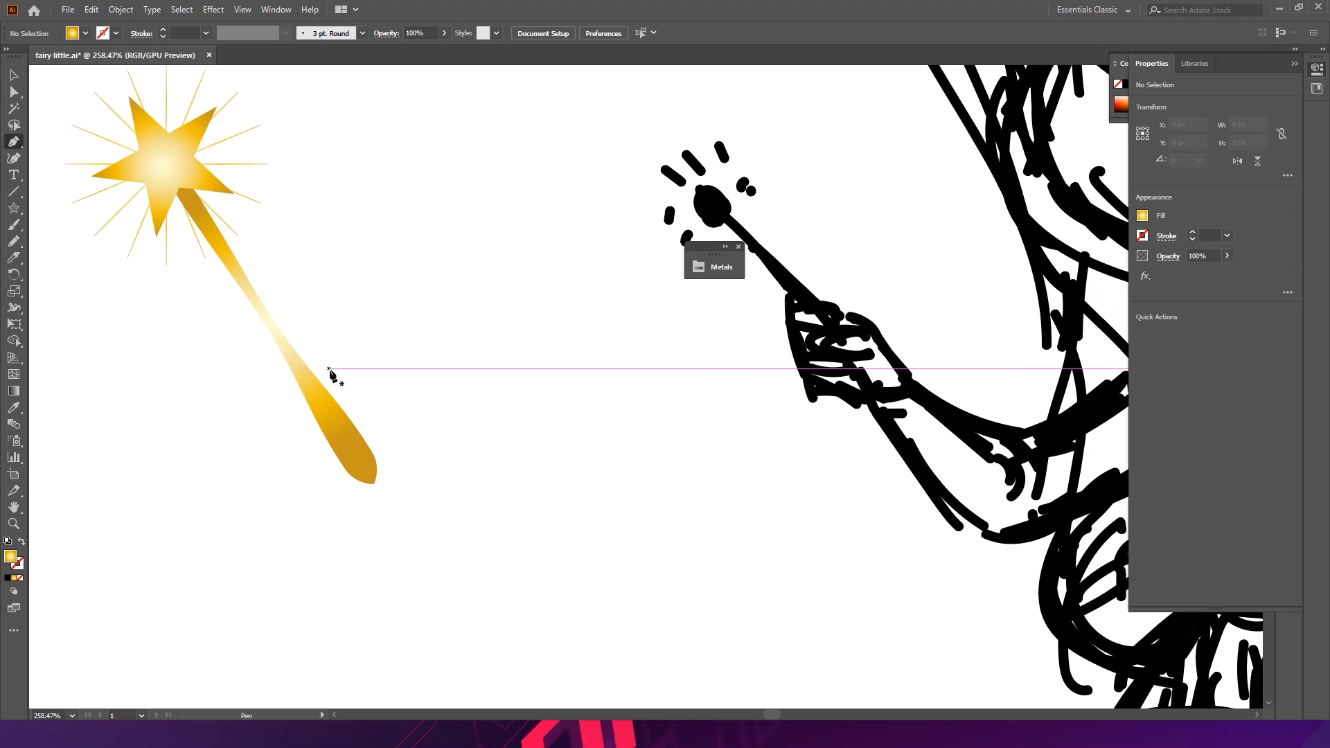
pyautogui.moveTo(309, 364); pyautogui.dragTo(286, 367)
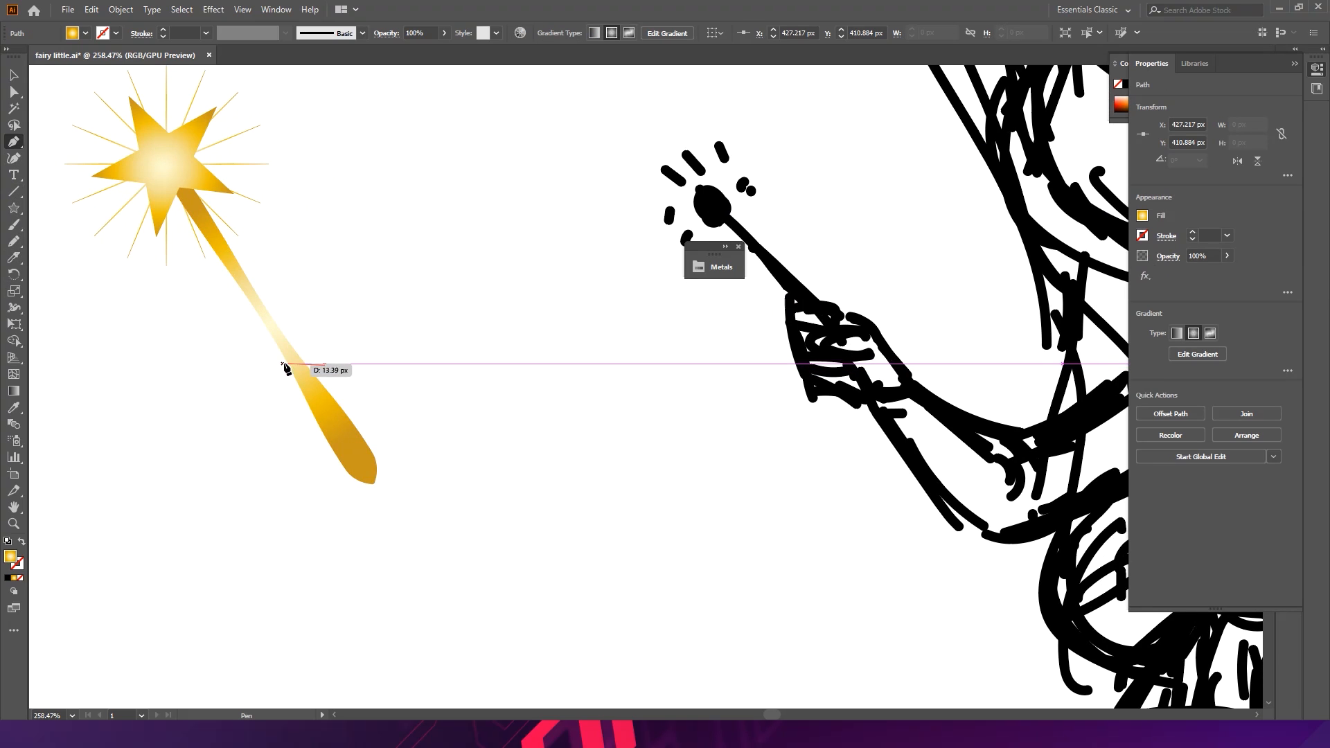
pyautogui.click(288, 356)
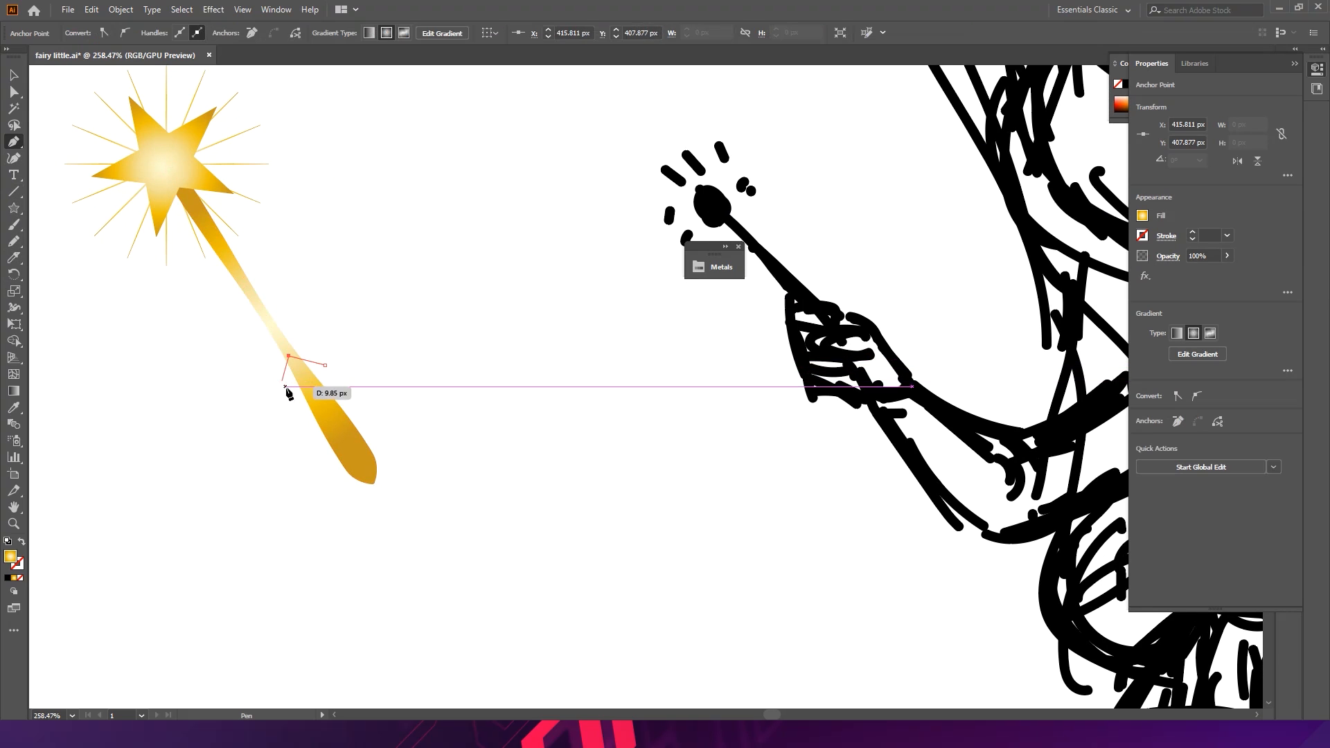
pyautogui.click(285, 392)
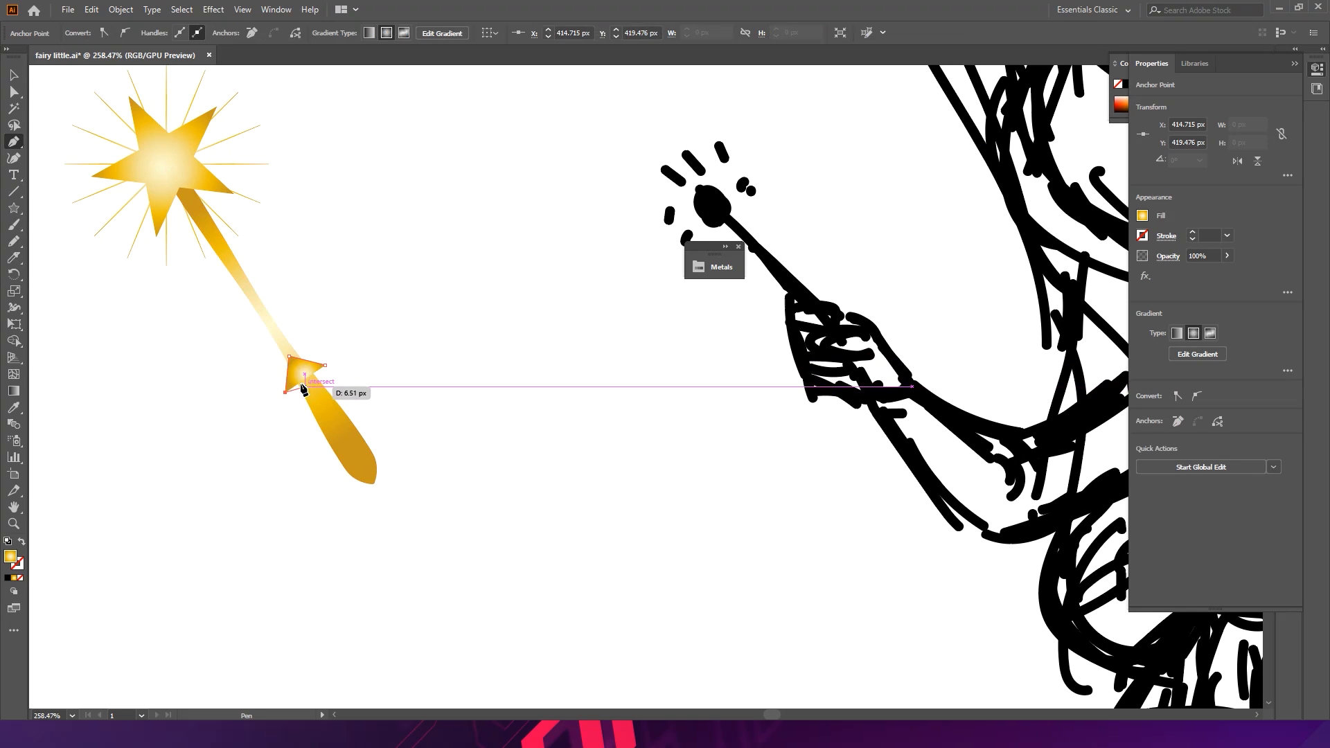
pyautogui.scroll(2, 308, 393)
pyautogui.hotkey('ctrl', 'z')
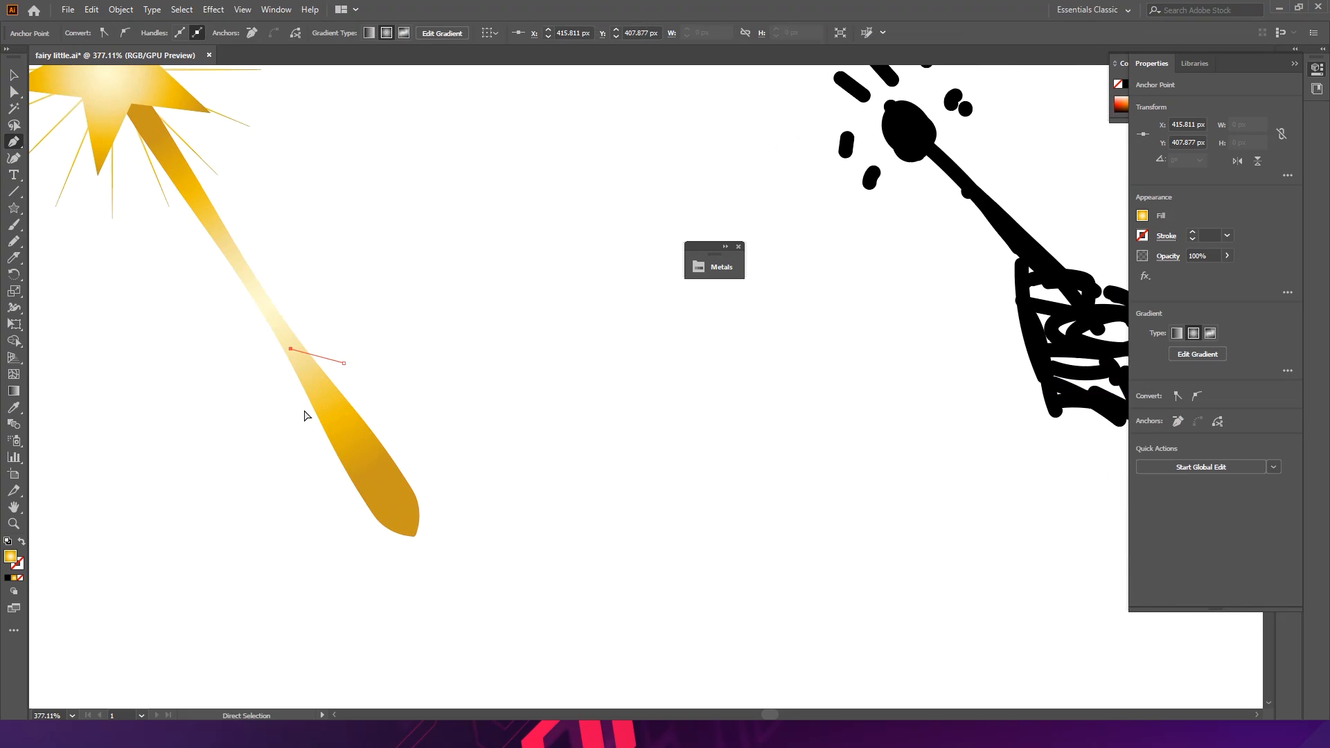
pyautogui.click(297, 422)
pyautogui.moveTo(325, 403); pyautogui.dragTo(323, 333)
pyautogui.hotkey('ctrl', 'z')
pyautogui.press('space')
pyautogui.moveTo(389, 404); pyautogui.dragTo(261, 362)
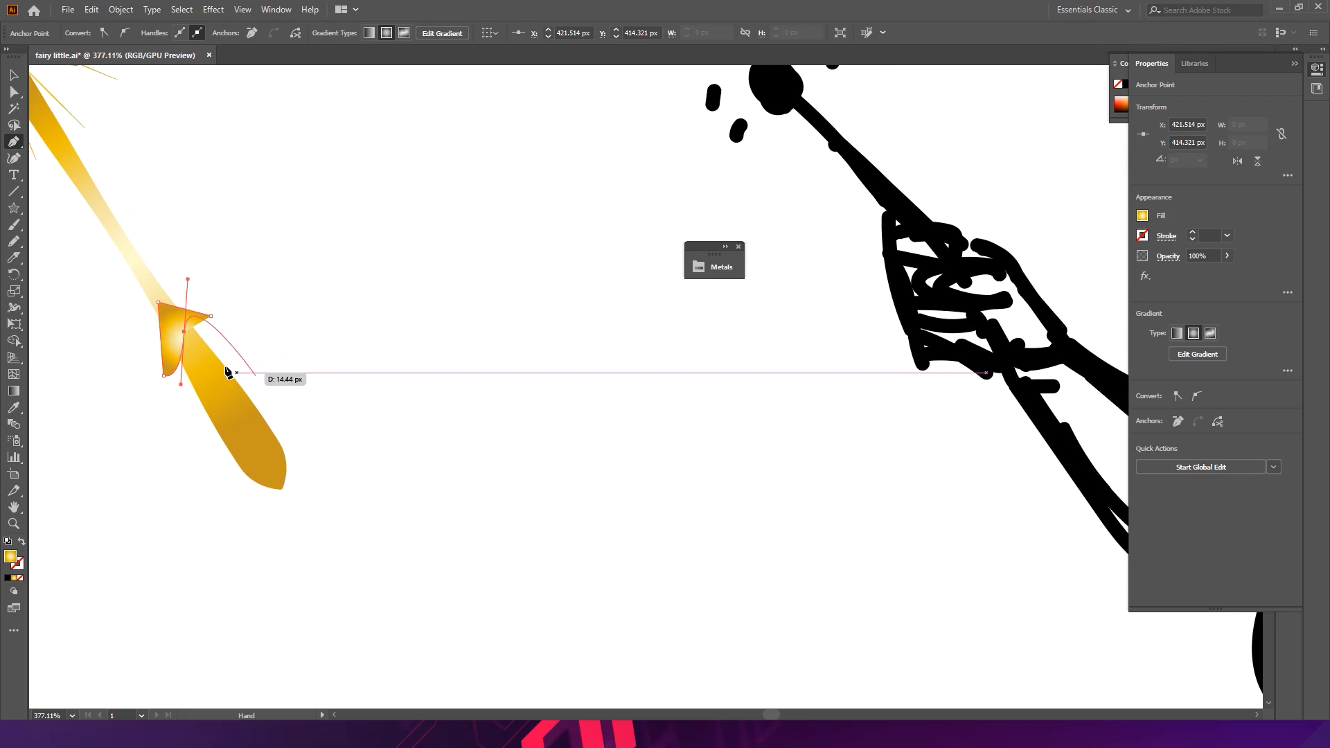
pyautogui.click(184, 332)
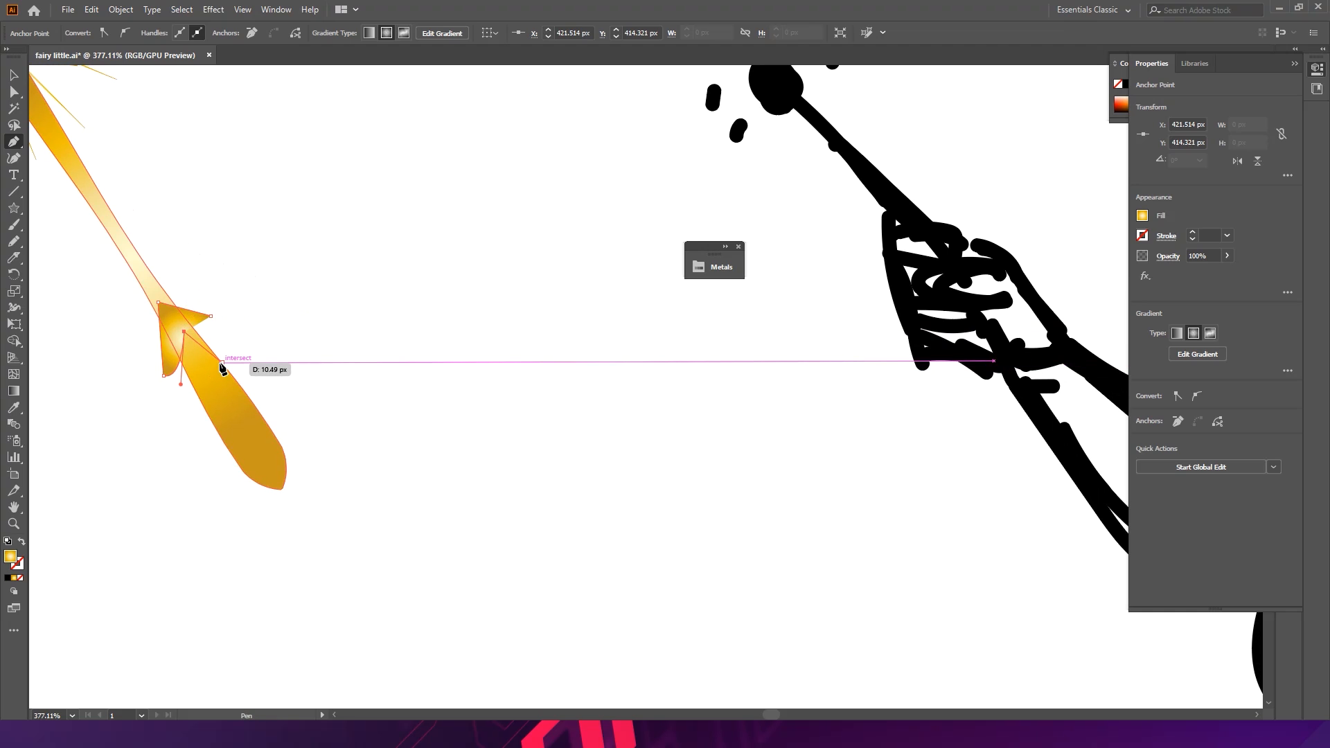
pyautogui.click(222, 365)
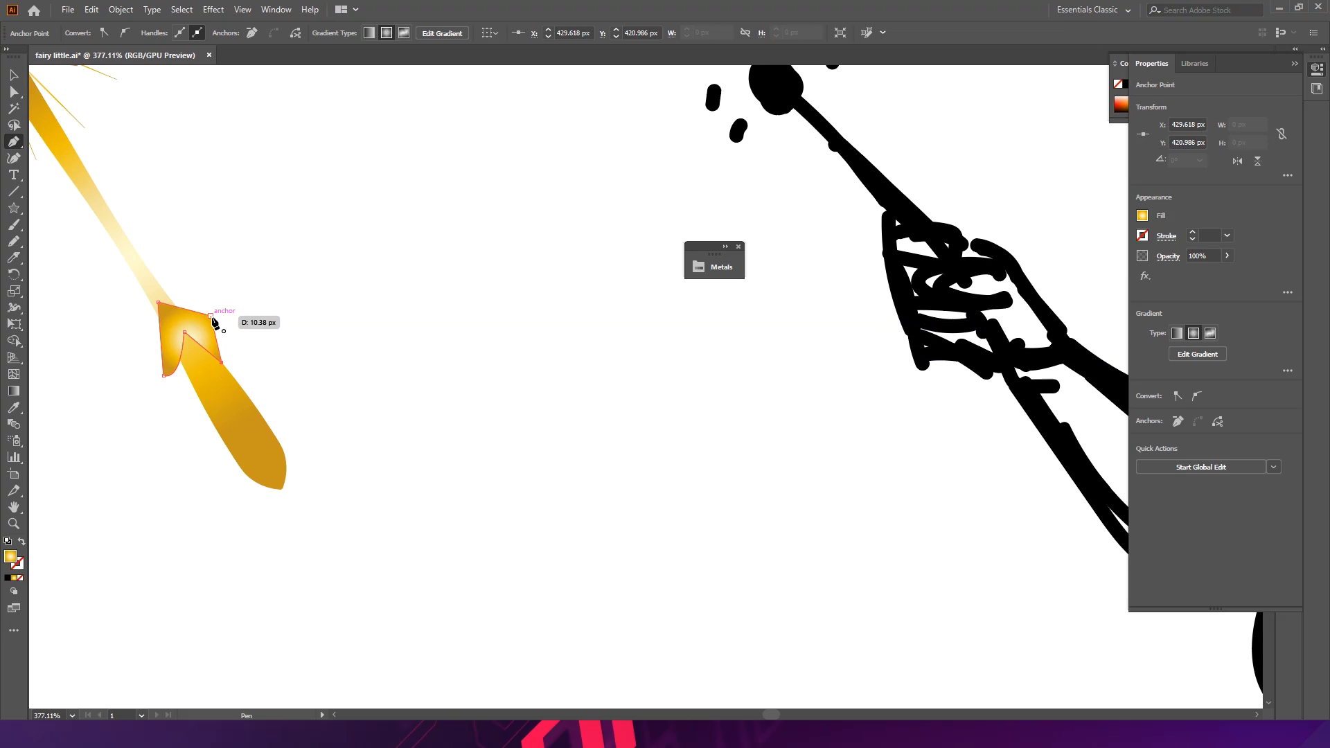
pyautogui.click(212, 318)
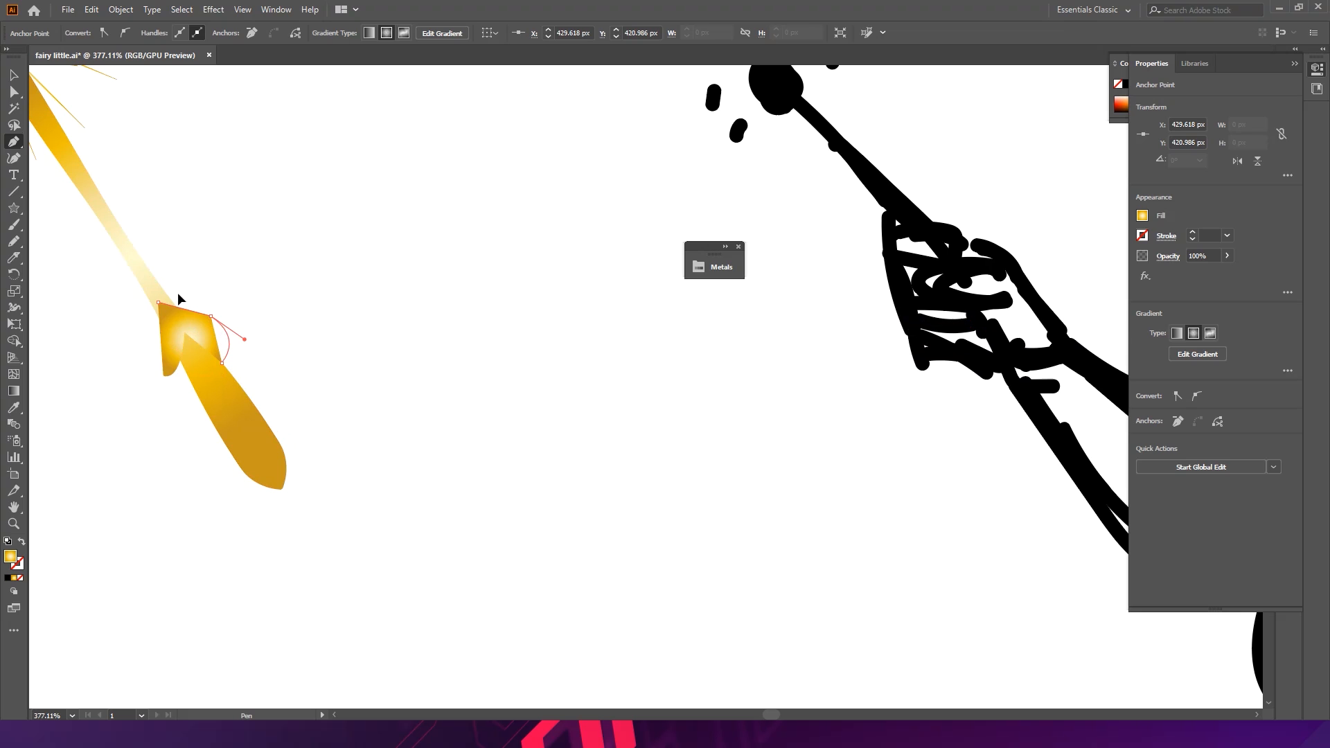
# - Fill the new finger shape on the wand's handle with the fairy's skin colour using the Eyedropper
pyautogui.press('v')
pyautogui.click(238, 298)
pyautogui.click(212, 334)
pyautogui.moveTo(427, 347); pyautogui.dragTo(305, 356)
pyautogui.moveTo(508, 375); pyautogui.dragTo(284, 429)
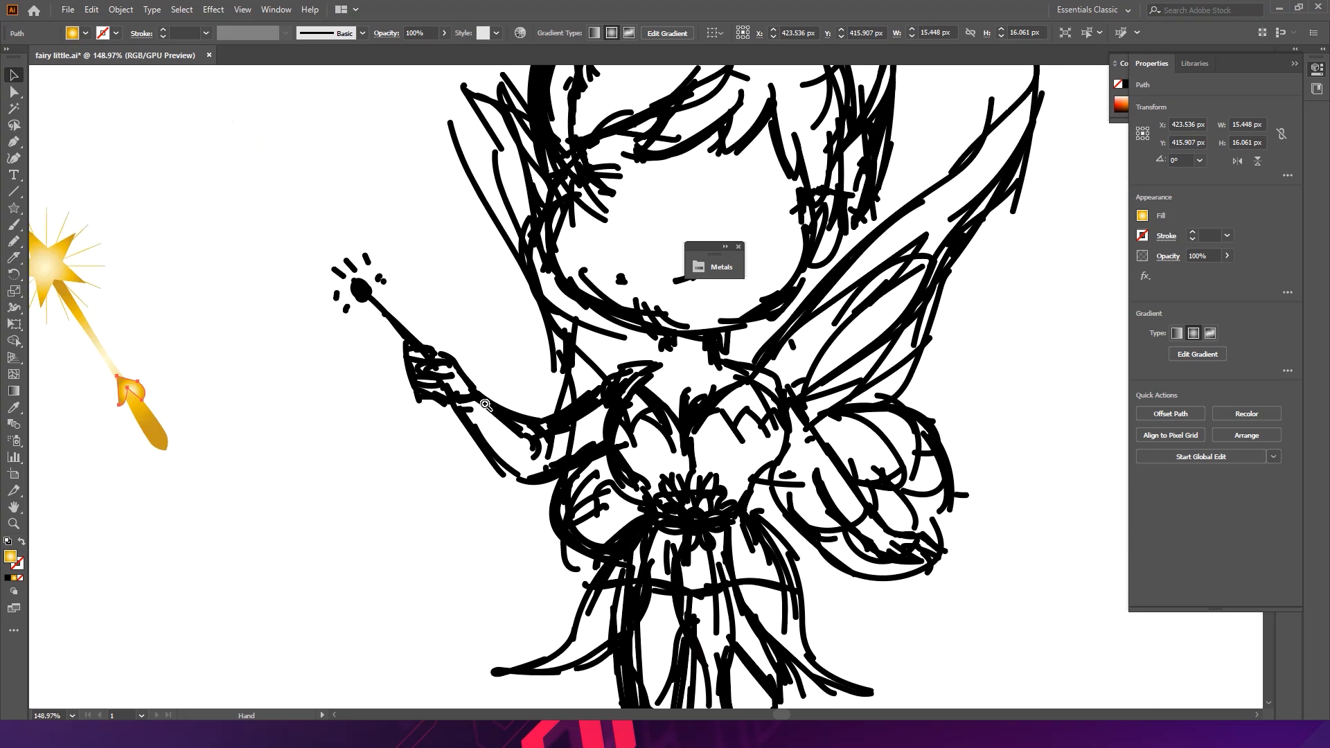
pyautogui.moveTo(485, 405); pyautogui.dragTo(332, 362)
pyautogui.moveTo(227, 297); pyautogui.dragTo(360, 497)
pyautogui.moveTo(320, 409); pyautogui.dragTo(795, 439)
pyautogui.scroll(5, 796, 439)
pyautogui.click(731, 457)
pyautogui.click(778, 390)
pyautogui.press('i')
pyautogui.click(864, 338)
pyautogui.hotkey('ctrl', 'shift', 'a')
# - Apply a gradient across the finger shape with the Gradient tool
pyautogui.moveTo(730, 427); pyautogui.dragTo(863, 404)
pyautogui.keyDown('ctrl'); pyautogui.click(917, 384); pyautogui.keyUp('ctrl')
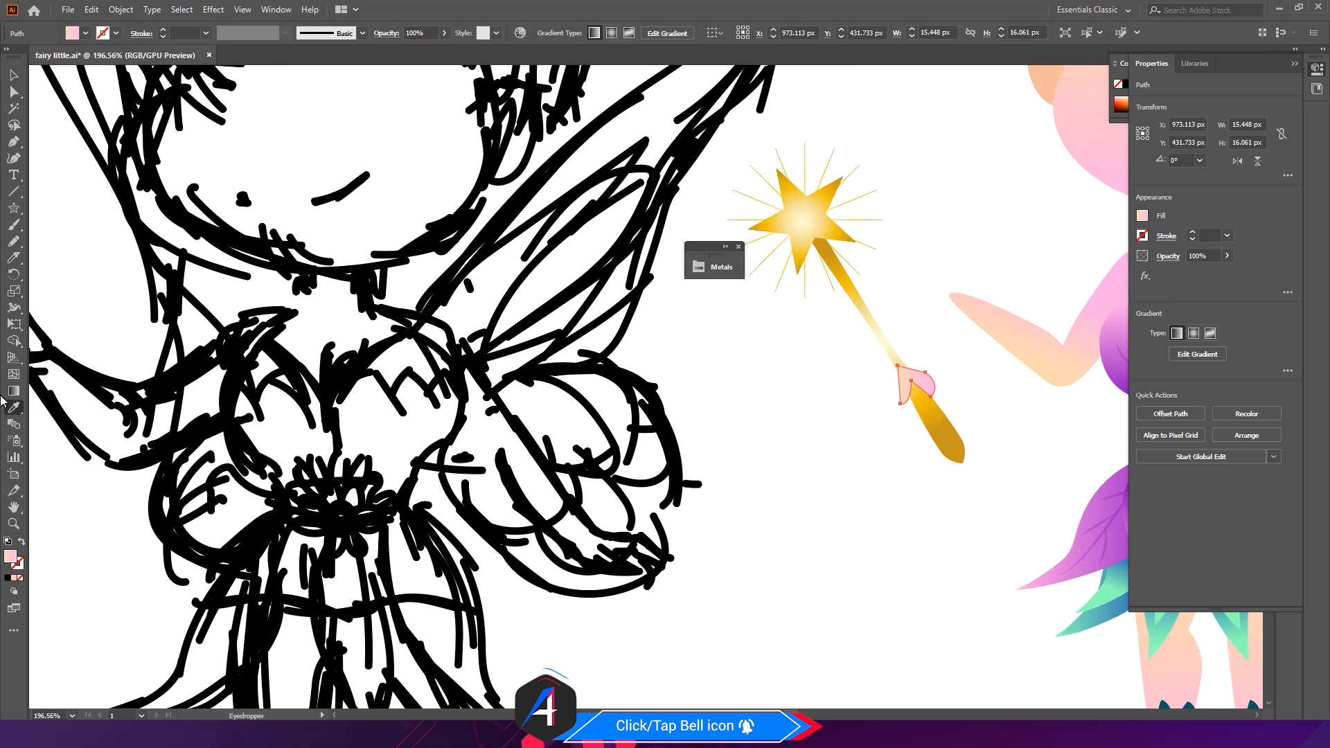
pyautogui.press('g')
pyautogui.moveTo(919, 359)
pyautogui.mouseDown()
pyautogui.moveTo(912, 409)
pyautogui.moveTo(916, 377)
pyautogui.moveTo(955, 362)
pyautogui.mouseUp()
pyautogui.moveTo(917, 409); pyautogui.dragTo(931, 409)
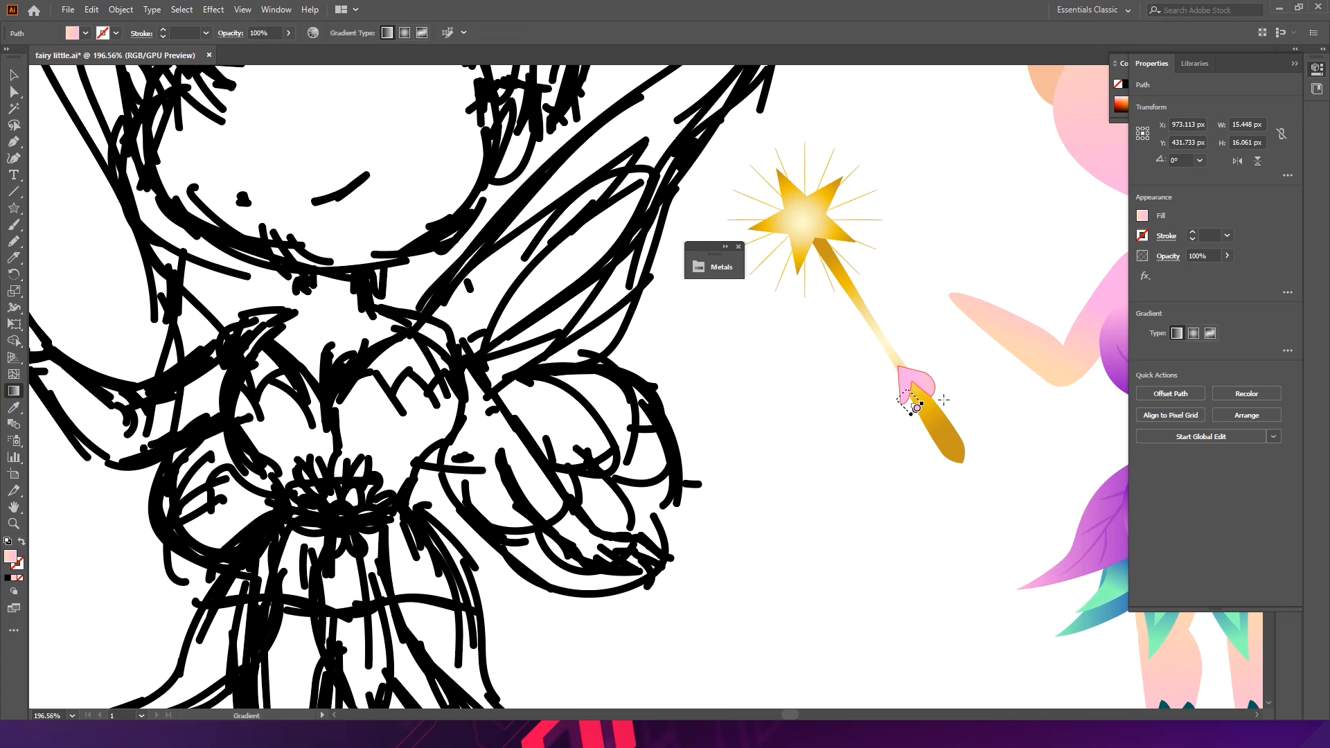
pyautogui.press('v')
pyautogui.click(998, 417)
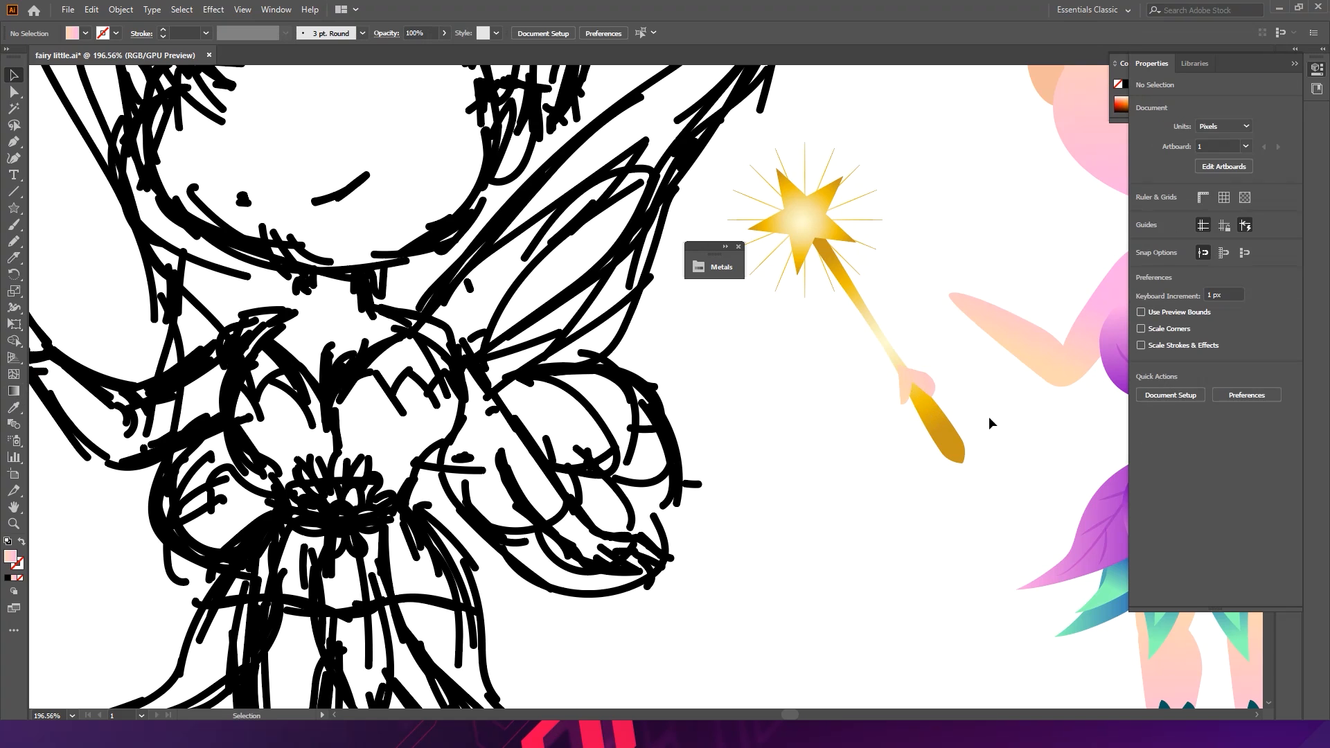
# - Draw another finger shape over the wand's handle with the Pen tool
pyautogui.moveTo(884, 380); pyautogui.dragTo(972, 372)
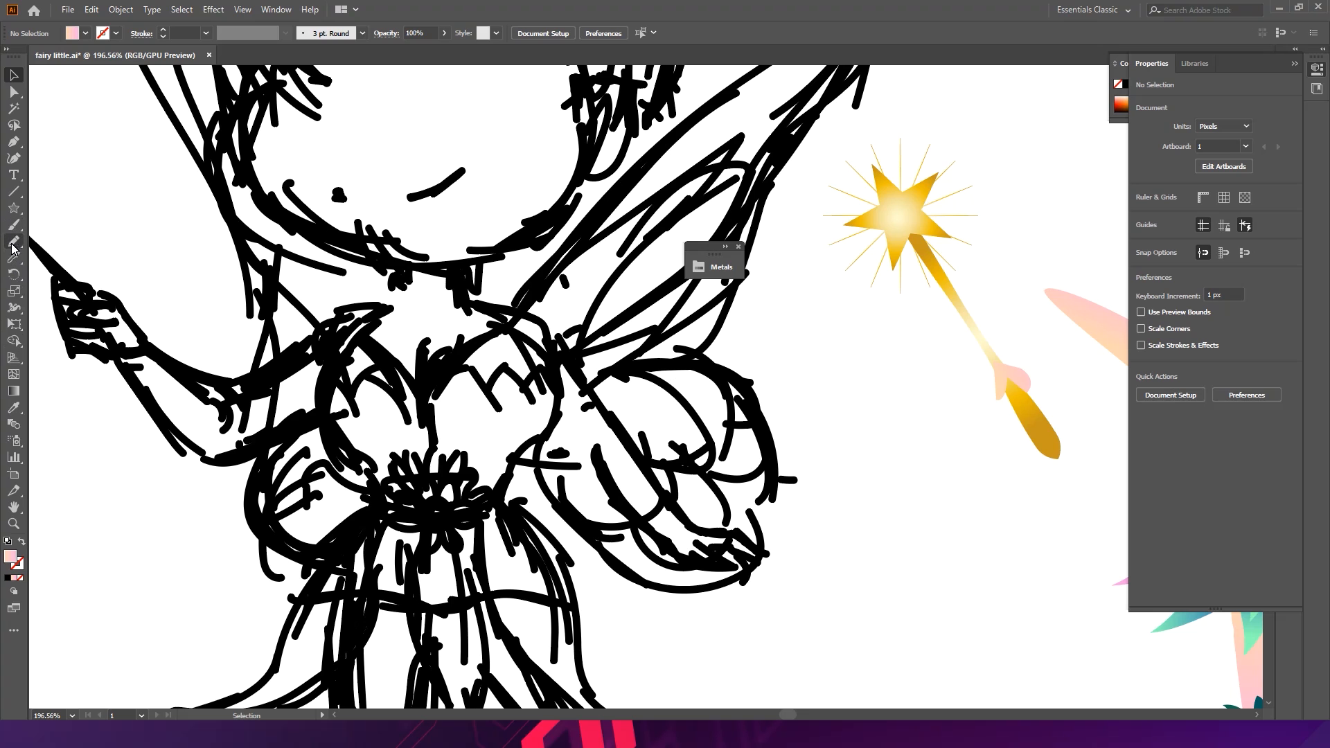
pyautogui.click(14, 141)
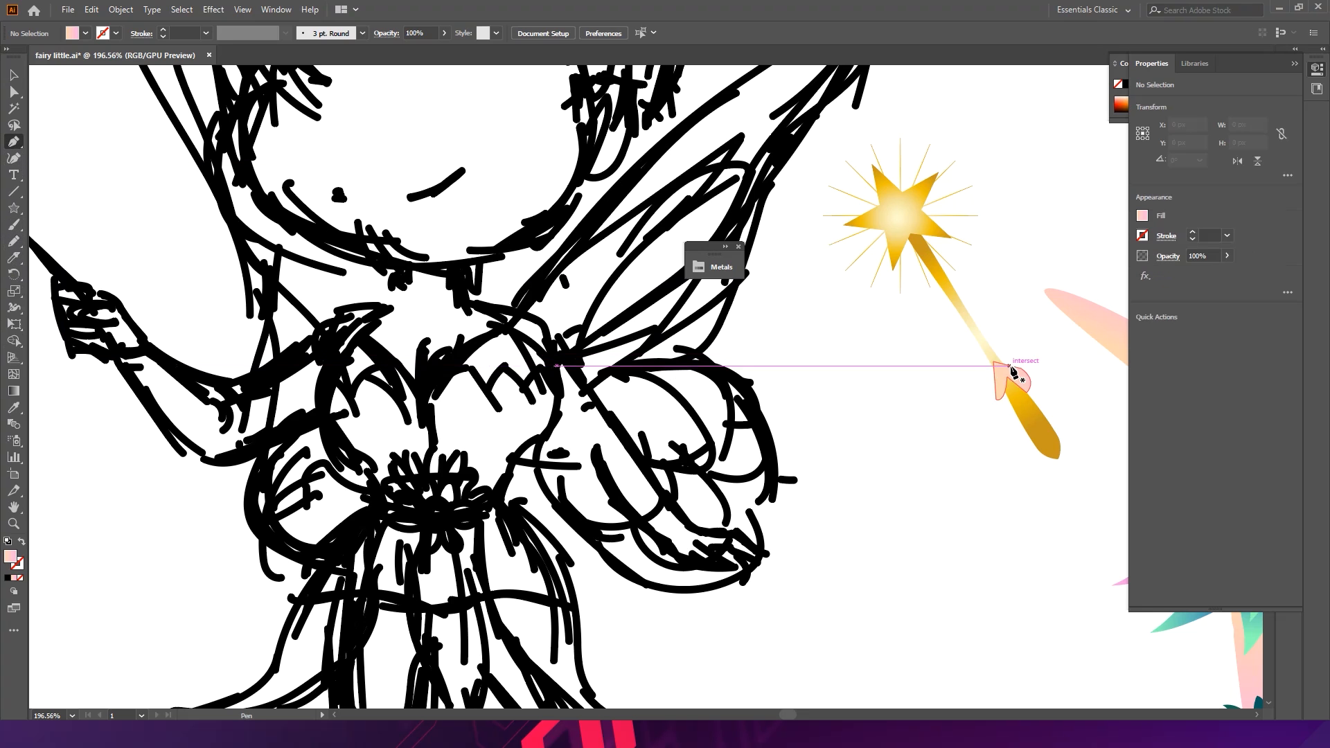
pyautogui.moveTo(1008, 369)
pyautogui.mouseDown()
pyautogui.moveTo(1041, 376)
pyautogui.moveTo(1013, 366)
pyautogui.mouseUp()
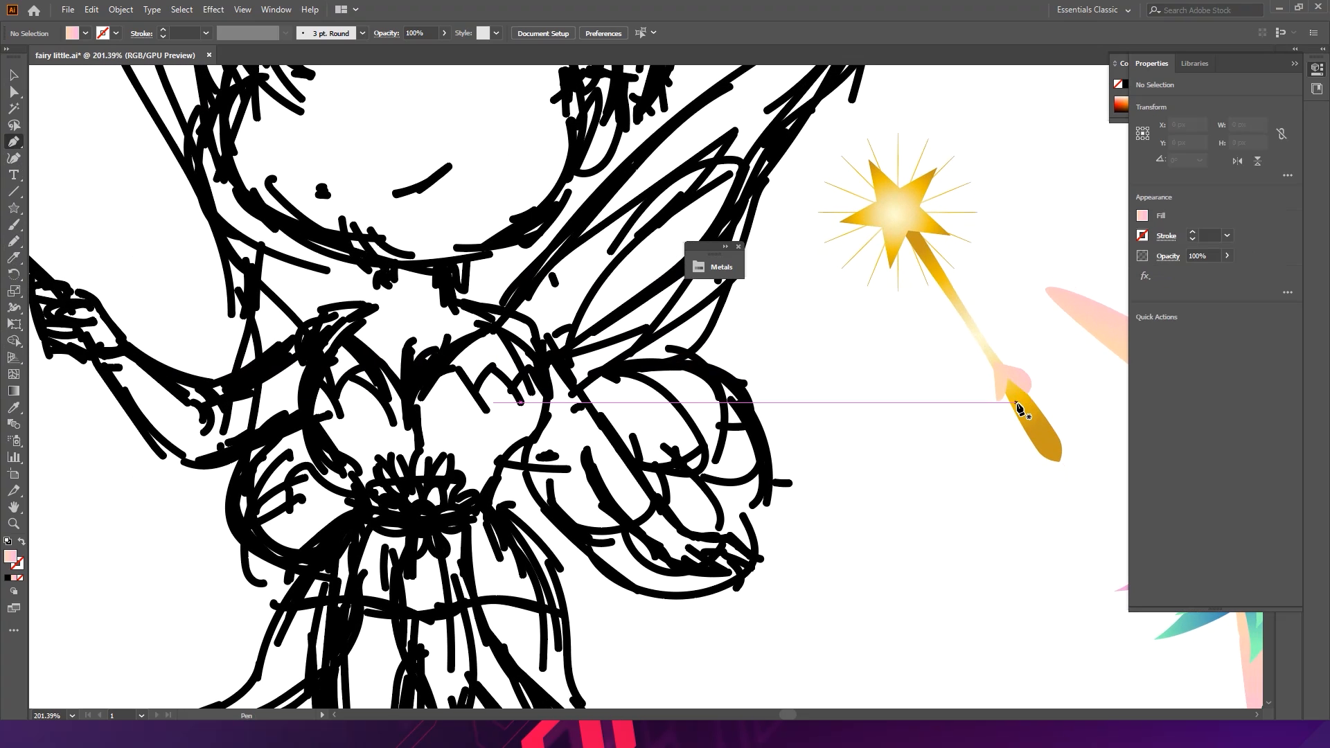
pyautogui.moveTo(1011, 404)
pyautogui.mouseDown()
pyautogui.moveTo(1016, 420)
pyautogui.moveTo(980, 407)
pyautogui.moveTo(992, 401)
pyautogui.moveTo(991, 364)
pyautogui.moveTo(1016, 390)
pyautogui.moveTo(1012, 377)
pyautogui.mouseUp()
pyautogui.scroll(5, 1012, 378)
pyautogui.press('v')
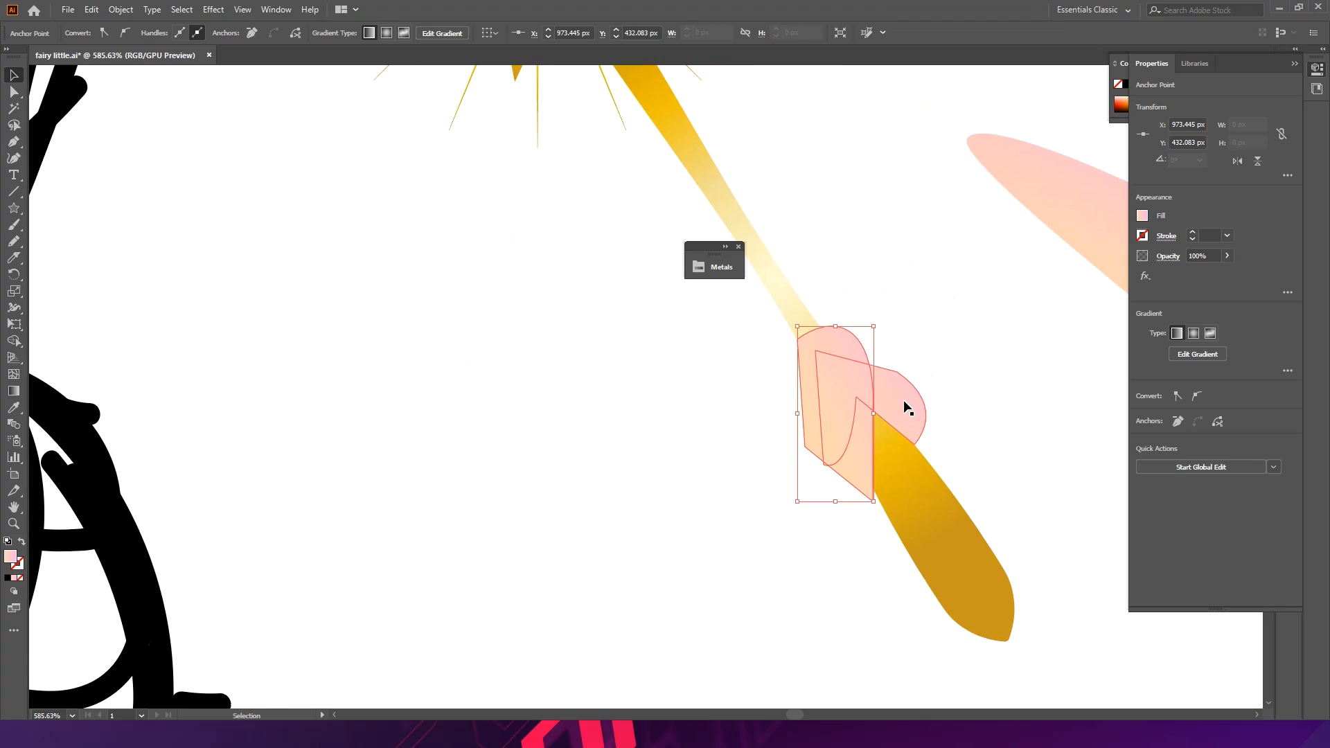
# - Fill the front finger shape with the ear's peach colour using the Eyedropper
pyautogui.click(903, 401)
pyautogui.press('v')
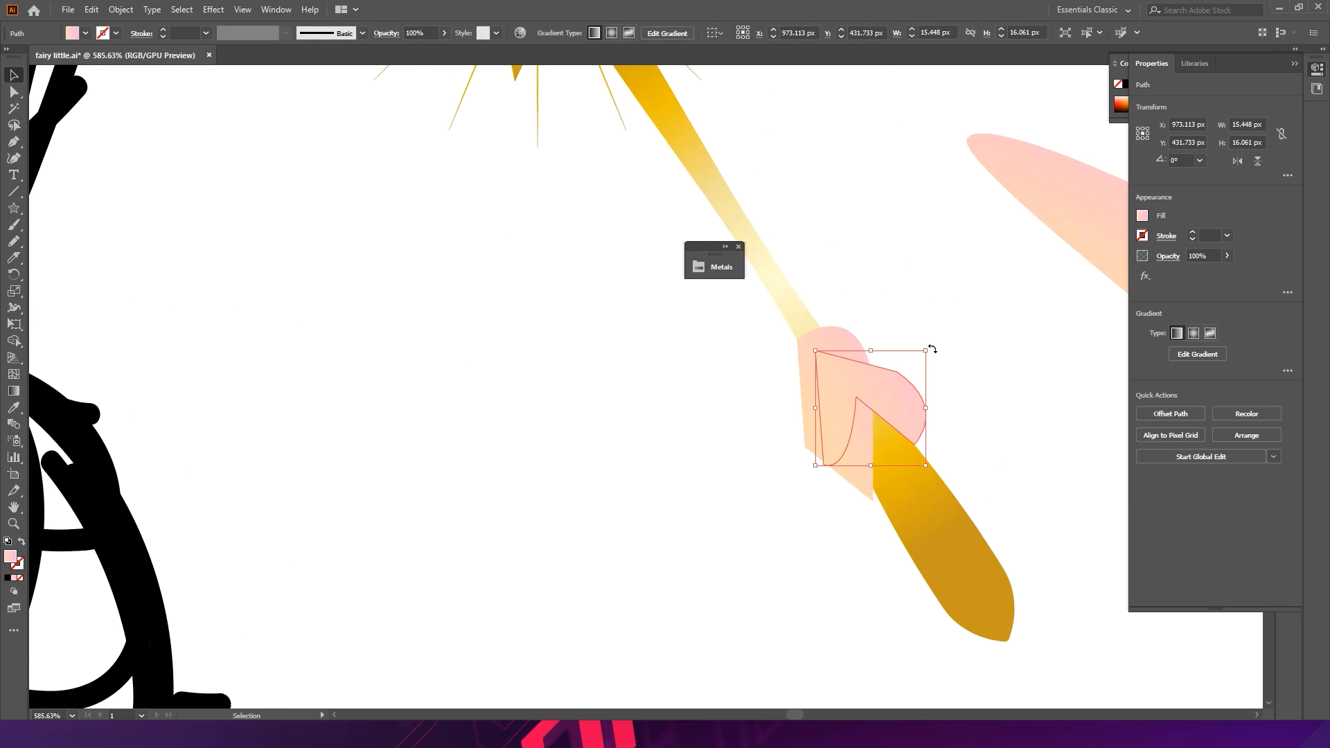
pyautogui.click(861, 298)
pyautogui.click(837, 337)
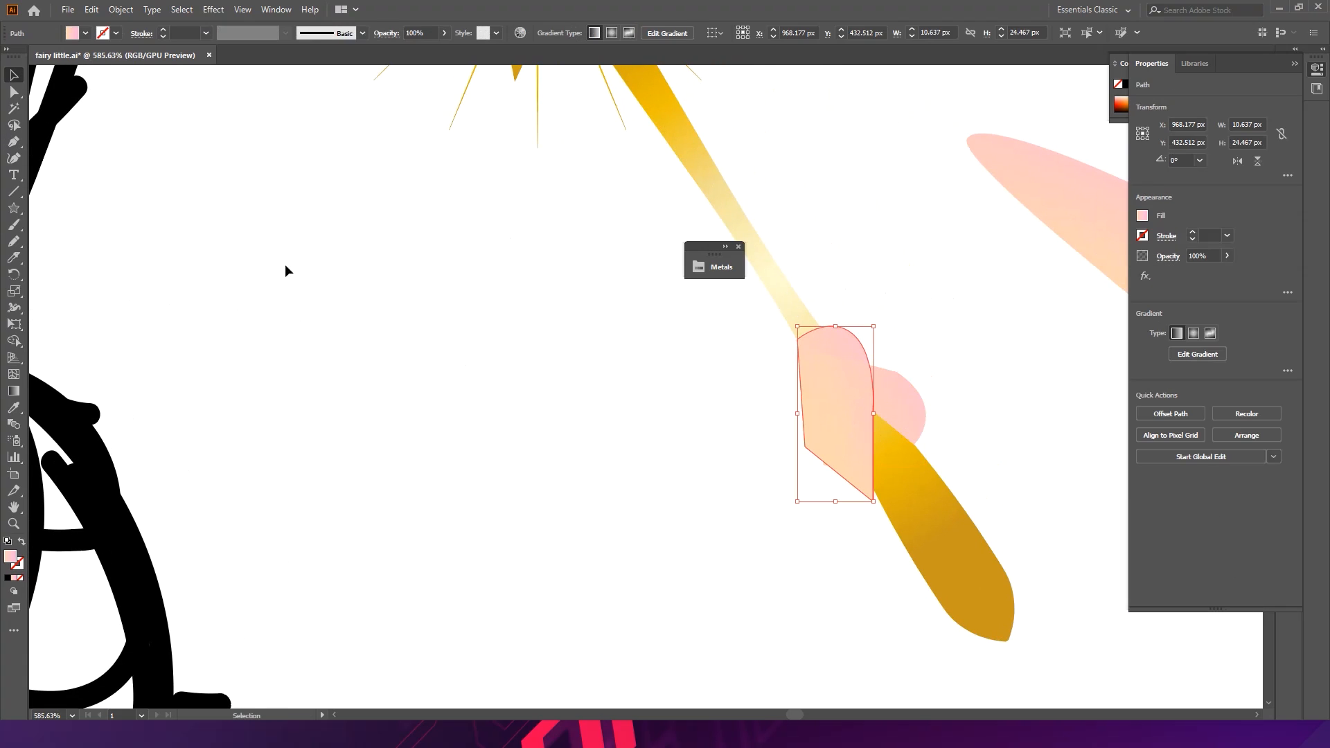
pyautogui.click(12, 393)
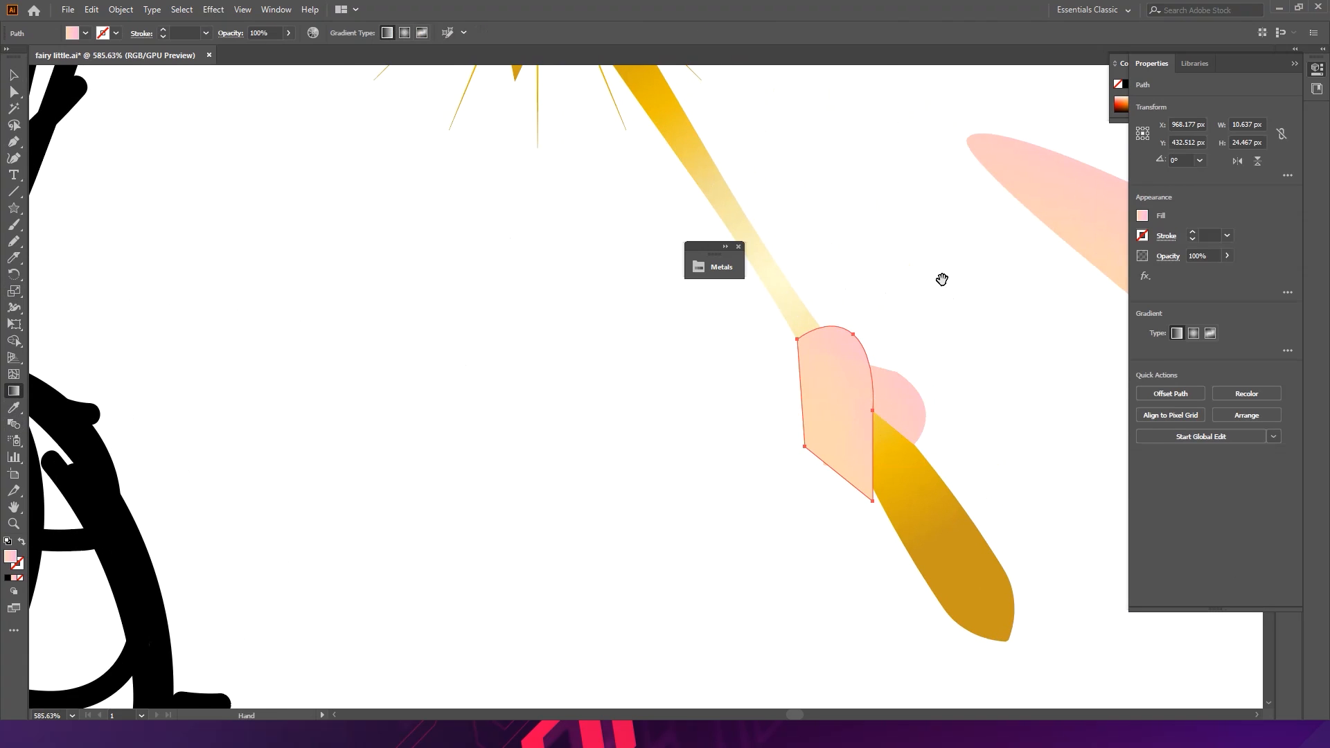
pyautogui.scroll(-5, 934, 285)
pyautogui.moveTo(923, 259); pyautogui.dragTo(588, 357)
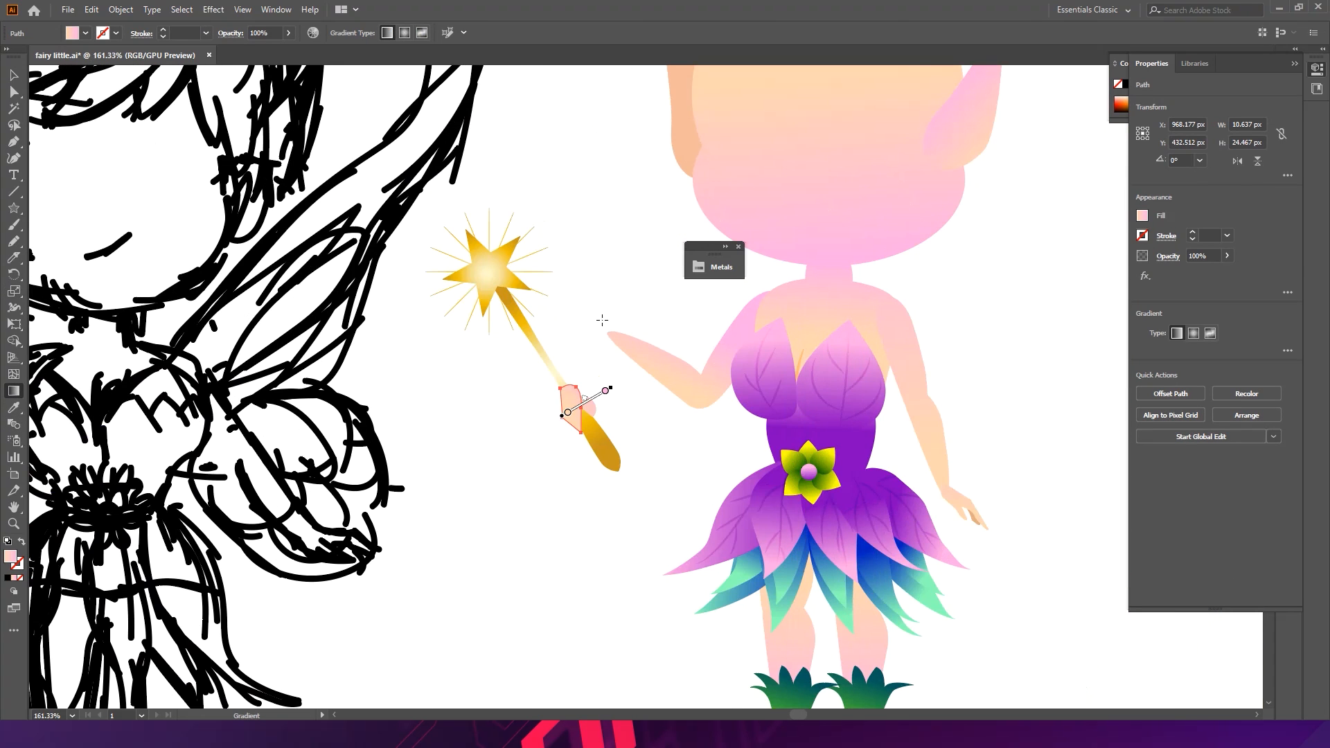
pyautogui.moveTo(581, 418); pyautogui.dragTo(786, 436)
pyautogui.moveTo(618, 352); pyautogui.dragTo(495, 353)
pyautogui.moveTo(586, 294); pyautogui.dragTo(440, 488)
pyautogui.press('i')
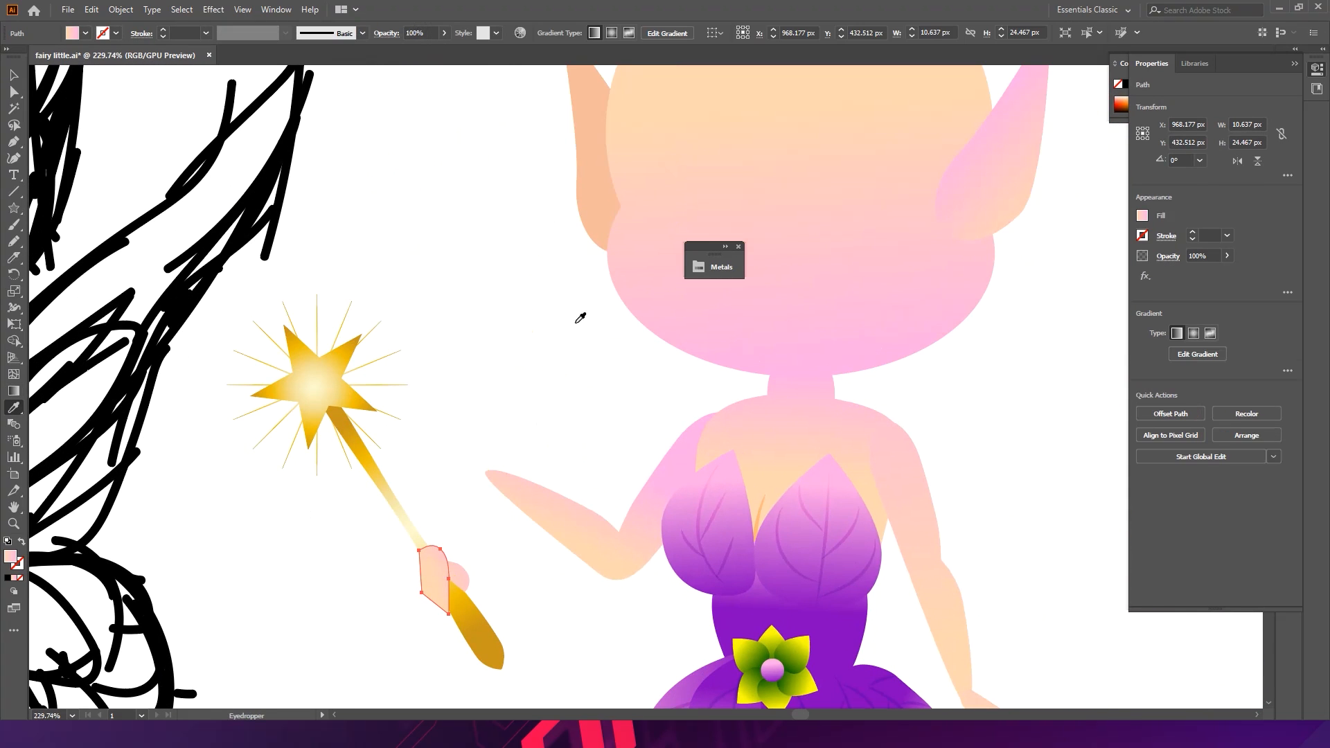
pyautogui.click(603, 217)
pyautogui.hotkey('ctrl', 'shift', 'a')
# - Reshape the light front finger by moving its anchor points and curve handles
pyautogui.moveTo(478, 566); pyautogui.dragTo(681, 361)
pyautogui.moveTo(602, 277); pyautogui.dragTo(602, 268)
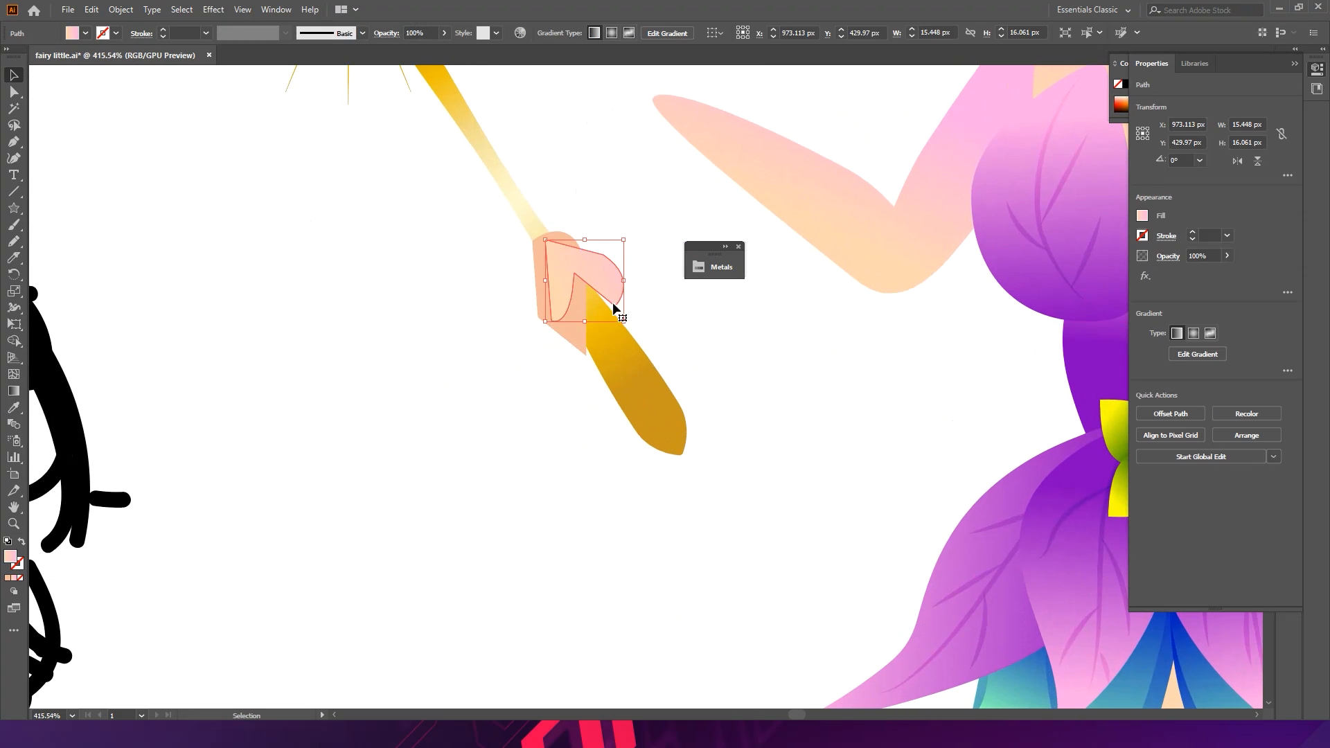
pyautogui.press('a')
pyautogui.hotkey('ctrl', 'z')
pyautogui.moveTo(586, 356); pyautogui.dragTo(593, 360)
pyautogui.click(585, 419)
pyautogui.moveTo(743, 364); pyautogui.dragTo(791, 410)
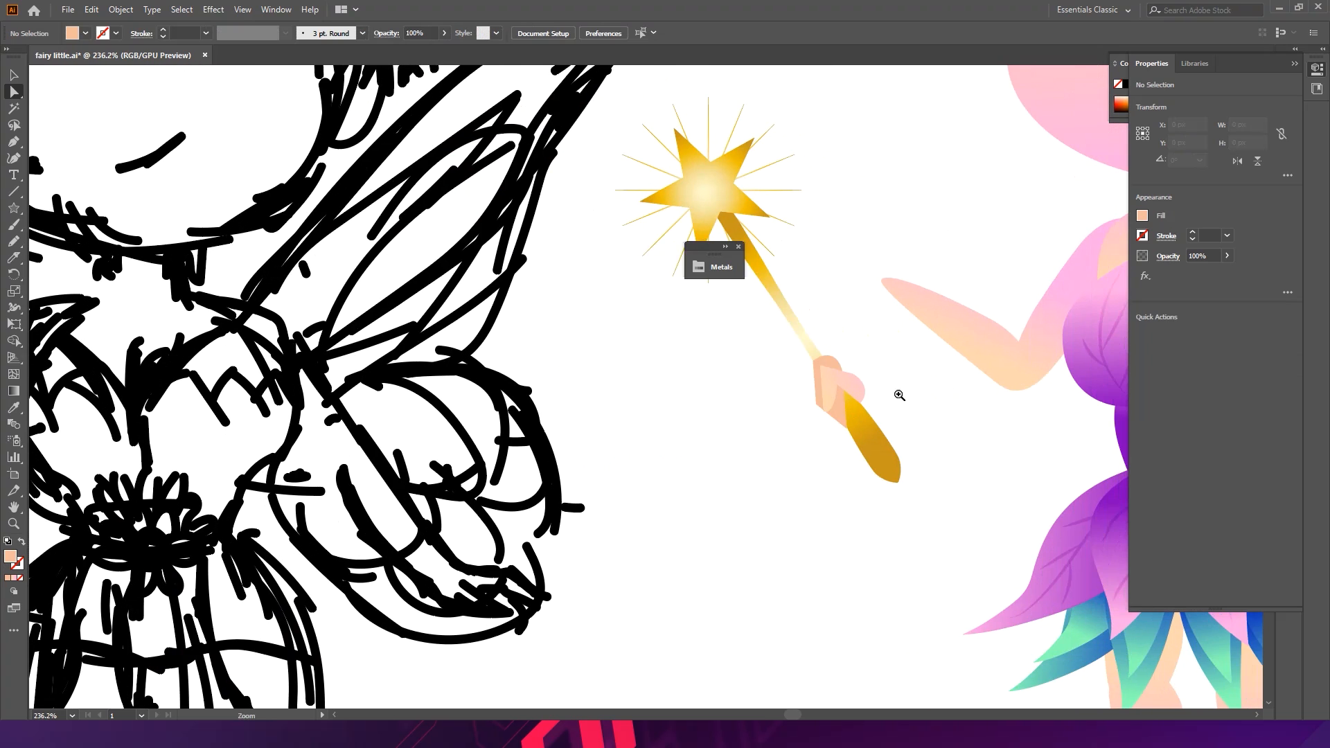
pyautogui.moveTo(899, 395); pyautogui.dragTo(1095, 376)
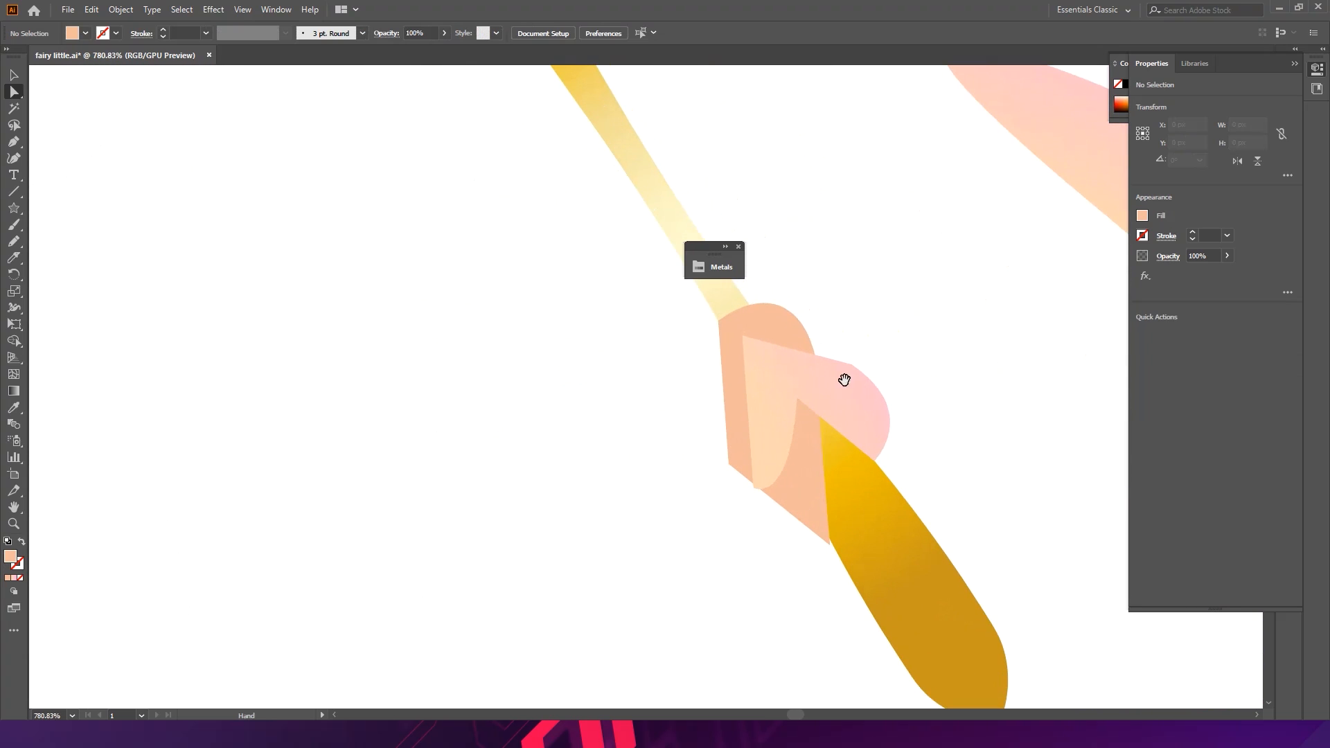
pyautogui.keyDown('alt'); pyautogui.click(838, 357); pyautogui.keyUp('alt')
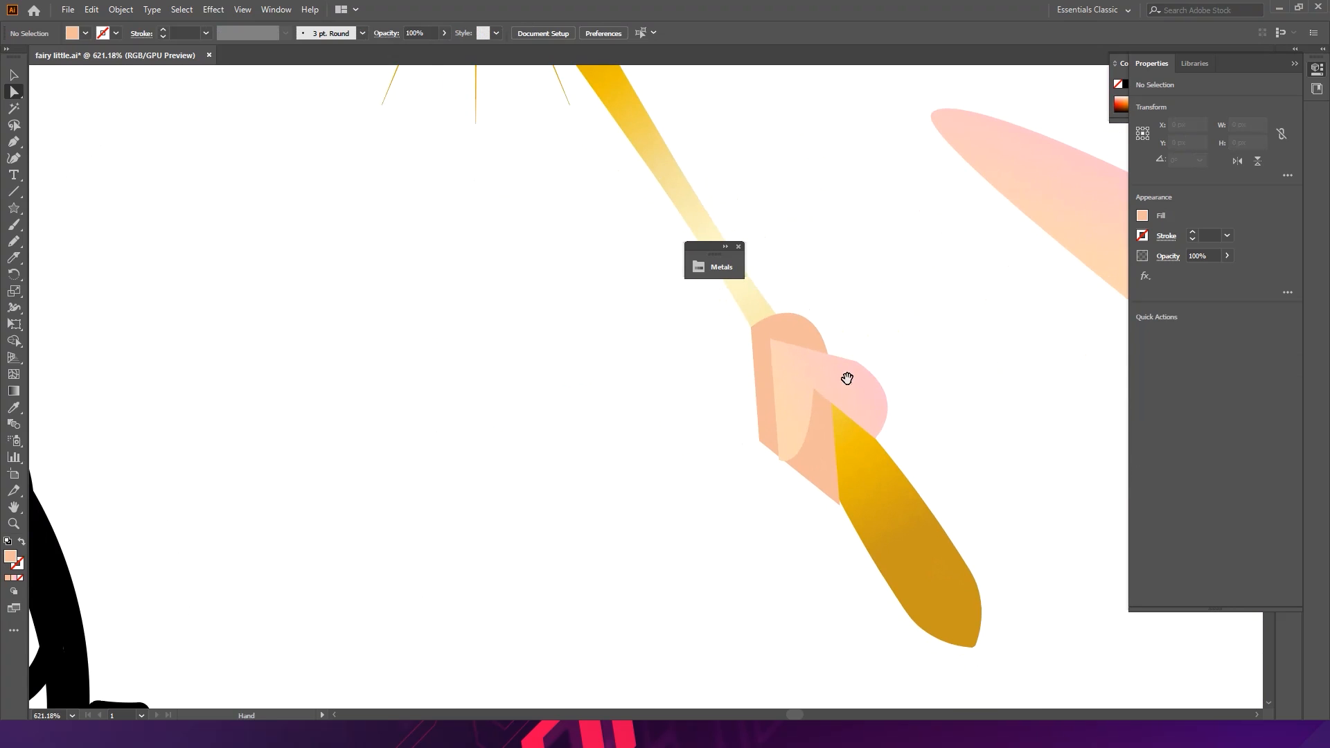
pyautogui.click(874, 438)
pyautogui.moveTo(875, 437); pyautogui.dragTo(893, 461)
pyautogui.moveTo(912, 400); pyautogui.dragTo(902, 400)
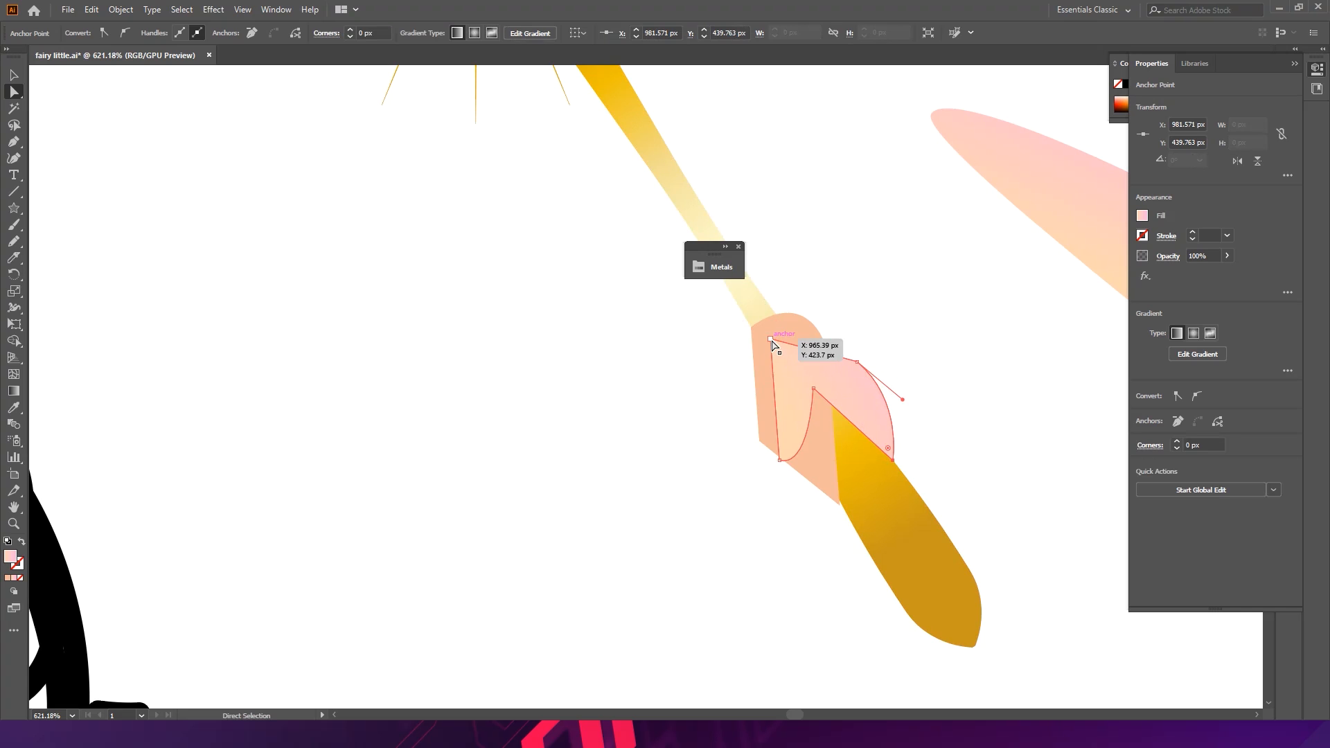
pyautogui.moveTo(804, 372); pyautogui.dragTo(804, 374)
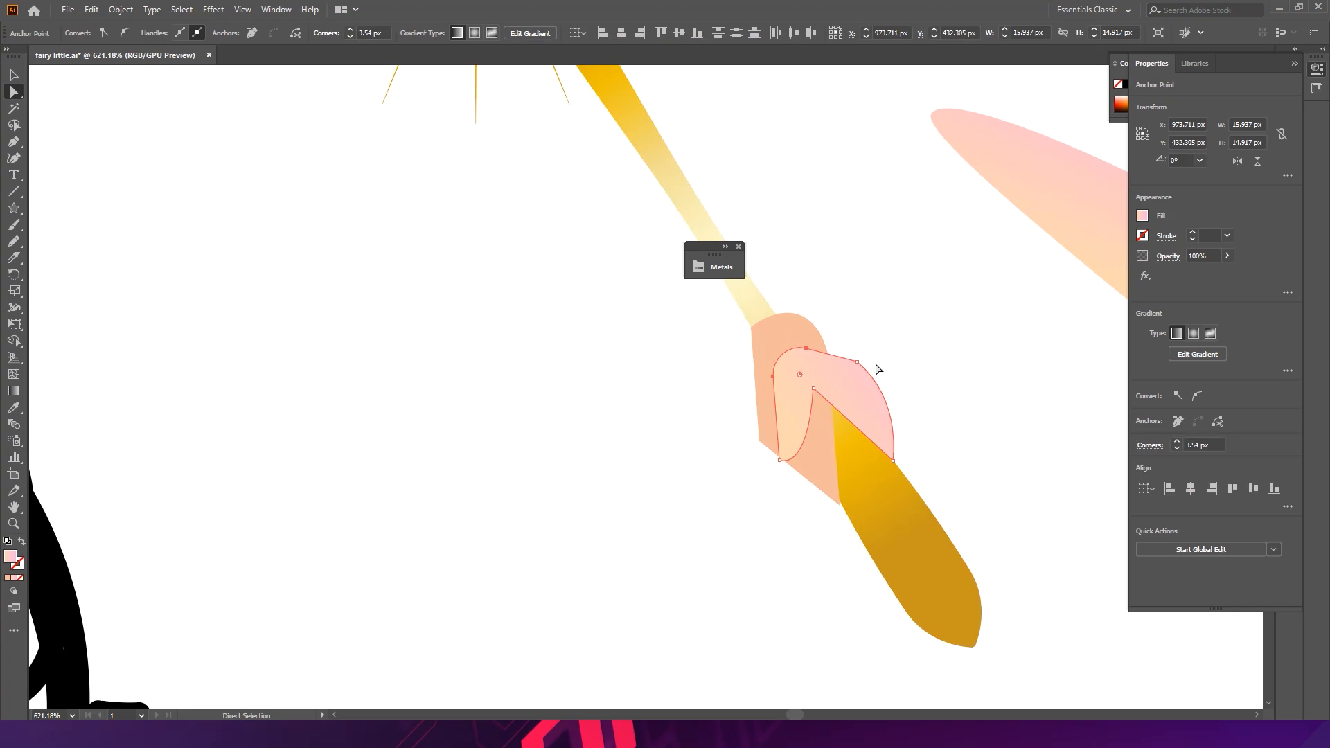
pyautogui.click(856, 361)
pyautogui.moveTo(842, 419); pyautogui.dragTo(842, 419)
pyautogui.click(912, 312)
# - Round the bottom corner of the darker hand shape with the Anchor Point tool and reposition its inner anchor
pyautogui.moveTo(925, 399); pyautogui.dragTo(766, 351)
pyautogui.moveTo(1007, 404); pyautogui.dragTo(874, 313)
pyautogui.scroll(5, 767, 364)
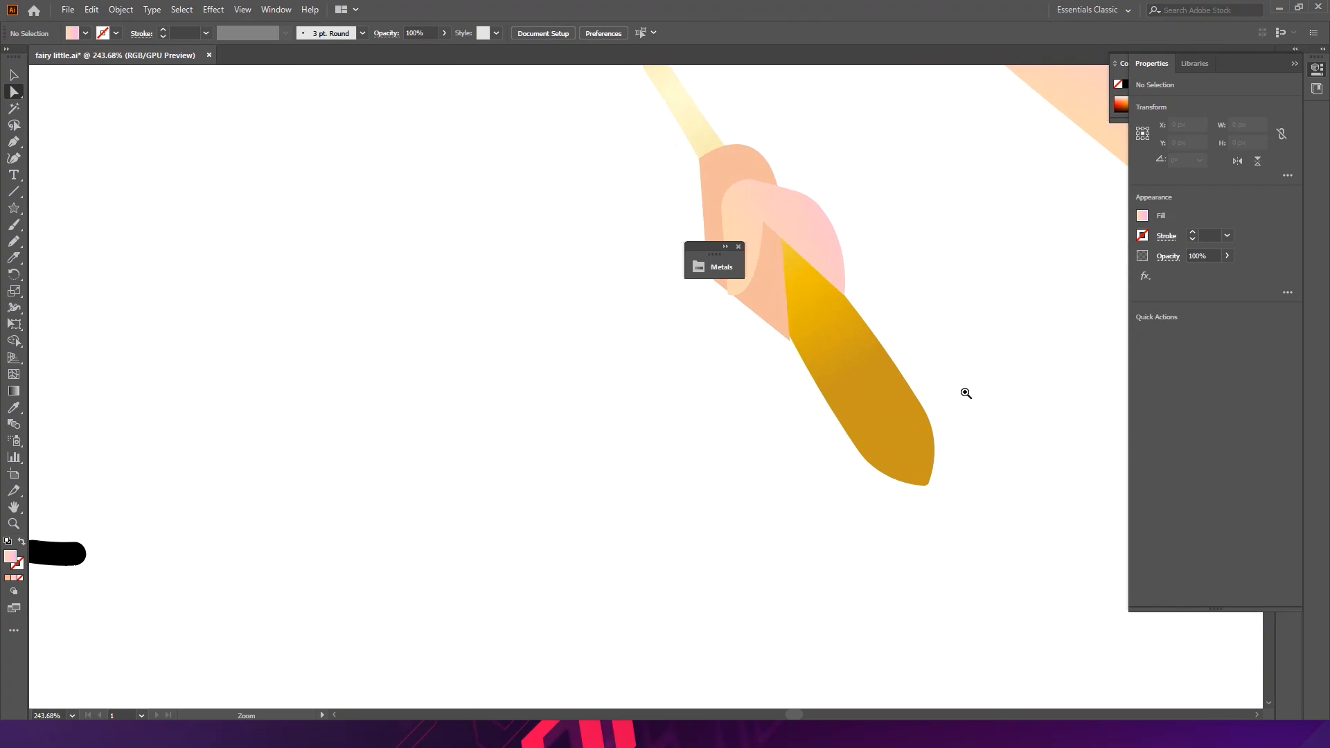
pyautogui.click(789, 340)
pyautogui.moveTo(771, 344); pyautogui.dragTo(847, 427)
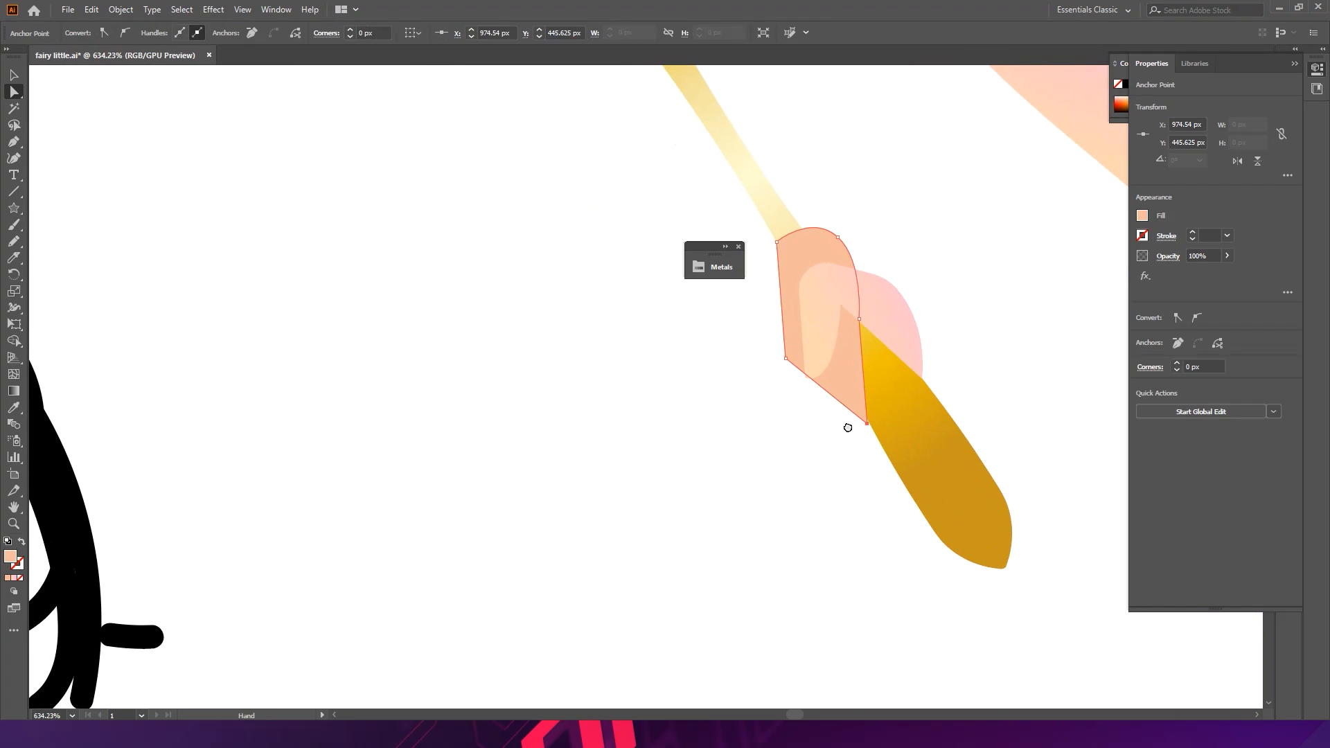
pyautogui.click(14, 142)
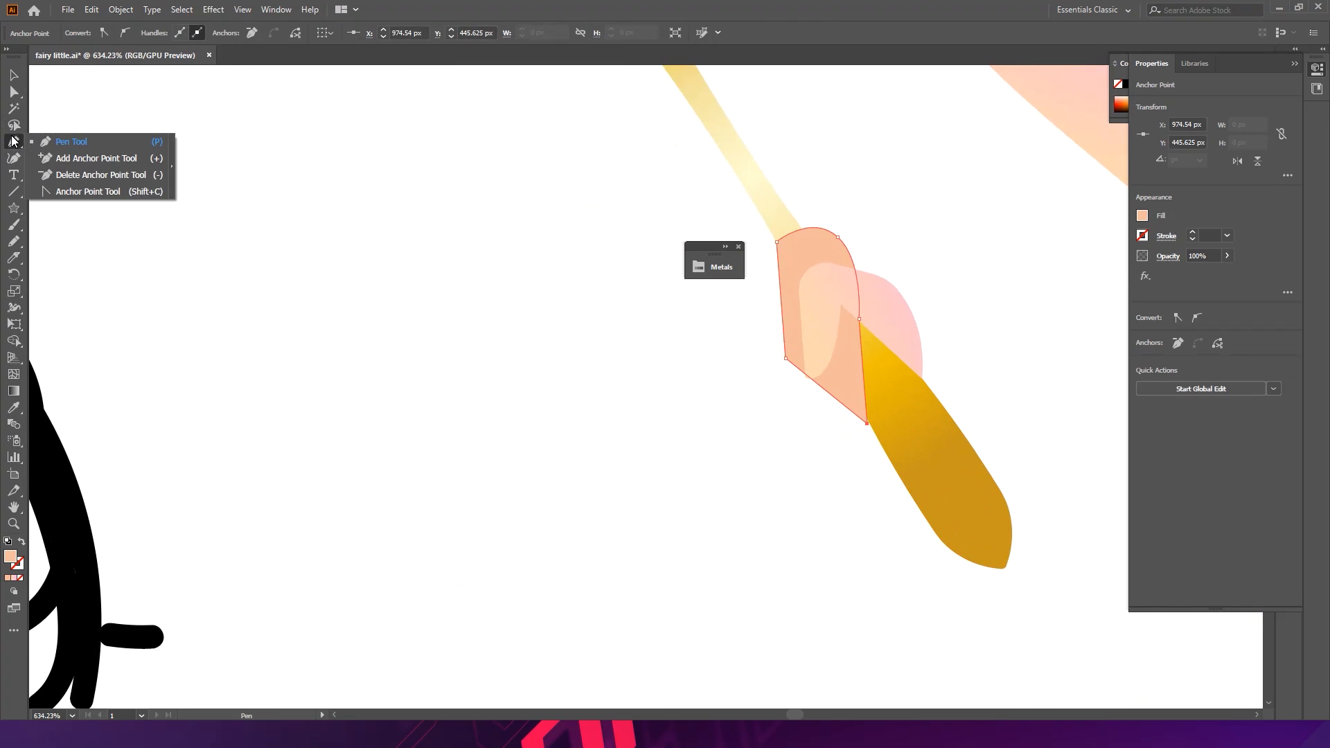
pyautogui.click(70, 192)
pyautogui.moveTo(851, 386); pyautogui.dragTo(820, 406)
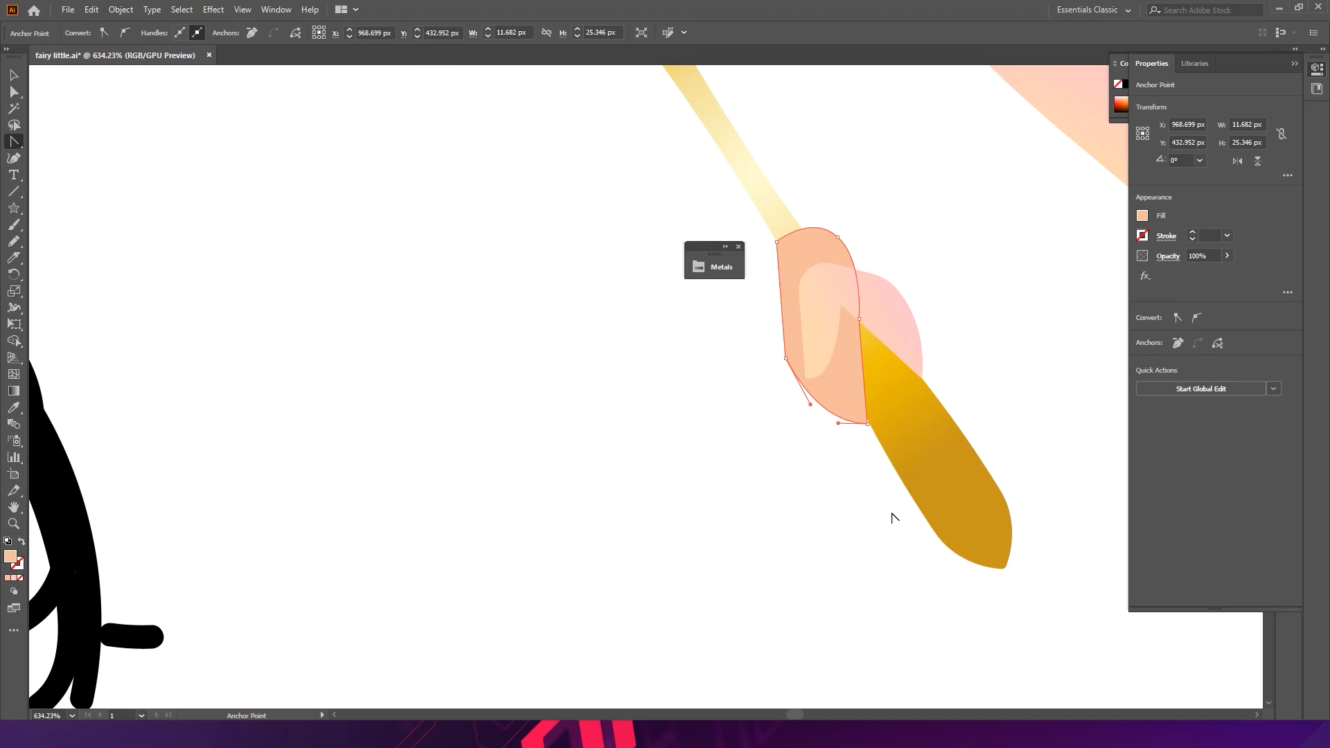
pyautogui.press('a')
pyautogui.moveTo(859, 319); pyautogui.dragTo(838, 360)
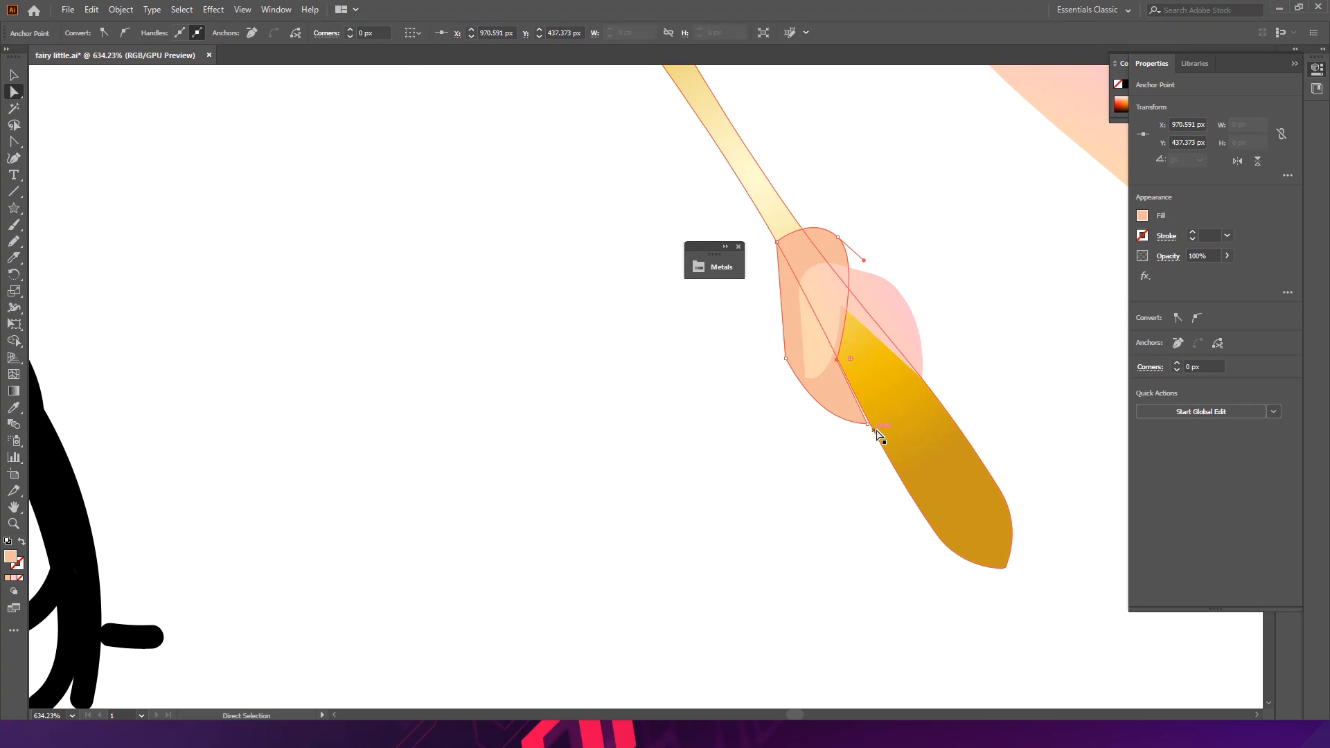
pyautogui.moveTo(867, 425); pyautogui.dragTo(872, 428)
pyautogui.click(864, 480)
# - Adjust the top anchor and handle of the darker hand shape where it meets the wand
pyautogui.scroll(5, 855, 380)
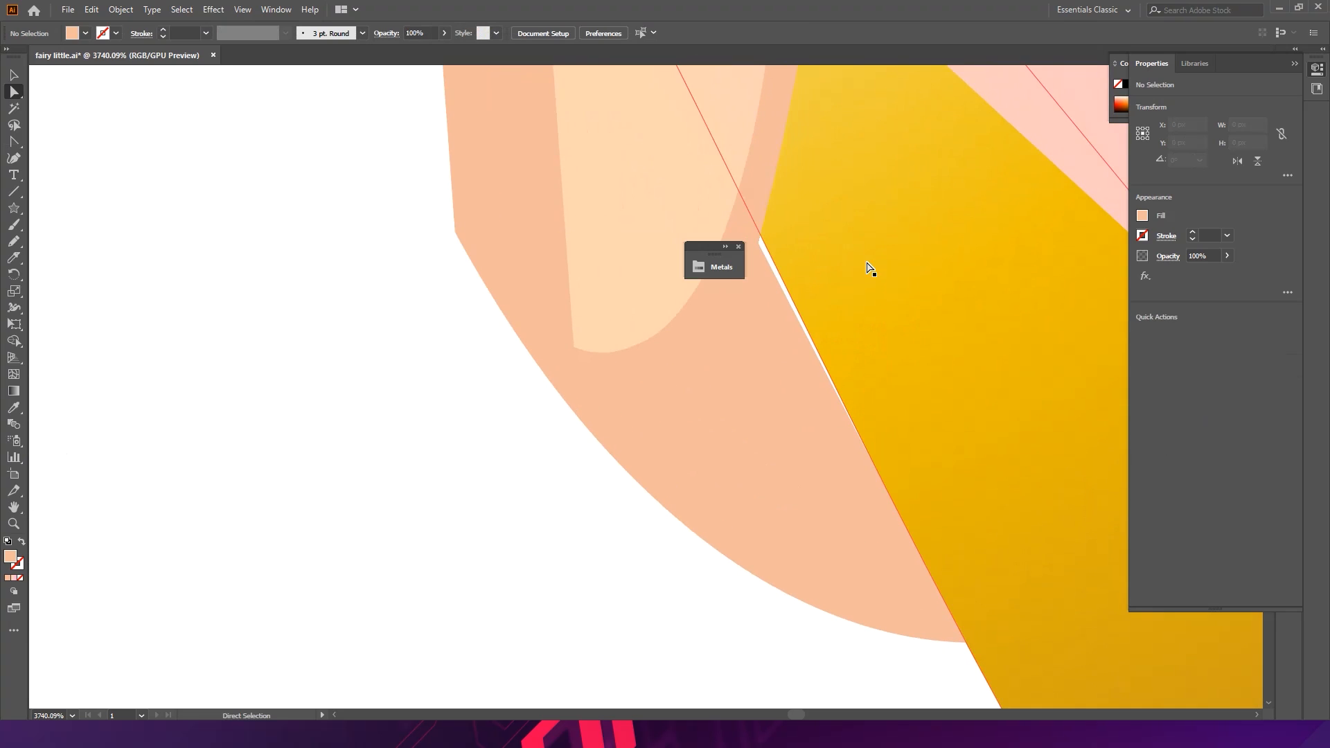
pyautogui.moveTo(757, 246); pyautogui.dragTo(1048, 68)
pyautogui.moveTo(953, 277); pyautogui.dragTo(651, 255)
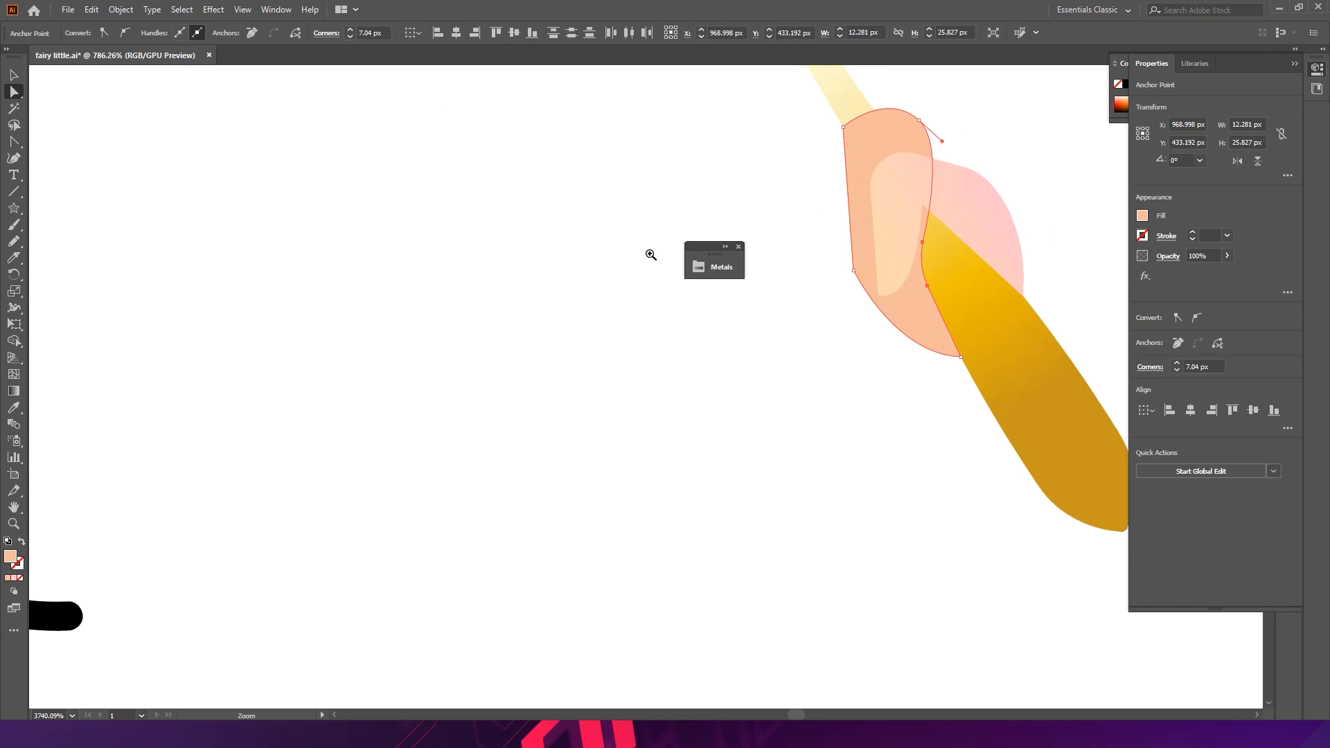
pyautogui.moveTo(941, 350); pyautogui.dragTo(710, 385)
pyautogui.press('v')
pyautogui.click(861, 284)
pyautogui.moveTo(667, 152); pyautogui.dragTo(560, 283)
pyautogui.press('a')
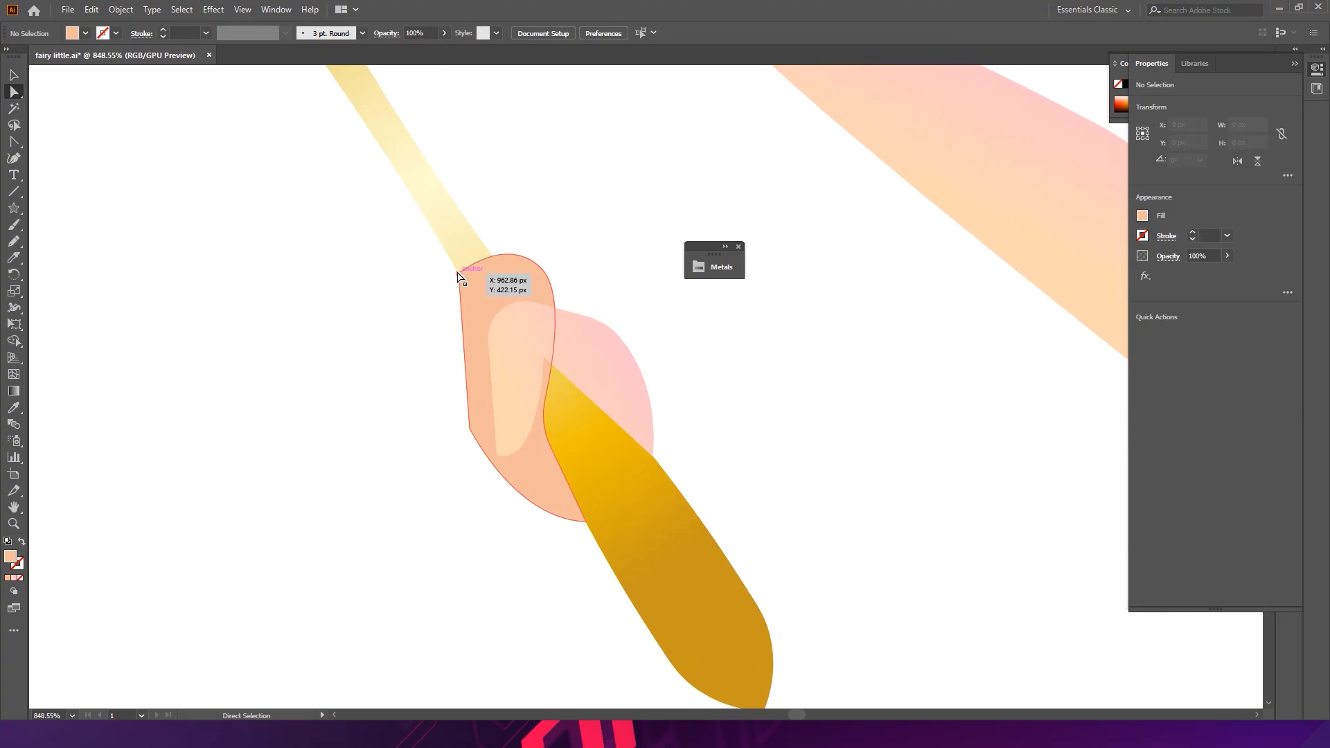
pyautogui.click(457, 275)
pyautogui.click(459, 275)
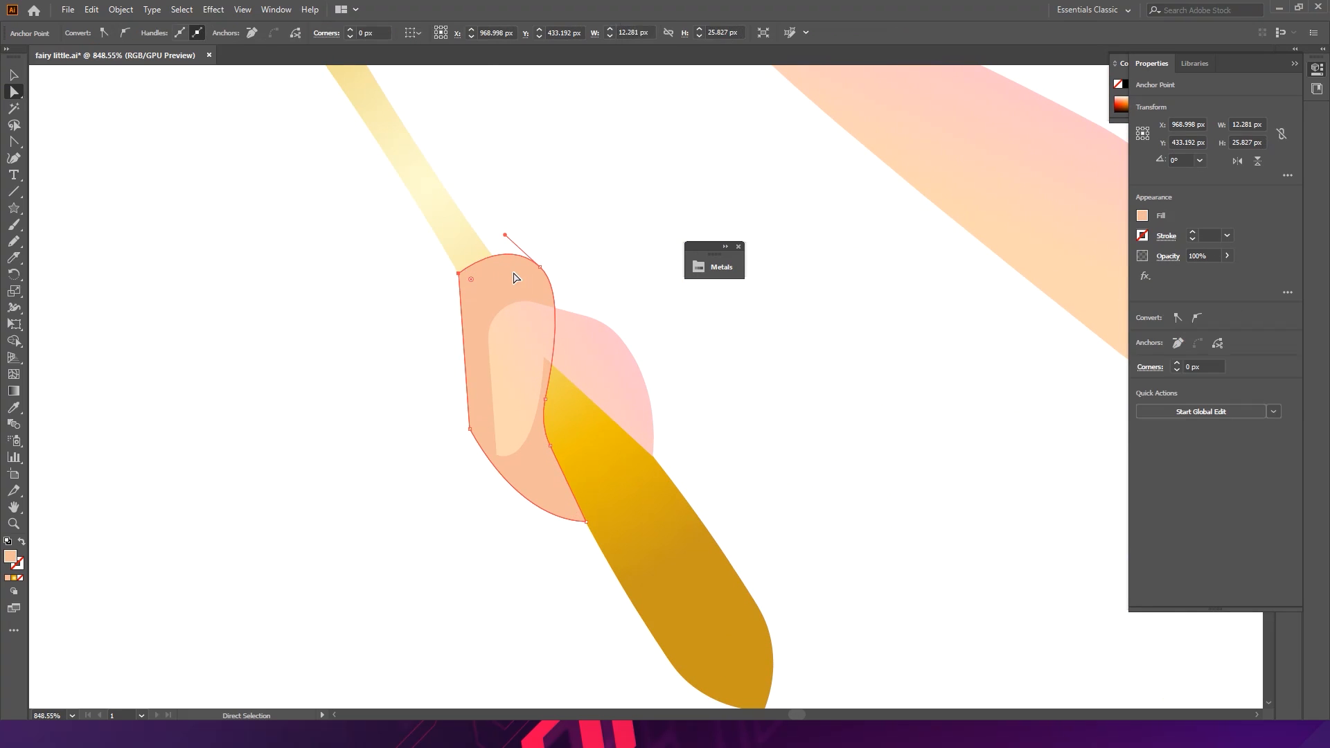
pyautogui.keyDown('shift'); pyautogui.click(542, 266); pyautogui.keyUp('shift')
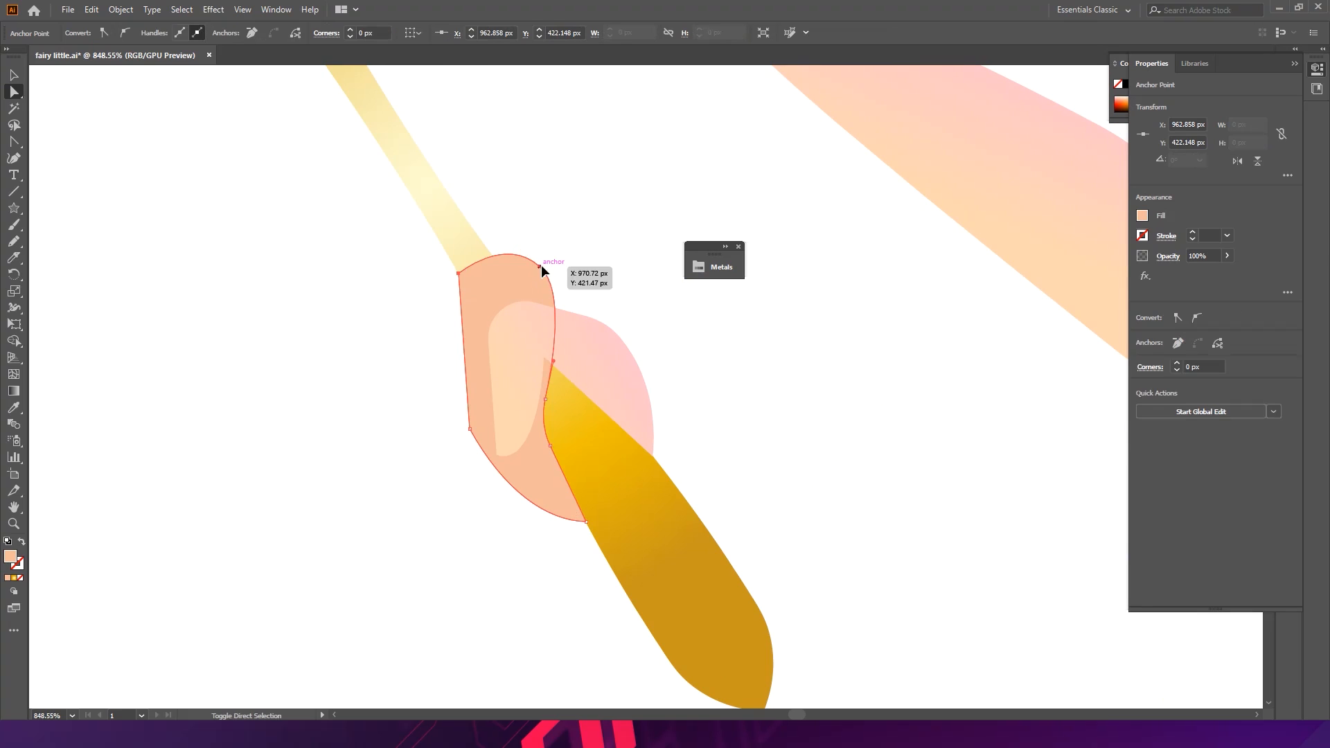
pyautogui.moveTo(541, 265); pyautogui.dragTo(320, 305)
pyautogui.click(464, 293)
pyautogui.click(601, 257)
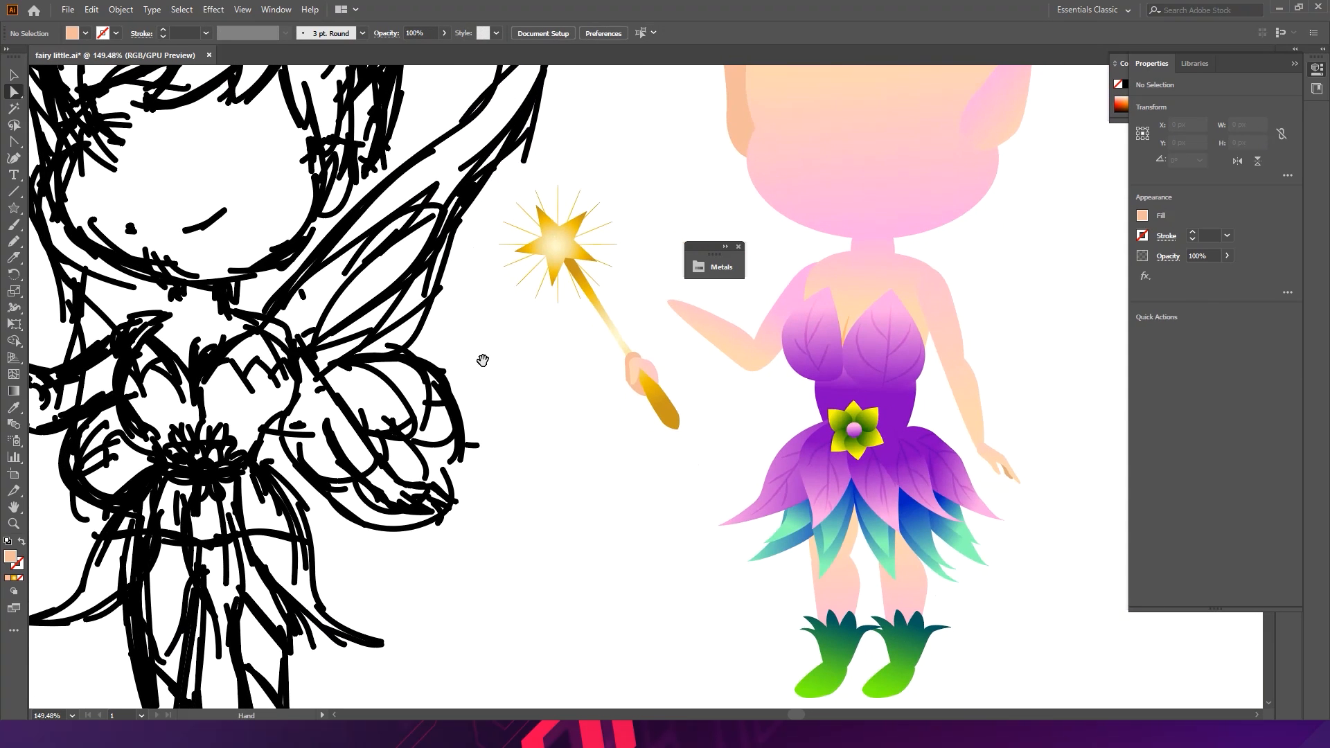
# - Scale the grouped wand down to about 53 × 72 px
pyautogui.press('v')
pyautogui.moveTo(638, 336); pyautogui.dragTo(485, 376)
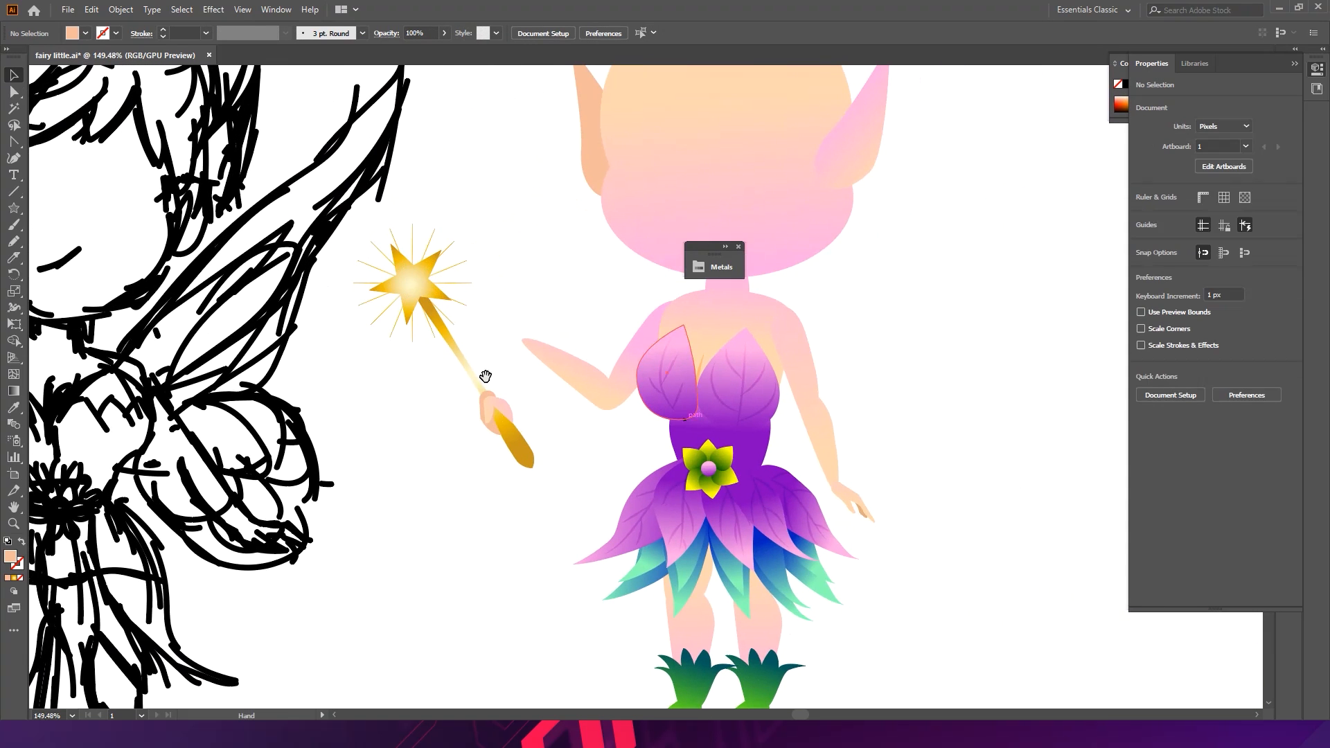
pyautogui.click(432, 298)
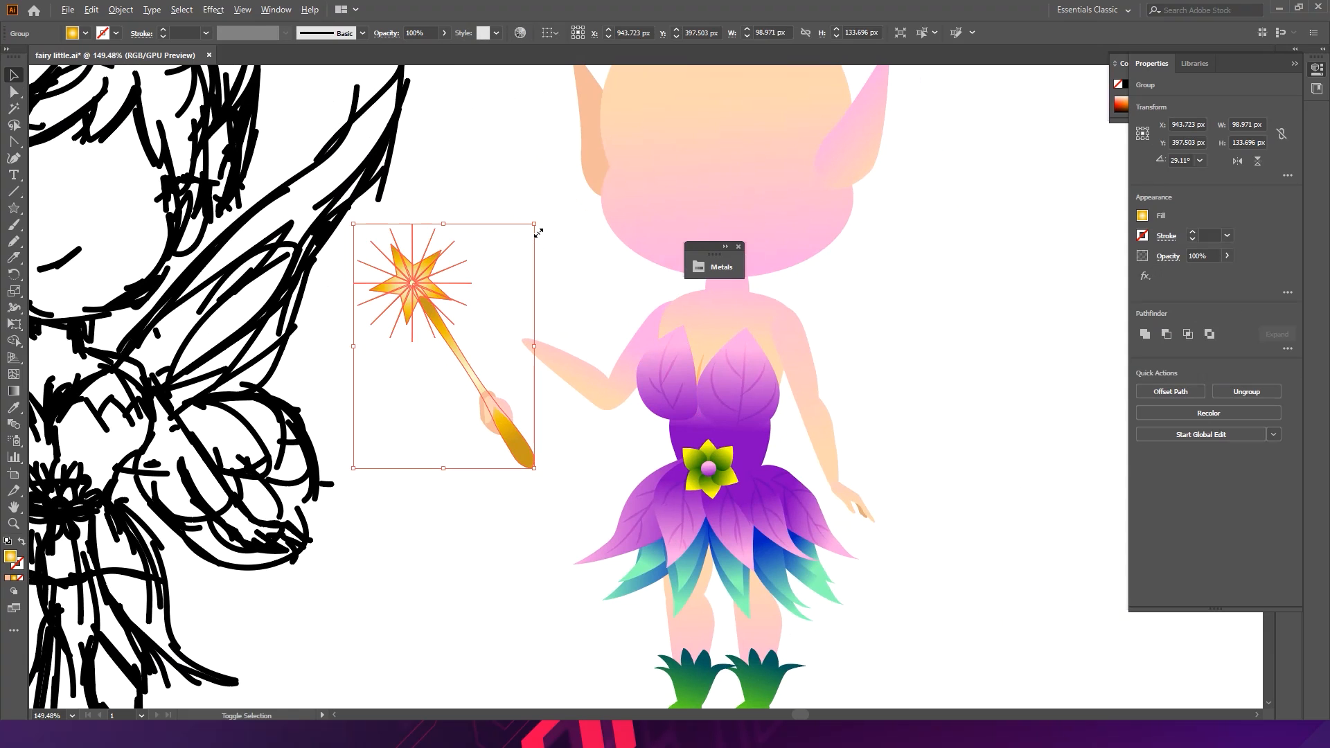
pyautogui.moveTo(539, 232); pyautogui.dragTo(493, 280)
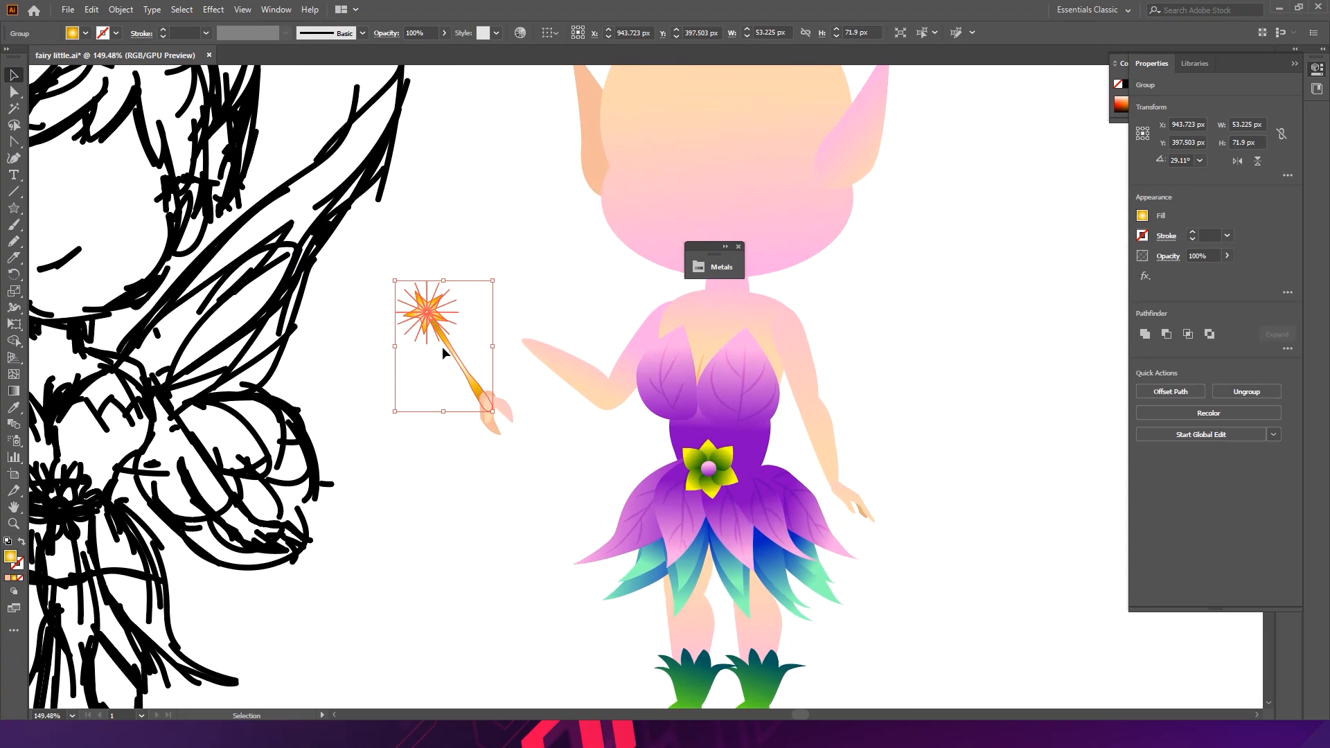
# - Move the grouped wand down so its handle sits inside the fairy's hand
pyautogui.scroll(5, 452, 346)
pyautogui.moveTo(510, 426); pyautogui.dragTo(551, 464)
pyautogui.scroll(5, 564, 488)
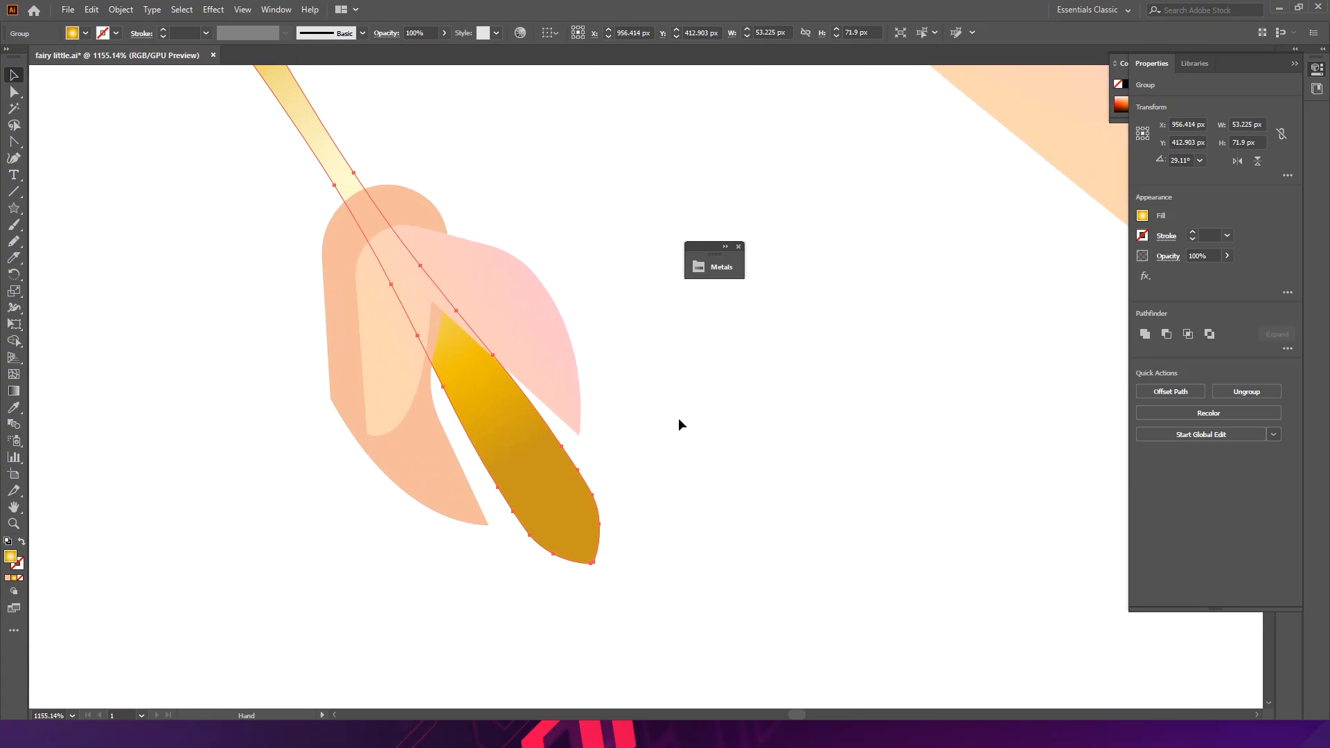
pyautogui.moveTo(601, 570); pyautogui.dragTo(616, 595)
# - Reshape the darker hand shape by moving its anchor points so it wraps around the wand handle
pyautogui.press('a')
pyautogui.click(581, 438)
pyautogui.moveTo(582, 438); pyautogui.dragTo(558, 435)
pyautogui.moveTo(498, 519); pyautogui.dragTo(511, 514)
pyautogui.moveTo(440, 422)
pyautogui.mouseDown()
pyautogui.moveTo(455, 396)
pyautogui.moveTo(446, 415)
pyautogui.moveTo(459, 414)
pyautogui.mouseUp()
pyautogui.click(435, 356)
pyautogui.moveTo(435, 356); pyautogui.dragTo(437, 343)
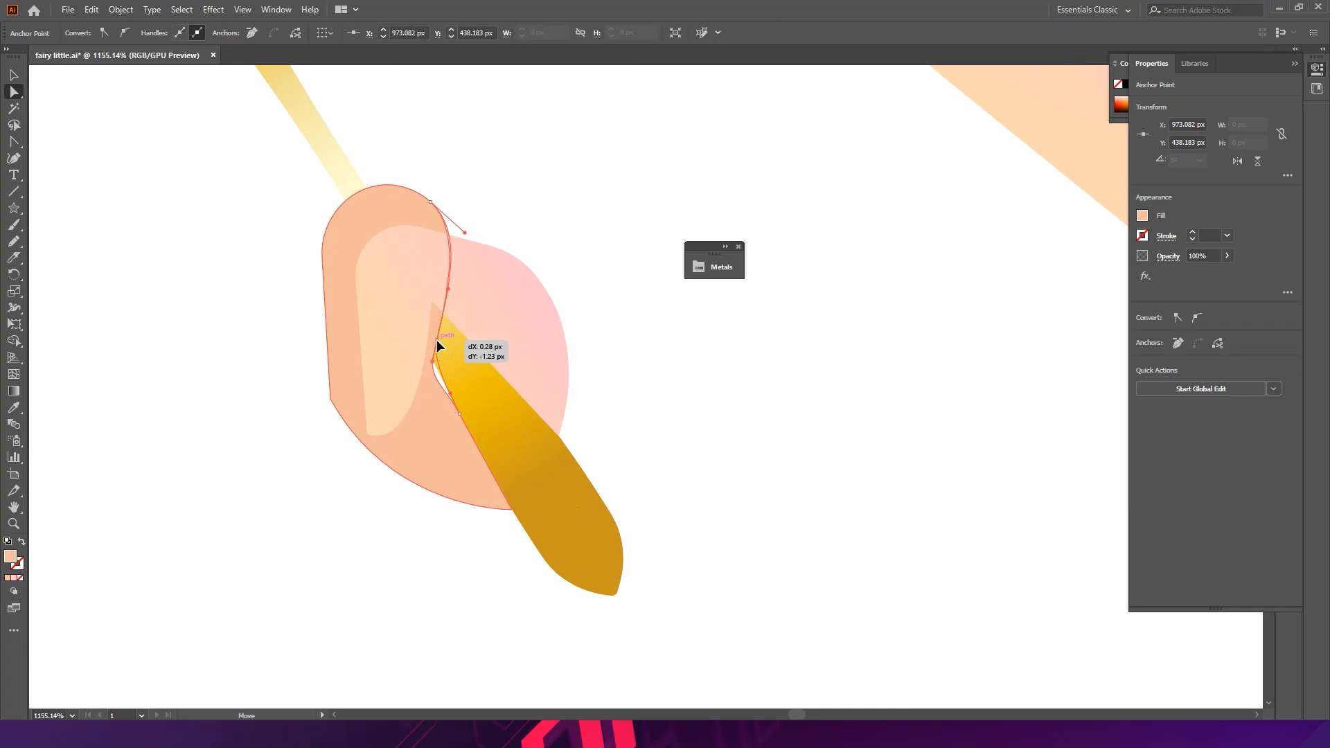
pyautogui.click(569, 300)
# - Zoom and pan between the sketch and the coloured fairy to compare the hand holding the wand
pyautogui.moveTo(573, 284); pyautogui.dragTo(393, 285)
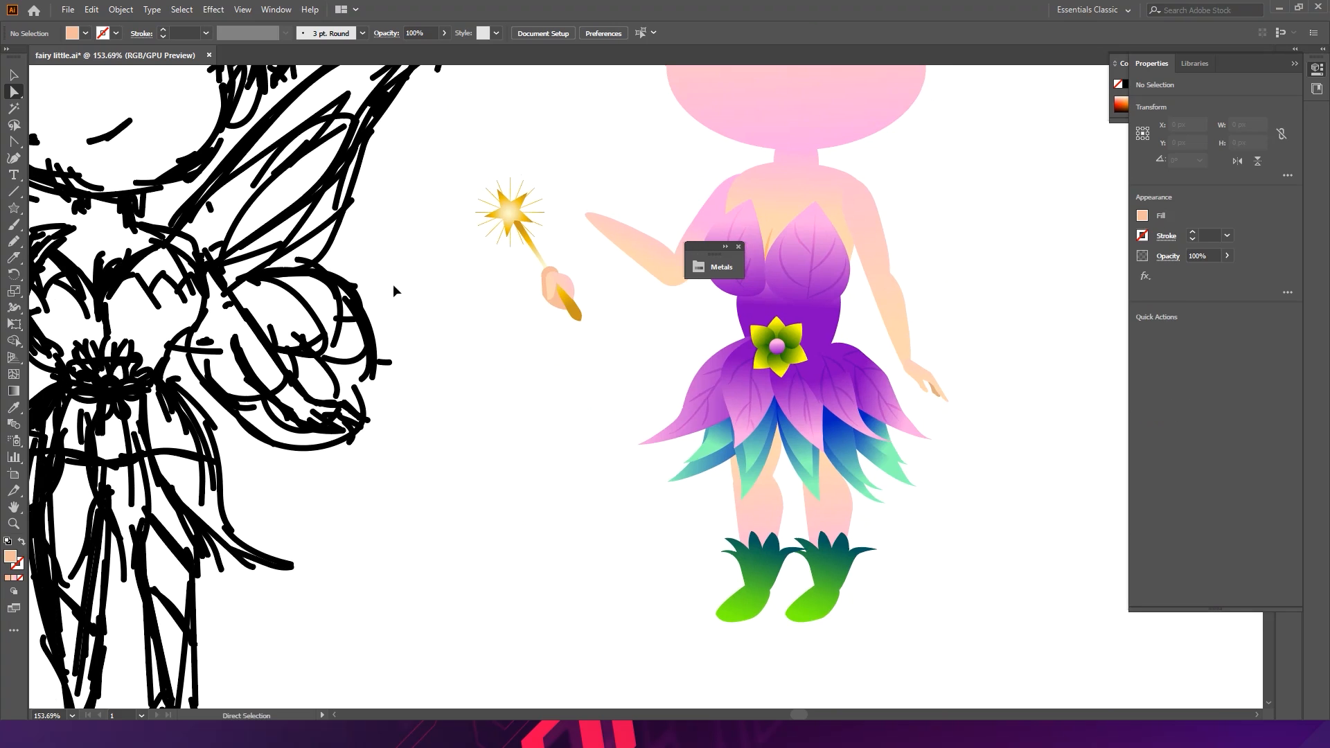
pyautogui.press('v')
pyautogui.moveTo(645, 347); pyautogui.dragTo(591, 326)
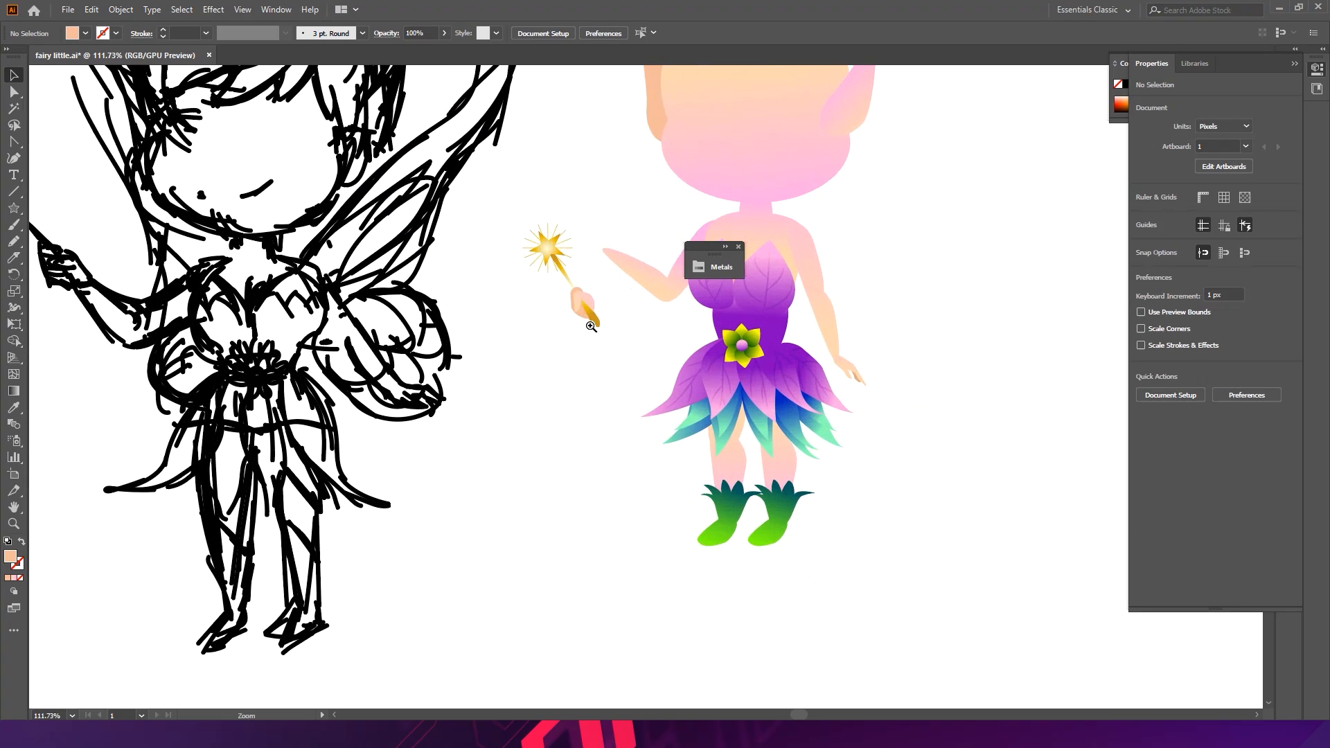
pyautogui.click(584, 298)
pyautogui.moveTo(585, 298); pyautogui.dragTo(810, 355)
pyautogui.click(605, 319)
pyautogui.moveTo(692, 331); pyautogui.dragTo(592, 337)
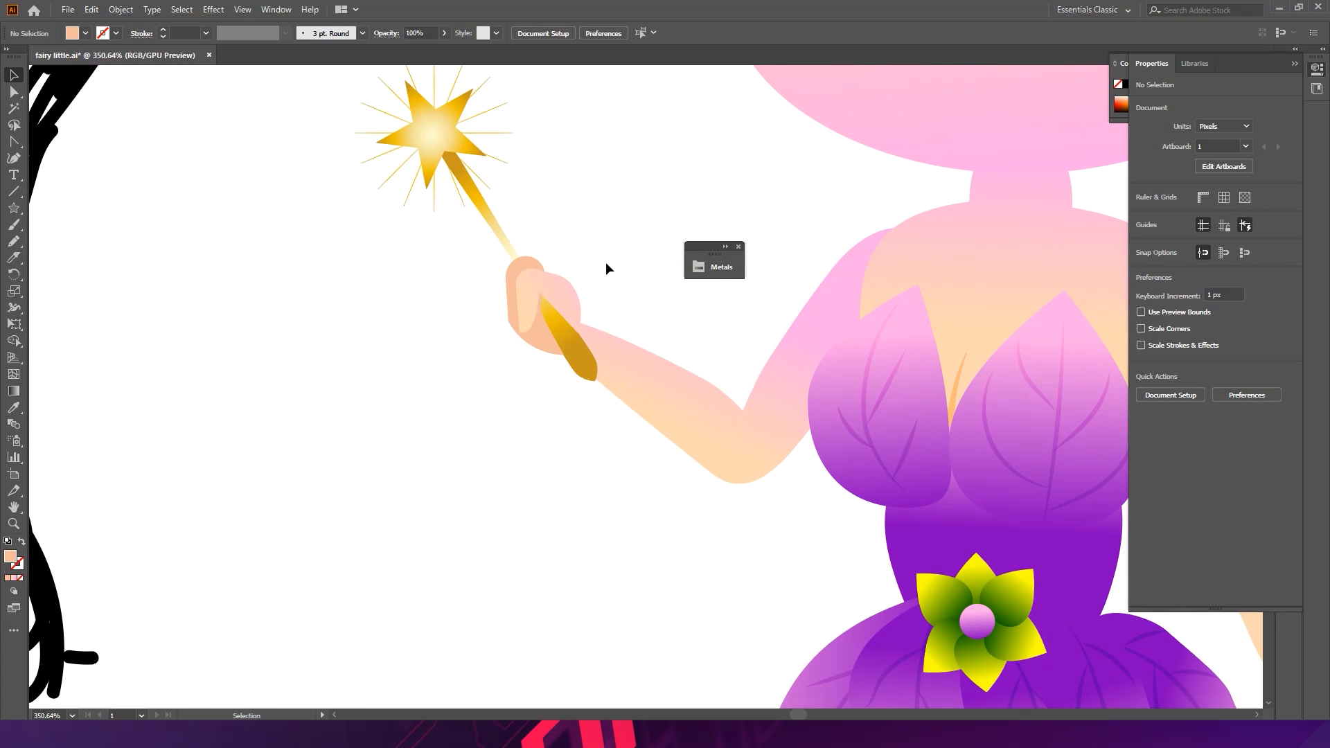
pyautogui.moveTo(373, 323)
pyautogui.mouseDown()
pyautogui.moveTo(600, 281)
pyautogui.moveTo(452, 256)
pyautogui.moveTo(376, 210)
pyautogui.mouseUp()
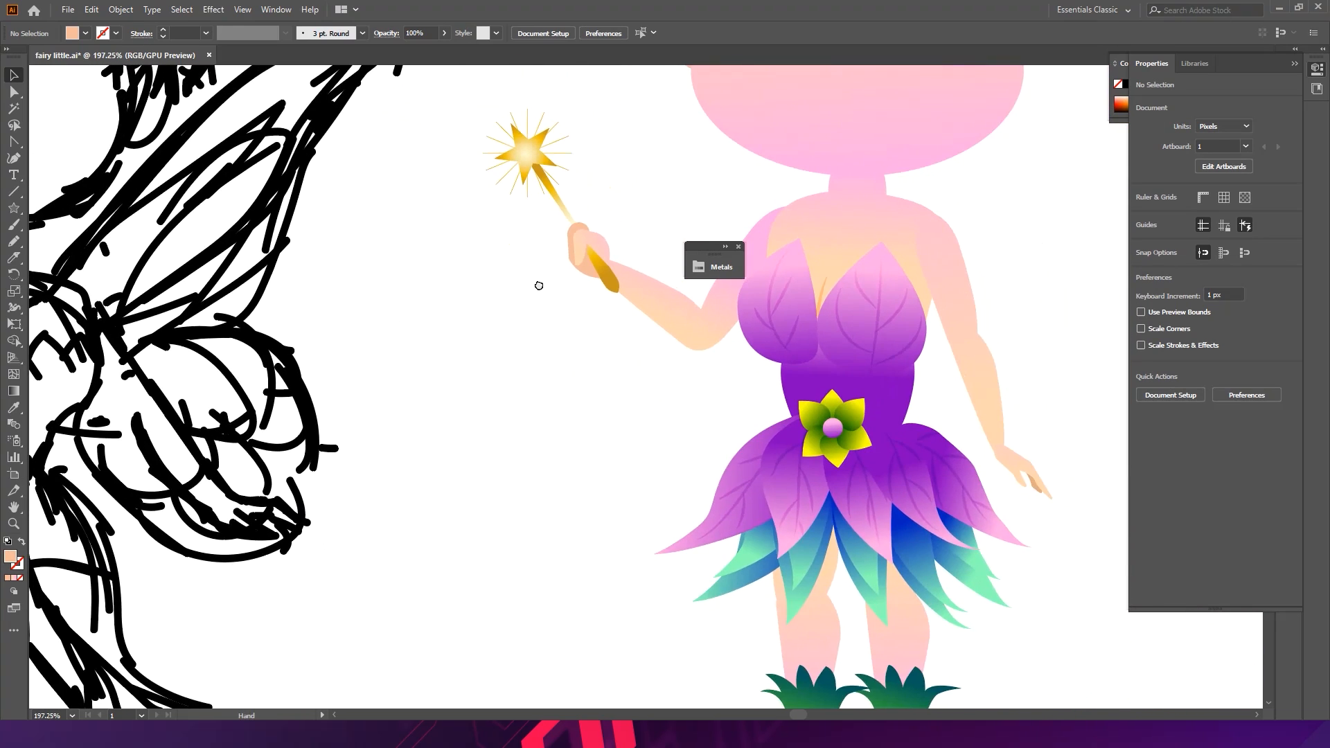
pyautogui.moveTo(537, 285); pyautogui.dragTo(804, 314)
pyautogui.moveTo(713, 279); pyautogui.dragTo(649, 276)
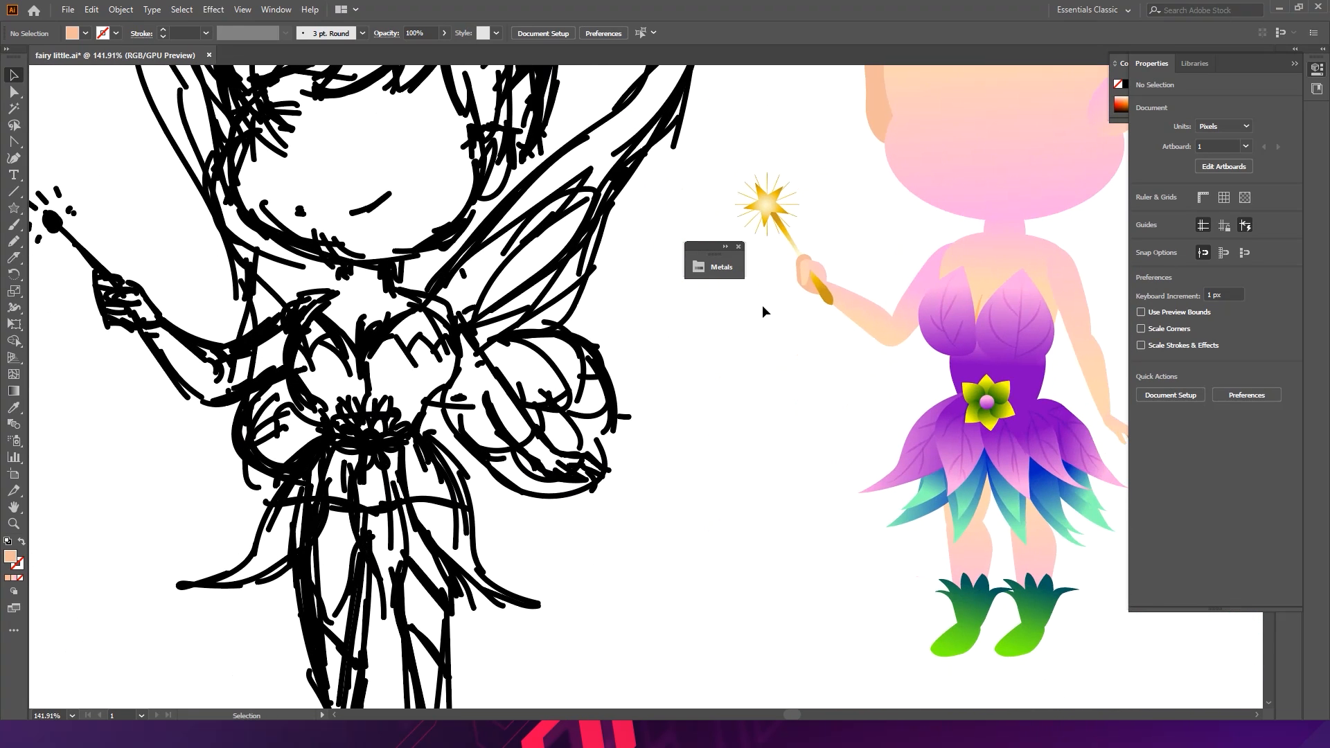
pyautogui.moveTo(152, 312); pyautogui.dragTo(332, 294)
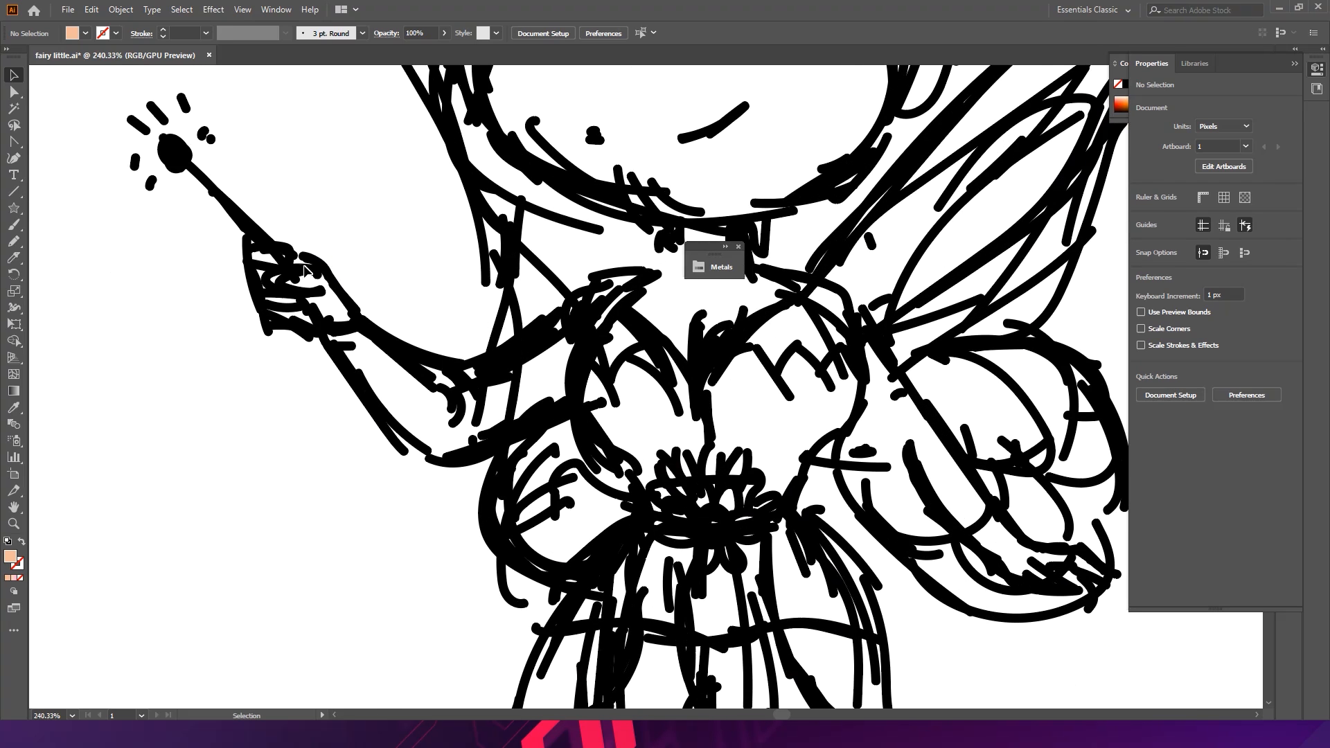
pyautogui.moveTo(605, 287); pyautogui.dragTo(572, 274)
pyautogui.moveTo(780, 315); pyautogui.dragTo(357, 300)
pyautogui.moveTo(843, 245); pyautogui.dragTo(1051, 273)
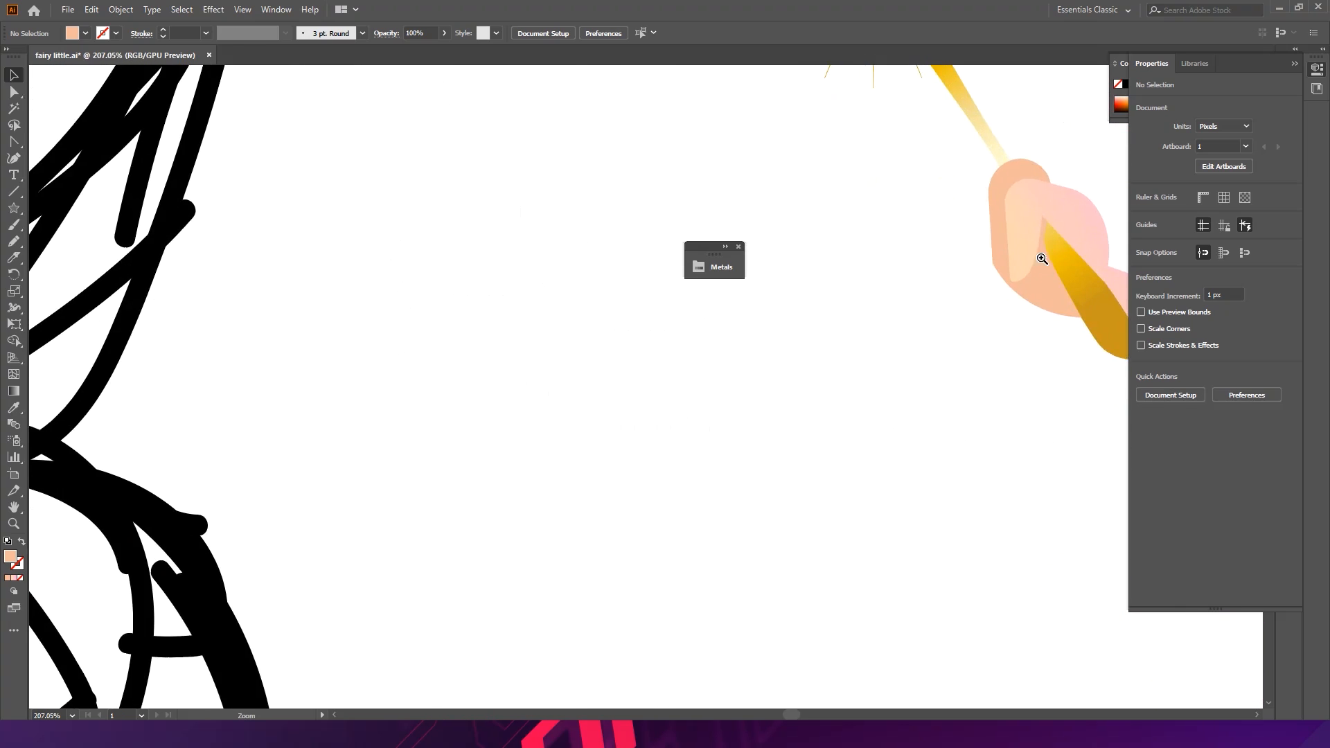
pyautogui.moveTo(987, 234); pyautogui.dragTo(803, 255)
# - Adjust the darker hand shape's top anchor, undoing the trial moves of its inner anchor
pyautogui.click(838, 192)
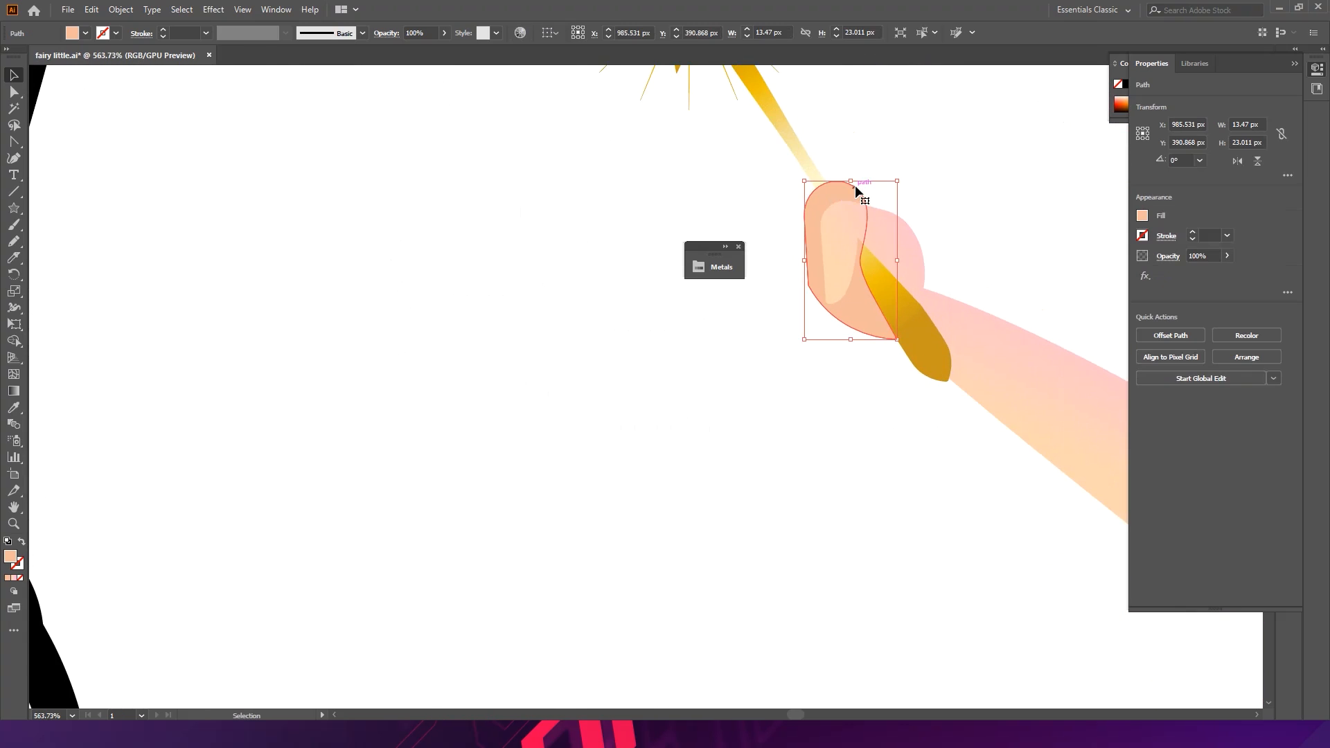
pyautogui.press('a')
pyautogui.moveTo(840, 183); pyautogui.dragTo(866, 198)
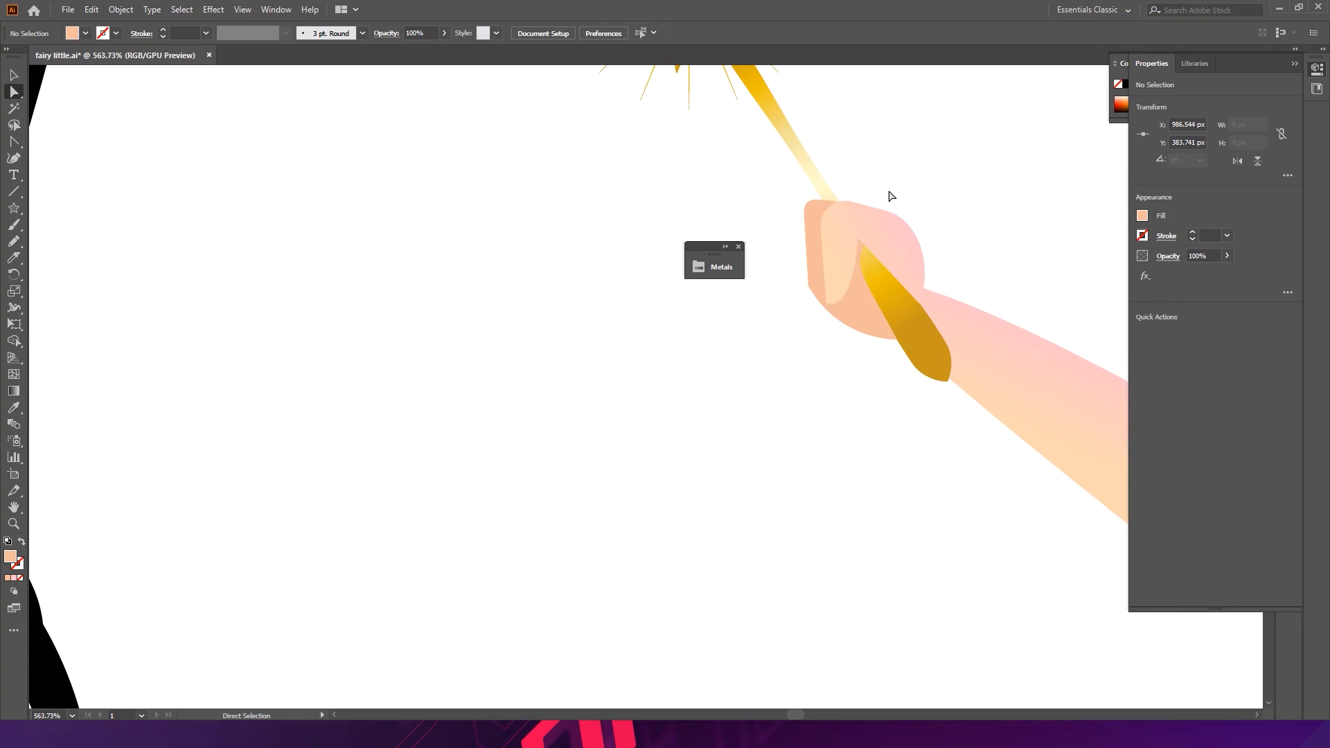
pyautogui.click(863, 272)
pyautogui.click(868, 305)
pyautogui.moveTo(860, 256); pyautogui.dragTo(866, 290)
pyautogui.hotkey('ctrl', 'z')
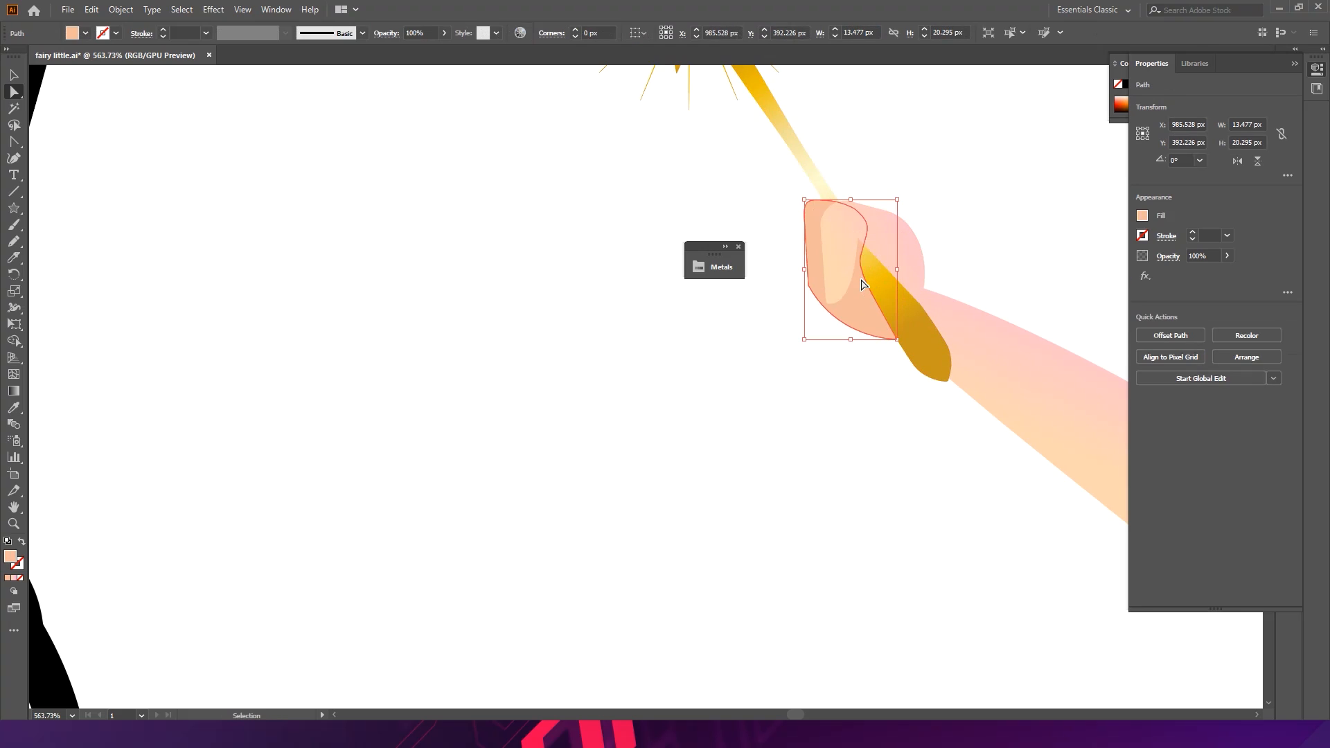
pyautogui.click(861, 258)
pyautogui.moveTo(862, 260); pyautogui.dragTo(891, 287)
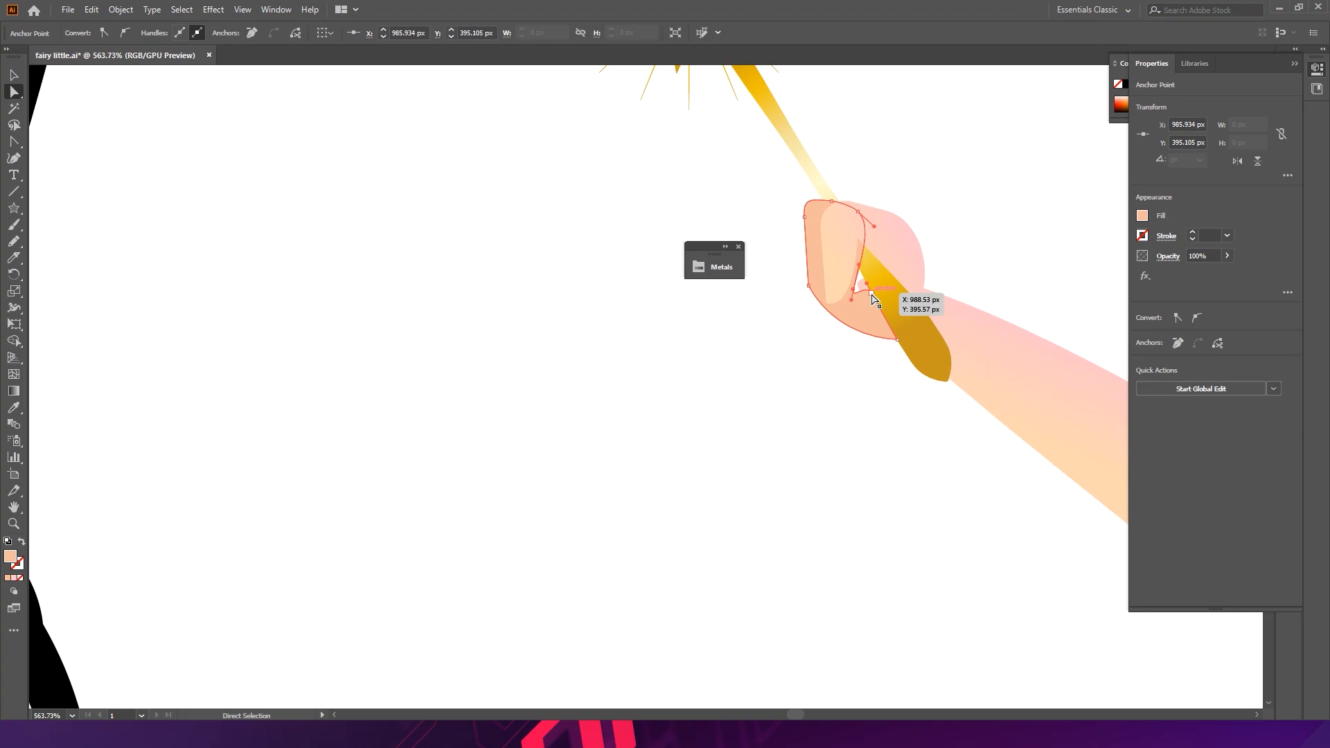
pyautogui.click(959, 239)
pyautogui.hotkey('ctrl', 'z')
pyautogui.hotkey('ctrl', 'z')
pyautogui.hotkey('ctrl', 'z')
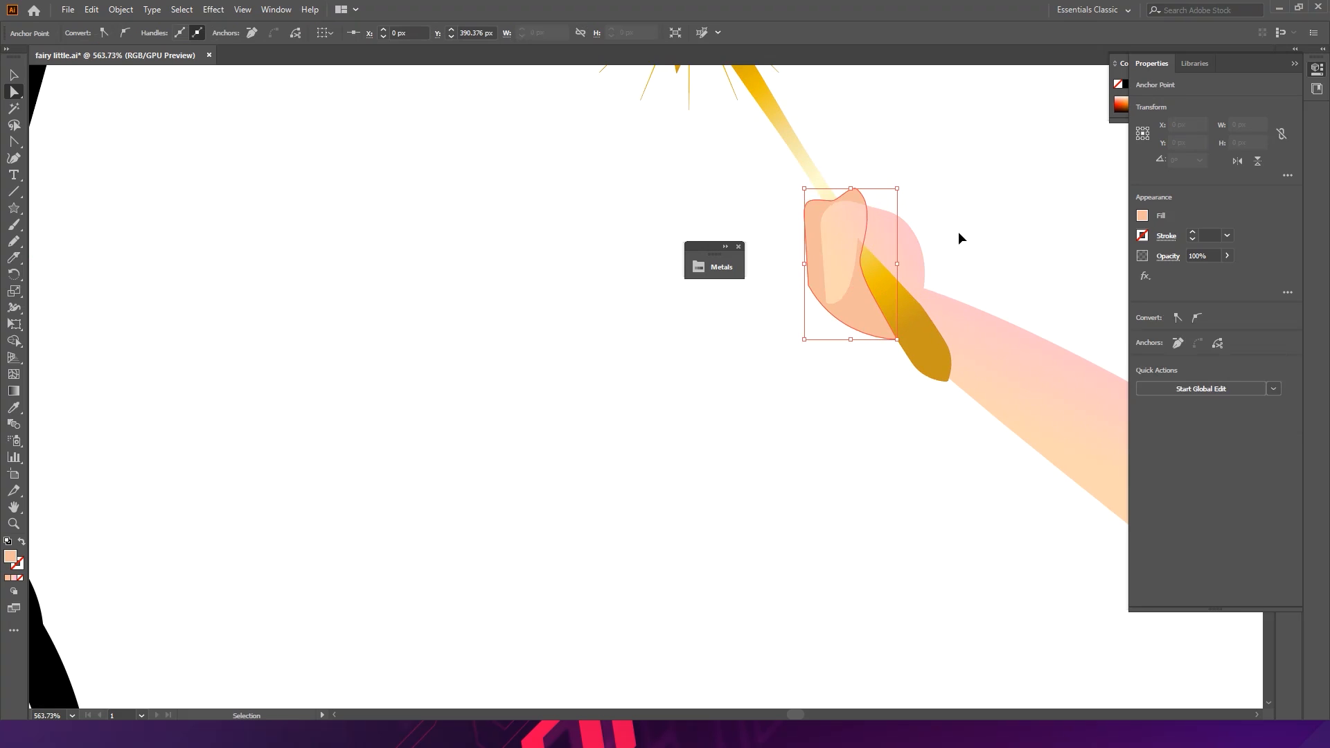
# - Rotate the light front finger shape to about 335° so it curls over the wand
pyautogui.click(960, 239)
pyautogui.click(880, 222)
pyautogui.press('v')
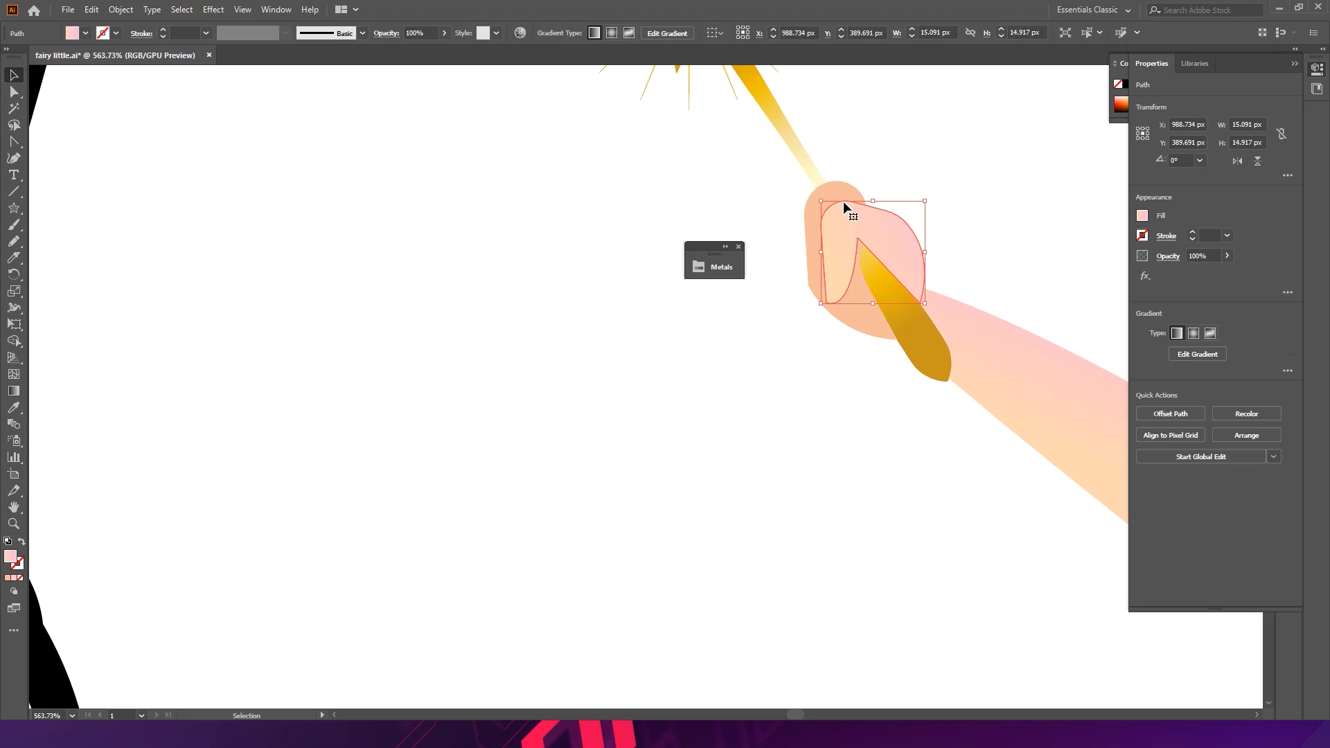
pyautogui.moveTo(933, 200); pyautogui.dragTo(959, 233)
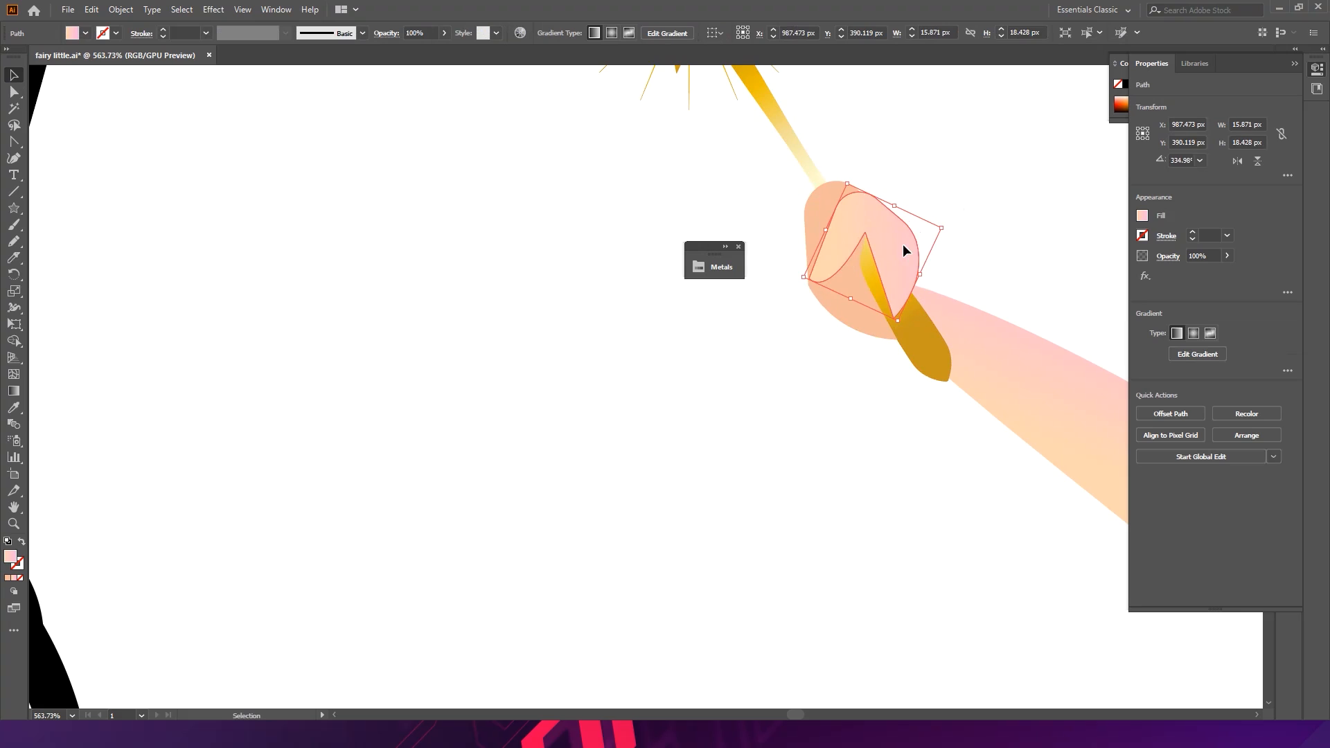
# - Reposition the light finger's inner and bottom anchor points around the wand handle
pyautogui.press('a')
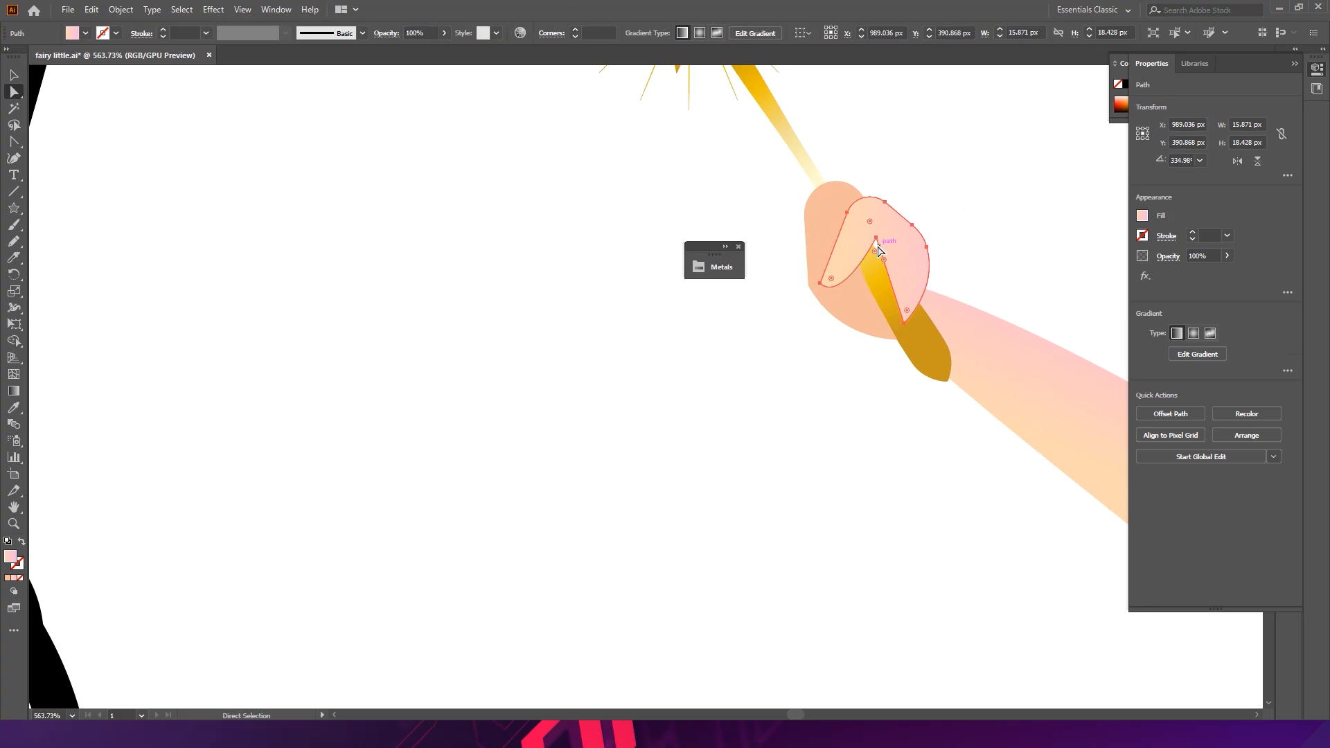
pyautogui.click(876, 239)
pyautogui.moveTo(876, 239); pyautogui.dragTo(877, 252)
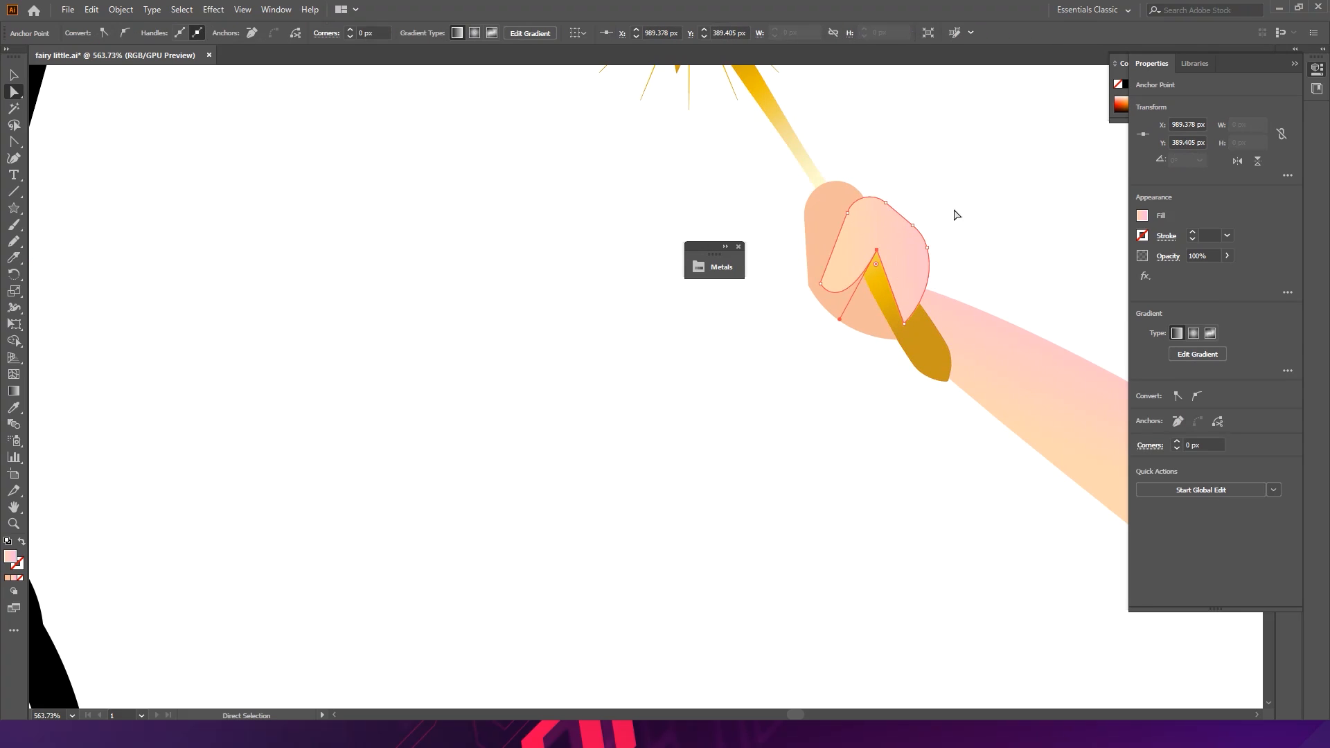
pyautogui.keyDown('ctrl'); pyautogui.click(995, 202); pyautogui.keyUp('ctrl')
pyautogui.moveTo(915, 323); pyautogui.dragTo(926, 312)
pyautogui.keyDown('ctrl'); pyautogui.click(962, 217); pyautogui.keyUp('ctrl')
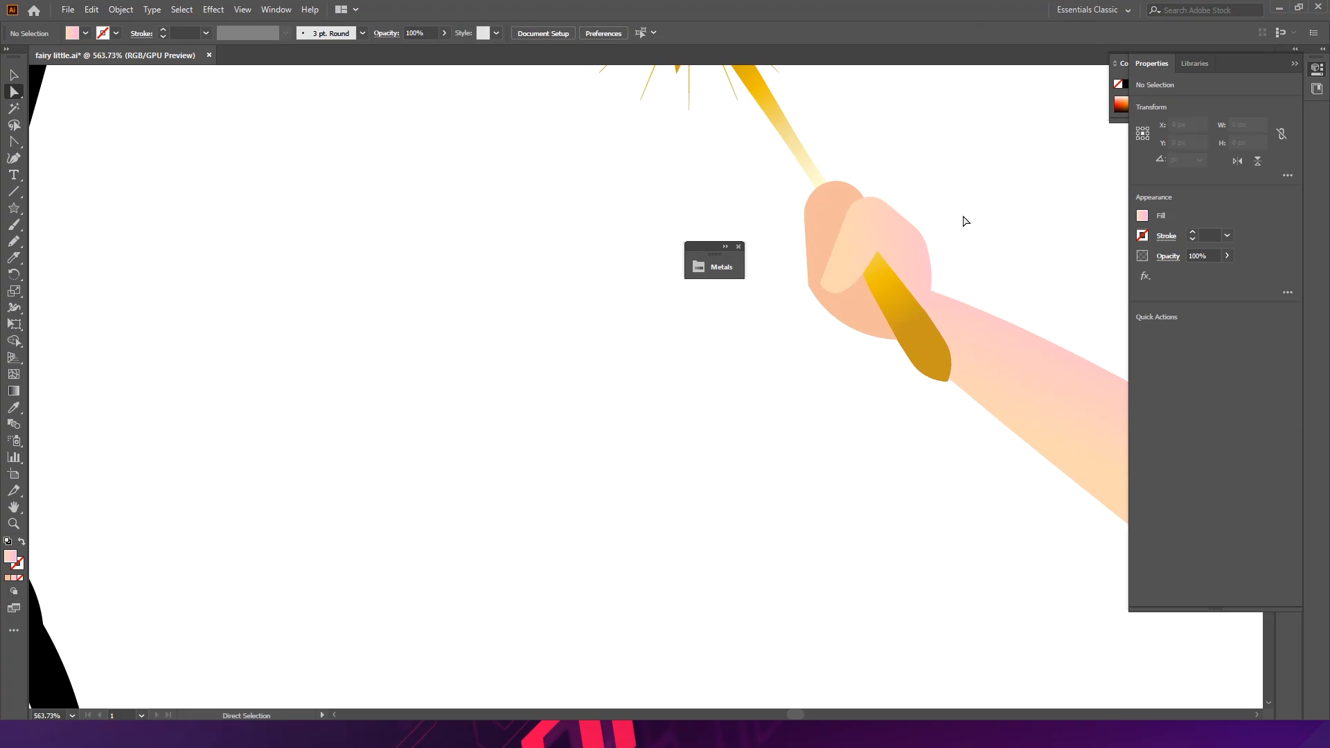
# - Zoom and pan around the figure to review the wand hand and the other arm
pyautogui.moveTo(987, 209); pyautogui.dragTo(672, 210)
pyautogui.moveTo(808, 222); pyautogui.dragTo(526, 247)
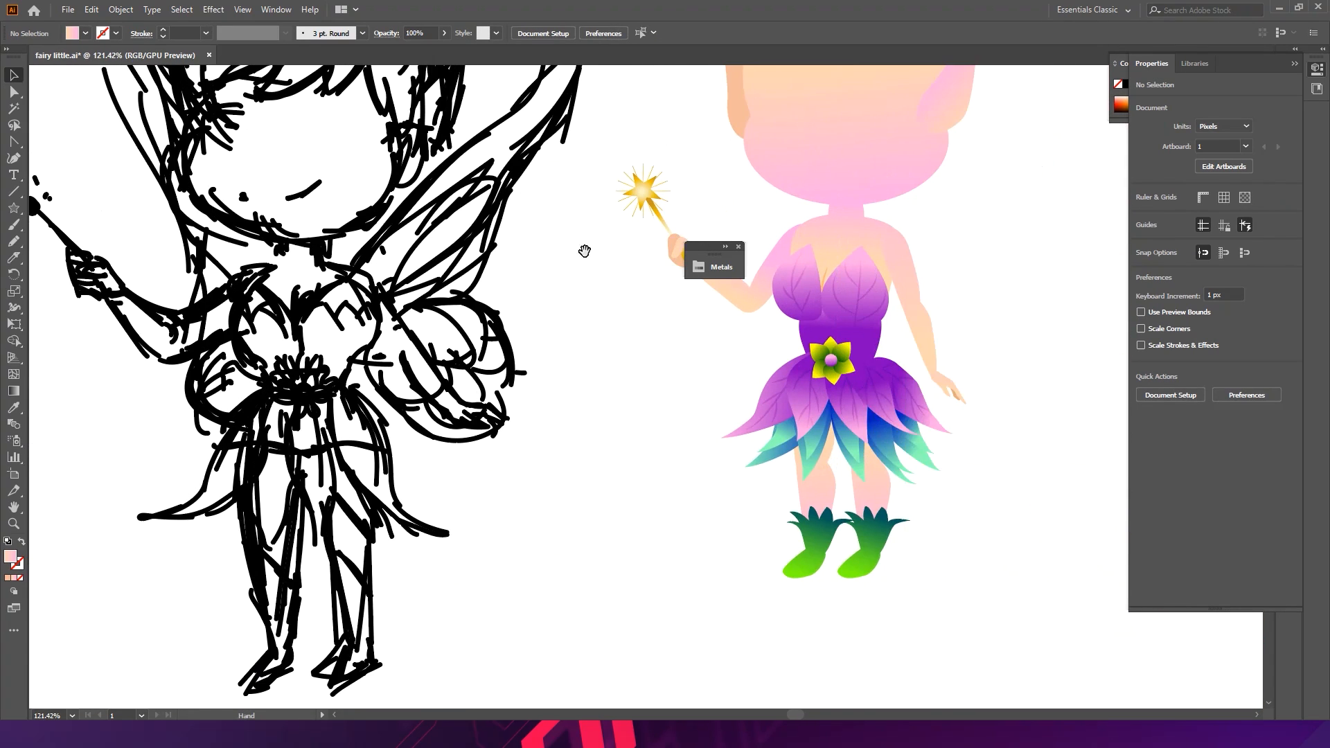
pyautogui.moveTo(634, 312); pyautogui.dragTo(460, 321)
pyautogui.click(489, 217)
pyautogui.click(526, 284)
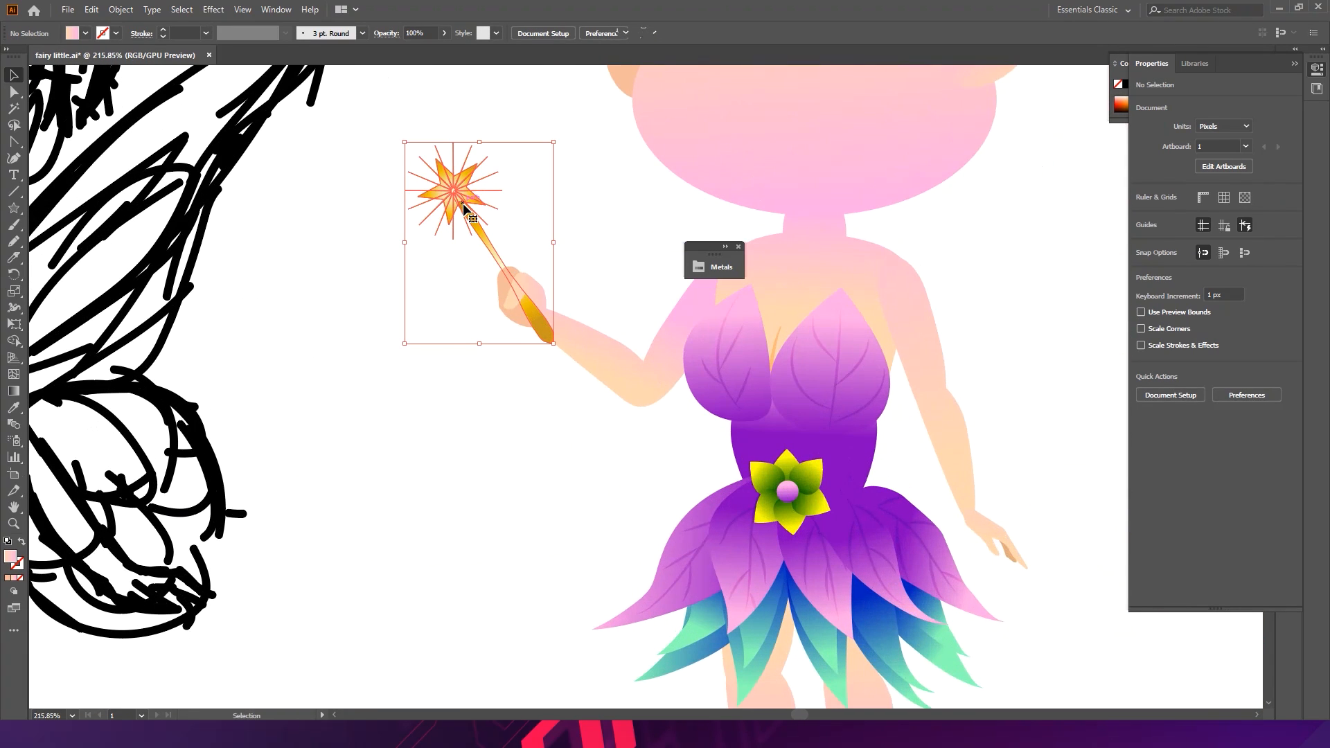
pyautogui.keyDown('shift'); pyautogui.click(530, 281); pyautogui.keyUp('shift')
pyautogui.keyDown('shift'); pyautogui.click(515, 316); pyautogui.keyUp('shift')
pyautogui.moveTo(408, 353); pyautogui.dragTo(389, 352)
pyautogui.moveTo(532, 312); pyautogui.dragTo(532, 316)
pyautogui.click(505, 376)
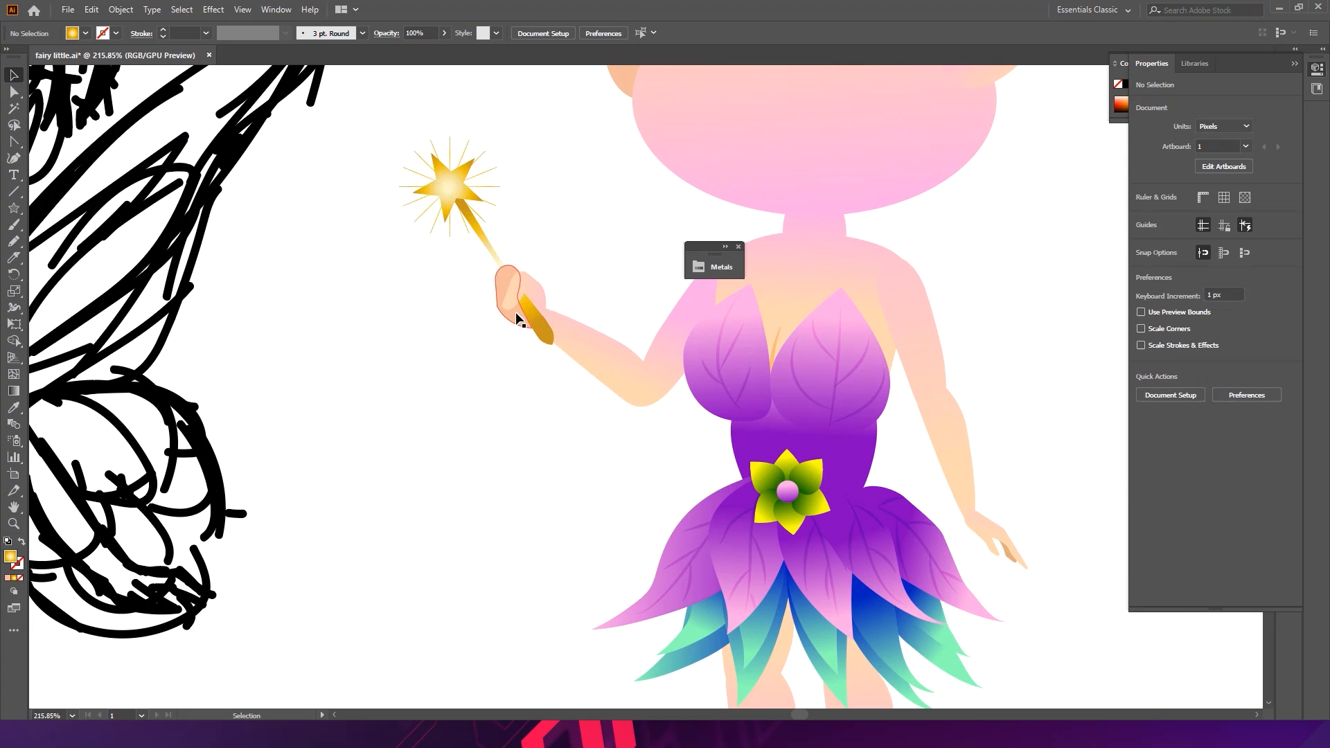
pyautogui.keyDown('ctrl'); pyautogui.moveTo(614, 278); pyautogui.dragTo(428, 198); pyautogui.keyUp('ctrl')
pyautogui.moveTo(575, 251); pyautogui.dragTo(516, 201)
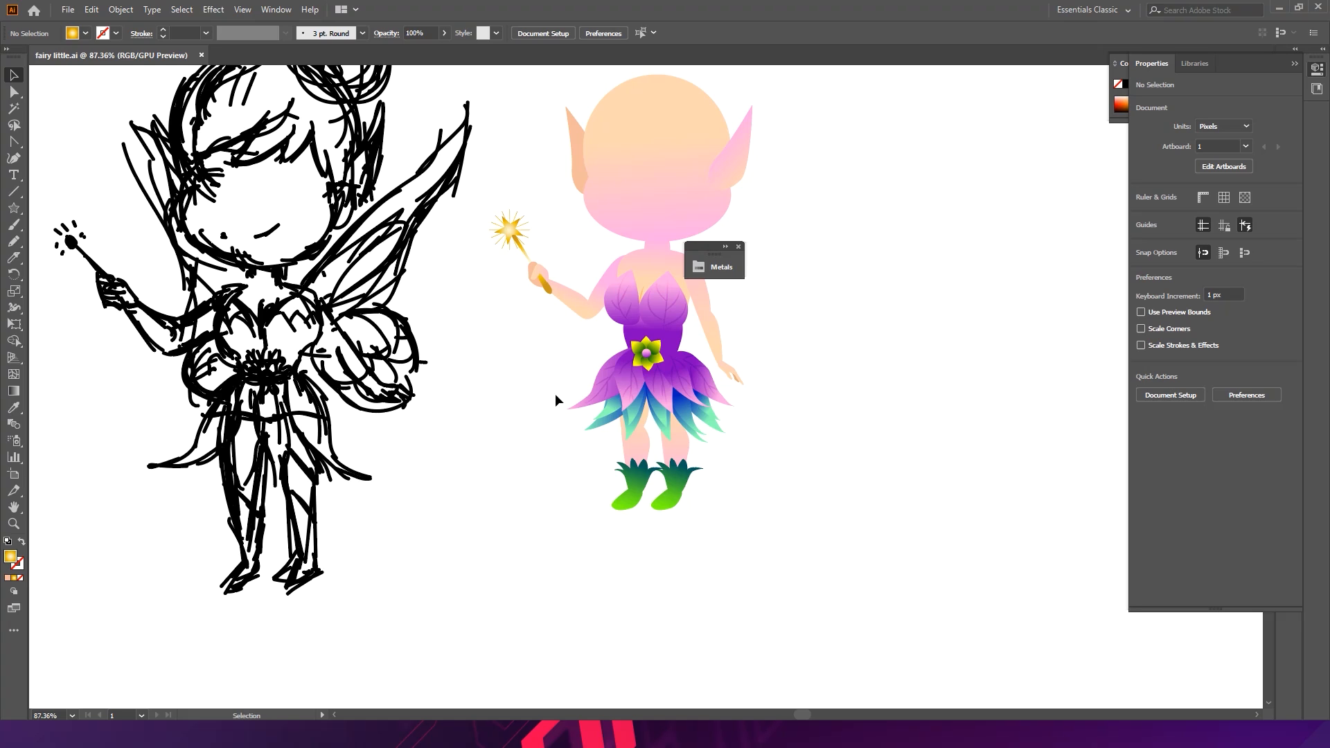
pyautogui.moveTo(621, 345); pyautogui.dragTo(477, 414)
pyautogui.moveTo(489, 358); pyautogui.dragTo(658, 443)
pyautogui.moveTo(639, 340); pyautogui.dragTo(684, 434)
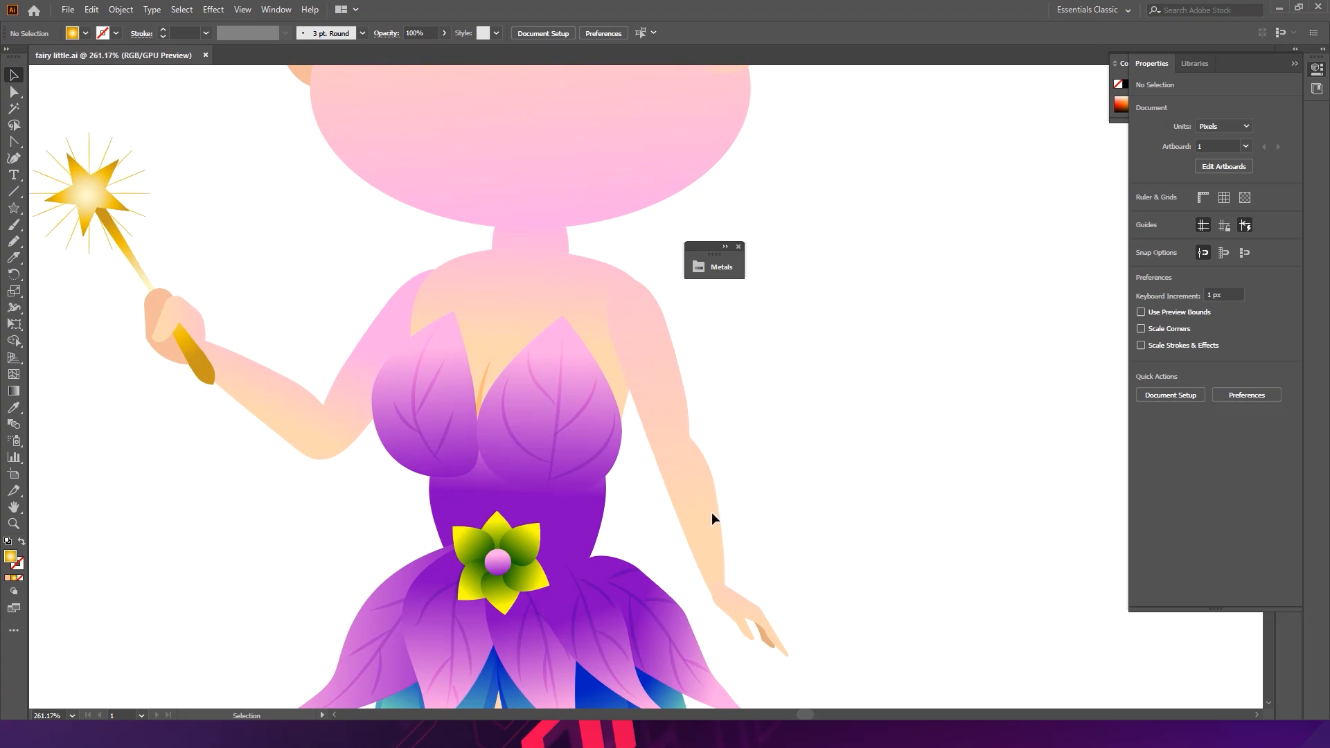
pyautogui.moveTo(707, 508); pyautogui.dragTo(543, 327)
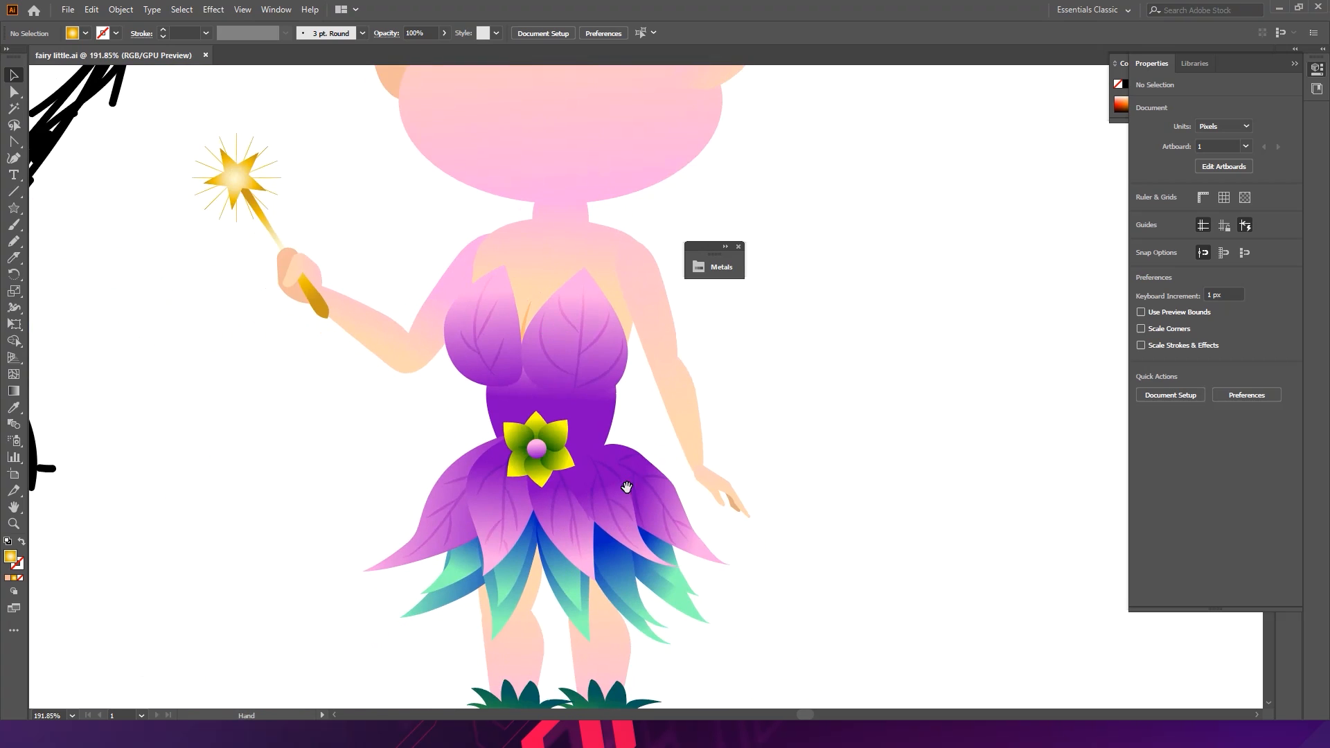
pyautogui.moveTo(626, 487); pyautogui.dragTo(483, 292)
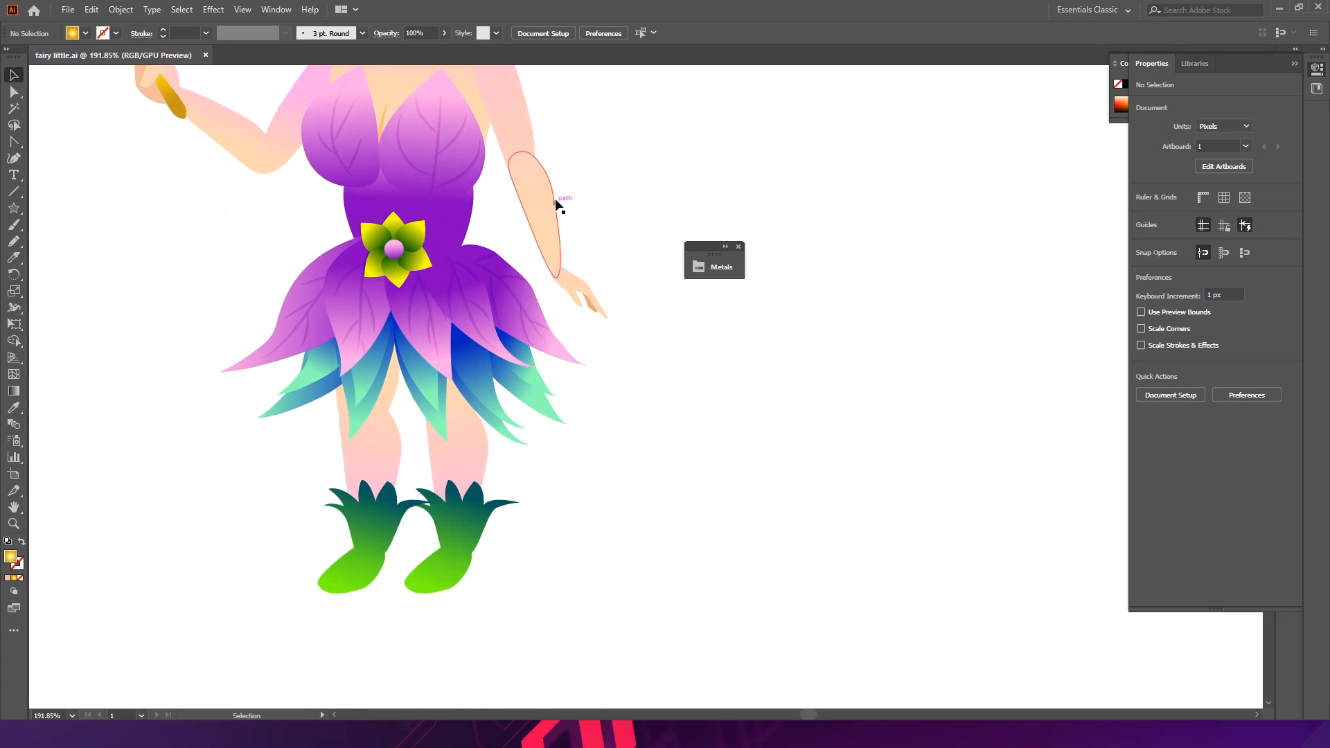
pyautogui.moveTo(543, 223); pyautogui.dragTo(446, 347)
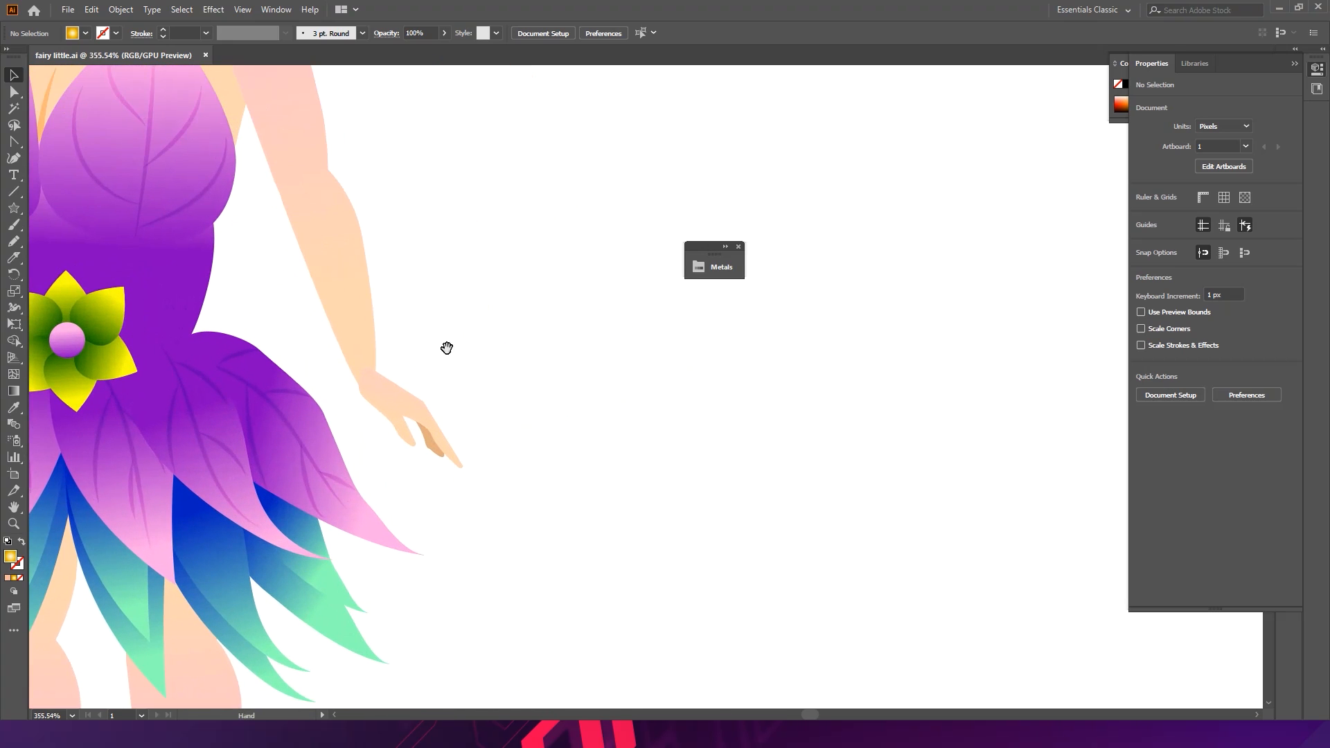
pyautogui.click(15, 159)
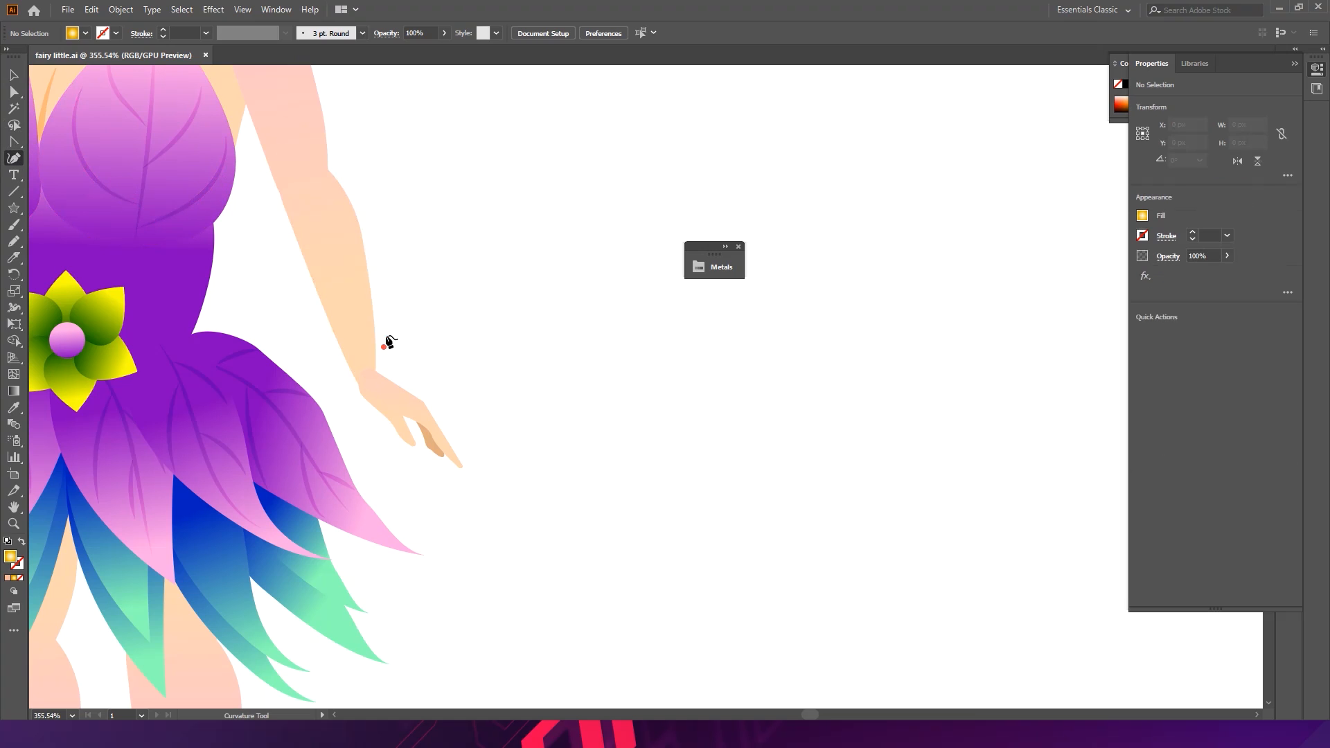
pyautogui.click(370, 286)
pyautogui.hotkey('ctrl', 'z')
# - Draw a curved band shape across the forearm just above the wrist with the Pen tool
pyautogui.click(16, 148)
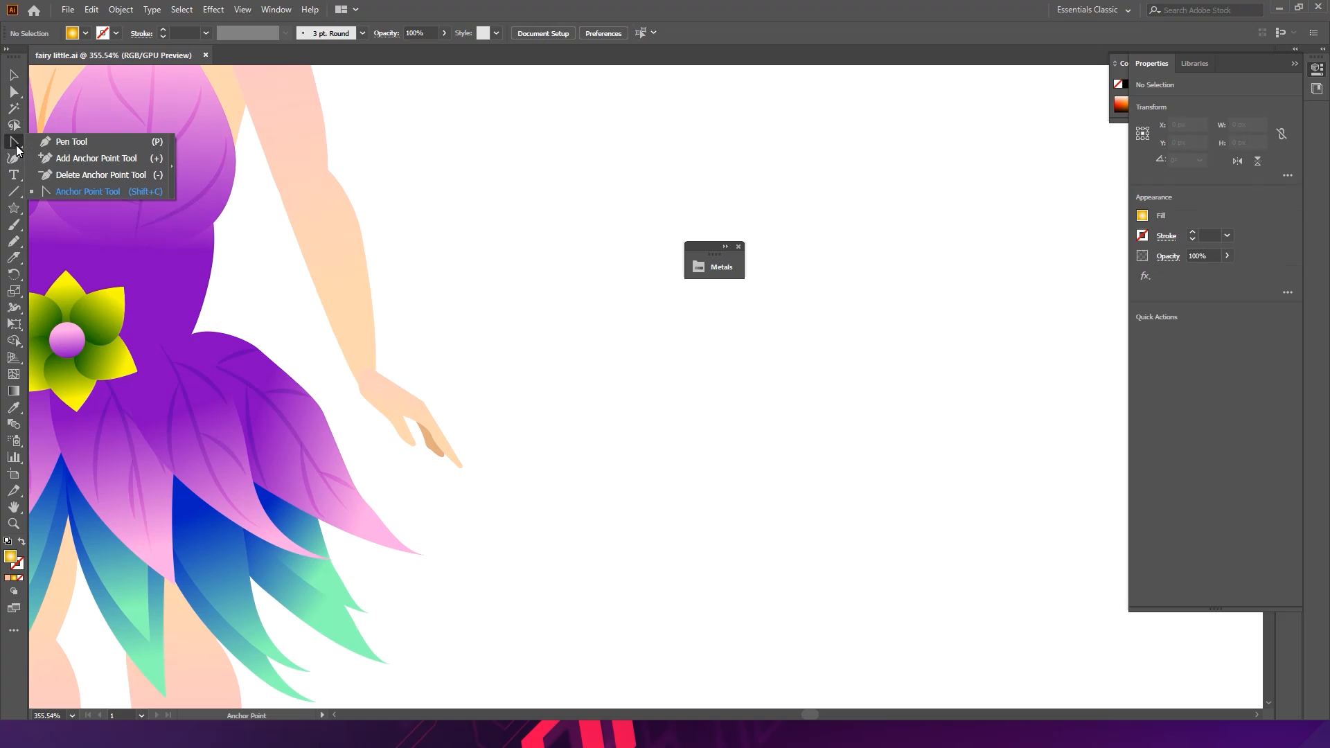
pyautogui.click(56, 146)
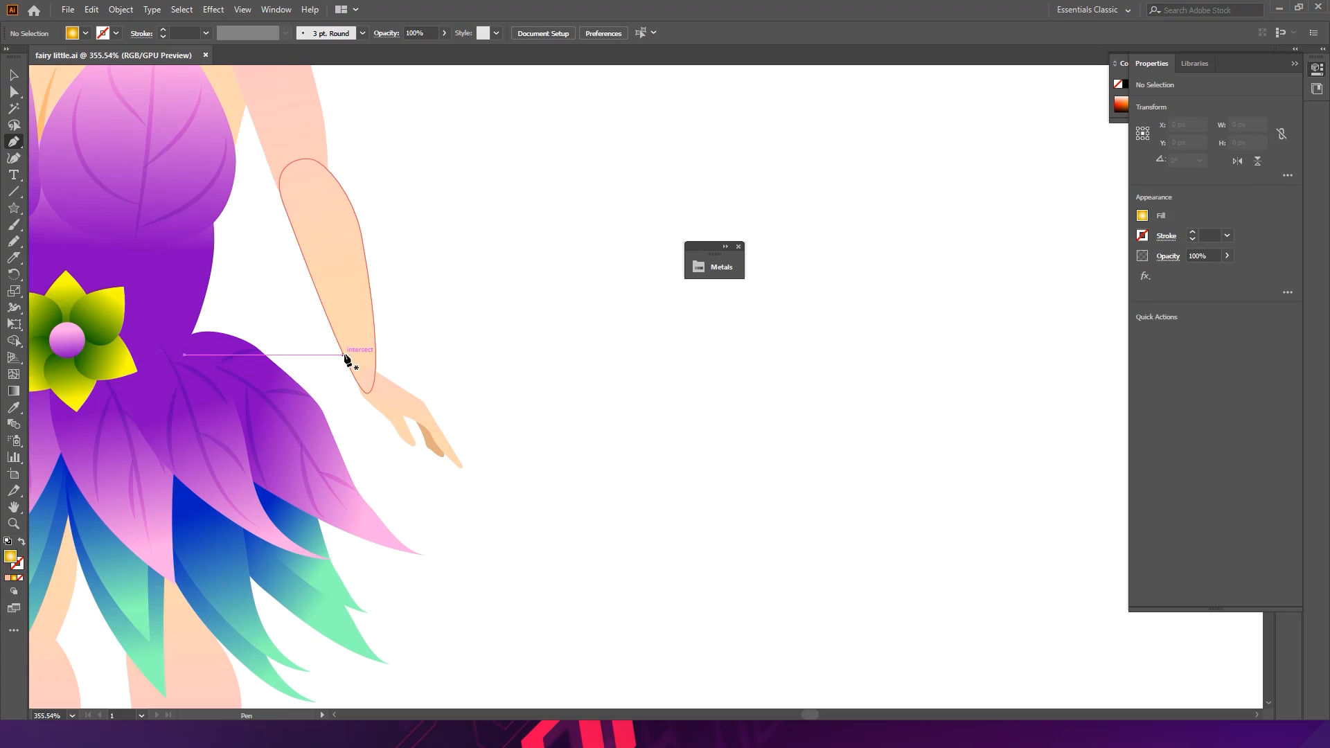
pyautogui.click(343, 351)
pyautogui.moveTo(375, 350); pyautogui.dragTo(371, 373)
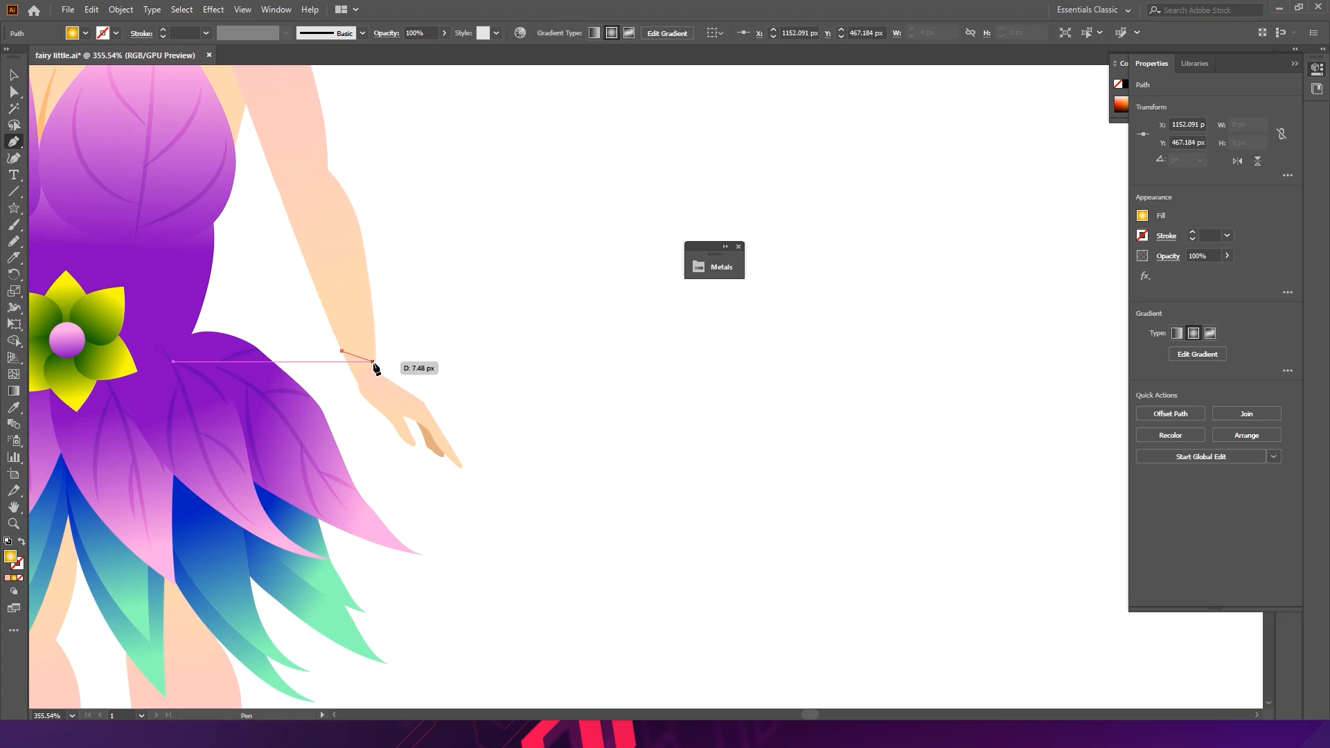
pyautogui.hotkey('ctrl', 'z')
pyautogui.moveTo(375, 369); pyautogui.dragTo(372, 236)
pyautogui.hotkey('ctrl', 'z')
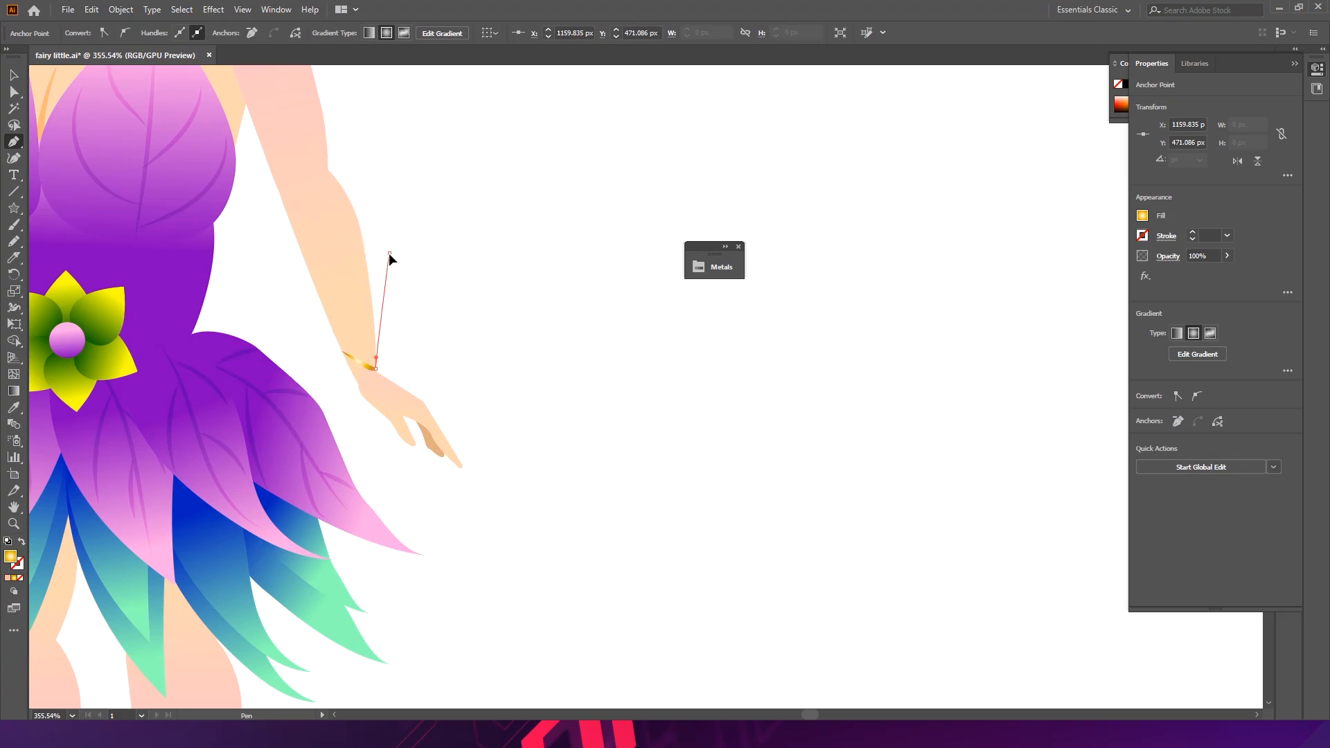
pyautogui.click(389, 253)
pyautogui.moveTo(359, 286); pyautogui.dragTo(359, 306)
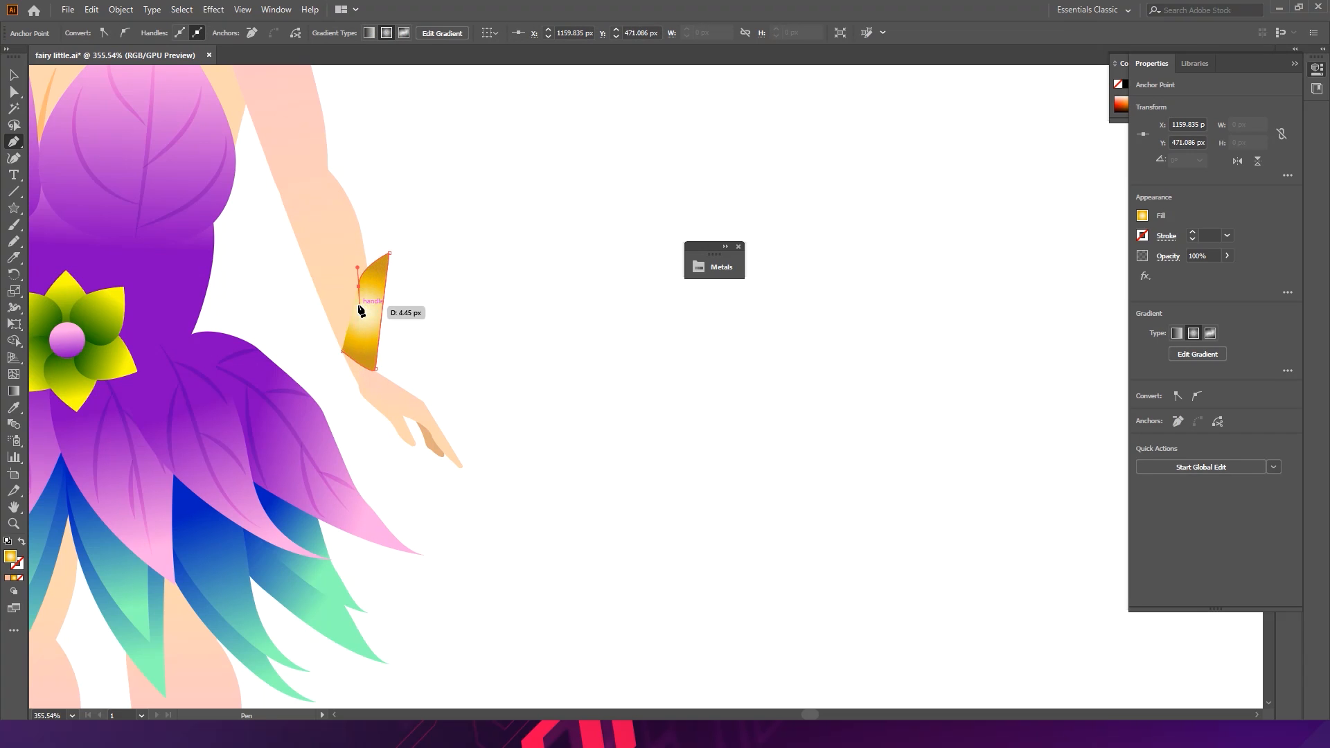
pyautogui.click(358, 286)
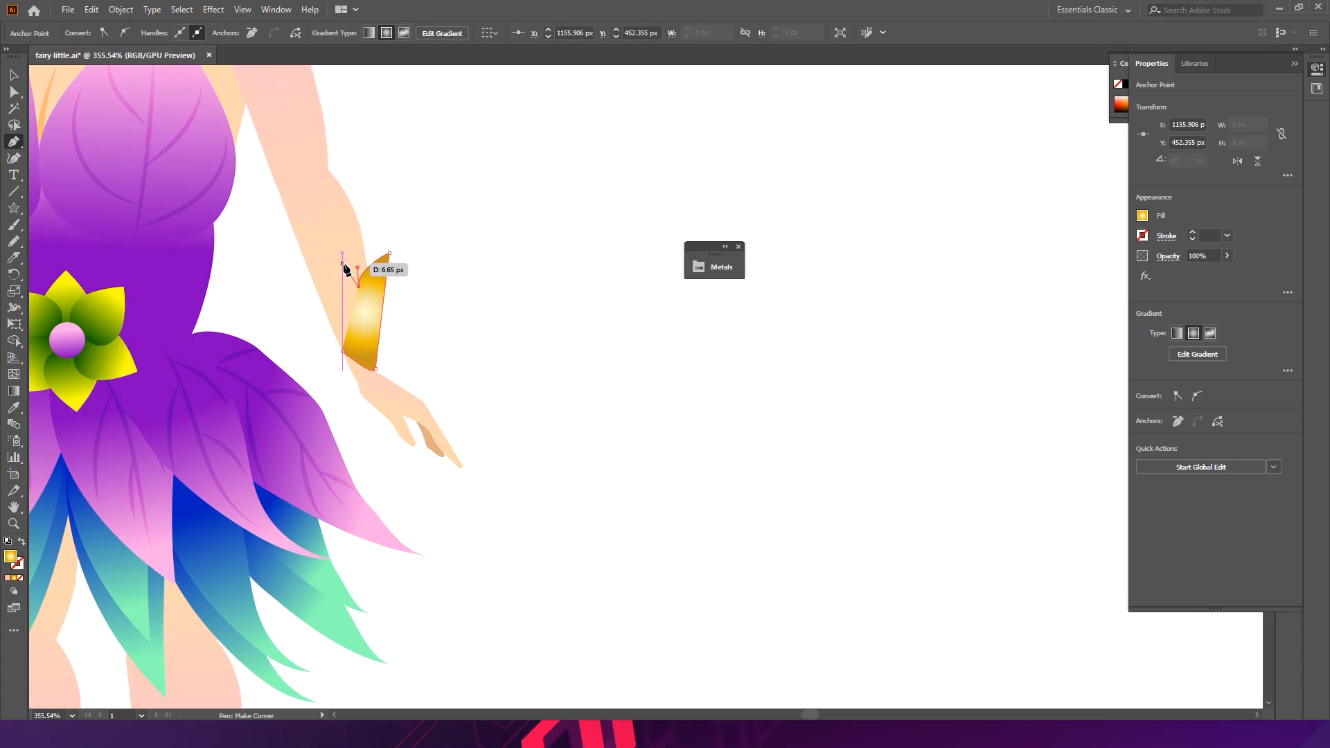
pyautogui.keyDown('ctrl'); pyautogui.click(345, 262); pyautogui.keyUp('ctrl')
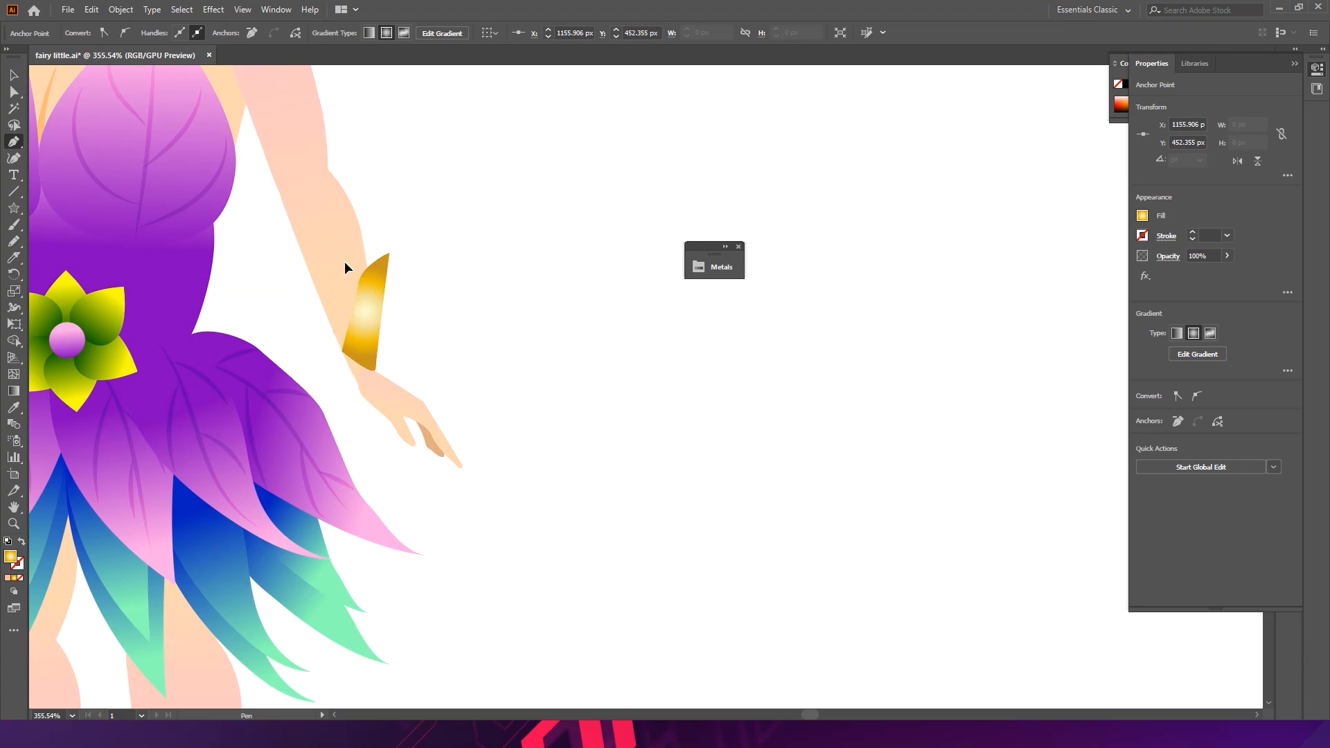
# - Reshape the band into a wrist cuff with pointed petal tips along its upper edge
pyautogui.moveTo(332, 260); pyautogui.dragTo(307, 307)
pyautogui.click(345, 262)
pyautogui.click(337, 306)
pyautogui.click(300, 312)
pyautogui.moveTo(343, 351); pyautogui.dragTo(362, 397)
pyautogui.press('v')
pyautogui.click(459, 322)
pyautogui.moveTo(473, 337); pyautogui.dragTo(234, 298)
pyautogui.moveTo(464, 356); pyautogui.dragTo(781, 369)
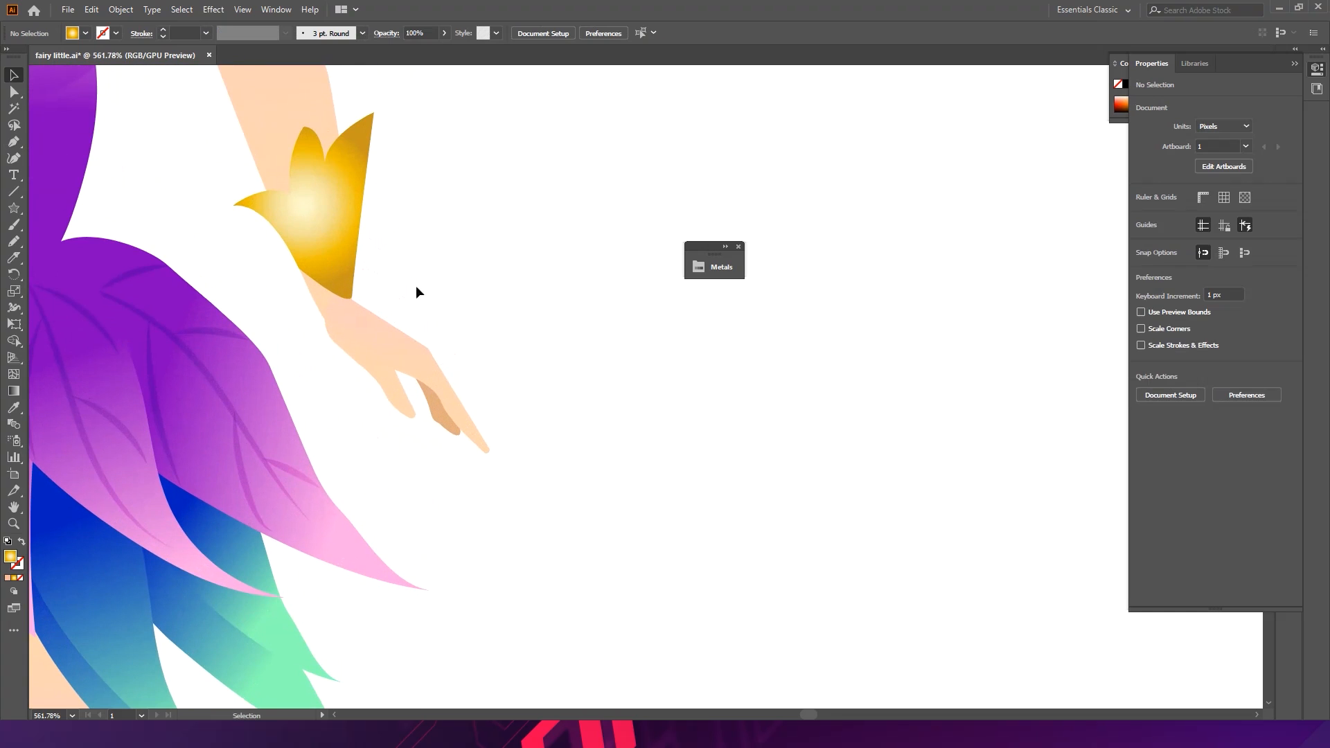
# - Fill the cuff with the skirt's blue-green gradient using the Eyedropper
pyautogui.click(347, 252)
pyautogui.press('i')
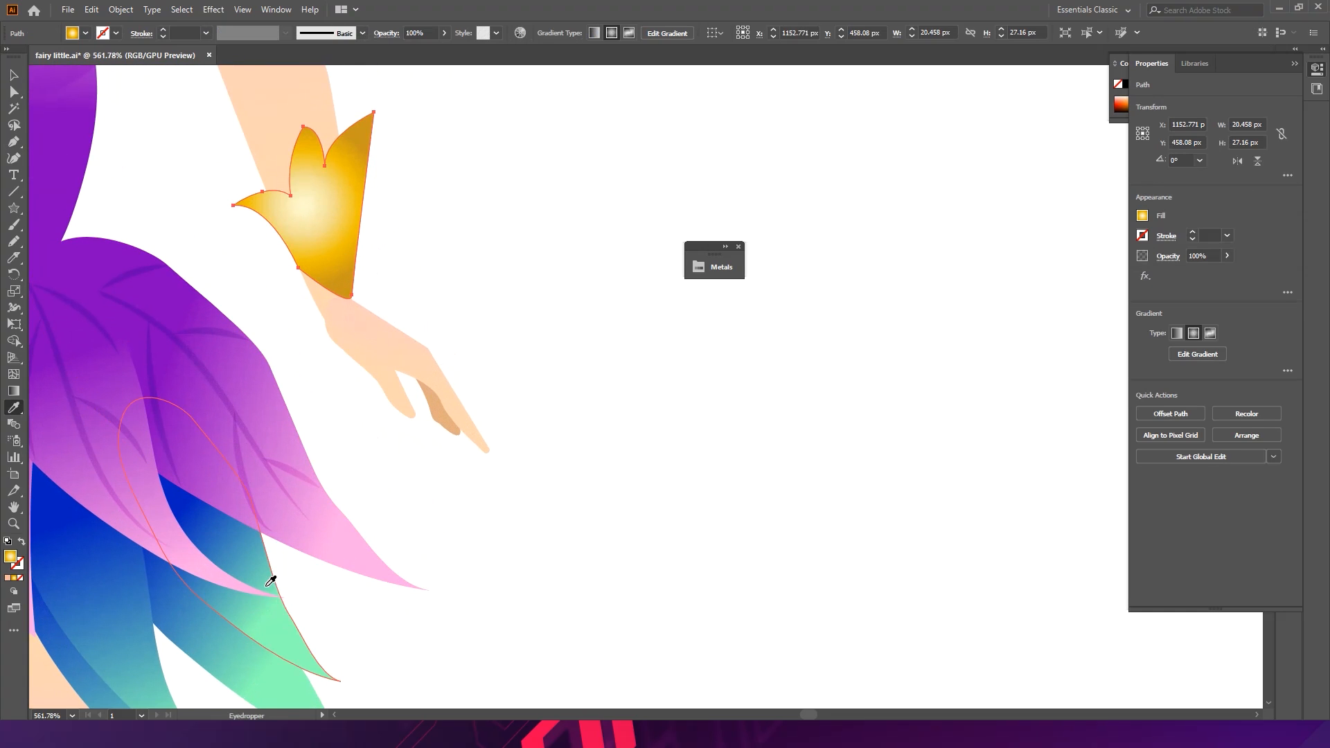
pyautogui.click(270, 580)
# - Duplicate the cuff and squash the copy's height into a shorter lower layer
pyautogui.keyDown('ctrl'); pyautogui.click(518, 260); pyautogui.keyUp('ctrl')
pyautogui.moveTo(537, 295); pyautogui.dragTo(241, 201)
pyautogui.moveTo(655, 294); pyautogui.dragTo(320, 270)
pyautogui.press('v')
pyautogui.moveTo(423, 359); pyautogui.dragTo(525, 389)
pyautogui.moveTo(407, 312); pyautogui.dragTo(414, 328)
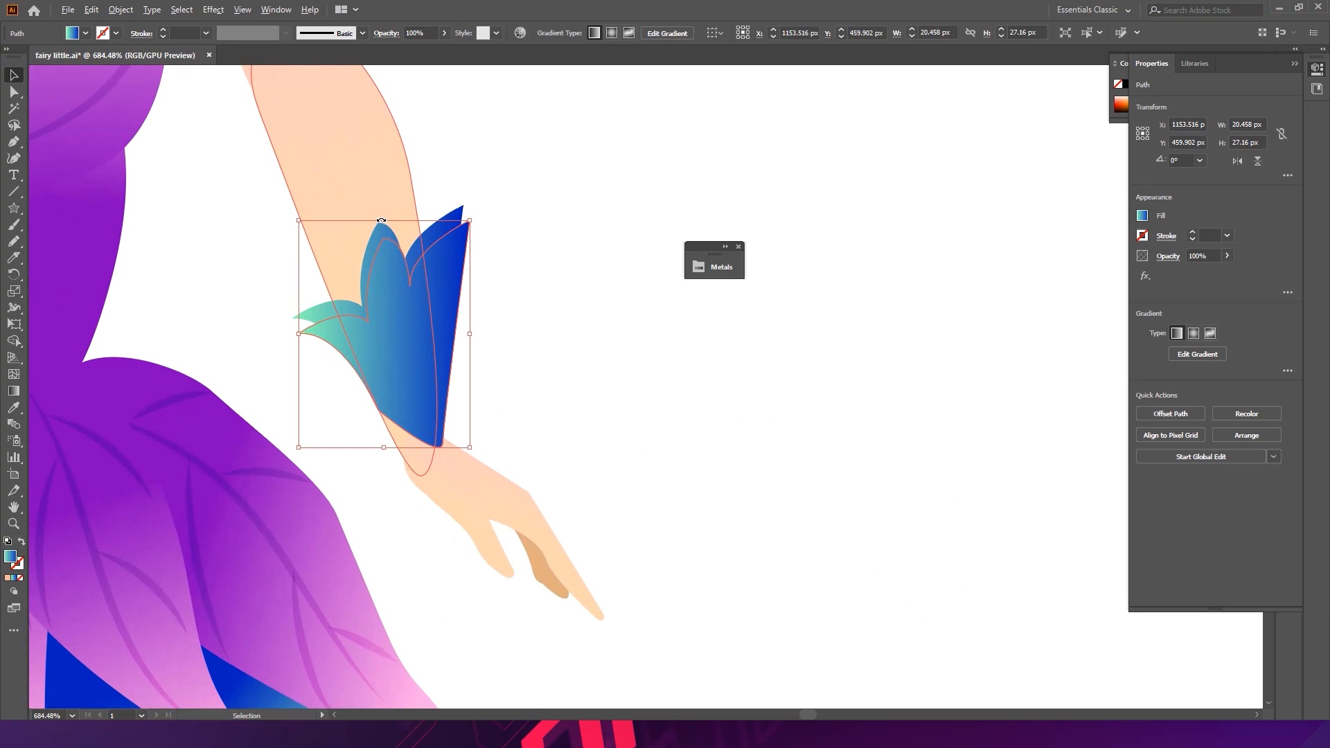
pyautogui.moveTo(386, 223); pyautogui.dragTo(400, 327)
pyautogui.moveTo(419, 393); pyautogui.dragTo(425, 386)
pyautogui.moveTo(379, 308); pyautogui.dragTo(380, 337)
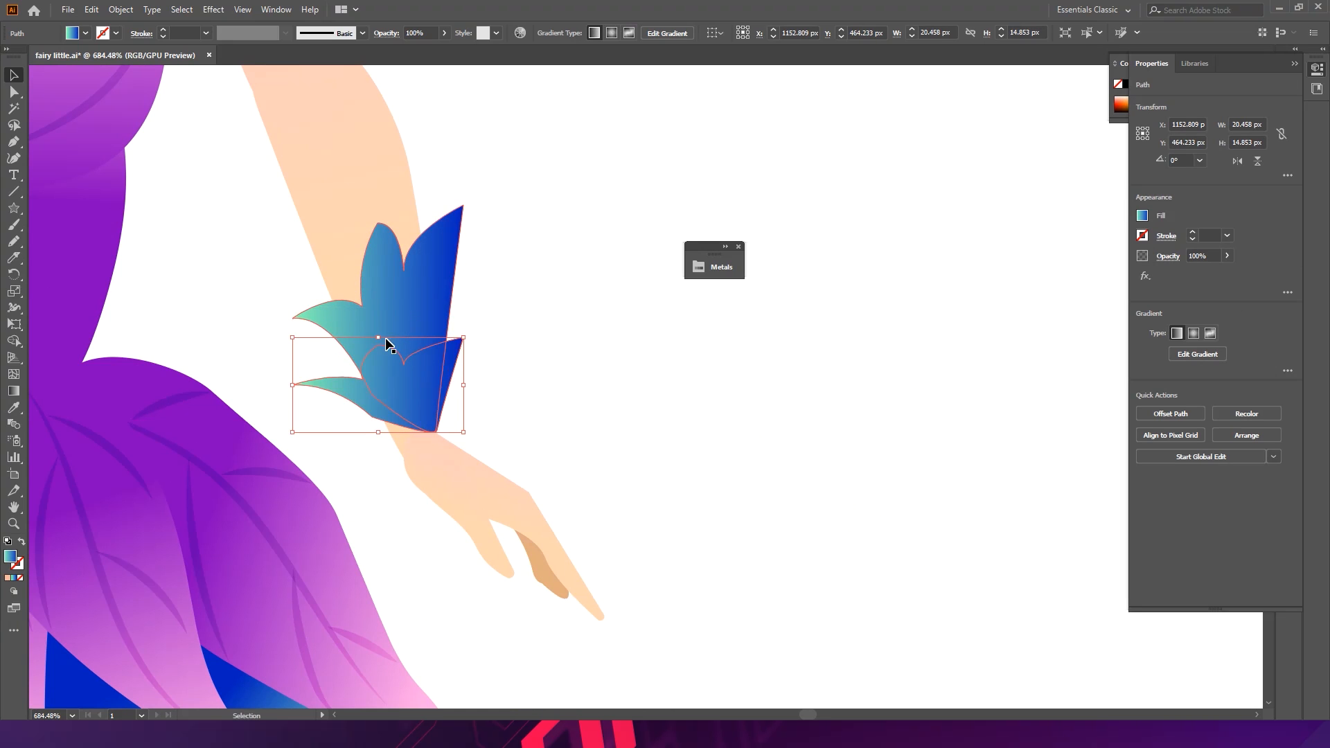
pyautogui.moveTo(406, 395); pyautogui.dragTo(408, 397)
# - Give the shorter cuff copy the dress's purple gradient using the Eyedropper
pyautogui.hotkey('ctrl', 'space')
pyautogui.moveTo(417, 338); pyautogui.dragTo(333, 306)
pyautogui.press('i')
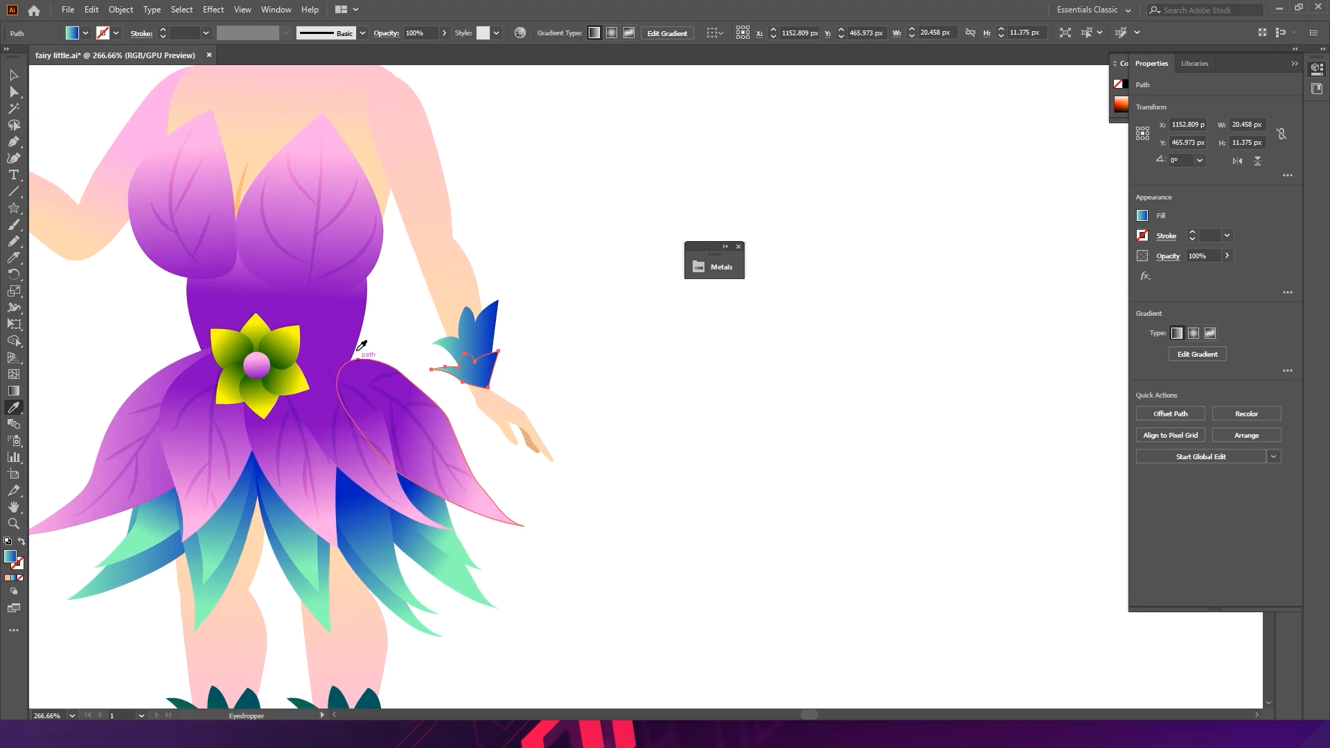
pyautogui.click(358, 334)
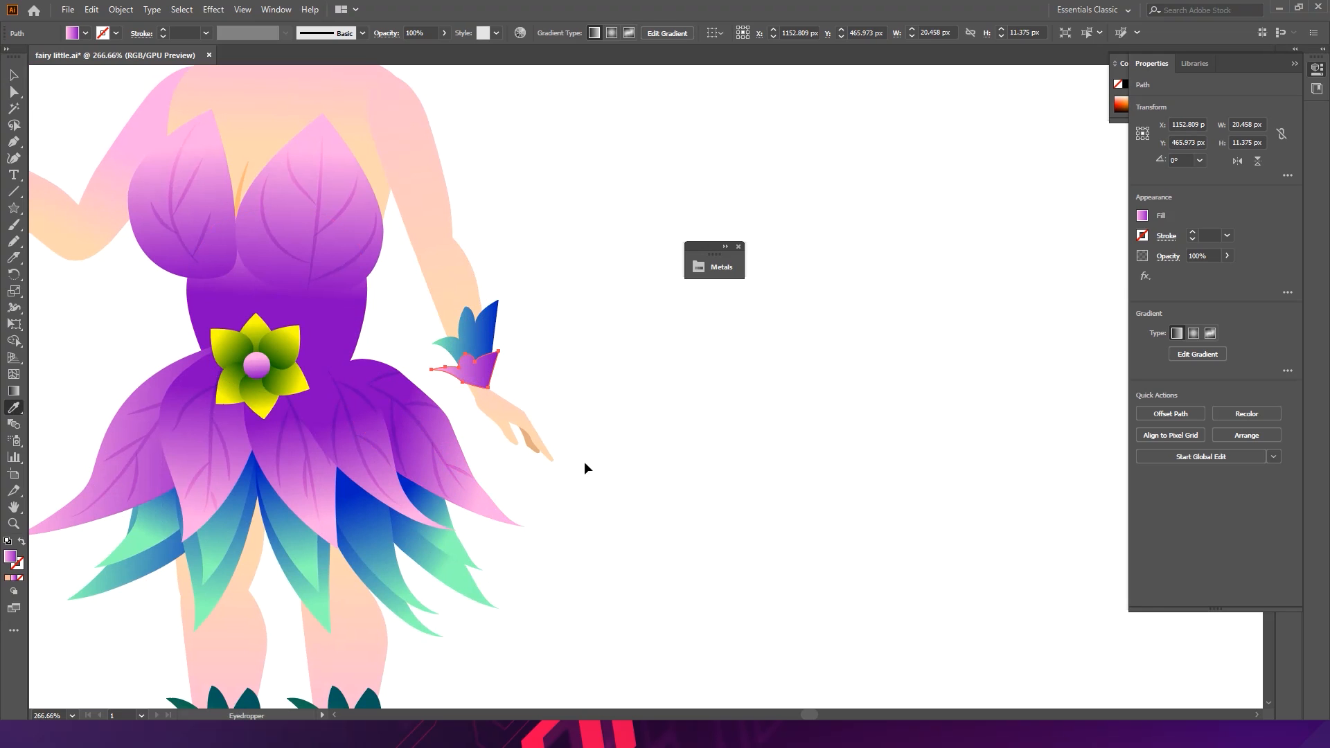
pyautogui.keyDown('ctrl'); pyautogui.click(678, 382); pyautogui.keyUp('ctrl')
# - Copy both cuff layers over to the wrist of the hand holding the wand
pyautogui.press('v')
pyautogui.hotkey('ctrl', 'space')
pyautogui.moveTo(613, 371); pyautogui.dragTo(463, 303)
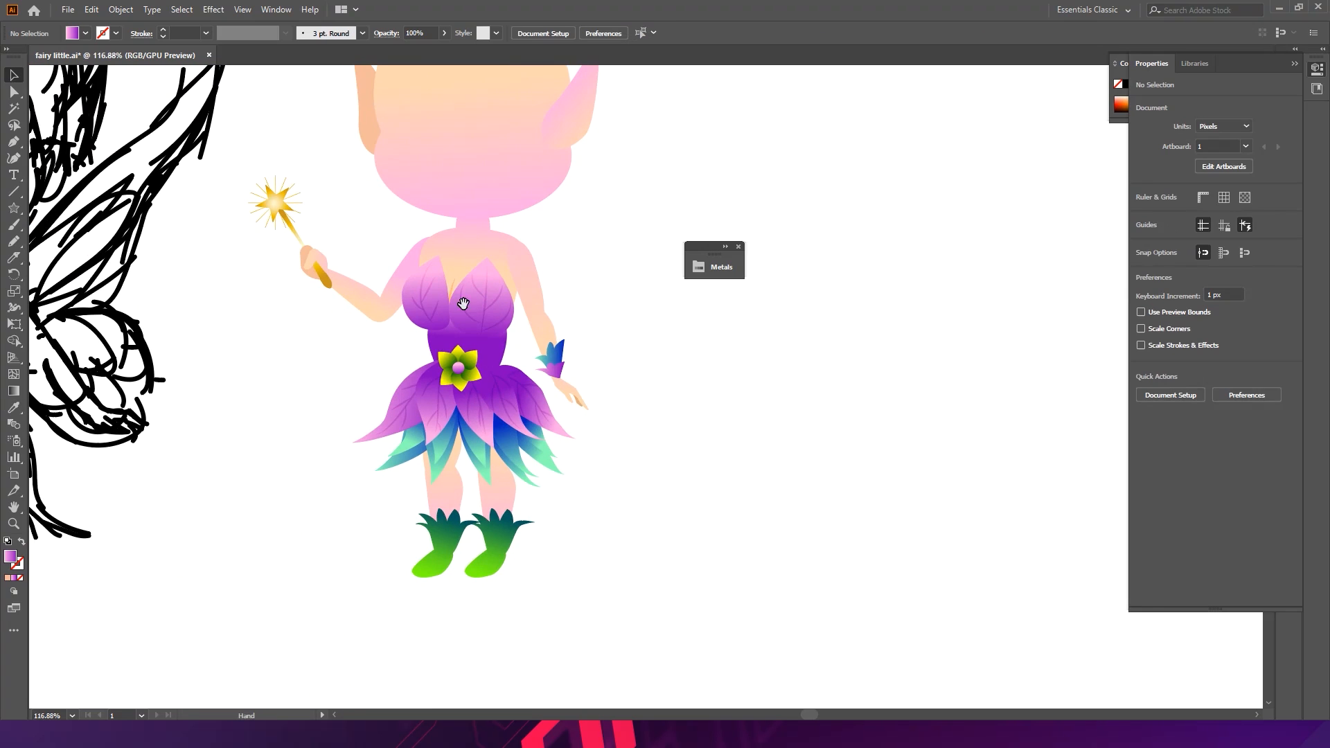
pyautogui.moveTo(543, 361); pyautogui.dragTo(772, 271)
pyautogui.press('space')
pyautogui.hotkey('ctrl', 'space')
pyautogui.moveTo(702, 325); pyautogui.dragTo(768, 339)
pyautogui.press('space')
pyautogui.moveTo(716, 390); pyautogui.dragTo(701, 478)
pyautogui.click(687, 415)
pyautogui.keyDown('shift'); pyautogui.click(682, 374); pyautogui.keyUp('shift')
pyautogui.keyDown('alt'); pyautogui.moveTo(681, 374); pyautogui.dragTo(133, 162); pyautogui.keyUp('alt')
pyautogui.hotkey('ctrl', 'space')
pyautogui.moveTo(136, 160); pyautogui.dragTo(184, 178)
pyautogui.press('space')
pyautogui.moveTo(184, 178); pyautogui.dragTo(447, 269)
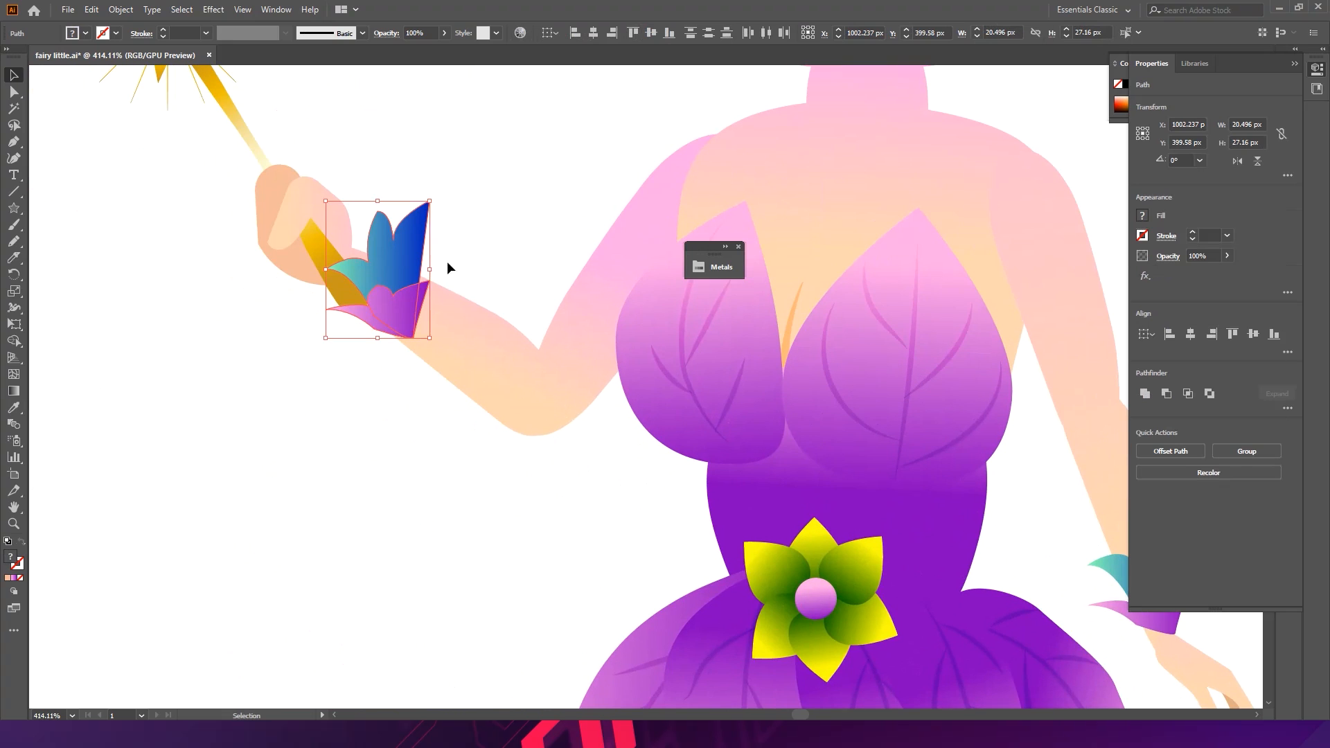
# - Rotate the copied cuff to about 235° and fit it around the wand arm's wrist
pyautogui.moveTo(441, 200); pyautogui.dragTo(415, 311)
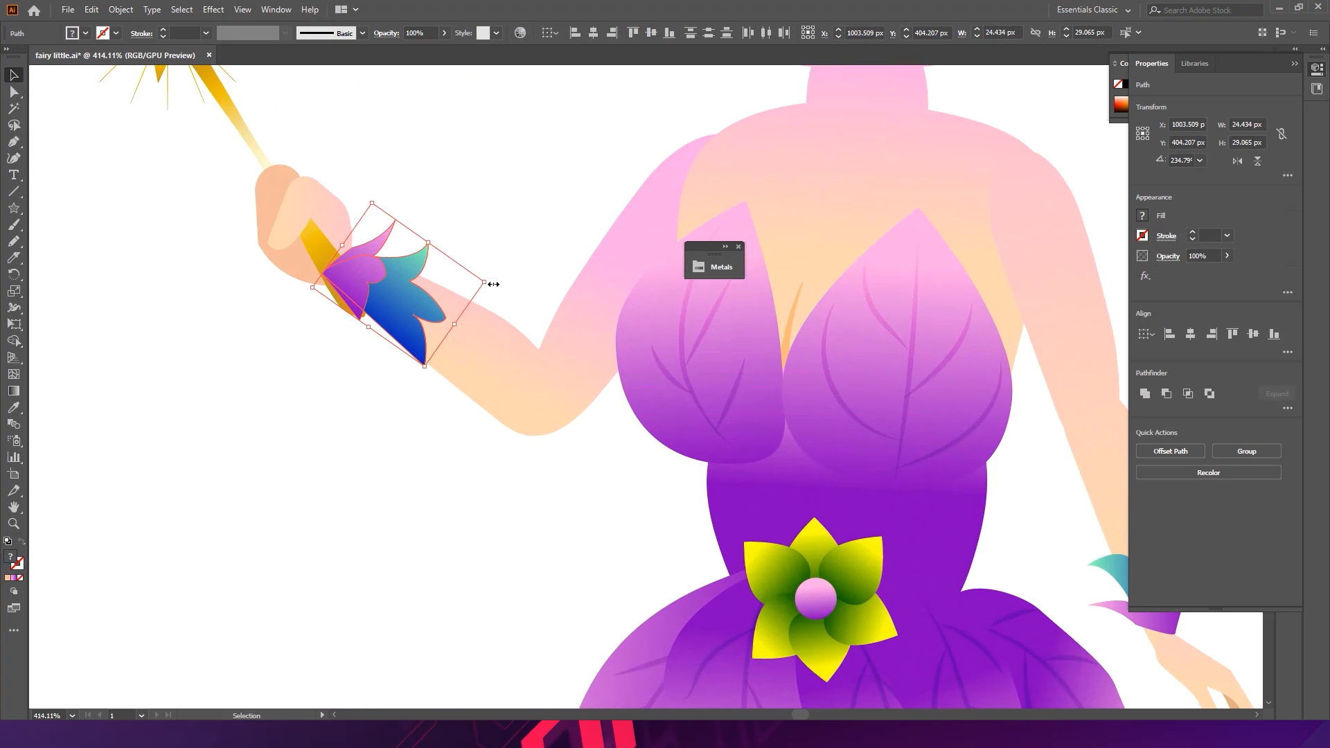
pyautogui.moveTo(494, 274); pyautogui.dragTo(490, 310)
pyautogui.moveTo(394, 292); pyautogui.dragTo(389, 306)
pyautogui.moveTo(344, 221); pyautogui.dragTo(409, 282)
pyautogui.moveTo(446, 353); pyautogui.dragTo(435, 336)
# - Arrange the wand hand and wand in front of the new cuff
pyautogui.moveTo(327, 157); pyautogui.dragTo(364, 310)
pyautogui.press('ctrl')
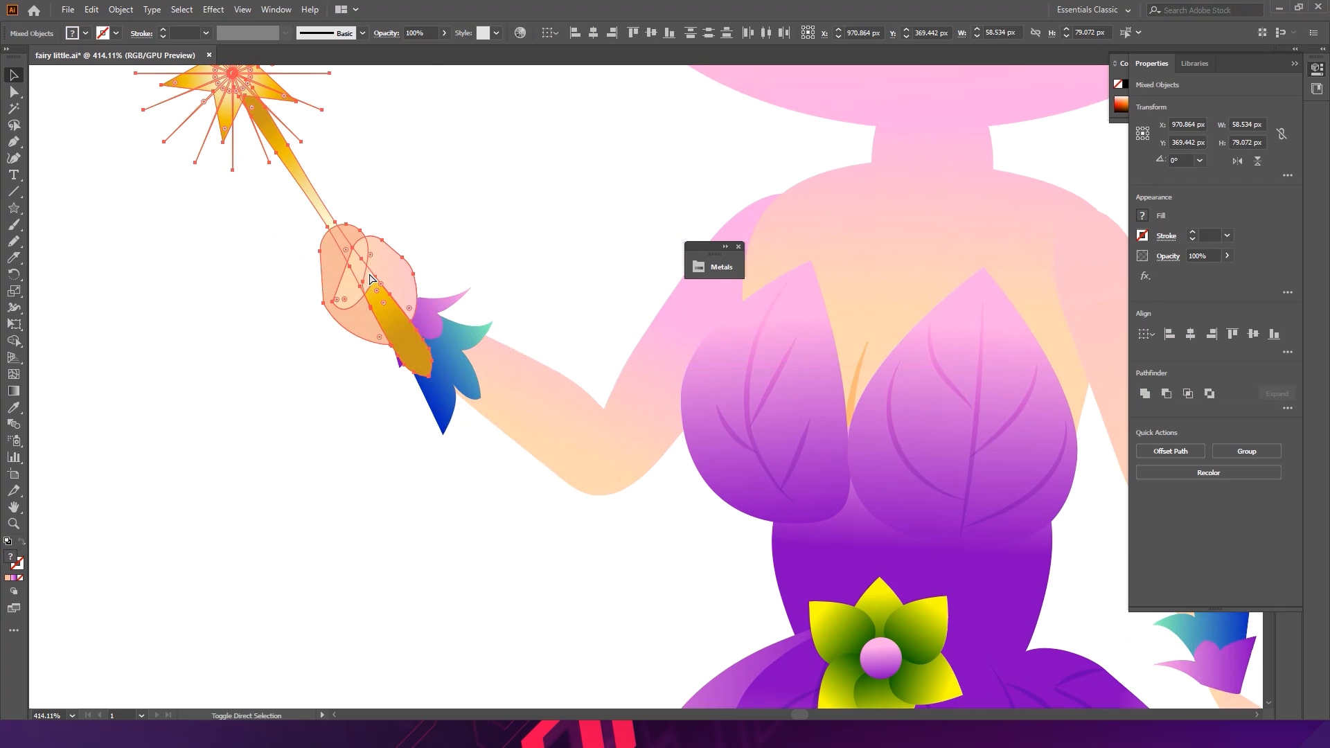
pyautogui.click(487, 210)
# - Save the document
pyautogui.moveTo(586, 288); pyautogui.dragTo(147, 227)
pyautogui.moveTo(613, 337); pyautogui.dragTo(480, 362)
pyautogui.hotkey('ctrl', 's')
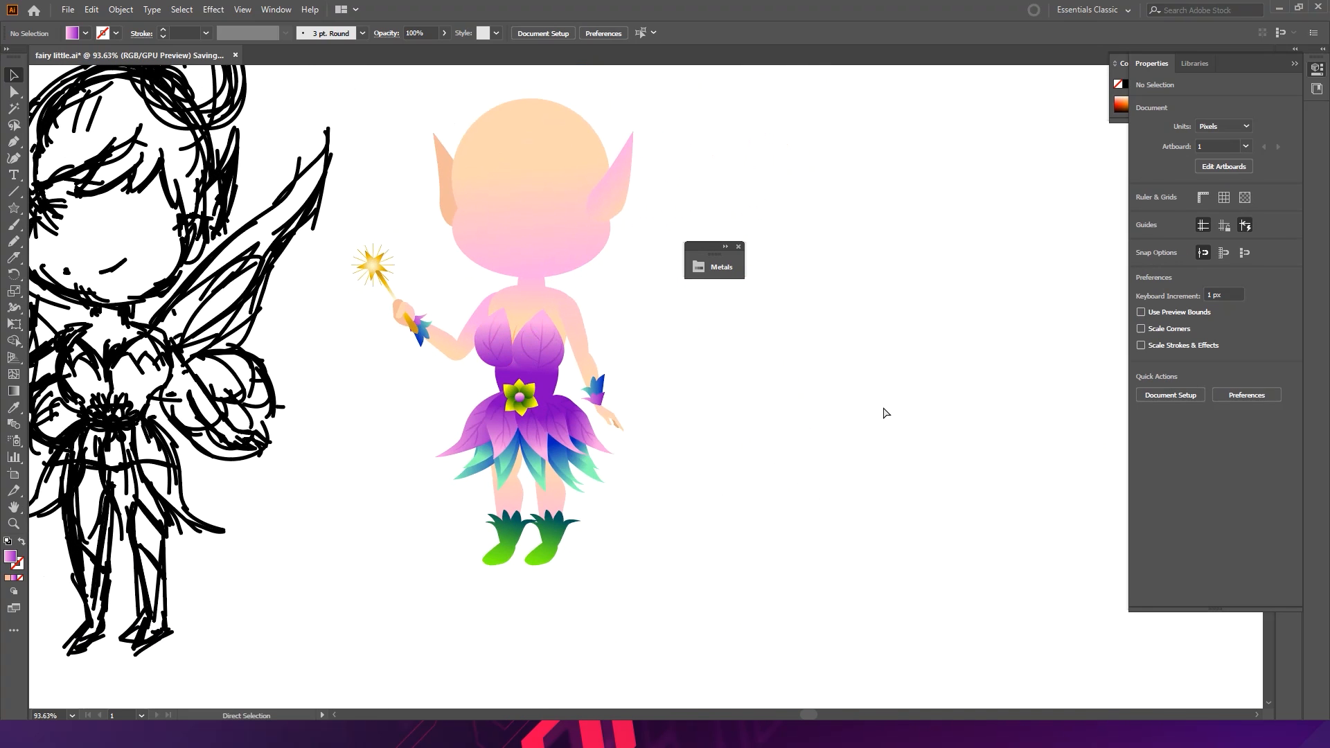
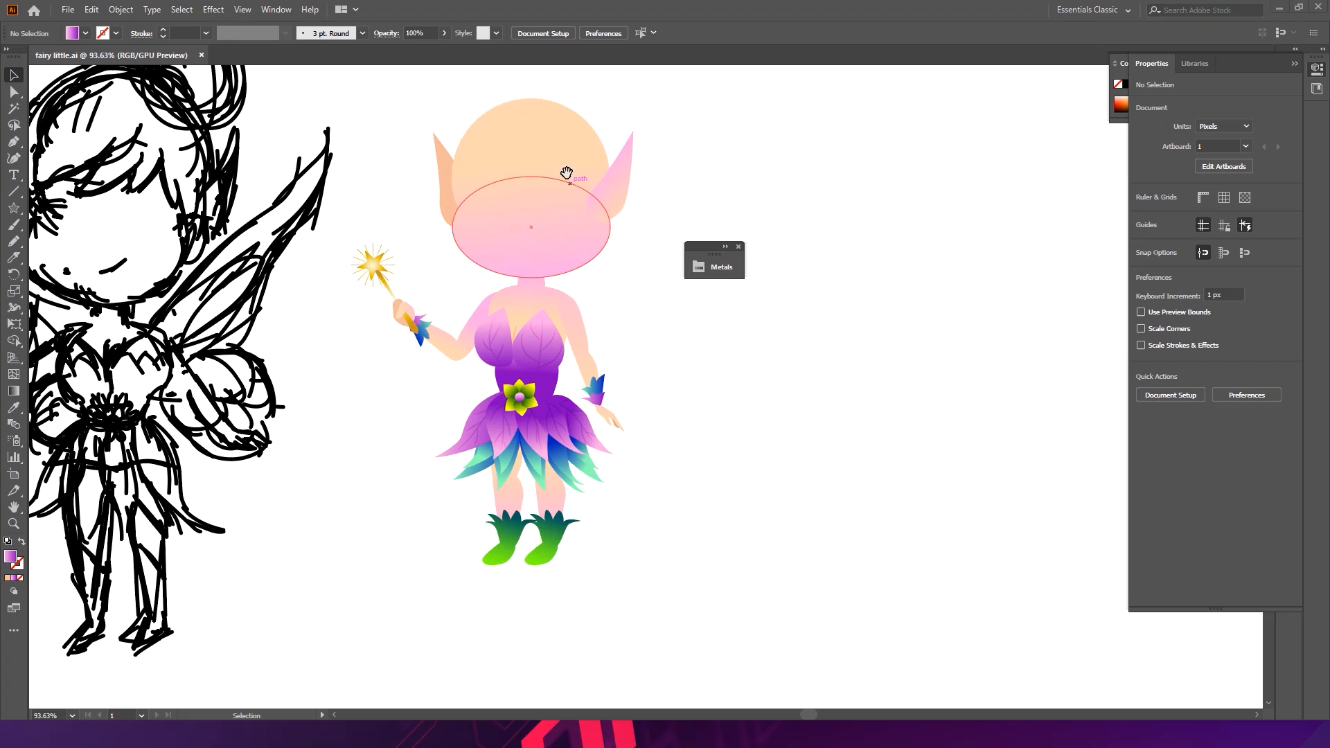
# - Start a hair shape across the top of the fairy's head with the Pen tool
pyautogui.moveTo(707, 254); pyautogui.dragTo(657, 352)
pyautogui.press('space')
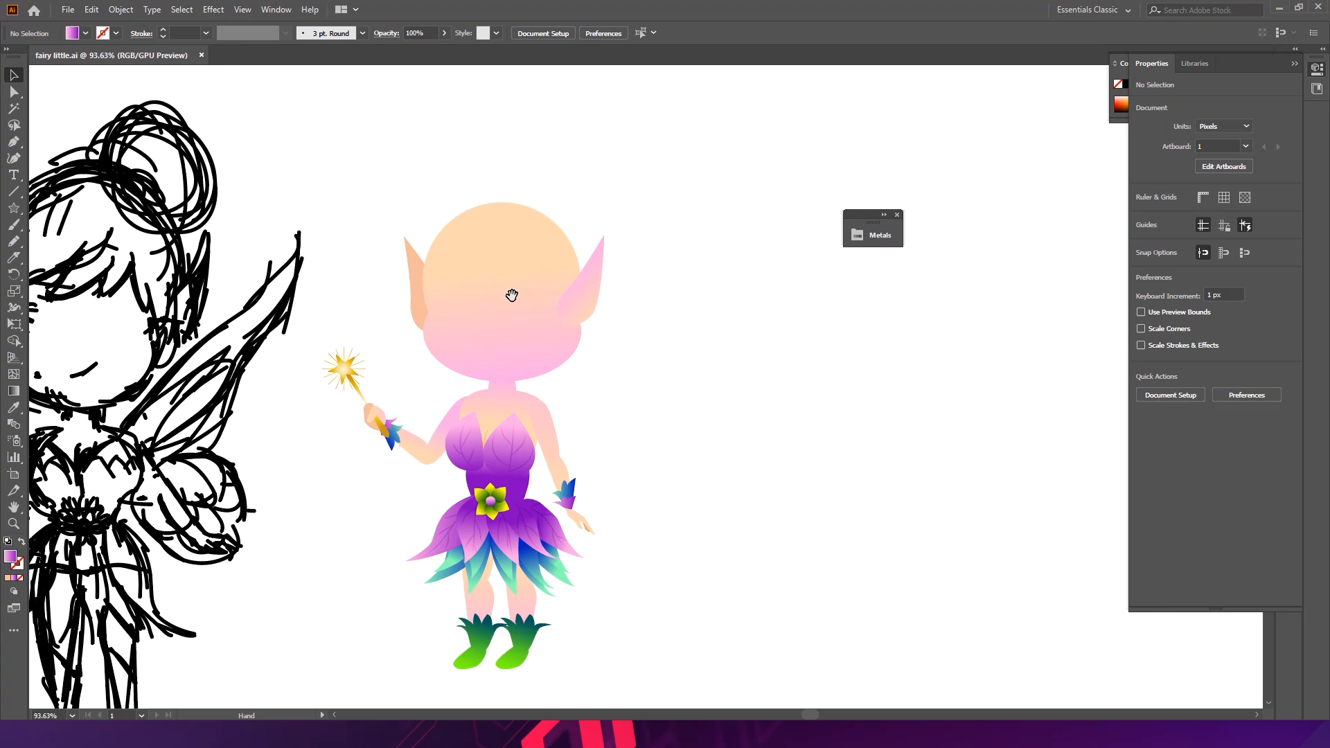
pyautogui.moveTo(432, 259); pyautogui.dragTo(605, 270)
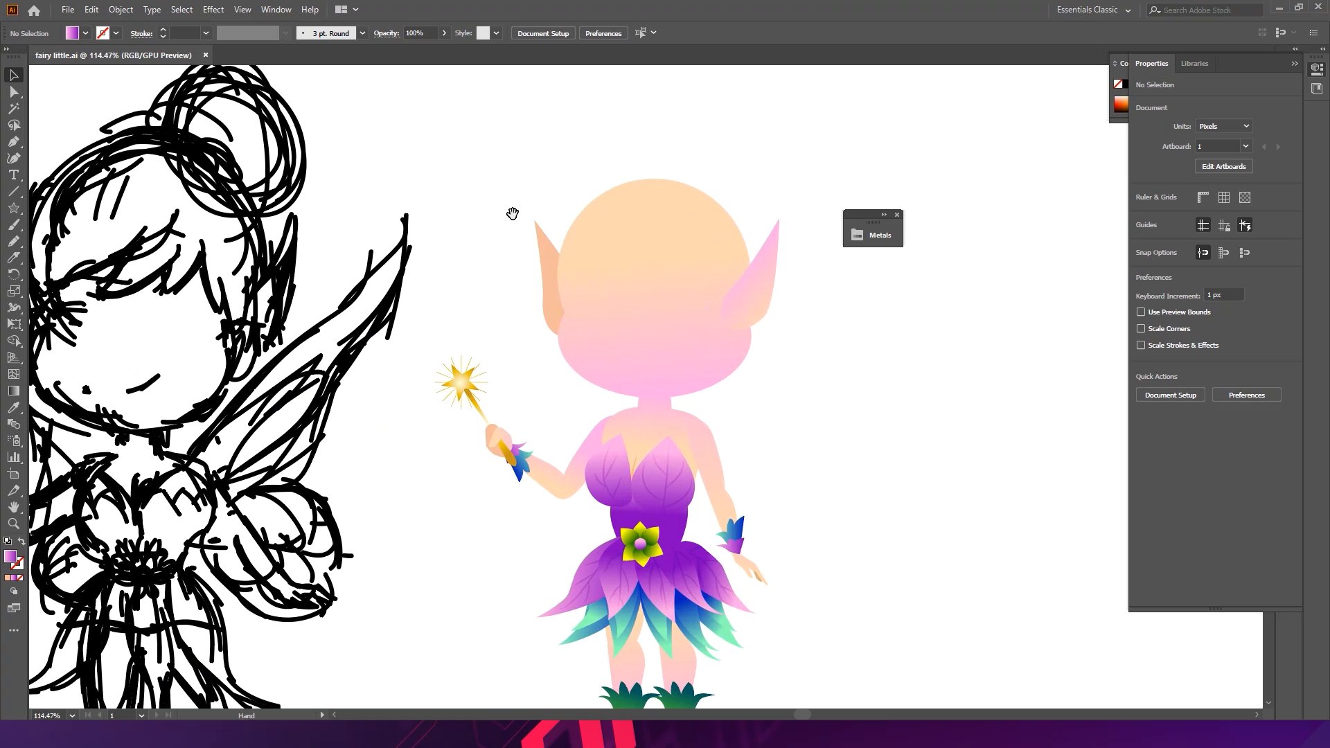
pyautogui.click(17, 144)
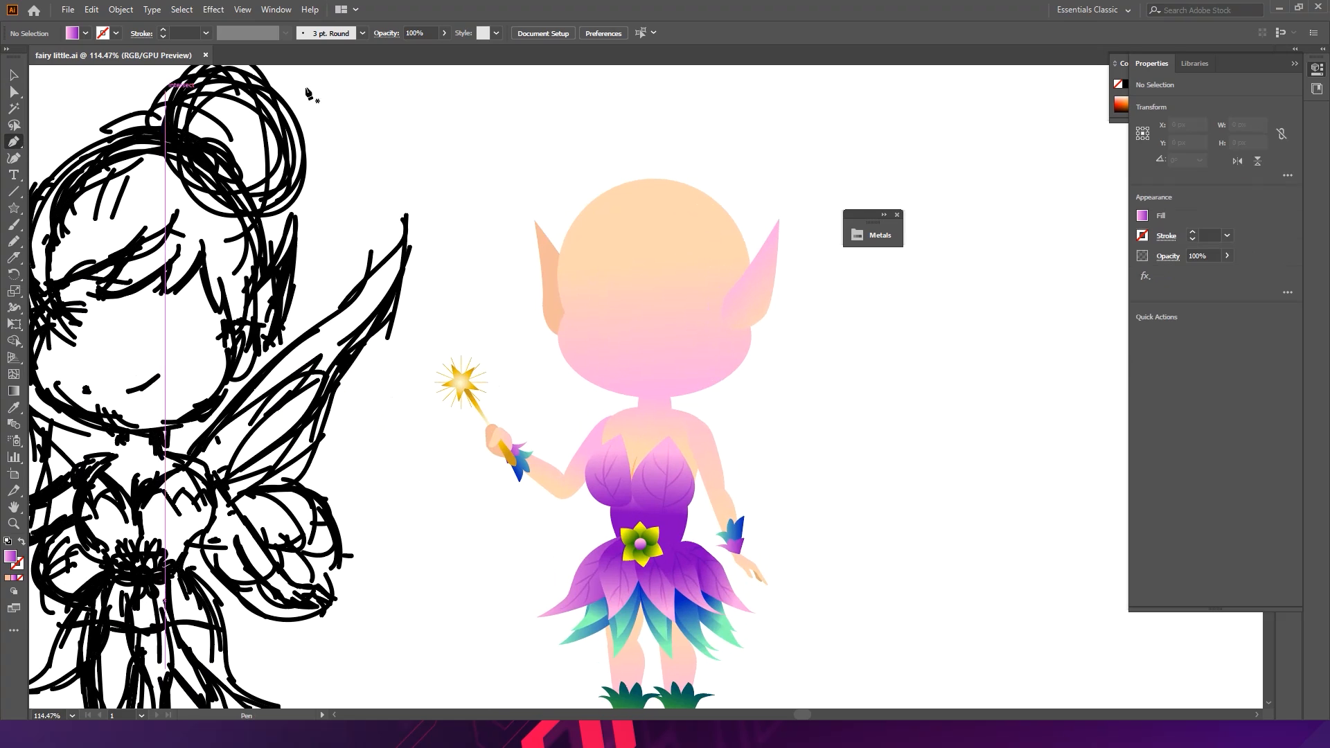
pyautogui.click(707, 186)
pyautogui.moveTo(602, 185); pyautogui.dragTo(560, 209)
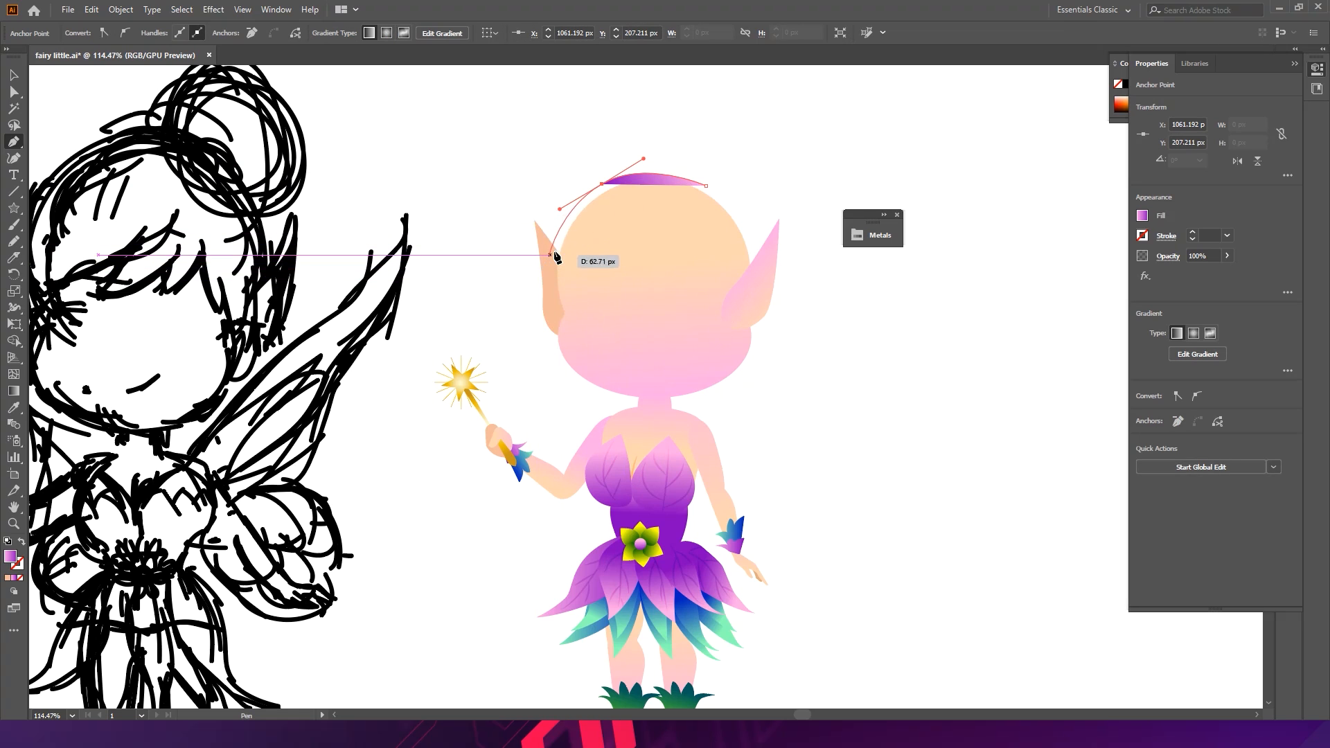
# - Continue the hair outline with curved anchors down the left side of the head
pyautogui.scroll(3, 554, 255)
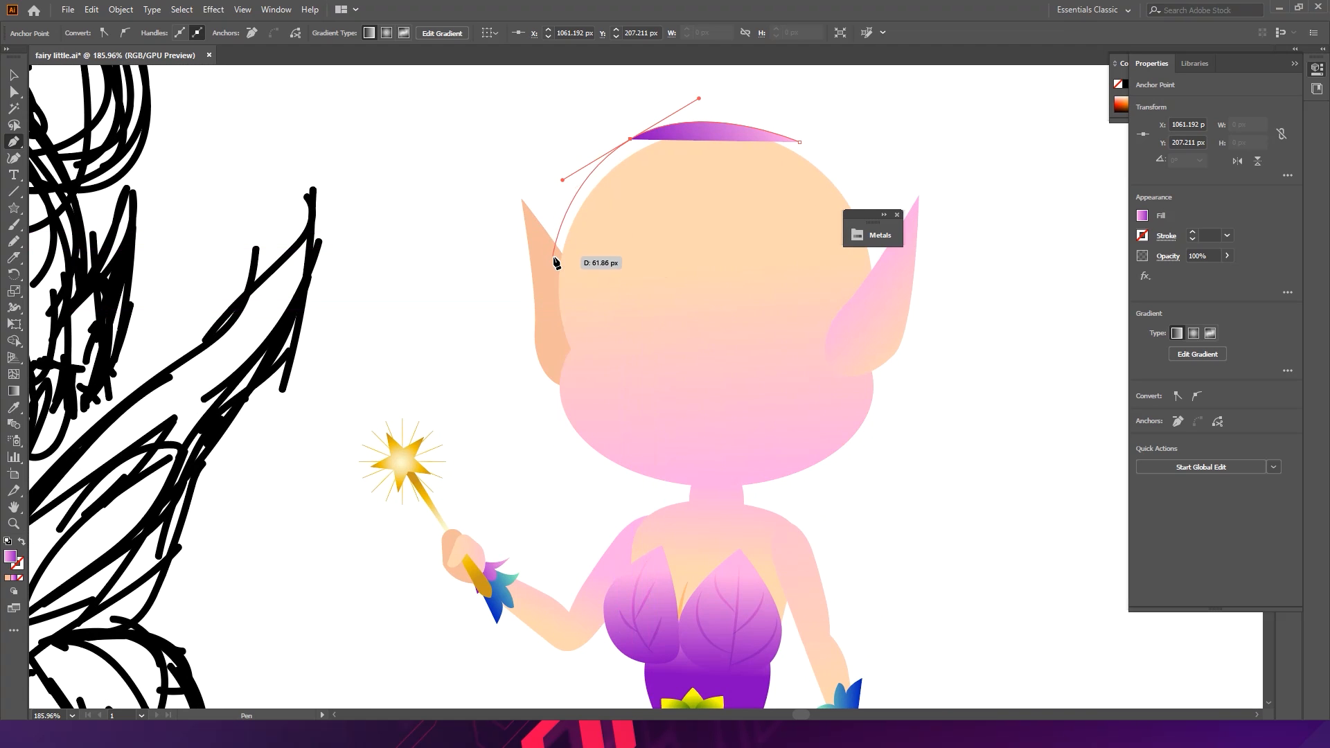
pyautogui.hotkey('ctrl', 'z')
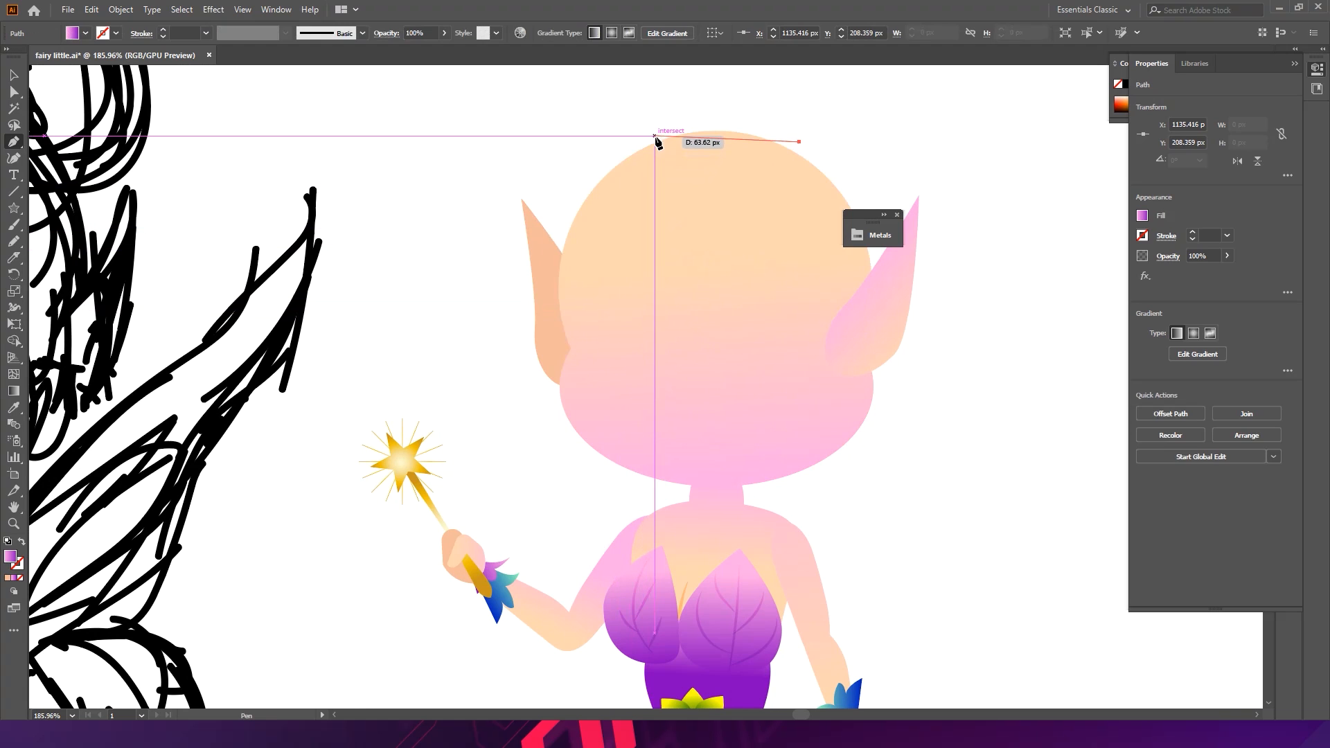
pyautogui.moveTo(655, 137); pyautogui.dragTo(597, 165)
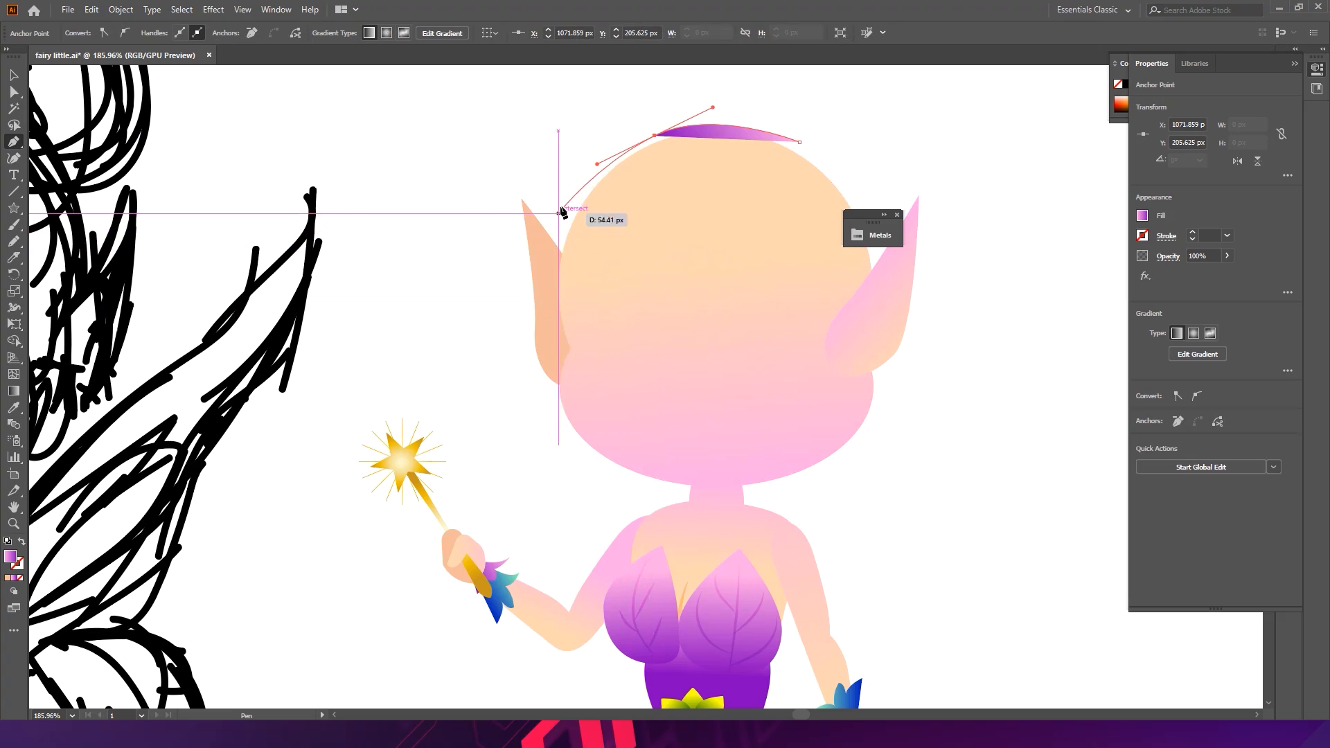
pyautogui.moveTo(562, 195); pyautogui.dragTo(546, 202)
pyautogui.moveTo(530, 304); pyautogui.dragTo(547, 342)
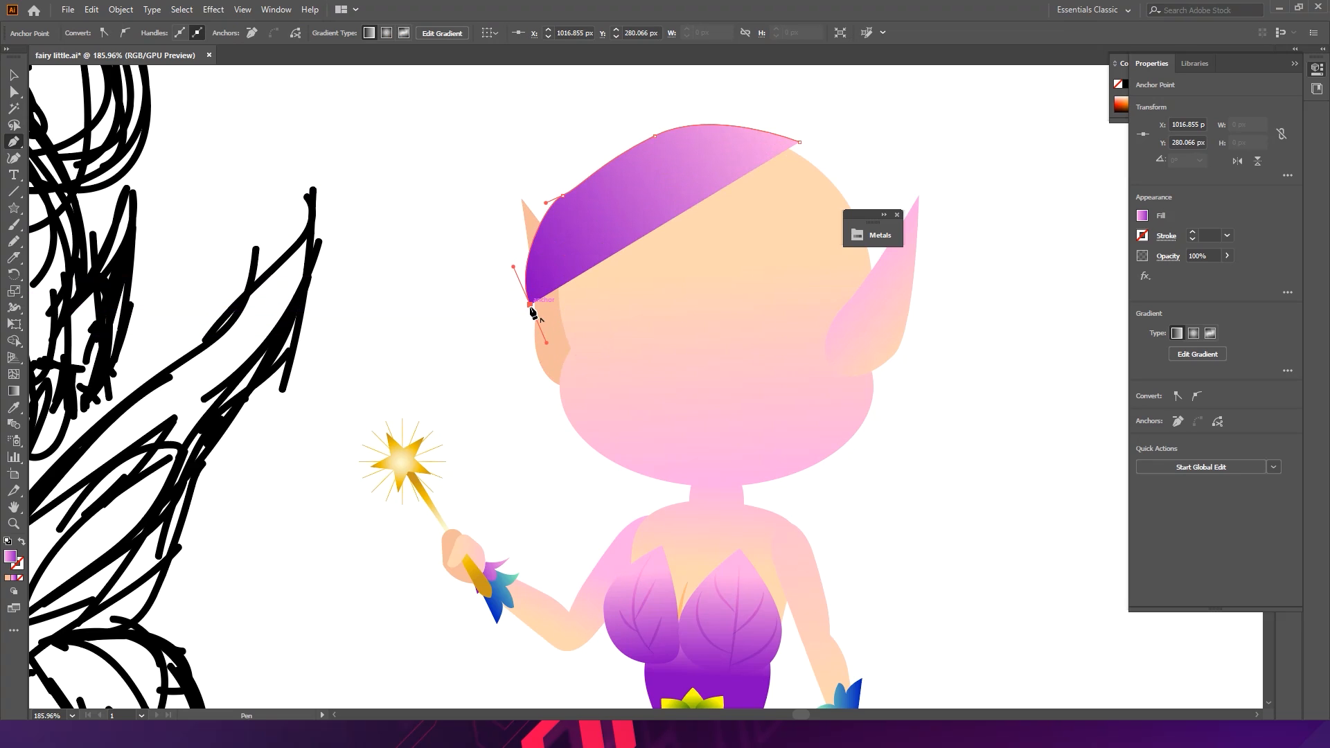
pyautogui.moveTo(532, 310); pyautogui.dragTo(665, 256)
# - Undo the last four pen anchors
pyautogui.hotkey('ctrl', 'z')
pyautogui.hotkey('ctrl', 'z')
pyautogui.hotkey('ctrl', 'z')
pyautogui.hotkey('ctrl', 'z')
# - Redraw the hair's left edge down to just below the ear and make that anchor a corner point
pyautogui.moveTo(560, 207); pyautogui.dragTo(546, 221)
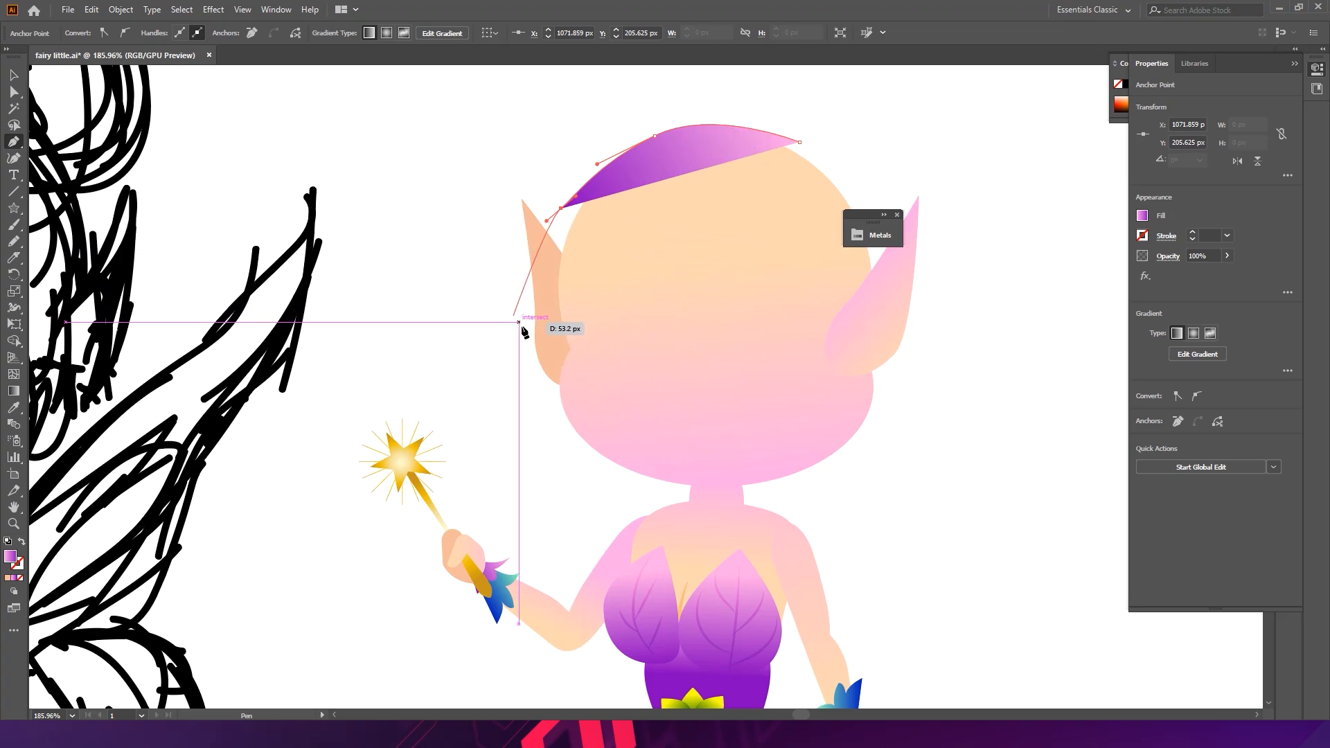
pyautogui.moveTo(528, 337); pyautogui.dragTo(545, 435)
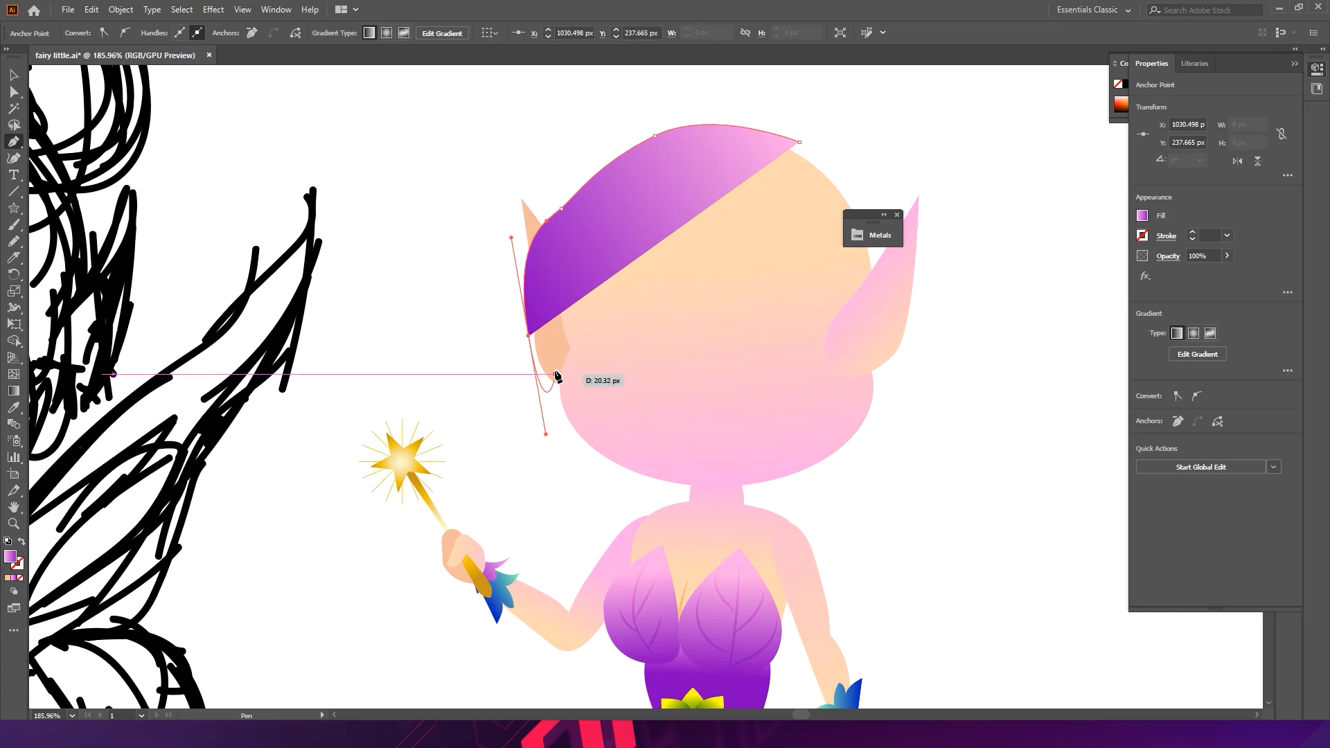
pyautogui.moveTo(525, 339); pyautogui.dragTo(530, 338)
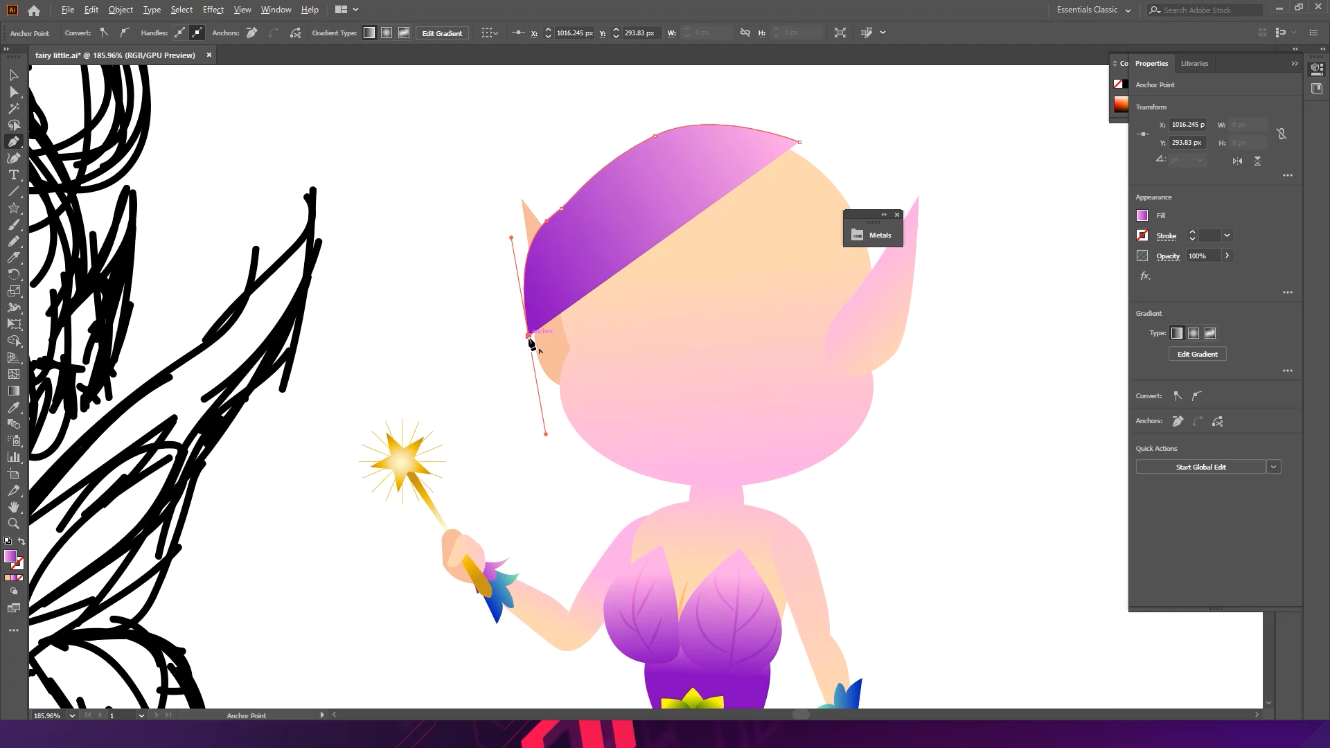
pyautogui.click(529, 336)
# - Curve the hair's lower fringe edge up to the right and close the path at the crown
pyautogui.moveTo(613, 280); pyautogui.dragTo(639, 272)
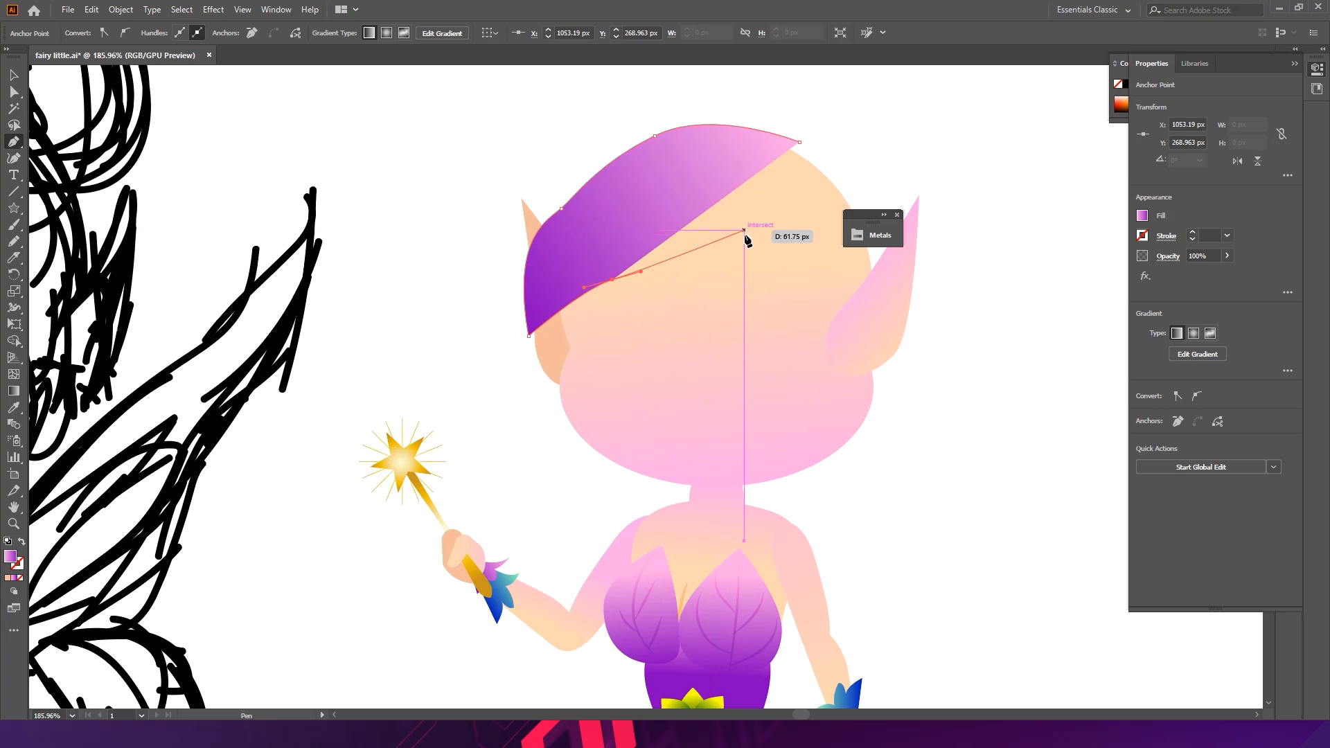
pyautogui.moveTo(748, 245); pyautogui.dragTo(773, 216)
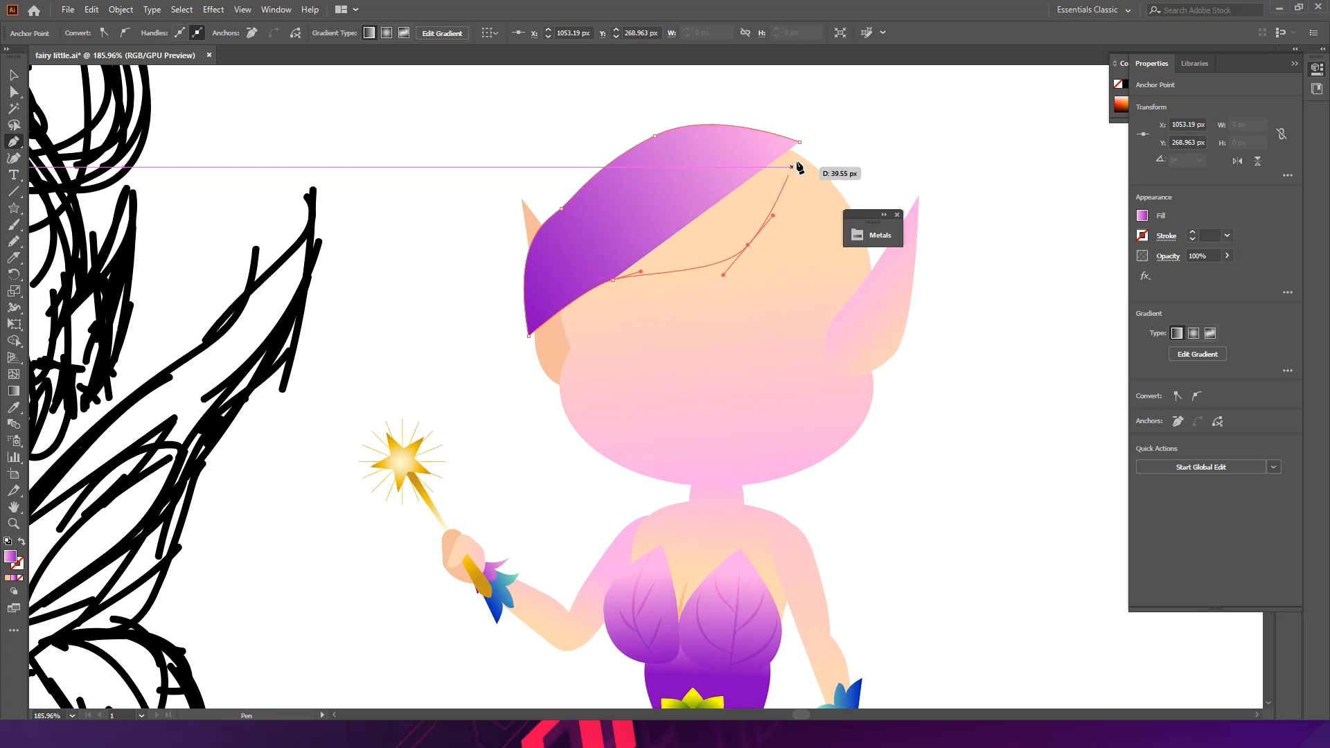
pyautogui.moveTo(799, 143); pyautogui.dragTo(789, 112)
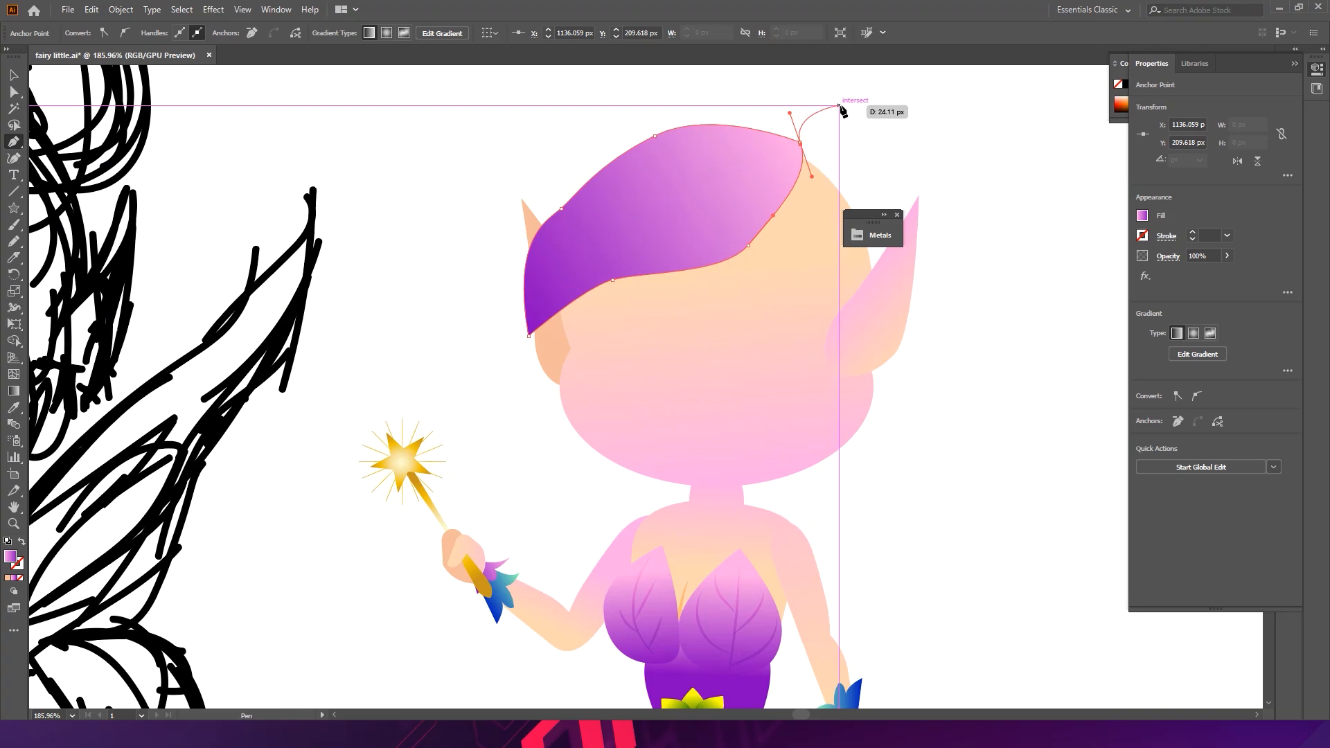
pyautogui.click(801, 142)
# - Adjust the closing anchor's handle to smooth the top of the hair, and deselect
pyautogui.moveTo(791, 114); pyautogui.dragTo(742, 118)
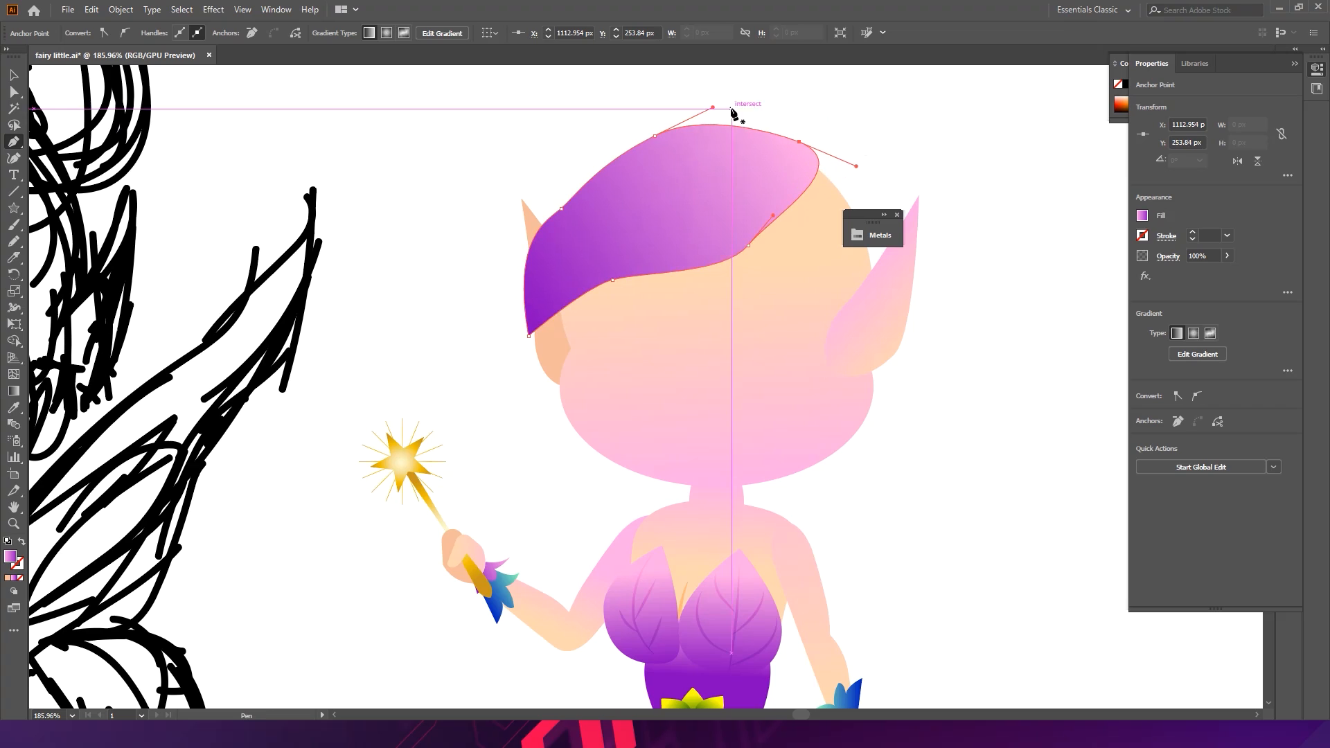
pyautogui.press('a')
pyautogui.click(859, 123)
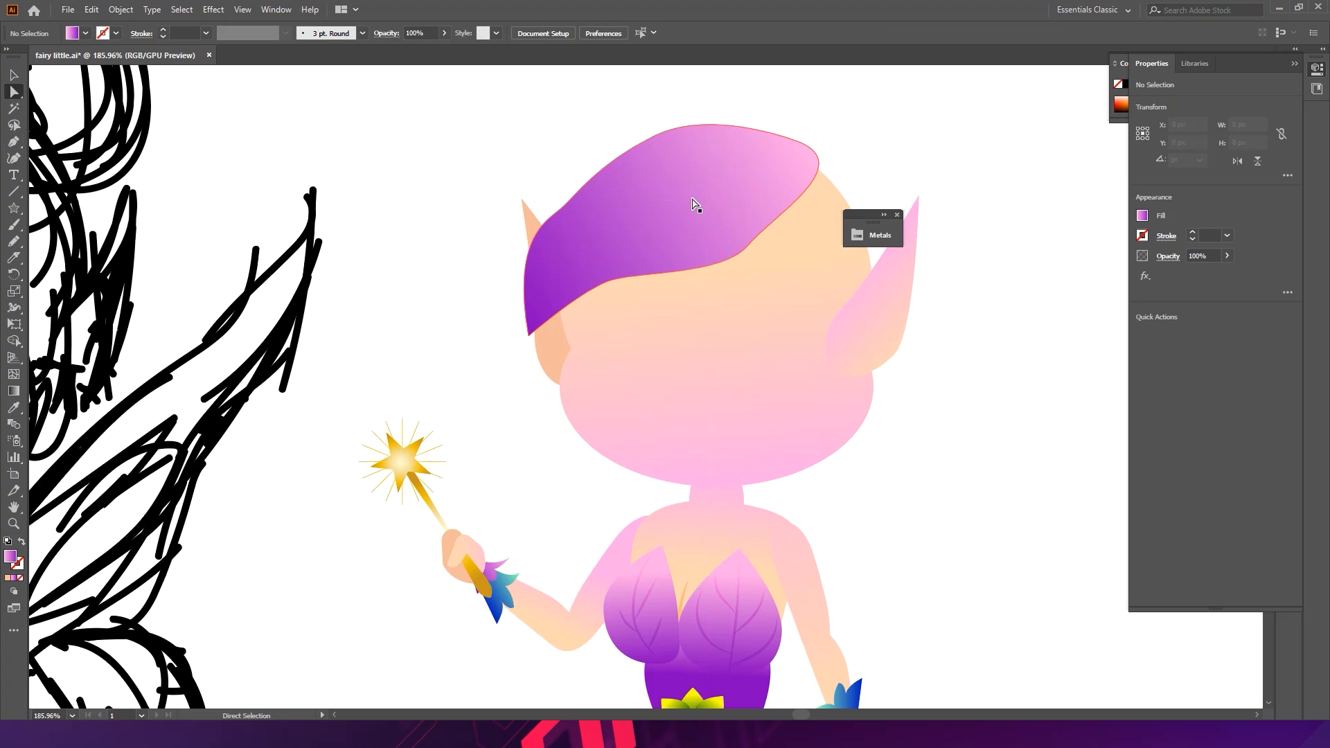
# - Reshape the hair's left edge and fringe anchors and handles with the Direct Selection tool
pyautogui.click(695, 204)
pyautogui.click(562, 208)
pyautogui.moveTo(568, 201); pyautogui.dragTo(572, 191)
pyautogui.moveTo(614, 281); pyautogui.dragTo(639, 249)
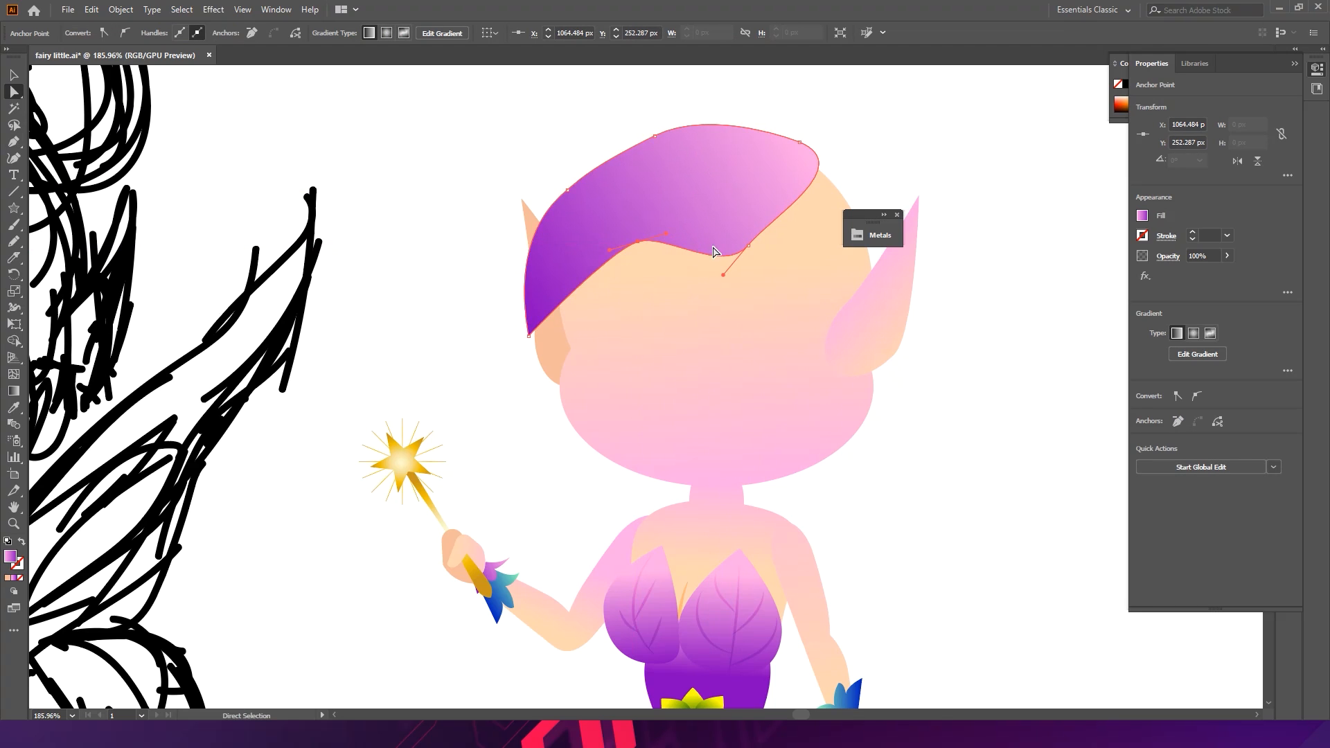
pyautogui.moveTo(750, 250); pyautogui.dragTo(800, 242)
pyautogui.moveTo(648, 246); pyautogui.dragTo(763, 183)
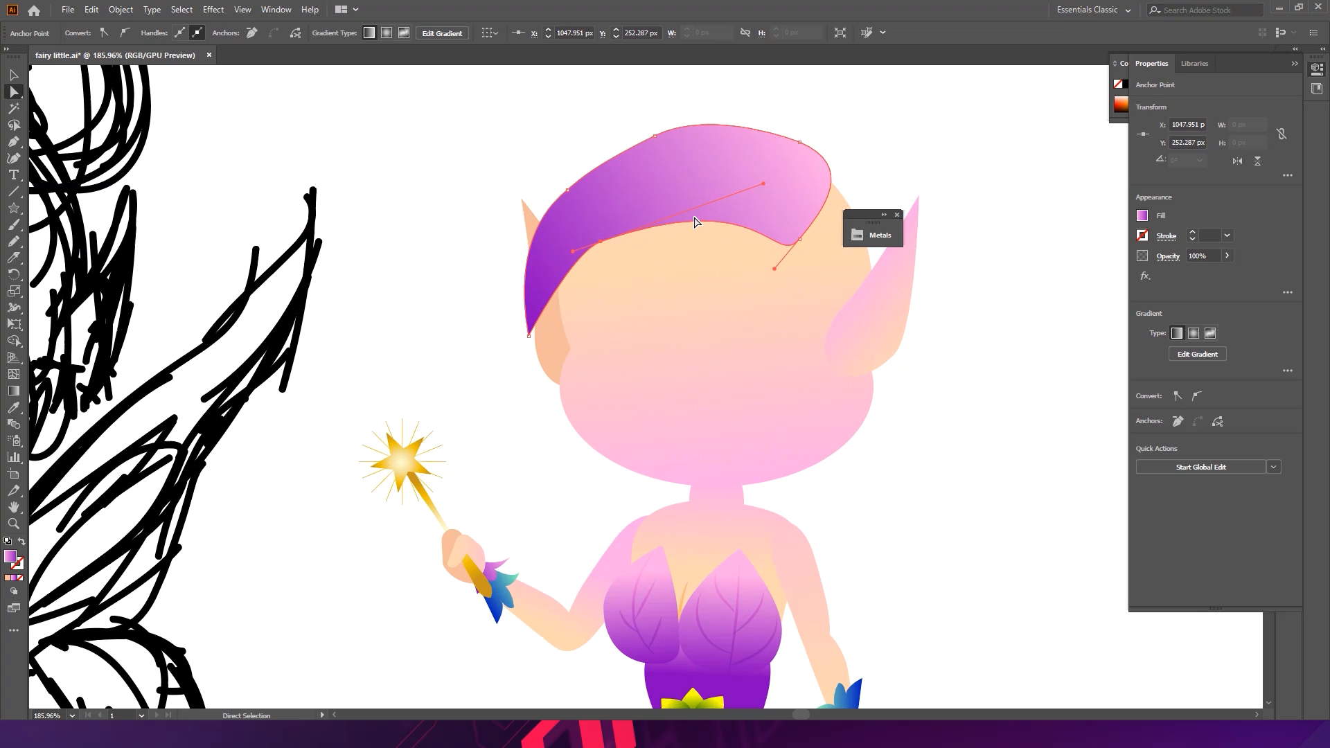
pyautogui.click(698, 182)
pyautogui.moveTo(654, 137); pyautogui.dragTo(654, 111)
pyautogui.hotkey('ctrl', 'z')
# - Move the hair's top and right anchors to round out the crown
pyautogui.moveTo(567, 190); pyautogui.dragTo(561, 173)
pyautogui.moveTo(814, 140); pyautogui.dragTo(831, 118)
pyautogui.moveTo(737, 151); pyautogui.dragTo(682, 220)
pyautogui.moveTo(853, 218); pyautogui.dragTo(1030, 166)
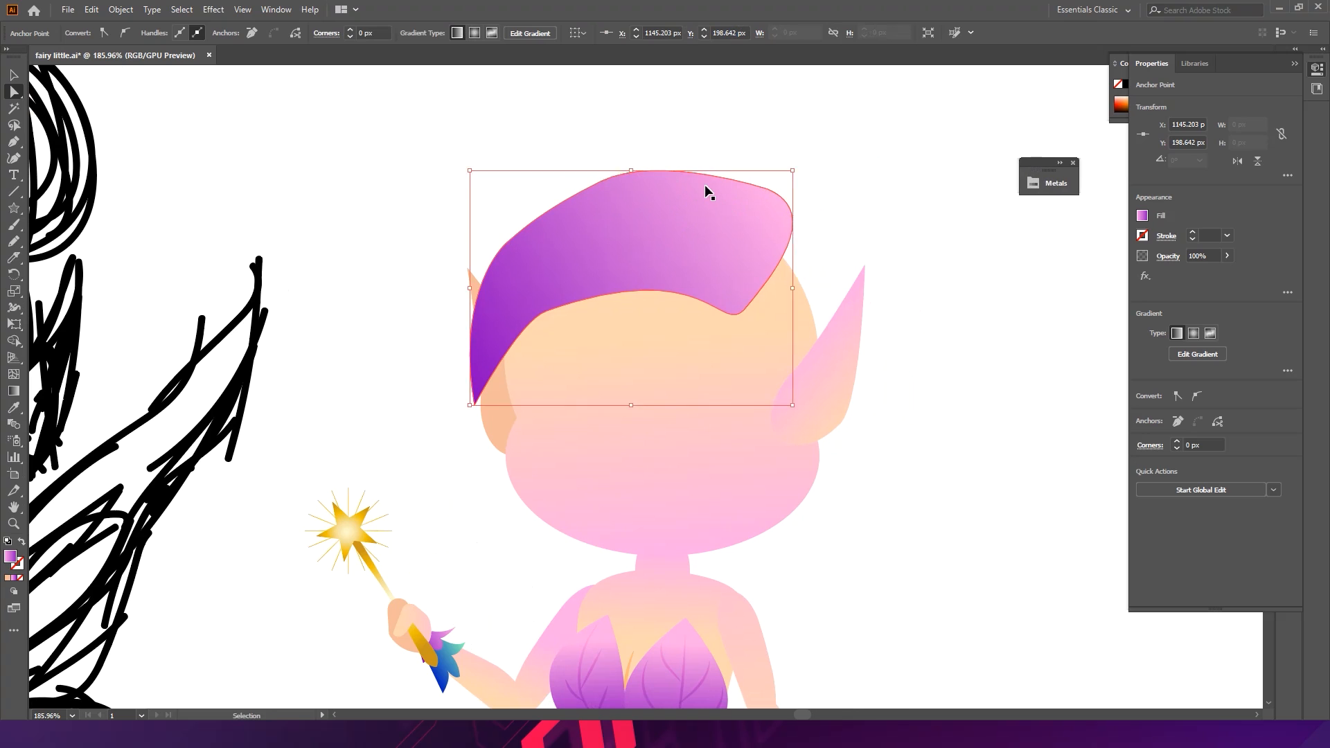
pyautogui.hotkey('ctrl', 'z')
pyautogui.click(601, 183)
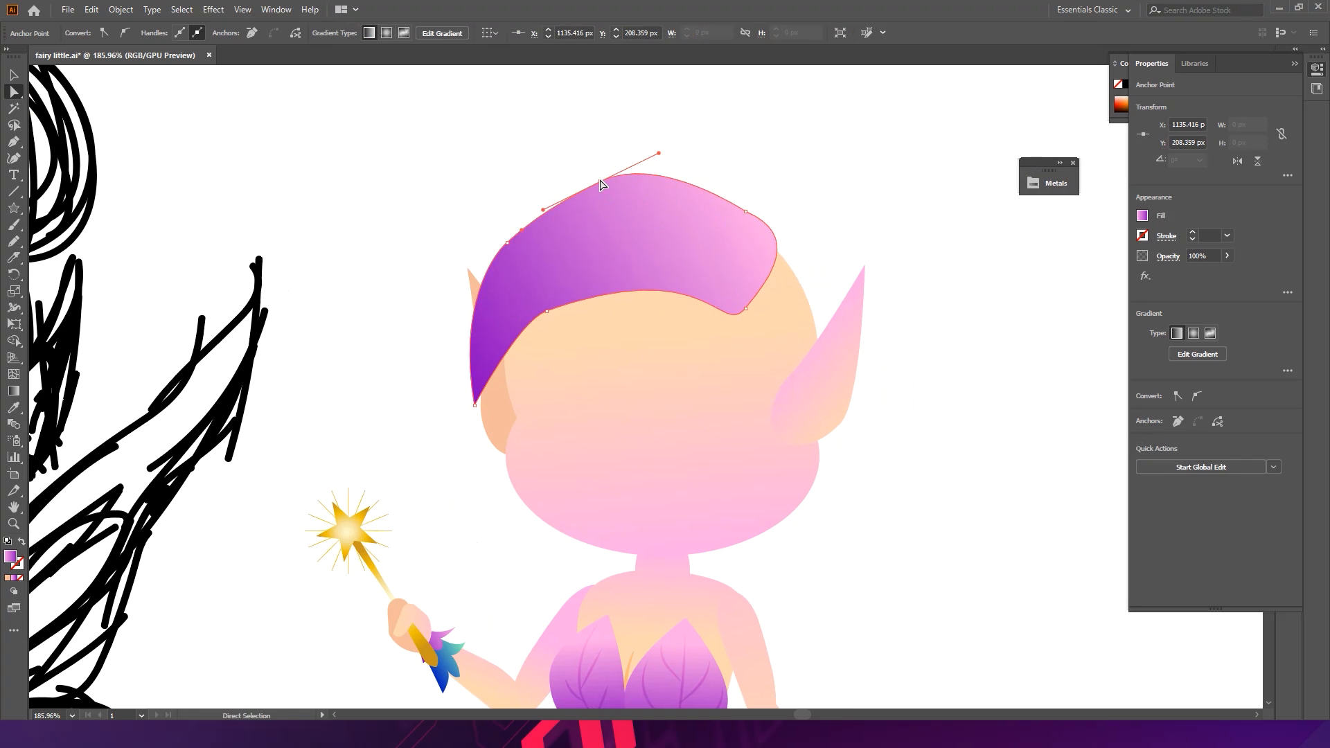
pyautogui.moveTo(601, 183); pyautogui.dragTo(780, 145)
pyautogui.hotkey('ctrl', 'z')
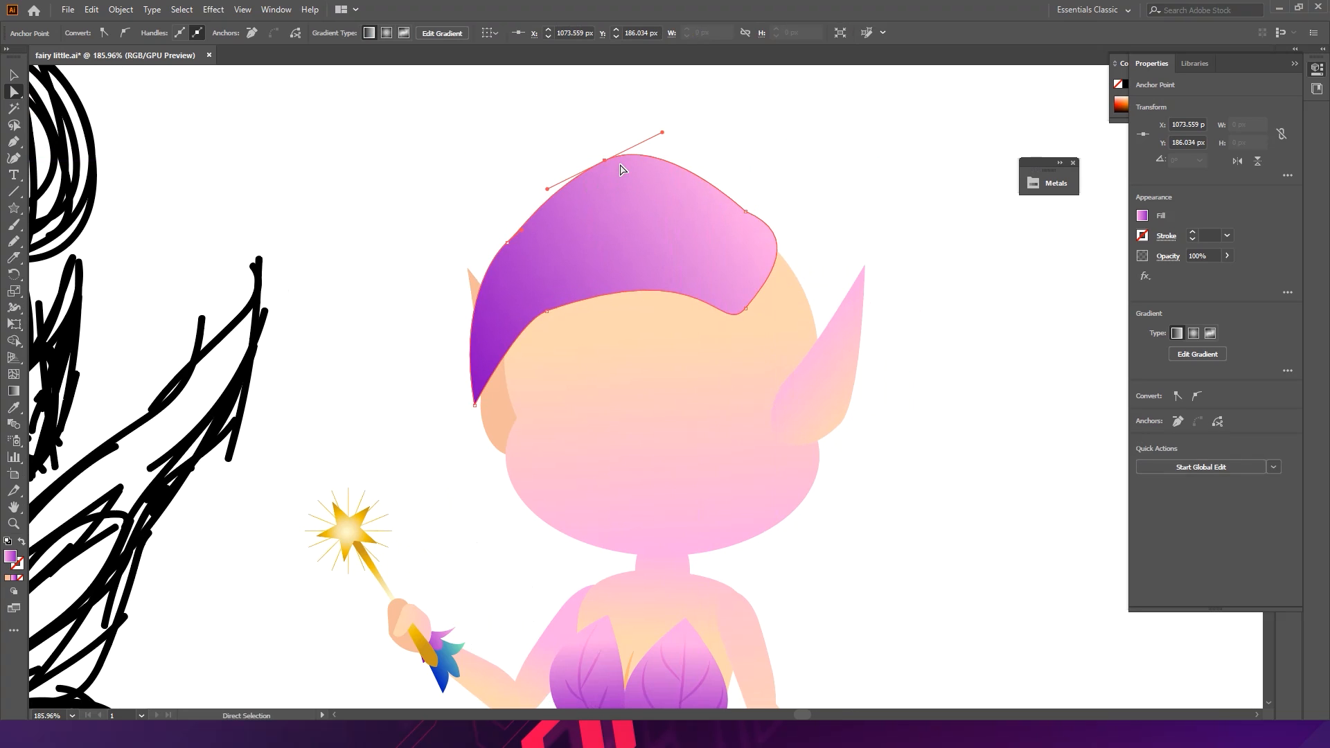
pyautogui.hotkey('ctrl', 'shift', 'z')
pyautogui.hotkey('ctrl', 'z')
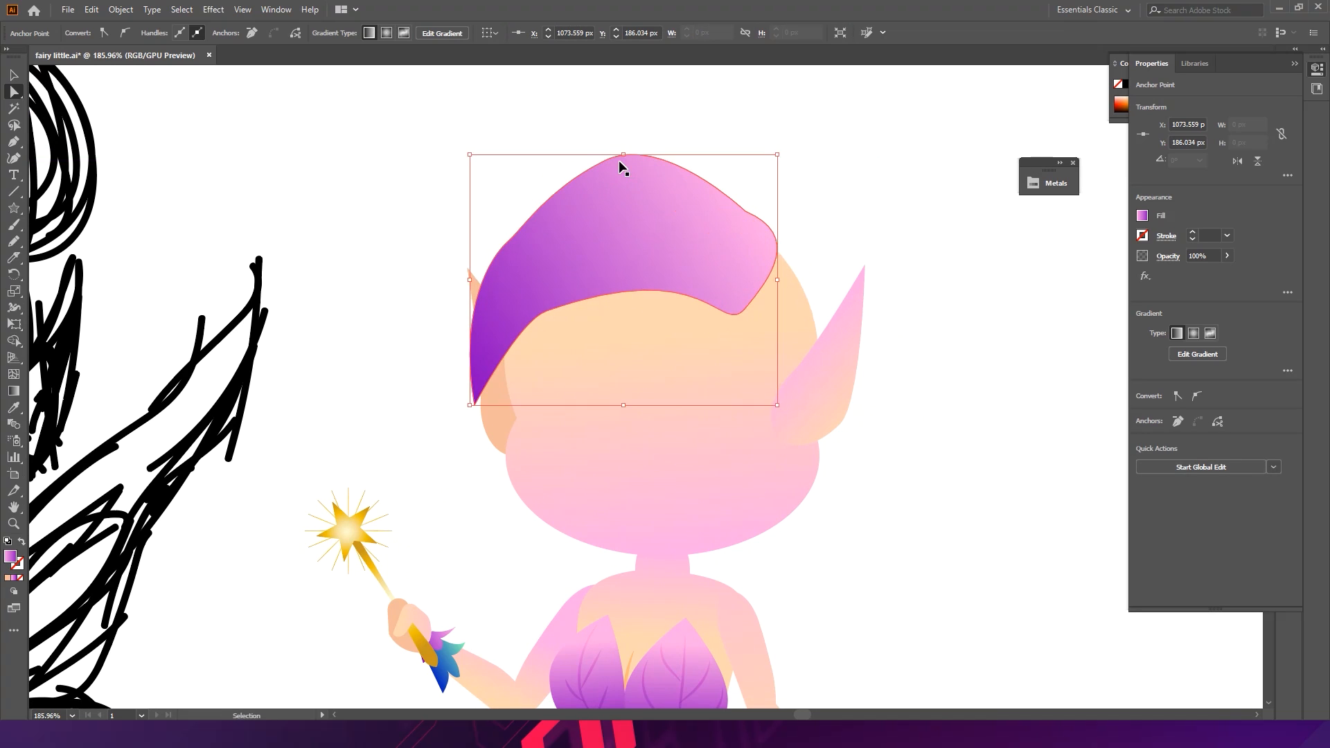
# - Lengthen the crown handles to smooth the top and right curve of the hair
pyautogui.moveTo(618, 159); pyautogui.dragTo(697, 165)
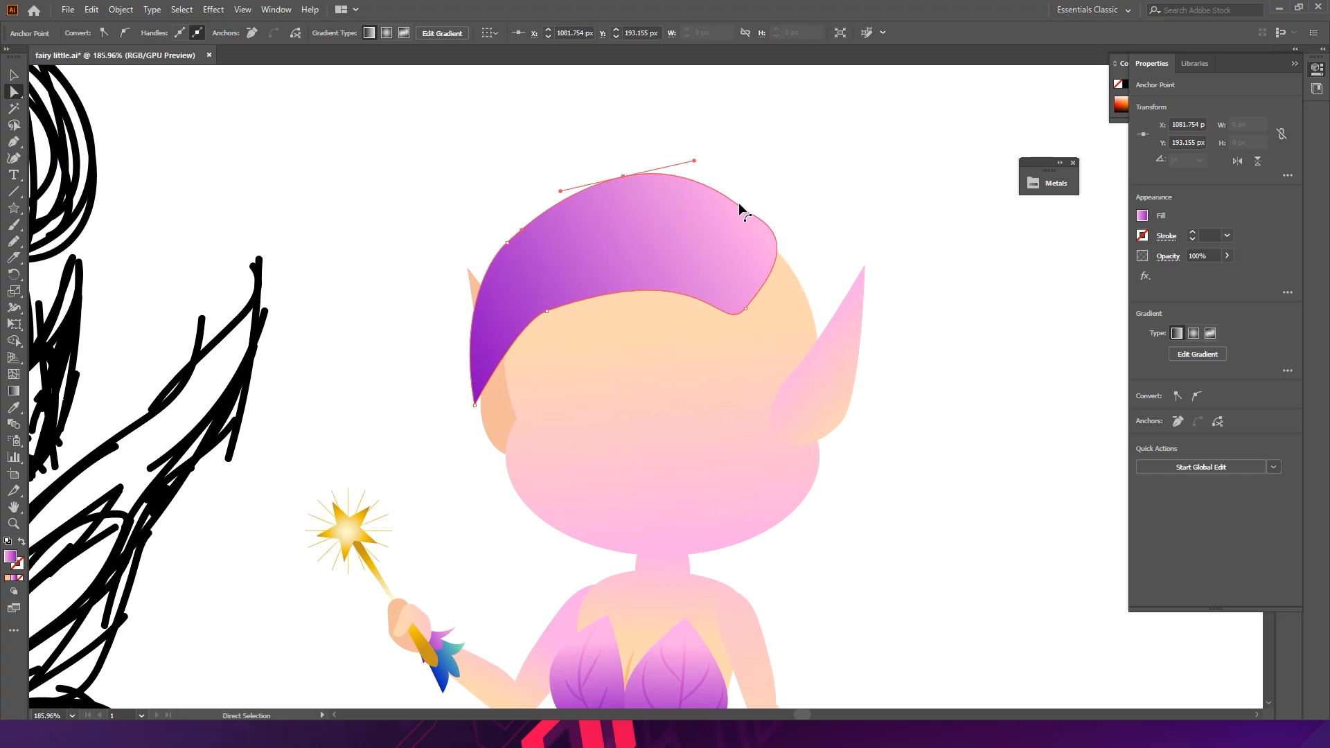
pyautogui.moveTo(745, 211); pyautogui.dragTo(804, 252)
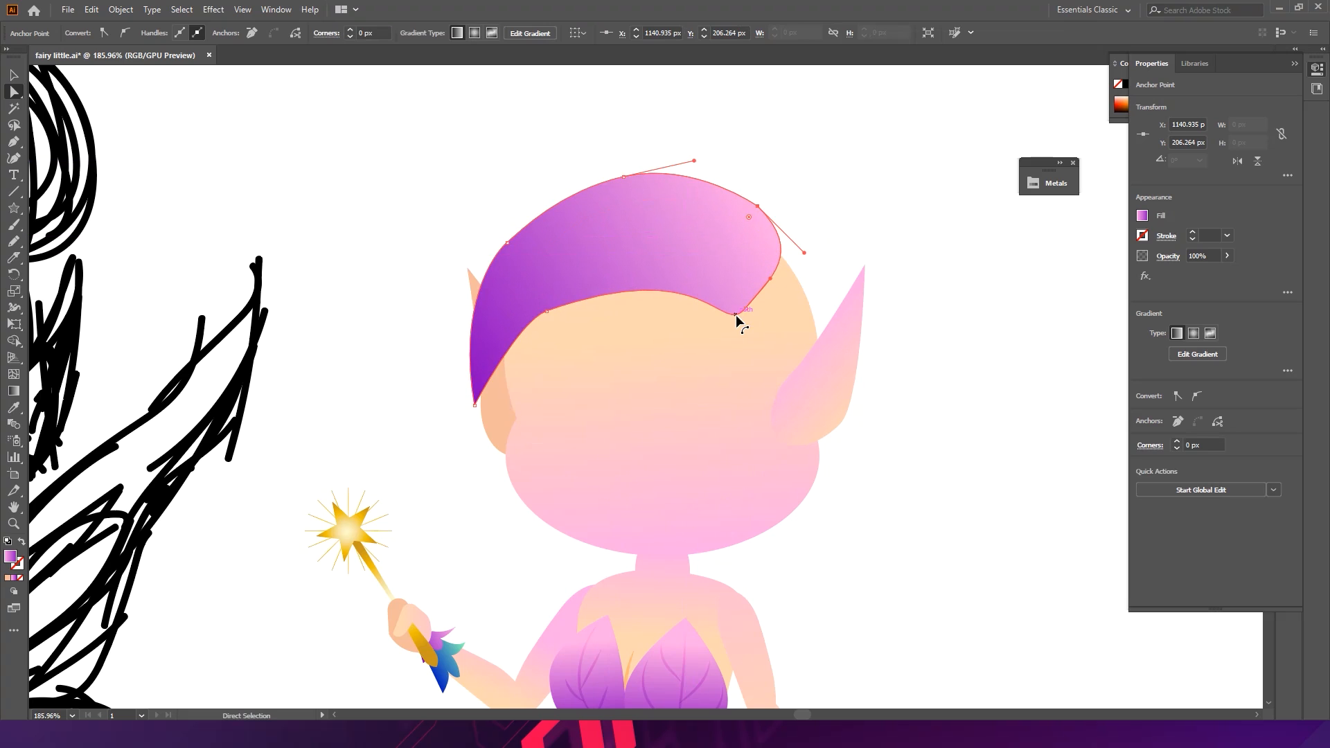
pyautogui.moveTo(741, 310); pyautogui.dragTo(745, 288)
# - Adjust the fringe's inner corner handle to smooth the hairline, then deselect
pyautogui.keyDown('ctrl'); pyautogui.click(706, 312); pyautogui.keyUp('ctrl')
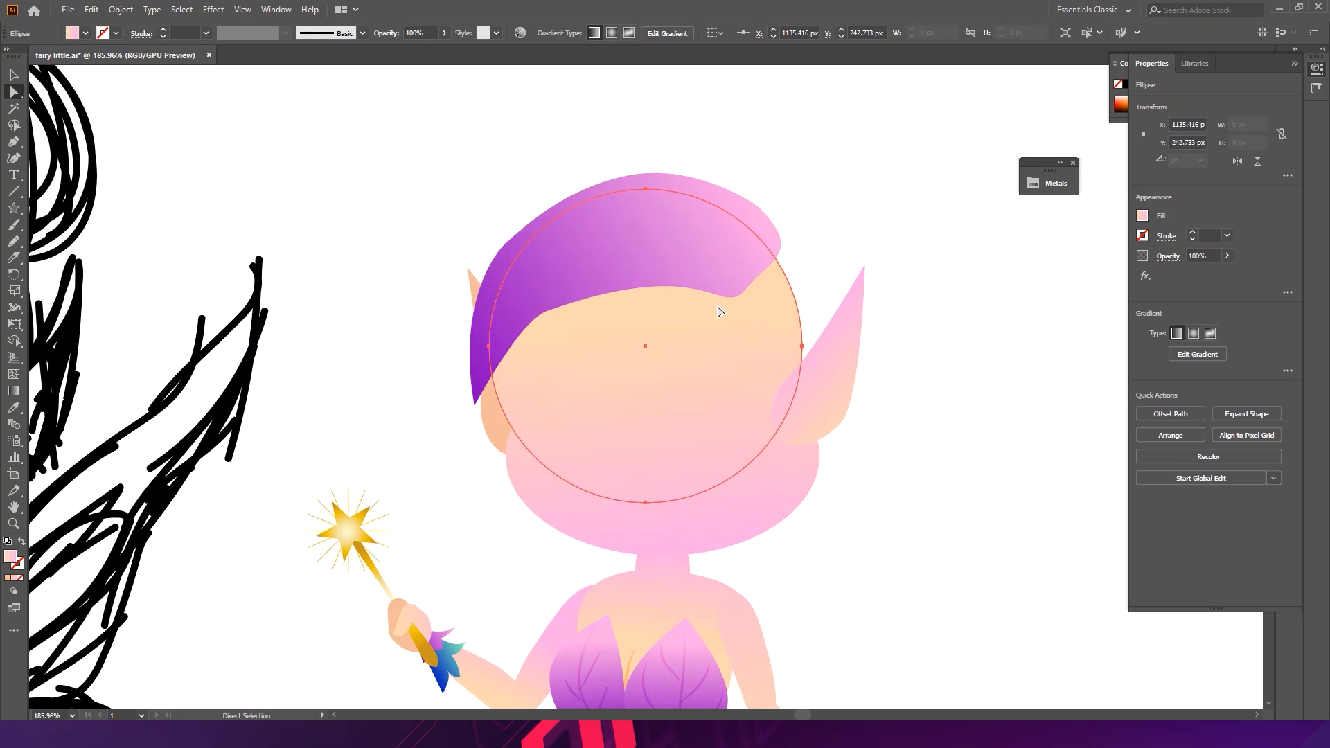
pyautogui.hotkey('ctrl', 'z')
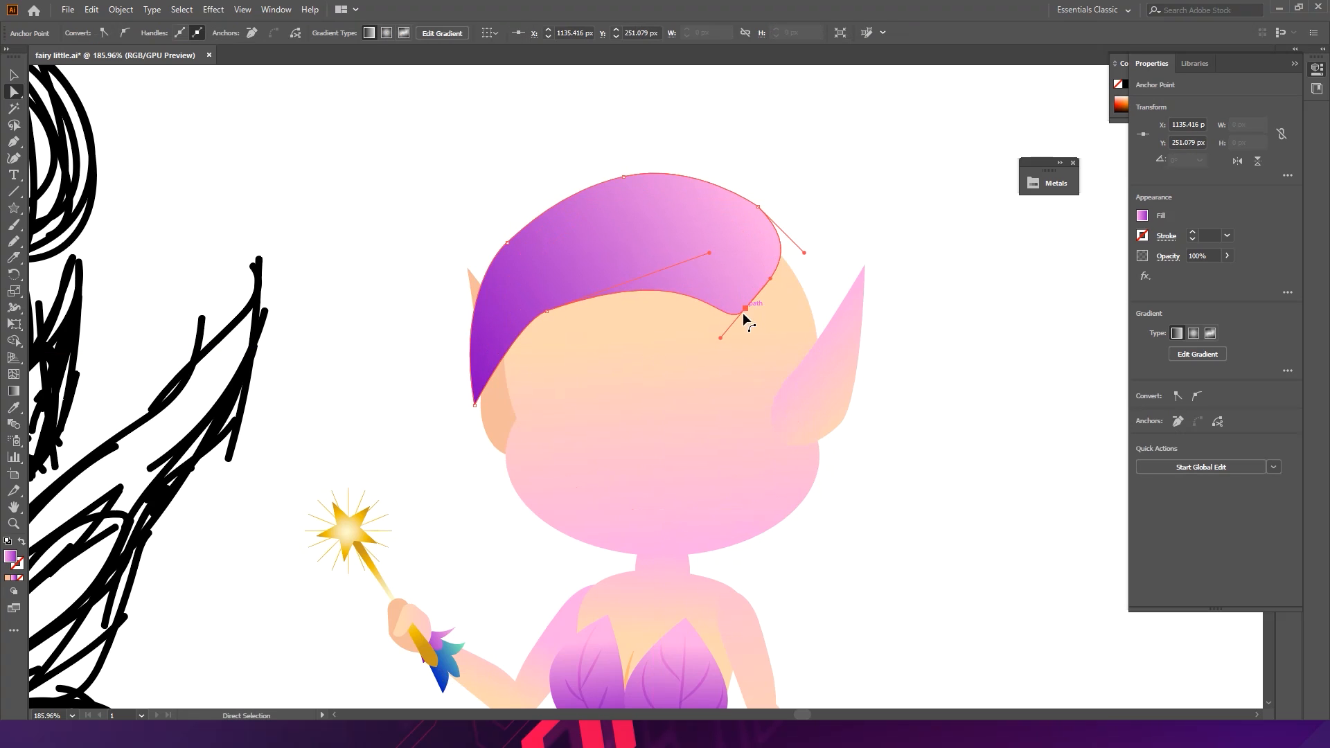
pyautogui.moveTo(720, 338); pyautogui.dragTo(743, 294)
pyautogui.click(856, 218)
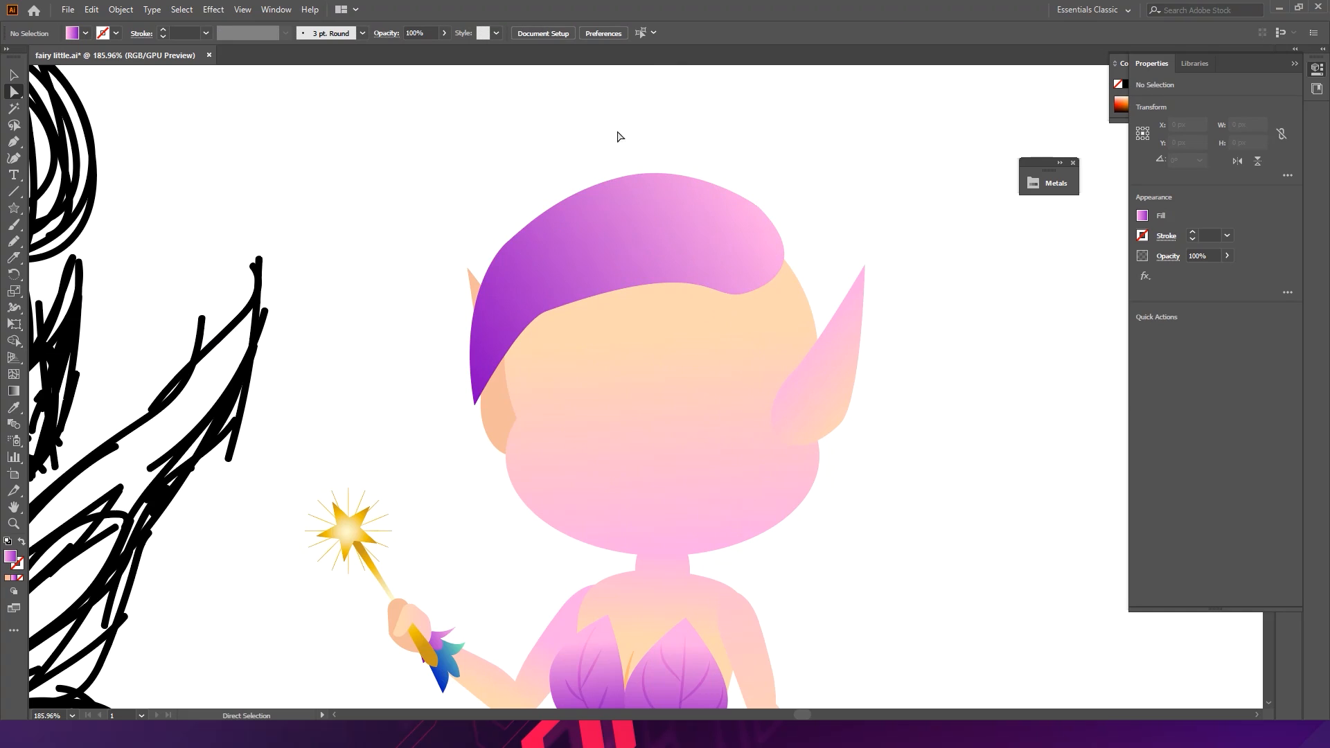
# - Raise the hair's top and upper-left anchors slightly to heighten the crown
pyautogui.click(630, 219)
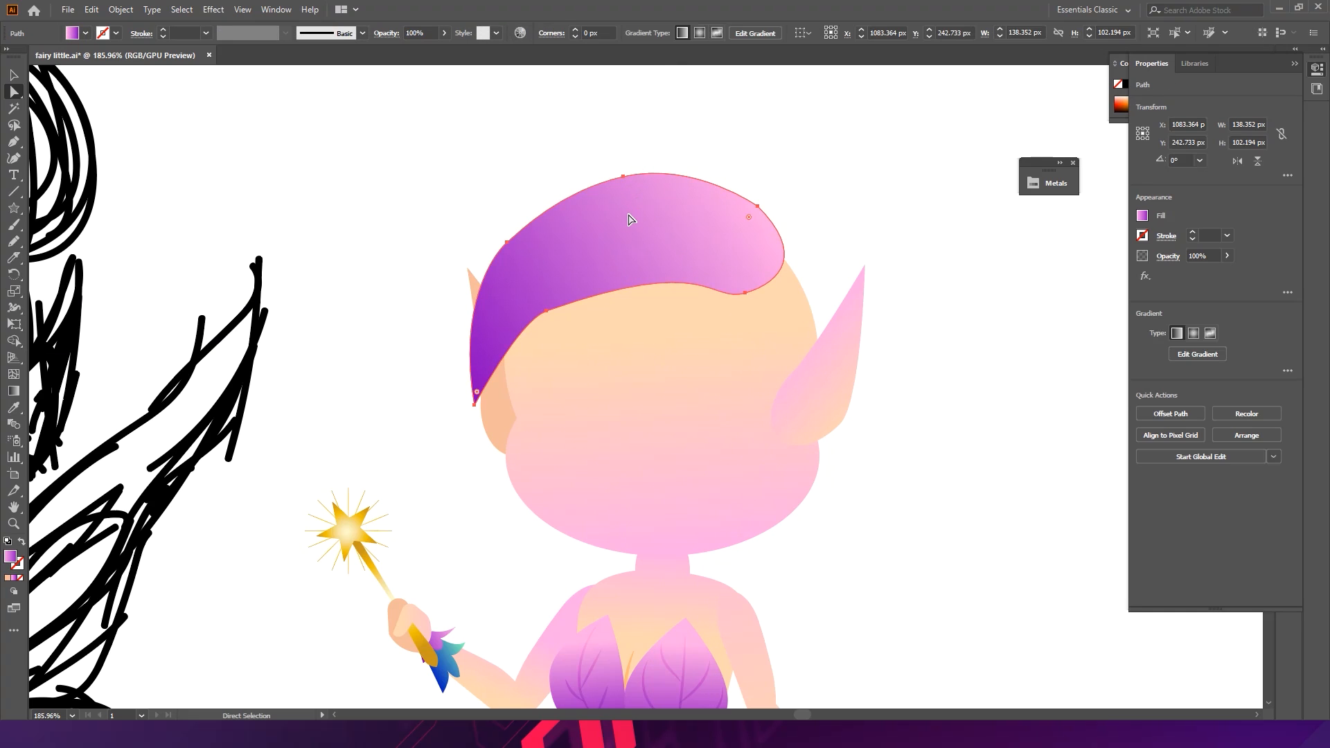
pyautogui.moveTo(622, 176); pyautogui.dragTo(634, 159)
pyautogui.moveTo(509, 241); pyautogui.dragTo(507, 232)
pyautogui.click(492, 193)
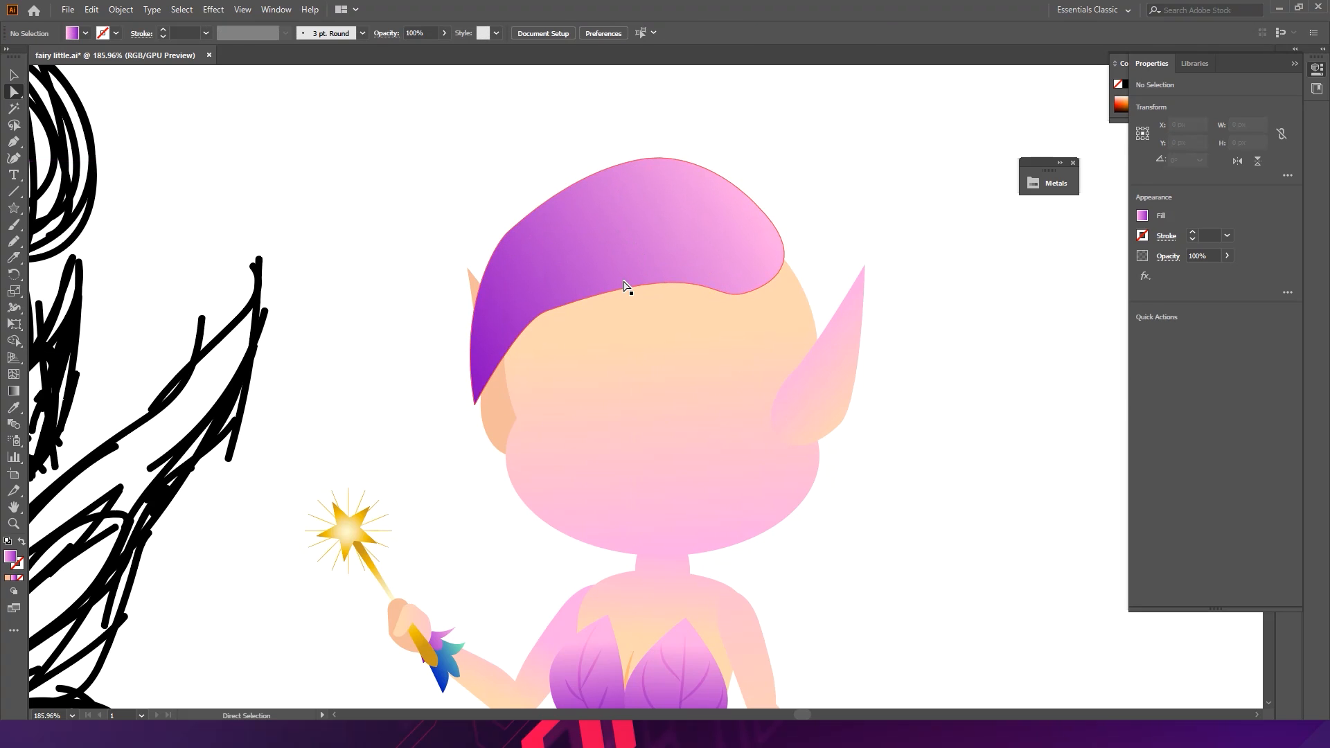
# - Enter isolation mode on the hair shape
pyautogui.hotkey('ctrl', 'space')
pyautogui.moveTo(720, 255); pyautogui.dragTo(861, 271)
pyautogui.press('space')
pyautogui.moveTo(663, 244)
pyautogui.mouseDown()
pyautogui.moveTo(727, 258)
pyautogui.moveTo(651, 244)
pyautogui.mouseUp()
pyautogui.press('v')
pyautogui.click(640, 238)
pyautogui.doubleClick(630, 238)
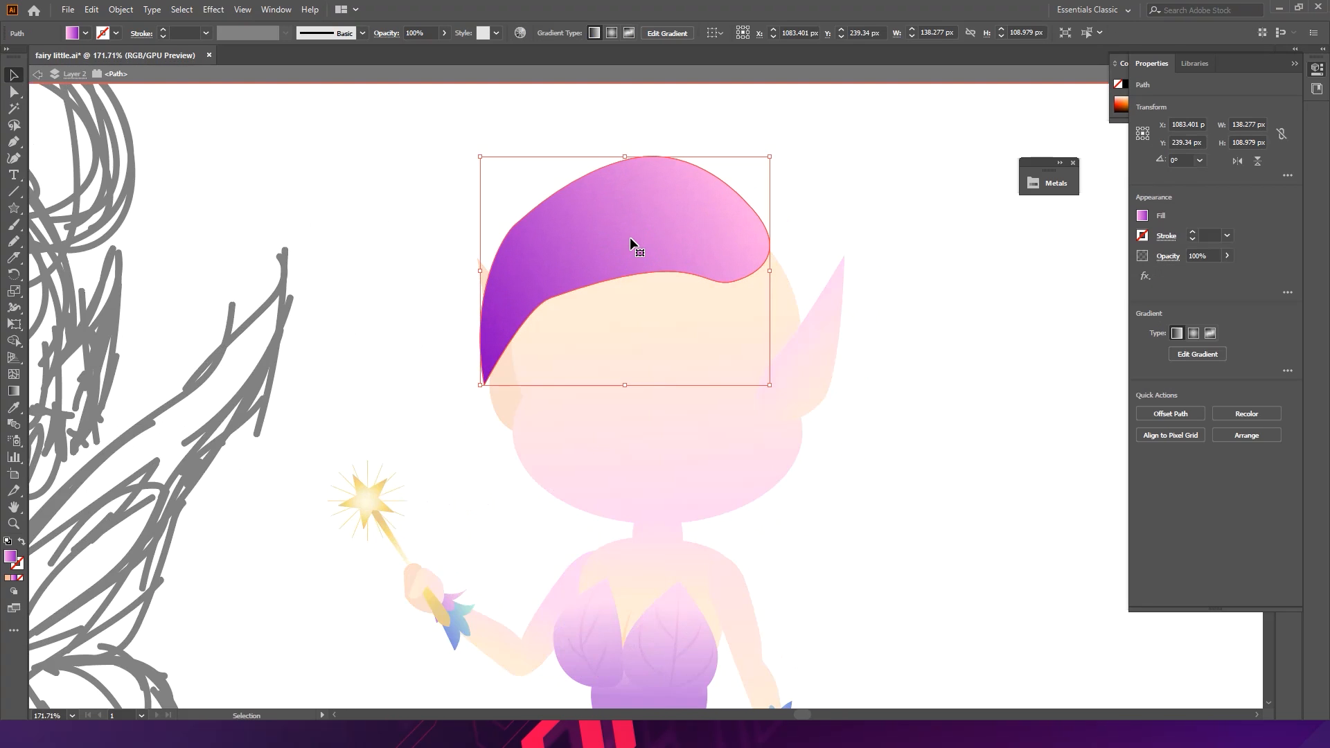
# - Try simplifying the hair path
pyautogui.rightClick(608, 230)
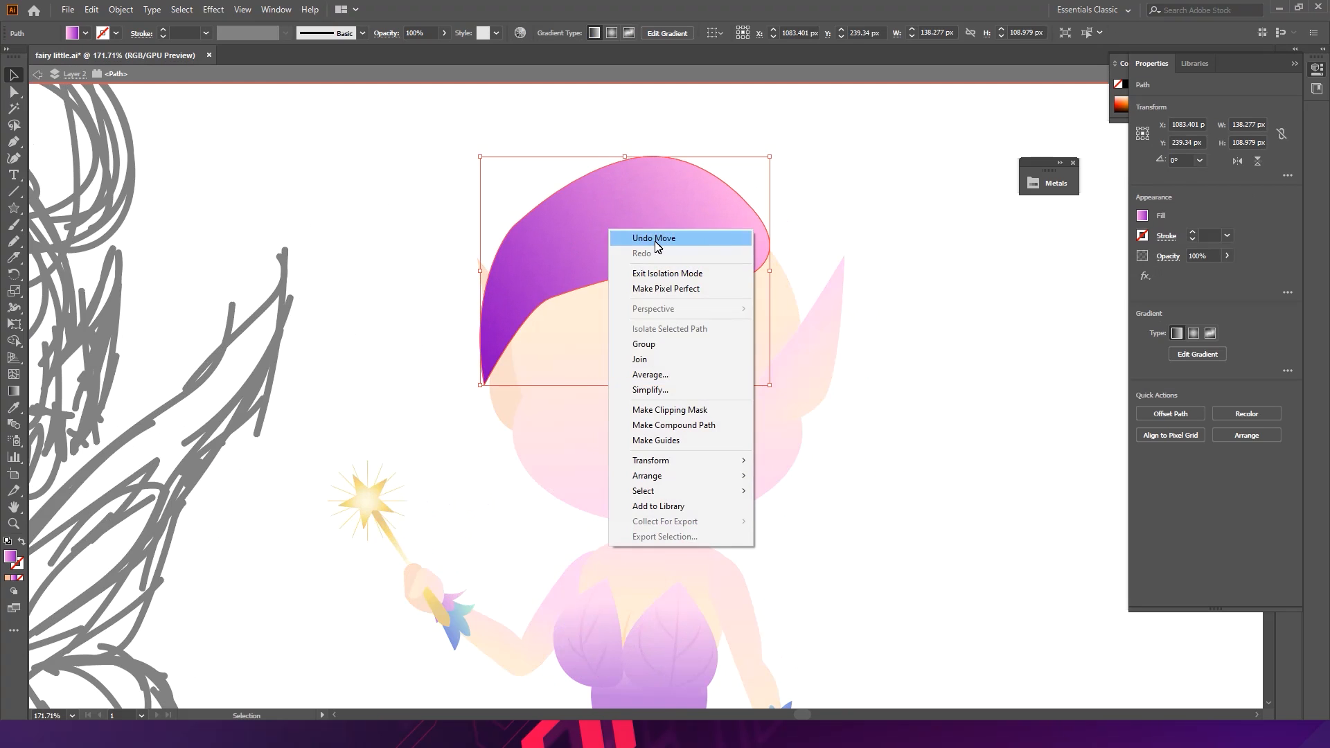
pyautogui.click(650, 389)
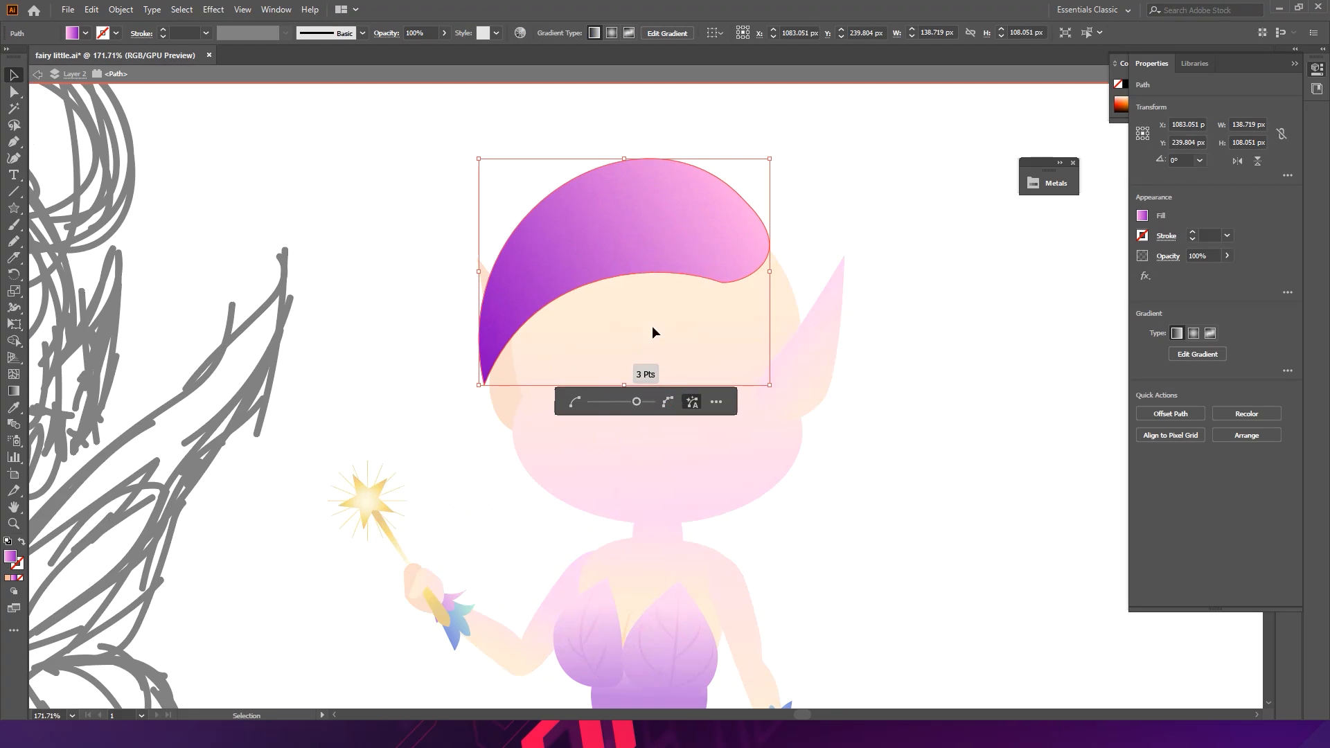
pyautogui.click(671, 336)
pyautogui.hotkey('ctrl', 'z')
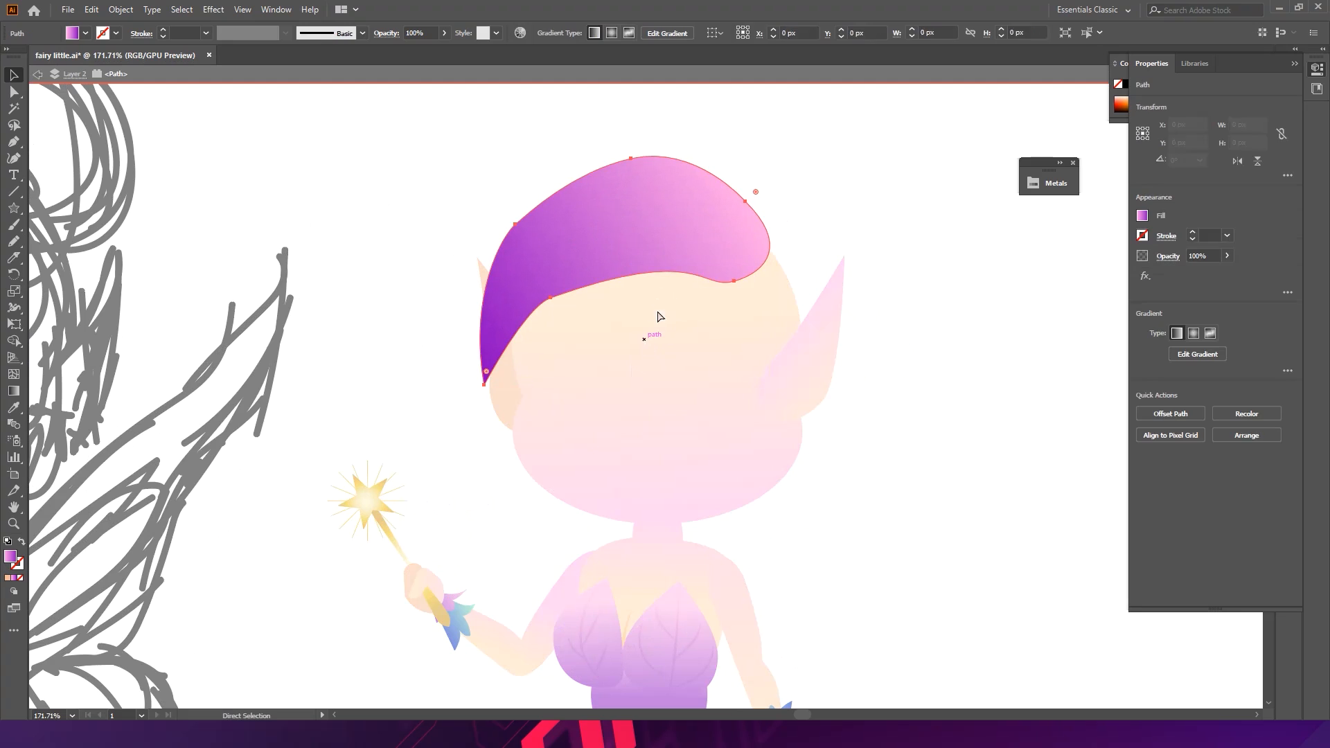
# - Simplify the hair path by lowering its detail, then leave isolation mode
pyautogui.click(794, 236)
pyautogui.click(687, 234)
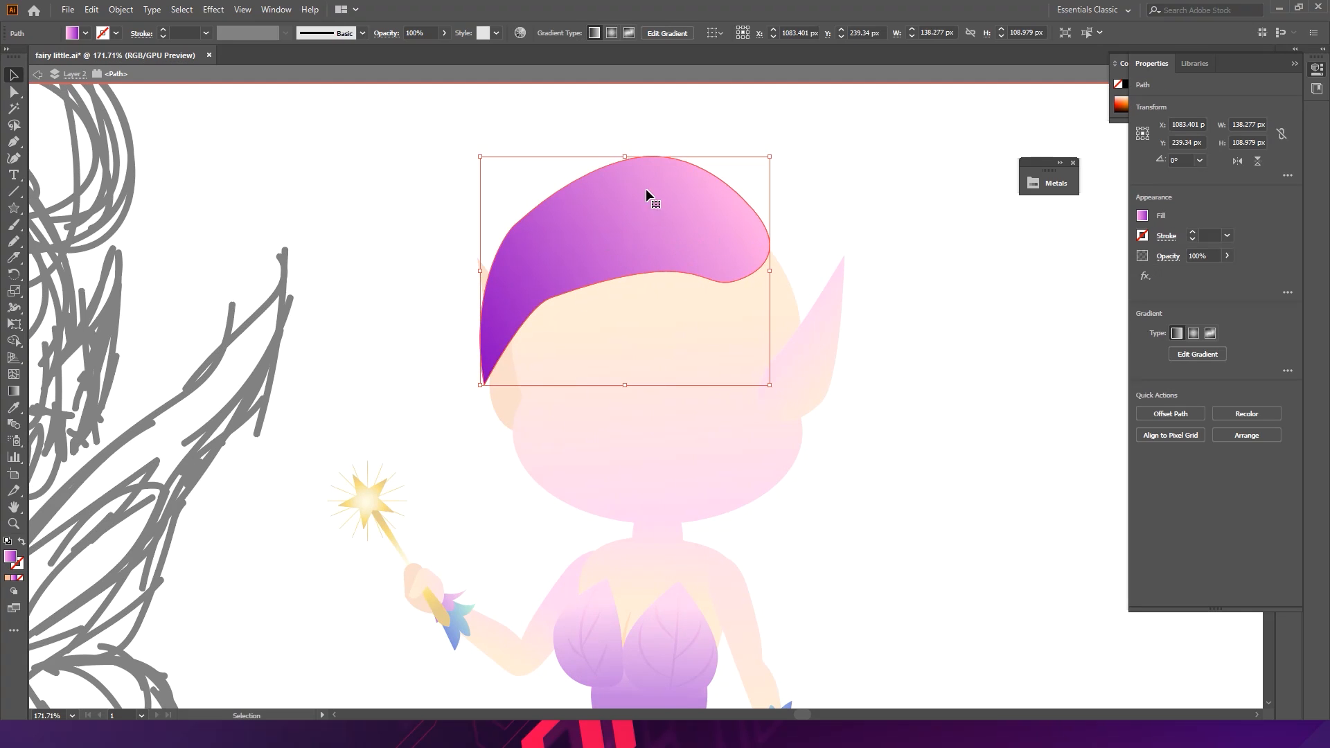
pyautogui.rightClick(580, 248)
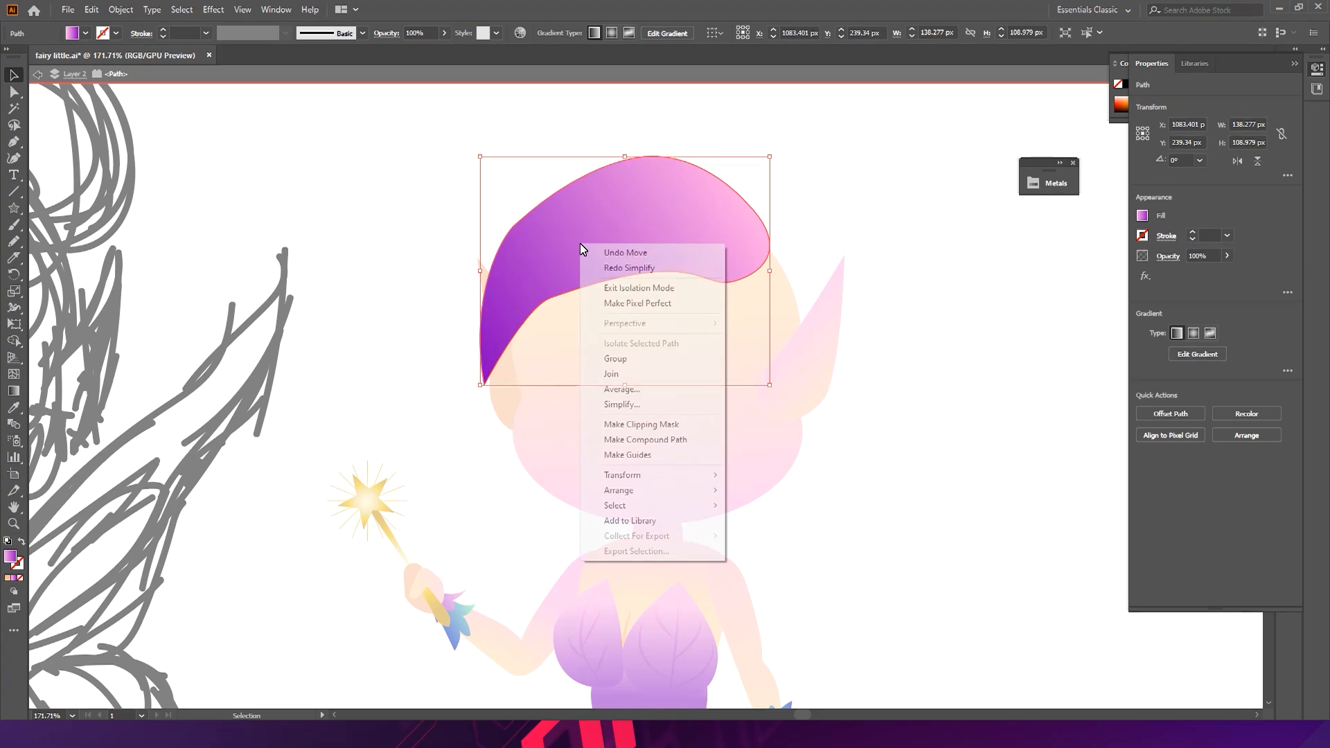
pyautogui.click(641, 408)
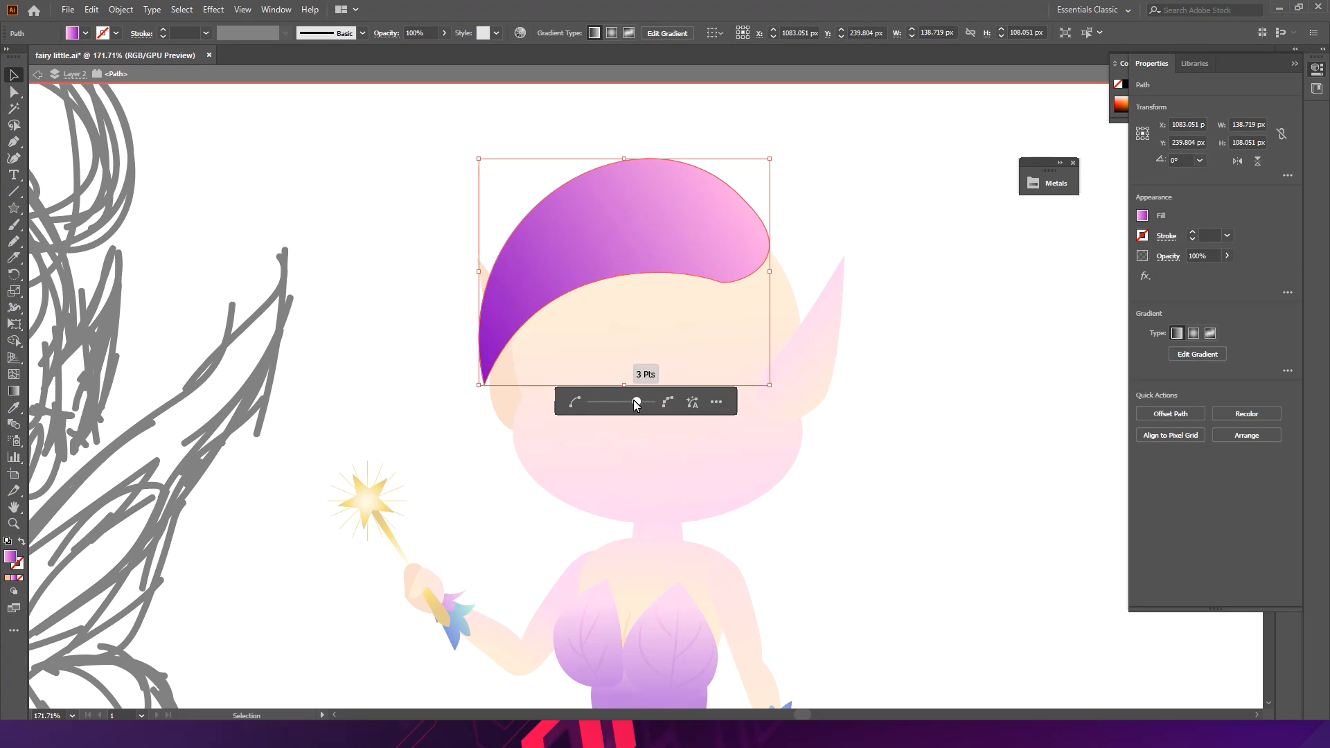
pyautogui.moveTo(604, 397); pyautogui.dragTo(629, 402)
pyautogui.doubleClick(870, 173)
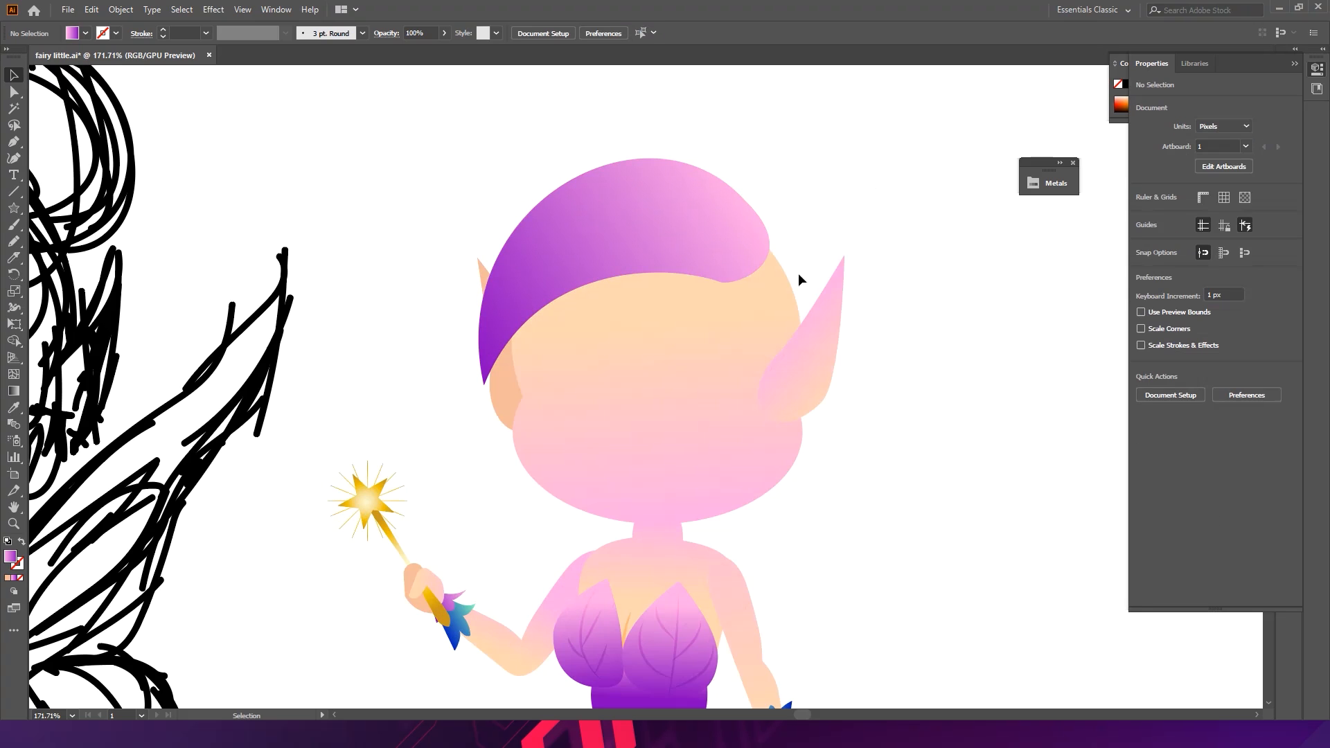
# - Select the hair and set its gradient's end stop to a dark gold colour
pyautogui.click(686, 220)
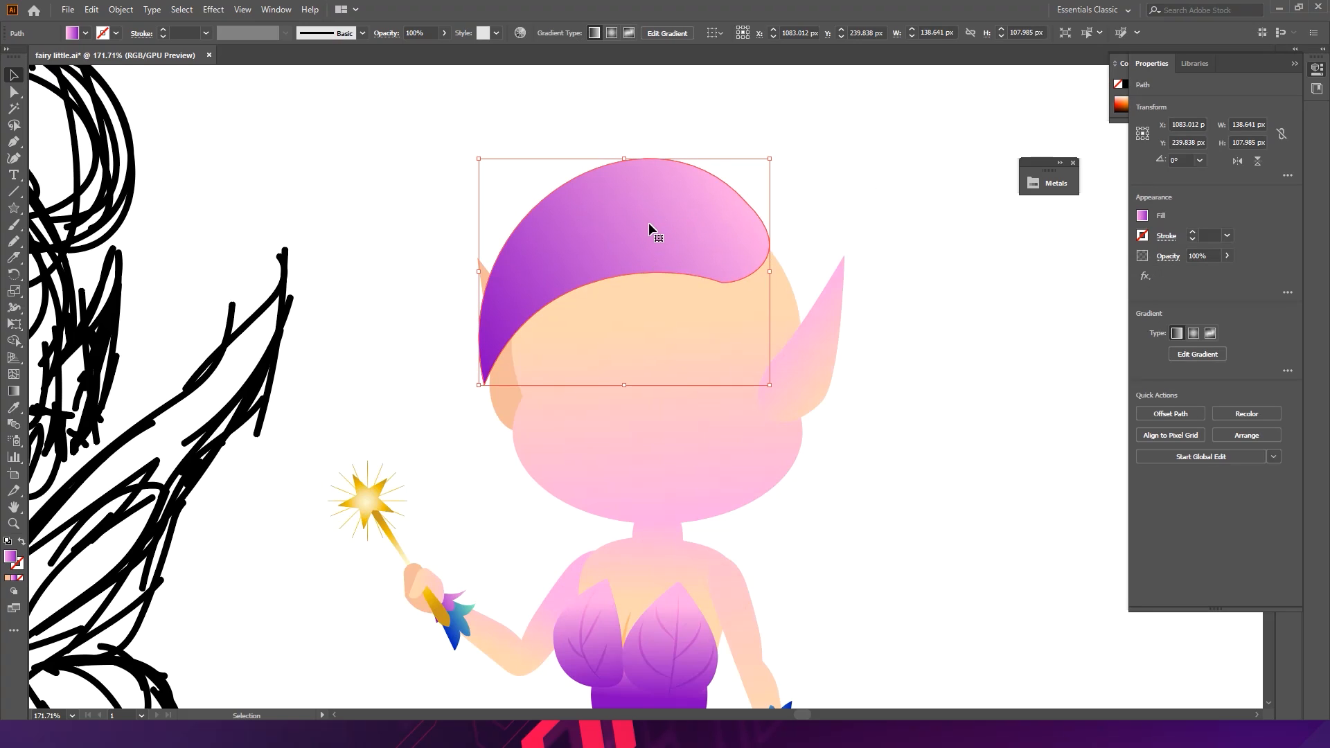
pyautogui.click(1295, 64)
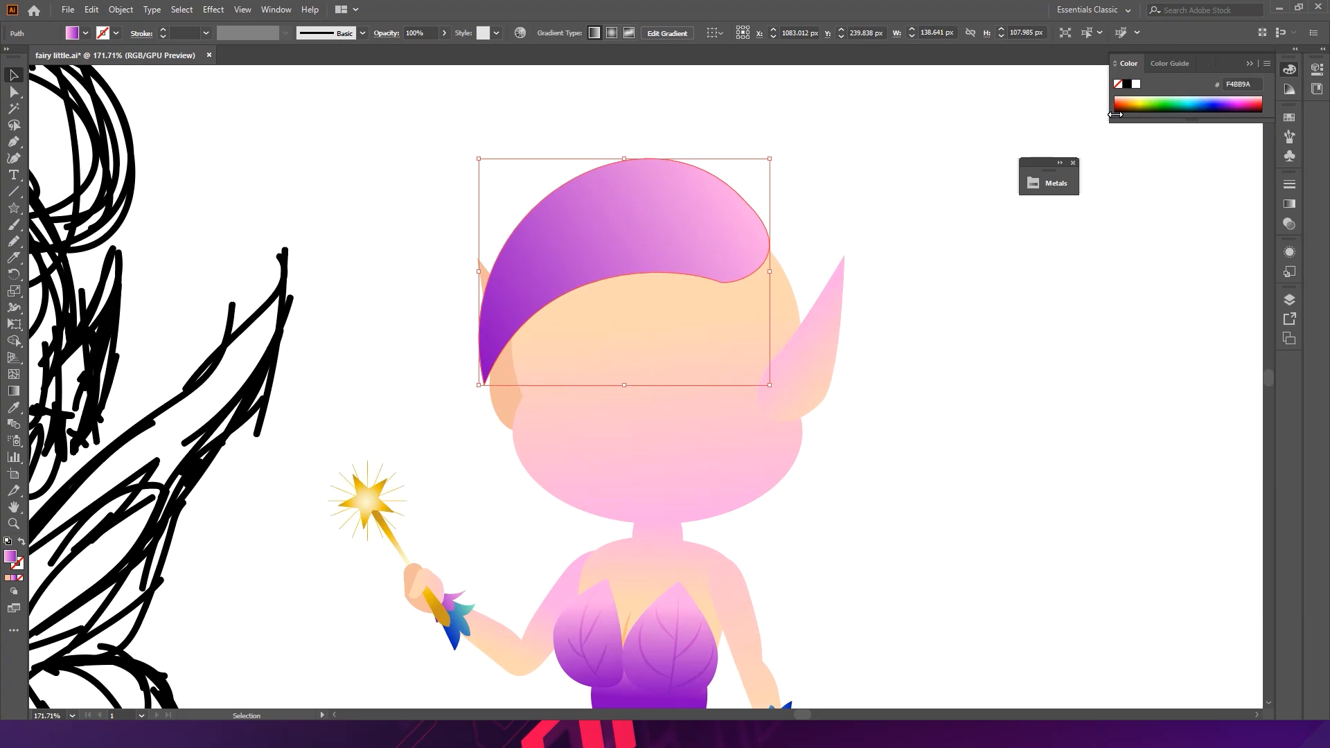
pyautogui.scroll(-5, 887, 377)
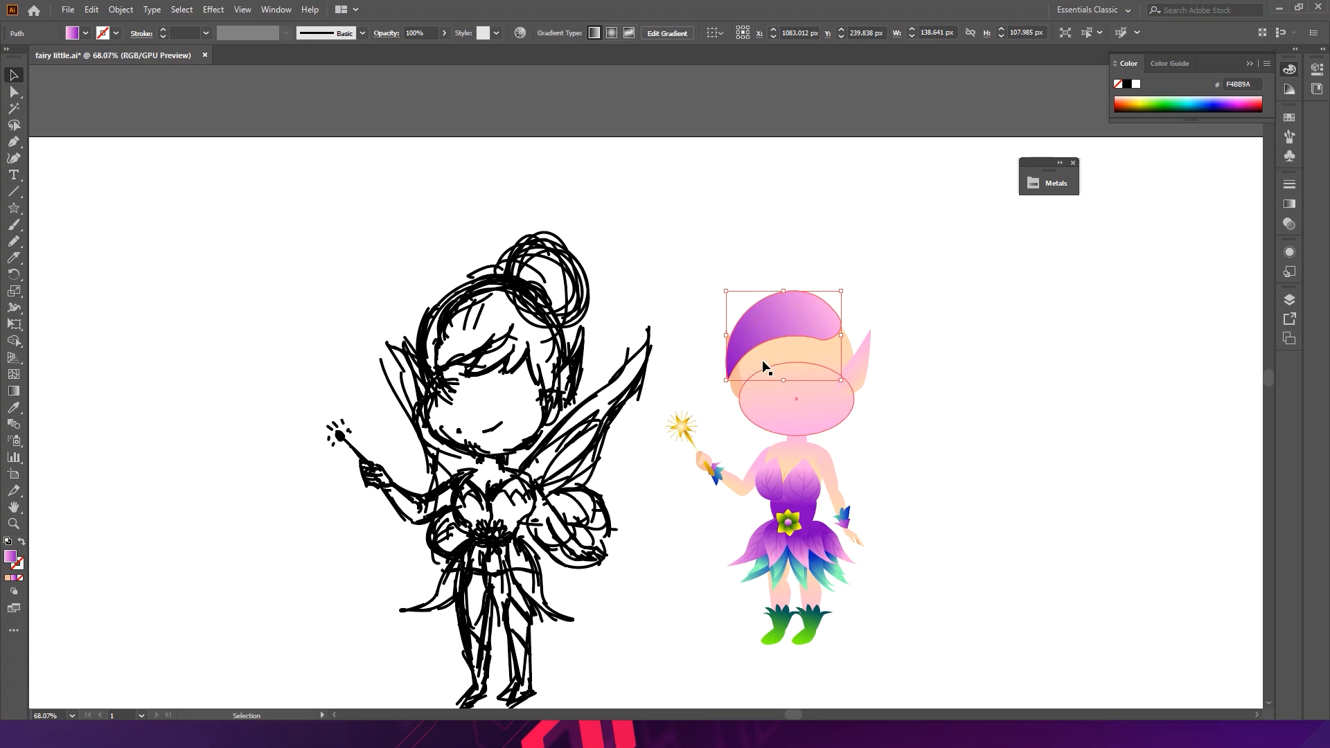
pyautogui.scroll(4, 703, 350)
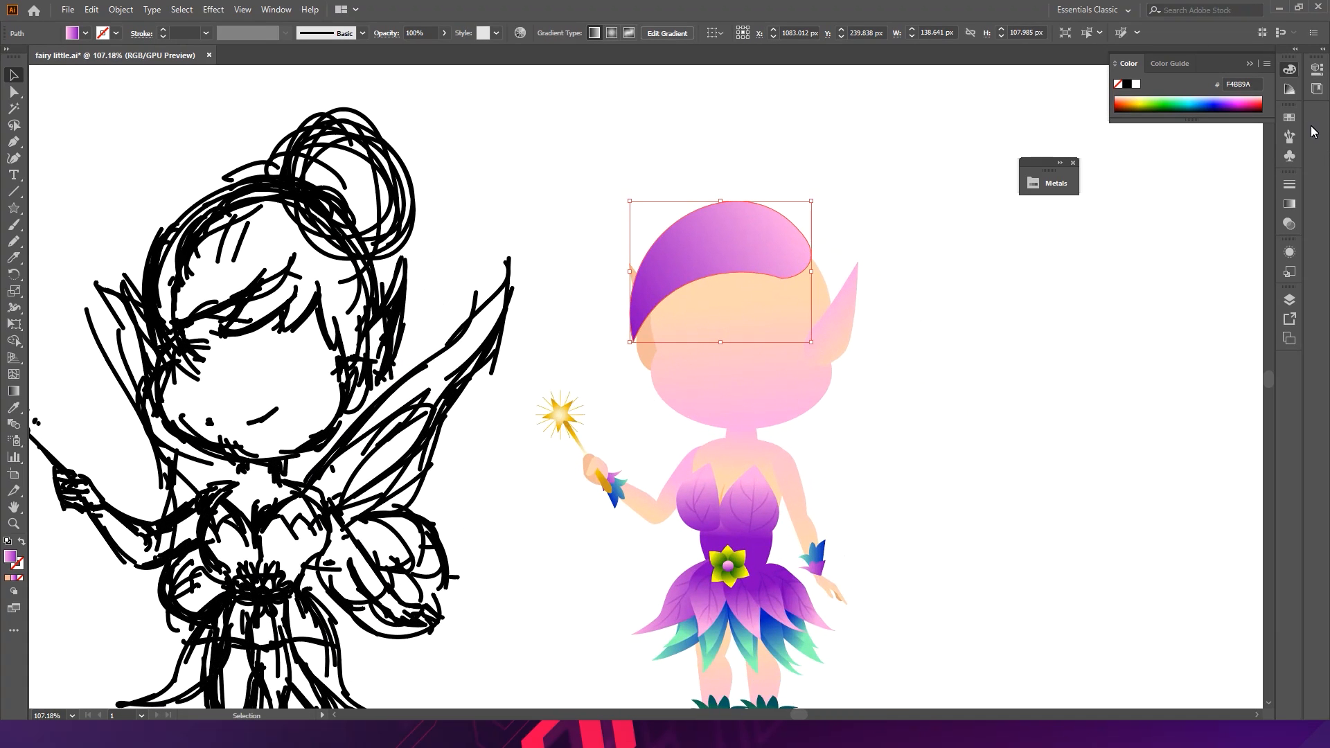
pyautogui.click(1289, 203)
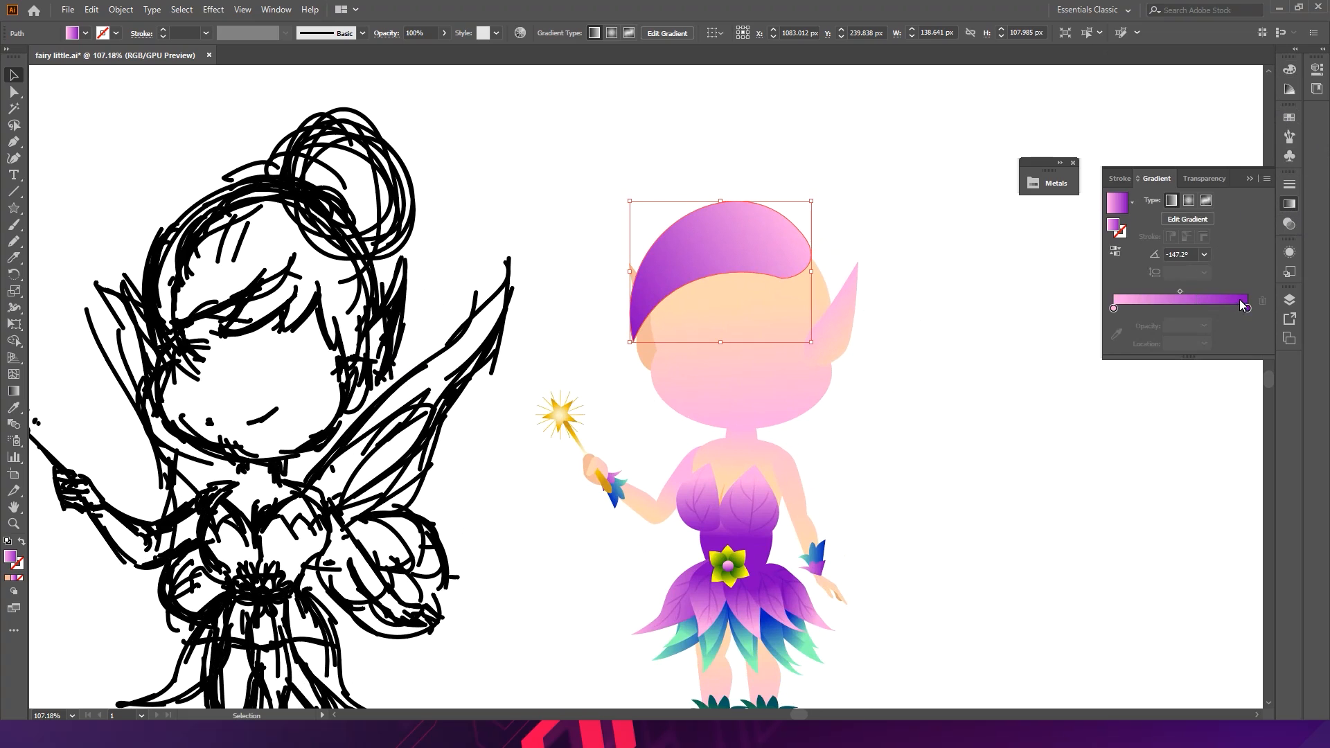
pyautogui.doubleClick(1247, 309)
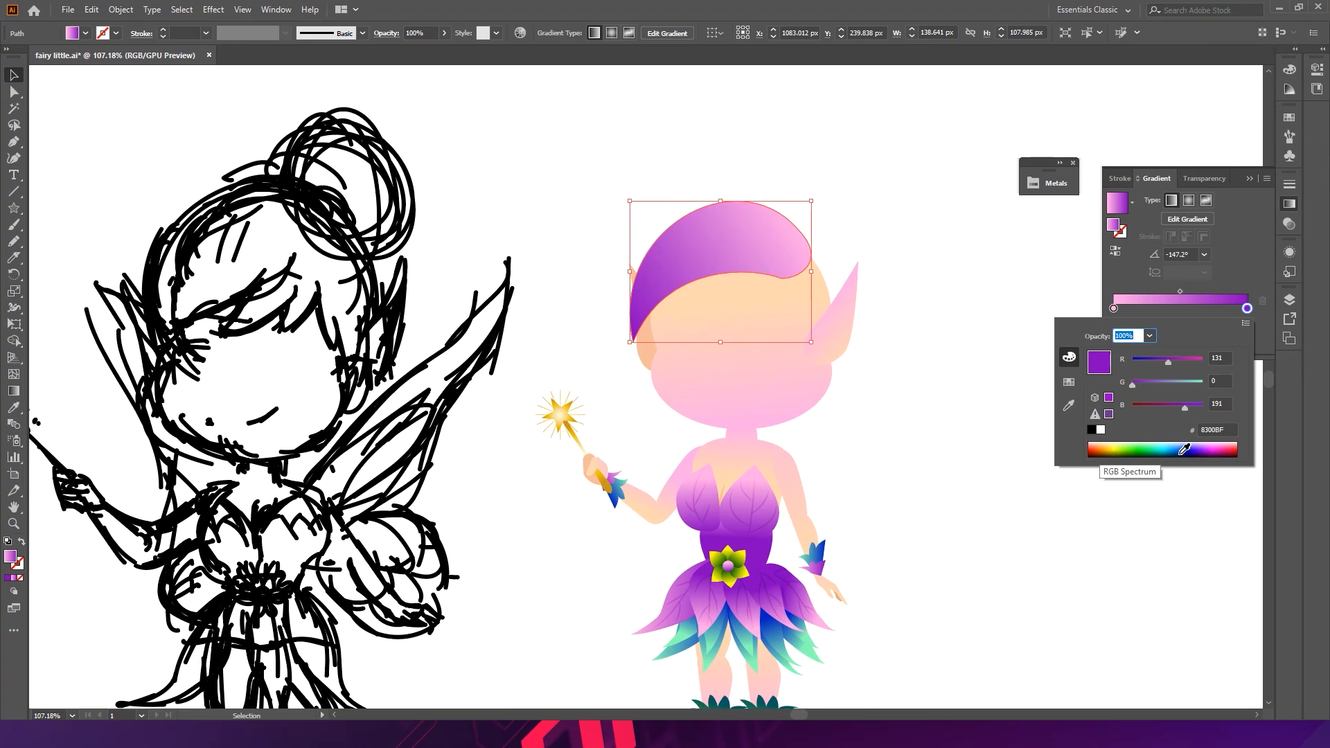
pyautogui.click(1111, 459)
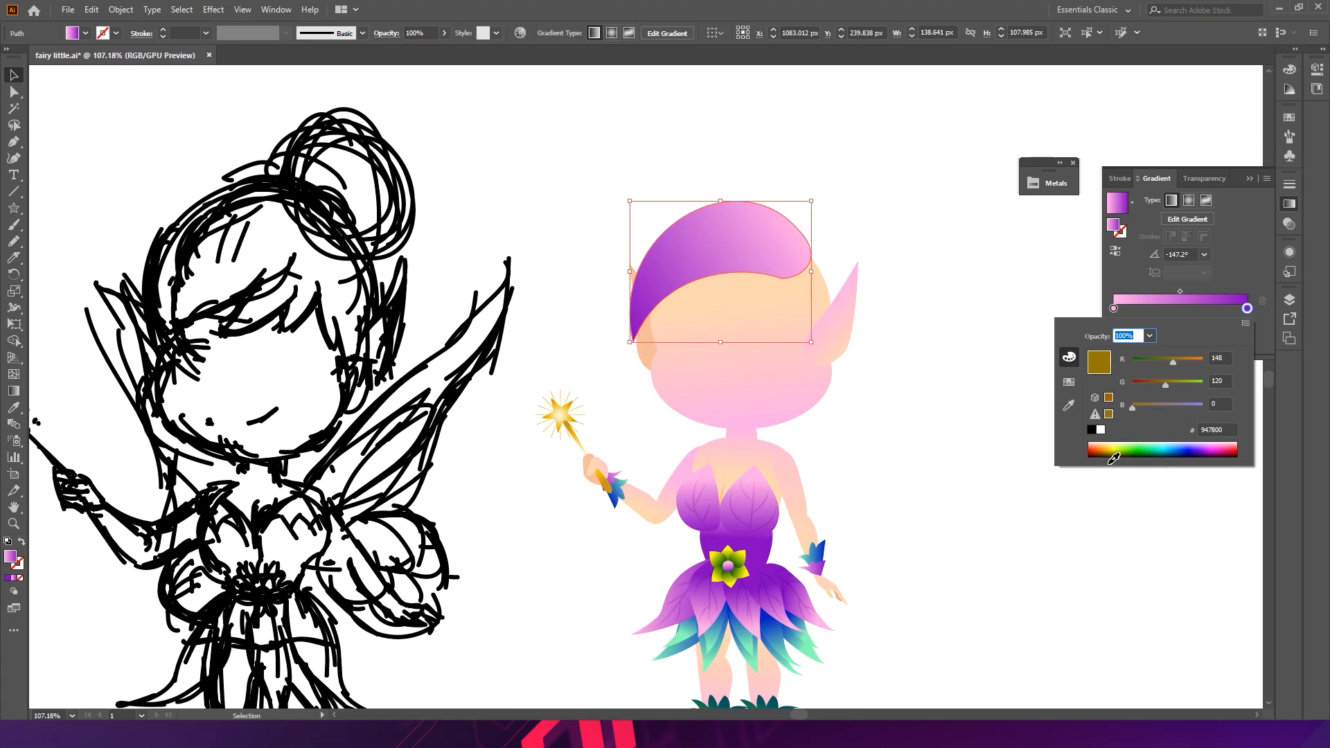
# - Change the hair gradient's start stop to dark brown 6A2F00
pyautogui.click(1113, 309)
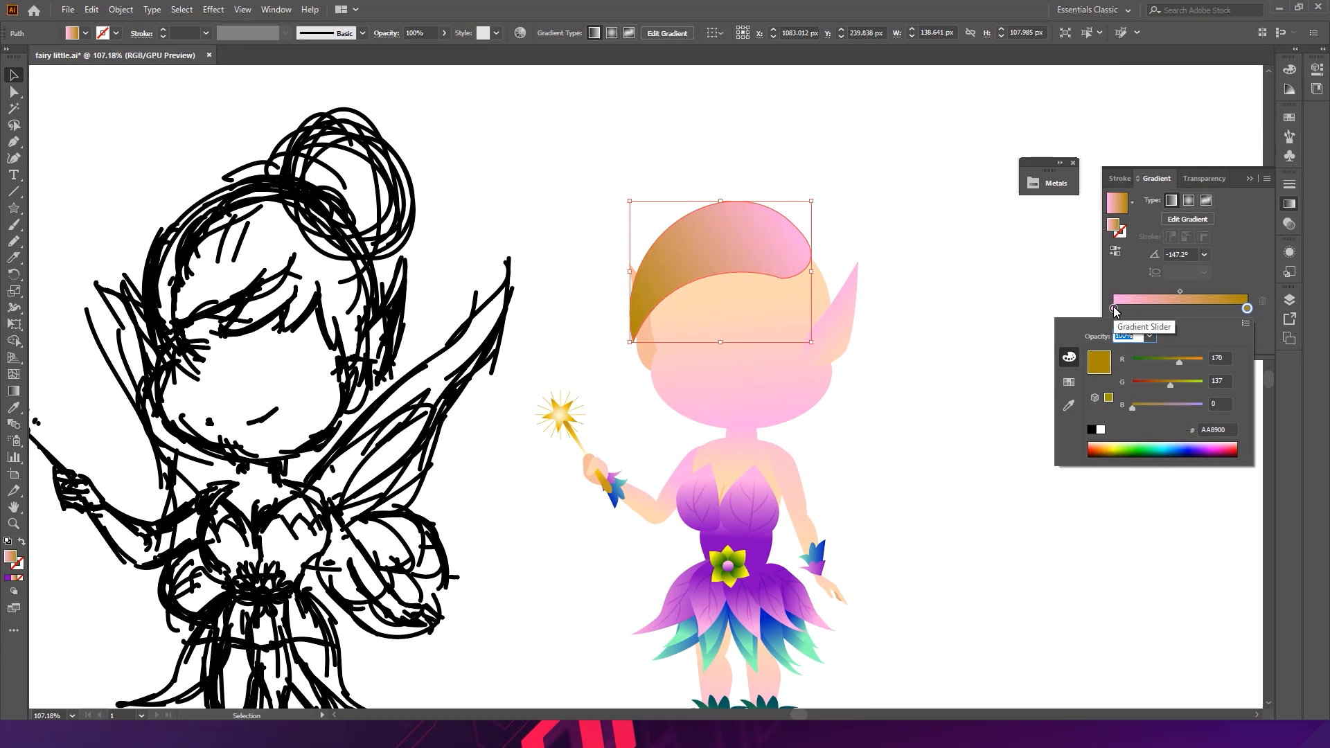
pyautogui.doubleClick(1114, 308)
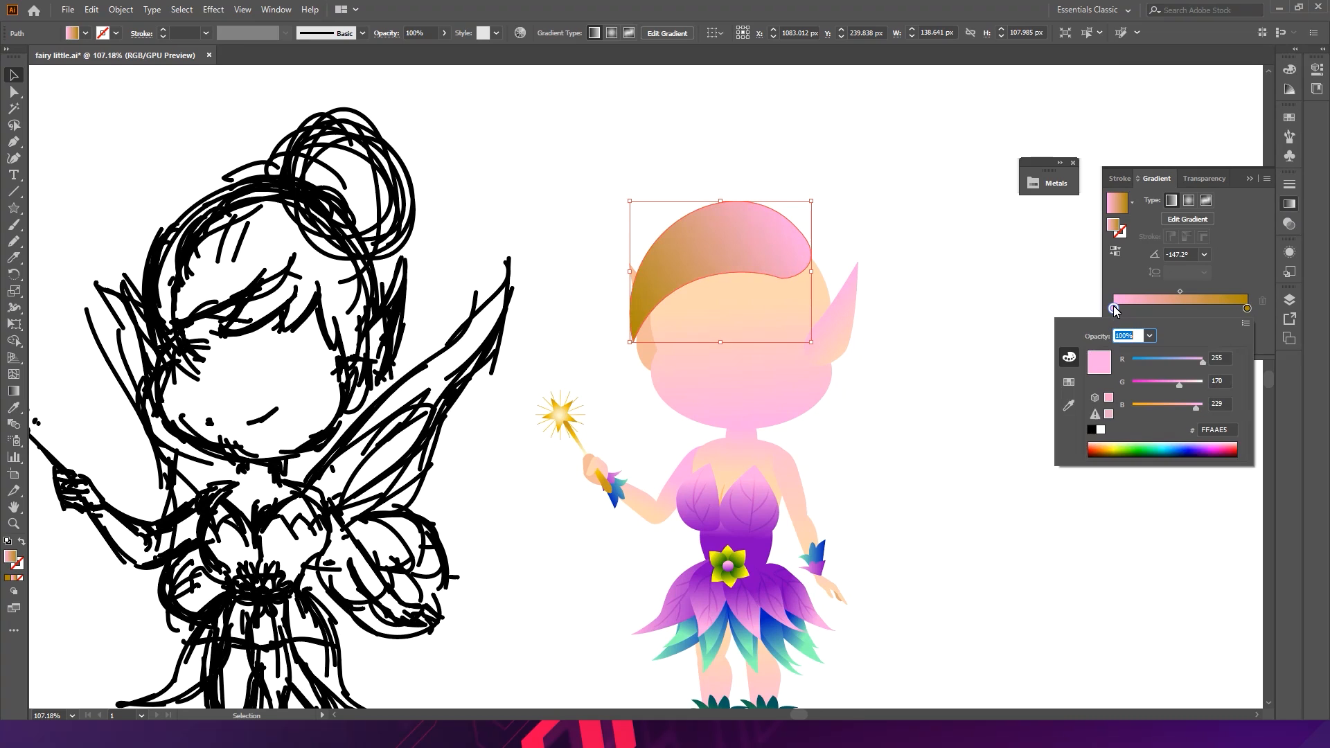
pyautogui.click(1106, 459)
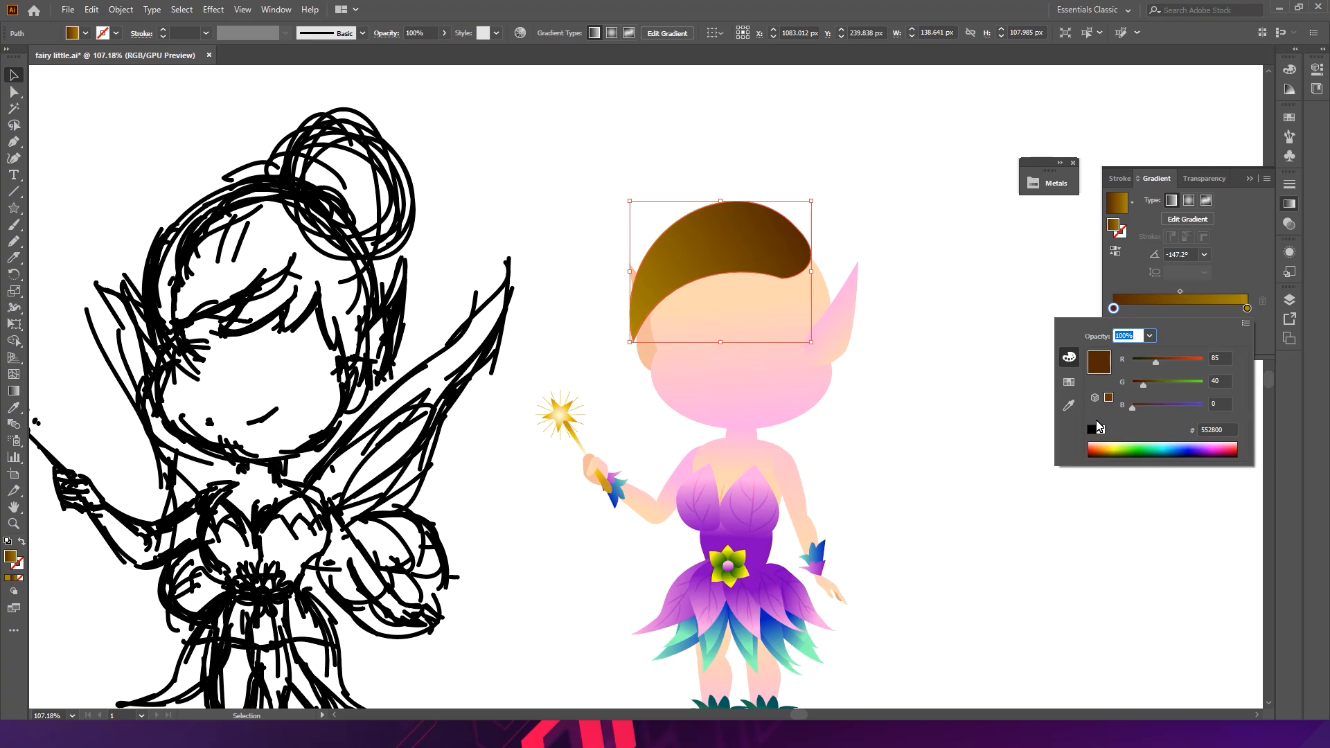
pyautogui.click(1106, 459)
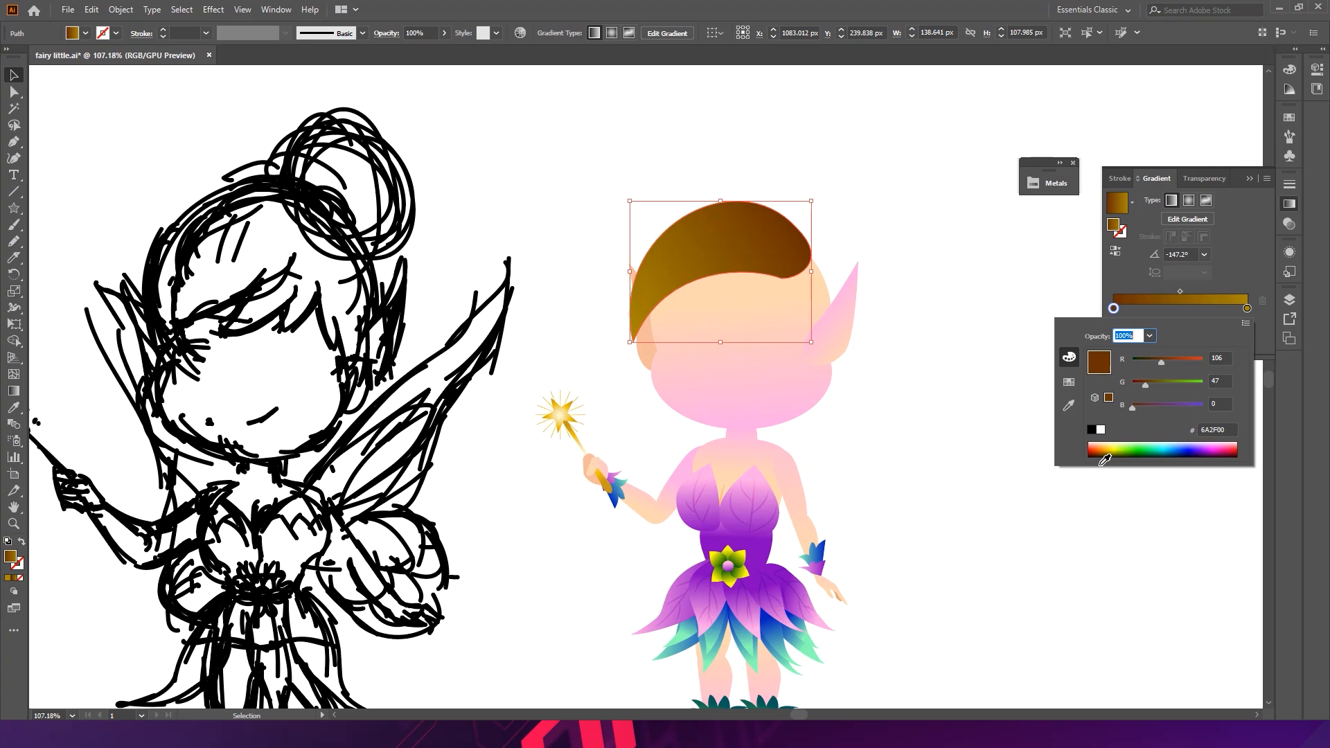
# - Brighten the gradient's end stop to golden D49800, then deselect the hair
pyautogui.doubleClick(1246, 308)
pyautogui.moveTo(1170, 383); pyautogui.dragTo(1191, 363)
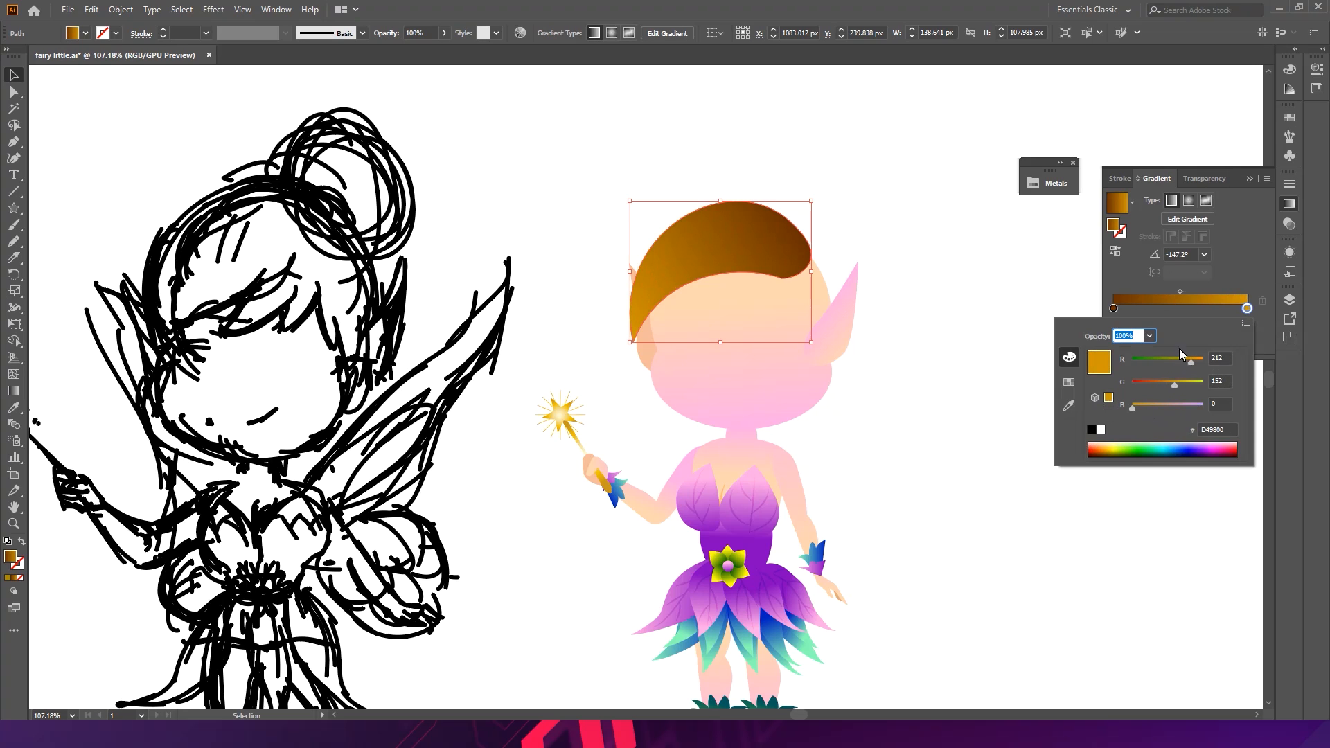
pyautogui.click(931, 300)
pyautogui.click(911, 280)
pyautogui.moveTo(806, 264); pyautogui.dragTo(708, 223)
pyautogui.scroll(1, 499, 208)
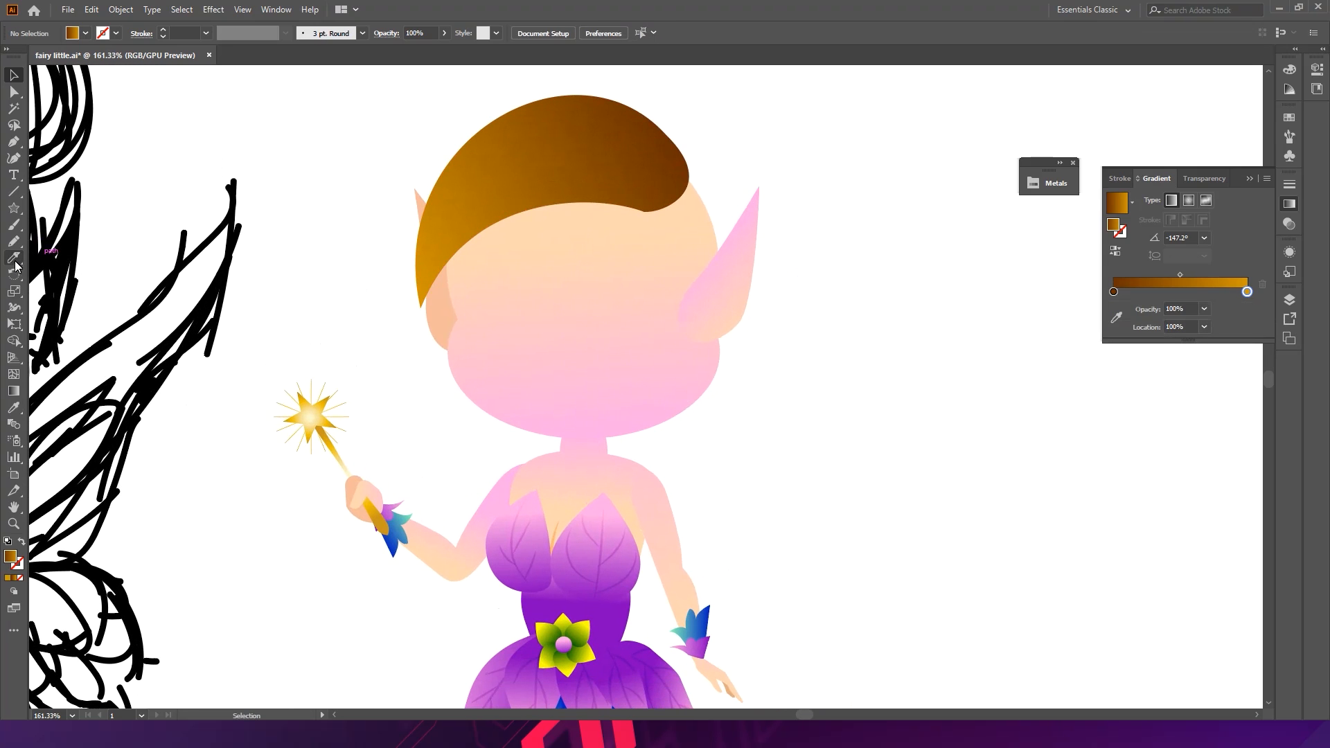
# - With the Pen tool, draw a closed hair lock shape over the left side of the hair
pyautogui.click(13, 142)
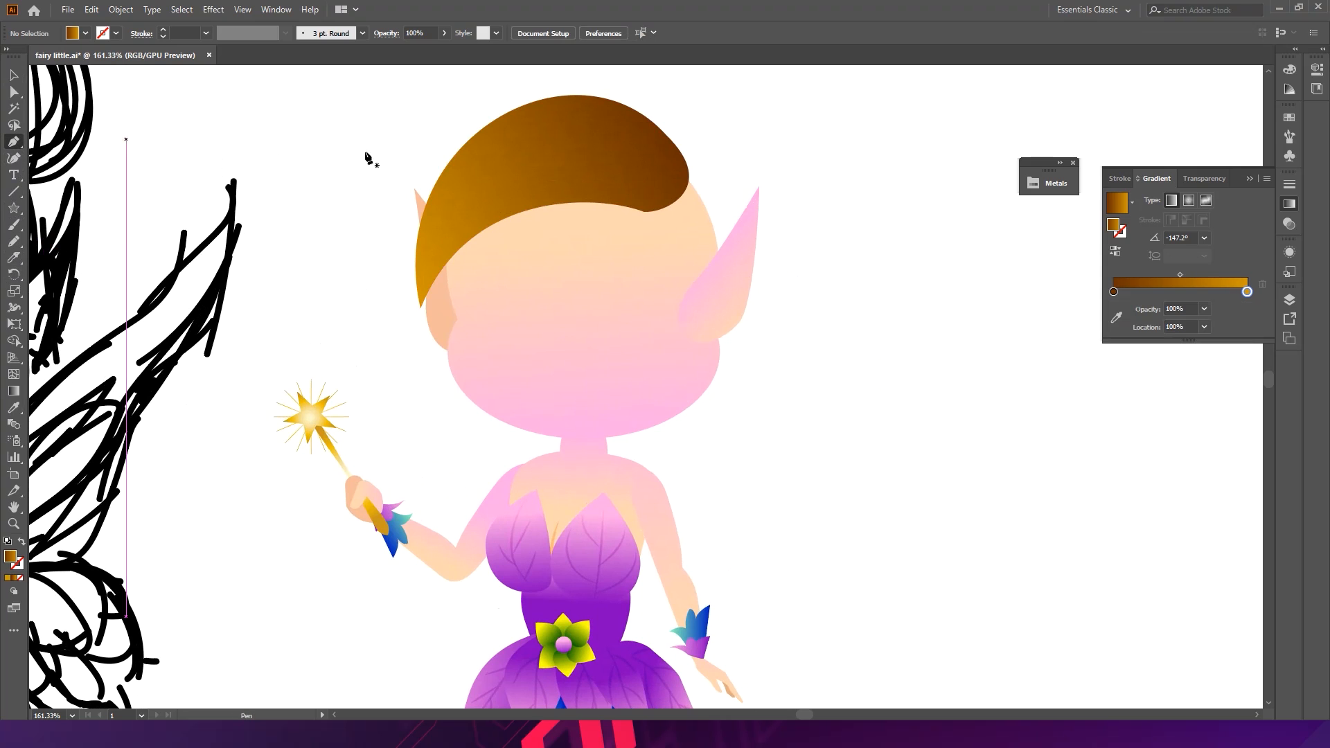
pyautogui.click(503, 156)
pyautogui.moveTo(448, 282); pyautogui.dragTo(466, 367)
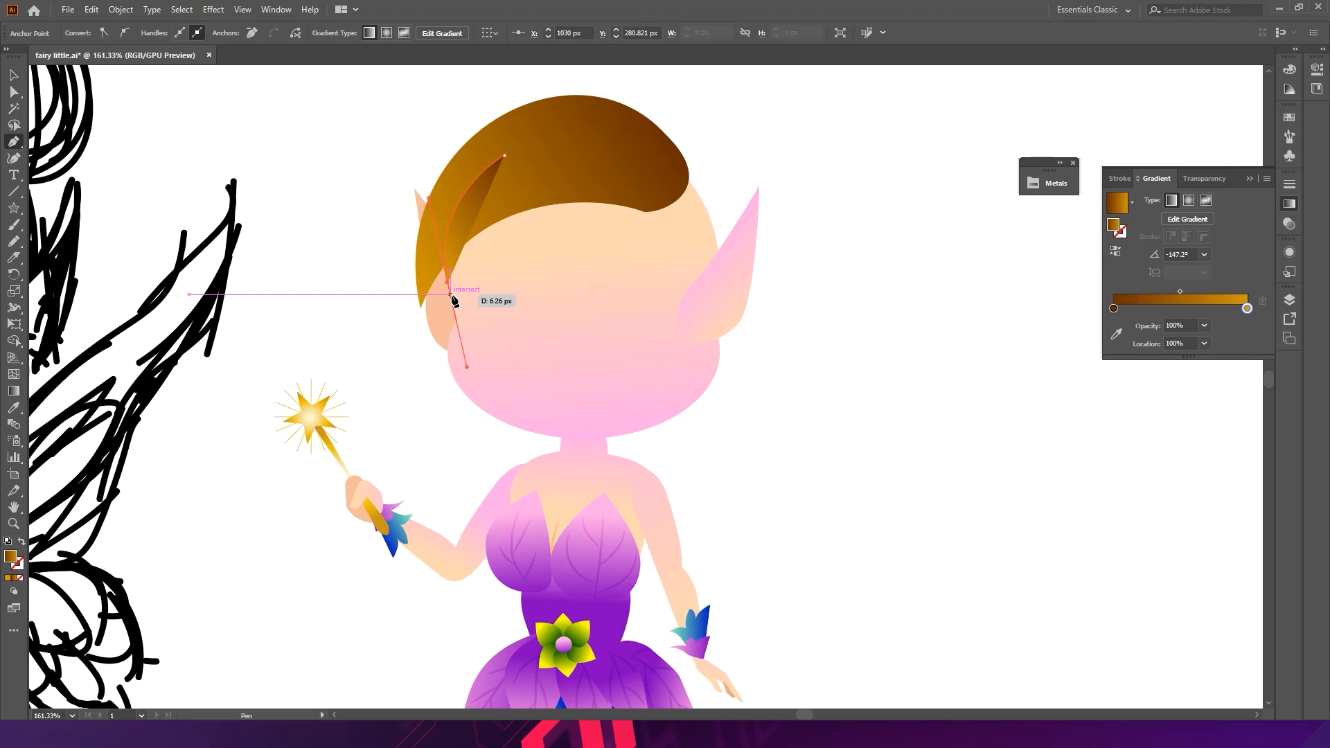
pyautogui.hotkey('ctrl', 'z')
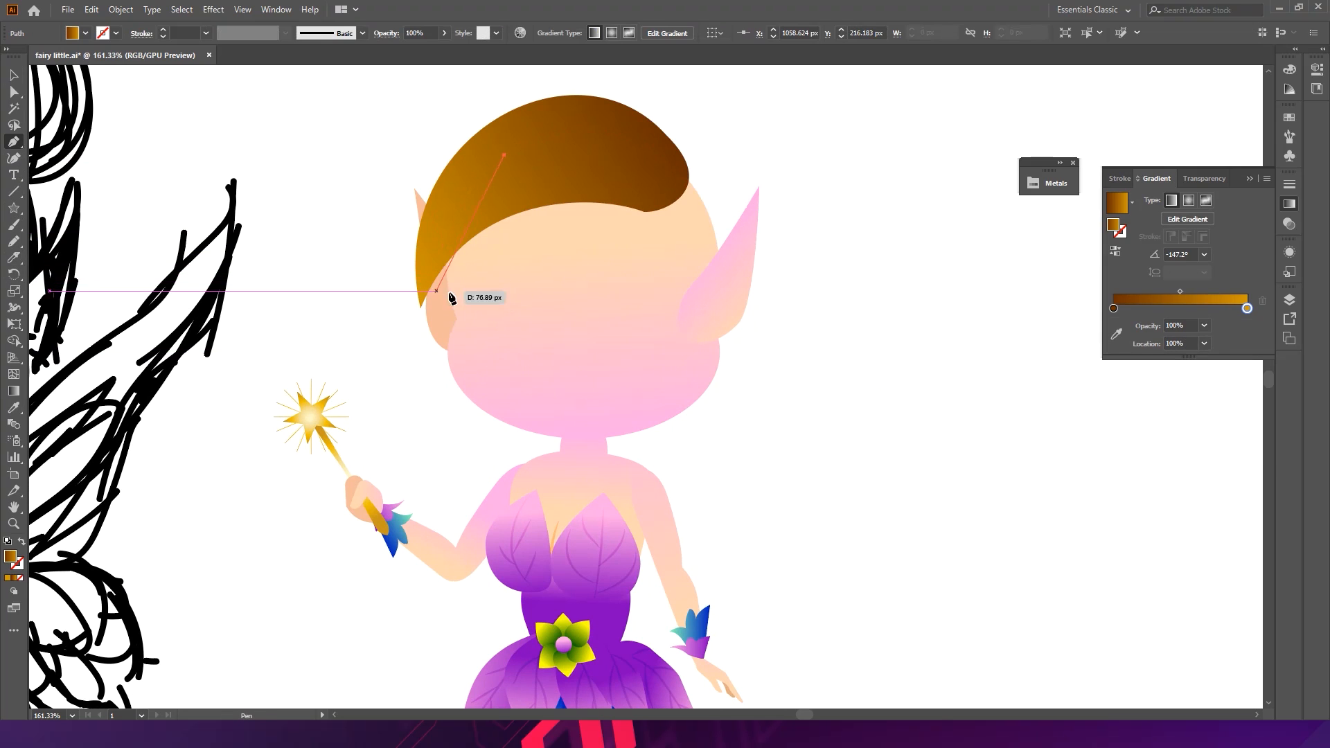
pyautogui.click(436, 249)
pyautogui.moveTo(438, 309); pyautogui.dragTo(438, 309)
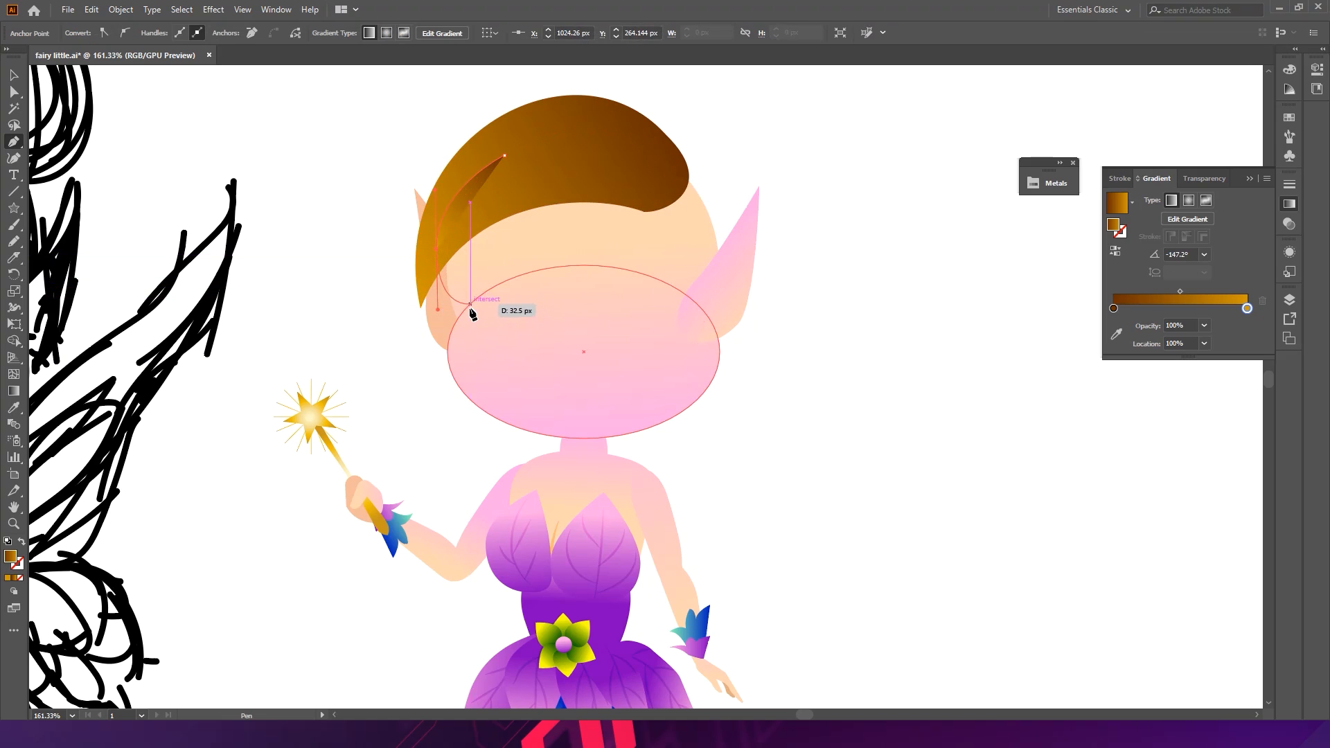
pyautogui.click(453, 308)
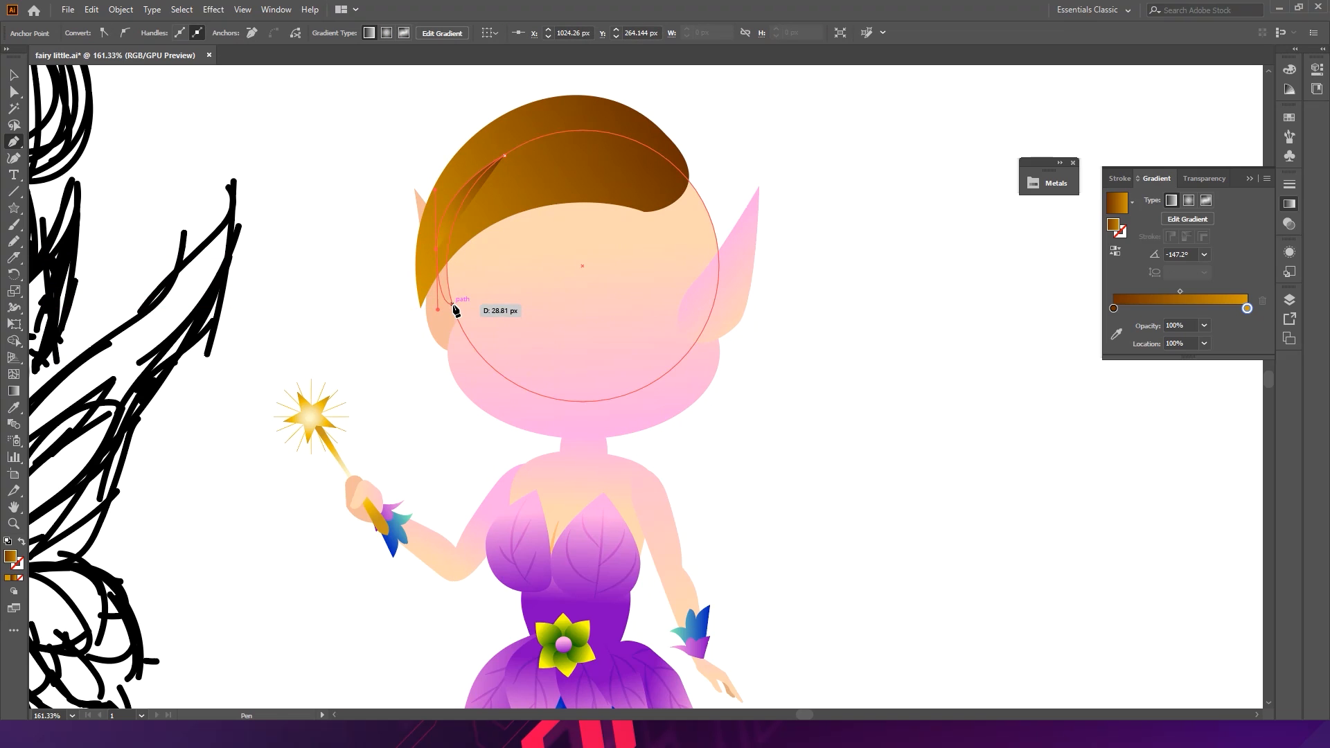
pyautogui.moveTo(480, 250); pyautogui.dragTo(503, 240)
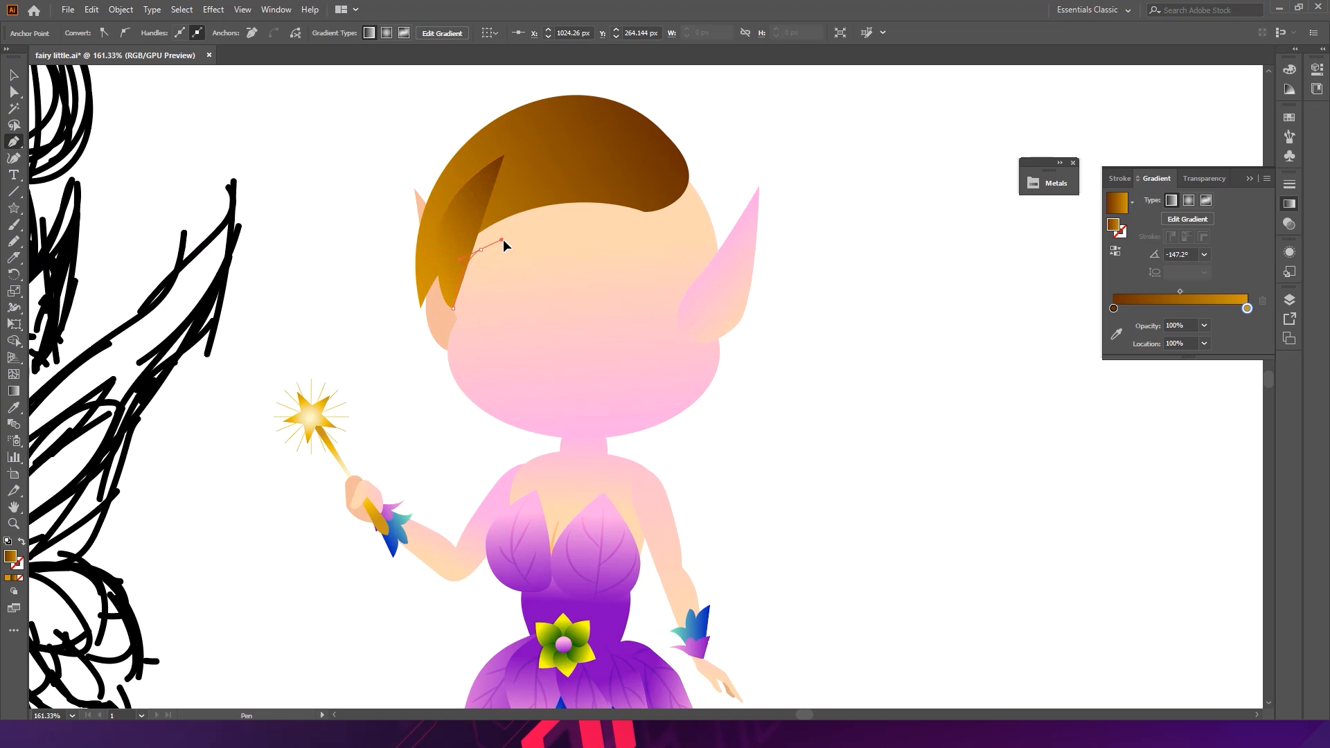
pyautogui.moveTo(590, 192); pyautogui.dragTo(610, 153)
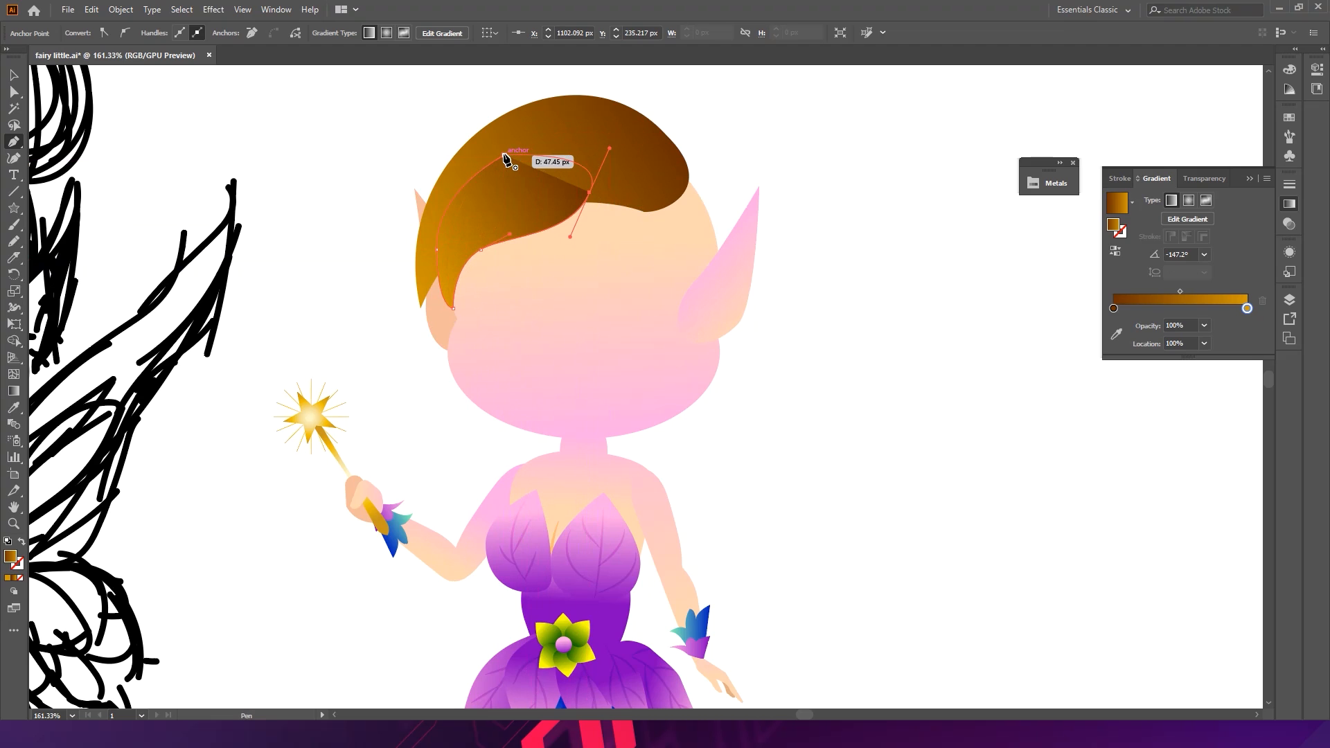
pyautogui.moveTo(504, 155); pyautogui.dragTo(466, 184)
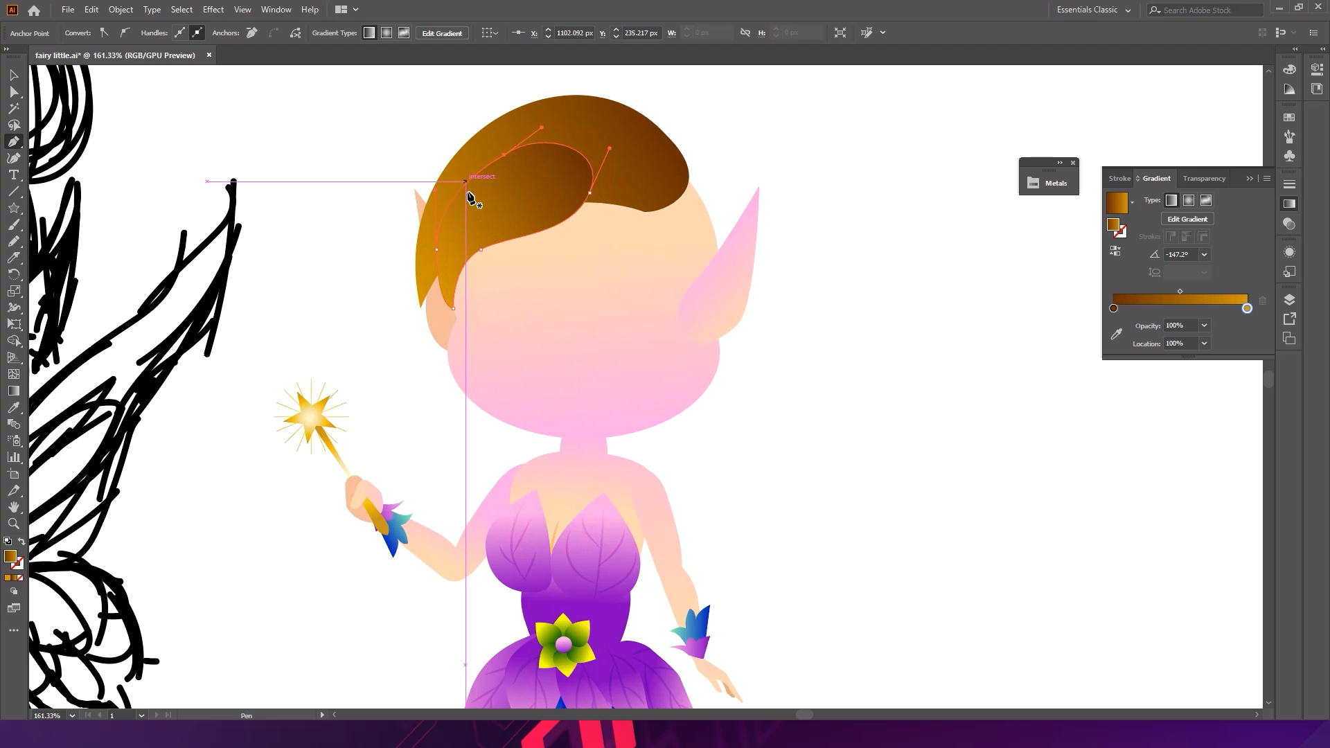
pyautogui.keyDown('ctrl'); pyautogui.click(759, 128); pyautogui.keyUp('ctrl')
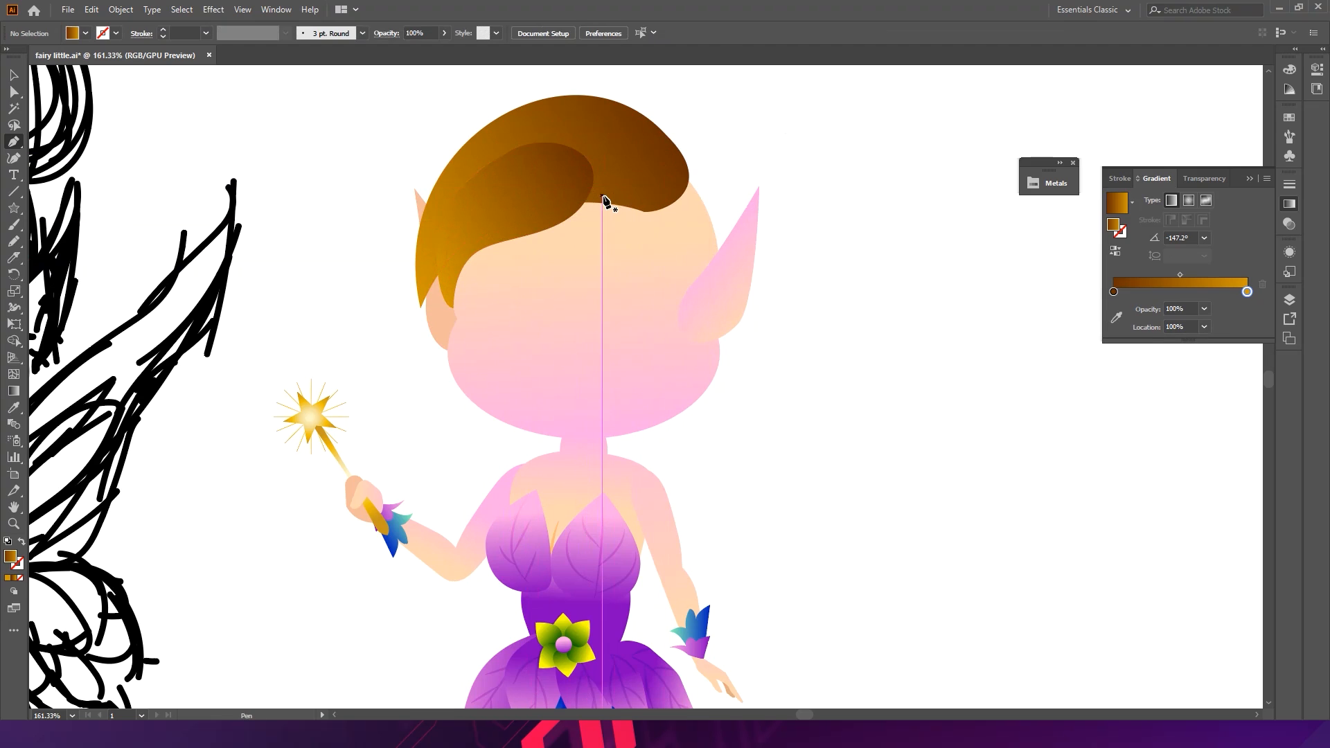
# - Draw a second closed hair lock across the middle of the fringe with the Pen tool
pyautogui.click(626, 185)
pyautogui.moveTo(586, 257); pyautogui.dragTo(543, 292)
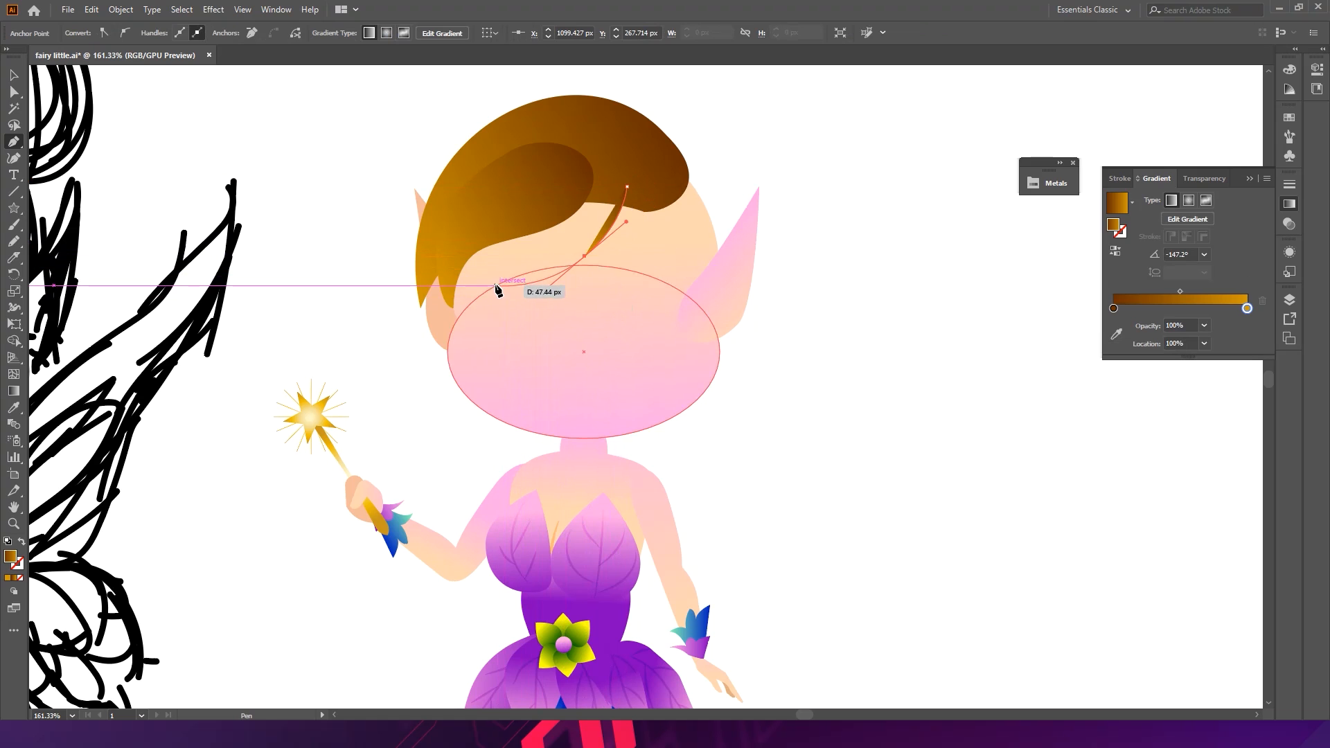
pyautogui.hotkey('ctrl', 'z')
pyautogui.moveTo(505, 249); pyautogui.dragTo(502, 281)
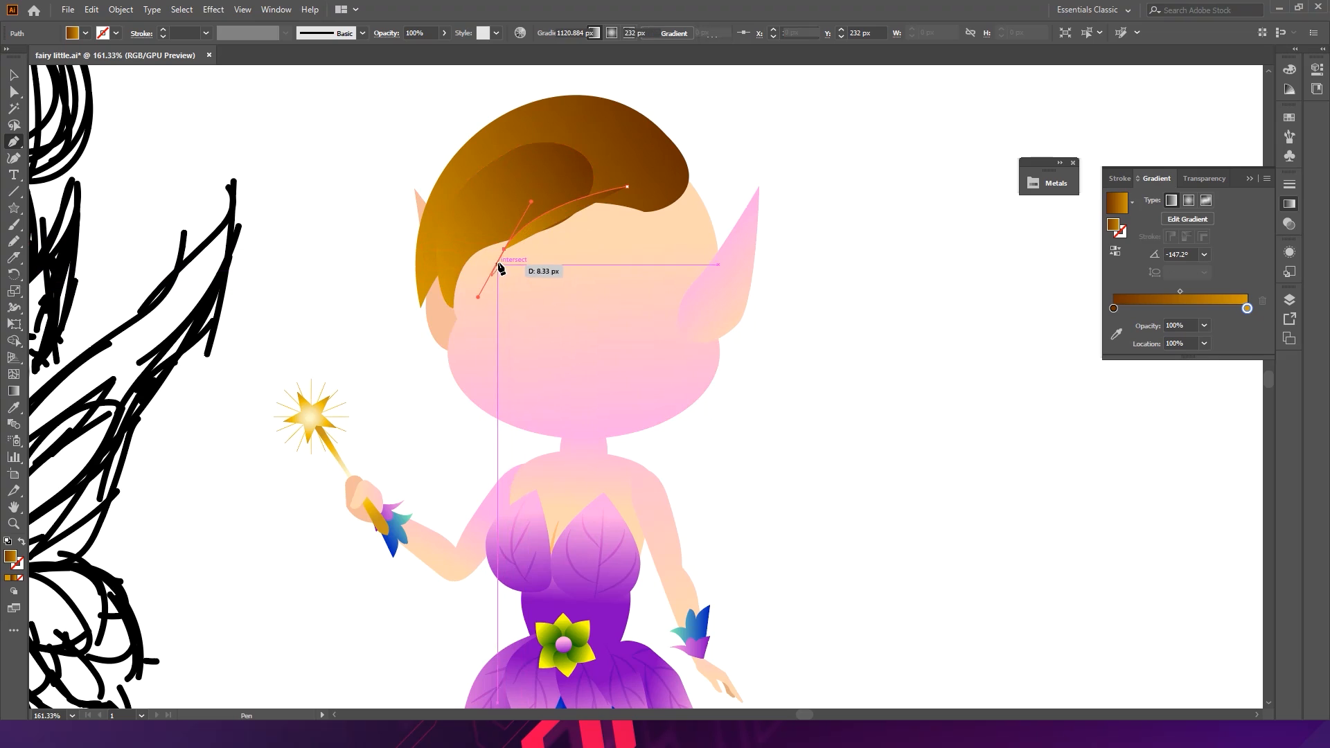
pyautogui.moveTo(505, 250); pyautogui.dragTo(498, 268)
pyautogui.moveTo(525, 221); pyautogui.dragTo(550, 170)
pyautogui.click(498, 269)
pyautogui.moveTo(575, 233); pyautogui.dragTo(618, 233)
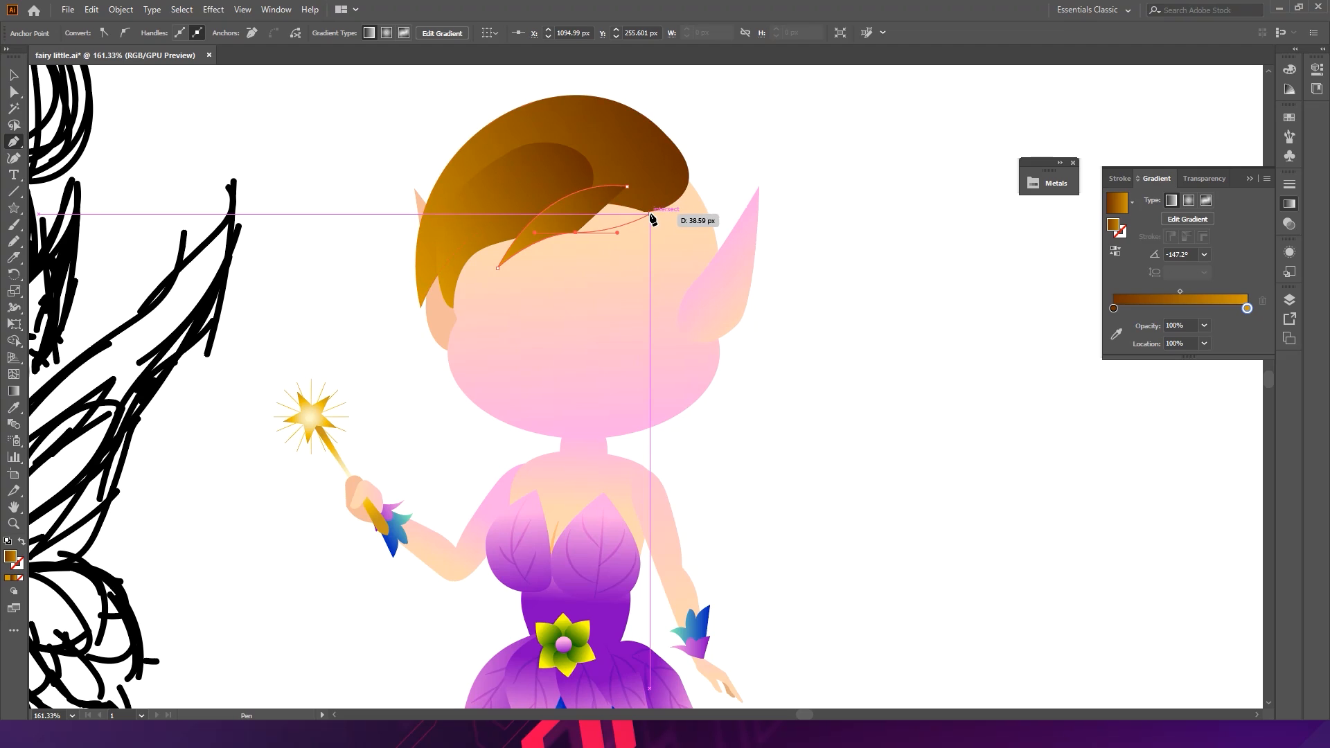
pyautogui.click(650, 212)
pyautogui.moveTo(627, 187)
pyautogui.mouseDown()
pyautogui.moveTo(591, 193)
pyautogui.moveTo(633, 178)
pyautogui.moveTo(610, 187)
pyautogui.mouseUp()
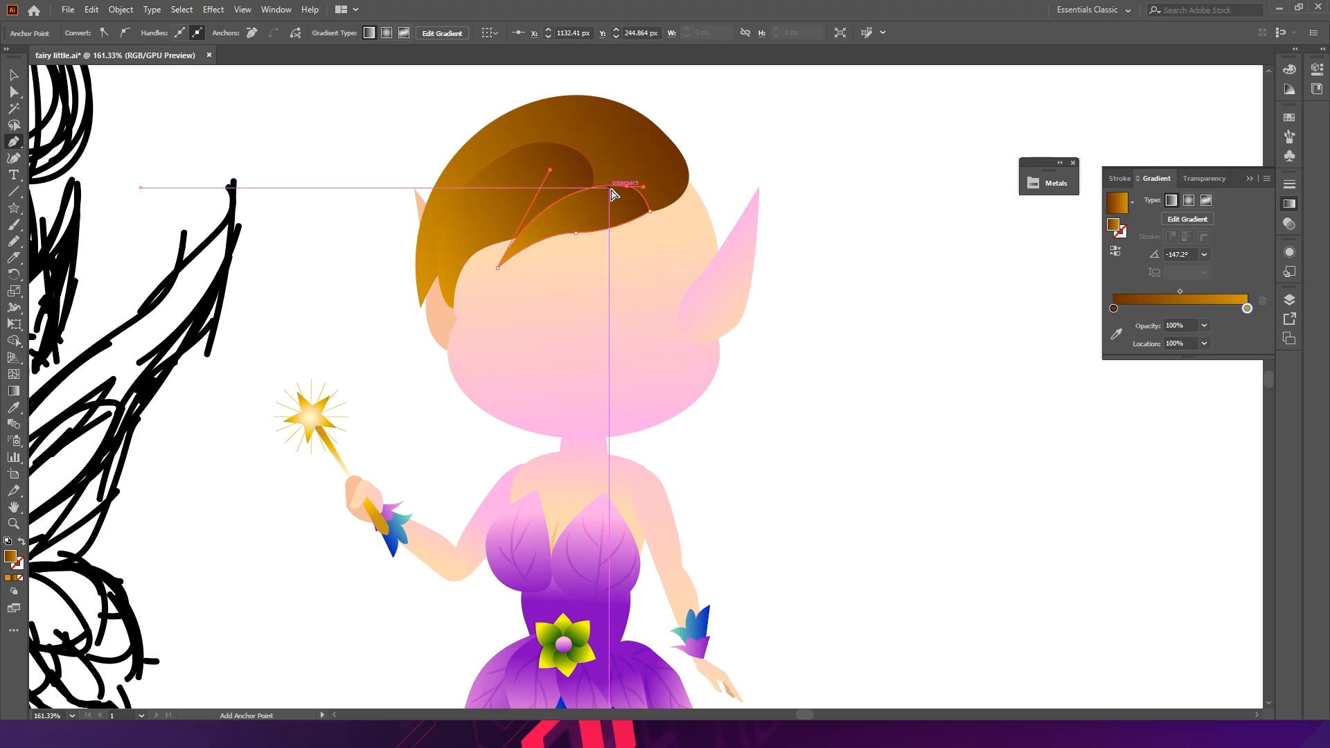
pyautogui.keyDown('ctrl'); pyautogui.click(740, 140); pyautogui.keyUp('ctrl')
# - Adjust the position of the middle hair lock slightly upward
pyautogui.press('v')
pyautogui.moveTo(749, 207)
pyautogui.mouseDown()
pyautogui.moveTo(630, 211)
pyautogui.moveTo(633, 223)
pyautogui.moveTo(739, 206)
pyautogui.mouseUp()
pyautogui.moveTo(618, 236); pyautogui.dragTo(605, 196)
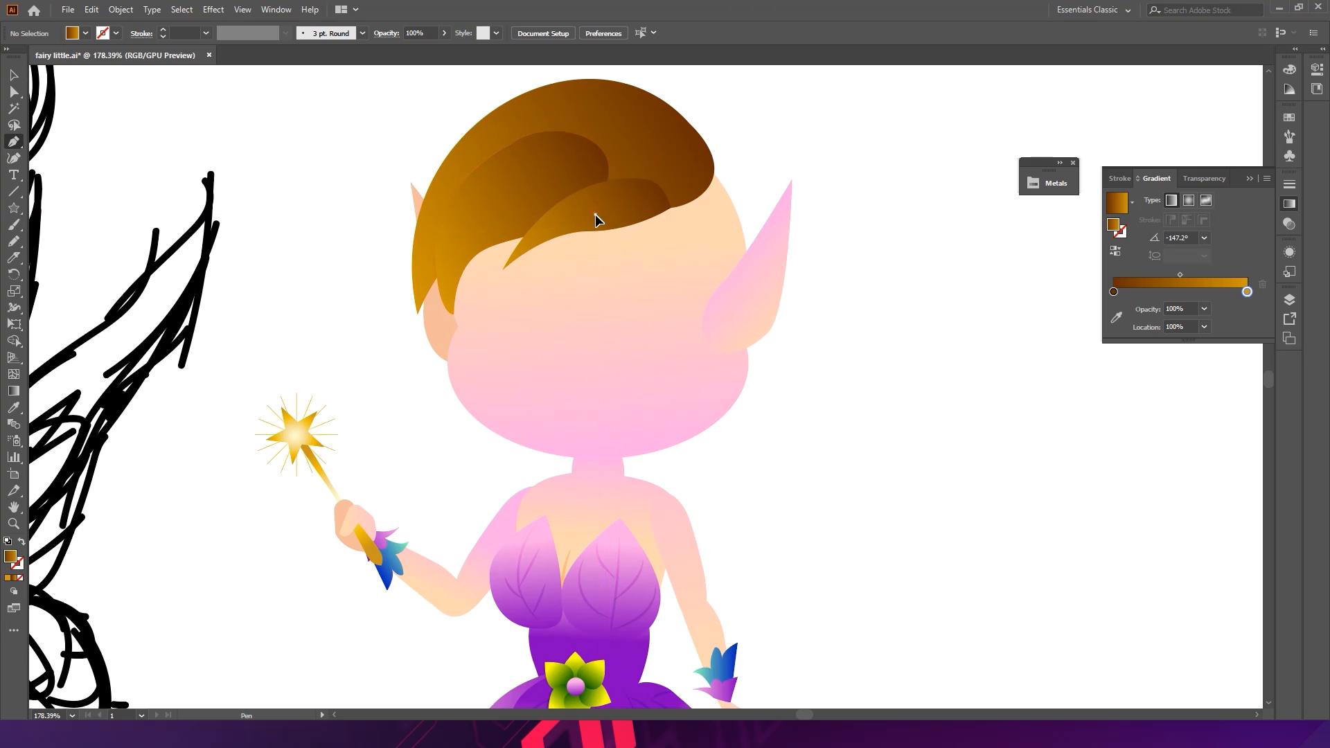
# - Draw a third closed hair lock over the right side of the hair, reaching toward the ear, with the Pen tool
pyautogui.click(594, 213)
pyautogui.moveTo(665, 250); pyautogui.dragTo(683, 285)
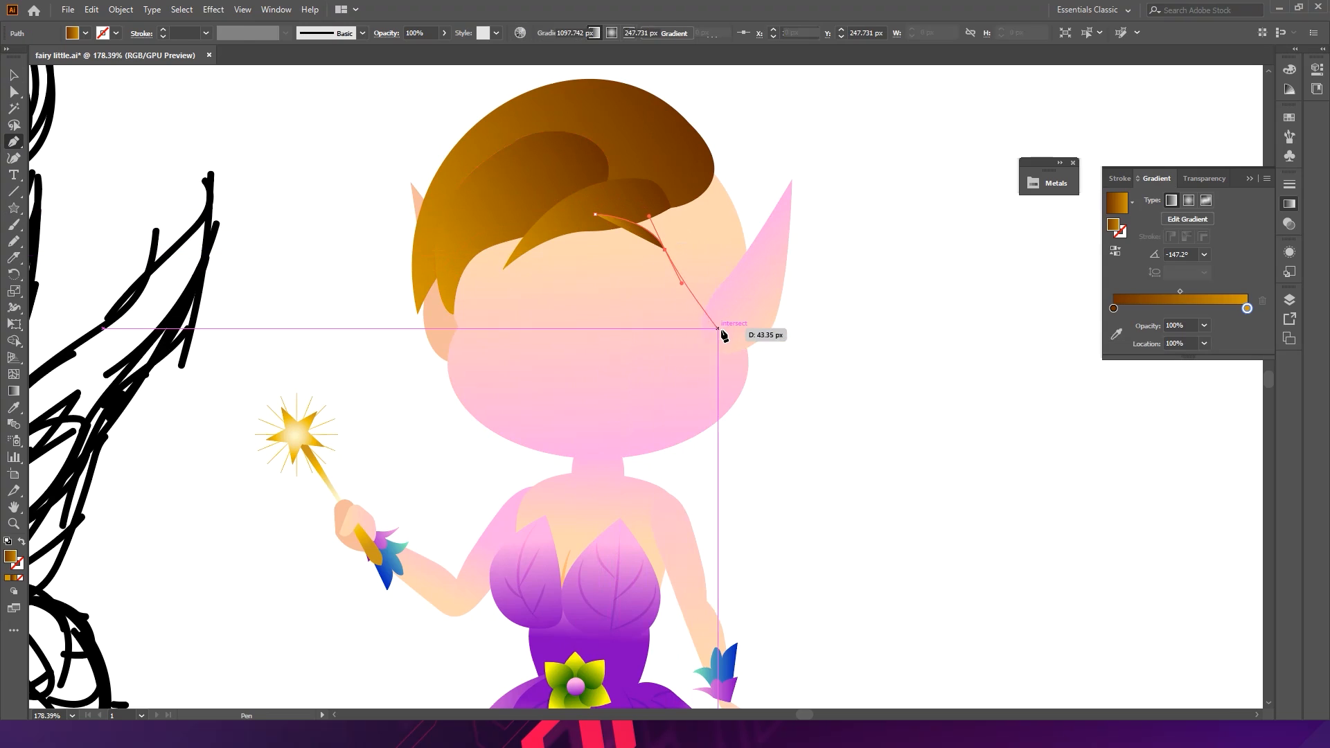
pyautogui.moveTo(722, 338); pyautogui.dragTo(773, 365)
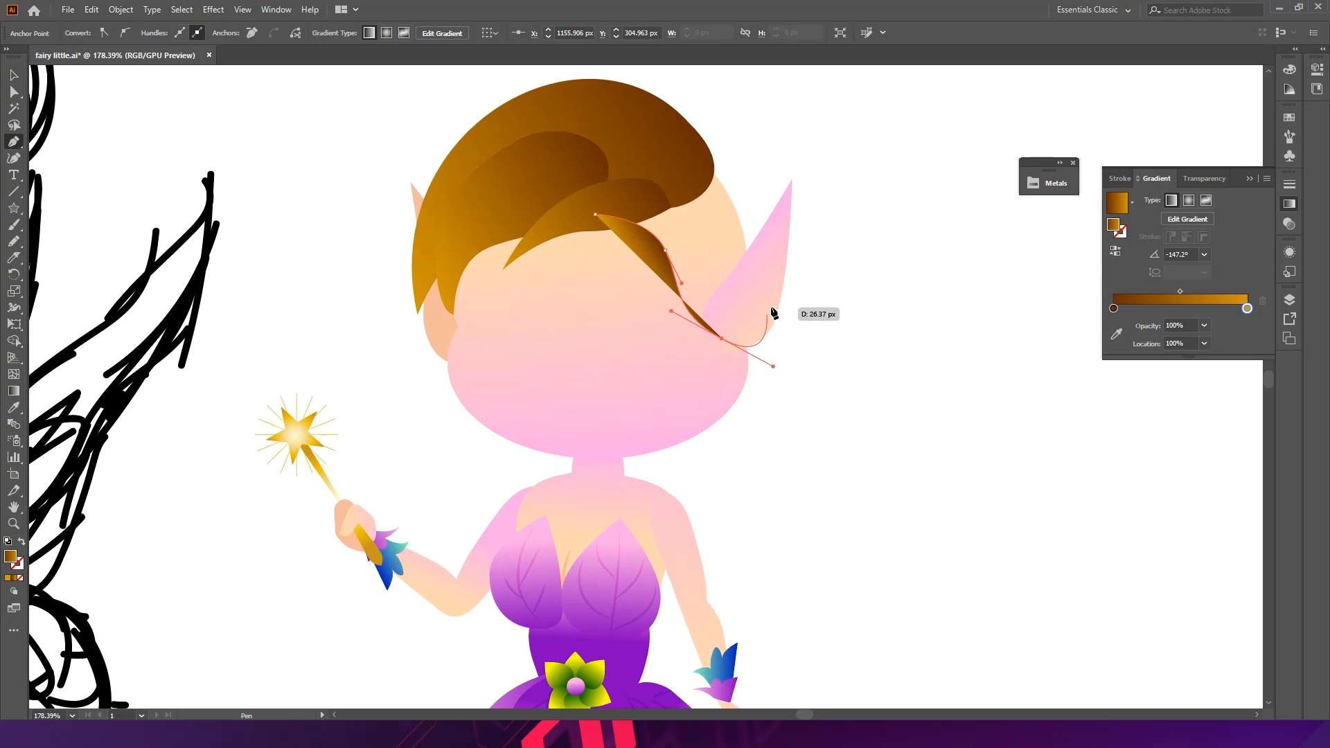
pyautogui.click(775, 272)
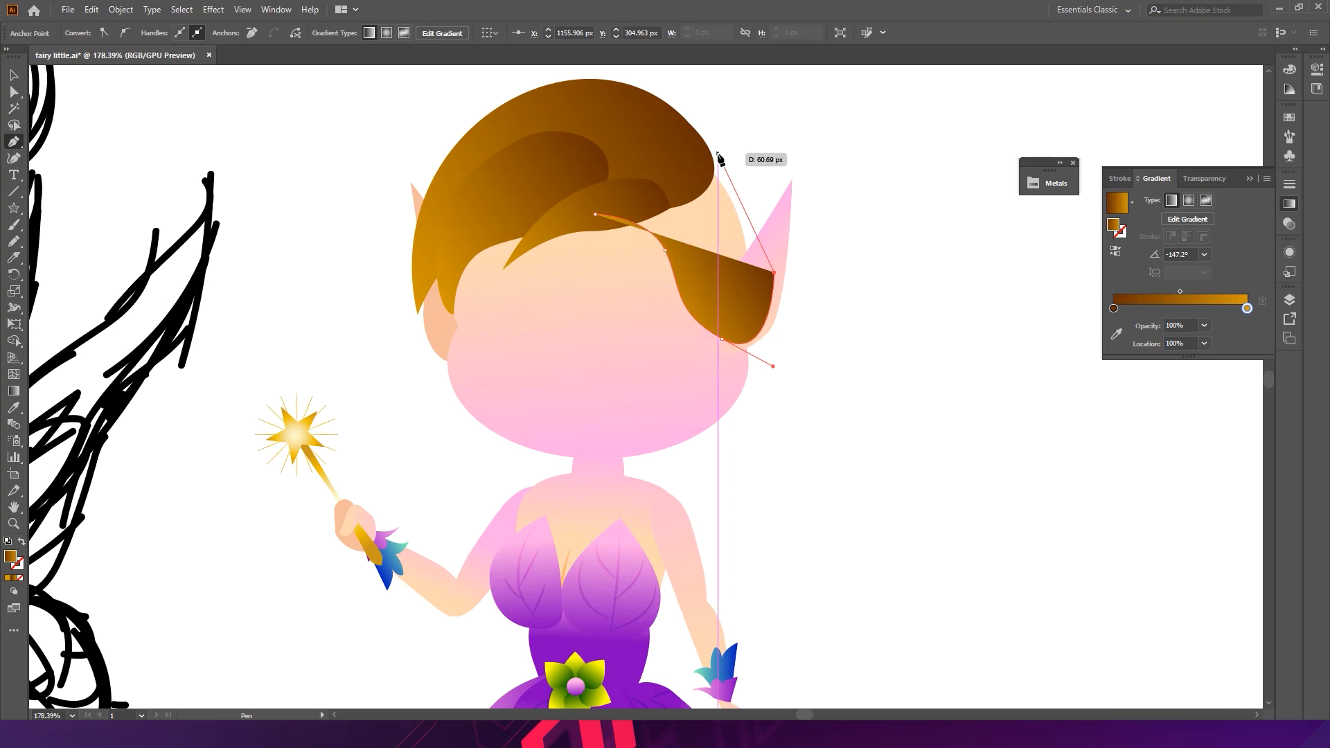
pyautogui.moveTo(714, 157); pyautogui.dragTo(642, 137)
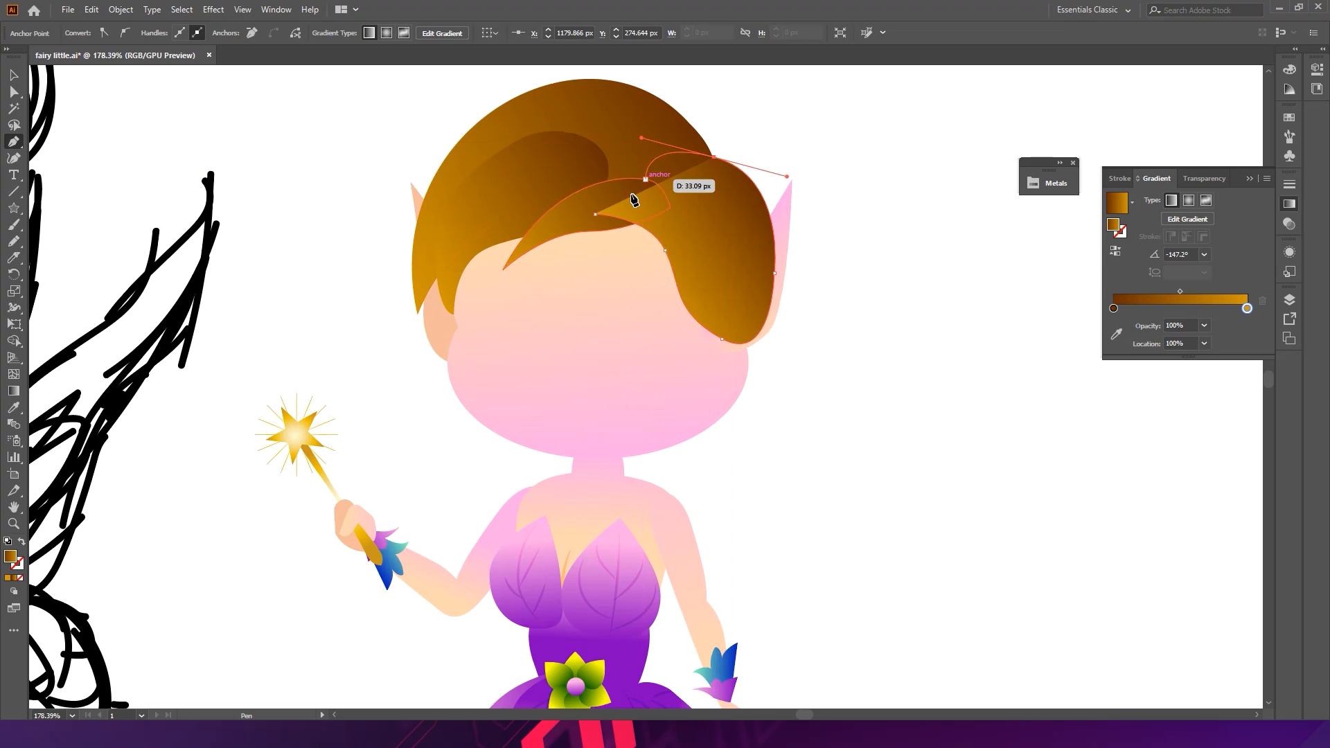
pyautogui.click(596, 215)
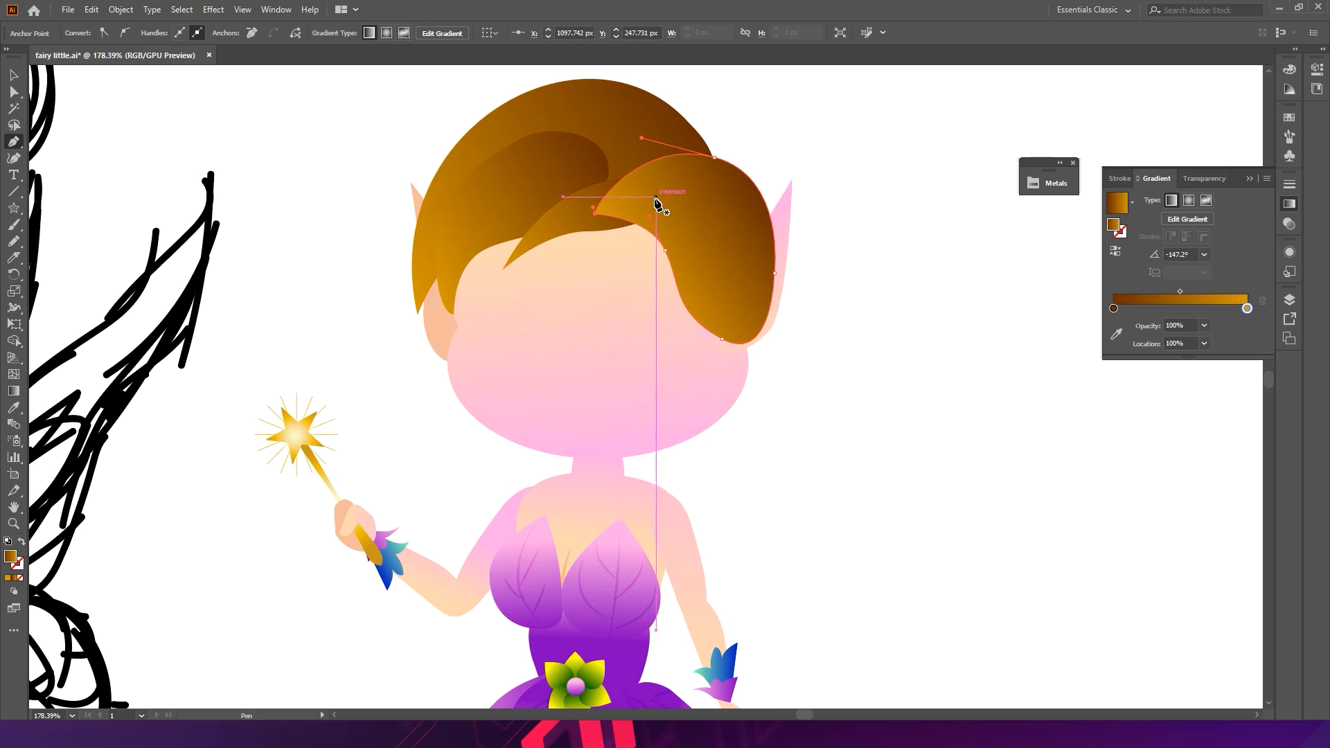
# - Send the middle hair lock one step backward so it sits behind the new right lock
pyautogui.press('v')
pyautogui.click(580, 220)
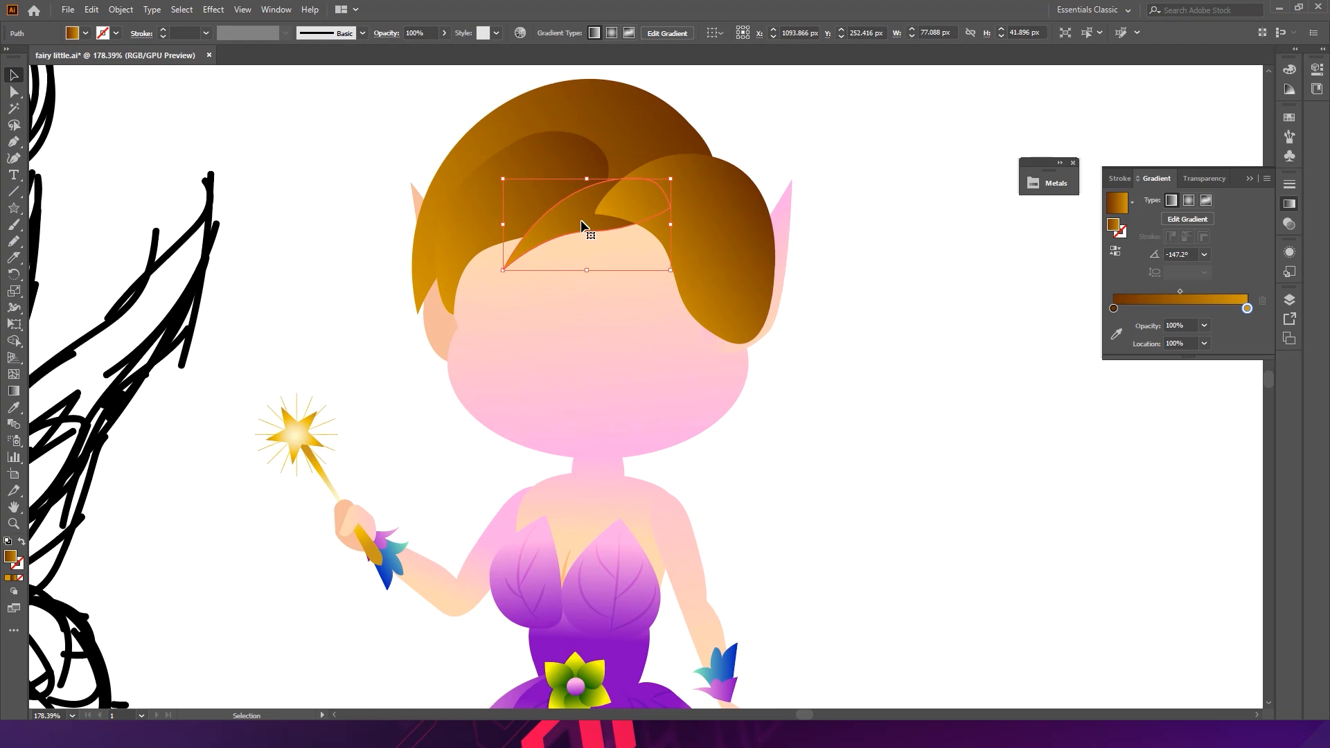
pyautogui.press('ctrl')
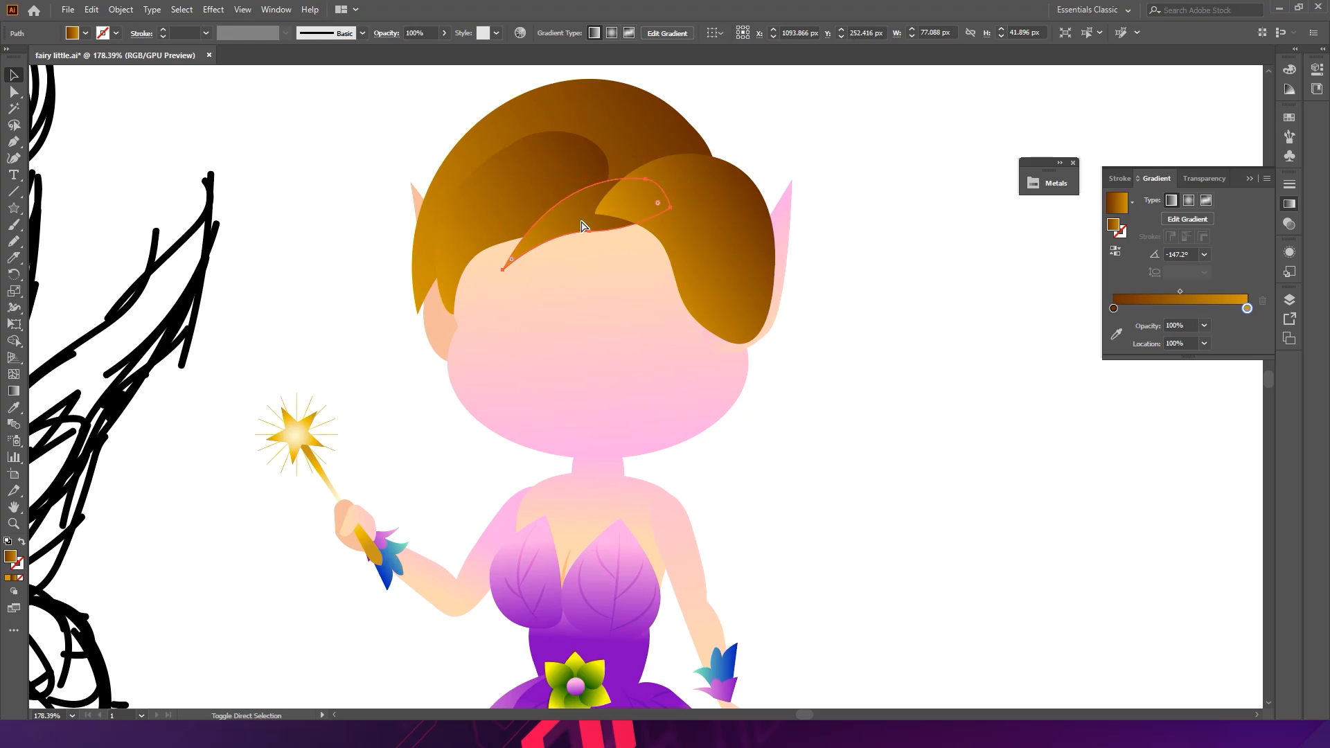
pyautogui.hotkey('ctrl', '[')
pyautogui.moveTo(632, 201)
pyautogui.mouseDown()
pyautogui.moveTo(587, 198)
pyautogui.moveTo(654, 166)
pyautogui.moveTo(627, 145)
pyautogui.moveTo(641, 201)
pyautogui.mouseUp()
pyautogui.click(692, 211)
# - Move the right lock's inner starting anchor further right along the fringe, then deselect
pyautogui.press('a')
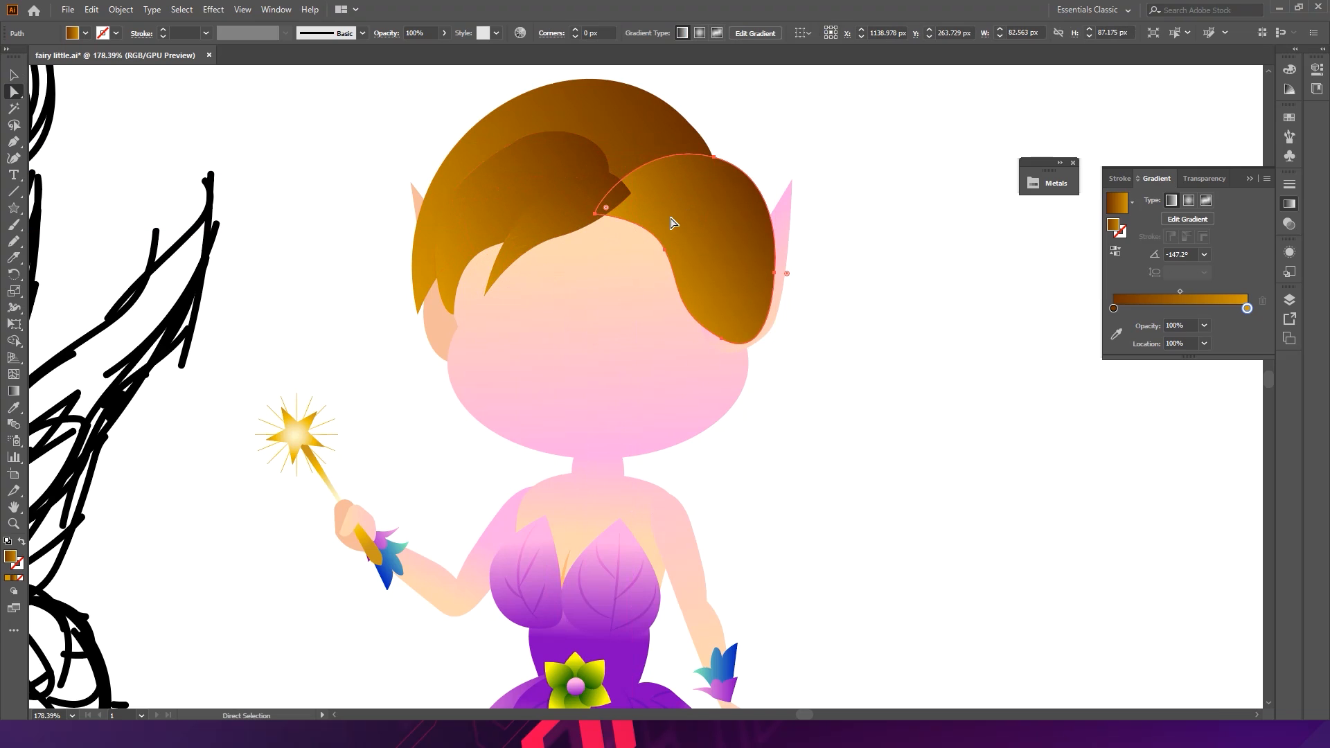
pyautogui.click(602, 214)
pyautogui.moveTo(608, 215); pyautogui.dragTo(671, 198)
pyautogui.click(773, 150)
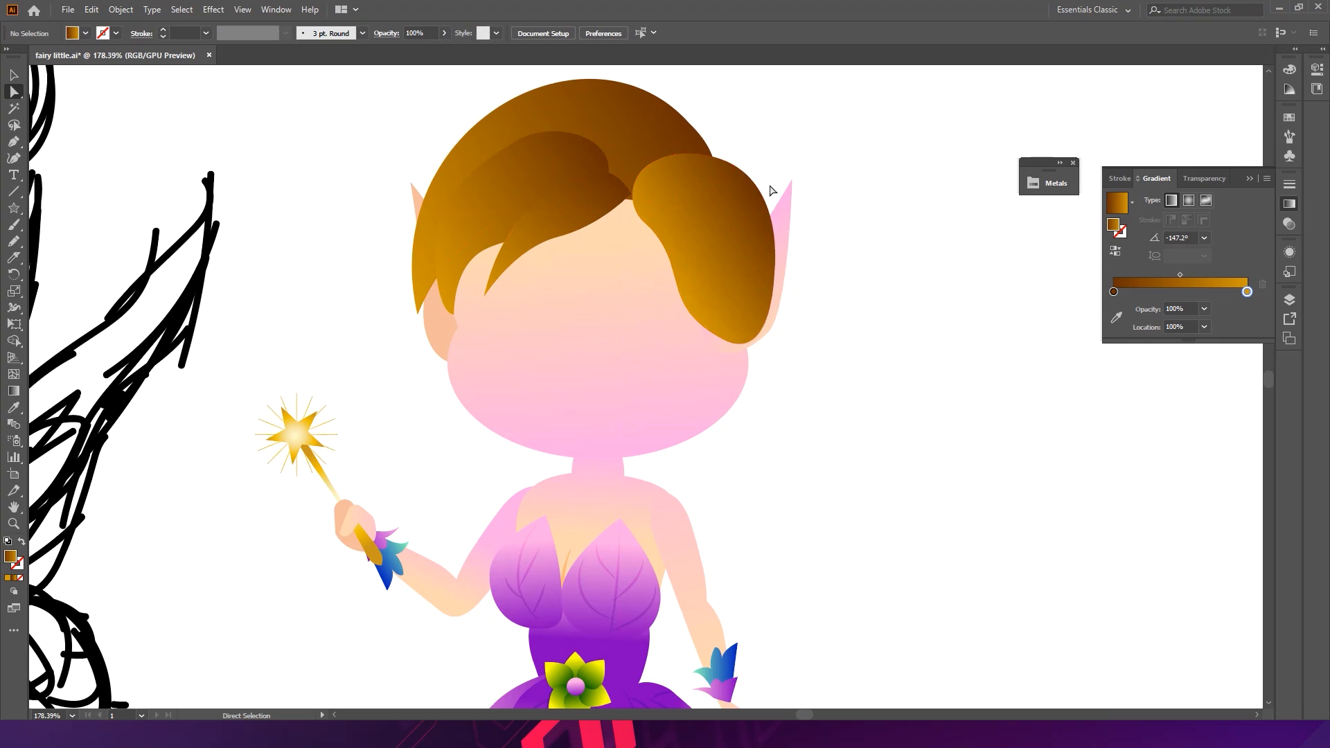
# - Reshape the face outline by pulling its right anchor inward and adjusting the chin anchor's handles
pyautogui.press('v')
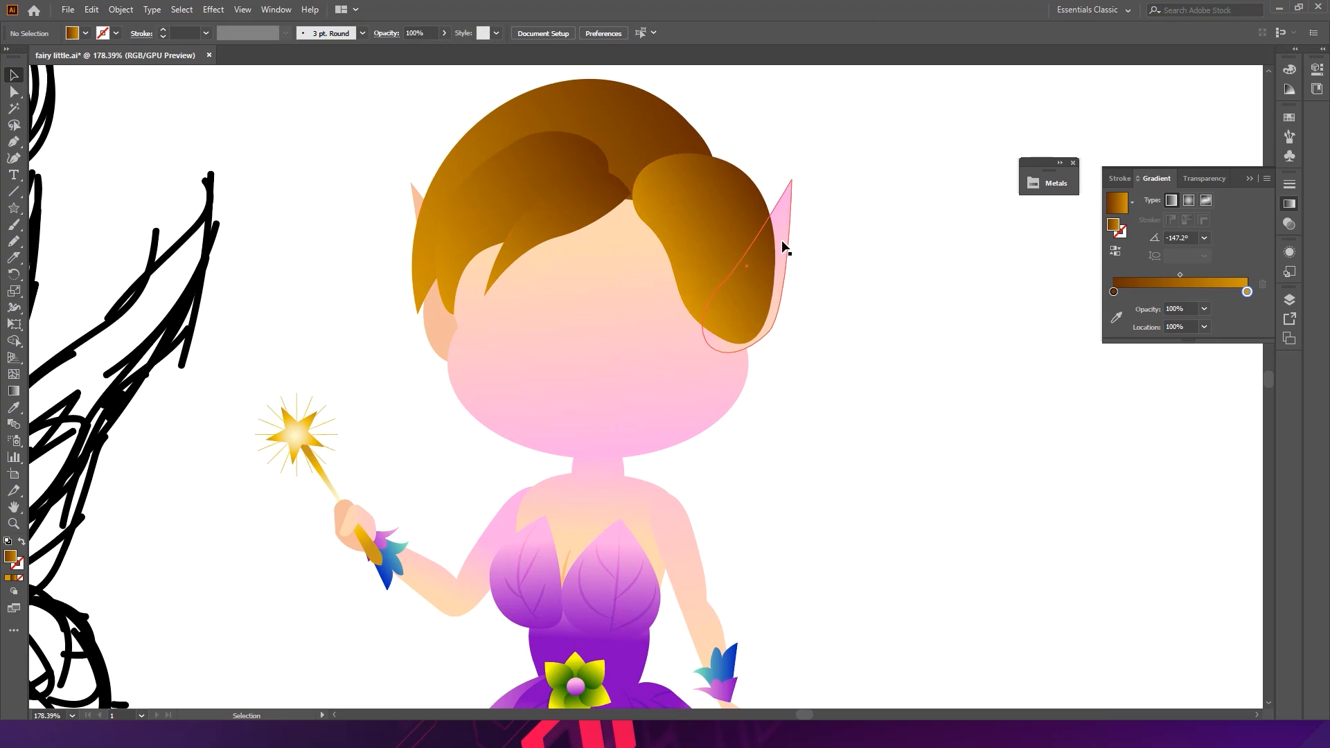
pyautogui.click(783, 249)
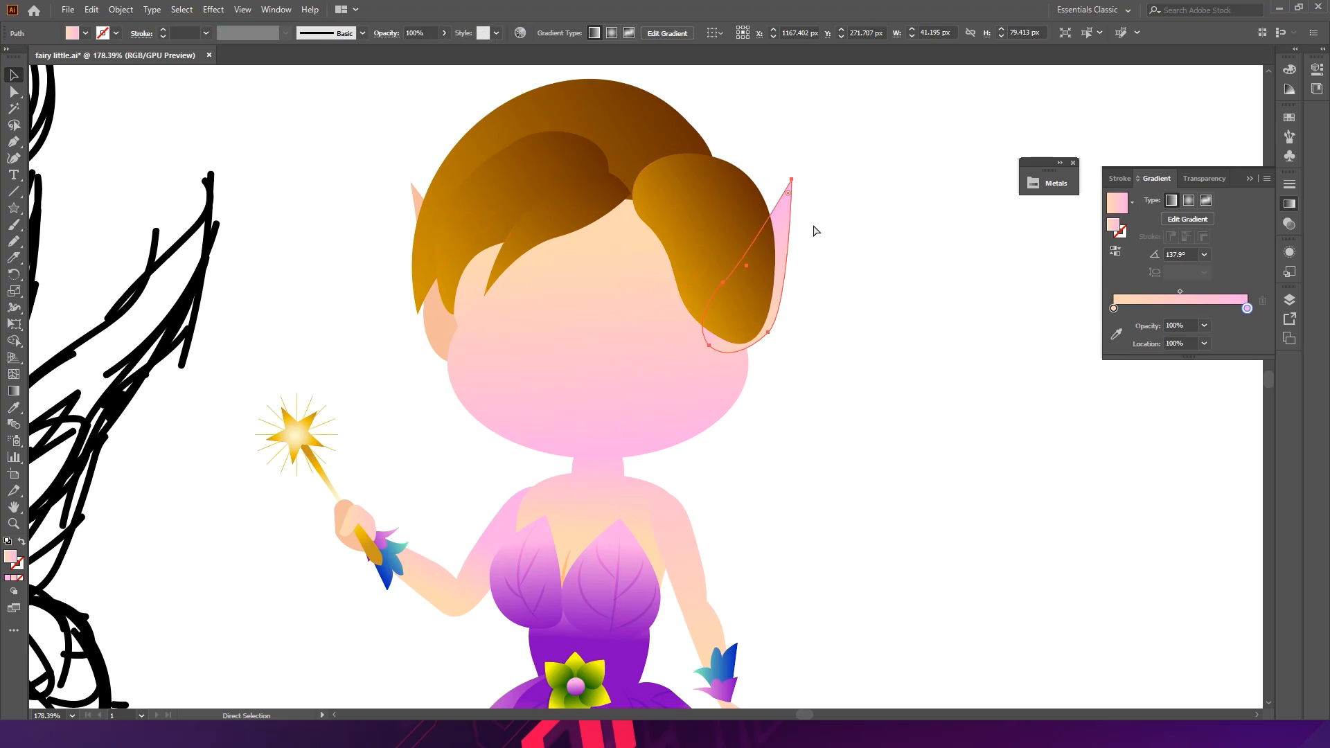
pyautogui.click(963, 352)
pyautogui.press('a')
pyautogui.click(744, 393)
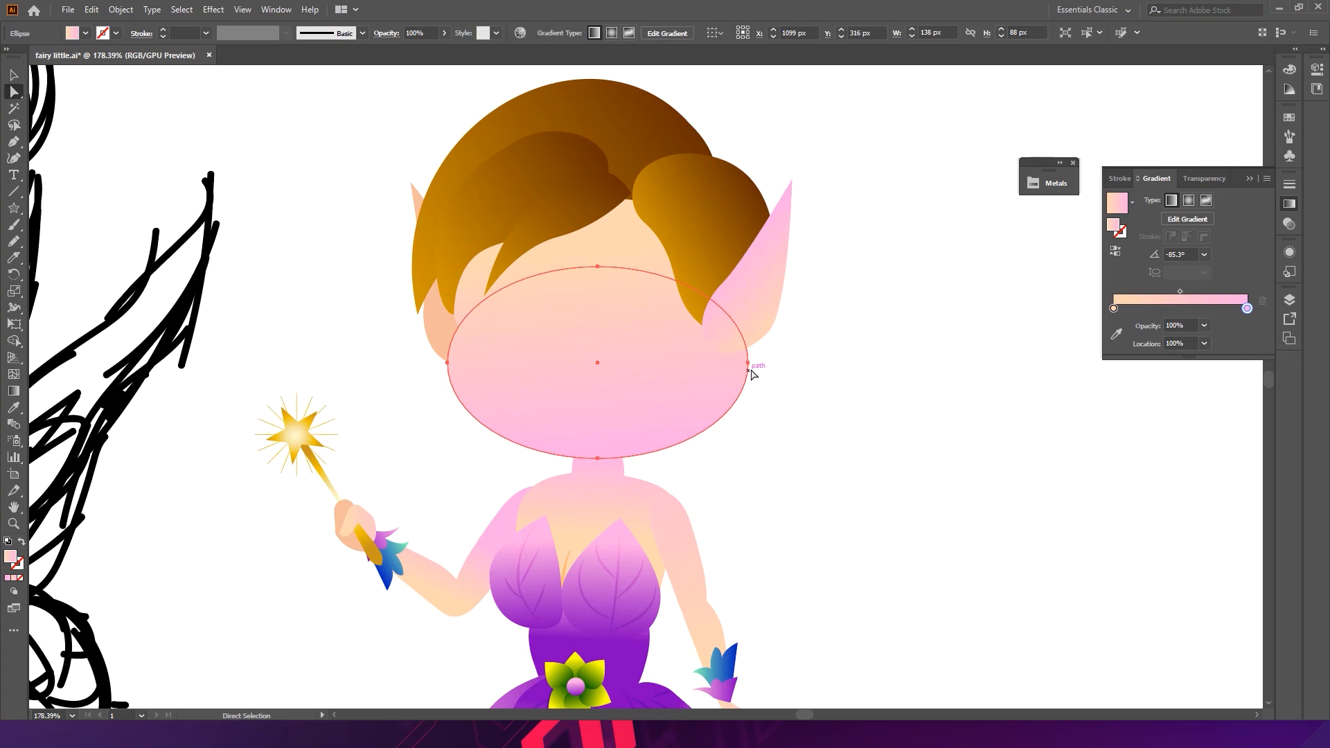
pyautogui.moveTo(749, 363); pyautogui.dragTo(737, 364)
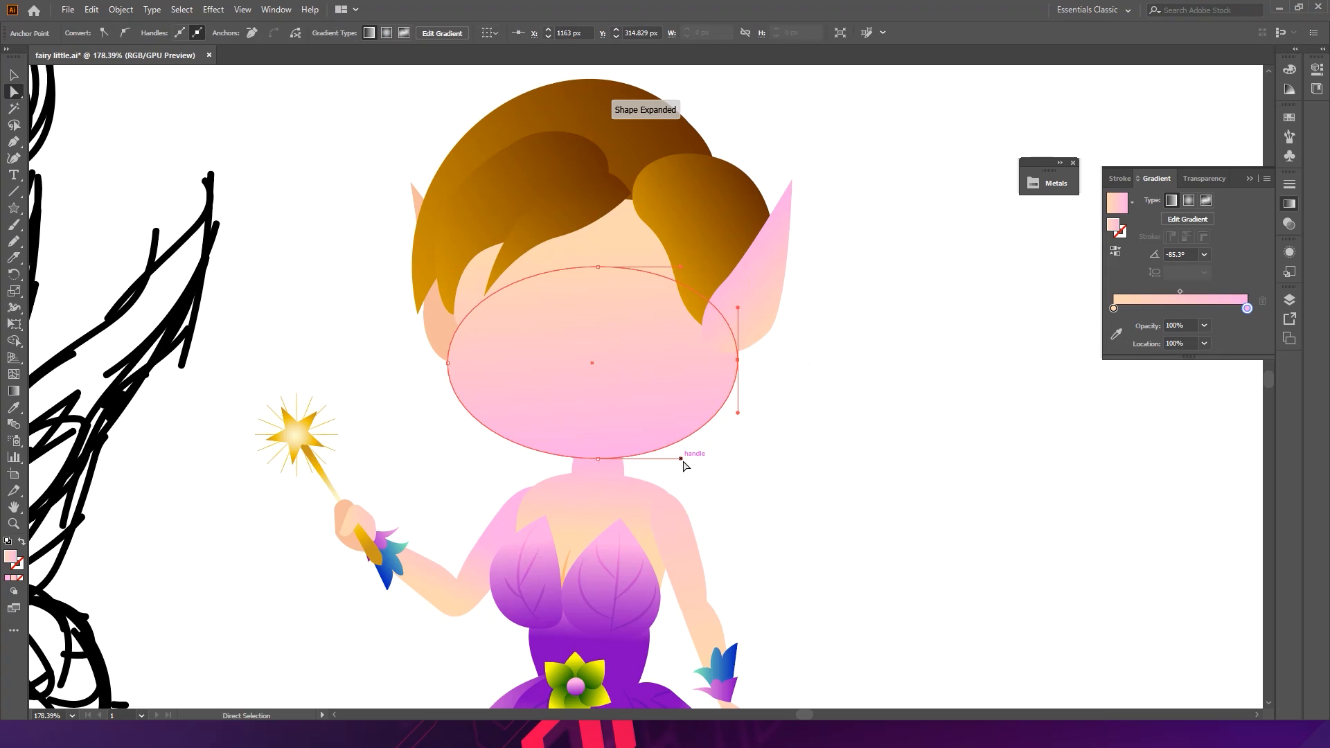
pyautogui.moveTo(608, 460); pyautogui.dragTo(570, 469)
pyautogui.click(570, 462)
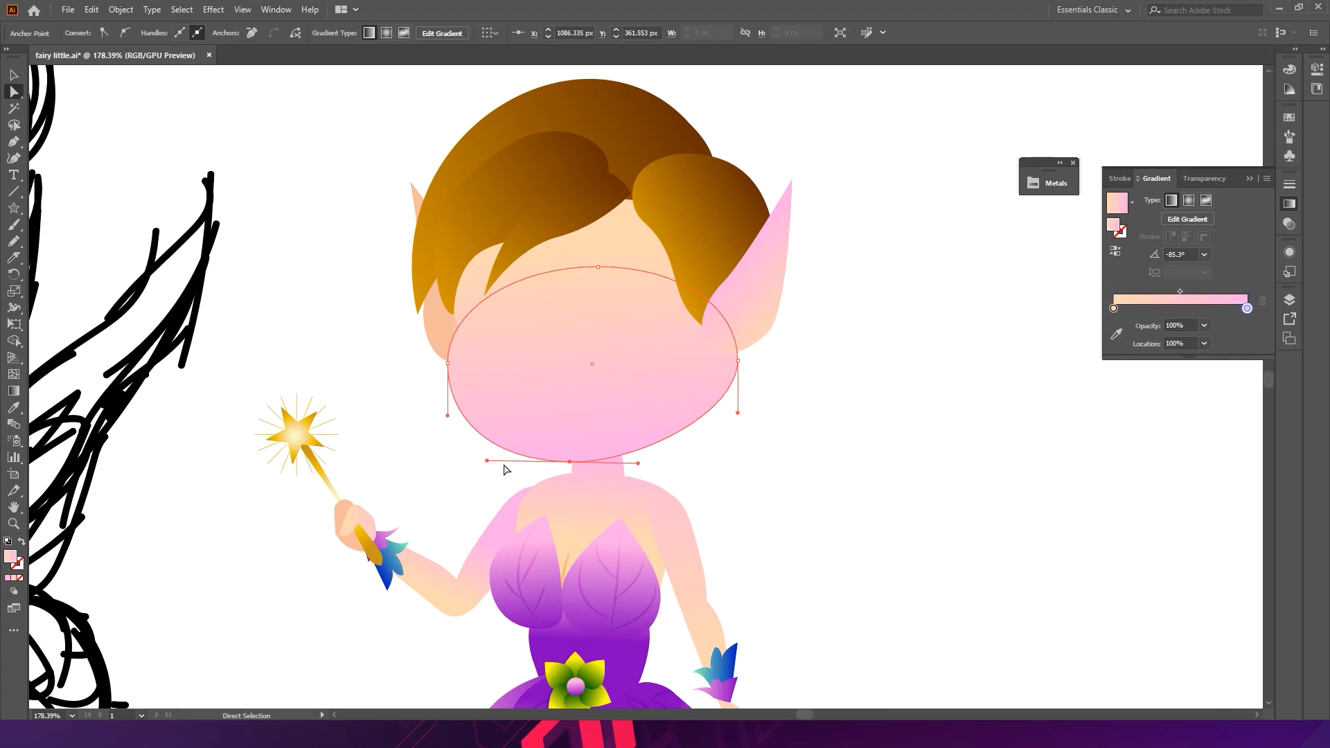
pyautogui.moveTo(487, 461); pyautogui.dragTo(507, 455)
pyautogui.moveTo(636, 470); pyautogui.dragTo(644, 468)
pyautogui.click(734, 464)
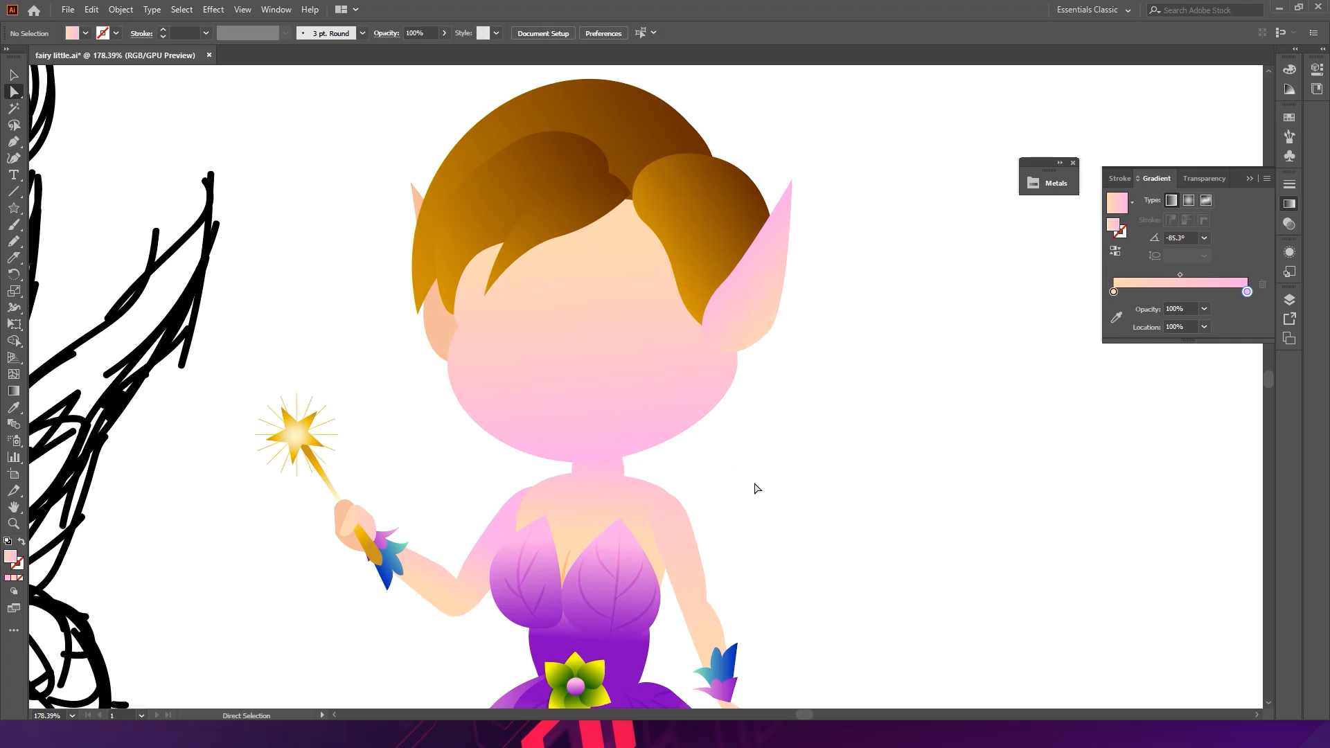
# - Nudge the face's right anchor slightly further inward, then deselect
pyautogui.moveTo(738, 367)
pyautogui.mouseDown()
pyautogui.moveTo(748, 359)
pyautogui.moveTo(732, 366)
pyautogui.mouseUp()
pyautogui.click(785, 441)
pyautogui.click(729, 385)
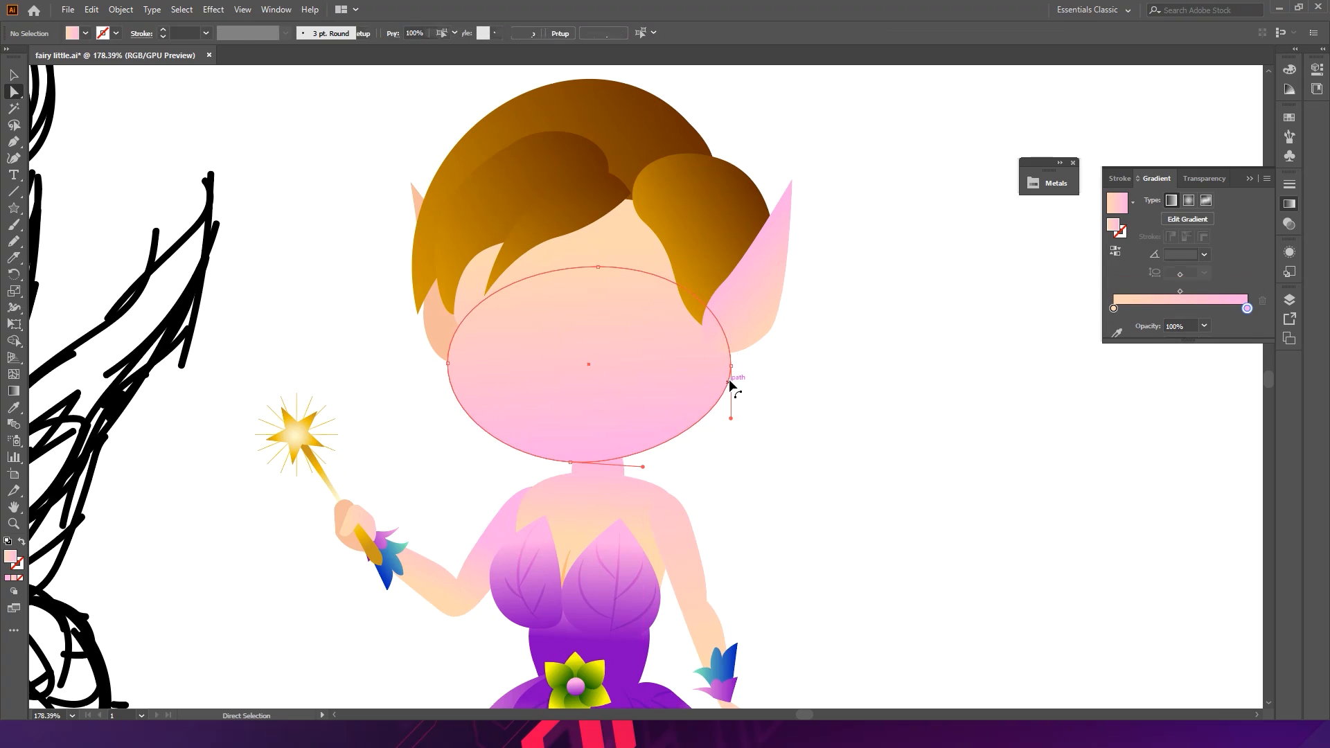
pyautogui.moveTo(731, 371); pyautogui.dragTo(727, 380)
pyautogui.hotkey('ctrl', 'z')
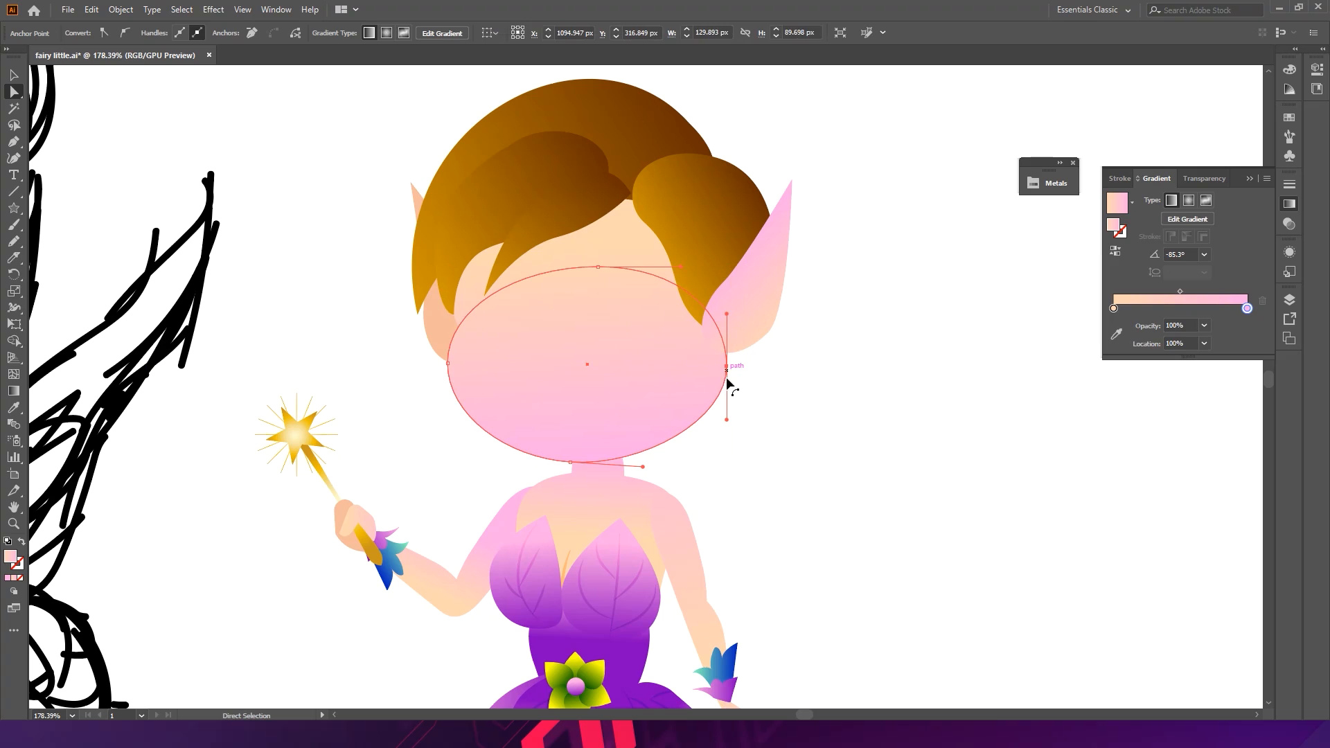
pyautogui.click(757, 422)
# - Draw a wavy hair lock with the Pencil tool over the right fringe, from the parting down toward the ear
pyautogui.moveTo(843, 395); pyautogui.dragTo(617, 416)
pyautogui.moveTo(949, 426); pyautogui.dragTo(824, 368)
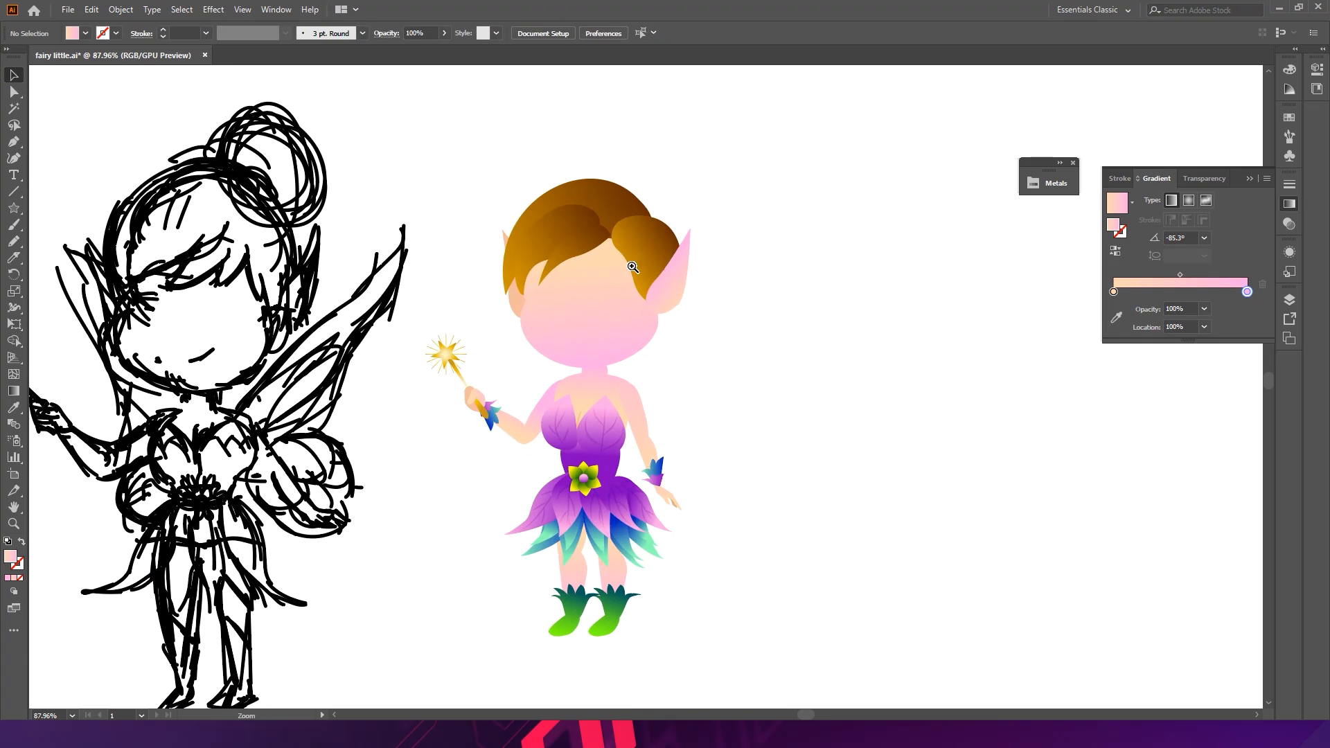
pyautogui.moveTo(629, 267); pyautogui.dragTo(751, 300)
pyautogui.moveTo(674, 250); pyautogui.dragTo(681, 249)
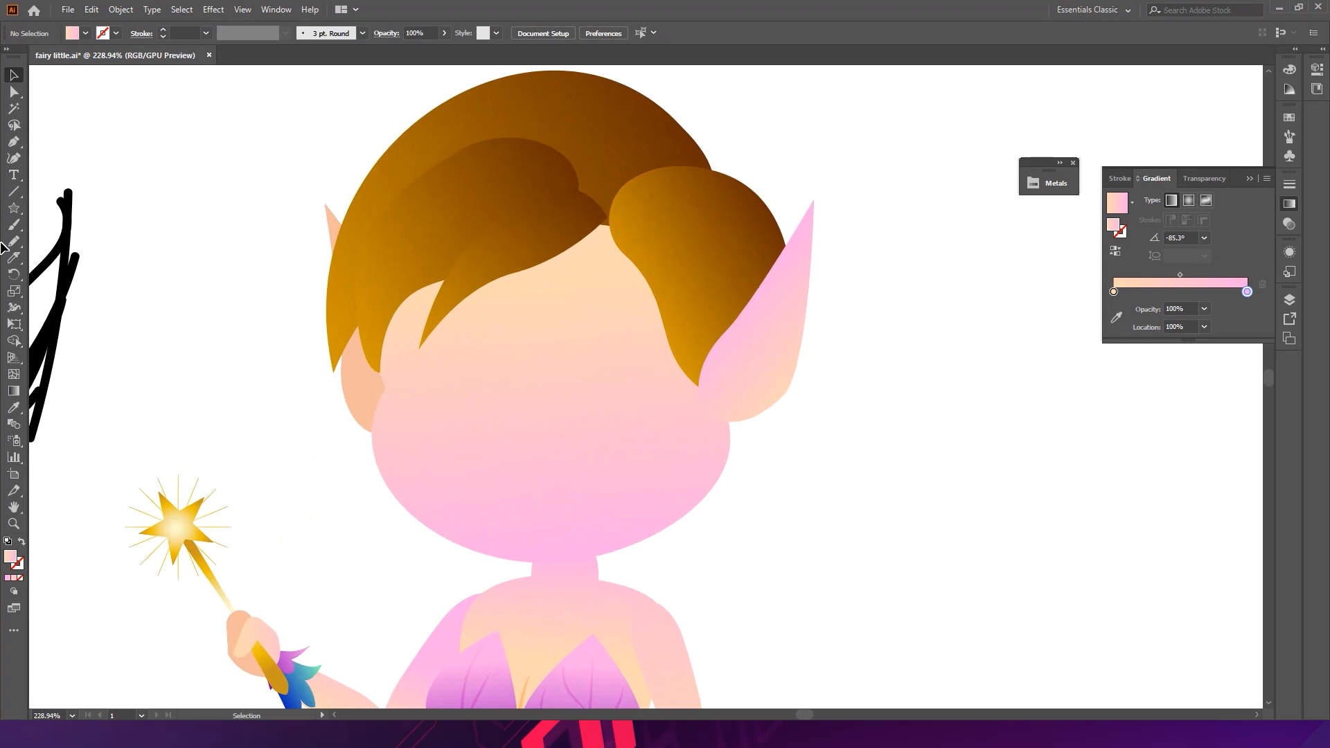
pyautogui.click(13, 143)
pyautogui.click(47, 171)
pyautogui.click(47, 506)
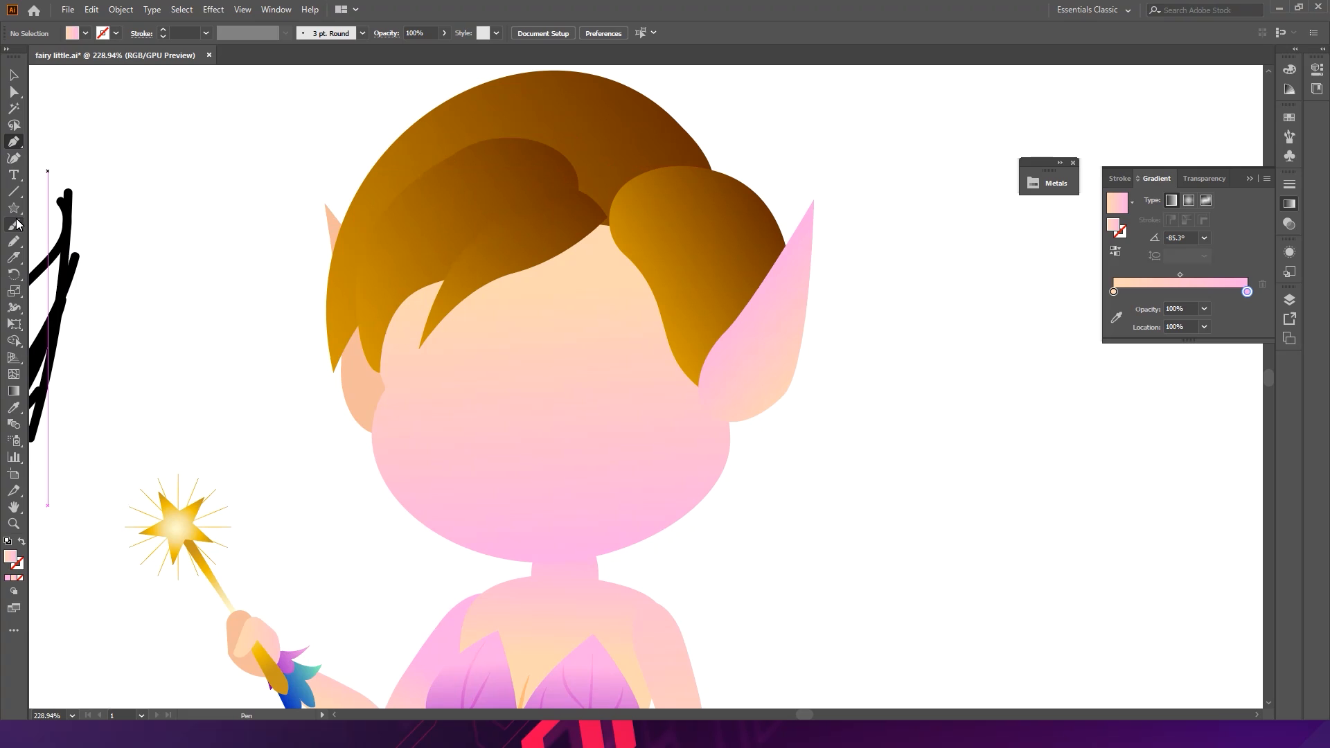
pyautogui.click(16, 244)
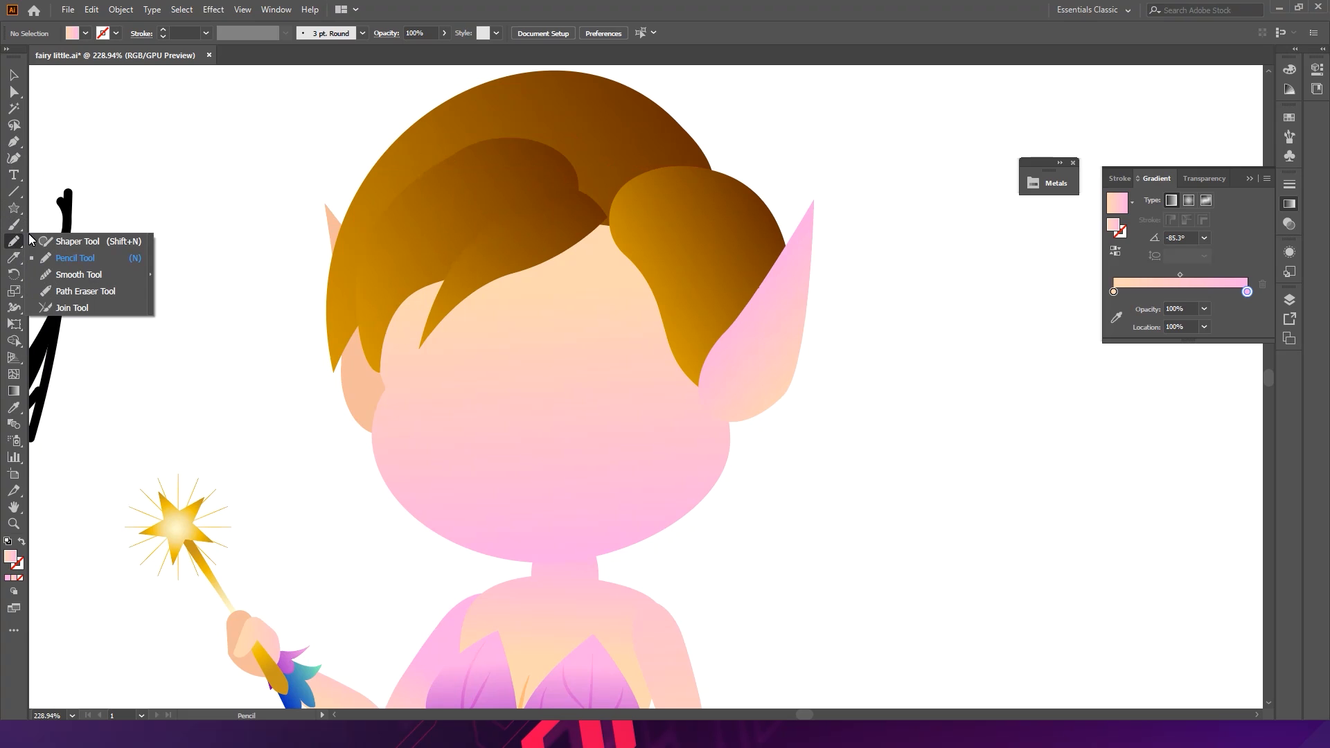
pyautogui.click(611, 230)
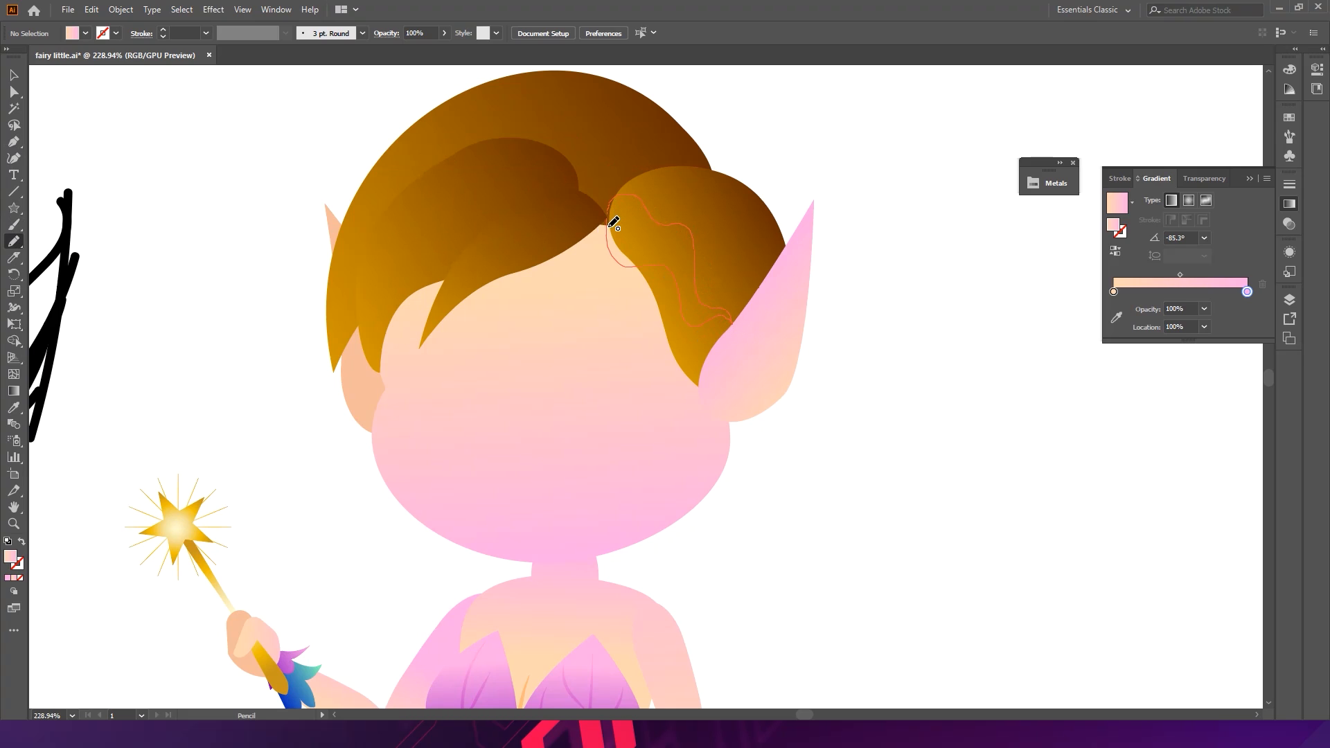
pyautogui.moveTo(611, 218); pyautogui.dragTo(609, 219)
# - Sample the hair gradient onto the wavy lock with the Eyedropper and simplify its path
pyautogui.press('i')
pyautogui.click(712, 218)
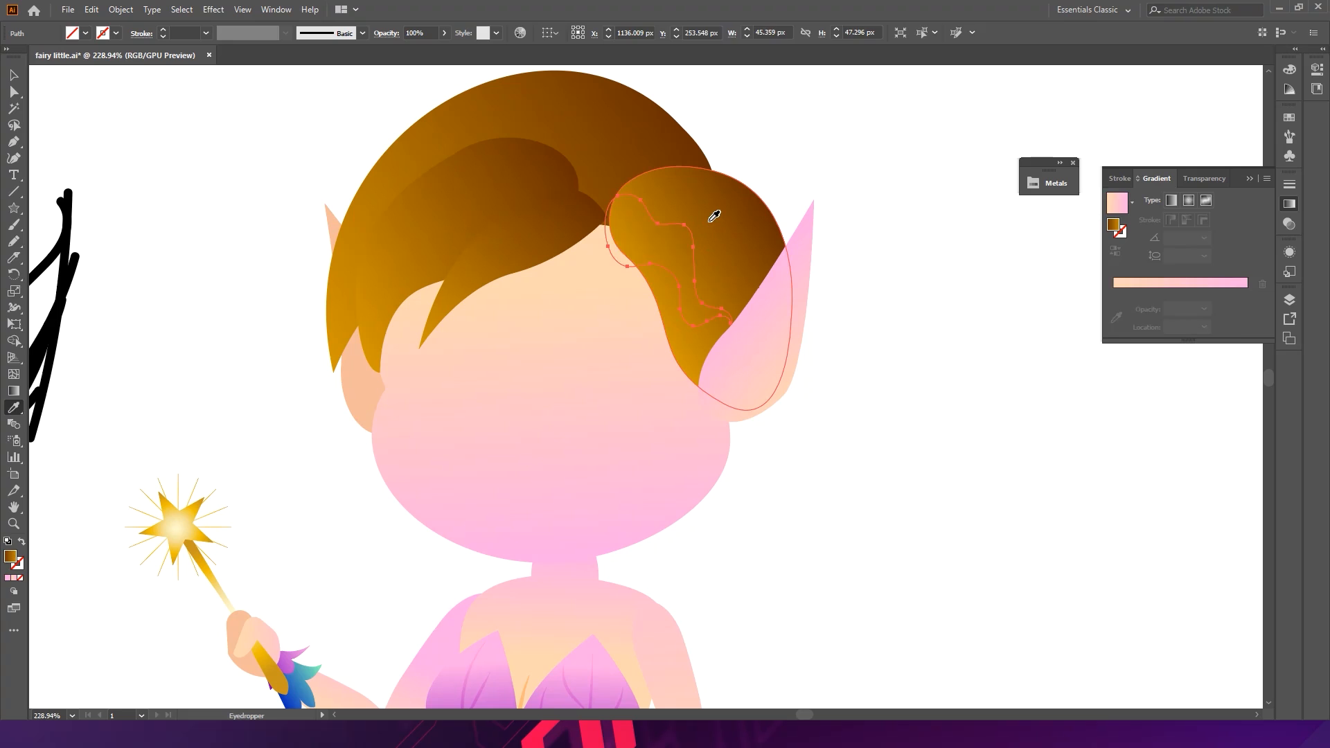
pyautogui.press('v')
pyautogui.doubleClick(660, 248)
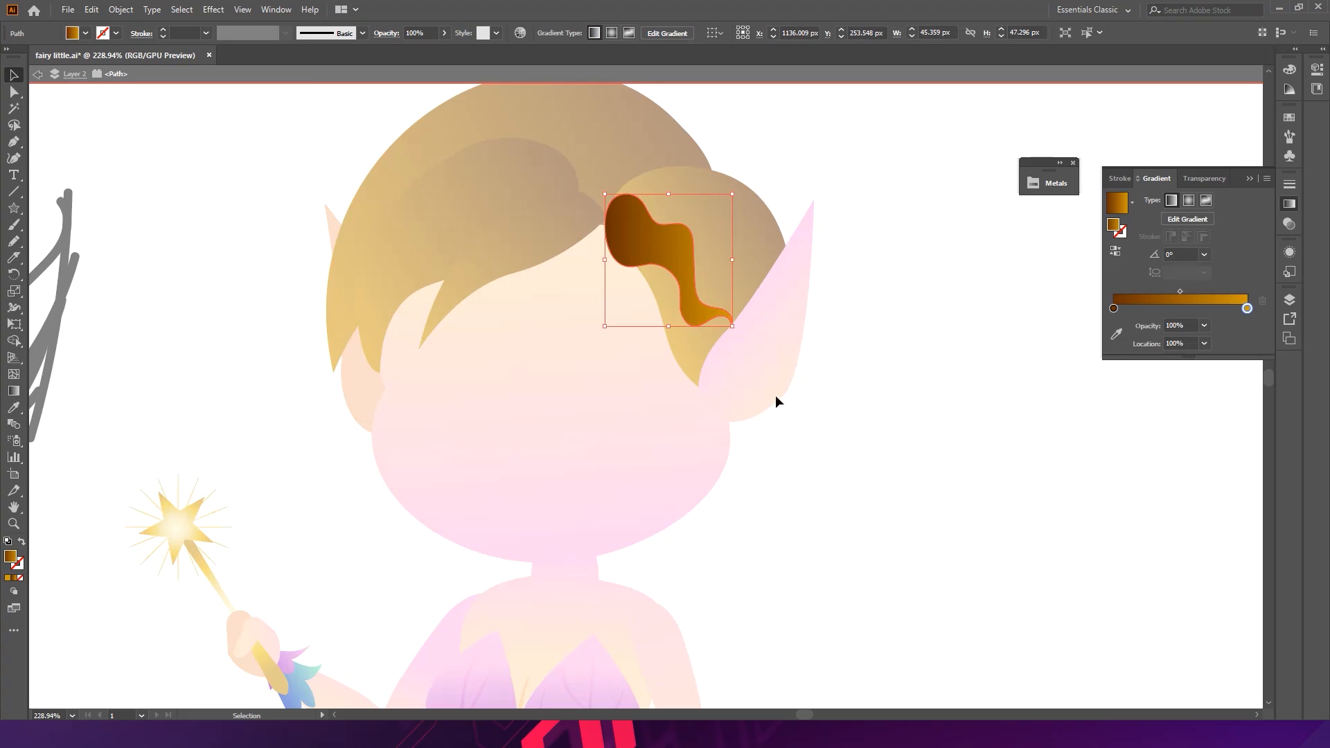
pyautogui.rightClick(673, 270)
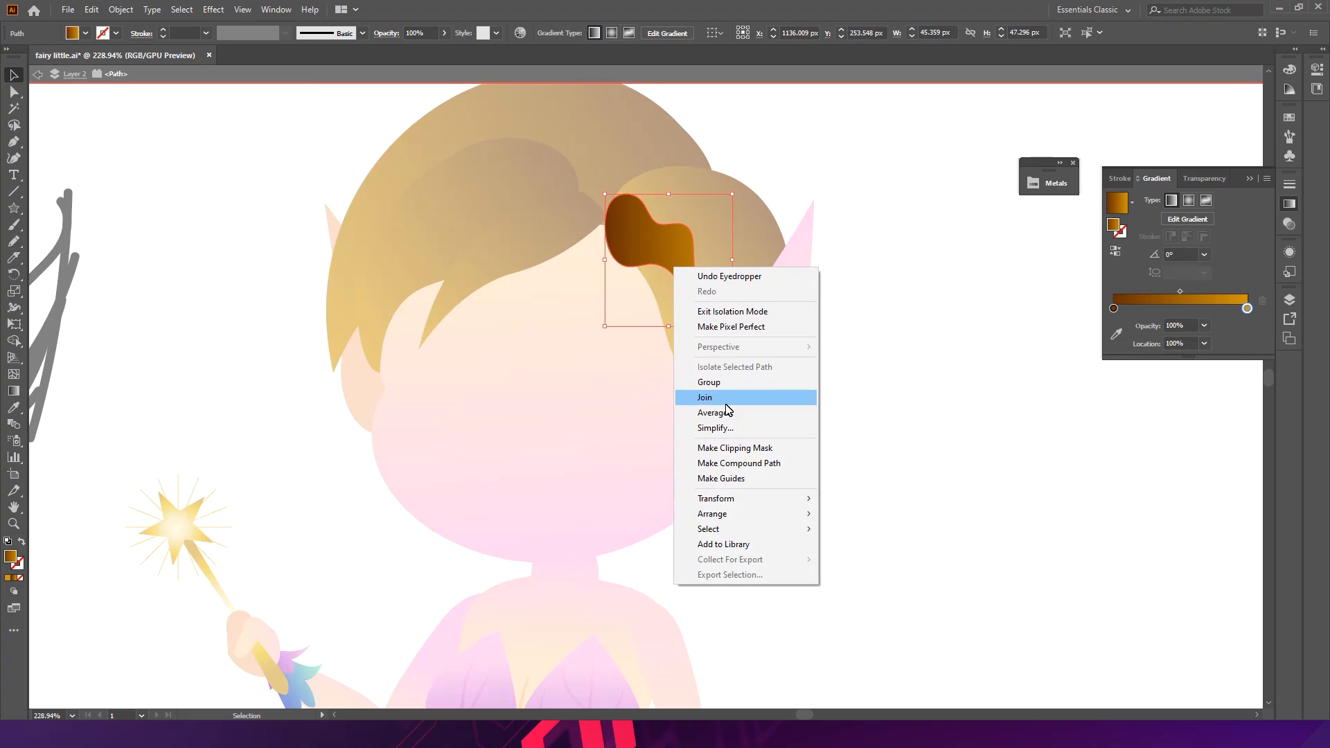
pyautogui.click(714, 428)
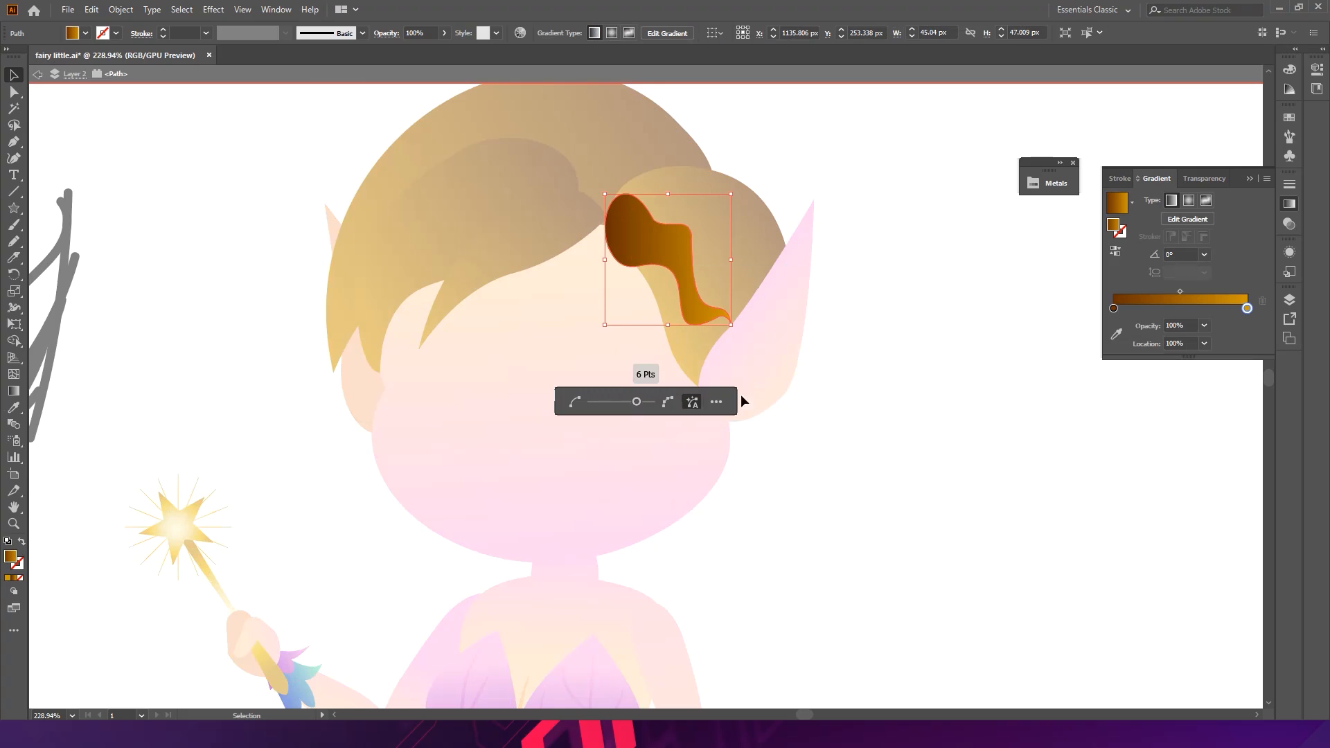
pyautogui.moveTo(636, 405); pyautogui.dragTo(663, 409)
pyautogui.click(830, 407)
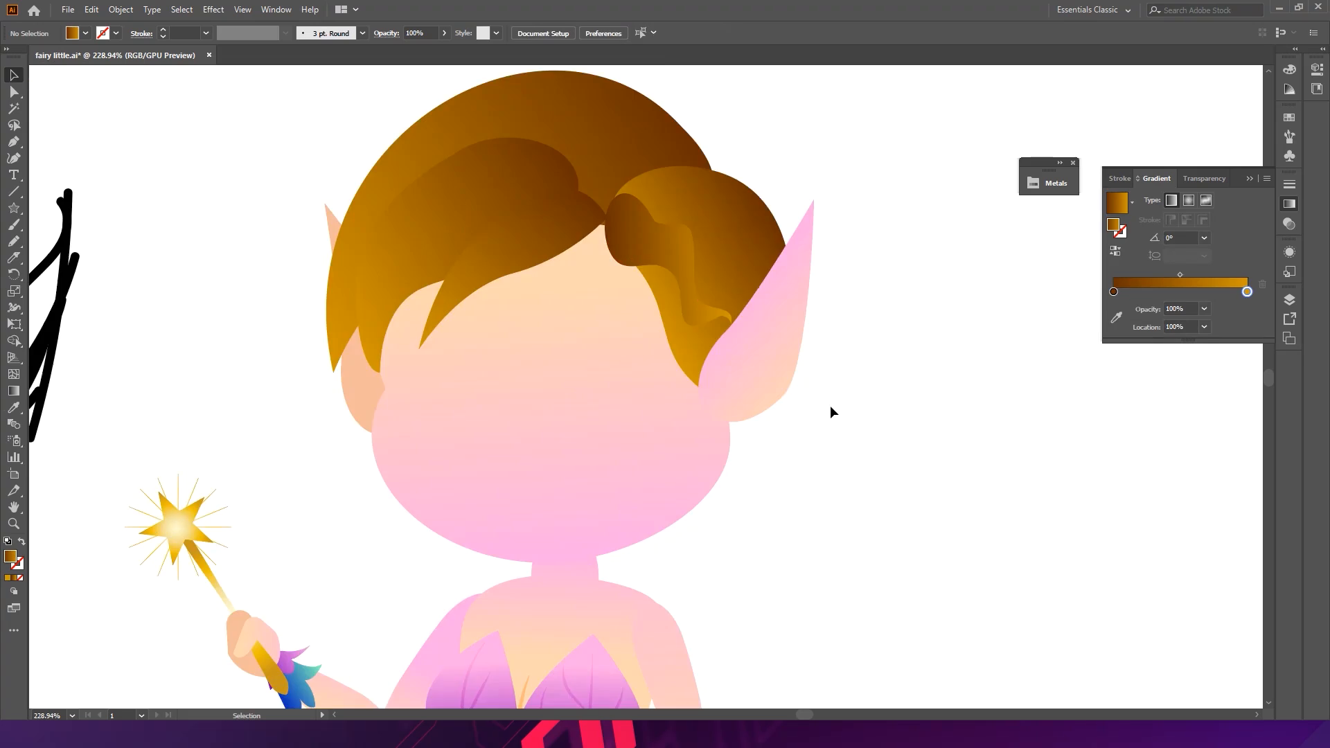
pyautogui.click(663, 263)
pyautogui.moveTo(672, 259); pyautogui.dragTo(654, 256)
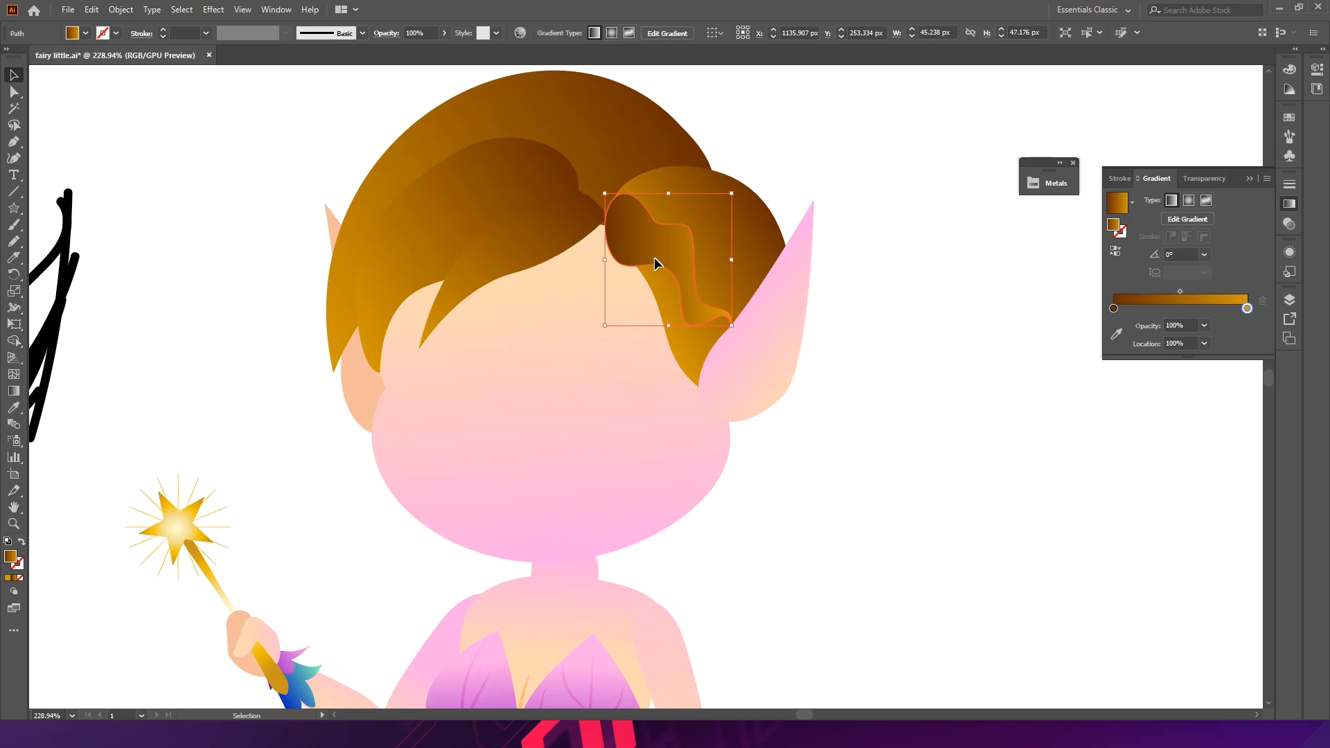
pyautogui.hotkey('ctrl', 'z')
pyautogui.click(914, 337)
# - Try to move the main hair's lower-left anchor inward toward the face
pyautogui.moveTo(860, 334); pyautogui.dragTo(850, 305)
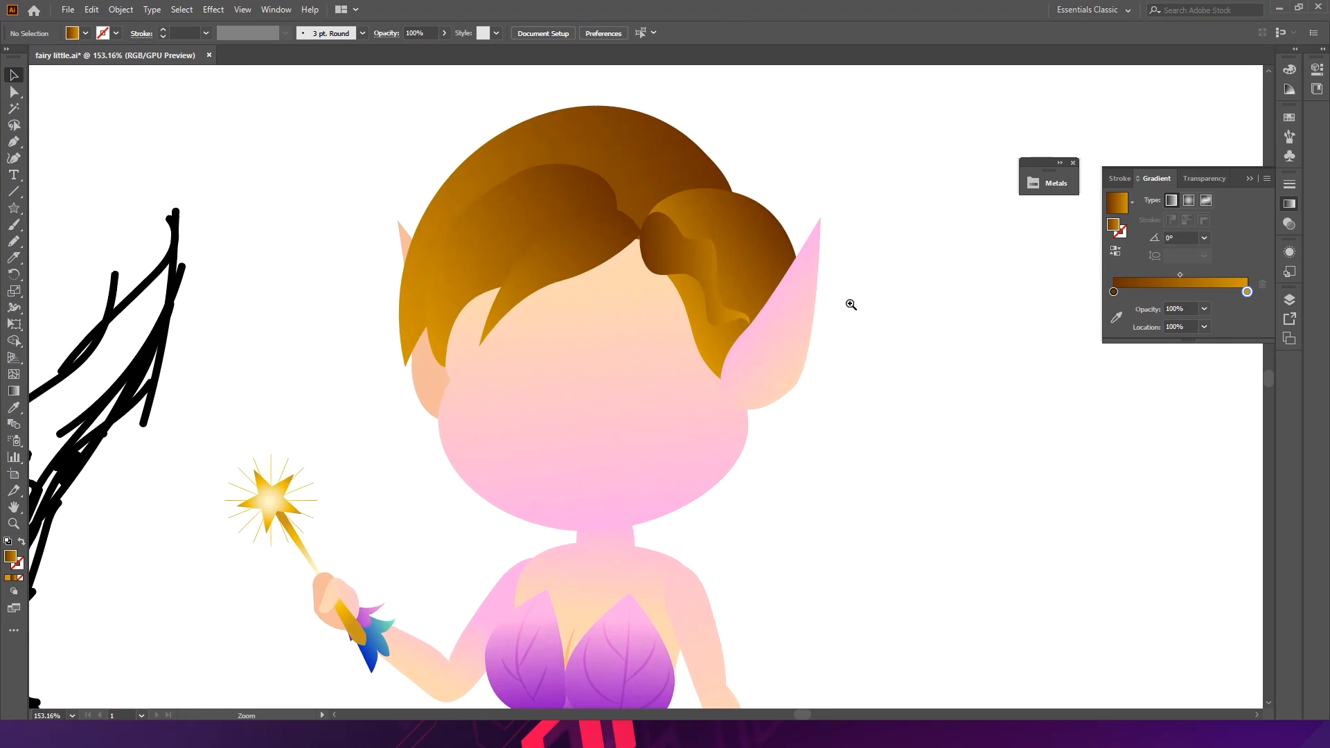
pyautogui.press('a')
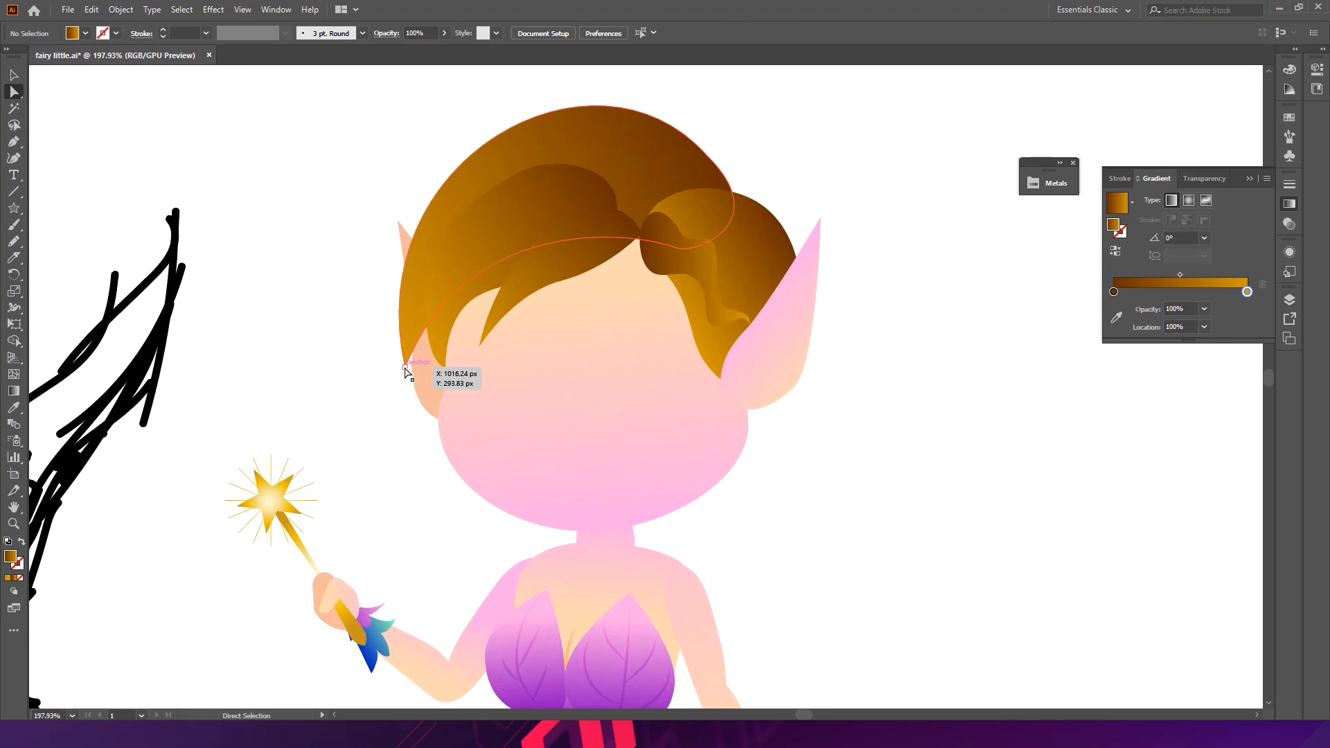
pyautogui.click(405, 367)
pyautogui.moveTo(406, 368); pyautogui.dragTo(455, 402)
pyautogui.click(364, 438)
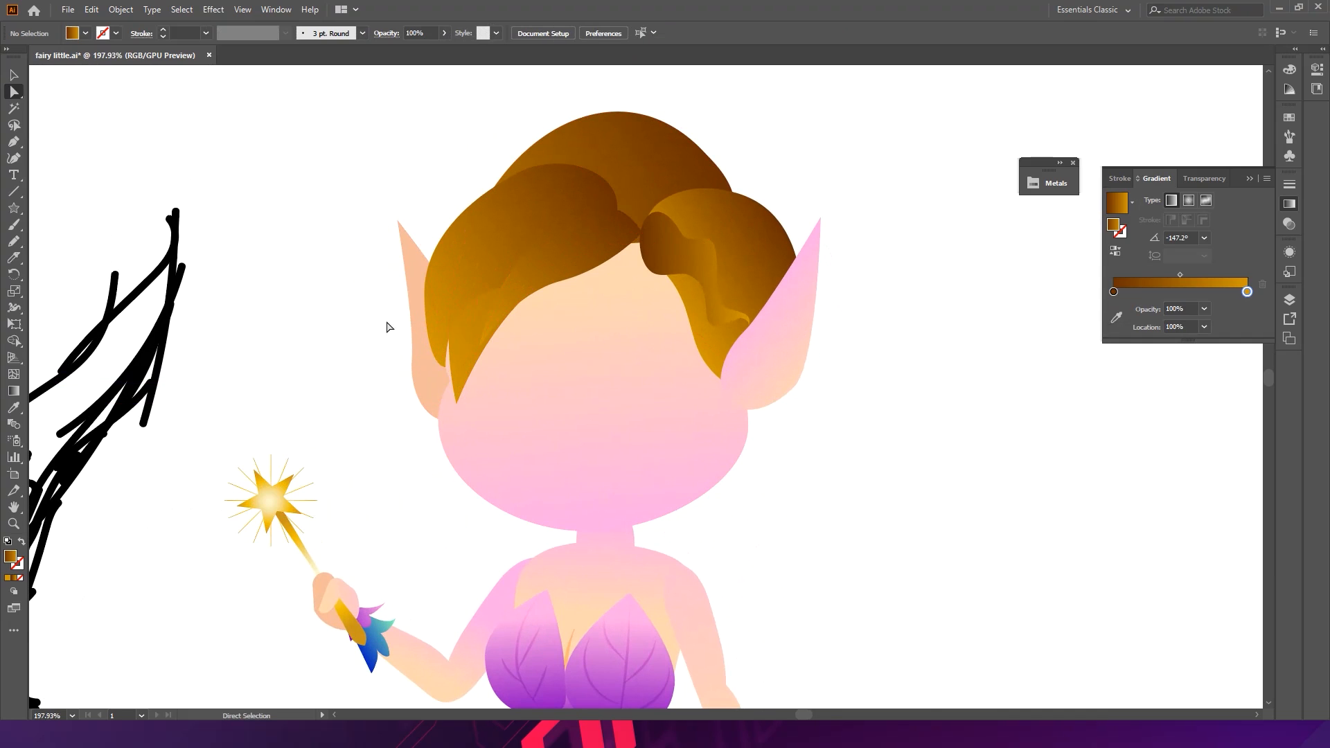
pyautogui.moveTo(455, 401)
pyautogui.mouseDown()
pyautogui.moveTo(501, 380)
pyautogui.moveTo(453, 395)
pyautogui.moveTo(457, 412)
pyautogui.moveTo(478, 381)
pyautogui.moveTo(450, 372)
pyautogui.moveTo(455, 402)
pyautogui.mouseUp()
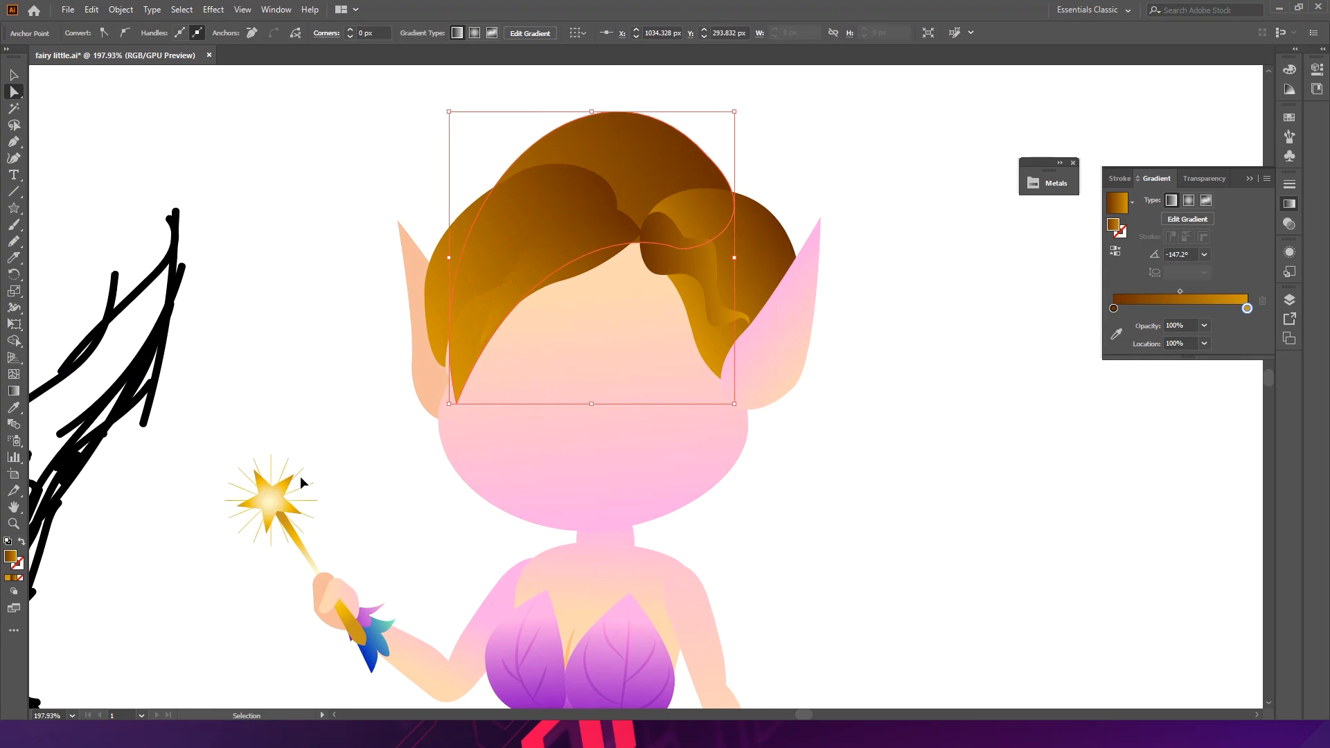
pyautogui.click(300, 484)
pyautogui.hotkey('ctrl', 'z')
pyautogui.hotkey('ctrl', 'z')
pyautogui.hotkey('ctrl', 'z')
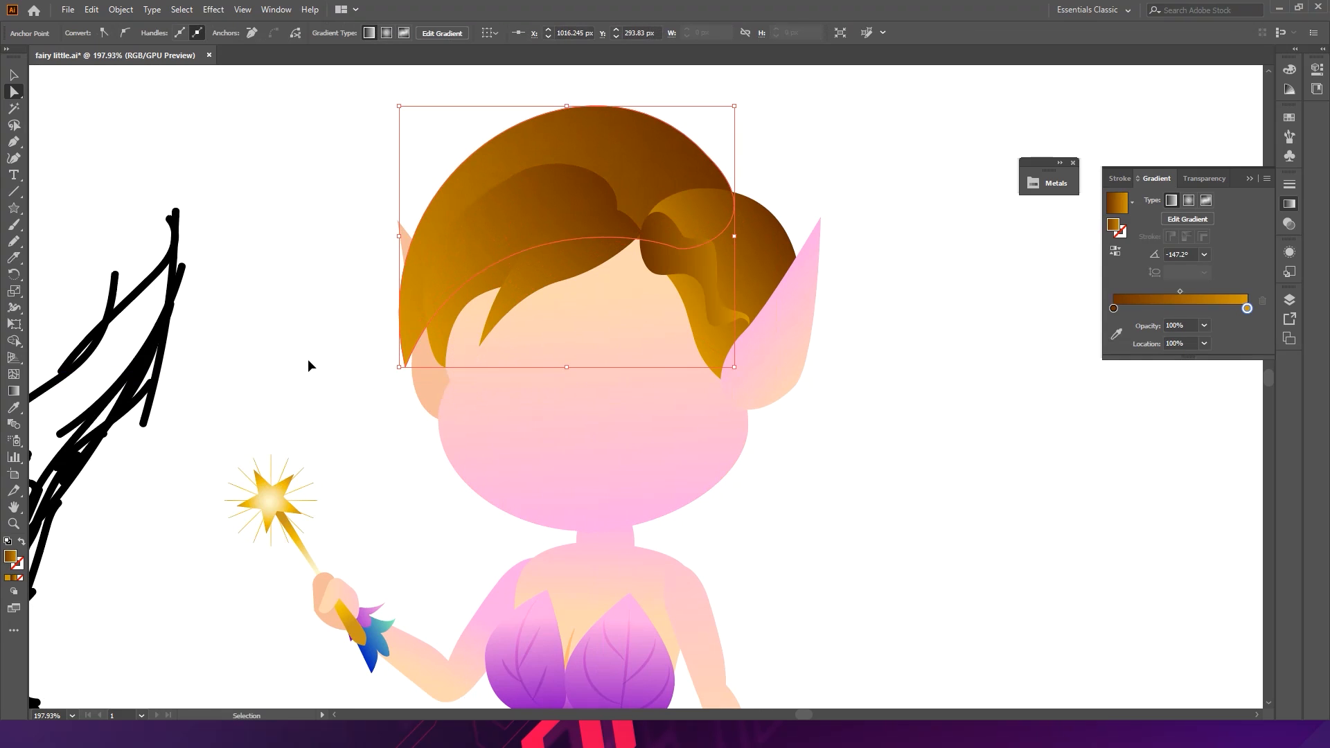
# - Pull the left hair lock's bottom tip slightly down and outward
pyautogui.click(328, 428)
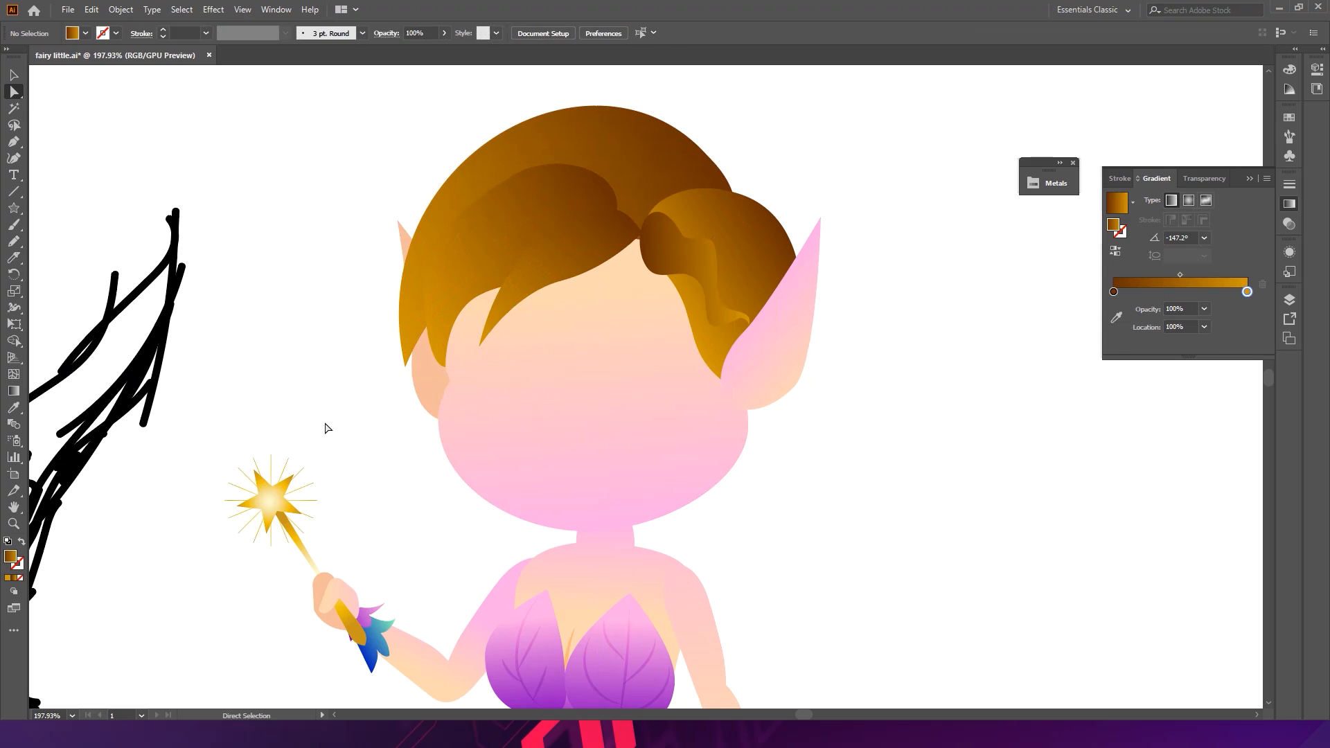
pyautogui.click(446, 369)
pyautogui.moveTo(450, 374); pyautogui.dragTo(441, 382)
pyautogui.click(362, 466)
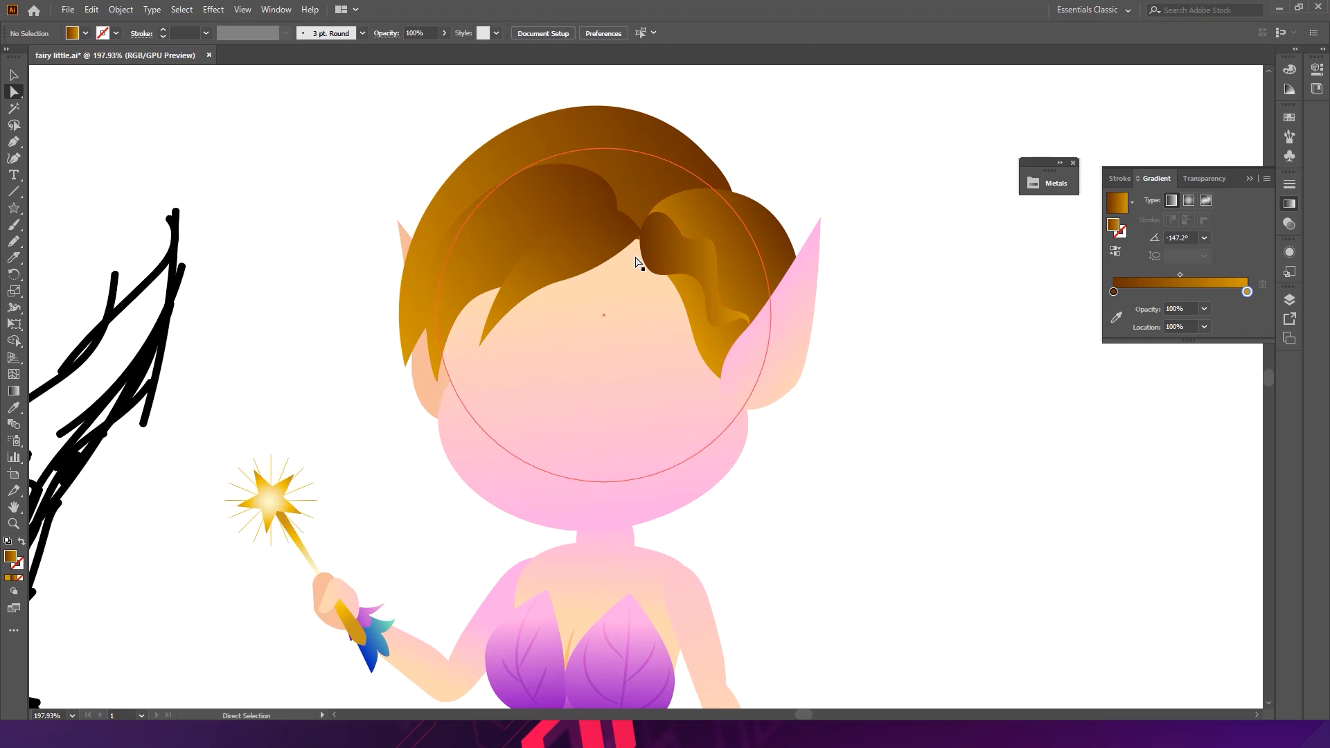
# - Scale the selected fringe hair lock down to a smaller size
pyautogui.press('v')
pyautogui.moveTo(613, 241); pyautogui.dragTo(611, 238)
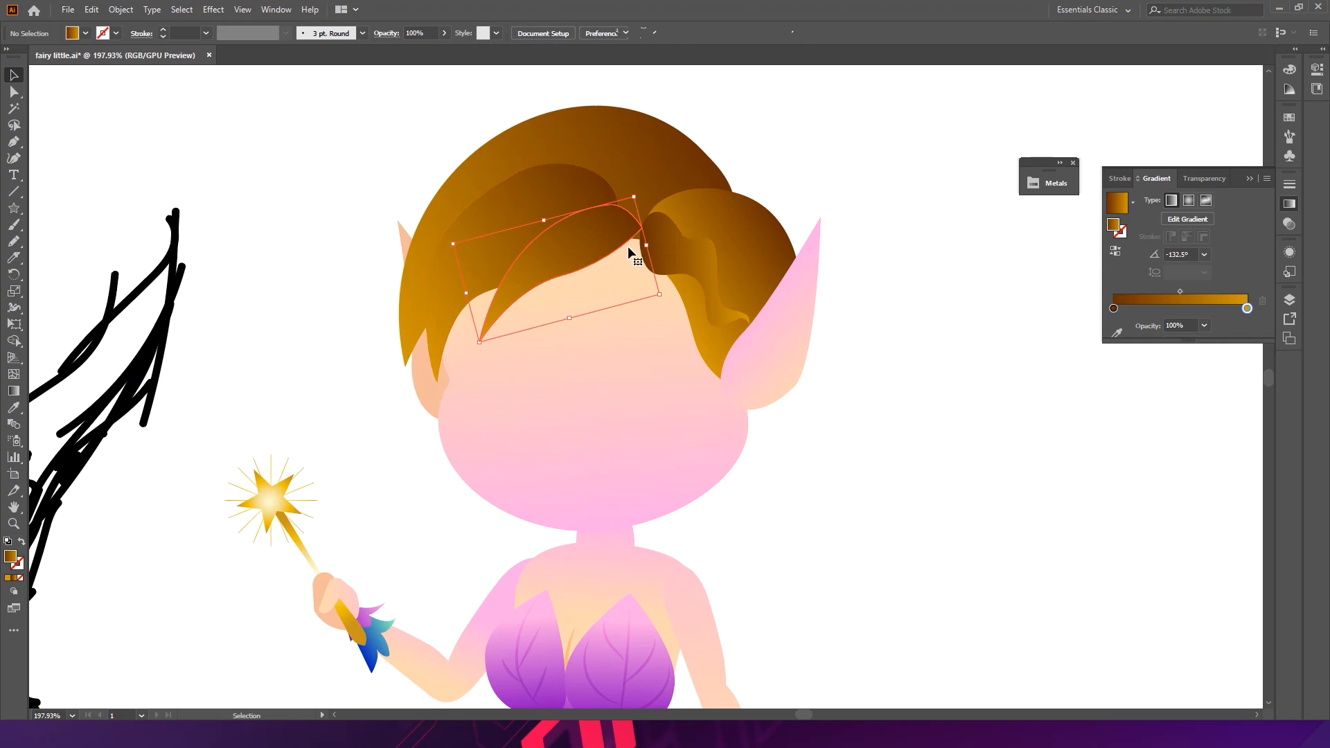
pyautogui.click(857, 143)
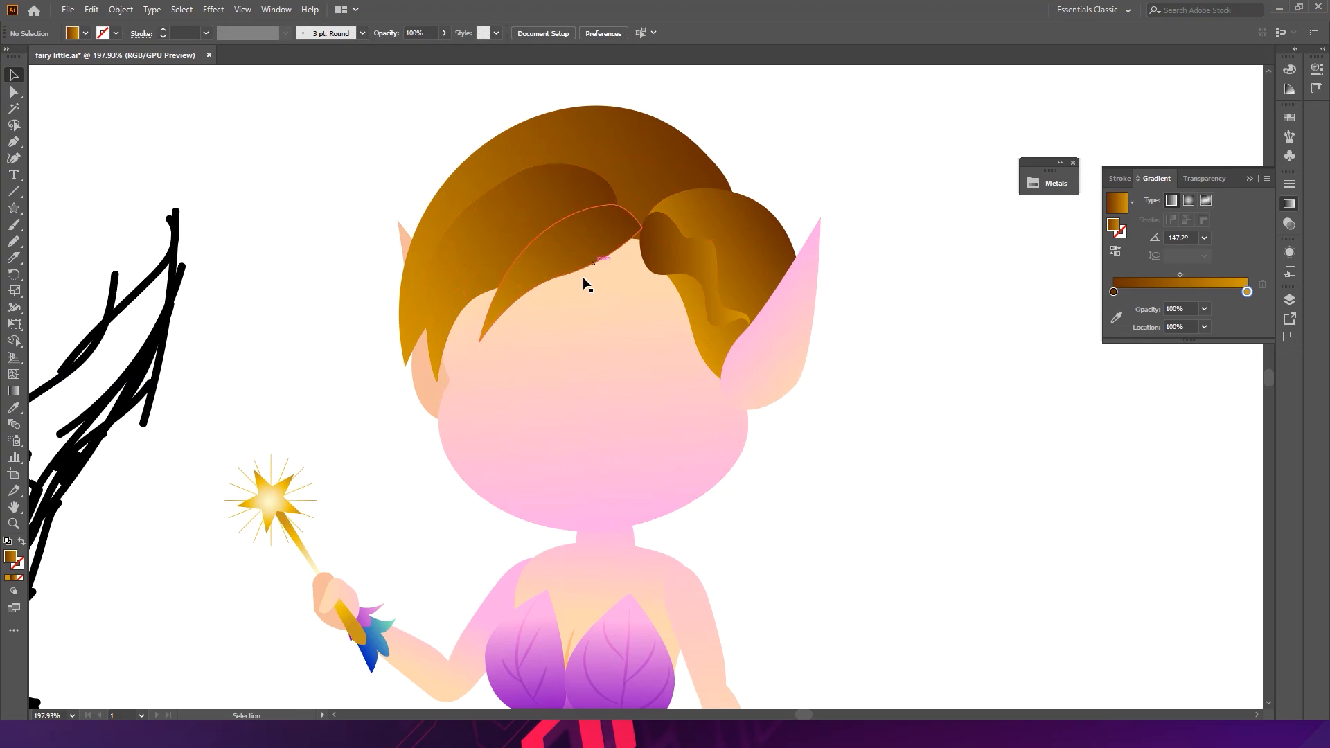
pyautogui.moveTo(629, 230); pyautogui.dragTo(636, 236)
pyautogui.click(809, 157)
pyautogui.moveTo(851, 182); pyautogui.dragTo(608, 189)
pyautogui.moveTo(817, 209); pyautogui.dragTo(514, 205)
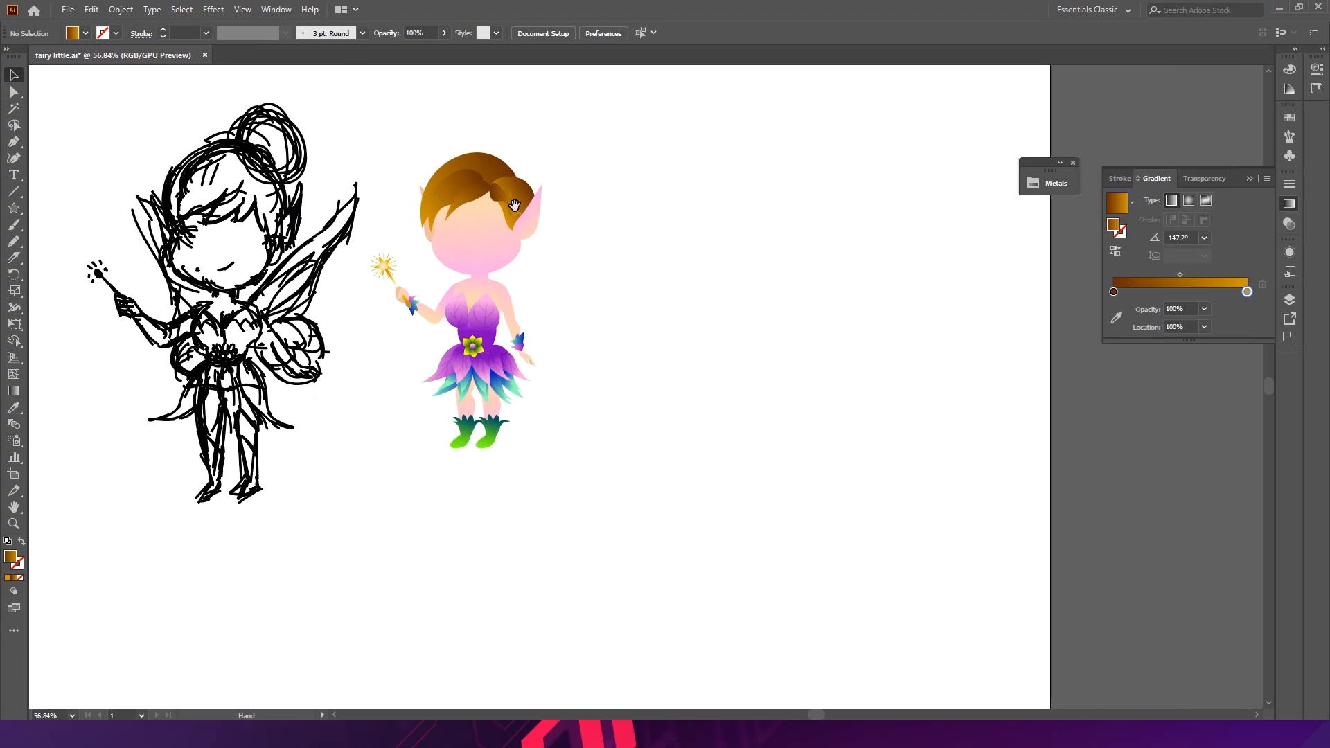
pyautogui.moveTo(441, 237); pyautogui.dragTo(575, 239)
pyautogui.moveTo(626, 163); pyautogui.dragTo(786, 222)
pyautogui.click(682, 236)
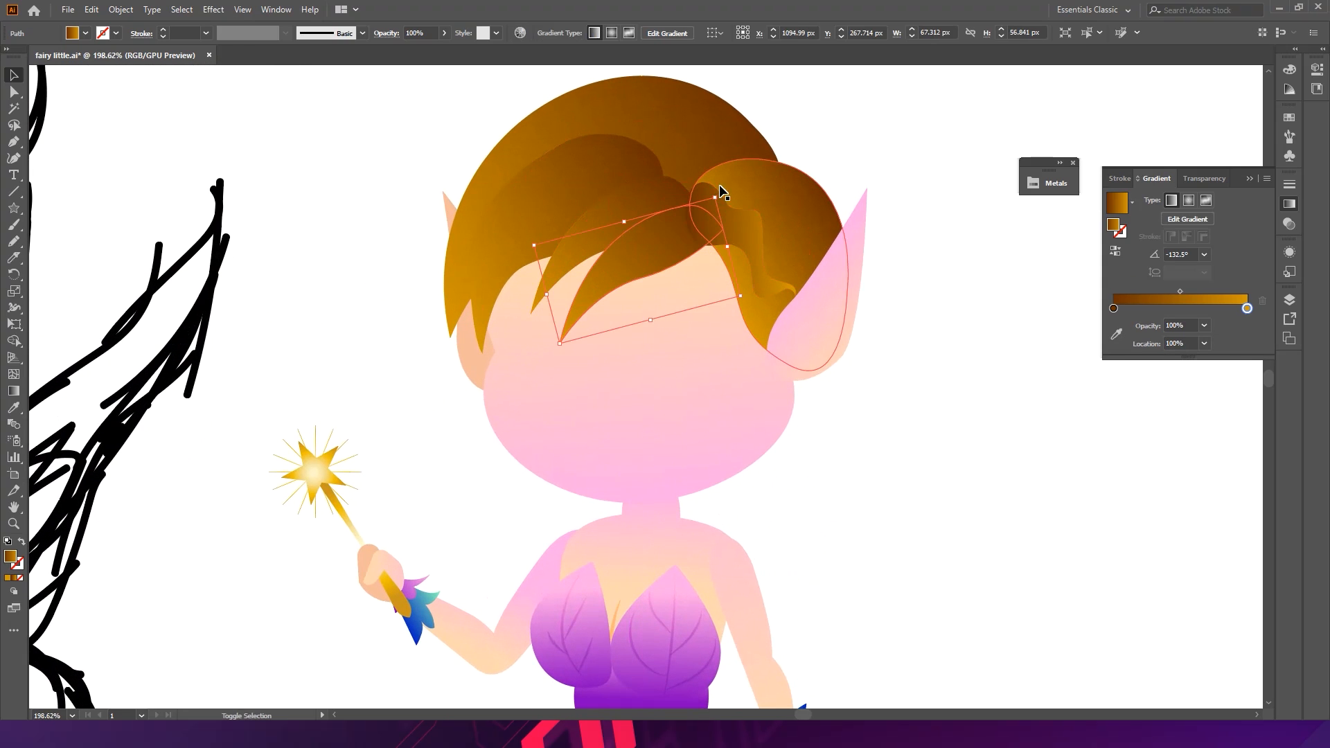
pyautogui.moveTo(714, 197); pyautogui.dragTo(686, 230)
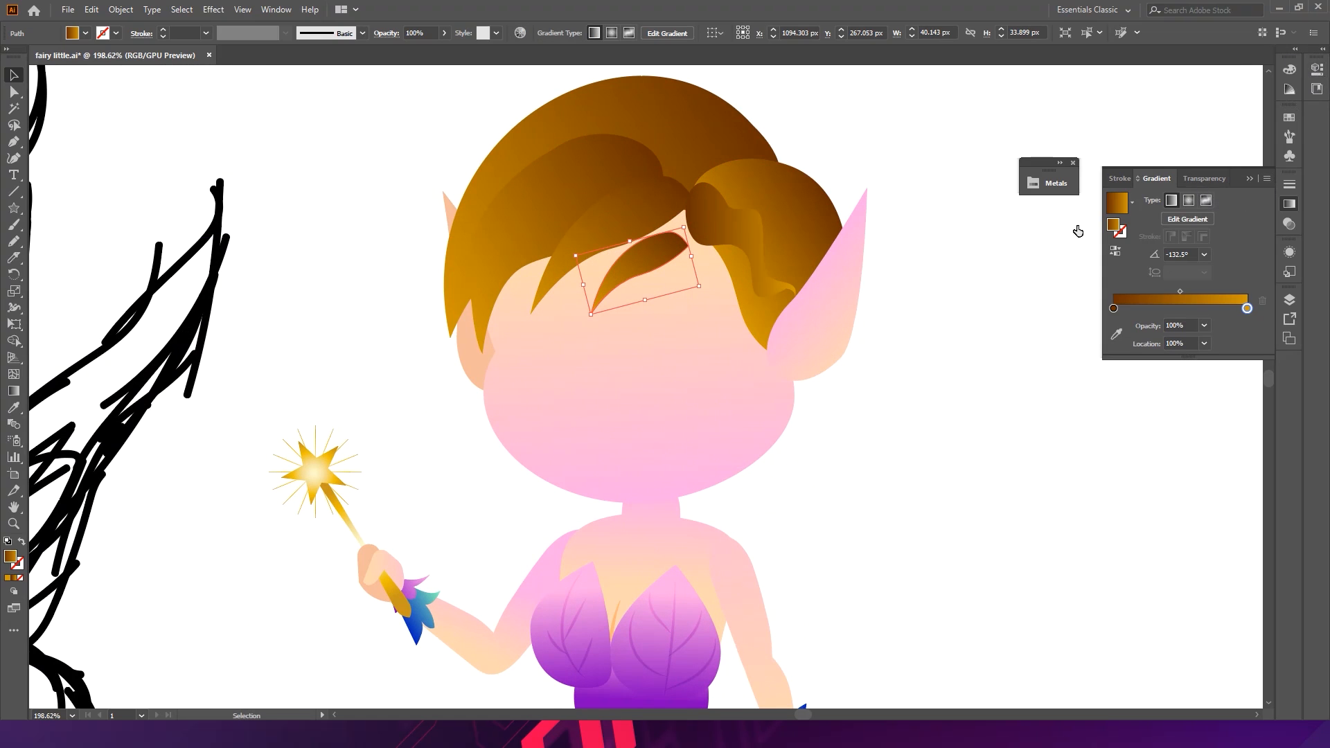
# - Reflect the small hair lock across the vertical axis
pyautogui.rightClick(658, 263)
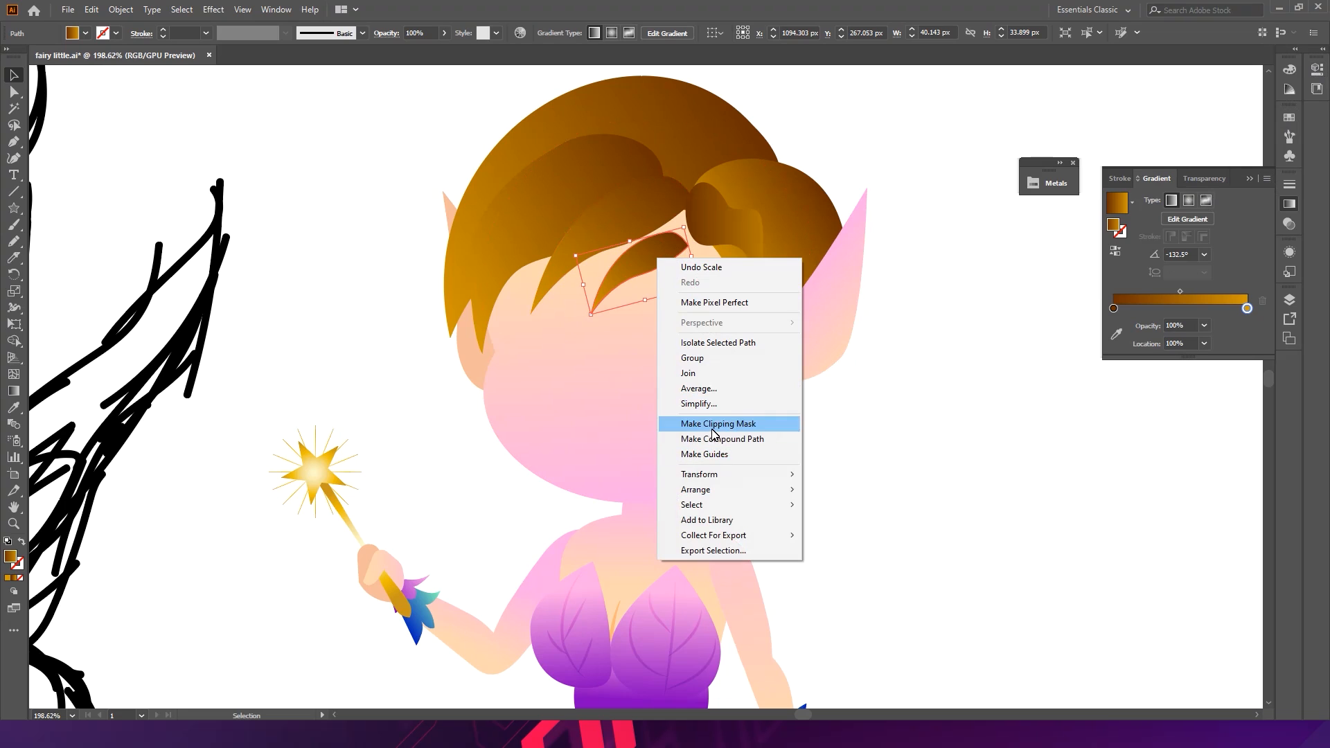
pyautogui.moveTo(766, 475)
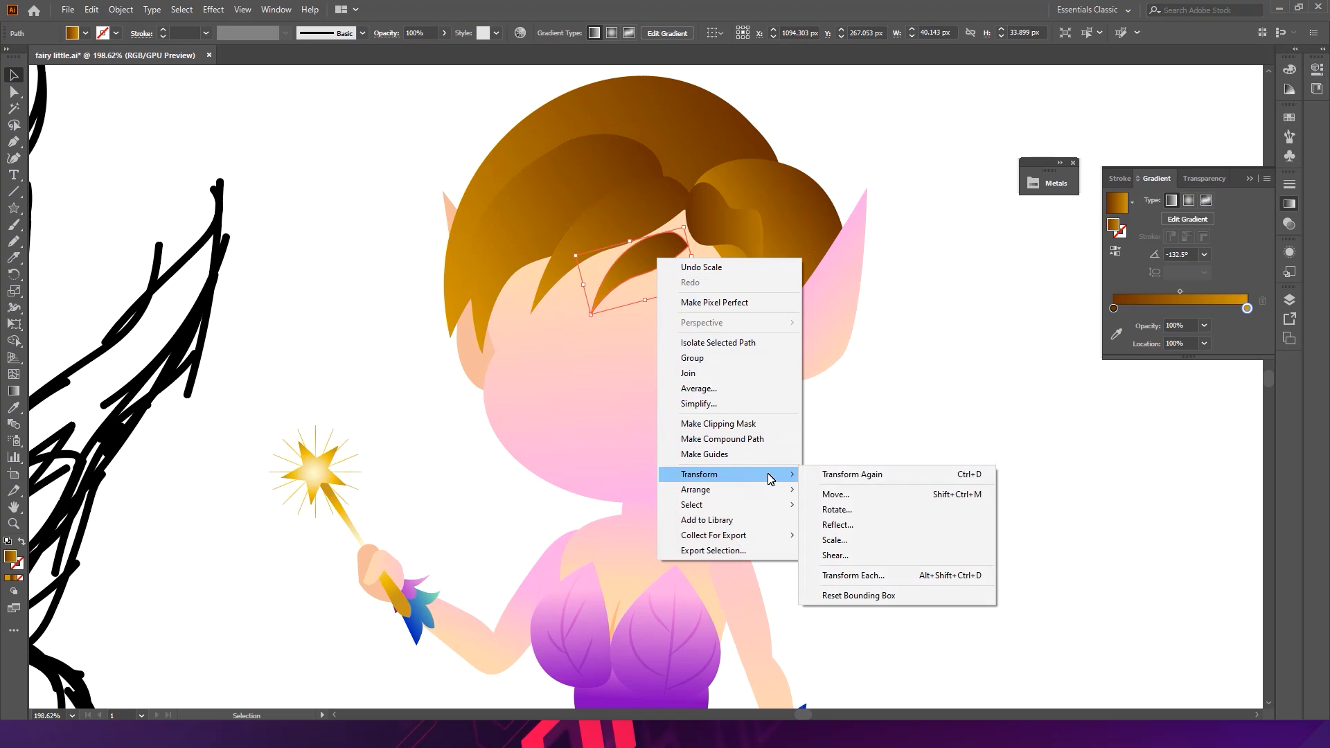
pyautogui.click(862, 531)
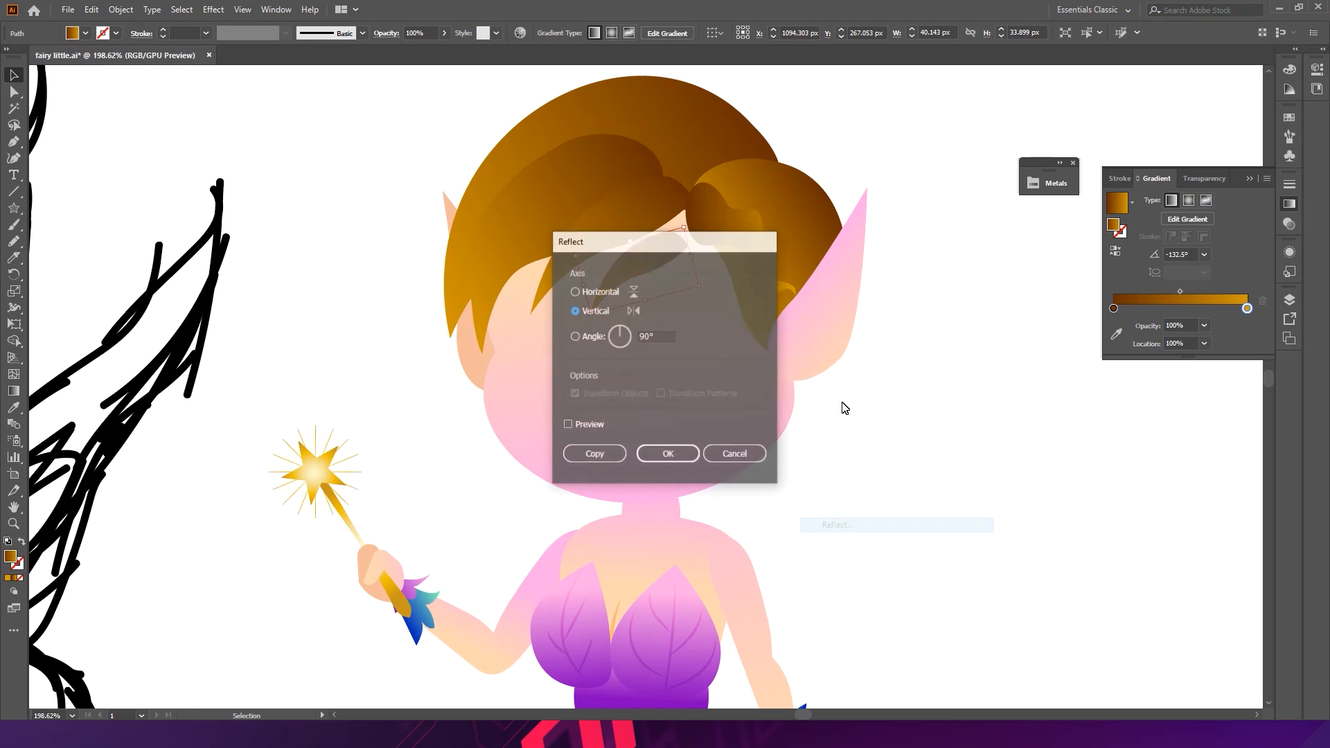
pyautogui.click(668, 454)
# - Move the reflected lock up onto the hair parting above the forehead
pyautogui.moveTo(667, 257); pyautogui.dragTo(706, 274)
pyautogui.moveTo(706, 274); pyautogui.dragTo(711, 244)
pyautogui.click(923, 293)
pyautogui.moveTo(769, 286); pyautogui.dragTo(789, 243)
pyautogui.hotkey('ctrl', 'z')
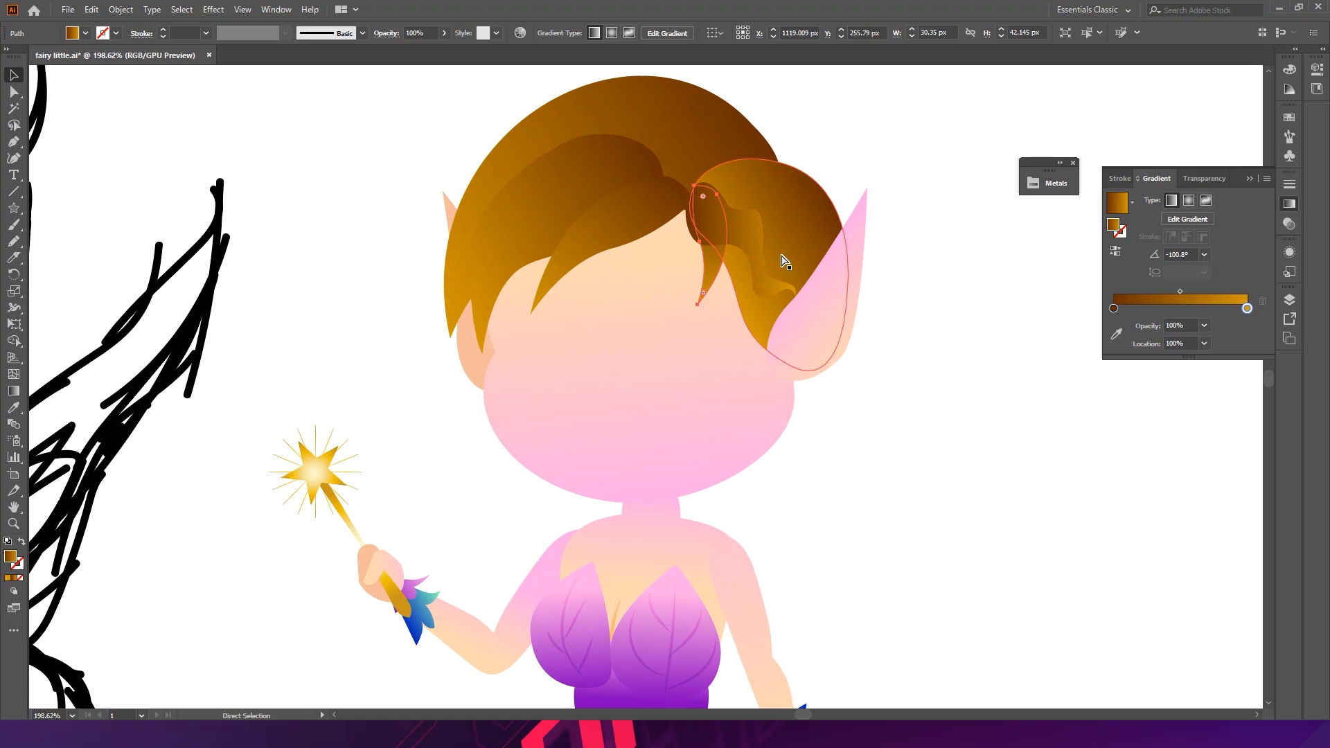
pyautogui.moveTo(711, 264); pyautogui.dragTo(691, 261)
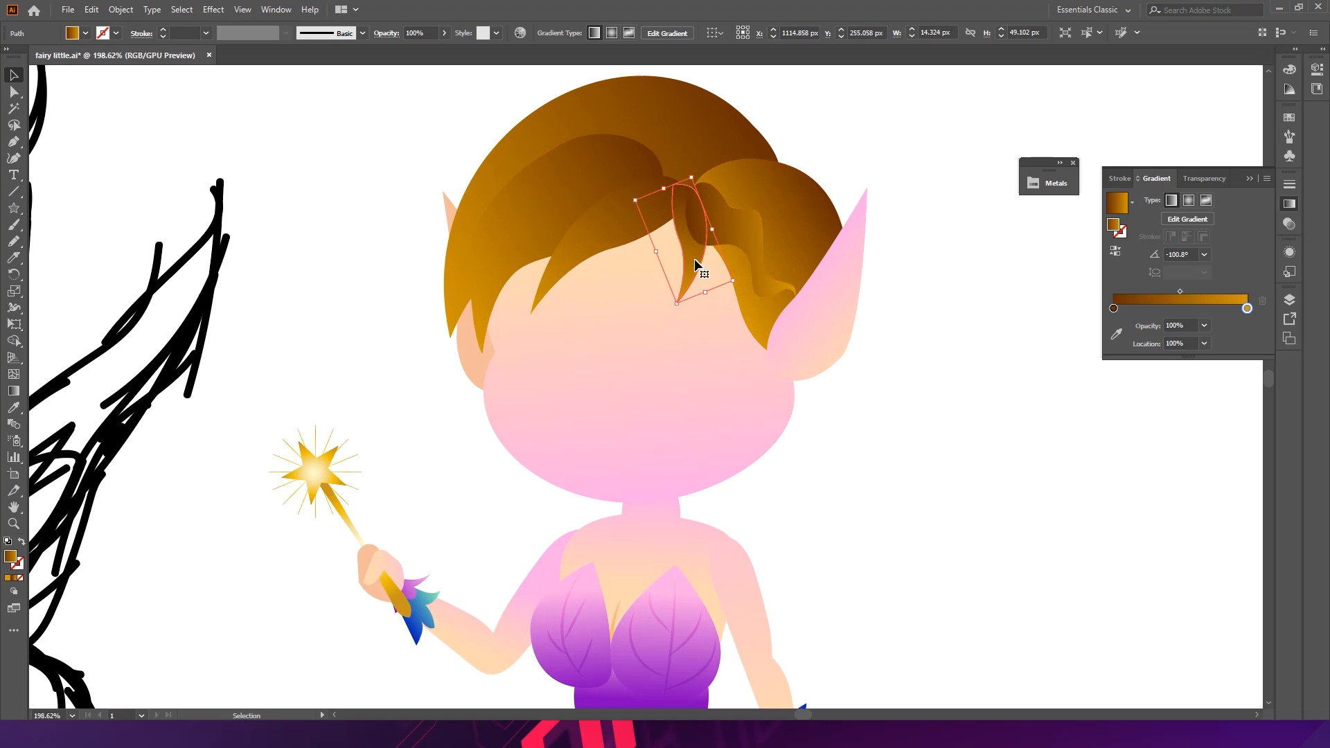
pyautogui.click(913, 250)
# - Save the document
pyautogui.moveTo(943, 338); pyautogui.dragTo(880, 340)
pyautogui.moveTo(1027, 396); pyautogui.dragTo(872, 407)
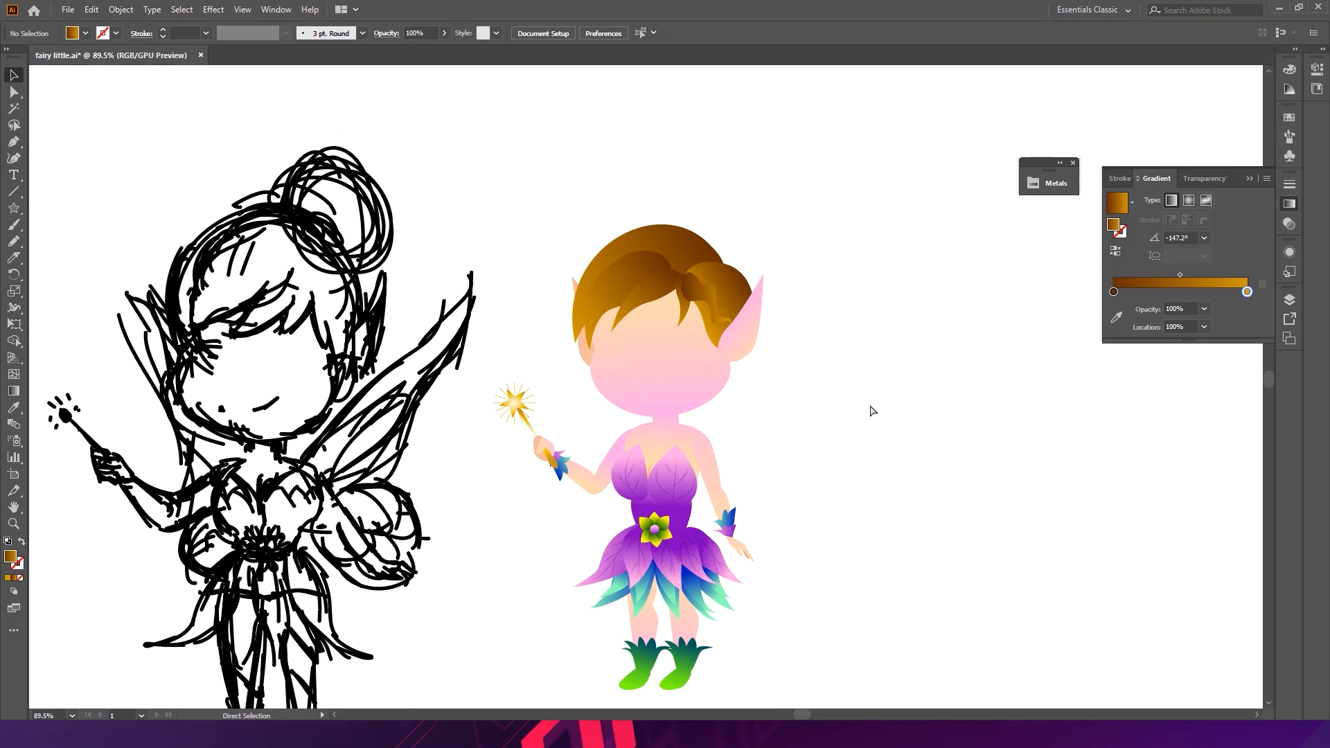
pyautogui.hotkey('ctrl', 's')
pyautogui.scroll(3, 757, 309)
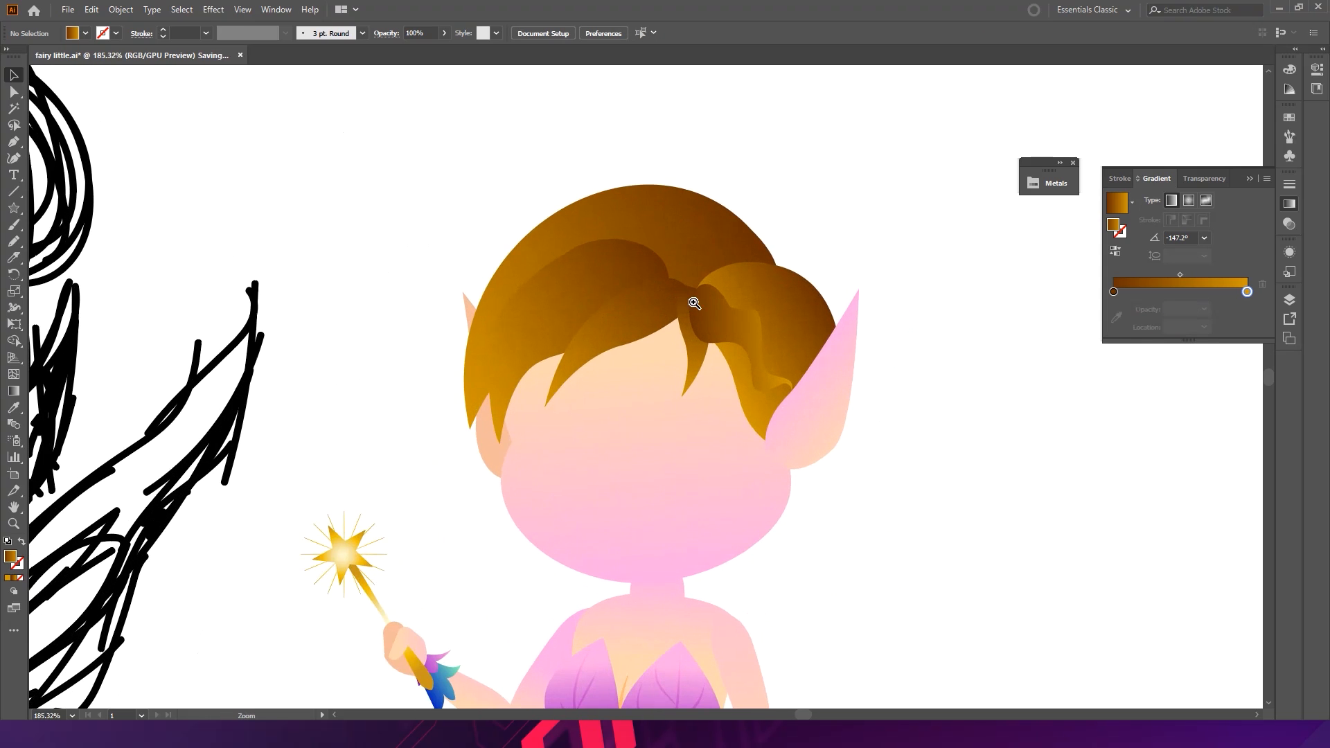
pyautogui.moveTo(636, 294); pyautogui.dragTo(722, 248)
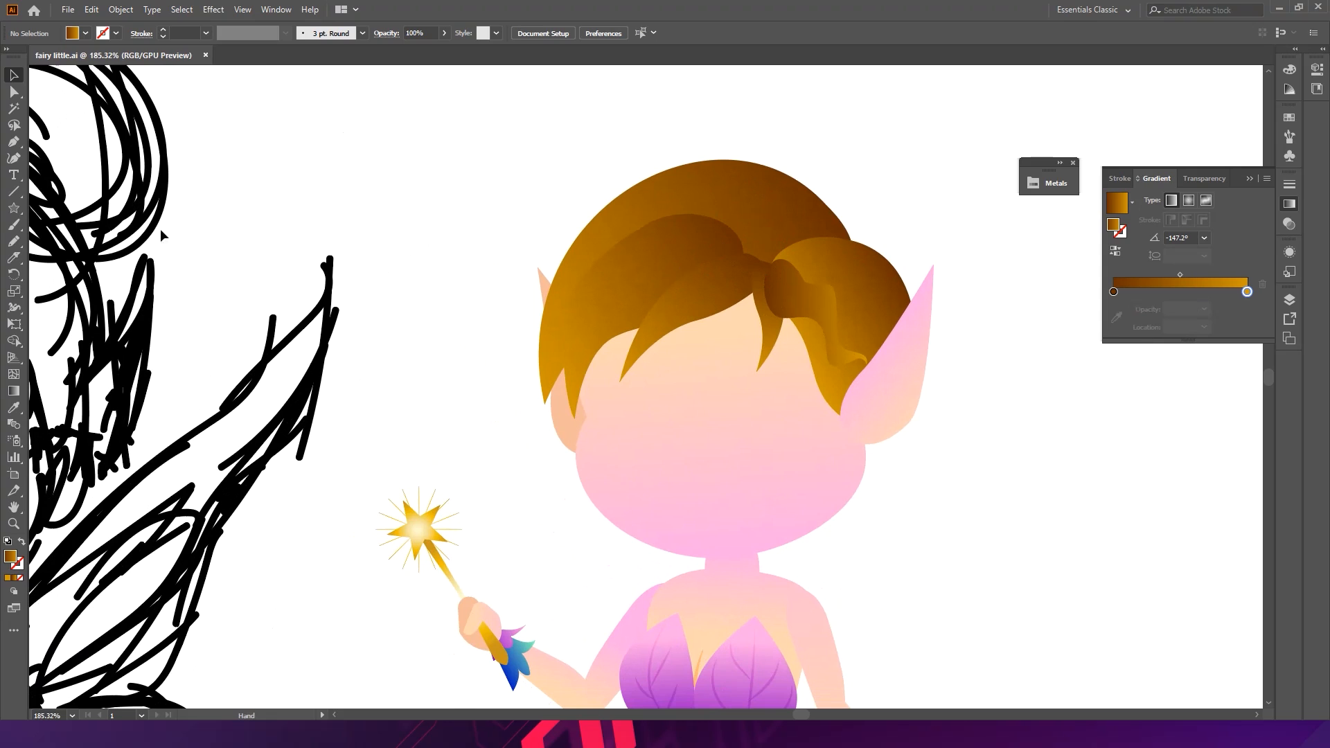
# - Draw thin gradient-stroked hair strands with the Pencil tool across the left fringe, starting from the parting
pyautogui.click(15, 240)
pyautogui.click(23, 543)
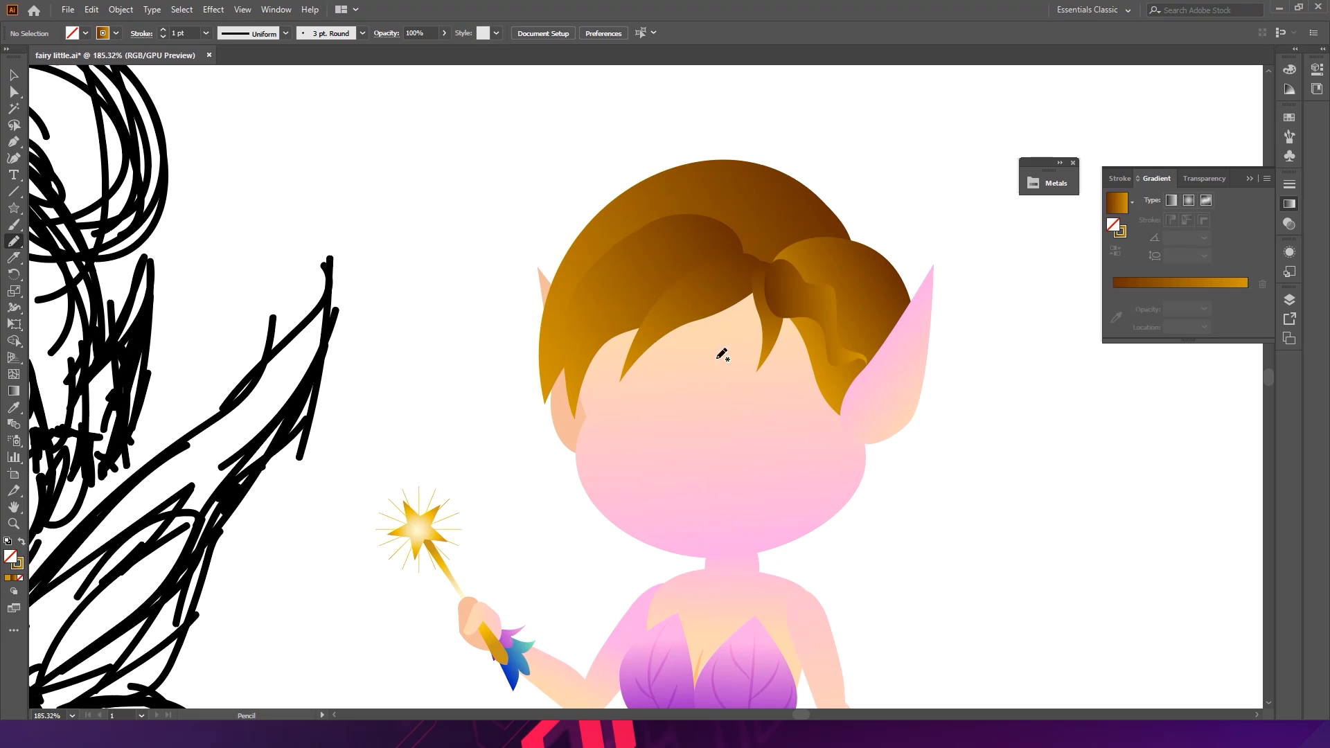
pyautogui.moveTo(712, 223)
pyautogui.mouseDown()
pyautogui.moveTo(682, 211)
pyautogui.moveTo(745, 246)
pyautogui.moveTo(811, 251)
pyautogui.mouseUp()
pyautogui.hotkey('ctrl', 'shift', 'a')
pyautogui.moveTo(701, 274); pyautogui.dragTo(544, 354)
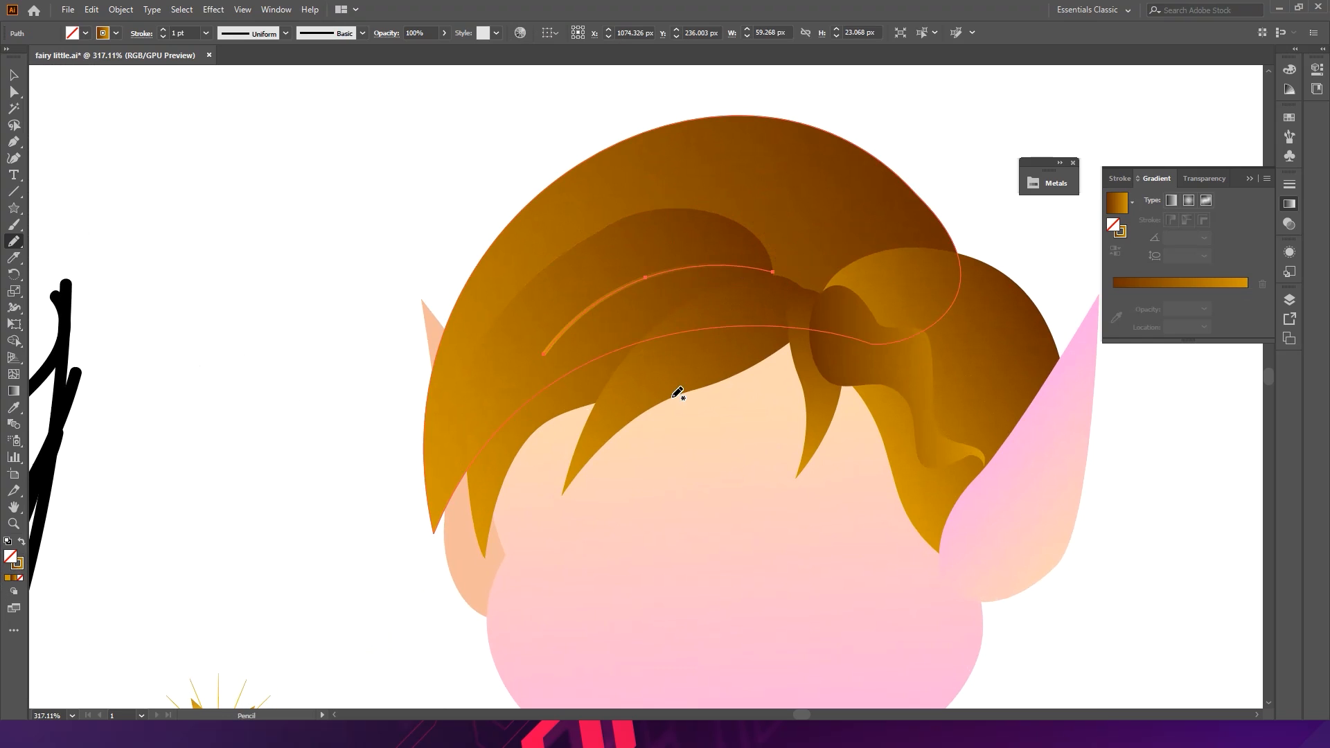
pyautogui.moveTo(785, 276)
pyautogui.mouseDown()
pyautogui.moveTo(588, 392)
pyautogui.moveTo(411, 444)
pyautogui.mouseUp()
pyautogui.hotkey('ctrl', 'shift', 'a')
pyautogui.moveTo(783, 279); pyautogui.dragTo(604, 414)
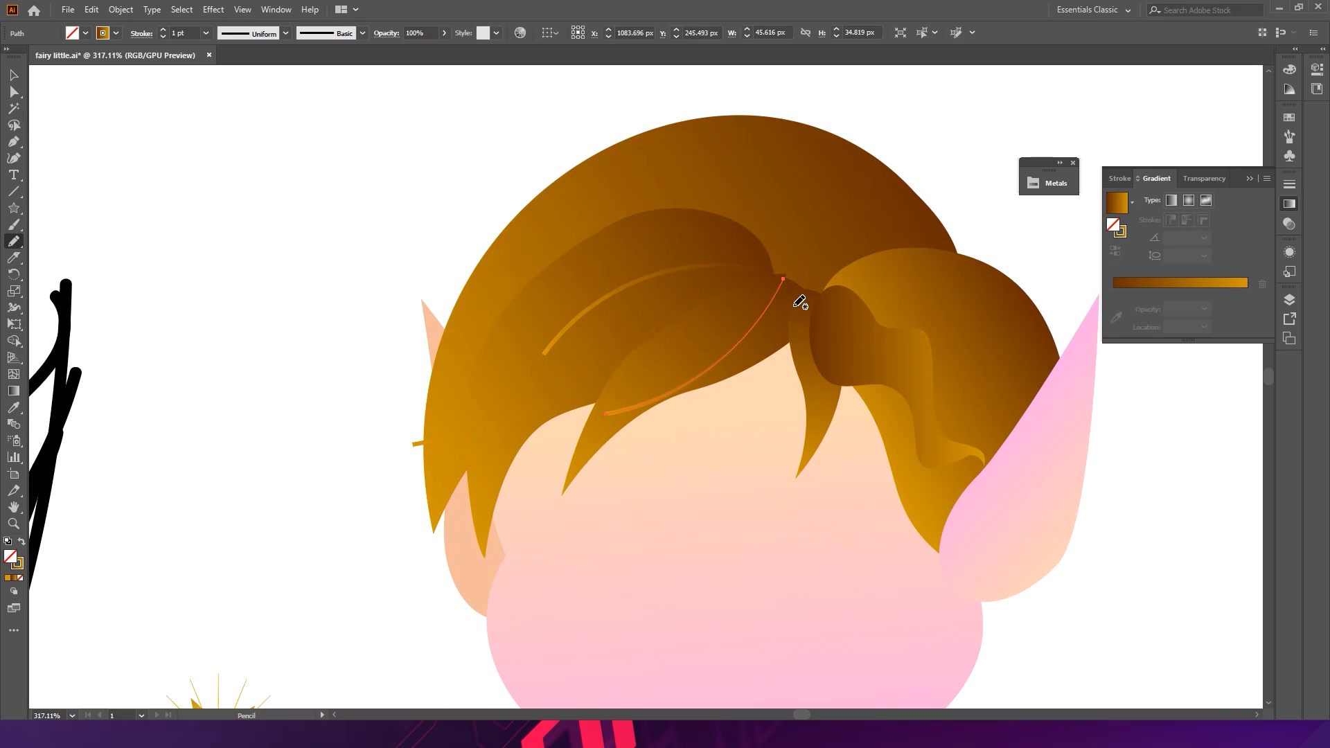
pyautogui.hotkey('ctrl', 'shift', 'a')
pyautogui.moveTo(727, 318); pyautogui.dragTo(595, 422)
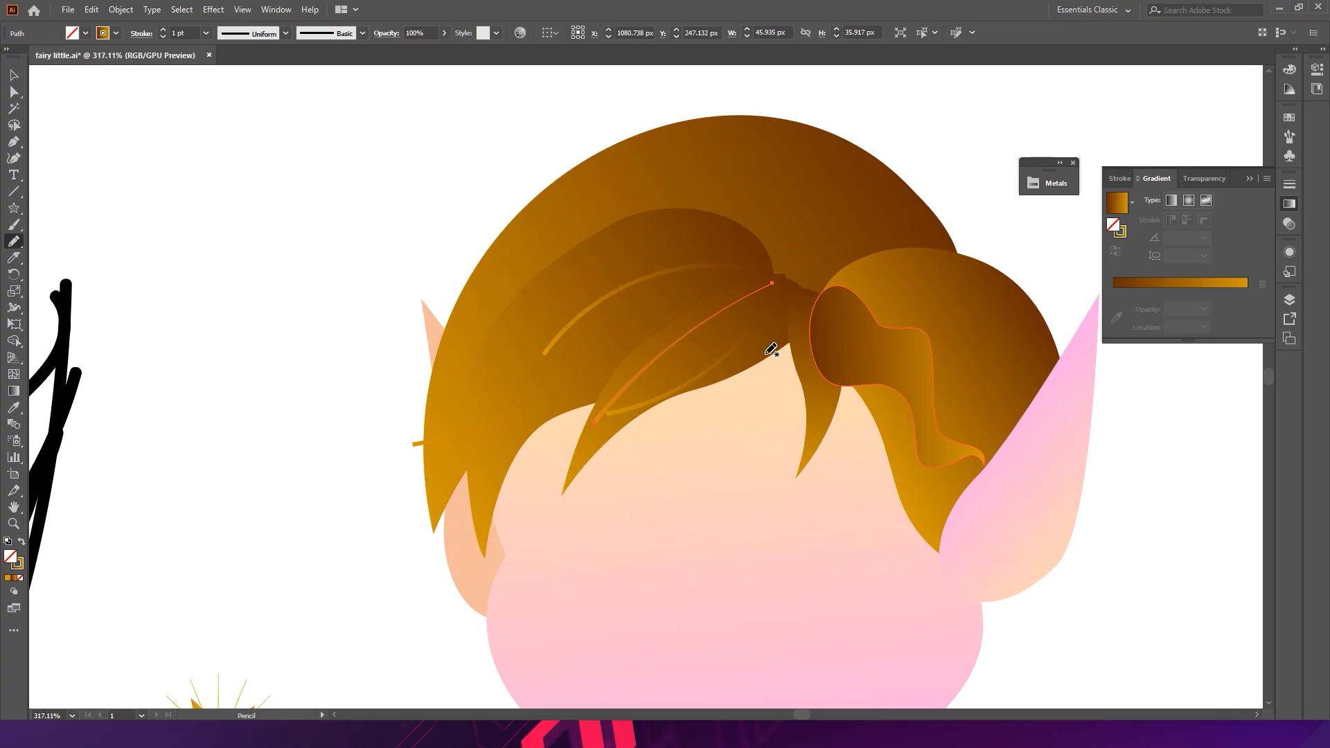
pyautogui.hotkey('ctrl', 'shift', 'a')
pyautogui.moveTo(787, 301); pyautogui.dragTo(573, 453)
pyautogui.keyDown('ctrl'); pyautogui.click(402, 315); pyautogui.keyUp('ctrl')
pyautogui.moveTo(769, 281)
pyautogui.mouseDown()
pyautogui.moveTo(596, 360)
pyautogui.moveTo(504, 447)
pyautogui.mouseUp()
pyautogui.keyDown('ctrl'); pyautogui.click(443, 208); pyautogui.keyUp('ctrl')
pyautogui.moveTo(769, 270); pyautogui.dragTo(593, 293)
pyautogui.moveTo(414, 528); pyautogui.dragTo(390, 518)
pyautogui.keyDown('ctrl'); pyautogui.click(359, 419); pyautogui.keyUp('ctrl')
pyautogui.moveTo(769, 264)
pyautogui.mouseDown()
pyautogui.moveTo(635, 267)
pyautogui.moveTo(350, 413)
pyautogui.mouseUp()
pyautogui.keyDown('ctrl'); pyautogui.click(314, 359); pyautogui.keyUp('ctrl')
pyautogui.moveTo(733, 316)
pyautogui.mouseDown()
pyautogui.moveTo(622, 203)
pyautogui.moveTo(716, 255)
pyautogui.moveTo(706, 305)
pyautogui.mouseUp()
pyautogui.keyDown('ctrl'); pyautogui.click(962, 104); pyautogui.keyUp('ctrl')
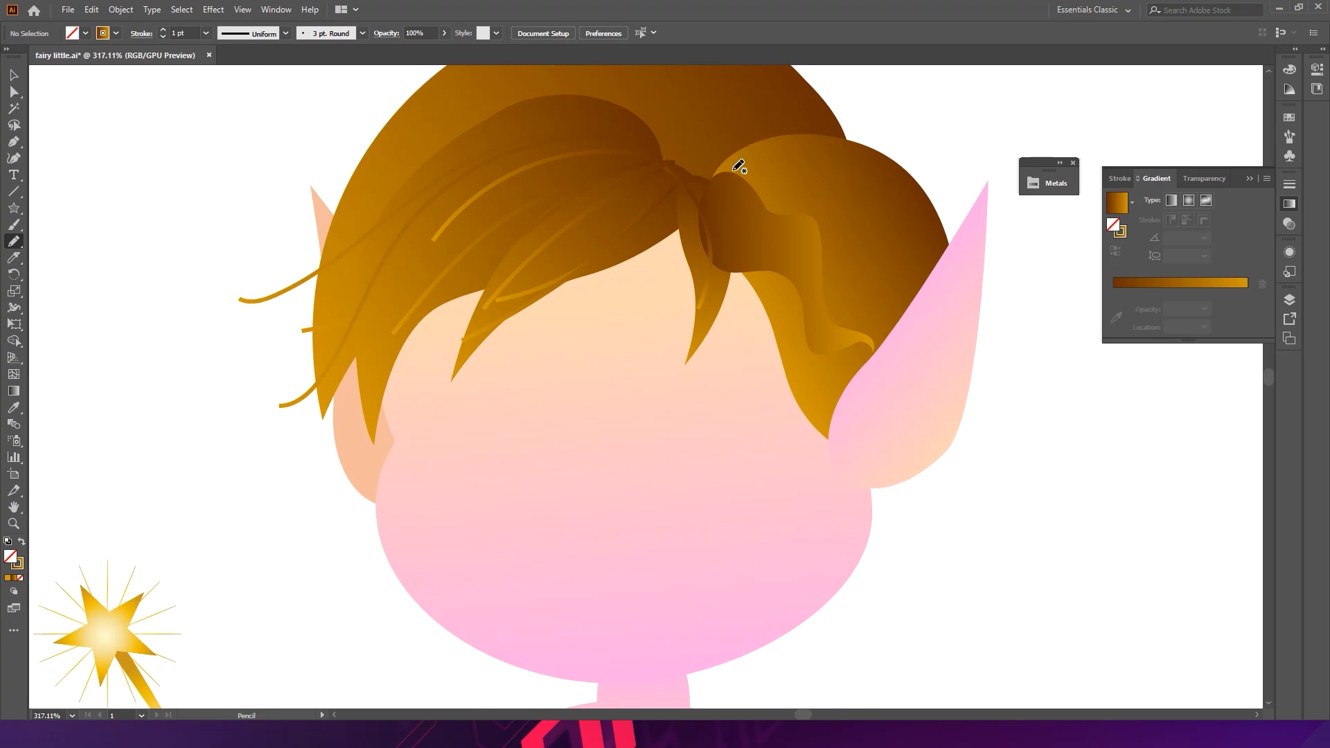
# - Add curved Pencil strands over the right hair lock, running from the parting toward the ear
pyautogui.moveTo(690, 170); pyautogui.dragTo(755, 357)
pyautogui.keyDown('ctrl'); pyautogui.click(950, 115); pyautogui.keyUp('ctrl')
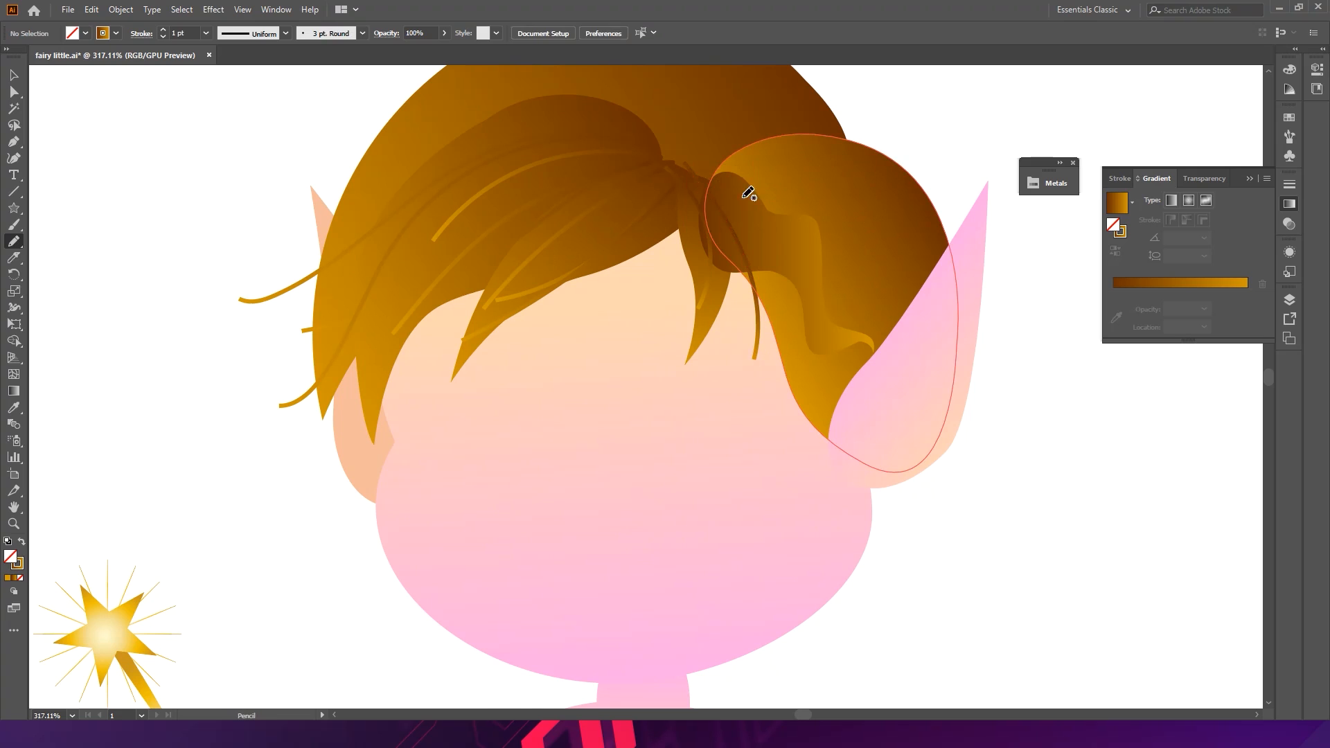
pyautogui.moveTo(813, 211); pyautogui.dragTo(902, 256)
pyautogui.keyDown('ctrl'); pyautogui.click(959, 142); pyautogui.keyUp('ctrl')
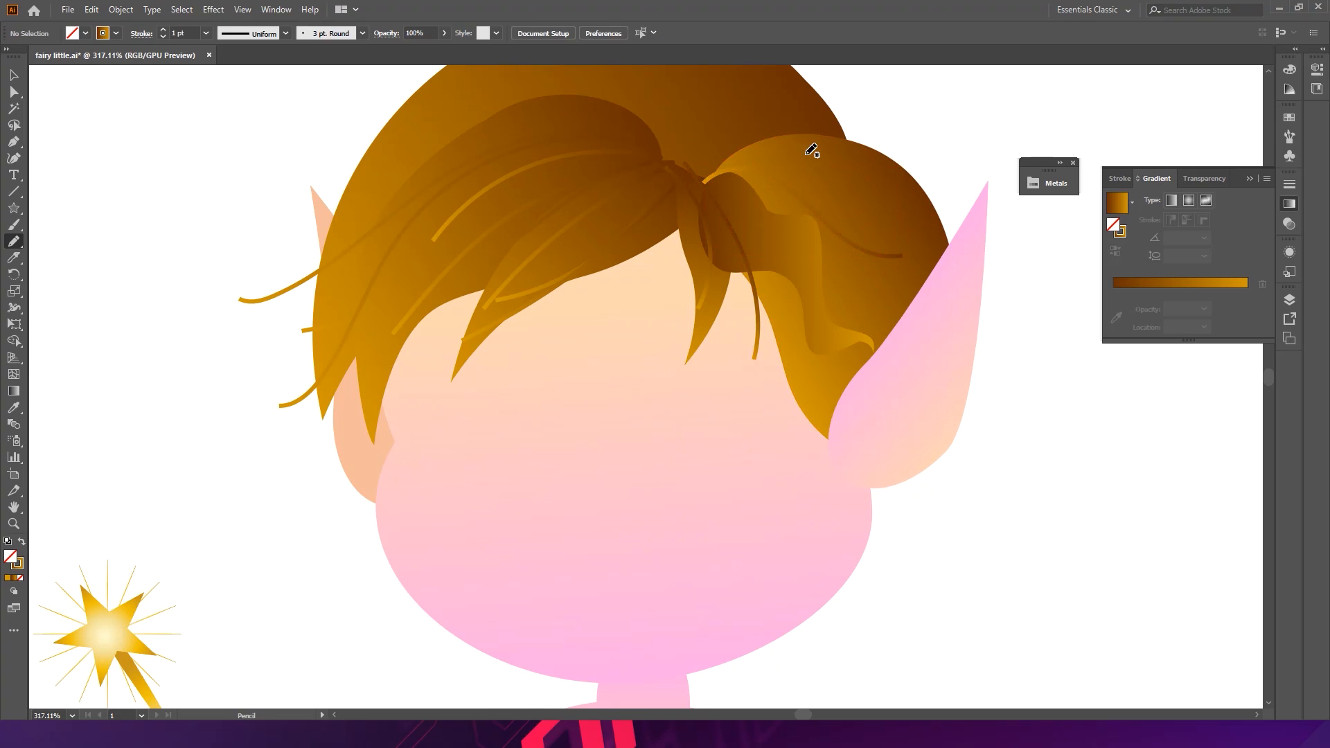
pyautogui.moveTo(839, 292); pyautogui.dragTo(919, 296)
pyautogui.keyDown('ctrl'); pyautogui.click(935, 143); pyautogui.keyUp('ctrl')
pyautogui.moveTo(717, 184)
pyautogui.mouseDown()
pyautogui.moveTo(748, 165)
pyautogui.moveTo(845, 174)
pyautogui.moveTo(927, 212)
pyautogui.mouseUp()
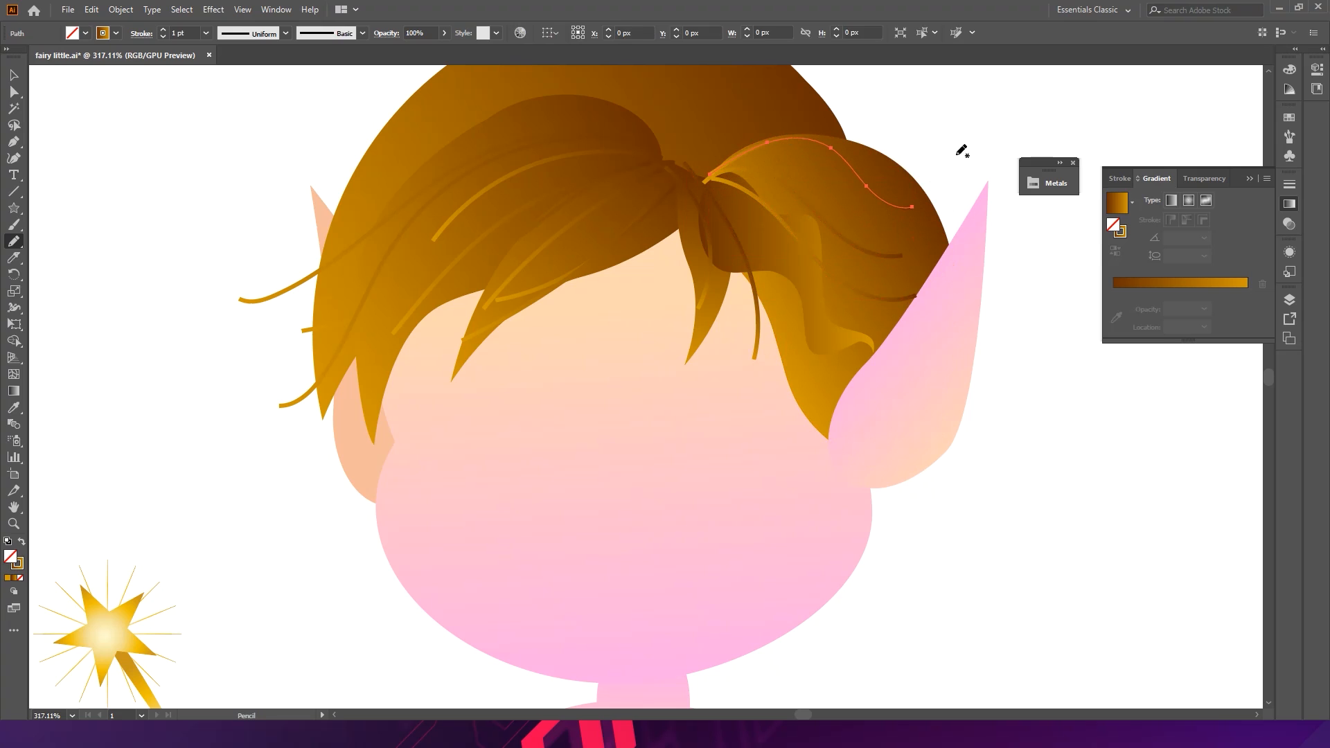
pyautogui.keyDown('ctrl'); pyautogui.click(934, 181); pyautogui.keyUp('ctrl')
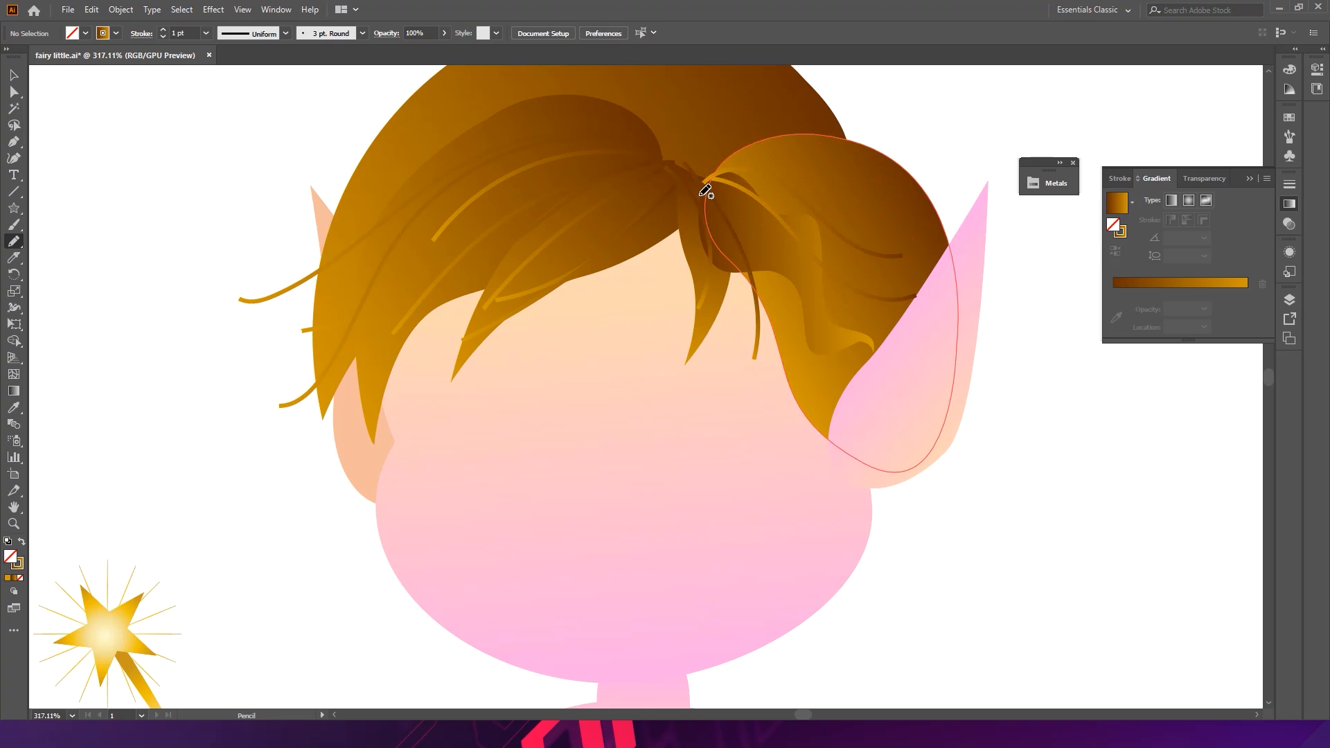
pyautogui.moveTo(949, 239); pyautogui.dragTo(947, 233)
pyautogui.keyDown('ctrl'); pyautogui.click(967, 160); pyautogui.keyUp('ctrl')
pyautogui.moveTo(856, 376); pyautogui.dragTo(936, 401)
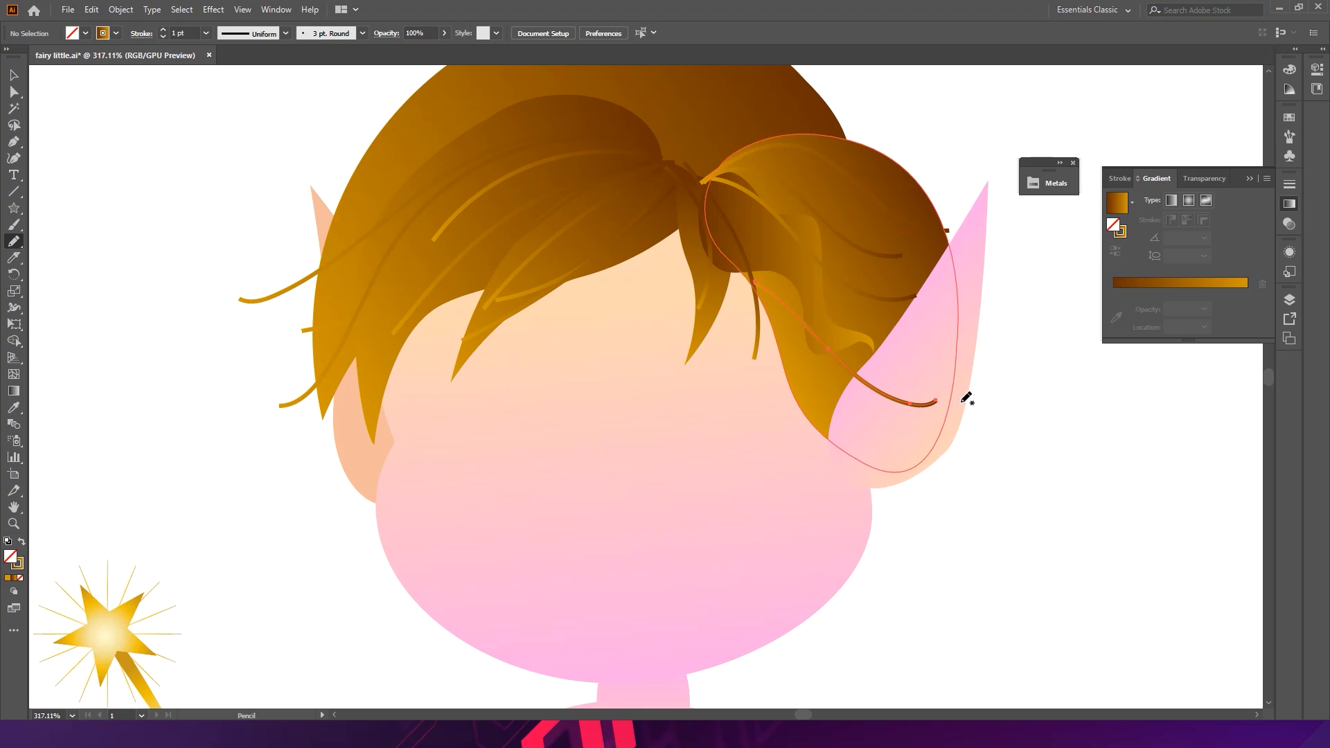
pyautogui.keyDown('ctrl'); pyautogui.click(1050, 419); pyautogui.keyUp('ctrl')
pyautogui.keyDown('ctrl'); pyautogui.click(926, 440); pyautogui.keyUp('ctrl')
pyautogui.keyDown('ctrl'); pyautogui.click(963, 485); pyautogui.keyUp('ctrl')
# - Draw more Pencil strands over the right lock, extending some down past the ear
pyautogui.moveTo(961, 406); pyautogui.dragTo(858, 396)
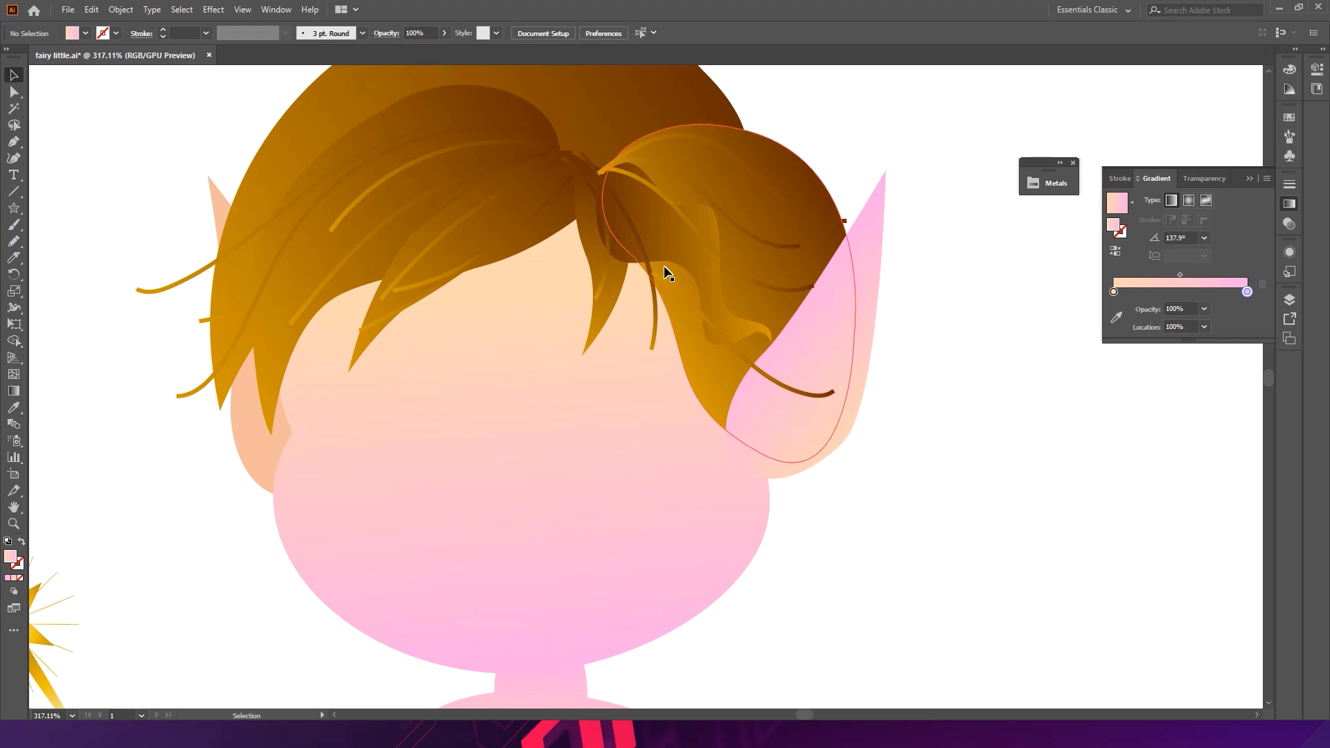
pyautogui.click(14, 244)
pyautogui.moveTo(635, 219)
pyautogui.mouseDown()
pyautogui.moveTo(686, 389)
pyautogui.moveTo(826, 457)
pyautogui.mouseUp()
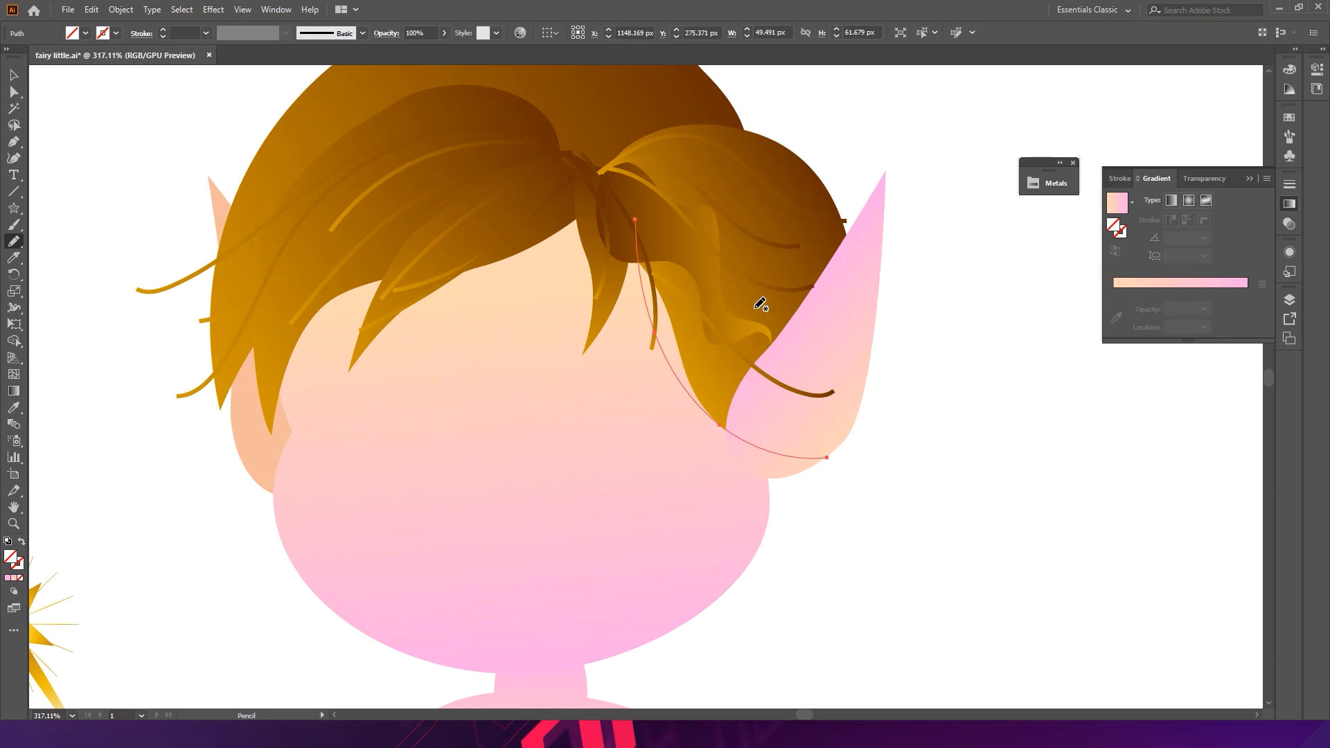
pyautogui.hotkey('ctrl', 'shift', 'a')
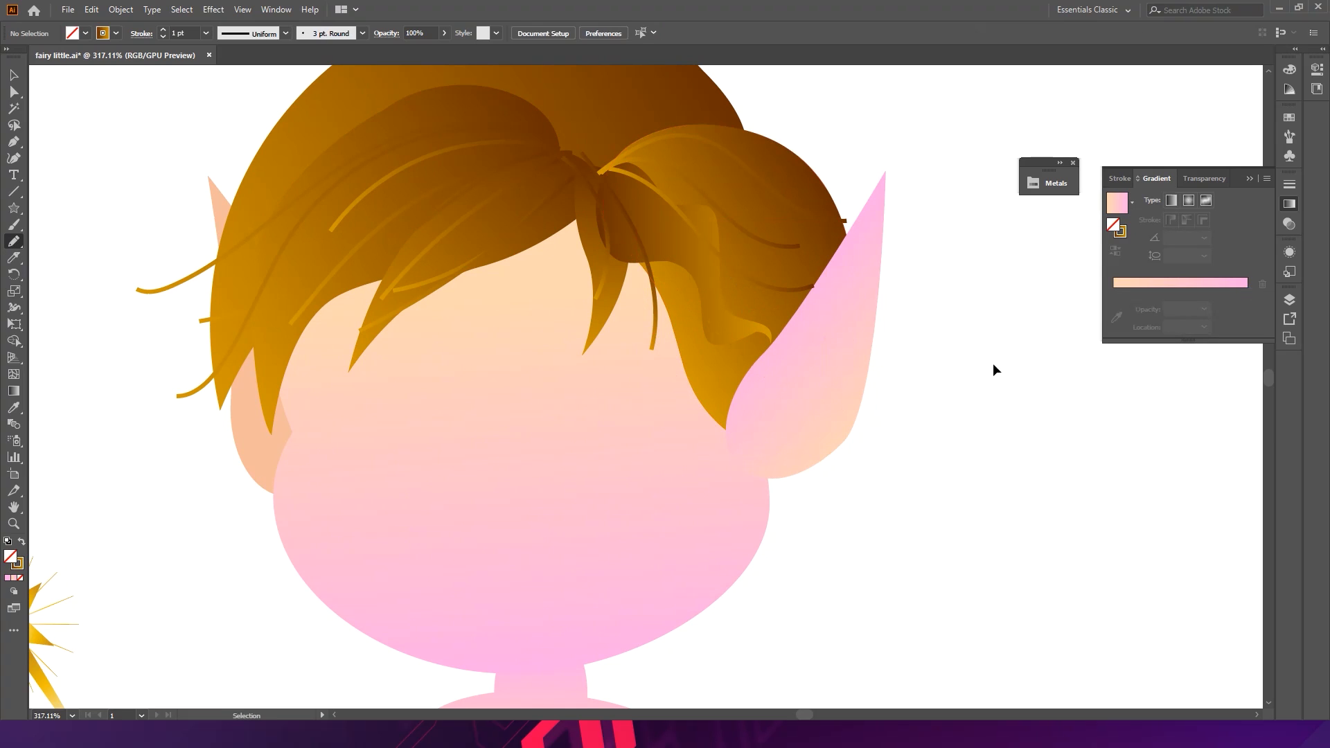
pyautogui.moveTo(632, 219); pyautogui.dragTo(790, 411)
pyautogui.keyDown('ctrl'); pyautogui.click(969, 336); pyautogui.keyUp('ctrl')
pyautogui.moveTo(640, 235)
pyautogui.mouseDown()
pyautogui.moveTo(729, 368)
pyautogui.moveTo(846, 385)
pyautogui.mouseUp()
pyautogui.hotkey('ctrl', 'z')
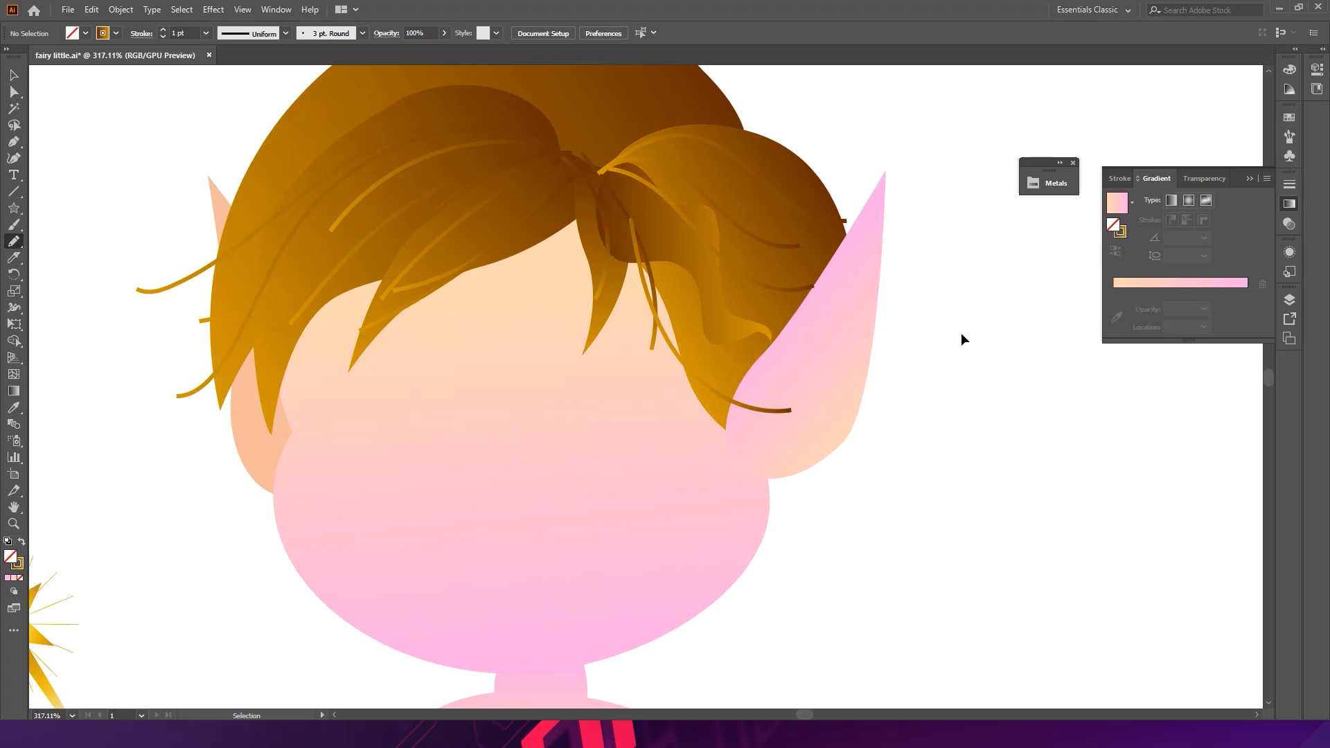
pyautogui.moveTo(693, 305)
pyautogui.mouseDown()
pyautogui.moveTo(783, 347)
pyautogui.moveTo(820, 433)
pyautogui.moveTo(878, 431)
pyautogui.mouseUp()
pyautogui.keyDown('ctrl'); pyautogui.click(932, 386); pyautogui.keyUp('ctrl')
pyautogui.moveTo(779, 280); pyautogui.dragTo(838, 336)
pyautogui.moveTo(793, 182); pyautogui.dragTo(848, 252)
pyautogui.moveTo(738, 278); pyautogui.dragTo(903, 231)
pyautogui.hotkey('ctrl', 'z')
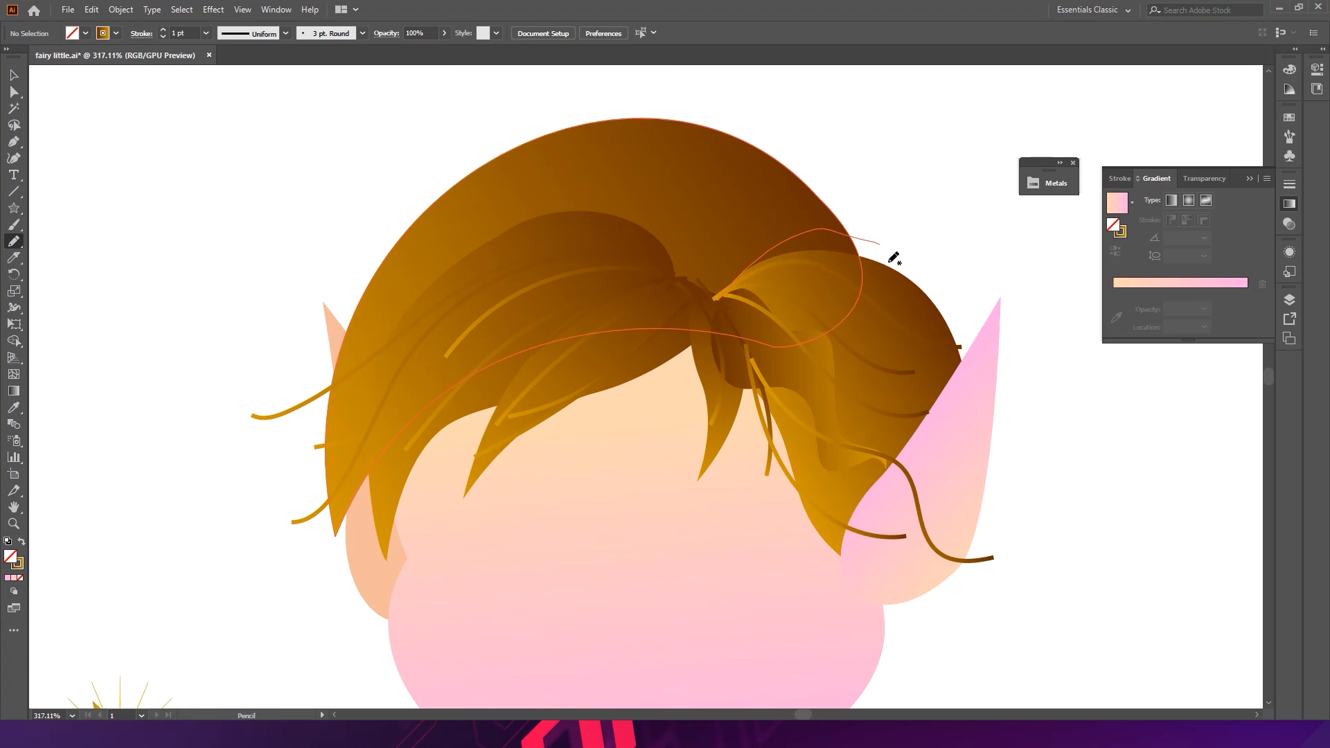
pyautogui.hotkey('ctrl', 'shift', 'z')
pyautogui.keyDown('ctrl'); pyautogui.click(938, 217); pyautogui.keyUp('ctrl')
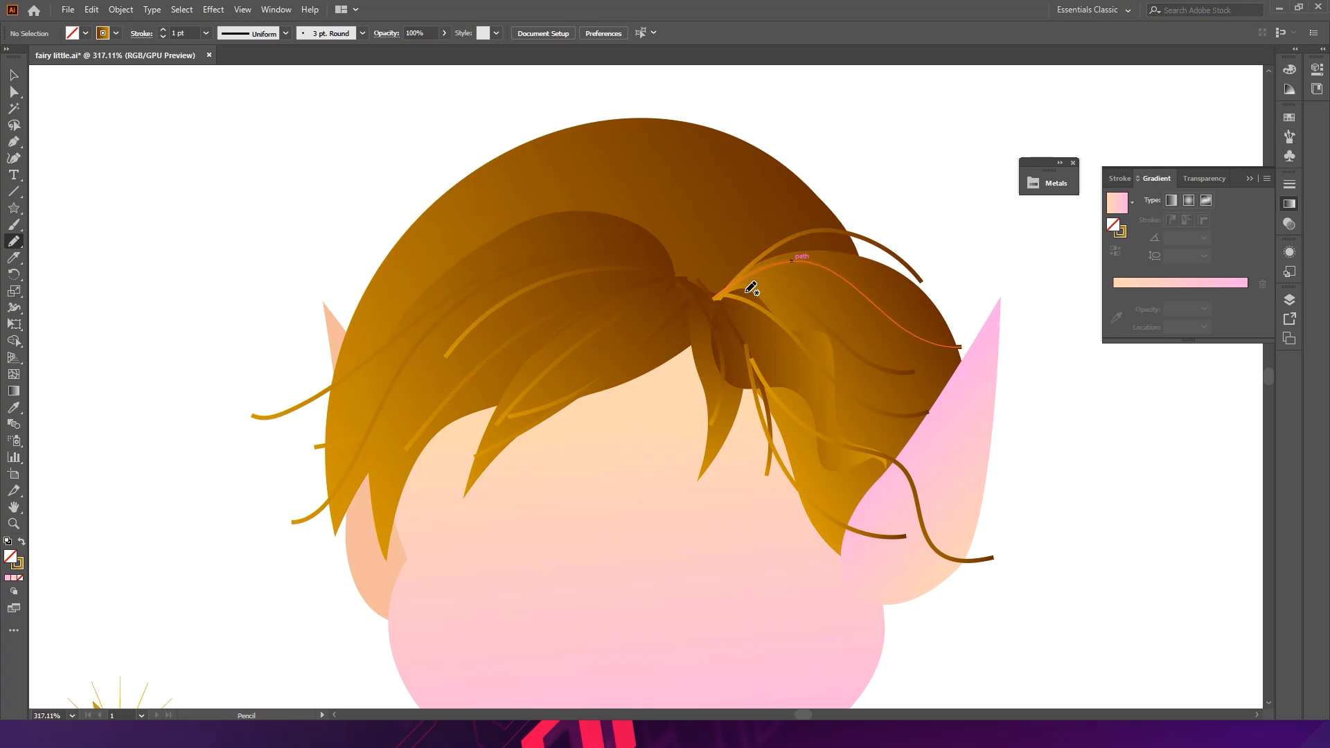
pyautogui.moveTo(916, 285); pyautogui.dragTo(942, 329)
pyautogui.keyDown('ctrl'); pyautogui.click(966, 281); pyautogui.keyUp('ctrl')
pyautogui.moveTo(969, 276)
pyautogui.mouseDown()
pyautogui.moveTo(748, 277)
pyautogui.moveTo(855, 270)
pyautogui.moveTo(800, 277)
pyautogui.mouseUp()
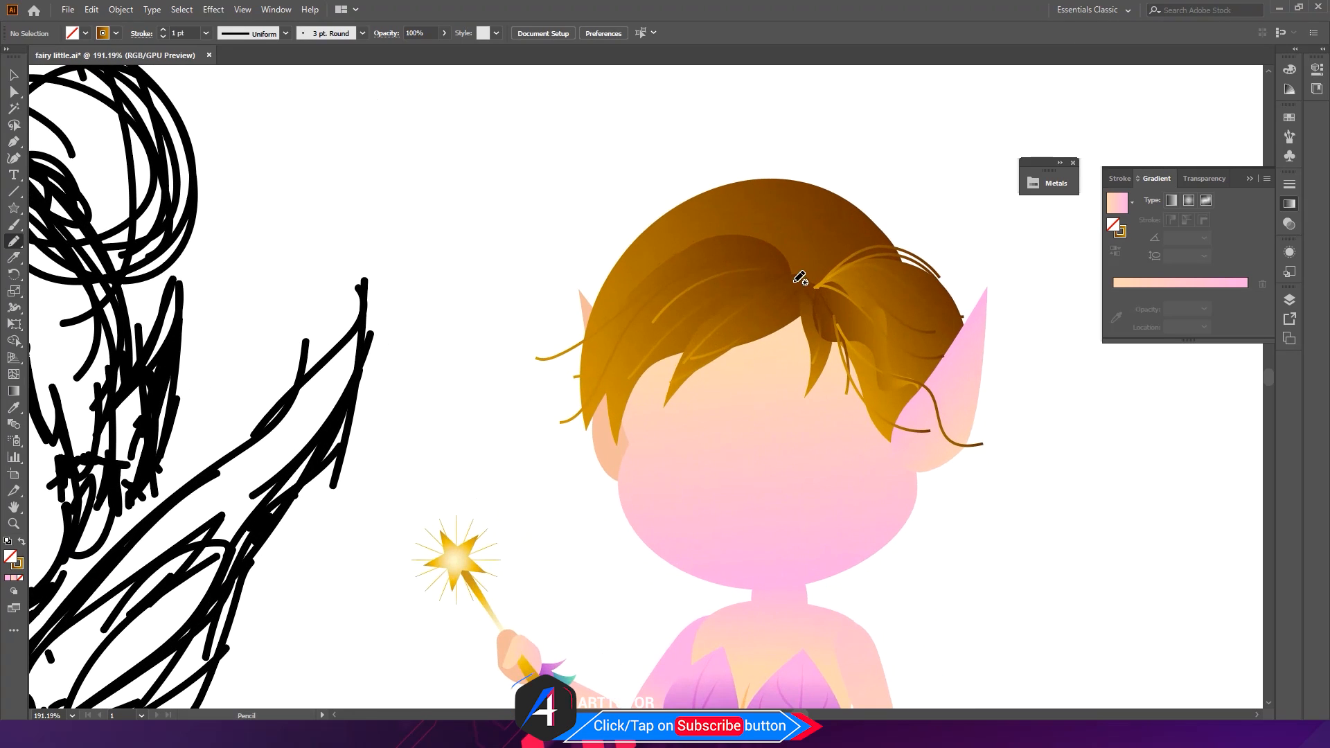
# - Add further Pencil strands across the left fringe from the parting outward
pyautogui.moveTo(709, 317); pyautogui.dragTo(675, 340)
pyautogui.moveTo(796, 290); pyautogui.dragTo(641, 389)
pyautogui.moveTo(736, 277); pyautogui.dragTo(584, 437)
pyautogui.hotkey('ctrl', 'z')
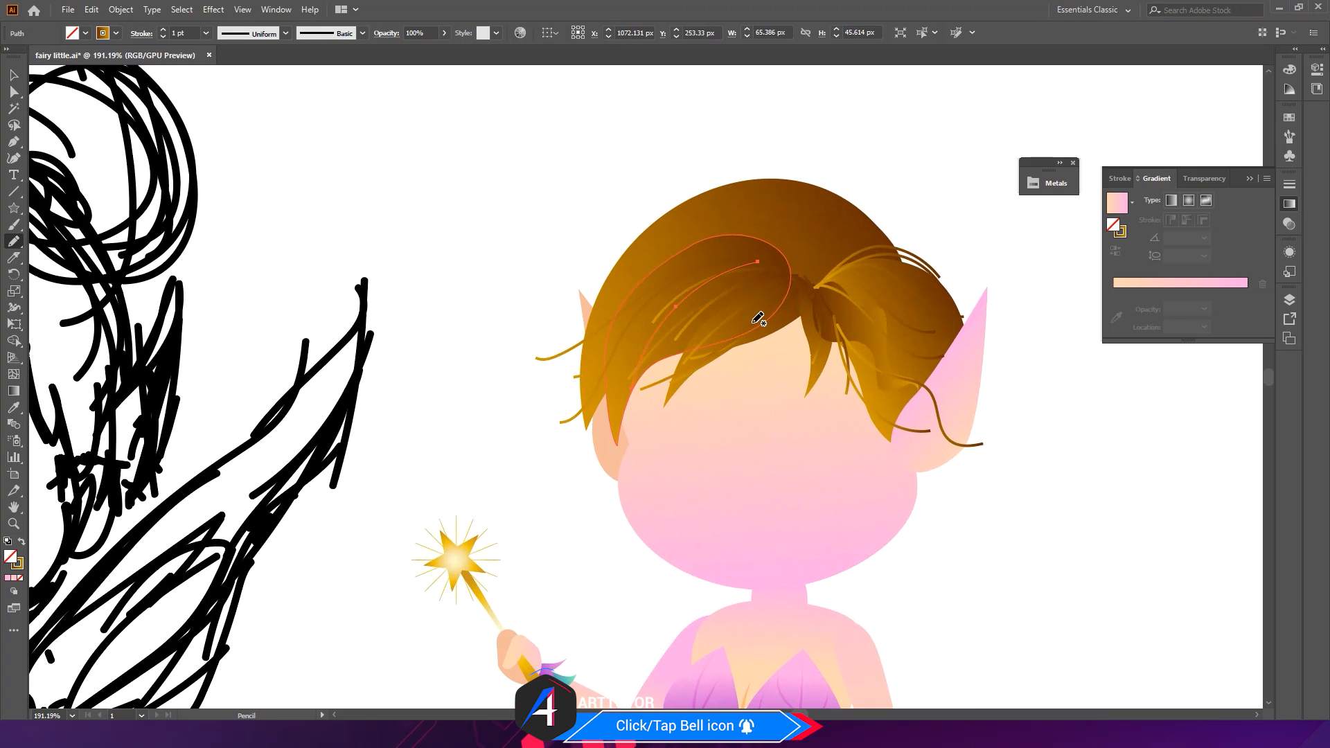
pyautogui.moveTo(762, 249)
pyautogui.mouseDown()
pyautogui.moveTo(666, 294)
pyautogui.moveTo(544, 424)
pyautogui.mouseUp()
pyautogui.keyDown('ctrl'); pyautogui.click(460, 415); pyautogui.keyUp('ctrl')
pyautogui.moveTo(682, 264); pyautogui.dragTo(497, 276)
pyautogui.moveTo(627, 289)
pyautogui.mouseDown()
pyautogui.moveTo(582, 252)
pyautogui.moveTo(524, 290)
pyautogui.mouseUp()
pyautogui.hotkey('ctrl', 'z')
pyautogui.keyDown('ctrl'); pyautogui.click(530, 198); pyautogui.keyUp('ctrl')
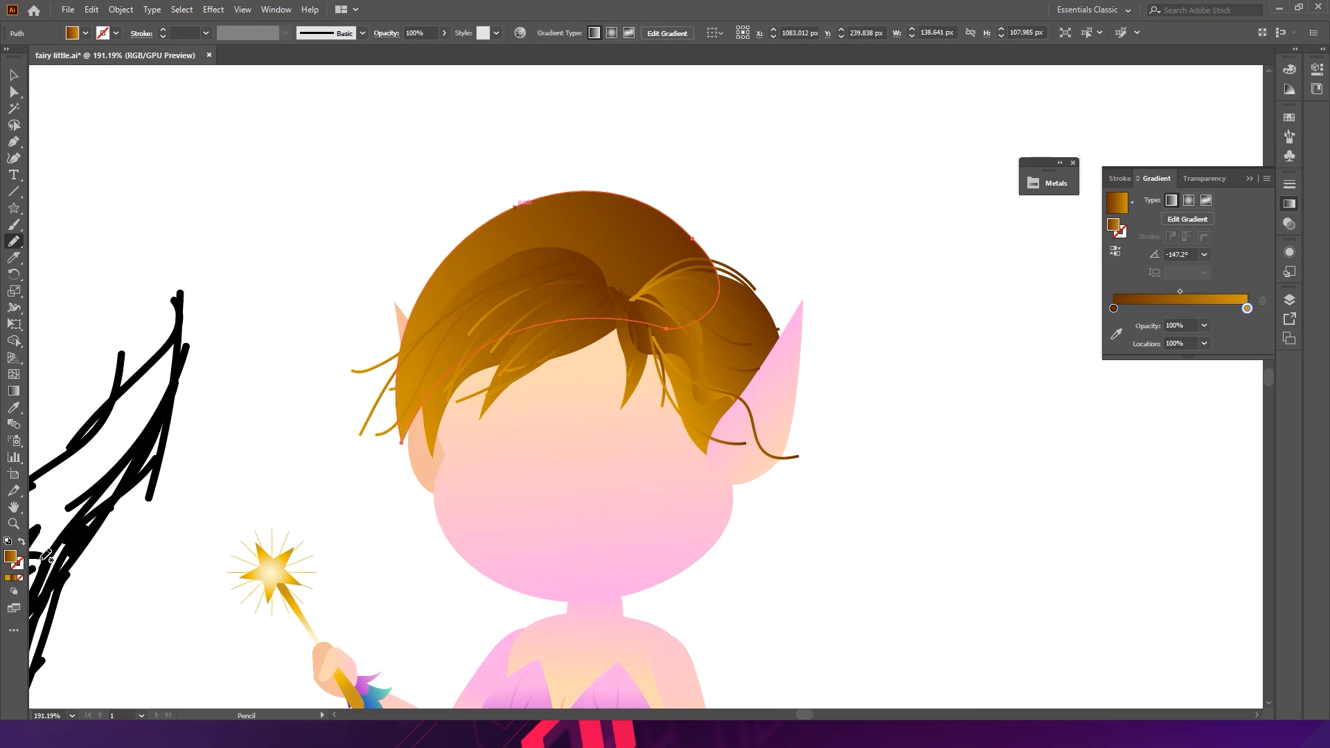
pyautogui.hotkey('ctrl', 'z')
pyautogui.hotkey('ctrl', 'z')
pyautogui.hotkey('ctrl', 'shift', 'z')
pyautogui.keyDown('ctrl'); pyautogui.click(685, 178); pyautogui.keyUp('ctrl')
pyautogui.scroll(3, 582, 219)
pyautogui.moveTo(581, 261); pyautogui.dragTo(497, 253)
pyautogui.hotkey('ctrl', 'z')
pyautogui.moveTo(643, 324)
pyautogui.mouseDown()
pyautogui.moveTo(619, 279)
pyautogui.moveTo(533, 242)
pyautogui.moveTo(436, 270)
pyautogui.mouseUp()
pyautogui.moveTo(376, 322); pyautogui.dragTo(365, 320)
pyautogui.hotkey('ctrl', 'z')
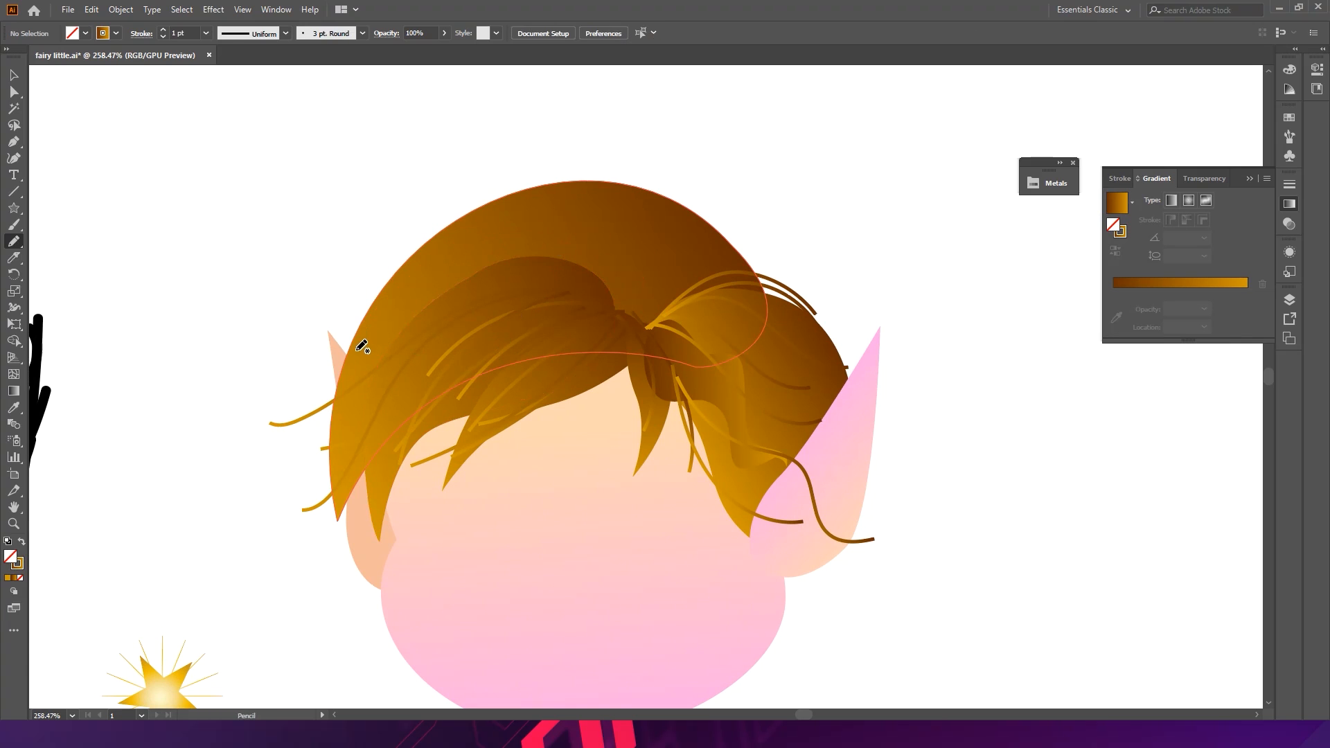
# - Draw Pencil strands over the crown of the hair, curving down toward the parting
pyautogui.moveTo(426, 286)
pyautogui.mouseDown()
pyautogui.moveTo(573, 258)
pyautogui.moveTo(650, 322)
pyautogui.mouseUp()
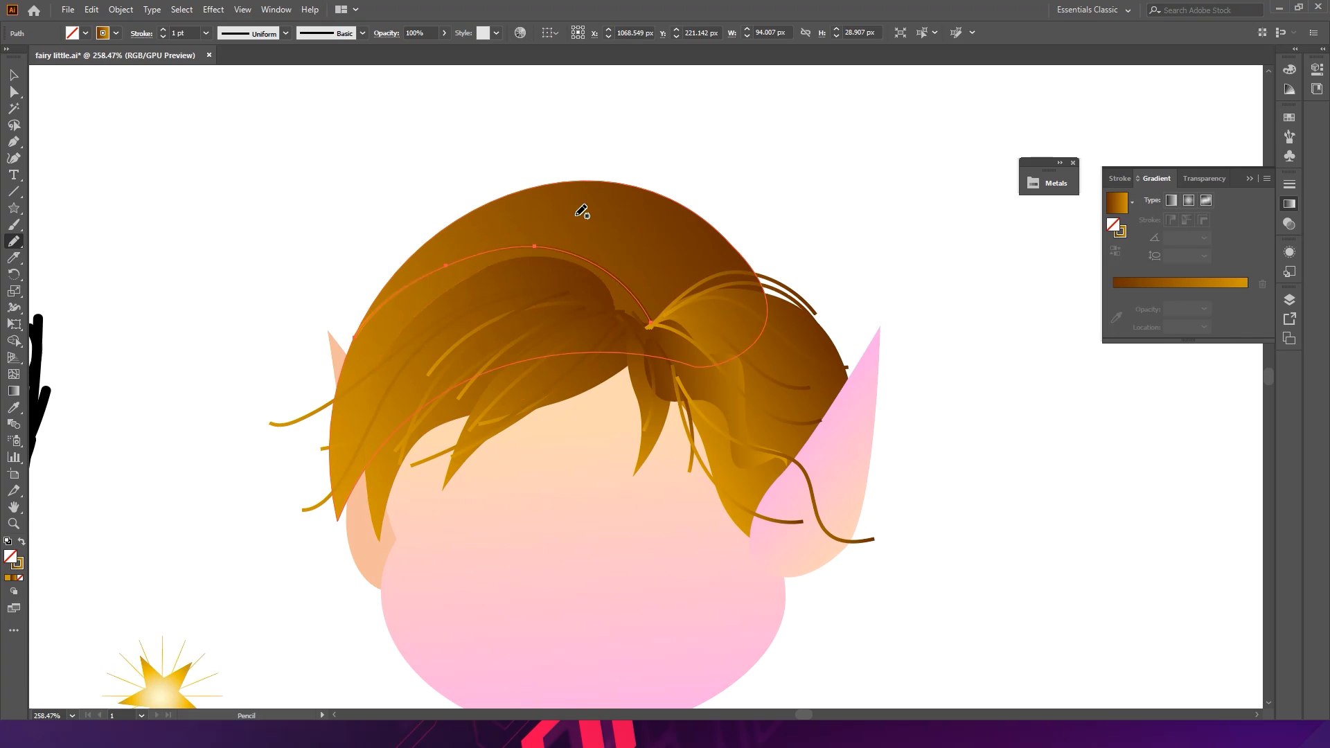
pyautogui.moveTo(473, 233)
pyautogui.mouseDown()
pyautogui.moveTo(540, 234)
pyautogui.moveTo(619, 262)
pyautogui.moveTo(668, 303)
pyautogui.mouseUp()
pyautogui.moveTo(566, 199)
pyautogui.mouseDown()
pyautogui.moveTo(665, 246)
pyautogui.moveTo(693, 299)
pyautogui.mouseUp()
pyautogui.keyDown('ctrl'); pyautogui.click(751, 187); pyautogui.keyUp('ctrl')
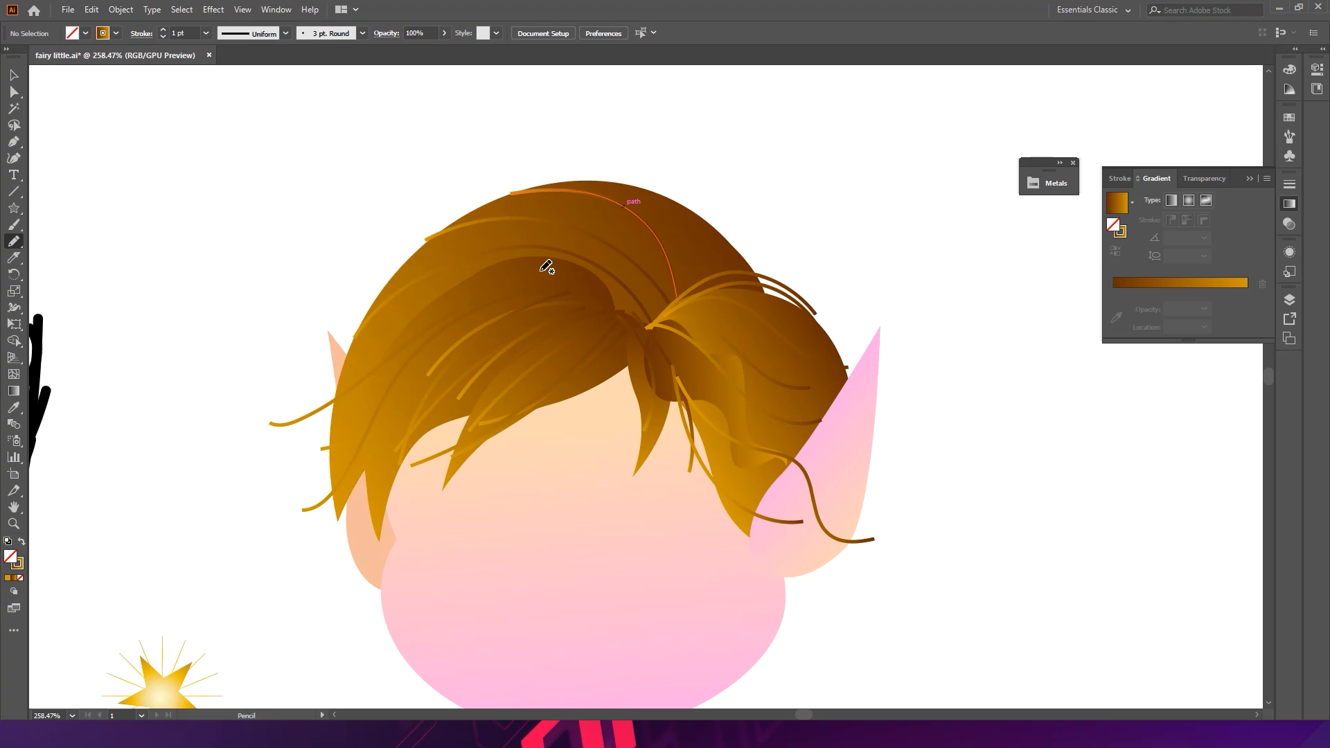
# - Add a few more Pencil strands across the hair's crown, then save the document
pyautogui.moveTo(637, 277)
pyautogui.mouseDown()
pyautogui.moveTo(546, 263)
pyautogui.moveTo(489, 270)
pyautogui.mouseUp()
pyautogui.moveTo(337, 314); pyautogui.dragTo(306, 320)
pyautogui.hotkey('ctrl', 'z')
pyautogui.moveTo(707, 227); pyautogui.dragTo(638, 177)
pyautogui.hotkey('ctrl', 'z')
pyautogui.moveTo(695, 211); pyautogui.dragTo(605, 205)
pyautogui.moveTo(711, 248)
pyautogui.mouseDown()
pyautogui.moveTo(695, 233)
pyautogui.moveTo(580, 221)
pyautogui.mouseUp()
pyautogui.hotkey('ctrl', 'z')
pyautogui.keyDown('ctrl'); pyautogui.click(804, 210); pyautogui.keyUp('ctrl')
pyautogui.moveTo(822, 252); pyautogui.dragTo(547, 201)
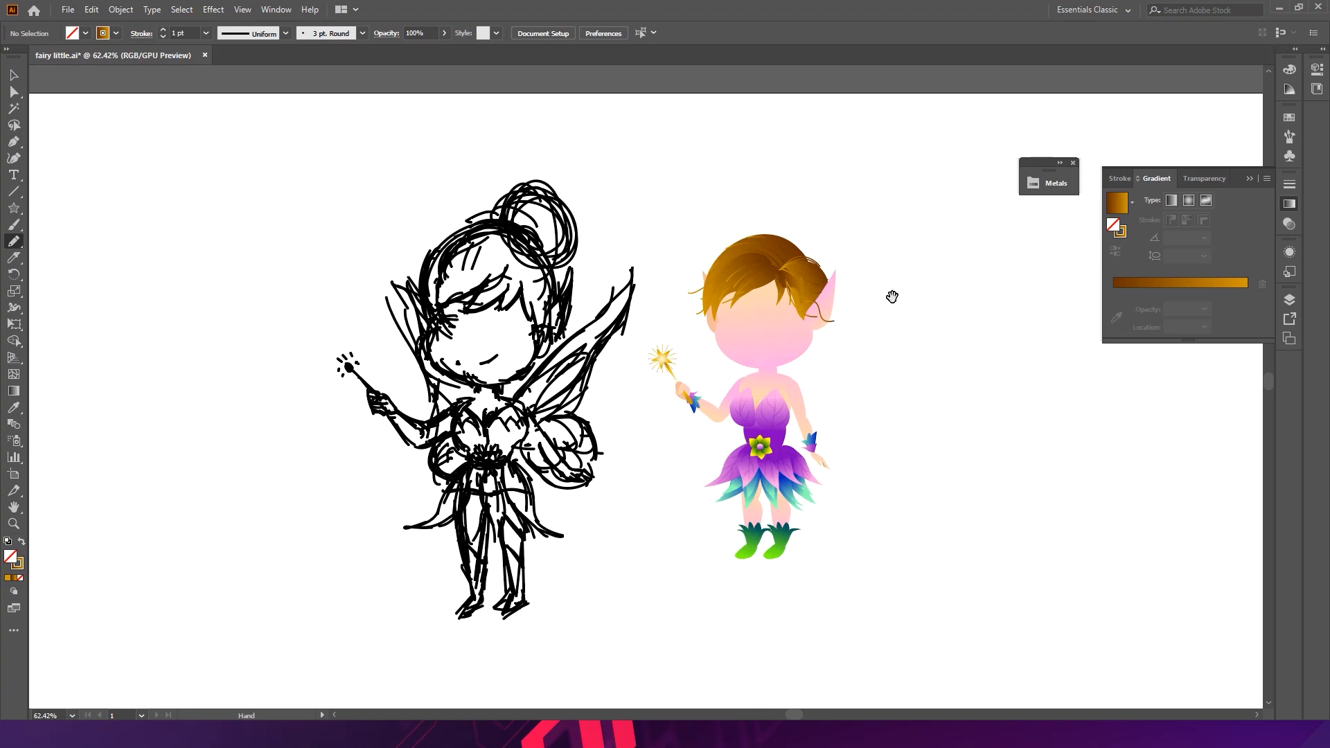
pyautogui.press('v')
pyautogui.hotkey('ctrl', 's')
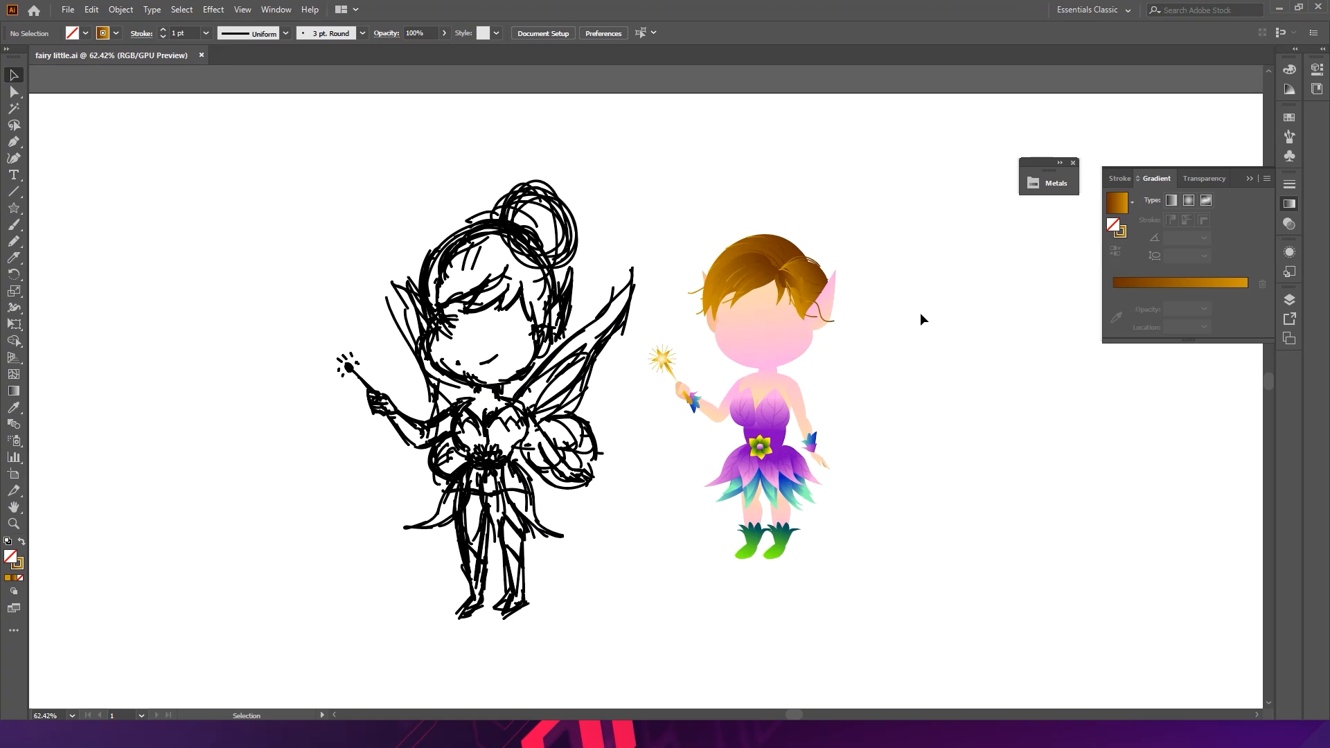
# - Draw a circle about 83 px wide above the right side of the hair for a bun
pyautogui.scroll(4, 842, 266)
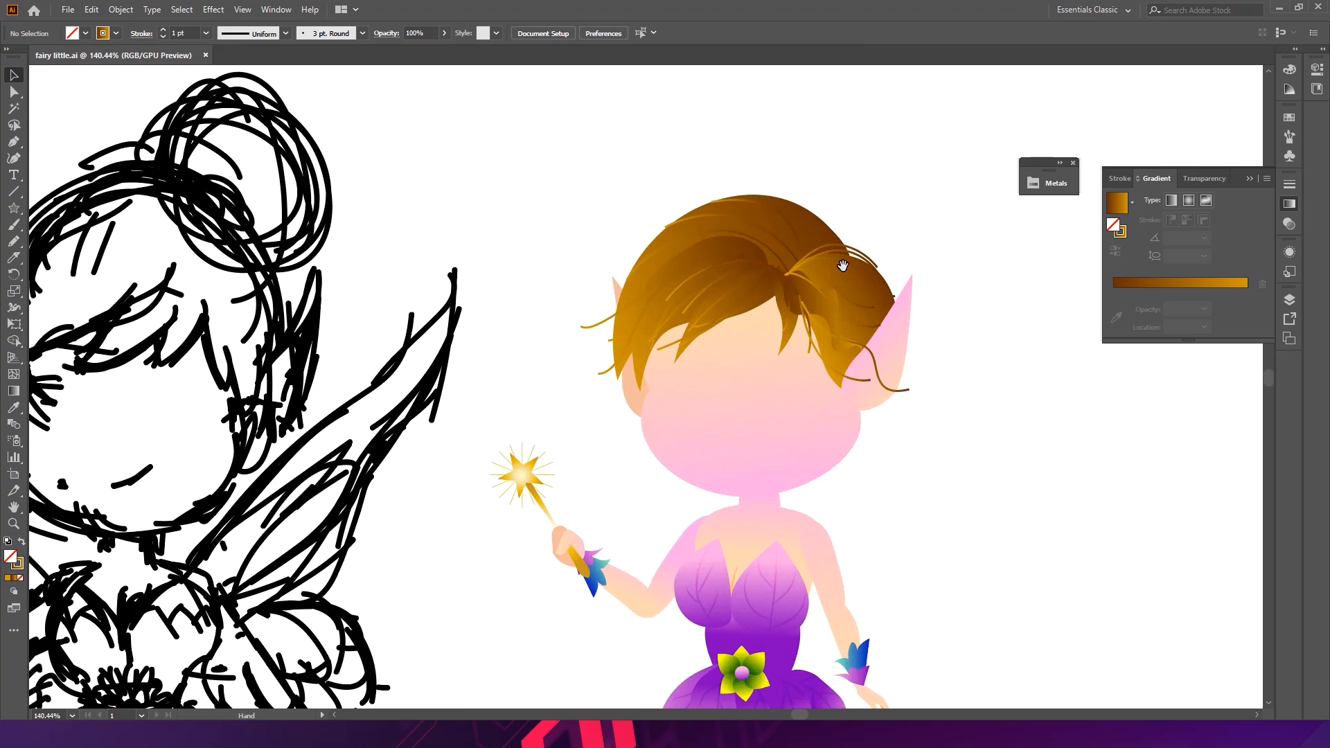
pyautogui.moveTo(842, 266); pyautogui.dragTo(699, 265)
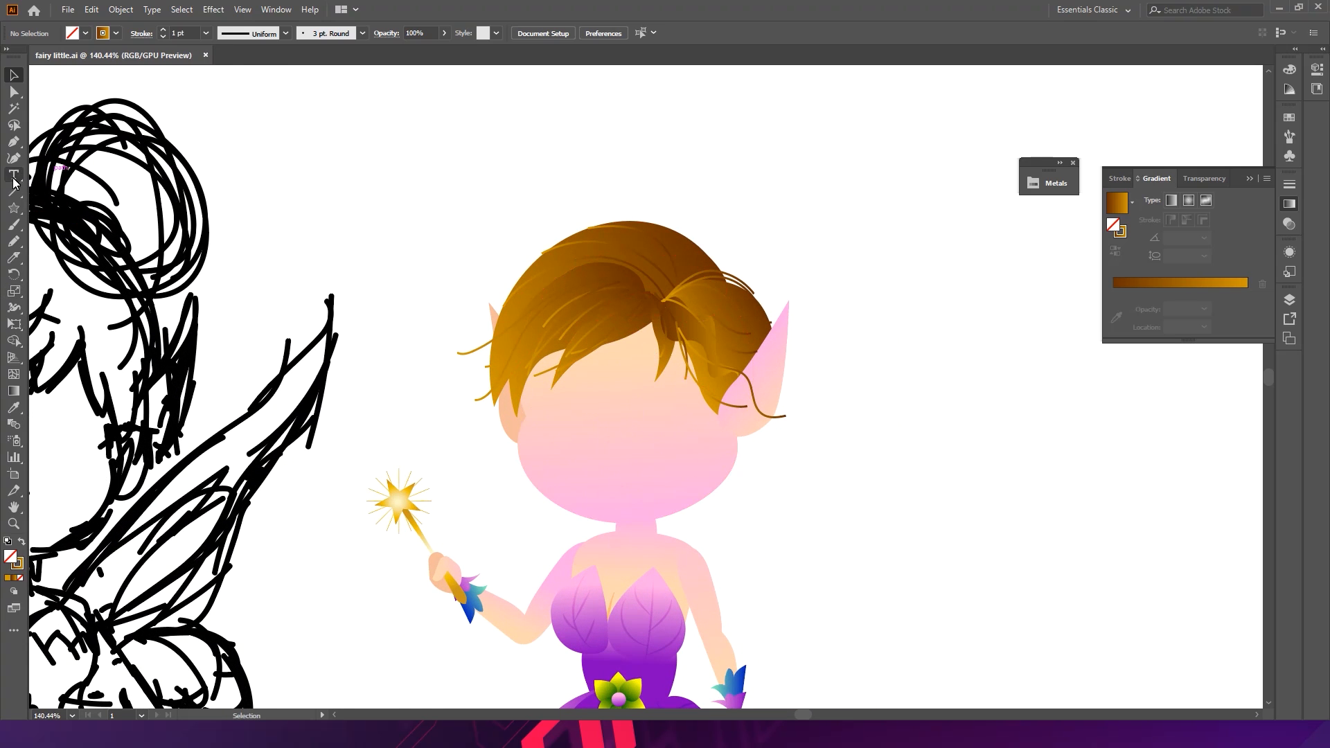
pyautogui.press('space')
pyautogui.moveTo(370, 254); pyautogui.dragTo(487, 247)
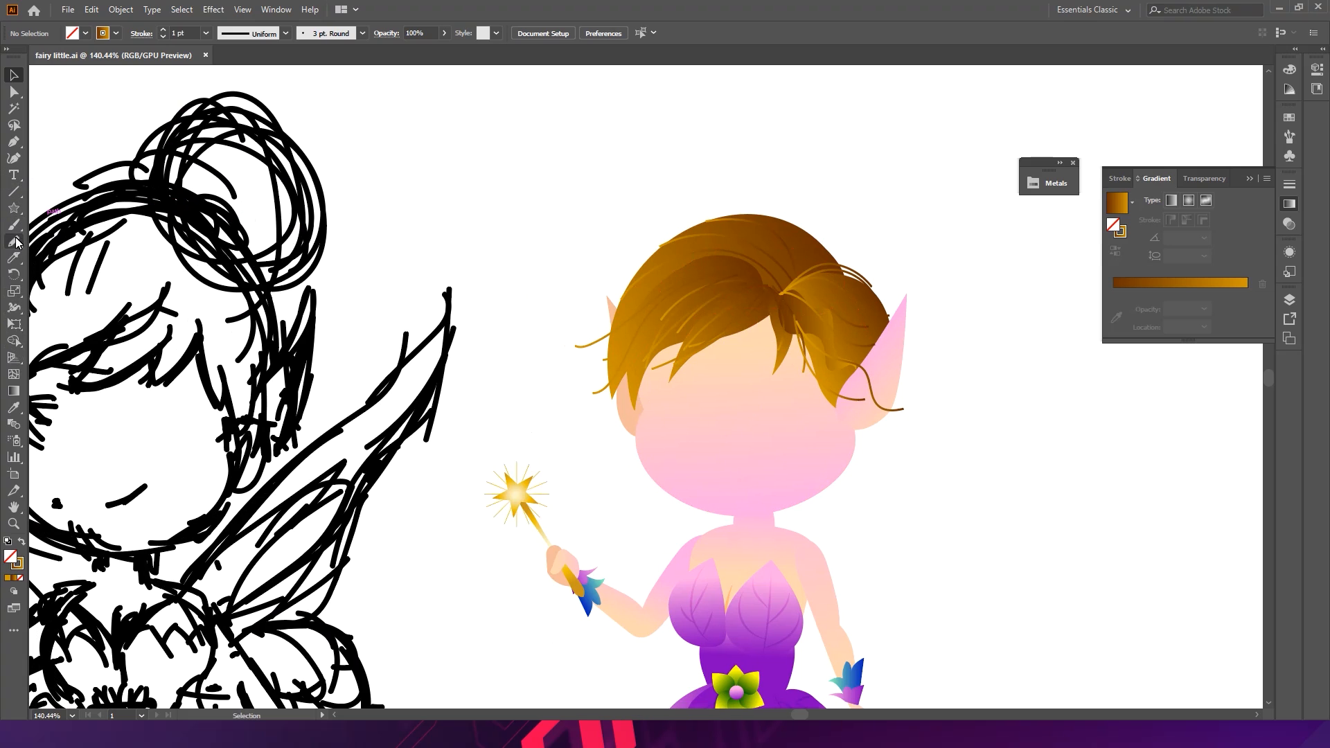
pyautogui.click(17, 212)
pyautogui.moveTo(16, 211); pyautogui.dragTo(55, 236)
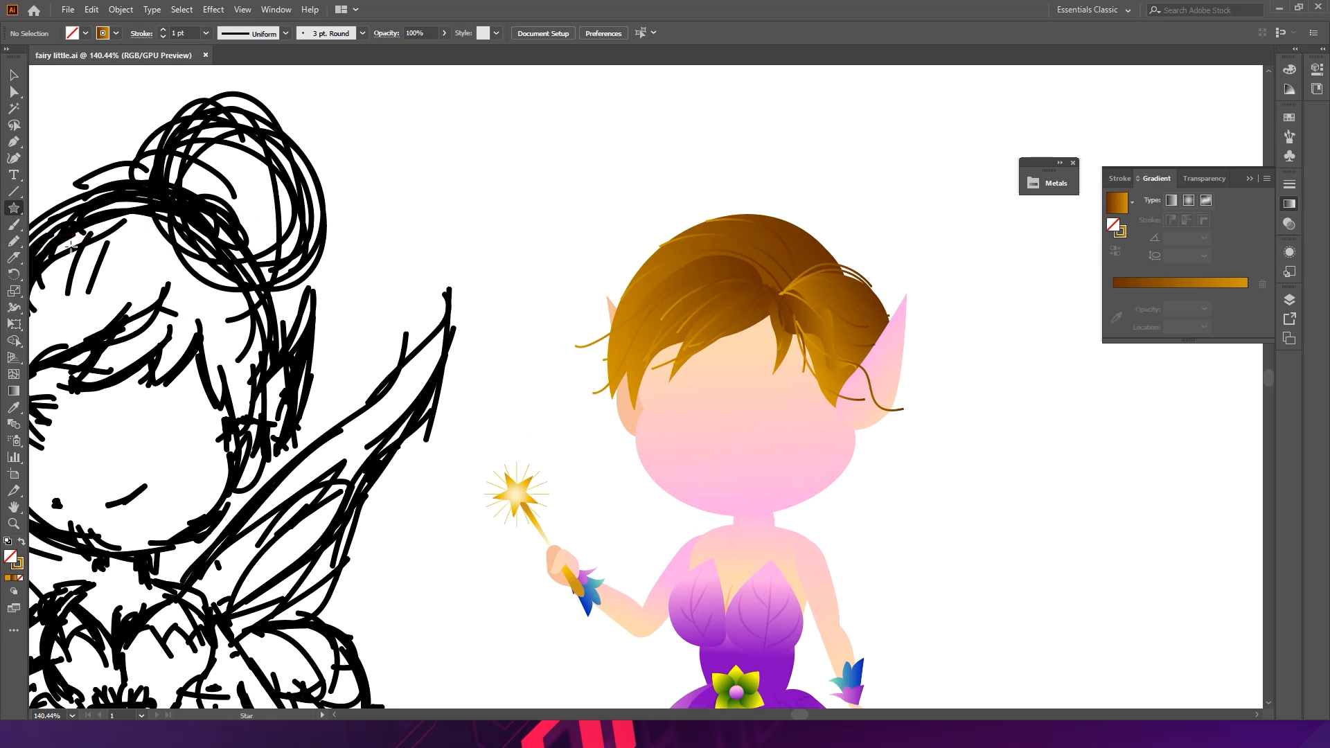
pyautogui.moveTo(831, 283); pyautogui.dragTo(895, 355)
pyautogui.press('v')
pyautogui.moveTo(870, 228); pyautogui.dragTo(873, 187)
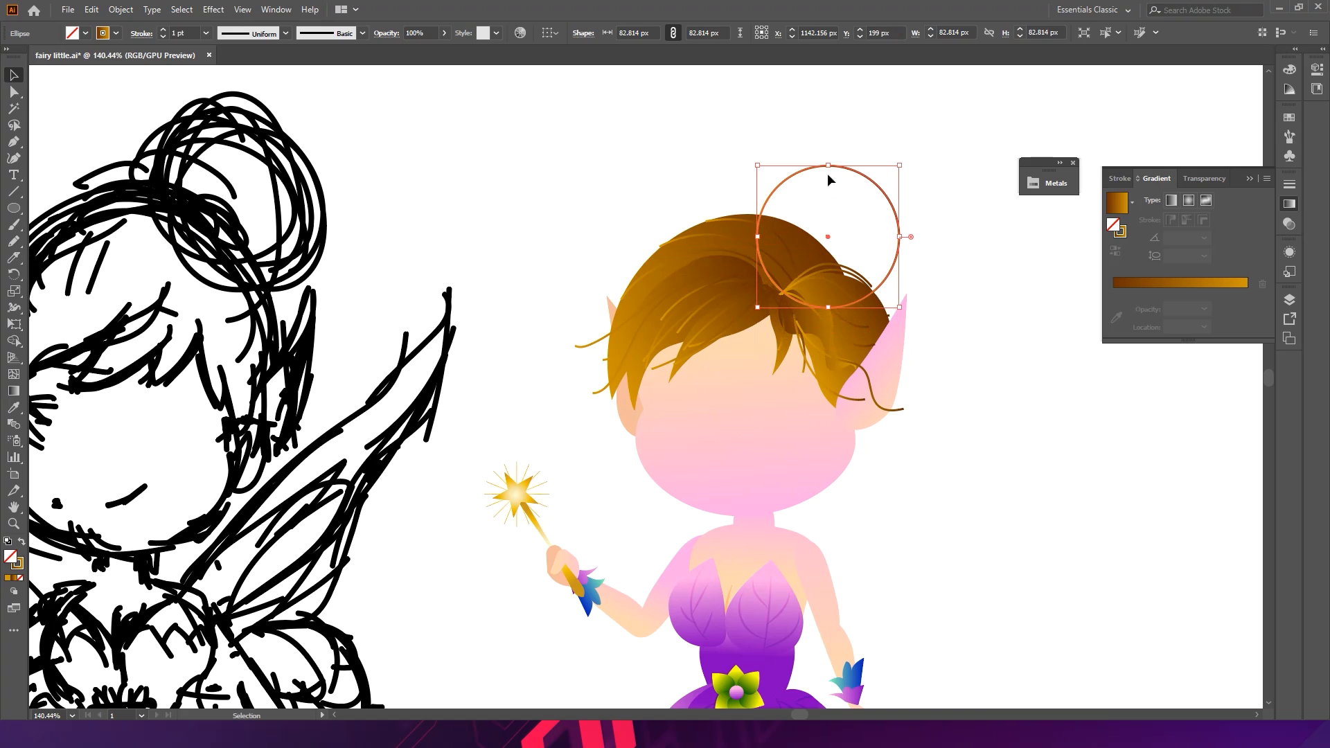
# - Fill the bun circle with the hair's brown-gold gradient by sampling it, and send it behind the hair
pyautogui.press('i')
pyautogui.click(663, 267)
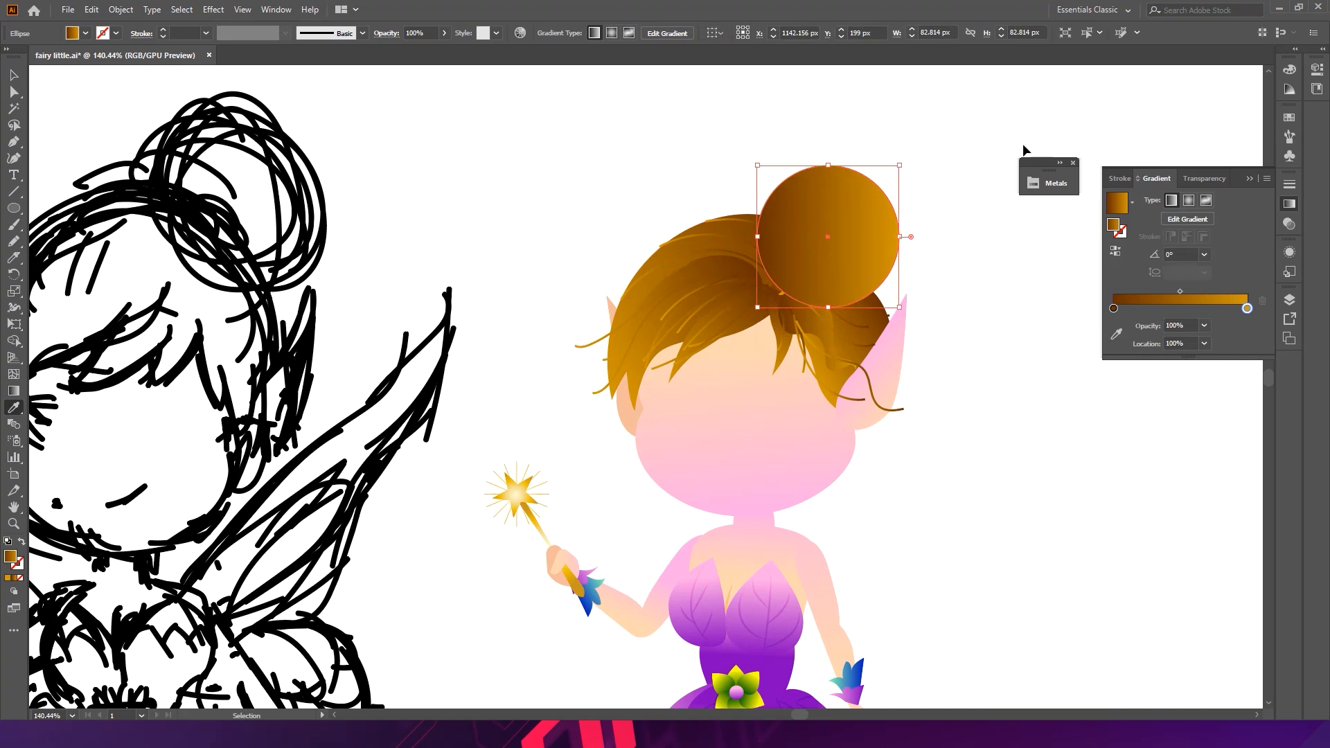
pyautogui.press('v')
pyautogui.hotkey('ctrl', '[')
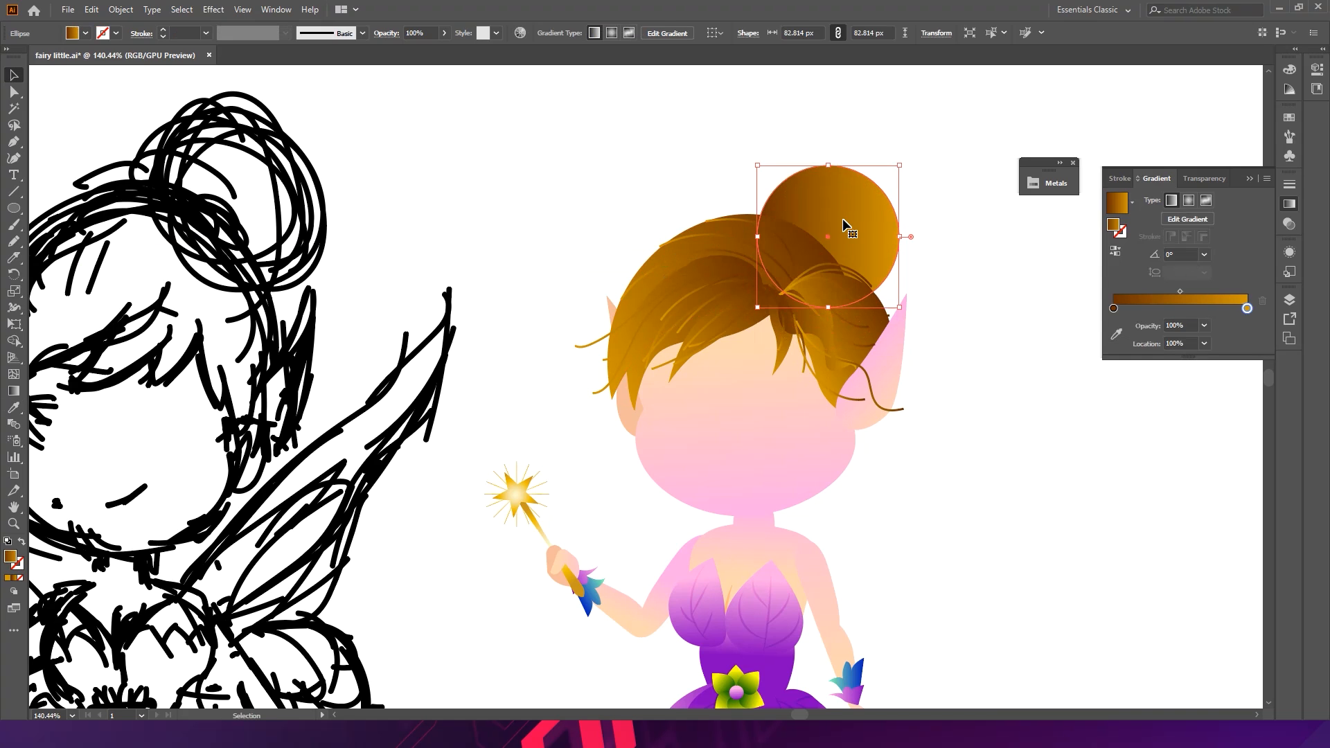
# - Angle the bun's gradient to about 62° with the Gradient tool and enlarge the circle to about 108 px
pyautogui.click(13, 390)
pyautogui.moveTo(802, 304); pyautogui.dragTo(821, 251)
pyautogui.moveTo(856, 189); pyautogui.dragTo(857, 223)
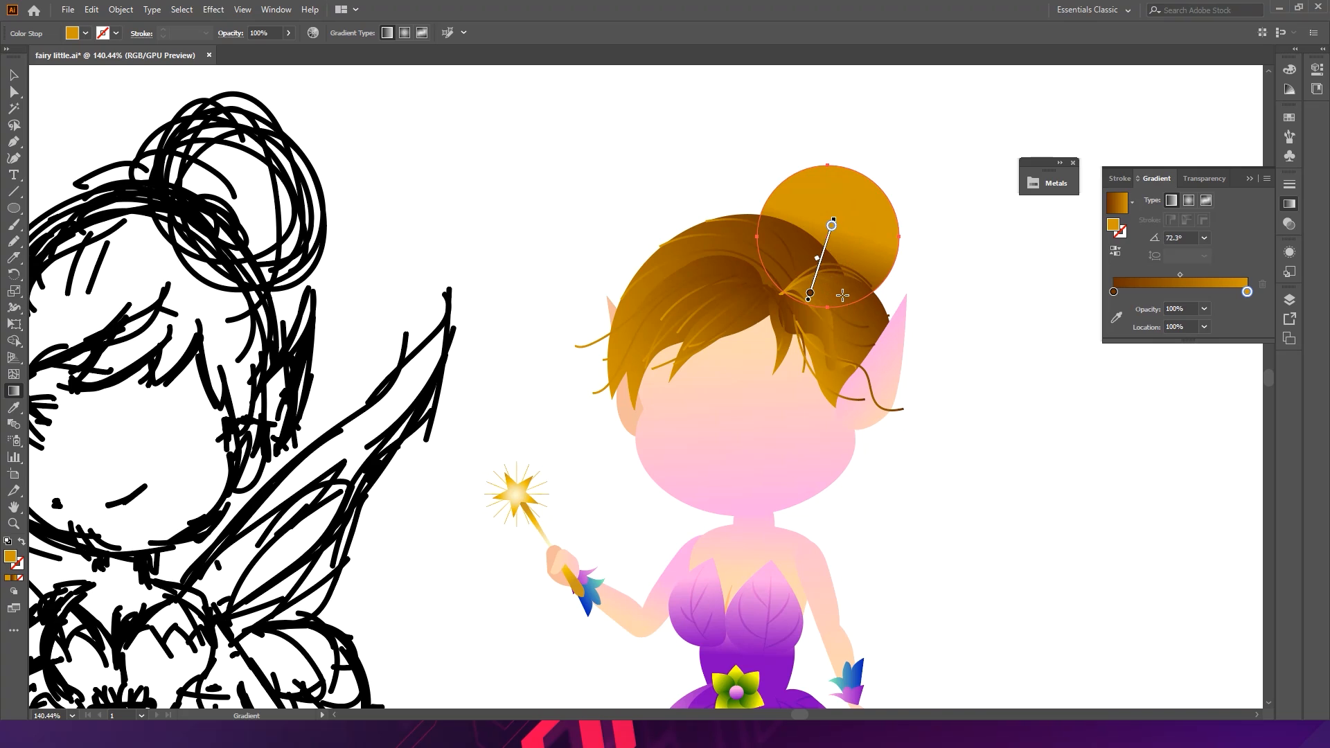
pyautogui.moveTo(815, 268); pyautogui.dragTo(843, 199)
pyautogui.moveTo(834, 285)
pyautogui.mouseDown()
pyautogui.moveTo(884, 177)
pyautogui.moveTo(824, 239)
pyautogui.moveTo(912, 129)
pyautogui.moveTo(921, 143)
pyautogui.mouseUp()
pyautogui.press('v')
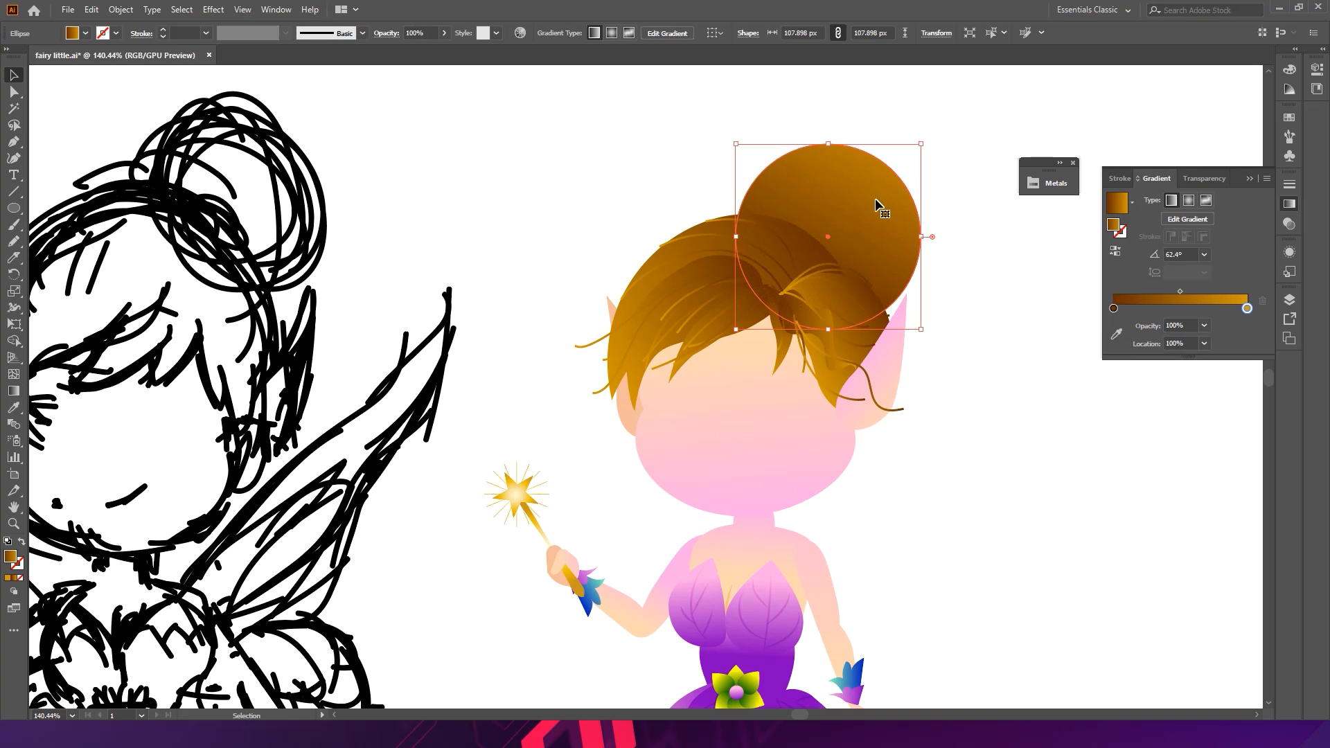
# - Reposition the bun circle slightly lower over the right side of the crown
pyautogui.moveTo(871, 219); pyautogui.dragTo(872, 239)
pyautogui.moveTo(923, 166); pyautogui.dragTo(923, 165)
pyautogui.moveTo(883, 208)
pyautogui.mouseDown()
pyautogui.moveTo(859, 173)
pyautogui.moveTo(879, 187)
pyautogui.mouseUp()
pyautogui.moveTo(879, 240); pyautogui.dragTo(874, 253)
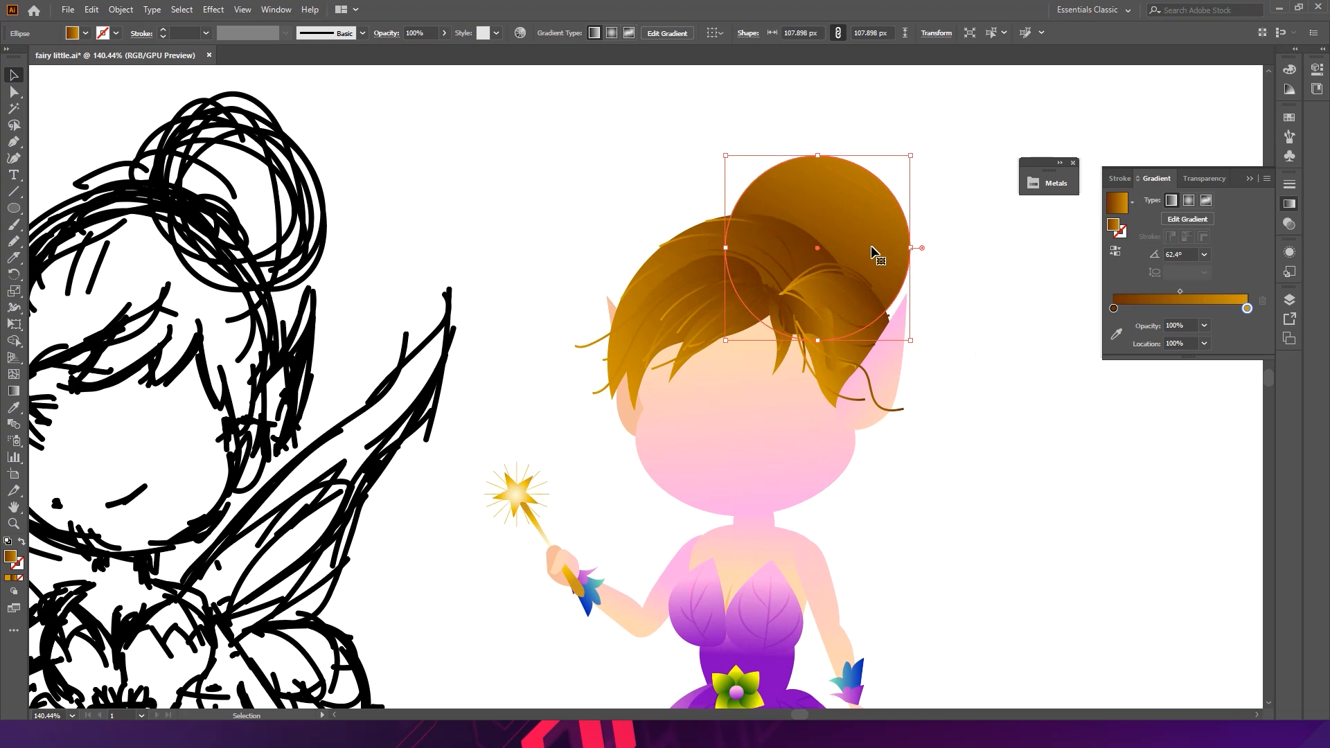
# - Adjust the position of the right ear shape next to the bun
pyautogui.click(884, 365)
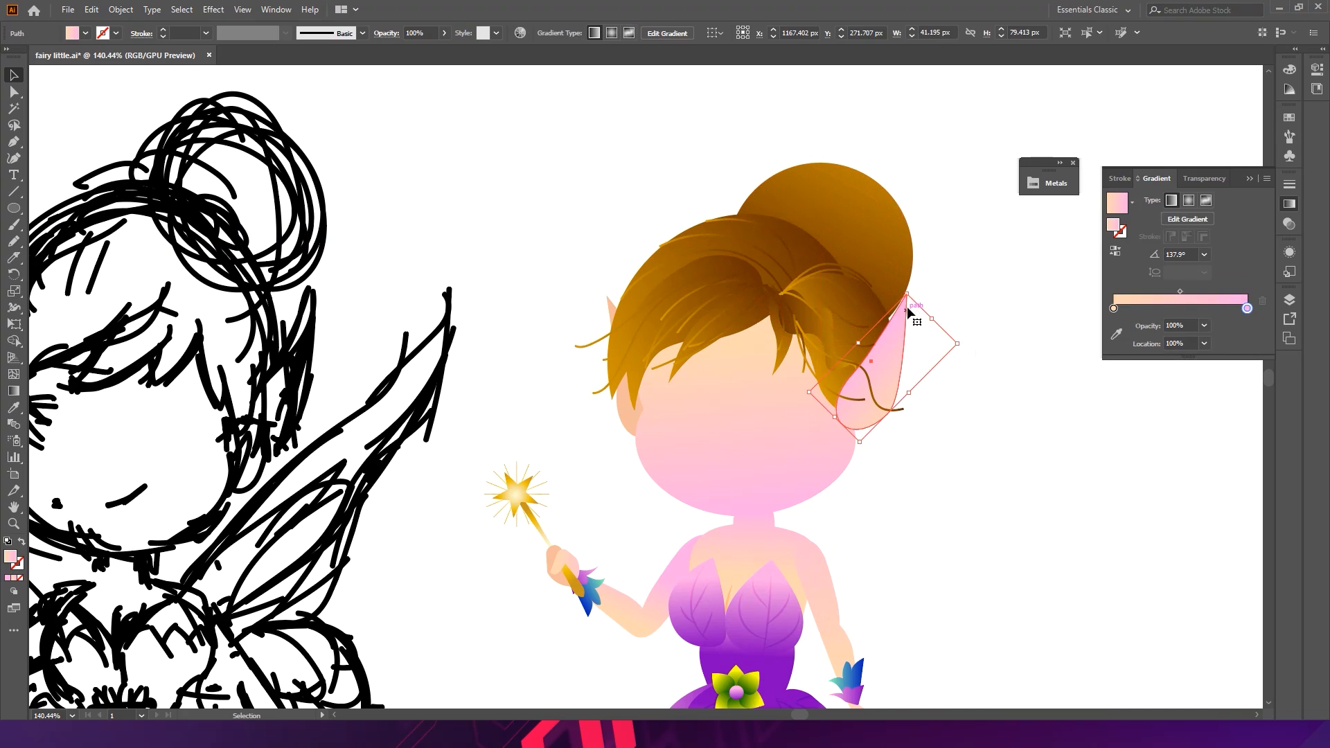
pyautogui.moveTo(913, 297); pyautogui.dragTo(900, 338)
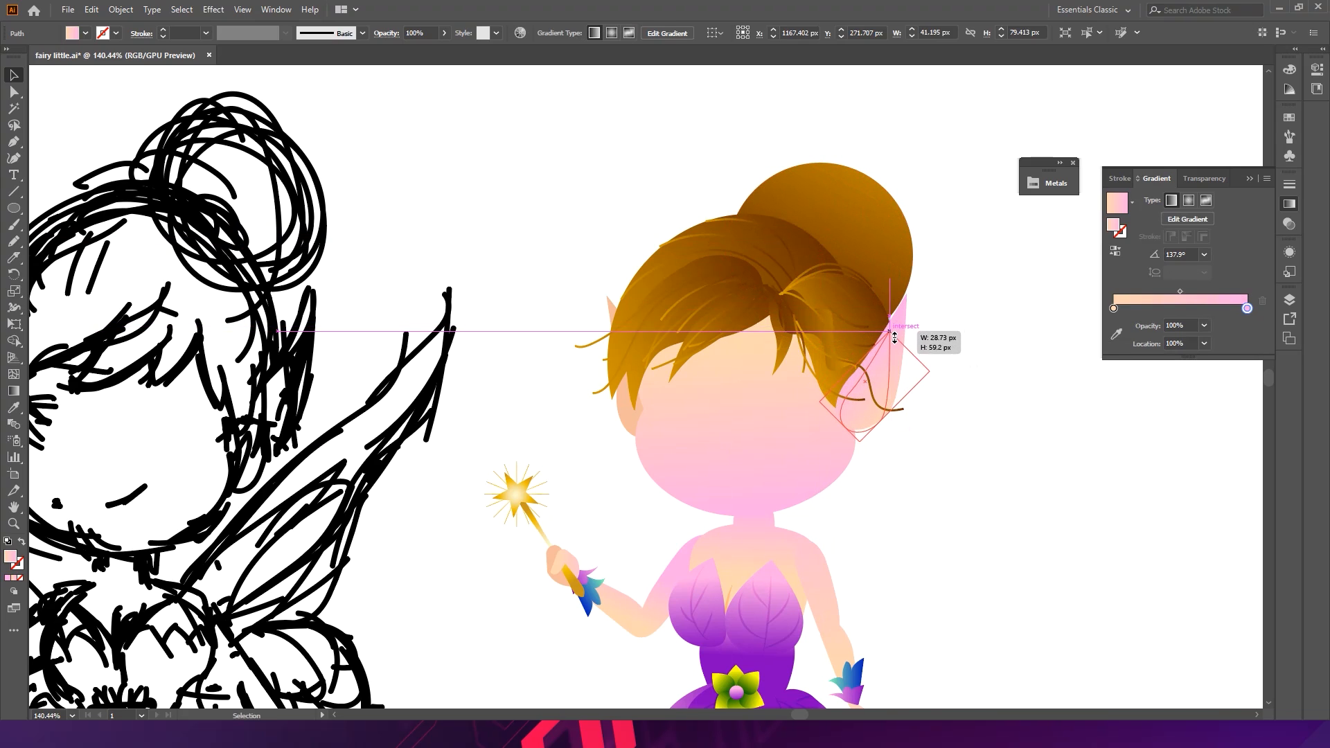
pyautogui.click(963, 319)
pyautogui.click(890, 367)
pyautogui.moveTo(919, 354)
pyautogui.mouseDown()
pyautogui.moveTo(974, 350)
pyautogui.moveTo(909, 345)
pyautogui.moveTo(925, 354)
pyautogui.moveTo(900, 360)
pyautogui.mouseUp()
pyautogui.click(980, 321)
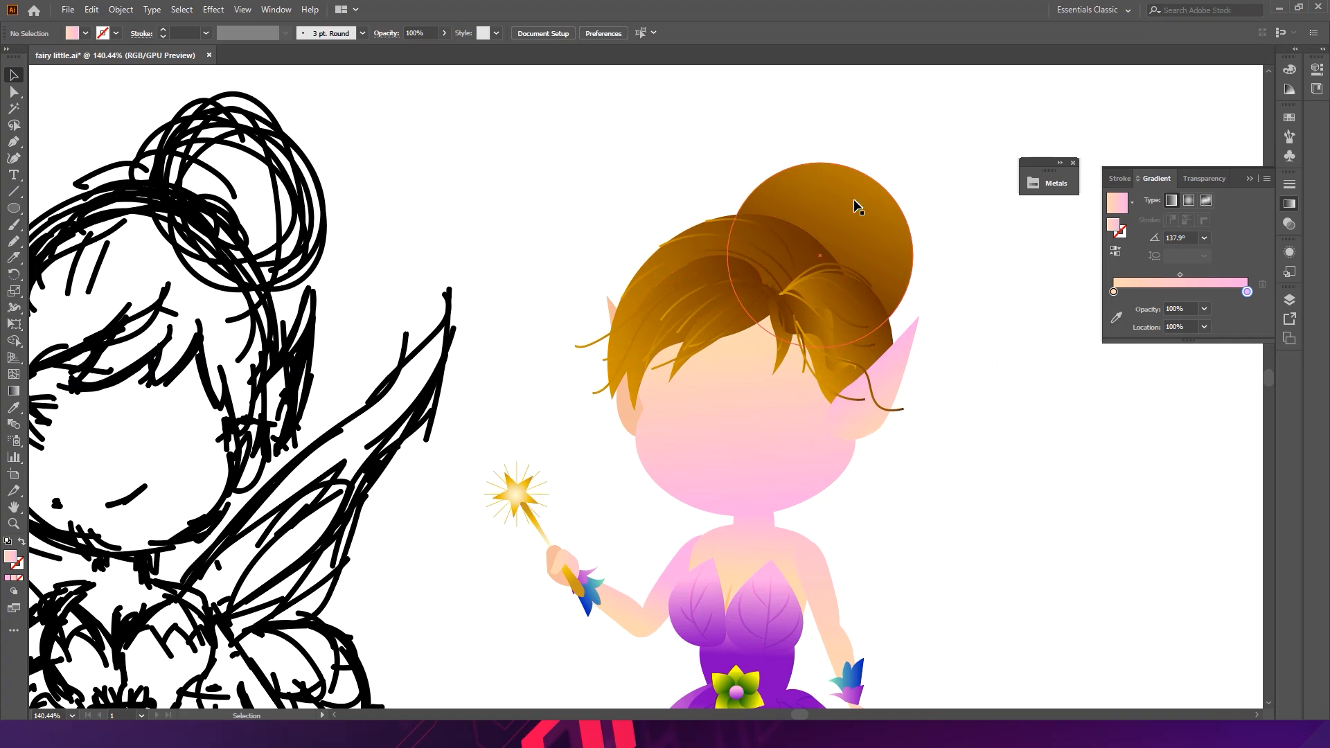
# - Resize the bun circle to about 91 px and fit it over the crown
pyautogui.scroll(2, 857, 203)
pyautogui.click(847, 226)
pyautogui.press('a')
pyautogui.press('ctrl')
pyautogui.moveTo(936, 155); pyautogui.dragTo(893, 194)
pyautogui.moveTo(846, 249); pyautogui.dragTo(876, 201)
pyautogui.press('ctrl')
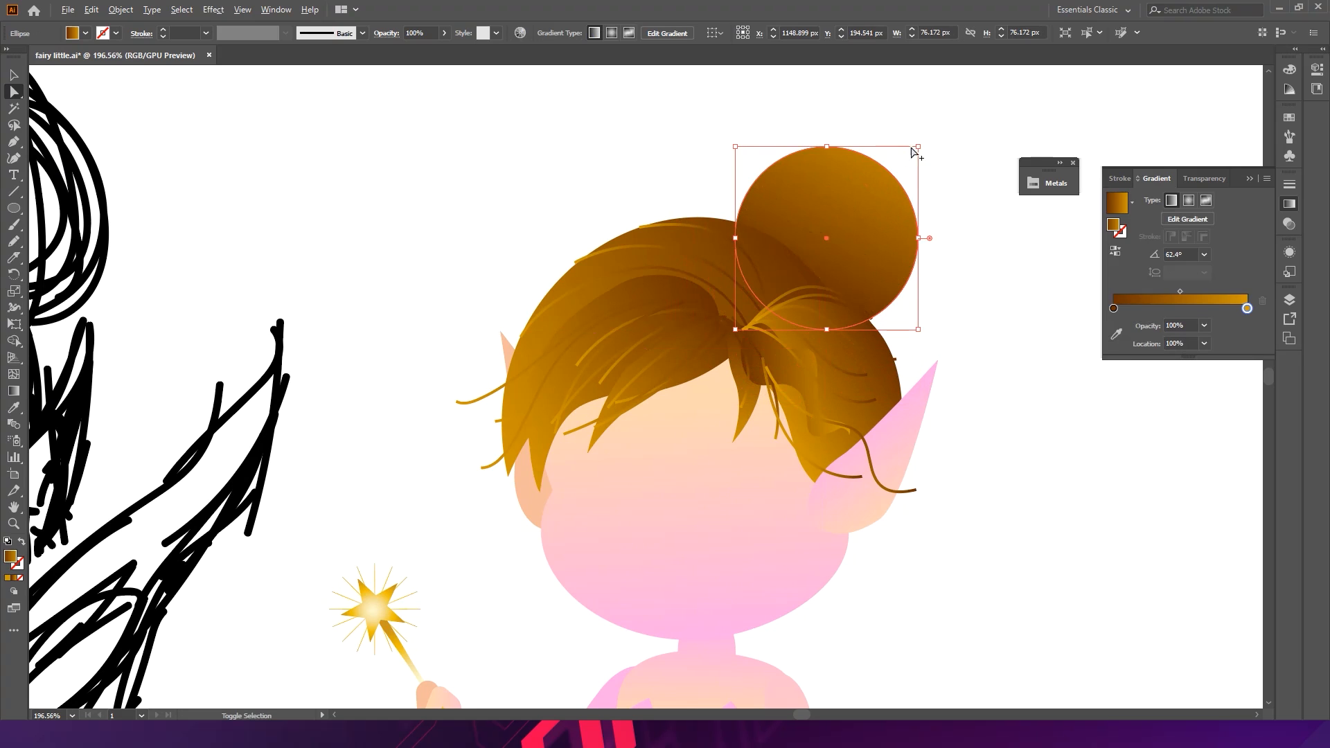
pyautogui.moveTo(924, 146); pyautogui.dragTo(936, 129)
pyautogui.moveTo(897, 204); pyautogui.dragTo(903, 210)
pyautogui.click(983, 328)
# - Draw Pencil strands on the bun running from its base up toward the top
pyautogui.hotkey('ctrl', 'space')
pyautogui.moveTo(895, 263); pyautogui.dragTo(933, 275)
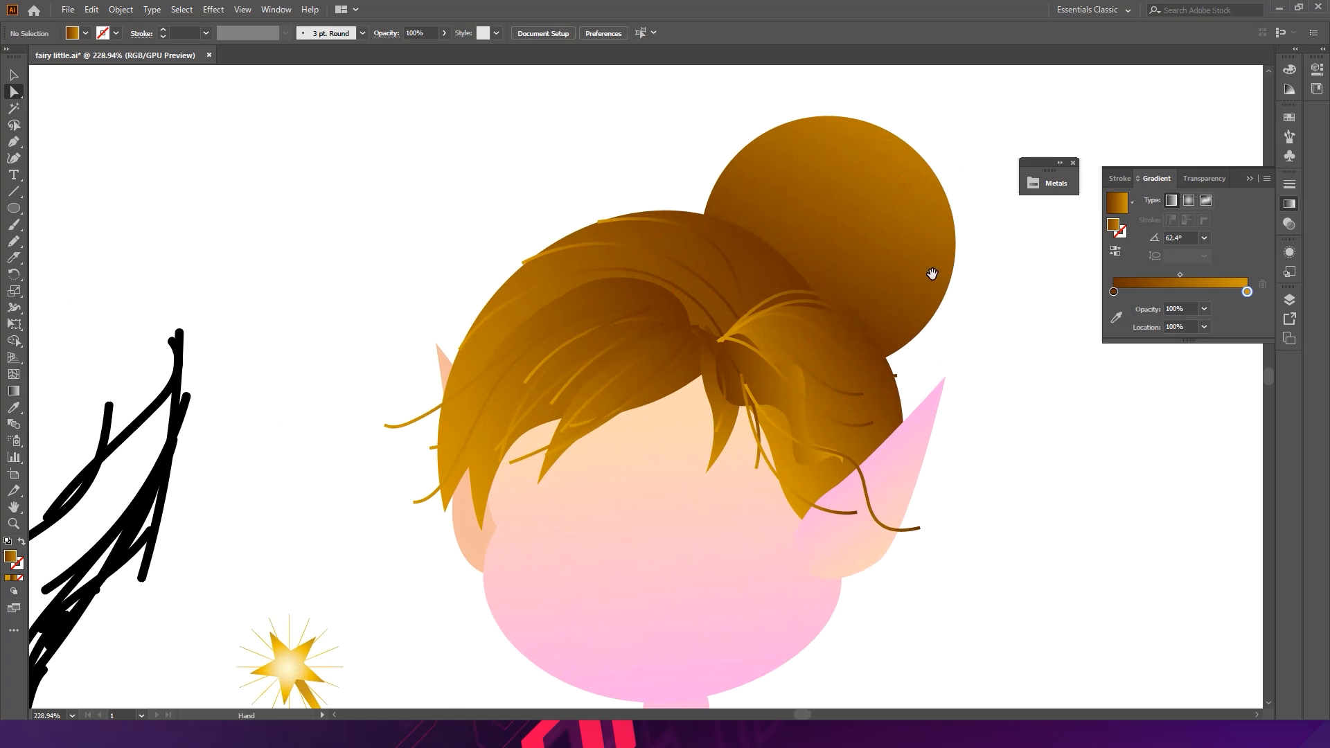
pyautogui.click(859, 236)
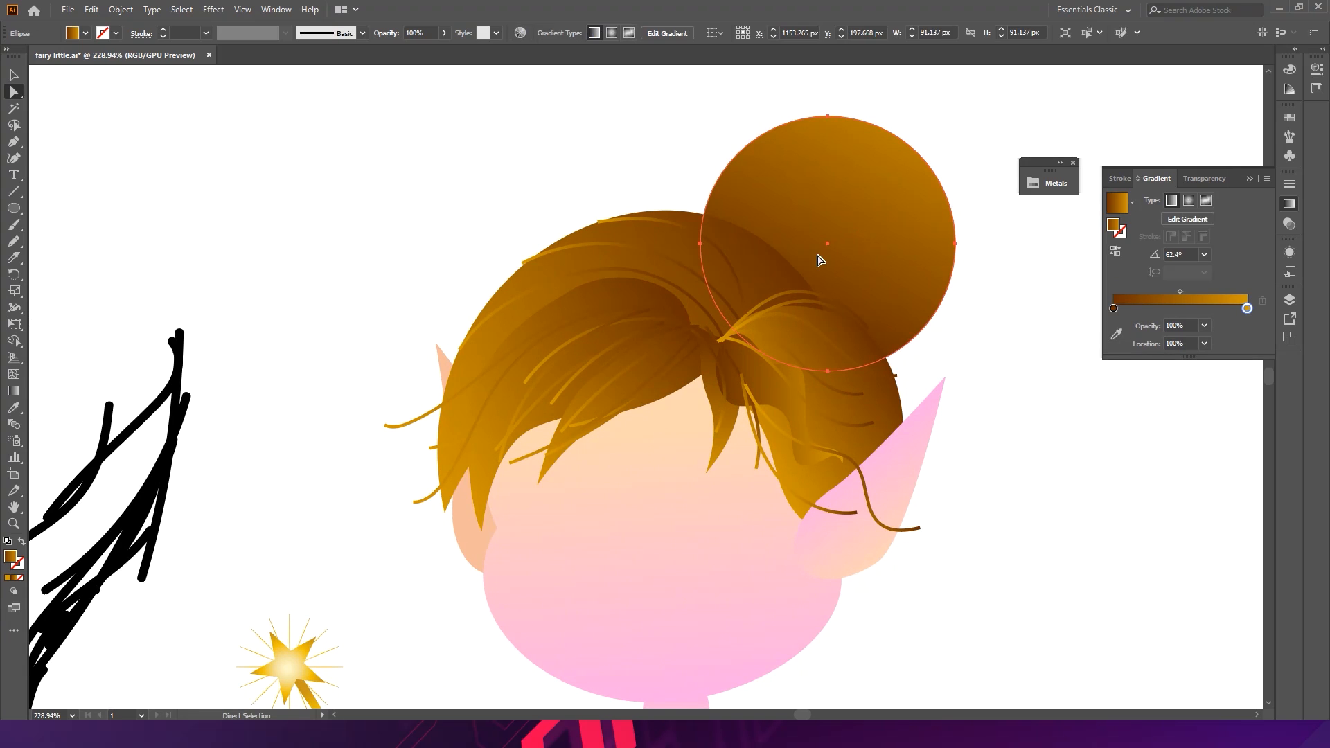
pyautogui.click(229, 205)
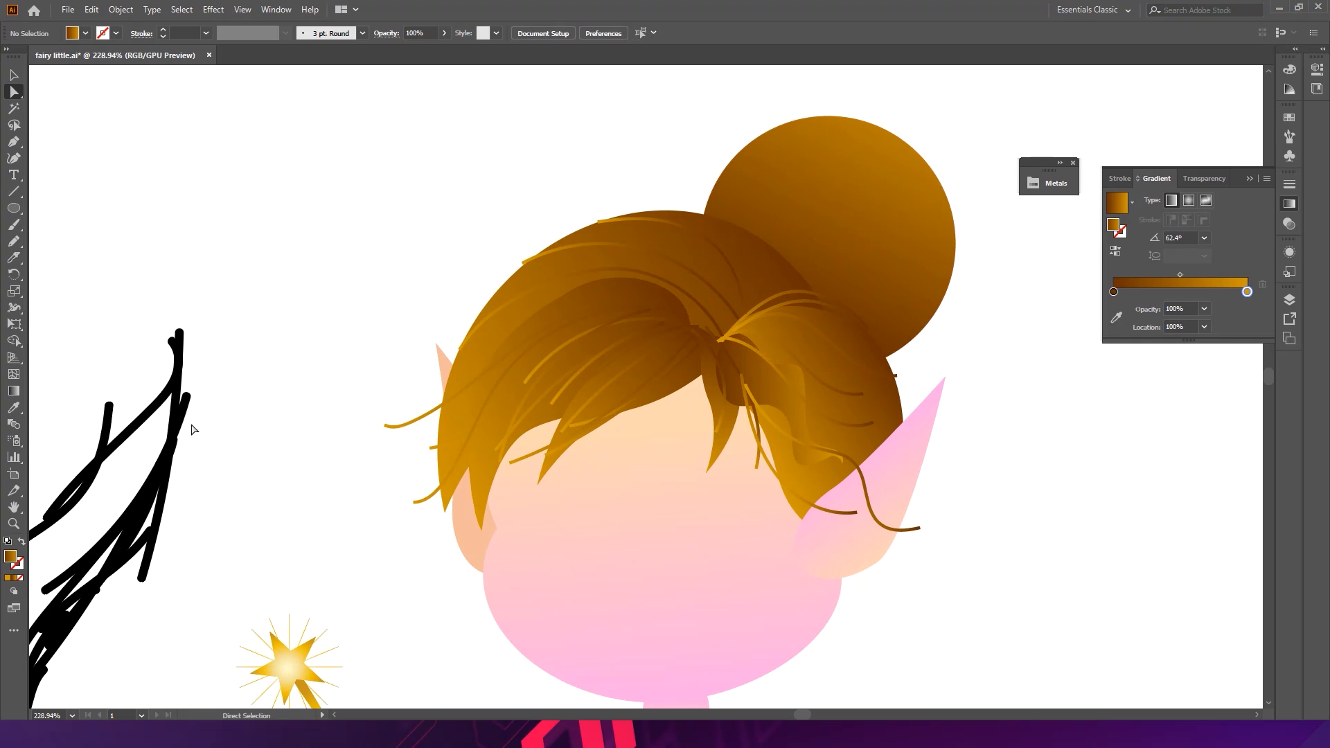
pyautogui.click(404, 424)
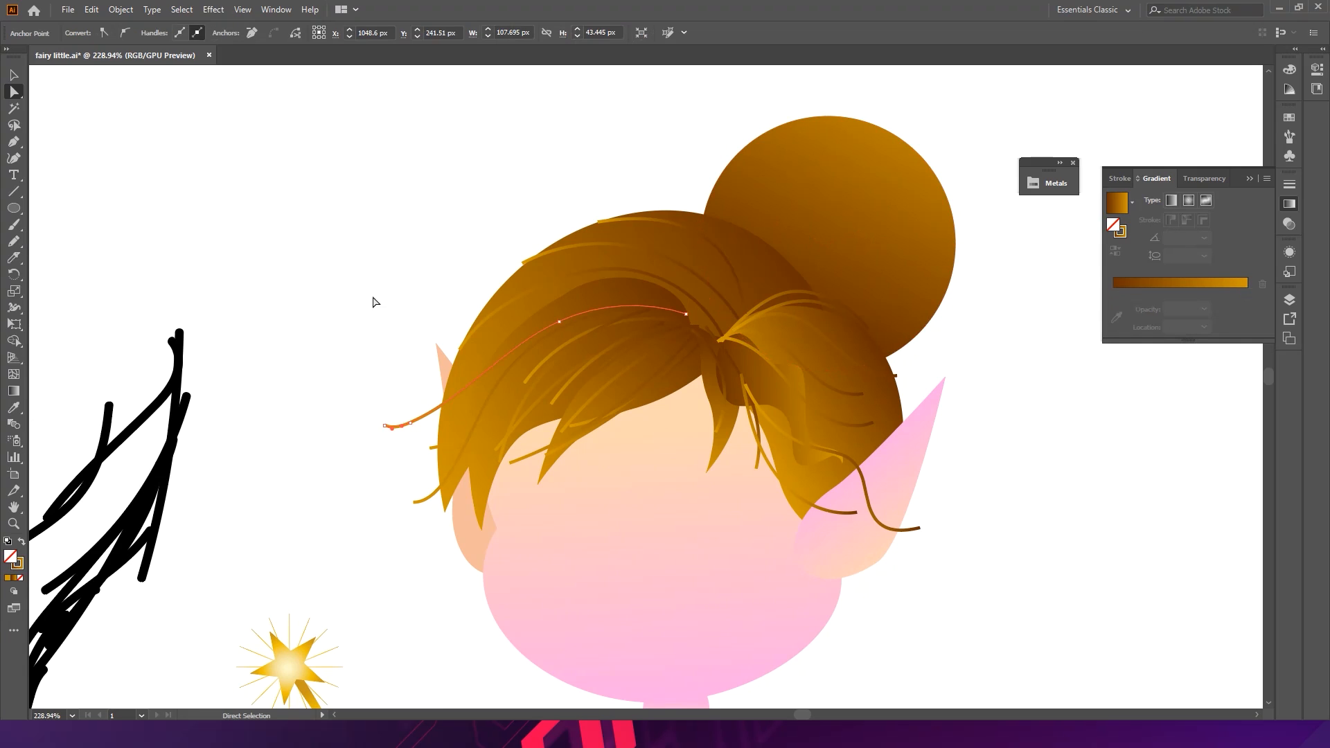
pyautogui.click(229, 217)
pyautogui.click(14, 241)
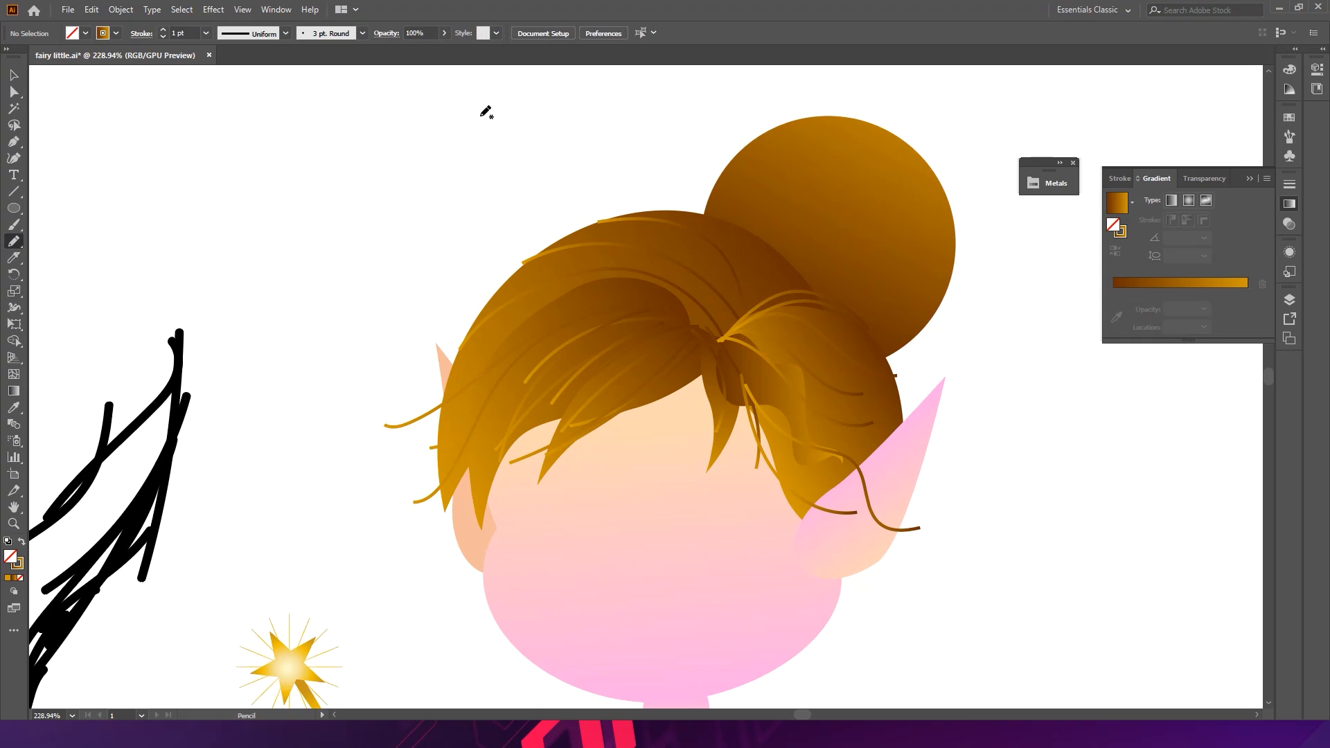
pyautogui.moveTo(816, 292)
pyautogui.mouseDown()
pyautogui.moveTo(883, 226)
pyautogui.moveTo(899, 159)
pyautogui.mouseUp()
pyautogui.moveTo(831, 295)
pyautogui.mouseDown()
pyautogui.moveTo(896, 268)
pyautogui.moveTo(939, 206)
pyautogui.moveTo(841, 231)
pyautogui.moveTo(848, 123)
pyautogui.mouseUp()
pyautogui.moveTo(807, 290); pyautogui.dragTo(796, 101)
pyautogui.hotkey('ctrl', 'z')
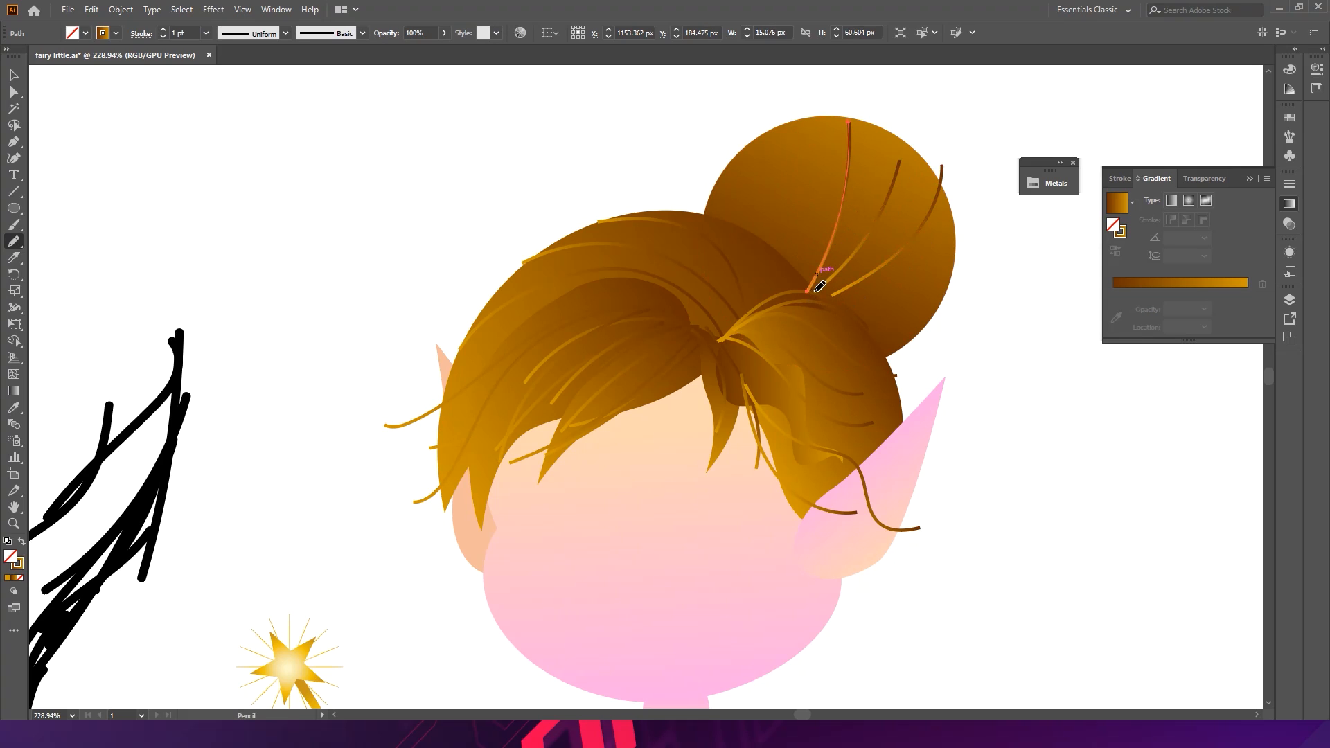
pyautogui.hotkey('ctrl', 'shift', 'a')
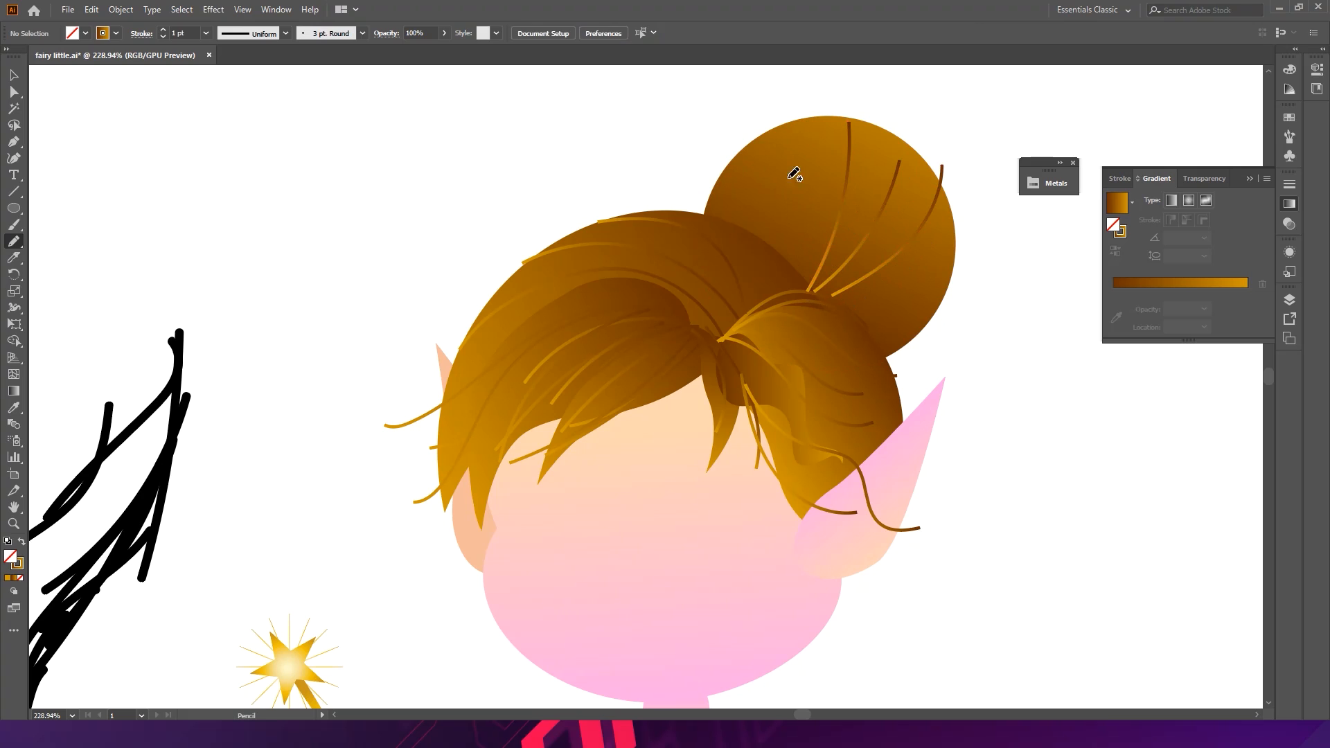
# - Add more curved Pencil strands across the bun, one extending past its right edge
pyautogui.moveTo(812, 282)
pyautogui.mouseDown()
pyautogui.moveTo(793, 217)
pyautogui.moveTo(799, 119)
pyautogui.mouseUp()
pyautogui.moveTo(804, 287)
pyautogui.mouseDown()
pyautogui.moveTo(757, 226)
pyautogui.moveTo(736, 149)
pyautogui.mouseUp()
pyautogui.keyDown('ctrl'); pyautogui.click(997, 294); pyautogui.keyUp('ctrl')
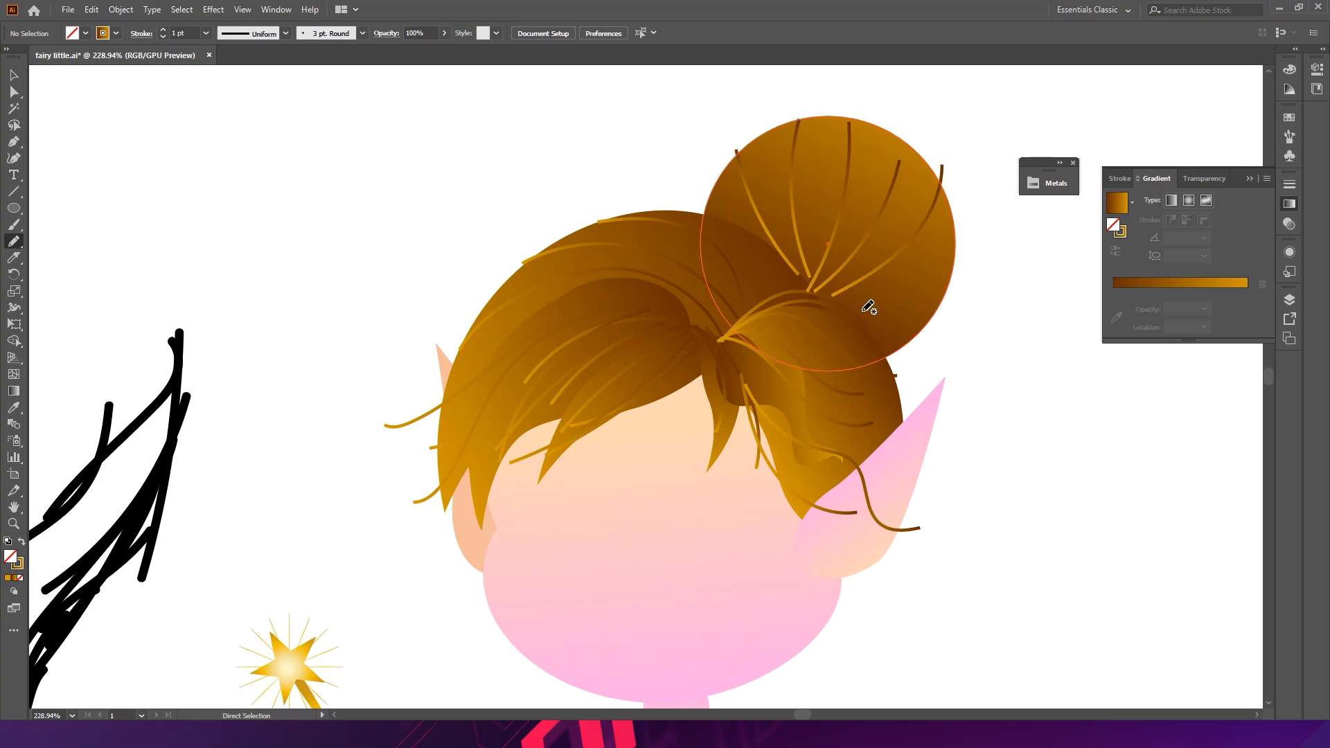
pyautogui.moveTo(836, 300)
pyautogui.mouseDown()
pyautogui.moveTo(922, 300)
pyautogui.moveTo(970, 238)
pyautogui.mouseUp()
pyautogui.keyDown('ctrl'); pyautogui.click(1009, 273); pyautogui.keyUp('ctrl')
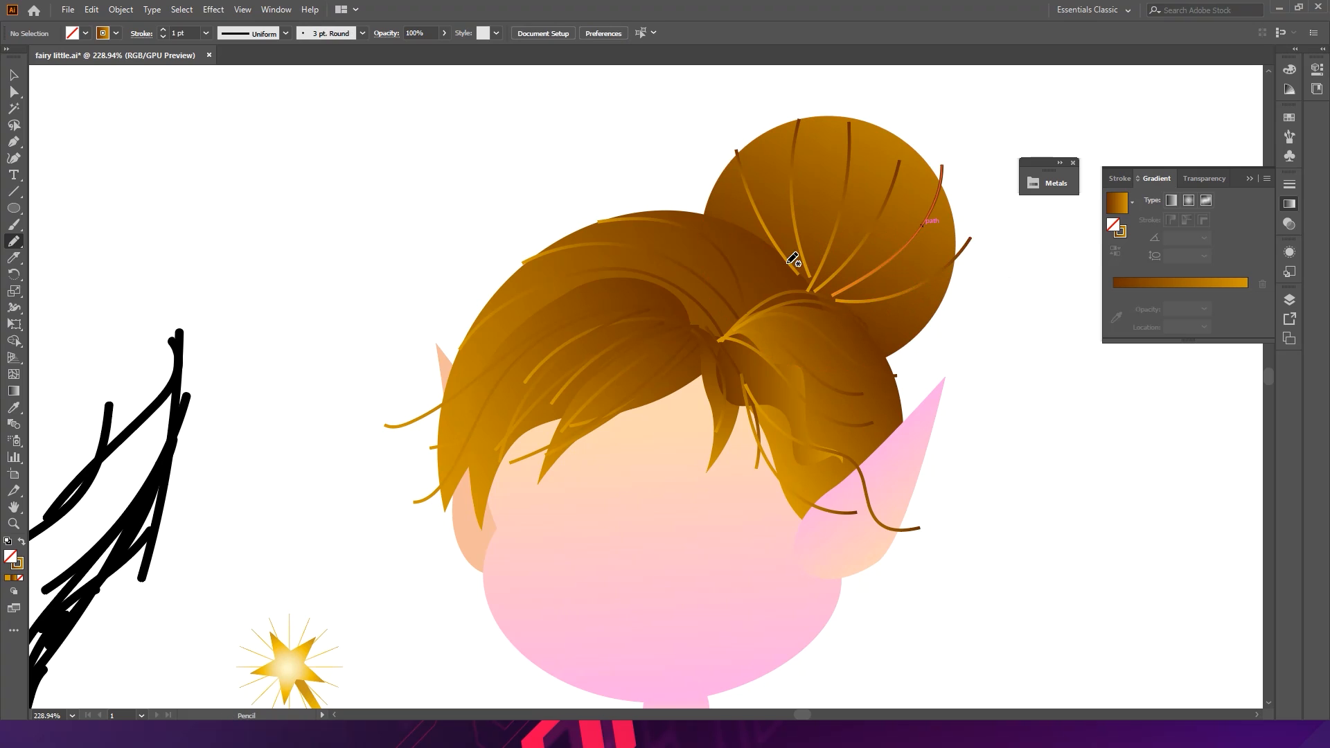
# - Select the bun circle together with its strands and group them
pyautogui.press('v')
pyautogui.moveTo(701, 119)
pyautogui.mouseDown()
pyautogui.moveTo(883, 201)
pyautogui.moveTo(935, 208)
pyautogui.mouseUp()
pyautogui.press('a')
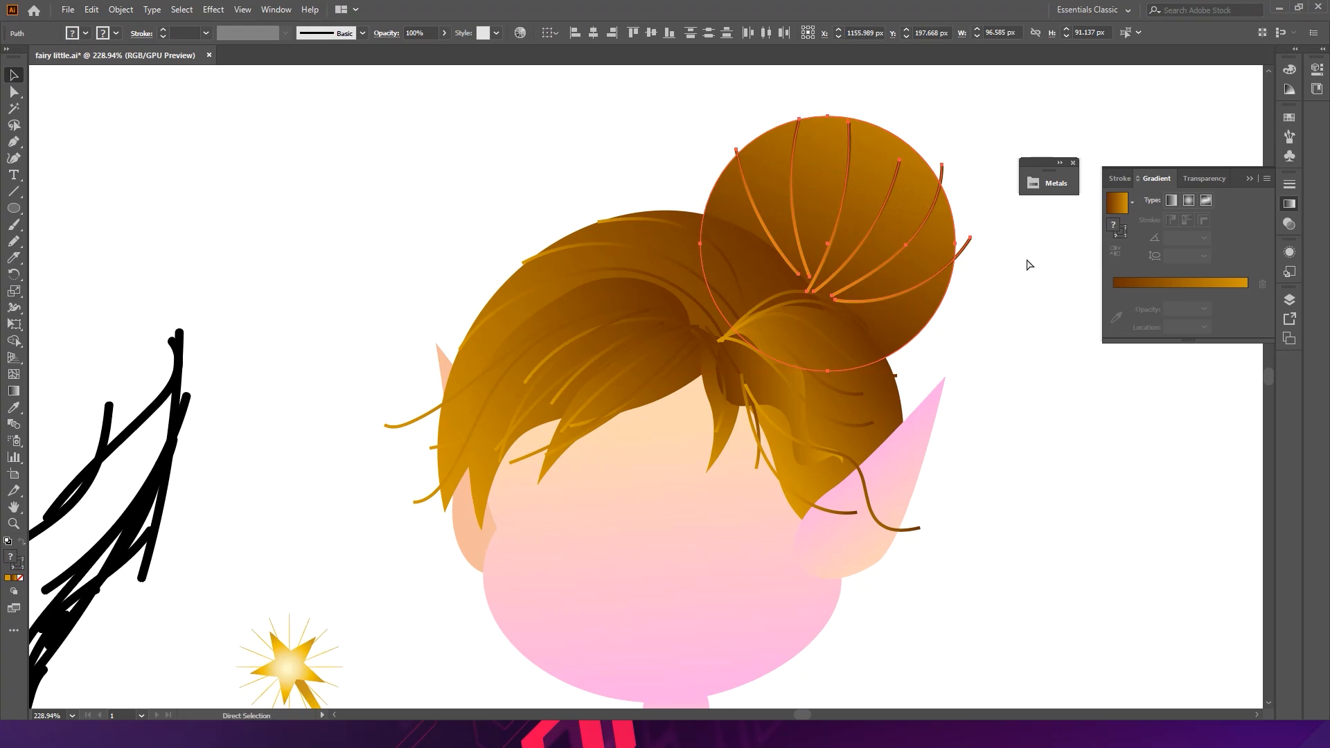
pyautogui.press('v')
pyautogui.click(1032, 292)
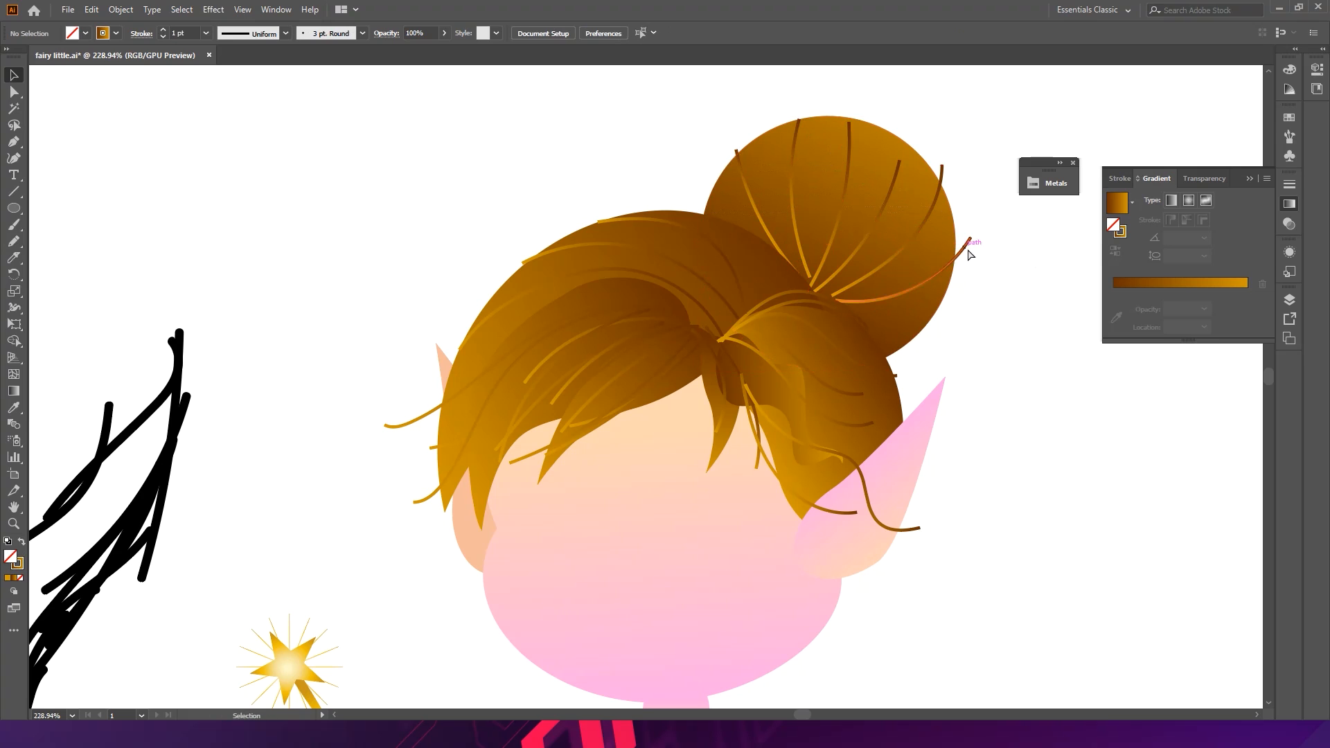
pyautogui.press('a')
pyautogui.click(845, 152)
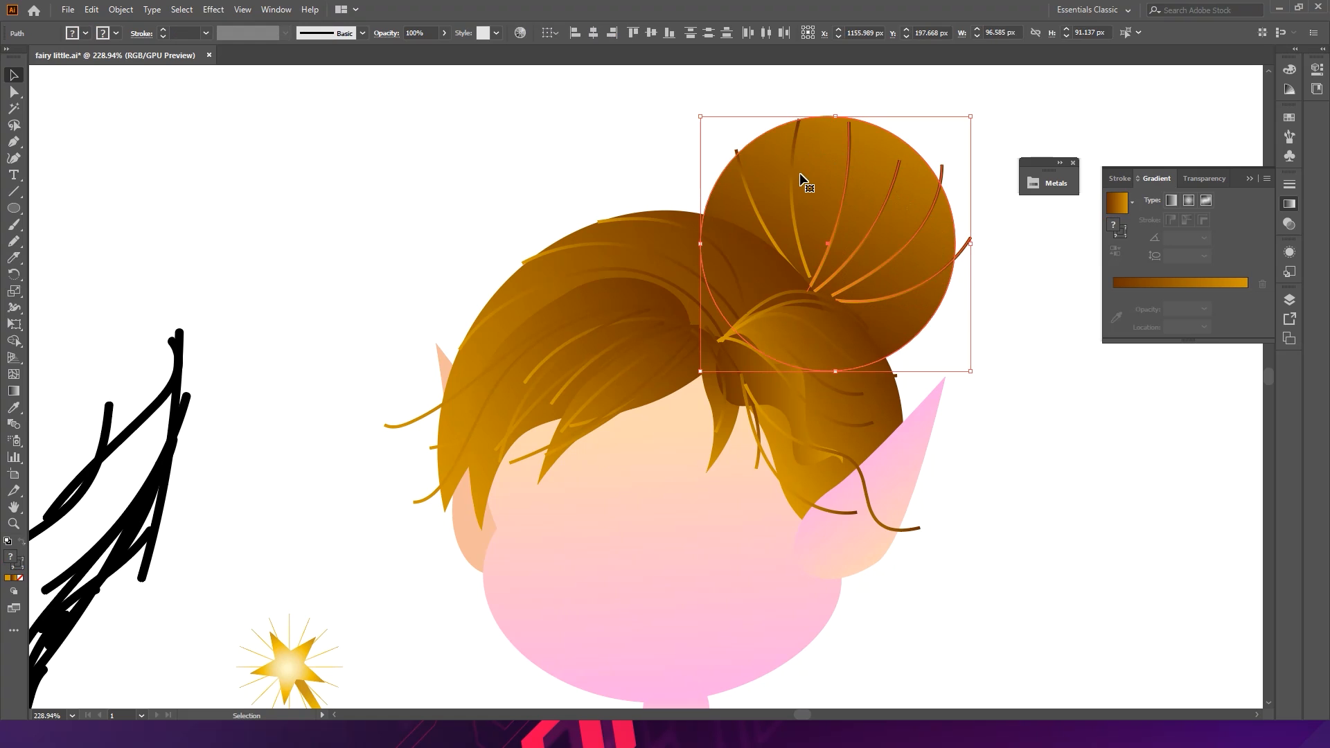
pyautogui.hotkey('ctrl', 'g')
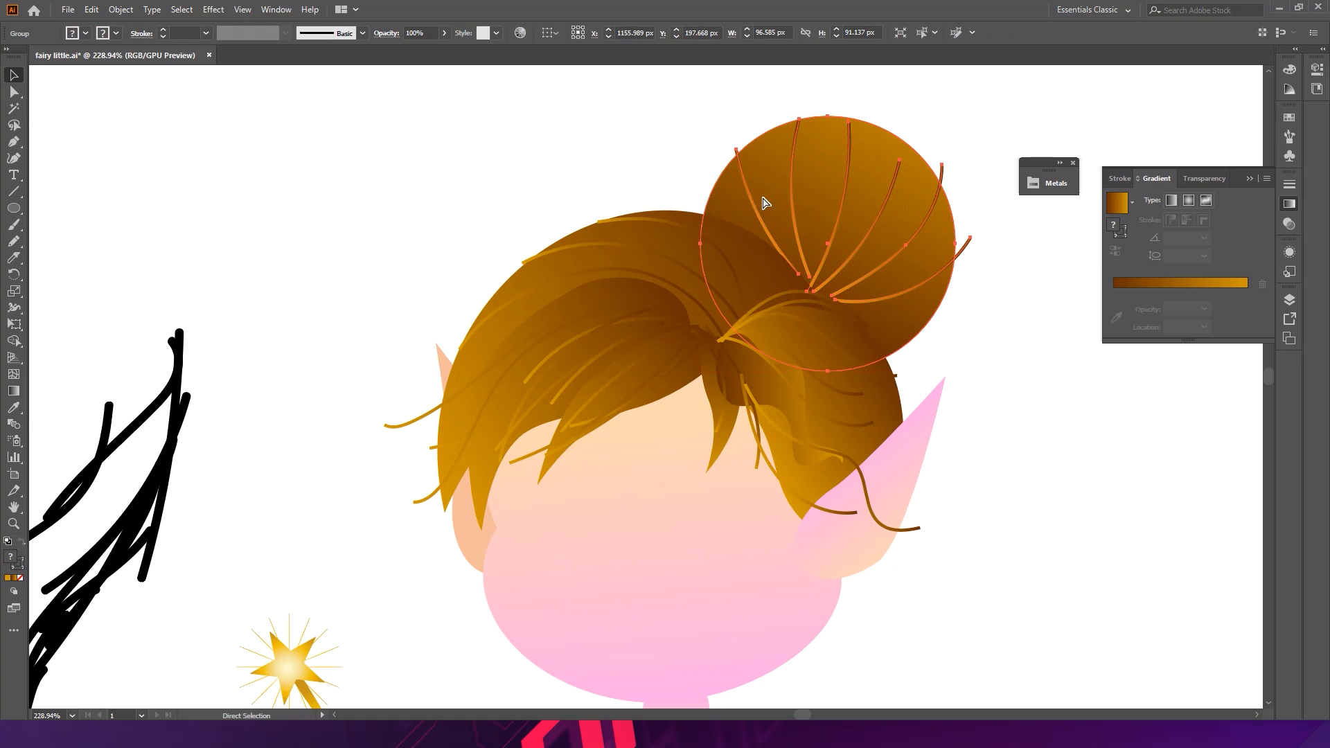
pyautogui.moveTo(816, 193); pyautogui.dragTo(807, 203)
pyautogui.click(1003, 299)
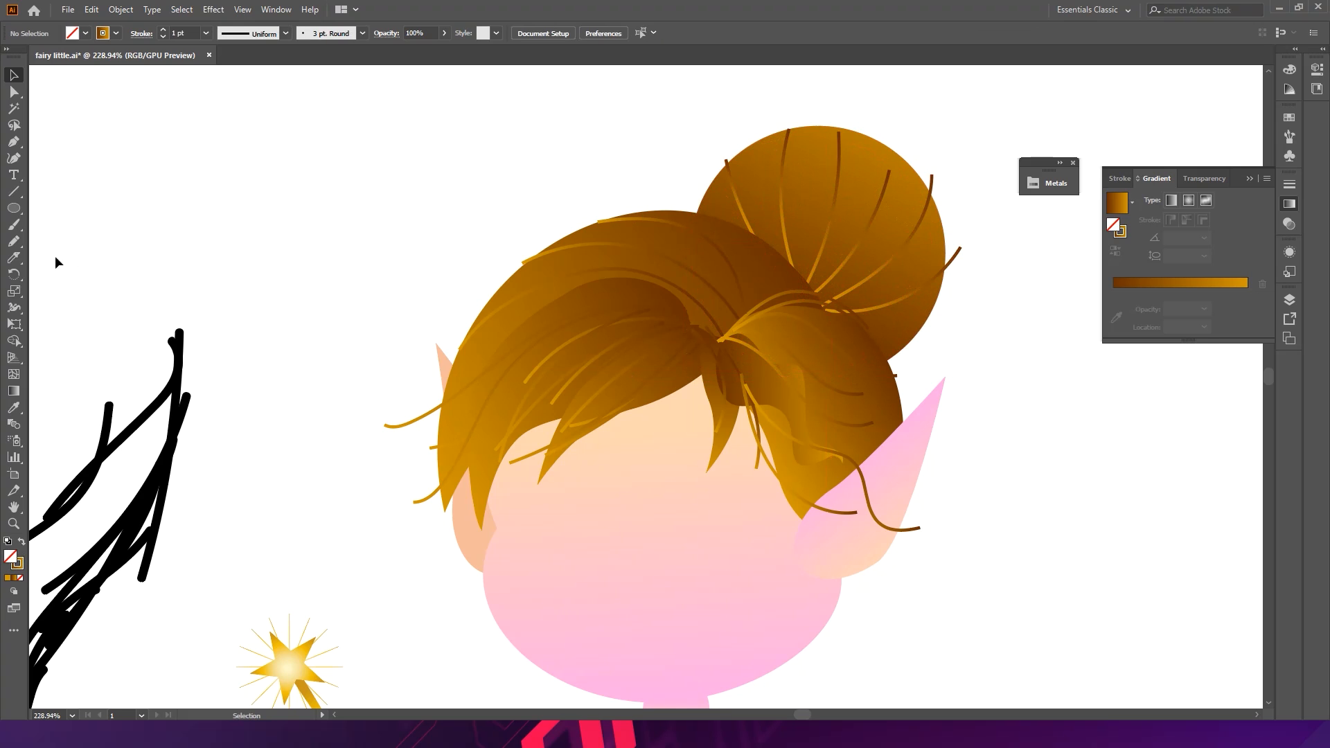
# - Try drawing Pencil strands across the bun's base and undo the recent changes
pyautogui.click(13, 241)
pyautogui.moveTo(773, 259)
pyautogui.mouseDown()
pyautogui.moveTo(821, 299)
pyautogui.moveTo(763, 254)
pyautogui.moveTo(809, 299)
pyautogui.moveTo(851, 309)
pyautogui.mouseUp()
pyautogui.hotkey('ctrl', 'z')
pyautogui.moveTo(770, 263); pyautogui.dragTo(853, 333)
pyautogui.hotkey('ctrl', 'z')
pyautogui.hotkey('ctrl', 'z')
pyautogui.hotkey('ctrl', 'z')
pyautogui.press('v')
# - Draw a small ellipse about 42 by 34 px at the bun's base as a hair tie
pyautogui.click(14, 208)
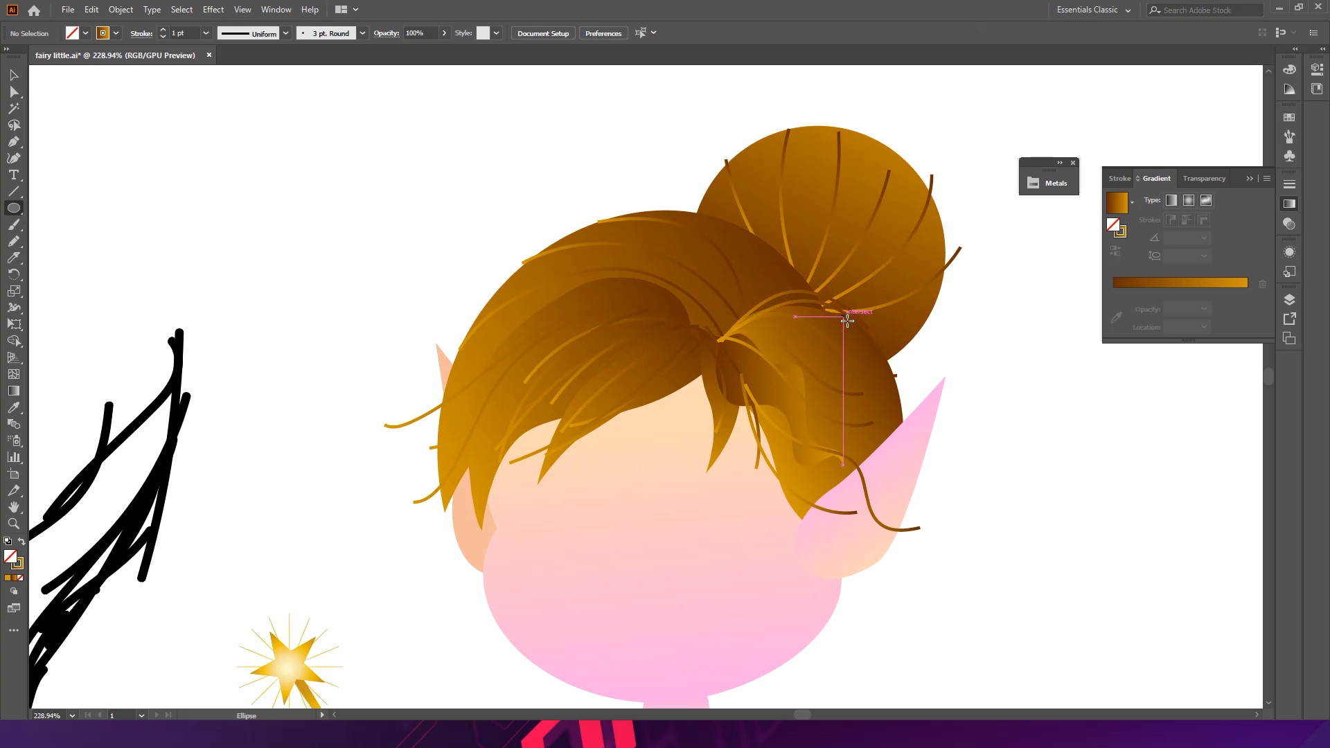
pyautogui.moveTo(807, 309)
pyautogui.mouseDown()
pyautogui.moveTo(859, 367)
pyautogui.moveTo(864, 339)
pyautogui.mouseUp()
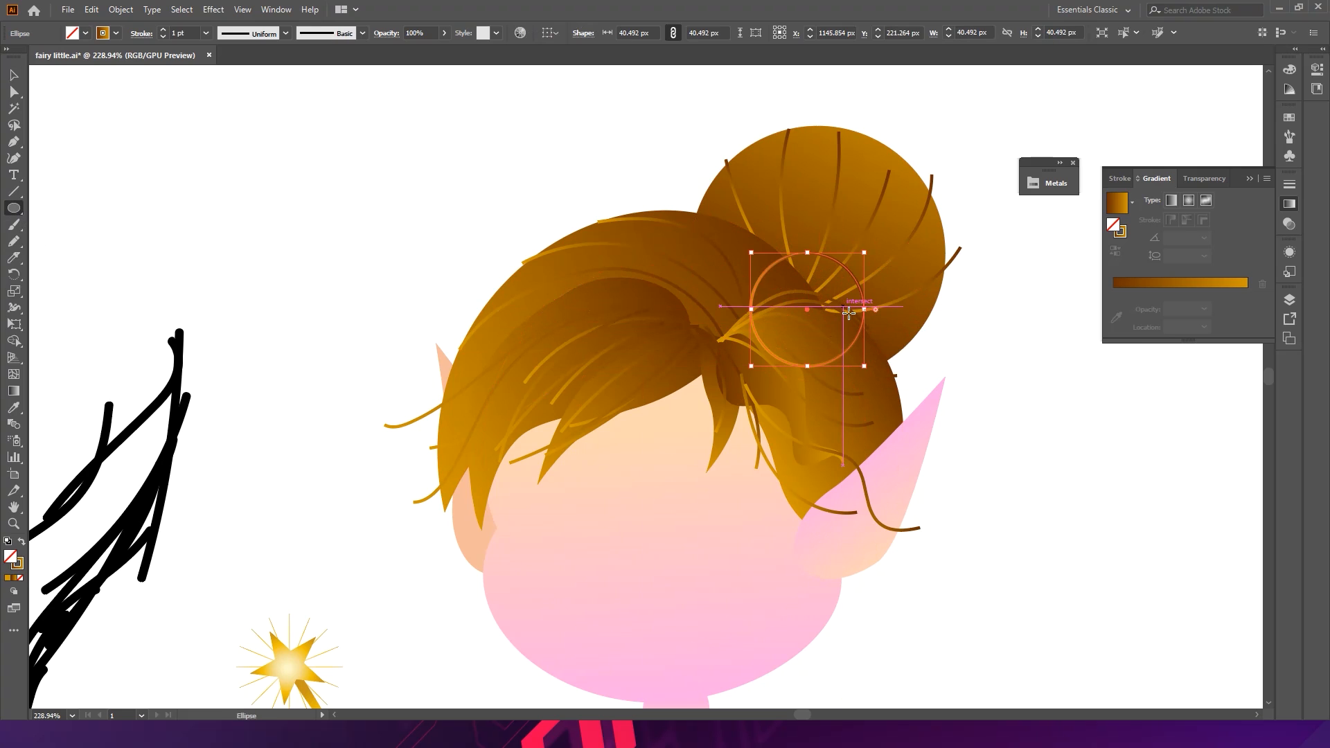
pyautogui.press('v')
pyautogui.moveTo(871, 259); pyautogui.dragTo(878, 309)
pyautogui.moveTo(898, 395); pyautogui.dragTo(778, 124)
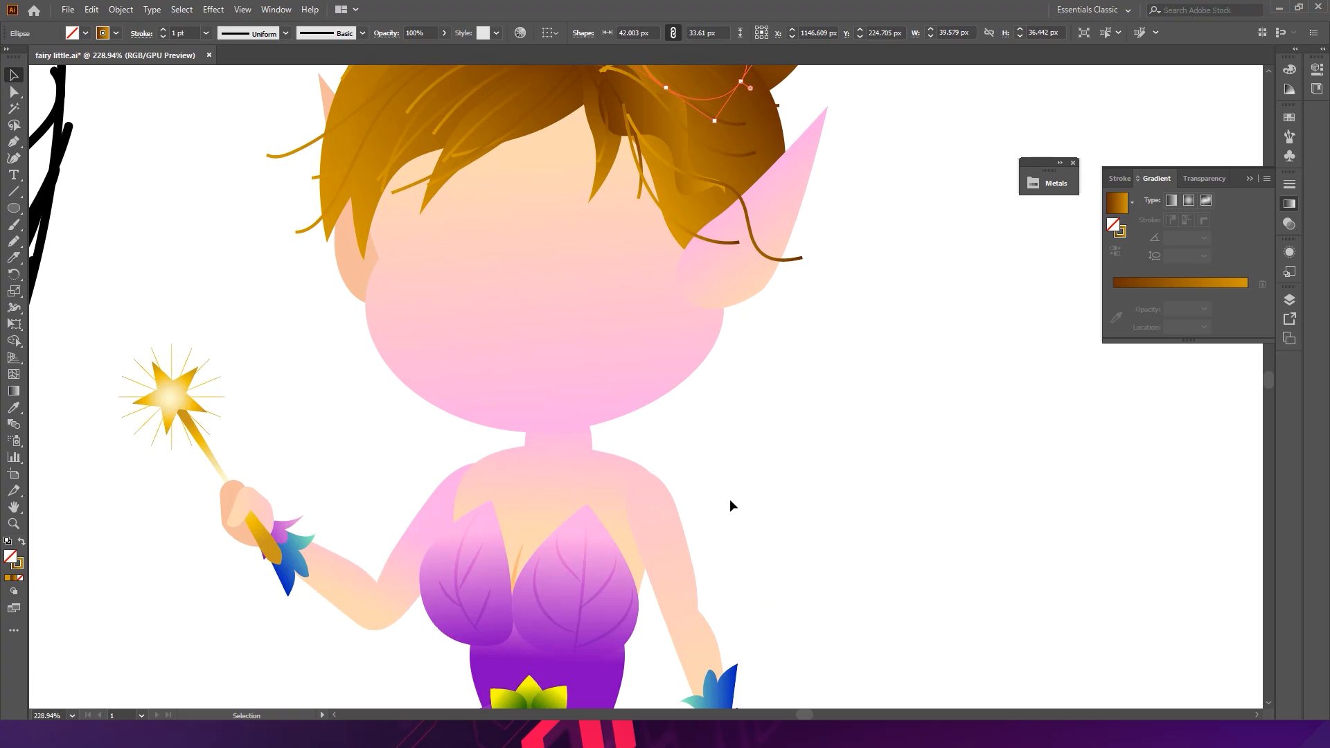
# - Fill the hair tie with the blue-green gradient sampled from the wristband and send it behind the hair
pyautogui.press('i')
pyautogui.click(719, 691)
pyautogui.scroll(5, 789, 647)
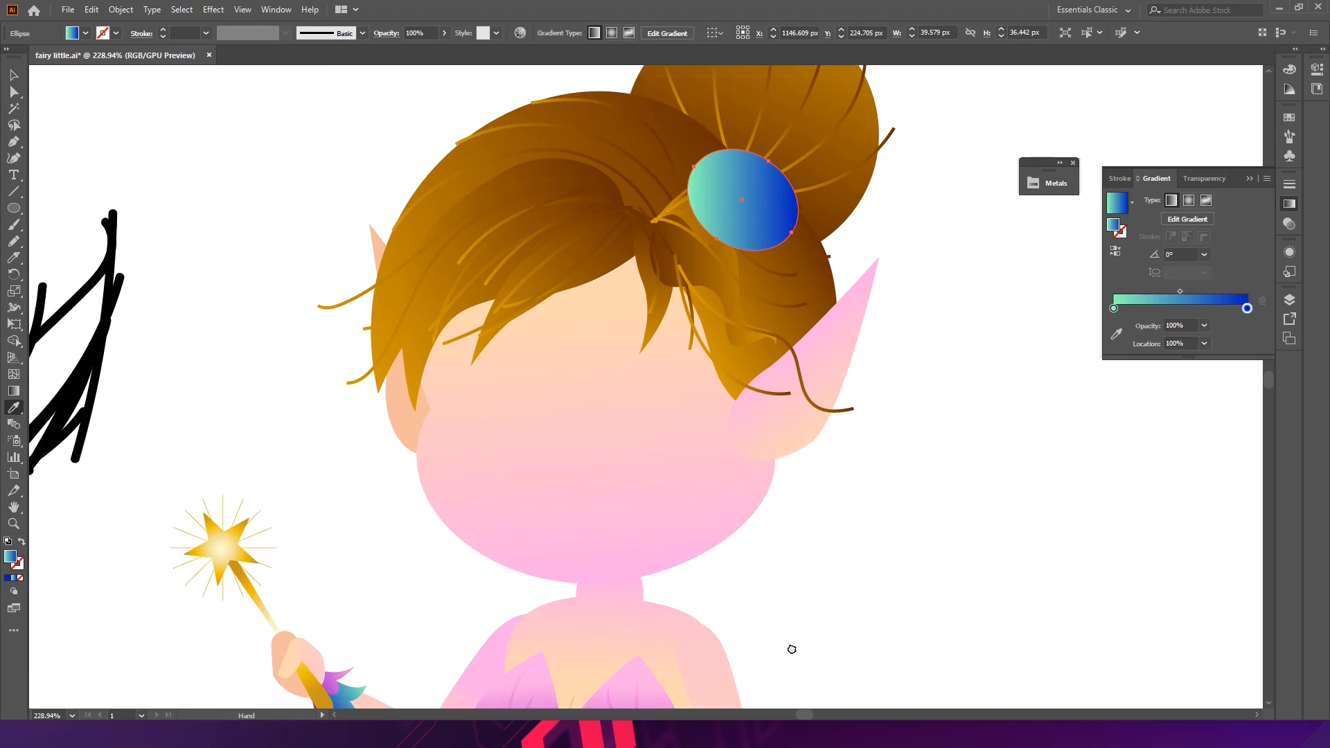
pyautogui.press('v')
pyautogui.moveTo(739, 215); pyautogui.dragTo(733, 208)
pyautogui.hotkey('ctrl', '[')
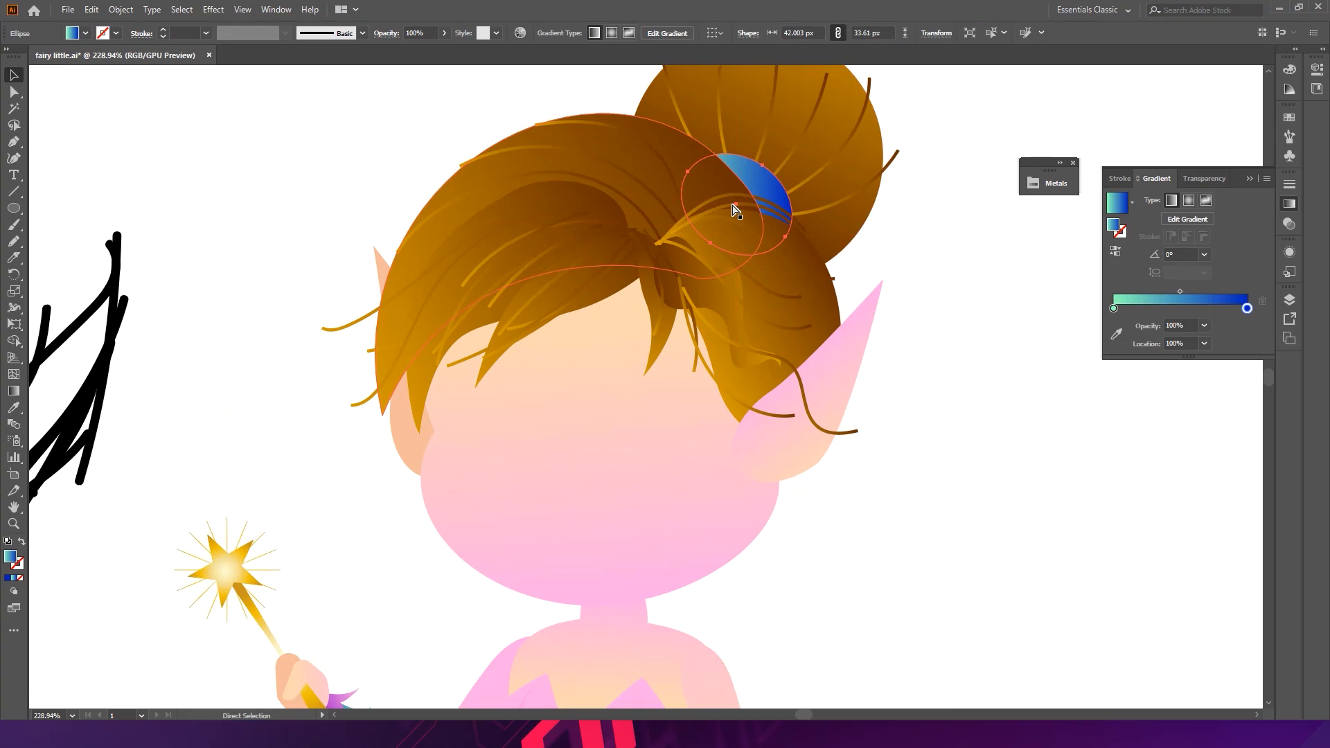
# - Fill the hair tie with the gold gradient sampled from the wand's star
pyautogui.press('i')
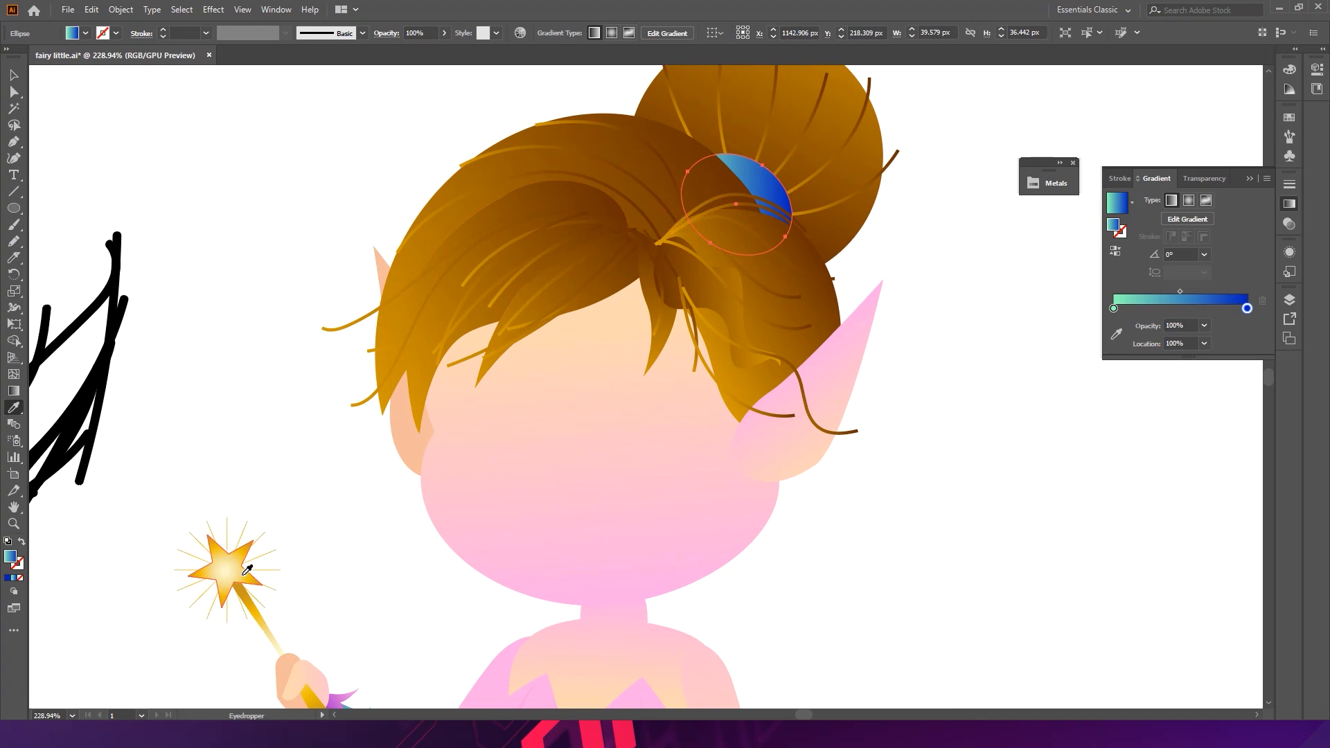
pyautogui.click(241, 555)
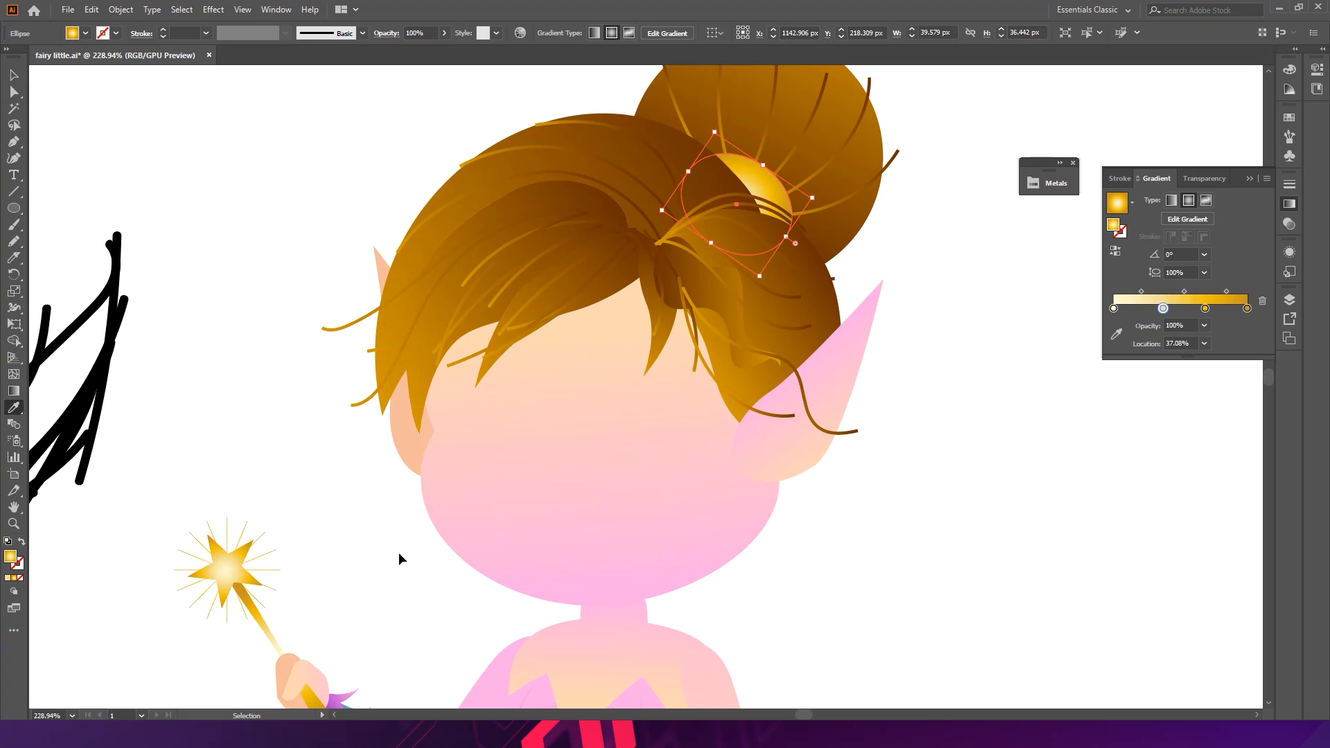
pyautogui.press('v')
pyautogui.scroll(-5, 730, 517)
pyautogui.moveTo(811, 580); pyautogui.dragTo(662, 383)
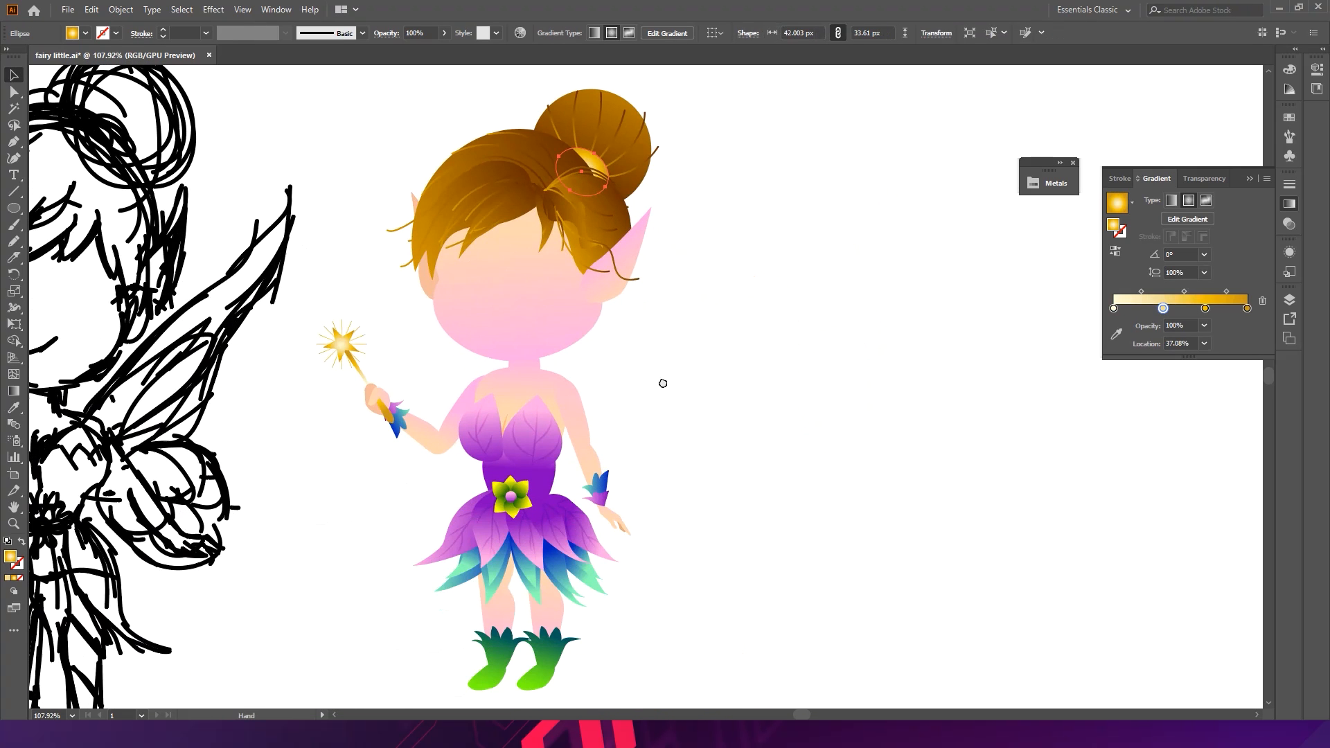
pyautogui.click(699, 387)
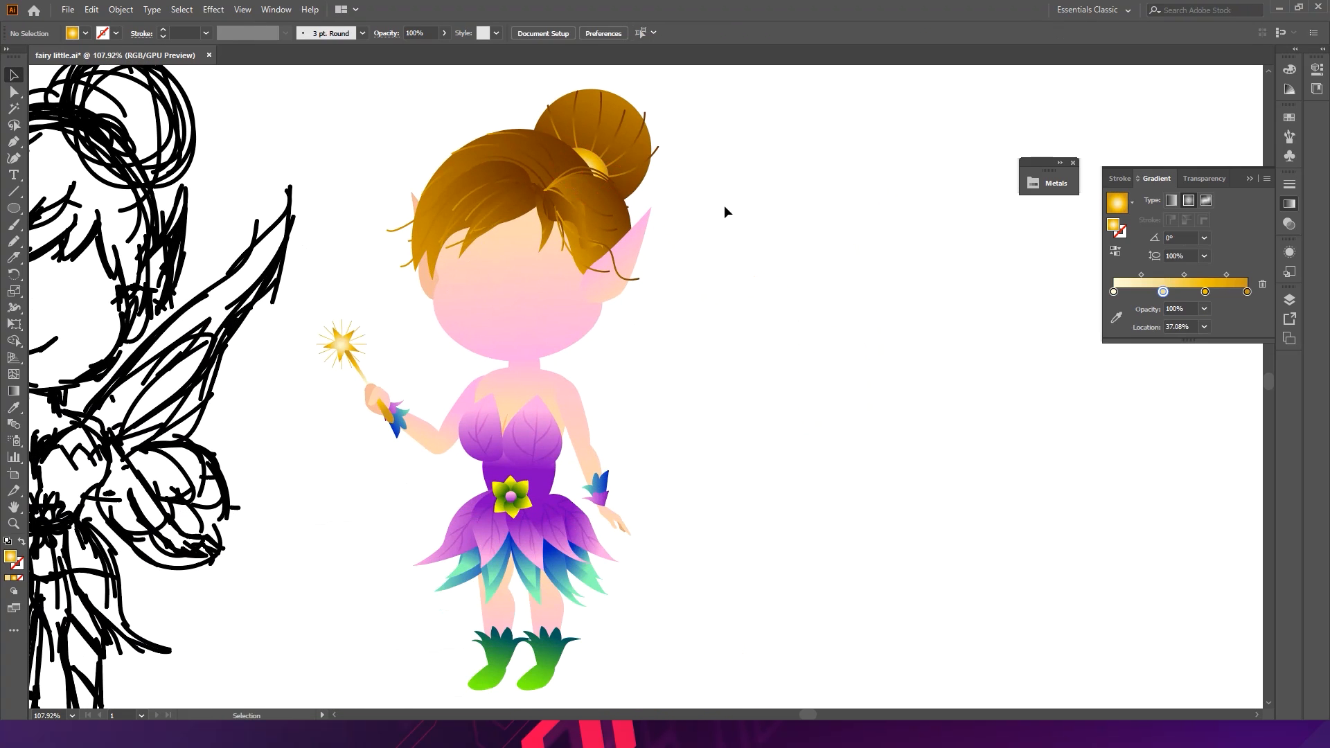
# - Refill the hair tie with the yellow-green gradient sampled from the belt flower's leaf, then deselect
pyautogui.click(598, 158)
pyautogui.moveTo(606, 187); pyautogui.dragTo(620, 196)
pyautogui.hotkey('ctrl', 'z')
pyautogui.press('i')
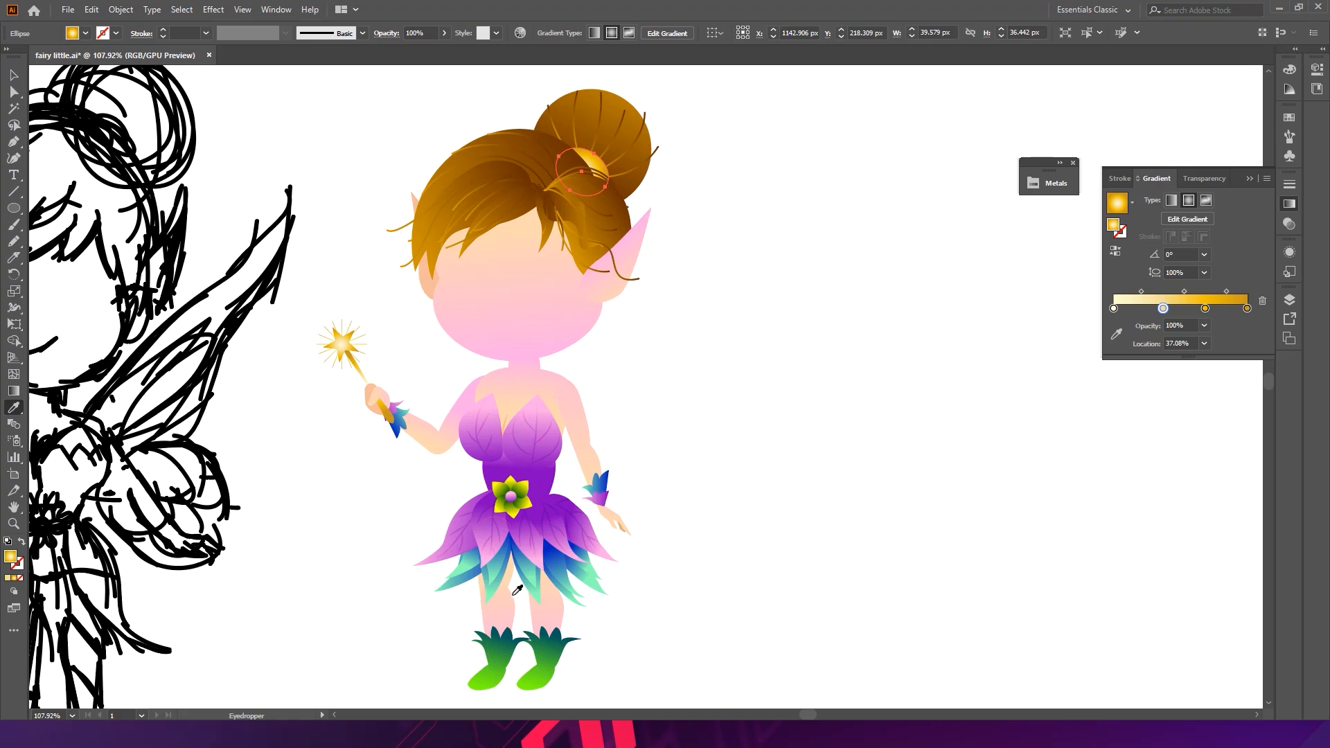
pyautogui.click(529, 567)
pyautogui.click(554, 511)
pyautogui.click(532, 506)
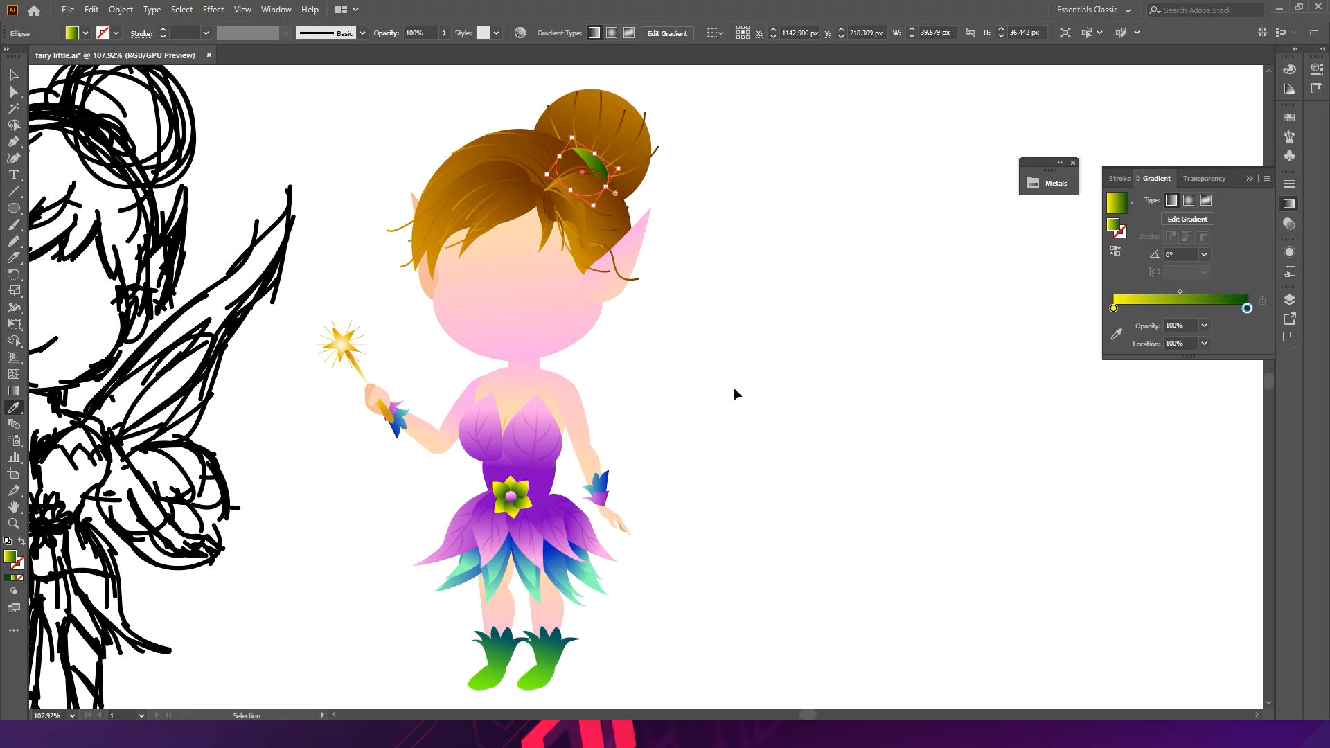
pyautogui.hotkey('ctrl', 'shift', 'a')
# - Duplicate the belt flower onto the bun and scale the copy down to about 32 px wide
pyautogui.press('v')
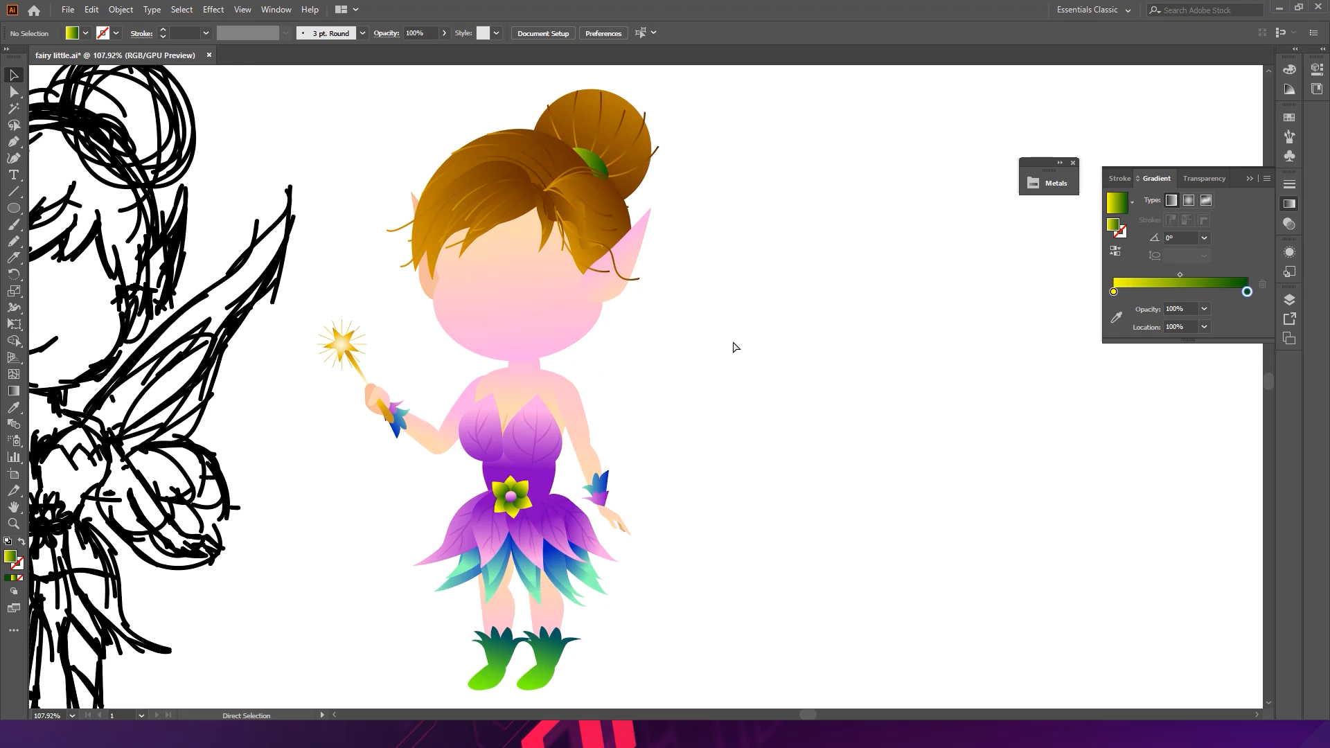
pyautogui.moveTo(519, 499); pyautogui.dragTo(634, 132)
pyautogui.scroll(2, 636, 135)
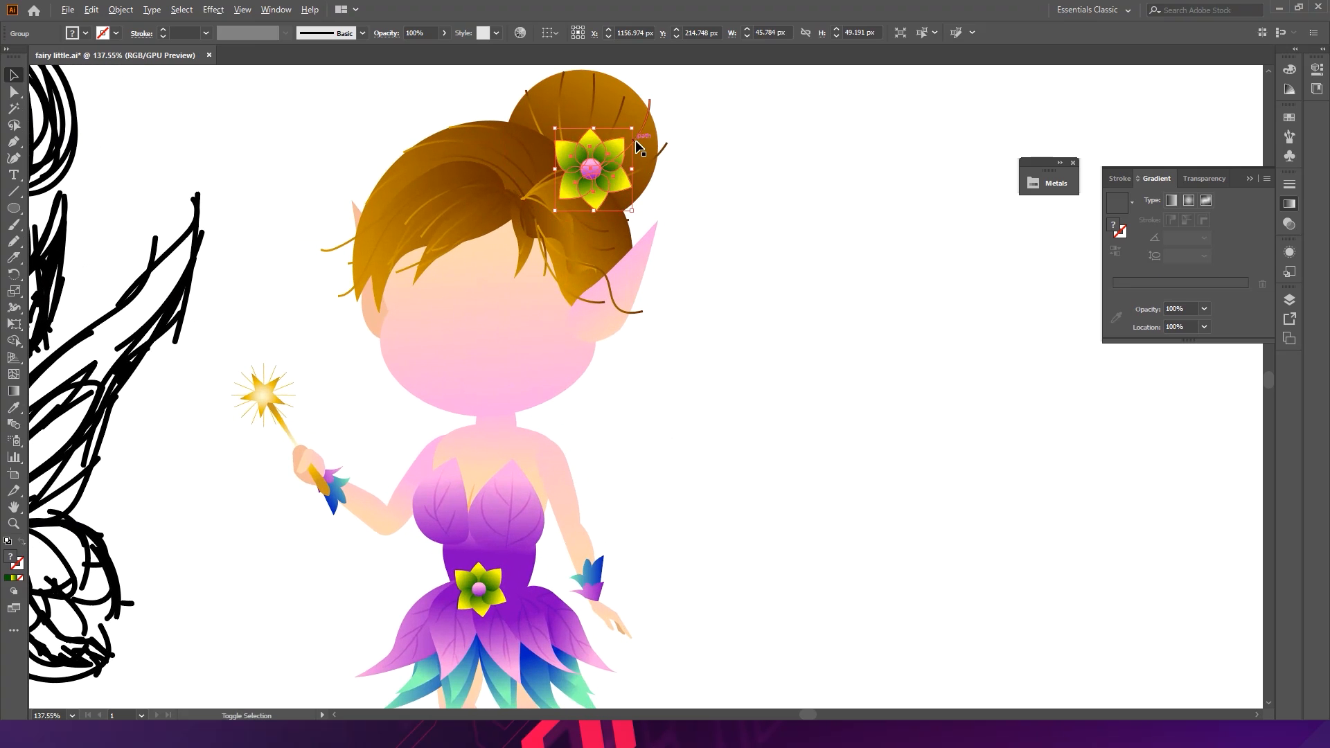
pyautogui.moveTo(632, 130); pyautogui.dragTo(602, 203)
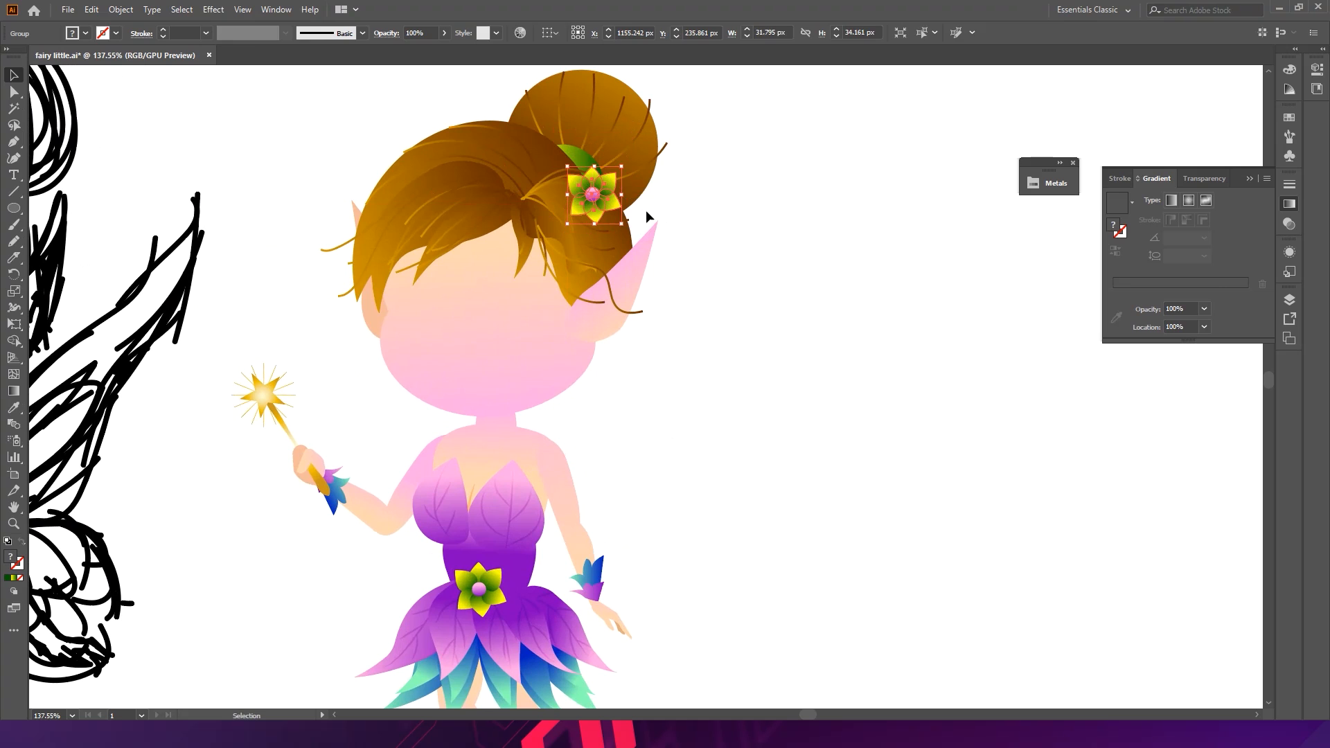
# - Duplicate the hair flower and arrange the two flowers side by side at the front of the bun
pyautogui.click(669, 182)
pyautogui.scroll(2, 593, 201)
pyautogui.moveTo(602, 205); pyautogui.dragTo(570, 248)
pyautogui.moveTo(608, 202); pyautogui.dragTo(616, 194)
pyautogui.moveTo(569, 235)
pyautogui.mouseDown()
pyautogui.moveTo(591, 266)
pyautogui.moveTo(555, 257)
pyautogui.mouseUp()
pyautogui.click(744, 212)
pyautogui.hotkey('ctrl', 'space')
pyautogui.moveTo(731, 234)
pyautogui.mouseDown()
pyautogui.moveTo(658, 243)
pyautogui.moveTo(733, 247)
pyautogui.mouseUp()
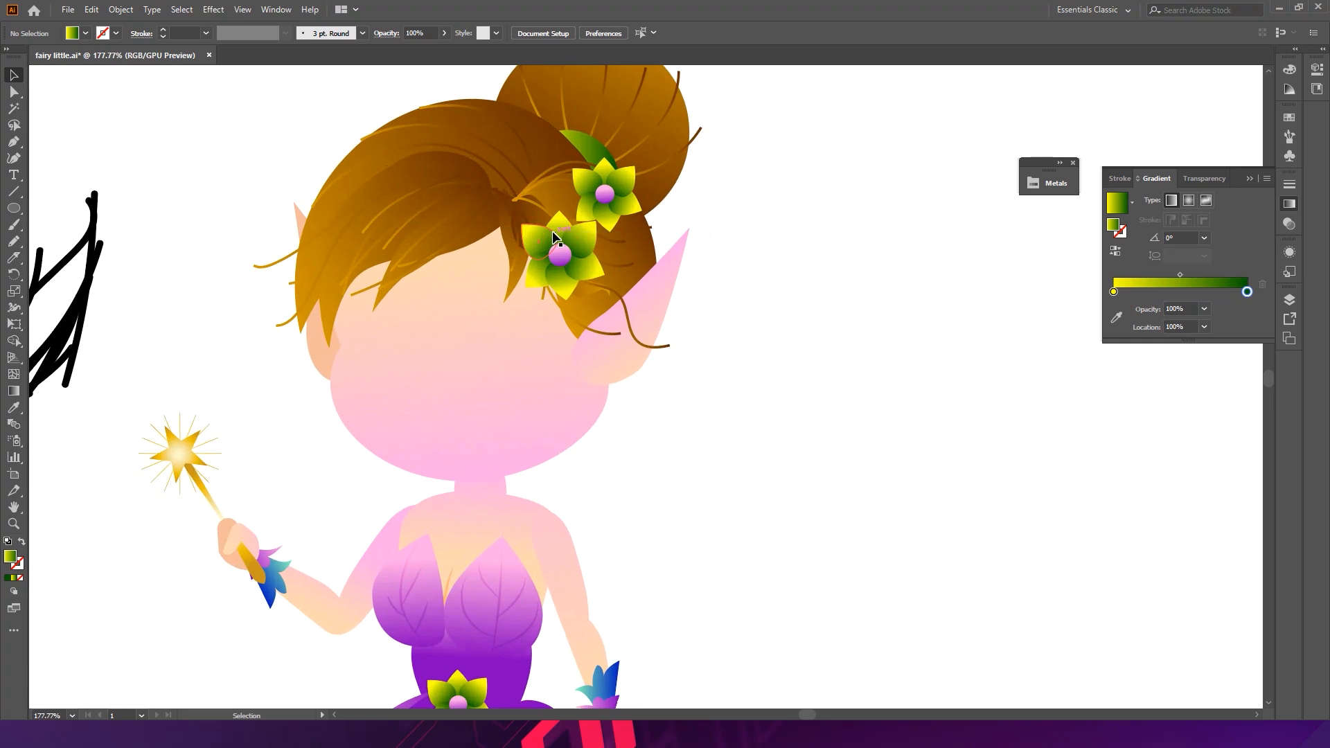
# - Recolor the lower hair flower to blue with hue 186 using Recolor Artwork's linked color wheel
pyautogui.click(585, 251)
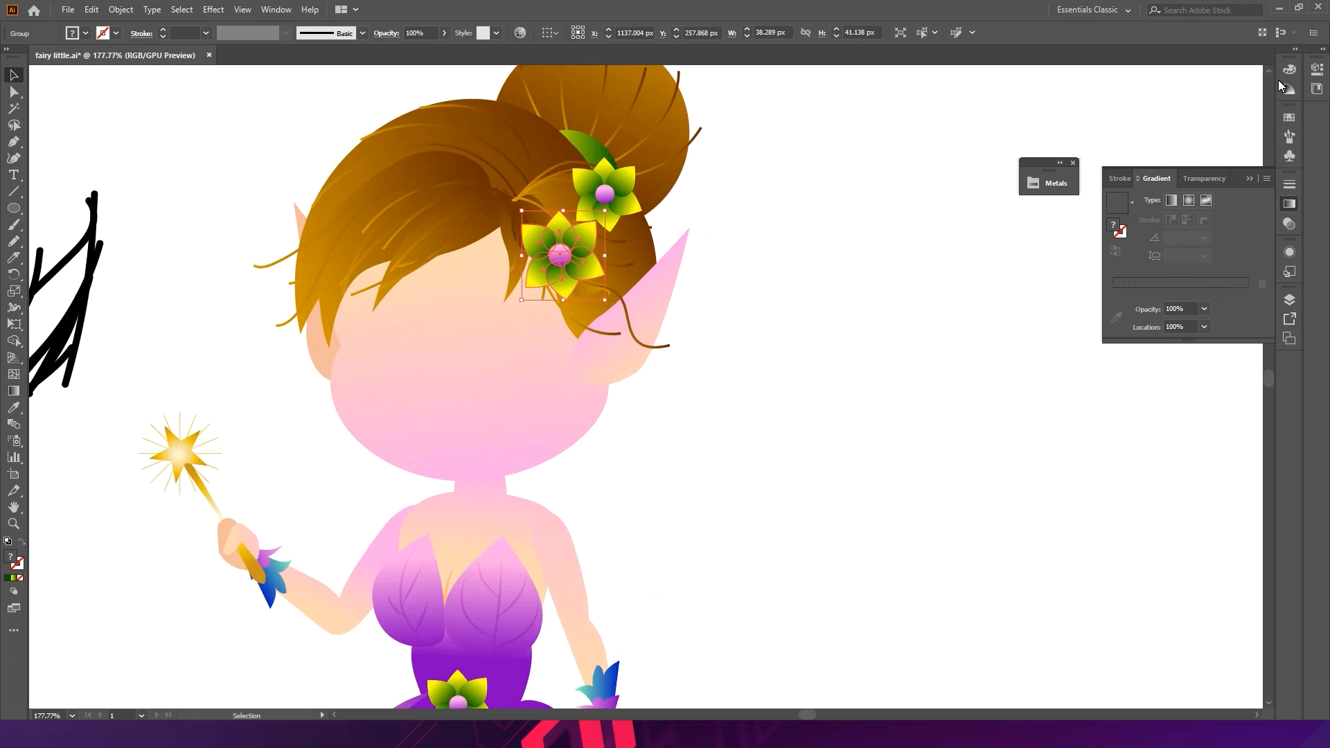
pyautogui.click(1314, 69)
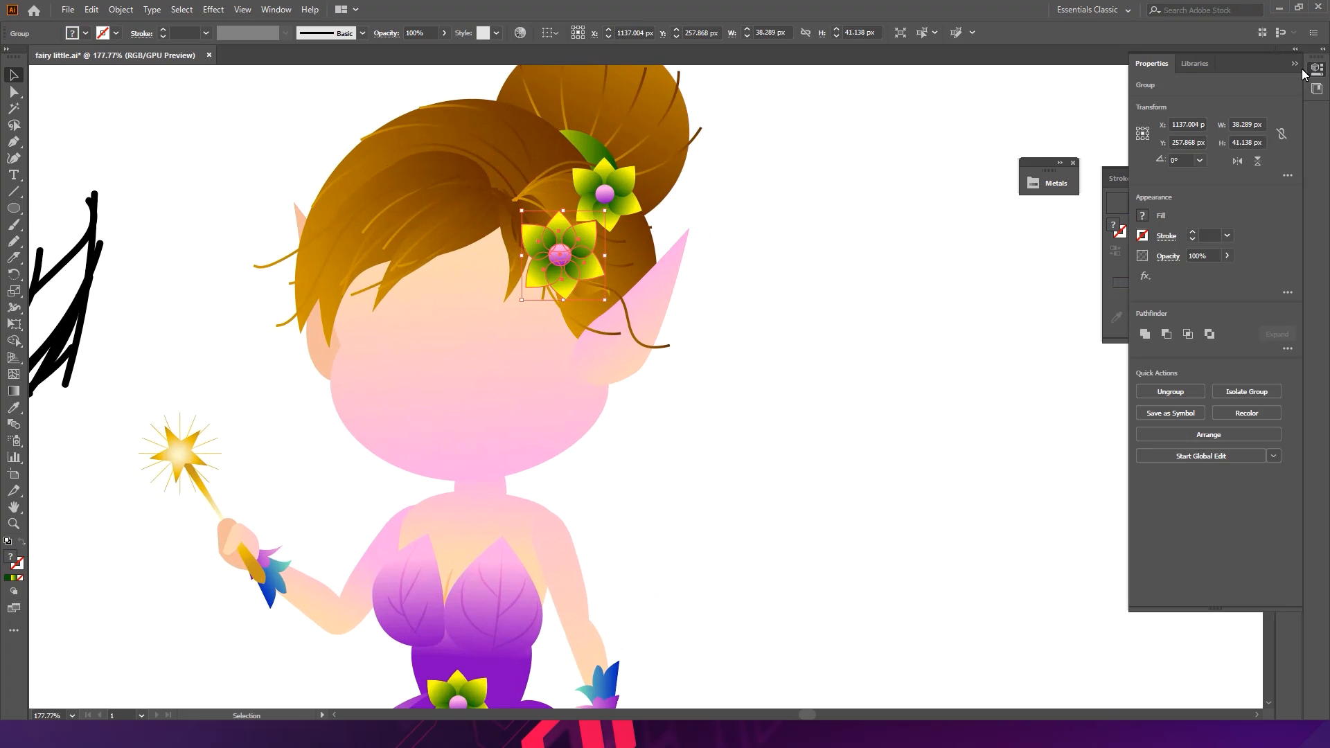
pyautogui.click(1236, 410)
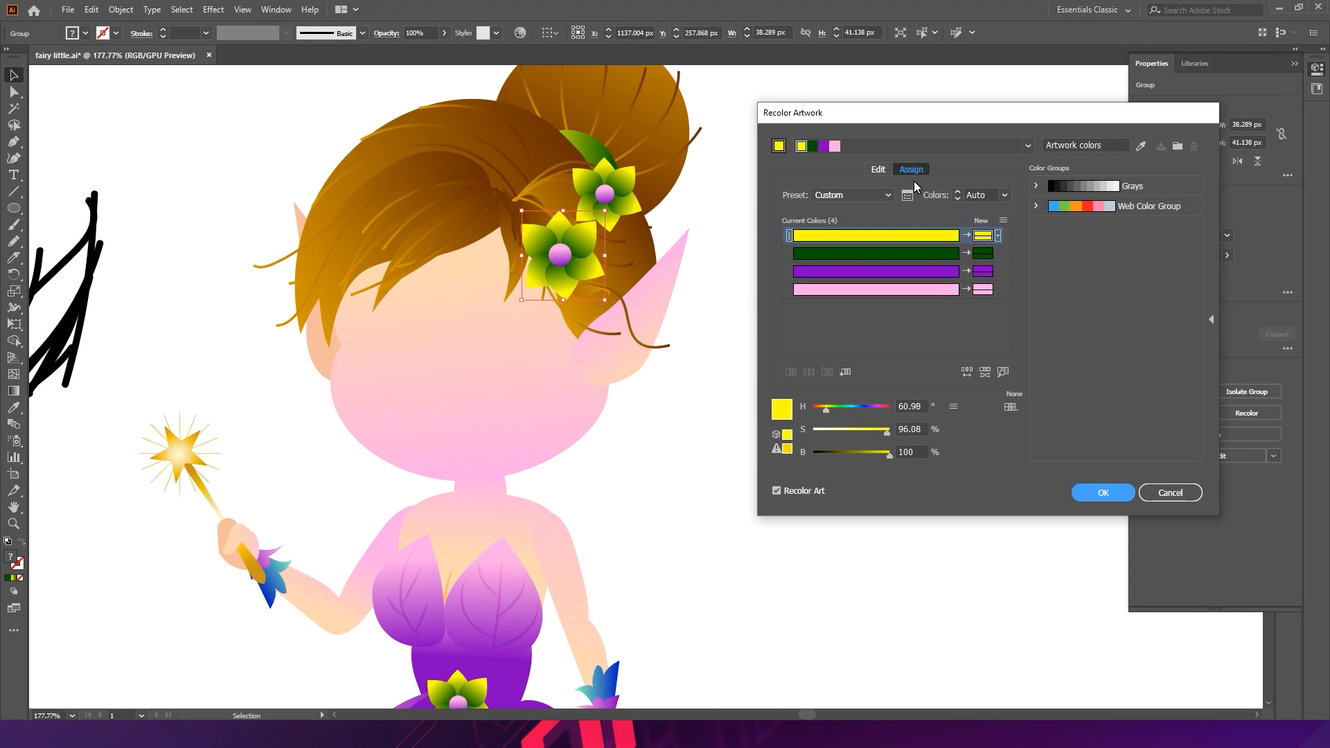
pyautogui.click(878, 169)
pyautogui.click(1000, 372)
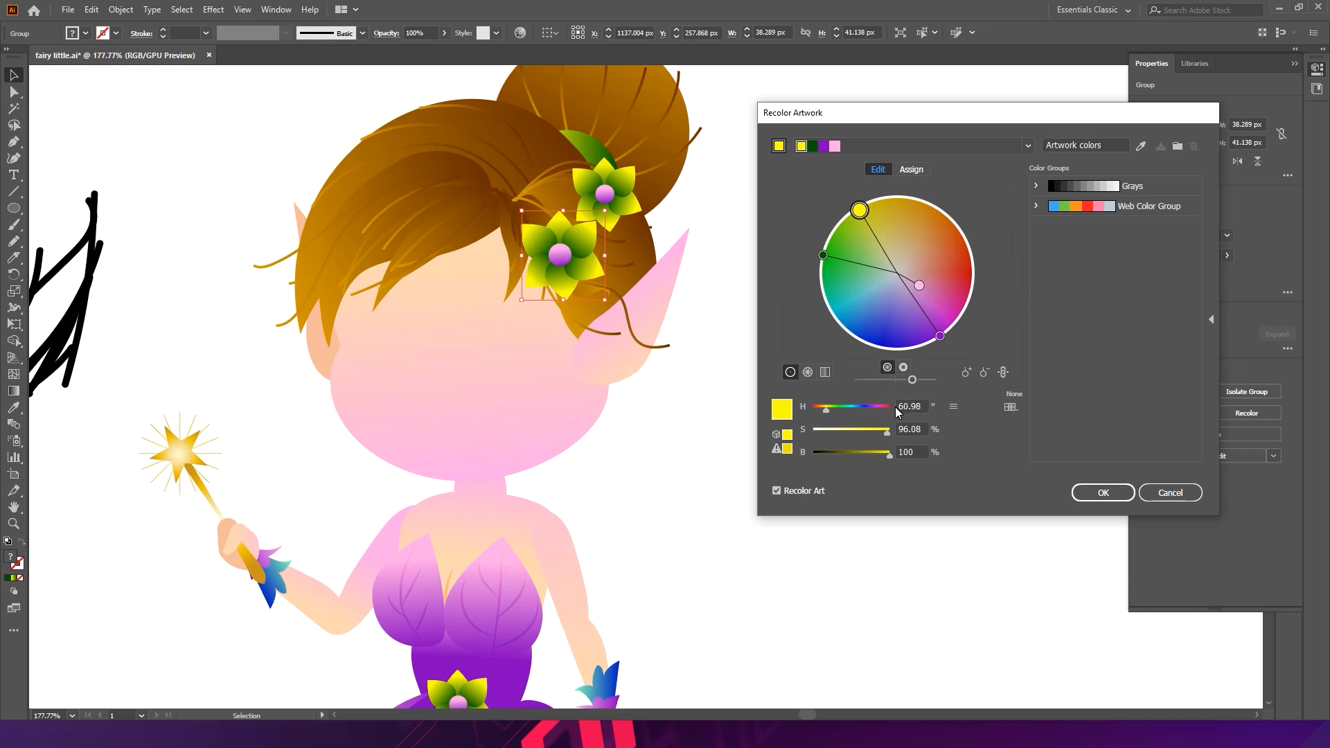
pyautogui.moveTo(912, 380)
pyautogui.mouseDown()
pyautogui.moveTo(940, 375)
pyautogui.moveTo(922, 380)
pyautogui.mouseUp()
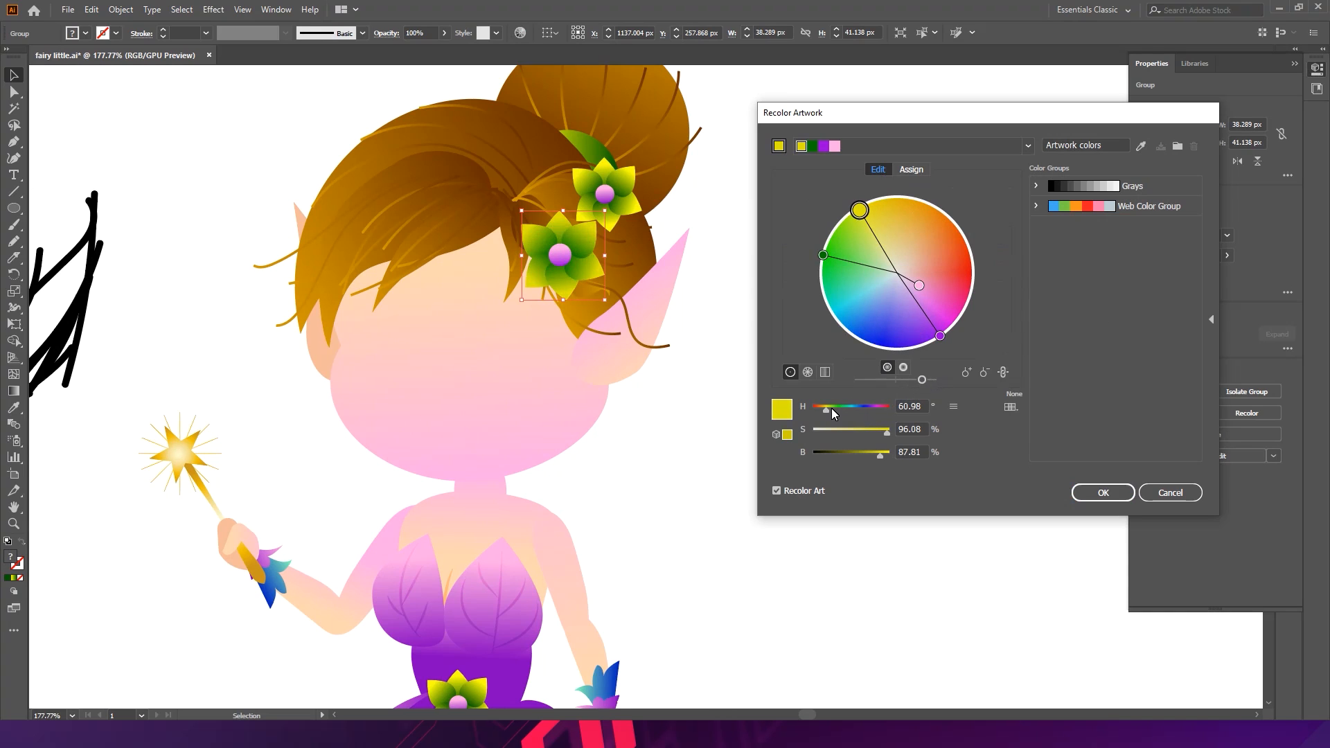
pyautogui.moveTo(828, 408)
pyautogui.mouseDown()
pyautogui.moveTo(888, 411)
pyautogui.moveTo(852, 411)
pyautogui.mouseUp()
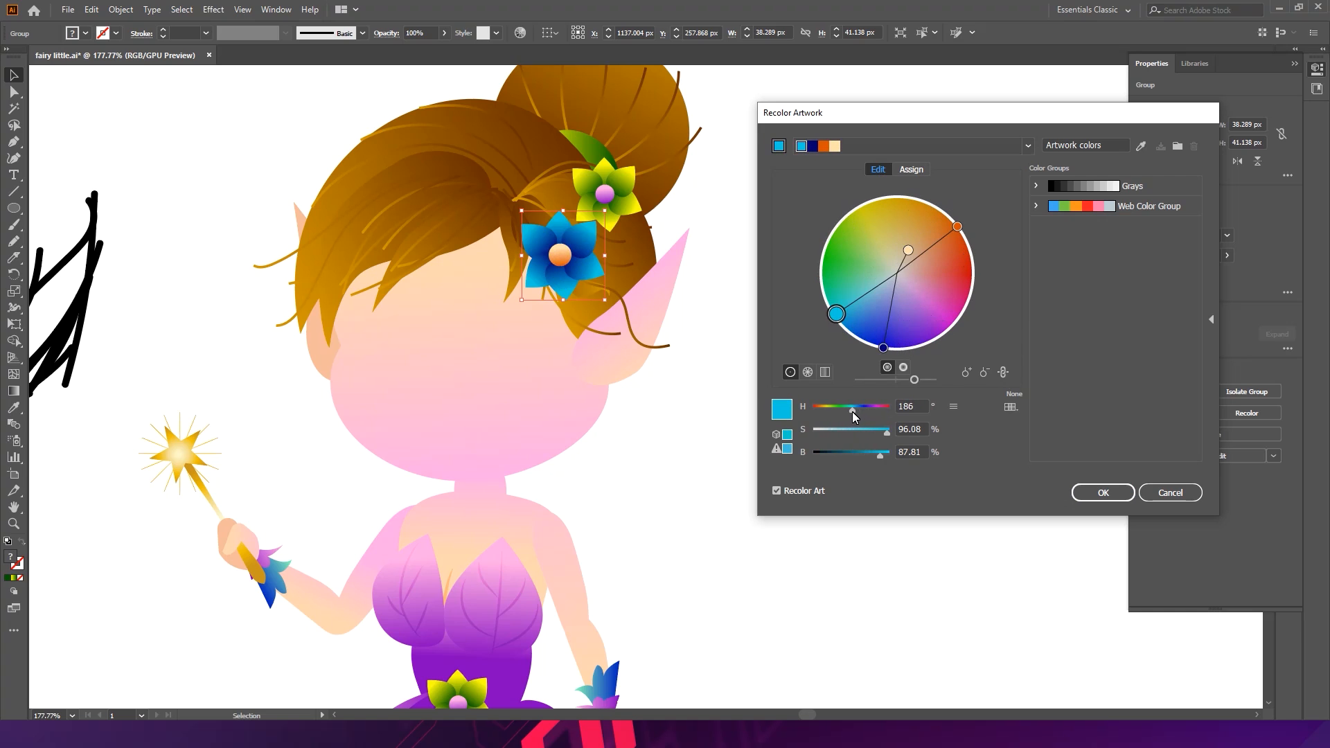
pyautogui.press('Return')
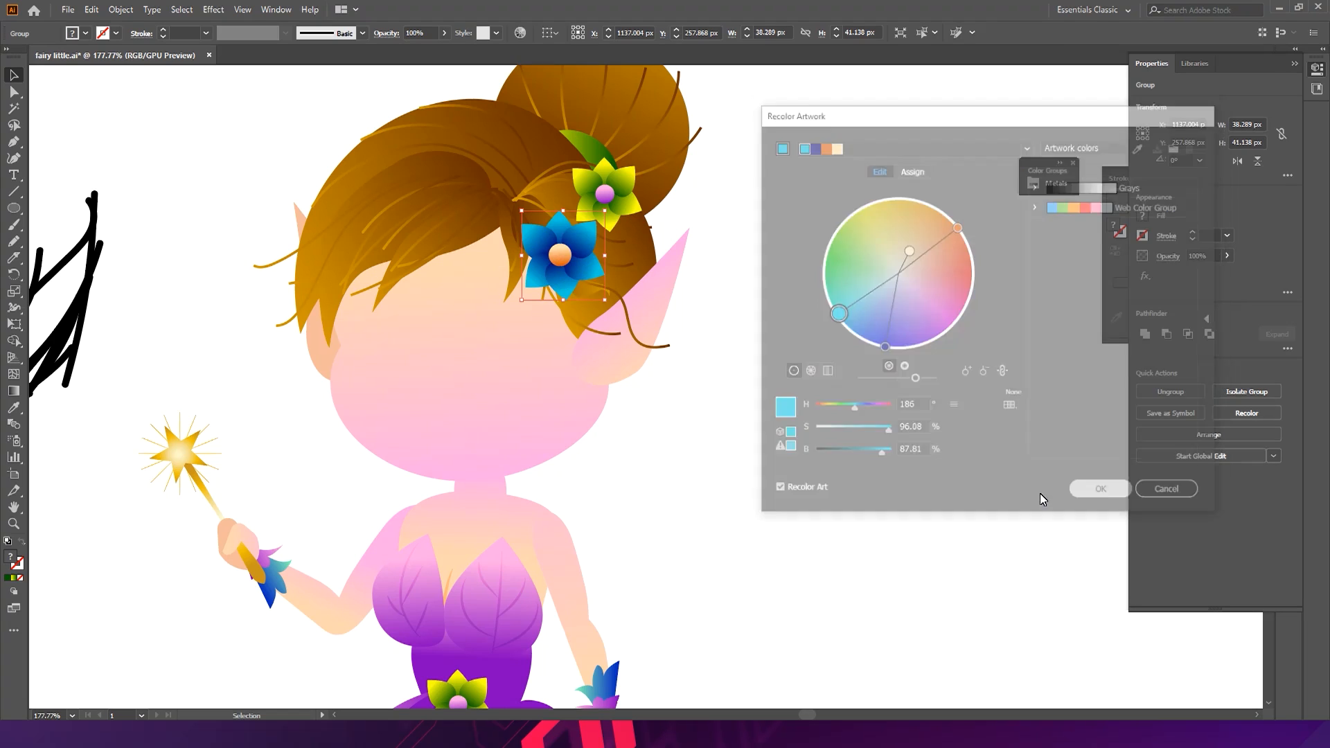
# - Save the file, accepting the prompt to continue
pyautogui.click(917, 443)
pyautogui.moveTo(894, 412); pyautogui.dragTo(709, 368)
pyautogui.moveTo(858, 439); pyautogui.dragTo(820, 355)
pyautogui.moveTo(679, 233); pyautogui.dragTo(903, 325)
pyautogui.moveTo(790, 295); pyautogui.dragTo(769, 268)
pyautogui.click(983, 259)
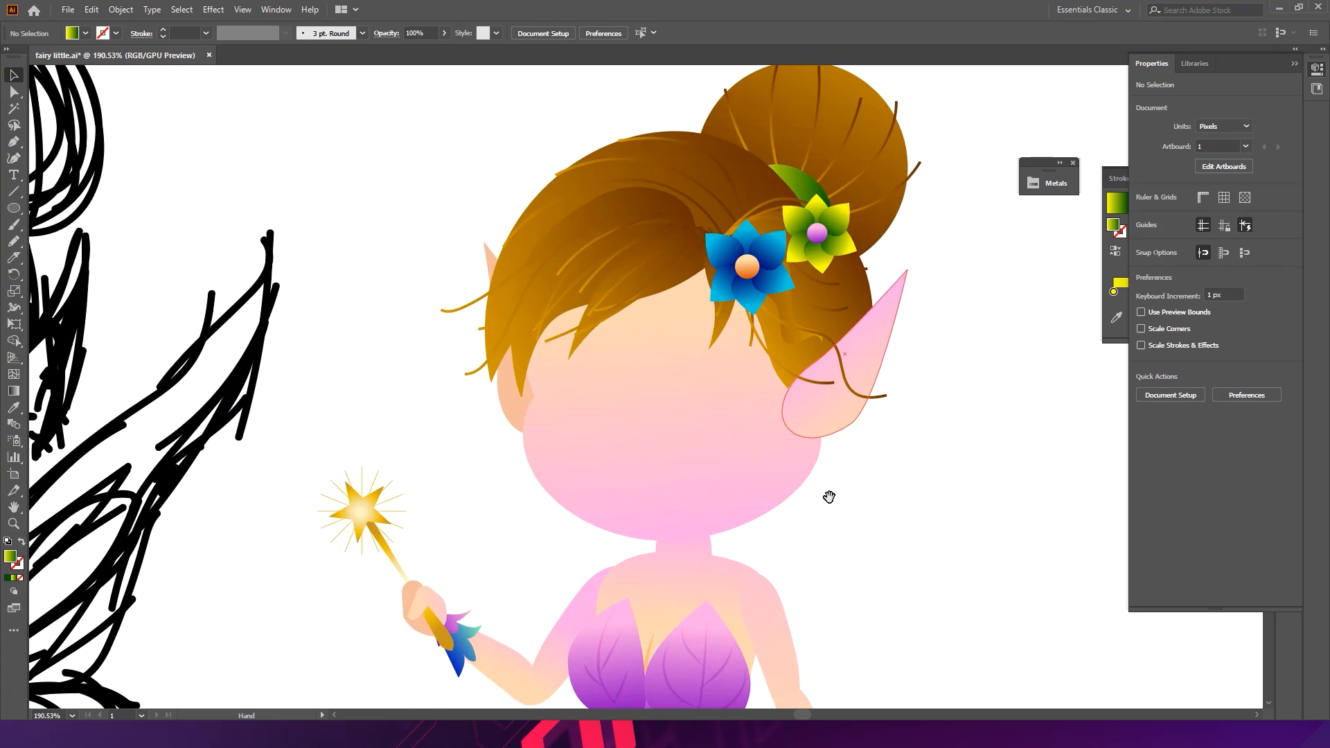
pyautogui.moveTo(828, 495); pyautogui.dragTo(732, 250)
pyautogui.hotkey('ctrl', 's')
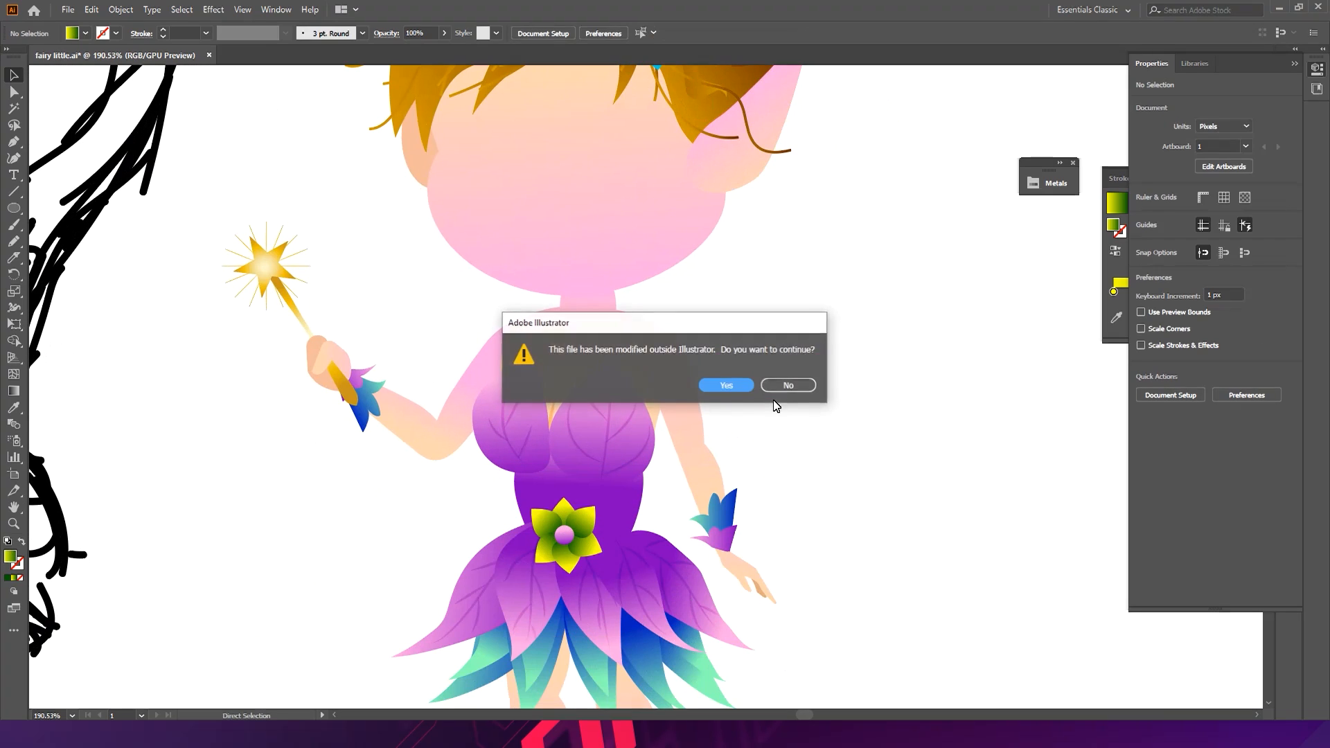
pyautogui.click(727, 386)
# - Trace a closed, curved wing shape over the sketch's wing with the Pen tool
pyautogui.scroll(2, 751, 378)
pyautogui.moveTo(750, 378); pyautogui.dragTo(743, 421)
pyautogui.moveTo(797, 325); pyautogui.dragTo(716, 381)
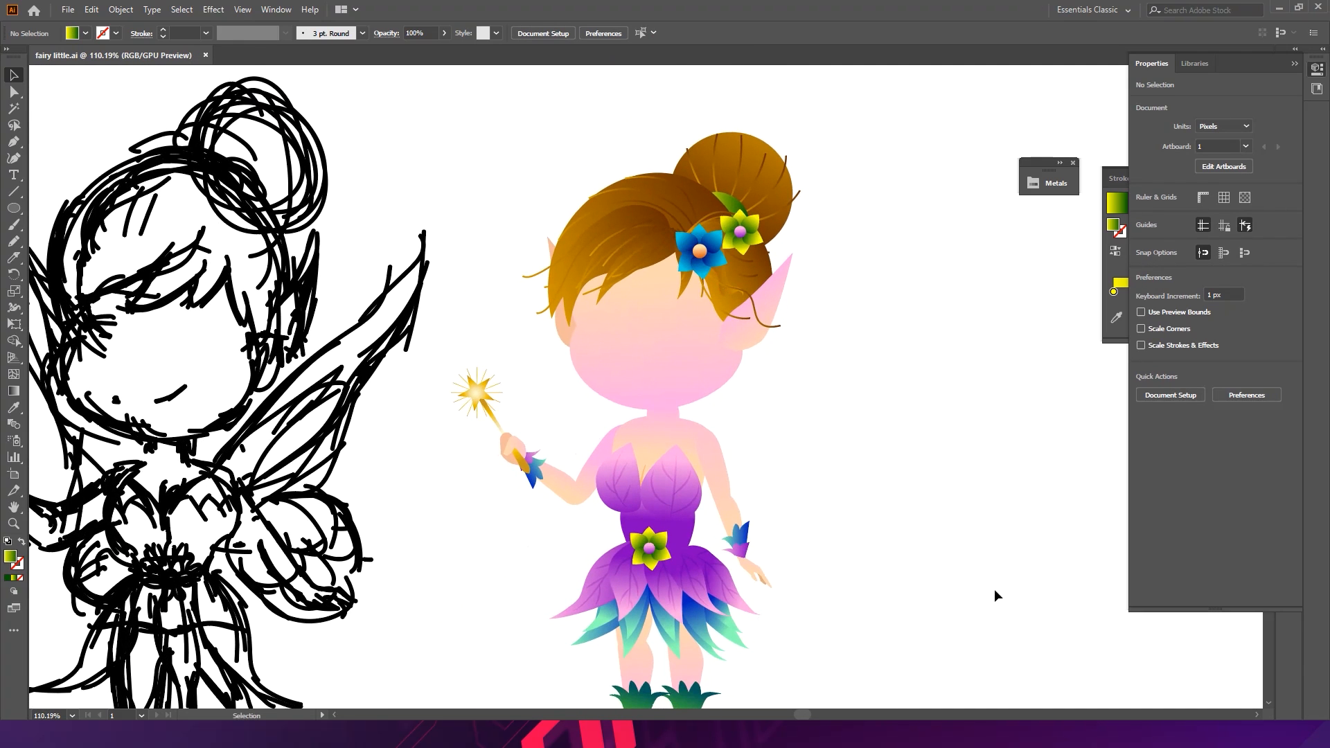
pyautogui.press('space')
pyautogui.moveTo(920, 500); pyautogui.dragTo(812, 464)
pyautogui.moveTo(518, 306); pyautogui.dragTo(549, 323)
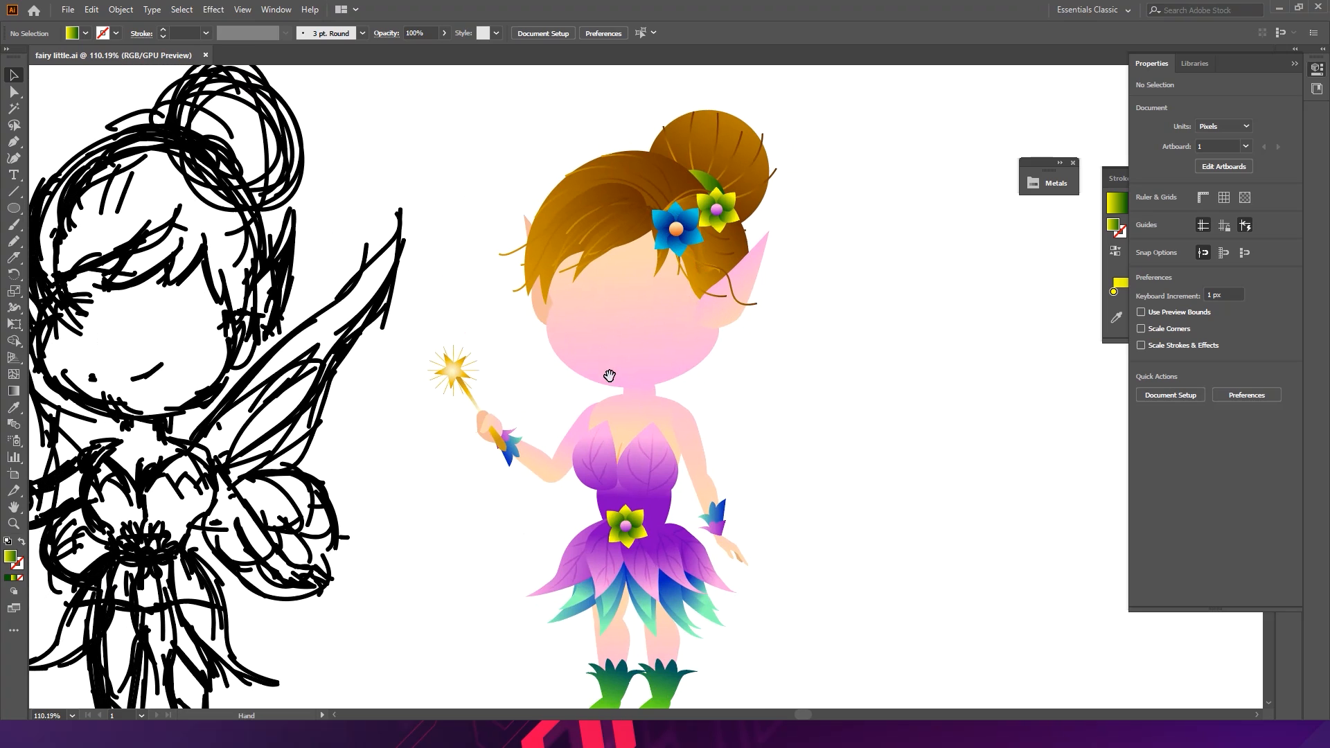
pyautogui.moveTo(416, 395); pyautogui.dragTo(496, 360)
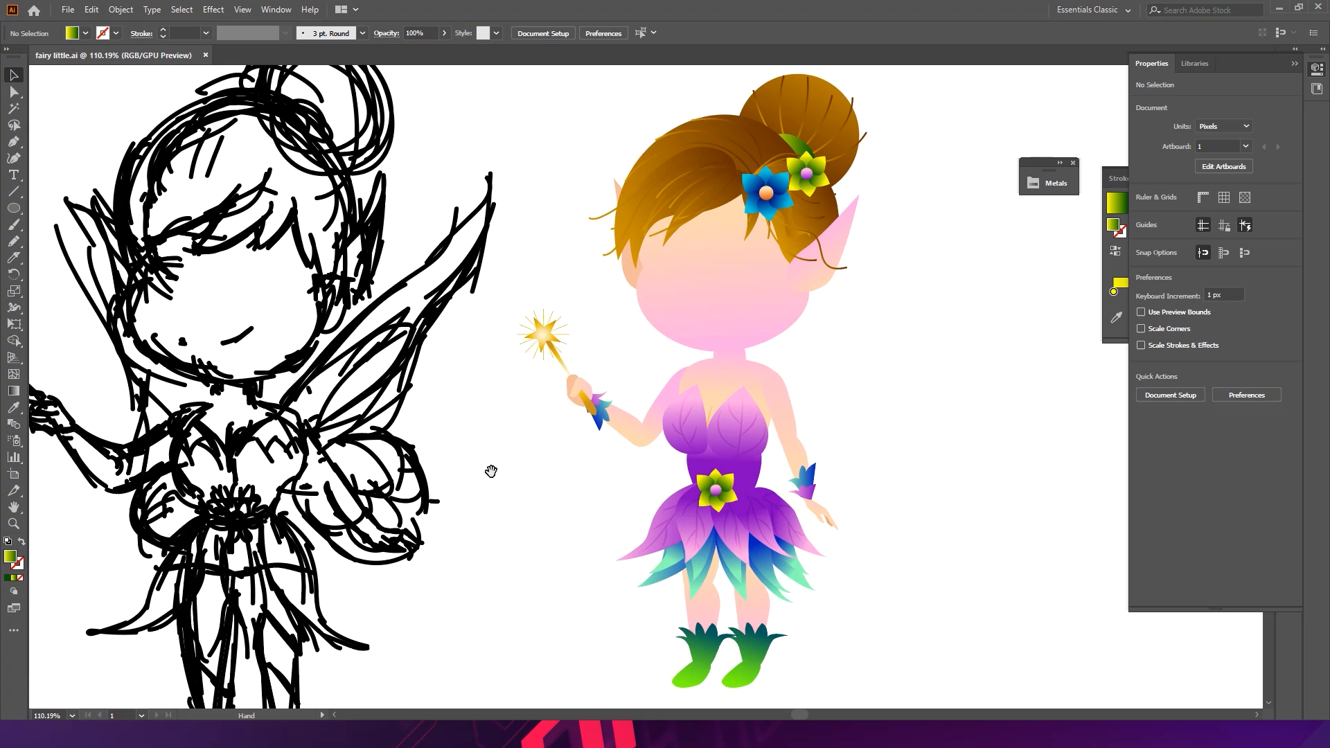
pyautogui.moveTo(691, 394); pyautogui.dragTo(484, 392)
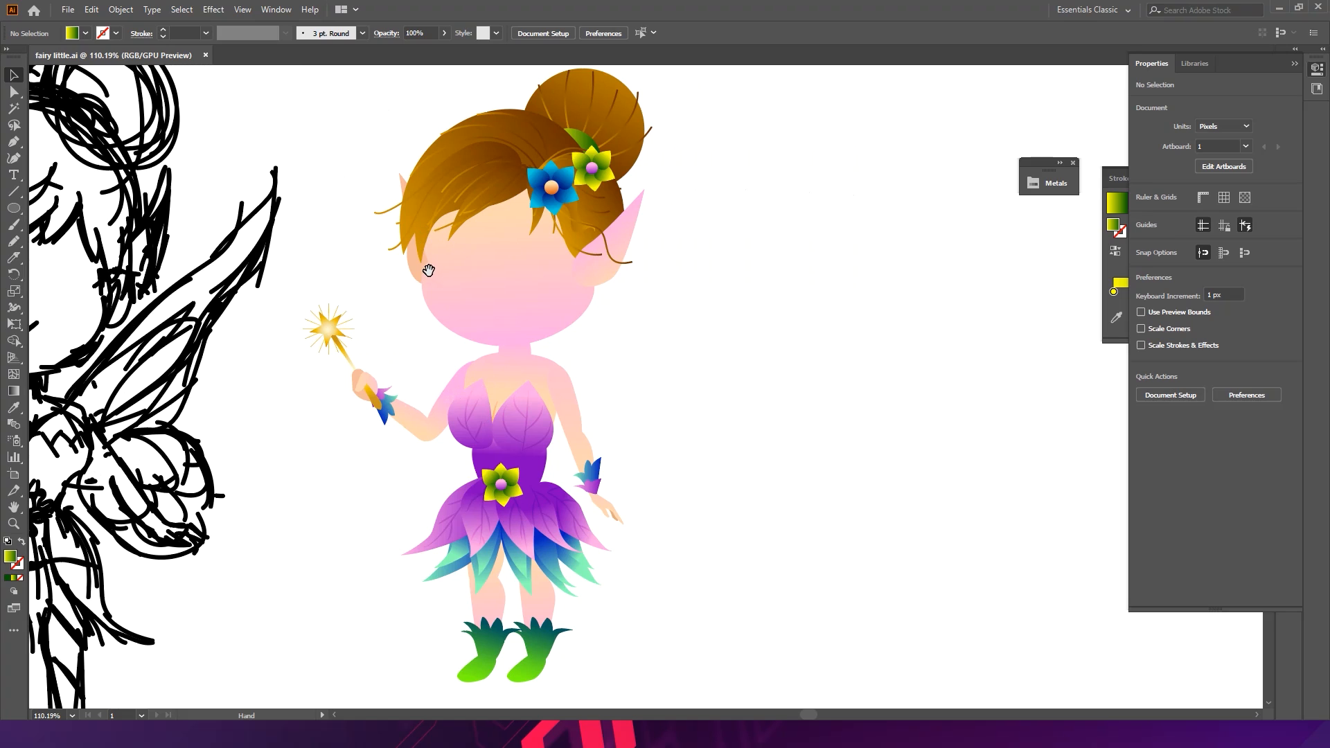
pyautogui.click(13, 141)
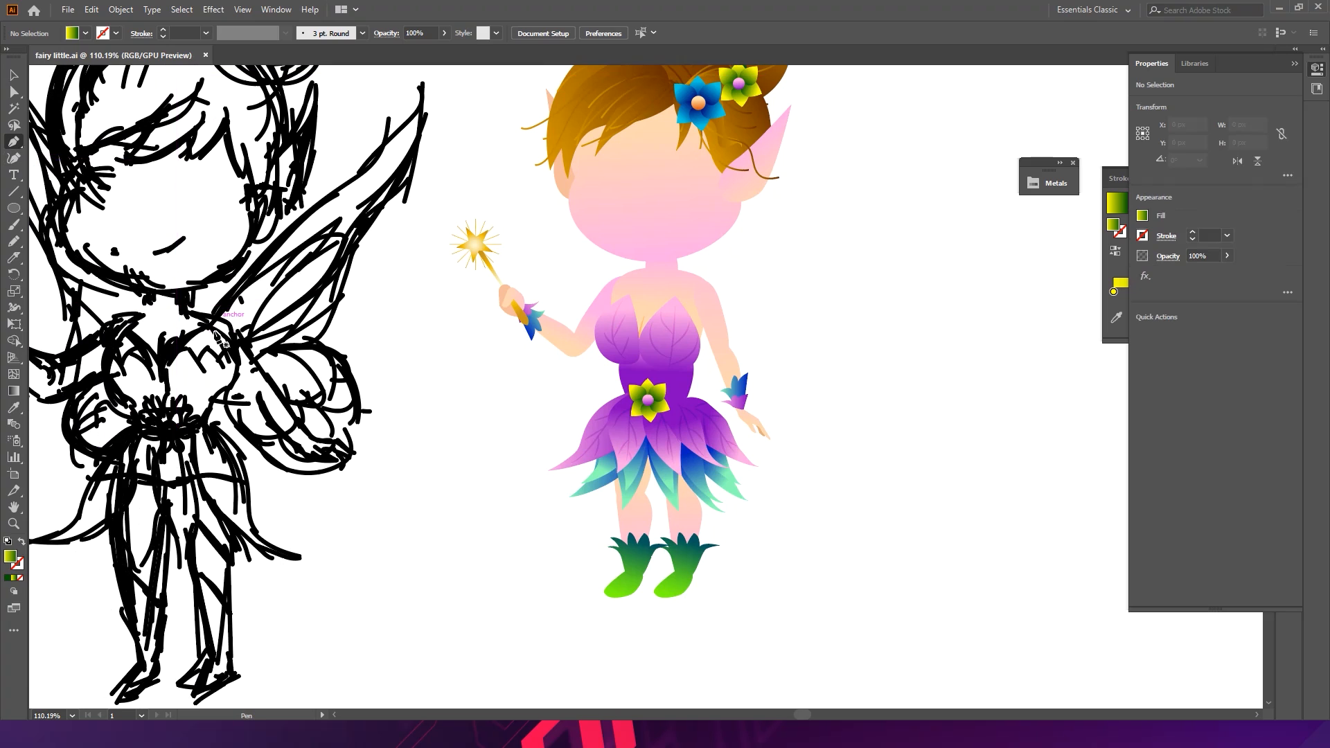
pyautogui.click(194, 362)
pyautogui.click(252, 236)
pyautogui.click(318, 206)
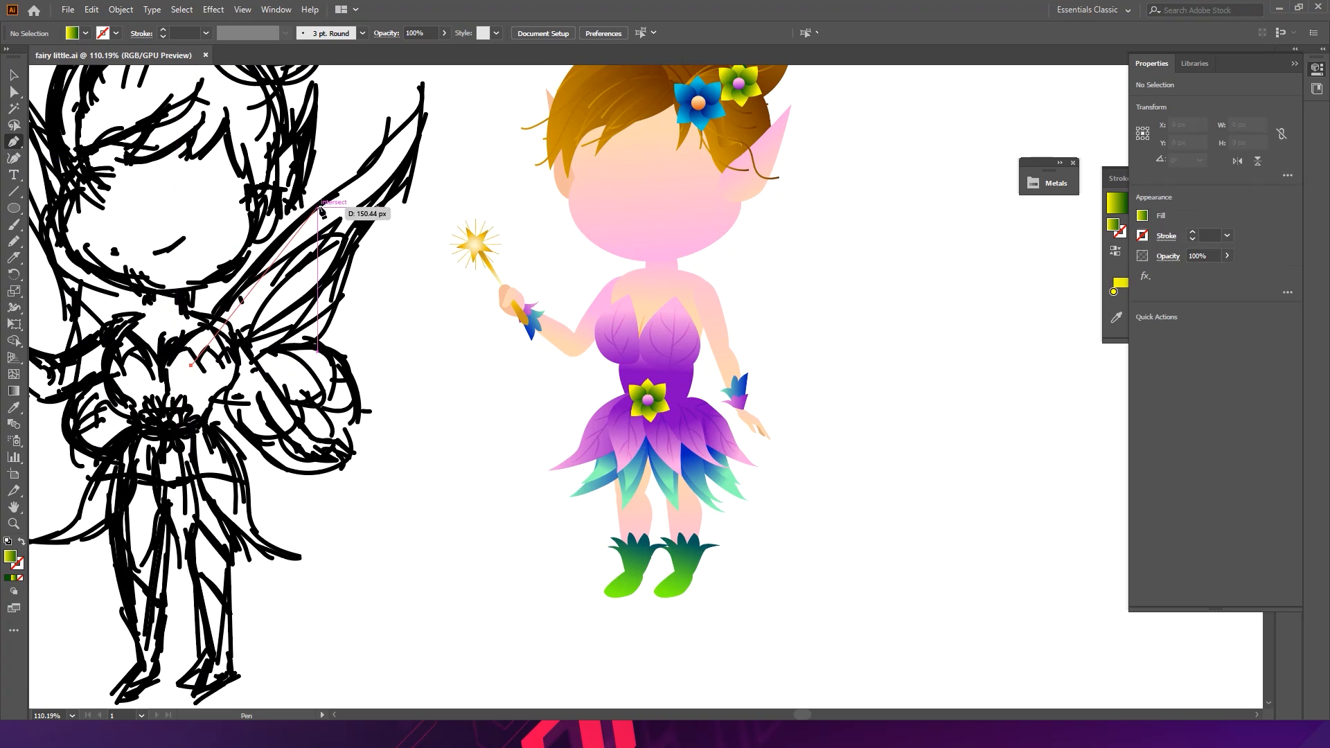
pyautogui.click(385, 176)
pyautogui.moveTo(421, 93); pyautogui.dragTo(442, 161)
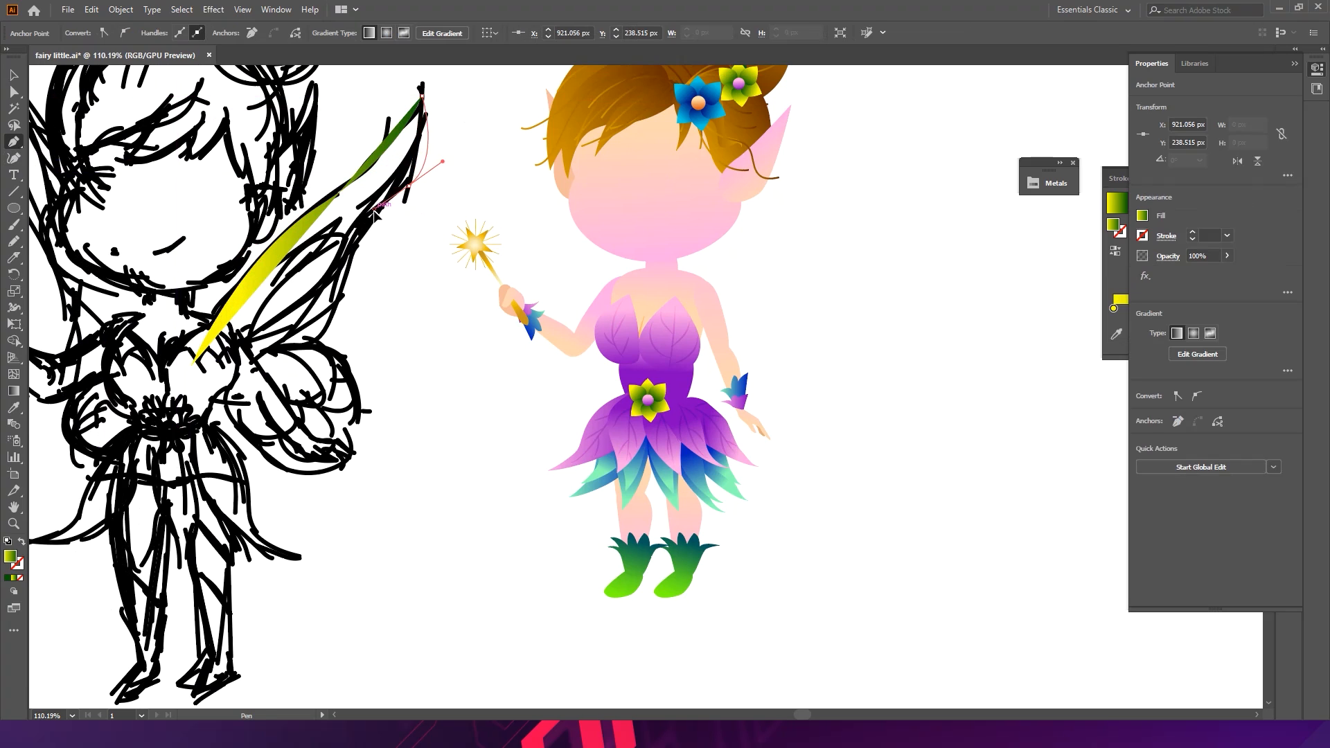
pyautogui.click(422, 95)
pyautogui.moveTo(404, 187); pyautogui.dragTo(406, 202)
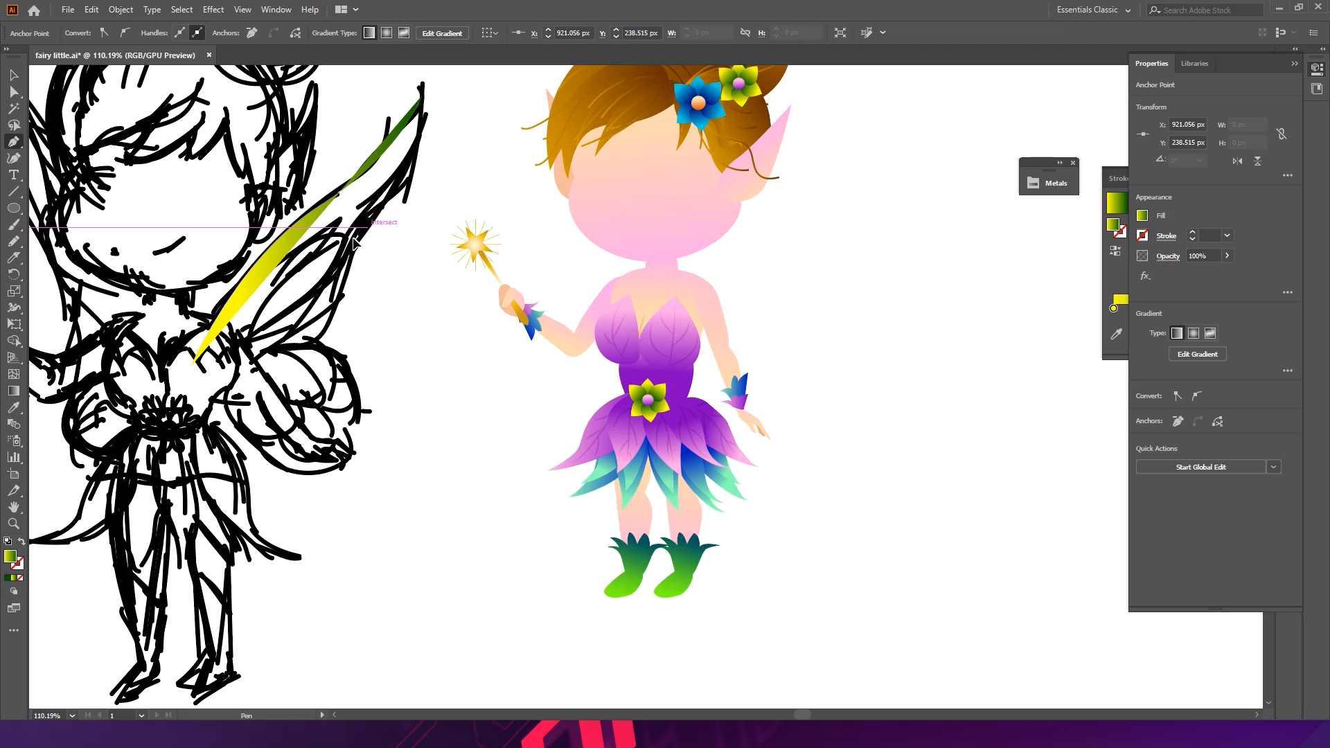
pyautogui.moveTo(333, 272); pyautogui.dragTo(323, 333)
pyautogui.moveTo(301, 358); pyautogui.dragTo(159, 427)
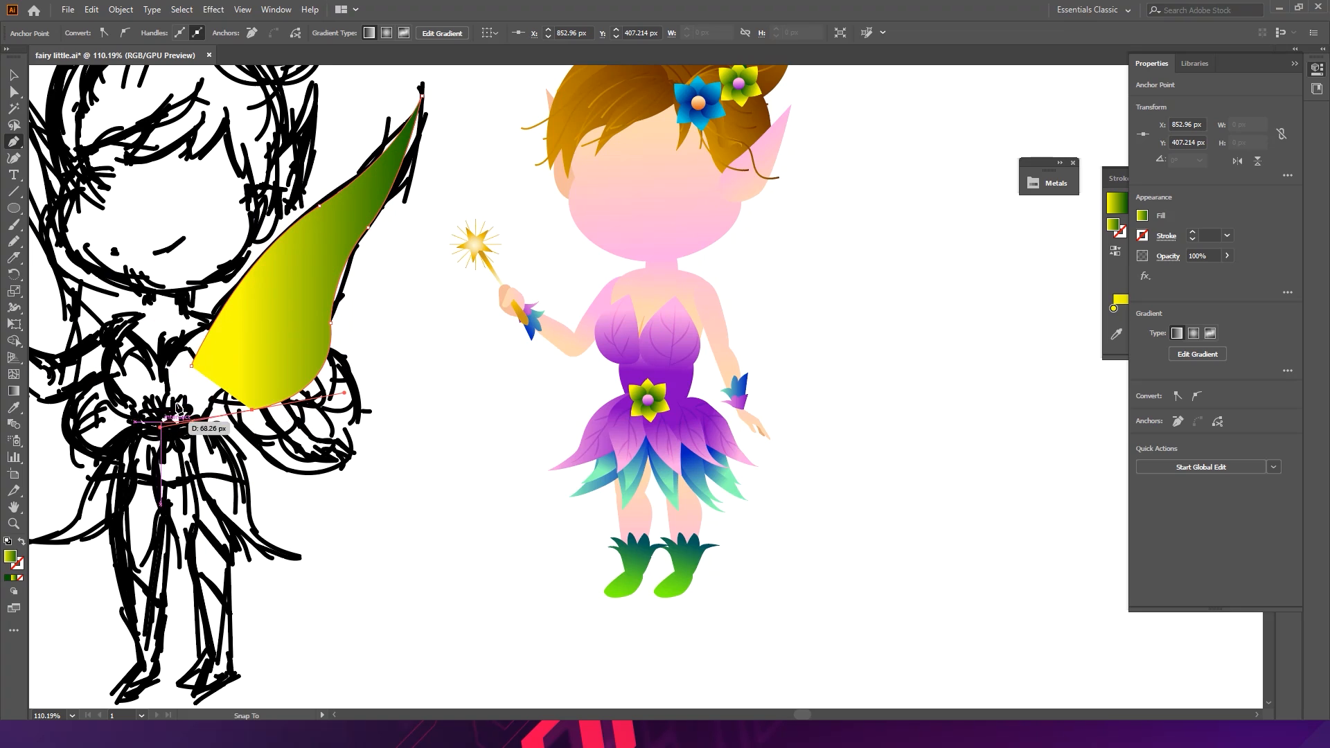
pyautogui.click(192, 367)
# - Move the wing behind the fairy's shoulder and send it to the back
pyautogui.press('v')
pyautogui.click(400, 318)
pyautogui.moveTo(313, 302); pyautogui.dragTo(750, 273)
pyautogui.press('space')
pyautogui.moveTo(751, 273); pyautogui.dragTo(696, 383)
pyautogui.moveTo(679, 360); pyautogui.dragTo(692, 342)
pyautogui.hotkey('ctrl', 'shift', '[')
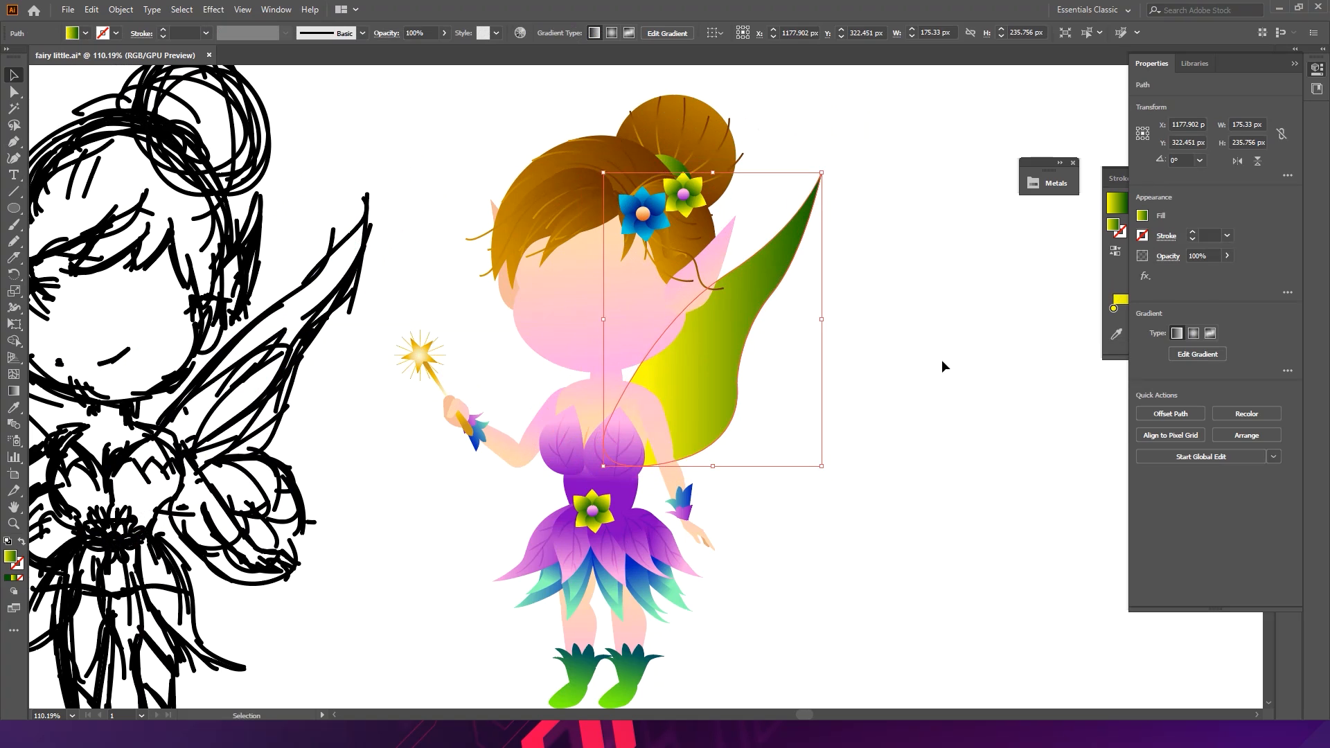
# - Draw a smaller inner wing panel over the wing with the Pen tool
pyautogui.click(768, 401)
pyautogui.press('space')
pyautogui.moveTo(769, 401); pyautogui.dragTo(700, 316)
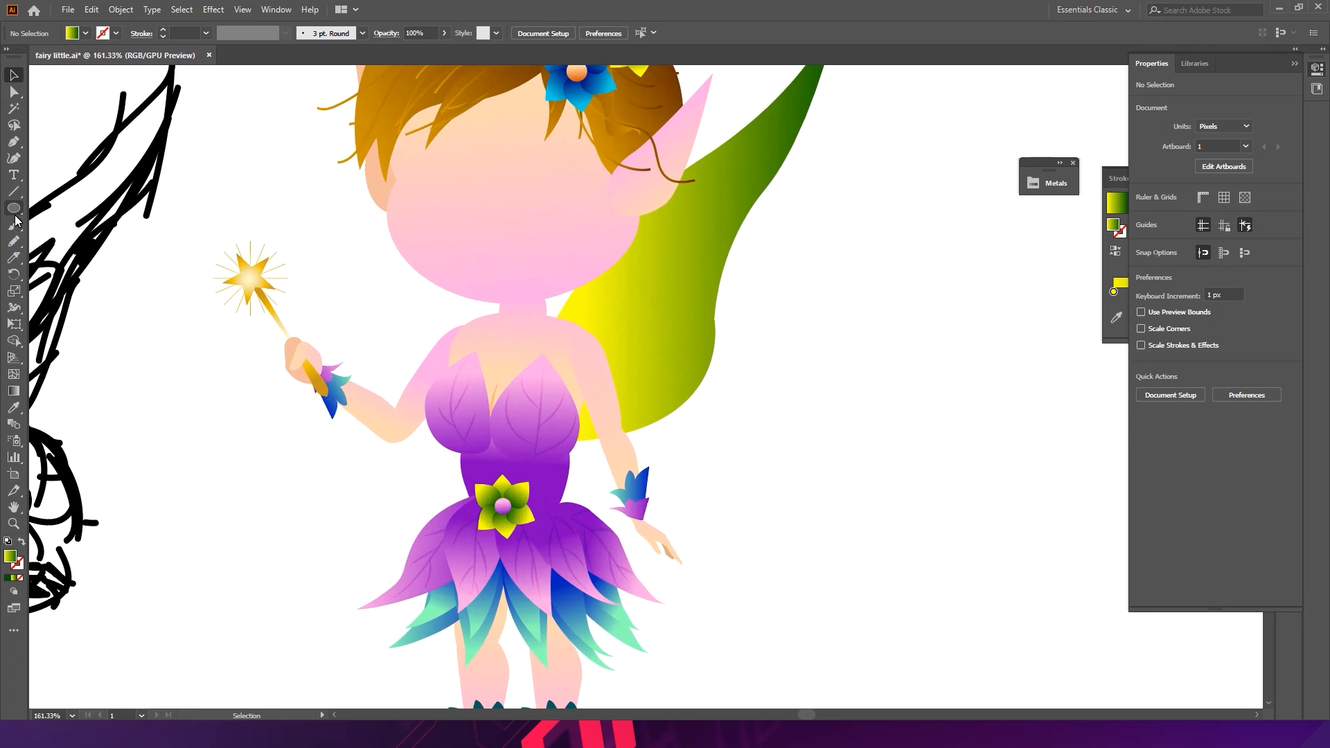
pyautogui.click(13, 141)
pyautogui.click(538, 422)
pyautogui.click(628, 297)
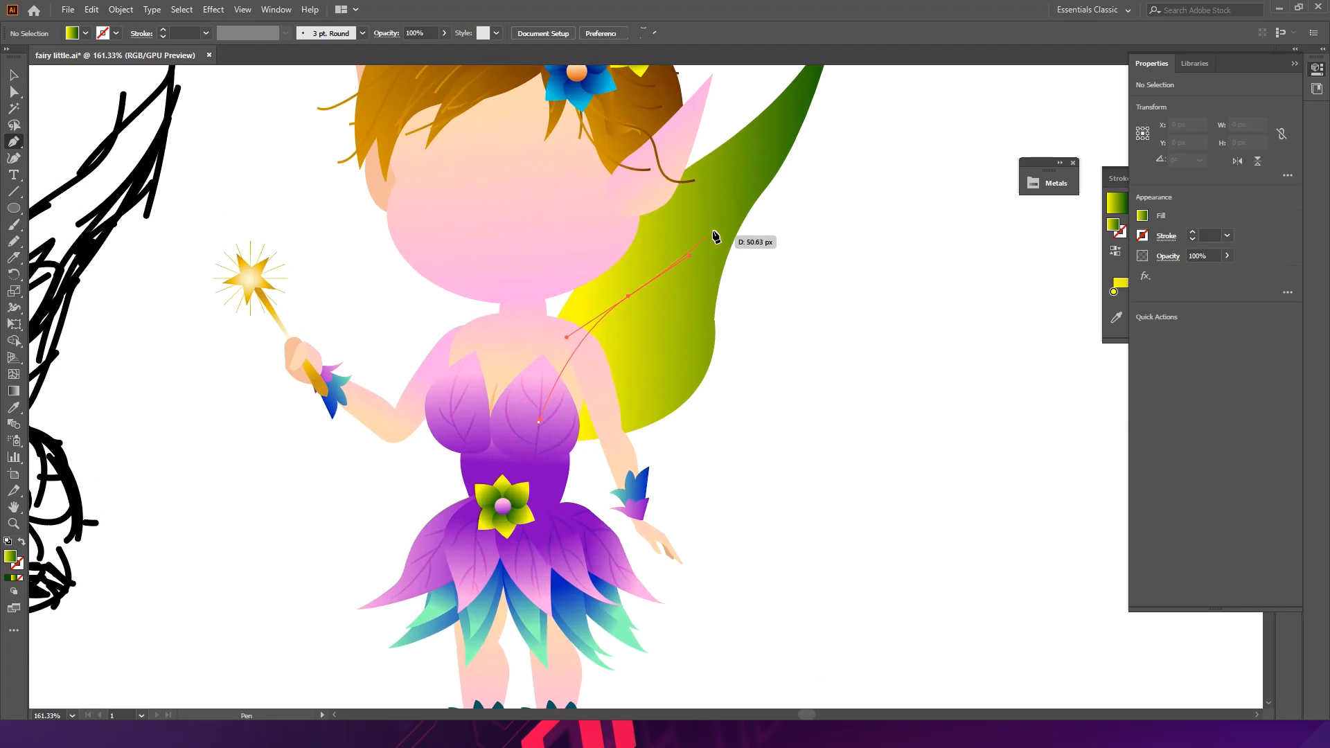
pyautogui.moveTo(724, 216); pyautogui.dragTo(732, 206)
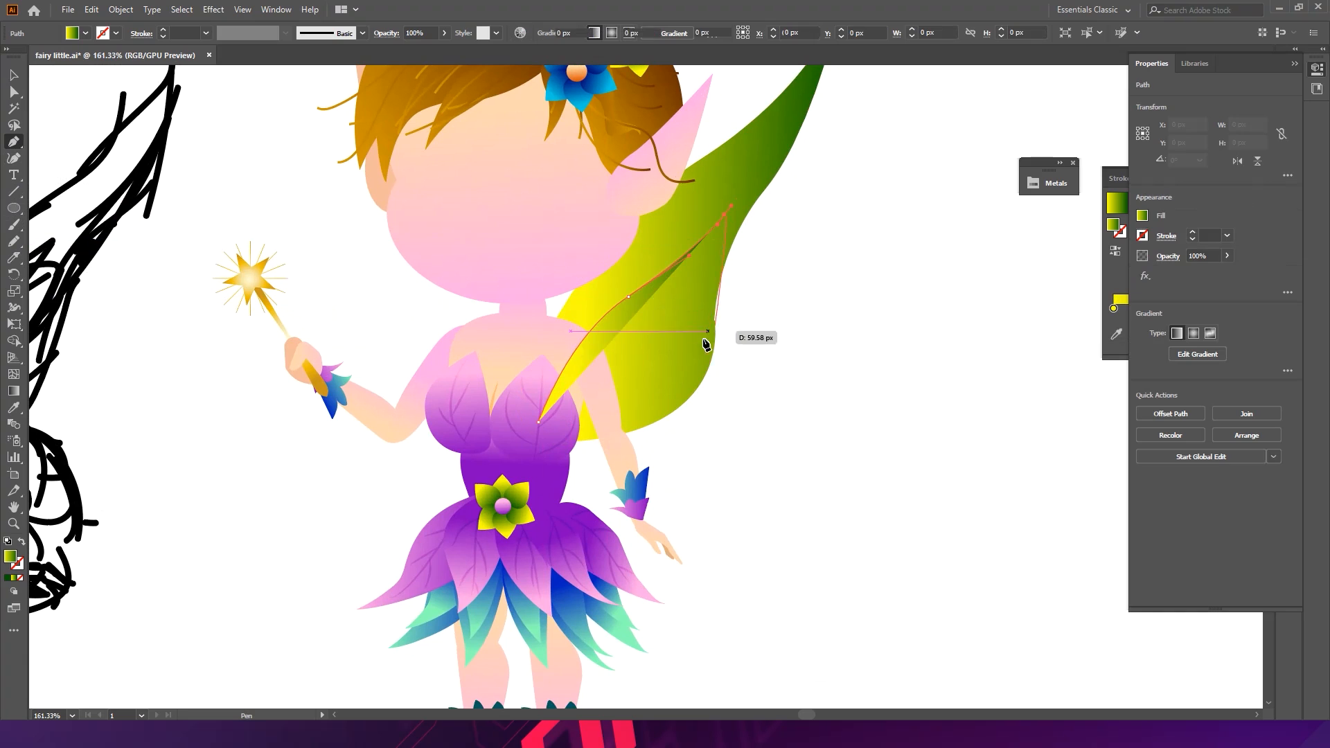
pyautogui.moveTo(665, 353); pyautogui.dragTo(627, 395)
pyautogui.click(539, 422)
# - Reshape the inner wing panel by moving its top anchor up toward the wing tip
pyautogui.press('v')
pyautogui.click(788, 359)
pyautogui.click(676, 314)
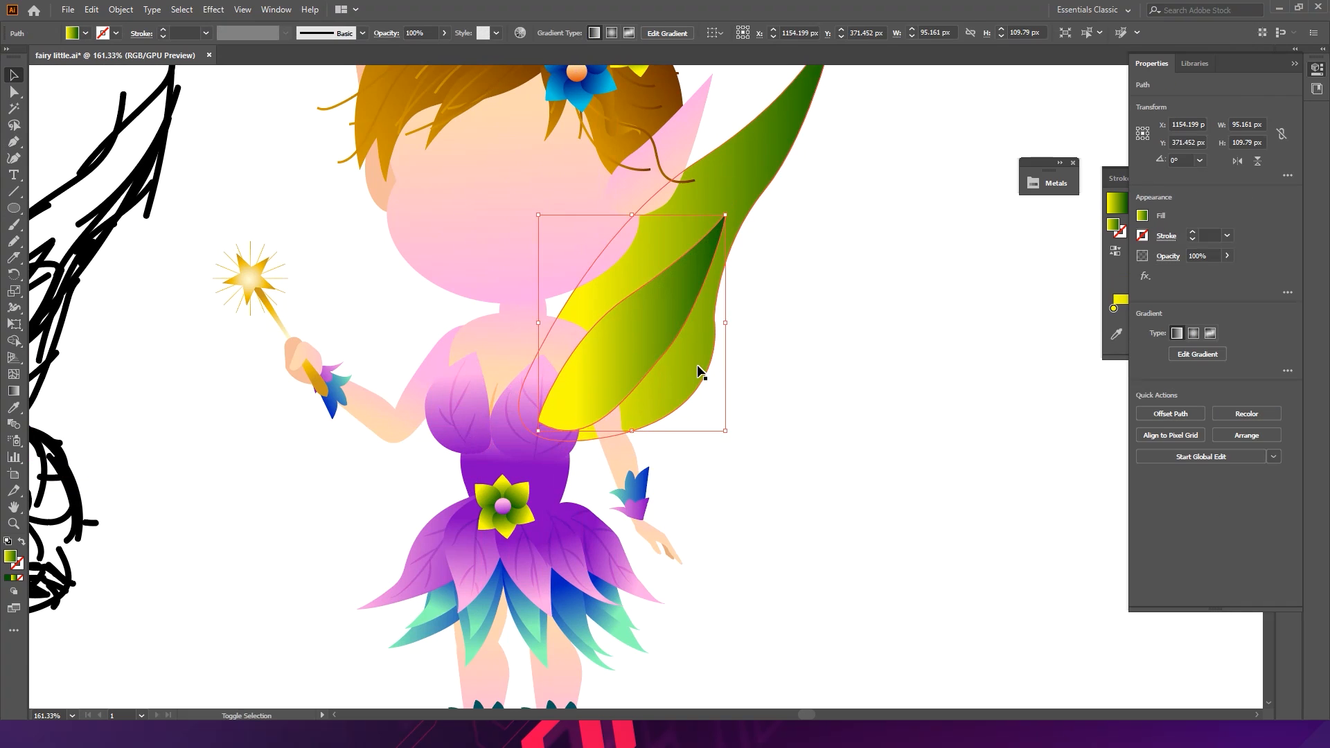
pyautogui.press('a')
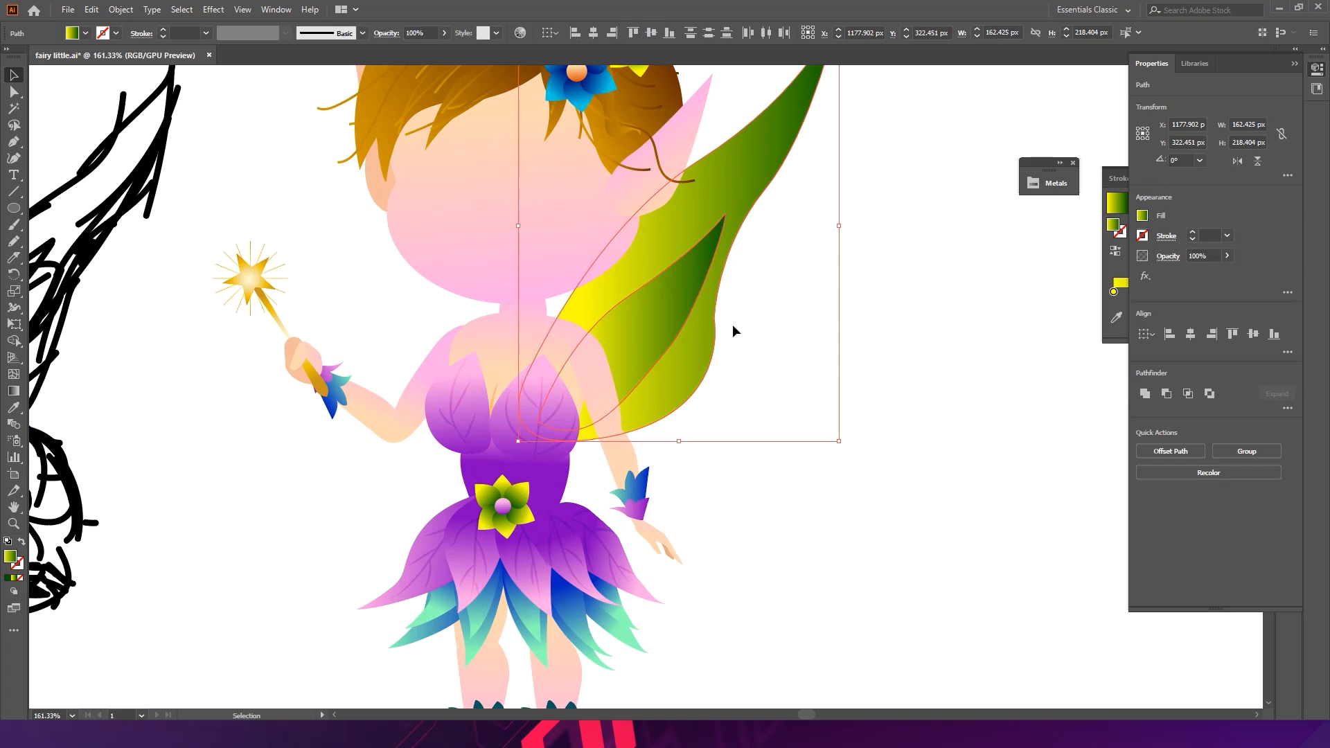
pyautogui.click(732, 324)
pyautogui.moveTo(658, 292); pyautogui.dragTo(661, 229)
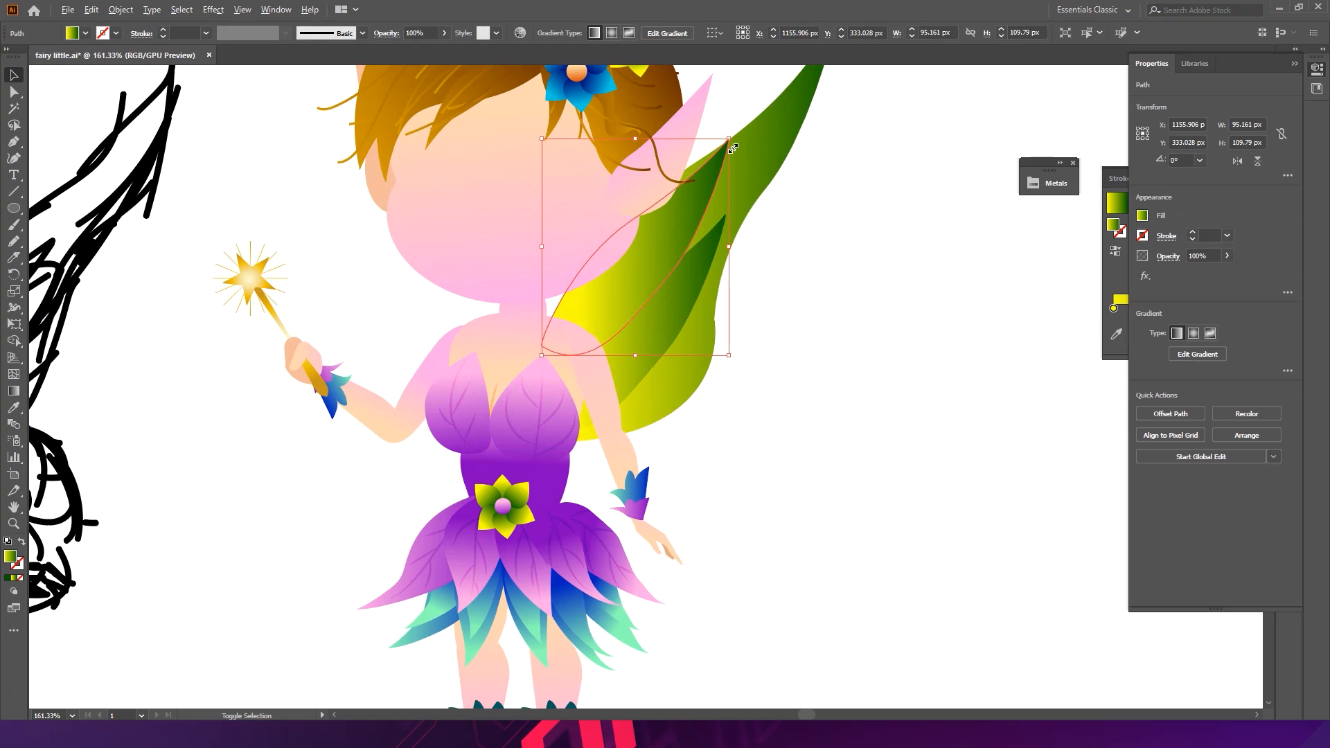
# - Scale and reposition the inner wing panel so it sits over the lower part of the wing near the shoulder
pyautogui.moveTo(726, 142); pyautogui.dragTo(698, 147)
pyautogui.moveTo(642, 272)
pyautogui.mouseDown()
pyautogui.moveTo(667, 290)
pyautogui.moveTo(667, 278)
pyautogui.moveTo(651, 281)
pyautogui.mouseUp()
pyautogui.moveTo(667, 206); pyautogui.dragTo(683, 179)
pyautogui.moveTo(643, 295); pyautogui.dragTo(633, 314)
pyautogui.click(788, 313)
pyautogui.moveTo(803, 297); pyautogui.dragTo(620, 196)
pyautogui.moveTo(718, 345); pyautogui.dragTo(875, 347)
pyautogui.moveTo(660, 324)
pyautogui.mouseDown()
pyautogui.moveTo(643, 314)
pyautogui.moveTo(642, 333)
pyautogui.mouseUp()
pyautogui.click(855, 310)
pyautogui.moveTo(809, 283); pyautogui.dragTo(601, 352)
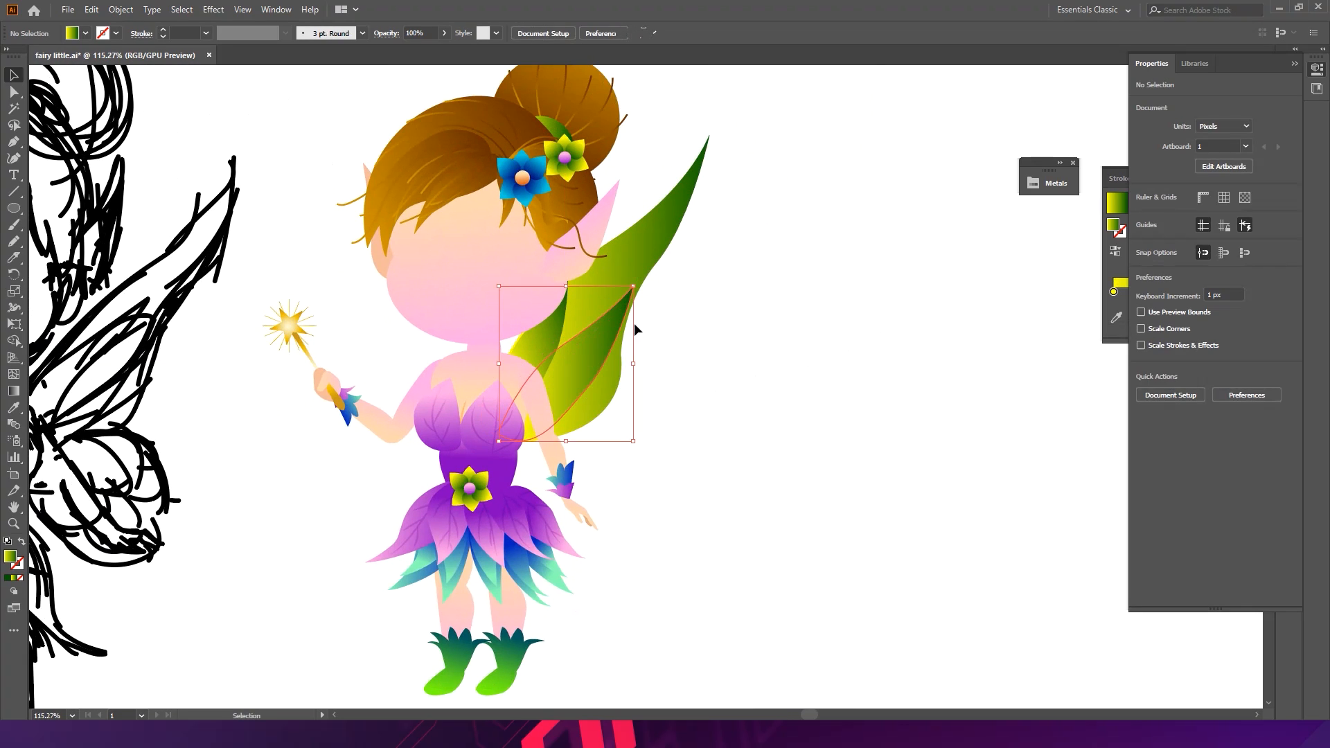
# - Adjust the inner panel's bottom anchor and its handles to reshape the panel's lower curve
pyautogui.click(616, 394)
pyautogui.press('a')
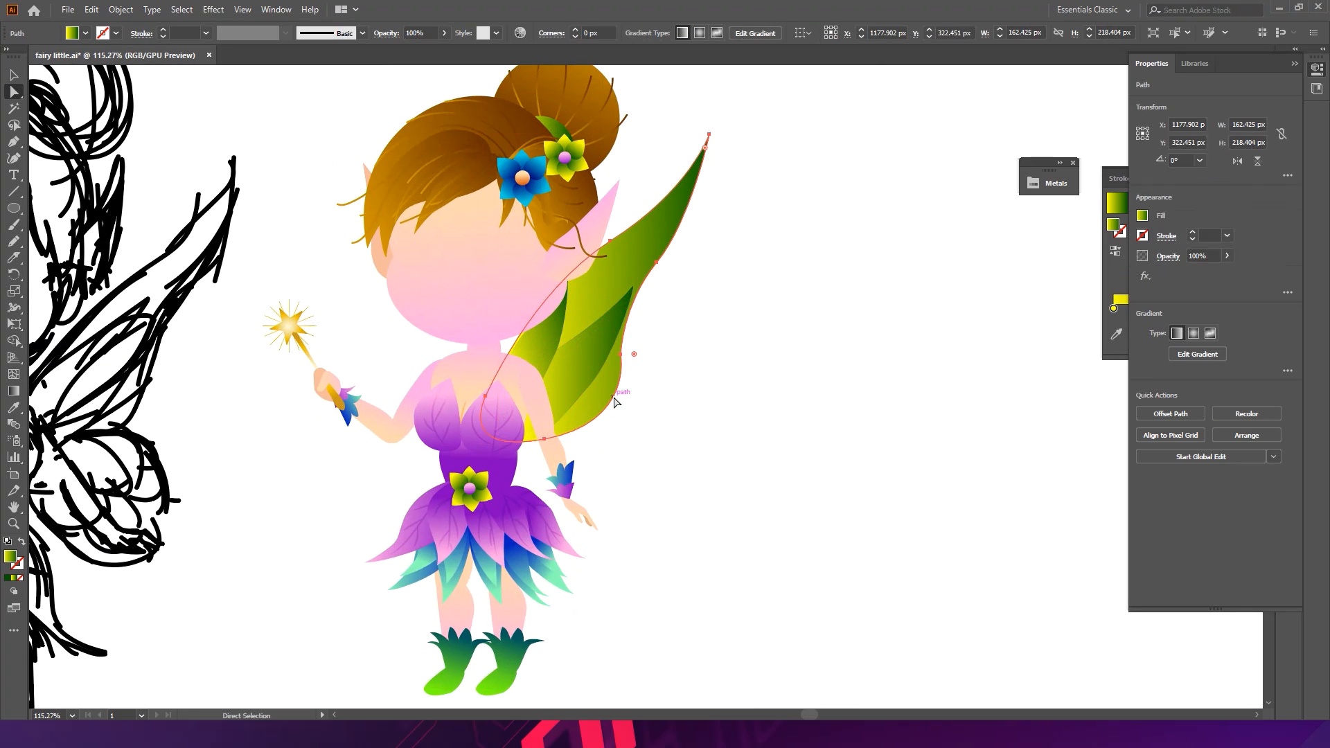
pyautogui.click(612, 413)
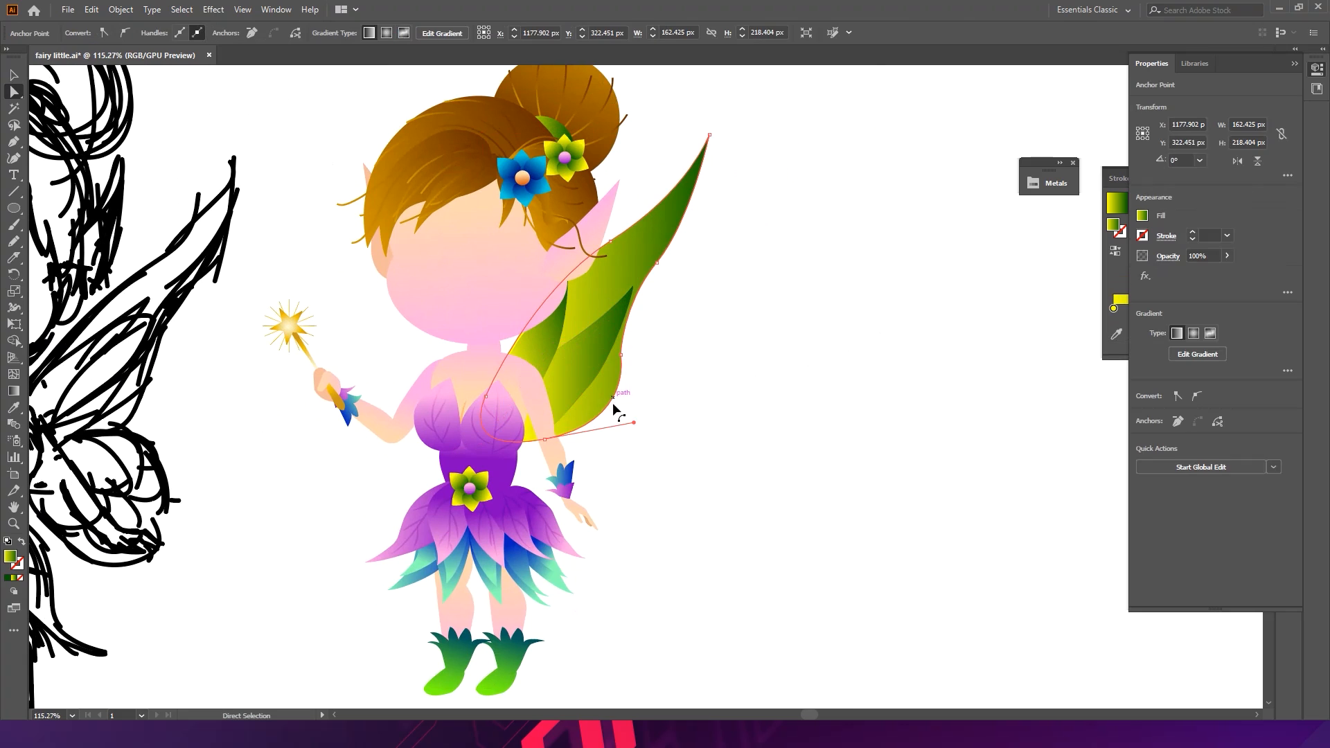
pyautogui.moveTo(634, 422); pyautogui.dragTo(598, 426)
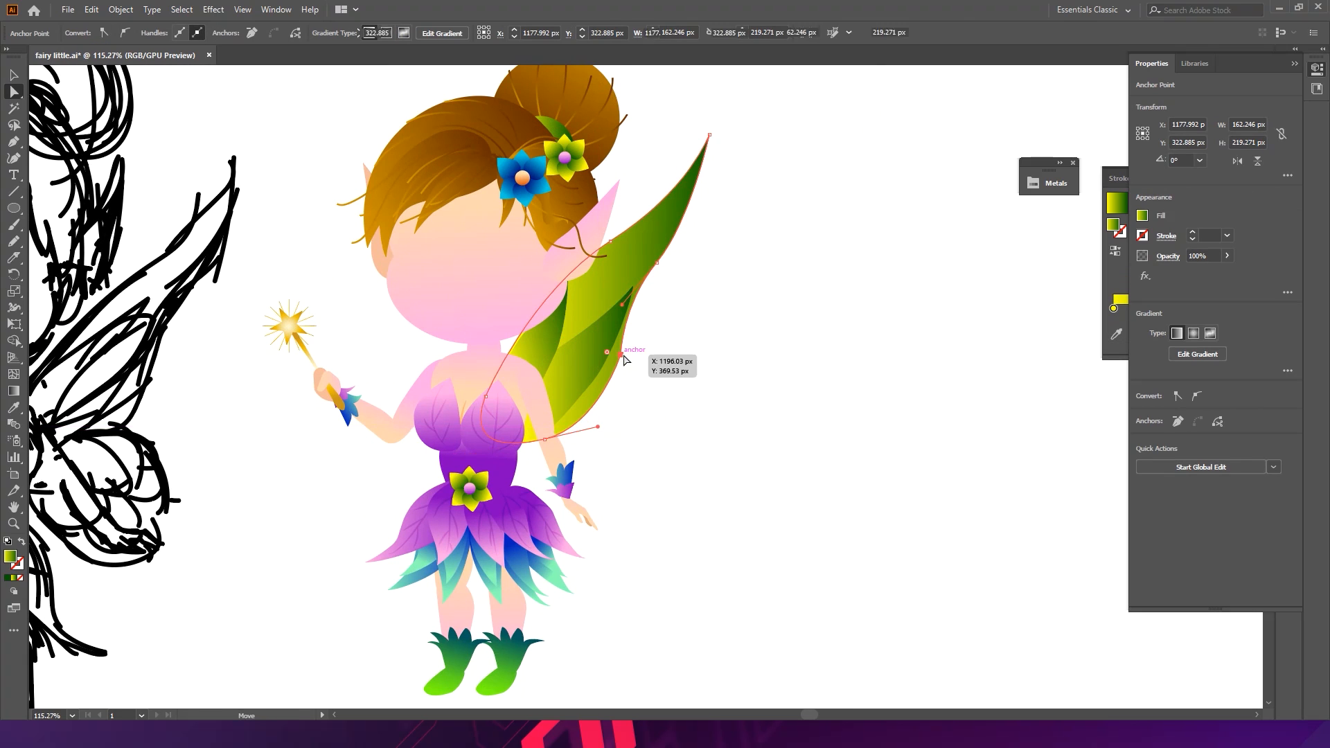
pyautogui.click(622, 356)
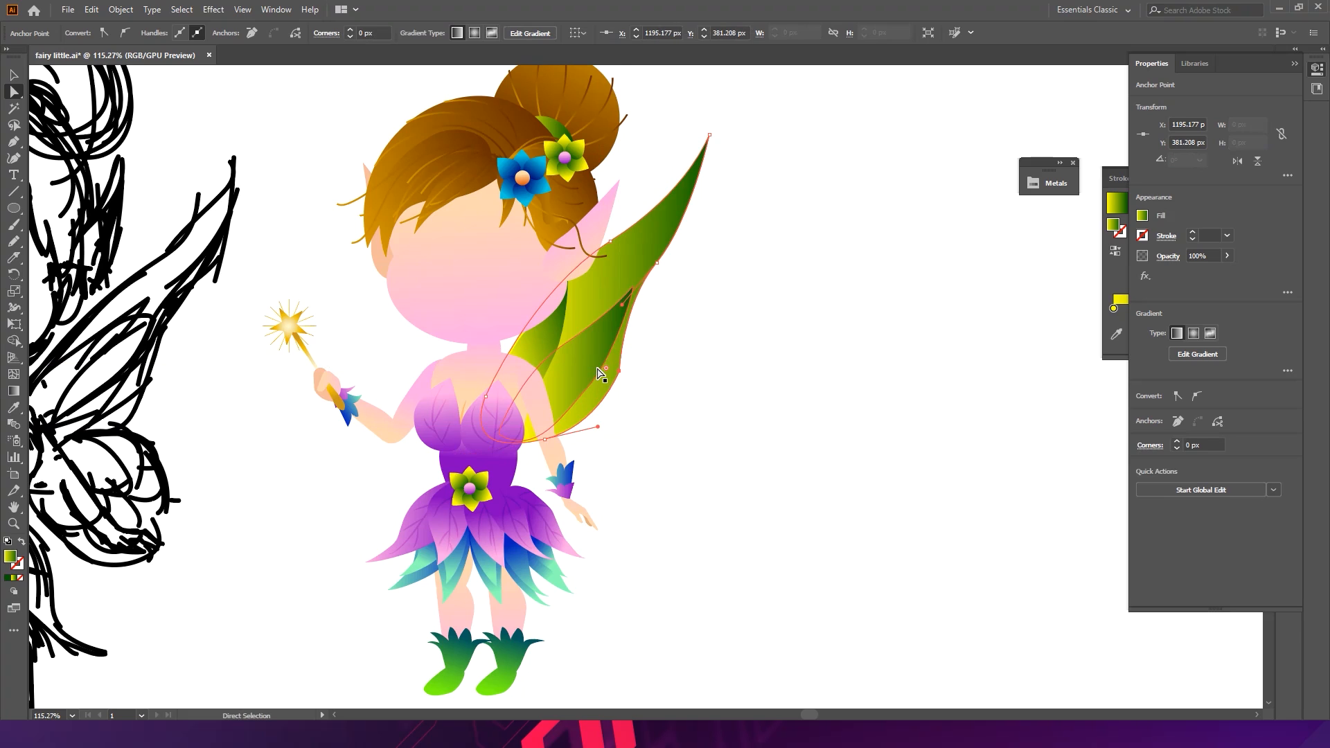
pyautogui.click(754, 350)
pyautogui.press('v')
# - Move a second inner wing panel onto the lower wing, send it back one level, and rotate it into place
pyautogui.moveTo(628, 383); pyautogui.dragTo(586, 359)
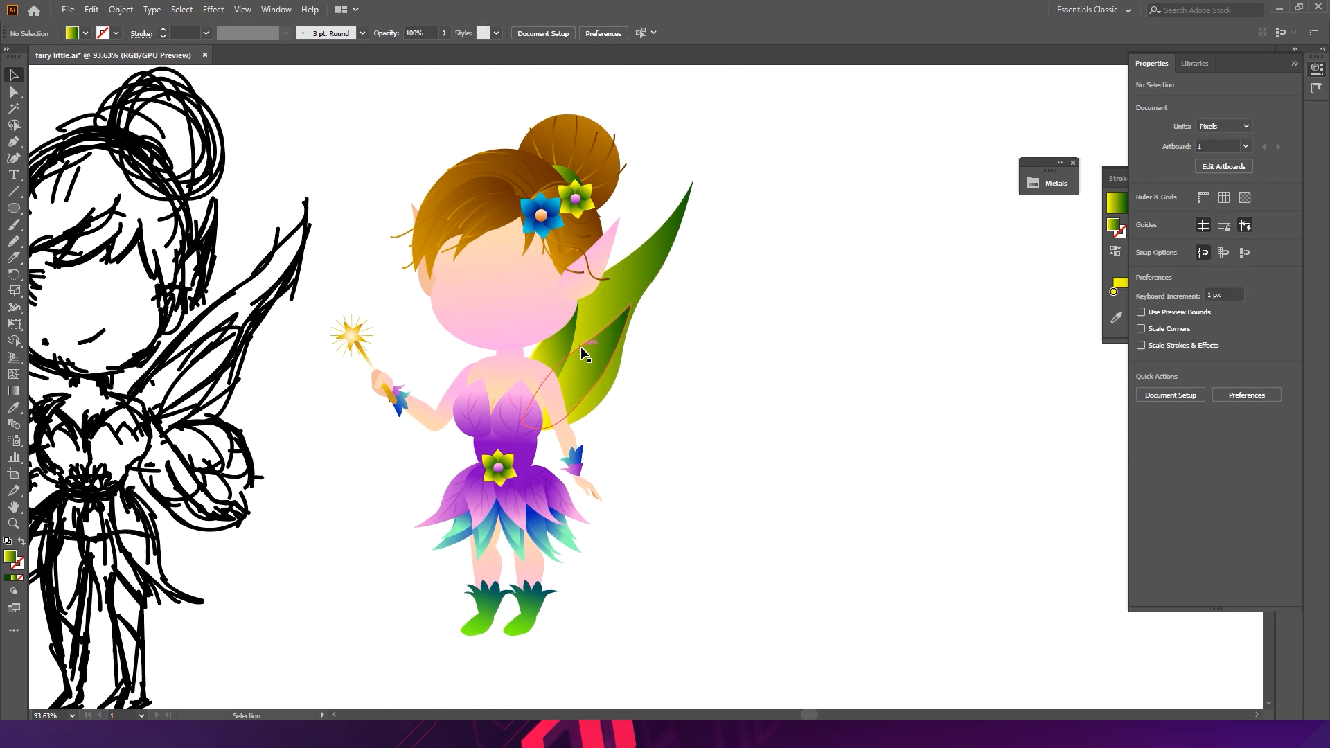
pyautogui.moveTo(530, 340); pyautogui.dragTo(633, 360)
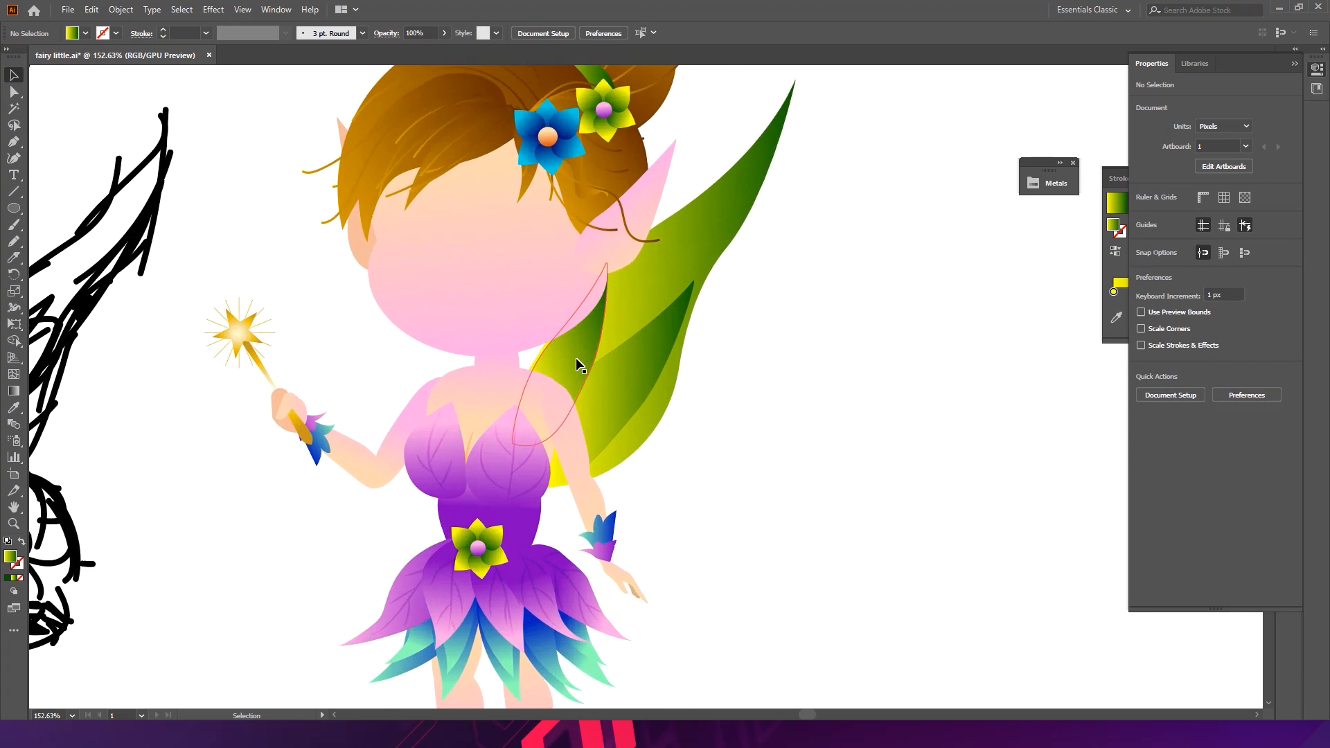
pyautogui.click(571, 359)
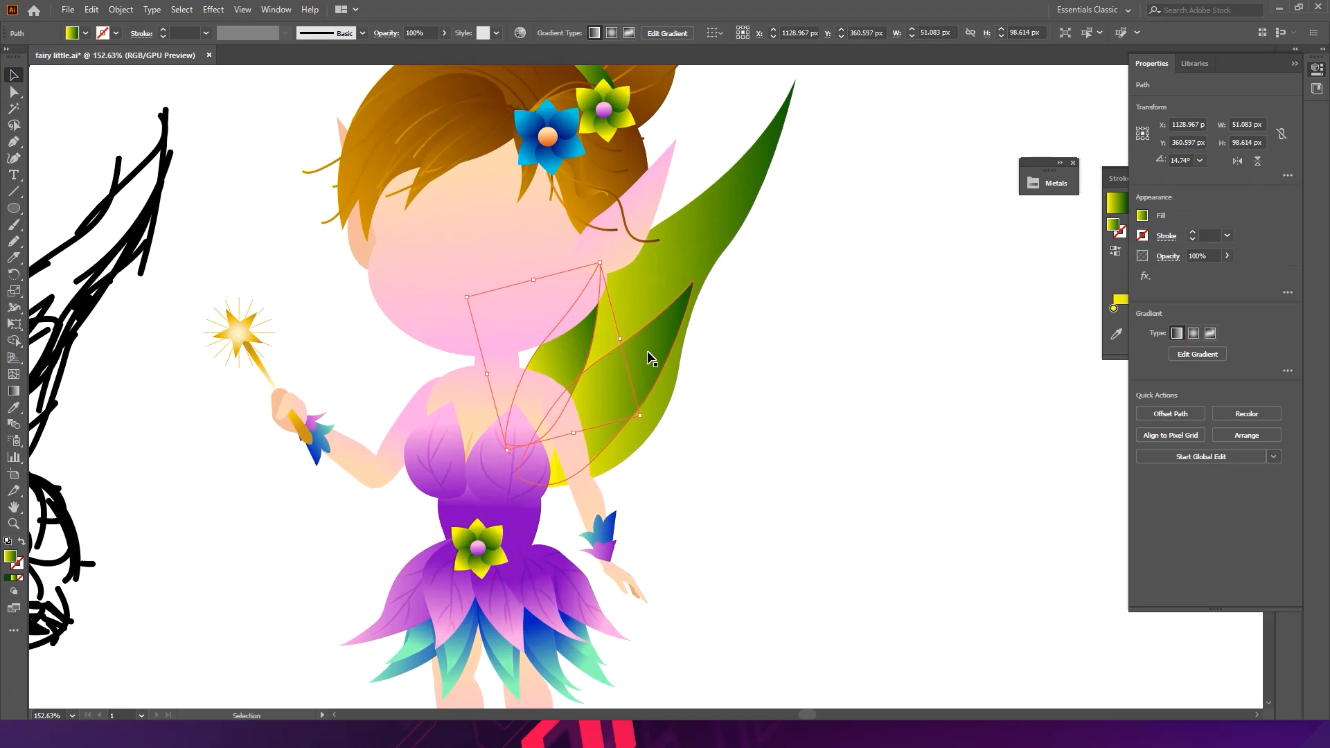
pyautogui.moveTo(576, 352); pyautogui.dragTo(633, 322)
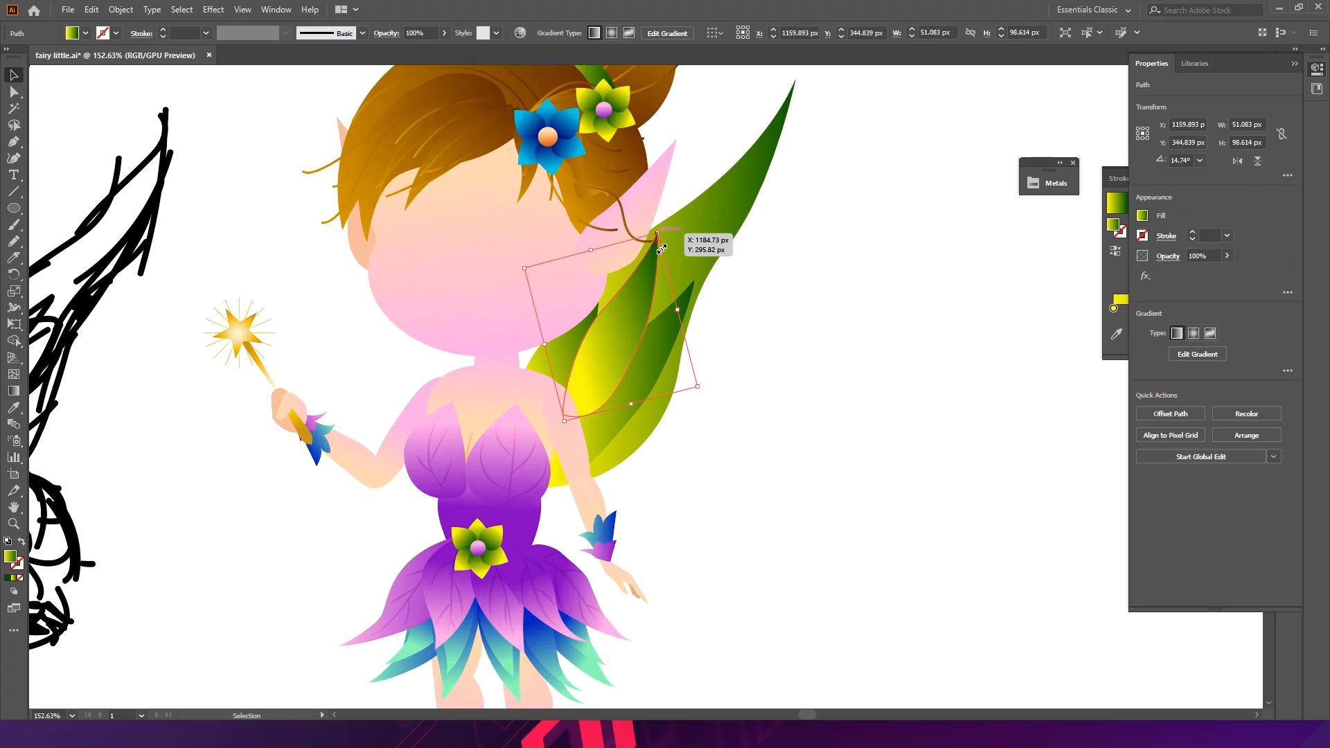
pyautogui.hotkey('ctrl', '[')
pyautogui.click(753, 258)
pyautogui.moveTo(633, 321); pyautogui.dragTo(640, 369)
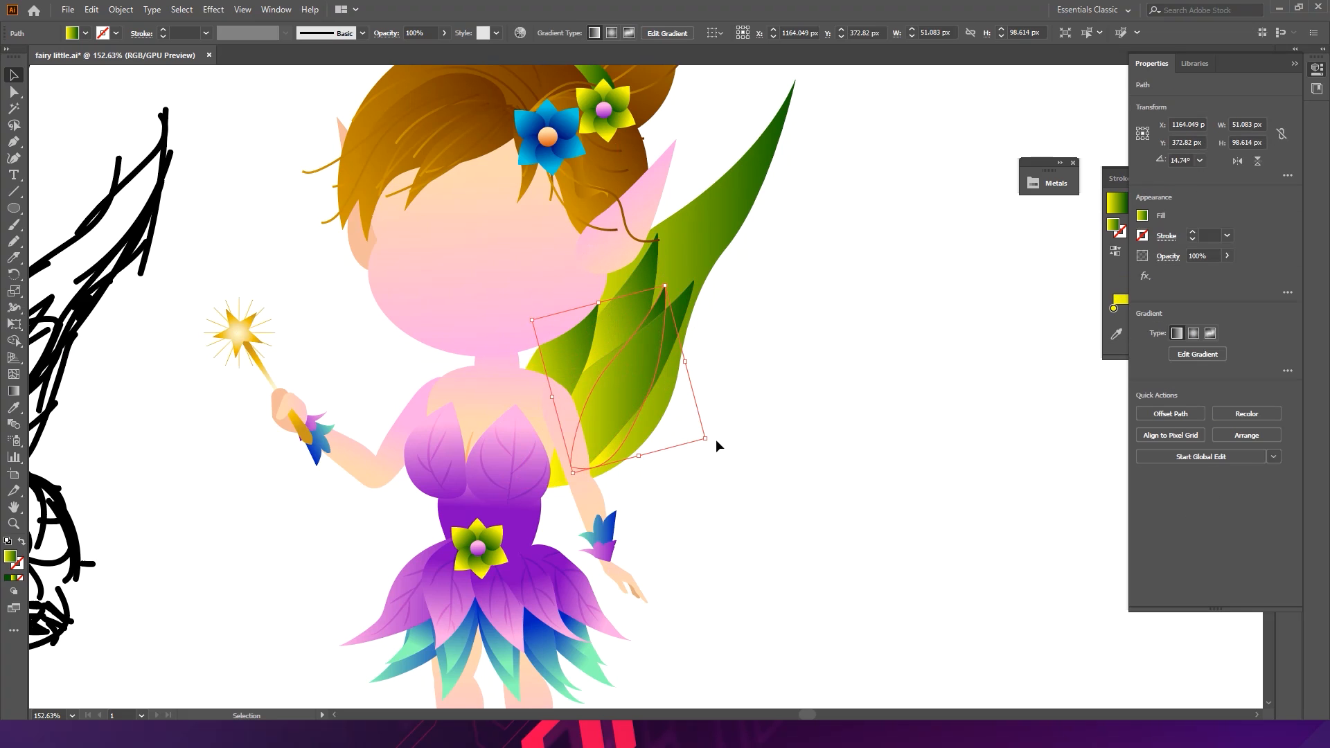
pyautogui.moveTo(716, 454); pyautogui.dragTo(689, 463)
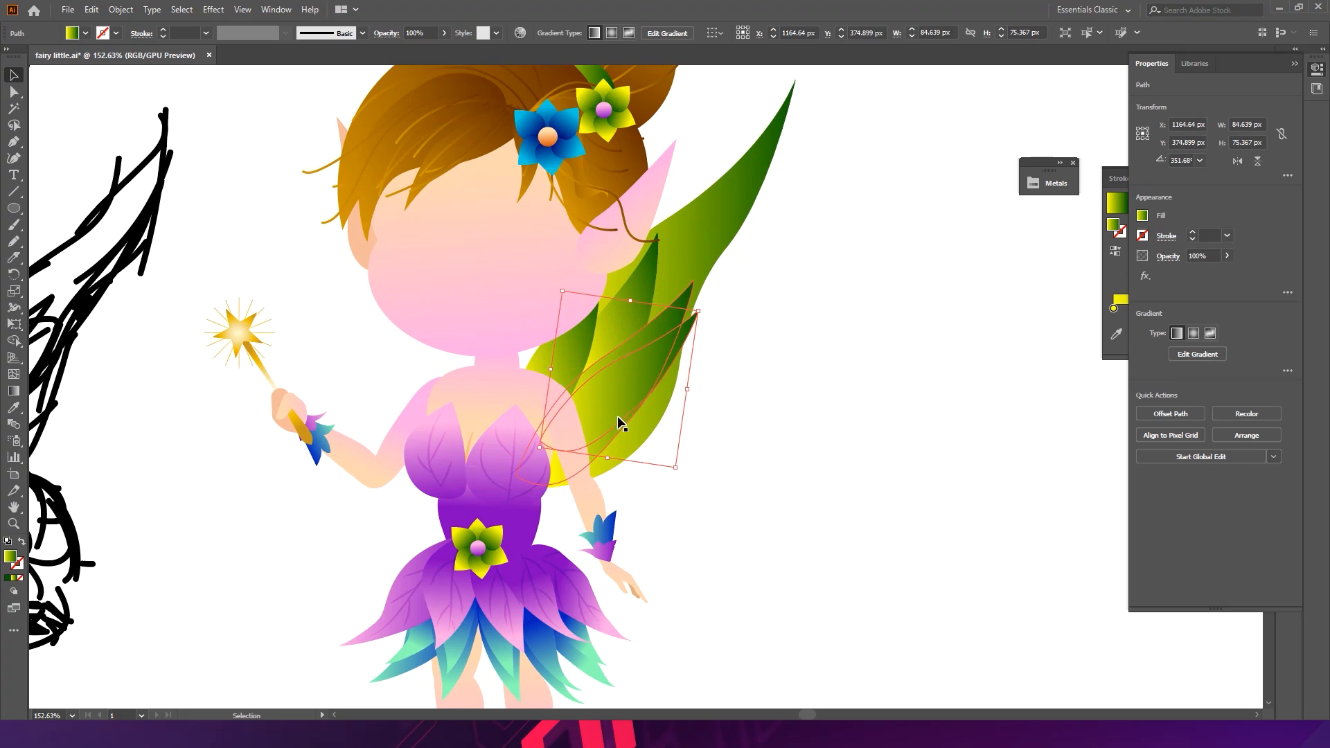
pyautogui.moveTo(682, 341); pyautogui.dragTo(687, 417)
pyautogui.moveTo(622, 461); pyautogui.dragTo(629, 447)
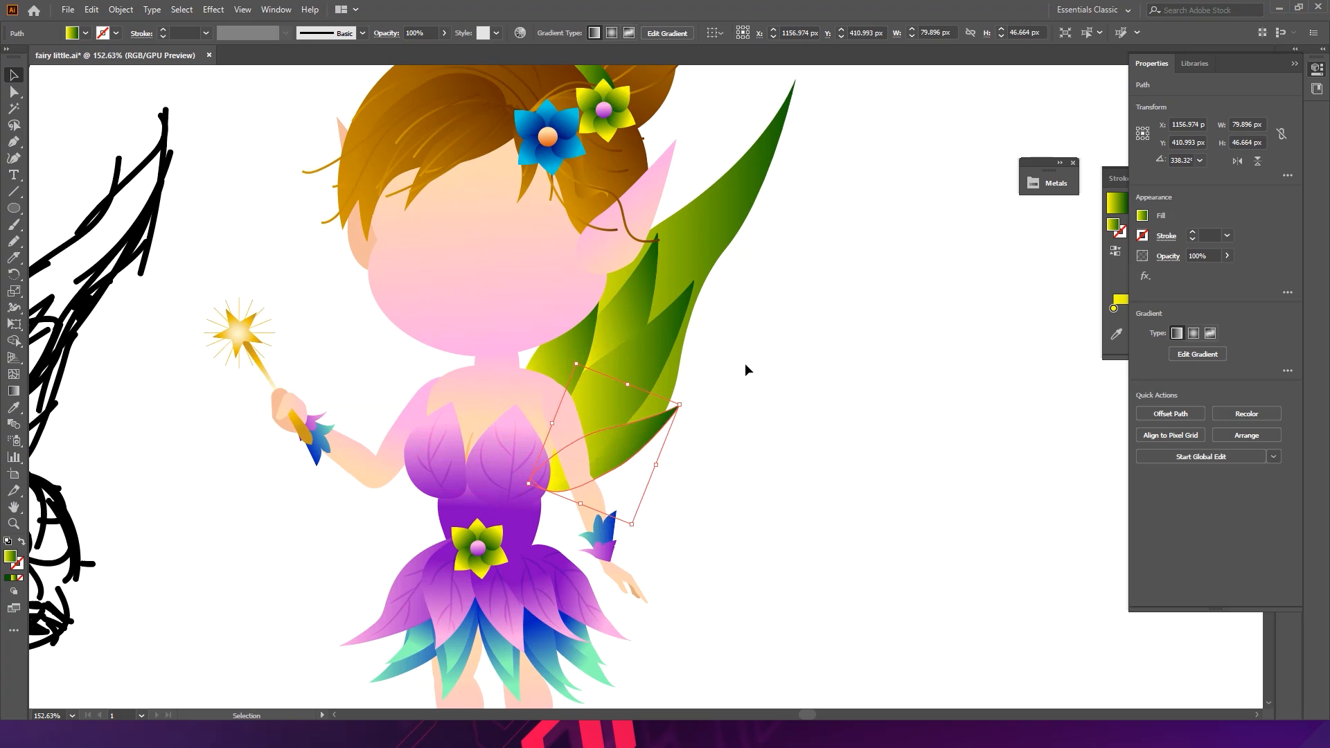
# - Position a third inner panel toward the wing tip, tweak one of its anchors, and send it back one level
pyautogui.moveTo(634, 306); pyautogui.dragTo(661, 303)
pyautogui.moveTo(691, 239); pyautogui.dragTo(745, 187)
pyautogui.press('a')
pyautogui.moveTo(639, 309)
pyautogui.mouseDown()
pyautogui.moveTo(668, 306)
pyautogui.moveTo(642, 296)
pyautogui.mouseUp()
pyautogui.press('v')
pyautogui.click(805, 278)
pyautogui.click(662, 294)
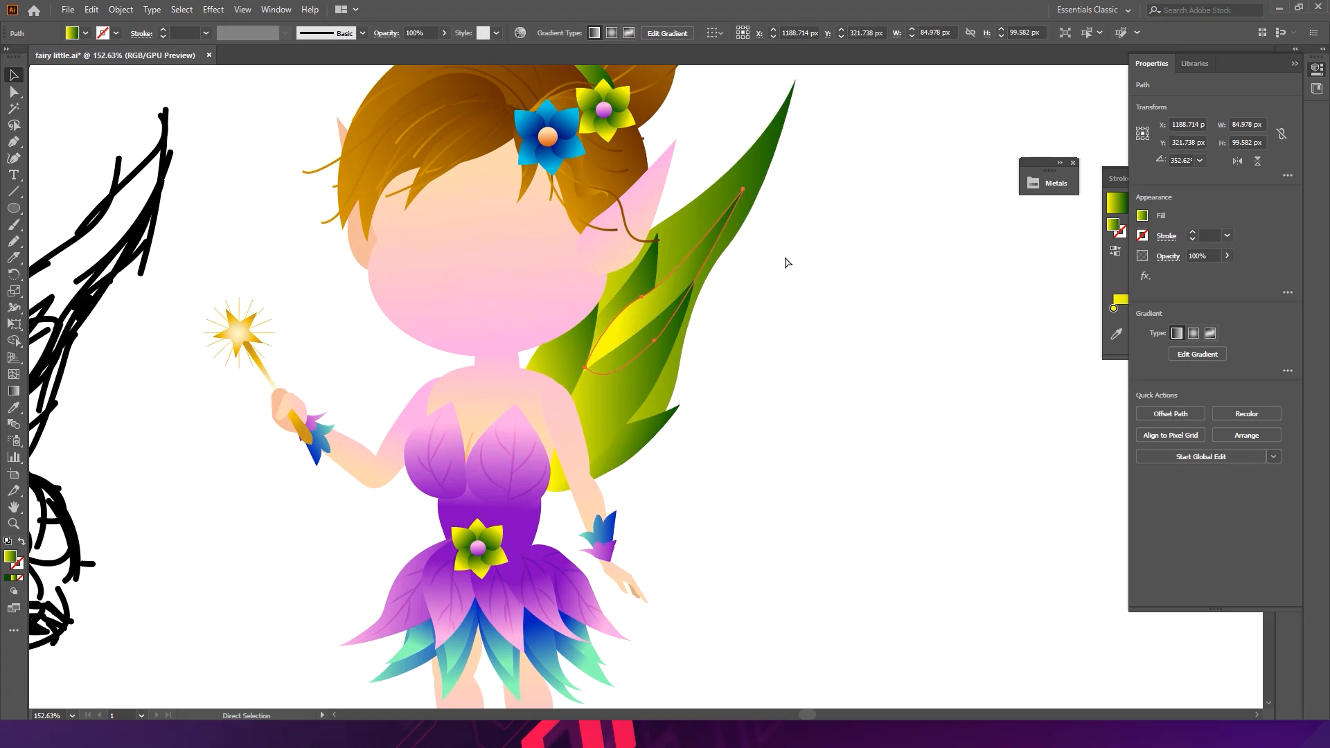
pyautogui.hotkey('ctrl', '[')
pyautogui.press('v')
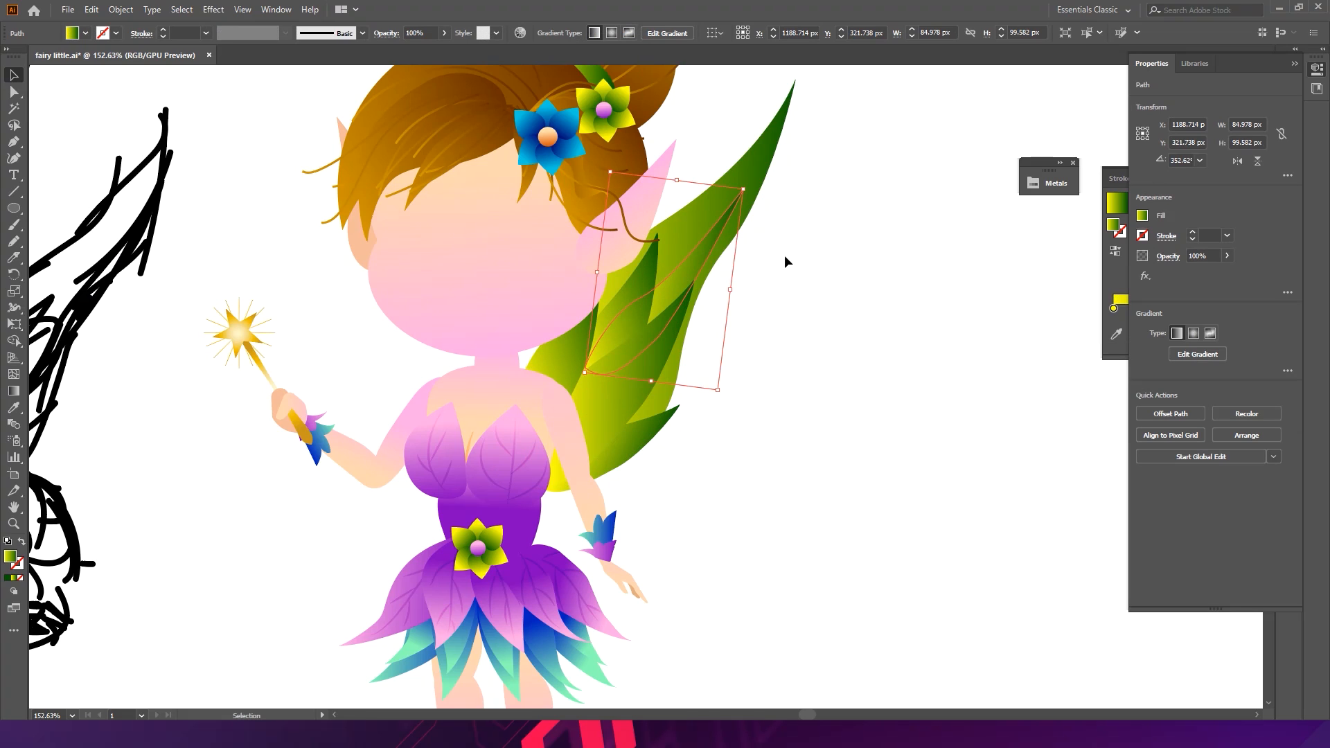
pyautogui.moveTo(753, 190); pyautogui.dragTo(743, 178)
pyautogui.moveTo(685, 282); pyautogui.dragTo(673, 269)
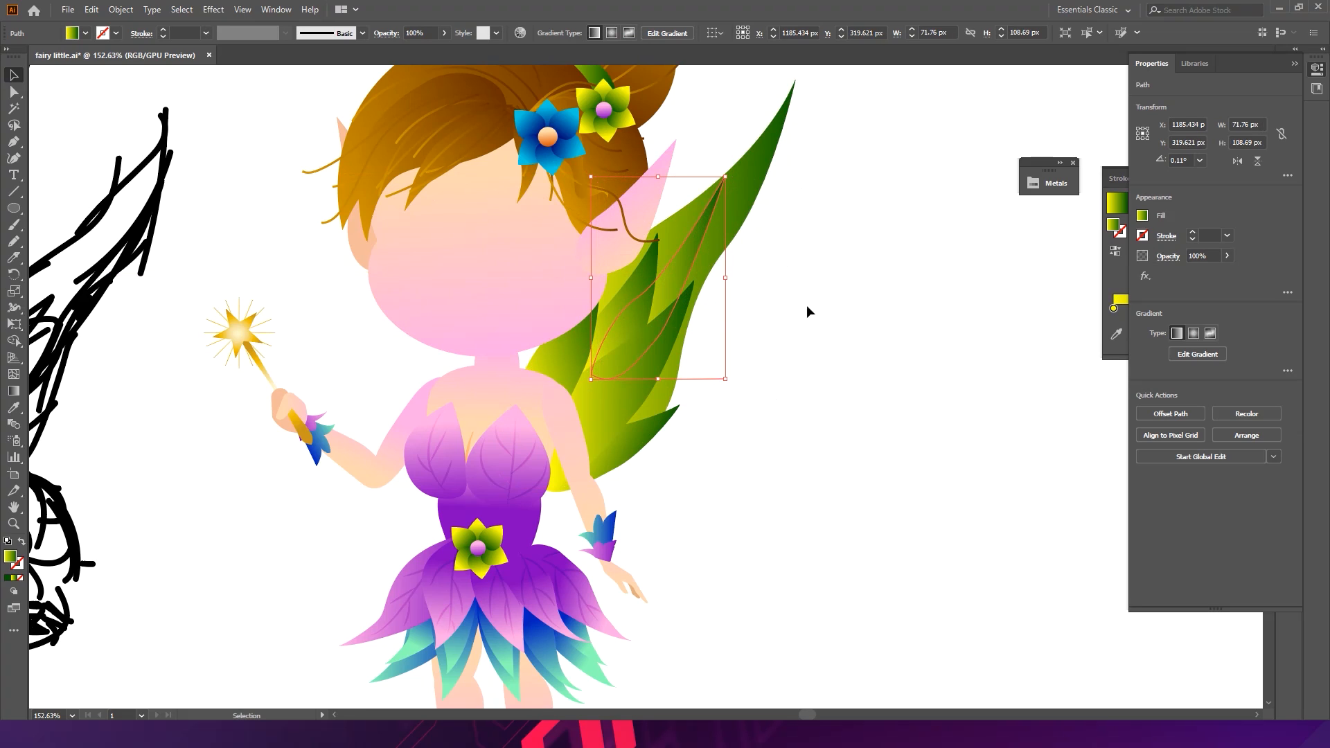
# - Redirect the upper inner panel's gradient along its length with the Gradient tool
pyautogui.click(14, 391)
pyautogui.click(675, 295)
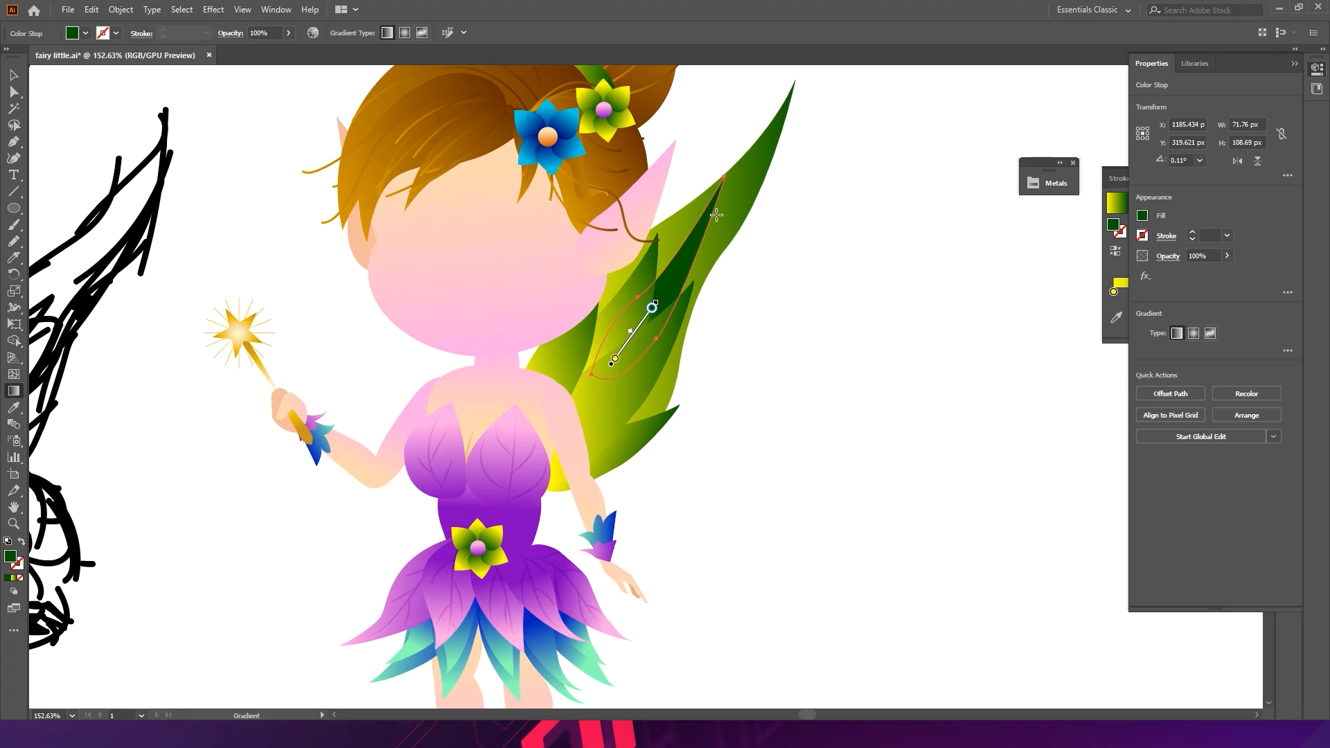
pyautogui.click(699, 247)
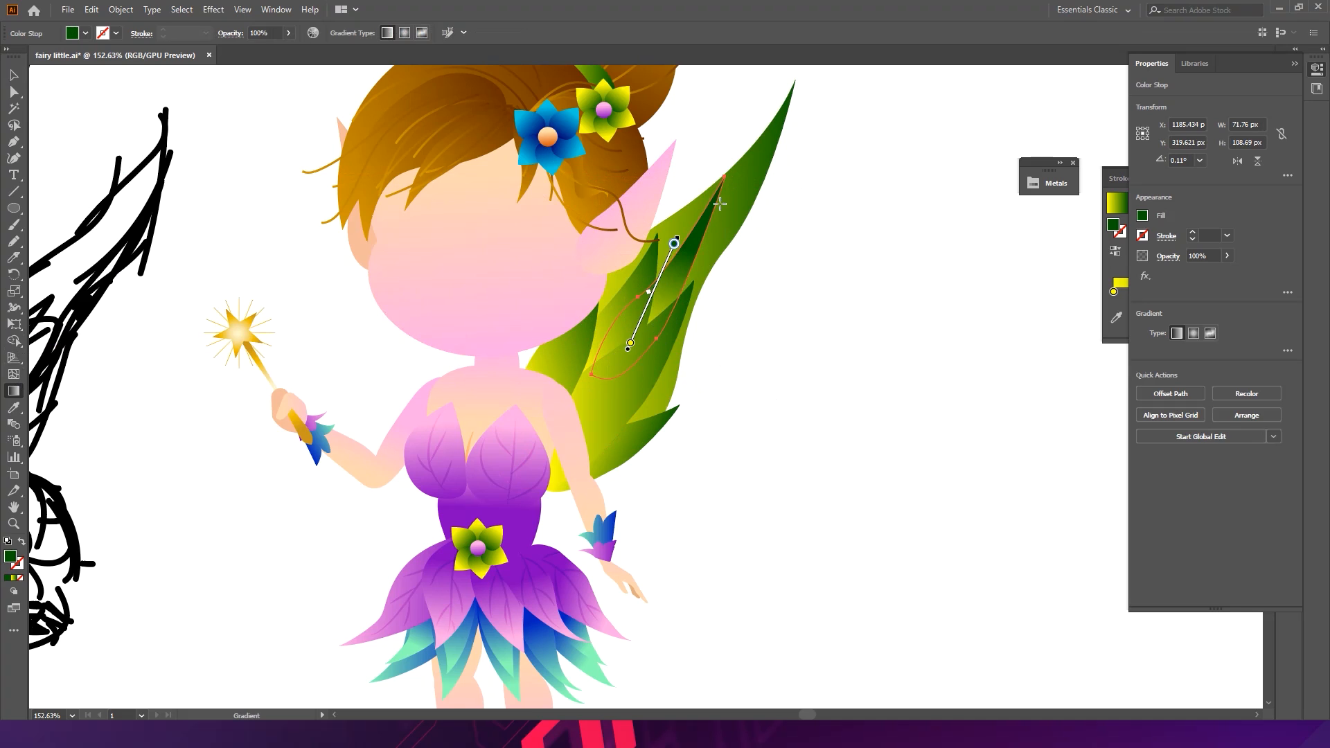
pyautogui.click(662, 353)
pyautogui.moveTo(709, 243); pyautogui.dragTo(658, 355)
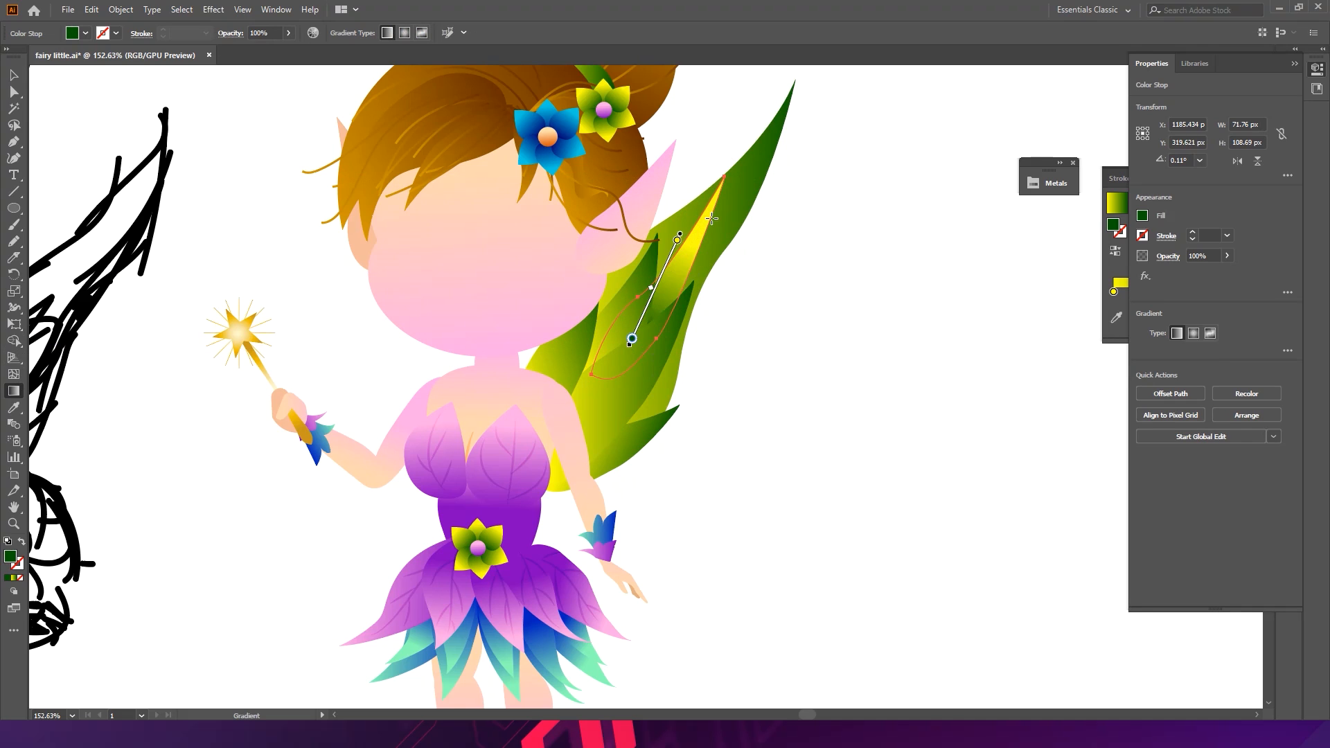
pyautogui.moveTo(690, 180); pyautogui.dragTo(645, 312)
pyautogui.moveTo(732, 135); pyautogui.dragTo(676, 319)
pyautogui.press('v')
pyautogui.click(791, 306)
pyautogui.moveTo(796, 340)
pyautogui.mouseDown()
pyautogui.moveTo(692, 321)
pyautogui.moveTo(770, 346)
pyautogui.mouseUp()
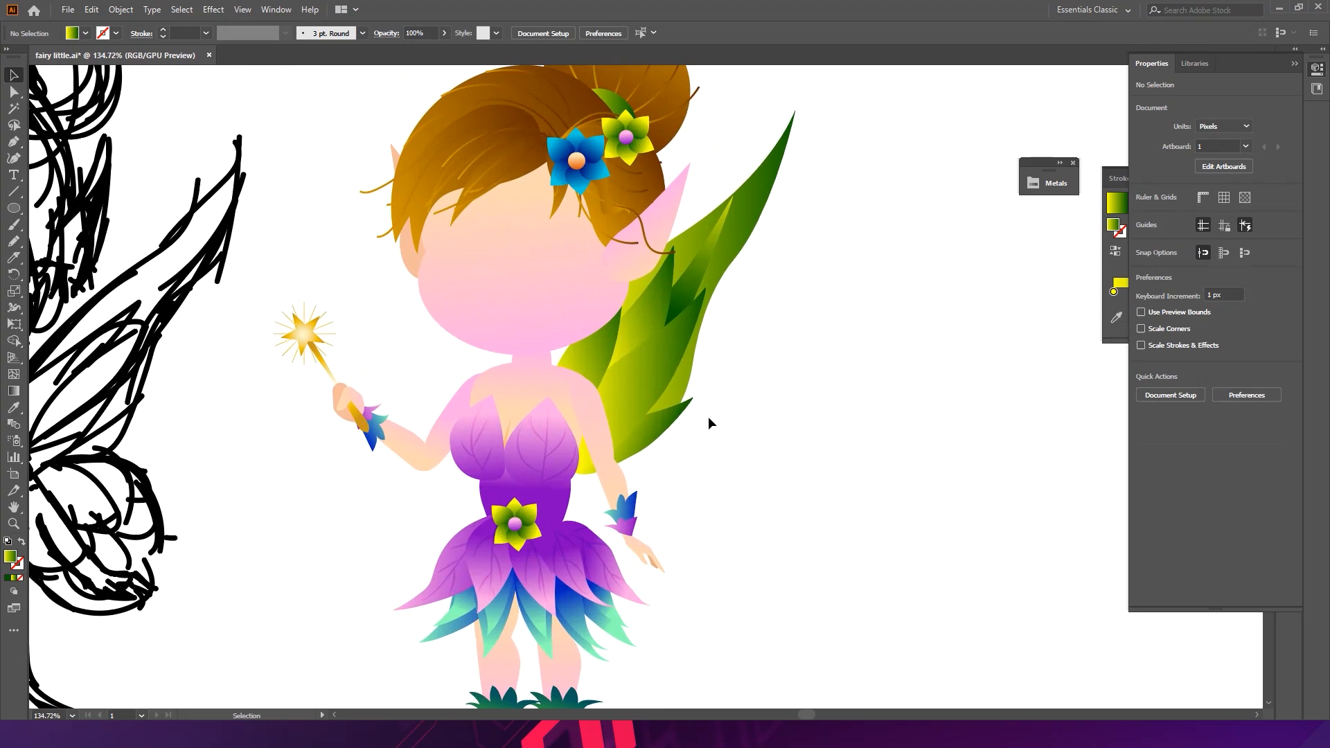
# - Group all the wing pieces and adjust the grouped wing's size and angle behind the fairy's shoulder
pyautogui.click(625, 348)
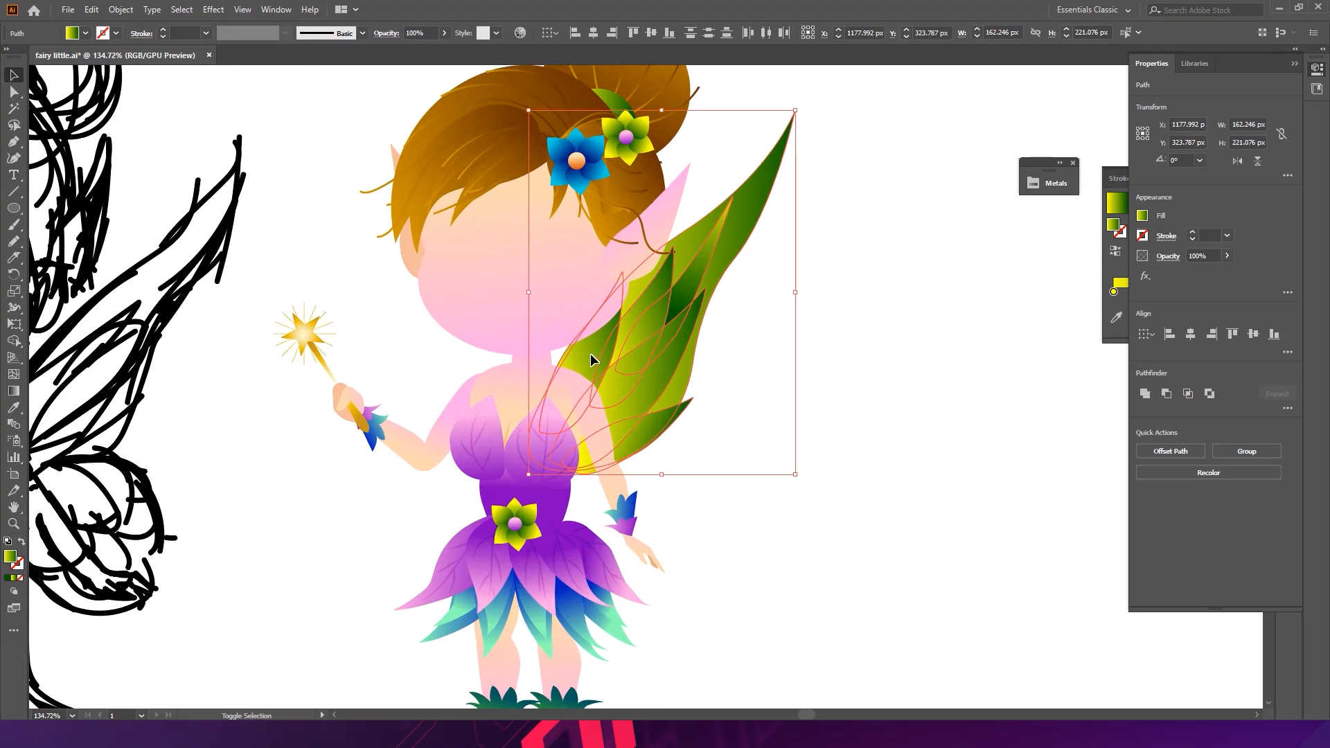
pyautogui.hotkey('ctrl', 'g')
pyautogui.moveTo(687, 304); pyautogui.dragTo(667, 301)
pyautogui.click(816, 324)
pyautogui.click(656, 353)
pyautogui.moveTo(656, 353); pyautogui.dragTo(671, 358)
pyautogui.click(829, 325)
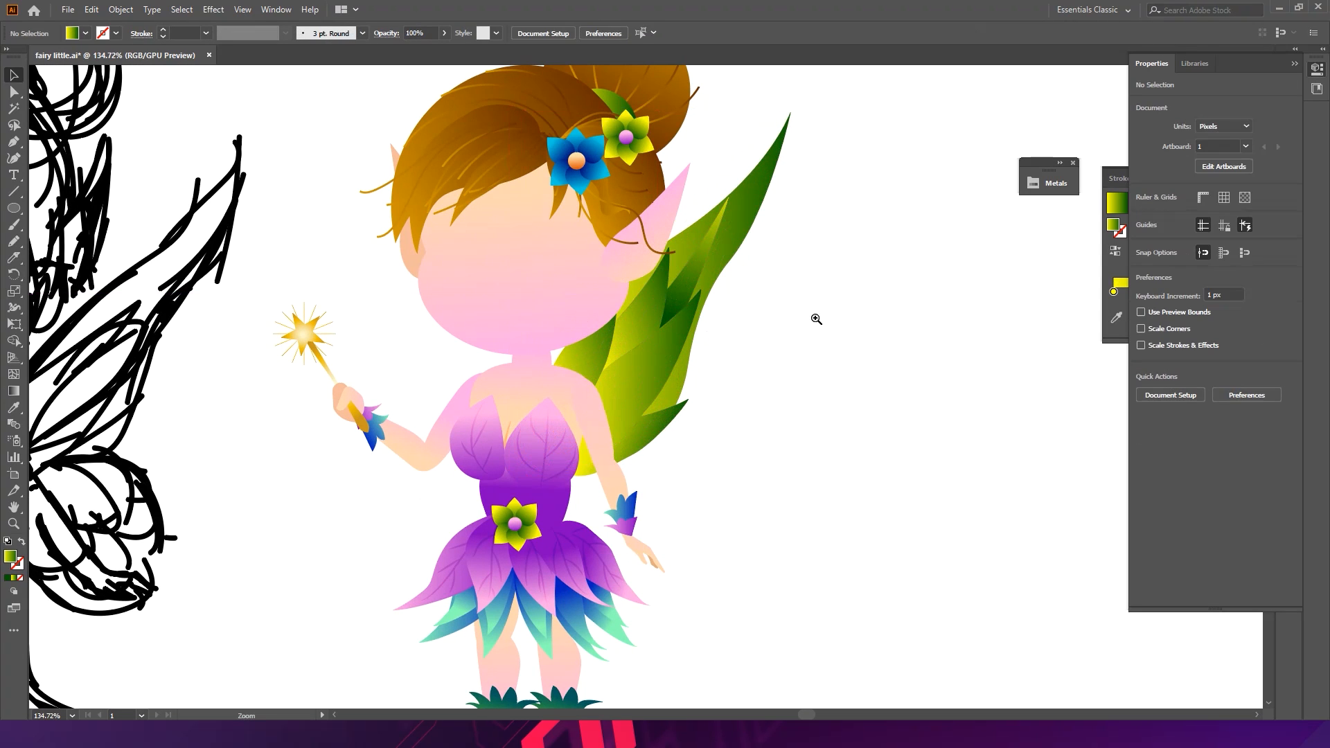
pyautogui.moveTo(816, 319); pyautogui.dragTo(677, 312)
pyautogui.click(741, 331)
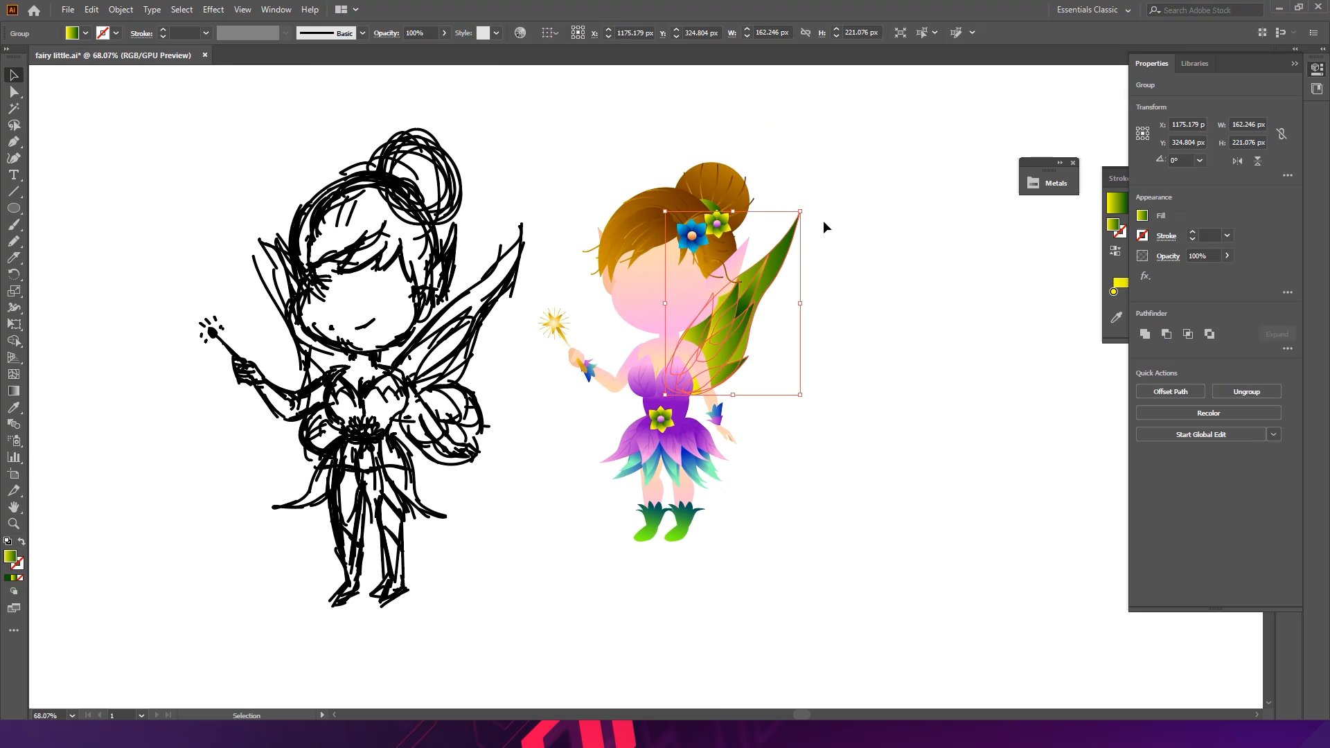
pyautogui.click(808, 201)
pyautogui.click(786, 248)
pyautogui.moveTo(810, 210); pyautogui.dragTo(841, 316)
pyautogui.click(891, 296)
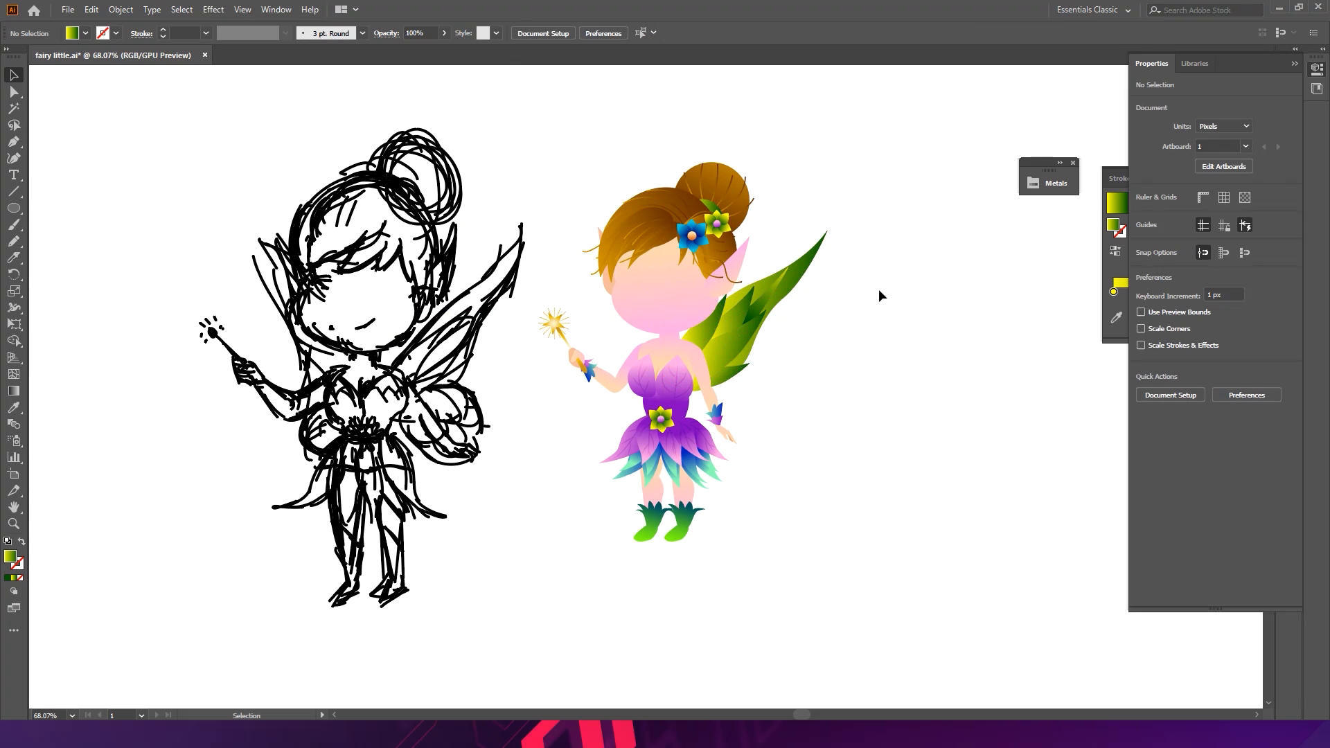
# - Start tracing a lower wing shape beside the fairy's waist with the Pen tool
pyautogui.scroll(5, 739, 360)
pyautogui.moveTo(899, 430); pyautogui.dragTo(687, 383)
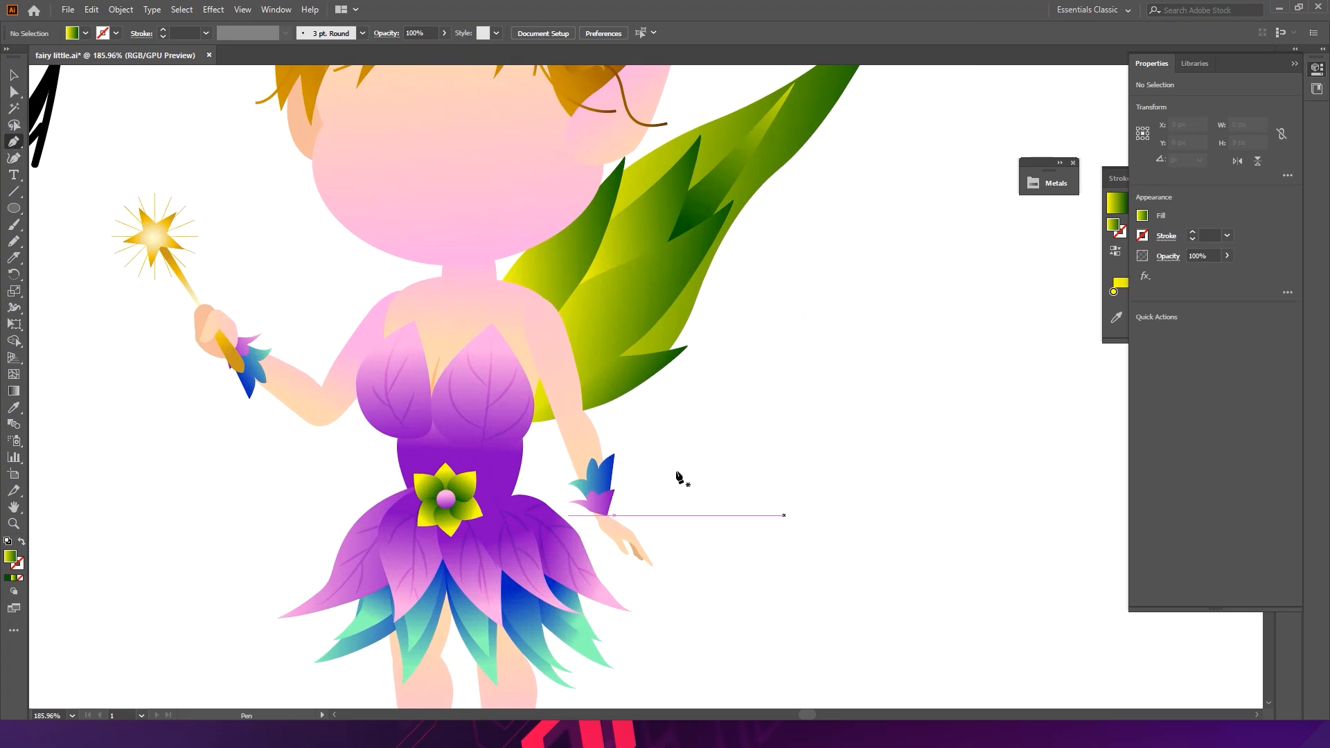
pyautogui.click(666, 442)
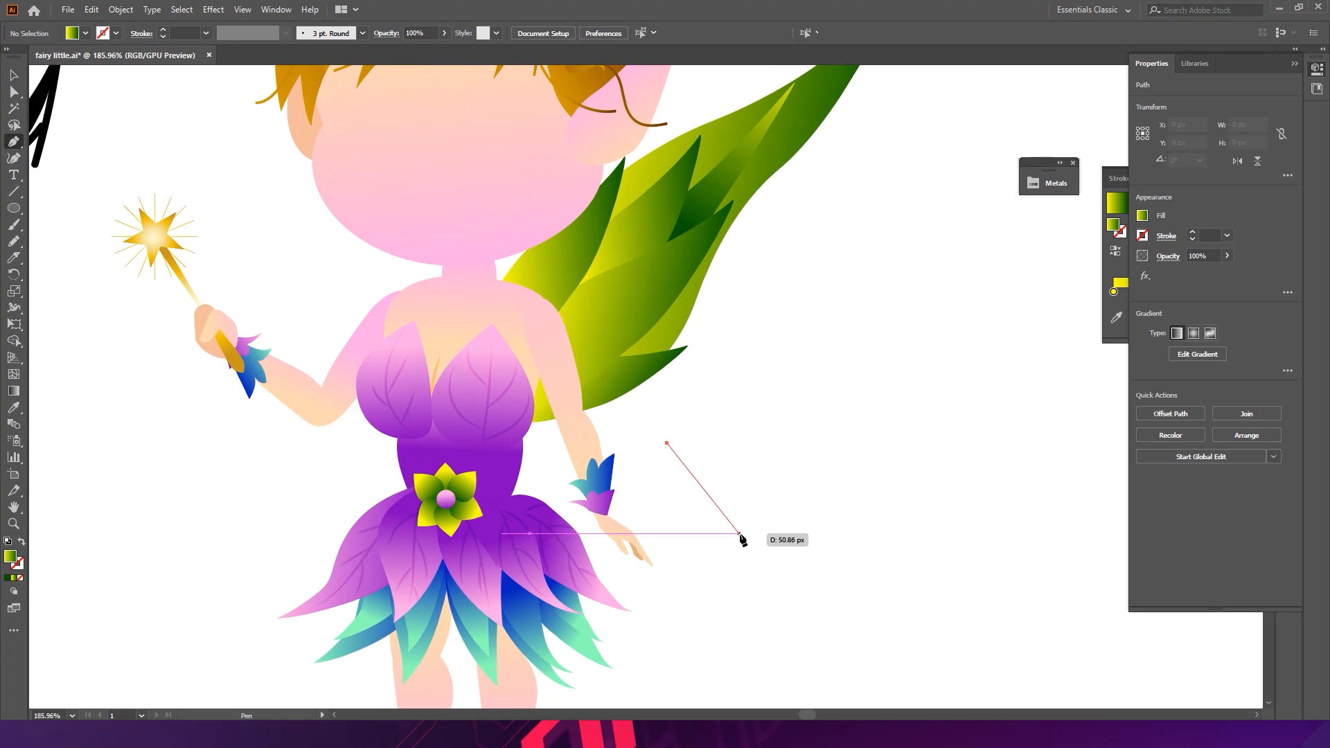
pyautogui.moveTo(739, 532); pyautogui.dragTo(800, 556)
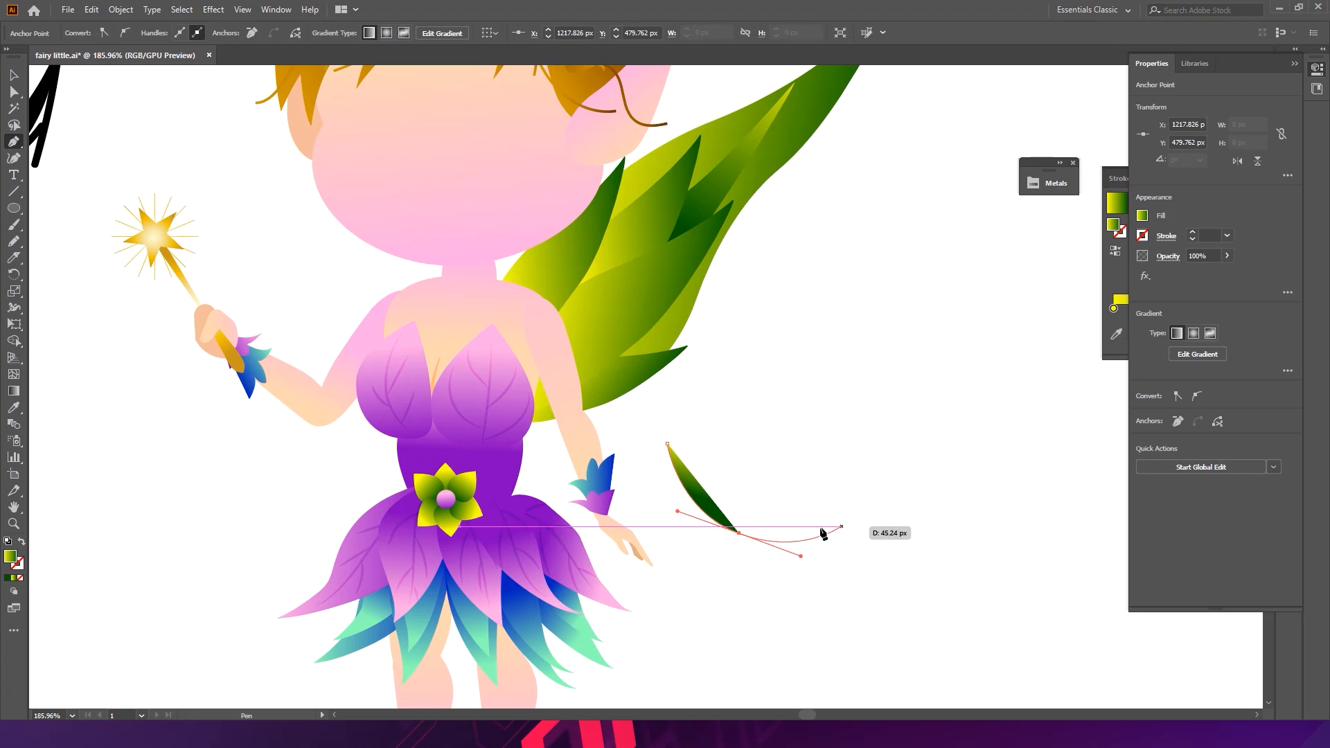
pyautogui.moveTo(851, 521); pyautogui.dragTo(852, 520)
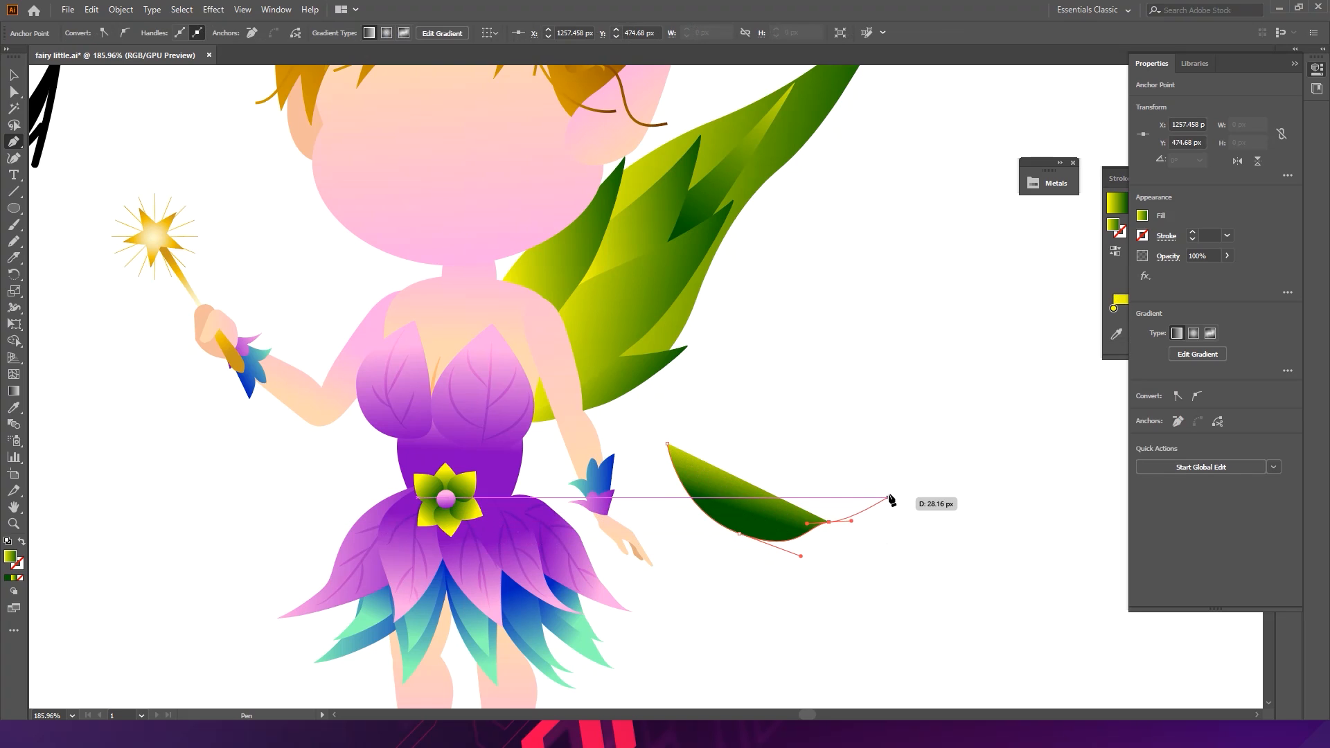
pyautogui.moveTo(881, 453); pyautogui.dragTo(881, 451)
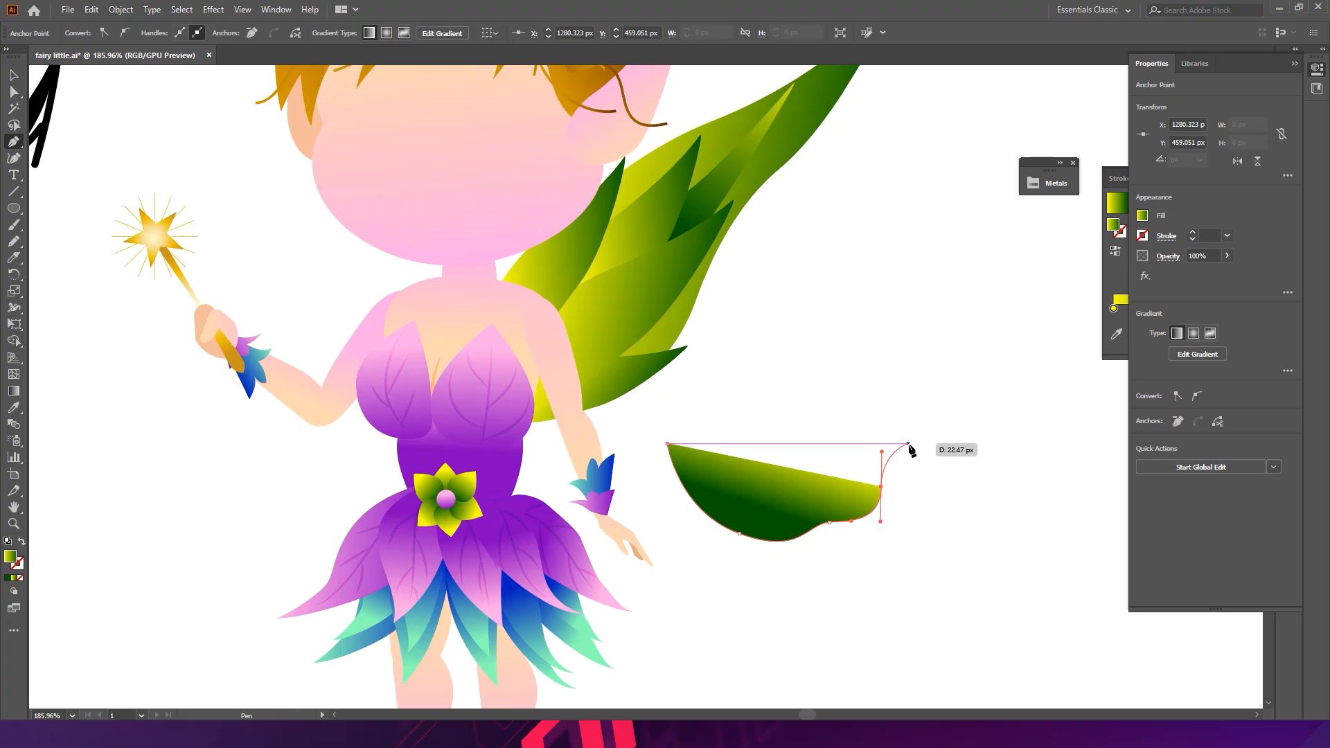
pyautogui.moveTo(913, 434); pyautogui.dragTo(913, 435)
pyautogui.moveTo(833, 382); pyautogui.dragTo(783, 405)
pyautogui.hotkey('ctrl', 'z')
pyautogui.hotkey('ctrl', 'z')
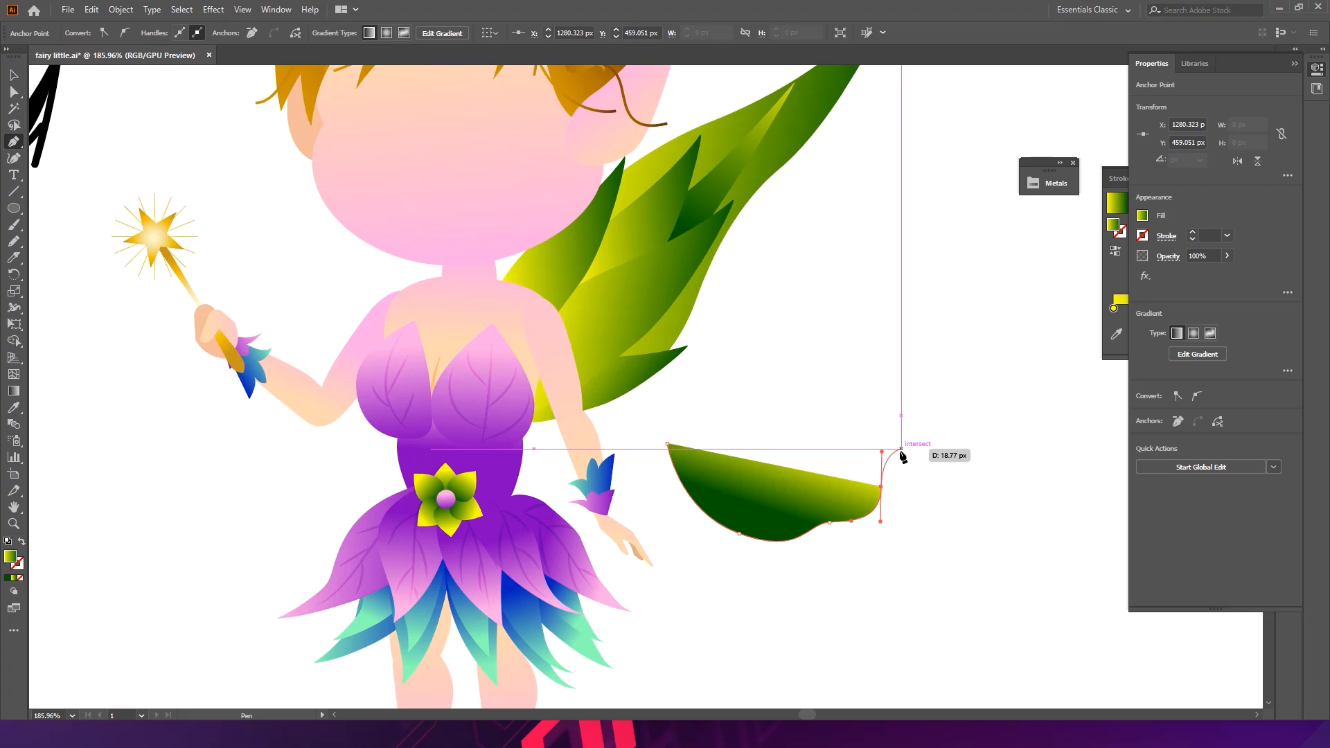
# - Finish the lower wing outline with a long curved upper edge and close the path
pyautogui.click(903, 449)
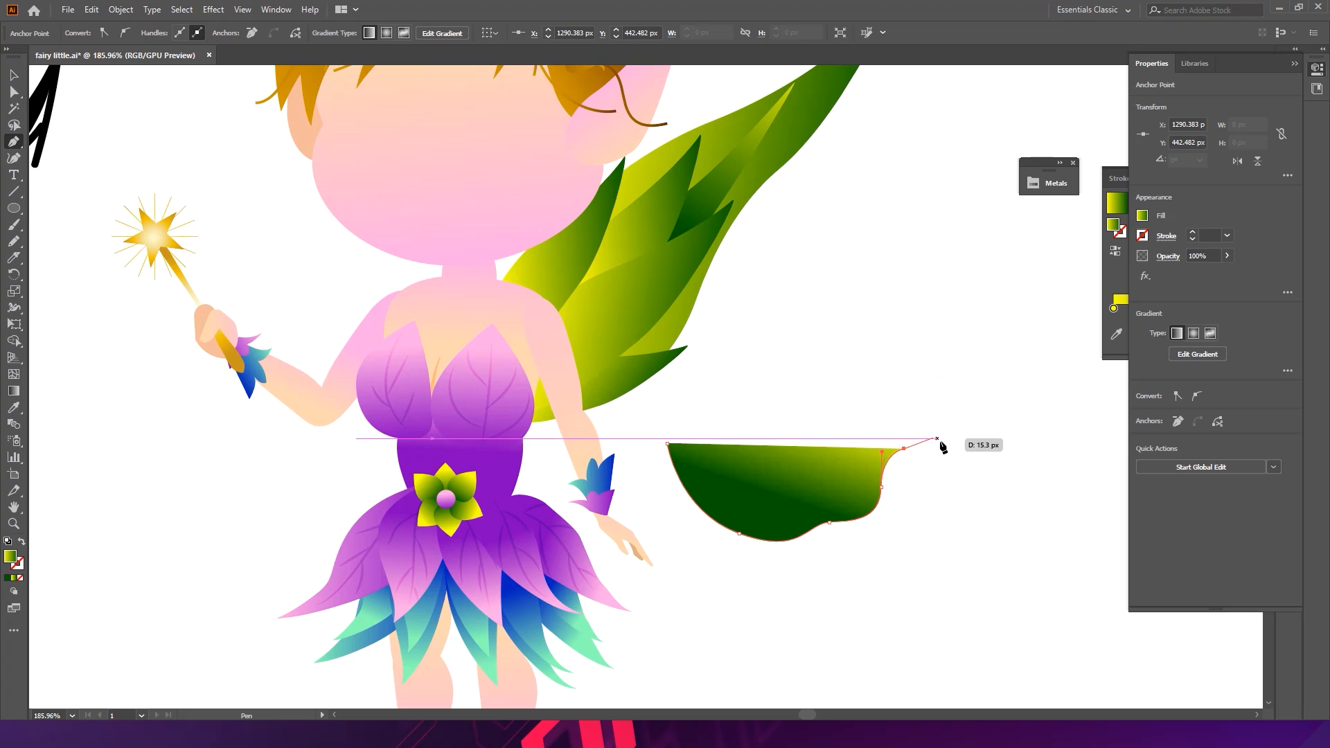
pyautogui.moveTo(929, 419); pyautogui.dragTo(908, 370)
pyautogui.hotkey('ctrl', 'z')
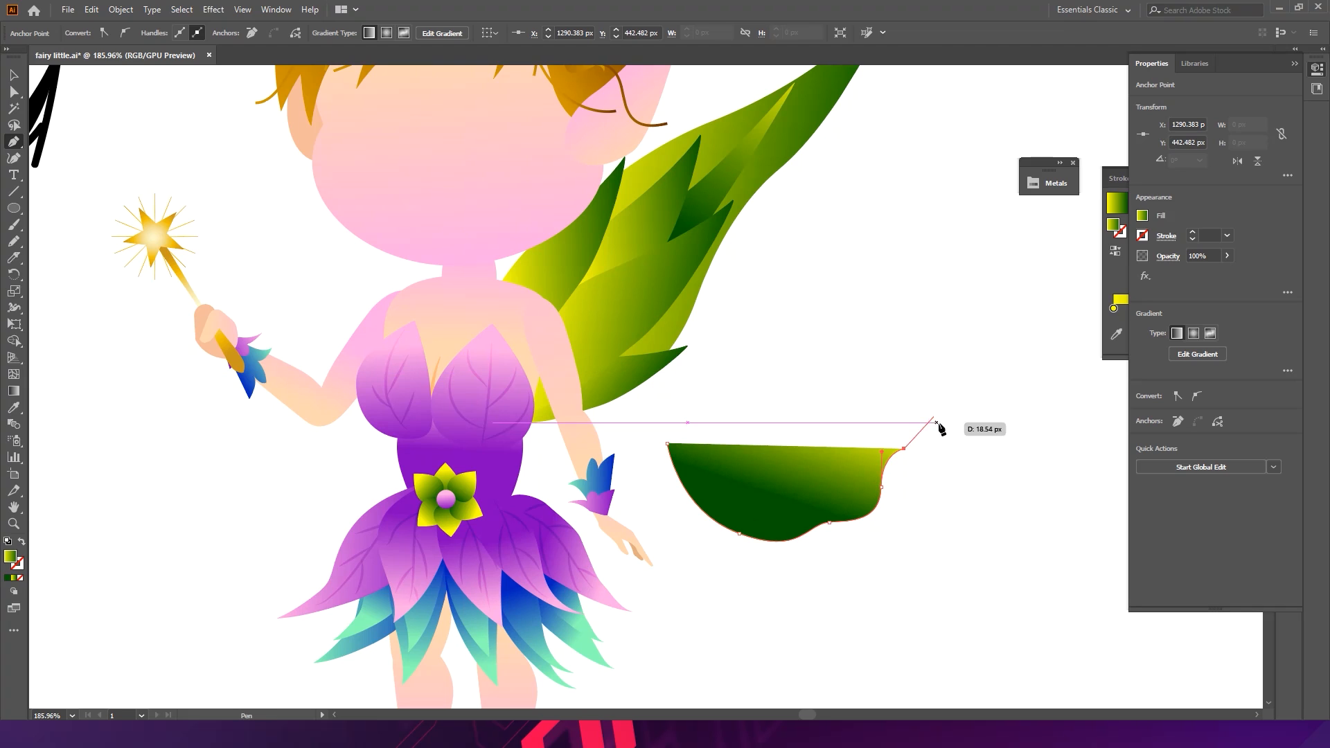
pyautogui.moveTo(978, 454); pyautogui.dragTo(903, 410)
pyautogui.hotkey('ctrl', 'z')
pyautogui.moveTo(981, 396); pyautogui.dragTo(934, 359)
pyautogui.moveTo(920, 357); pyautogui.dragTo(917, 339)
pyautogui.hotkey('ctrl', 'z')
pyautogui.moveTo(980, 371); pyautogui.dragTo(905, 282)
pyautogui.hotkey('ctrl', 'z')
pyautogui.moveTo(996, 408); pyautogui.dragTo(925, 365)
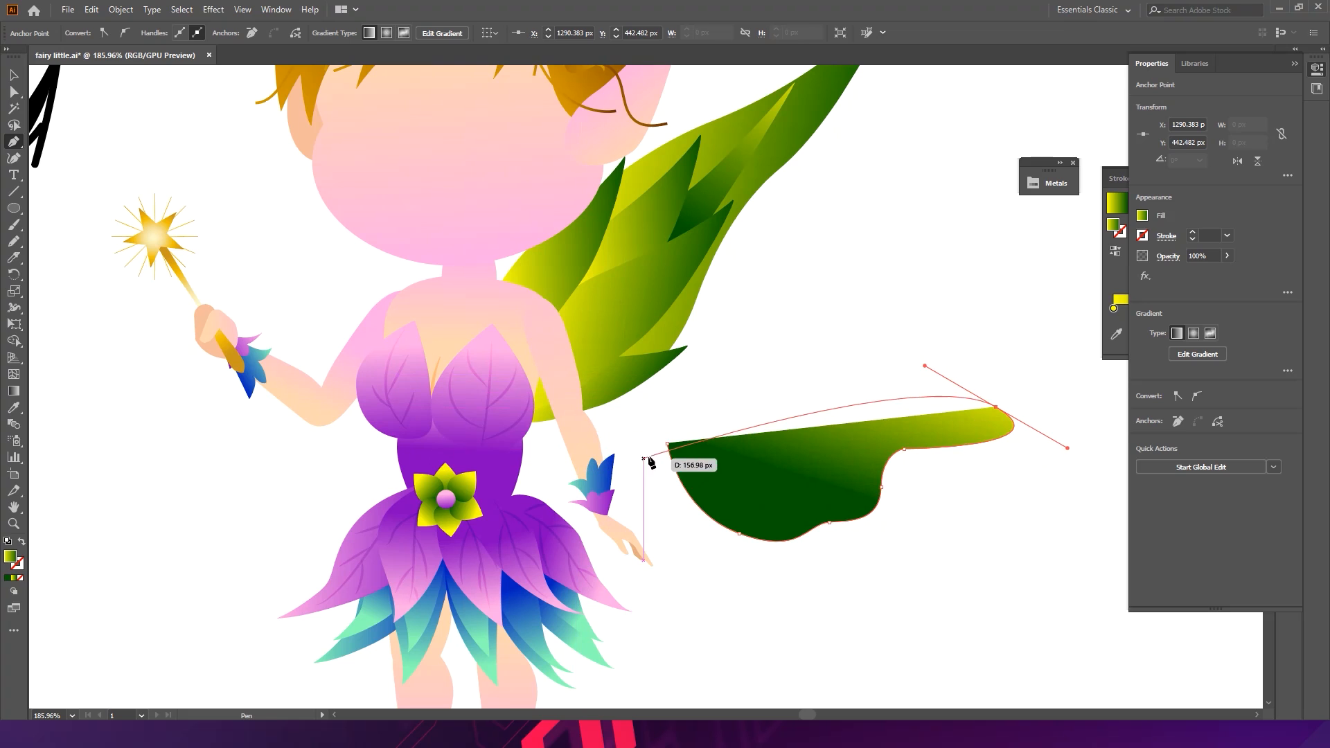
pyautogui.moveTo(667, 443); pyautogui.dragTo(687, 574)
pyautogui.press('v')
pyautogui.click(951, 484)
# - Move the lower wing against the fairy's waist and rotate it to angle downward
pyautogui.moveTo(841, 451); pyautogui.dragTo(631, 475)
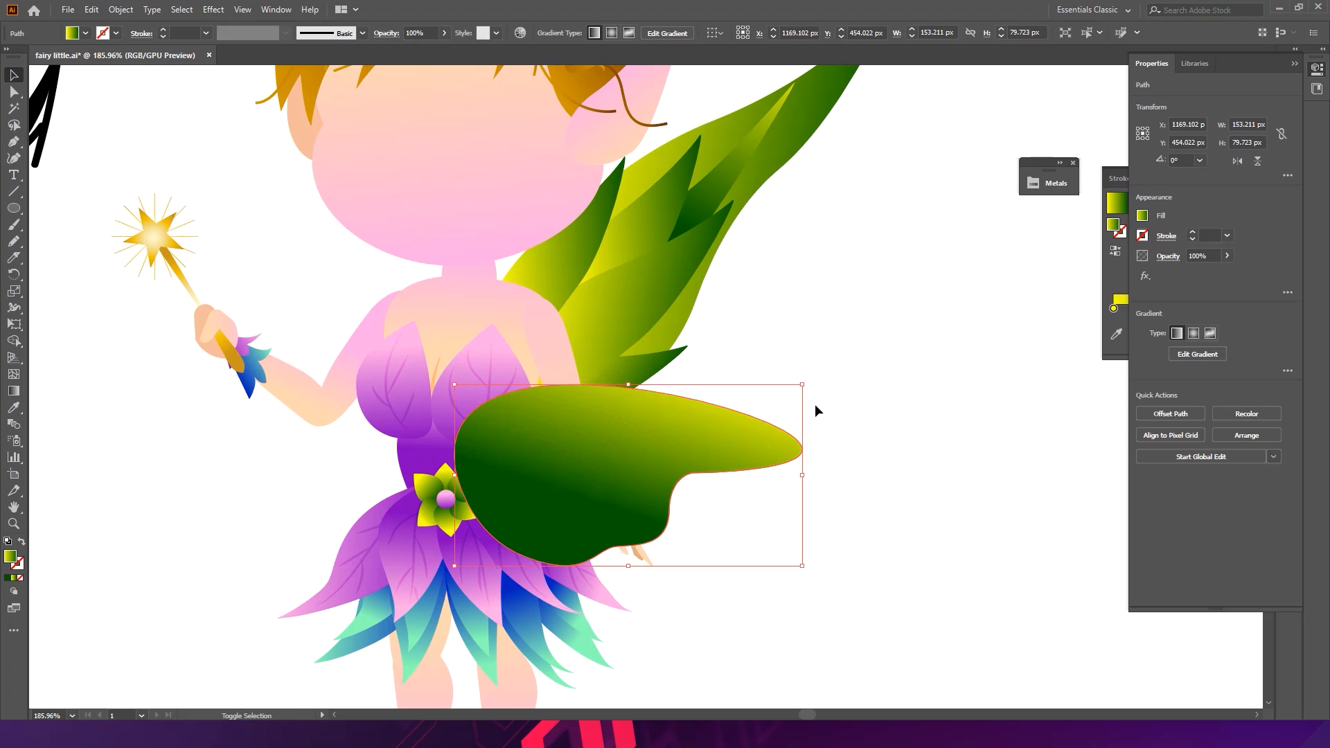
pyautogui.moveTo(804, 385); pyautogui.dragTo(780, 464)
pyautogui.moveTo(656, 473)
pyautogui.mouseDown()
pyautogui.moveTo(642, 478)
pyautogui.moveTo(668, 473)
pyautogui.mouseUp()
pyautogui.hotkey('ctrl', 'shift', 'p')
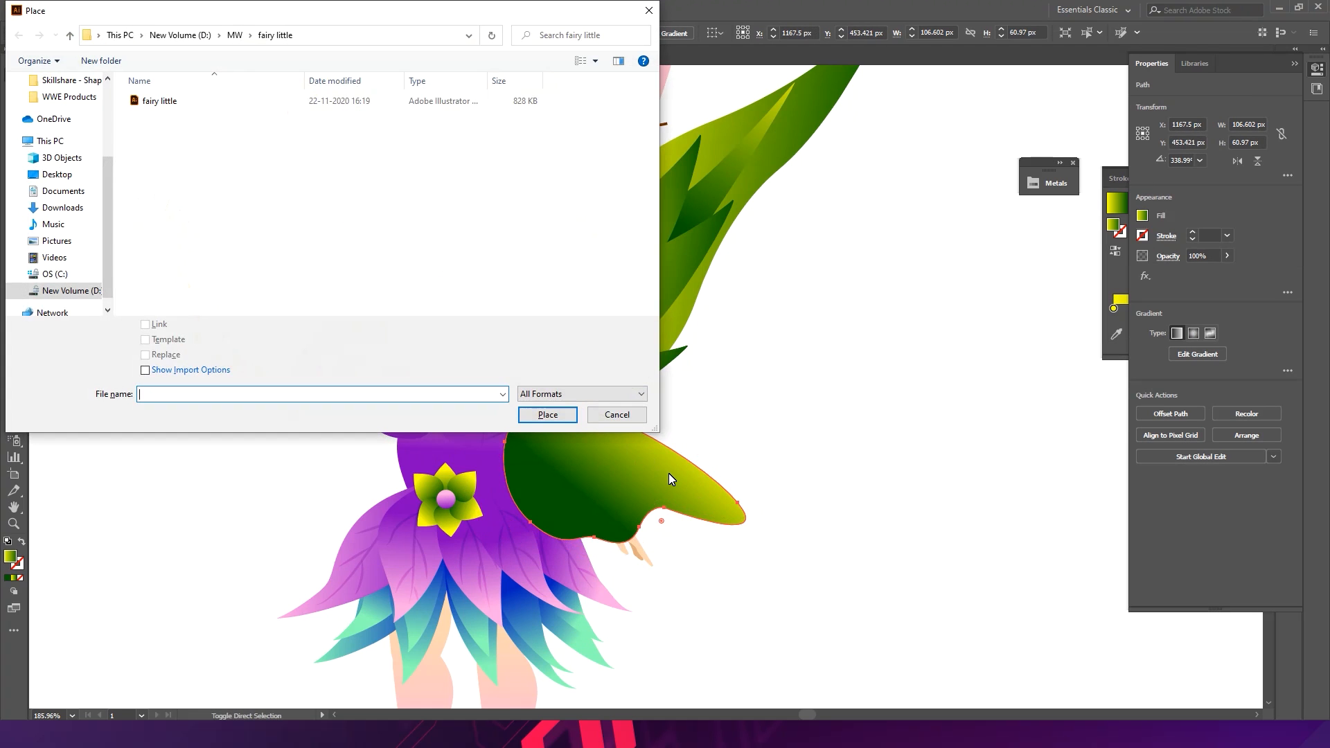
pyautogui.click(617, 414)
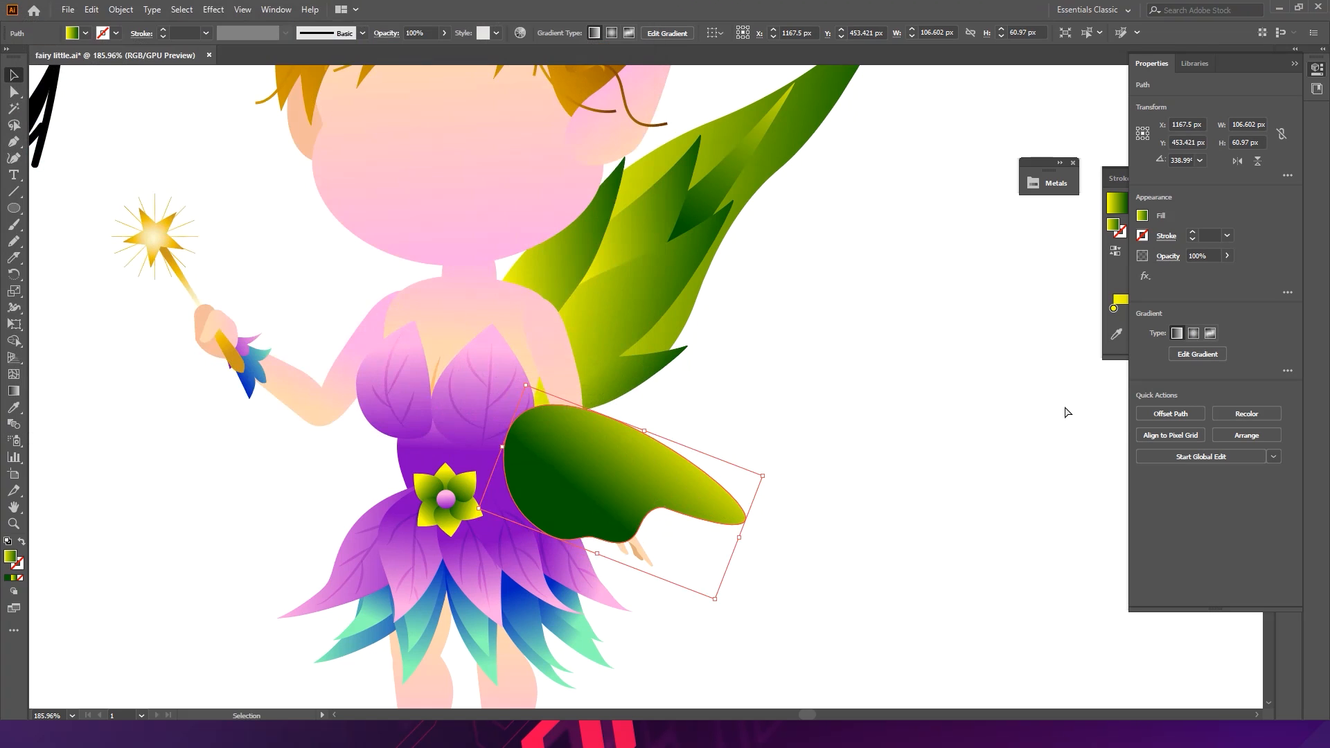
# - Send the lower wing two levels backward in the stacking order
pyautogui.hotkey('ctrl', '[')
pyautogui.hotkey('ctrl', '[')
pyautogui.click(1023, 415)
# - Move the lower wing into open space and make a smaller copy of it as an inner panel
pyautogui.click(696, 492)
pyautogui.hotkey('ctrl', 'space')
pyautogui.moveTo(560, 454); pyautogui.dragTo(620, 321)
pyautogui.moveTo(555, 422); pyautogui.dragTo(844, 380)
pyautogui.moveTo(958, 340); pyautogui.dragTo(872, 383)
pyautogui.moveTo(738, 367); pyautogui.dragTo(791, 414)
pyautogui.moveTo(669, 414); pyautogui.dragTo(776, 396)
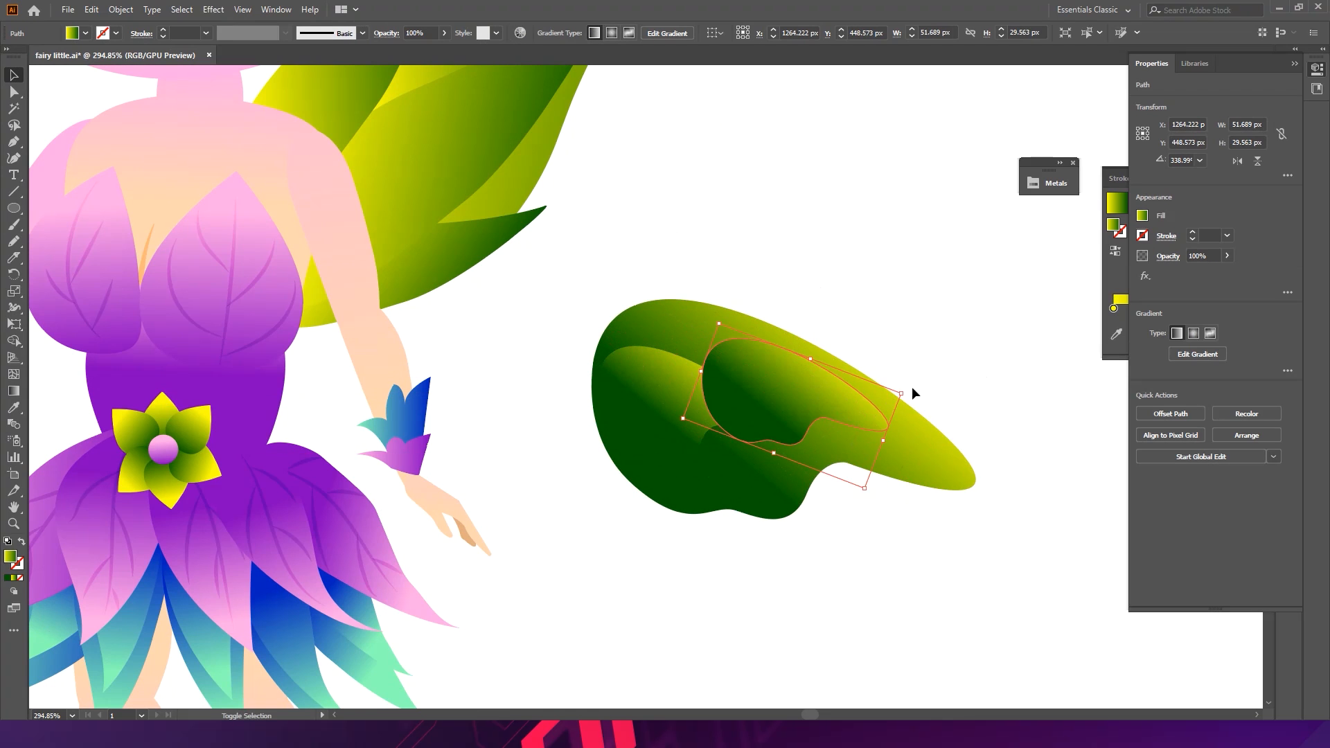
pyautogui.moveTo(899, 392); pyautogui.dragTo(958, 392)
pyautogui.moveTo(883, 409); pyautogui.dragTo(855, 400)
# - Bring the inner panel to the front and position it in the lower wing's upper part
pyautogui.click(648, 446)
pyautogui.hotkey('ctrl', 'shift', ']')
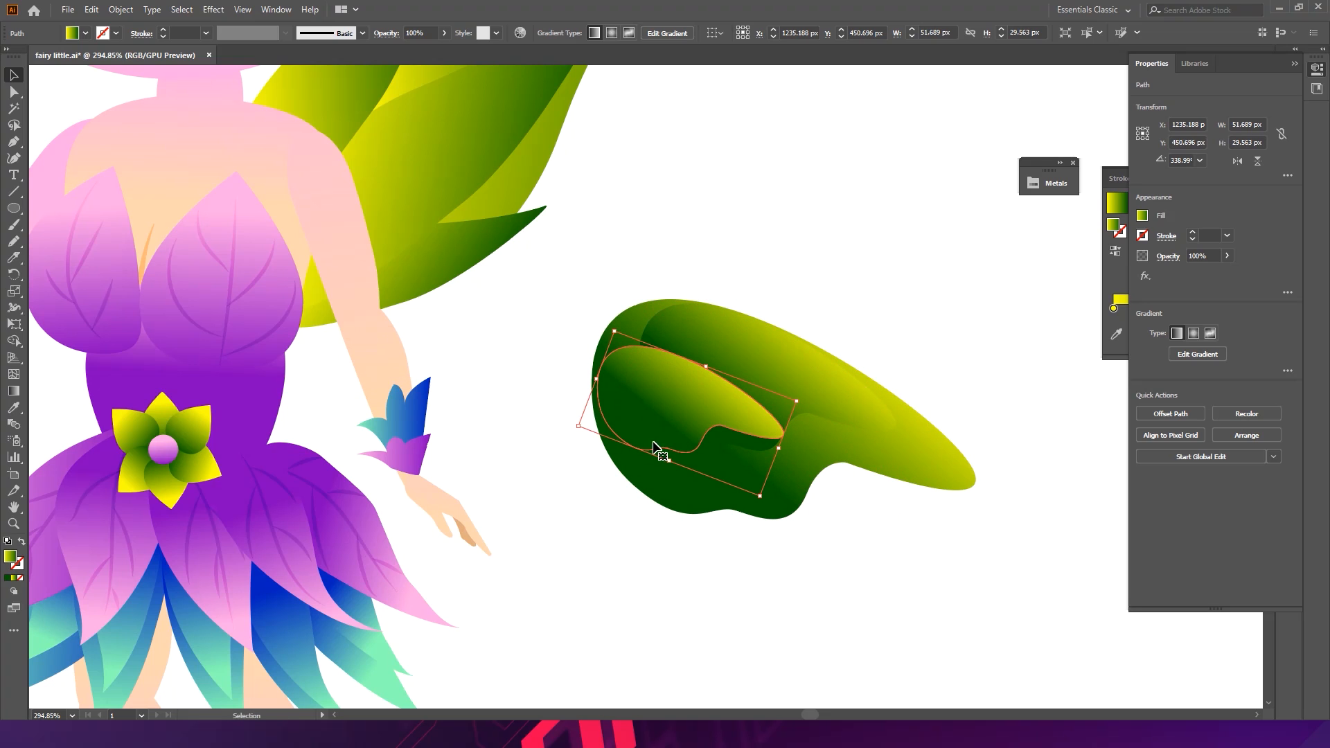
pyautogui.moveTo(668, 430); pyautogui.dragTo(676, 469)
# - Select the lower wing with its inner panel, move them back to the fairy's waist, and send them behind the arm
pyautogui.click(884, 558)
pyautogui.click(725, 402)
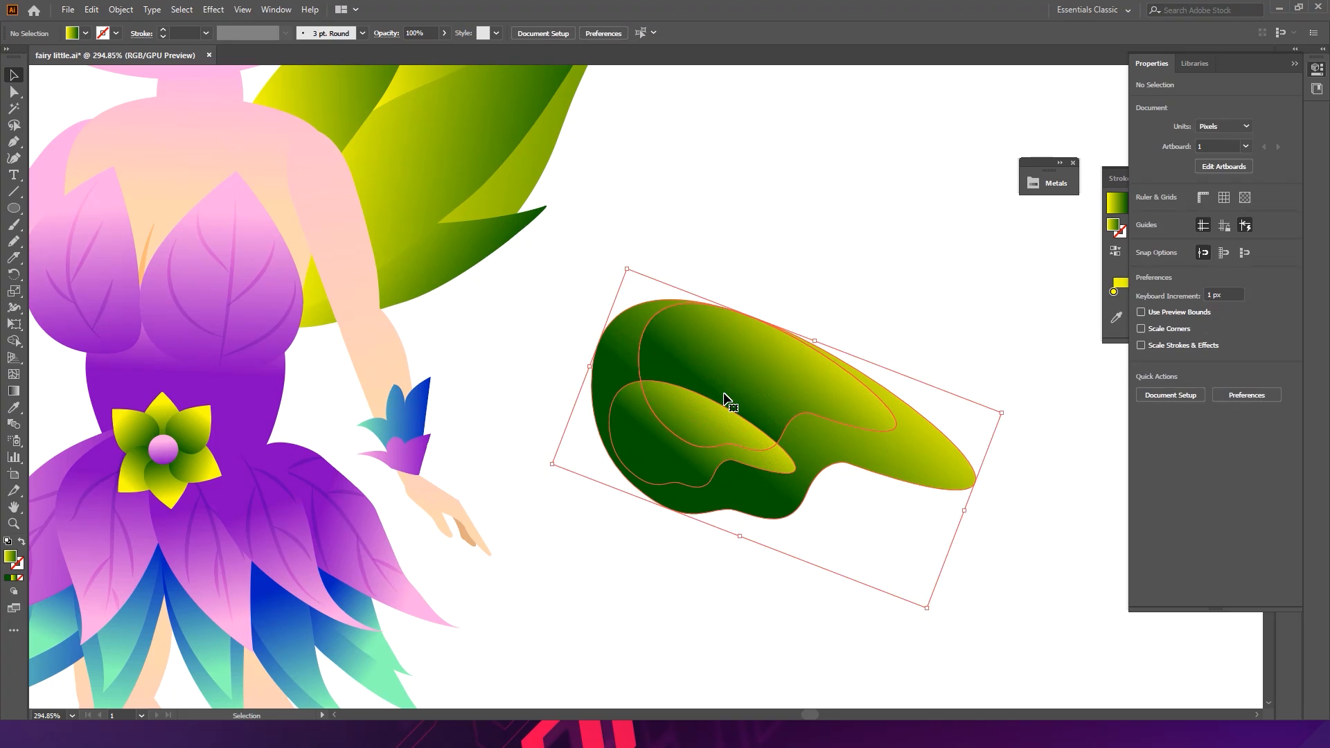
pyautogui.moveTo(721, 385); pyautogui.dragTo(329, 401)
pyautogui.moveTo(615, 434); pyautogui.dragTo(562, 443)
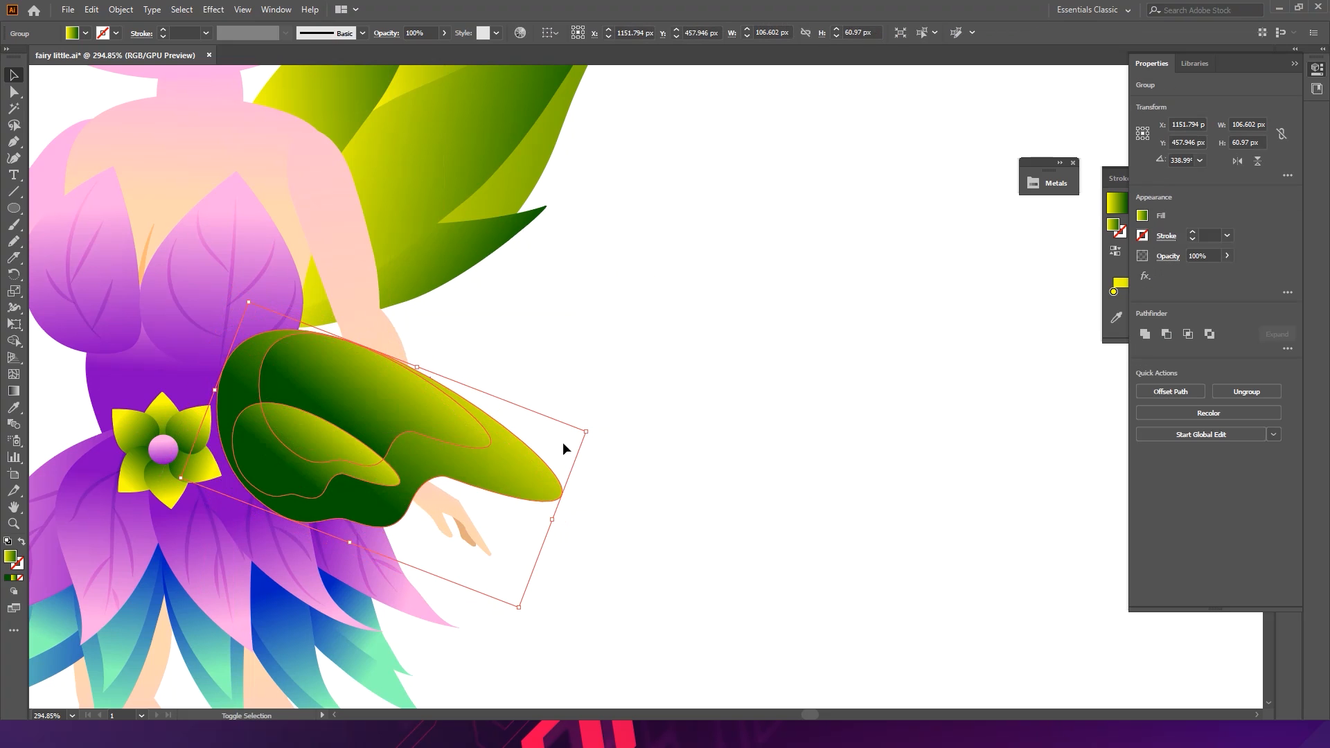
pyautogui.hotkey('ctrl', '[')
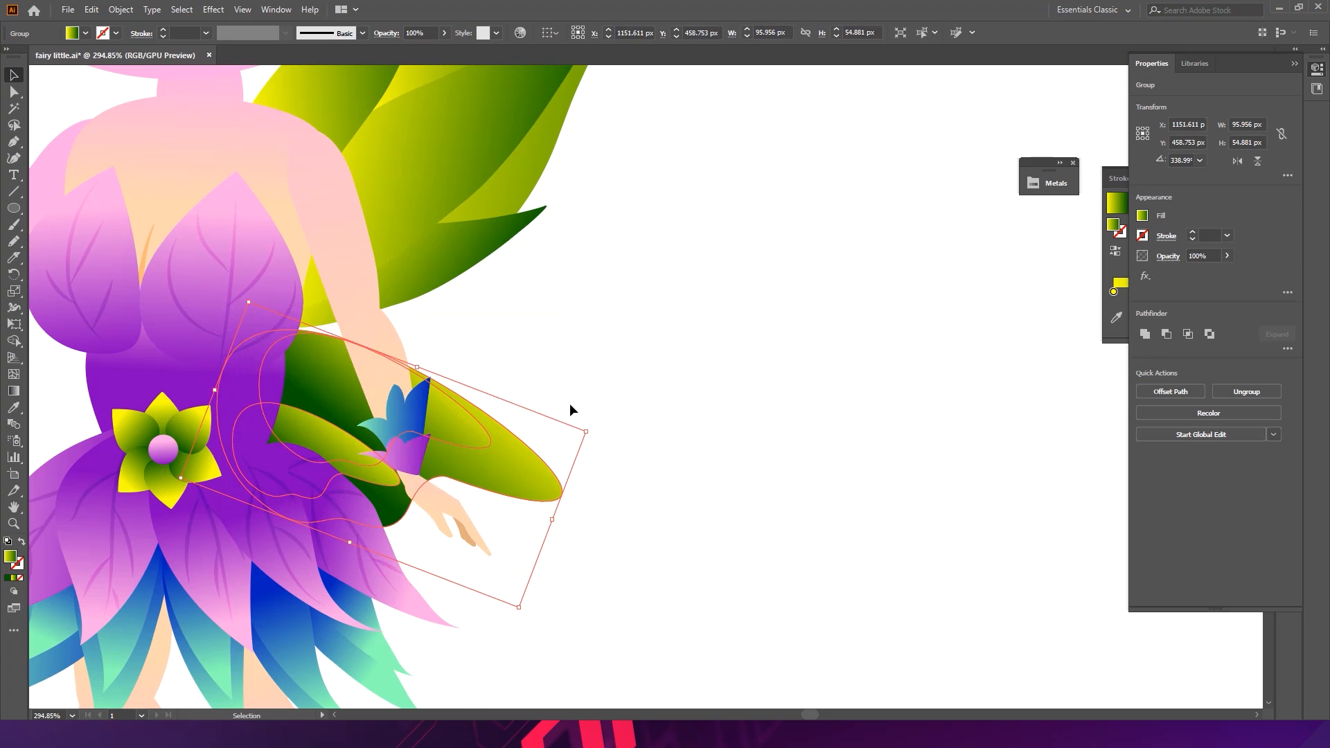
pyautogui.moveTo(497, 462); pyautogui.dragTo(496, 456)
# - Select the whole wing group and set its blend mode to Screen
pyautogui.hotkey('ctrl', 'space')
pyautogui.moveTo(644, 367); pyautogui.dragTo(550, 386)
pyautogui.click(668, 345)
pyautogui.hotkey('ctrl', 'space')
pyautogui.moveTo(698, 348); pyautogui.dragTo(617, 352)
pyautogui.press('space')
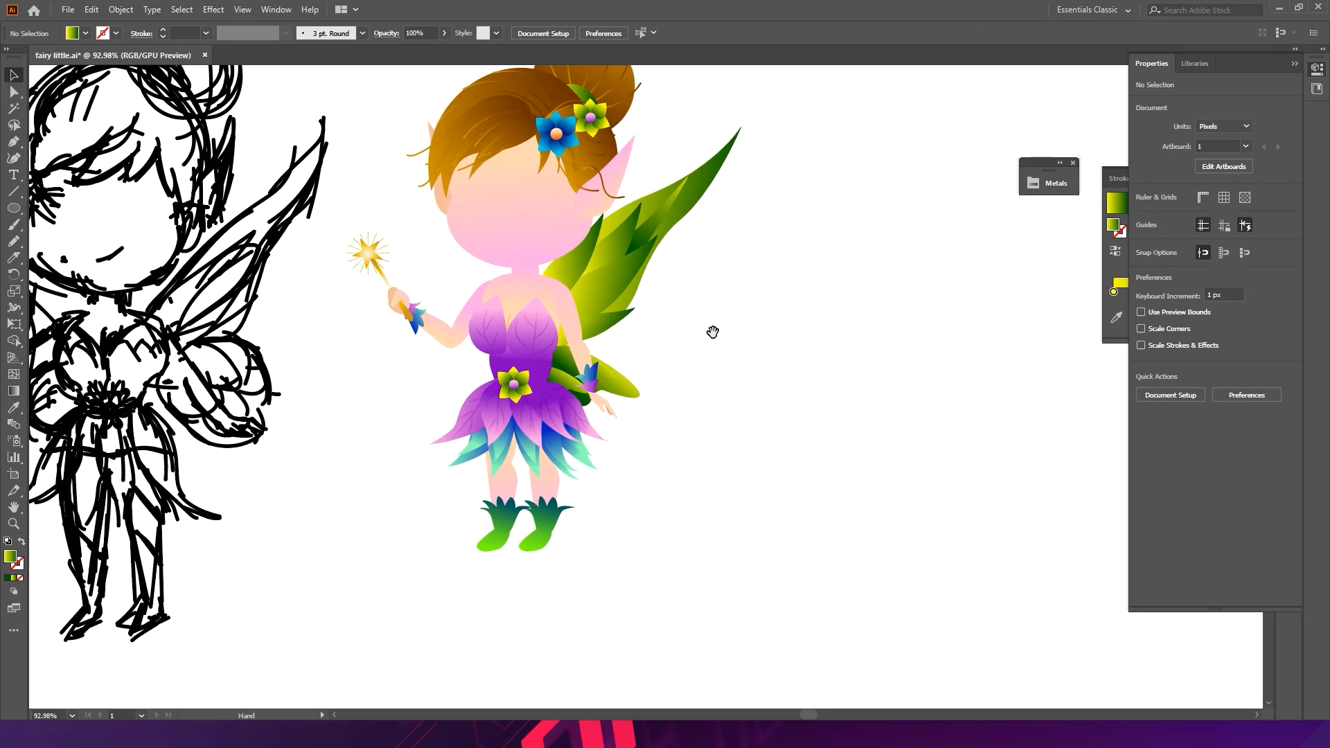
pyautogui.moveTo(782, 333); pyautogui.dragTo(682, 413)
pyautogui.moveTo(530, 468); pyautogui.dragTo(542, 463)
pyautogui.click(623, 454)
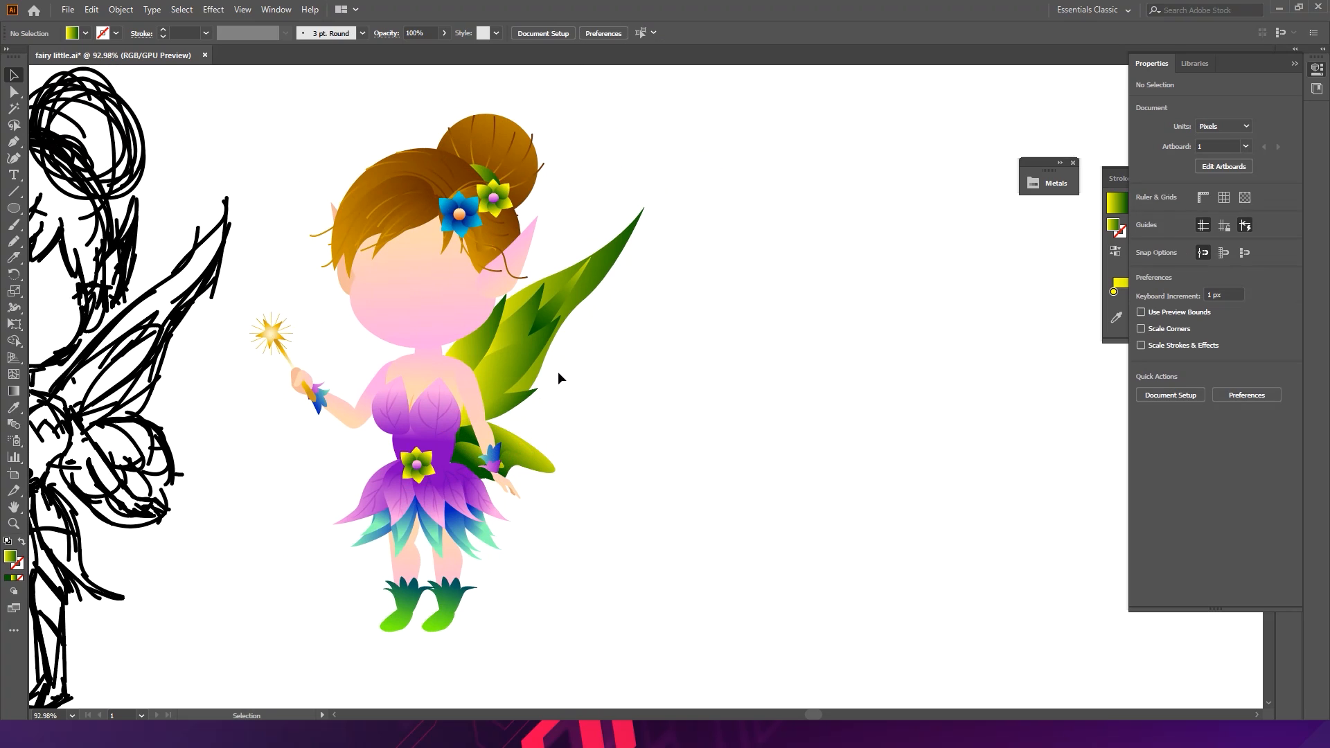
pyautogui.moveTo(522, 436); pyautogui.dragTo(525, 446)
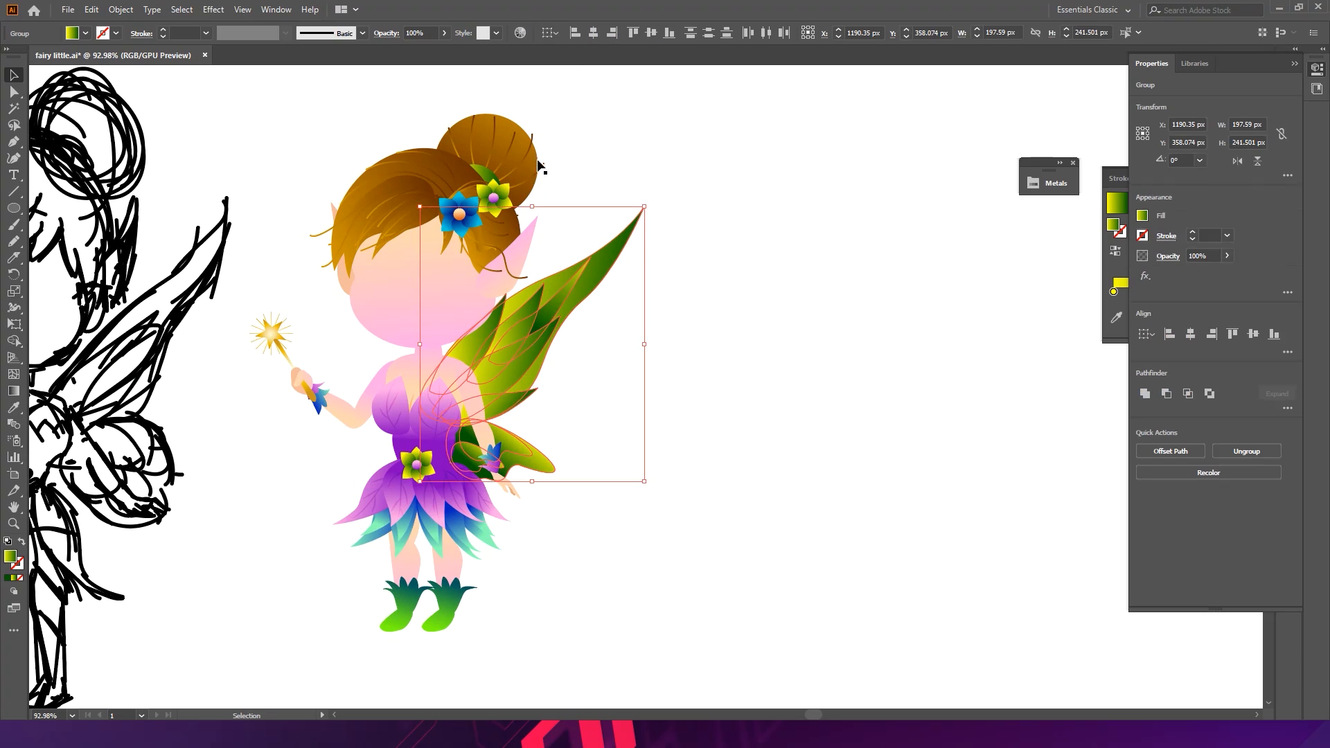
pyautogui.click(390, 36)
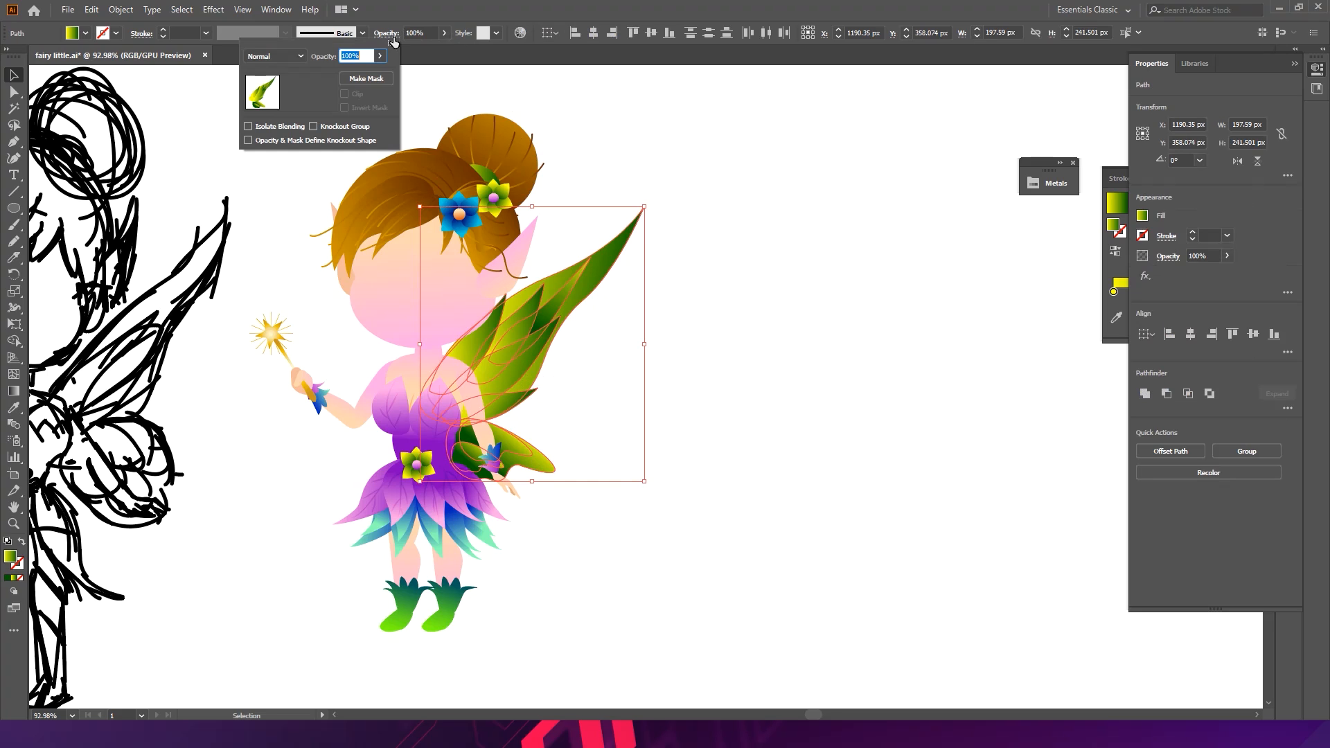
pyautogui.click(298, 56)
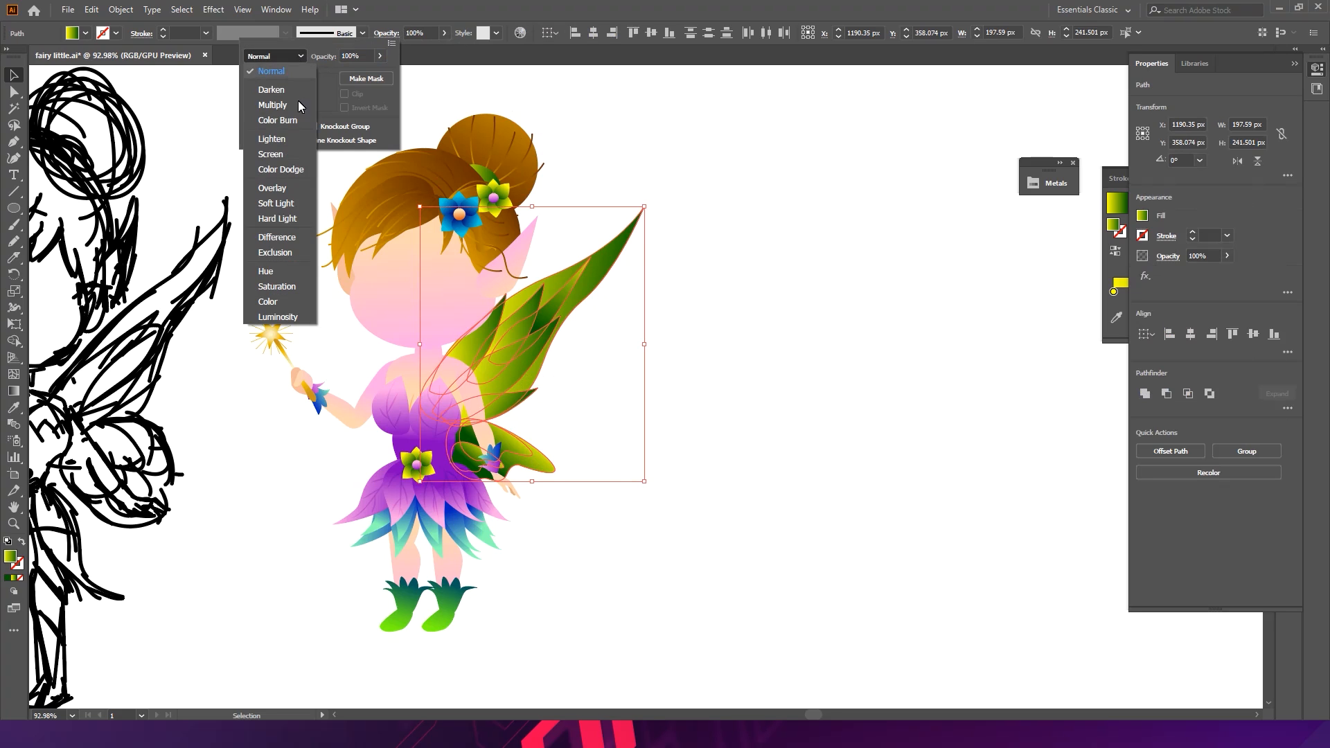
pyautogui.click(288, 191)
pyautogui.click(282, 61)
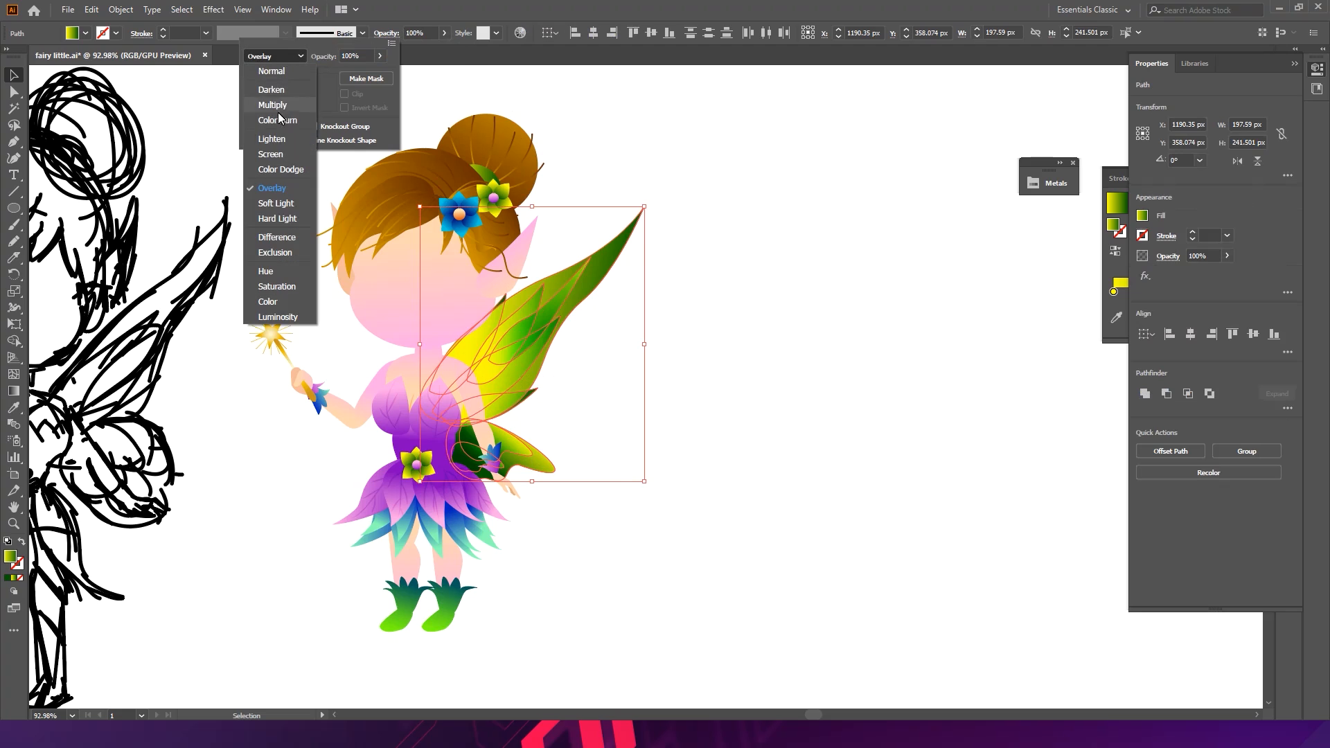
pyautogui.click(271, 159)
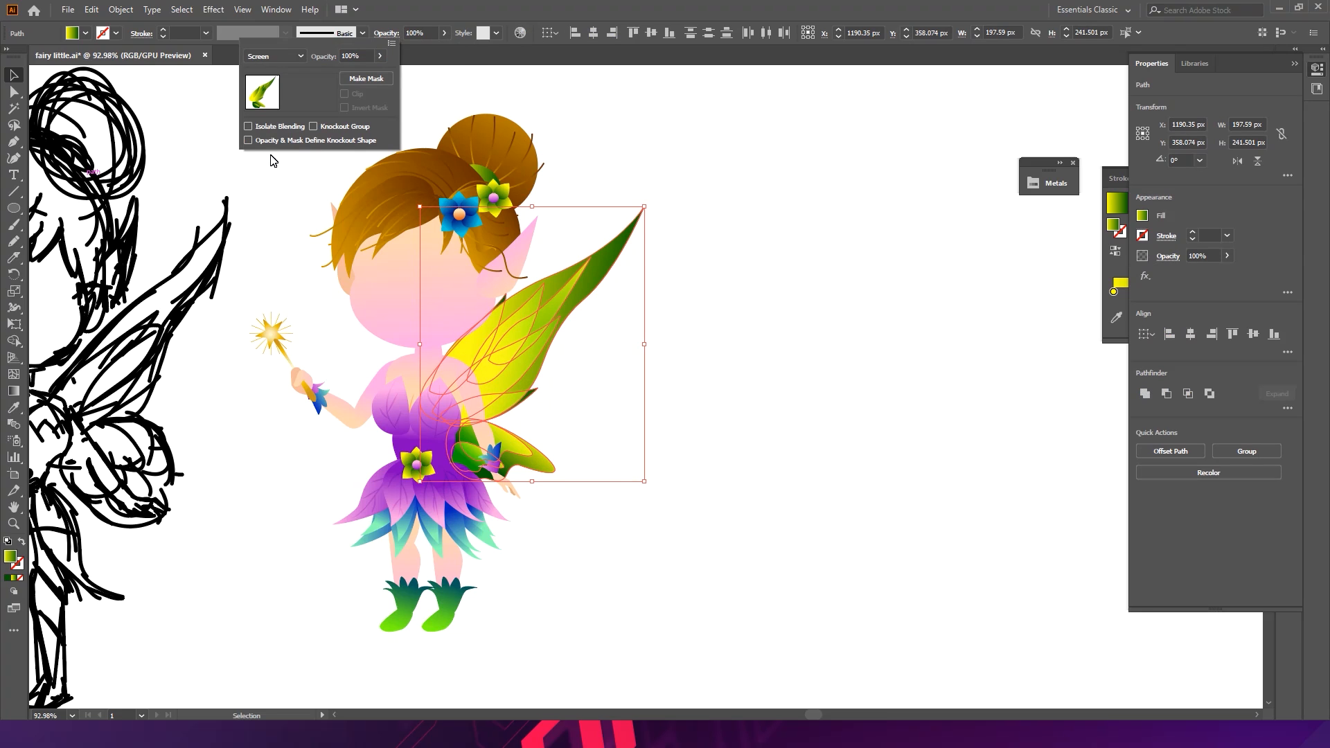
pyautogui.click(801, 283)
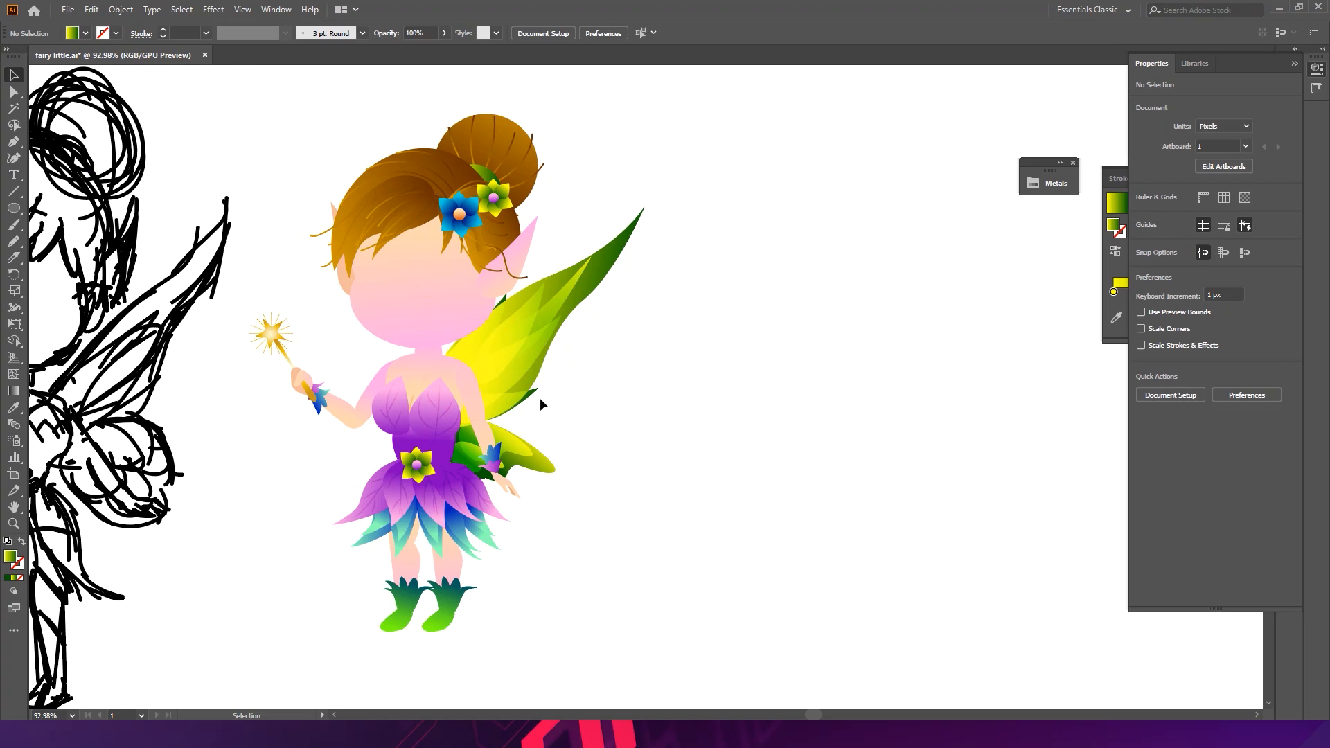
# - Move the upper wing out of the fairy into open space beside her
pyautogui.moveTo(496, 320); pyautogui.dragTo(672, 329)
pyautogui.click(875, 360)
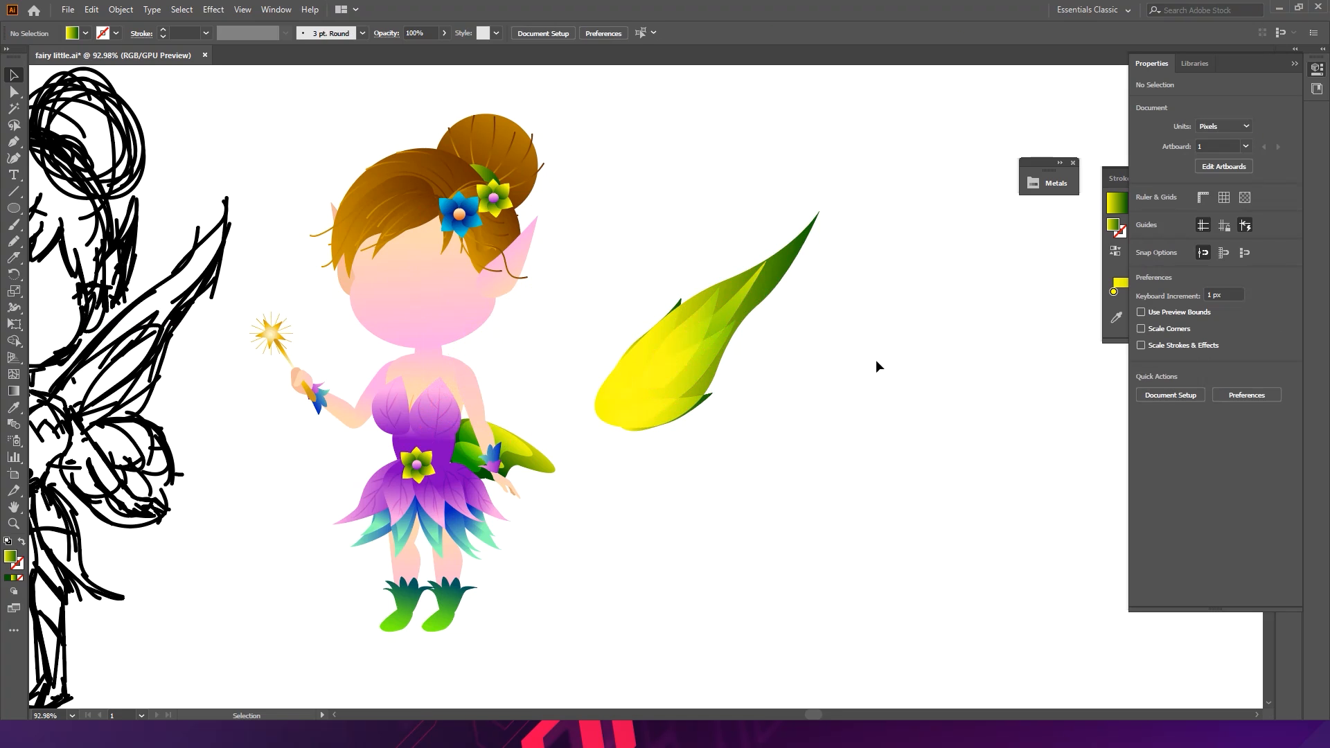
# - Try Darken, Color Burn, Soft Light, Overlay and Difference blend modes on the wing, then undo them
pyautogui.moveTo(838, 401); pyautogui.dragTo(643, 260)
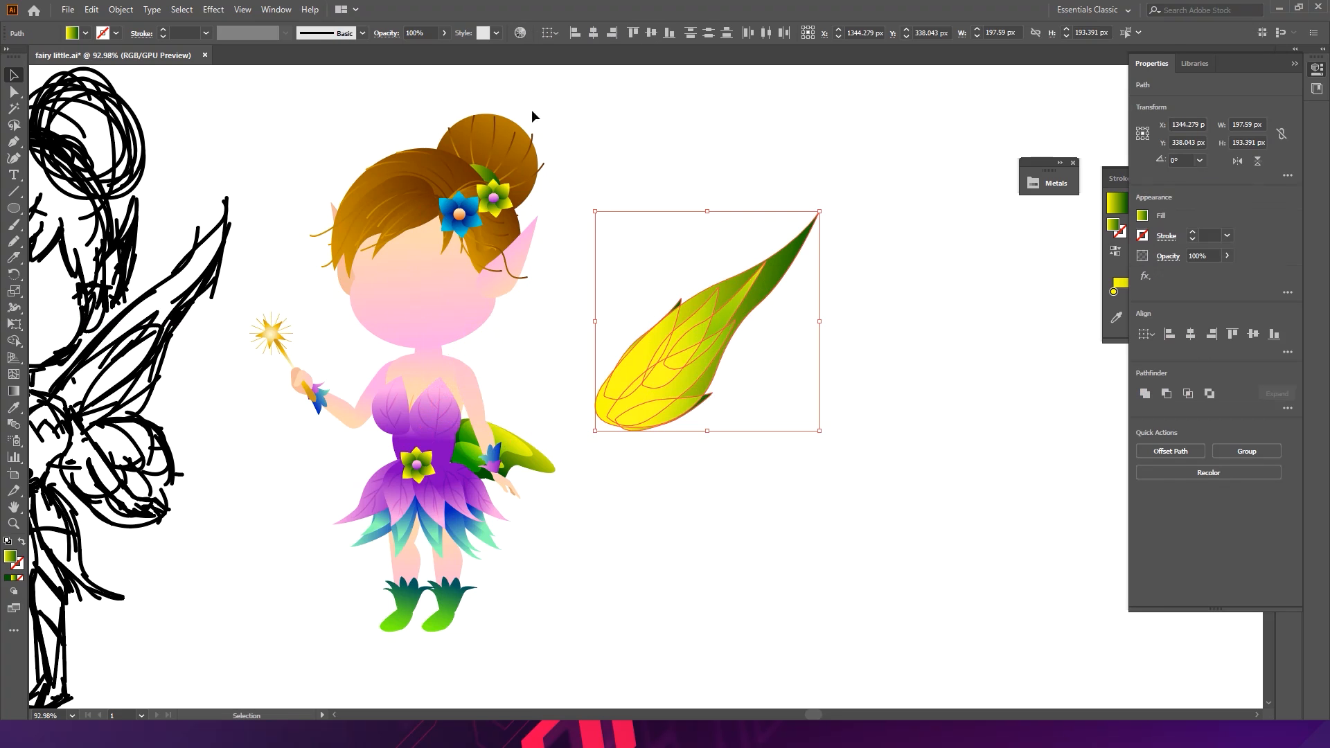
pyautogui.click(388, 34)
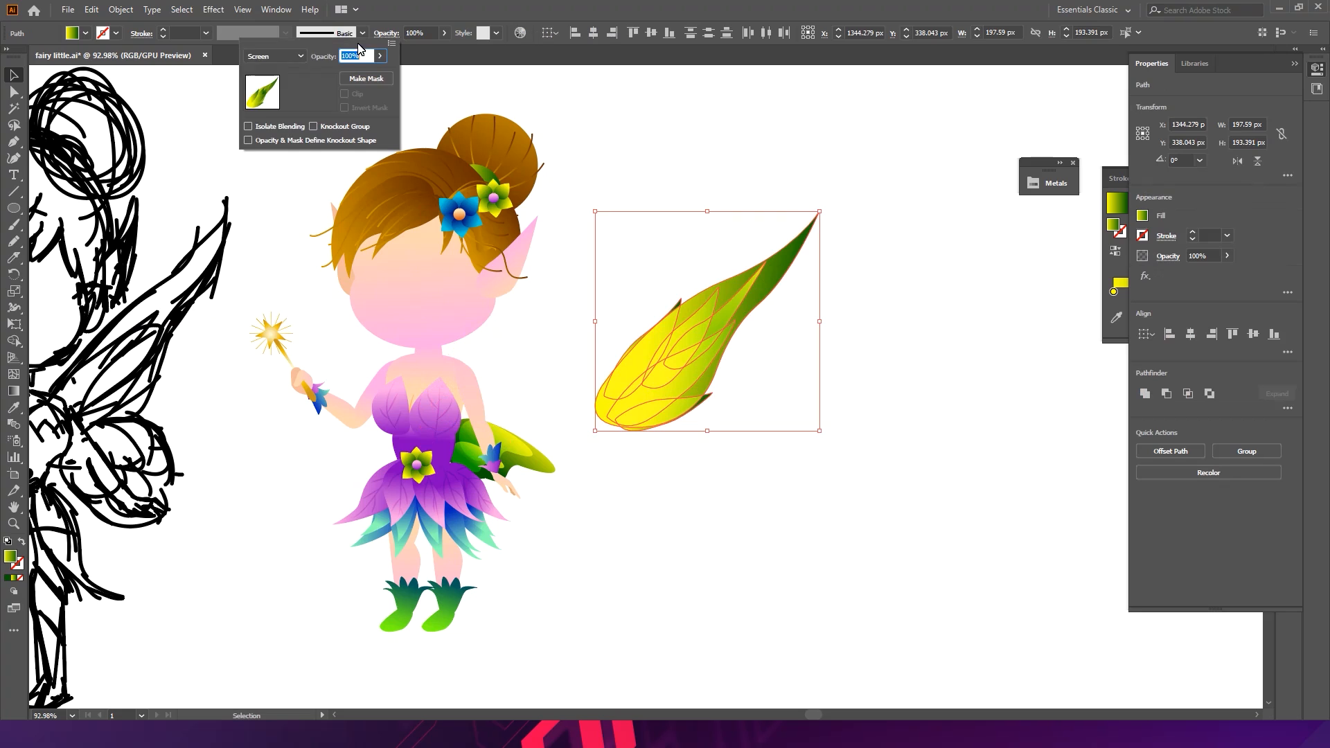
pyautogui.click(302, 57)
pyautogui.click(277, 90)
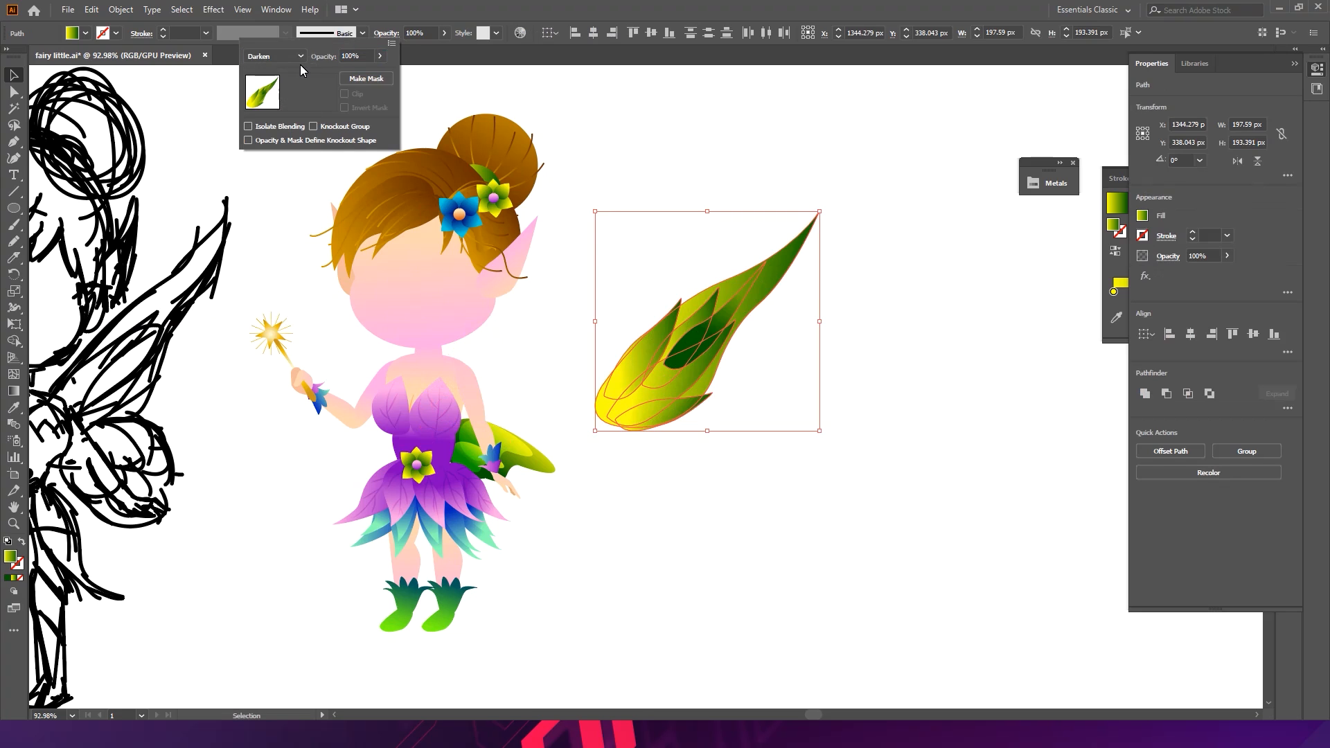
pyautogui.click(299, 56)
pyautogui.click(271, 119)
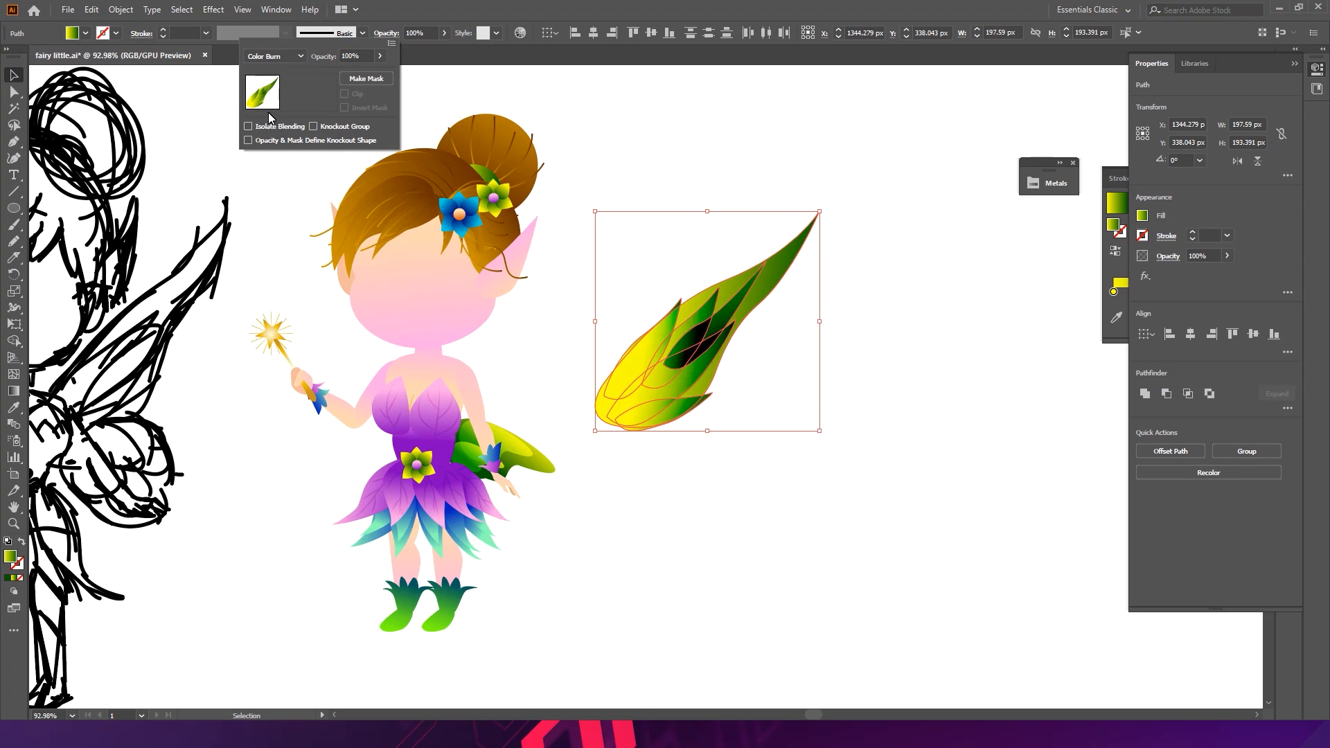
pyautogui.click(289, 62)
pyautogui.click(271, 201)
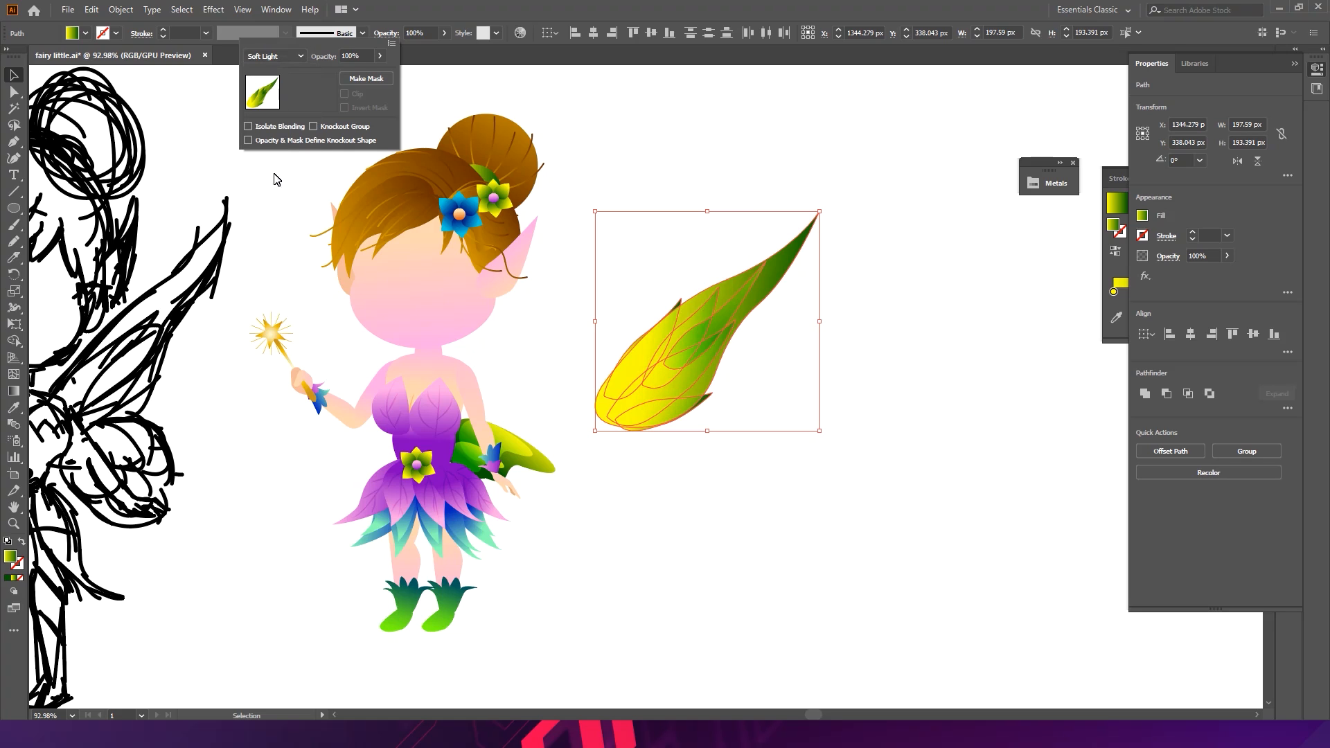
pyautogui.click(301, 64)
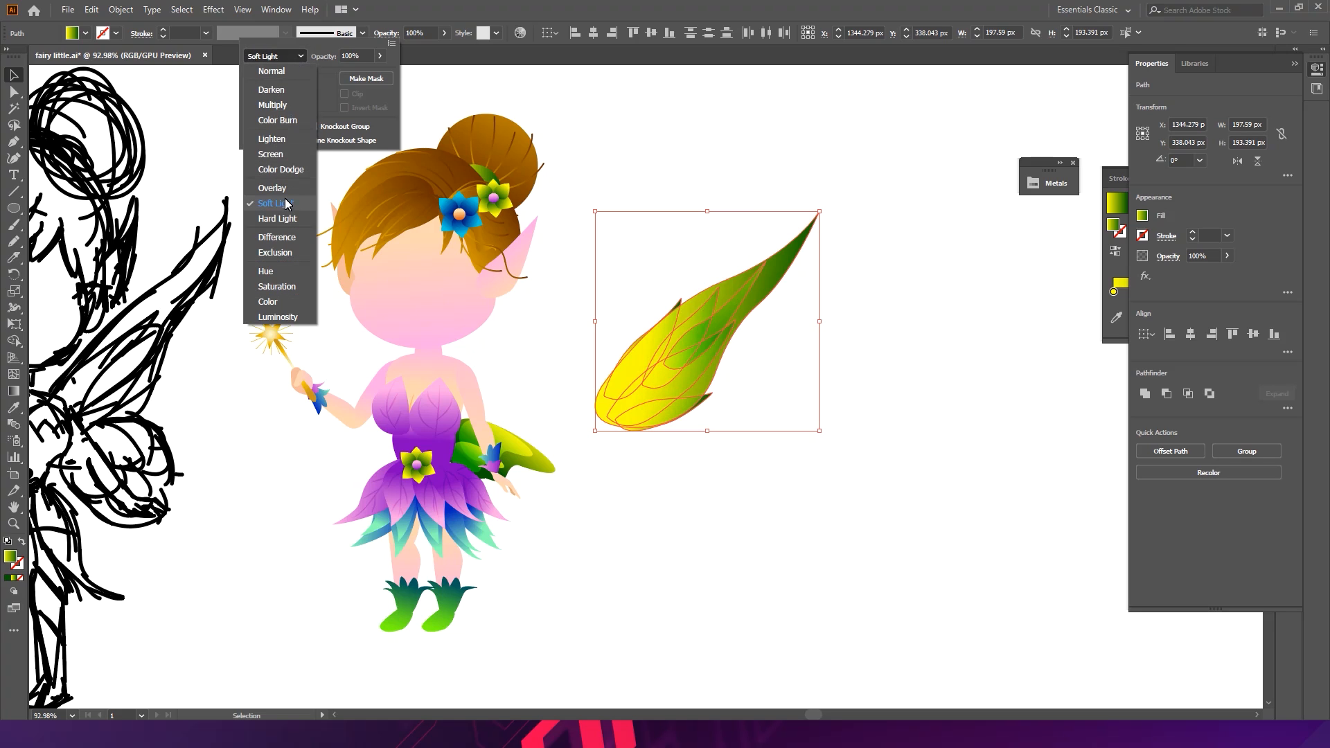
pyautogui.click(271, 185)
pyautogui.click(292, 55)
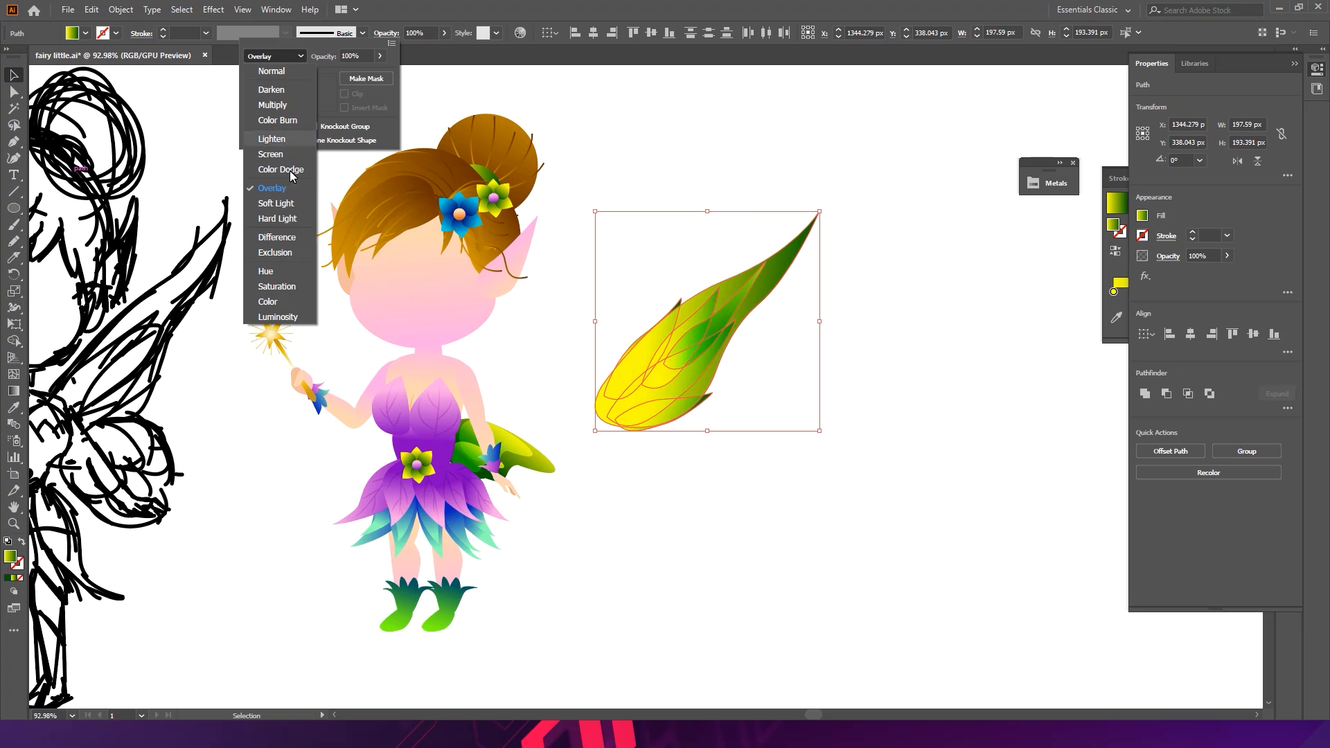
pyautogui.click(281, 233)
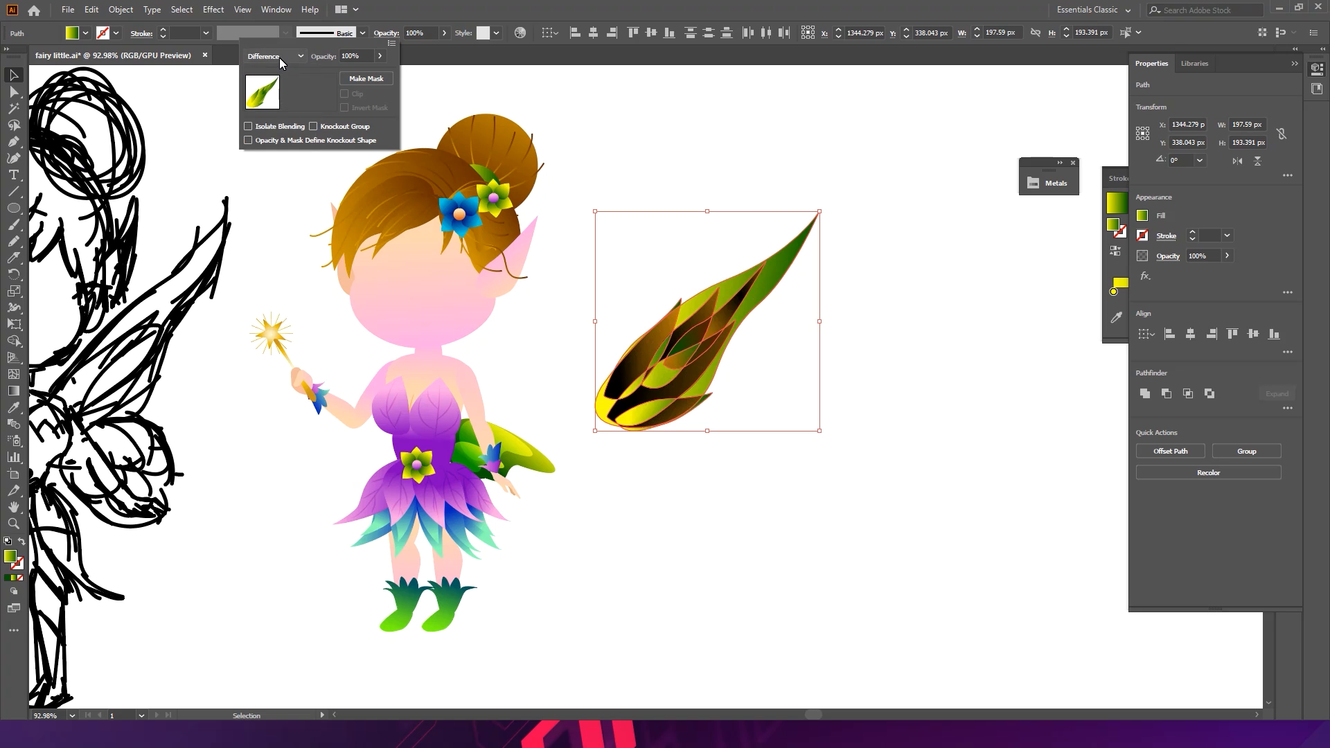
pyautogui.click(584, 140)
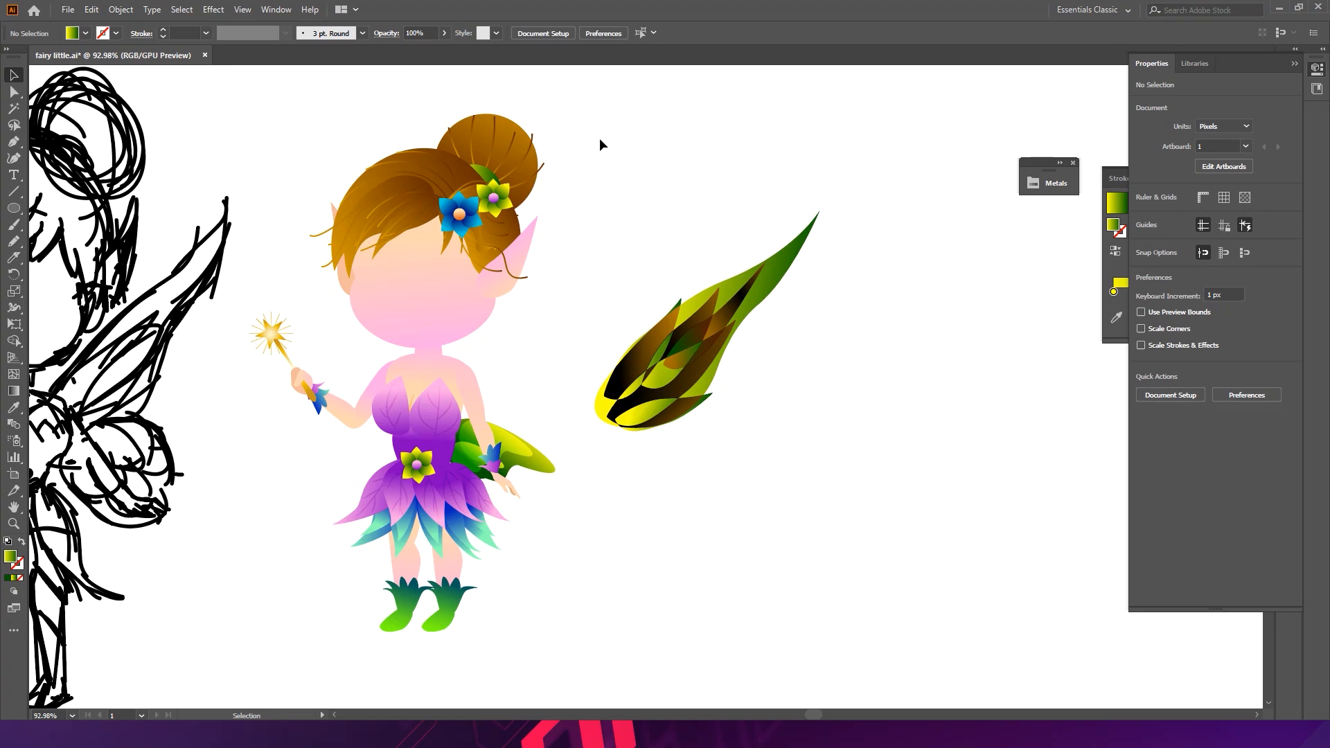
pyautogui.hotkey('ctrl', 'z')
pyautogui.hotkey('ctrl', 'z')
pyautogui.hotkey('ctrl', 'z')
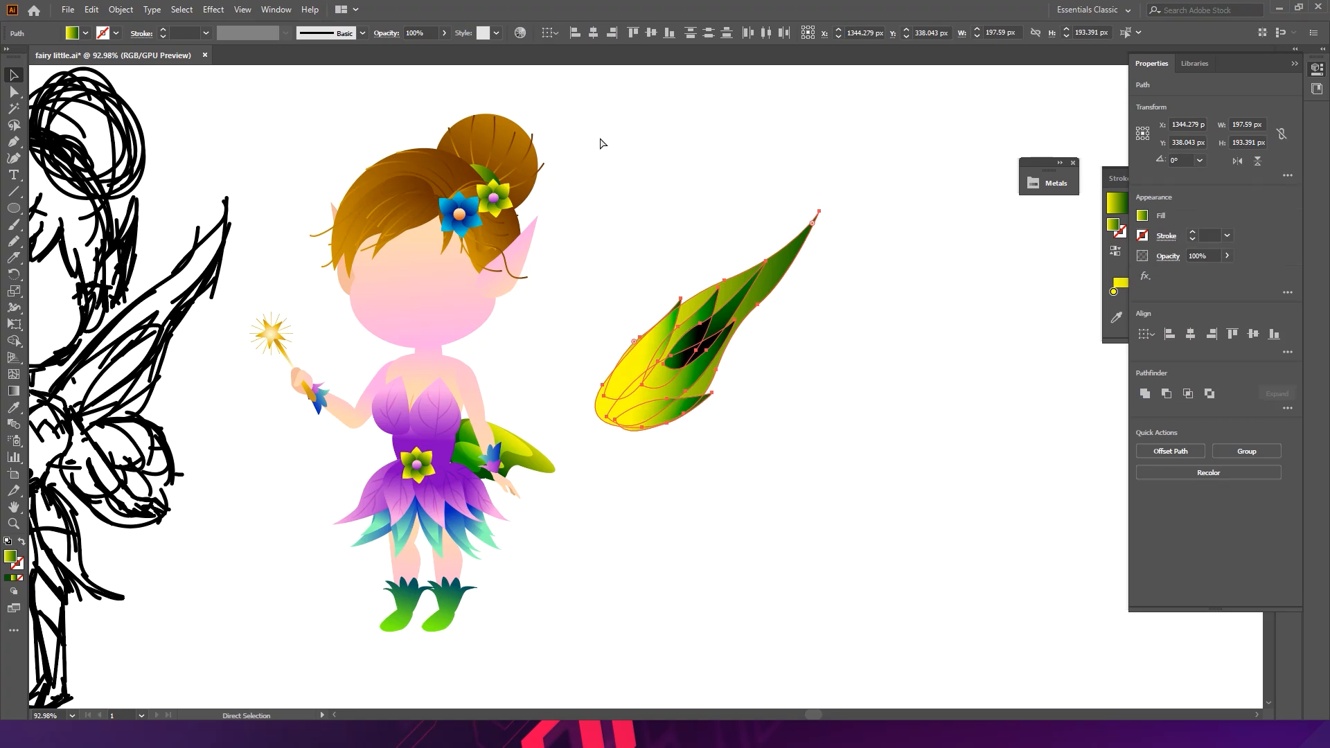
pyautogui.hotkey('ctrl', 'z')
# - Set the wing's blend mode back to Normal
pyautogui.press('v')
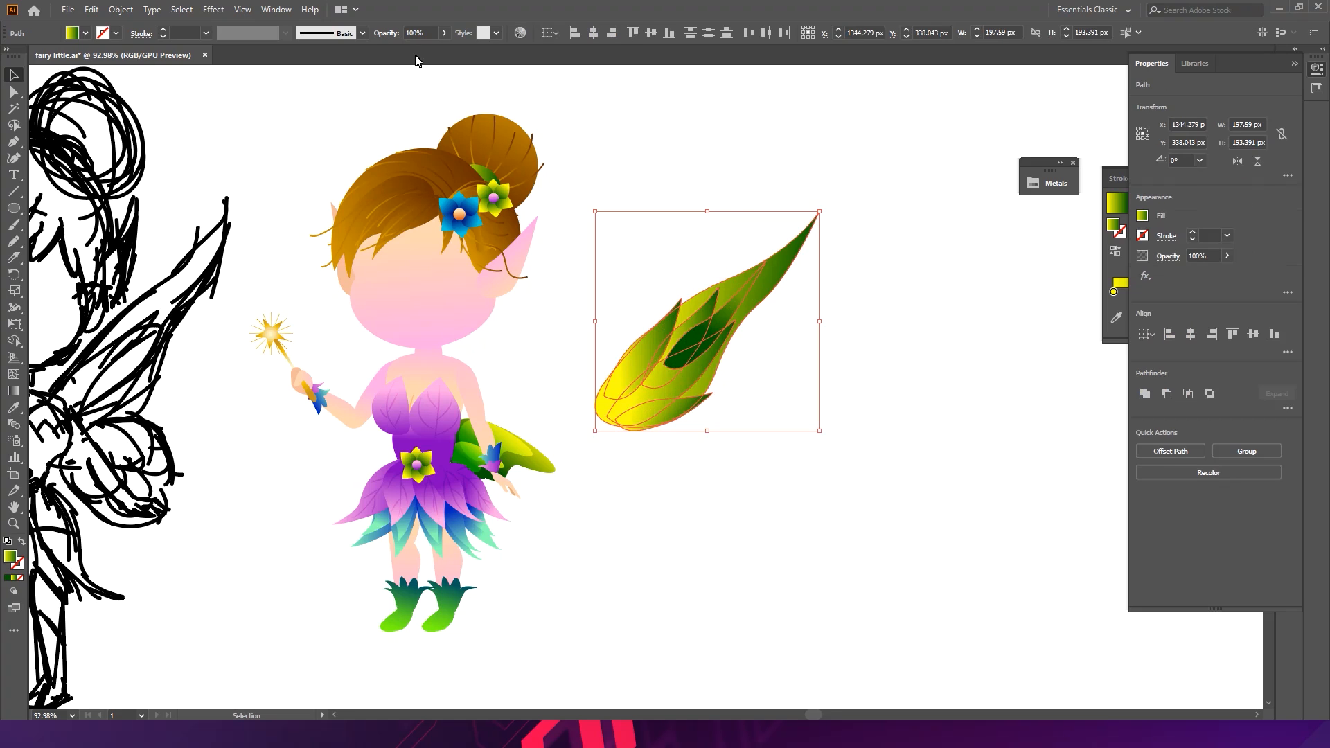
pyautogui.click(386, 34)
pyautogui.click(271, 55)
pyautogui.click(272, 64)
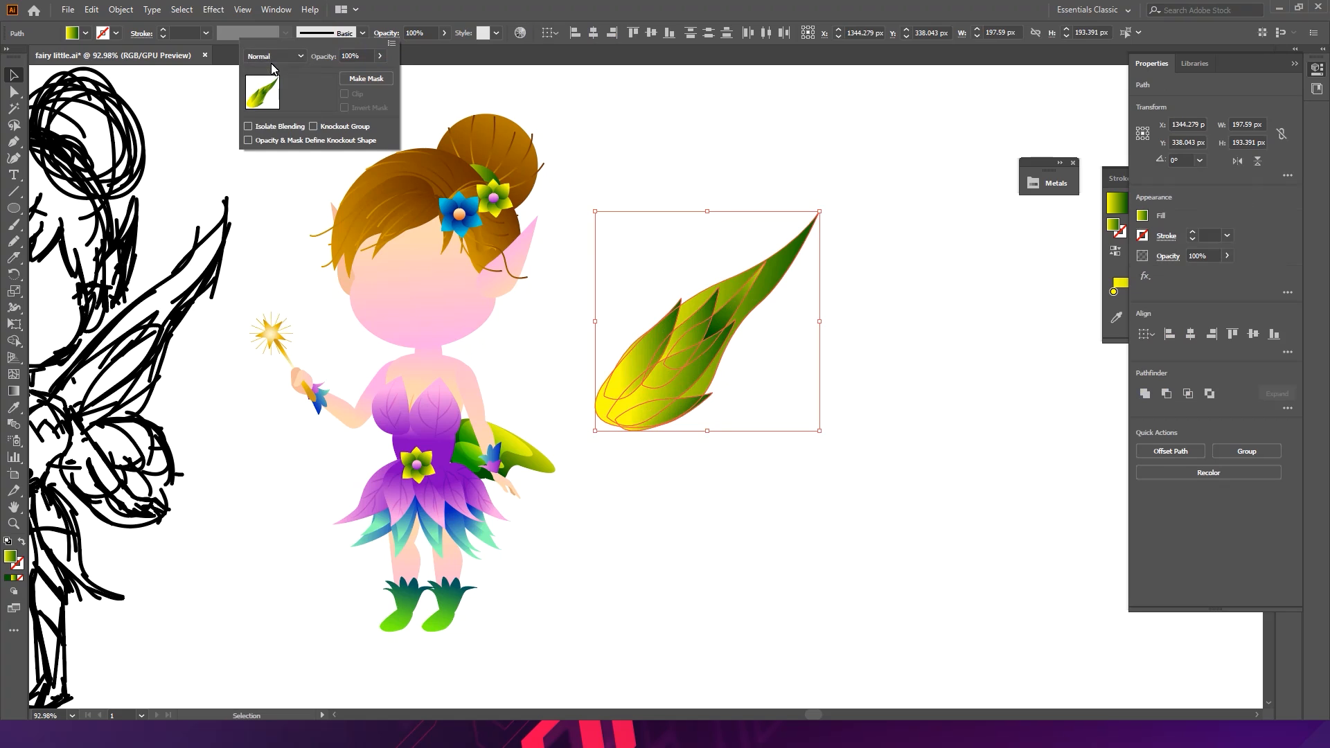
pyautogui.click(292, 61)
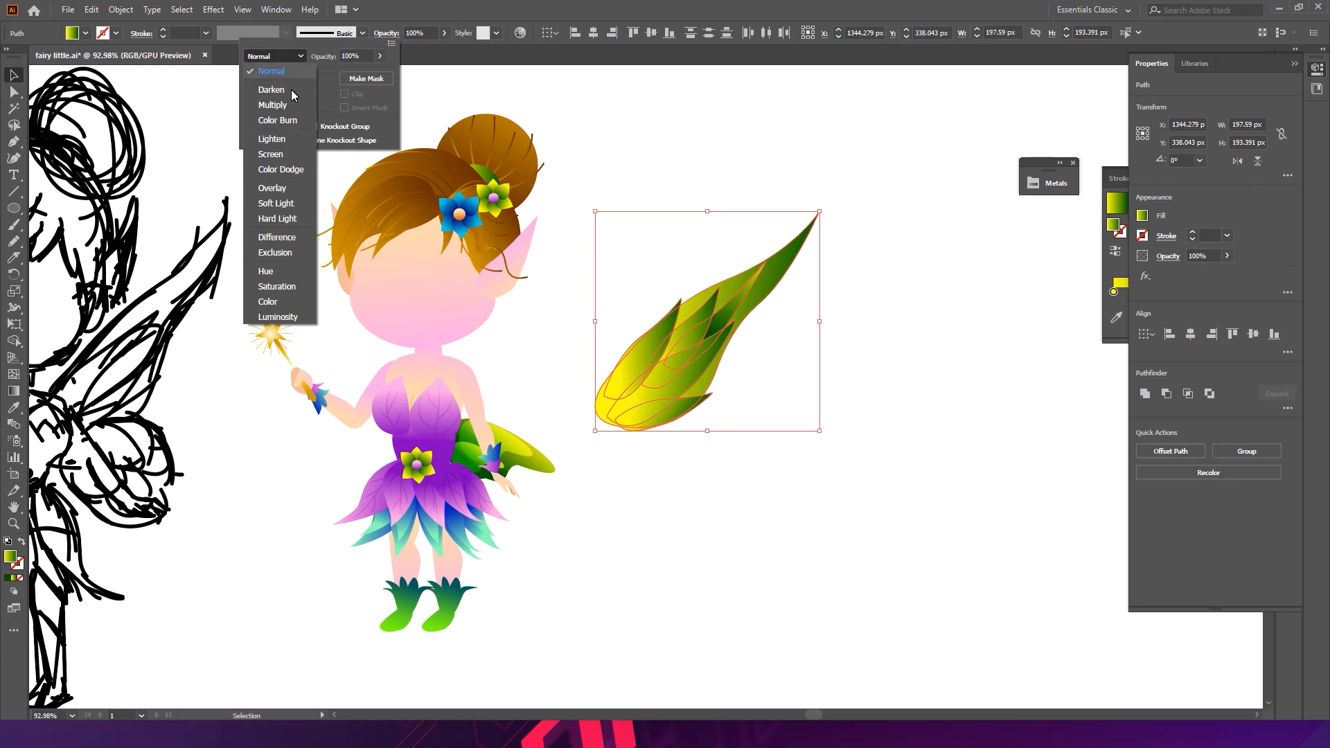
pyautogui.click(283, 153)
pyautogui.click(789, 364)
pyautogui.click(790, 364)
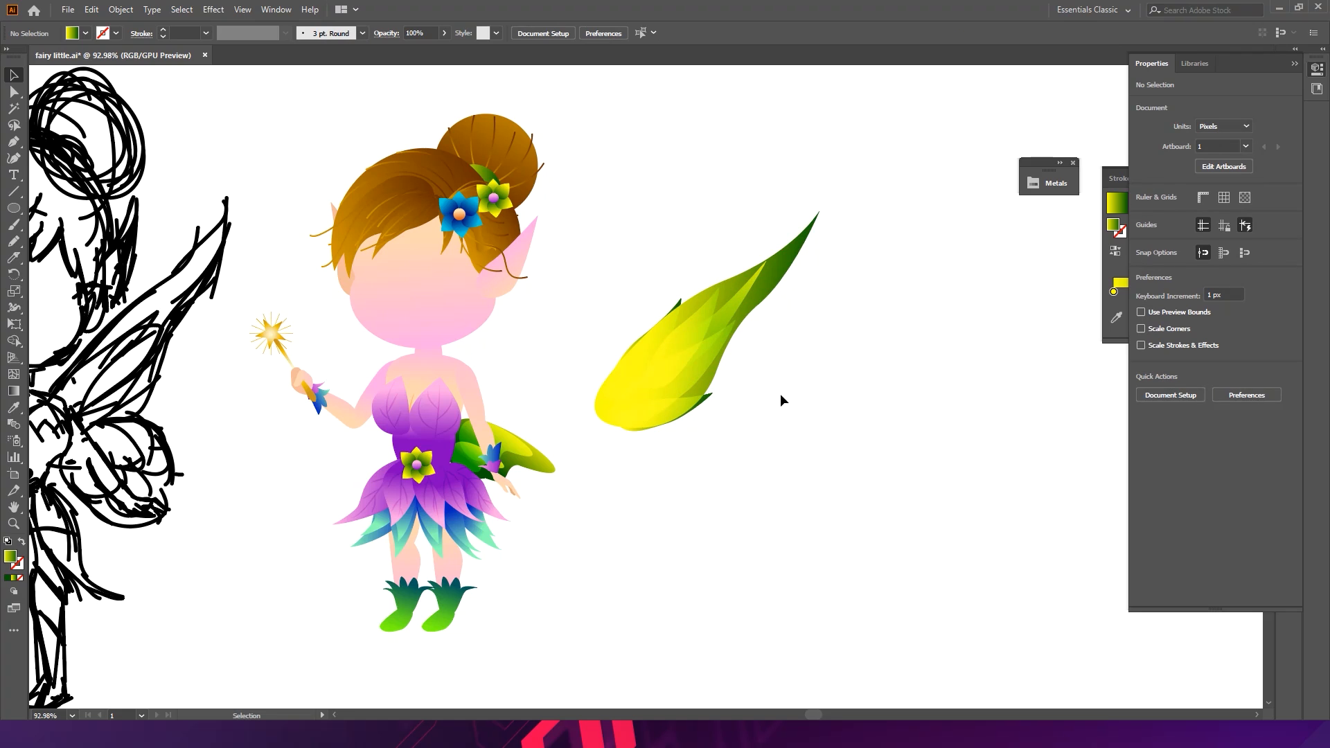
pyautogui.hotkey('ctrl', 'z')
# - Group the wing's pieces and move the group back behind the fairy's shoulder
pyautogui.click(371, 33)
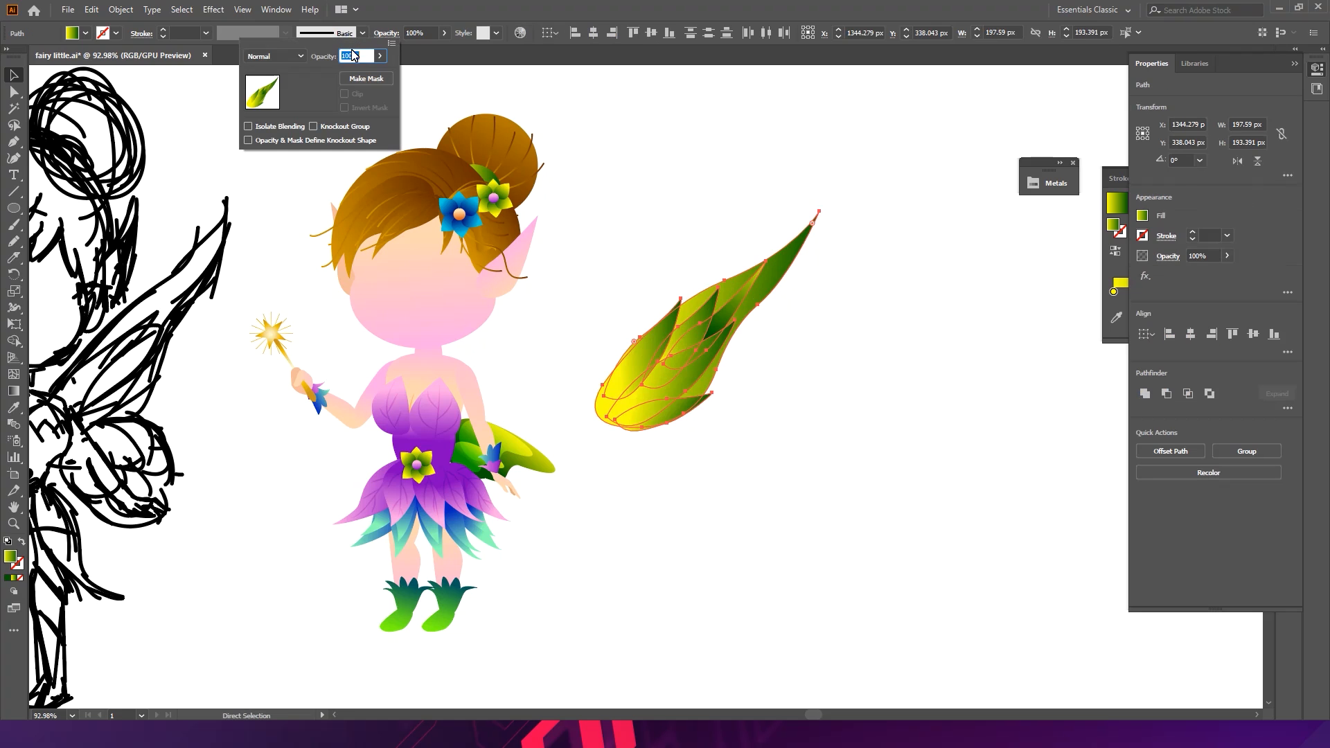
pyautogui.click(615, 354)
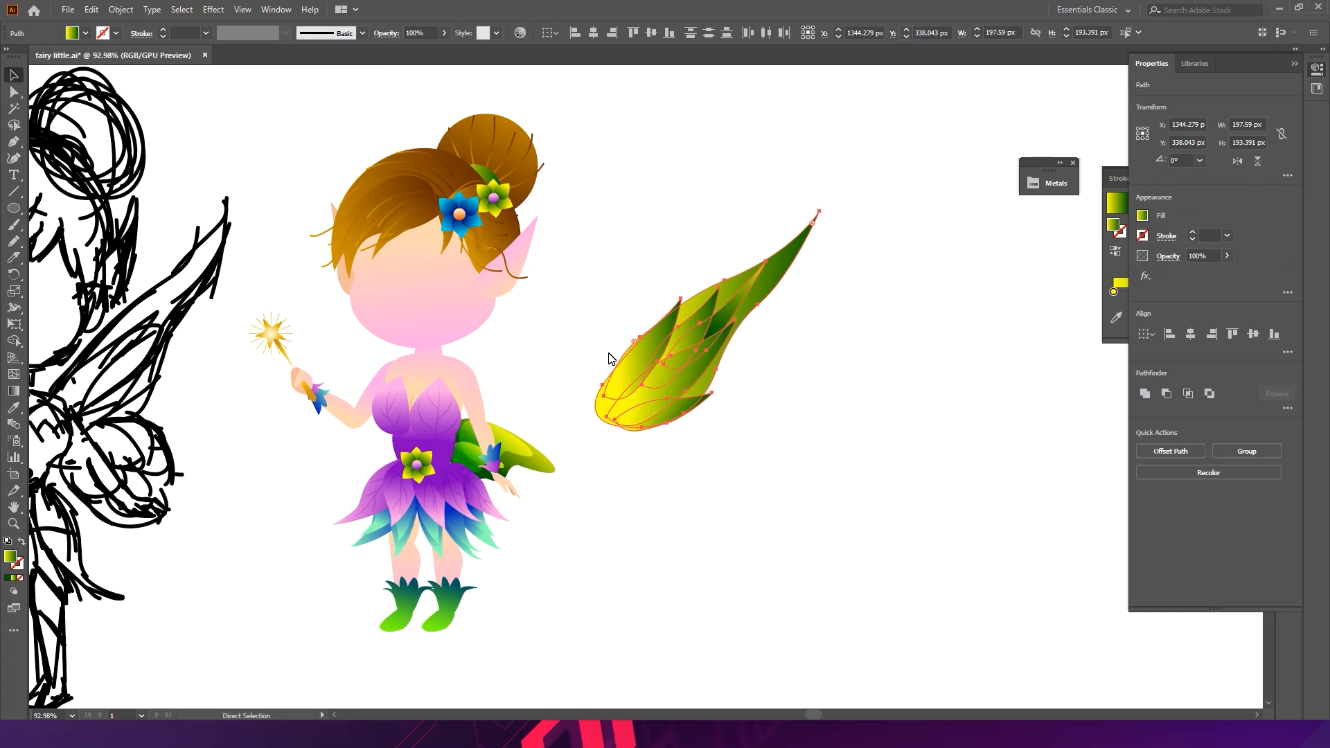
pyautogui.moveTo(658, 379); pyautogui.dragTo(492, 385)
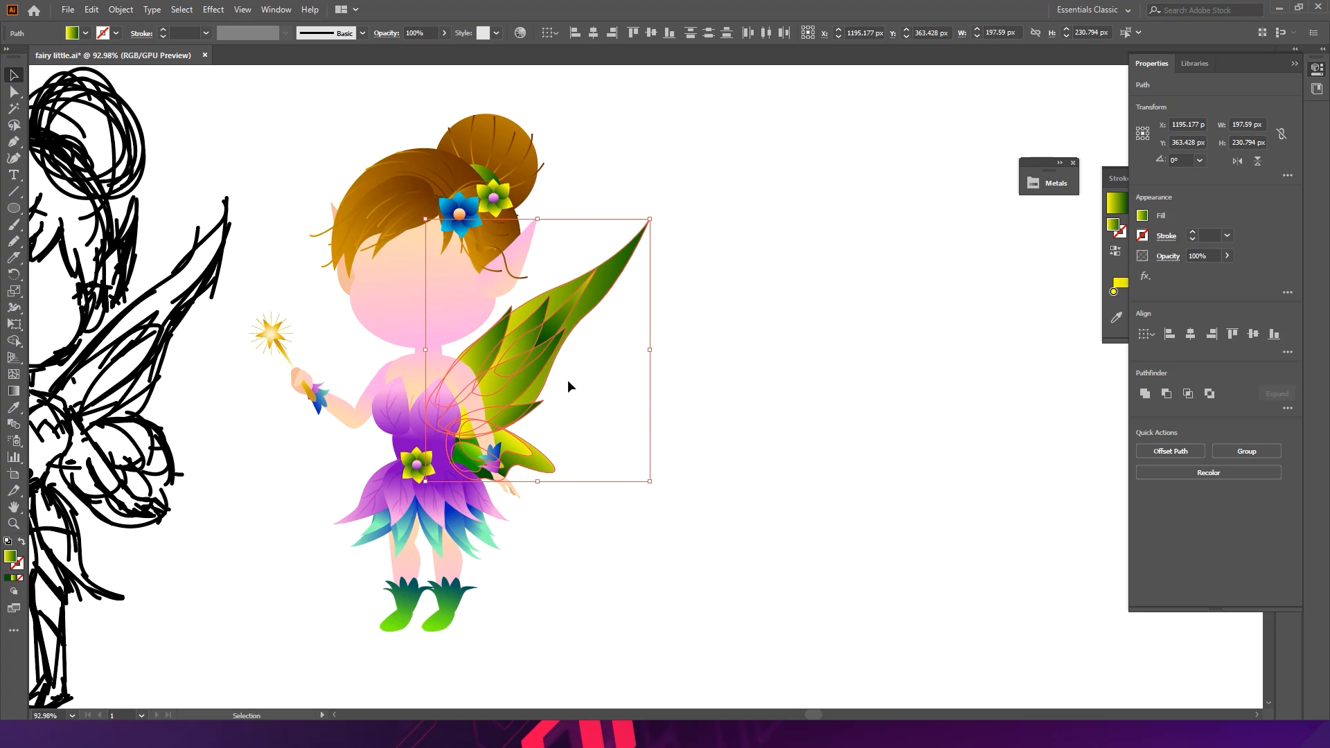
pyautogui.hotkey('ctrl', 'z')
pyautogui.click(654, 379)
pyautogui.hotkey('ctrl', 'g')
pyautogui.moveTo(669, 385); pyautogui.dragTo(505, 377)
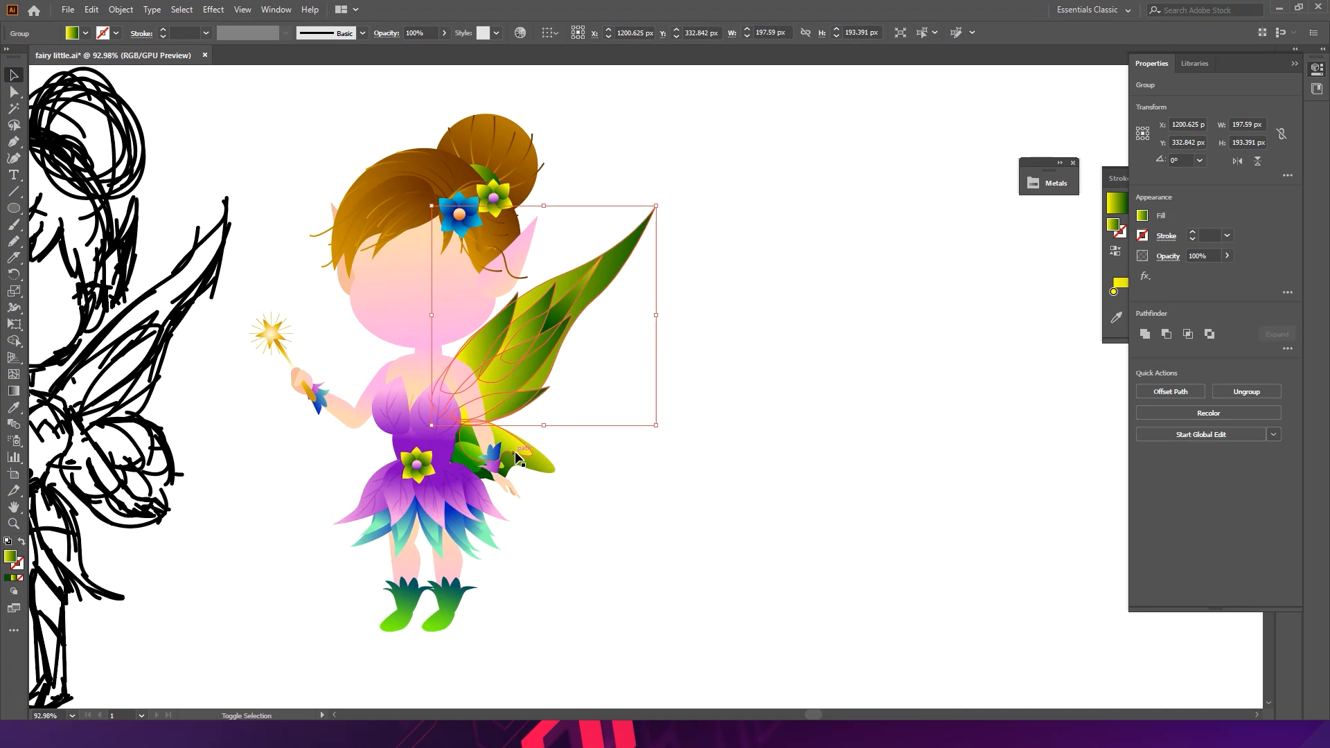
# - Group the upper and lower wing parts together into one wing
pyautogui.keyDown('shift'); pyautogui.click(547, 469); pyautogui.keyUp('shift')
pyautogui.keyDown('shift'); pyautogui.click(469, 464); pyautogui.keyUp('shift')
pyautogui.hotkey('ctrl', 'g')
pyautogui.click(631, 361)
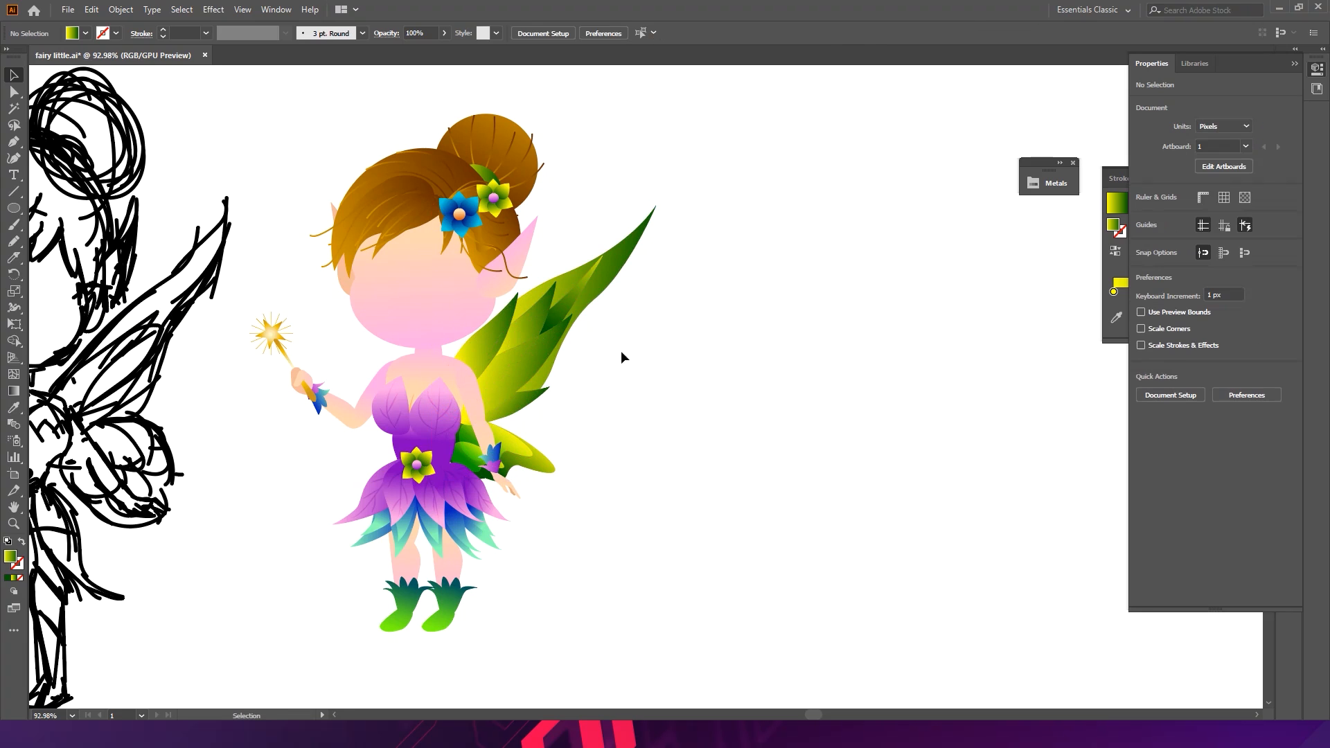
# - Recolor the whole wing group to blue, with hue about 198, using Recolor Artwork
pyautogui.moveTo(538, 339)
pyautogui.mouseDown()
pyautogui.moveTo(529, 331)
pyautogui.moveTo(537, 354)
pyautogui.mouseUp()
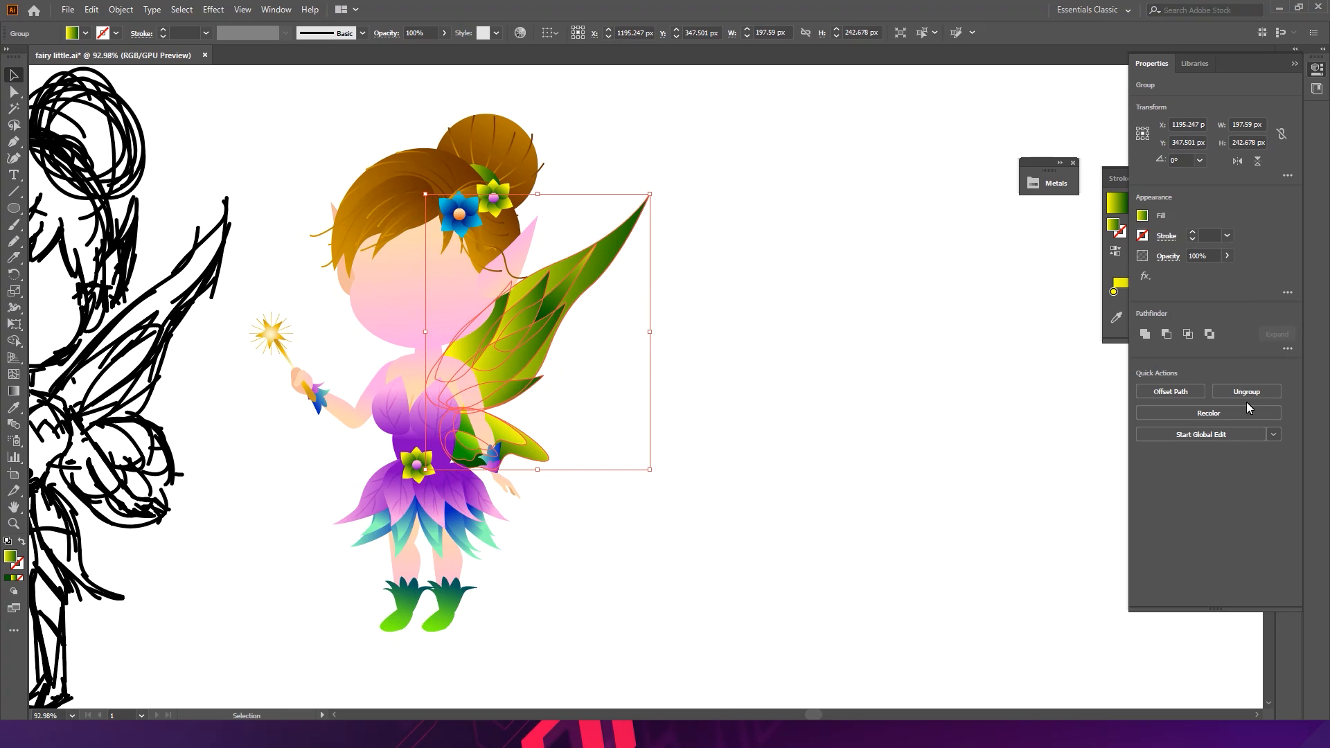
pyautogui.click(1203, 412)
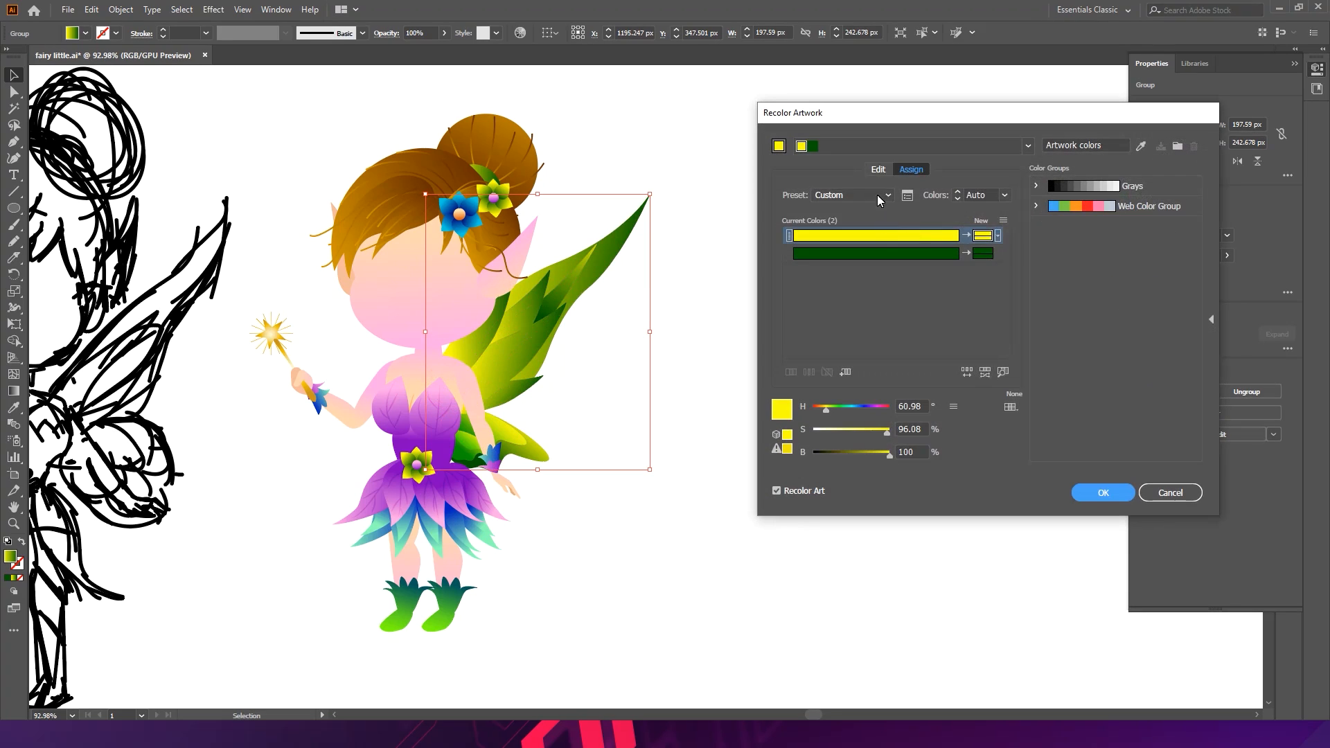
pyautogui.click(878, 169)
pyautogui.click(1005, 376)
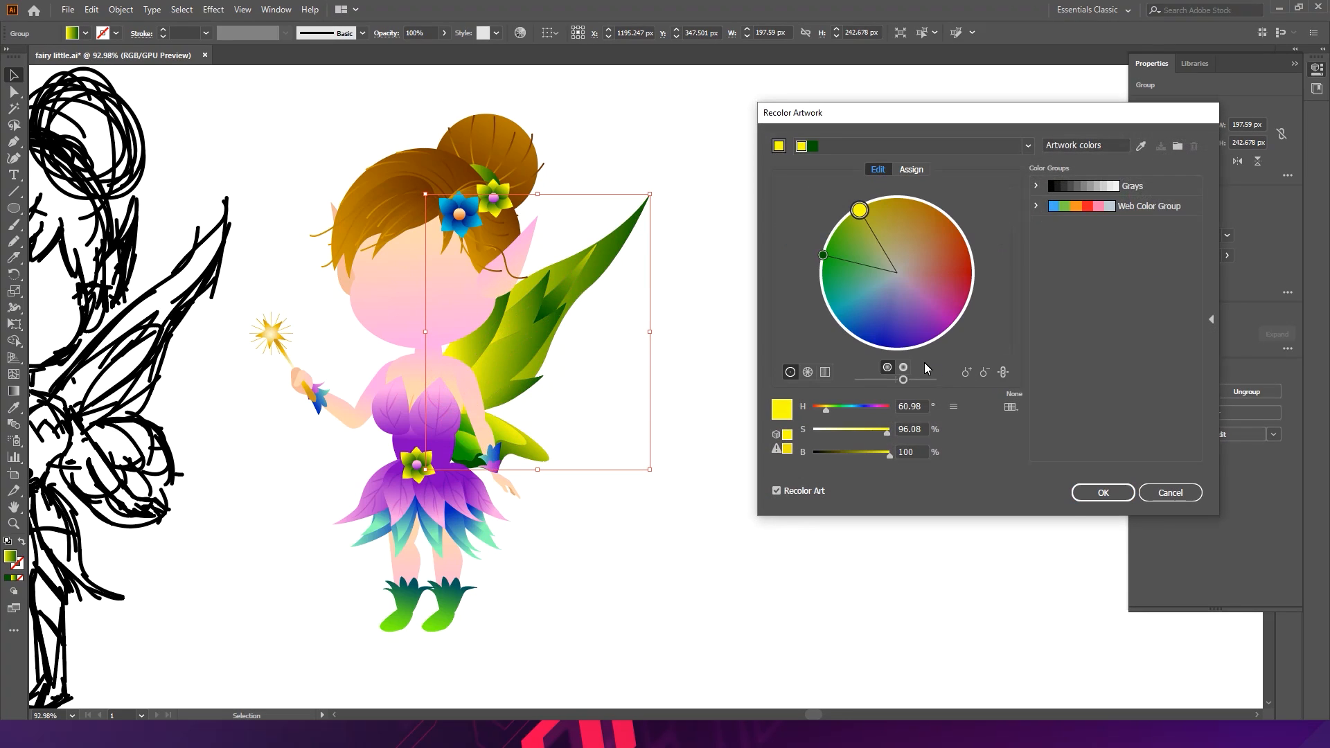
pyautogui.moveTo(858, 210); pyautogui.dragTo(961, 249)
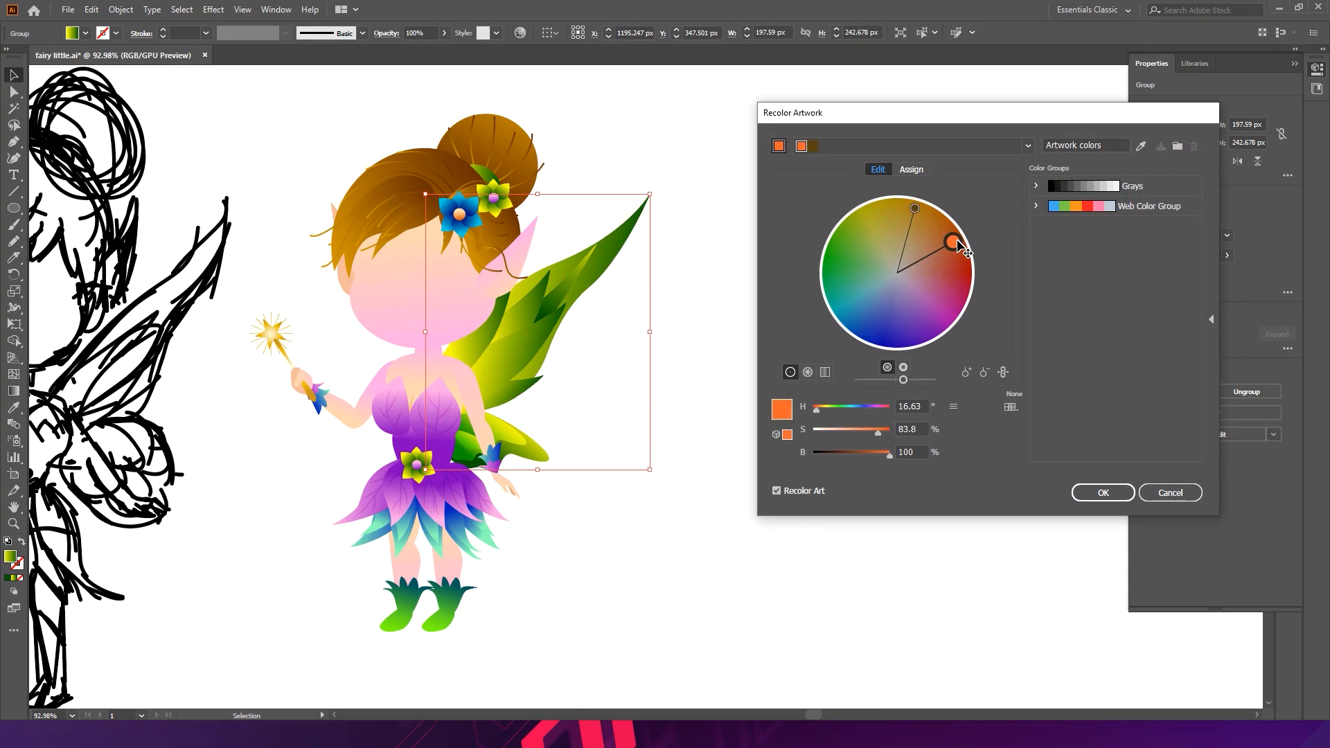
pyautogui.moveTo(903, 380); pyautogui.dragTo(935, 380)
pyautogui.moveTo(956, 240); pyautogui.dragTo(939, 353)
pyautogui.moveTo(933, 344); pyautogui.dragTo(849, 339)
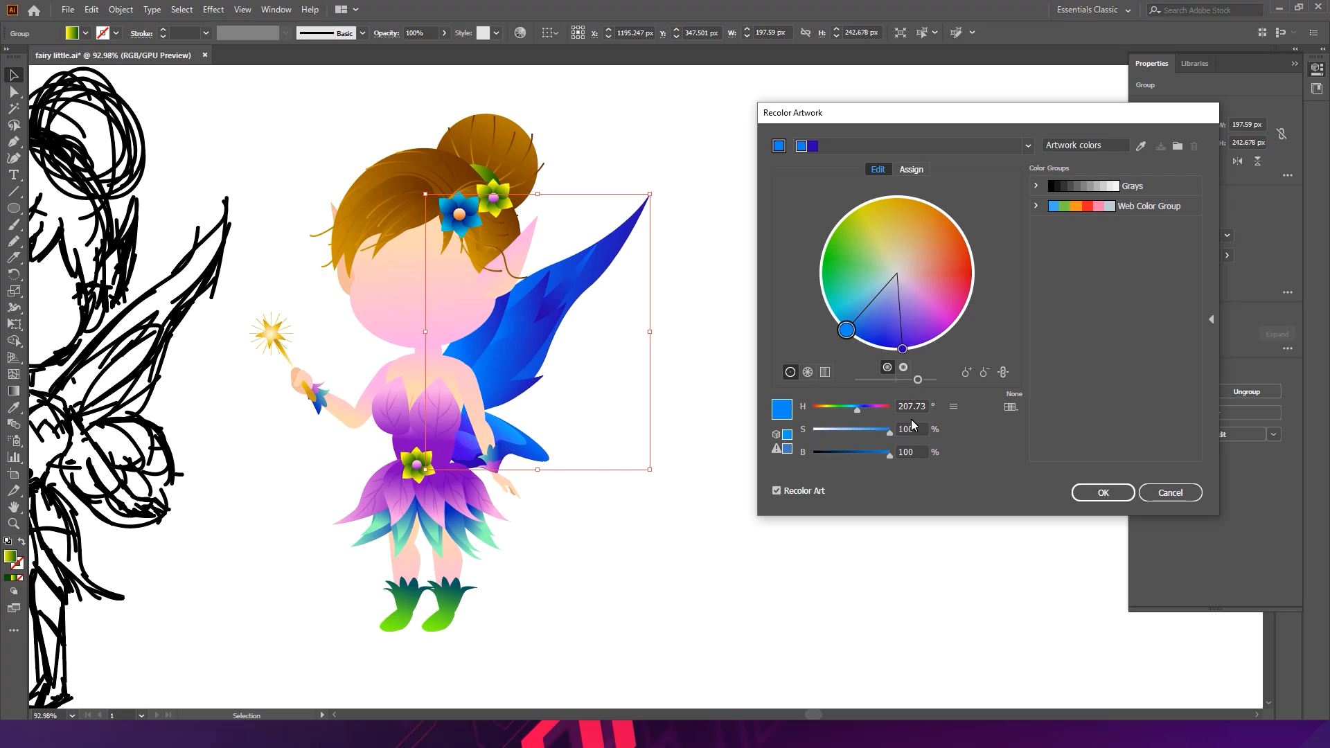
pyautogui.click(900, 367)
pyautogui.moveTo(846, 331)
pyautogui.mouseDown()
pyautogui.moveTo(942, 344)
pyautogui.moveTo(955, 331)
pyautogui.moveTo(843, 349)
pyautogui.moveTo(865, 356)
pyautogui.moveTo(842, 347)
pyautogui.mouseUp()
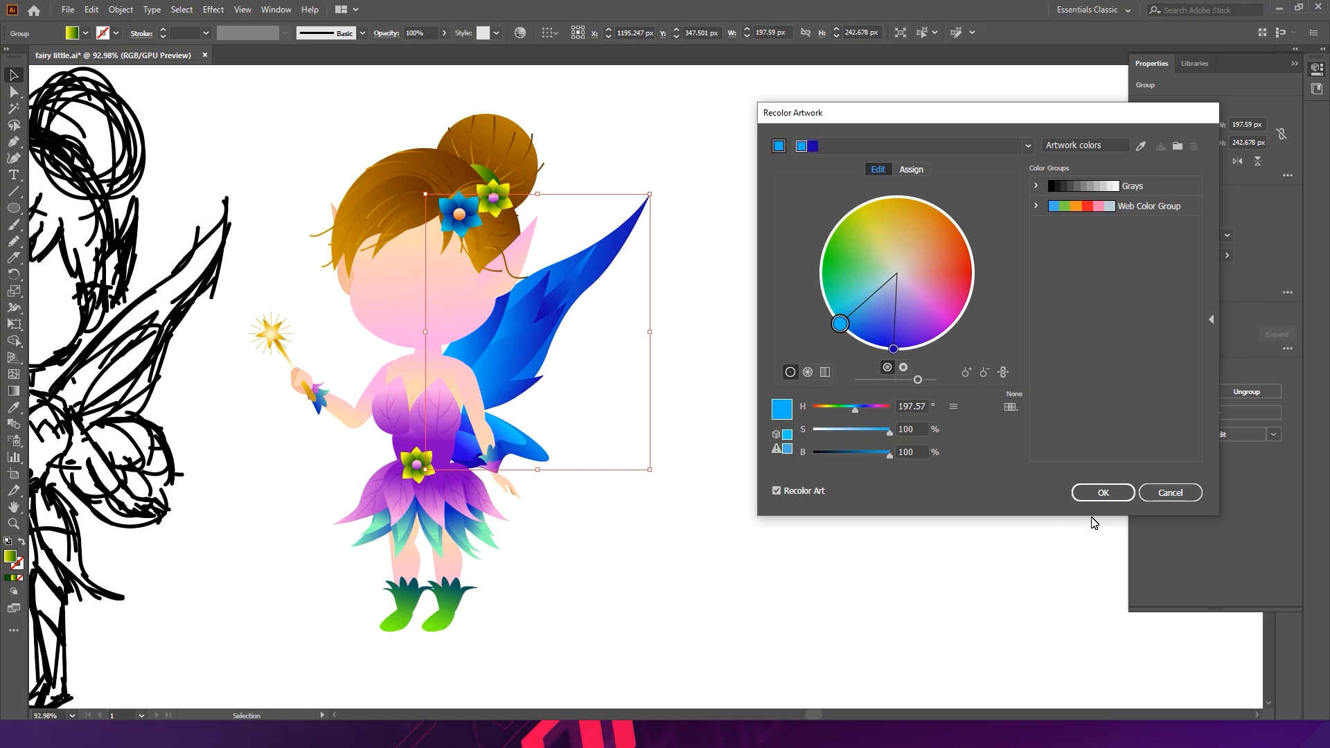
pyautogui.click(1097, 493)
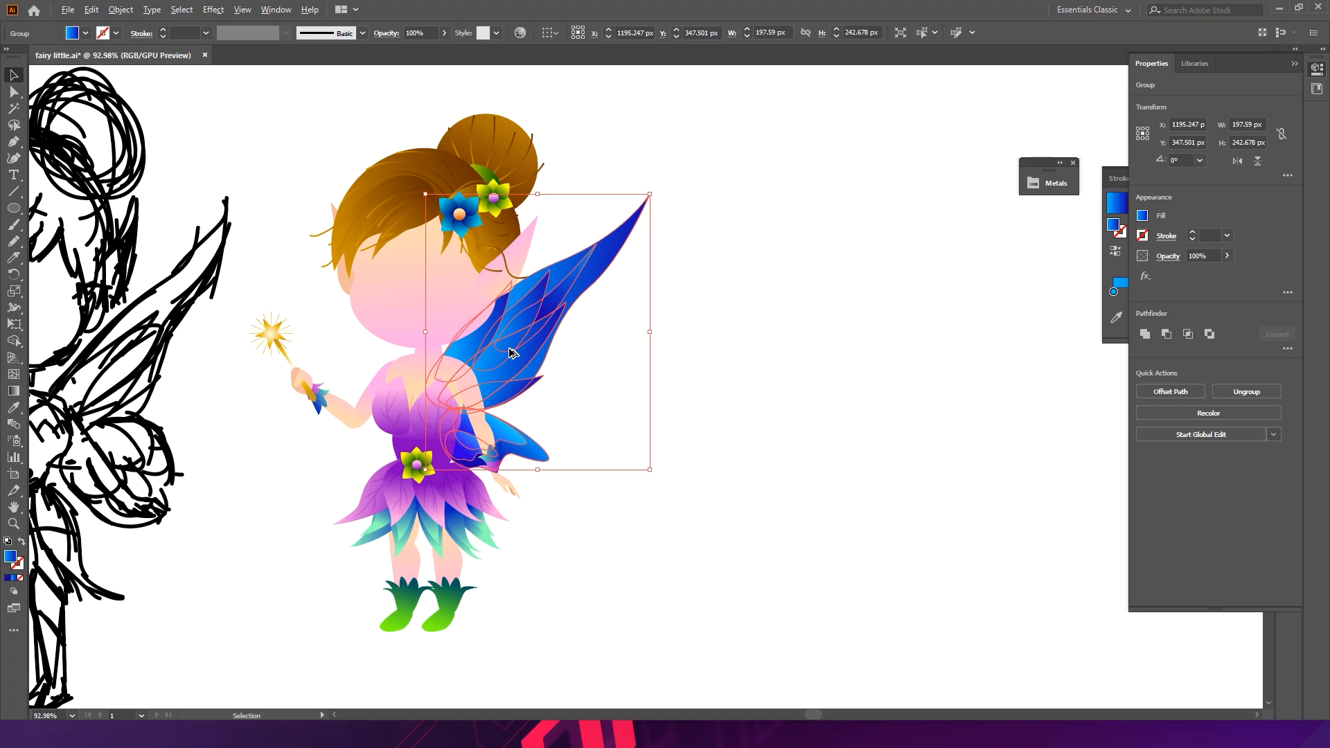
# - Duplicate the wing into open space and flip the copy horizontally
pyautogui.moveTo(511, 348); pyautogui.dragTo(686, 348)
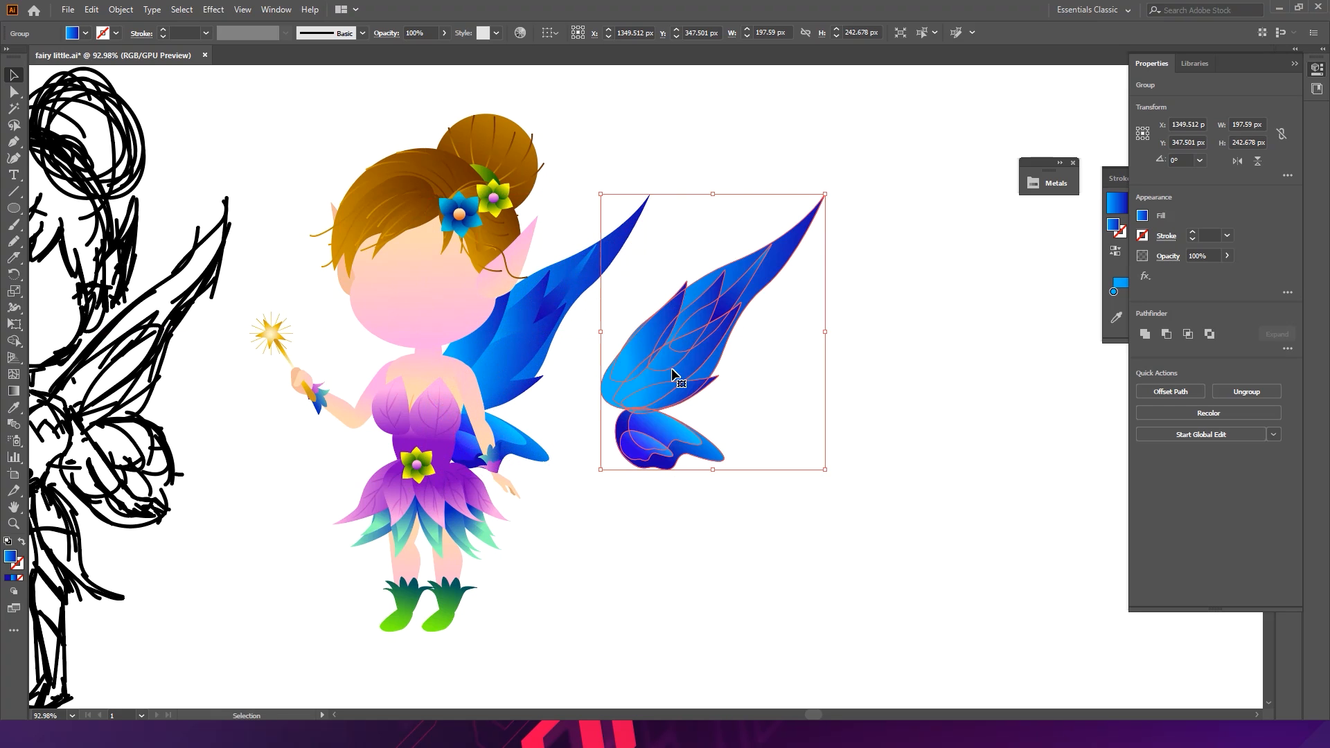
pyautogui.click(1287, 176)
pyautogui.click(1287, 187)
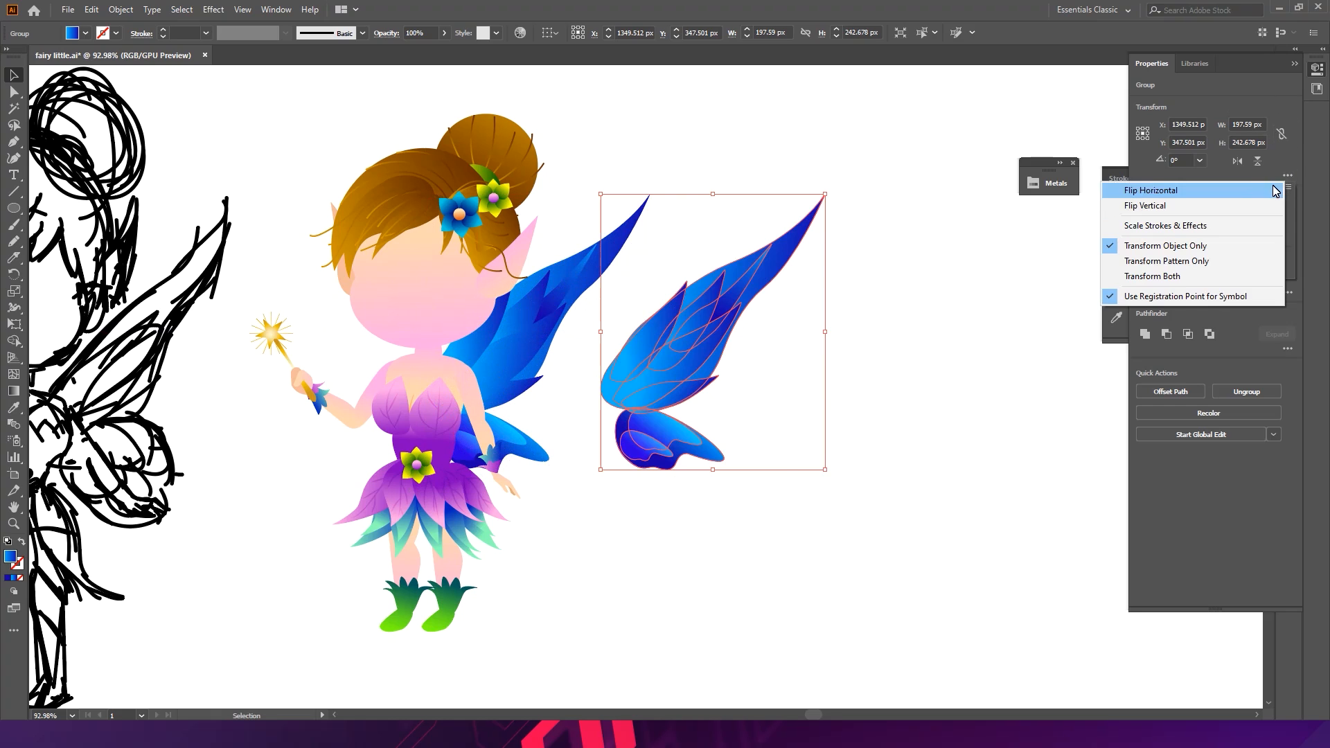
pyautogui.click(1164, 185)
# - Place the flipped wing on the fairy's left side and narrow it to about 157 px wide
pyautogui.click(769, 358)
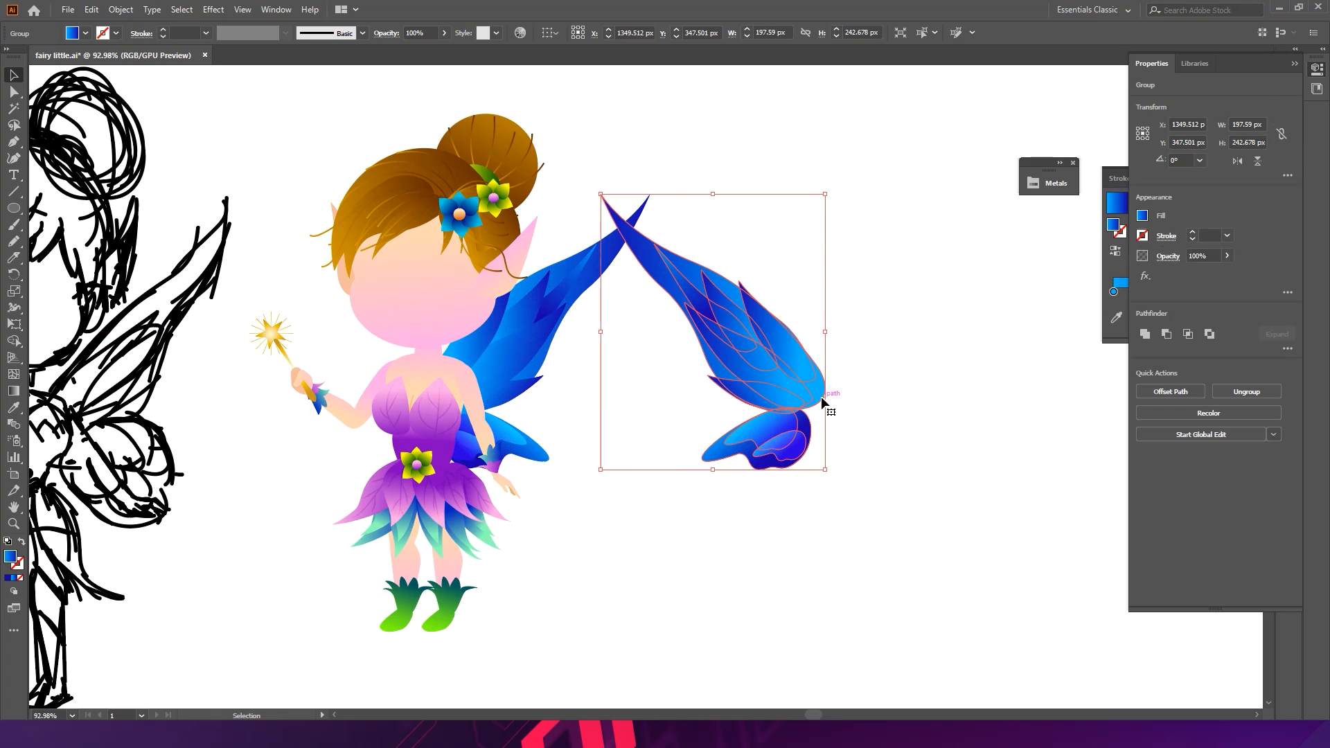
pyautogui.moveTo(794, 398); pyautogui.dragTo(415, 405)
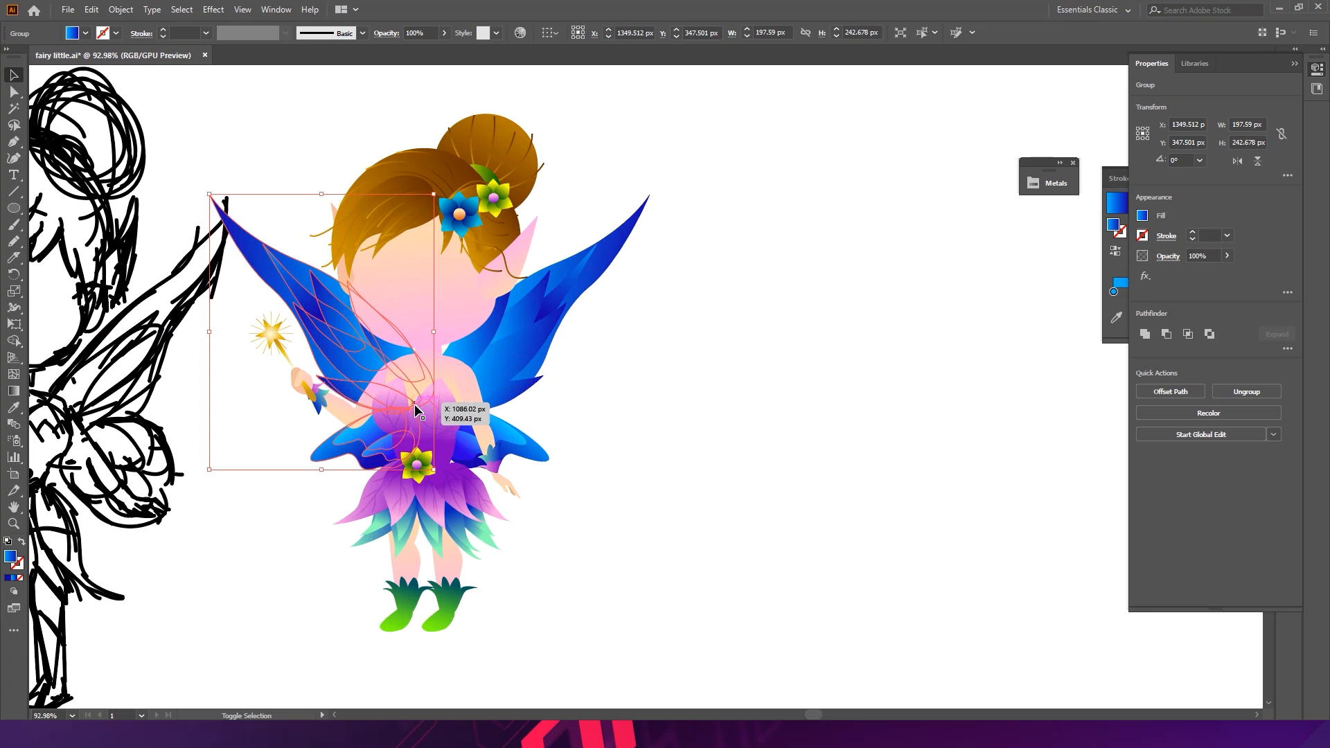
pyautogui.hotkey('ctrl', 'shift', 'a')
pyautogui.click(358, 355)
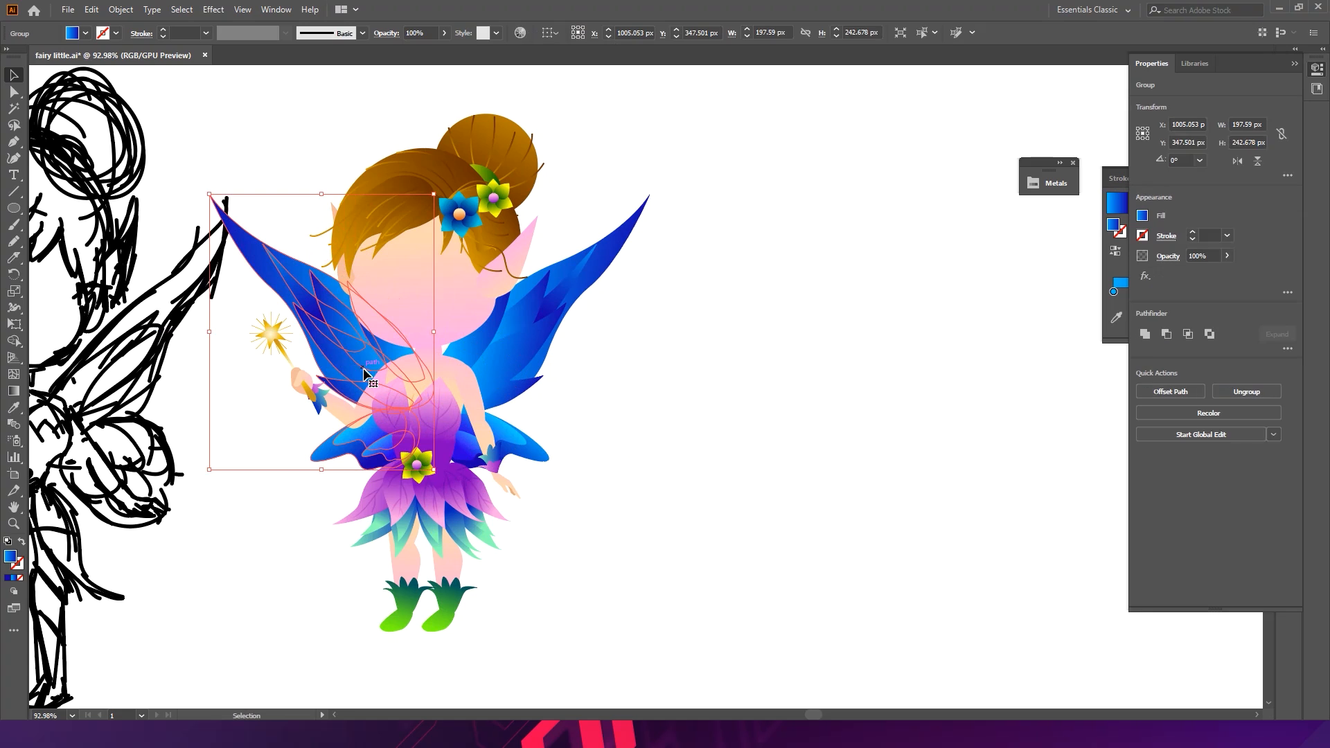
pyautogui.moveTo(215, 337); pyautogui.dragTo(256, 336)
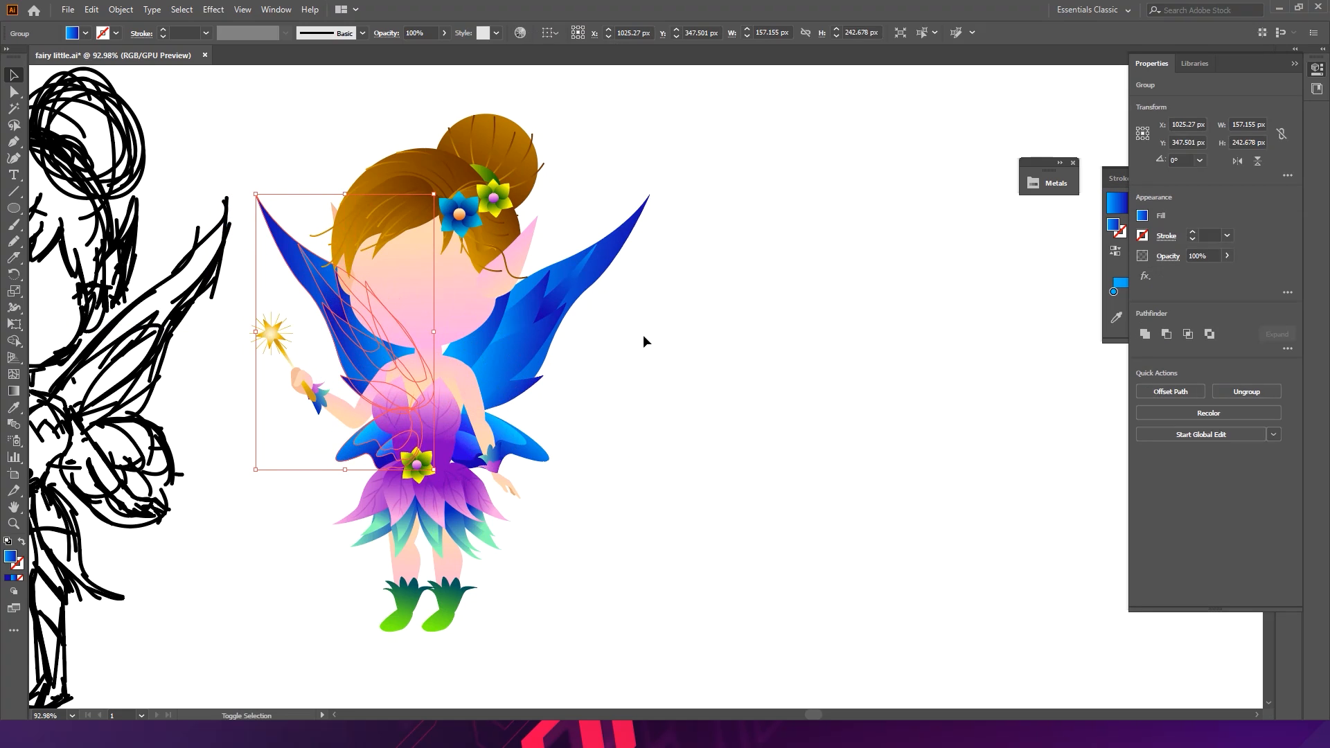
pyautogui.hotkey('shift', 'Left')
# - Deselect everything and save the document
pyautogui.click(683, 341)
pyautogui.press('a')
pyautogui.hotkey('ctrl', 's')
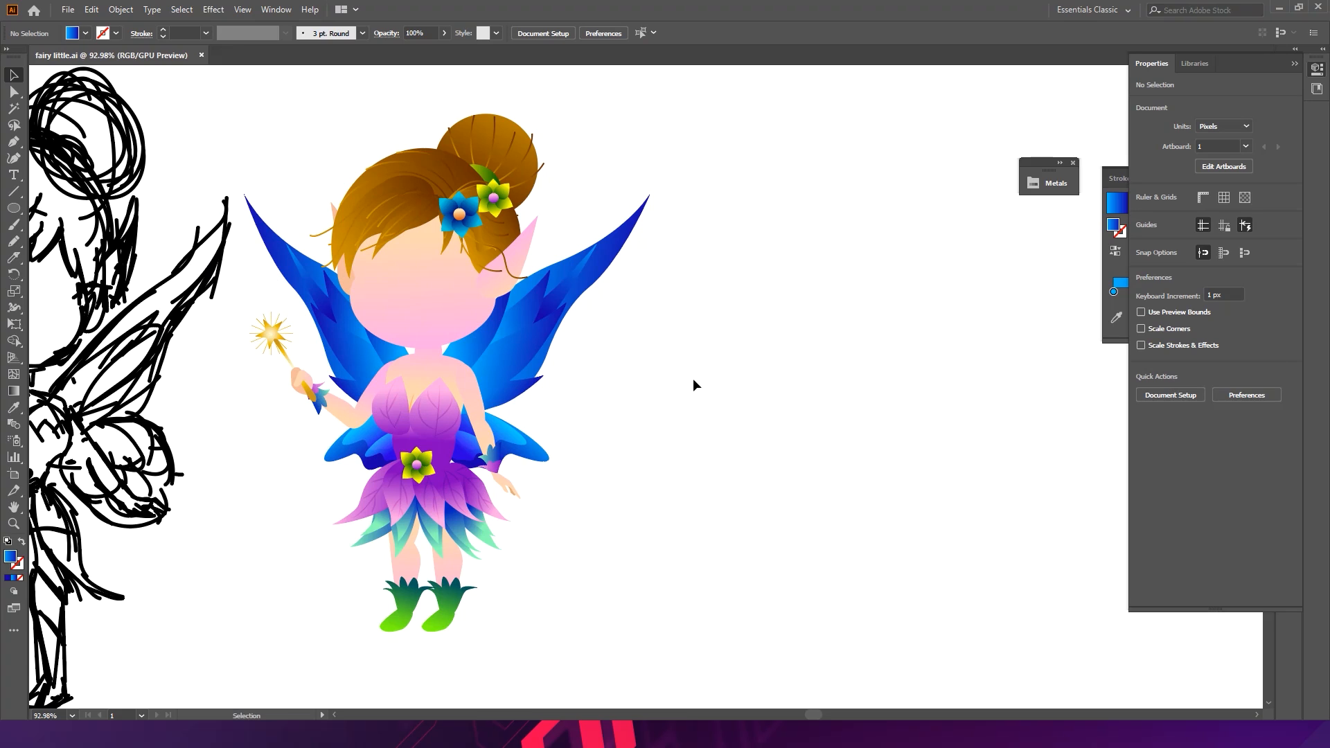
pyautogui.moveTo(371, 442); pyautogui.dragTo(551, 423)
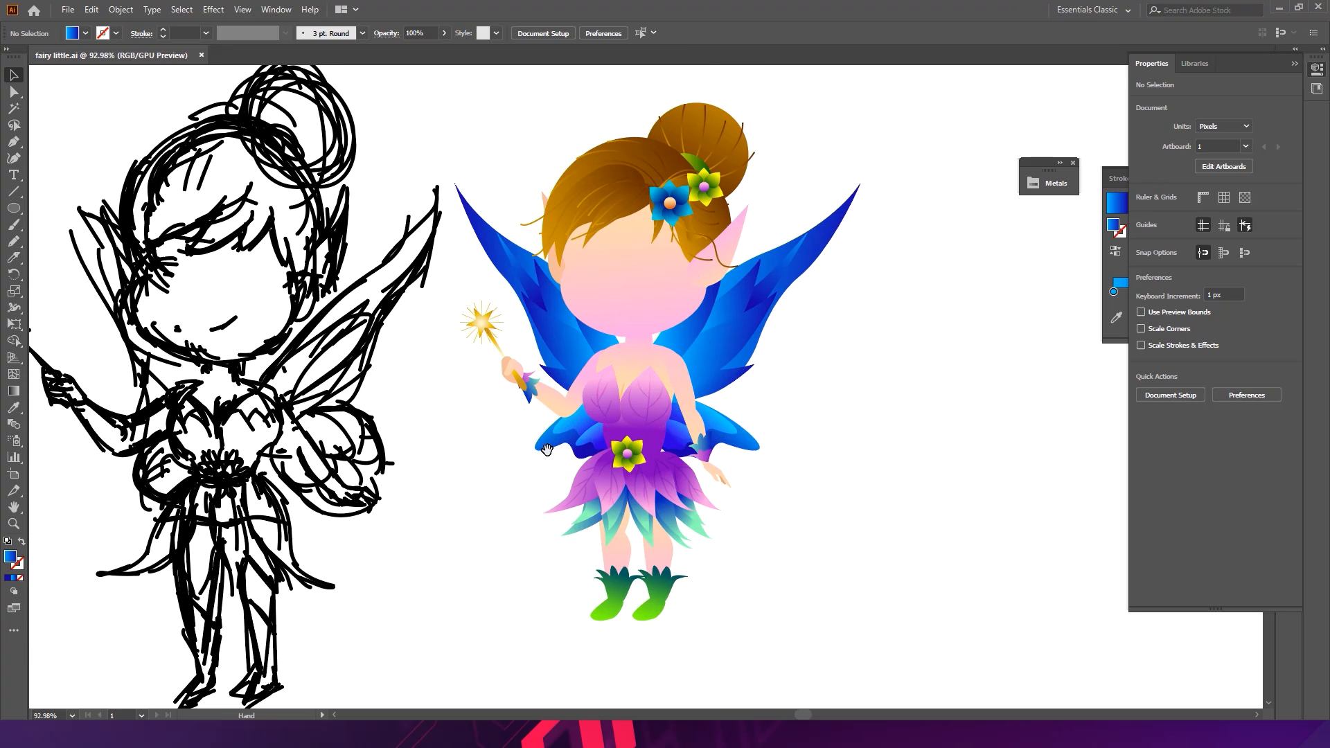
pyautogui.click(734, 419)
pyautogui.moveTo(726, 380)
pyautogui.mouseDown()
pyautogui.moveTo(630, 461)
pyautogui.moveTo(728, 377)
pyautogui.moveTo(858, 457)
pyautogui.moveTo(706, 367)
pyautogui.mouseUp()
pyautogui.click(799, 399)
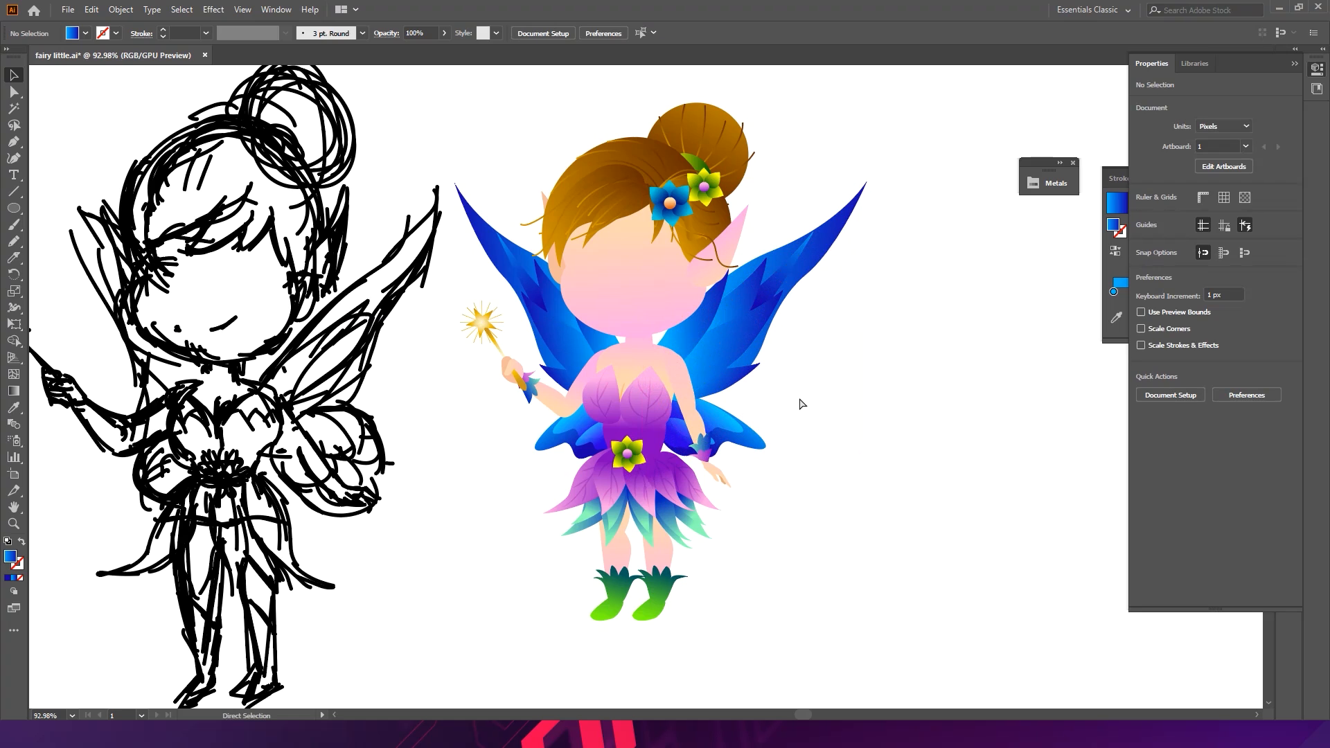
pyautogui.hotkey('ctrl', 's')
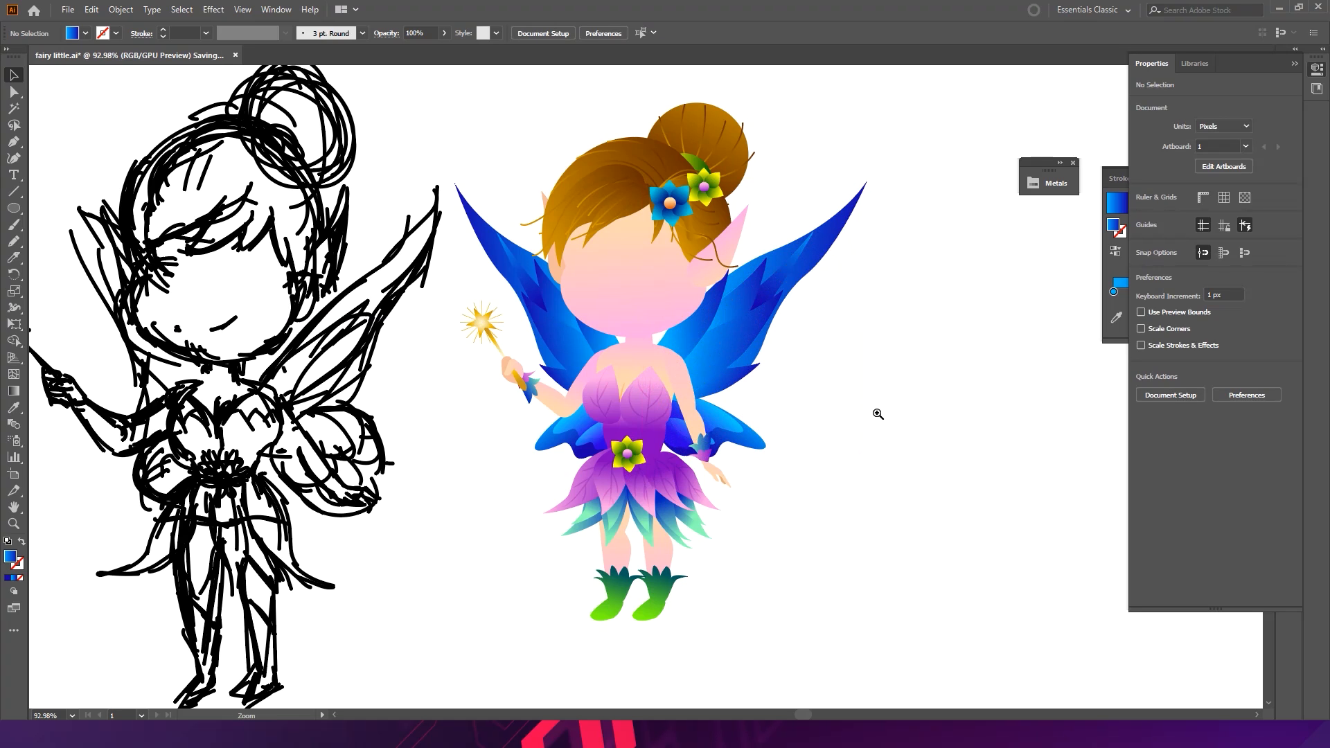
pyautogui.keyDown('ctrl'); pyautogui.keyDown('alt'); pyautogui.click(849, 395); pyautogui.keyUp('alt'); pyautogui.keyUp('ctrl')
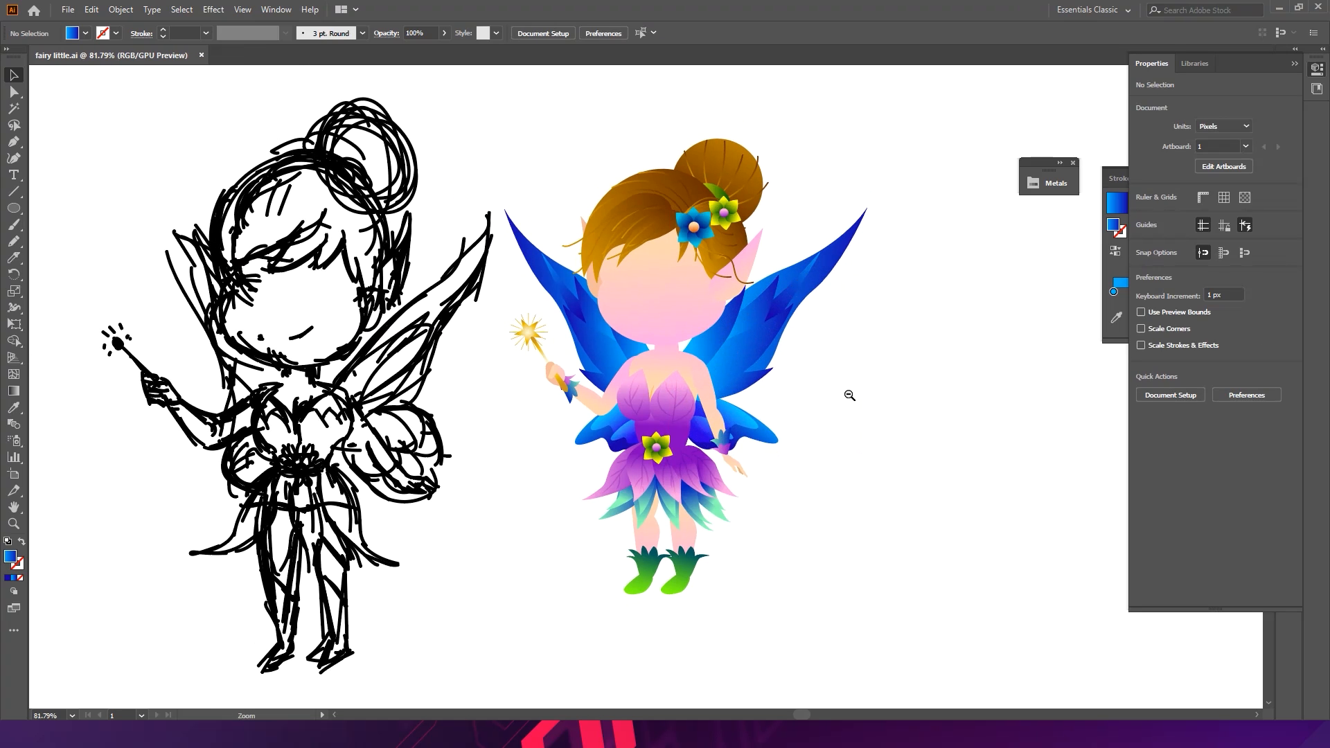
pyautogui.click(759, 297)
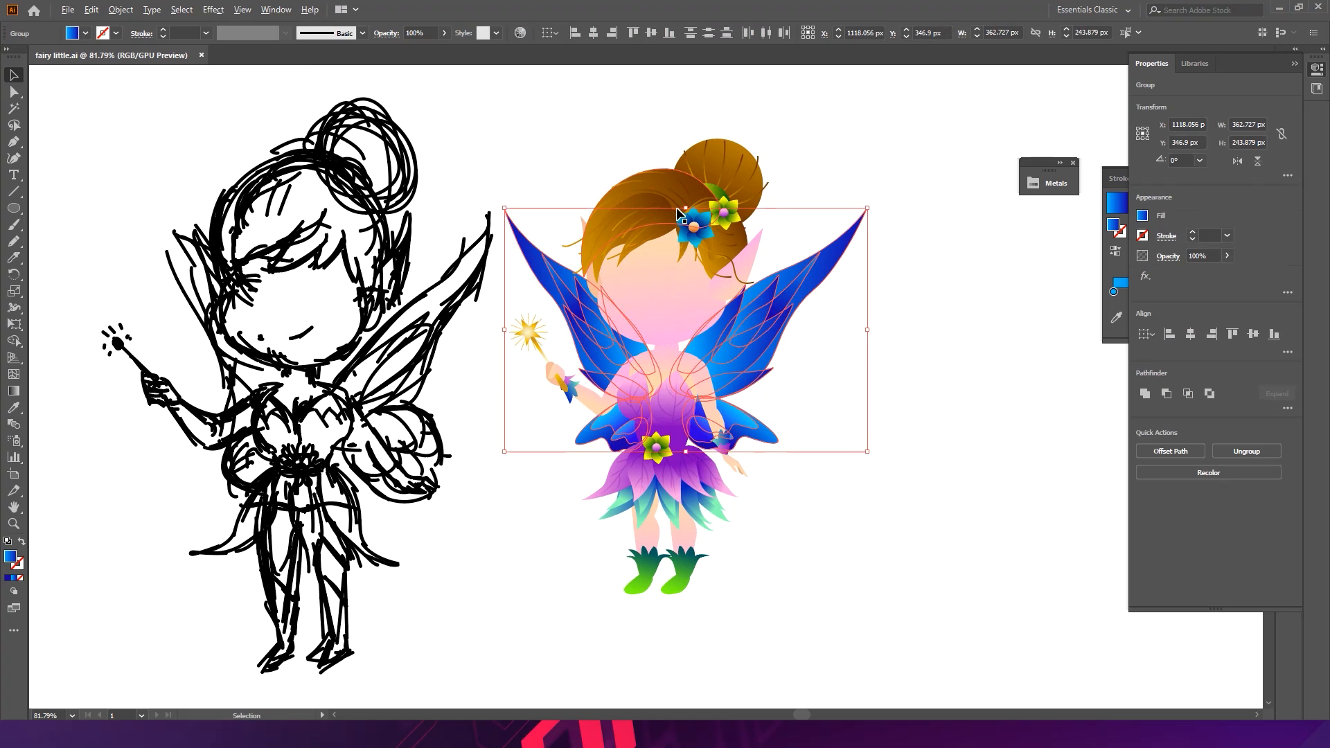
pyautogui.moveTo(685, 209); pyautogui.dragTo(685, 237)
pyautogui.moveTo(747, 340); pyautogui.dragTo(746, 348)
pyautogui.click(808, 393)
pyautogui.hotkey('ctrl', 'z')
pyautogui.hotkey('ctrl', 'z')
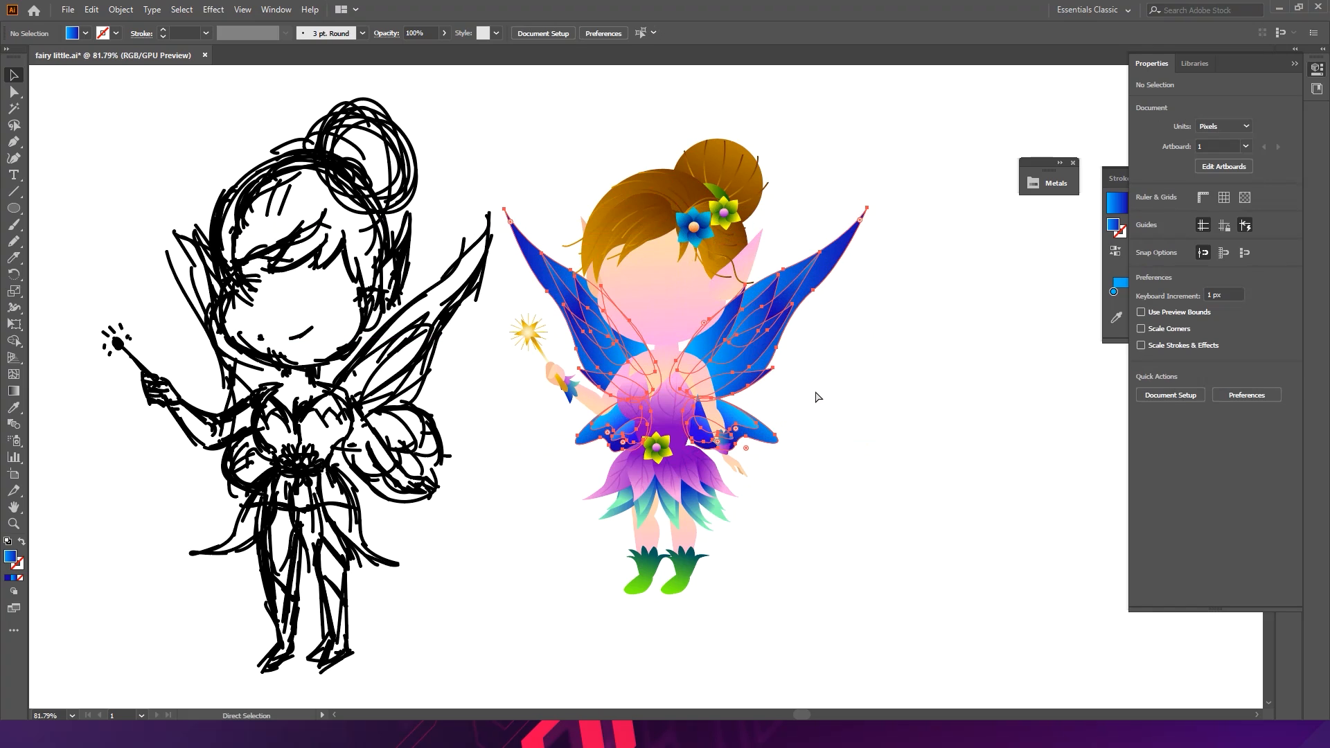
# - Deselect the artwork and save the file
pyautogui.click(833, 395)
pyautogui.hotkey('ctrl', 's')
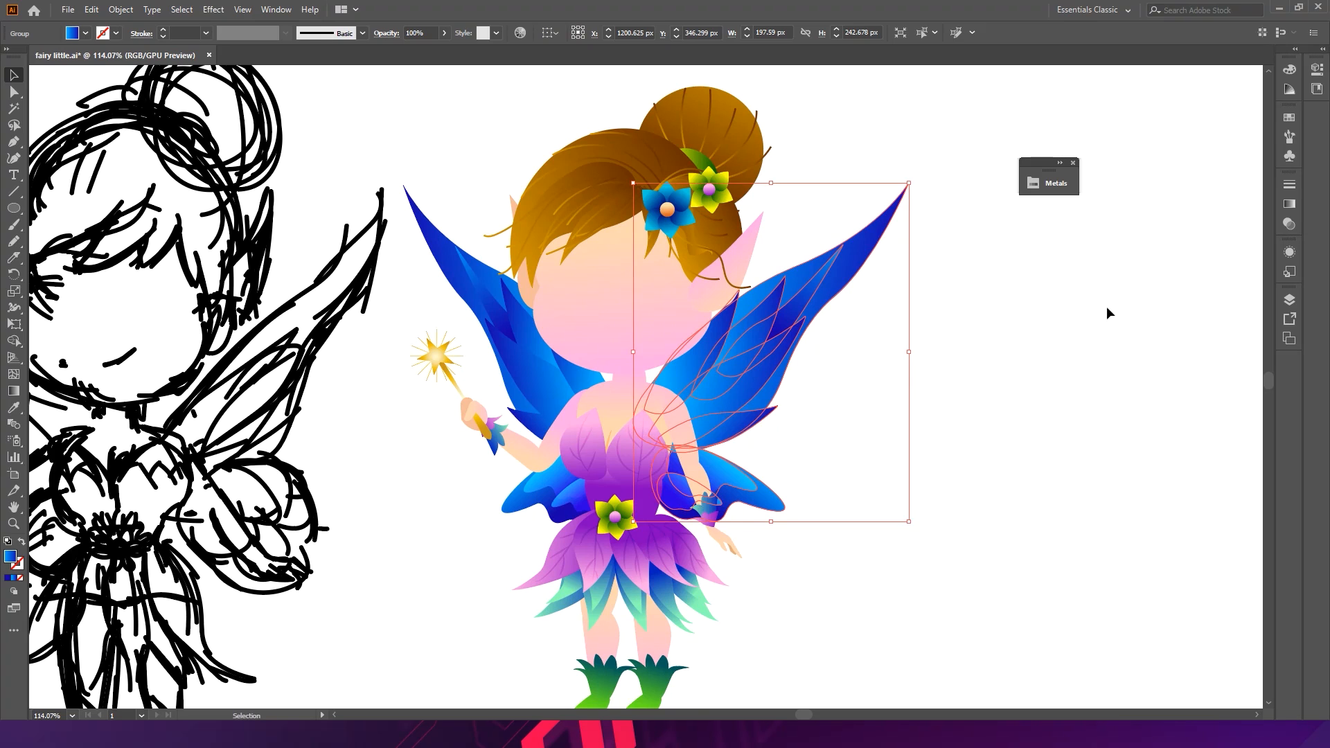
# - Select the right wing group and swap its gradient stops so it runs from dark navy to light blue
pyautogui.click(1113, 291)
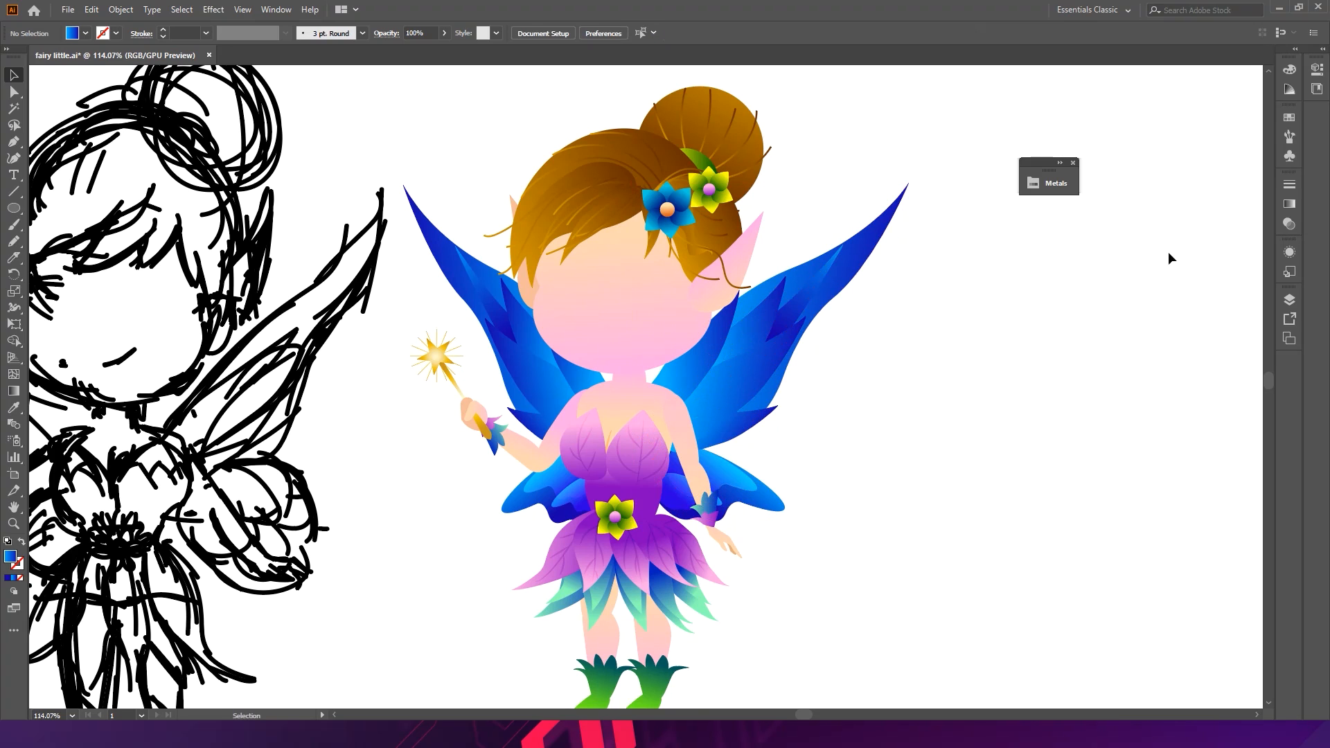
pyautogui.click(1289, 205)
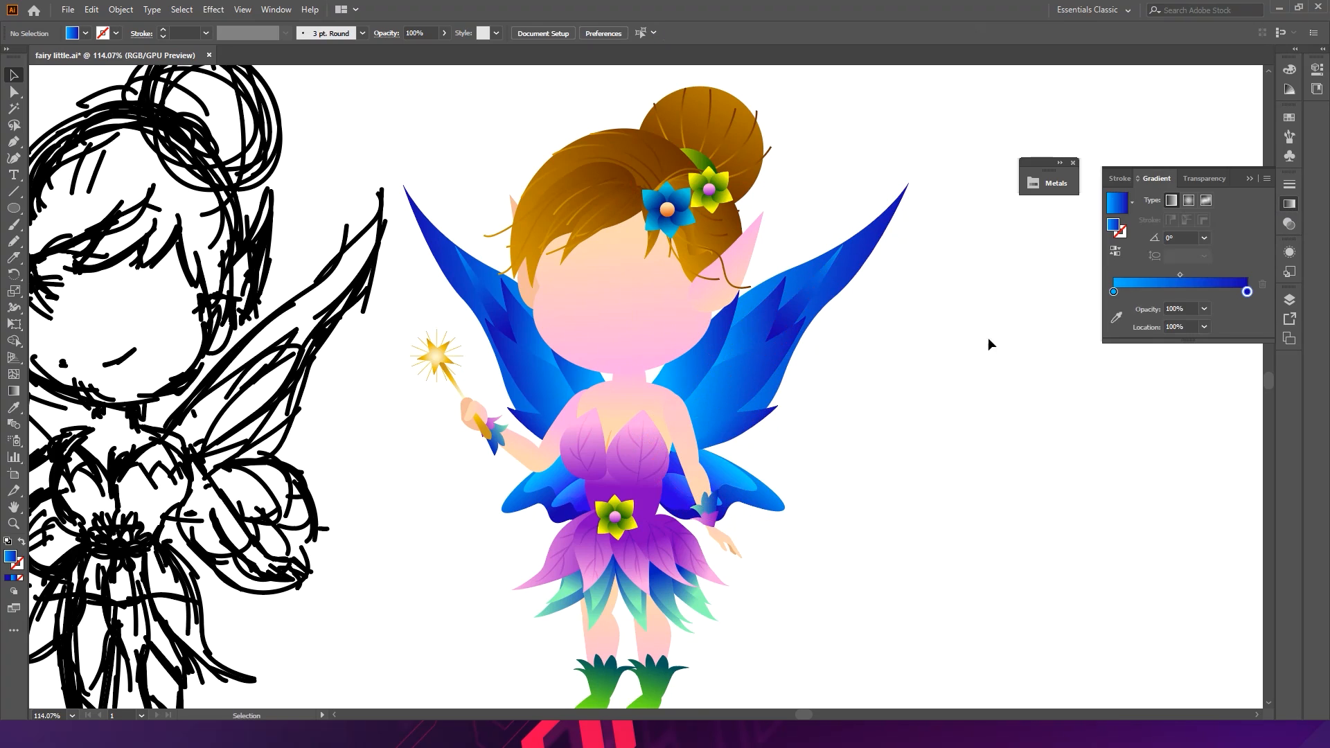
pyautogui.click(761, 383)
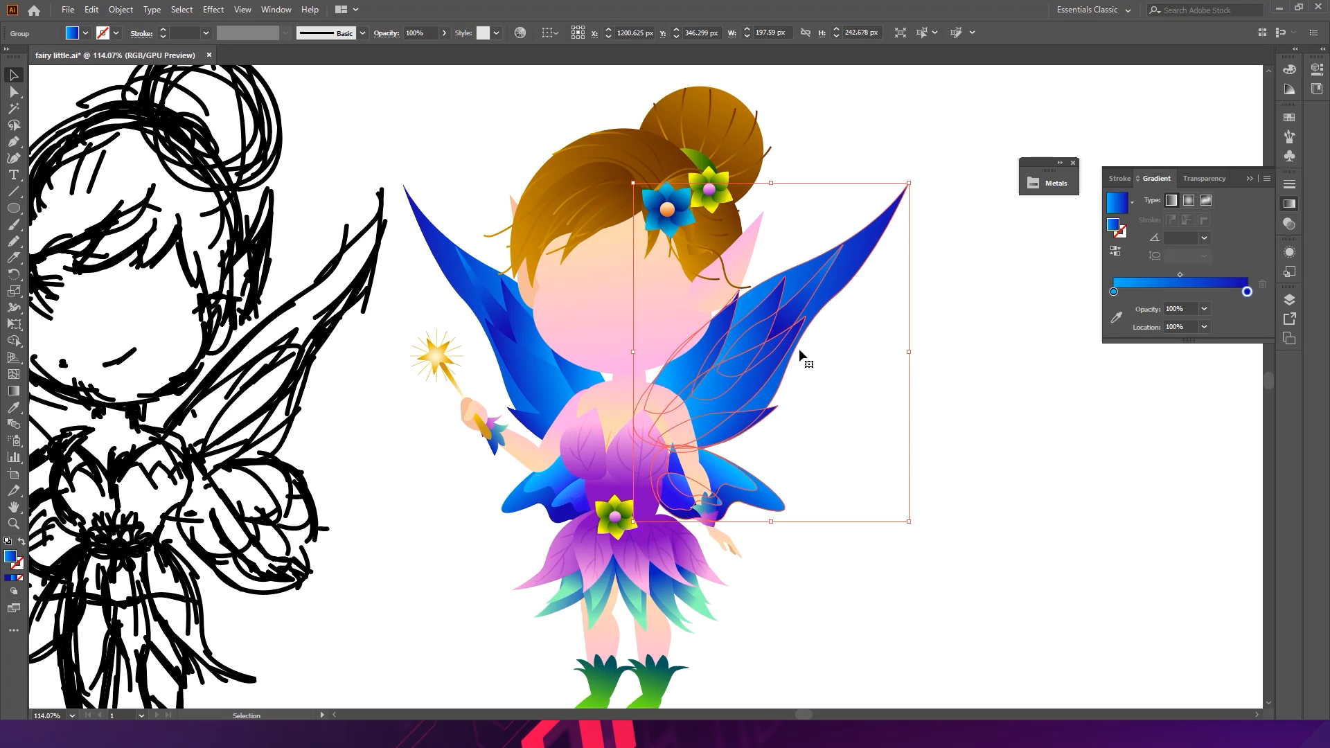
pyautogui.moveTo(1114, 293); pyautogui.dragTo(1192, 293)
pyautogui.moveTo(1110, 308); pyautogui.dragTo(1116, 296)
pyautogui.moveTo(1222, 293); pyautogui.dragTo(1271, 296)
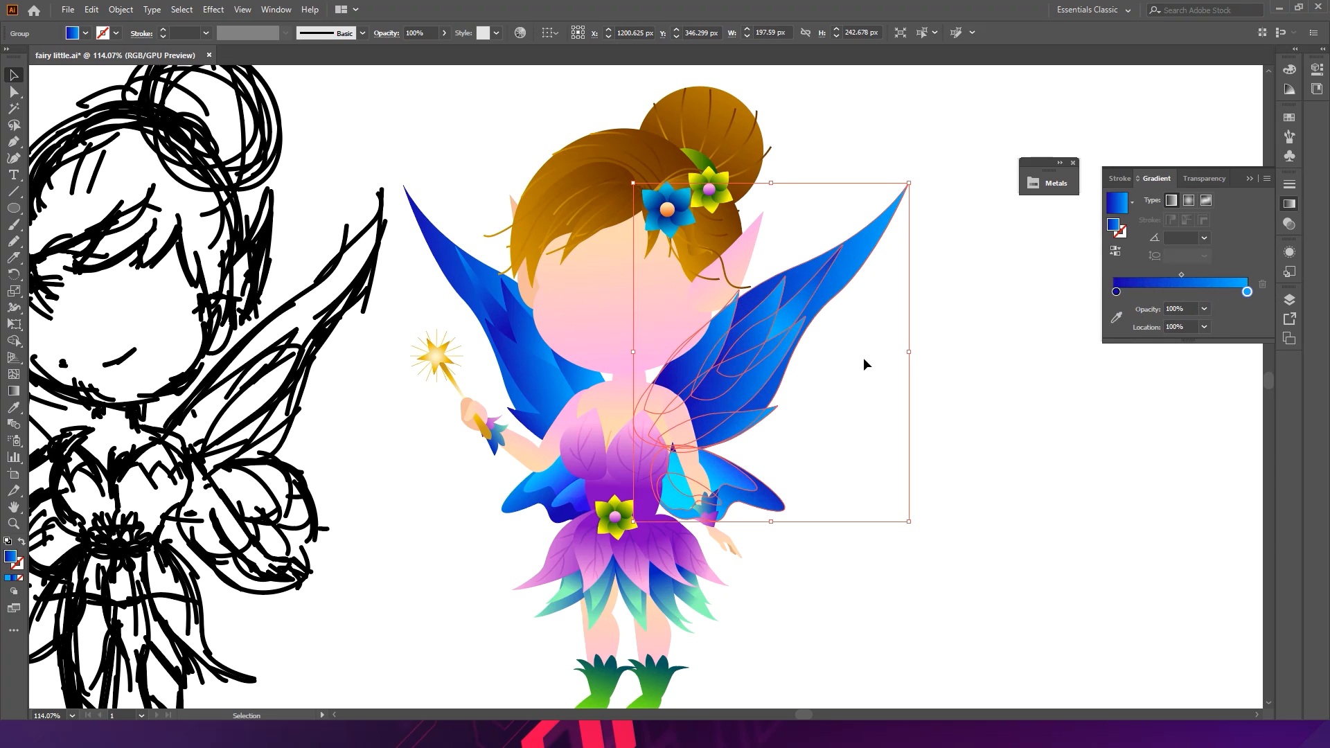
# - Select one upper feather of the right wing and reverse its gradient stops to light blue then dark navy
pyautogui.click(796, 308)
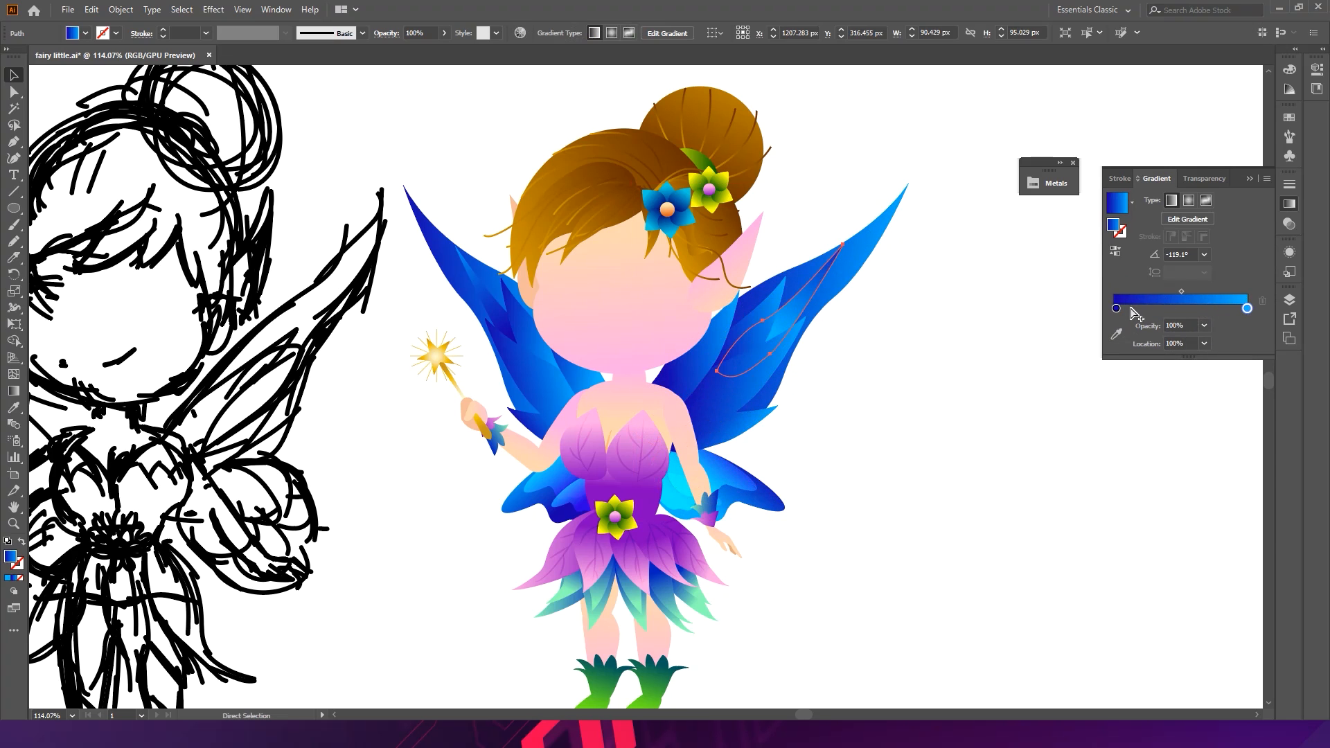
pyautogui.moveTo(1116, 308)
pyautogui.mouseDown()
pyautogui.moveTo(1222, 309)
pyautogui.moveTo(1113, 309)
pyautogui.mouseUp()
pyautogui.click(1247, 308)
pyautogui.moveTo(1222, 309); pyautogui.dragTo(1248, 309)
pyautogui.press('v')
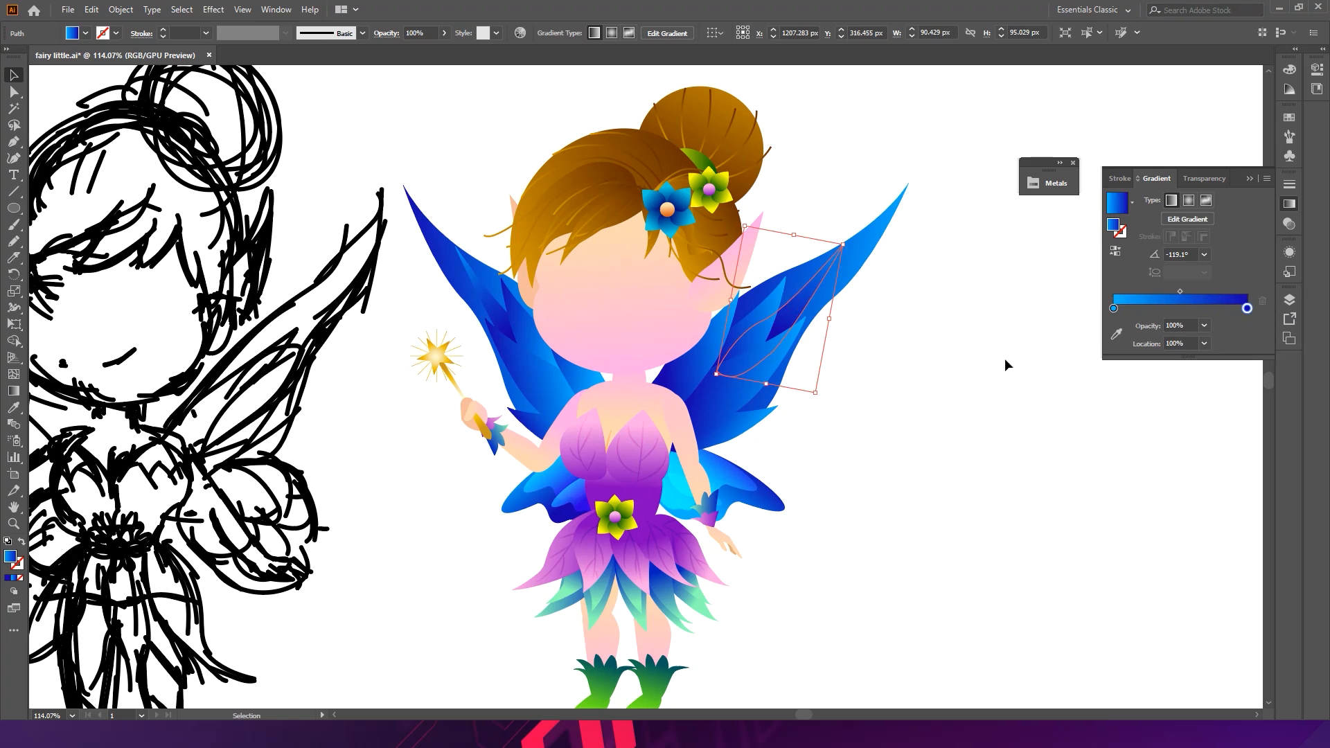
# - Enter the right wing group and redraw the gradient on its upper feather along a downward-left line
pyautogui.click(825, 321)
pyautogui.press('a')
pyautogui.press('v')
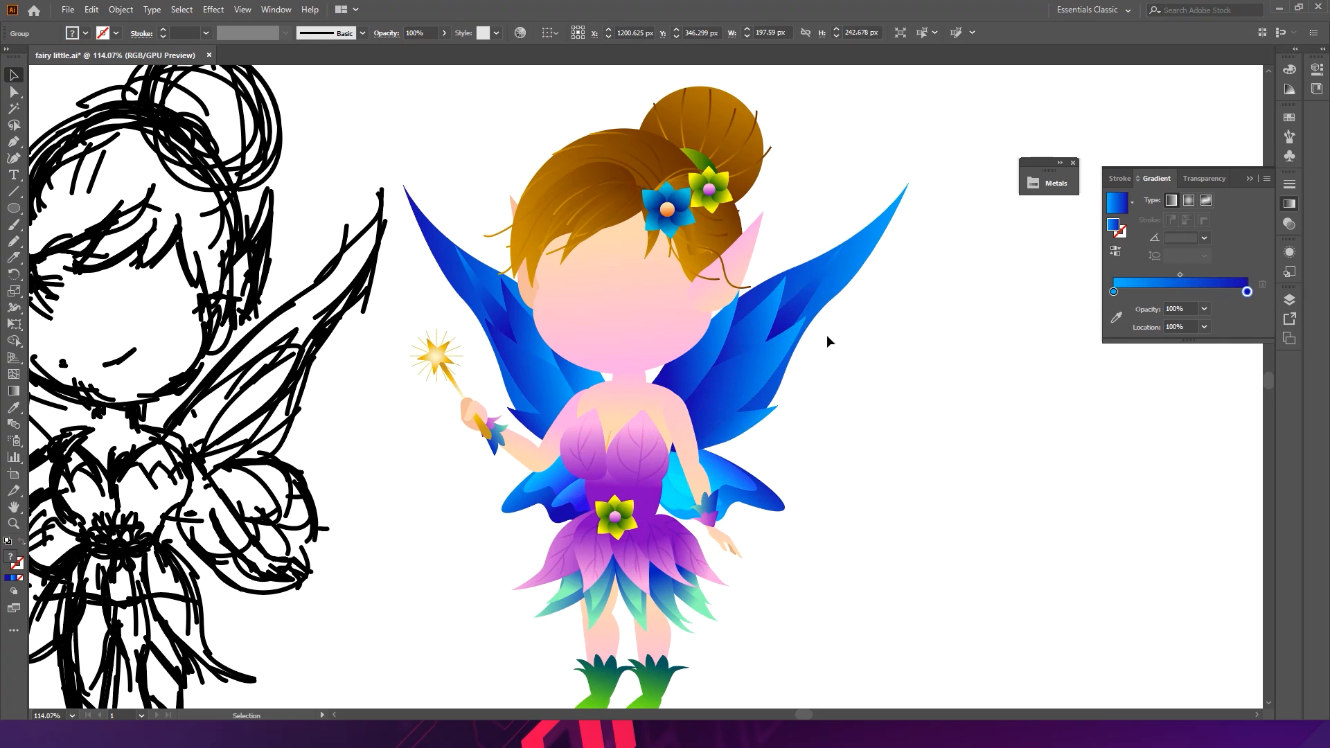
pyautogui.doubleClick(794, 324)
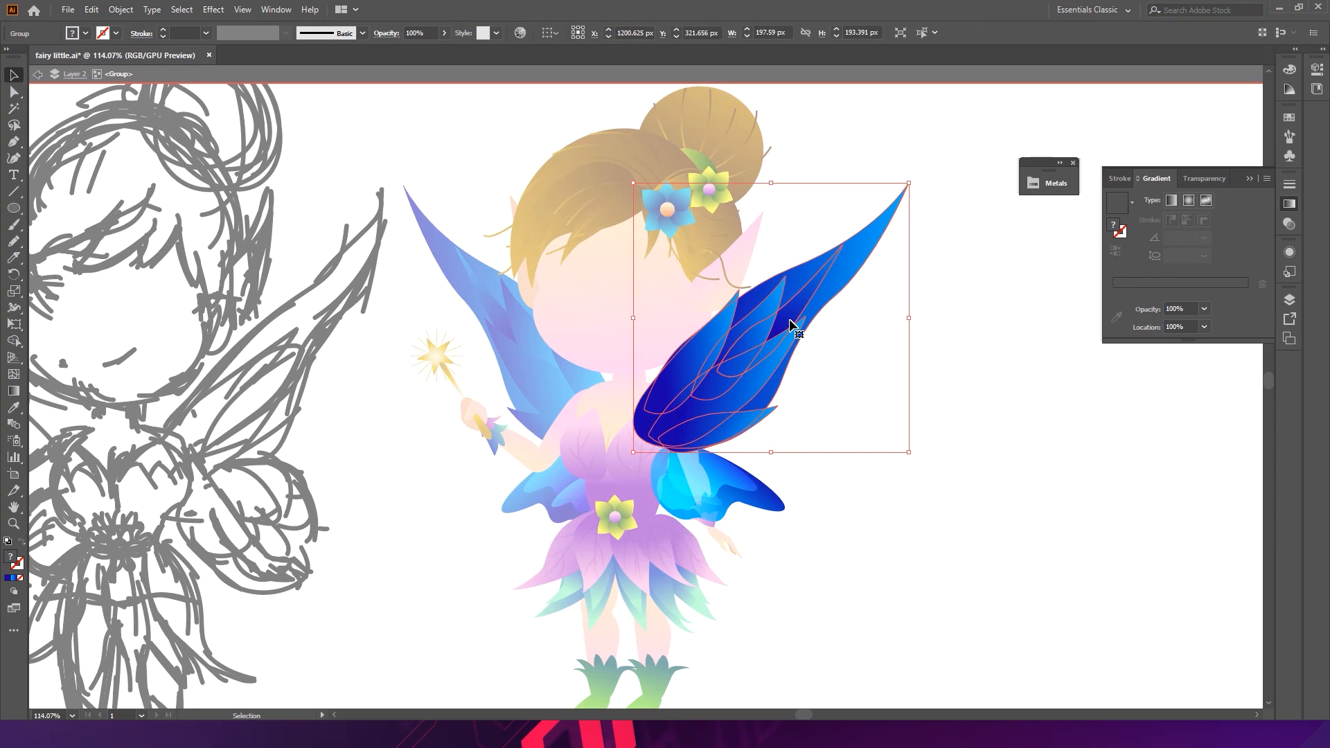
pyautogui.doubleClick(792, 323)
pyautogui.press('g')
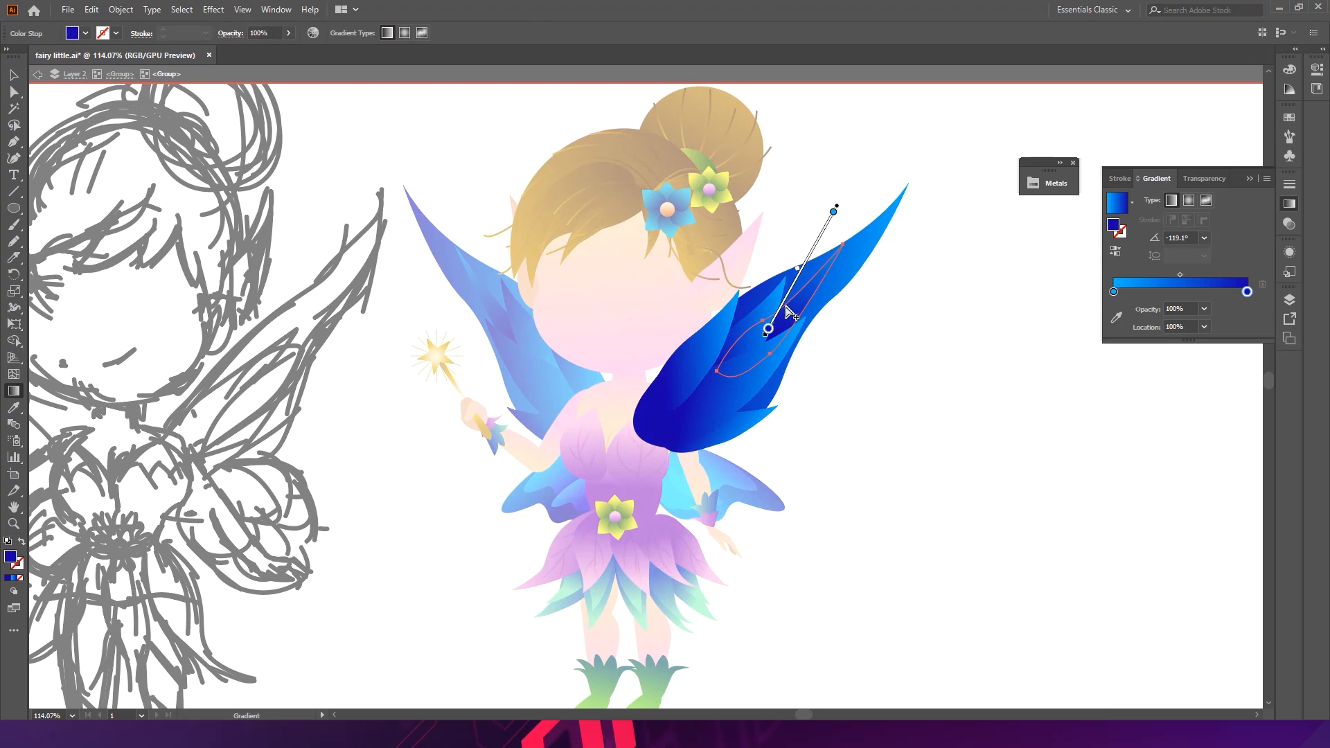
pyautogui.moveTo(785, 307); pyautogui.dragTo(750, 358)
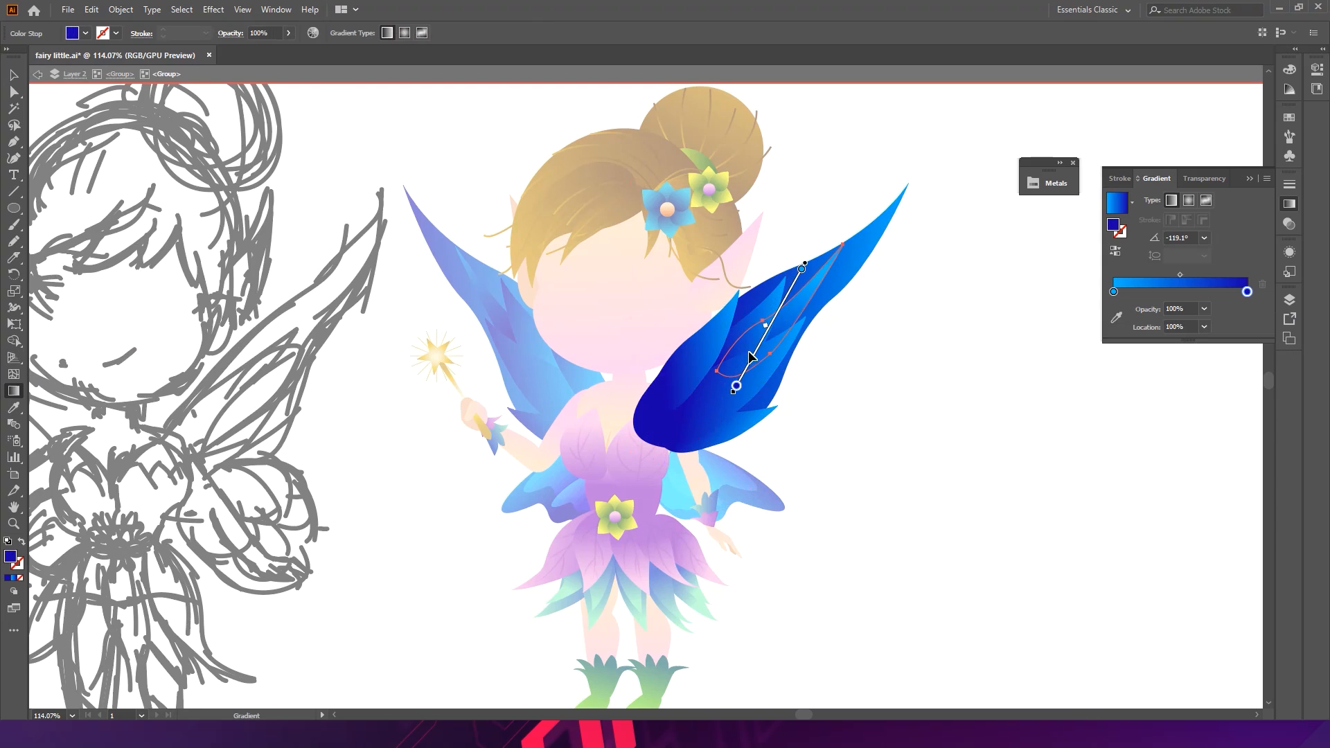
# - Redraw the gradient on the neighbouring feather at an angle of about 31°
pyautogui.press('v')
pyautogui.keyDown('ctrl'); pyautogui.click(780, 358); pyautogui.keyUp('ctrl')
pyautogui.keyDown('ctrl'); pyautogui.click(746, 331); pyautogui.keyUp('ctrl')
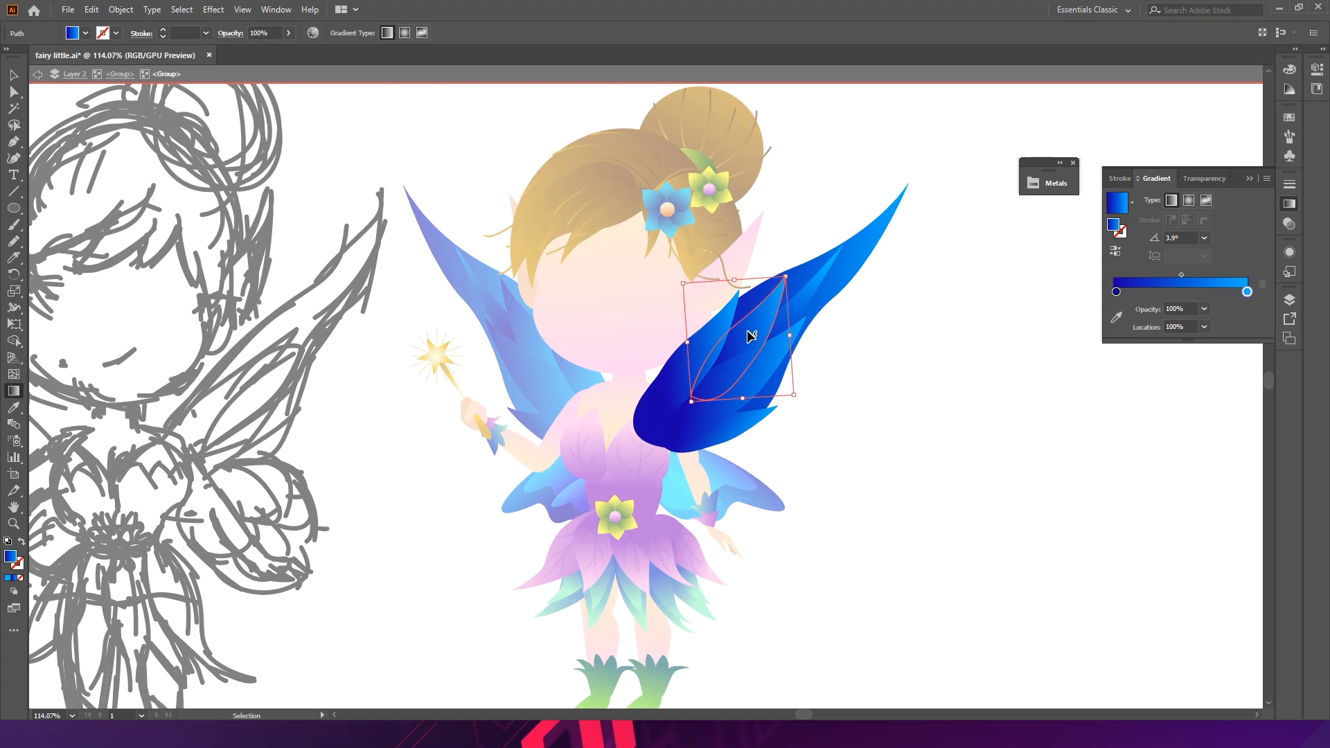
pyautogui.moveTo(741, 341); pyautogui.dragTo(822, 333)
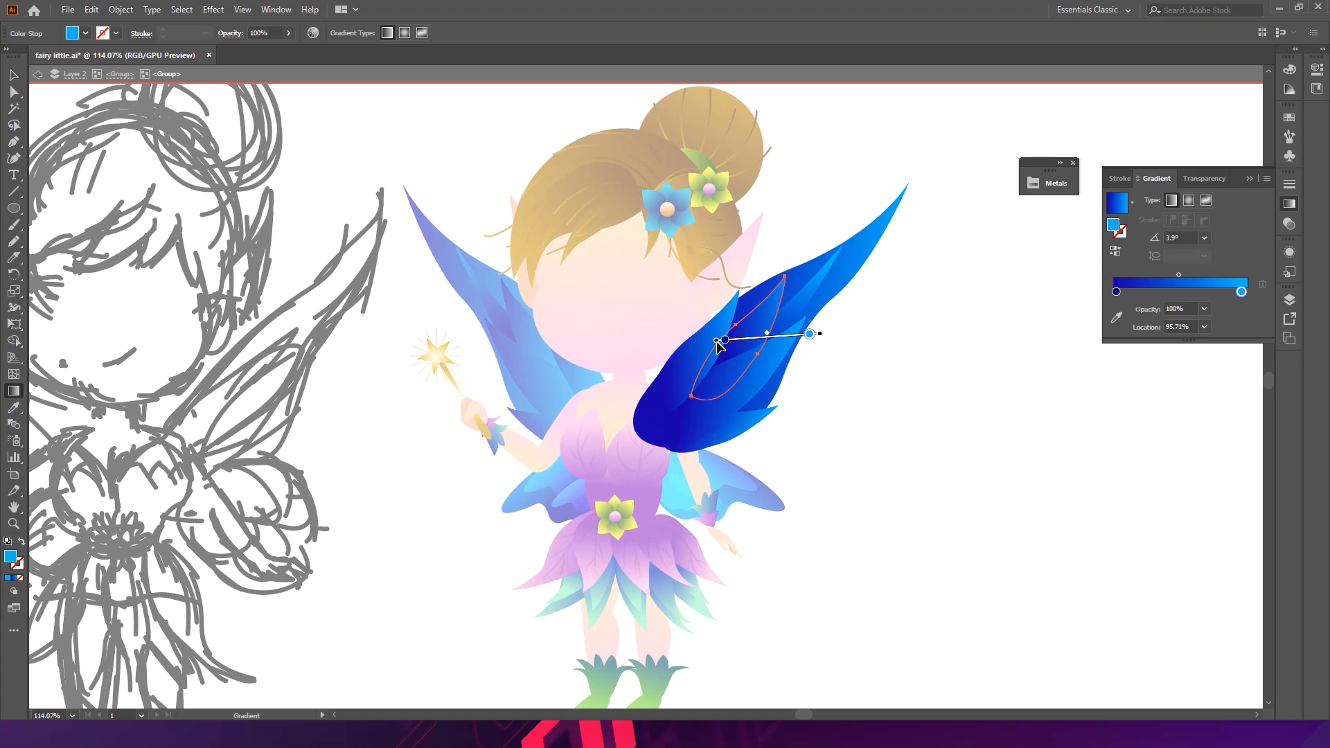
pyautogui.moveTo(827, 340); pyautogui.dragTo(828, 278)
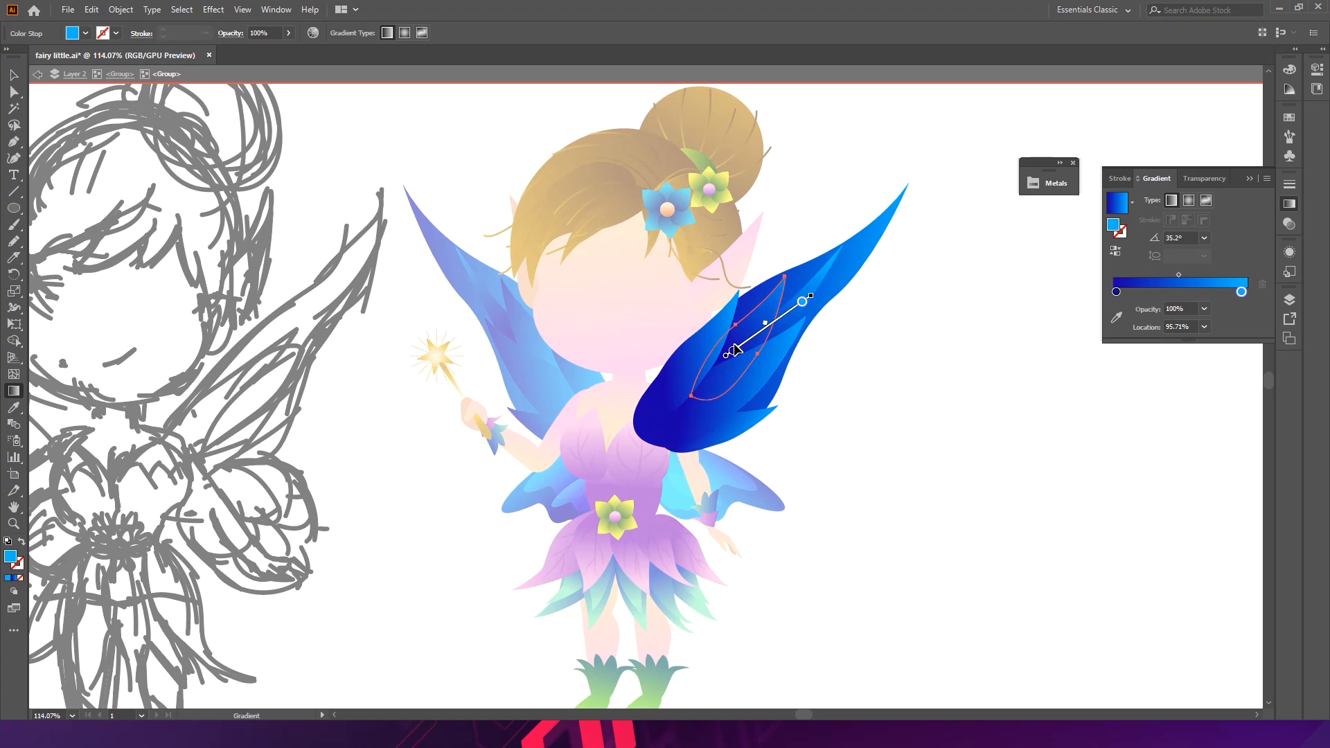
pyautogui.moveTo(759, 340); pyautogui.dragTo(748, 357)
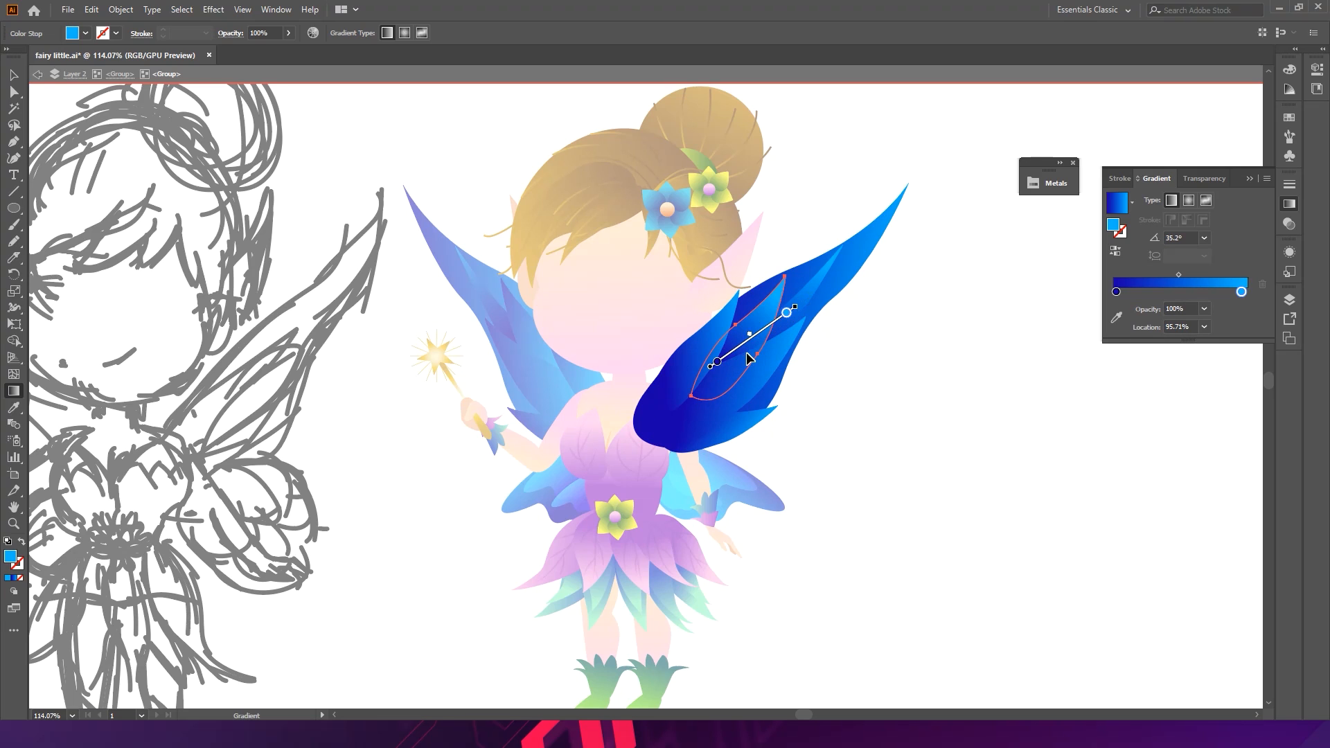
pyautogui.click(825, 383)
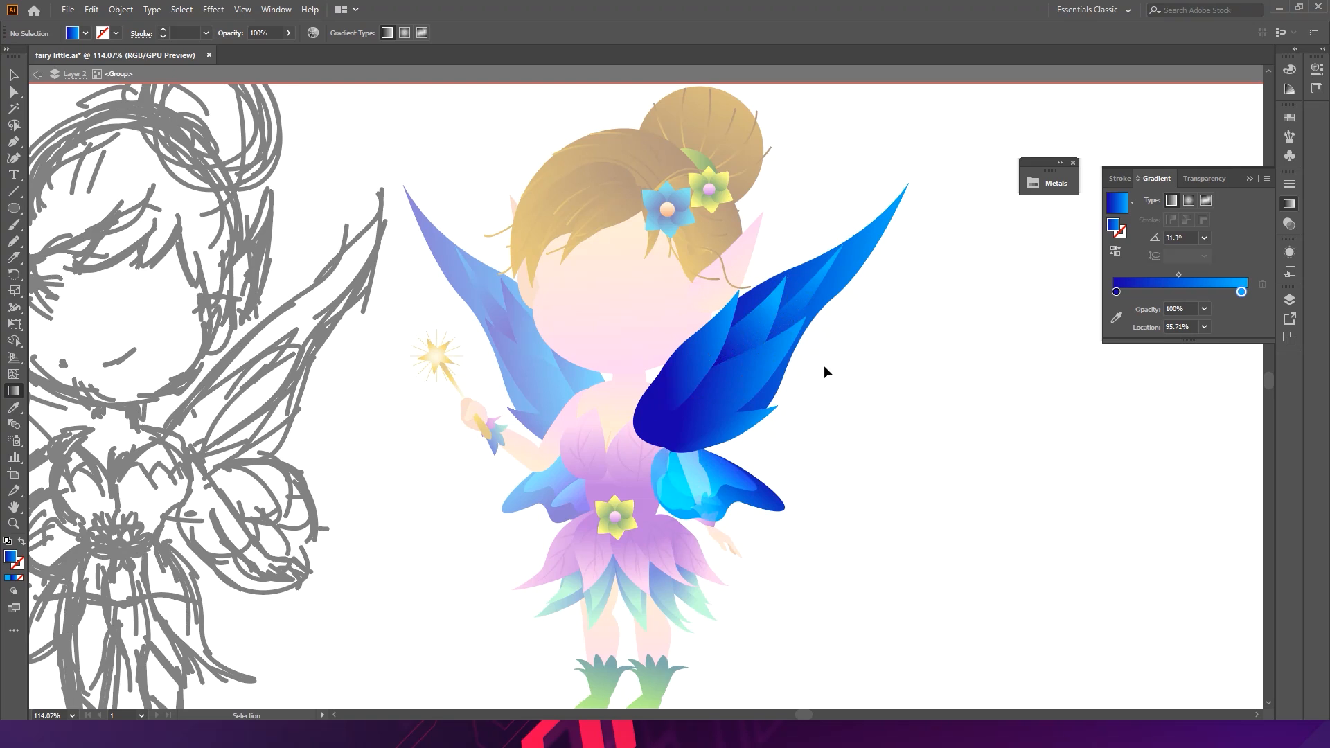
# - Redraw the gradient across the lower feather of the right wing at about 9.5°, then leave the group
pyautogui.click(729, 431)
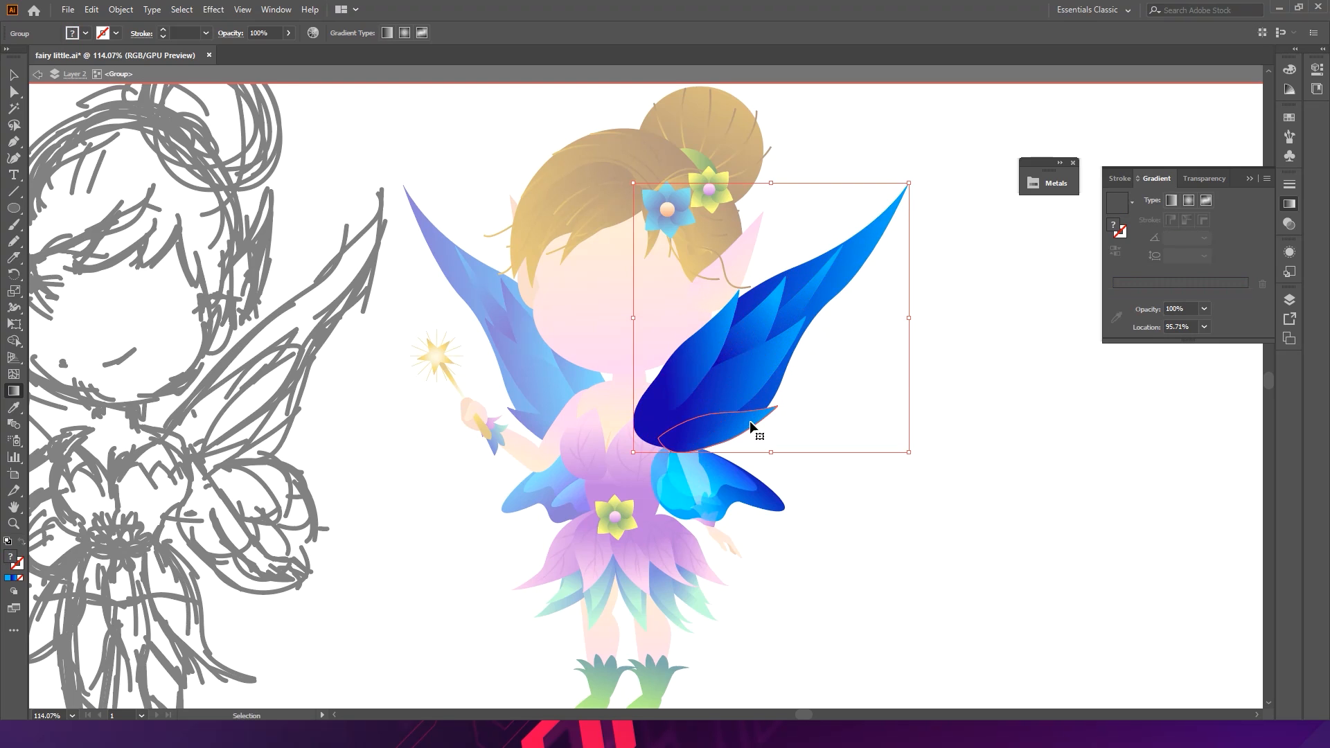
pyautogui.keyDown('ctrl'); pyautogui.doubleClick(748, 423); pyautogui.keyUp('ctrl')
pyautogui.moveTo(664, 439)
pyautogui.mouseDown()
pyautogui.moveTo(760, 423)
pyautogui.moveTo(740, 432)
pyautogui.mouseUp()
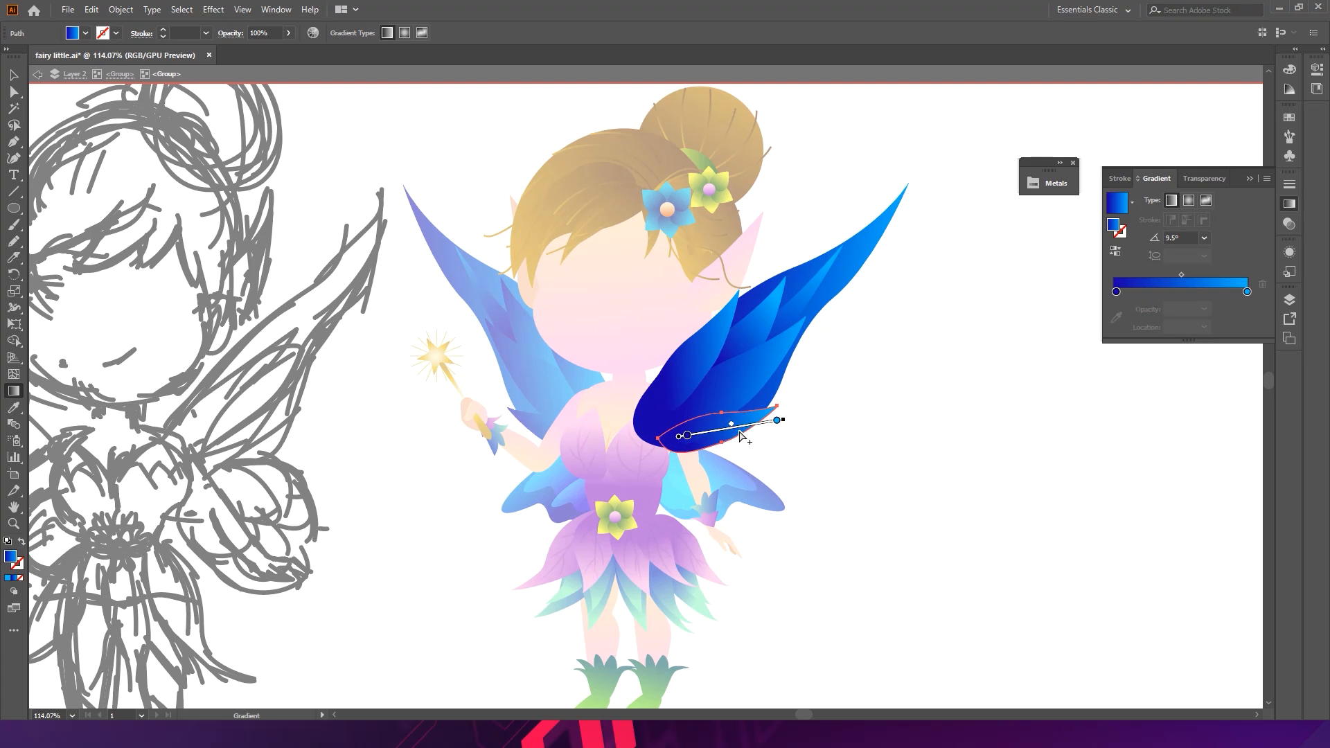
pyautogui.keyDown('ctrl'); pyautogui.doubleClick(816, 434); pyautogui.keyUp('ctrl')
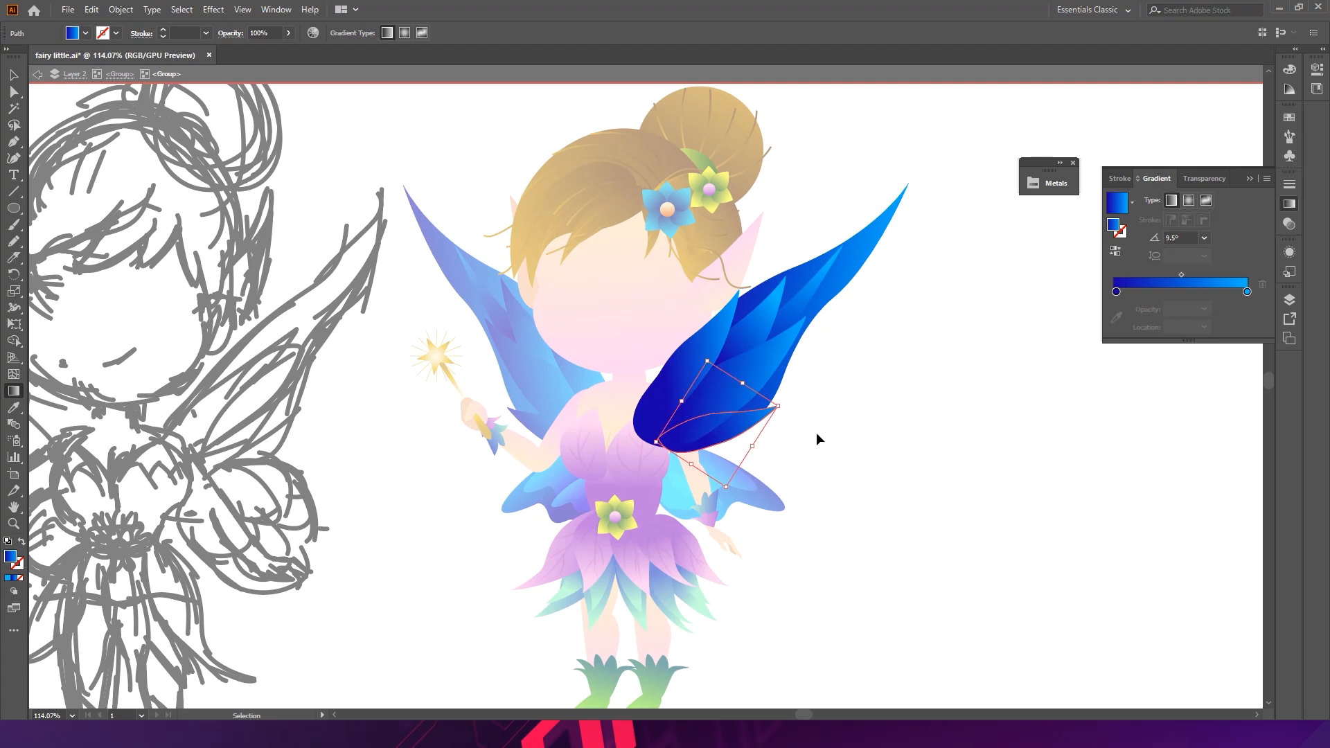
pyautogui.press('v')
pyautogui.doubleClick(839, 400)
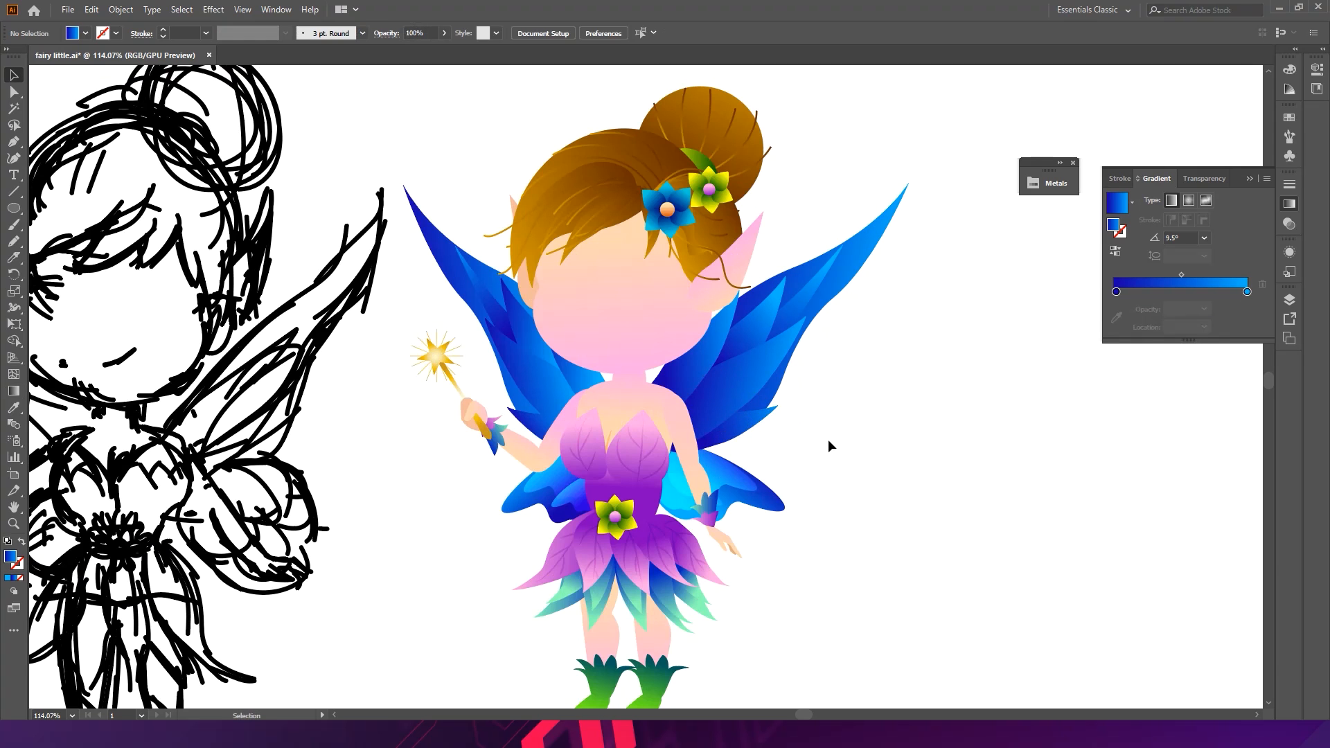
# - Select the wing on the fairy's left side and delete it
pyautogui.press('a')
pyautogui.press('v')
pyautogui.click(552, 471)
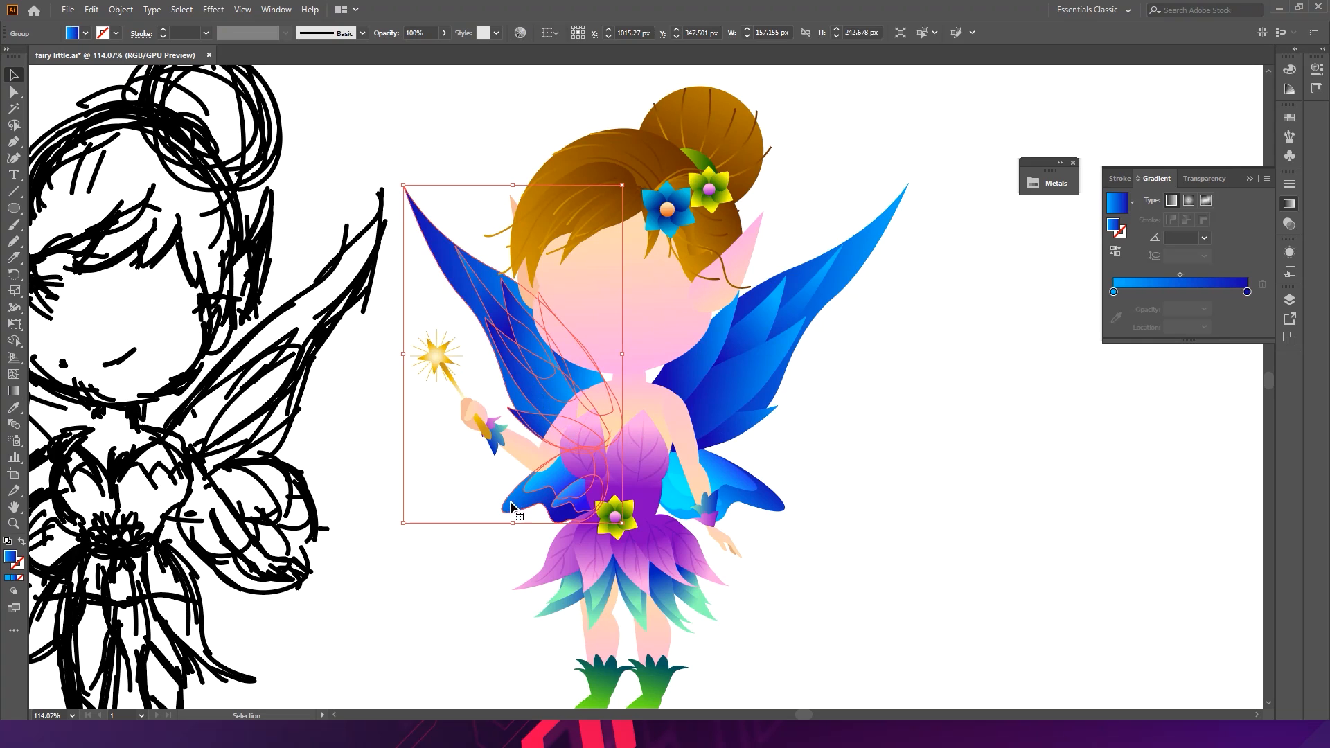
pyautogui.press('Delete')
# - Duplicate the right wing towards the centre and reflect the copy vertically
pyautogui.click(761, 396)
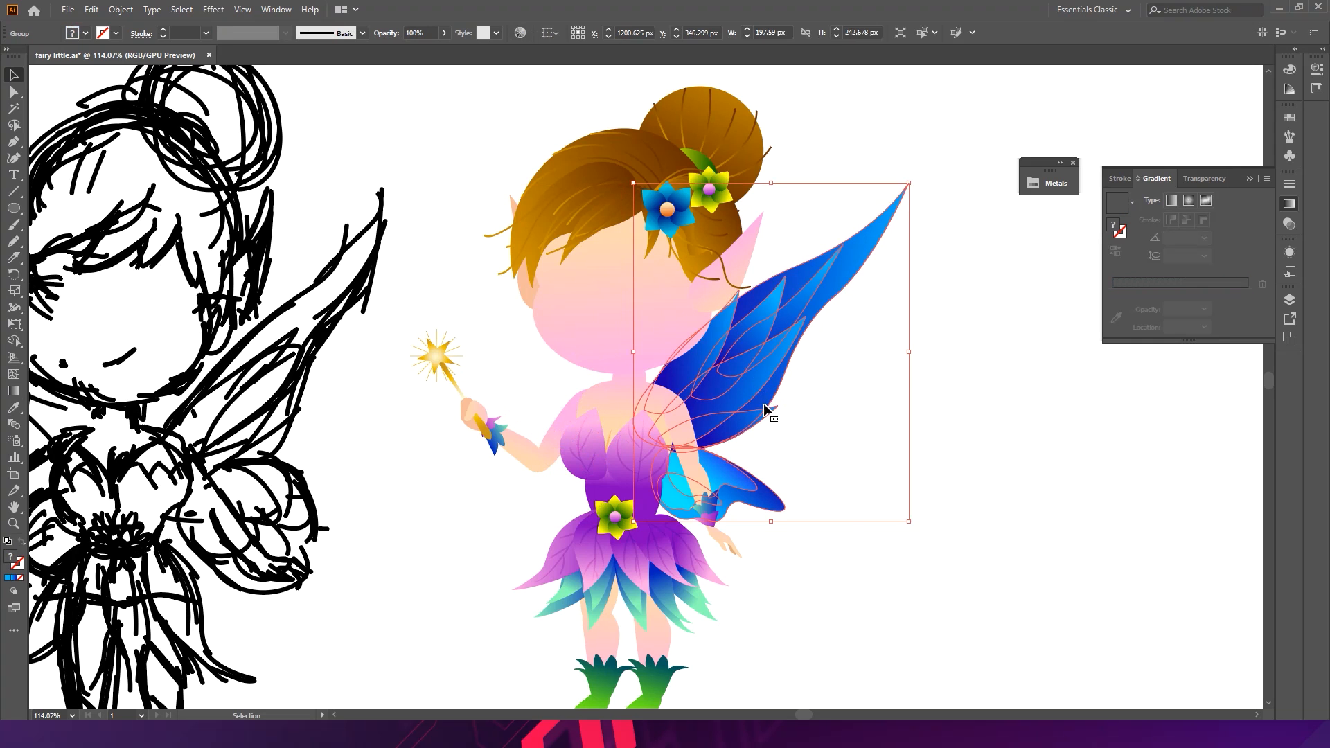
pyautogui.moveTo(765, 389); pyautogui.dragTo(631, 390)
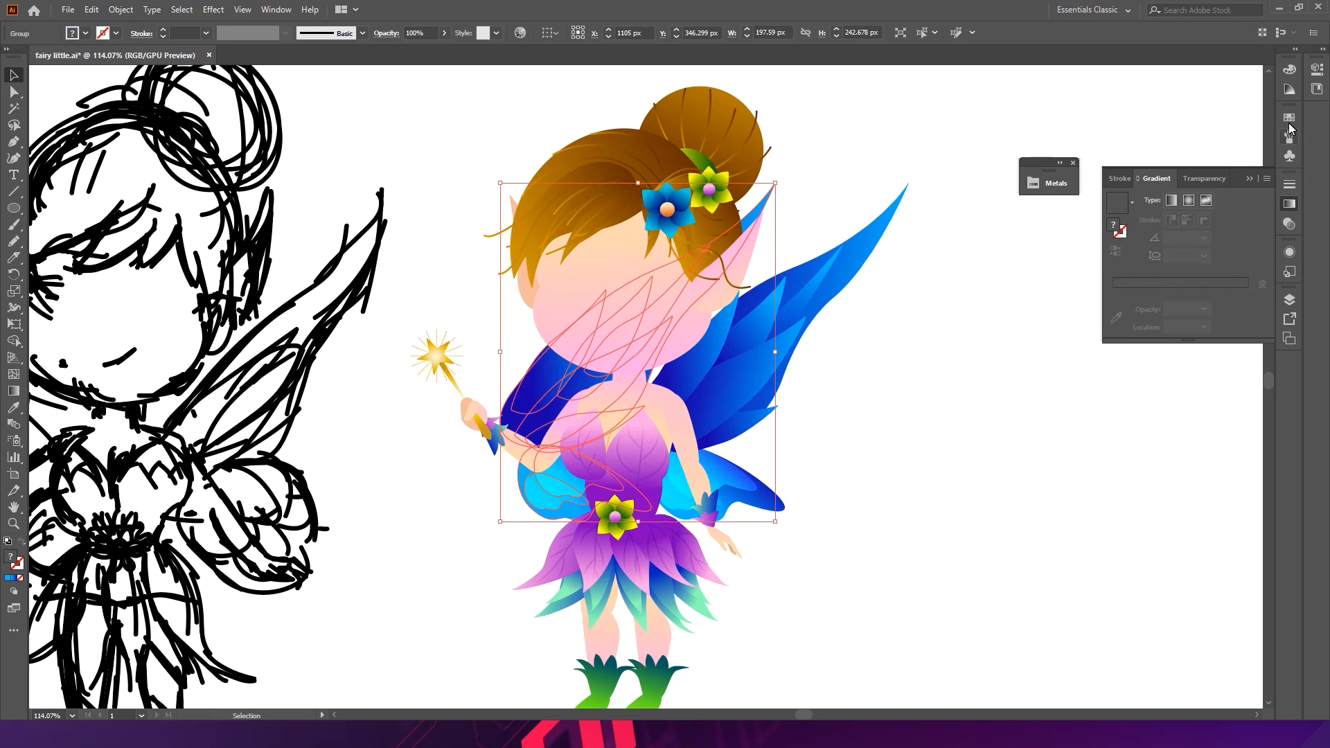
pyautogui.rightClick(554, 389)
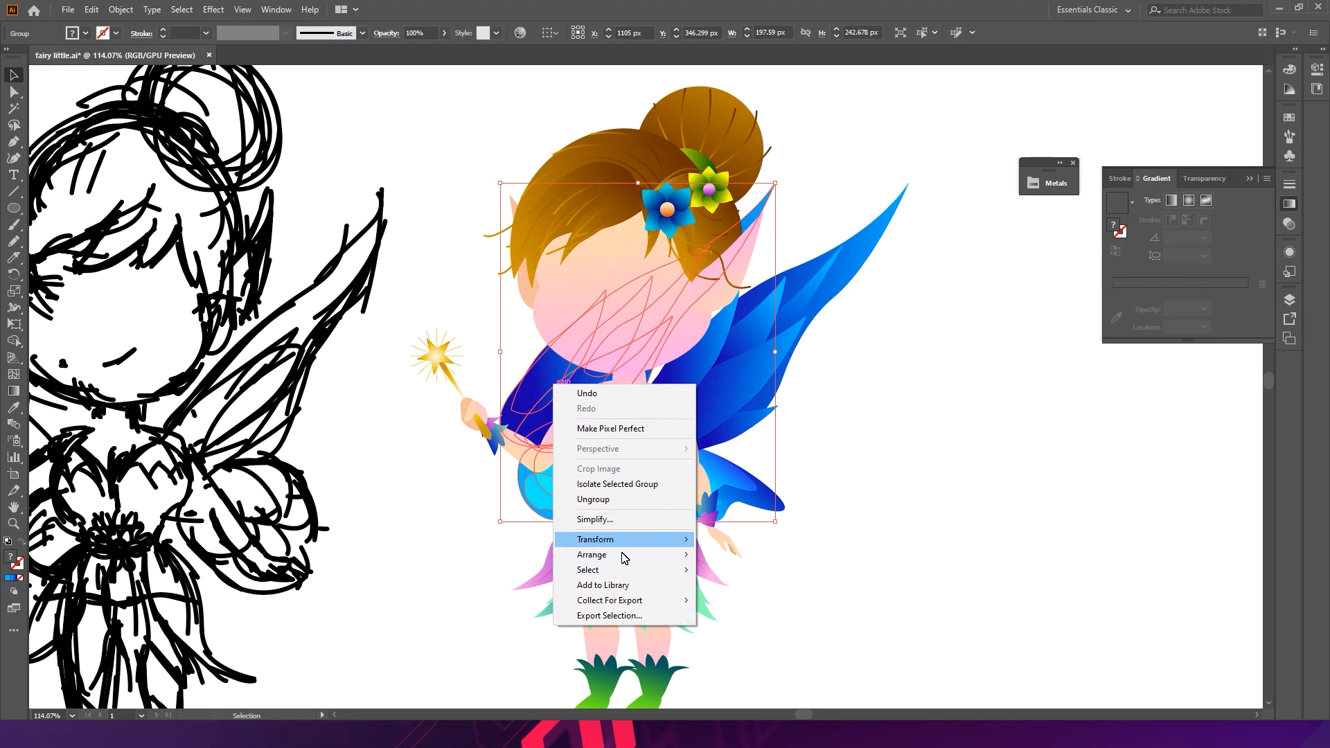
pyautogui.moveTo(627, 548)
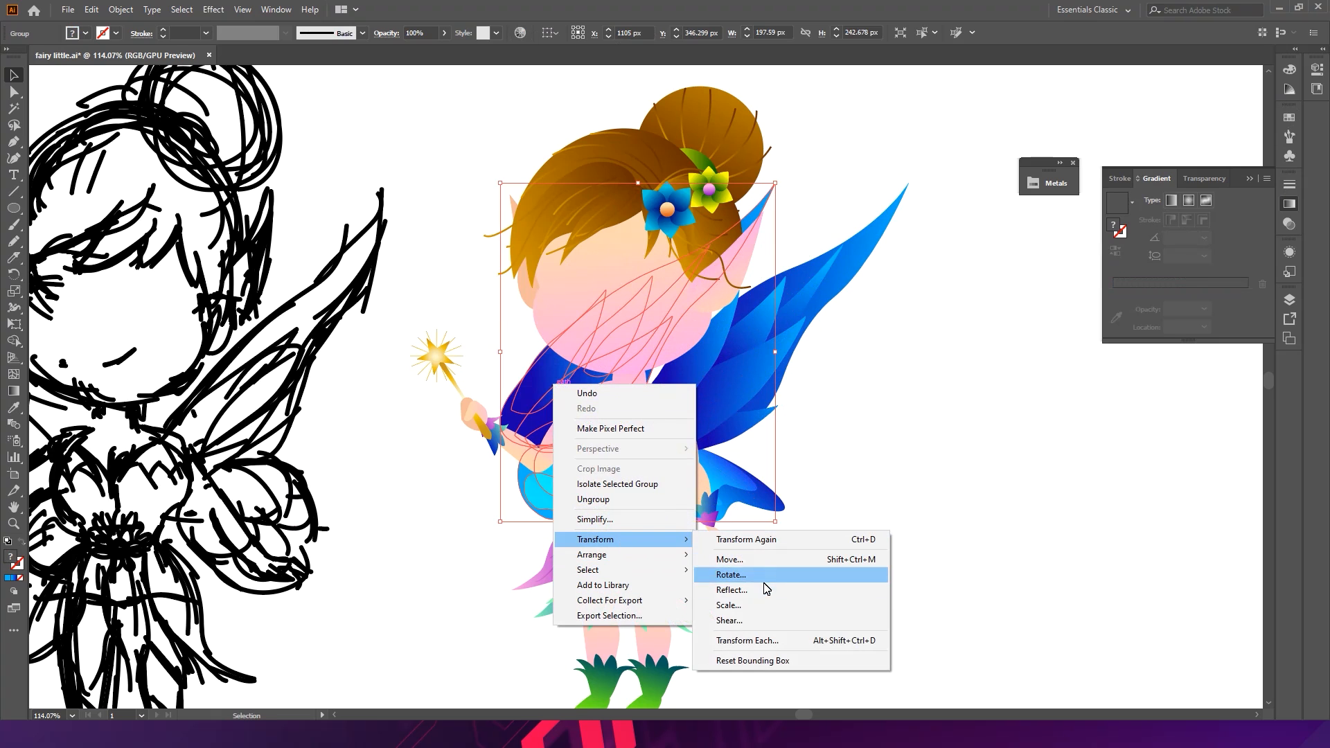
pyautogui.click(734, 590)
pyautogui.click(666, 454)
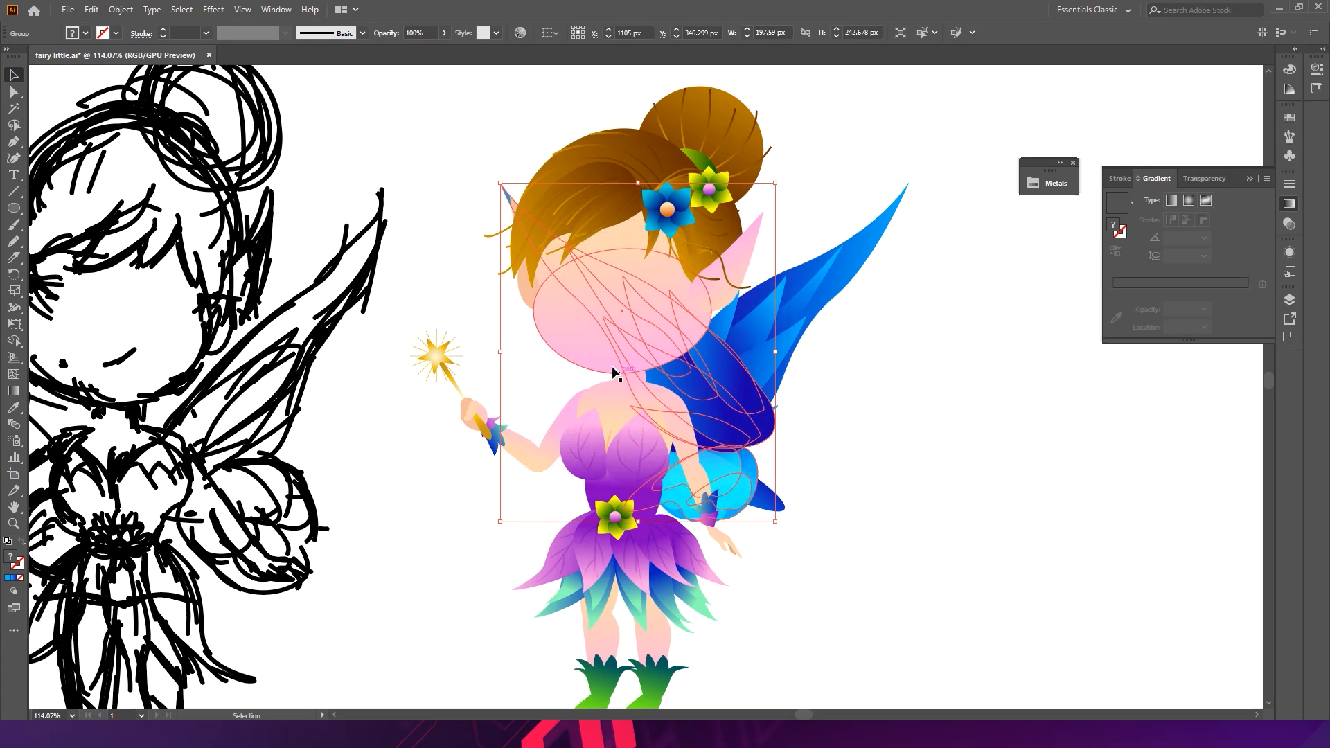
# - Move the reflected wing into place on the fairy's left side
pyautogui.moveTo(639, 367); pyautogui.dragTo(562, 363)
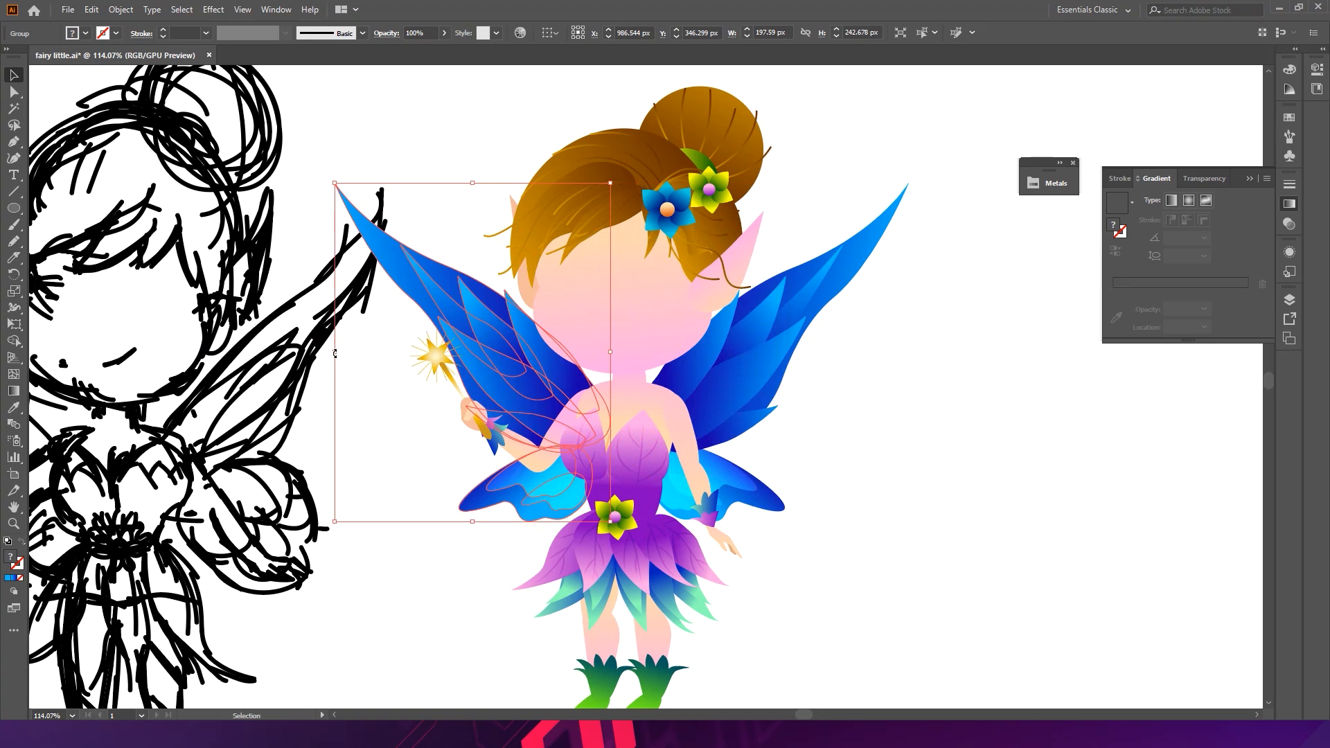
pyautogui.hotkey('ctrl', 'z')
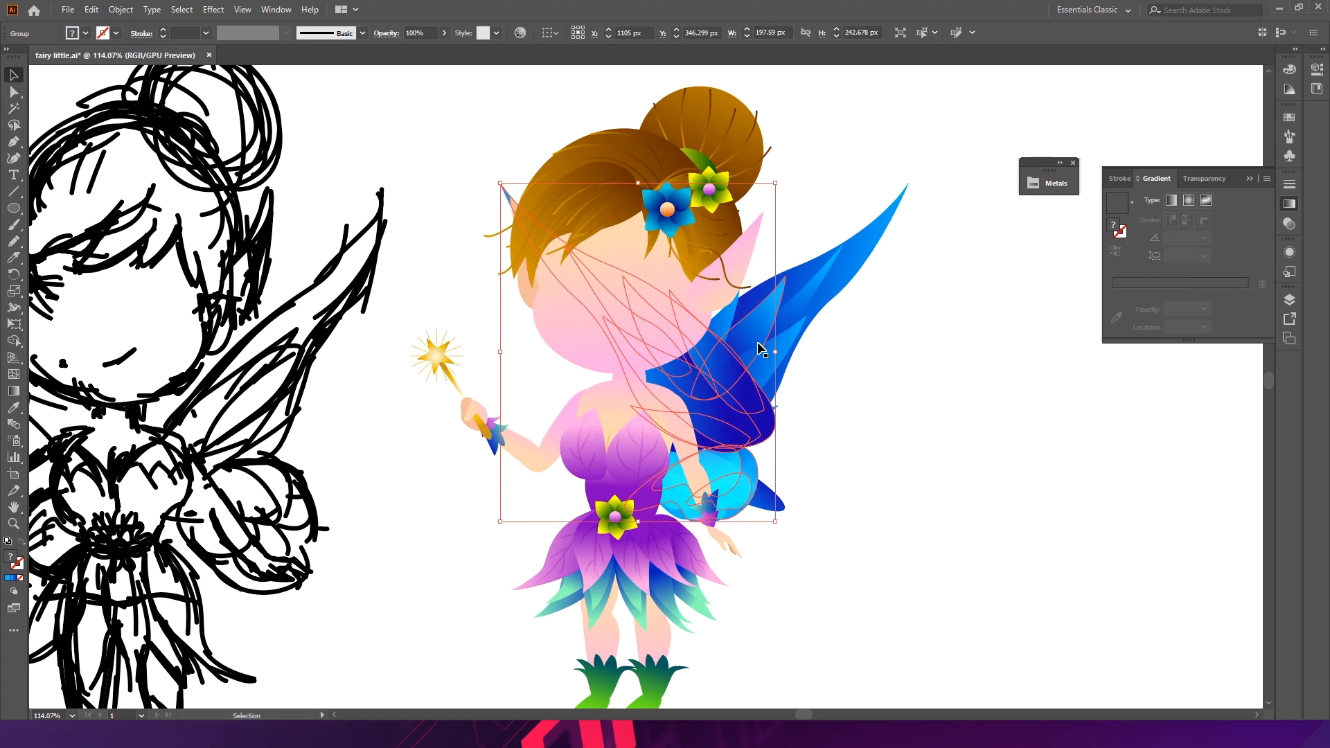
pyautogui.moveTo(713, 407); pyautogui.dragTo(551, 392)
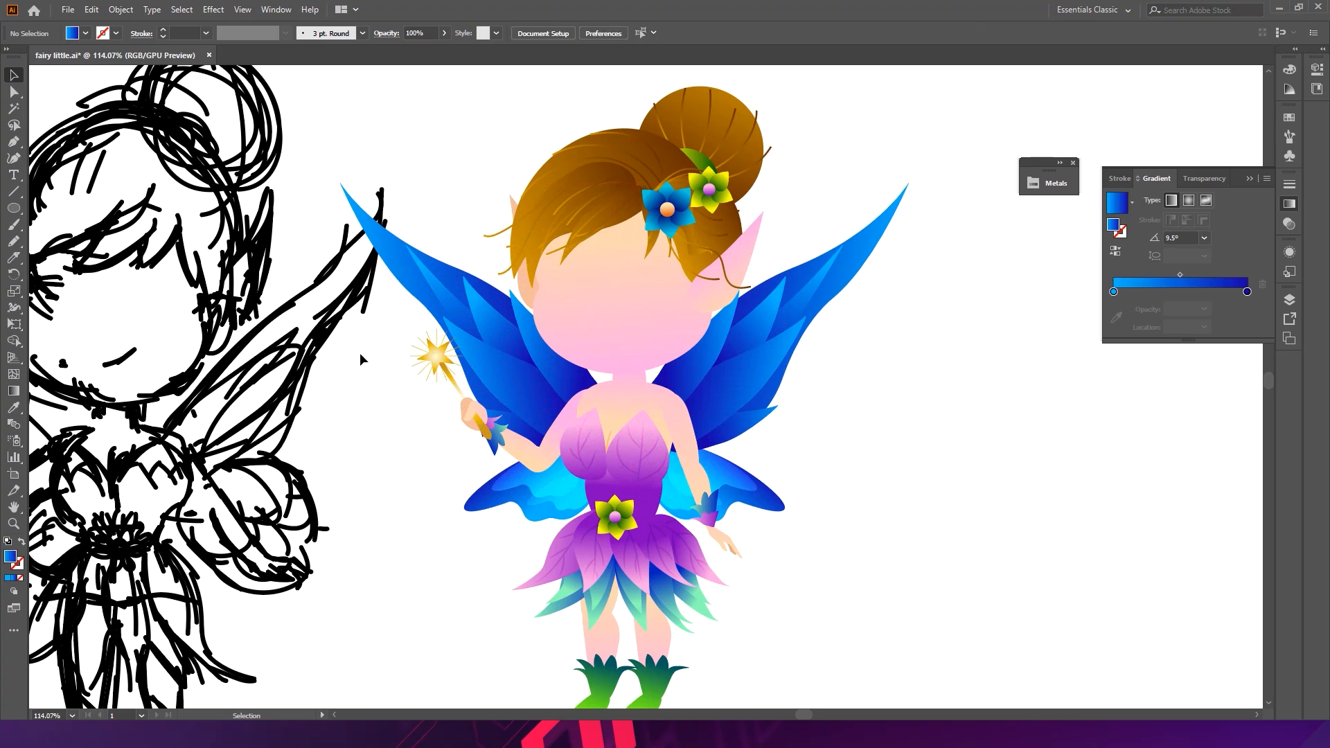
# - Narrow the left wing by pulling in its outer edge, then deselect and save the document
pyautogui.moveTo(346, 357); pyautogui.dragTo(380, 357)
pyautogui.click(362, 462)
pyautogui.press('a')
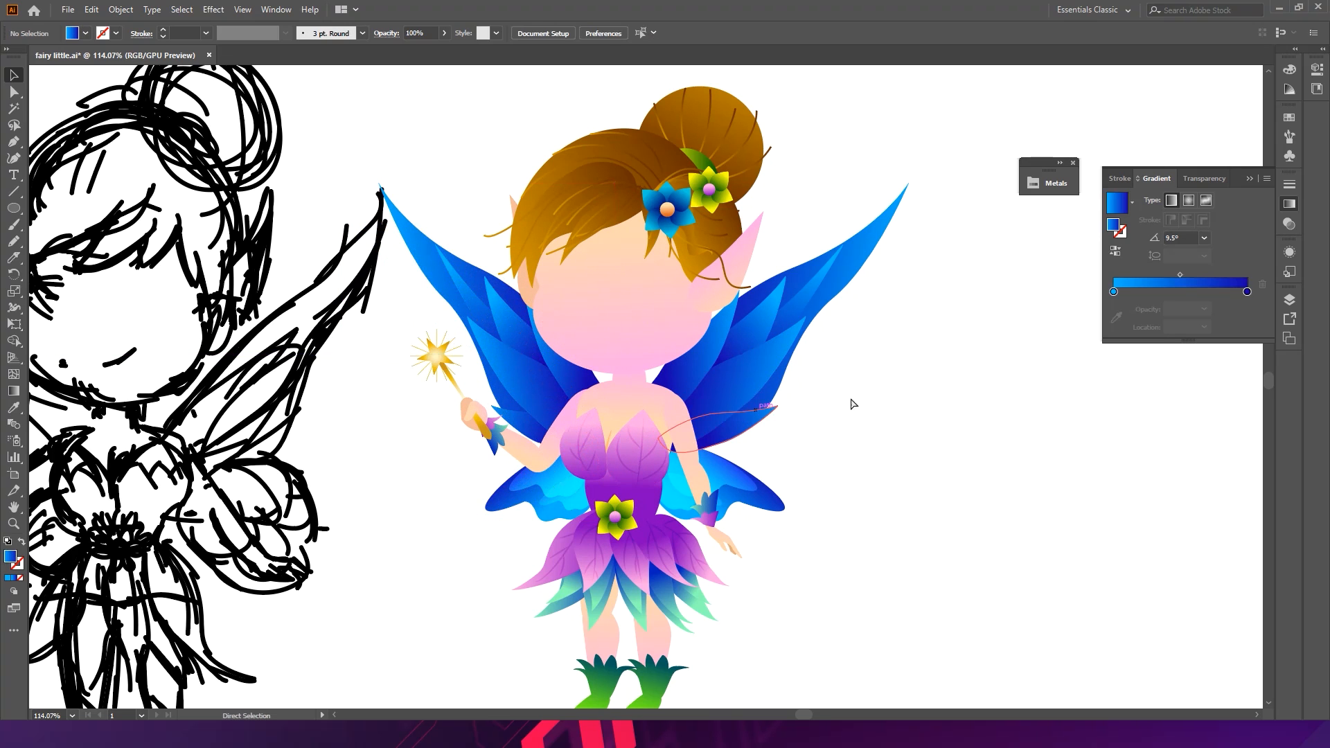
pyautogui.hotkey('ctrl', 's')
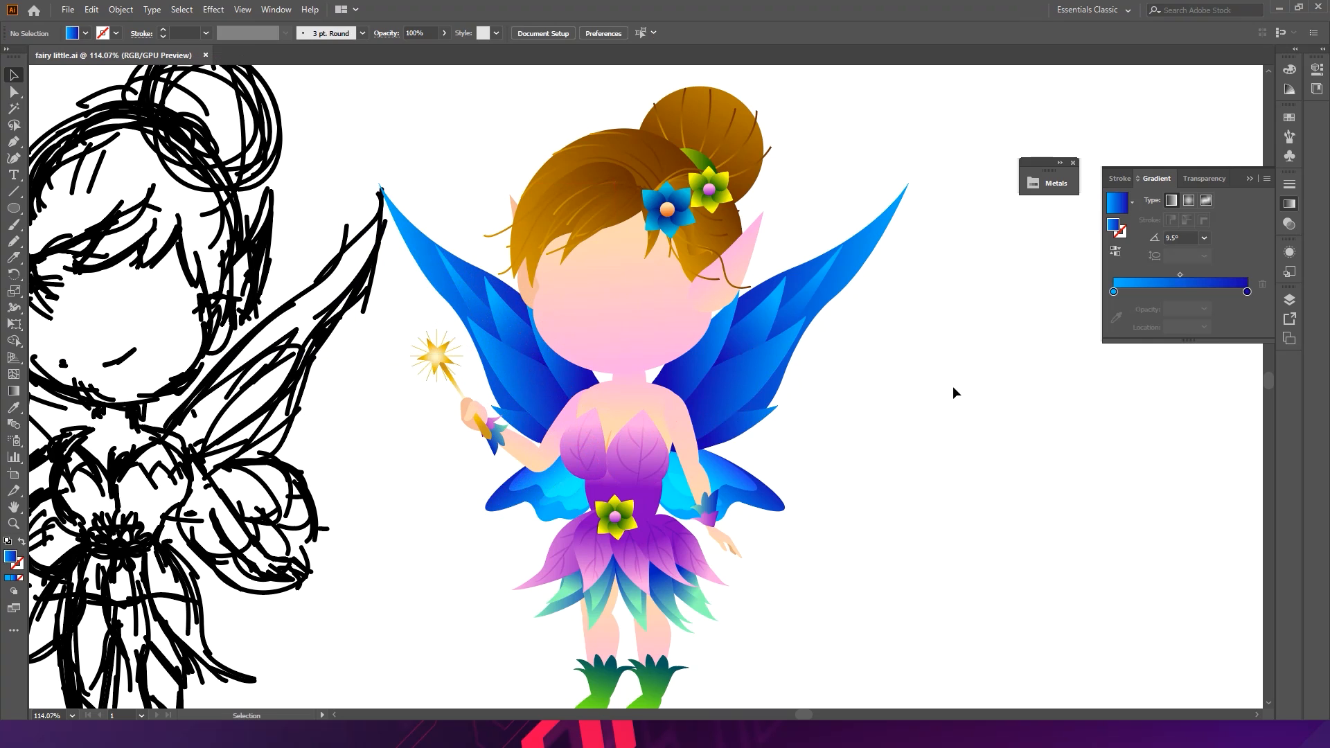
# - Draw a small circle about 25 px wide in the empty space beside the fairy's wand
pyautogui.scroll(3, 769, 350)
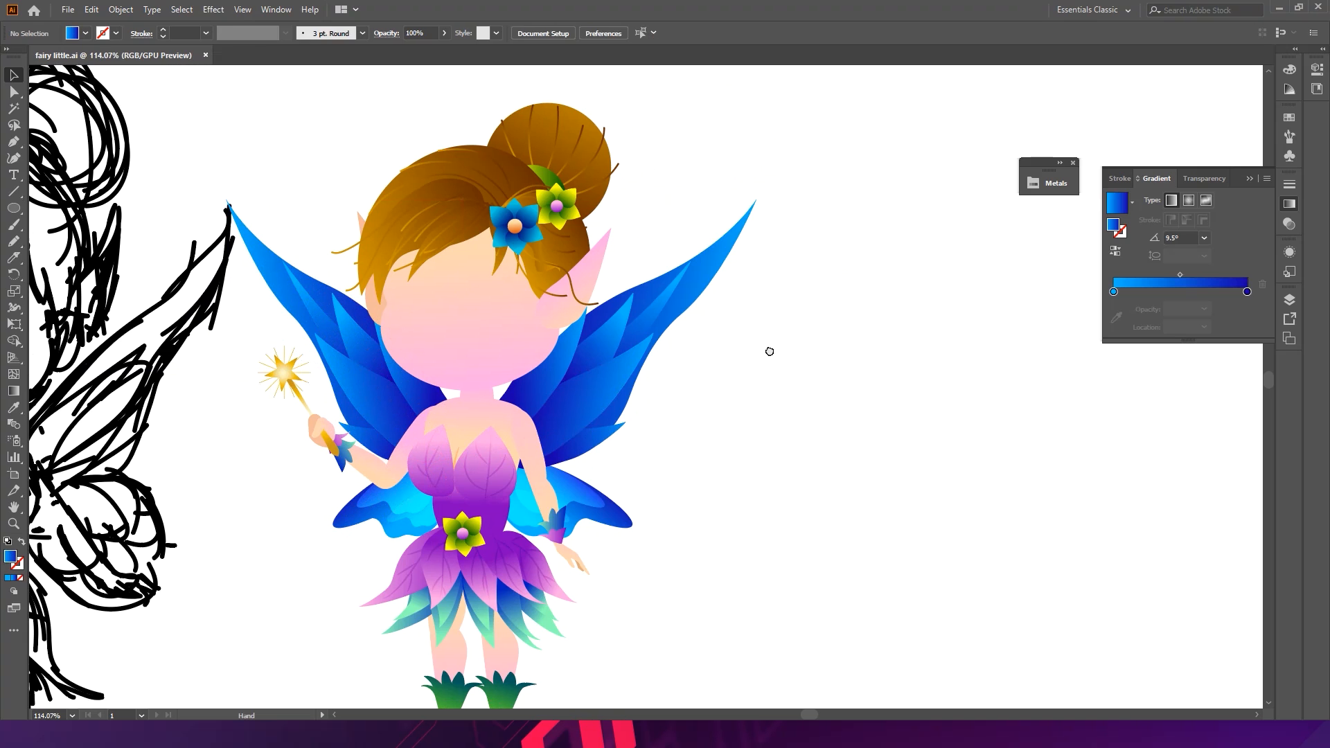
pyautogui.moveTo(382, 308); pyautogui.dragTo(447, 356)
pyautogui.moveTo(406, 291)
pyautogui.mouseDown()
pyautogui.moveTo(543, 367)
pyautogui.moveTo(538, 326)
pyautogui.moveTo(464, 363)
pyautogui.moveTo(380, 330)
pyautogui.moveTo(390, 280)
pyautogui.mouseUp()
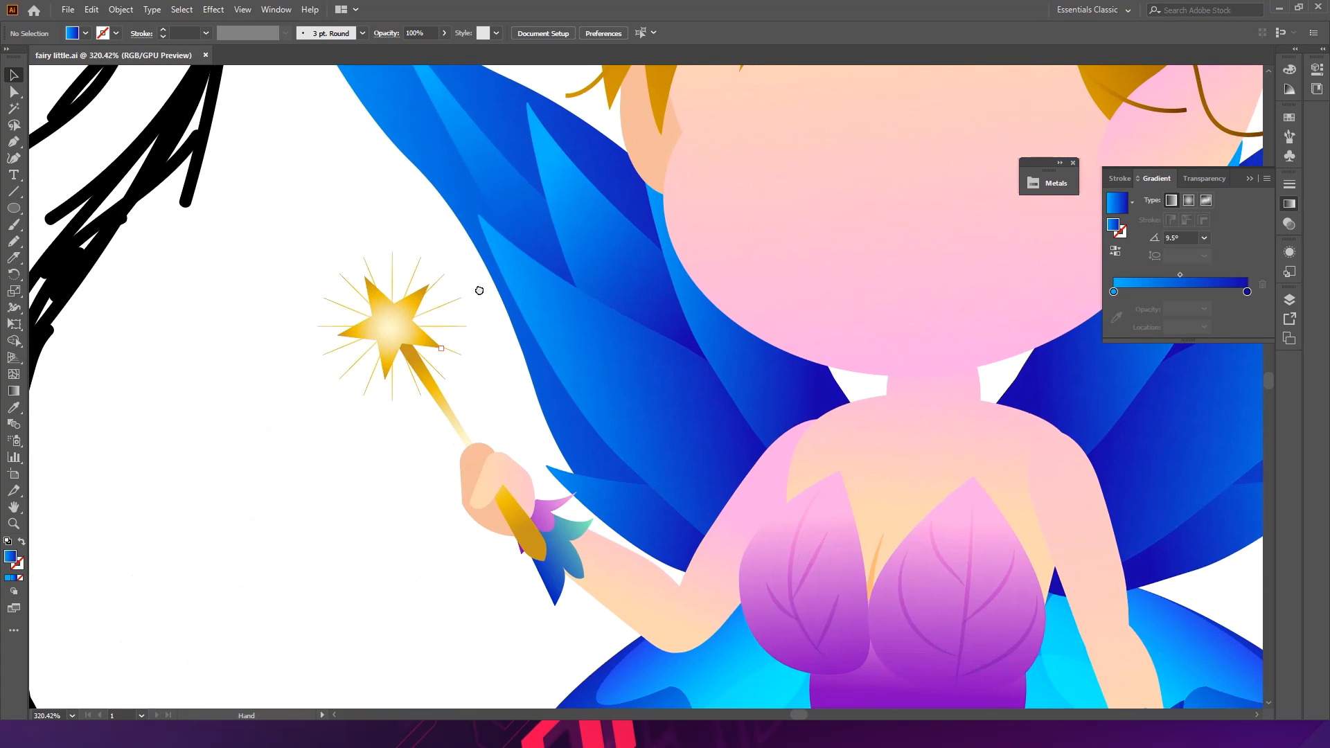
pyautogui.moveTo(481, 277); pyautogui.dragTo(448, 362)
pyautogui.moveTo(182, 377); pyautogui.dragTo(218, 342)
pyautogui.press('l')
pyautogui.moveTo(157, 454); pyautogui.dragTo(253, 550)
pyautogui.press('v')
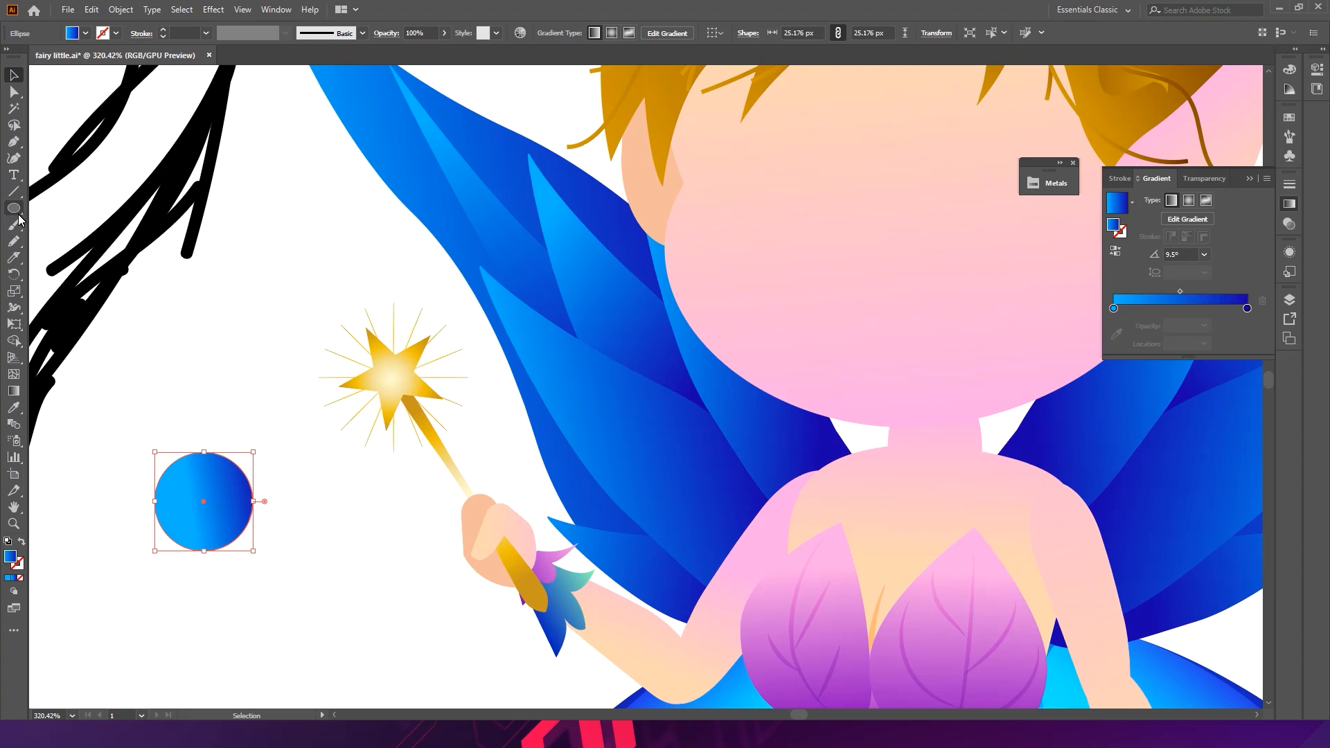
# - Fill the circle with the face's skin gradient and run the gradient vertically at about 84.7°
pyautogui.moveTo(258, 459); pyautogui.dragTo(284, 431)
pyautogui.press('i')
pyautogui.click(758, 241)
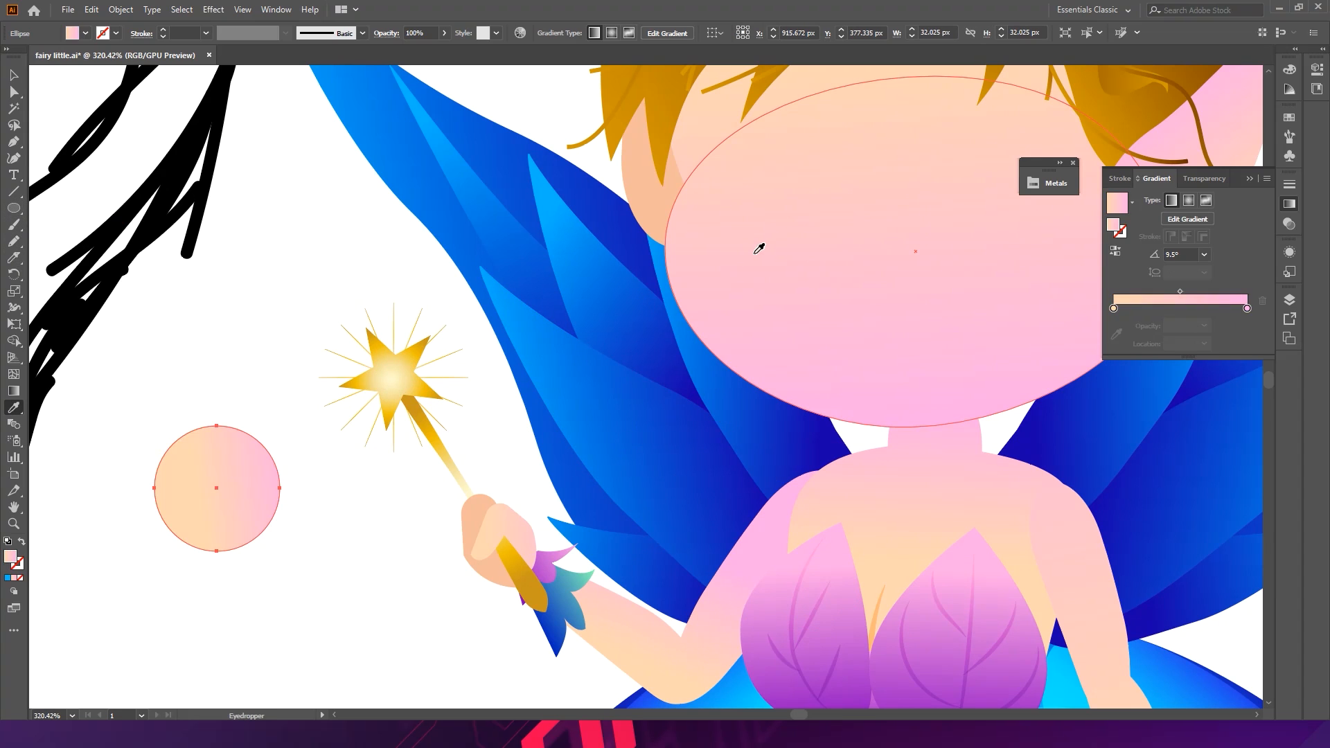
pyautogui.click(13, 390)
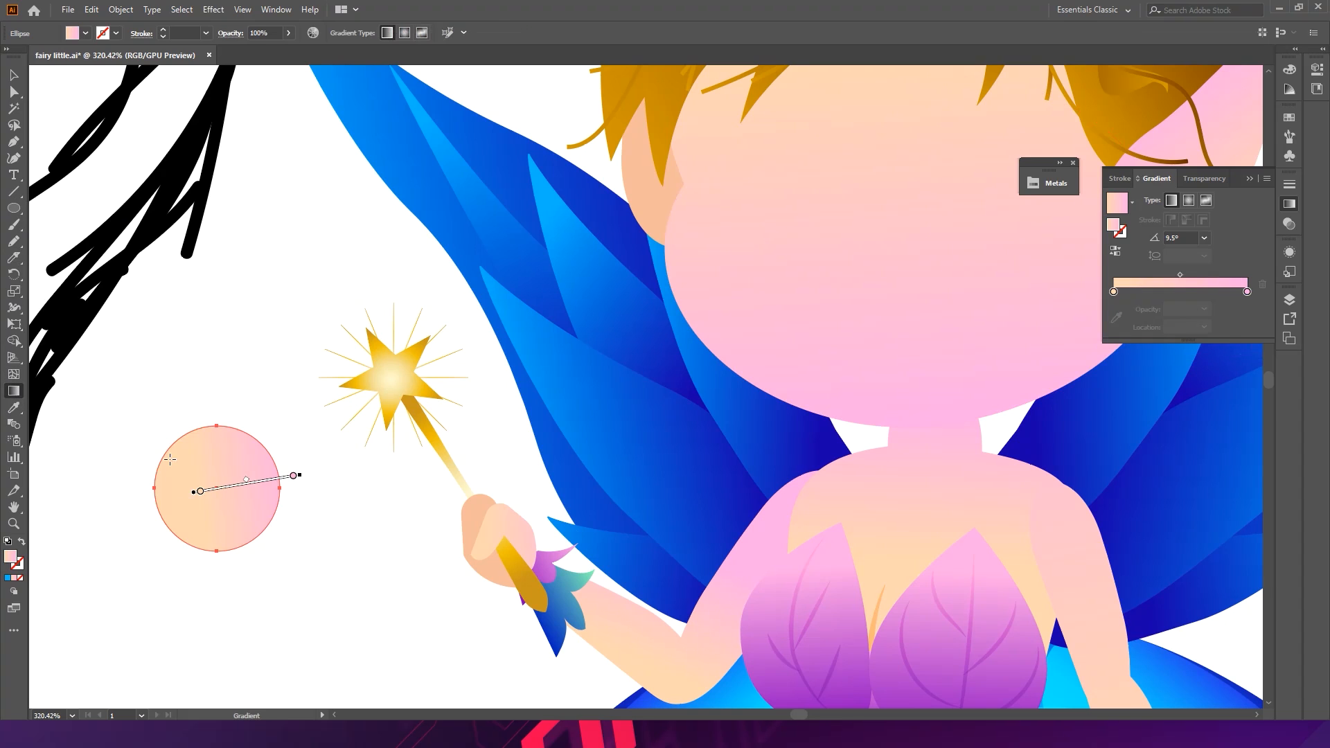
pyautogui.moveTo(210, 562); pyautogui.dragTo(220, 447)
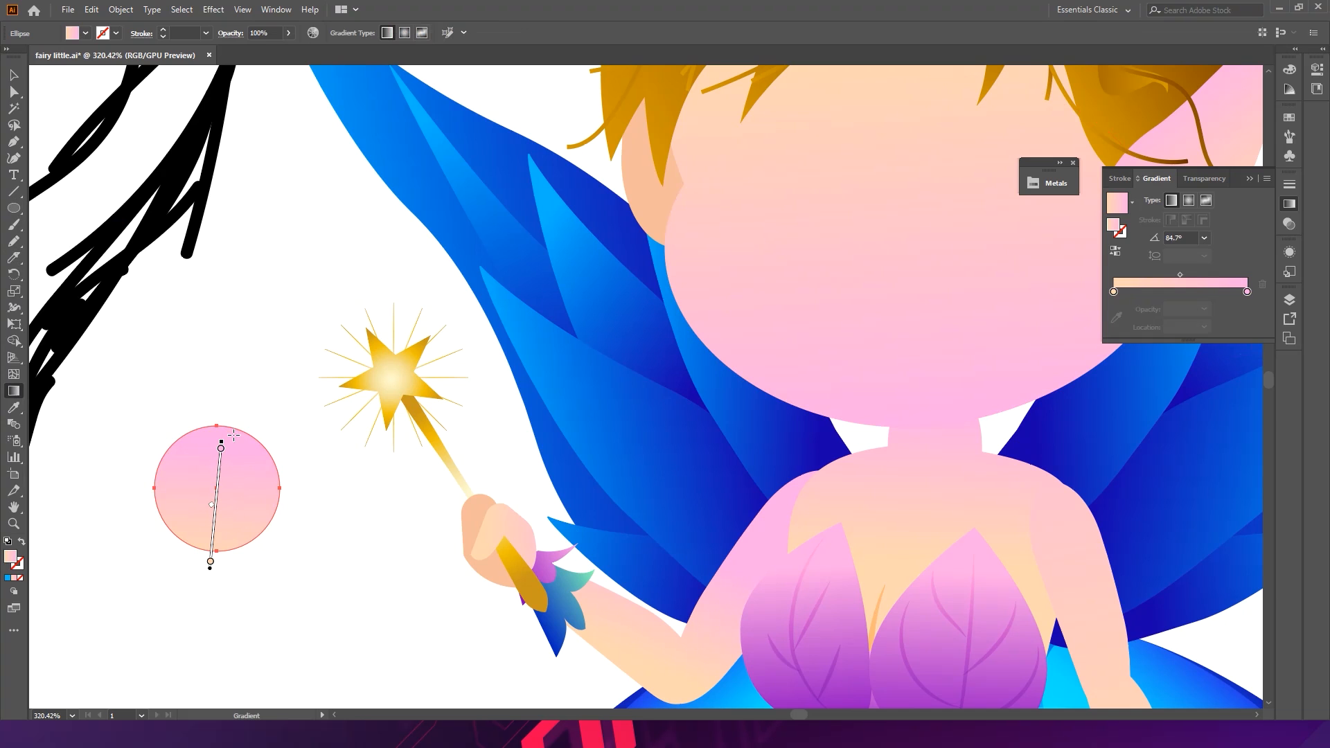
# - Create a flattened ellipse about 32 by 14 px across the middle of the circle
pyautogui.press('v')
pyautogui.click(299, 537)
pyautogui.moveTo(223, 514); pyautogui.dragTo(339, 529)
pyautogui.moveTo(246, 458); pyautogui.dragTo(307, 450)
pyautogui.click(281, 426)
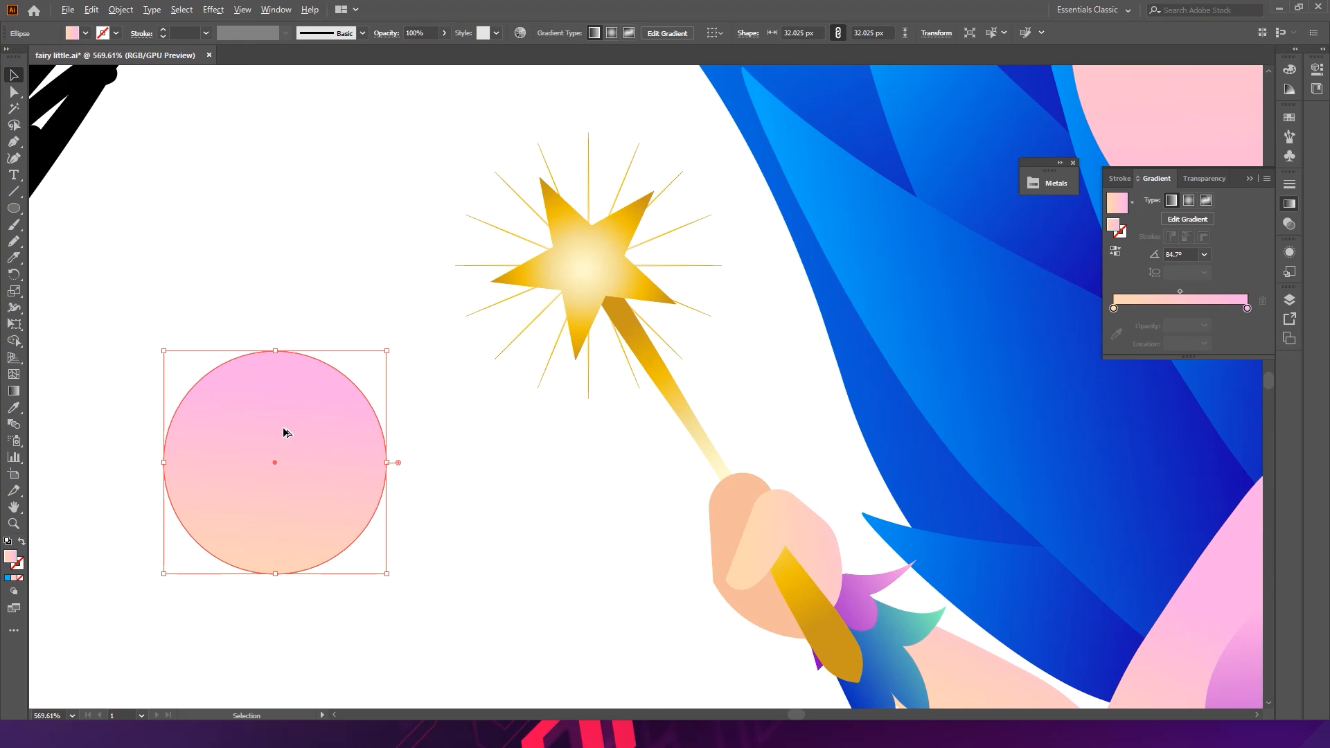
pyautogui.moveTo(282, 427); pyautogui.dragTo(298, 433)
pyautogui.moveTo(288, 355); pyautogui.dragTo(291, 402)
pyautogui.moveTo(347, 490); pyautogui.dragTo(335, 489)
pyautogui.moveTo(278, 401); pyautogui.dragTo(274, 436)
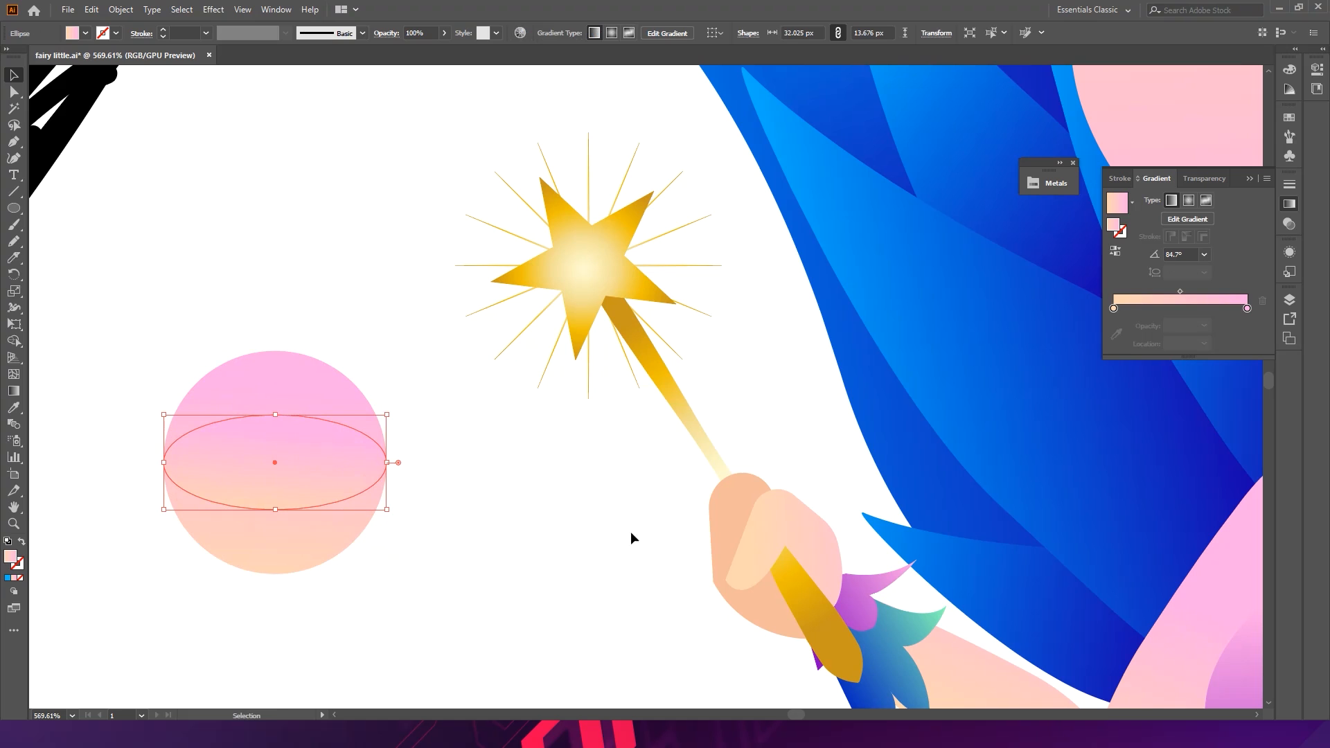
# - Fill the flattened ellipse with white
pyautogui.press('i')
pyautogui.click(563, 470)
pyautogui.keyDown('ctrl'); pyautogui.click(518, 467); pyautogui.keyUp('ctrl')
pyautogui.press('v')
pyautogui.scroll(4, 320, 457)
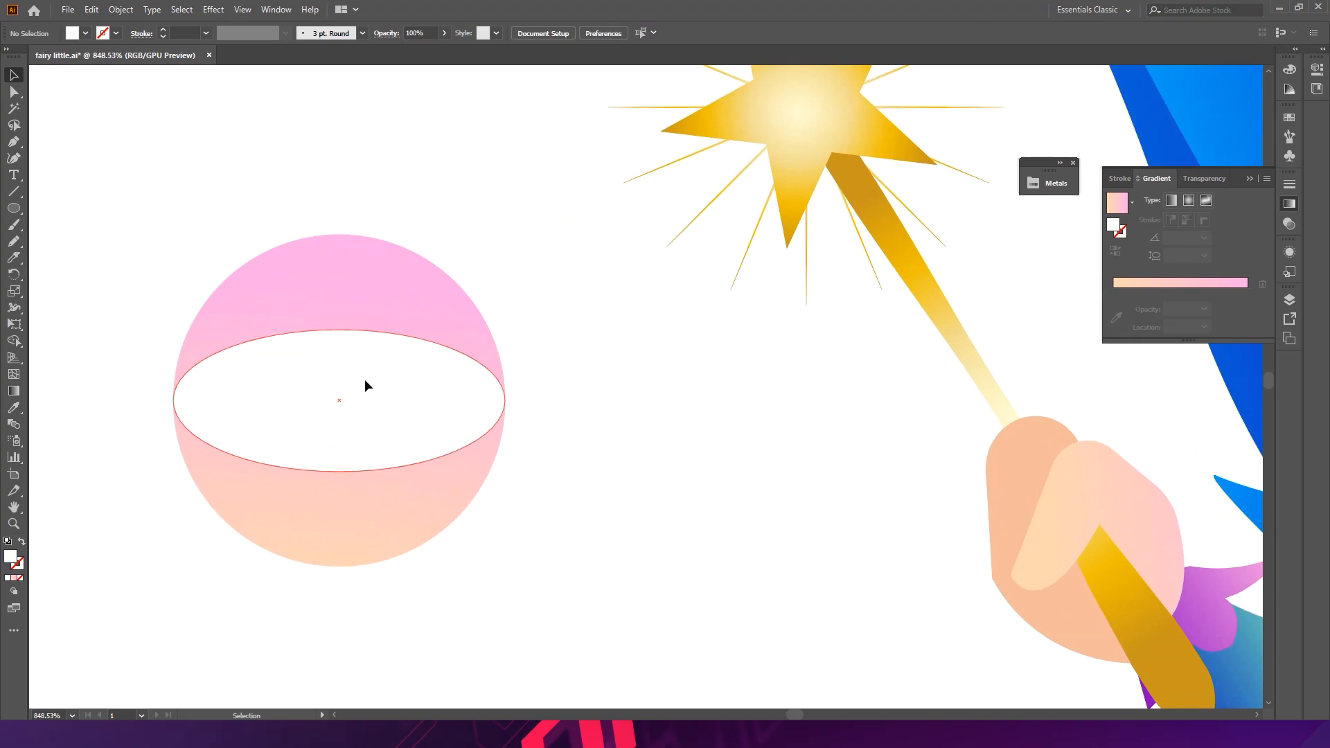
# - Convert the ellipse's left and right anchors to sharp corners, forming an almond eye shape
pyautogui.click(367, 386)
pyautogui.press('a')
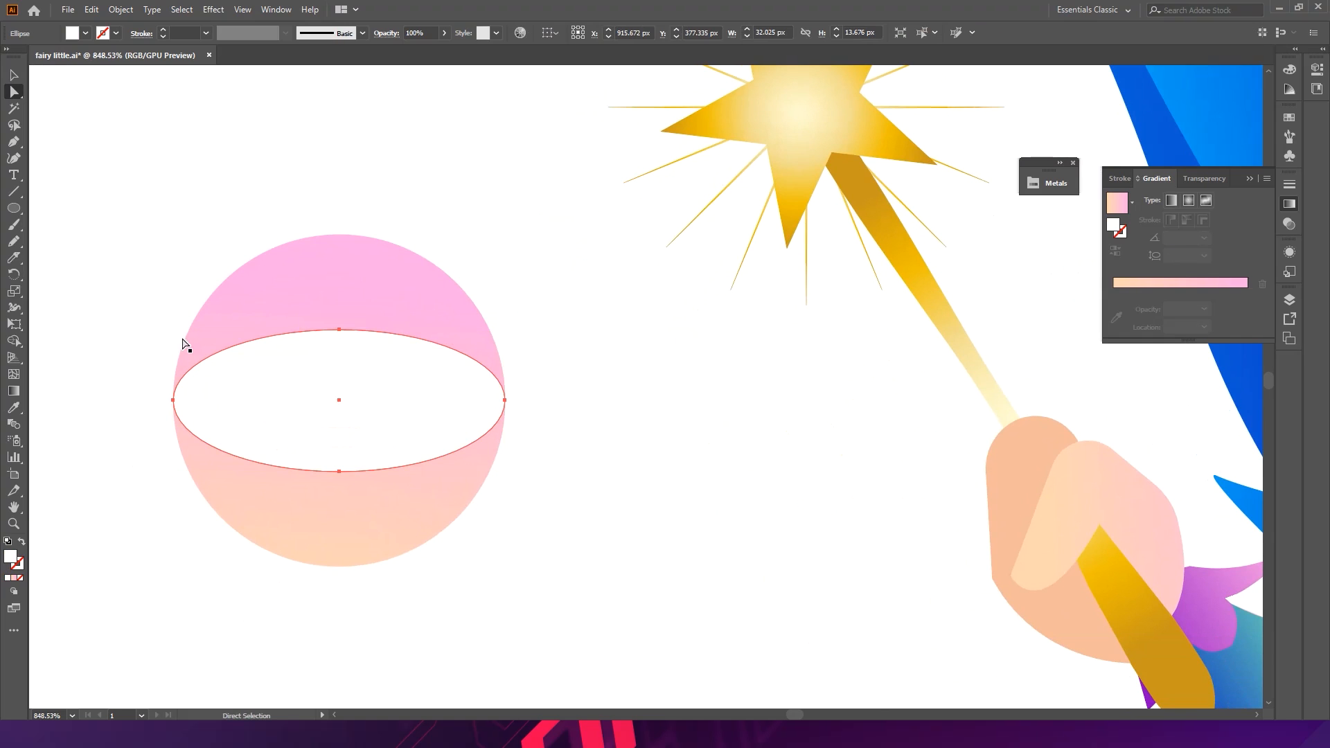
pyautogui.moveTo(16, 140); pyautogui.dragTo(77, 193)
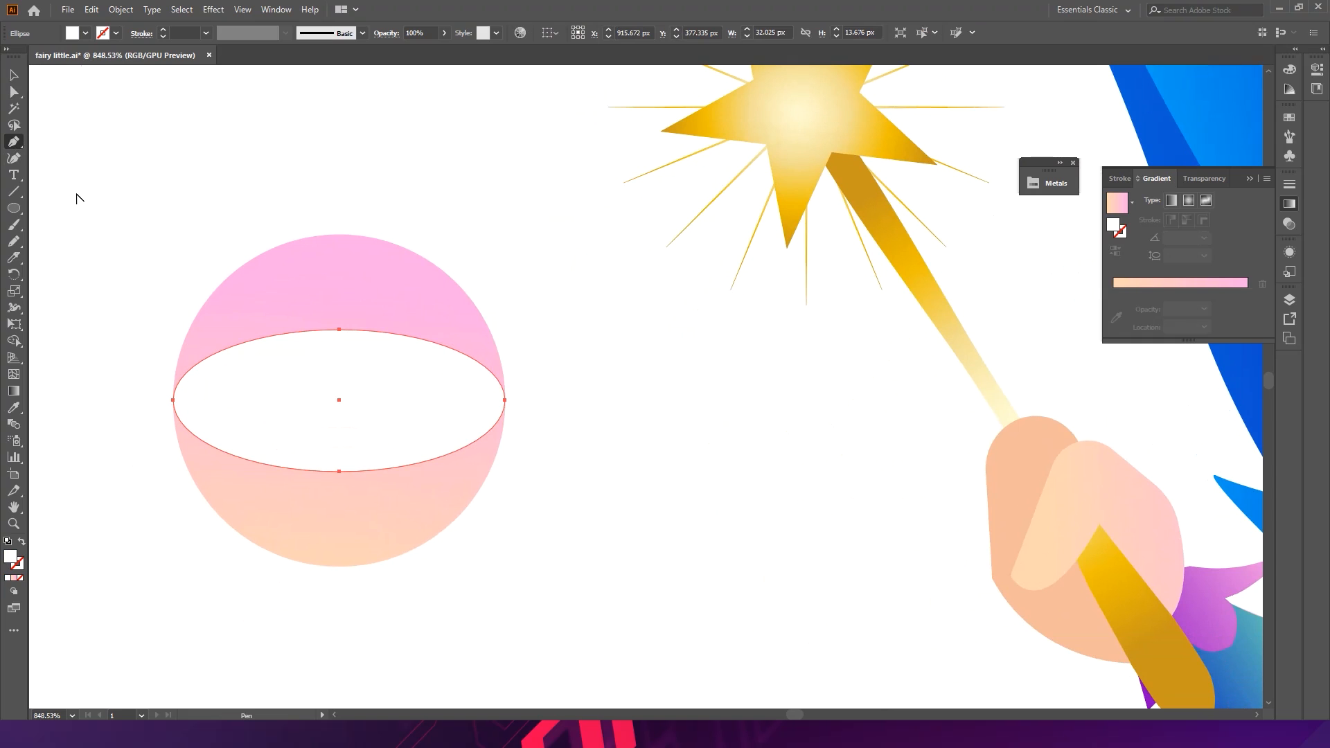
pyautogui.click(173, 401)
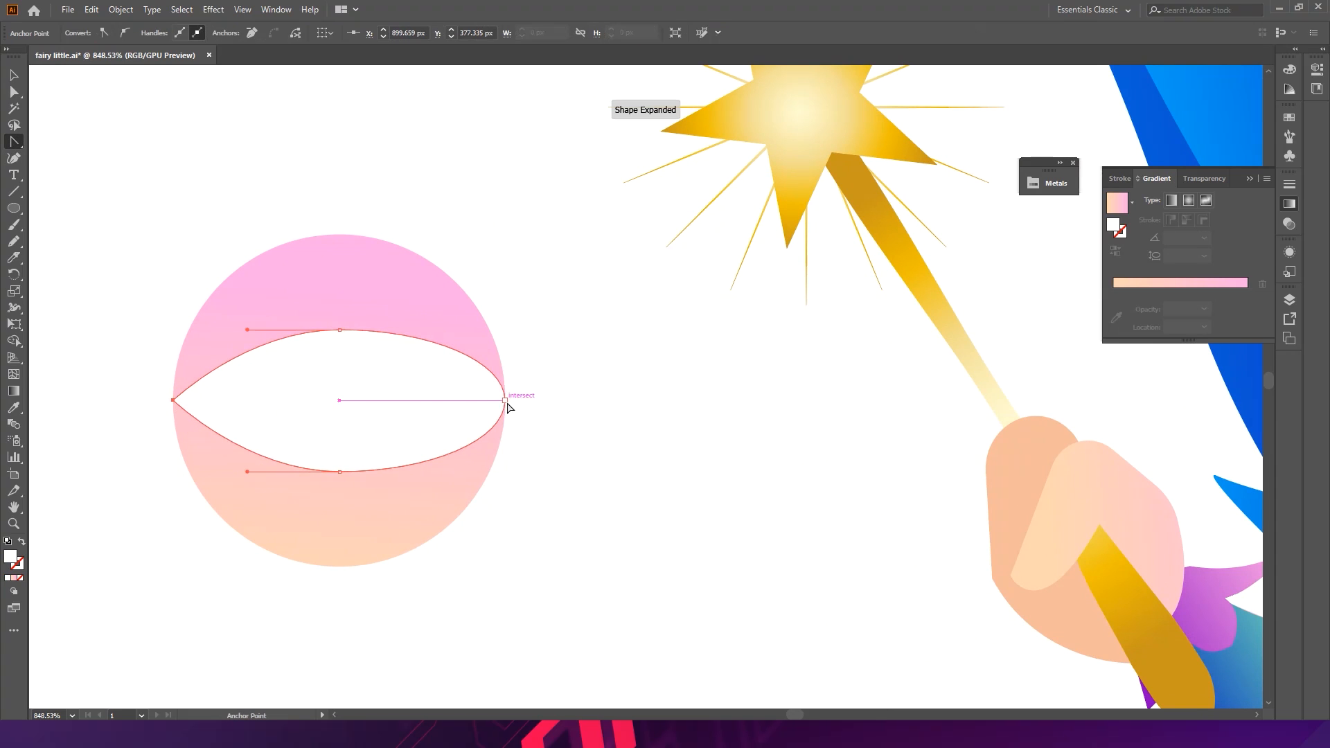
pyautogui.click(505, 400)
pyautogui.click(595, 457)
pyautogui.press('a')
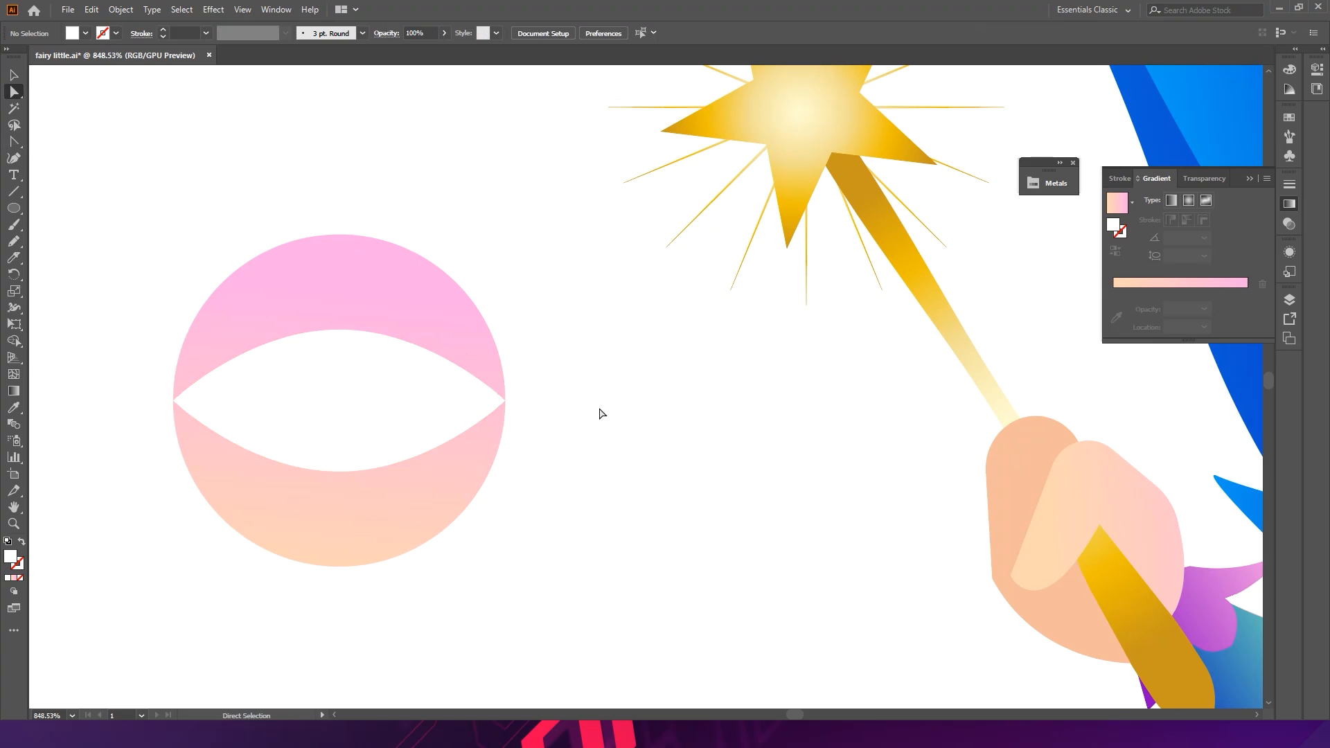
pyautogui.click(351, 332)
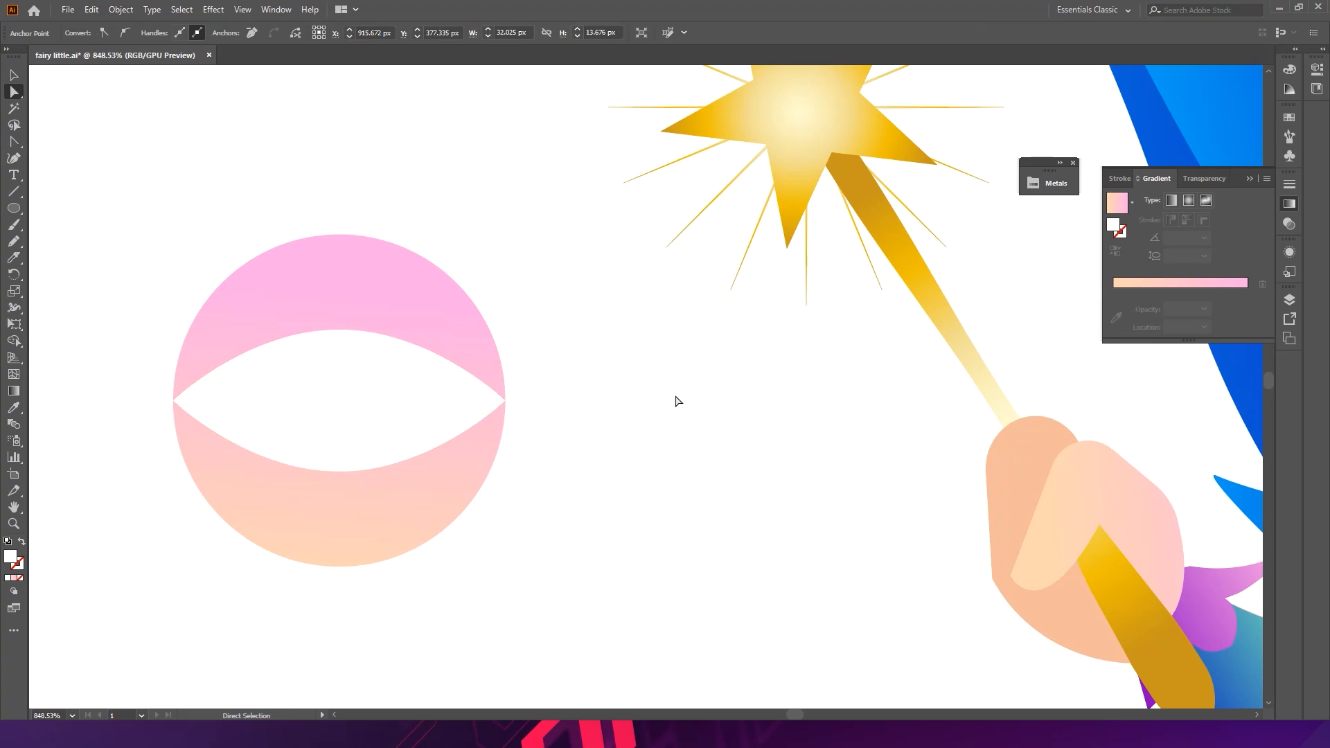
pyautogui.click(673, 395)
pyautogui.press('v')
pyautogui.click(340, 329)
pyautogui.click(344, 308)
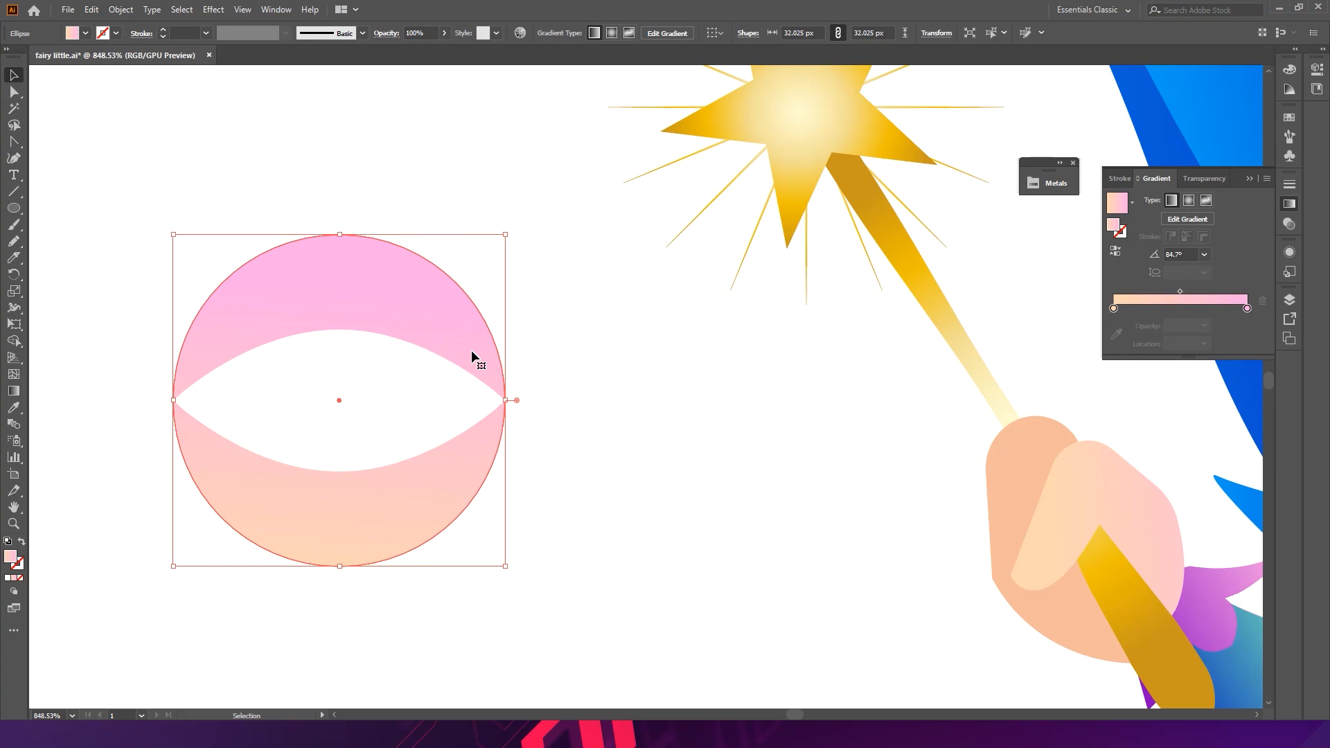
pyautogui.click(616, 386)
pyautogui.moveTo(303, 345); pyautogui.dragTo(378, 350)
pyautogui.moveTo(250, 341); pyautogui.dragTo(327, 327)
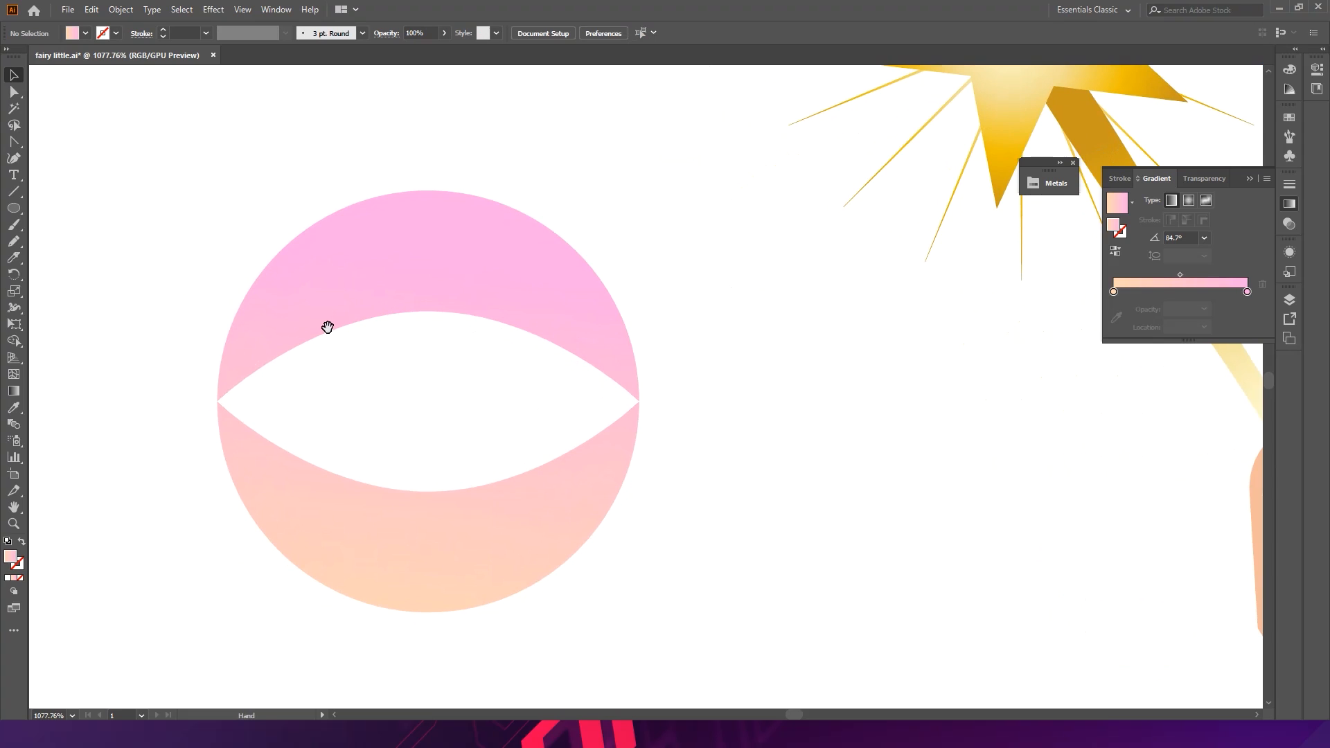
# - Draw an iris circle about 13 px wide inside the almond eye opening
pyautogui.click(13, 207)
pyautogui.moveTo(428, 402); pyautogui.dragTo(508, 481)
pyautogui.hotkey('ctrl', 'z')
pyautogui.moveTo(390, 388); pyautogui.dragTo(465, 479)
pyautogui.press('c')
pyautogui.press('v')
pyautogui.moveTo(413, 392)
pyautogui.mouseDown()
pyautogui.moveTo(415, 405)
pyautogui.moveTo(434, 398)
pyautogui.mouseUp()
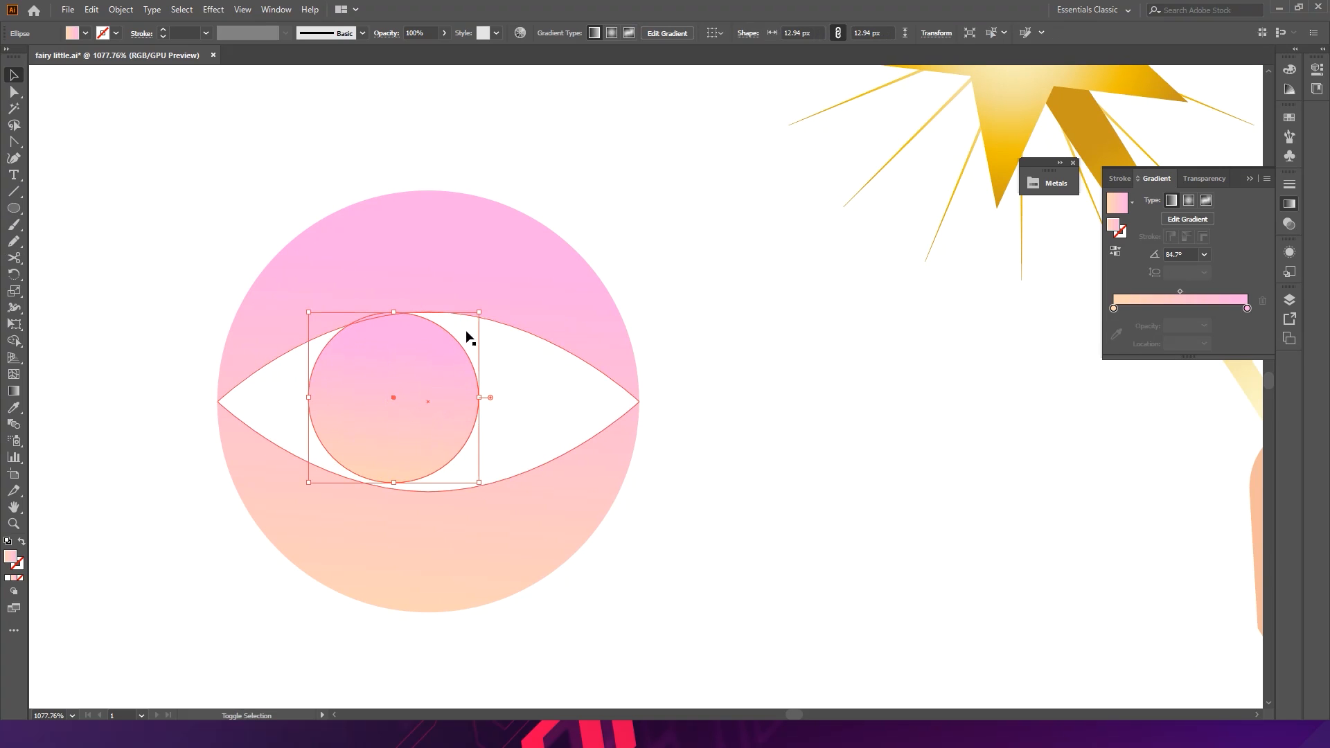
pyautogui.moveTo(483, 488); pyautogui.dragTo(485, 486)
pyautogui.scroll(-4, 596, 421)
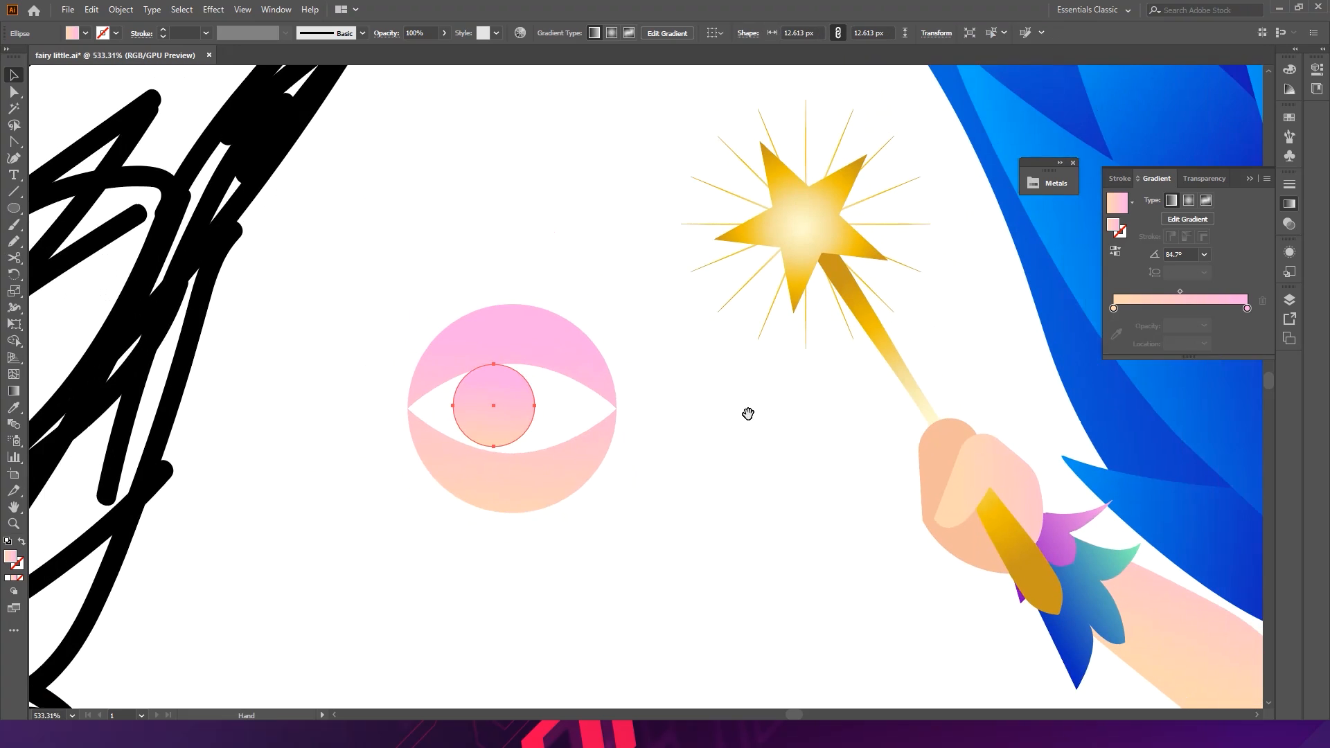
# - Fill the iris with the teal-to-blue gradient from the wand flower and run it vertically
pyautogui.moveTo(748, 409); pyautogui.dragTo(564, 389)
pyautogui.press('i')
pyautogui.click(879, 630)
pyautogui.click(471, 394)
pyautogui.press('v')
pyautogui.press('a')
pyautogui.press('.')
pyautogui.press('v')
pyautogui.click(15, 392)
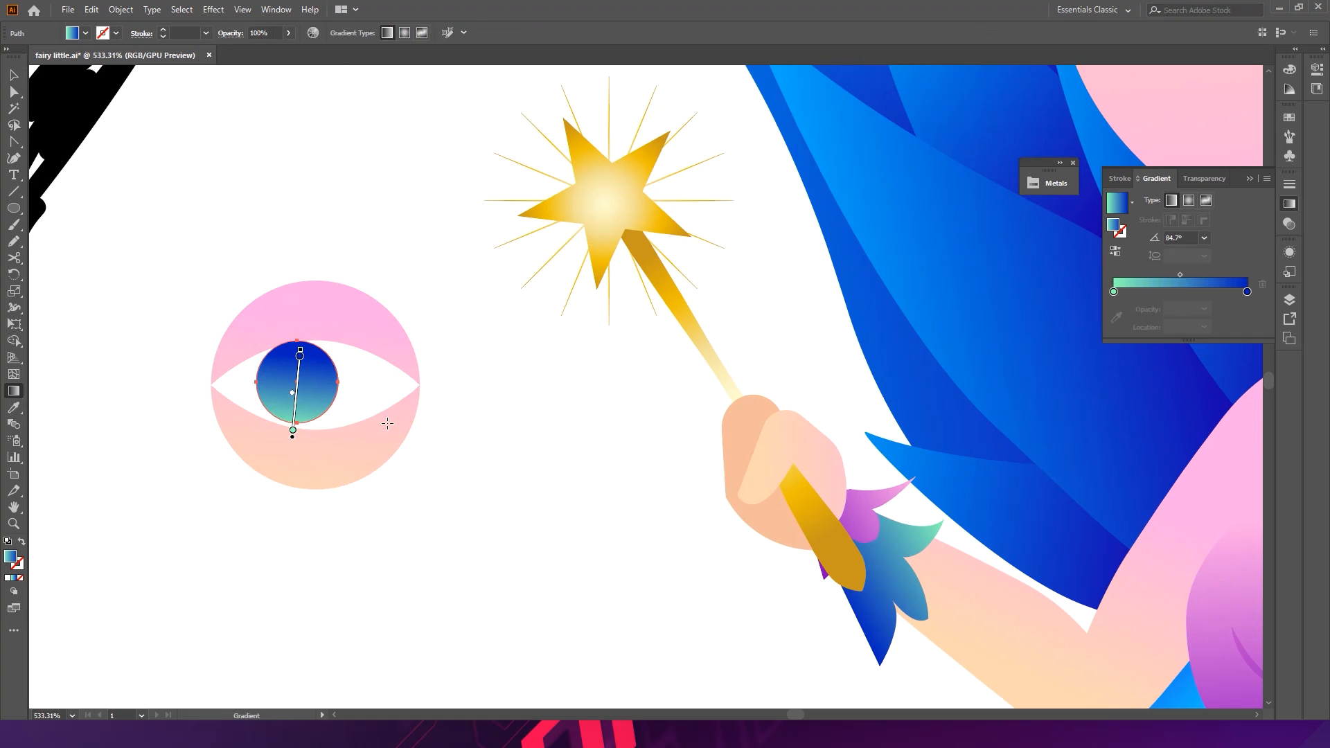
pyautogui.moveTo(297, 383); pyautogui.dragTo(299, 440)
pyautogui.moveTo(296, 334); pyautogui.dragTo(298, 417)
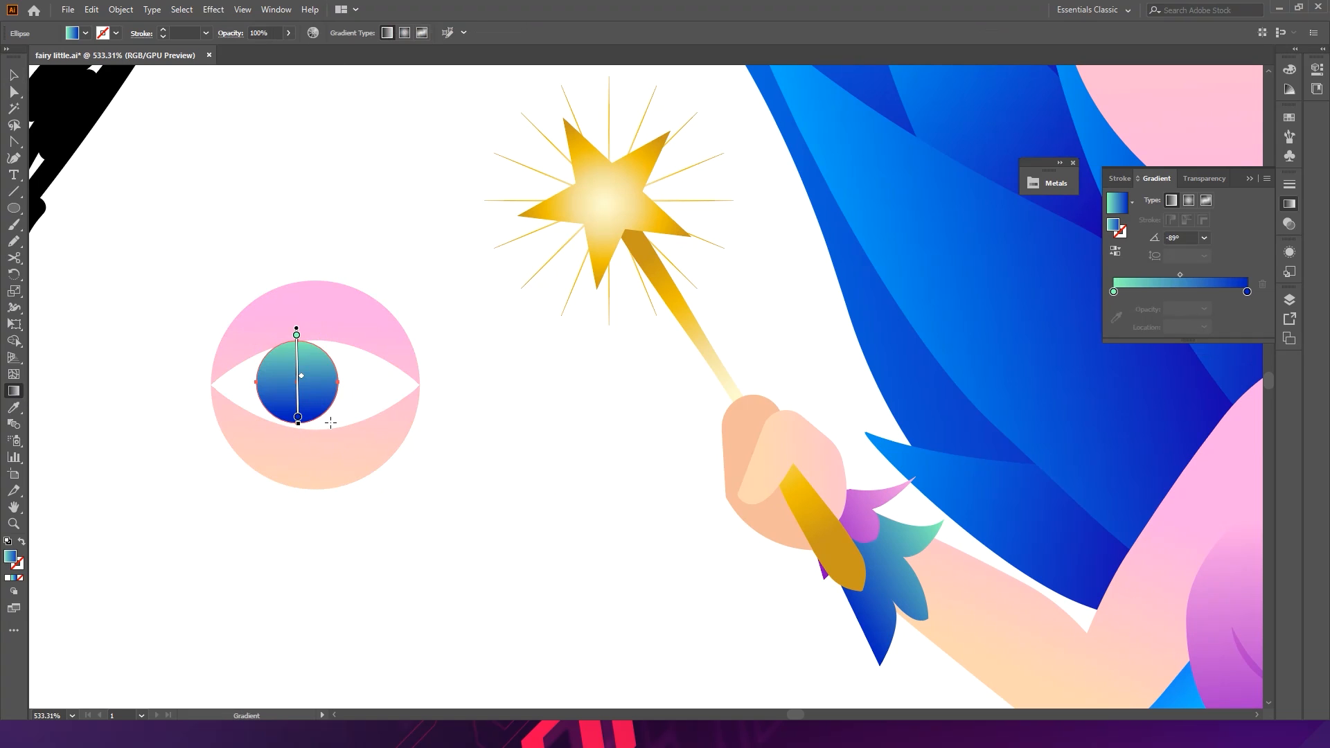
pyautogui.moveTo(292, 266); pyautogui.dragTo(298, 408)
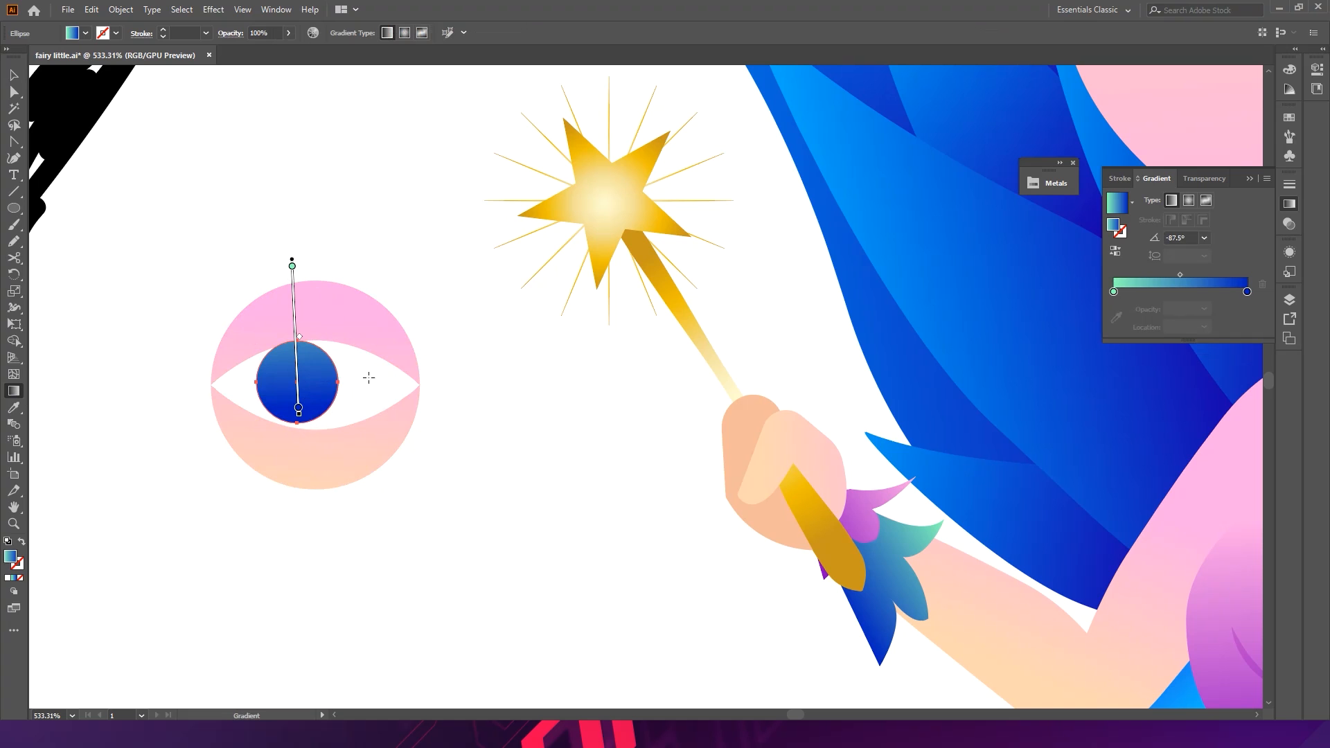
pyautogui.press('v')
# - Recolor the iris with its brightness lowered to 50%
pyautogui.keyDown('alt'); pyautogui.scroll(2, 327, 371); pyautogui.keyUp('alt')
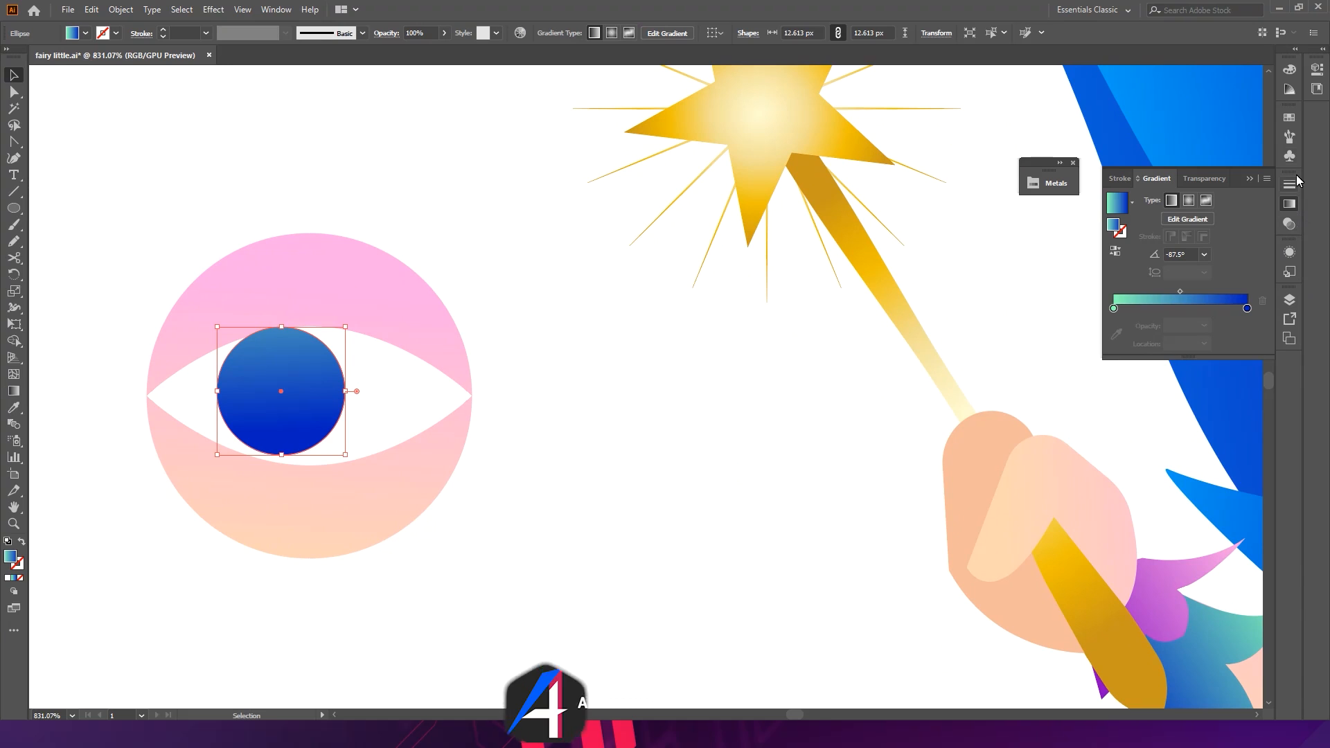
pyautogui.click(1316, 69)
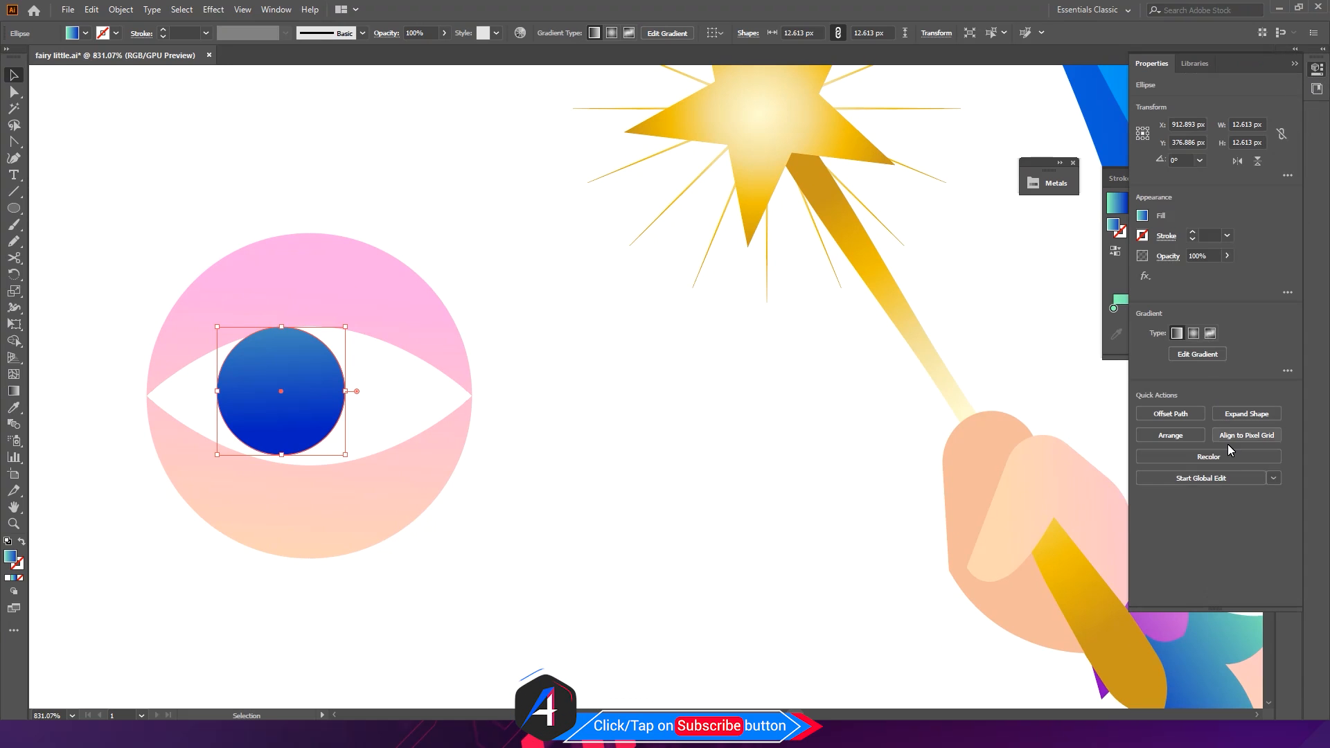
pyautogui.click(1208, 457)
pyautogui.click(878, 169)
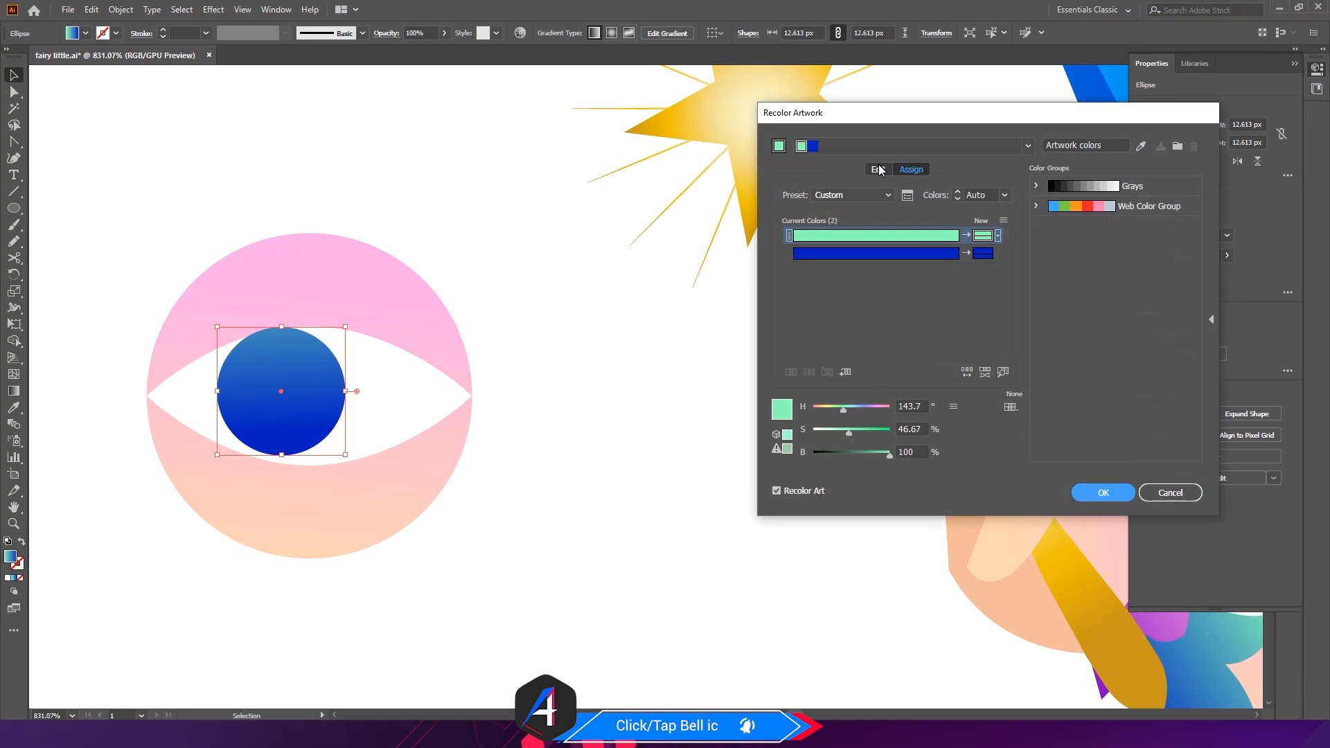
pyautogui.moveTo(888, 454); pyautogui.dragTo(848, 459)
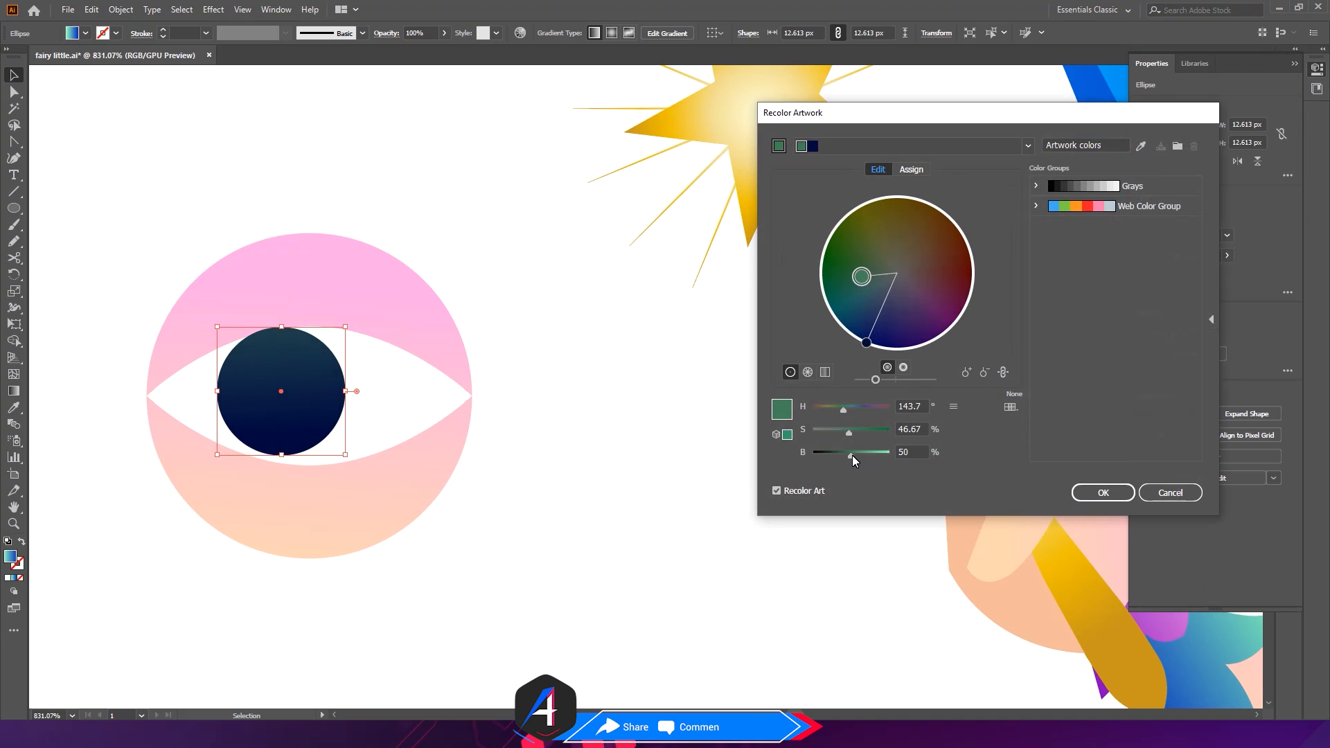
pyautogui.click(1096, 490)
pyautogui.hotkey('ctrl', 'z')
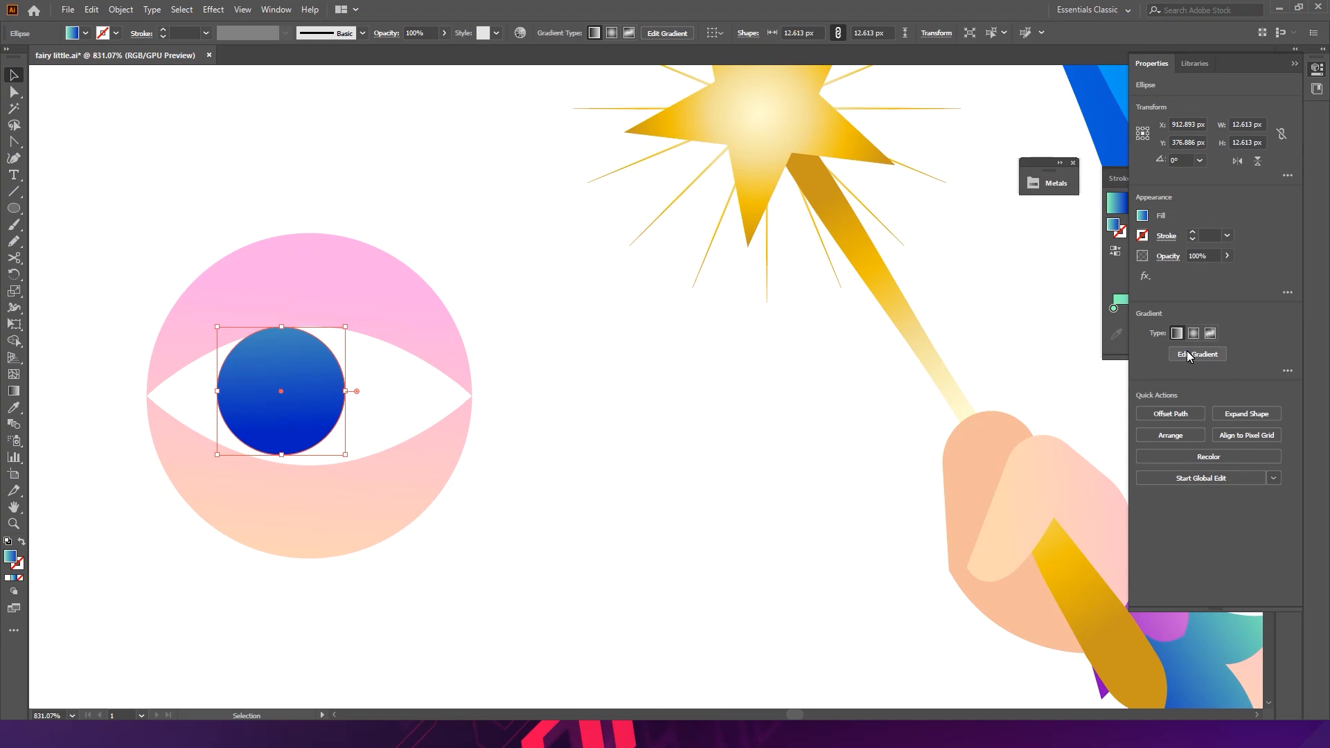
# - Recolor the iris with its brightness lowered to 62%
pyautogui.click(1215, 458)
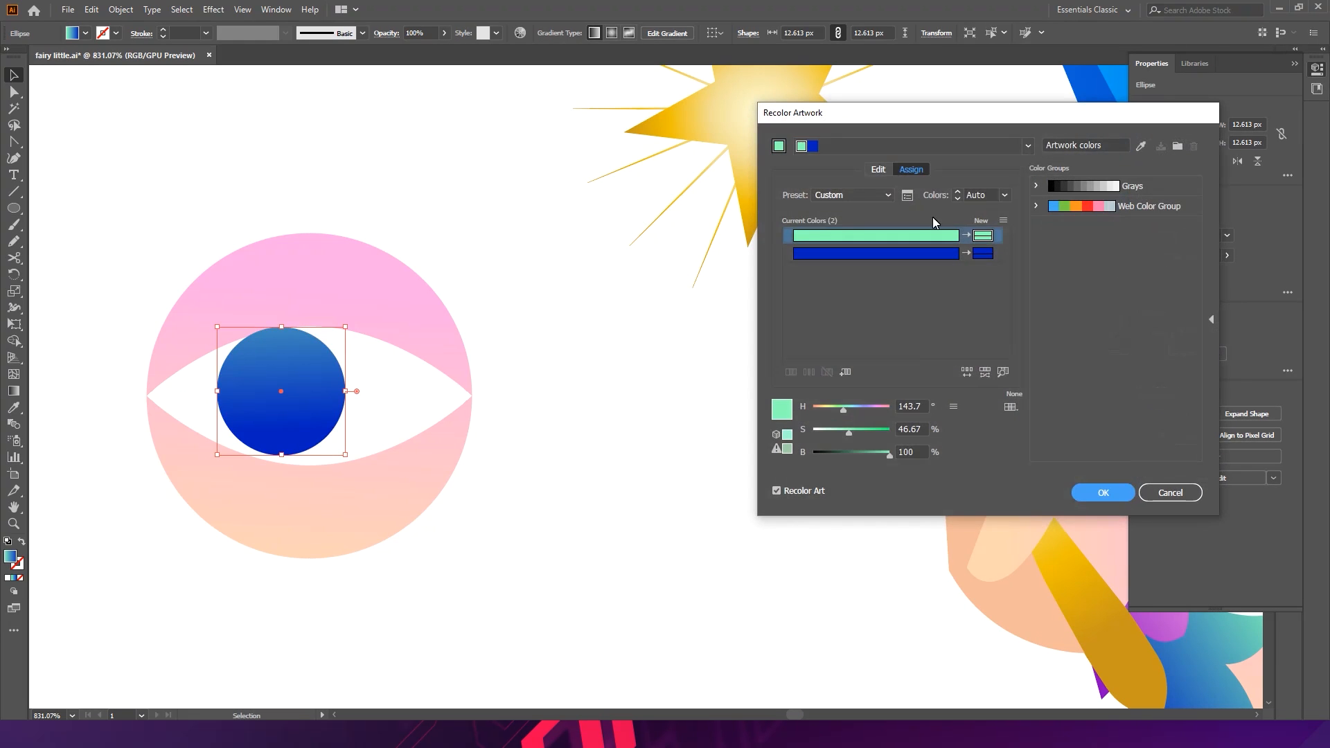
pyautogui.click(878, 170)
pyautogui.click(1003, 372)
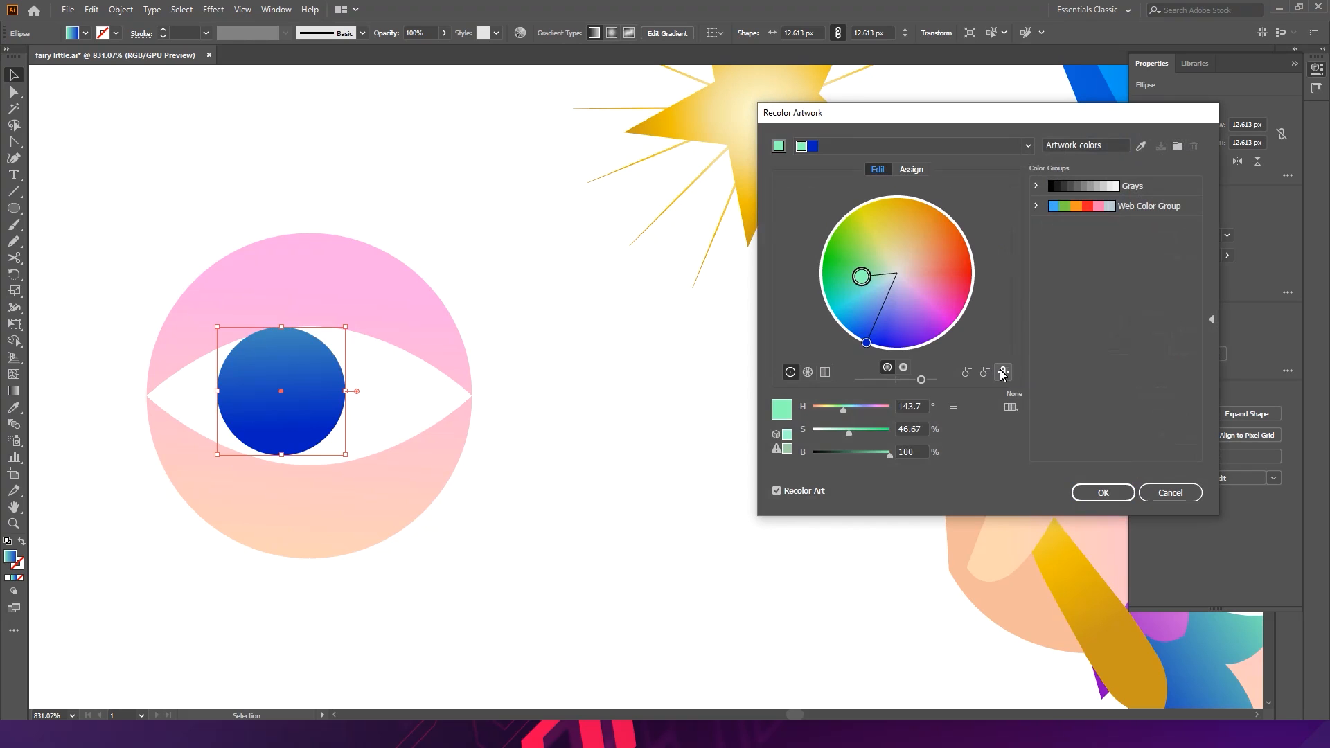
pyautogui.click(861, 454)
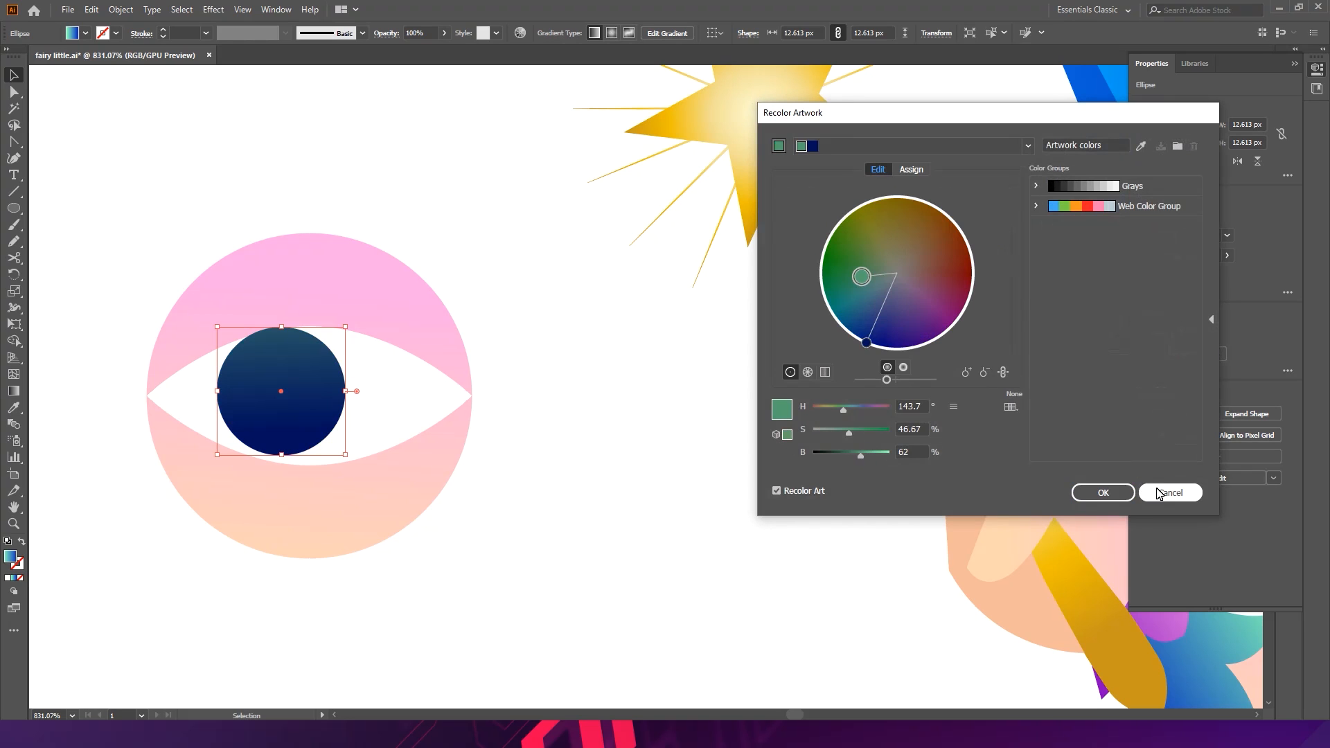
pyautogui.press('Return')
# - Nudge the iris slightly to the right within the eye
pyautogui.click(654, 386)
pyautogui.moveTo(287, 332); pyautogui.dragTo(408, 361)
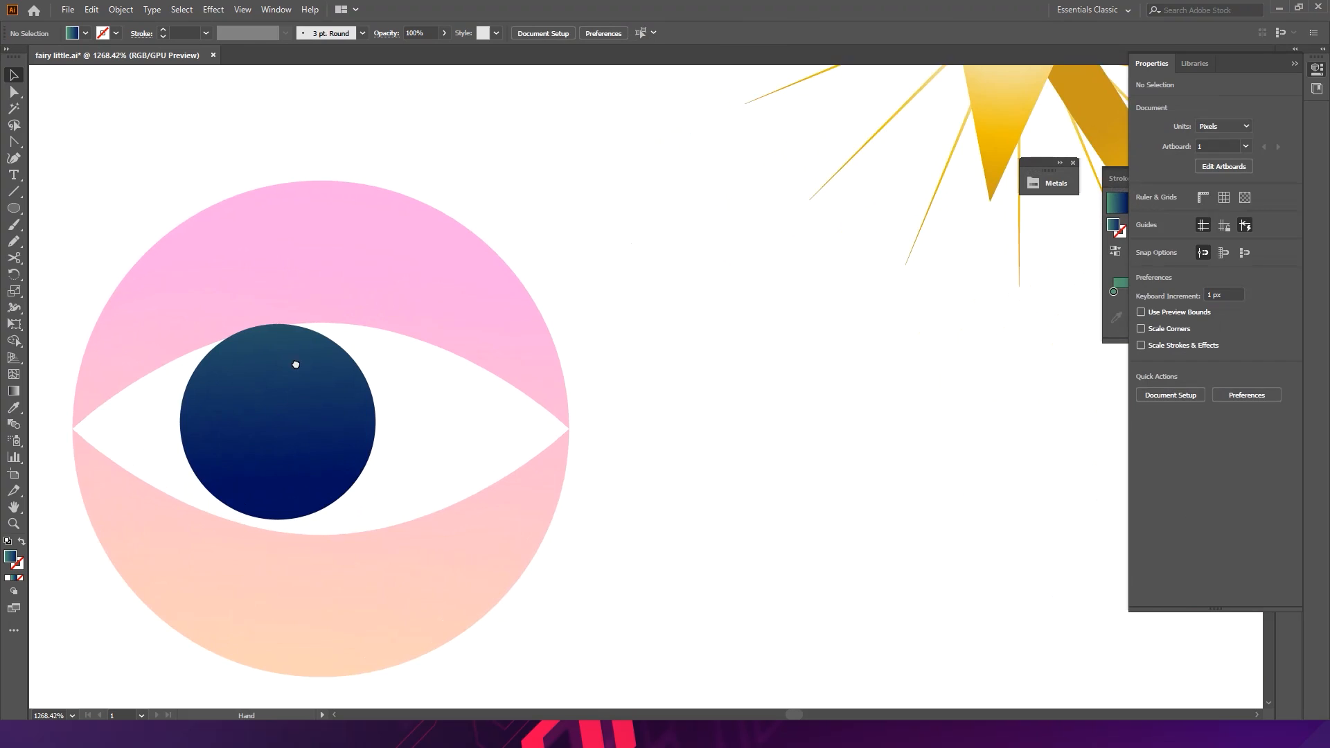
pyautogui.moveTo(284, 369); pyautogui.dragTo(352, 343)
pyautogui.click(339, 393)
pyautogui.moveTo(372, 389); pyautogui.dragTo(380, 389)
pyautogui.moveTo(457, 302); pyautogui.dragTo(458, 290)
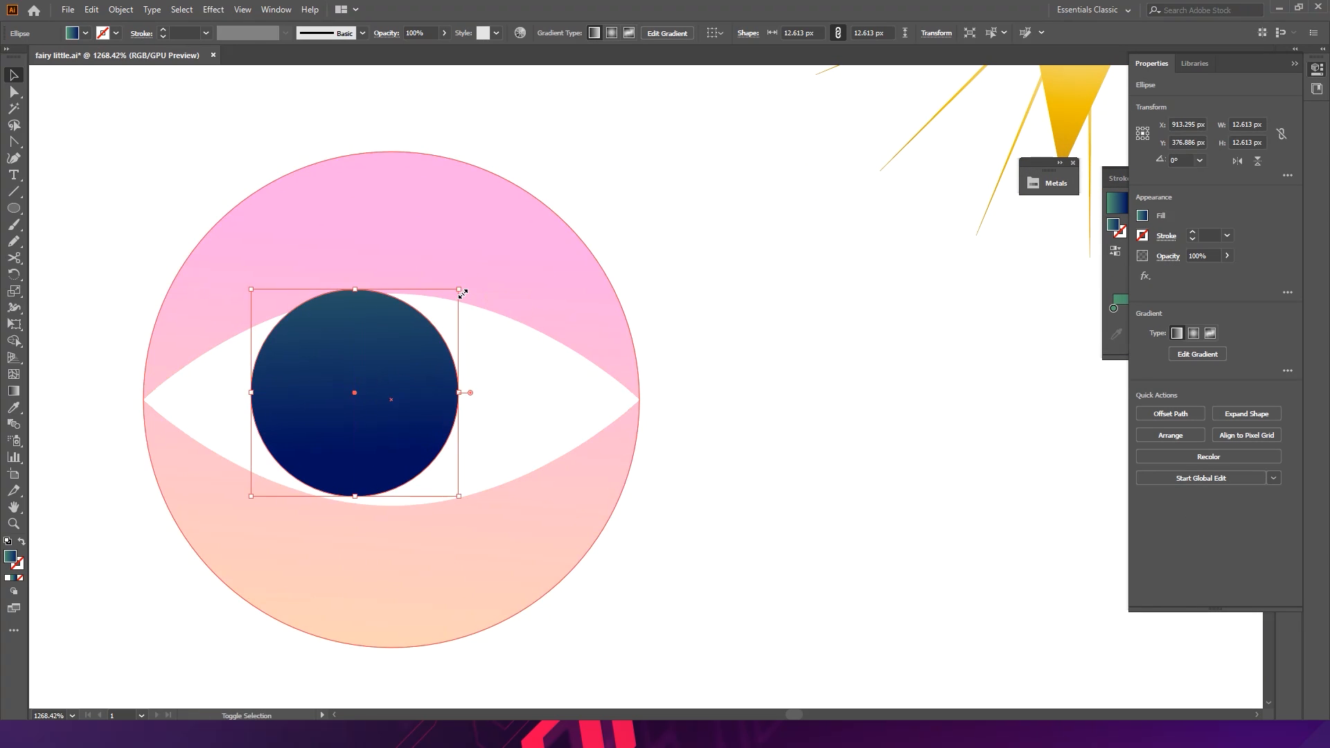
pyautogui.click(819, 433)
pyautogui.click(445, 413)
pyautogui.moveTo(371, 406); pyautogui.dragTo(388, 357)
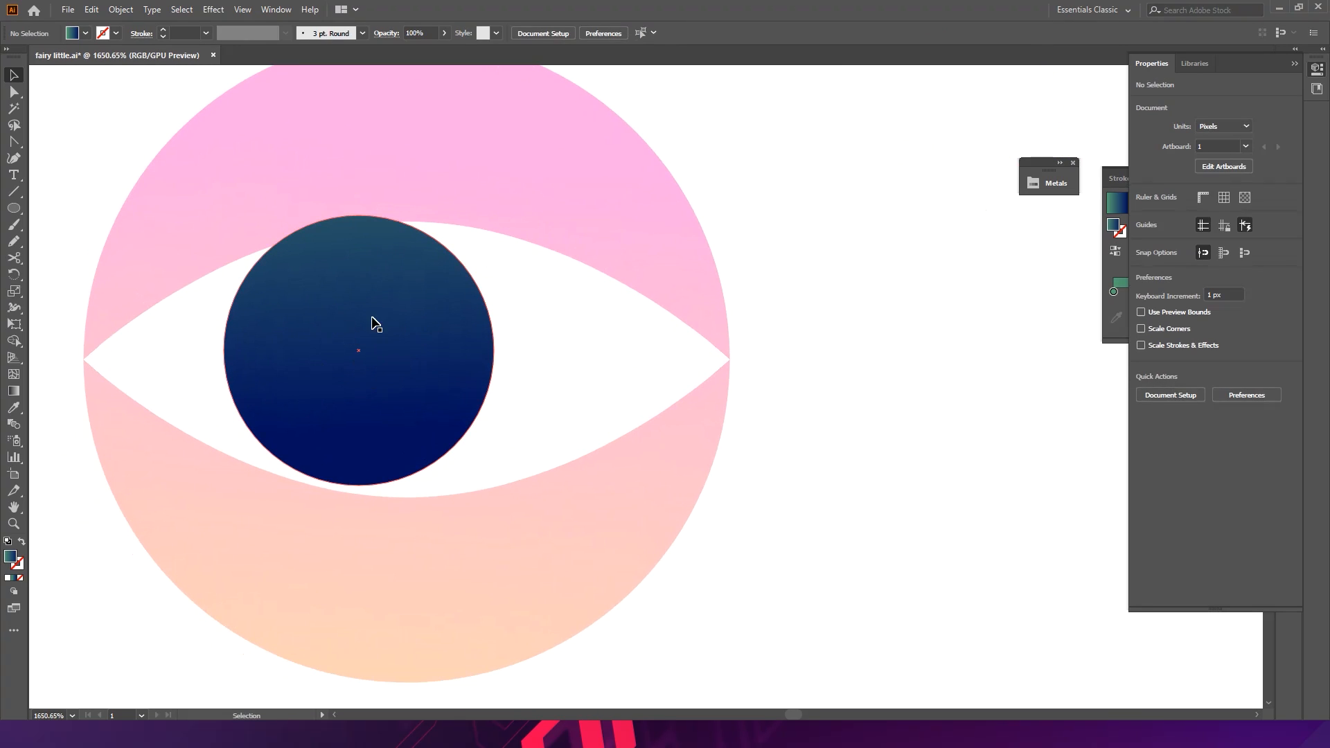
# - Draw a pupil circle about 6 px wide at the iris centre and fill it with black
pyautogui.click(13, 207)
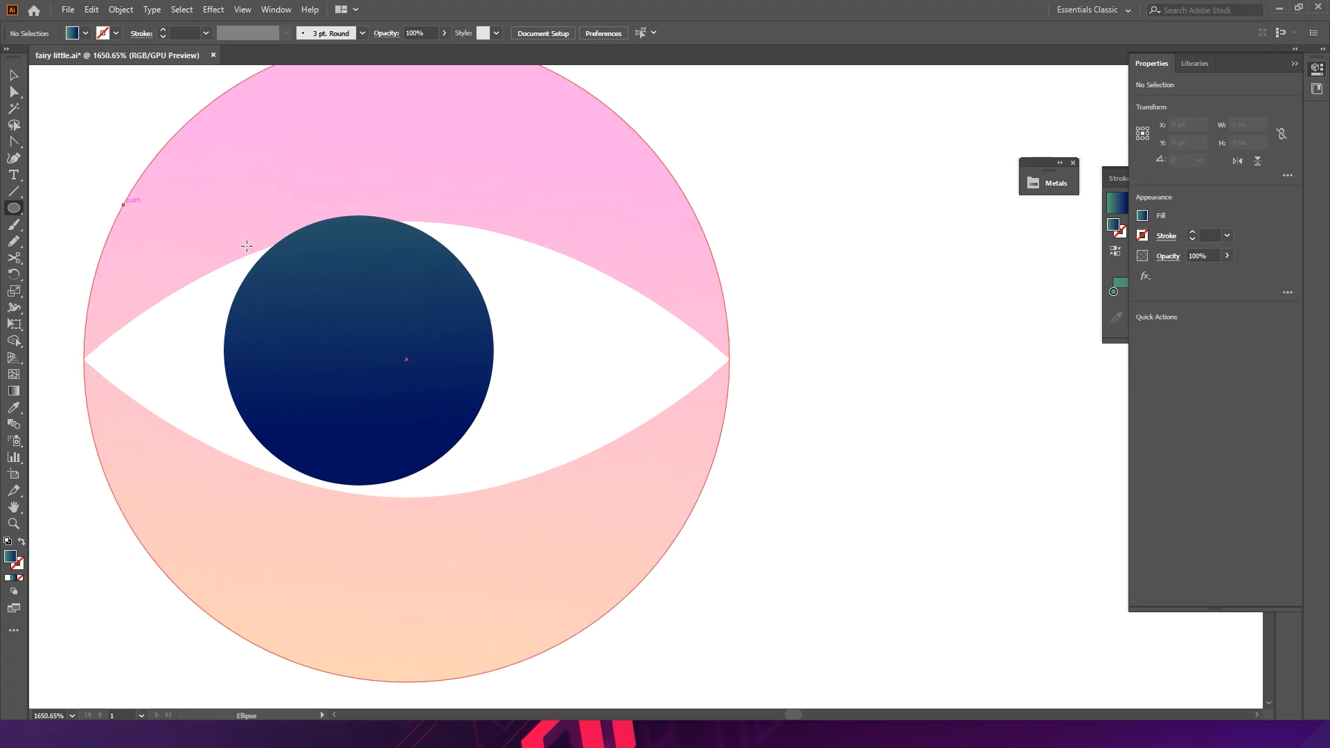
pyautogui.moveTo(358, 350); pyautogui.dragTo(420, 412)
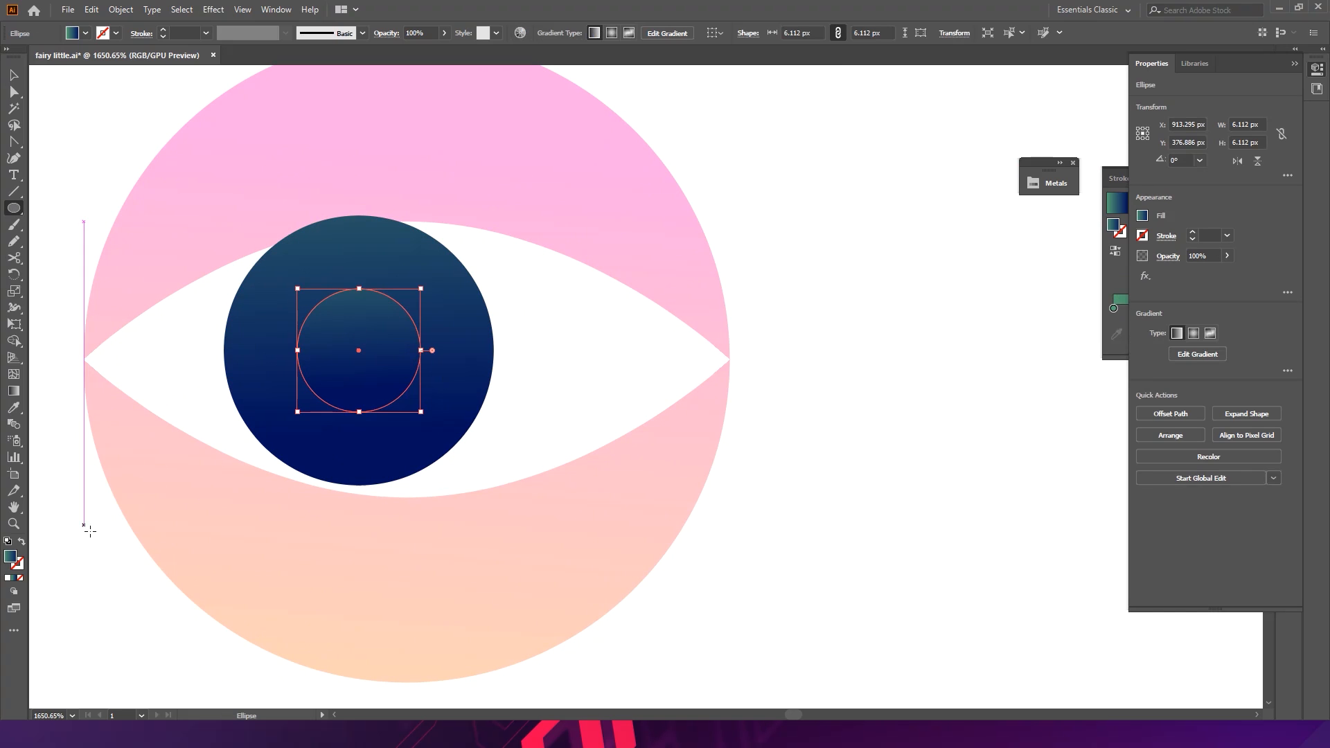
pyautogui.click(7, 577)
pyautogui.doubleClick(10, 558)
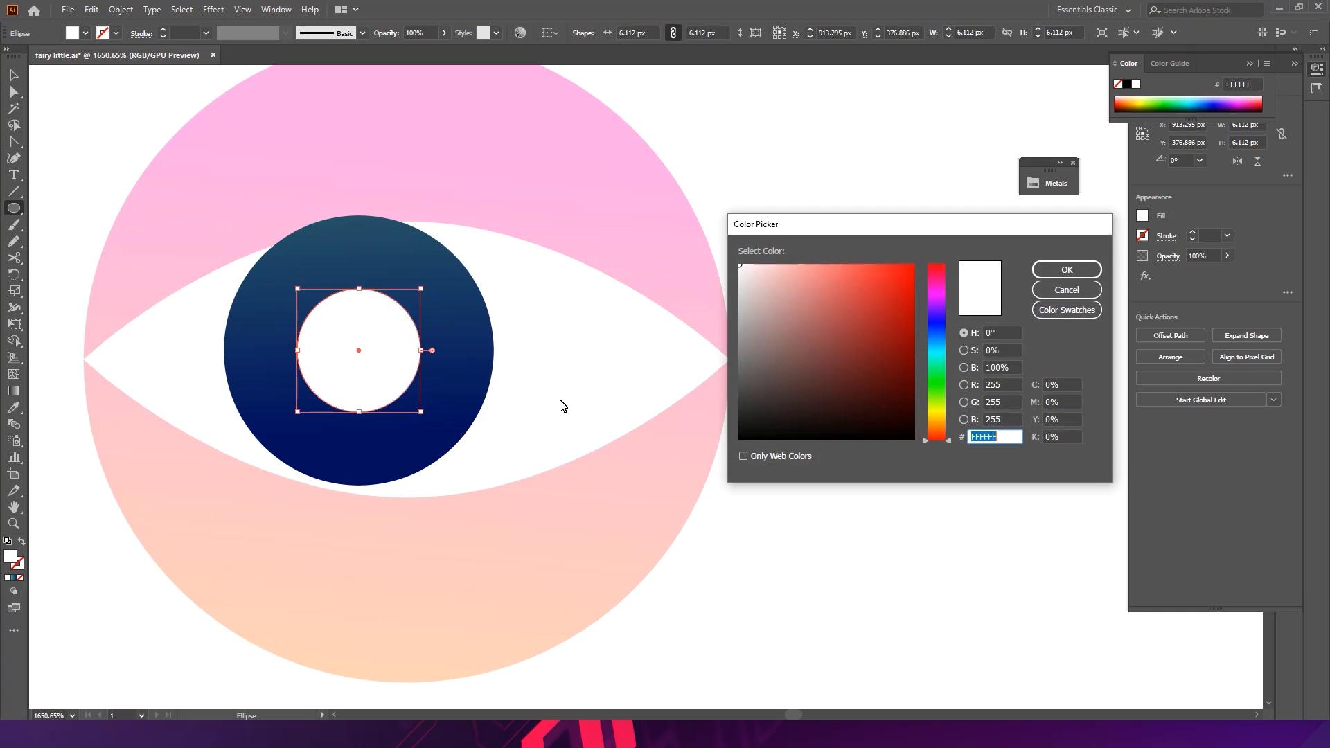
pyautogui.moveTo(846, 312); pyautogui.dragTo(757, 454)
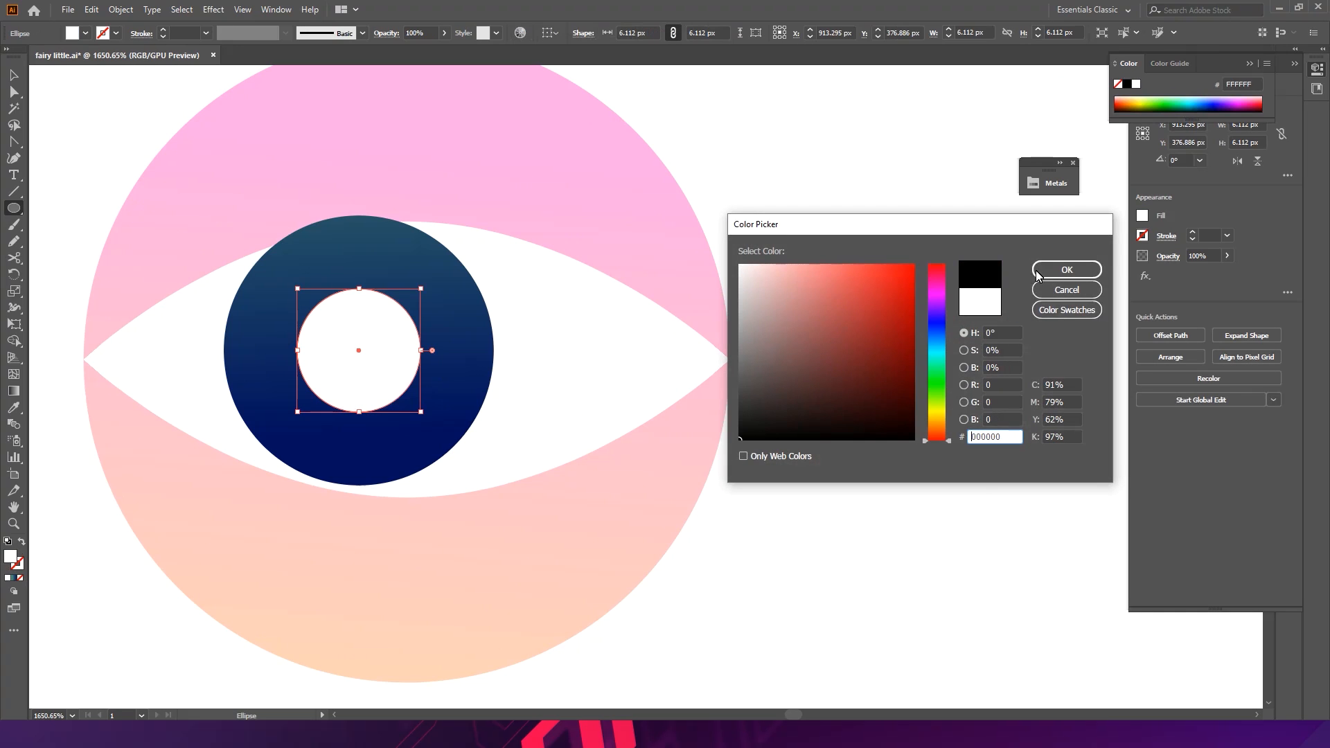
pyautogui.click(1035, 271)
# - Enlarge the pupil to about 7.4 px wide
pyautogui.press('v')
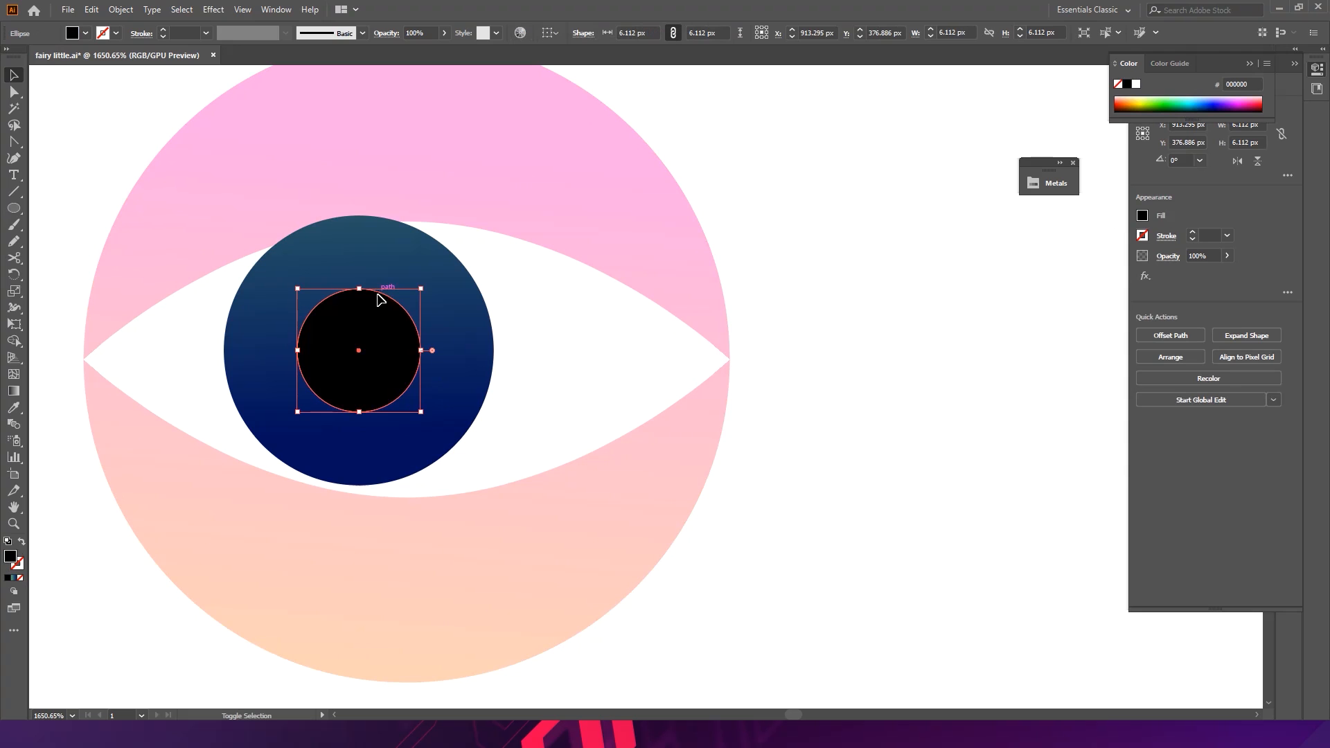
pyautogui.moveTo(426, 295); pyautogui.dragTo(438, 281)
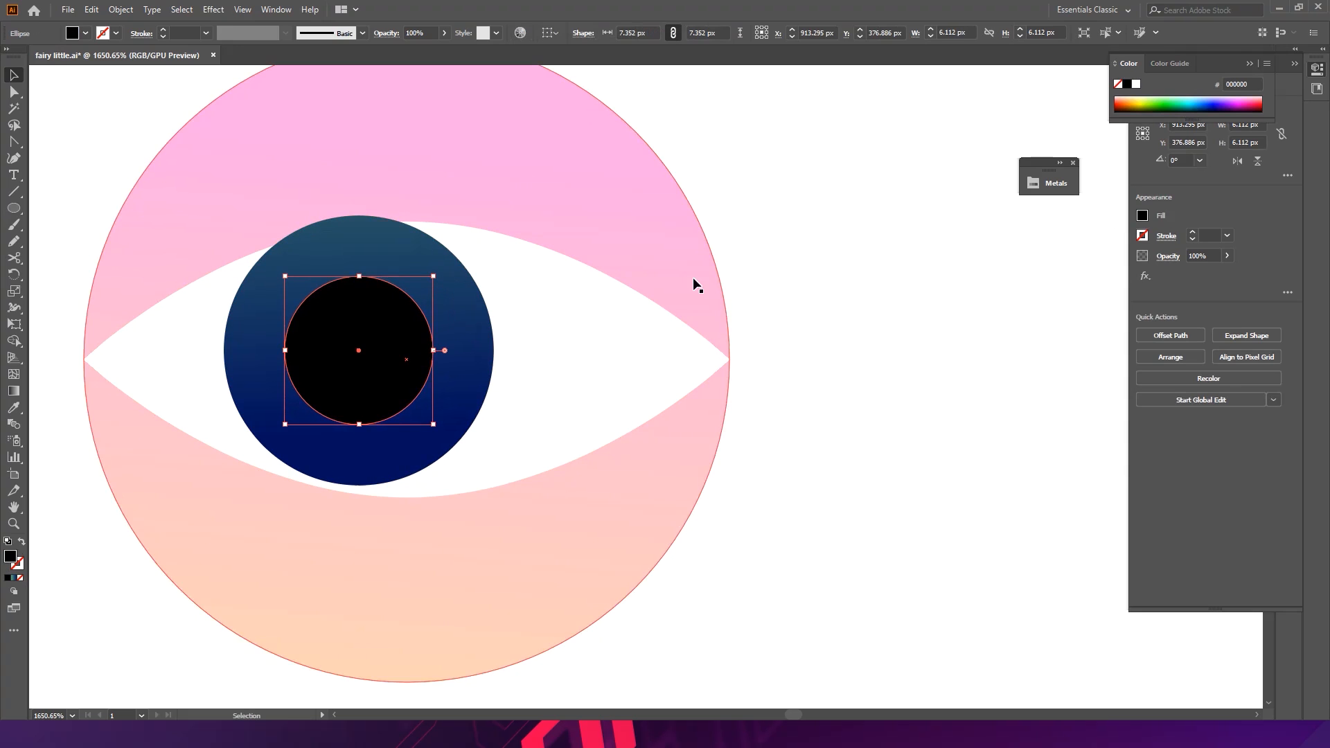
pyautogui.click(827, 302)
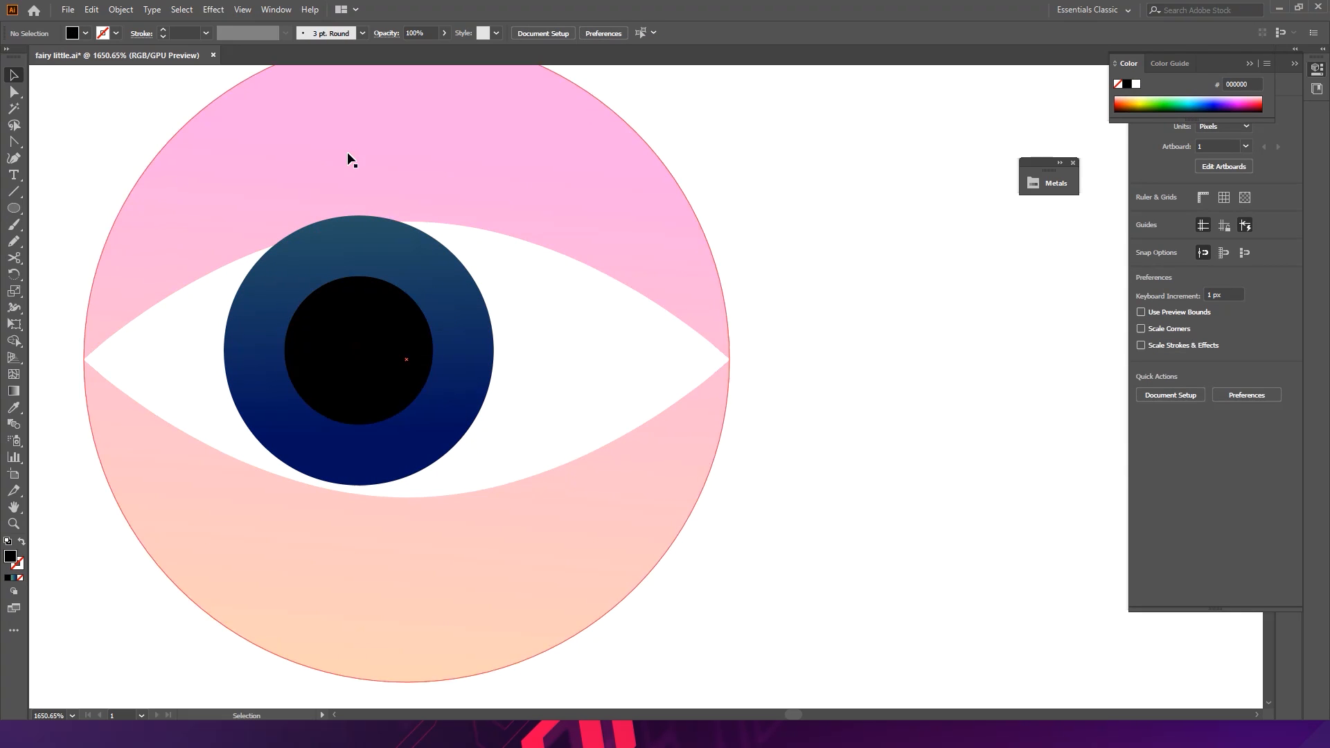
pyautogui.moveTo(389, 151); pyautogui.dragTo(72, 141)
pyautogui.hotkey('ctrl', 'z')
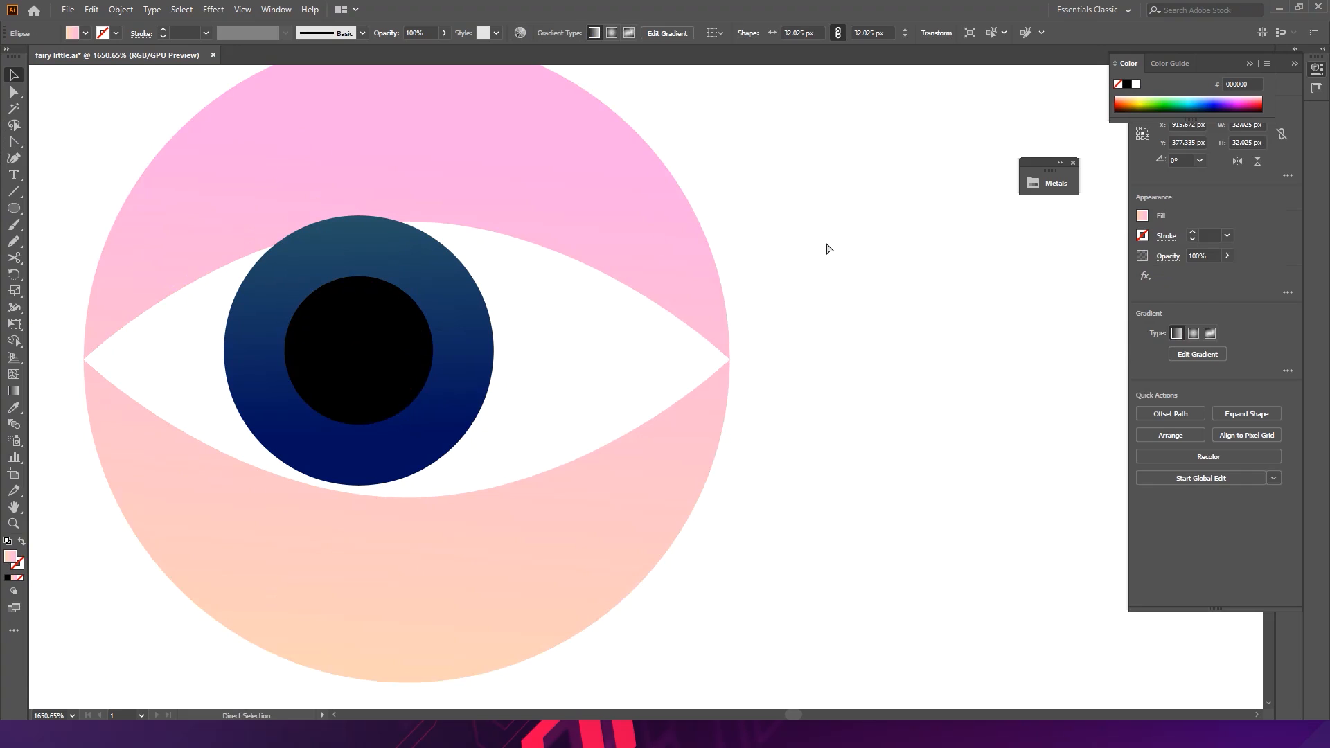
pyautogui.click(829, 248)
# - Draw a small square about 3.8 px wide over the upper right of the iris for a highlight
pyautogui.click(15, 212)
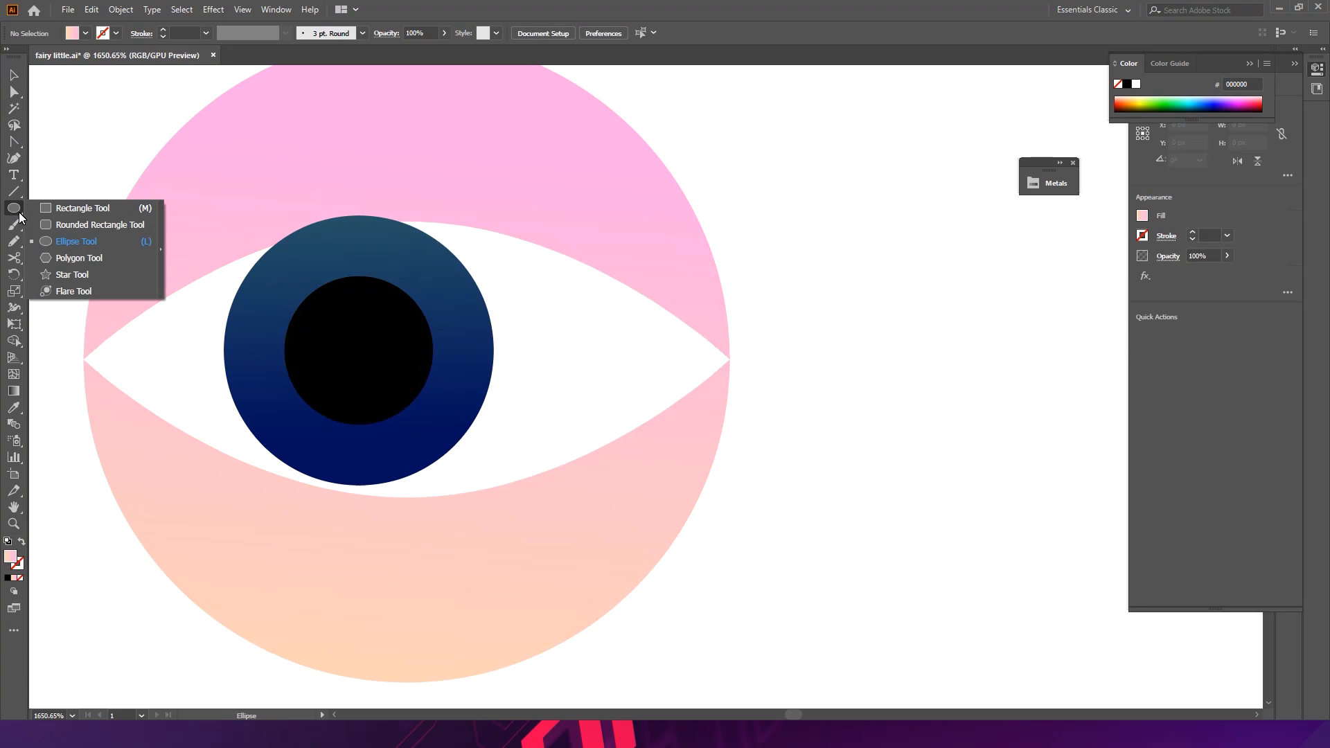
pyautogui.click(63, 214)
pyautogui.moveTo(844, 332); pyautogui.dragTo(429, 322)
pyautogui.press('v')
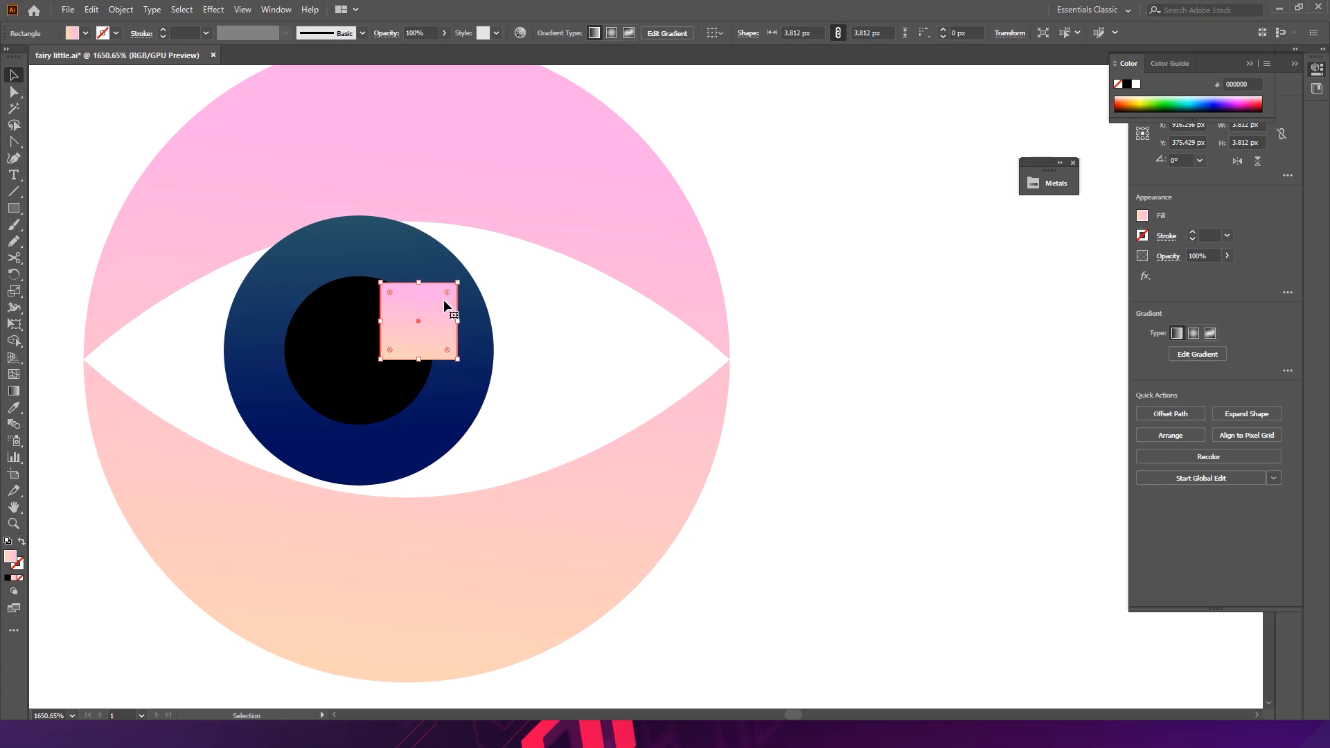
# - Bend the square's edges outward with the Anchor Point tool
pyautogui.click(14, 141)
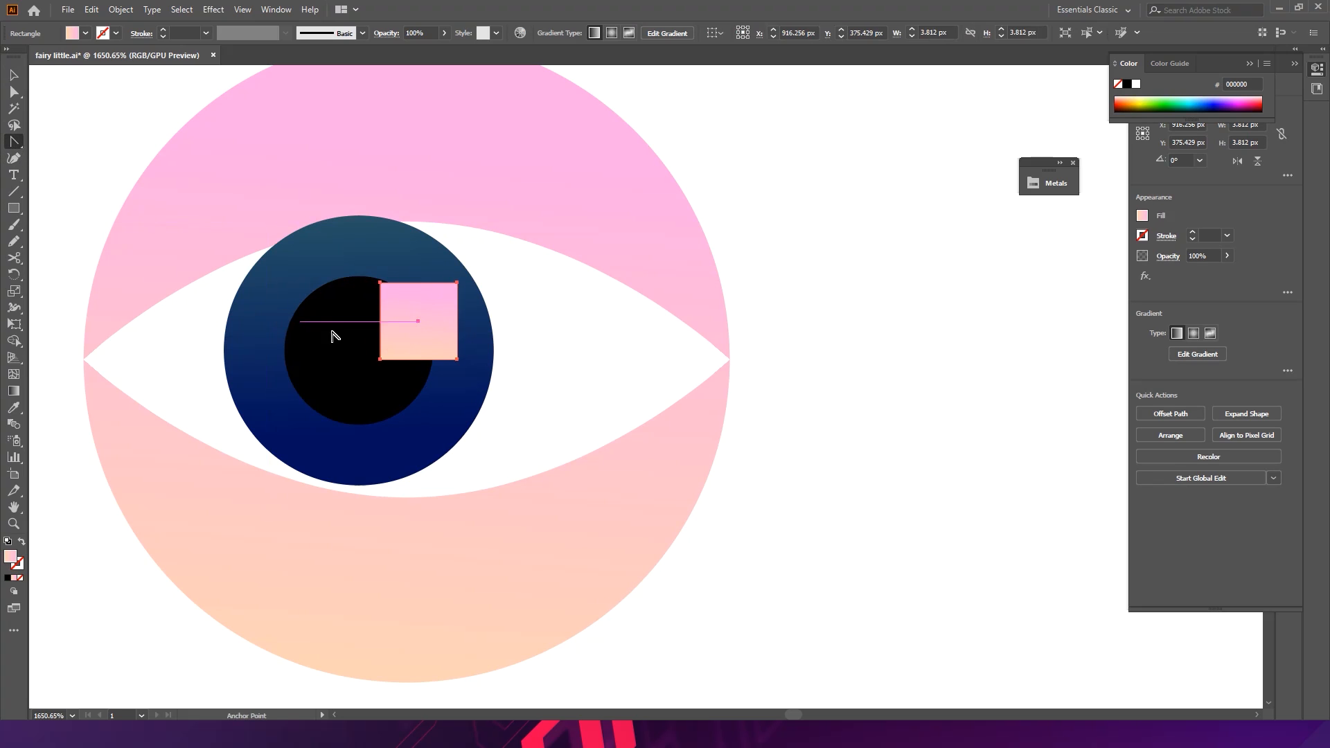
pyautogui.moveTo(381, 324); pyautogui.dragTo(371, 323)
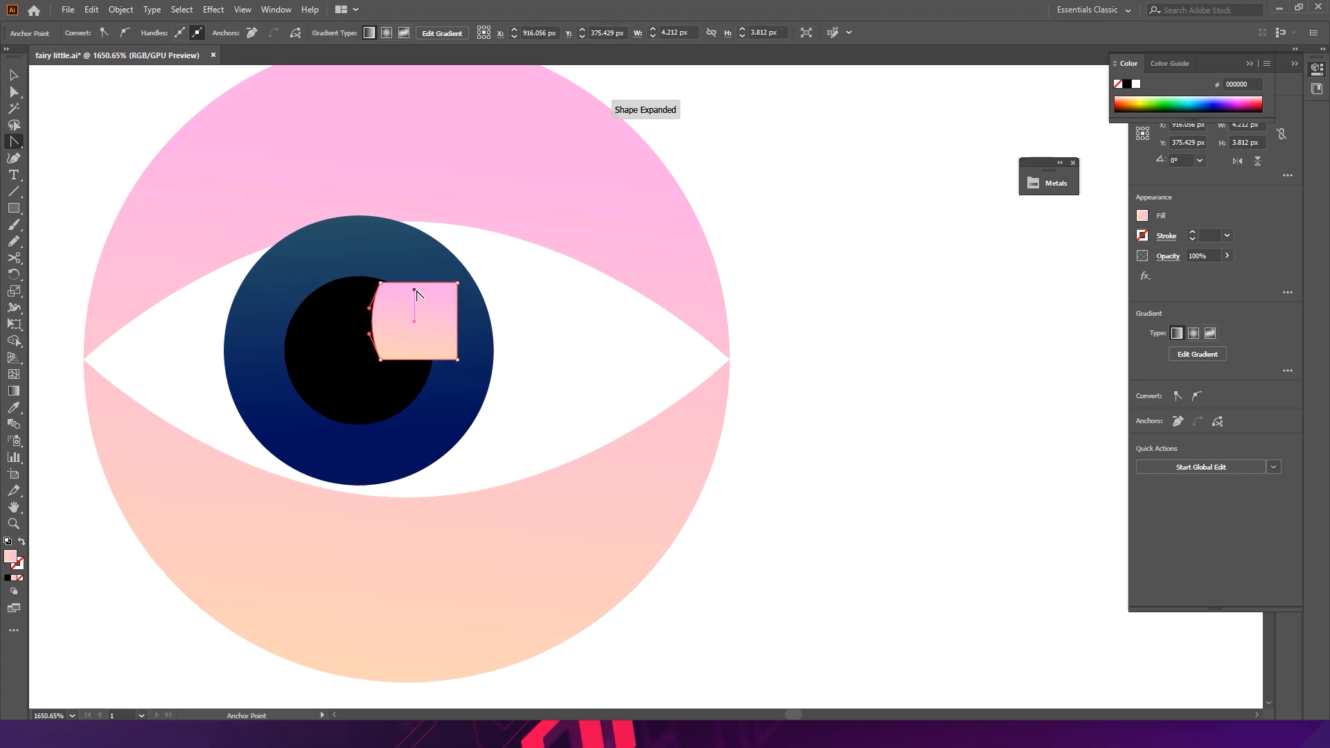
pyautogui.moveTo(415, 284); pyautogui.dragTo(416, 276)
pyautogui.moveTo(458, 317); pyautogui.dragTo(430, 374)
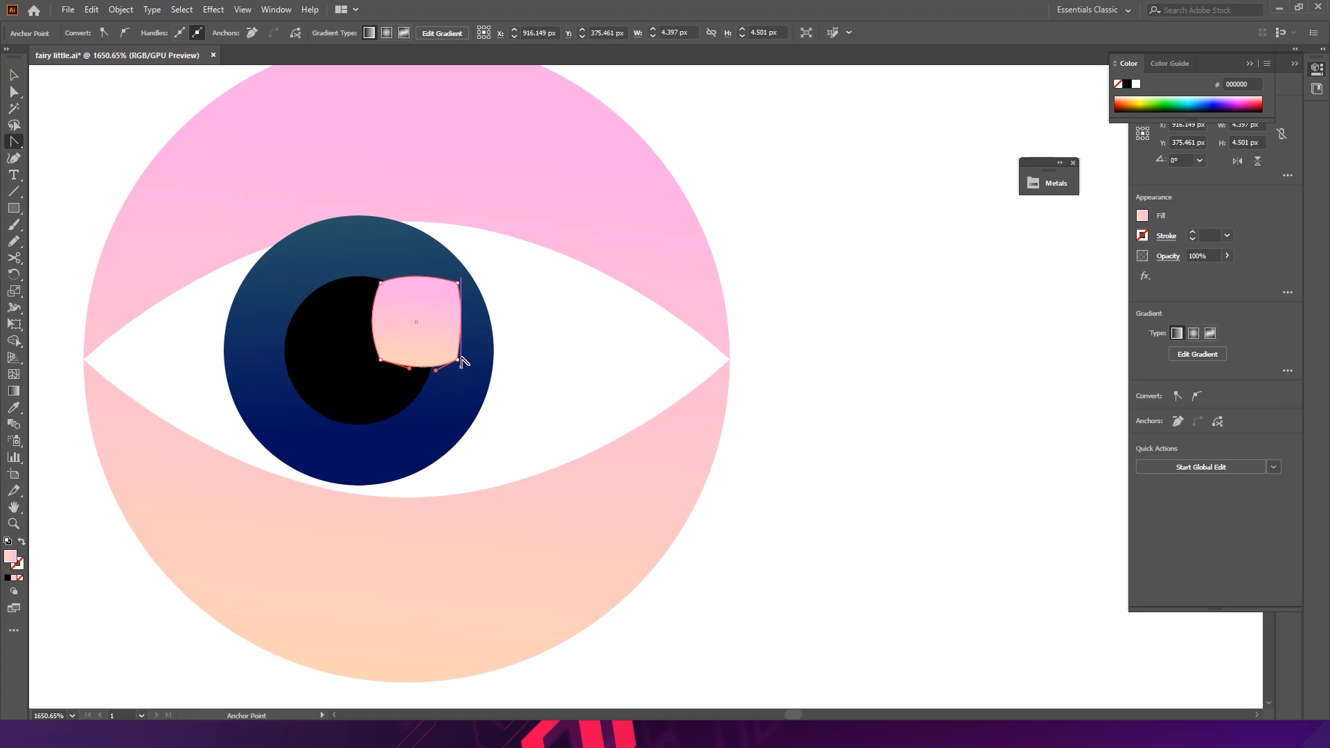
# - Round the highlight shape's corners with the corner widgets
pyautogui.keyDown('ctrl'); pyautogui.click(458, 360); pyautogui.keyUp('ctrl')
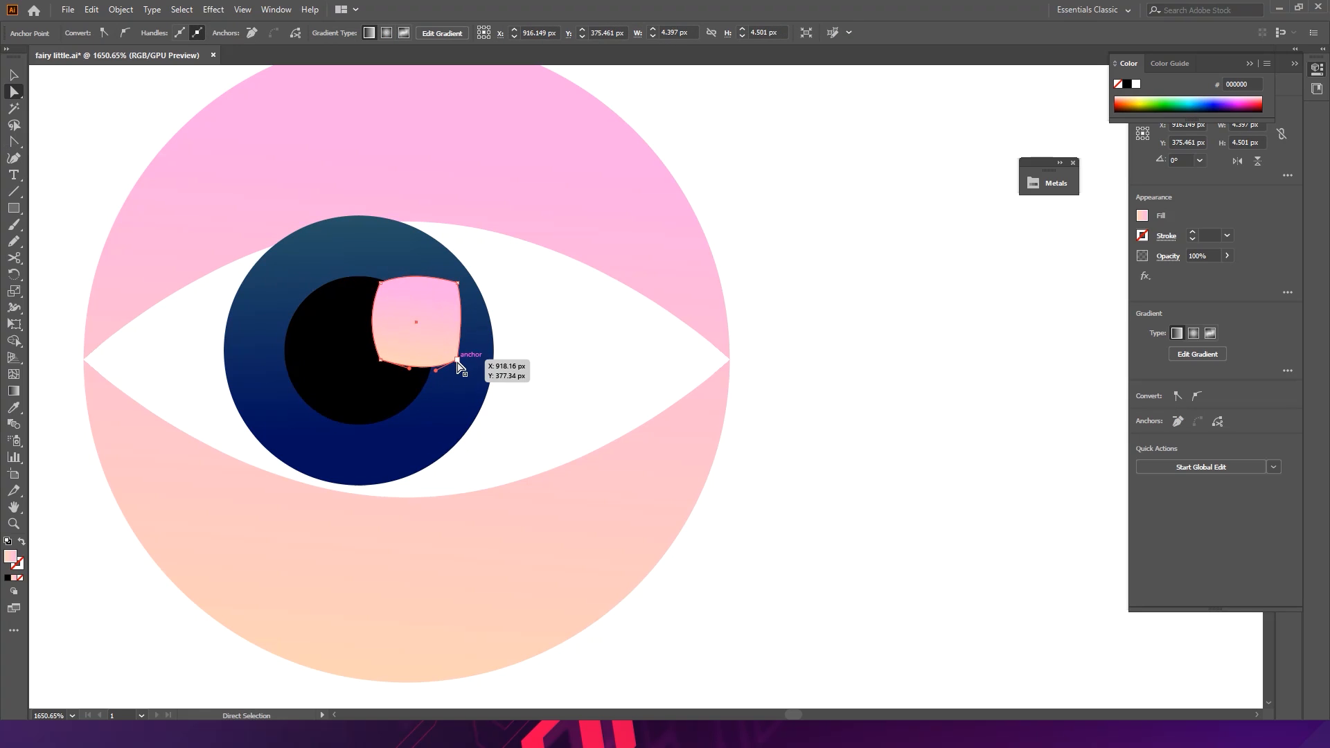
pyautogui.keyDown('ctrl'); pyautogui.keyDown('shift'); pyautogui.click(381, 360); pyautogui.keyUp('shift'); pyautogui.keyUp('ctrl')
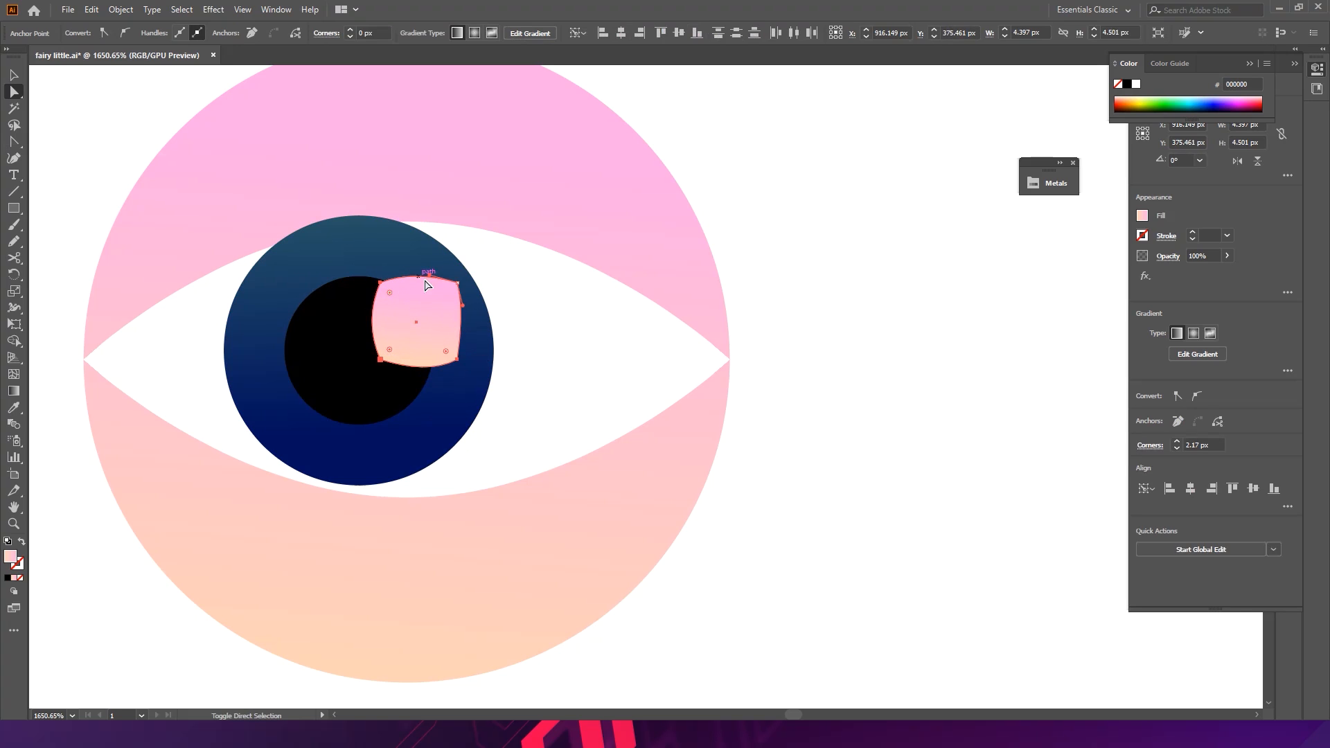
pyautogui.keyDown('ctrl'); pyautogui.keyDown('shift'); pyautogui.click(457, 282); pyautogui.keyUp('shift'); pyautogui.keyUp('ctrl')
pyautogui.press('a')
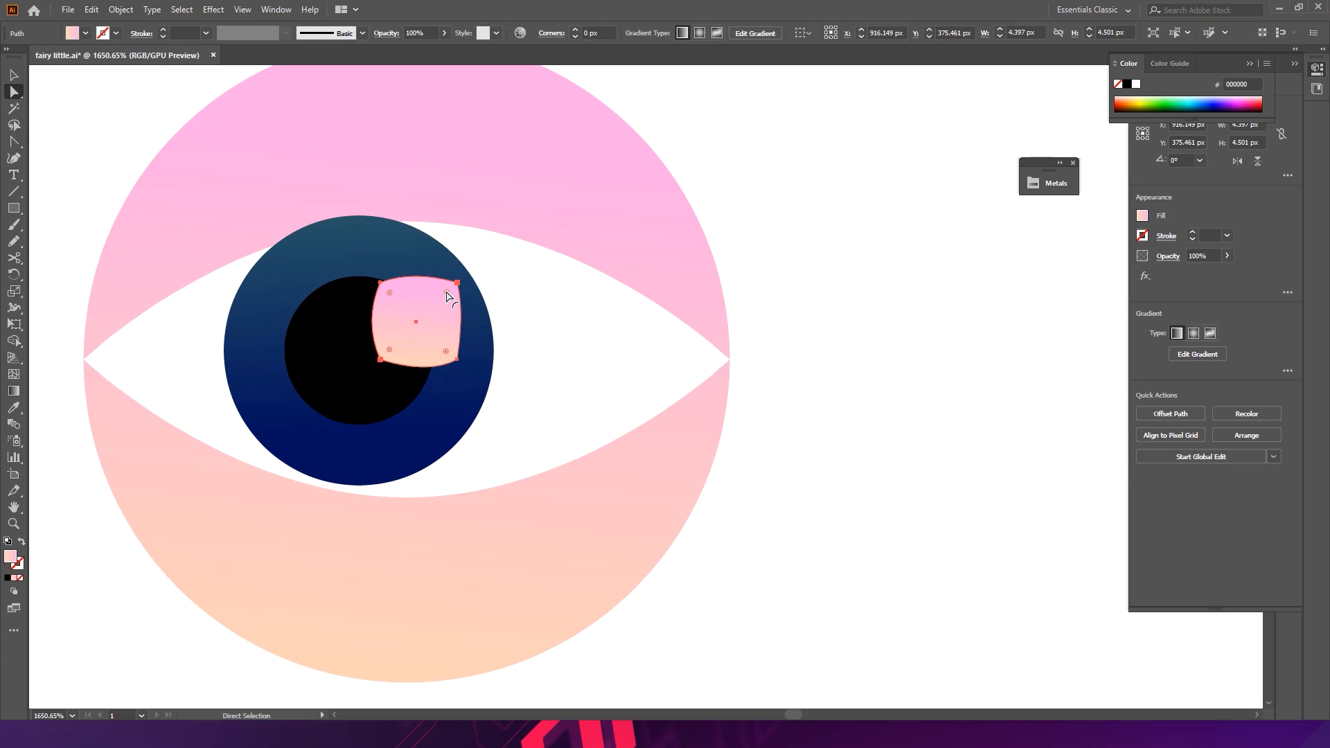
pyautogui.moveTo(447, 297); pyautogui.dragTo(447, 300)
pyautogui.press('v')
# - Fill the highlight shape with white by sampling the blank canvas with the Eyedropper
pyautogui.click(769, 335)
pyautogui.click(443, 339)
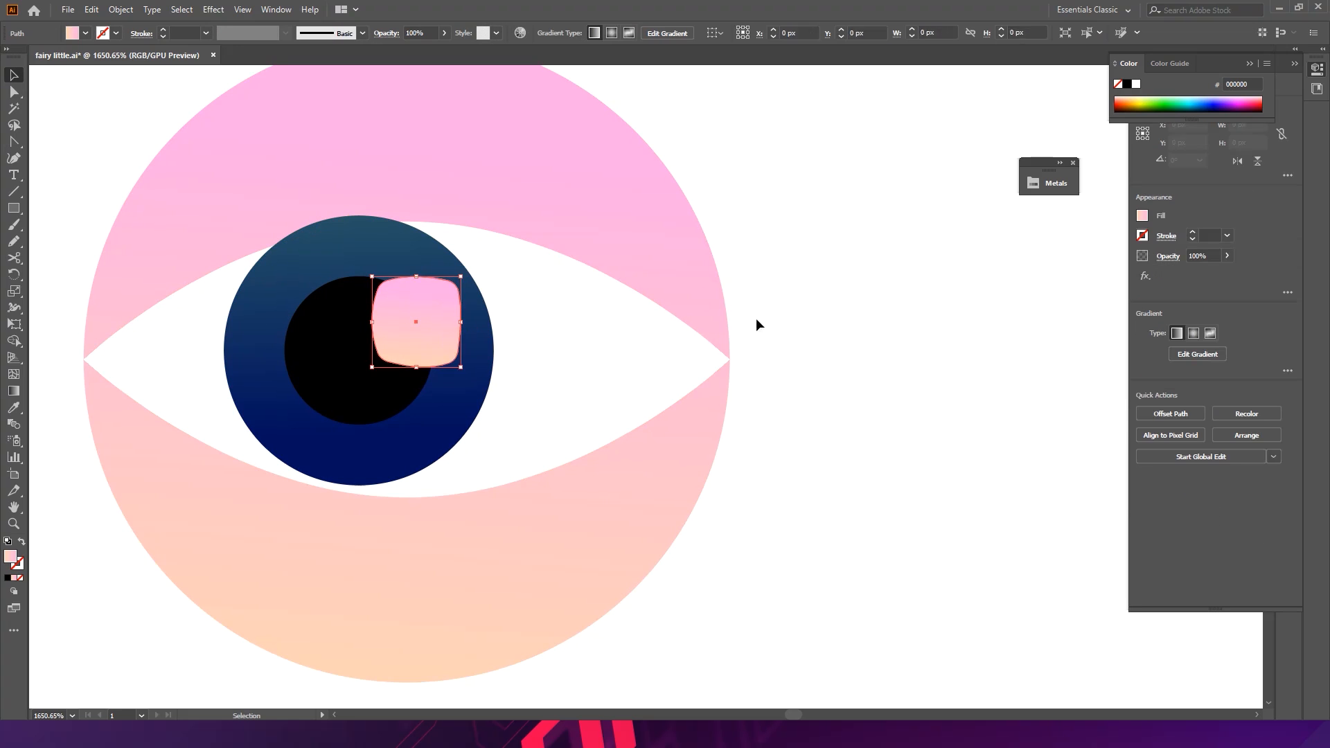
pyautogui.press('i')
pyautogui.click(868, 305)
pyautogui.press('v')
# - Set the highlight's blend mode to Overlay
pyautogui.click(386, 33)
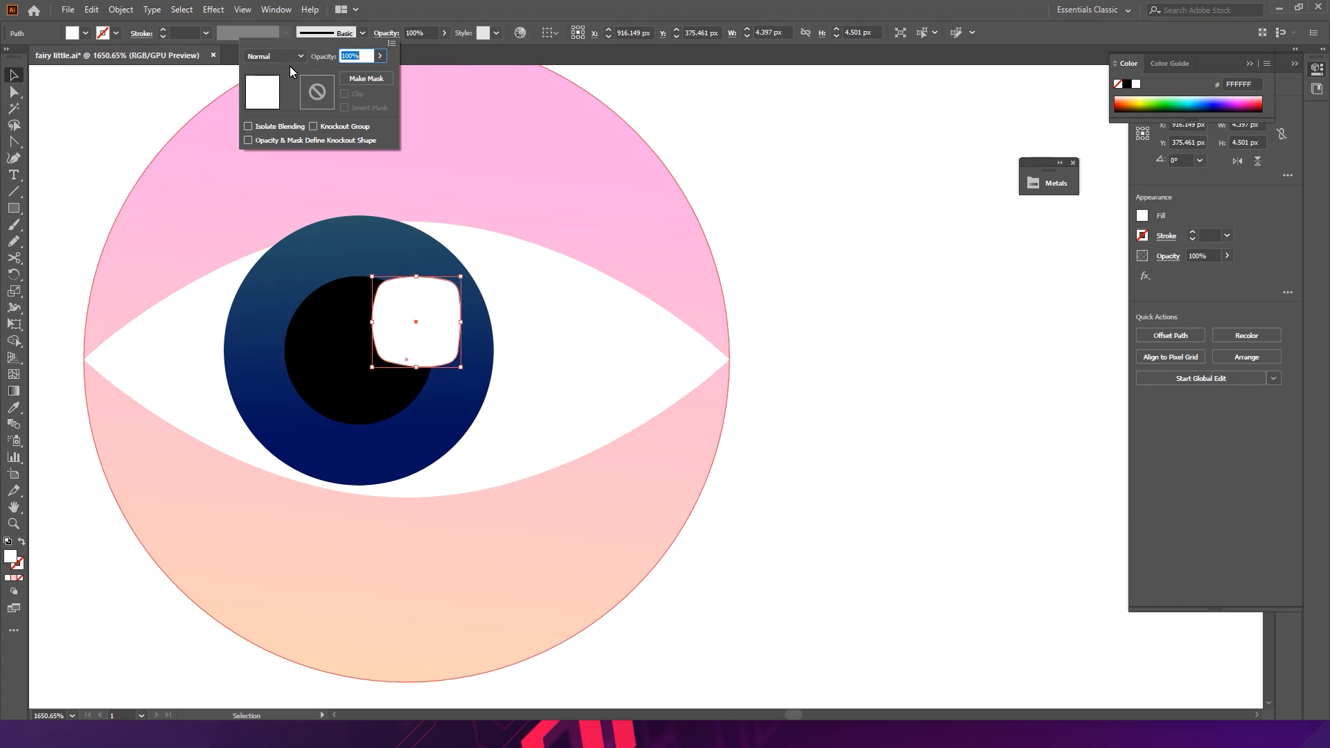
pyautogui.click(288, 59)
pyautogui.click(270, 154)
pyautogui.click(293, 59)
pyautogui.click(287, 197)
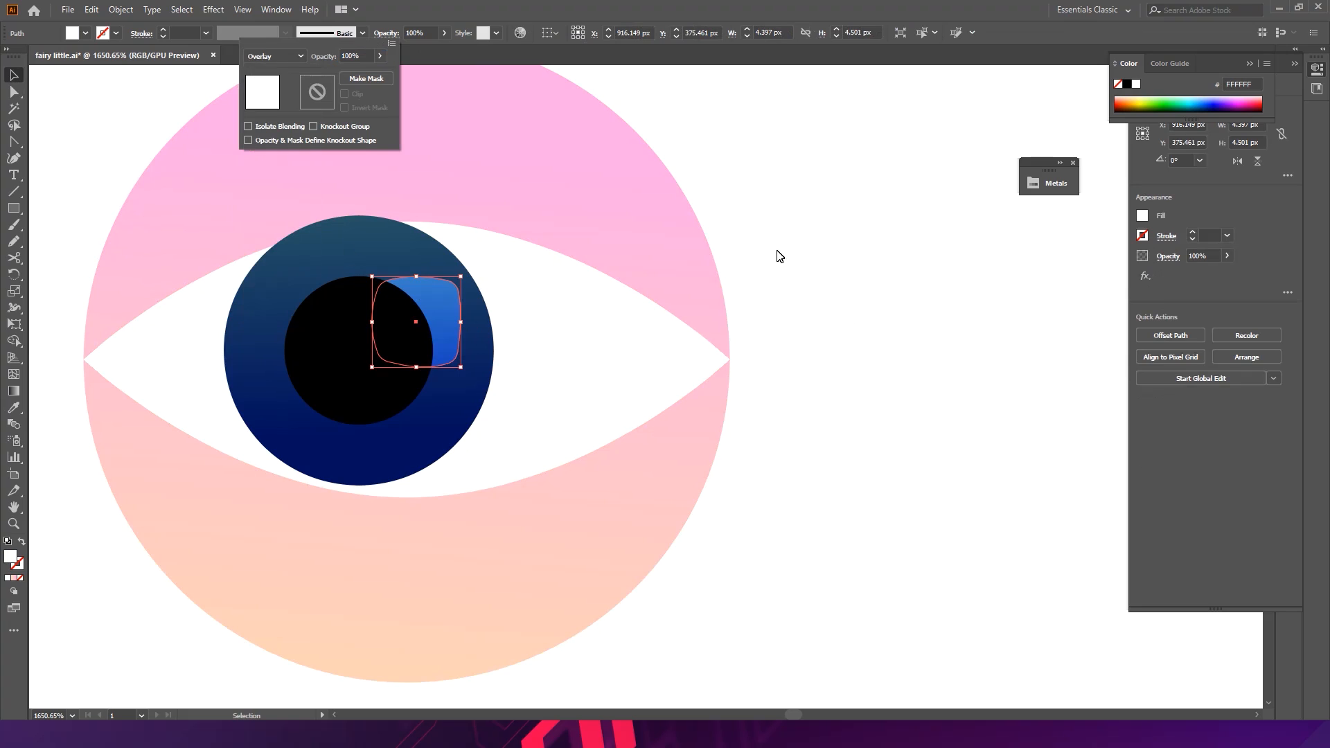
pyautogui.click(820, 274)
pyautogui.click(820, 272)
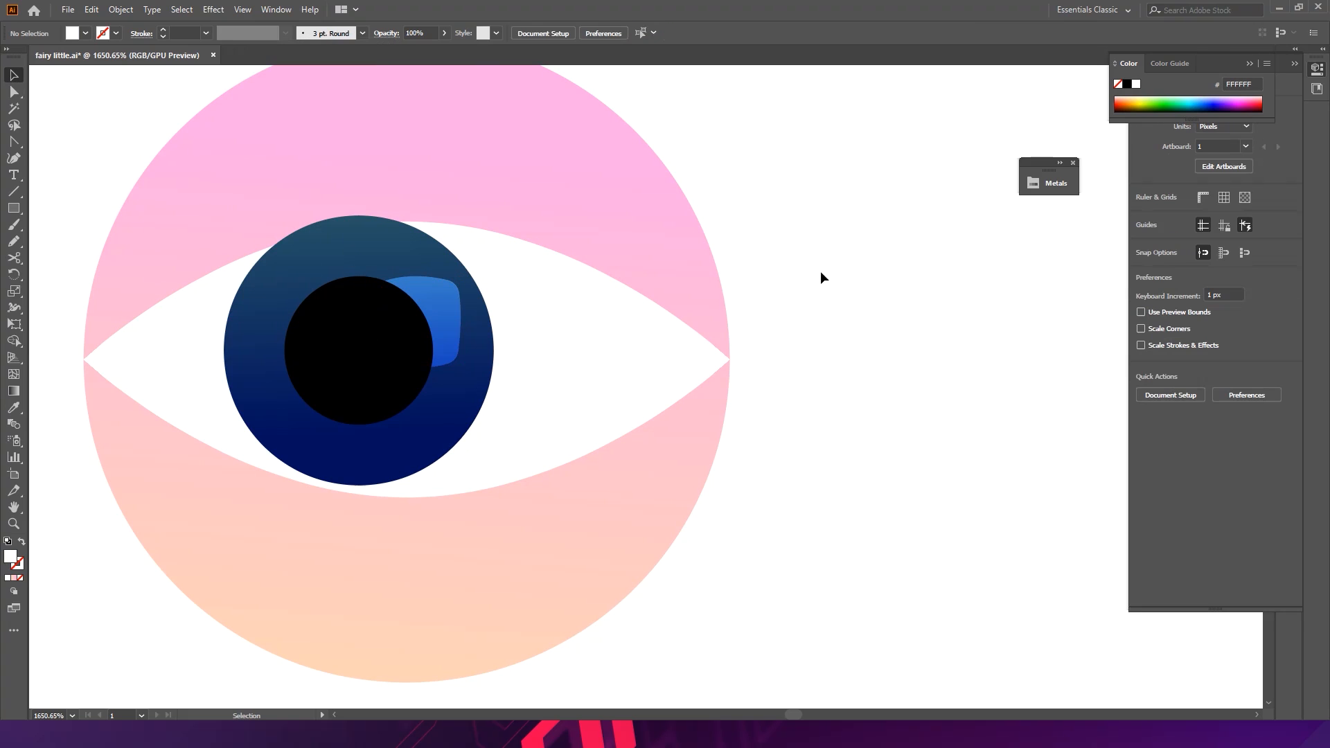
# - Recolor the highlight's fill to light gray DDDDDD
pyautogui.click(461, 312)
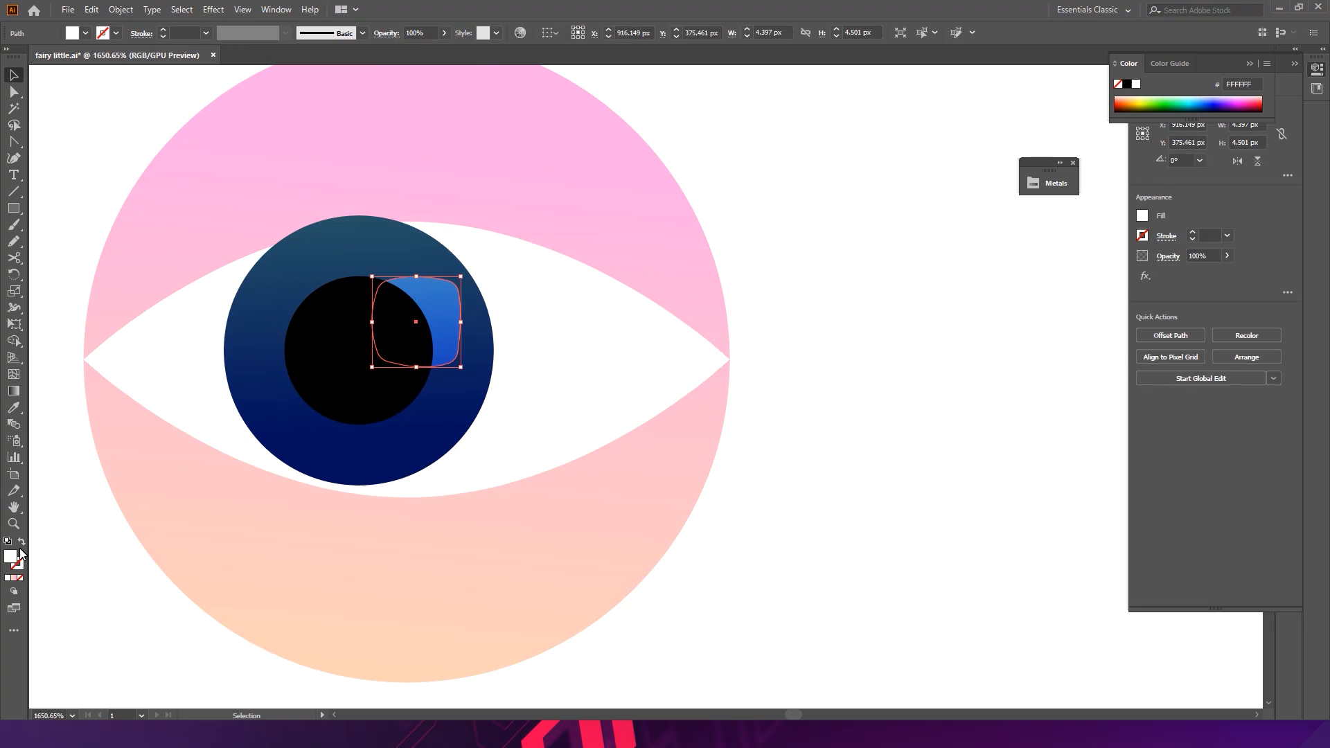
pyautogui.doubleClick(10, 557)
pyautogui.write('9E9E9E')
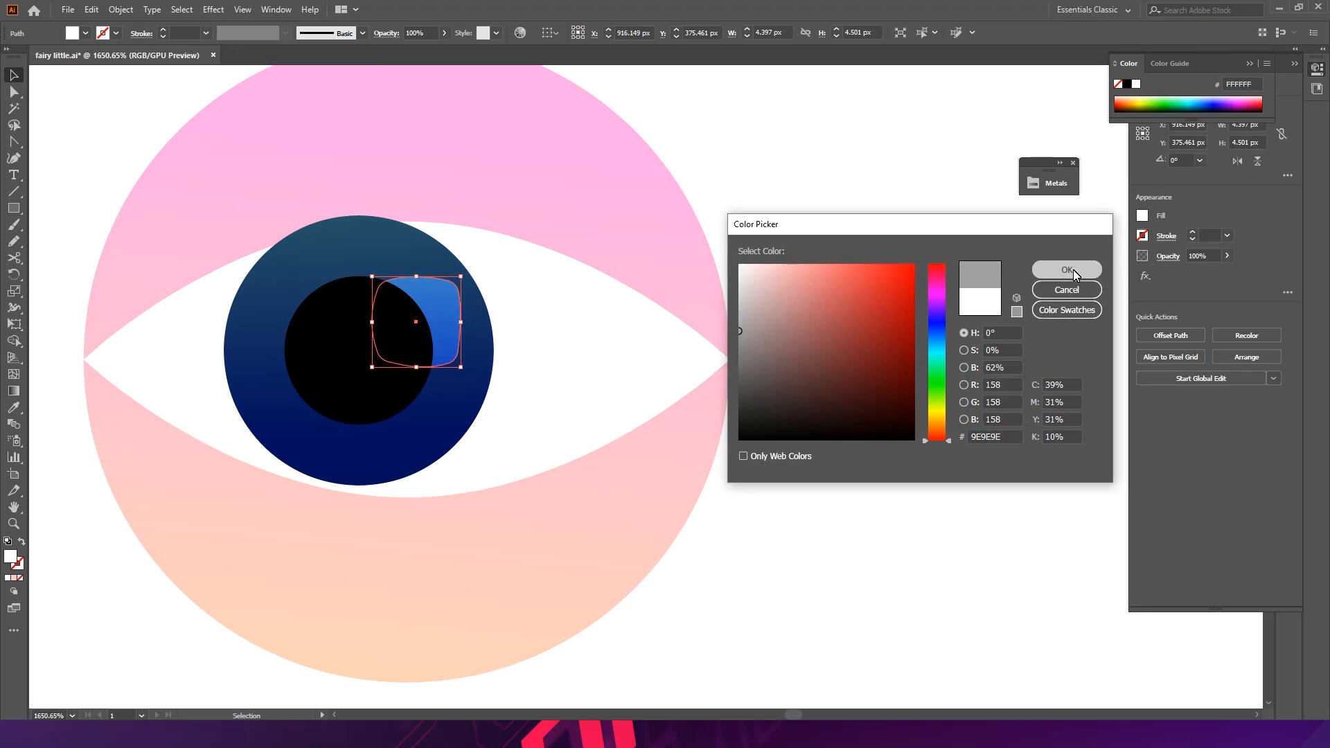
pyautogui.click(1067, 270)
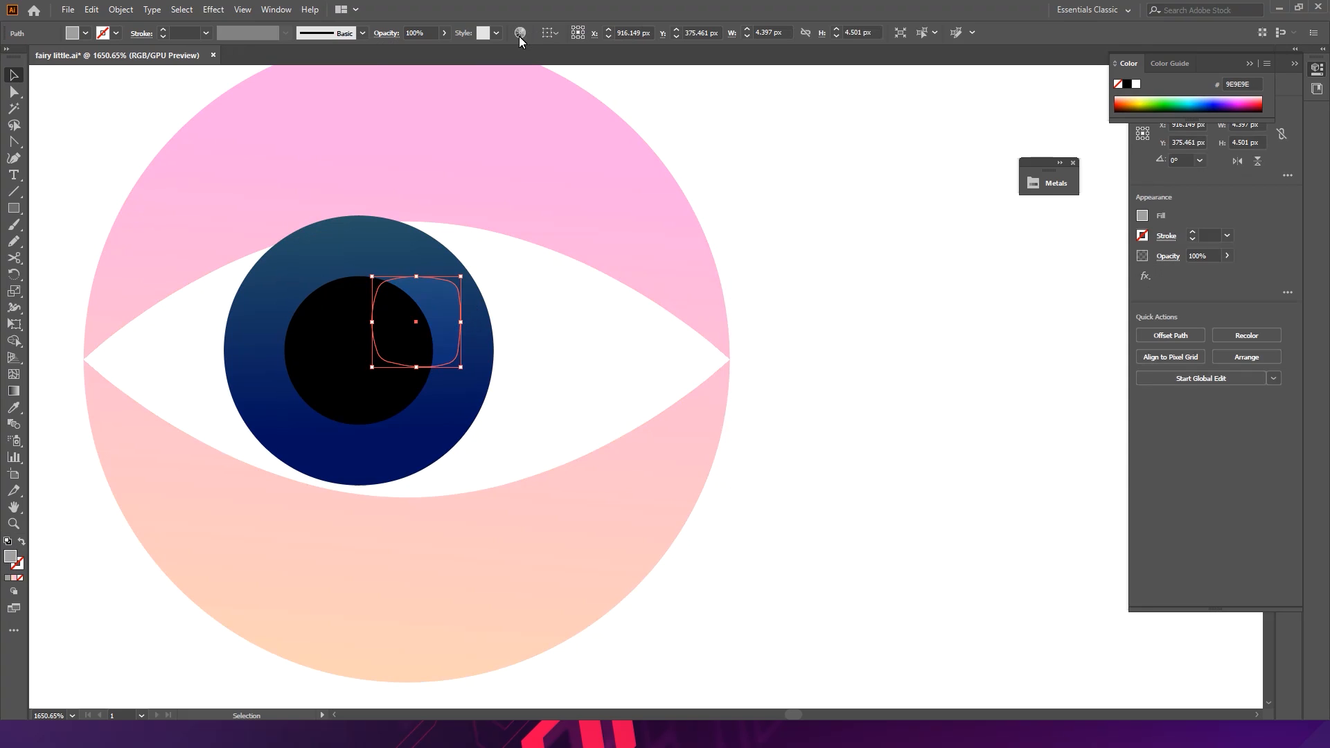
pyautogui.doubleClick(11, 557)
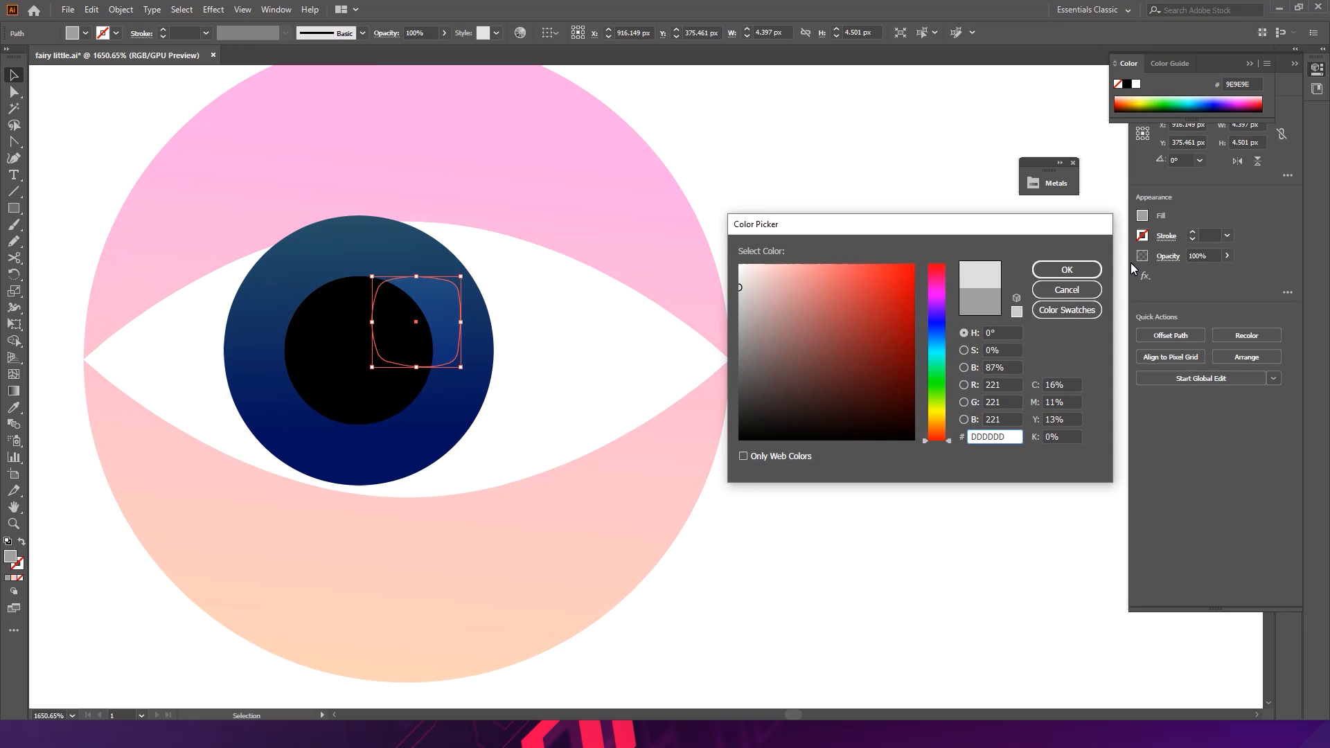
pyautogui.click(1066, 270)
# - Try several blend modes on the highlight and set it back to Normal
pyautogui.click(395, 34)
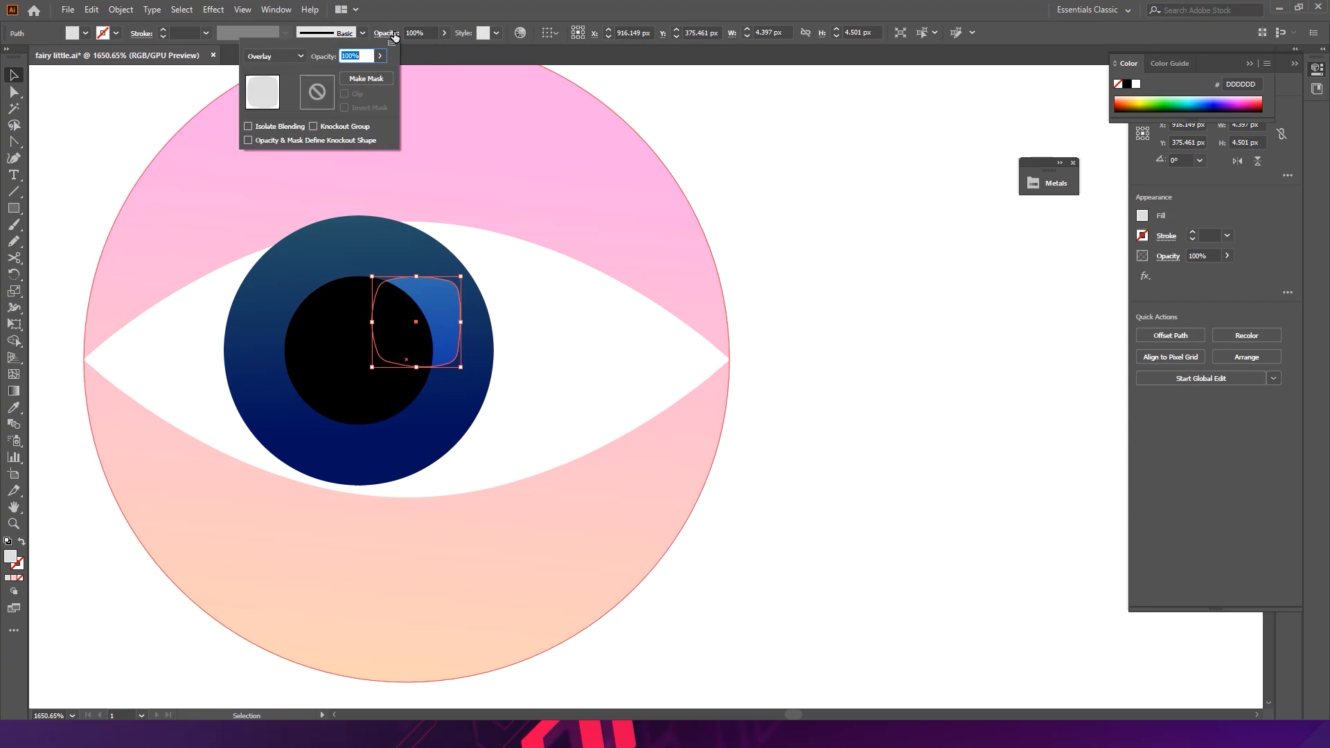
pyautogui.click(281, 56)
pyautogui.click(281, 160)
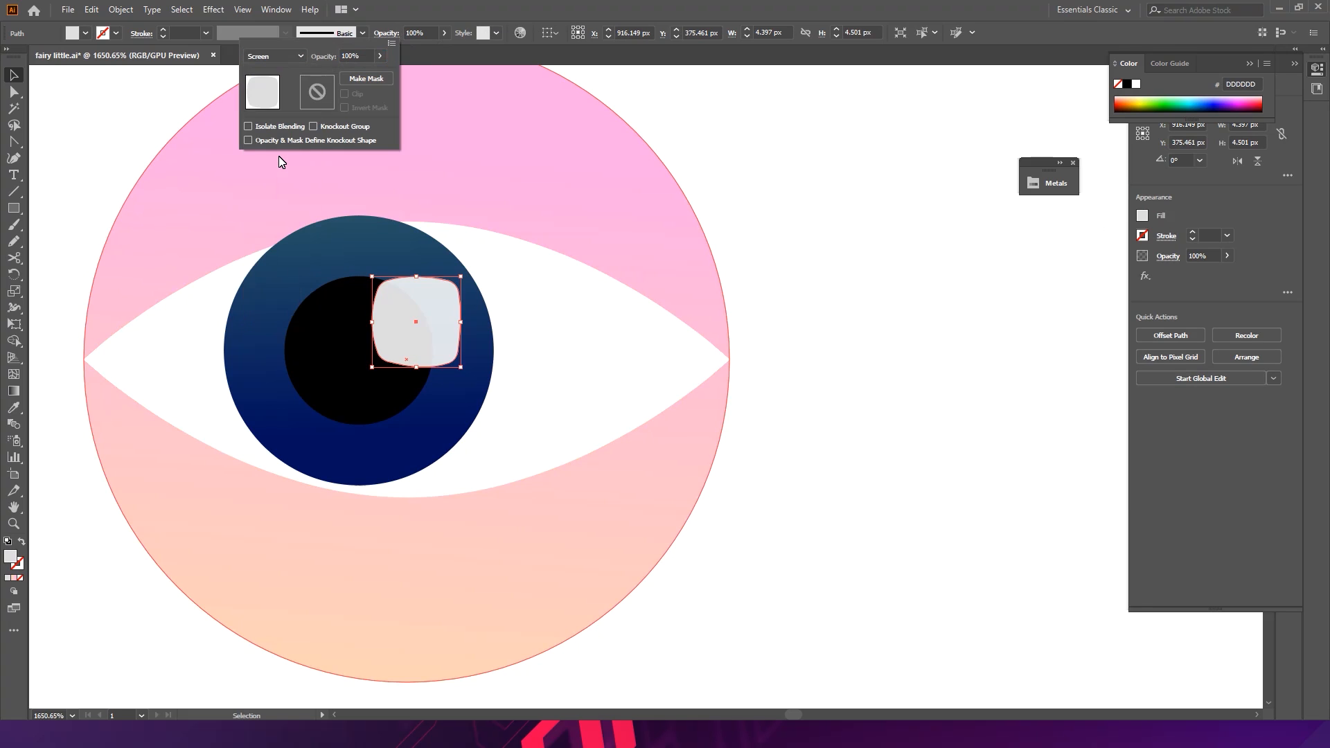
pyautogui.click(288, 56)
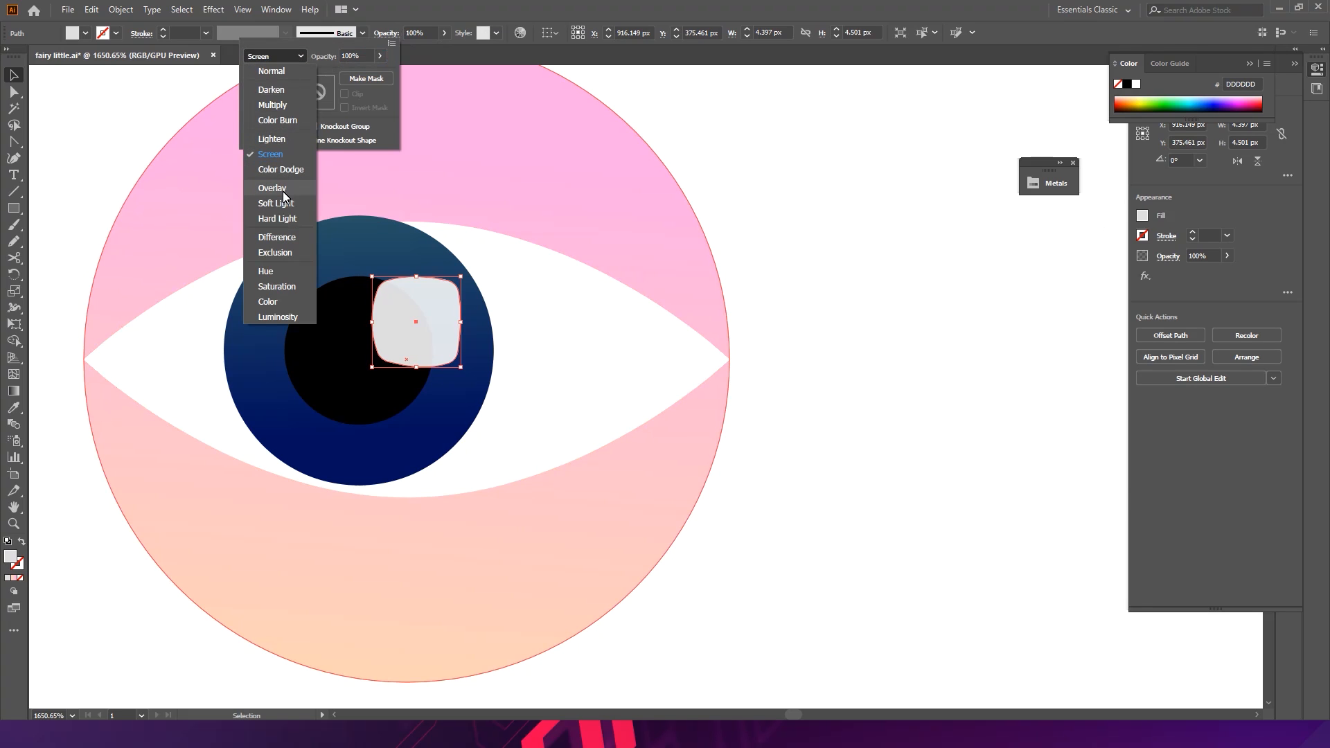
pyautogui.click(284, 203)
pyautogui.click(279, 57)
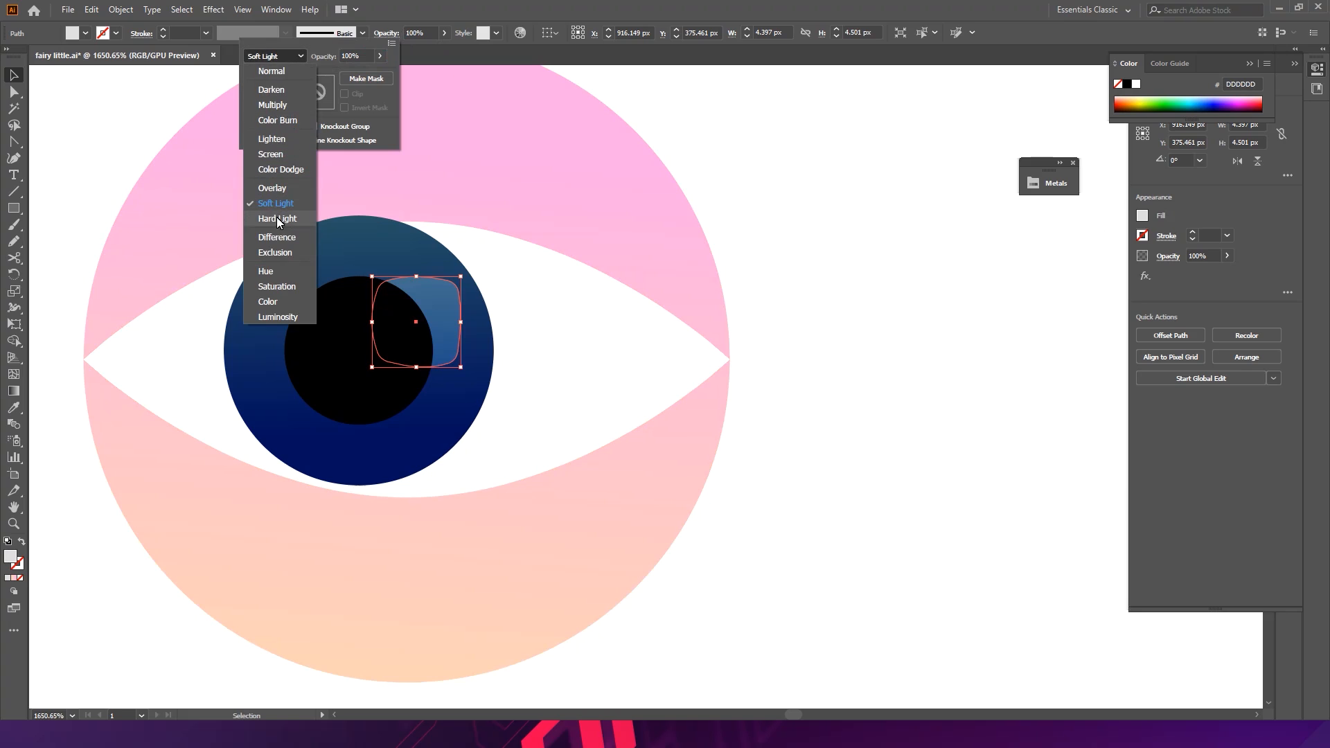
pyautogui.click(289, 119)
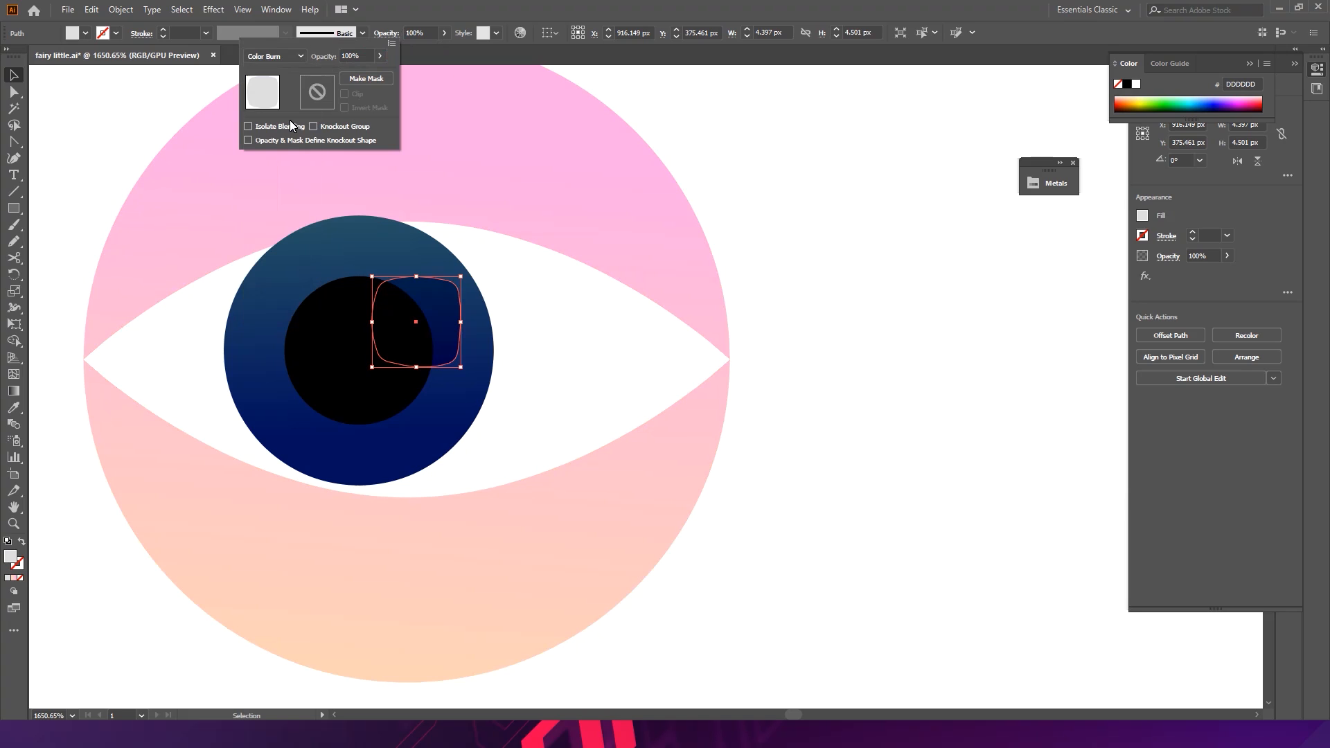
pyautogui.click(291, 56)
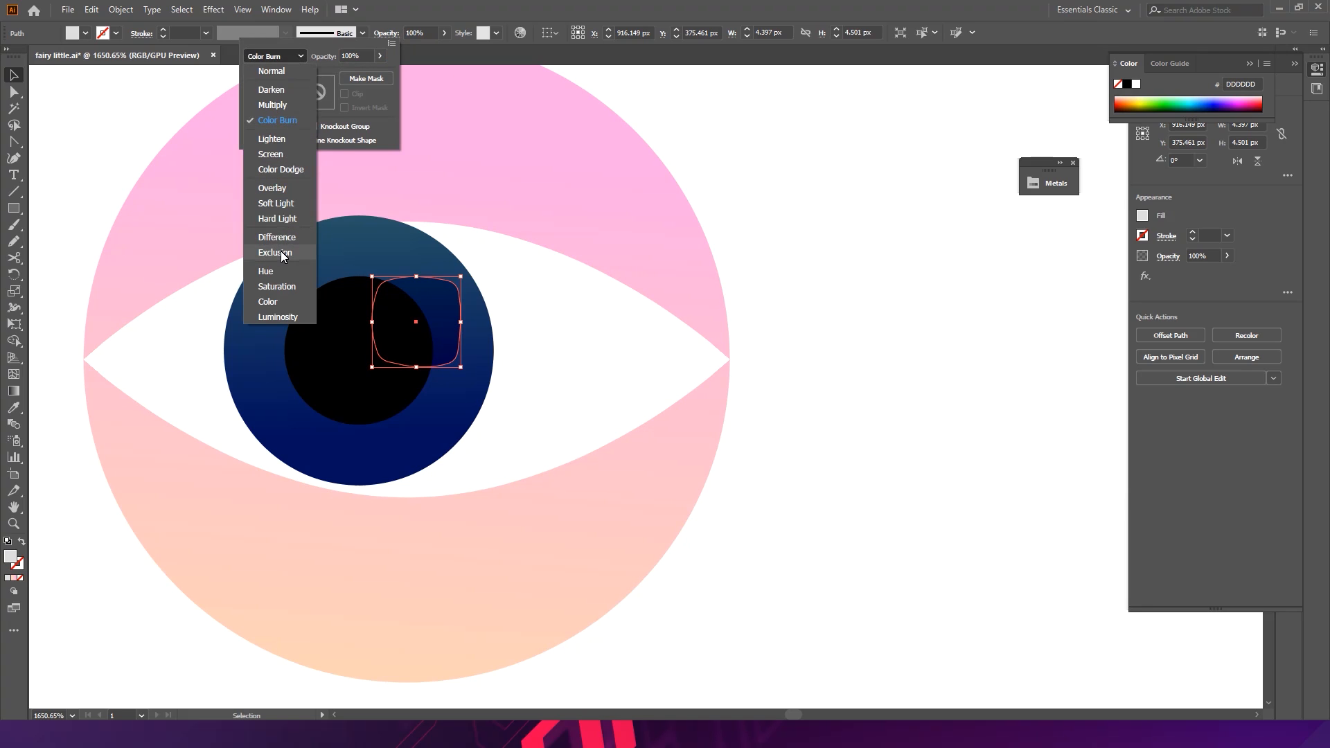
pyautogui.click(292, 218)
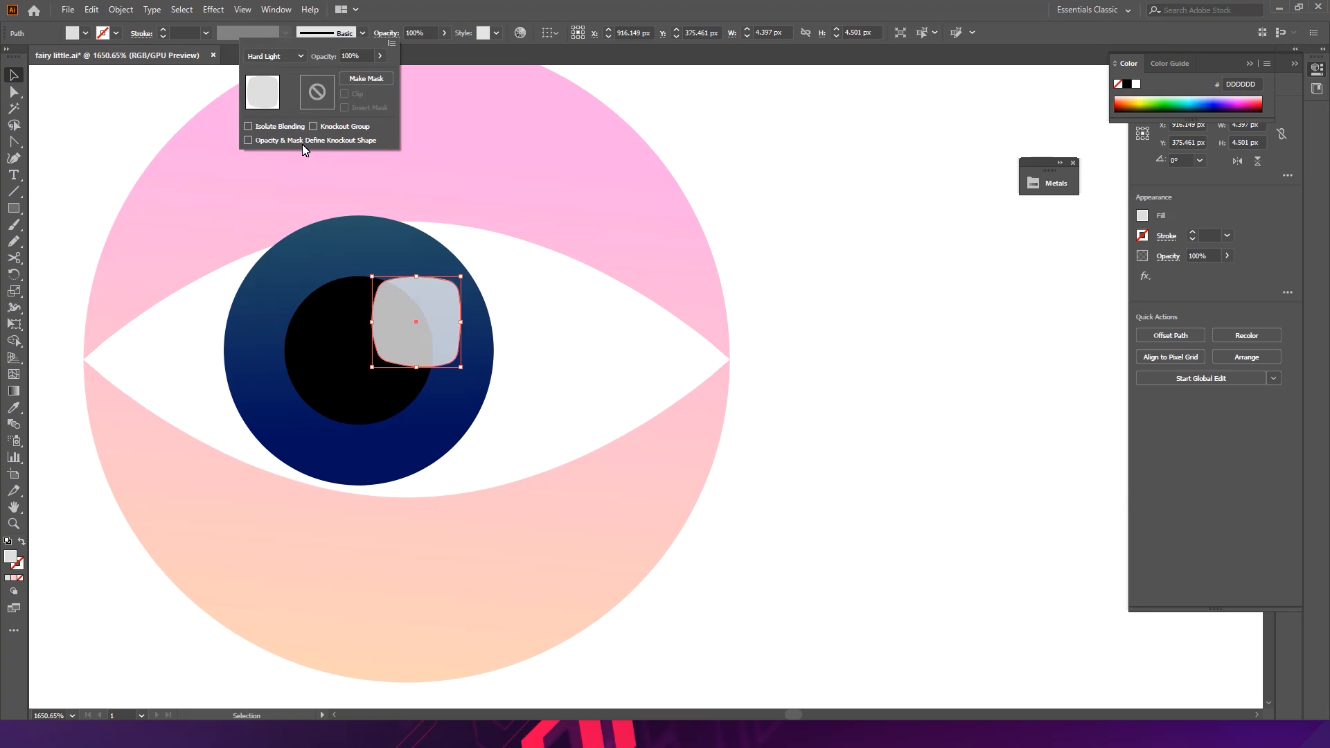
pyautogui.click(288, 59)
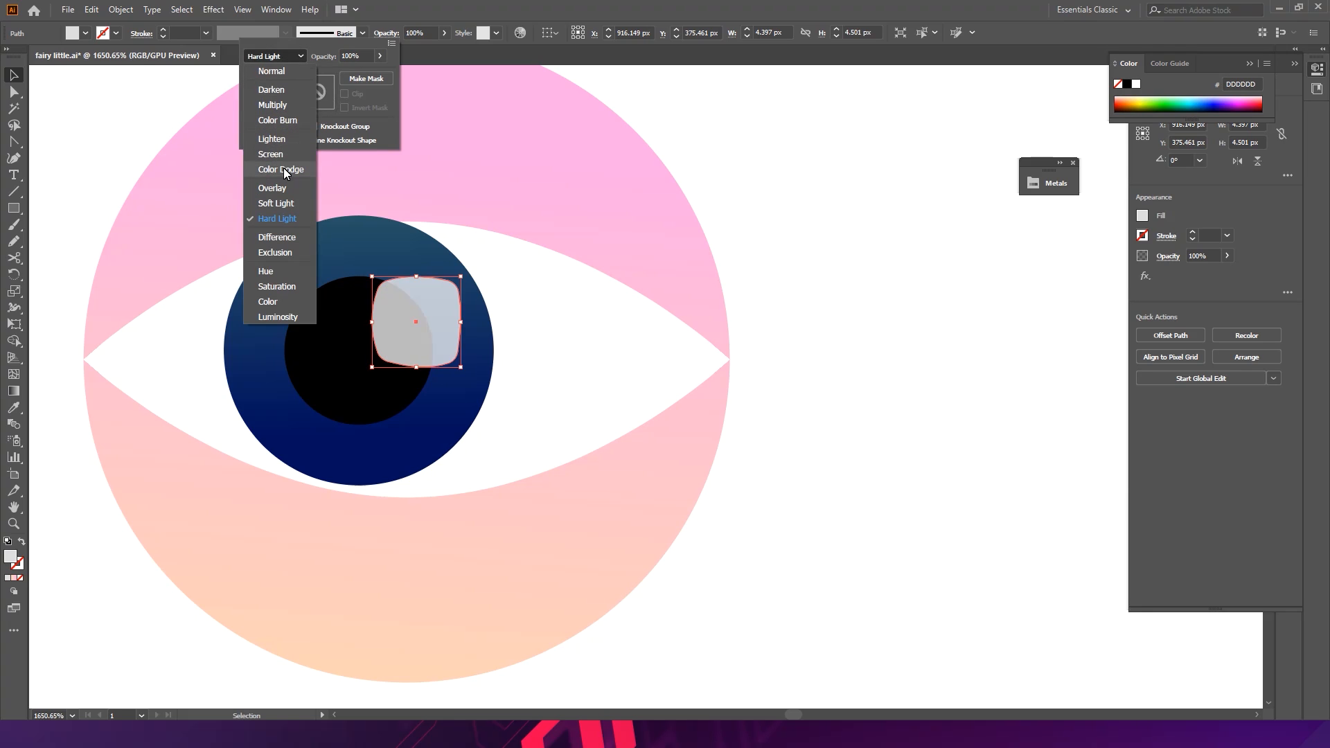
pyautogui.click(284, 188)
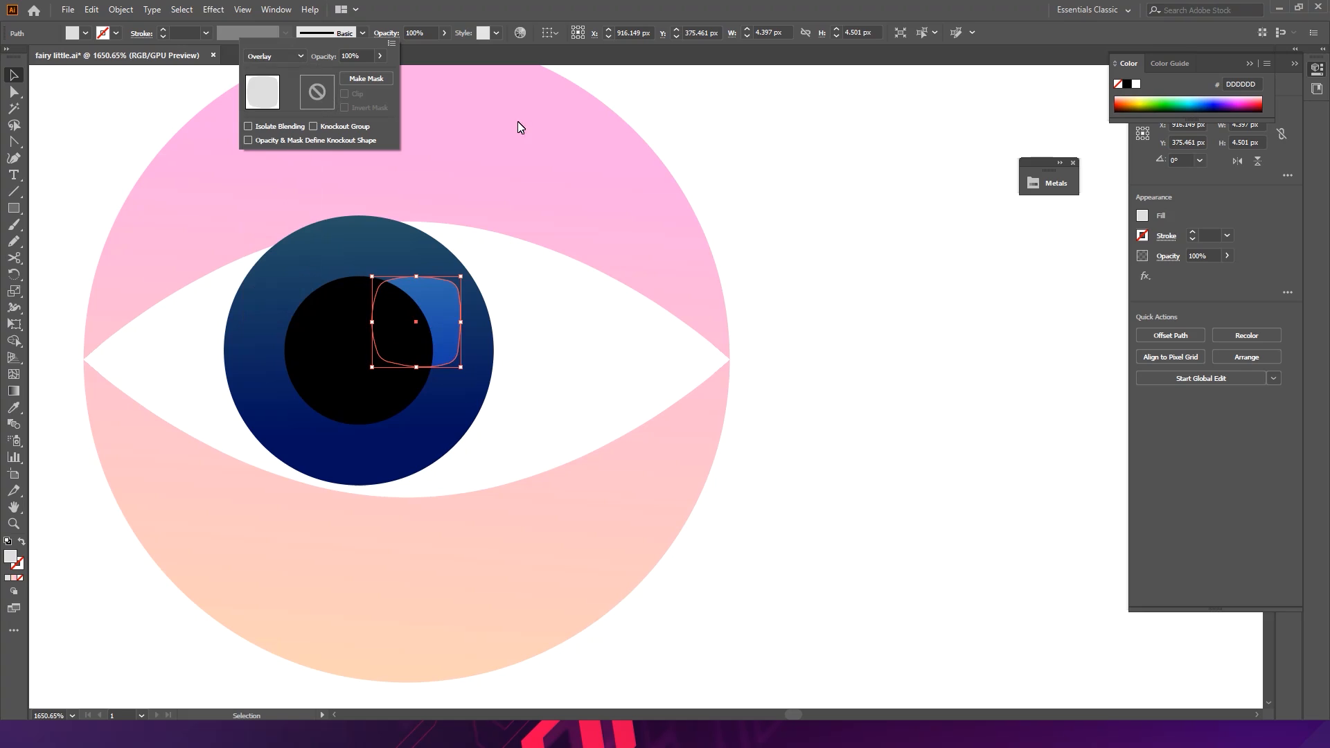
pyautogui.click(279, 55)
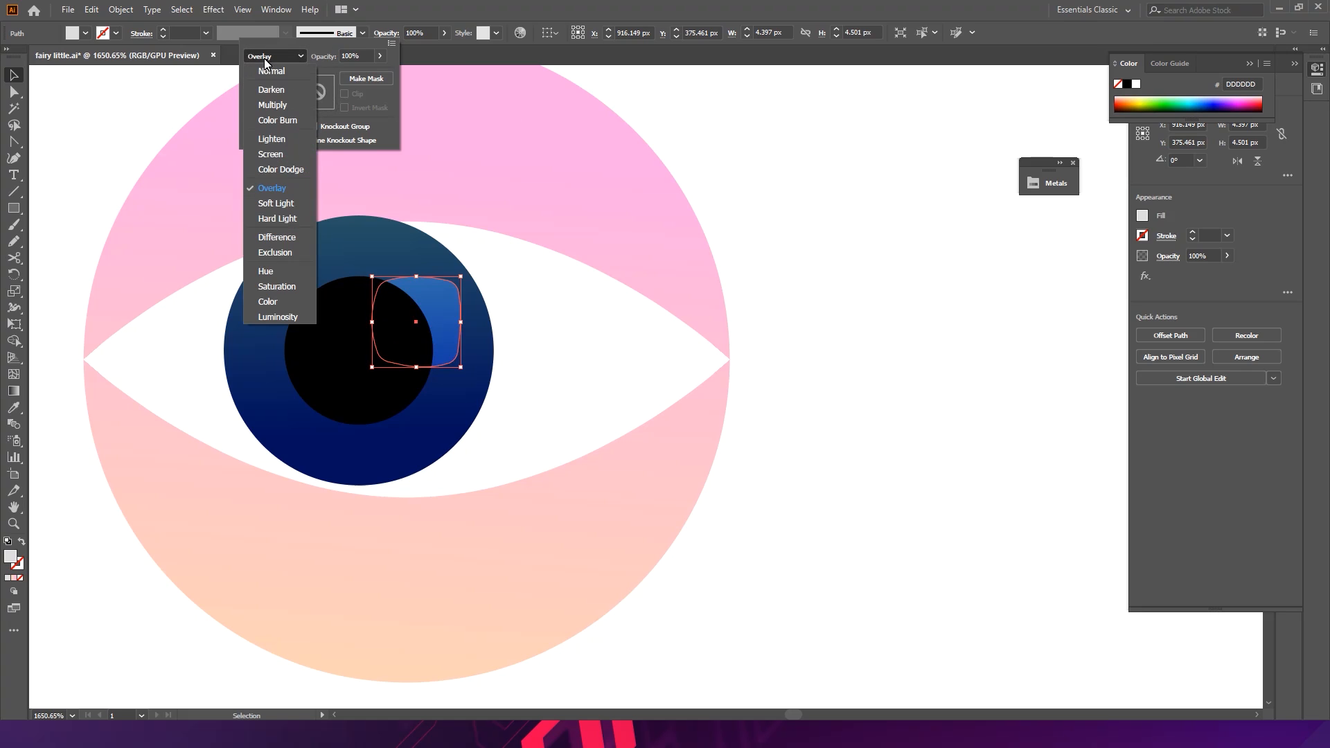
pyautogui.click(266, 64)
# - Lower the highlight's opacity to 15%
pyautogui.click(445, 32)
pyautogui.moveTo(430, 47); pyautogui.dragTo(410, 51)
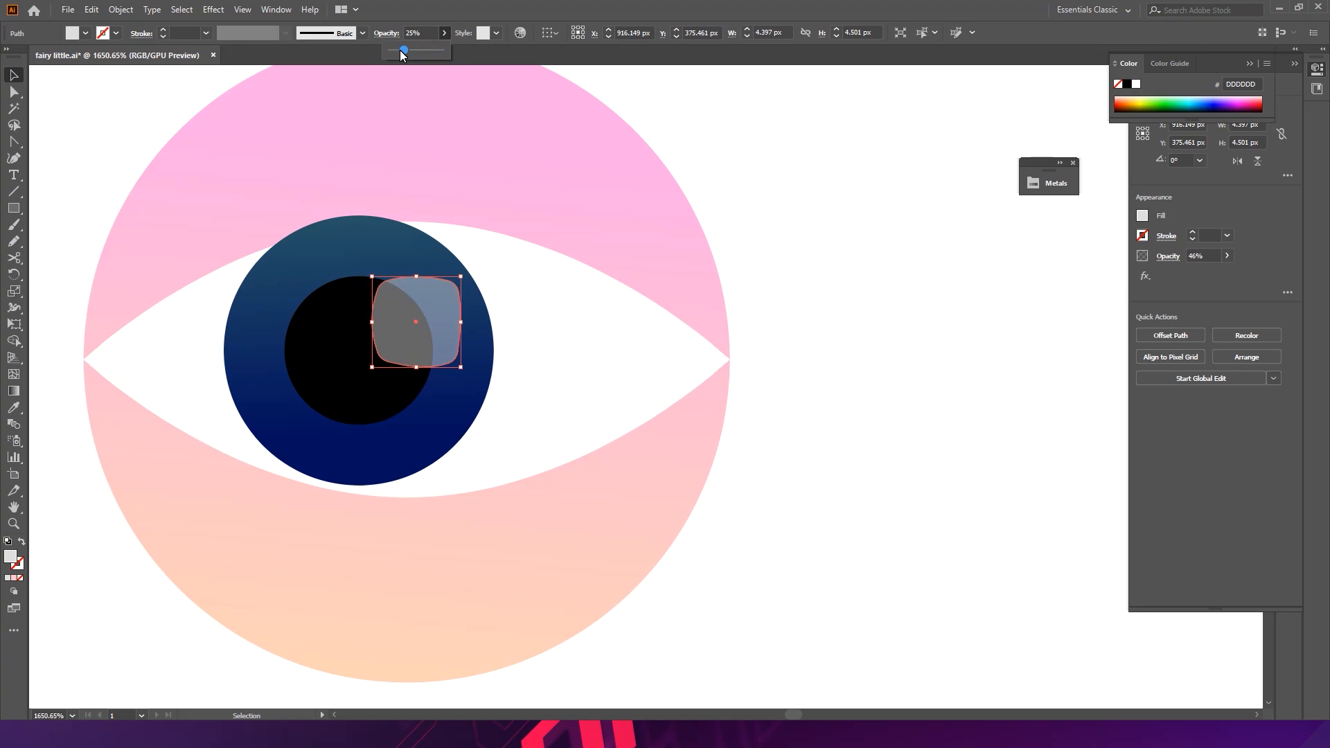
pyautogui.click(878, 228)
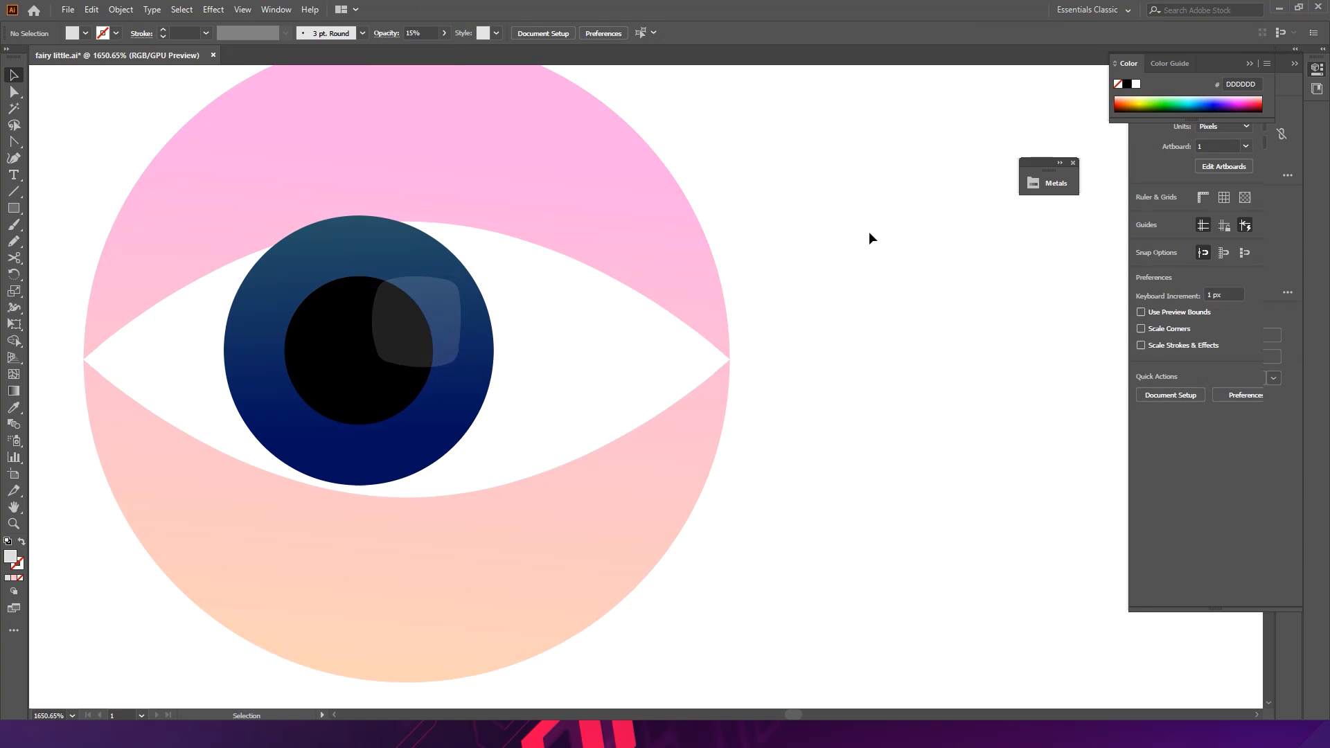
# - Duplicate the highlight and shrink the copy to a small square of about 1.4 px at the iris's lower left
pyautogui.keyDown('alt'); pyautogui.moveTo(408, 360); pyautogui.dragTo(316, 450); pyautogui.keyUp('alt')
pyautogui.moveTo(376, 375); pyautogui.dragTo(306, 430)
pyautogui.moveTo(294, 431); pyautogui.dragTo(294, 404)
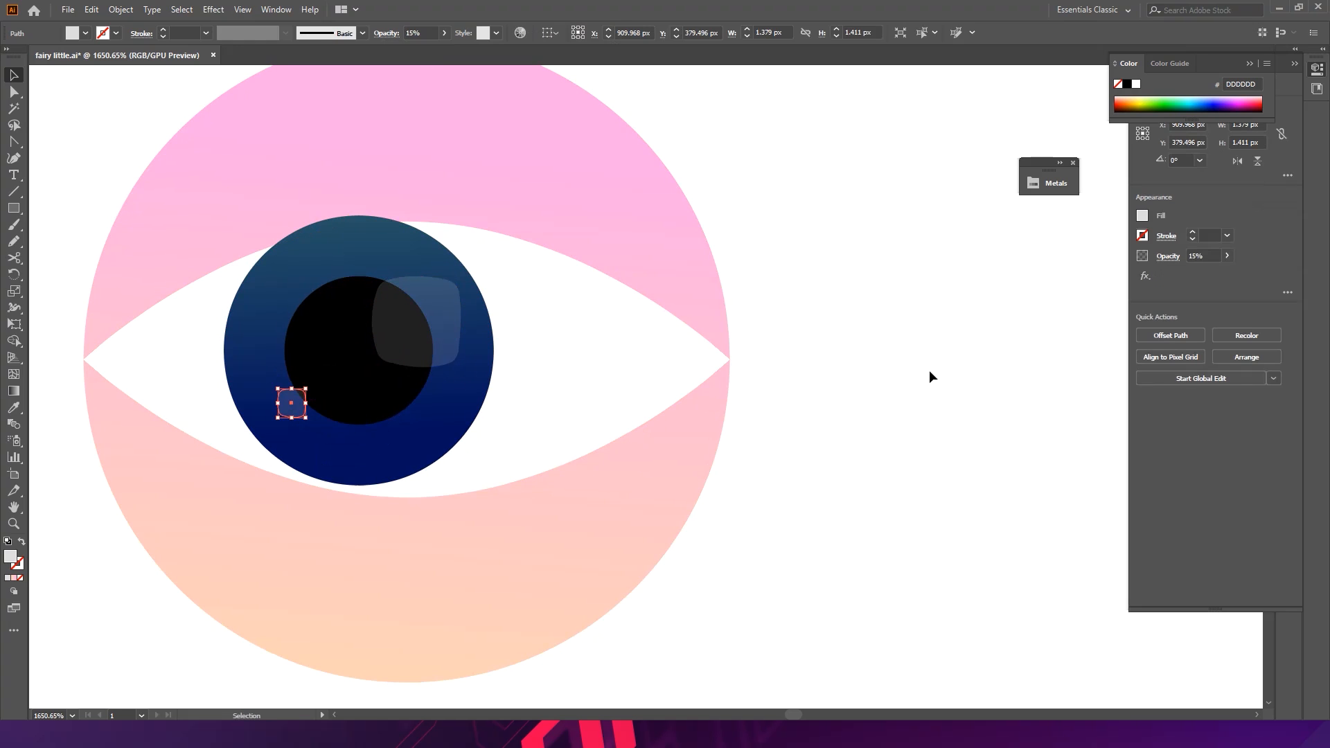
pyautogui.click(817, 376)
# - Draw a circle with the Ellipse tool below the eye and delete its top anchor to leave a half-circle
pyautogui.keyDown('ctrl'); pyautogui.moveTo(931, 384); pyautogui.dragTo(886, 358); pyautogui.keyUp('ctrl')
pyautogui.keyDown('ctrl'); pyautogui.moveTo(544, 333); pyautogui.dragTo(586, 320); pyautogui.keyUp('ctrl')
pyautogui.keyDown('ctrl'); pyautogui.moveTo(431, 362); pyautogui.dragTo(464, 378); pyautogui.keyUp('ctrl')
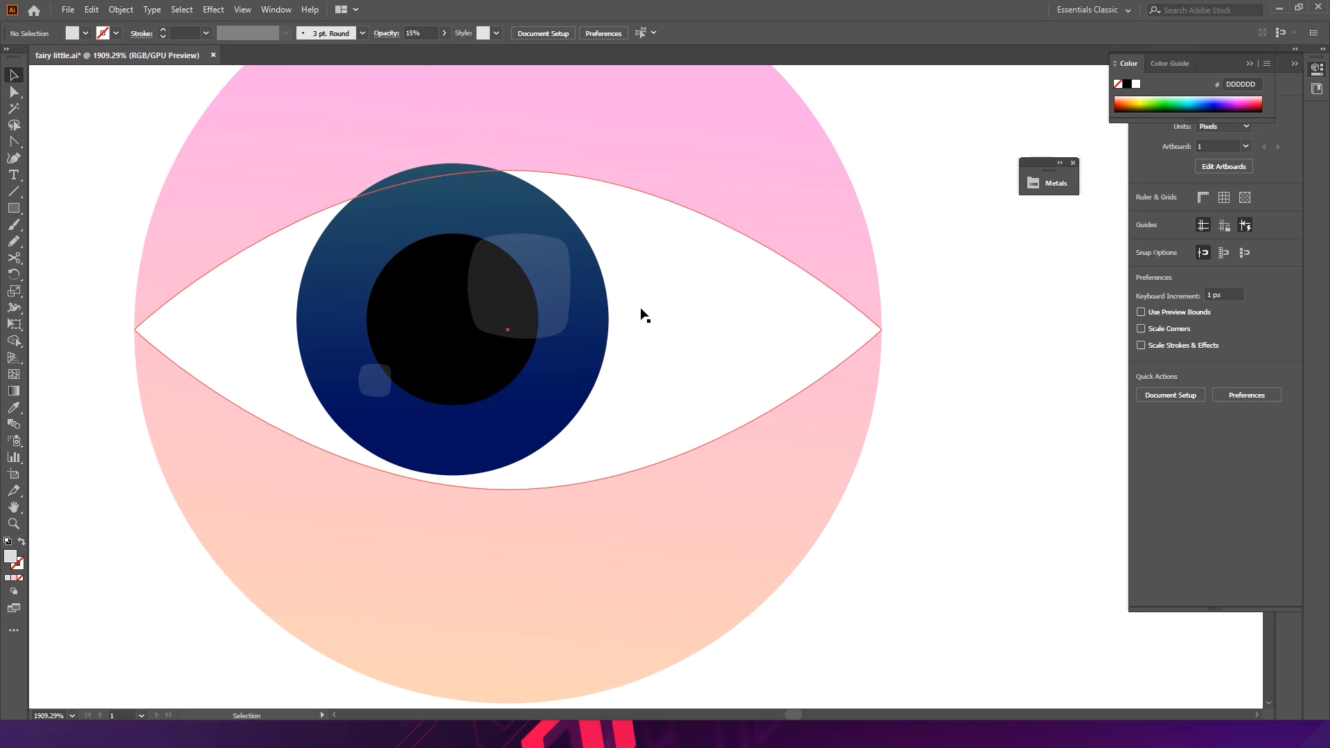
pyautogui.moveTo(452, 285); pyautogui.dragTo(421, 227)
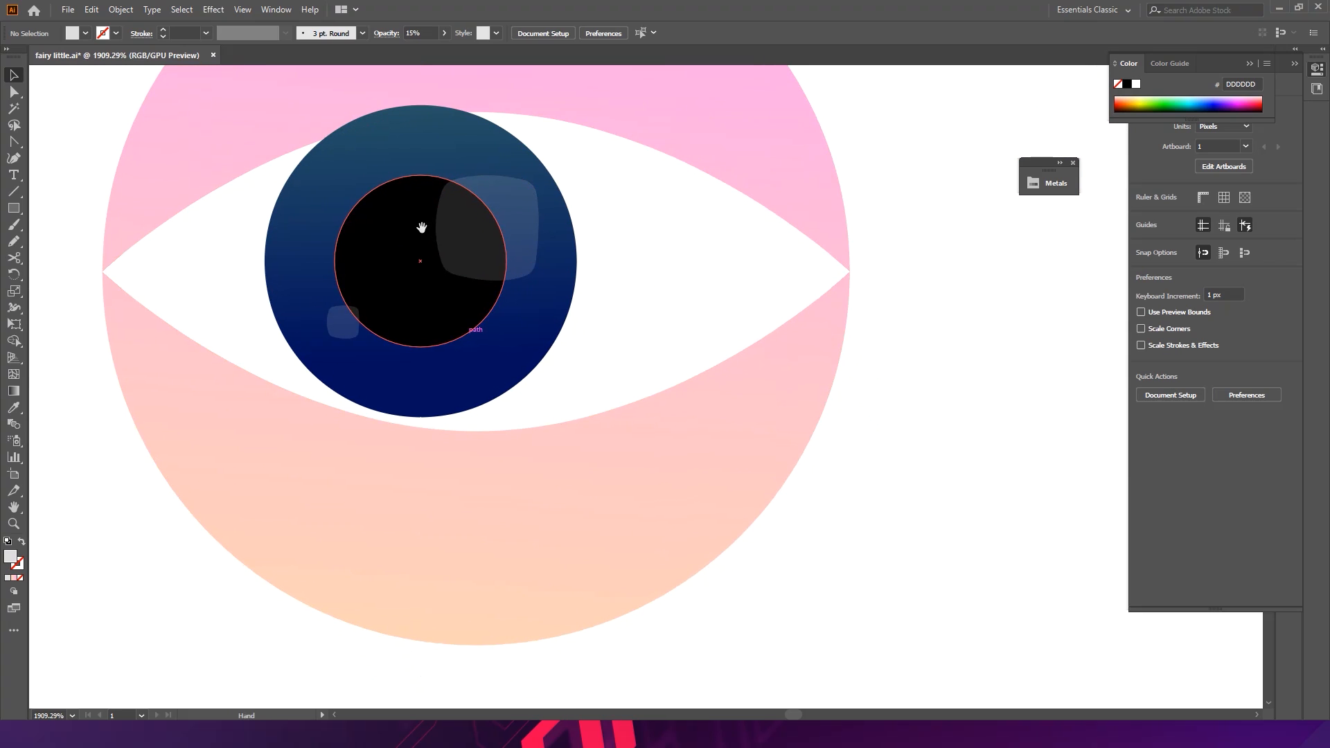
pyautogui.moveTo(104, 379); pyautogui.dragTo(177, 311)
pyautogui.click(20, 211)
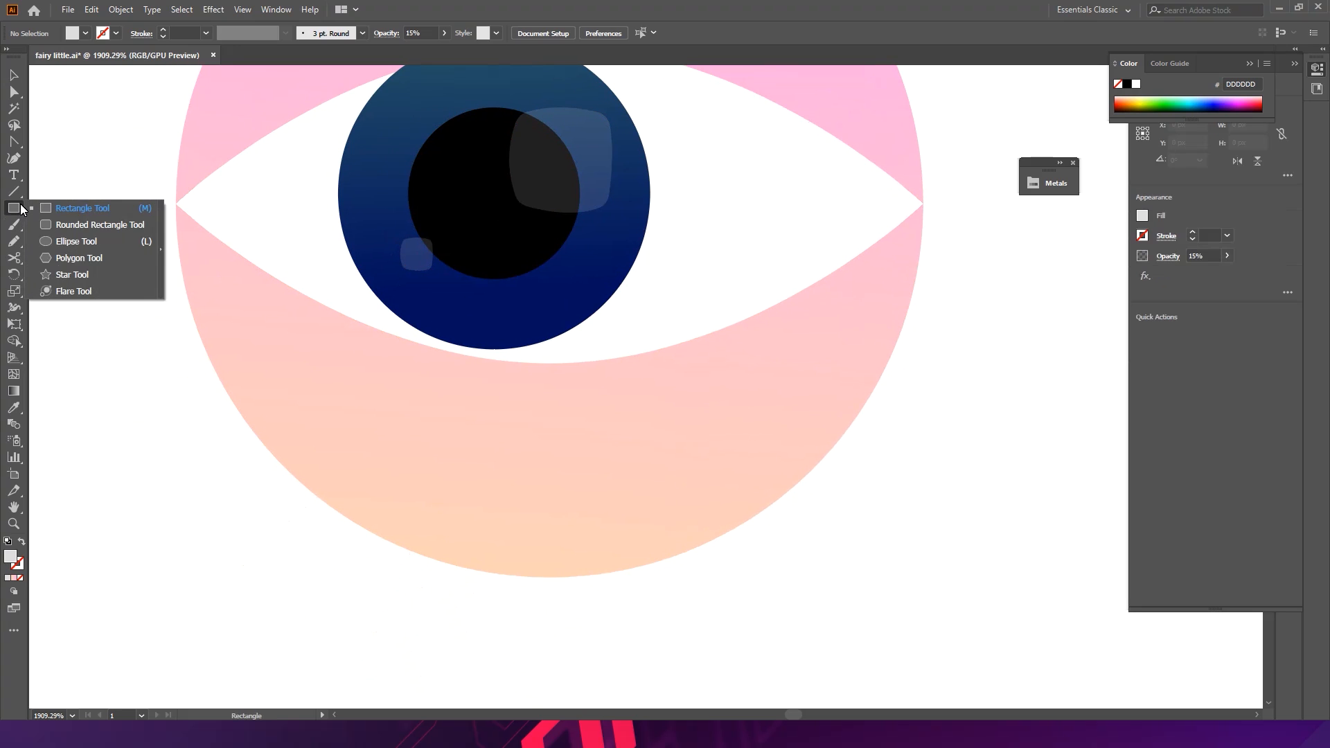
pyautogui.click(70, 242)
pyautogui.moveTo(138, 432); pyautogui.dragTo(215, 295)
pyautogui.moveTo(191, 361); pyautogui.dragTo(282, 451)
pyautogui.press('a')
pyautogui.moveTo(206, 290); pyautogui.dragTo(207, 288)
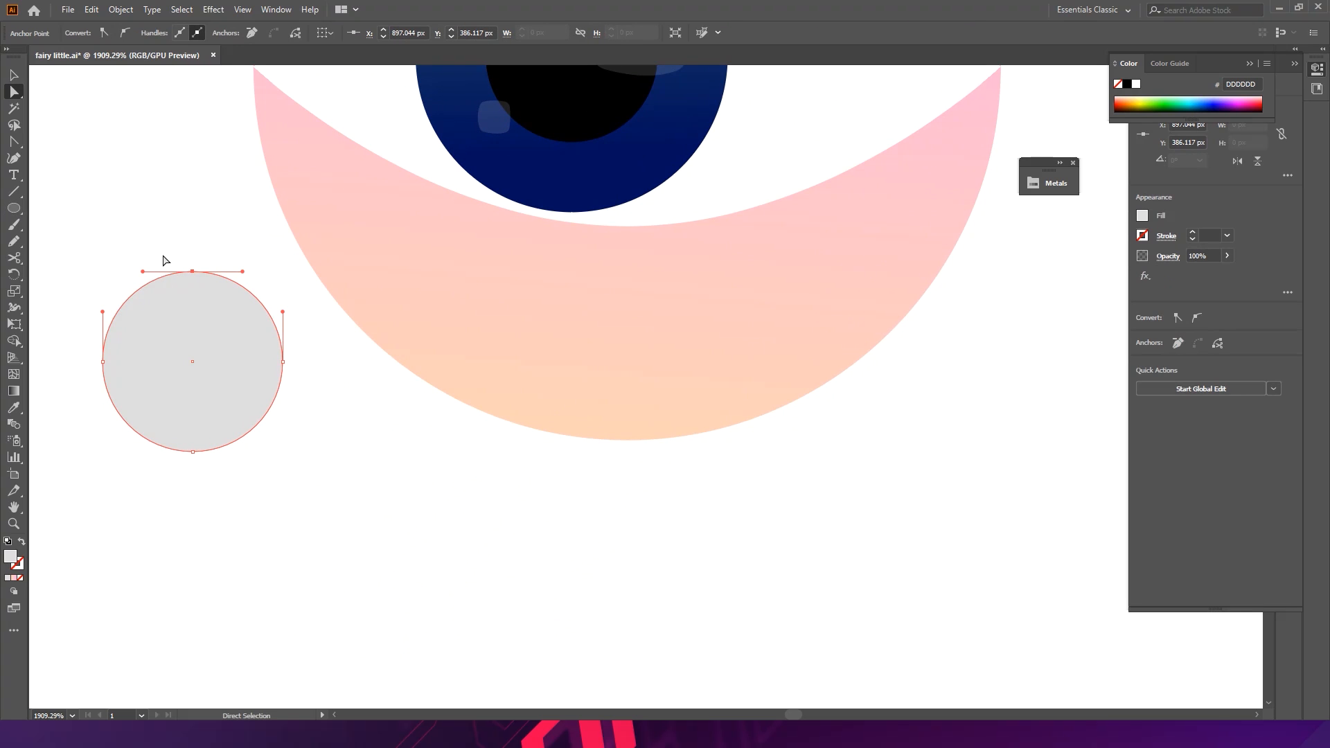
pyautogui.press('Delete')
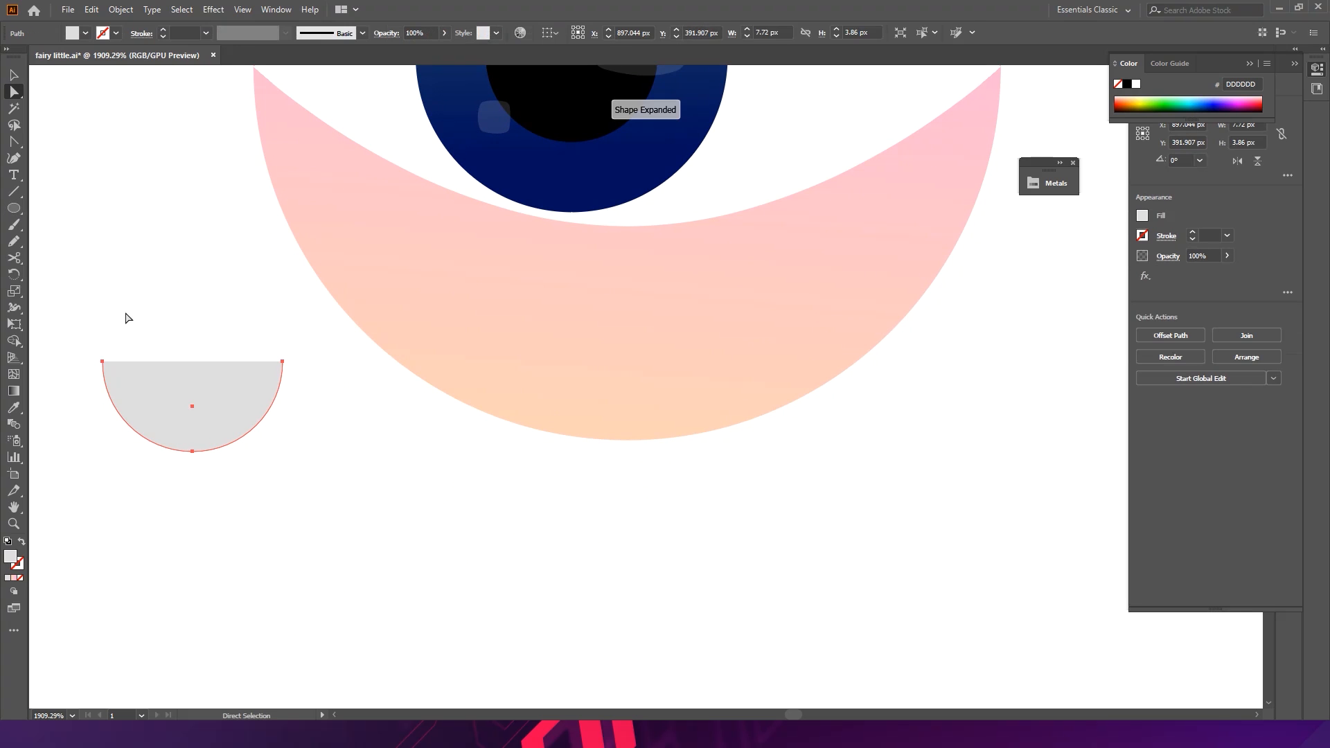
# - Erase the upper part of the half-circle with the Eraser tool to leave a shallow crescent
pyautogui.click(18, 256)
pyautogui.click(18, 257)
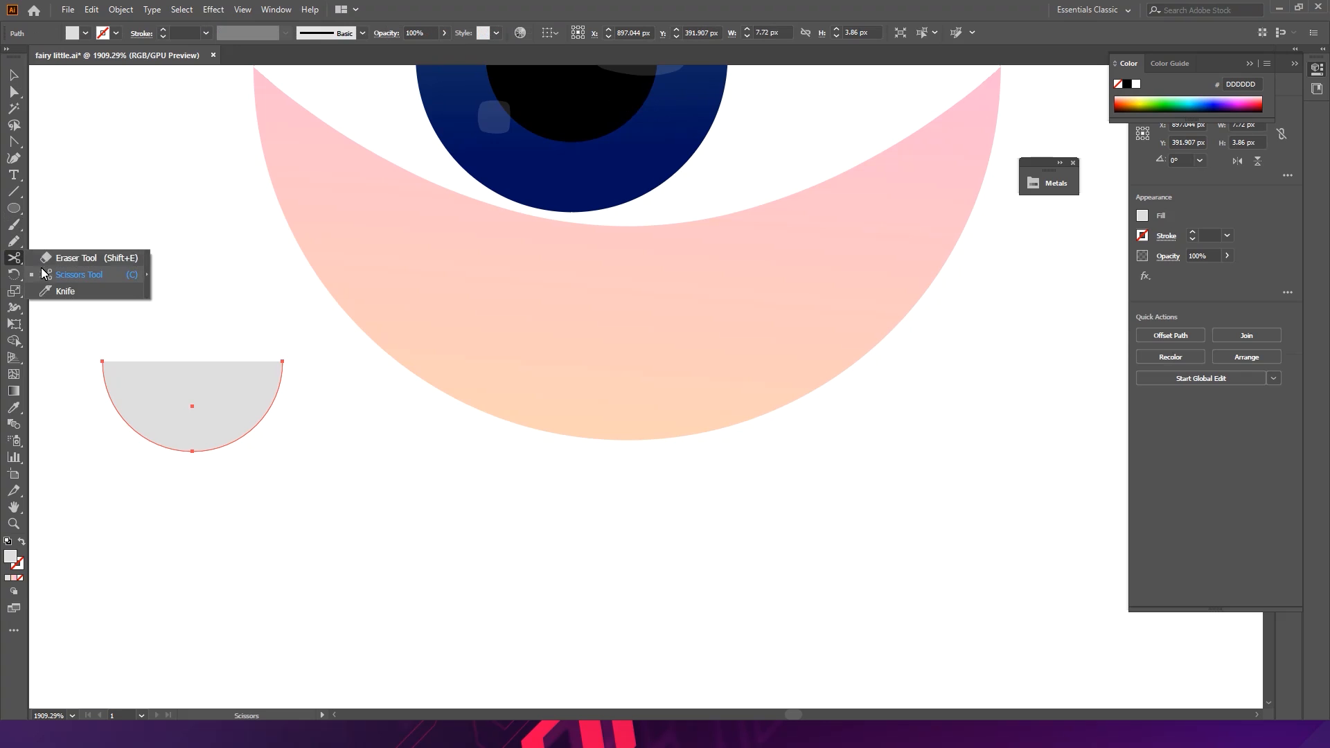
pyautogui.click(48, 259)
pyautogui.moveTo(77, 314)
pyautogui.mouseDown()
pyautogui.moveTo(113, 351)
pyautogui.moveTo(310, 391)
pyautogui.mouseUp()
pyautogui.moveTo(89, 361); pyautogui.dragTo(325, 419)
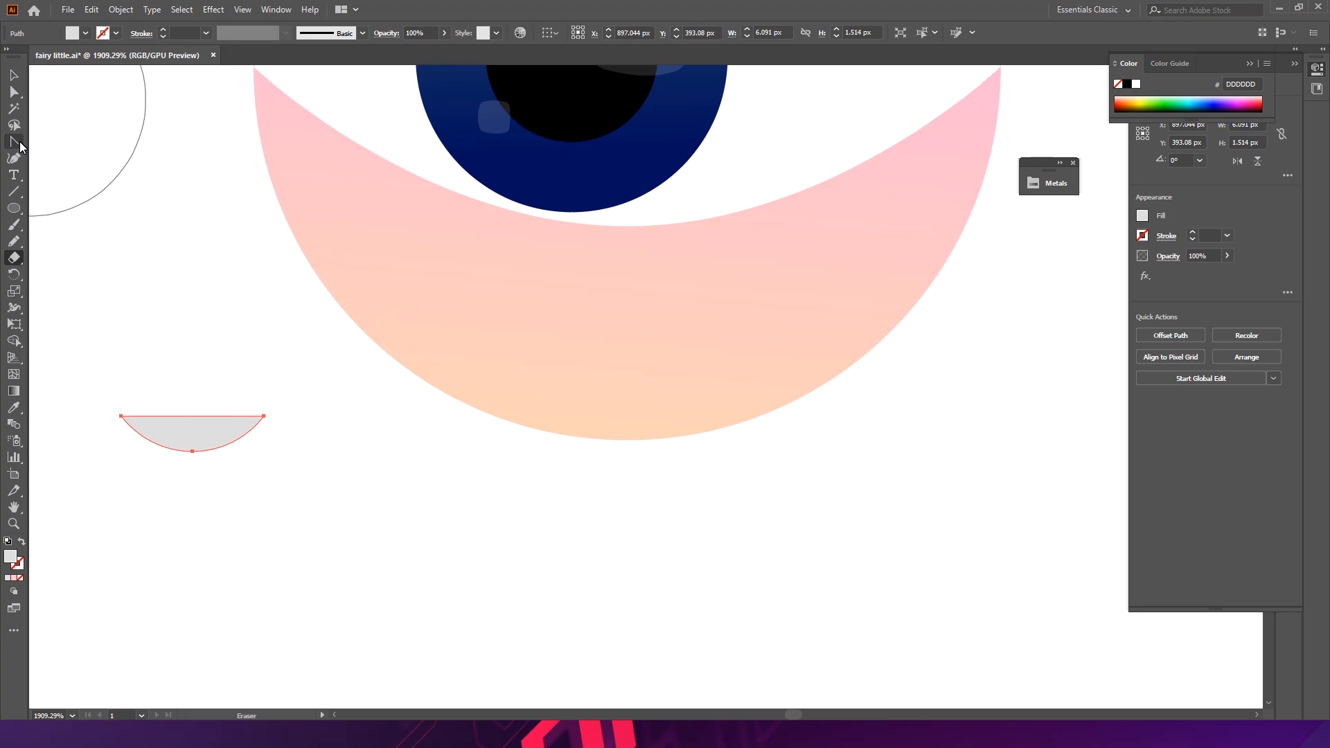
pyautogui.press('v')
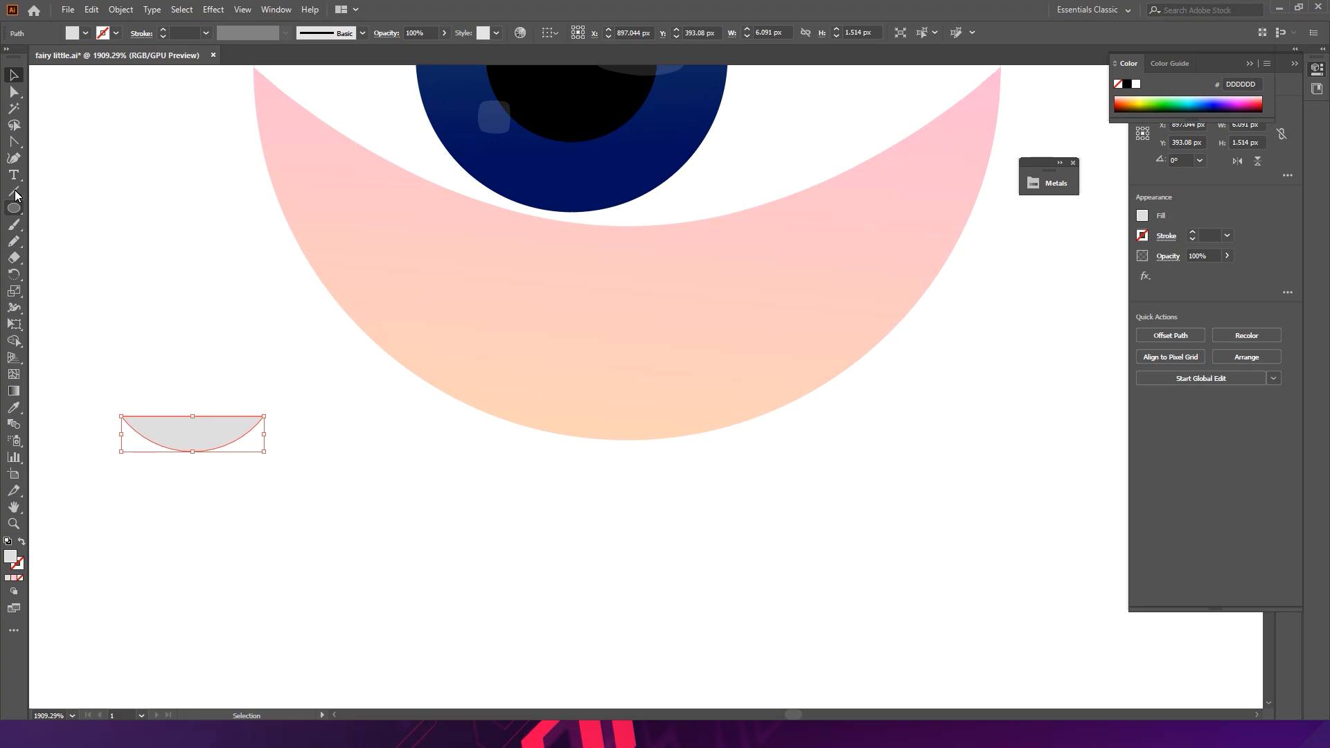
pyautogui.click(14, 154)
pyautogui.moveTo(15, 146); pyautogui.dragTo(43, 144)
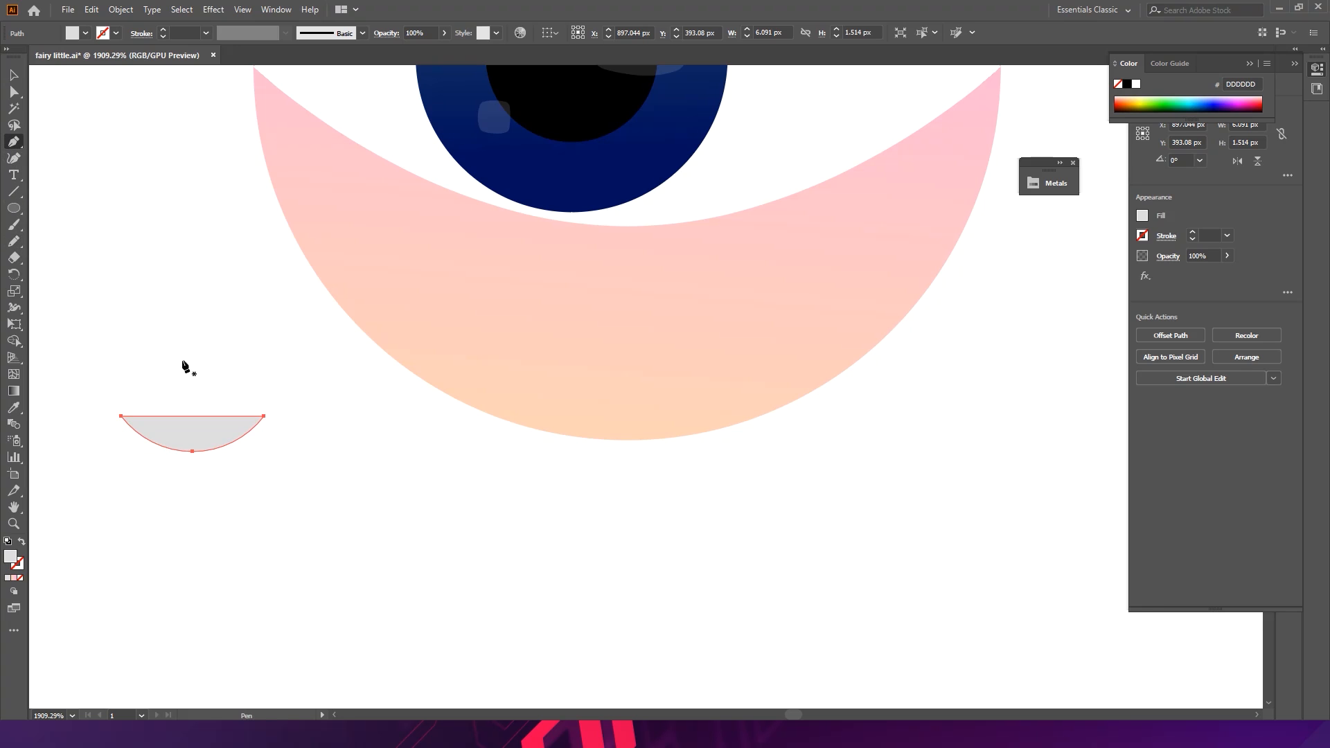
pyautogui.click(187, 416)
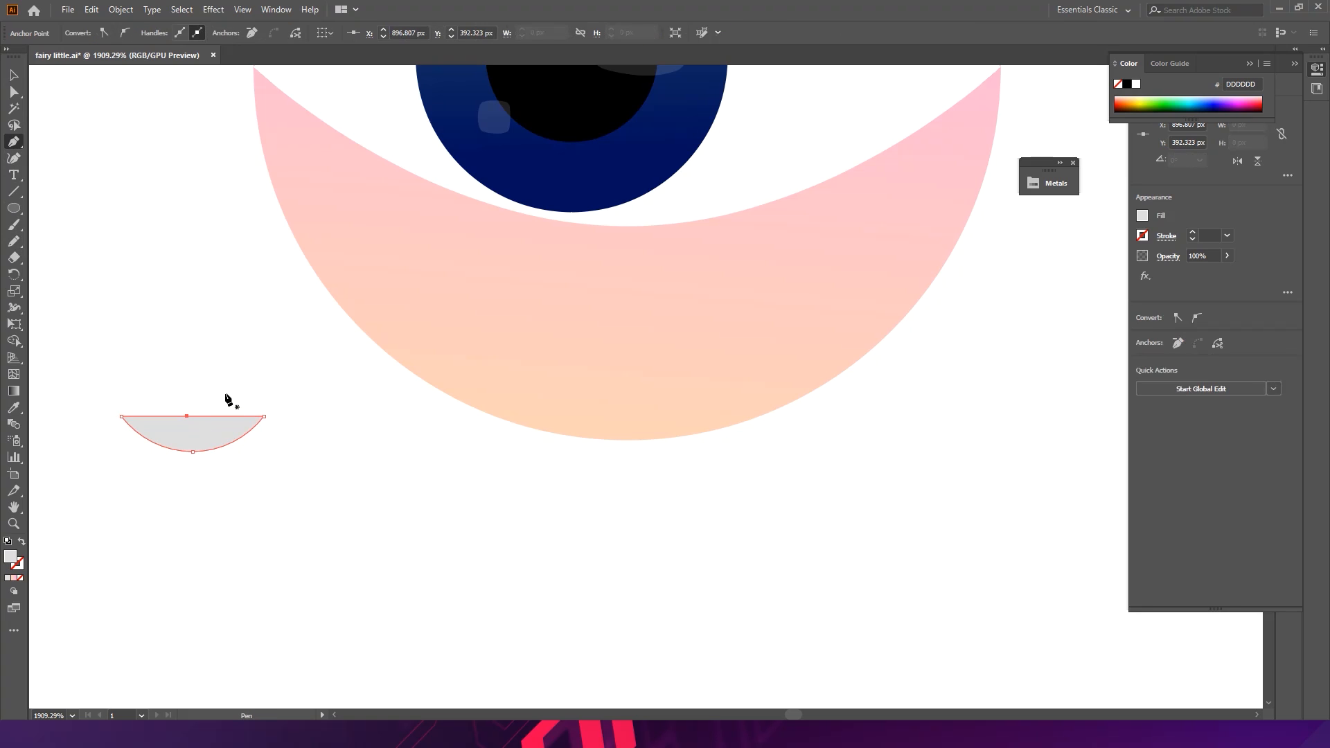
pyautogui.hotkey('ctrl', 'z')
pyautogui.press('v')
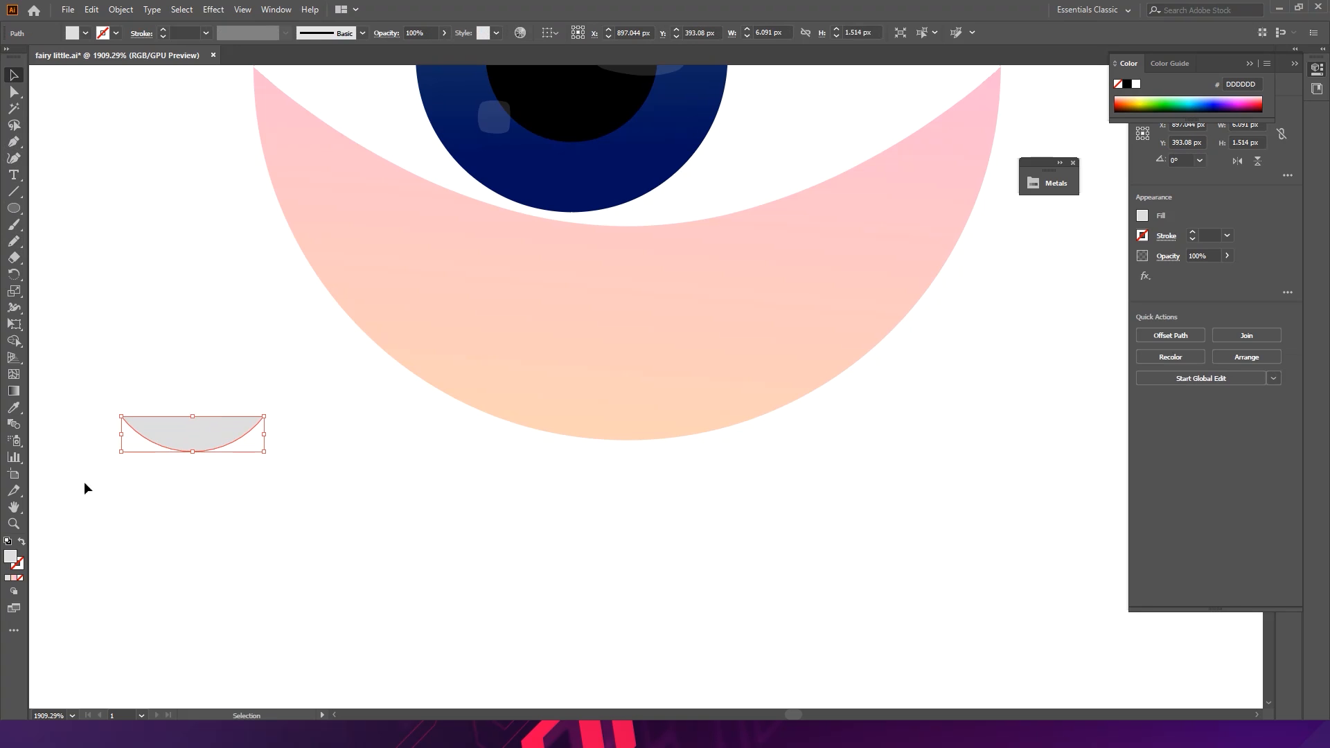
# - Swap the crescent's fill to a stroke and set the stroke weight to 2 pt
pyautogui.click(24, 541)
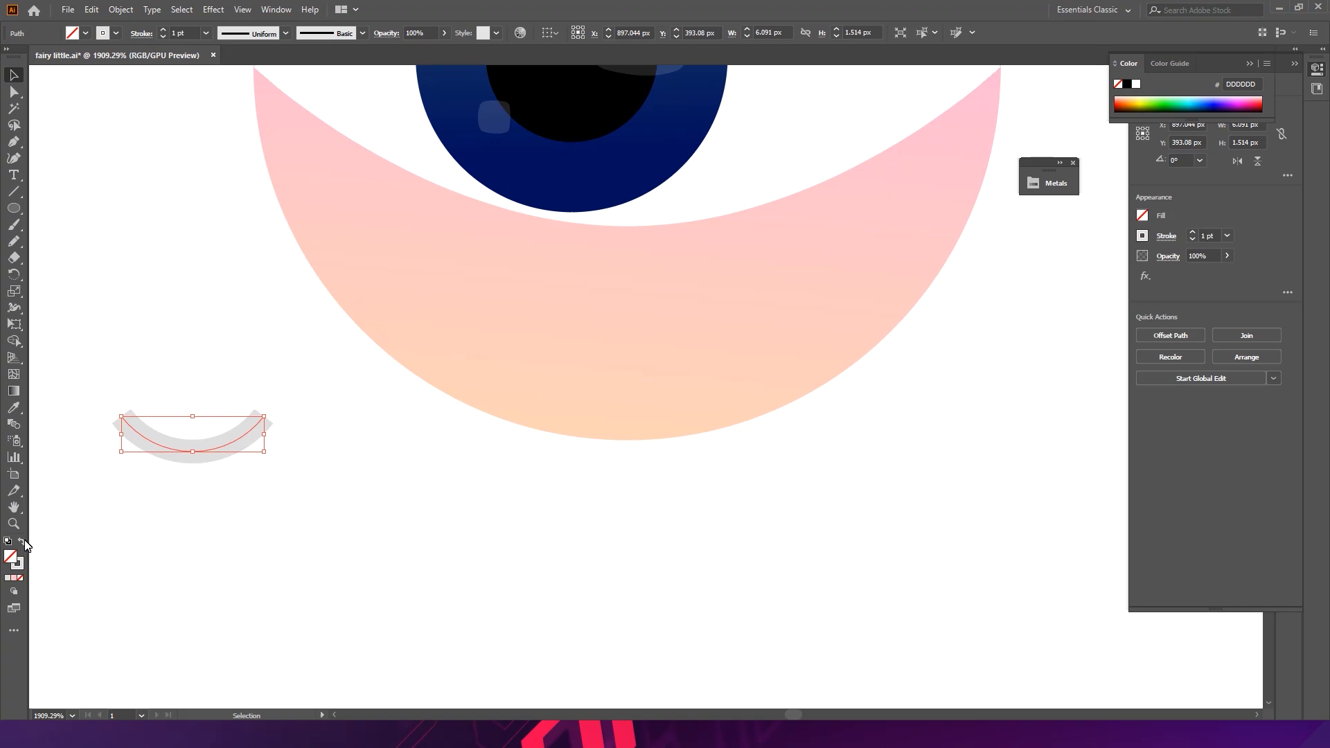
pyautogui.moveTo(210, 444); pyautogui.dragTo(336, 439)
pyautogui.moveTo(204, 448); pyautogui.dragTo(491, 337)
pyautogui.click(144, 34)
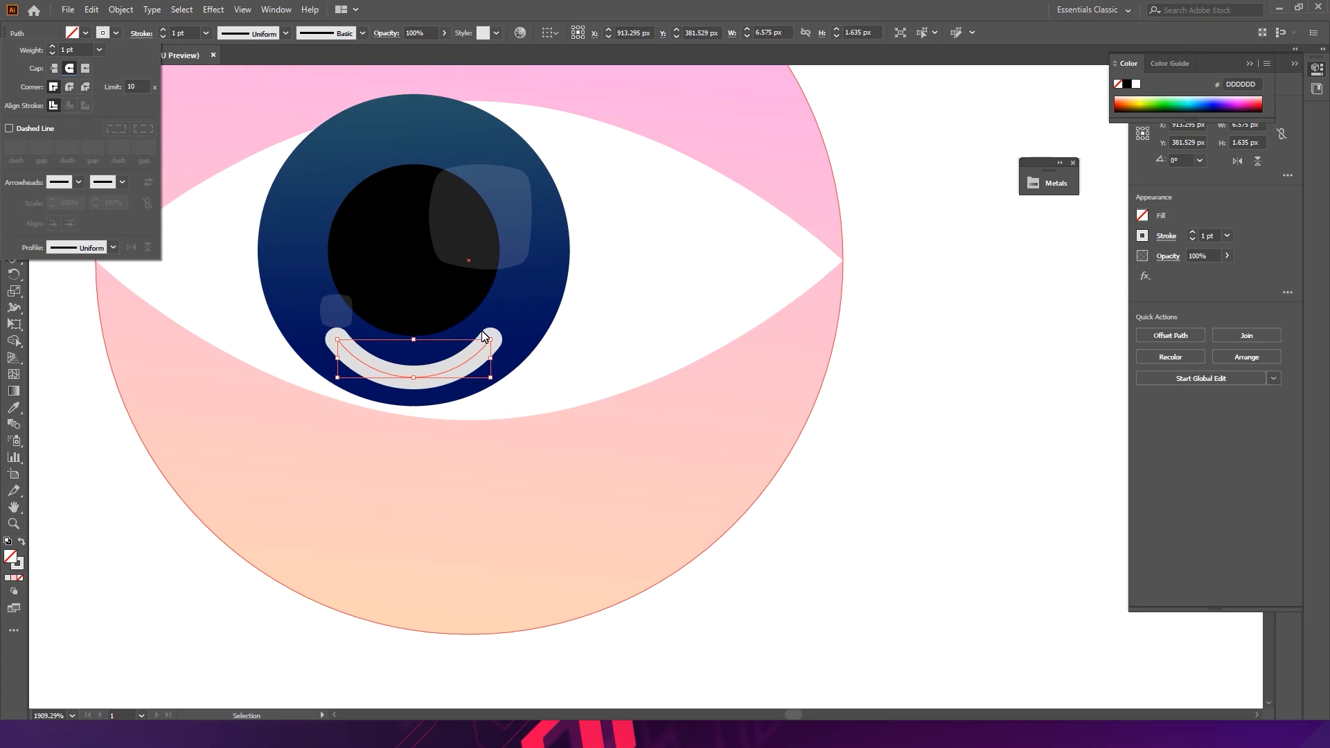
pyautogui.click(441, 367)
pyautogui.click(179, 37)
pyautogui.press('Up')
pyautogui.press('Up')
pyautogui.press('Down')
pyautogui.click(1007, 297)
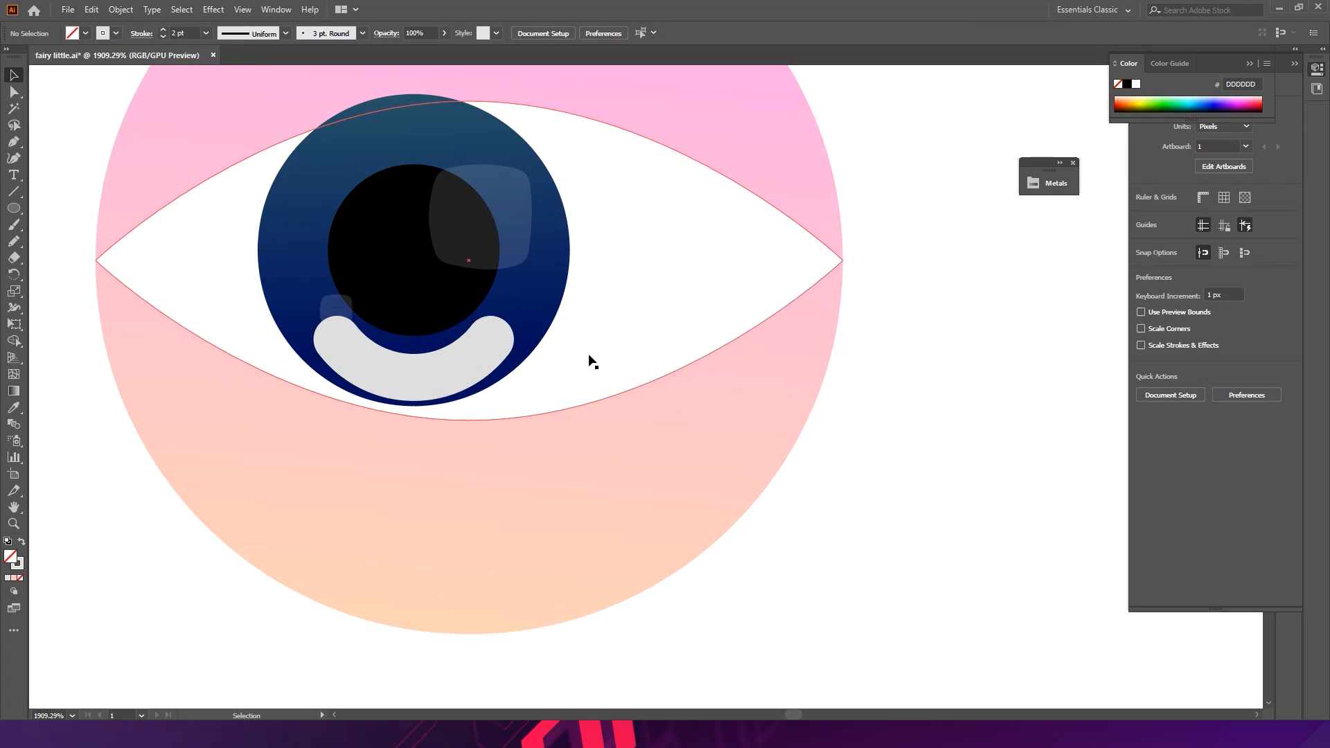
# - Move the curved stroke up under the pupil and widen it slightly
pyautogui.click(429, 378)
pyautogui.press('Up')
pyautogui.press('Down')
pyautogui.hotkey('ctrl', 'space')
pyautogui.click(452, 354)
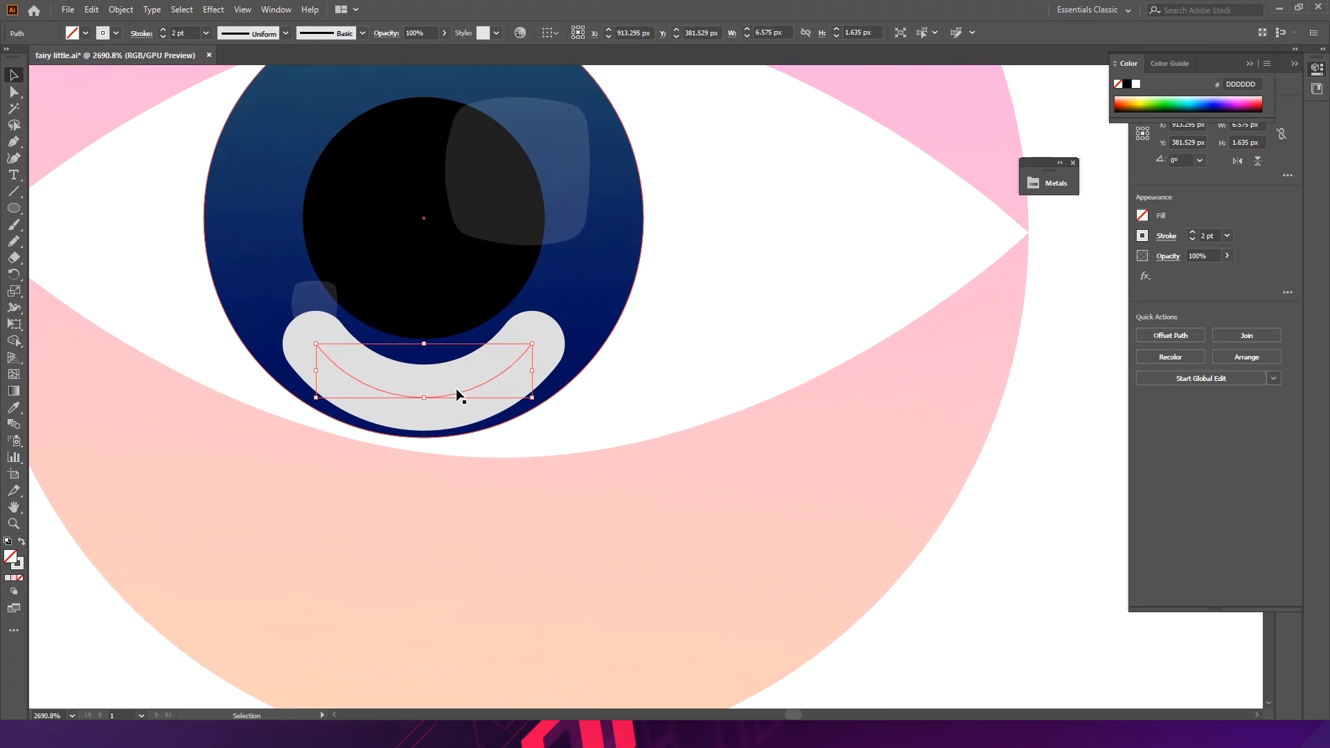
pyautogui.moveTo(451, 396); pyautogui.dragTo(450, 389)
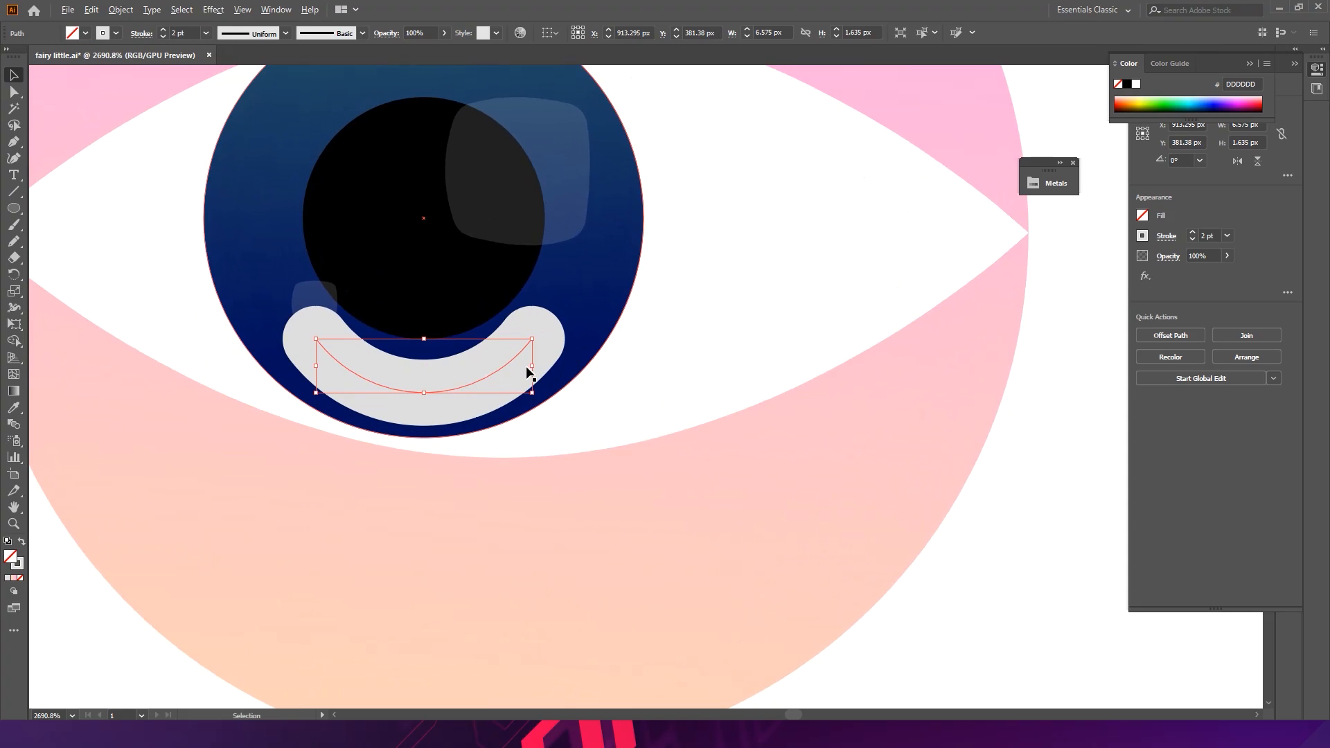
pyautogui.moveTo(538, 370); pyautogui.dragTo(543, 370)
# - Expand the stroke into a shape and copy the highlight's appearance onto it with the Eyedropper
pyautogui.click(120, 9)
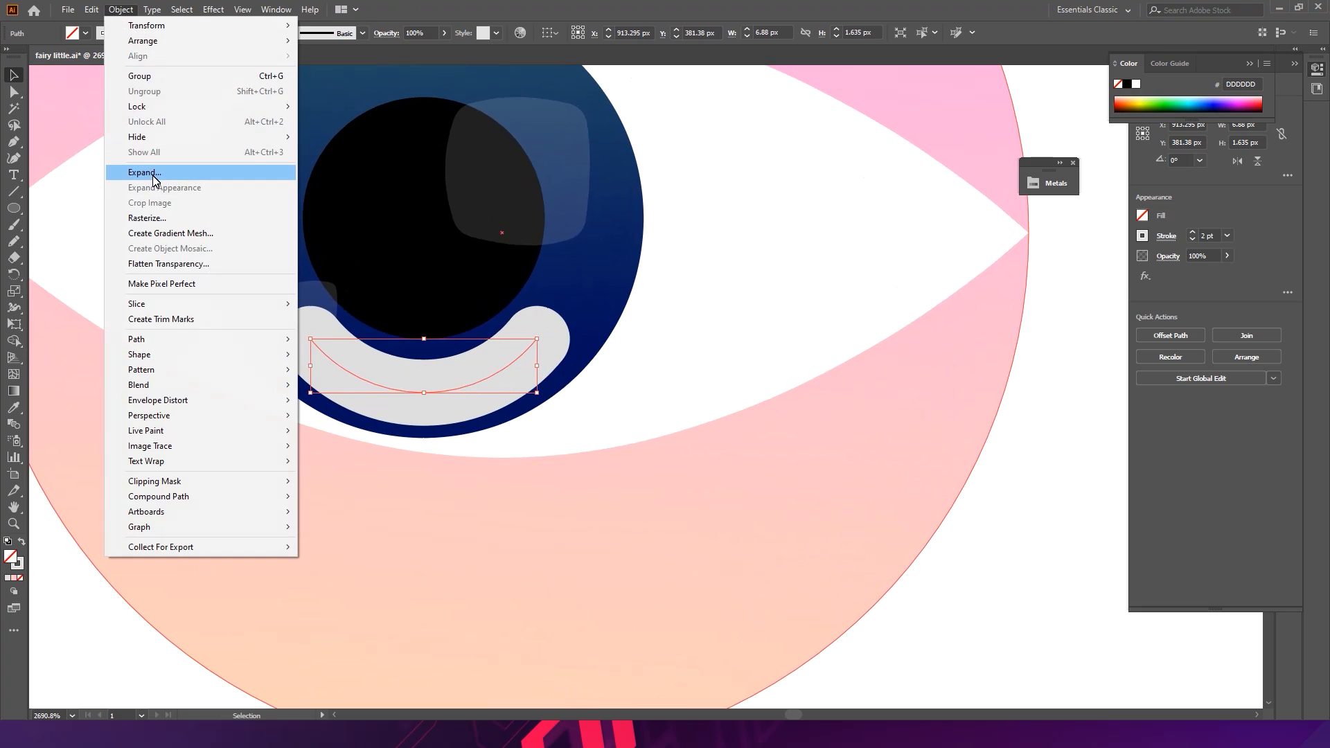
pyautogui.click(146, 173)
pyautogui.click(631, 445)
pyautogui.press('i')
pyautogui.click(581, 212)
pyautogui.press('v')
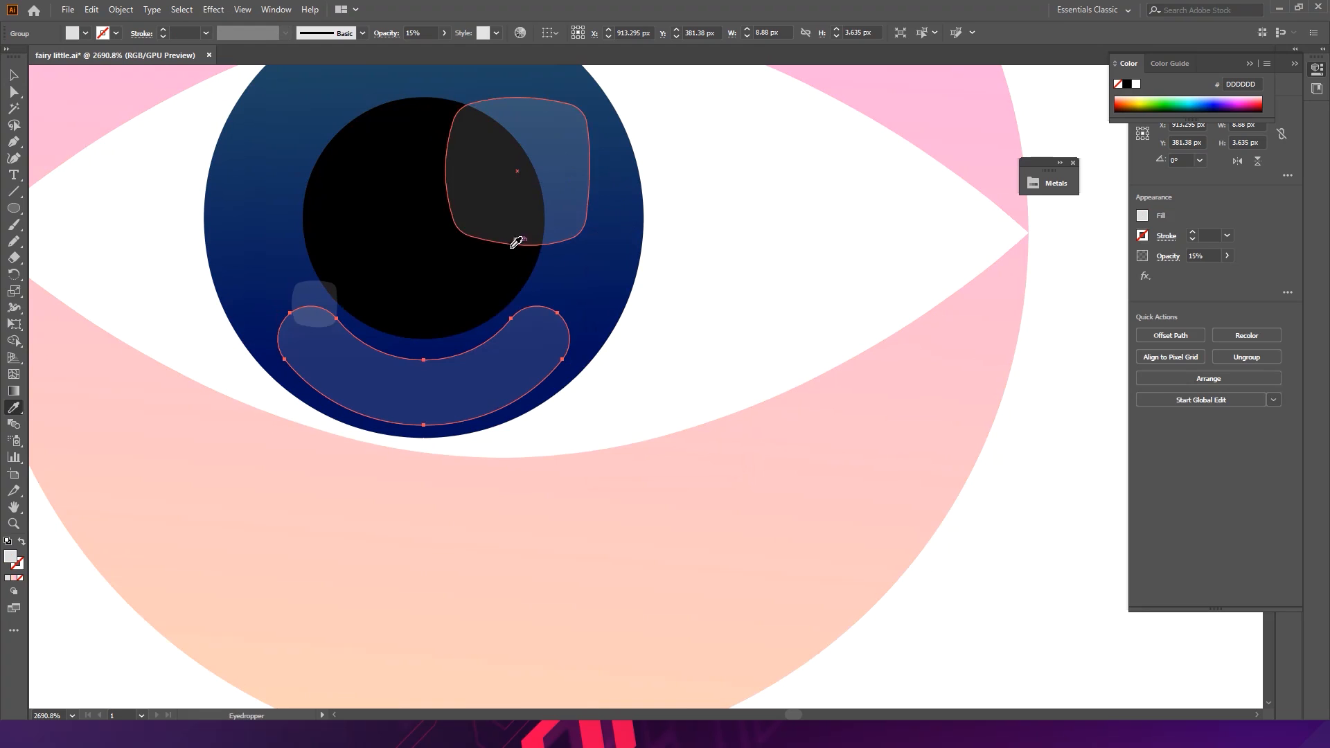
# - Set the crescent's blend mode to Overlay and its opacity to 74%
pyautogui.click(385, 33)
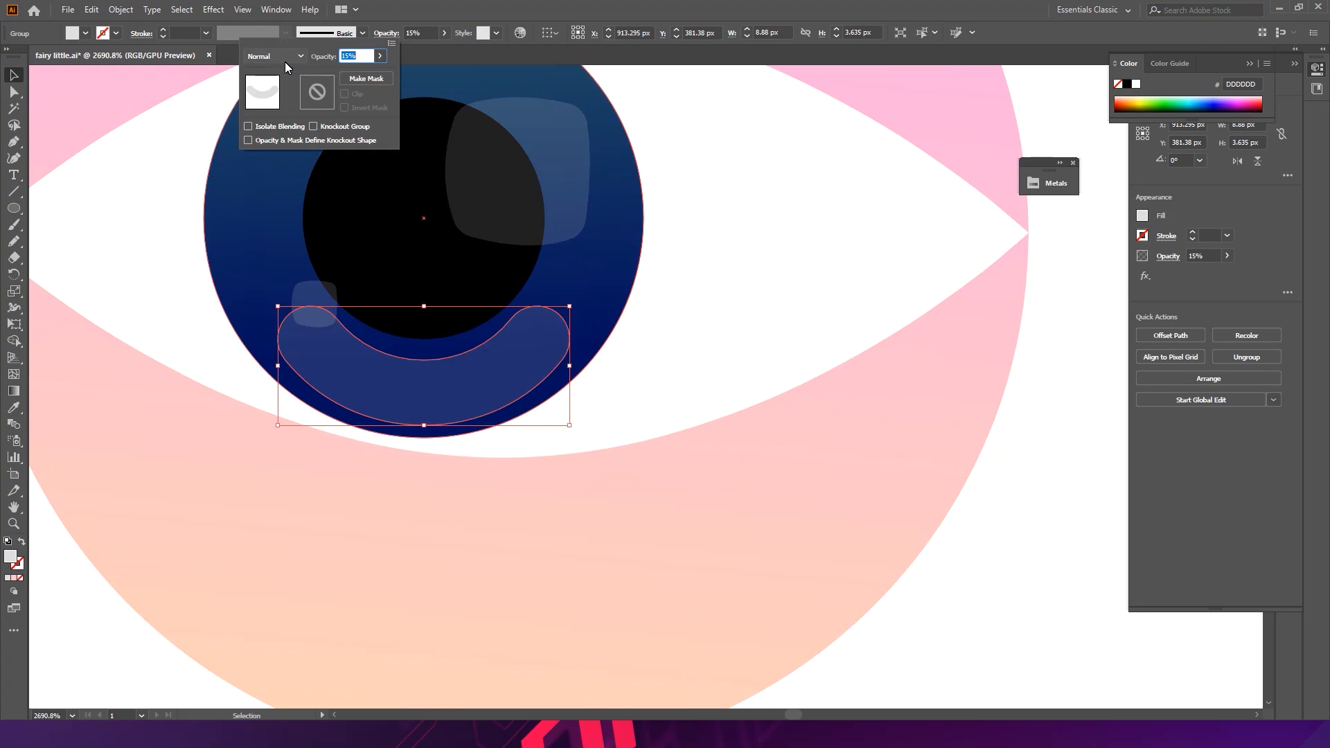
pyautogui.click(285, 59)
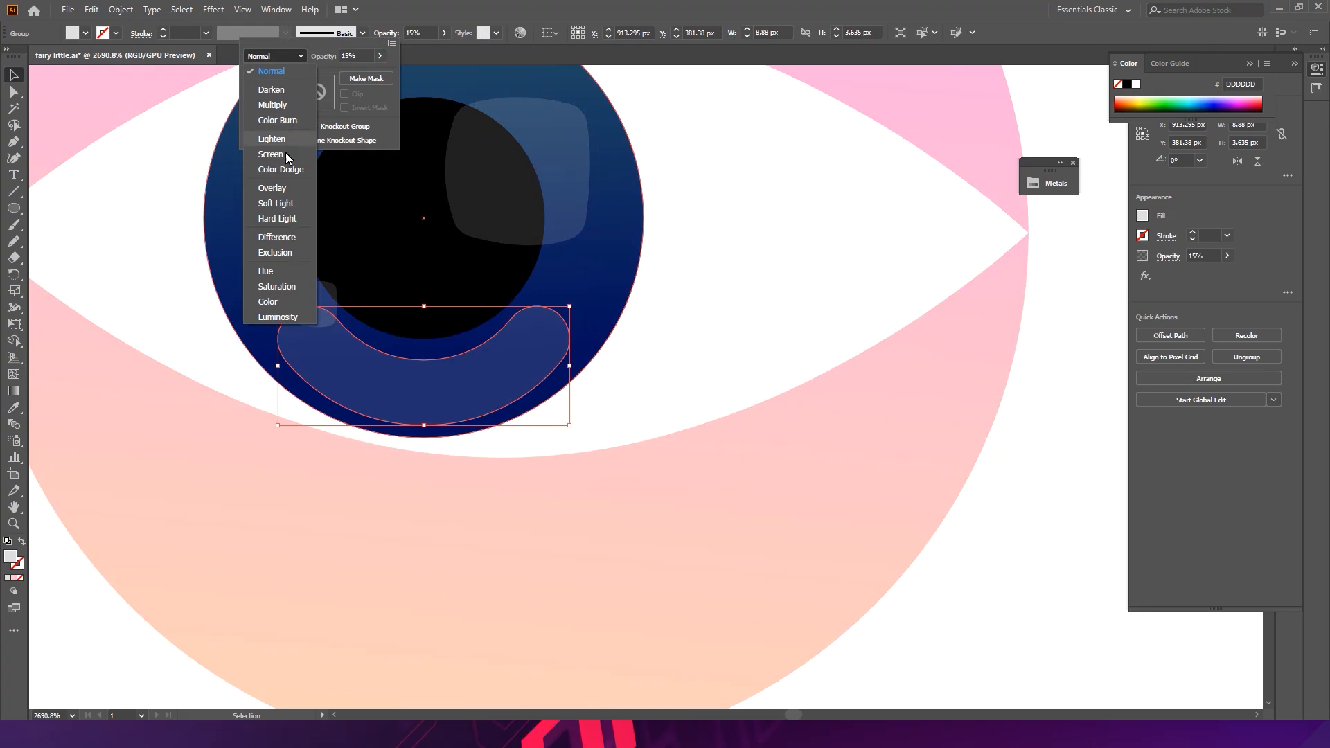
pyautogui.click(273, 188)
pyautogui.click(377, 58)
pyautogui.click(380, 56)
pyautogui.click(354, 74)
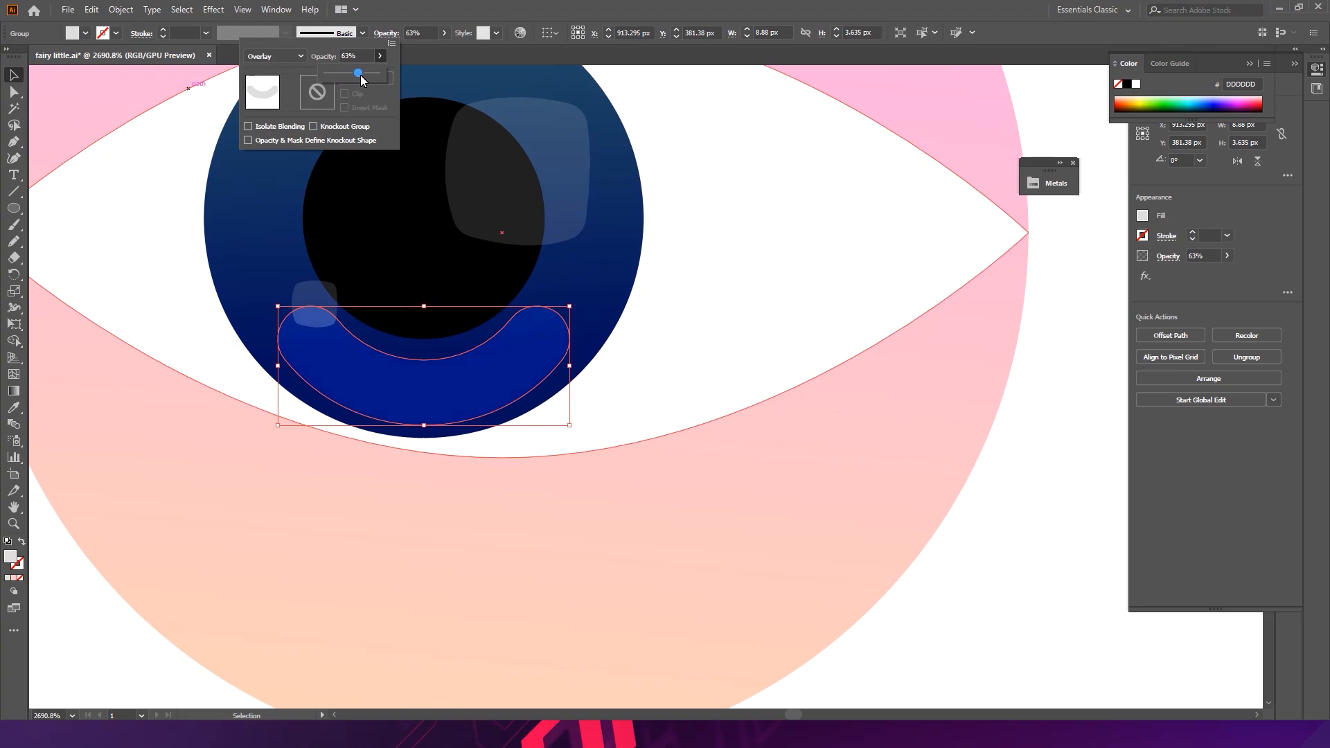
# - Move the small highlight up to the top edge of the iris
pyautogui.click(1006, 517)
pyautogui.click(1004, 514)
pyautogui.moveTo(1003, 514); pyautogui.dragTo(869, 374)
pyautogui.moveTo(868, 373); pyautogui.dragTo(656, 244)
pyautogui.moveTo(601, 323); pyautogui.dragTo(703, 362)
pyautogui.moveTo(594, 335); pyautogui.dragTo(653, 182)
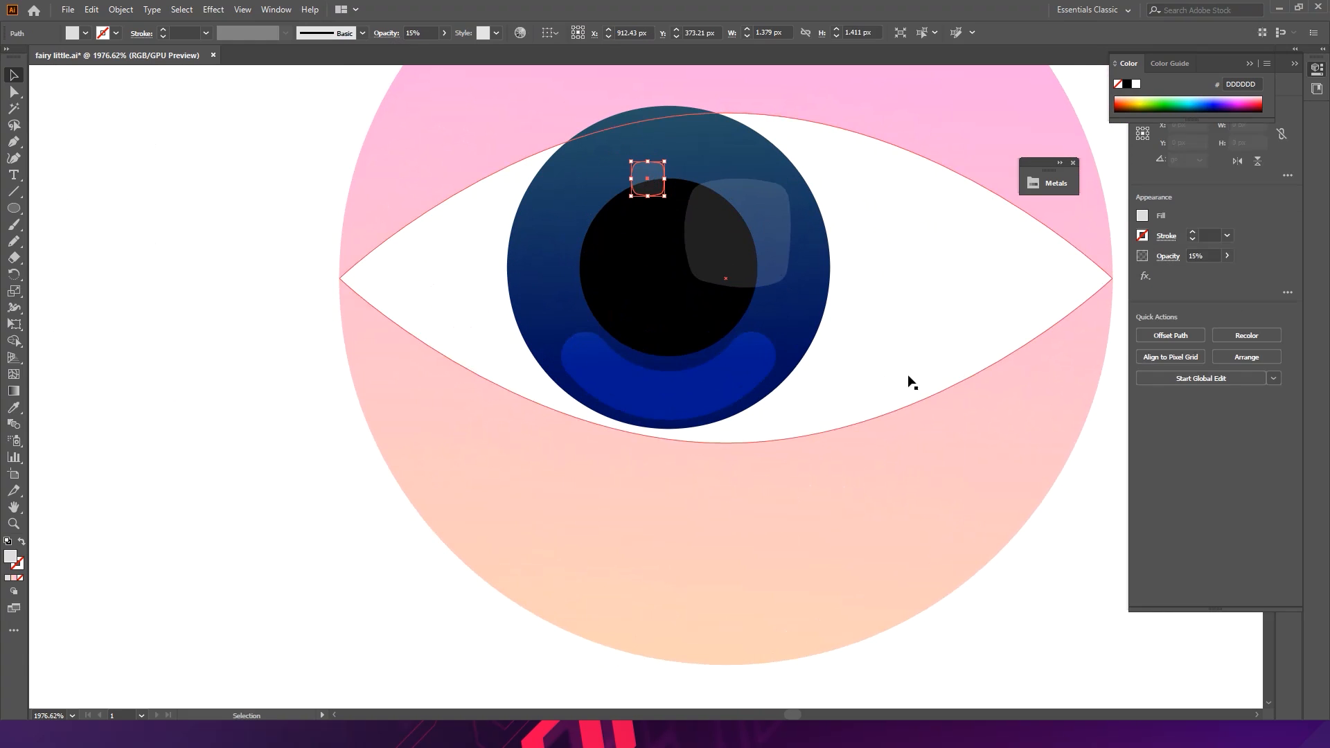
# - Nudge the crescent shape slightly upward
pyautogui.click(1095, 637)
pyautogui.click(748, 366)
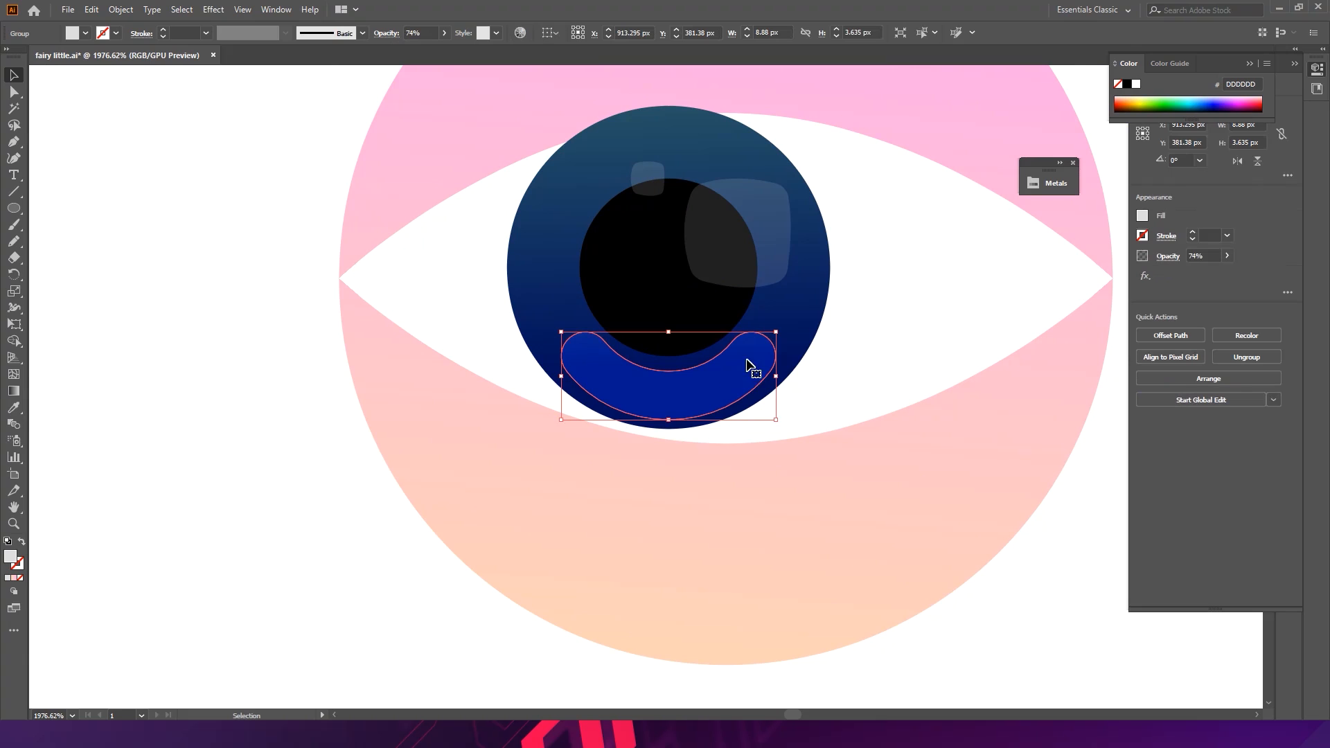
pyautogui.moveTo(728, 388); pyautogui.dragTo(729, 383)
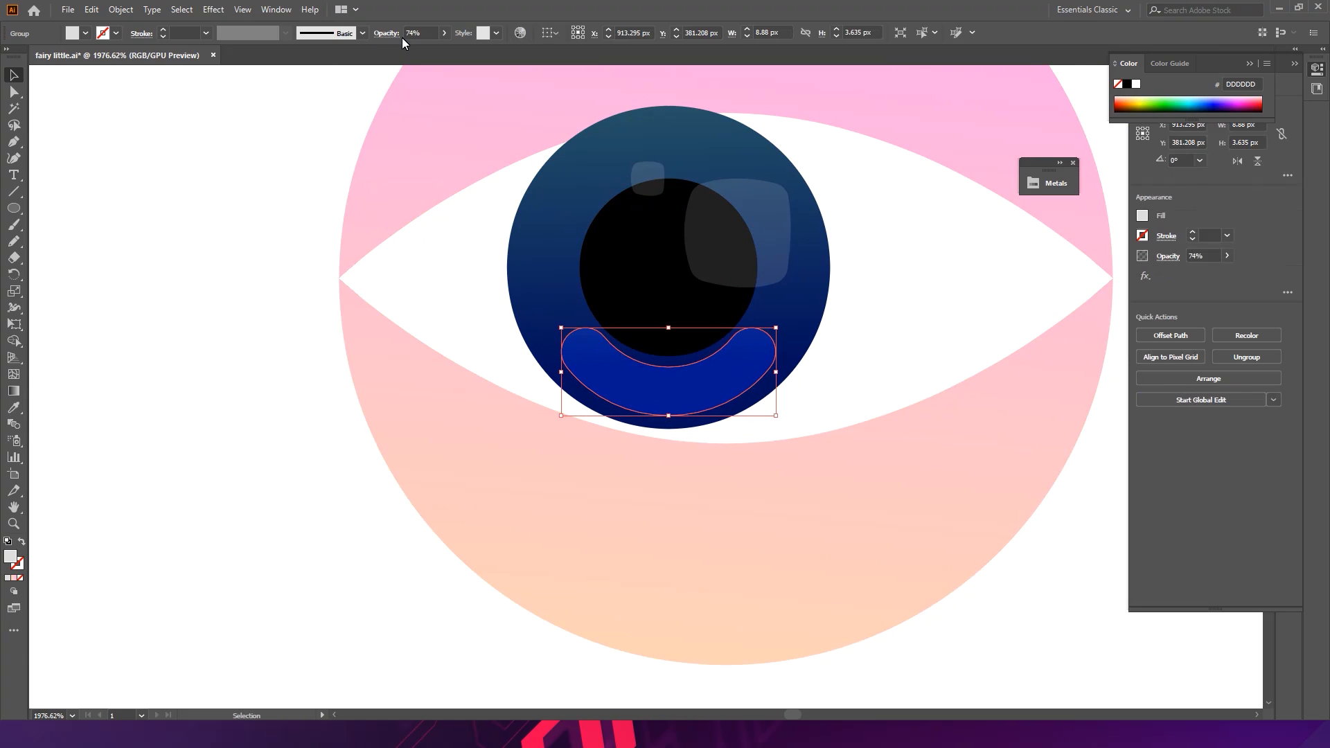
# - Try the Screen blend mode on the crescent and set it back to Overlay
pyautogui.click(393, 34)
pyautogui.click(270, 55)
pyautogui.click(275, 154)
pyautogui.click(306, 59)
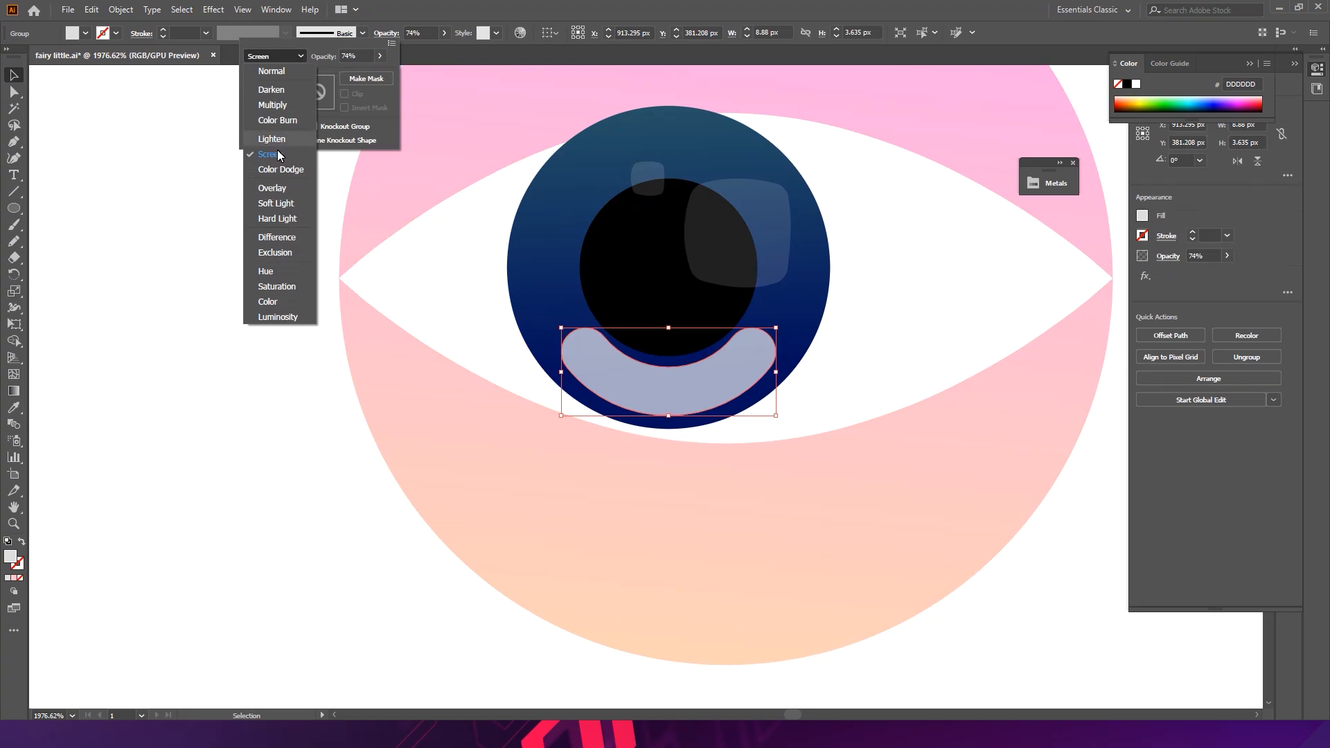
pyautogui.click(280, 186)
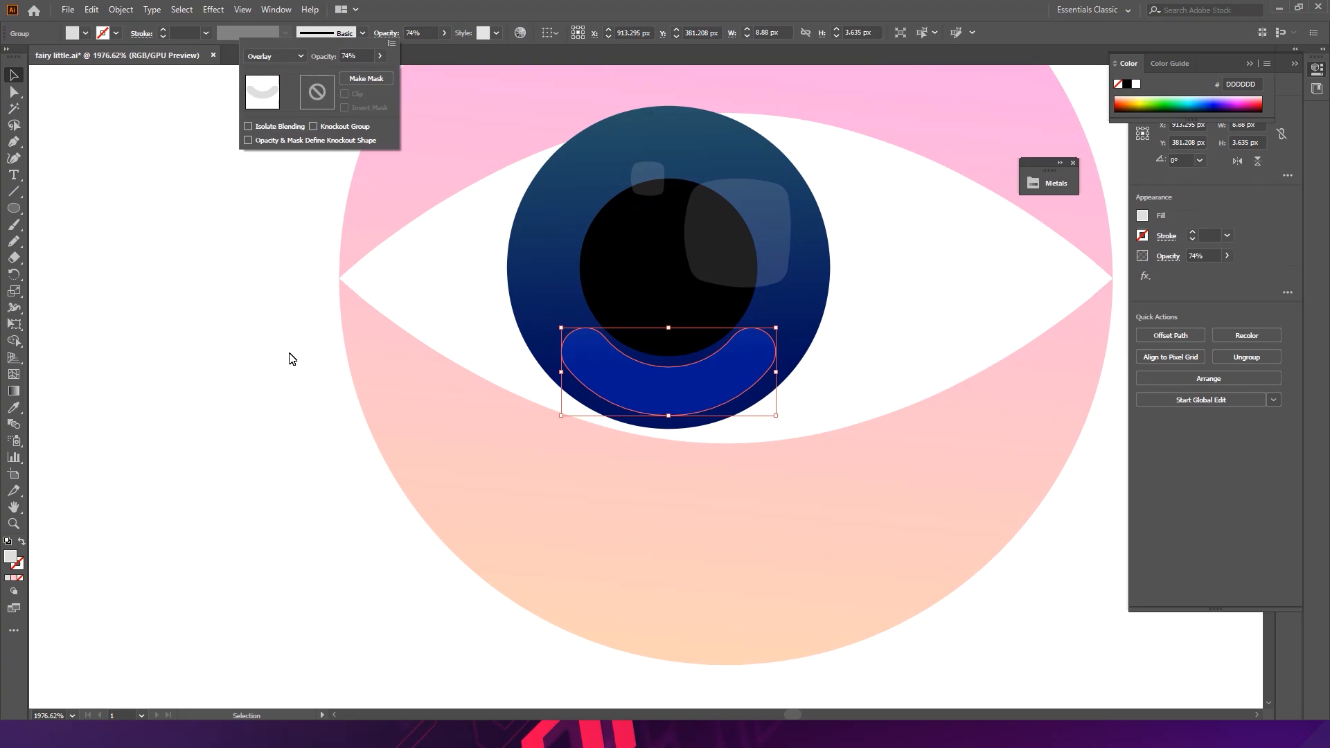
# - Set the crescent's fill color to white FFFFFF in the Color Picker
pyautogui.doubleClick(10, 558)
pyautogui.moveTo(754, 284); pyautogui.dragTo(739, 265)
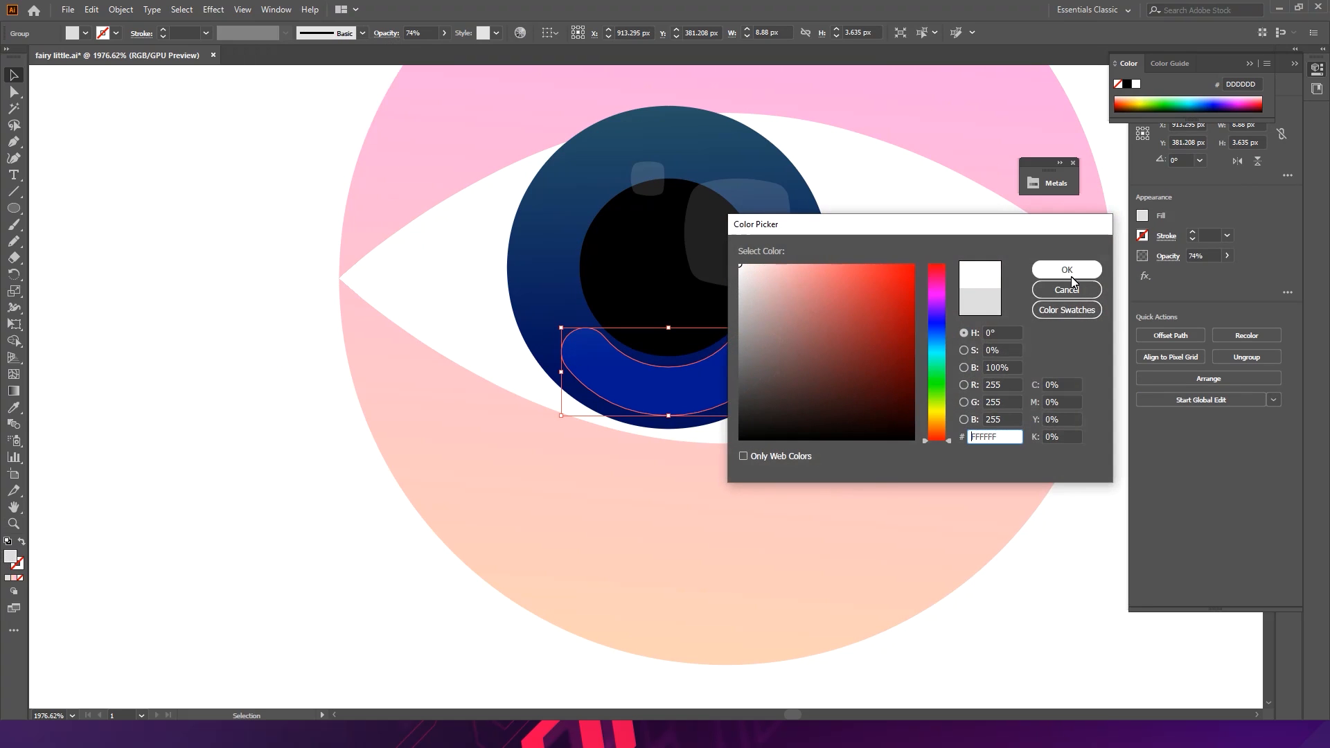
pyautogui.click(1067, 270)
# - Start a Pen path for the upper eyelid at the eye's left corner, with its handle pointing outward
pyautogui.click(396, 475)
pyautogui.moveTo(743, 396); pyautogui.dragTo(459, 347)
pyautogui.moveTo(846, 331); pyautogui.dragTo(597, 275)
pyautogui.scroll(3, 445, 333)
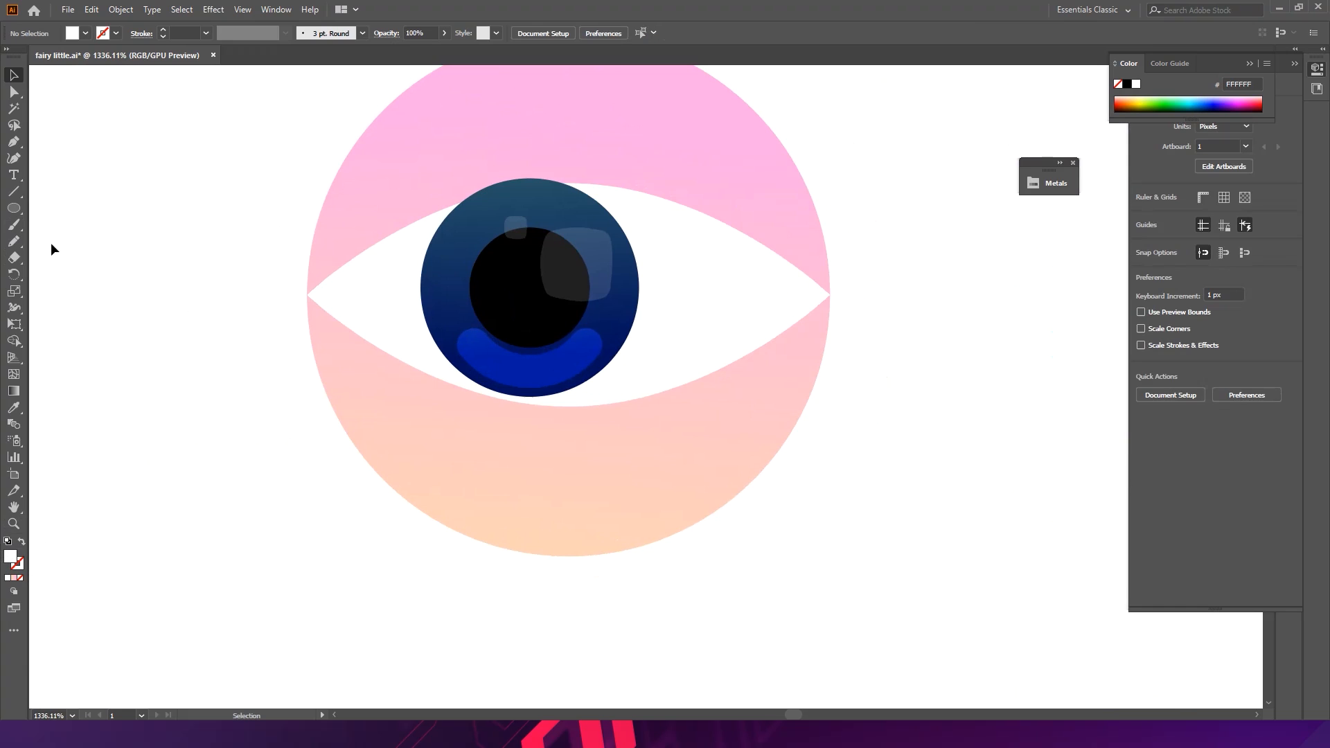
pyautogui.moveTo(18, 142); pyautogui.dragTo(62, 142)
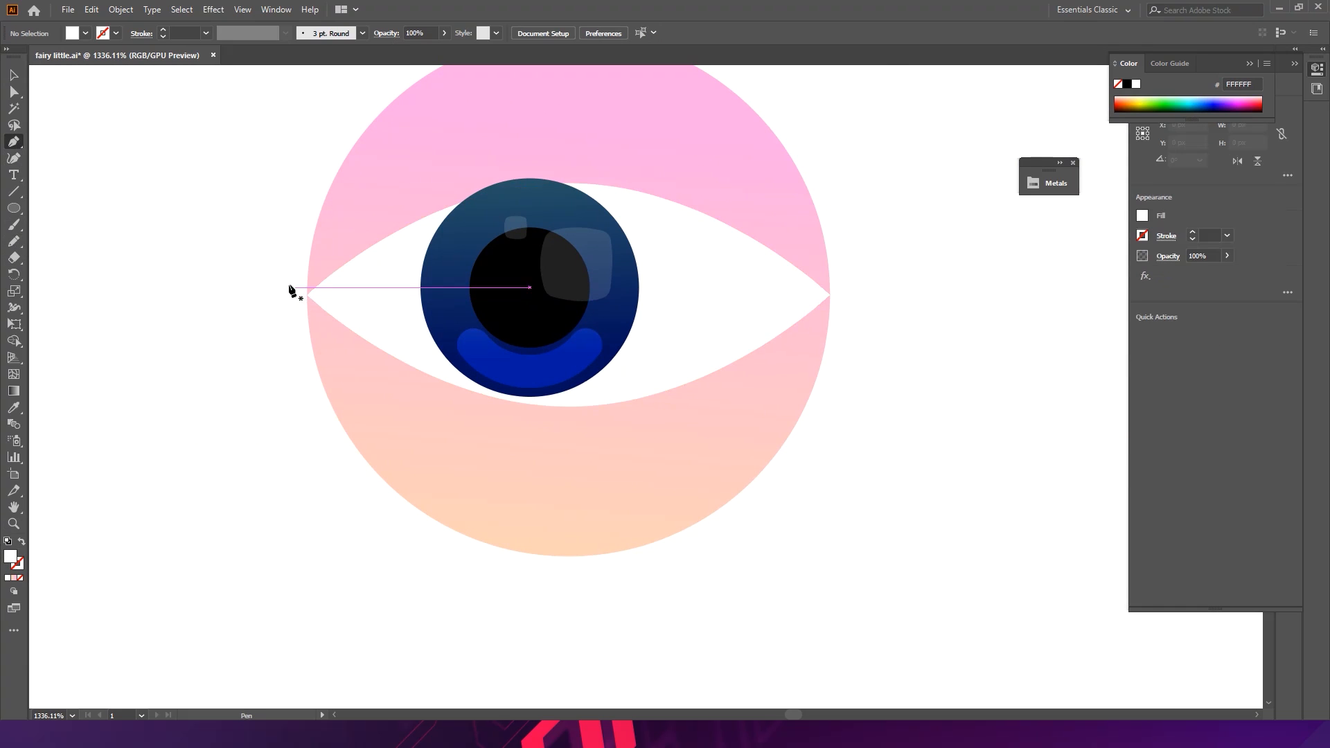
pyautogui.click(260, 273)
pyautogui.click(307, 295)
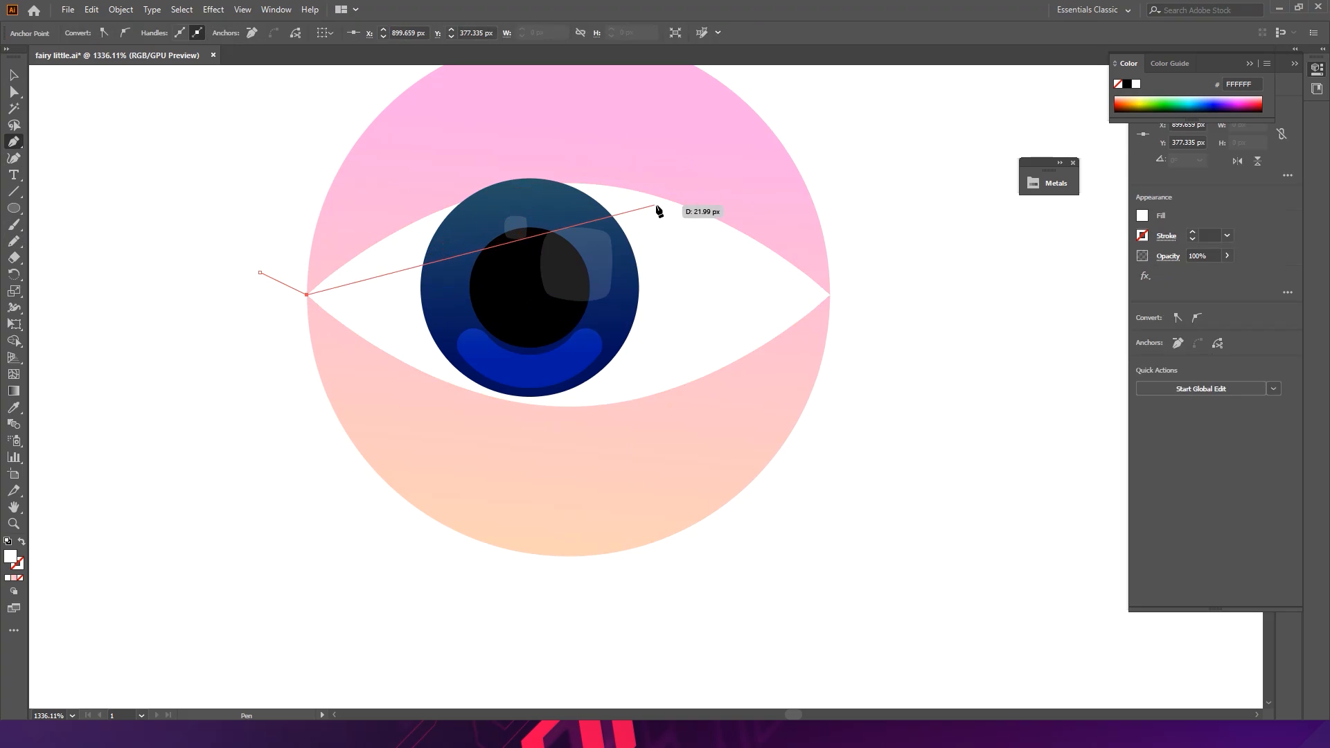
# - Curve the eyelid path over the top of the iris and end it at the eye's right corner
pyautogui.moveTo(658, 200); pyautogui.dragTo(888, 226)
pyautogui.hotkey('ctrl', 'z')
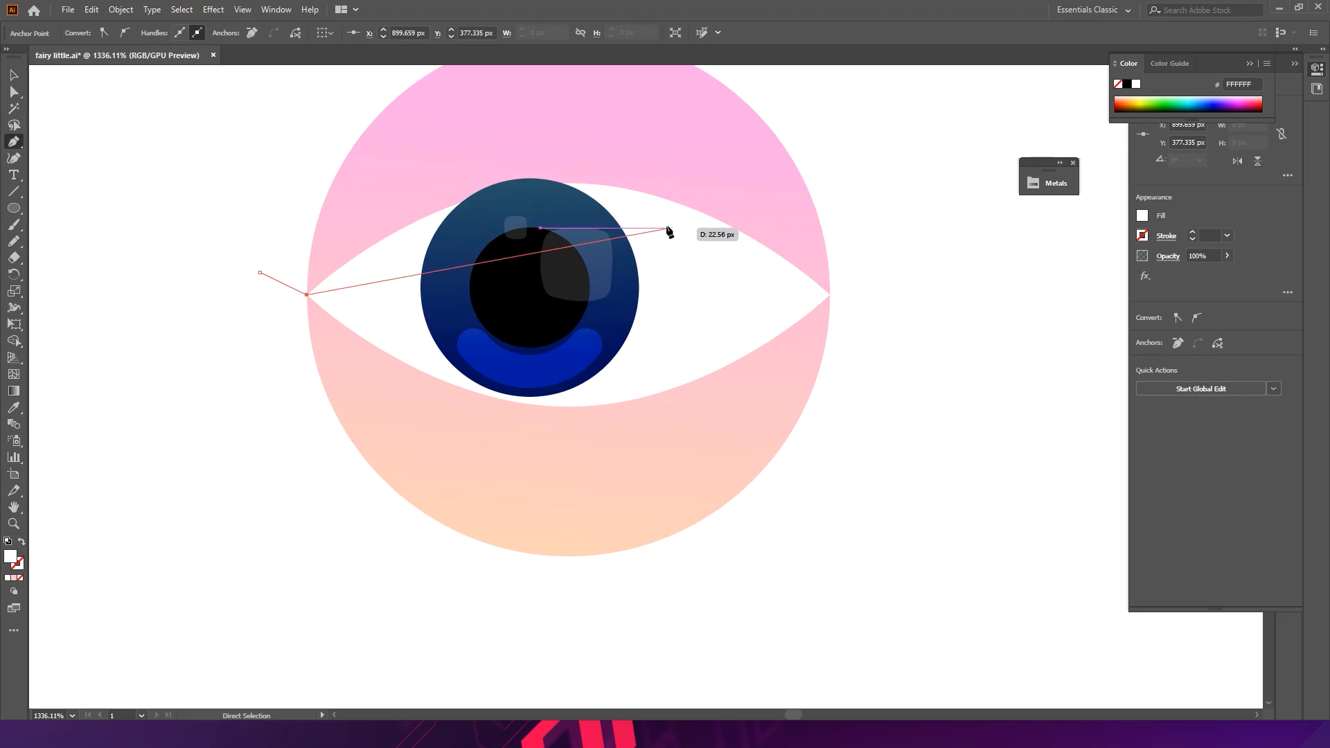
pyautogui.moveTo(638, 203); pyautogui.dragTo(806, 242)
pyautogui.moveTo(808, 301)
pyautogui.mouseDown()
pyautogui.moveTo(820, 289)
pyautogui.moveTo(847, 313)
pyautogui.moveTo(812, 309)
pyautogui.mouseUp()
pyautogui.hotkey('ctrl', 'z')
pyautogui.hotkey('ctrl', 'z')
pyautogui.moveTo(555, 203); pyautogui.dragTo(716, 199)
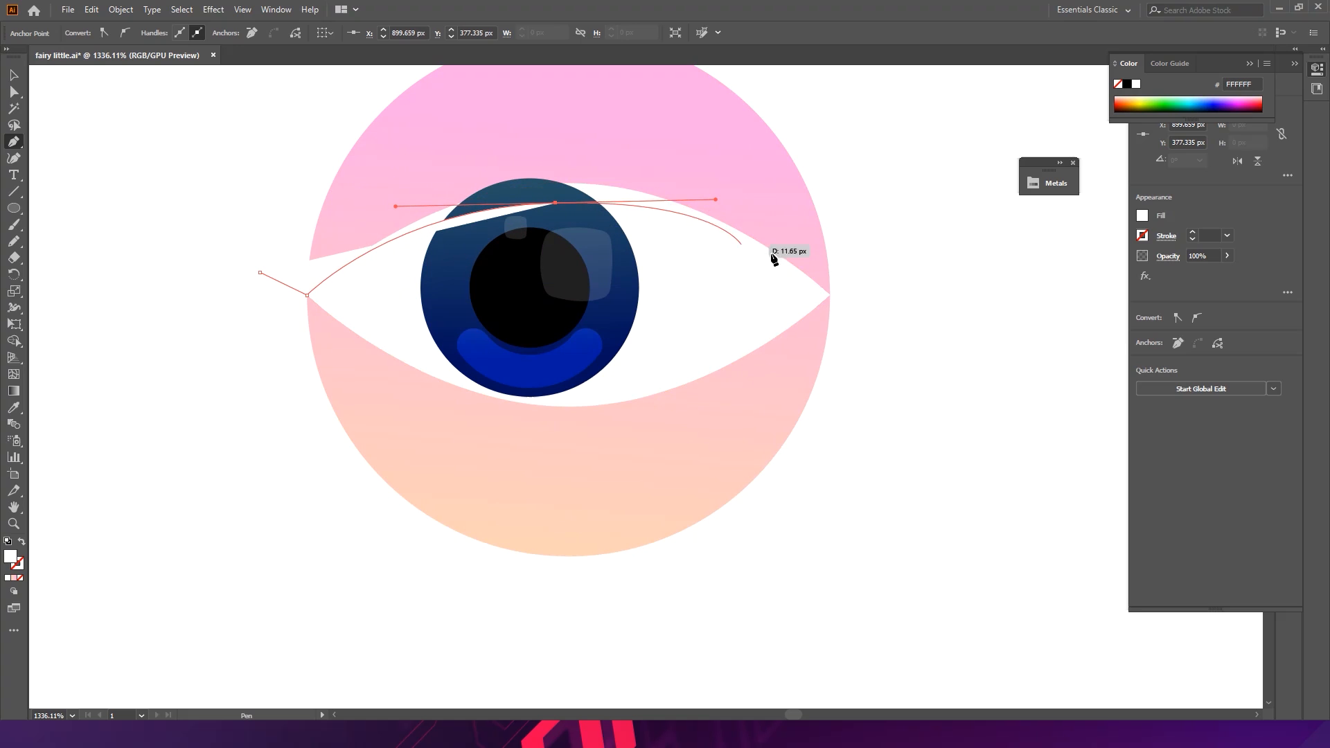
pyautogui.click(829, 295)
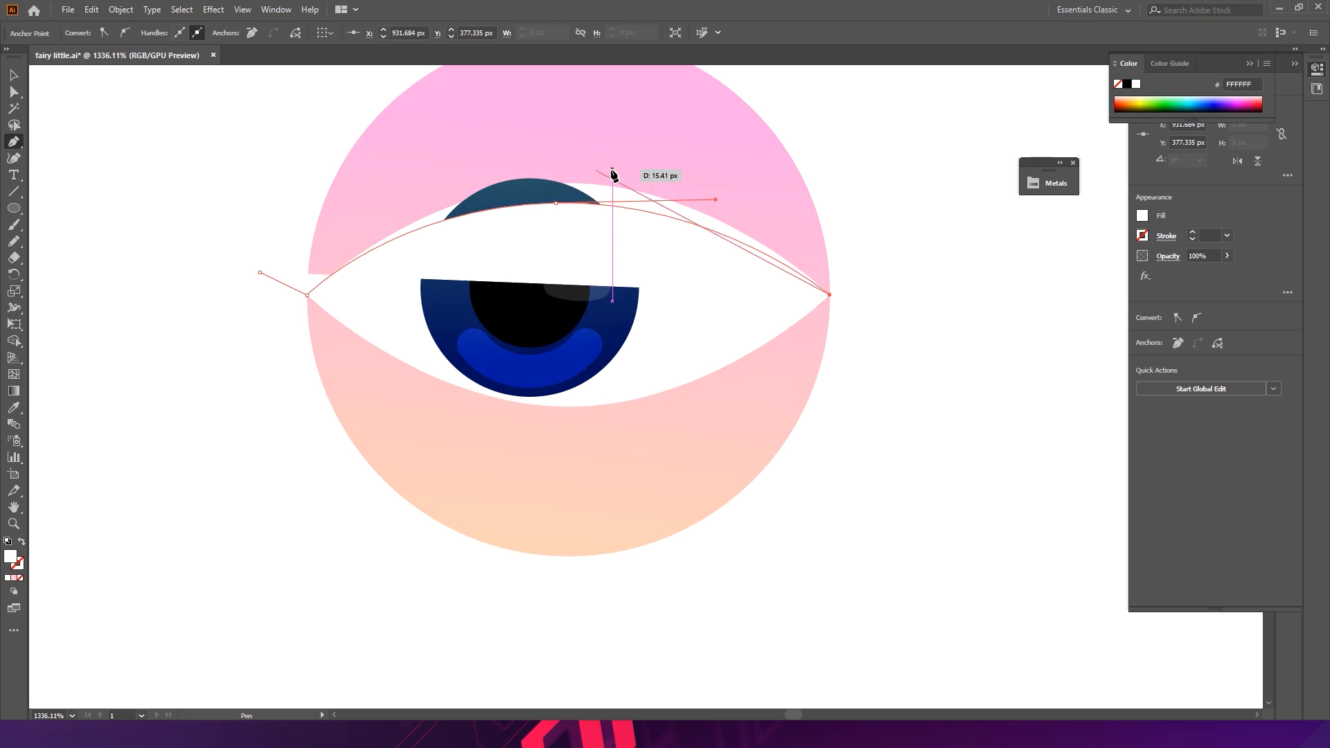
# - Draw the eyelid's upper edge back to the left corner, close the shape, and pull its tail point farther out
pyautogui.moveTo(599, 170); pyautogui.dragTo(415, 153)
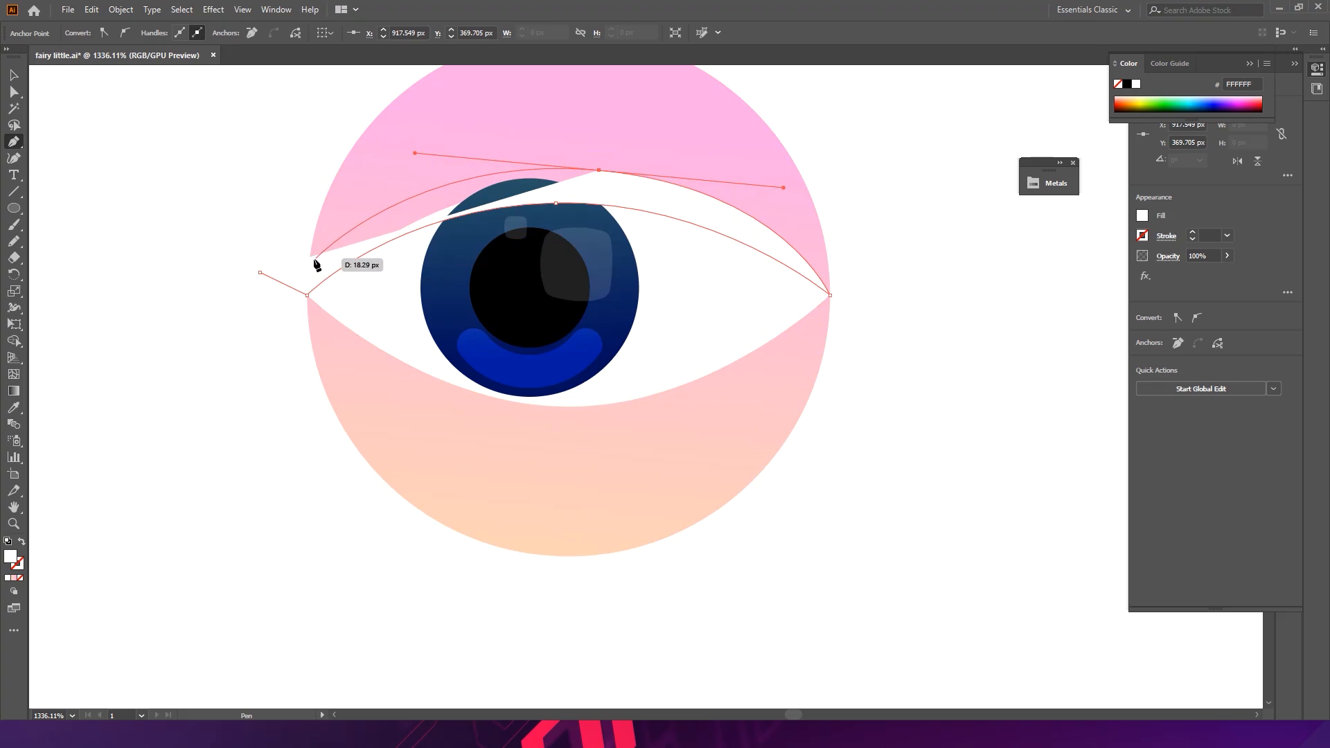
pyautogui.click(311, 257)
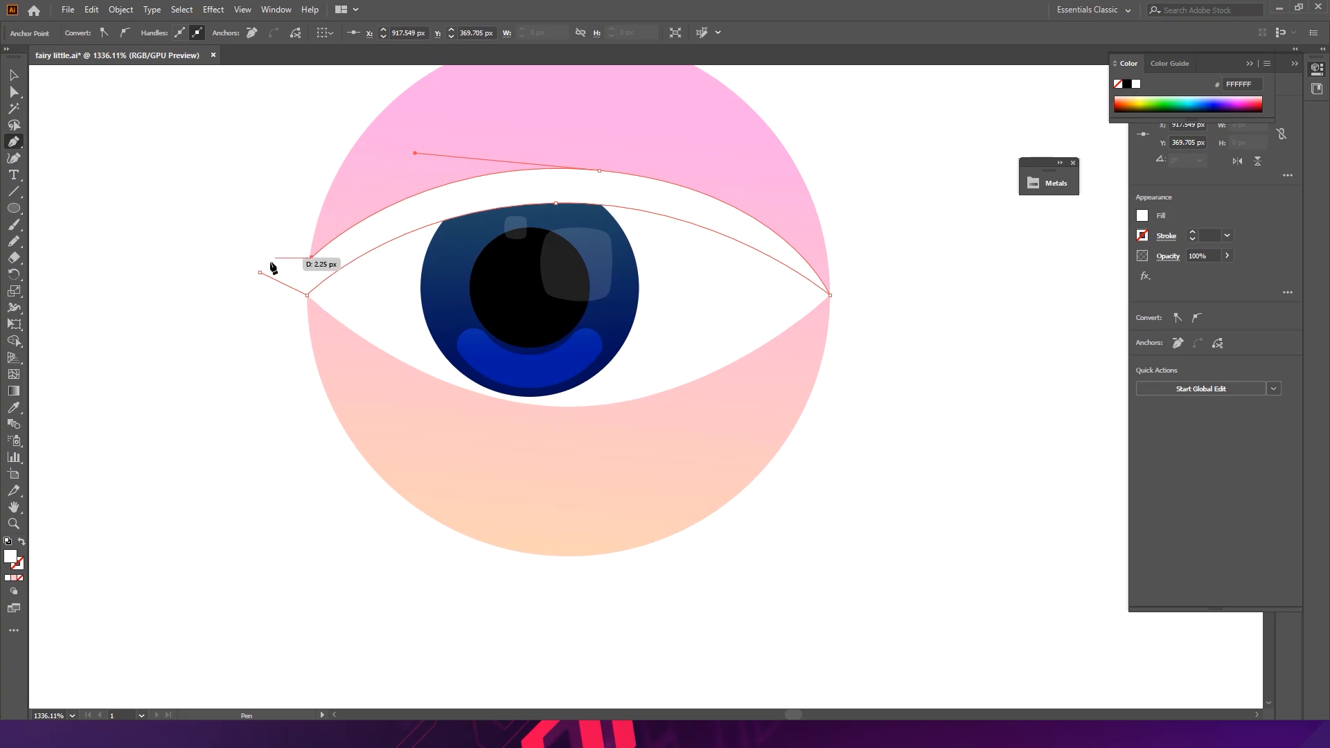
pyautogui.click(261, 270)
pyautogui.press('a')
pyautogui.moveTo(261, 270); pyautogui.dragTo(217, 270)
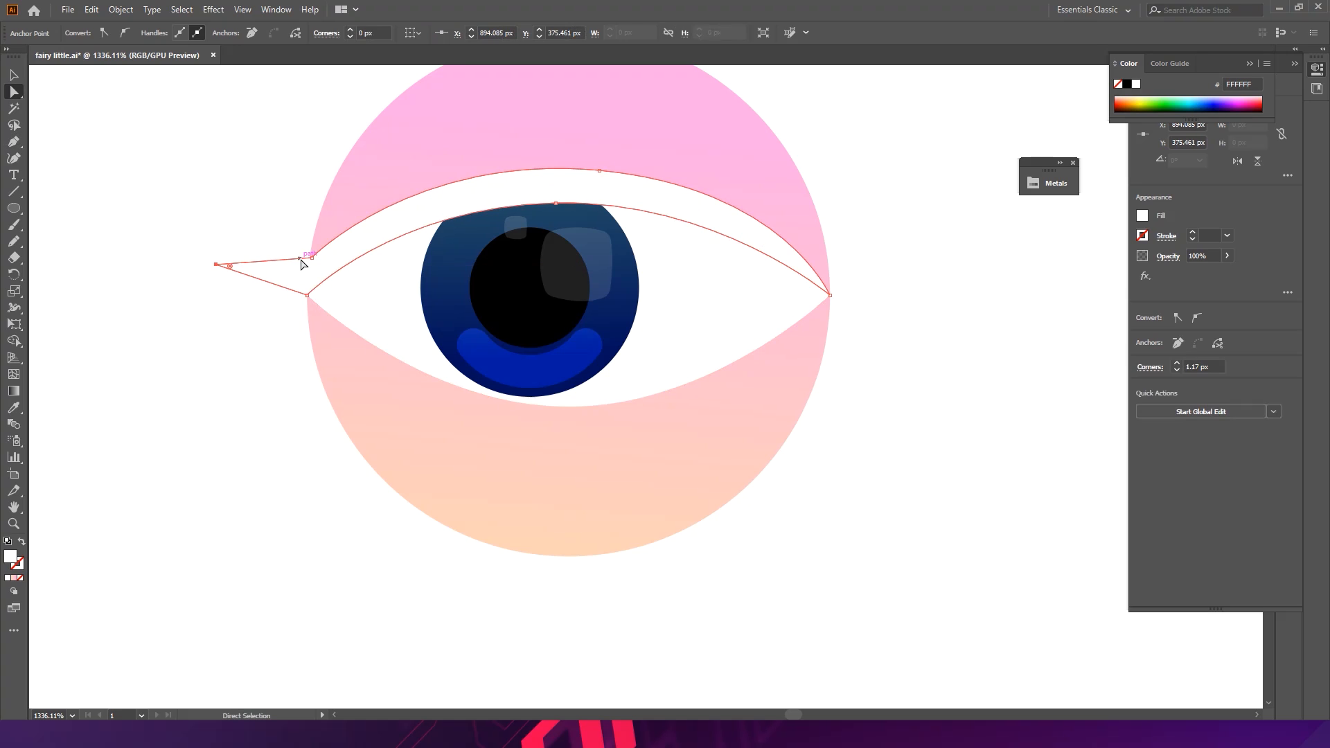
pyautogui.moveTo(306, 245); pyautogui.dragTo(251, 102)
pyautogui.press('v')
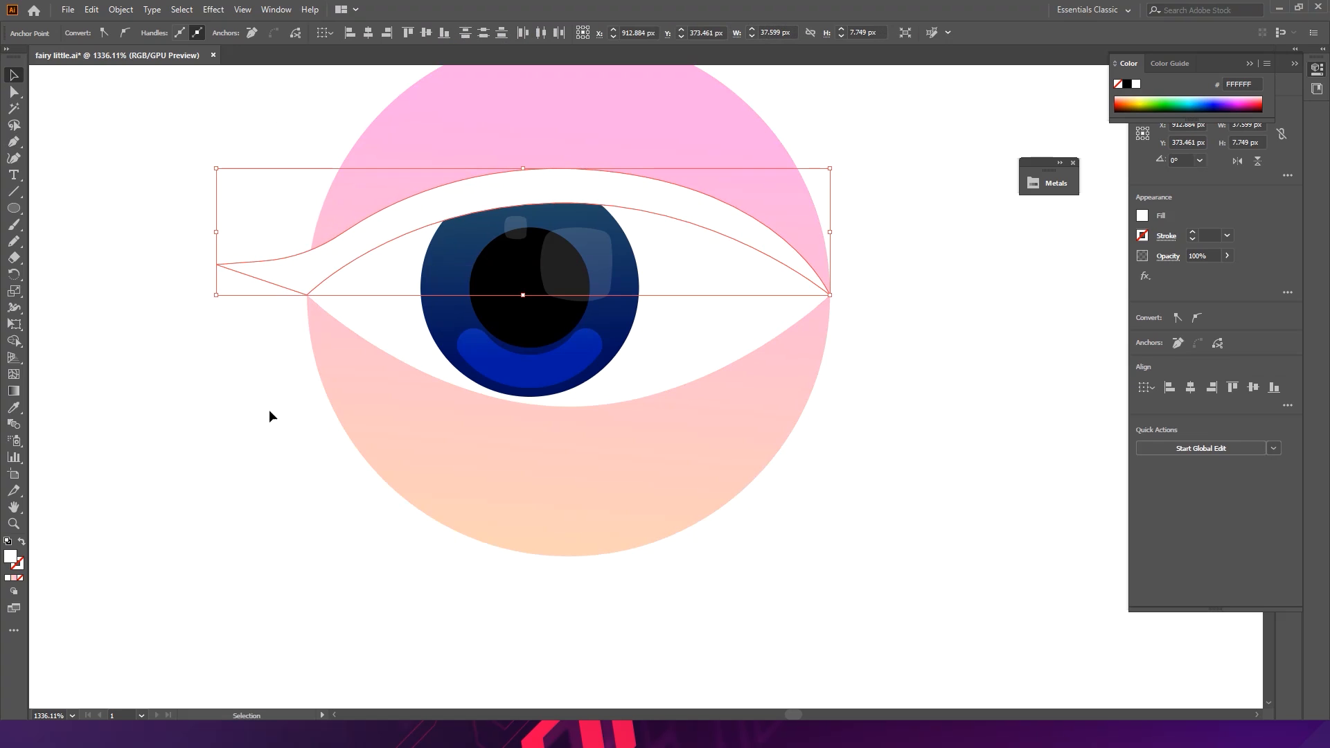
# - Fill the eyelid shape with the pupil's black using the Eyedropper
pyautogui.press('i')
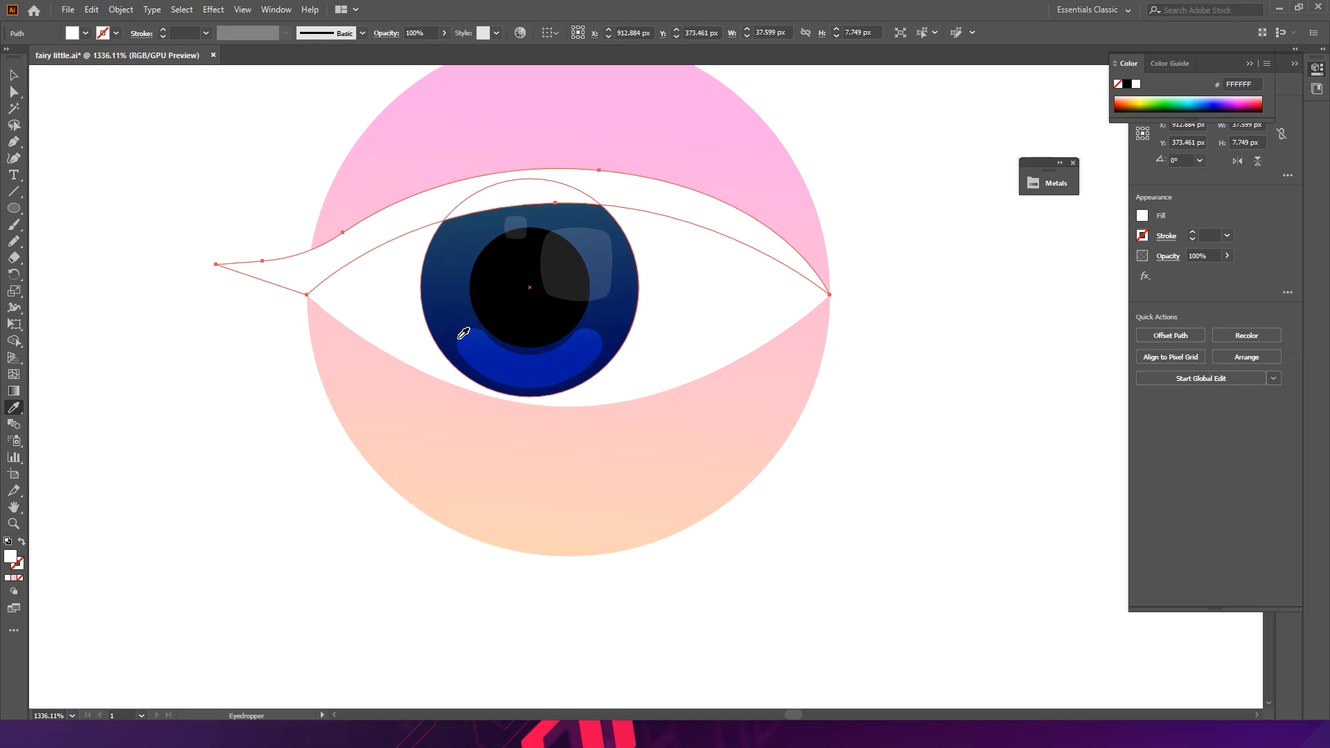
pyautogui.click(510, 310)
pyautogui.press('v')
pyautogui.click(249, 510)
# - Nudge the whole eye group slightly left on the fairy's face
pyautogui.scroll(-5, 650, 370)
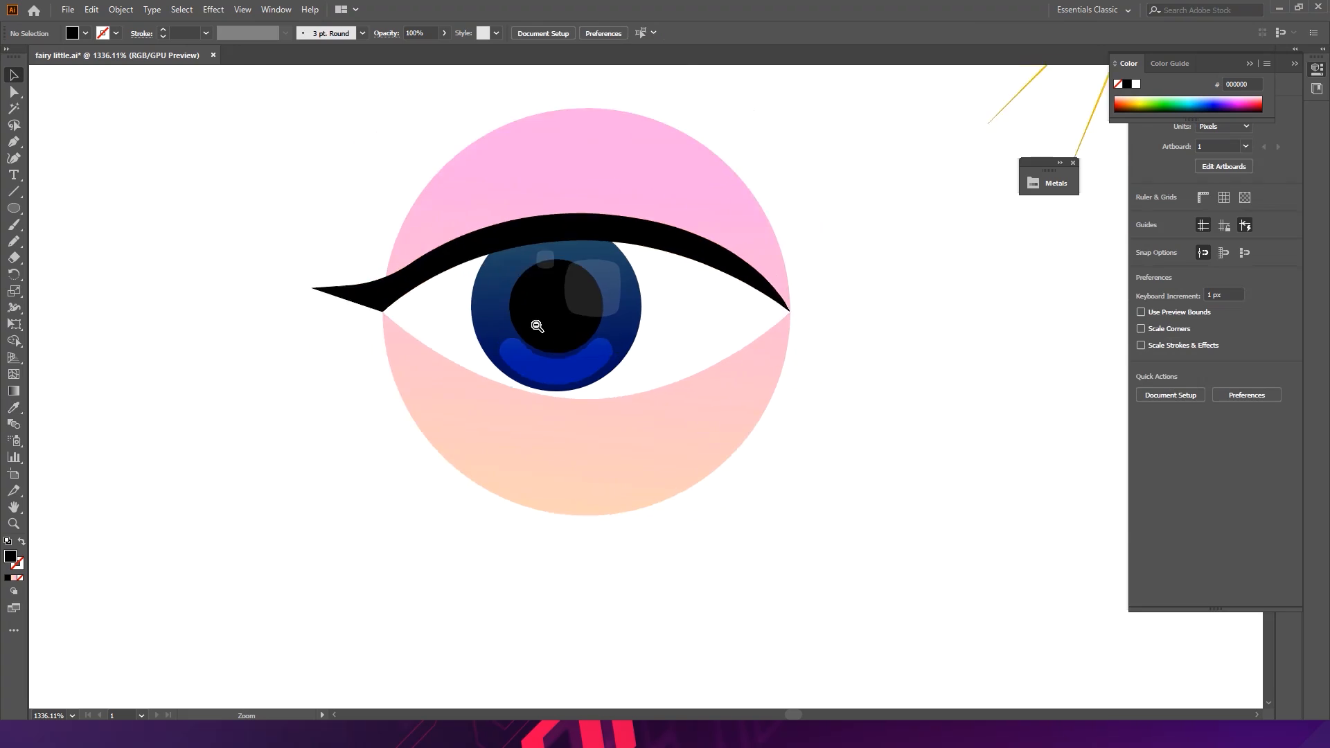
pyautogui.scroll(-3, 712, 362)
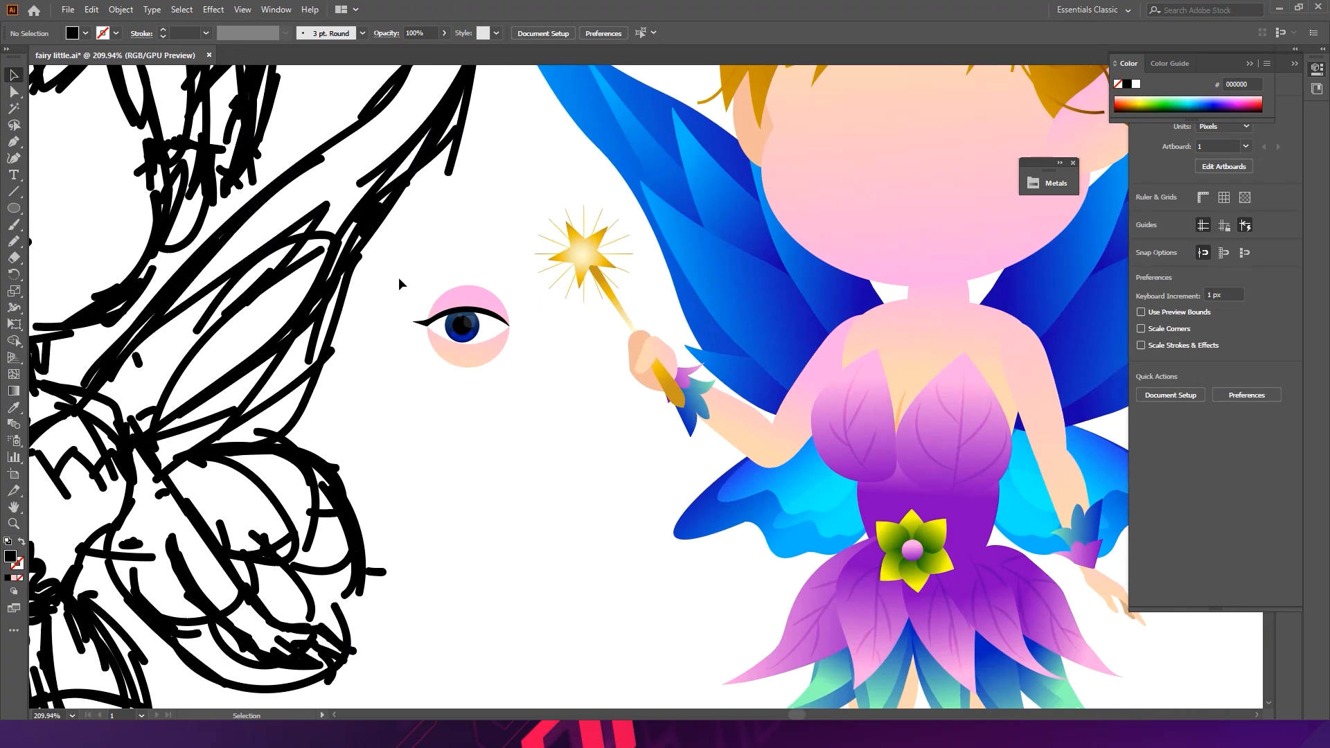
pyautogui.moveTo(407, 281); pyautogui.dragTo(517, 411)
pyautogui.moveTo(461, 326); pyautogui.dragTo(829, 115)
pyautogui.press('z')
pyautogui.click(691, 308)
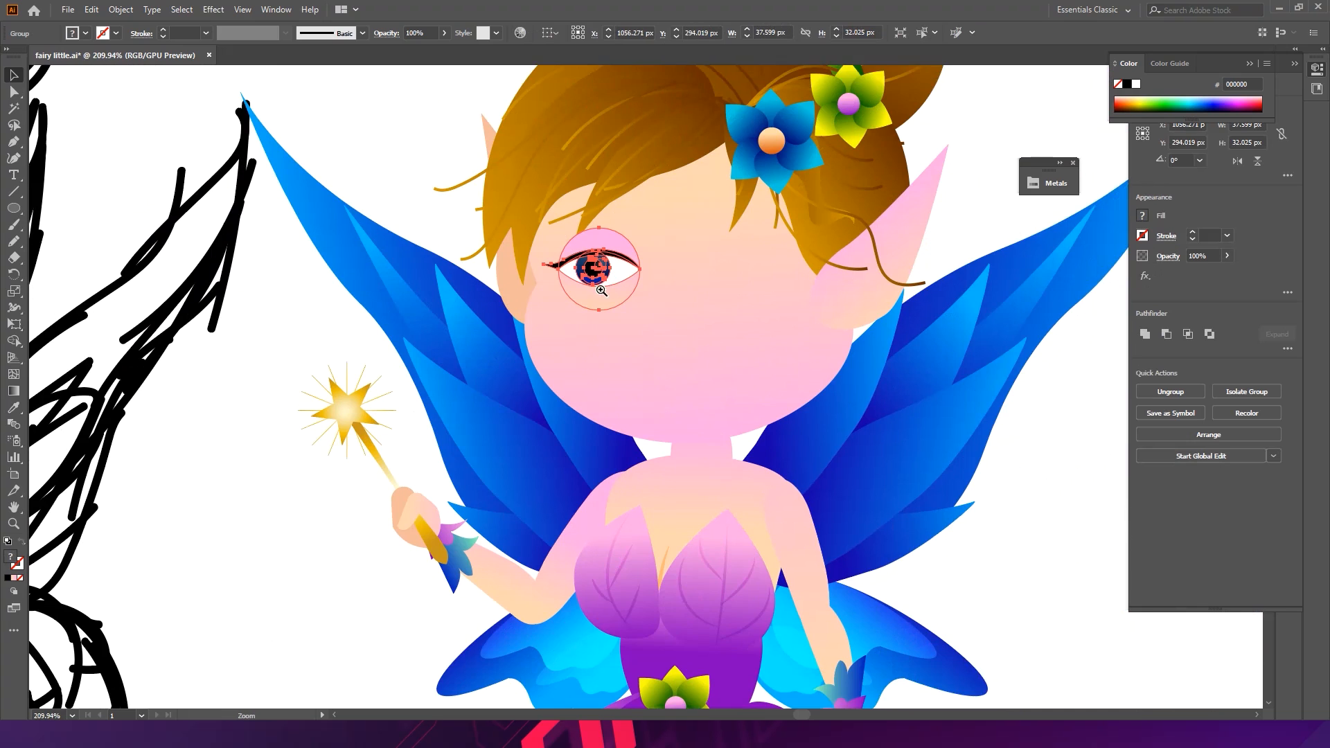
pyautogui.press('v')
pyautogui.moveTo(637, 284); pyautogui.dragTo(607, 288)
pyautogui.moveTo(619, 281); pyautogui.dragTo(537, 472)
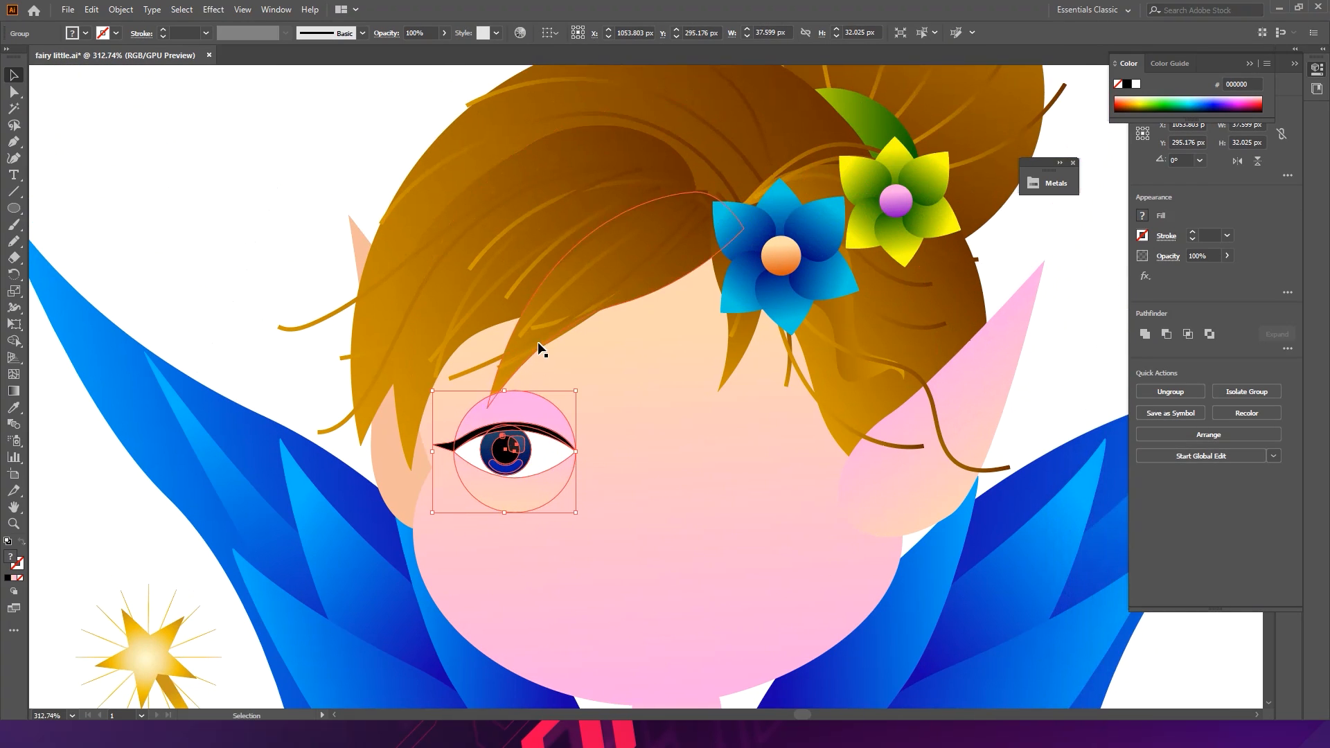
# - Try bringing the selected hair strands forward and send them back again
pyautogui.click(514, 340)
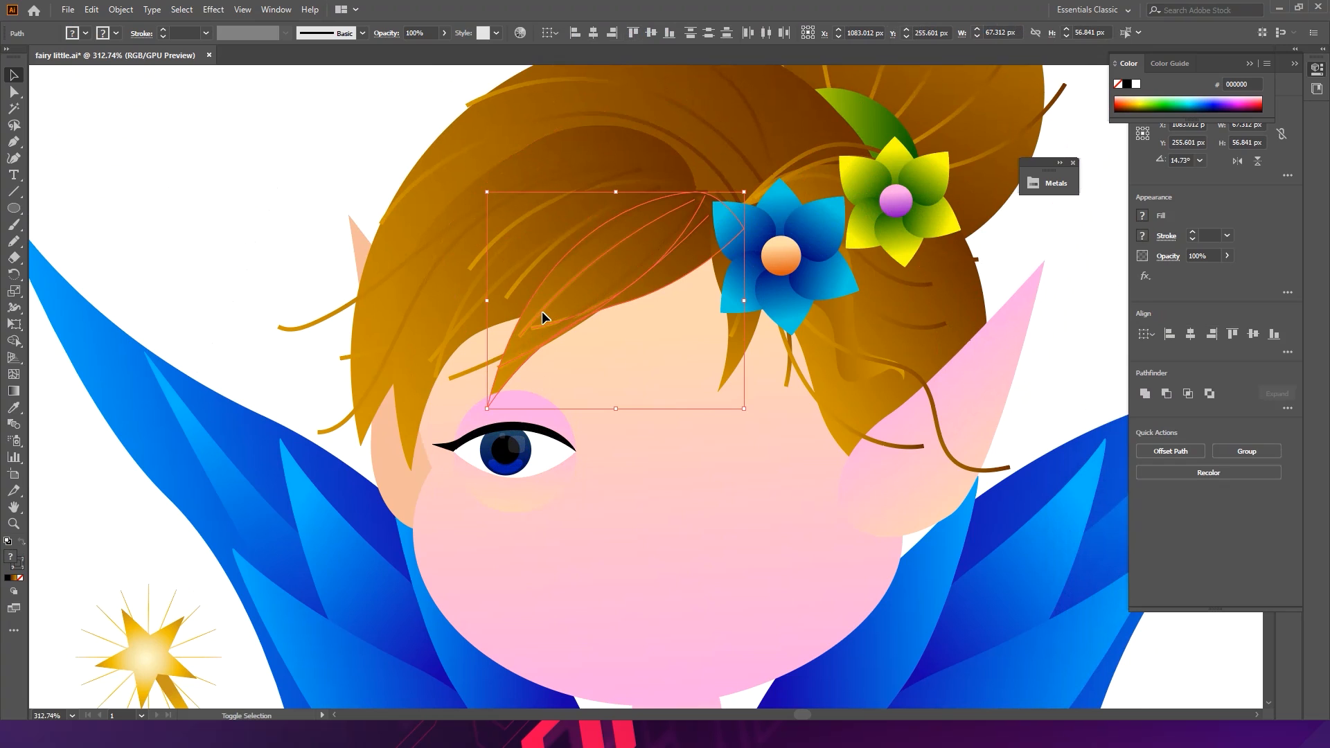
pyautogui.keyDown('shift'); pyautogui.click(477, 367); pyautogui.keyUp('shift')
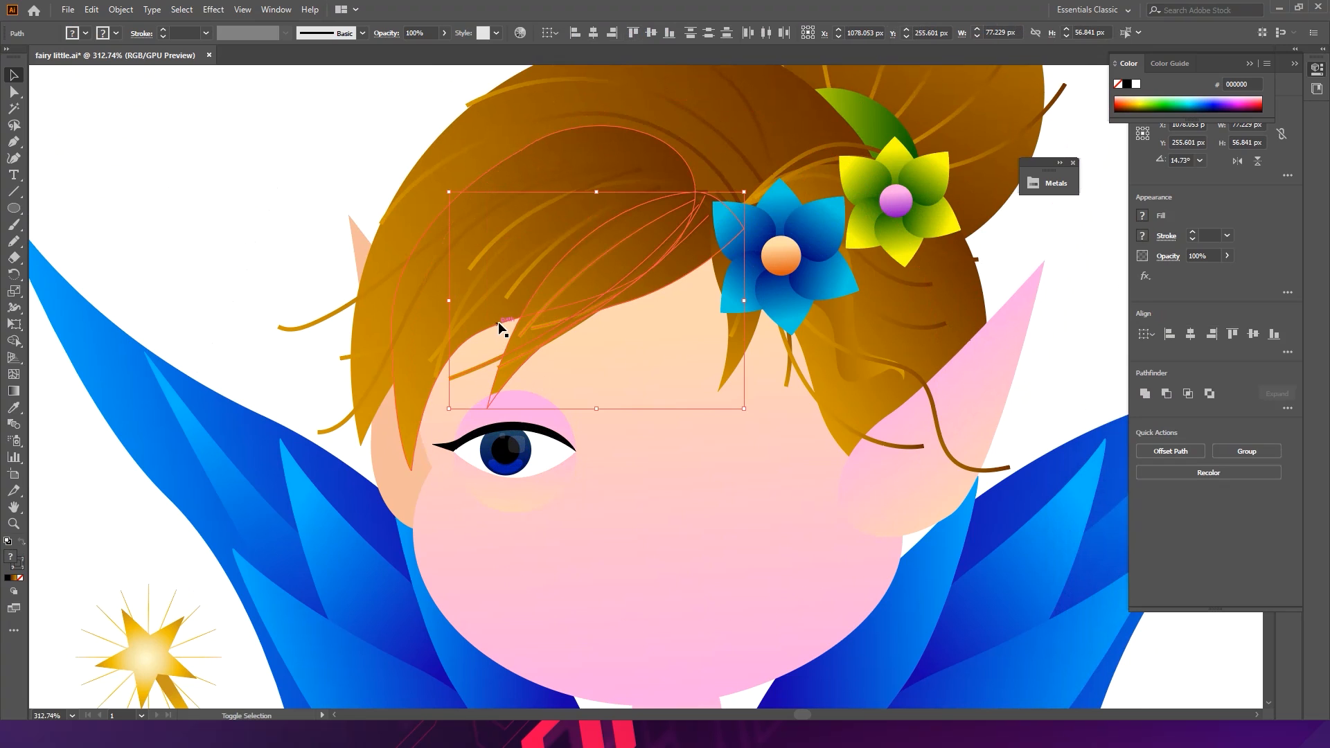
pyautogui.press('a')
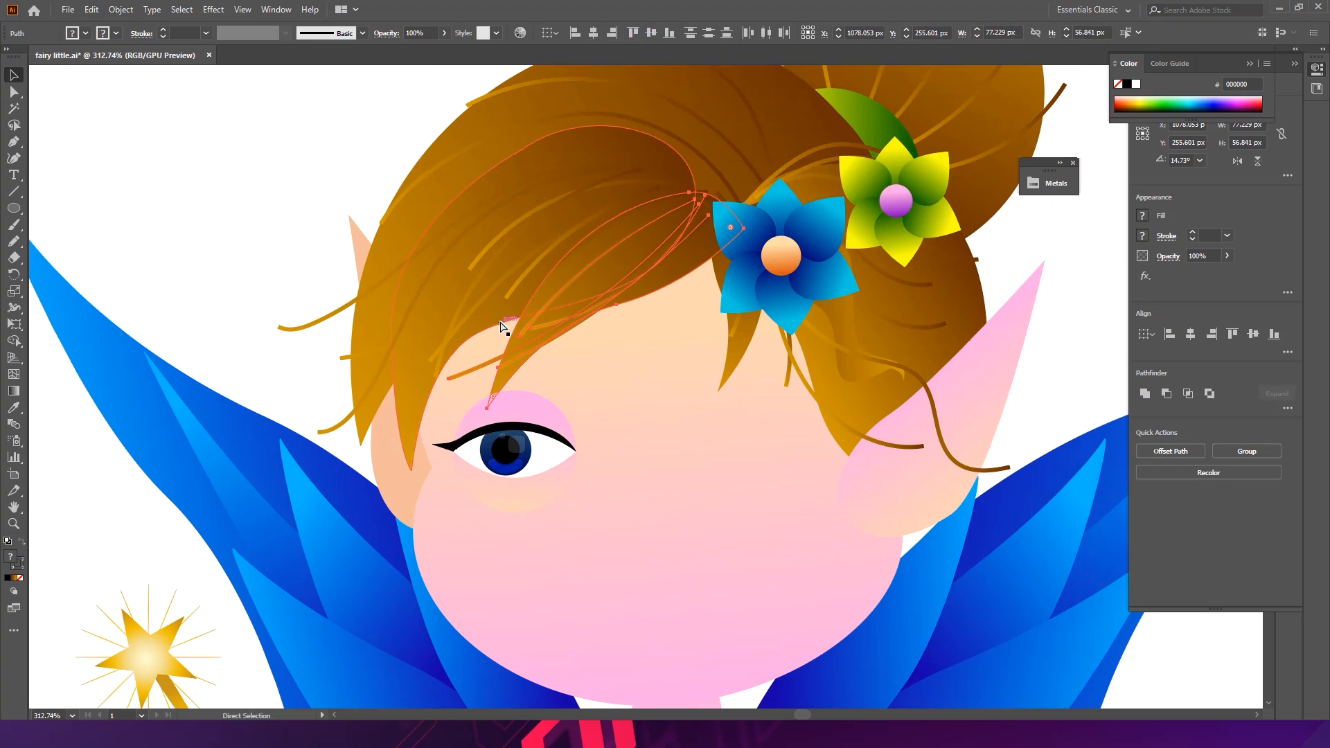
pyautogui.hotkey('ctrl', ']')
pyautogui.hotkey('ctrl', '[')
pyautogui.press('v')
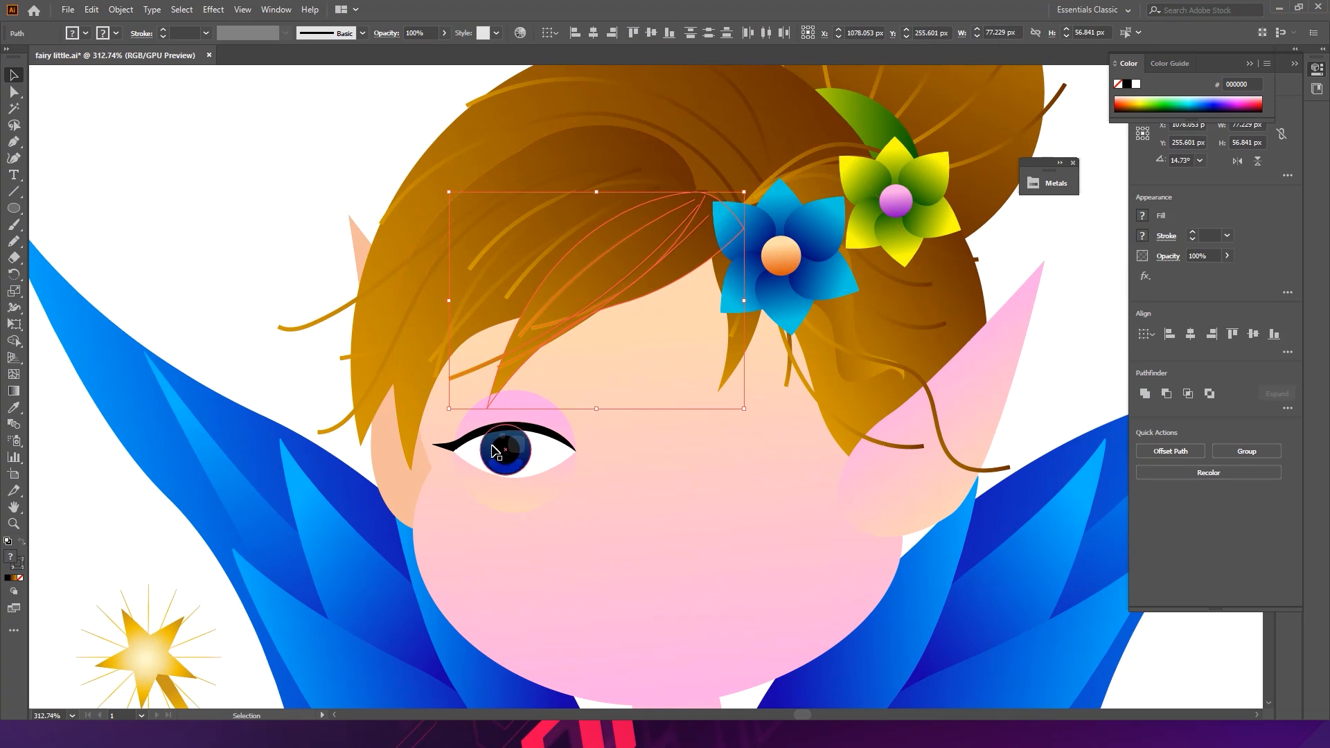
# - Duplicate the finished eye and place the copy to the right as the fairy's second eye
pyautogui.click(248, 290)
pyautogui.click(498, 420)
pyautogui.hotkey('ctrl', 'c')
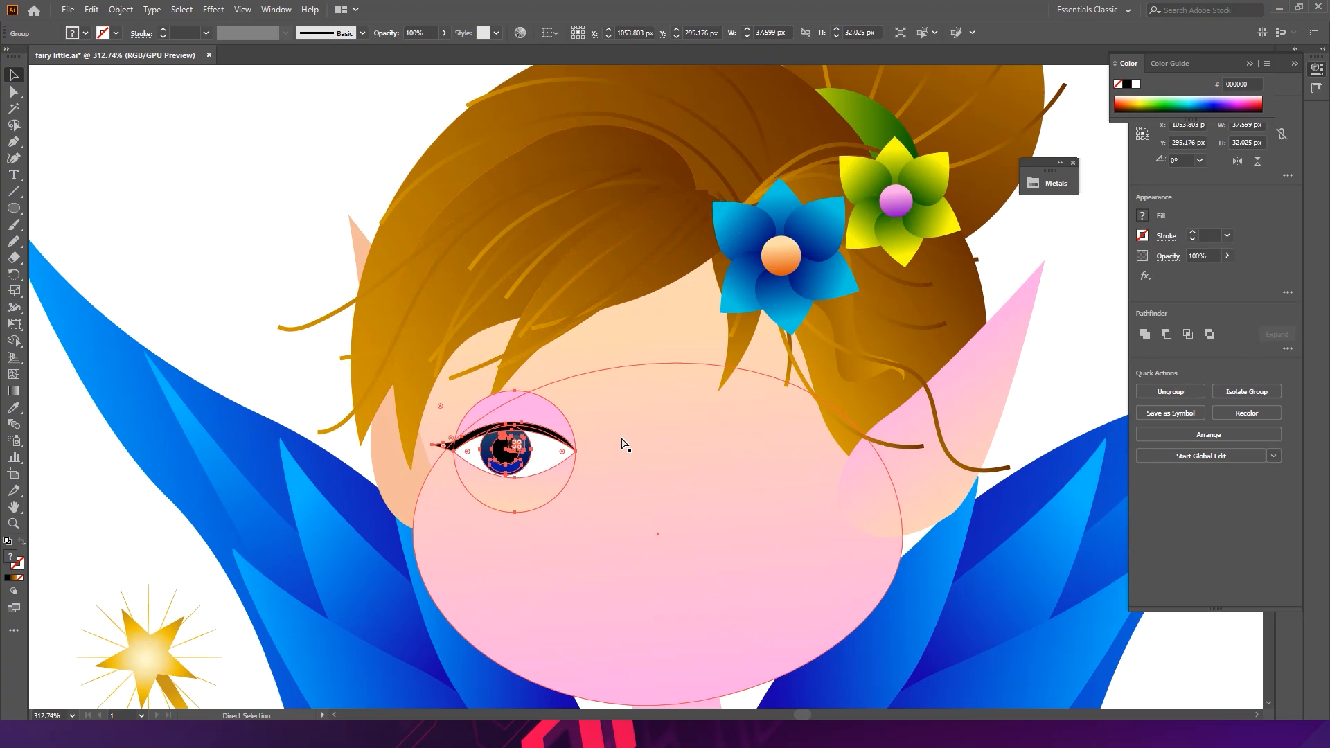
pyautogui.click(184, 199)
pyautogui.moveTo(413, 245); pyautogui.dragTo(422, 210)
pyautogui.moveTo(536, 319); pyautogui.dragTo(383, 169)
pyautogui.moveTo(345, 237); pyautogui.dragTo(388, 238)
pyautogui.click(370, 232)
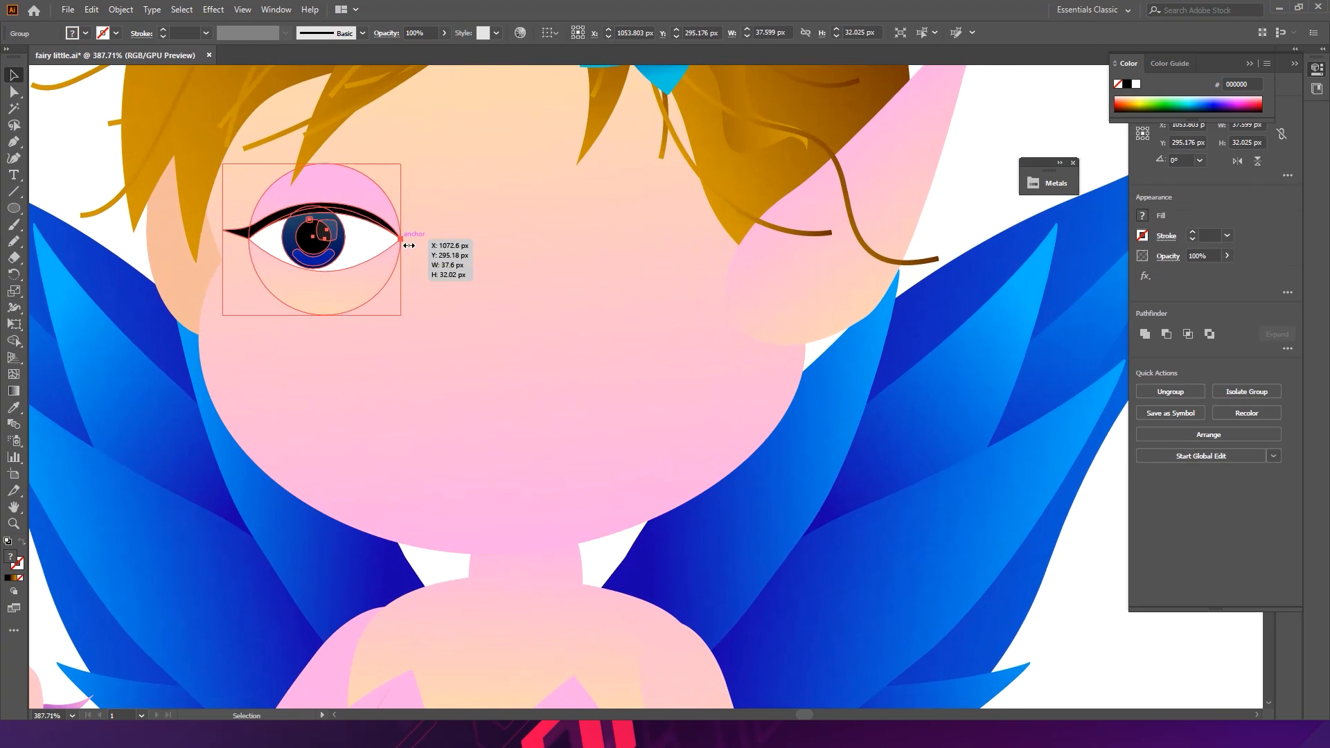
pyautogui.moveTo(401, 239); pyautogui.dragTo(602, 241)
# - Inside the copied eye group, flip the eyelid shape horizontally
pyautogui.scroll(2, 583, 253)
pyautogui.doubleClick(646, 270)
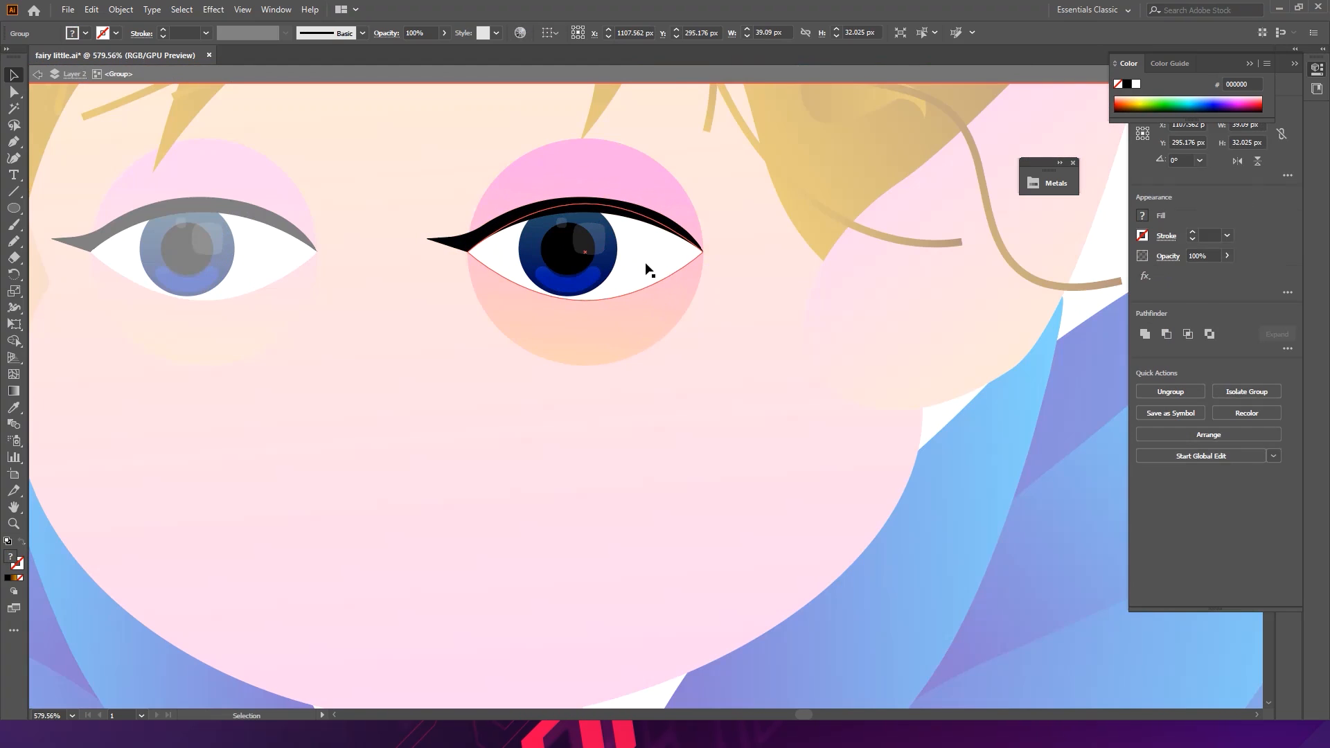
pyautogui.click(638, 215)
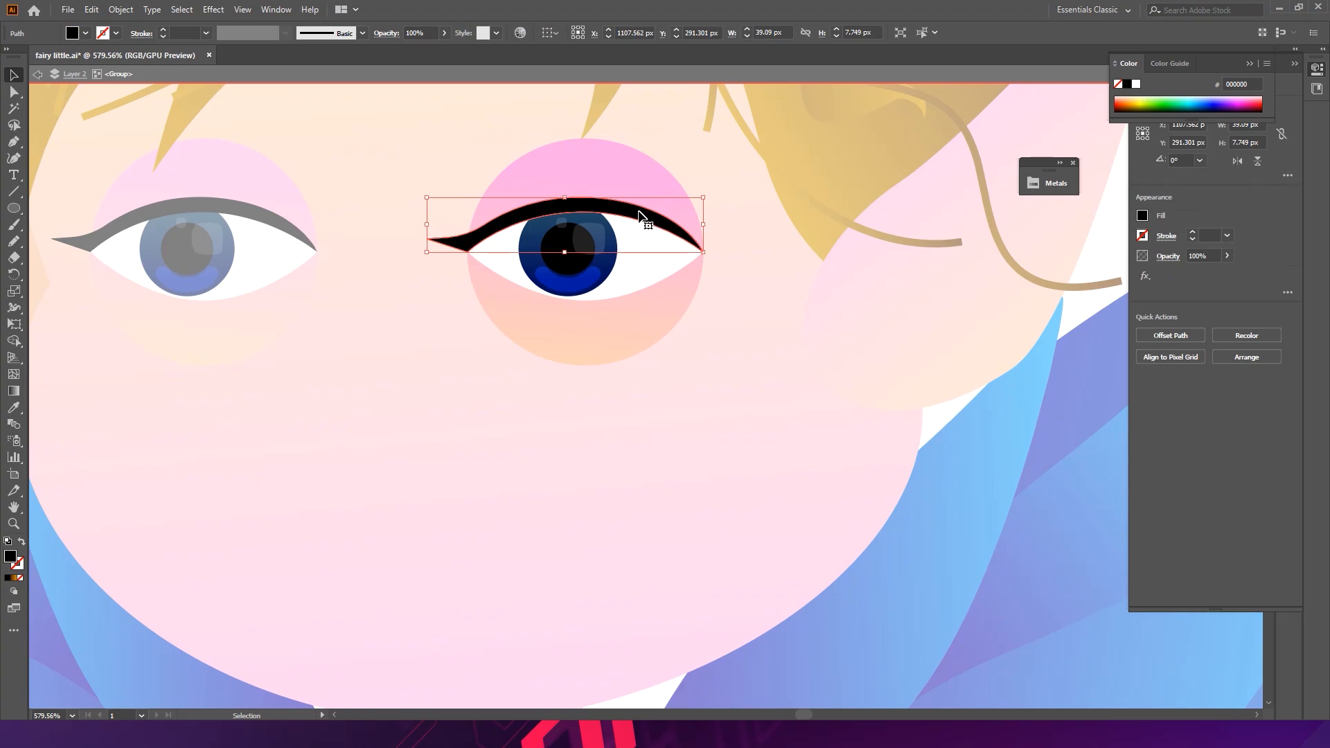
pyautogui.click(1287, 176)
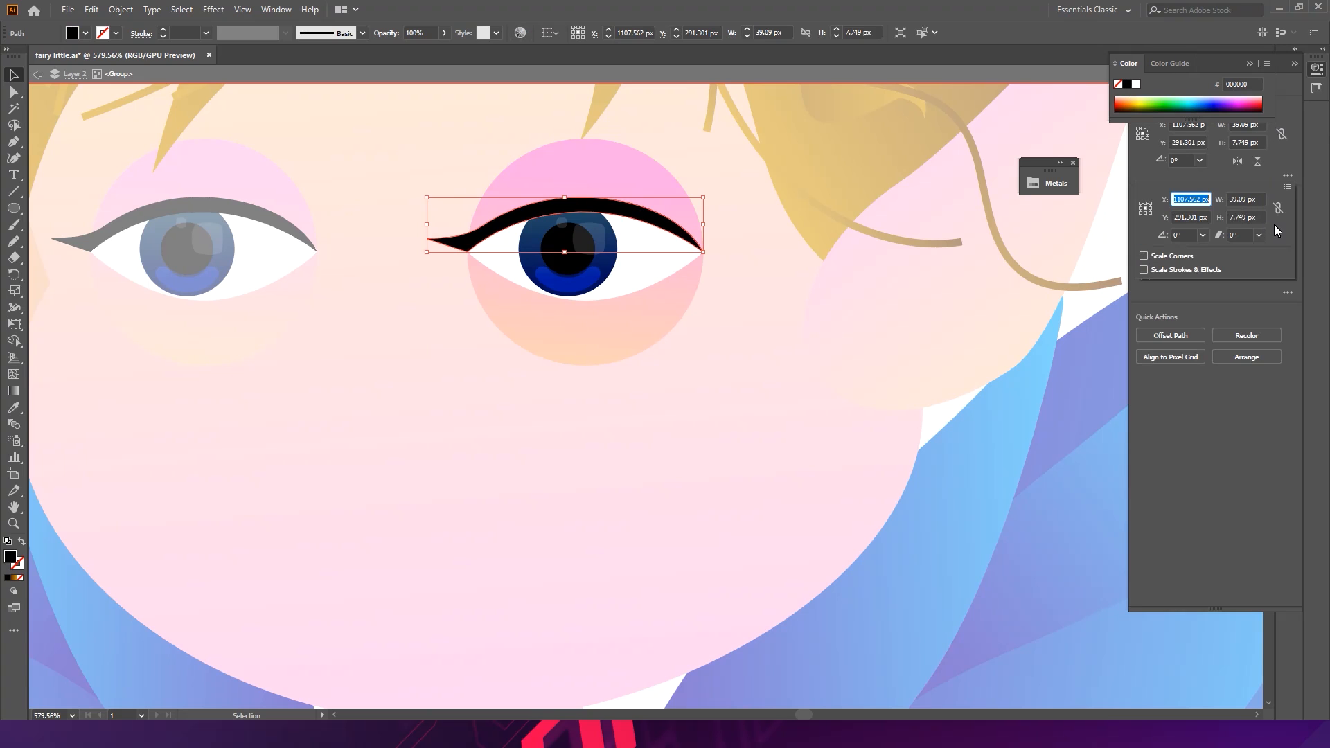
pyautogui.click(1286, 187)
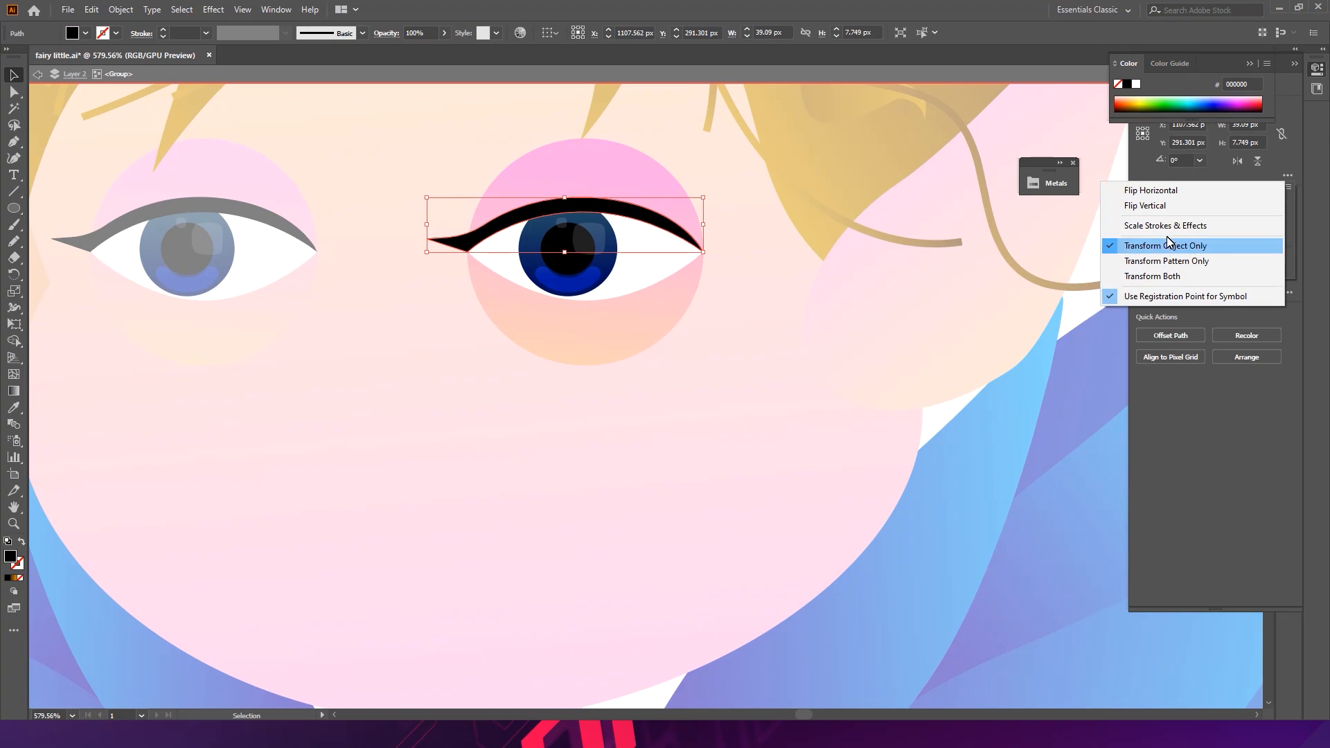
pyautogui.click(1156, 192)
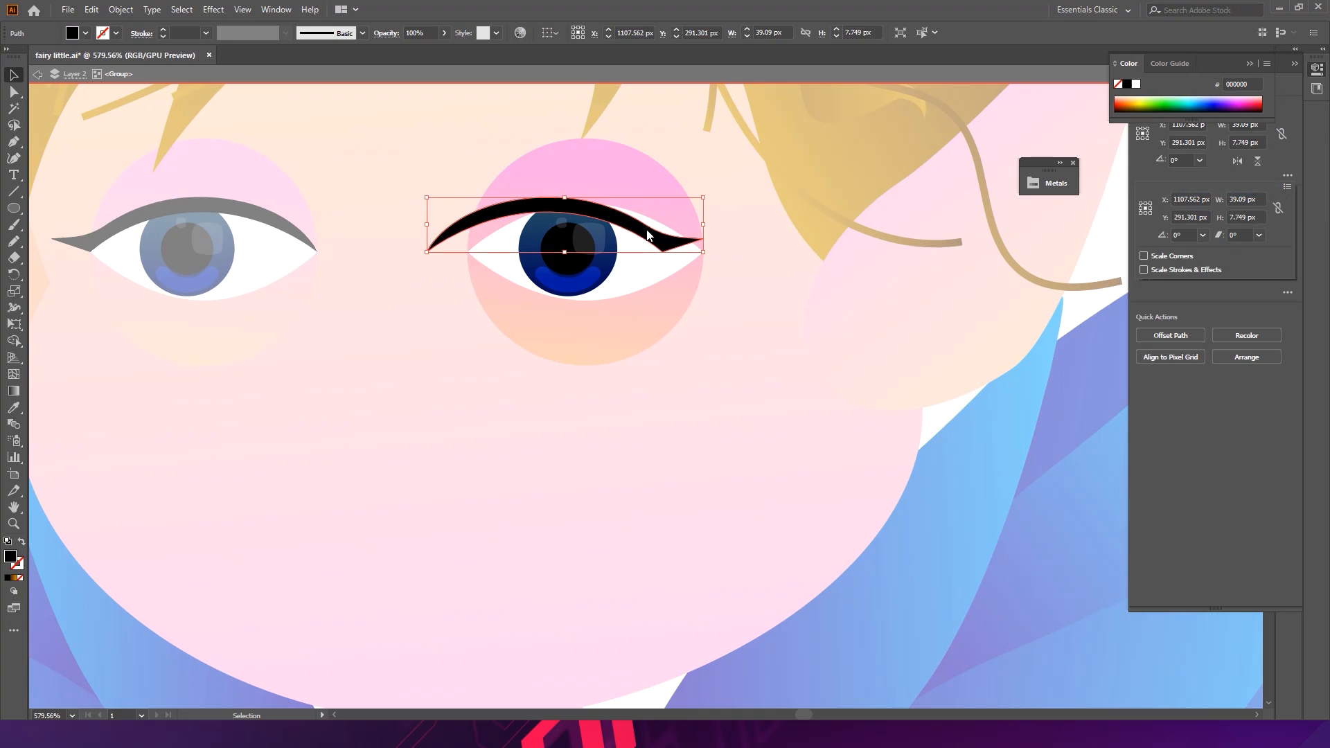
# - Shift the second eye slightly right so both eyes sit symmetrically on the face
pyautogui.scroll(3, 651, 235)
pyautogui.moveTo(634, 227); pyautogui.dragTo(714, 218)
pyautogui.doubleClick(883, 338)
pyautogui.moveTo(883, 338); pyautogui.dragTo(512, 302)
pyautogui.moveTo(641, 338); pyautogui.dragTo(693, 326)
pyautogui.moveTo(920, 341); pyautogui.dragTo(636, 276)
pyautogui.click(619, 278)
pyautogui.click(792, 277)
pyautogui.moveTo(792, 277); pyautogui.dragTo(786, 276)
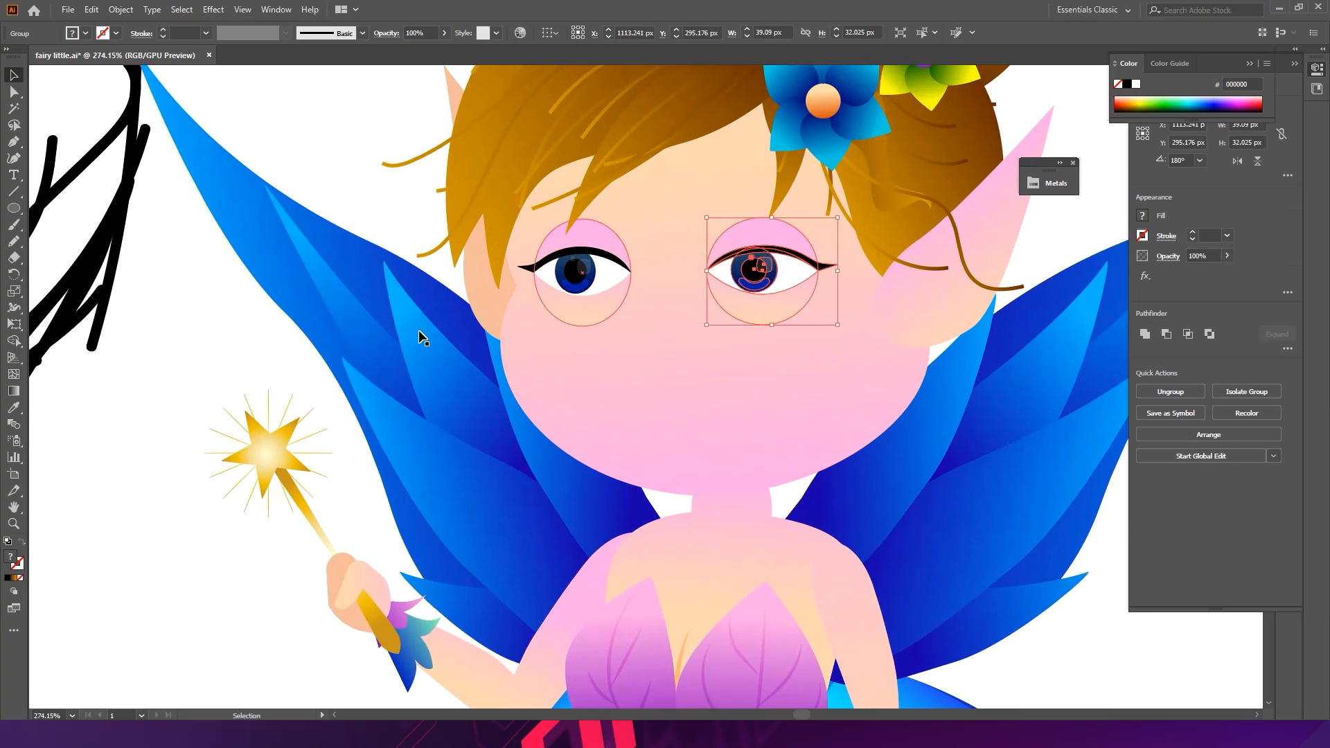
# - Select both irises and open Recolor Artwork on them
pyautogui.click(194, 389)
pyautogui.moveTo(862, 278); pyautogui.dragTo(744, 241)
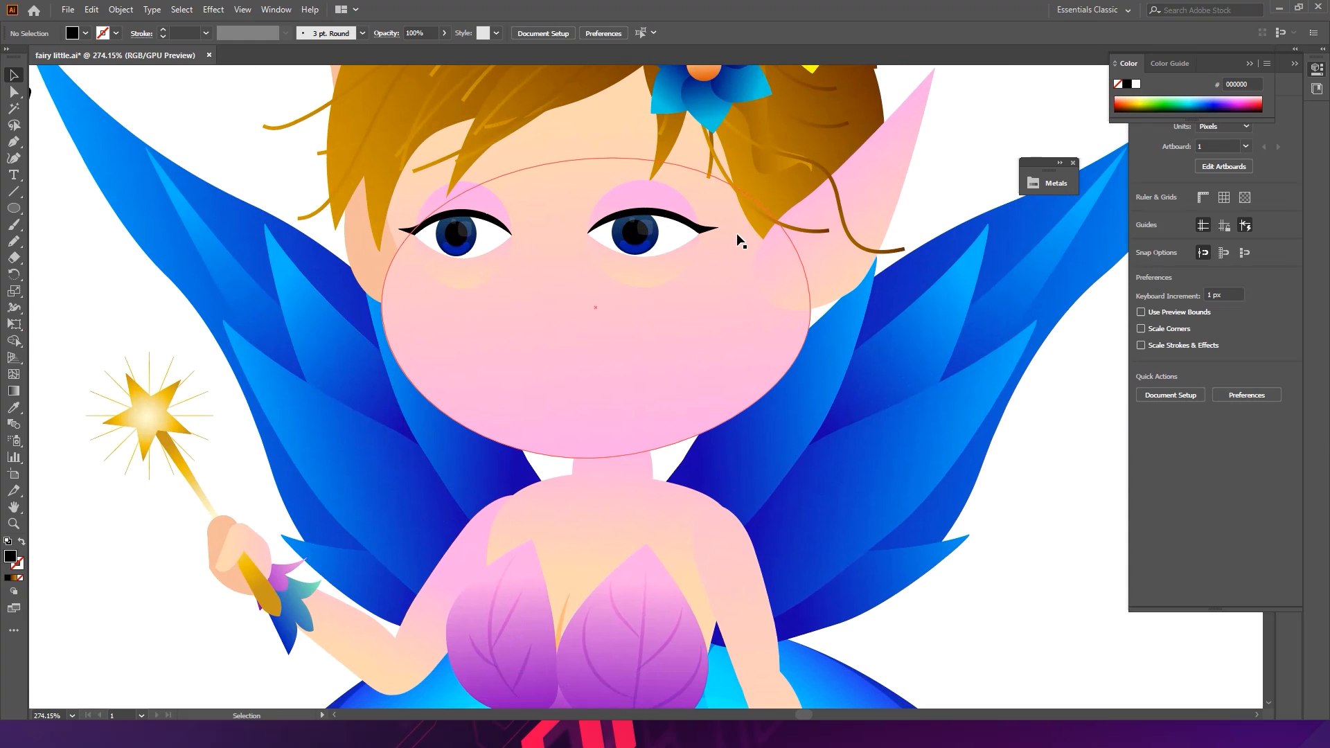
pyautogui.hotkey('ctrl', 'space')
pyautogui.moveTo(472, 219); pyautogui.dragTo(543, 243)
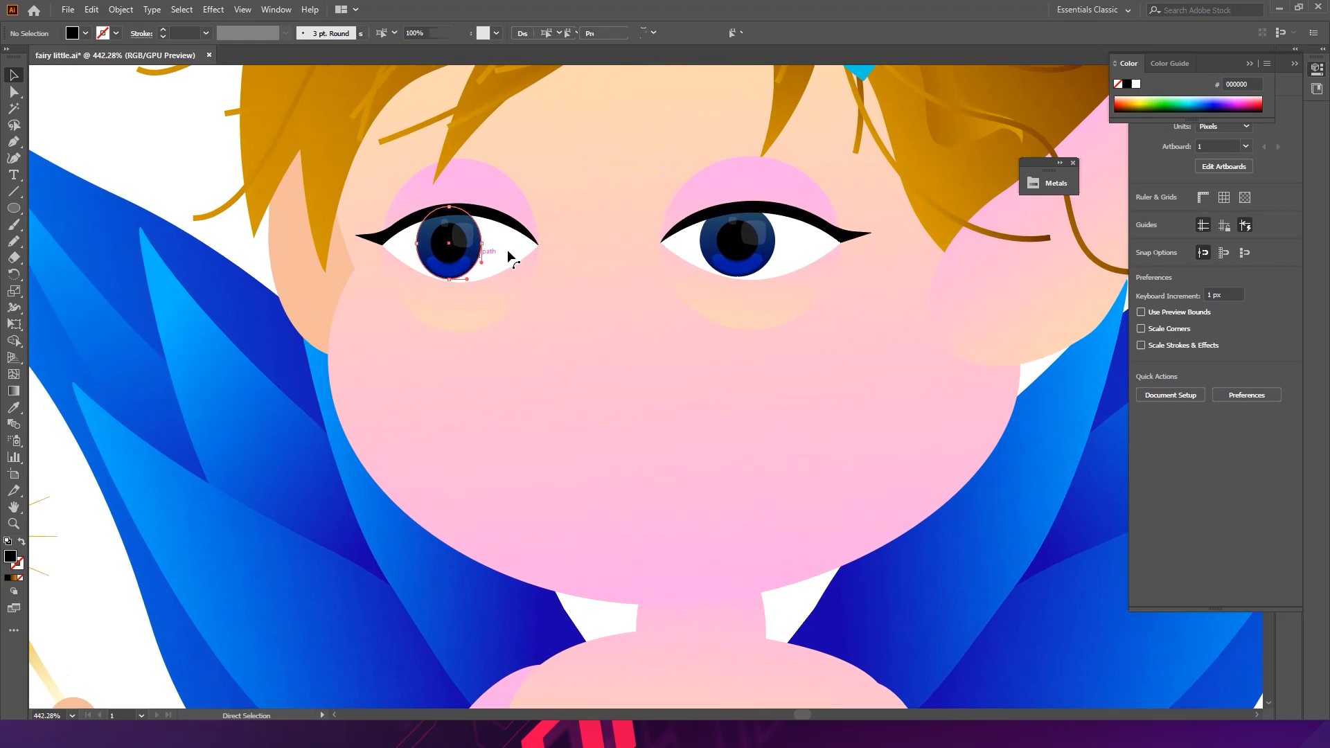
pyautogui.keyDown('ctrl'); pyautogui.click(483, 255); pyautogui.keyUp('ctrl')
pyautogui.keyDown('ctrl'); pyautogui.keyDown('shift'); pyautogui.click(706, 254); pyautogui.keyUp('shift'); pyautogui.keyUp('ctrl')
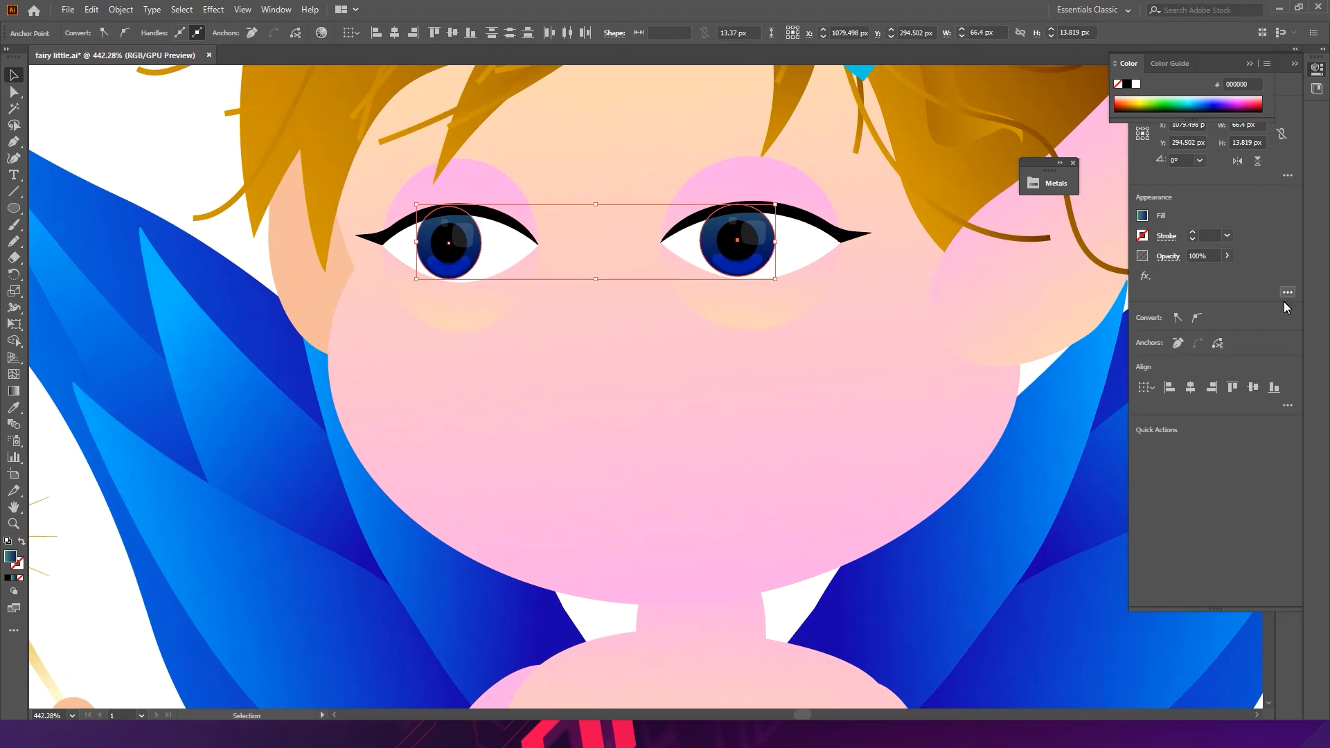
pyautogui.click(1249, 64)
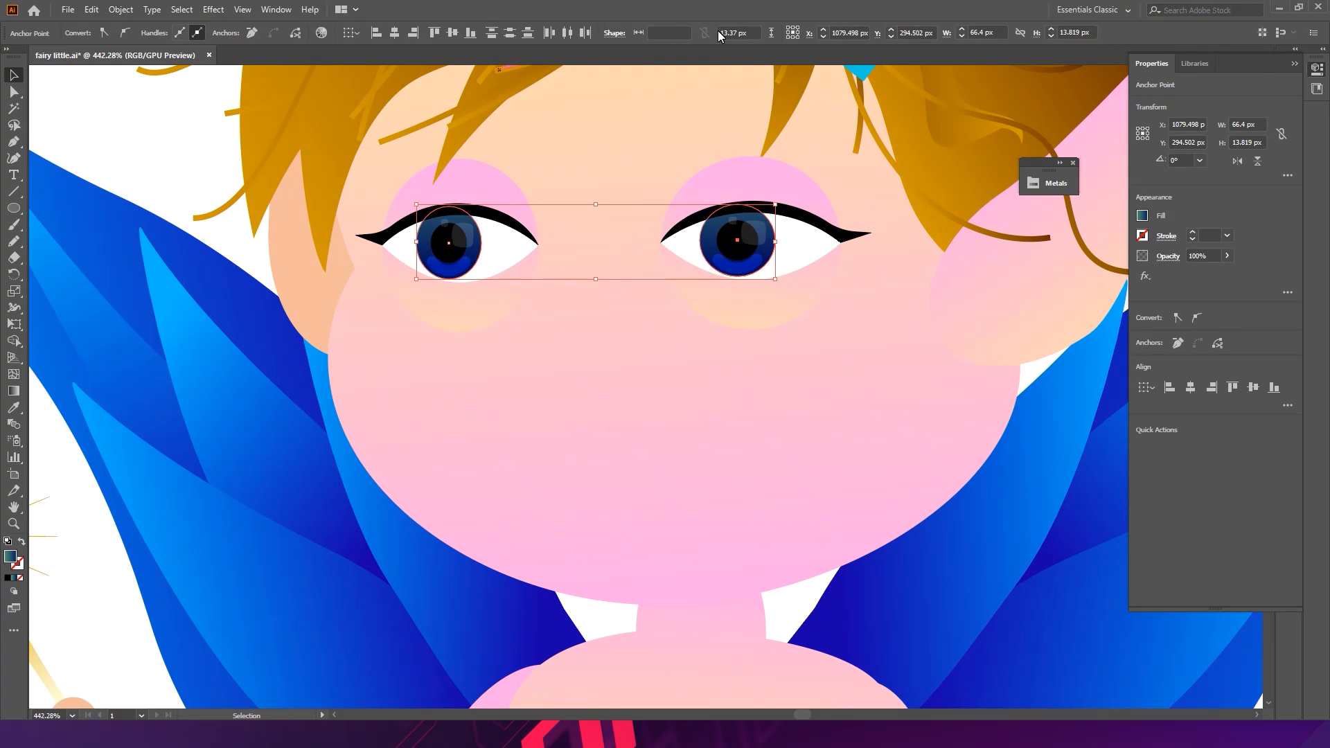
pyautogui.click(321, 34)
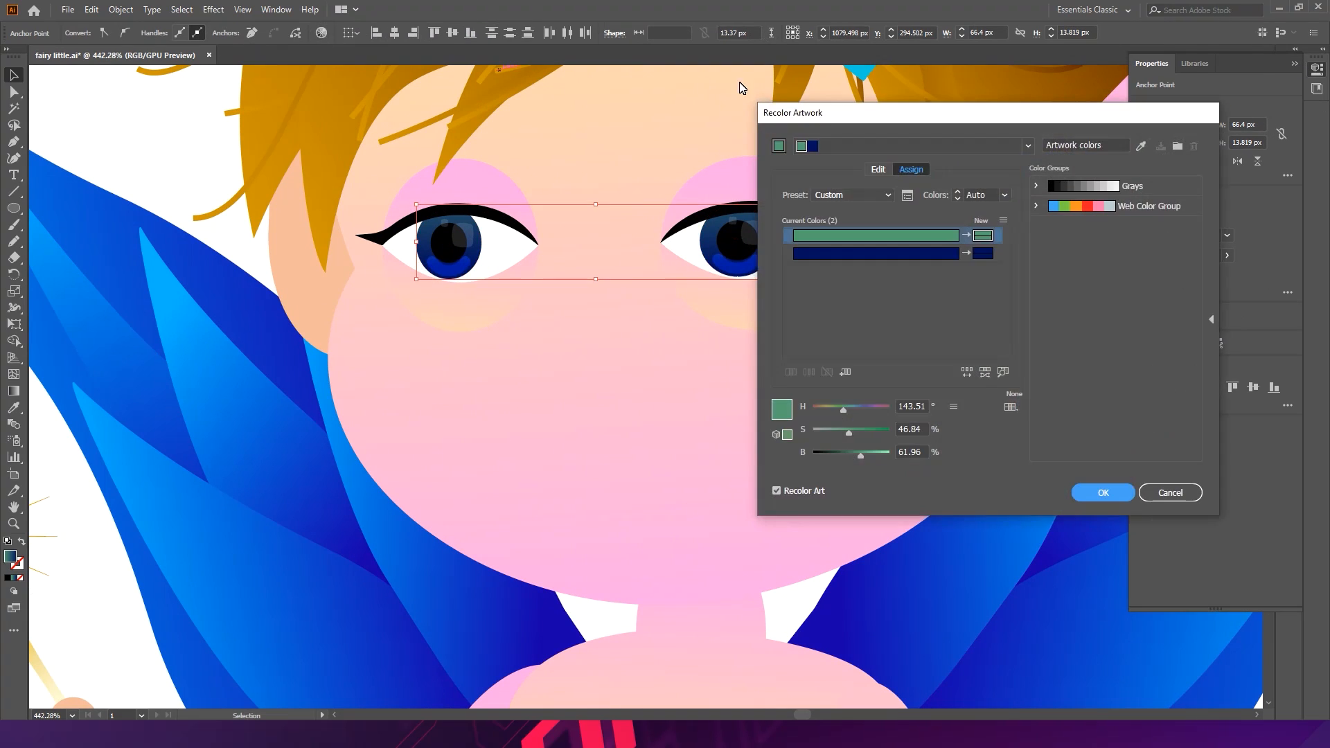
# - In Recolor Artwork's color wheel, raise the brightness and drag the iris colors to violet and blue hues, then apply
pyautogui.click(877, 170)
pyautogui.click(1001, 373)
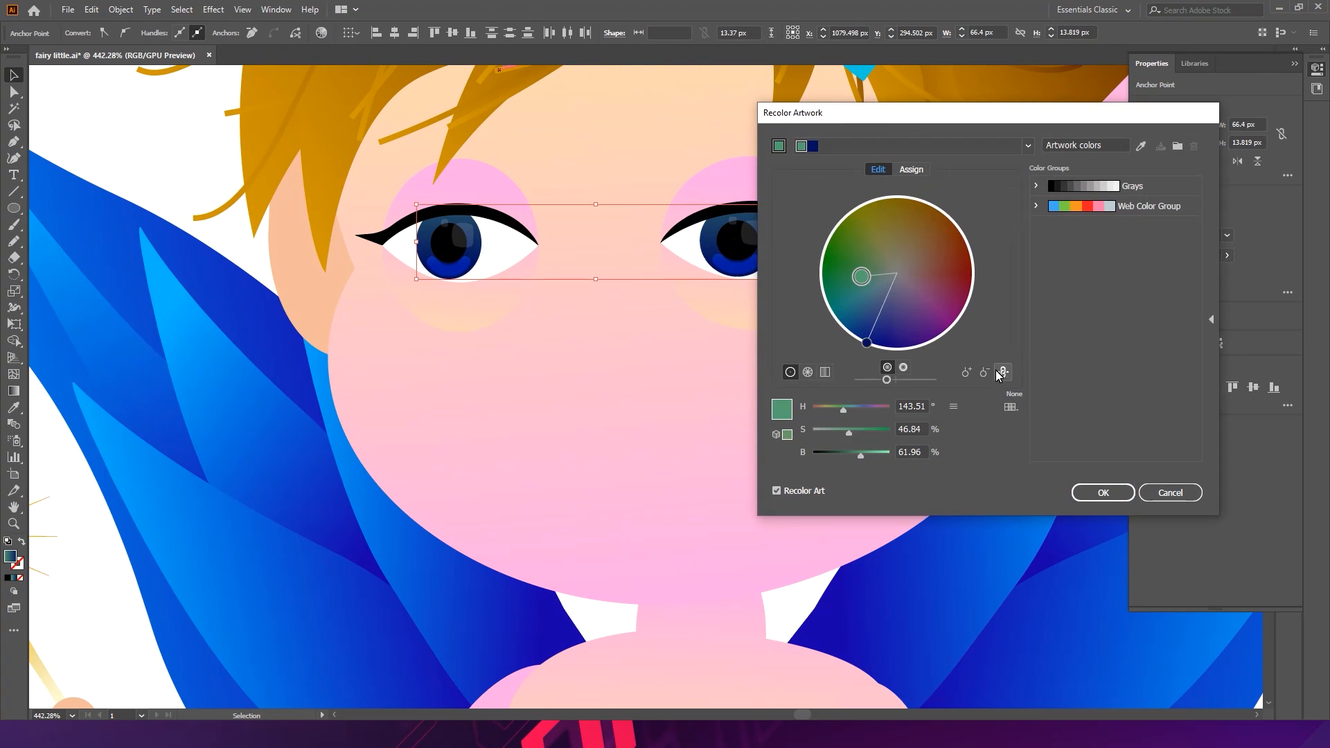
pyautogui.moveTo(887, 380); pyautogui.dragTo(923, 381)
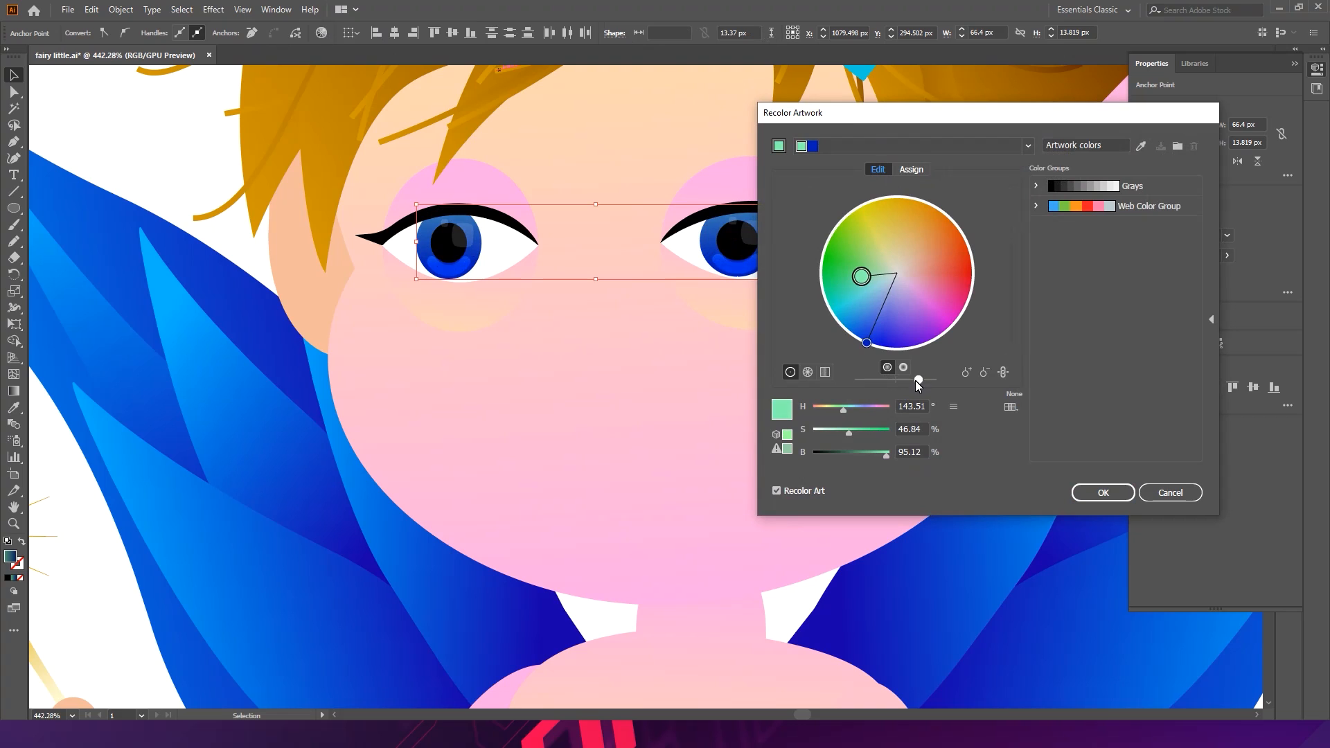
pyautogui.moveTo(875, 282); pyautogui.dragTo(918, 358)
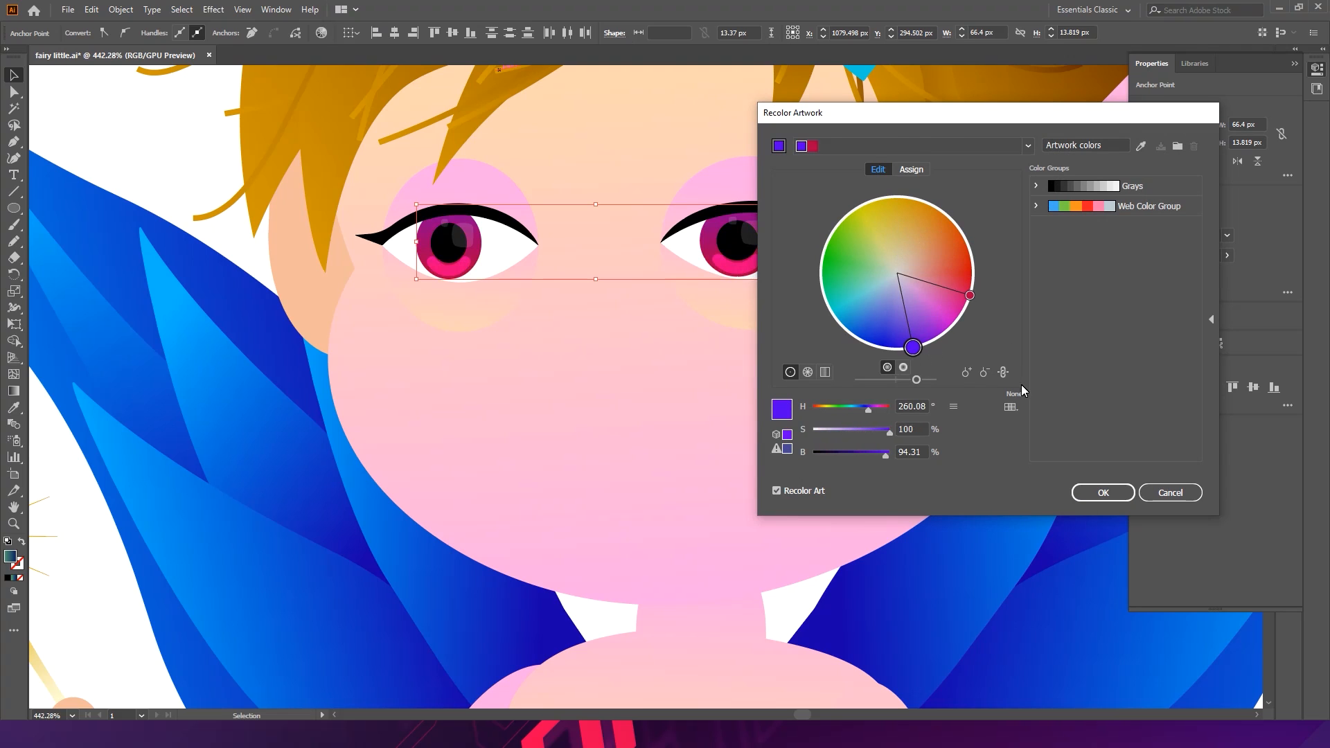
pyautogui.moveTo(915, 350); pyautogui.dragTo(850, 341)
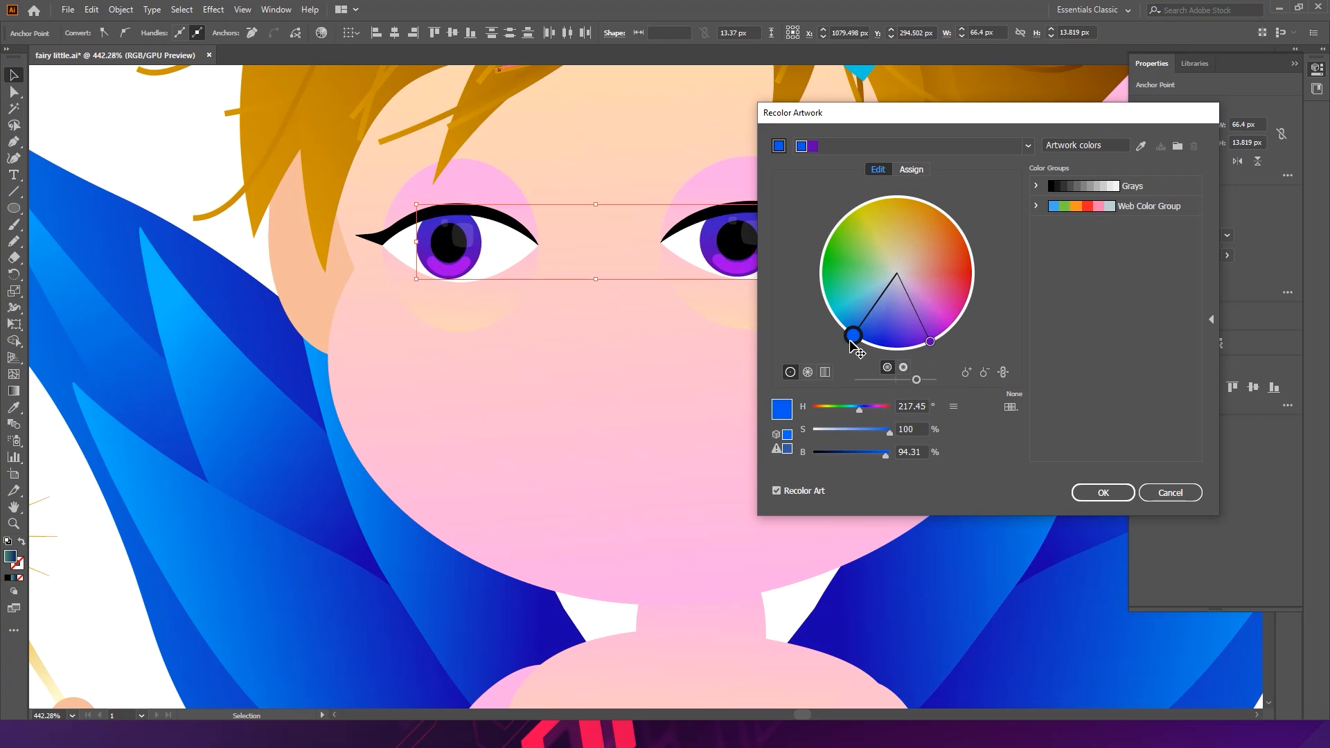
pyautogui.click(1095, 493)
# - Apply a vertical gradient with the Gradient tool to both pink eyeshadow circles around the eyes
pyautogui.hotkey('ctrl', 'space')
pyautogui.moveTo(869, 297); pyautogui.dragTo(625, 311)
pyautogui.click(514, 471)
pyautogui.press('space')
pyautogui.moveTo(825, 310); pyautogui.dragTo(677, 222)
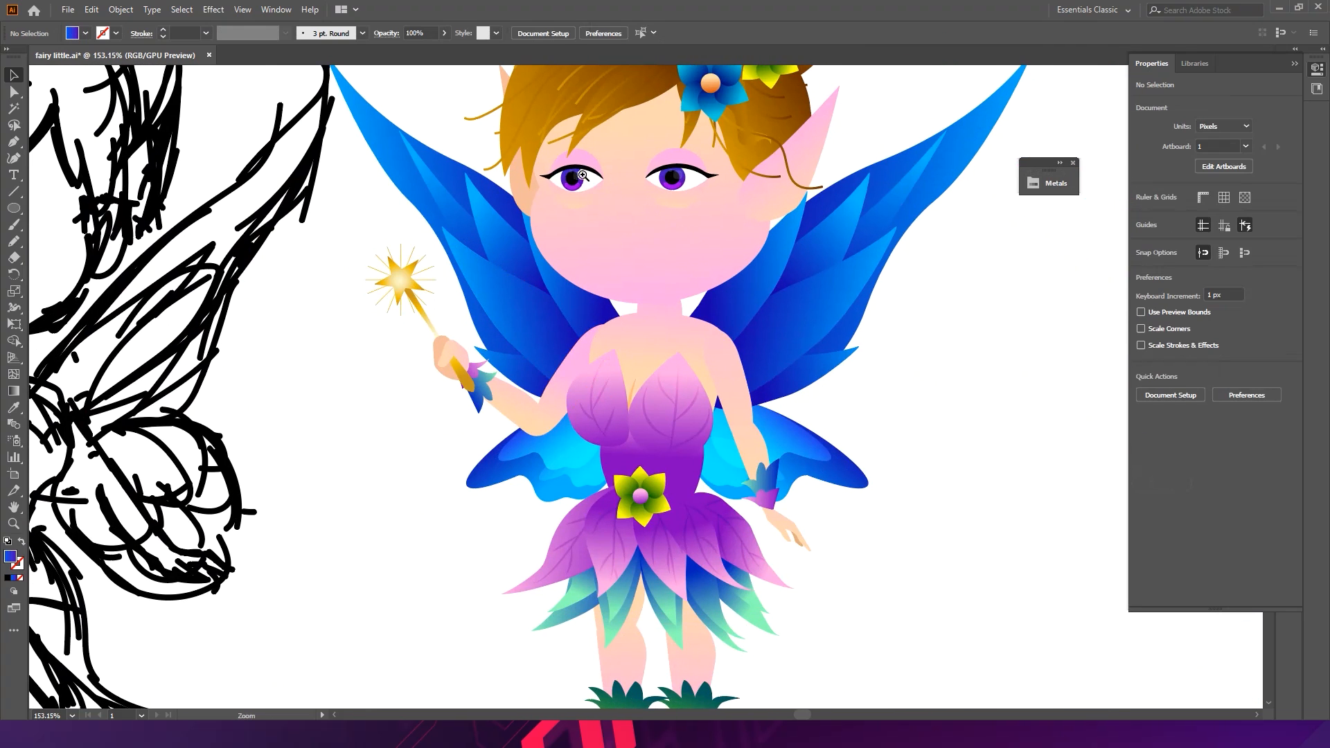
pyautogui.scroll(5, 651, 229)
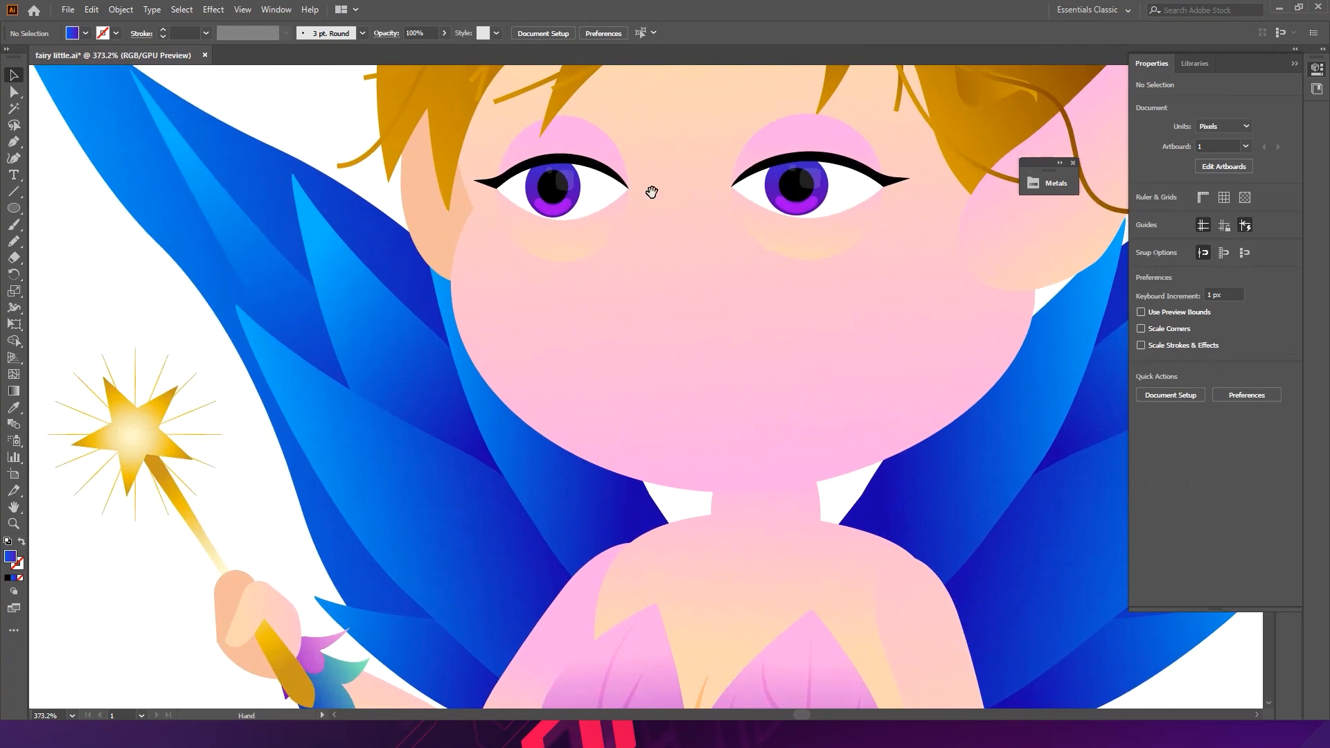
pyautogui.moveTo(651, 192); pyautogui.dragTo(595, 248)
pyautogui.click(540, 206)
pyautogui.keyDown('shift'); pyautogui.click(741, 184); pyautogui.keyUp('shift')
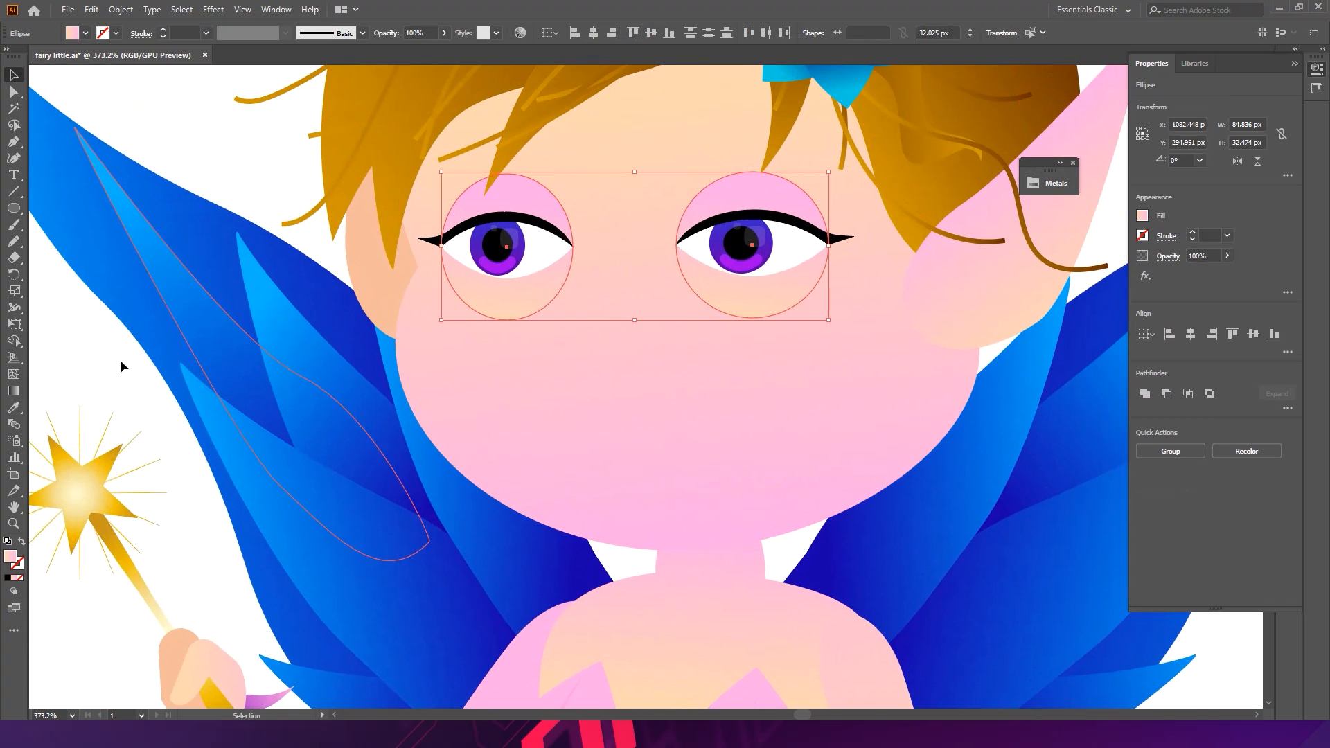
pyautogui.click(22, 388)
pyautogui.moveTo(540, 290); pyautogui.dragTo(549, 122)
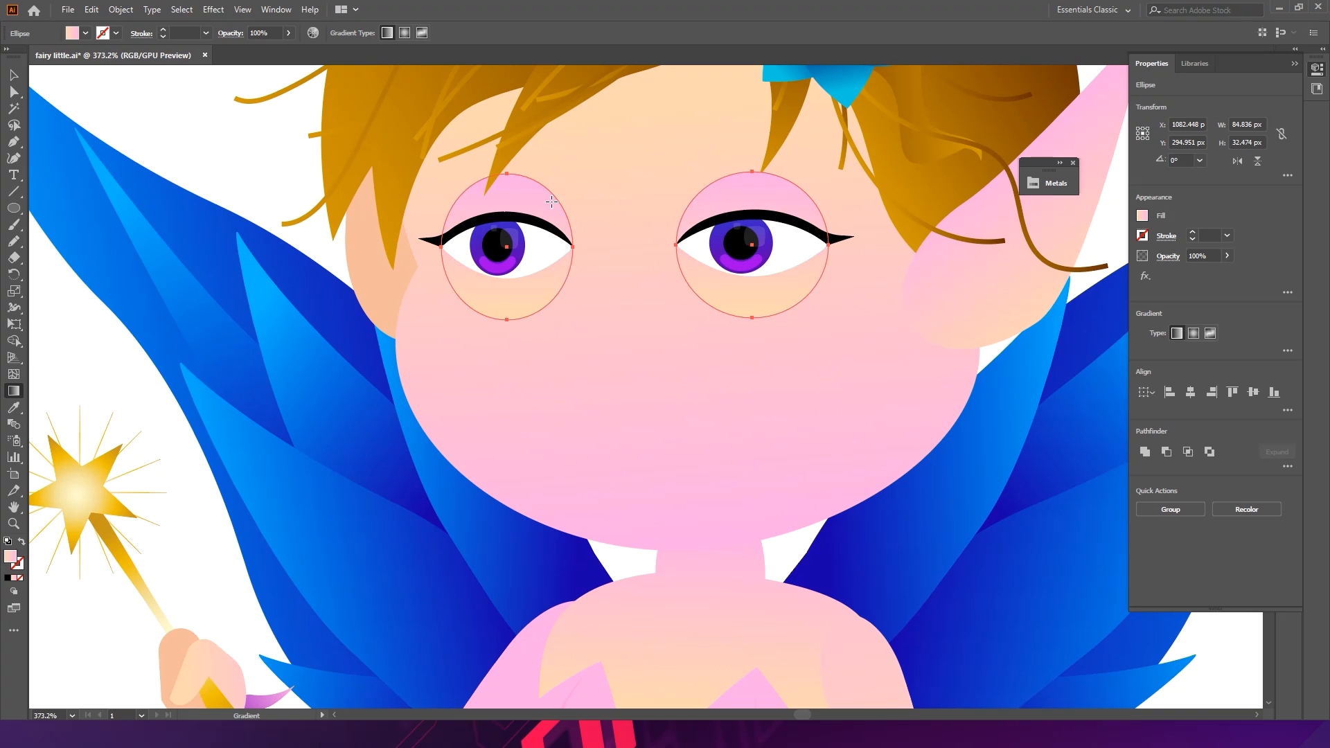
pyautogui.moveTo(539, 335); pyautogui.dragTo(568, 144)
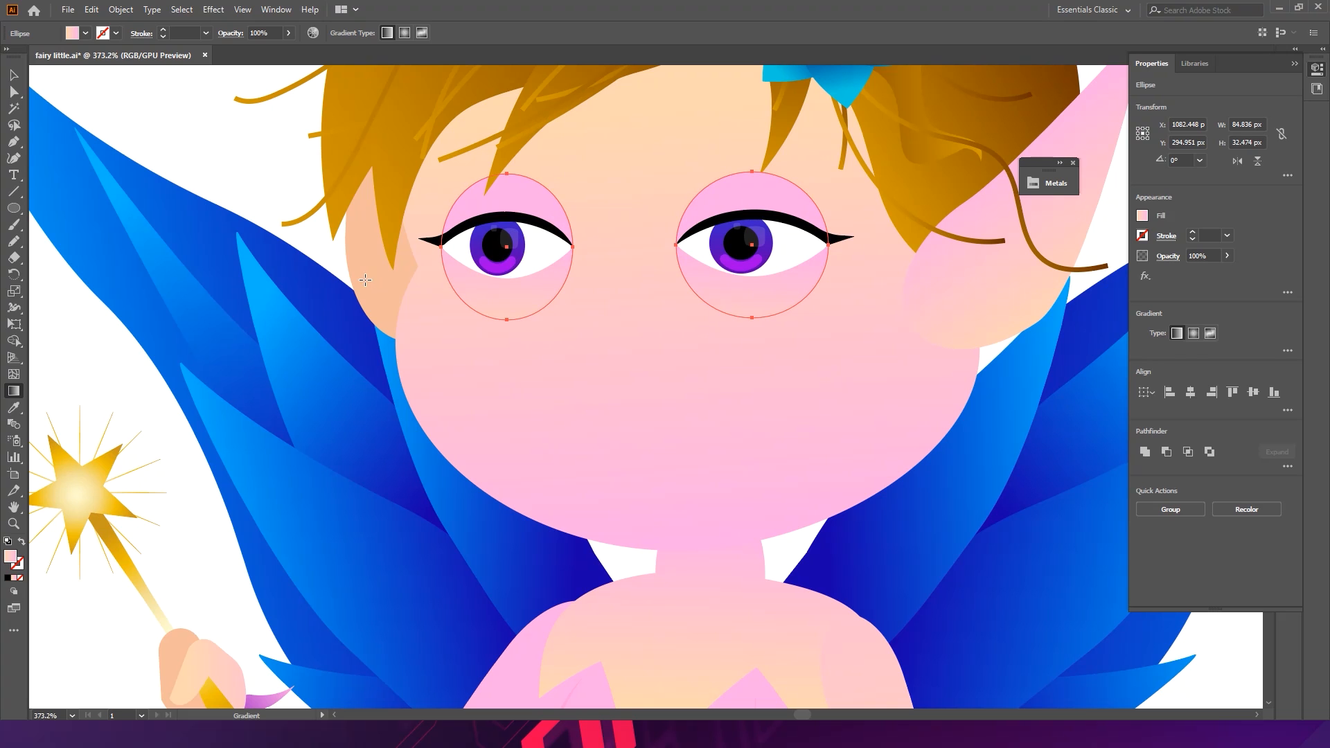
pyautogui.press('v')
pyautogui.click(205, 143)
# - Duplicate the left upper eyelid upward to form an eyebrow and flip the copy horizontally
pyautogui.moveTo(683, 252); pyautogui.dragTo(541, 225)
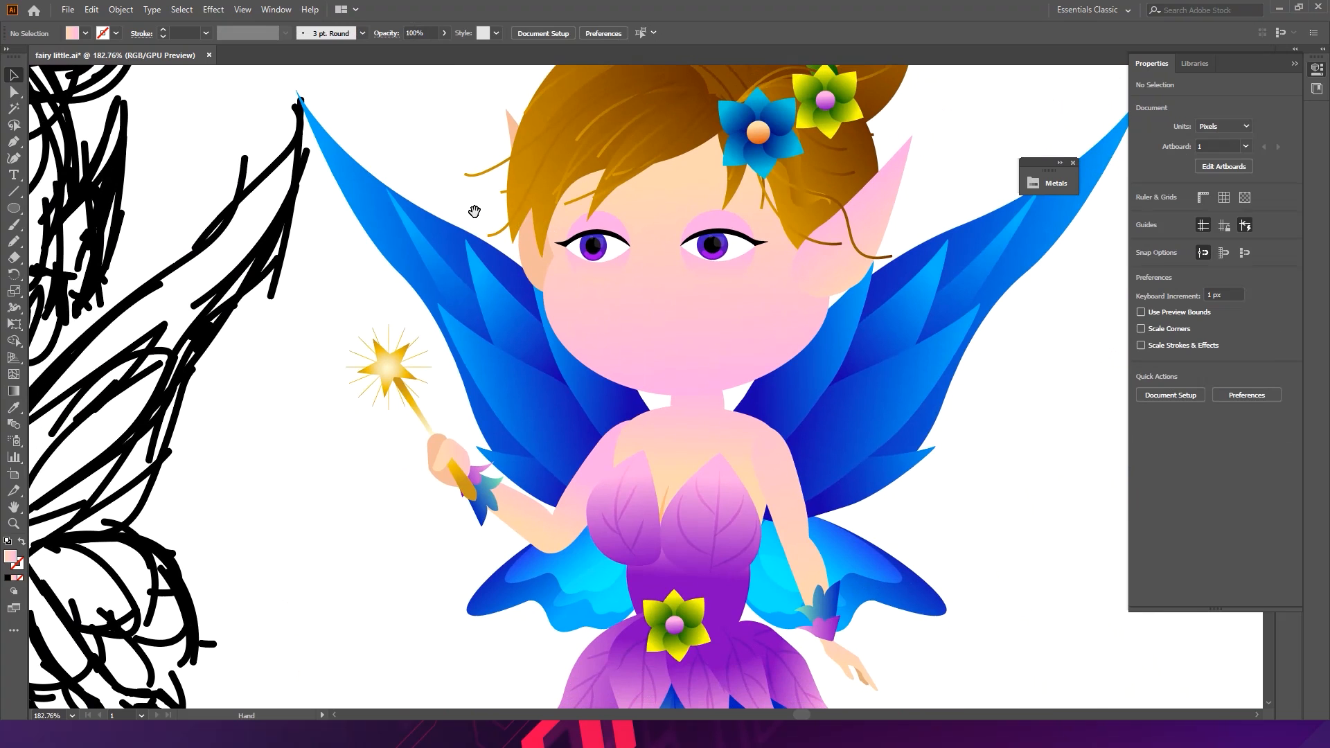
pyautogui.moveTo(640, 321); pyautogui.dragTo(693, 239)
pyautogui.moveTo(692, 239); pyautogui.dragTo(683, 340)
pyautogui.moveTo(514, 279); pyautogui.dragTo(634, 252)
pyautogui.moveTo(635, 251); pyautogui.dragTo(526, 280)
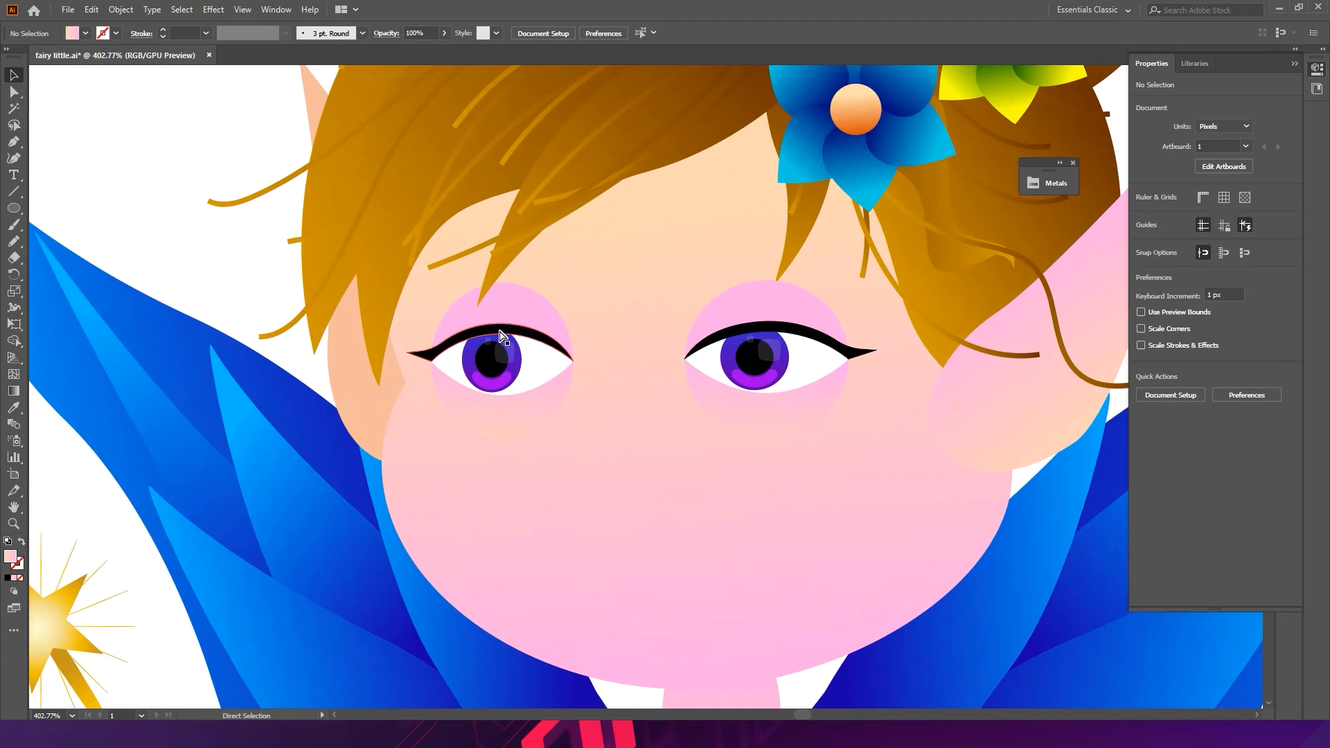
pyautogui.moveTo(509, 337); pyautogui.dragTo(509, 278)
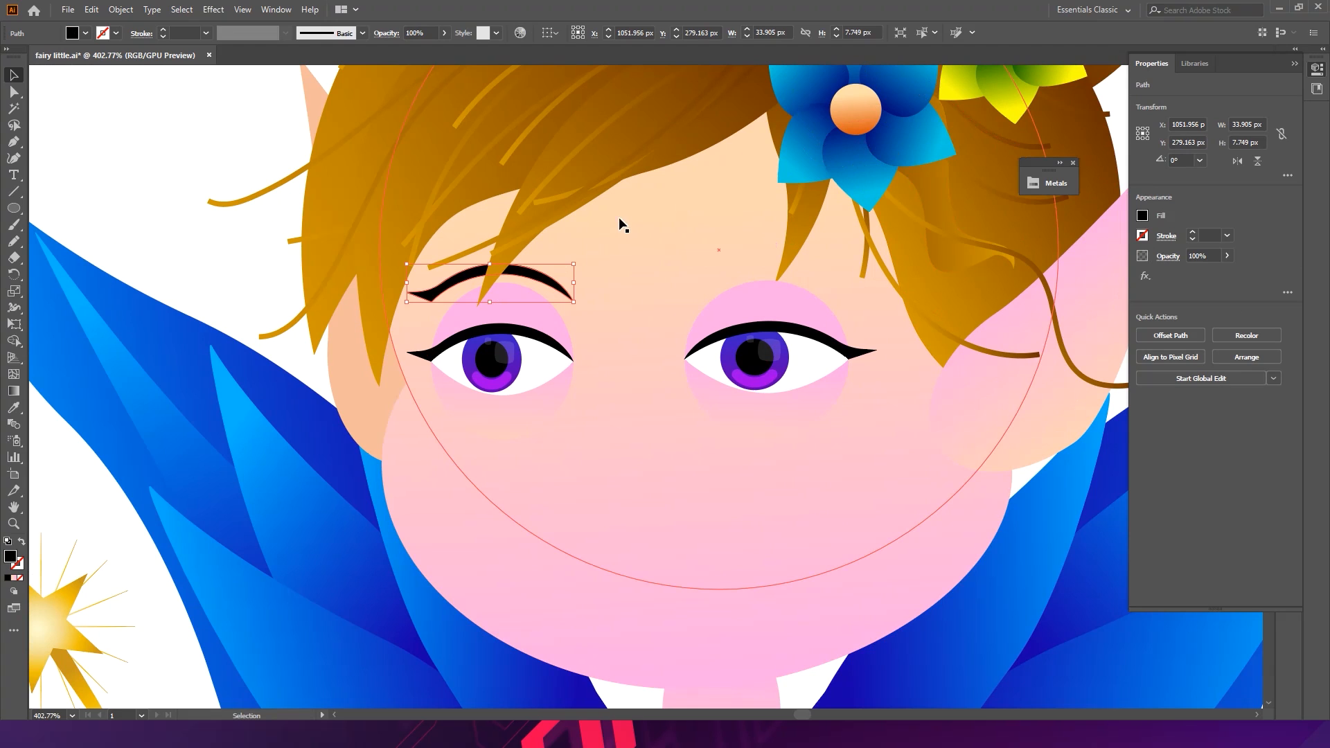
pyautogui.click(1286, 292)
pyautogui.click(1267, 246)
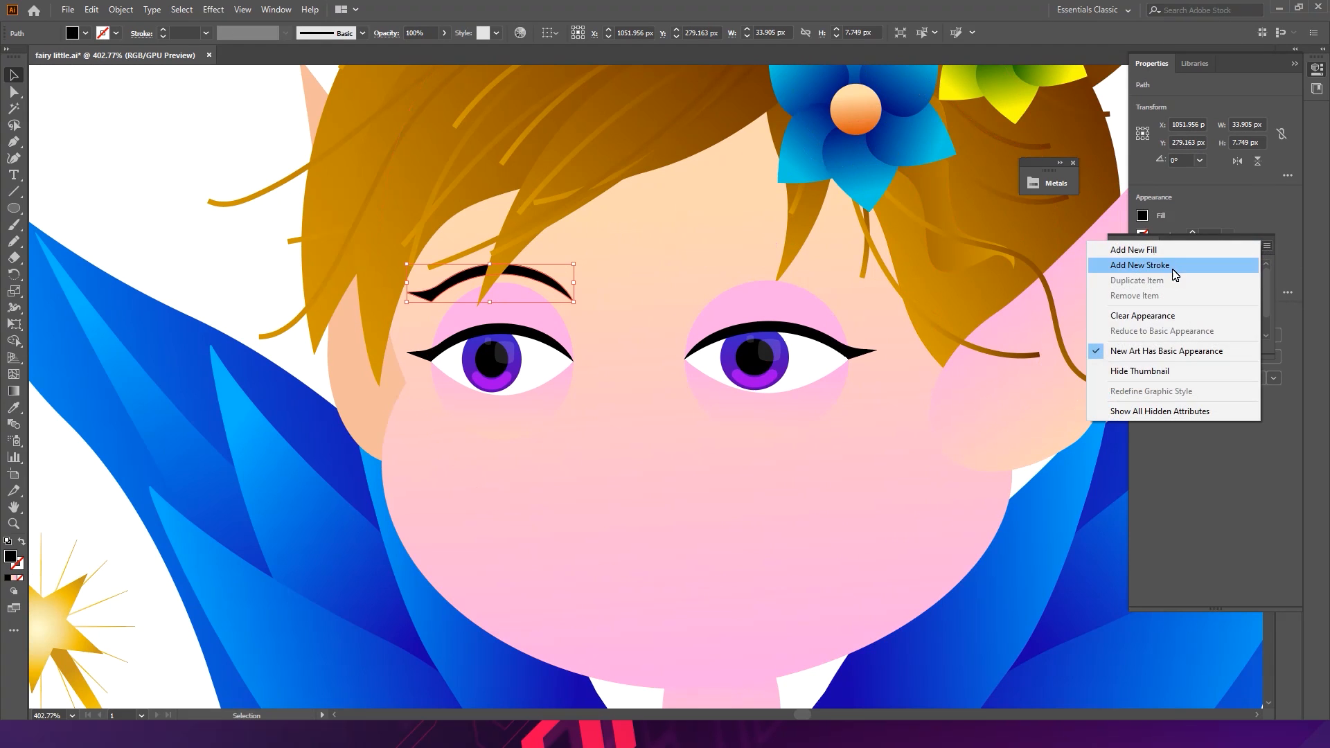
pyautogui.click(1290, 206)
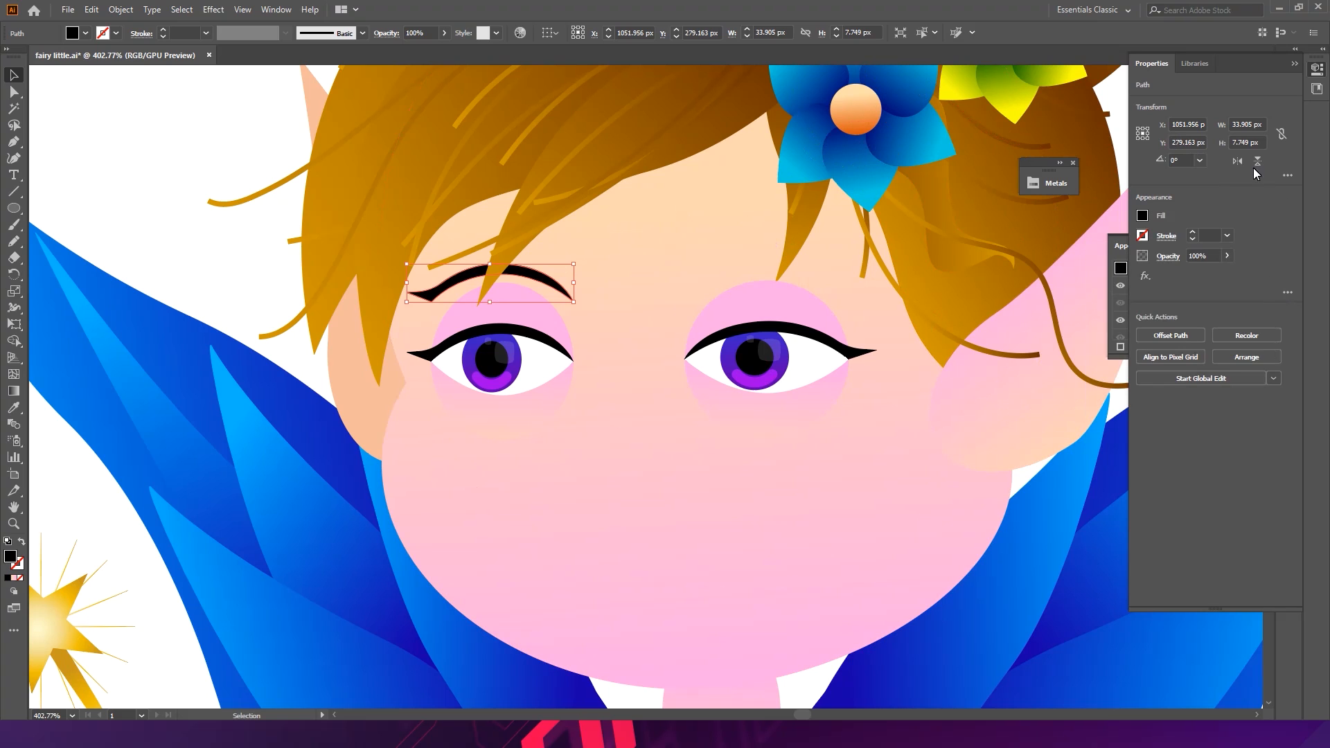
pyautogui.click(1286, 175)
pyautogui.click(1287, 187)
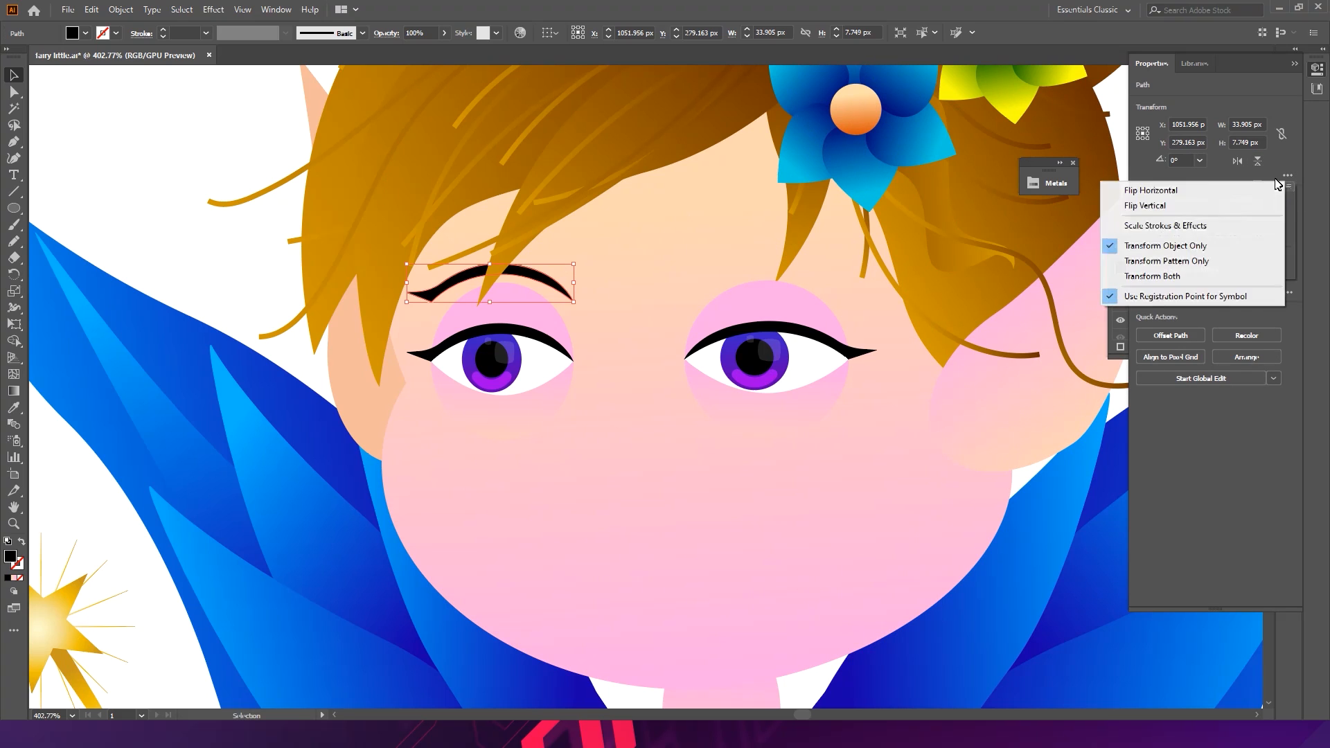
pyautogui.click(1177, 185)
# - Nudge the left eyebrow into place and duplicate it above the right eye
pyautogui.scroll(2, 610, 292)
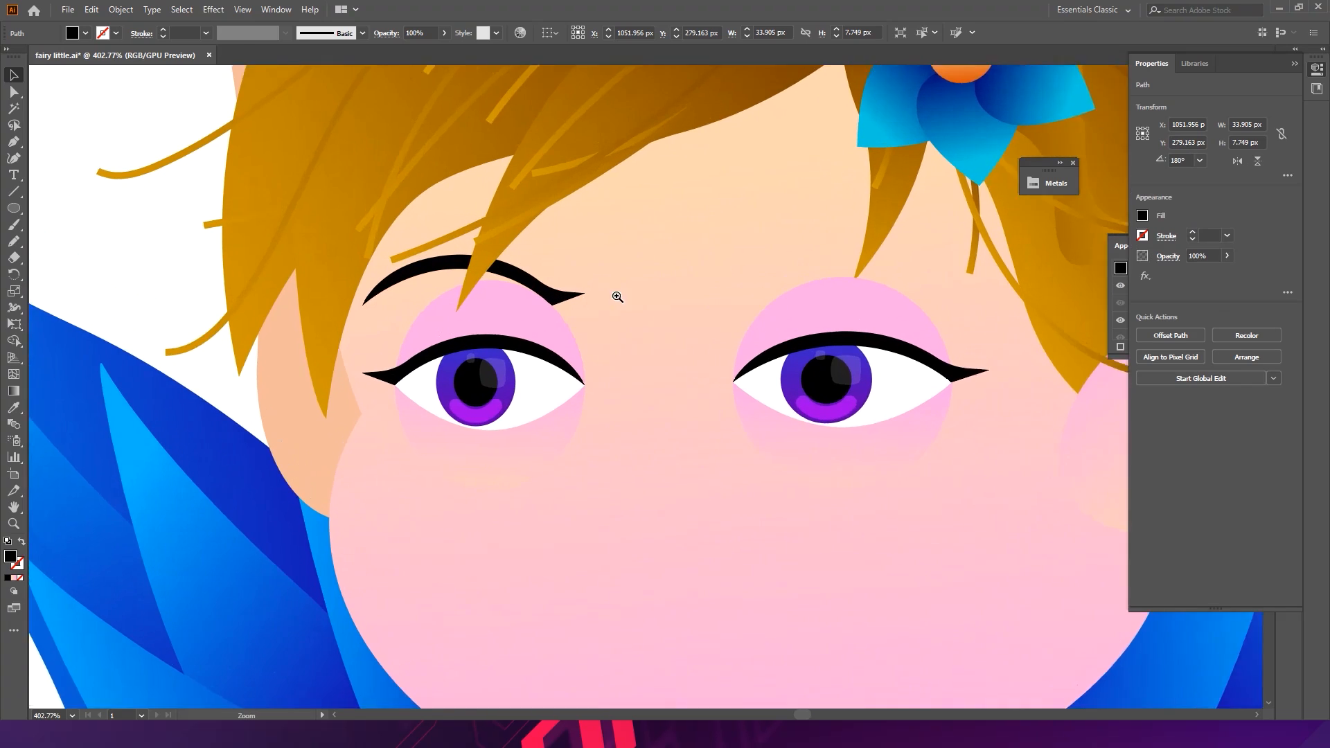
pyautogui.moveTo(559, 298); pyautogui.dragTo(592, 295)
pyautogui.moveTo(636, 248); pyautogui.dragTo(633, 214)
pyautogui.moveTo(572, 270); pyautogui.dragTo(876, 269)
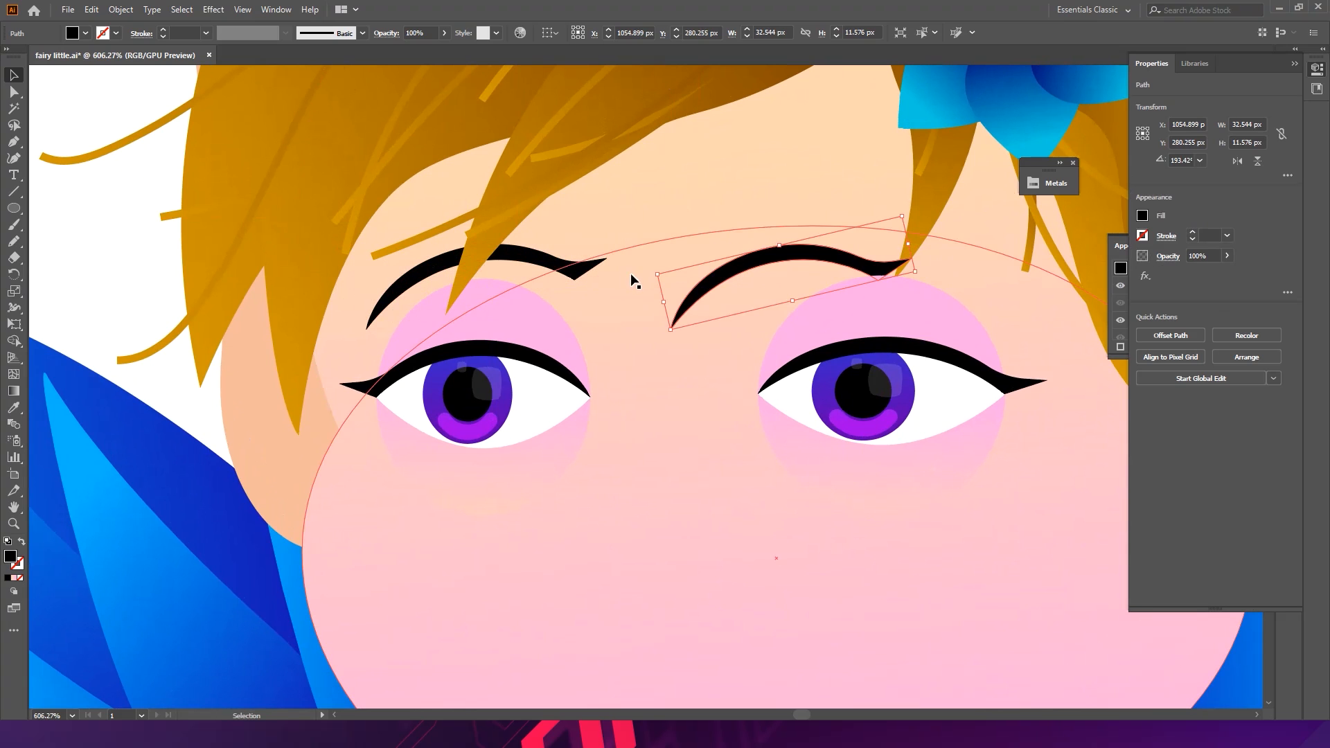
pyautogui.click(572, 272)
pyautogui.doubleClick(572, 273)
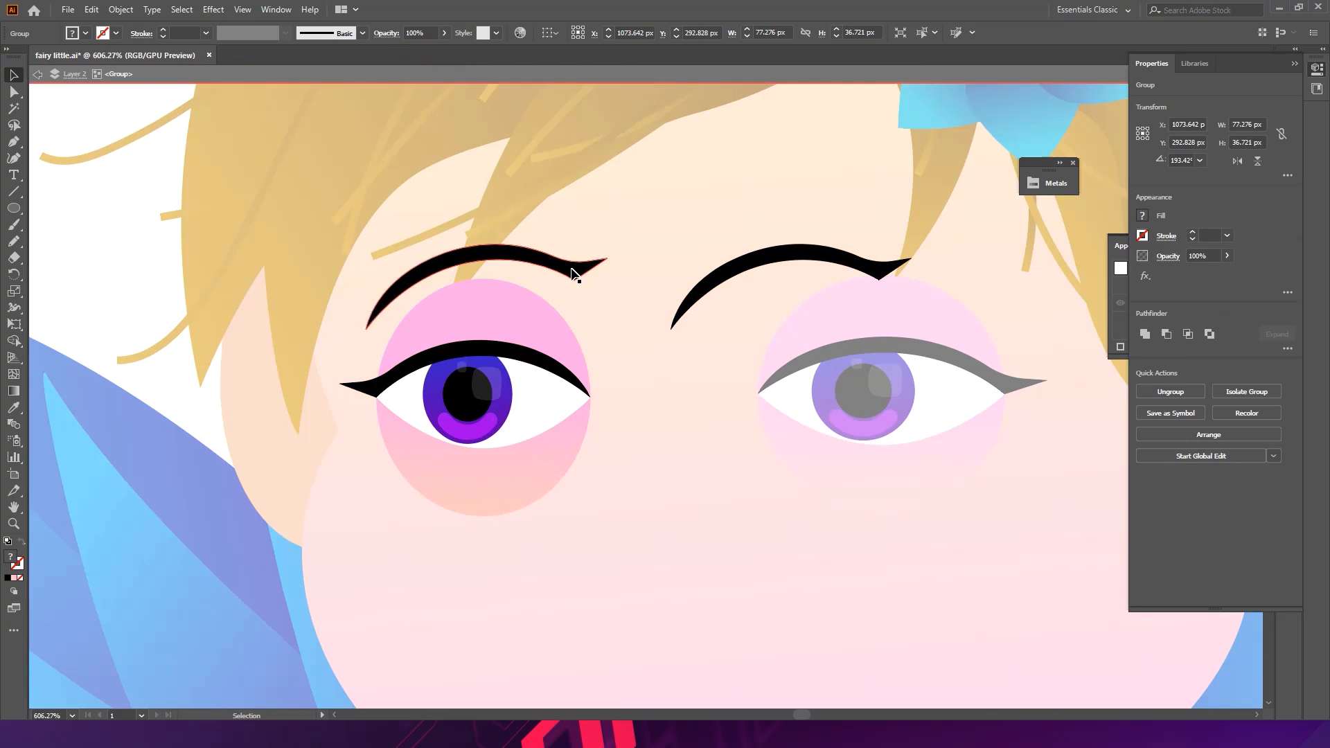
pyautogui.click(574, 272)
pyautogui.click(755, 269)
pyautogui.press('a')
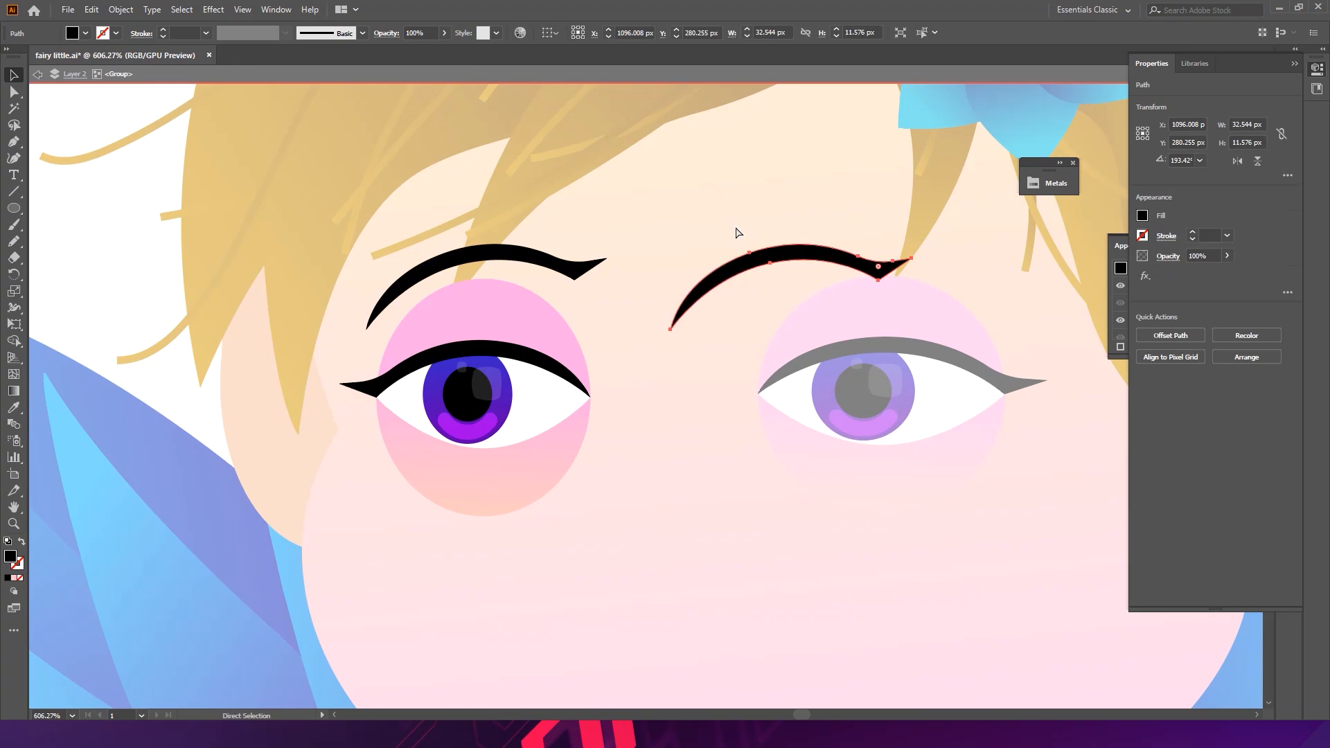
pyautogui.doubleClick(737, 227)
# - Flip the right eyebrow copy horizontally
pyautogui.press('v')
pyautogui.click(755, 264)
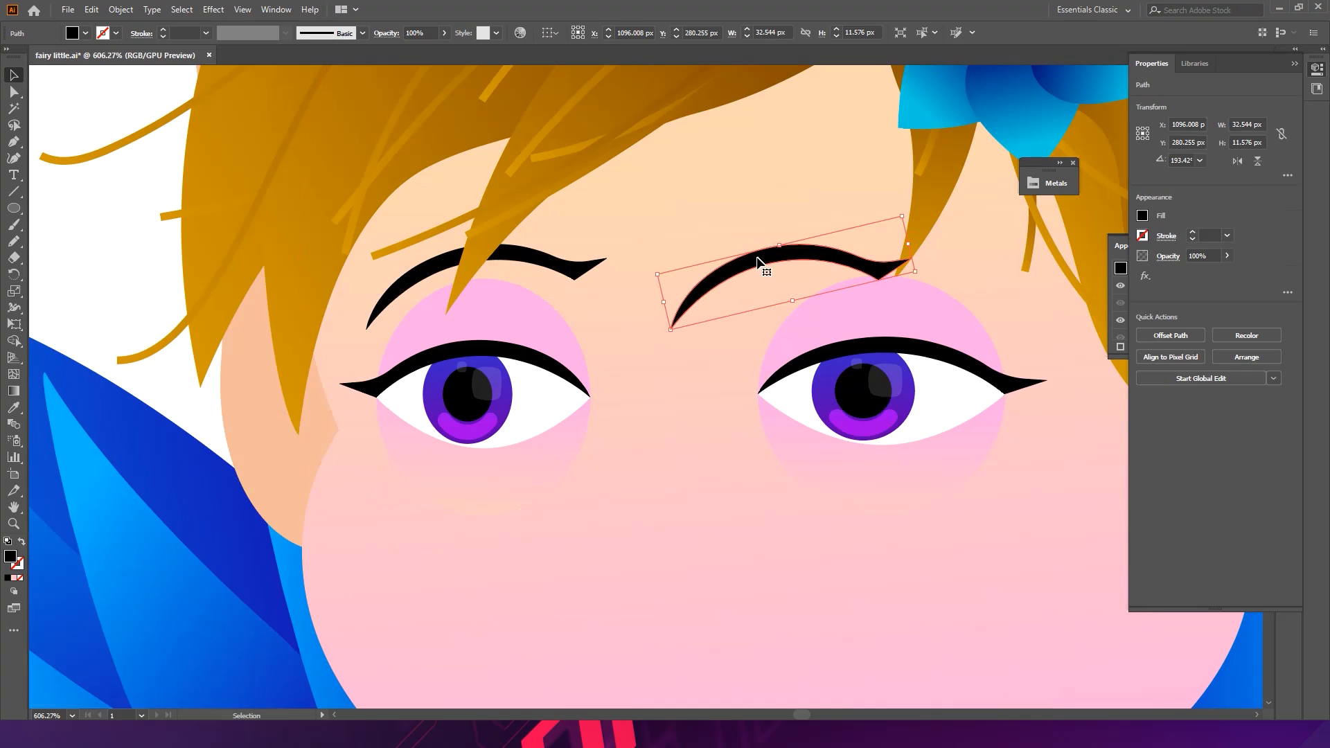
pyautogui.click(1287, 176)
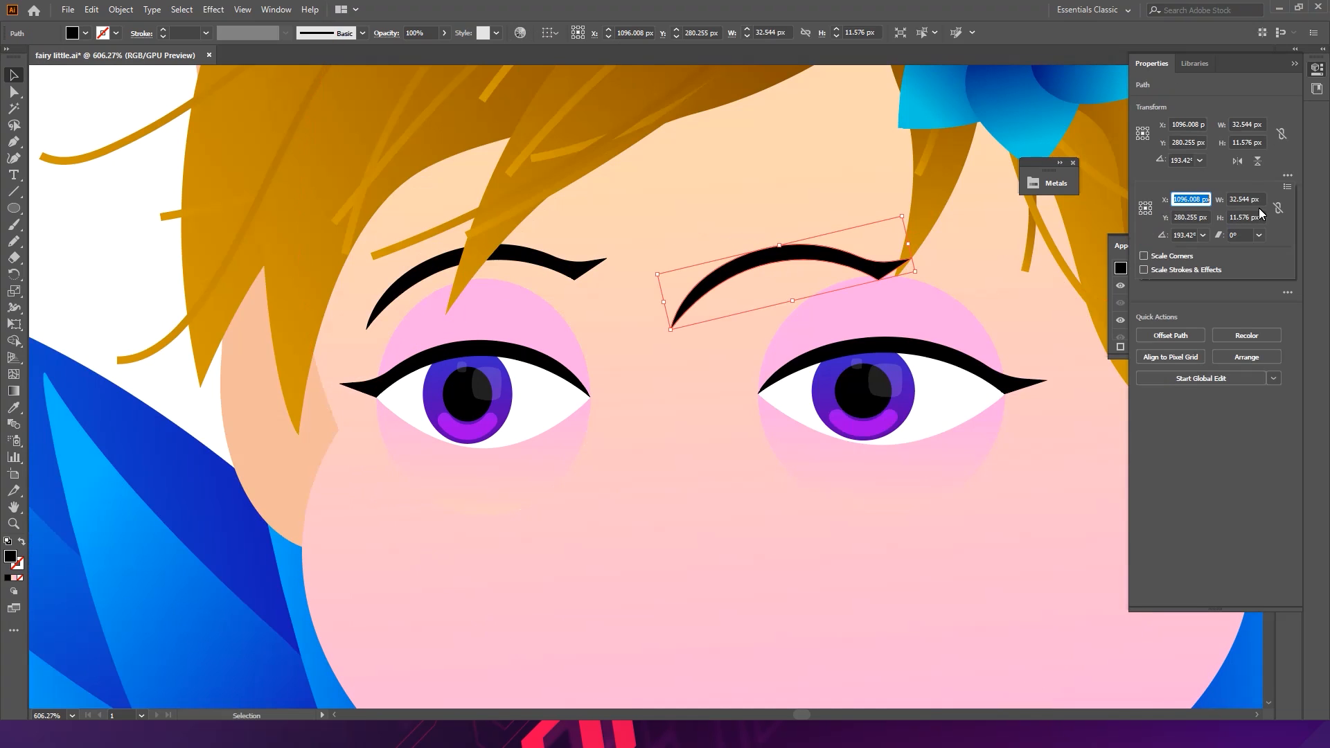
pyautogui.click(1290, 188)
pyautogui.click(1177, 182)
# - Rotate and reposition the right eyebrow above the right eye
pyautogui.moveTo(846, 263); pyautogui.dragTo(965, 205)
pyautogui.moveTo(889, 239); pyautogui.dragTo(894, 241)
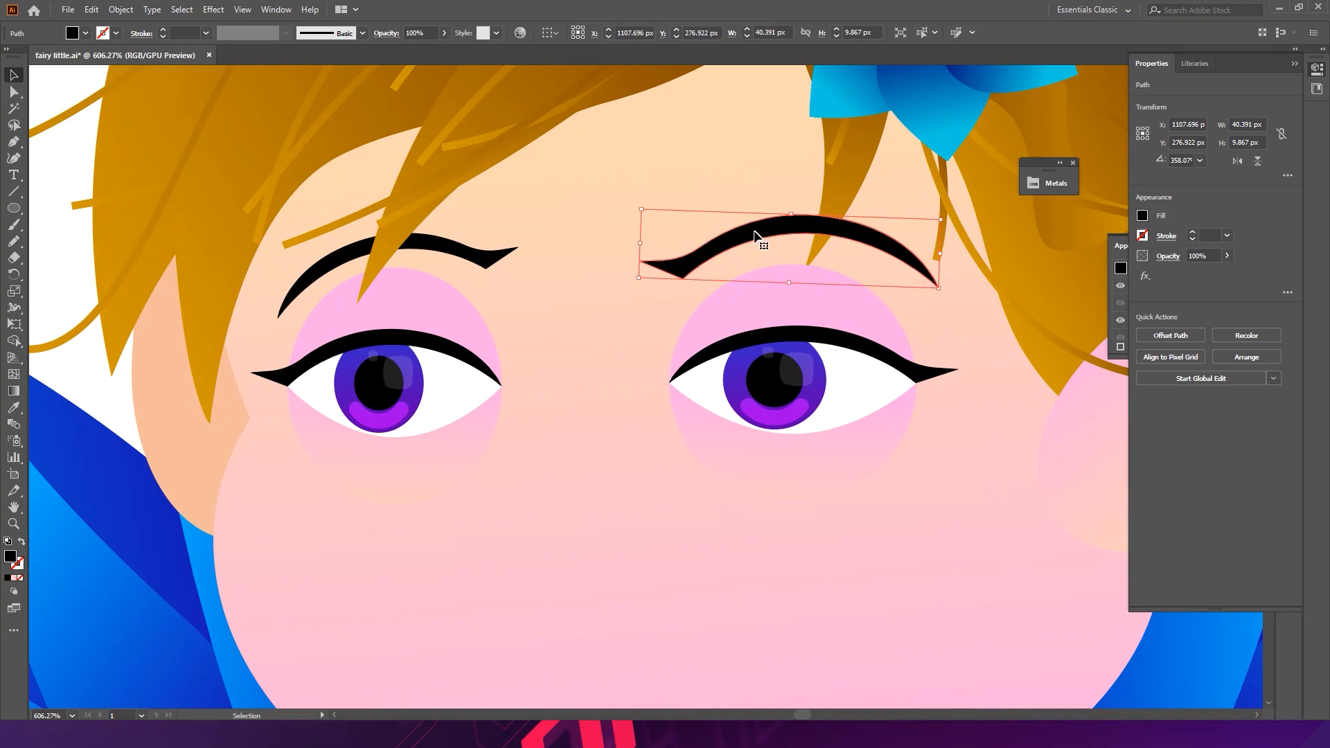
# - Inside the right eyebrow path, delete the anchor points forming its pointed inner tip
pyautogui.doubleClick(696, 263)
pyautogui.press('a')
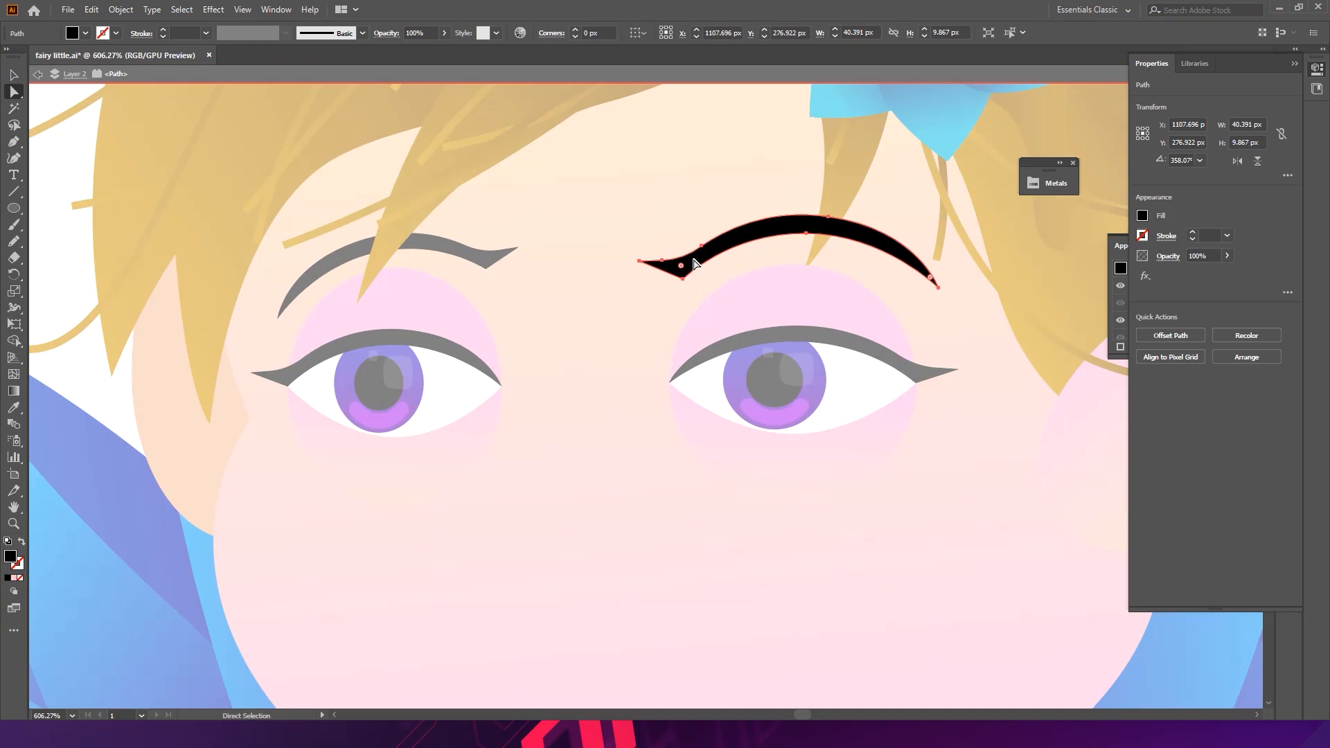
pyautogui.scroll(2, 700, 262)
pyautogui.moveTo(690, 290); pyautogui.dragTo(685, 177)
pyautogui.press('v')
pyautogui.press('a')
pyautogui.click(729, 236)
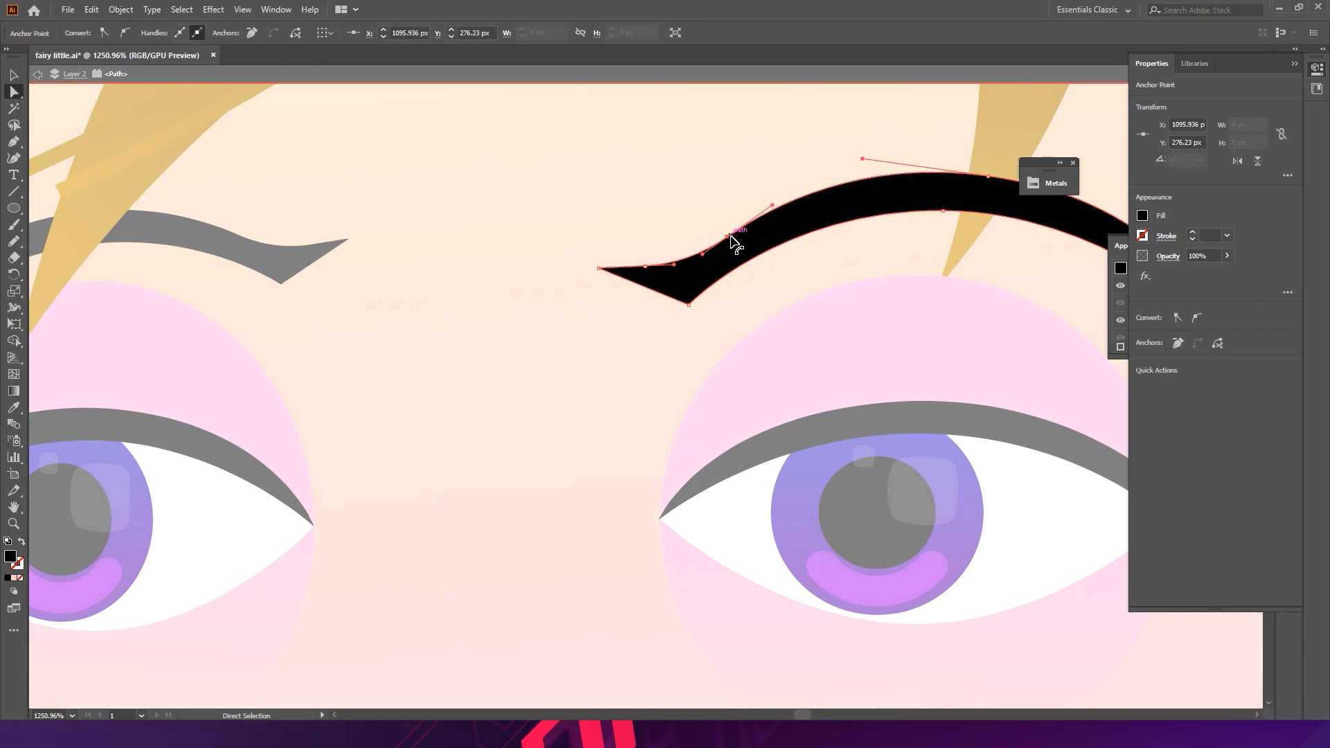
pyautogui.press('p')
pyautogui.click(600, 268)
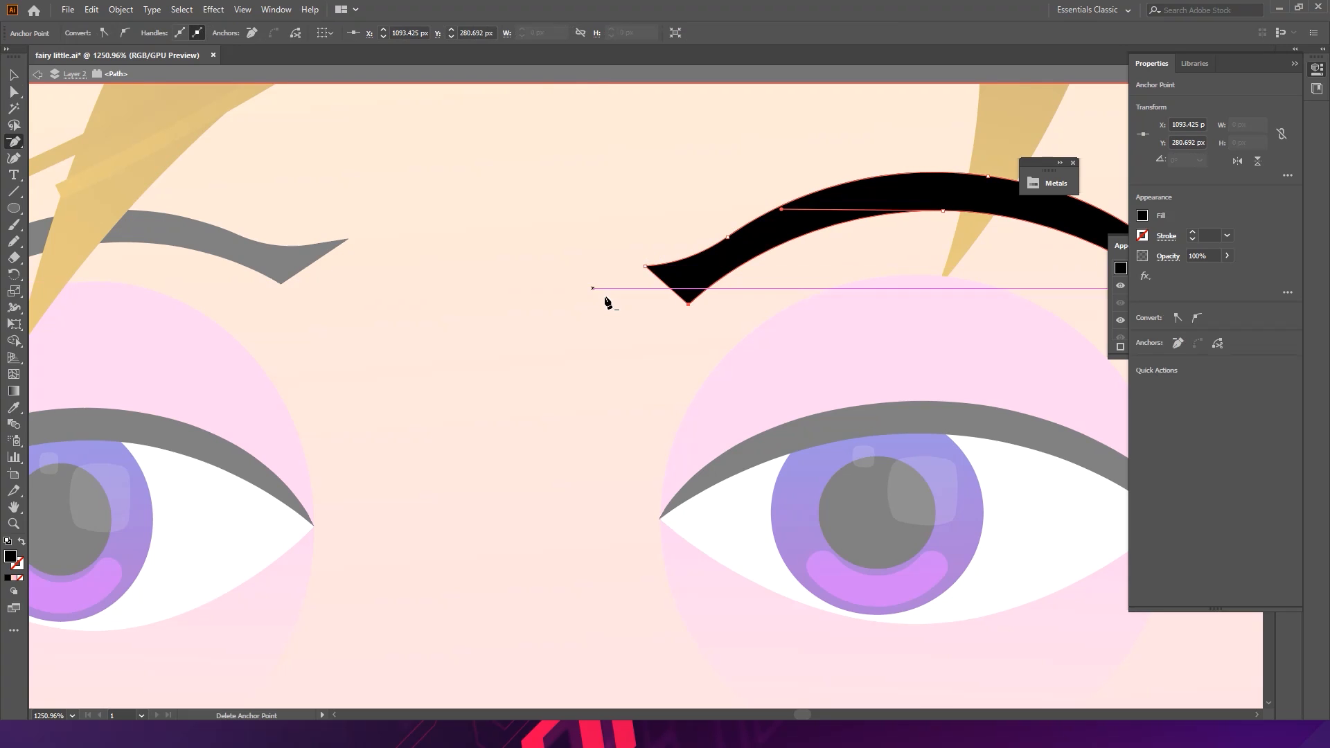
pyautogui.click(729, 242)
pyautogui.click(777, 389)
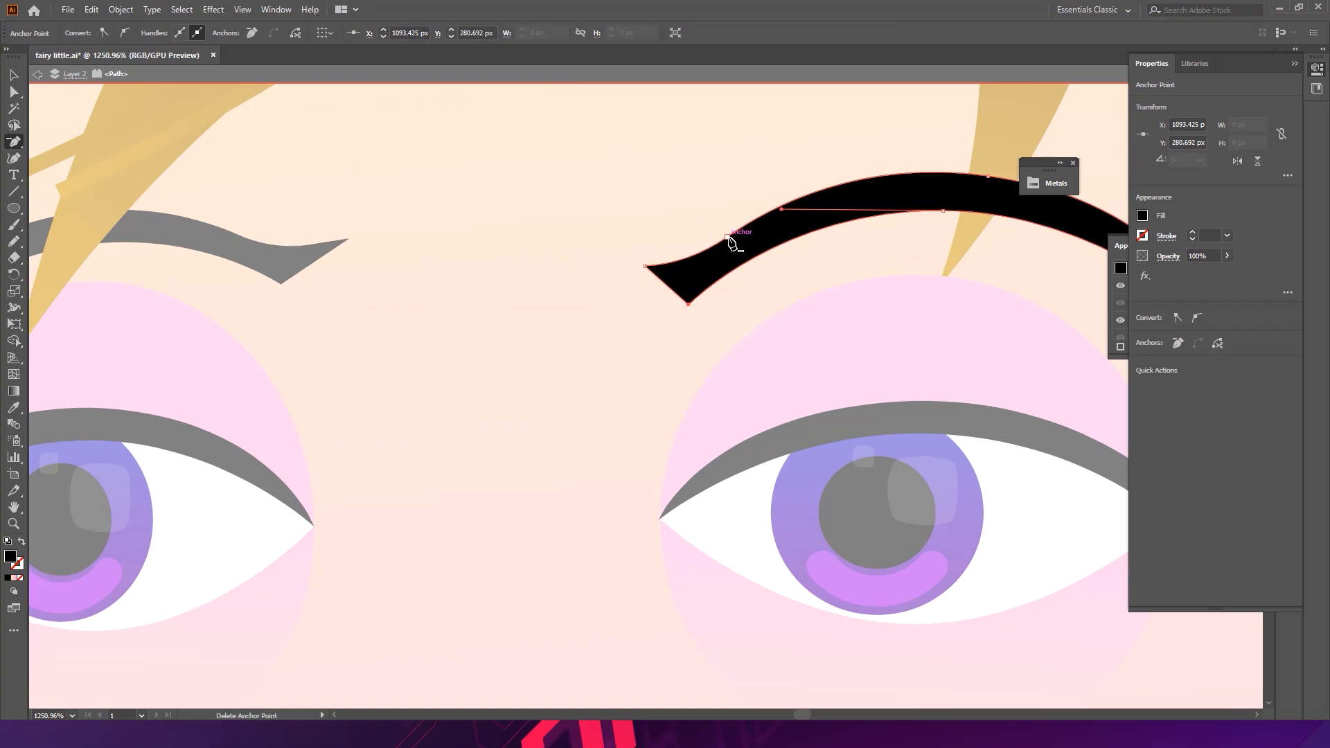
pyautogui.click(727, 237)
# - Adjust the right eyebrow's anchor handles to smooth it into a clean arch, then leave isolation mode
pyautogui.moveTo(913, 206); pyautogui.dragTo(716, 222)
pyautogui.press('a')
pyautogui.click(789, 192)
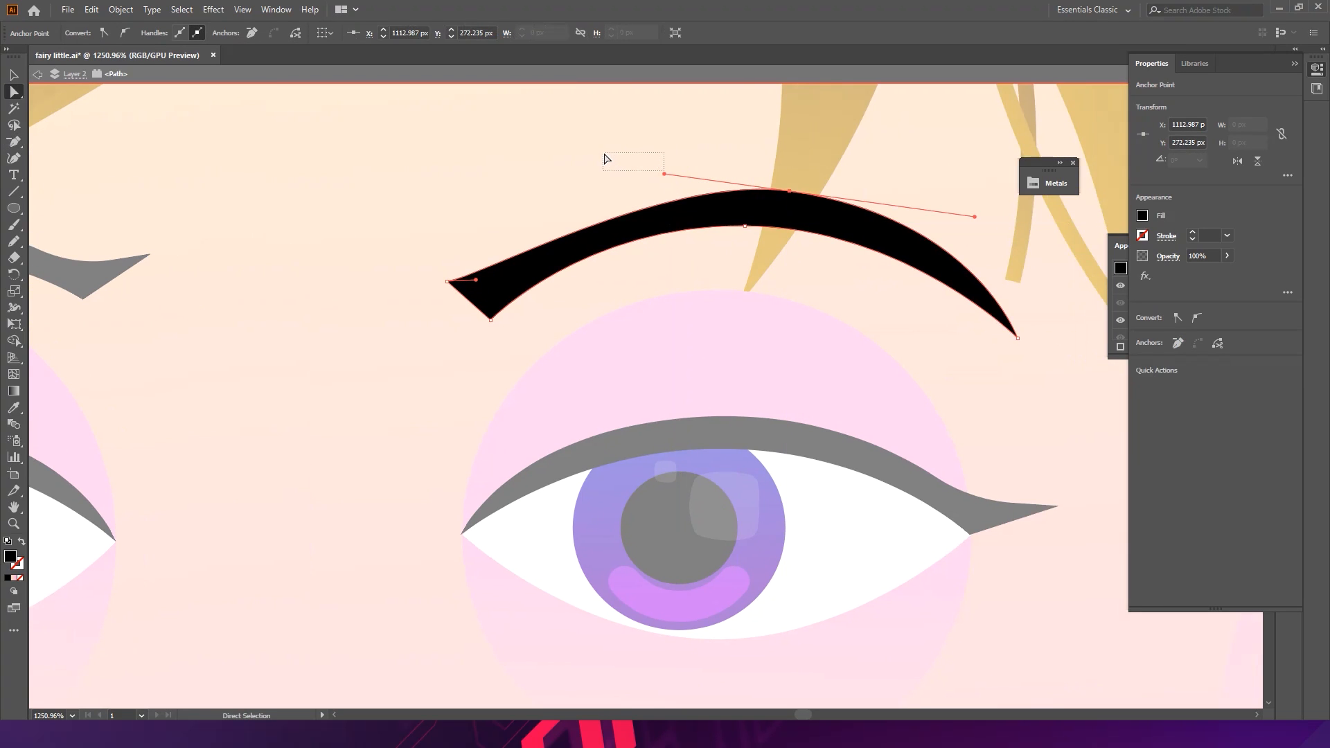
pyautogui.moveTo(604, 155); pyautogui.dragTo(603, 153)
pyautogui.click(786, 200)
pyautogui.click(792, 194)
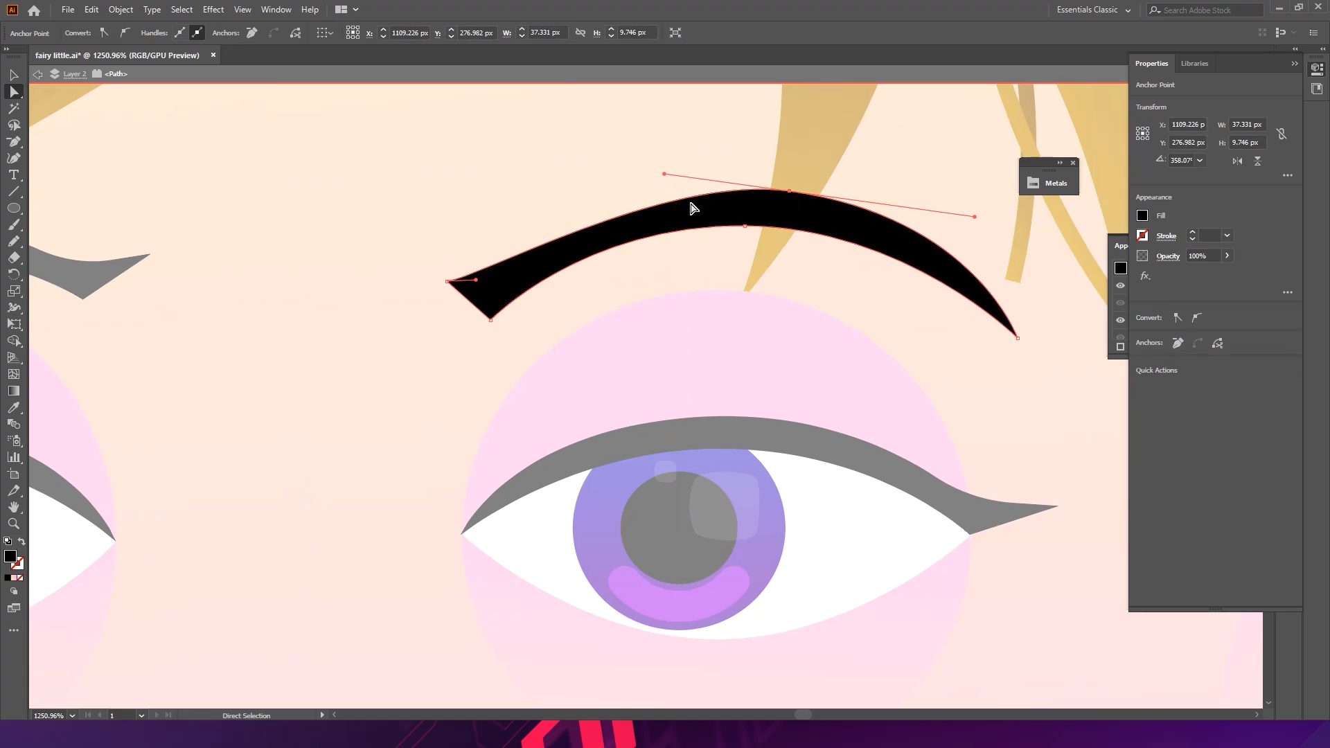
pyautogui.moveTo(666, 173); pyautogui.dragTo(593, 158)
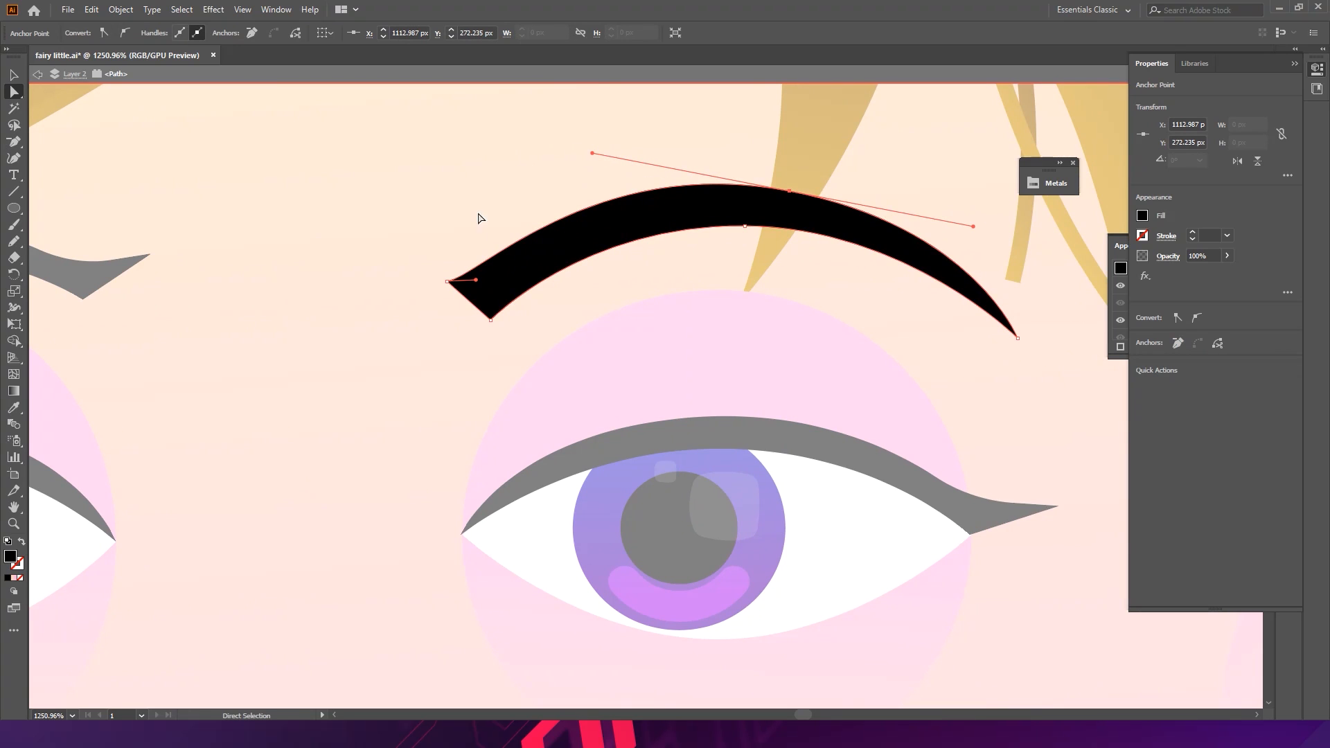
pyautogui.moveTo(748, 232)
pyautogui.mouseDown()
pyautogui.moveTo(755, 220)
pyautogui.moveTo(746, 240)
pyautogui.mouseUp()
pyautogui.doubleClick(546, 186)
# - Delete the old left eyebrow inside the left eye group
pyautogui.hotkey('ctrl', 'space')
pyautogui.moveTo(576, 188); pyautogui.dragTo(451, 208)
pyautogui.moveTo(577, 210); pyautogui.dragTo(624, 210)
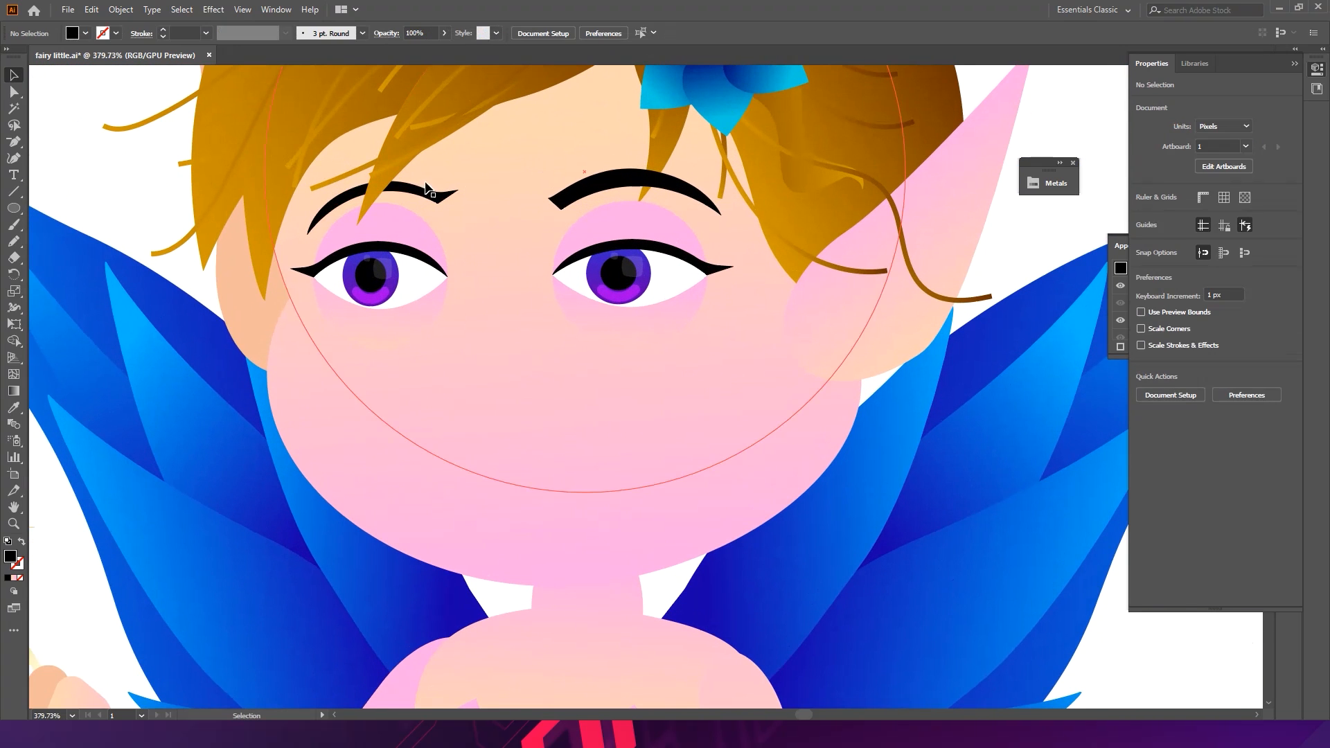
pyautogui.click(435, 202)
pyautogui.doubleClick(436, 202)
pyautogui.click(439, 202)
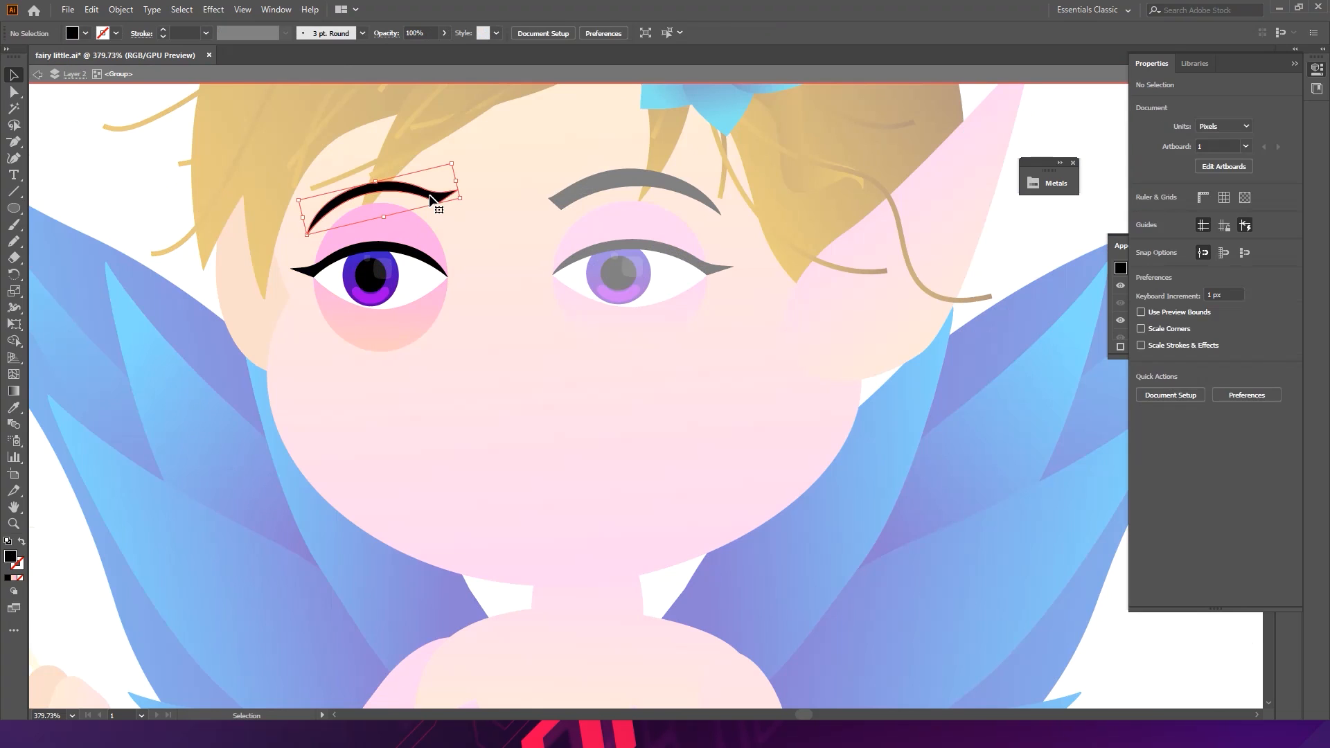
pyautogui.press('Delete')
pyautogui.doubleClick(506, 181)
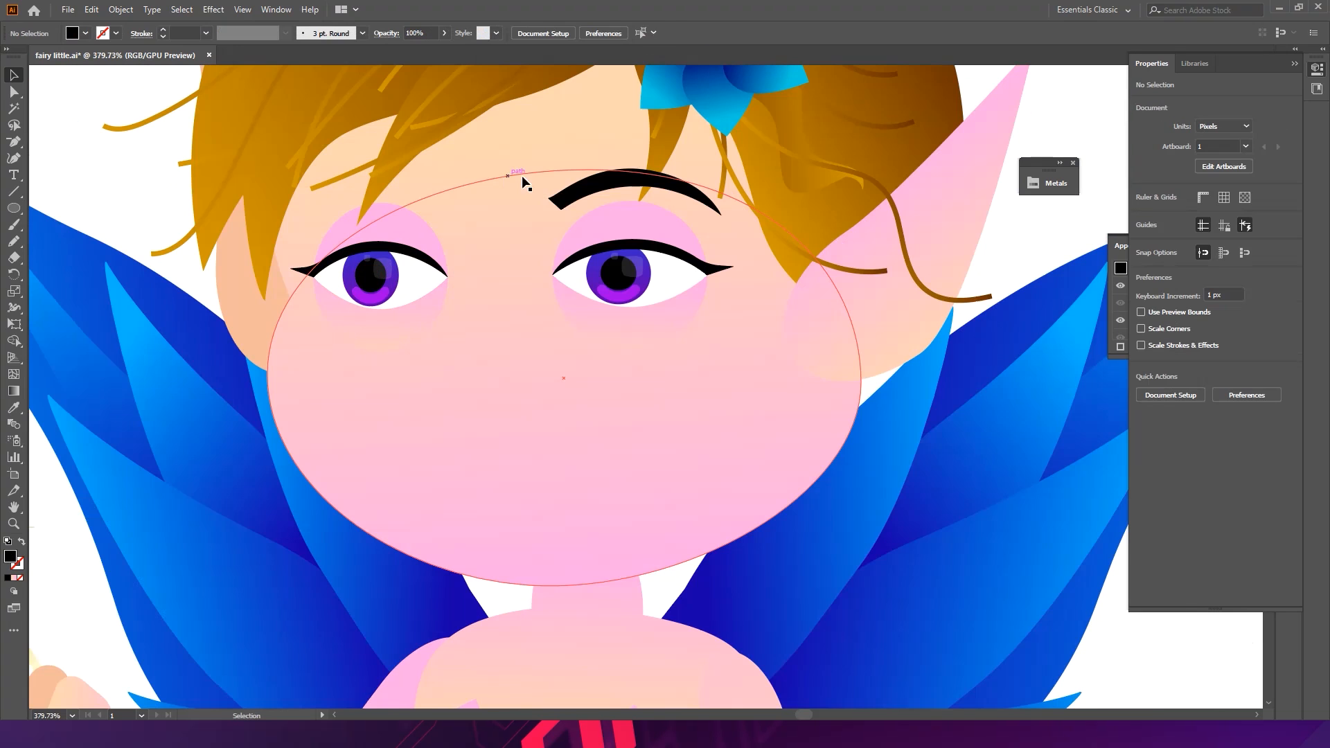
# - Duplicate the reshaped right eyebrow over the left eye and flip the copy horizontally
pyautogui.click(563, 202)
pyautogui.moveTo(563, 202); pyautogui.dragTo(388, 205)
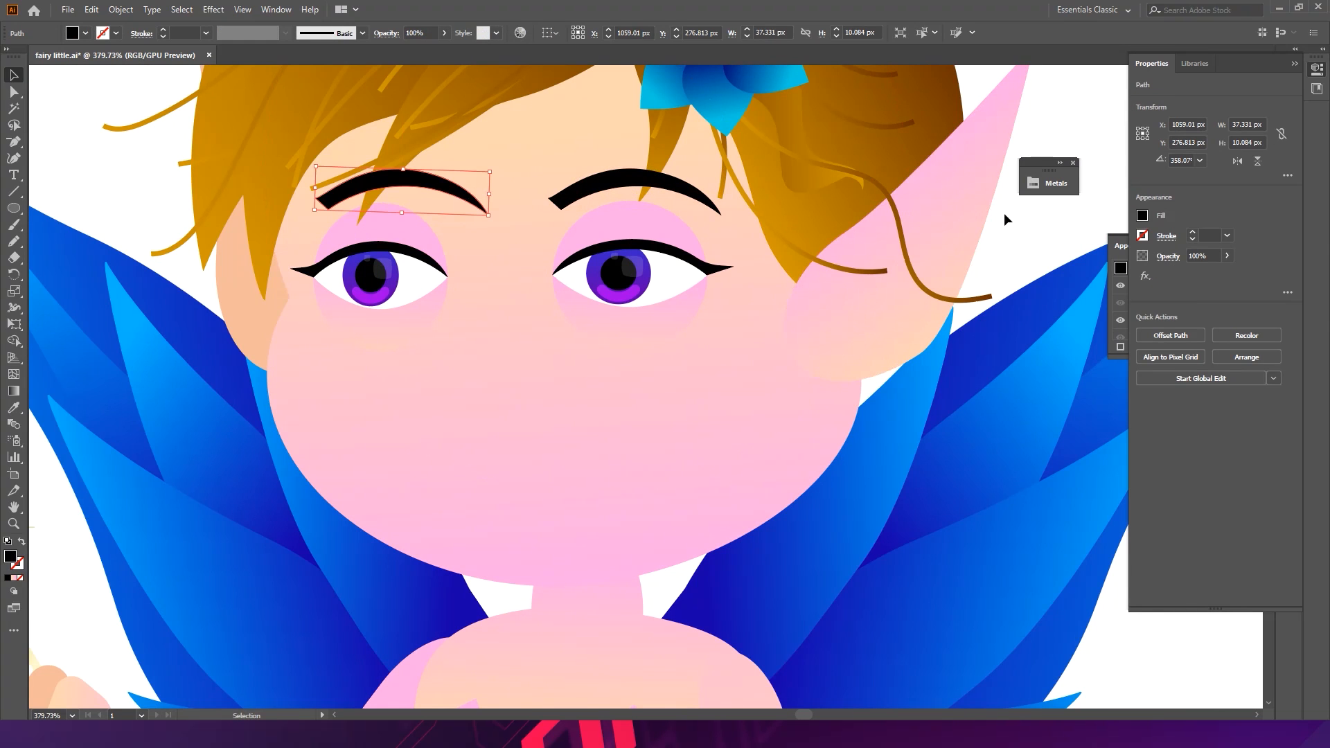
pyautogui.click(1287, 176)
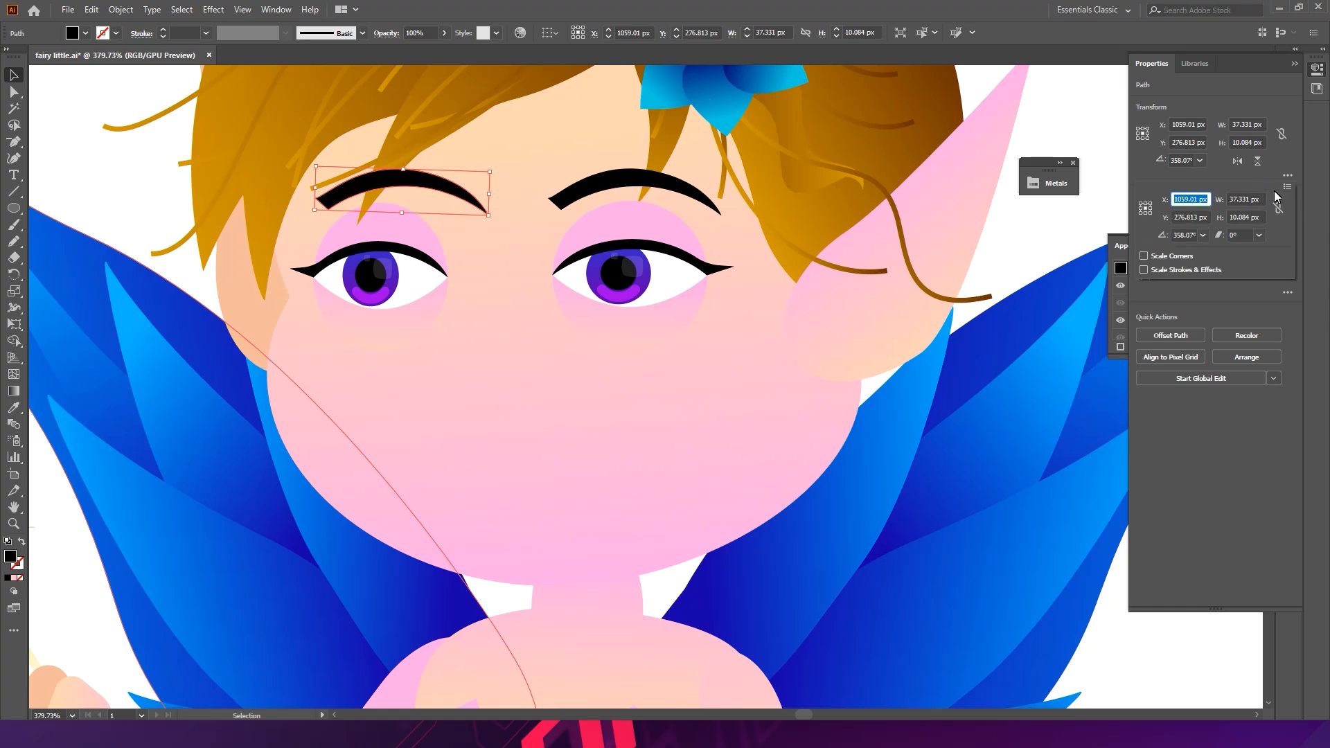
pyautogui.click(1287, 187)
pyautogui.click(1154, 202)
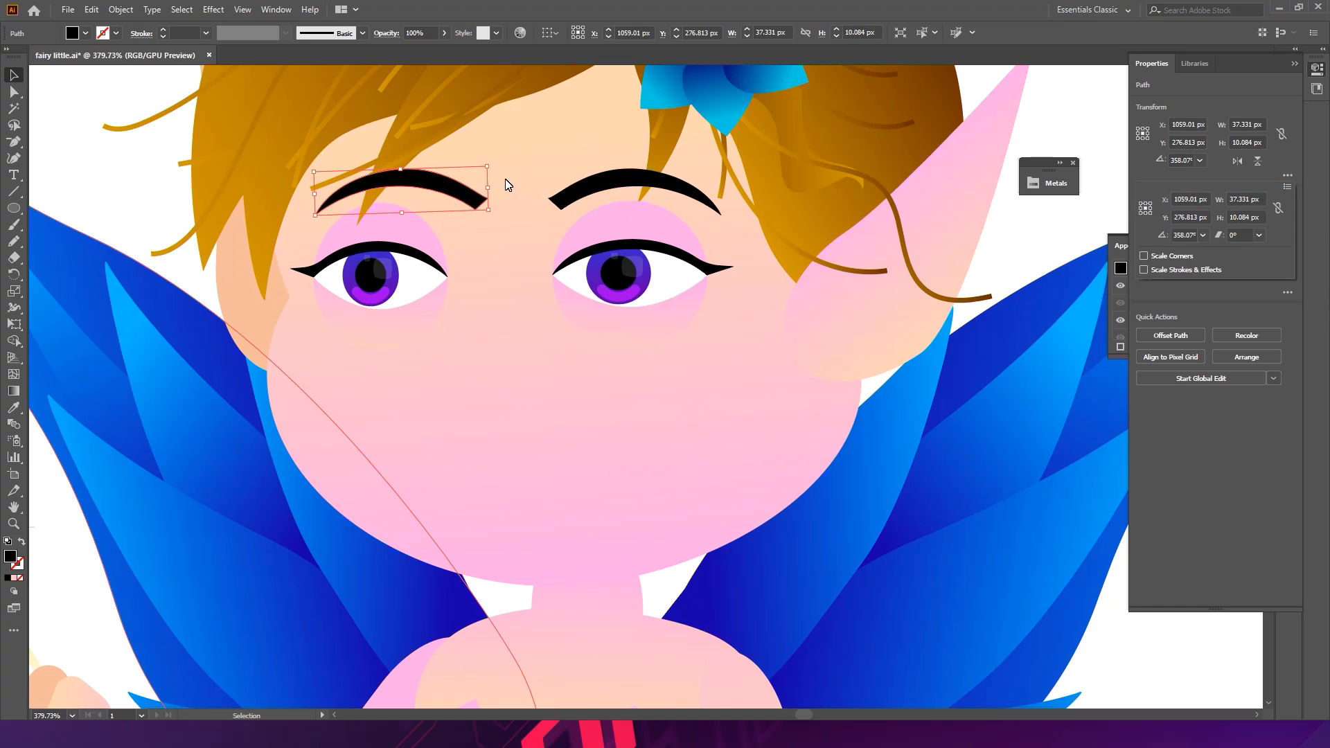
# - Rotate the left eyebrow slightly and send it one level backward behind the hair
pyautogui.moveTo(487, 187); pyautogui.dragTo(472, 262)
pyautogui.press('a')
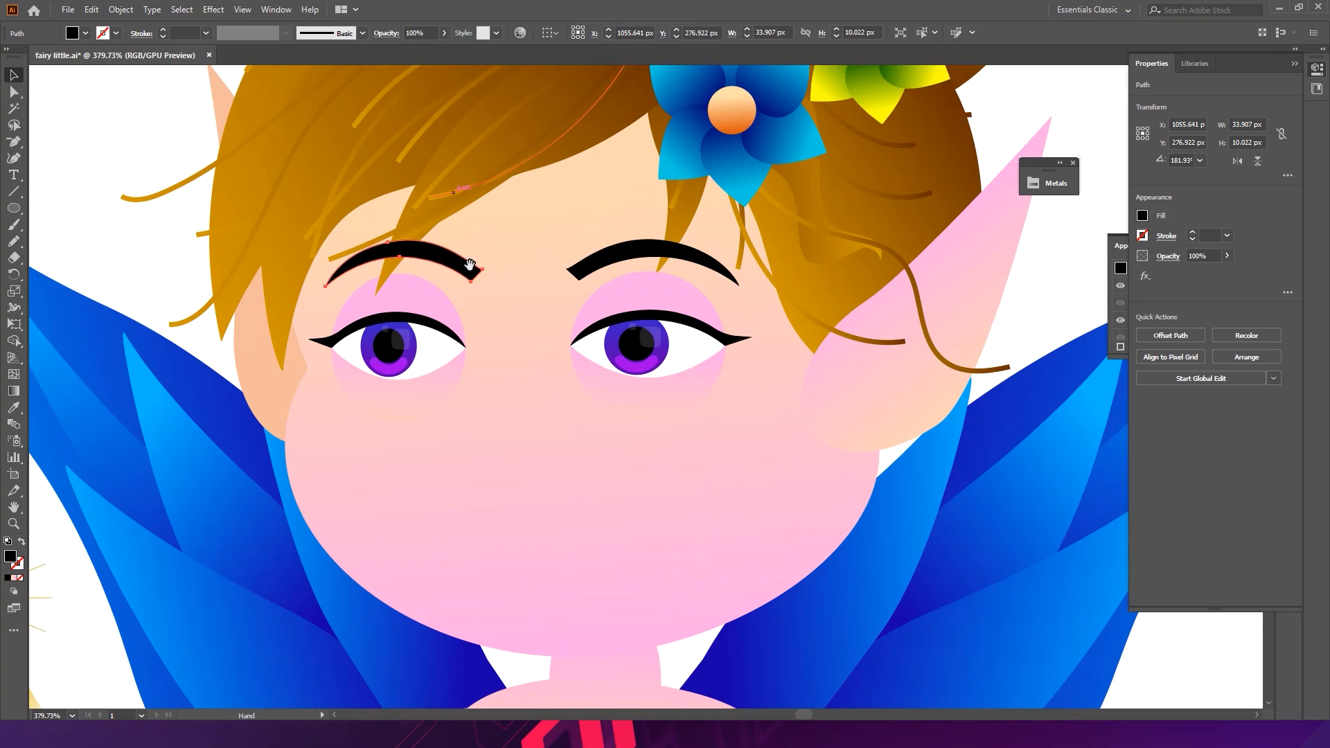
pyautogui.hotkey('ctrl', '[')
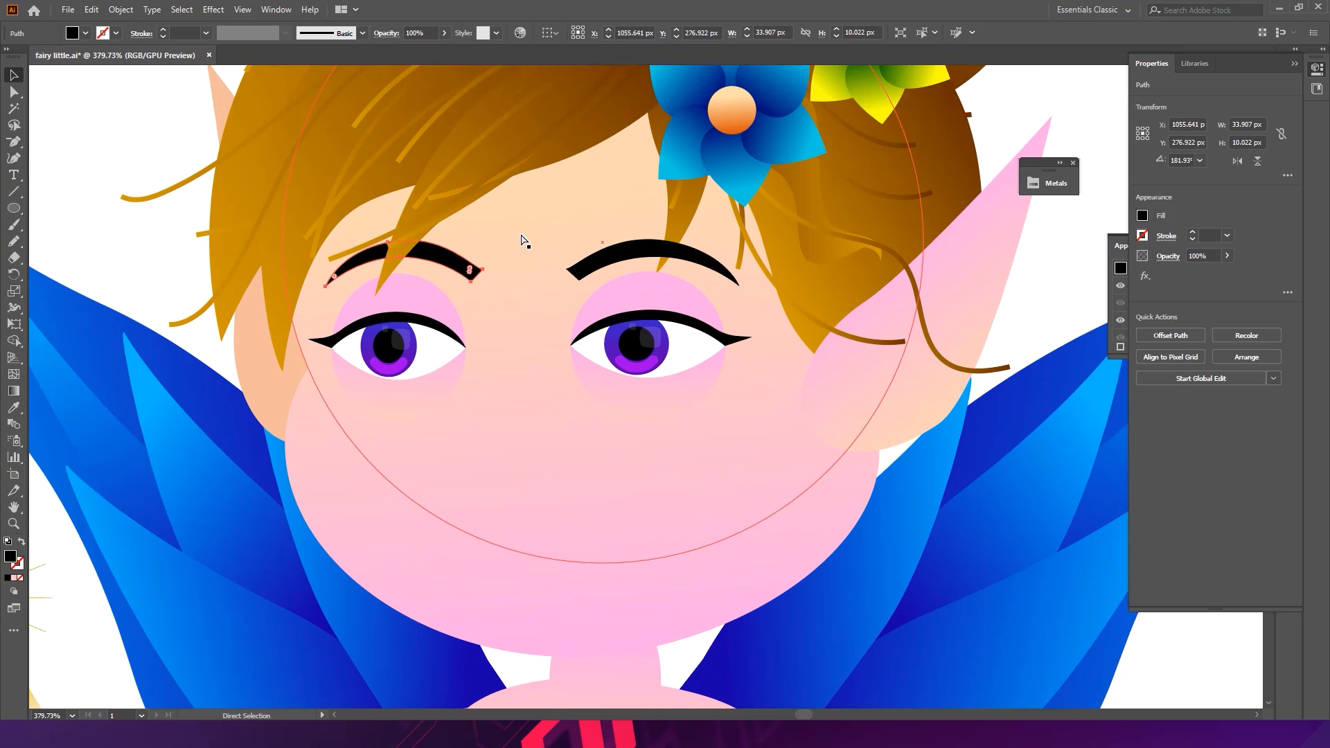
pyautogui.press('v')
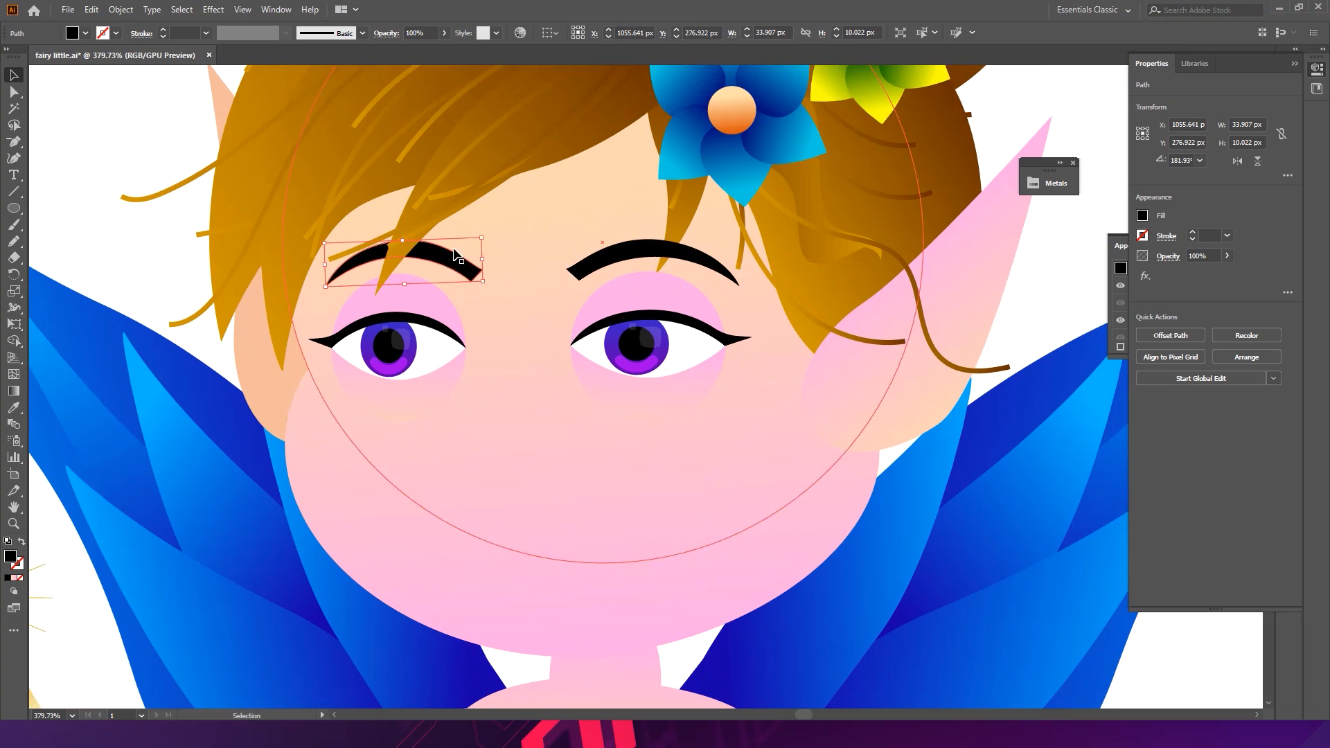
# - Rotate each eyebrow slightly to fine-tune its angle above the eyes, then deselect
pyautogui.click(587, 267)
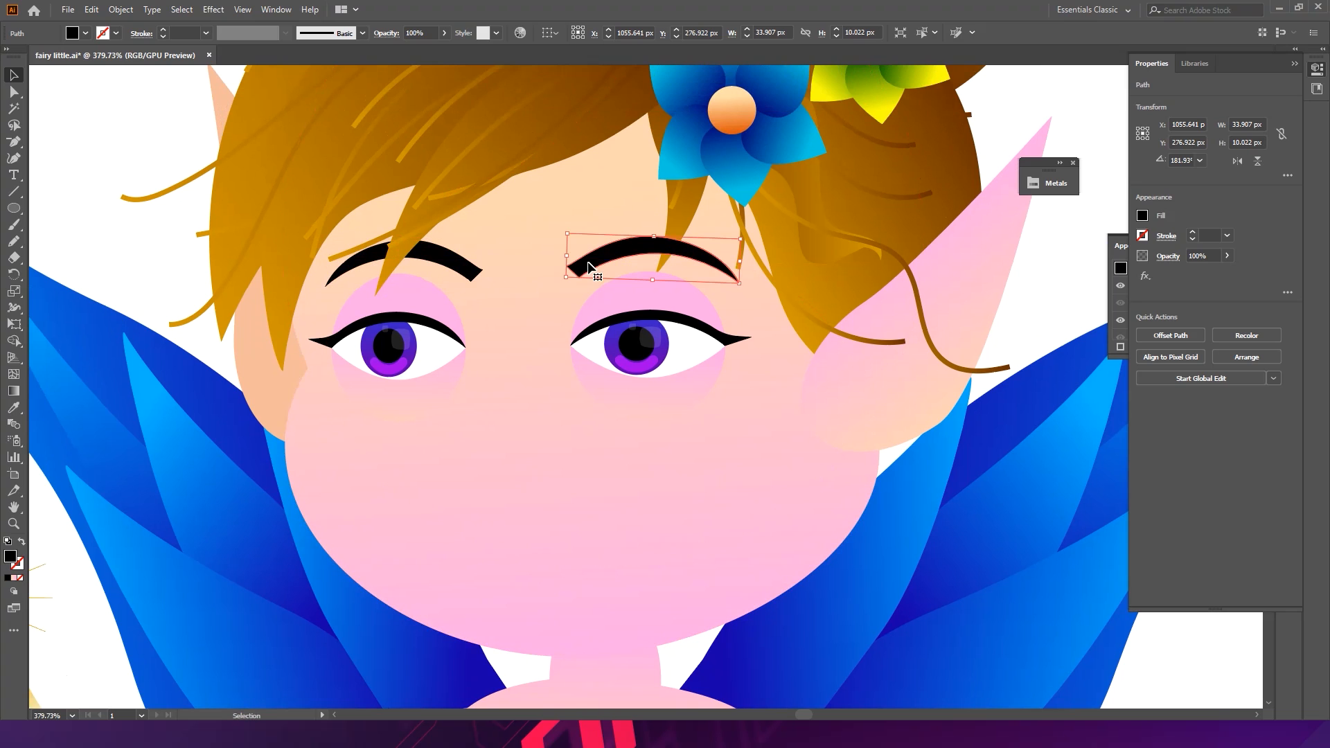
pyautogui.moveTo(749, 237); pyautogui.dragTo(780, 246)
pyautogui.click(478, 277)
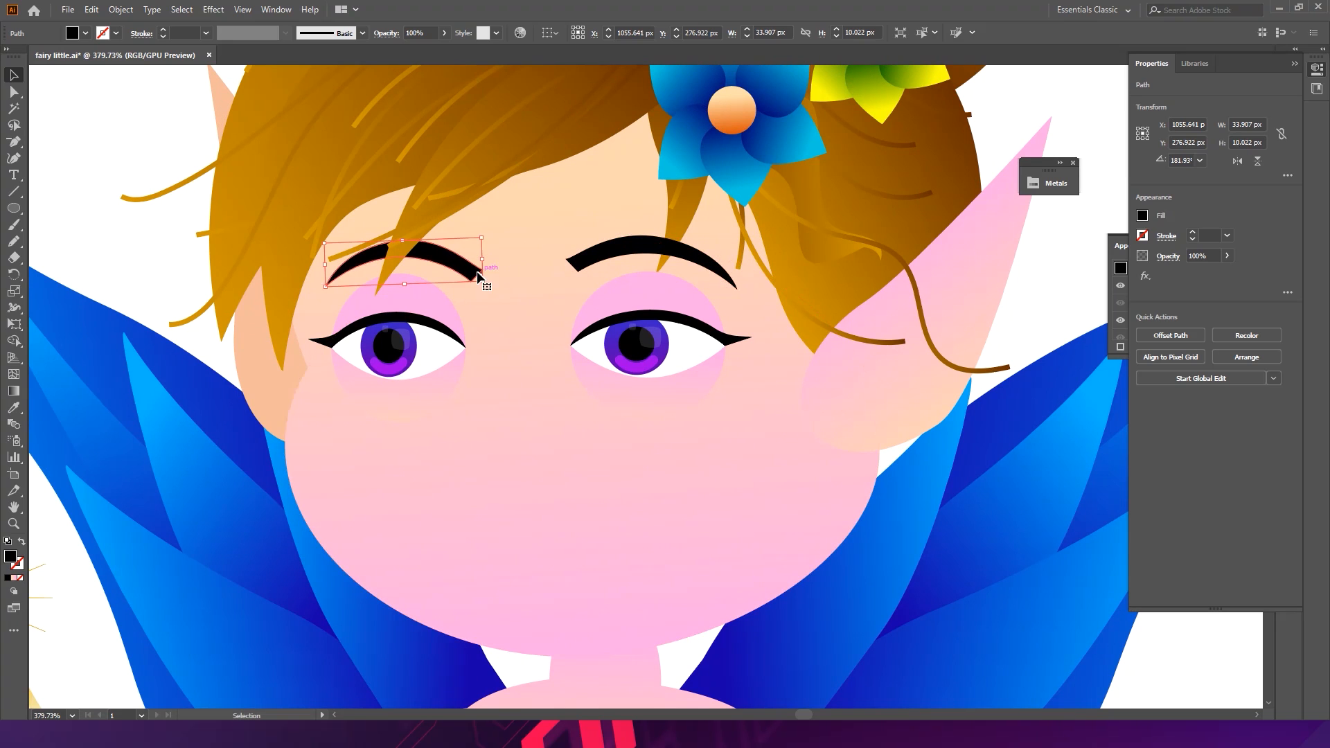
pyautogui.moveTo(494, 290); pyautogui.dragTo(461, 261)
pyautogui.click(165, 261)
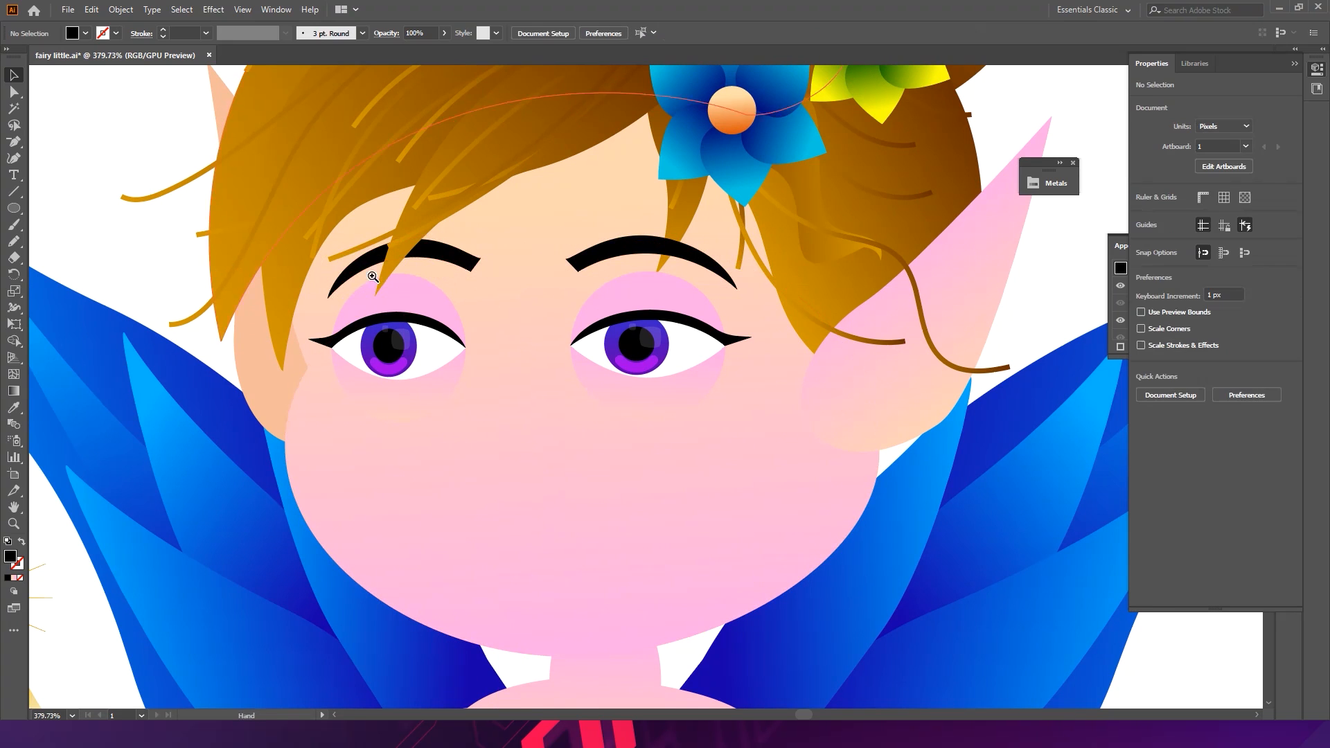
# - Zoom out to view the whole fairy and save the file
pyautogui.scroll(-6, 613, 308)
pyautogui.moveTo(536, 292); pyautogui.dragTo(497, 273)
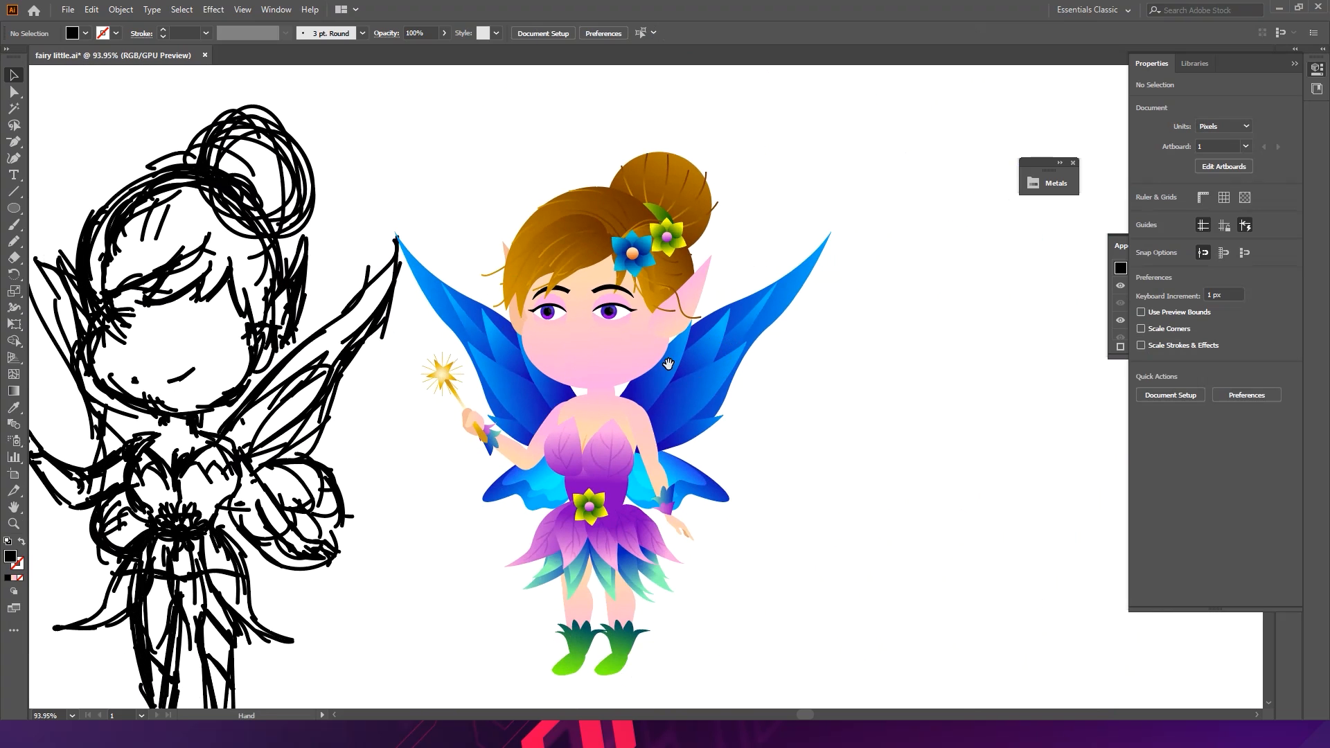
pyautogui.moveTo(679, 361); pyautogui.dragTo(628, 299)
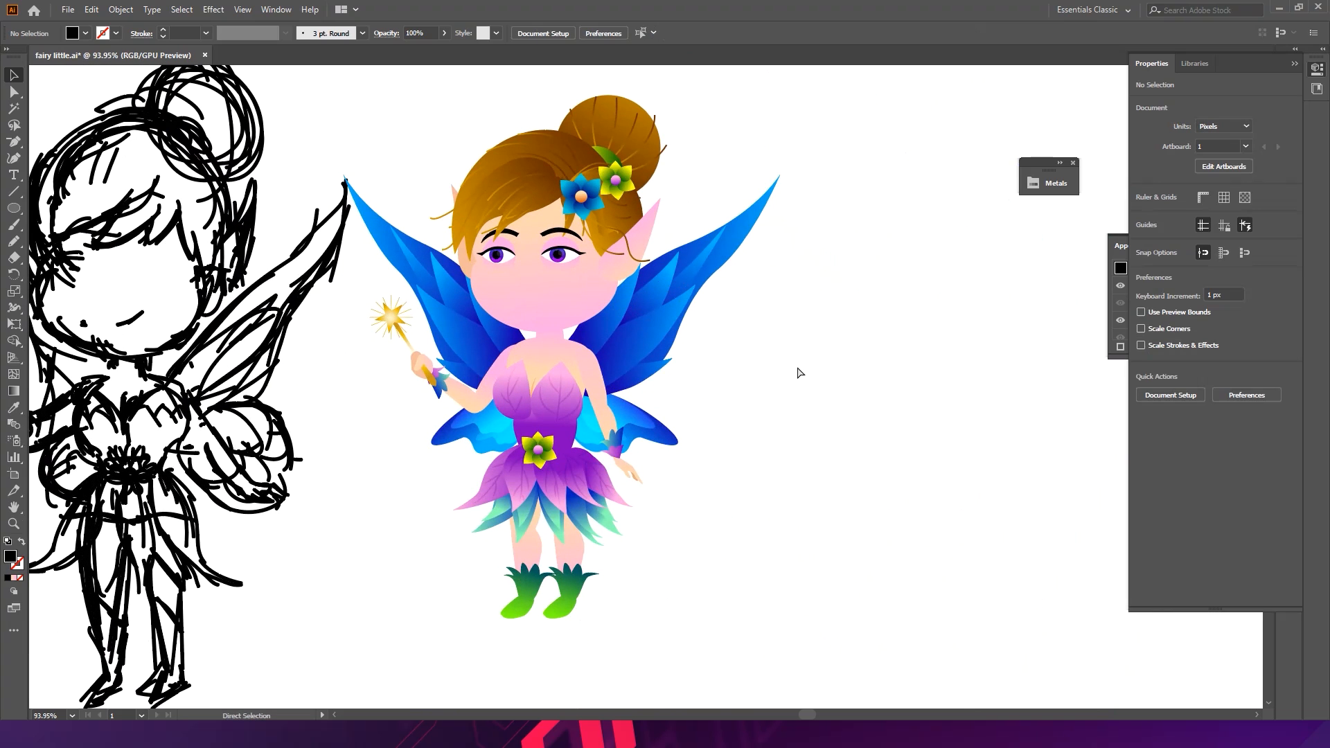
pyautogui.hotkey('ctrl', 's')
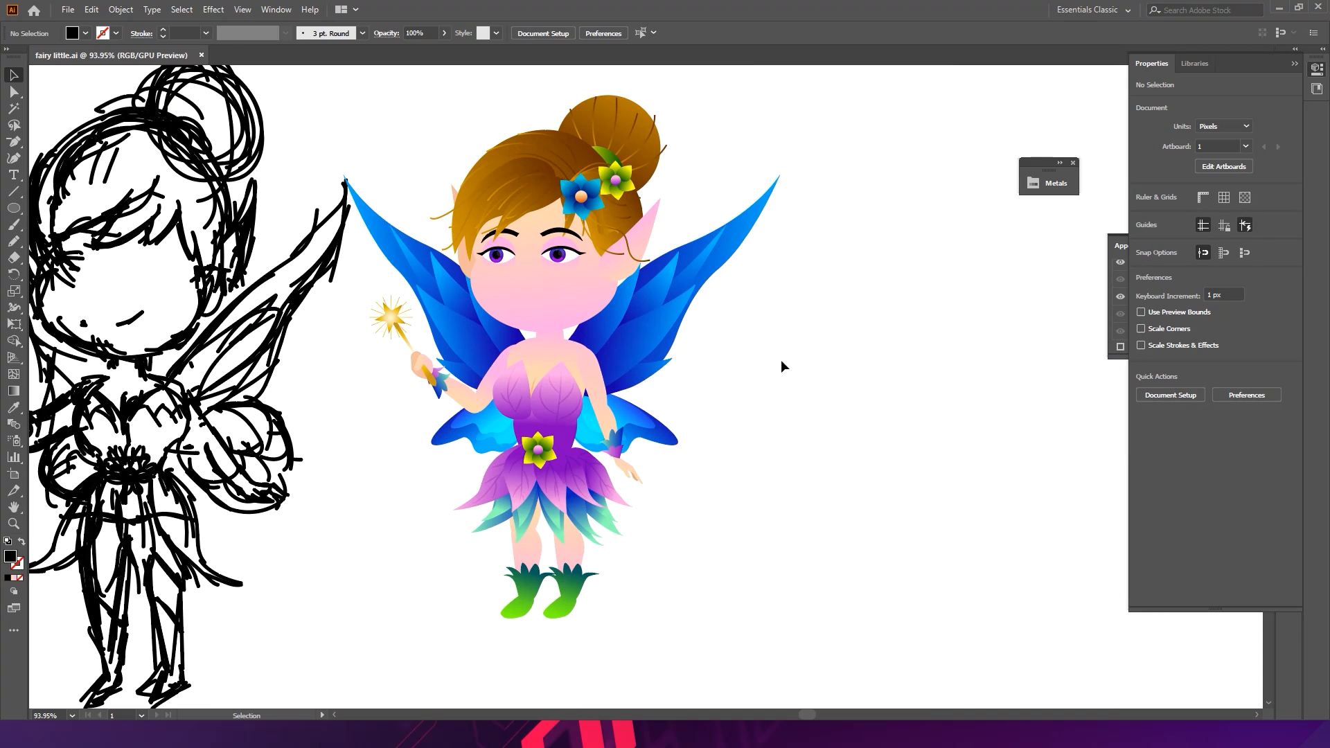
# - Zoom in and pan around the fairy's face and upper body to inspect the details
pyautogui.press('z')
pyautogui.click(706, 302)
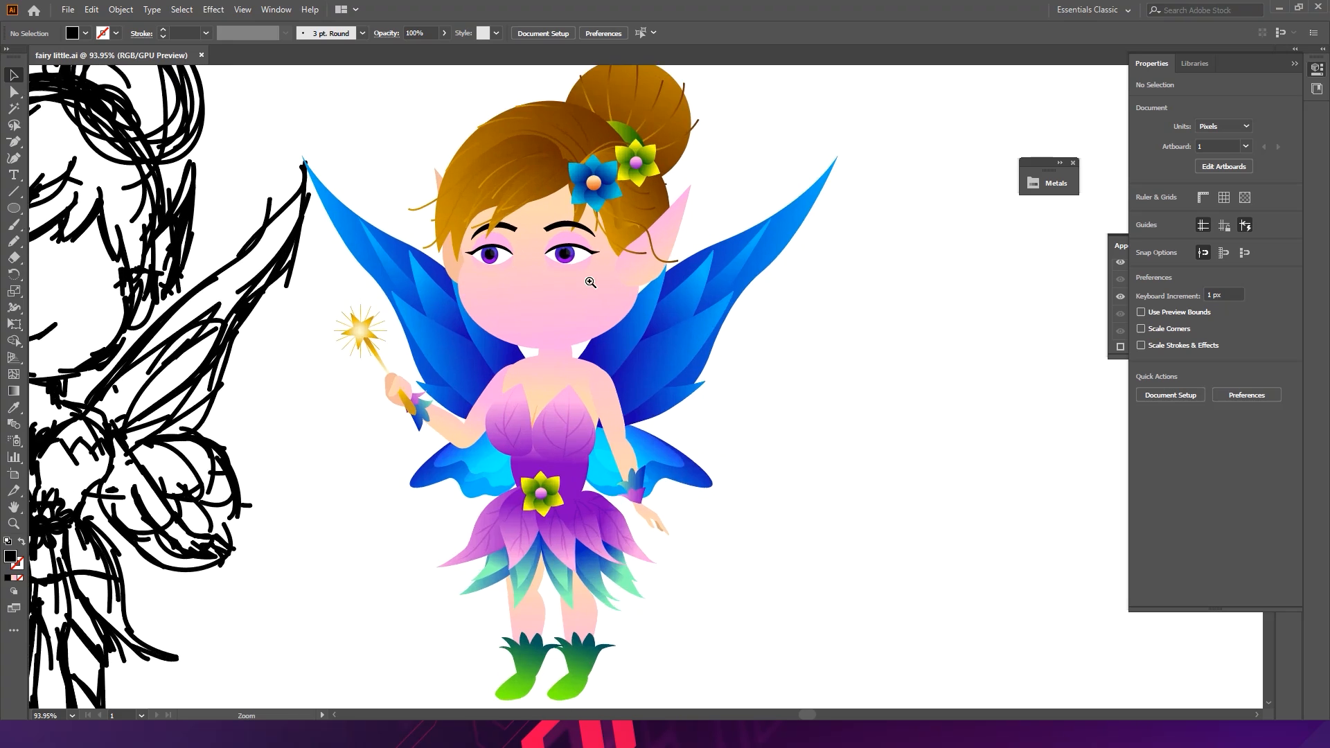
pyautogui.keyDown('alt'); pyautogui.click(612, 342); pyautogui.keyUp('alt')
pyautogui.click(551, 329)
pyautogui.moveTo(588, 347); pyautogui.dragTo(563, 319)
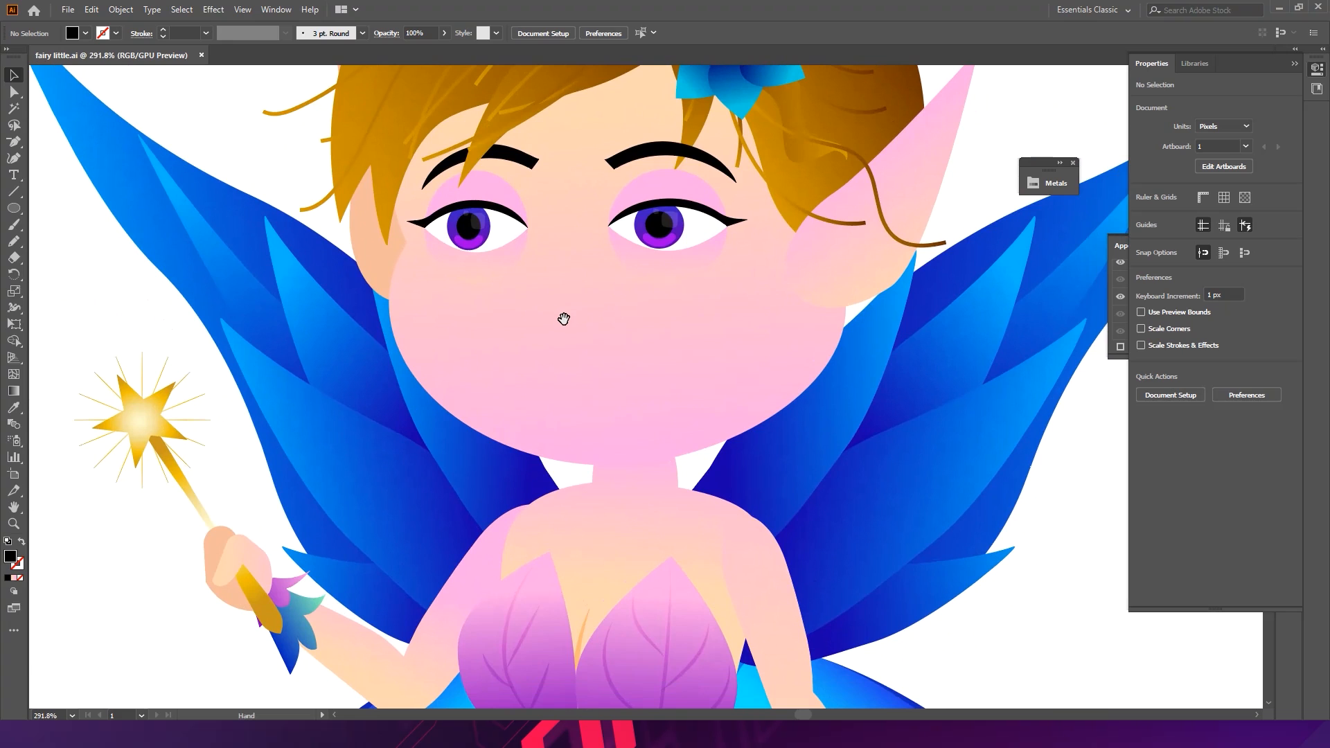
pyautogui.moveTo(419, 379); pyautogui.dragTo(736, 252)
pyautogui.moveTo(332, 425); pyautogui.dragTo(318, 371)
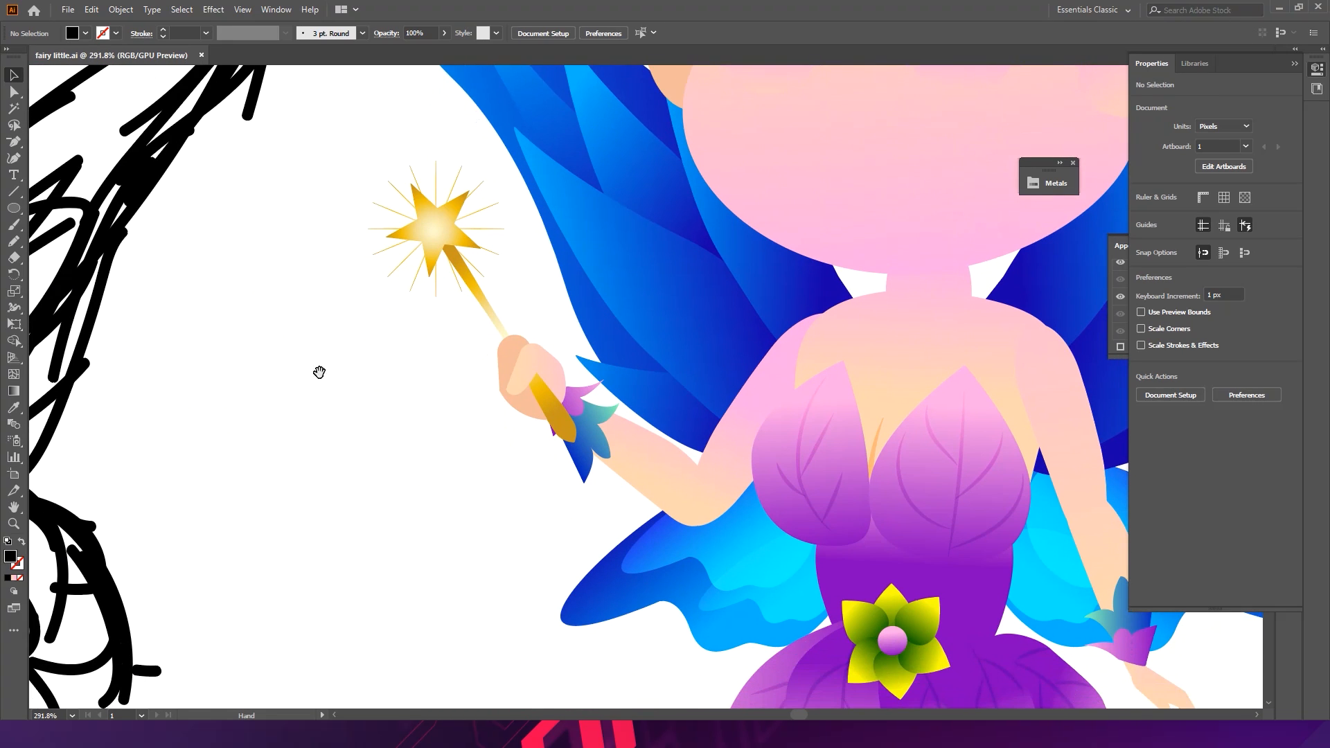
# - Undo the accidental move of the eye group, deselect, and save the file
pyautogui.moveTo(821, 180); pyautogui.dragTo(543, 365)
pyautogui.moveTo(688, 268); pyautogui.dragTo(606, 371)
pyautogui.hotkey('ctrl', 'z')
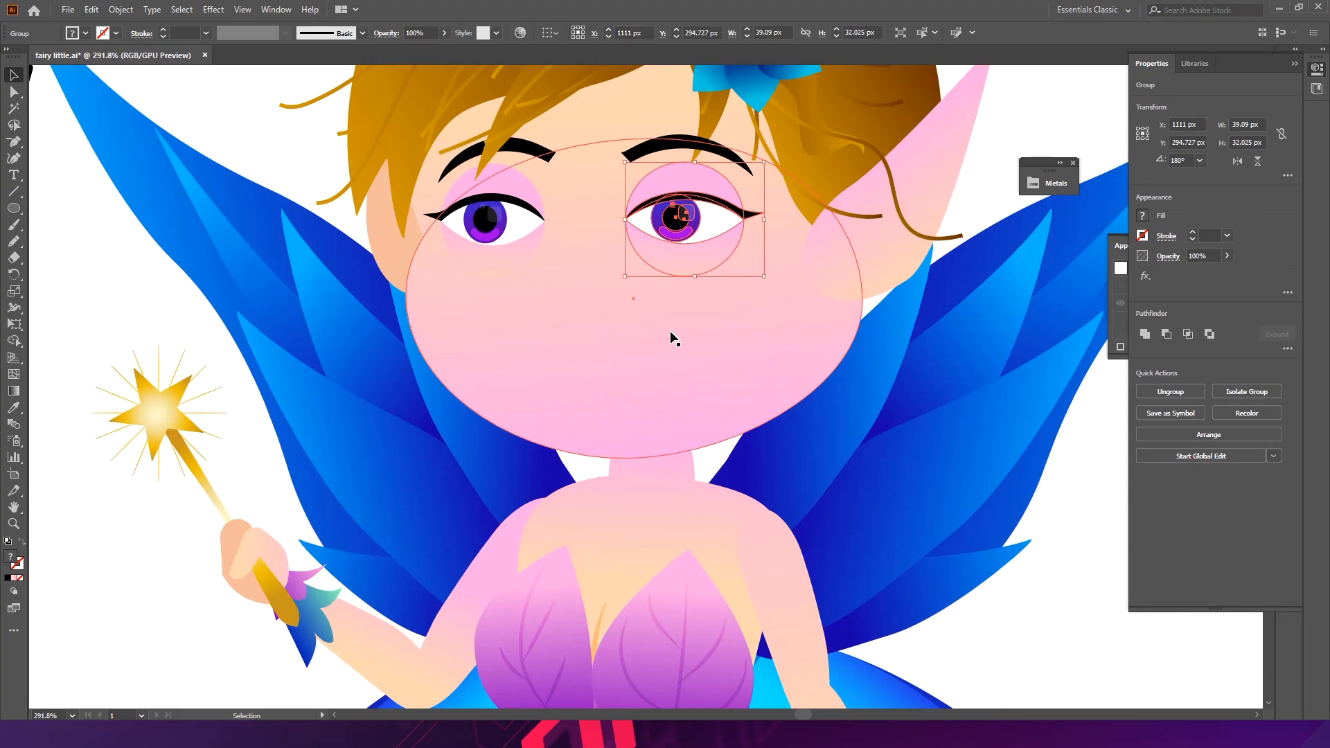
pyautogui.click(60, 640)
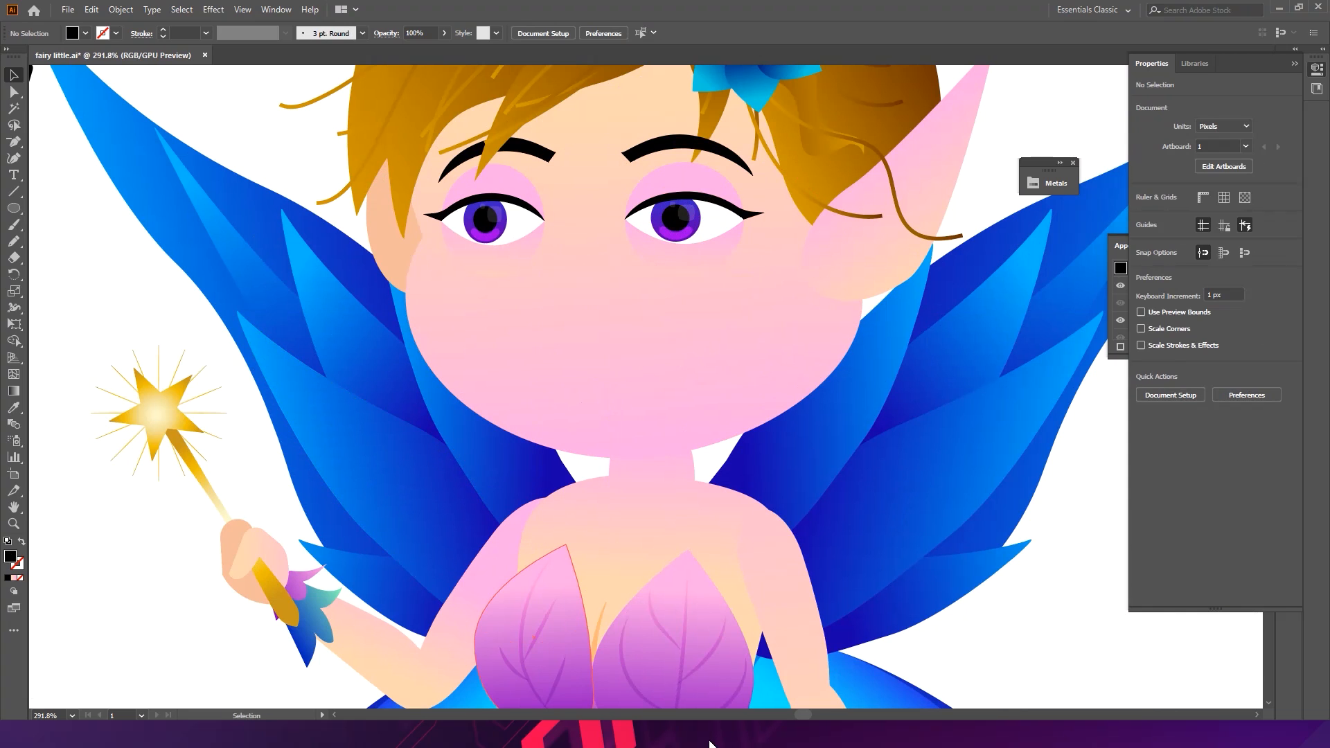
pyautogui.hotkey('ctrl', 's')
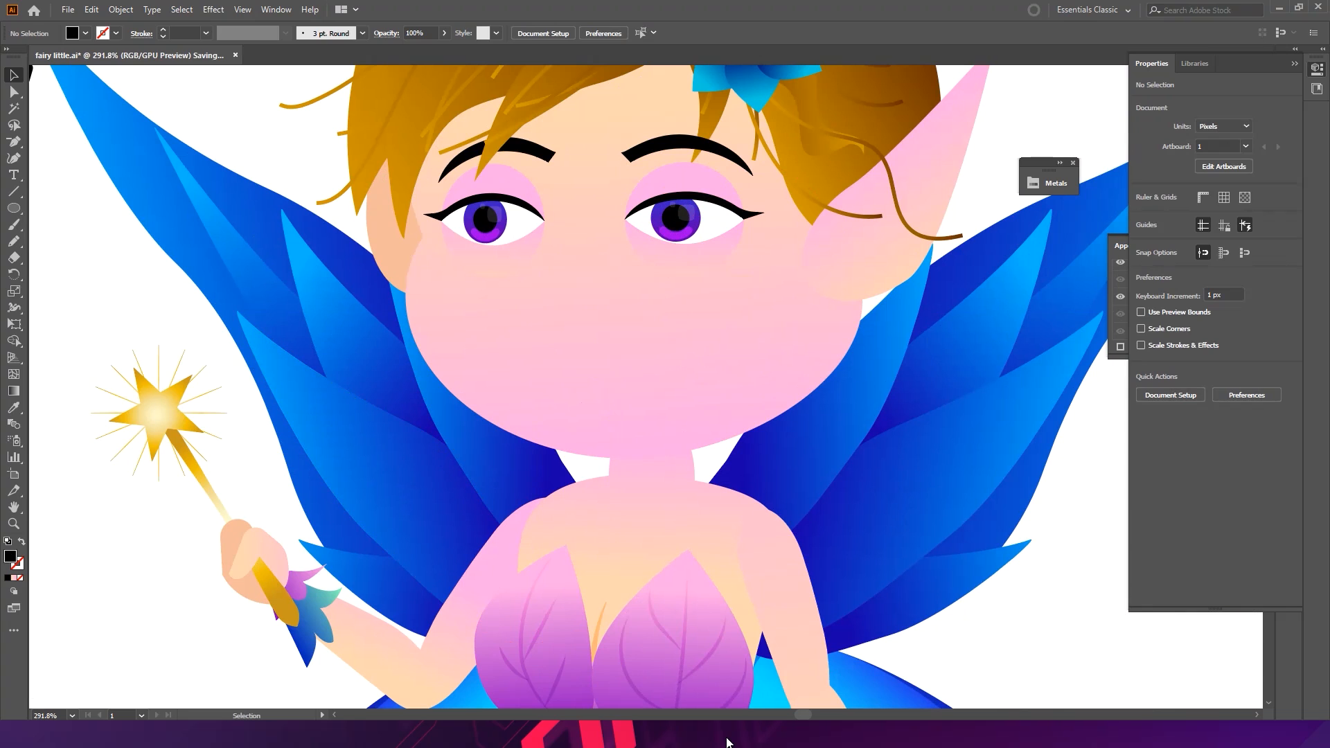
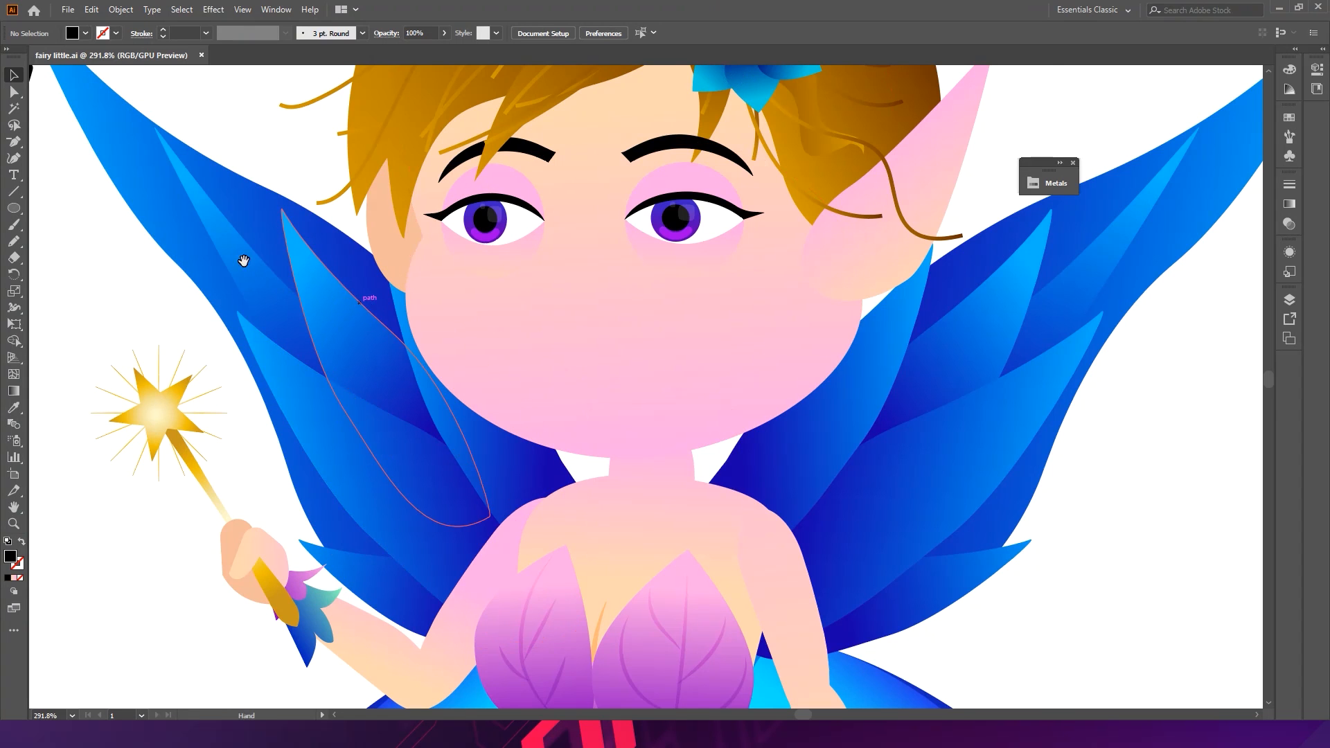
# - Zoom in on the face and draw a pink ellipse below the eyes for the nose, about 23 by 13 px
pyautogui.moveTo(222, 254); pyautogui.dragTo(344, 243)
pyautogui.moveTo(697, 262); pyautogui.dragTo(795, 303)
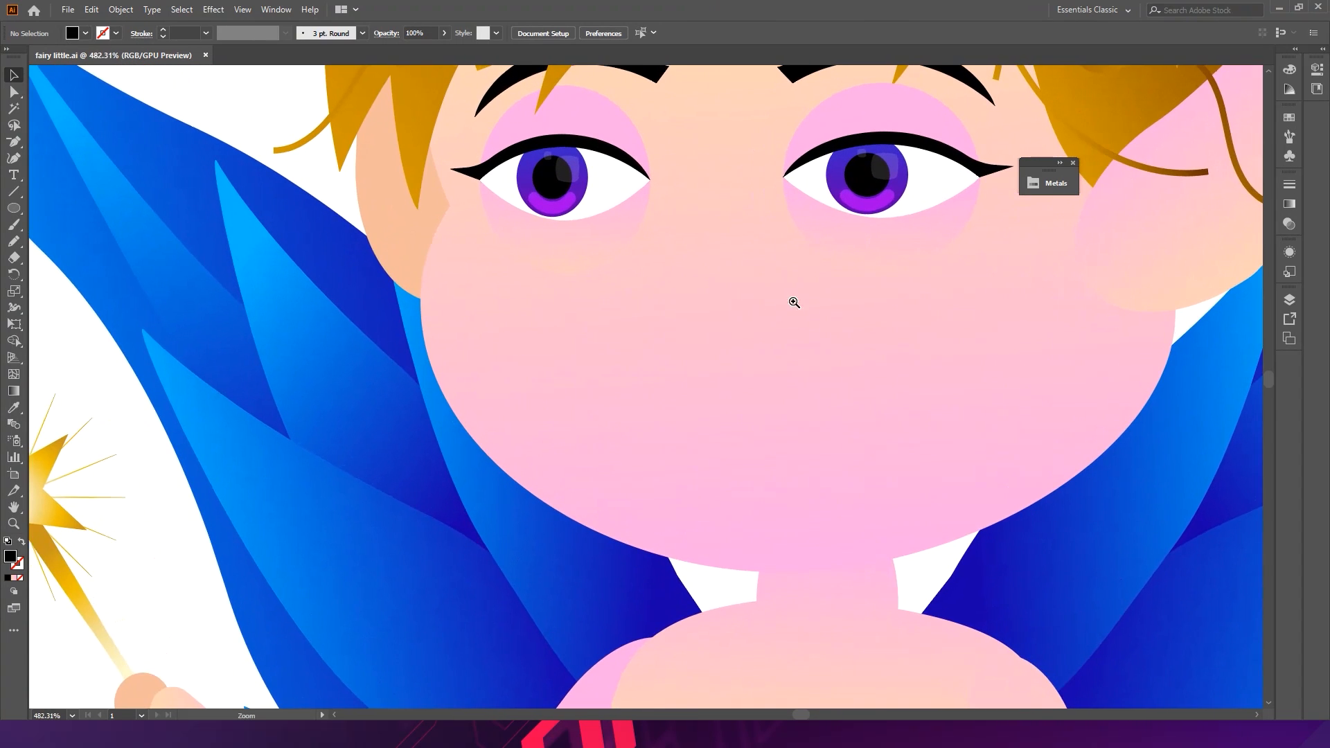
pyautogui.moveTo(680, 267); pyautogui.dragTo(745, 306)
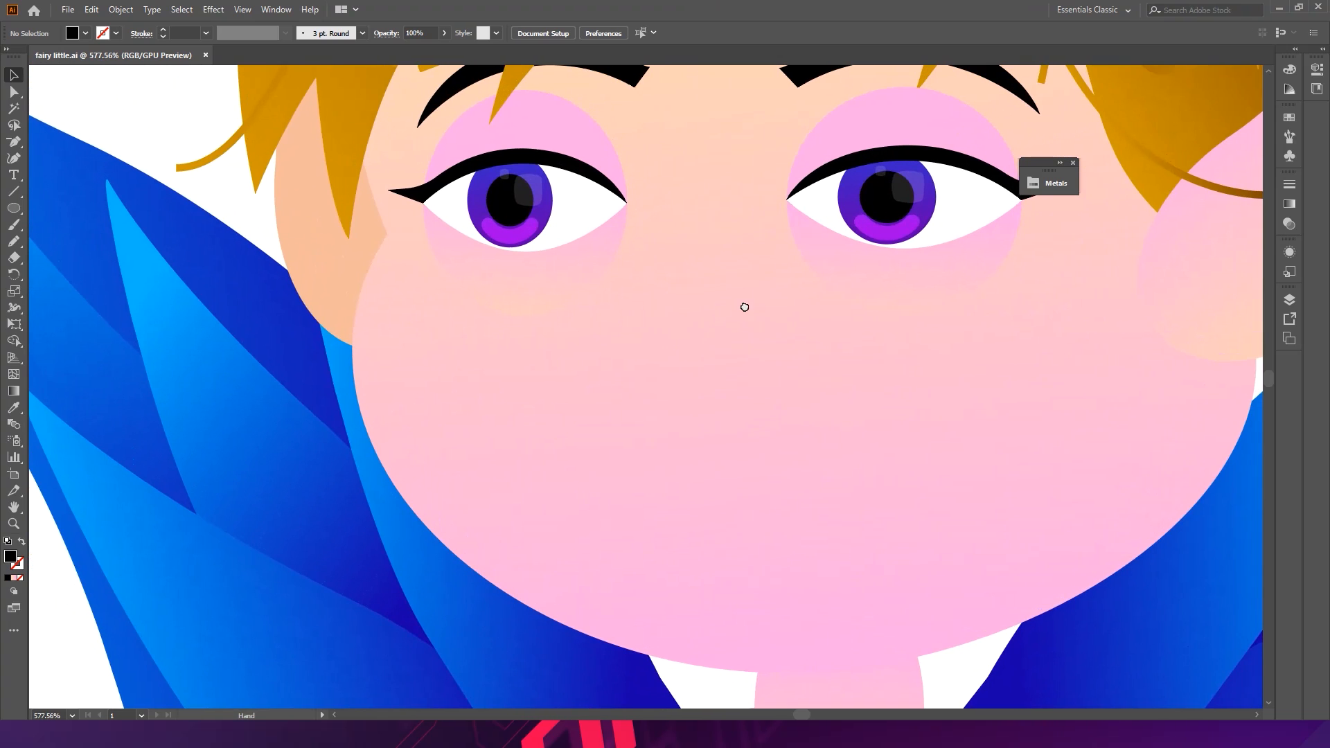
pyautogui.click(894, 291)
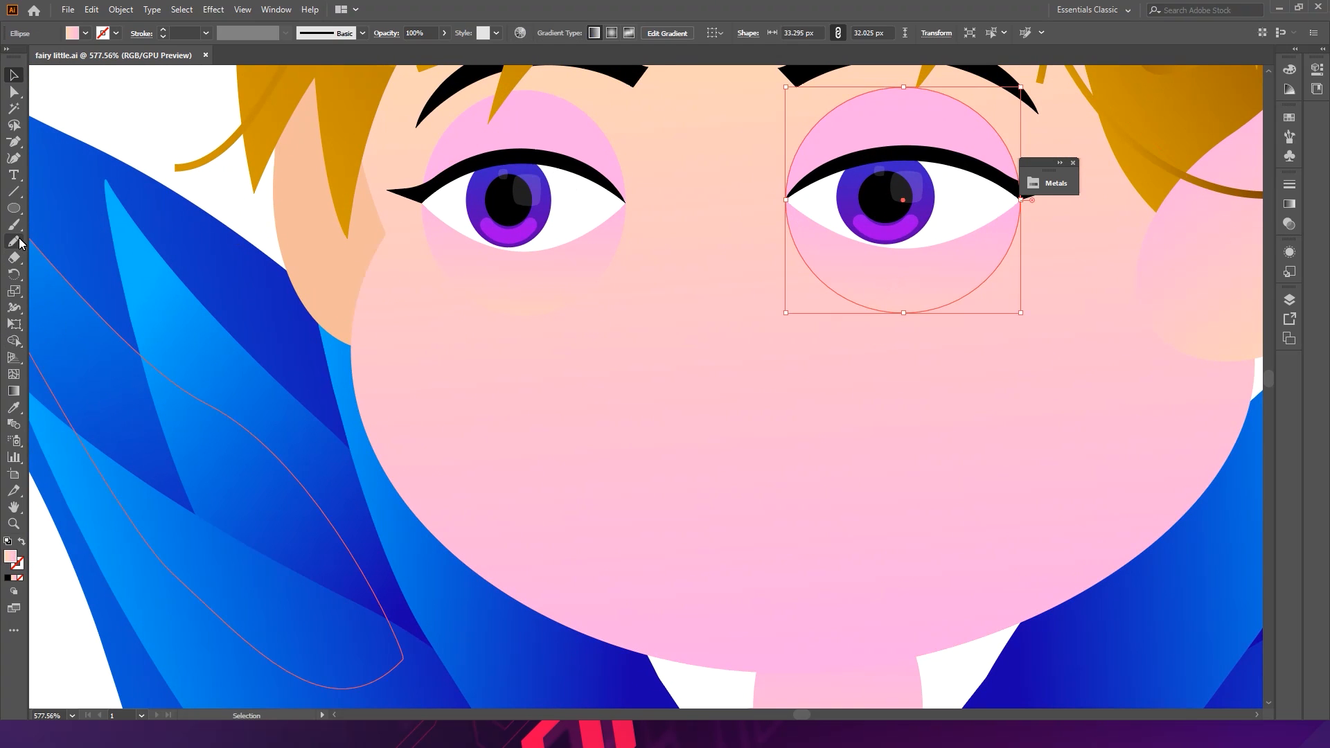
pyautogui.click(13, 208)
pyautogui.moveTo(594, 322); pyautogui.dragTo(689, 412)
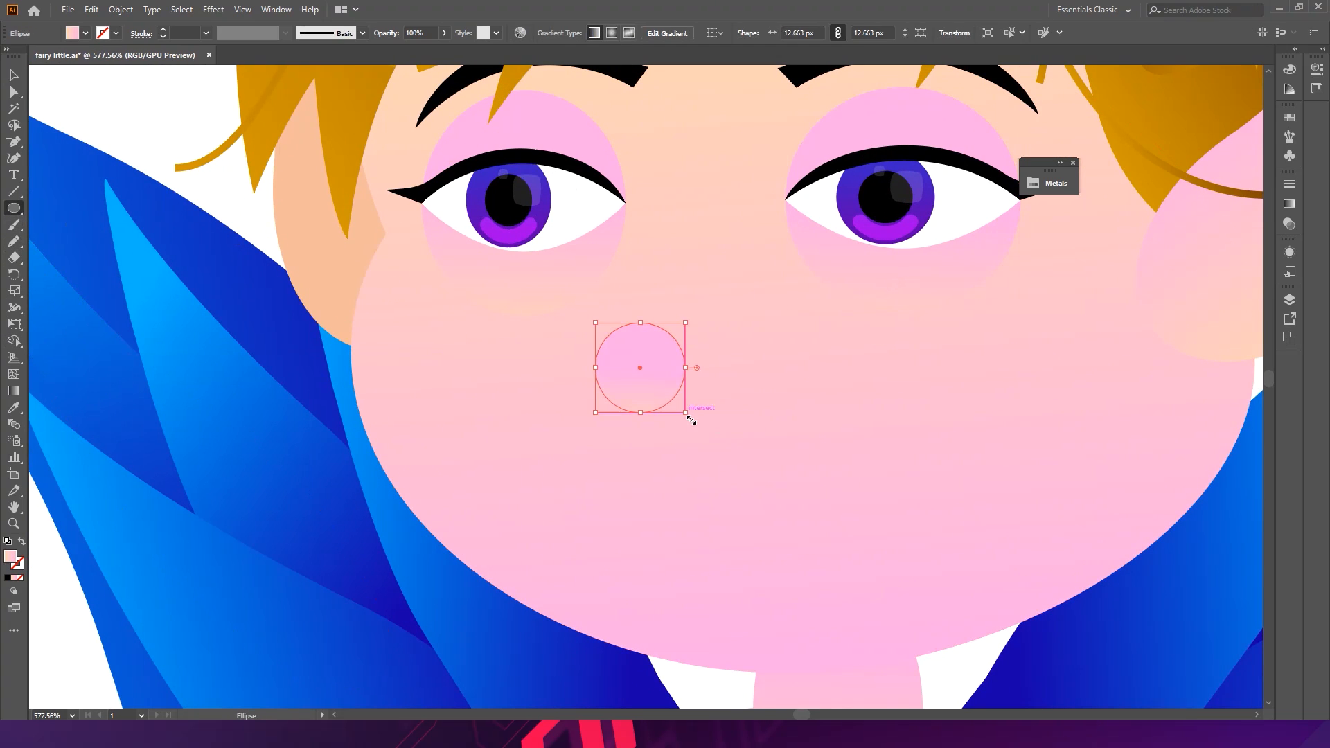
pyautogui.moveTo(688, 368); pyautogui.dragTo(746, 363)
pyautogui.press('v')
pyautogui.click(149, 135)
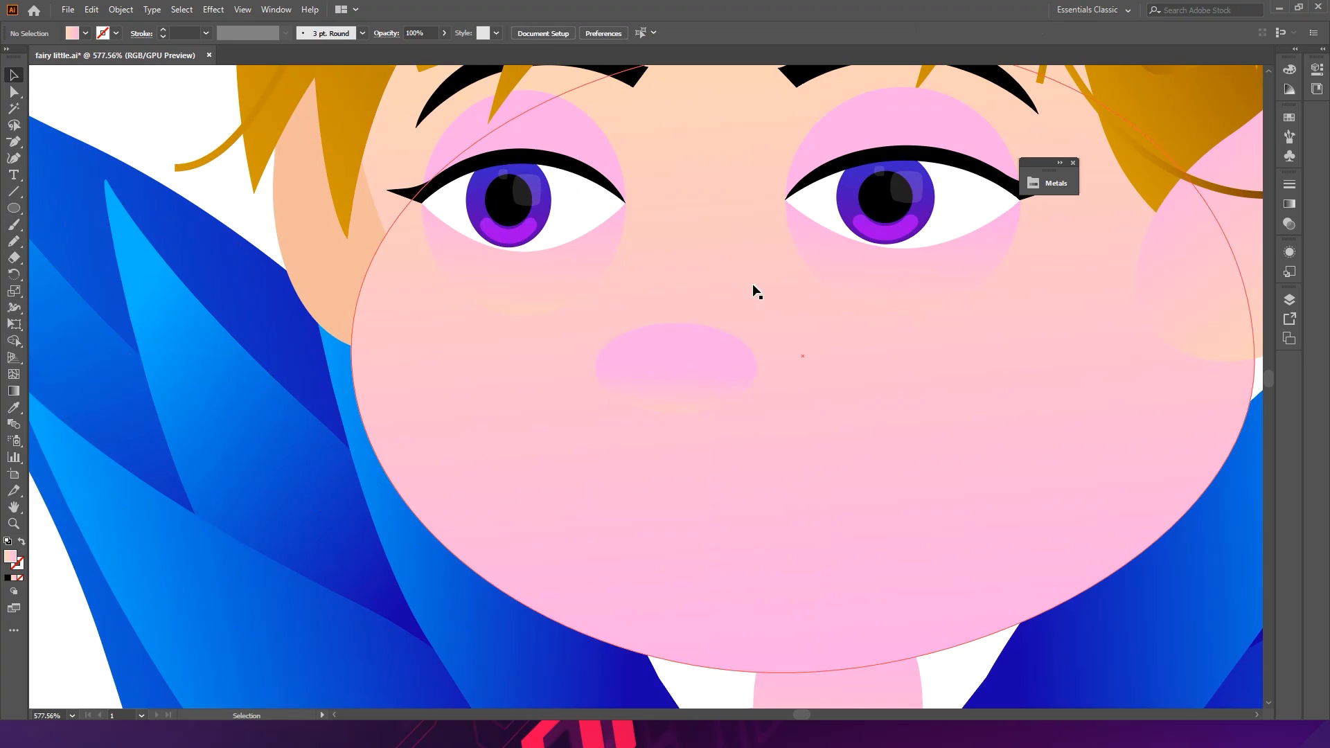
pyautogui.keyDown('ctrl'); pyautogui.moveTo(859, 372); pyautogui.dragTo(855, 344); pyautogui.keyUp('ctrl')
pyautogui.click(733, 370)
pyautogui.keyDown('alt'); pyautogui.keyDown('shift'); pyautogui.moveTo(763, 368); pyautogui.dragTo(783, 369); pyautogui.keyUp('shift'); pyautogui.keyUp('alt')
pyautogui.hotkey('ctrl', 'z')
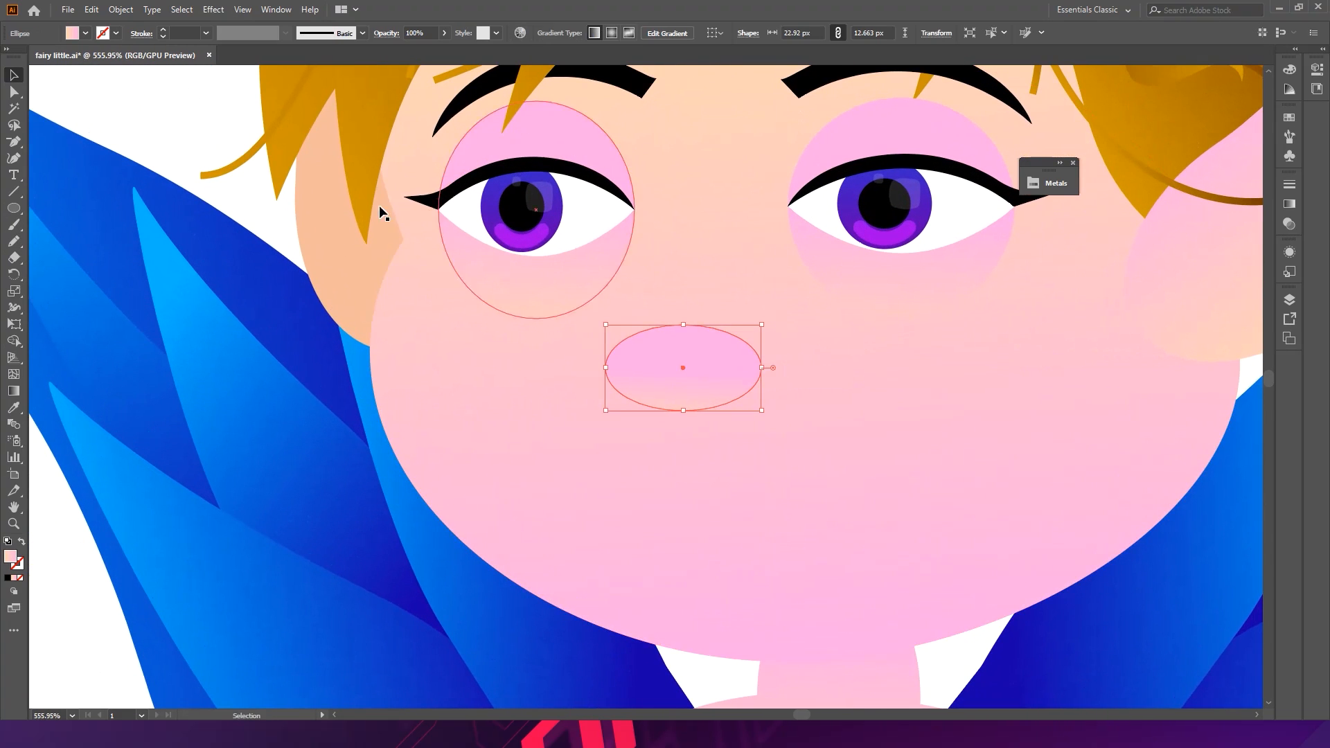
# - Apply a vertical gradient to the nose ellipse with the Gradient tool, then deselect
pyautogui.click(19, 394)
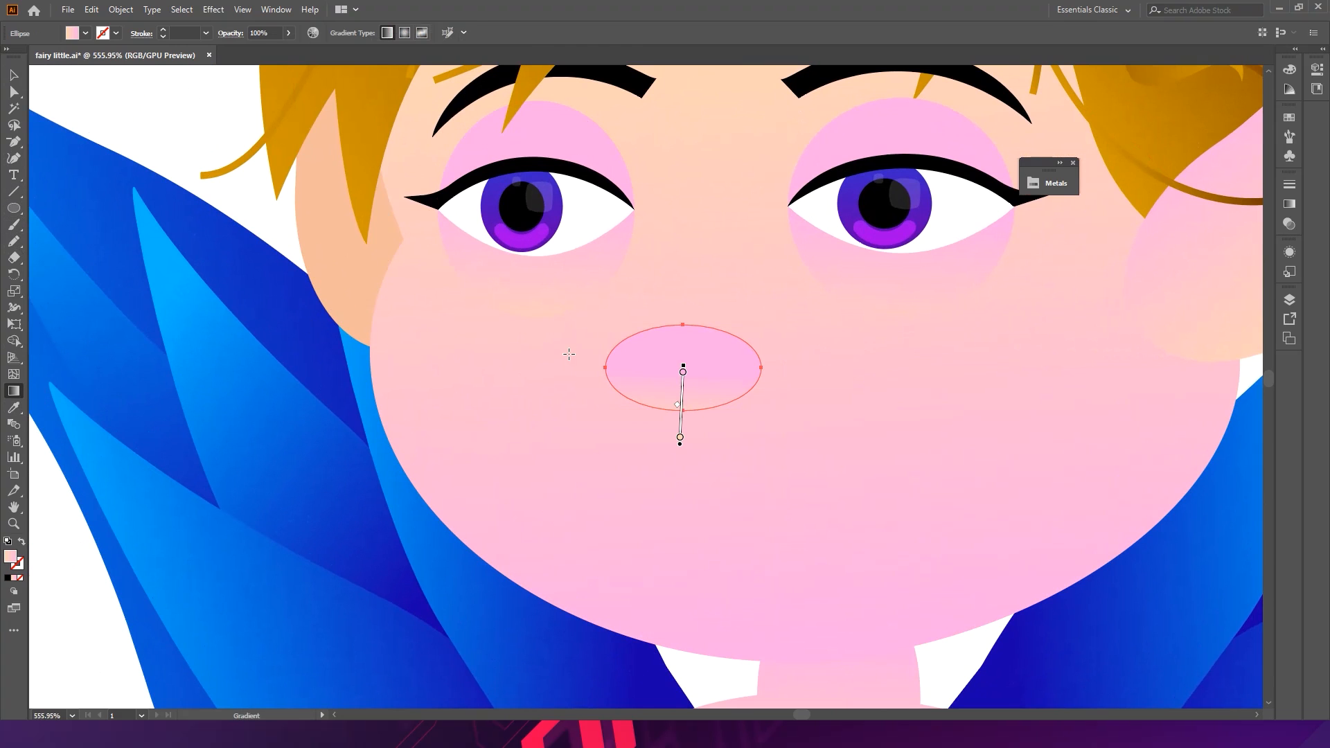
pyautogui.moveTo(660, 292); pyautogui.dragTo(695, 409)
pyautogui.keyDown('ctrl'); pyautogui.click(146, 115); pyautogui.keyUp('ctrl')
pyautogui.moveTo(628, 248)
pyautogui.mouseDown()
pyautogui.moveTo(454, 255)
pyautogui.moveTo(588, 254)
pyautogui.moveTo(678, 377)
pyautogui.mouseUp()
pyautogui.keyDown('ctrl'); pyautogui.click(669, 342); pyautogui.keyUp('ctrl')
pyautogui.moveTo(683, 257)
pyautogui.mouseDown()
pyautogui.moveTo(691, 317)
pyautogui.moveTo(671, 349)
pyautogui.moveTo(766, 326)
pyautogui.moveTo(777, 364)
pyautogui.moveTo(496, 294)
pyautogui.mouseUp()
pyautogui.press('v')
pyautogui.click(297, 354)
pyautogui.hotkey('ctrl', 'z')
pyautogui.click(296, 353)
# - Zoom in and draw a thin tilted ellipse for the left nostril, about 5.8 by 1.1 px
pyautogui.moveTo(861, 349); pyautogui.dragTo(961, 344)
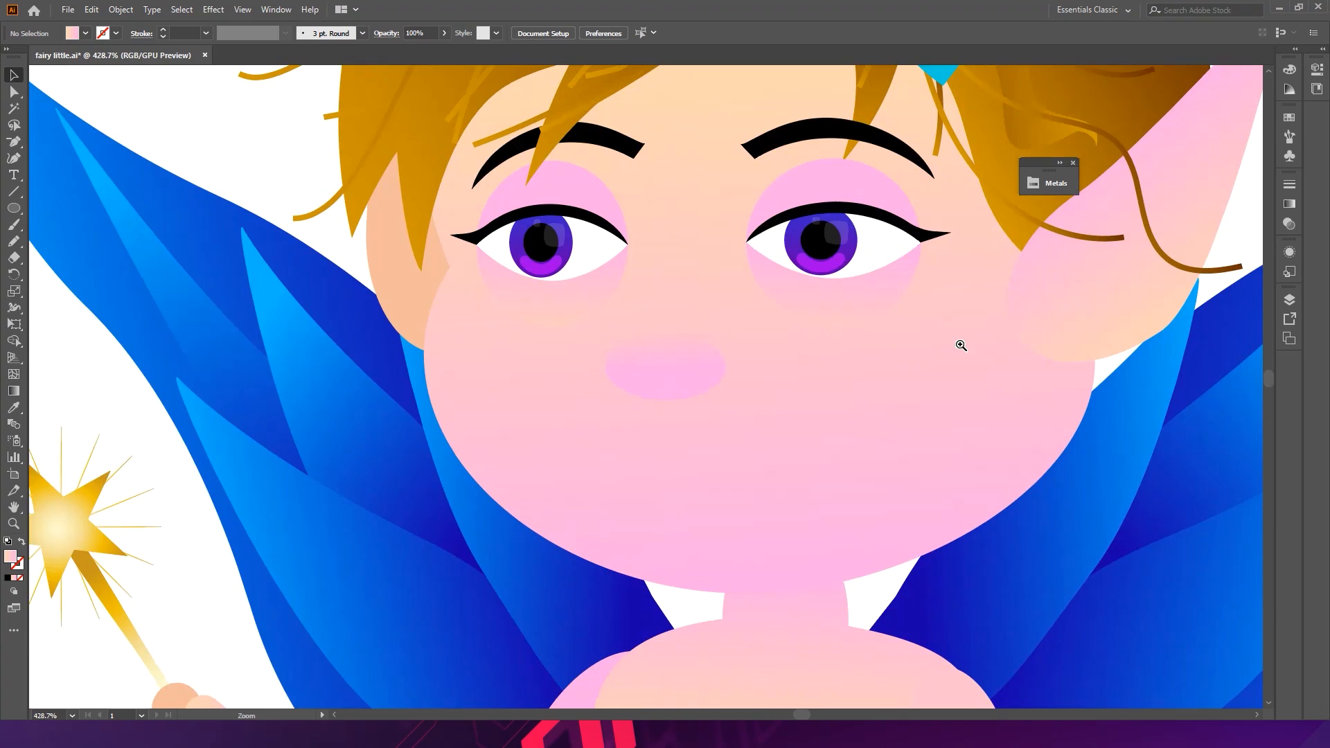
pyautogui.moveTo(692, 356); pyautogui.dragTo(771, 360)
pyautogui.moveTo(649, 349); pyautogui.dragTo(684, 414)
pyautogui.moveTo(786, 338); pyautogui.dragTo(573, 437)
pyautogui.scroll(3, 592, 437)
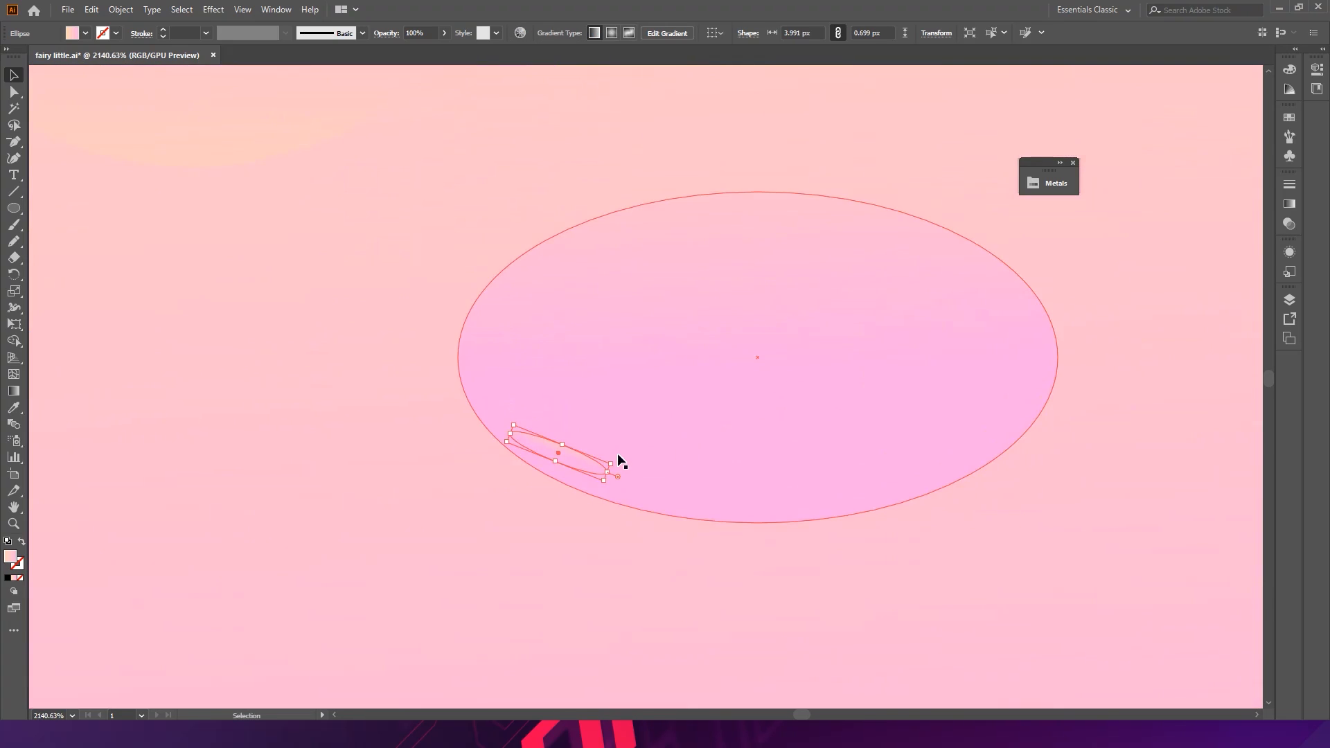
pyautogui.moveTo(611, 476); pyautogui.dragTo(659, 482)
pyautogui.moveTo(589, 456); pyautogui.dragTo(595, 451)
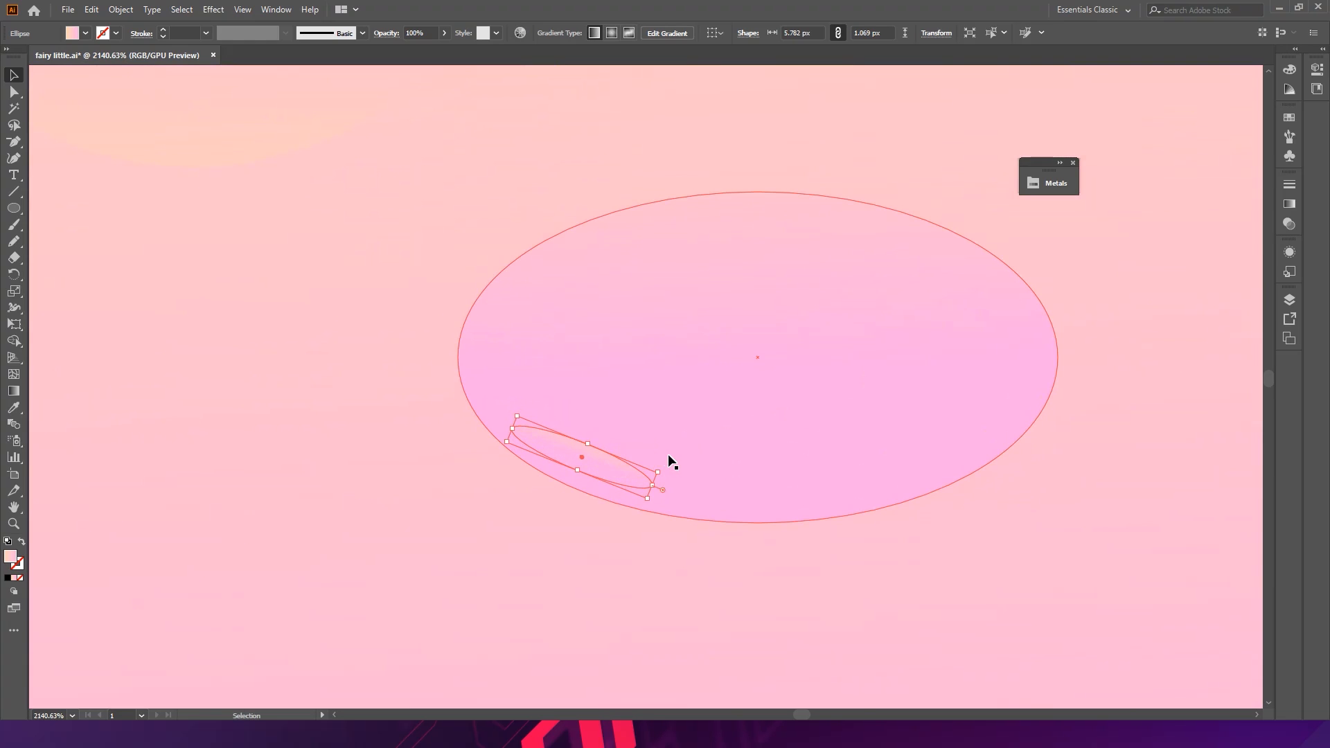
# - Duplicate the nostril and rotate the copy to mirror it on the nose's right side
pyautogui.moveTo(668, 472); pyautogui.dragTo(821, 465)
pyautogui.click(1316, 68)
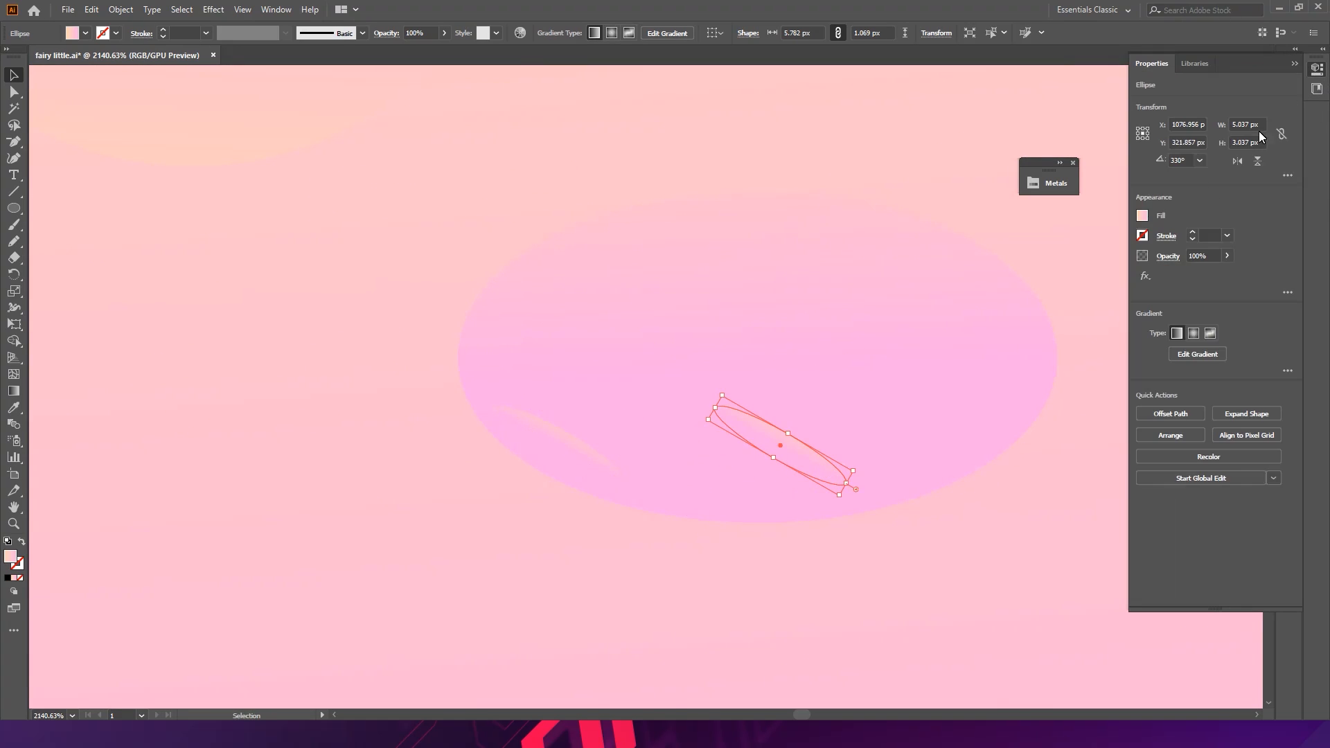
pyautogui.click(1287, 175)
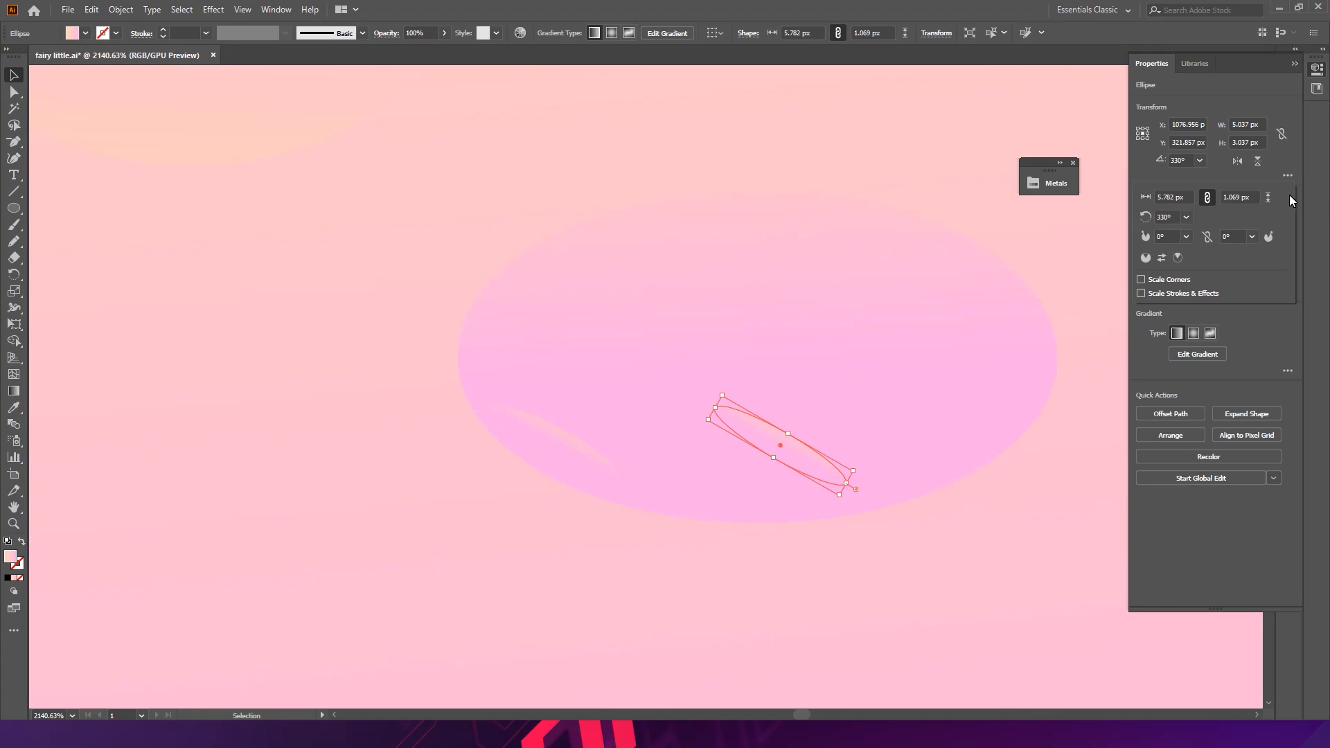
pyautogui.click(1290, 158)
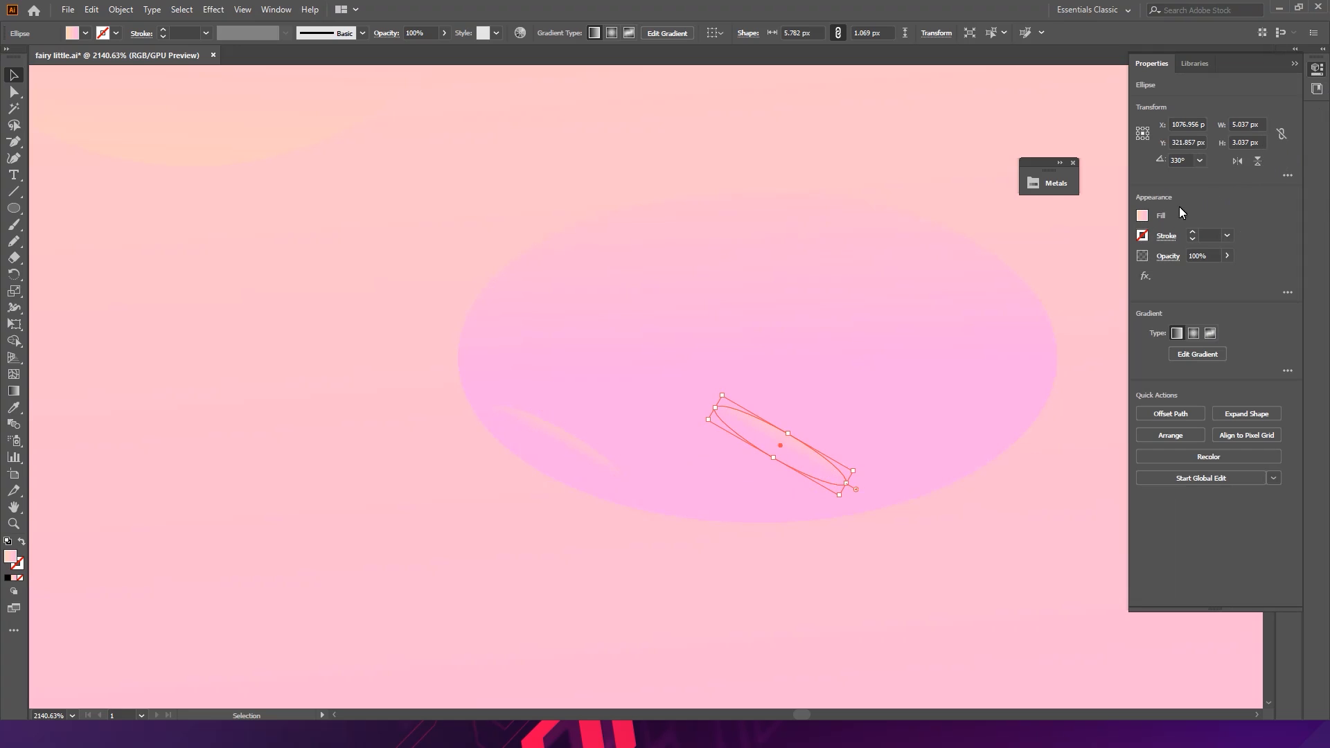
pyautogui.moveTo(730, 395); pyautogui.dragTo(913, 455)
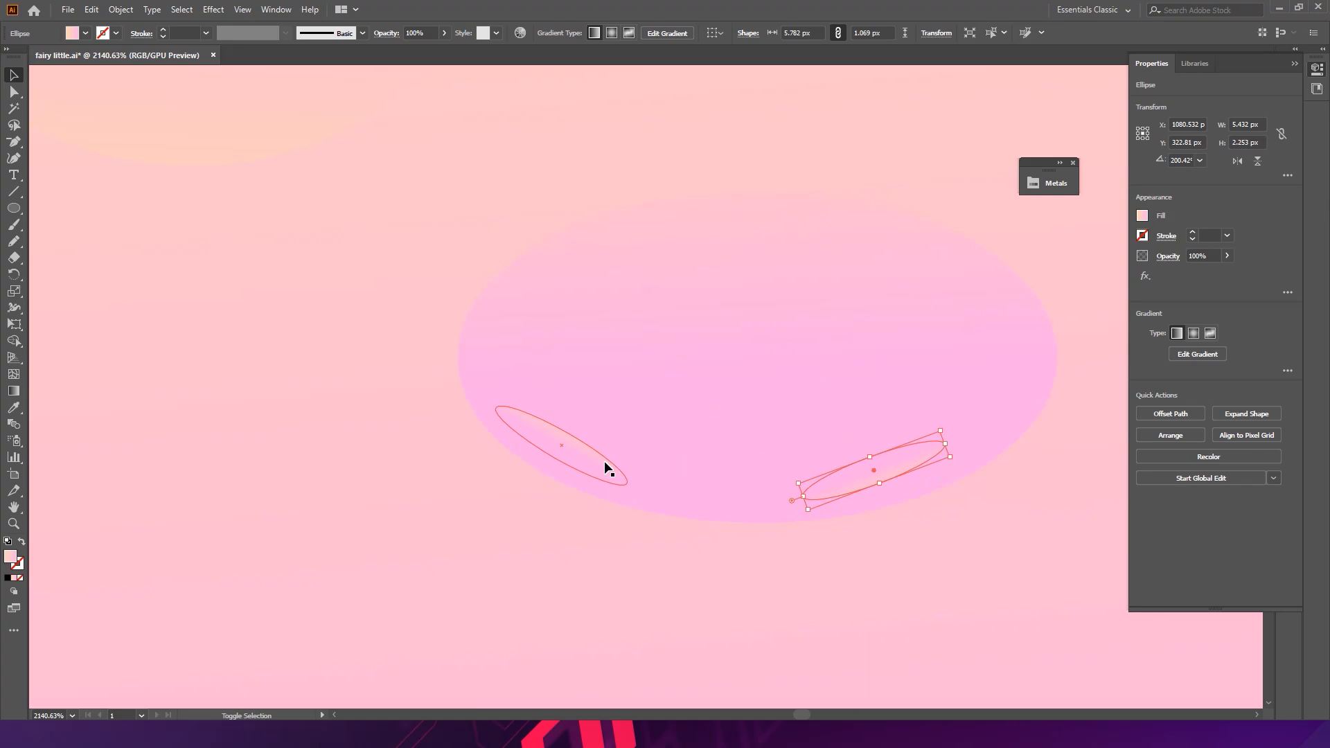
# - Select both nostrils and recolor them dark brown (H 28.46, S 30.59%, B 35%)
pyautogui.keyDown('shift'); pyautogui.click(604, 460); pyautogui.keyUp('shift')
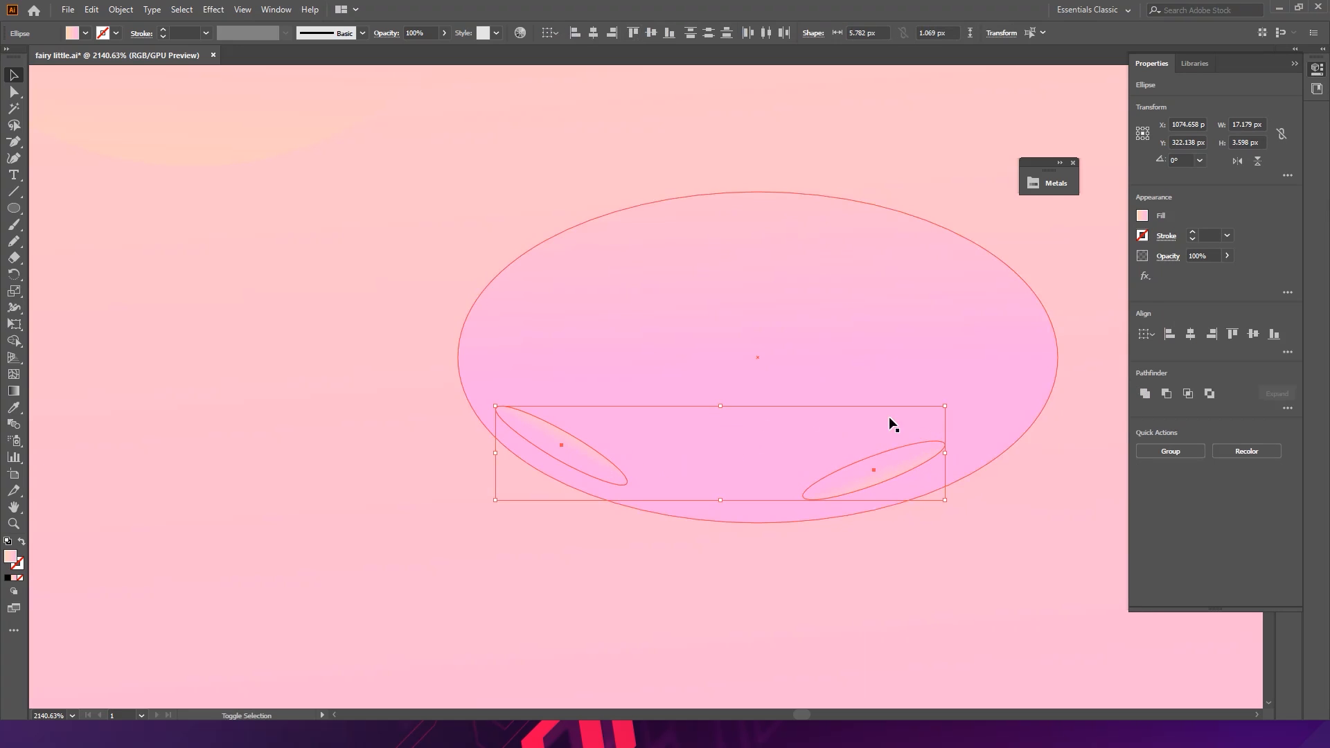
pyautogui.click(1238, 452)
pyautogui.click(878, 171)
pyautogui.click(1005, 372)
pyautogui.moveTo(840, 459)
pyautogui.mouseDown()
pyautogui.moveTo(852, 460)
pyautogui.moveTo(839, 460)
pyautogui.mouseUp()
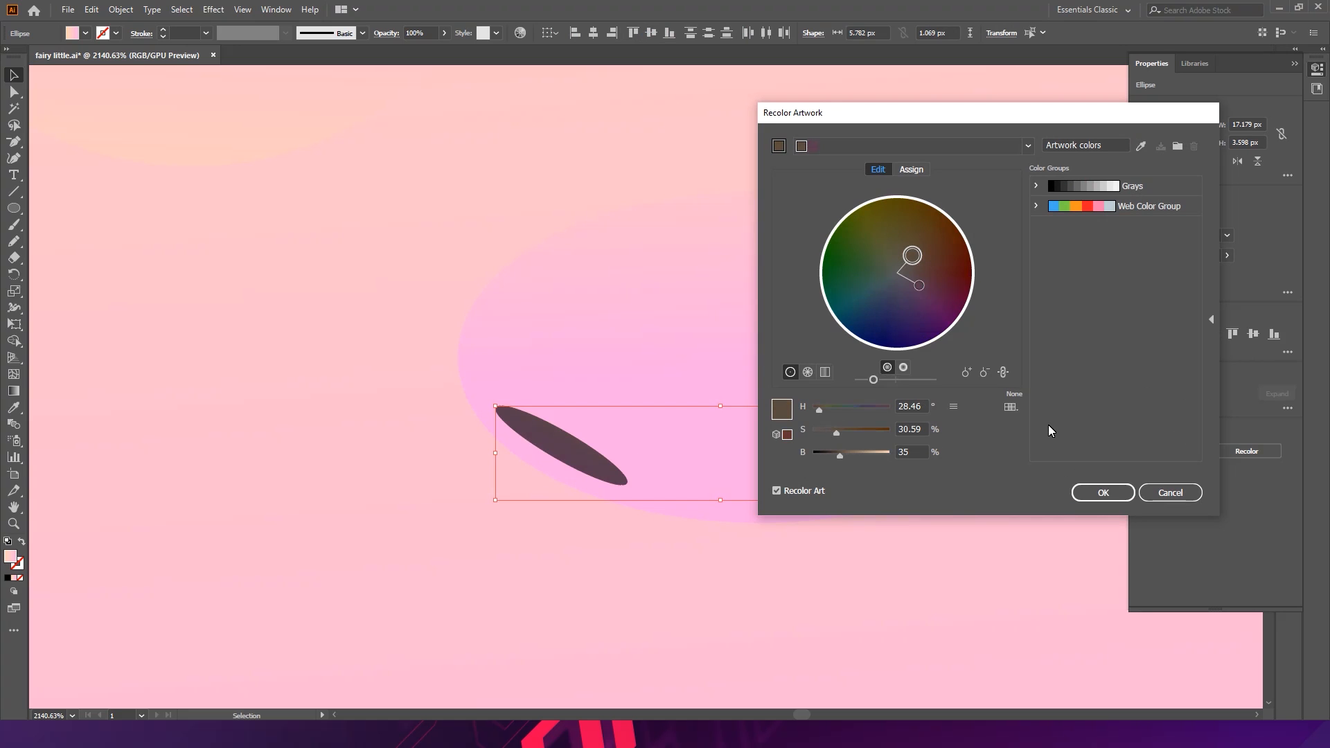
pyautogui.click(1101, 492)
# - Zoom out and back in to inspect the nose and nostrils on the face
pyautogui.hotkey('ctrl', '0')
pyautogui.click(736, 464)
pyautogui.moveTo(939, 352); pyautogui.dragTo(571, 229)
pyautogui.moveTo(615, 294); pyautogui.dragTo(752, 390)
pyautogui.click(744, 405)
pyautogui.click(496, 388)
pyautogui.moveTo(471, 360); pyautogui.dragTo(486, 391)
pyautogui.scroll(-5, 477, 275)
pyautogui.scroll(-5, 478, 274)
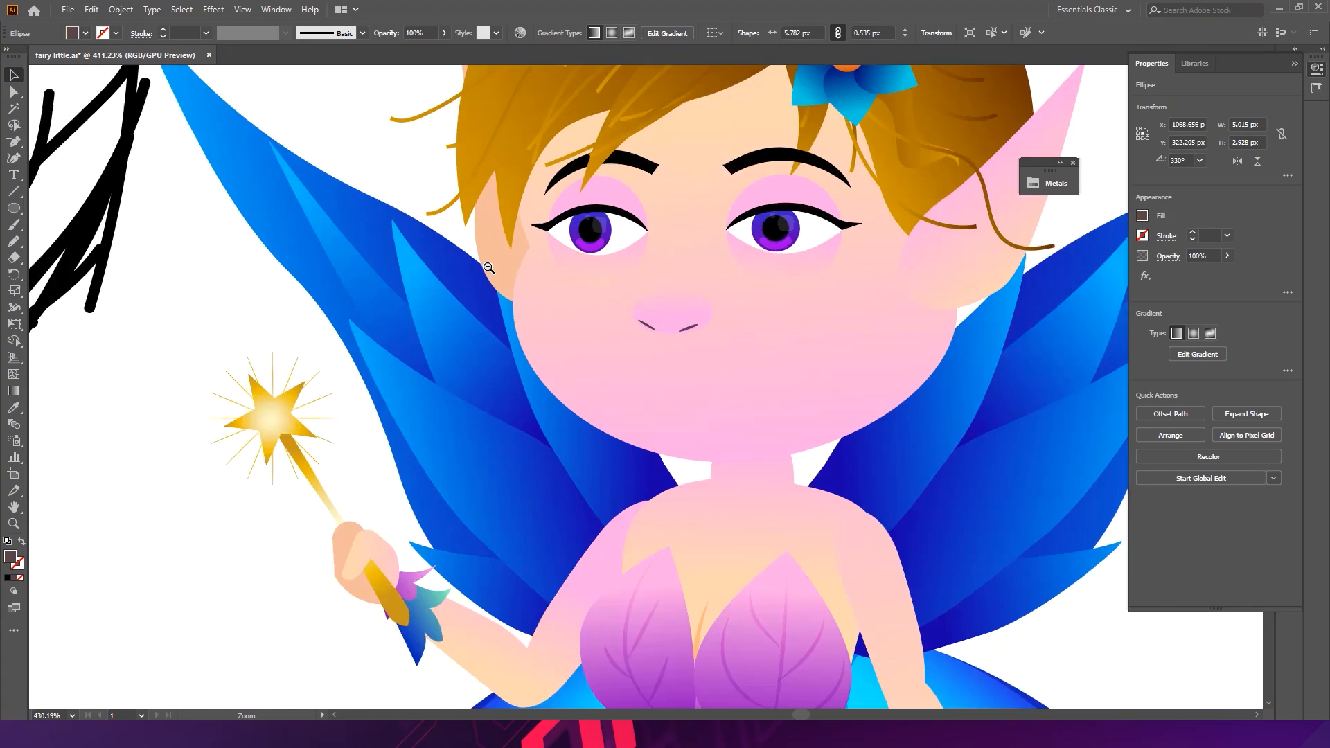
pyautogui.click(336, 459)
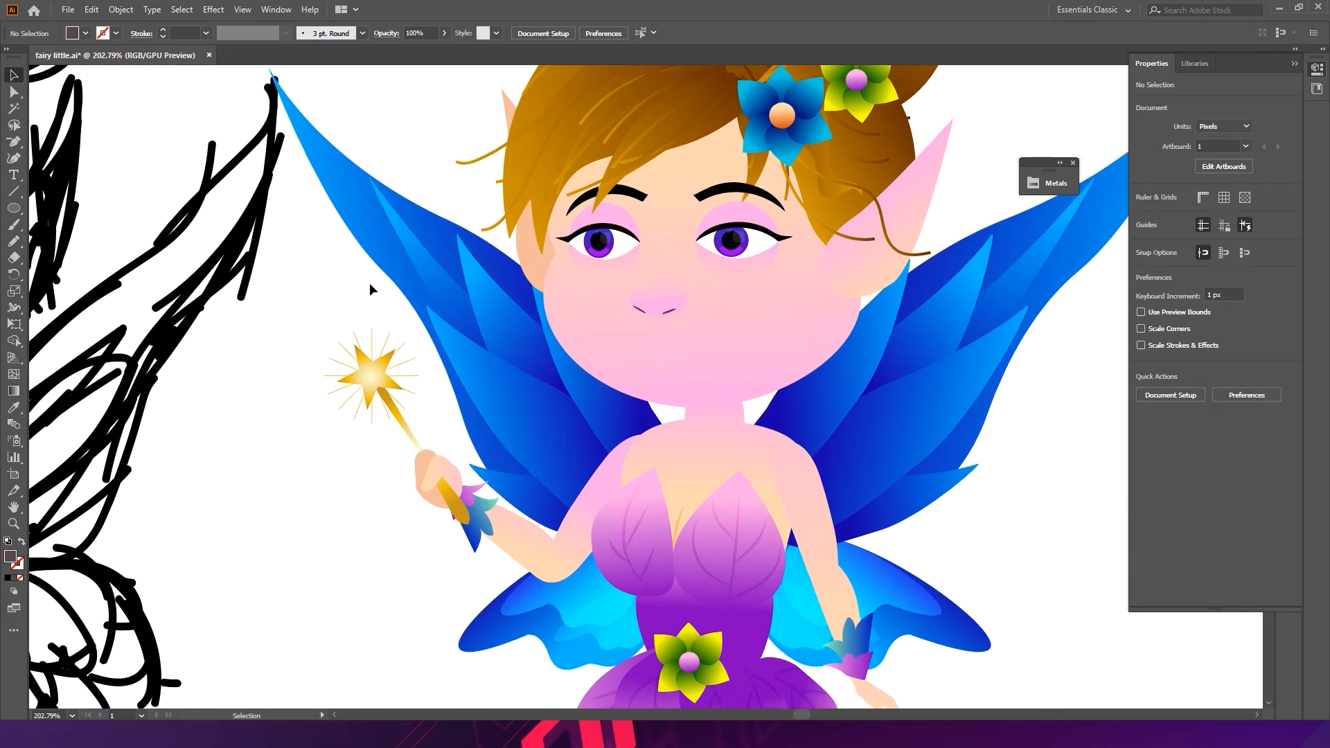
pyautogui.scroll(3, 807, 241)
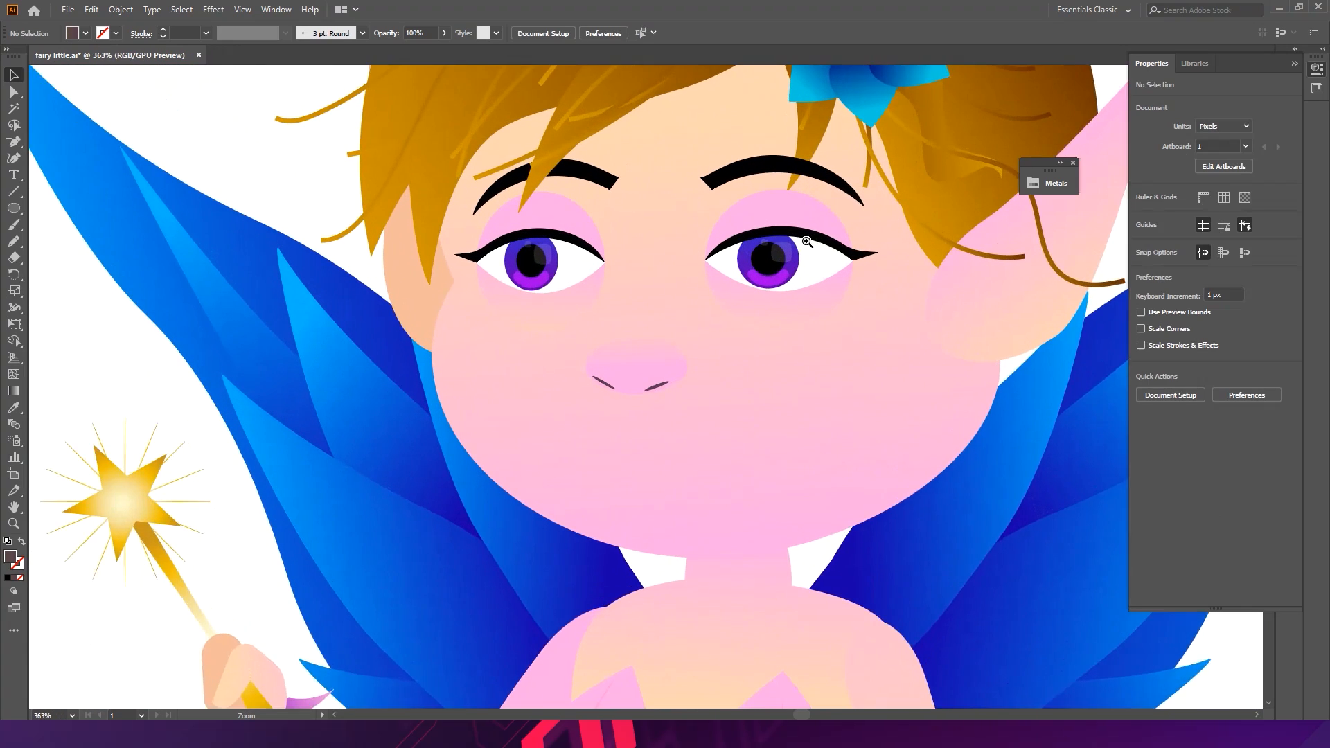
pyautogui.scroll(3, 807, 241)
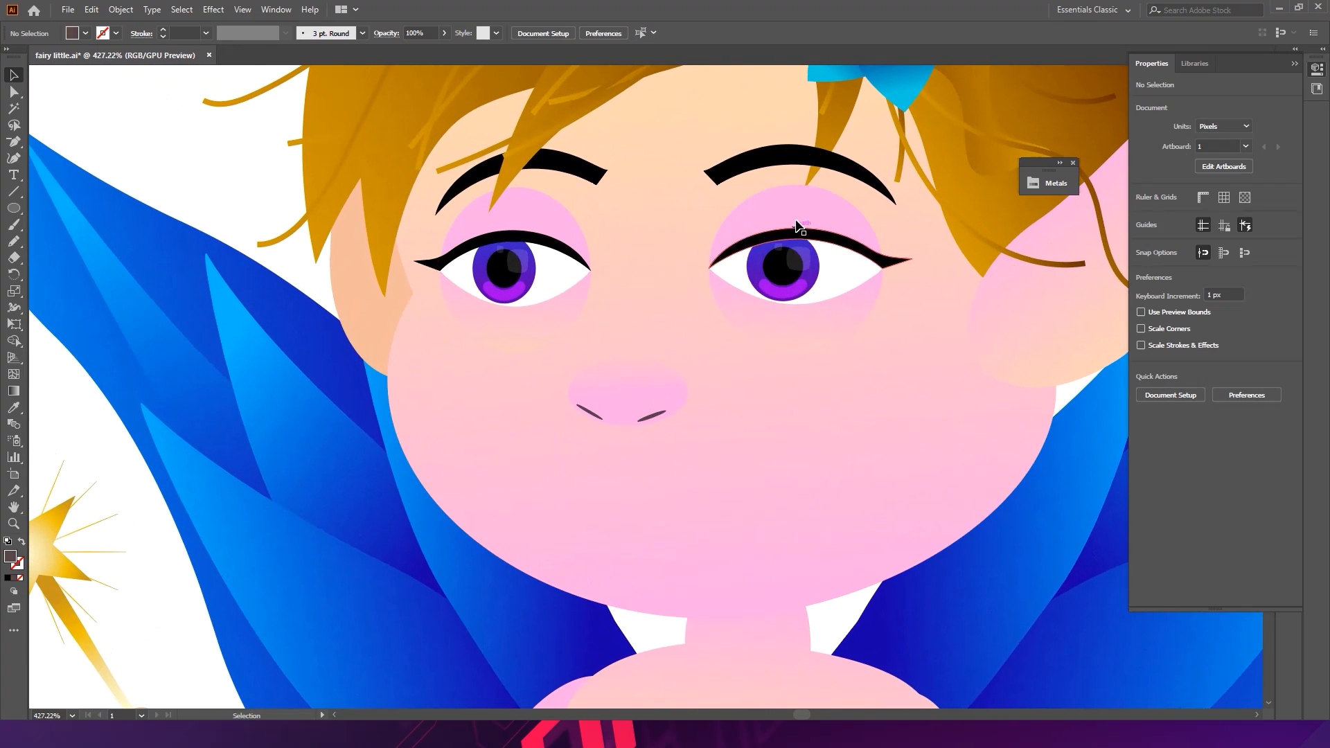
pyautogui.scroll(-3, 683, 285)
pyautogui.scroll(2, 704, 294)
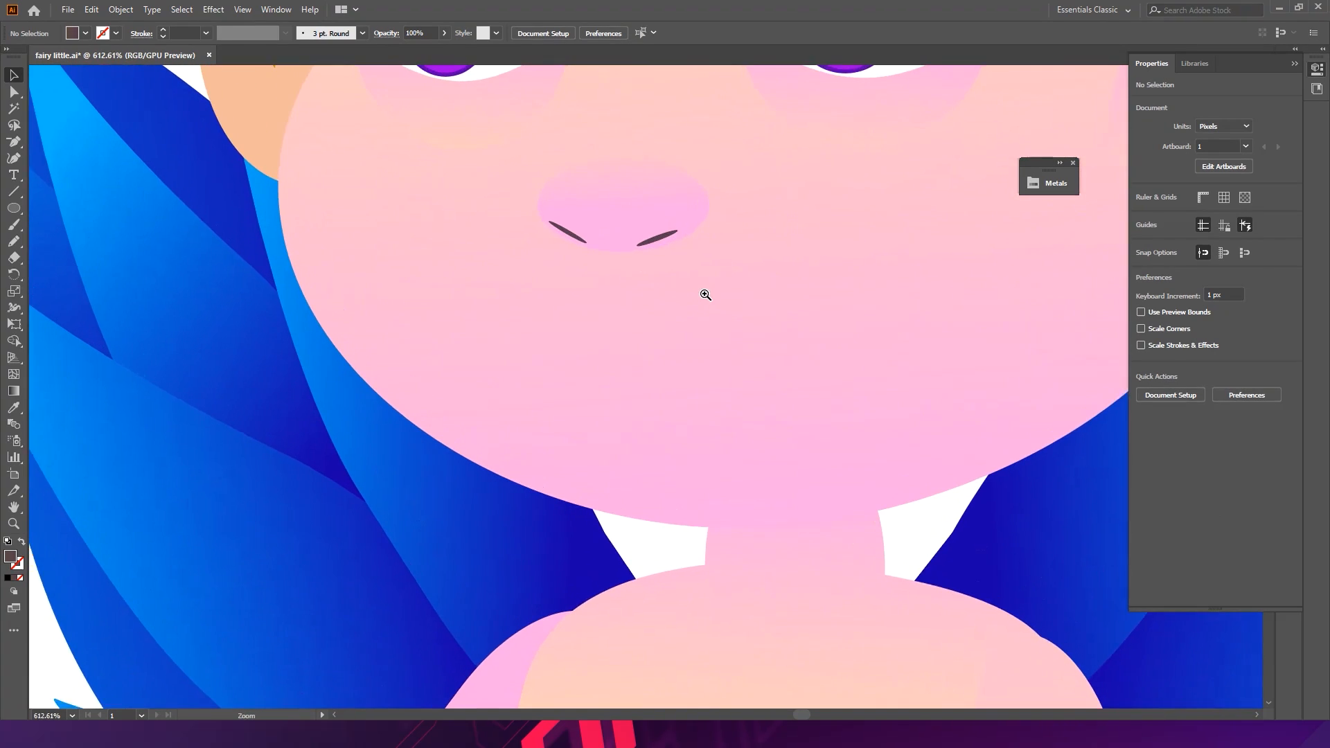
pyautogui.moveTo(704, 294); pyautogui.dragTo(710, 287)
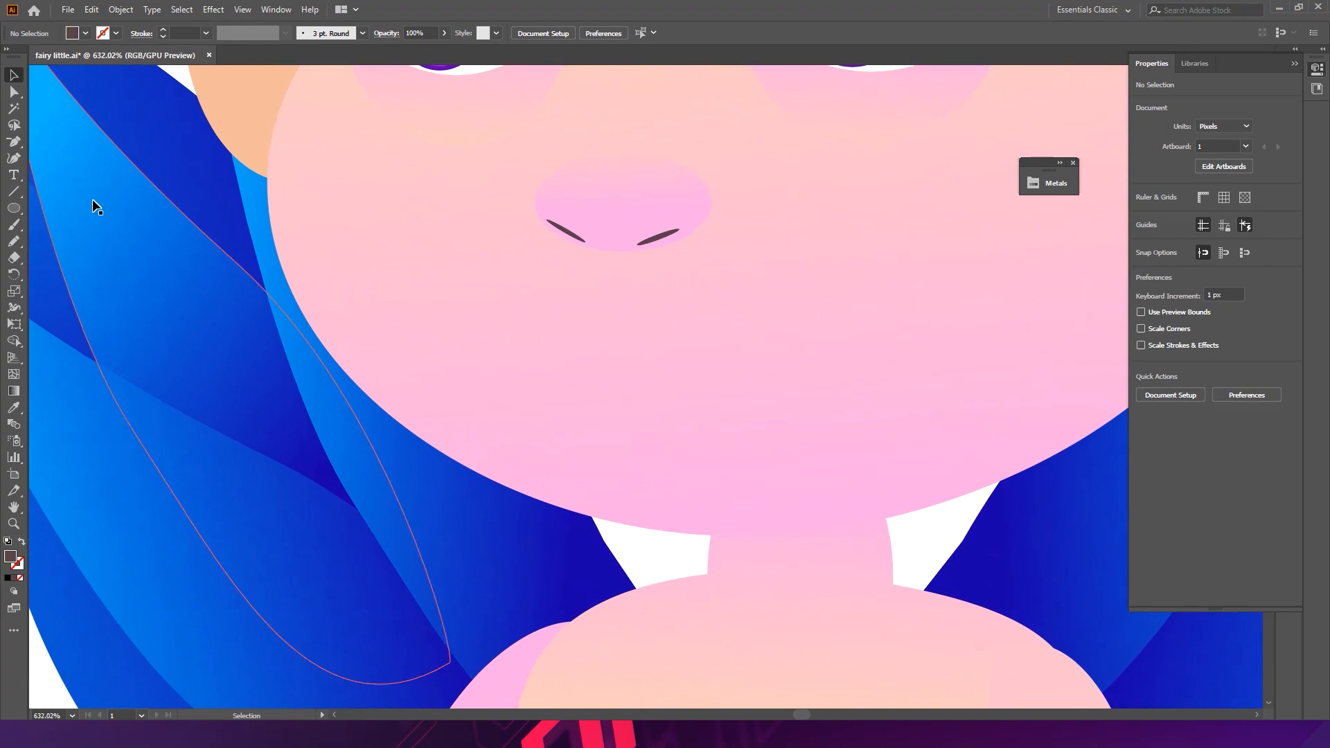
# - Drag the nose's top anchor upward to stretch the nose into a pointed shape
pyautogui.moveTo(788, 311); pyautogui.dragTo(385, 278)
pyautogui.moveTo(713, 280); pyautogui.dragTo(582, 291)
pyautogui.moveTo(505, 325); pyautogui.dragTo(589, 320)
pyautogui.press('a')
pyautogui.click(552, 263)
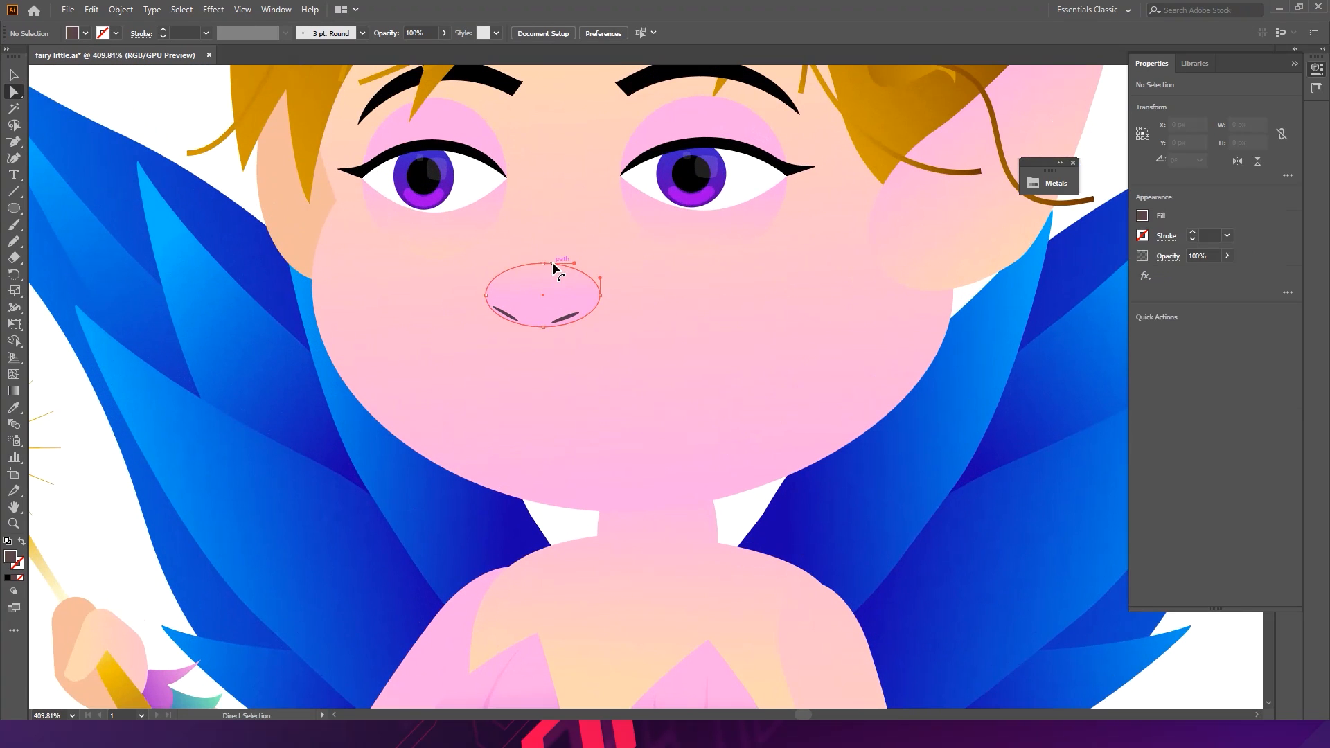
pyautogui.moveTo(552, 262); pyautogui.dragTo(540, 195)
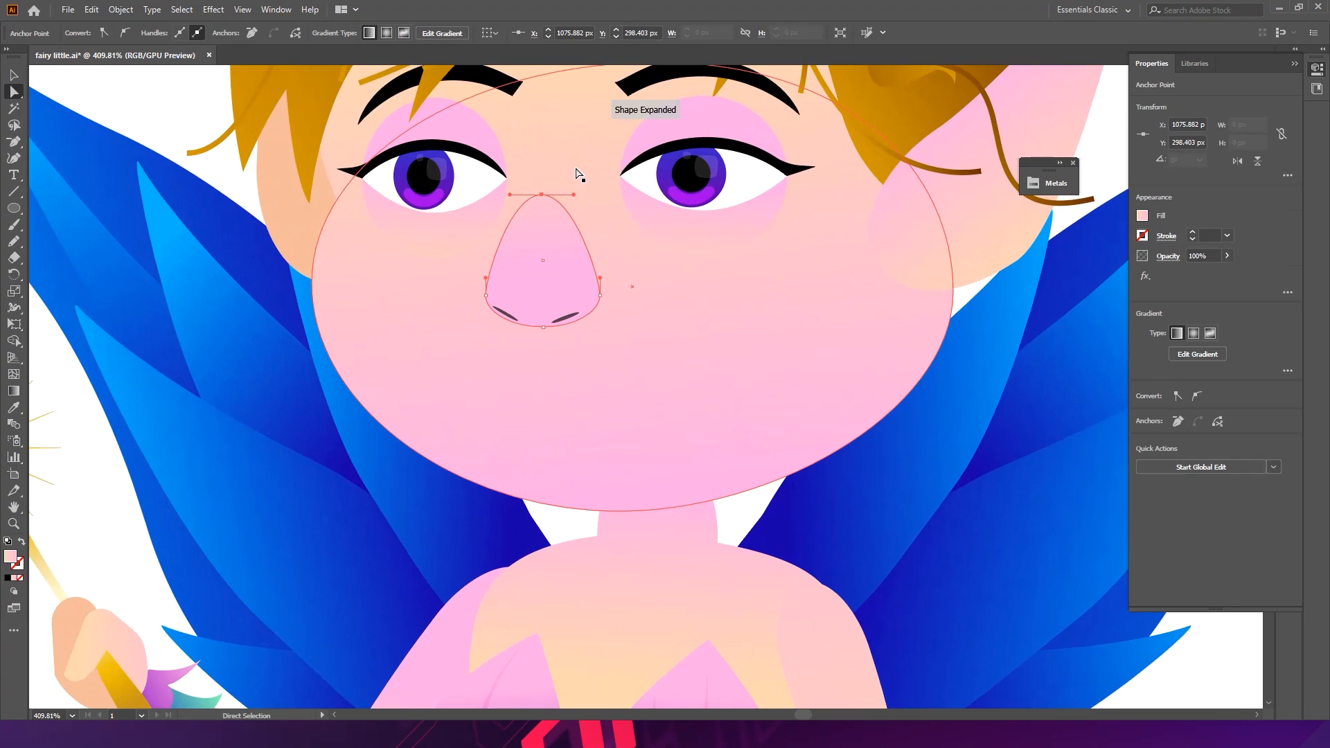
# - Reshape the nose's side curves with the Anchor Point tool and Direct Selection
pyautogui.click(173, 115)
pyautogui.moveTo(456, 216); pyautogui.dragTo(238, 256)
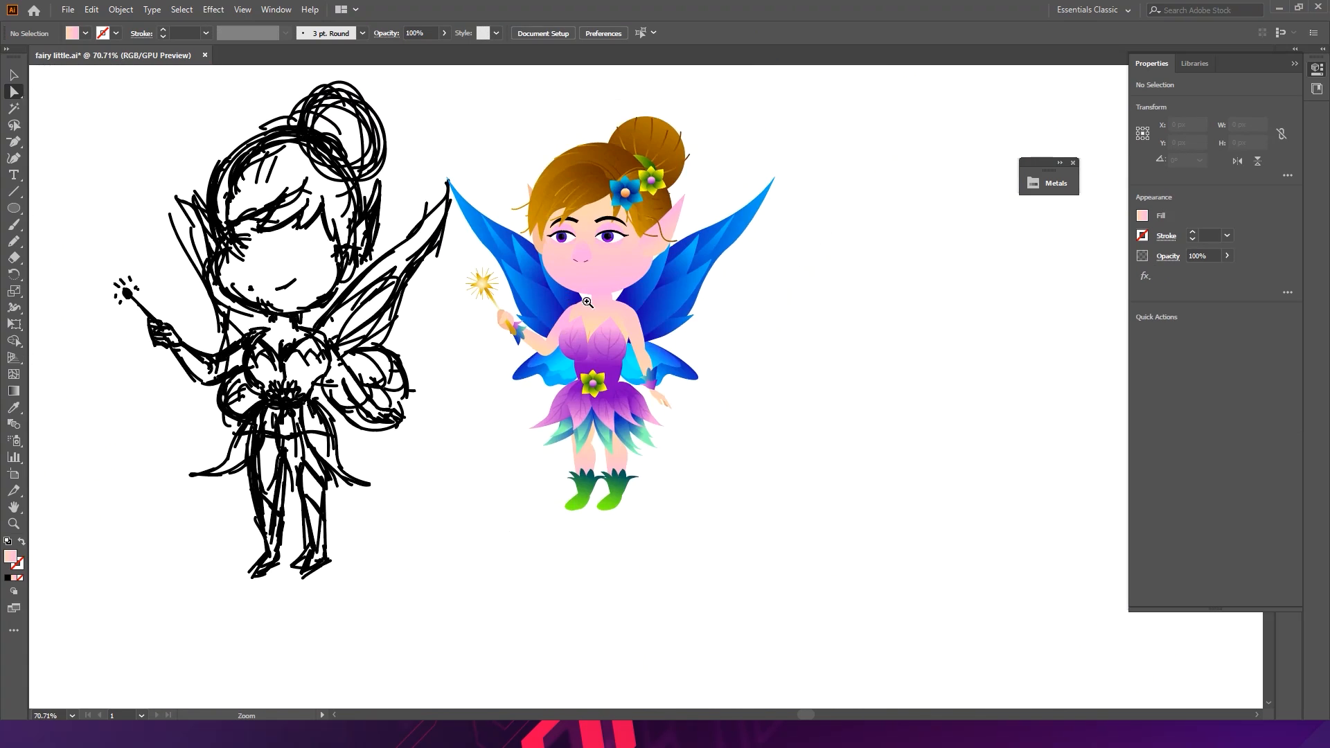
pyautogui.moveTo(568, 292); pyautogui.dragTo(787, 215)
pyautogui.moveTo(819, 169); pyautogui.dragTo(636, 437)
pyautogui.moveTo(486, 344); pyautogui.dragTo(554, 332)
pyautogui.click(487, 317)
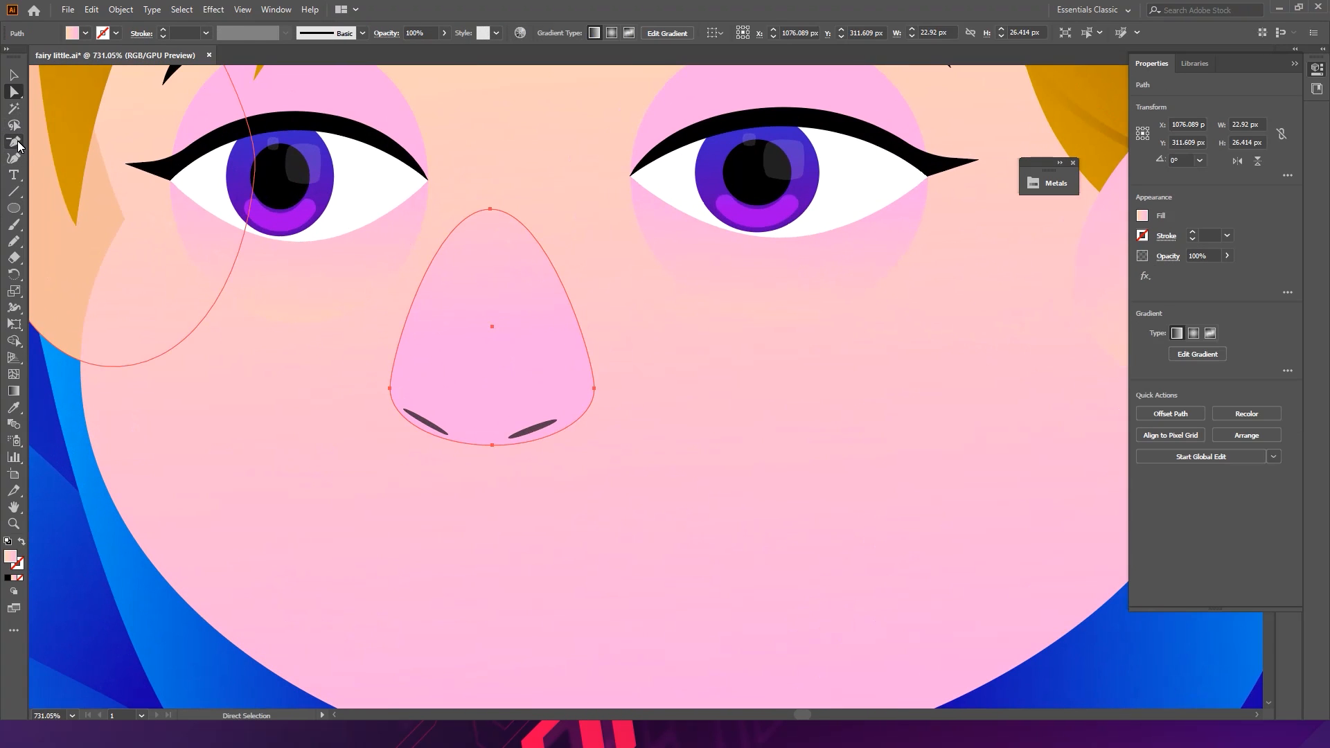
pyautogui.moveTo(15, 144); pyautogui.dragTo(76, 182)
pyautogui.moveTo(427, 278); pyautogui.dragTo(452, 262)
pyautogui.press('a')
pyautogui.moveTo(396, 392); pyautogui.dragTo(463, 270)
pyautogui.keyDown('ctrl'); pyautogui.click(542, 377); pyautogui.keyUp('ctrl')
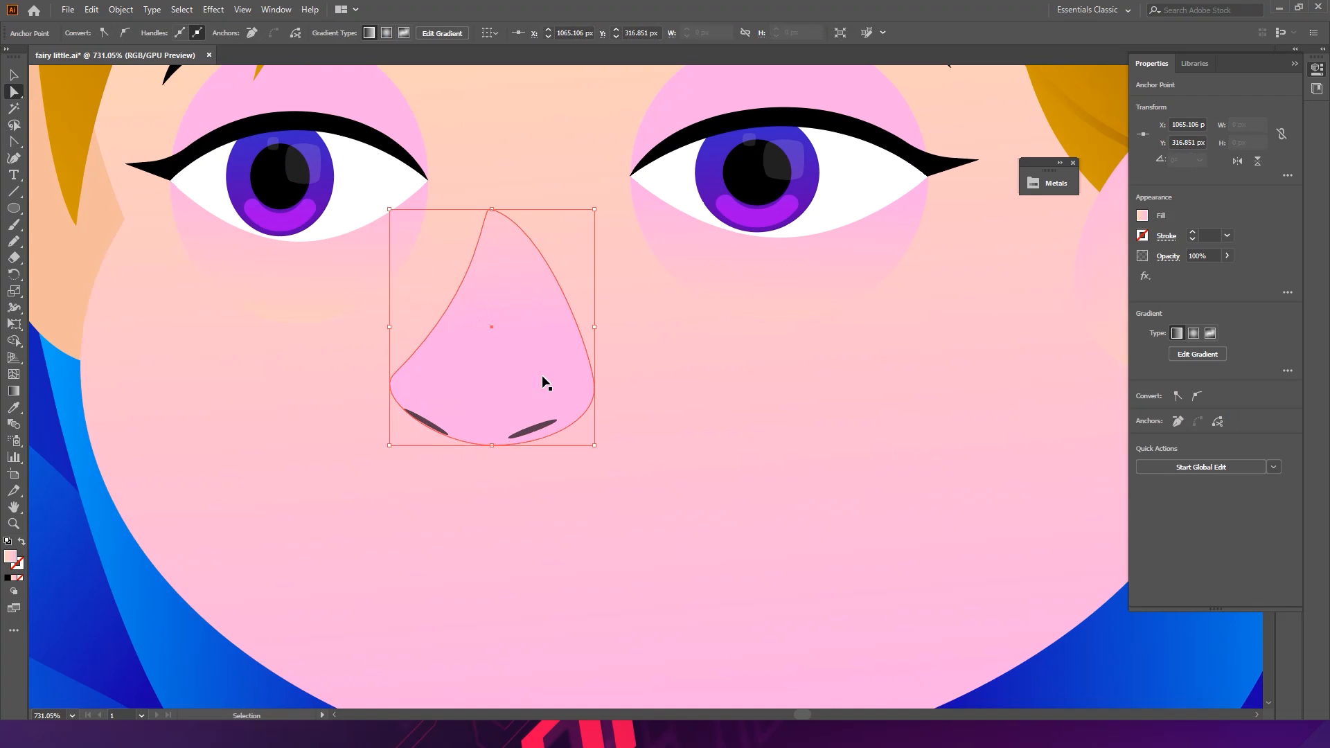
pyautogui.hotkey('ctrl', '0')
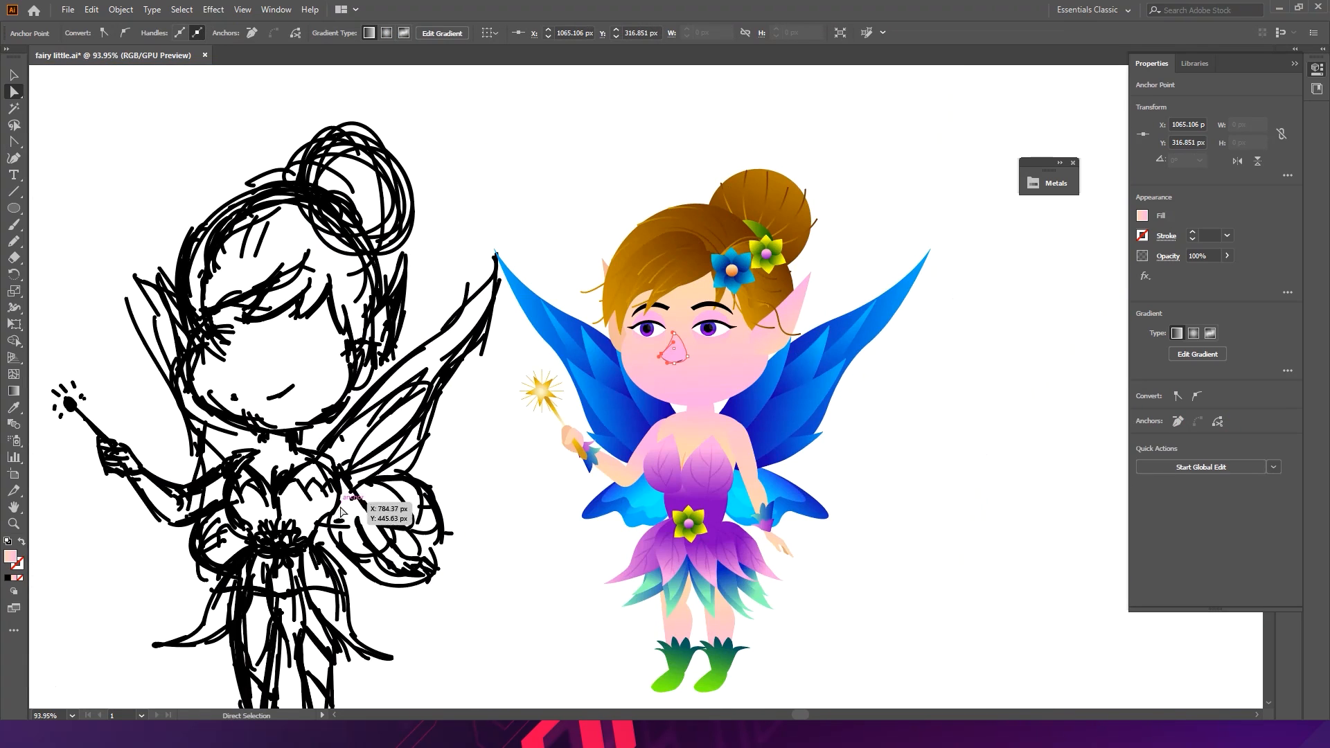
pyautogui.click(455, 554)
pyautogui.moveTo(713, 396); pyautogui.dragTo(1008, 425)
pyautogui.press('v')
pyautogui.moveTo(870, 406); pyautogui.dragTo(693, 353)
pyautogui.moveTo(831, 381); pyautogui.dragTo(732, 409)
pyautogui.hotkey('ctrl', 'z')
pyautogui.press('v')
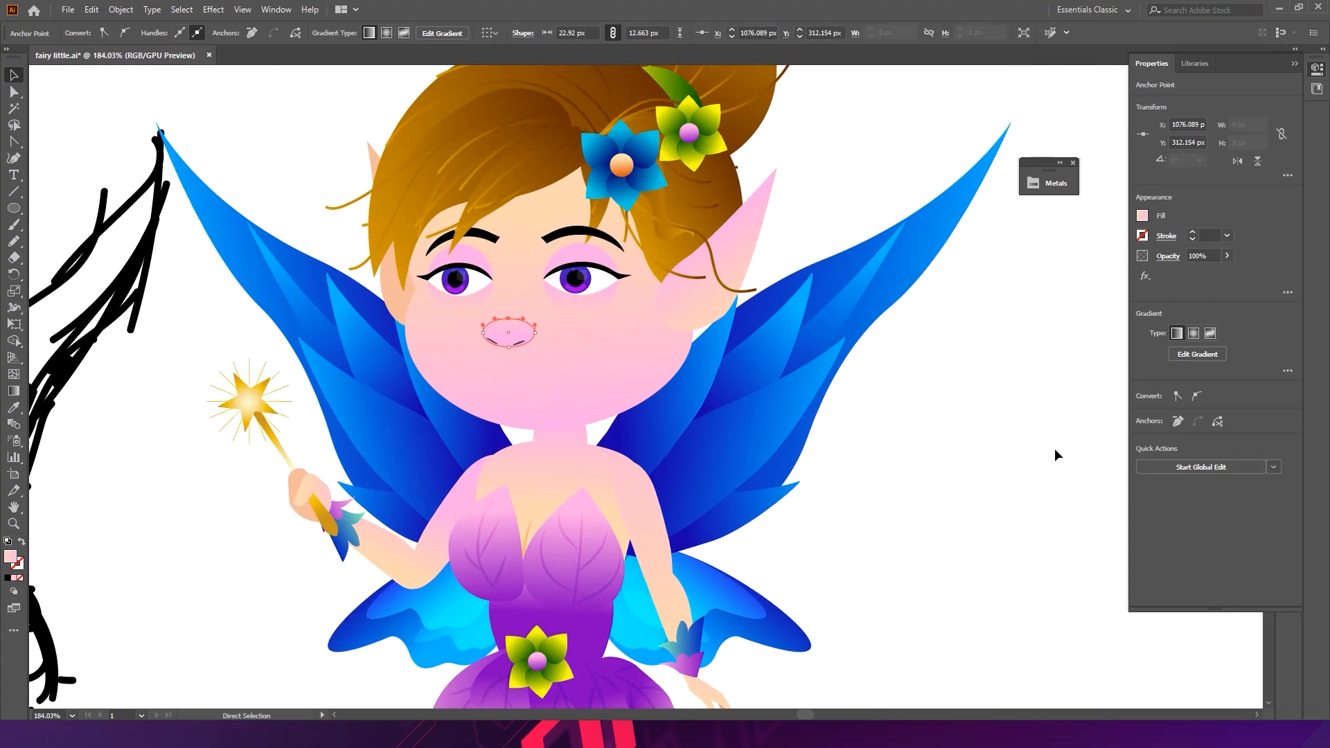
pyautogui.click(1053, 412)
# - Draw a horizontal line below the nose for the mouth, about 49 px long
pyautogui.moveTo(472, 365); pyautogui.dragTo(687, 359)
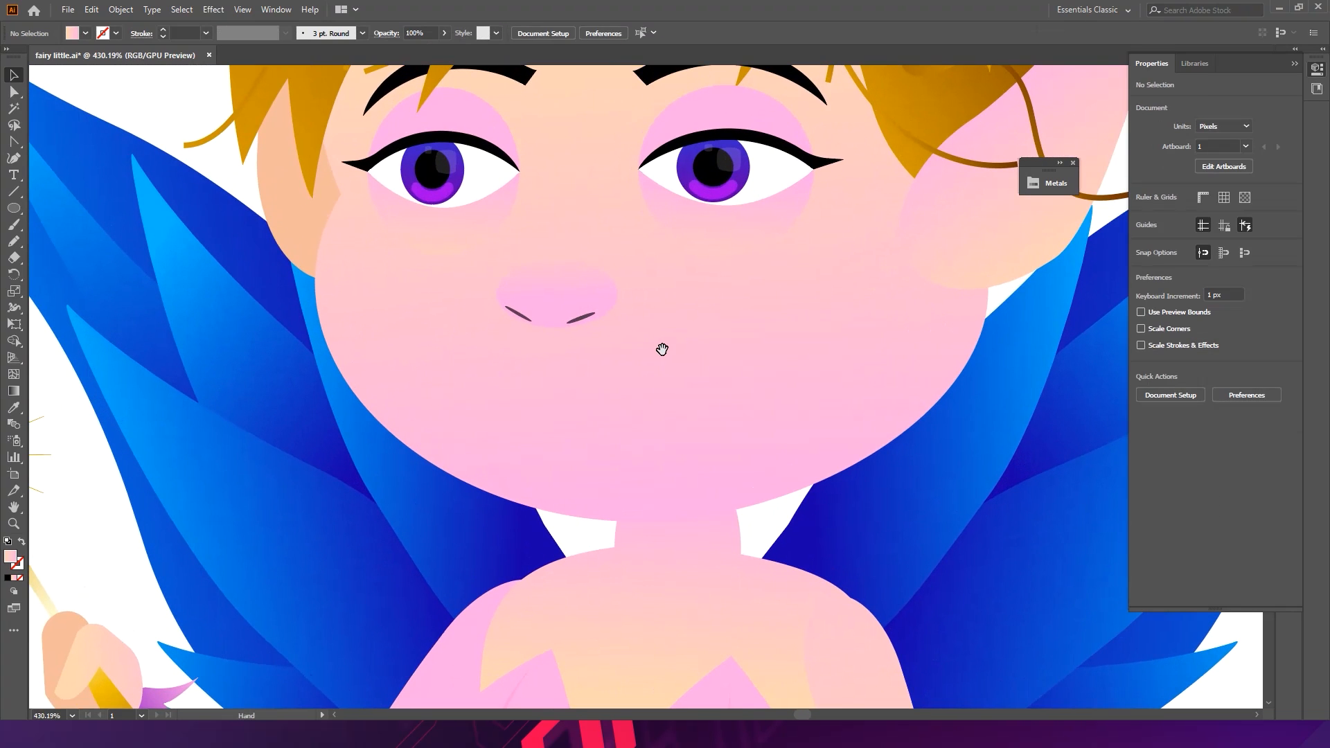
pyautogui.moveTo(513, 362); pyautogui.dragTo(585, 372)
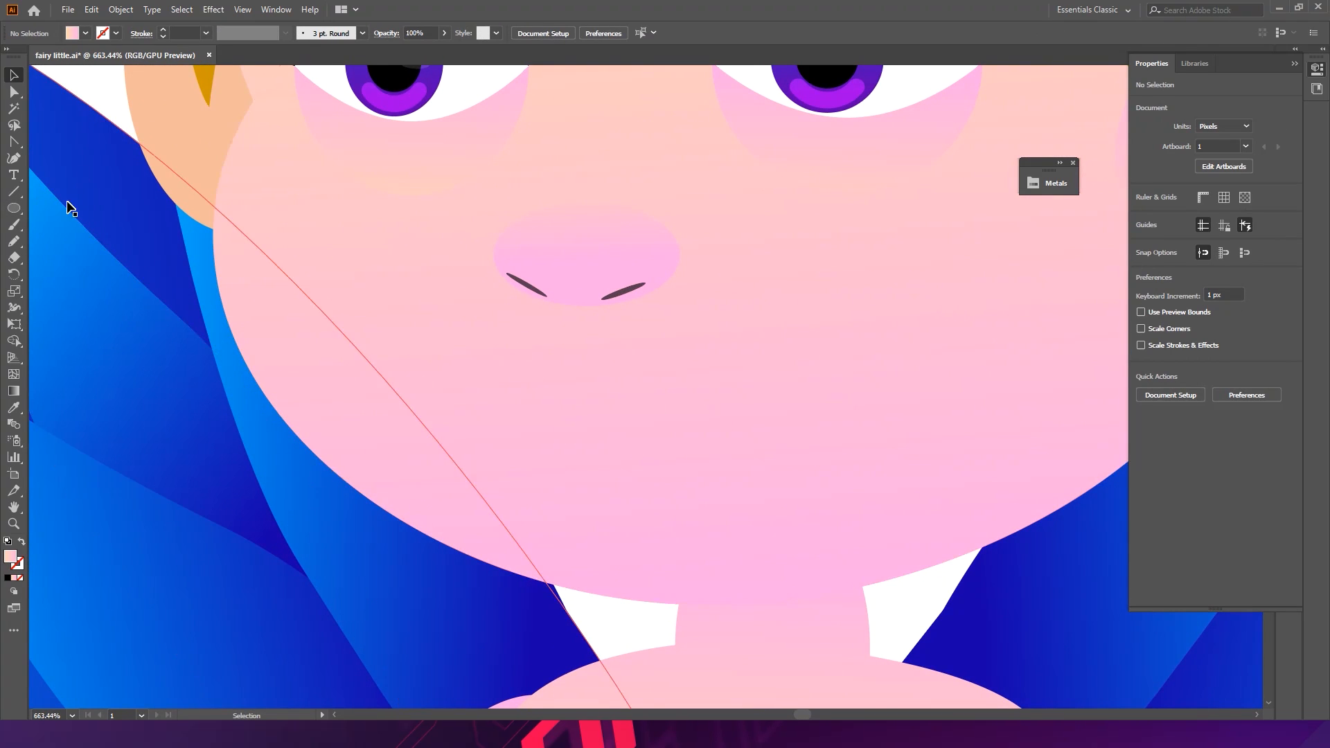
pyautogui.moveTo(450, 286); pyautogui.dragTo(349, 251)
pyautogui.click(14, 191)
pyautogui.moveTo(464, 348); pyautogui.dragTo(689, 338)
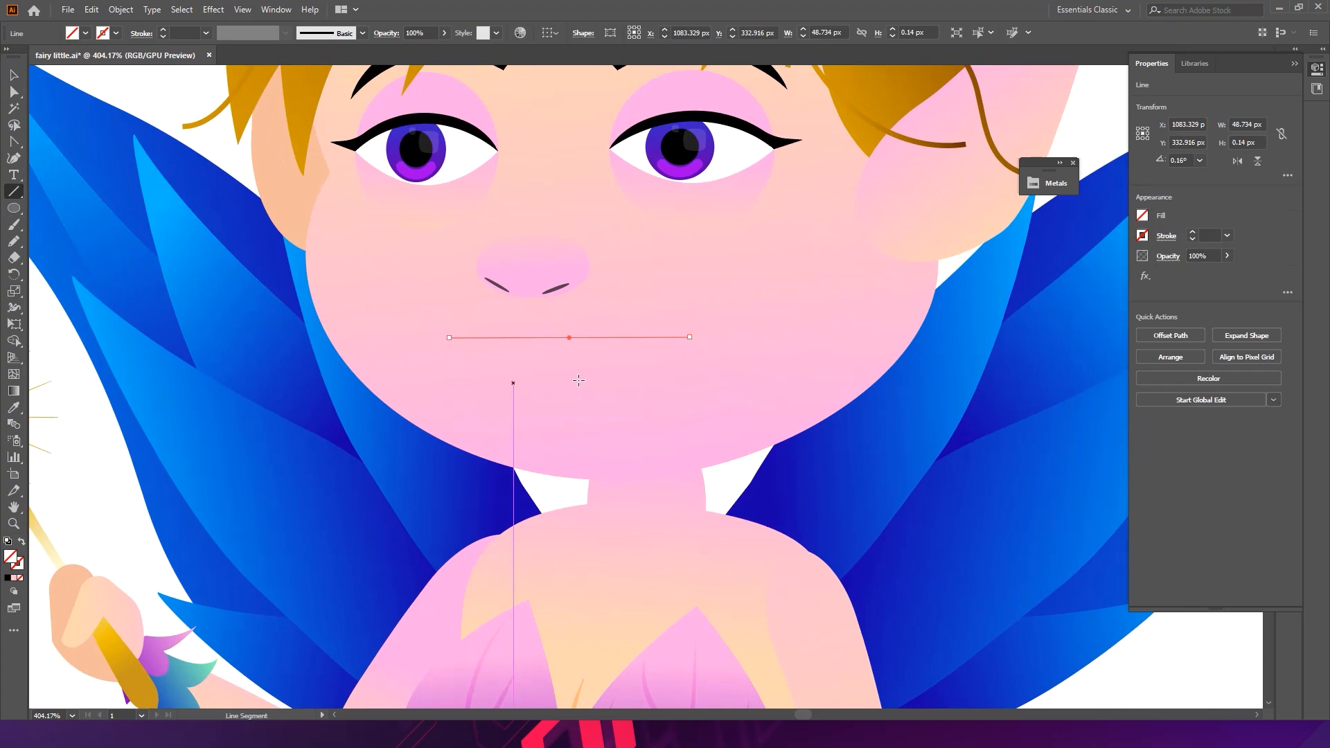
# - Bend the mouth line downward at its middle into a smile curve with the Anchor Point tool
pyautogui.click(16, 142)
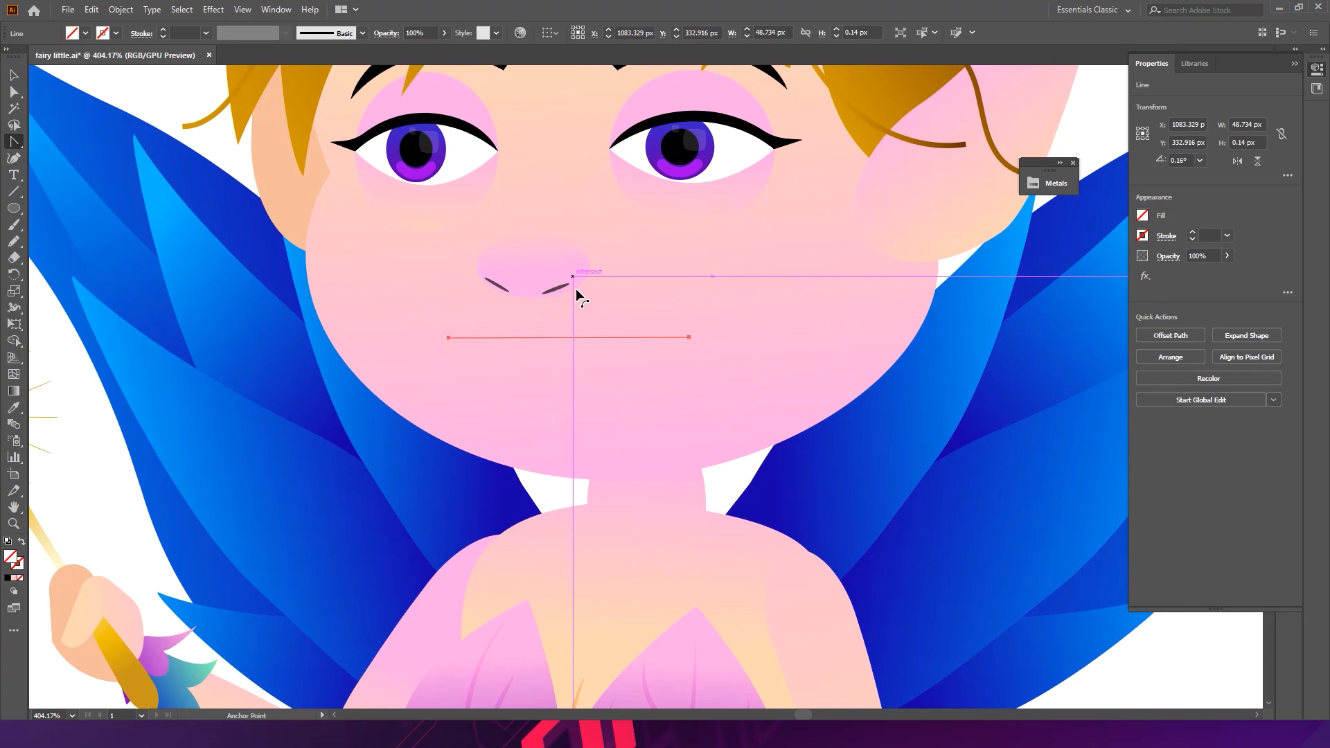
pyautogui.moveTo(534, 338); pyautogui.dragTo(532, 360)
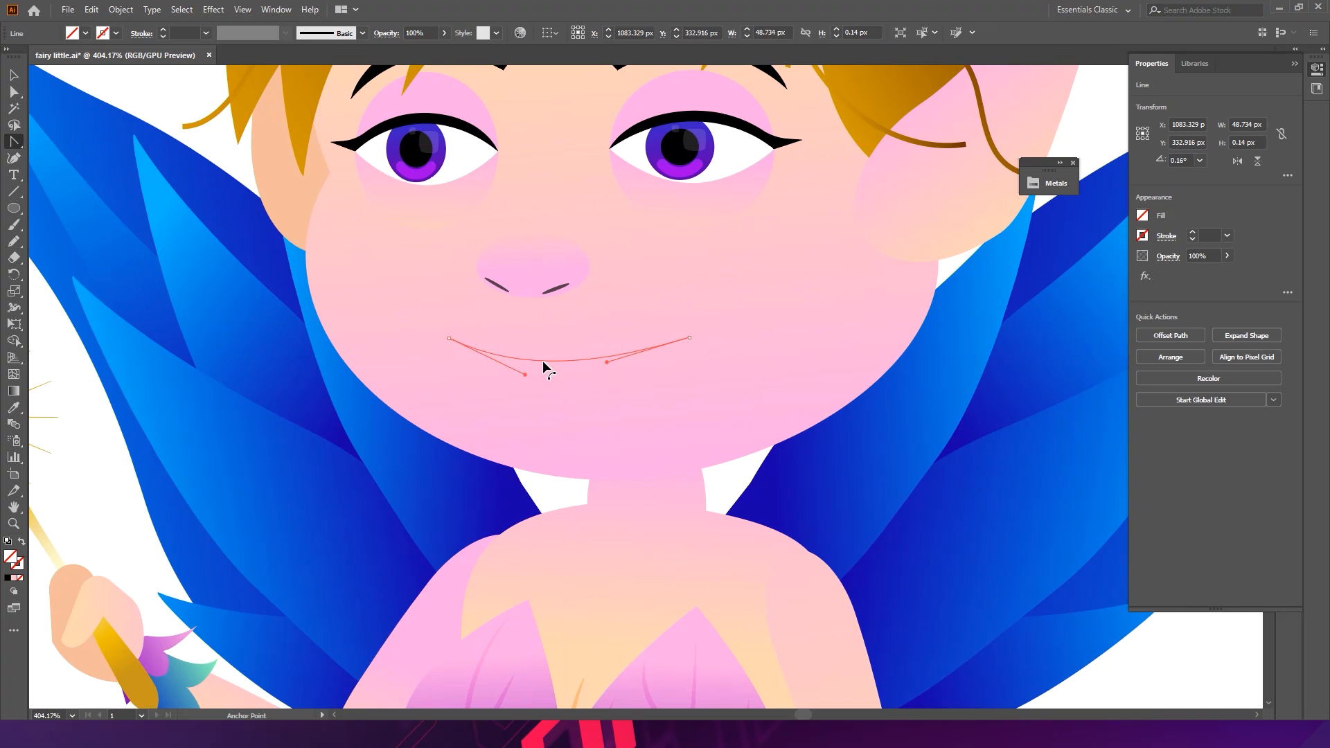
pyautogui.click(15, 77)
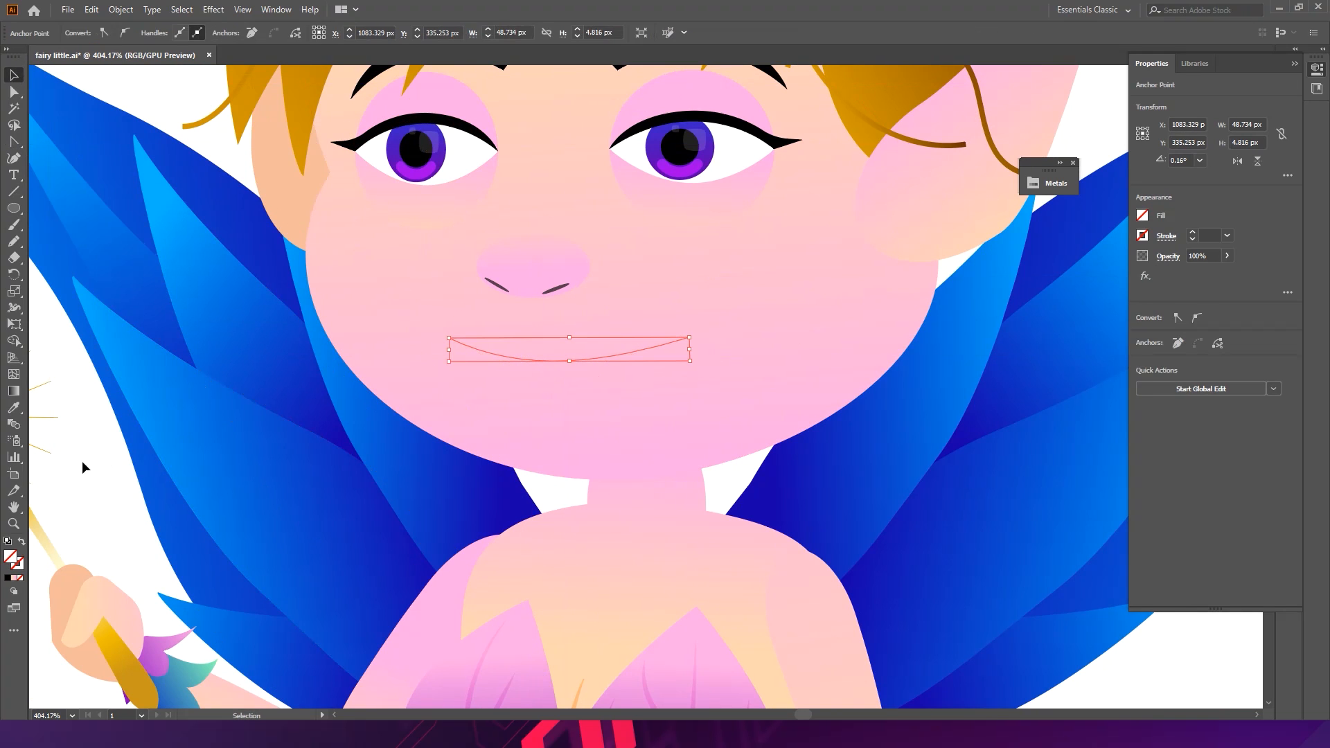
# - Set the mouth line's stroke weight to 3 pt
pyautogui.click(82, 463)
pyautogui.click(517, 357)
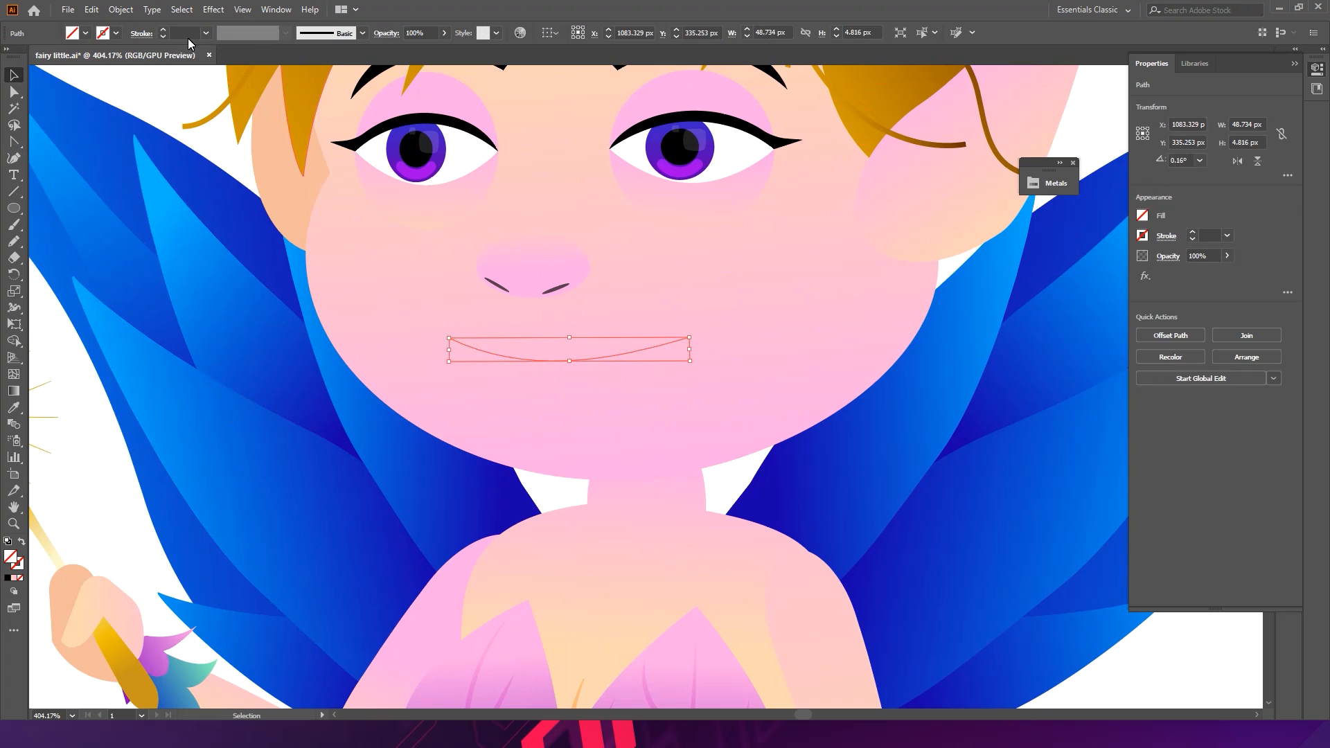
pyautogui.write('3')
pyautogui.press('Return')
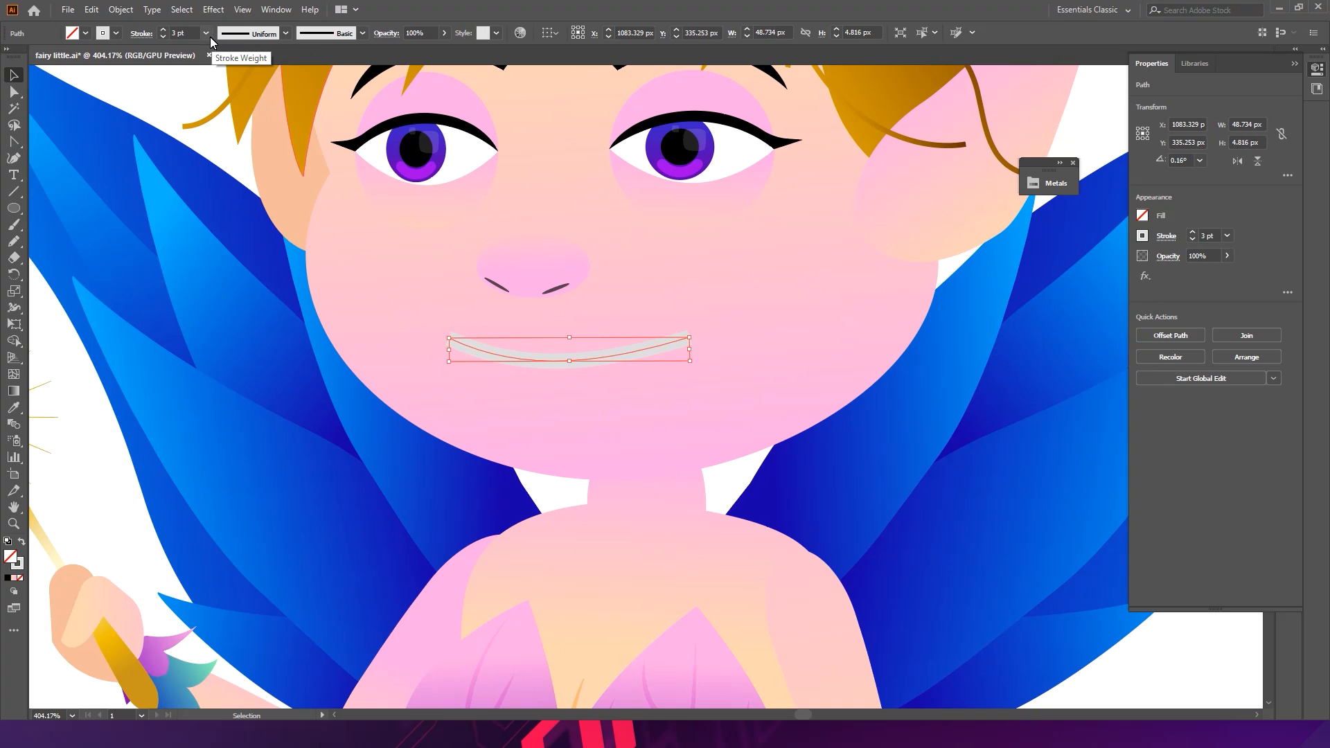
# - Set the mouth line's stroke color to red FF1F1F
pyautogui.doubleClick(20, 566)
pyautogui.click(867, 297)
pyautogui.click(894, 266)
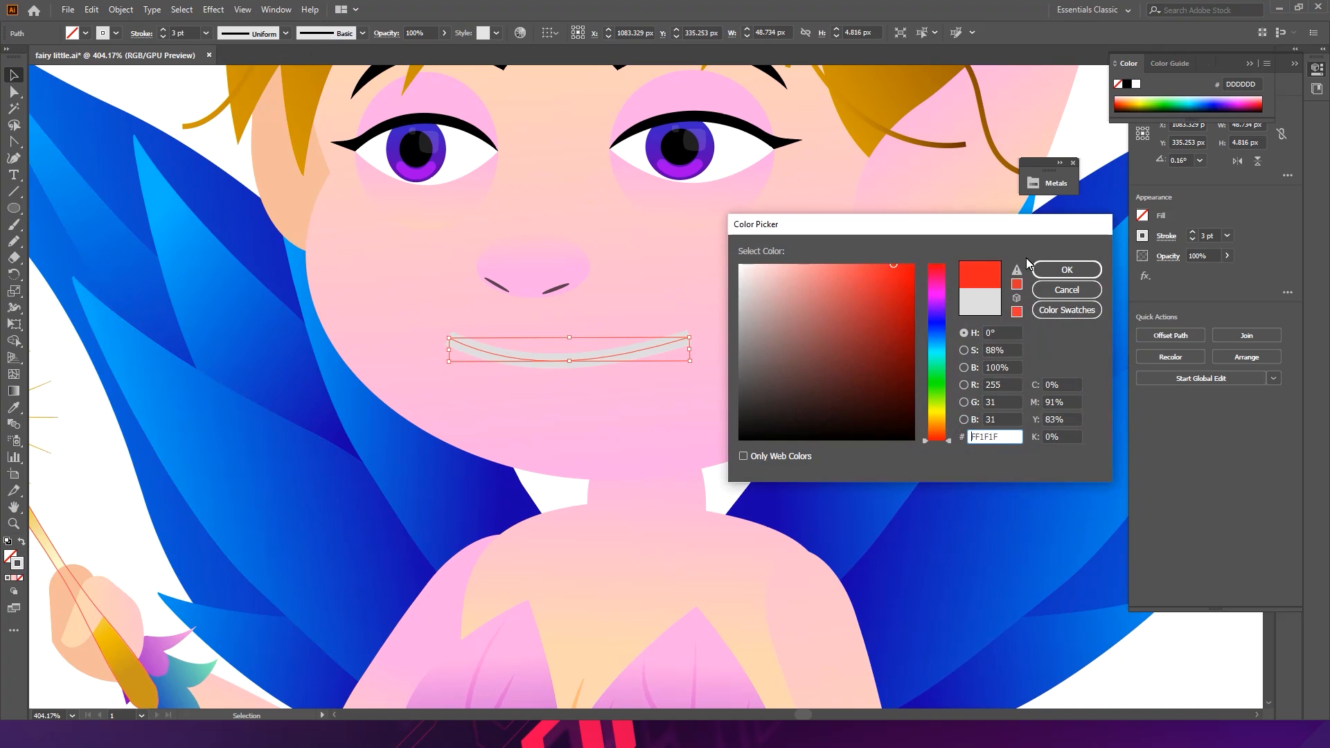
pyautogui.click(1063, 270)
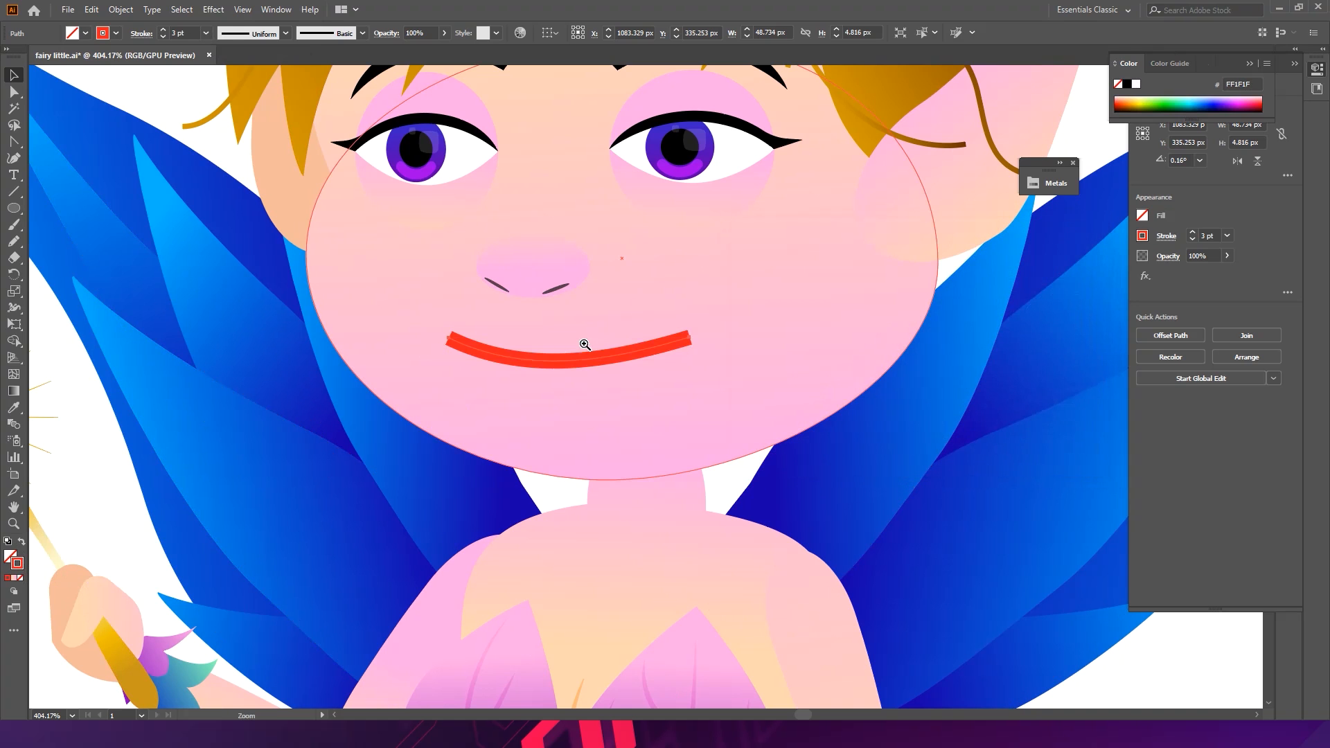
# - Shape the mouth stroke into lips with the Width tool, widening its middle and tapering its ends
pyautogui.scroll(3, 627, 321)
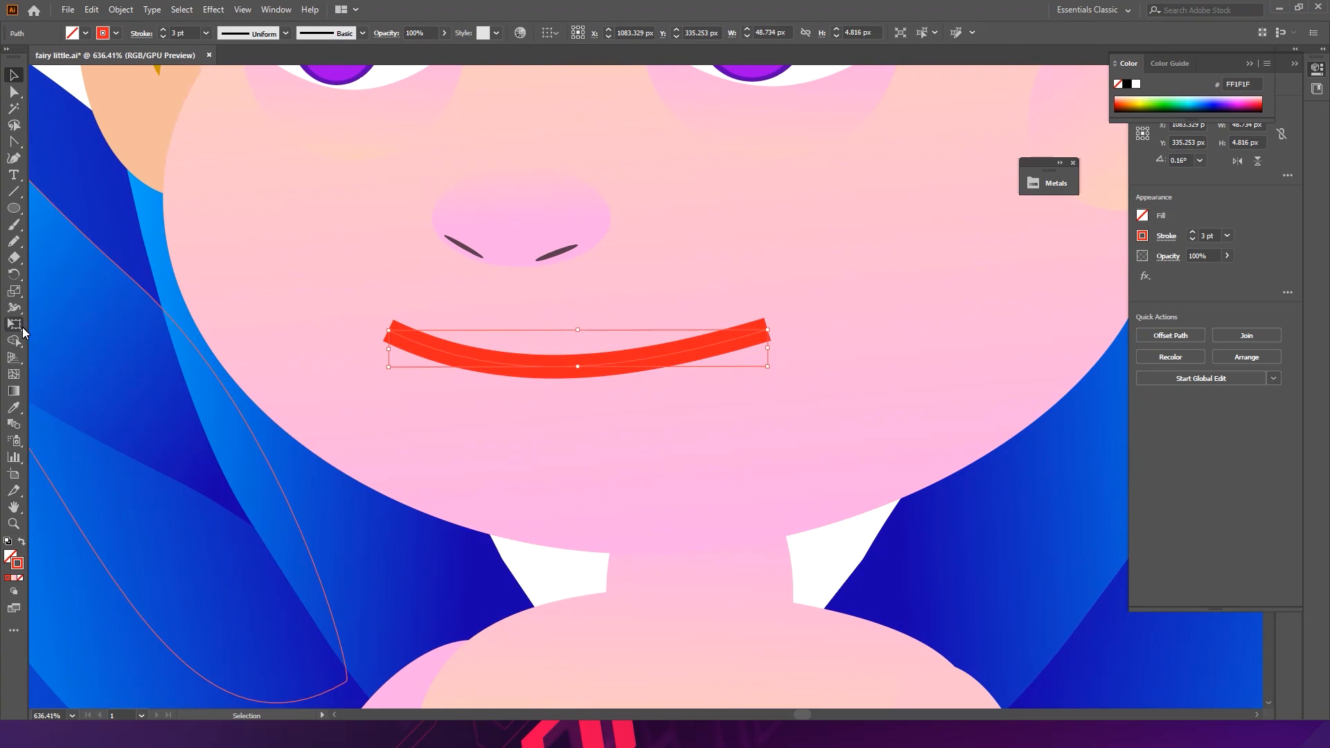
pyautogui.click(14, 307)
pyautogui.moveTo(523, 362); pyautogui.dragTo(524, 346)
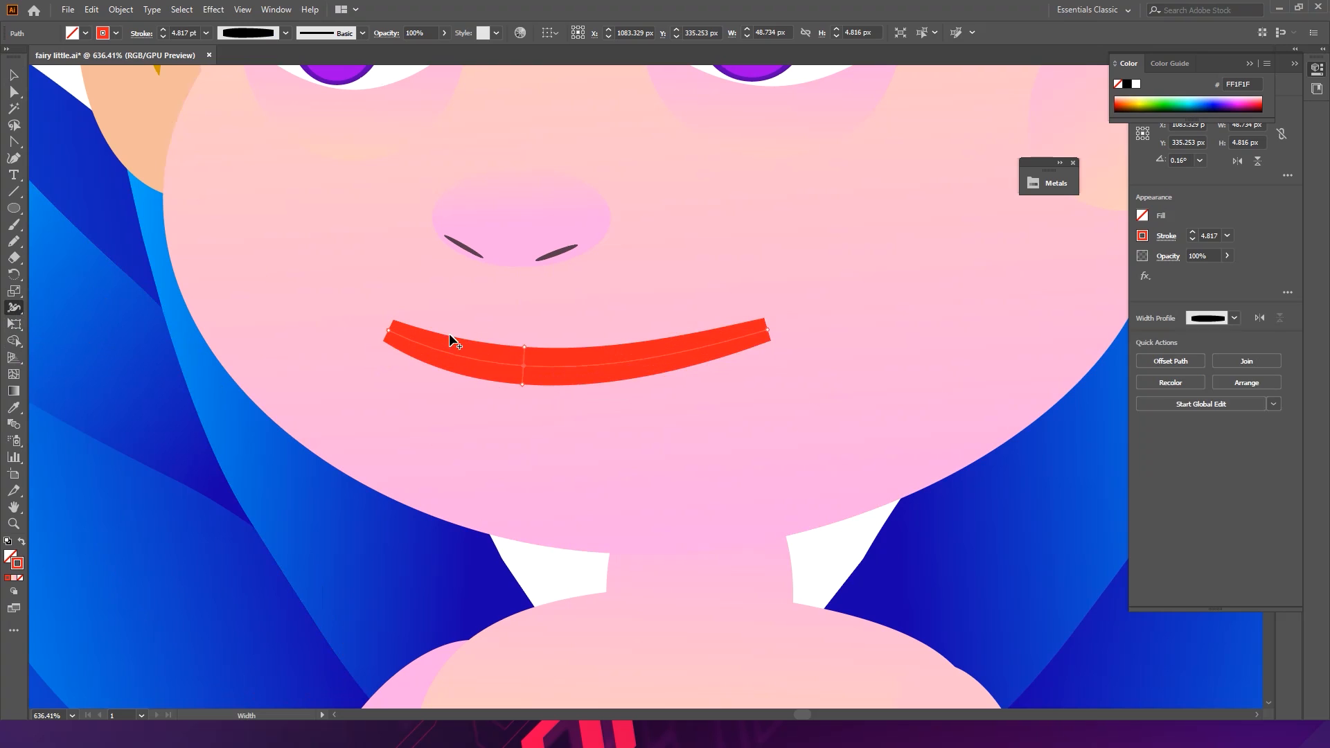
pyautogui.moveTo(436, 335); pyautogui.dragTo(437, 345)
pyautogui.moveTo(654, 356); pyautogui.dragTo(683, 353)
pyautogui.moveTo(762, 332)
pyautogui.mouseDown()
pyautogui.moveTo(740, 355)
pyautogui.moveTo(748, 341)
pyautogui.mouseUp()
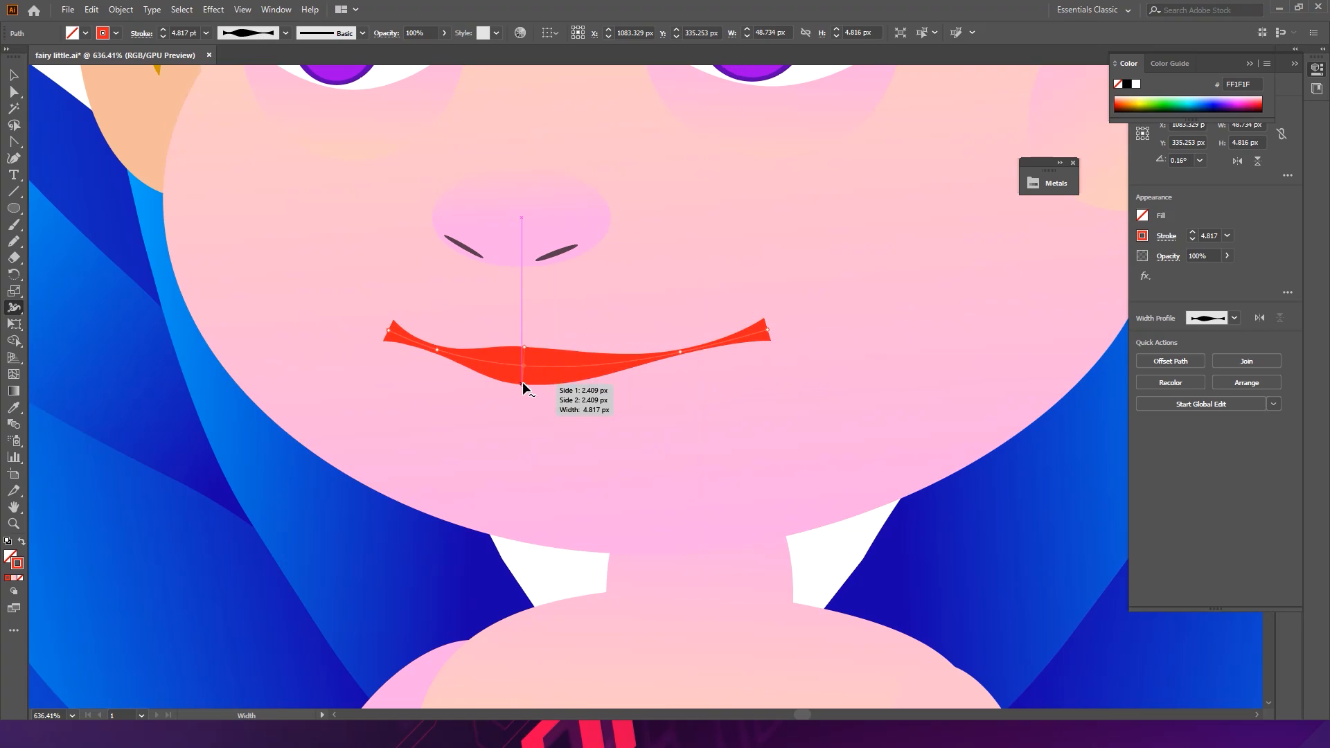
pyautogui.moveTo(523, 385); pyautogui.dragTo(522, 414)
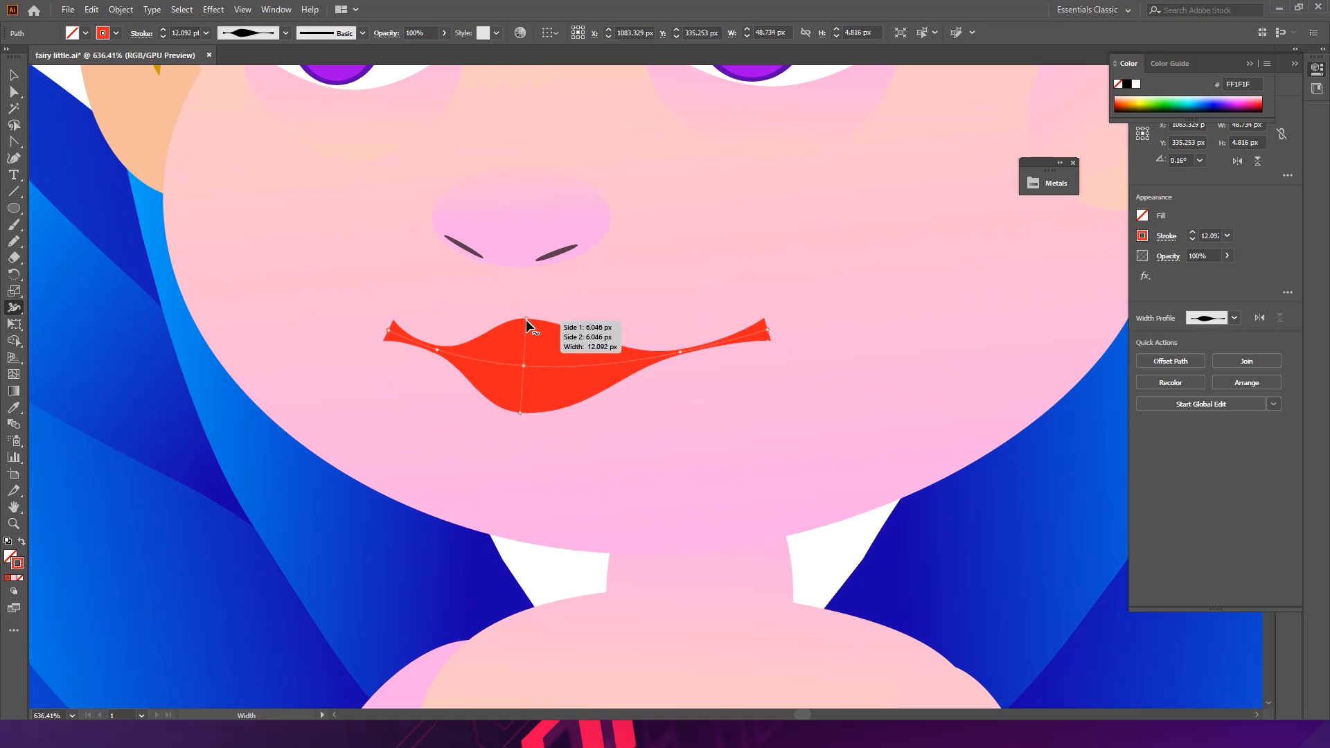
# - Adjust the lips' width points with the Width tool to refine the upper and lower edges
pyautogui.moveTo(527, 317); pyautogui.dragTo(512, 314)
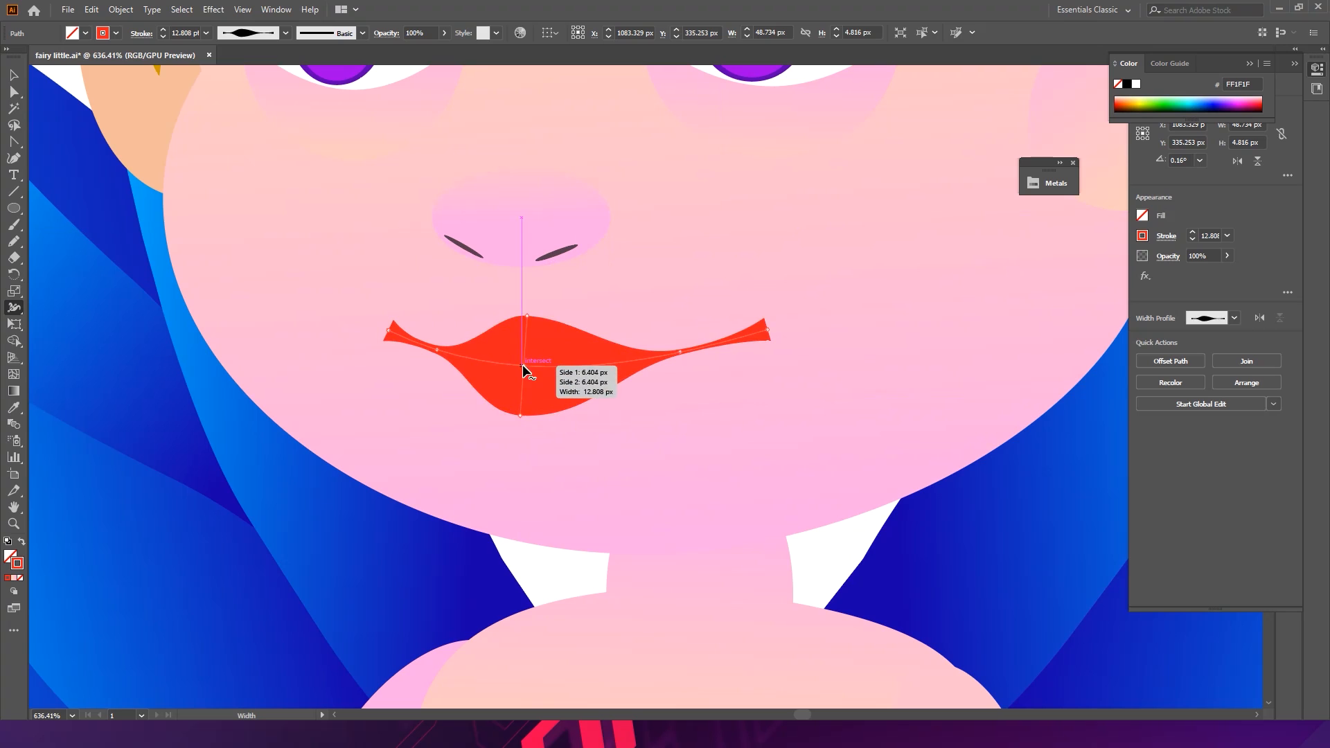
pyautogui.moveTo(525, 365)
pyautogui.mouseDown()
pyautogui.moveTo(537, 365)
pyautogui.moveTo(496, 361)
pyautogui.moveTo(516, 363)
pyautogui.mouseUp()
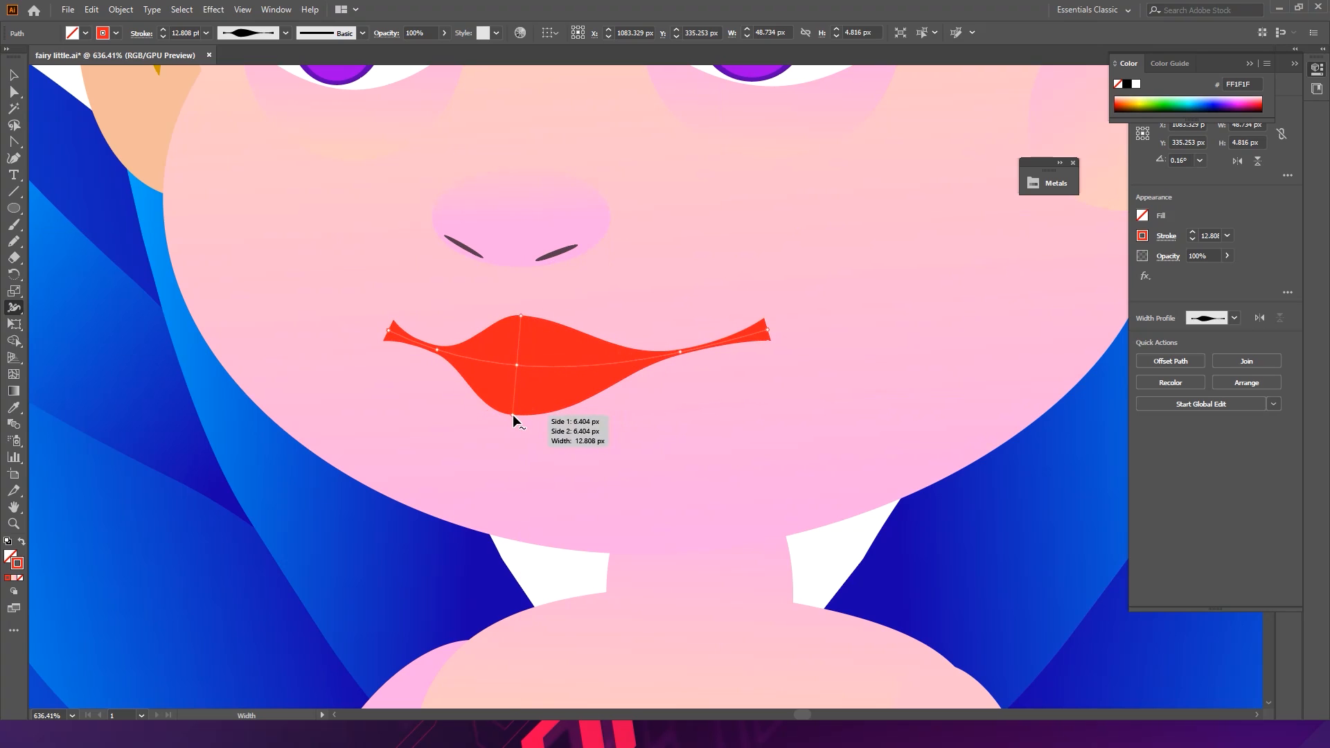
pyautogui.moveTo(514, 416)
pyautogui.mouseDown()
pyautogui.moveTo(536, 416)
pyautogui.moveTo(513, 401)
pyautogui.mouseUp()
pyautogui.moveTo(644, 318); pyautogui.dragTo(492, 280)
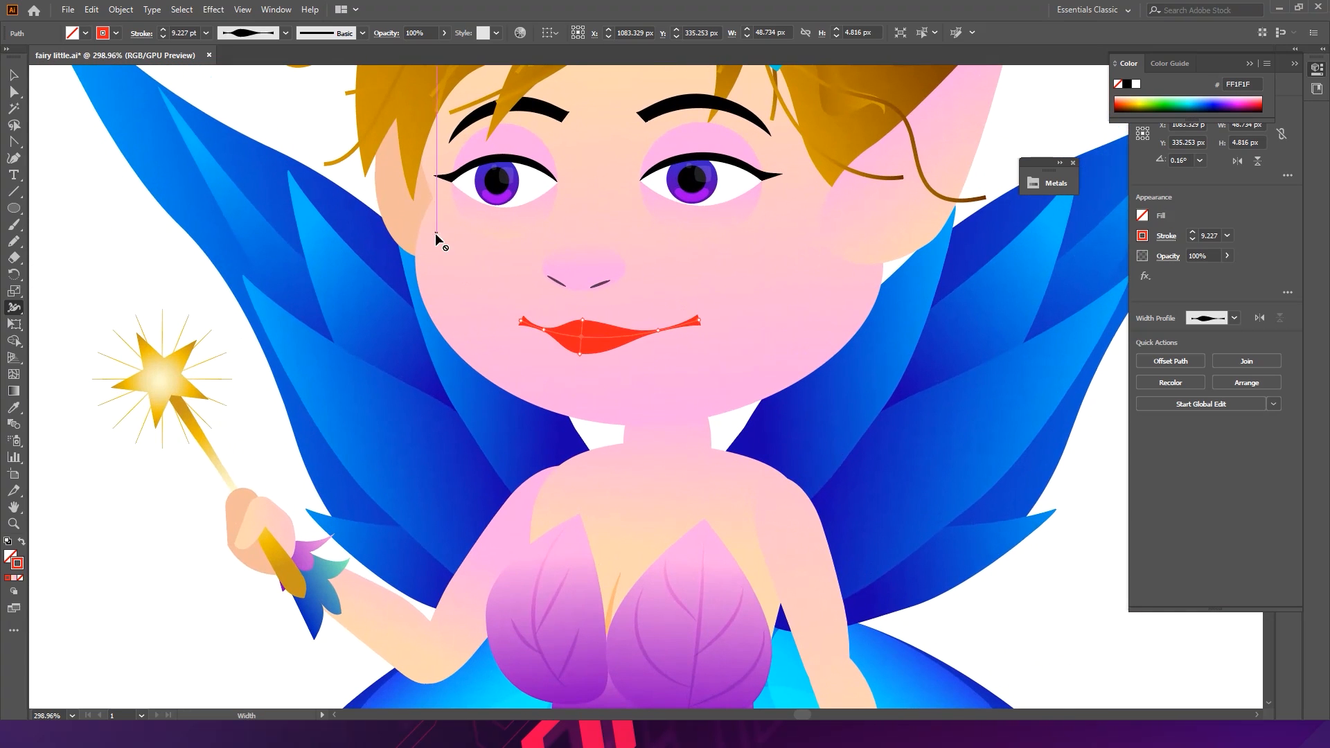
# - Widen the lips' center further and pull out the right mouth corner with the Width tool
pyautogui.press('v')
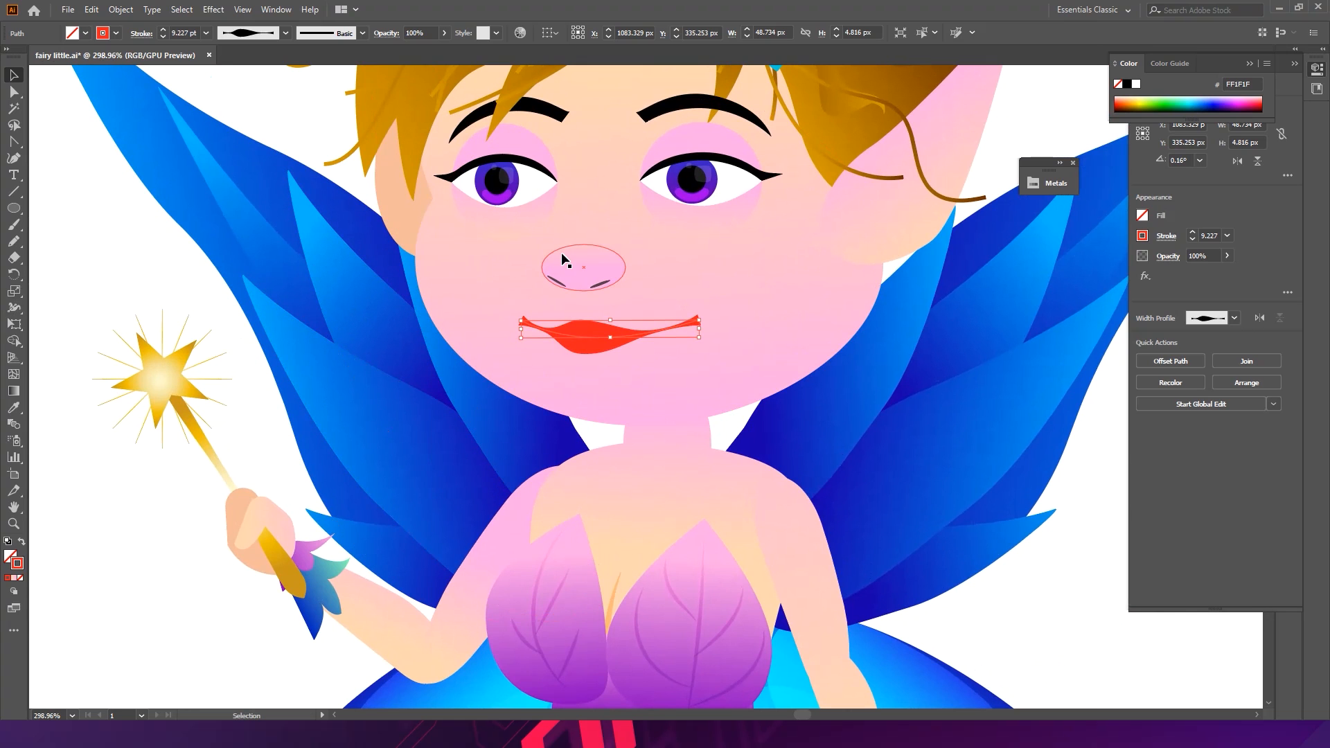
pyautogui.press('z')
pyautogui.moveTo(610, 343); pyautogui.dragTo(654, 341)
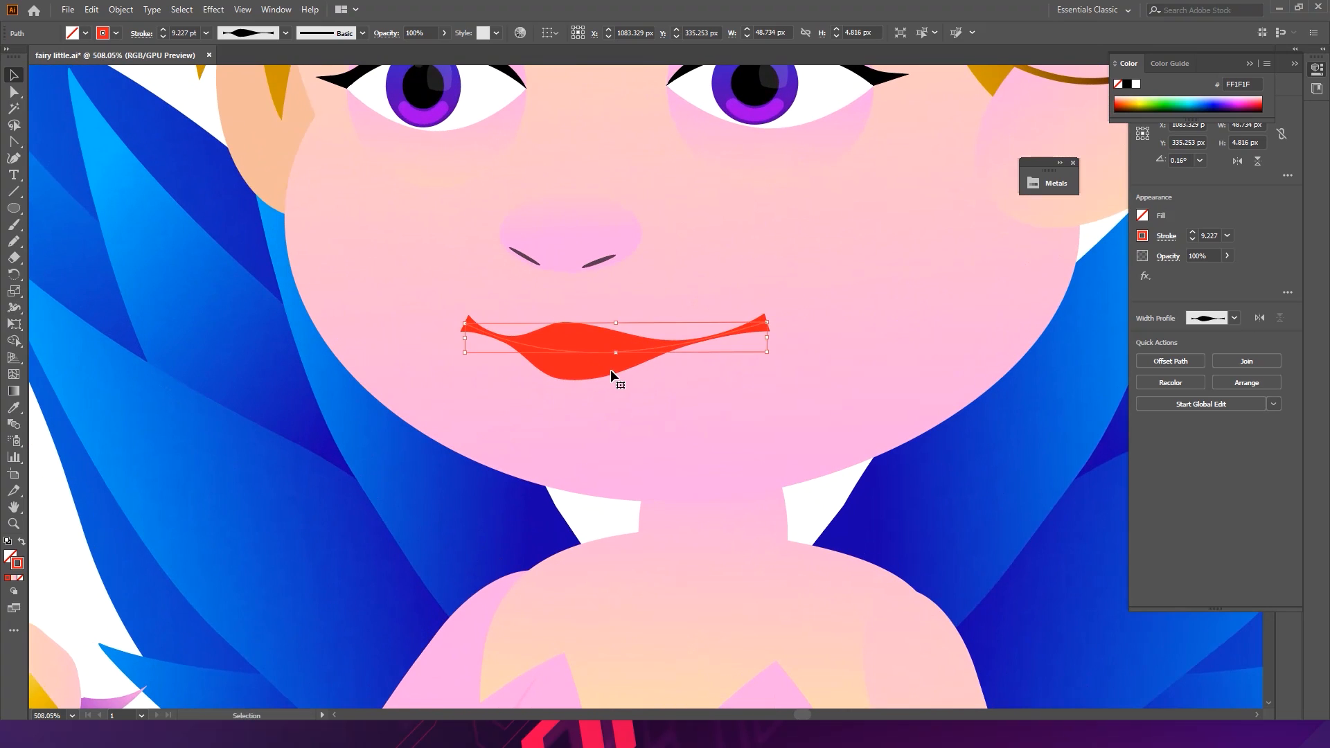
pyautogui.click(14, 308)
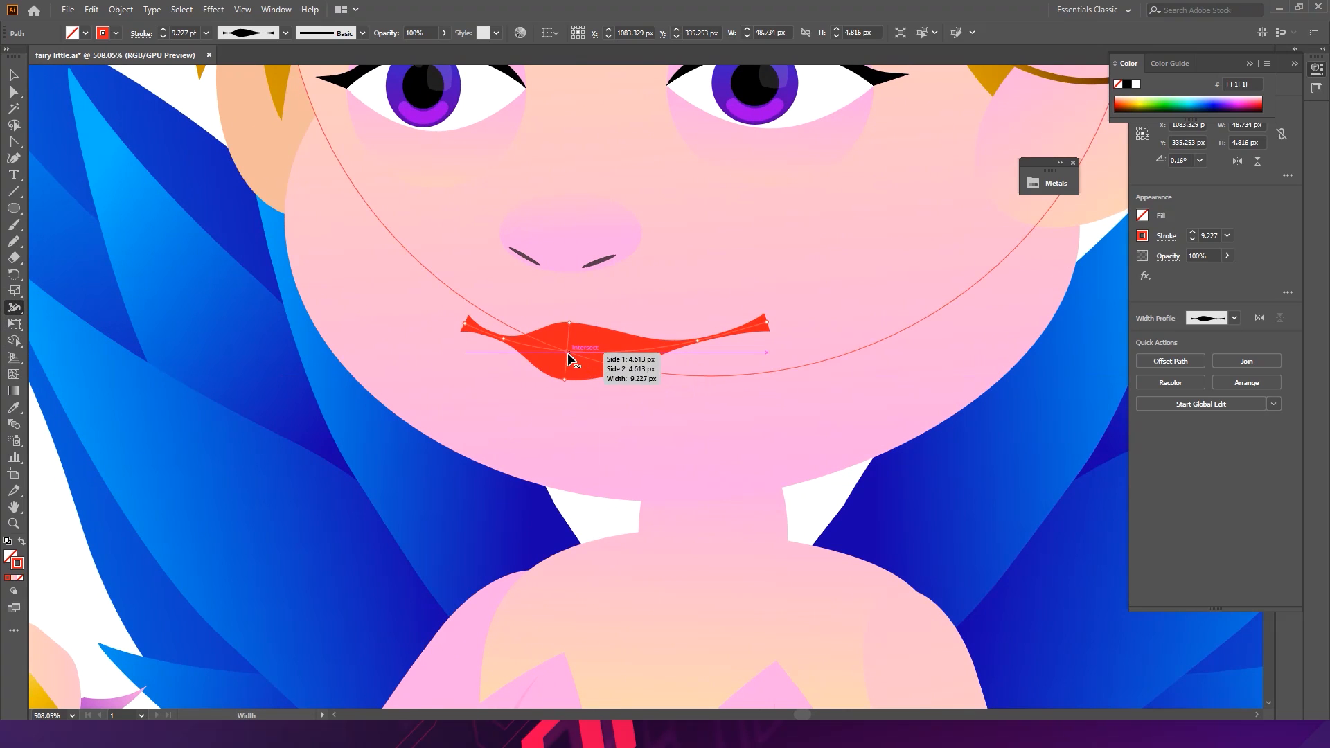
pyautogui.moveTo(568, 352); pyautogui.dragTo(563, 383)
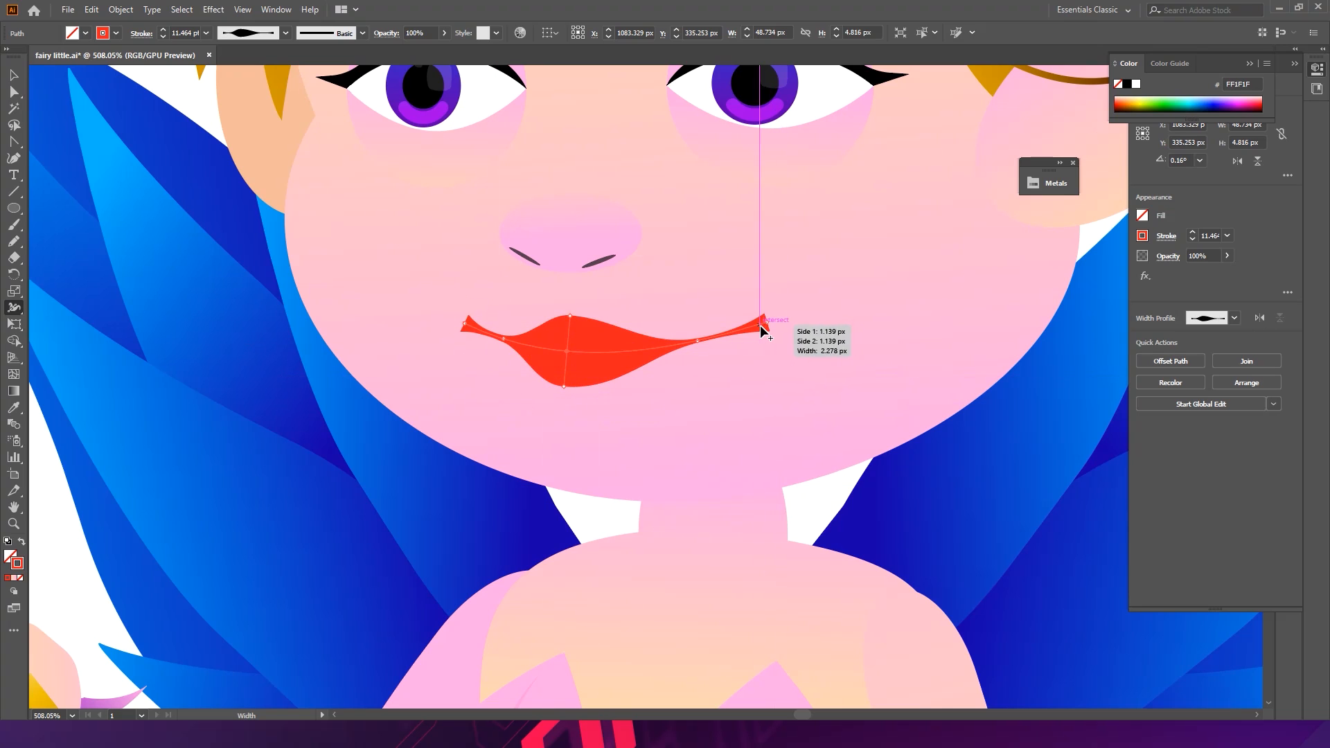
pyautogui.moveTo(765, 322); pyautogui.dragTo(798, 331)
pyautogui.scroll(4, 755, 346)
pyautogui.scroll(-4, 613, 325)
pyautogui.scroll(-1, 612, 325)
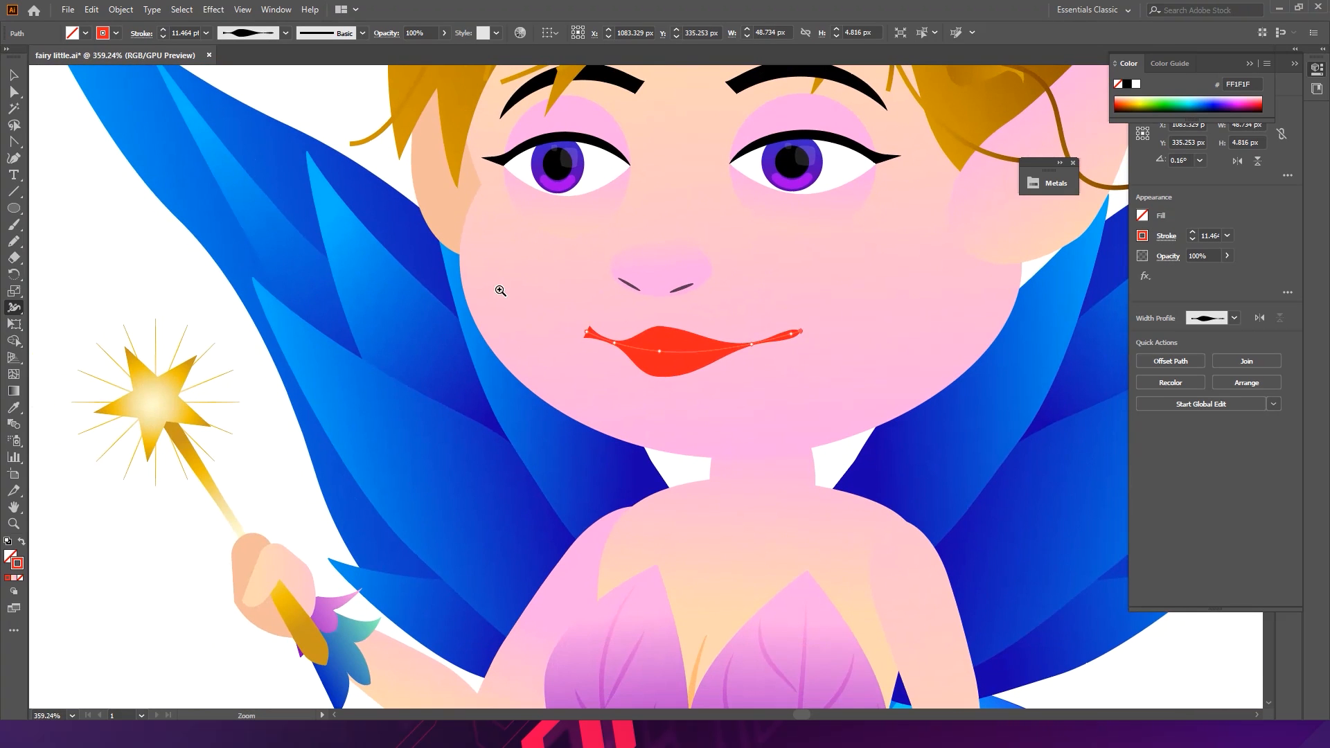
# - Expand the mouth stroke's appearance into a filled shape
pyautogui.press('v')
pyautogui.click(678, 350)
pyautogui.click(120, 9)
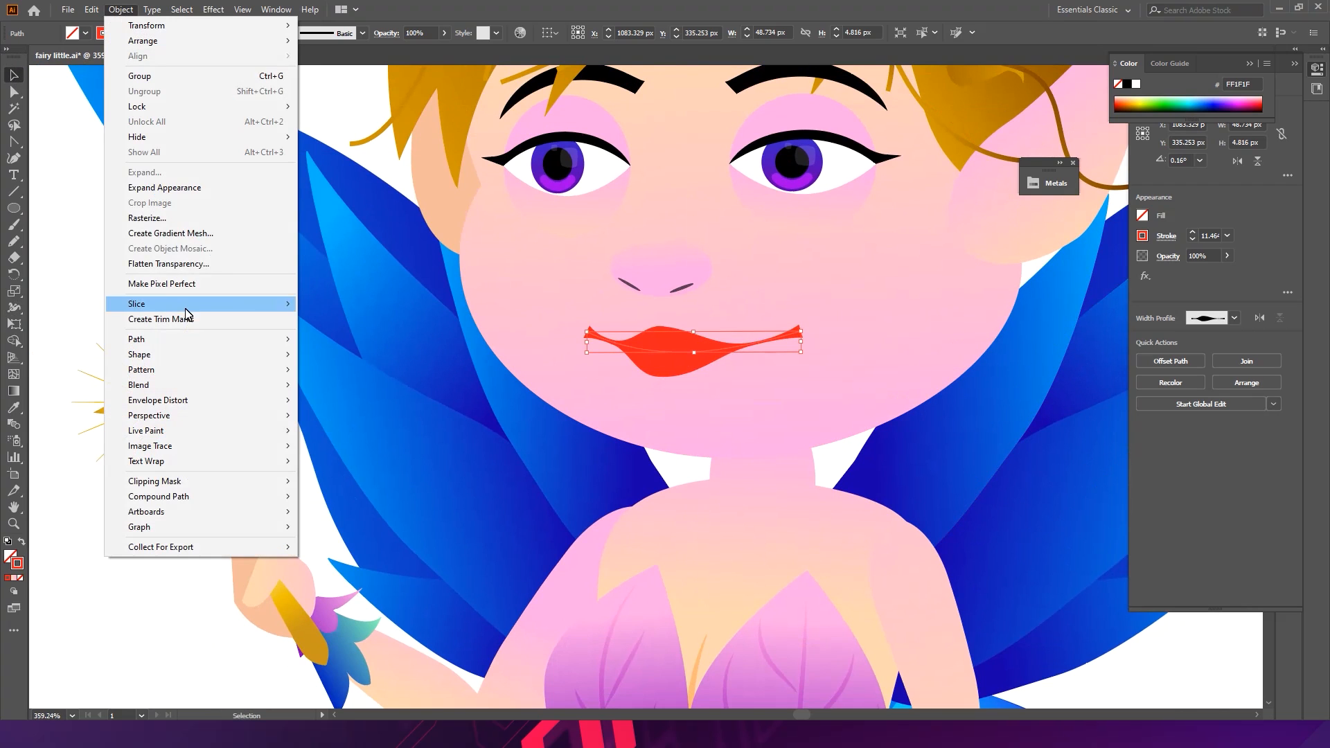
pyautogui.click(168, 189)
# - Round the pointed corners of the lips with the Direct Selection corner widgets
pyautogui.moveTo(581, 331); pyautogui.dragTo(916, 383)
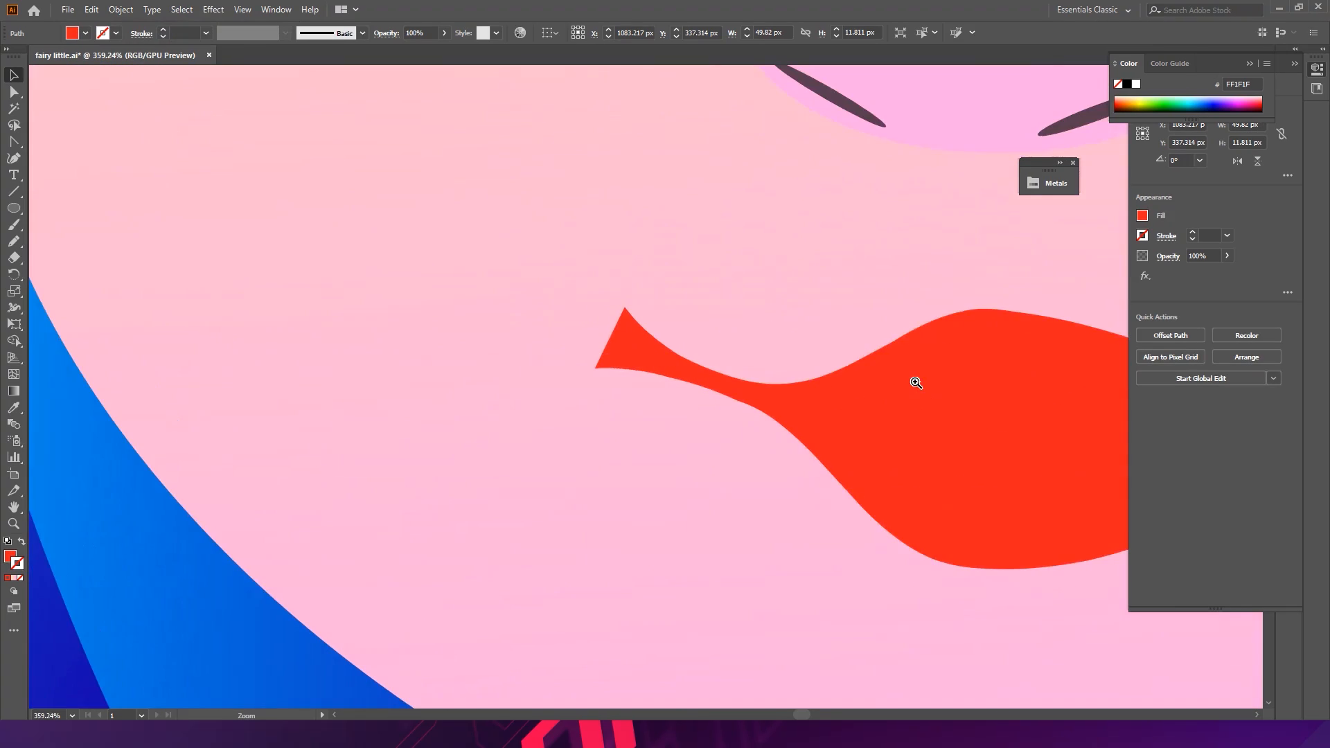
pyautogui.press('a')
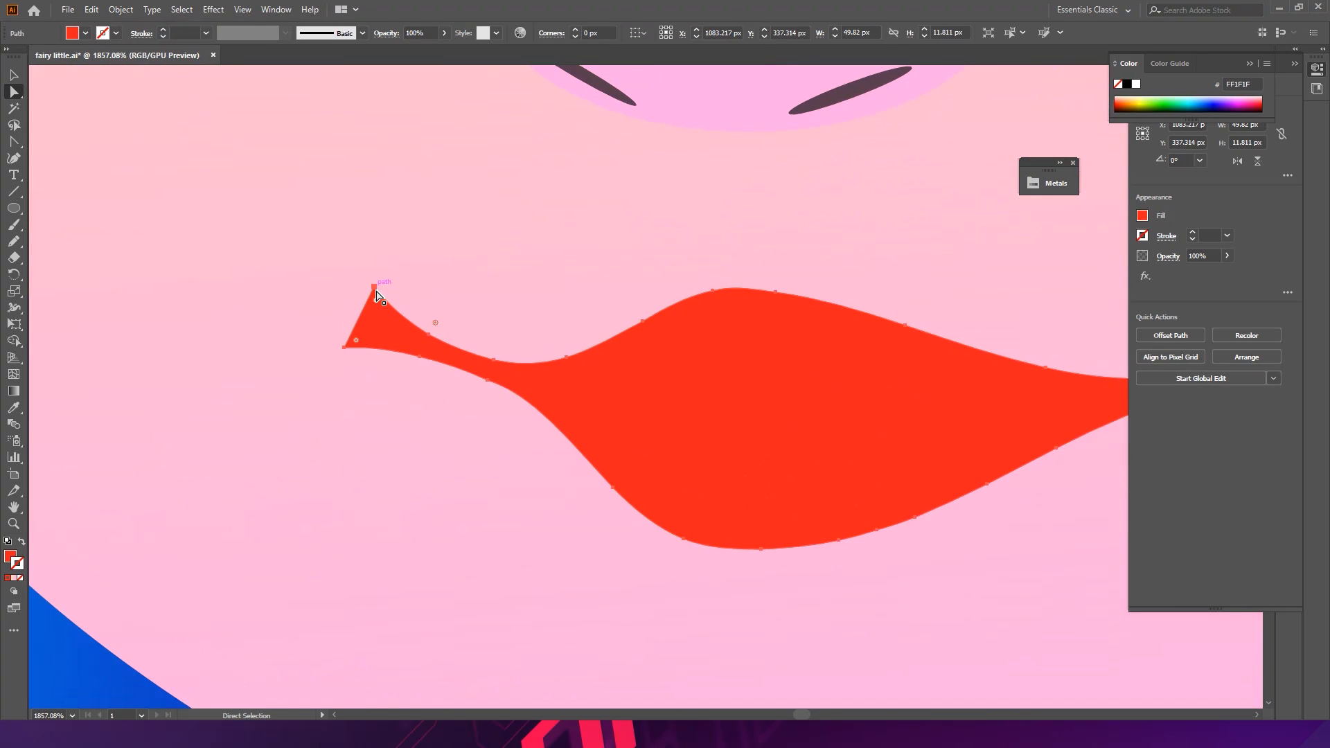
pyautogui.click(378, 296)
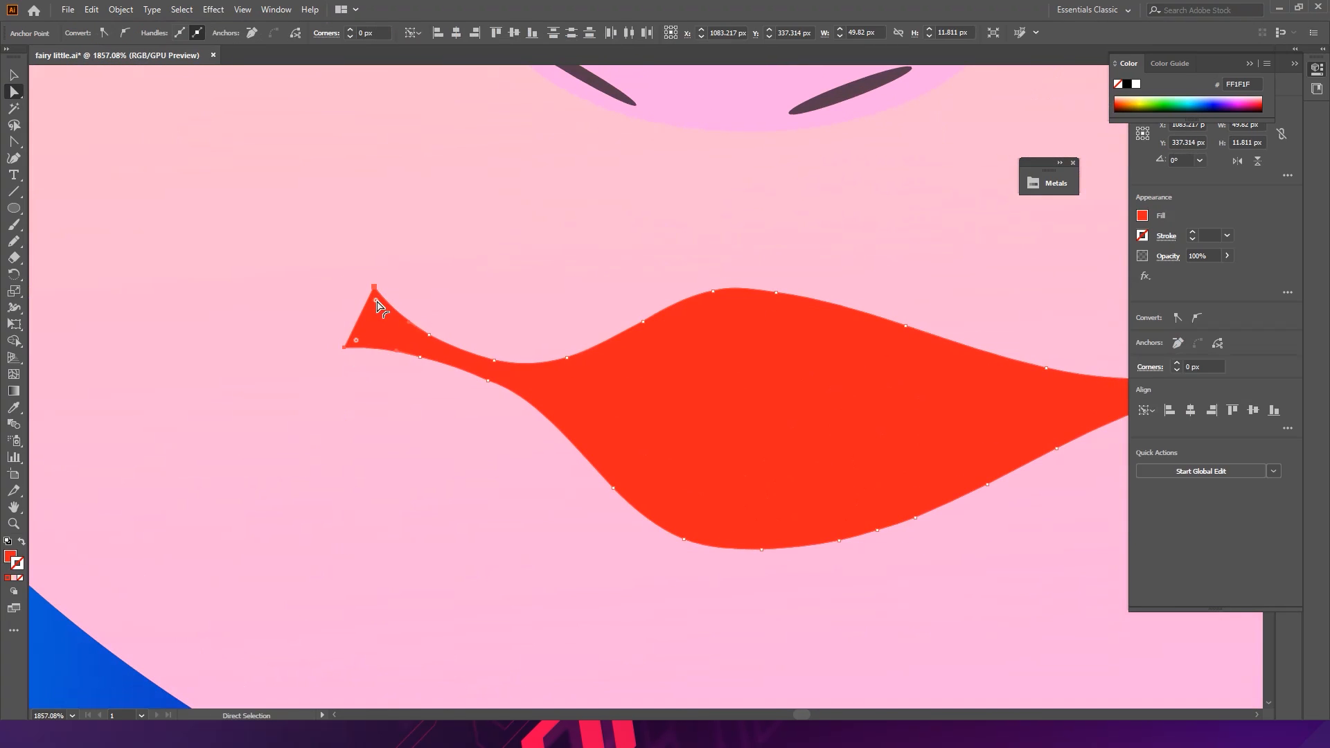
pyautogui.moveTo(376, 300); pyautogui.dragTo(479, 406)
pyautogui.moveTo(627, 339); pyautogui.dragTo(512, 333)
pyautogui.moveTo(699, 303); pyautogui.dragTo(496, 309)
pyautogui.moveTo(623, 342); pyautogui.dragTo(669, 338)
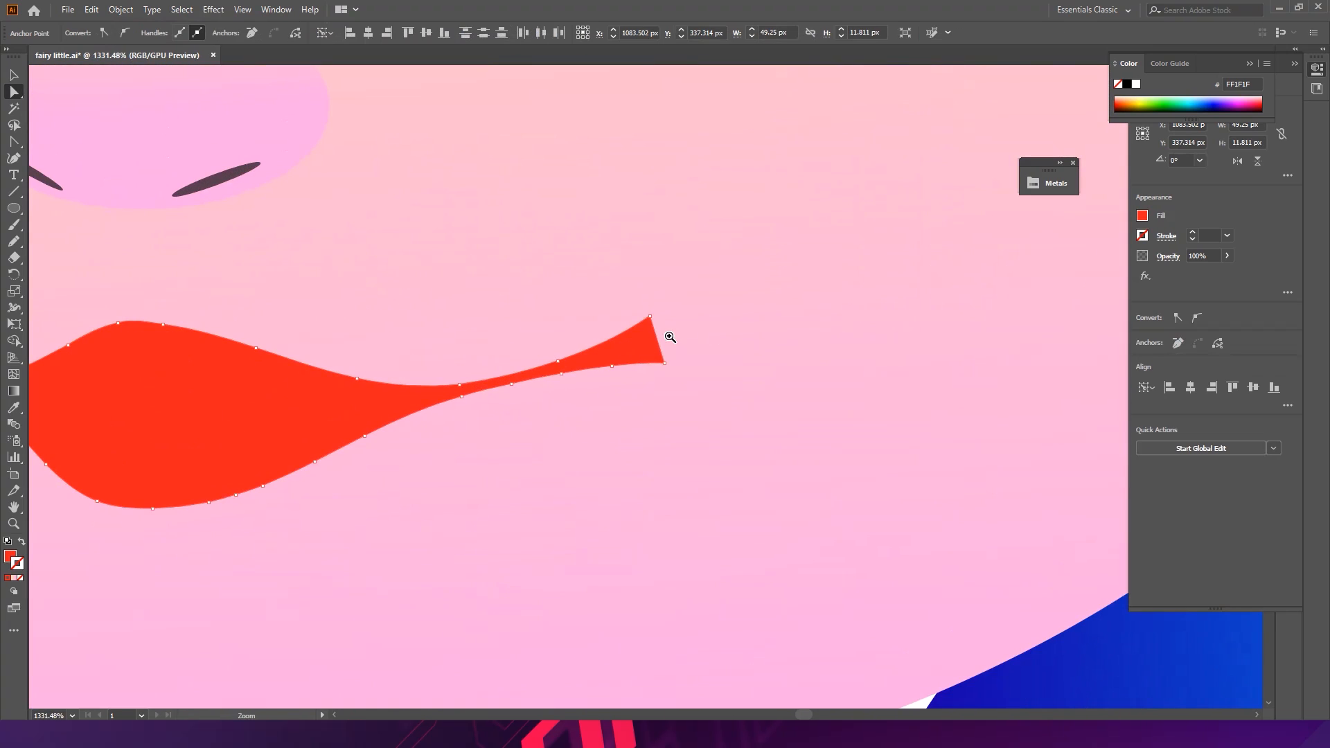
pyautogui.click(658, 331)
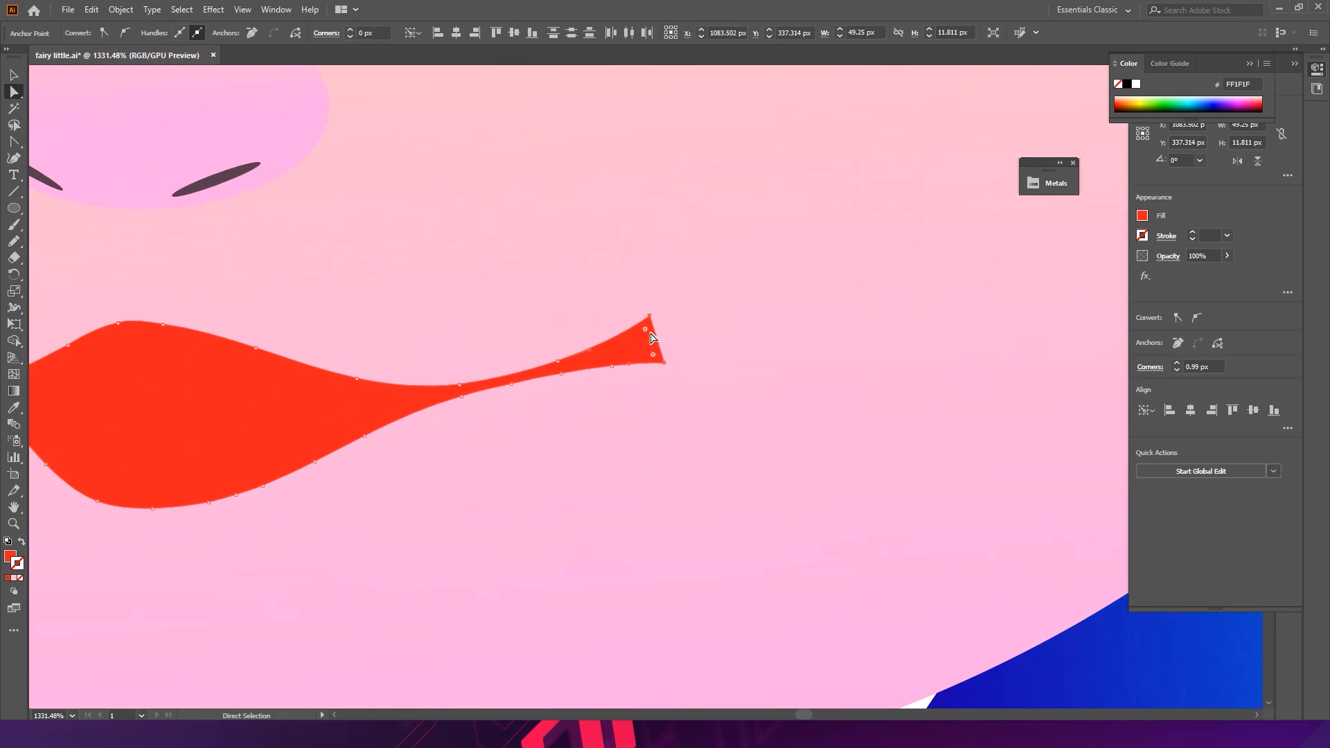
pyautogui.moveTo(600, 353); pyautogui.dragTo(490, 365)
# - Try to simplify the lips' path
pyautogui.press('v')
pyautogui.rightClick(290, 401)
pyautogui.click(339, 545)
pyautogui.scroll(-3, 677, 350)
pyautogui.moveTo(565, 345); pyautogui.dragTo(681, 330)
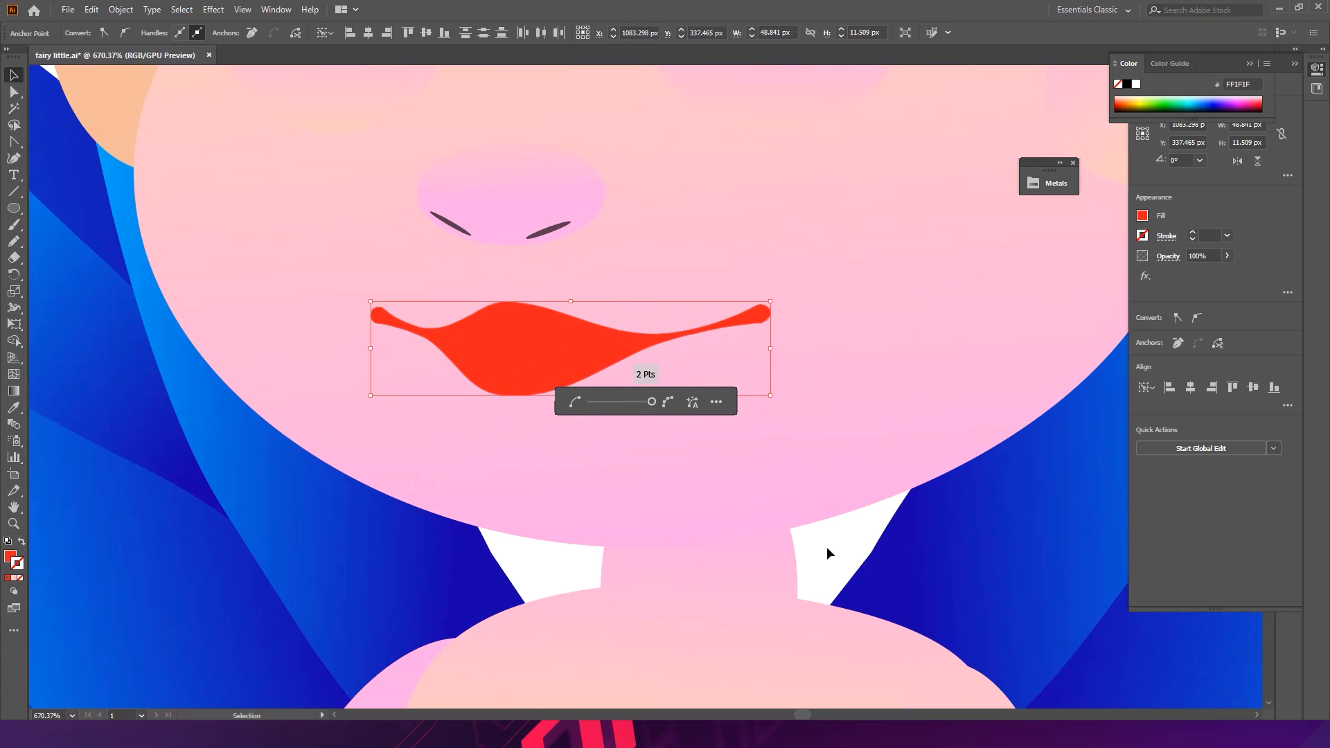
pyautogui.click(687, 421)
pyautogui.click(580, 354)
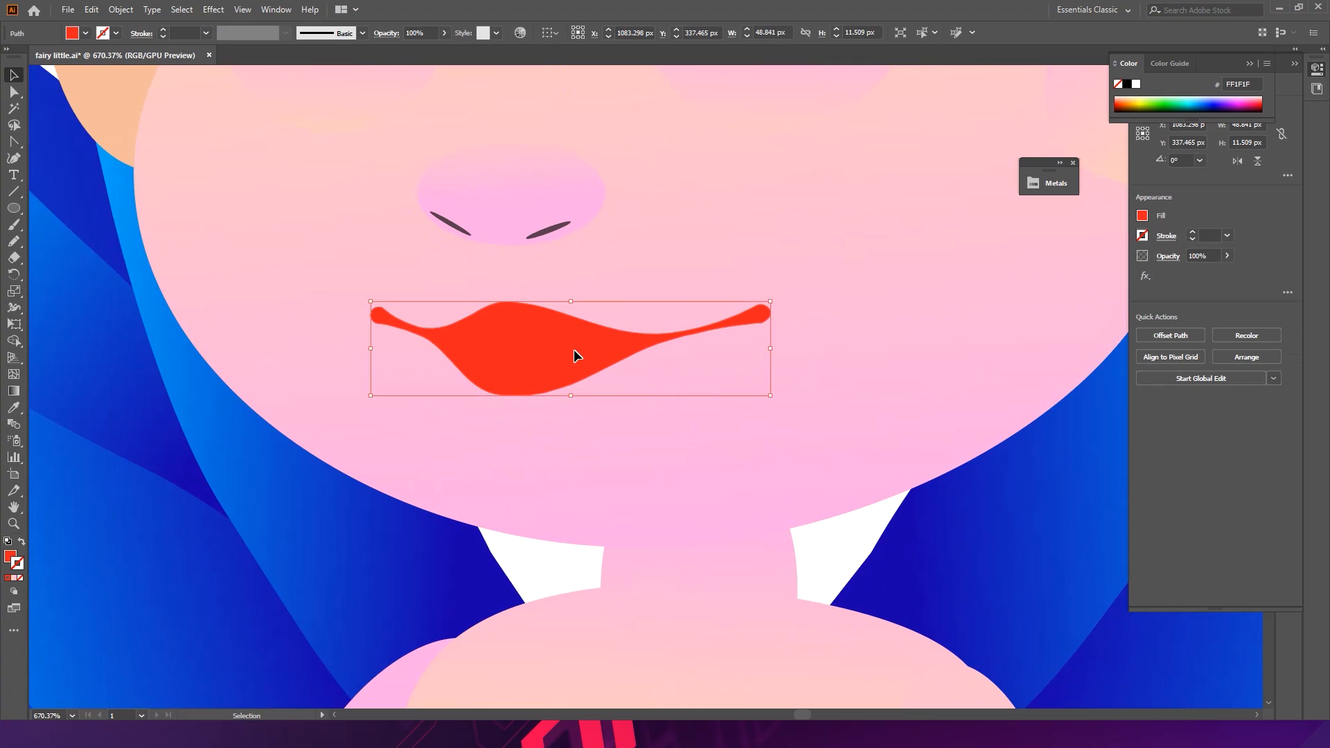
# - Review the lips in the context of the whole fairy illustration
pyautogui.doubleClick(574, 351)
pyautogui.press('a')
pyautogui.press('v')
pyautogui.doubleClick(828, 543)
pyautogui.scroll(-5, 555, 377)
pyautogui.scroll(-5, 667, 359)
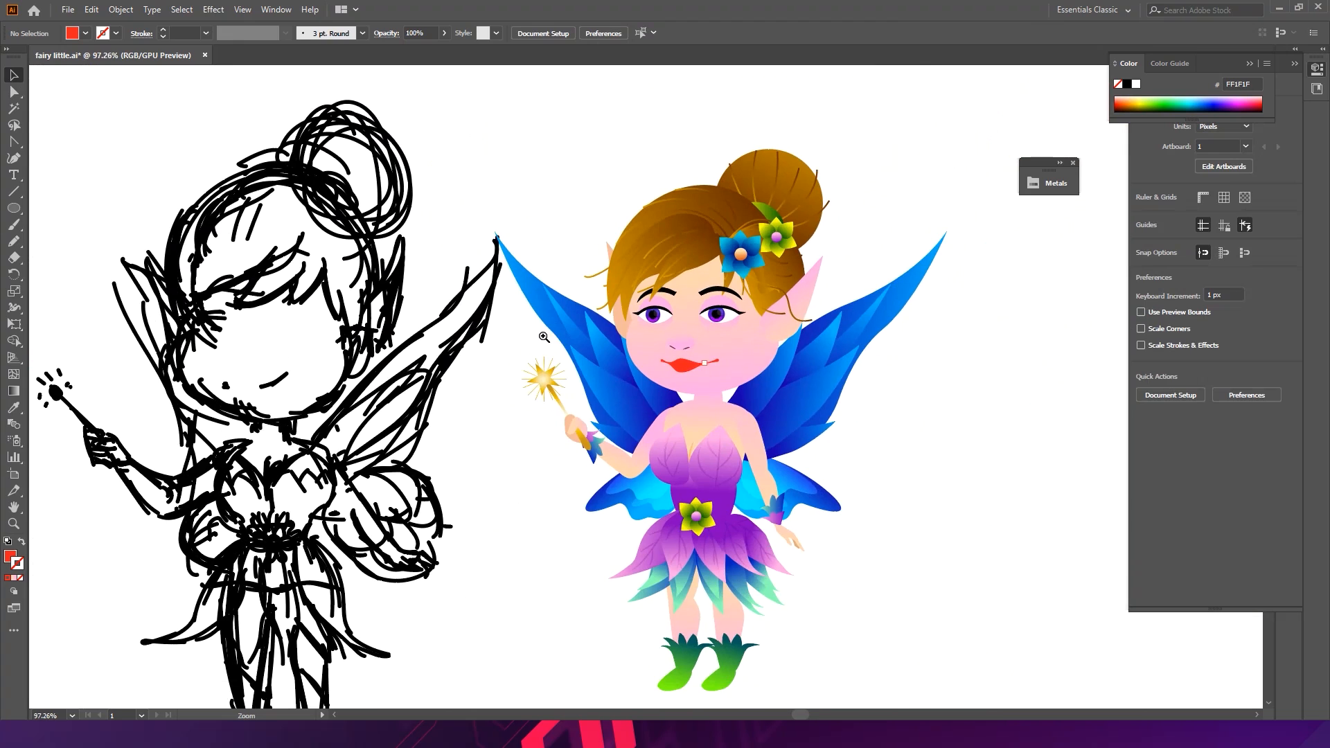
pyautogui.scroll(10, 817, 363)
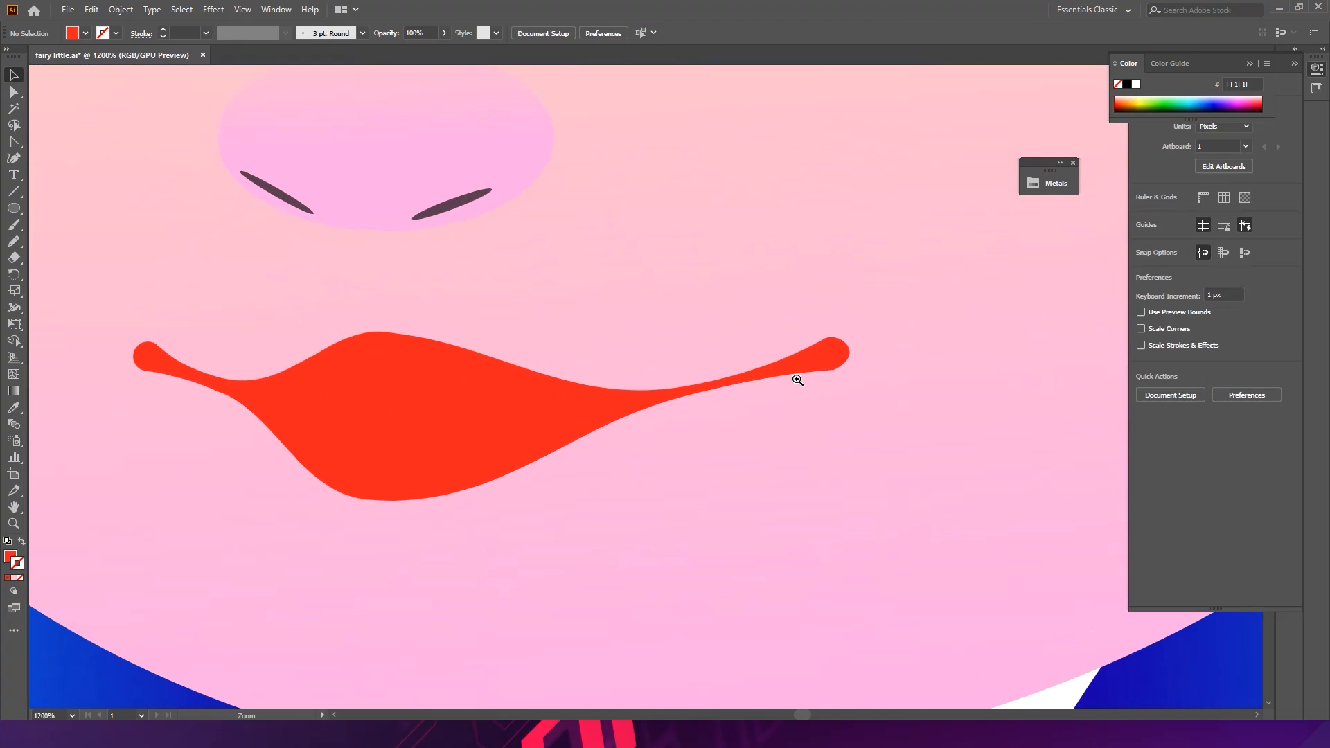
# - Select and delete the lips shape
pyautogui.press('a')
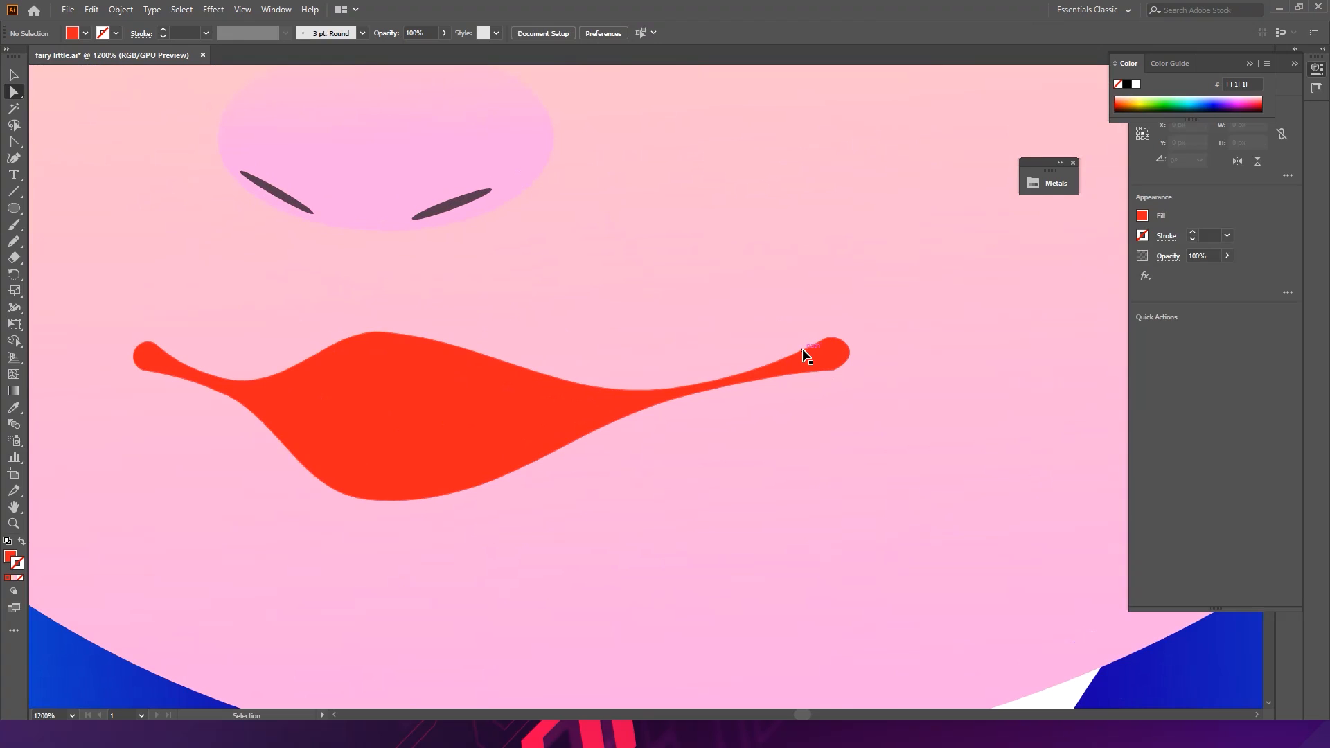
pyautogui.click(409, 387)
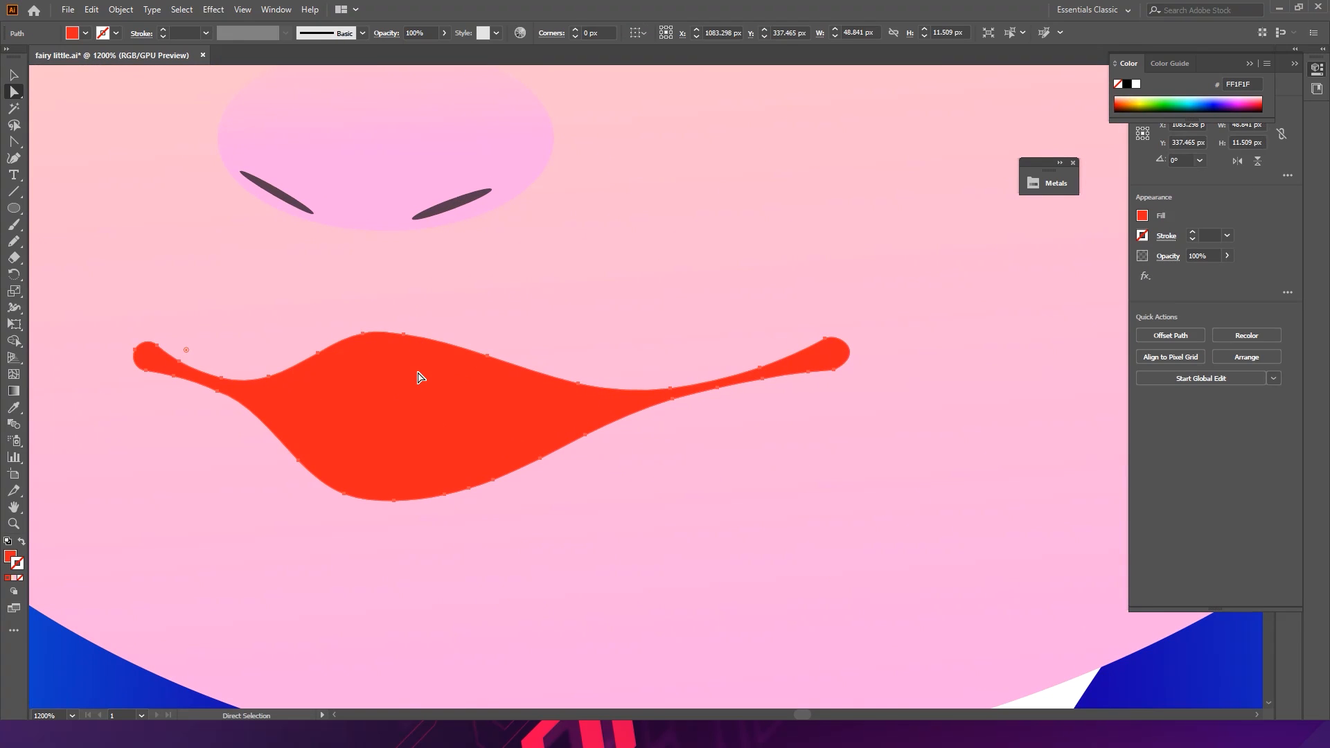
pyautogui.press('Delete')
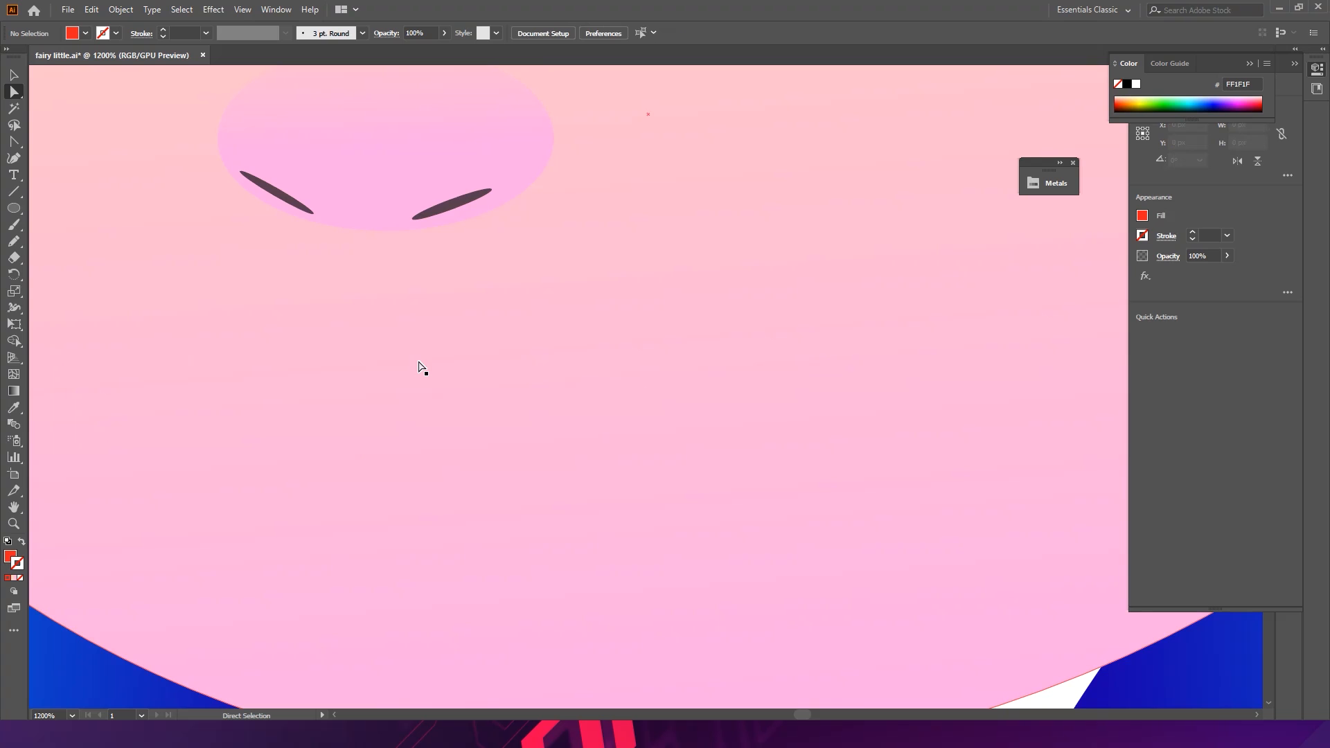
# - Draw a red ellipse below the nose for an open mouth, about 30 px wide and 14 px high
pyautogui.click(14, 208)
pyautogui.moveTo(386, 138); pyautogui.dragTo(394, 437)
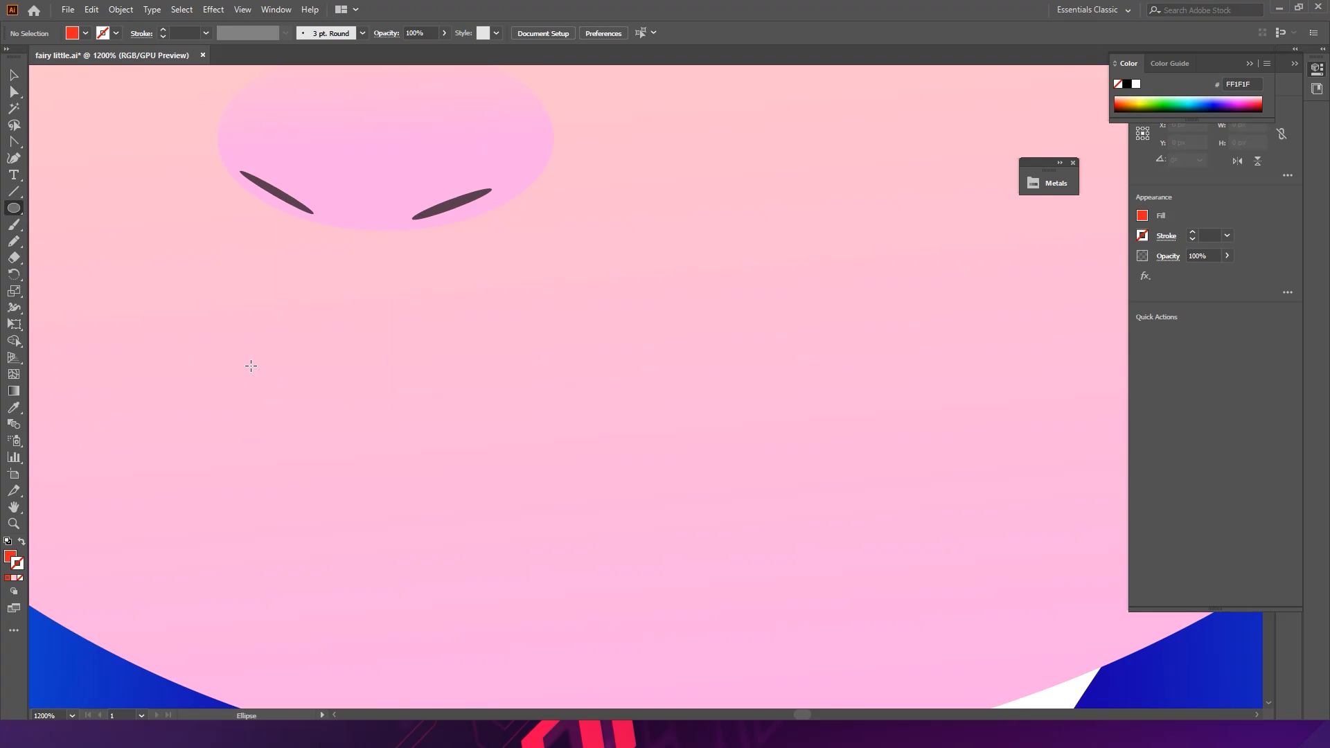
pyautogui.moveTo(297, 411); pyautogui.dragTo(634, 542)
pyautogui.press('v')
pyautogui.hotkey('ctrl', 'space')
pyautogui.moveTo(563, 408); pyautogui.dragTo(430, 409)
pyautogui.moveTo(463, 417); pyautogui.dragTo(460, 415)
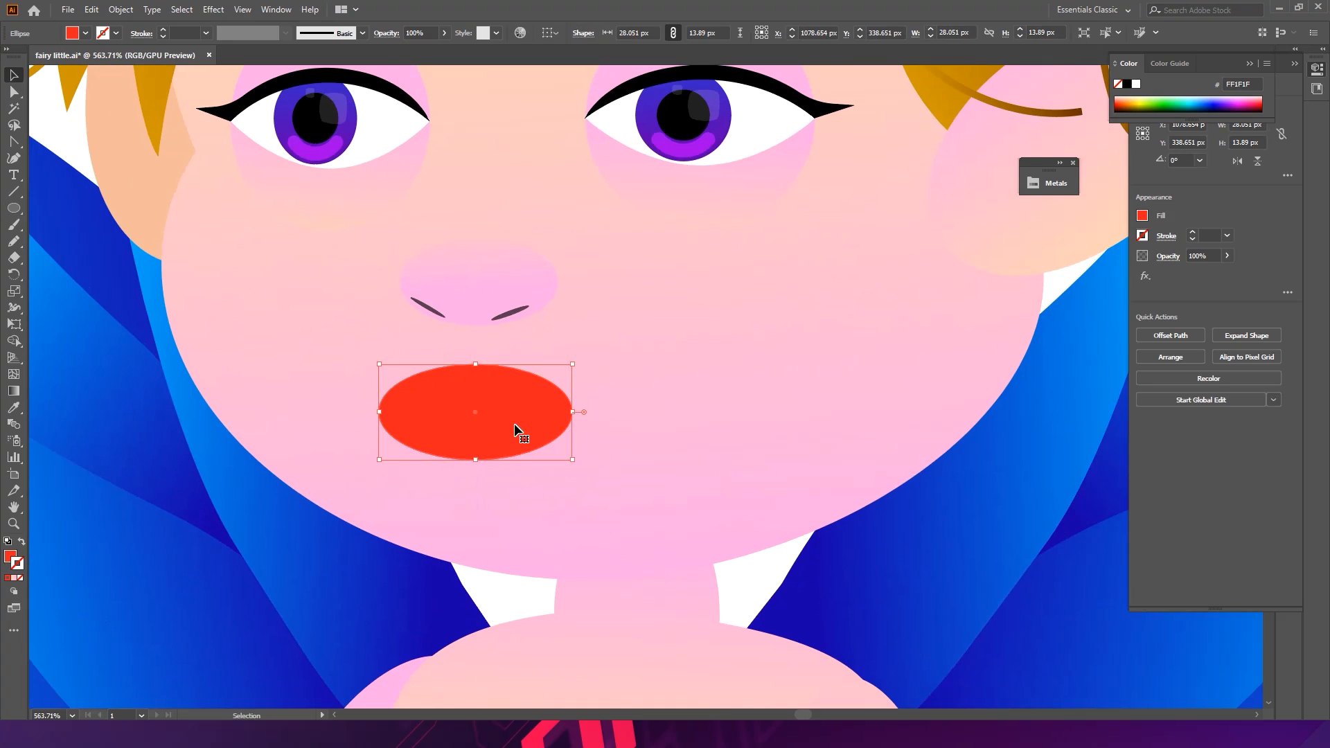
pyautogui.moveTo(578, 414); pyautogui.dragTo(585, 415)
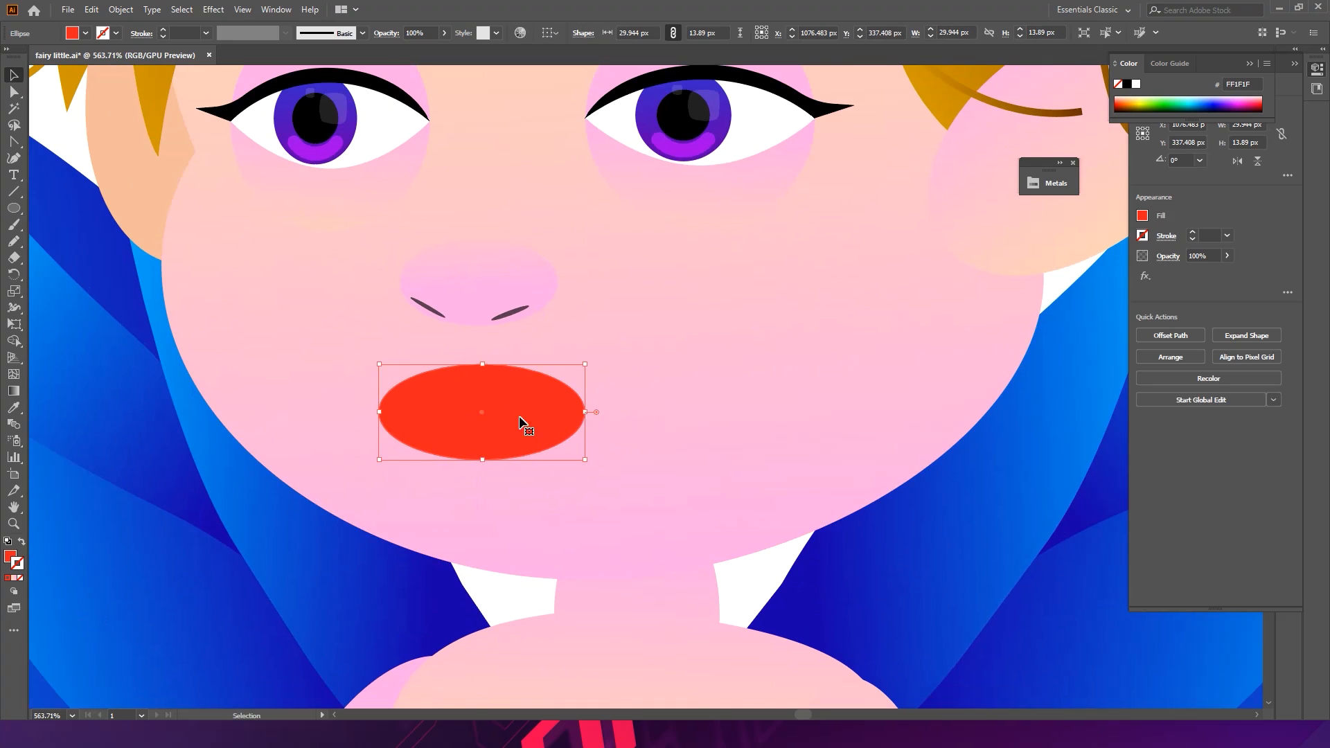
pyautogui.scroll(3, 517, 406)
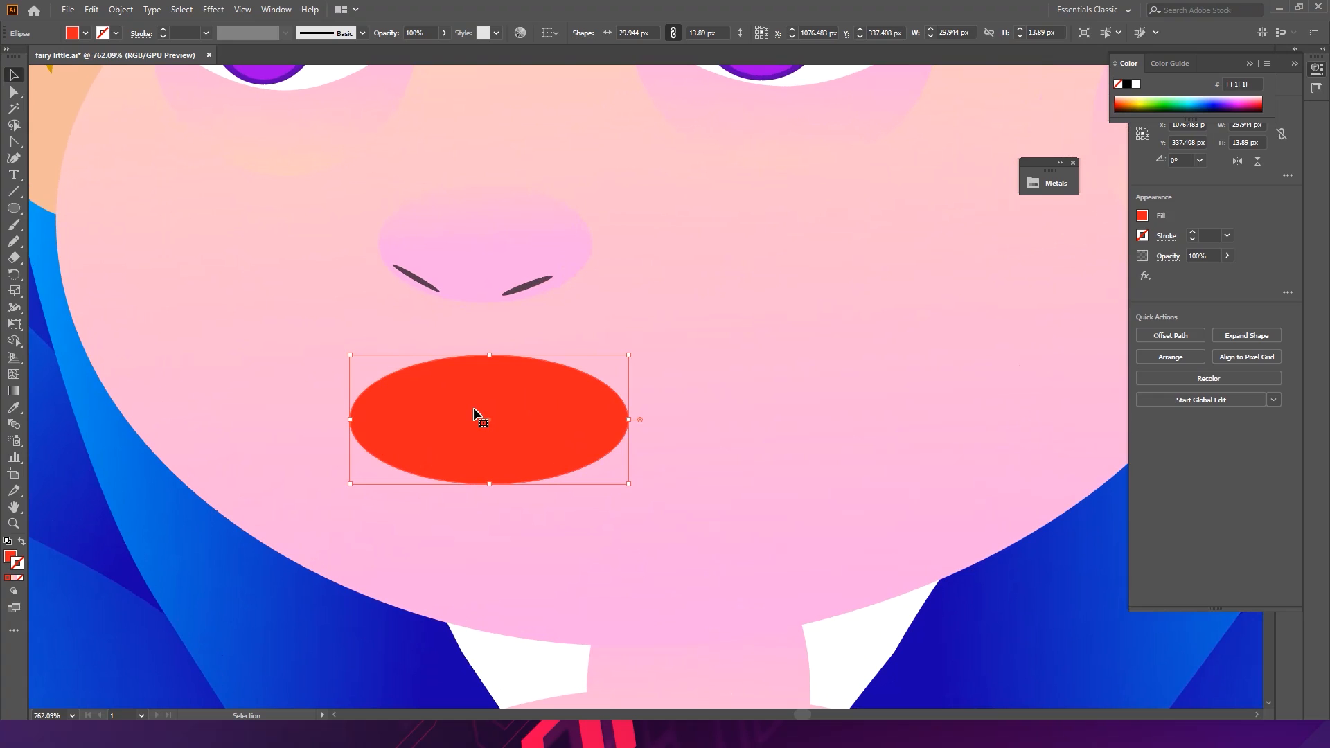
pyautogui.press('a')
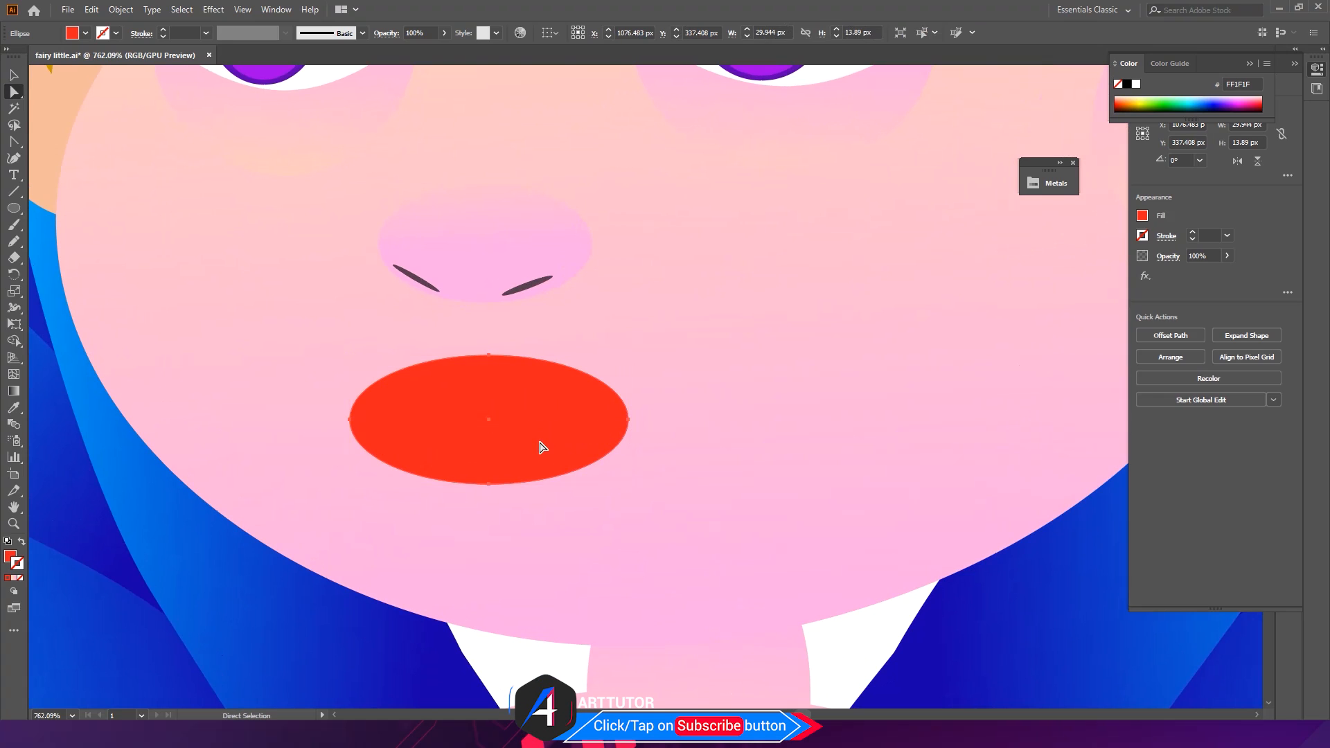
pyautogui.press('v')
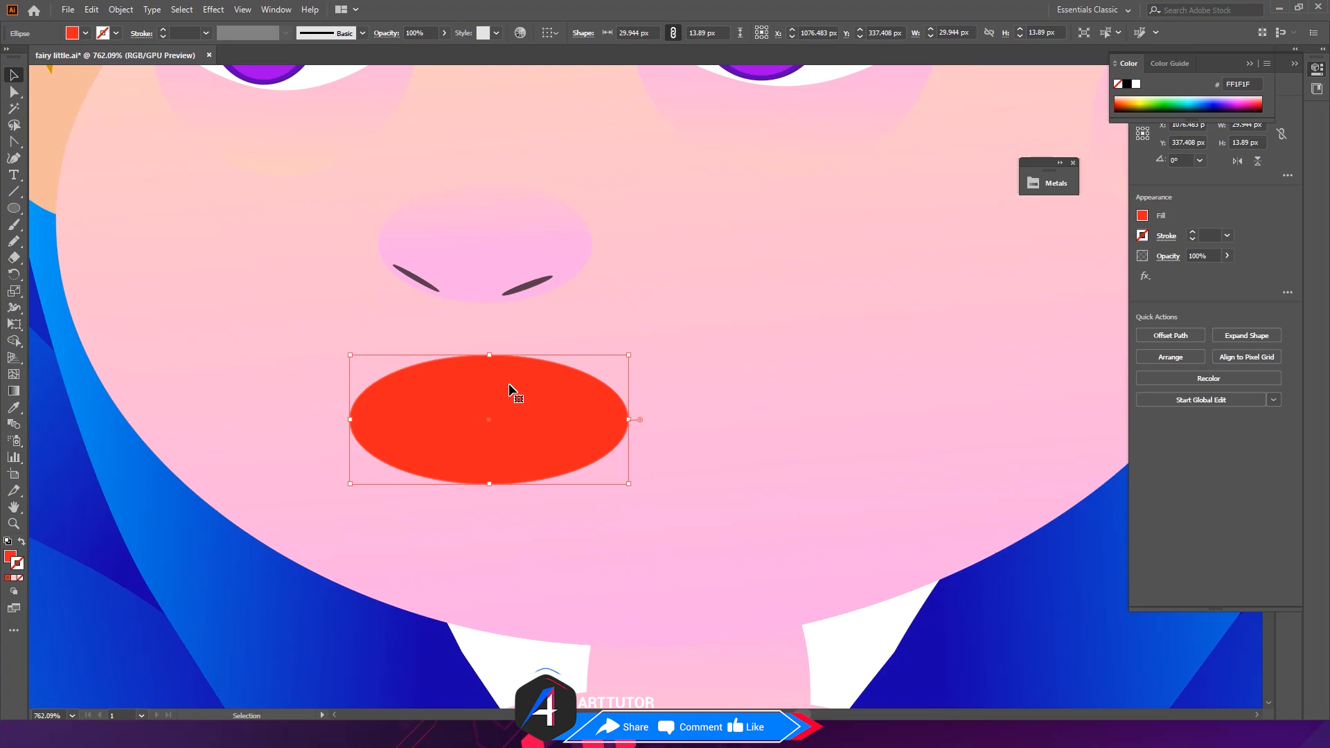
# - Duplicate the red mouth ellipse beside the original
pyautogui.moveTo(513, 386); pyautogui.dragTo(787, 397)
pyautogui.click(478, 408)
pyautogui.hotkey('shift', 'e')
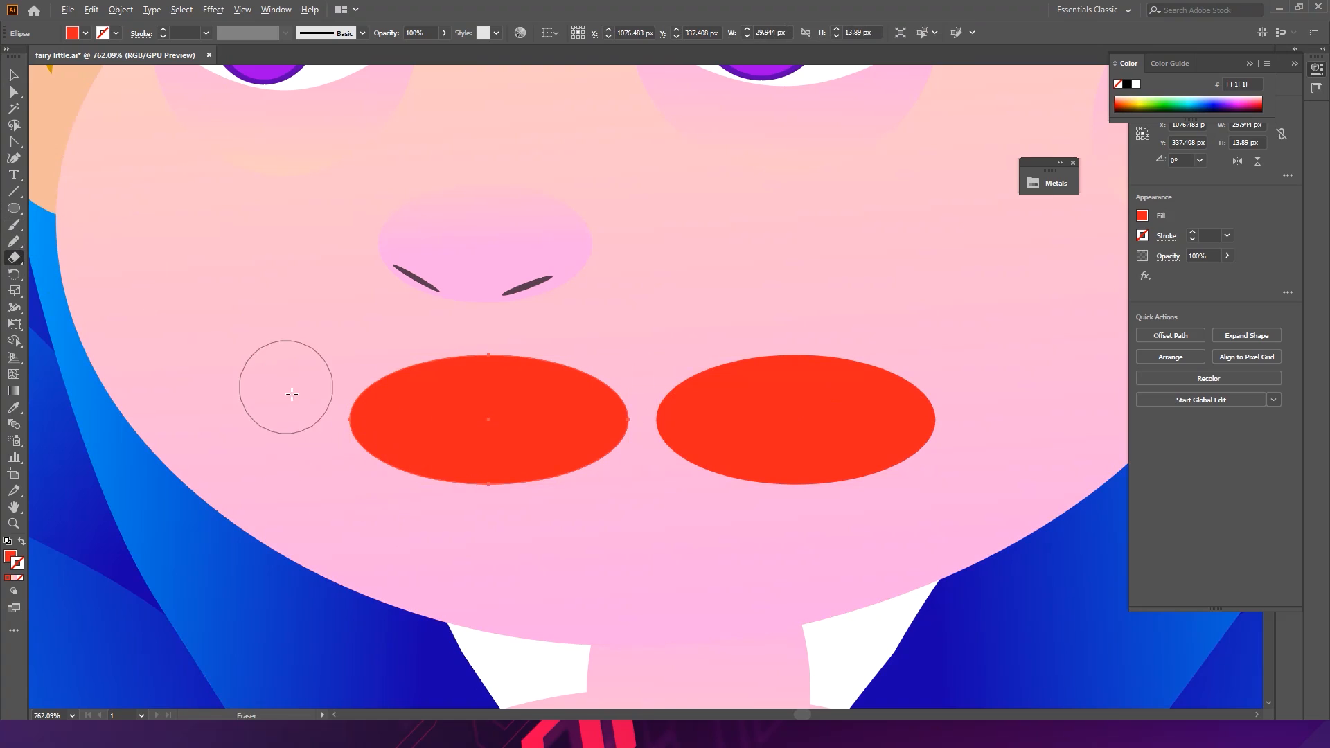
# - Erase the lower half of the left ellipse and the upper half of the right ellipse with the Eraser
pyautogui.moveTo(295, 529)
pyautogui.mouseDown()
pyautogui.moveTo(679, 437)
pyautogui.moveTo(696, 396)
pyautogui.mouseUp()
pyautogui.keyDown('ctrl'); pyautogui.click(741, 416); pyautogui.keyUp('ctrl')
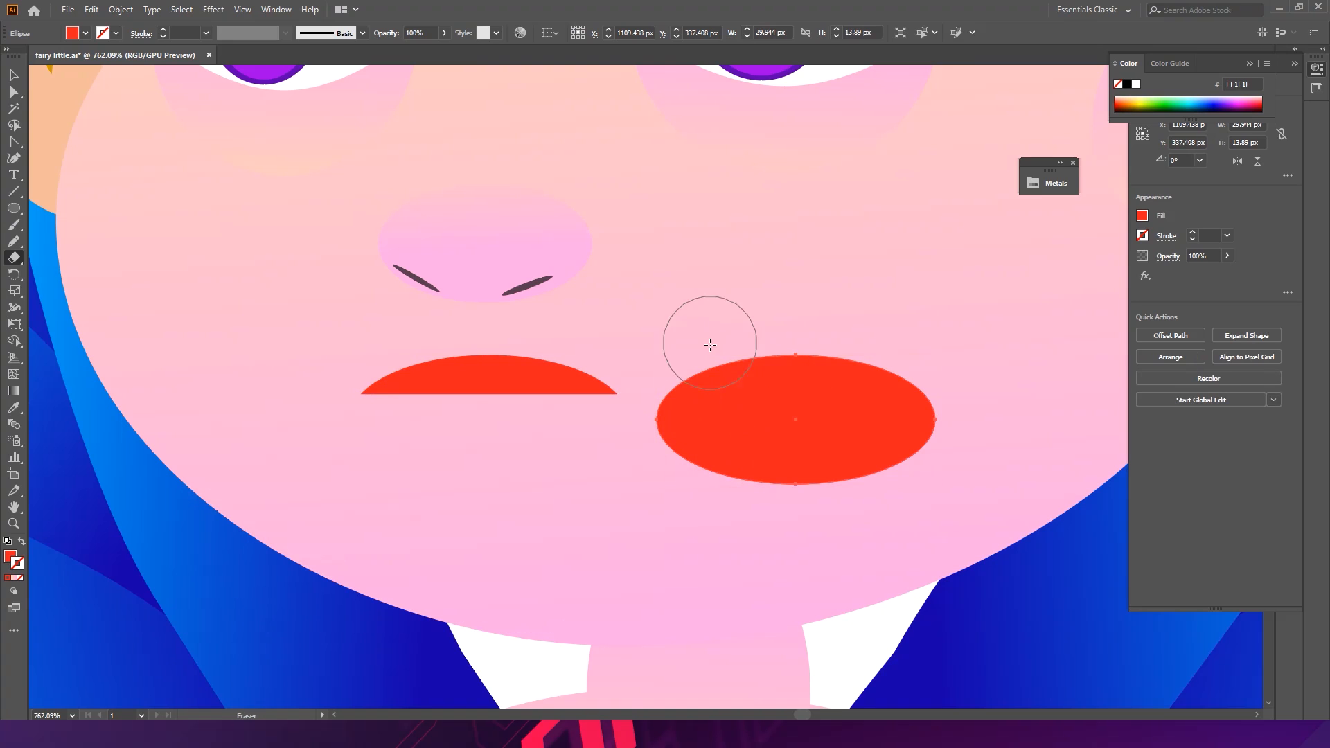
pyautogui.moveTo(608, 294)
pyautogui.mouseDown()
pyautogui.moveTo(885, 412)
pyautogui.moveTo(1024, 422)
pyautogui.mouseUp()
# - Move the lower half under the upper half to form the lower lip and narrow it slightly
pyautogui.press('v')
pyautogui.moveTo(757, 436)
pyautogui.mouseDown()
pyautogui.moveTo(632, 460)
pyautogui.moveTo(475, 436)
pyautogui.moveTo(650, 371)
pyautogui.mouseUp()
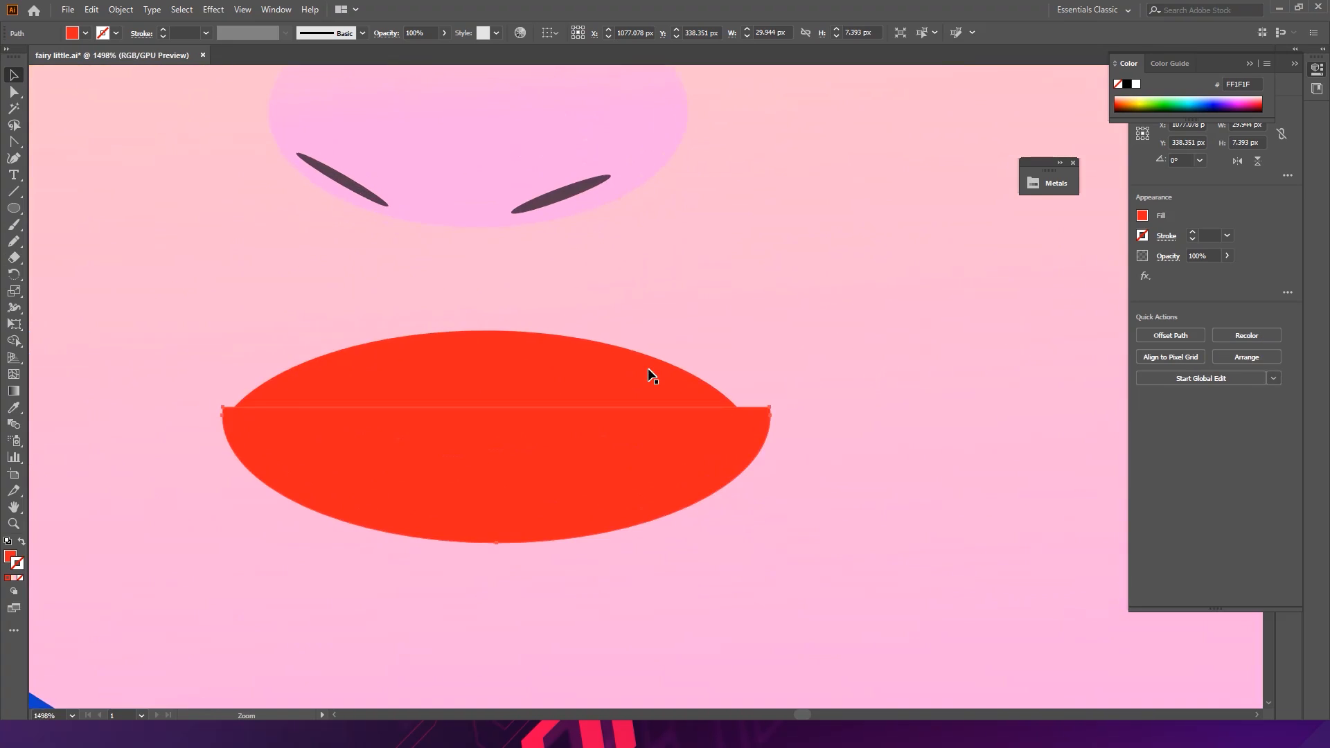
pyautogui.moveTo(780, 479); pyautogui.dragTo(722, 480)
pyautogui.moveTo(586, 477); pyautogui.dragTo(586, 476)
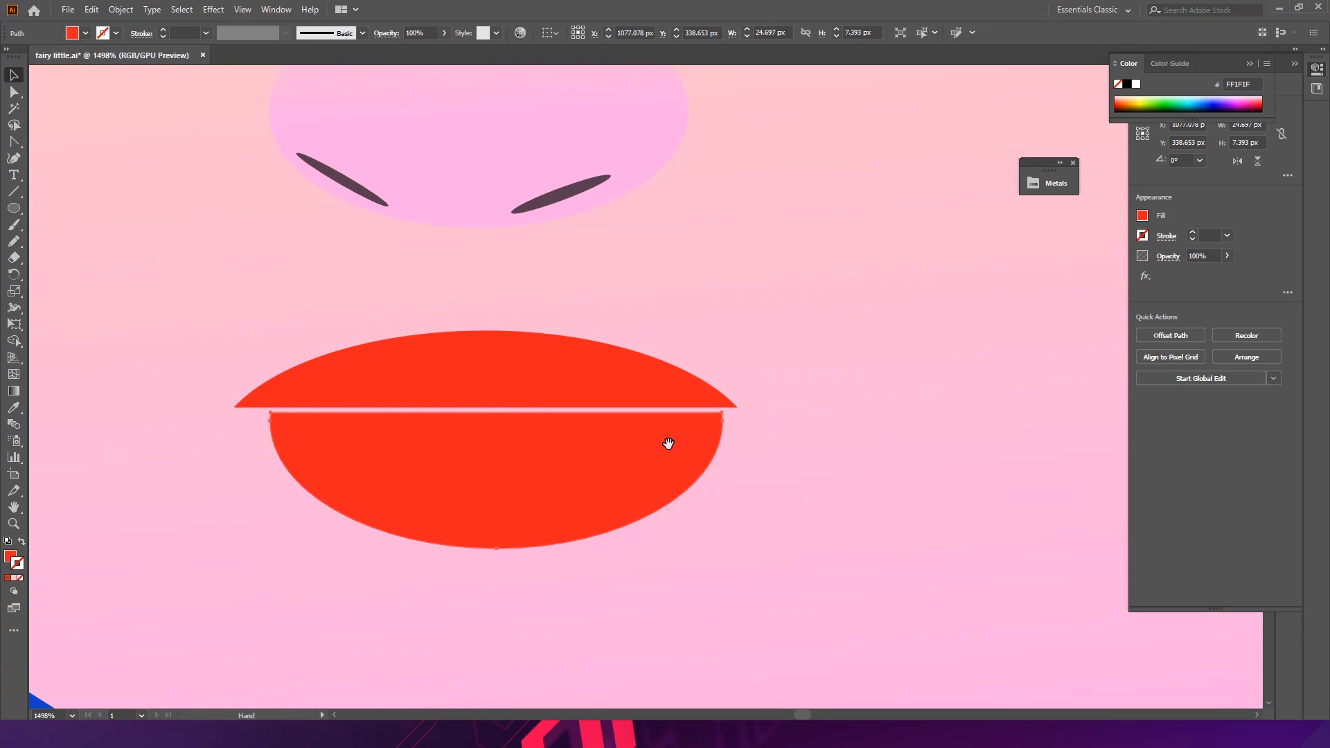
# - Drag the upper lip's top anchor handles to start a dip in its top edge
pyautogui.moveTo(665, 442); pyautogui.dragTo(414, 380)
pyautogui.moveTo(661, 404); pyautogui.dragTo(938, 374)
pyautogui.moveTo(444, 447); pyautogui.dragTo(564, 488)
pyautogui.press('a')
pyautogui.click(591, 447)
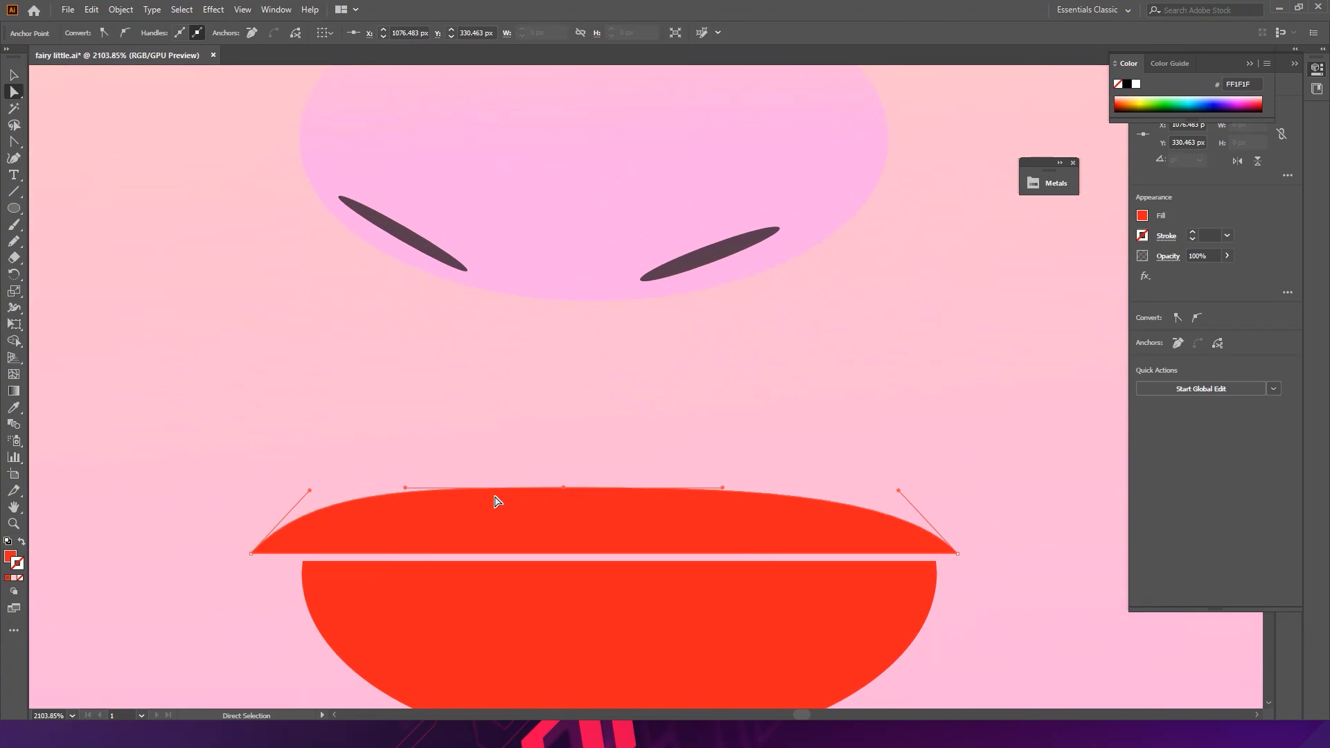
pyautogui.moveTo(406, 486); pyautogui.dragTo(411, 447)
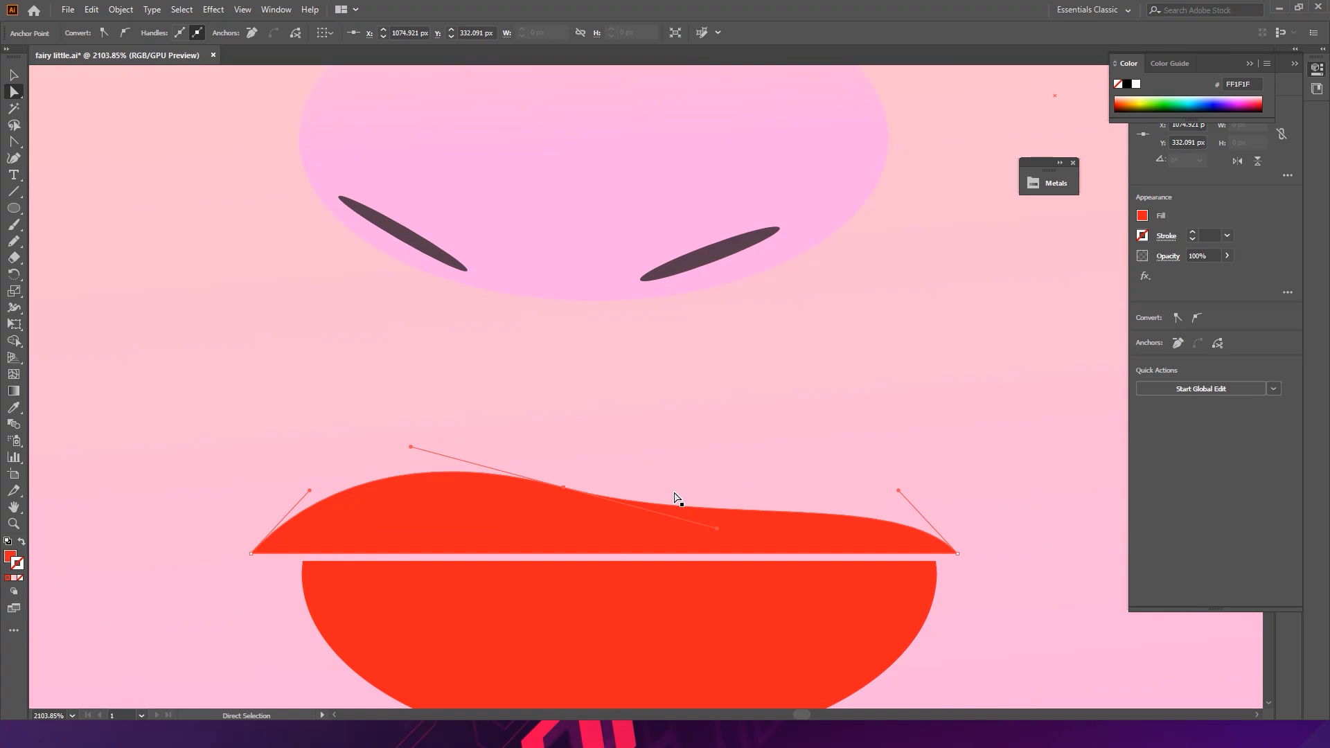
pyautogui.moveTo(716, 532); pyautogui.dragTo(750, 439)
pyautogui.moveTo(831, 421); pyautogui.dragTo(523, 378)
# - Refine the upper lip's anchors and handles into a symmetric cupid's bow shape
pyautogui.press('v')
pyautogui.click(165, 413)
pyautogui.moveTo(834, 365); pyautogui.dragTo(547, 374)
pyautogui.moveTo(779, 359); pyautogui.dragTo(1080, 349)
pyautogui.moveTo(682, 291); pyautogui.dragTo(350, 131)
pyautogui.moveTo(579, 293); pyautogui.dragTo(651, 312)
pyautogui.moveTo(684, 376); pyautogui.dragTo(284, 172)
pyautogui.moveTo(447, 242); pyautogui.dragTo(466, 334)
pyautogui.press('a')
pyautogui.click(470, 302)
pyautogui.press('v')
pyautogui.click(461, 277)
pyautogui.click(14, 142)
pyautogui.click(478, 284)
pyautogui.moveTo(460, 285); pyautogui.dragTo(449, 312)
pyautogui.press('v')
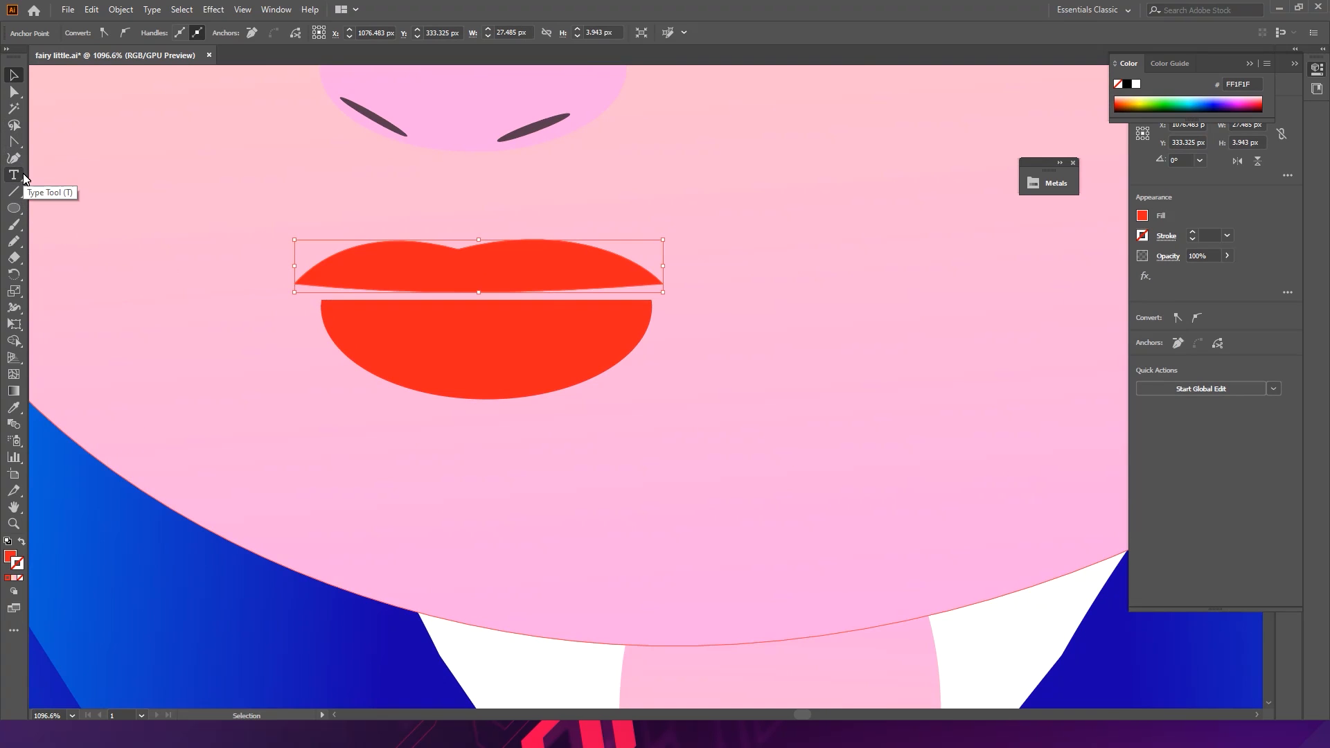
# - Try to add an anchor point at the upper lip's corner with the Add Anchor Point tool
pyautogui.click(14, 142)
pyautogui.click(49, 157)
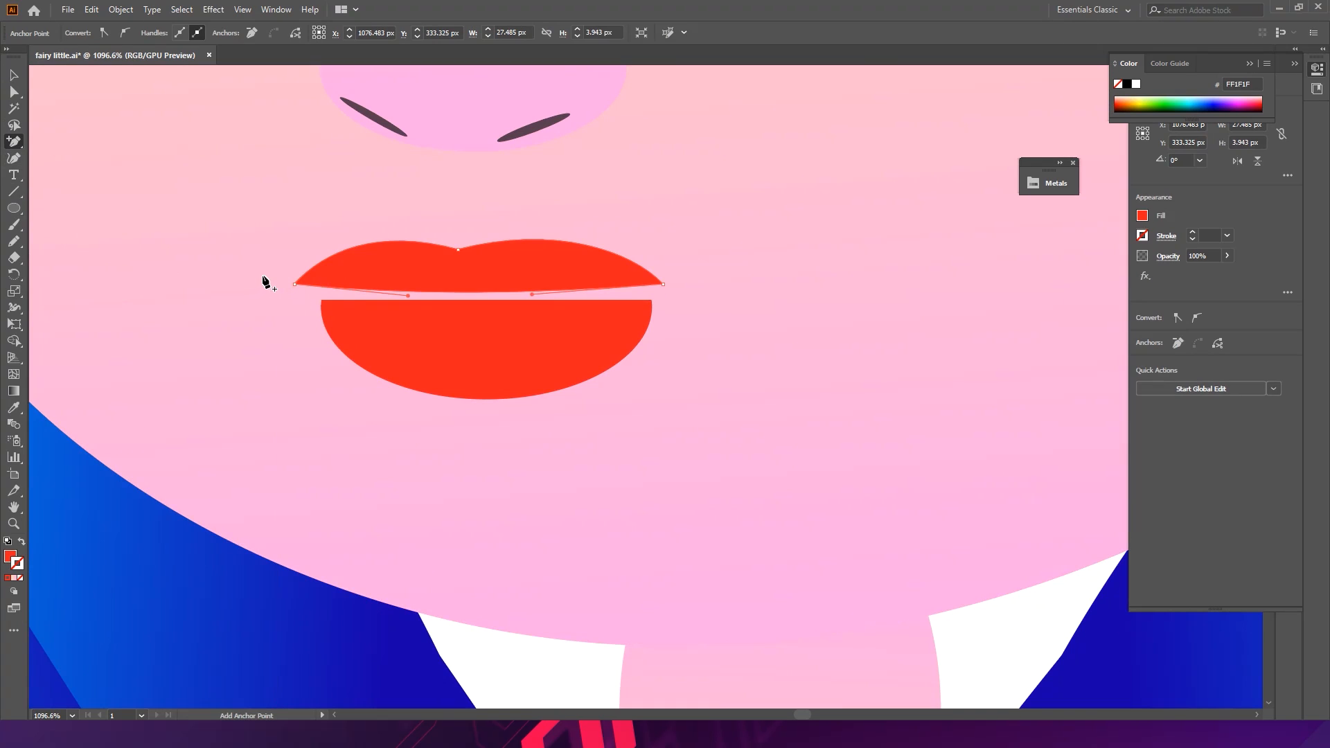
pyautogui.click(669, 284)
pyautogui.click(767, 385)
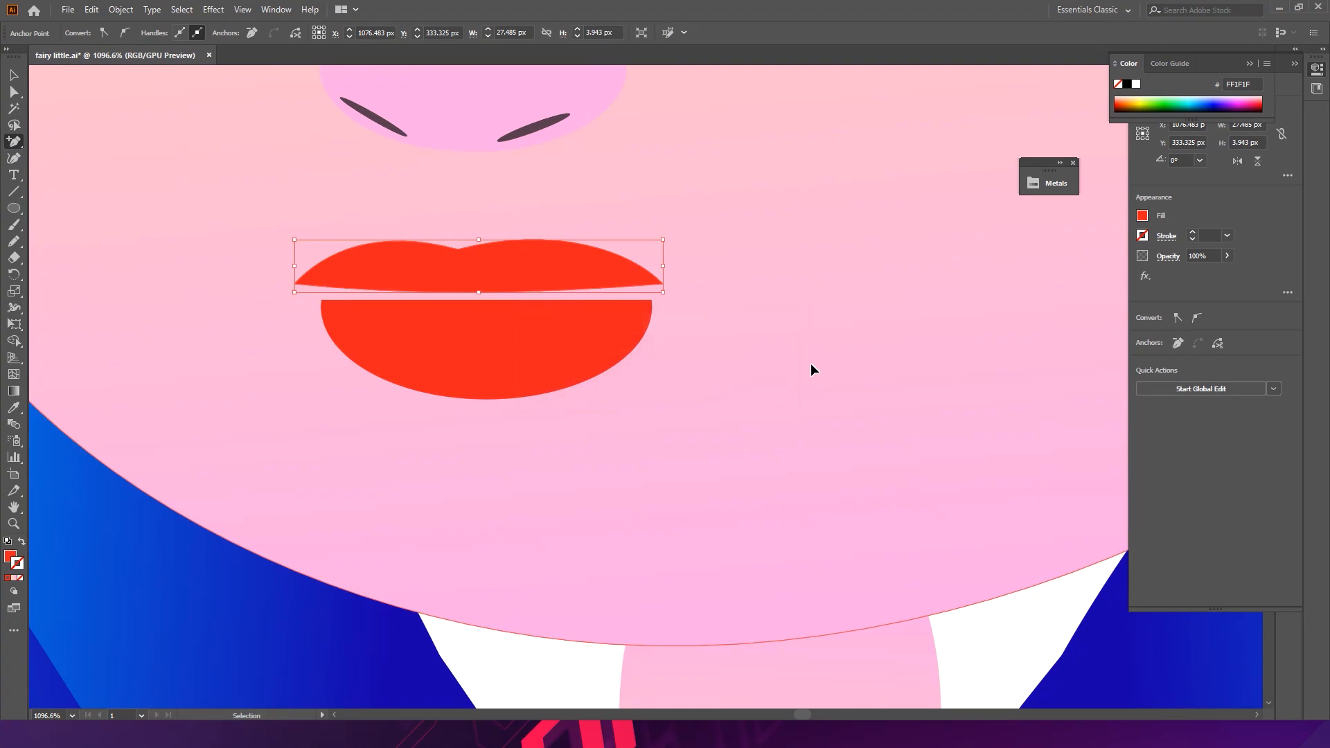
pyautogui.click(306, 287)
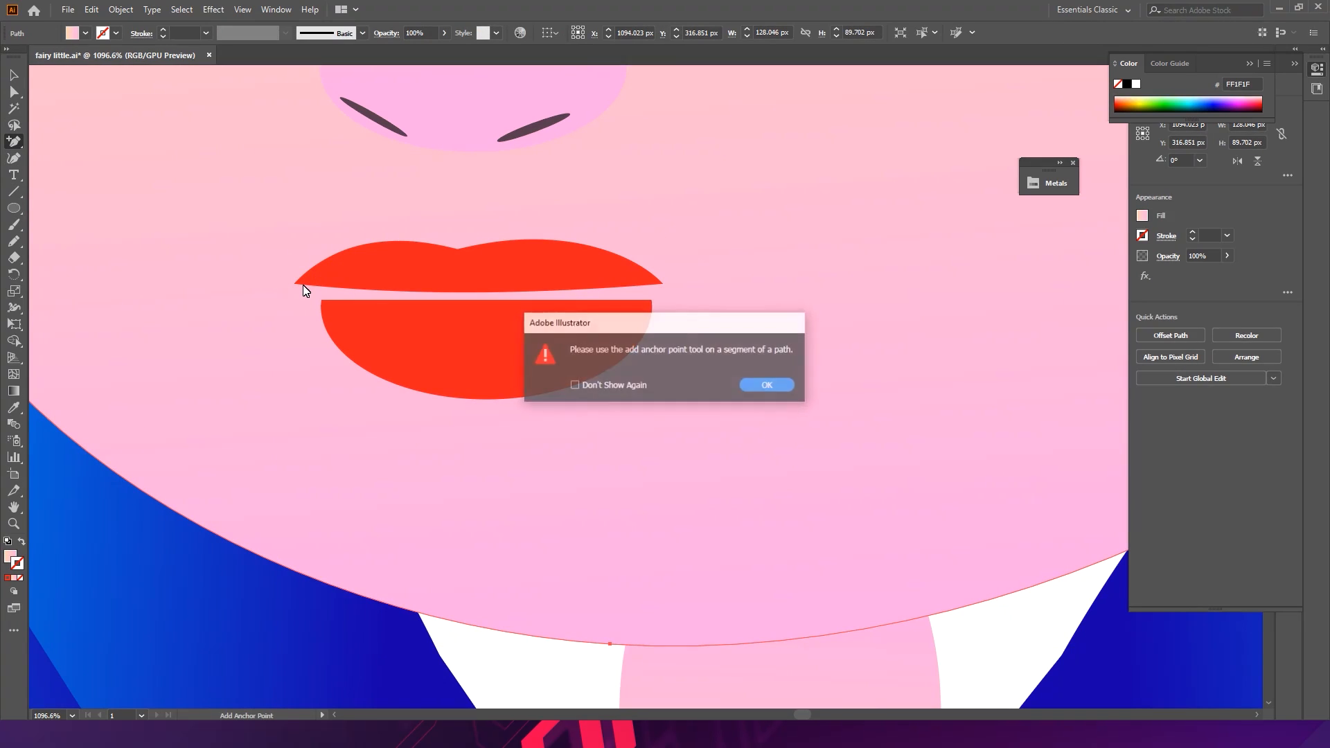
pyautogui.click(768, 385)
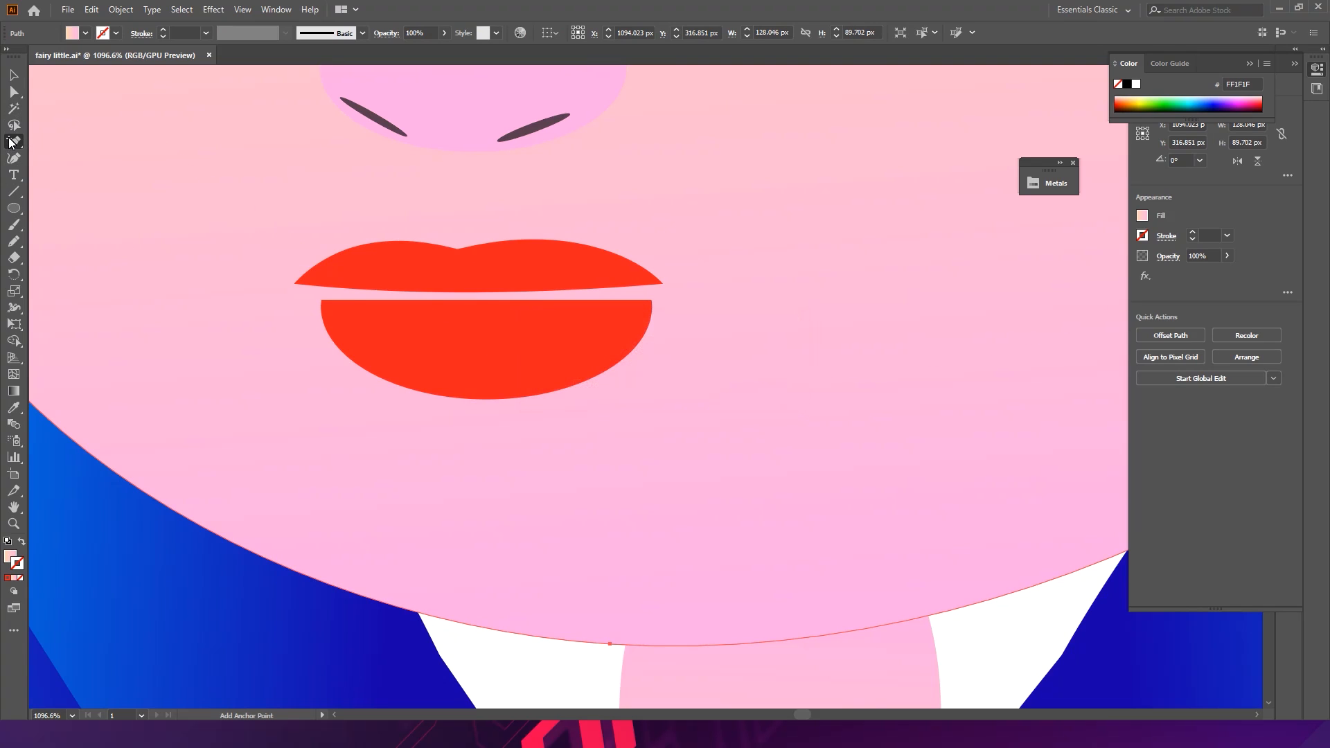
pyautogui.click(9, 142)
pyautogui.click(65, 143)
pyautogui.click(261, 269)
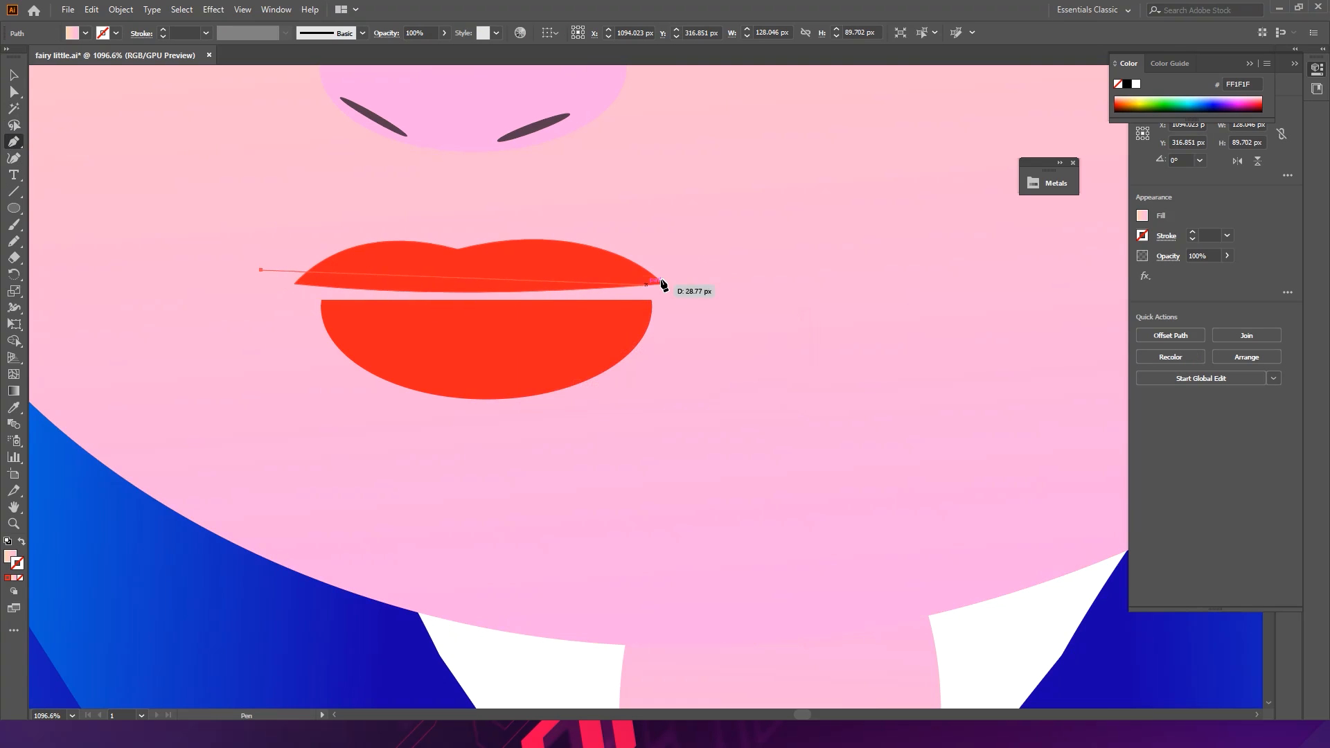
pyautogui.moveTo(708, 271); pyautogui.dragTo(894, 211)
pyautogui.hotkey('ctrl', 'z')
pyautogui.hotkey('ctrl', 'z')
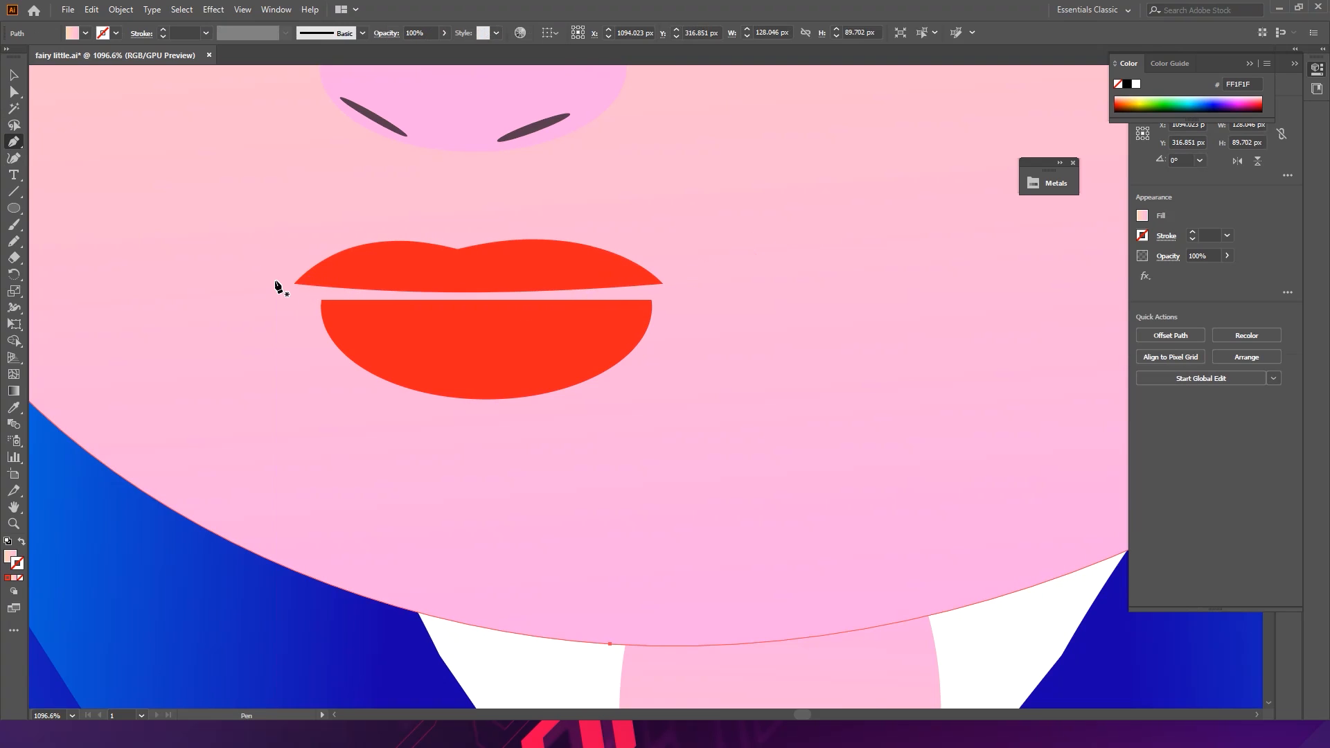
# - Draw a curved Pen line along the lips' seam, extending past both corners, and give it a red stroke
pyautogui.click(277, 276)
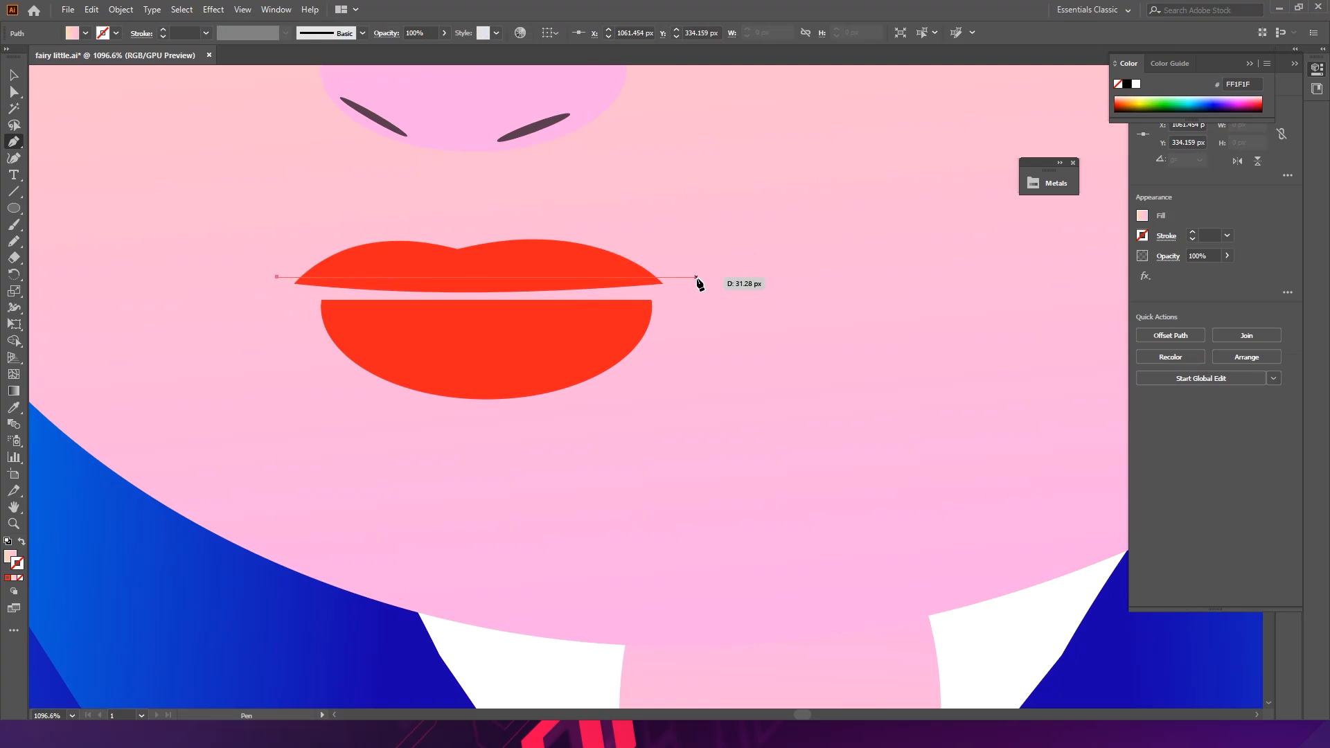
pyautogui.moveTo(696, 282); pyautogui.dragTo(1048, 259)
pyautogui.press('v')
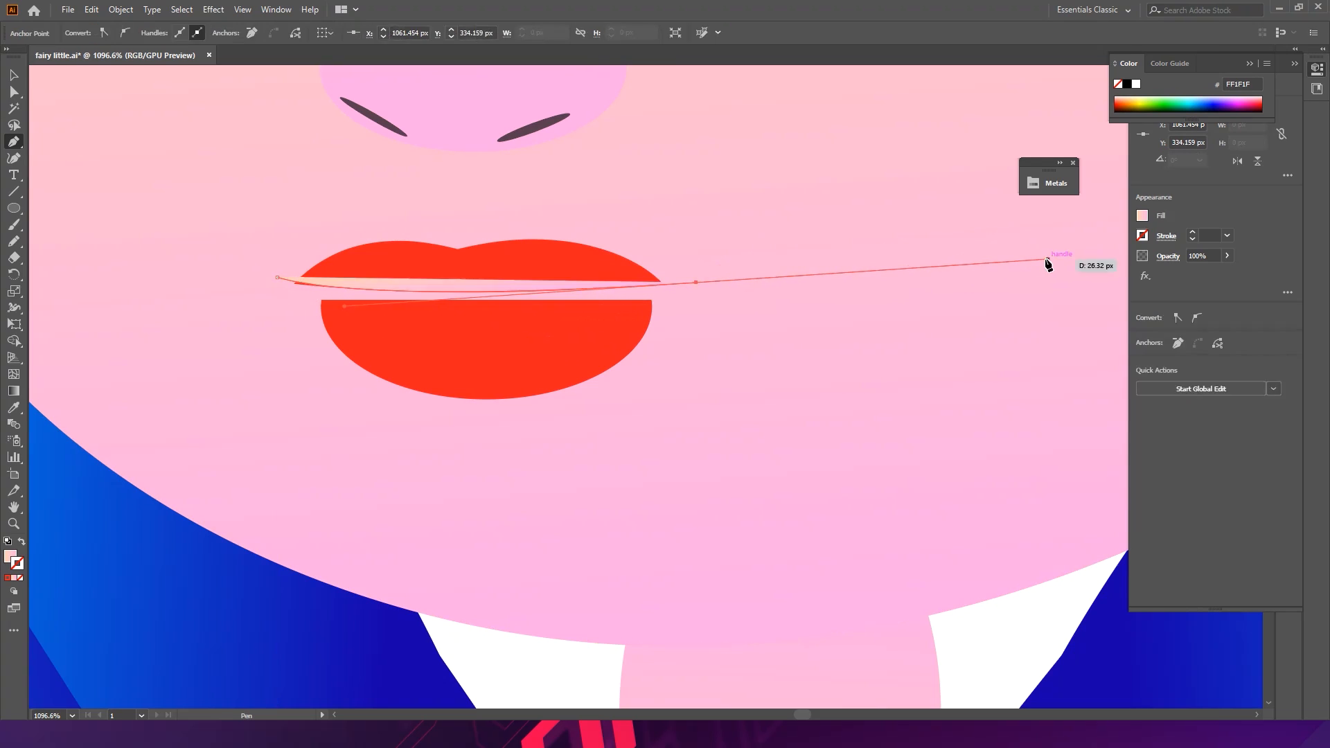
pyautogui.click(21, 541)
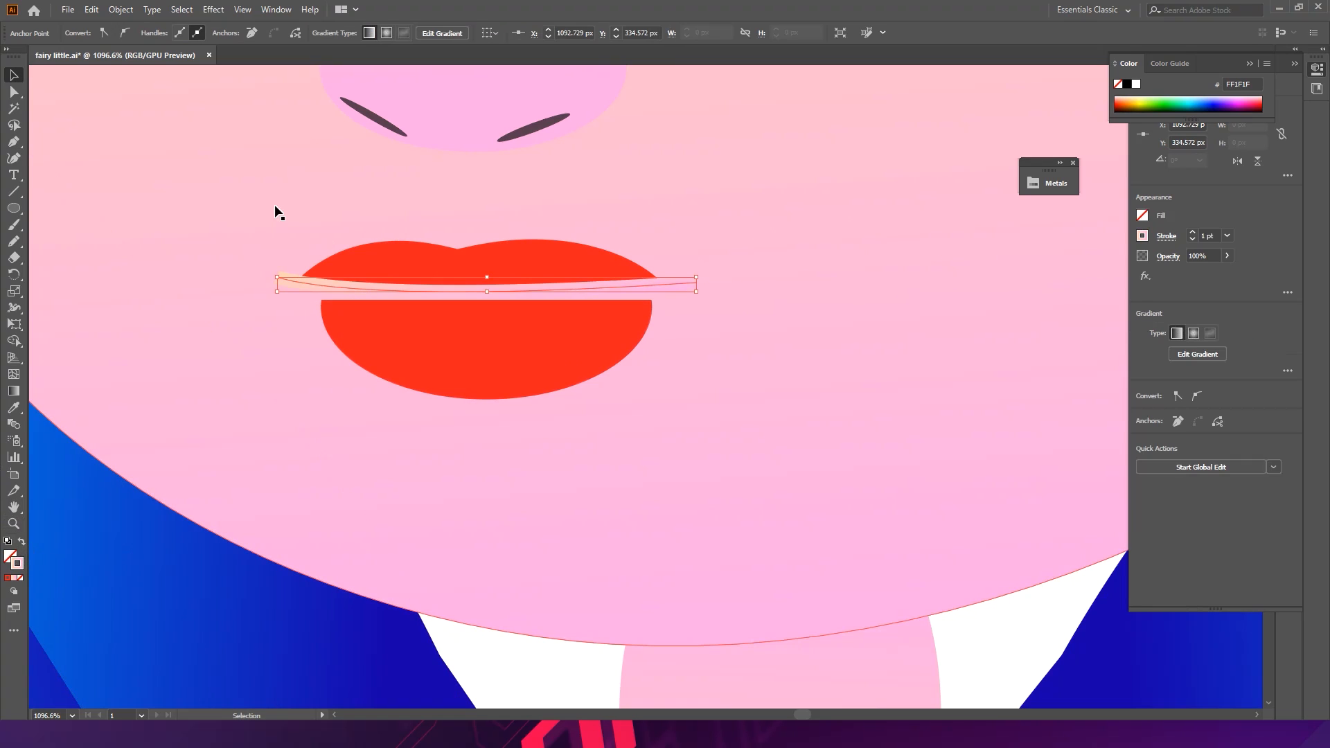
pyautogui.click(9, 578)
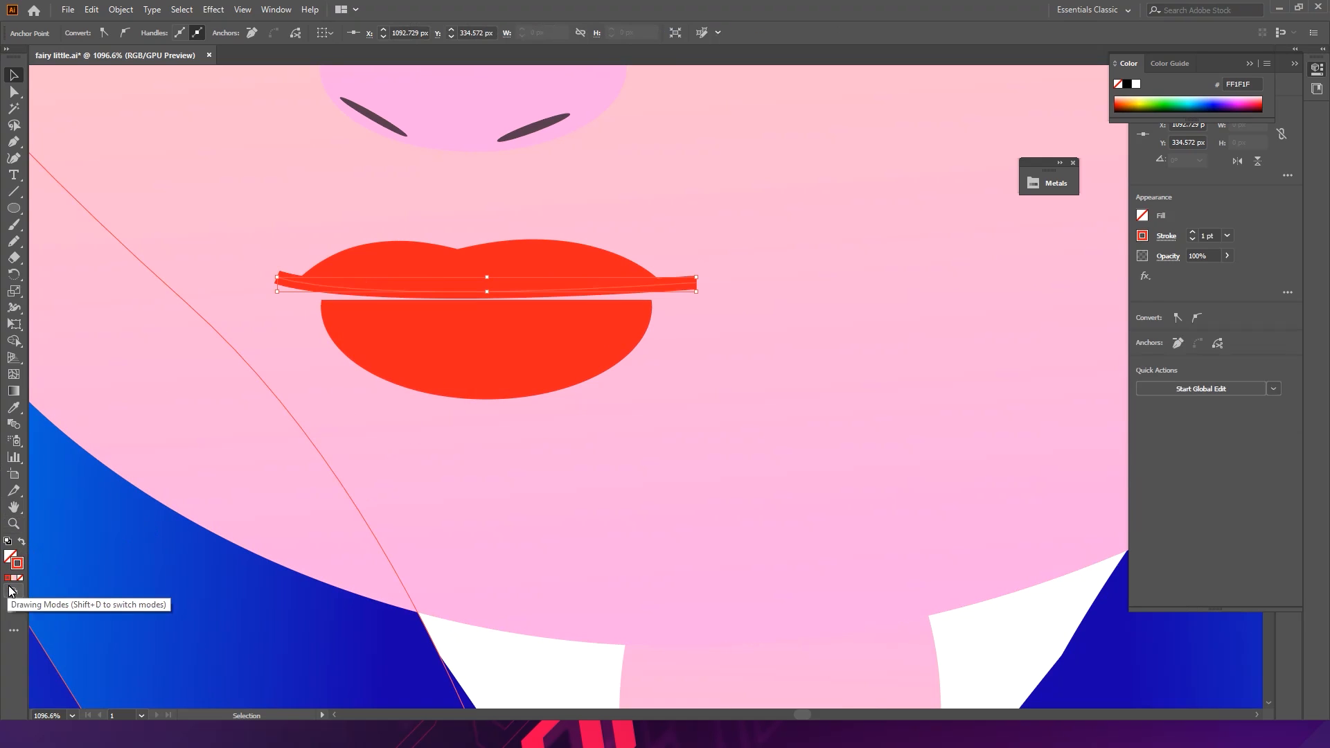
# - Give the seam line's stroke round caps
pyautogui.moveTo(694, 275); pyautogui.dragTo(762, 291)
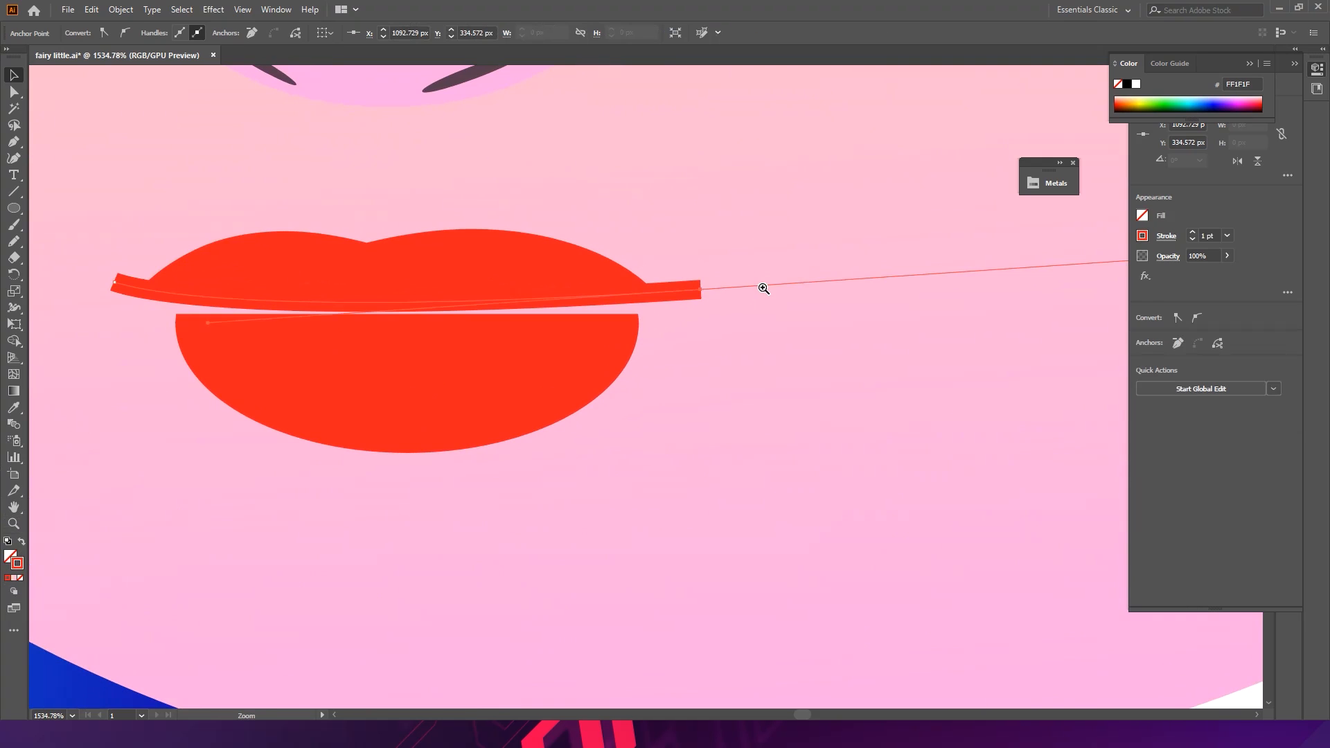
pyautogui.click(568, 299)
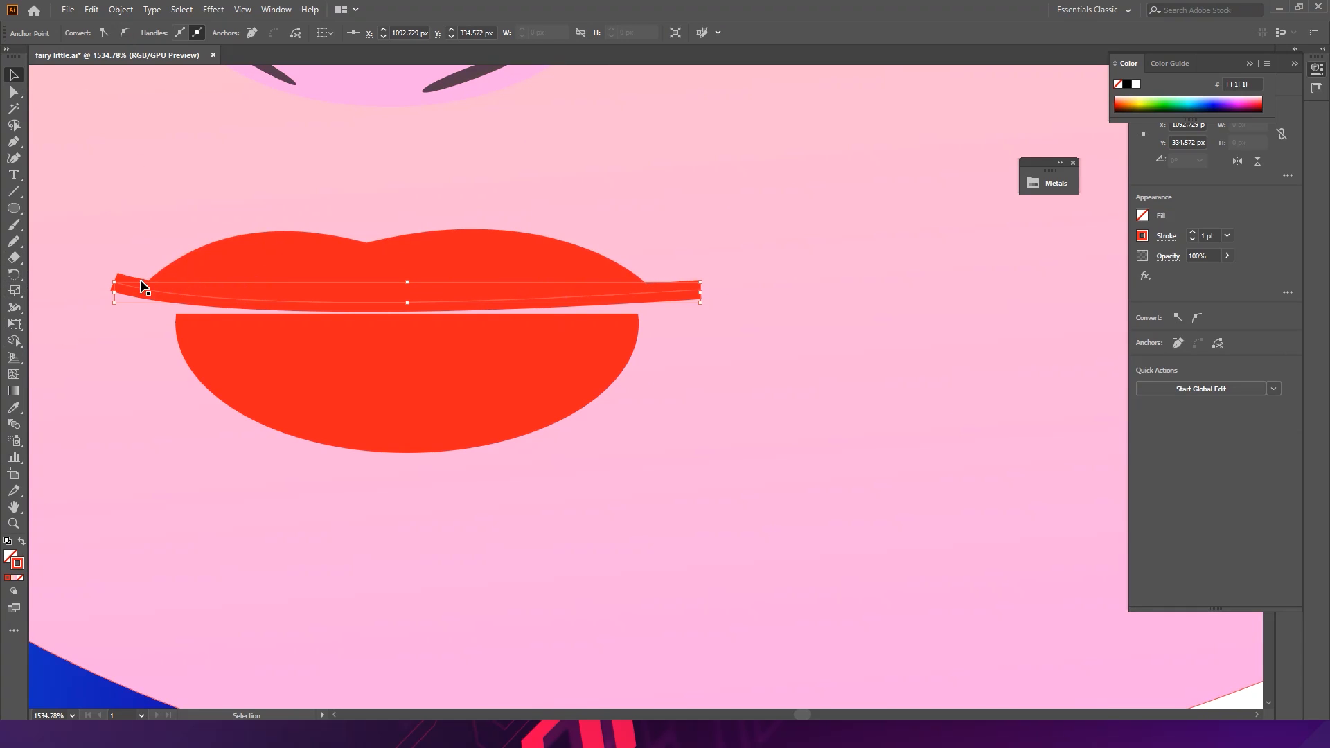
pyautogui.click(47, 673)
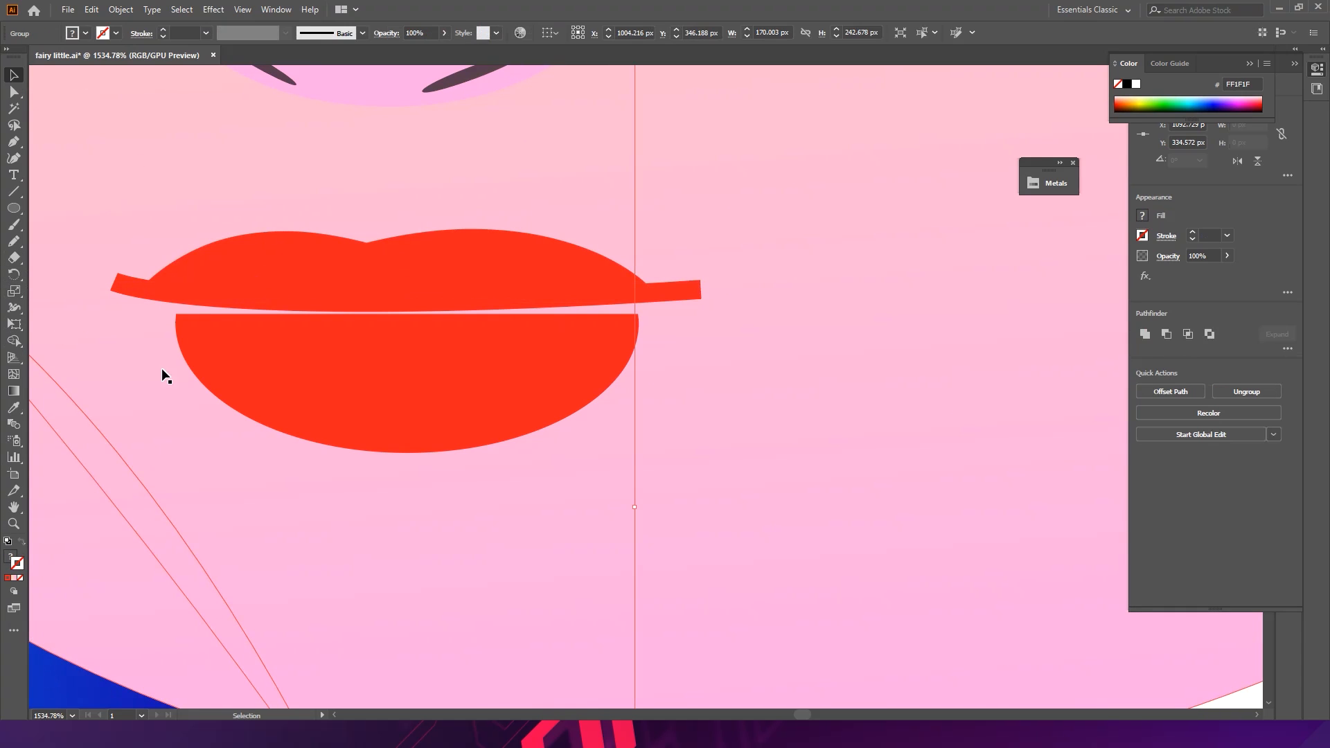
pyautogui.click(131, 285)
pyautogui.click(136, 35)
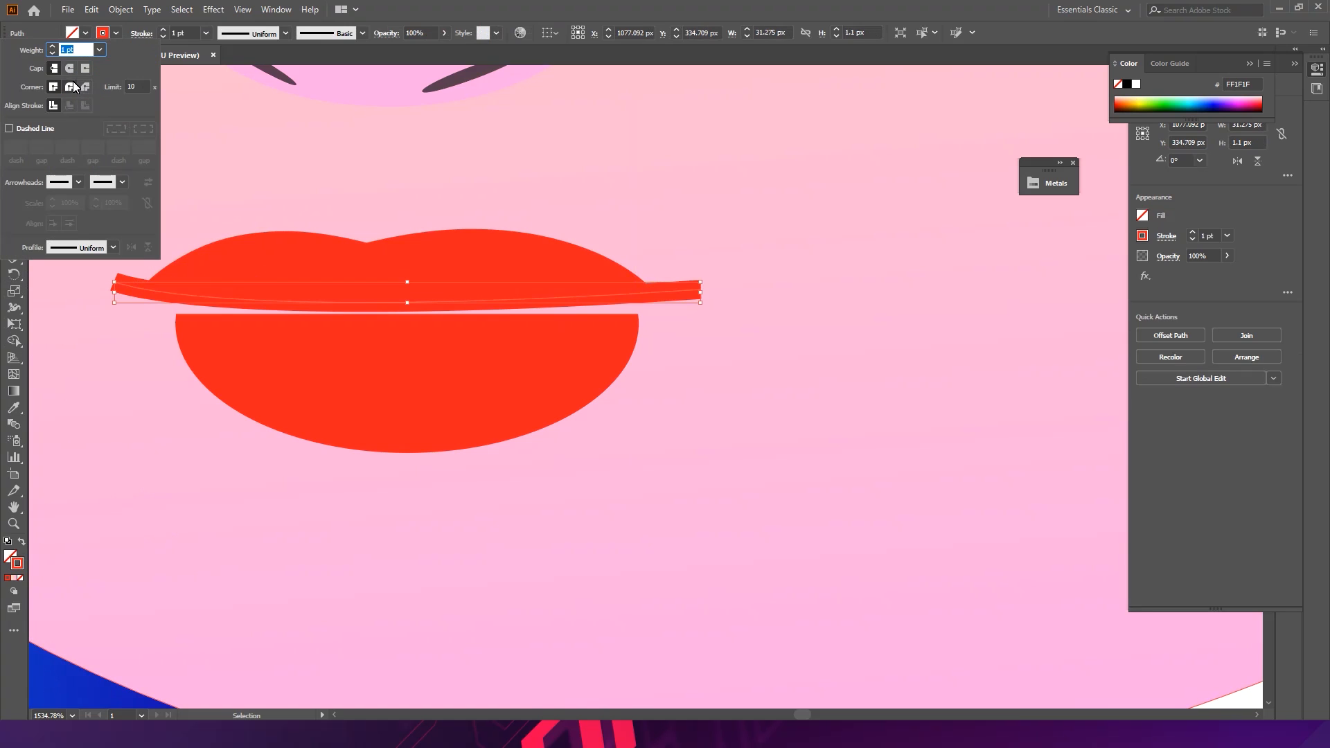
pyautogui.click(71, 69)
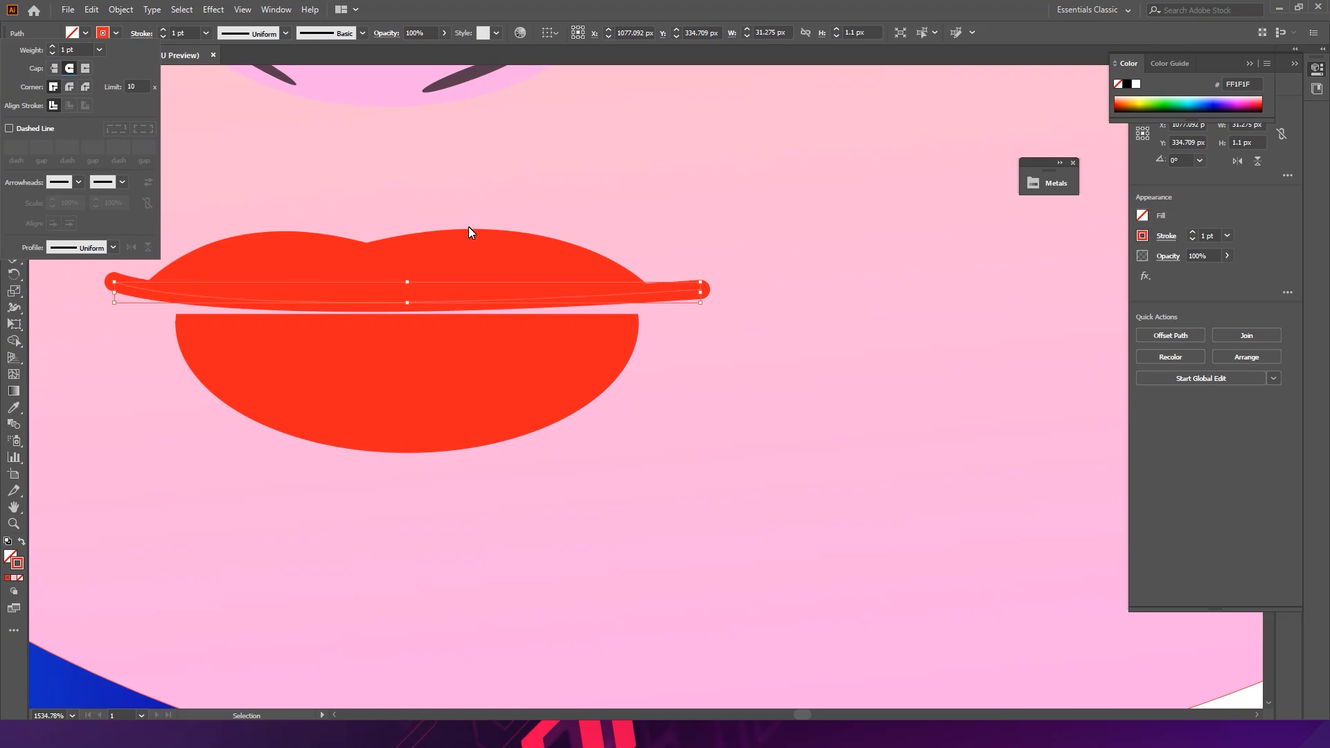
# - Expand the seam line's fill and stroke, then unite it with the upper lip
pyautogui.click(121, 9)
pyautogui.click(169, 172)
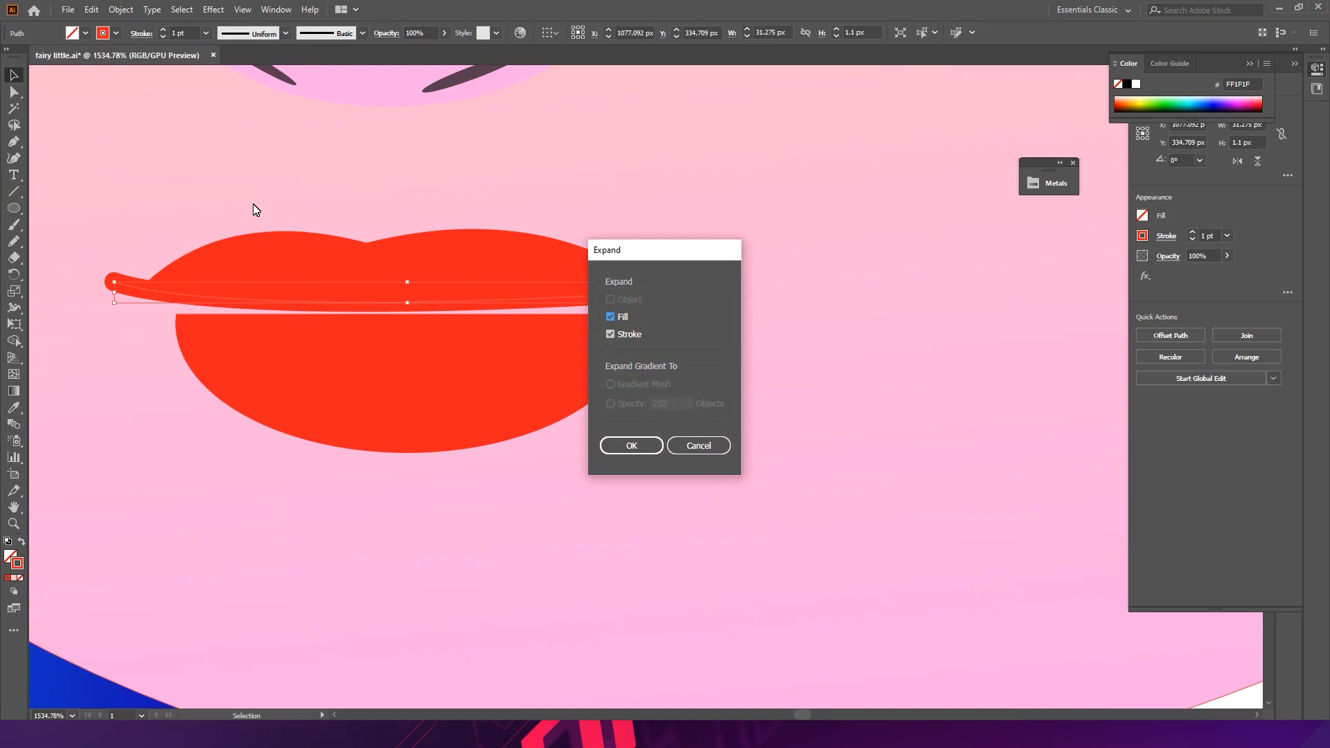
pyautogui.click(632, 442)
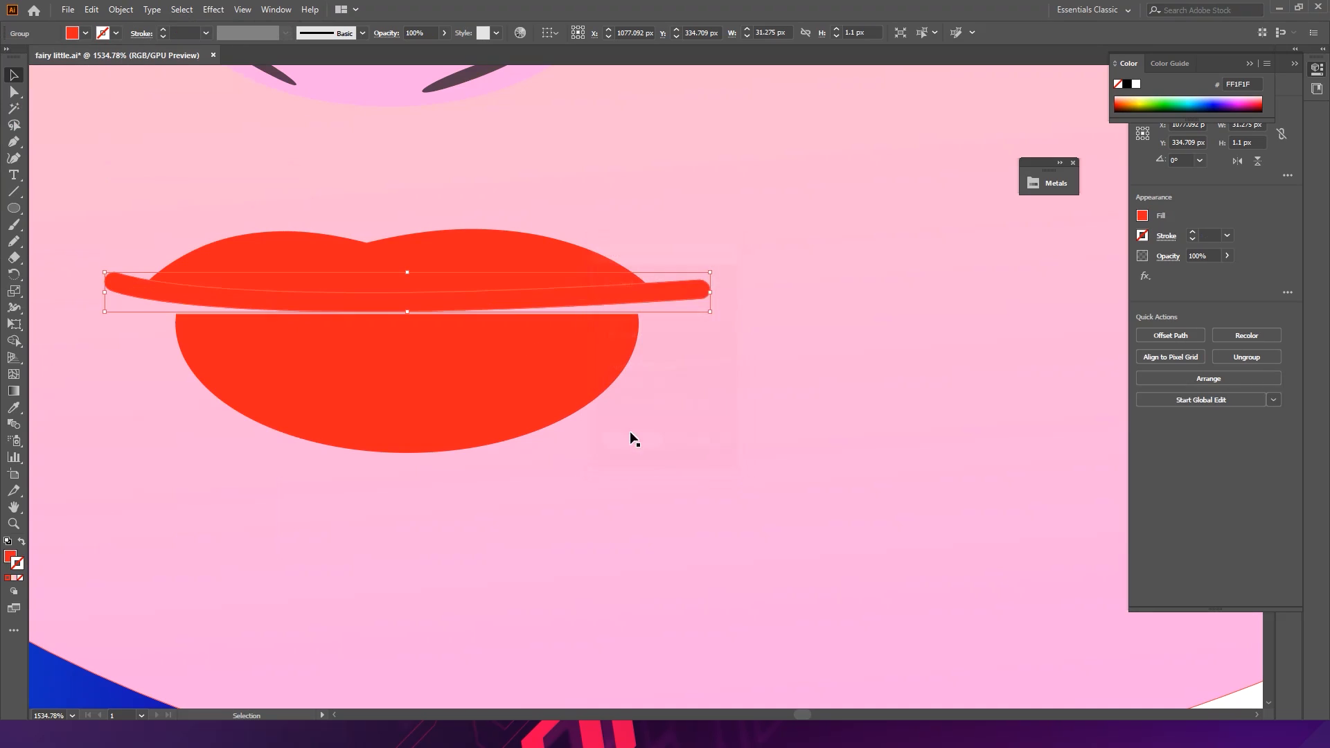
pyautogui.keyDown('shift'); pyautogui.click(298, 260); pyautogui.keyUp('shift')
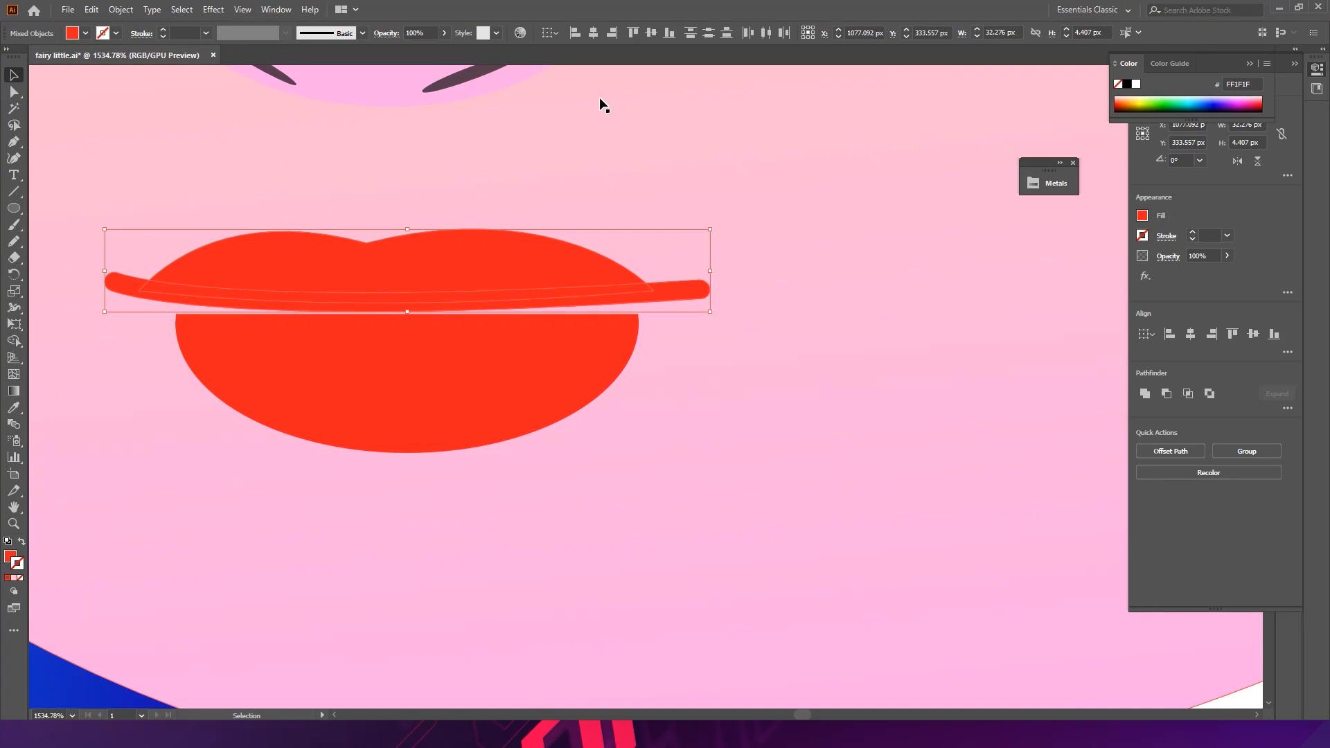
pyautogui.click(1144, 393)
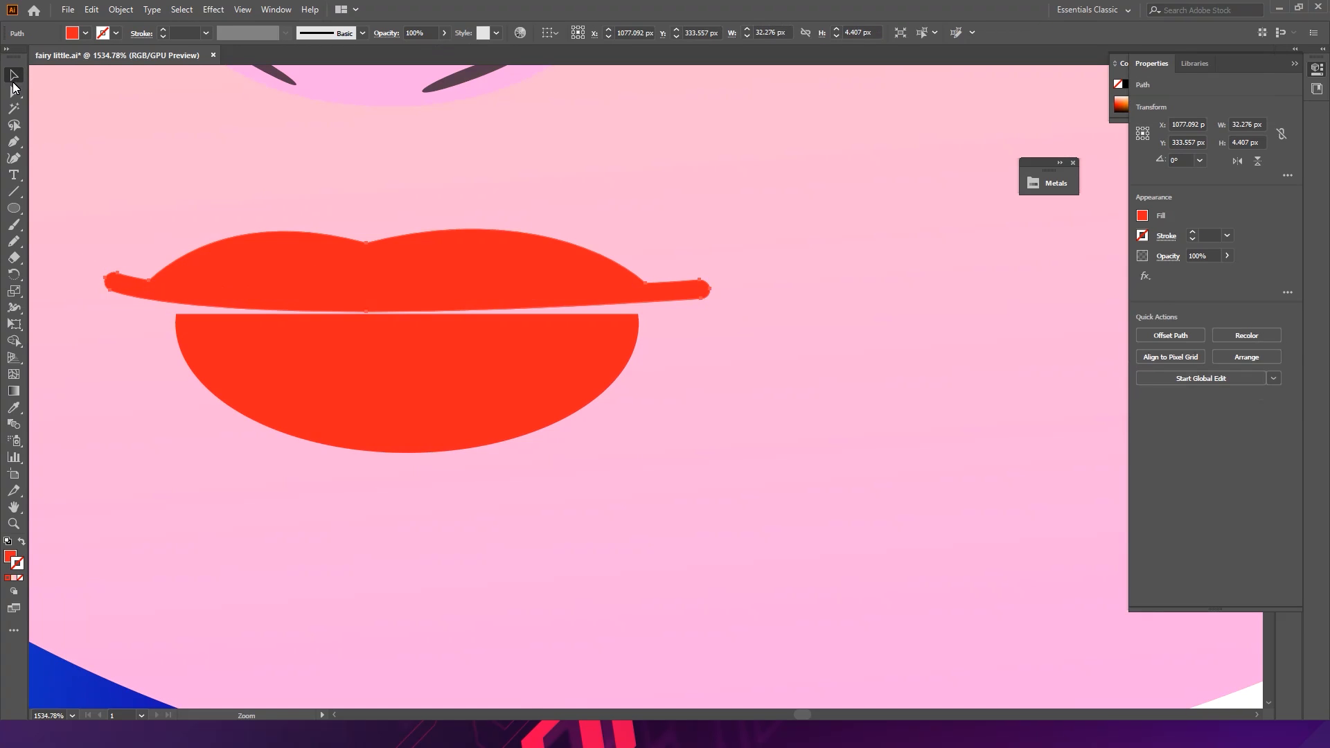
# - Adjust the united upper lip's corner handles to curve its edge
pyautogui.click(14, 90)
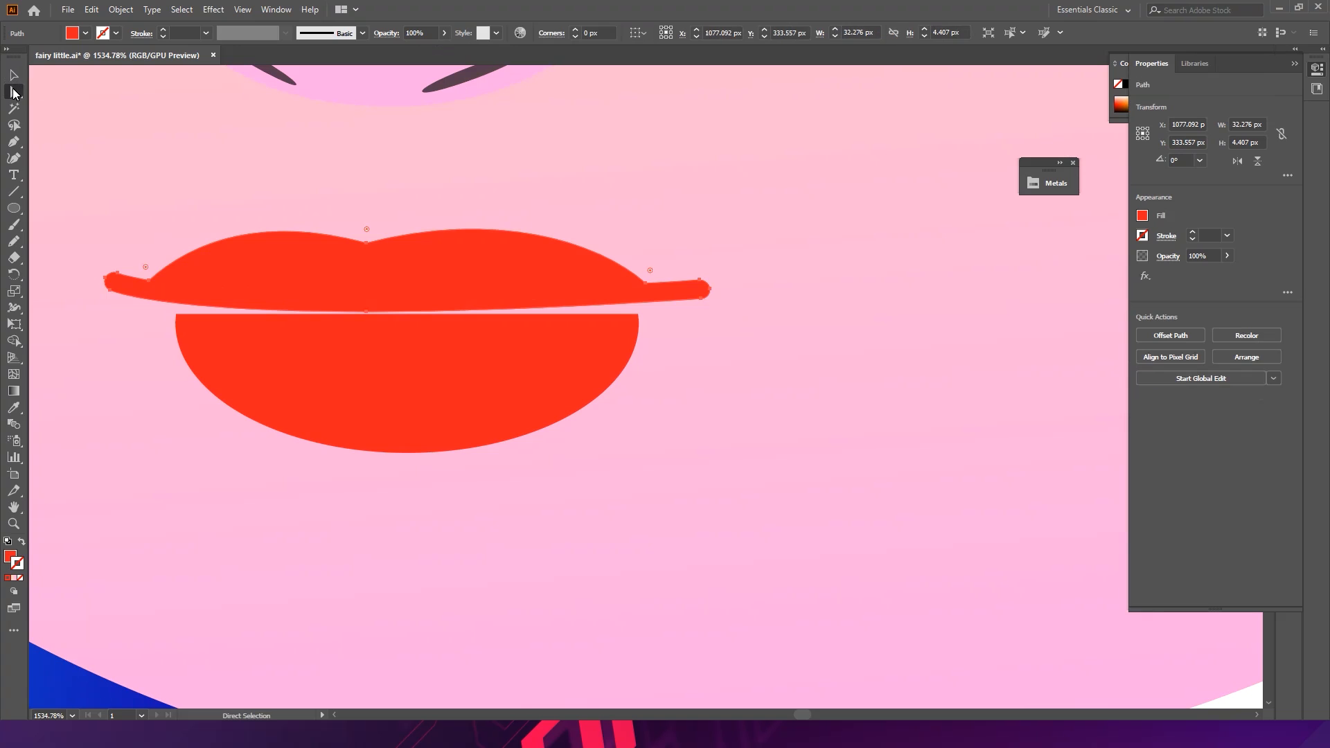
pyautogui.click(150, 286)
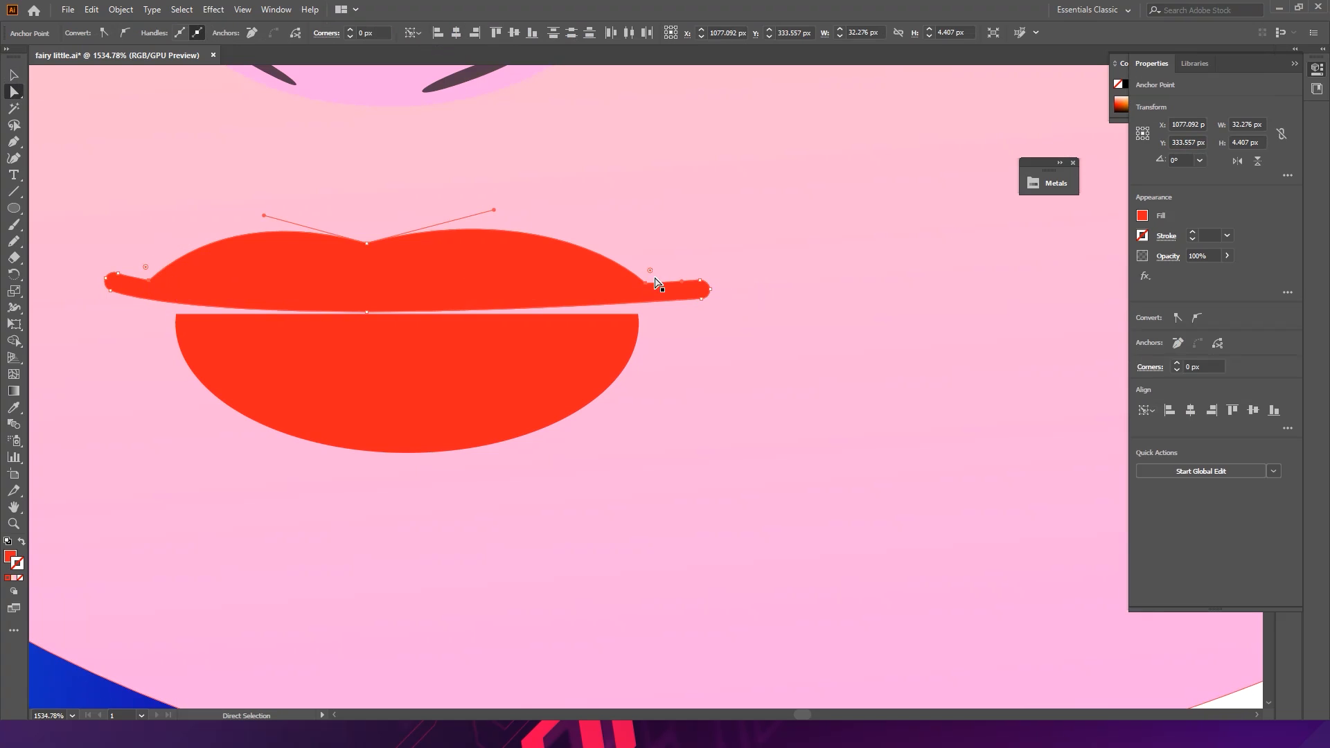
pyautogui.moveTo(653, 272); pyautogui.dragTo(723, 205)
pyautogui.press('v')
pyautogui.click(718, 338)
pyautogui.moveTo(702, 341); pyautogui.dragTo(428, 267)
pyautogui.moveTo(588, 387); pyautogui.dragTo(831, 347)
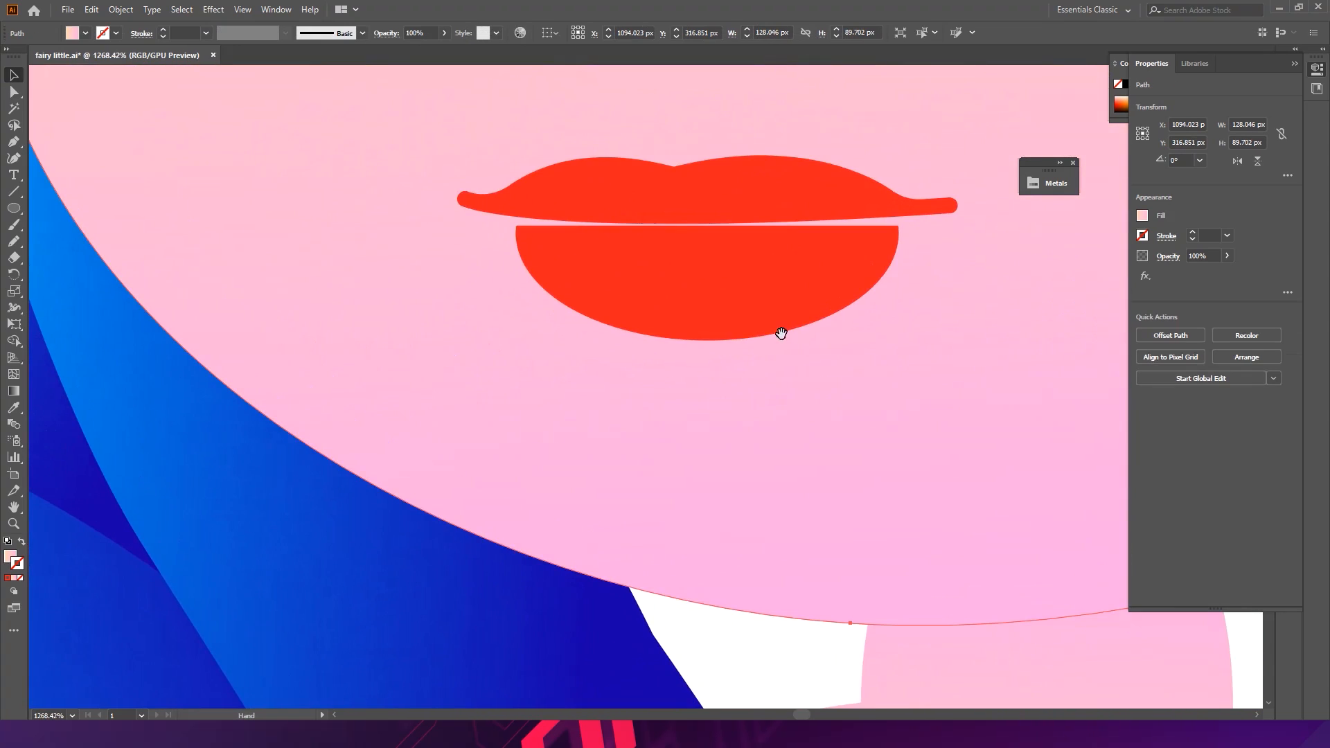
pyautogui.moveTo(669, 288); pyautogui.dragTo(646, 329)
# - Raise the lower lip's two top corner anchors to meet the upper lip
pyautogui.click(617, 299)
pyautogui.press('a')
pyautogui.click(360, 255)
pyautogui.moveTo(361, 258); pyautogui.dragTo(358, 239)
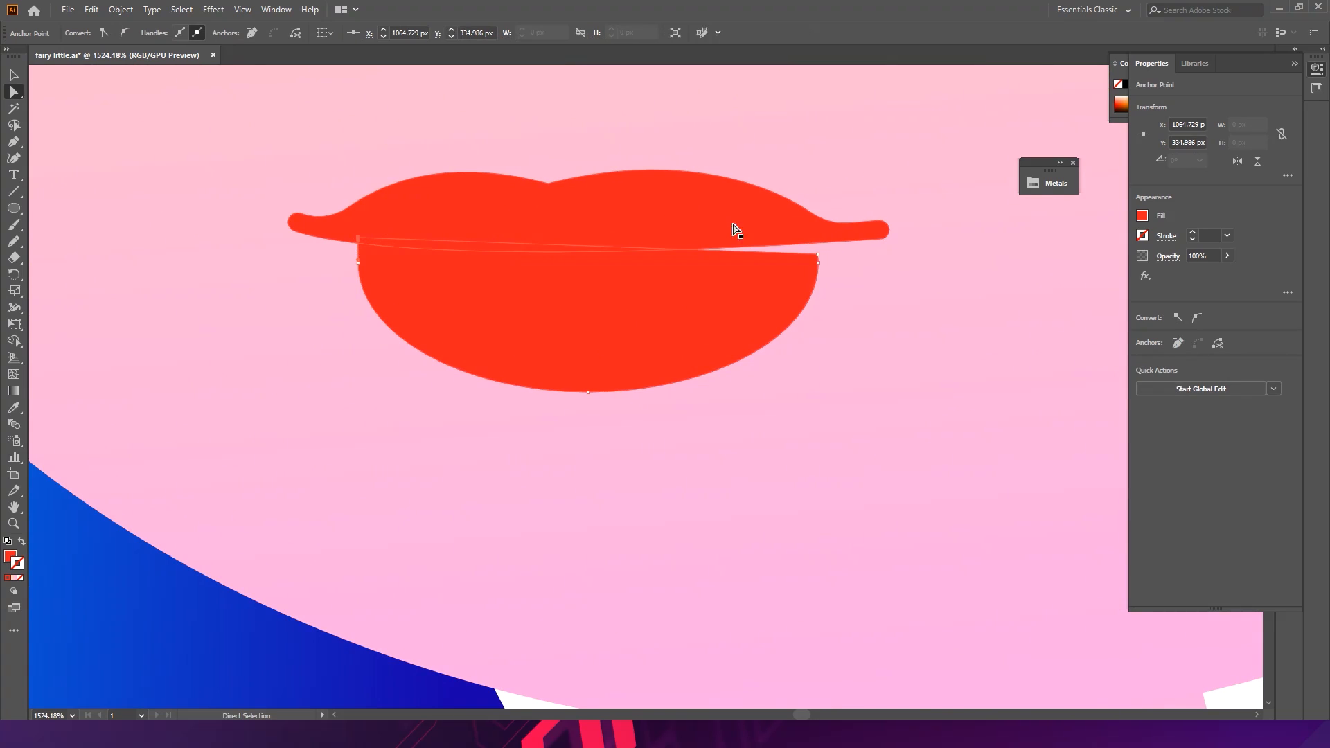
pyautogui.moveTo(817, 255); pyautogui.dragTo(818, 239)
# - Recolor the lower lip's fill with a darker red
pyautogui.press('v')
pyautogui.click(643, 322)
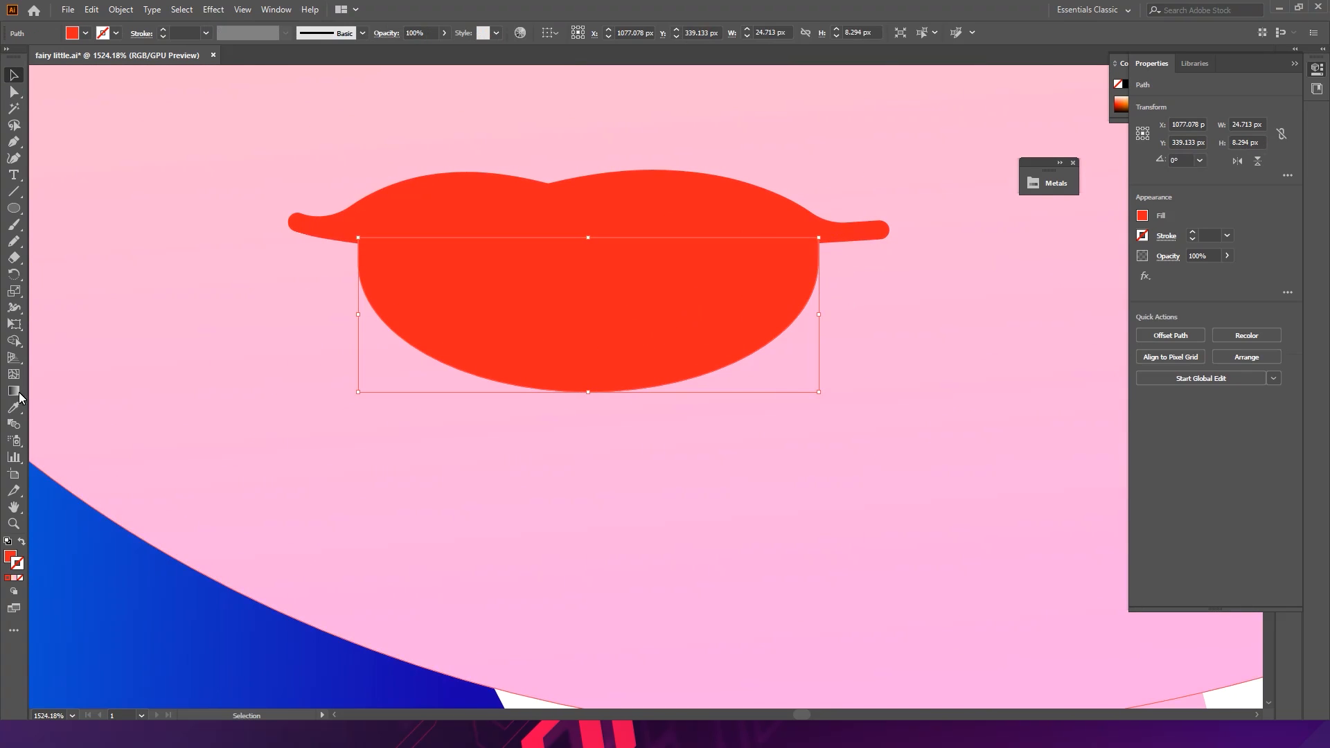
pyautogui.doubleClick(10, 558)
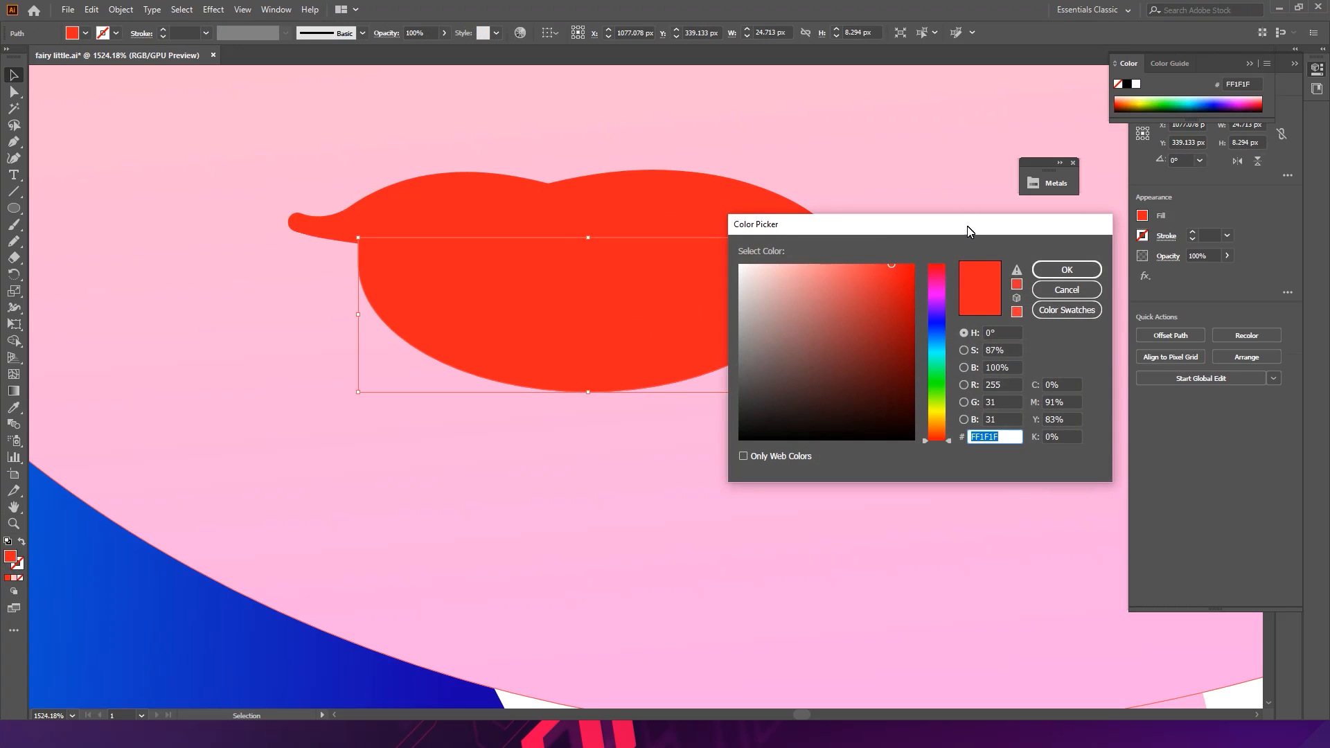
pyautogui.click(895, 283)
pyautogui.click(1067, 269)
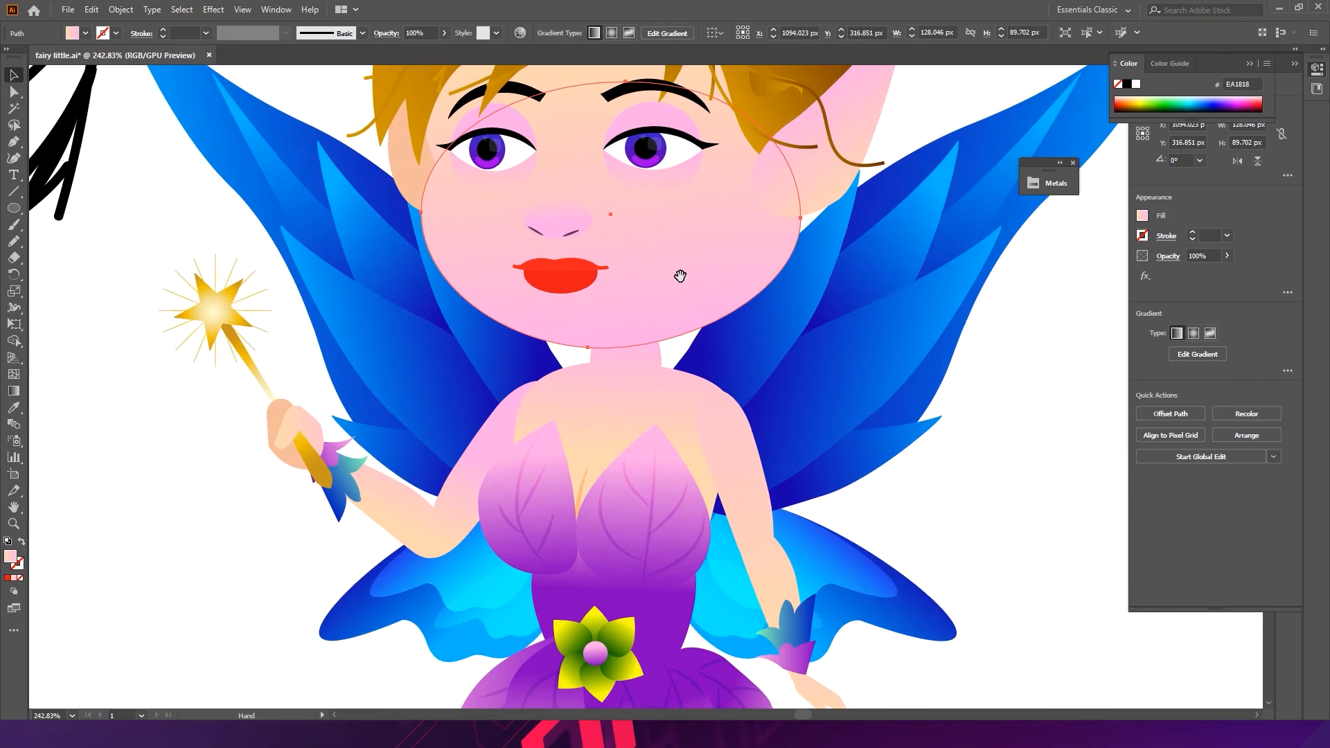
# - Draw an ellipse just below the lips
pyautogui.scroll(10, 680, 275)
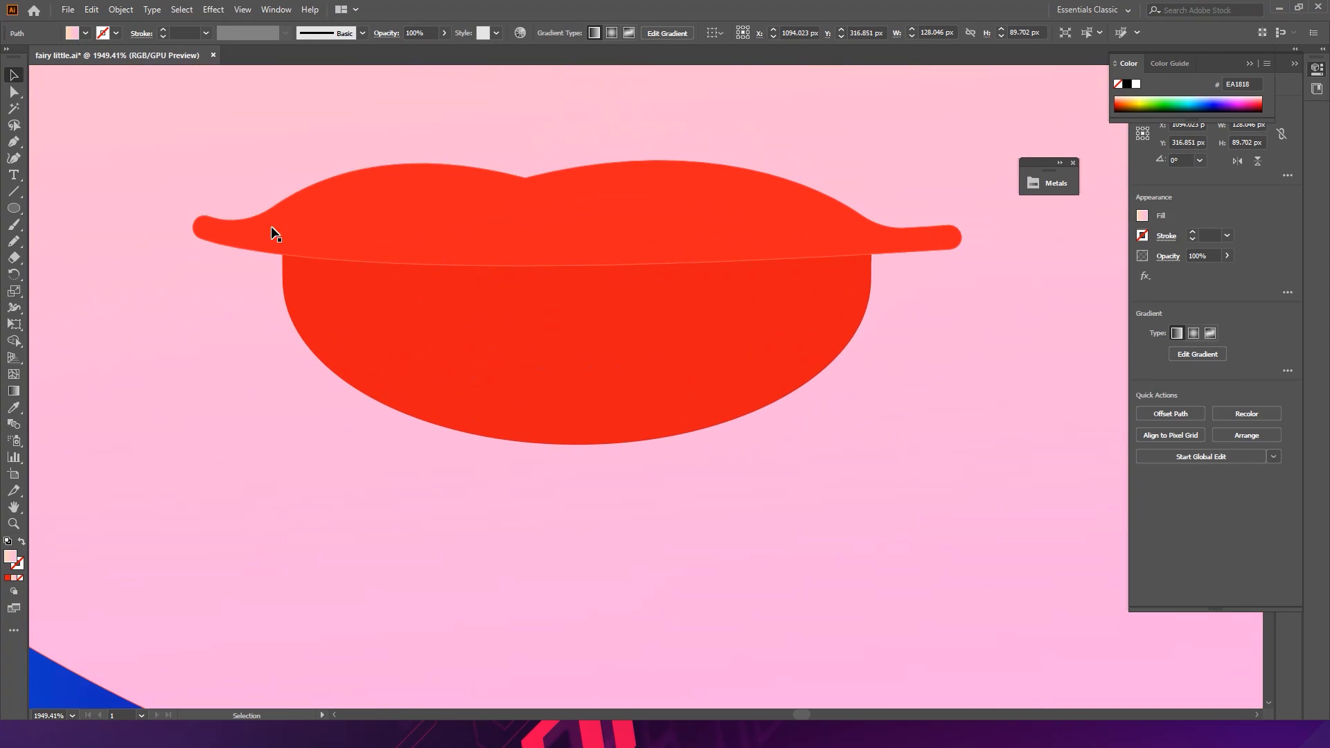
pyautogui.click(17, 212)
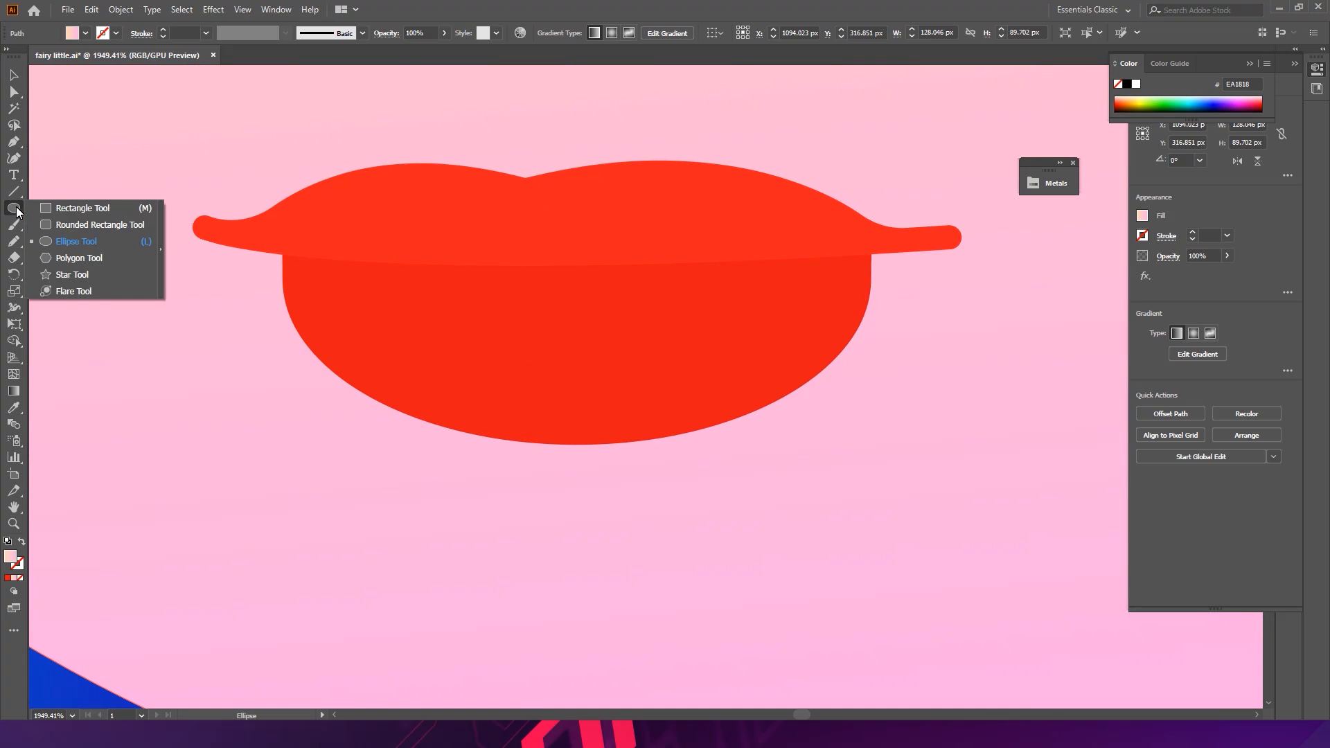
pyautogui.click(66, 241)
pyautogui.scroll(-3, 229, 380)
pyautogui.moveTo(204, 336); pyautogui.dragTo(502, 488)
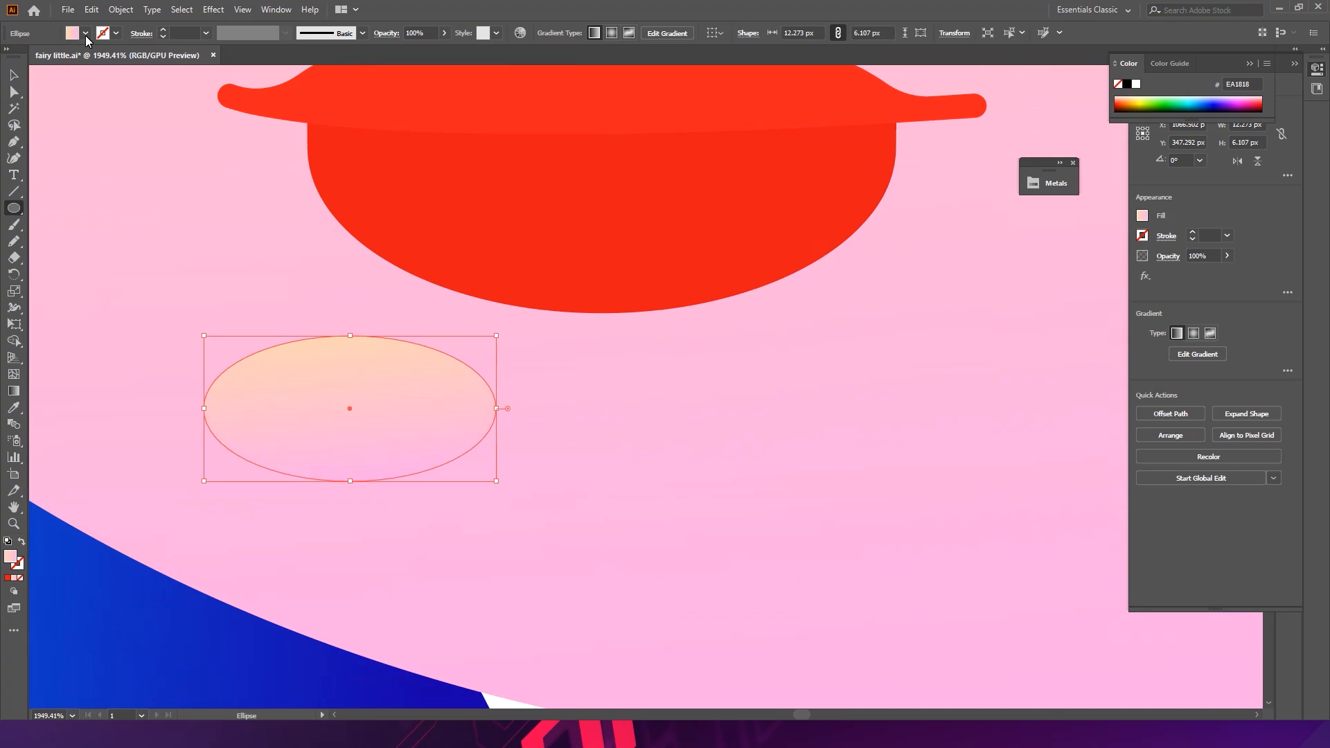
pyautogui.doubleClick(11, 556)
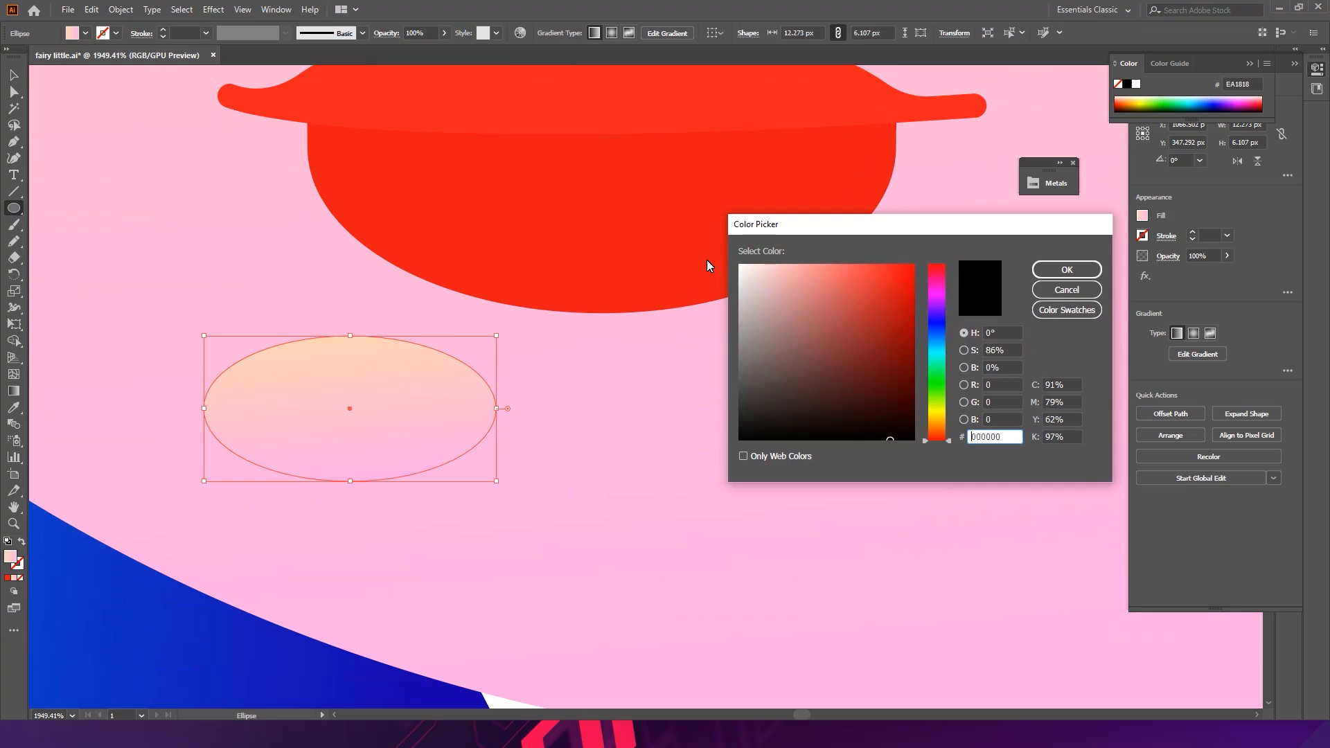
pyautogui.click(1065, 289)
pyautogui.press('k')
pyautogui.click(802, 187)
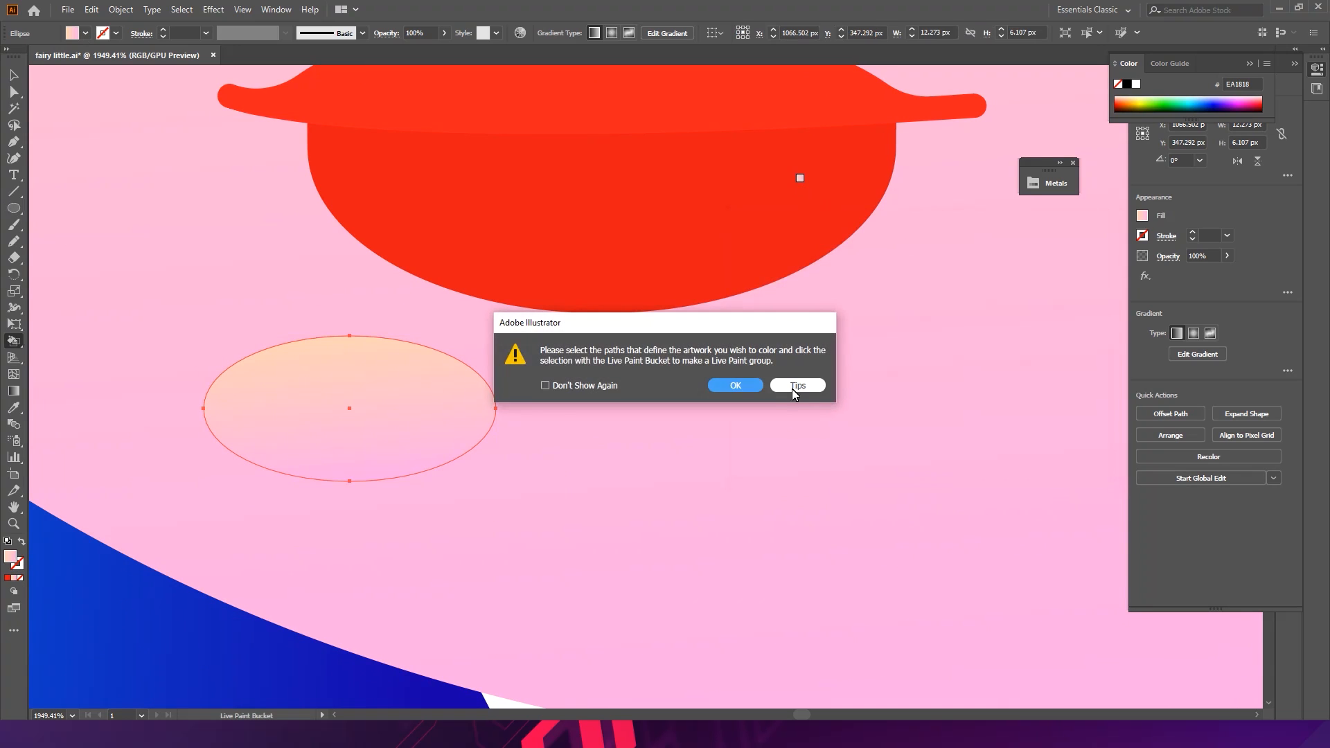
pyautogui.click(793, 385)
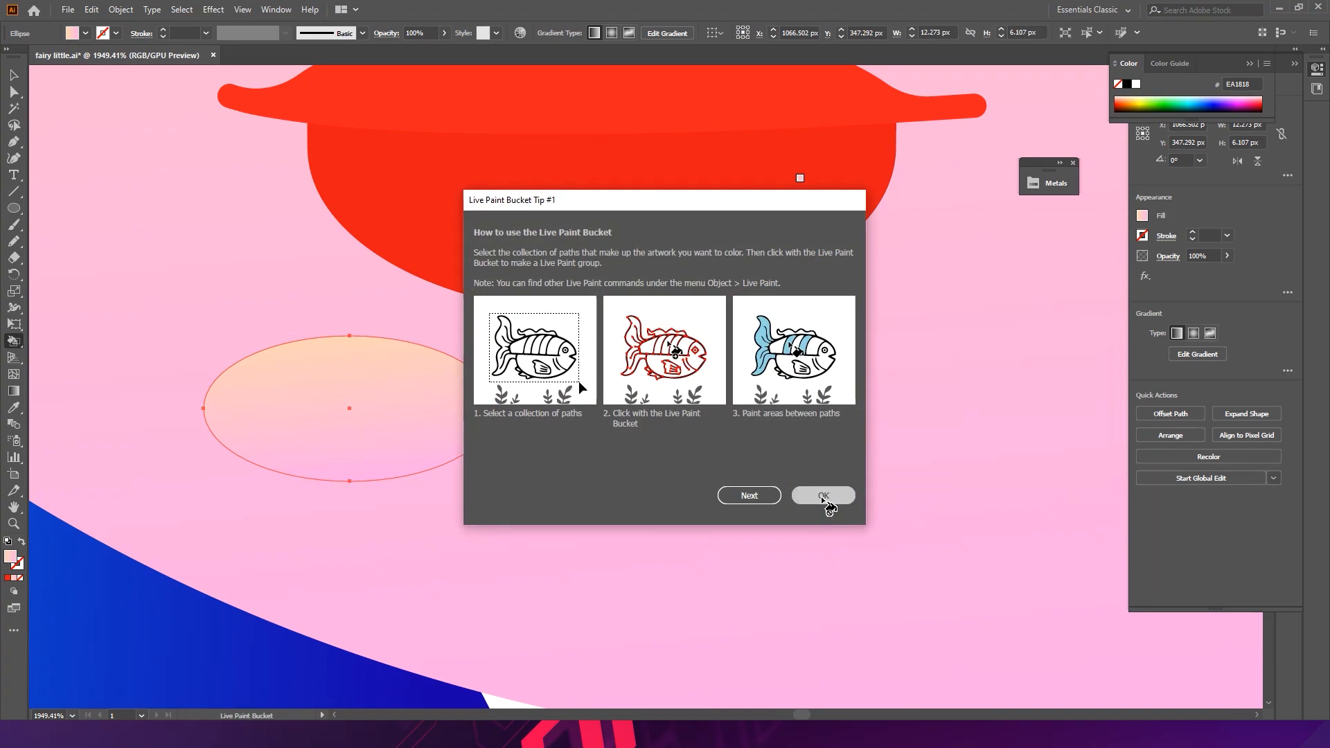
pyautogui.click(820, 493)
# - Fill the new ellipse with white
pyautogui.press('i')
pyautogui.click(760, 258)
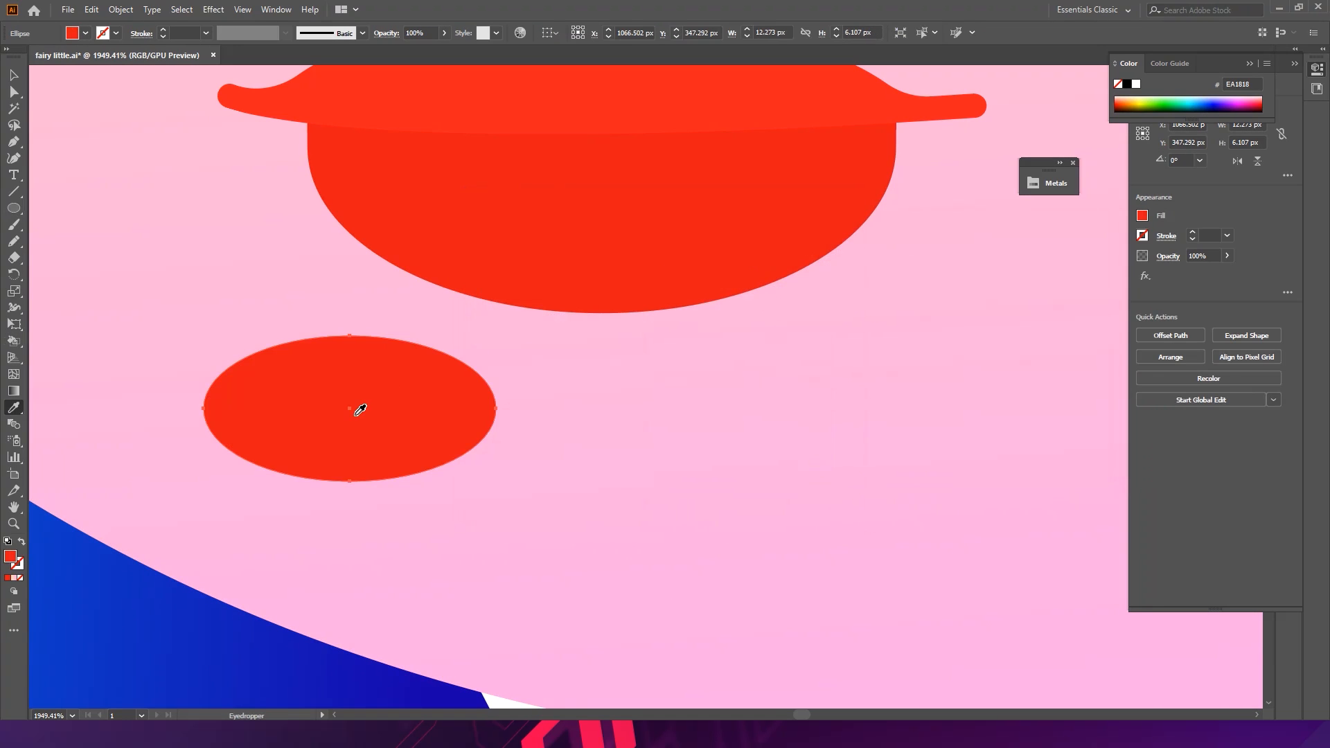
pyautogui.doubleClick(12, 559)
pyautogui.moveTo(797, 291); pyautogui.dragTo(739, 265)
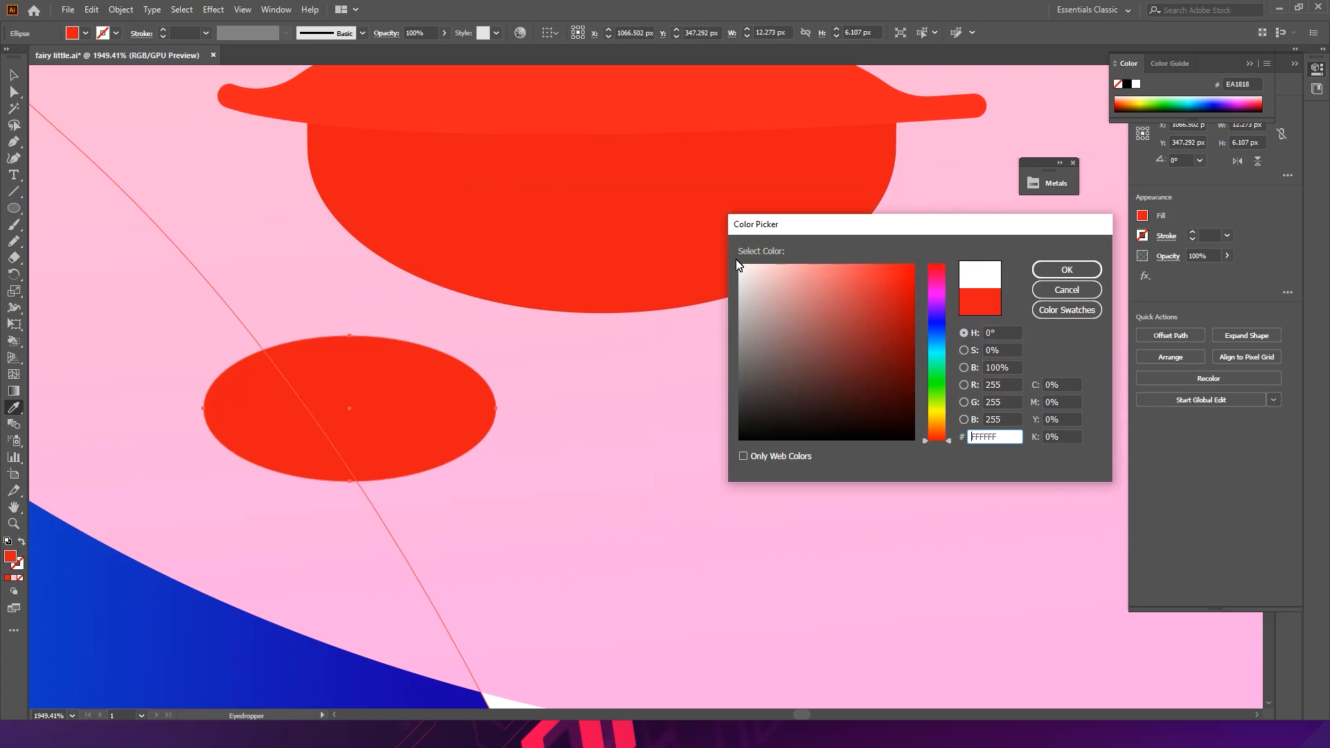
pyautogui.click(1047, 272)
# - Erase the ellipse's upper half with the Eraser tool
pyautogui.click(13, 258)
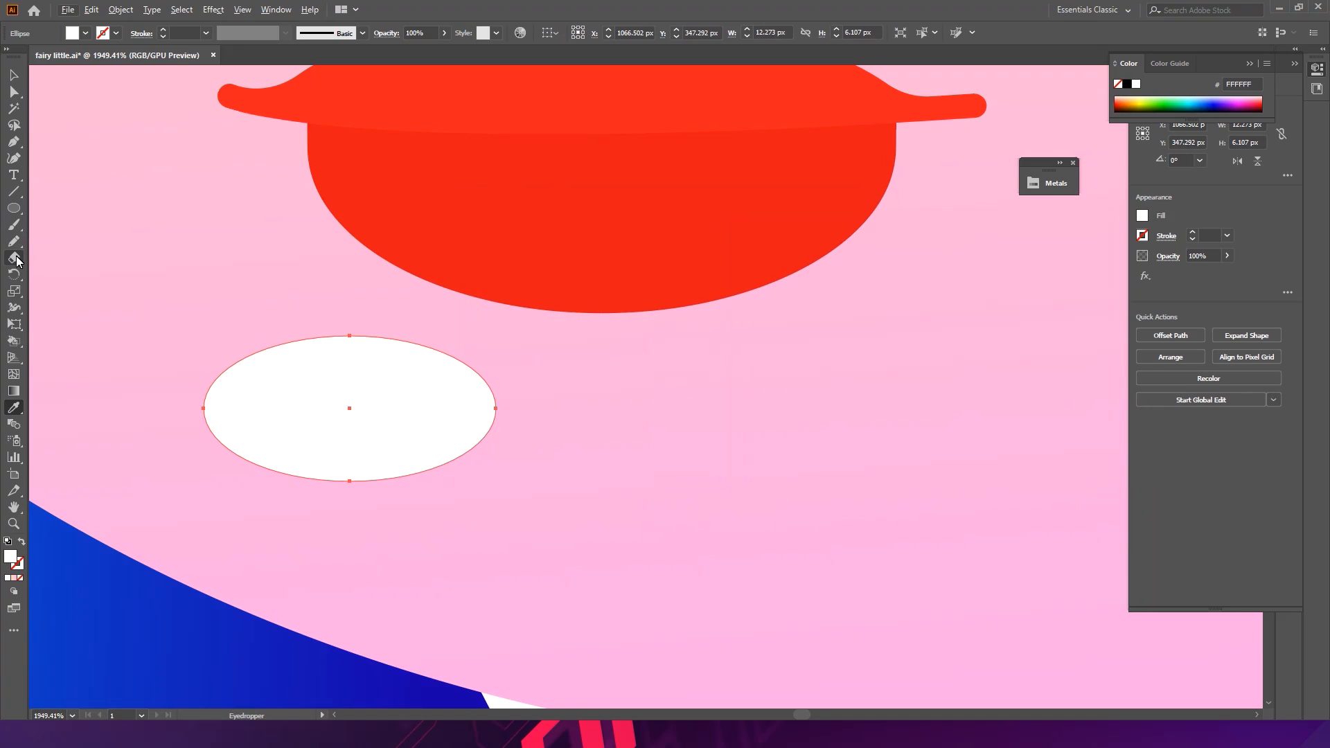
pyautogui.moveTo(129, 269)
pyautogui.mouseDown()
pyautogui.moveTo(543, 428)
pyautogui.moveTo(588, 413)
pyautogui.mouseUp()
pyautogui.moveTo(111, 507)
pyautogui.mouseDown()
pyautogui.moveTo(309, 513)
pyautogui.moveTo(707, 443)
pyautogui.mouseUp()
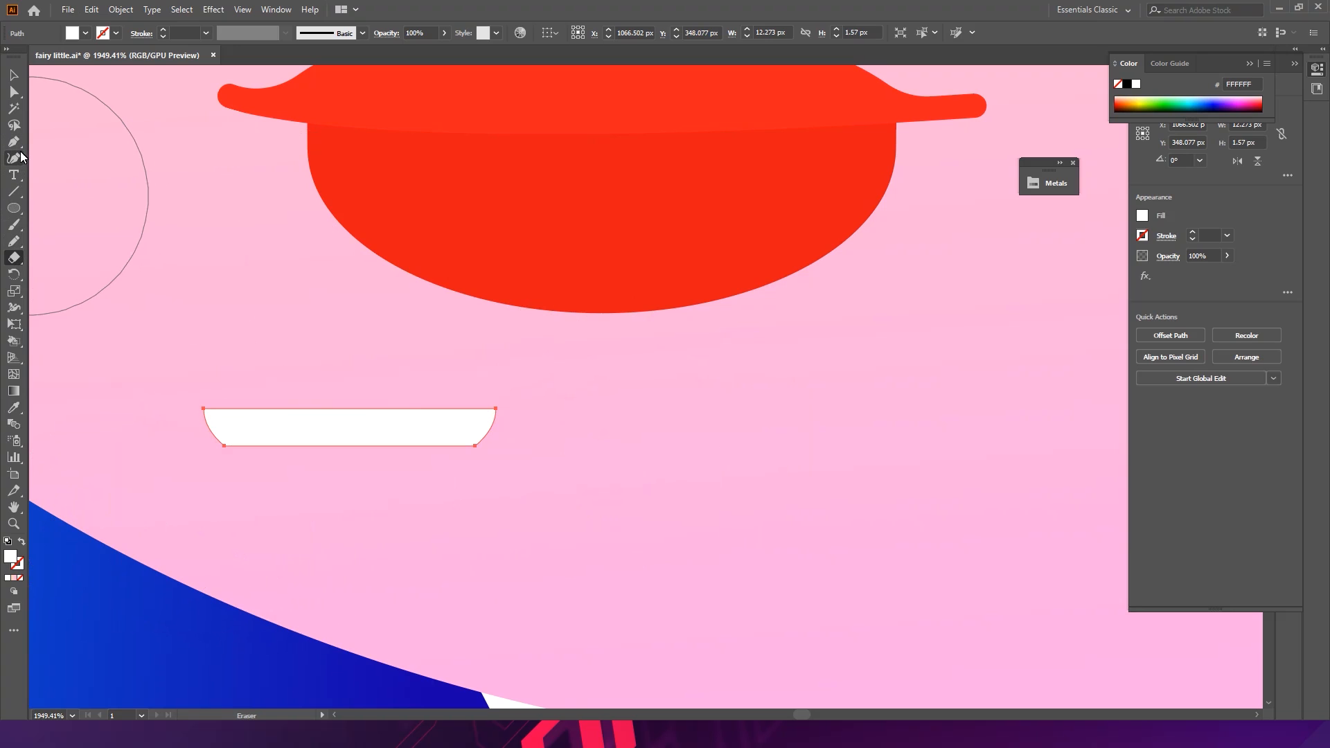
# - Move the half-ellipse up into the mouth between the lips
pyautogui.moveTo(19, 142); pyautogui.dragTo(65, 194)
pyautogui.moveTo(322, 446); pyautogui.dragTo(593, 148)
pyautogui.press('v')
pyautogui.moveTo(595, 197); pyautogui.dragTo(559, 343)
pyautogui.moveTo(554, 308); pyautogui.dragTo(561, 288)
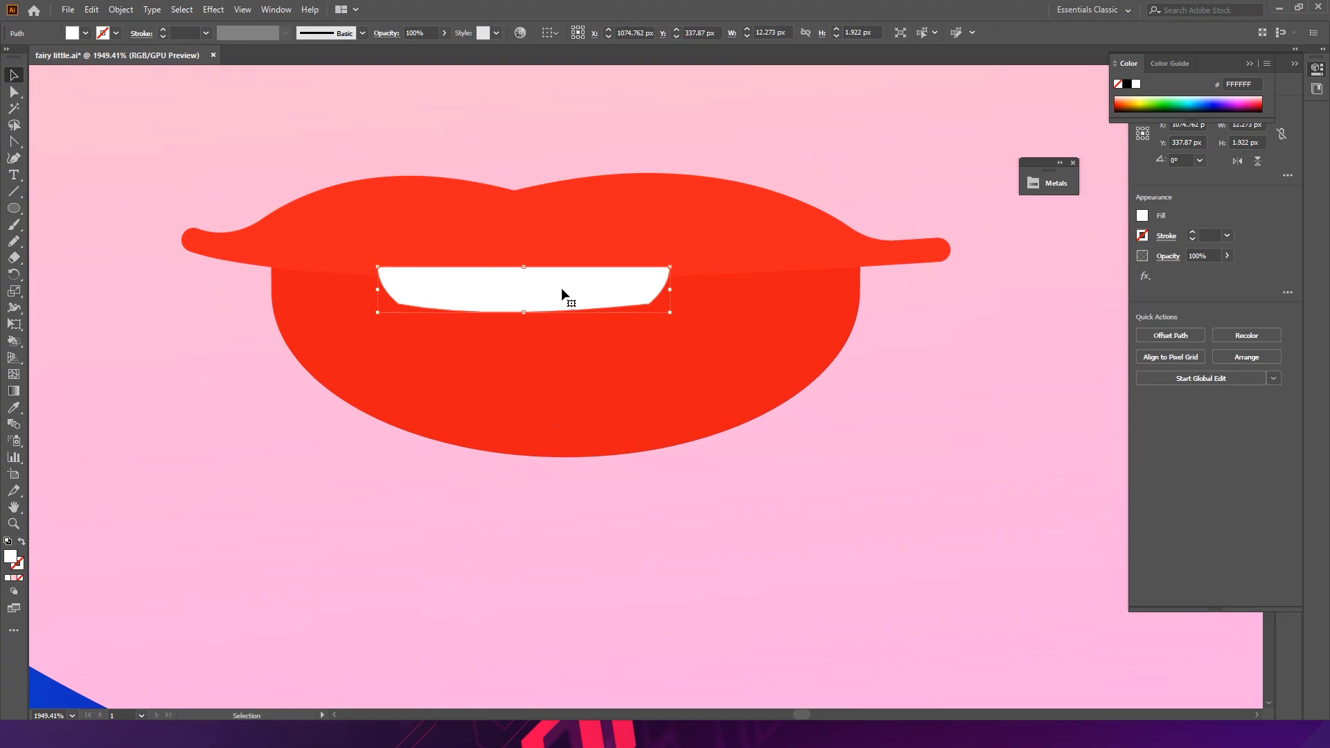
# - Widen the teeth shape and send it behind the upper lip
pyautogui.moveTo(683, 268); pyautogui.dragTo(762, 252)
pyautogui.moveTo(622, 312); pyautogui.dragTo(625, 296)
pyautogui.press('a')
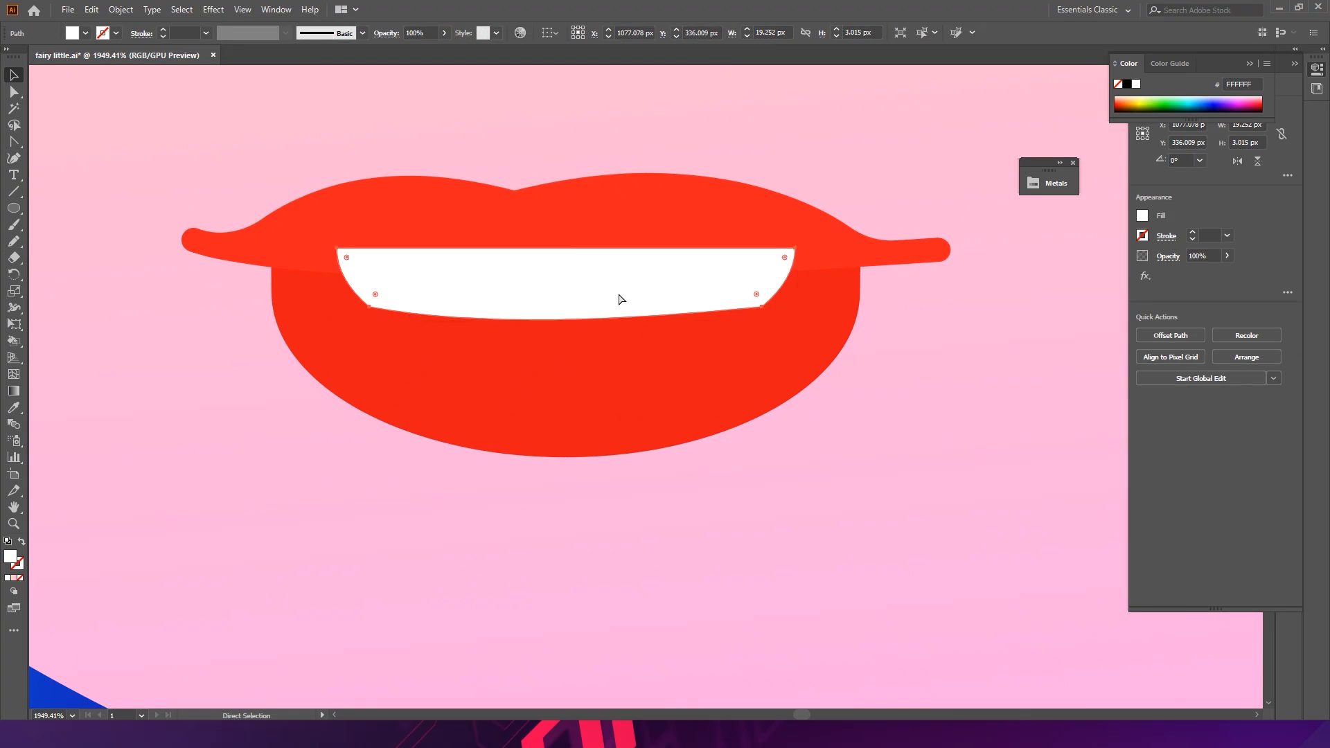
pyautogui.hotkey('ctrl', '[')
pyautogui.hotkey('ctrl', '[')
pyautogui.hotkey('ctrl', ']')
# - Round the teeth shape's two lower corners
pyautogui.press('v')
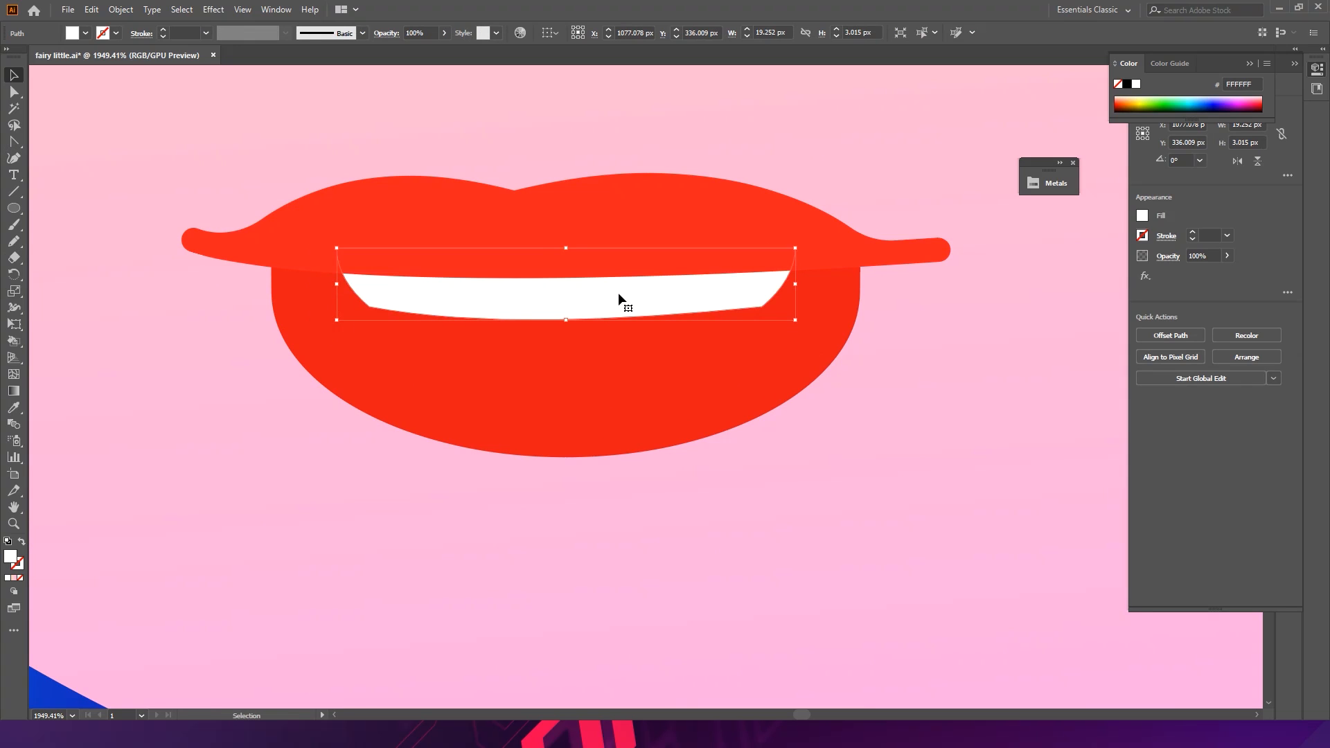
pyautogui.press('Left')
pyautogui.press('a')
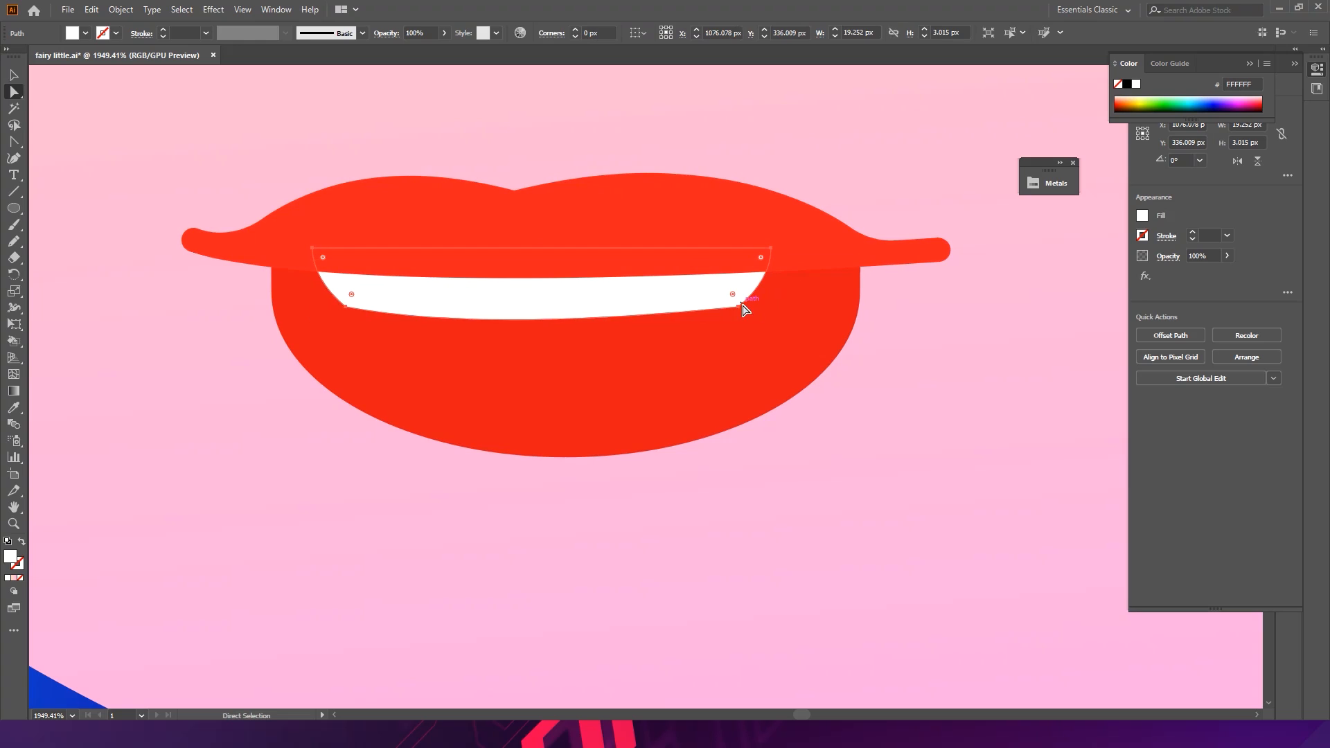
pyautogui.click(739, 306)
pyautogui.moveTo(735, 295); pyautogui.dragTo(544, 222)
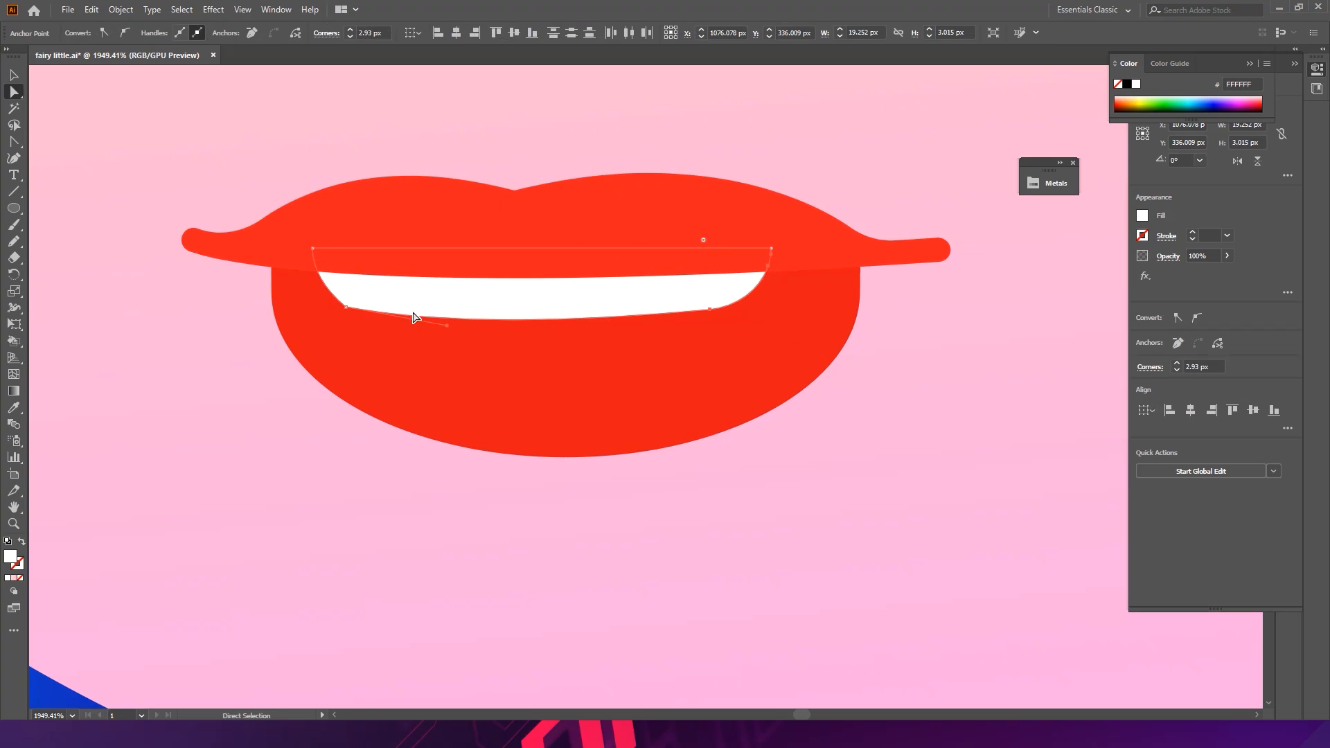
pyautogui.moveTo(350, 298); pyautogui.dragTo(446, 224)
# - Tilt the teeth shape about 4° and resize it to fit the mouth
pyautogui.press('v')
pyautogui.click(230, 440)
pyautogui.moveTo(529, 402); pyautogui.dragTo(108, 371)
pyautogui.moveTo(569, 390); pyautogui.dragTo(881, 397)
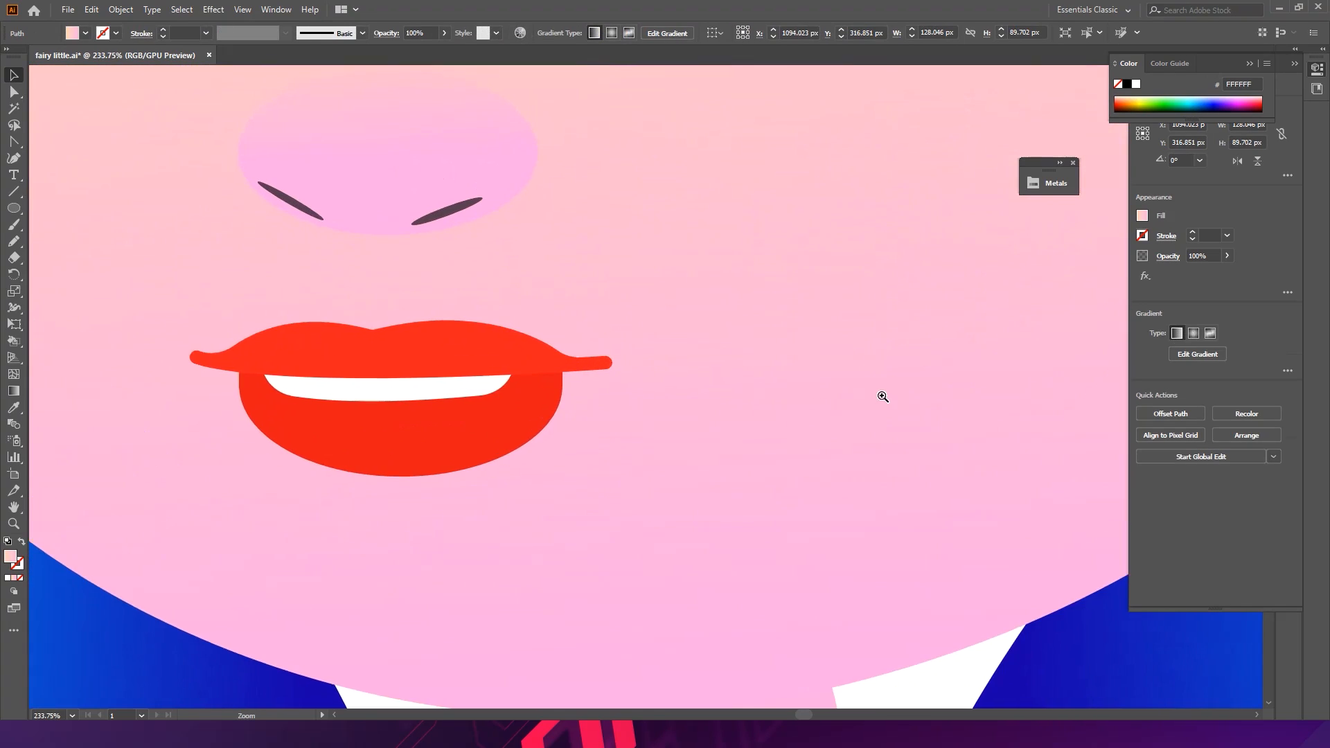
pyautogui.moveTo(390, 389); pyautogui.dragTo(505, 393)
pyautogui.click(397, 390)
pyautogui.moveTo(164, 374); pyautogui.dragTo(219, 374)
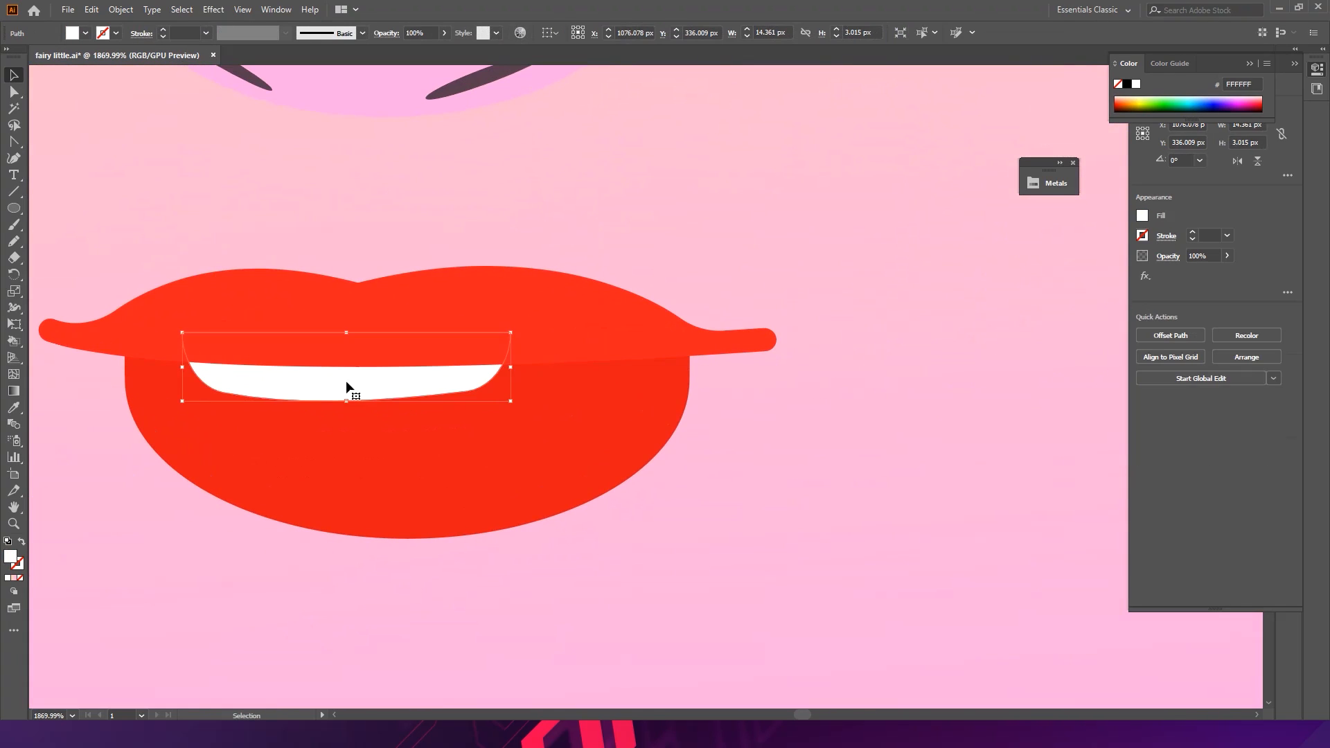
pyautogui.press('a')
pyautogui.press('v')
pyautogui.moveTo(558, 335); pyautogui.dragTo(612, 358)
pyautogui.moveTo(394, 384); pyautogui.dragTo(441, 372)
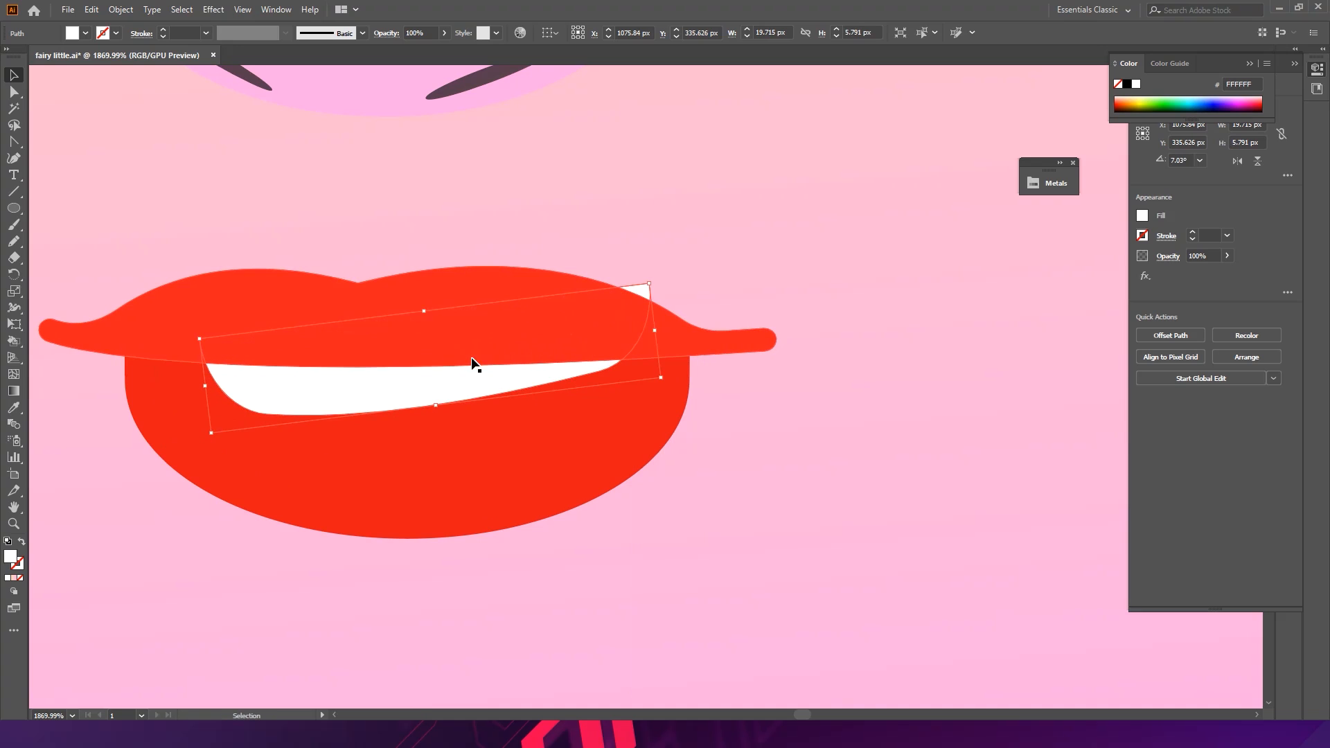
pyautogui.moveTo(649, 285); pyautogui.dragTo(538, 326)
pyautogui.hotkey('ctrl', 'z')
pyautogui.moveTo(650, 283); pyautogui.dragTo(637, 301)
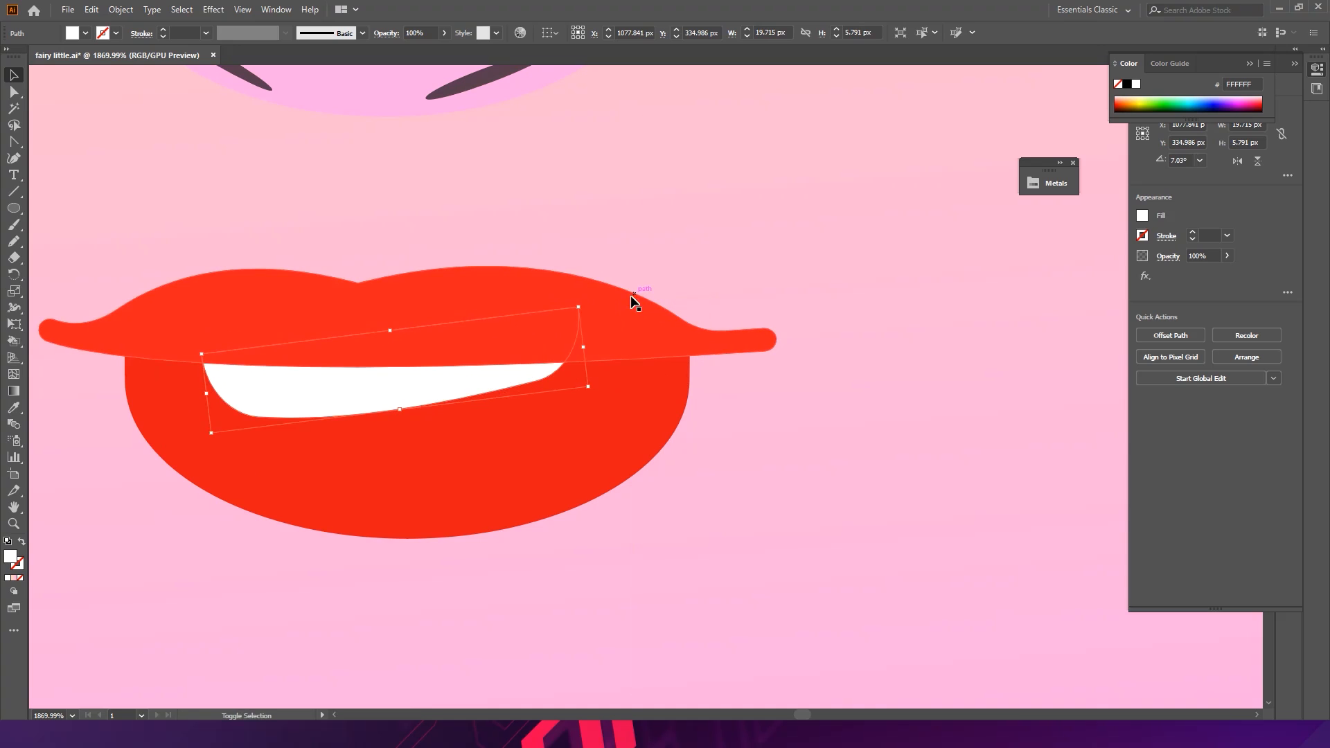
pyautogui.moveTo(599, 396)
pyautogui.mouseDown()
pyautogui.moveTo(618, 404)
pyautogui.moveTo(597, 405)
pyautogui.mouseUp()
# - Delete the tilted teeth shape
pyautogui.scroll(-10, 599, 396)
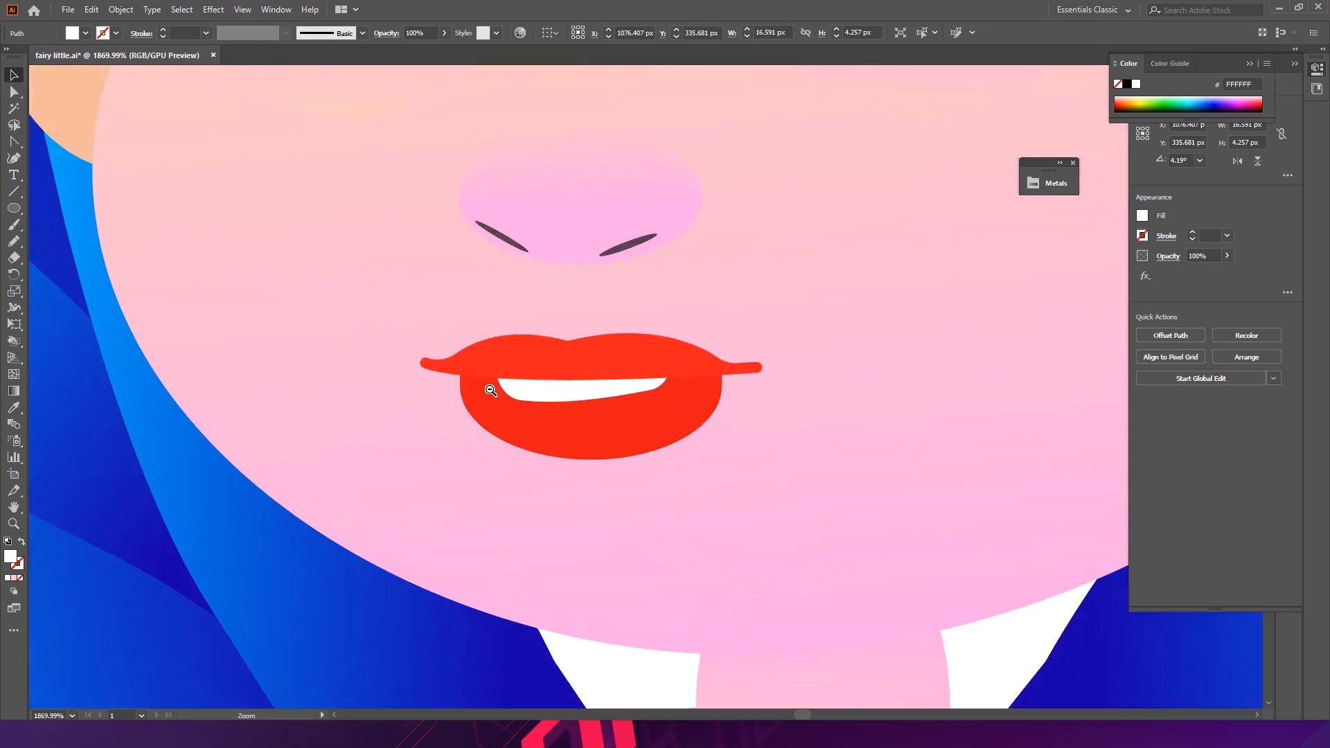
pyautogui.click(199, 582)
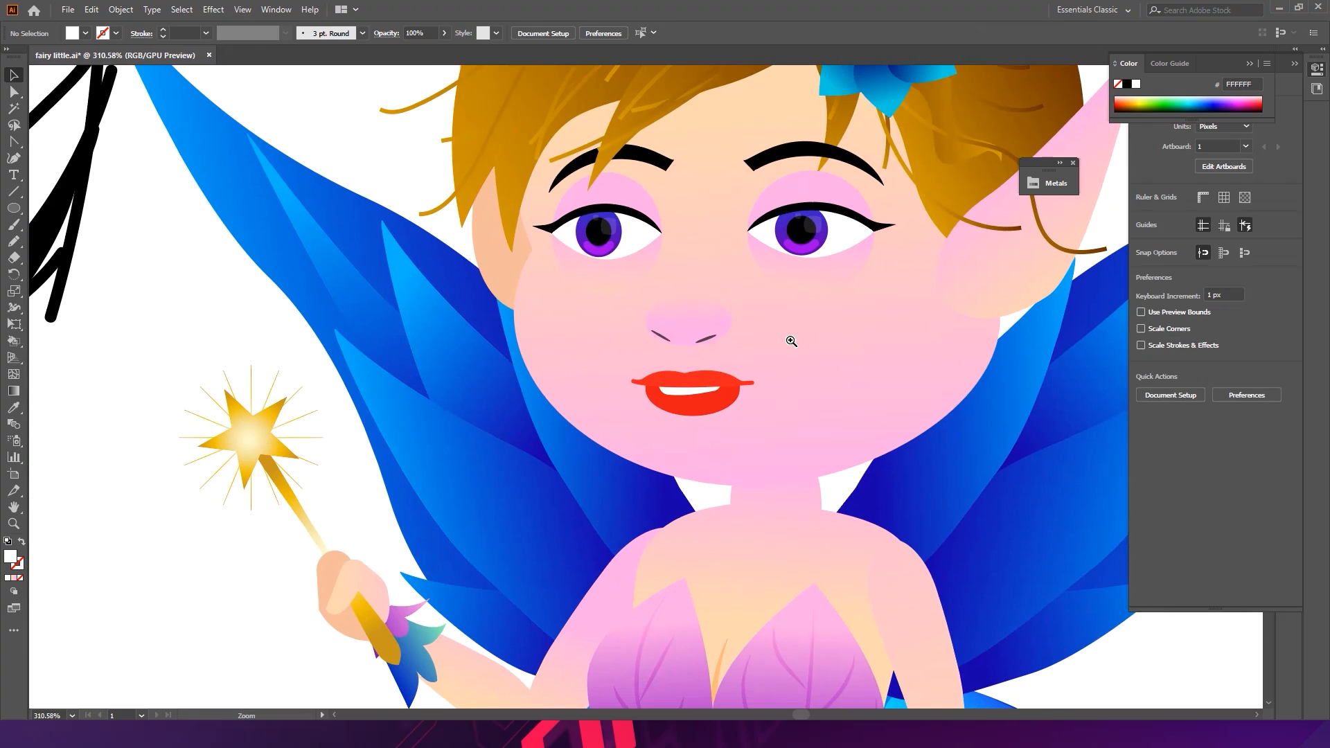
pyautogui.scroll(-6, 787, 341)
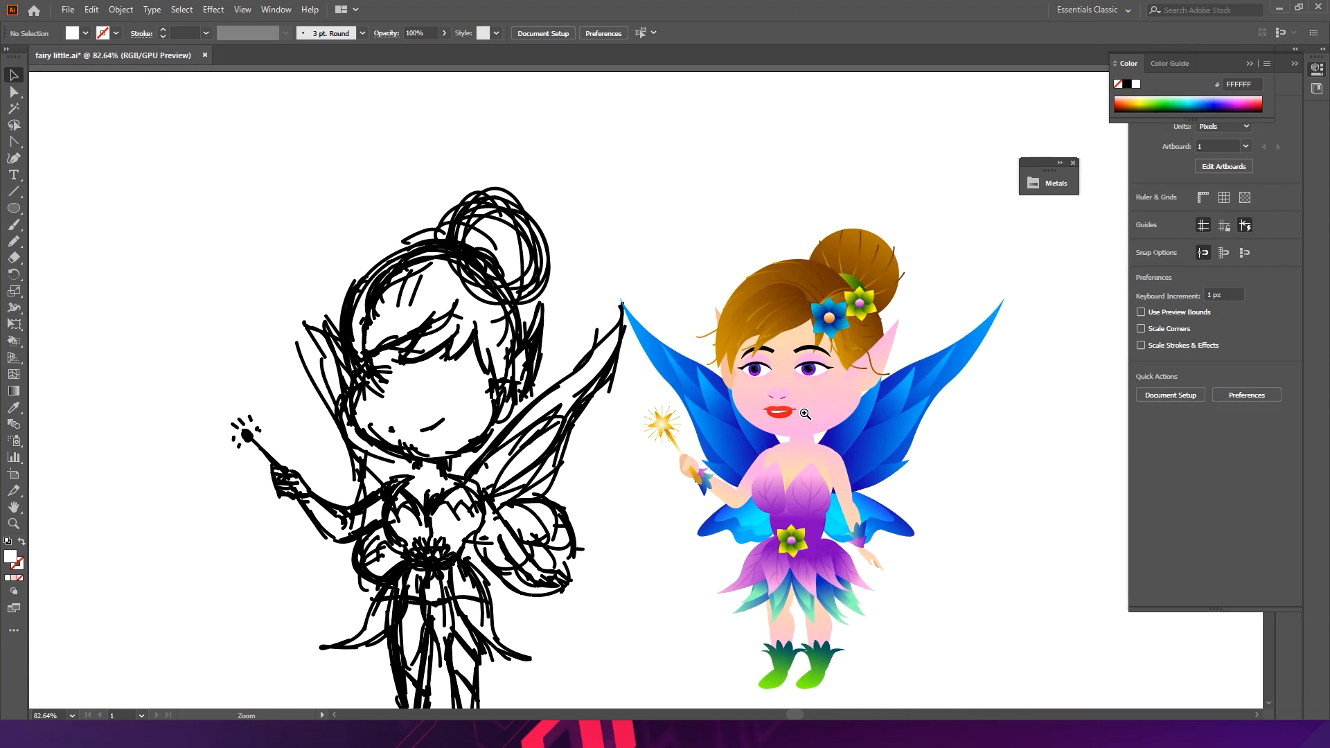
pyautogui.moveTo(786, 397); pyautogui.dragTo(942, 540)
pyautogui.moveTo(730, 359); pyautogui.dragTo(713, 286)
pyautogui.moveTo(674, 420); pyautogui.dragTo(718, 360)
pyautogui.click(672, 322)
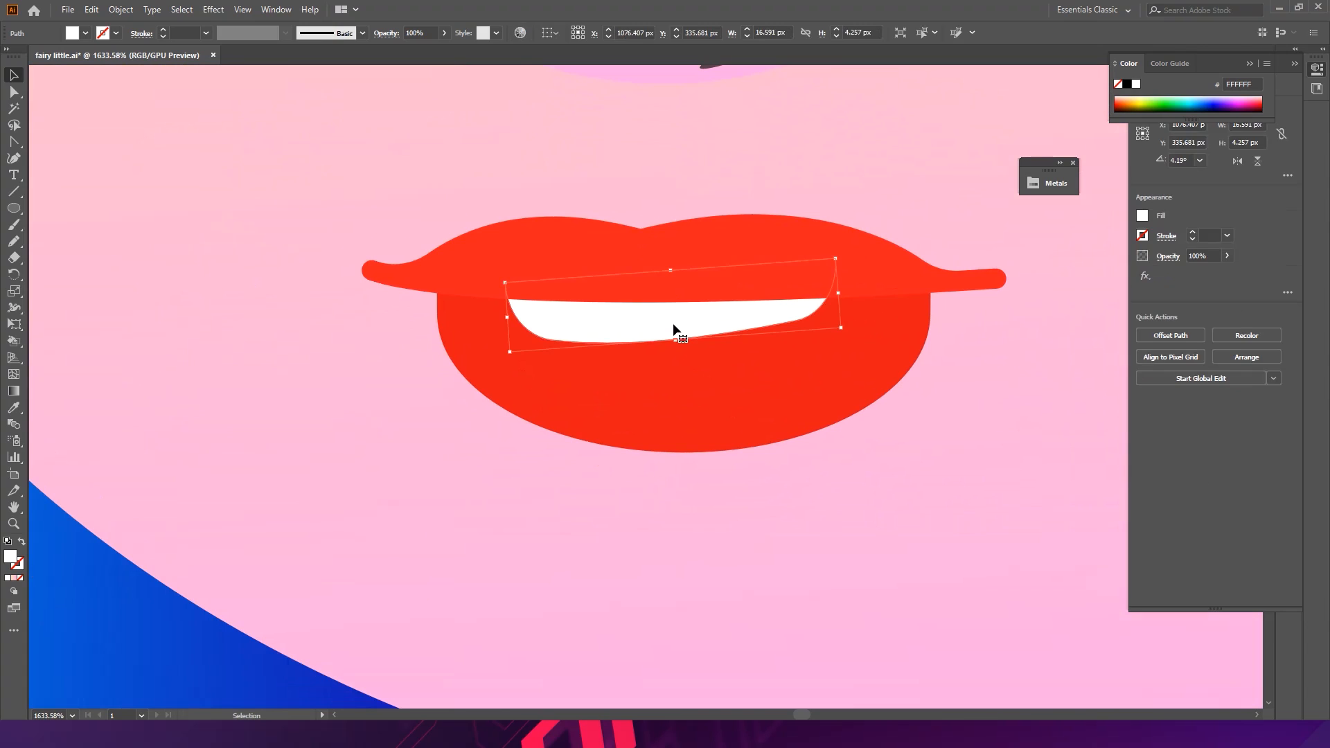
pyautogui.press('Delete')
# - Draw a white ellipse across the mouth for the teeth and send it behind the upper lip
pyautogui.click(14, 208)
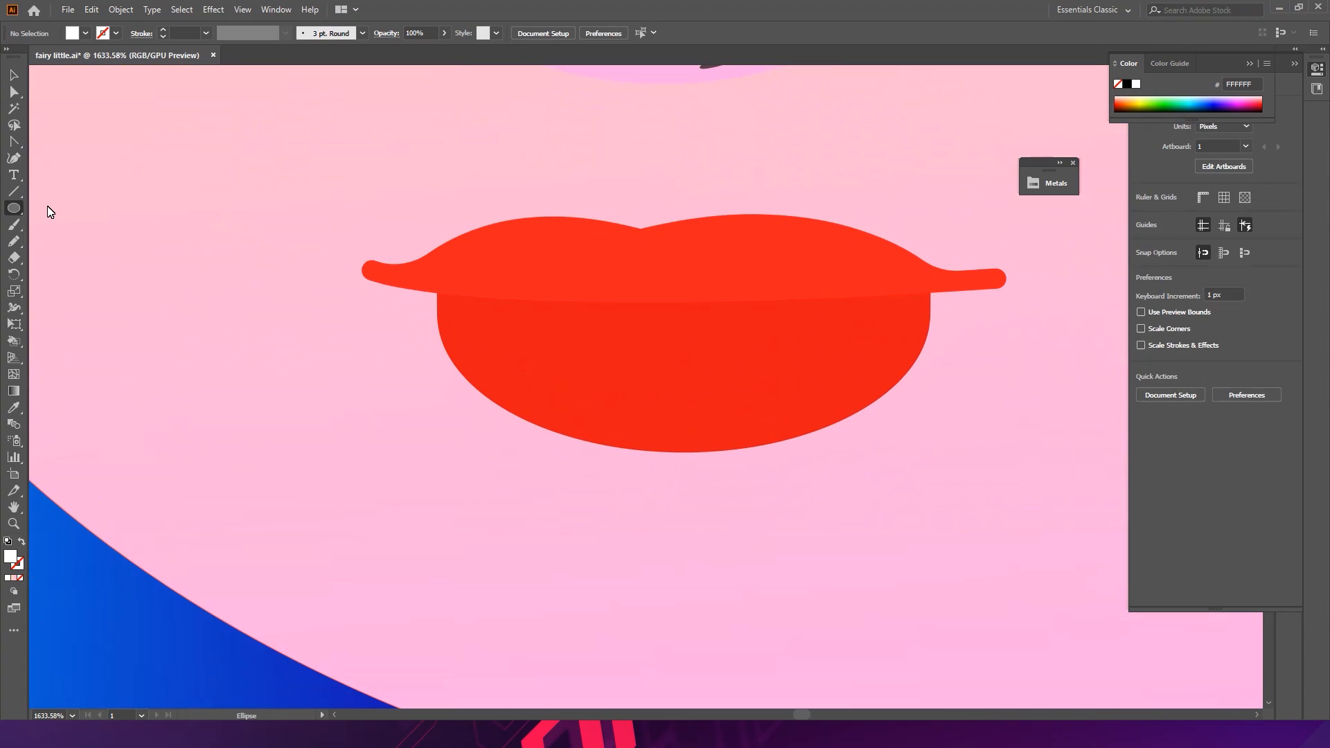
pyautogui.moveTo(502, 259); pyautogui.dragTo(817, 331)
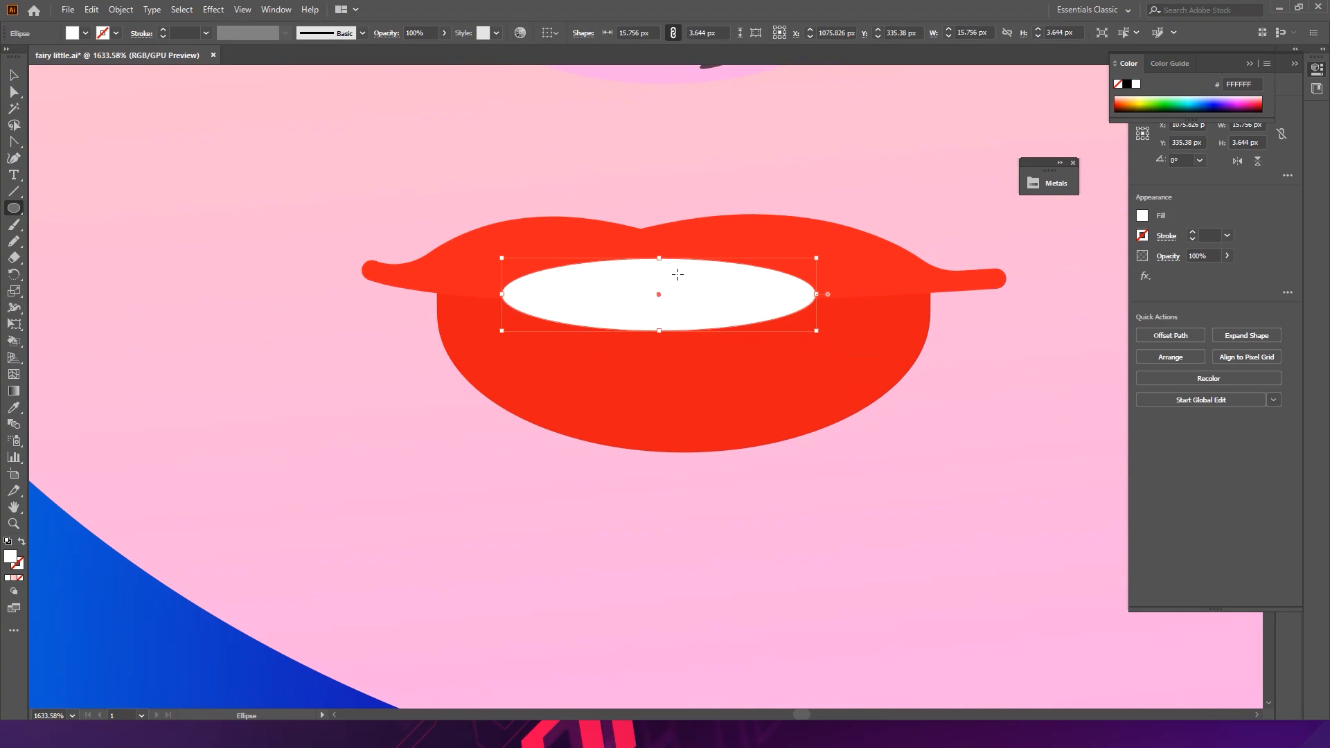
pyautogui.hotkey('ctrl', '[')
pyautogui.press('v')
pyautogui.moveTo(727, 318); pyautogui.dragTo(395, 366)
pyautogui.moveTo(751, 296); pyautogui.dragTo(943, 325)
pyautogui.click(627, 308)
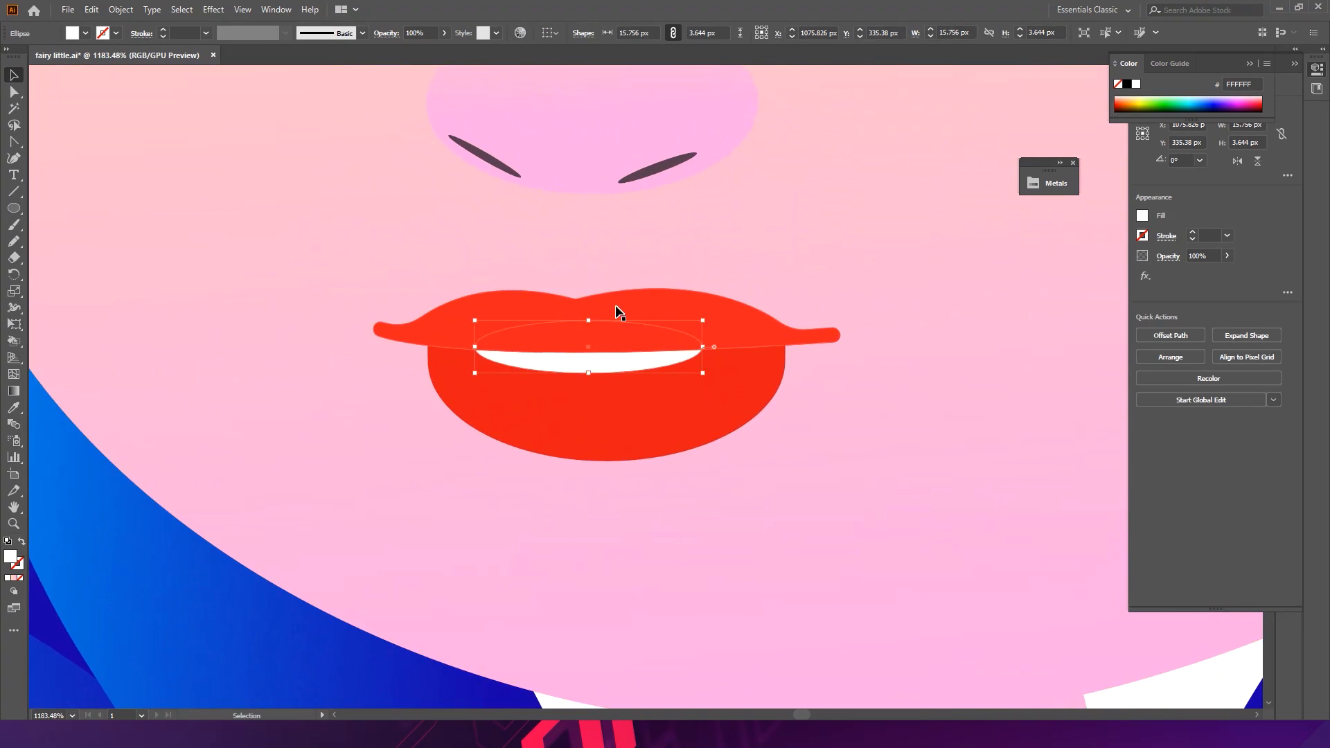
pyautogui.moveTo(584, 343); pyautogui.dragTo(528, 386)
pyautogui.click(465, 483)
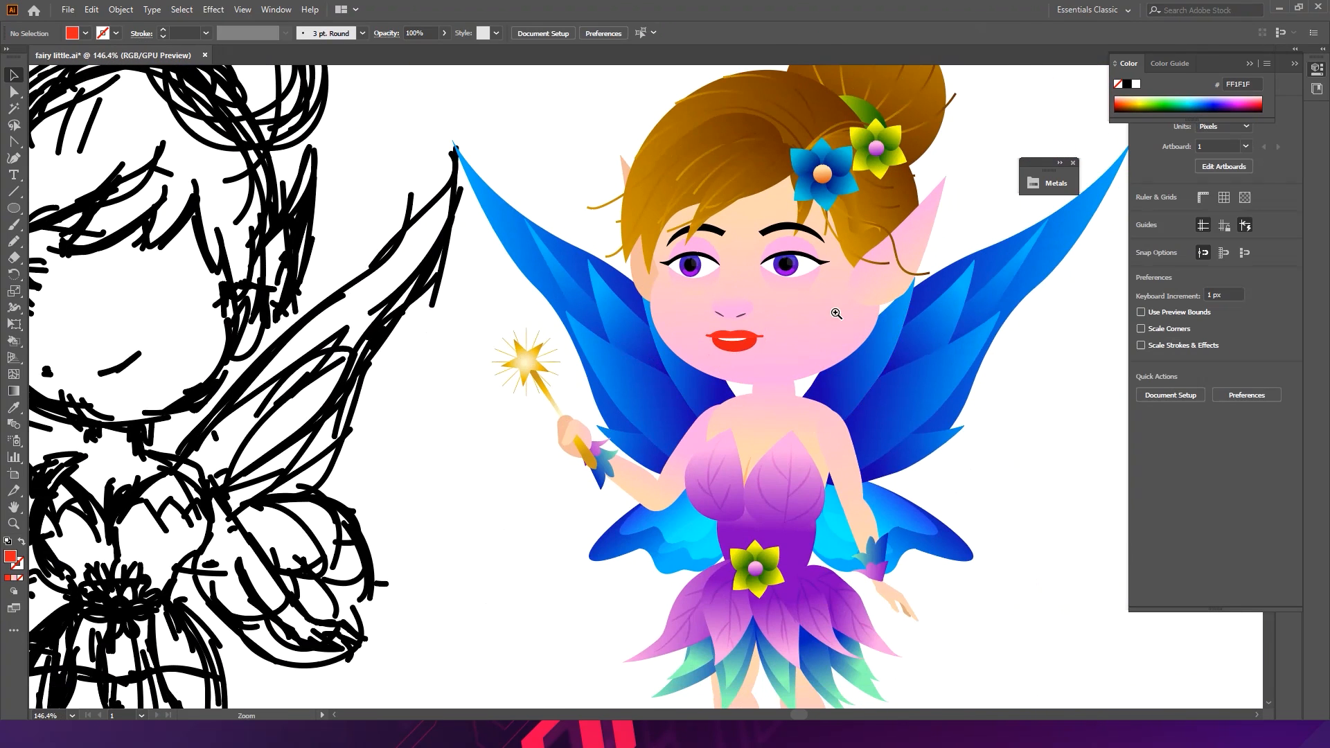
# - Select both eye highlight shapes and set their opacity to 20%
pyautogui.moveTo(755, 333); pyautogui.dragTo(914, 359)
pyautogui.moveTo(644, 165); pyautogui.dragTo(721, 223)
pyautogui.click(627, 189)
pyautogui.keyDown('shift'); pyautogui.click(947, 185); pyautogui.keyUp('shift')
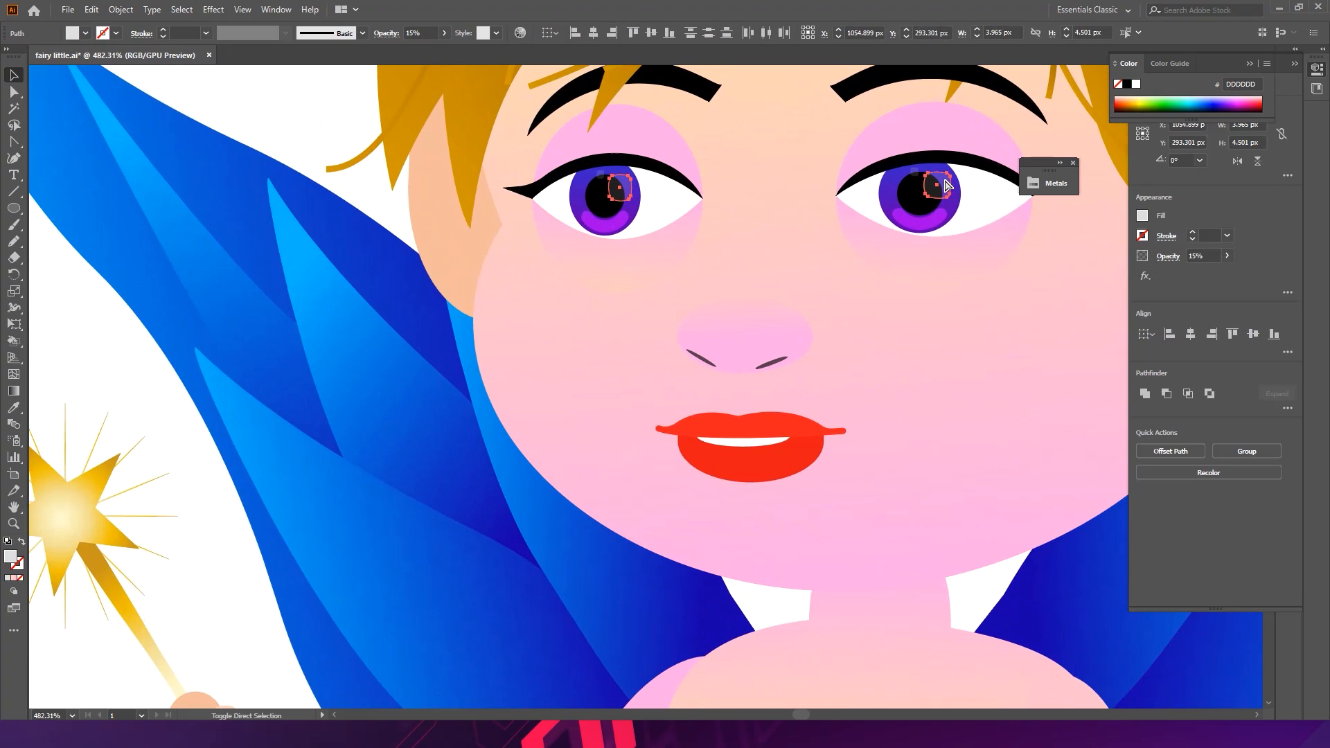
pyautogui.click(435, 33)
pyautogui.write('20')
pyautogui.press('Return')
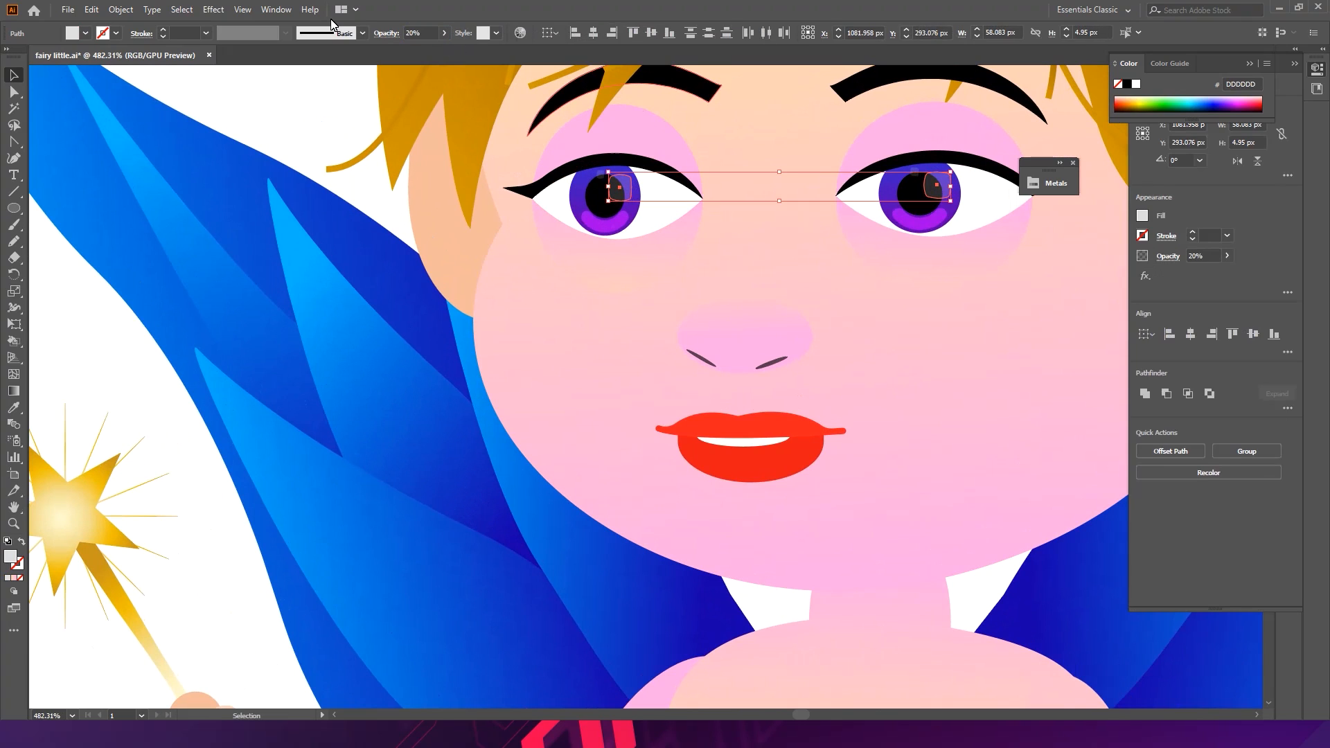
# - Set both eye highlights' opacity to 100%
pyautogui.click(387, 34)
pyautogui.click(296, 58)
pyautogui.click(297, 55)
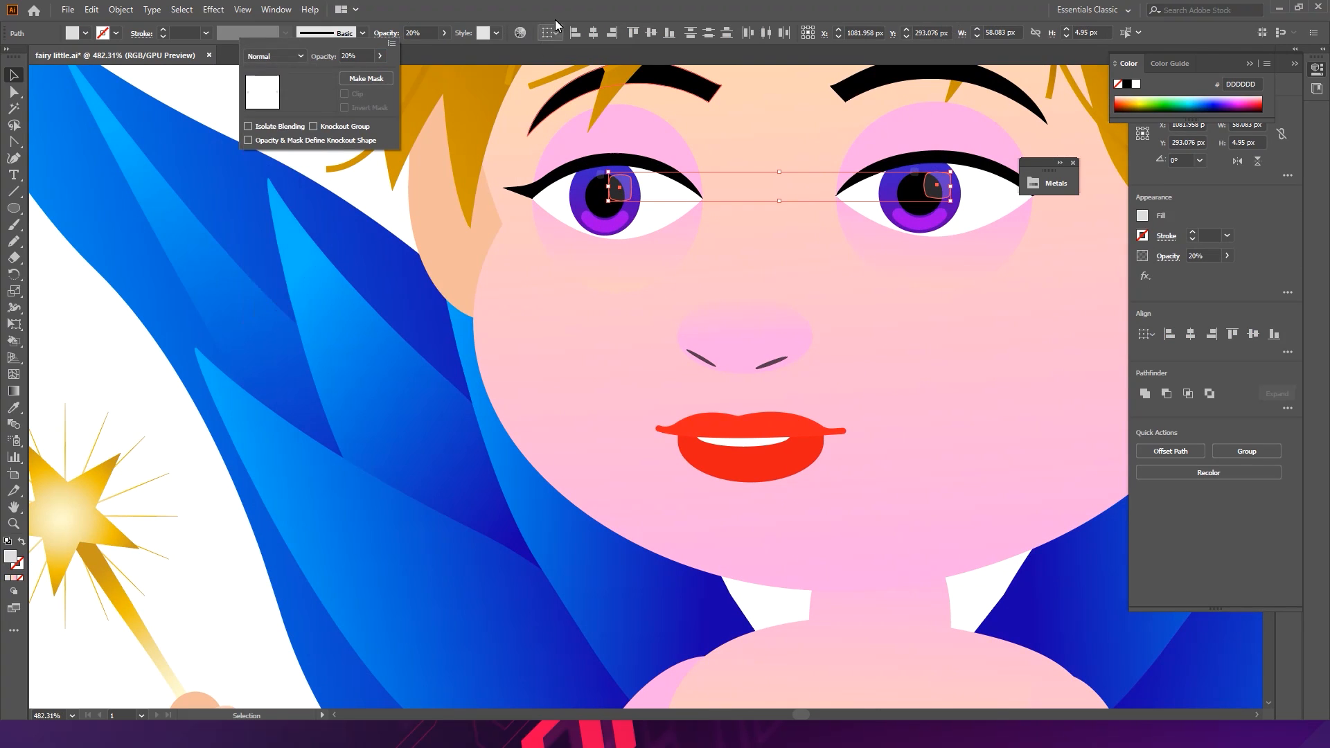
pyautogui.click(574, 4)
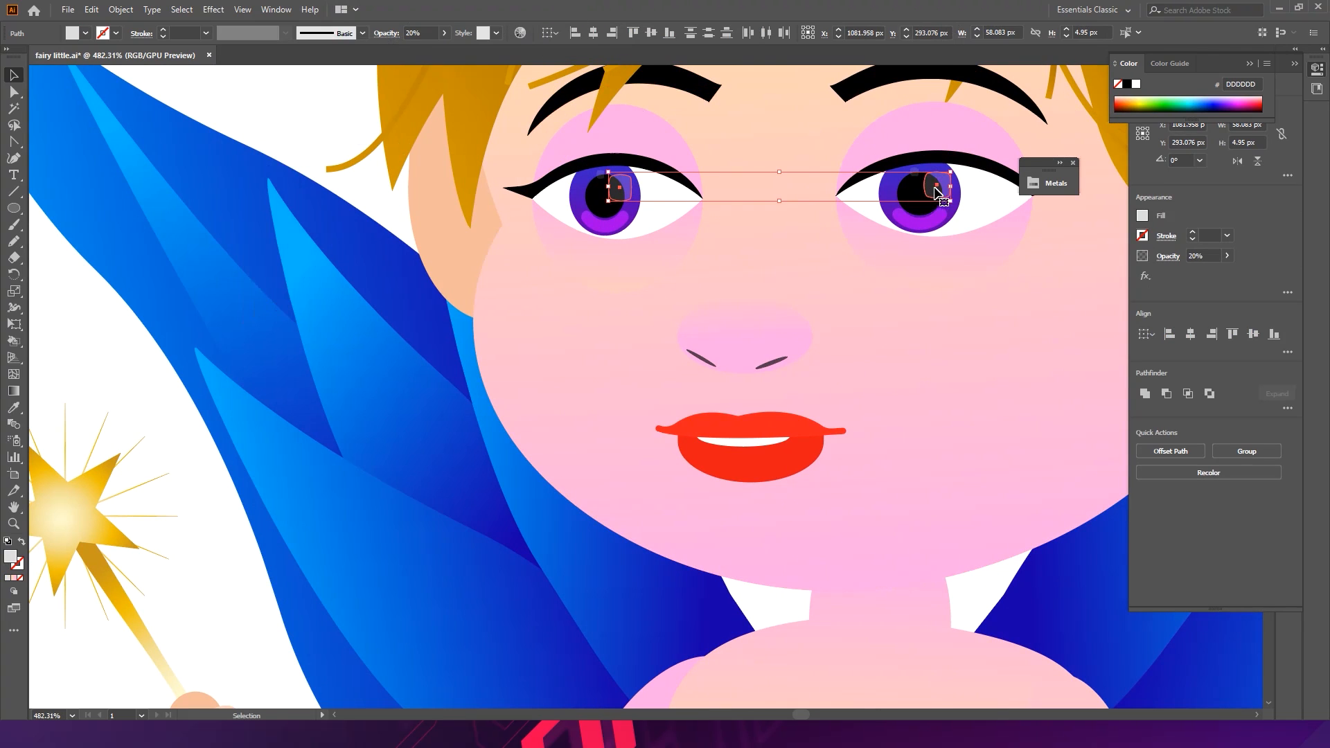
pyautogui.click(1169, 254)
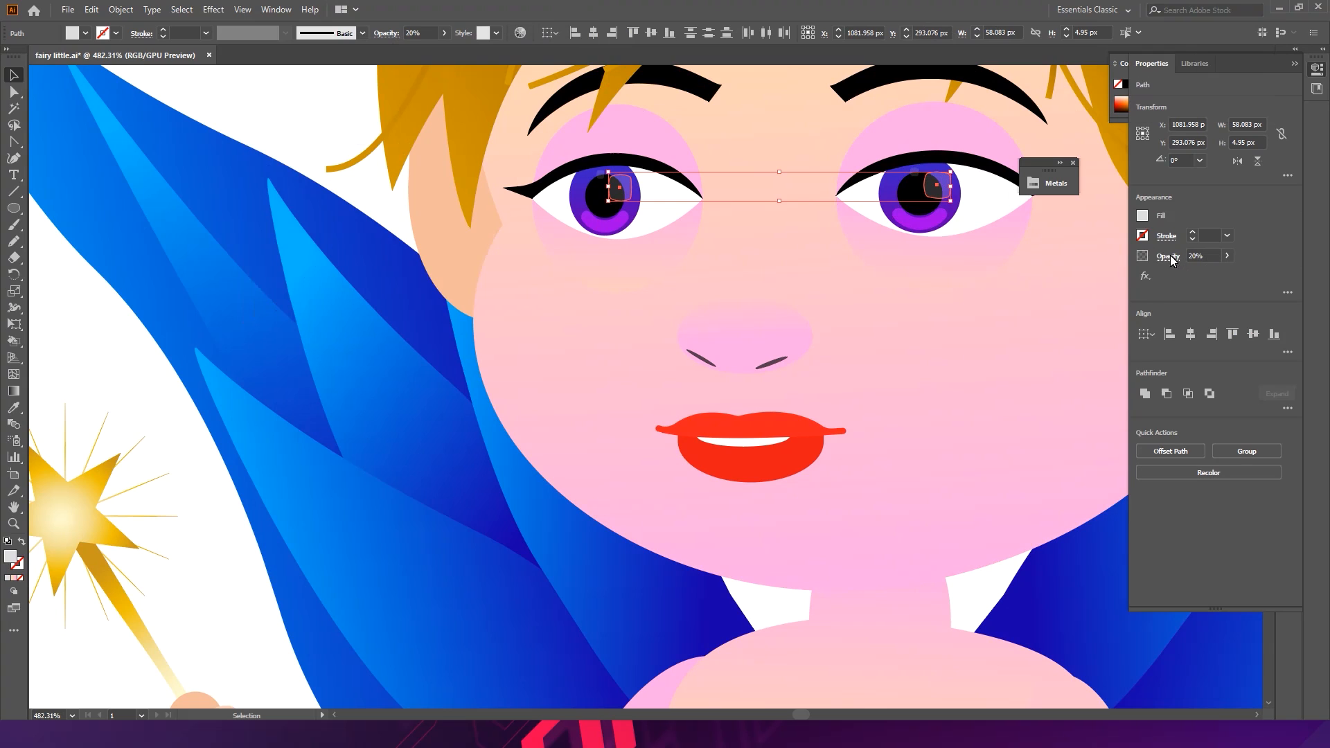
pyautogui.click(1082, 282)
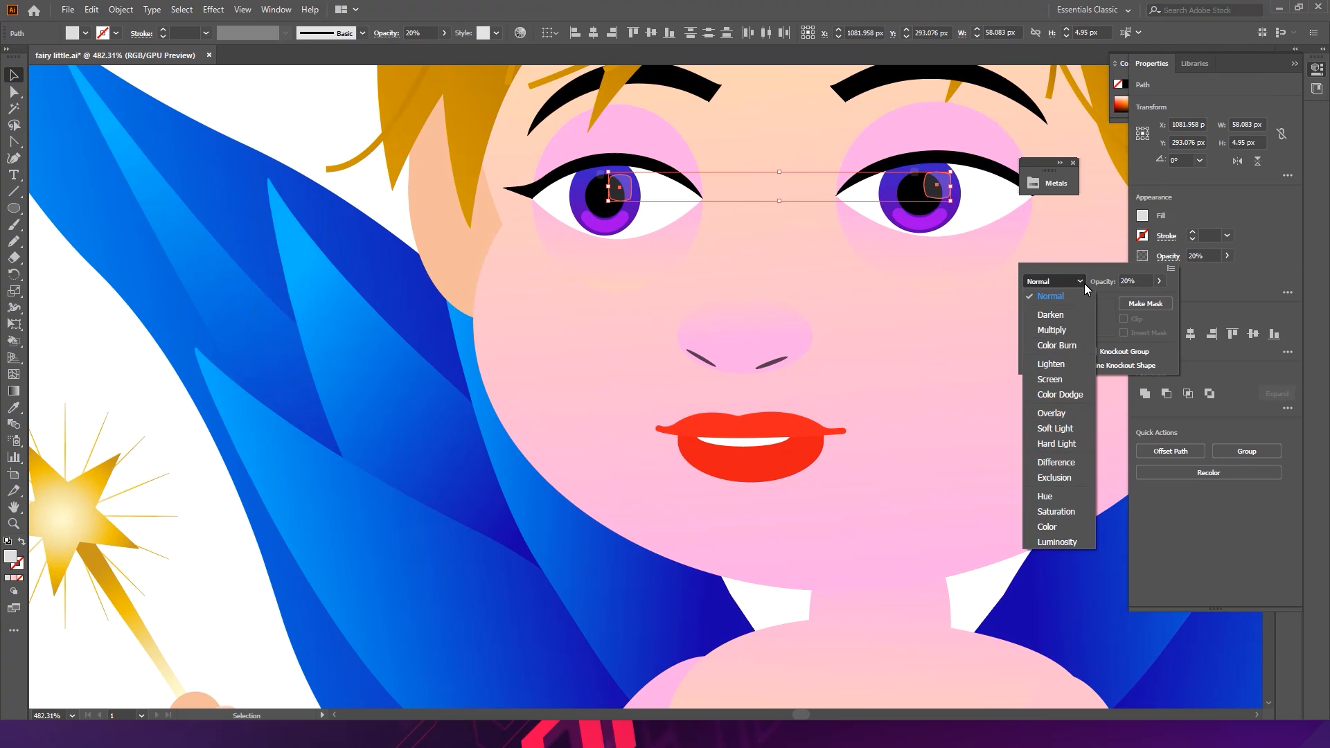
pyautogui.click(1226, 258)
pyautogui.moveTo(1211, 273); pyautogui.dragTo(1260, 275)
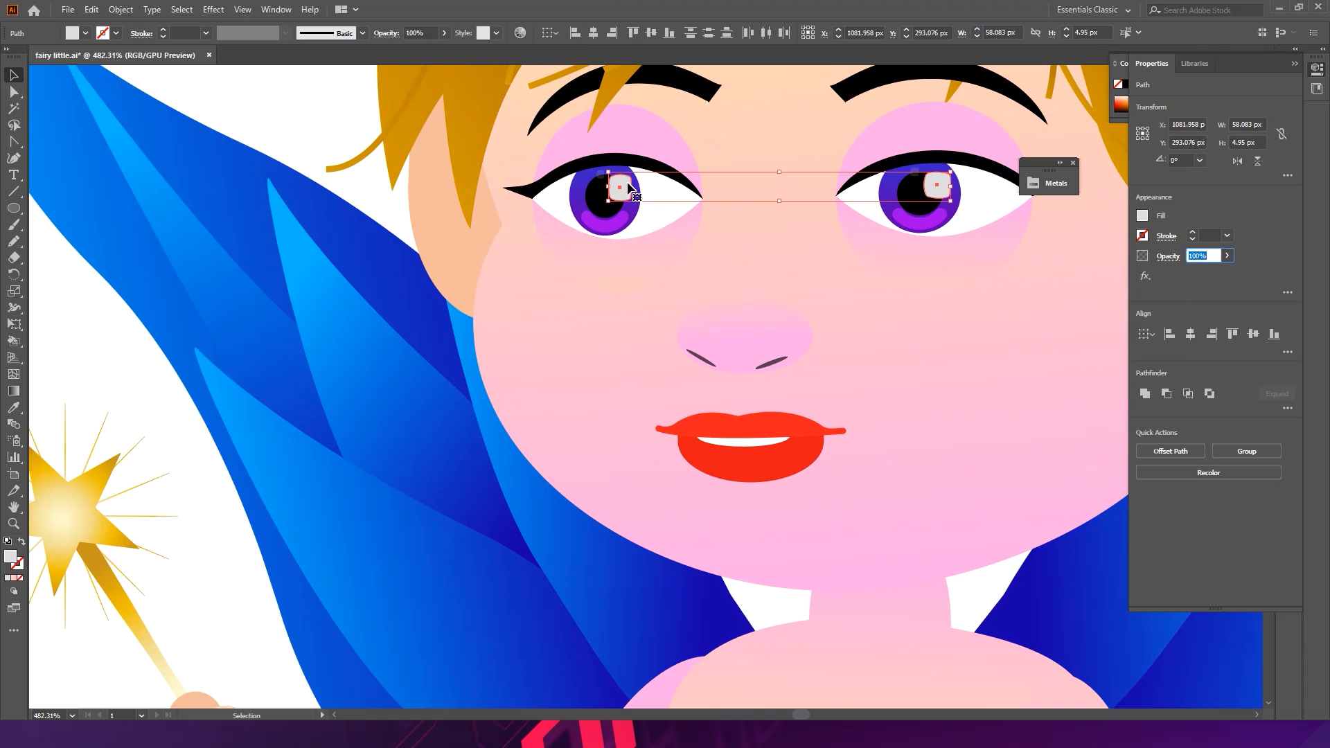
# - Try to set the eye highlights' opacity to 20%
pyautogui.click(429, 36)
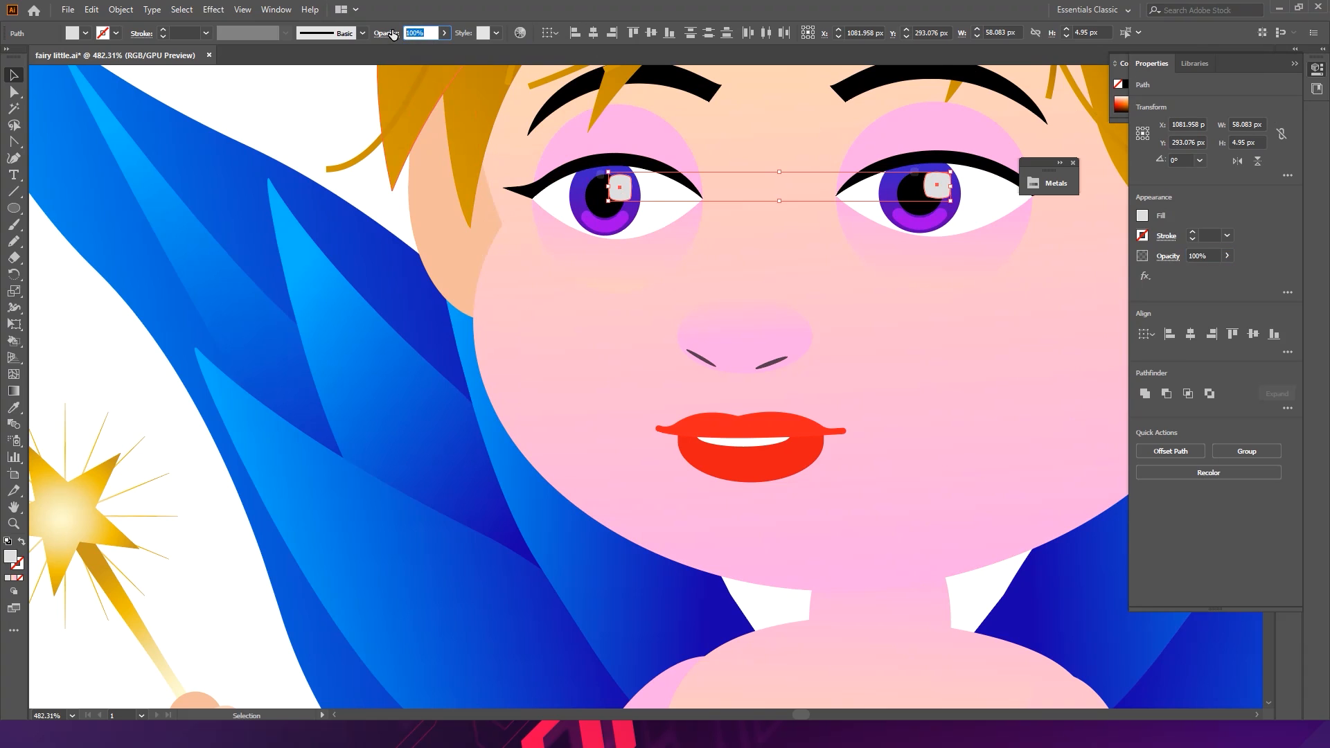
pyautogui.press('BackSpace')
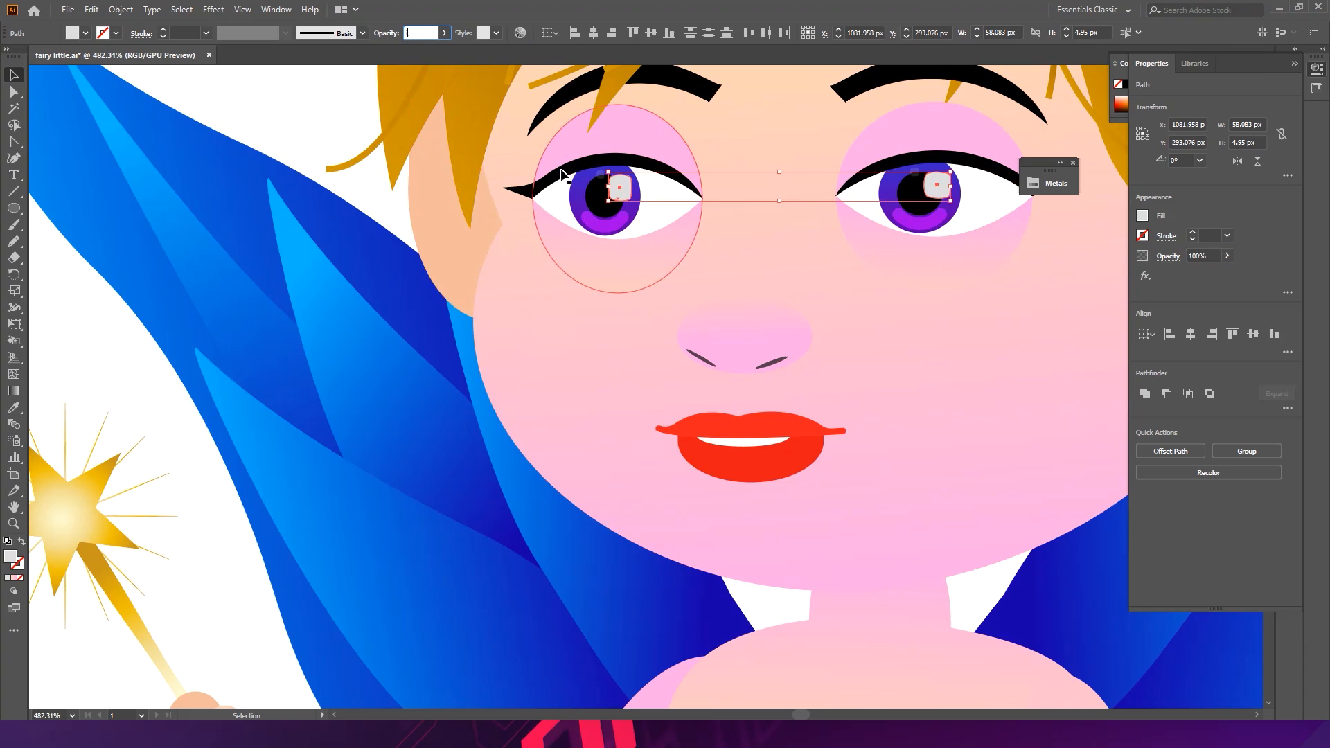
pyautogui.write('20')
pyautogui.press('Return')
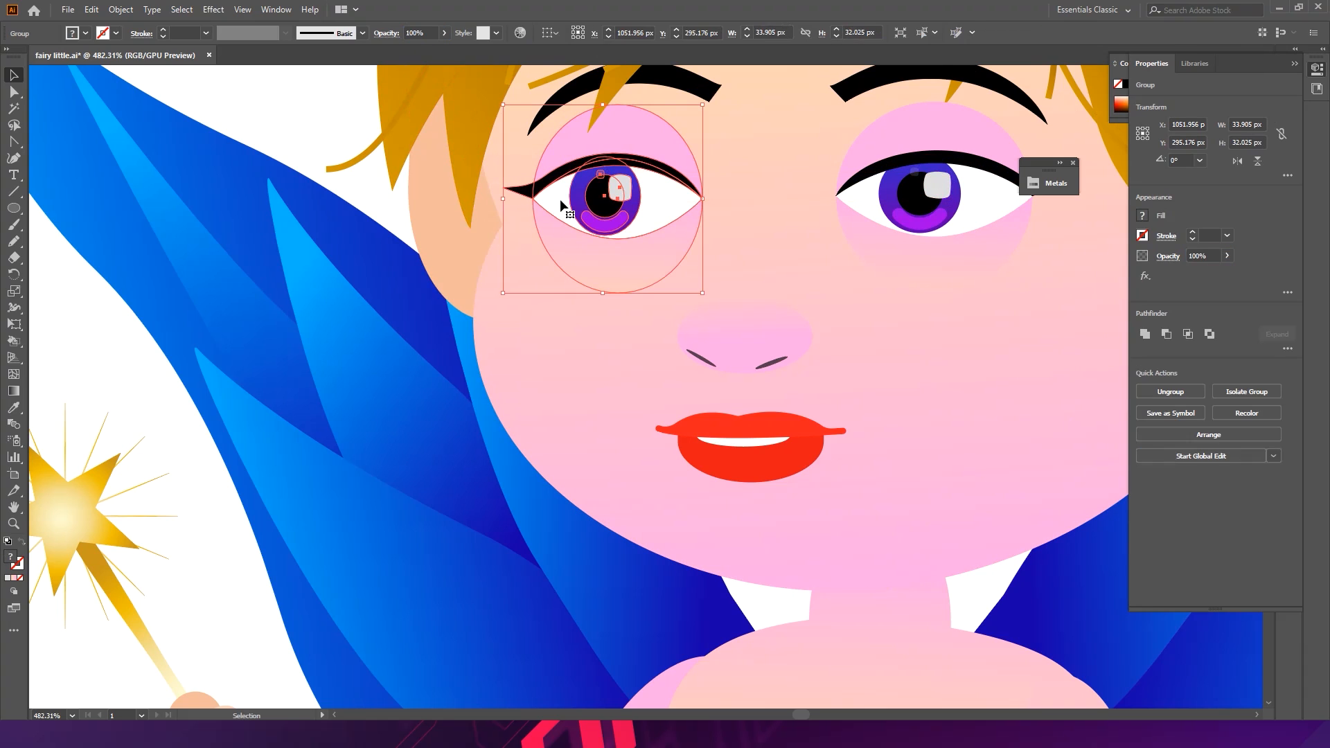
pyautogui.press('i')
pyautogui.click(568, 210)
pyautogui.press('v')
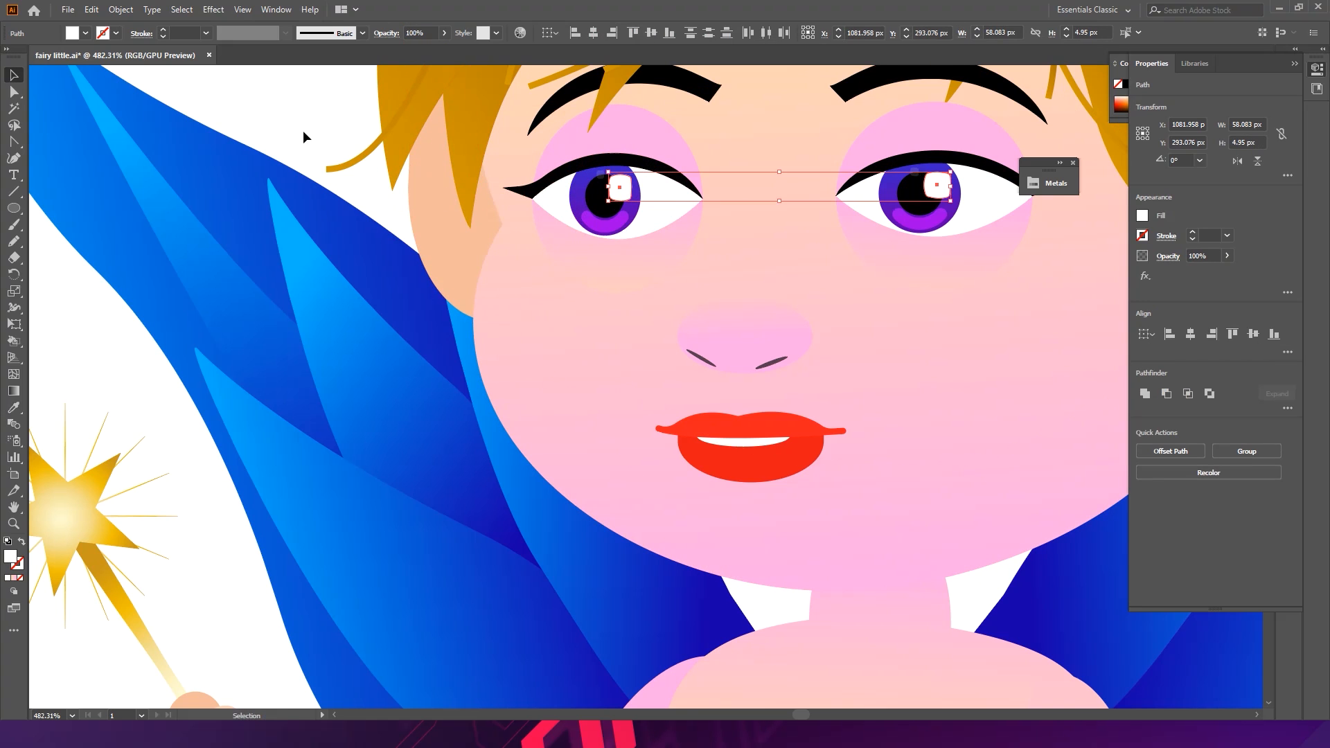
# - Enlarge the left eye's highlight slightly
pyautogui.click(307, 135)
pyautogui.moveTo(632, 217); pyautogui.dragTo(419, 218)
pyautogui.moveTo(557, 232); pyautogui.dragTo(685, 268)
pyautogui.moveTo(685, 269); pyautogui.dragTo(484, 354)
pyautogui.moveTo(485, 353); pyautogui.dragTo(644, 286)
pyautogui.moveTo(644, 286); pyautogui.dragTo(402, 263)
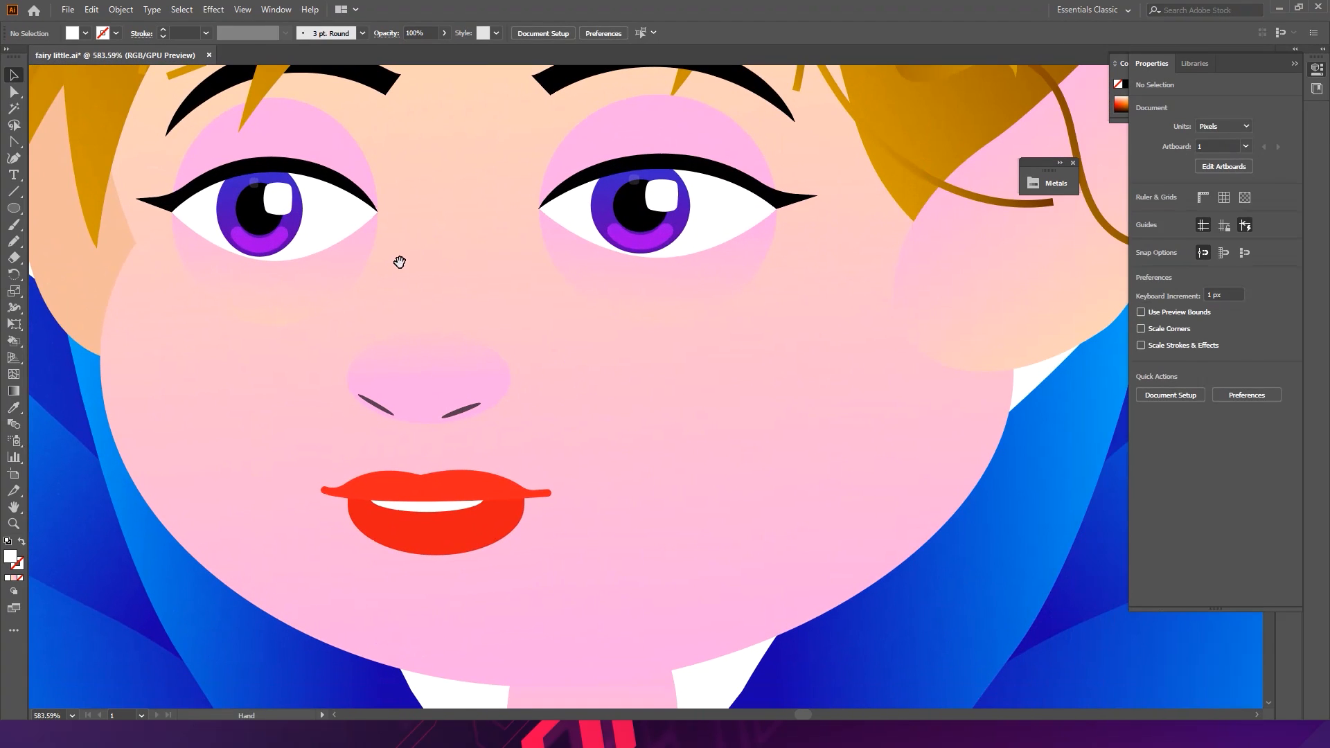
pyautogui.click(277, 199)
pyautogui.moveTo(277, 200)
pyautogui.mouseDown()
pyautogui.moveTo(333, 210)
pyautogui.moveTo(302, 201)
pyautogui.mouseUp()
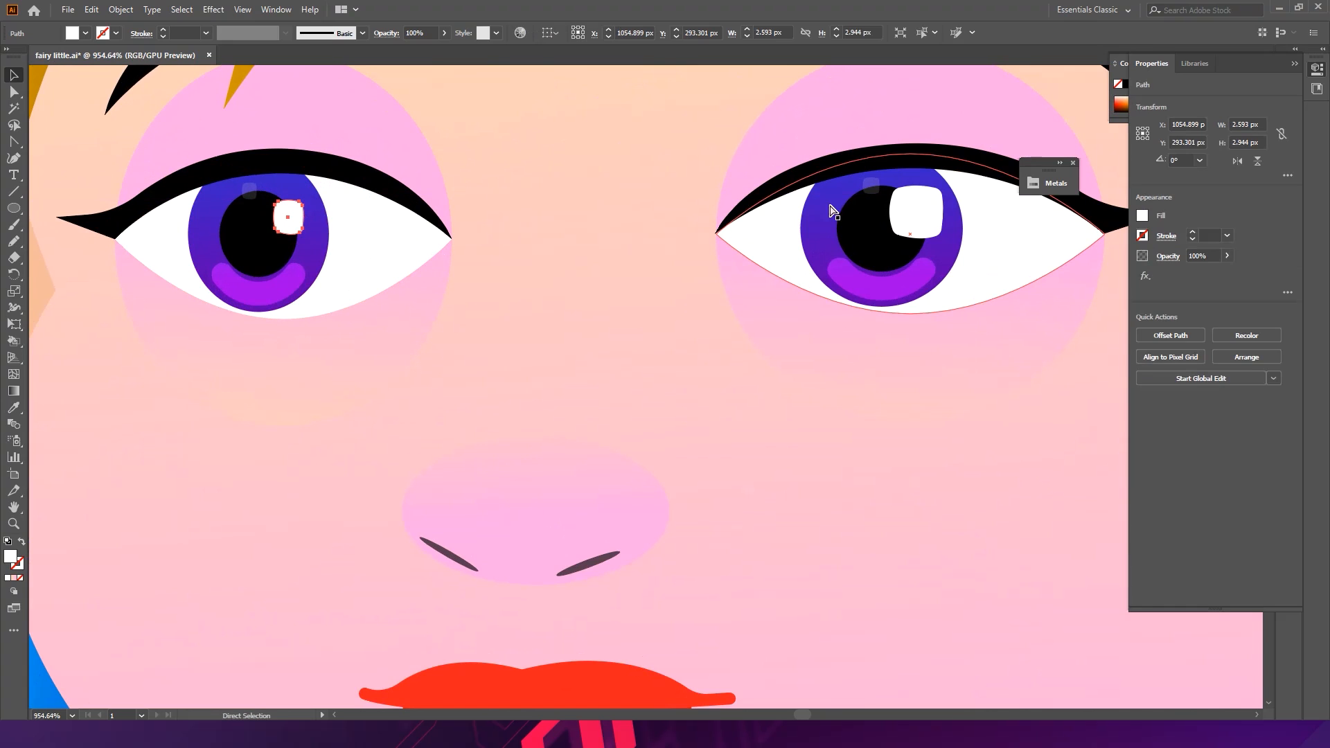
pyautogui.click(902, 215)
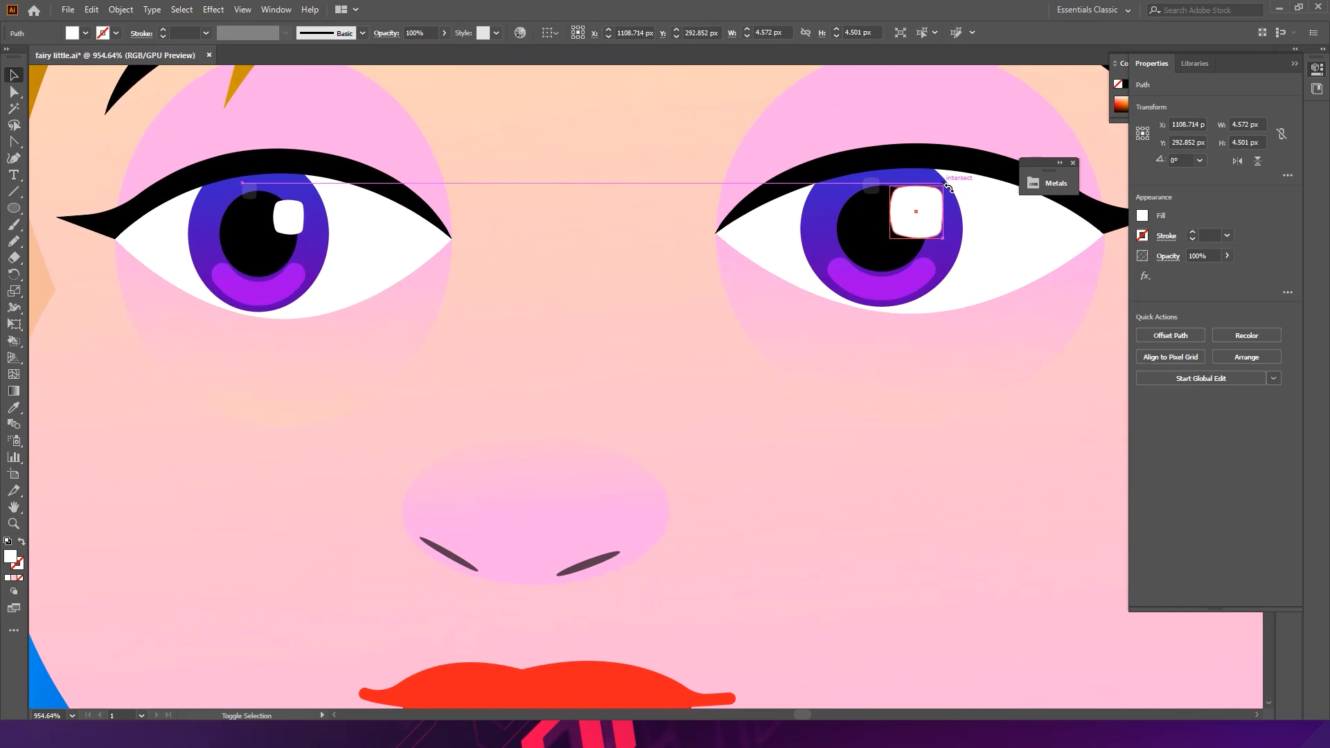
pyautogui.hotkey('ctrl', 'z')
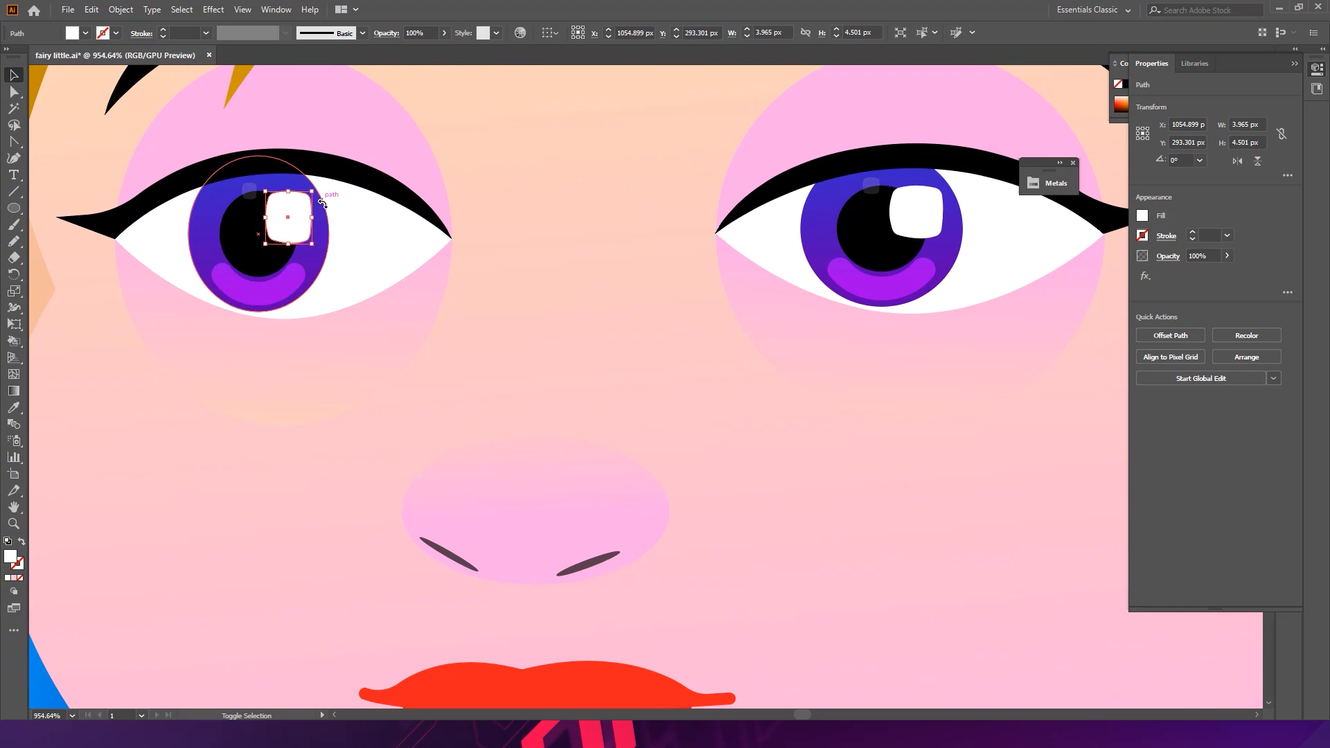
pyautogui.moveTo(320, 199); pyautogui.dragTo(304, 201)
# - Shrink the right eye's highlight slightly and save the file
pyautogui.click(905, 214)
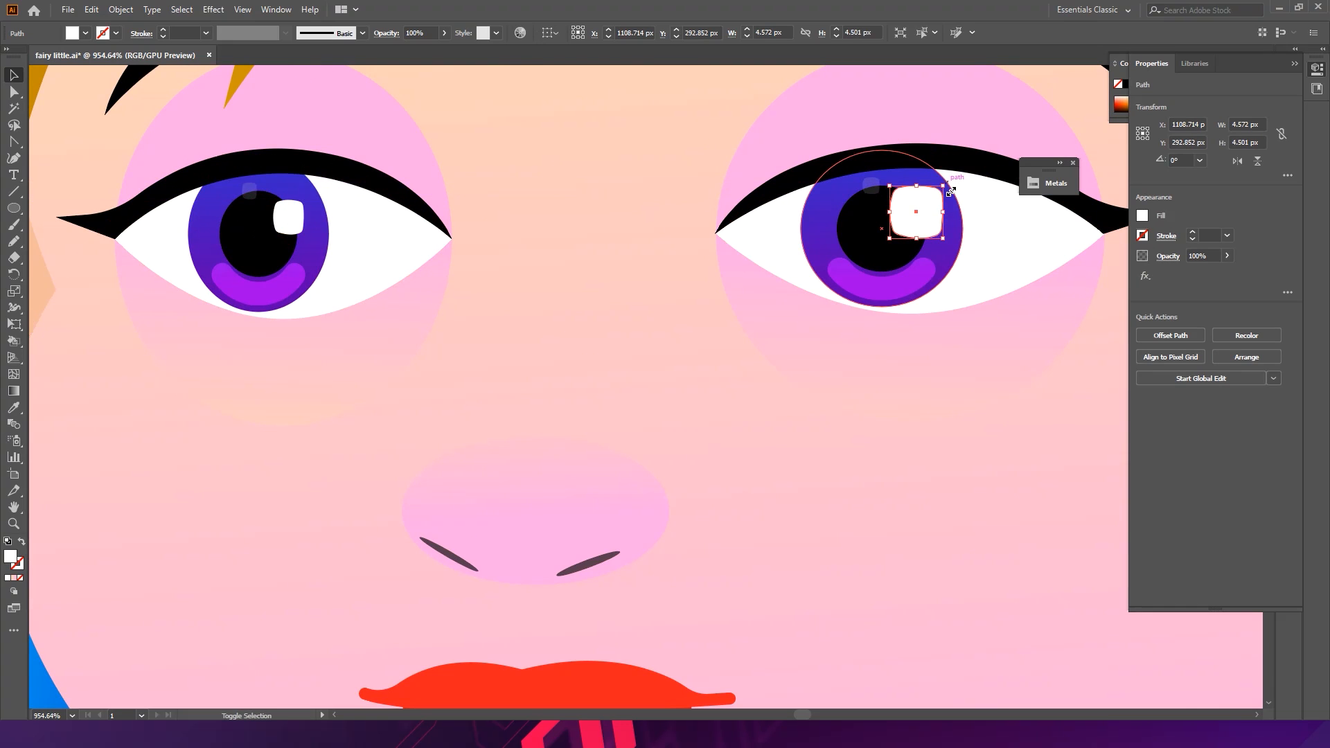
pyautogui.moveTo(948, 189); pyautogui.dragTo(939, 197)
pyautogui.moveTo(679, 219); pyautogui.dragTo(208, 266)
pyautogui.click(460, 419)
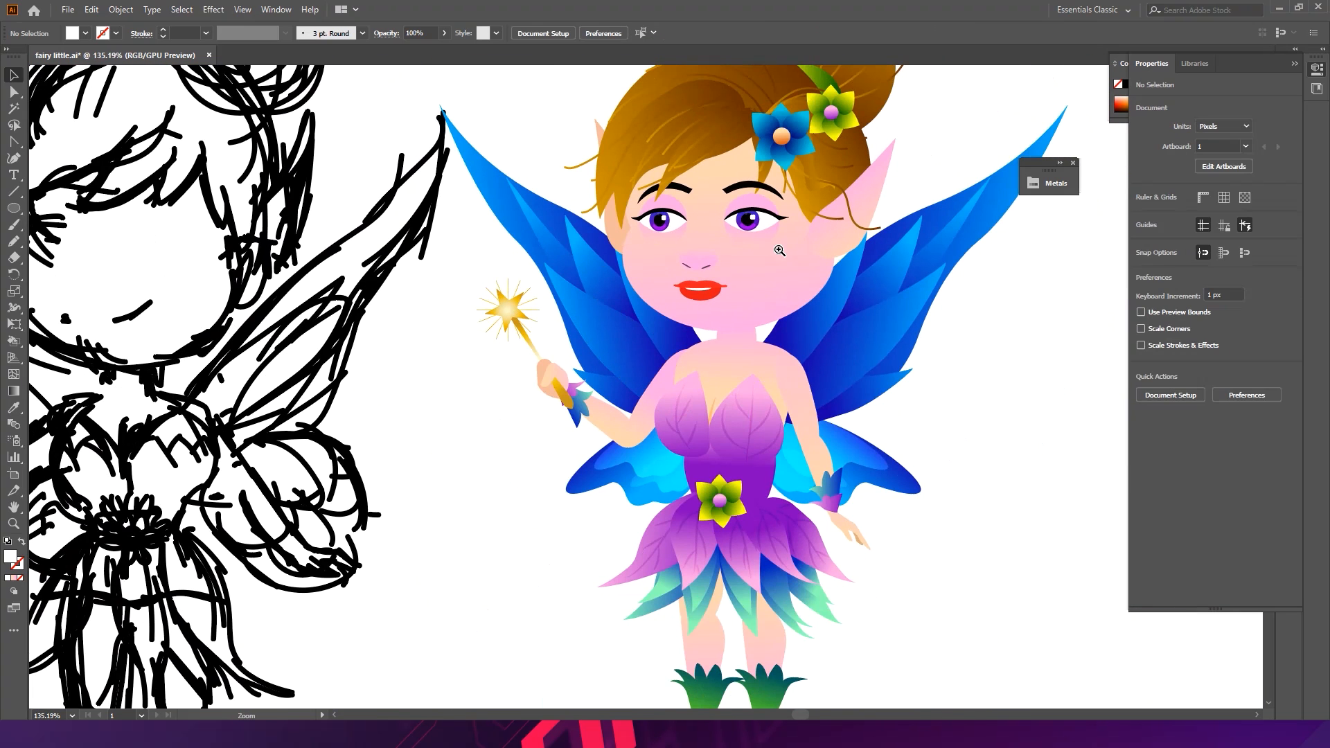
pyautogui.moveTo(779, 251); pyautogui.dragTo(852, 292)
pyautogui.hotkey('ctrl', 's')
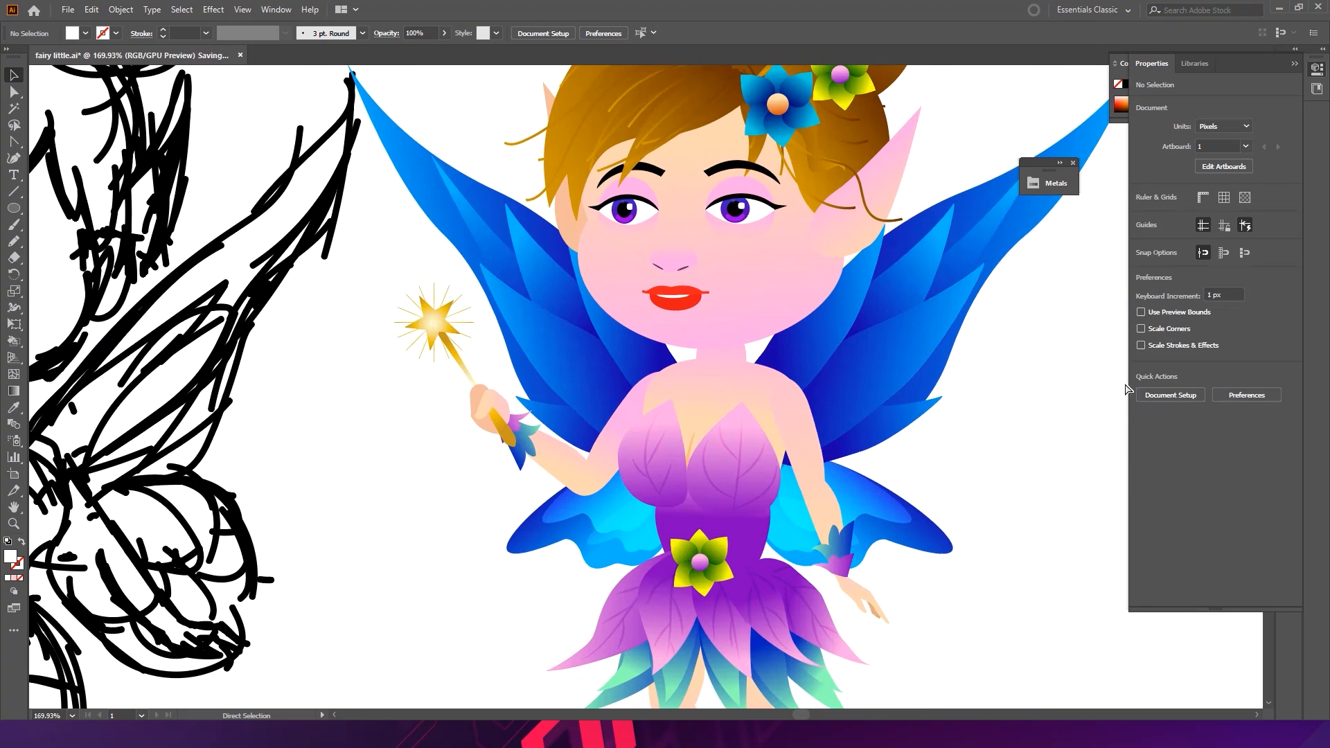
# - Select the torso shape and adjust its brightness with Recolor Artwork
pyautogui.moveTo(1114, 452); pyautogui.dragTo(906, 396)
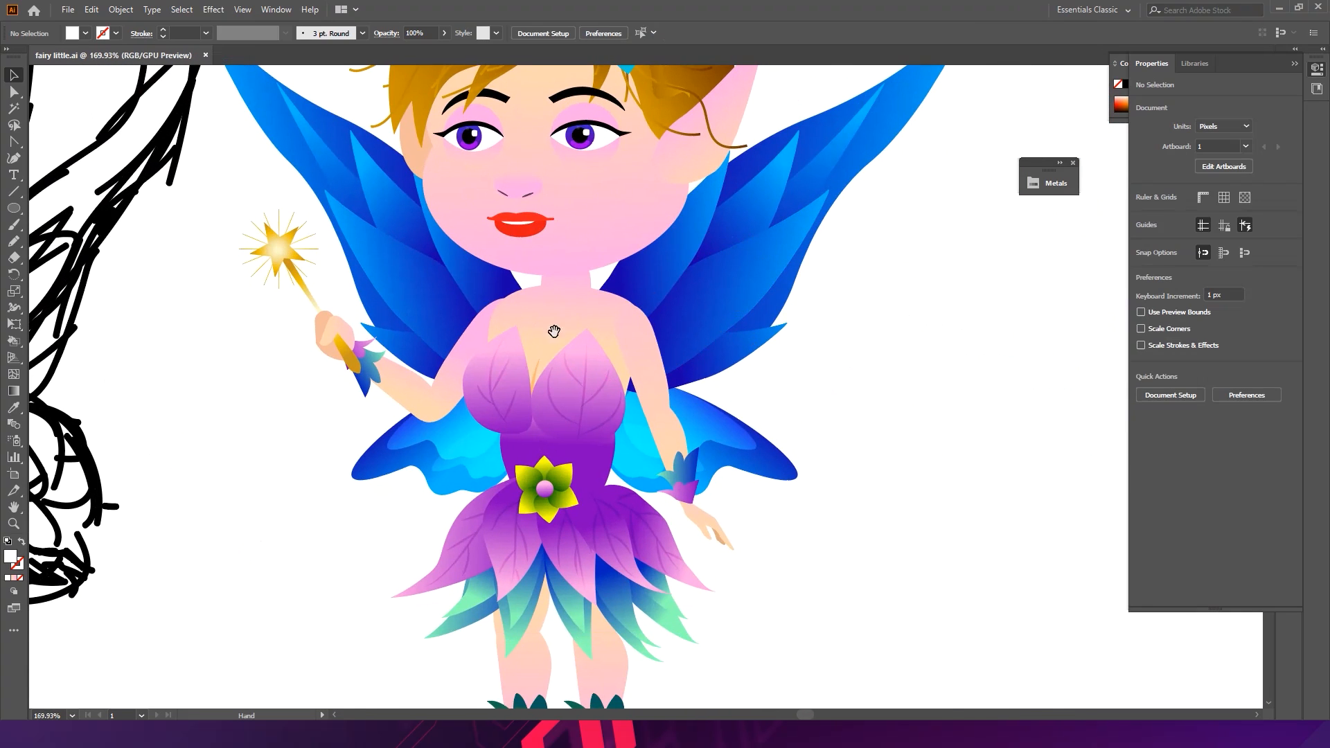
pyautogui.moveTo(507, 293); pyautogui.dragTo(692, 345)
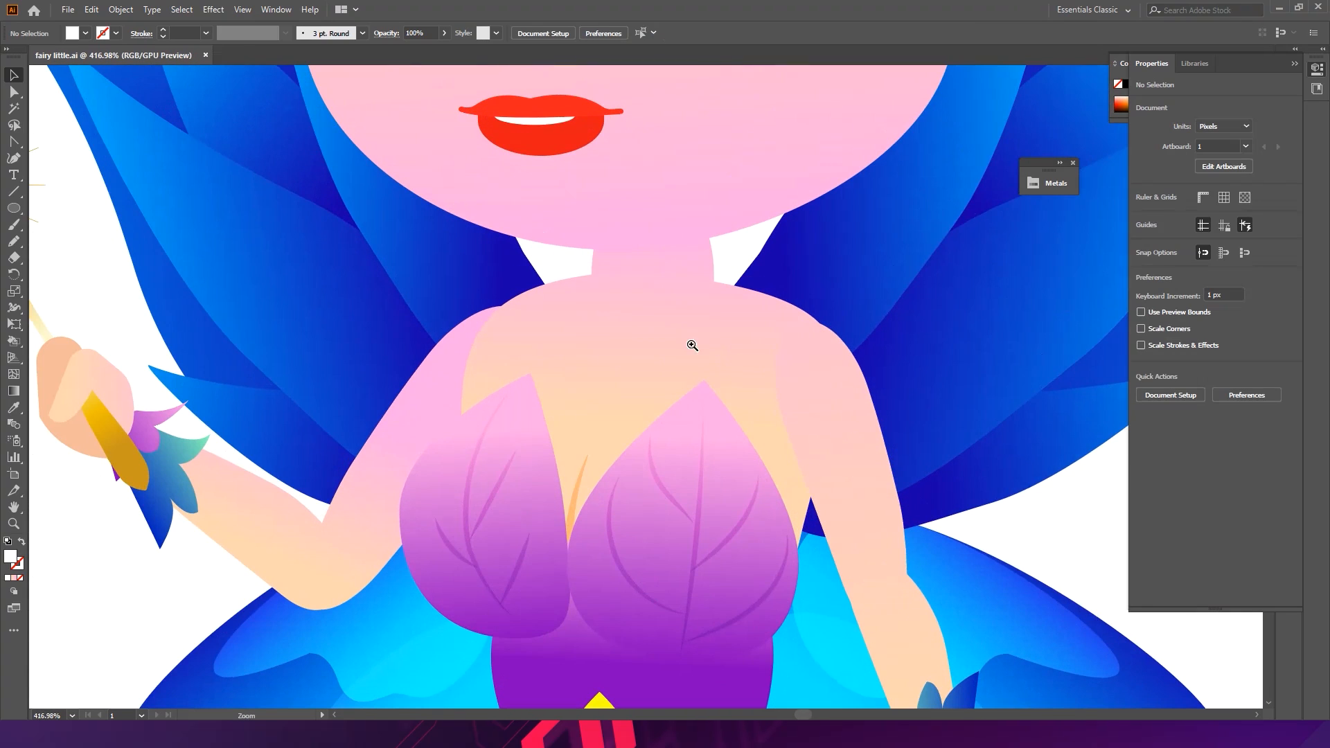
pyautogui.keyDown('ctrl'); pyautogui.click(690, 278); pyautogui.keyUp('ctrl')
pyautogui.moveTo(867, 264); pyautogui.dragTo(698, 298)
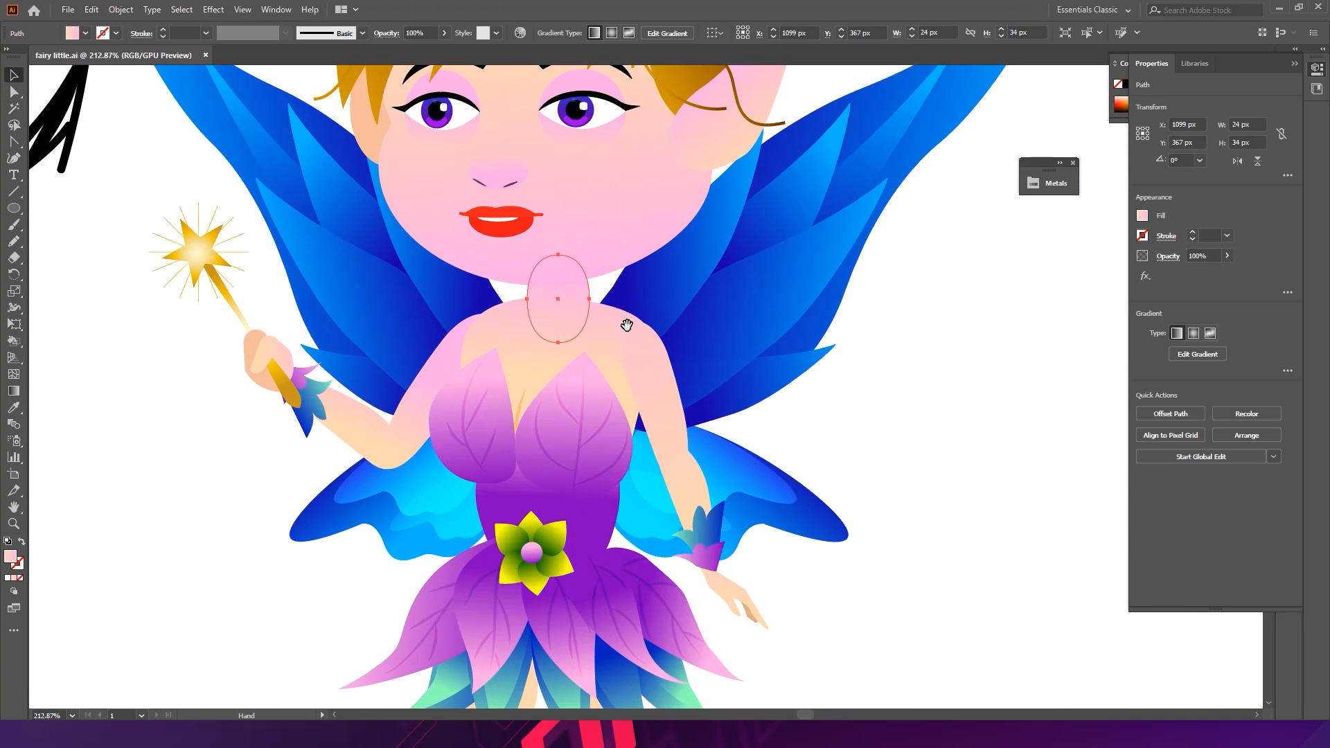
pyautogui.moveTo(596, 310); pyautogui.dragTo(750, 353)
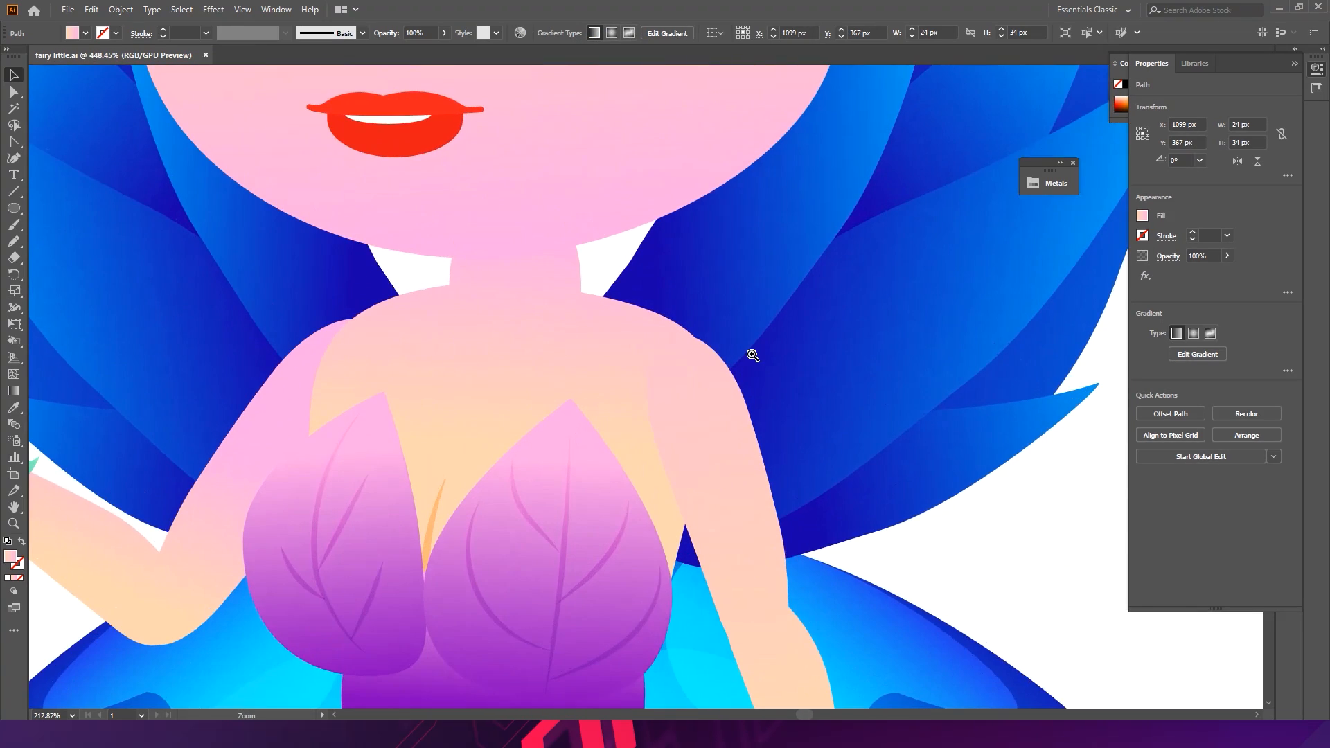
pyautogui.keyDown('shift'); pyautogui.click(617, 344); pyautogui.keyUp('shift')
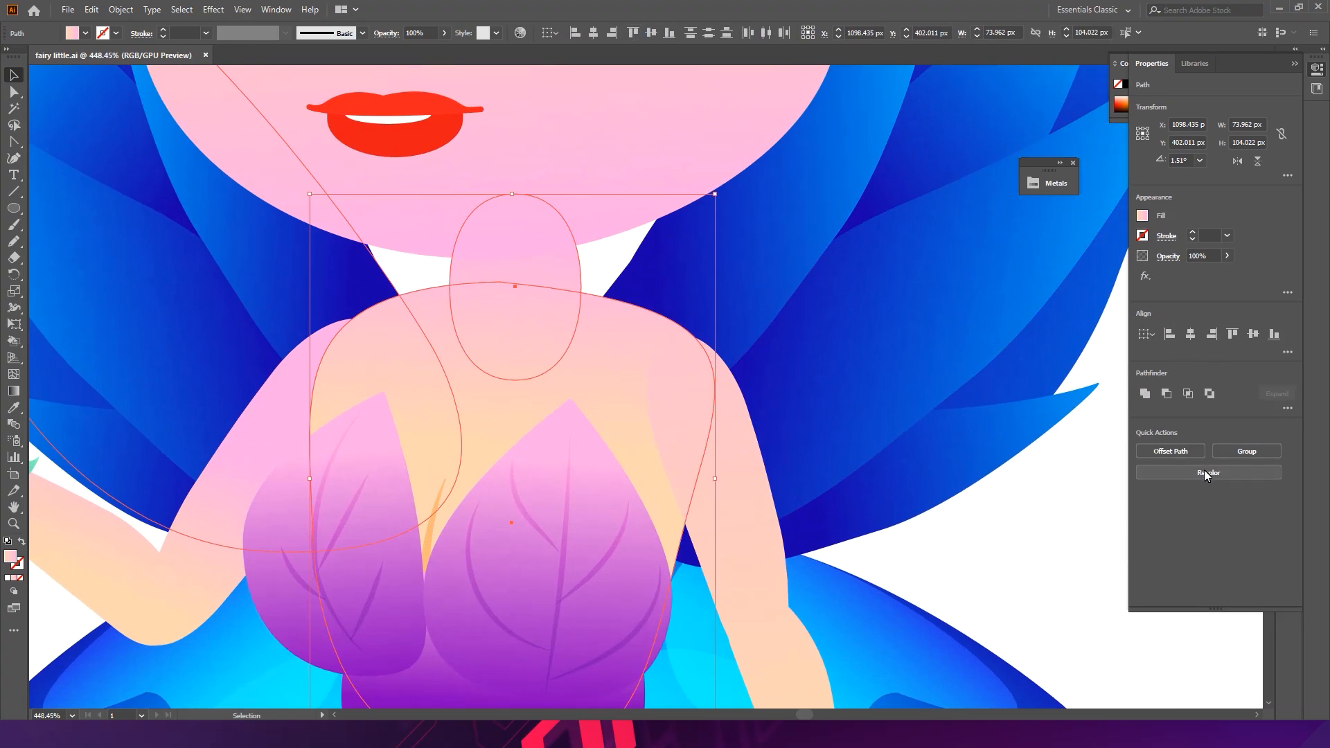
pyautogui.click(1207, 472)
pyautogui.click(880, 171)
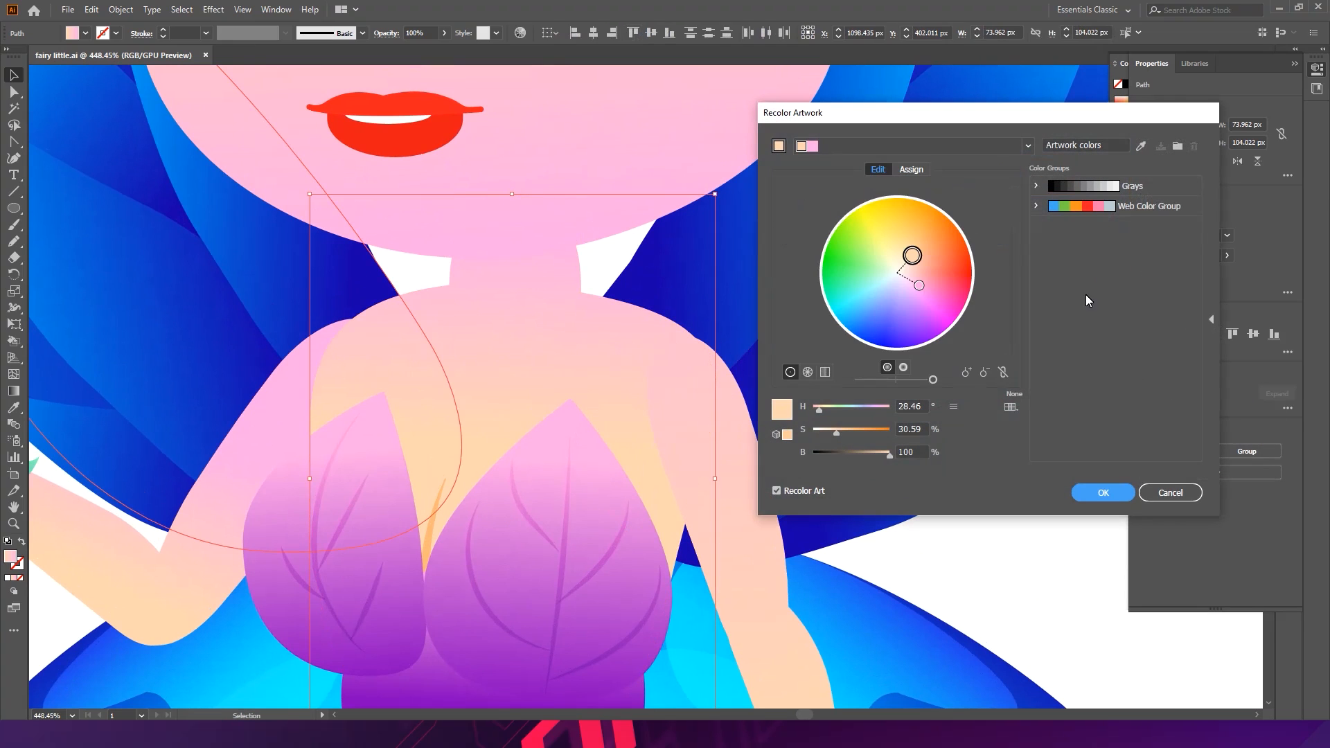
pyautogui.click(1004, 373)
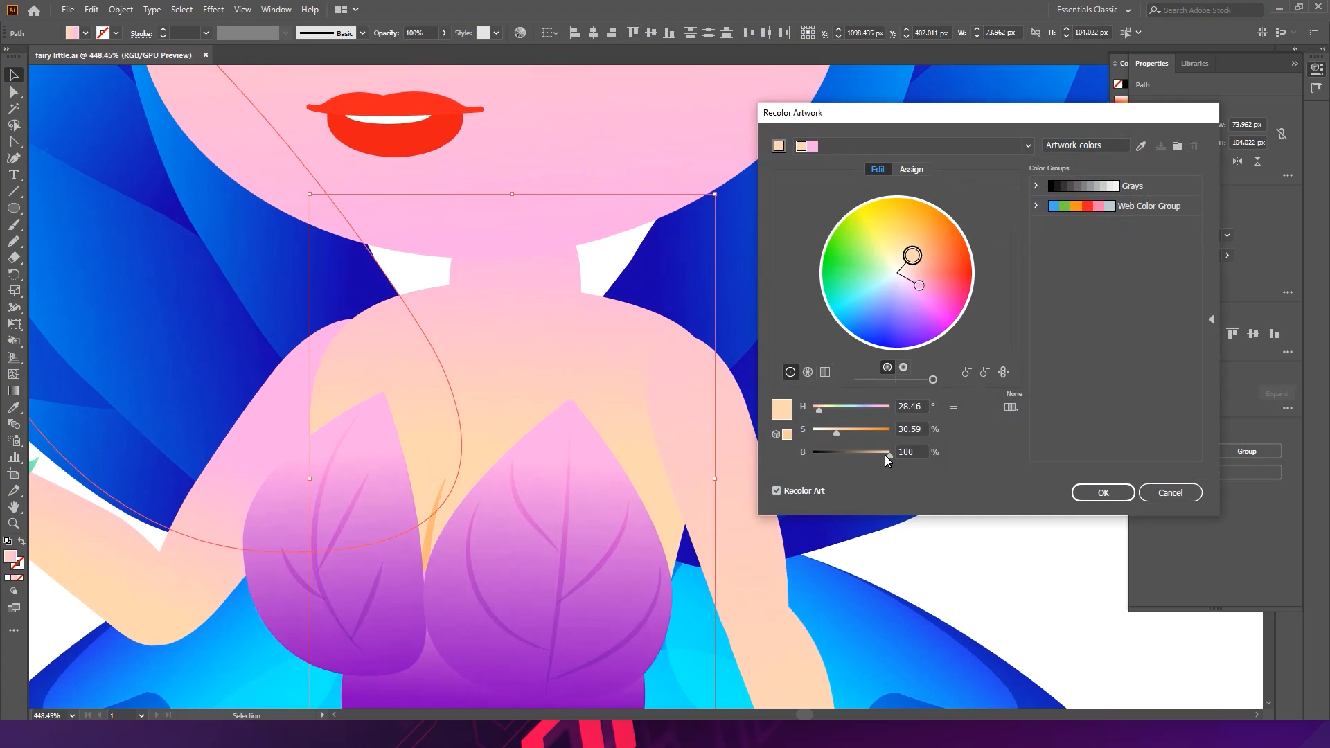
pyautogui.moveTo(887, 456); pyautogui.dragTo(902, 456)
pyautogui.click(1119, 494)
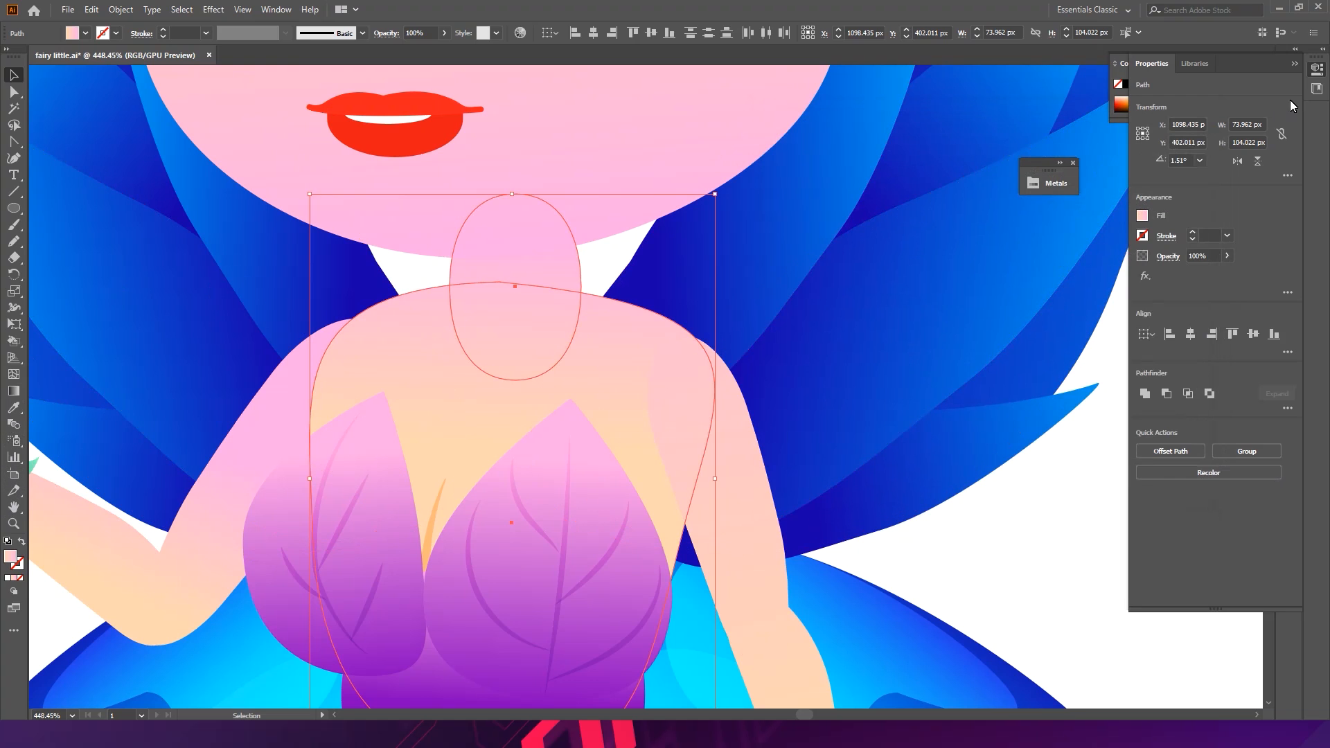
# - Set the torso gradient's pink end stop to 94.12% brightness
pyautogui.click(1295, 64)
pyautogui.click(1290, 204)
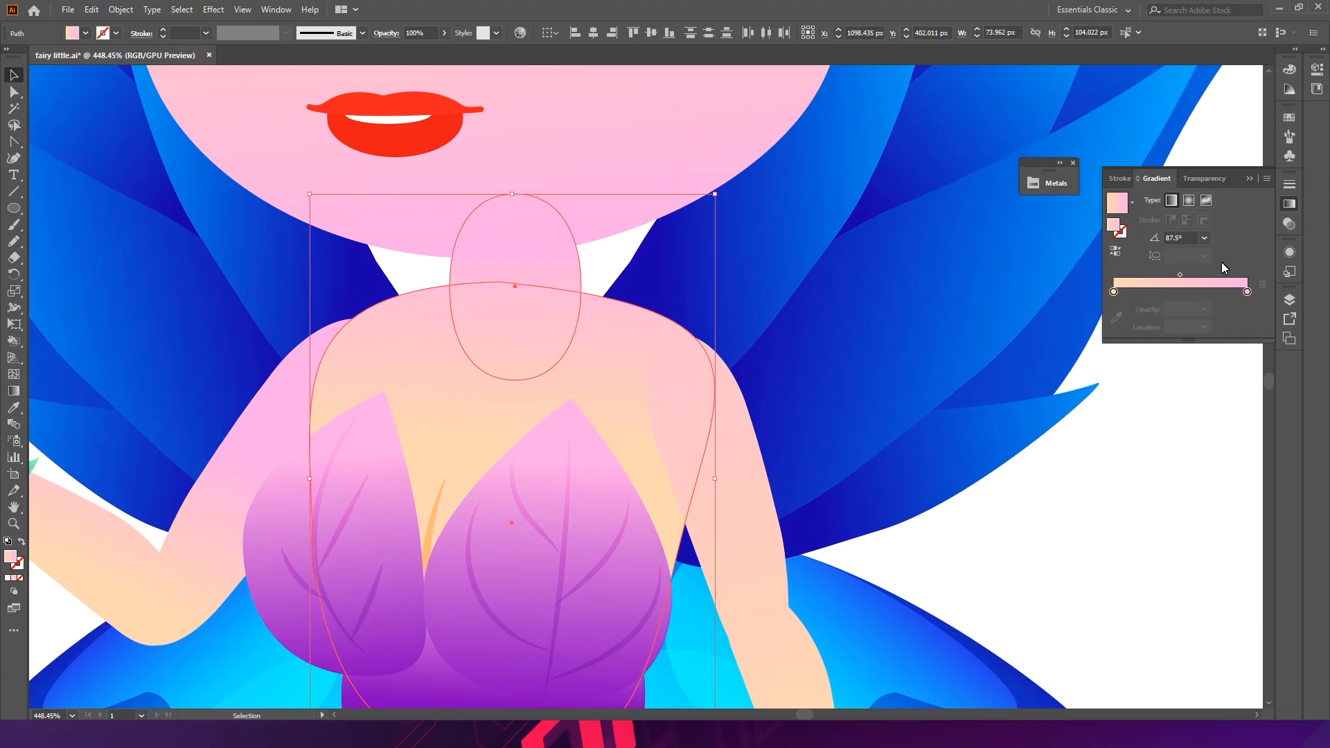
pyautogui.doubleClick(1247, 292)
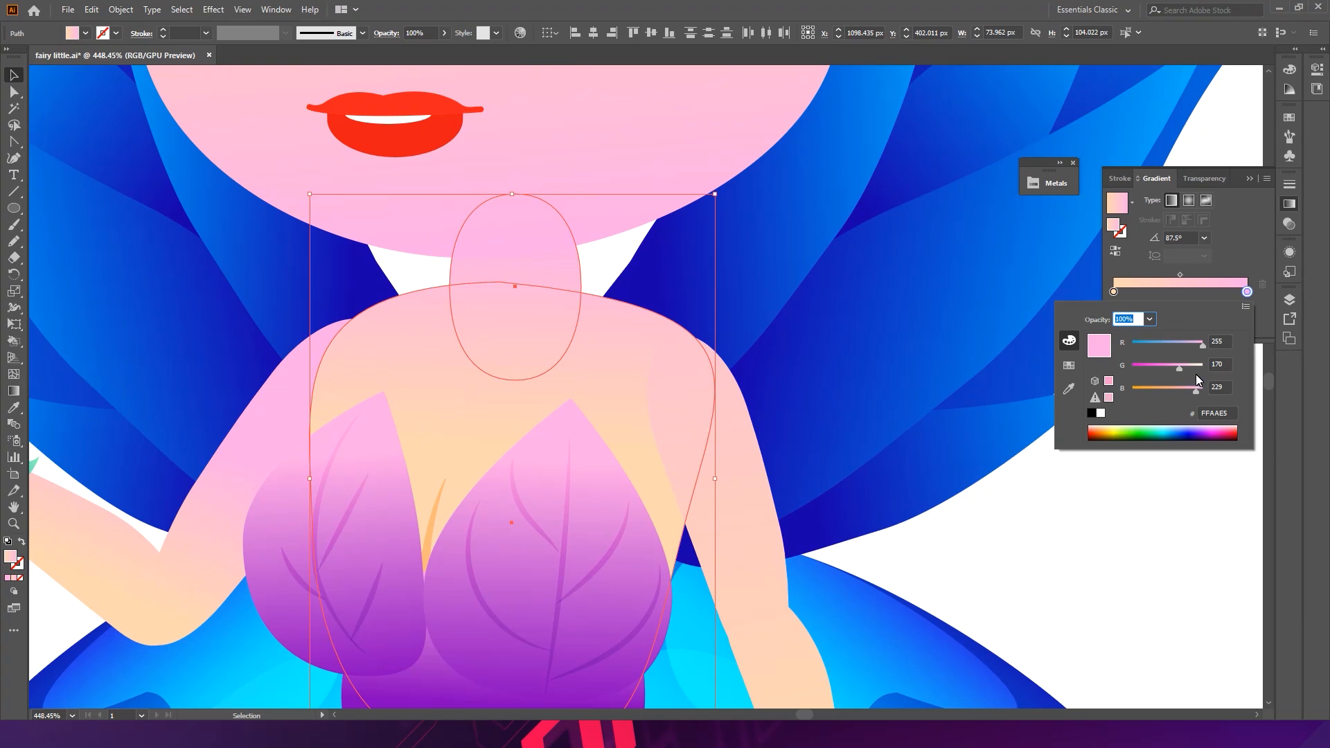
pyautogui.click(1245, 307)
pyautogui.click(1169, 345)
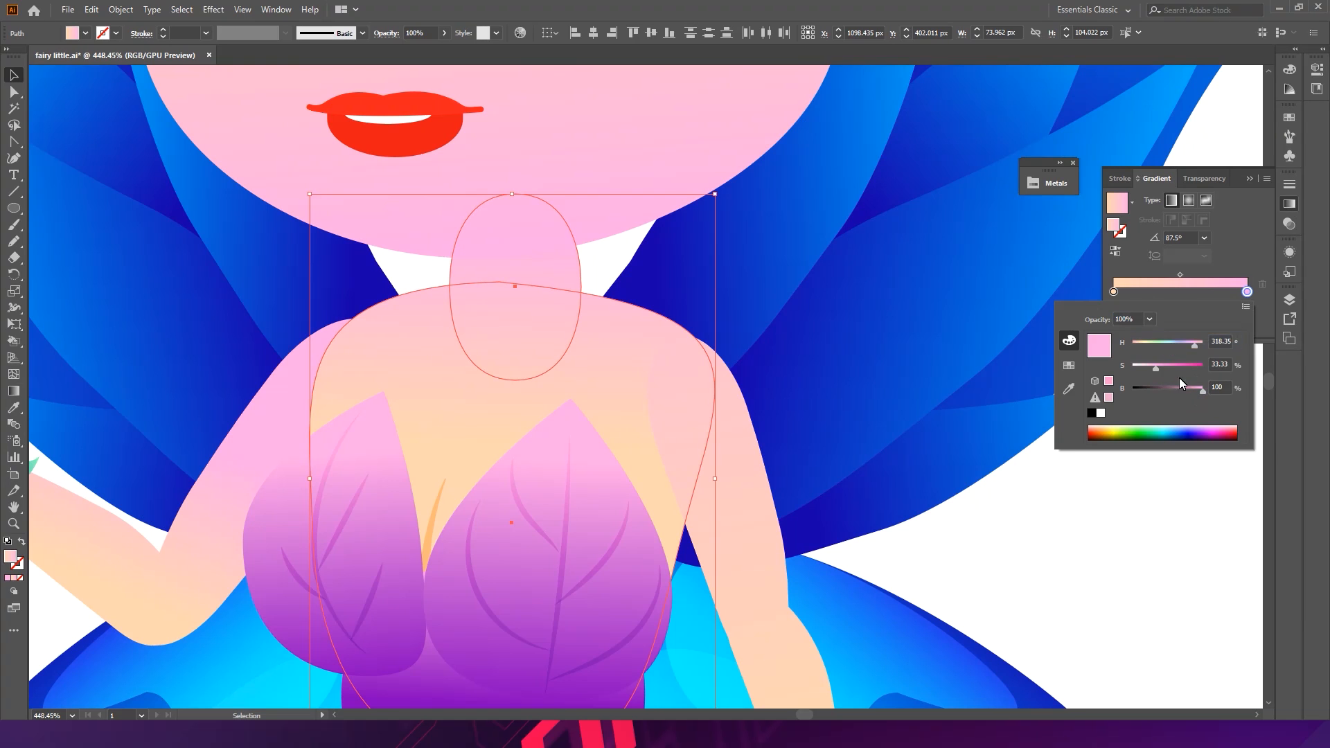
pyautogui.click(1198, 391)
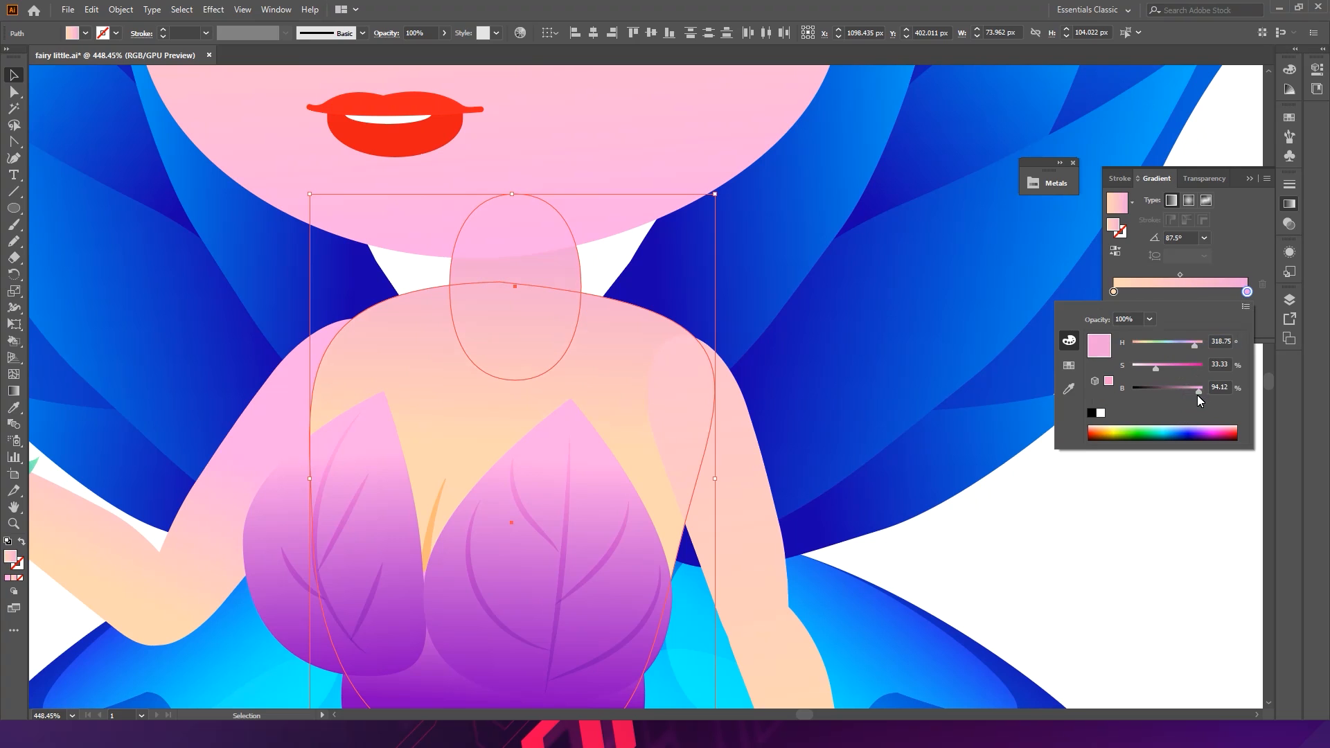
pyautogui.click(1197, 393)
pyautogui.click(1252, 181)
pyautogui.keyDown('ctrl'); pyautogui.click(1173, 461); pyautogui.keyUp('ctrl')
pyautogui.moveTo(1172, 466); pyautogui.dragTo(891, 398)
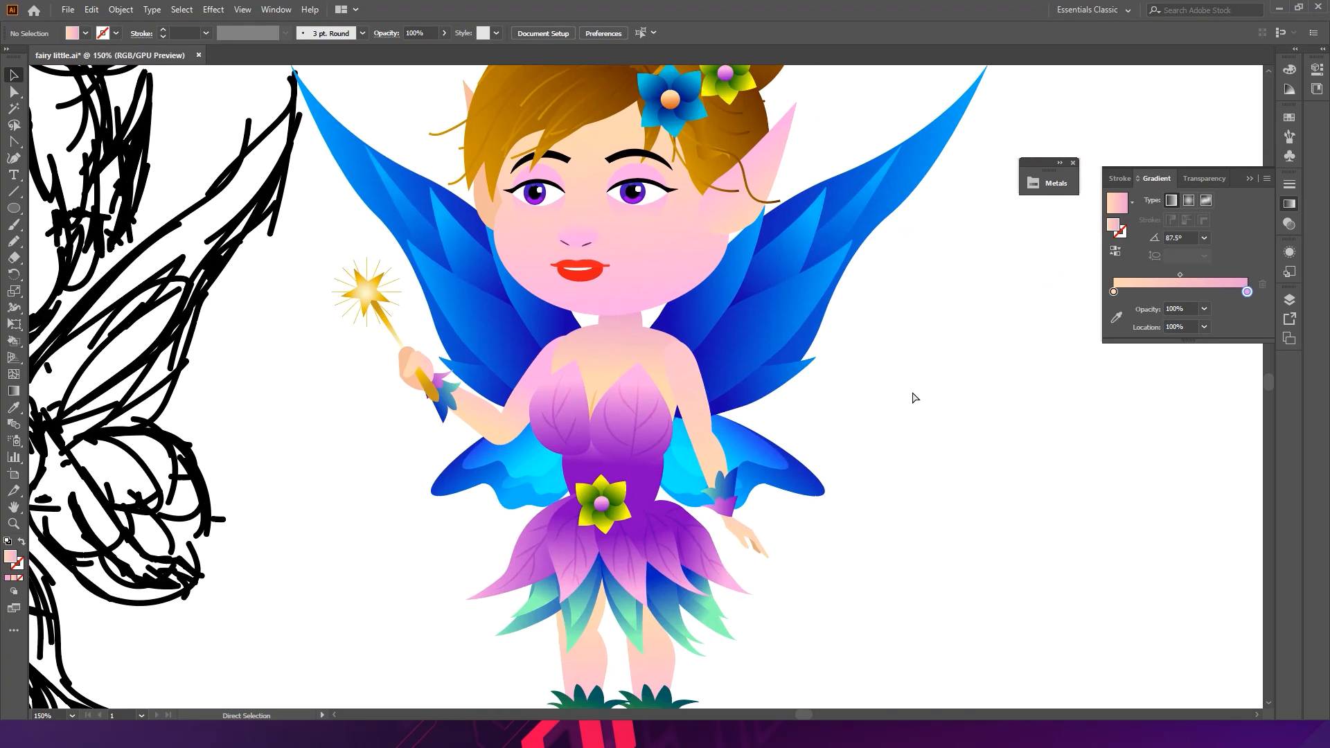
# - Save, undo the last three changes, and save the file again
pyautogui.hotkey('ctrl', 's')
pyautogui.moveTo(698, 367); pyautogui.dragTo(762, 392)
pyautogui.hotkey('ctrl', 'z')
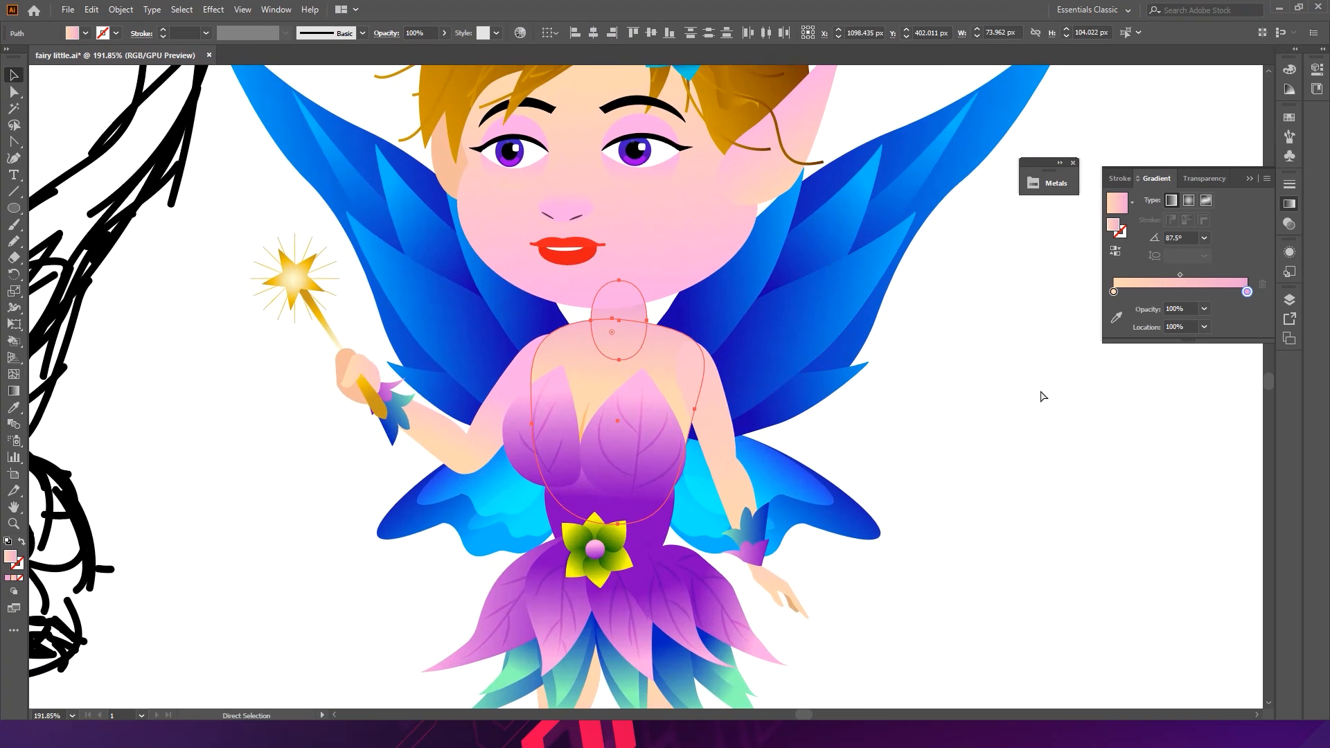
pyautogui.click(1021, 429)
pyautogui.hotkey('ctrl', 'z')
pyautogui.hotkey('ctrl', 'z')
pyautogui.click(1020, 433)
pyautogui.hotkey('ctrl', 's')
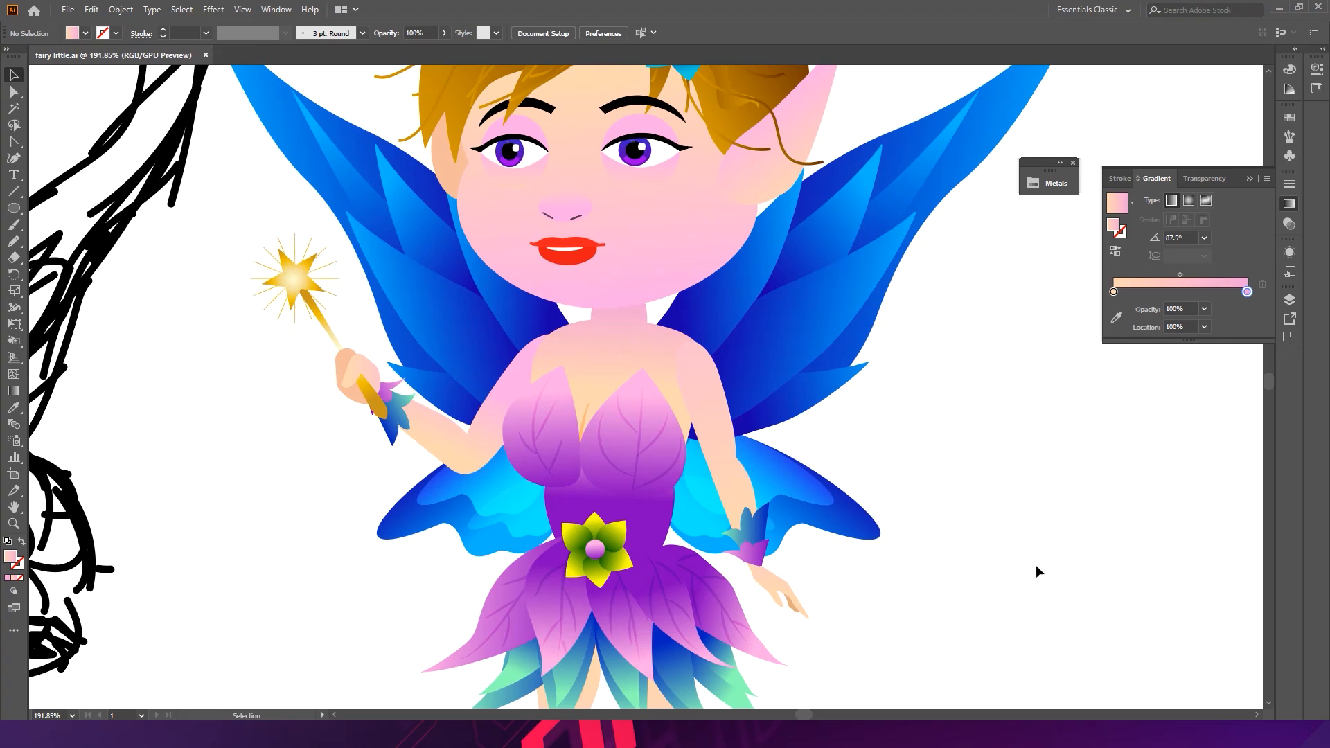
# - Pan and zoom around the canvas to review the fairy illustration beside the sketch
pyautogui.moveTo(1030, 543); pyautogui.dragTo(913, 306)
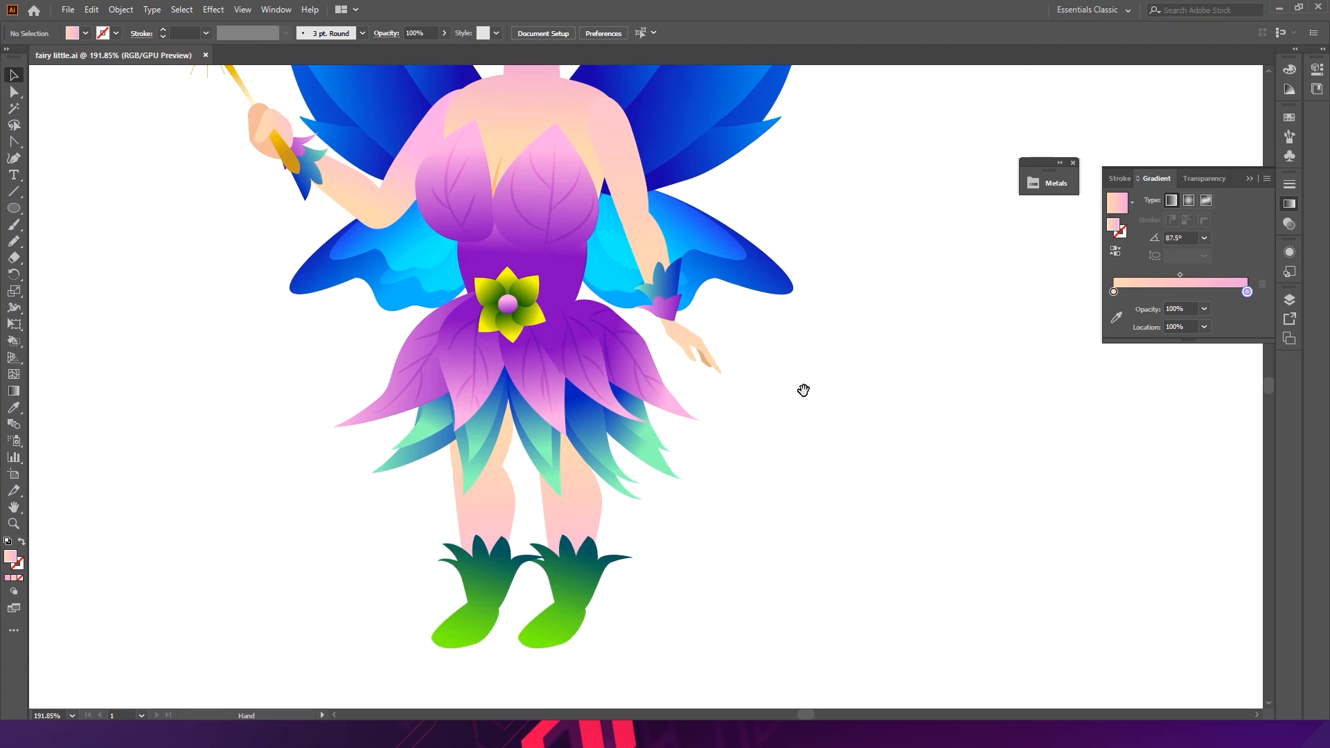
pyautogui.moveTo(769, 434); pyautogui.dragTo(674, 374)
pyautogui.moveTo(808, 351); pyautogui.dragTo(724, 498)
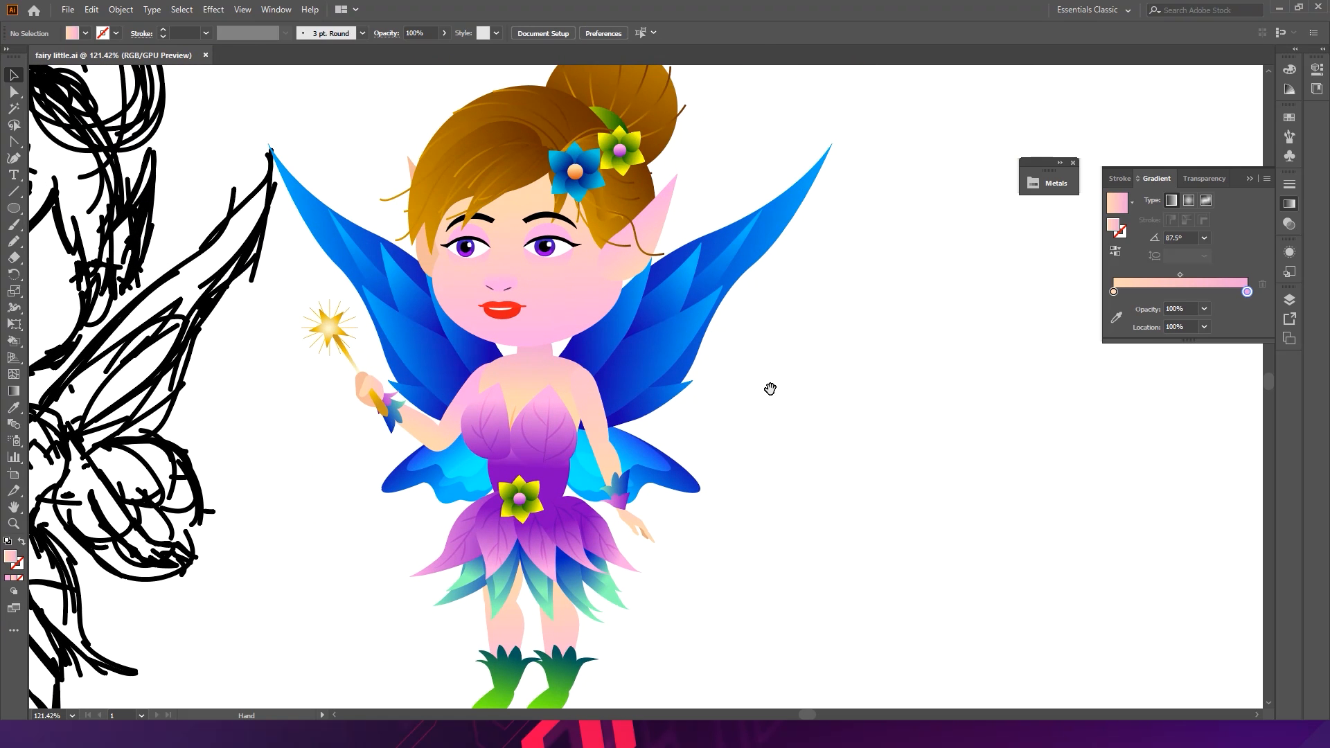
pyautogui.scroll(3, 776, 409)
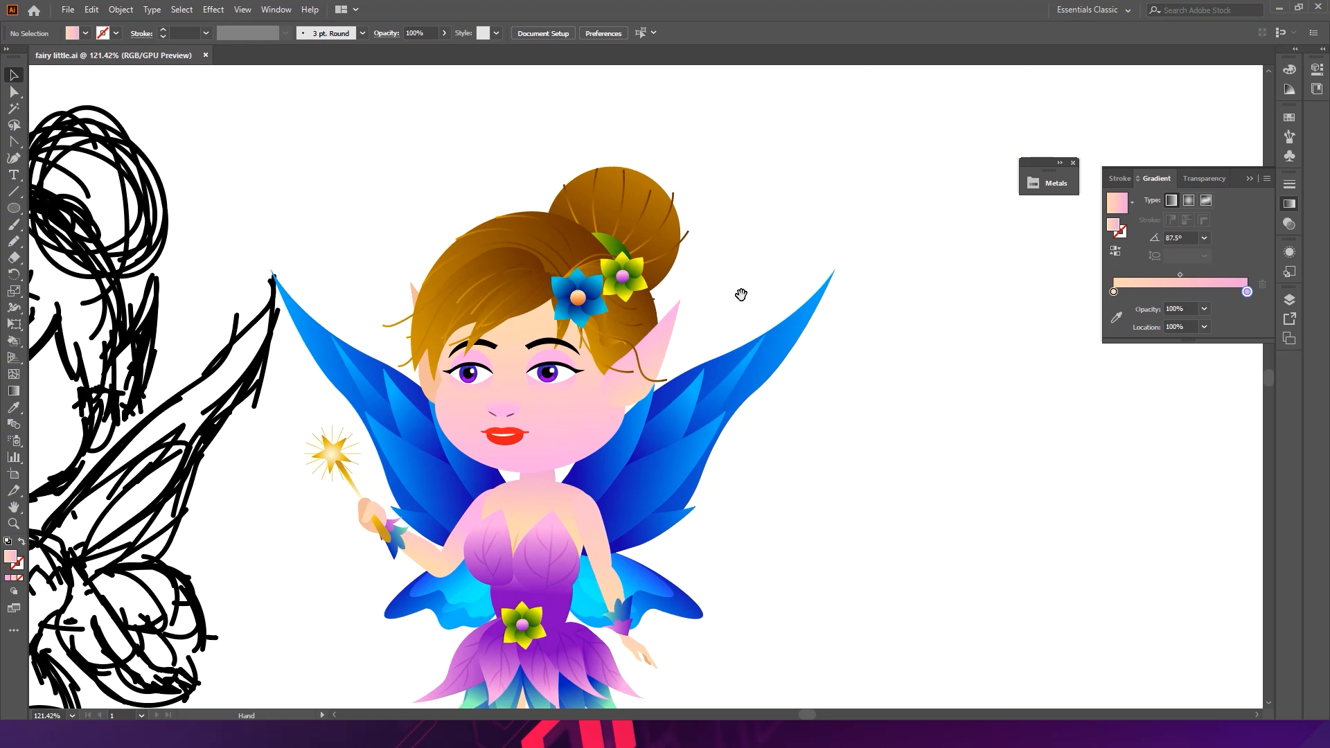
pyautogui.moveTo(675, 477); pyautogui.dragTo(845, 256)
pyautogui.moveTo(936, 285); pyautogui.dragTo(876, 306)
pyautogui.moveTo(1011, 332); pyautogui.dragTo(817, 374)
pyautogui.moveTo(930, 387); pyautogui.dragTo(816, 351)
# - Select the whole fairy and resize and reposition it on the artboard next to the sketch
pyautogui.moveTo(872, 598); pyautogui.dragTo(561, 175)
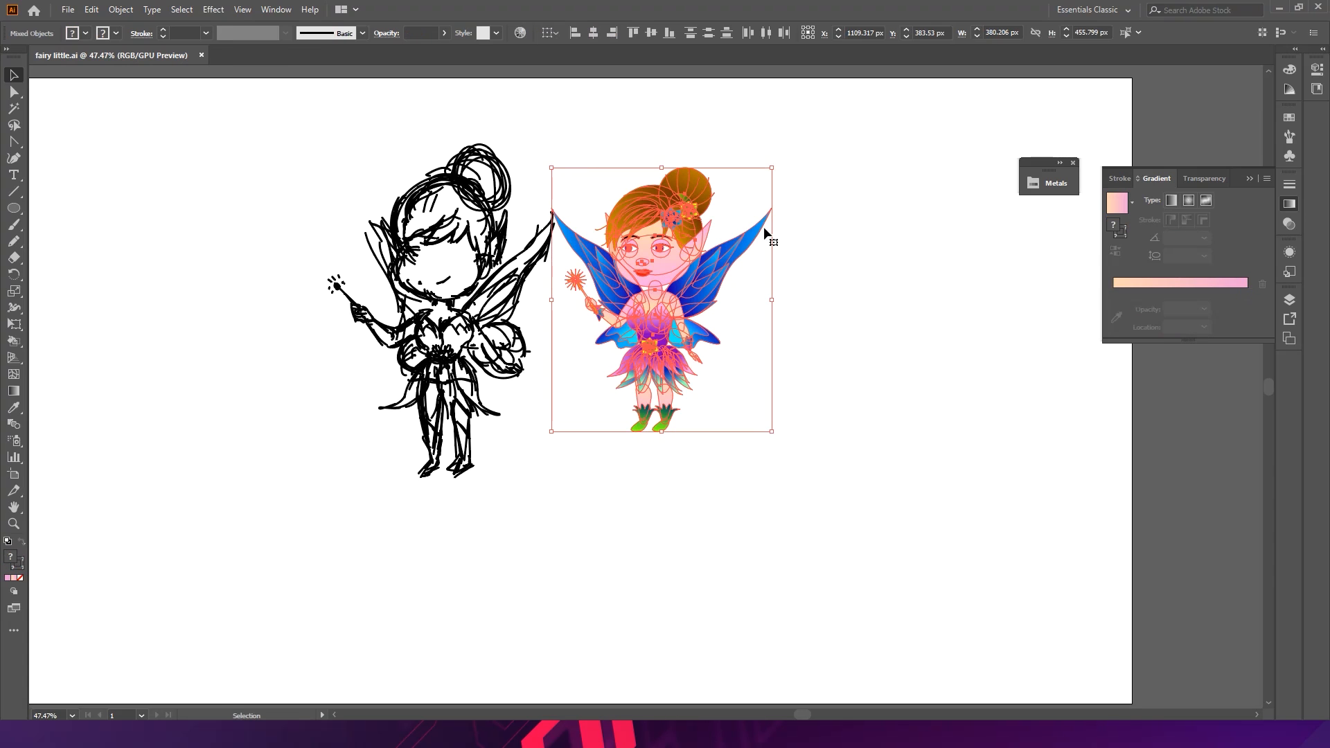
pyautogui.moveTo(781, 438); pyautogui.dragTo(830, 493)
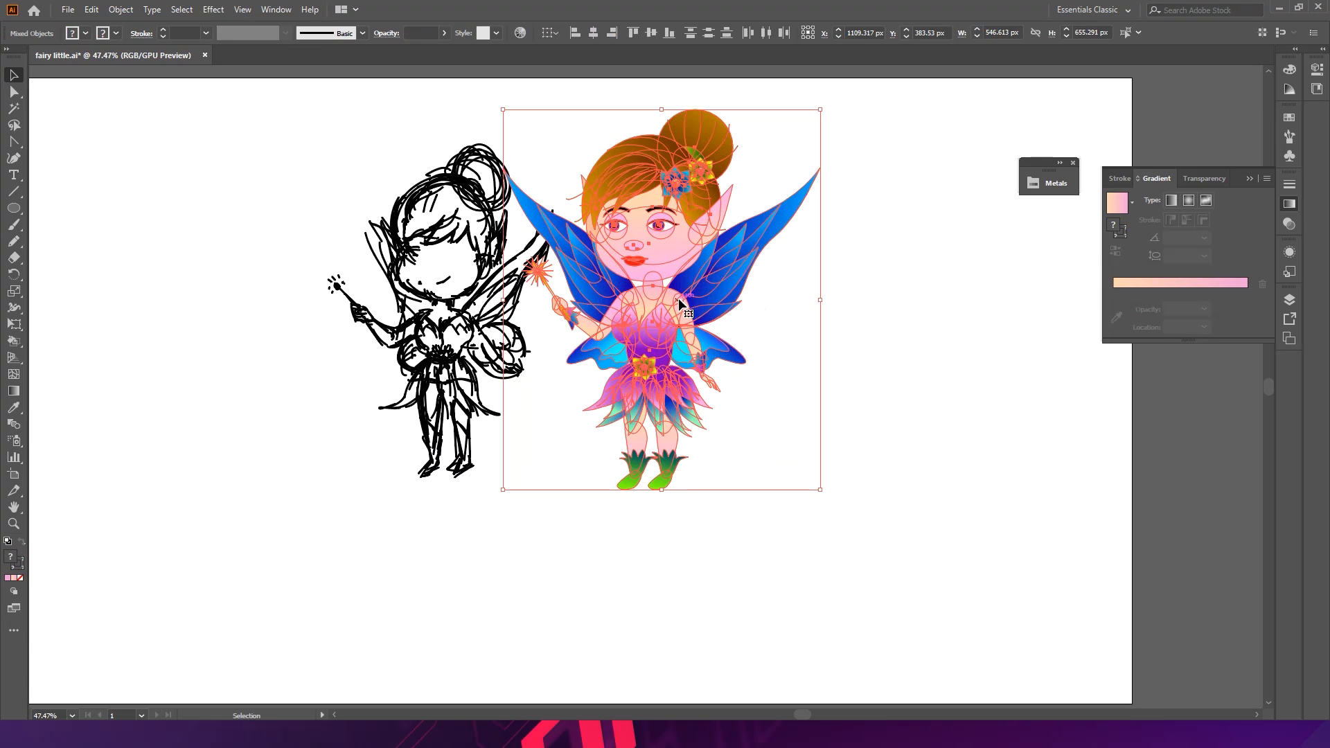
pyautogui.press('space')
pyautogui.scroll(-3, 862, 325)
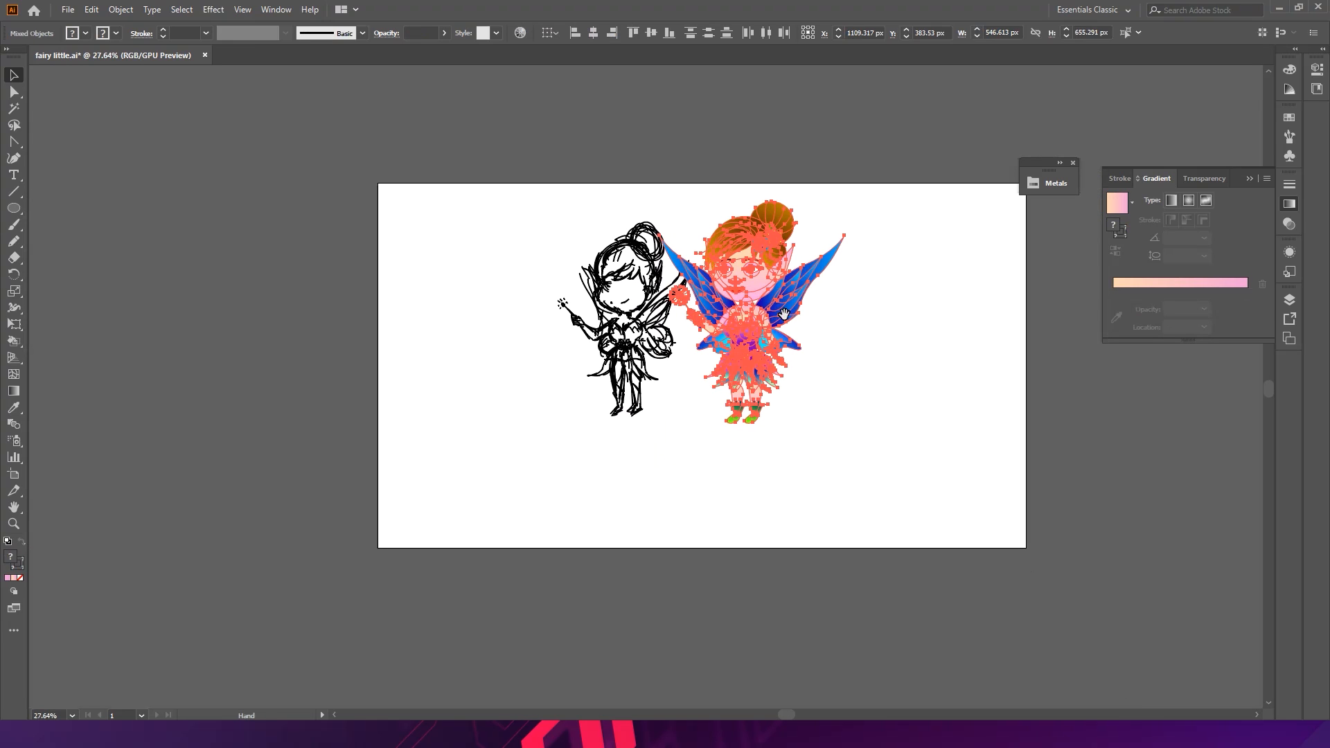
pyautogui.moveTo(844, 202); pyautogui.dragTo(825, 224)
pyautogui.moveTo(762, 320); pyautogui.dragTo(798, 322)
pyautogui.click(907, 325)
pyautogui.moveTo(706, 367); pyautogui.dragTo(647, 334)
pyautogui.moveTo(423, 470)
pyautogui.mouseDown()
pyautogui.moveTo(600, 271)
pyautogui.moveTo(957, 87)
pyautogui.moveTo(1011, 87)
pyautogui.mouseUp()
pyautogui.moveTo(974, 227); pyautogui.dragTo(850, 225)
pyautogui.moveTo(940, 224); pyautogui.dragTo(830, 227)
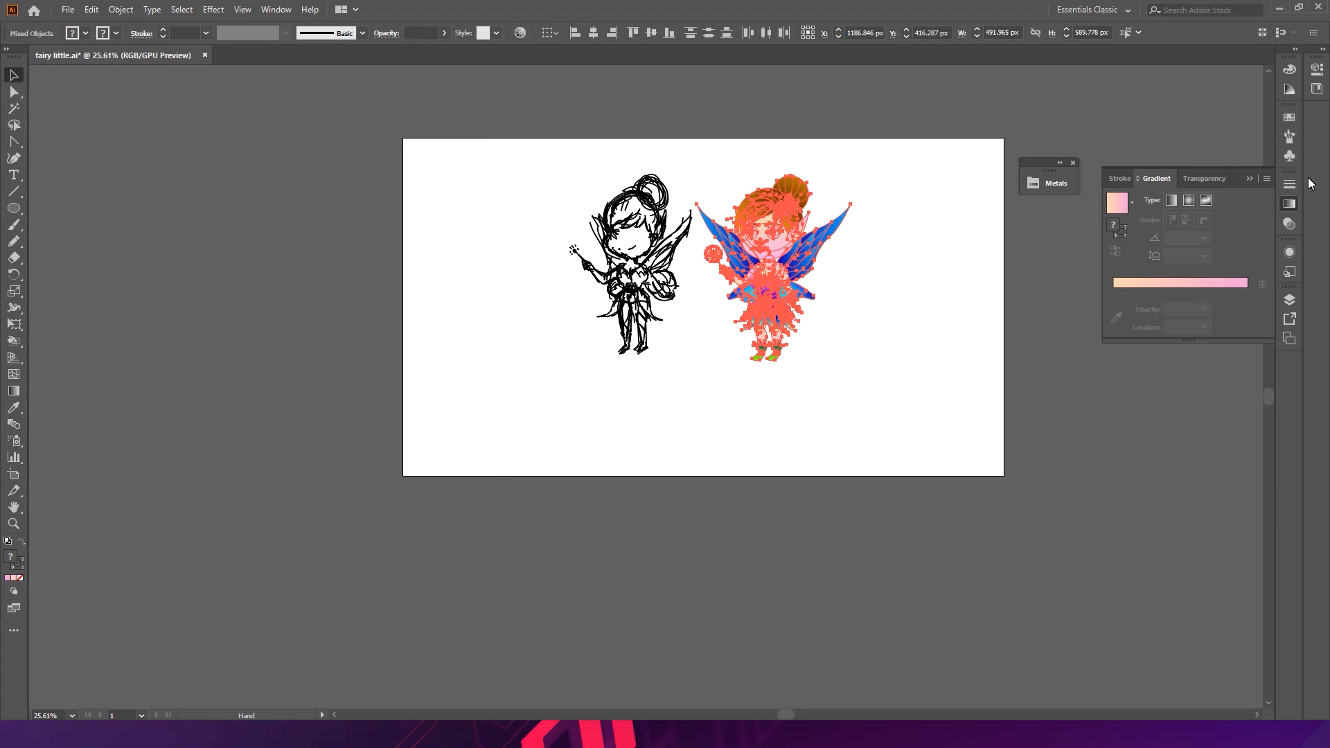
# - Unlock the sketch layer in the Layers panel and select both the sketch and the fairy
pyautogui.click(1251, 178)
pyautogui.click(1287, 303)
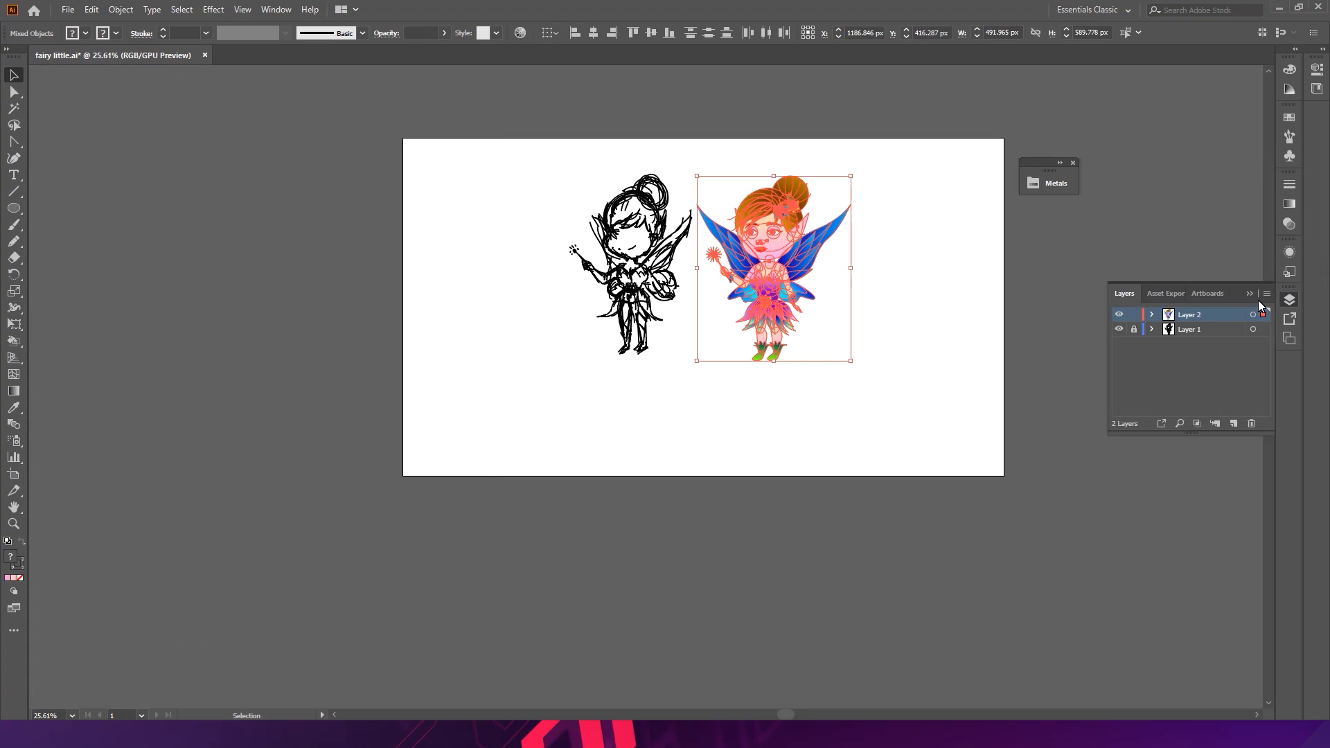
pyautogui.click(1134, 330)
pyautogui.moveTo(956, 424)
pyautogui.mouseDown()
pyautogui.moveTo(653, 184)
pyautogui.moveTo(531, 122)
pyautogui.mouseUp()
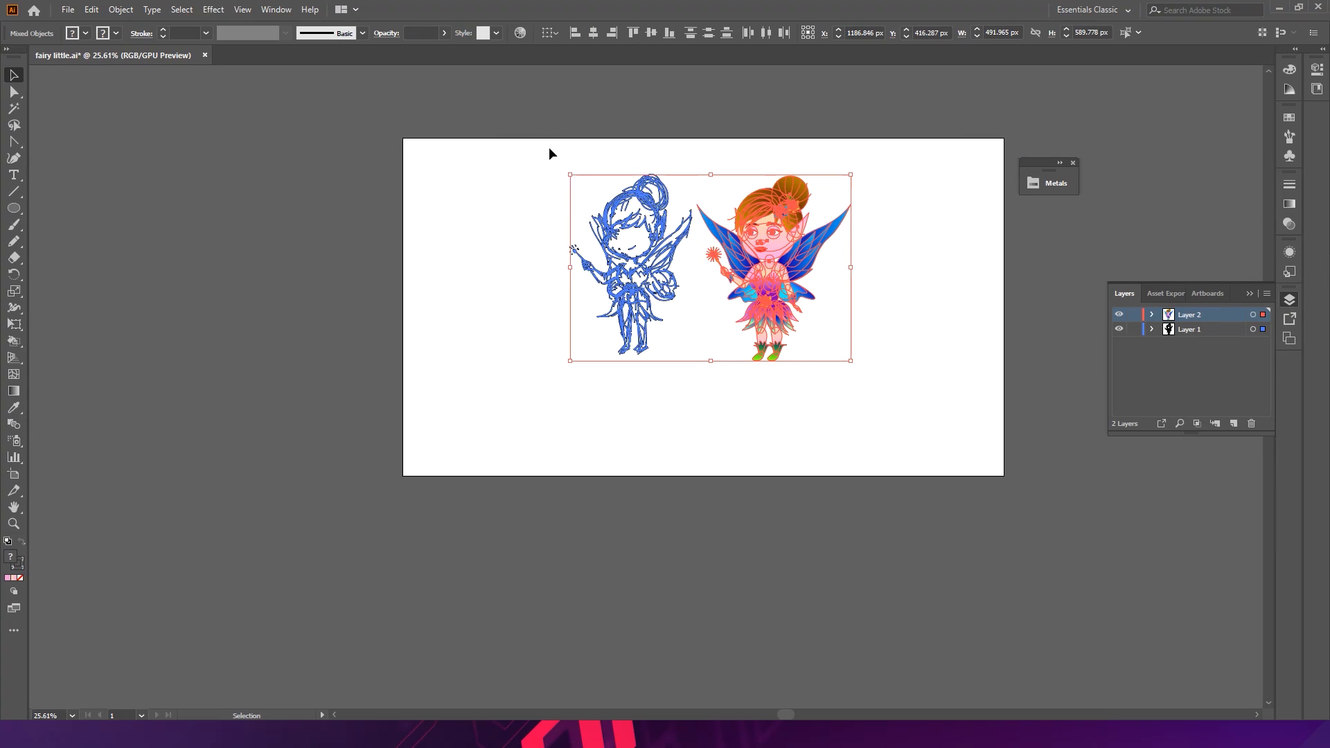
# - Scale both drawings up to fill the artboard, then save the file
pyautogui.moveTo(576, 369); pyautogui.dragTo(518, 379)
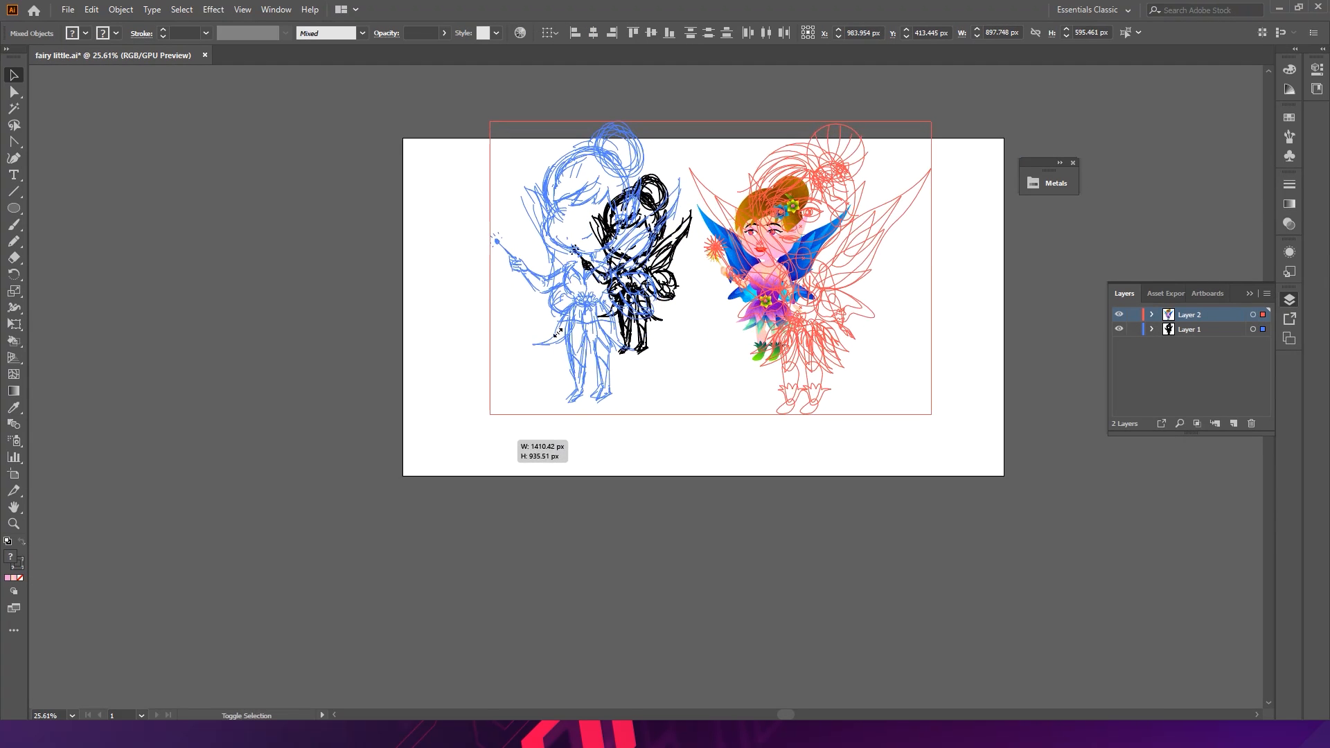
pyautogui.moveTo(632, 237); pyautogui.dragTo(632, 278)
pyautogui.moveTo(941, 170); pyautogui.dragTo(953, 152)
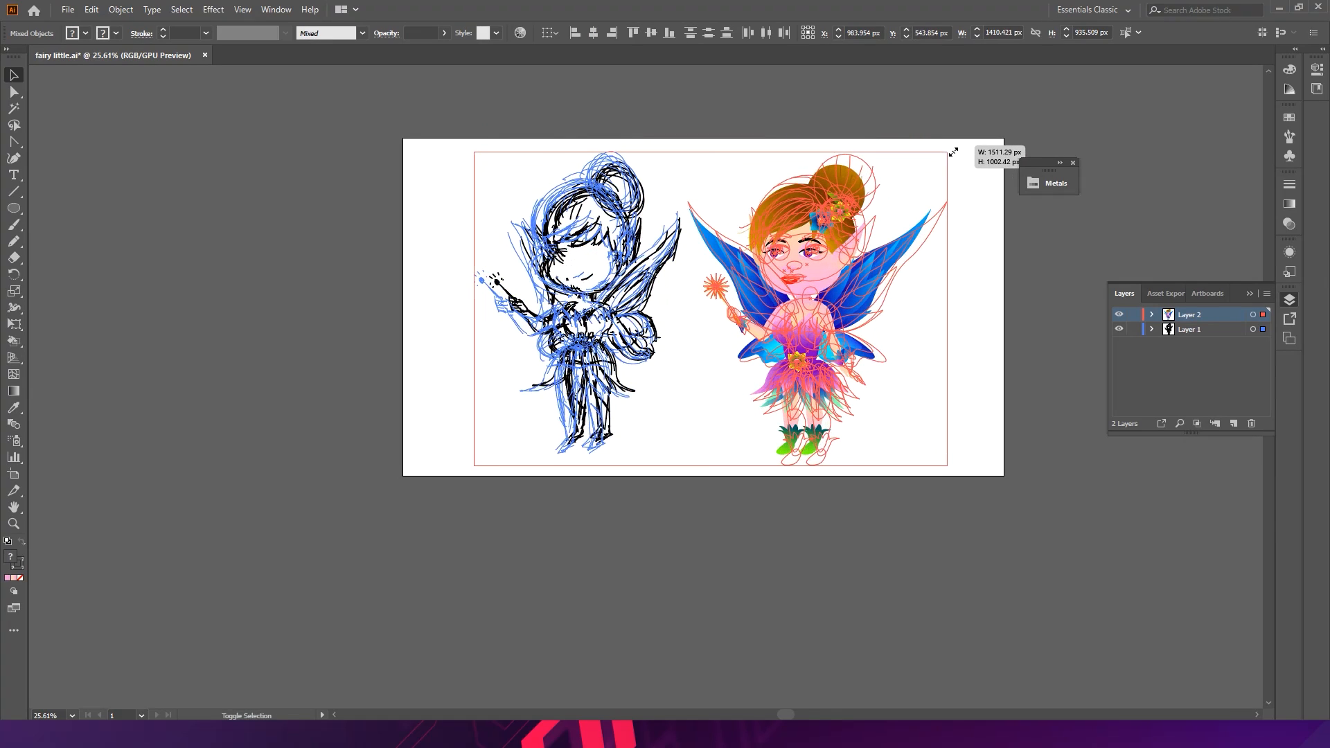
pyautogui.moveTo(881, 295); pyautogui.dragTo(1007, 318)
pyautogui.click(967, 284)
pyautogui.moveTo(950, 278); pyautogui.dragTo(956, 342)
pyautogui.moveTo(796, 306); pyautogui.dragTo(837, 285)
pyautogui.hotkey('ctrl', 's')
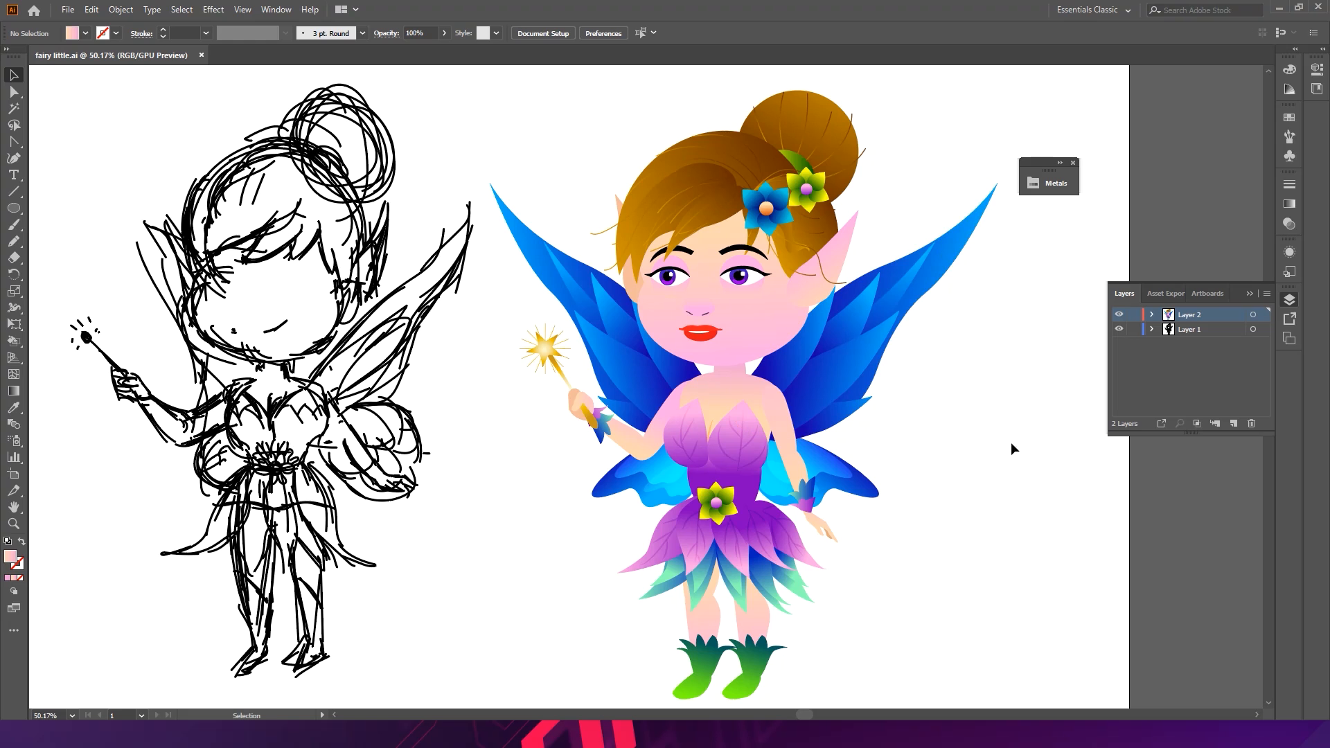
pyautogui.moveTo(1019, 448); pyautogui.dragTo(787, 438)
pyautogui.moveTo(678, 402); pyautogui.dragTo(755, 425)
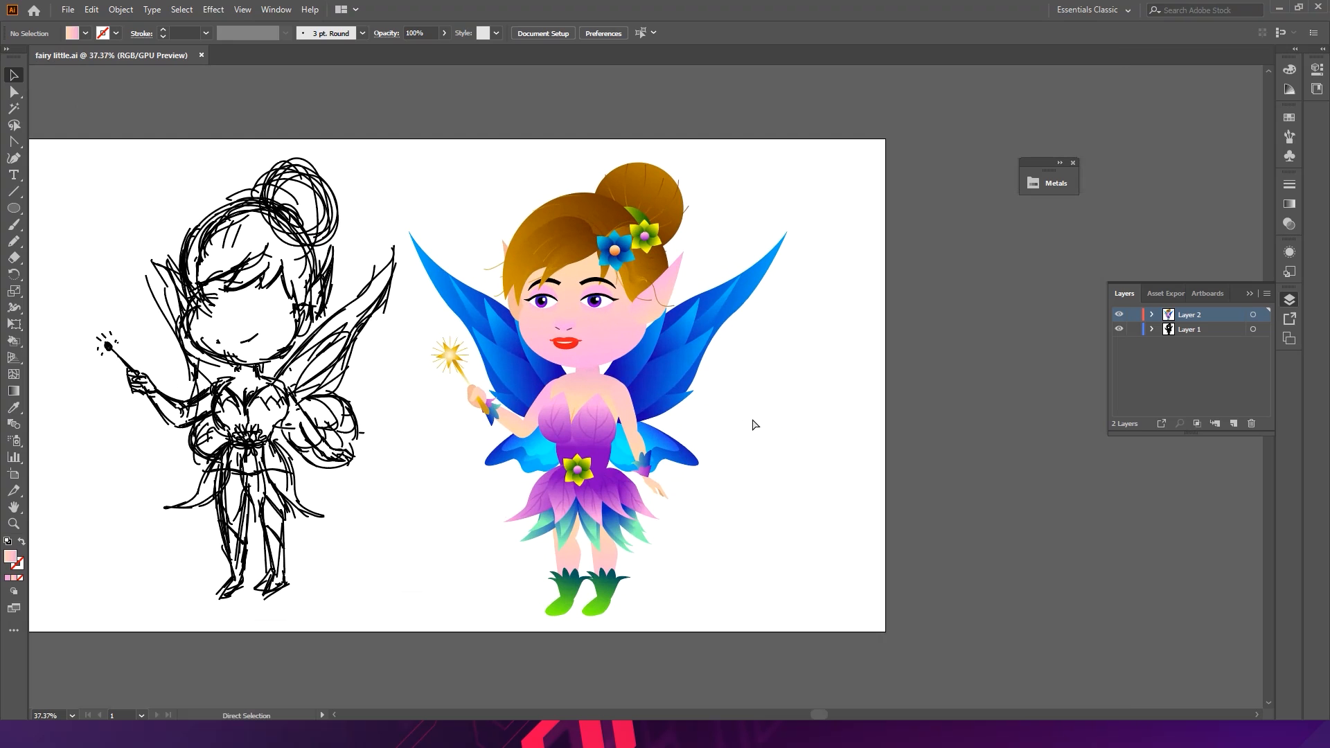
pyautogui.moveTo(582, 349); pyautogui.dragTo(735, 386)
pyautogui.click(679, 330)
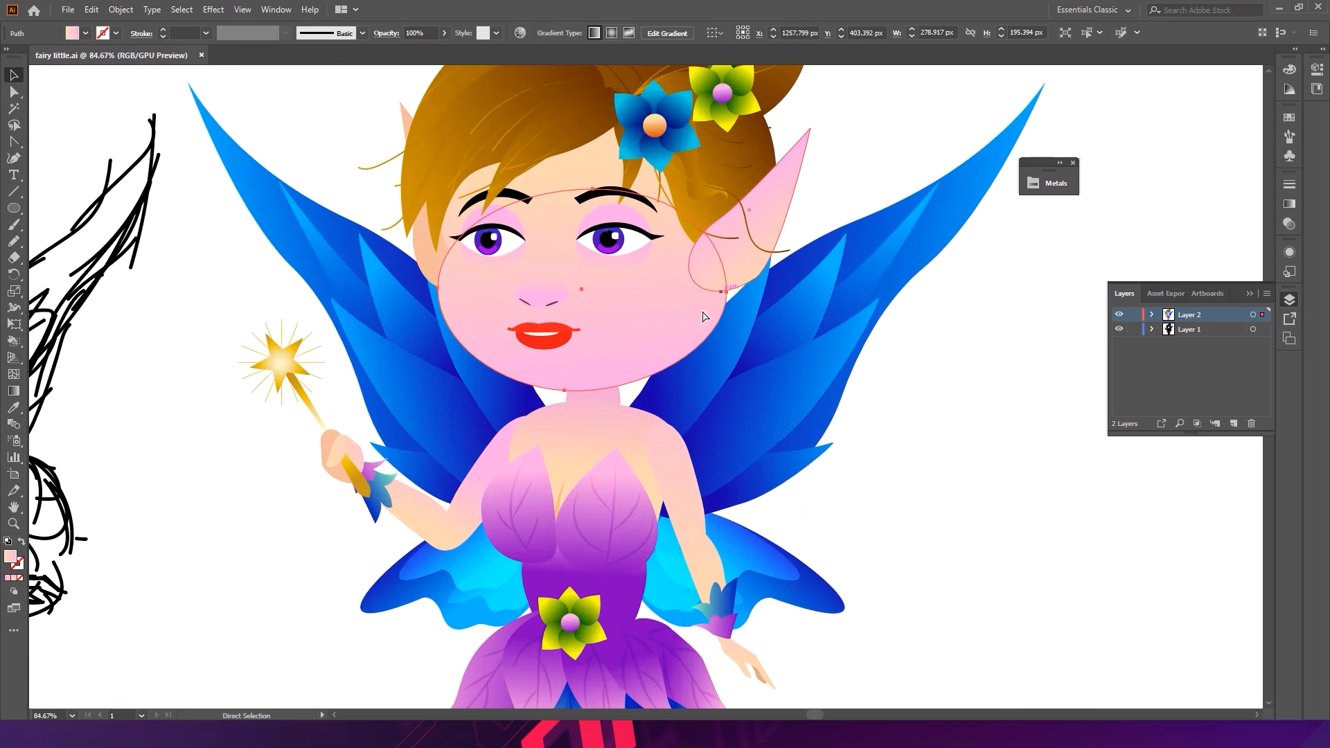
pyautogui.keyDown('shift'); pyautogui.click(727, 261); pyautogui.keyUp('shift')
pyautogui.keyDown('shift'); pyautogui.click(635, 216); pyautogui.keyUp('shift')
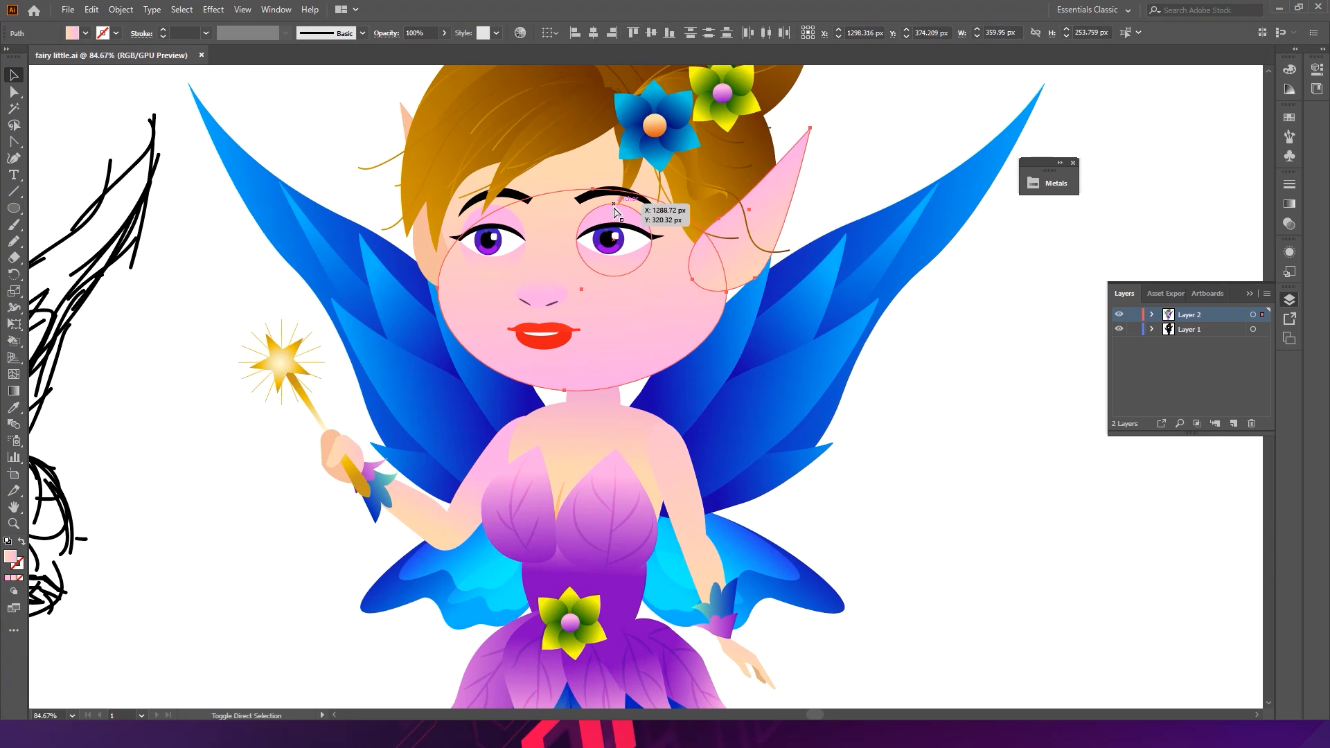
pyautogui.keyDown('shift'); pyautogui.click(614, 204); pyautogui.keyUp('shift')
pyautogui.keyDown('shift'); pyautogui.click(493, 206); pyautogui.keyUp('shift')
pyautogui.keyDown('shift'); pyautogui.click(486, 401); pyautogui.keyUp('shift')
pyautogui.keyDown('shift'); pyautogui.click(481, 479); pyautogui.keyUp('shift')
pyautogui.keyDown('shift'); pyautogui.click(421, 508); pyautogui.keyUp('shift')
pyautogui.keyDown('shift'); pyautogui.click(663, 465); pyautogui.keyUp('shift')
pyautogui.keyDown('shift'); pyautogui.click(713, 556); pyautogui.keyUp('shift')
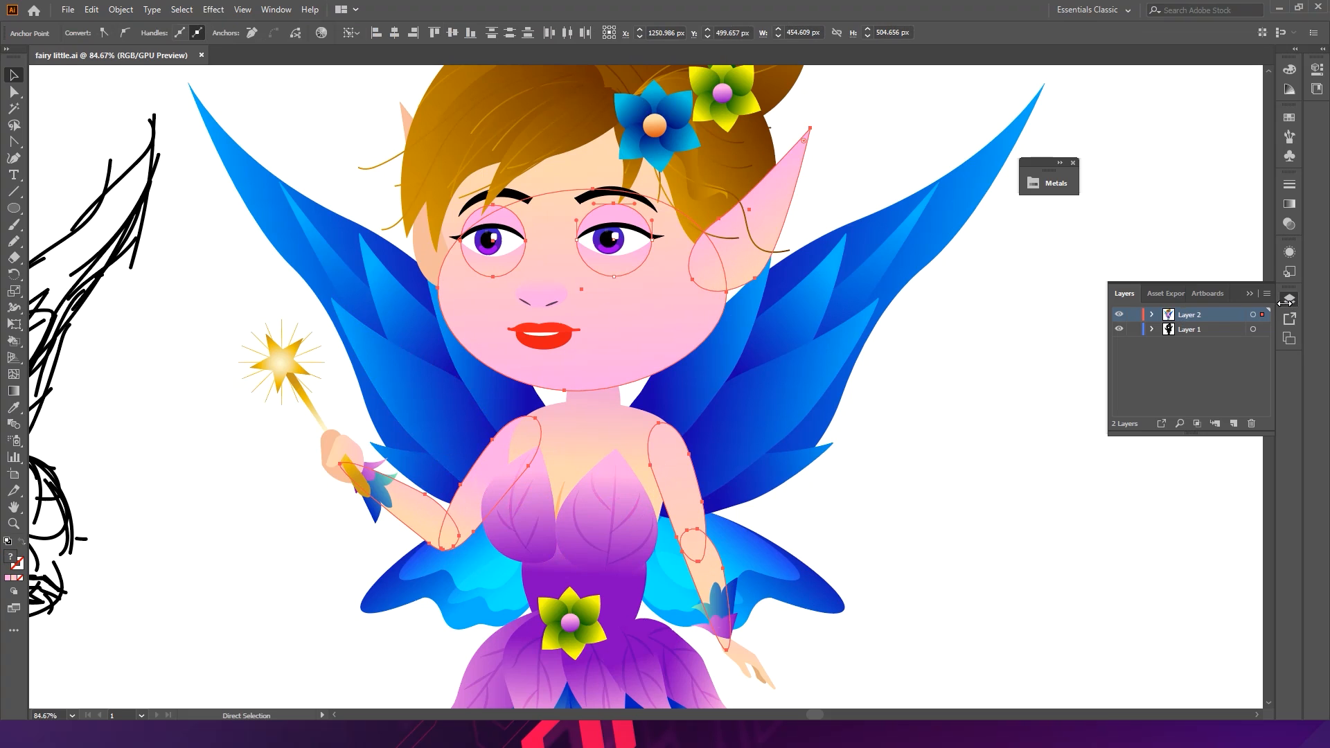
pyautogui.press('v')
pyautogui.click(1289, 204)
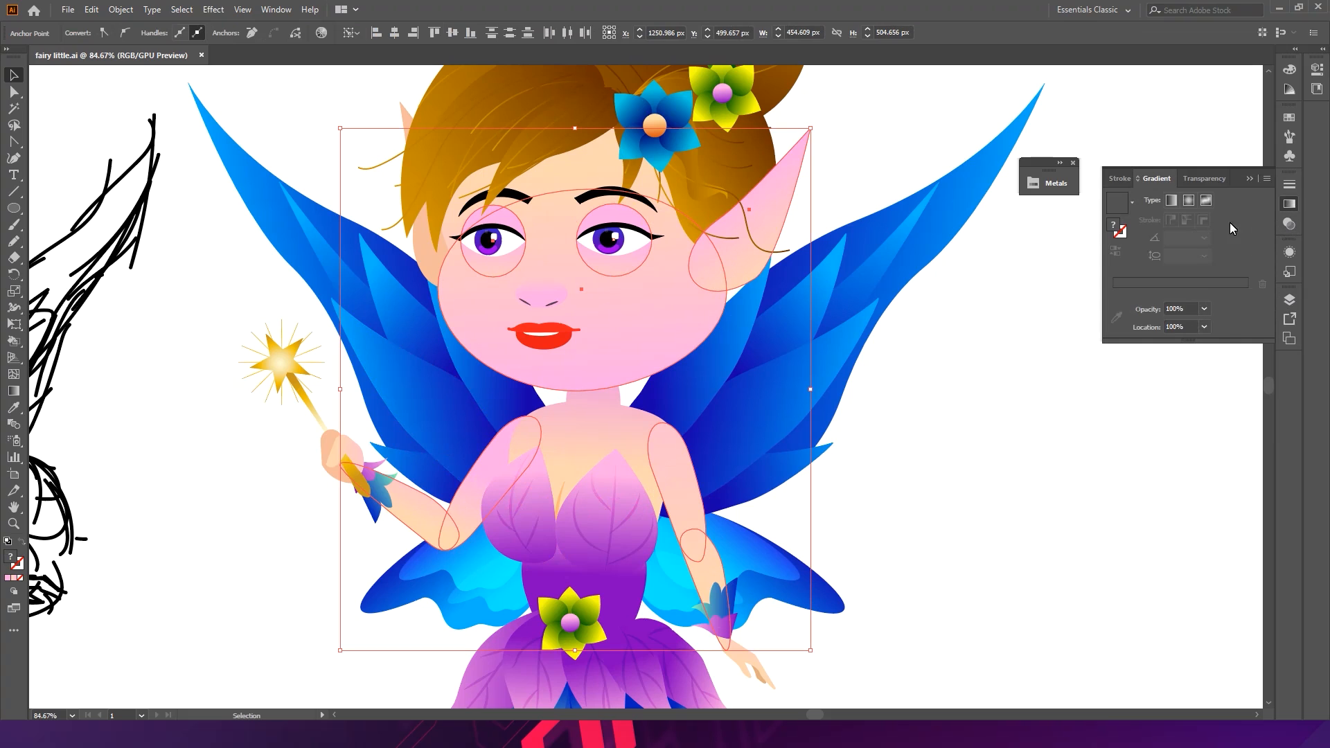
pyautogui.click(1290, 205)
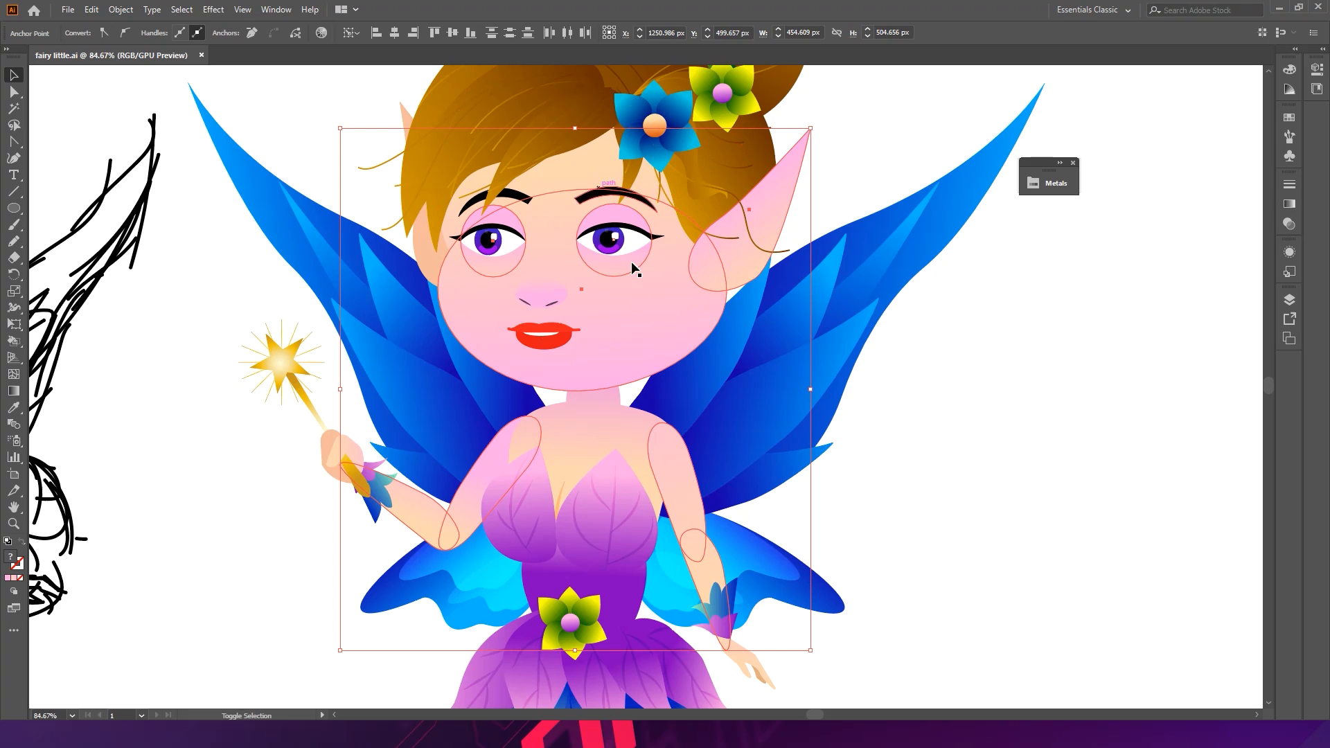
pyautogui.click(1291, 205)
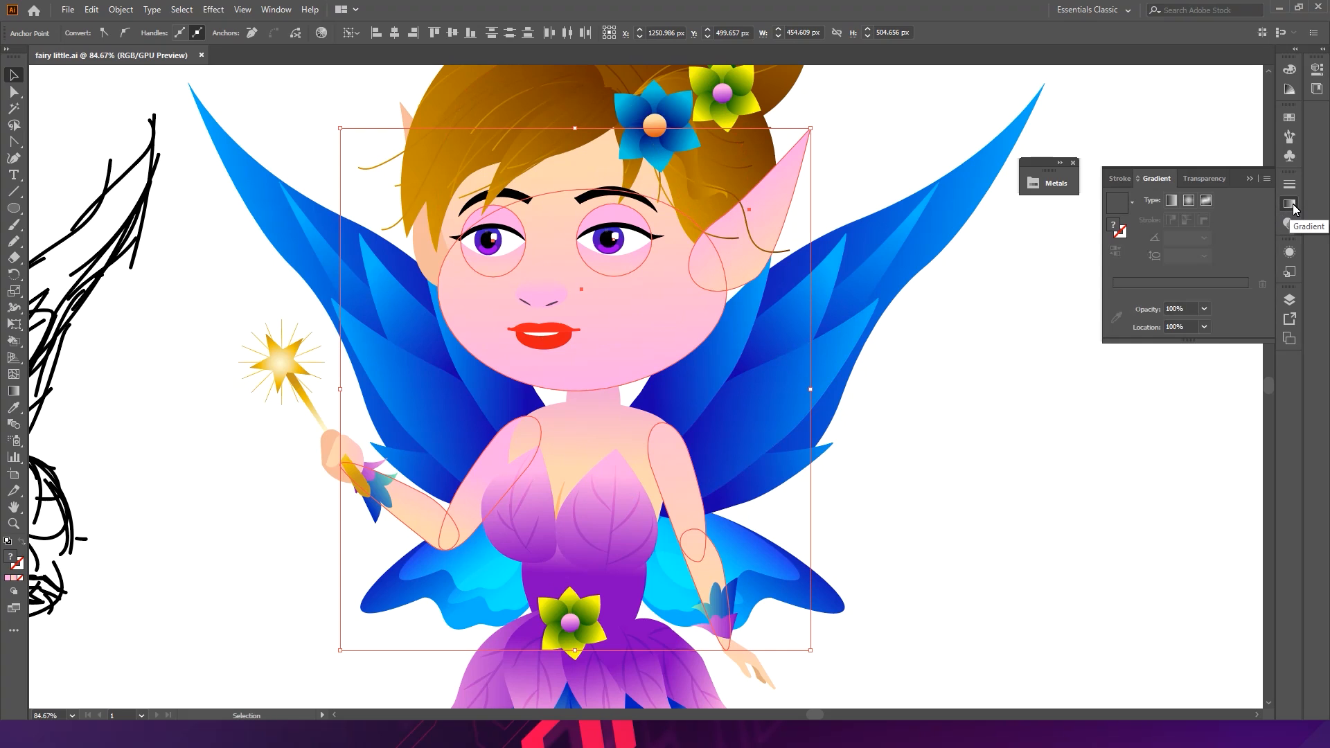
pyautogui.click(1293, 204)
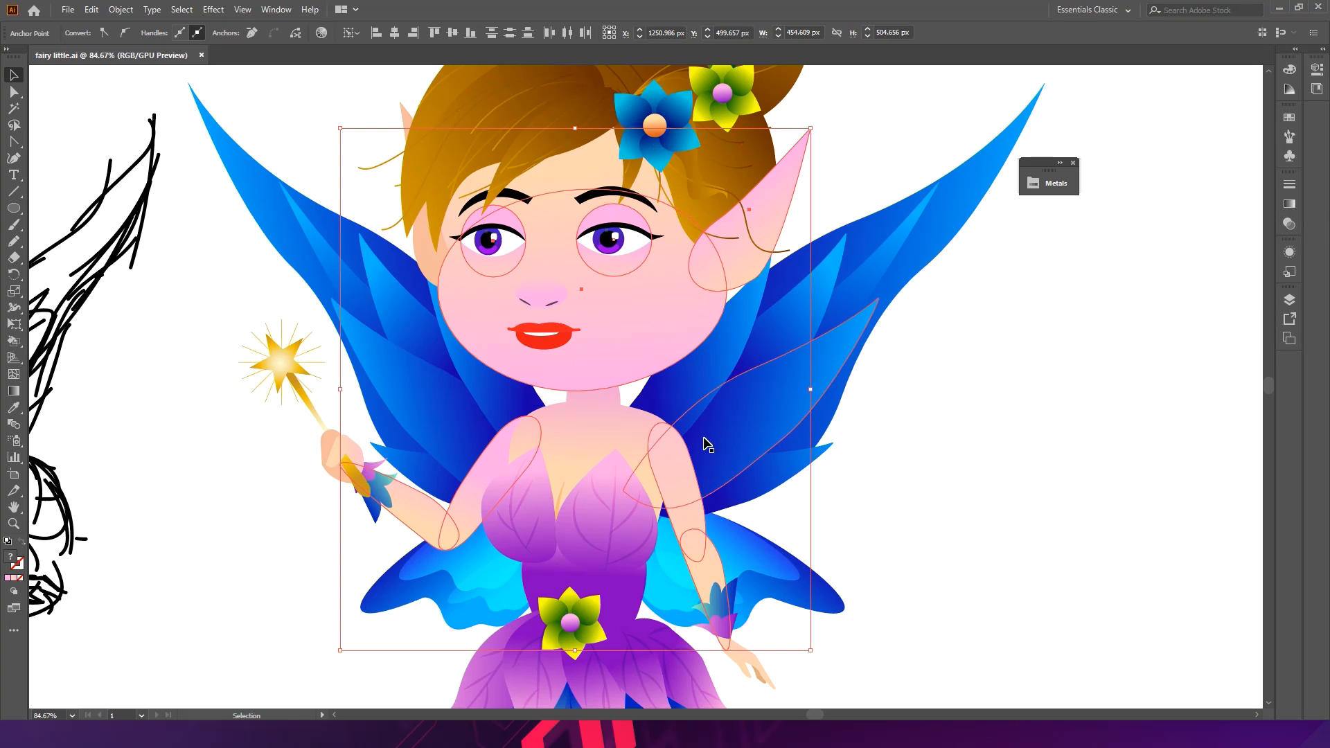
pyautogui.click(1003, 439)
# - Select the face and set its gradient's end stop saturation to 23.14%
pyautogui.click(633, 328)
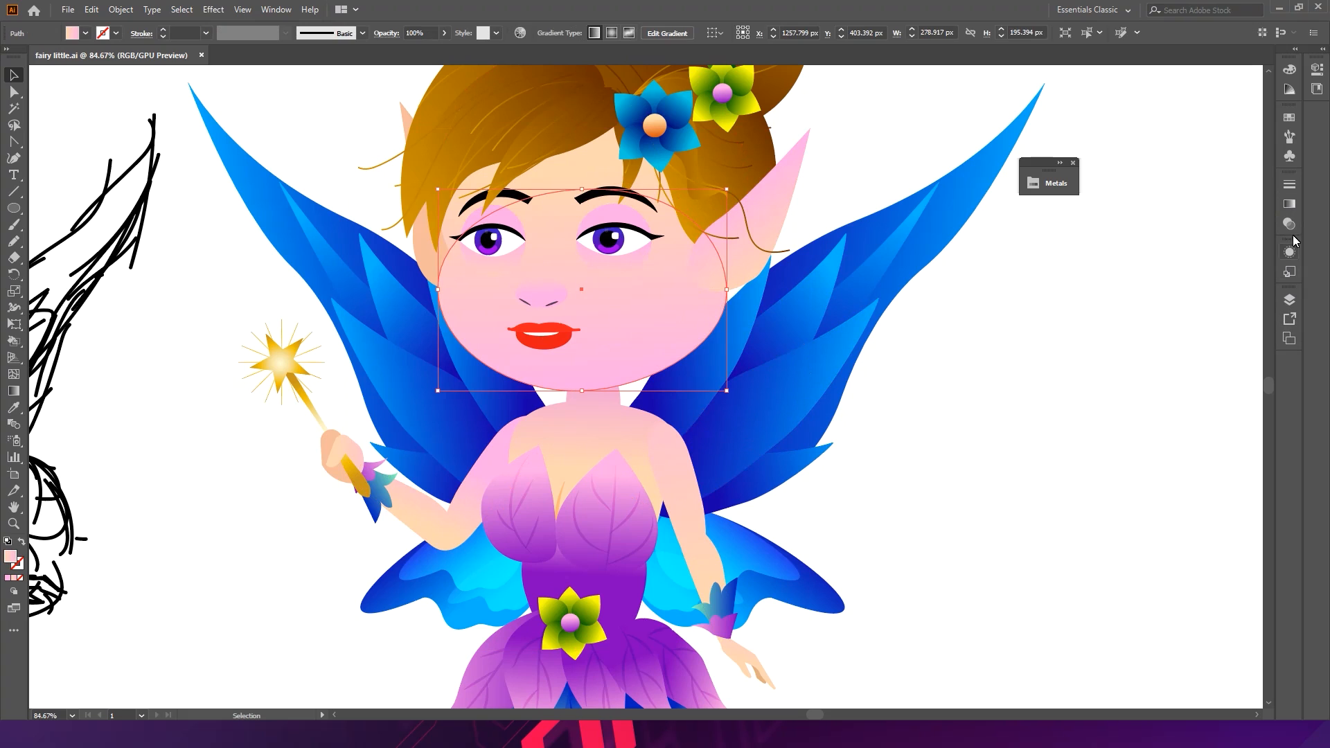
pyautogui.click(1290, 203)
pyautogui.doubleClick(1247, 308)
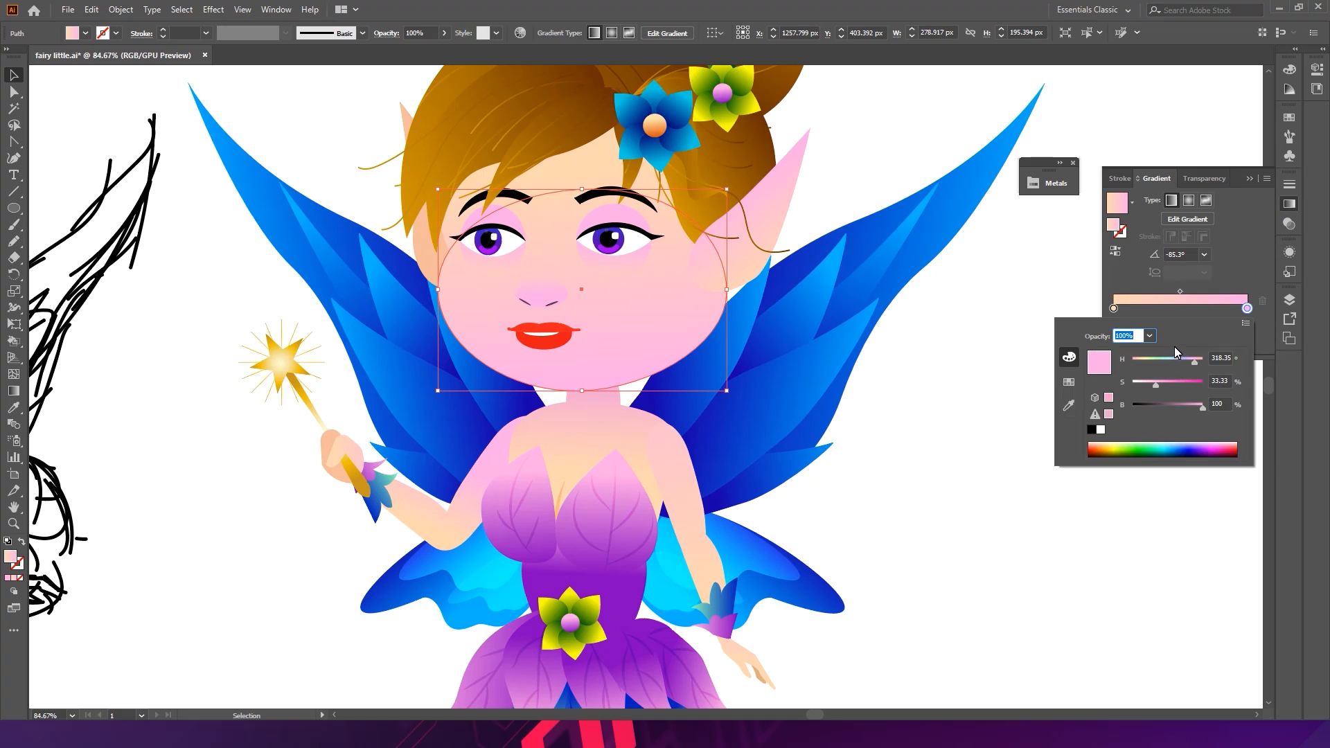
pyautogui.click(1159, 386)
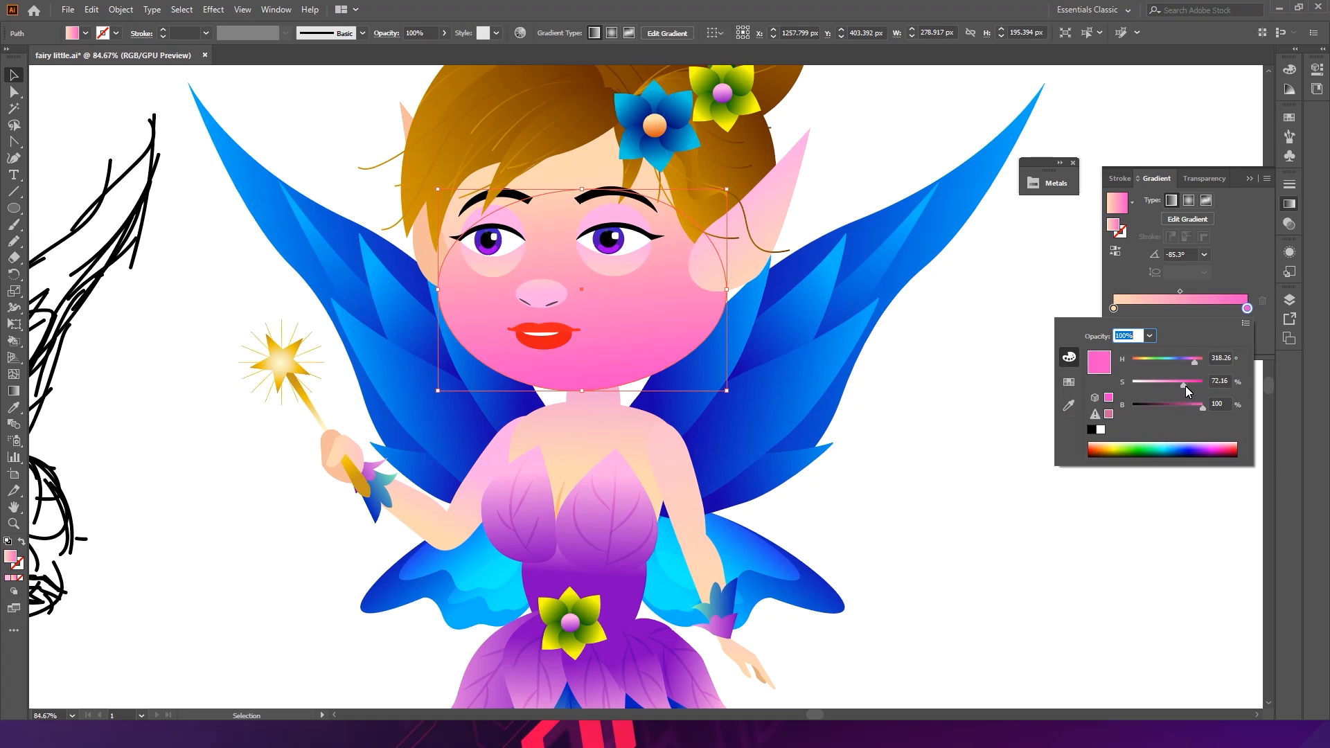
pyautogui.moveTo(1163, 390); pyautogui.dragTo(1151, 390)
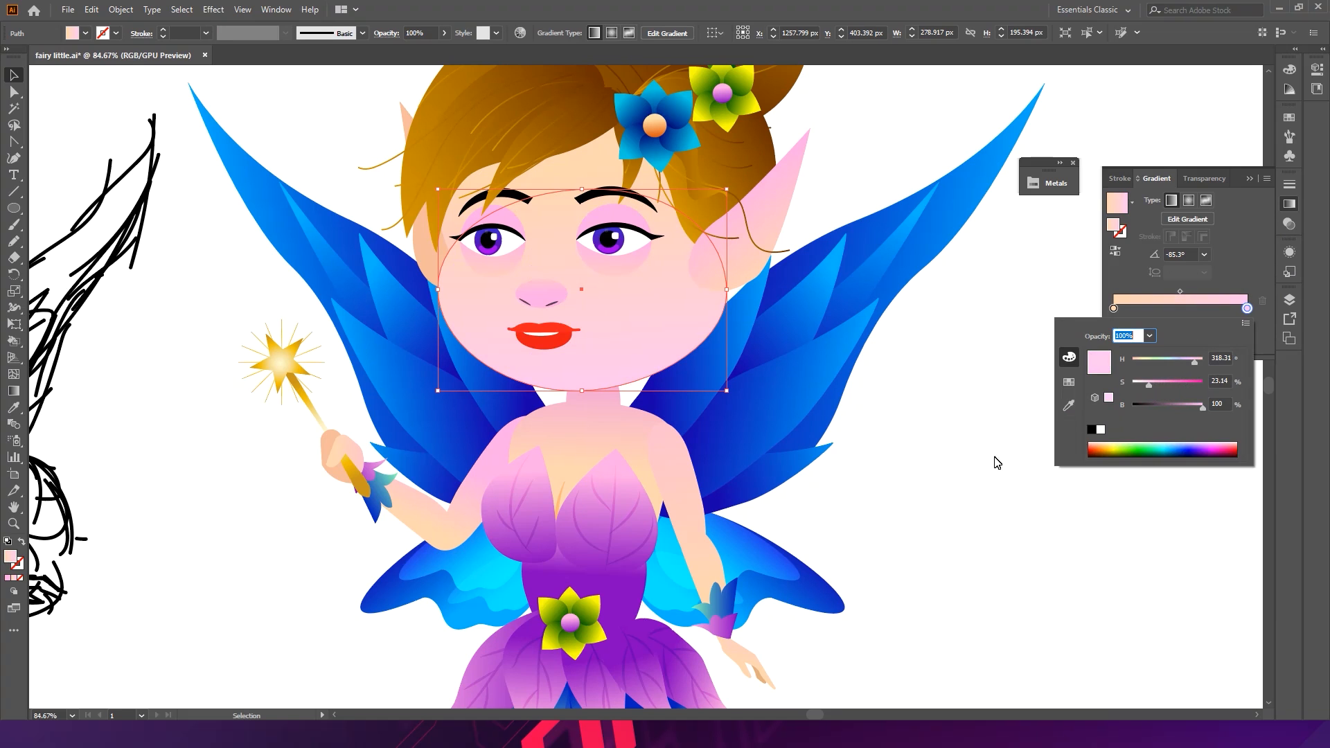
# - Undo both saturation changes to the face gradient
pyautogui.click(950, 484)
pyautogui.click(949, 475)
pyautogui.moveTo(965, 400); pyautogui.dragTo(811, 358)
pyautogui.hotkey('ctrl', 'z')
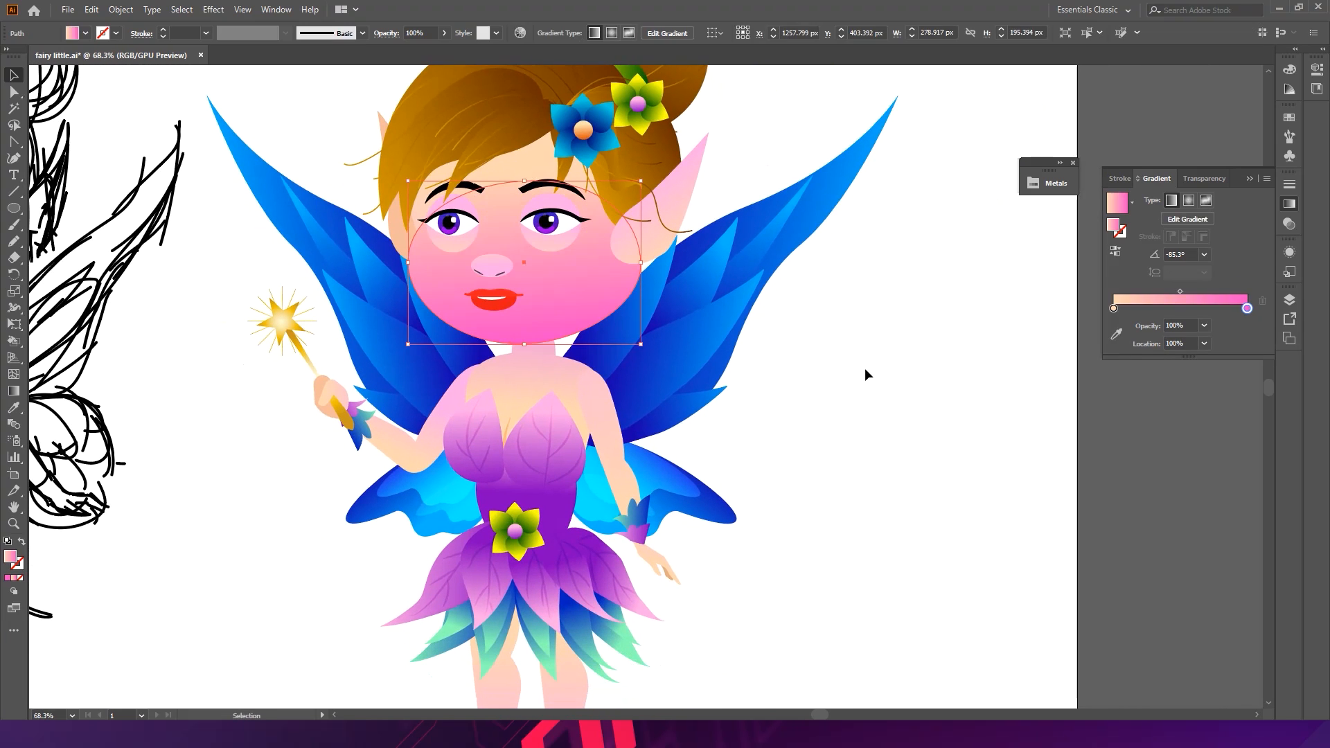
pyautogui.click(875, 393)
pyautogui.press('a')
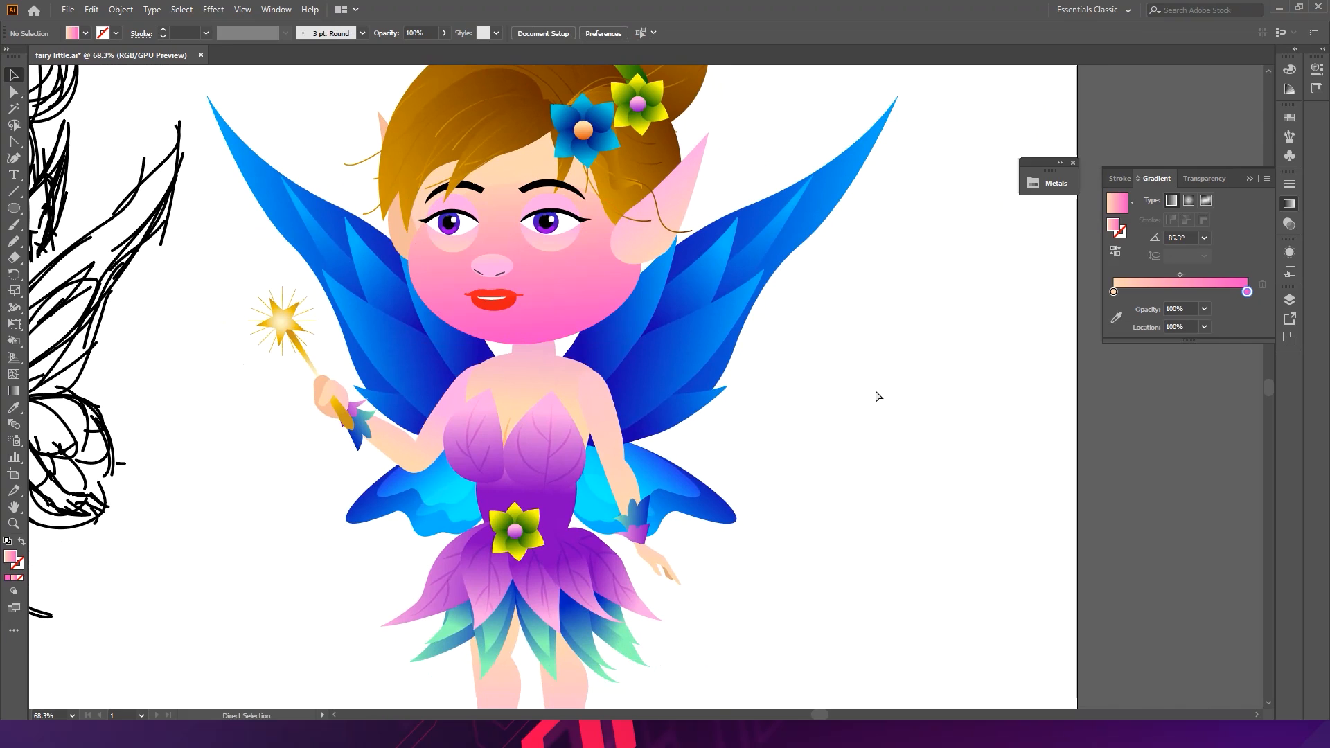
pyautogui.hotkey('ctrl', 'z')
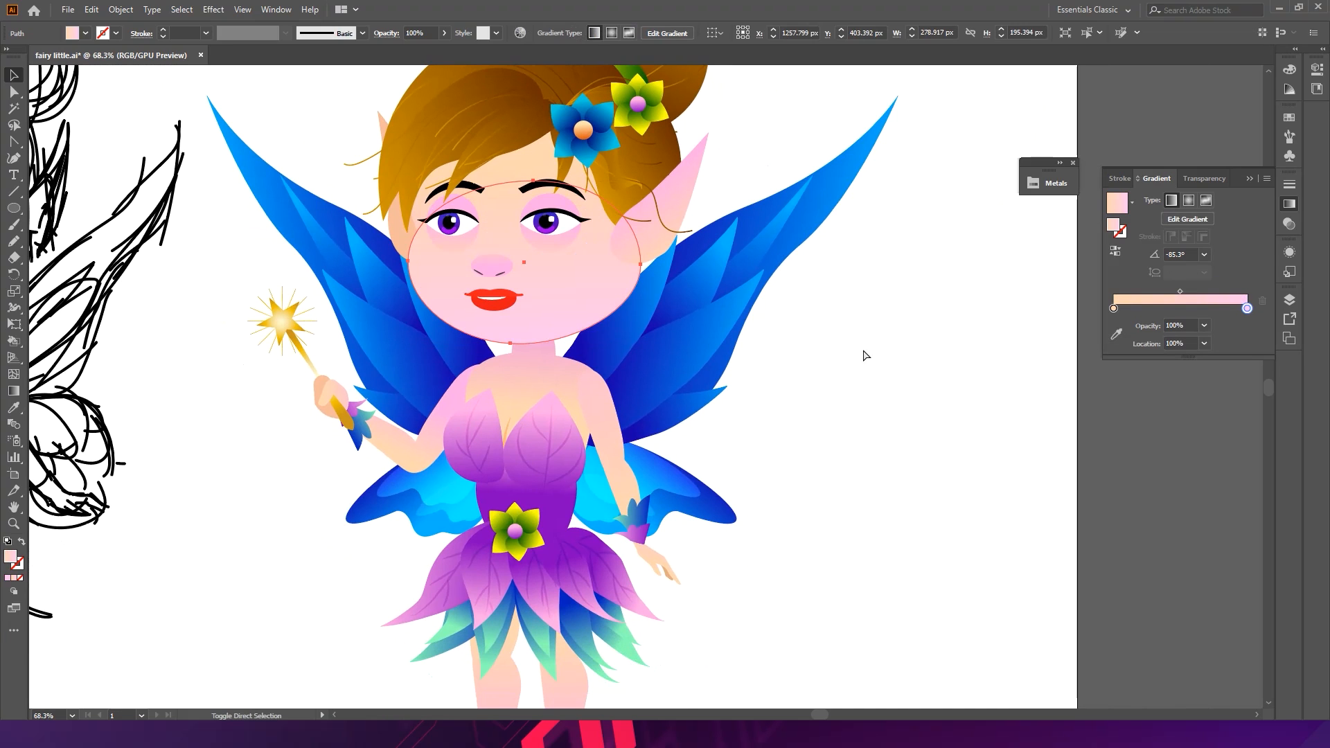
# - Switch the face gradient's end stop to RGB mode and lower its green value slightly
pyautogui.doubleClick(1246, 309)
pyautogui.click(1245, 323)
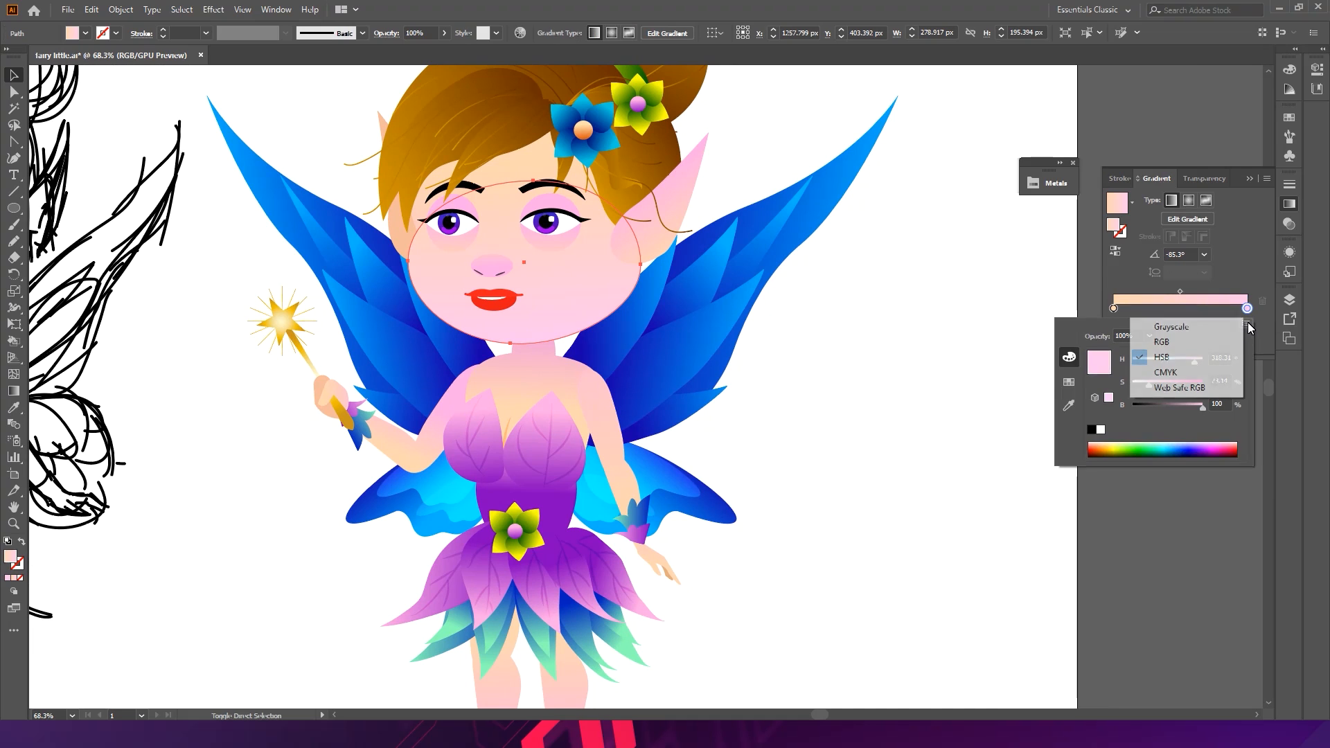
pyautogui.click(1190, 342)
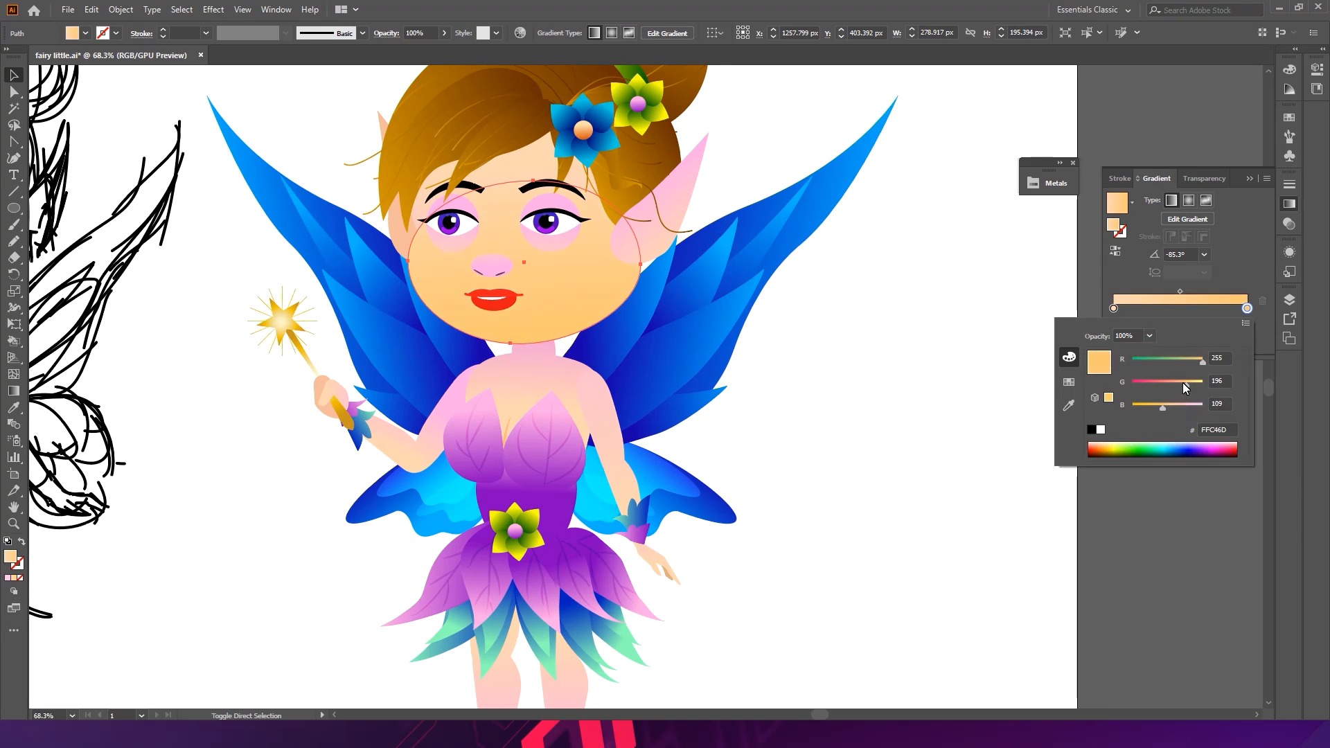
pyautogui.moveTo(1187, 384); pyautogui.dragTo(1182, 384)
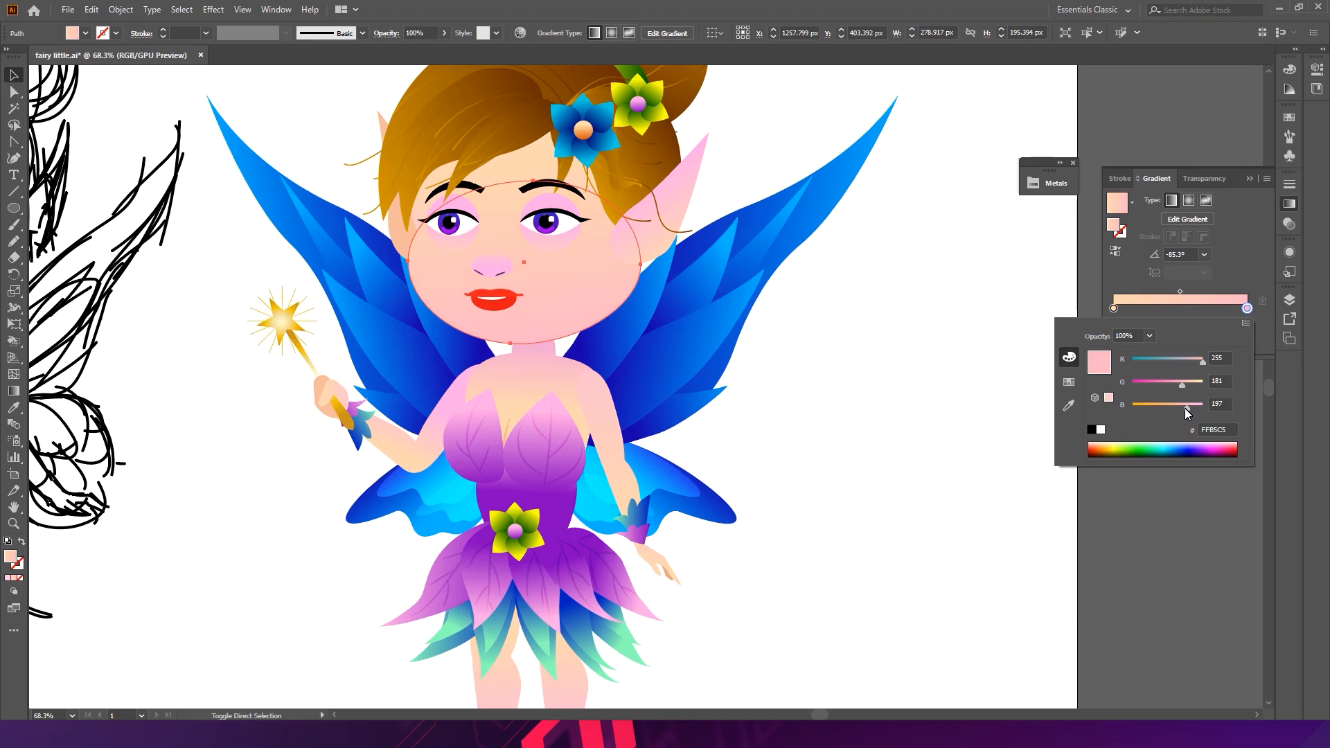
pyautogui.click(1179, 385)
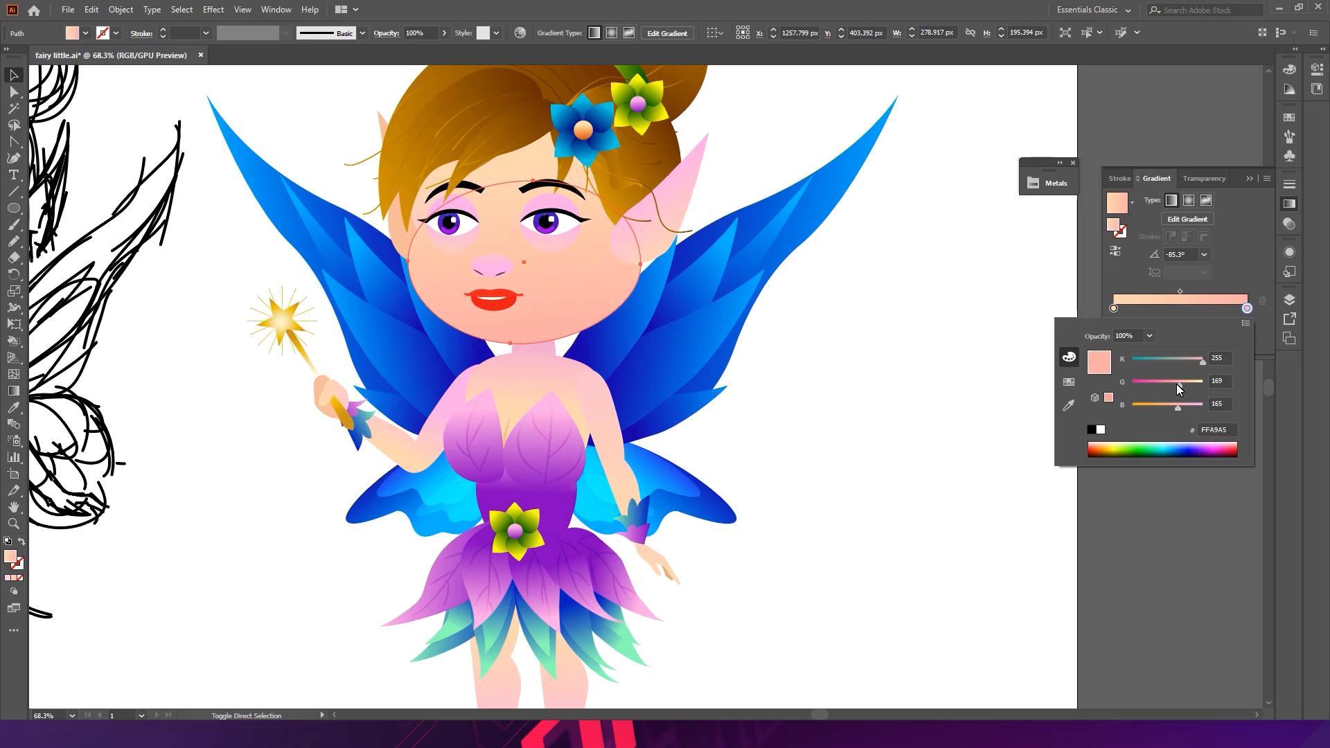
pyautogui.click(776, 384)
pyautogui.click(817, 383)
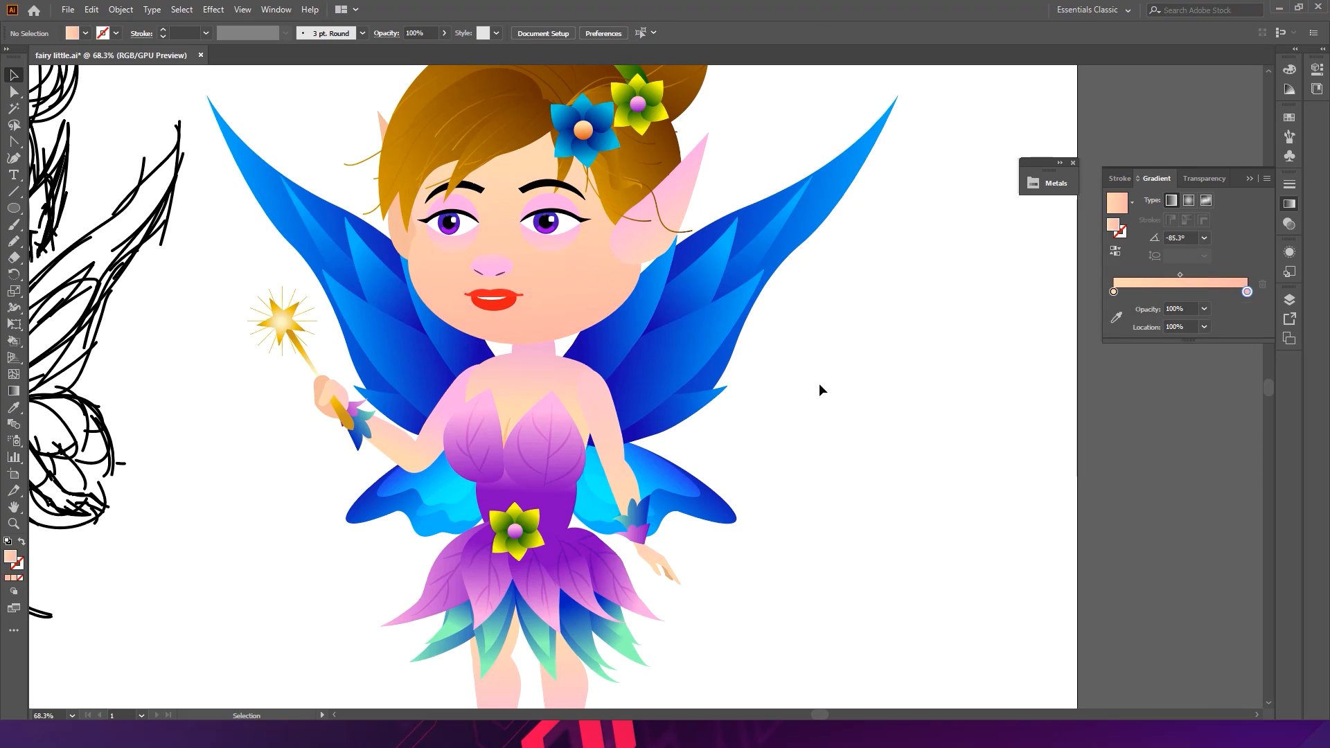
# - Select the right ear and apply the face's gradient to it with the Eyedropper
pyautogui.scroll(2, 842, 297)
pyautogui.press('a')
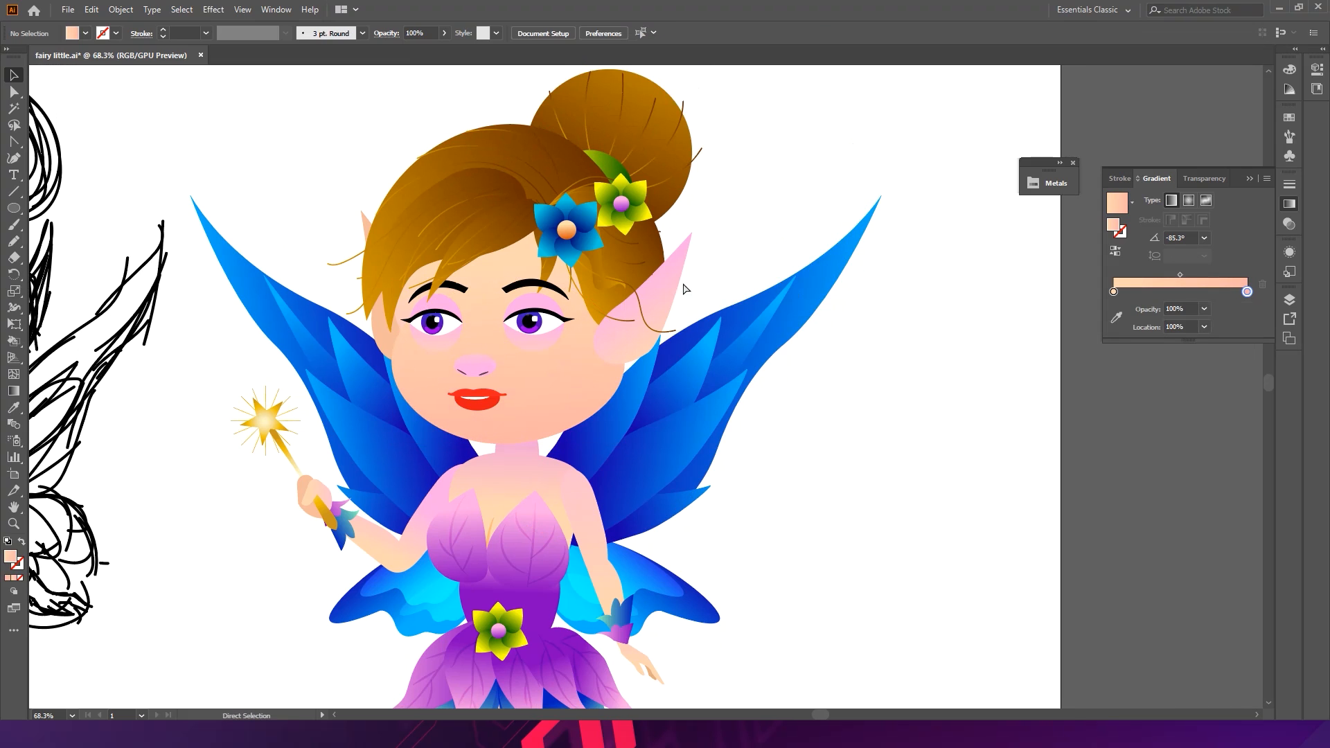
pyautogui.click(683, 288)
pyautogui.press('i')
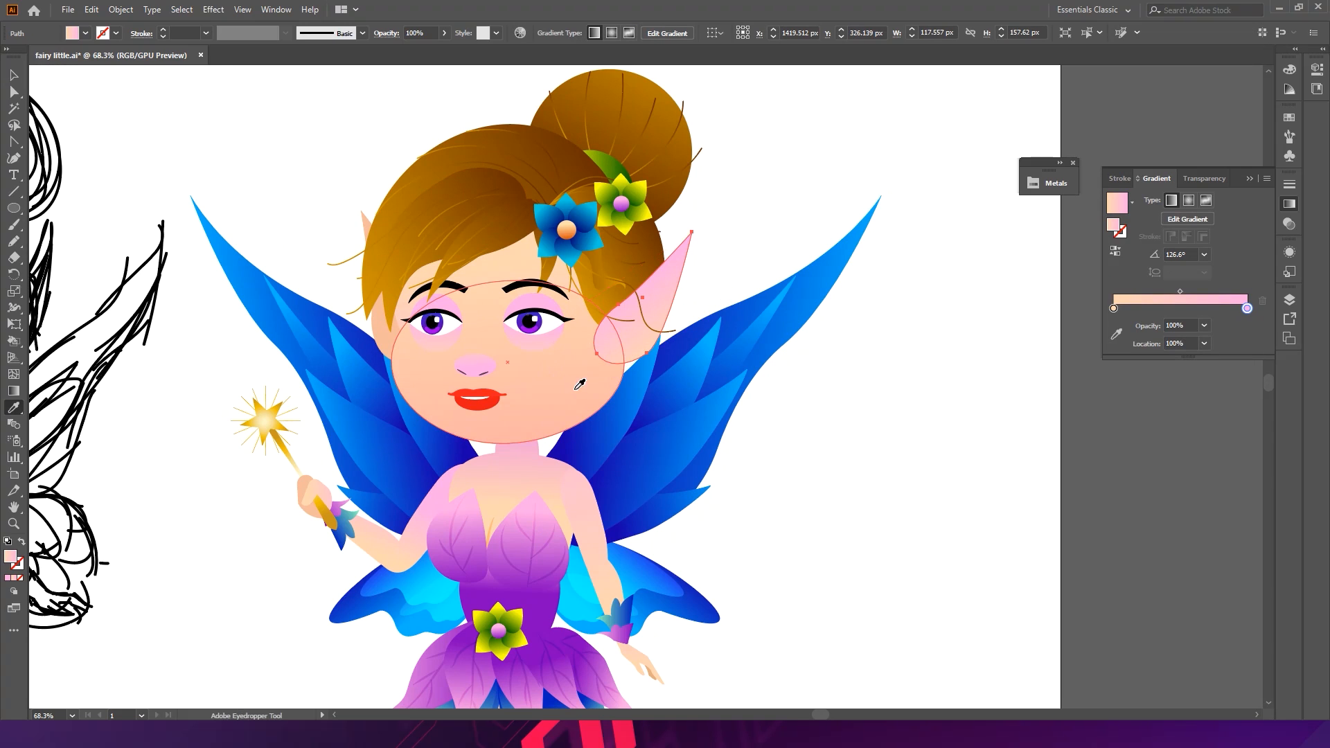
pyautogui.click(579, 383)
# - Select both arms and sample the face's gradient onto them with the Eyedropper
pyautogui.keyDown('ctrl'); pyautogui.click(903, 467); pyautogui.keyUp('ctrl')
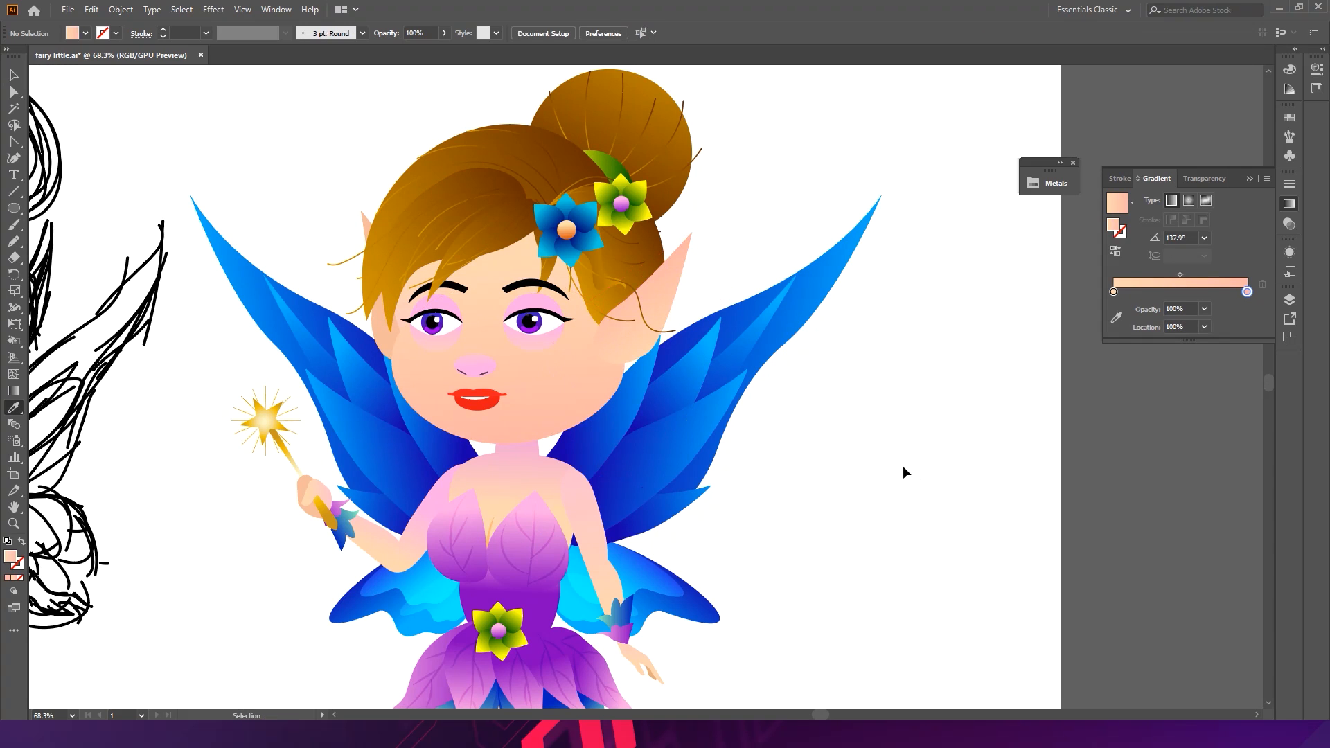
pyautogui.keyDown('ctrl'); pyautogui.click(608, 602); pyautogui.keyUp('ctrl')
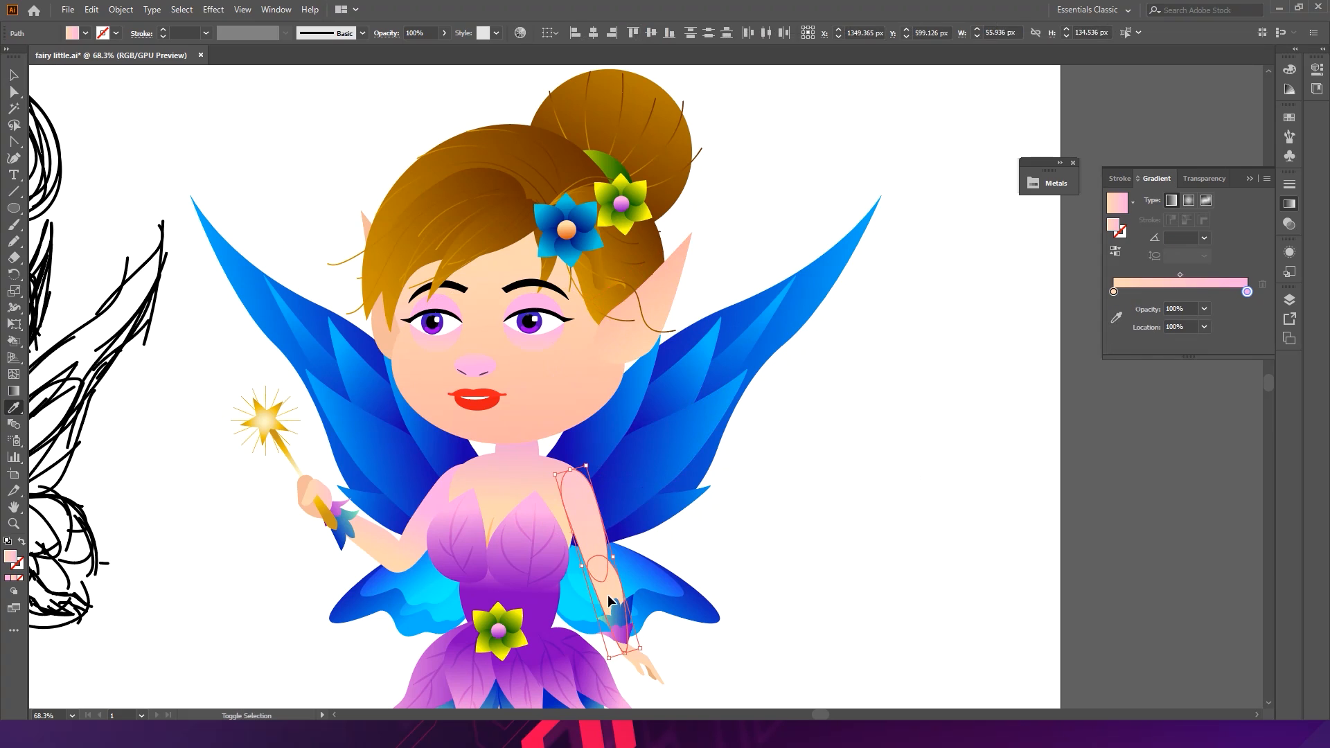
pyautogui.keyDown('ctrl'); pyautogui.keyDown('shift'); pyautogui.click(419, 547); pyautogui.keyUp('shift'); pyautogui.keyUp('ctrl')
pyautogui.keyDown('ctrl'); pyautogui.keyDown('shift'); pyautogui.click(549, 413); pyautogui.keyUp('shift'); pyautogui.keyUp('ctrl')
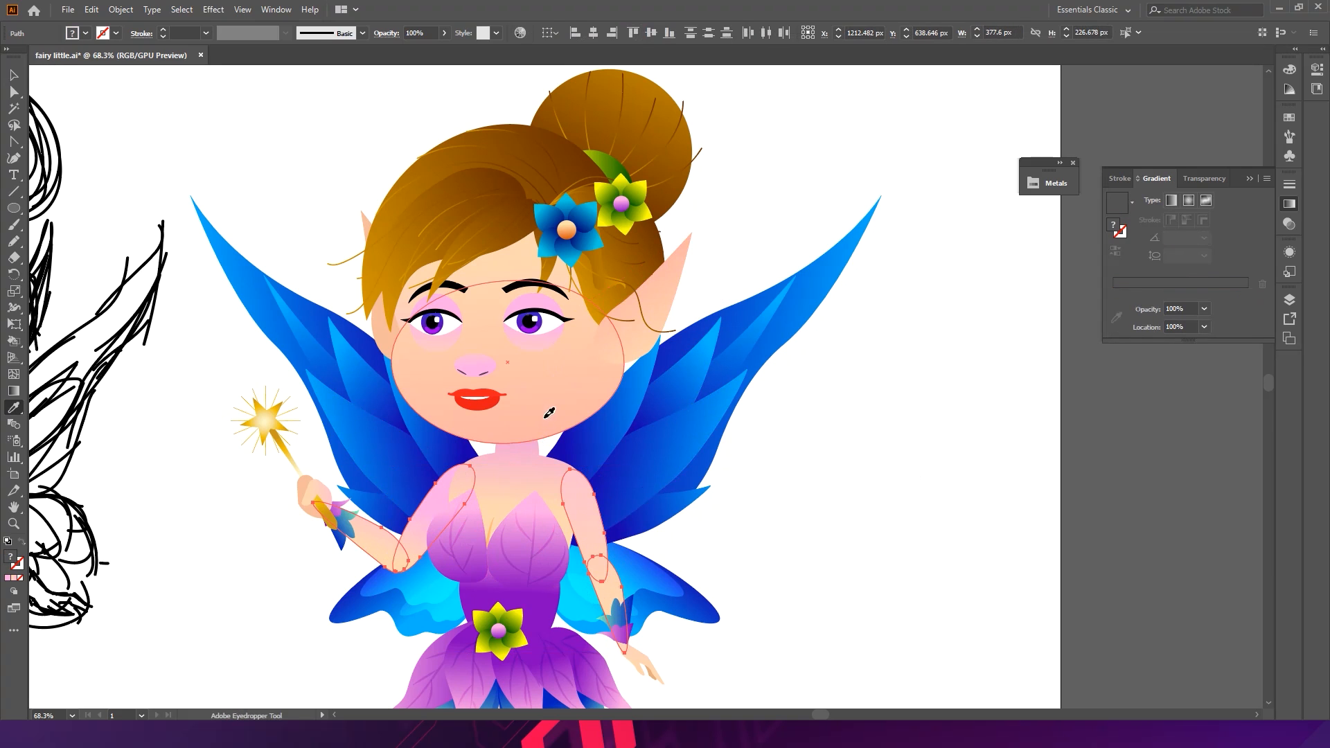
# - Finish applying the face's gradient to the selected arms with the Eyedropper and clear the selection
pyautogui.click(549, 412)
pyautogui.keyDown('ctrl'); pyautogui.click(968, 503); pyautogui.keyUp('ctrl')
pyautogui.press('v')
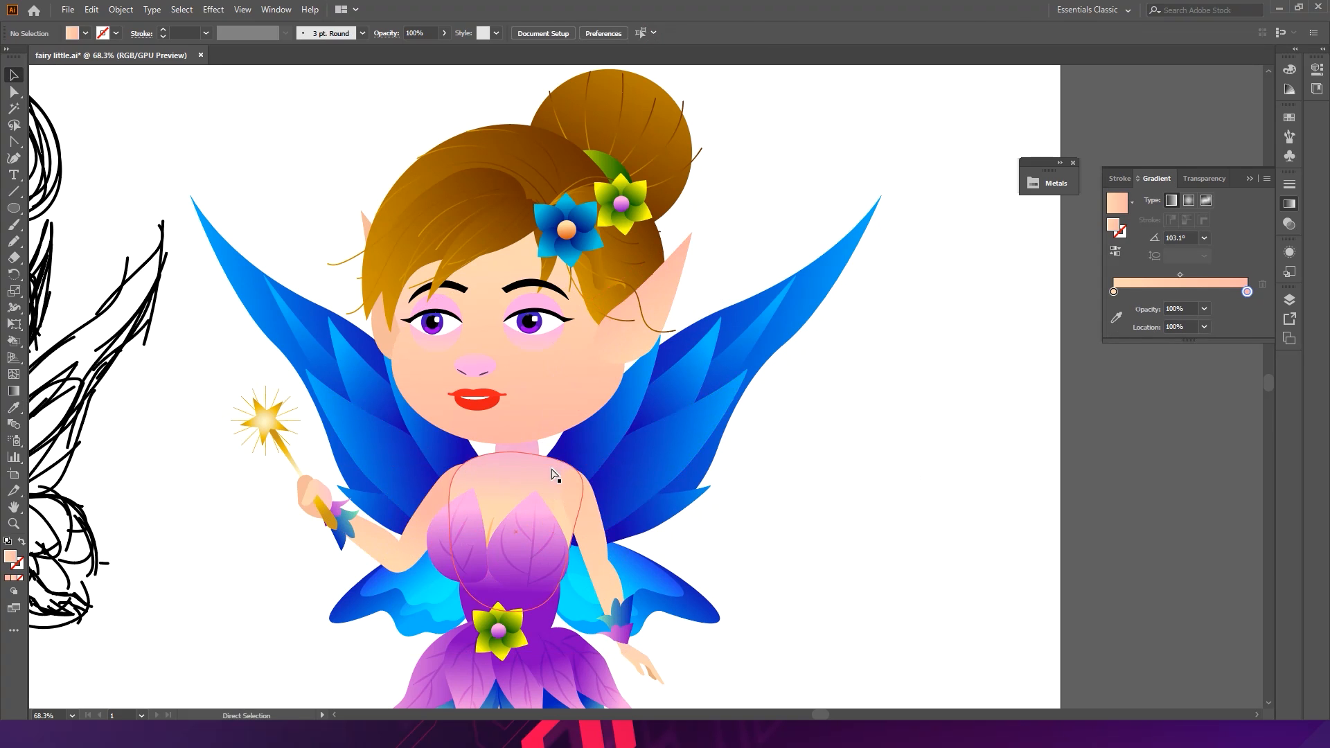
# - Try sampling the face's gradient onto the neck and torso shape with the Eyedropper, then undo it
pyautogui.keyDown('ctrl'); pyautogui.click(531, 459); pyautogui.keyUp('ctrl')
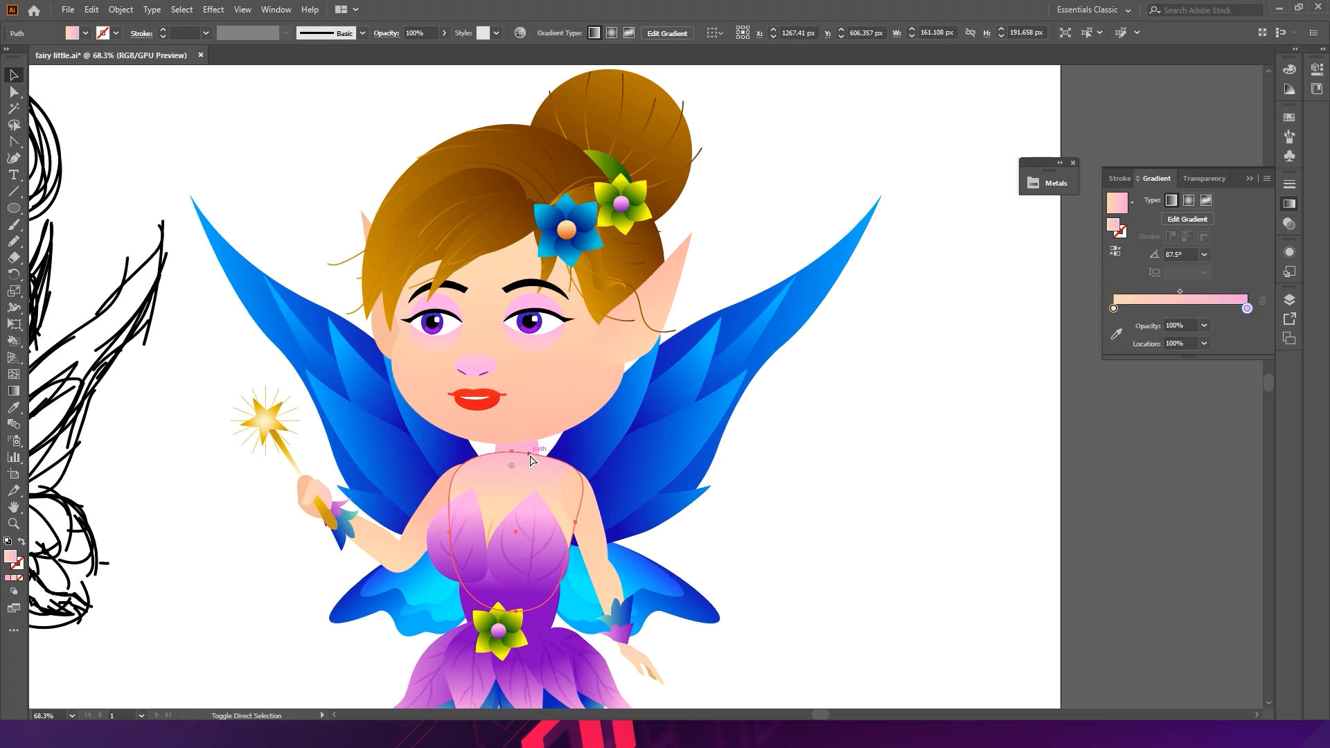
pyautogui.press('i')
pyautogui.click(559, 405)
pyautogui.press('v')
pyautogui.click(963, 497)
pyautogui.hotkey('ctrl', 'z')
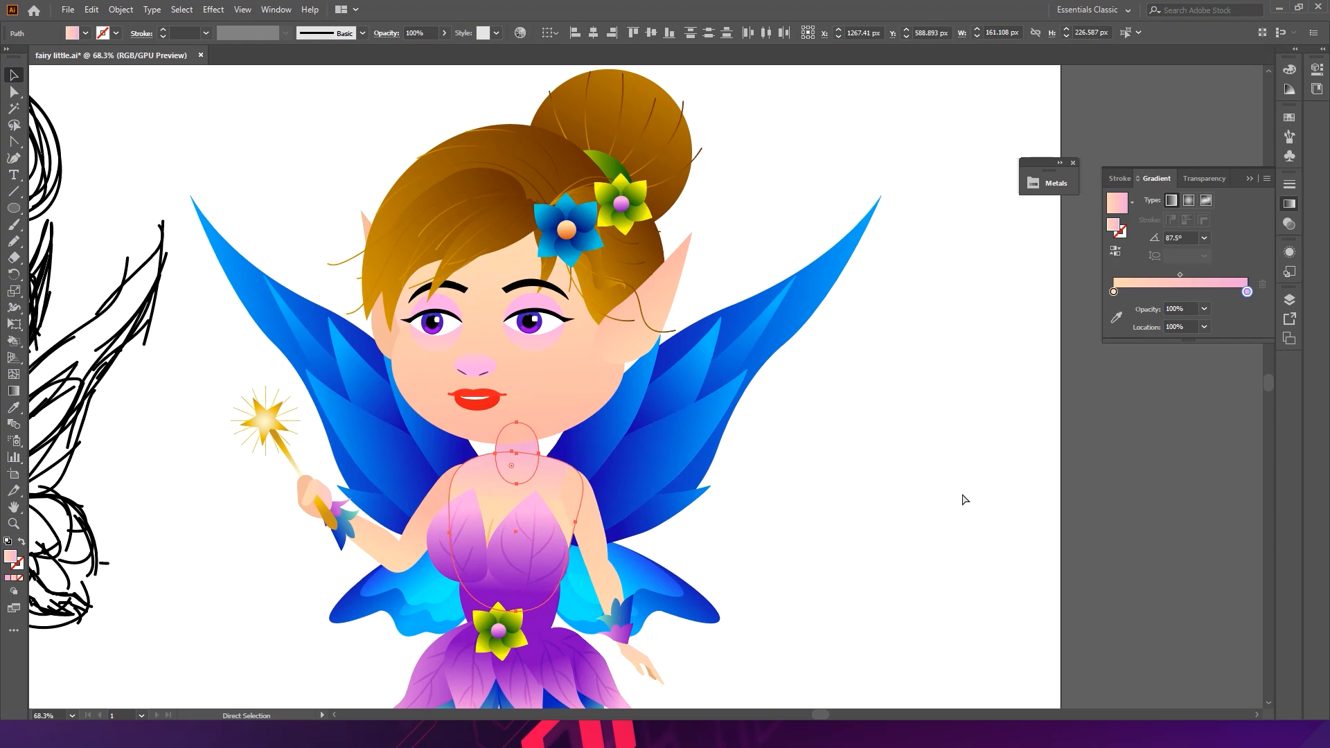
# - Select the nose and both eye-shadow shapes and apply the face's gradient to them with the Eyedropper
pyautogui.click(475, 365)
pyautogui.scroll(5, 471, 313)
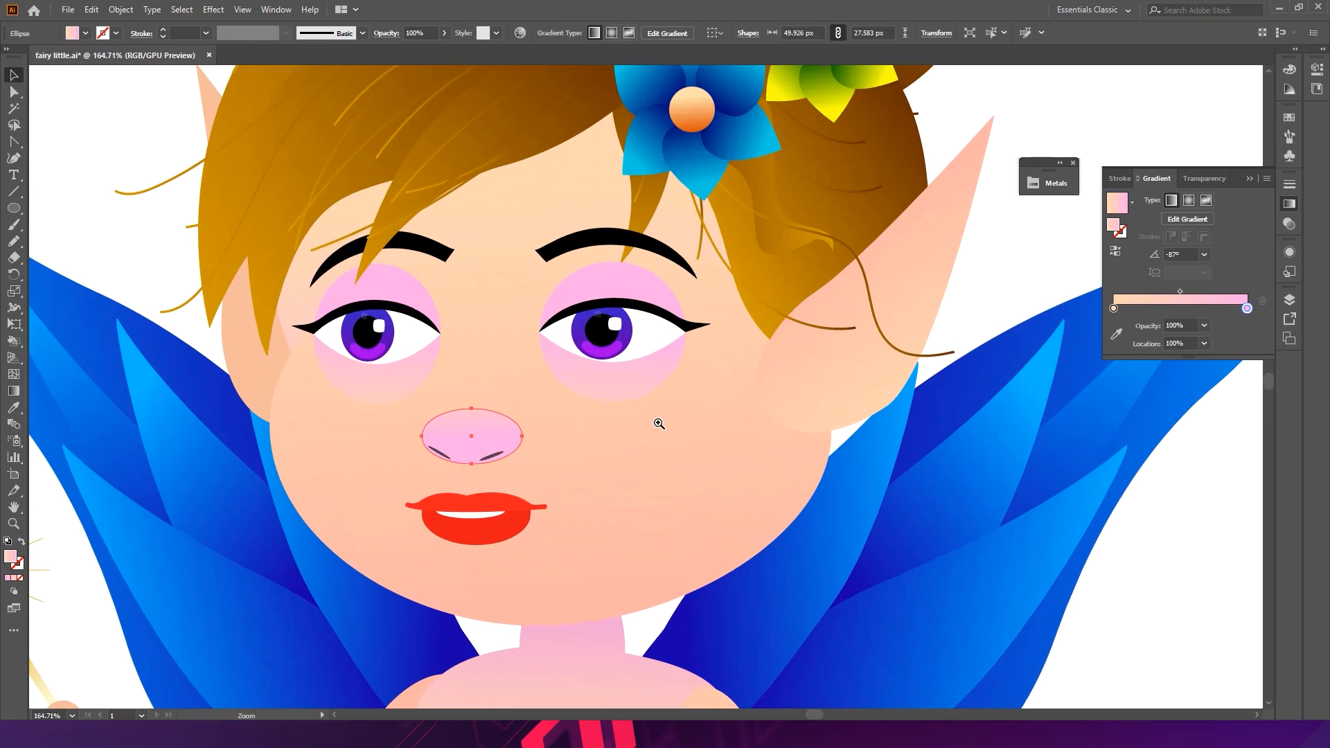
pyautogui.keyDown('shift'); pyautogui.click(429, 310); pyautogui.keyUp('shift')
pyautogui.keyDown('shift'); pyautogui.click(593, 294); pyautogui.keyUp('shift')
pyautogui.press('i')
pyautogui.click(628, 468)
pyautogui.press('v')
pyautogui.click(1194, 609)
pyautogui.scroll(-5, 1195, 609)
pyautogui.moveTo(1152, 550); pyautogui.dragTo(750, 335)
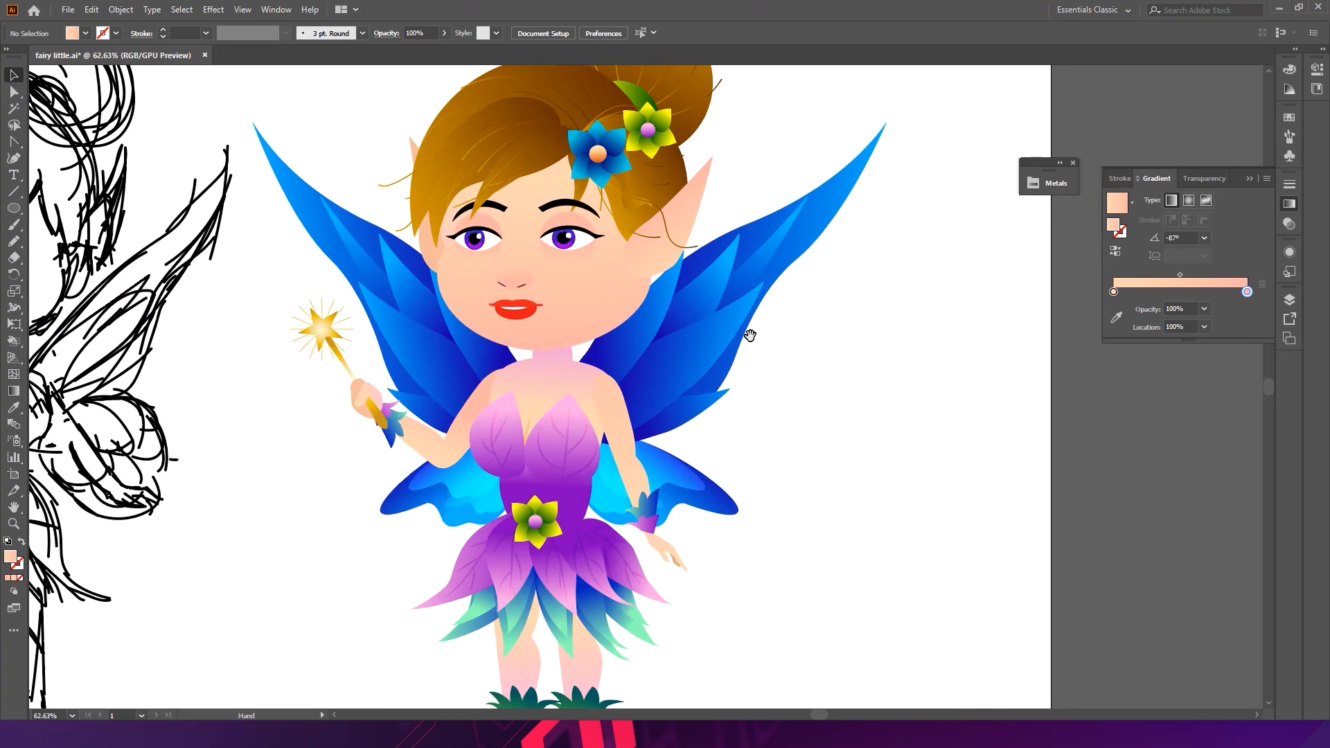
# - Save the file, open the torso gradient's end-stop colour for inspection, and save again
pyautogui.hotkey('ctrl', 's')
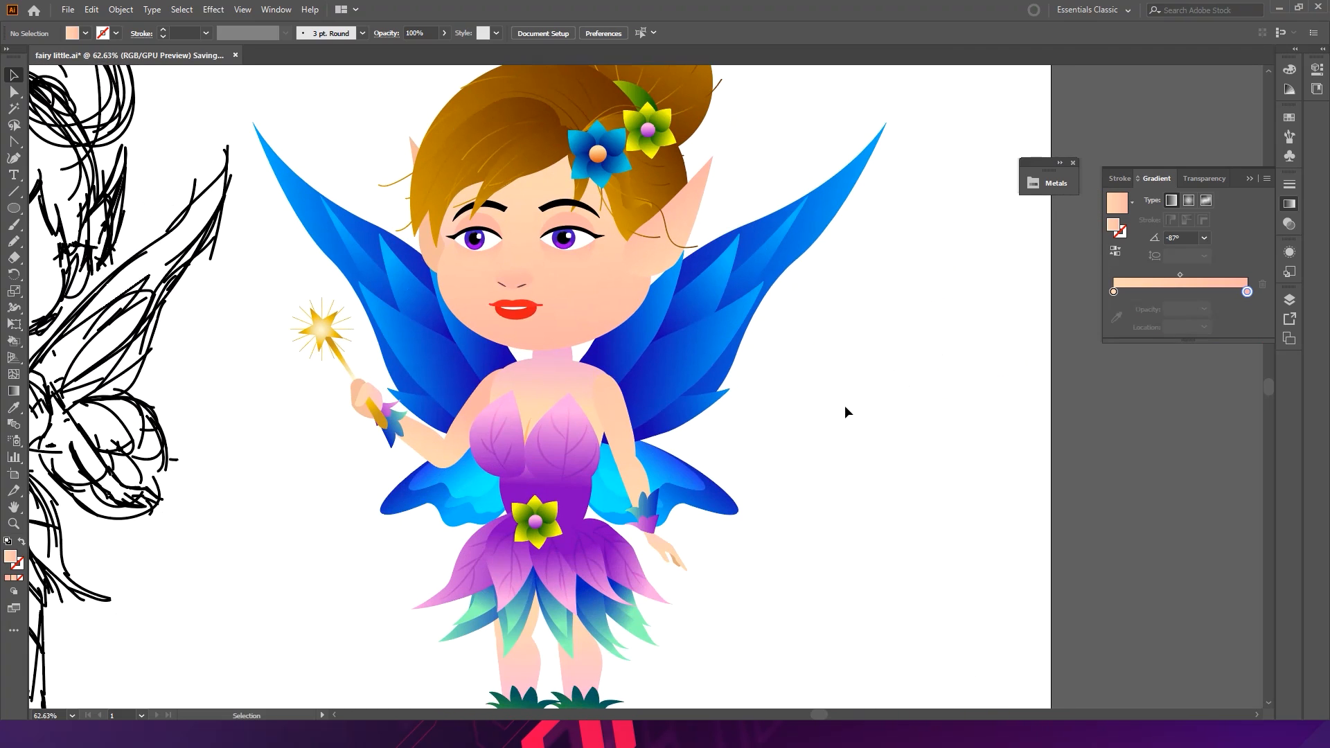
pyautogui.click(586, 383)
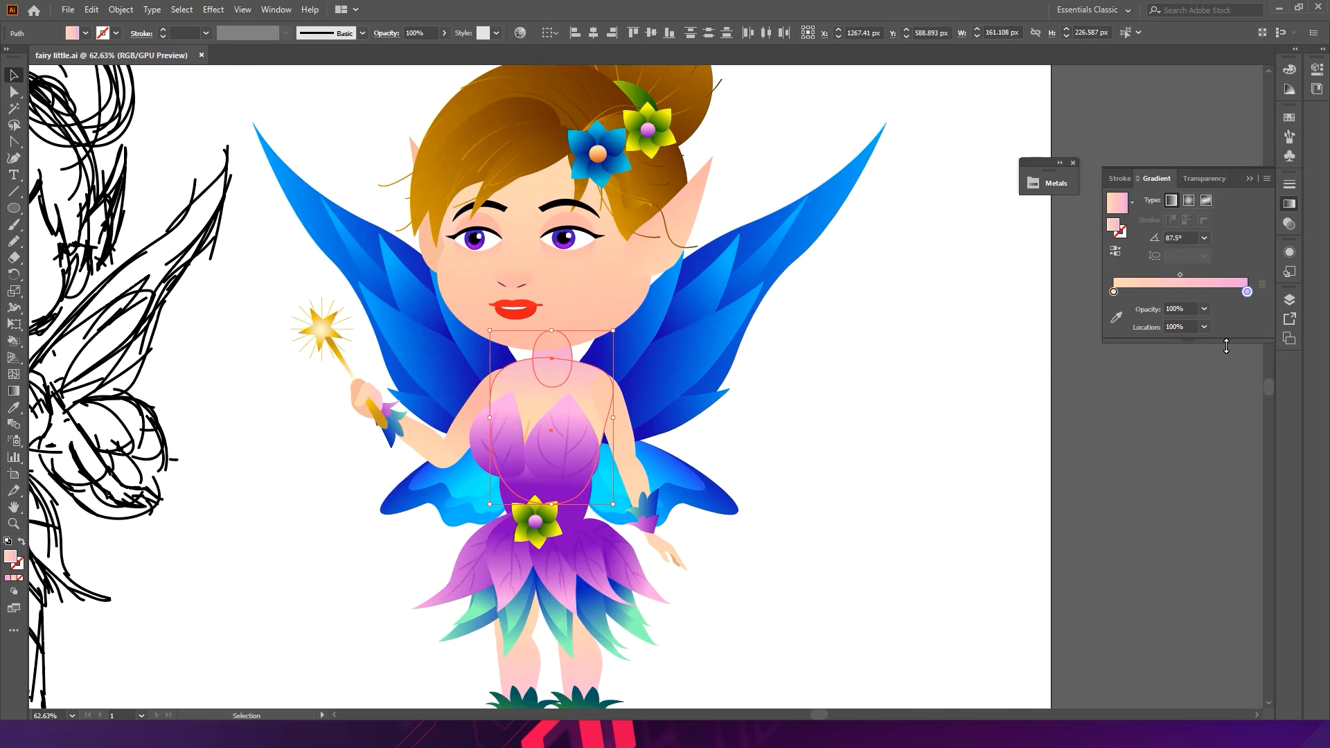
pyautogui.doubleClick(1247, 291)
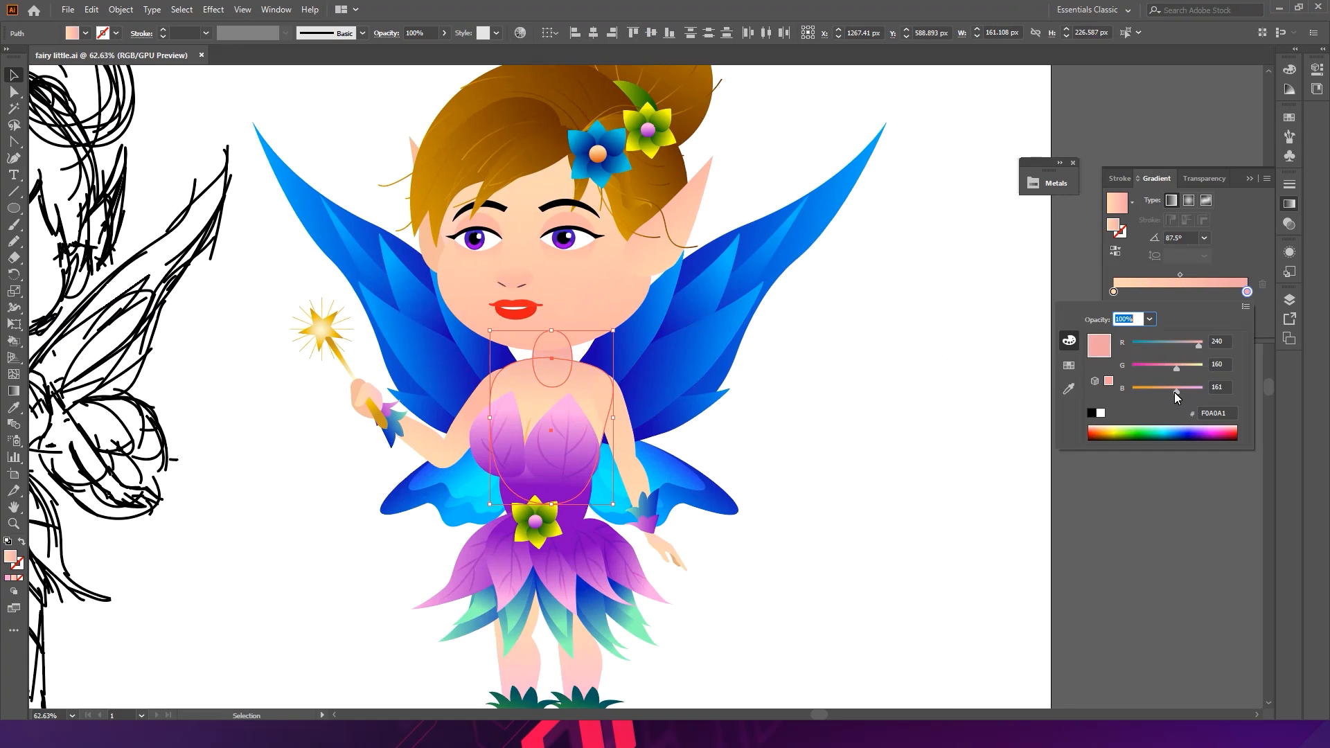
pyautogui.click(915, 425)
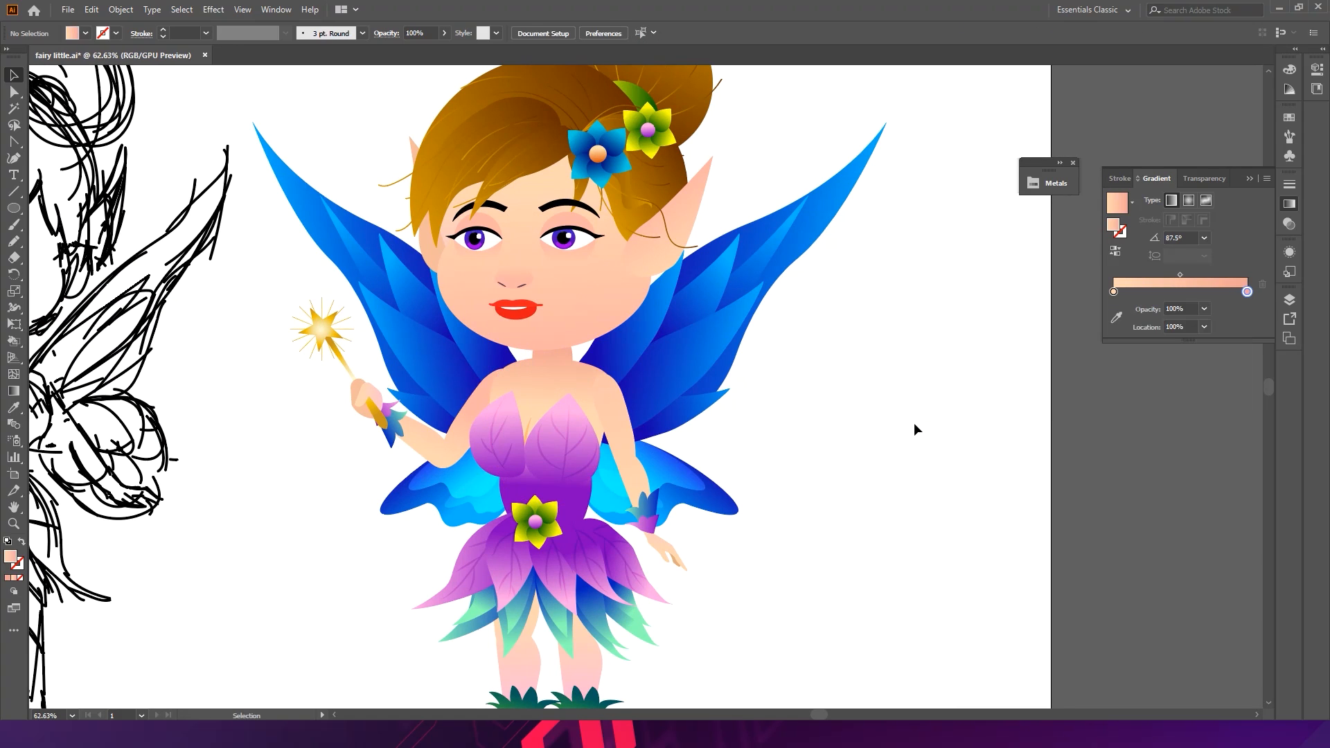
pyautogui.hotkey('ctrl', 's')
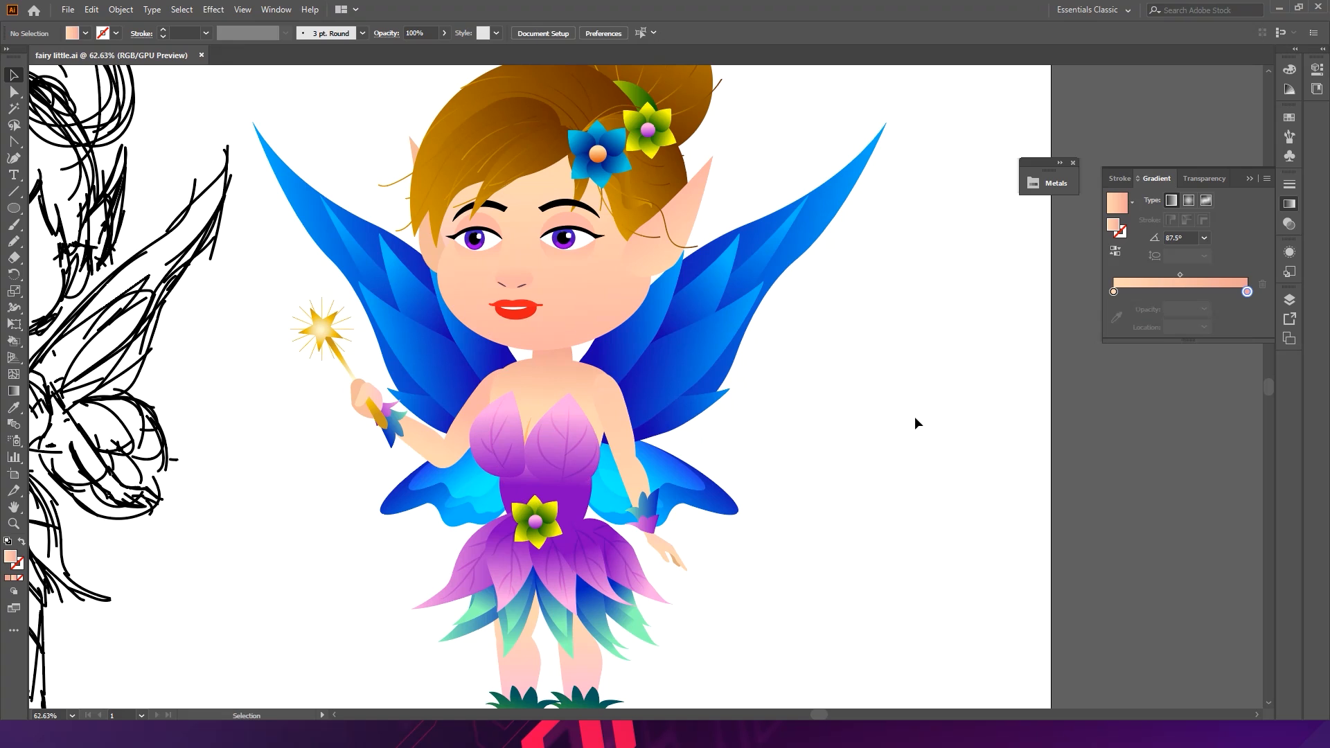
# - Reshape the face outline by nudging its jaw and cheek anchor points slightly inward
pyautogui.press('s')
pyautogui.scroll(2, 641, 297)
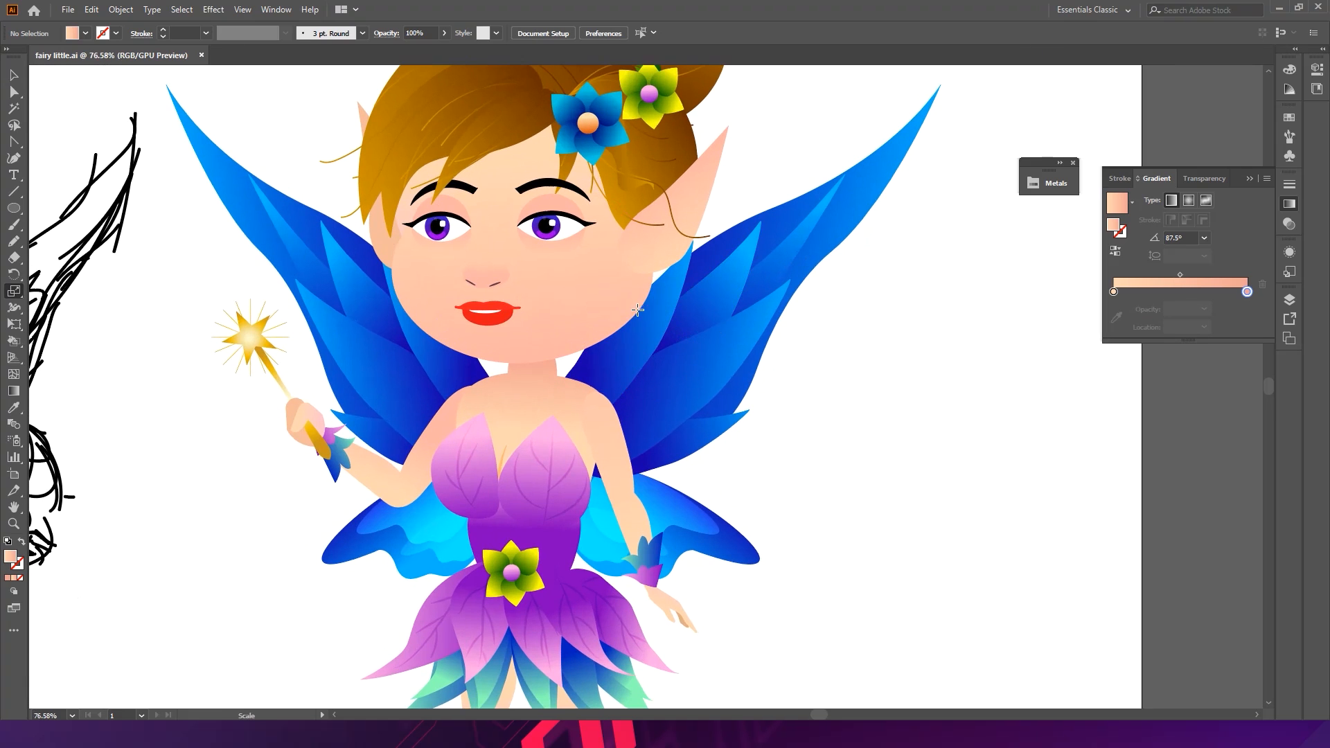
pyautogui.press('a')
pyautogui.click(630, 305)
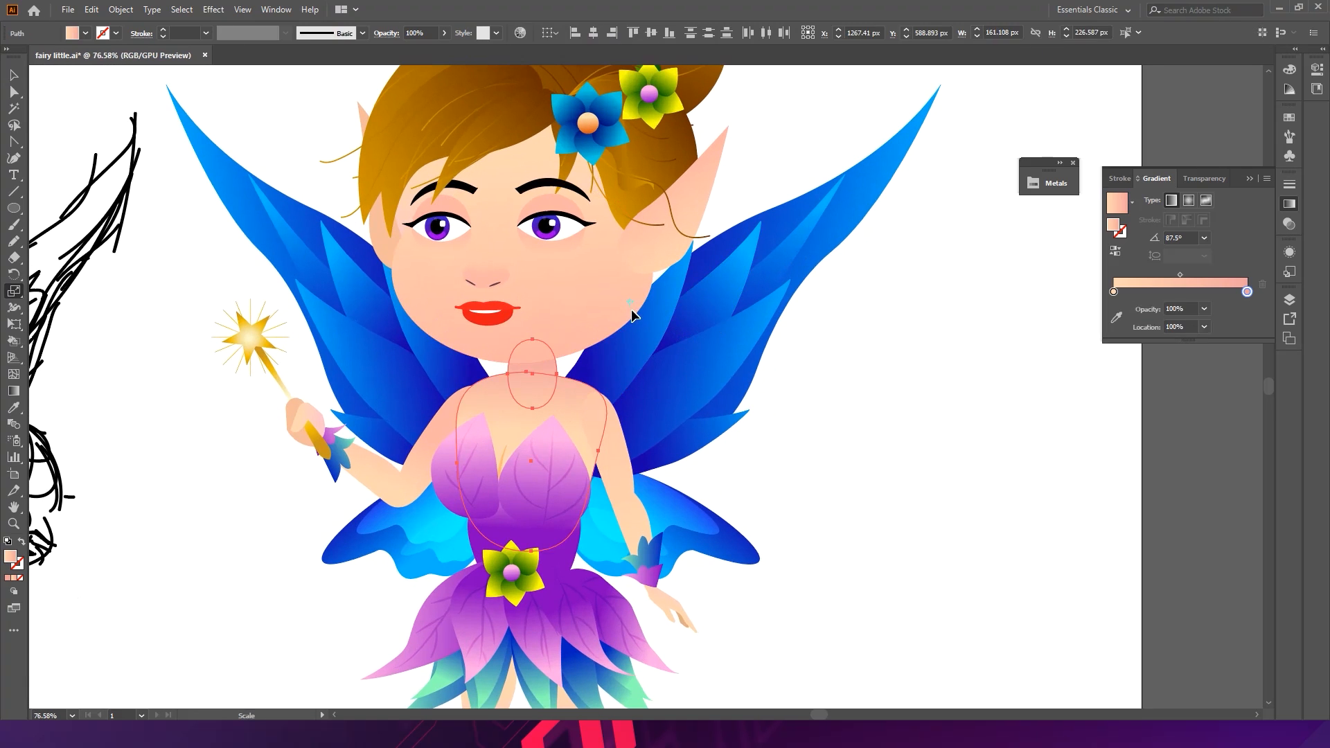
pyautogui.click(653, 274)
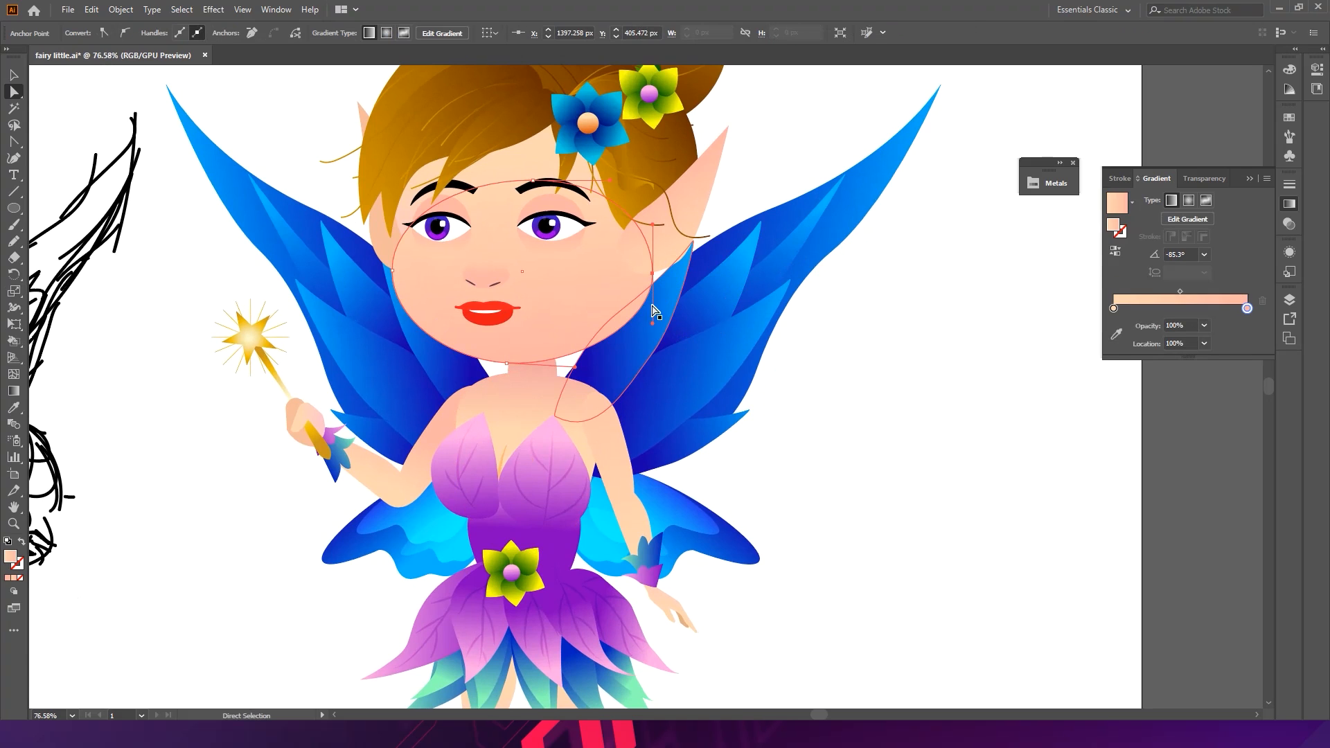
pyautogui.moveTo(574, 367); pyautogui.dragTo(553, 363)
pyautogui.moveTo(653, 276); pyautogui.dragTo(637, 278)
pyautogui.click(837, 444)
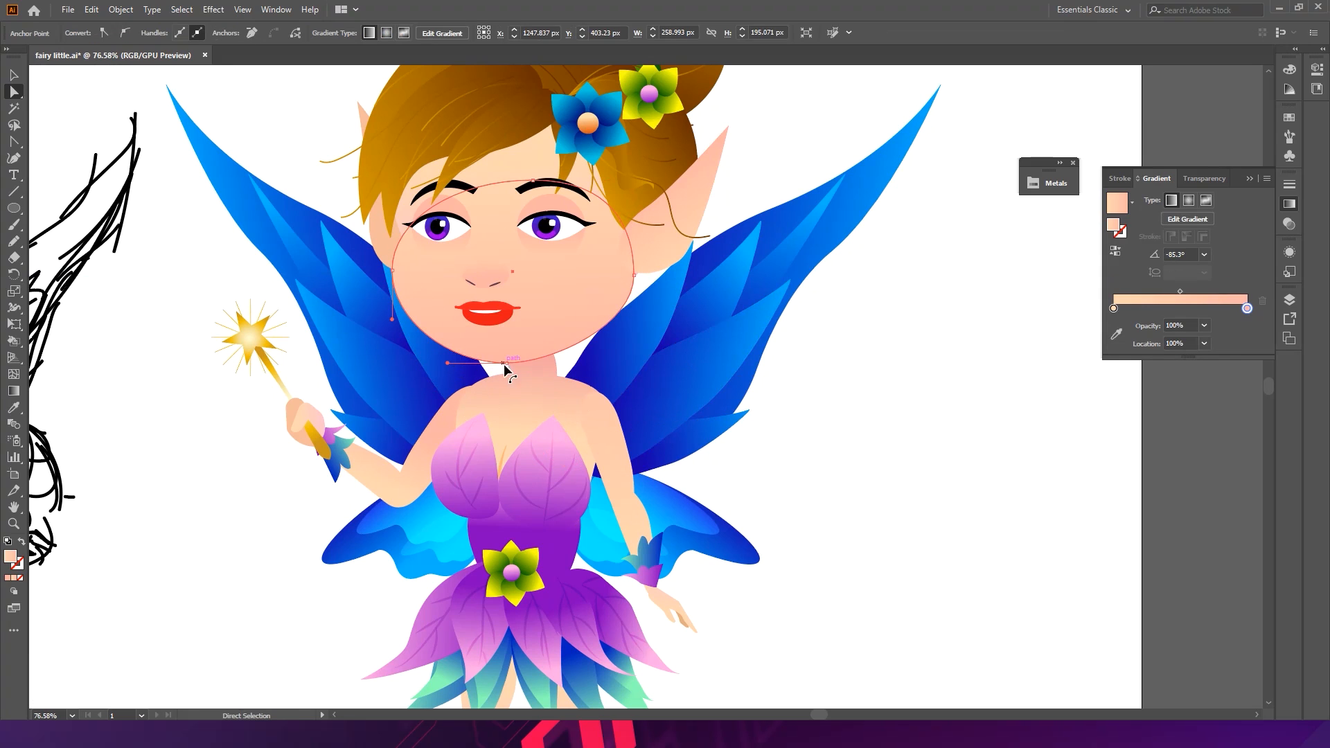
pyautogui.click(552, 363)
pyautogui.moveTo(396, 274); pyautogui.dragTo(400, 273)
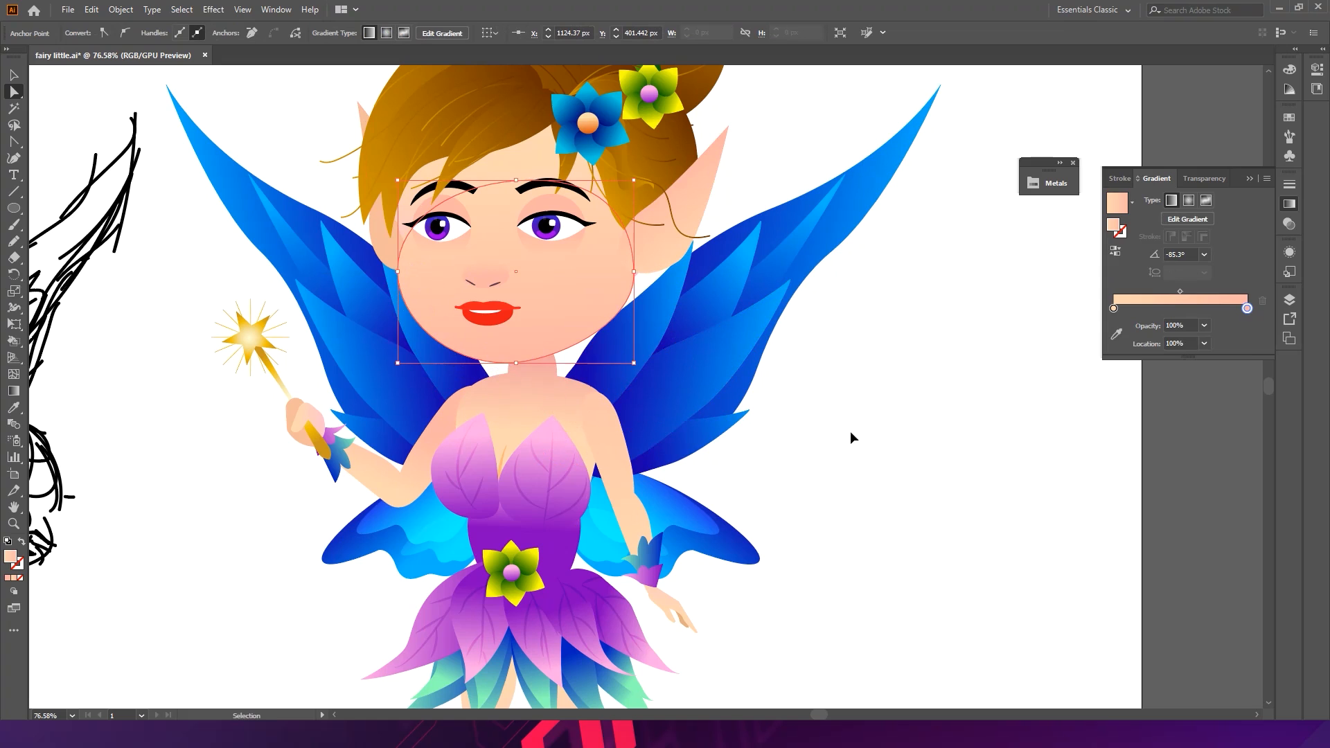
pyautogui.moveTo(393, 270); pyautogui.dragTo(407, 273)
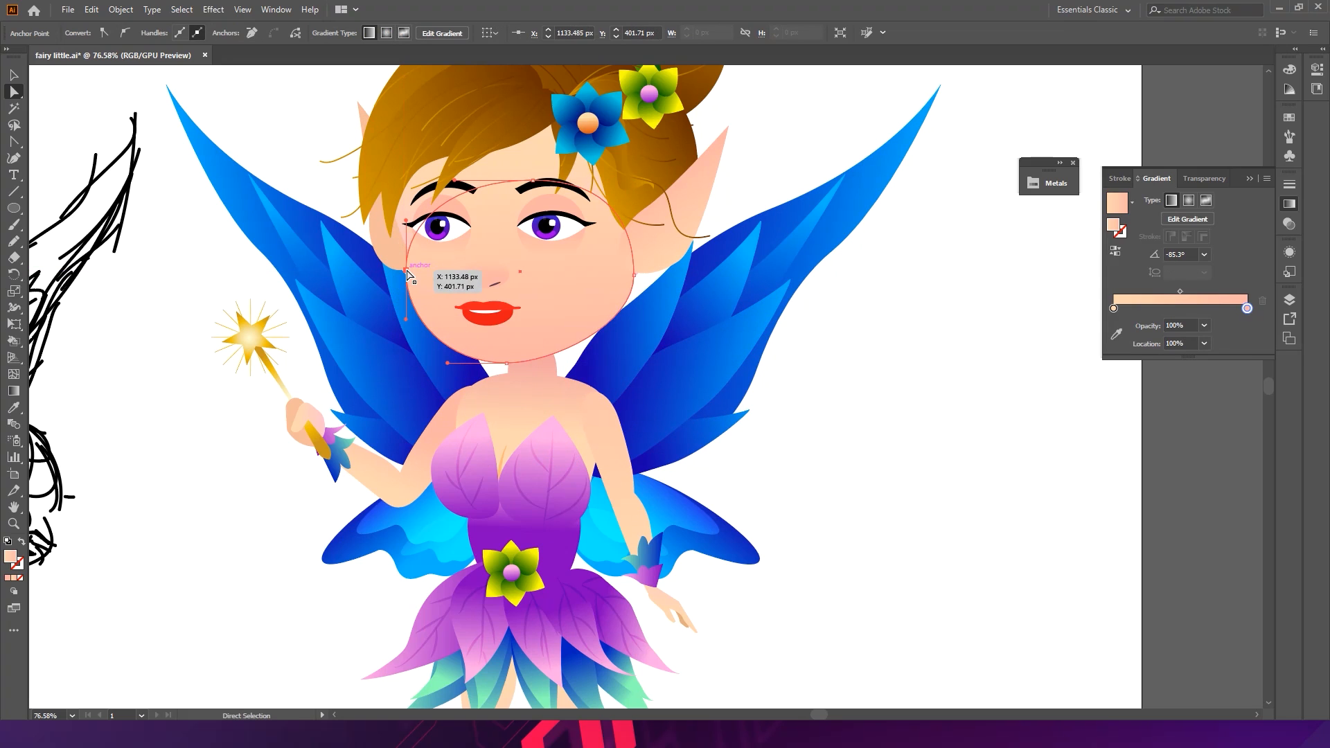
pyautogui.click(888, 439)
pyautogui.press('v')
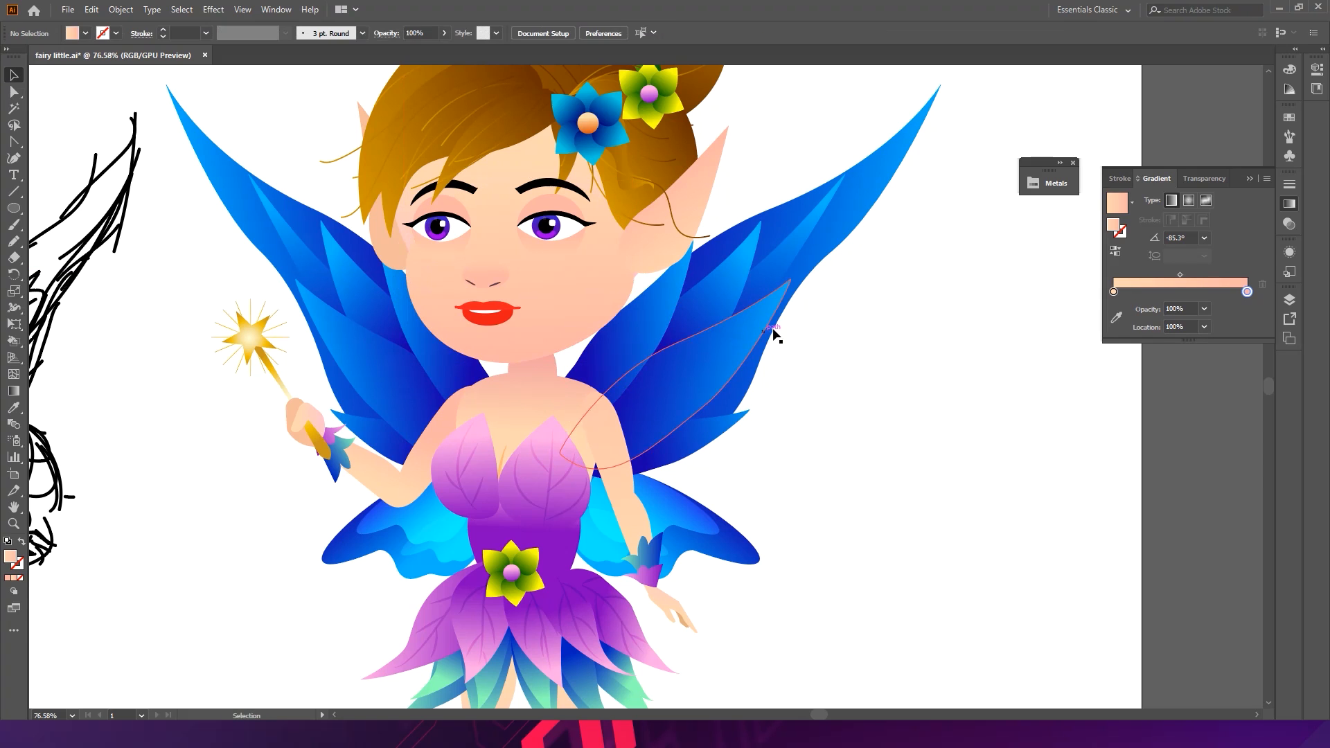
# - Try dragging the face's side anchor points further, then undo the last three edits
pyautogui.scroll(4, 409, 340)
pyautogui.click(589, 376)
pyautogui.press('s')
pyautogui.press('a')
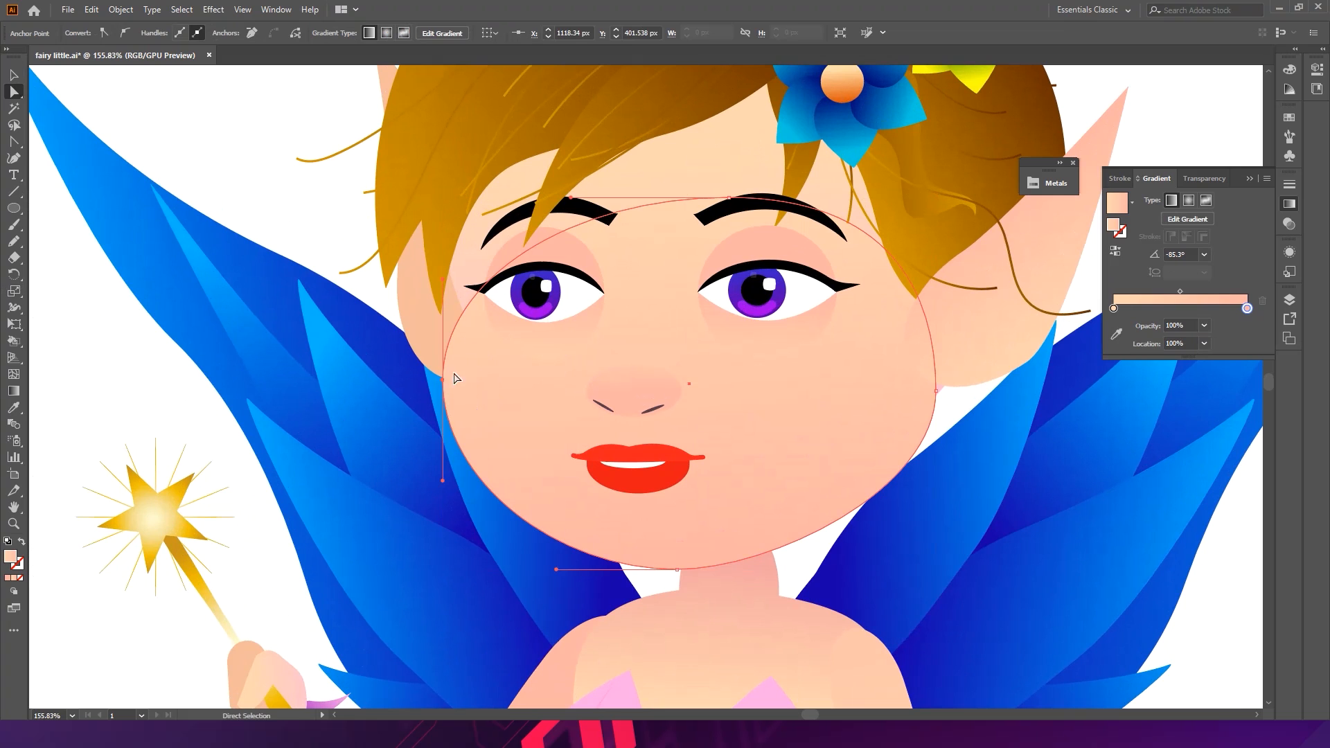
pyautogui.moveTo(444, 381)
pyautogui.mouseDown()
pyautogui.moveTo(478, 382)
pyautogui.moveTo(463, 383)
pyautogui.mouseUp()
pyautogui.moveTo(936, 392); pyautogui.dragTo(907, 411)
pyautogui.moveTo(1128, 549); pyautogui.dragTo(796, 490)
pyautogui.press('v')
pyautogui.click(1009, 558)
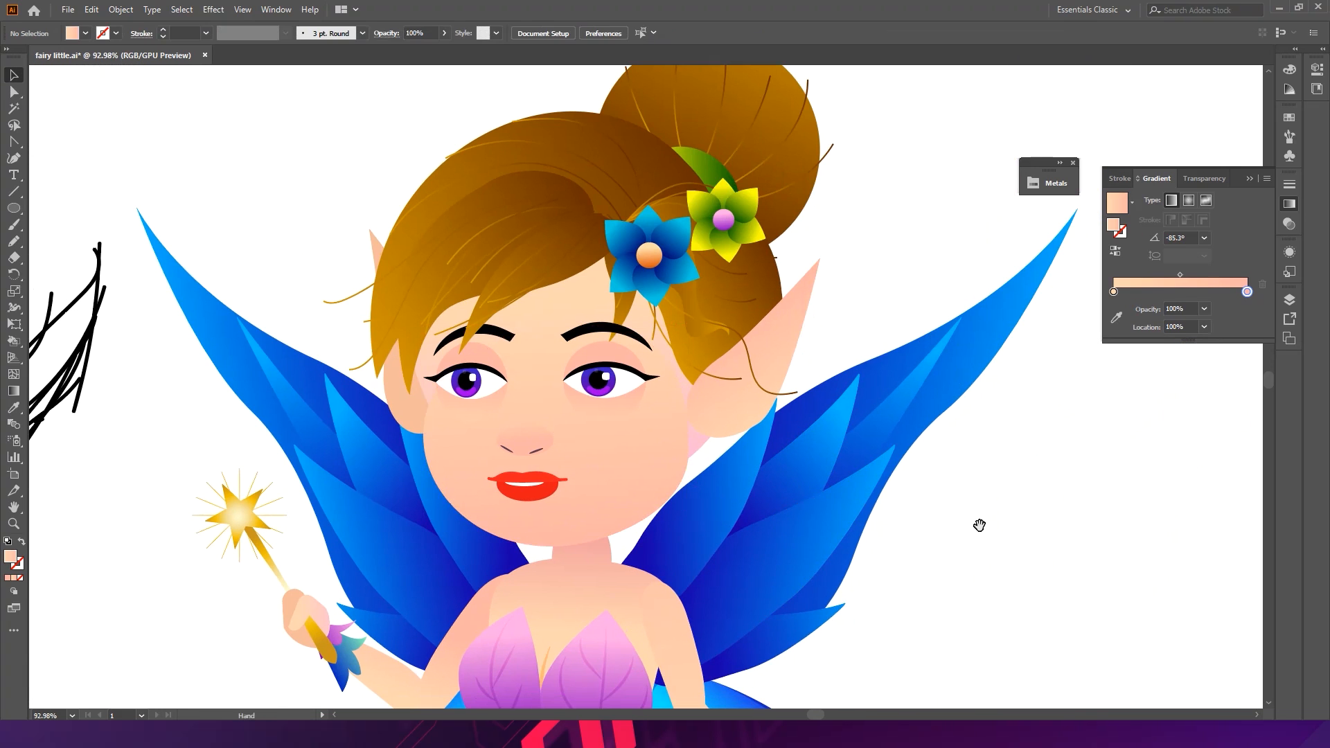
pyautogui.moveTo(980, 526); pyautogui.dragTo(807, 415)
pyautogui.moveTo(837, 547); pyautogui.dragTo(769, 478)
pyautogui.hotkey('ctrl', 'z')
pyautogui.hotkey('ctrl', 'z')
pyautogui.hotkey('ctrl', 'z')
pyautogui.hotkey('ctrl', 'z')
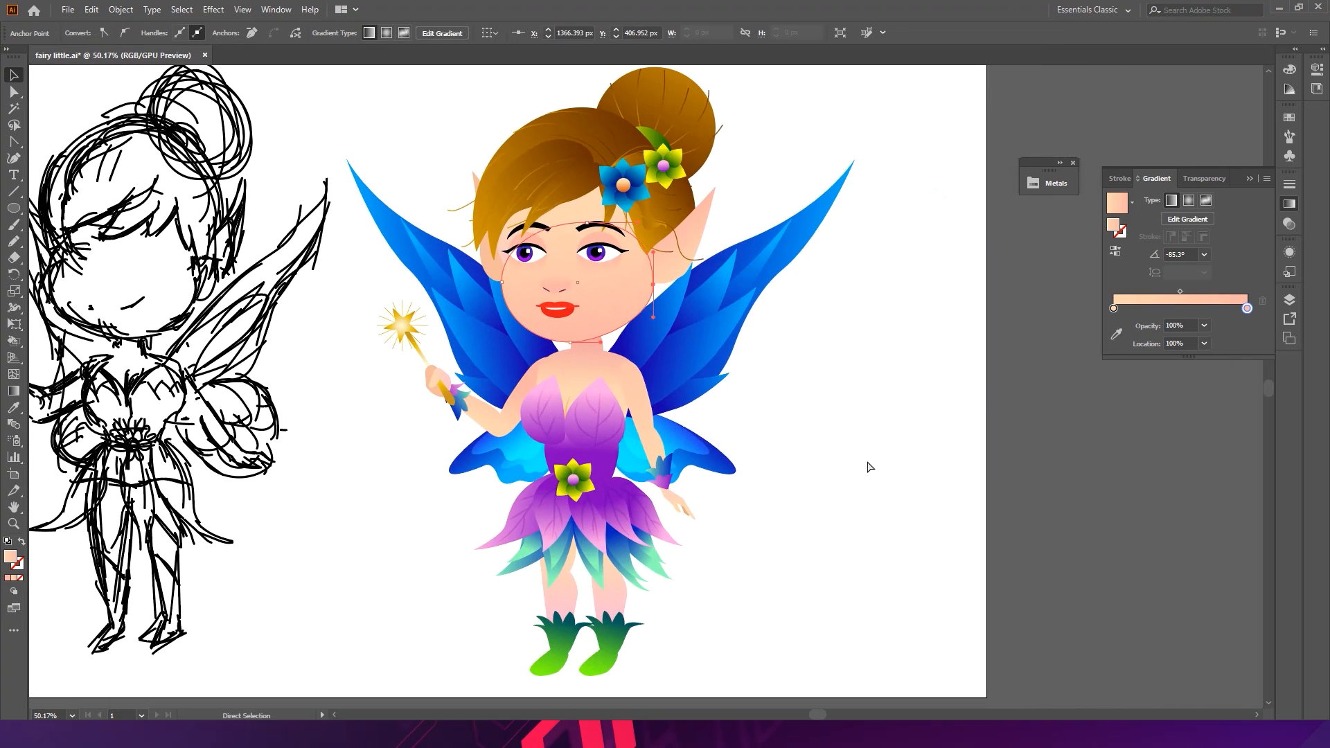
# - Review the finished fairy at several zoom levels and save the file
pyautogui.keyDown('ctrl'); pyautogui.click(874, 407); pyautogui.keyUp('ctrl')
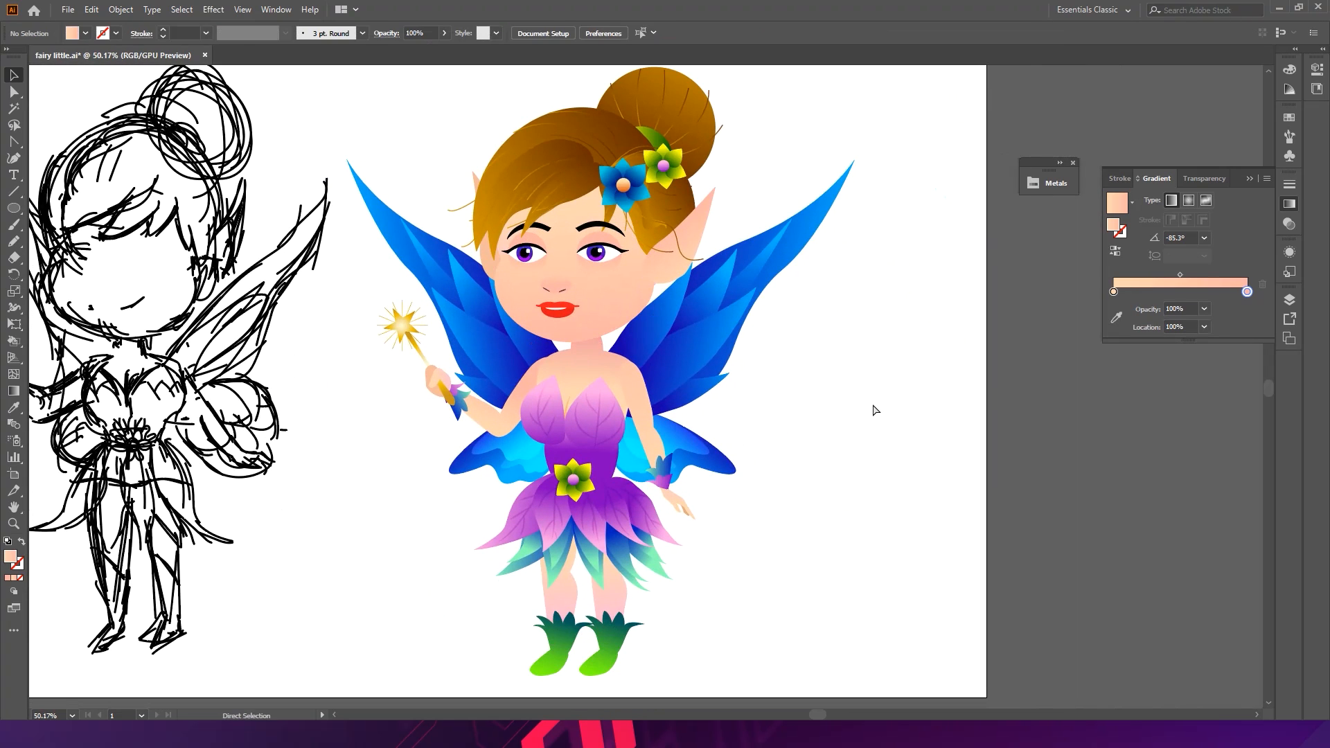
pyautogui.scroll(1, 740, 387)
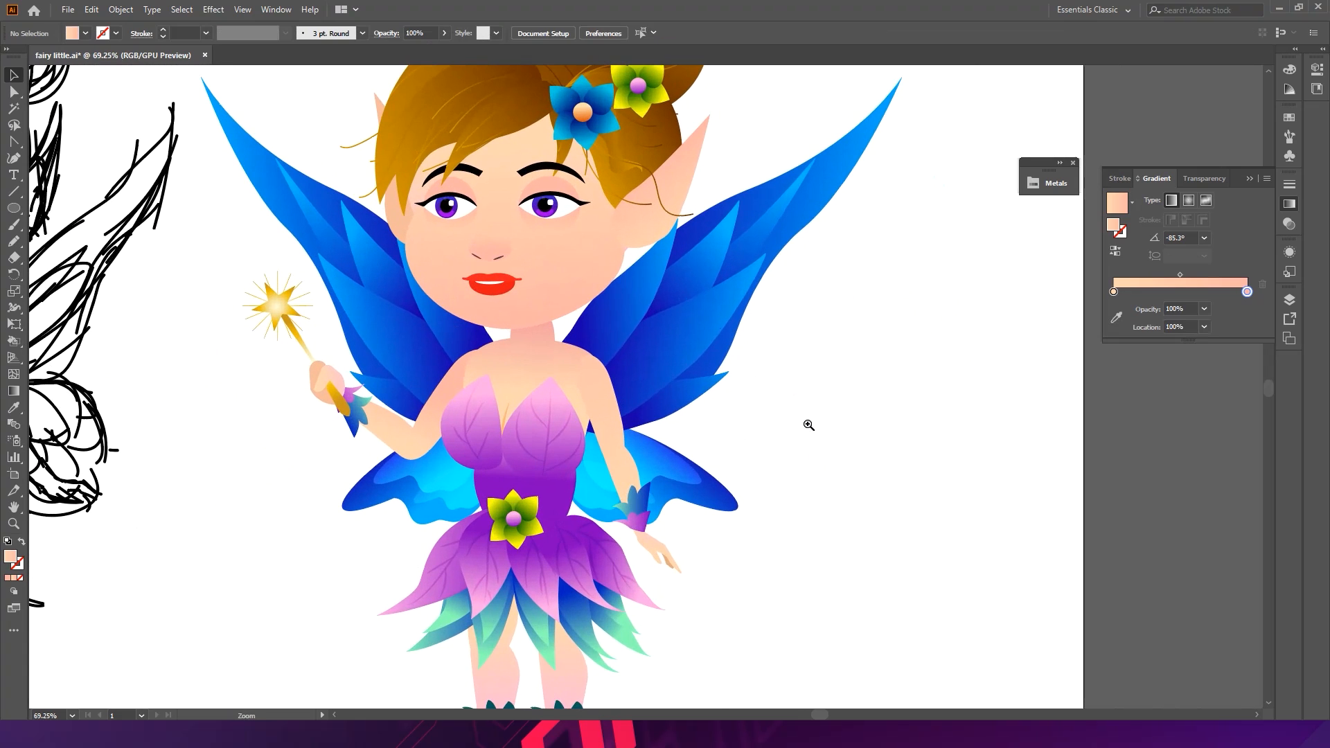
pyautogui.scroll(1, 595, 304)
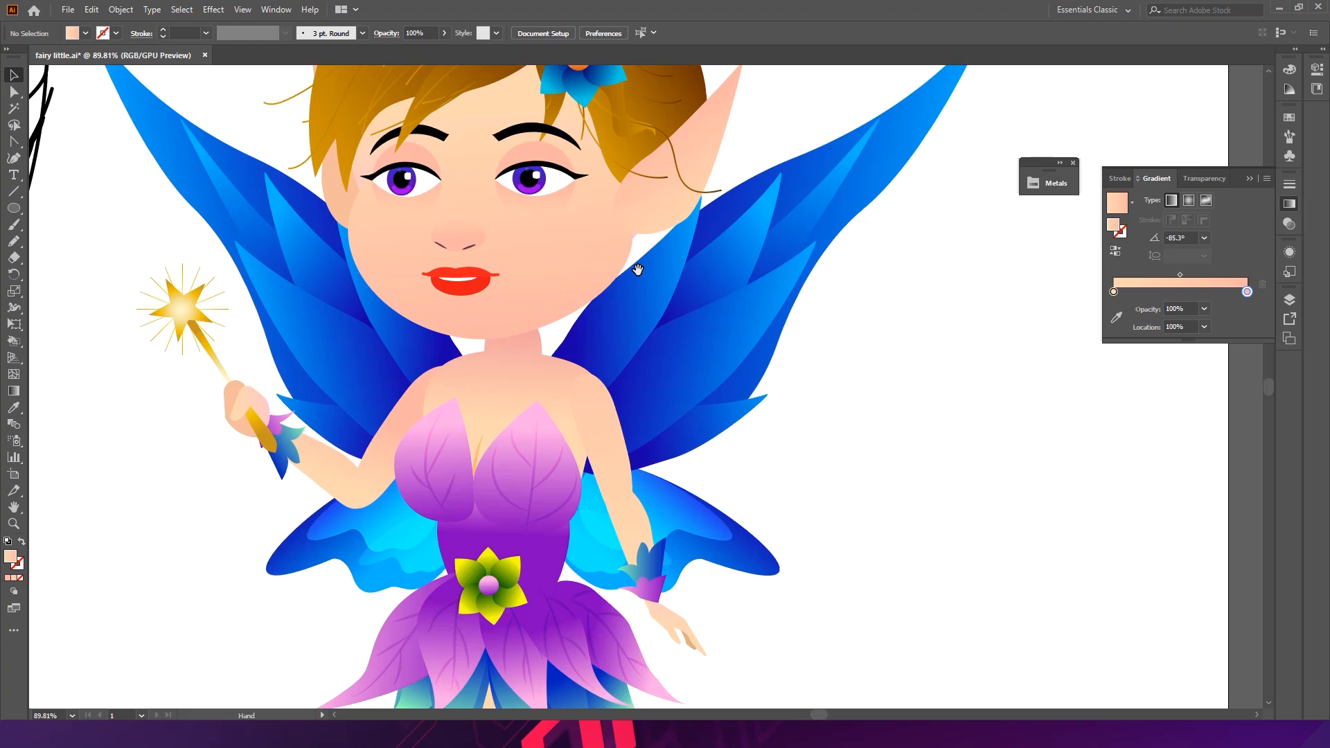
pyautogui.scroll(1, 435, 182)
pyautogui.scroll(-3, 386, 237)
pyautogui.scroll(5, 436, 298)
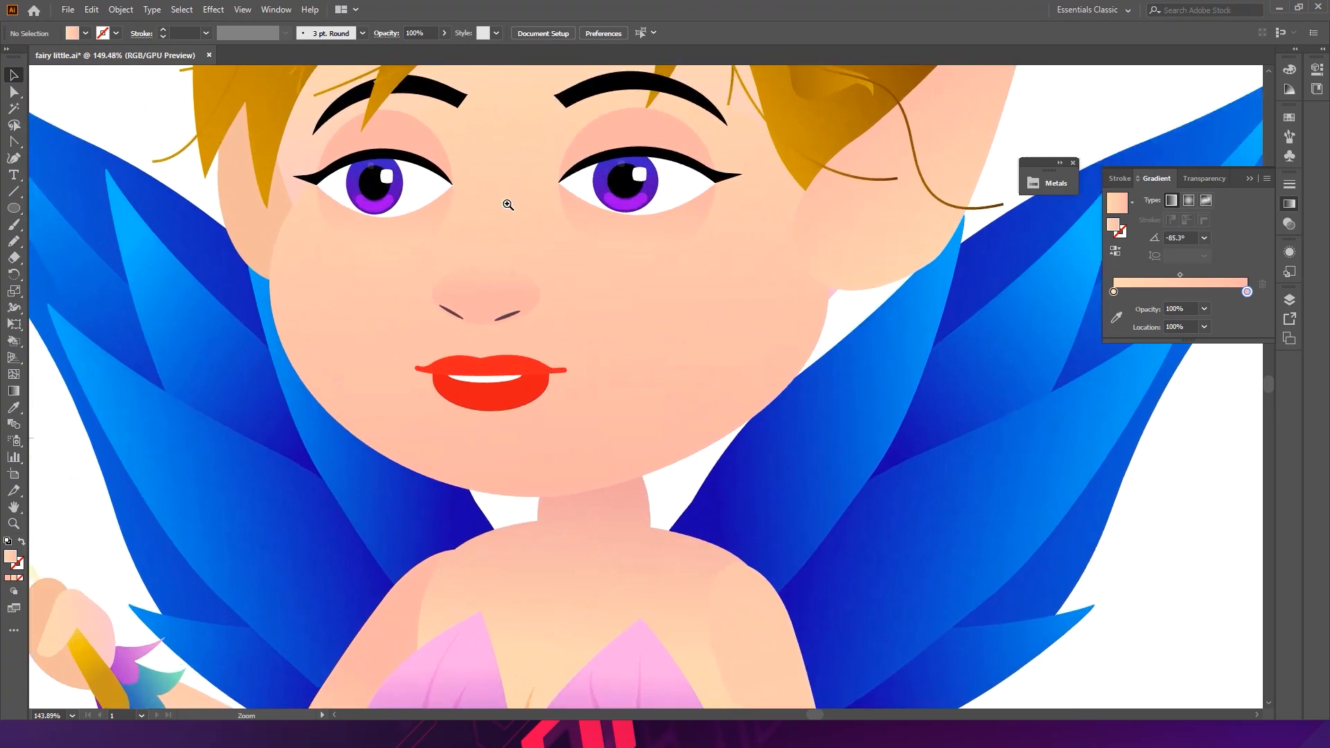
pyautogui.scroll(-3, 430, 207)
pyautogui.scroll(-1, 277, 191)
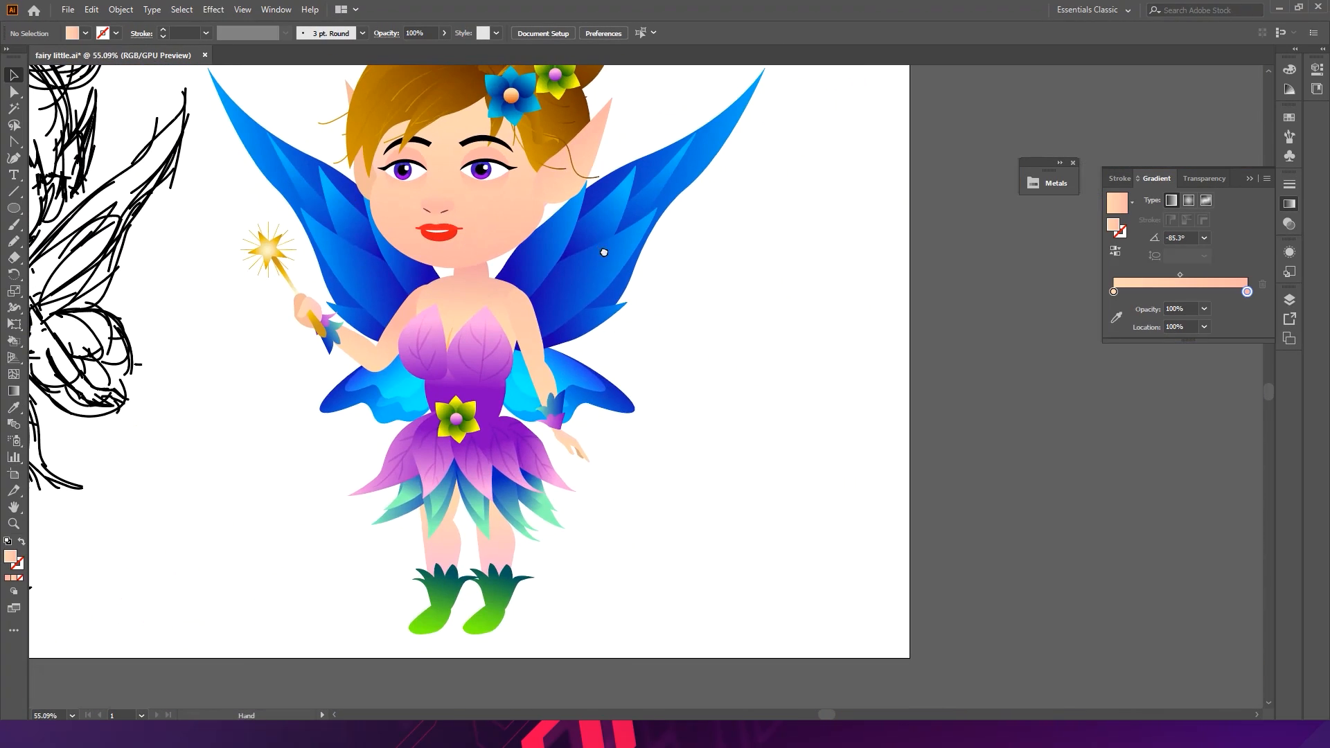
pyautogui.scroll(-1, 603, 246)
pyautogui.scroll(-2, 630, 329)
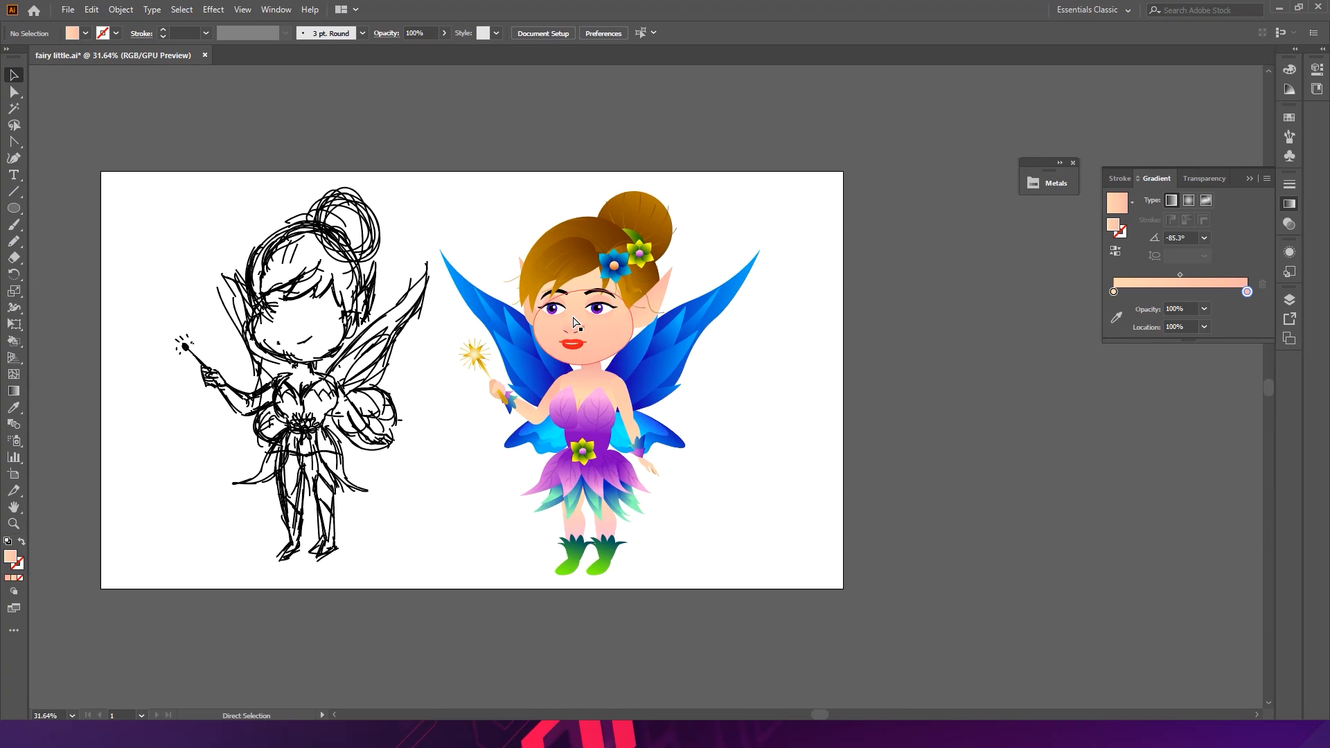
pyautogui.hotkey('ctrl', 's')
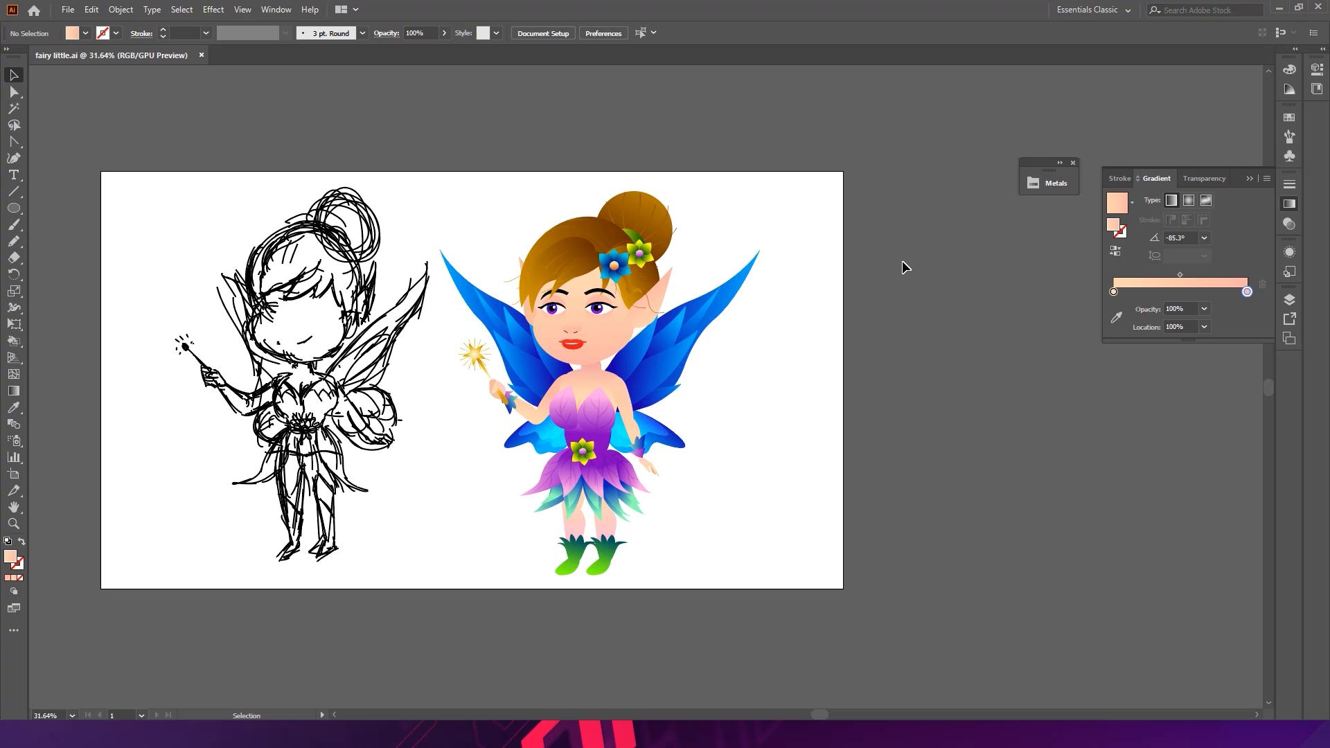
# - Hide the panels and frame the sketch and the finished fairy side by side for viewing
pyautogui.moveTo(682, 146); pyautogui.dragTo(783, 153)
pyautogui.moveTo(206, 184); pyautogui.dragTo(360, 308)
pyautogui.moveTo(627, 318); pyautogui.dragTo(508, 206)
pyautogui.press('Tab')
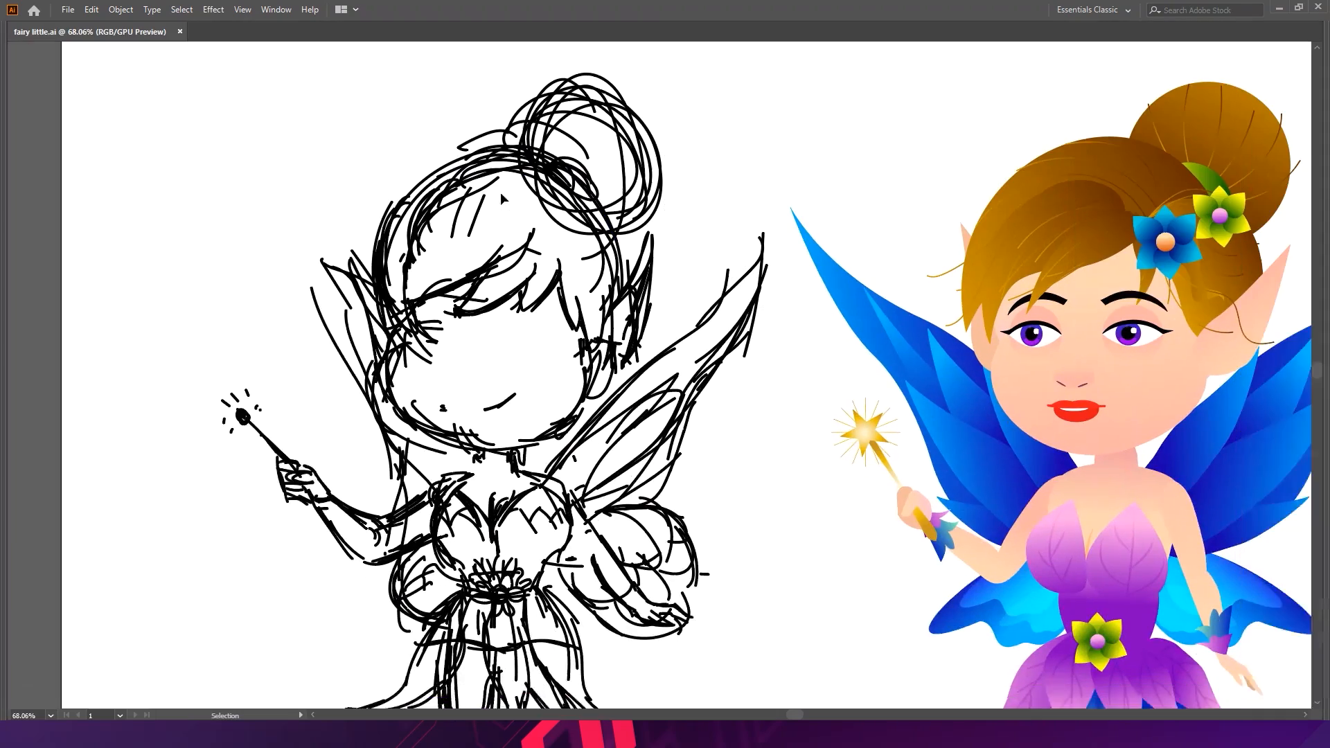
pyautogui.moveTo(818, 205); pyautogui.dragTo(588, 167)
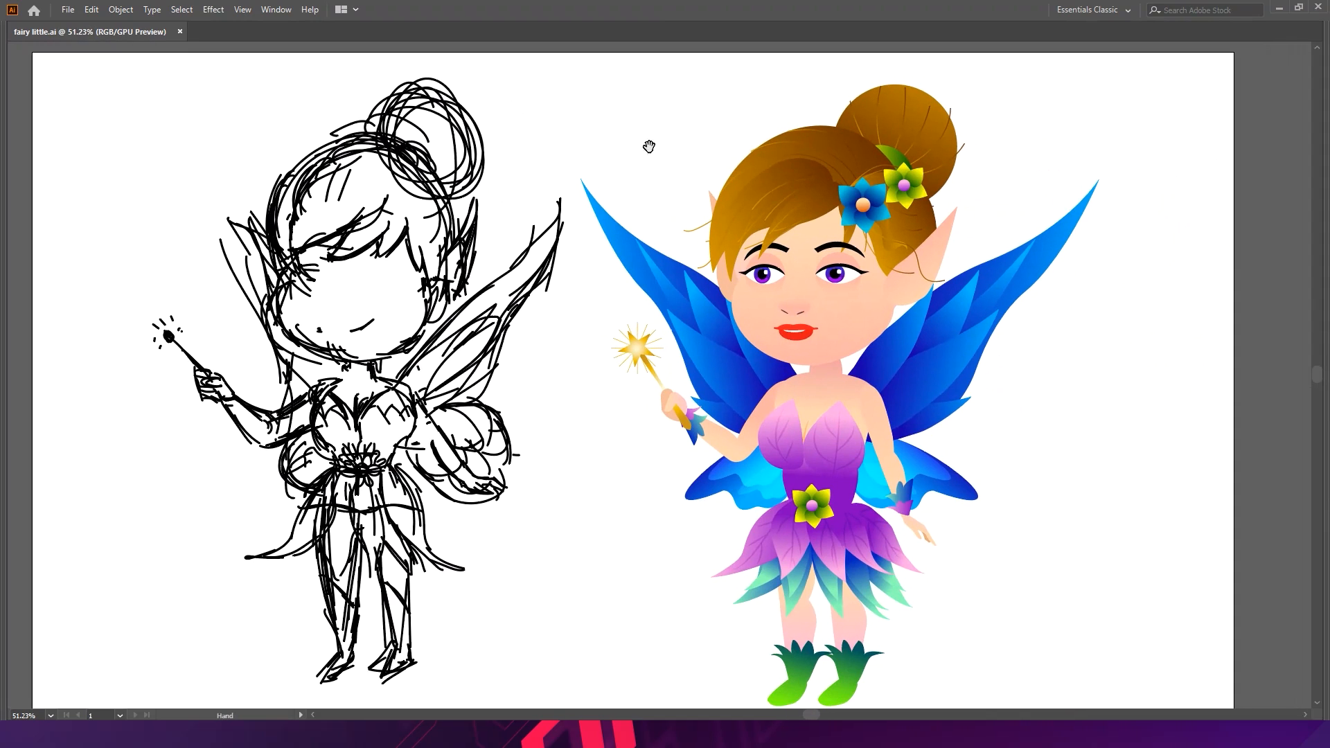